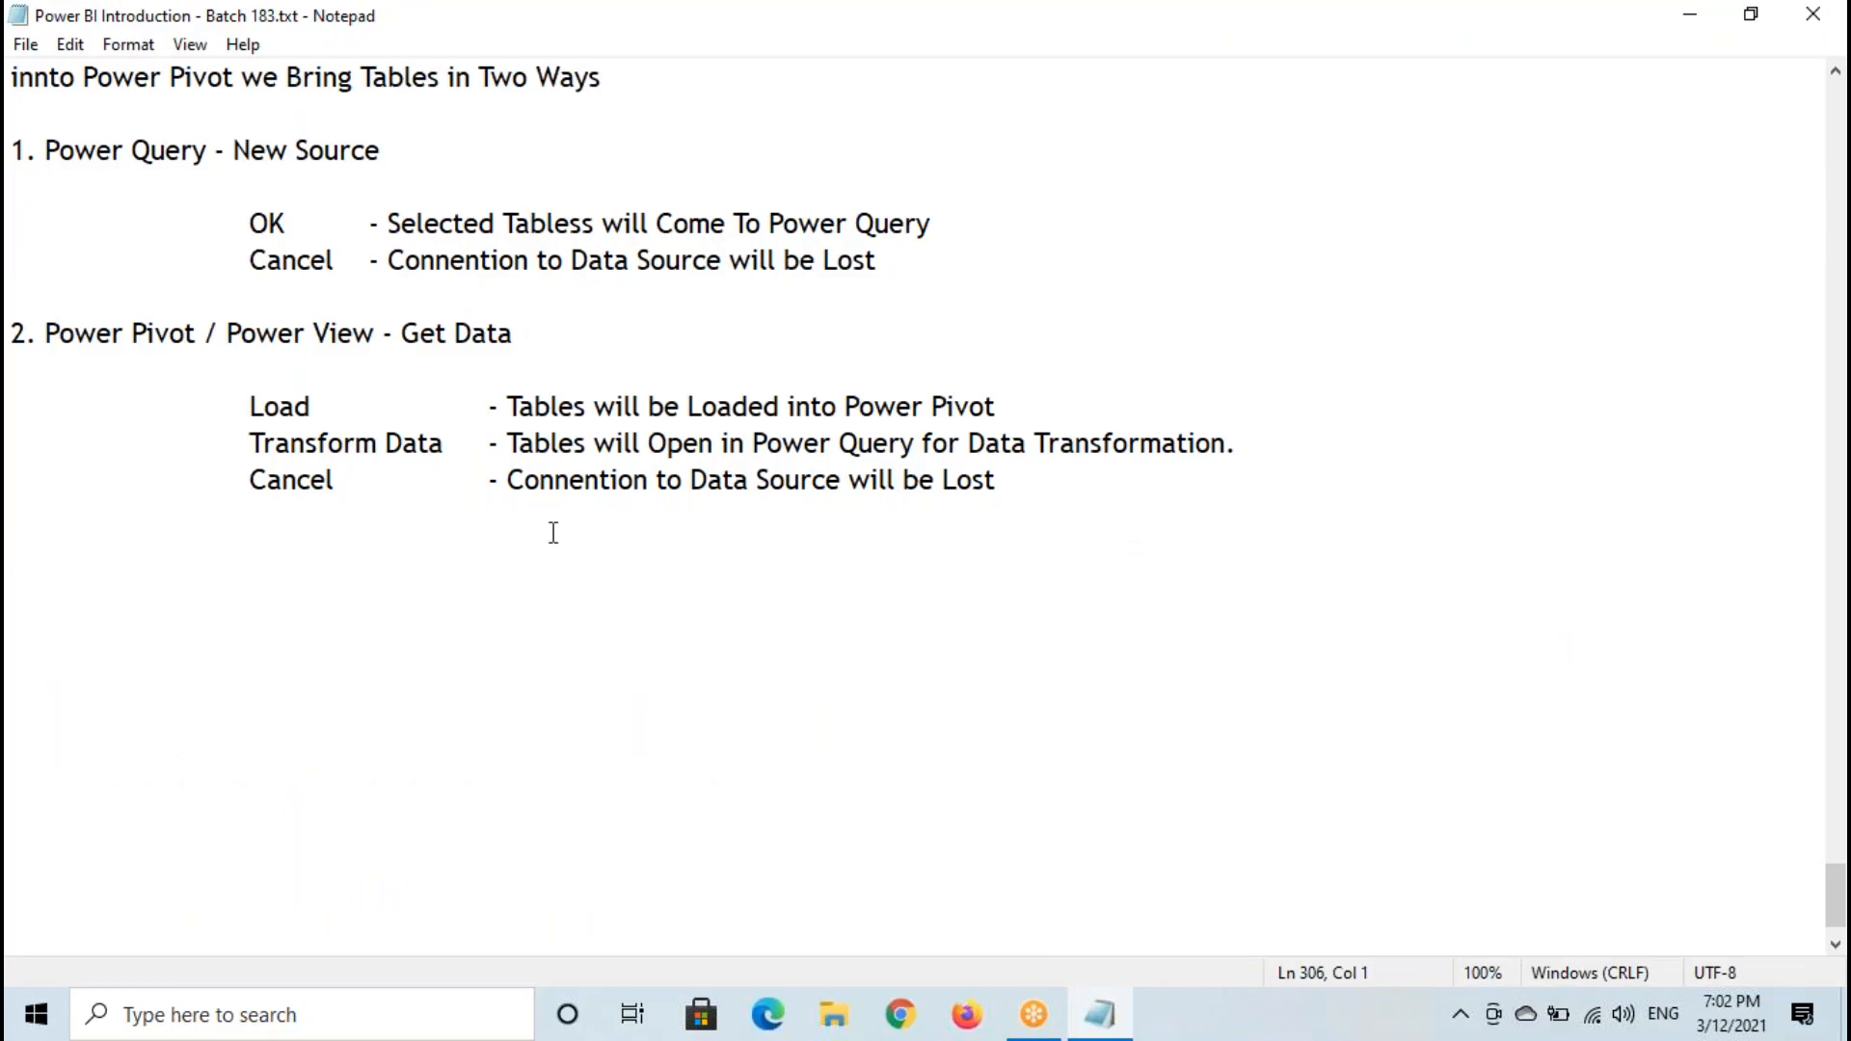
- Add a dashed separator line below the existing notes, followed by the heading "Class : Overview of Power View Software"
text(--)
key(Return)
key(Return)
text(Class 5)
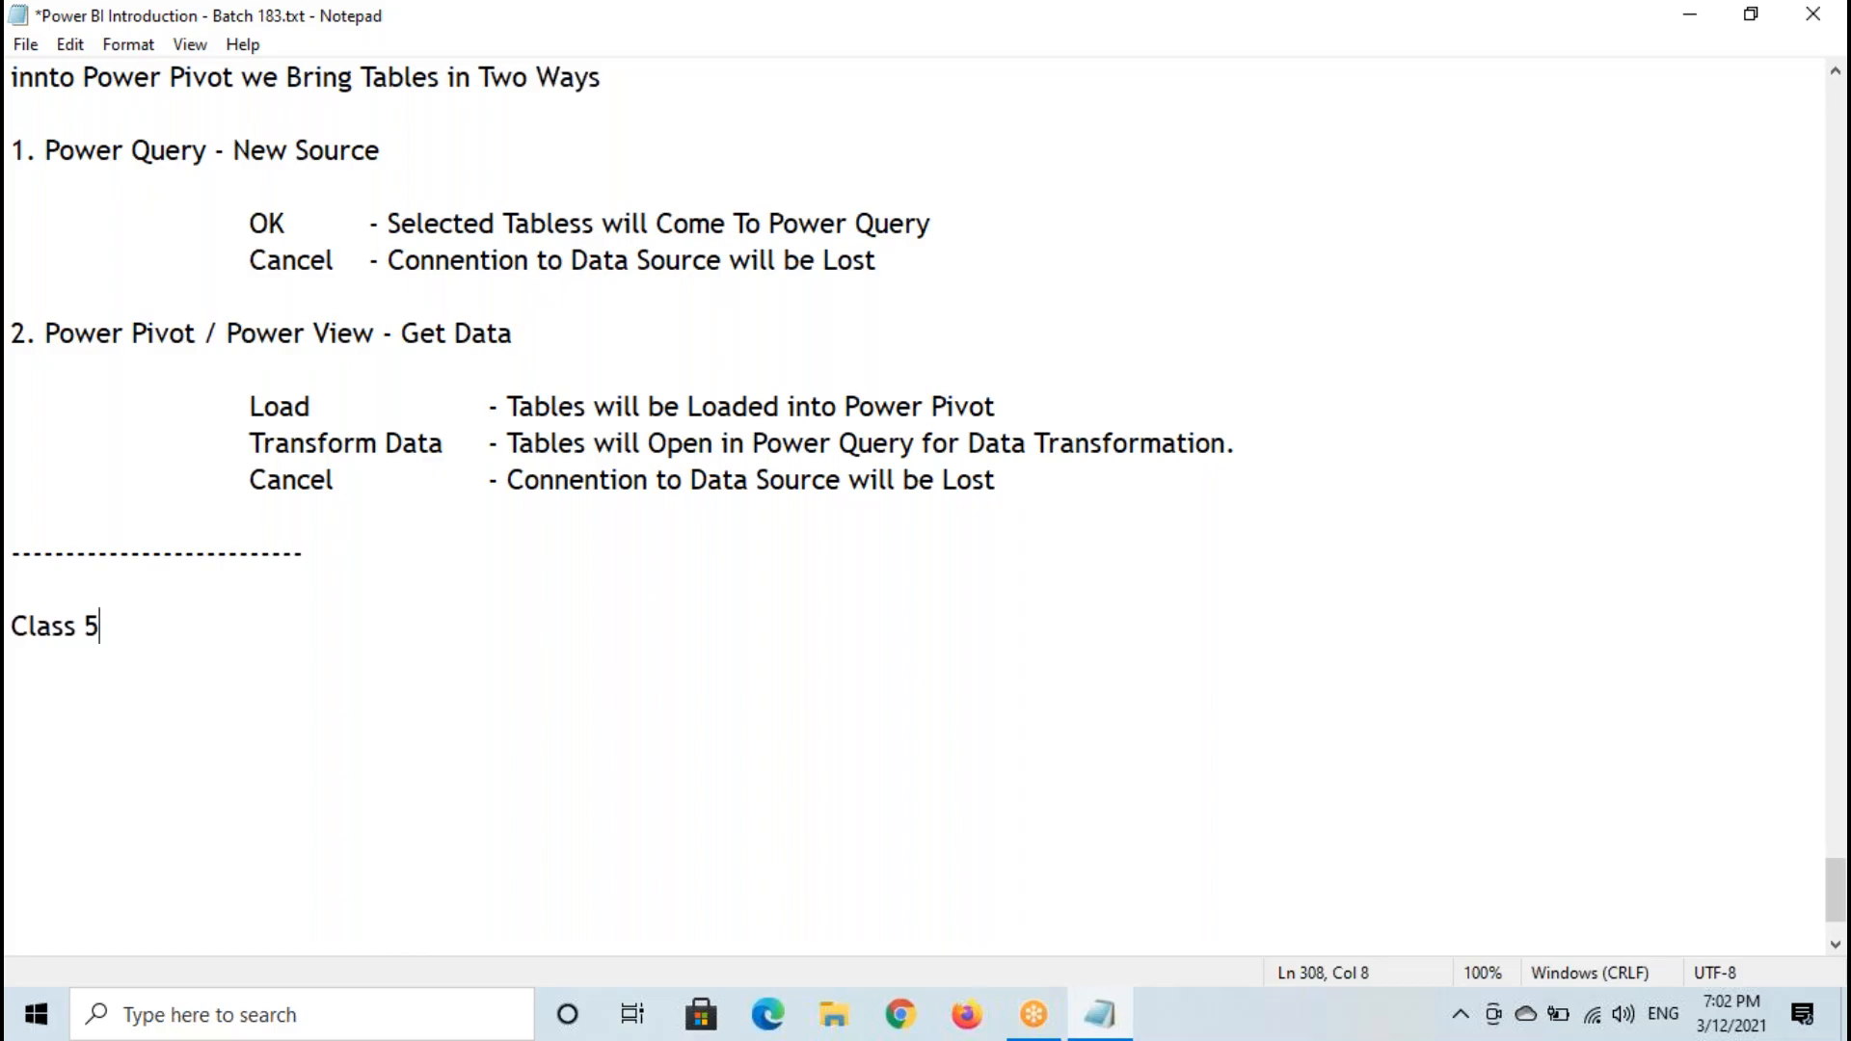
text(Introduct)
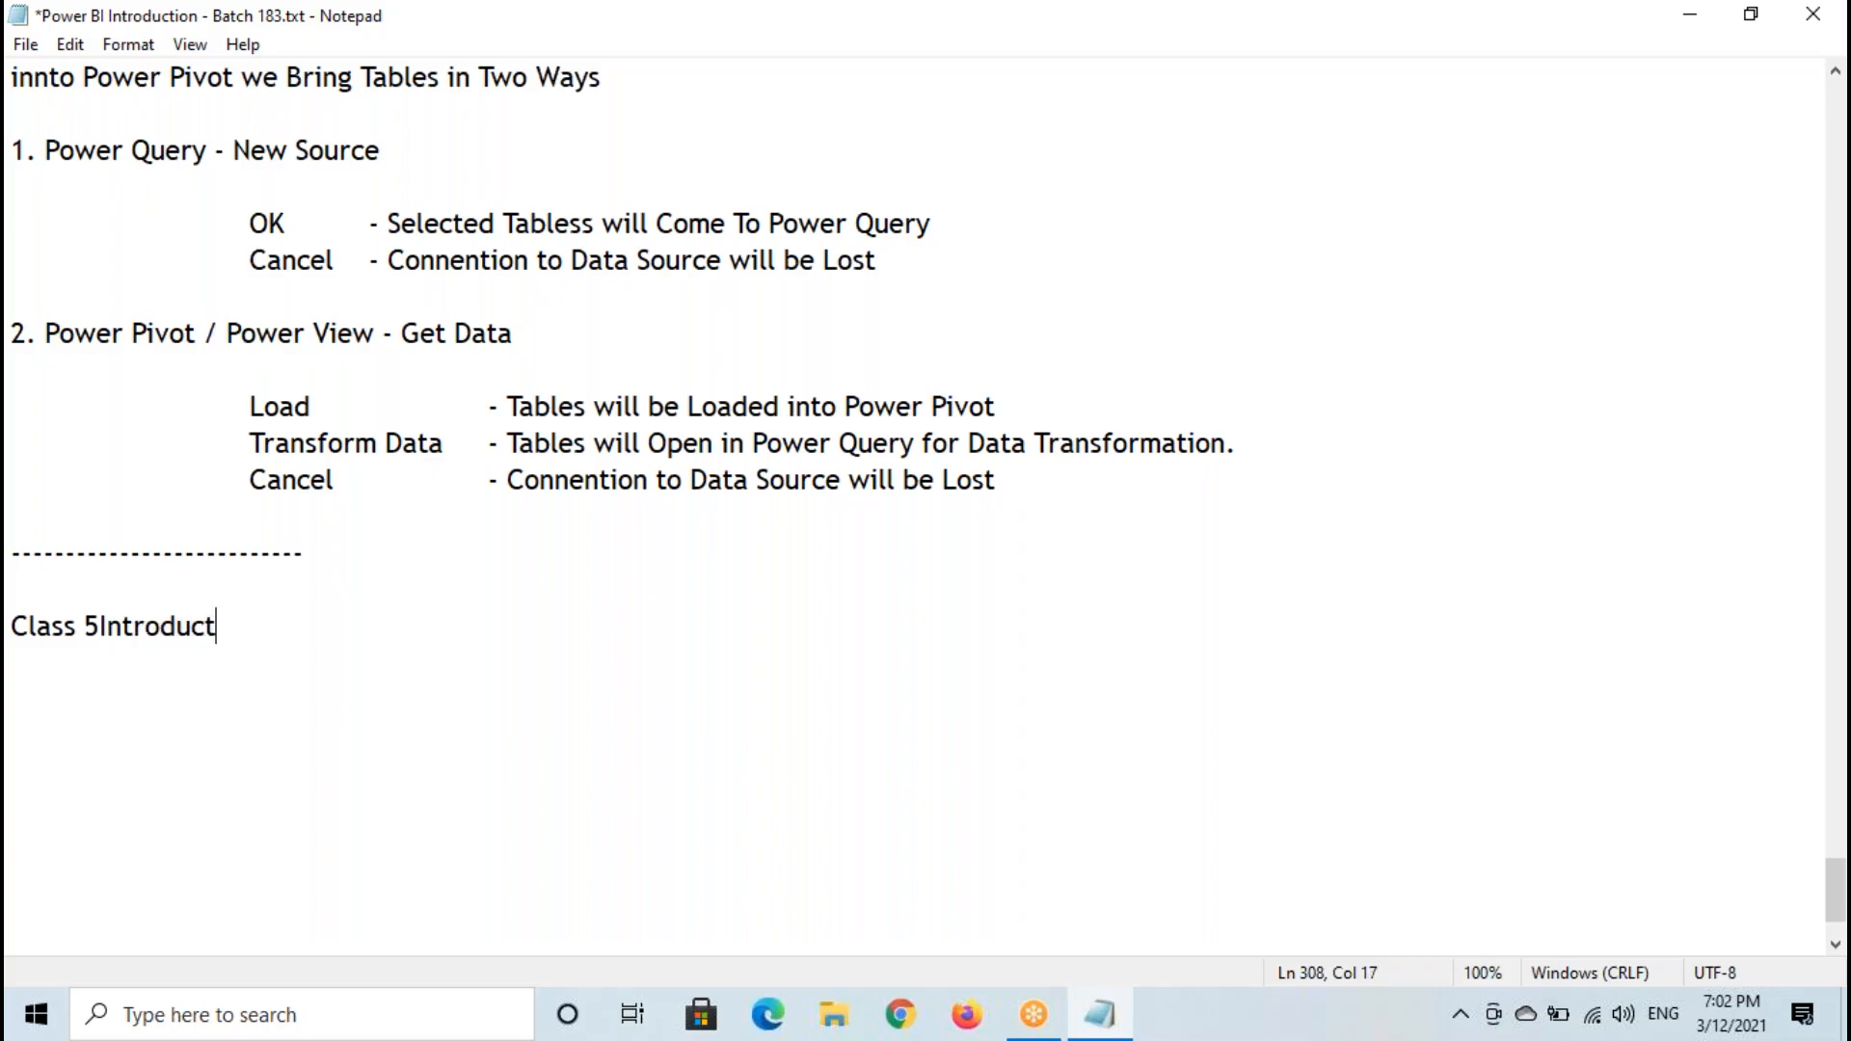
key(BackSpace)
key(BackSpace)
key(BackSpace)
key(BackSpace)
key(BackSpace)
key(BackSpace)
key(BackSpace)
key(BackSpace)
key(BackSpace)
key(BackSpace)
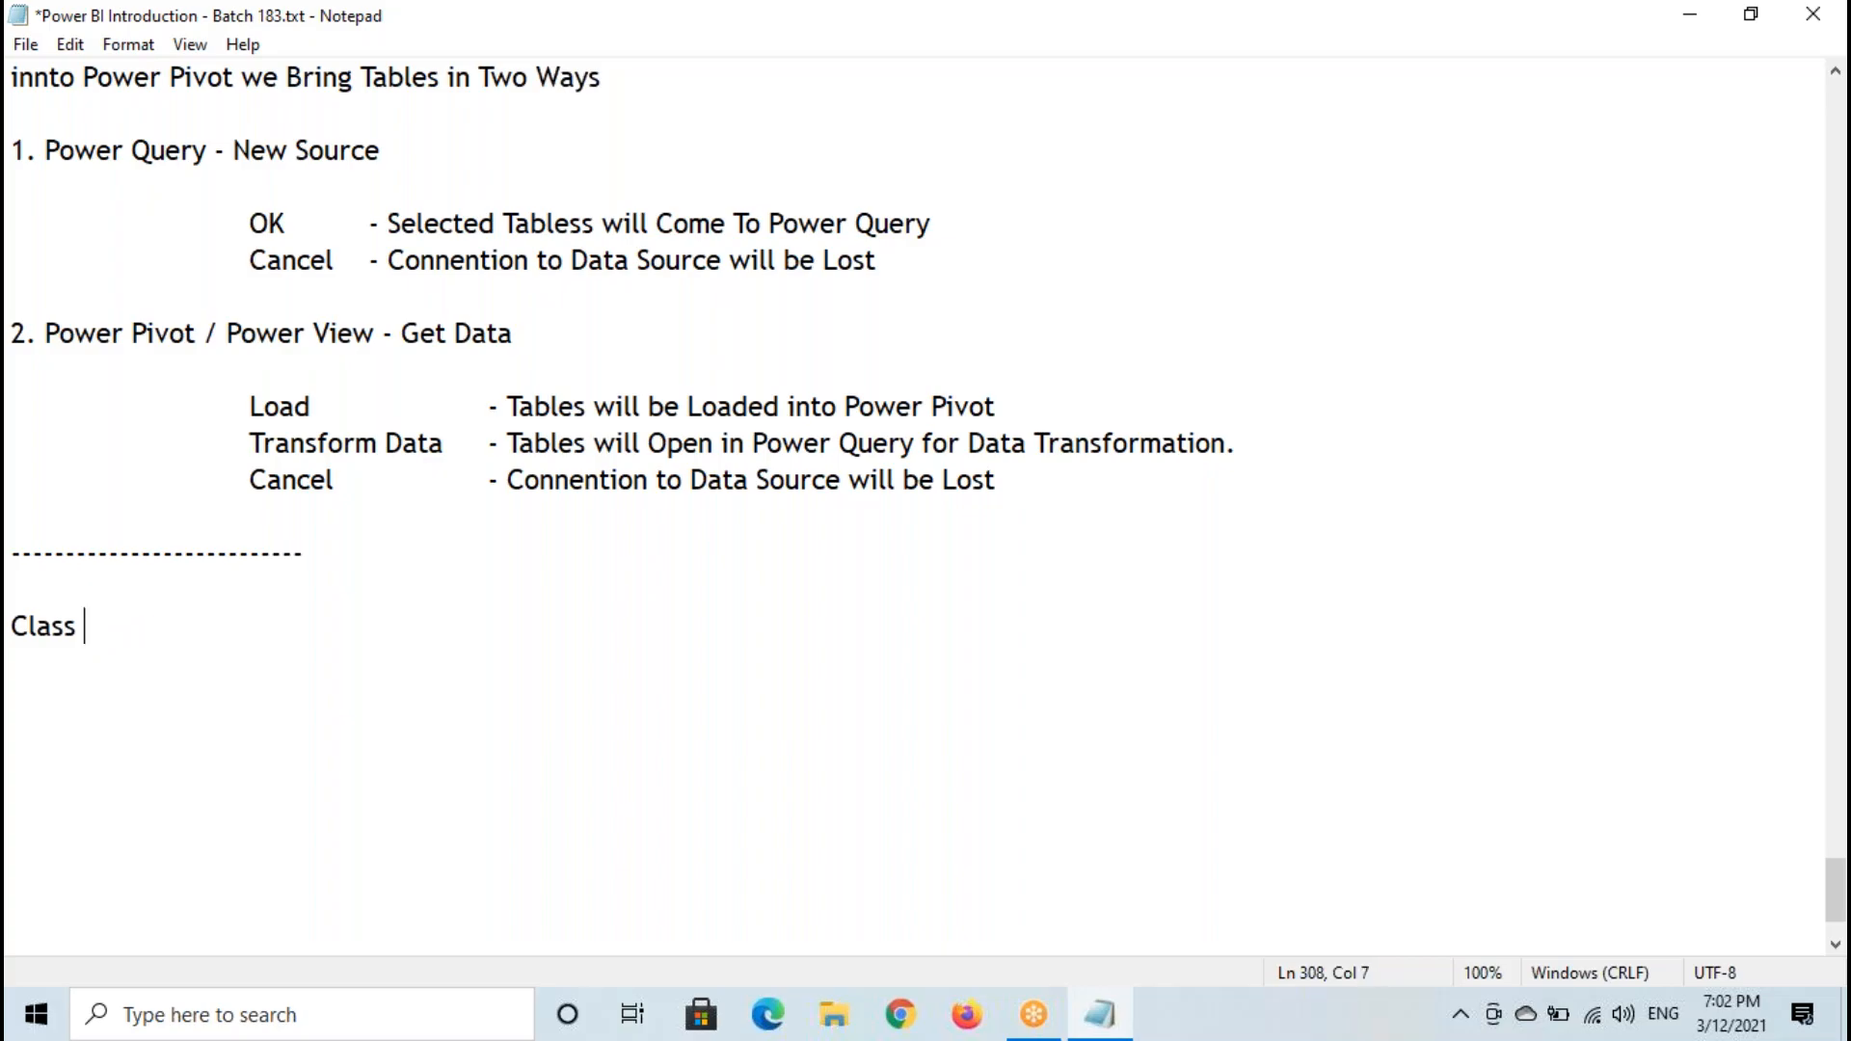
text(: Overview of Power View Software)
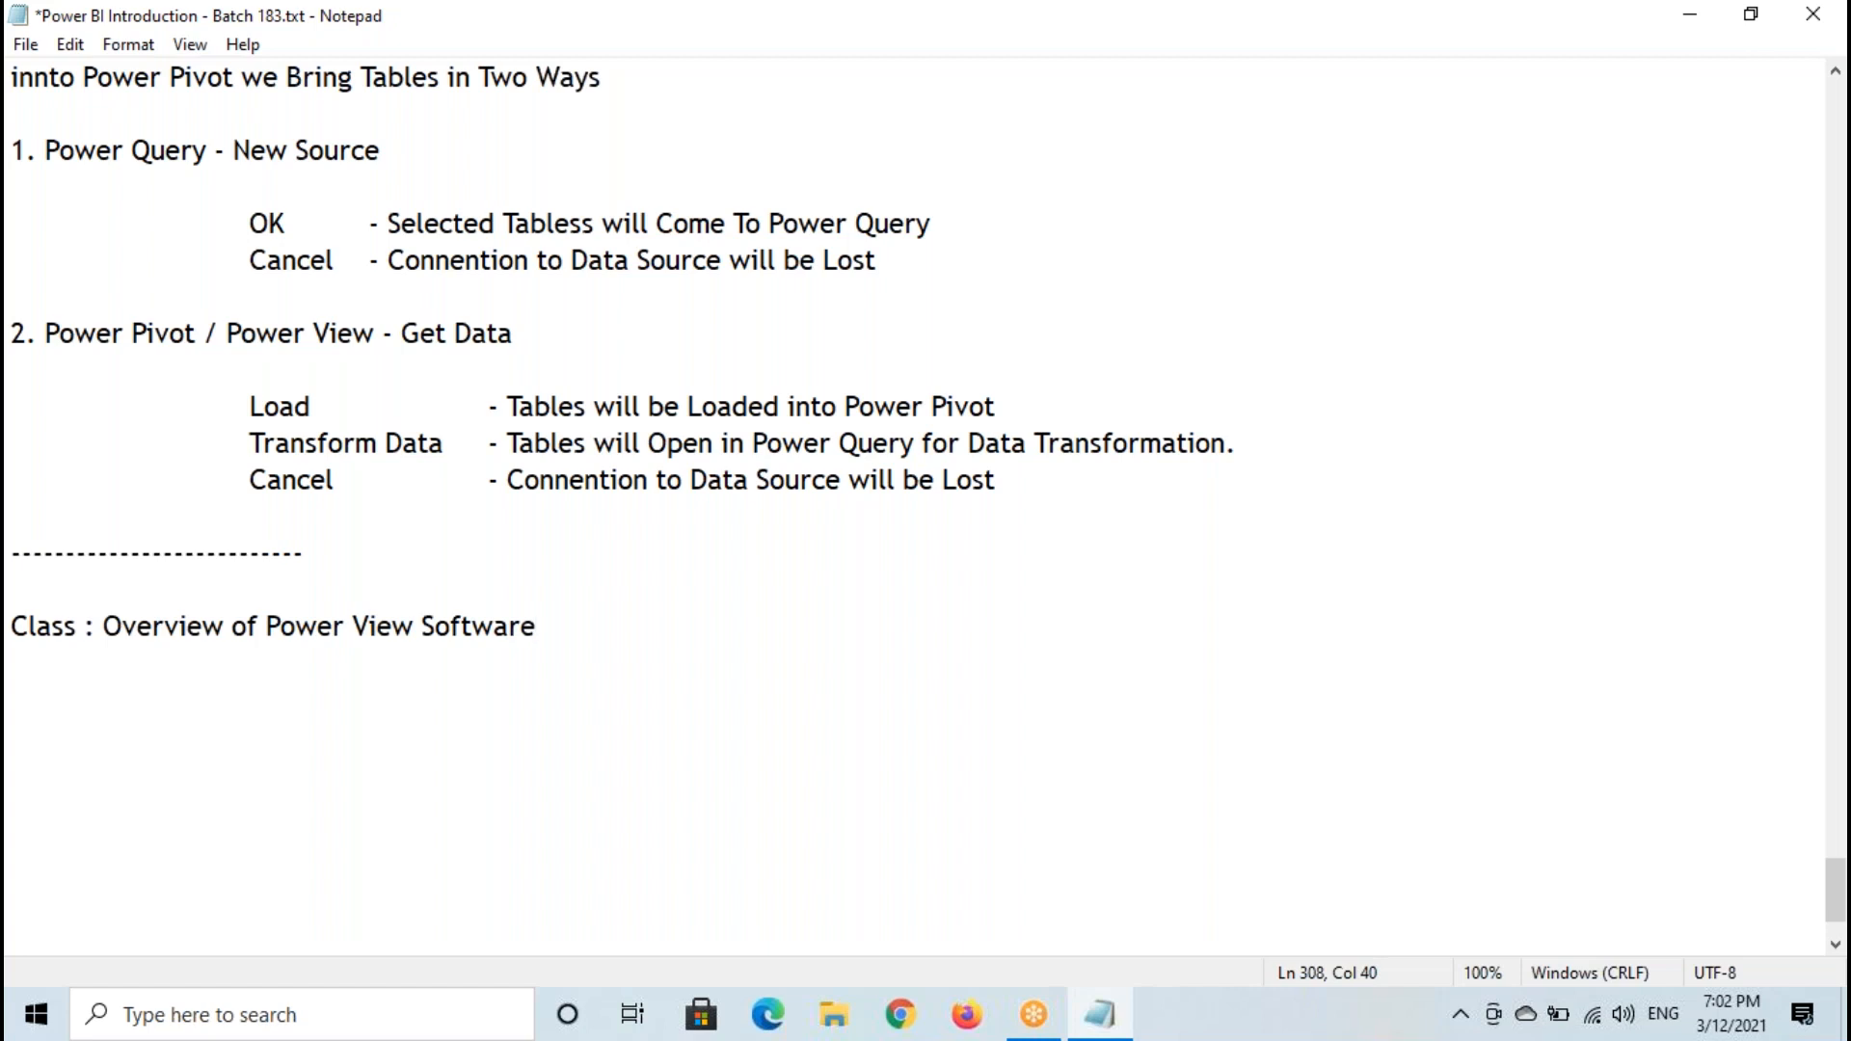
- Copy the "Power View - Power View Software is used to Create Visuals" definition line from the earlier notes to below the new class heading
scroll(508, 278, up, 4)
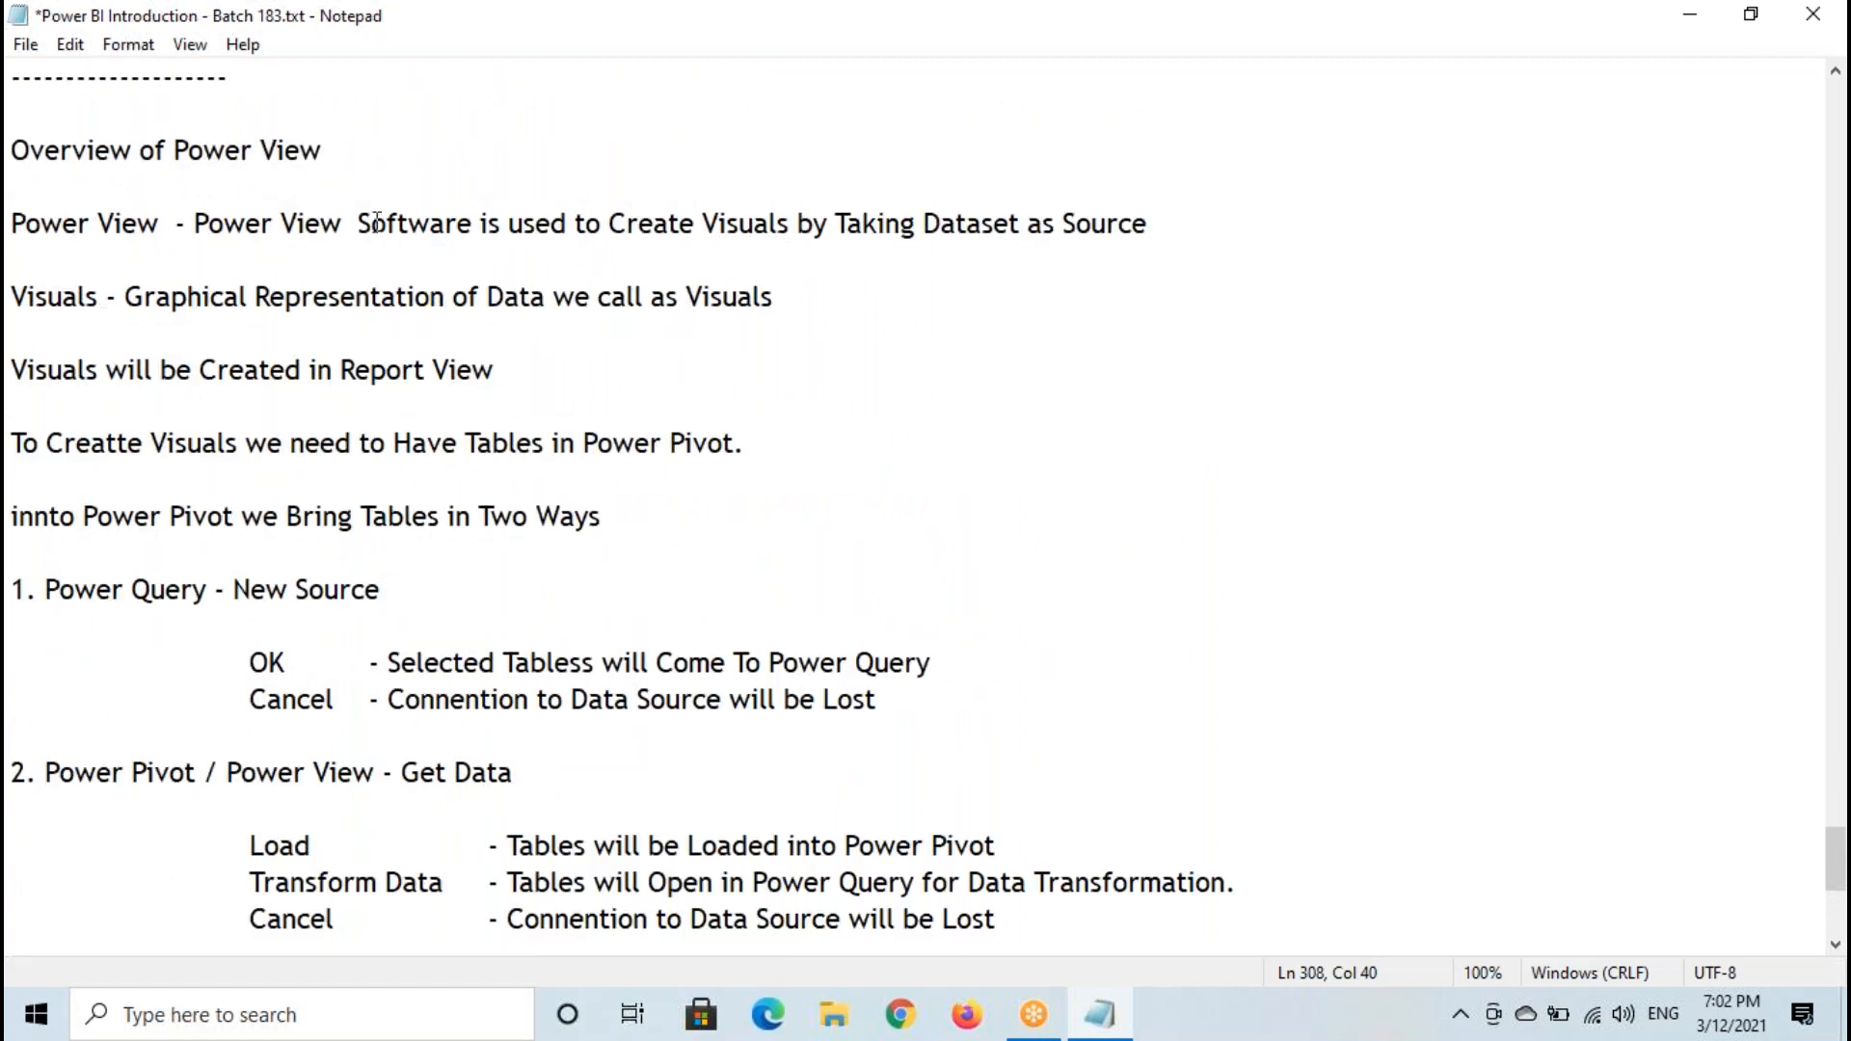
drag(12, 223, 1150, 221)
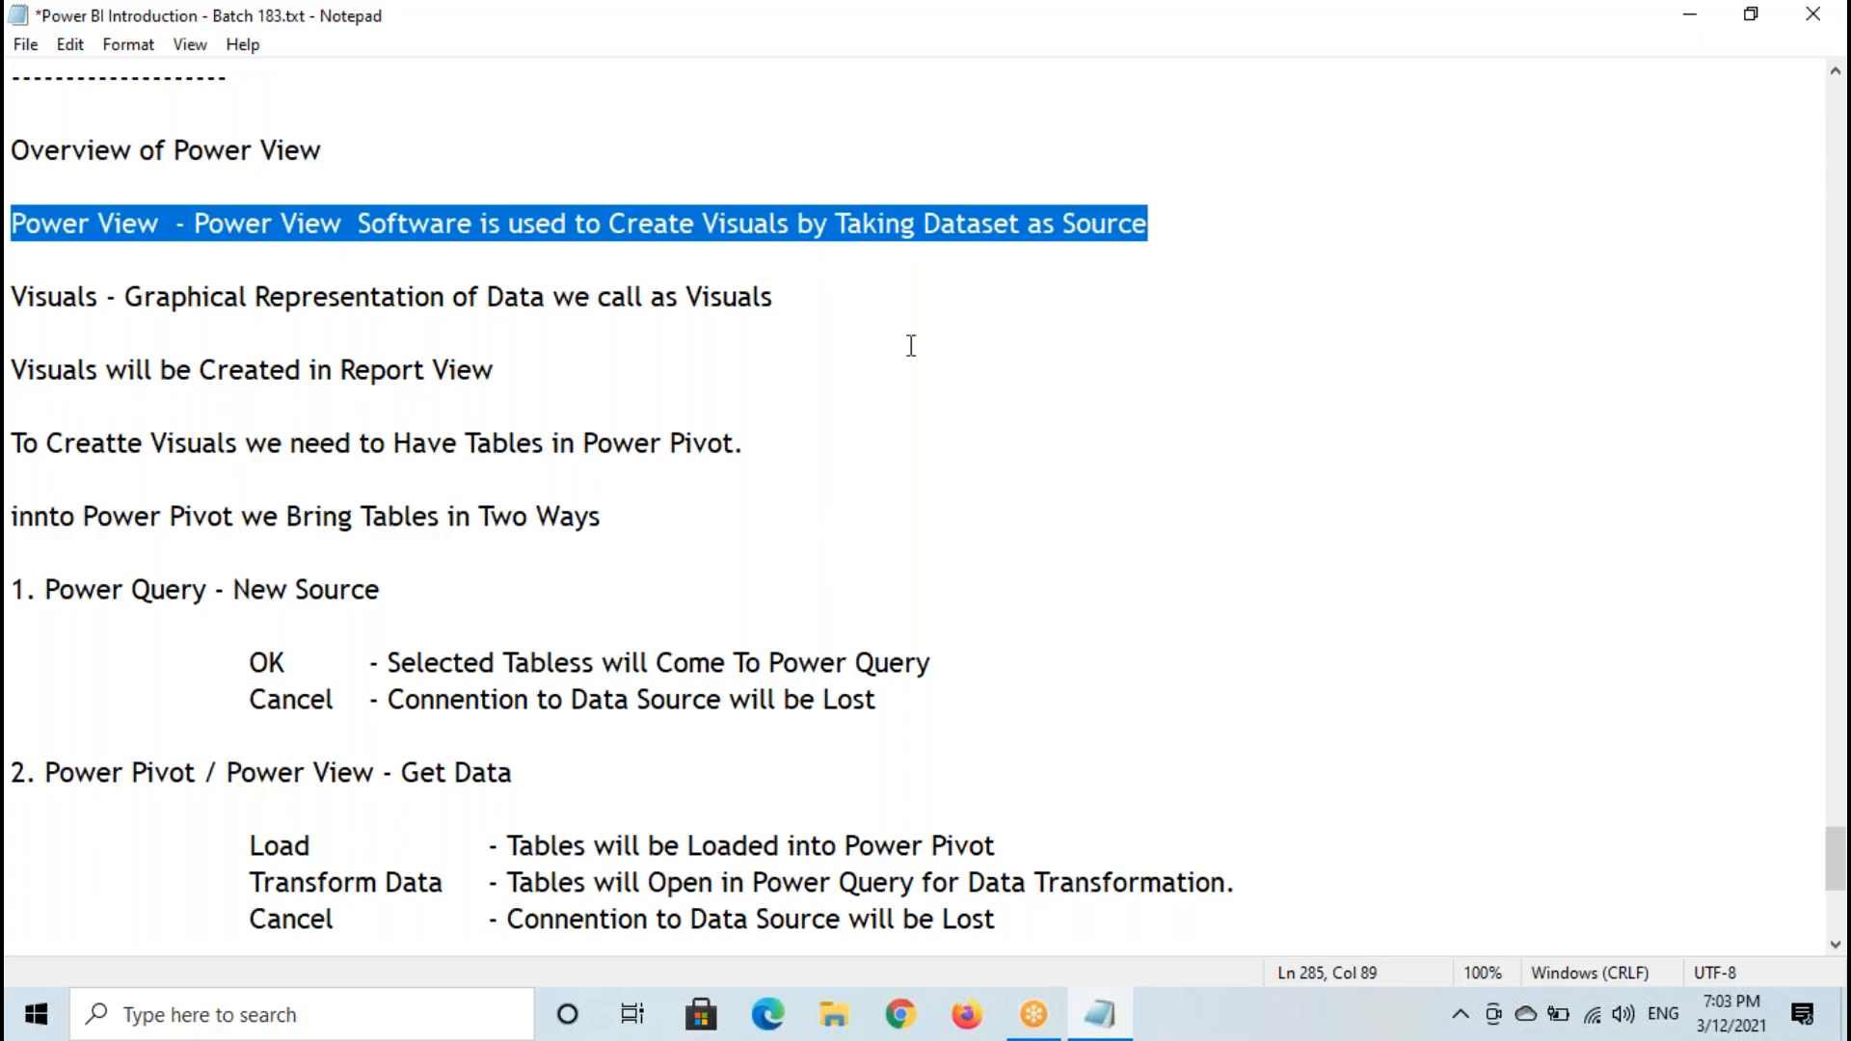
key(ctrl+c)
scroll(141, 705, down, 4)
click(141, 705)
key(ctrl+v)
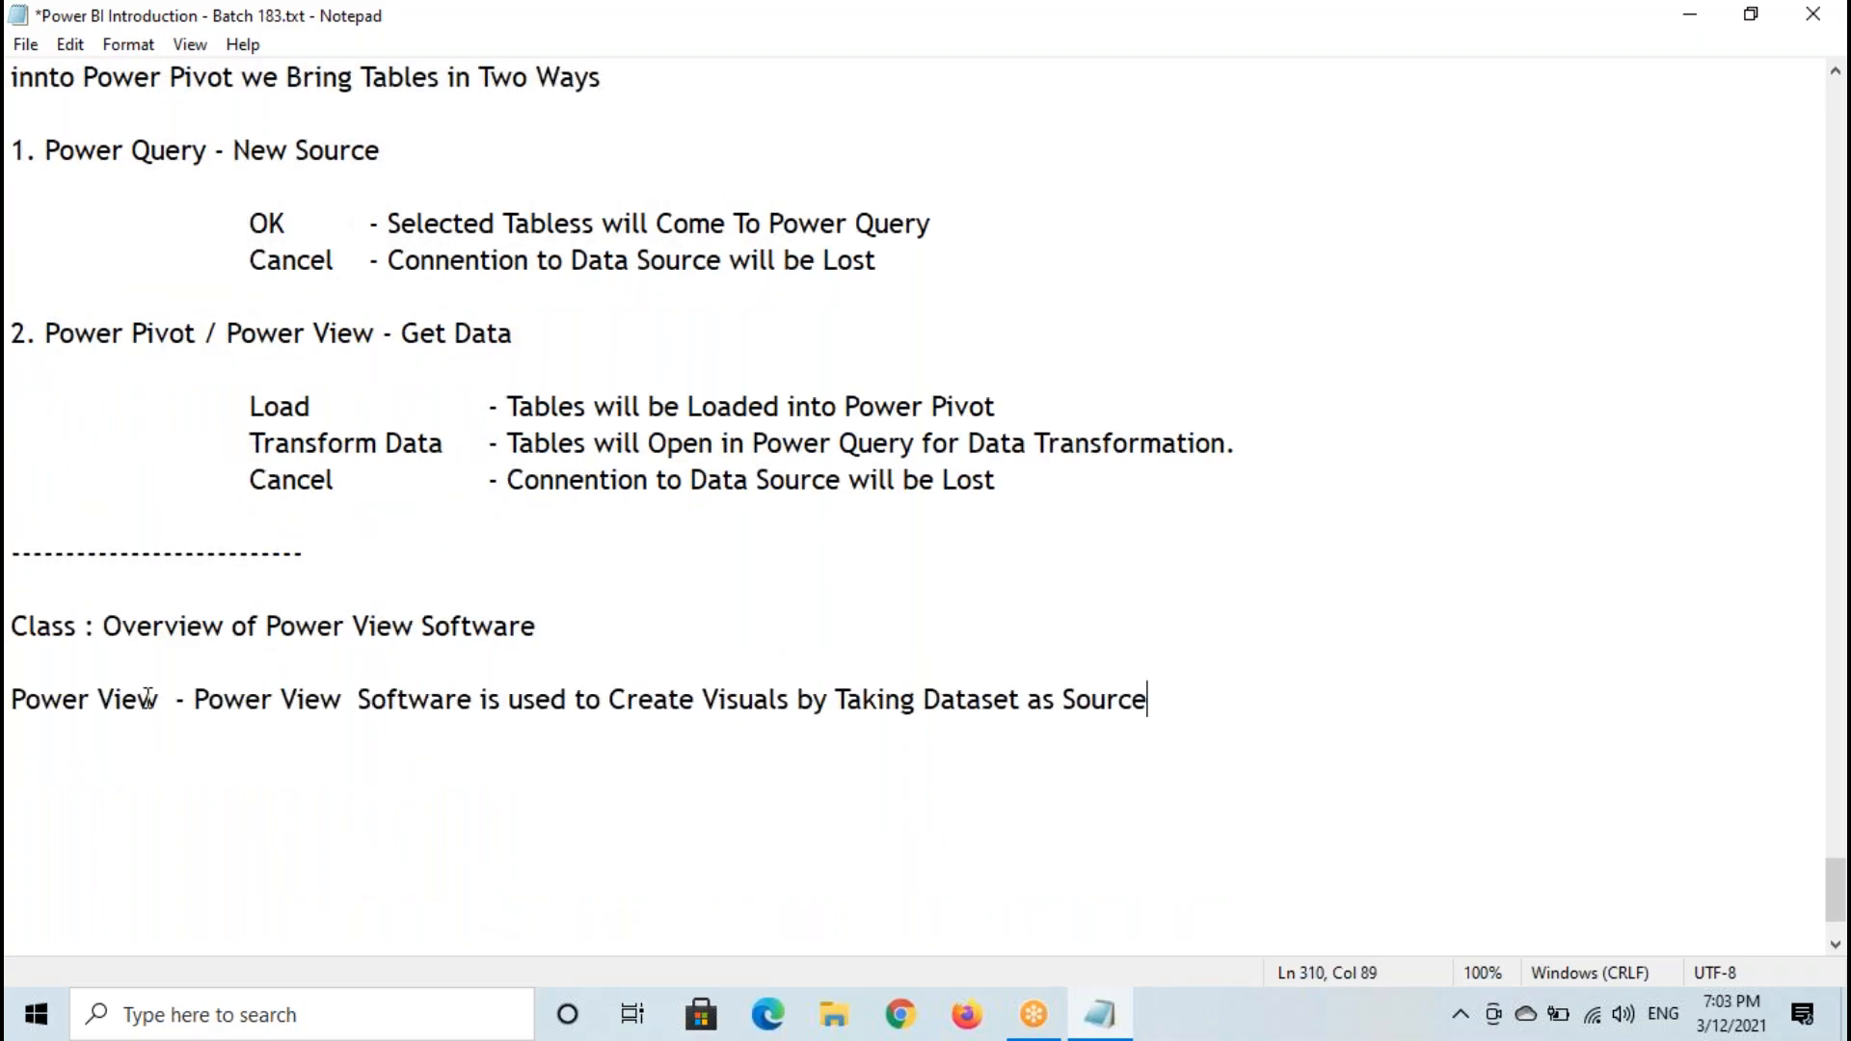
- Copy the line "Visuals - Graphical Representation of Data we call as Visuals" from the earlier notes to below the Power View definition
scroll(208, 495, down, 1)
scroll(208, 494, up, 3)
drag(11, 299, 784, 303)
click(1291, 40)
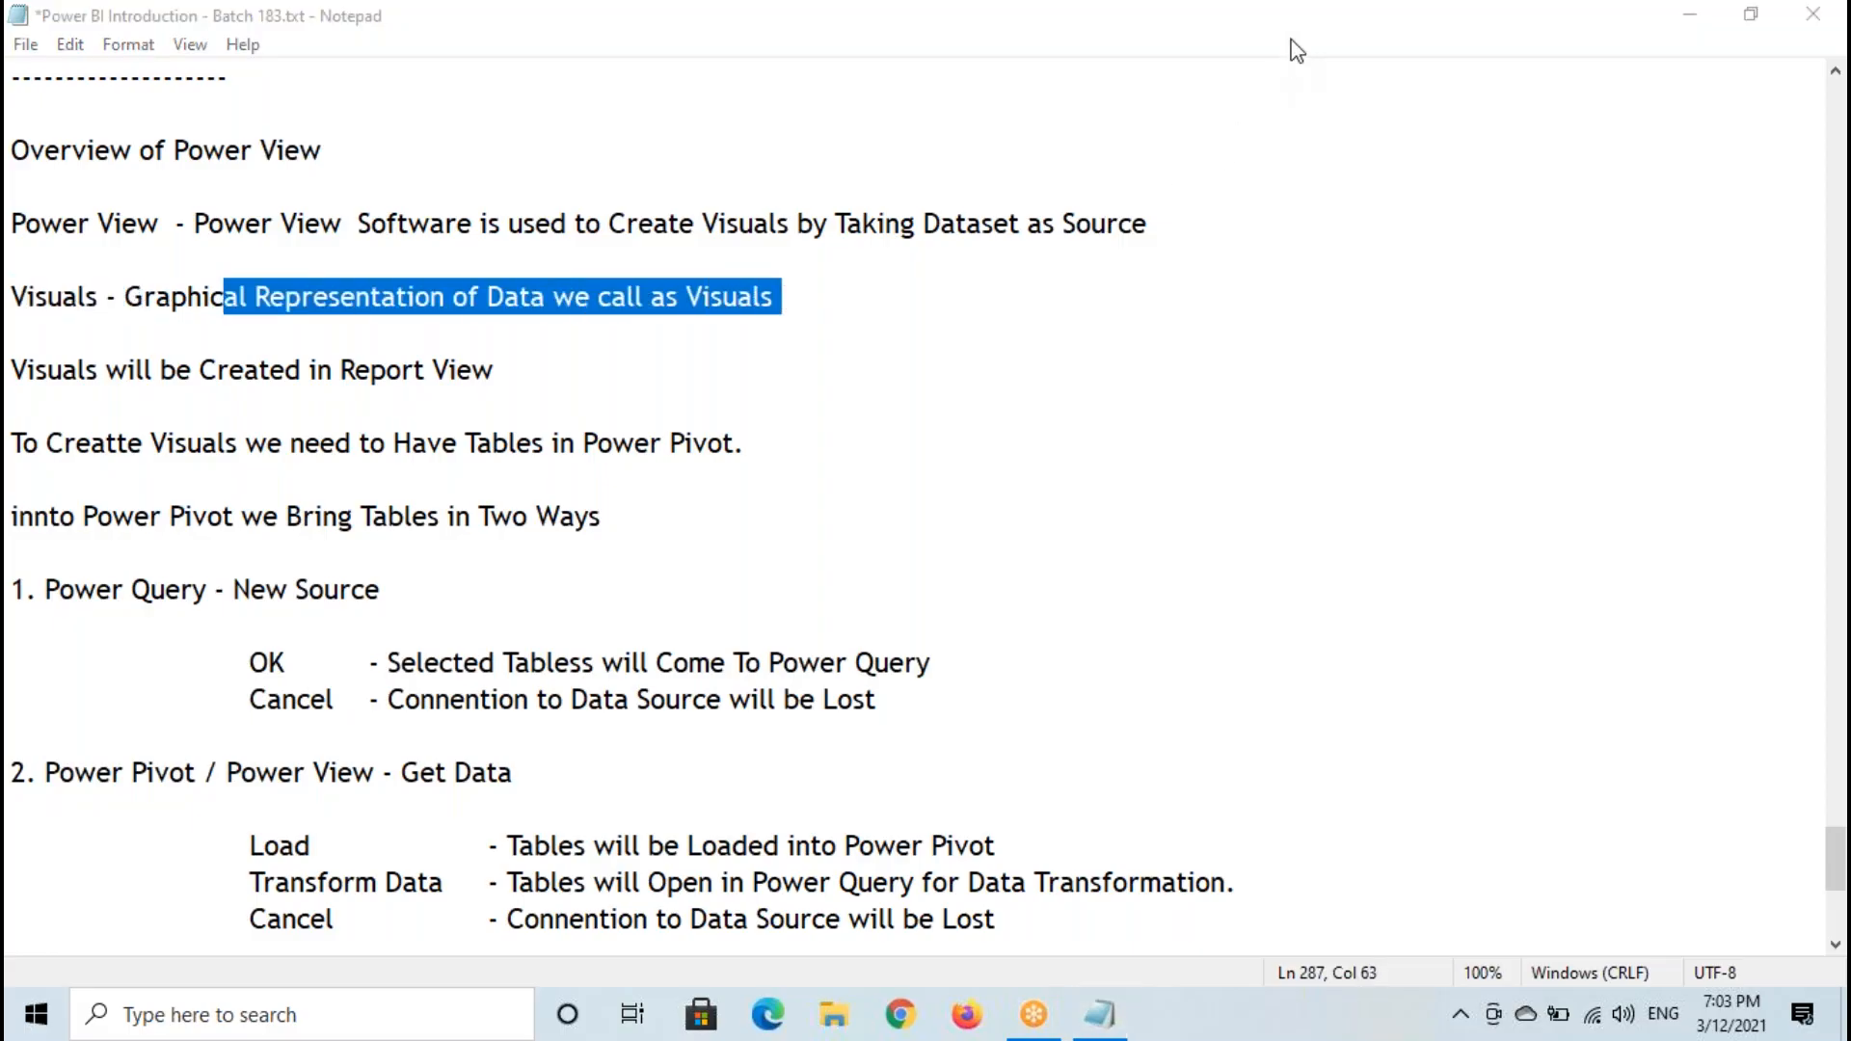
drag(17, 289, 776, 290)
click(1558, 297)
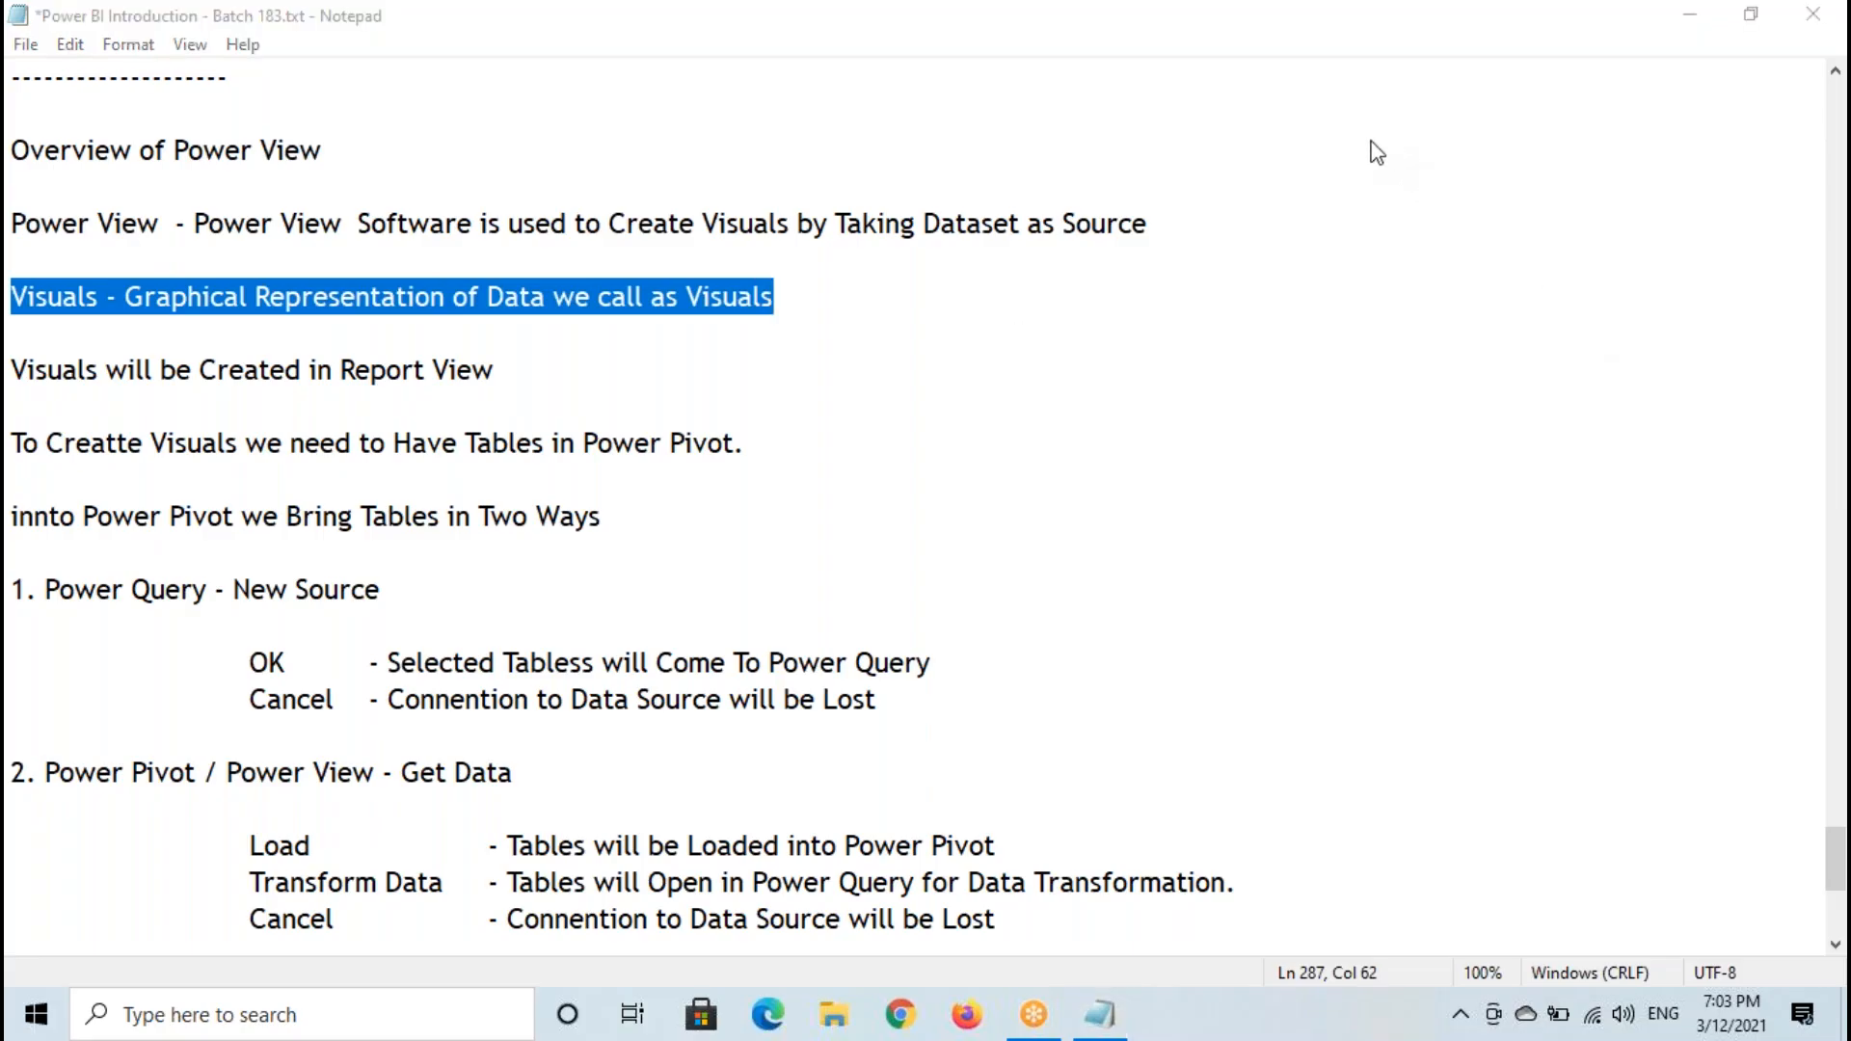
scroll(1094, 384, down, 4)
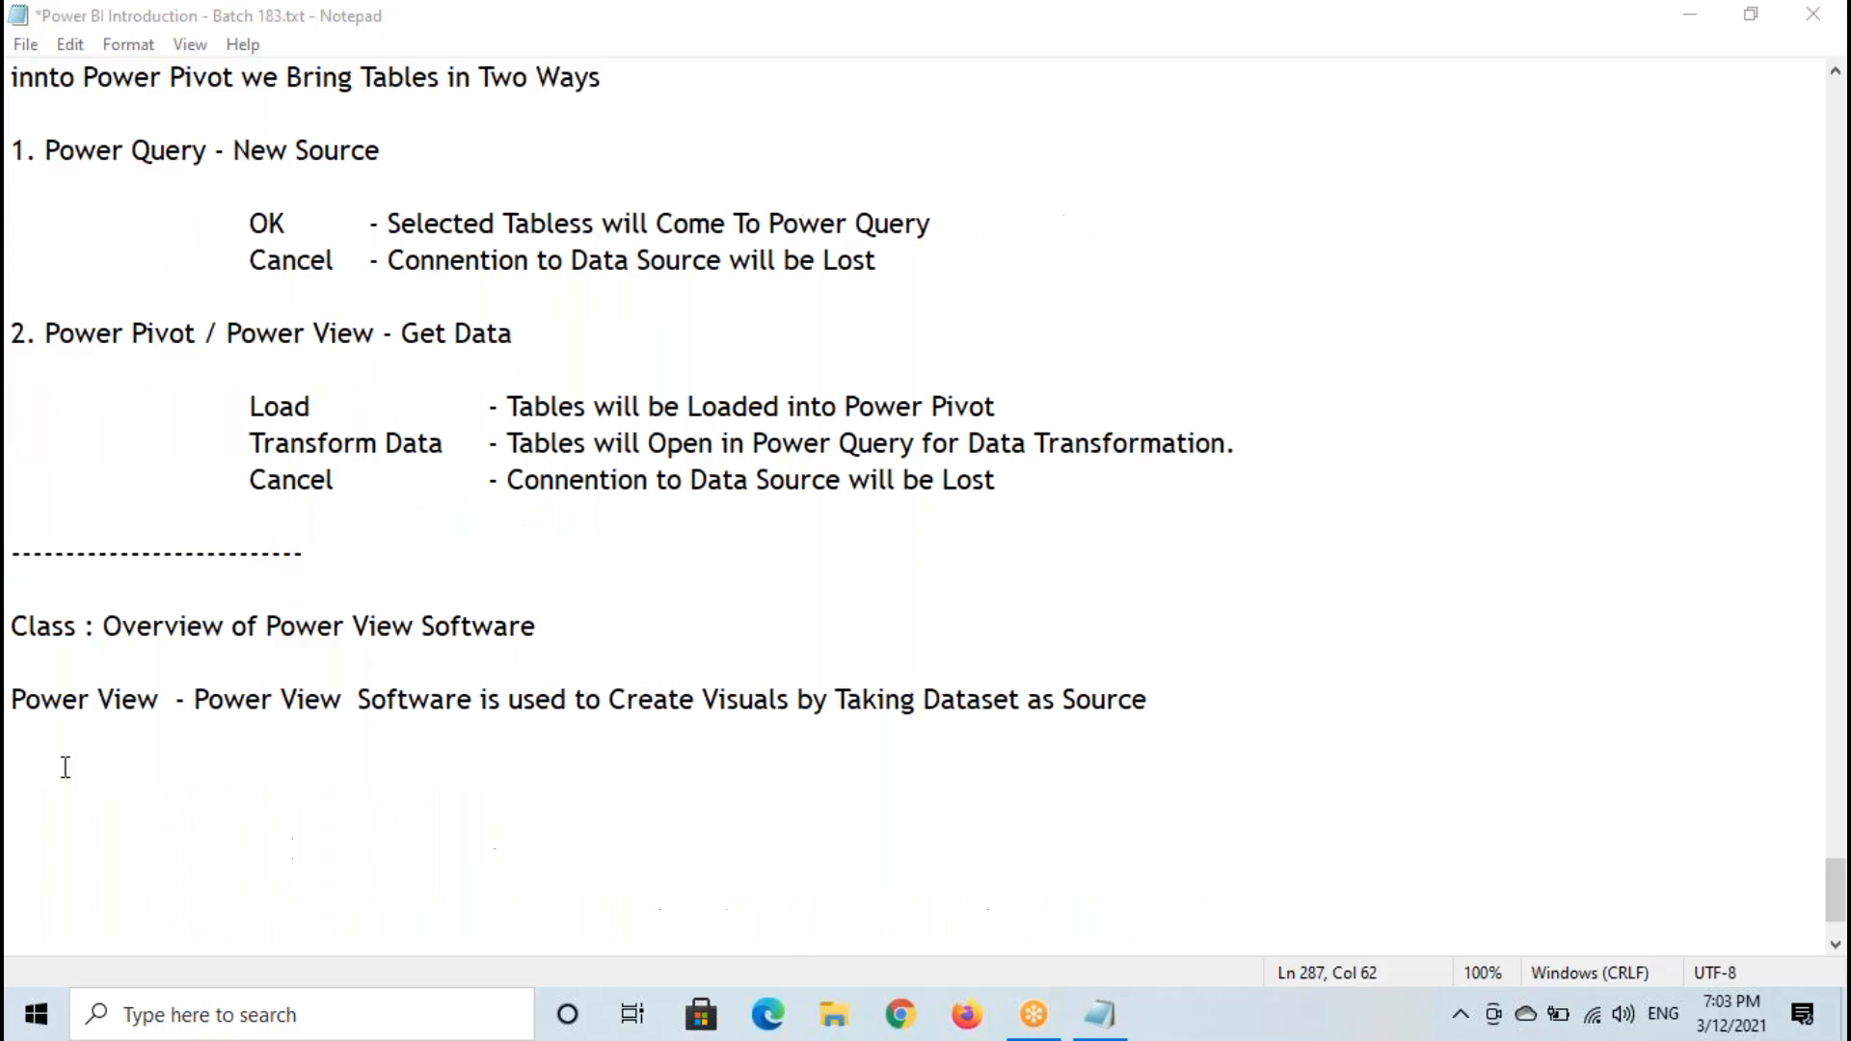
click(65, 766)
key(ctrl+v)
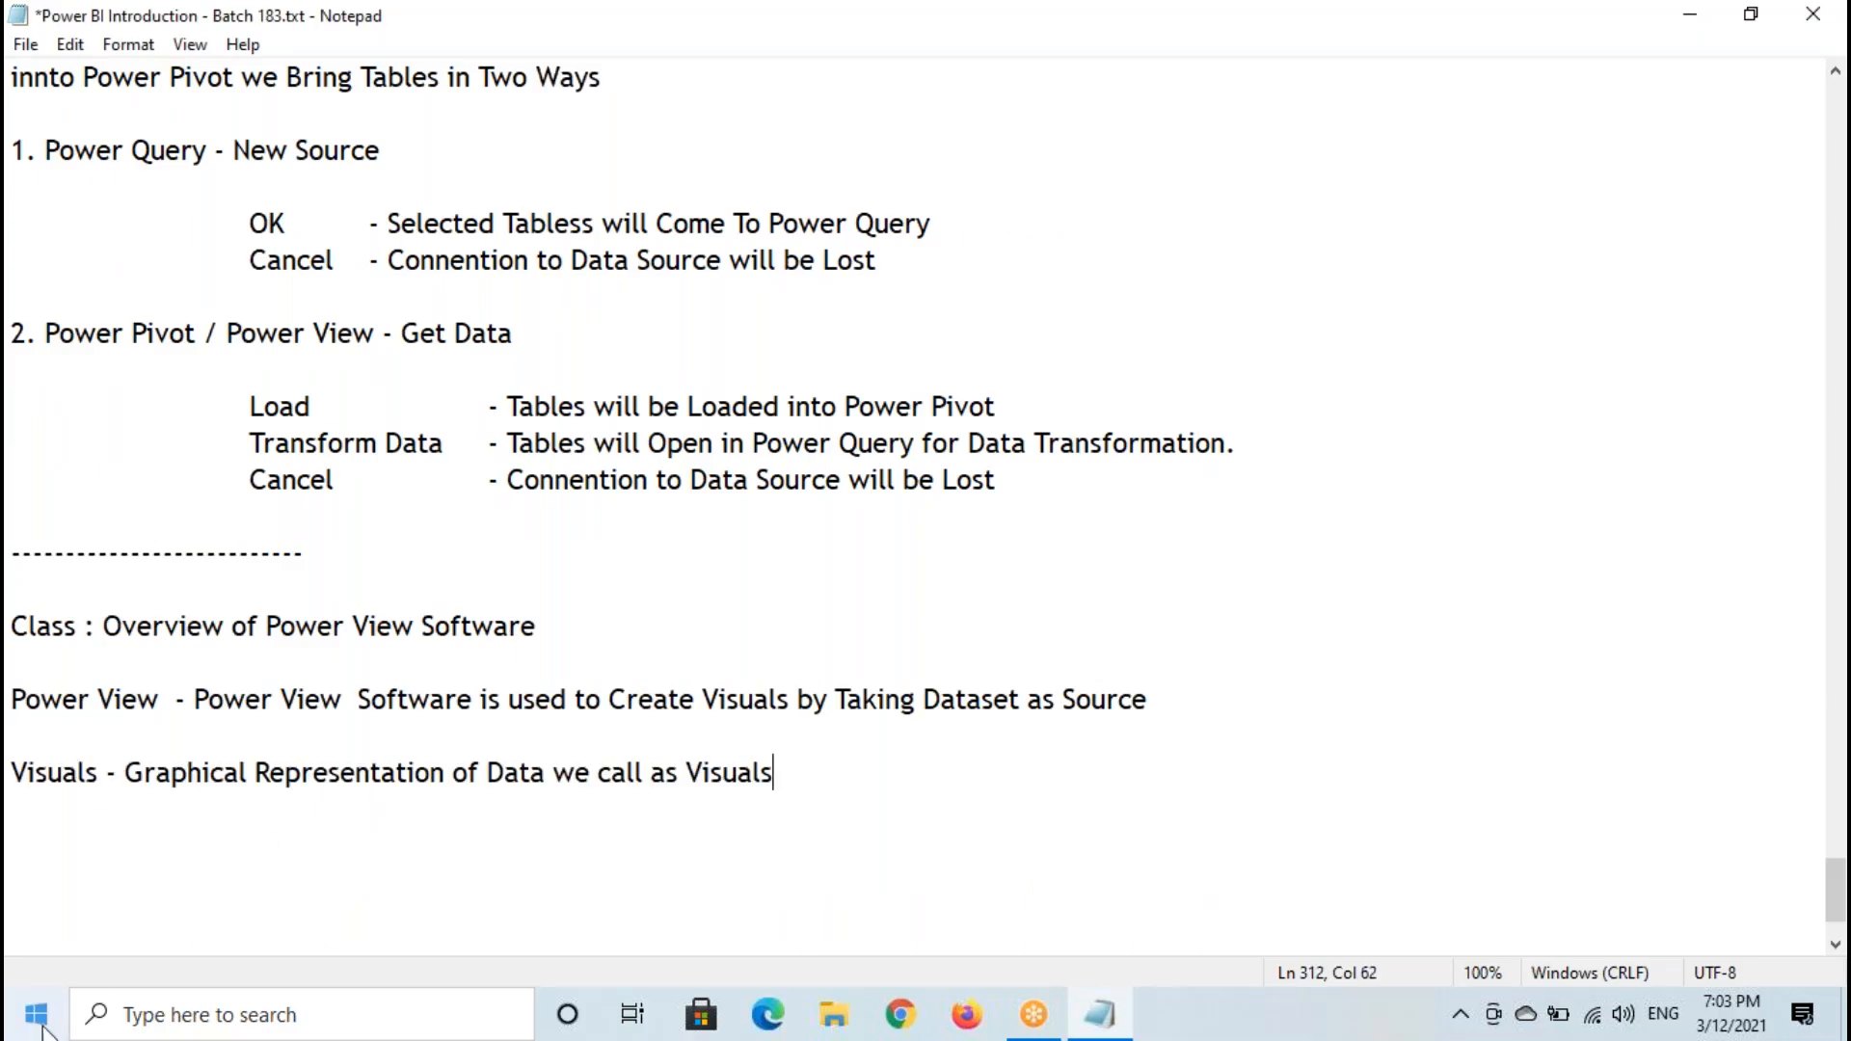
- Launch Power BI Desktop from the Windows desktop
click(1846, 1013)
double_click(154, 327)
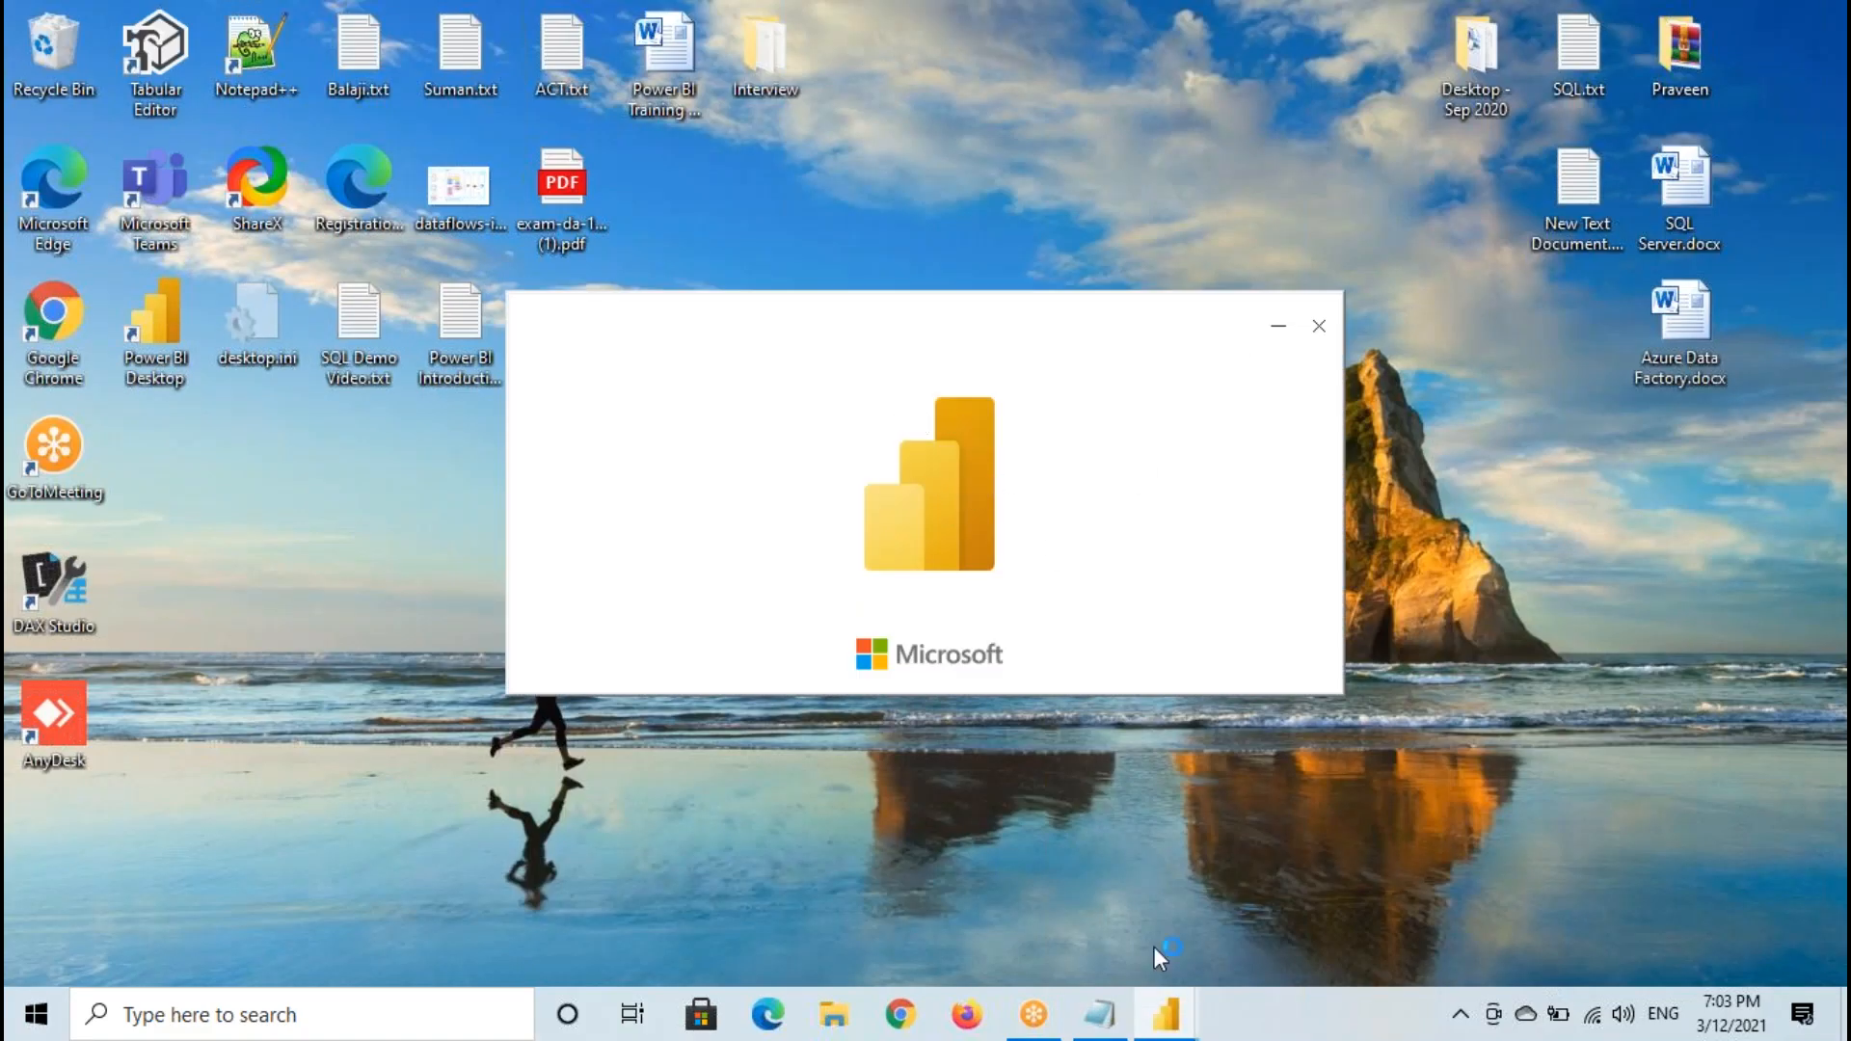
- Return to Notepad and review the Visuals definition and the notes on the two ways of bringing tables into Power Pivot
click(1099, 1014)
drag(117, 773, 784, 782)
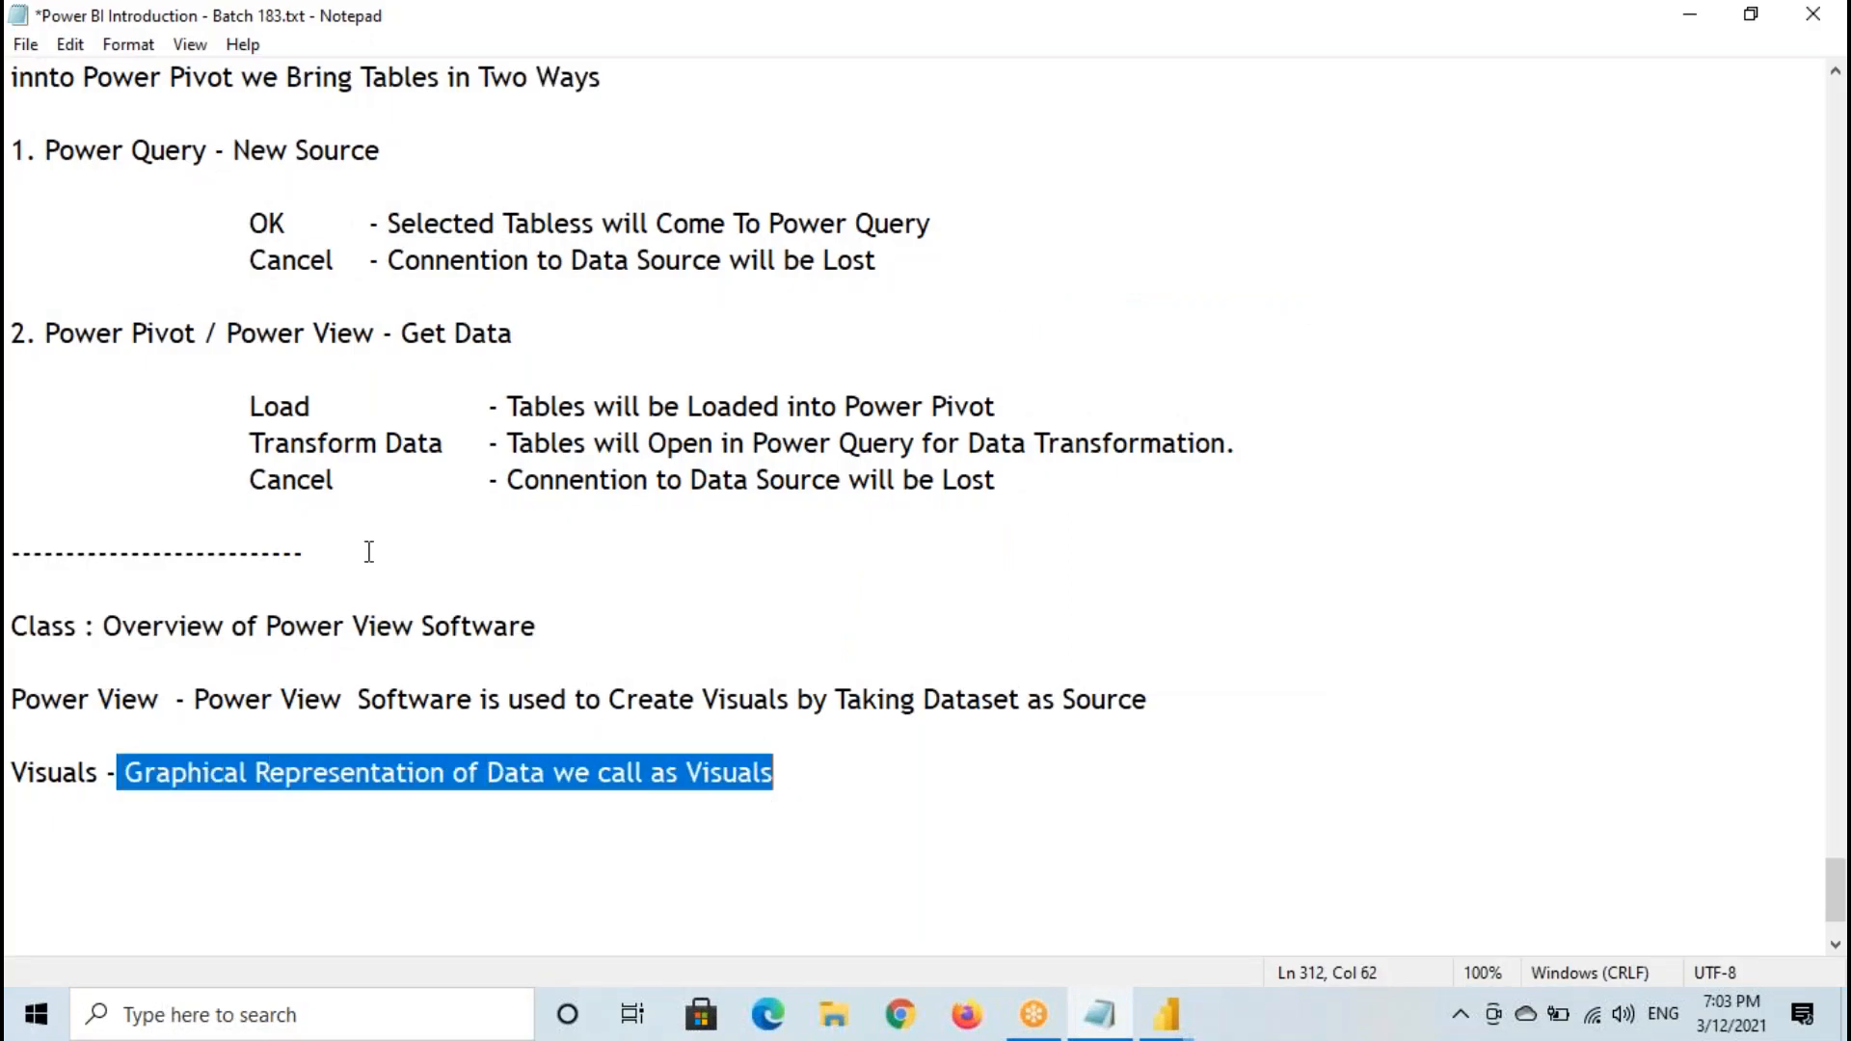
scroll(369, 552, up, 1)
drag(12, 186, 670, 186)
drag(16, 270, 457, 295)
click(17, 443)
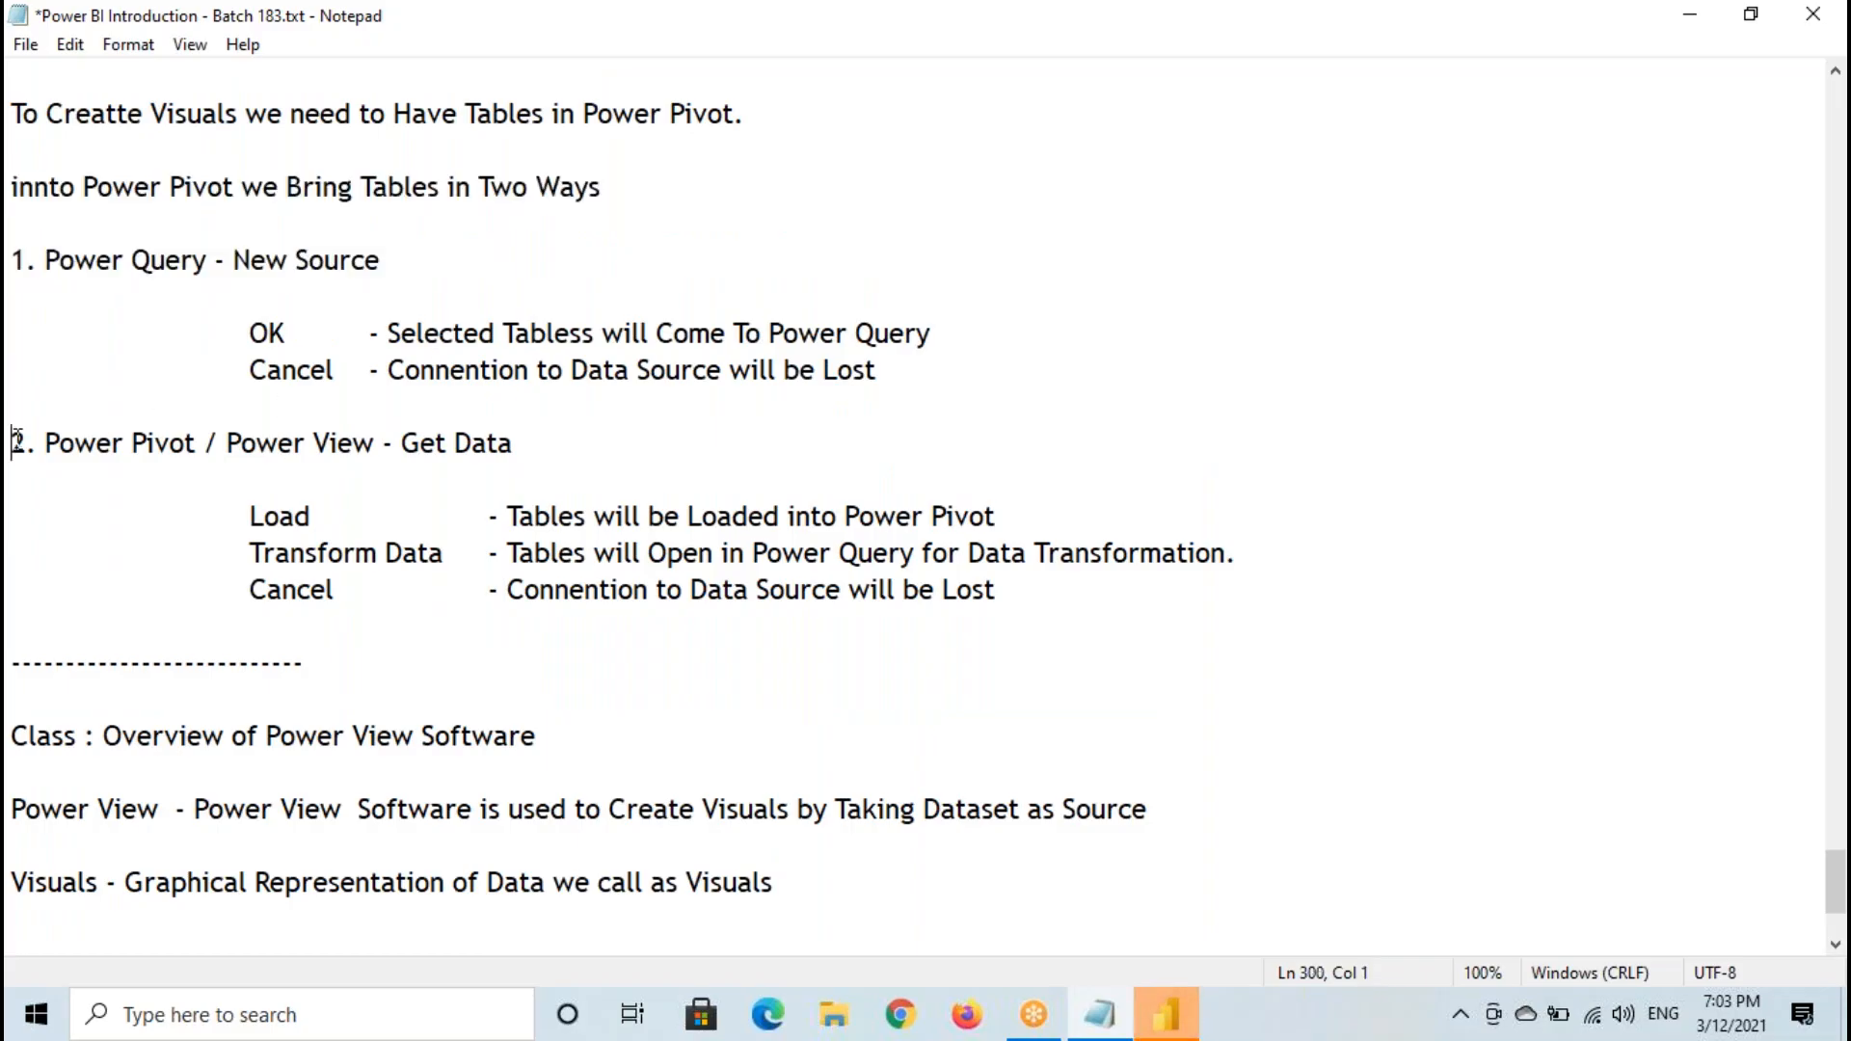
drag(16, 442, 473, 446)
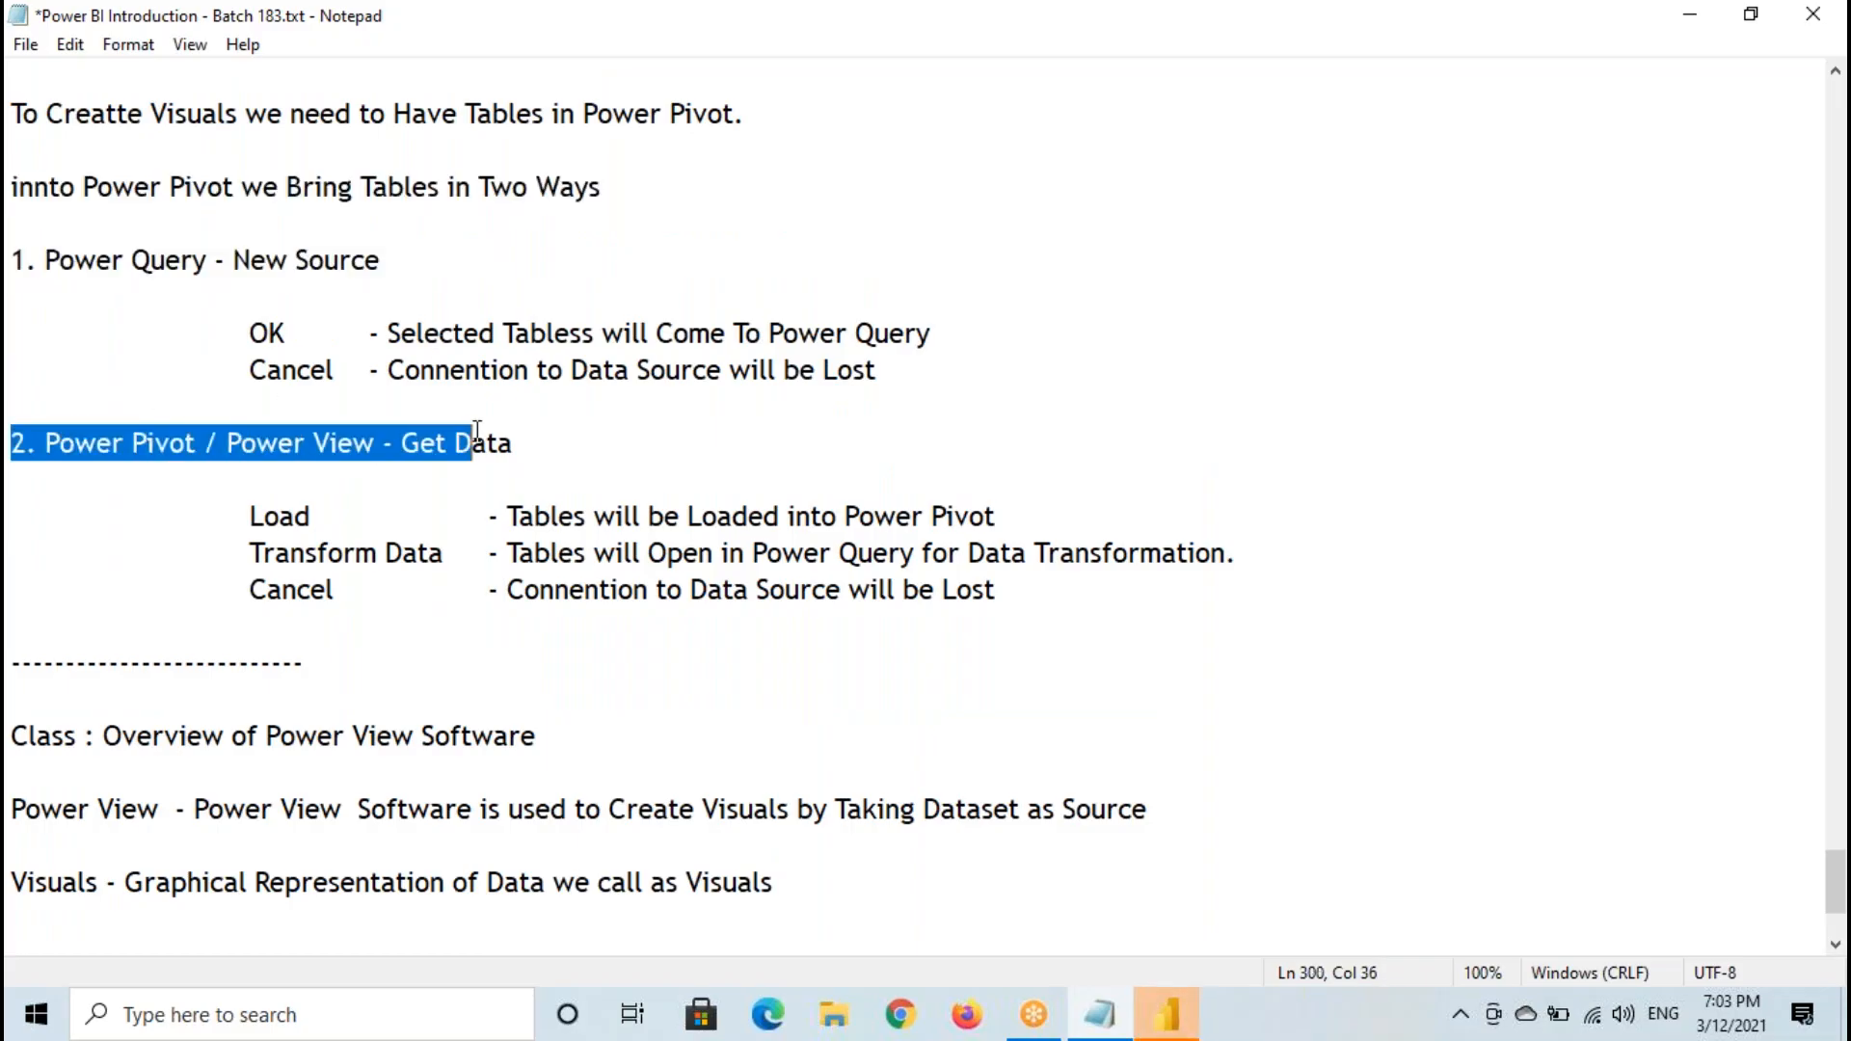
- Switch to Power BI Desktop, dismiss its start screen and open the Model view
click(1162, 1031)
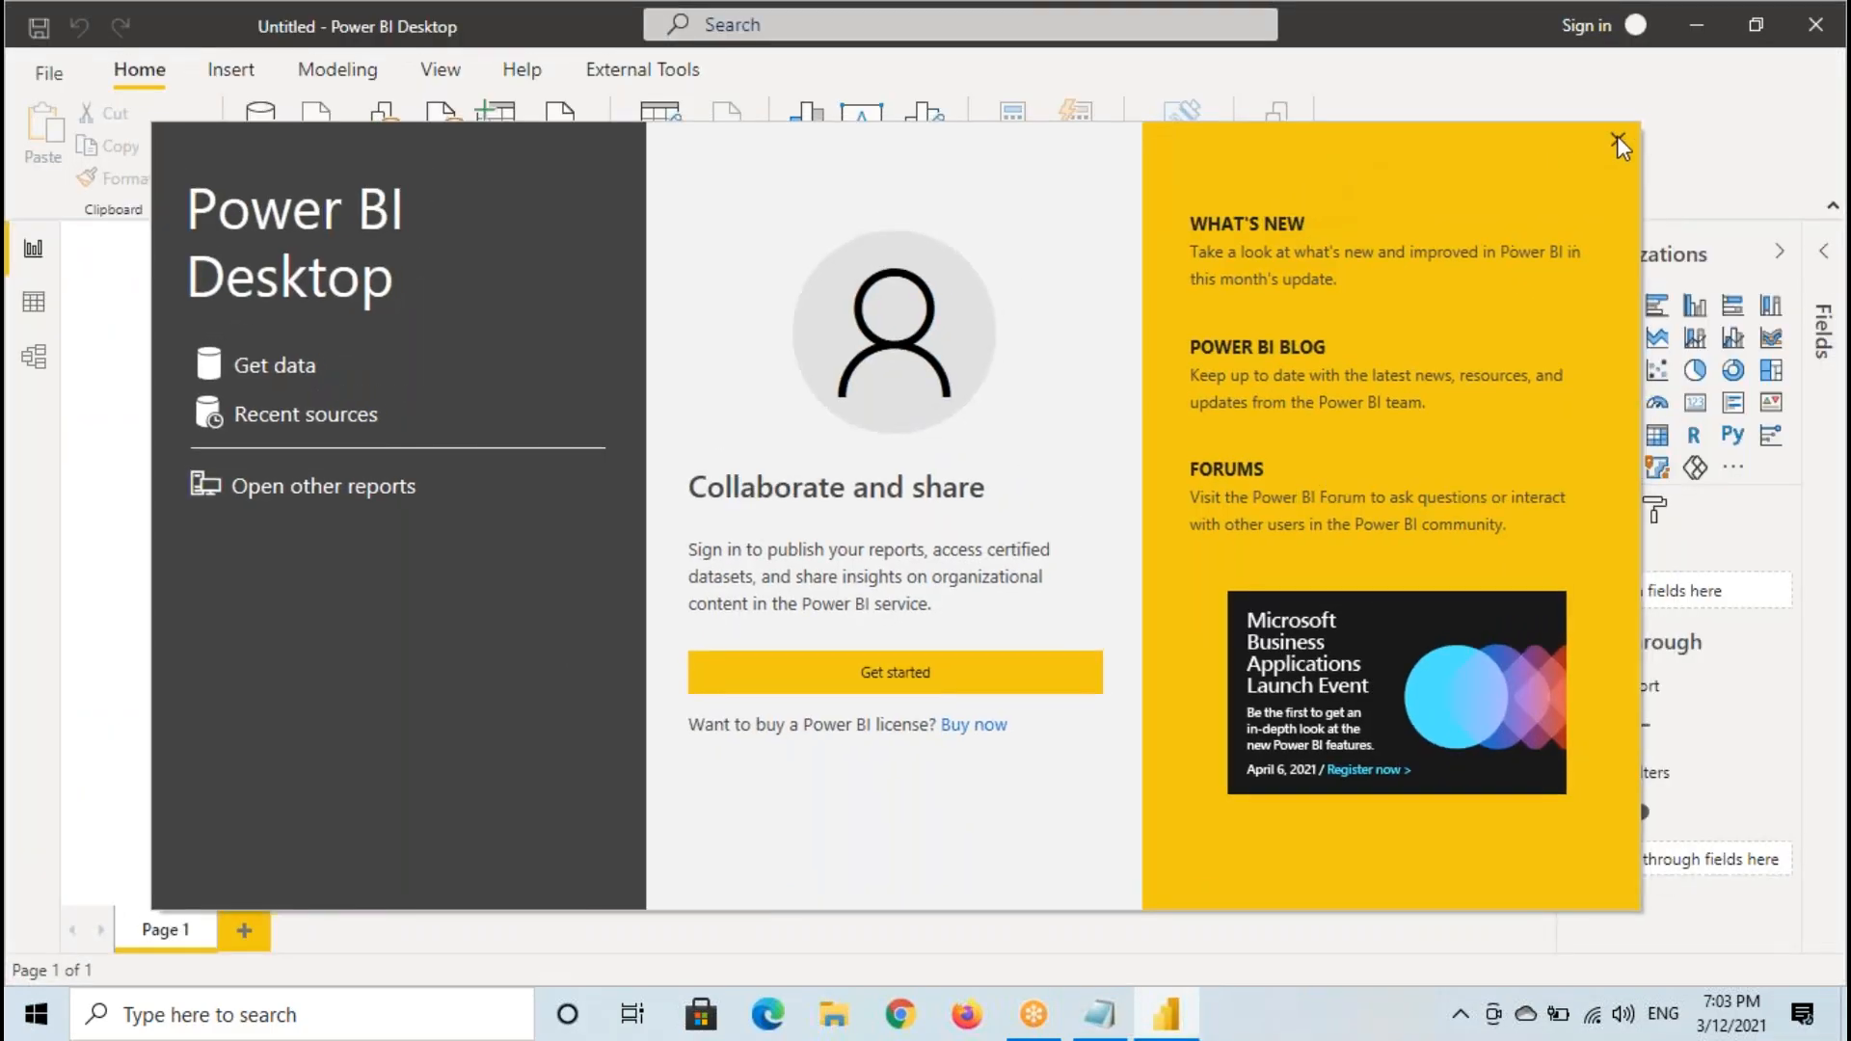
click(1616, 138)
click(33, 355)
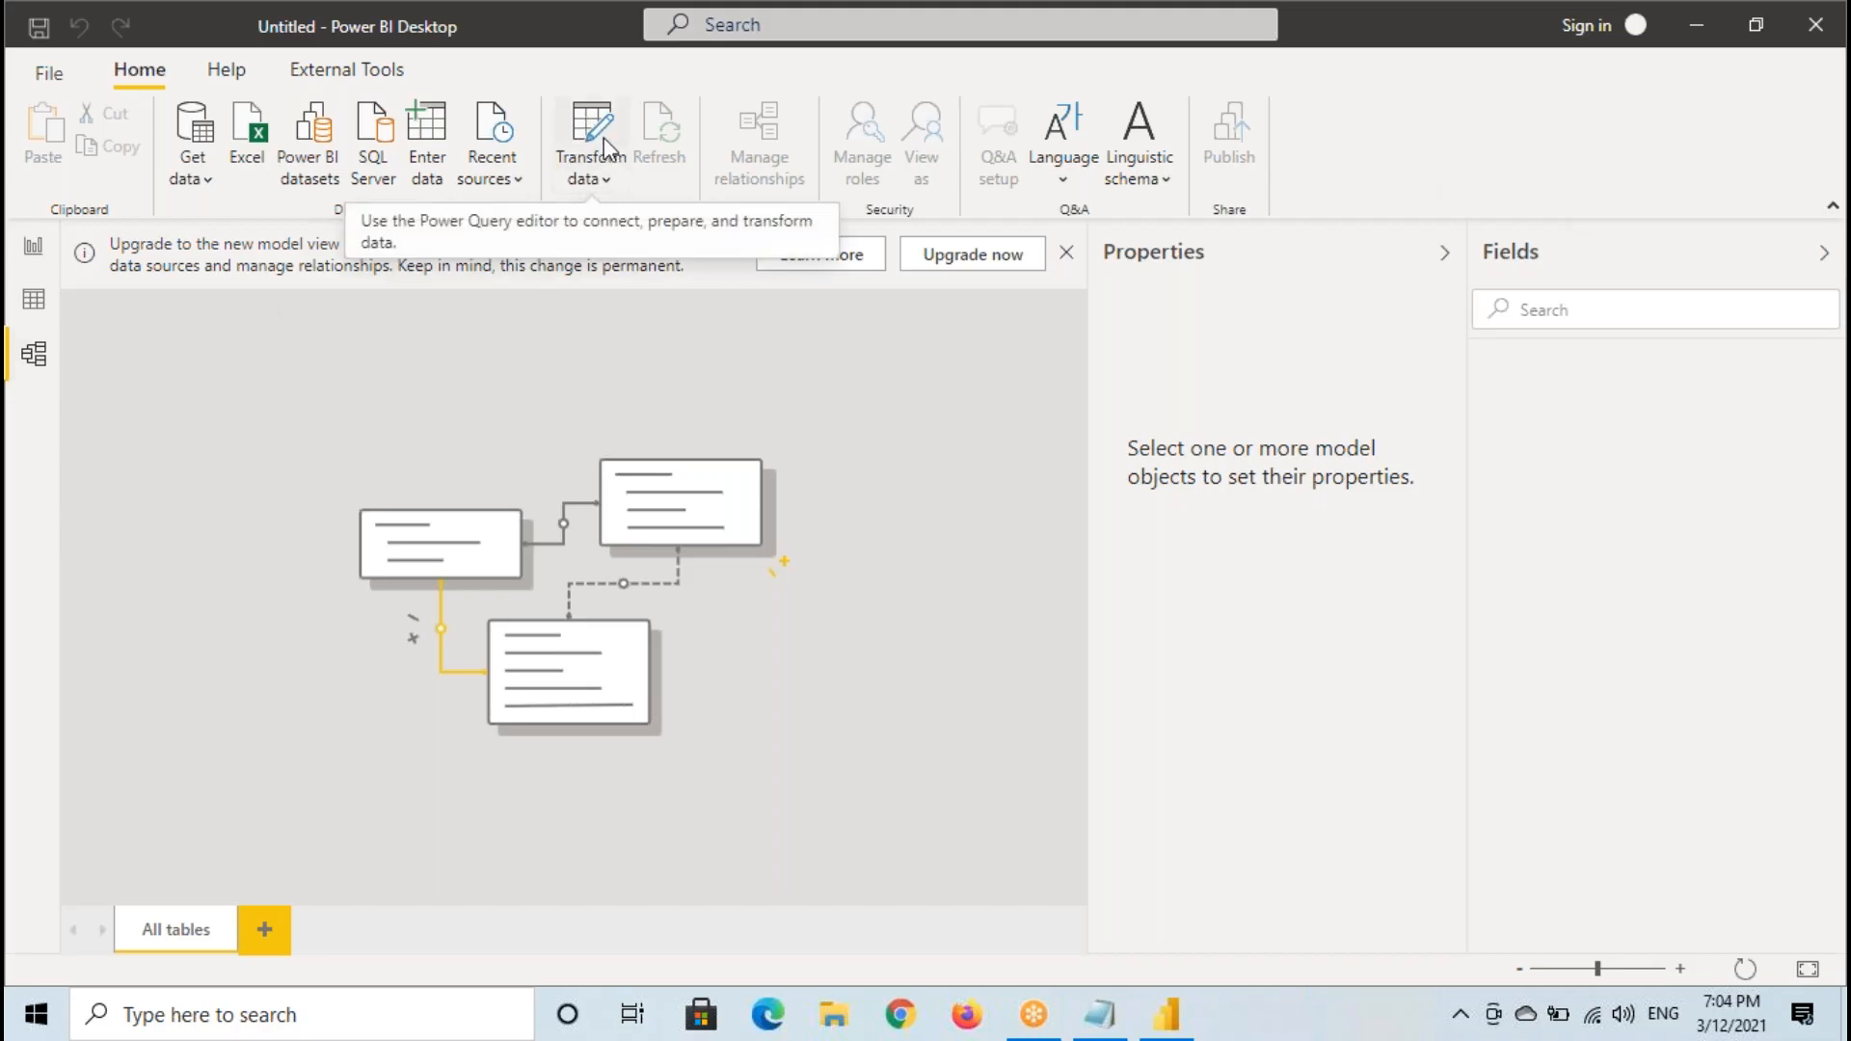
click(35, 354)
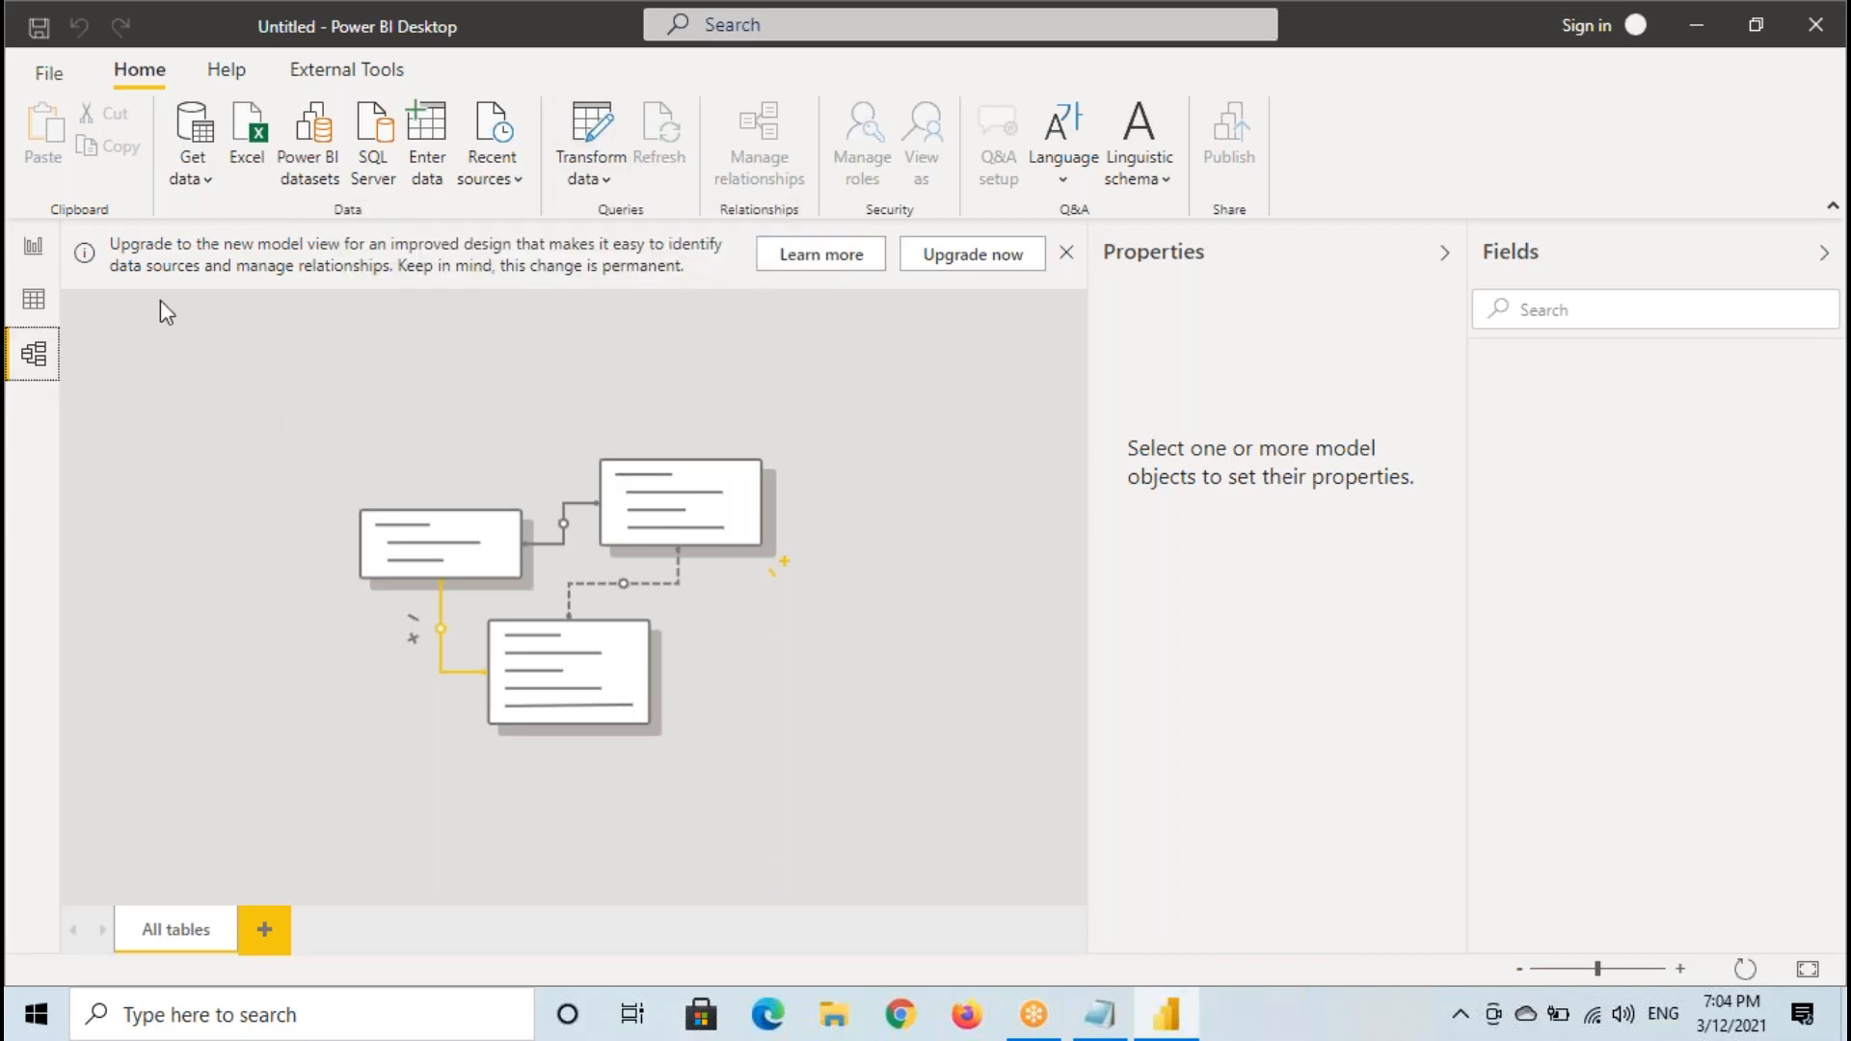
- Get data from the Excel workbook Sample - Superstore.xlsx in the Source Files folder and load its Orders table
click(197, 184)
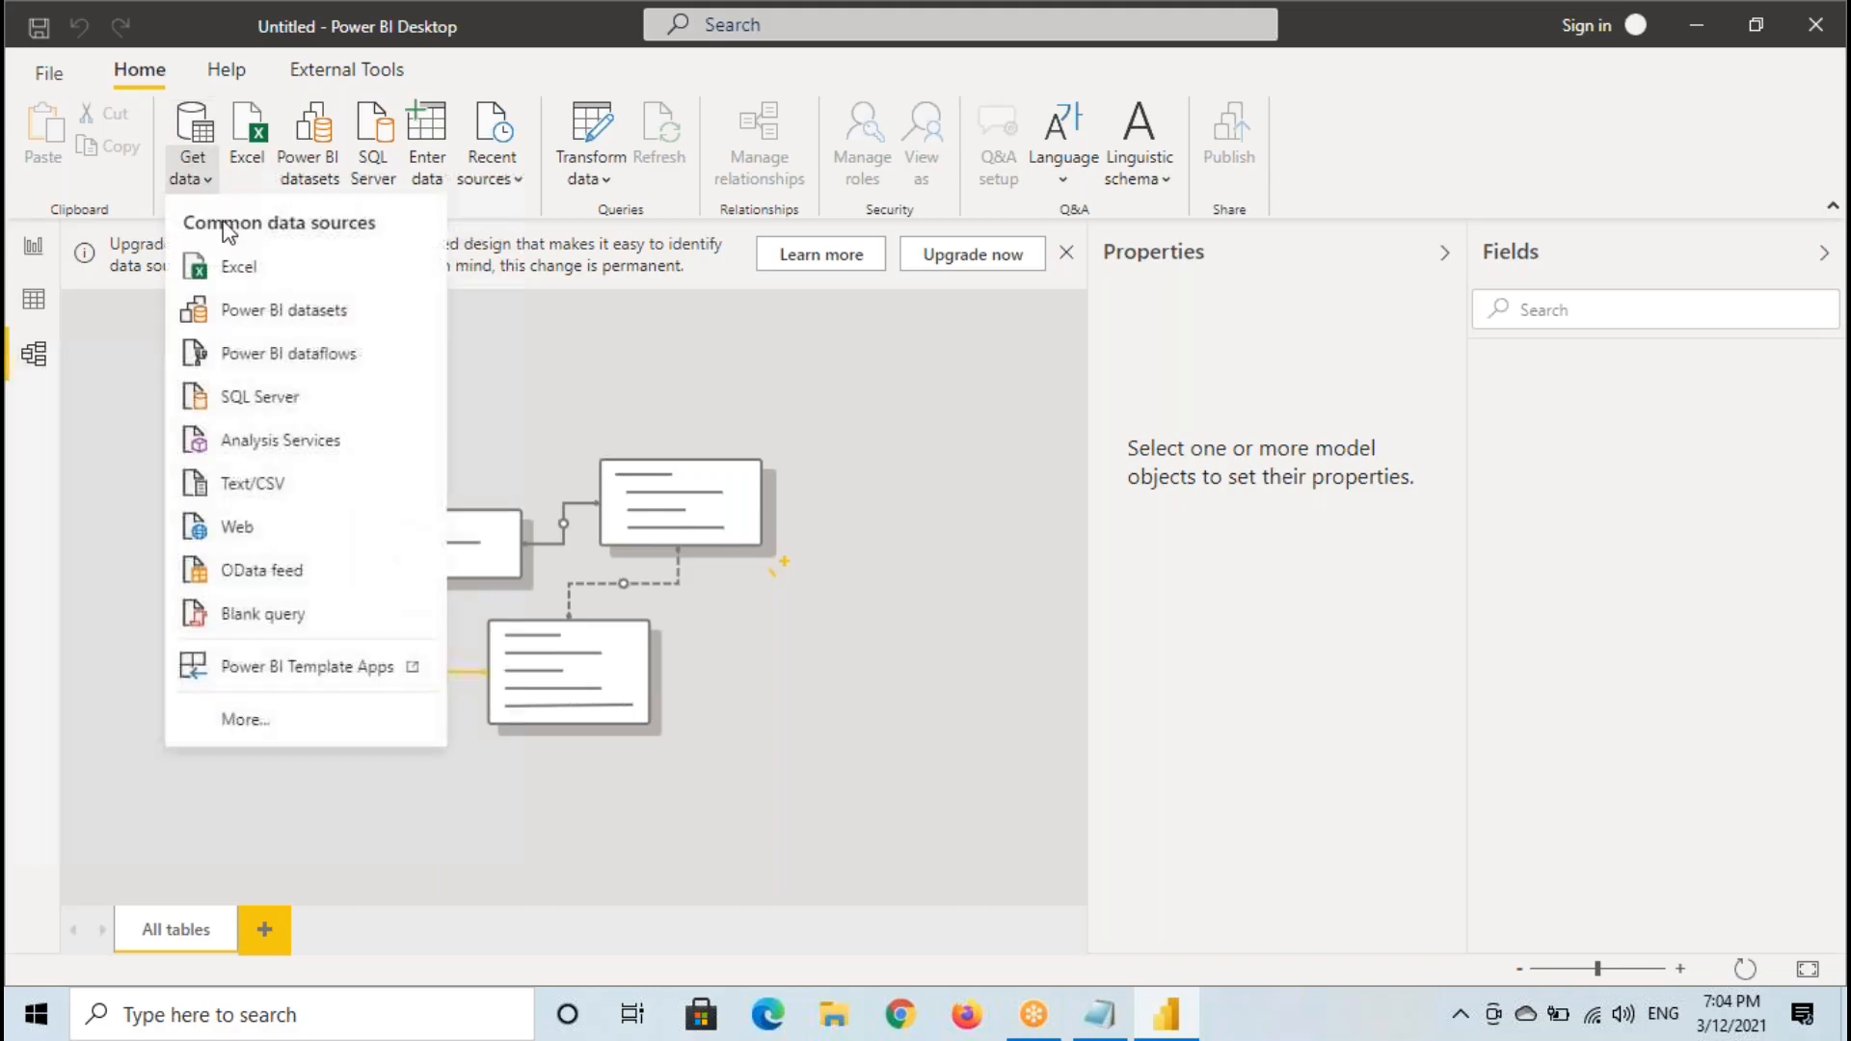
click(246, 267)
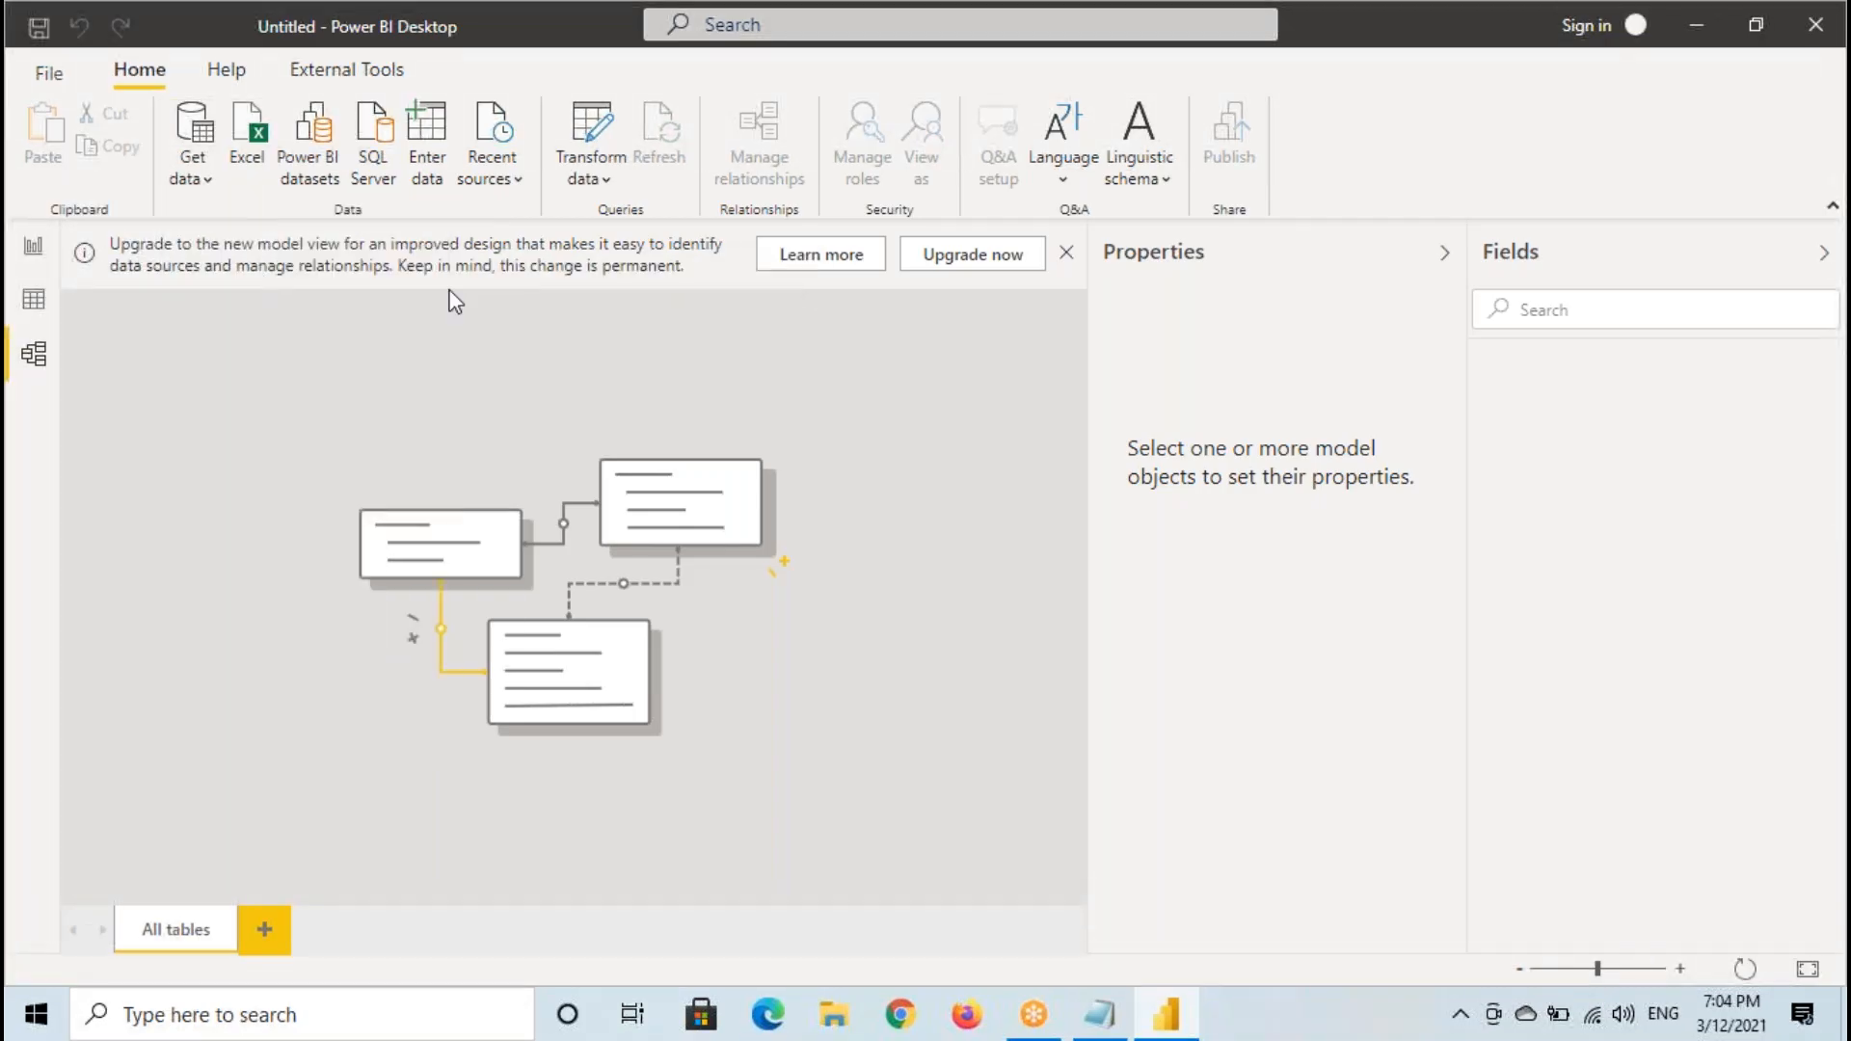
double_click(351, 255)
double_click(366, 231)
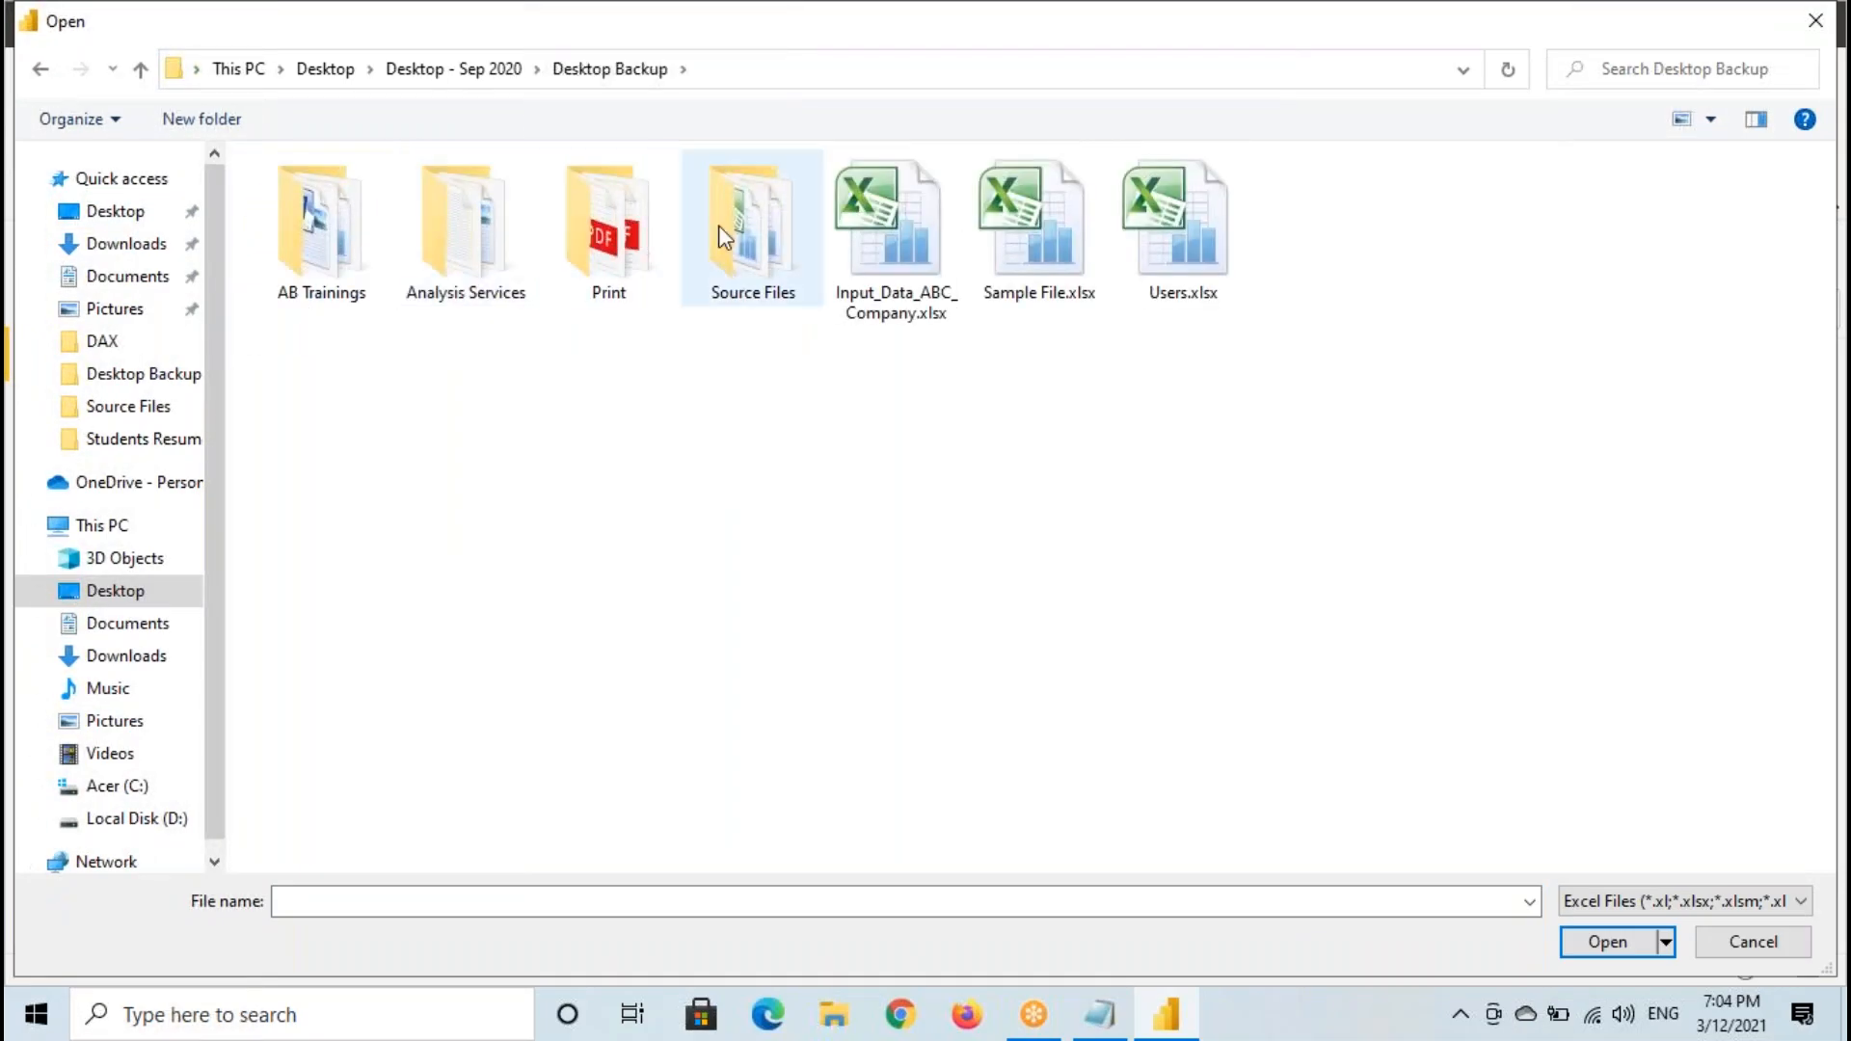
double_click(762, 222)
click(429, 259)
click(1625, 945)
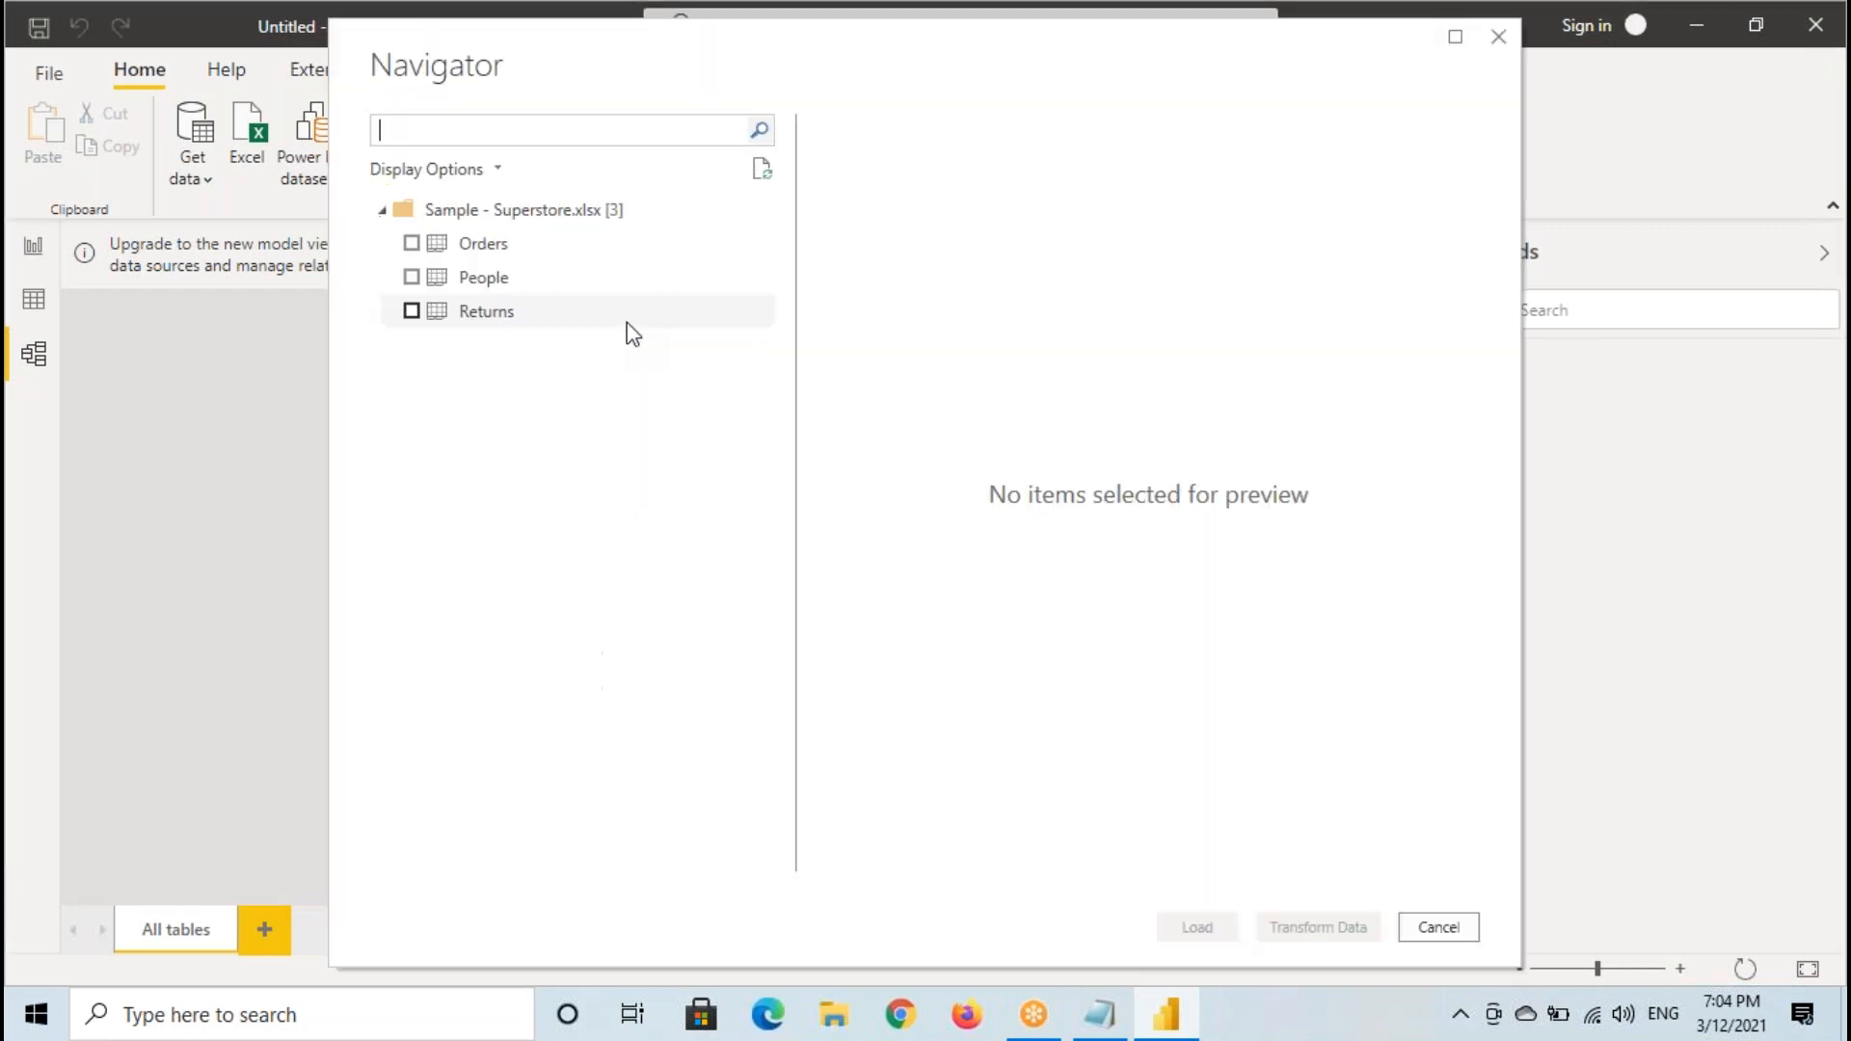
click(411, 242)
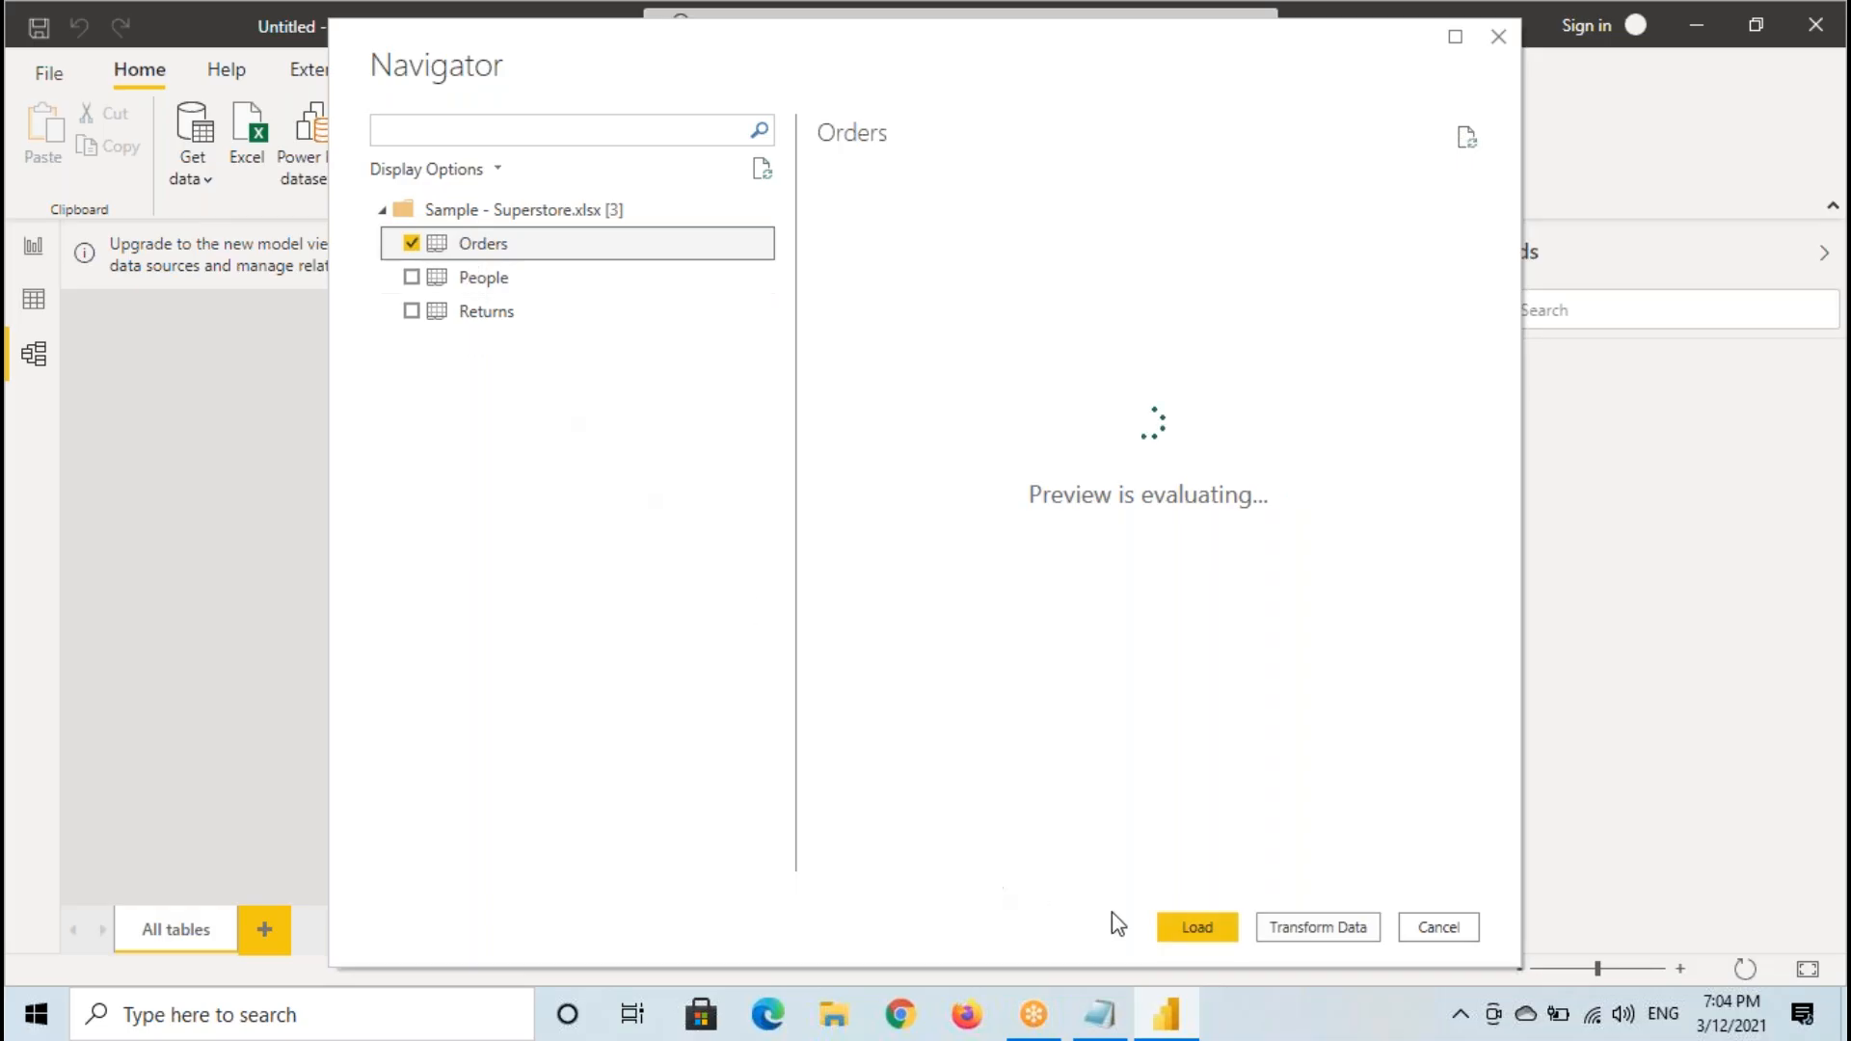
click(1197, 927)
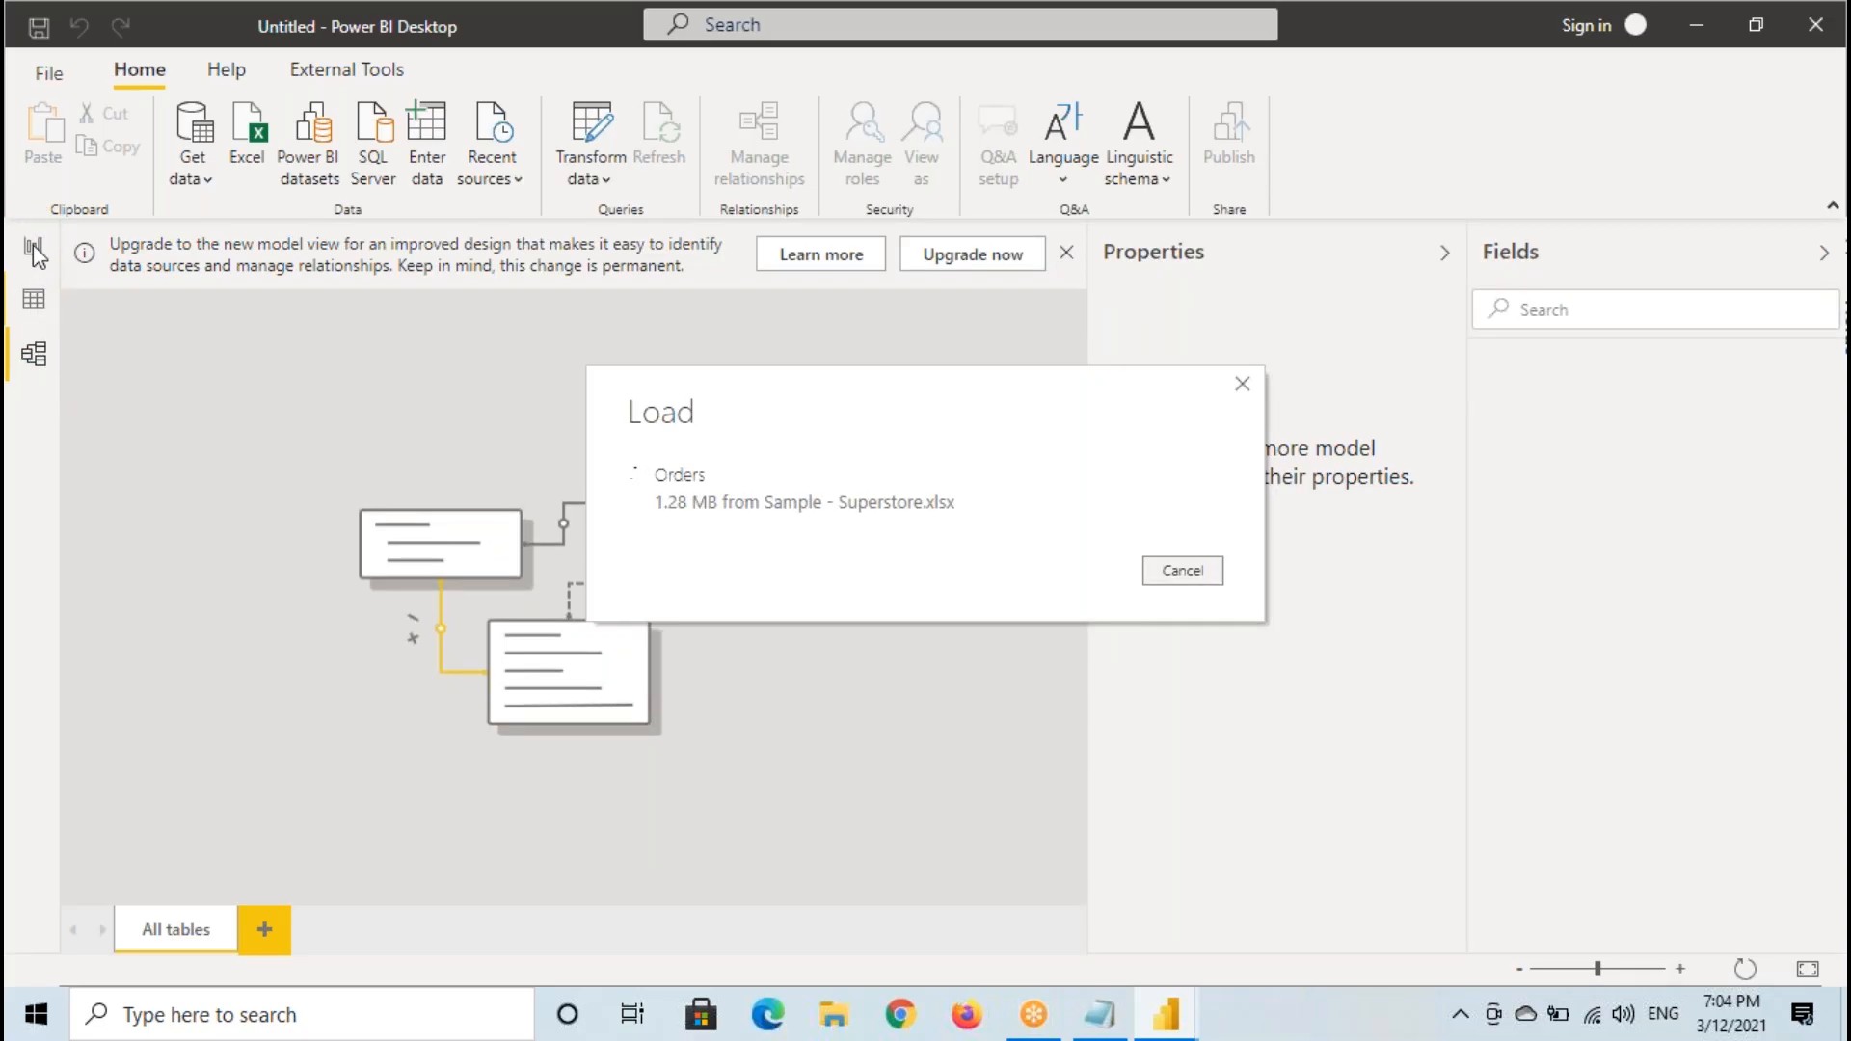
- Upgrade to the new model view and collapse the Properties and Fields panes
click(973, 255)
click(1443, 253)
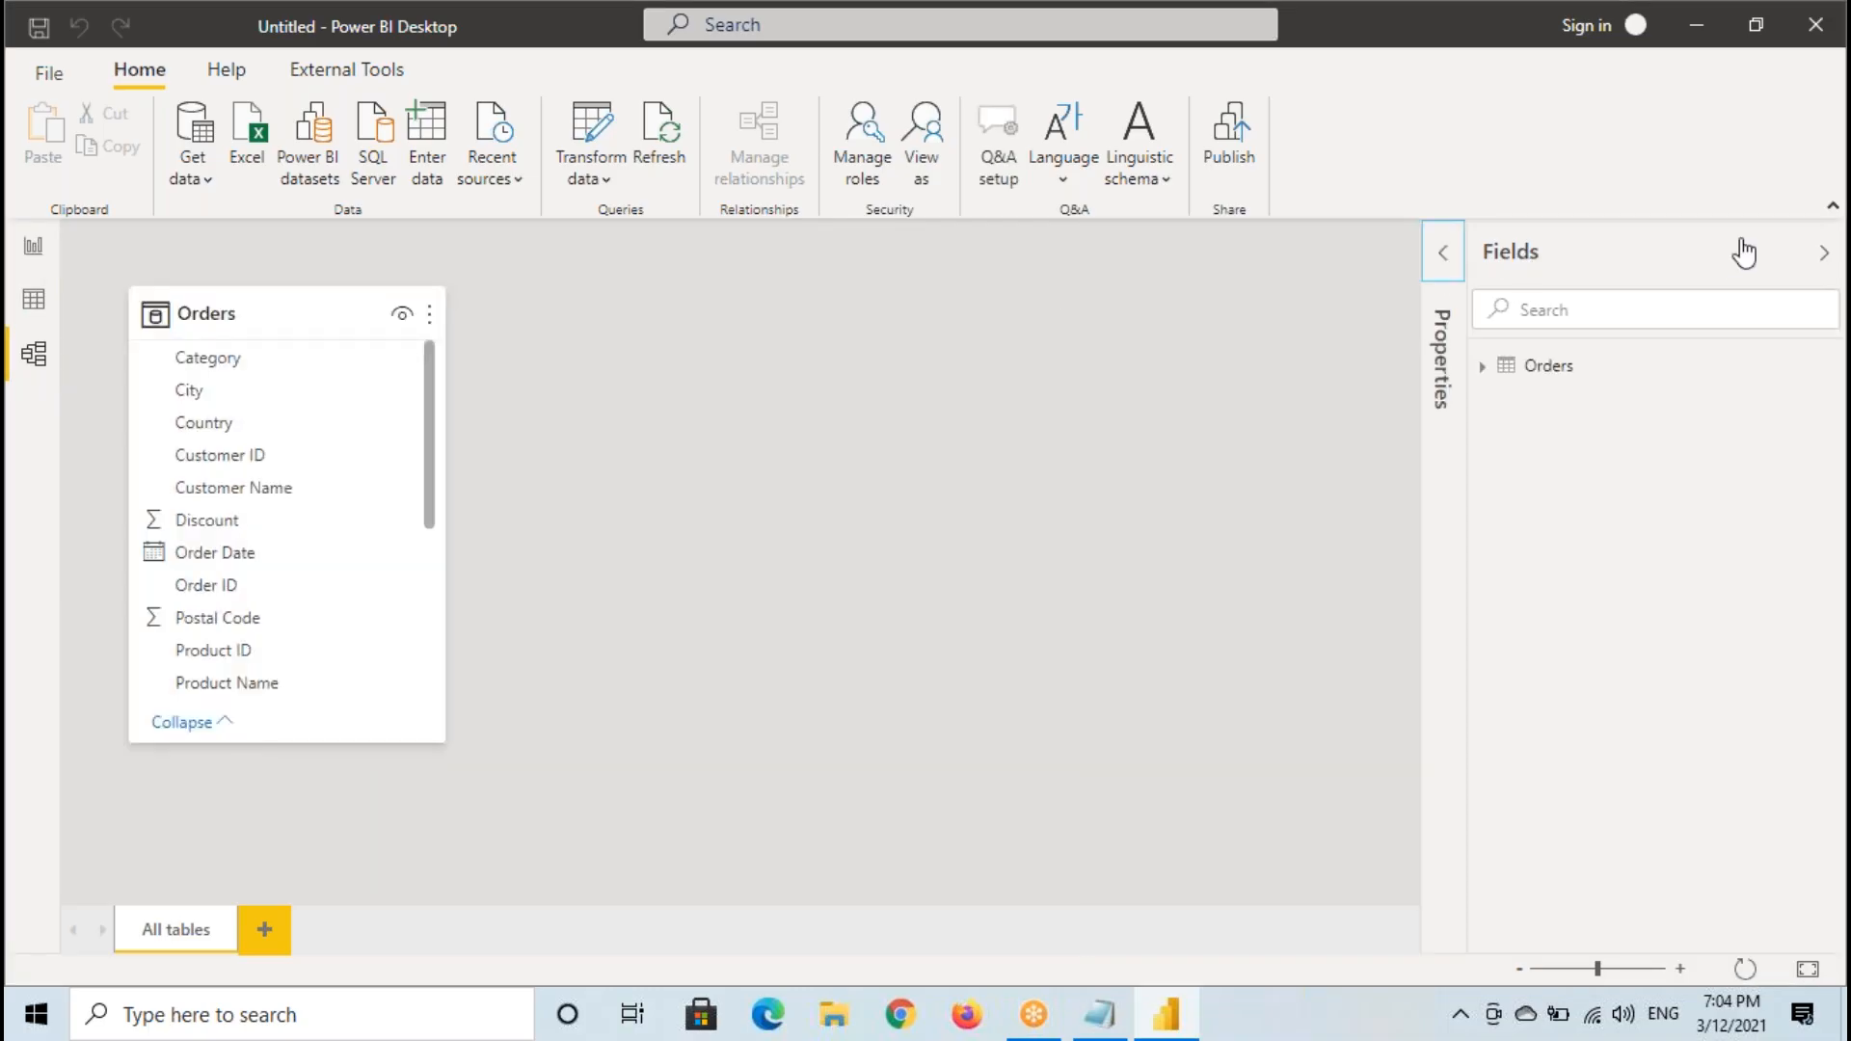
click(1836, 256)
- Show the Orders table in Data view, select its Row ID column and mark the table's name in the field list
click(34, 301)
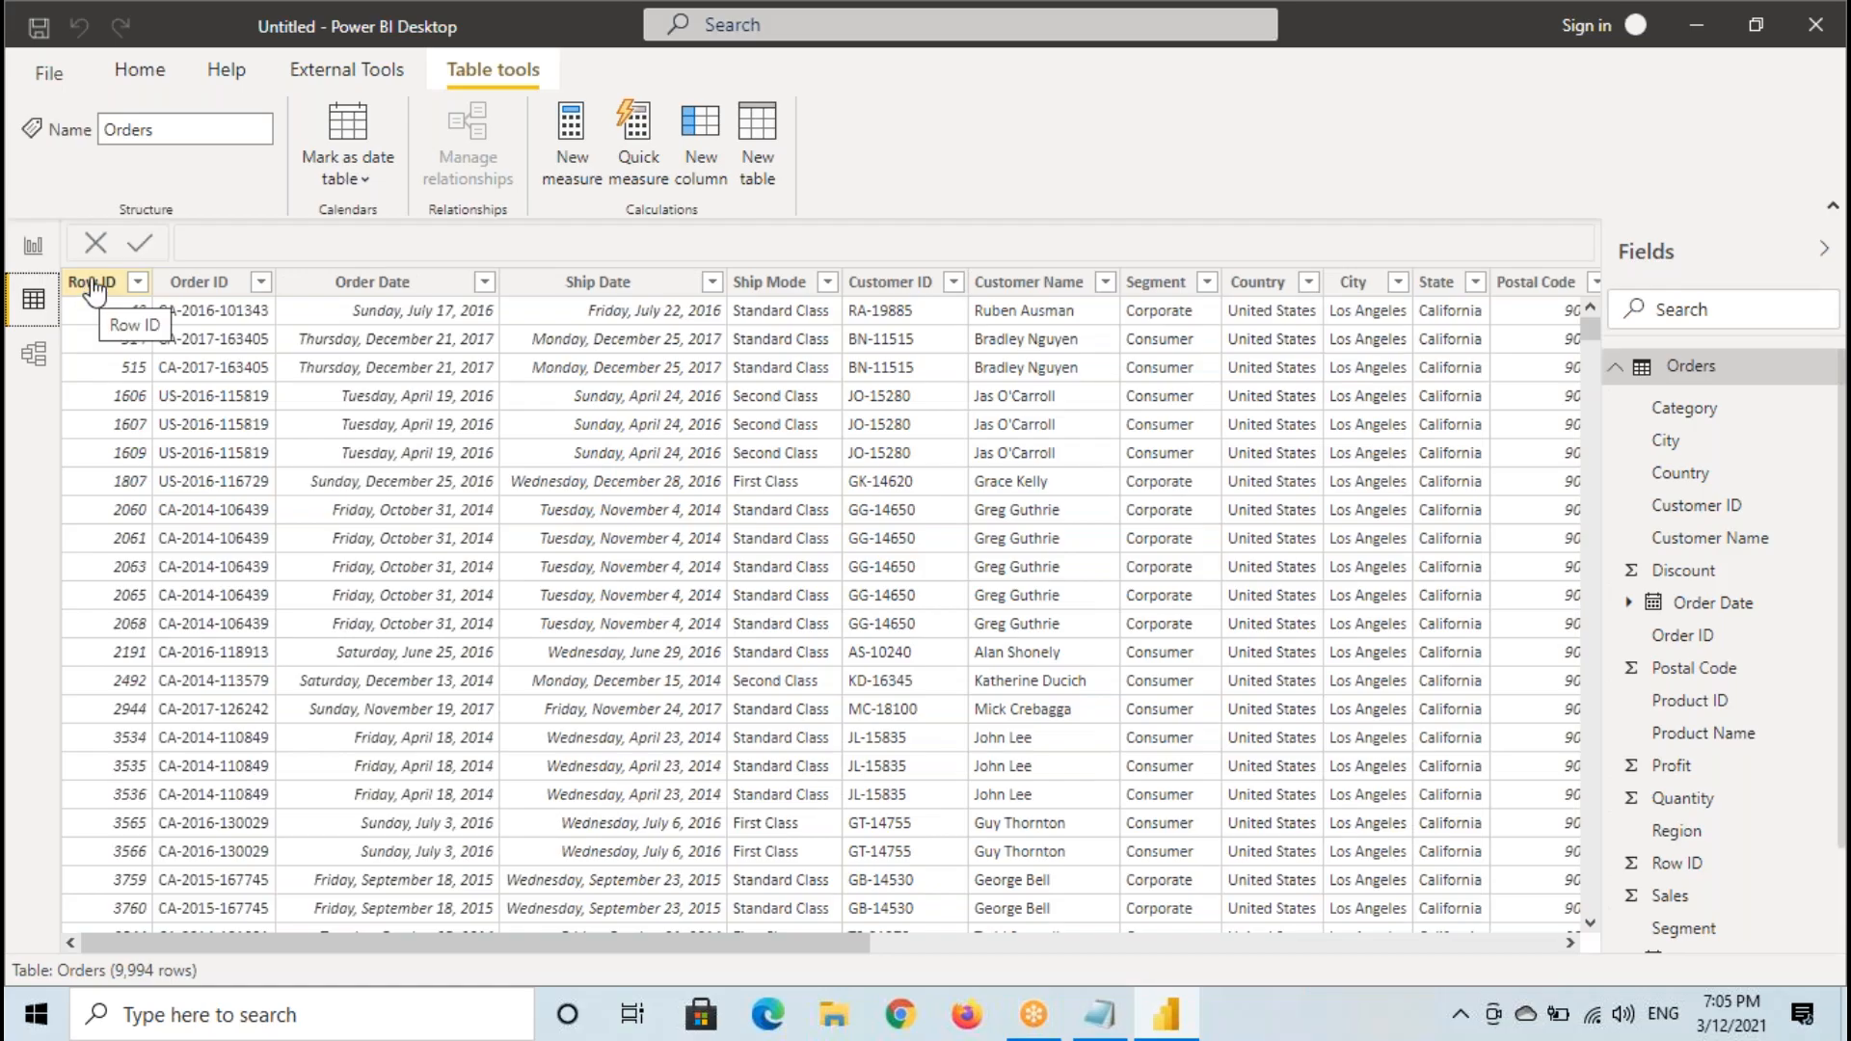
click(99, 282)
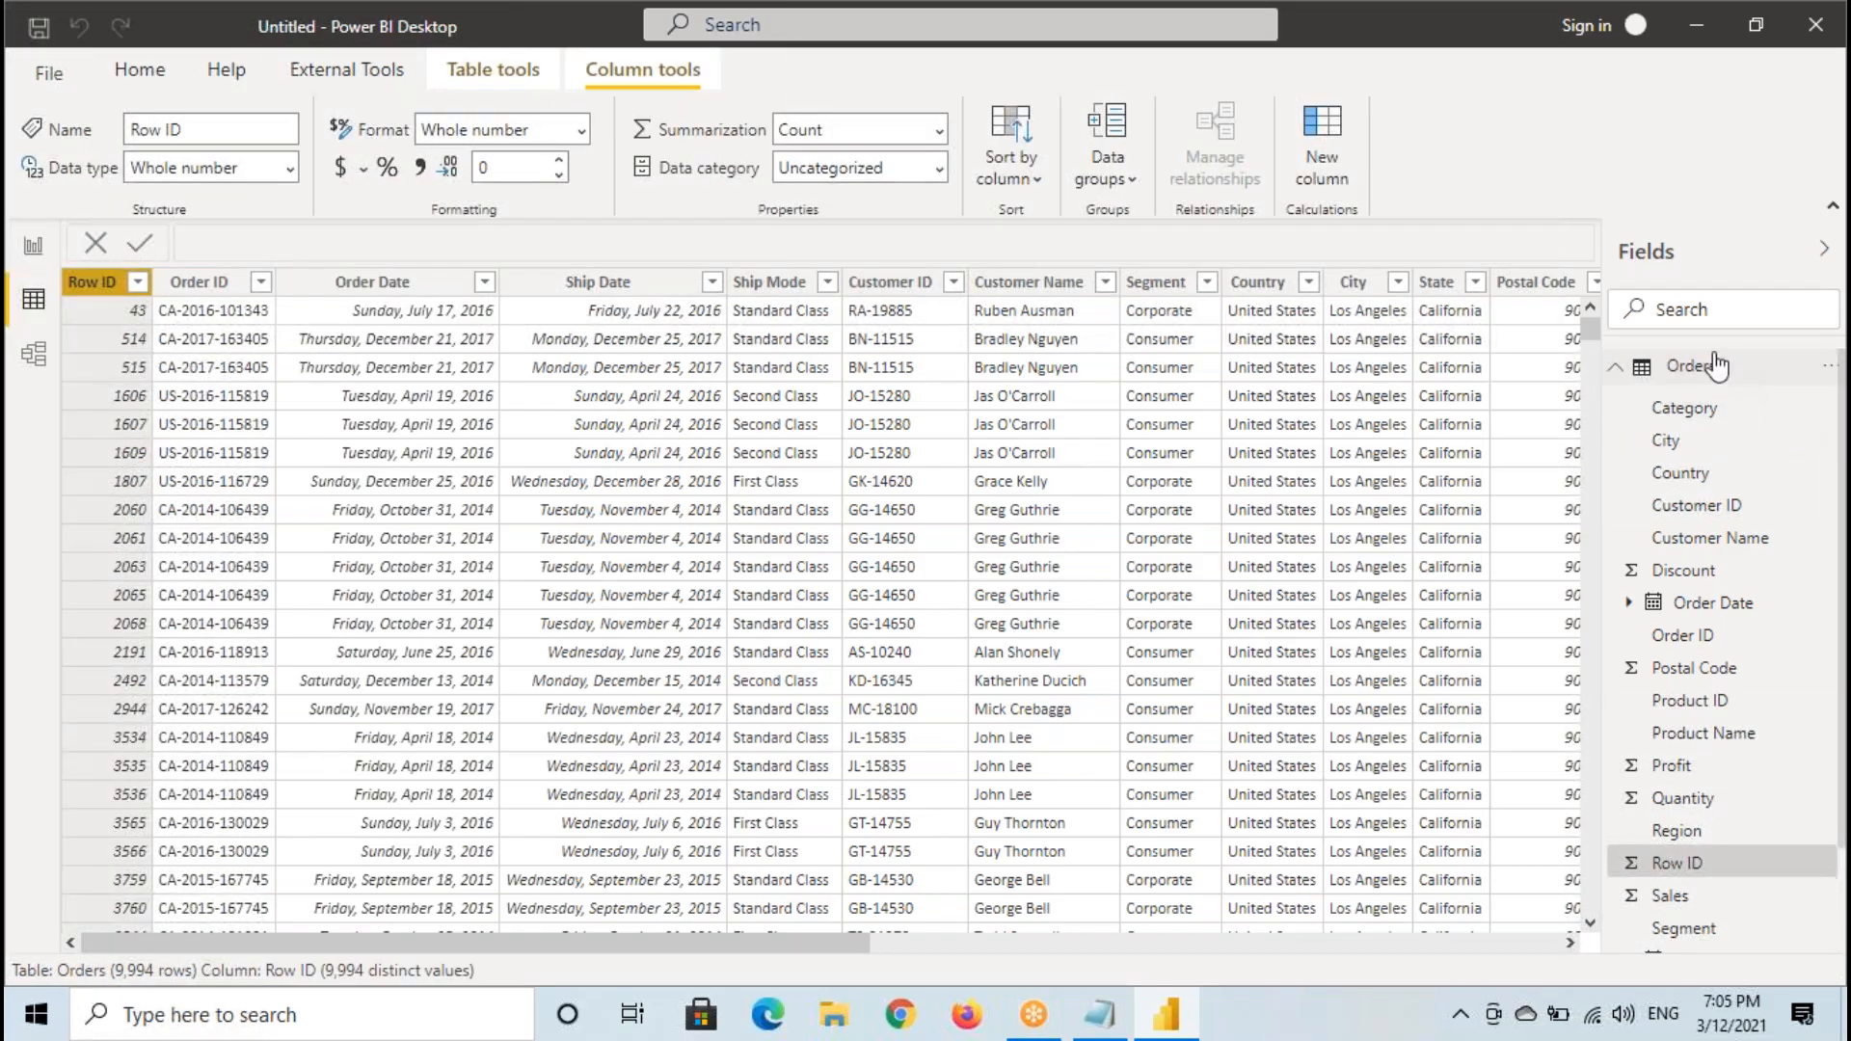
mouse_move(1604, 353)
mouse_down()
mouse_move(1657, 393)
mouse_move(1777, 403)
mouse_up()
mouse_move(1738, 253)
mouse_down()
mouse_move(1713, 343)
mouse_move(1766, 378)
mouse_up()
drag(1641, 395, 1773, 393)
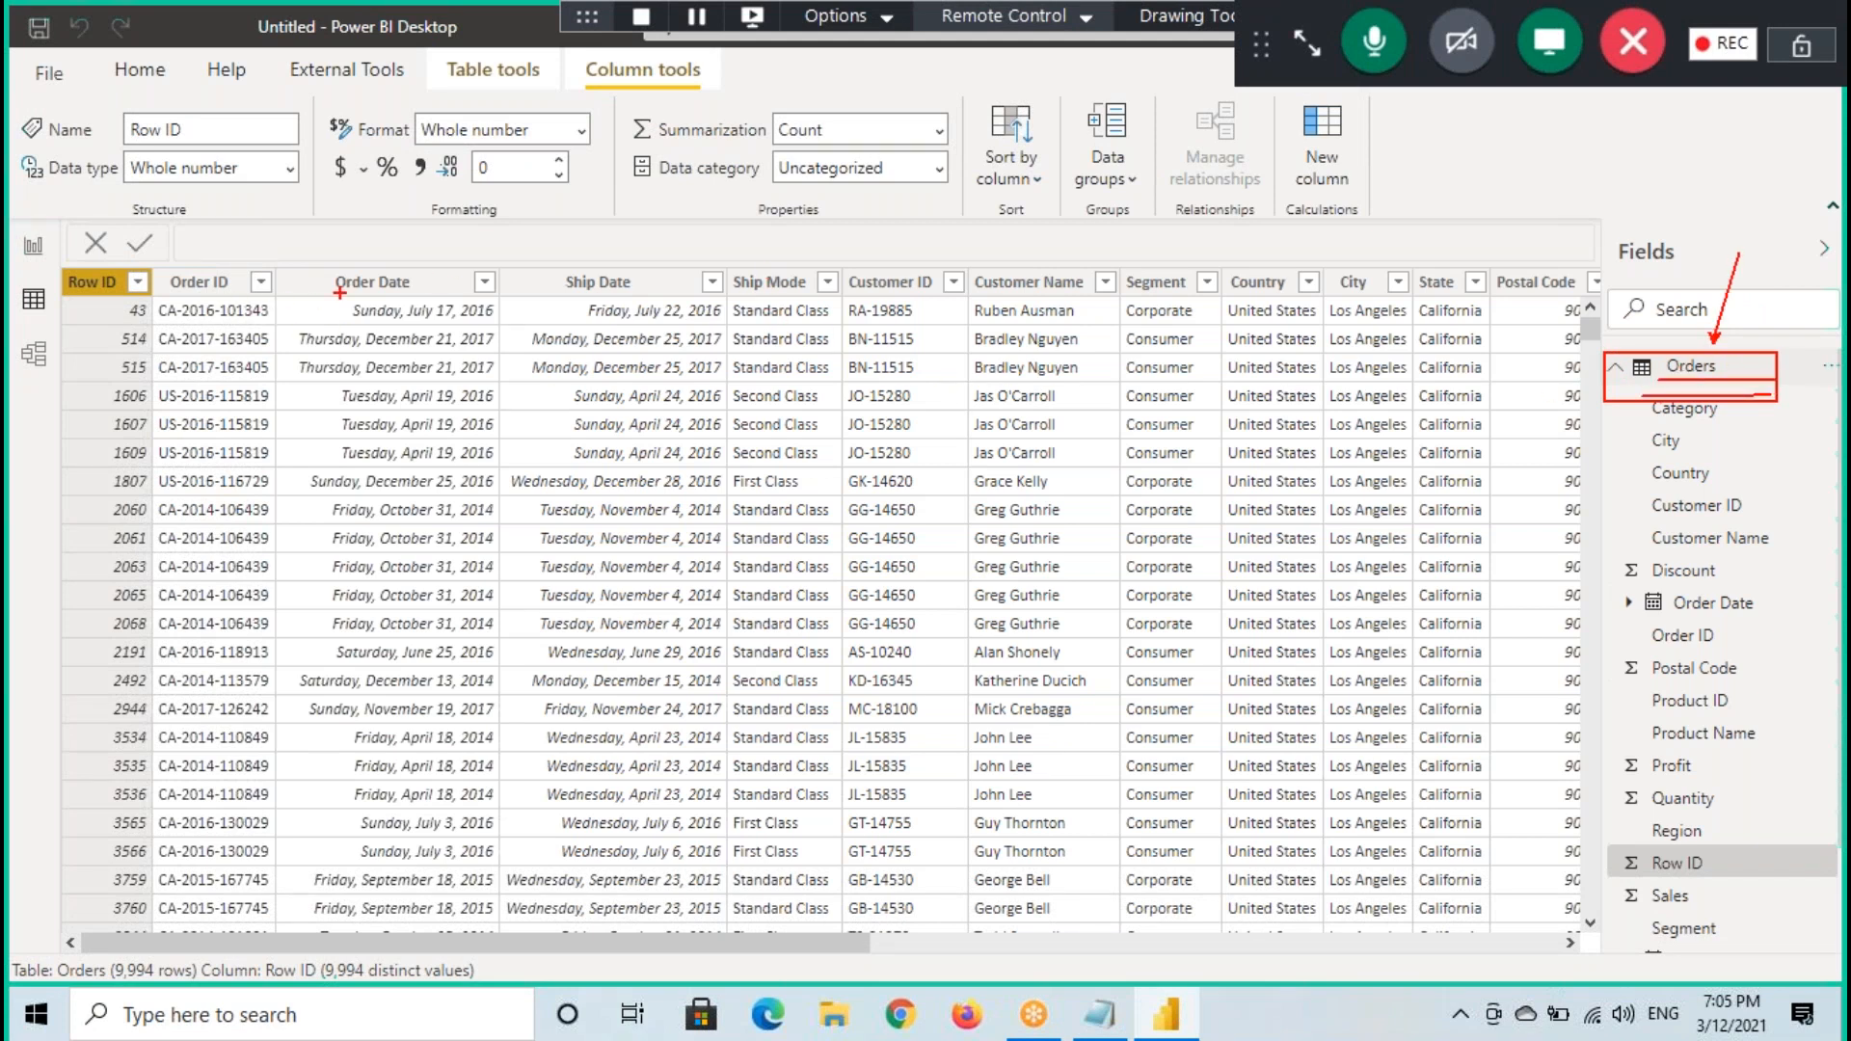
- Examine the Customer Name, Order Date and Ship Date values in the first row of the Orders table
click(1051, 310)
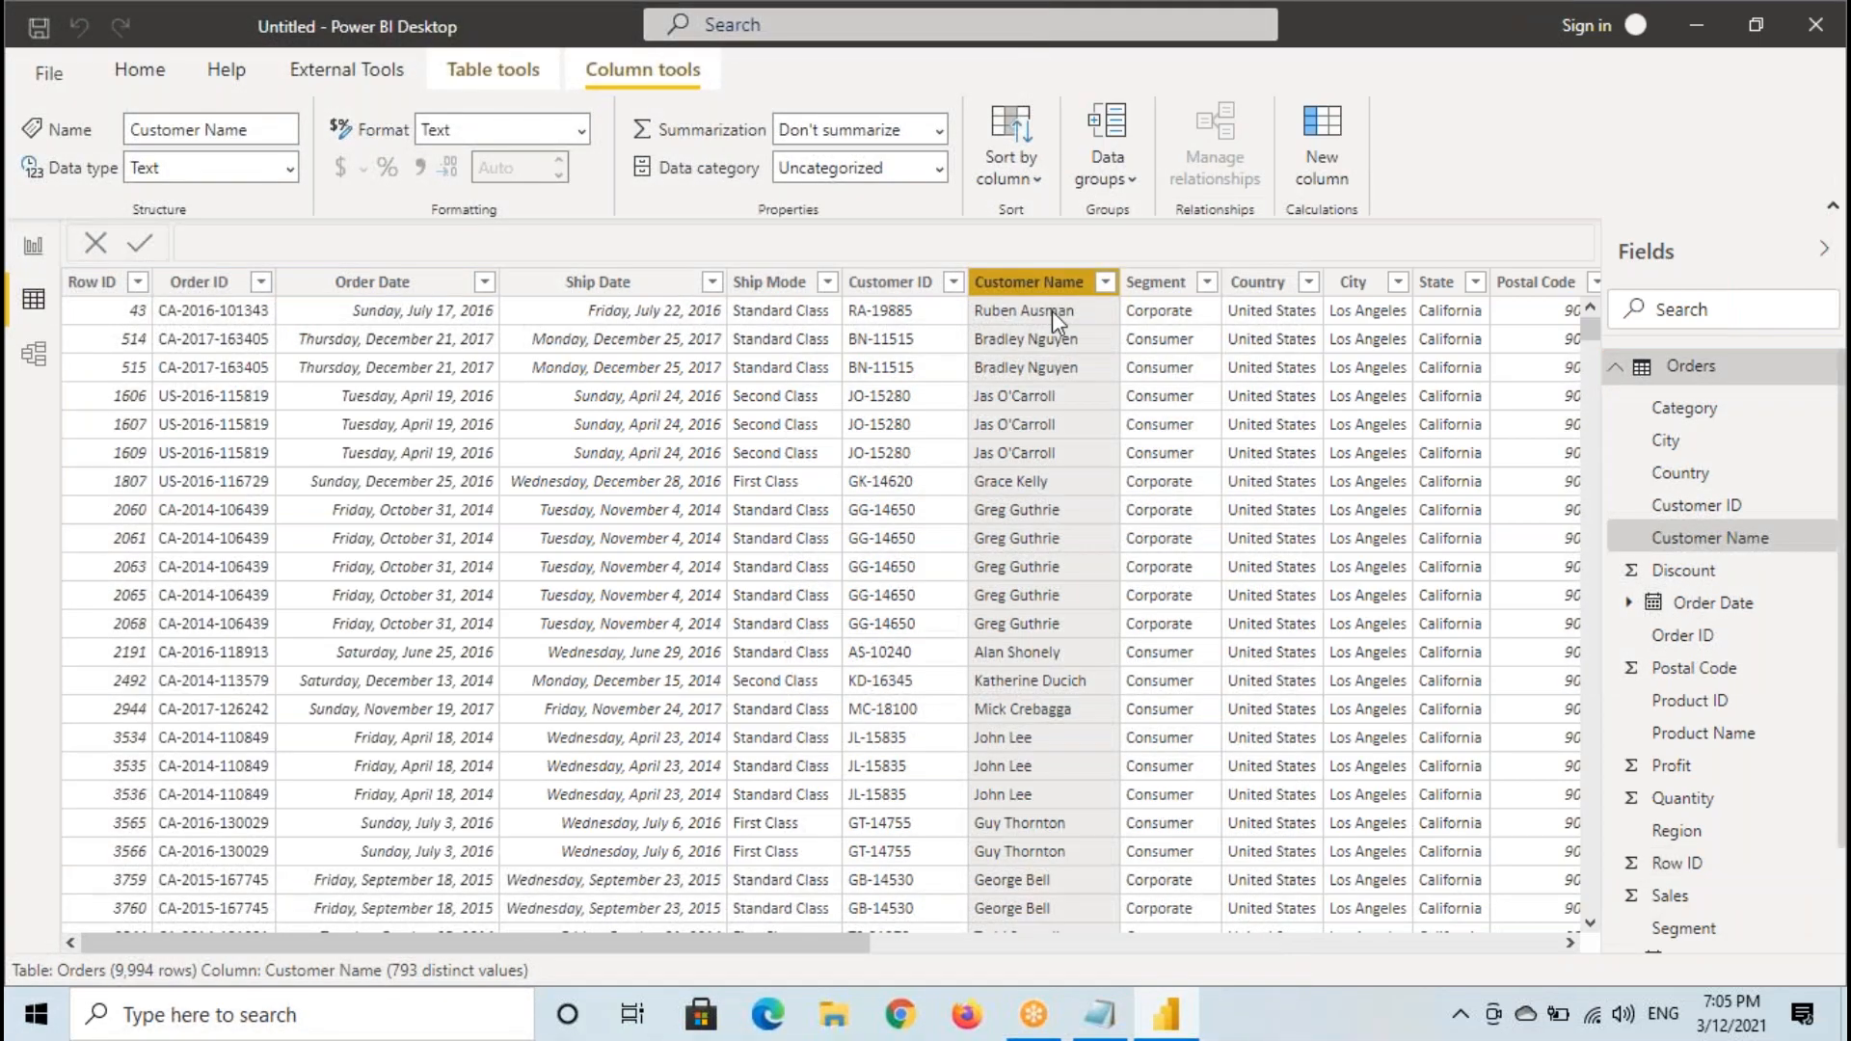
drag(971, 300, 1104, 324)
drag(336, 294, 462, 294)
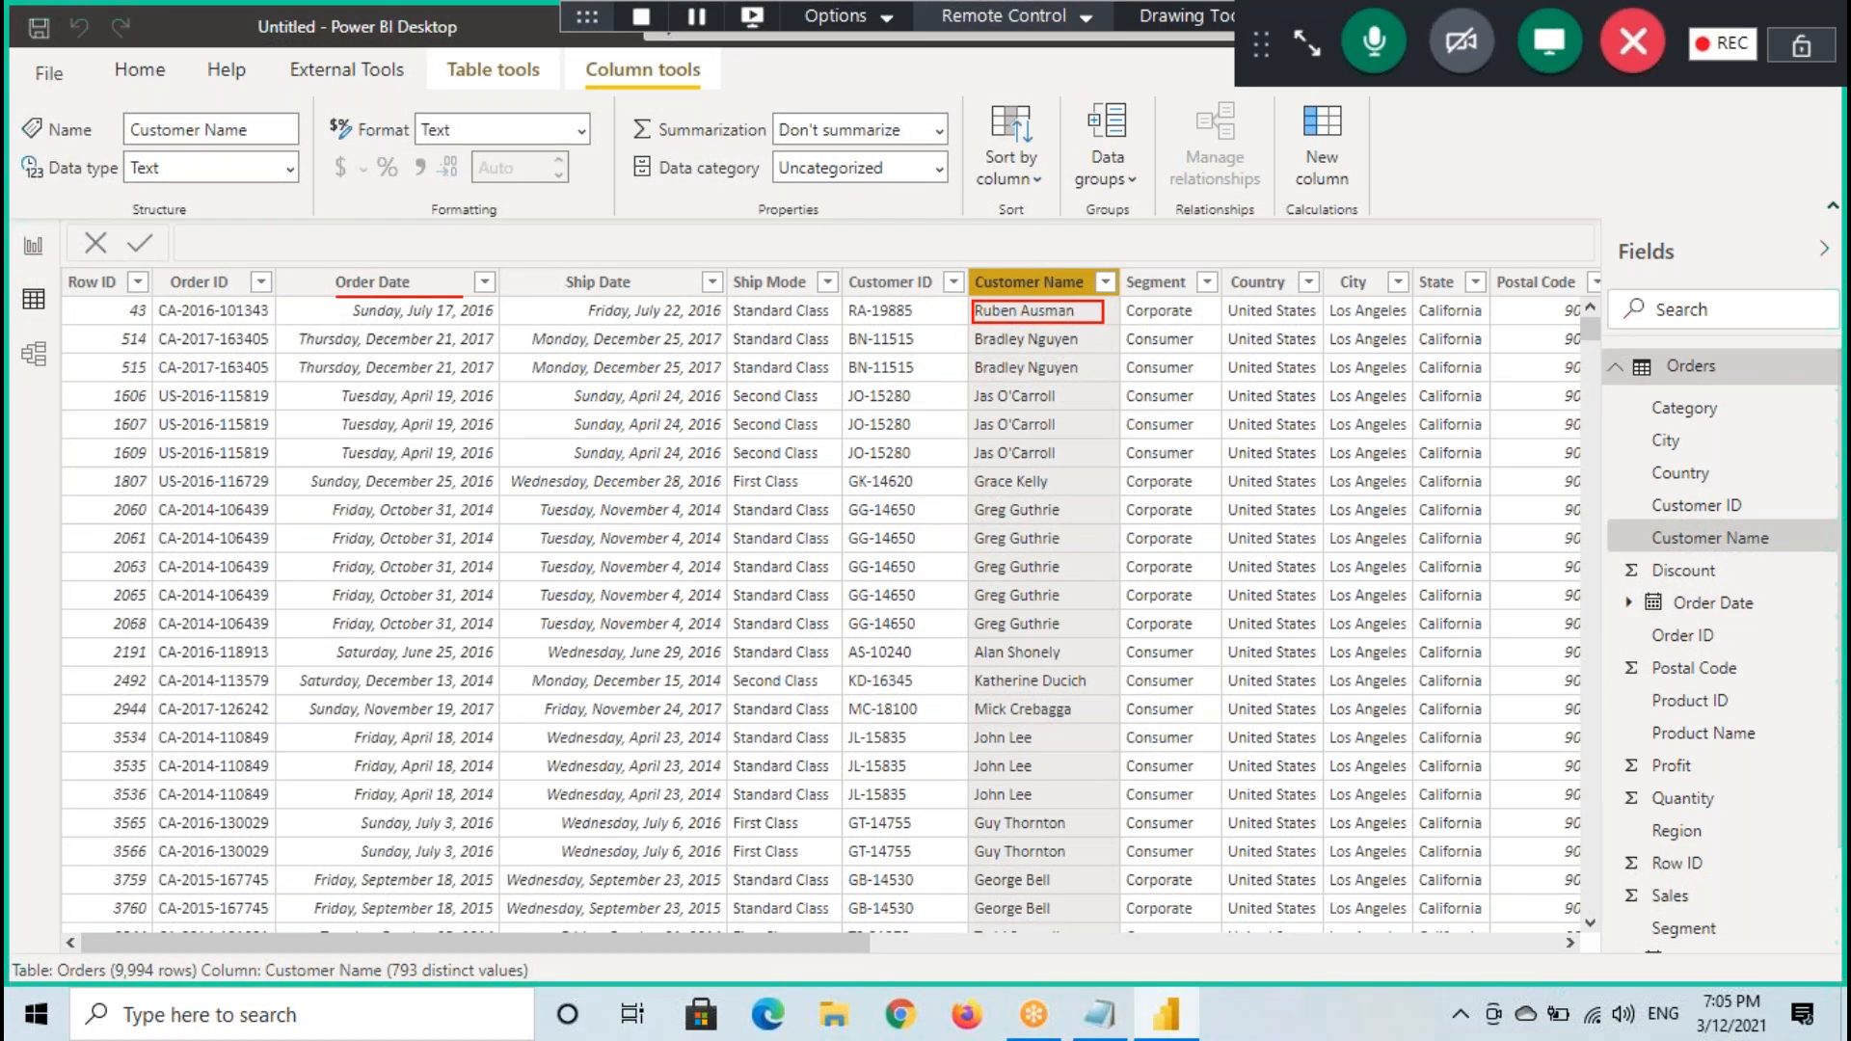
drag(336, 338, 485, 329)
mouse_move(589, 300)
mouse_down()
mouse_move(671, 292)
mouse_move(704, 325)
mouse_up()
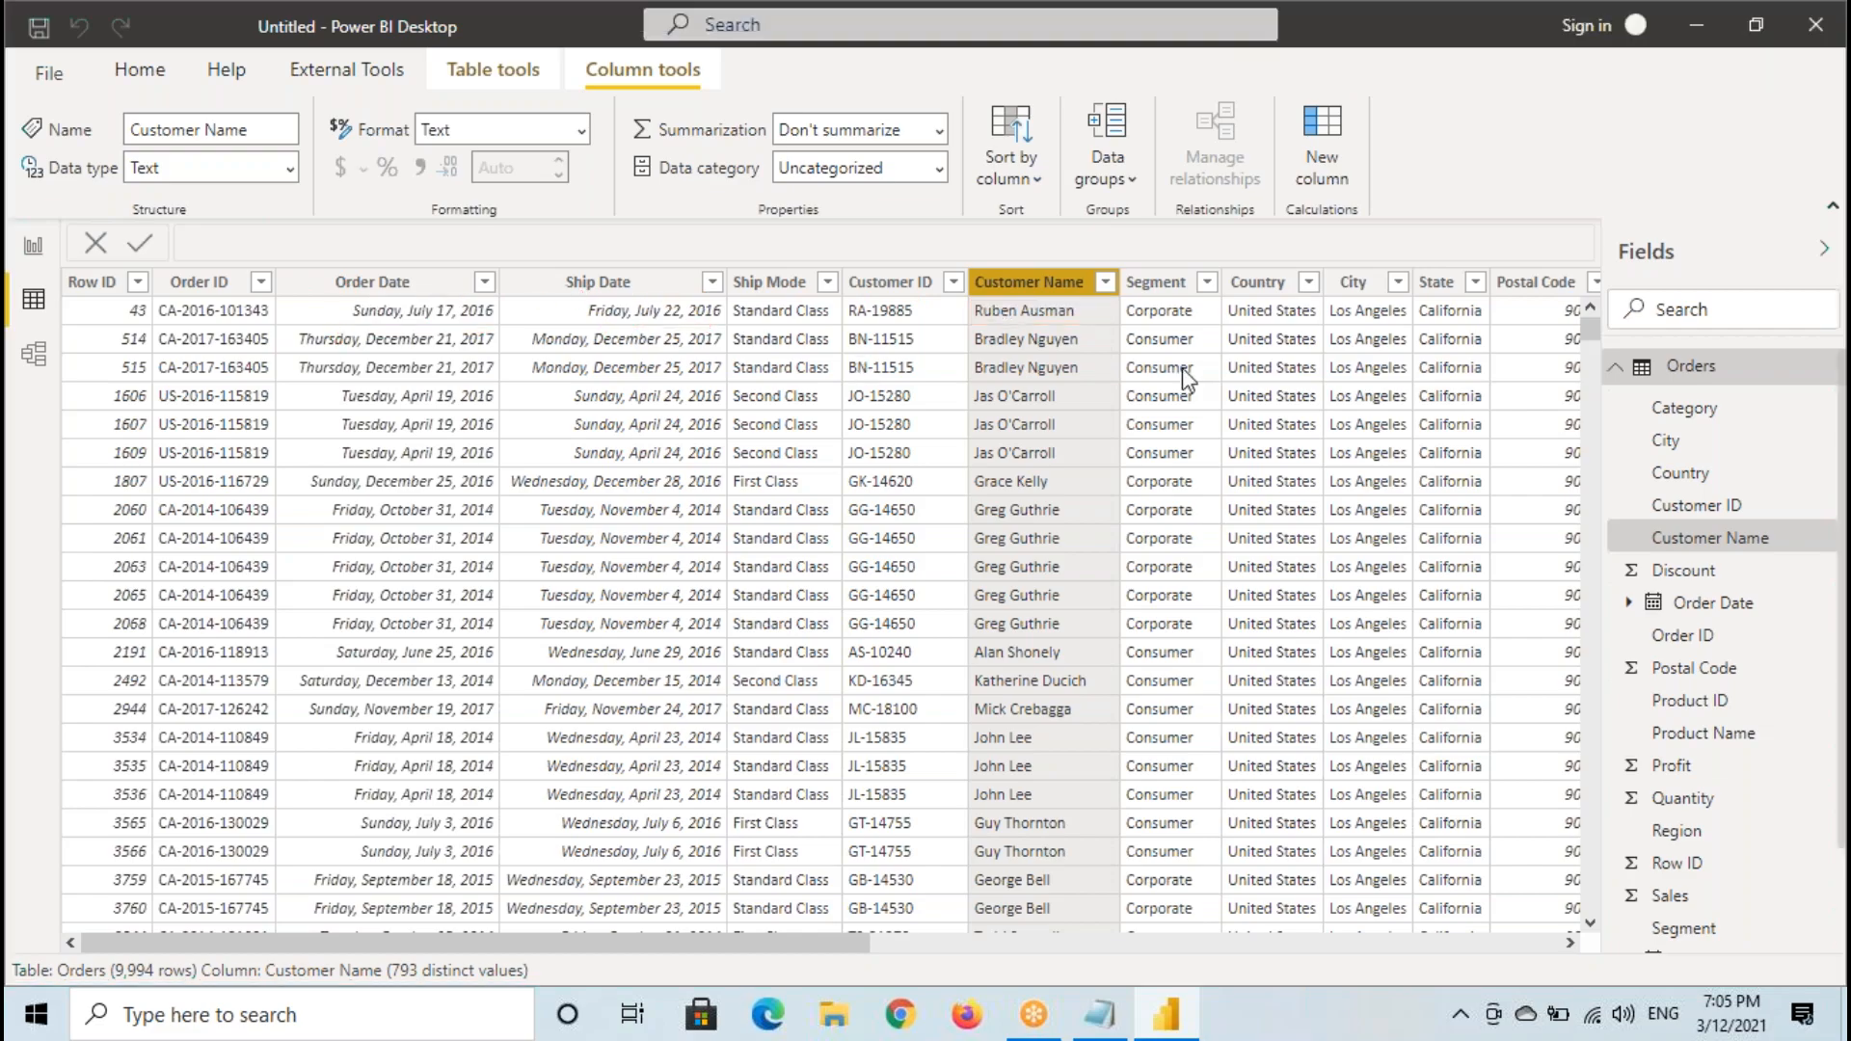
- Examine the City, Product Name, Quantity, Sales and Profit columns of the Orders table
click(1361, 282)
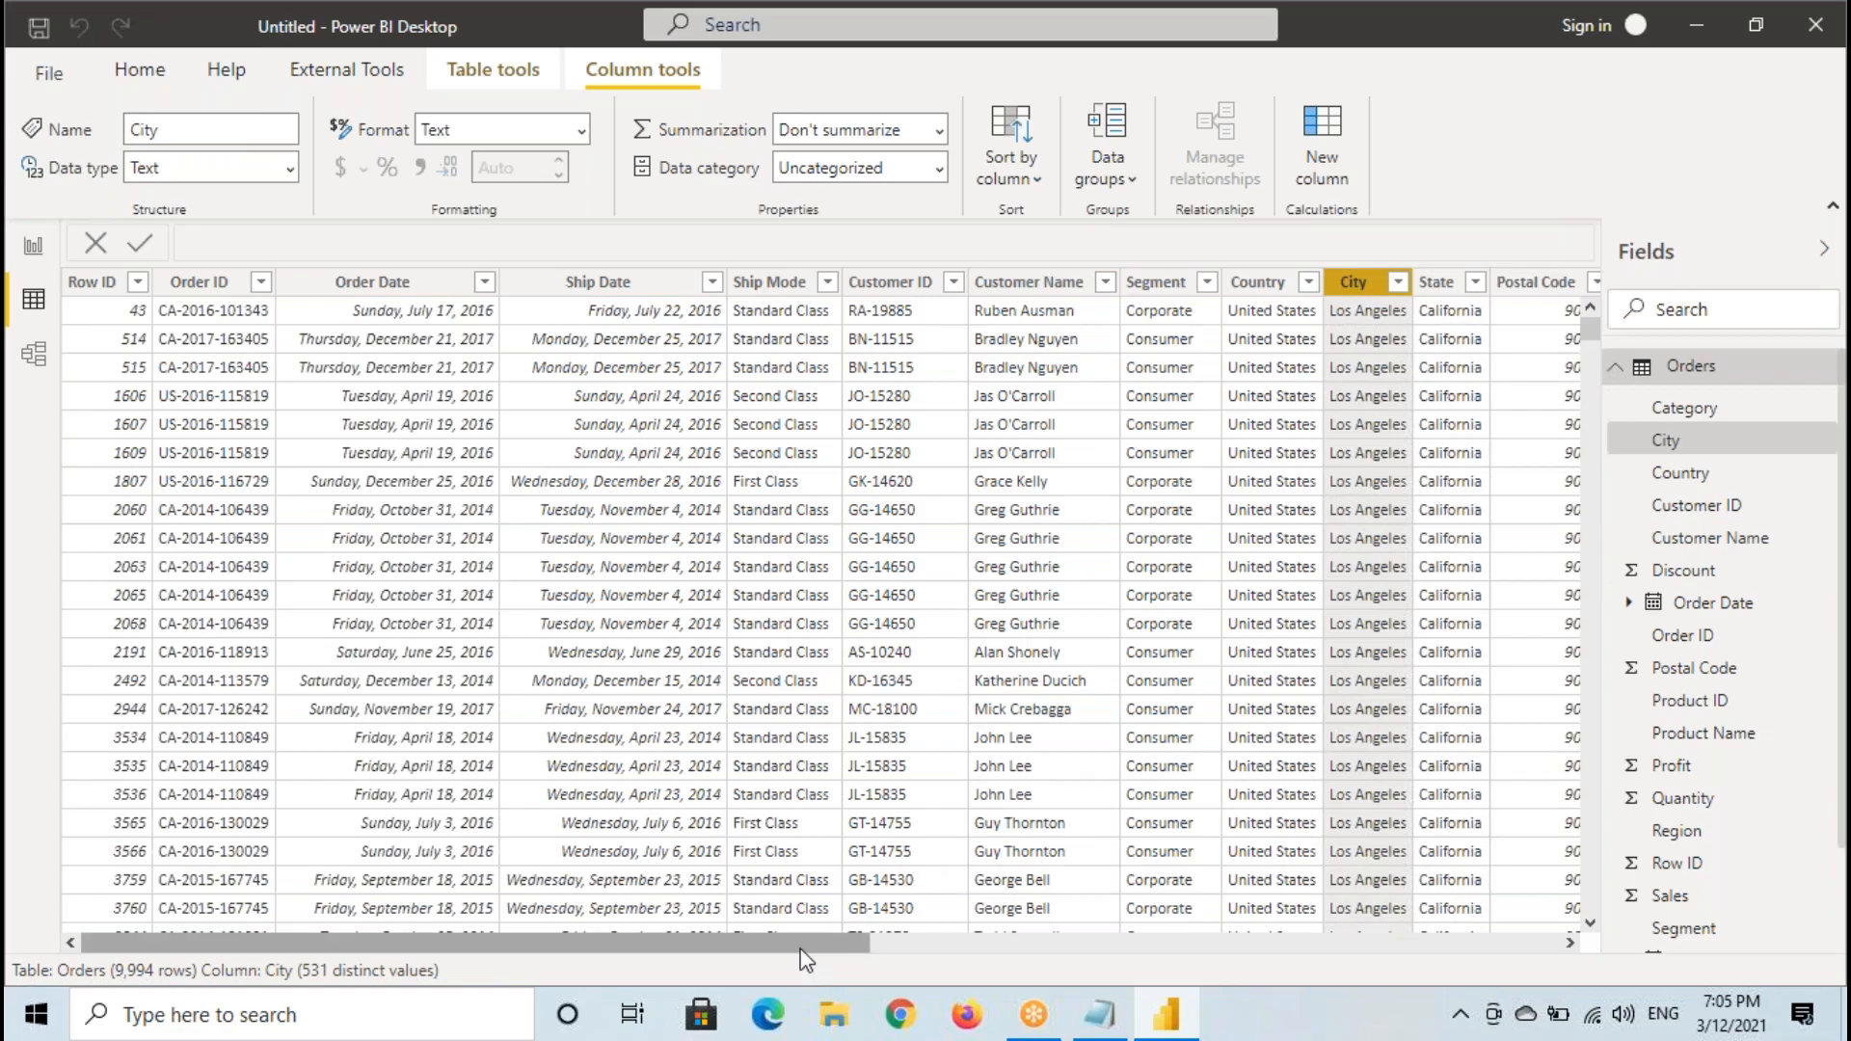
drag(818, 949, 1288, 800)
click(1481, 282)
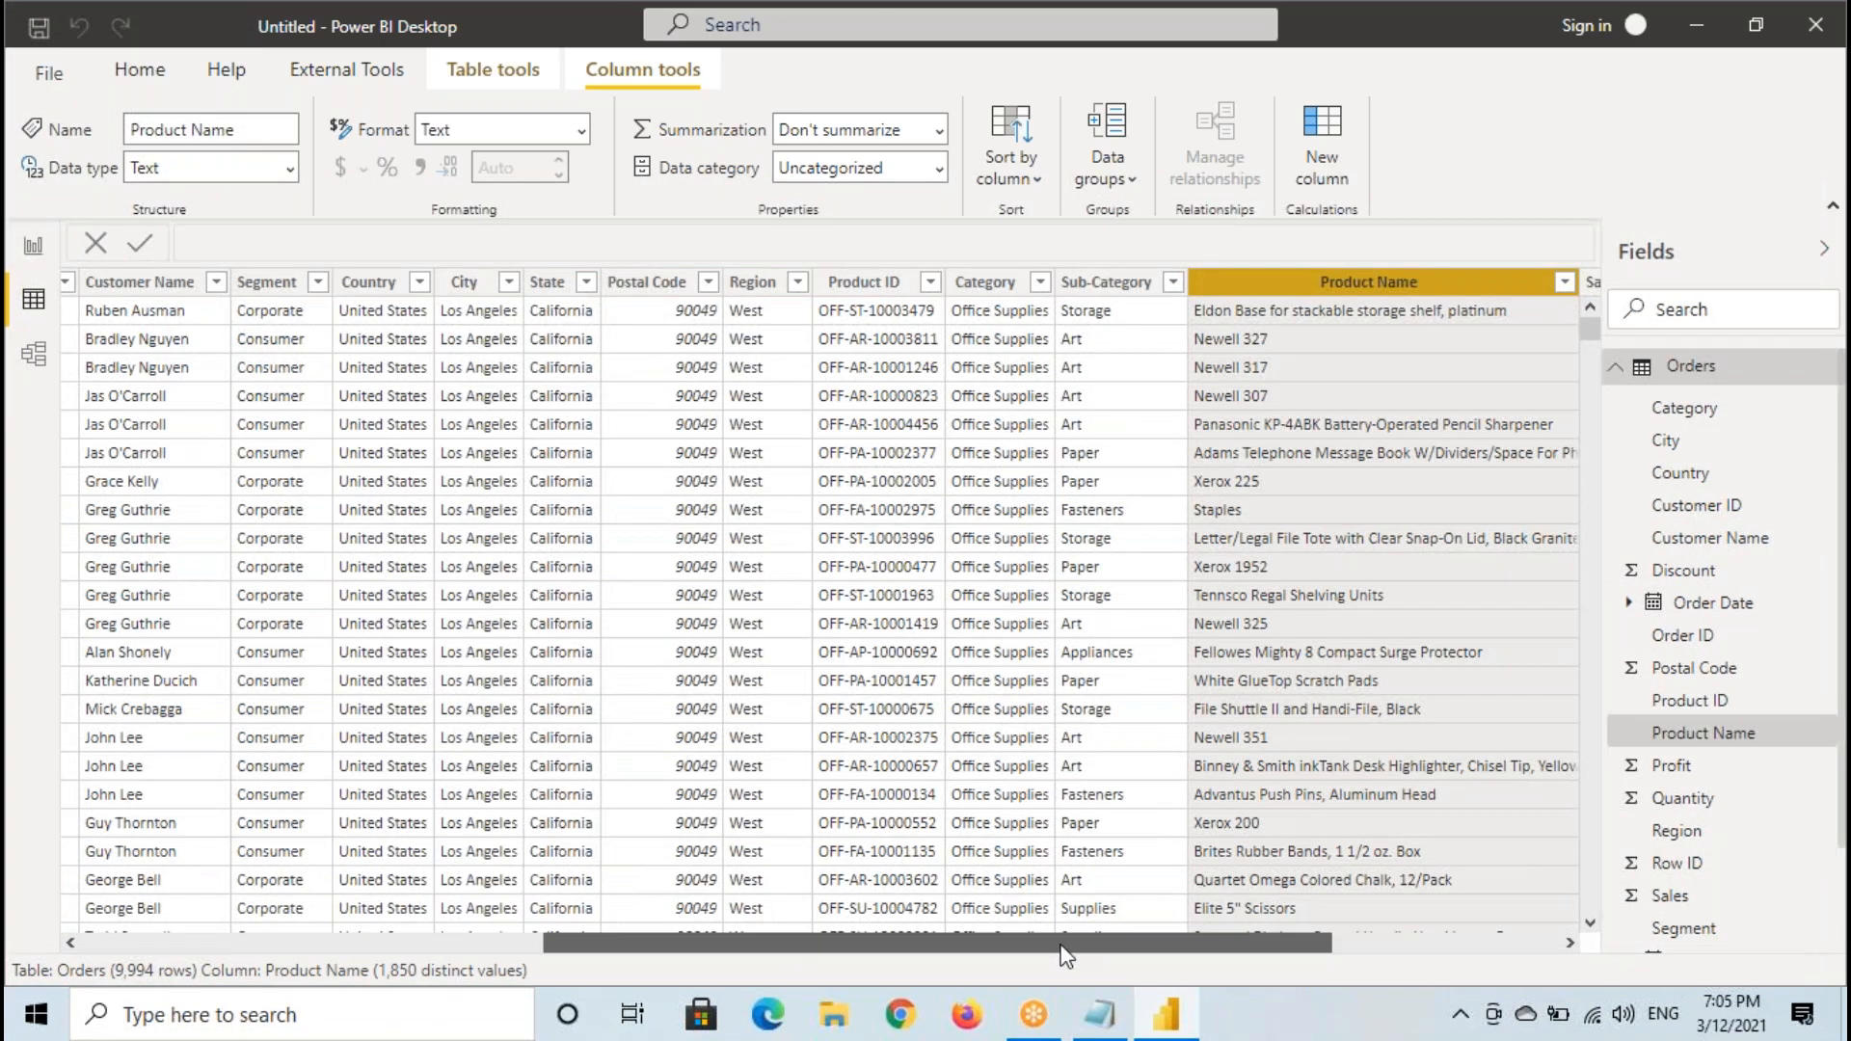
drag(1068, 944, 1420, 951)
click(1271, 283)
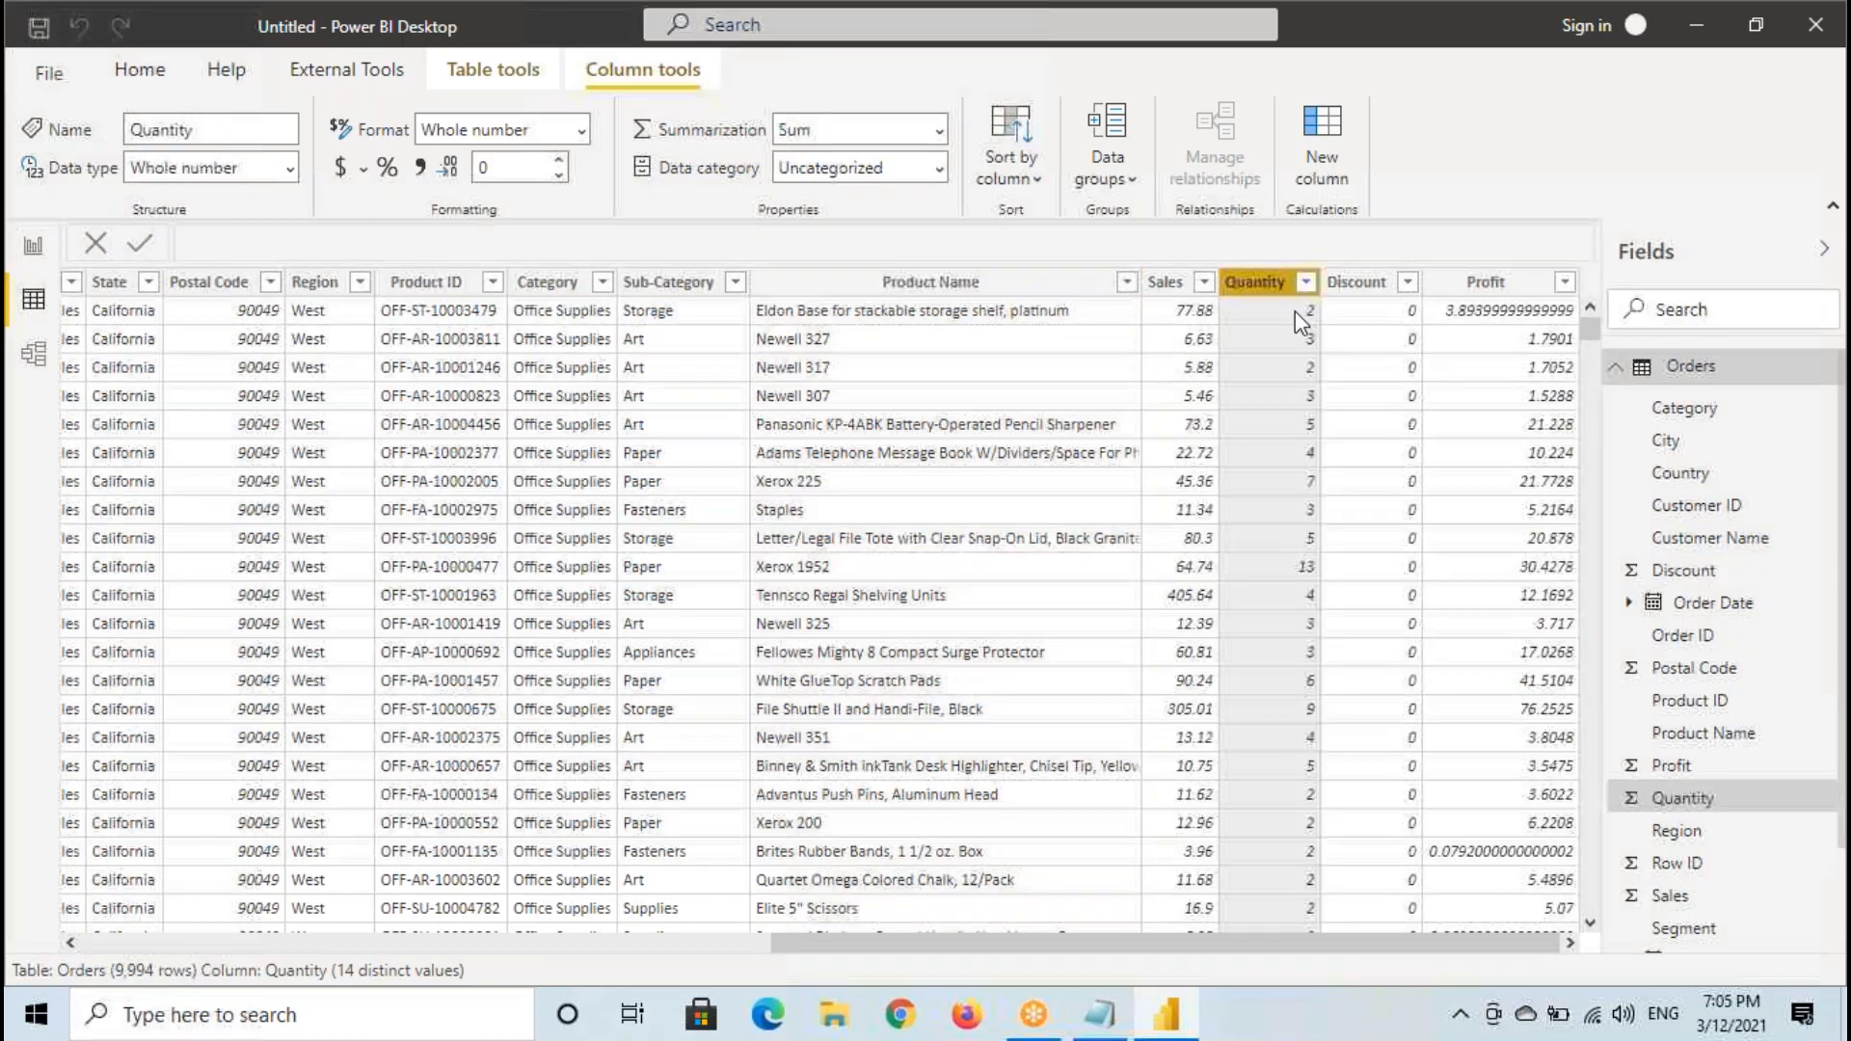
click(1168, 284)
click(1512, 289)
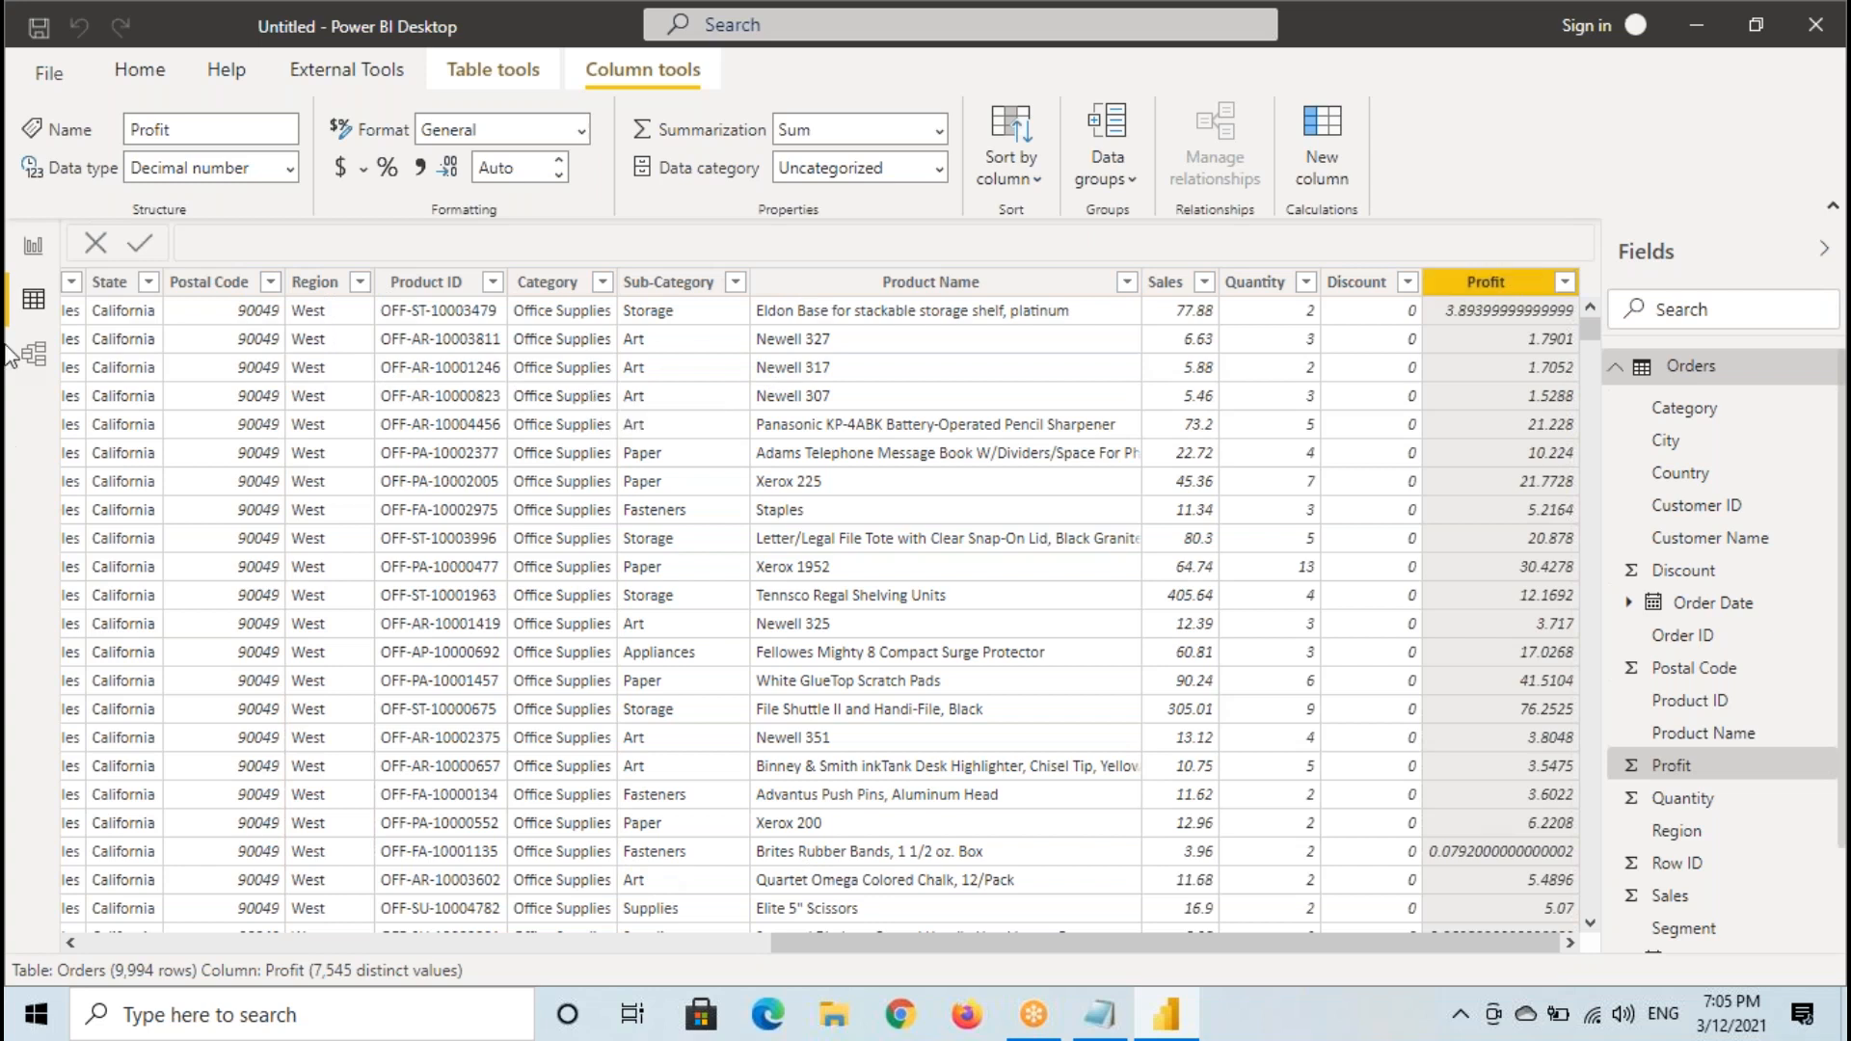
- Bring the Orders table's Row ID column back into view in Data view, and open Report view
click(31, 304)
drag(976, 944, 270, 946)
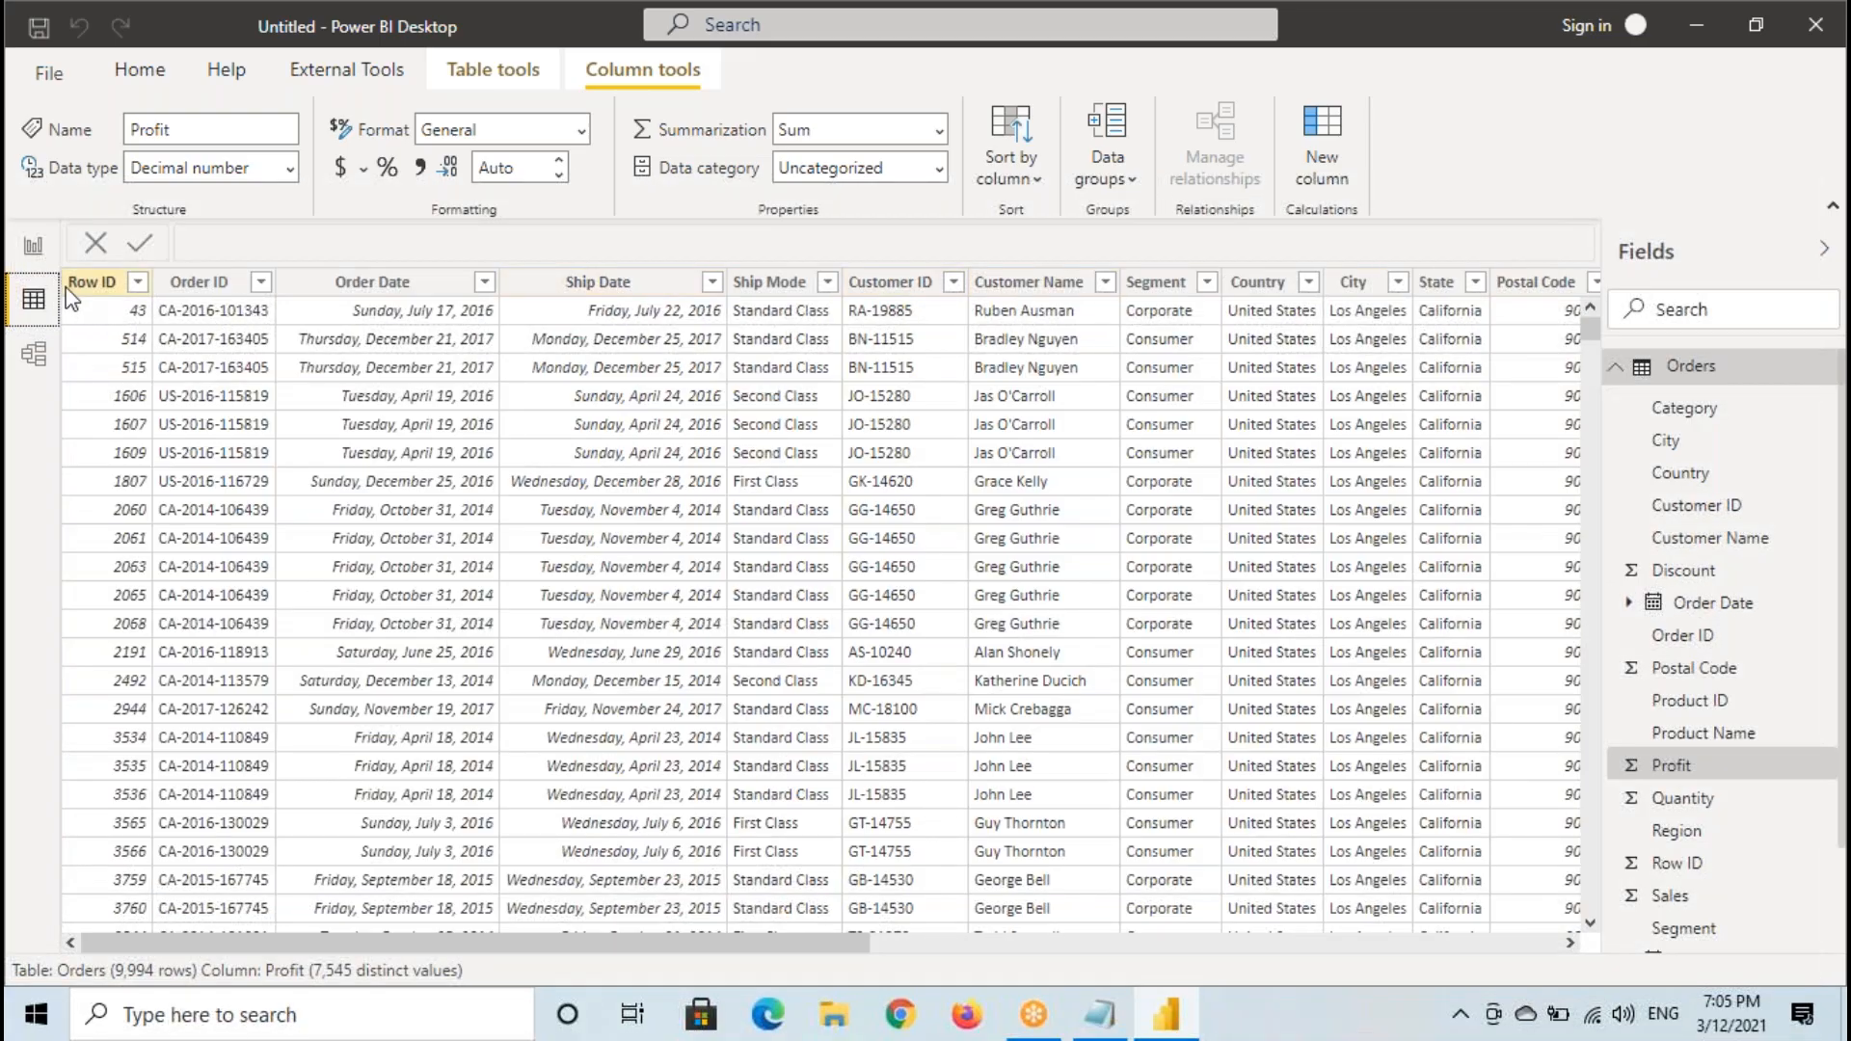
click(29, 252)
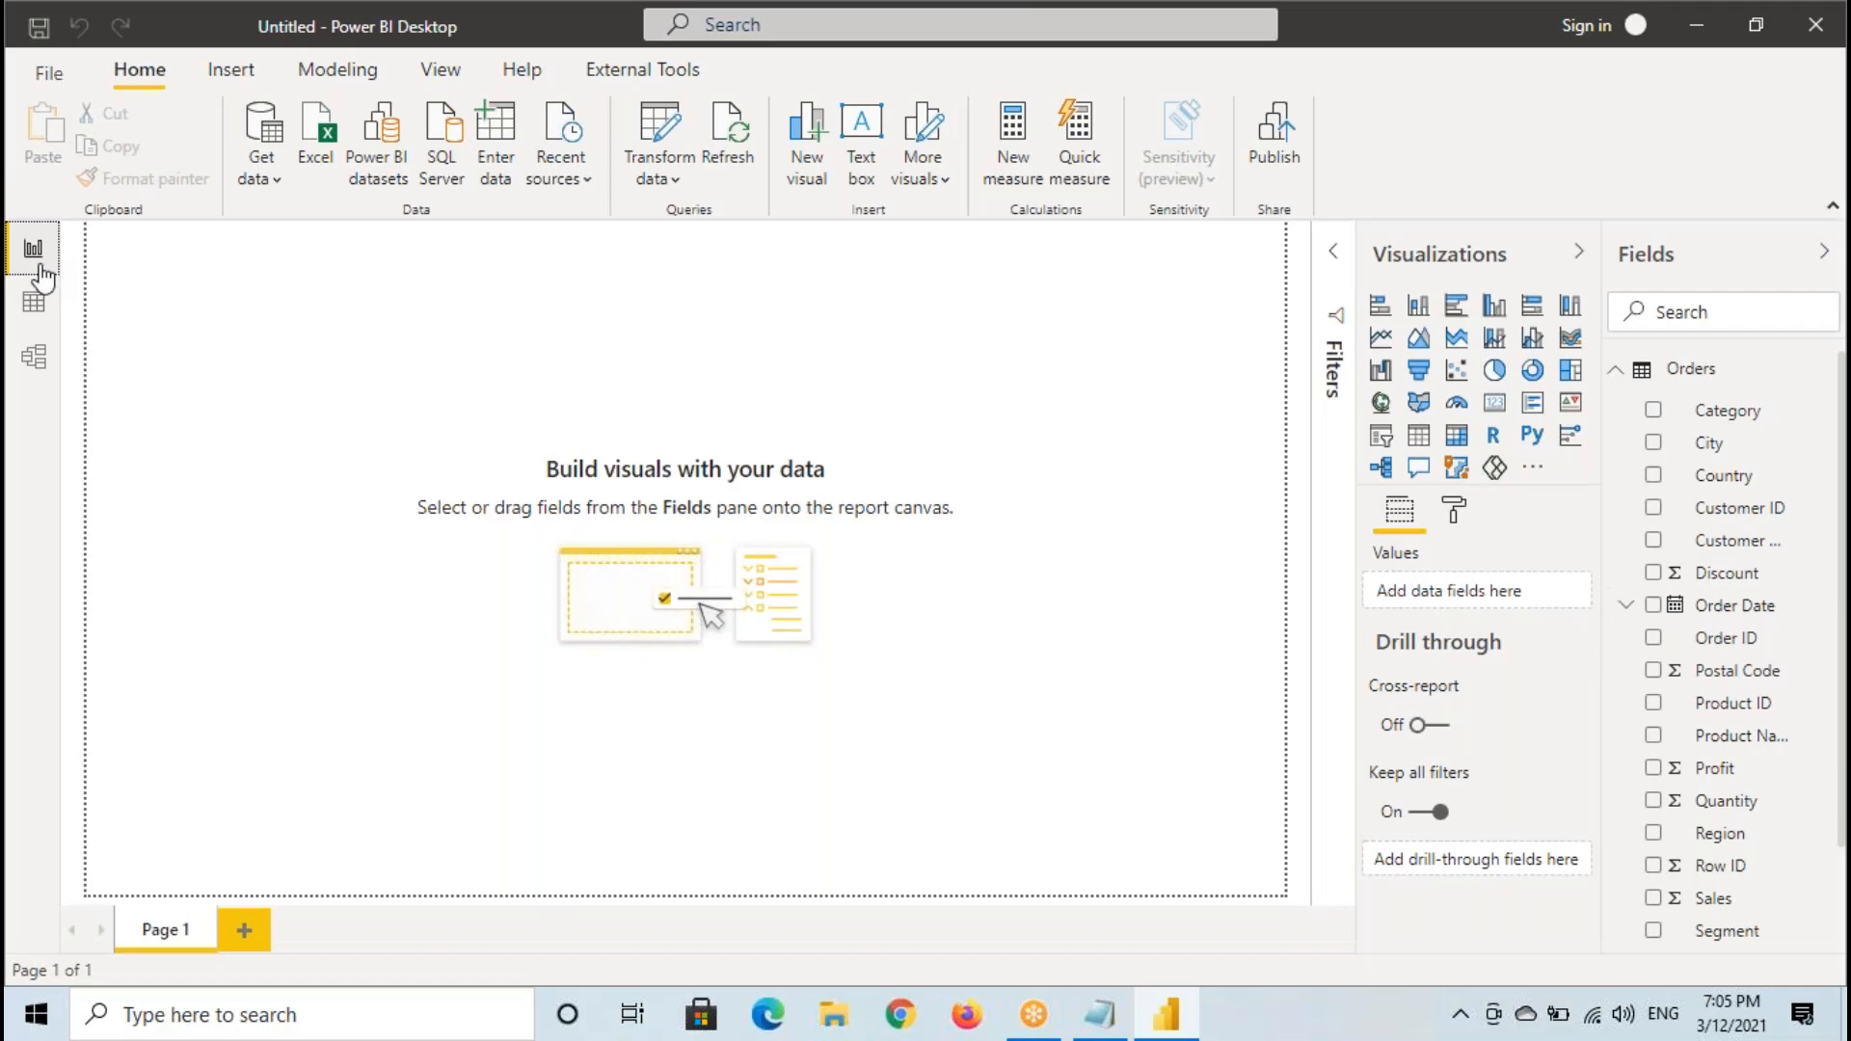
- Annotate Report view by outlining its icon, the whole report canvas and the words Build visuals, and underlining report canvas
drag(7, 220, 59, 277)
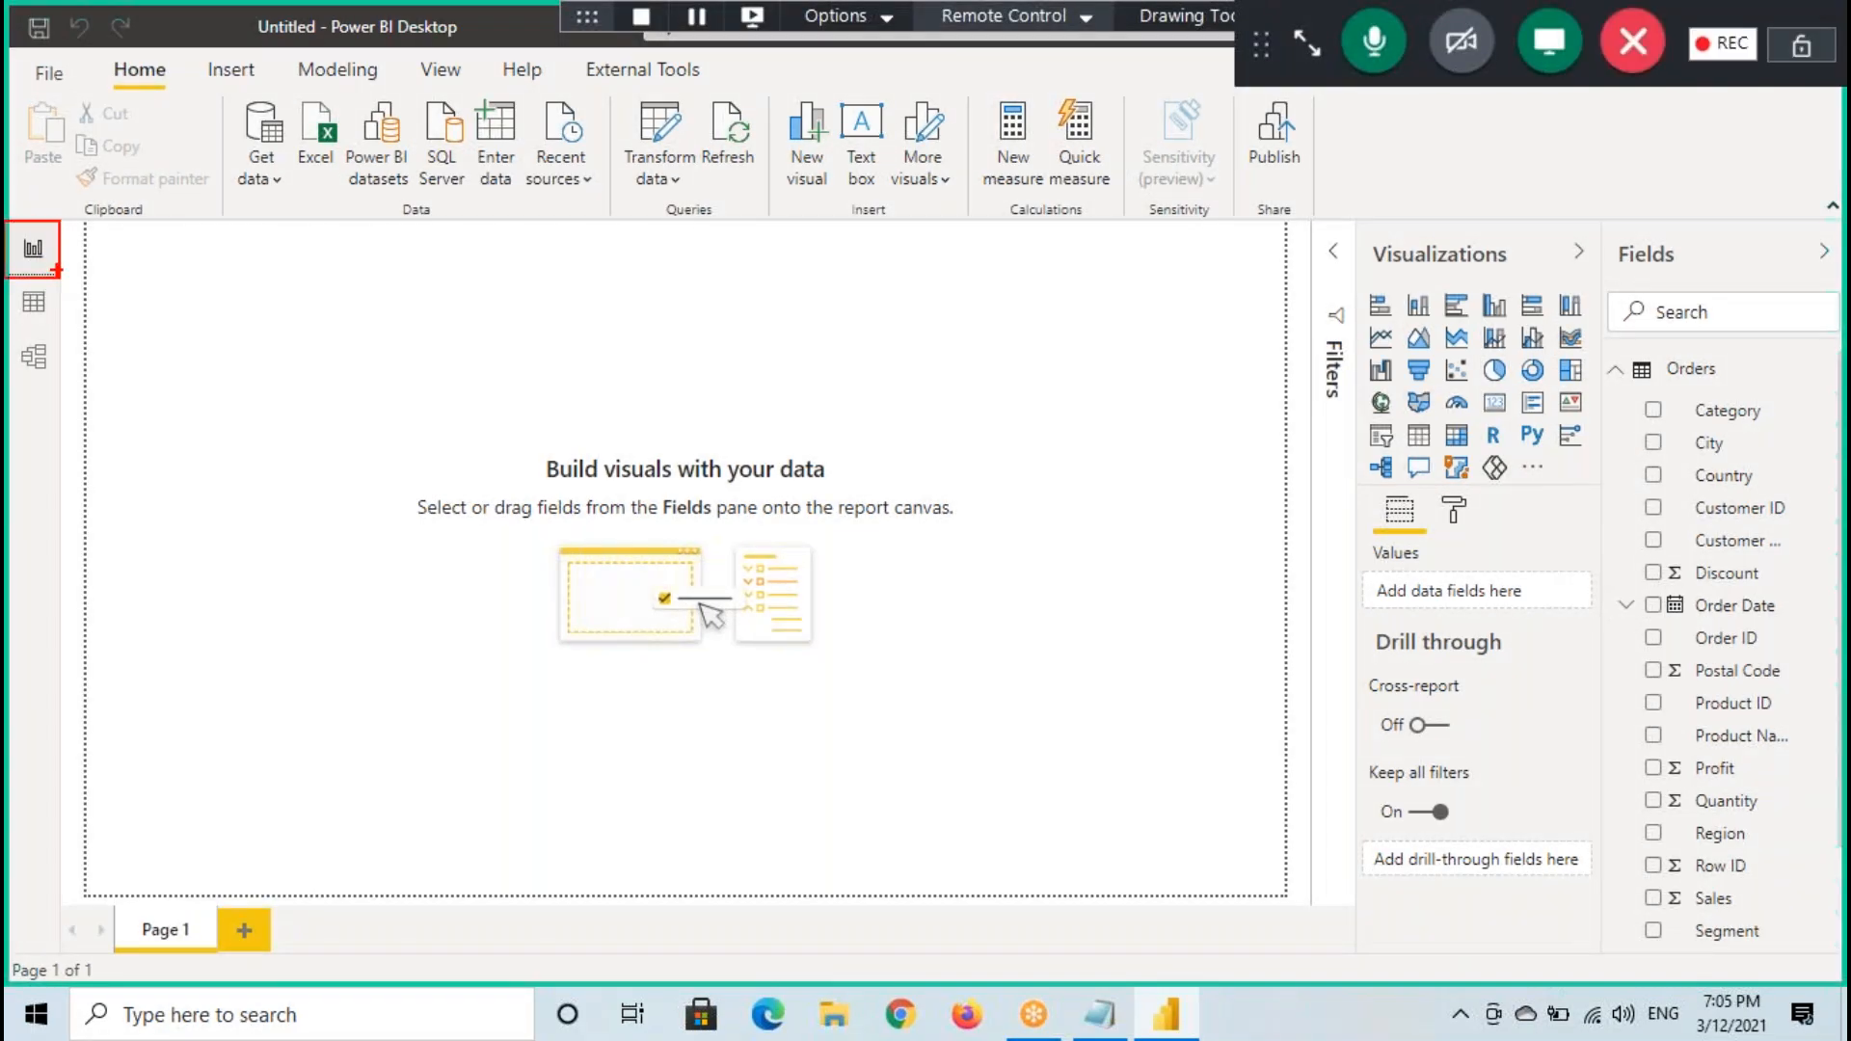
mouse_move(85, 225)
mouse_down()
mouse_move(537, 619)
mouse_move(1198, 893)
mouse_move(1290, 902)
mouse_up()
drag(843, 525, 942, 521)
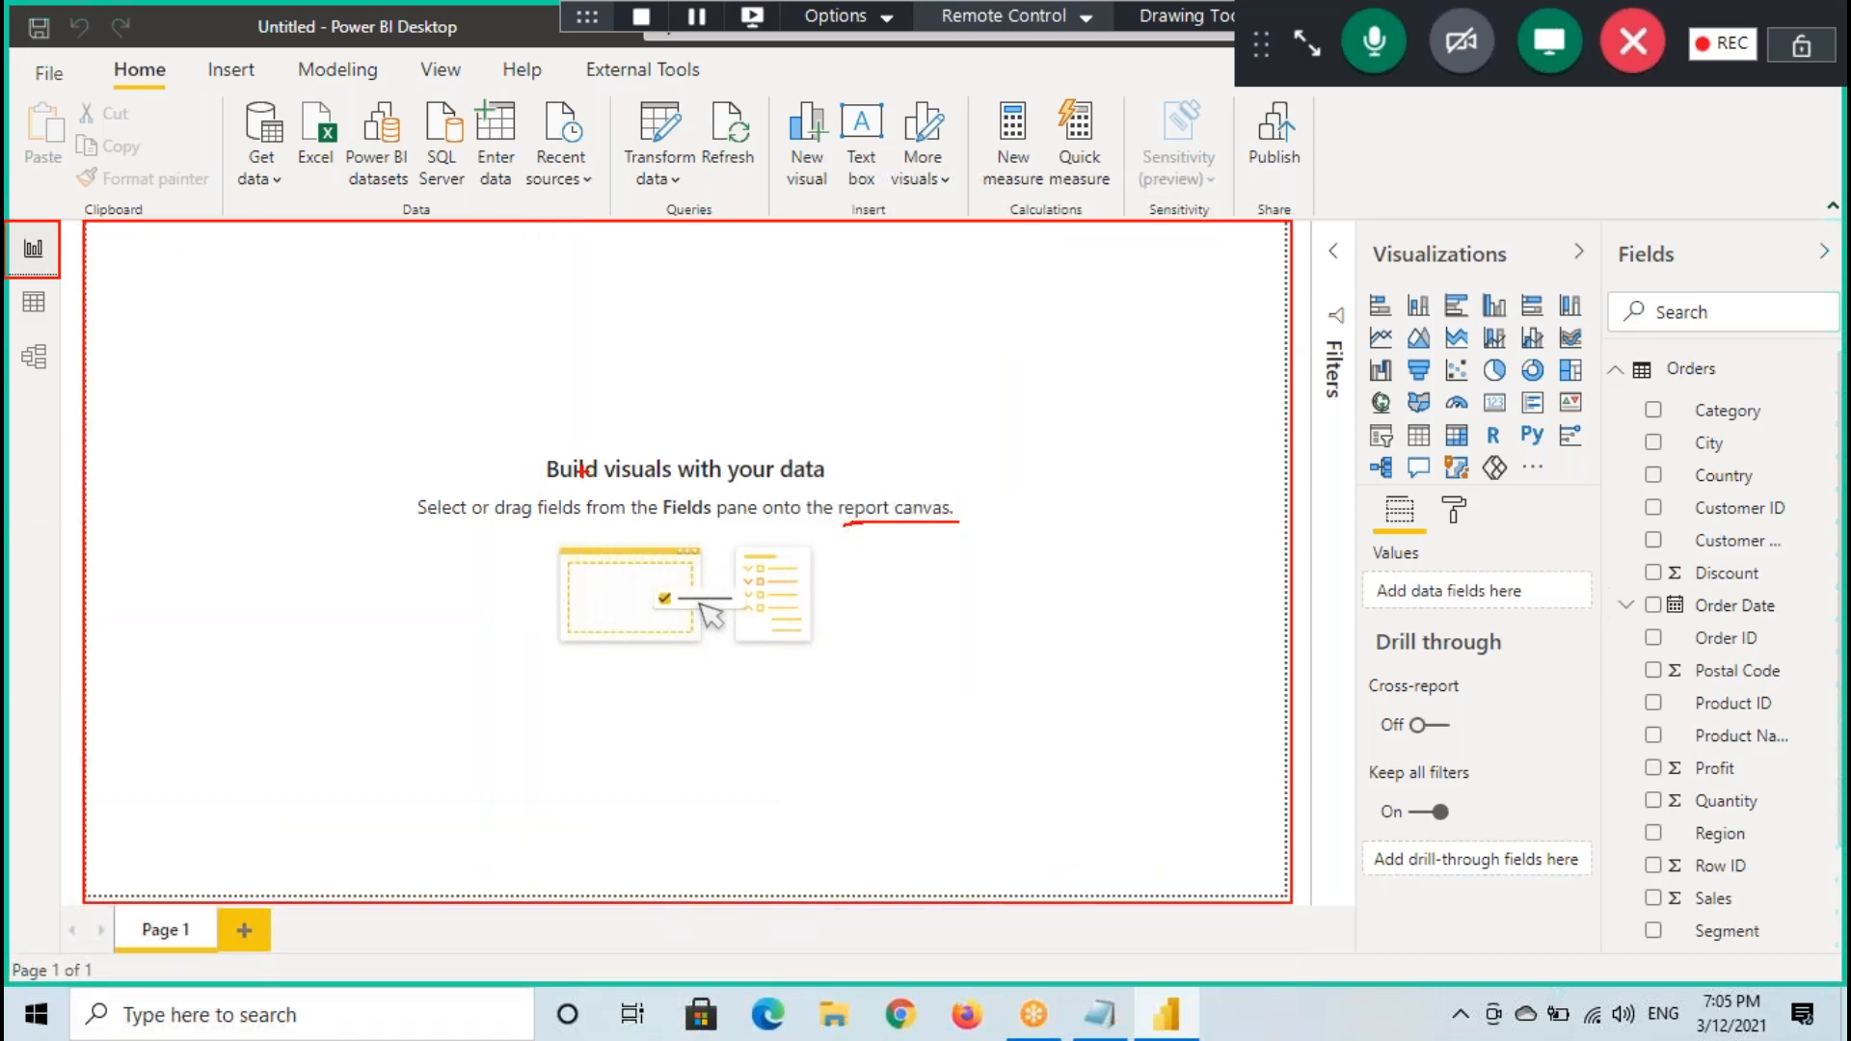
mouse_move(534, 452)
mouse_down()
mouse_move(683, 493)
mouse_move(694, 388)
mouse_up()
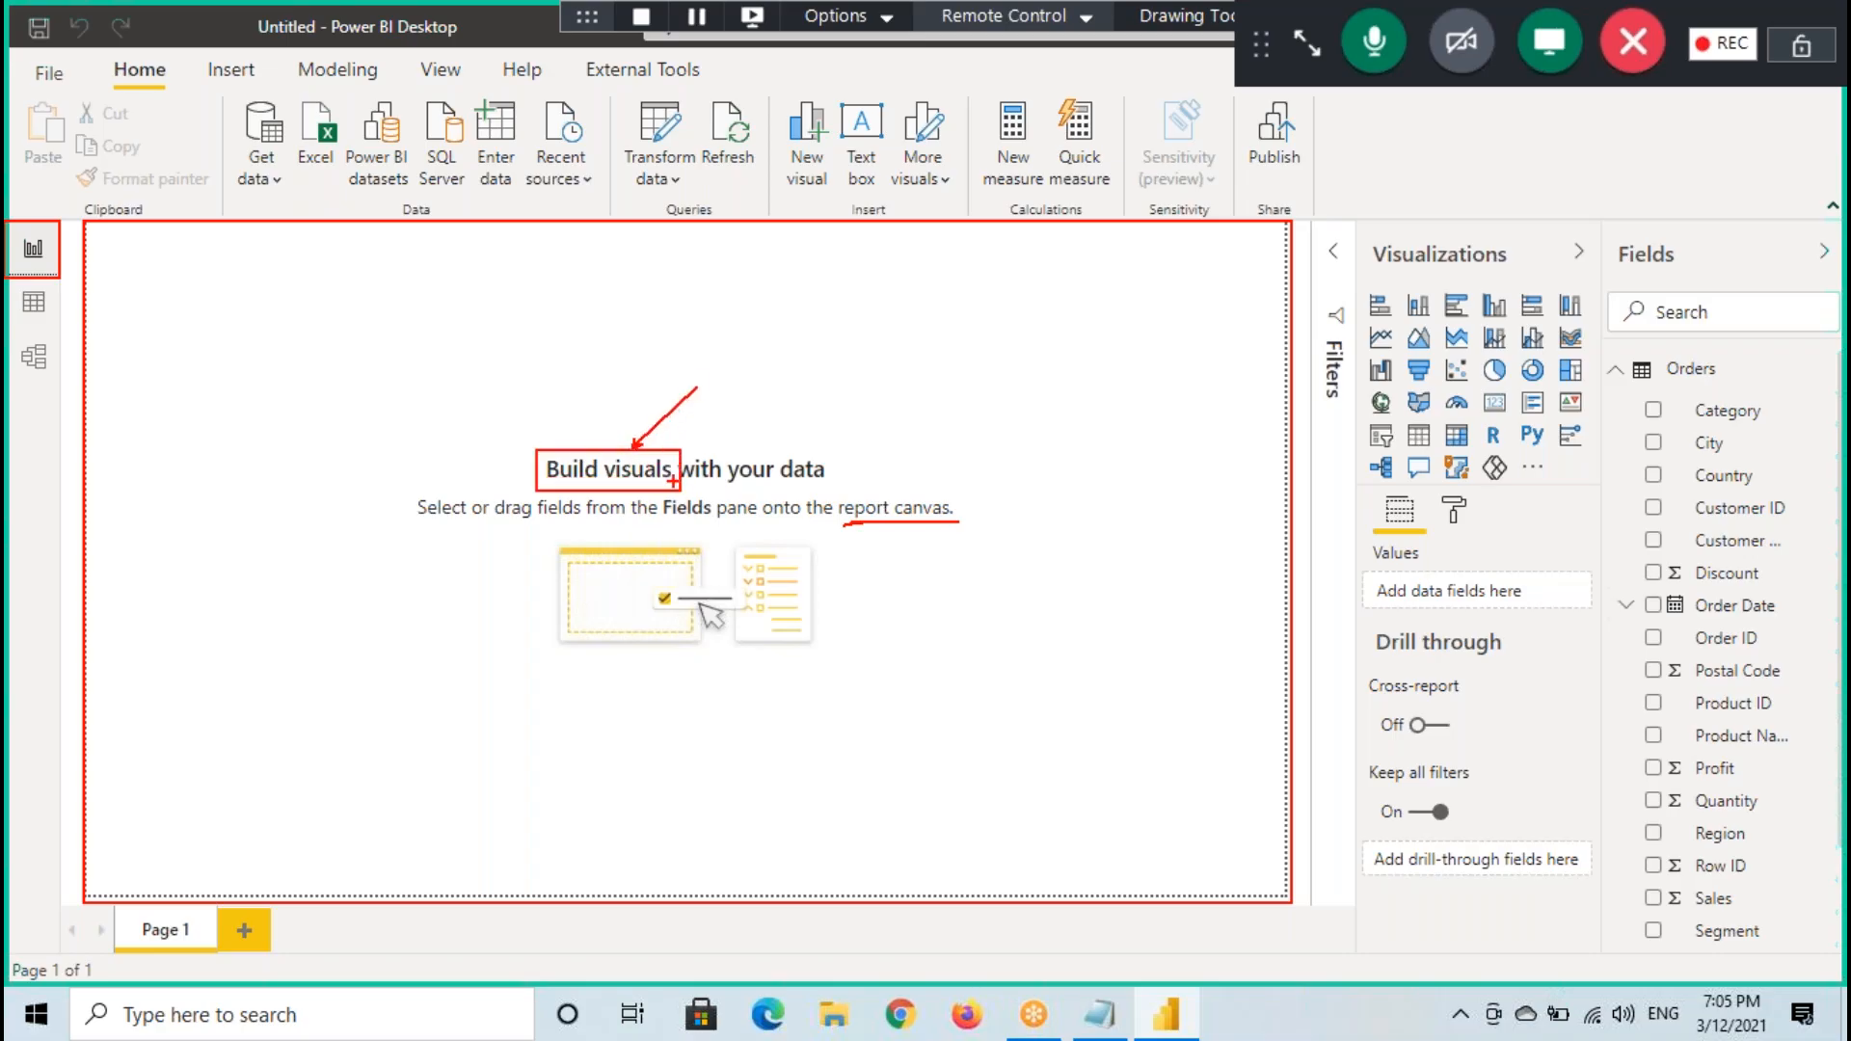
drag(90, 242, 178, 318)
mouse_move(223, 247)
mouse_down()
mouse_move(334, 306)
mouse_move(436, 307)
mouse_up()
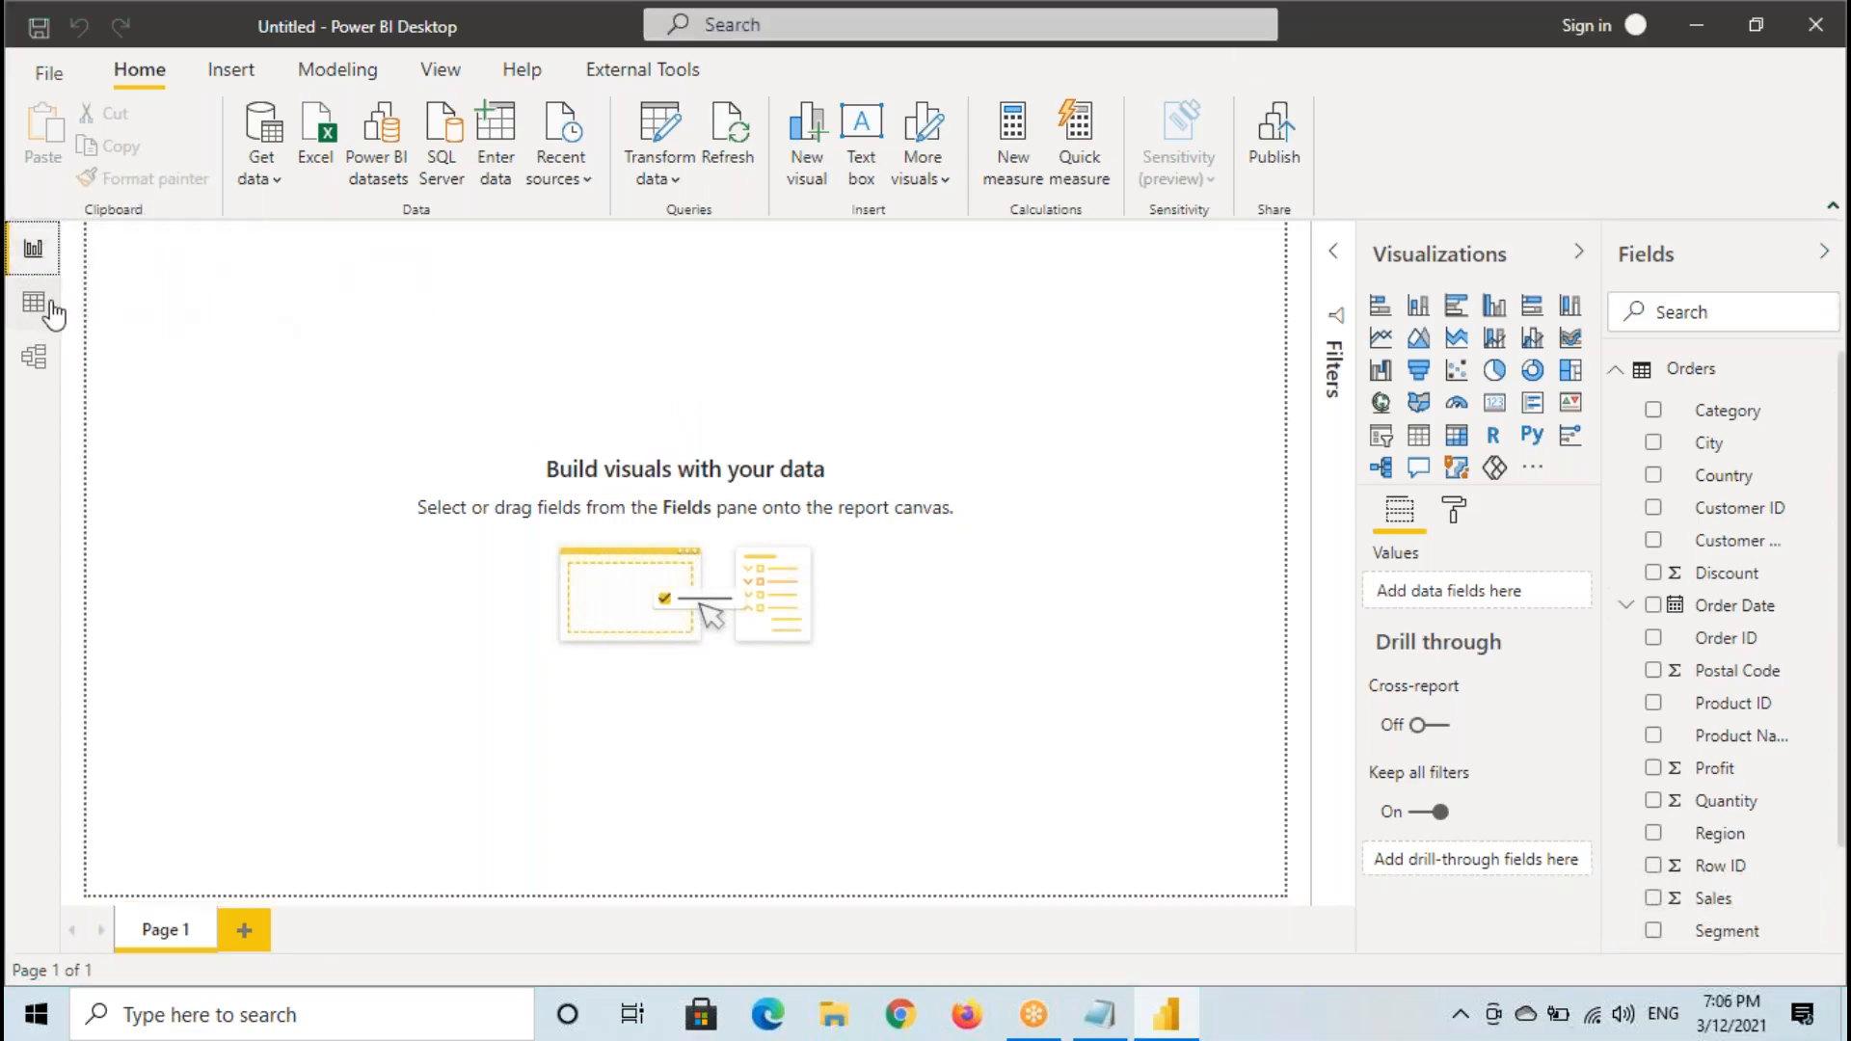
- Inspect the Quantity column of the Orders table in Data view and return to Report view
click(34, 302)
drag(834, 939, 1504, 943)
click(1308, 282)
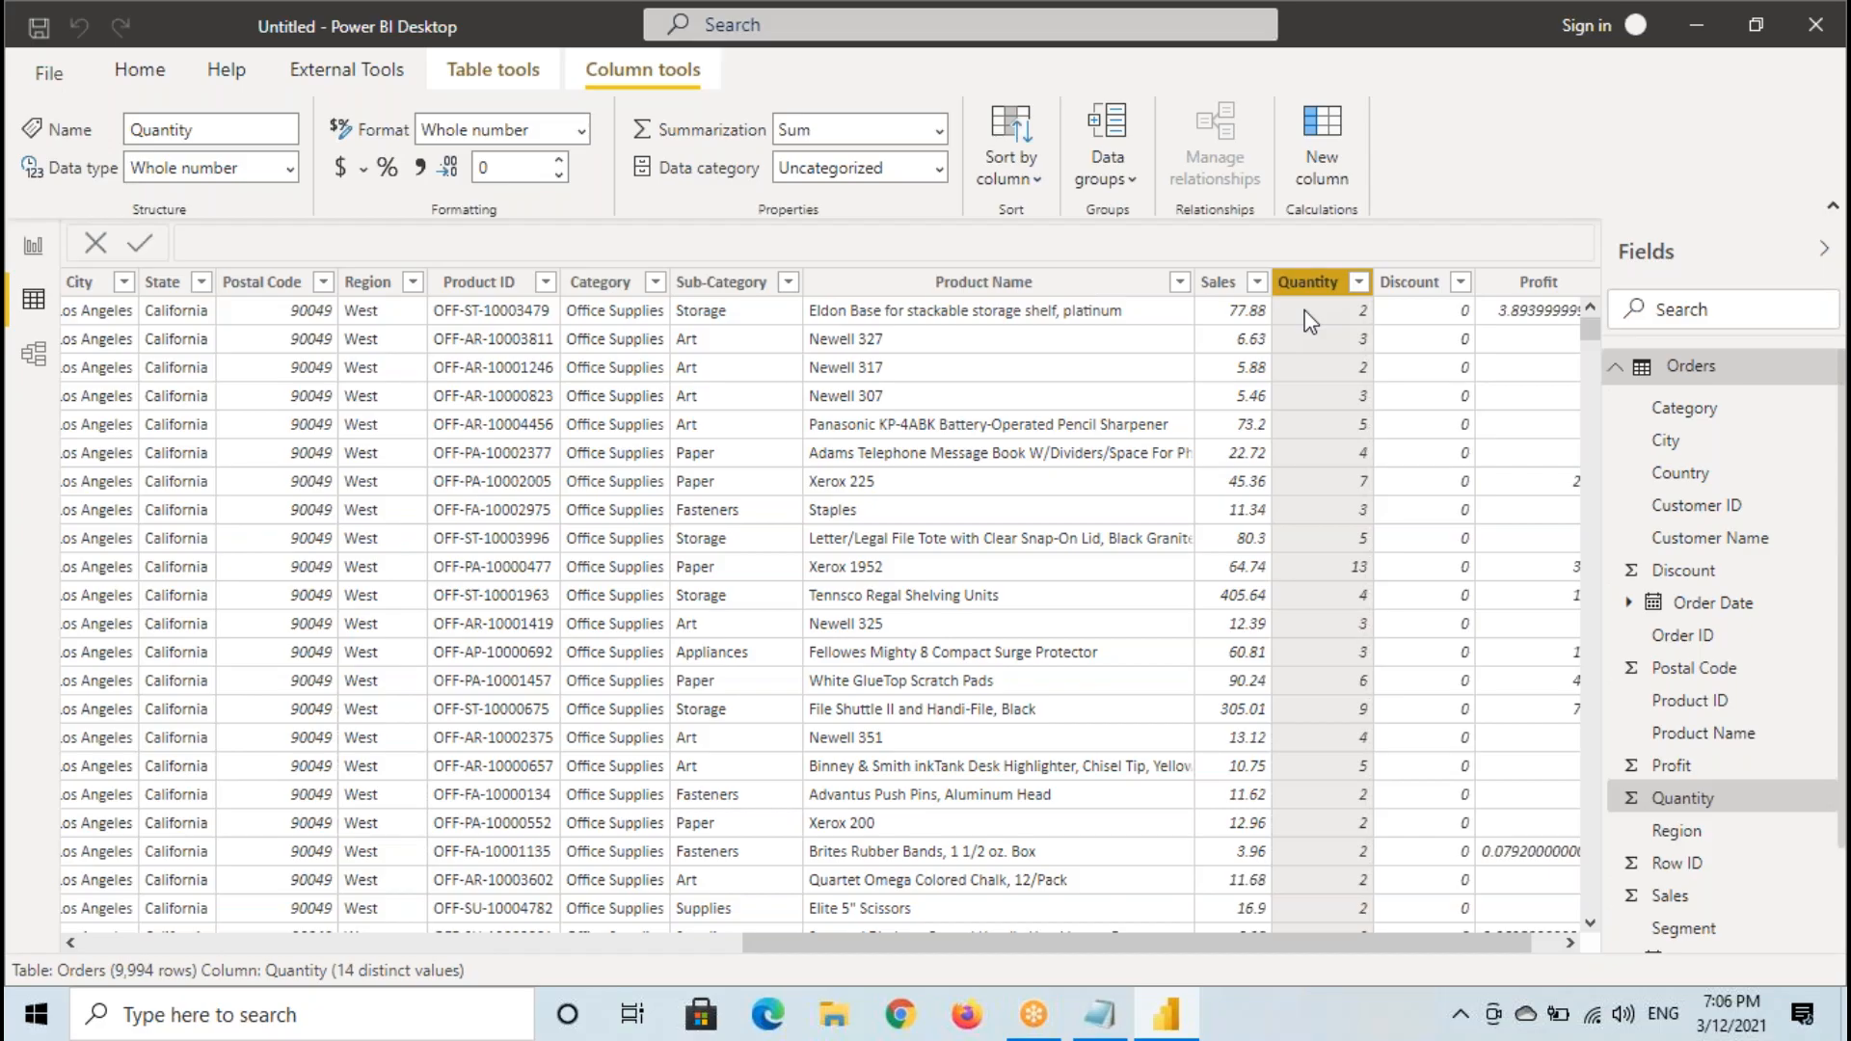
click(33, 248)
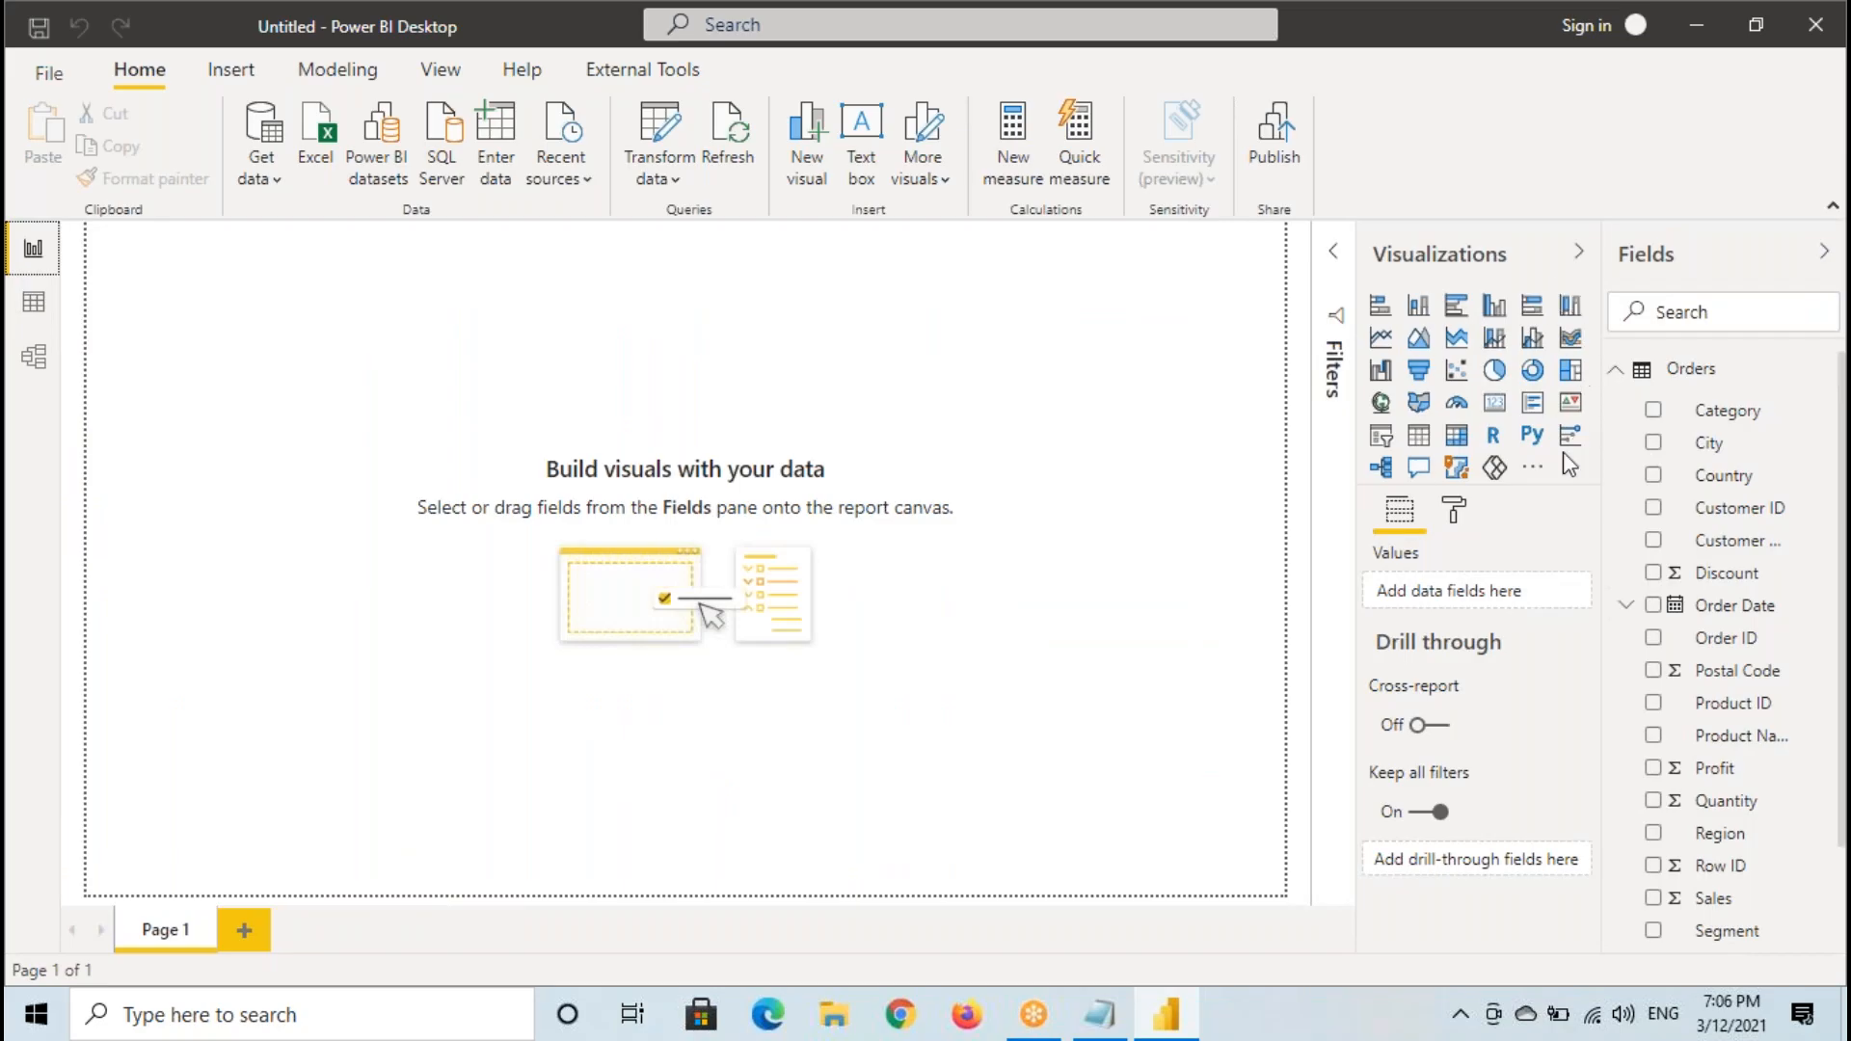
- Annotate the canvas's upper-left corner with a rectangle containing a check mark, mark the visuals gallery, and clear the annotations
key(ctrl+2)
drag(119, 265, 332, 395)
drag(155, 314, 273, 281)
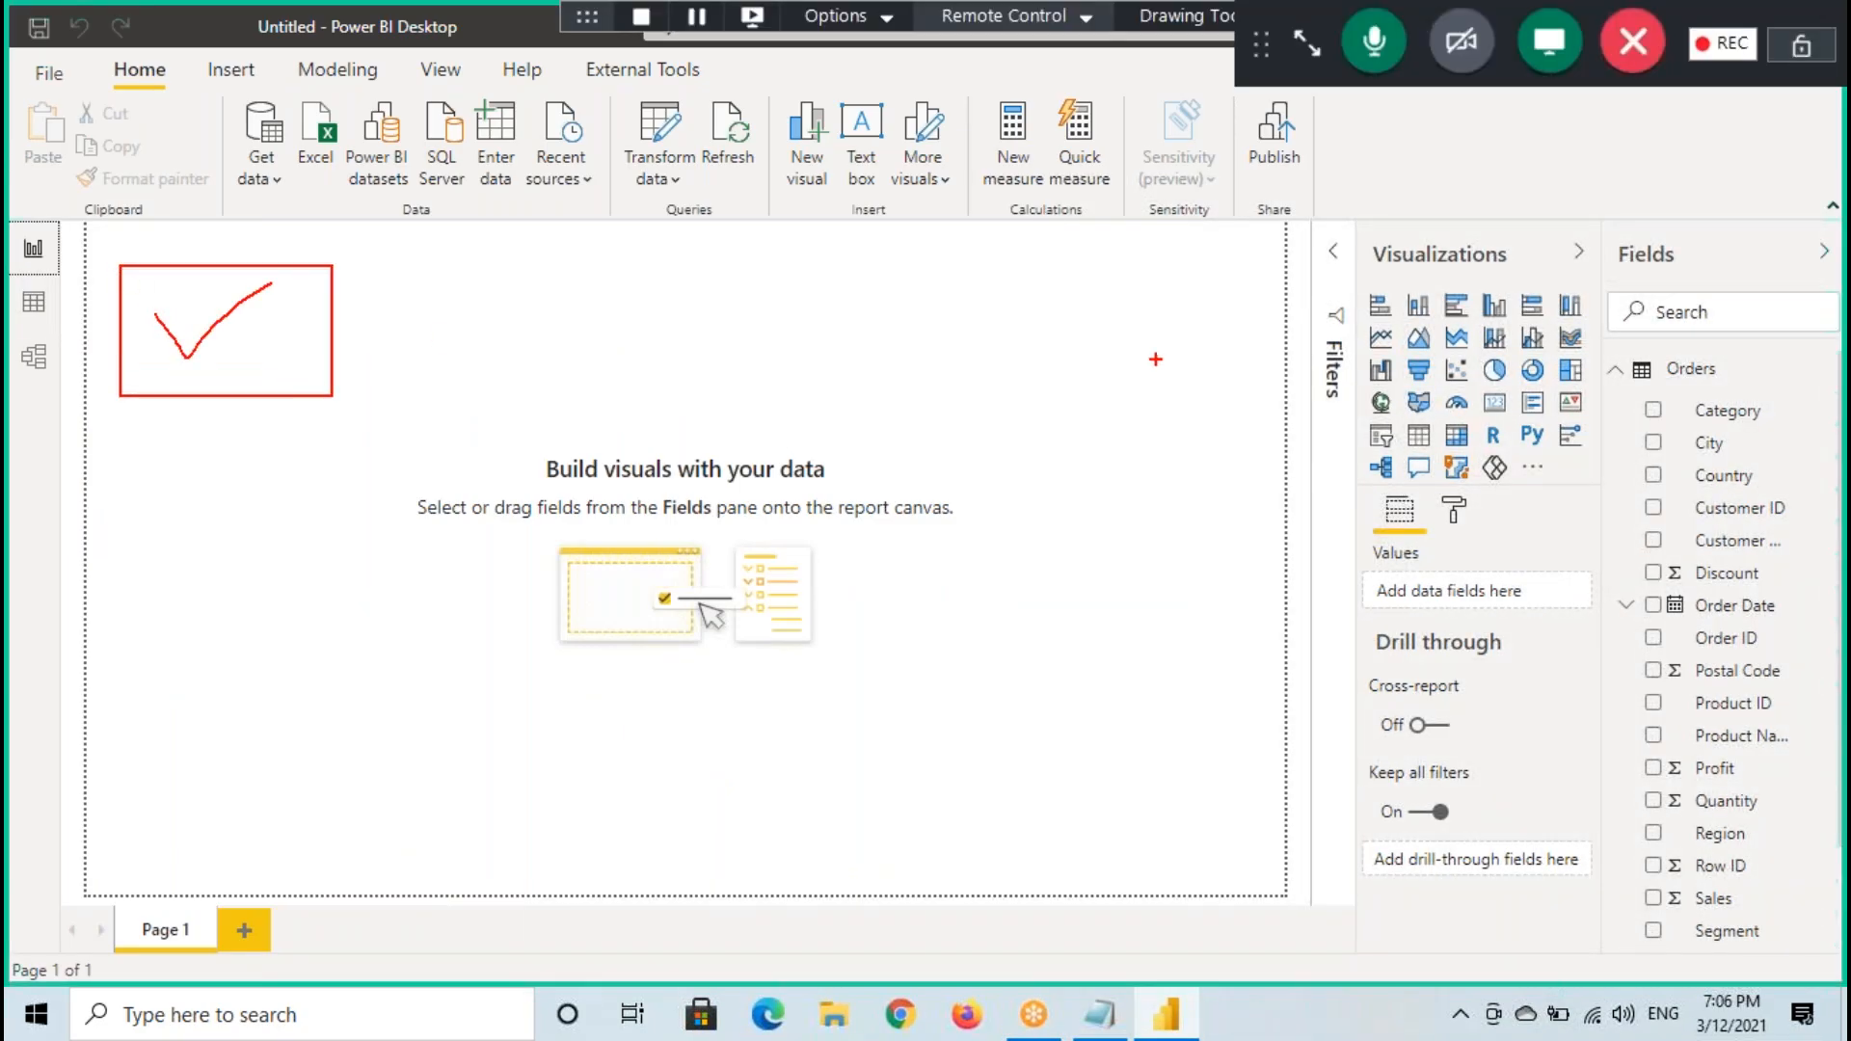
mouse_move(1593, 289)
mouse_down()
mouse_move(1423, 259)
mouse_move(1335, 443)
mouse_move(1636, 401)
mouse_move(1591, 286)
mouse_up()
key(Escape)
- Browse File Explorer to D:\Power BI Material\Power View\7. Power BI Visuals, examine the material files and close the window
click(837, 1020)
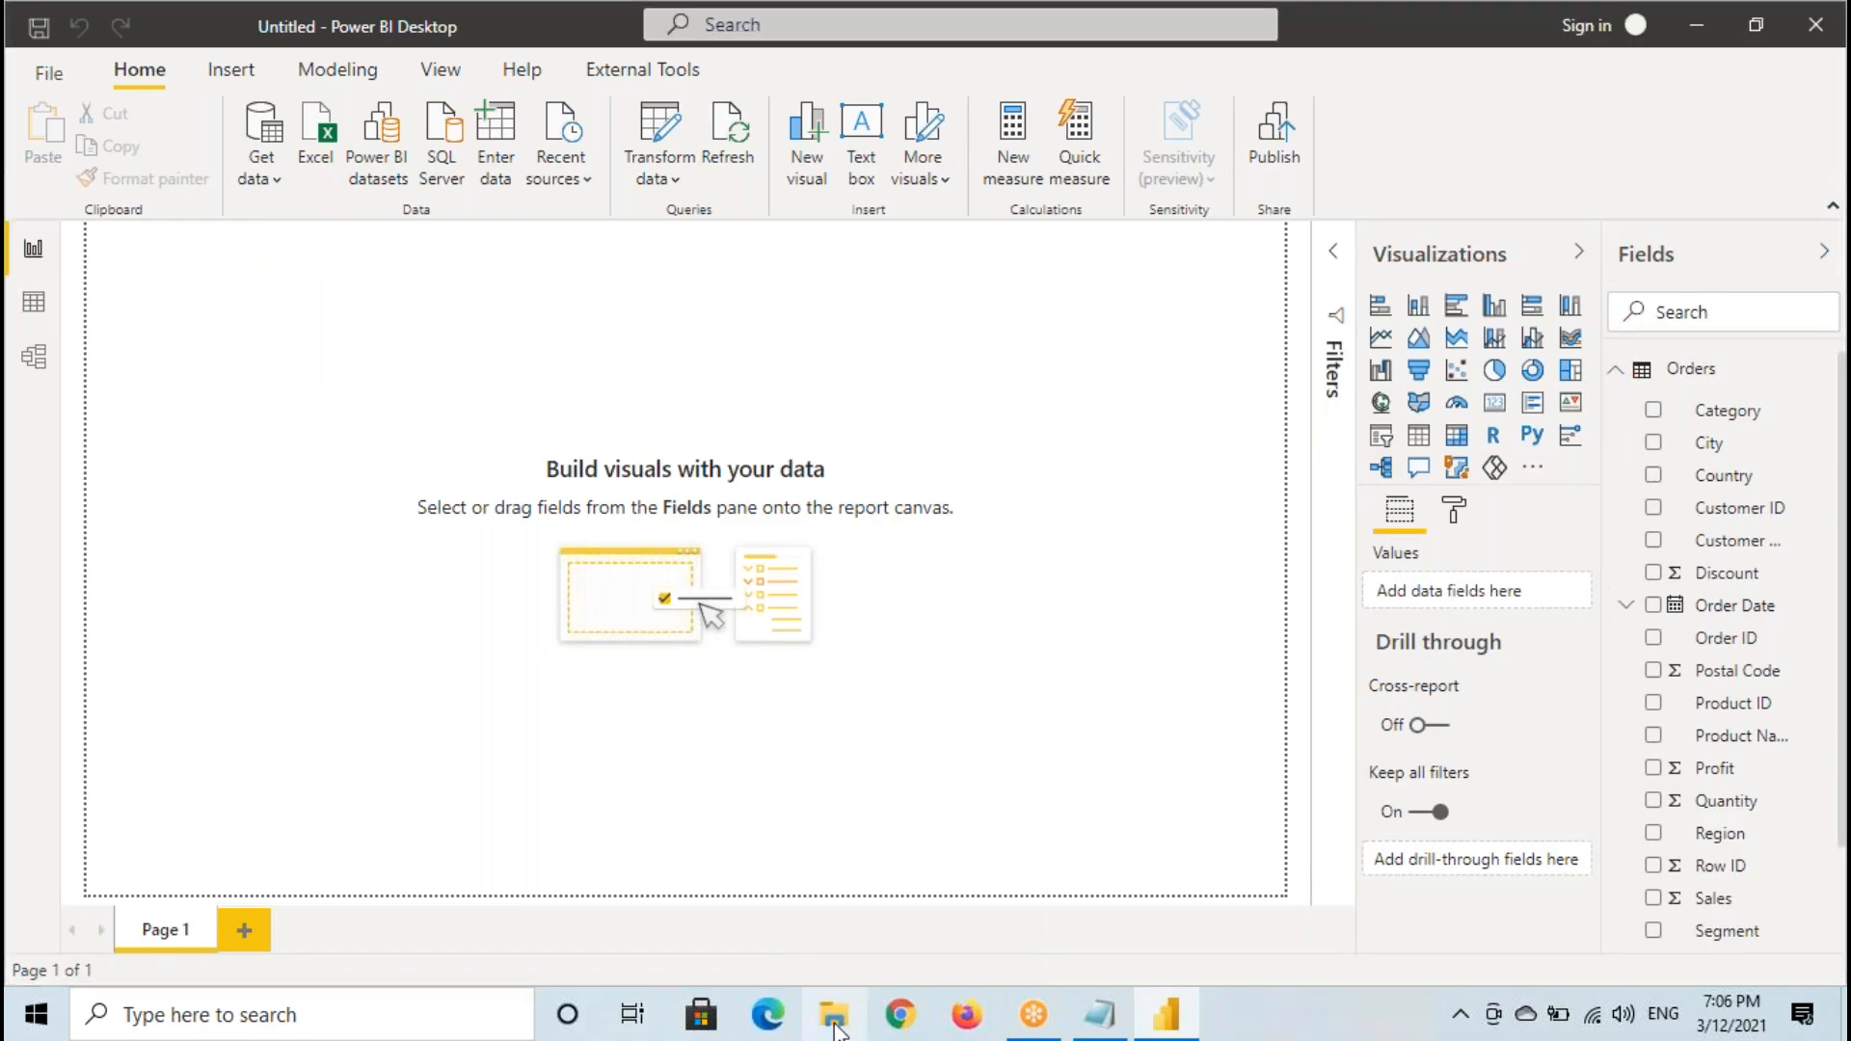
scroll(106, 675, down, 2)
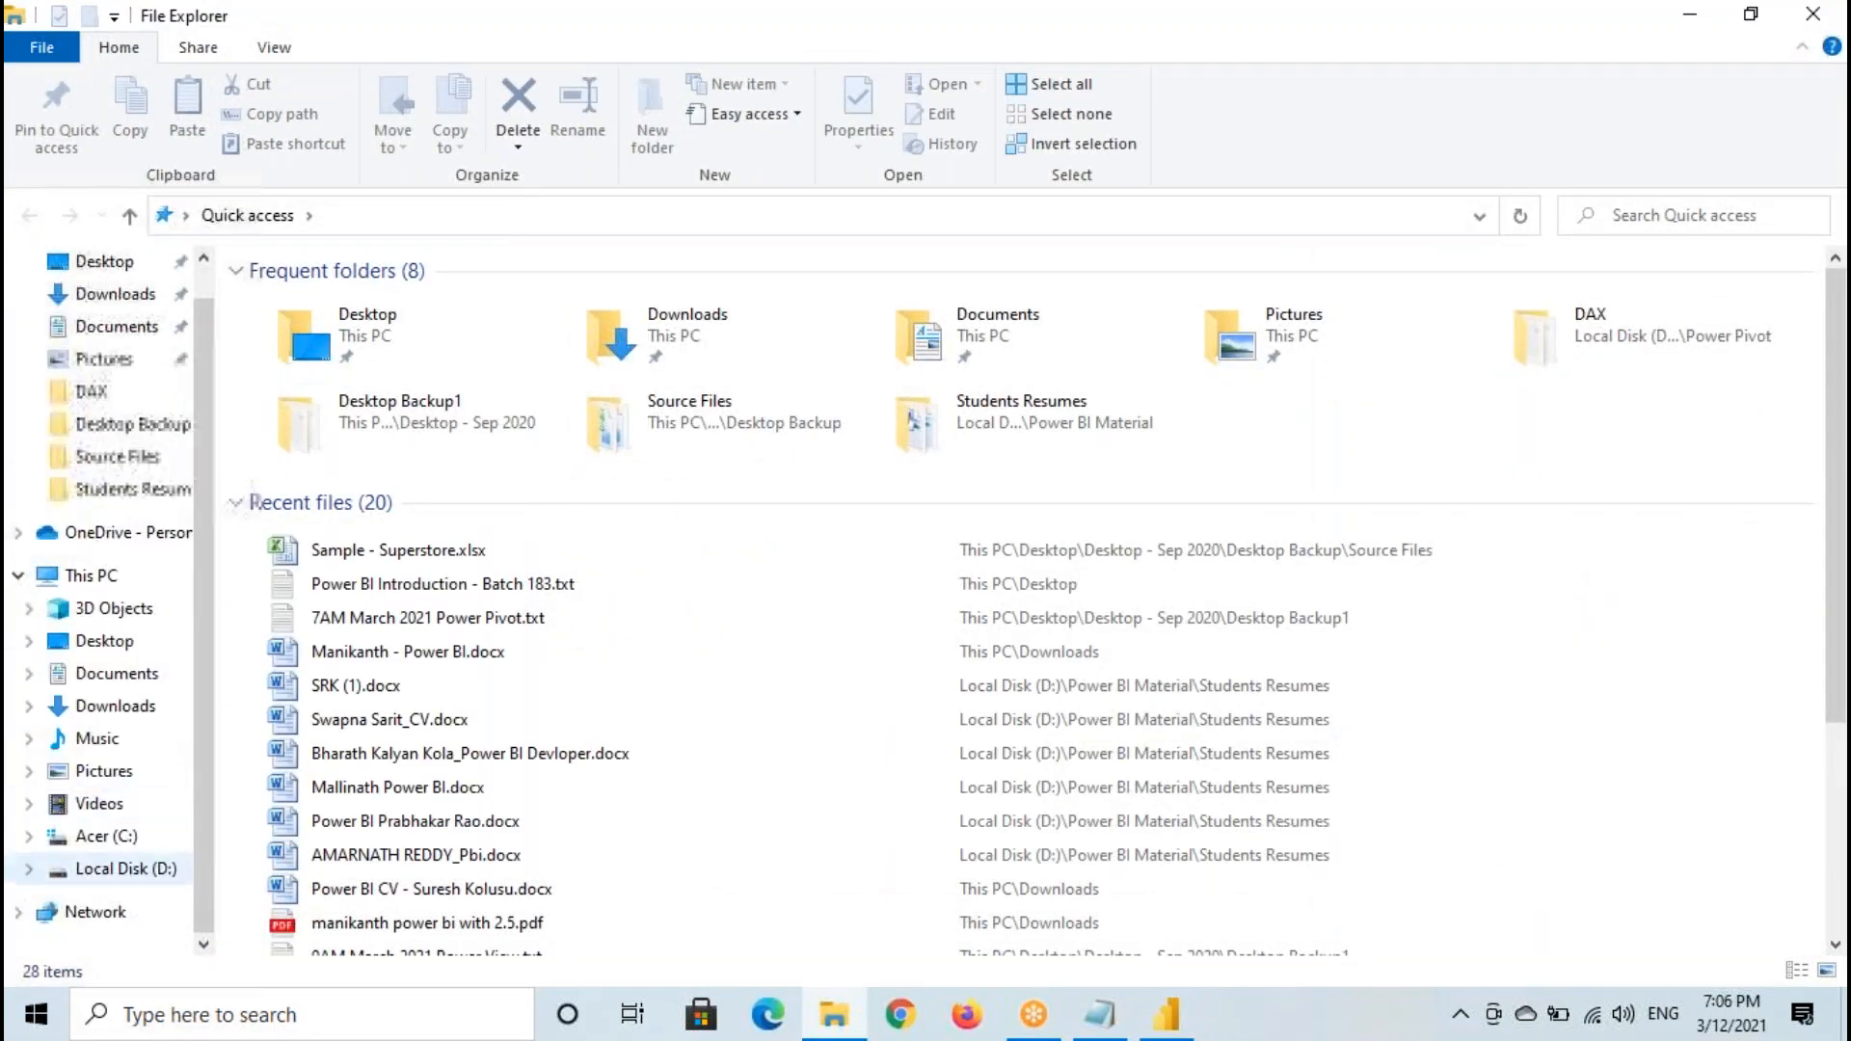
click(135, 873)
click(357, 473)
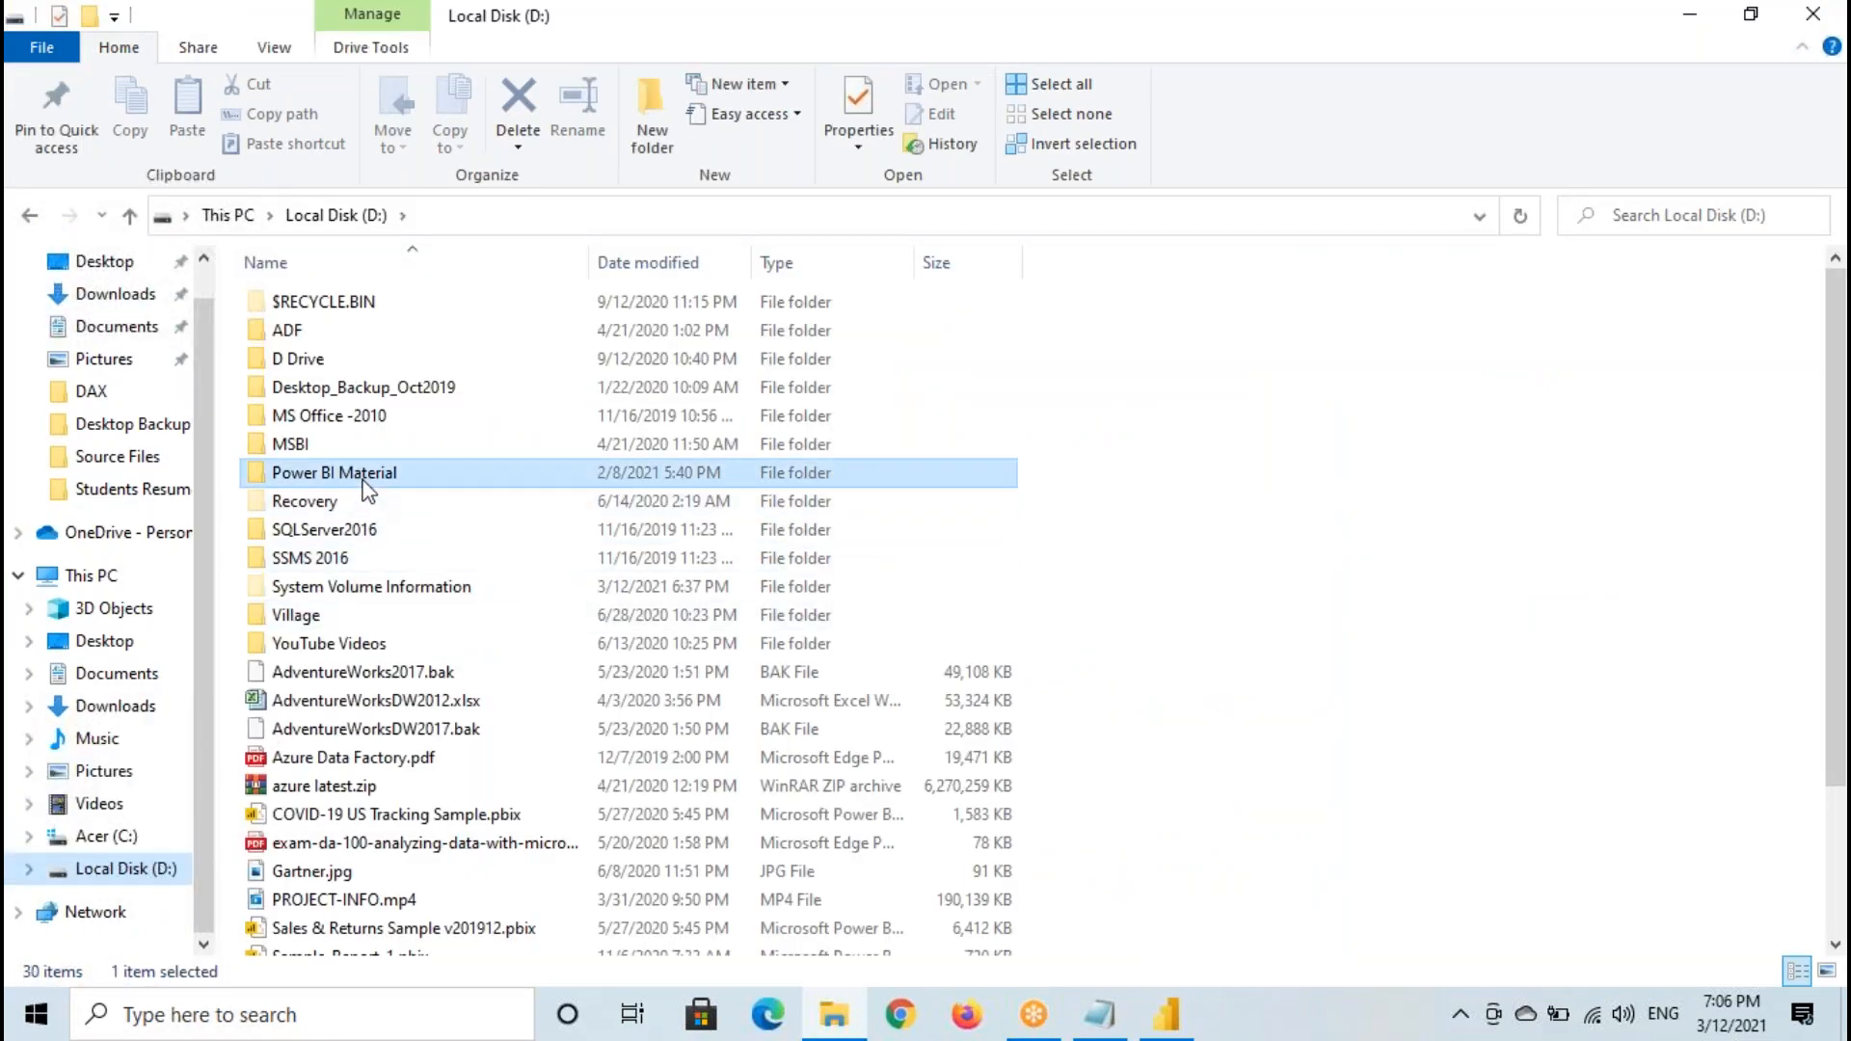
key(Return)
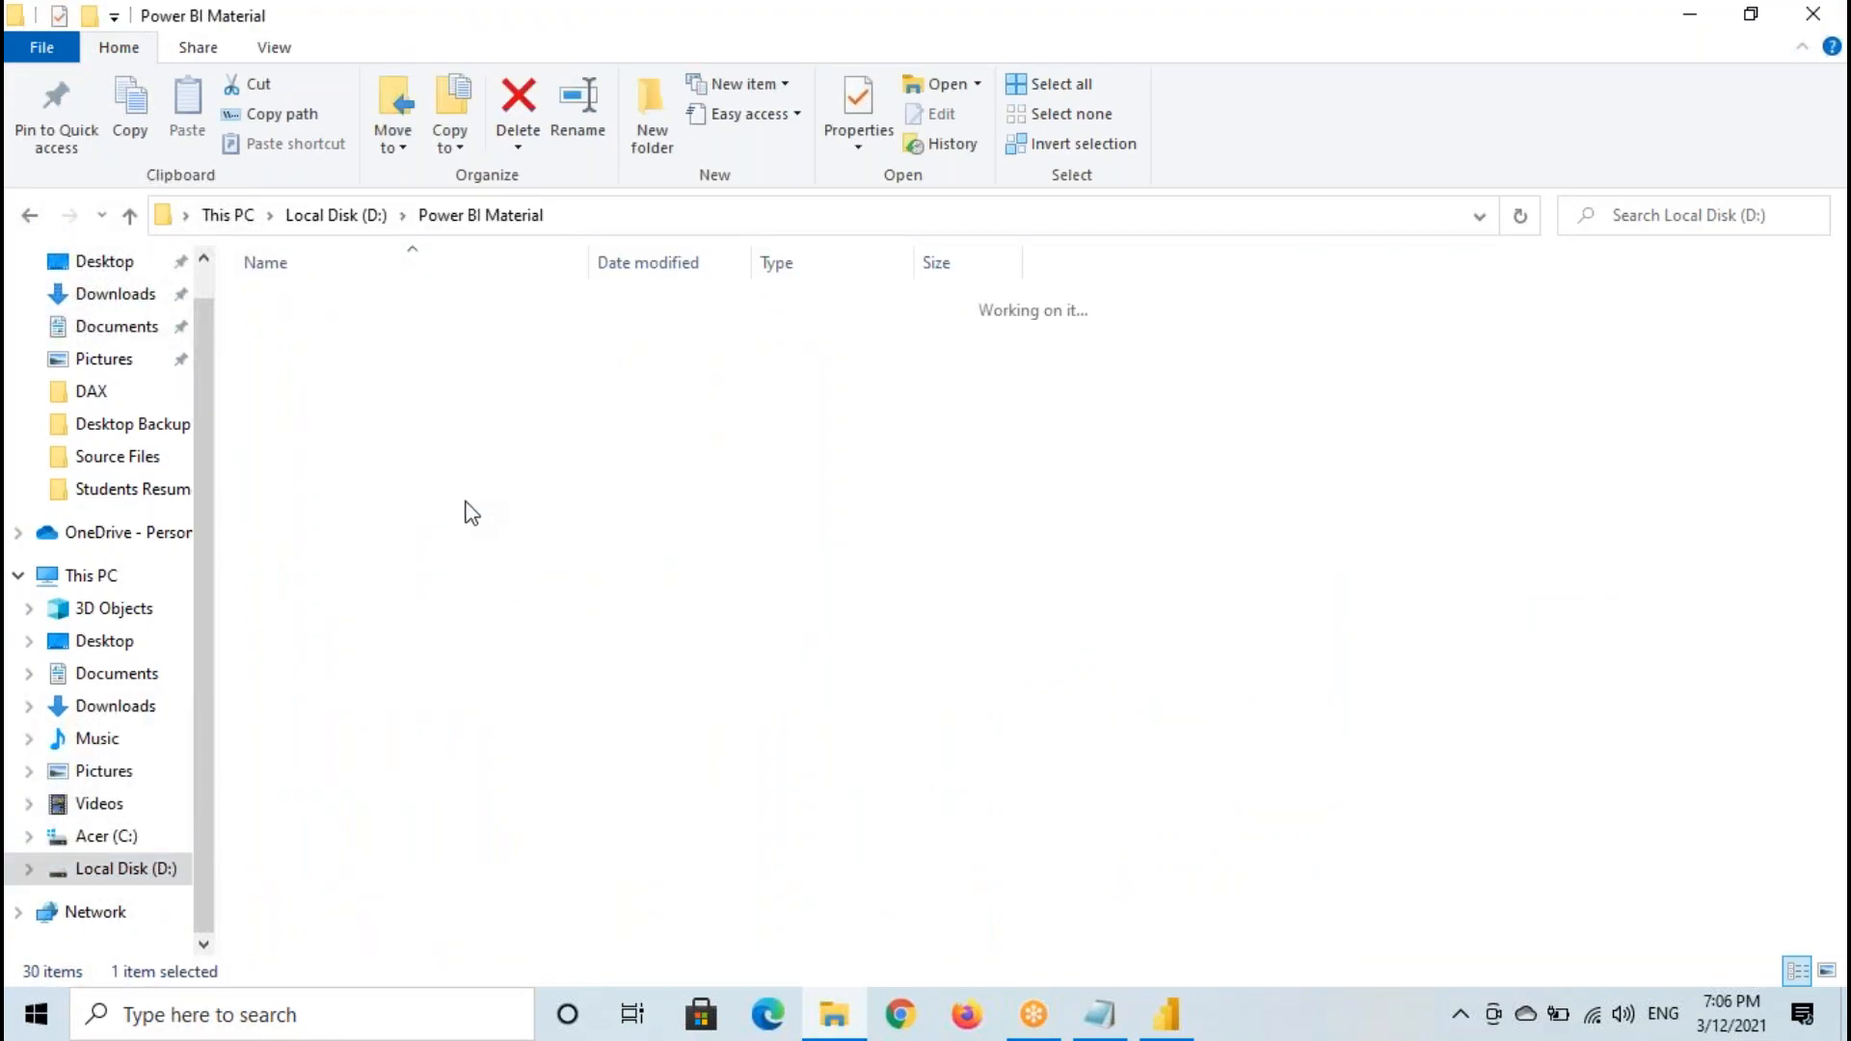
click(339, 530)
double_click(340, 531)
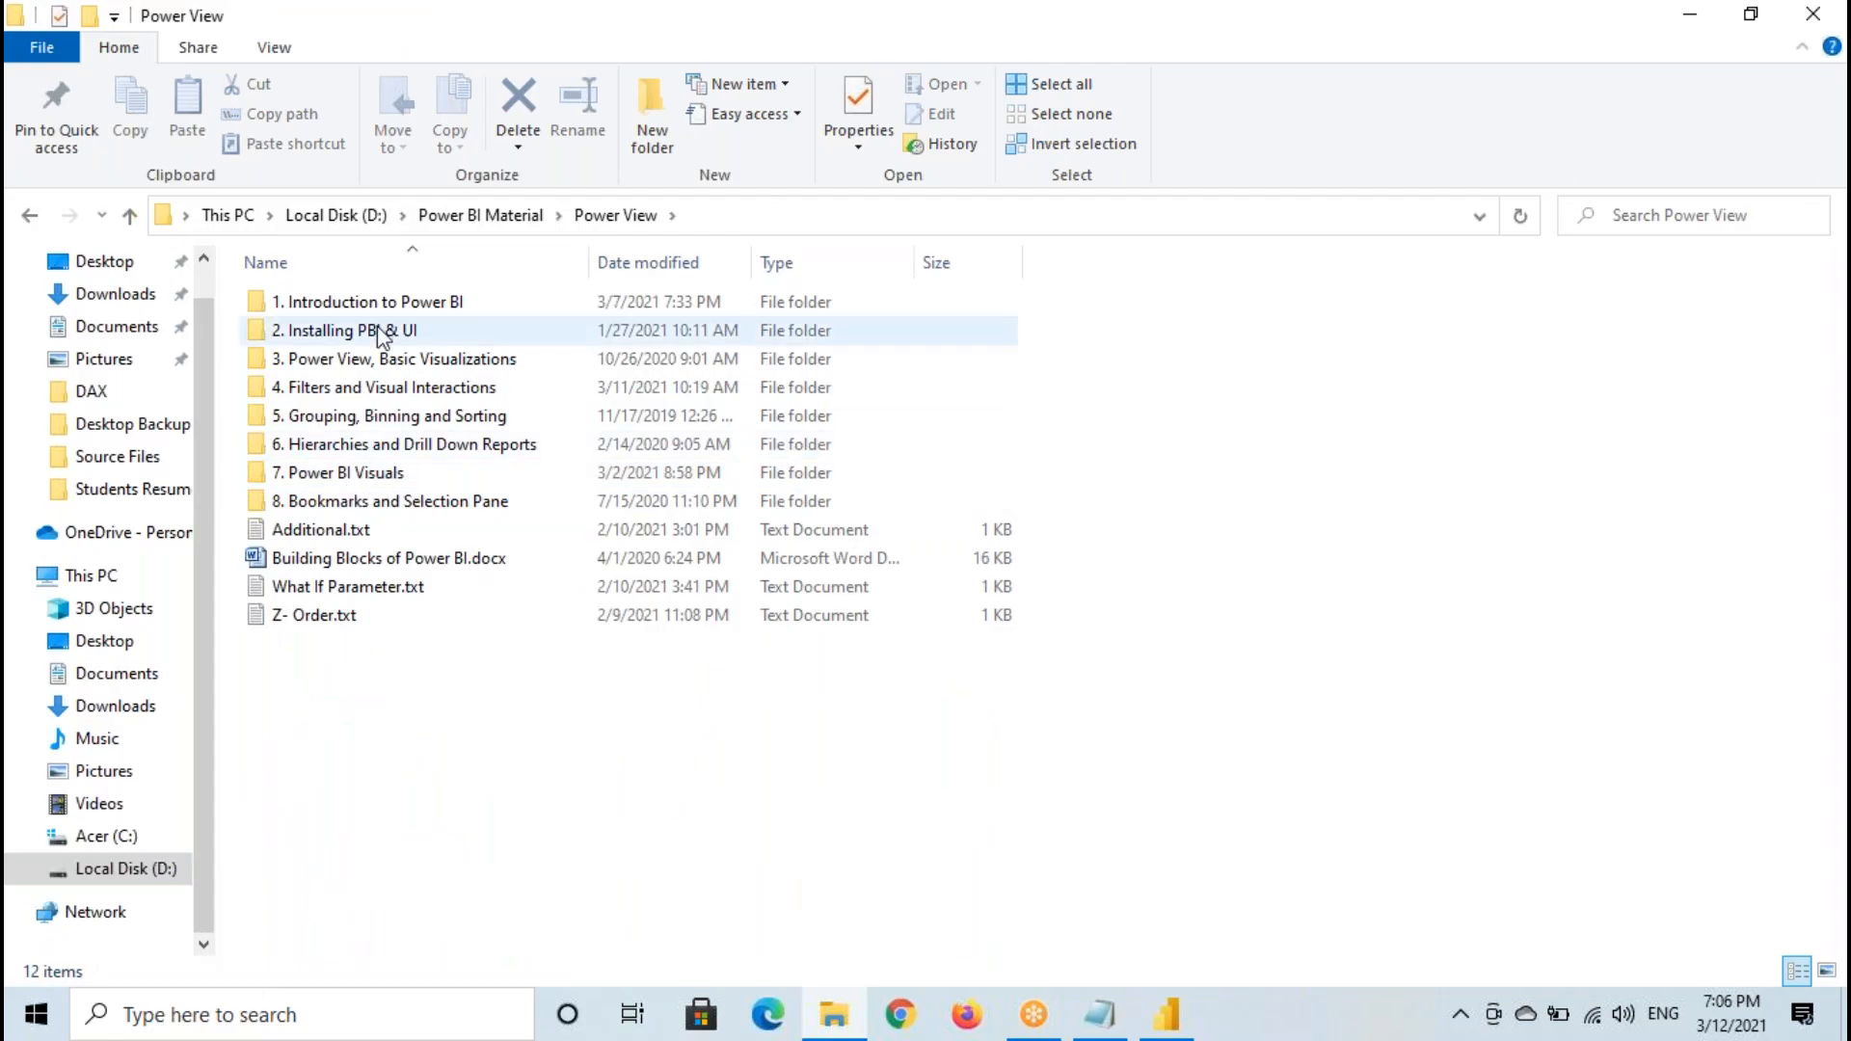
double_click(358, 475)
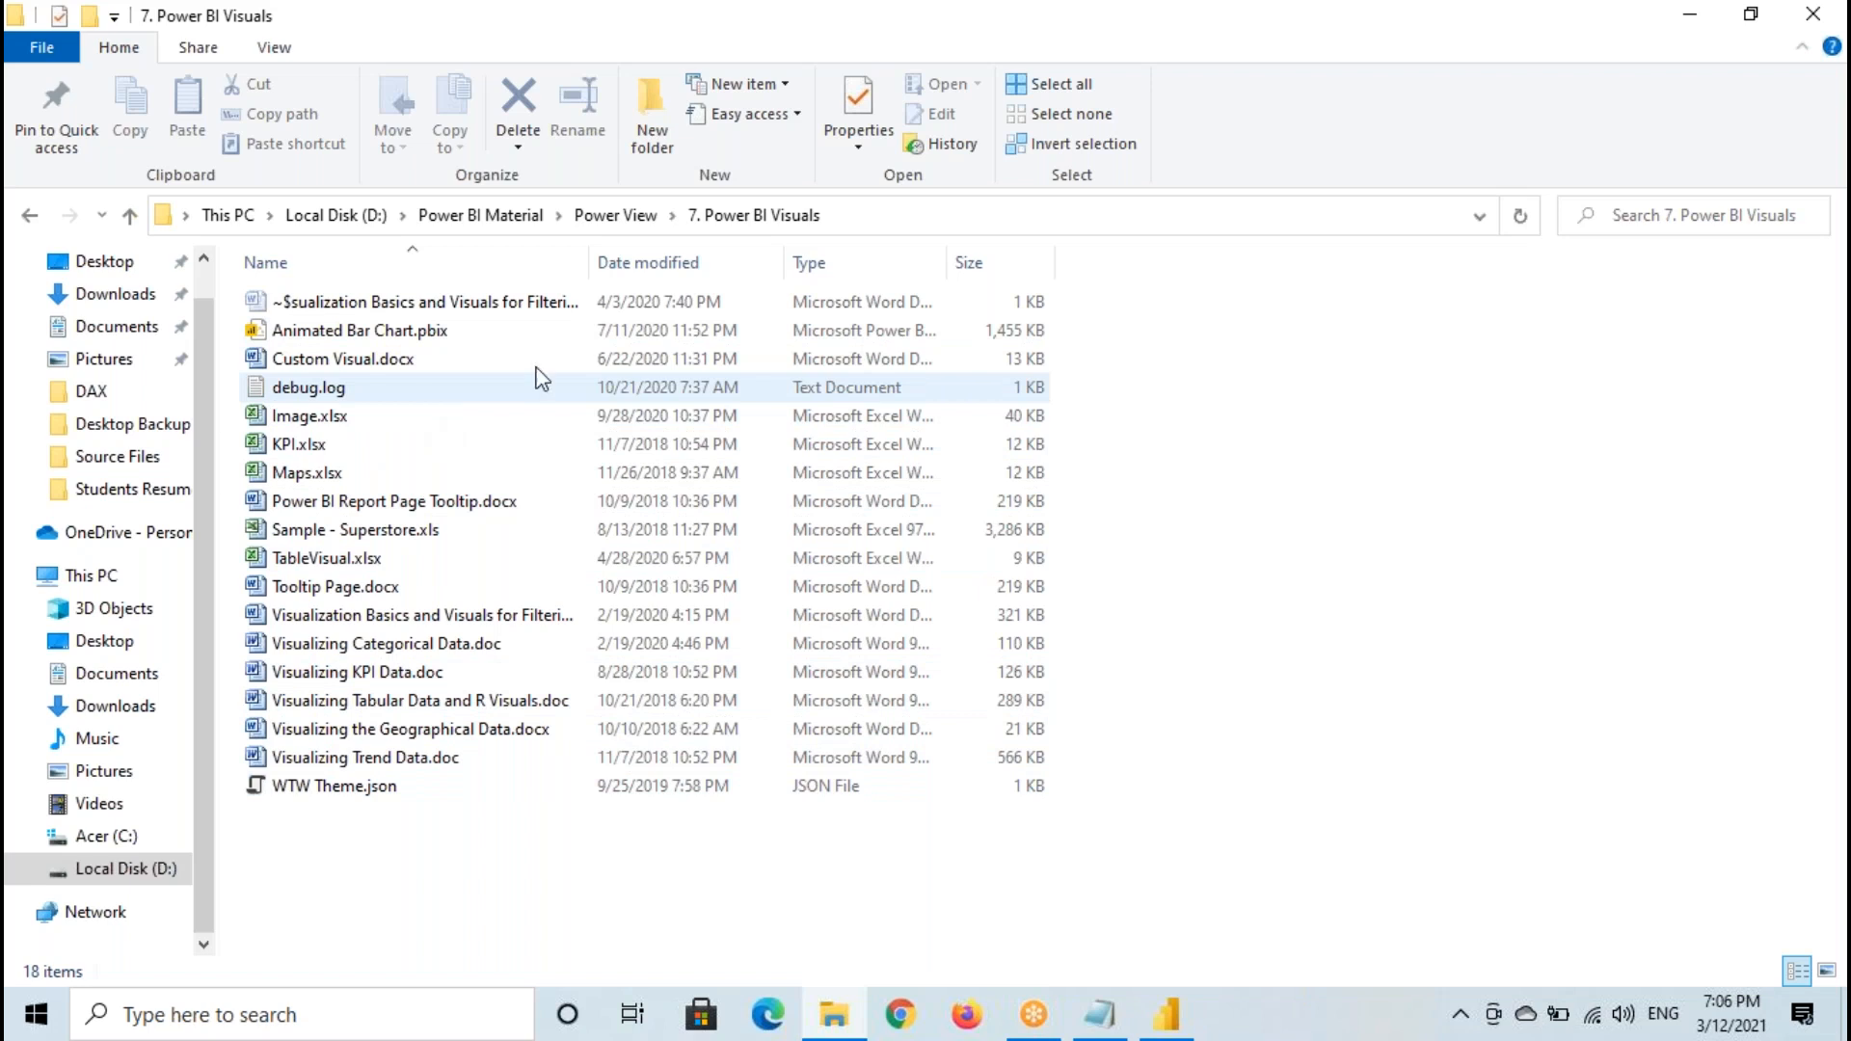
double_click(433, 18)
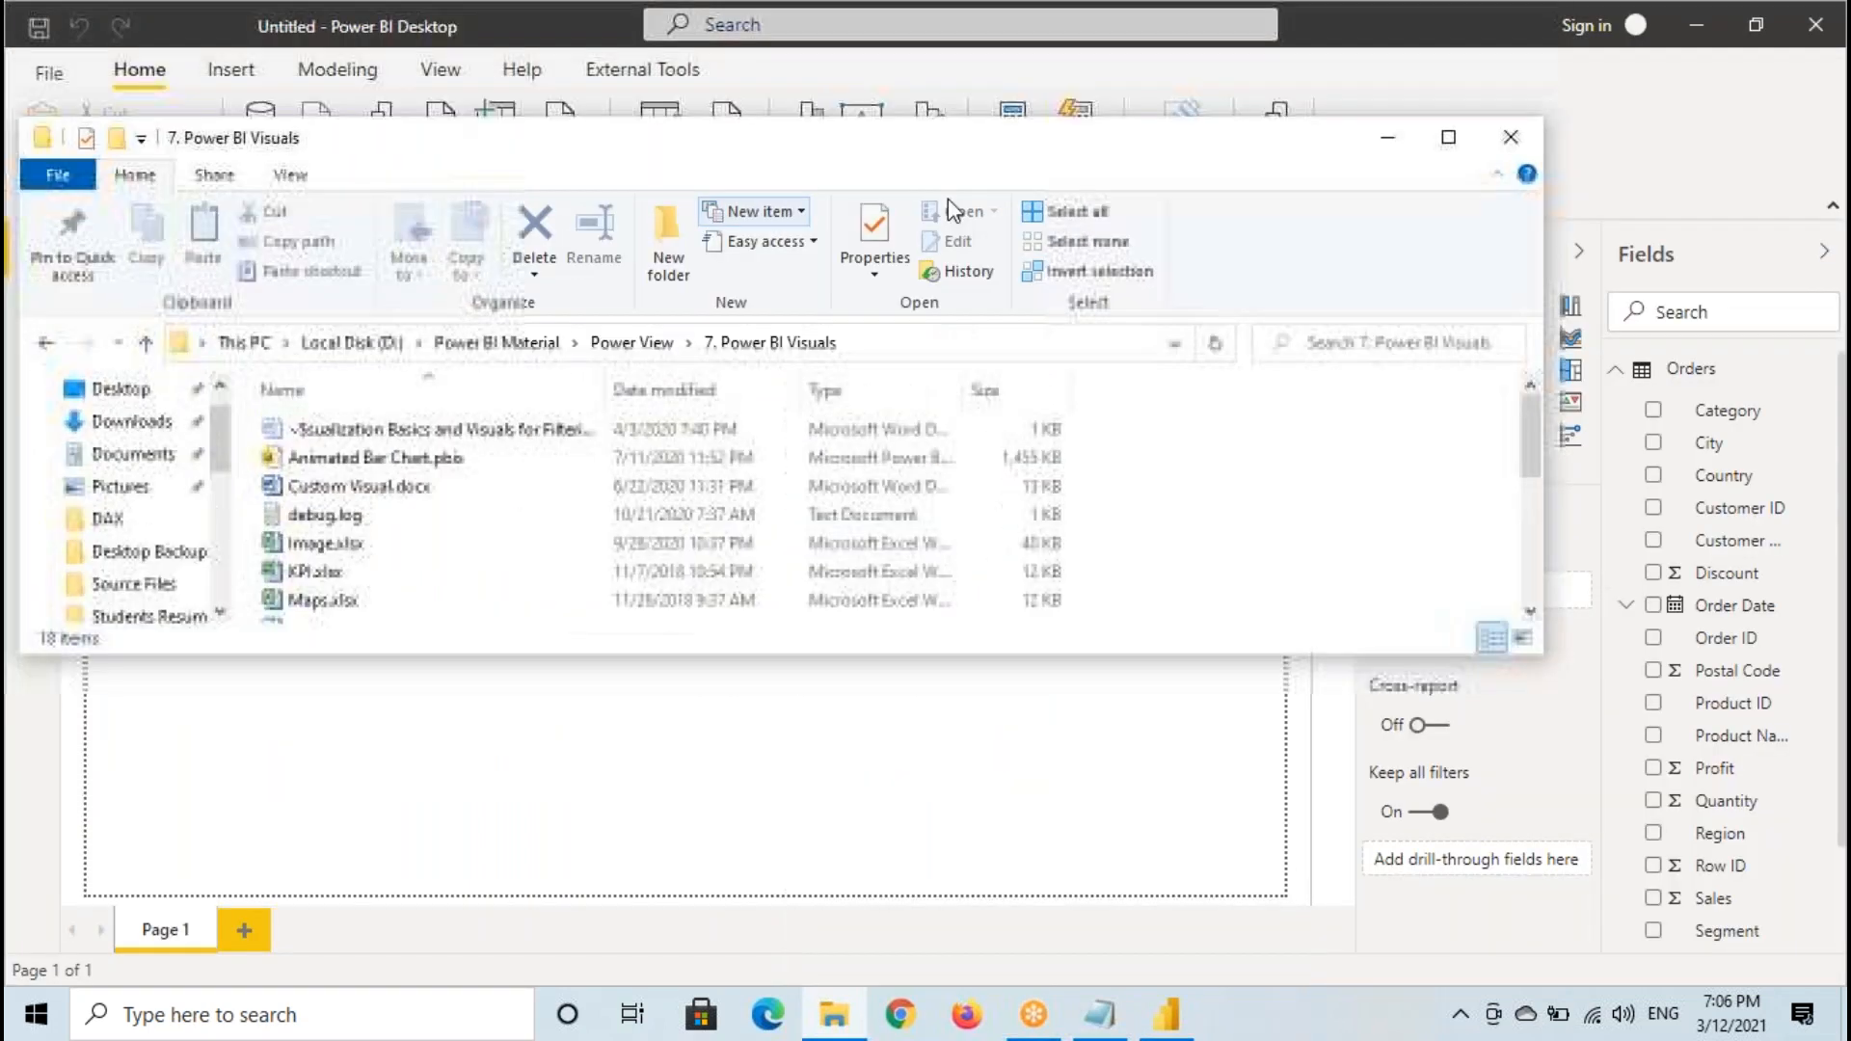
click(1511, 137)
- Recheck the Quantity values of the Orders table in Data view and go back to the empty report canvas
click(235, 291)
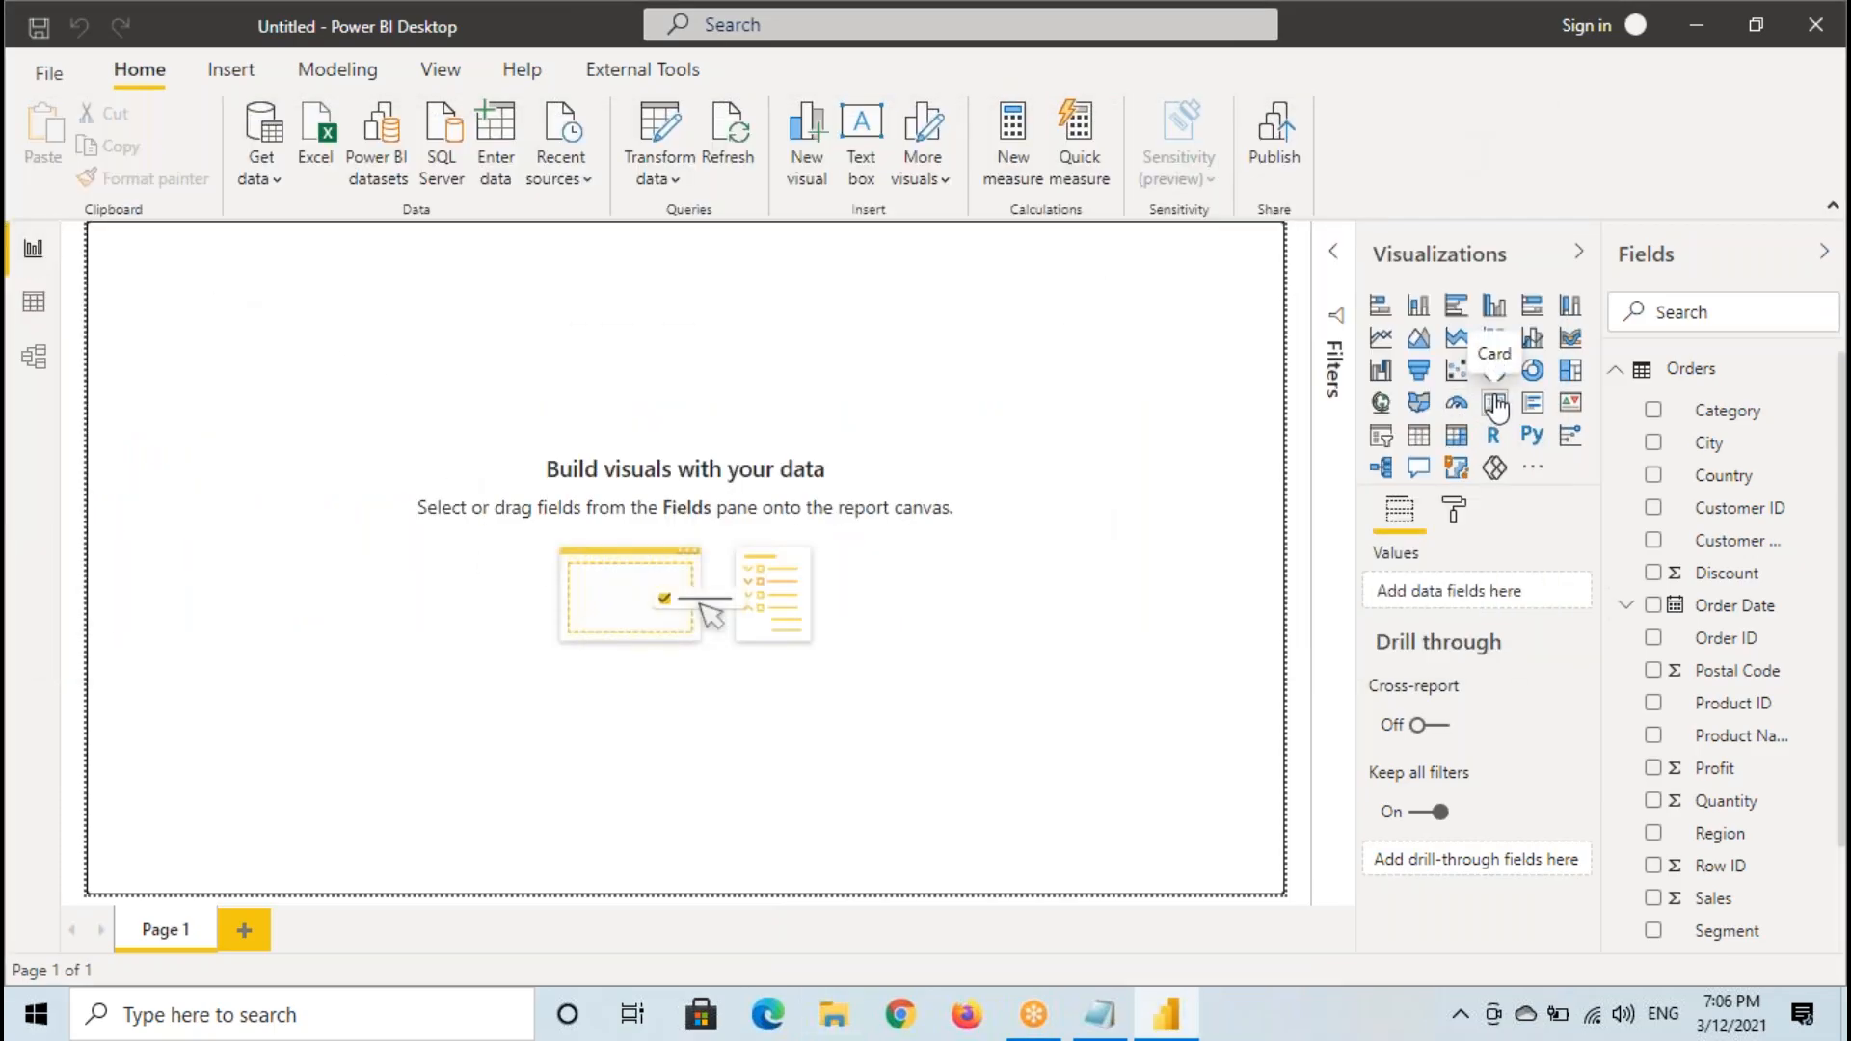
click(34, 303)
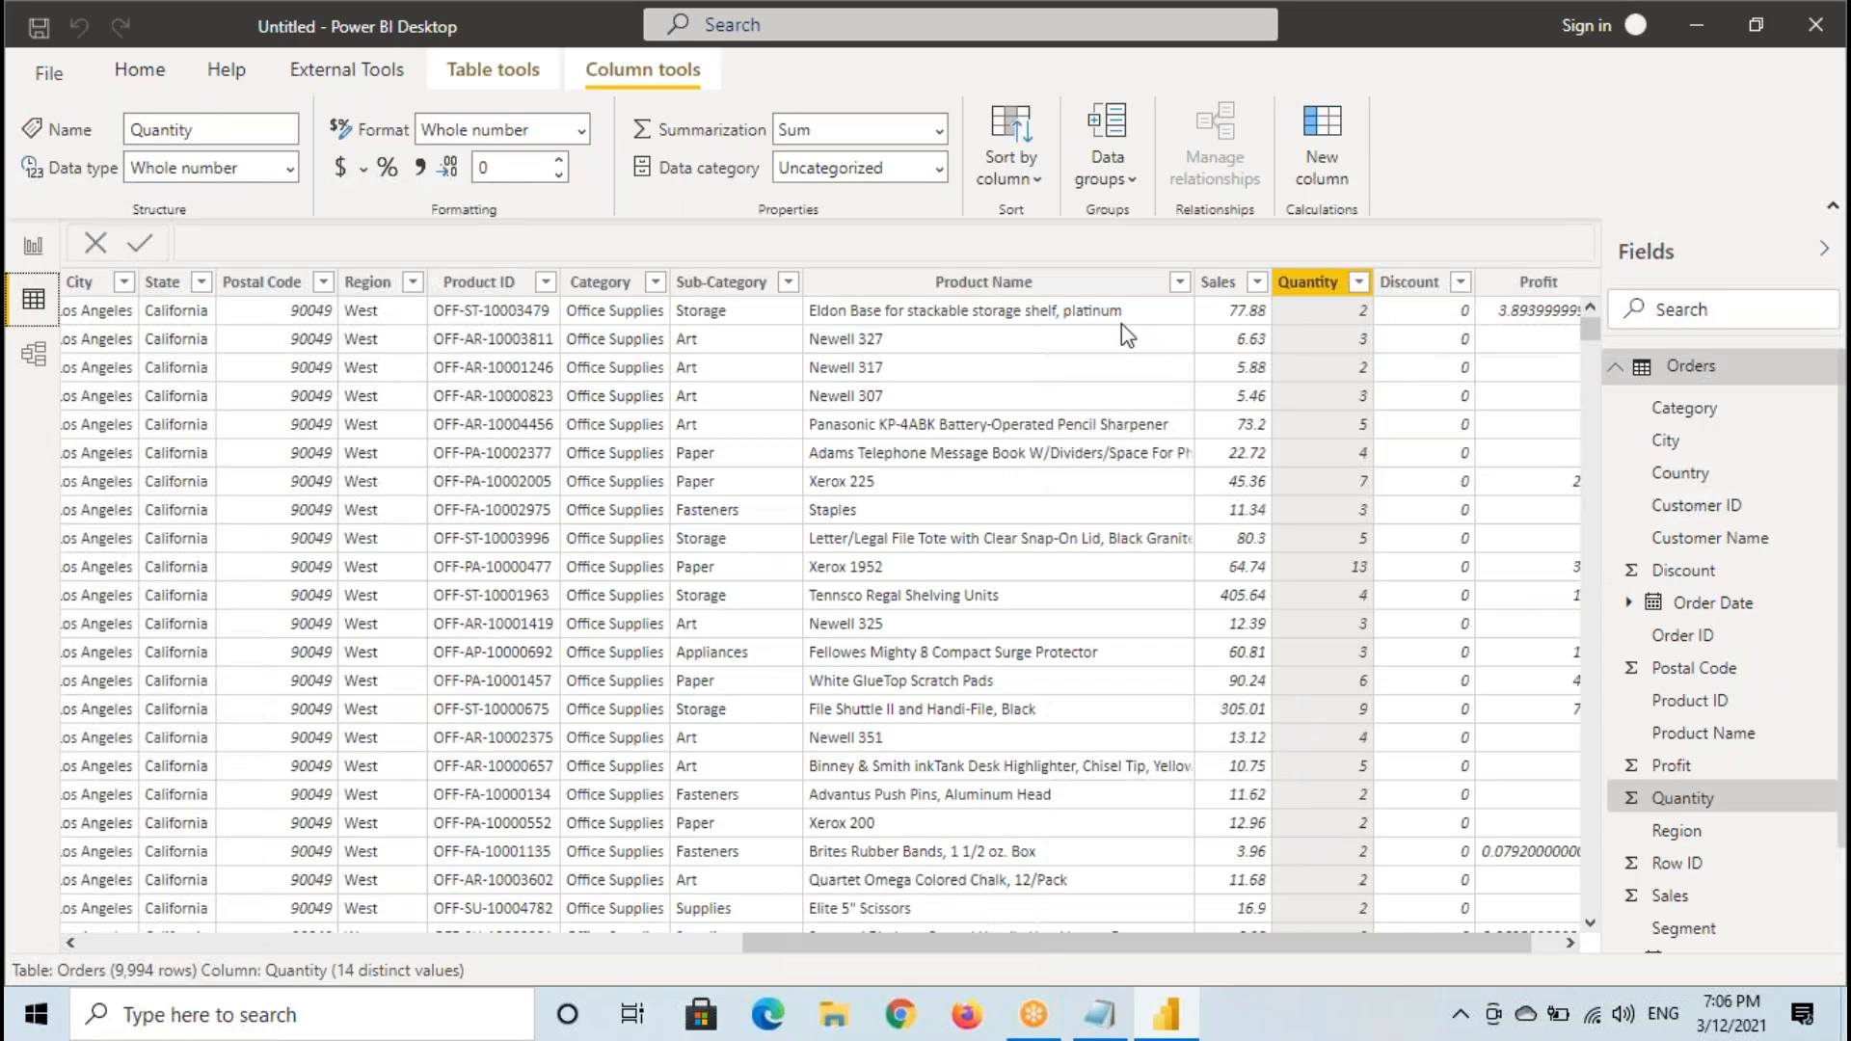
click(33, 248)
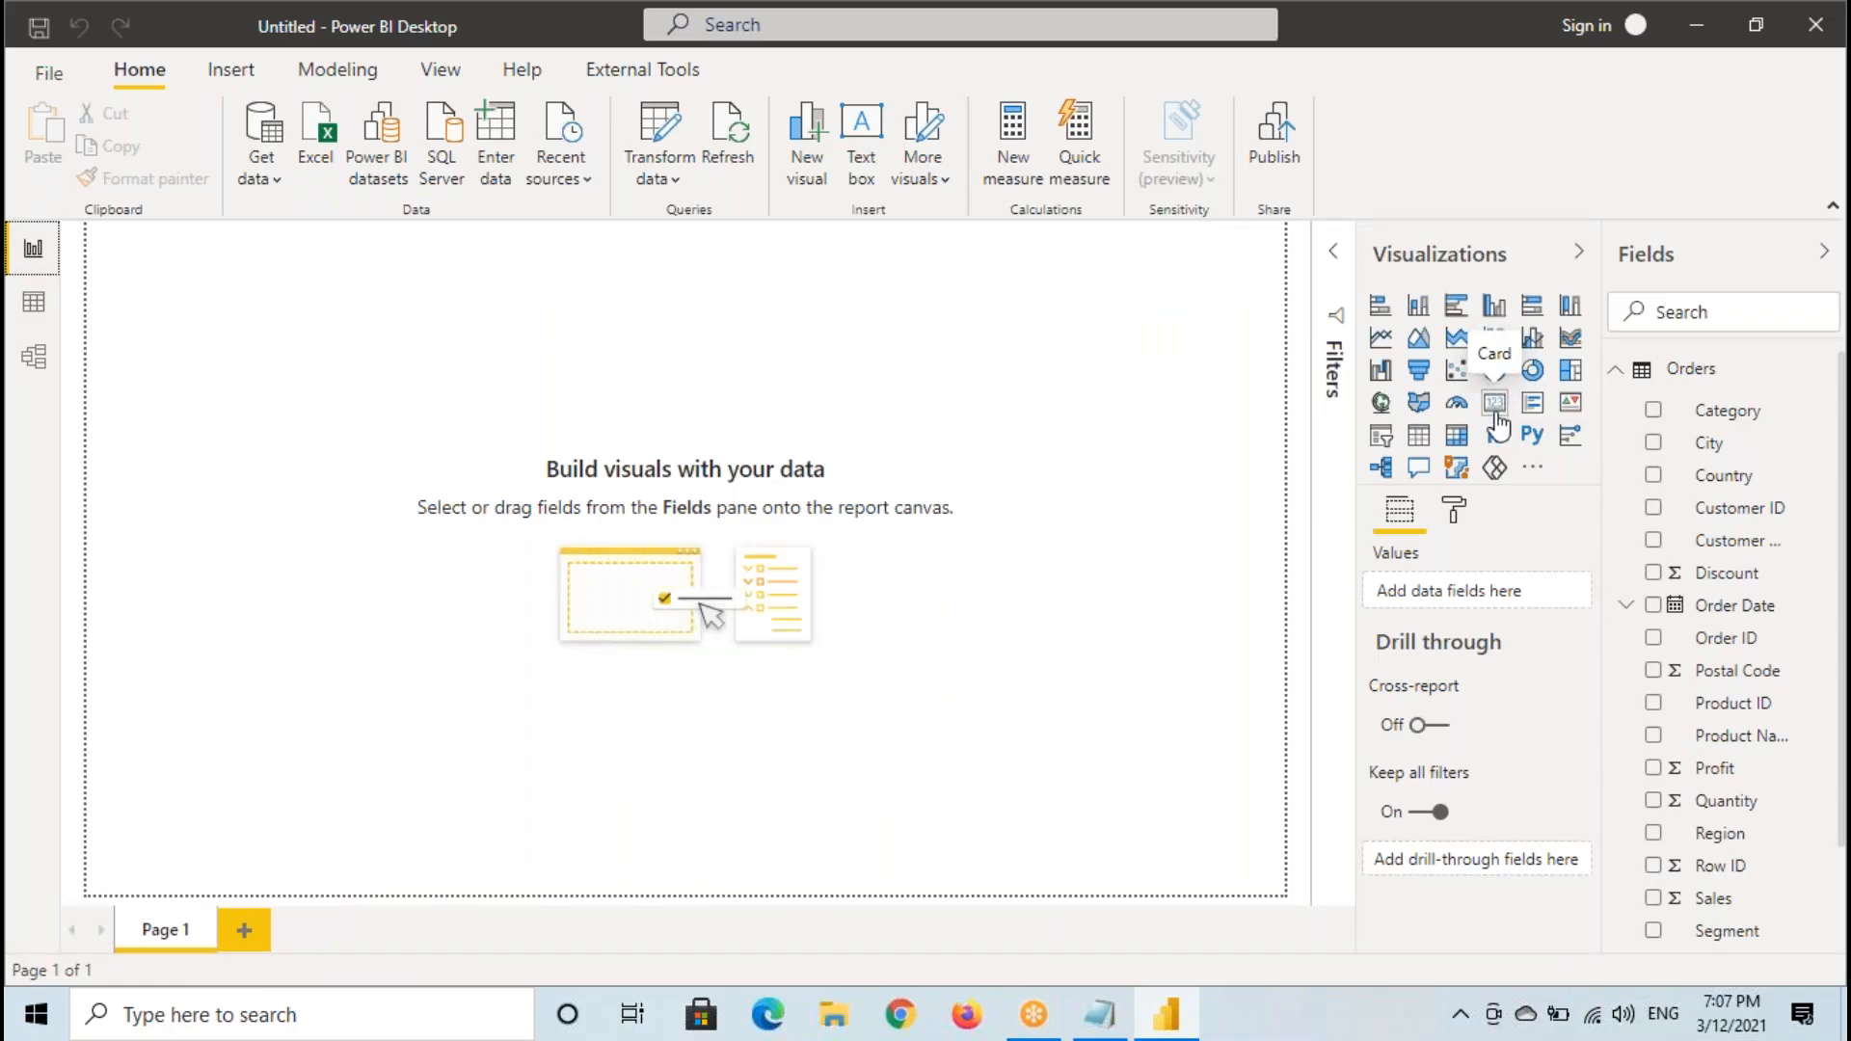
click(170, 271)
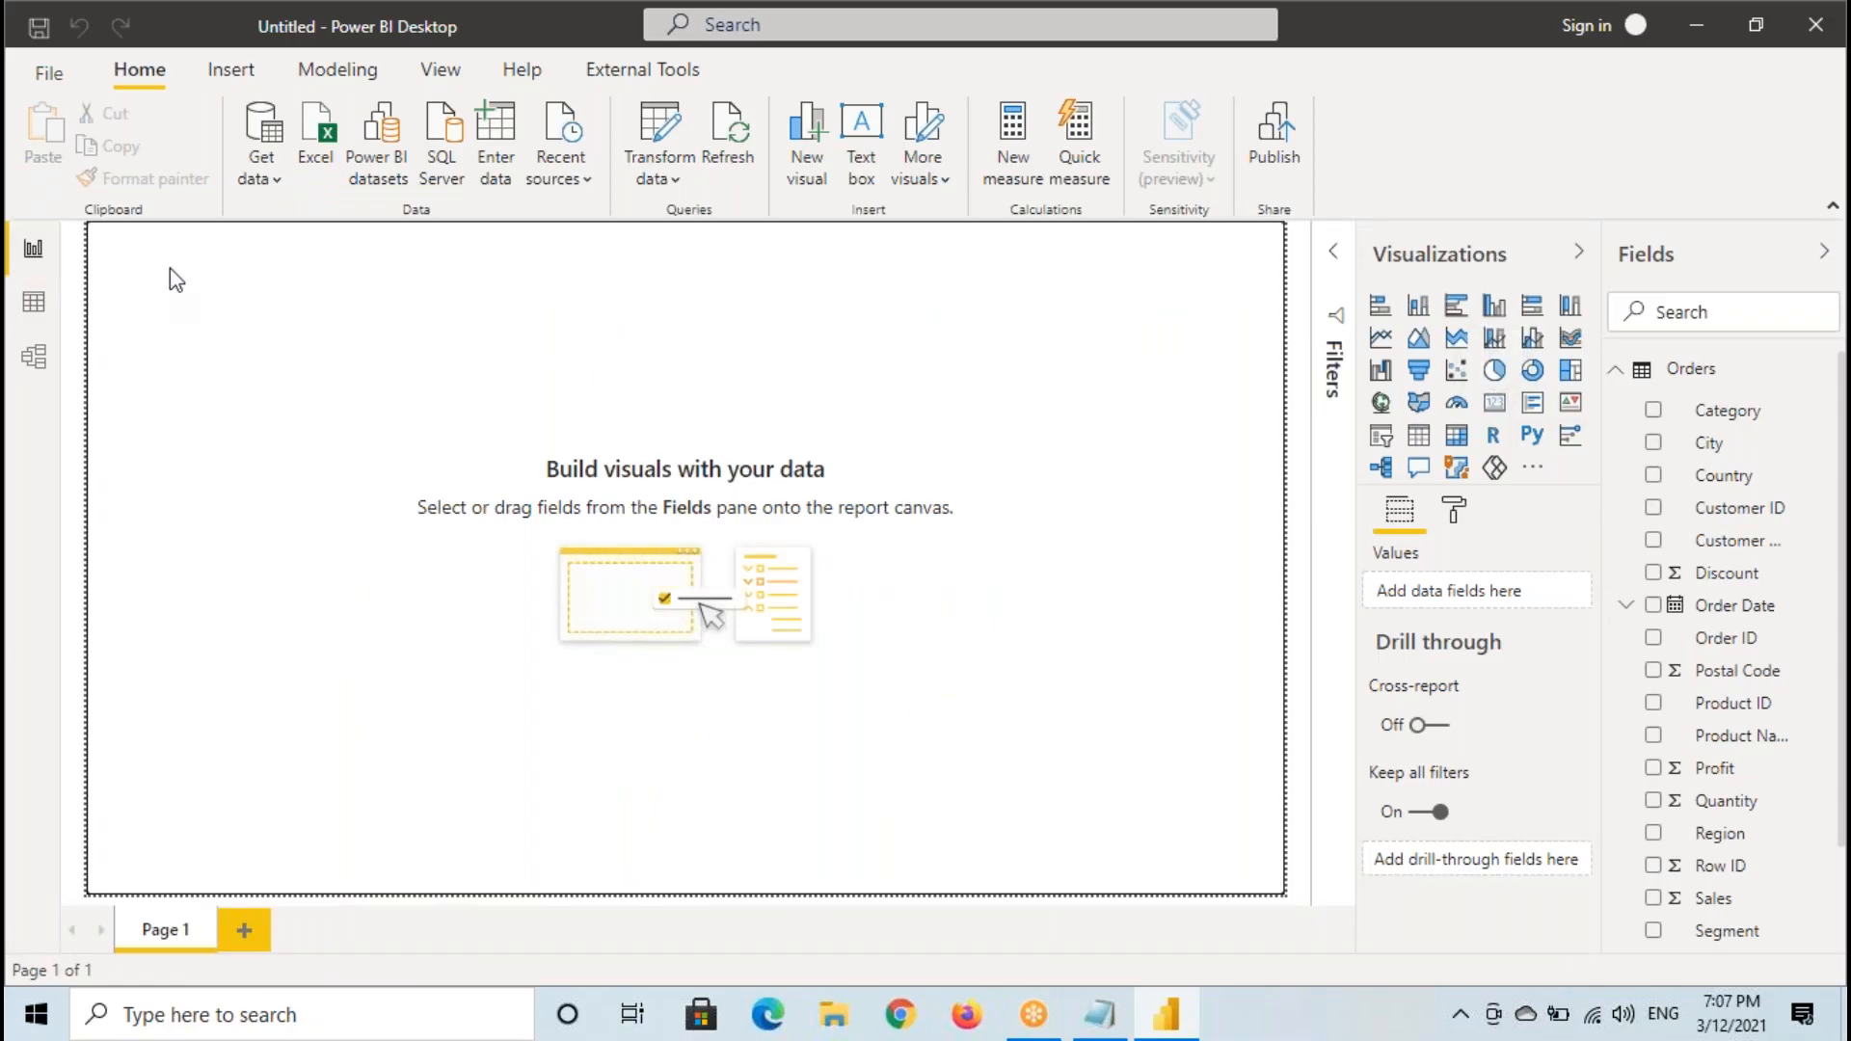
- Annotate a rectangle in the canvas's upper-left corner, link it to the Card visual type, and clear the annotations
key(ctrl+2)
drag(118, 241, 366, 360)
mouse_move(117, 245)
mouse_down()
mouse_move(228, 314)
mouse_move(366, 352)
mouse_up()
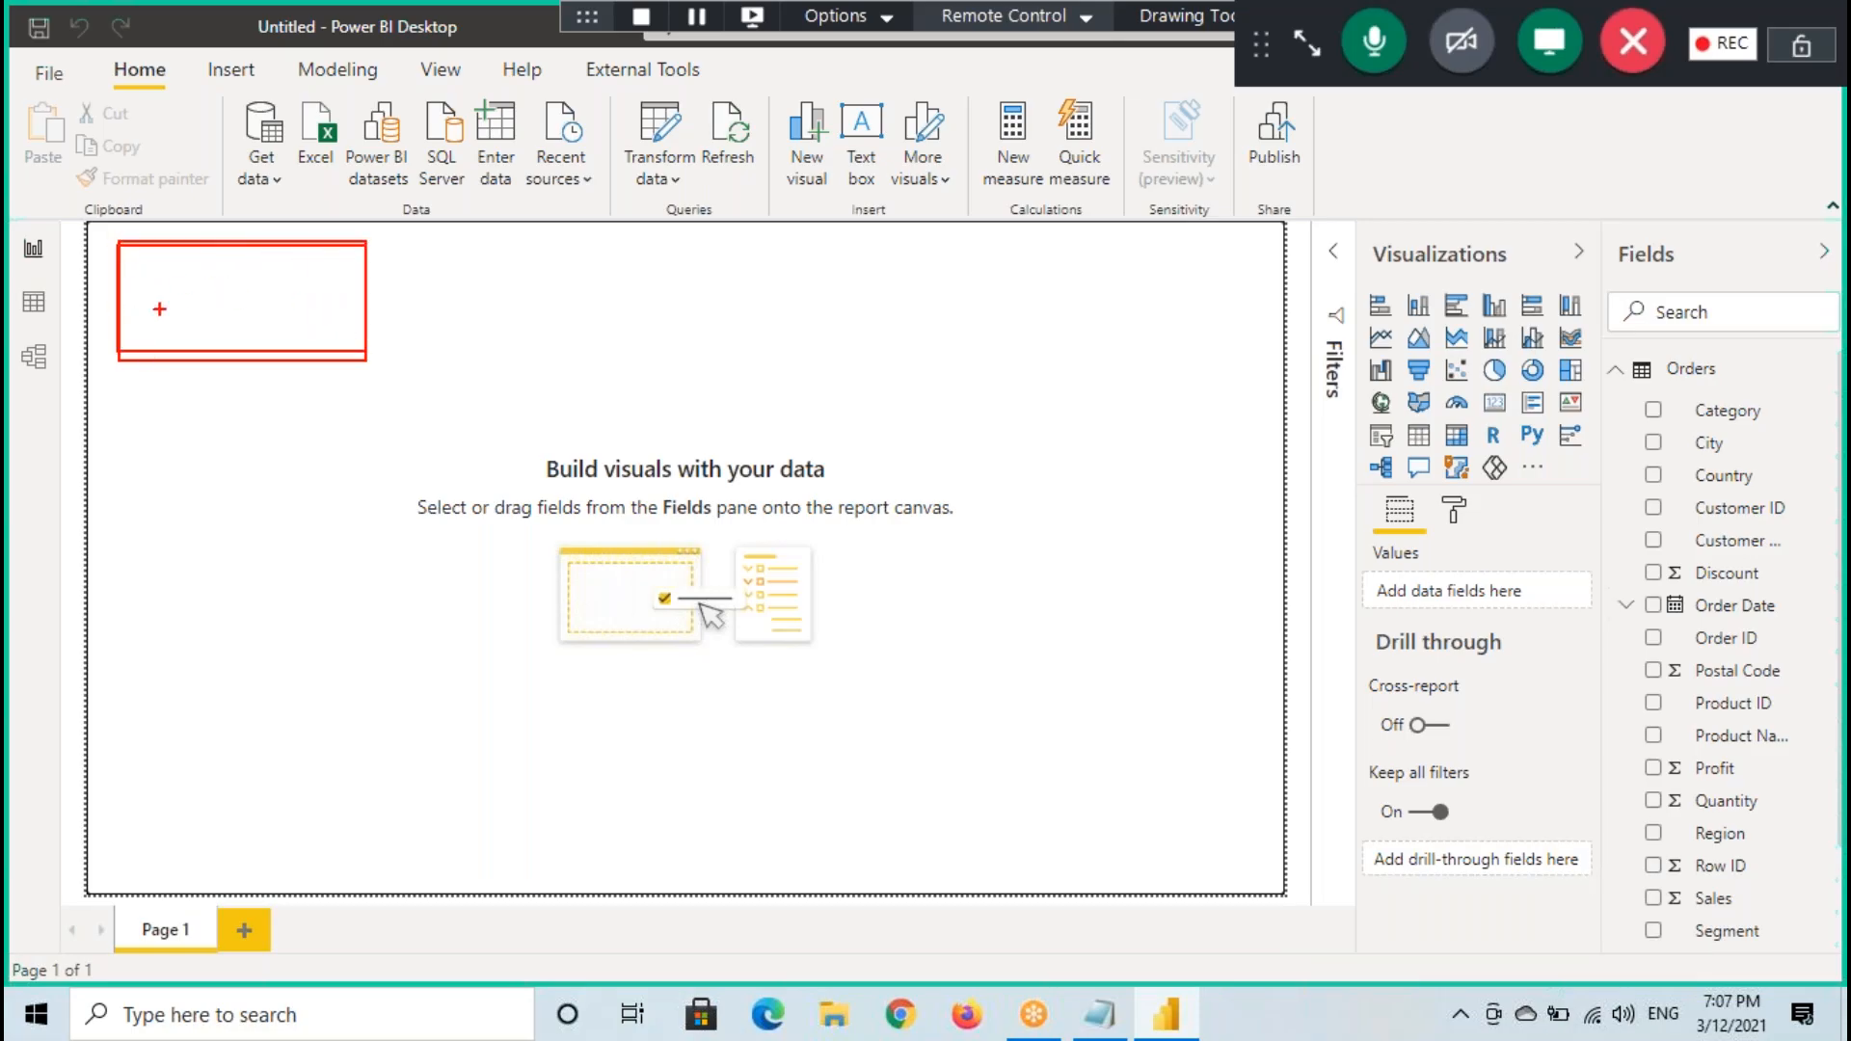
mouse_move(1469, 410)
mouse_down()
mouse_move(1411, 301)
mouse_move(285, 351)
mouse_move(383, 380)
mouse_up()
key(Escape)
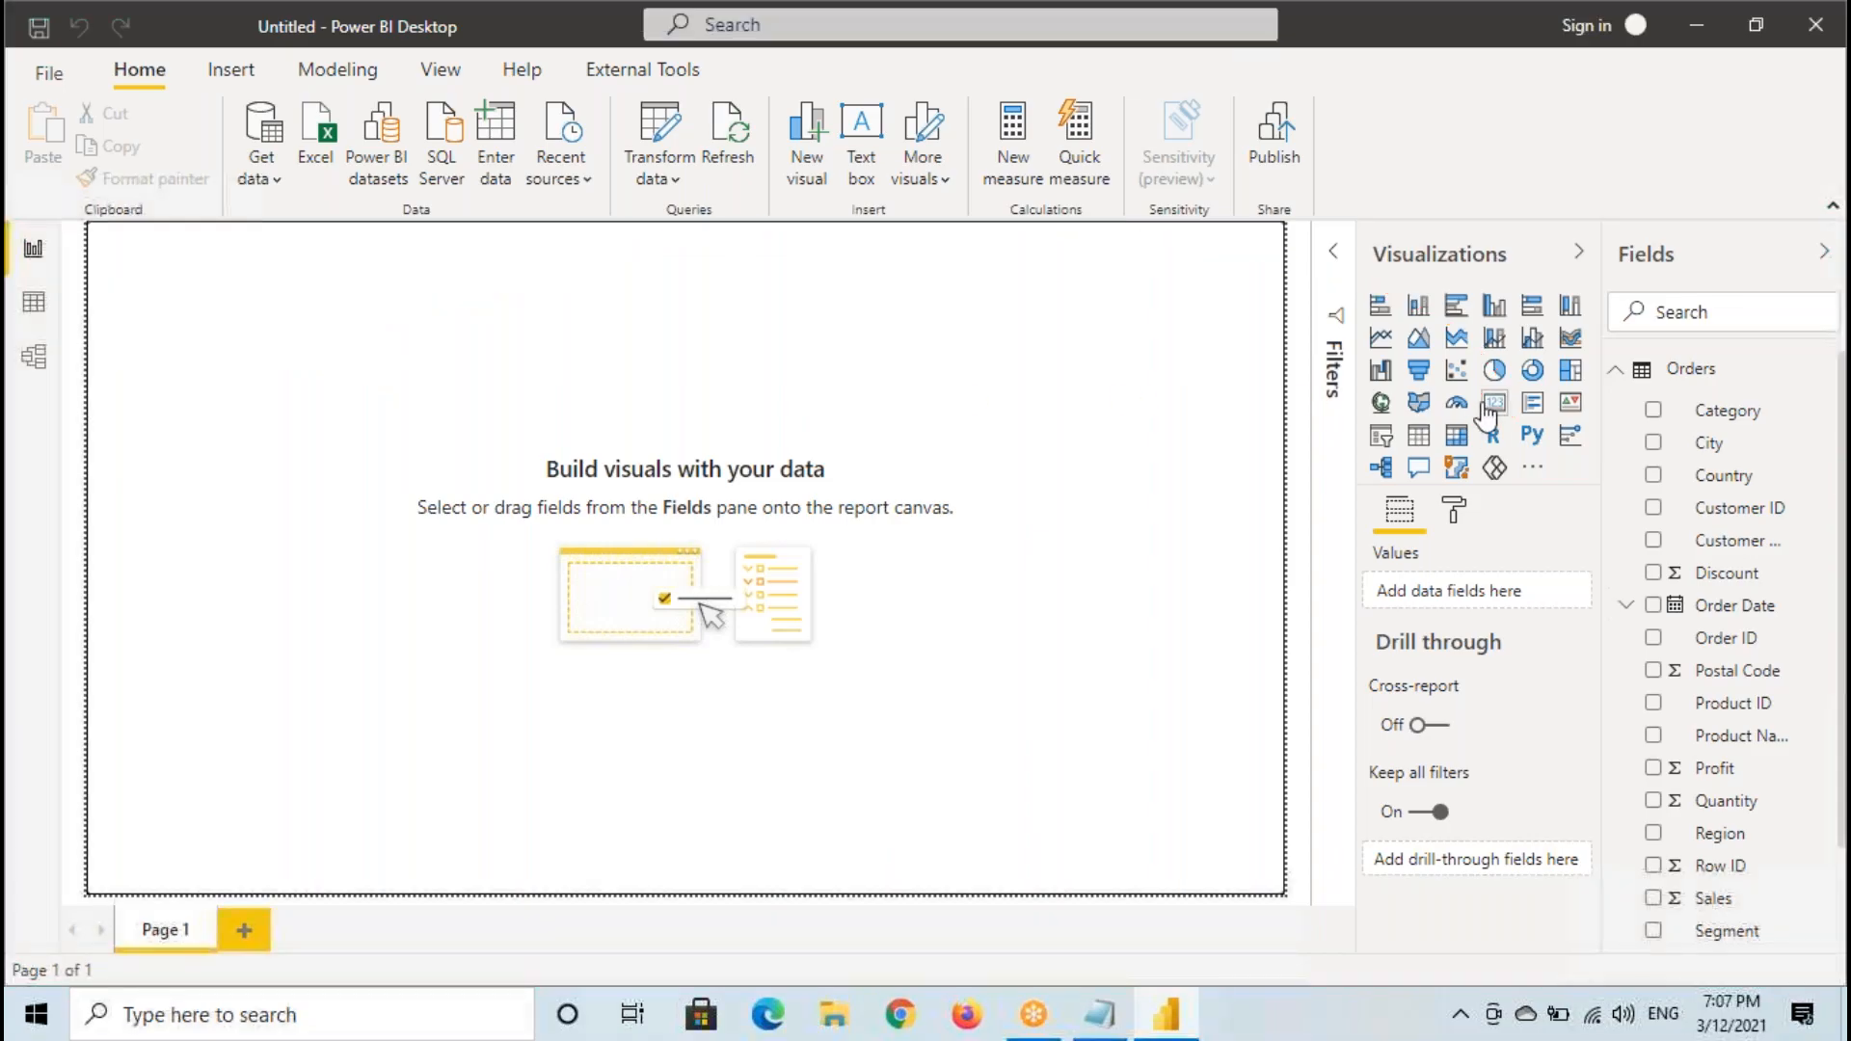
- Add a Card visual, collapse the Filters pane, and shrink the card in the canvas's upper-left corner
click(1498, 407)
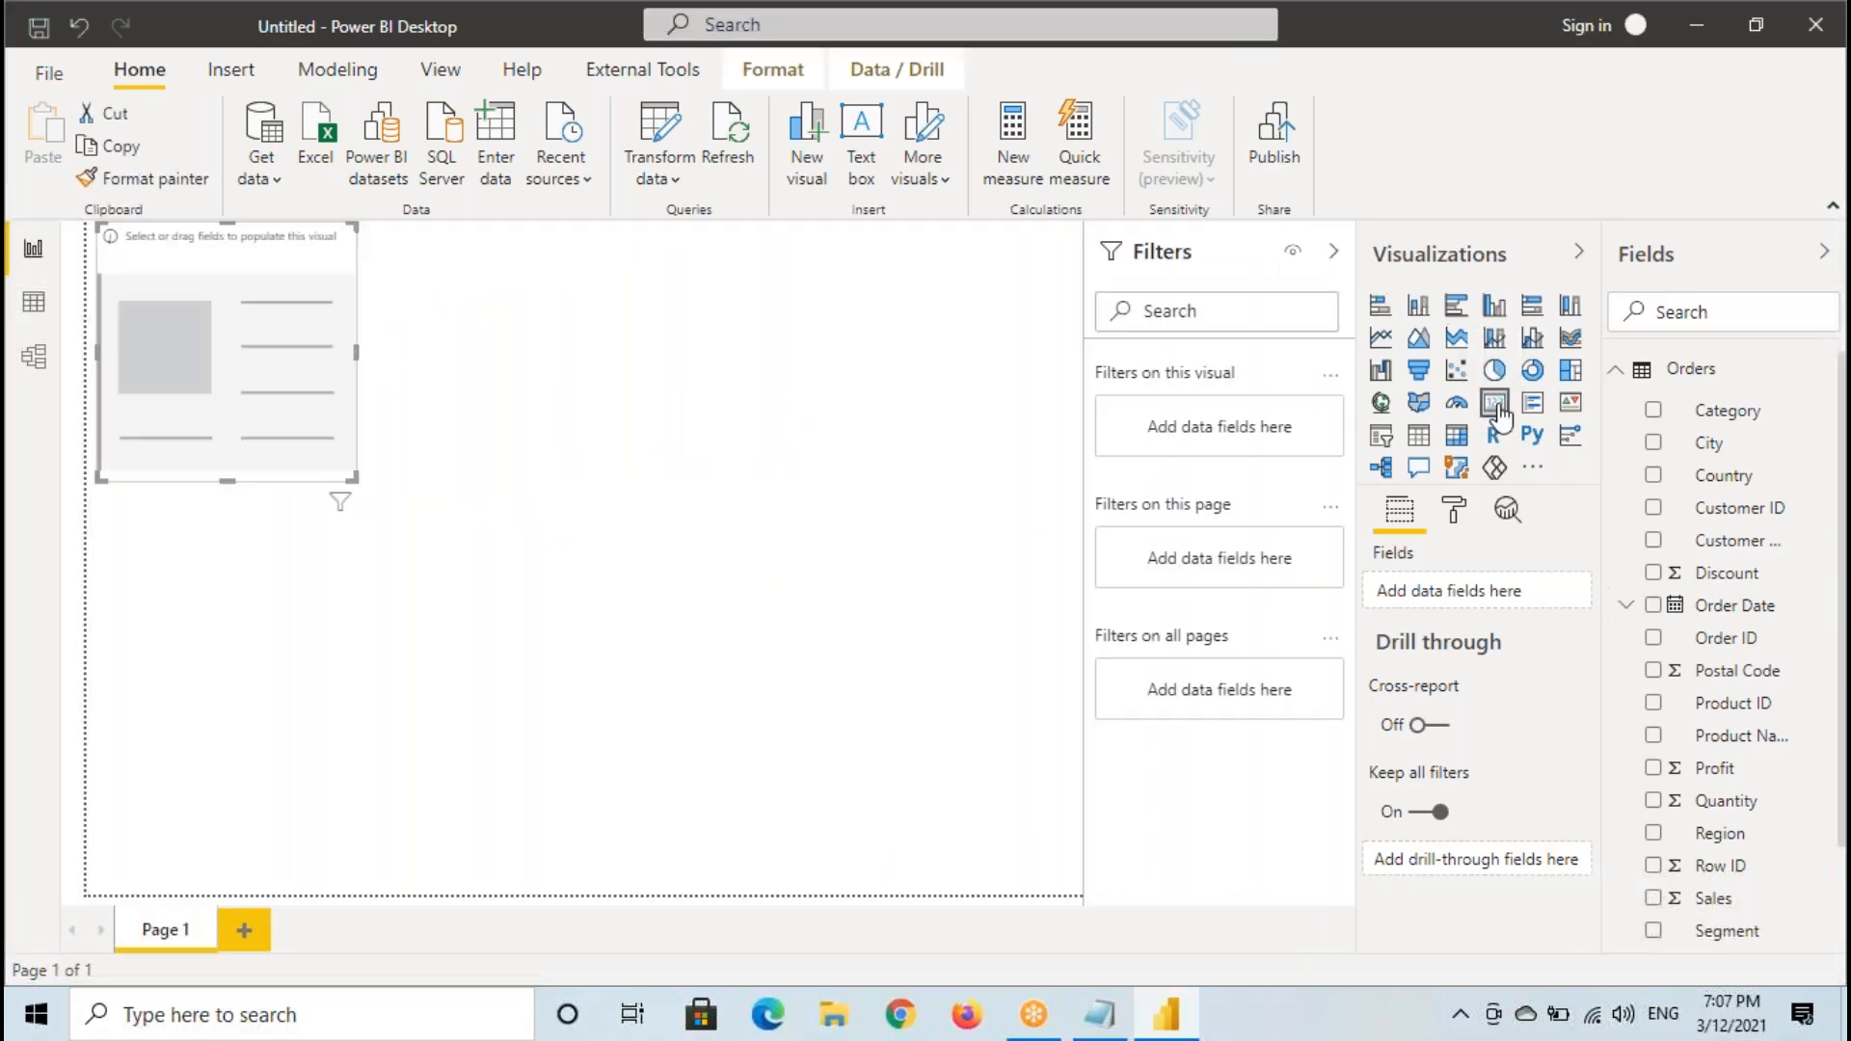
click(1333, 252)
drag(197, 335, 283, 359)
drag(357, 504, 333, 390)
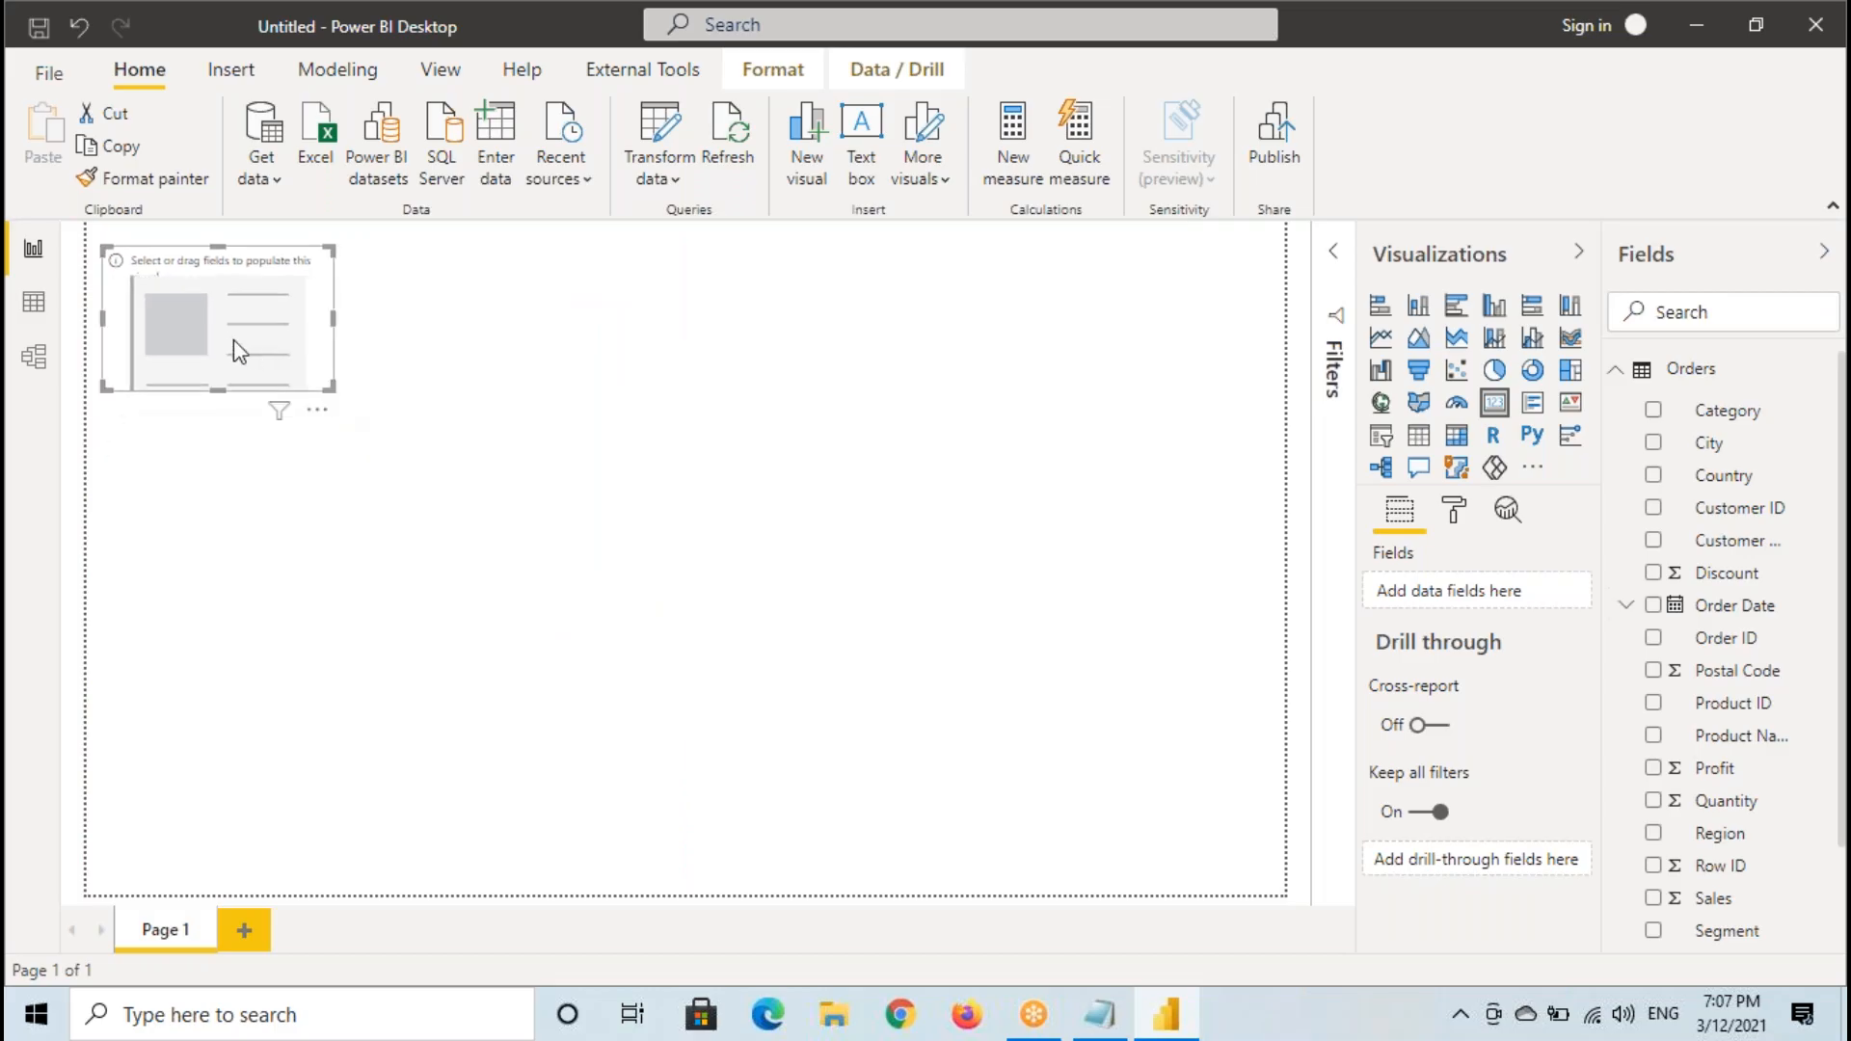
- Annotate the empty card visual with an outline and the handwritten, underlined label Qty
key(ctrl+2)
drag(105, 247, 327, 398)
mouse_move(233, 304)
mouse_down()
mouse_move(188, 326)
mouse_move(198, 307)
mouse_move(221, 345)
mouse_up()
mouse_move(248, 272)
mouse_down()
mouse_move(248, 321)
mouse_move(301, 349)
mouse_up()
drag(184, 367, 359, 339)
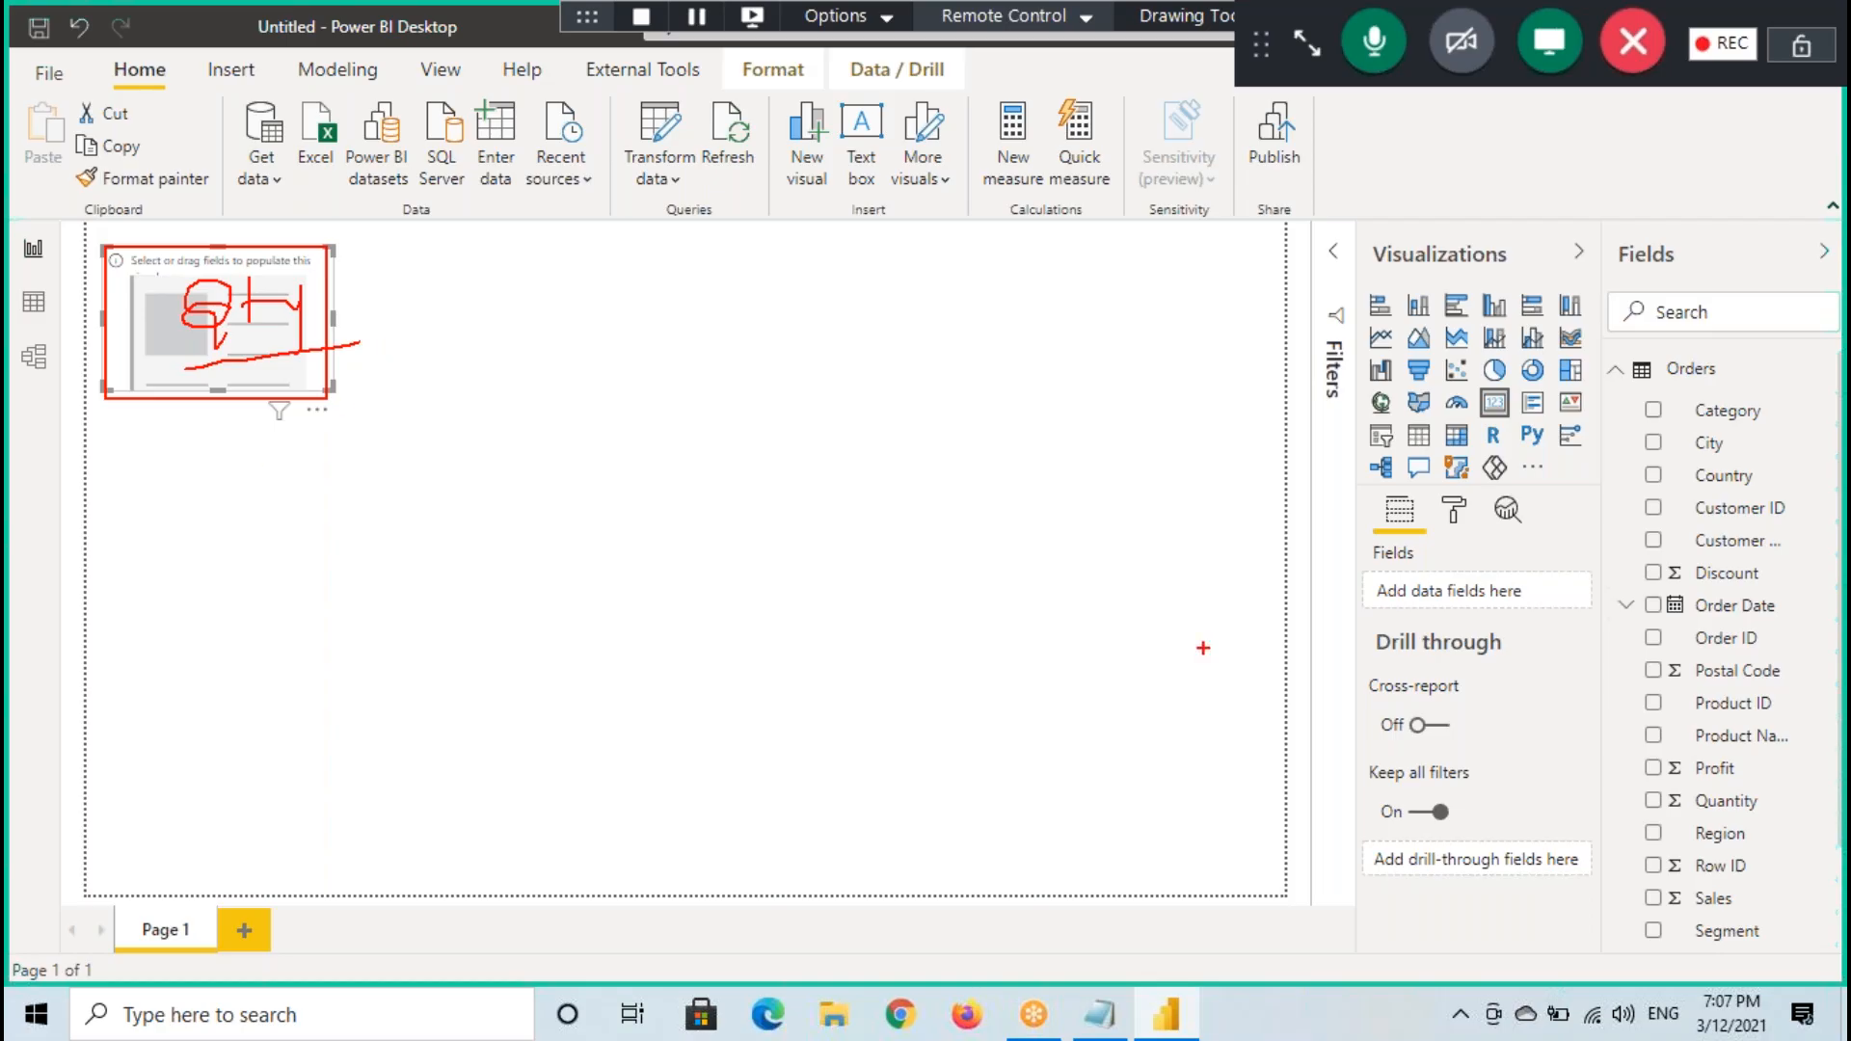
drag(148, 400, 275, 400)
mouse_move(104, 247)
mouse_down()
mouse_move(283, 387)
mouse_move(342, 391)
mouse_up()
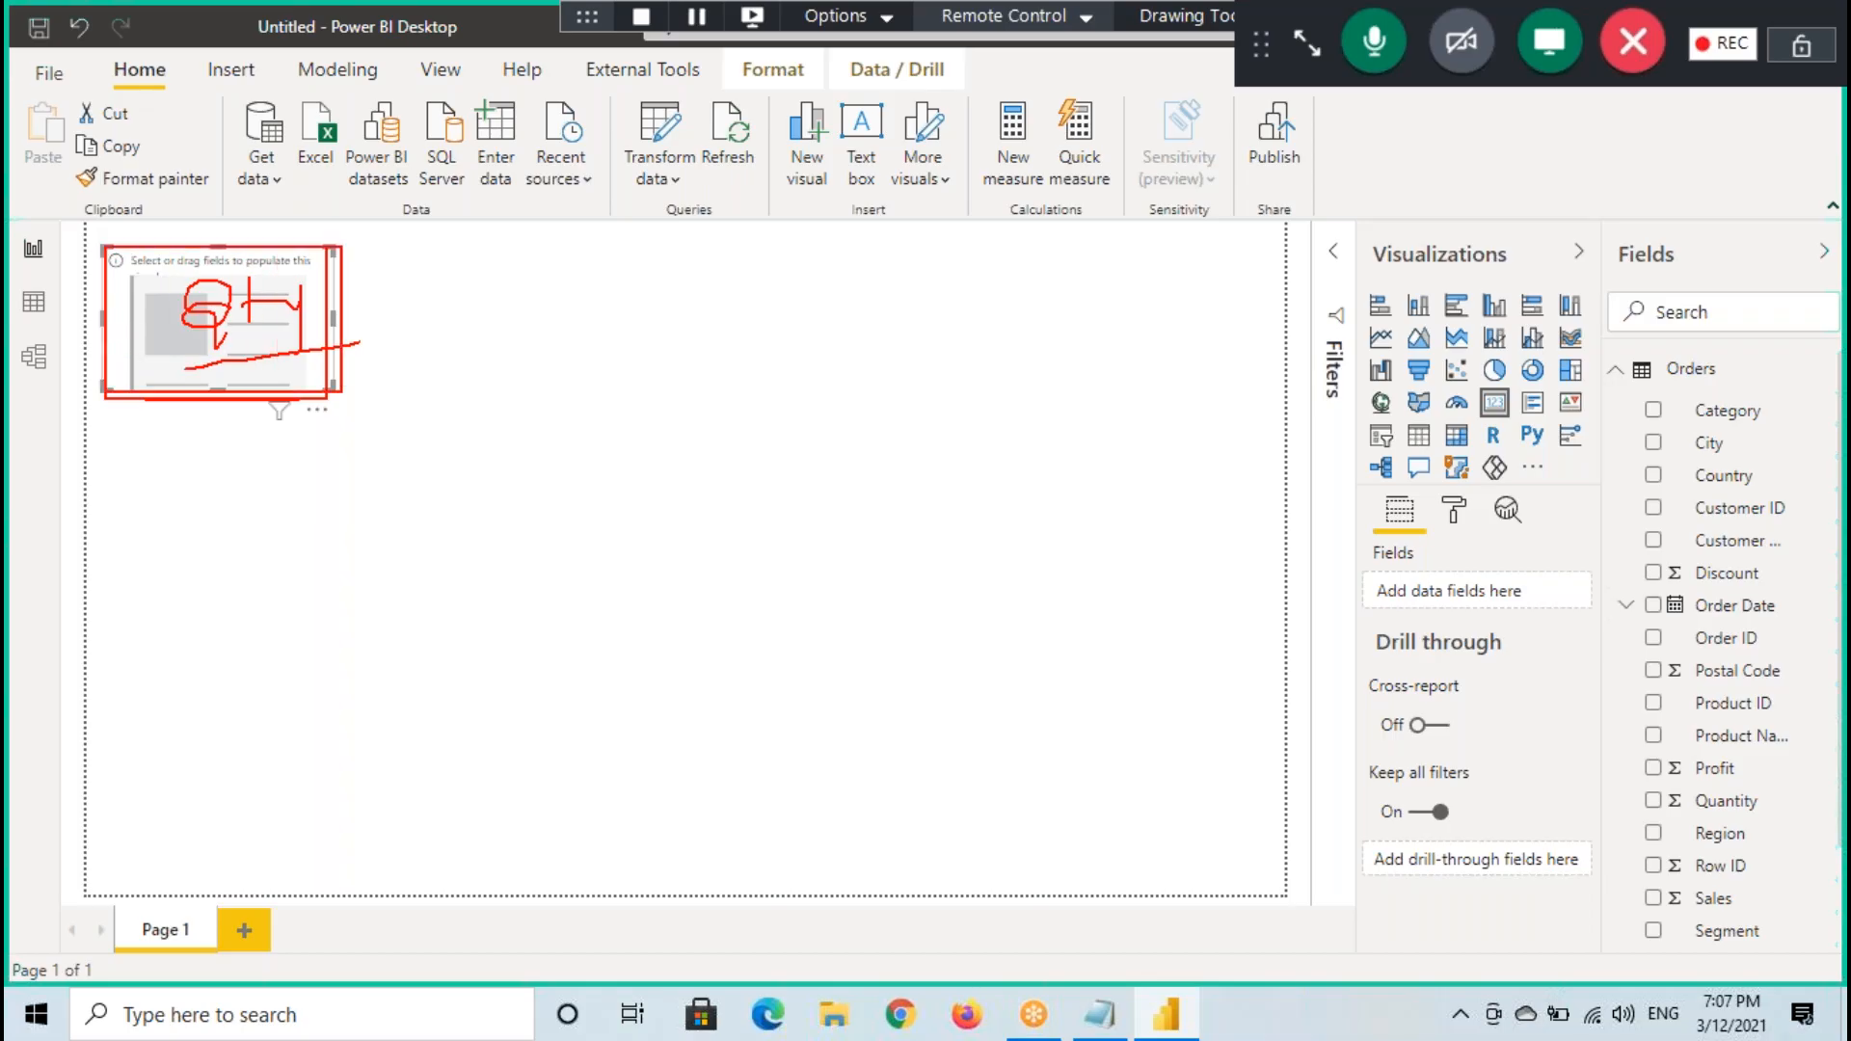
- Mark the Fields, Format and Analytics icons of the card visual with boxes and arrows, and clear all annotations
drag(1368, 496, 1428, 532)
drag(1245, 444, 1472, 541)
mouse_move(1510, 435)
mouse_down()
mouse_move(1464, 487)
mouse_move(1535, 535)
mouse_up()
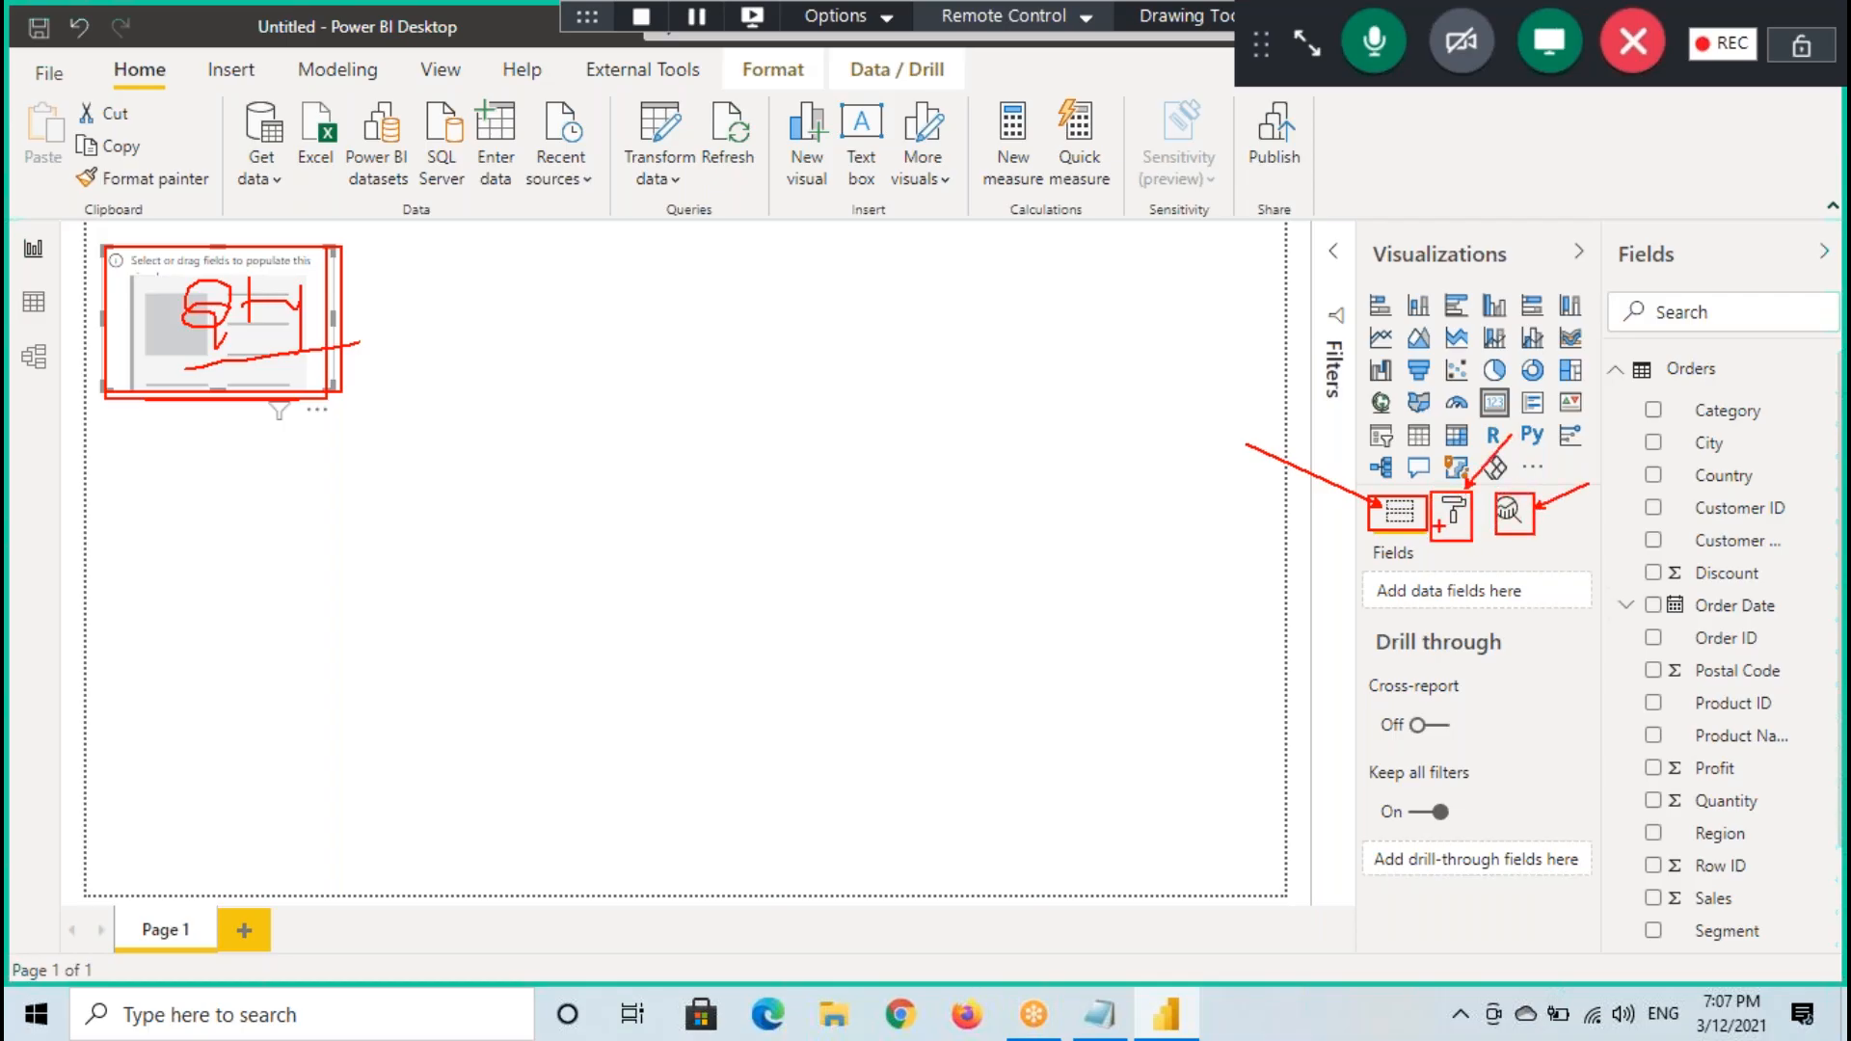
key(Escape)
- Deselect the card visual, sketch a rectangle with a circle near the canvas's middle as a chart placeholder, and clear the sketch
click(878, 567)
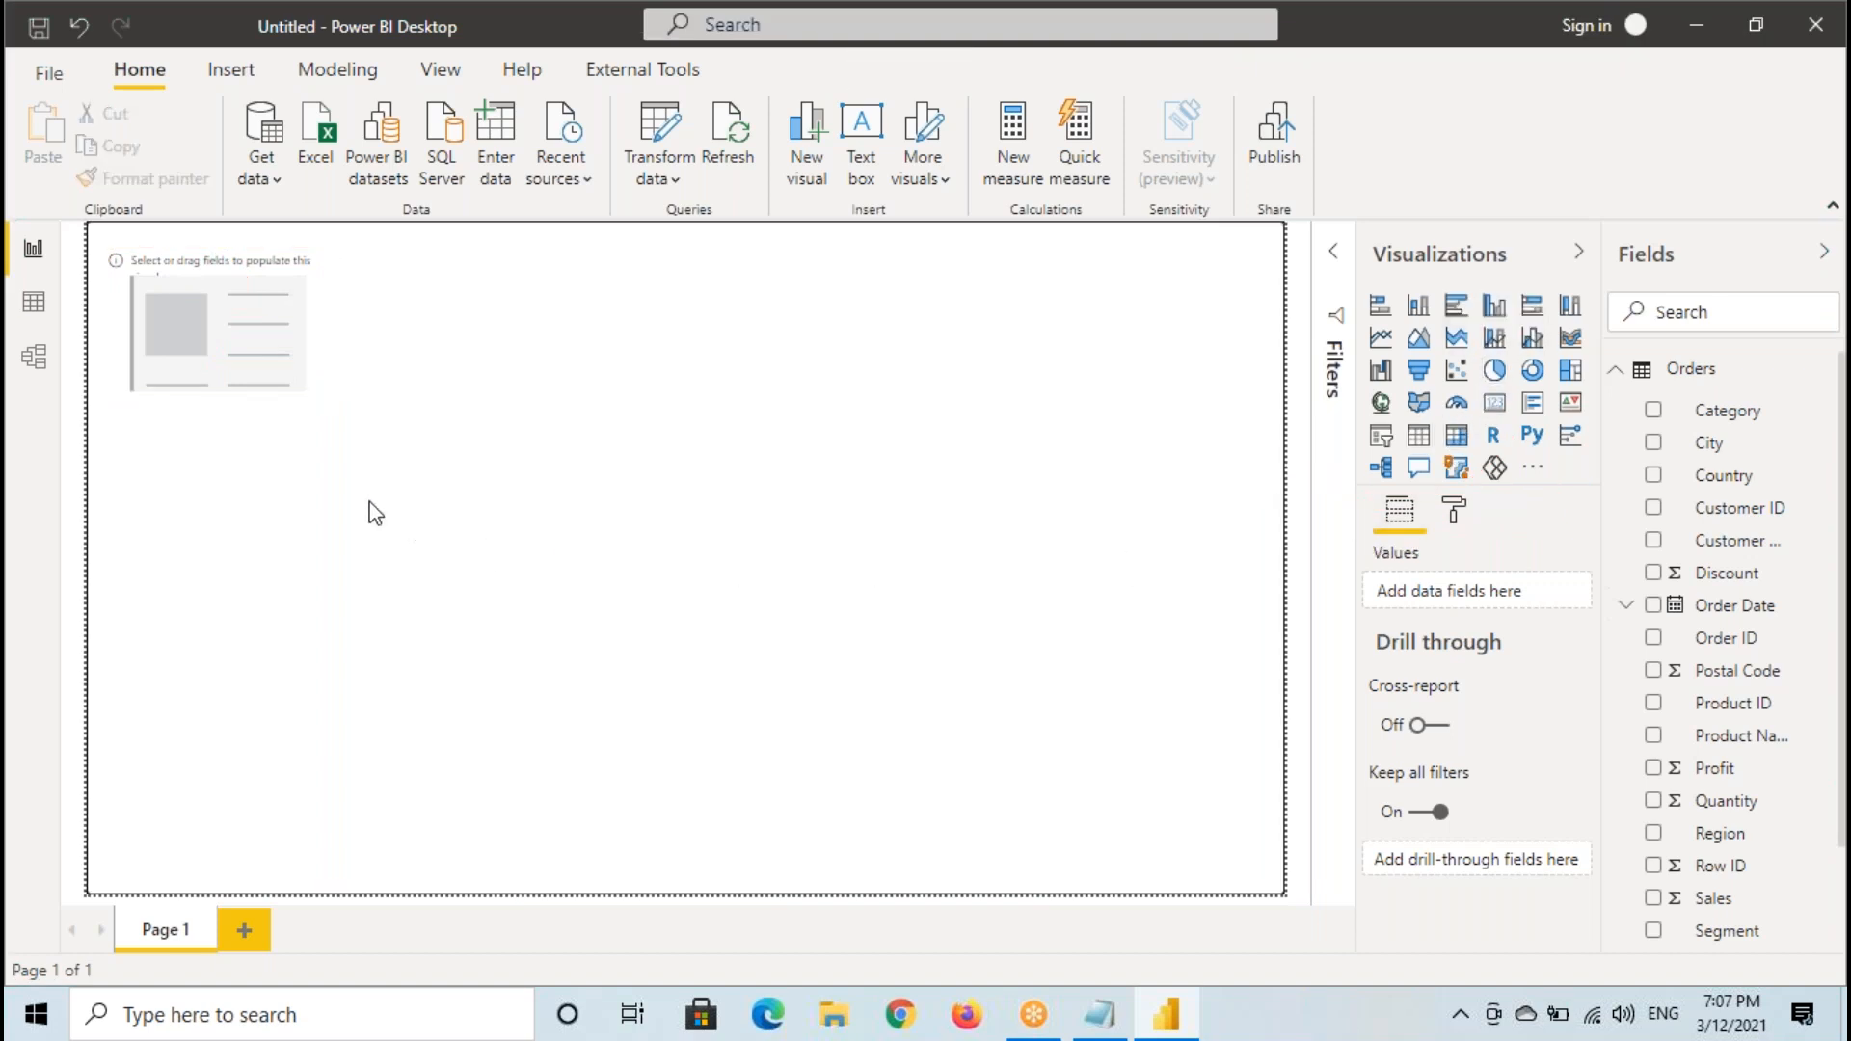
drag(355, 460, 798, 733)
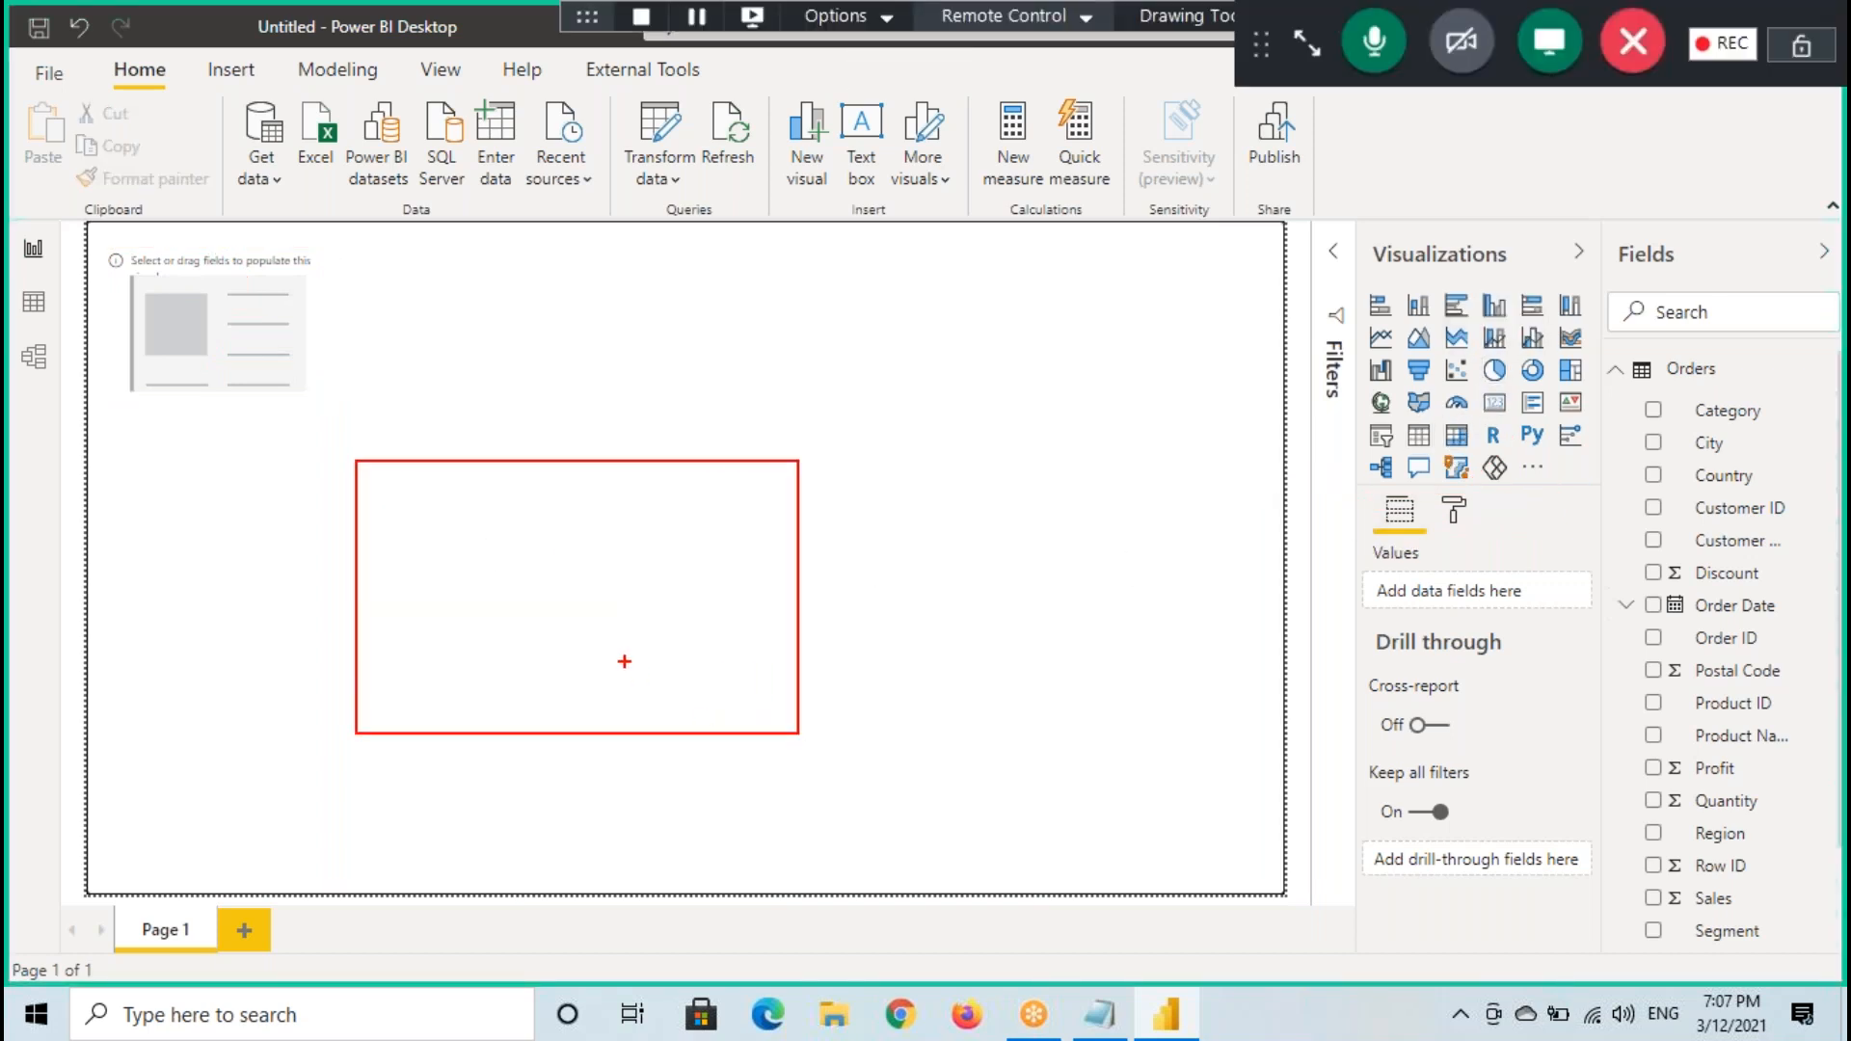
mouse_move(640, 471)
mouse_down()
mouse_move(471, 479)
mouse_move(564, 730)
mouse_move(562, 457)
mouse_up()
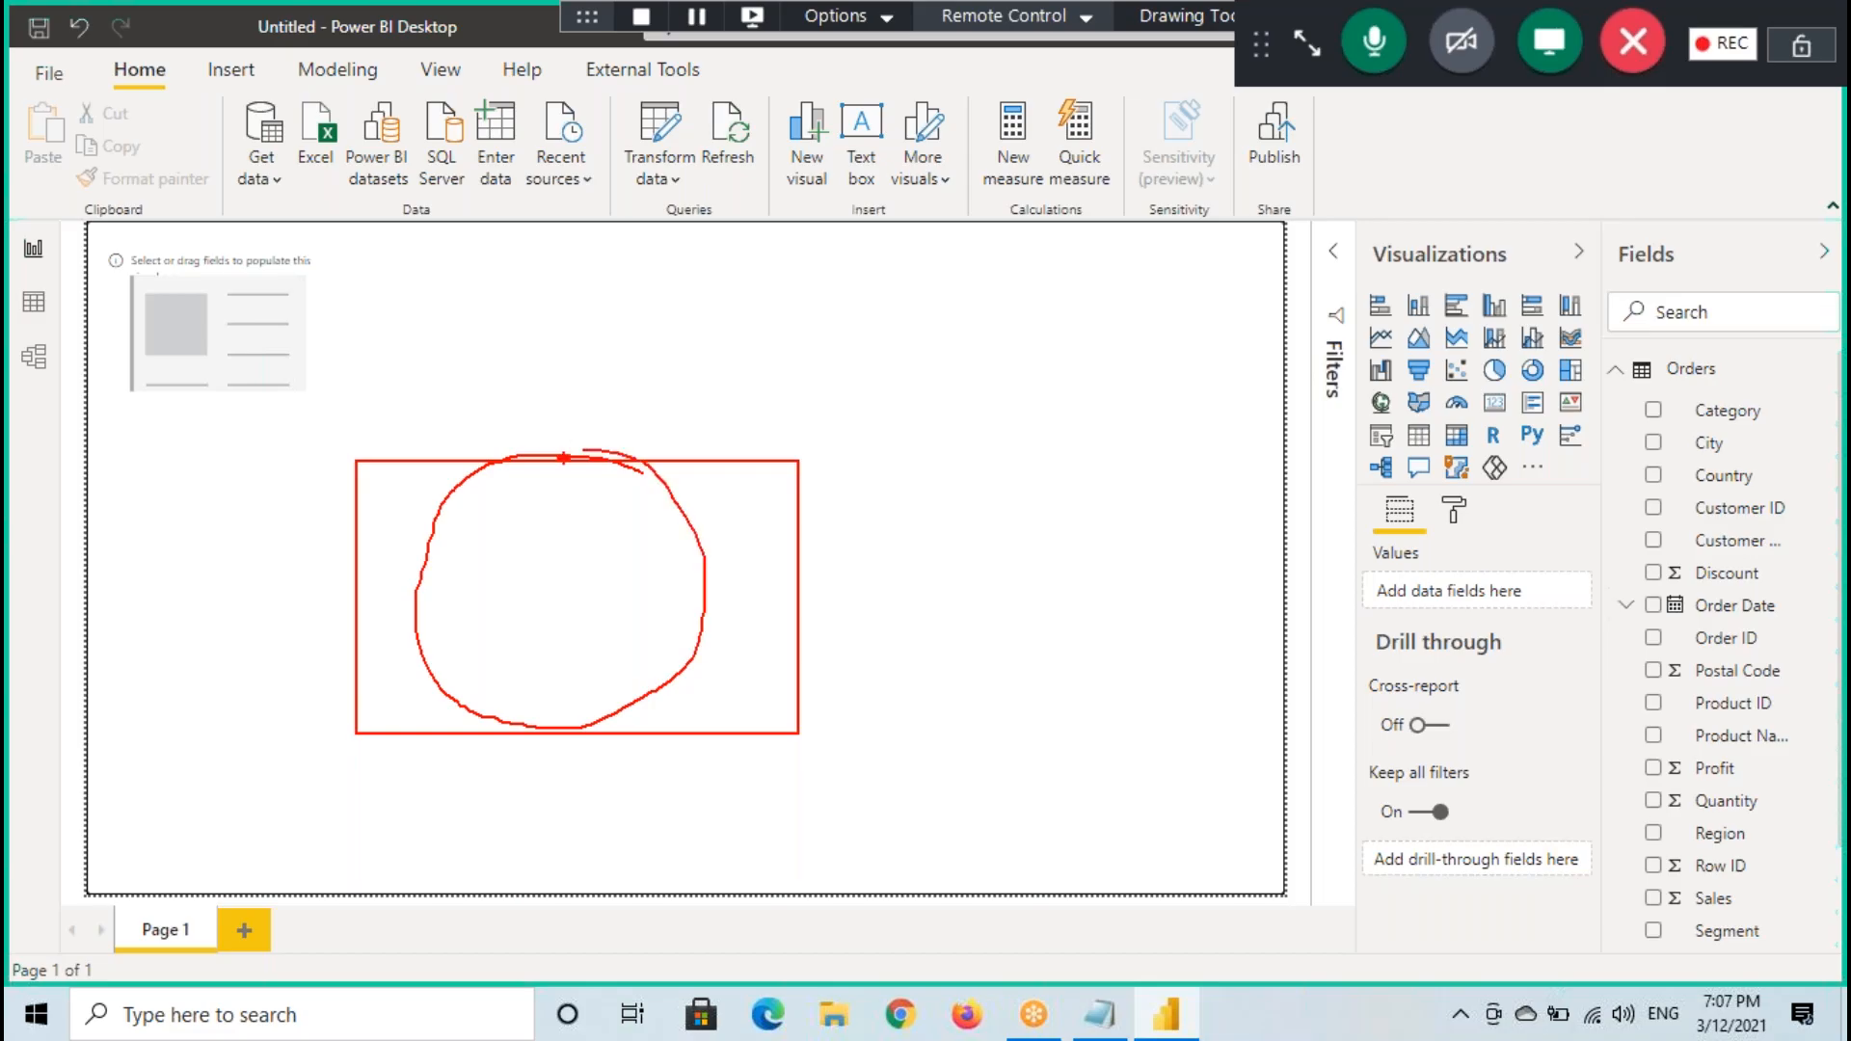
key(Escape)
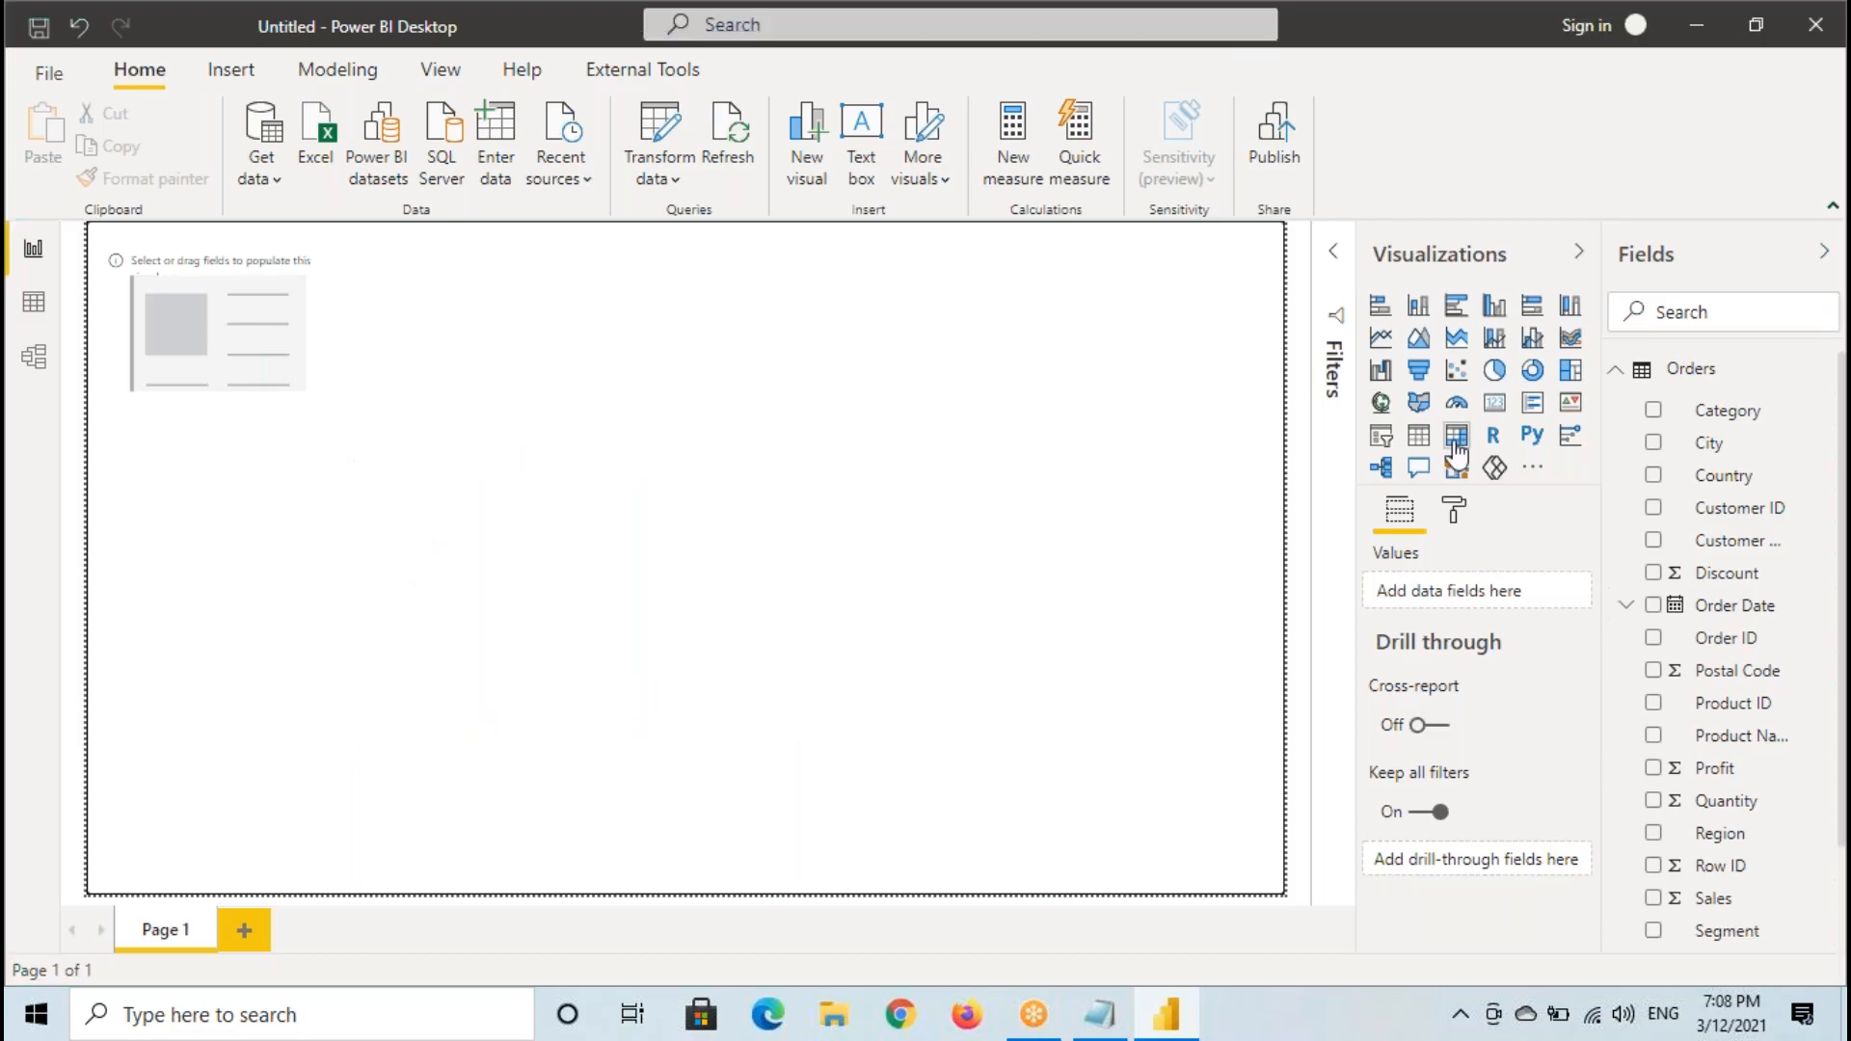
- Add a Pie chart visual, move it to the middle of the canvas and enlarge it
click(1493, 375)
drag(220, 513, 574, 441)
drag(681, 516, 766, 624)
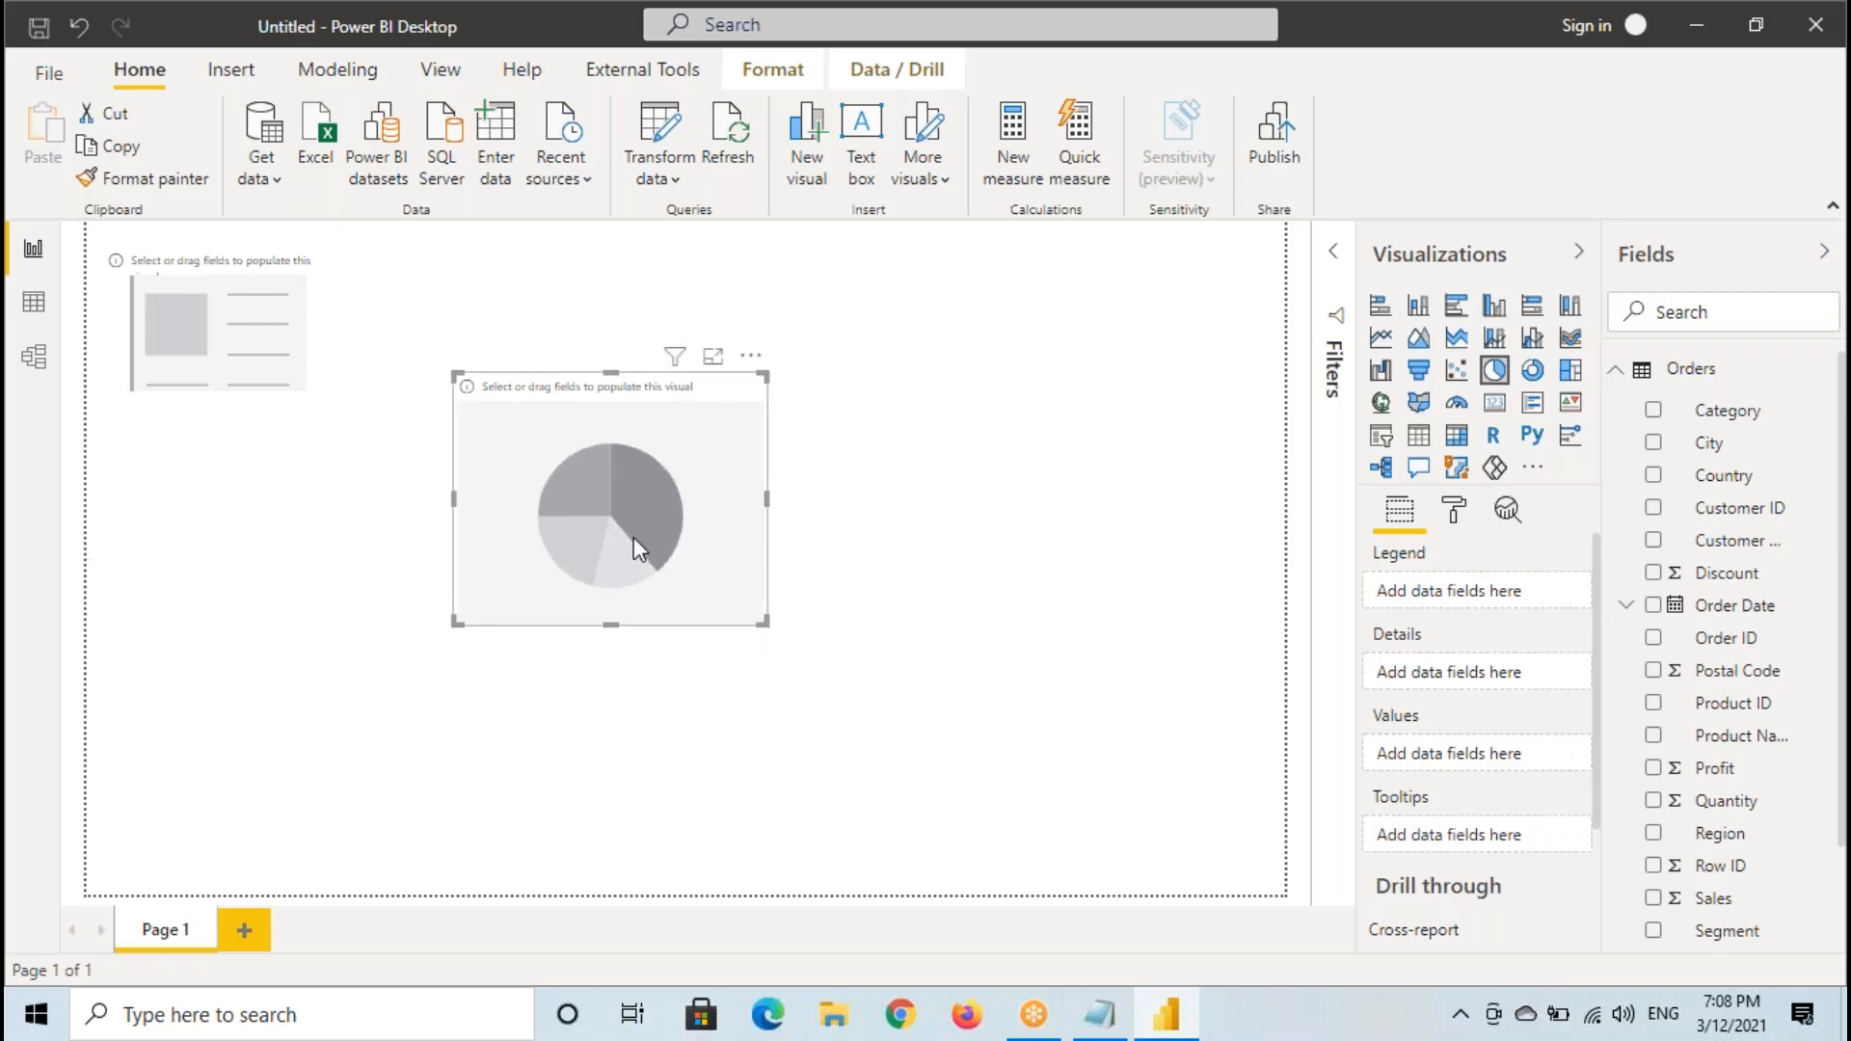
- Annotate the pie chart with a rectangle and circle its Fields icon, and clear the annotations
key(ctrl+shift+d)
mouse_move(439, 375)
mouse_down()
mouse_move(543, 518)
mouse_move(774, 626)
mouse_up()
drag(1424, 493, 1349, 534)
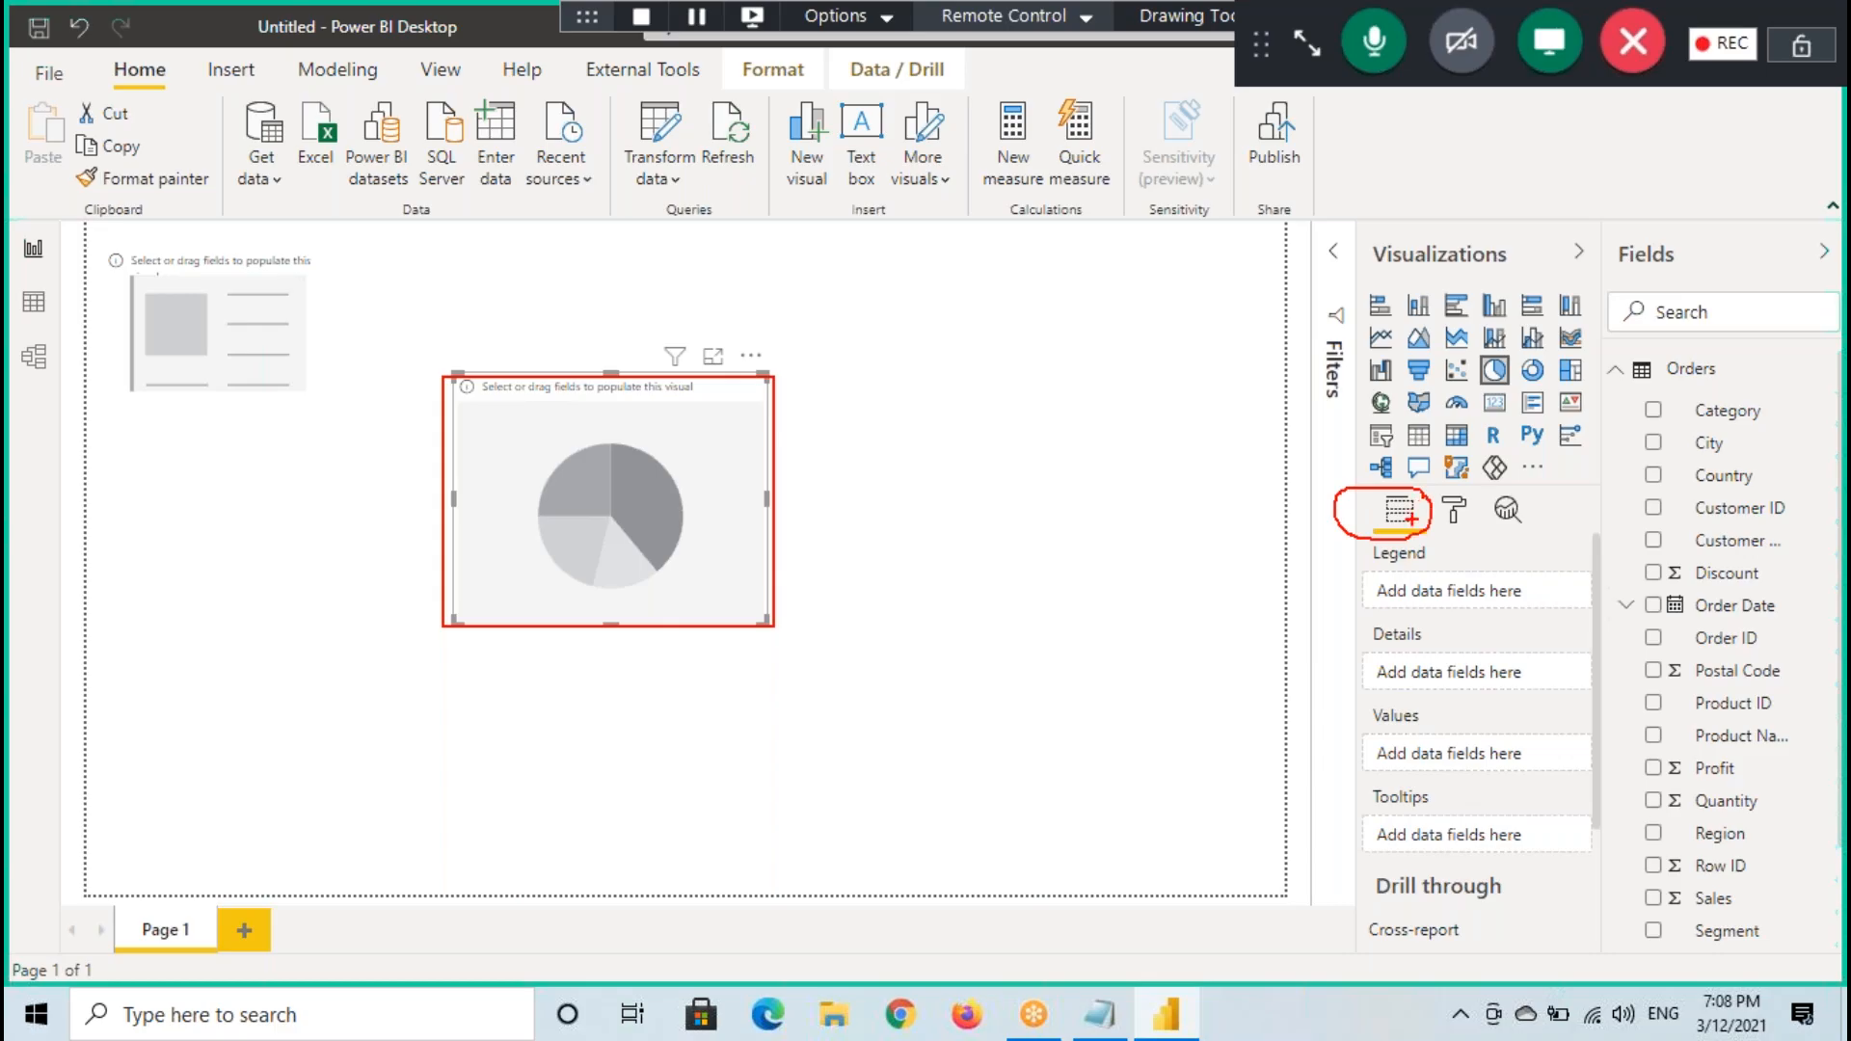
key(Escape)
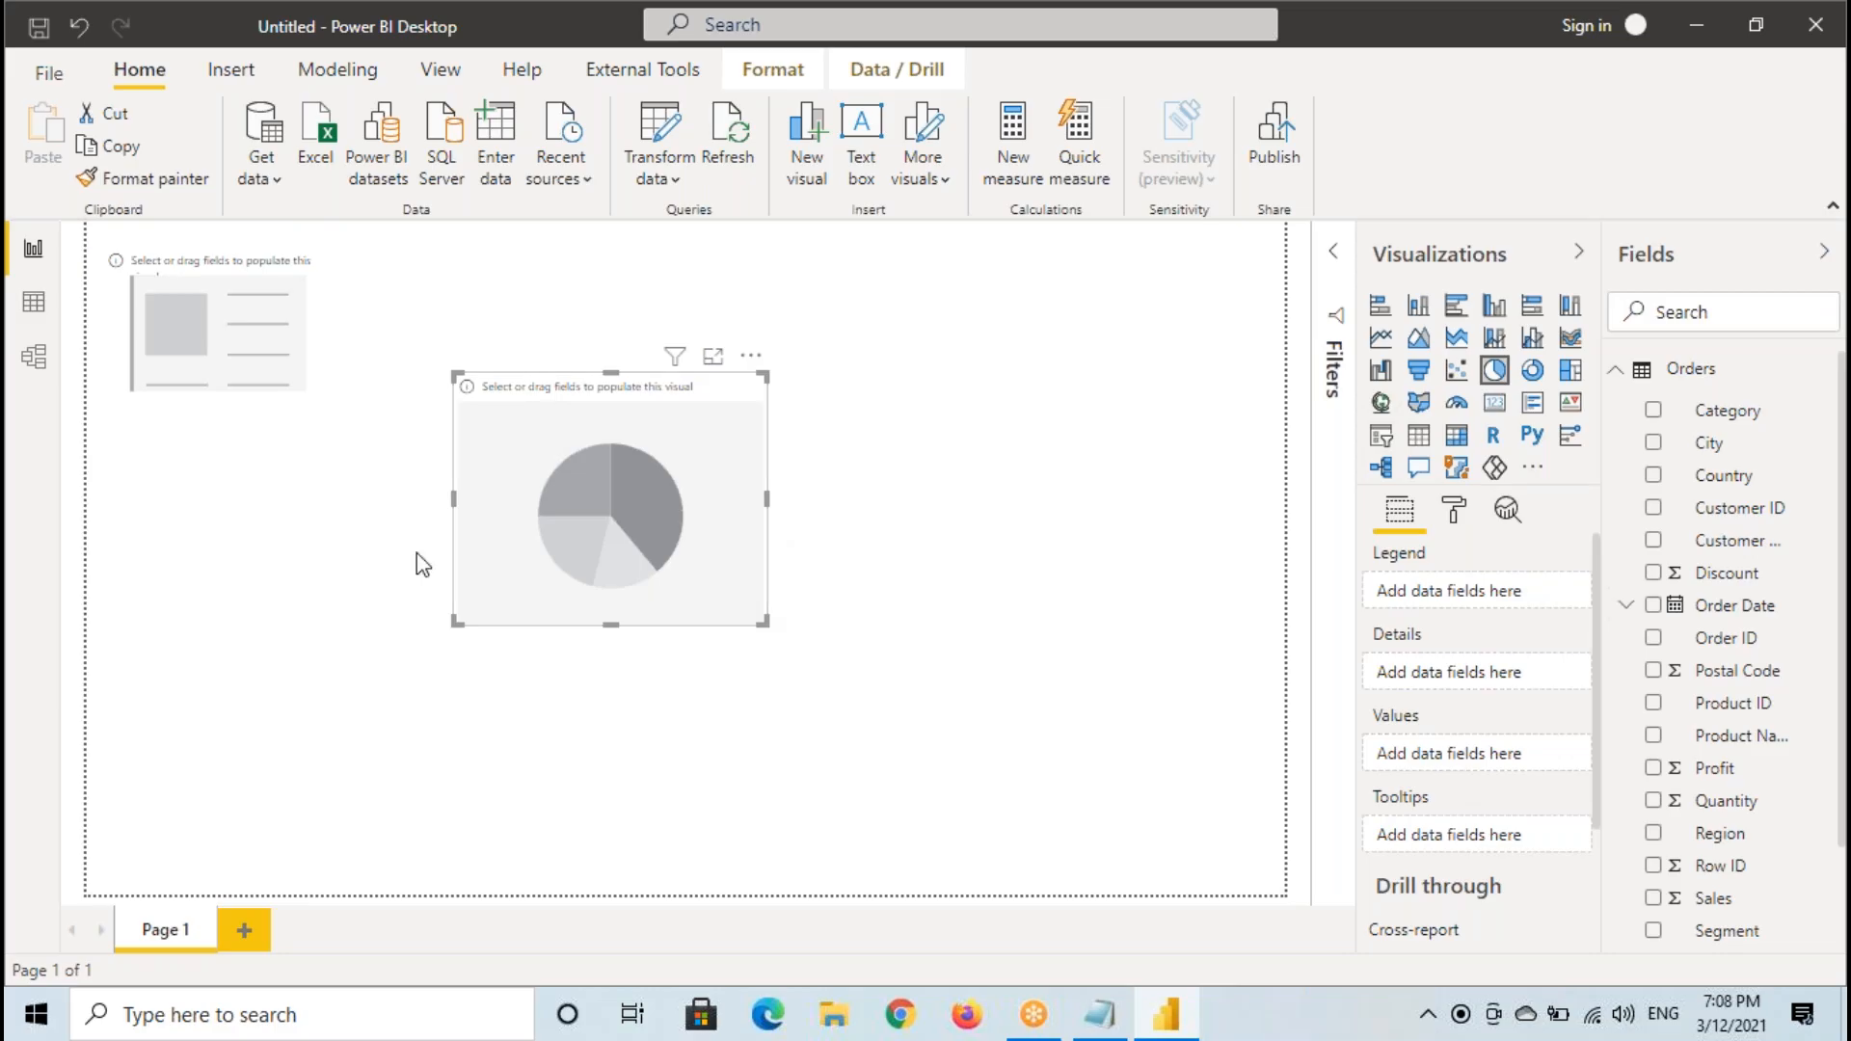
- Switch to the Notepad notes and add the line "When we add Visual to Report Canvas it will Contains 3 Sections" after the Visuals definition
click(1100, 1014)
scroll(1314, 524, down, 3)
click(851, 626)
key(Return)
key(Return)
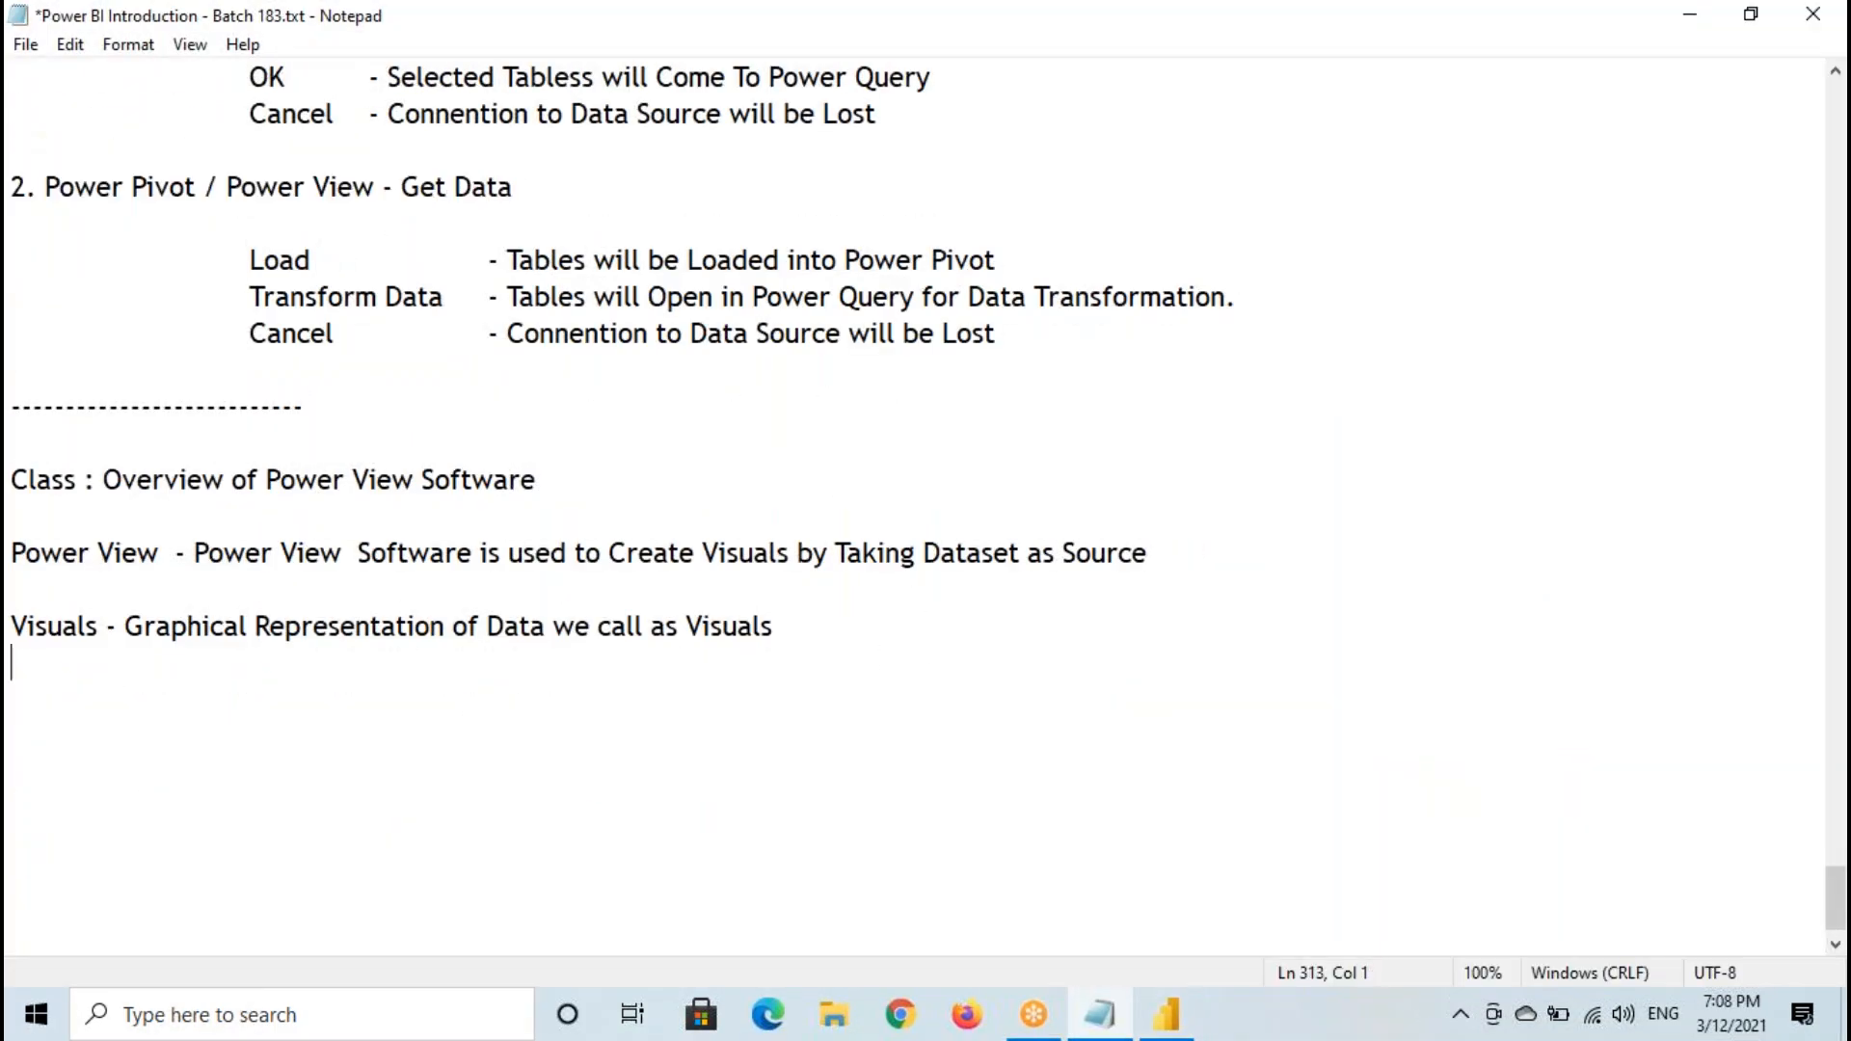
text(When we)
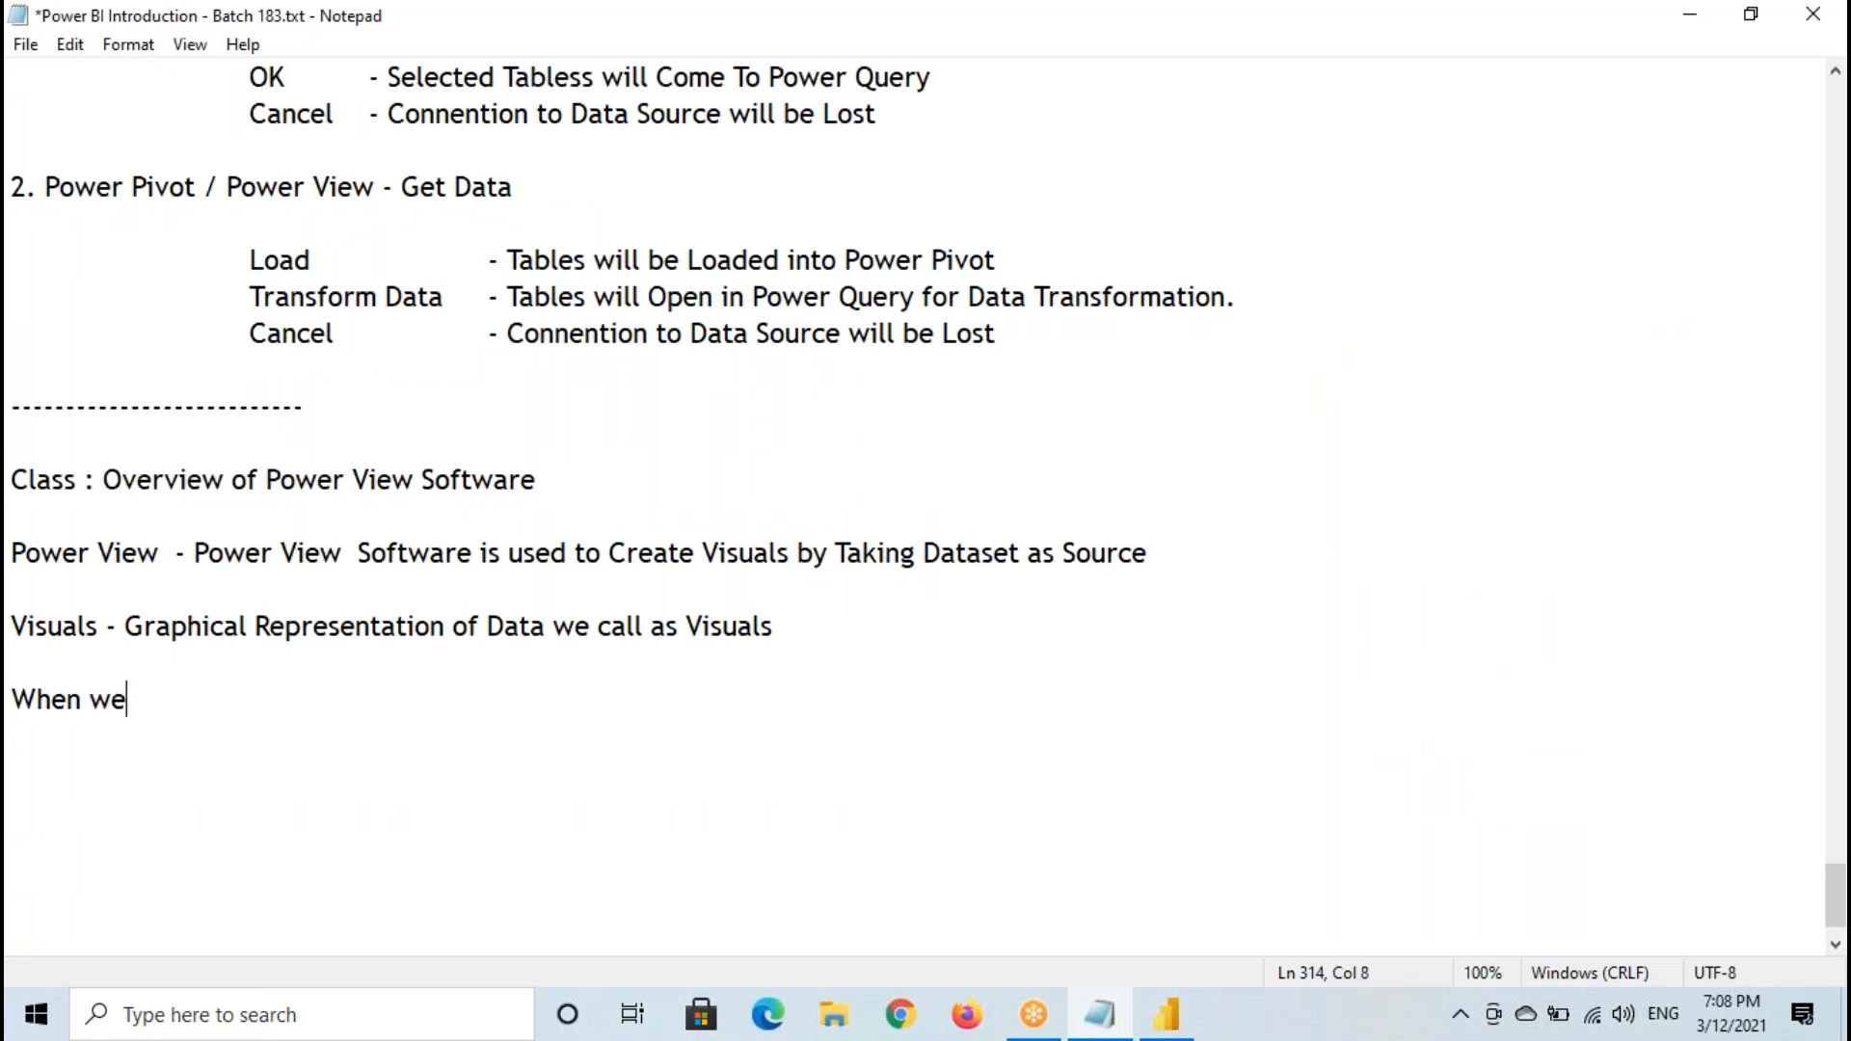
text( add Visual )
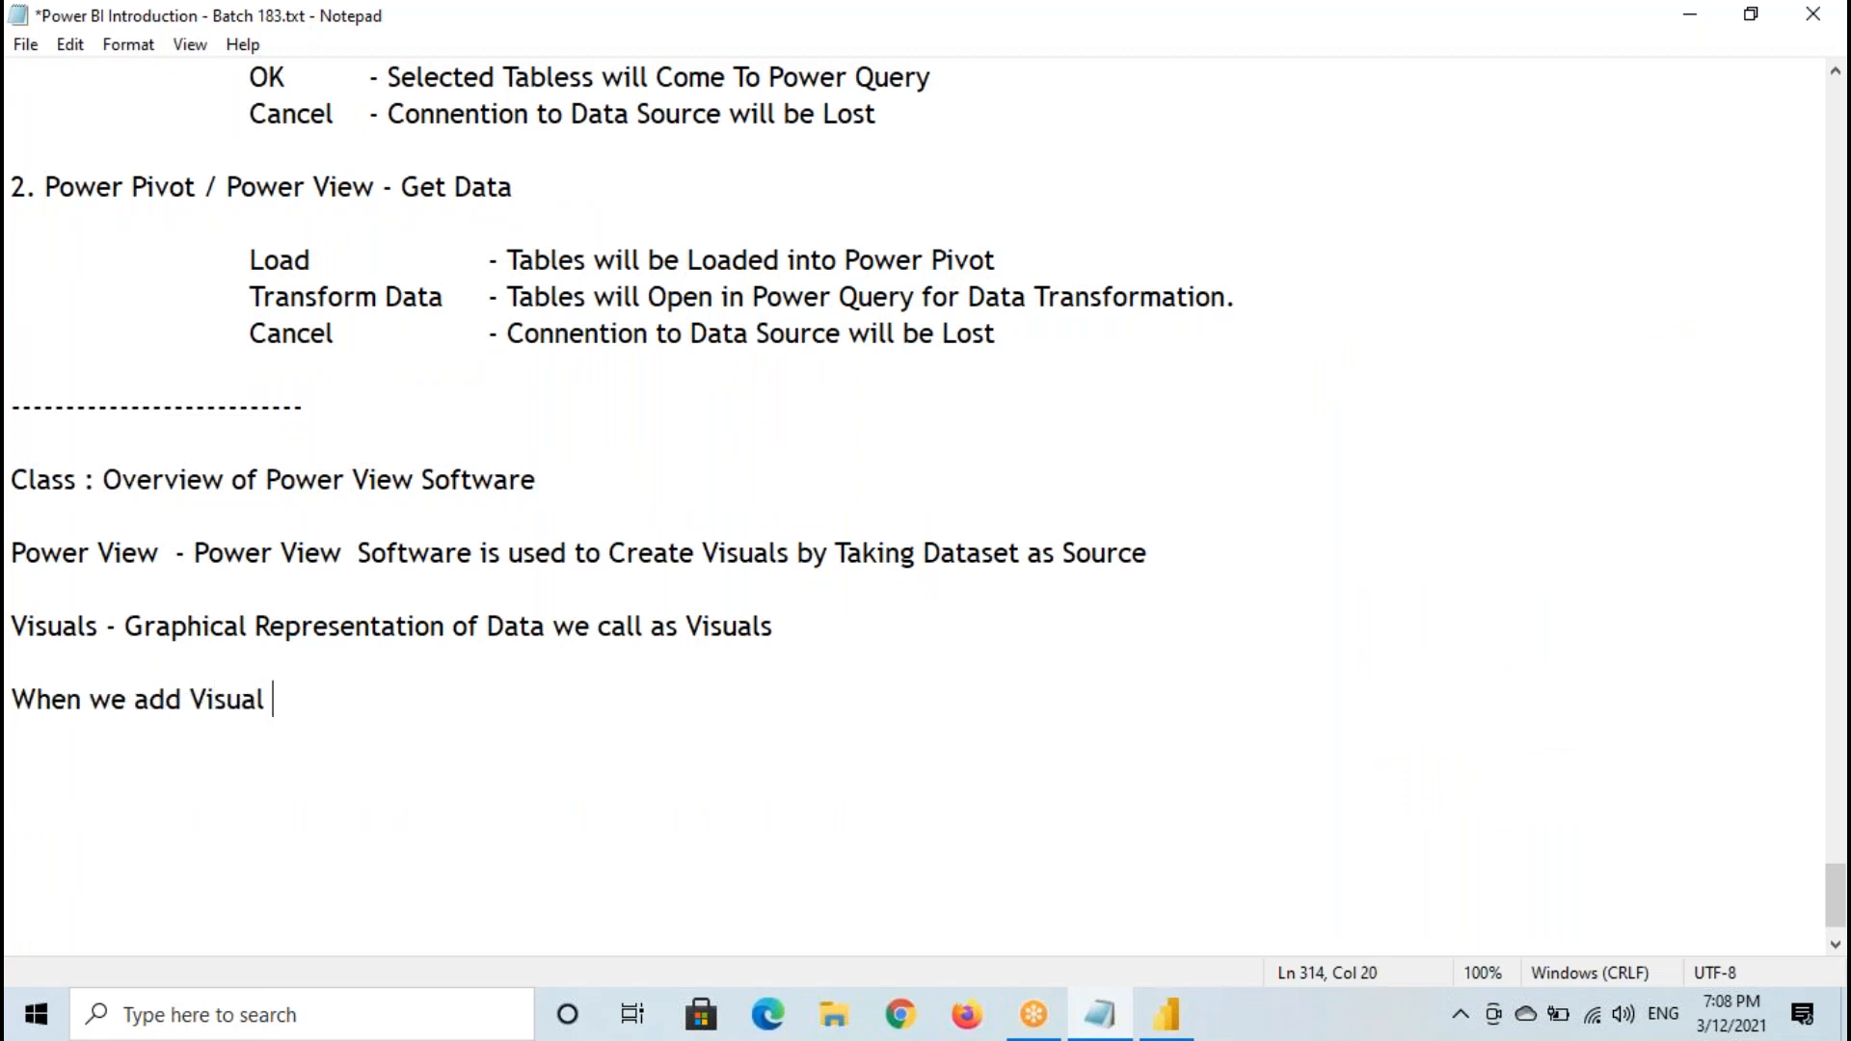
text(to Report)
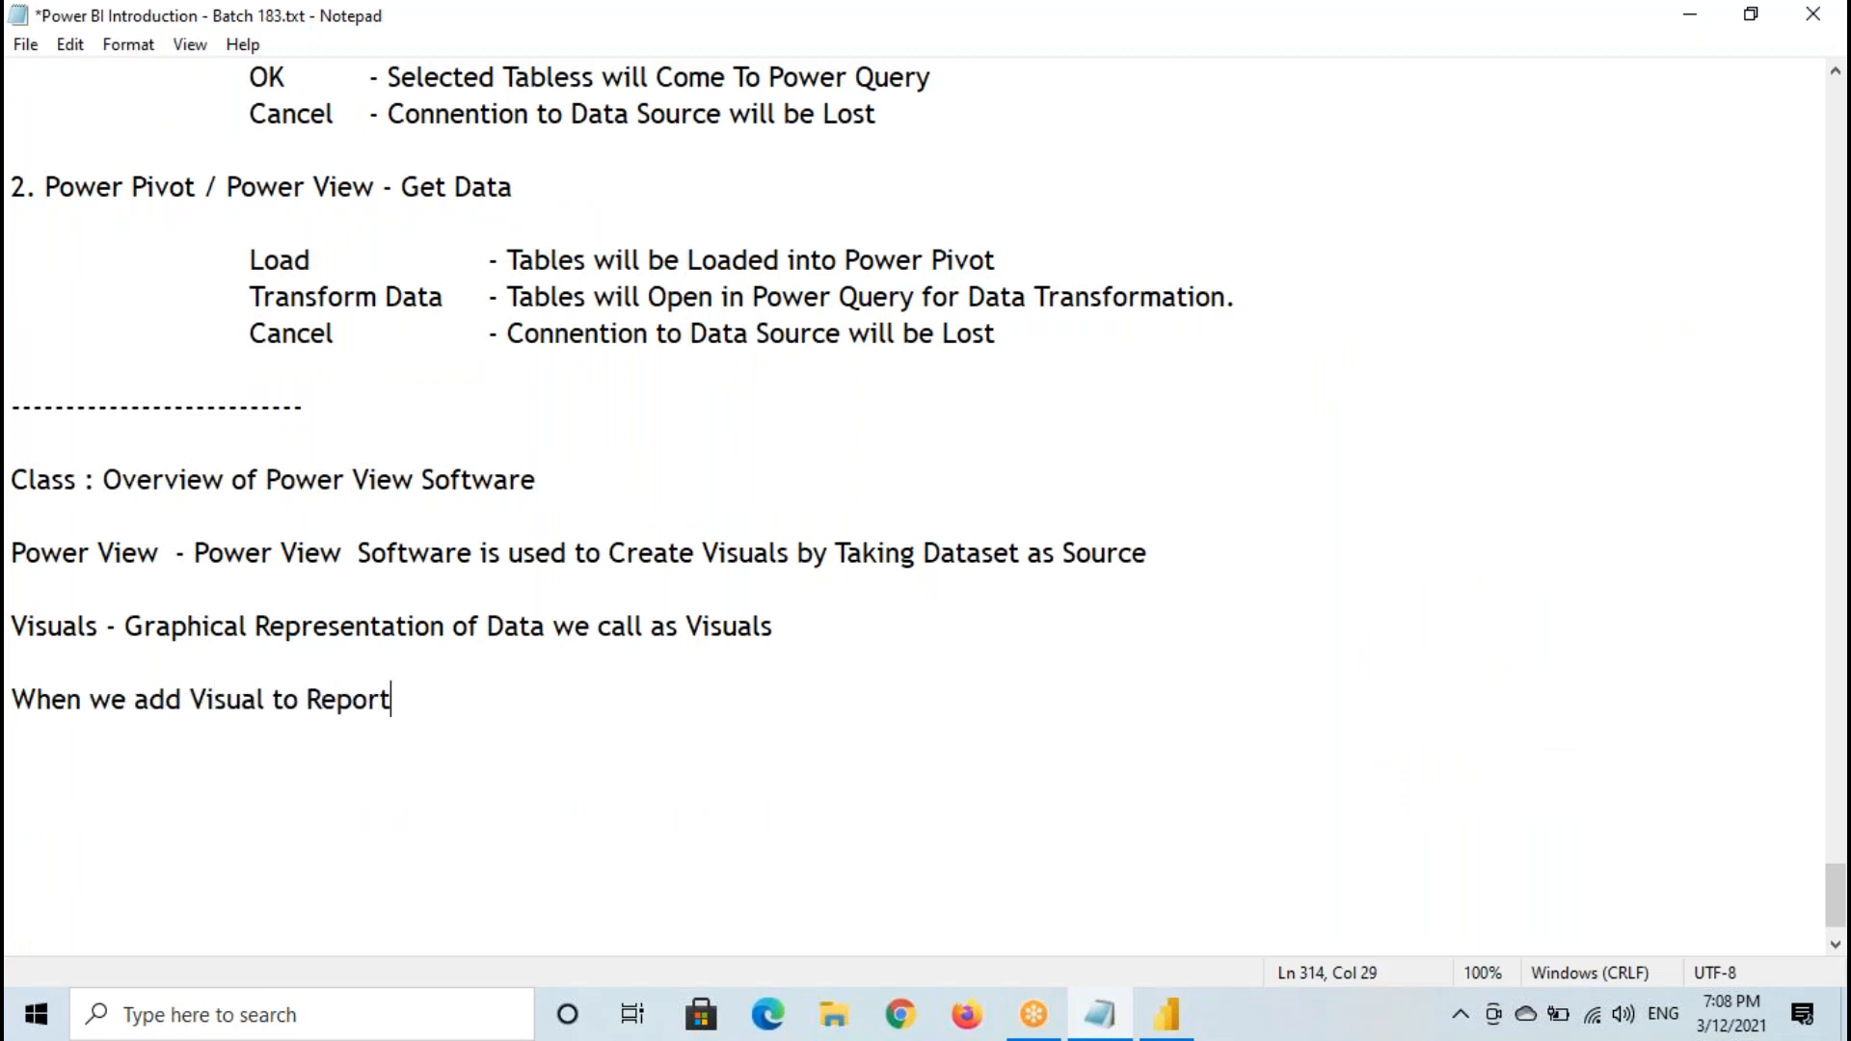
text( Canvas it will C)
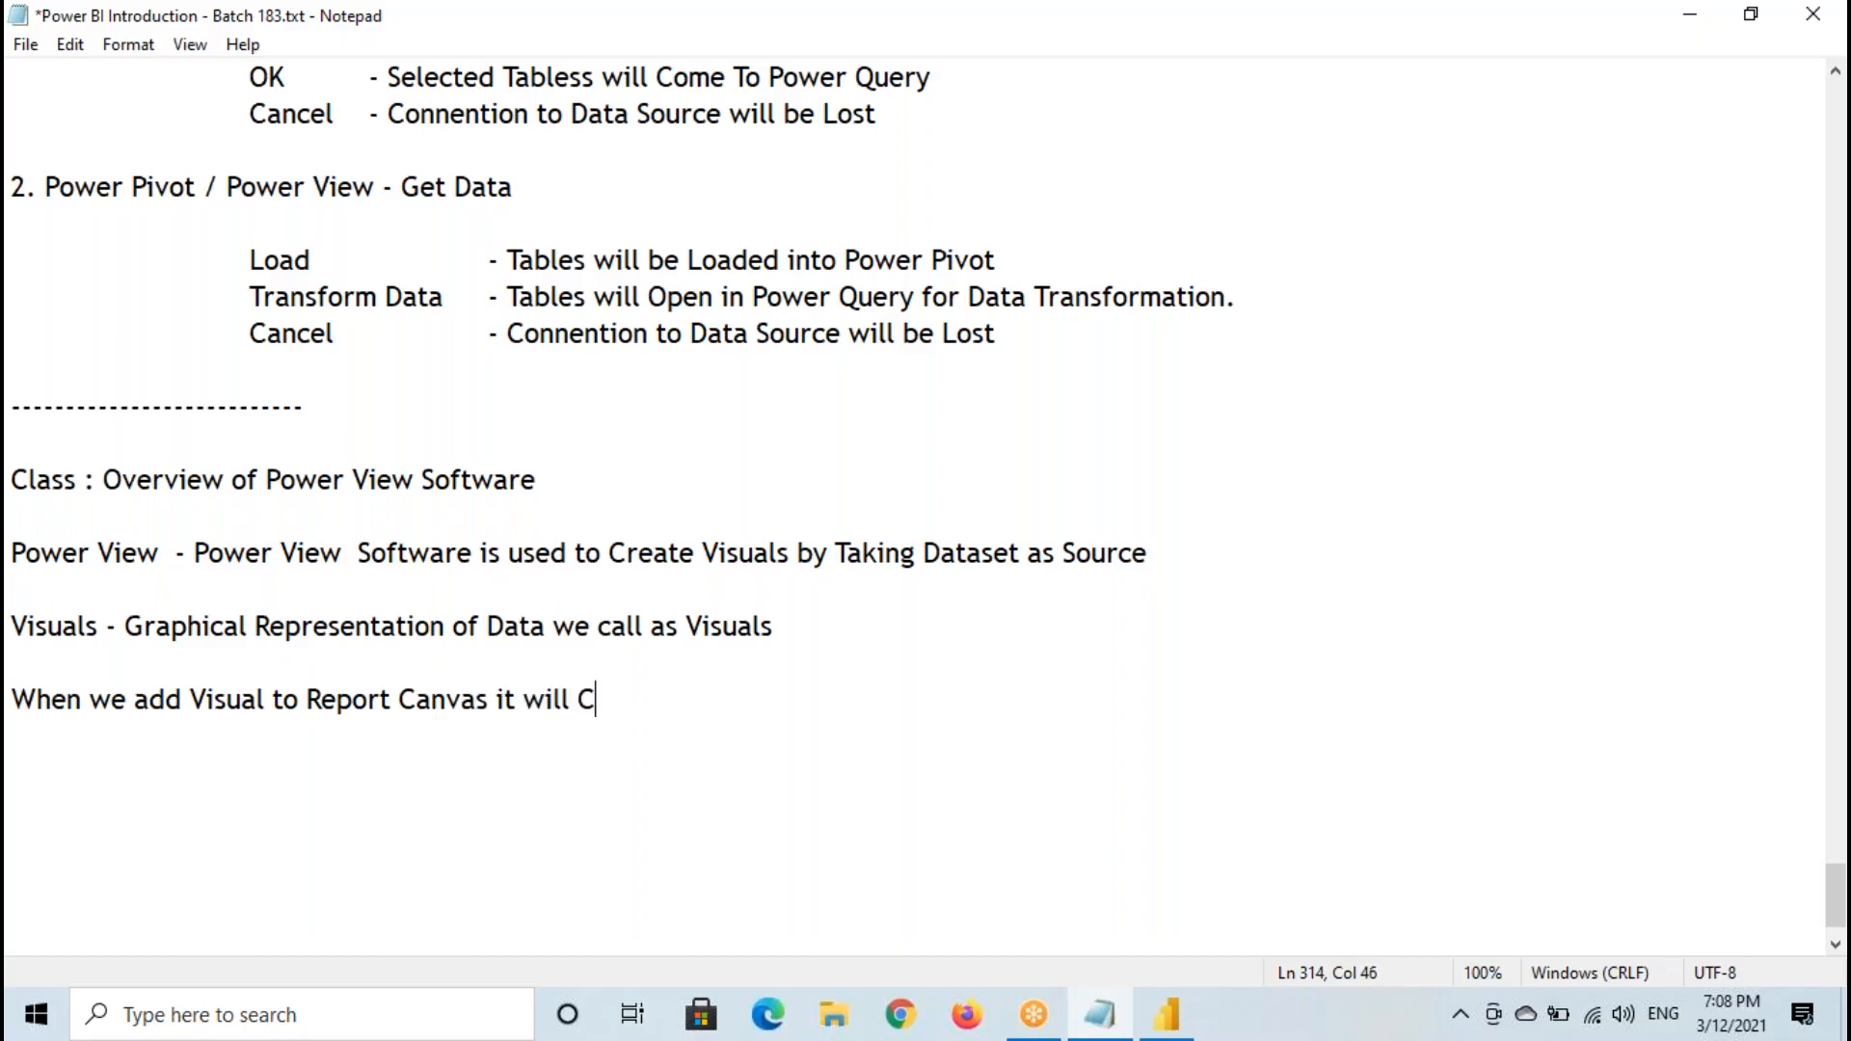
text(ontains 3 Sections)
key(Return)
key(Return)
- List the three sections below that line as "1. Fields Section", "2. Format" and "3. Analytics", and put the cursor back on the first item
text(1)
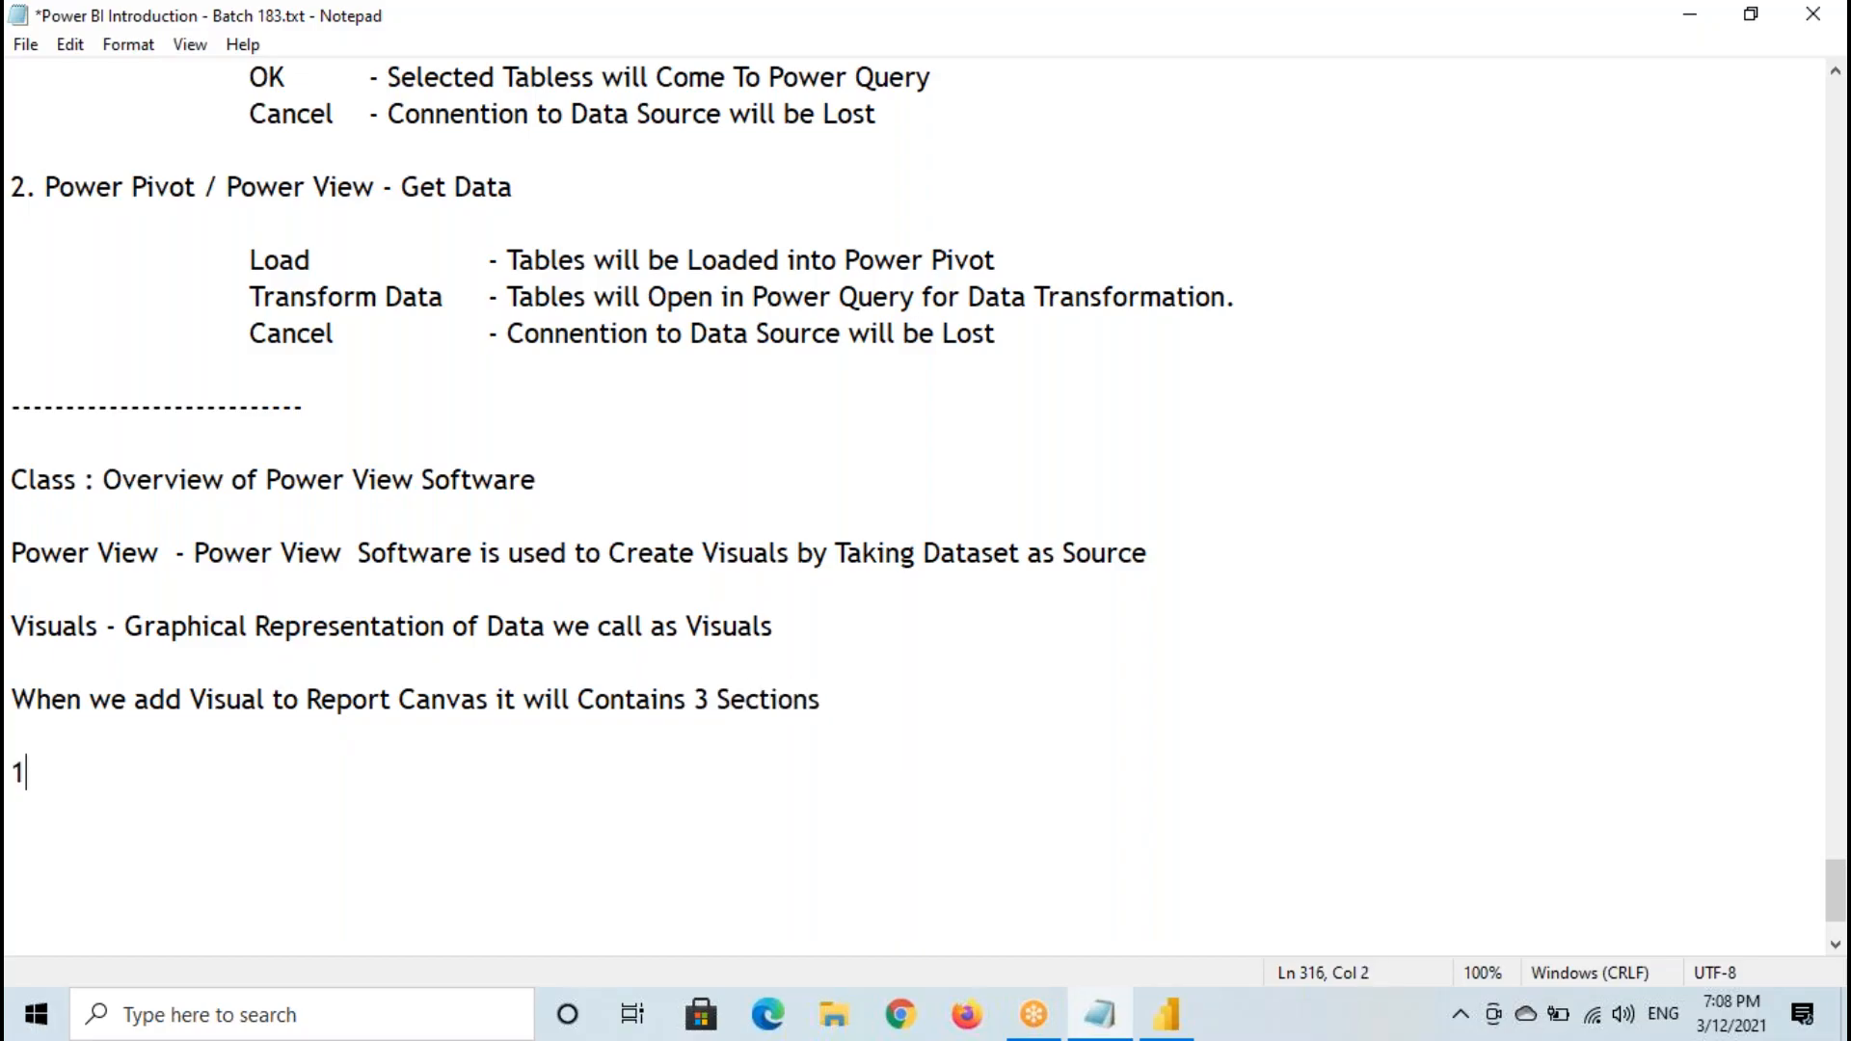
text(. Fields Section)
key(Return)
text(2. Format)
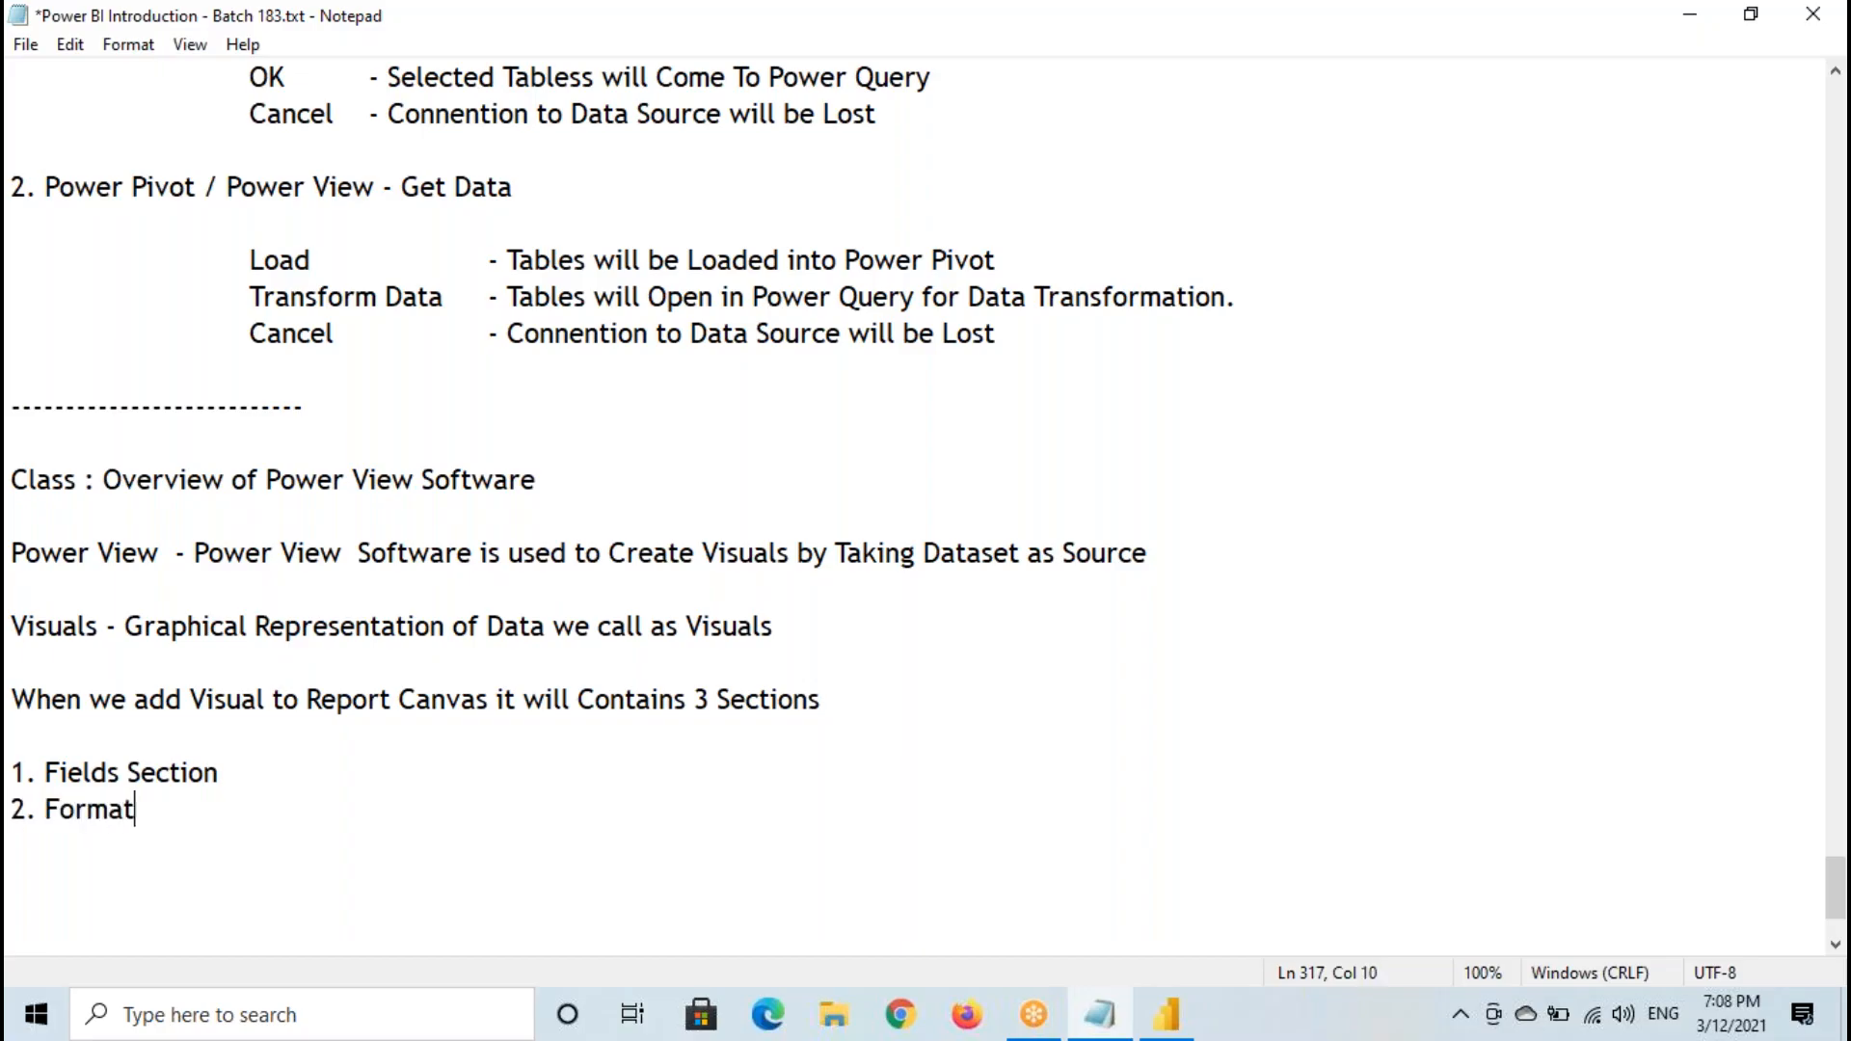
key(Return)
text(3. Analytics)
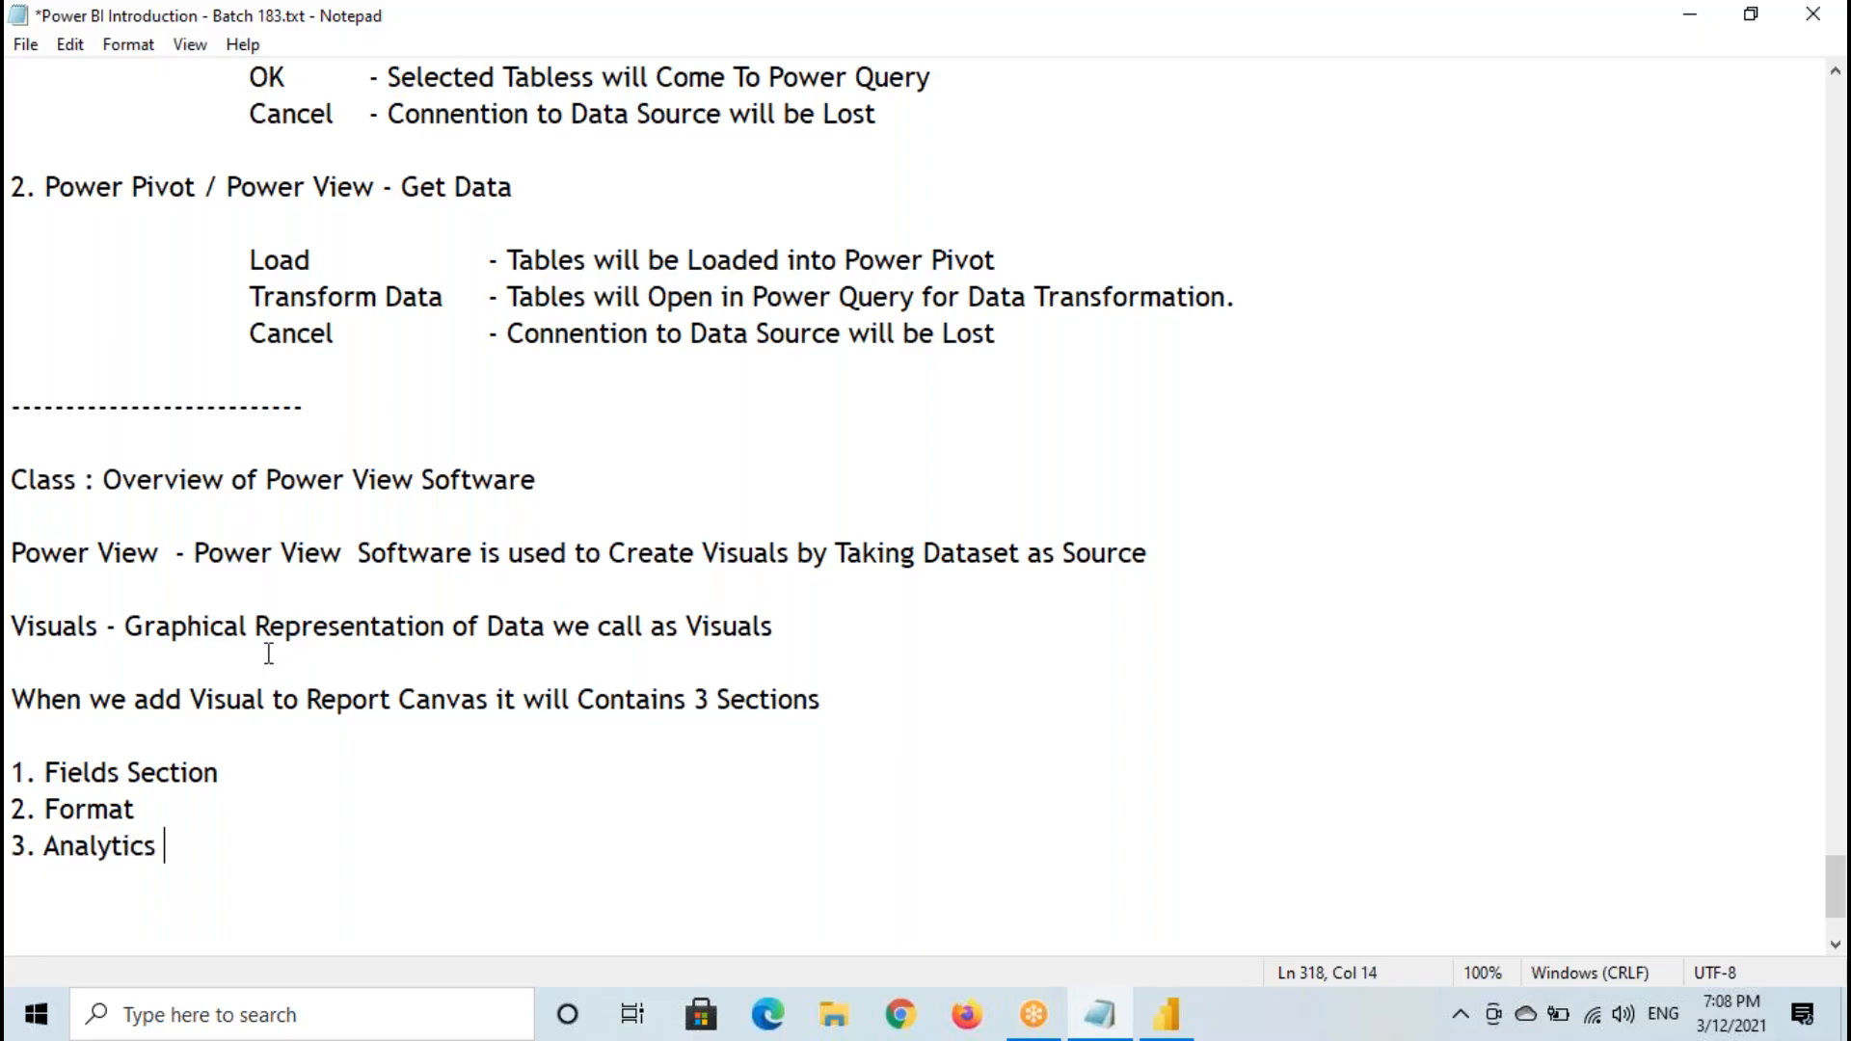
scroll(269, 649, down, 2)
drag(11, 552, 289, 634)
click(18, 569)
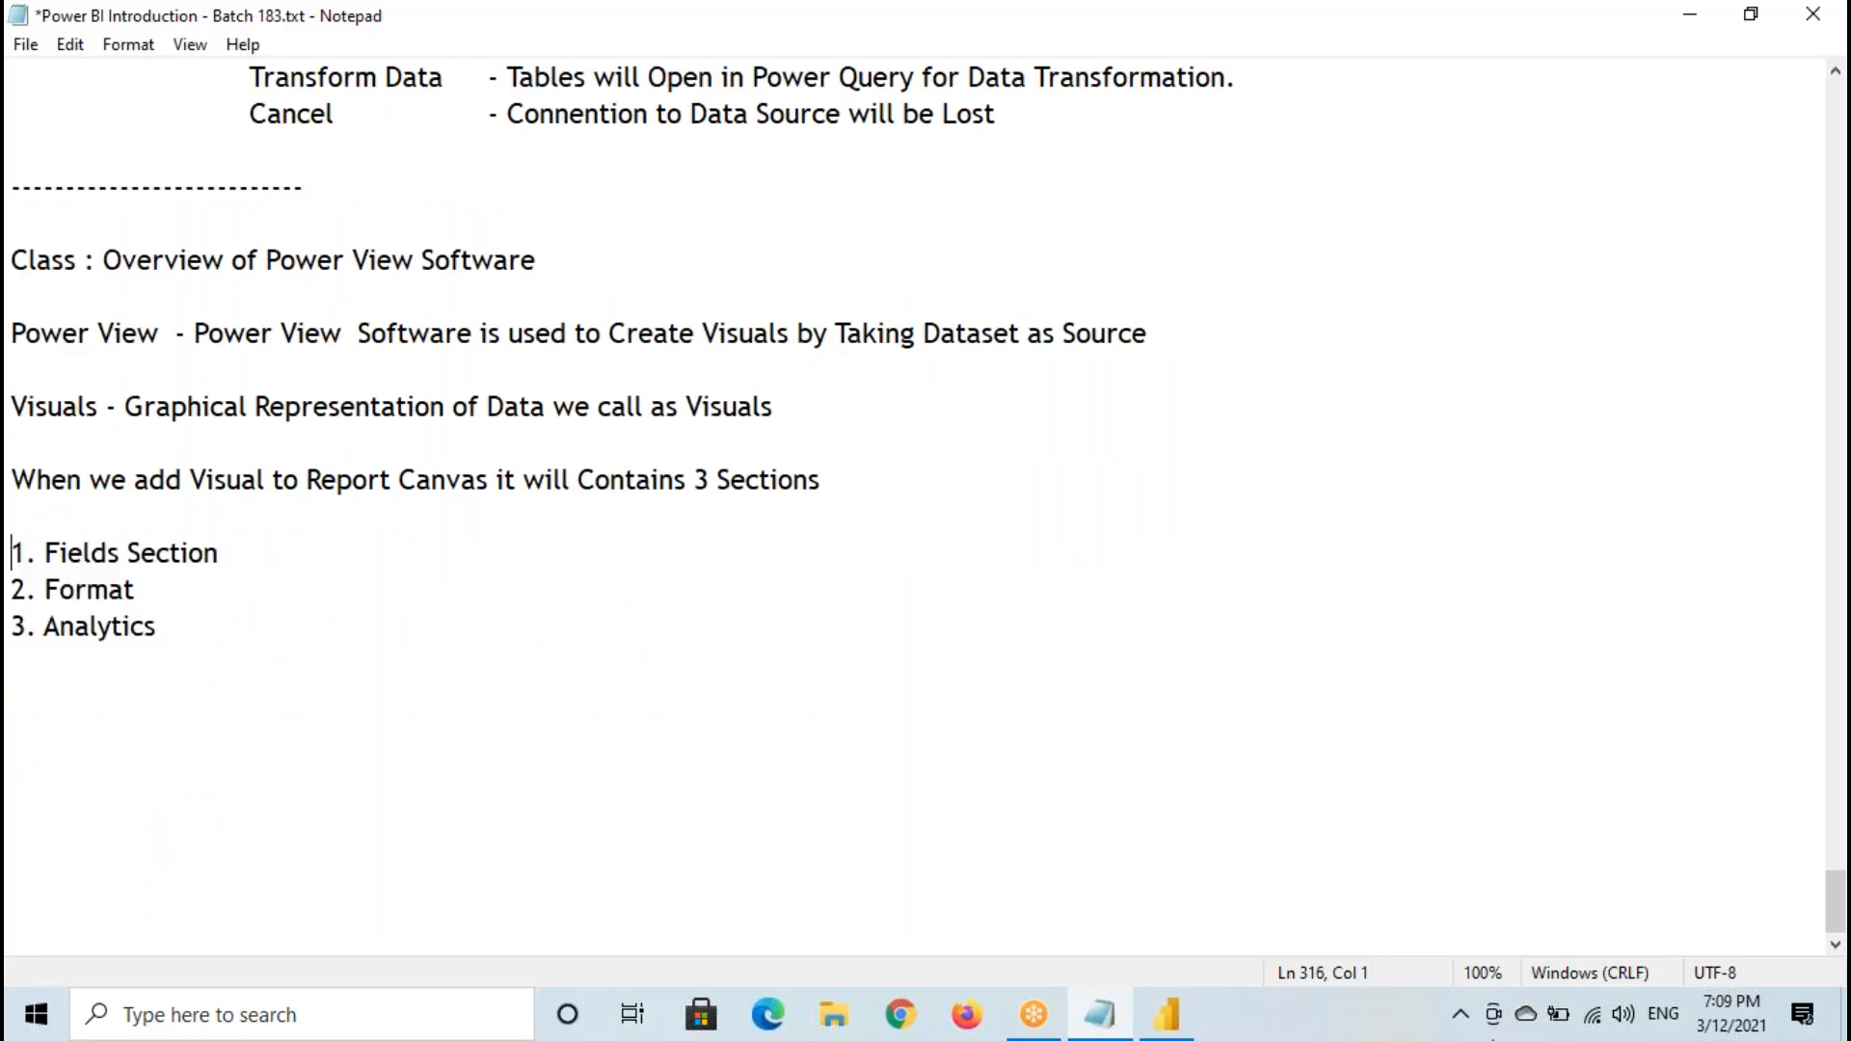
- Switch to Power BI Desktop, move the pie chart lower, and mark its Fields icon and Legend, Details, Values and Tooltips wells
click(1168, 1014)
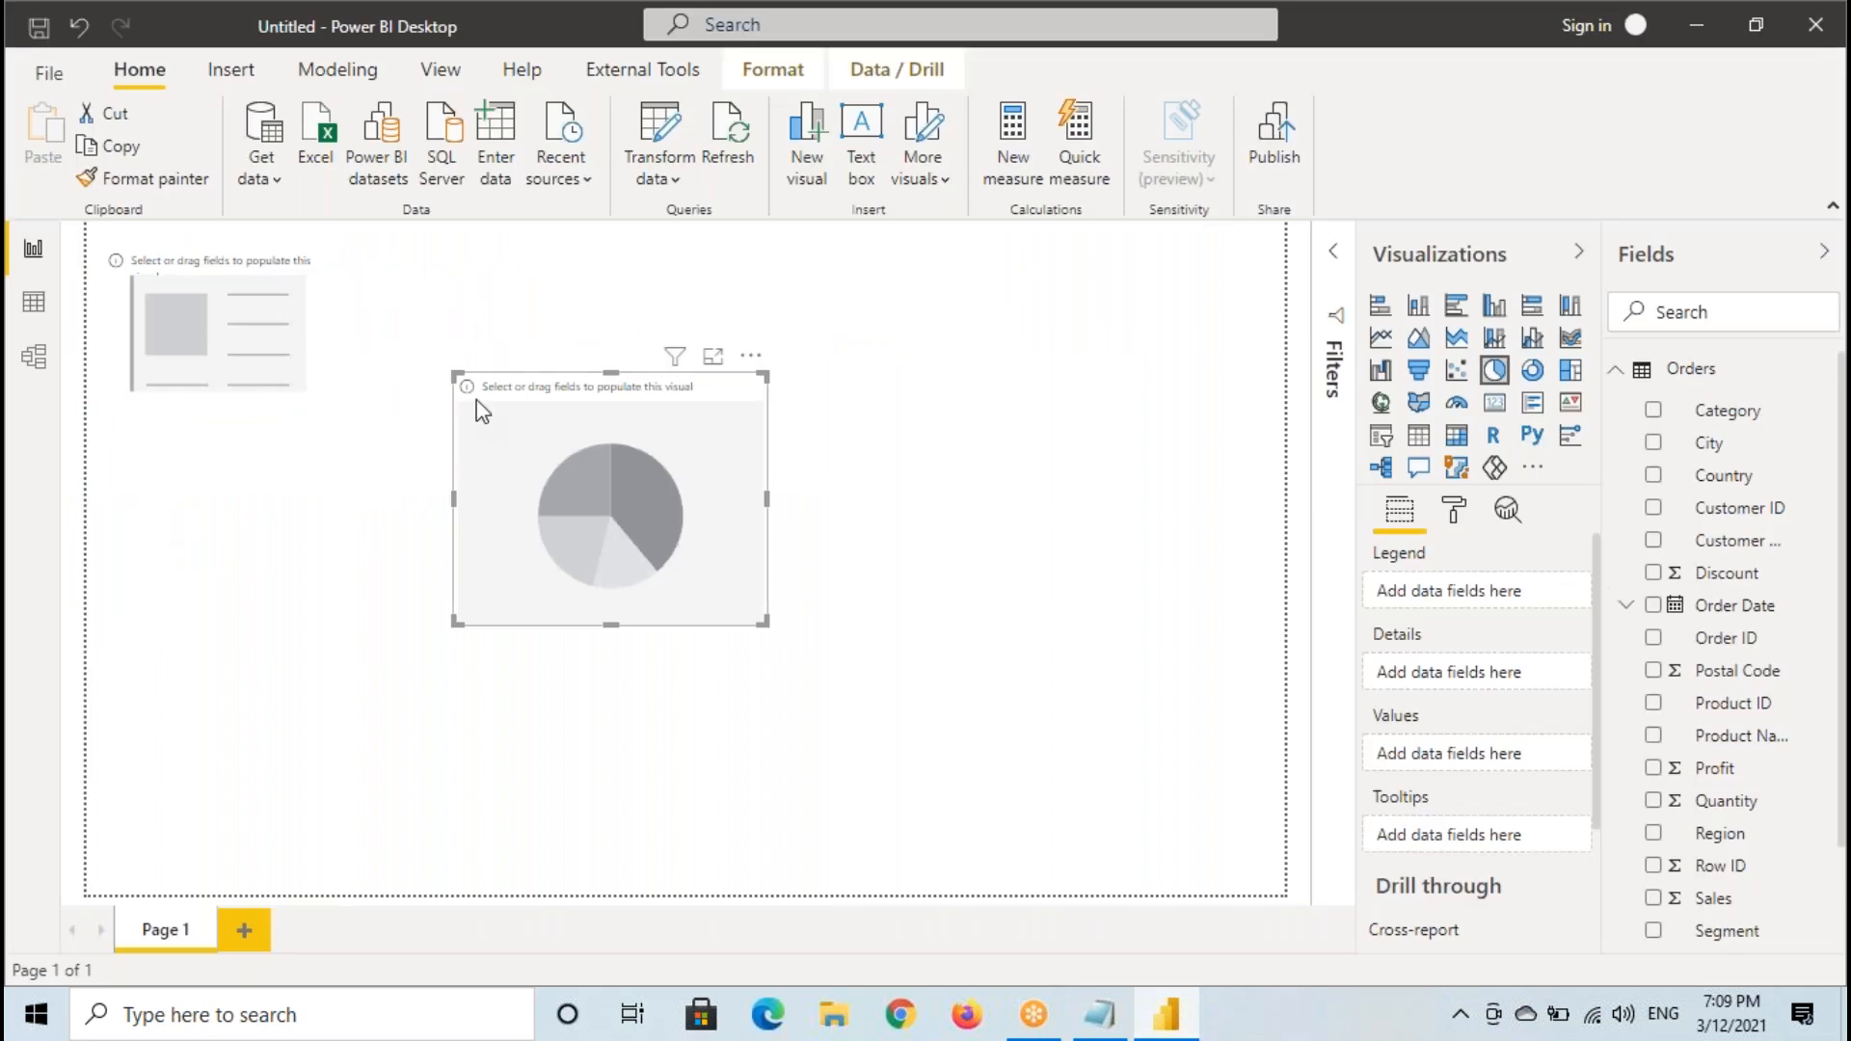
drag(624, 485, 600, 567)
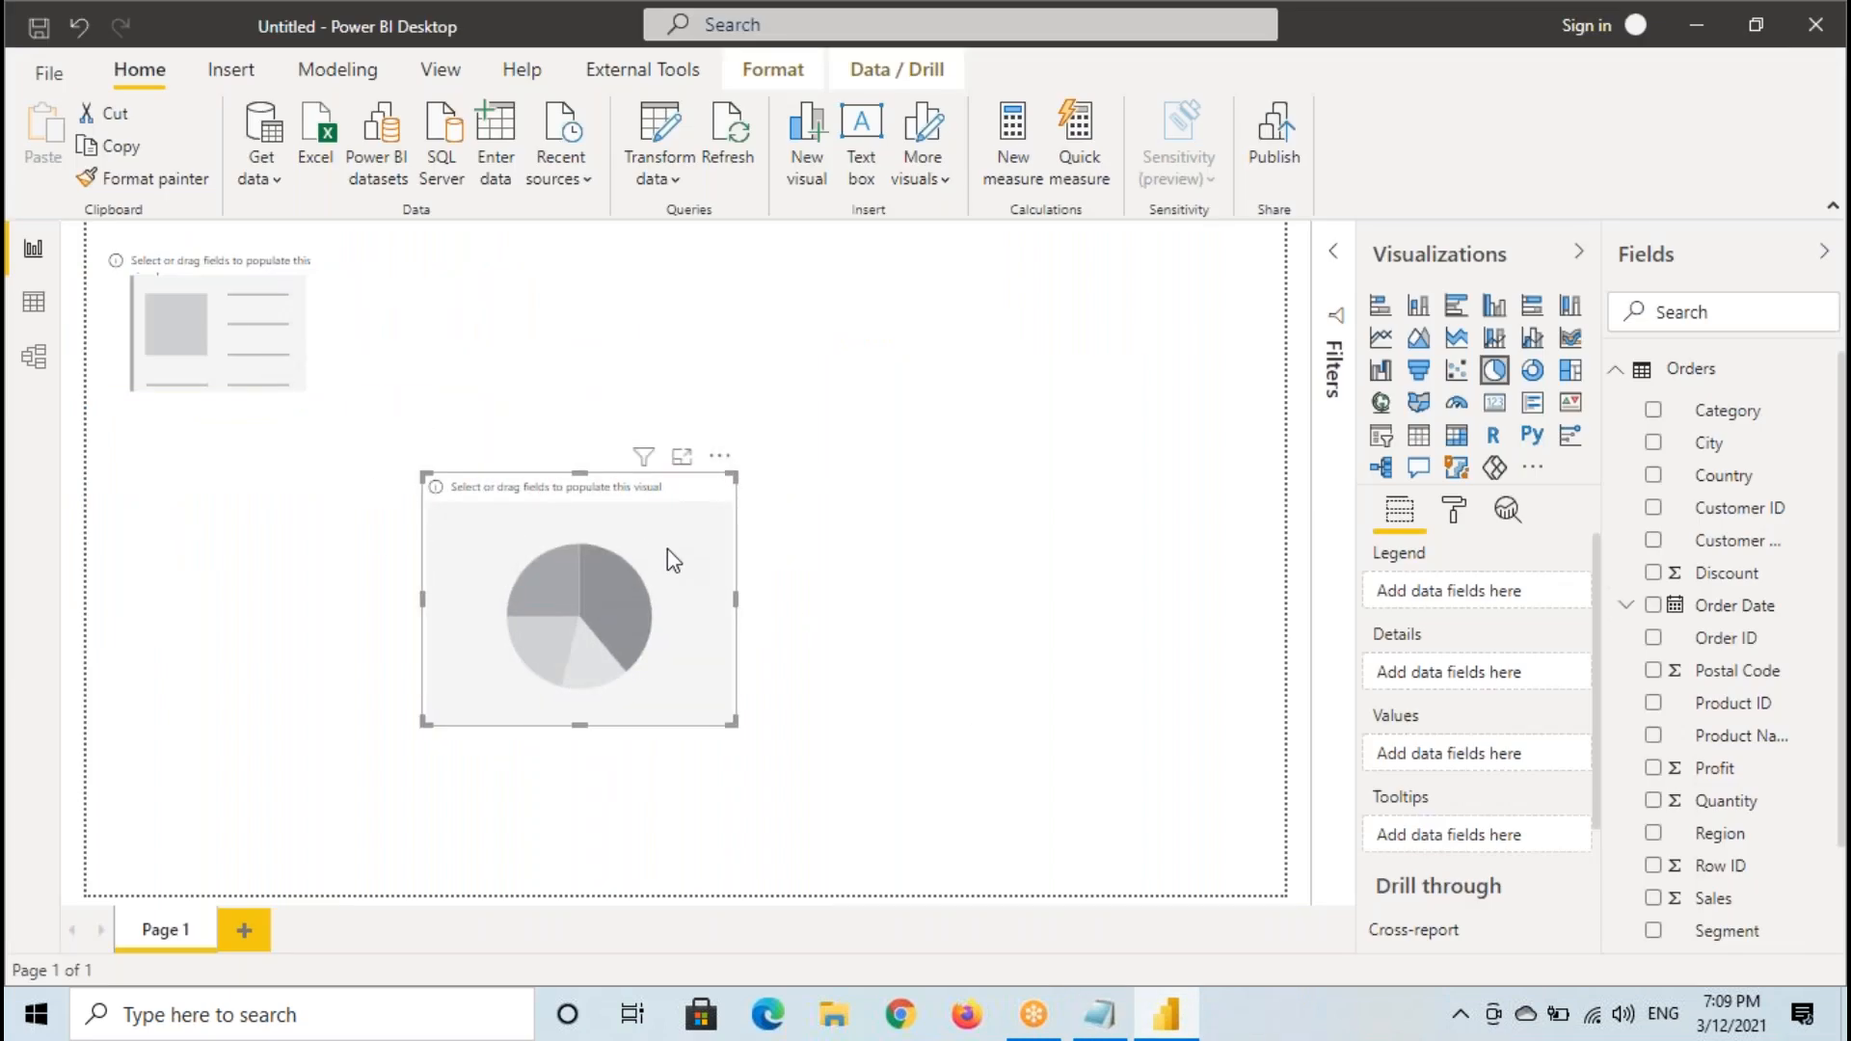
mouse_move(1361, 494)
mouse_down()
mouse_move(1443, 529)
mouse_move(1461, 559)
mouse_up()
drag(1373, 645, 1431, 640)
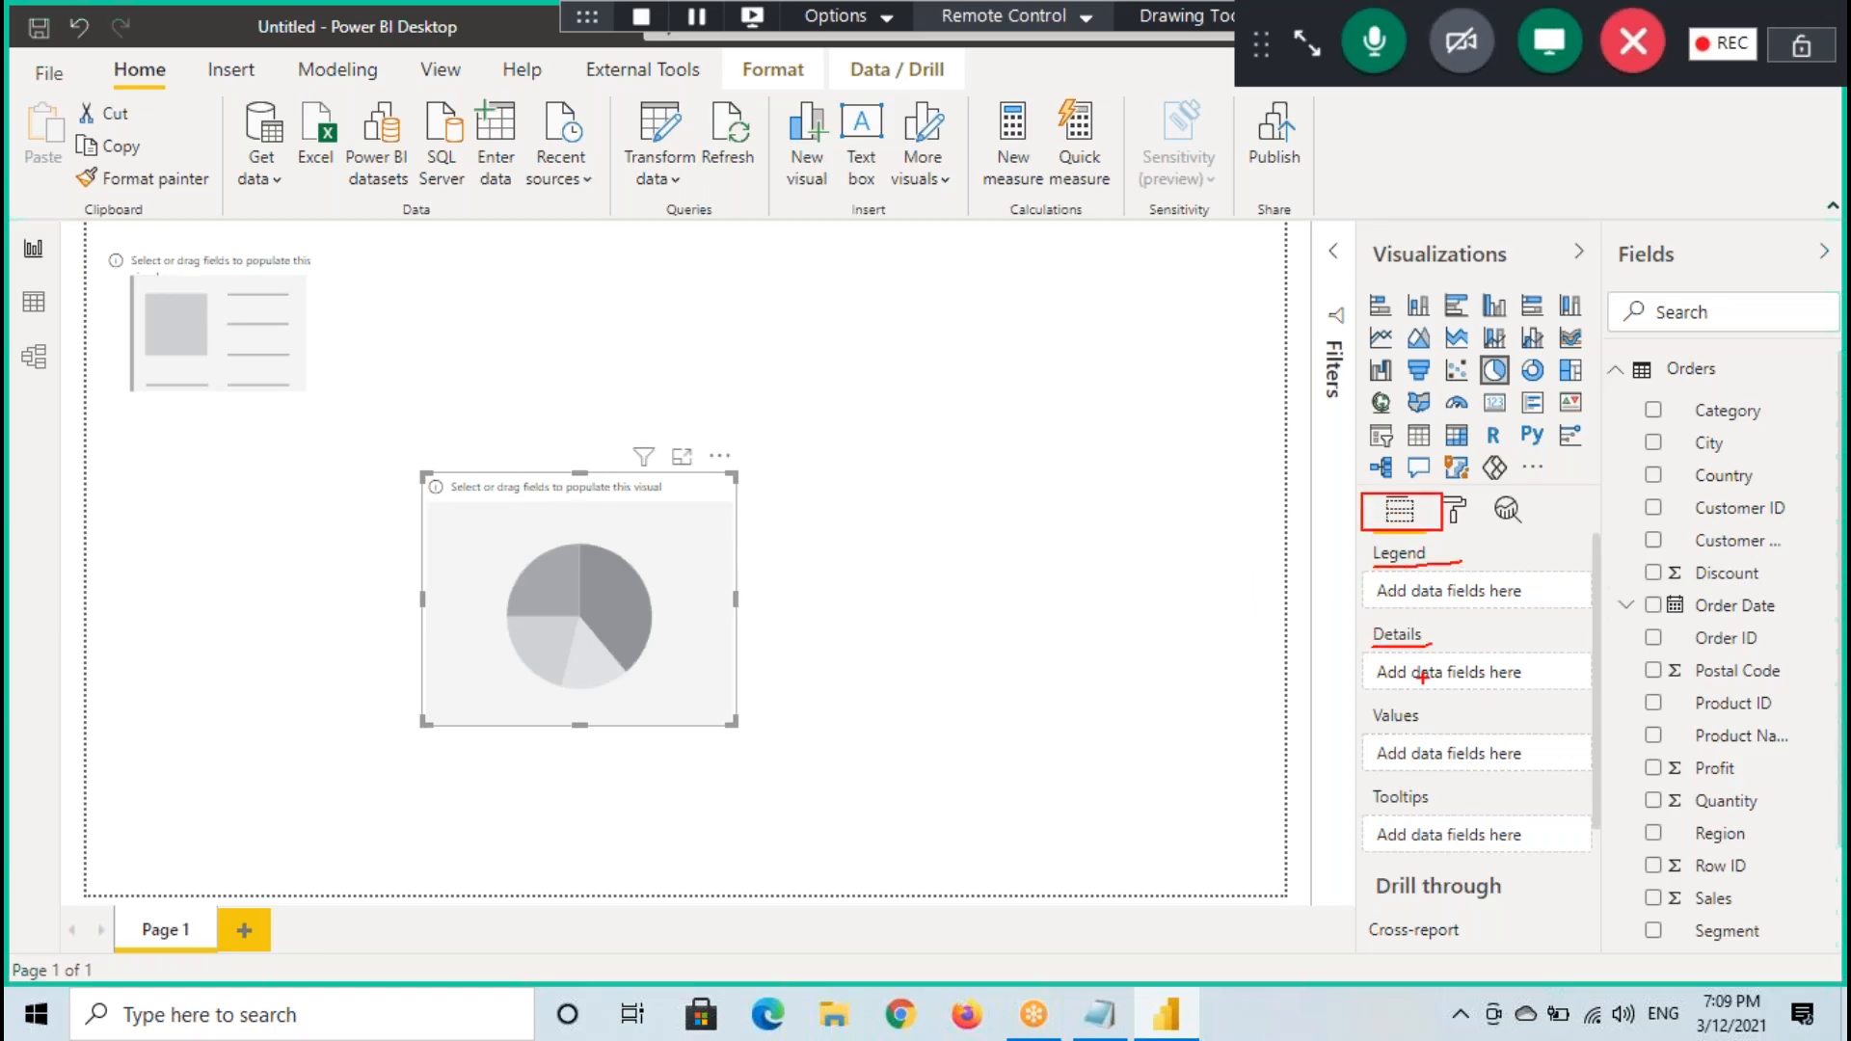
drag(1374, 730, 1454, 719)
drag(1425, 533, 1456, 560)
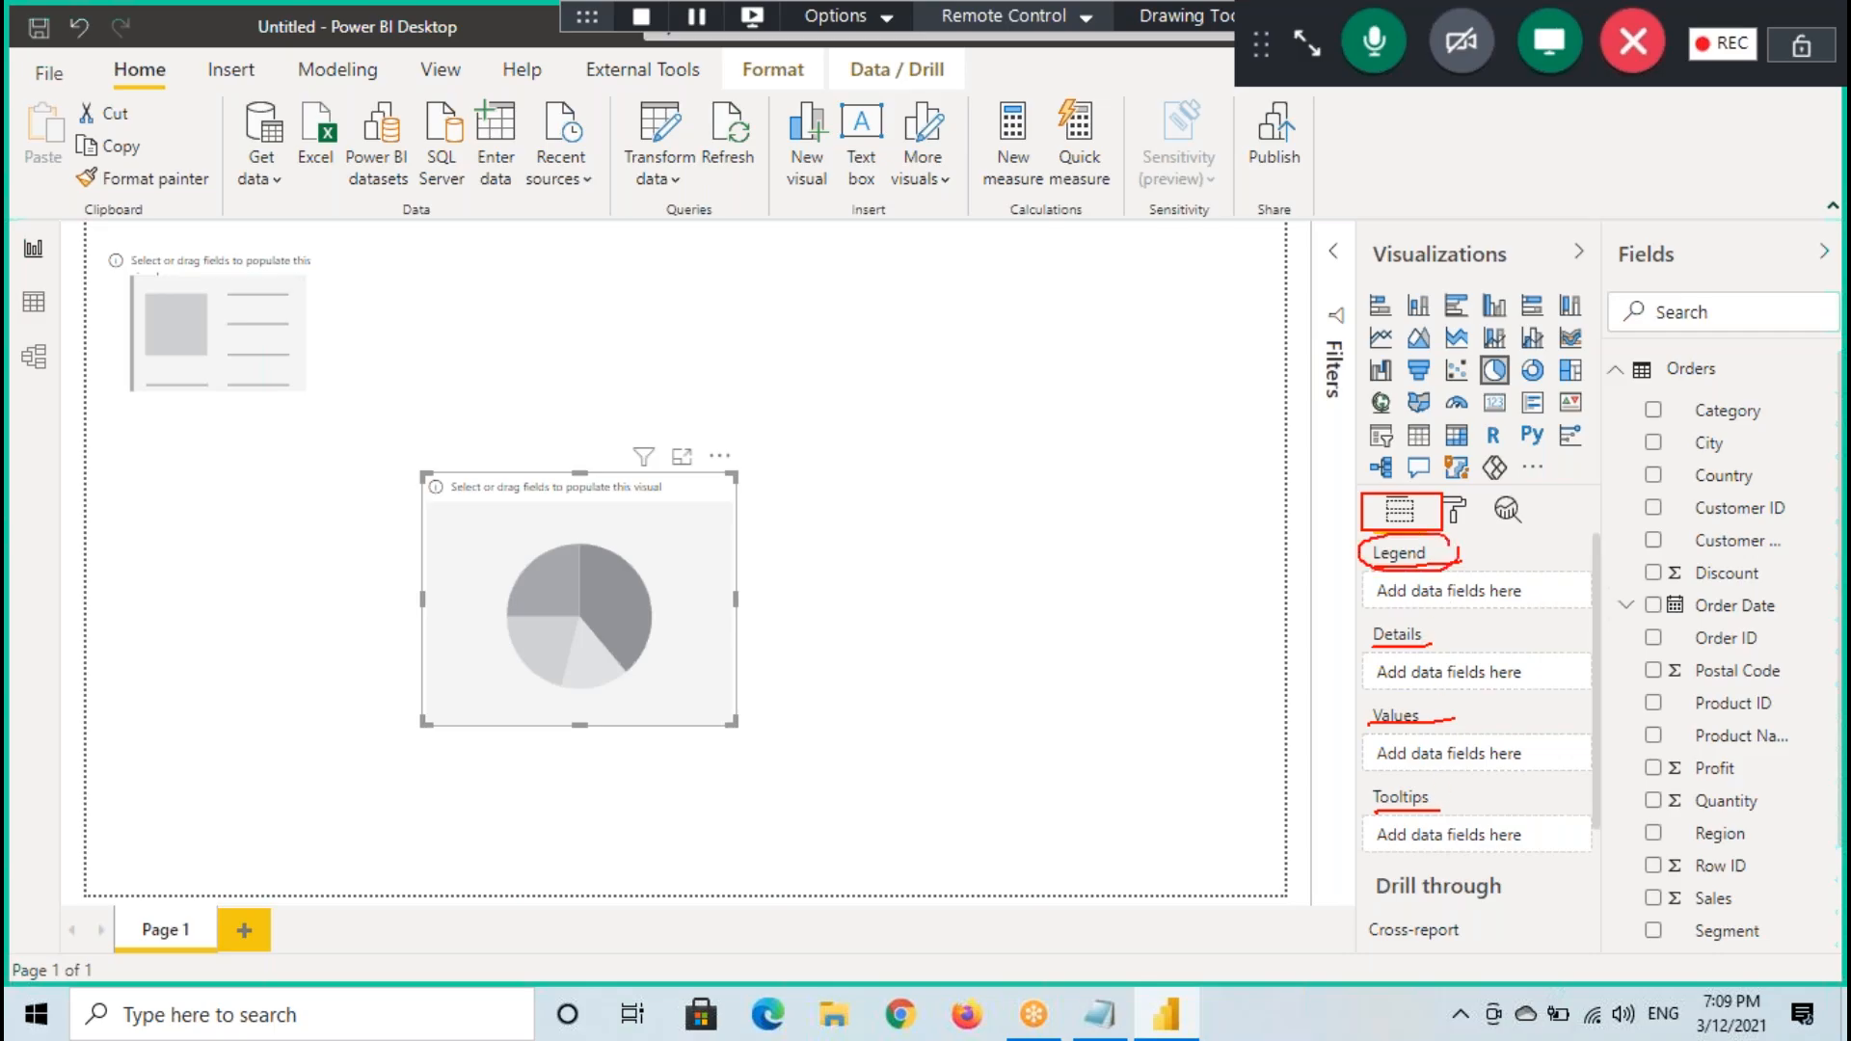
mouse_move(1414, 635)
mouse_down()
mouse_move(1350, 638)
mouse_move(1459, 643)
mouse_move(1436, 735)
mouse_move(1451, 718)
mouse_up()
drag(1452, 786, 1426, 824)
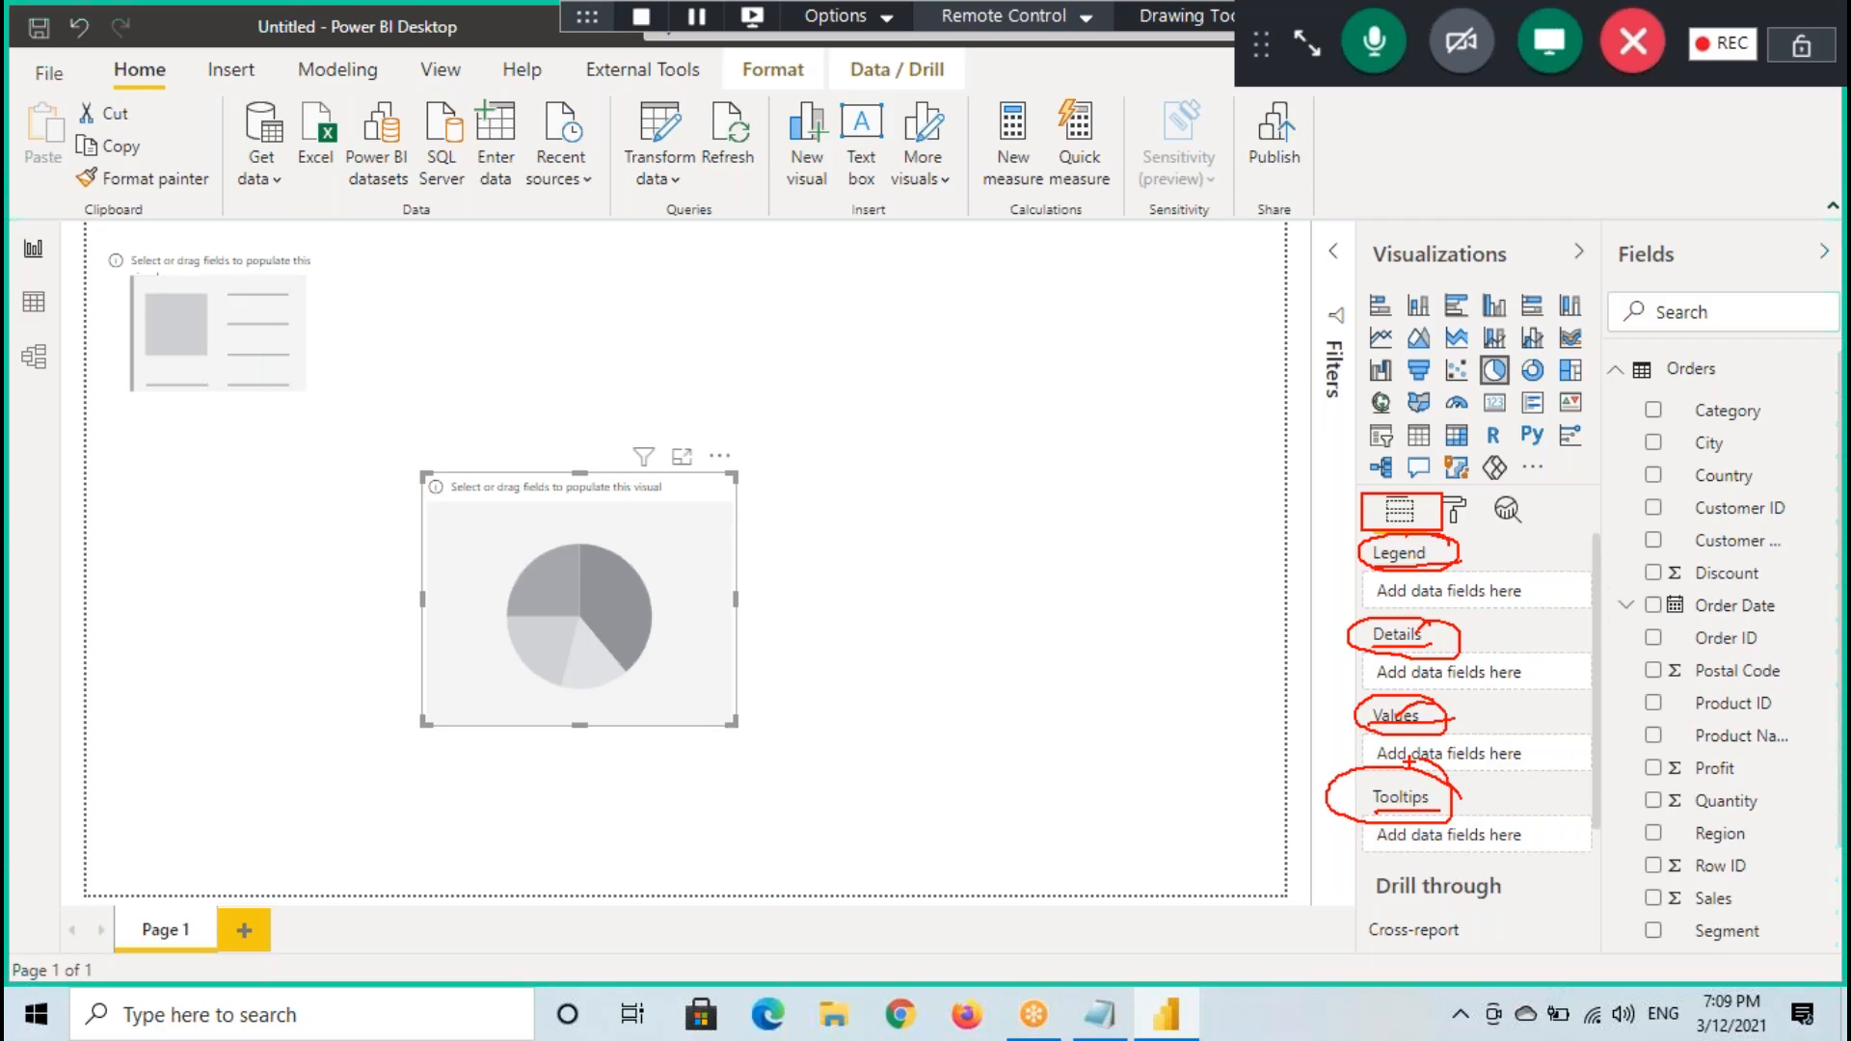
- In the Notepad notes, add the indented line "Below the Fields Section we will Field Wells" under "1. Fields Section"
click(1099, 1015)
key(End)
key(Return)
key(Tab)
text(Below)
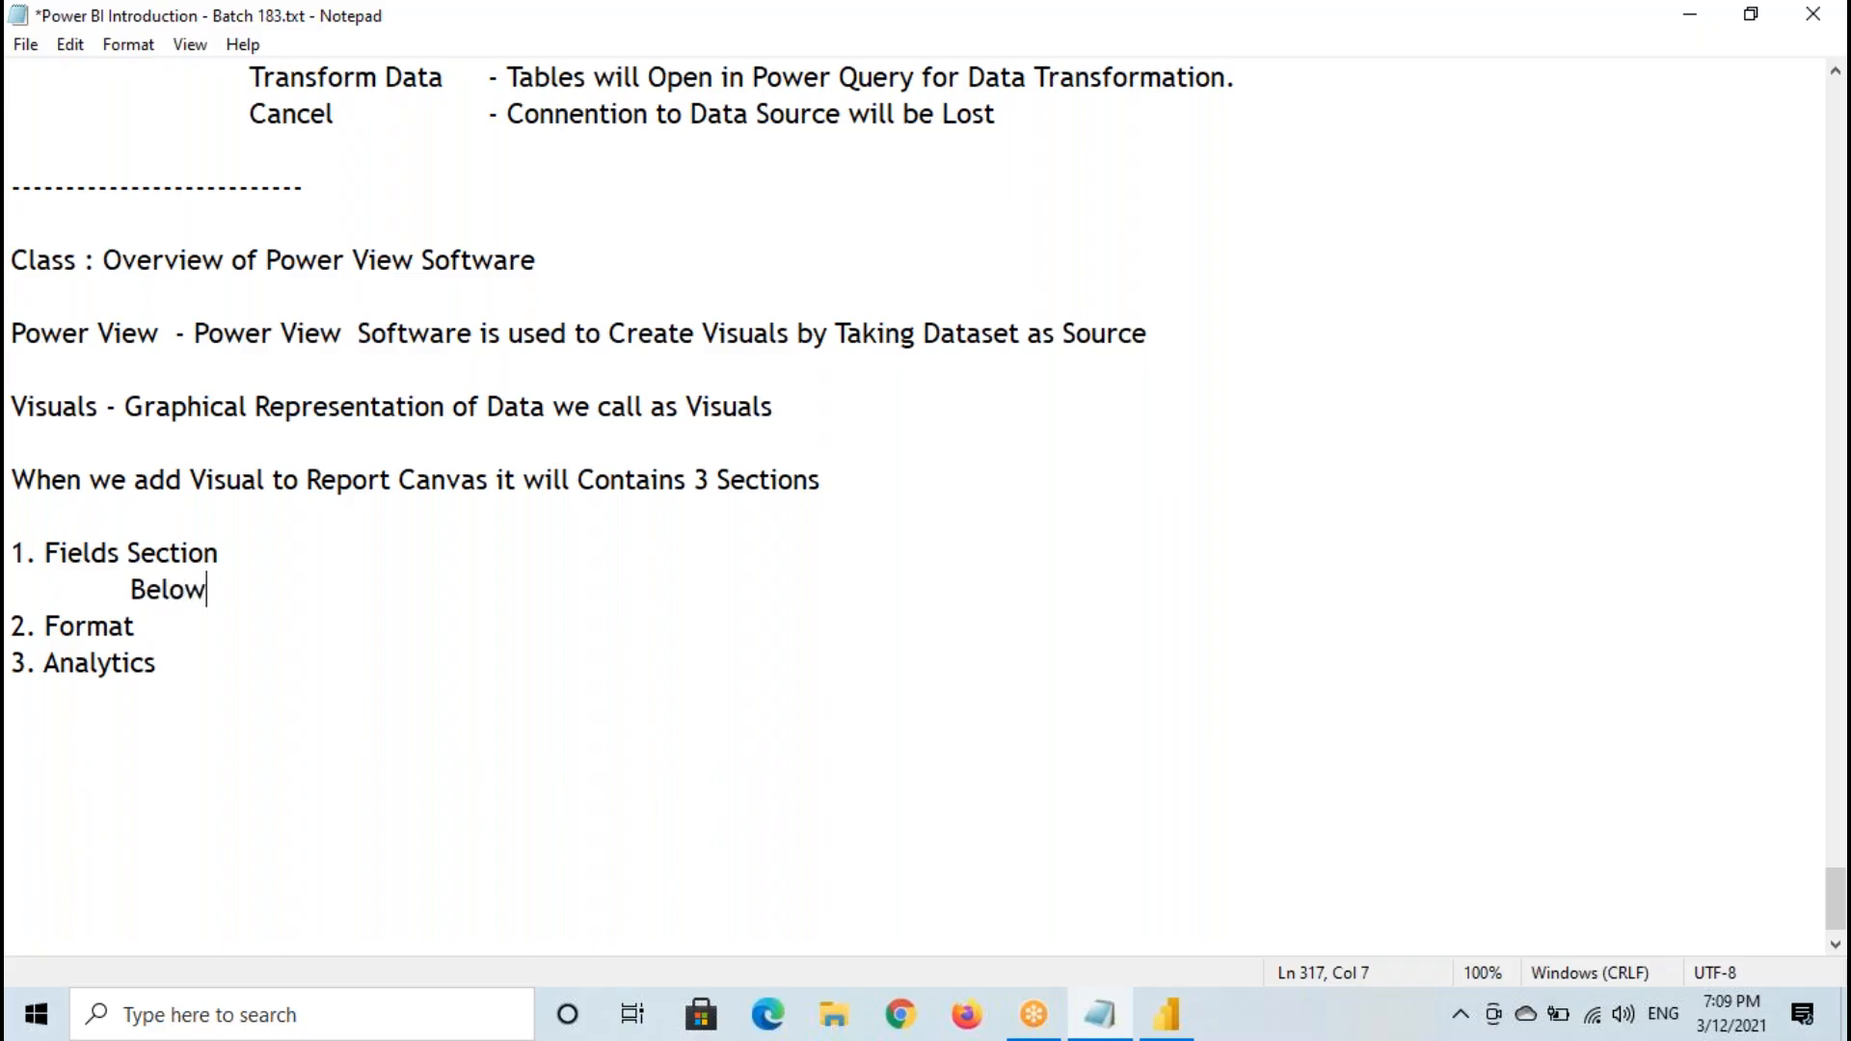
text( the Field)
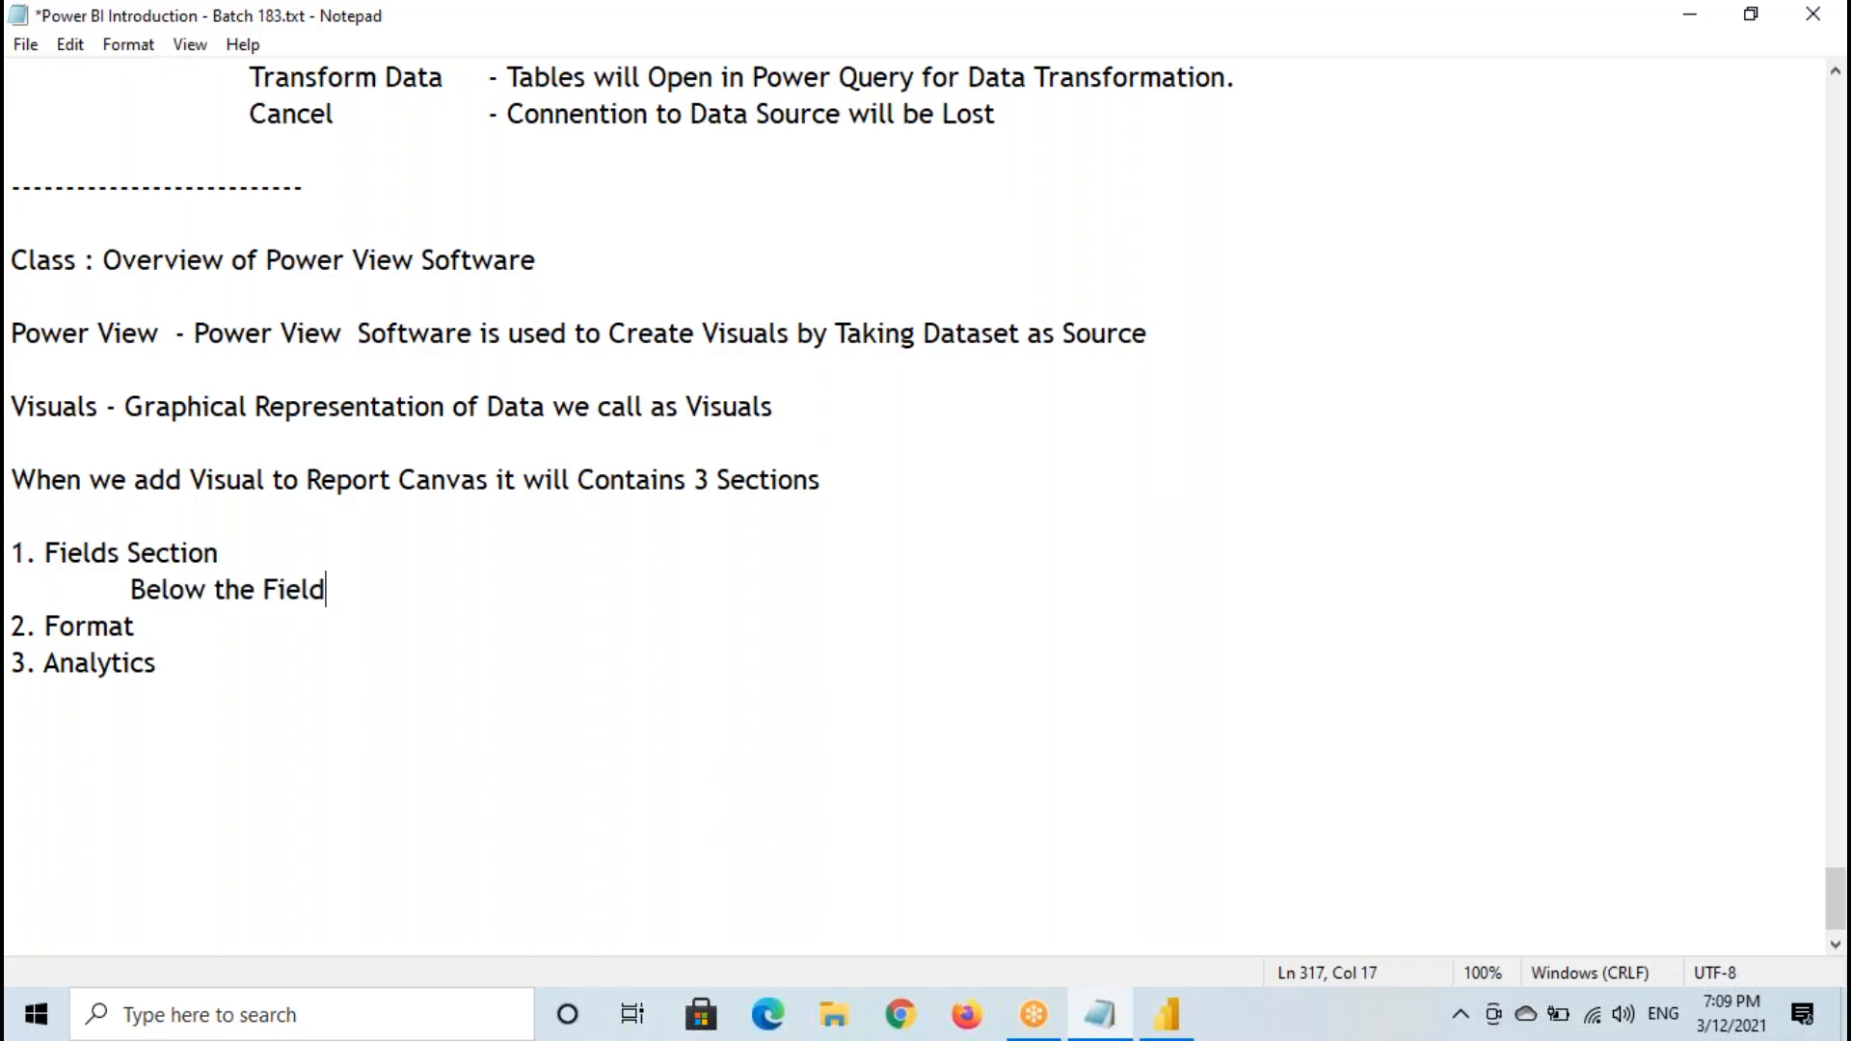
text(s Section w)
text(e )
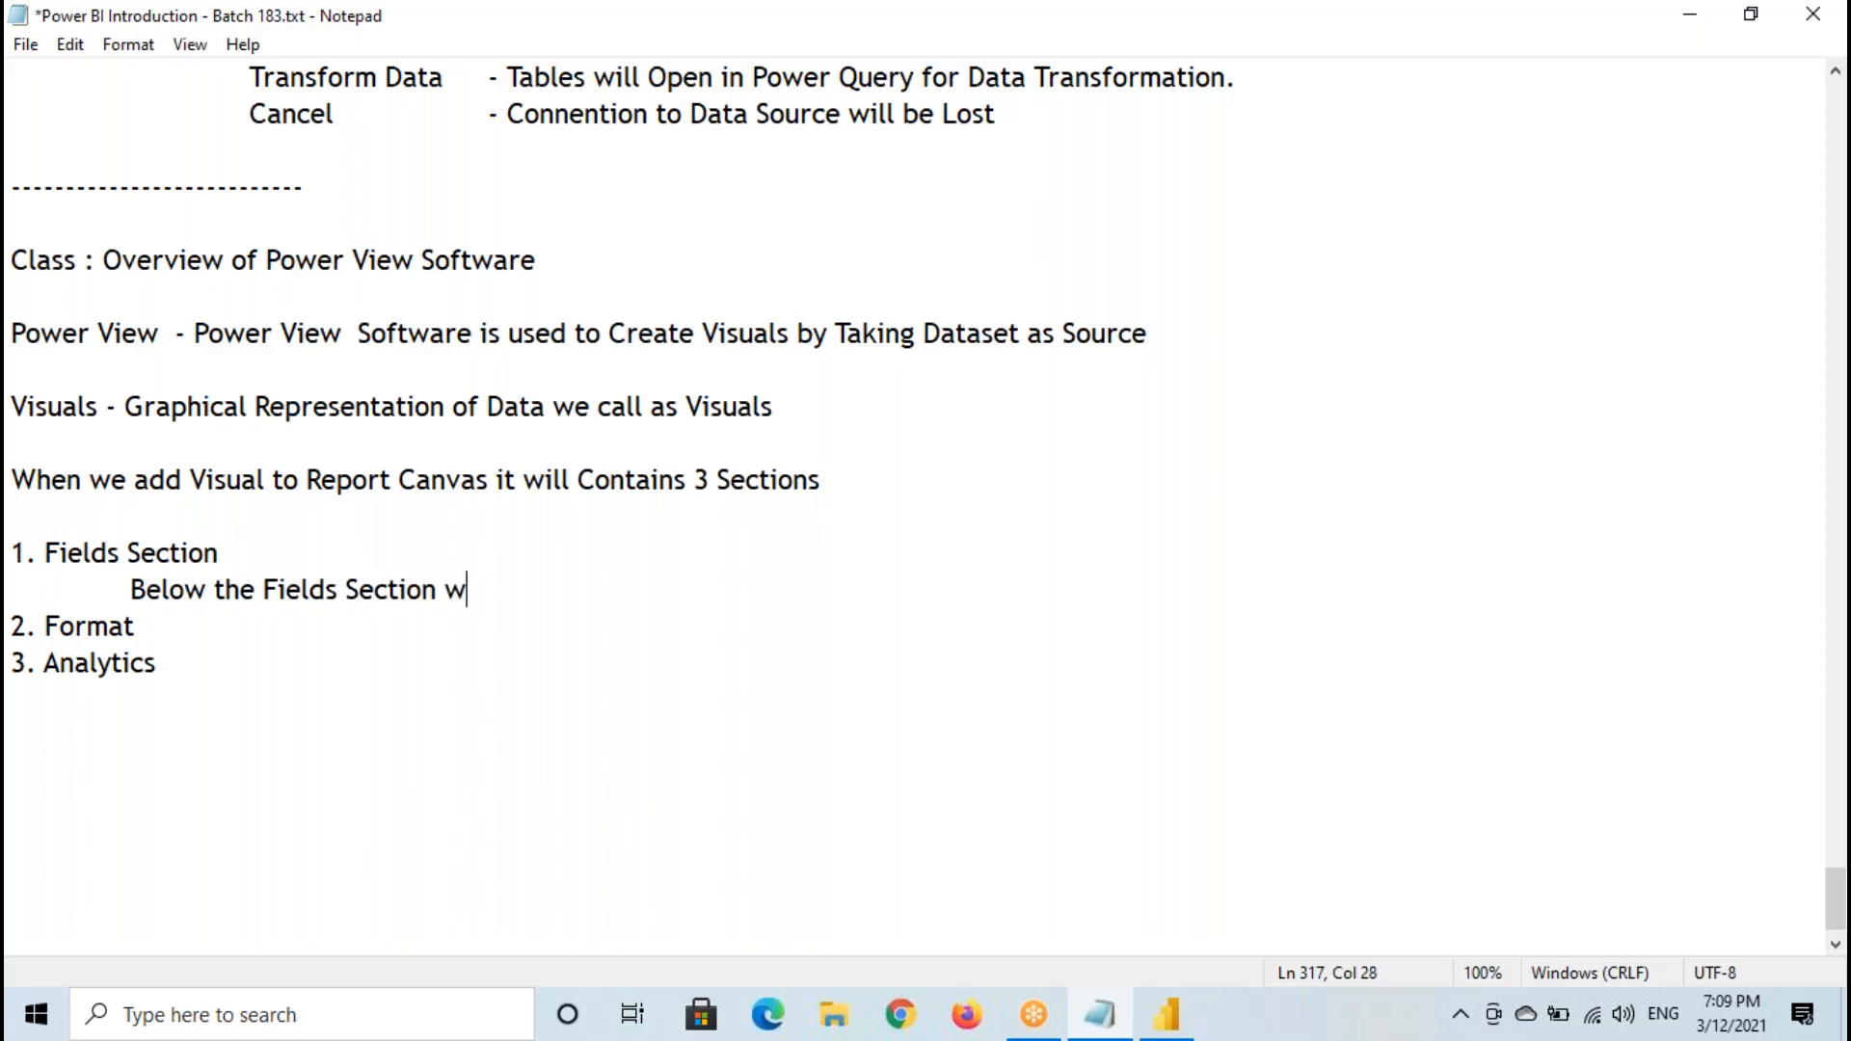
text( will Field W)
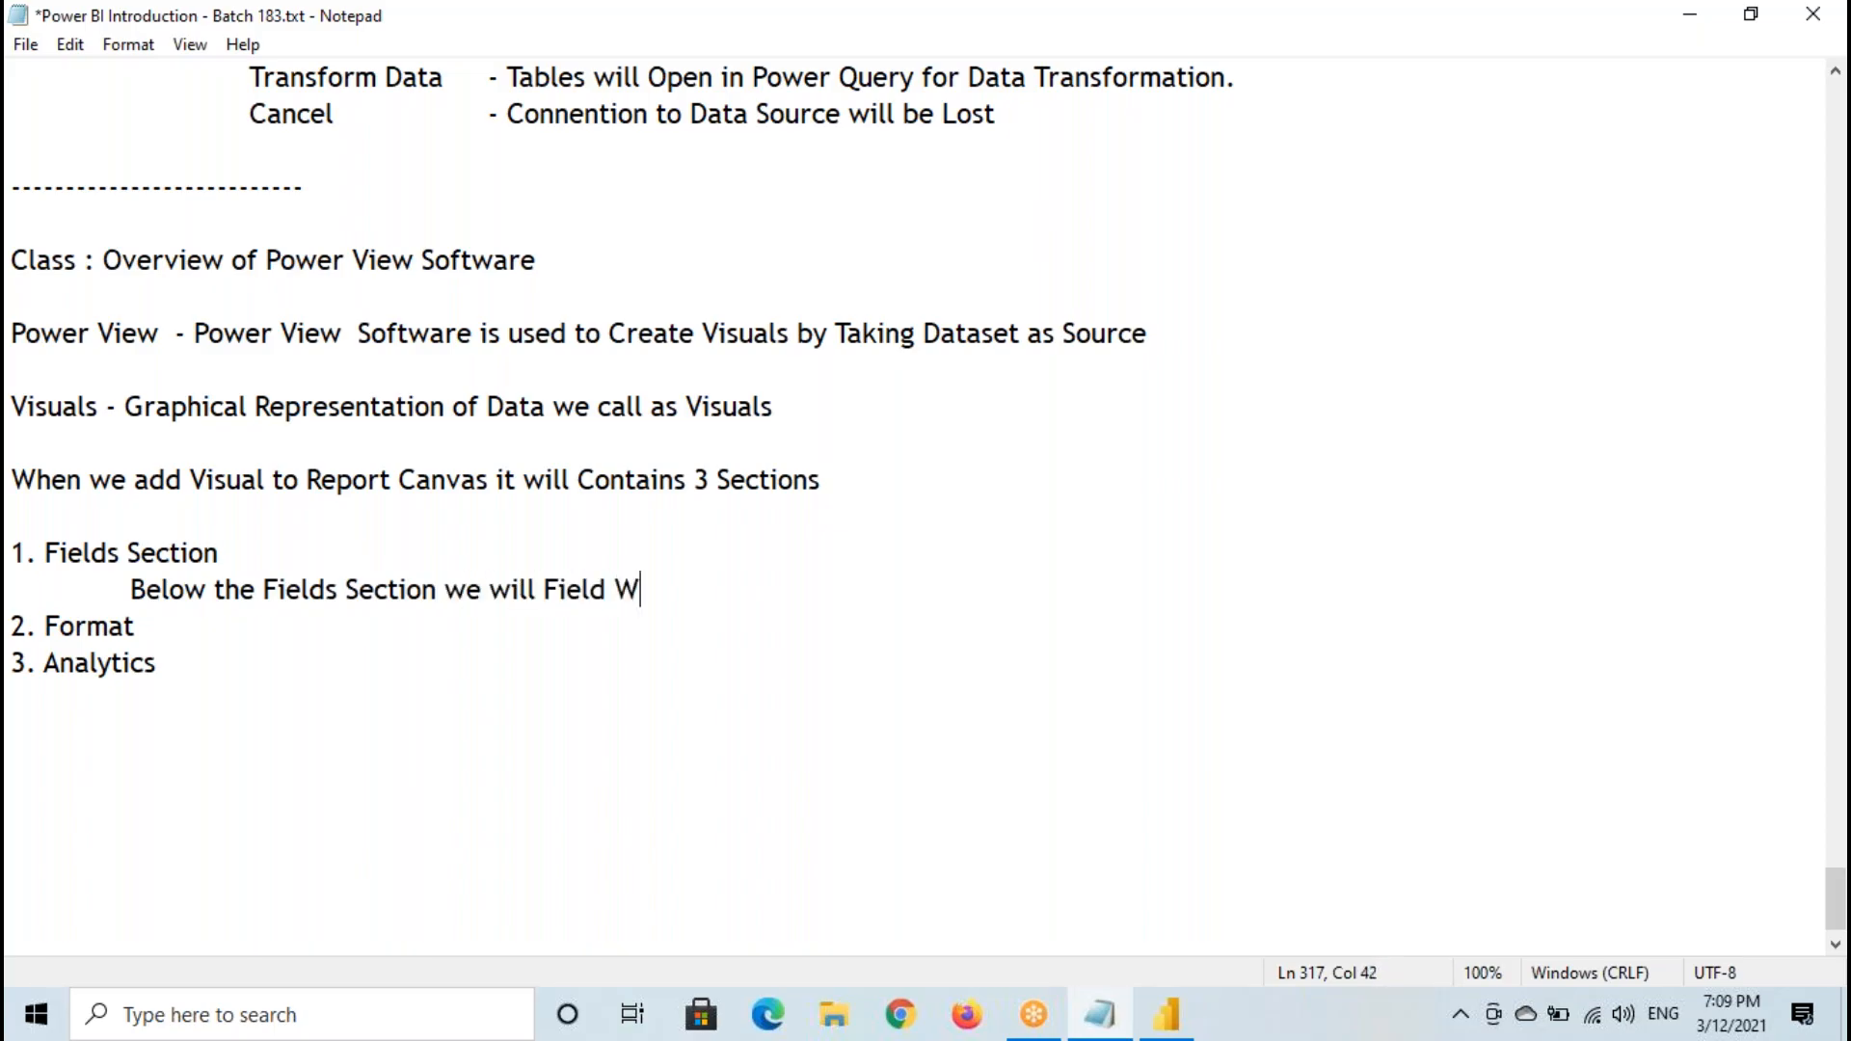
text(ells)
- Switch to Power BI Desktop and examine the State, Postal Code and Region columns of the Orders table in Data view
click(1167, 1014)
click(33, 299)
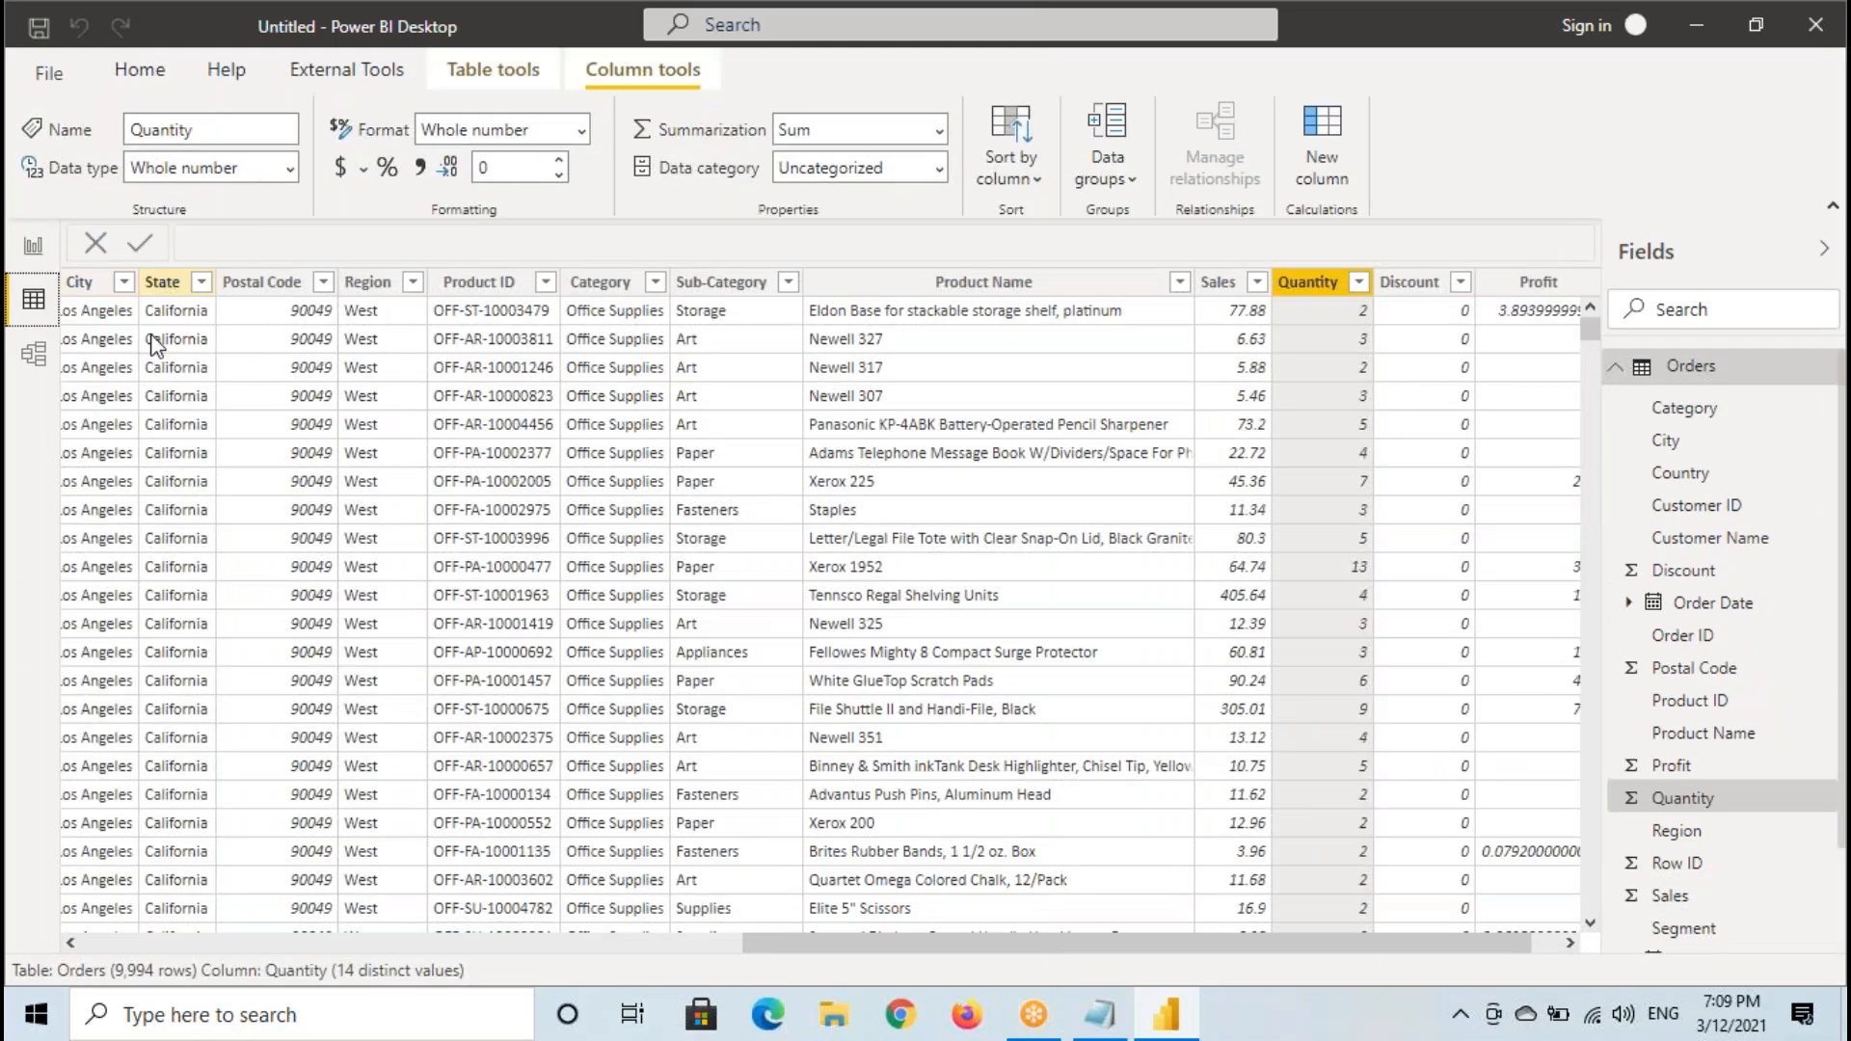
click(162, 281)
click(260, 281)
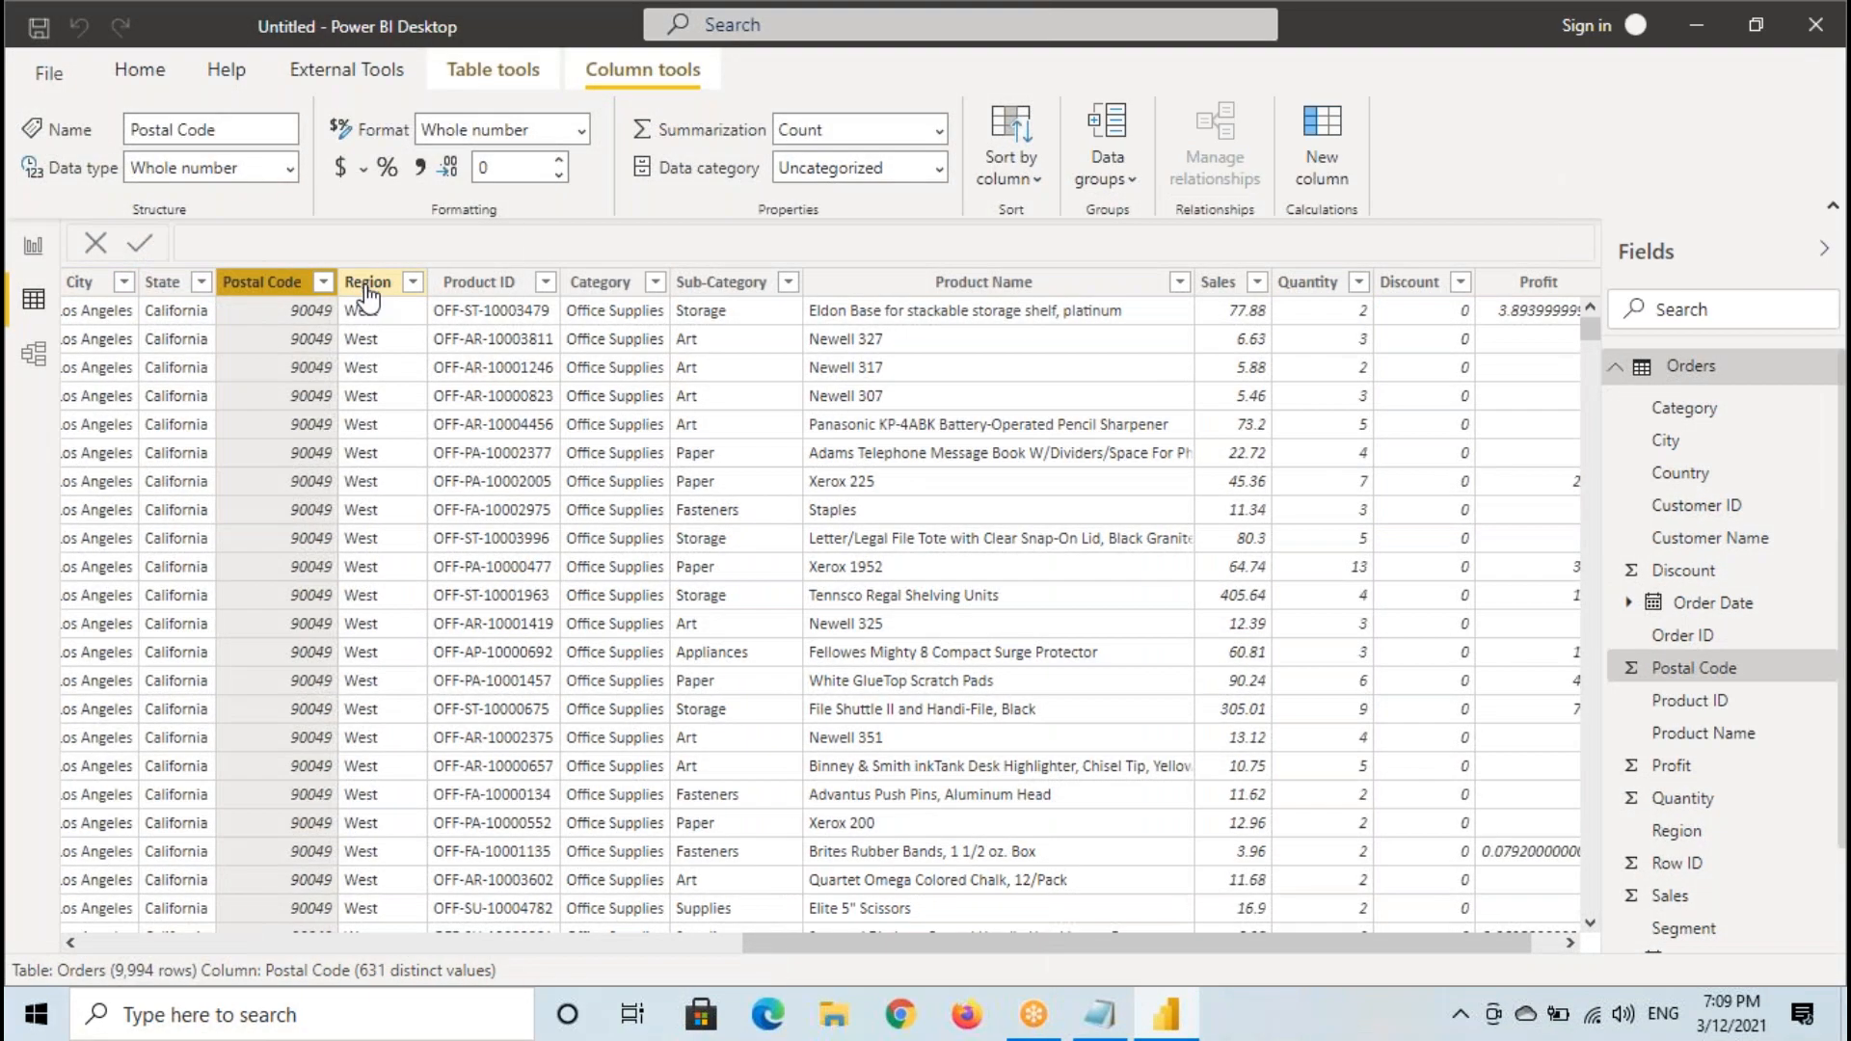
click(364, 284)
- Box the Region column header with a handwritten note beside it, clear the annotations and return to the report view
mouse_move(336, 268)
mouse_down()
mouse_move(398, 303)
mouse_move(360, 360)
mouse_up()
drag(470, 283, 432, 339)
drag(422, 315, 542, 316)
drag(559, 307, 601, 279)
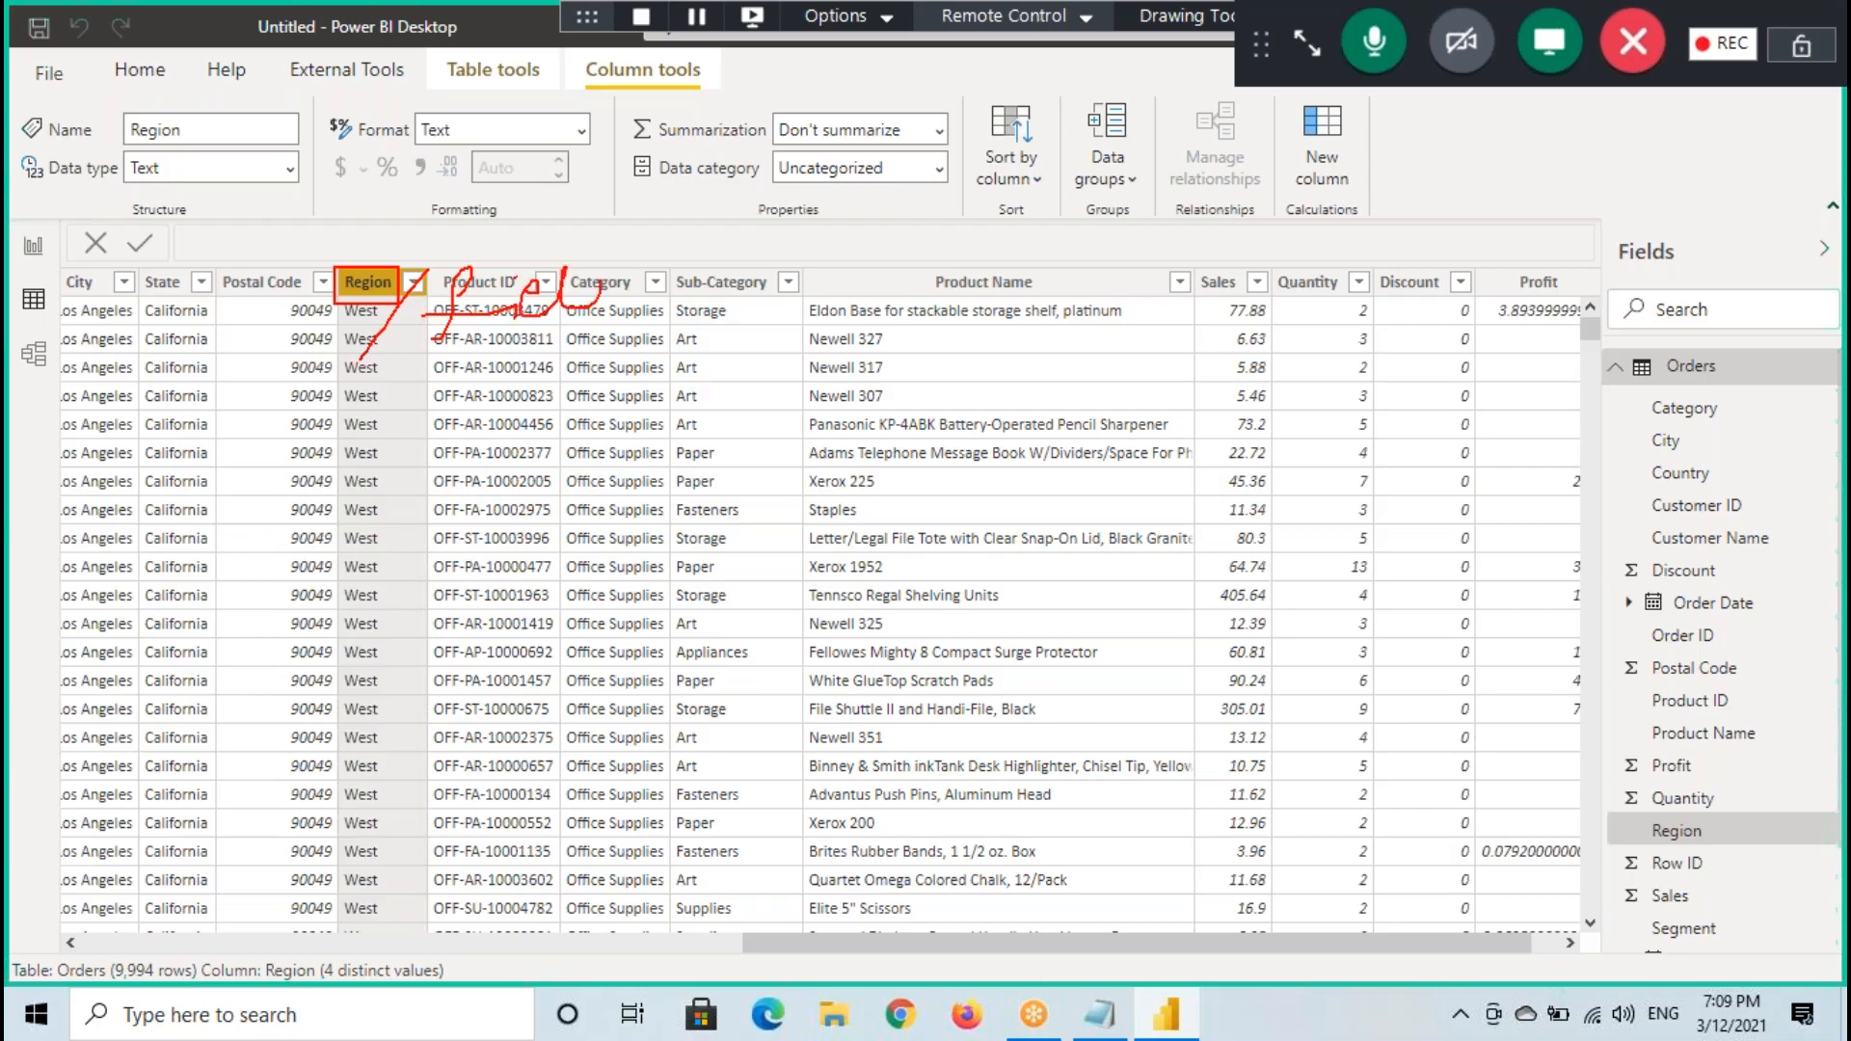
key(Escape)
click(32, 248)
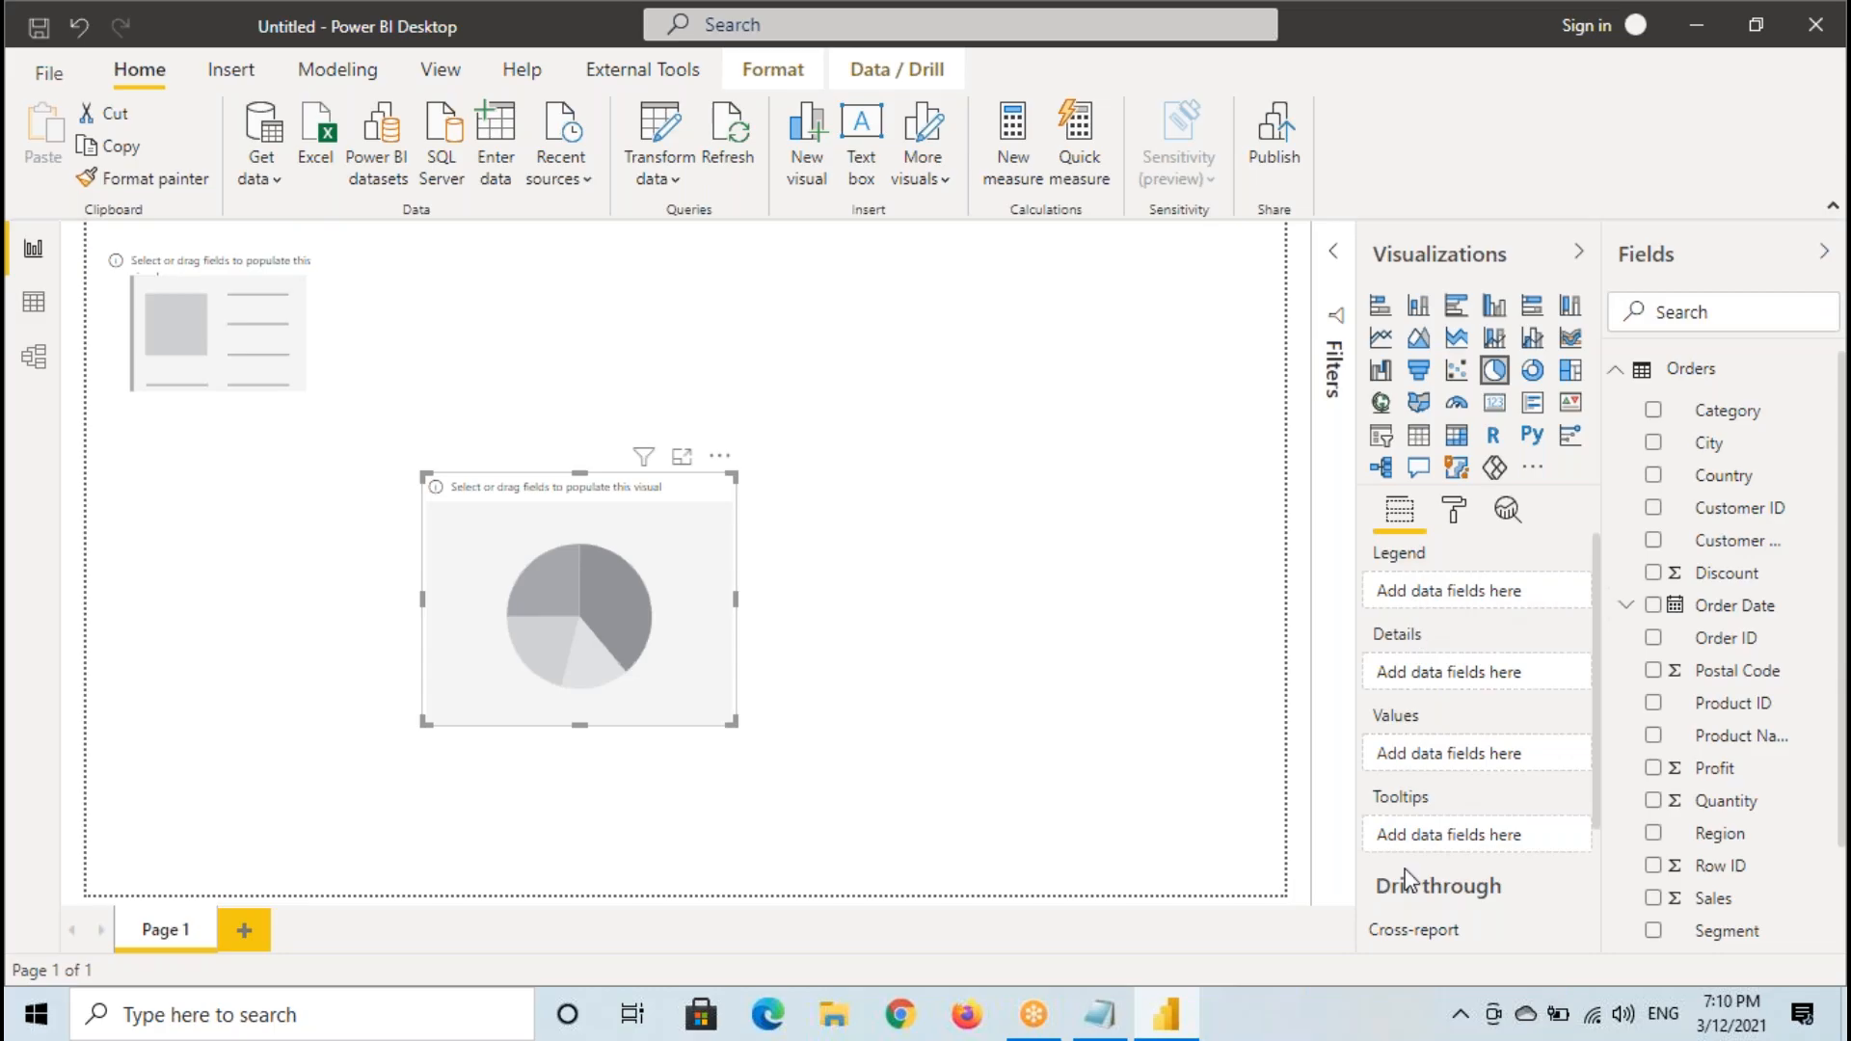
- Highlight the words "Field Wells" in the Notepad notes and return to Power BI Desktop
click(1103, 1012)
drag(564, 605, 741, 594)
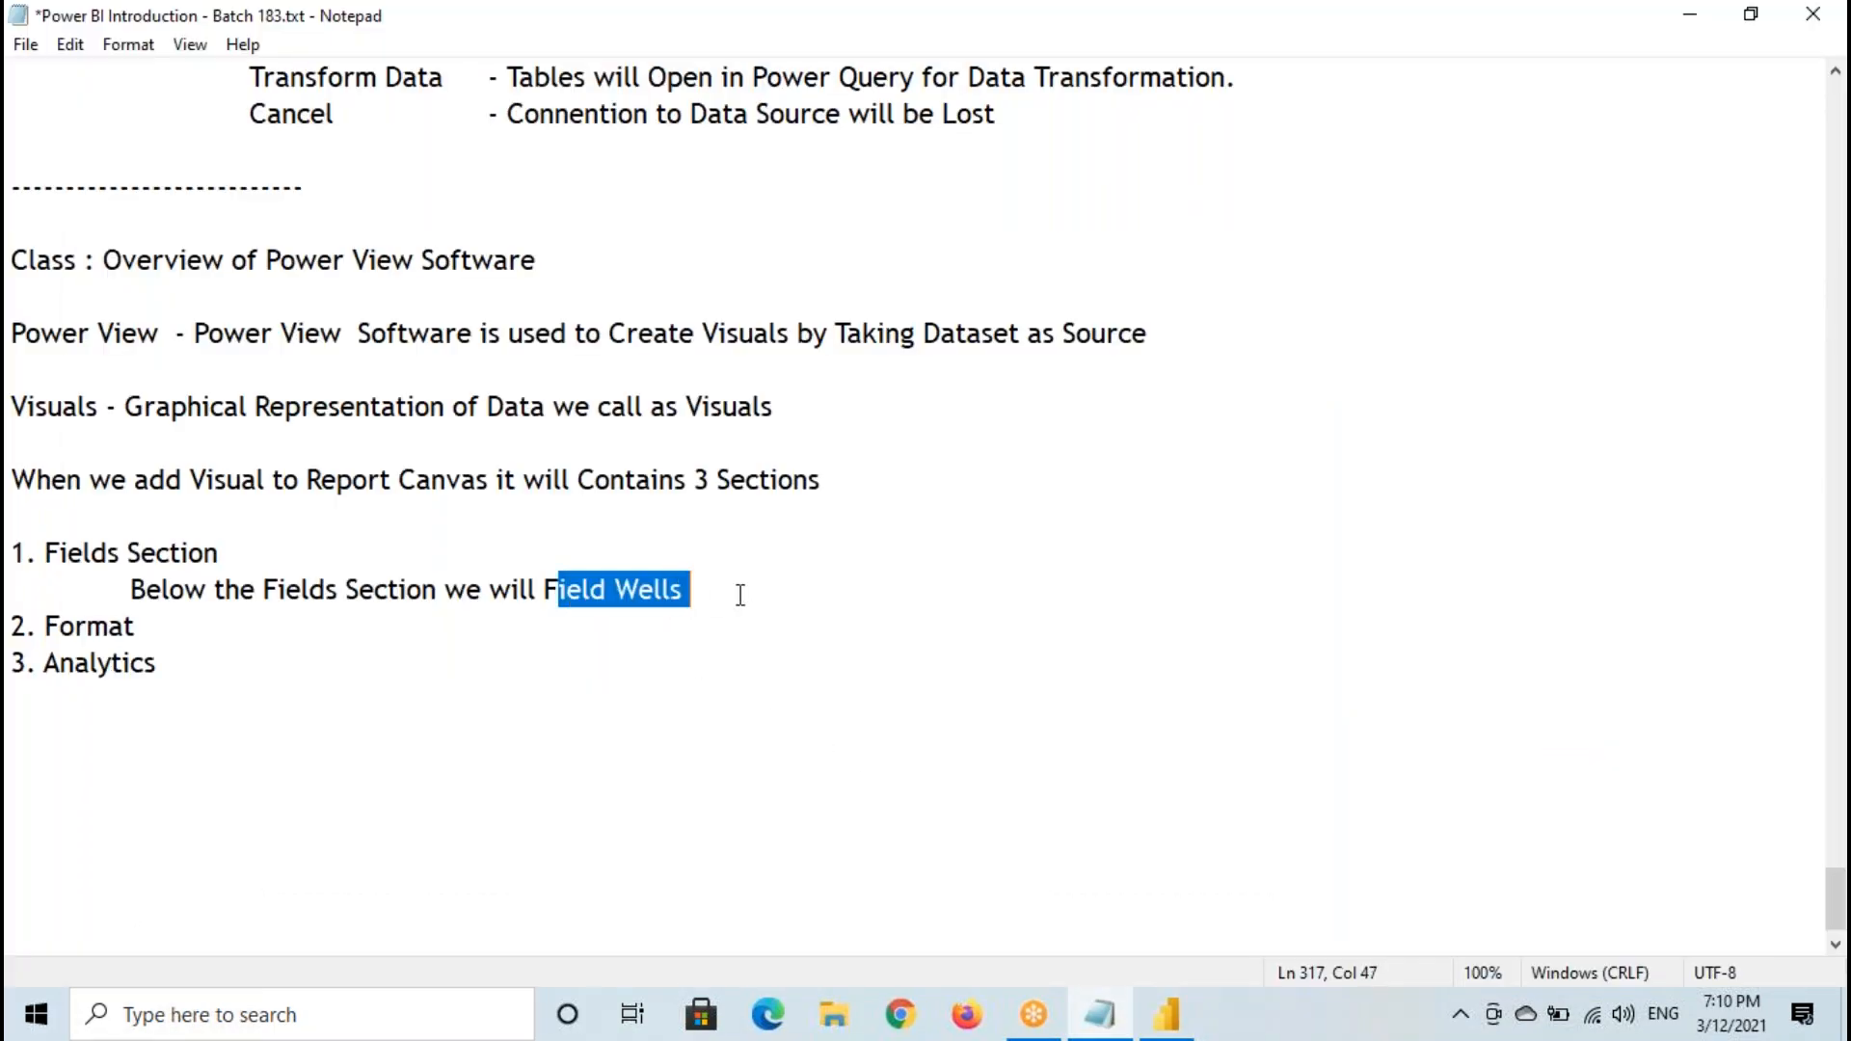
click(1166, 1014)
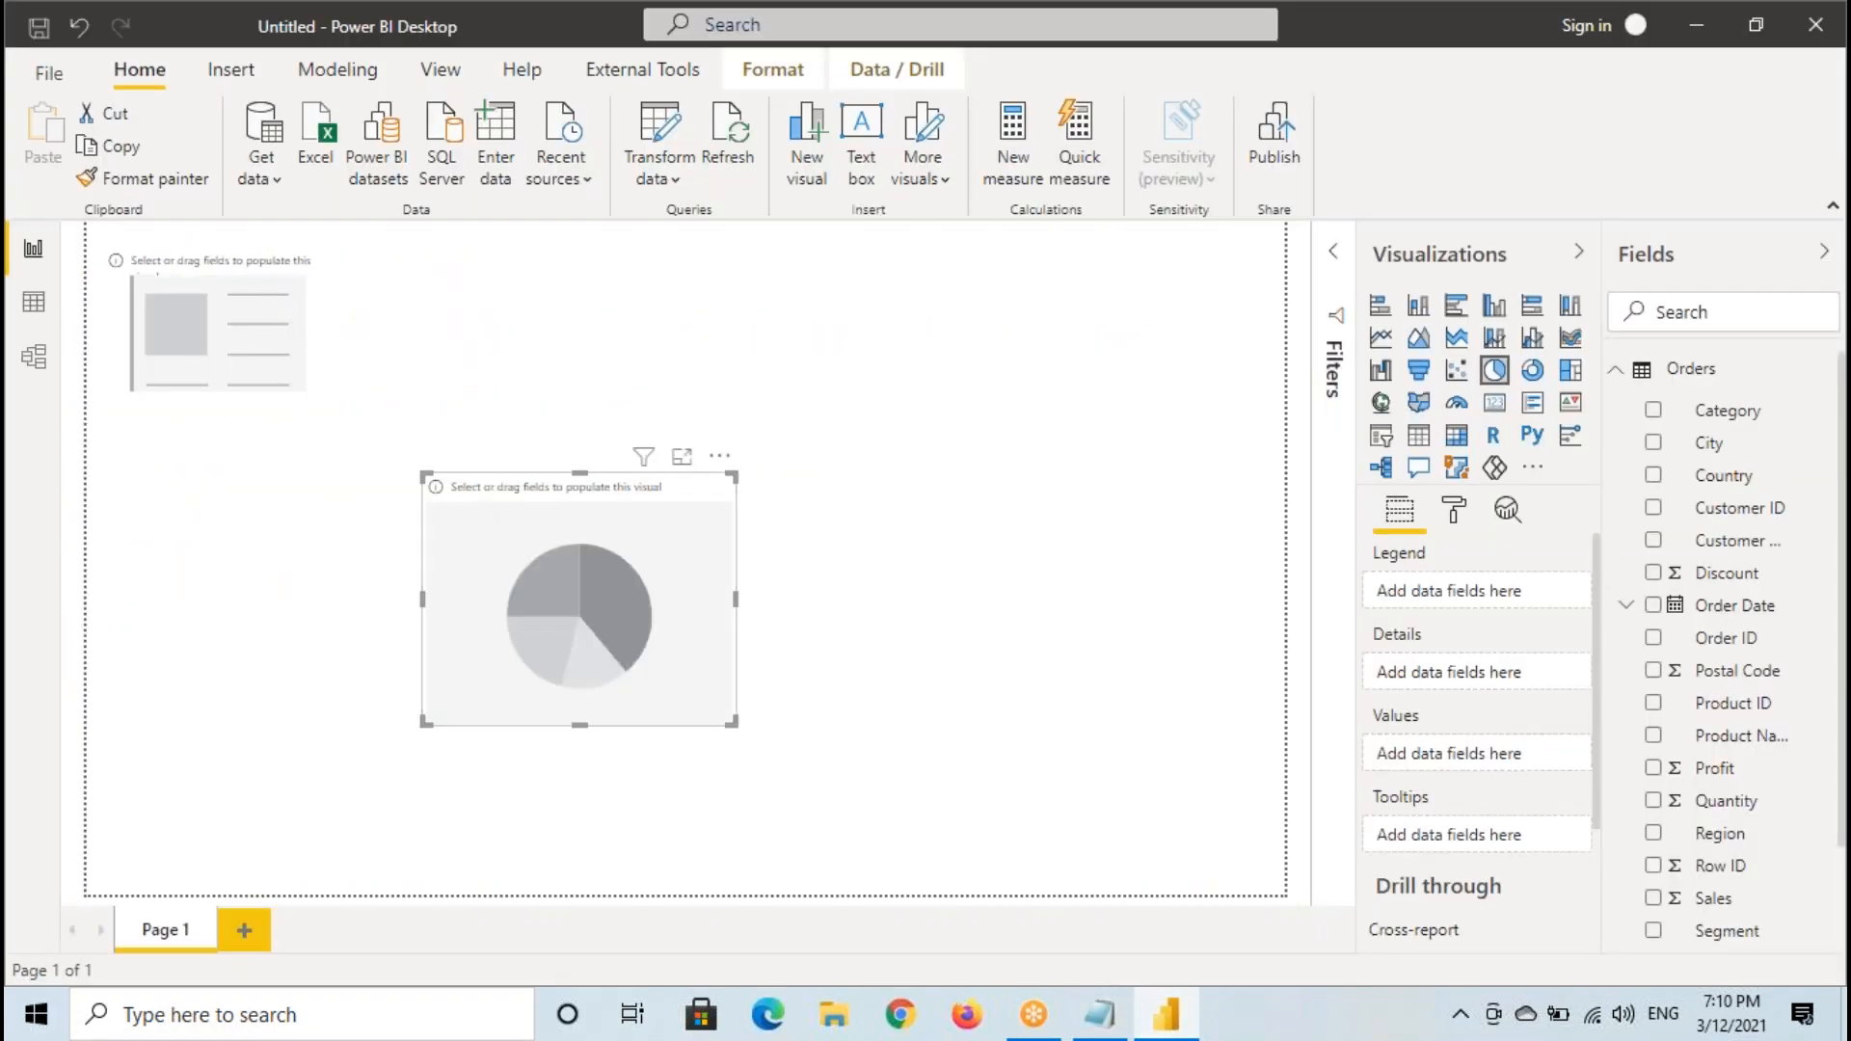
- Select the card visual, box it with a handwritten note, circle its Fields well, and clear the annotations
click(263, 334)
mouse_move(98, 248)
mouse_down()
mouse_move(277, 376)
mouse_move(326, 387)
mouse_up()
mouse_move(169, 317)
mouse_down()
mouse_move(196, 365)
mouse_move(263, 380)
mouse_up()
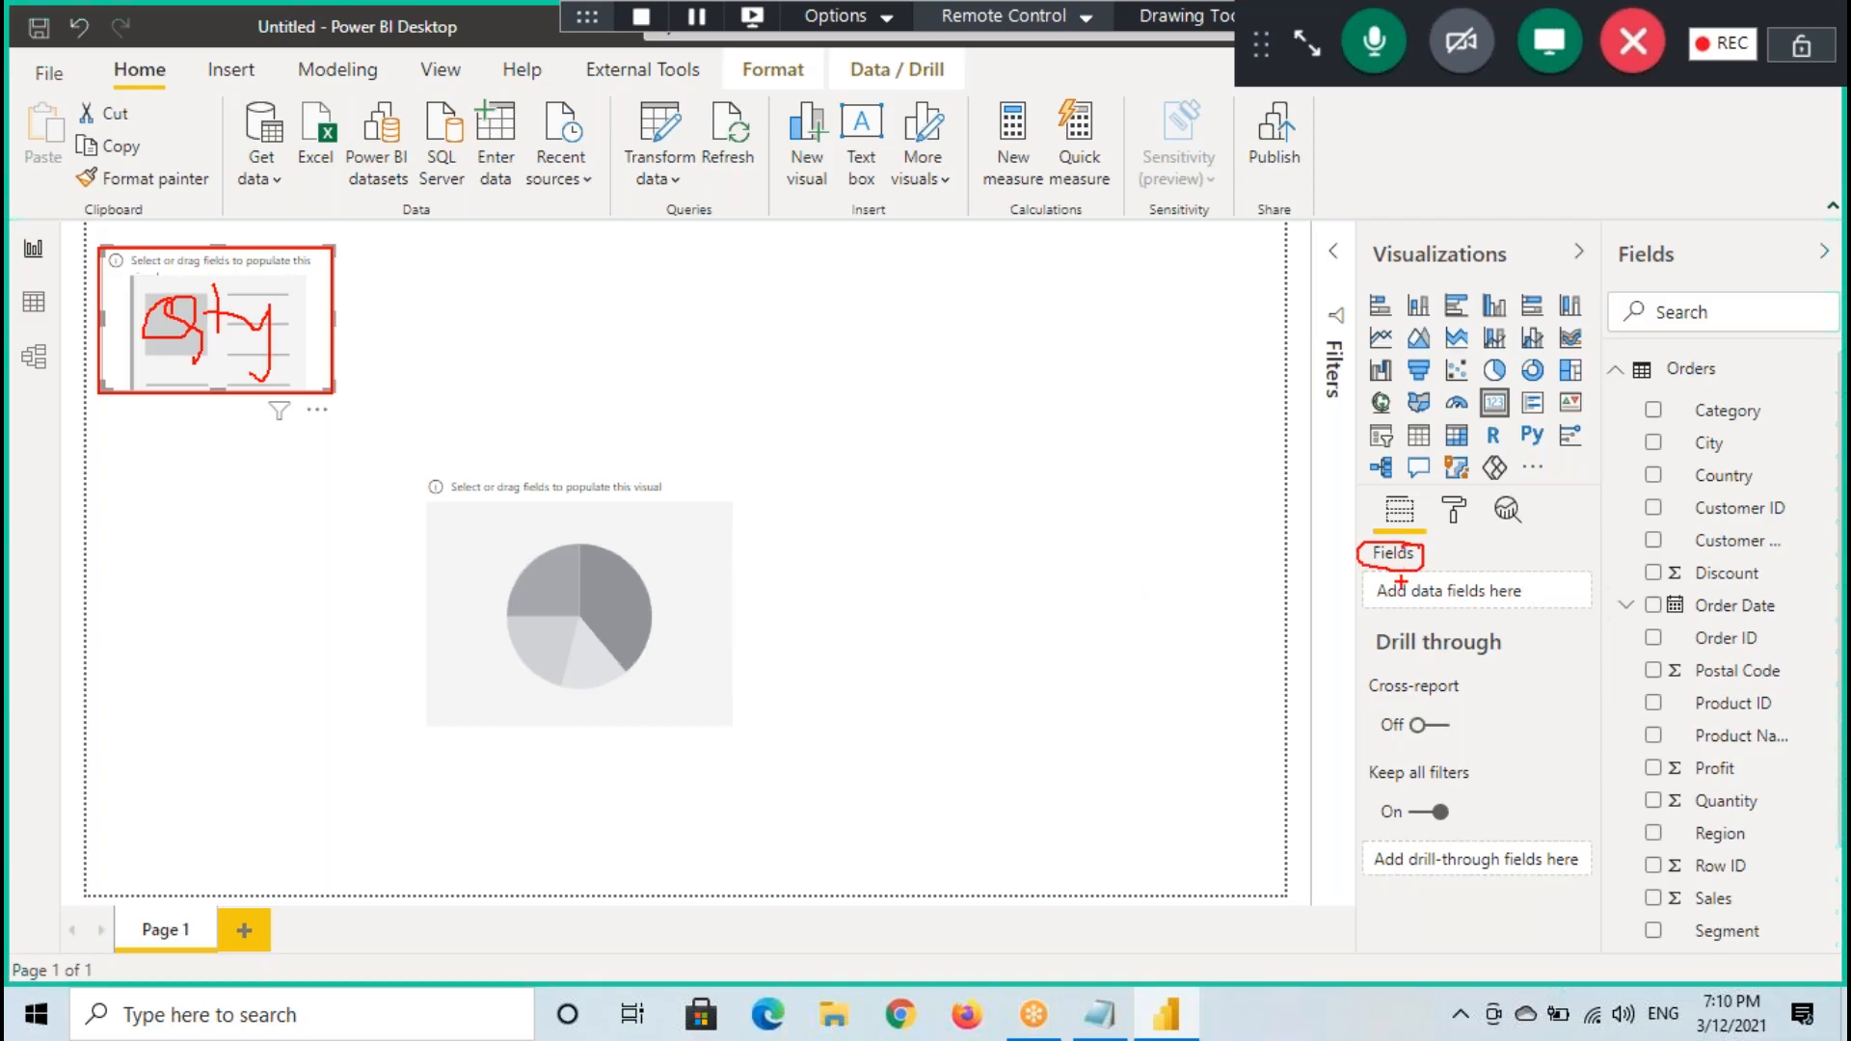
mouse_move(1292, 591)
mouse_down()
mouse_move(1407, 588)
mouse_move(1362, 631)
mouse_up()
key(Escape)
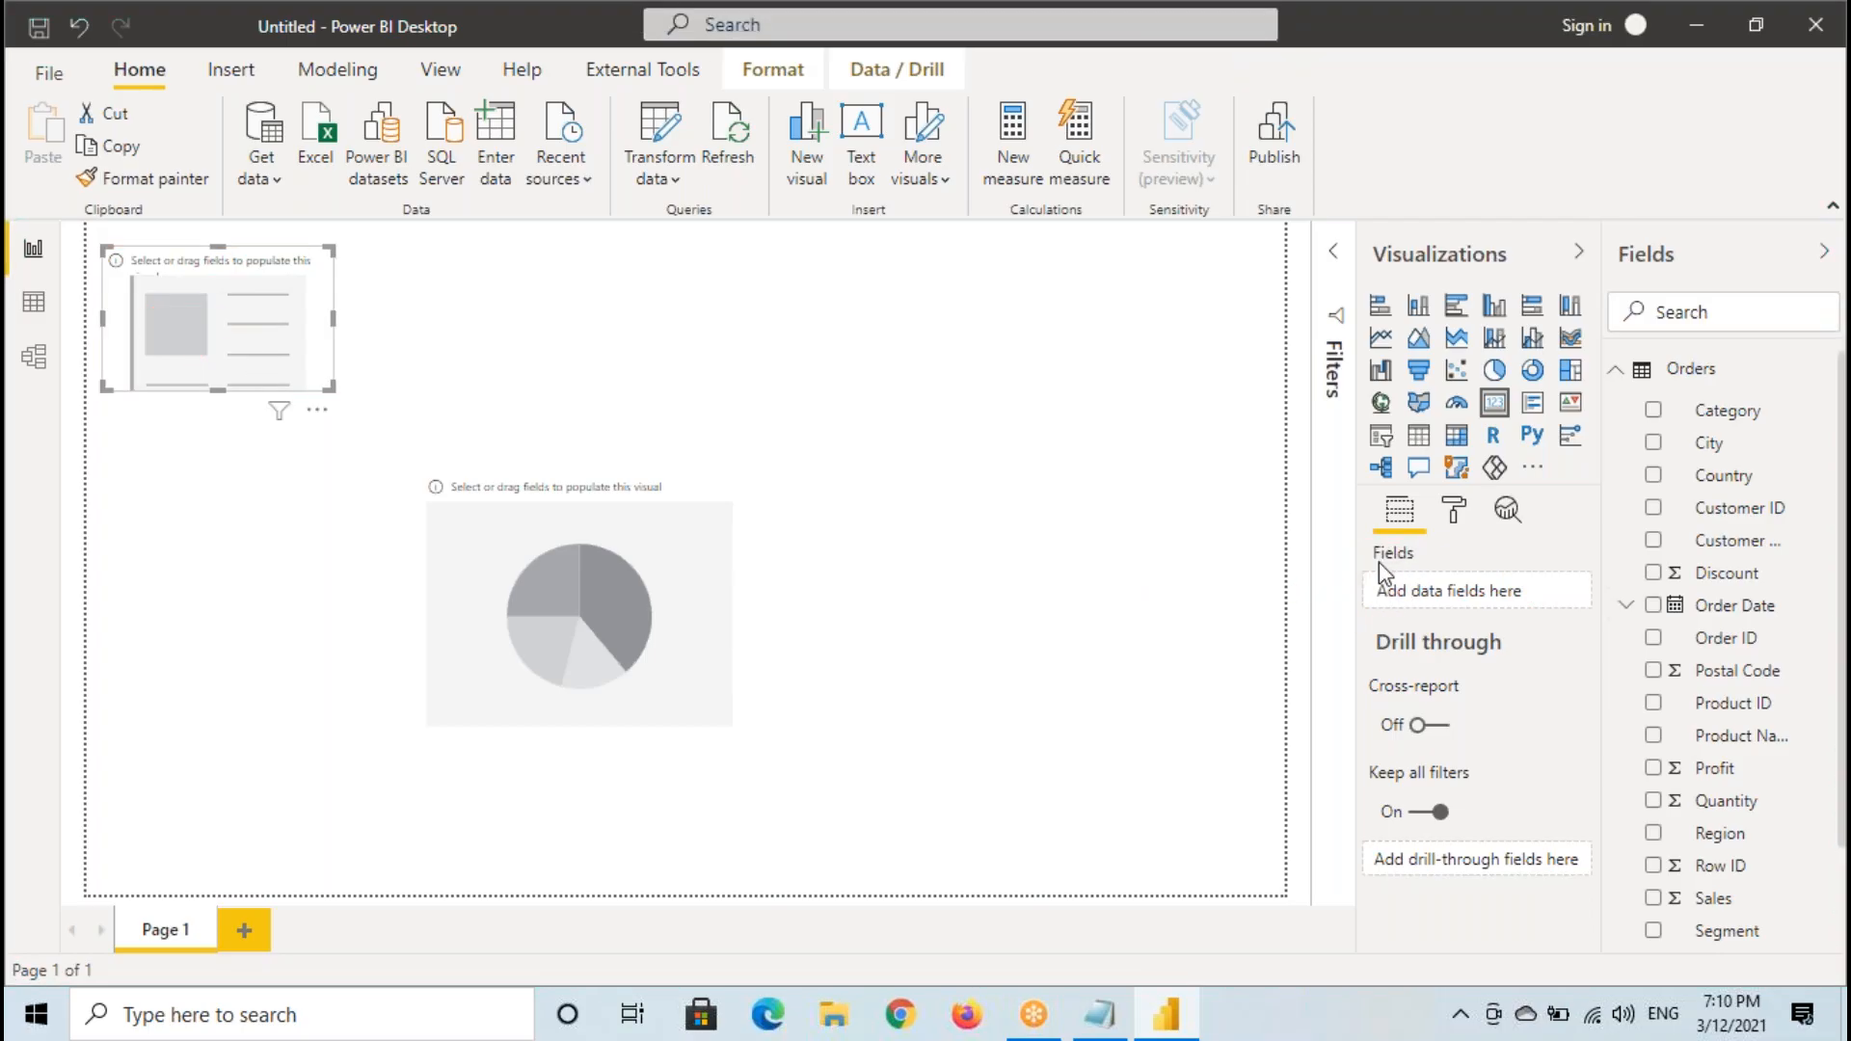
key(ctrl+2)
drag(104, 252, 333, 397)
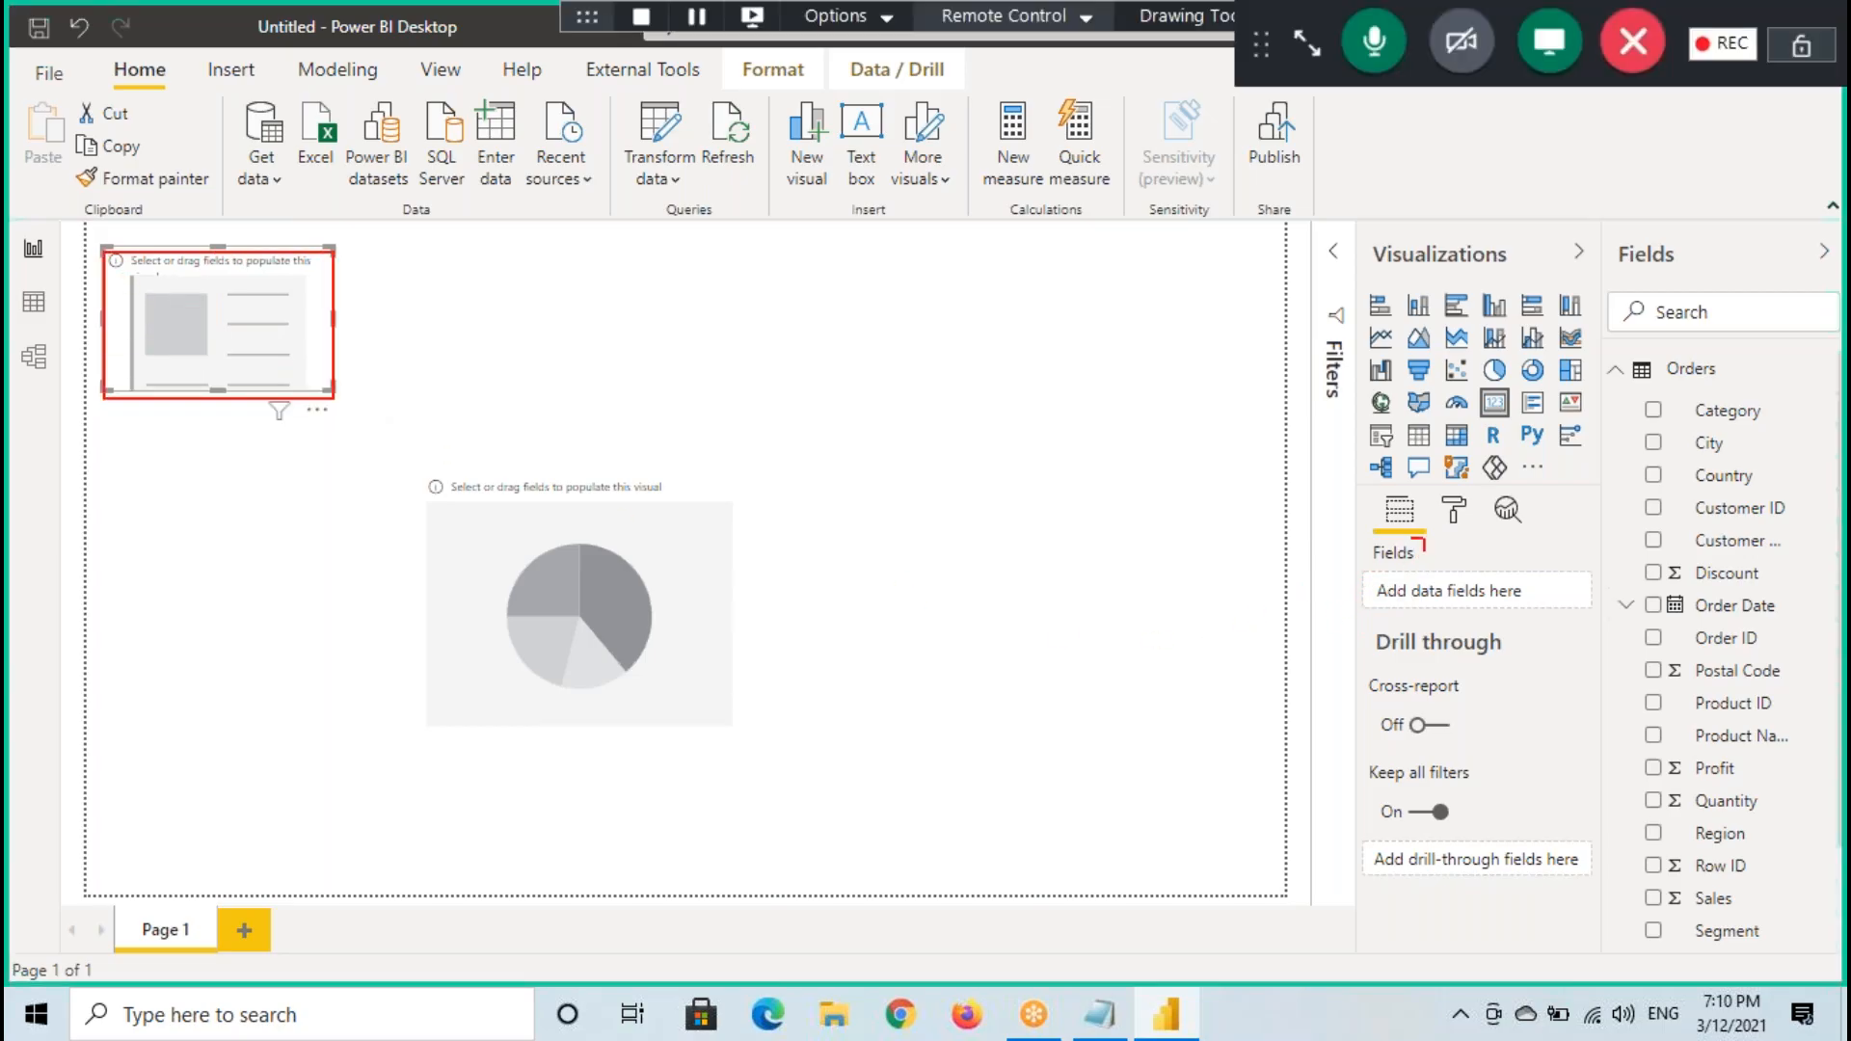
key(Escape)
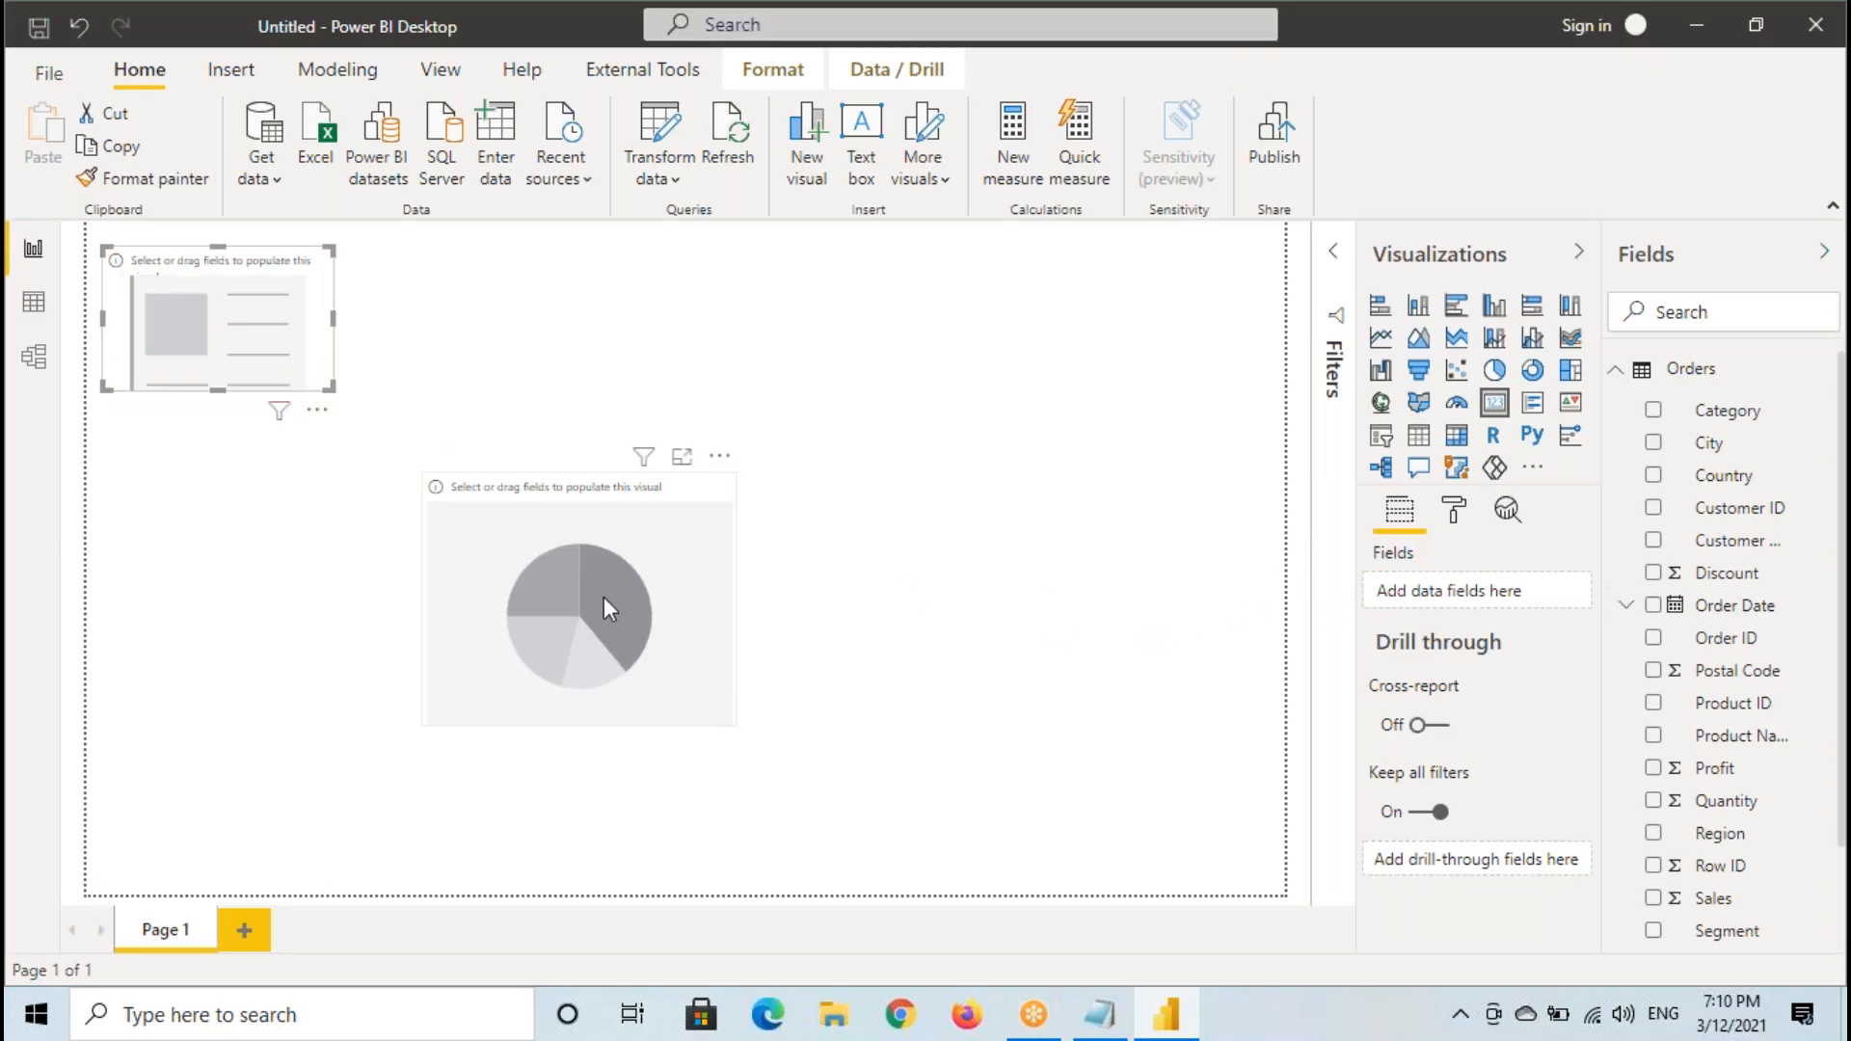
- Select the pie chart, box its Legend, Details, Values and Tooltips wells, and move the chart to the canvas's lower left
click(603, 598)
mouse_move(1362, 542)
mouse_down()
mouse_move(1435, 586)
mouse_move(1422, 661)
mouse_move(1452, 745)
mouse_up()
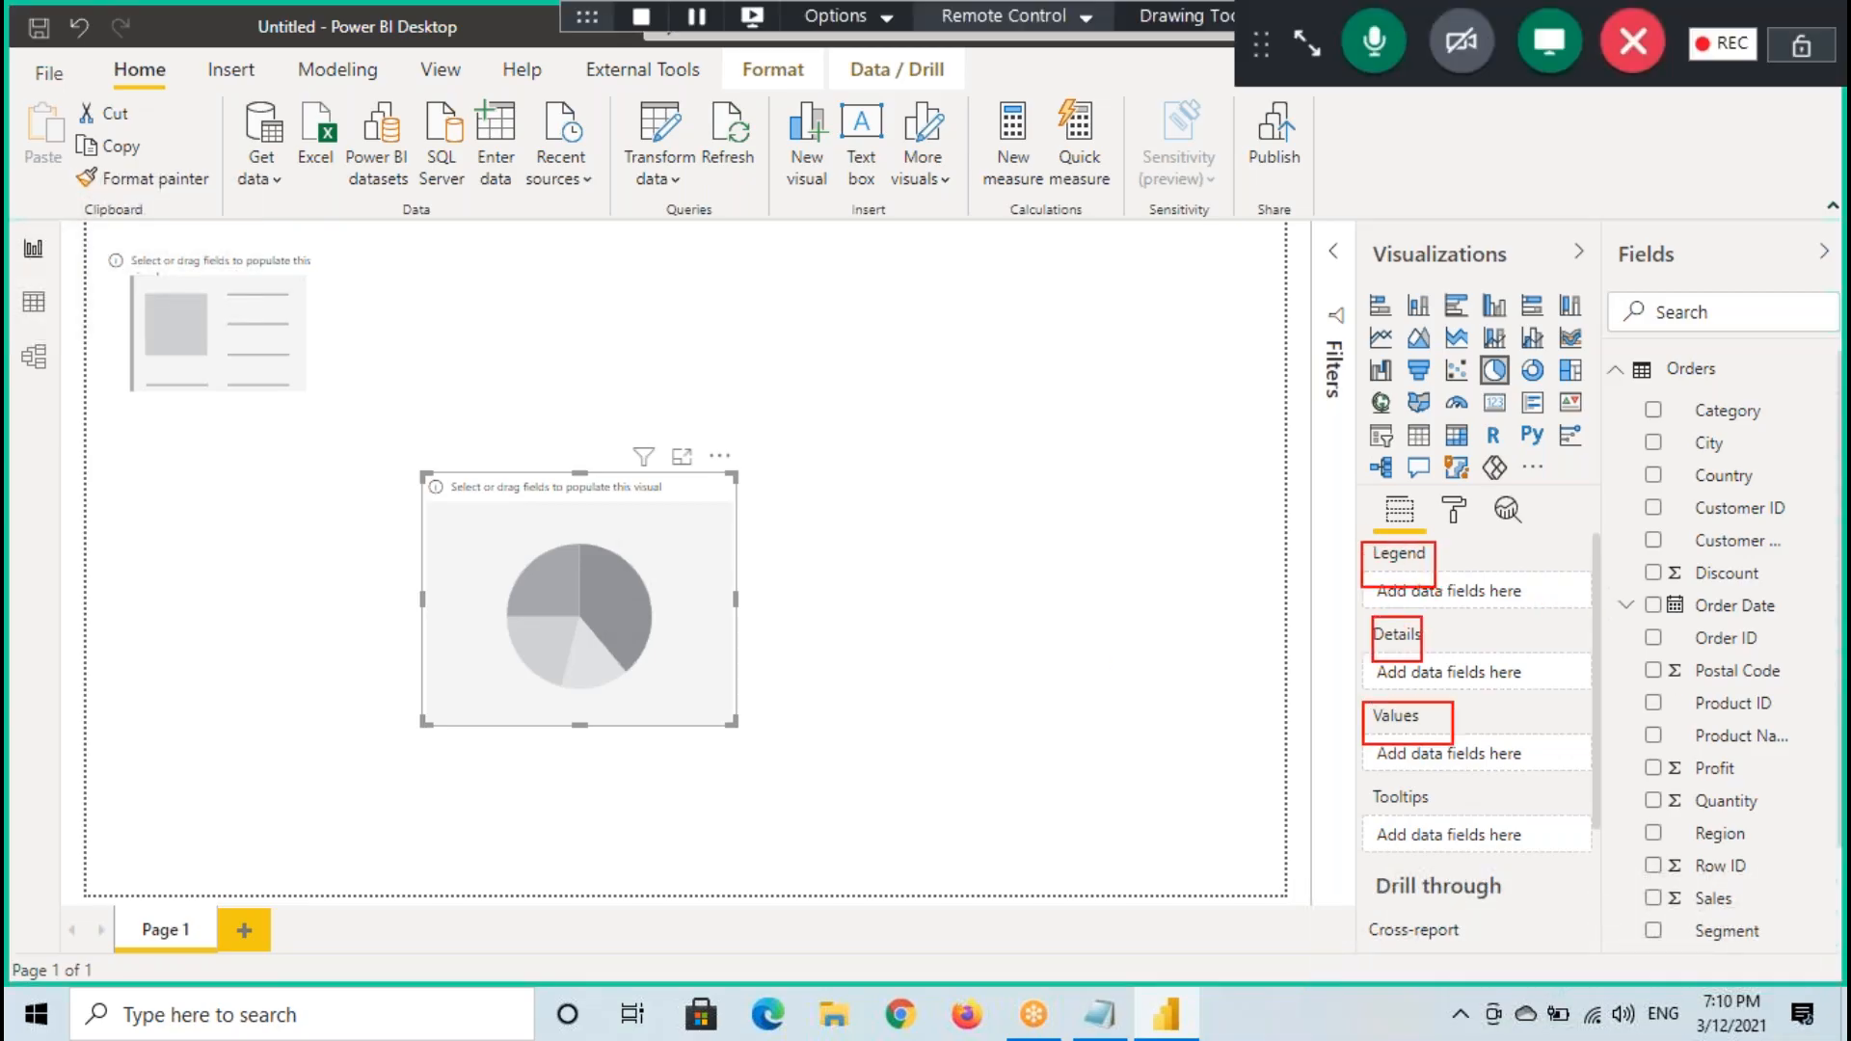
drag(1346, 774, 1473, 815)
mouse_move(710, 582)
mouse_down()
mouse_move(461, 648)
mouse_move(446, 736)
mouse_up()
drag(1398, 698, 1514, 664)
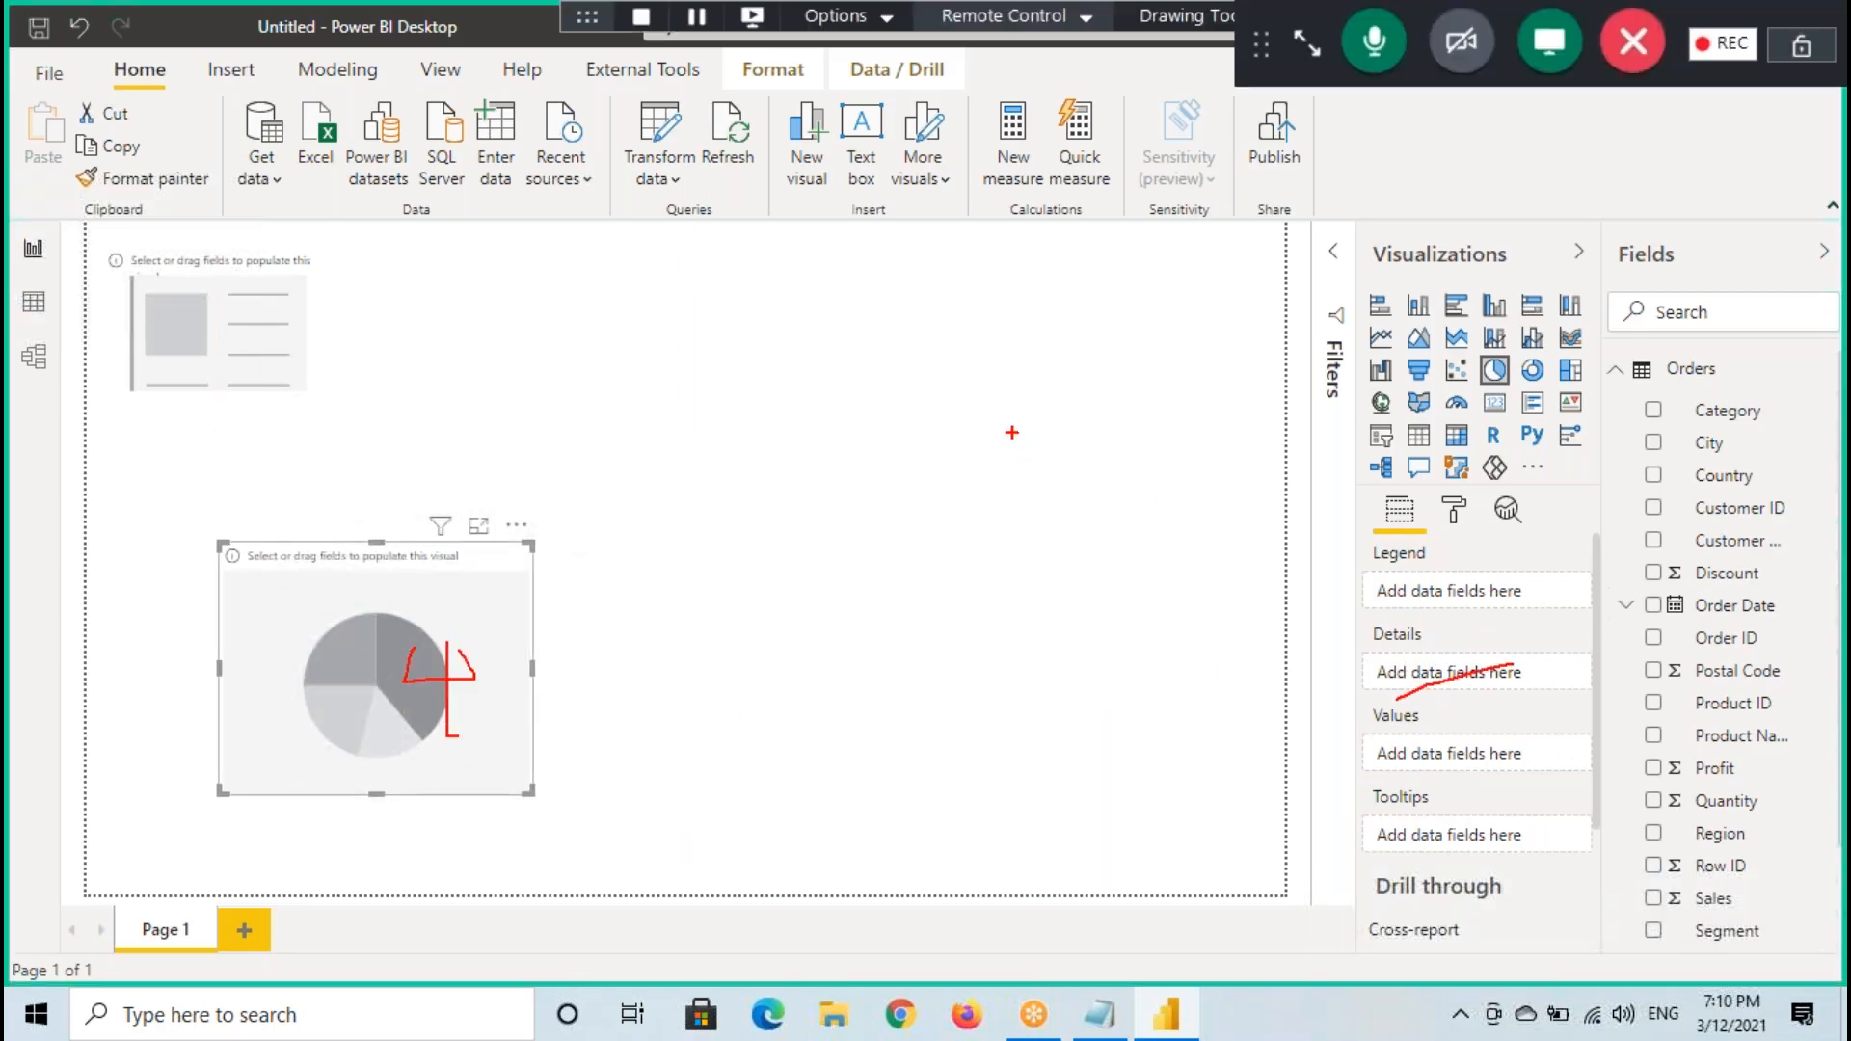
- Add a Line chart visual, enlarge it, place it beside the card visual at the canvas's upper edge, and deselect it
click(1025, 416)
click(1380, 338)
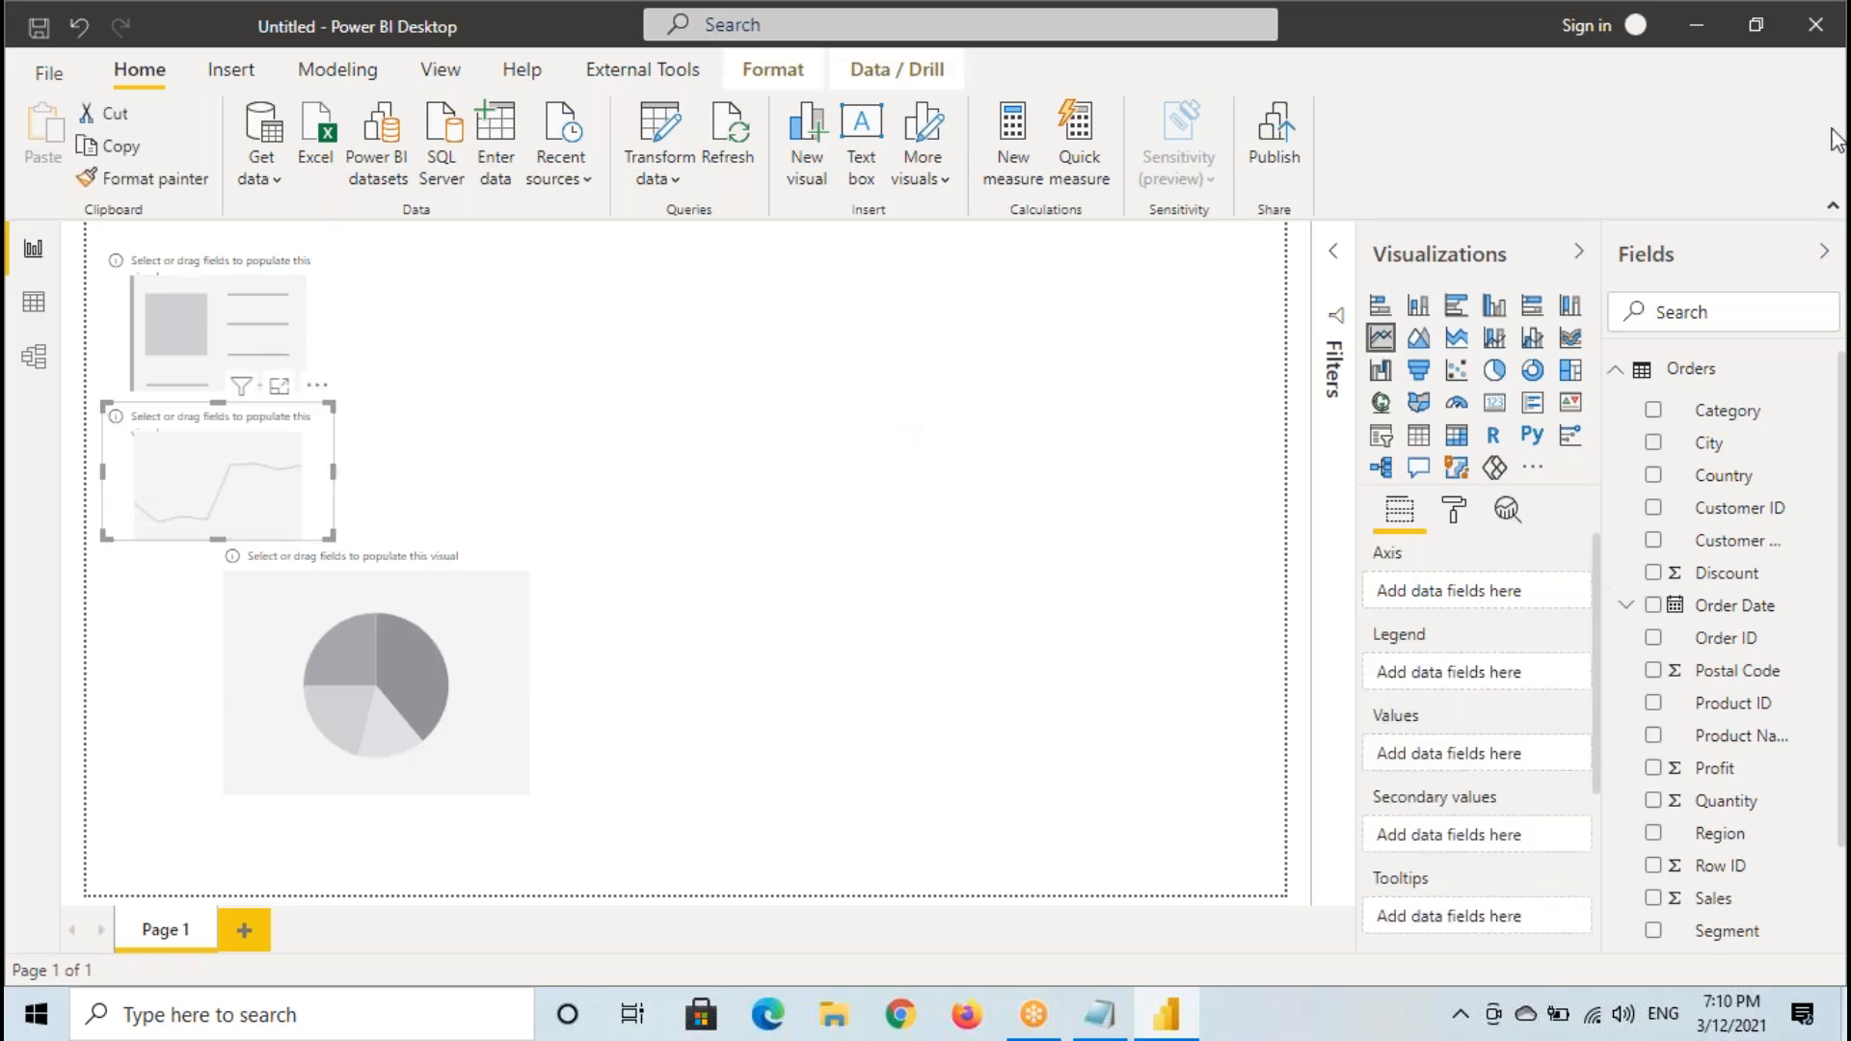
drag(313, 463, 848, 342)
drag(858, 409, 1027, 567)
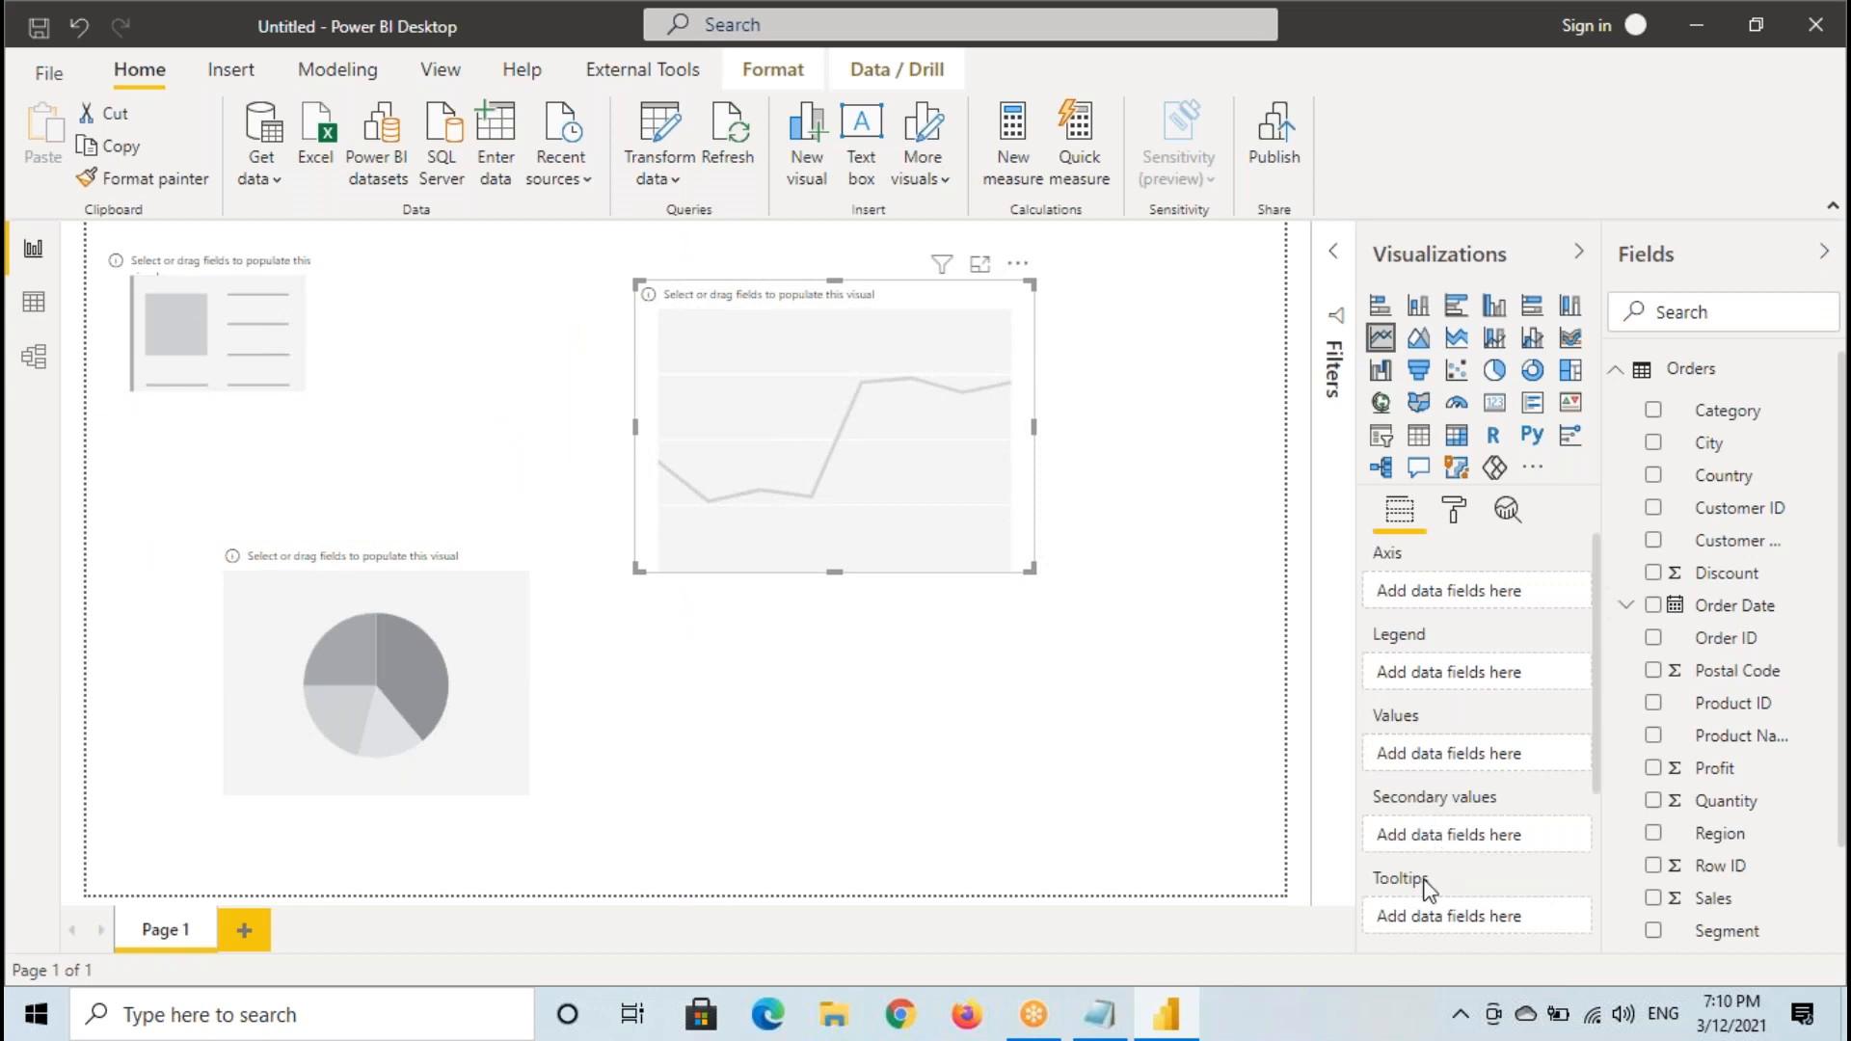
drag(873, 415, 742, 403)
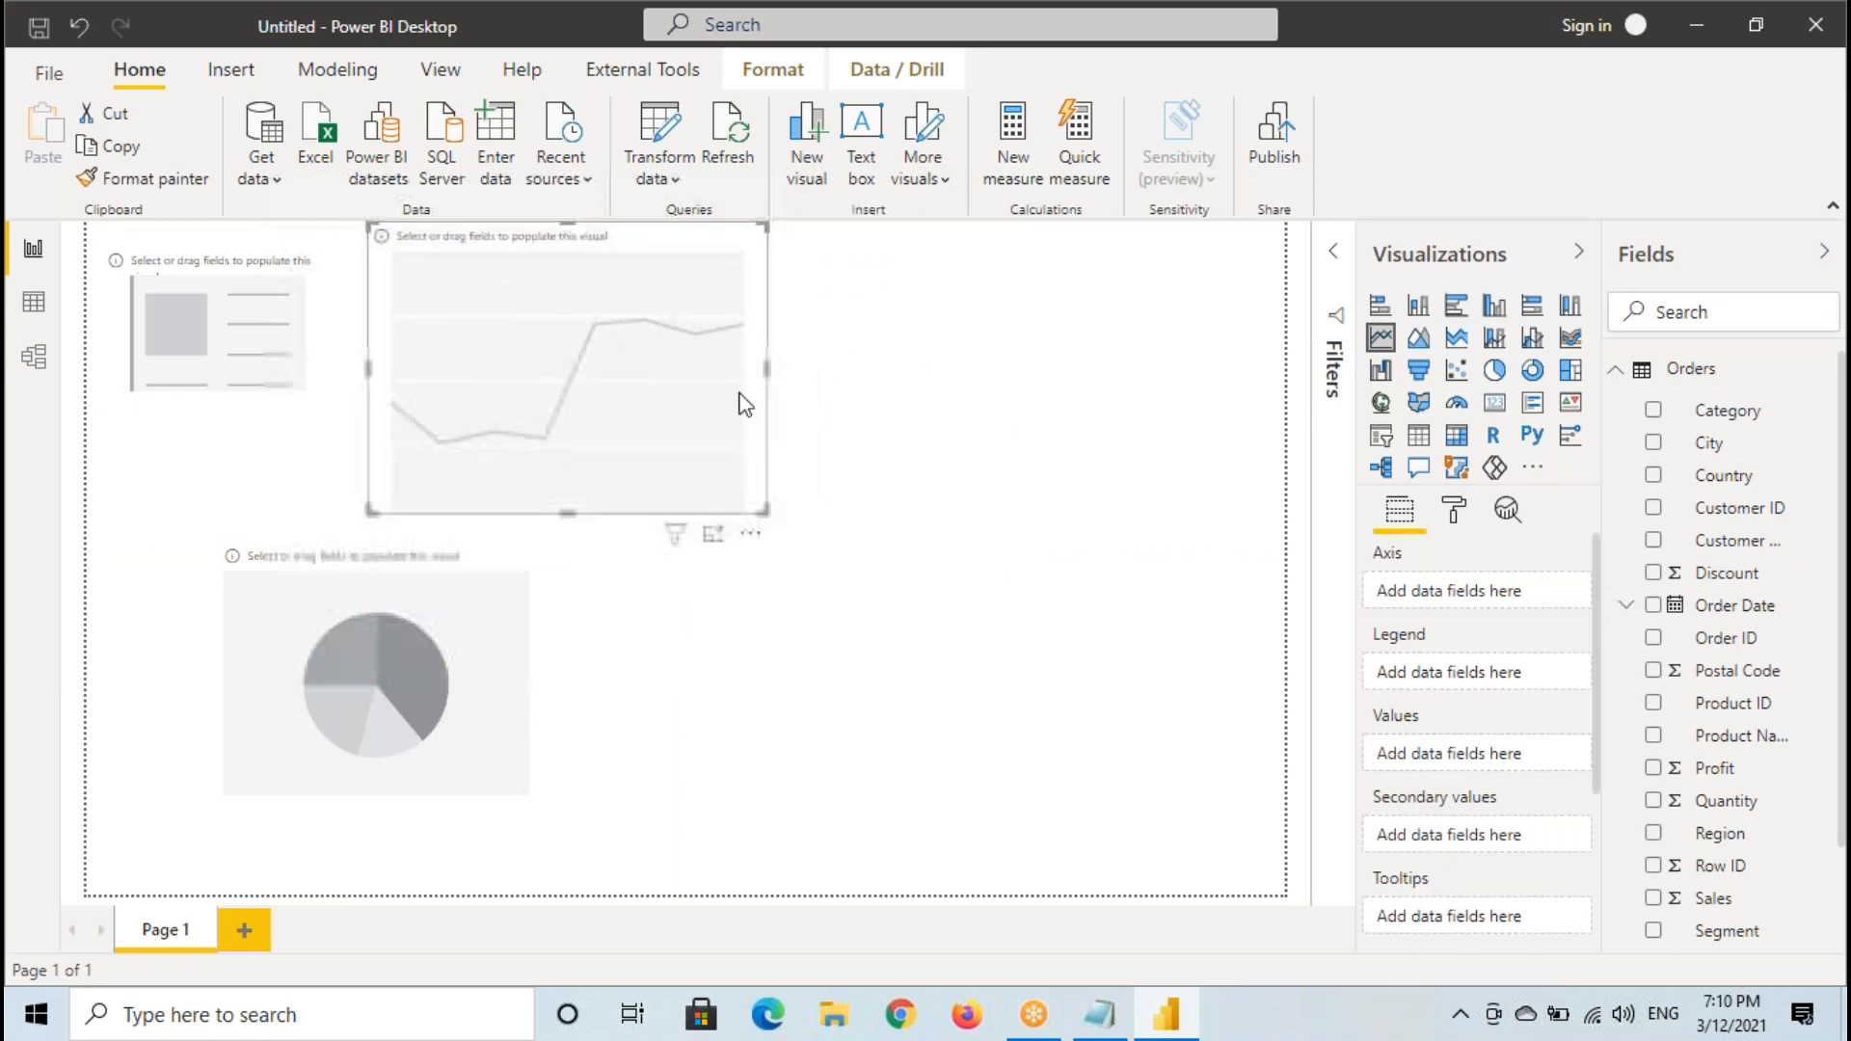
click(1099, 464)
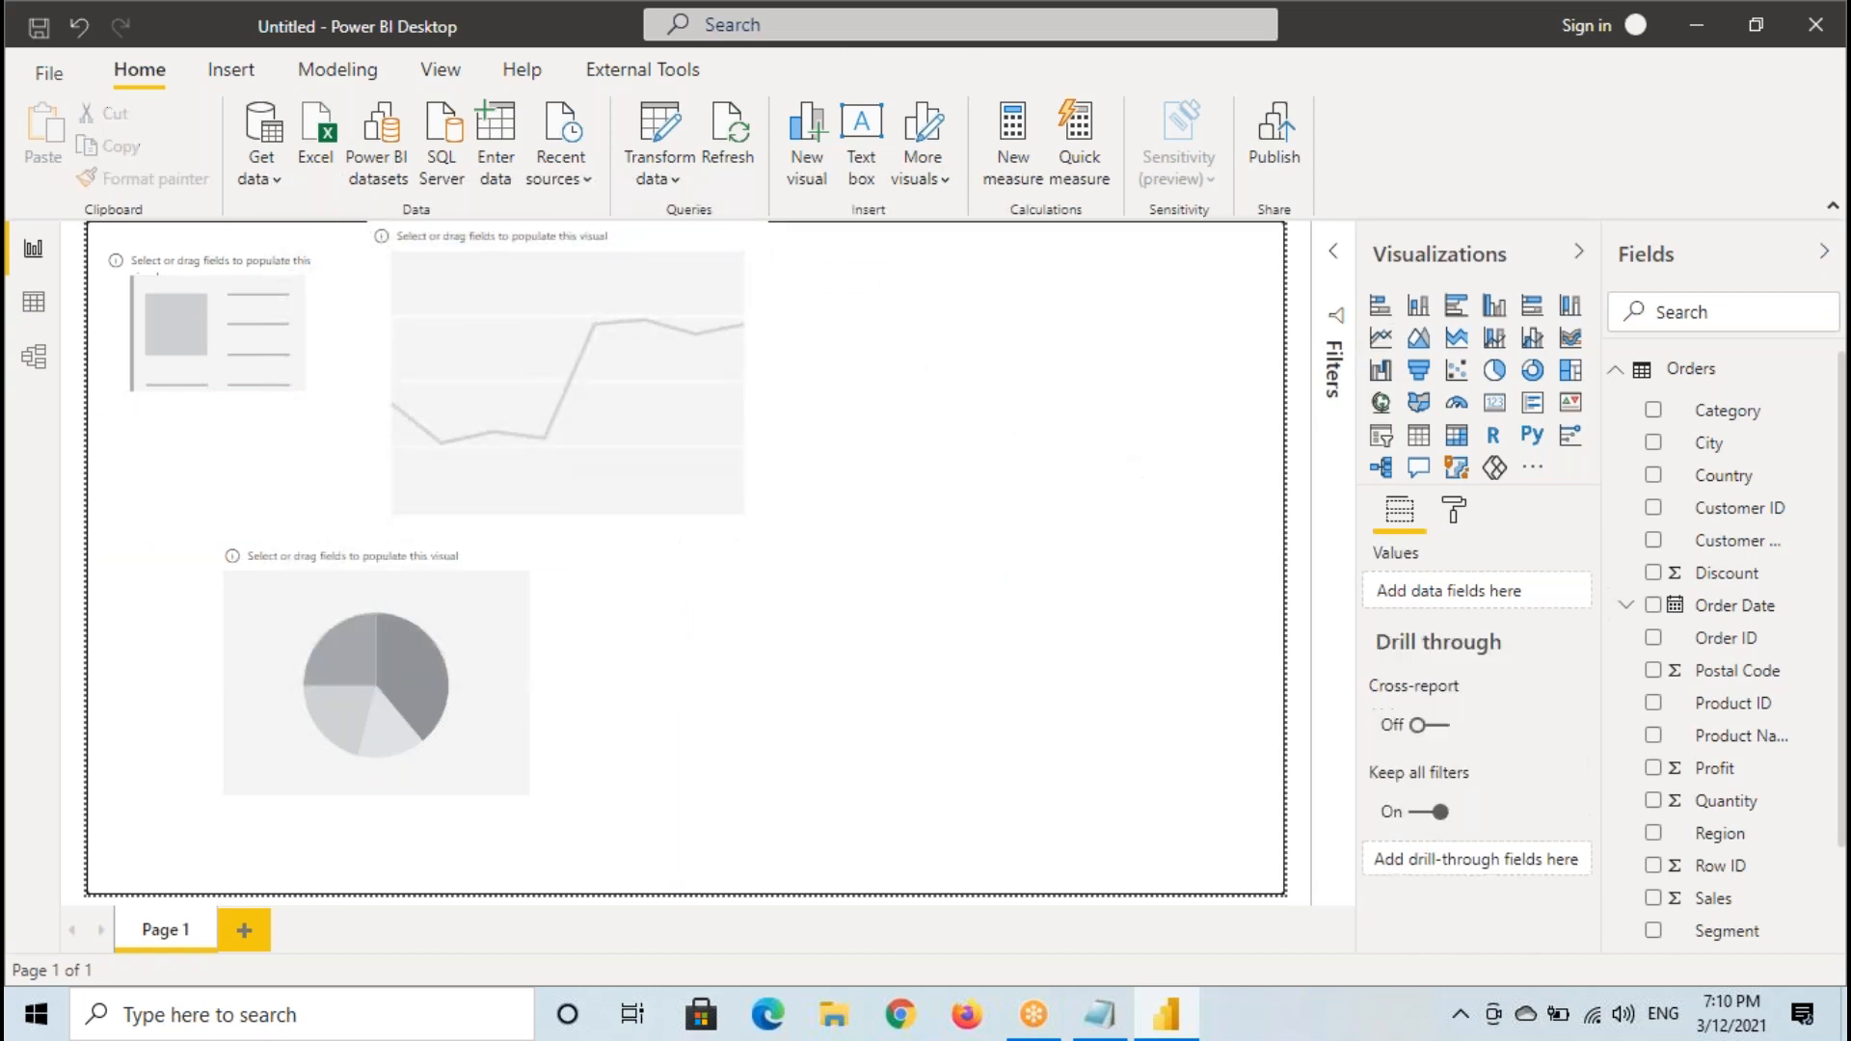
- Add a Map visual beside the line chart, review its field wells, and replace it with a Scatter chart to review those wells
click(1380, 402)
drag(955, 416, 945, 538)
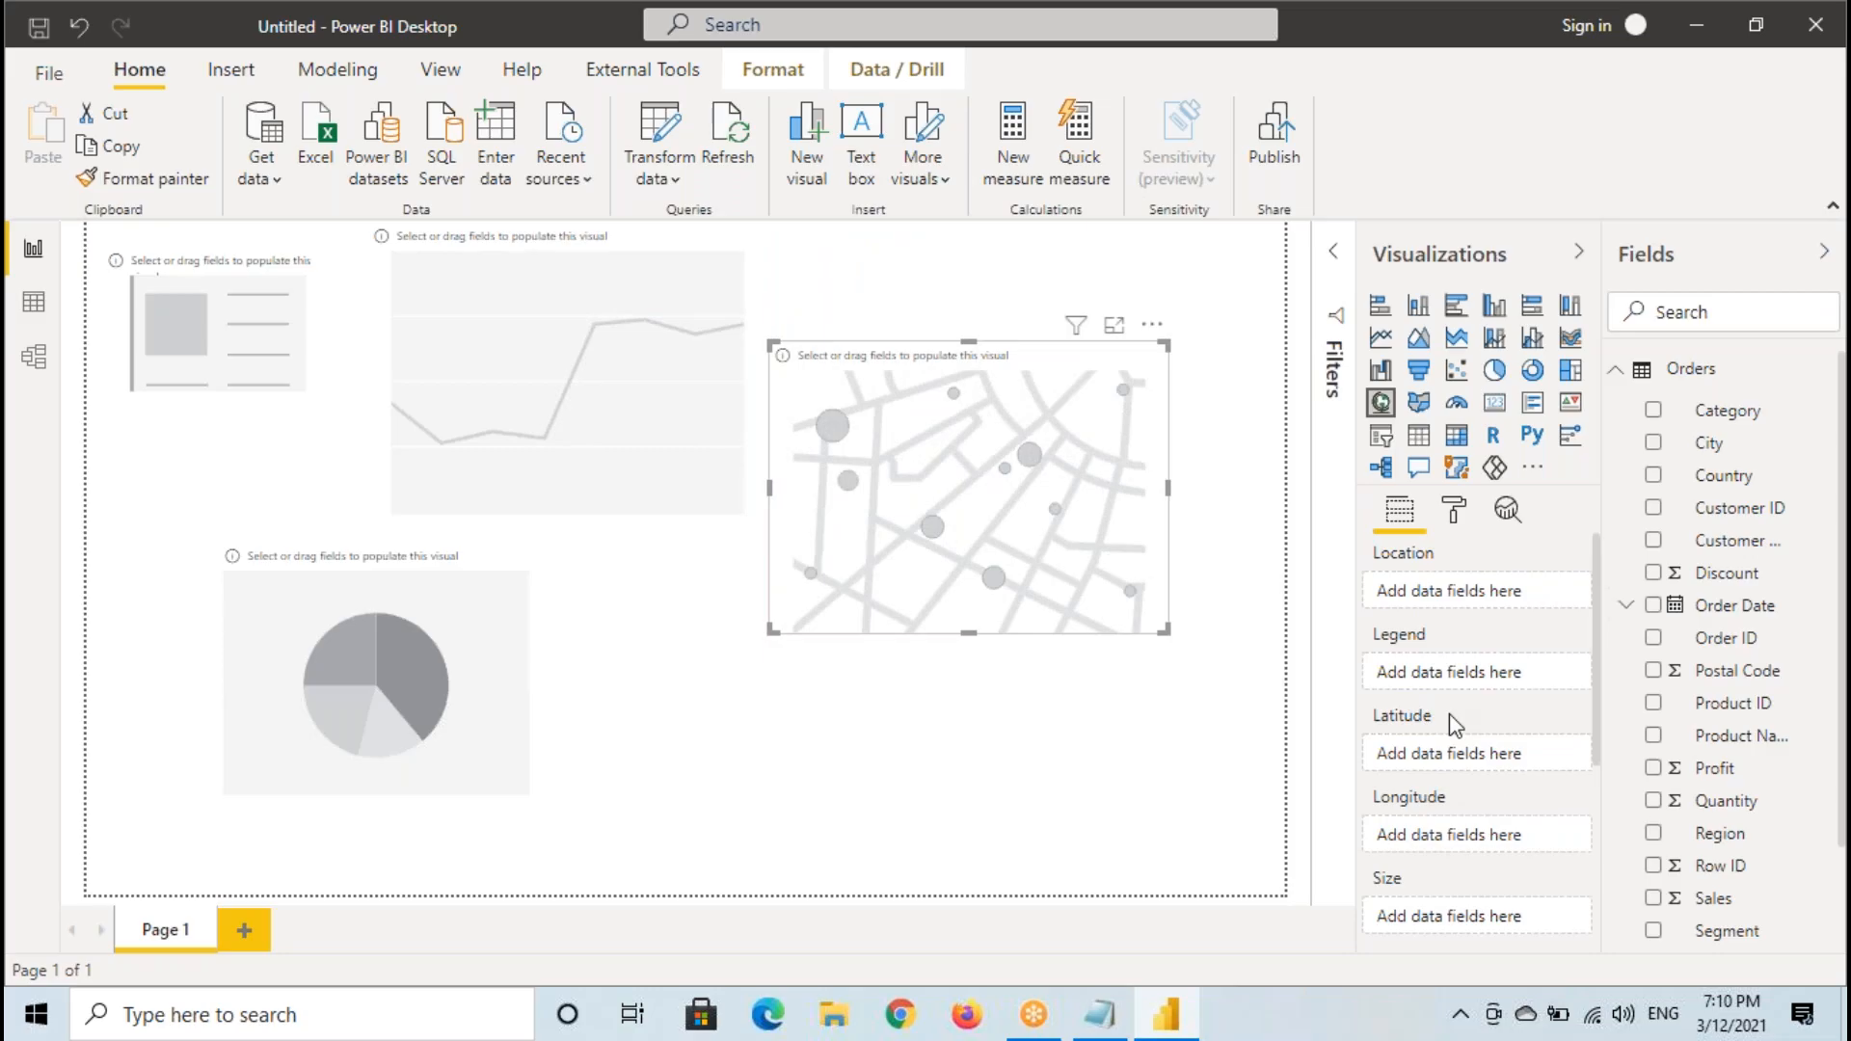
scroll(1449, 714, down, 3)
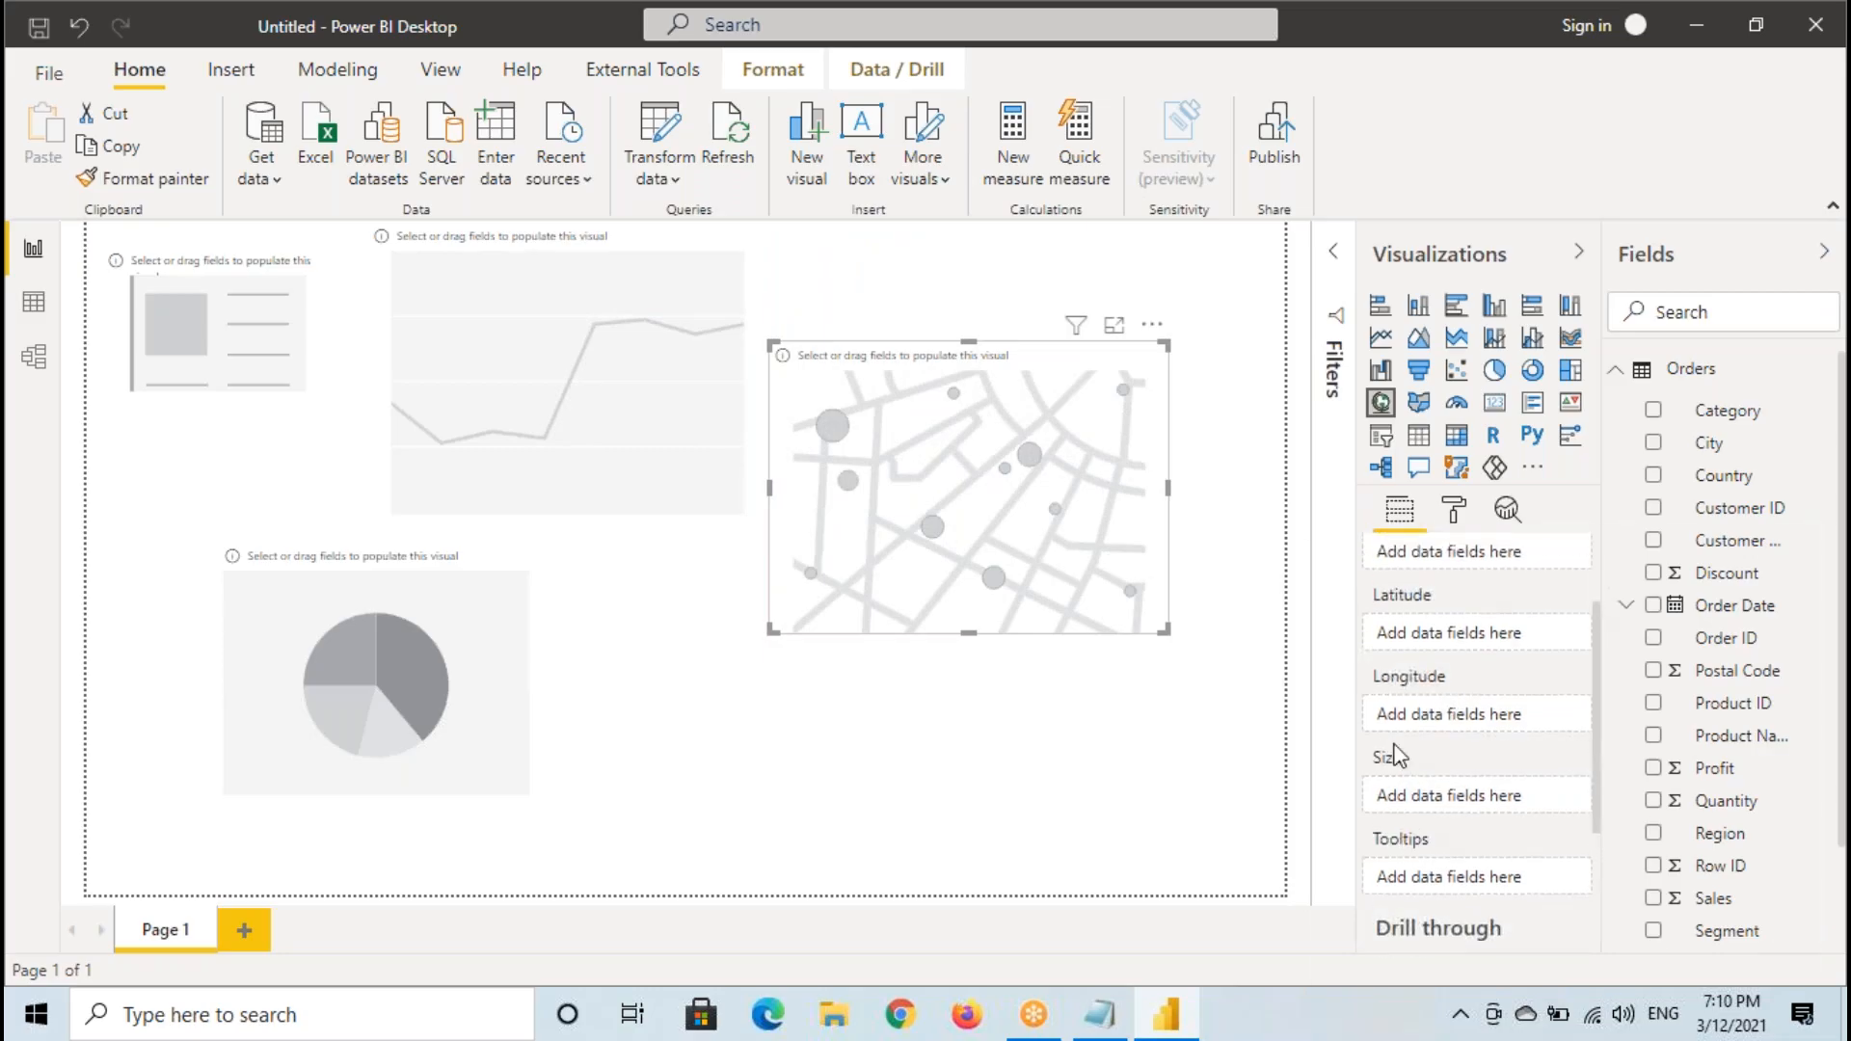
scroll(1398, 761, up, 3)
key(Delete)
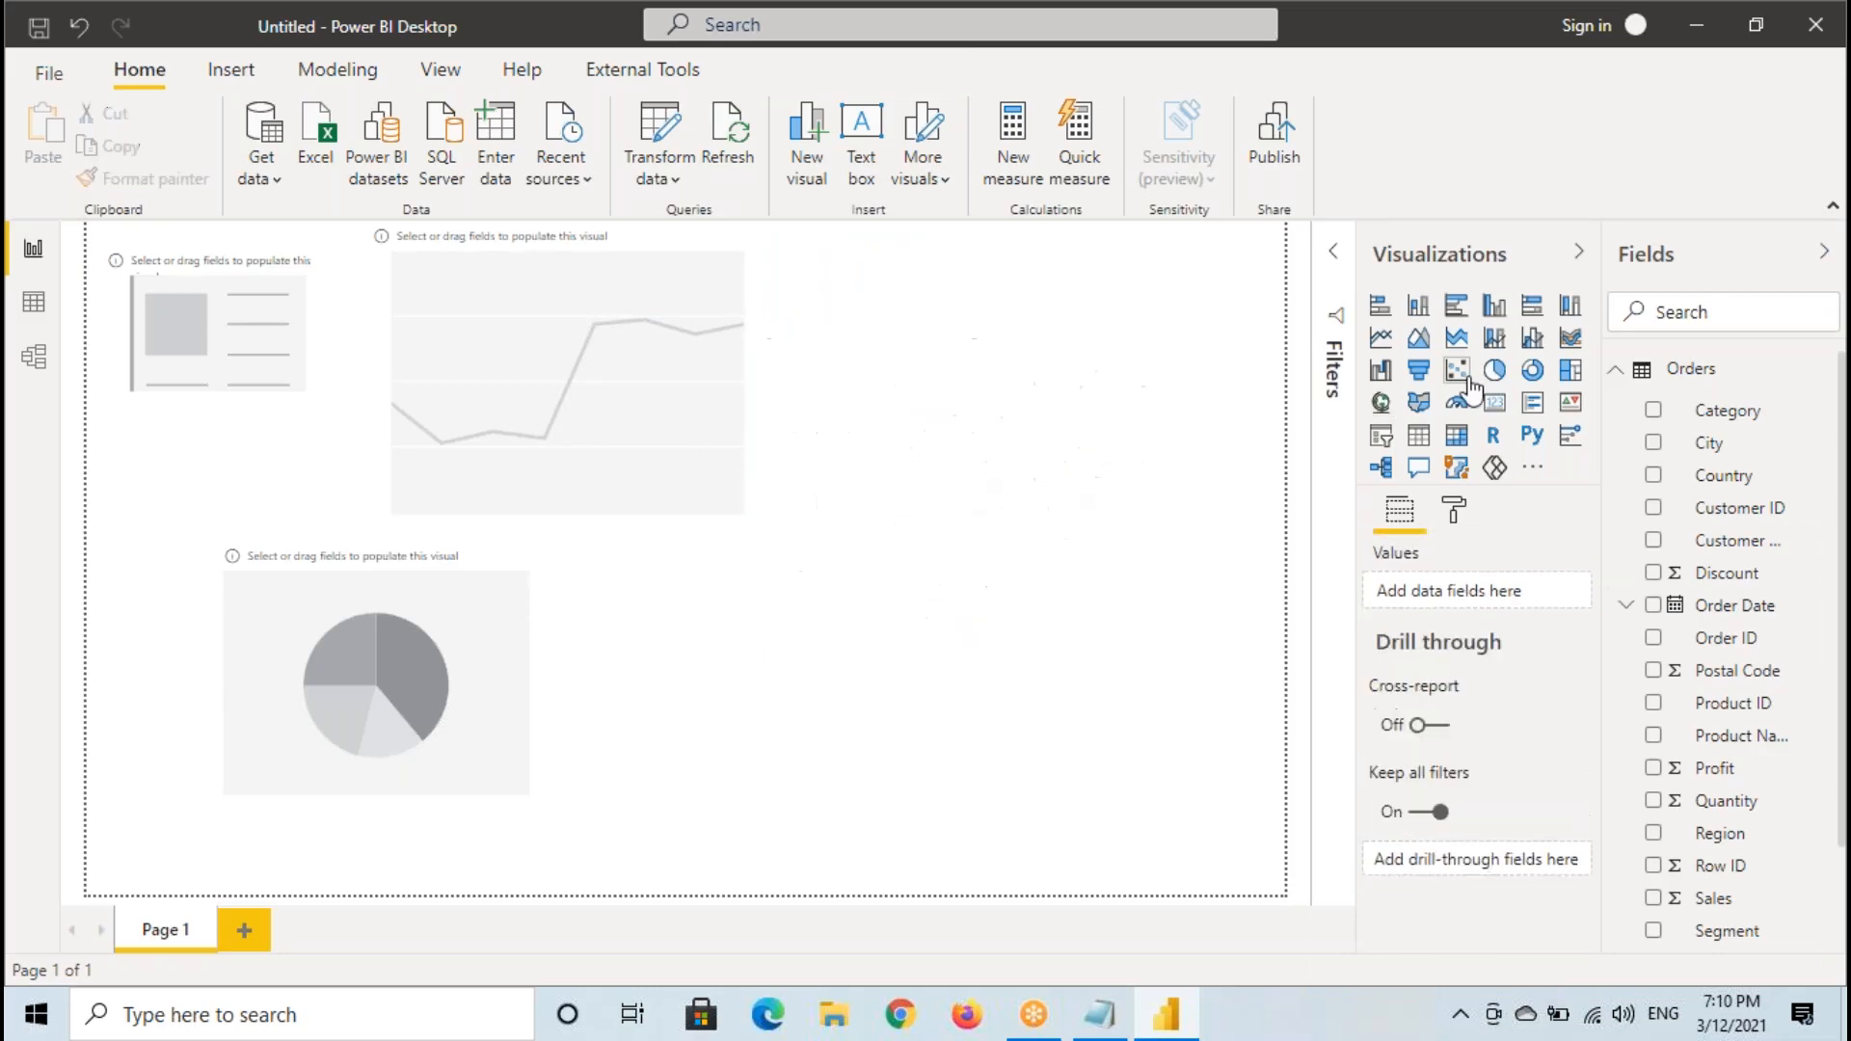
click(1457, 371)
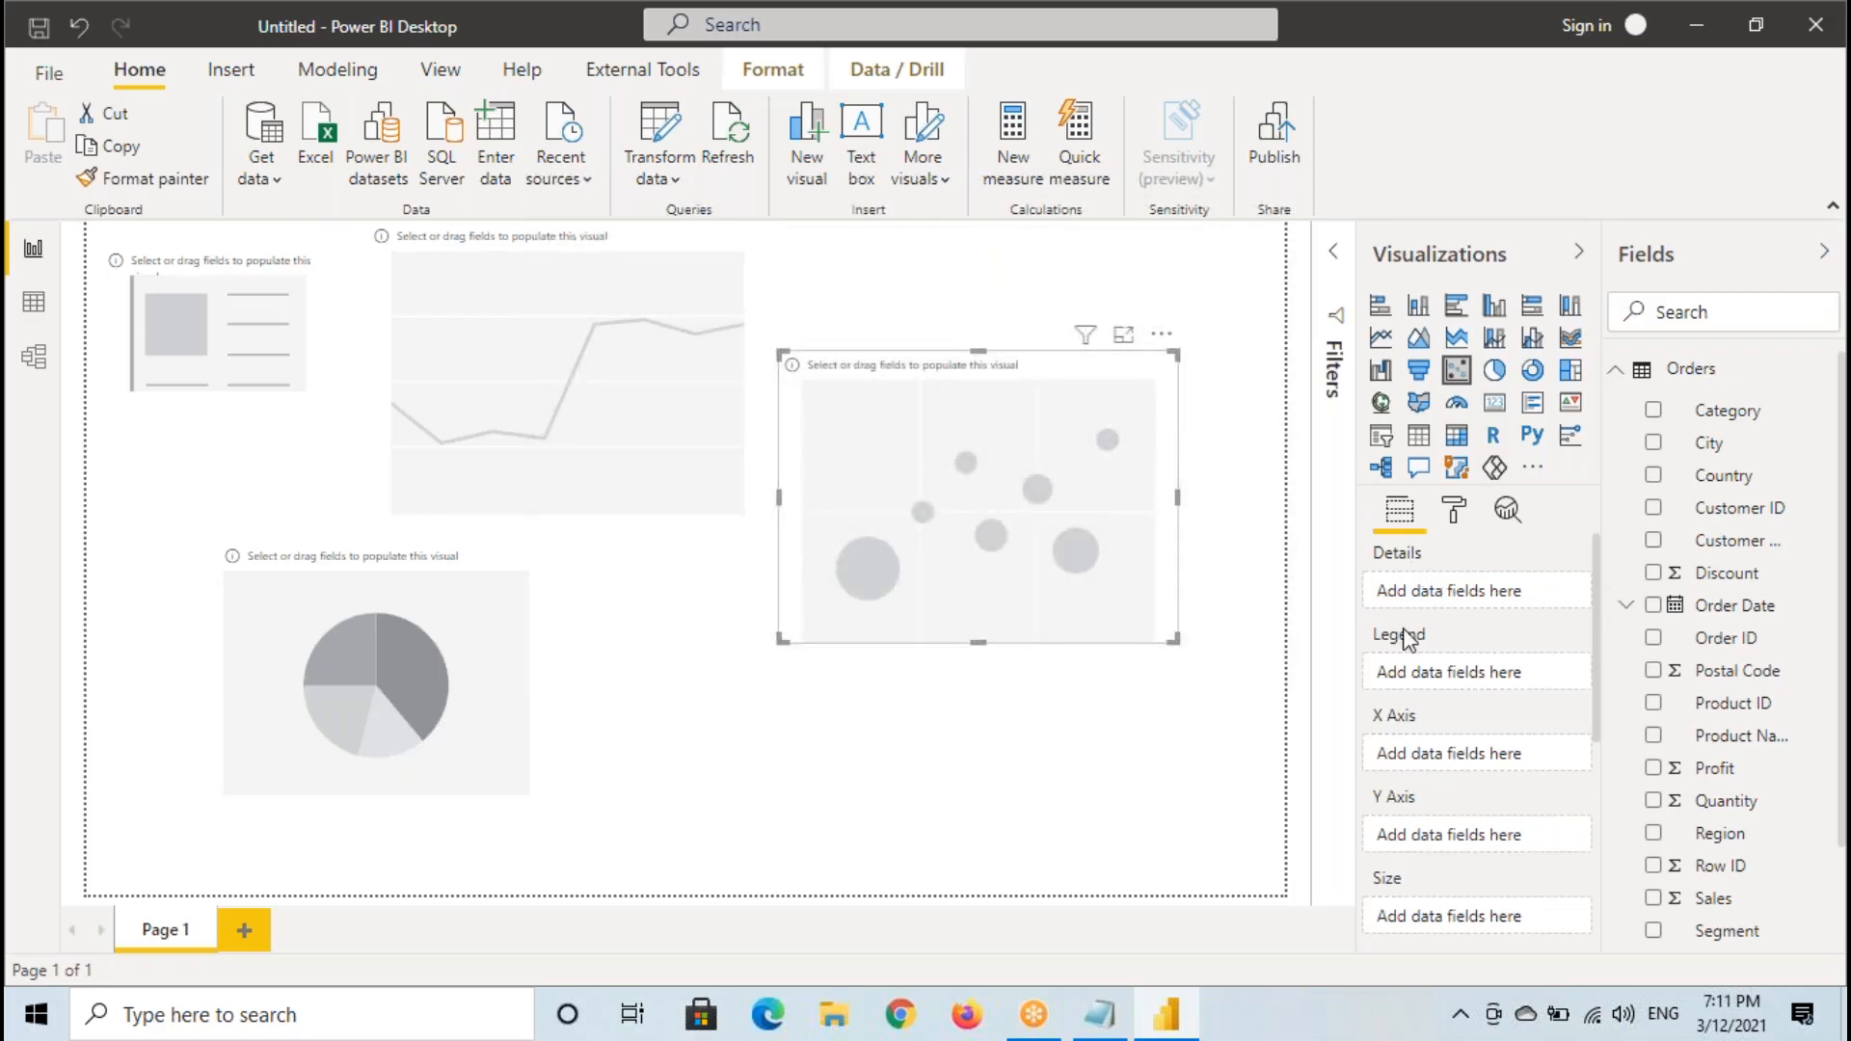
scroll(1414, 795, down, 3)
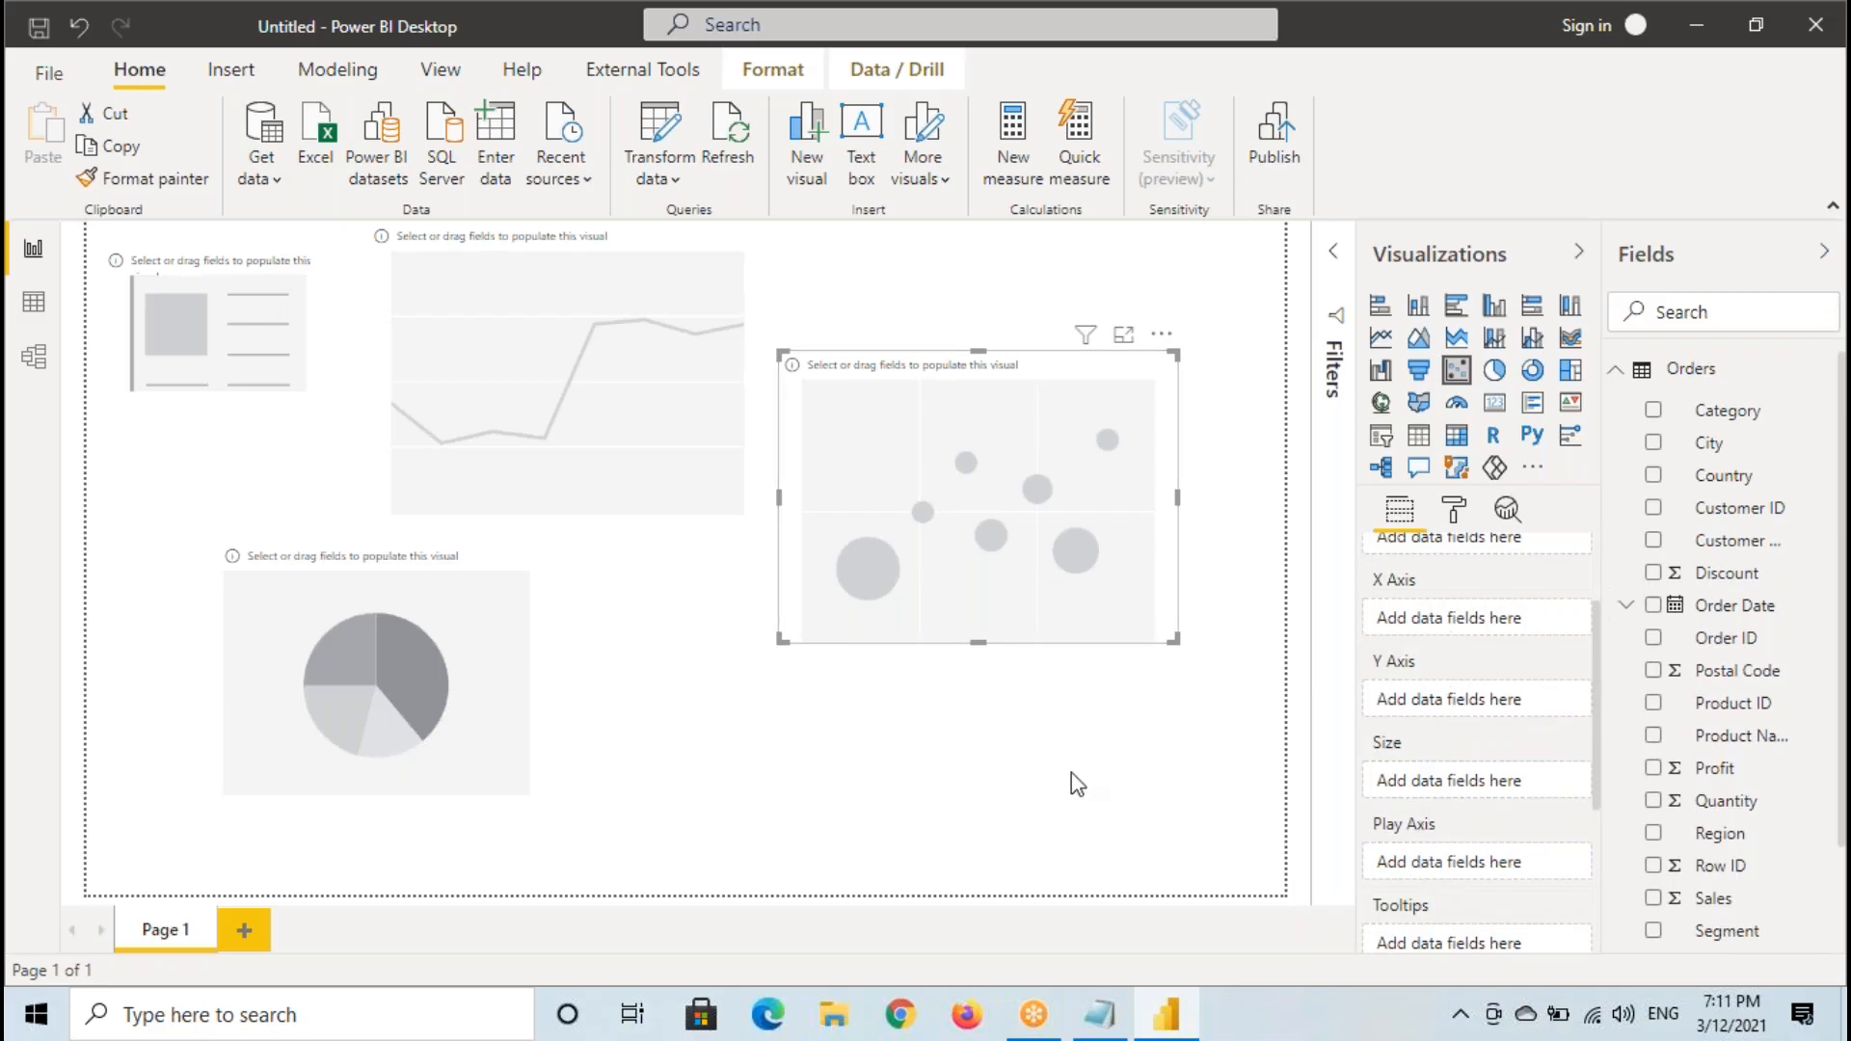
- In the Notepad notes, add the line "Visual to Visual the Number of Field wells will vary" under Fields Section and highlight part of it
click(1118, 1010)
click(752, 591)
key(Return)
key(Tab)
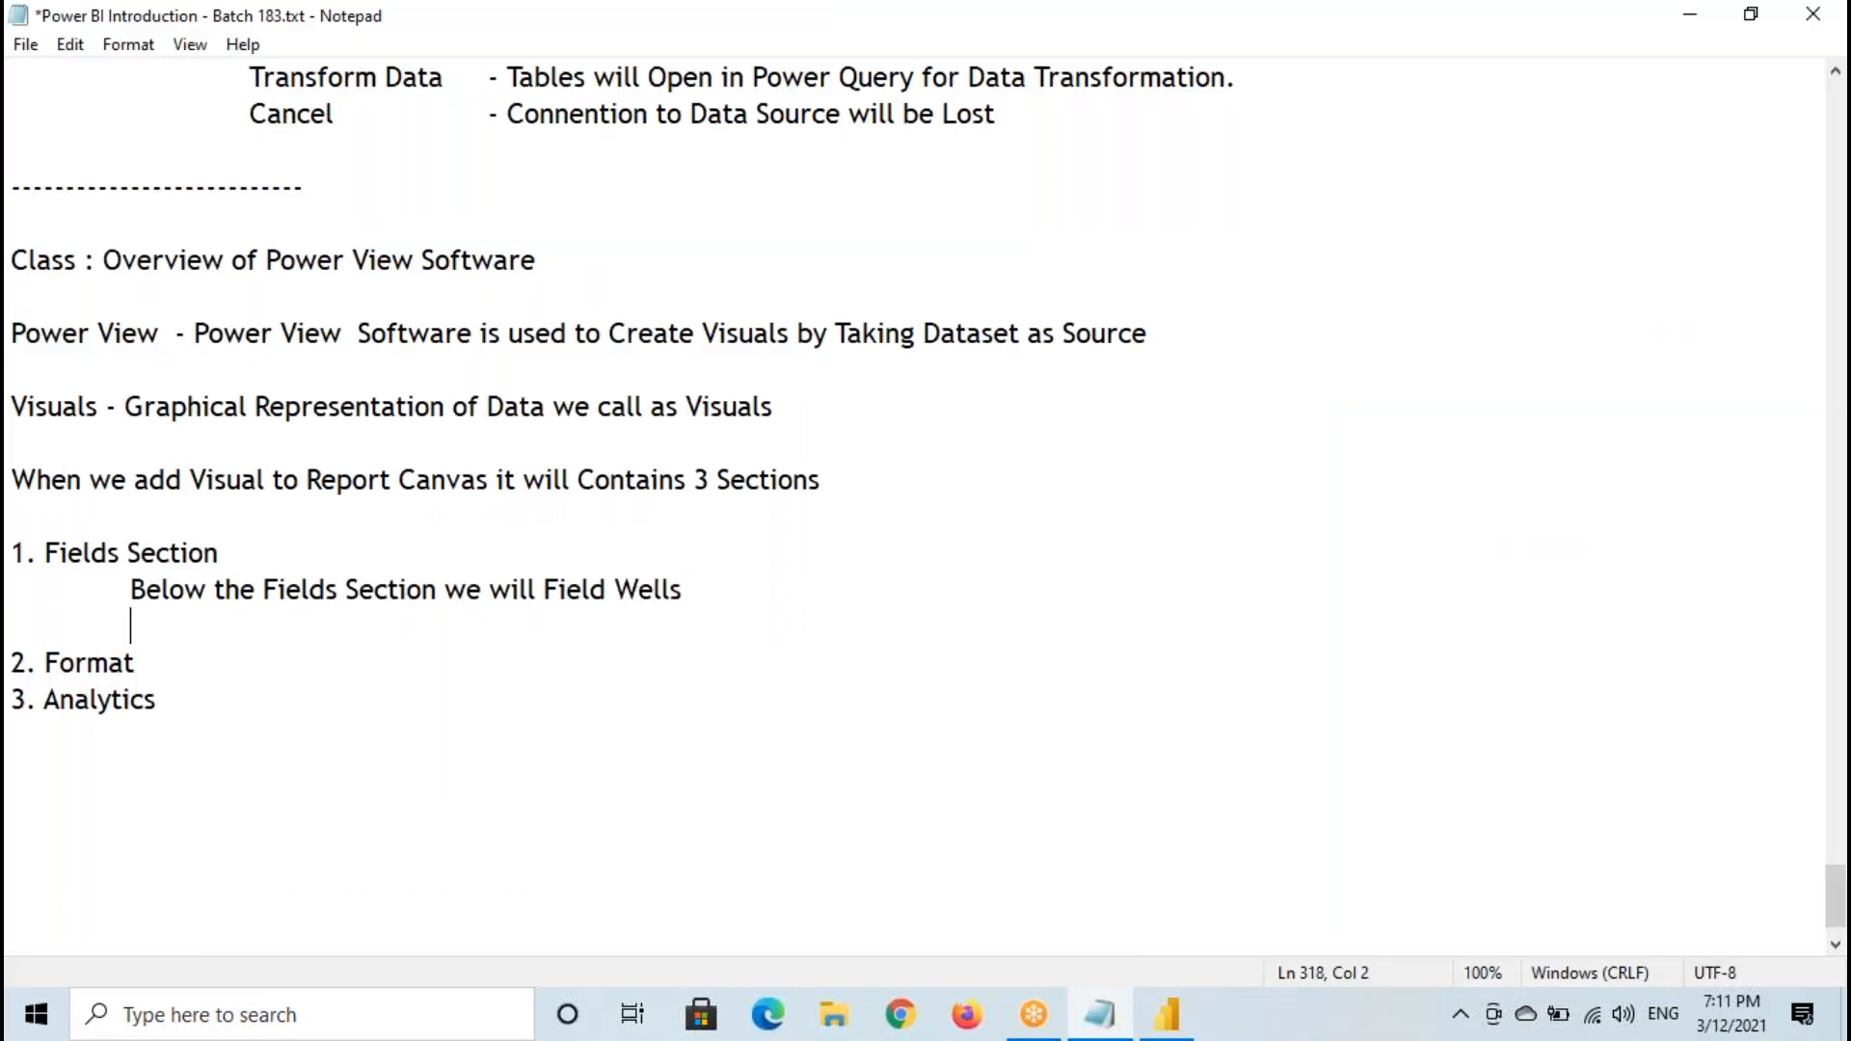
text(Visual to Visual)
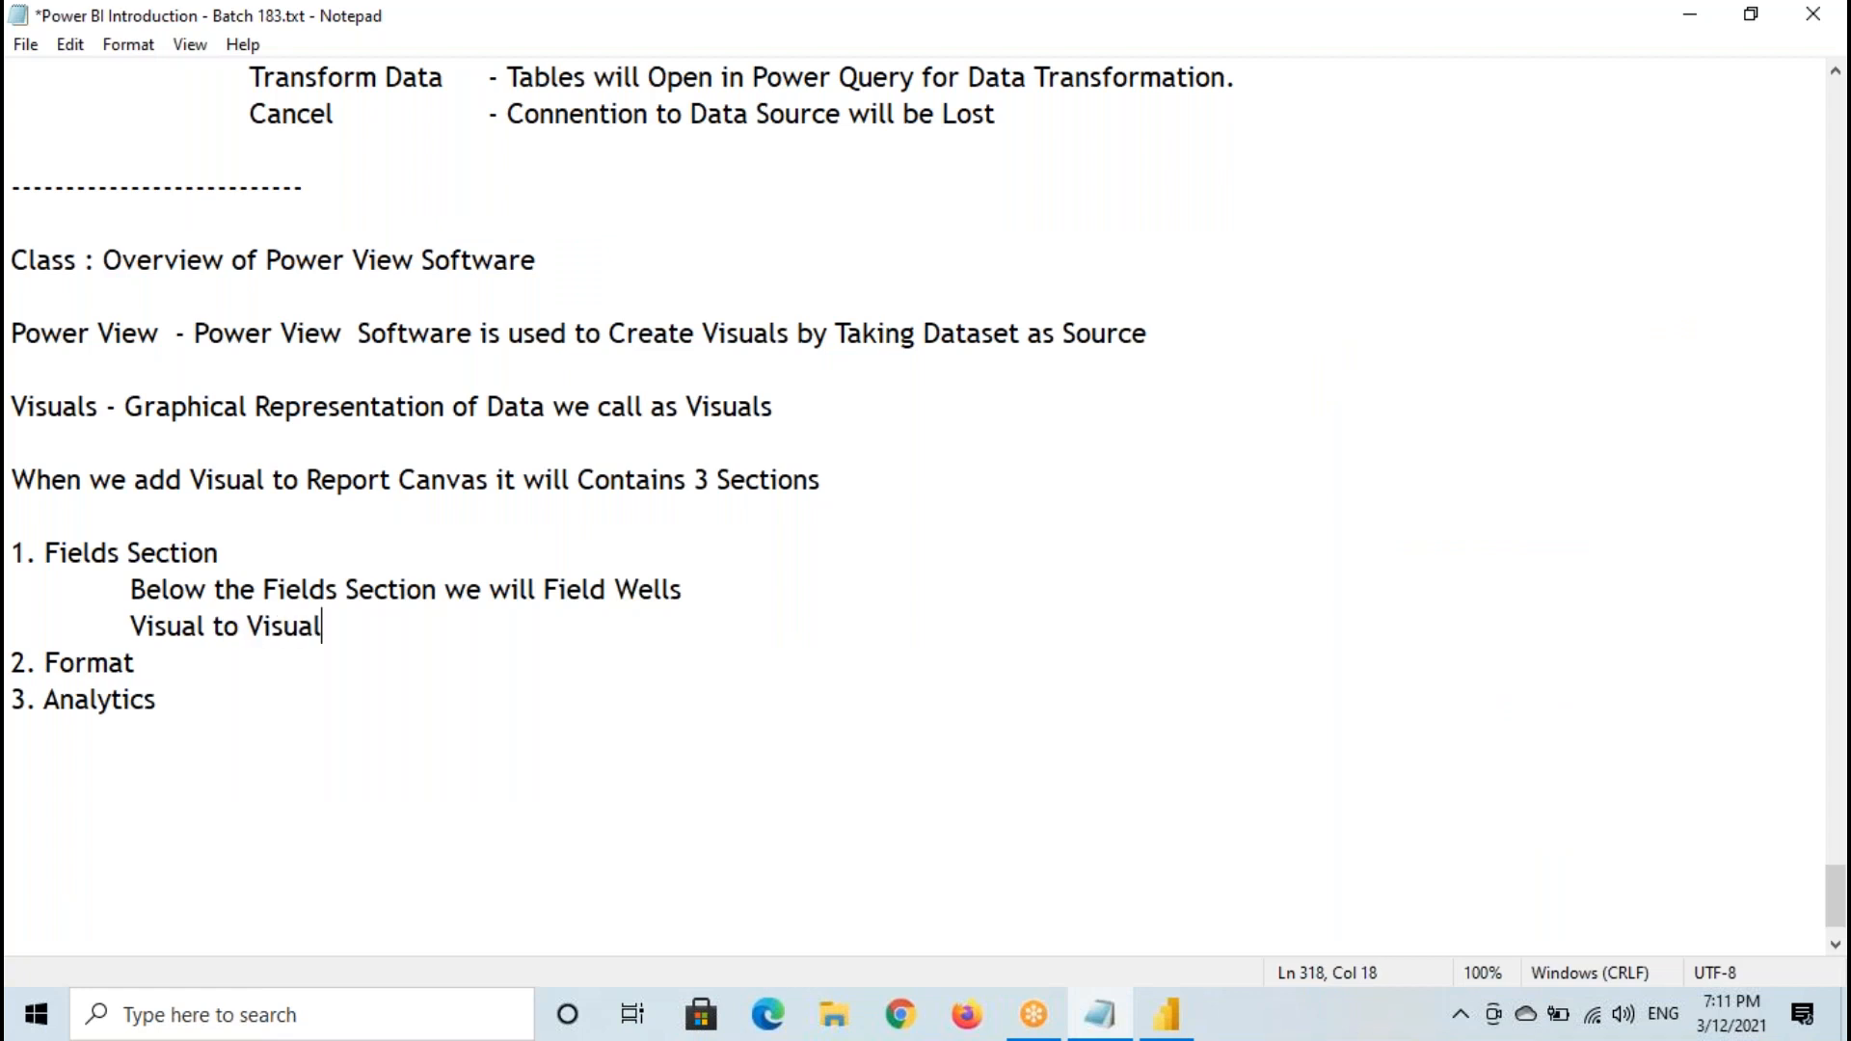
text( the Numeb)
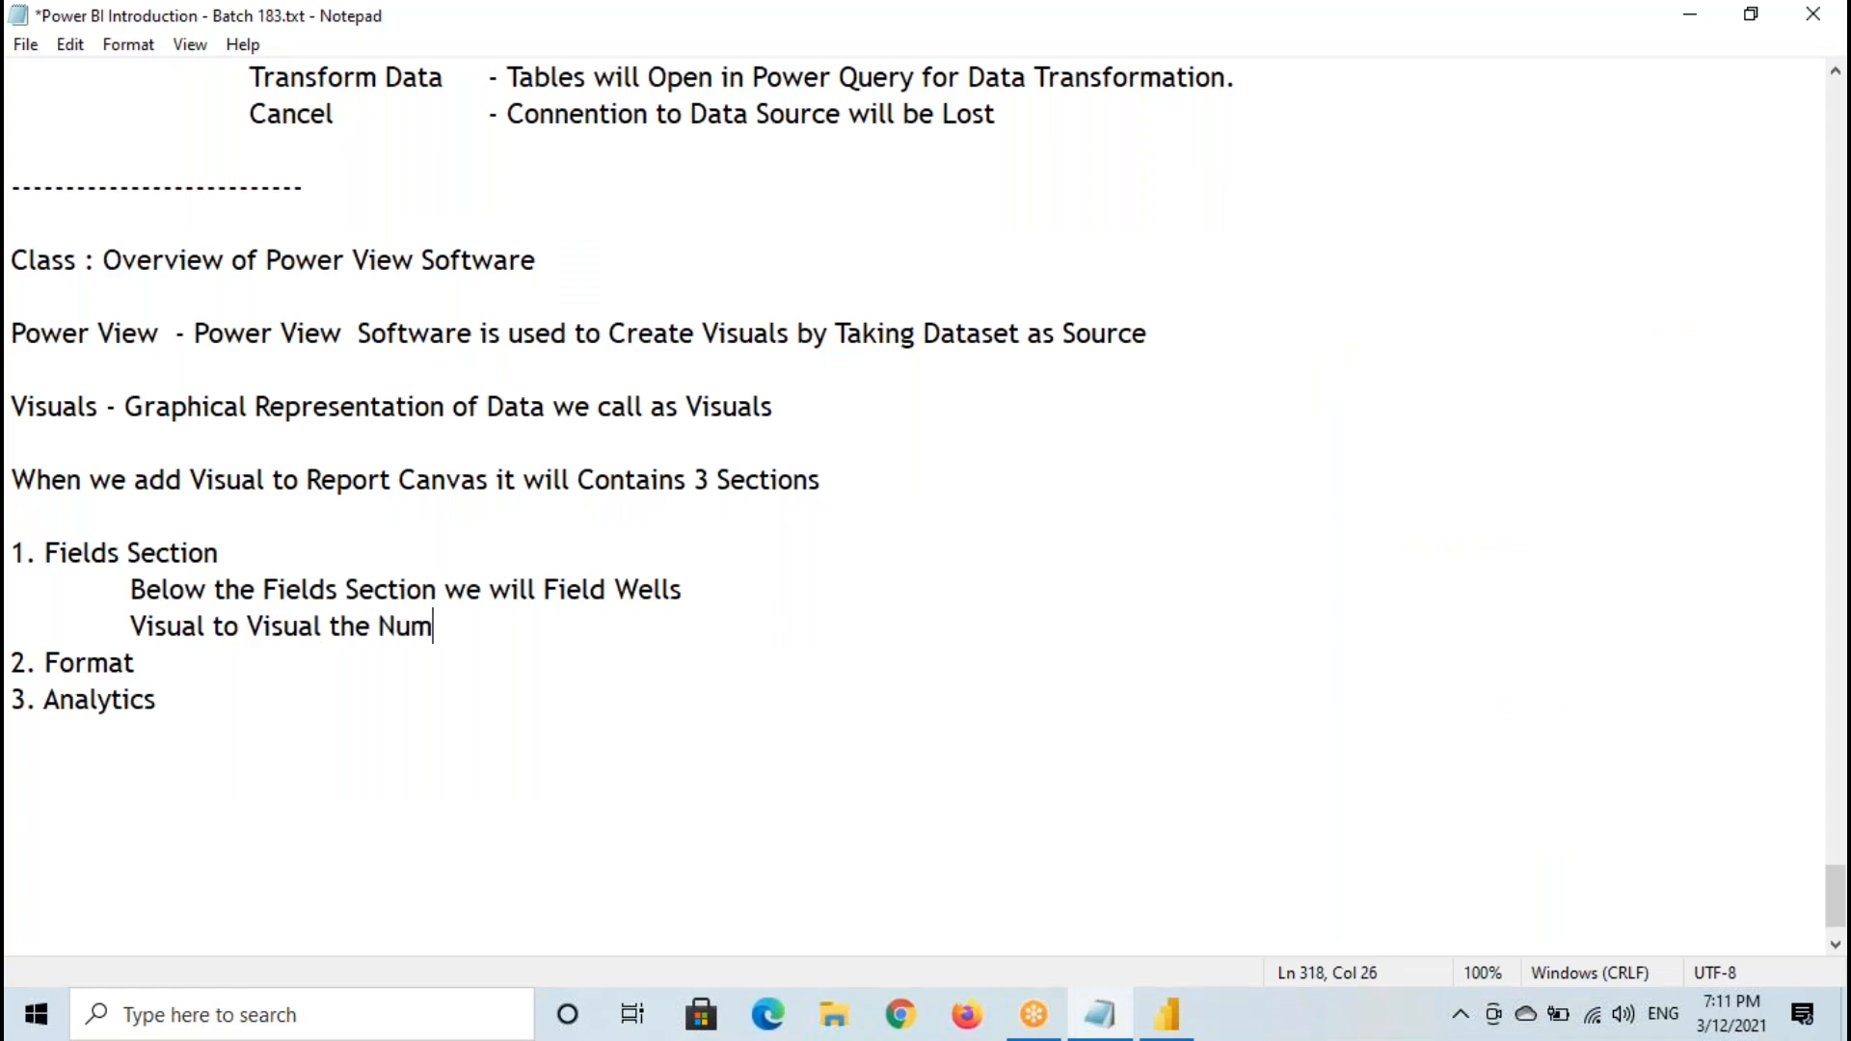
key(BackSpace)
key(BackSpace)
text(ber of Field wells wil)
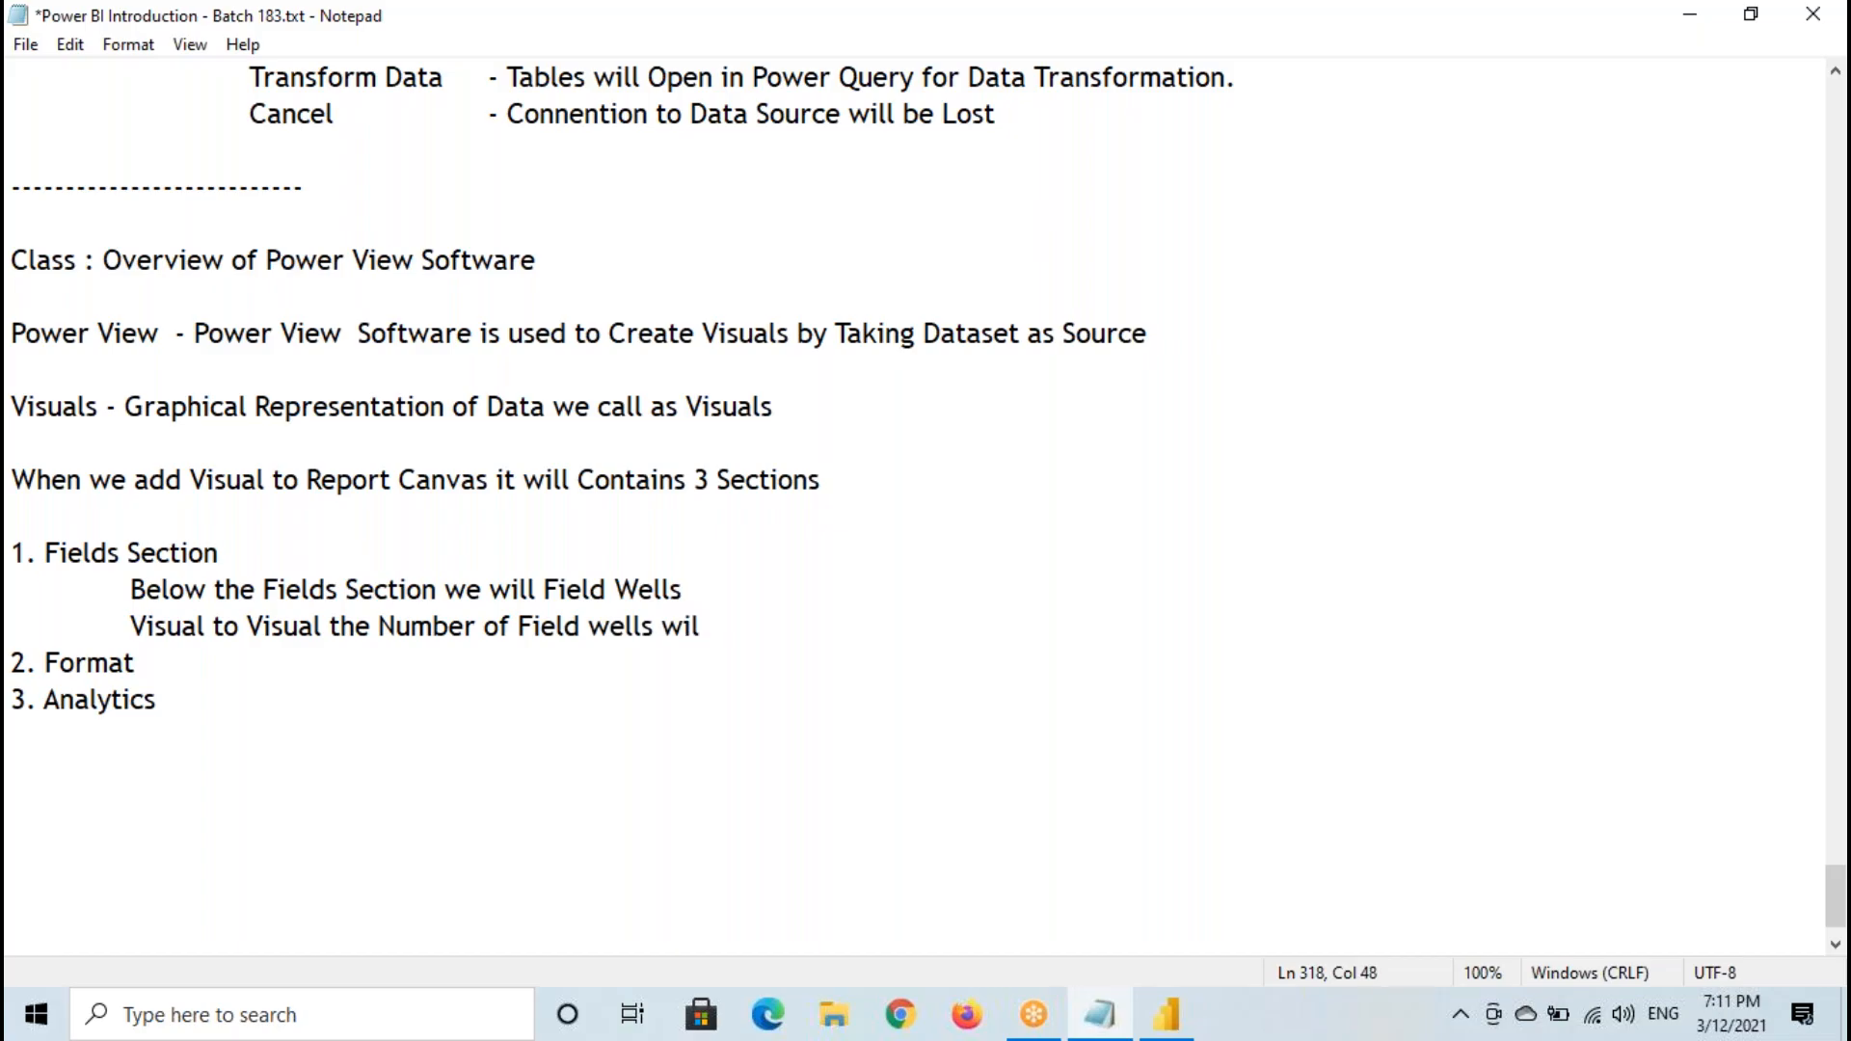
key(BackSpace)
text(ll vary)
drag(263, 627, 588, 627)
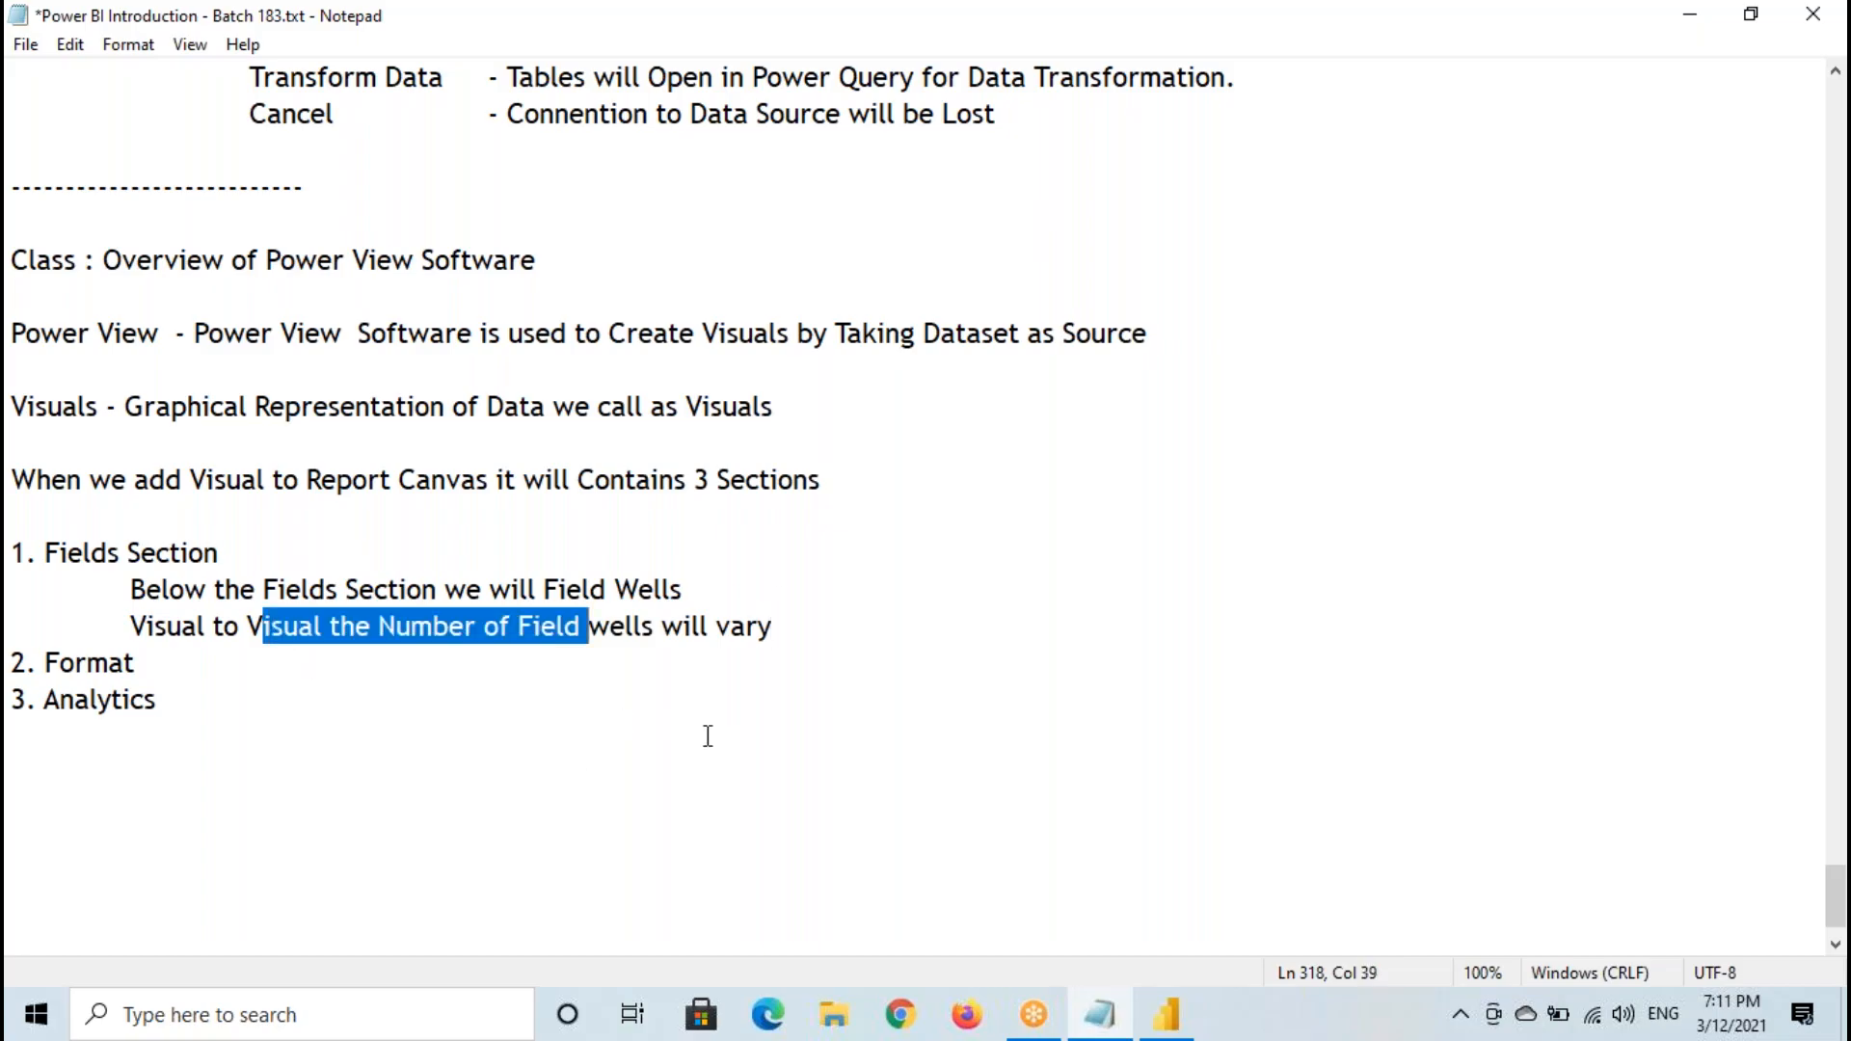
- Switch back to Power BI Desktop, delete the scatter, line and pie charts, and select the card visual
click(1166, 1014)
click(1063, 509)
key(Delete)
key(Delete)
click(457, 611)
key(Delete)
click(263, 310)
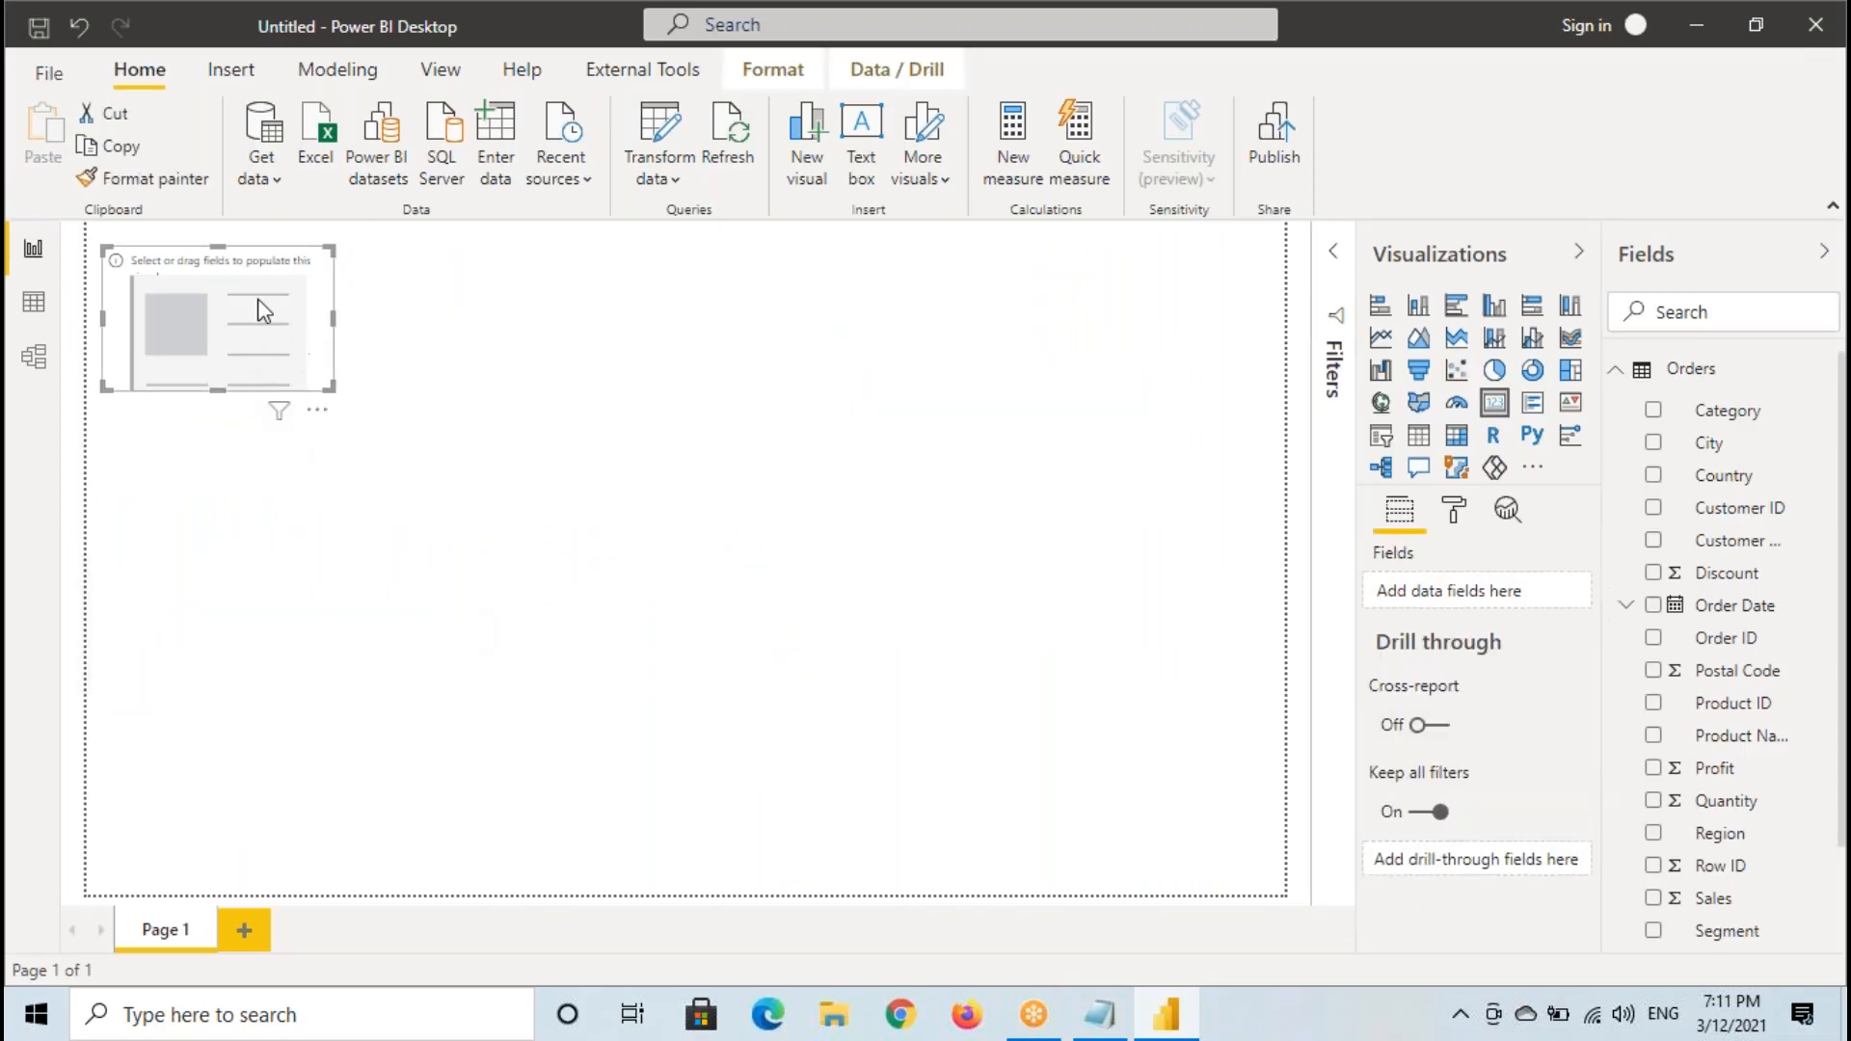
- Box the card visual, mark its Fields well, draw a line there from the Quantity field, and clear the annotations
key(ctrl+2)
mouse_move(103, 247)
mouse_down()
mouse_move(163, 316)
mouse_move(339, 393)
mouse_up()
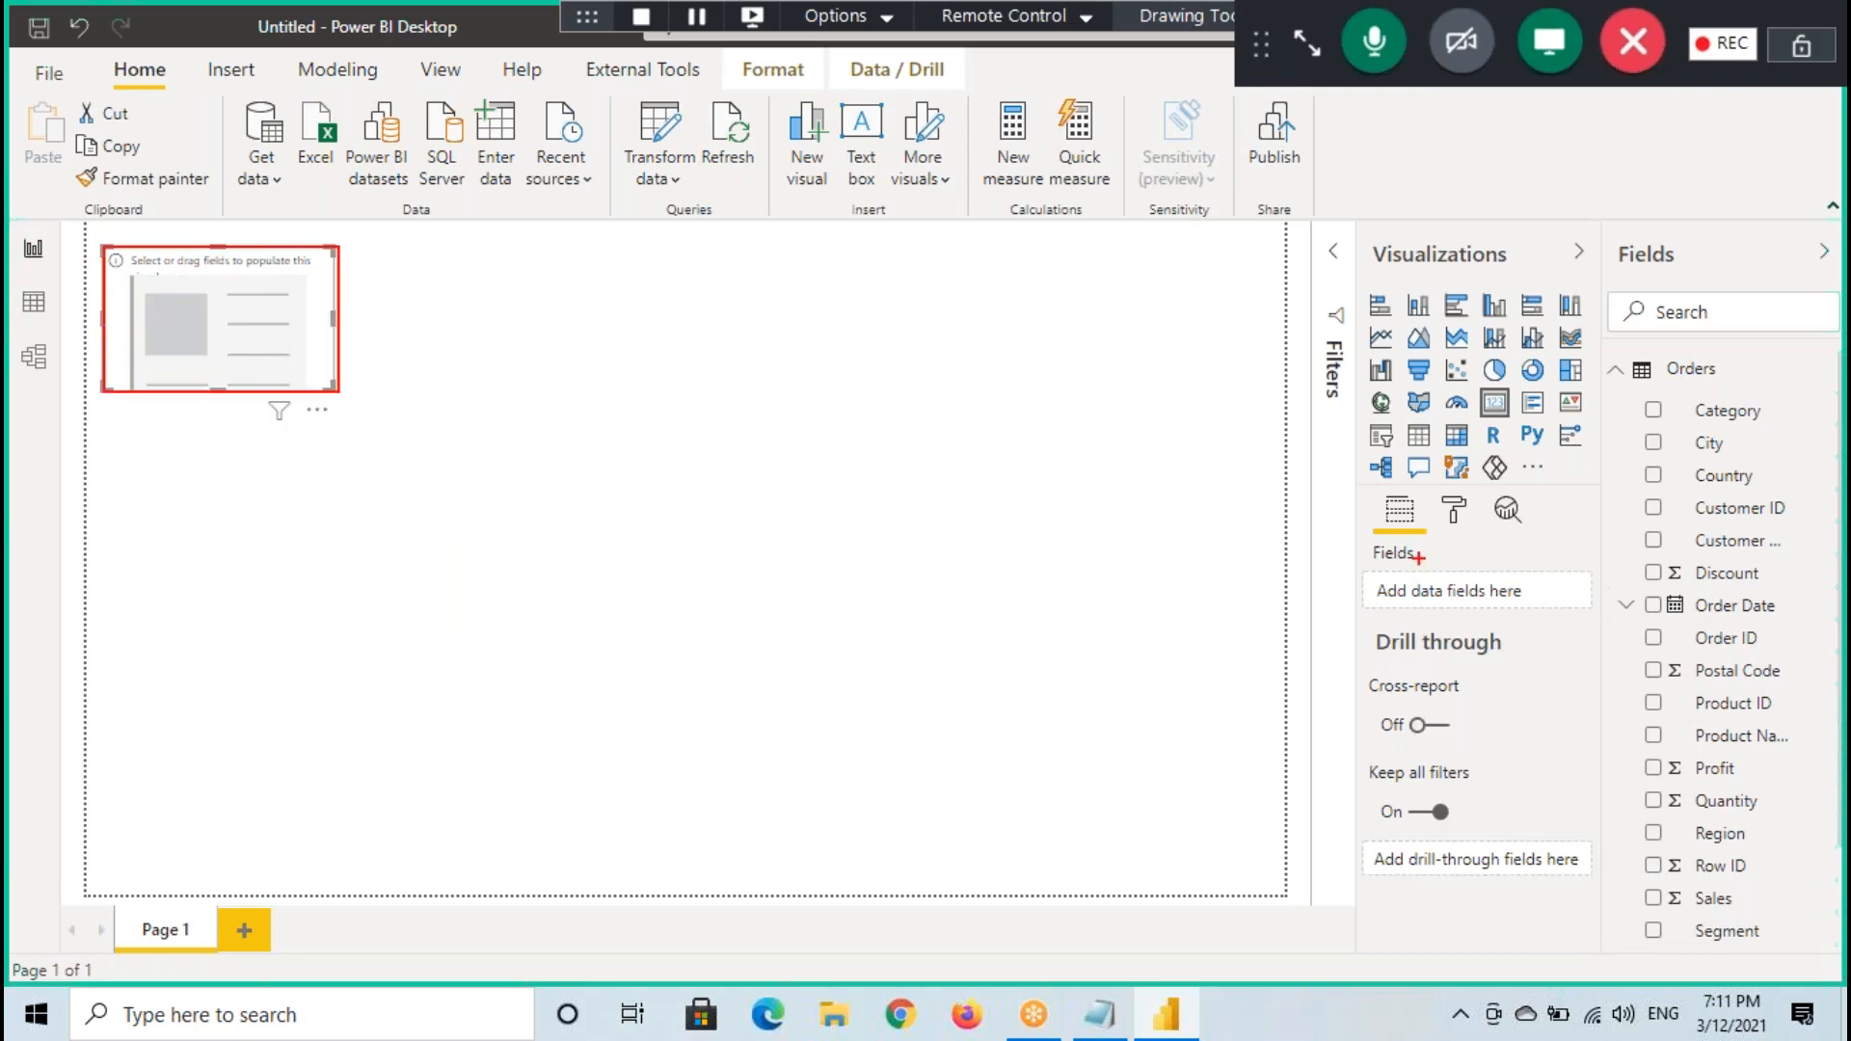
drag(1322, 582, 1345, 582)
drag(1336, 559, 1339, 609)
mouse_move(1748, 799)
mouse_down()
mouse_move(1650, 810)
mouse_move(1723, 725)
mouse_move(1444, 579)
mouse_up()
key(Escape)
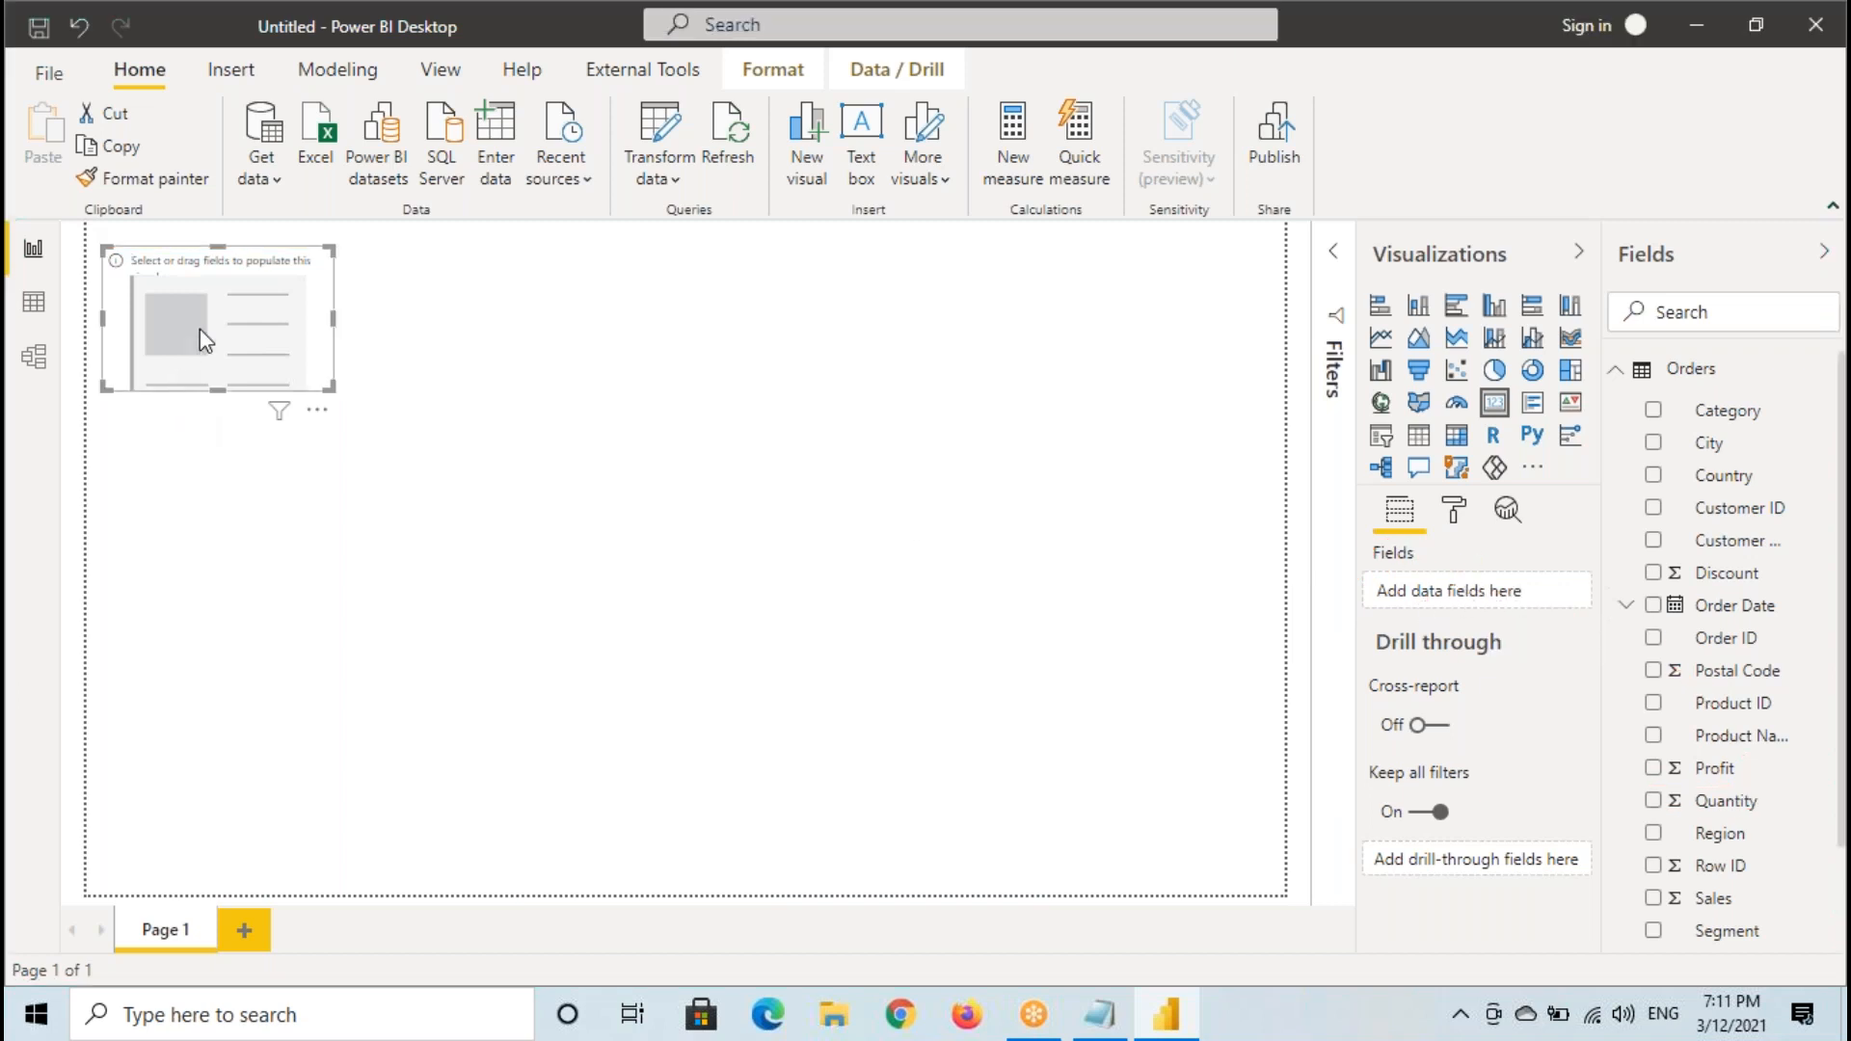
- Add the Quantity field to the card's Fields well, look at the Quantity column in the Orders data, and return to the report
drag(1726, 801, 1487, 602)
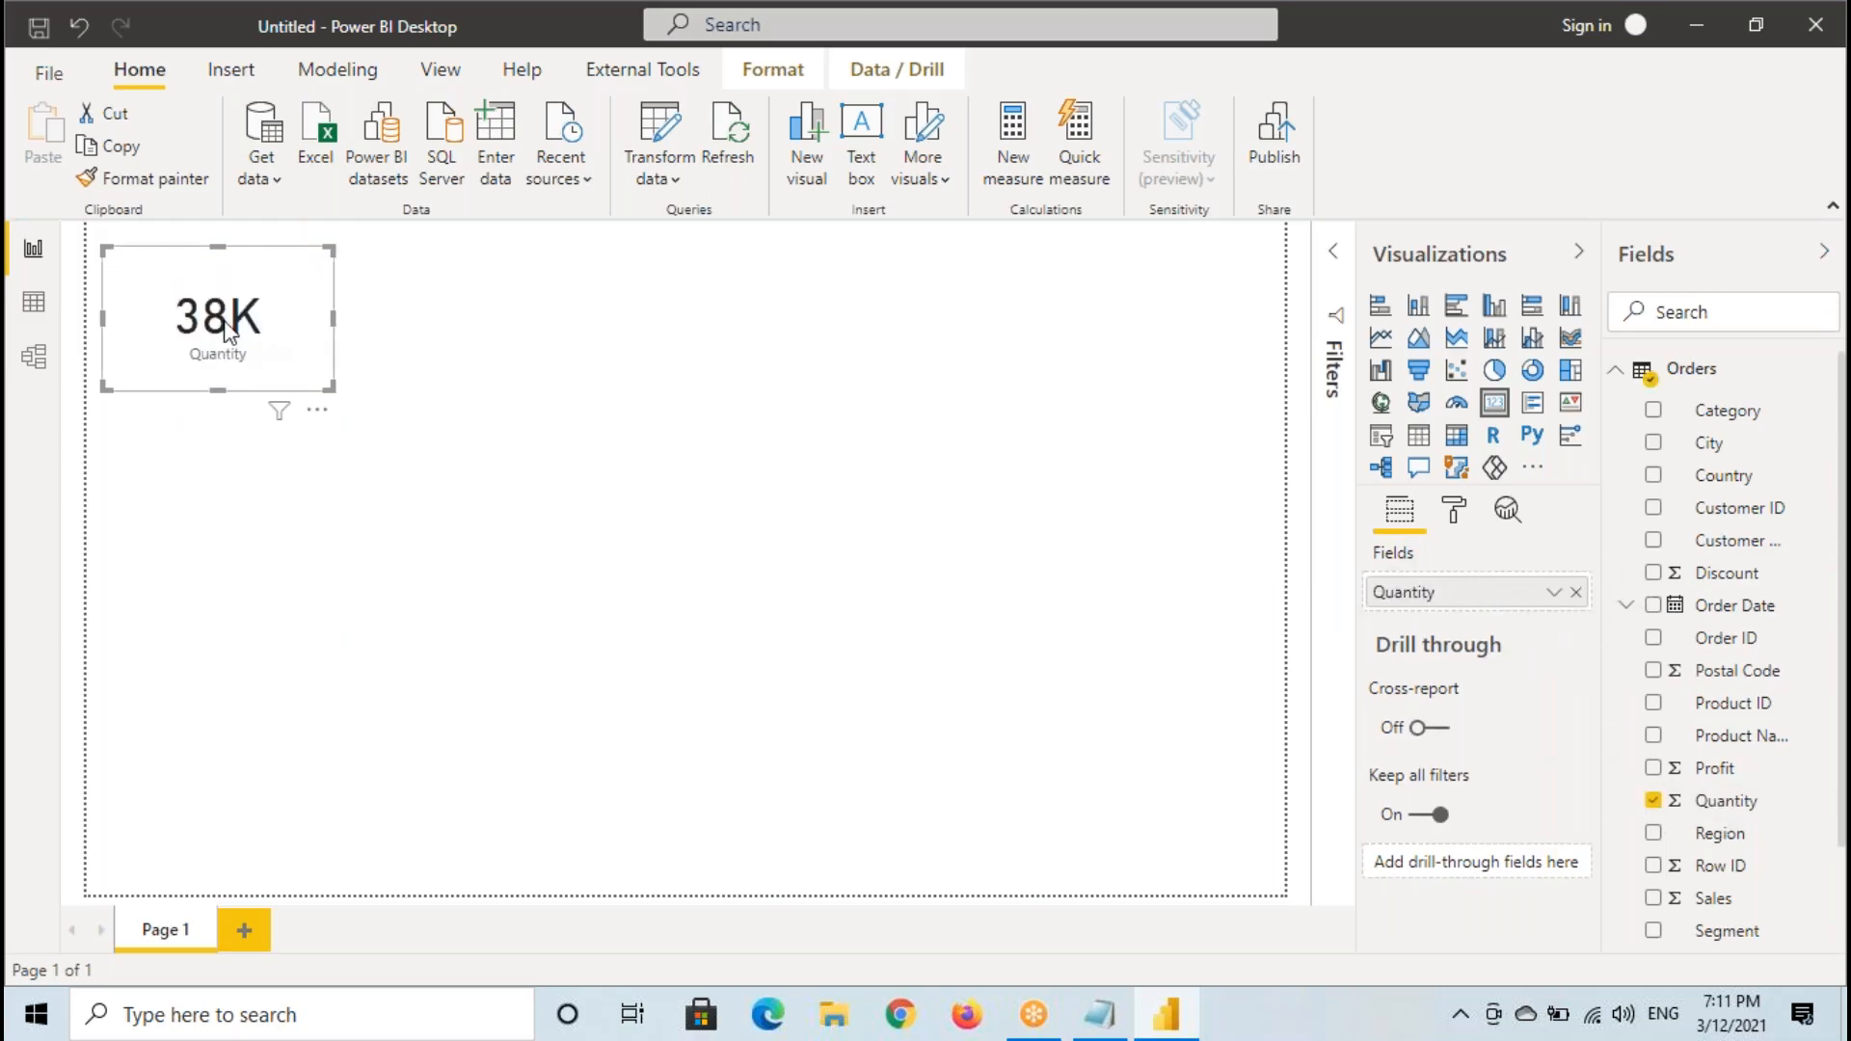
click(31, 301)
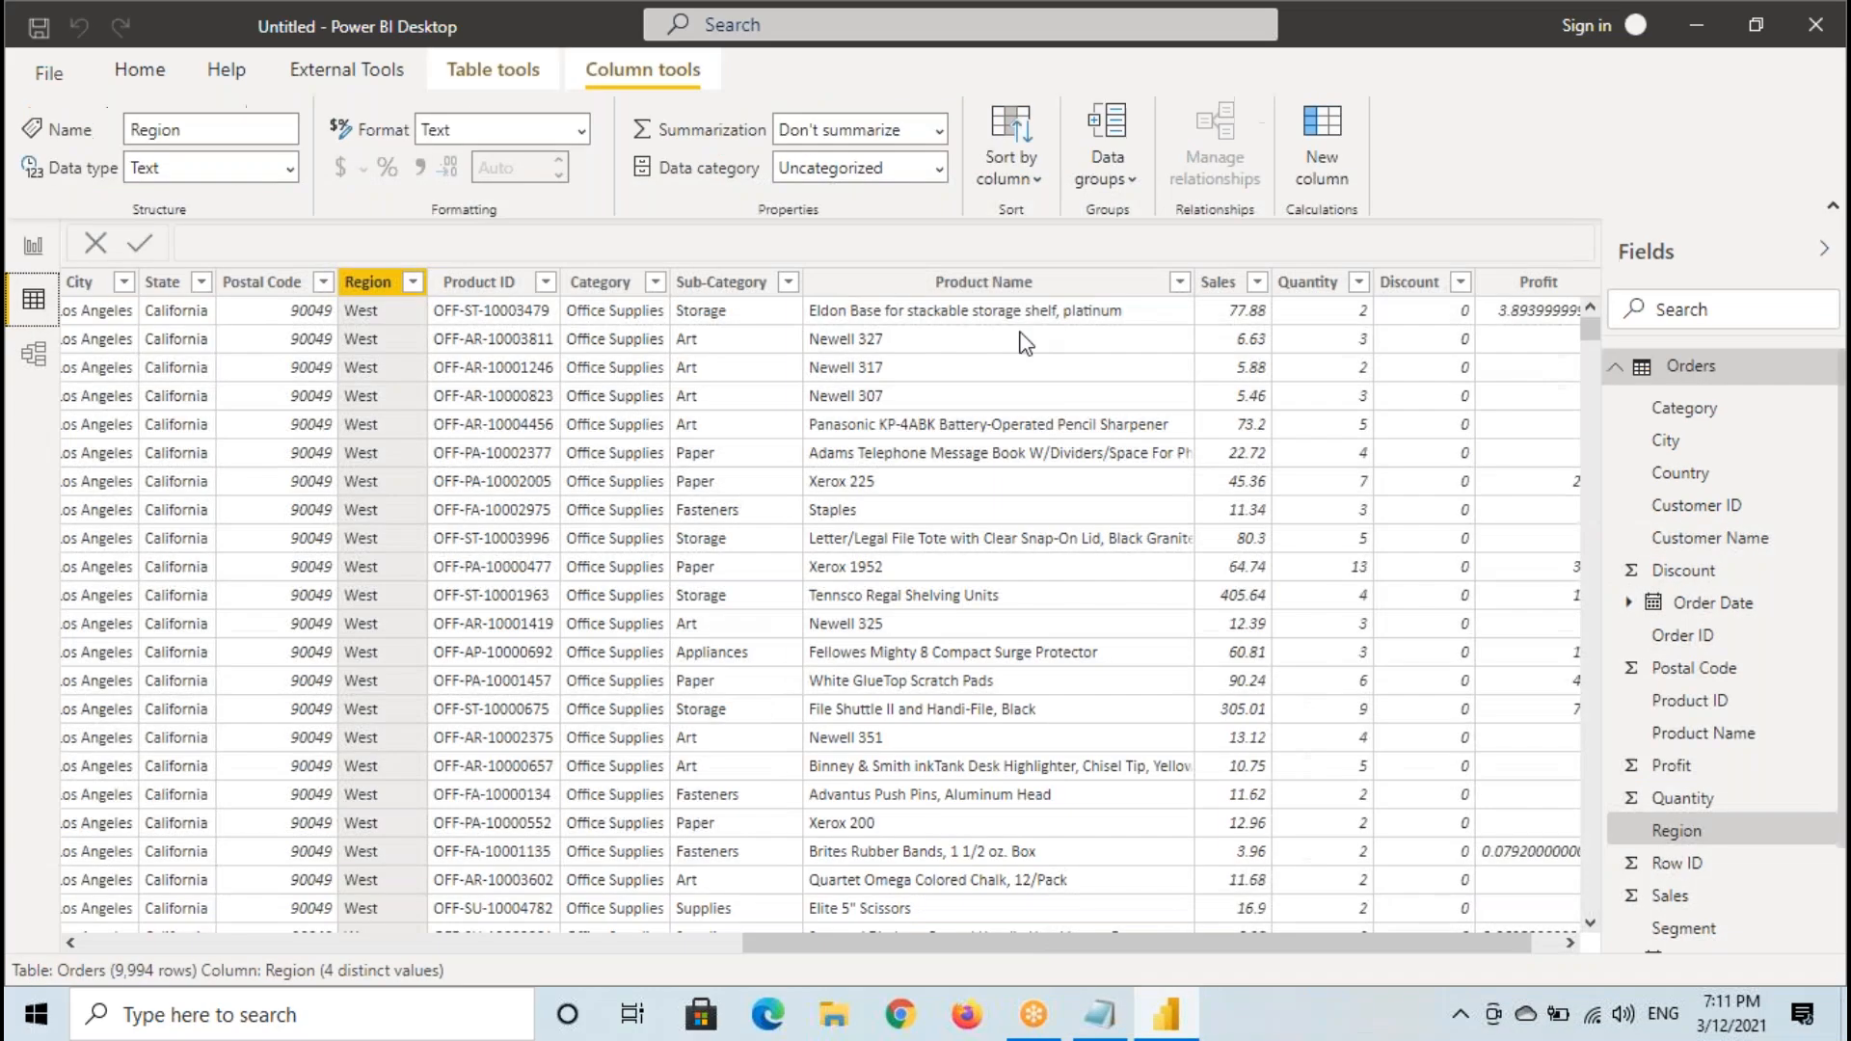
click(1347, 288)
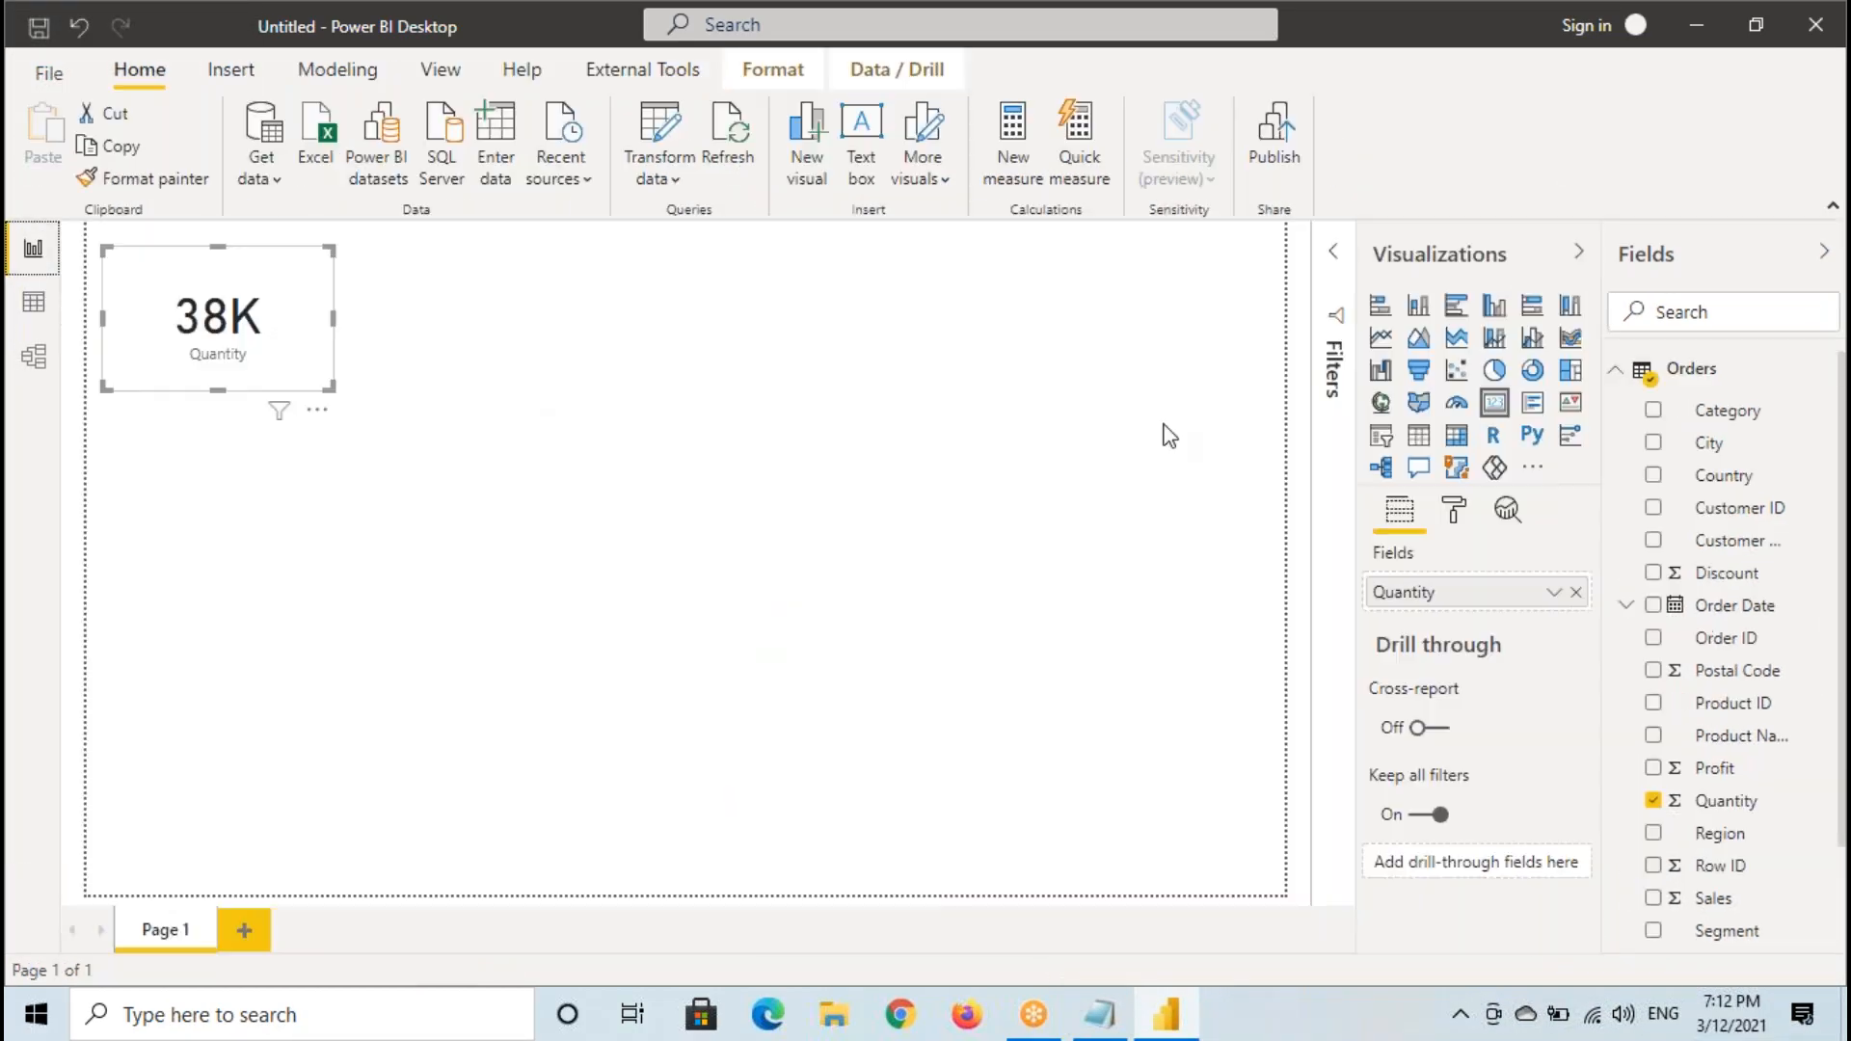
click(33, 248)
- Examine the aggregation options available for the card's Quantity field
click(1555, 592)
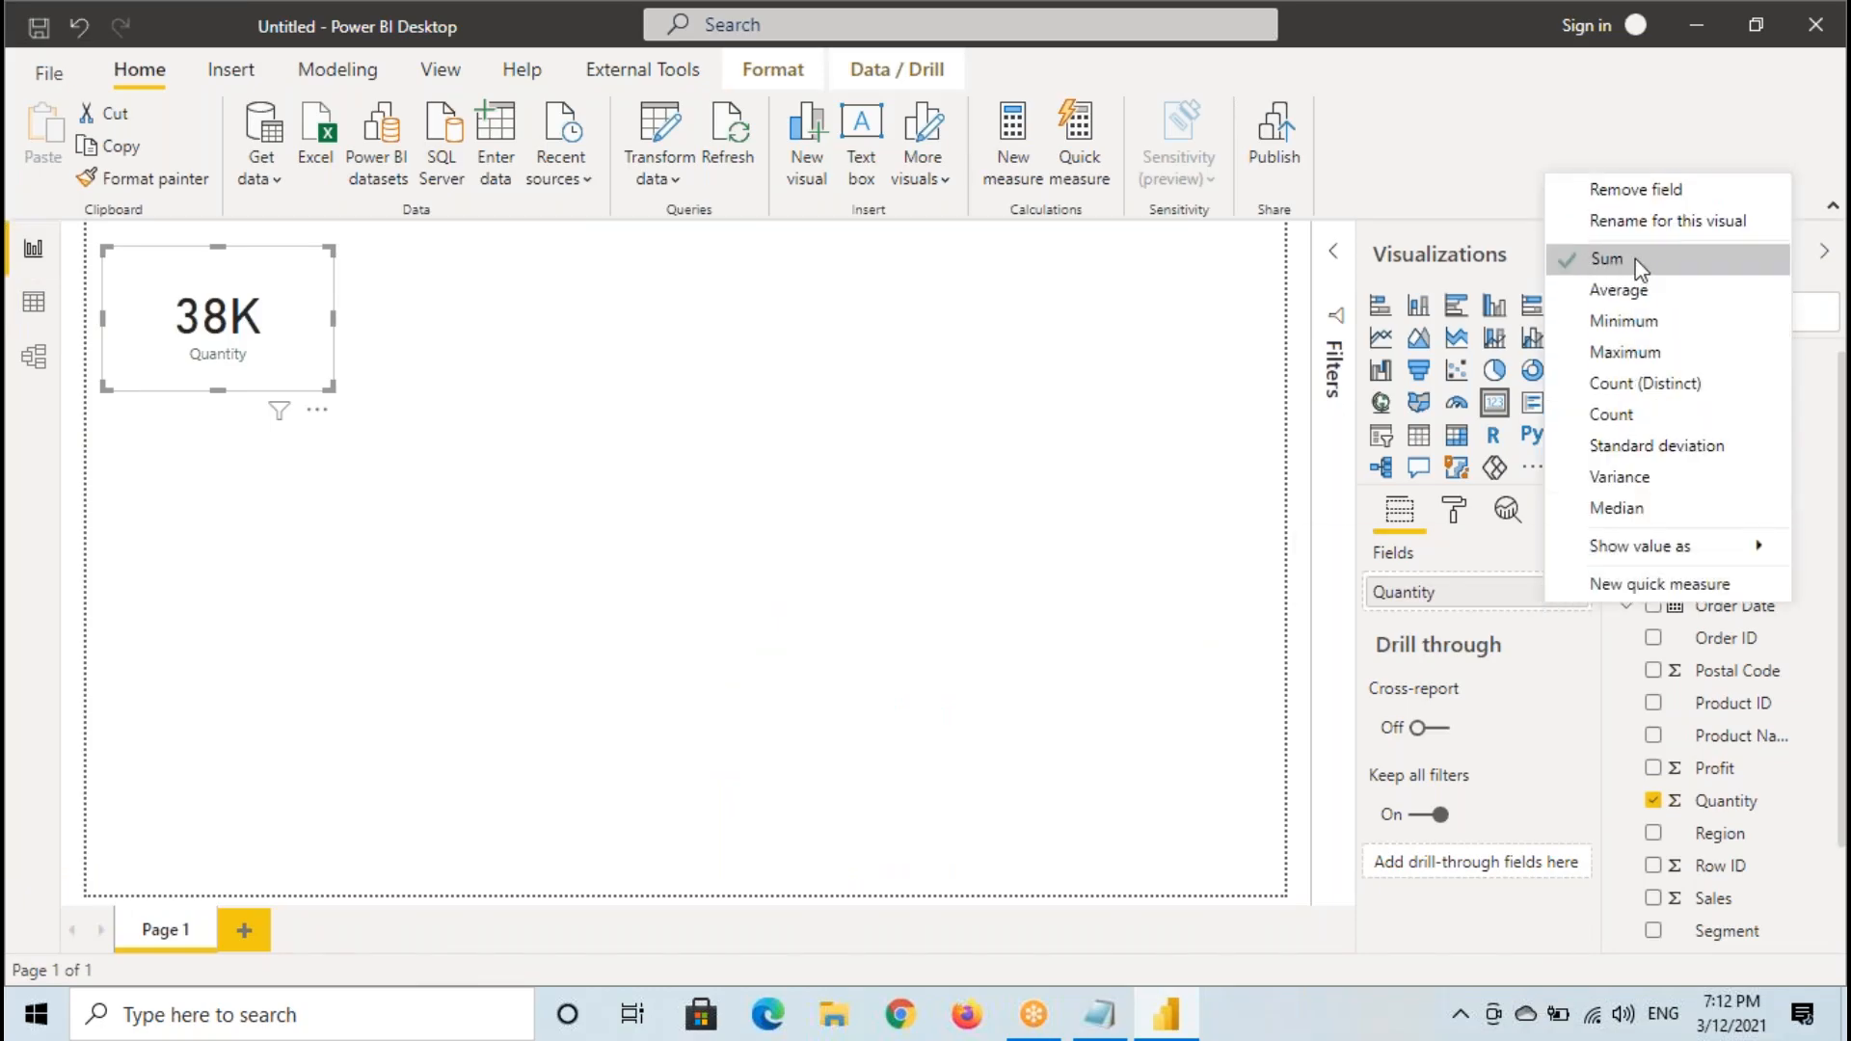
click(1388, 596)
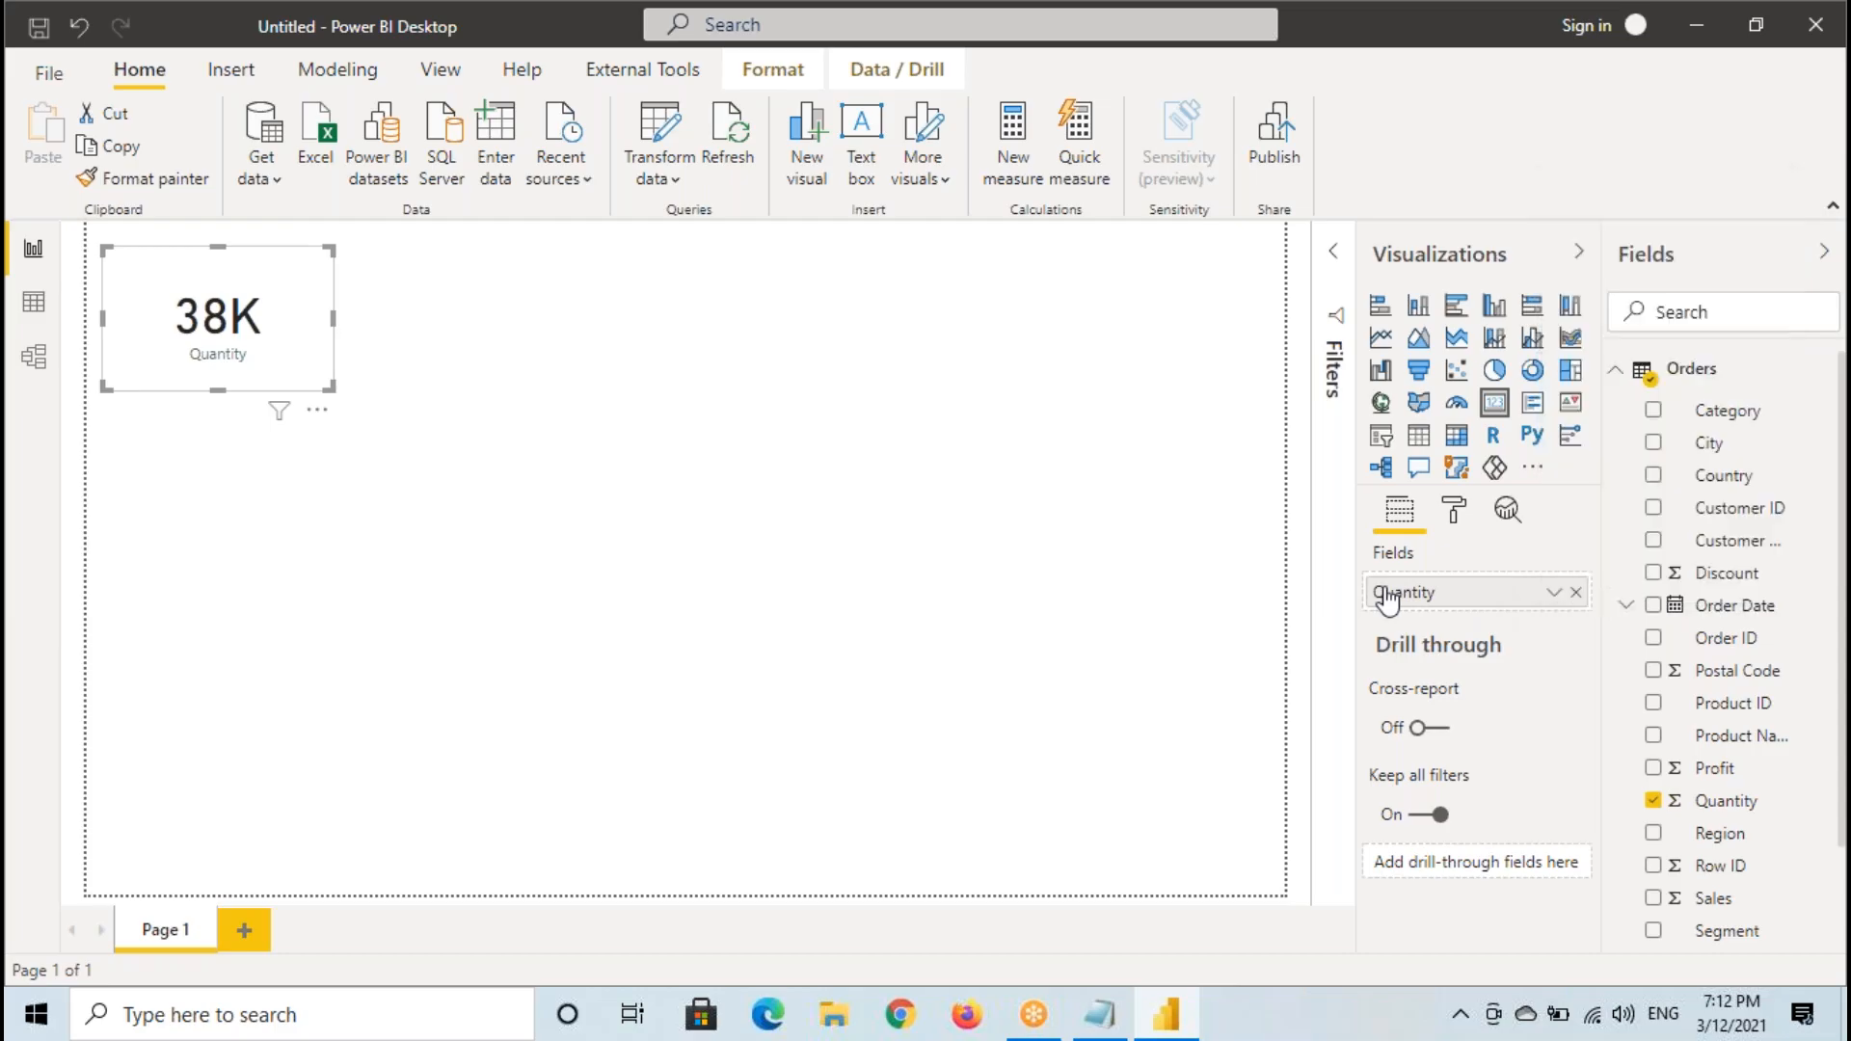
click(1554, 594)
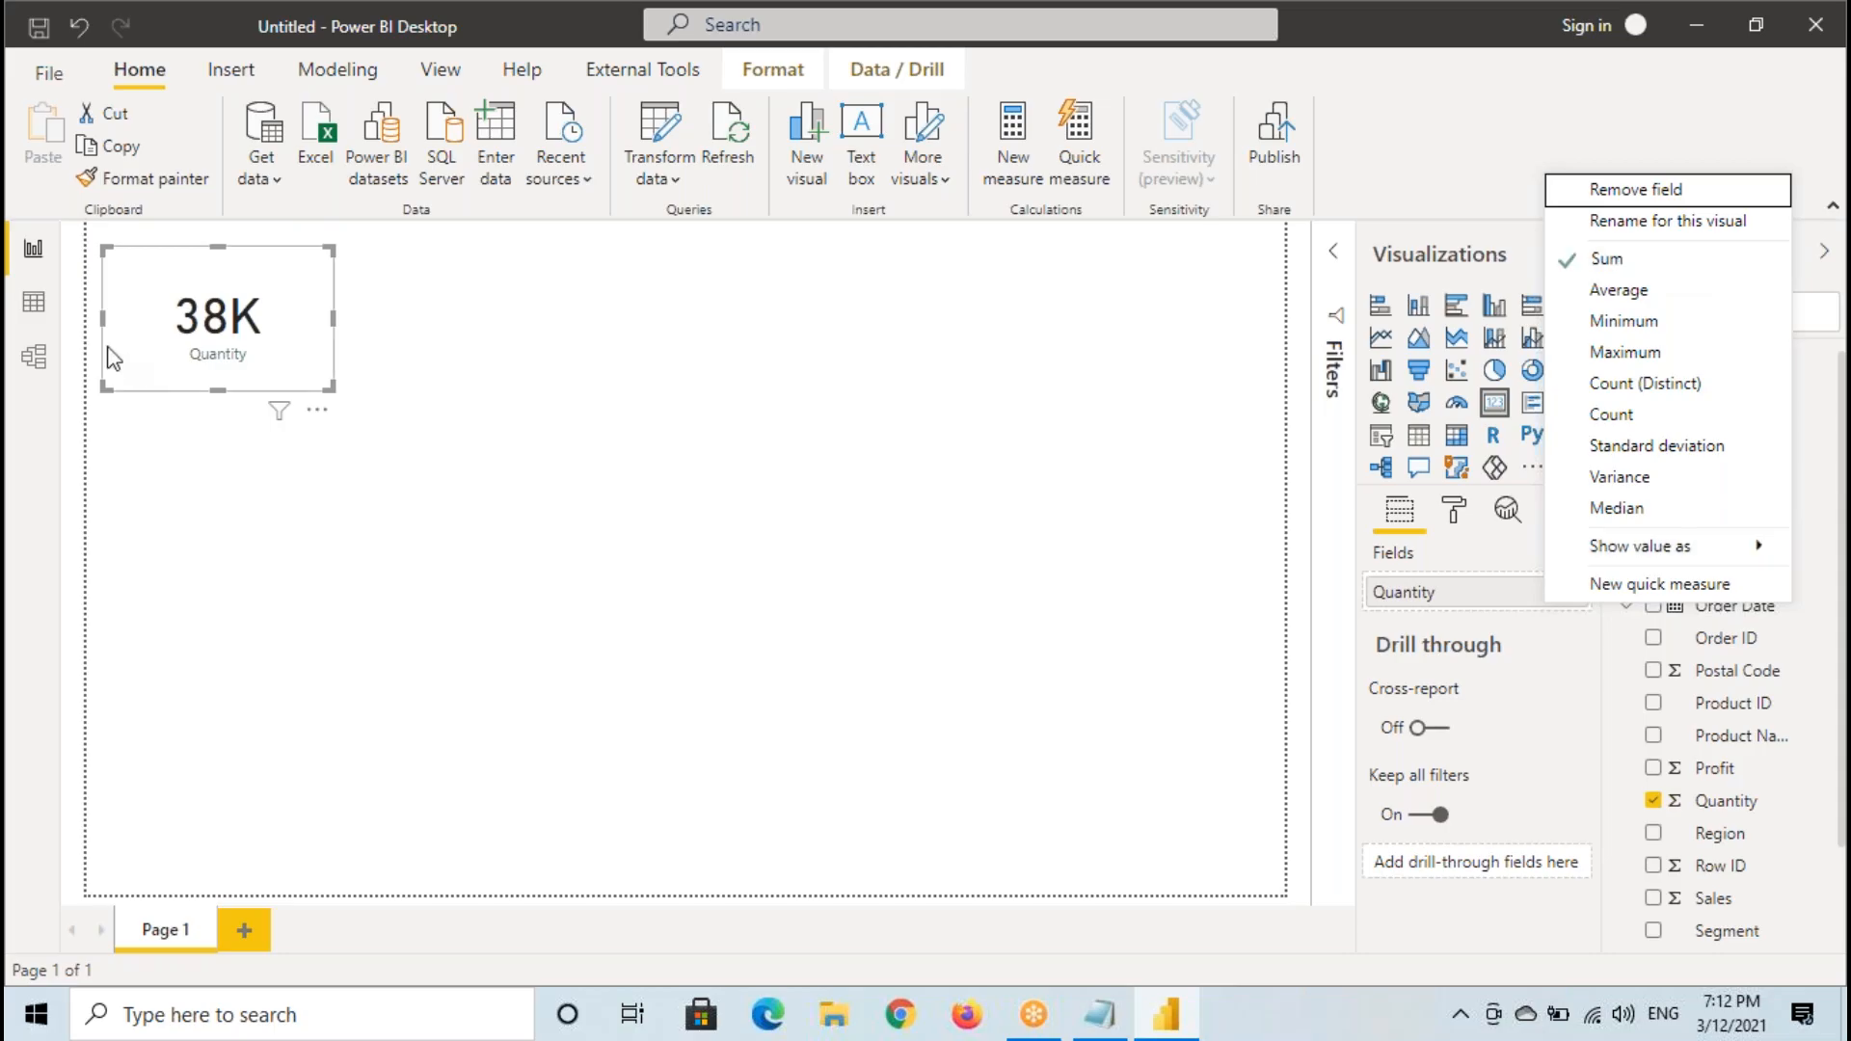
- View the Quantity column in the Orders data again, mark its first values by hand, and return to the report
click(13, 304)
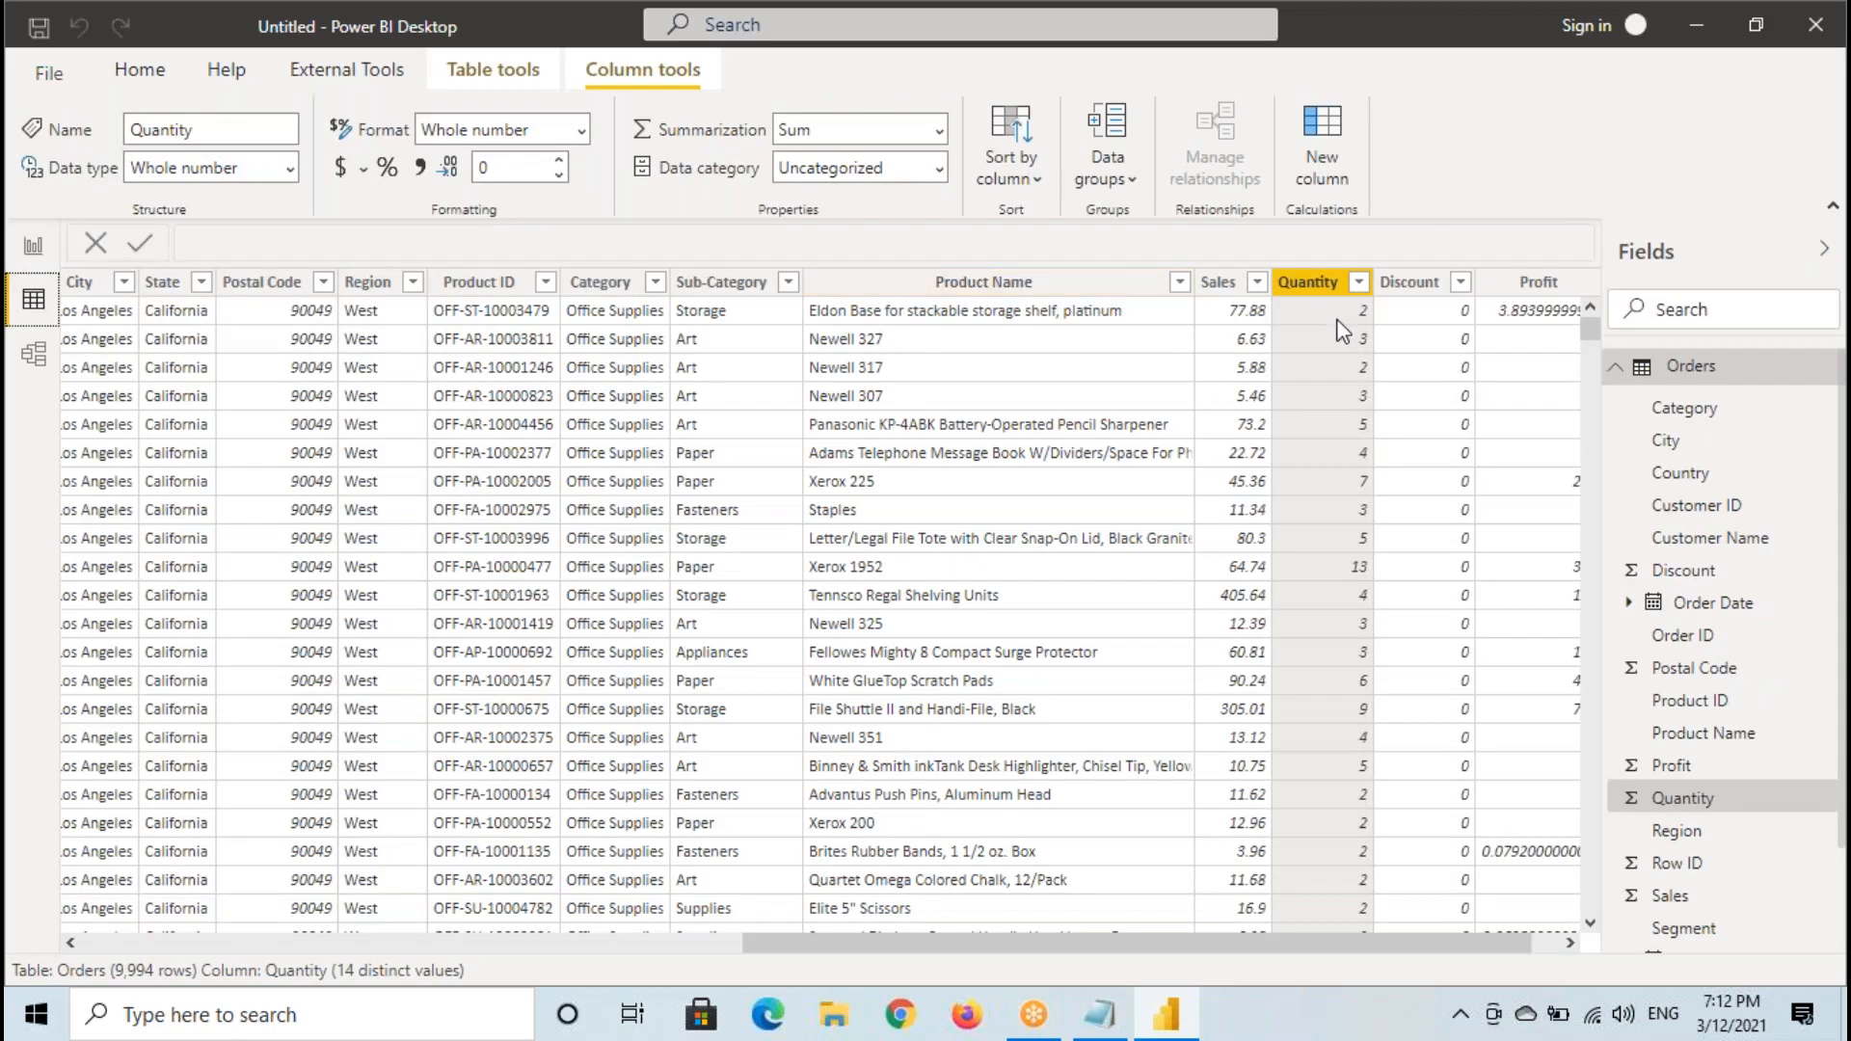
mouse_move(1334, 304)
mouse_down()
mouse_move(1375, 350)
mouse_move(1313, 525)
mouse_move(1360, 480)
mouse_move(1379, 501)
mouse_up()
mouse_move(1499, 435)
mouse_down()
mouse_move(1463, 480)
mouse_move(1494, 468)
mouse_up()
mouse_move(1525, 426)
mouse_down()
mouse_move(1505, 517)
mouse_move(1624, 500)
mouse_up()
click(33, 248)
- Reposition the Quantity card near the canvas's upper-left corner and deselect it
drag(243, 321, 243, 355)
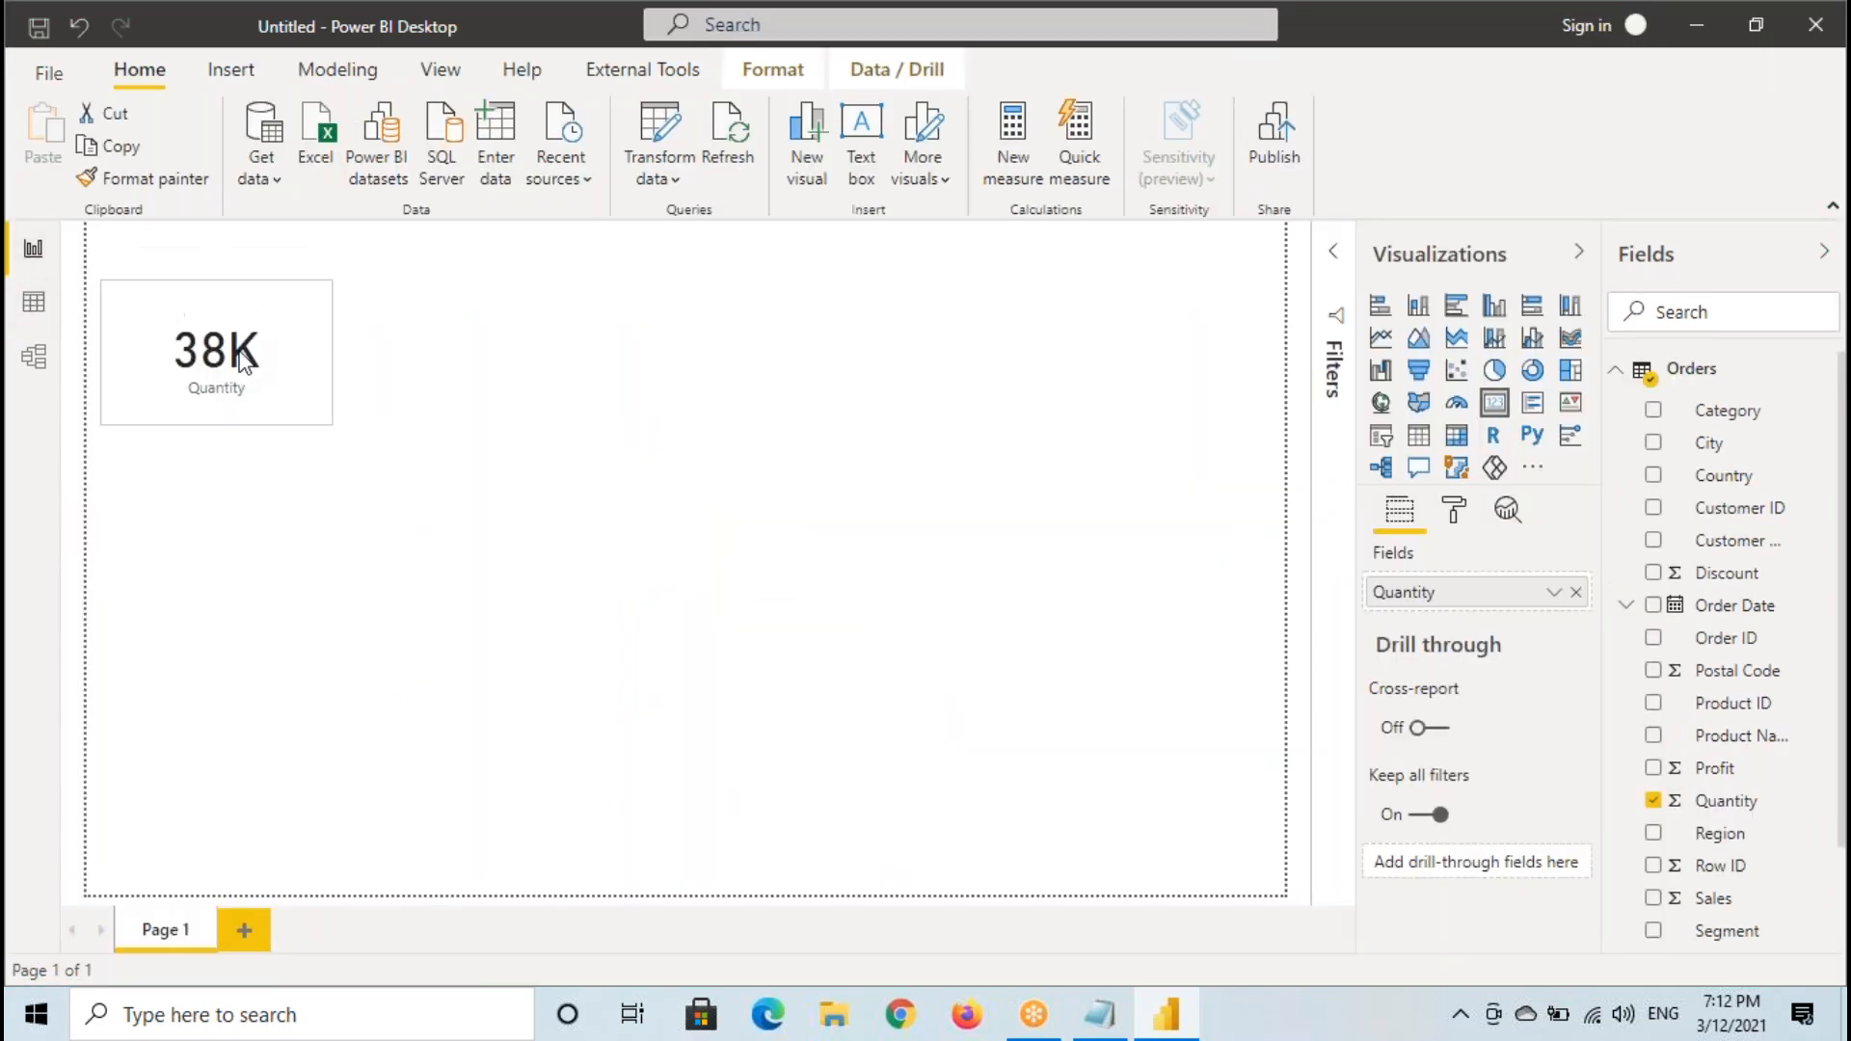
click(273, 549)
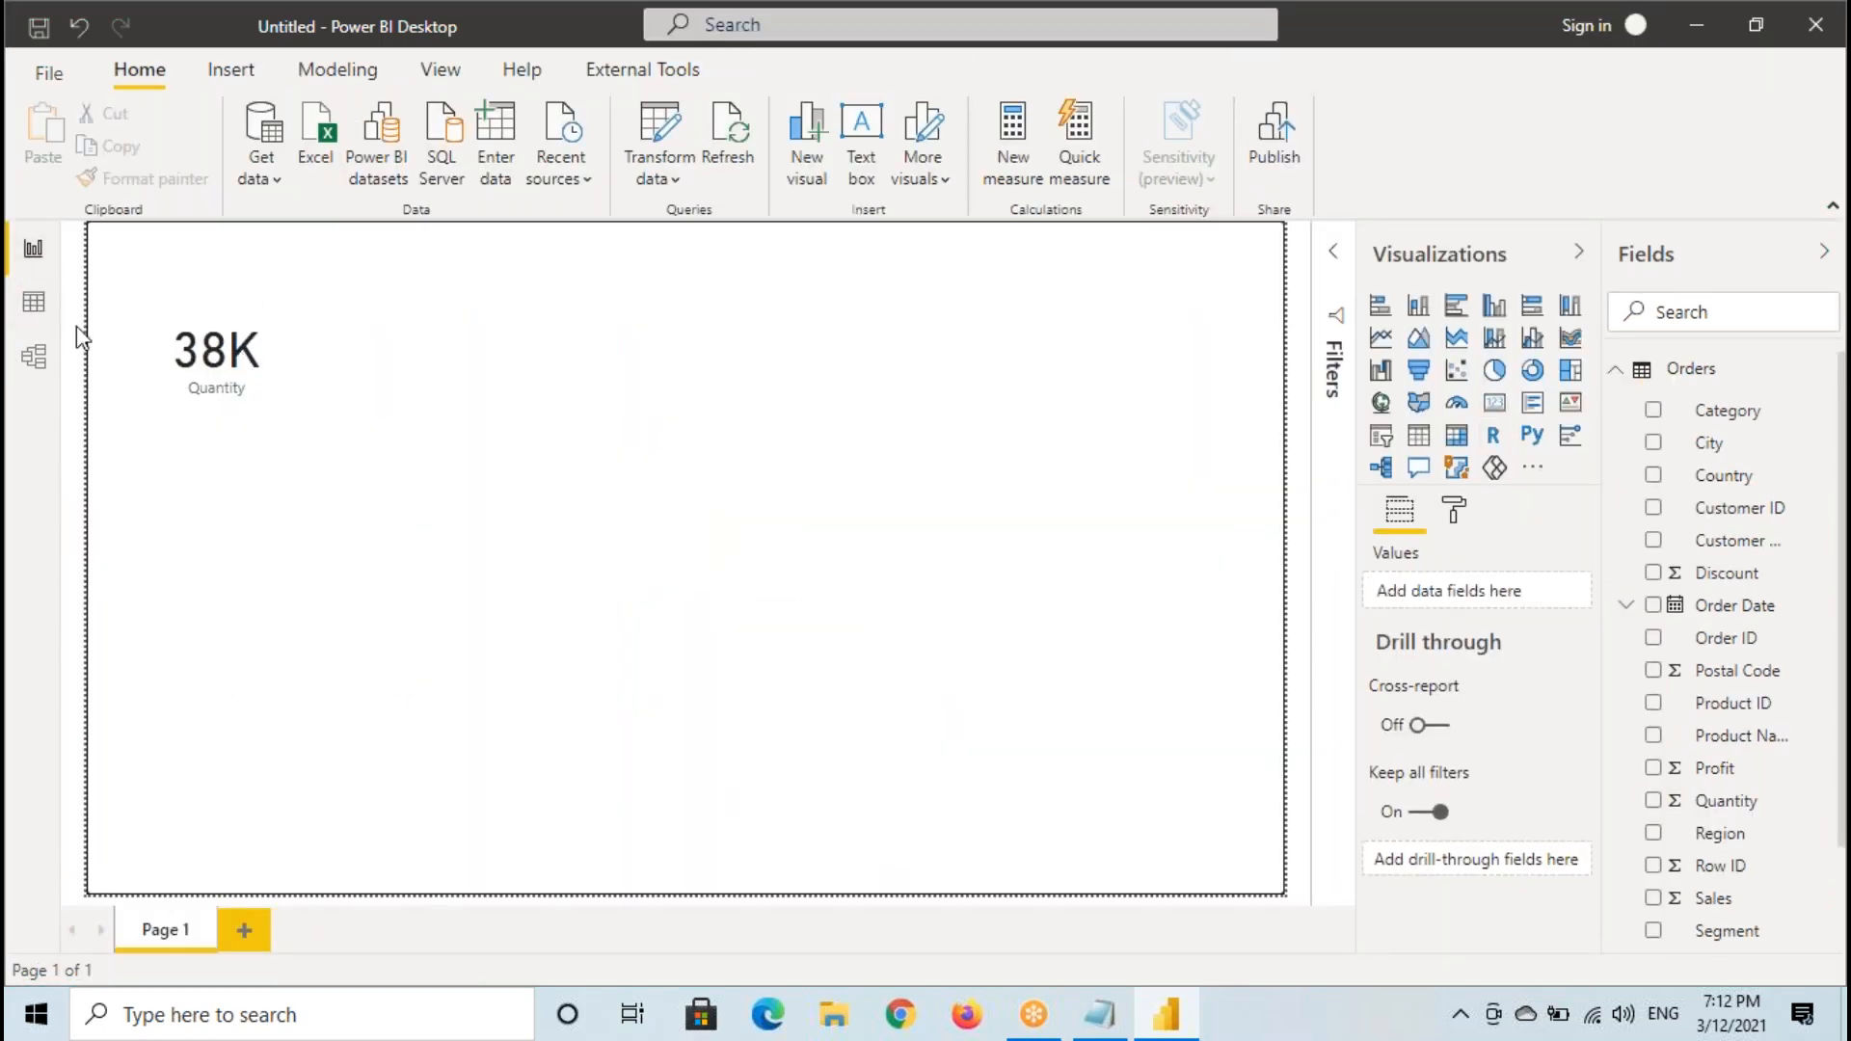
click(176, 349)
drag(240, 399, 258, 369)
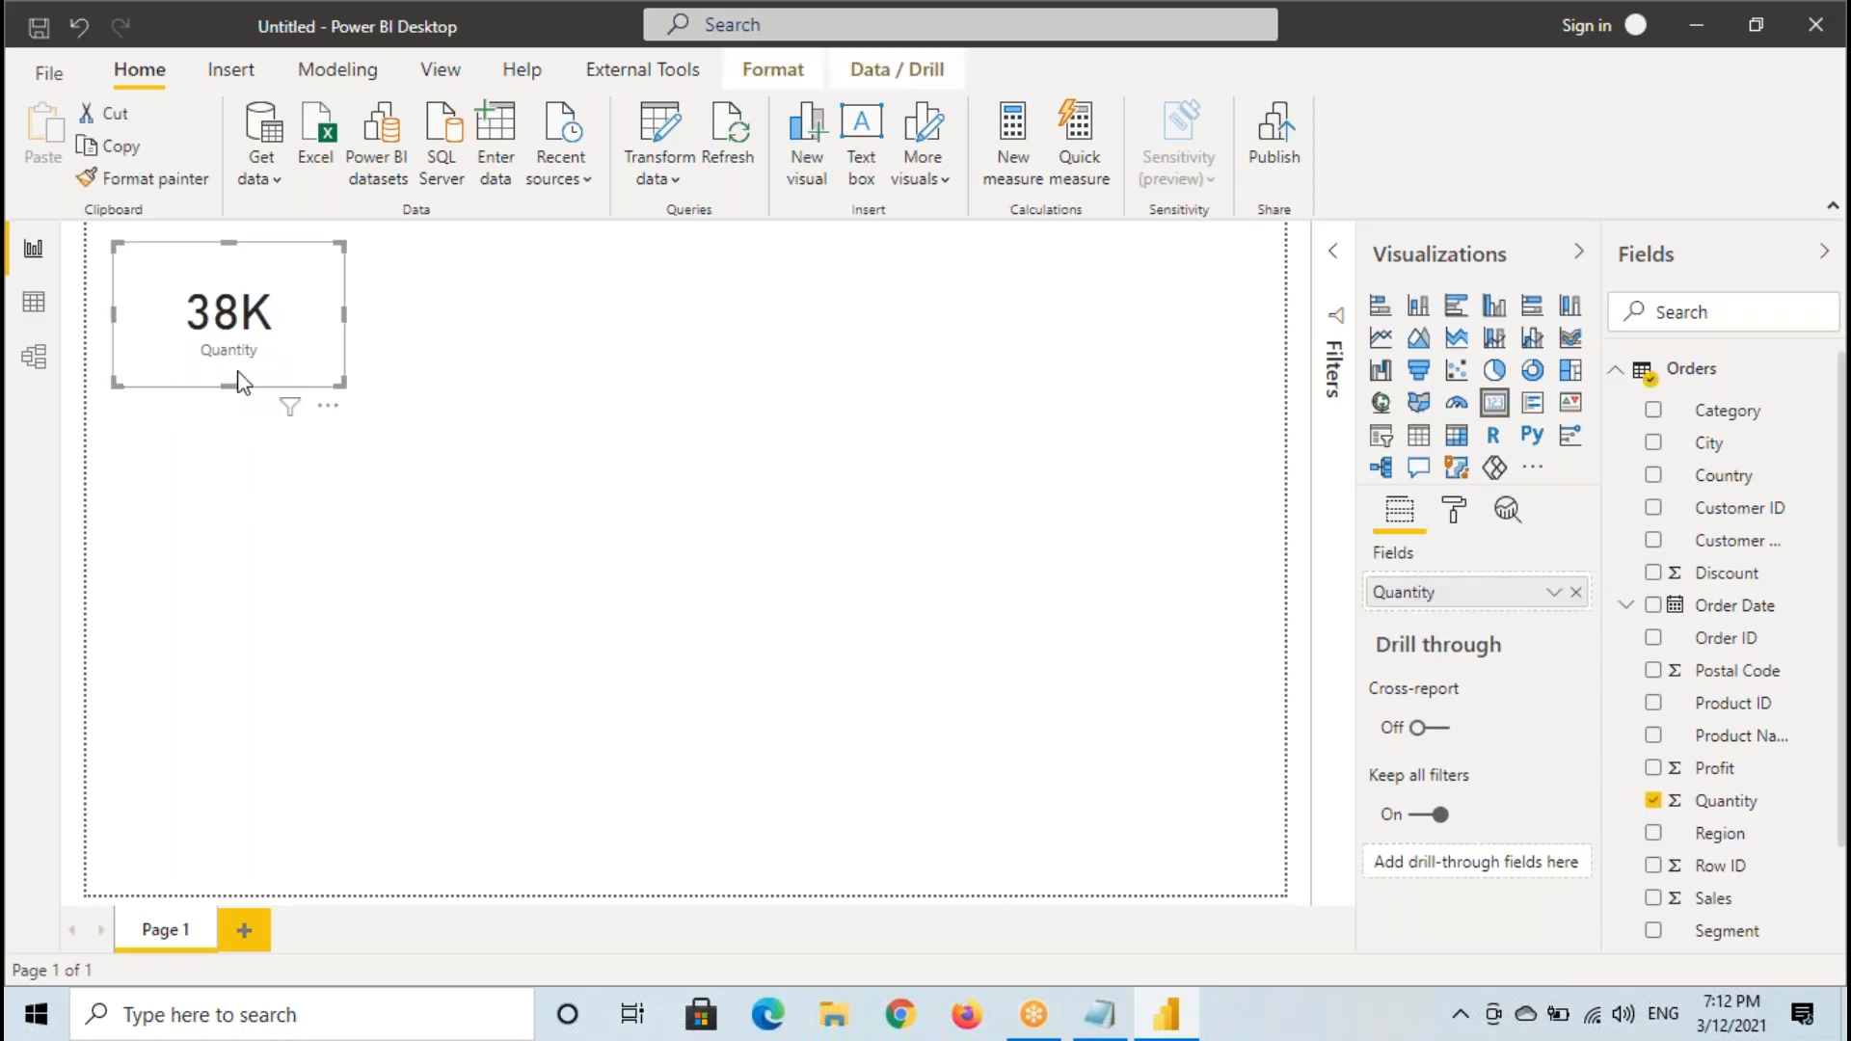
click(219, 518)
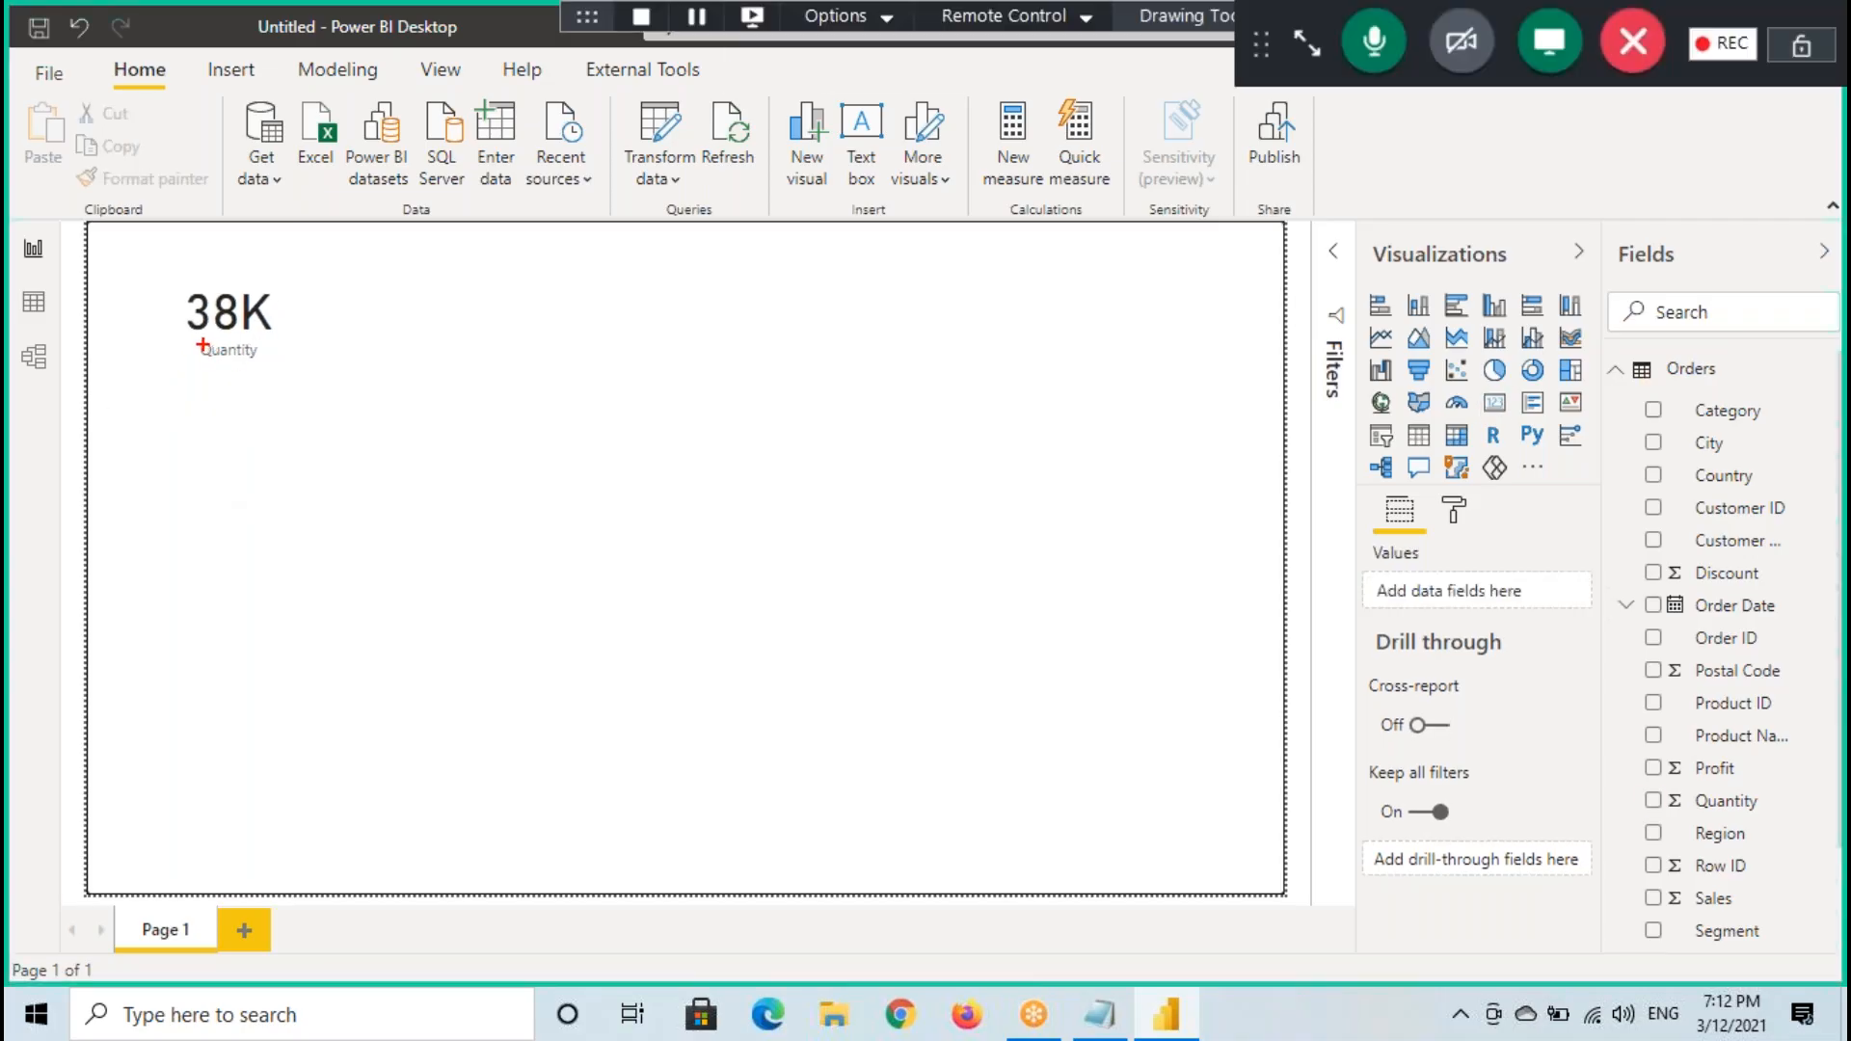
- Box the card's Quantity label, clear that annotation, and box and circle the whole card
drag(192, 340, 272, 371)
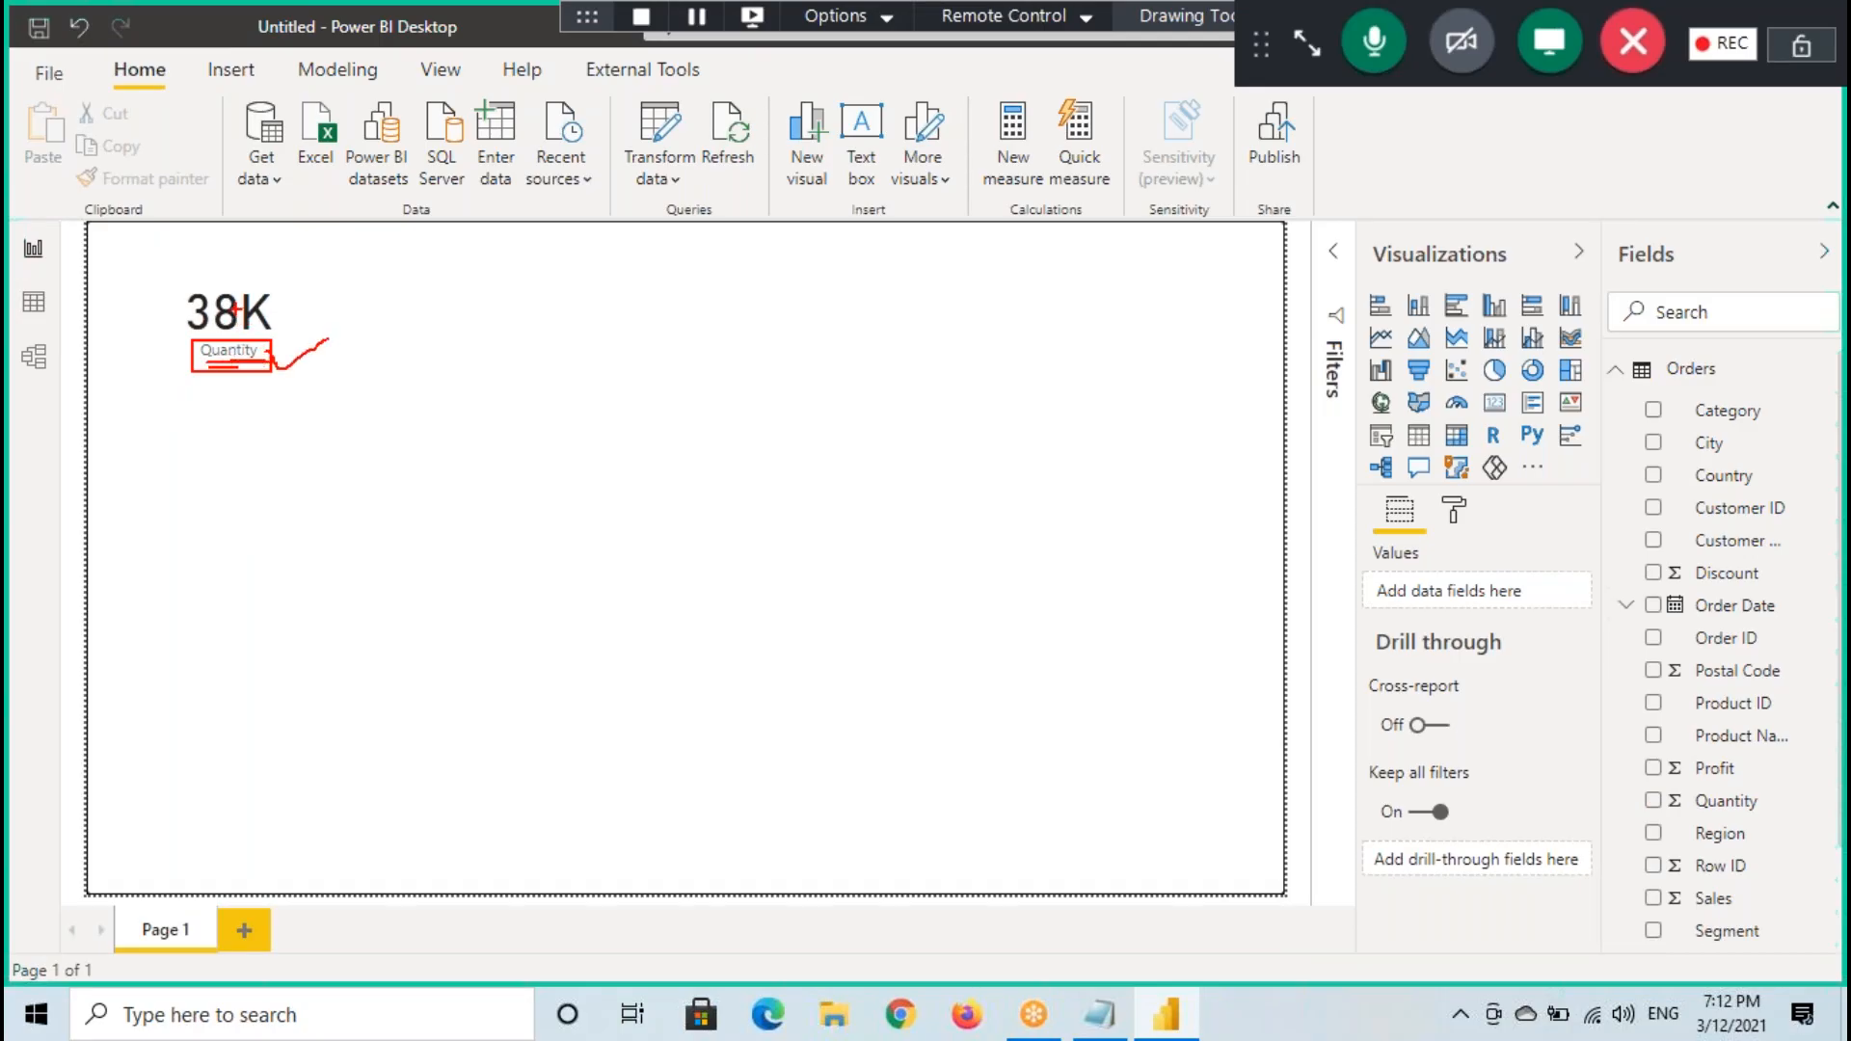
key(Escape)
key(ctrl+2)
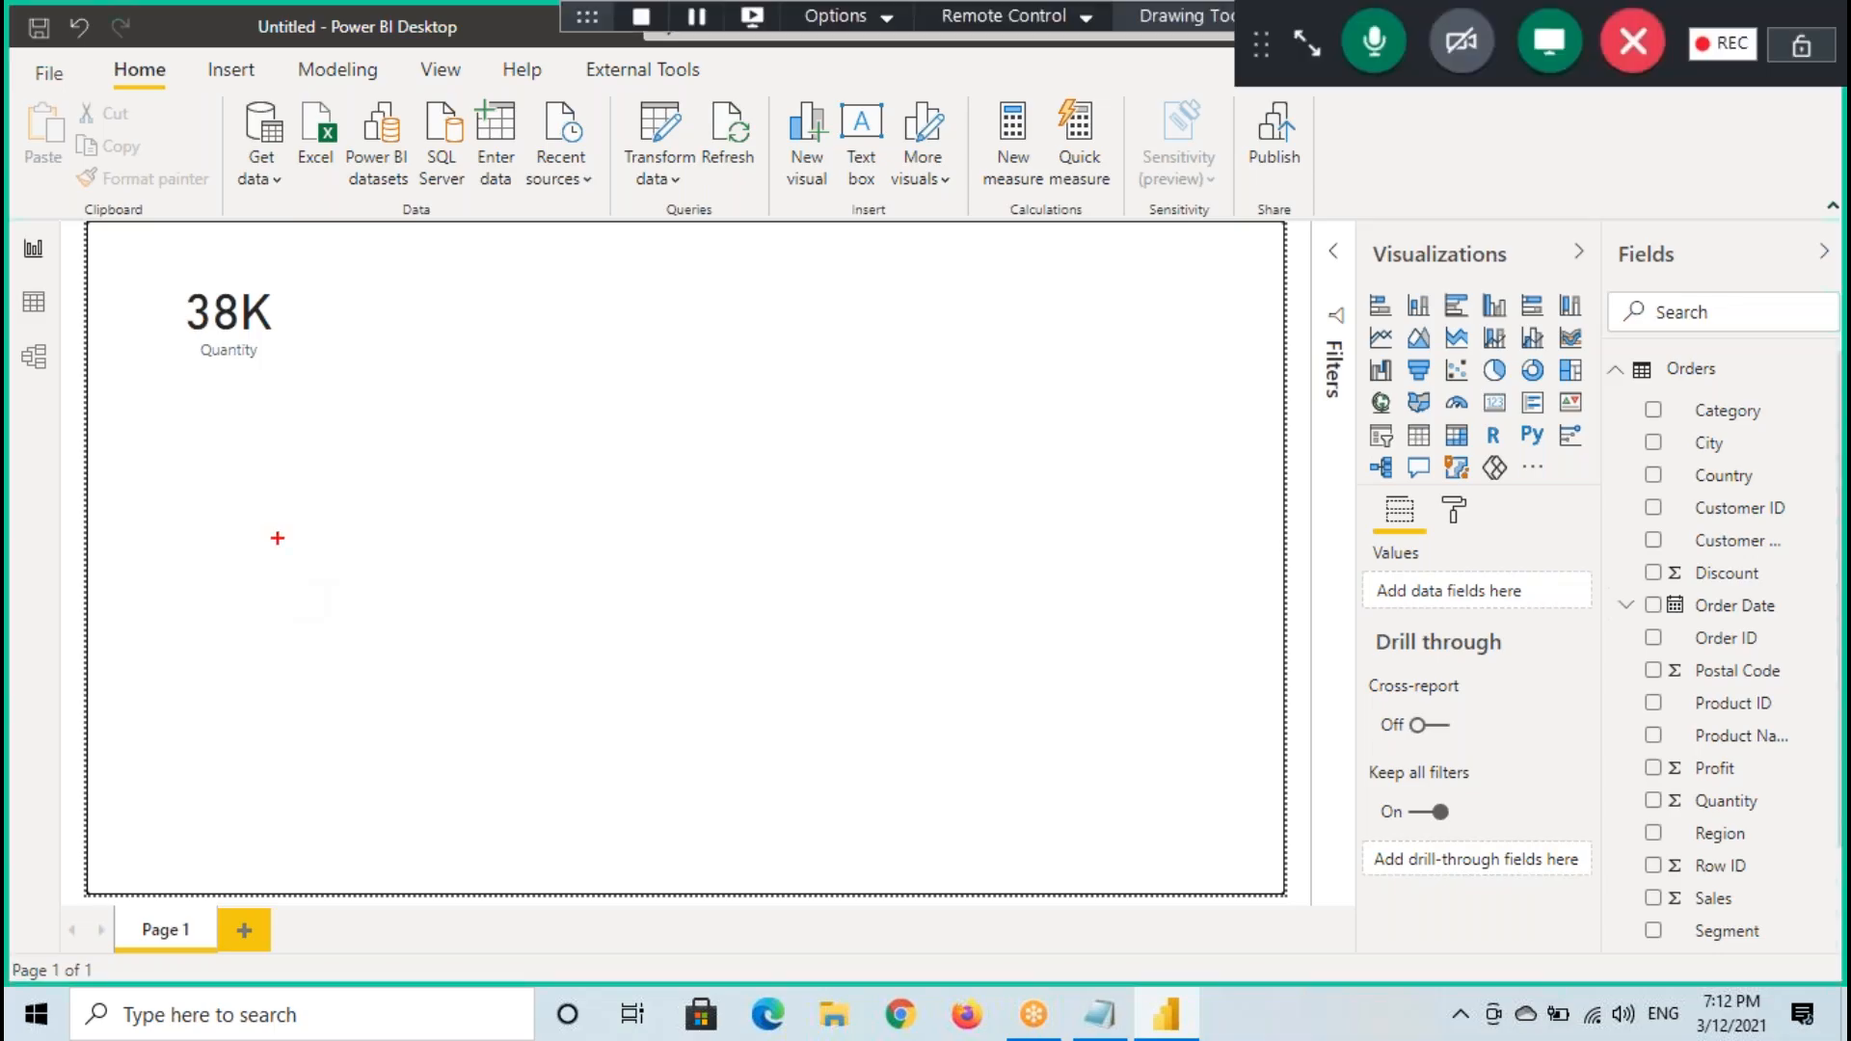
drag(135, 257, 339, 392)
mouse_move(349, 274)
mouse_down()
mouse_move(131, 318)
mouse_move(336, 322)
mouse_move(256, 253)
mouse_move(166, 306)
mouse_move(318, 275)
mouse_up()
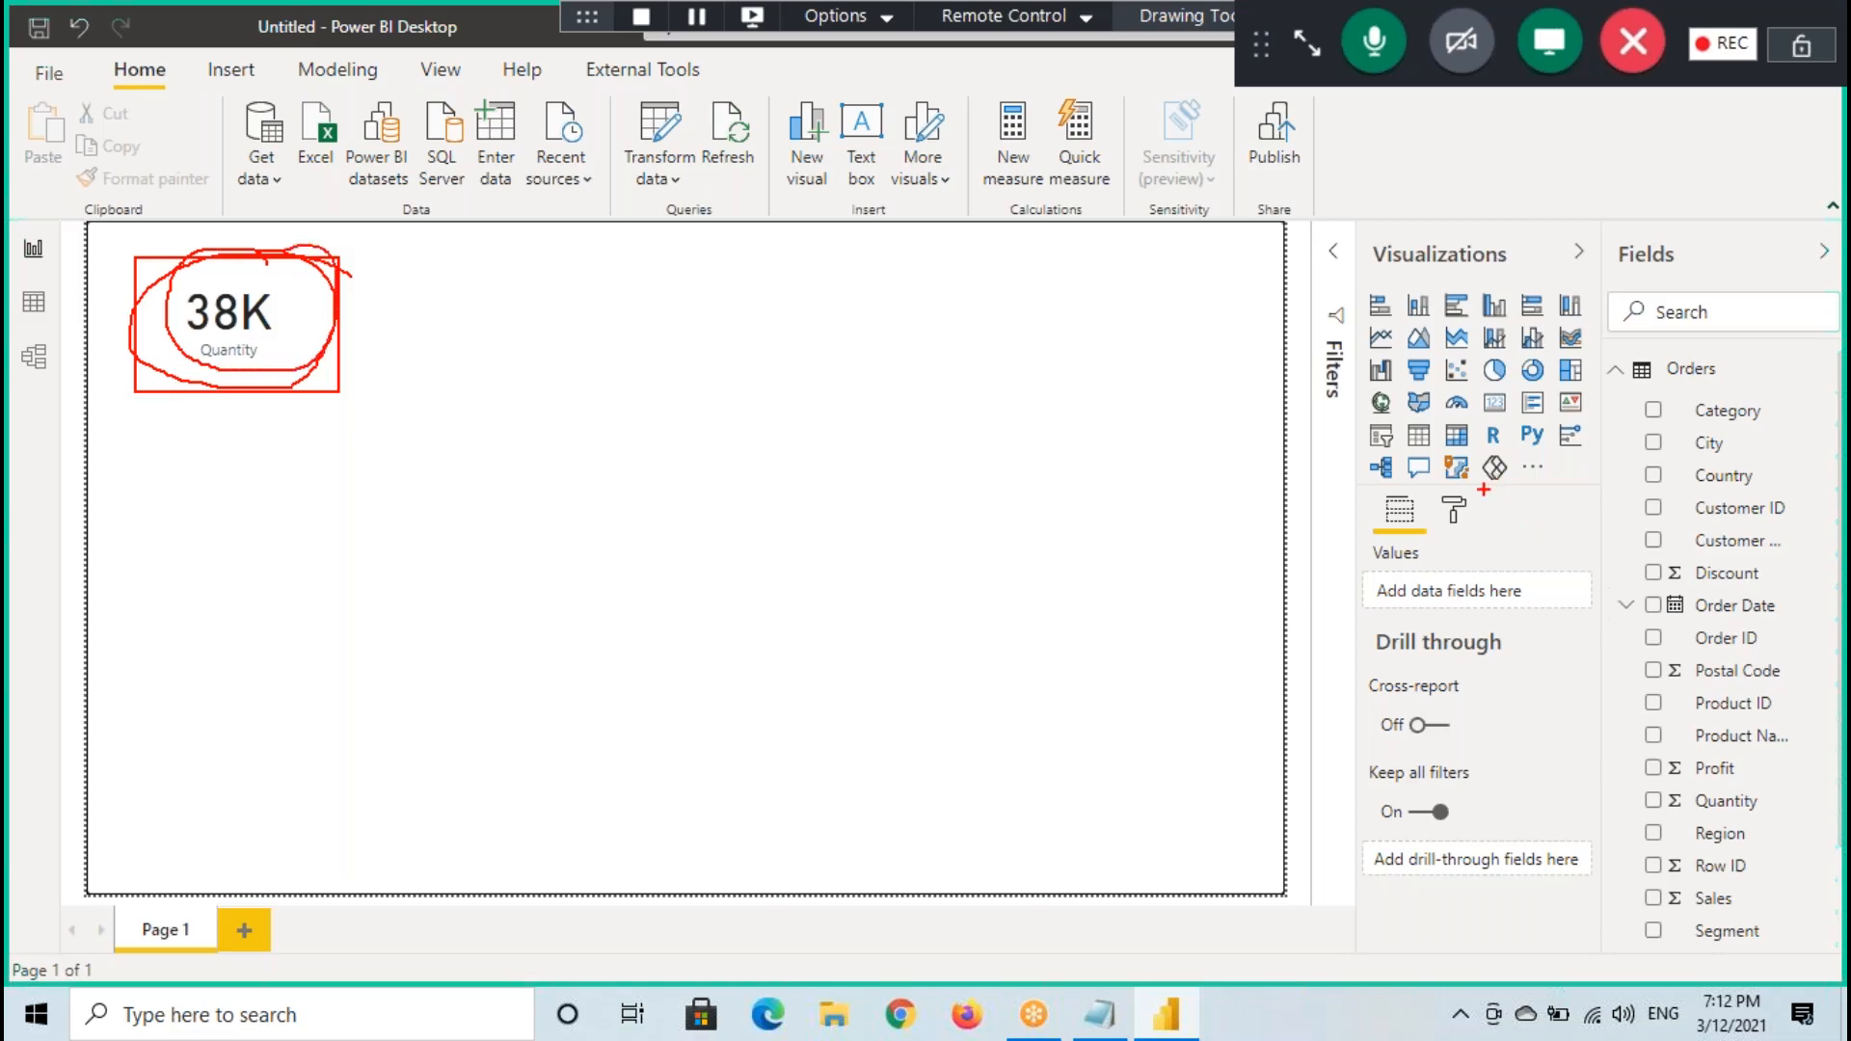
- Select the Quantity card and look through its formatting settings
click(251, 344)
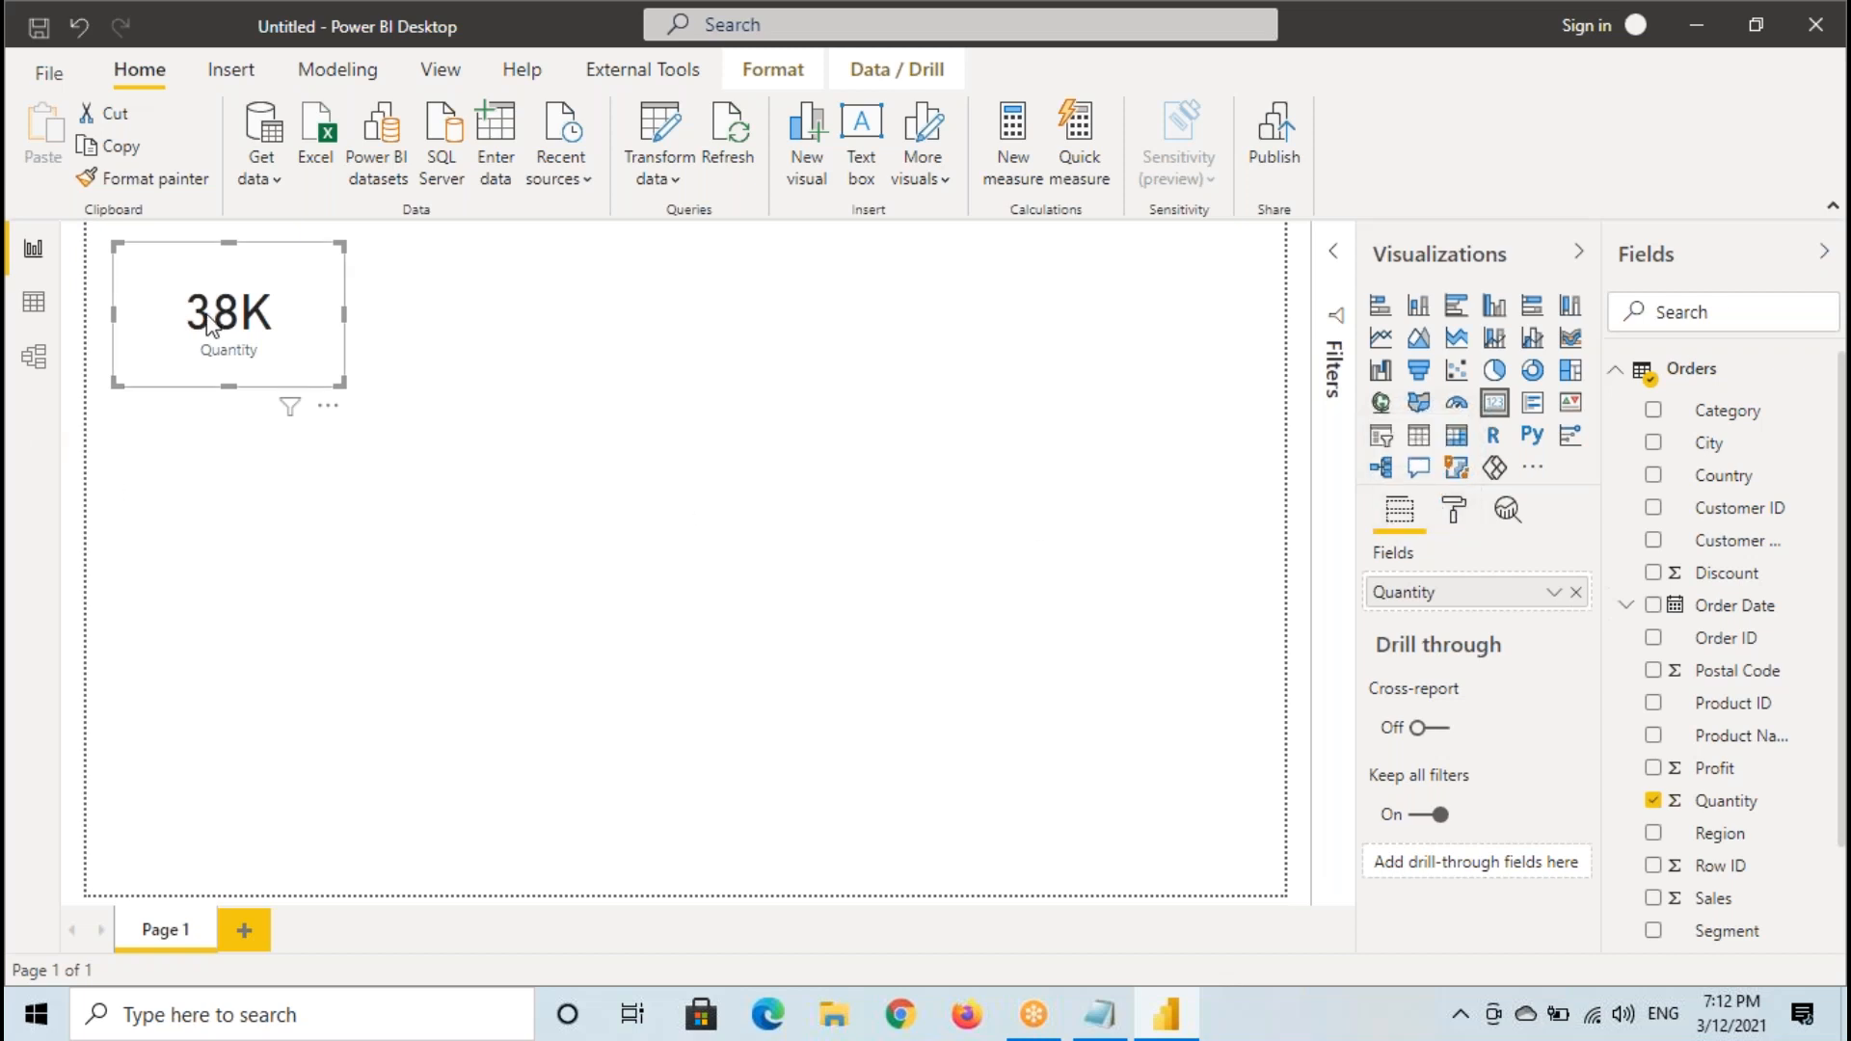
click(1453, 511)
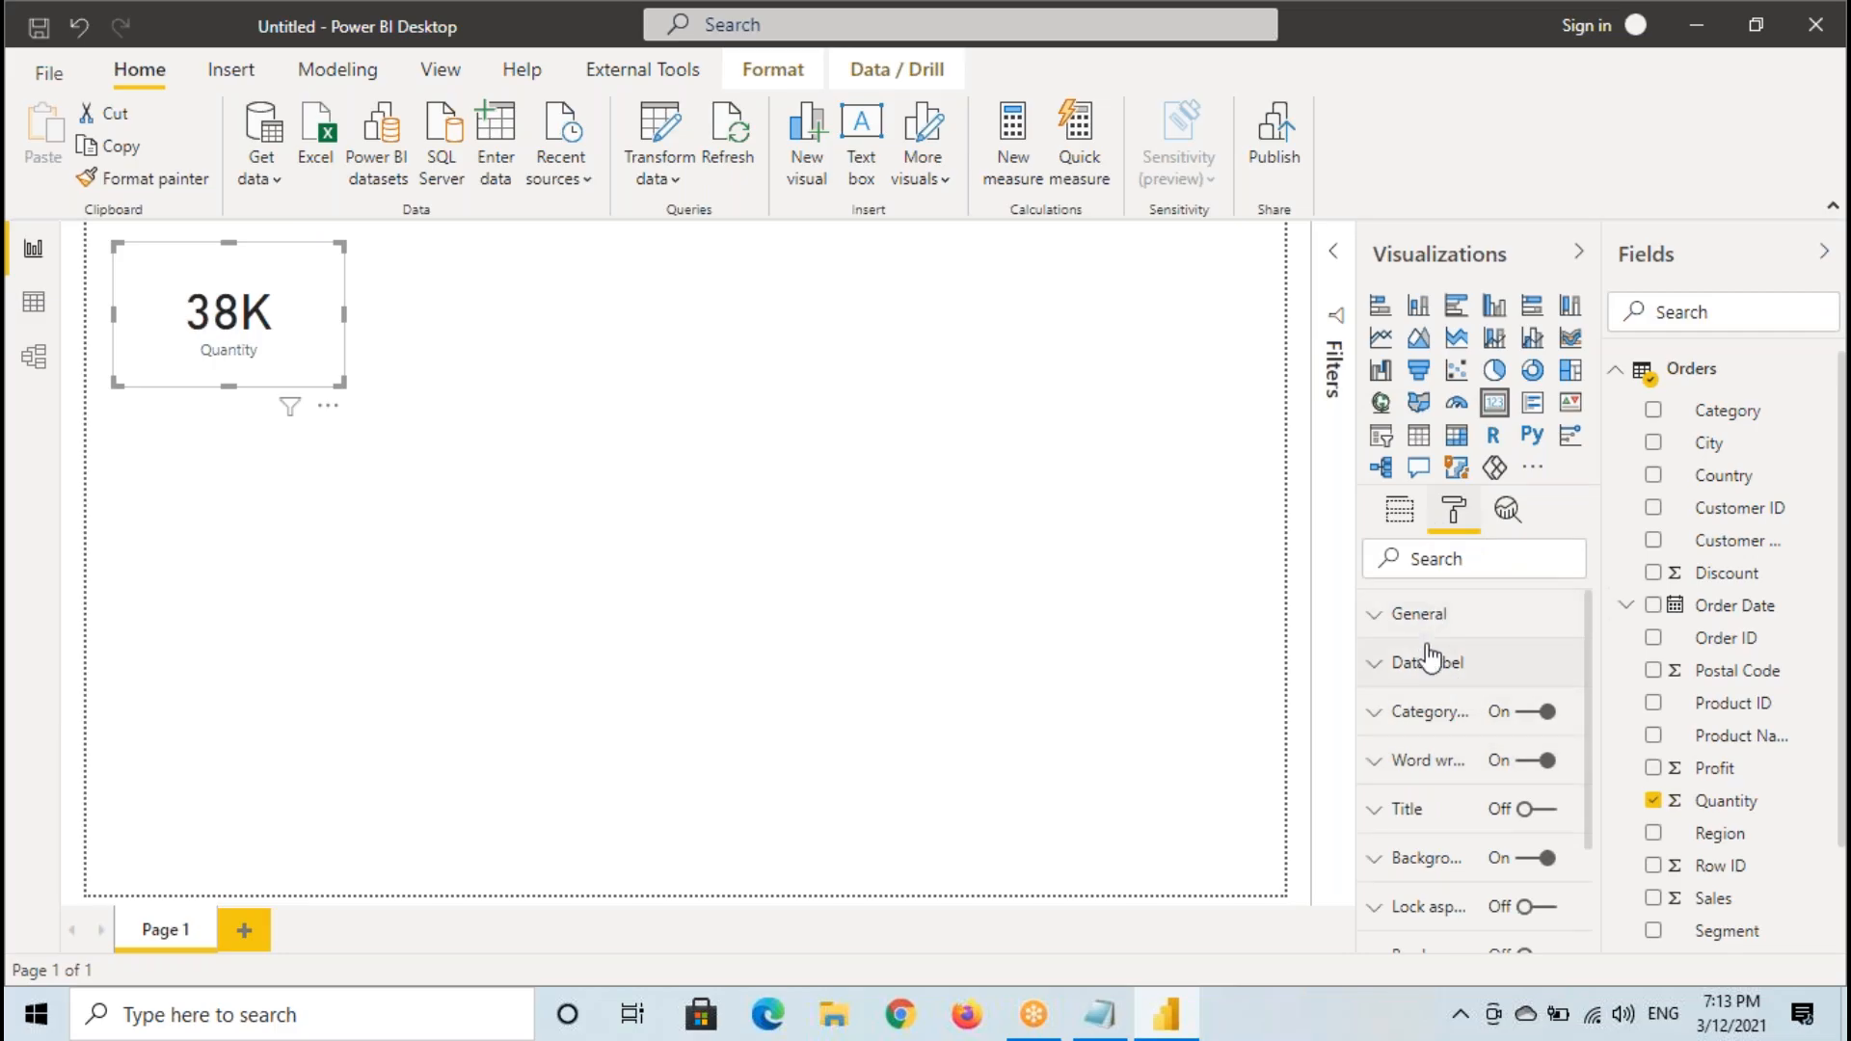
scroll(1427, 781, down, 3)
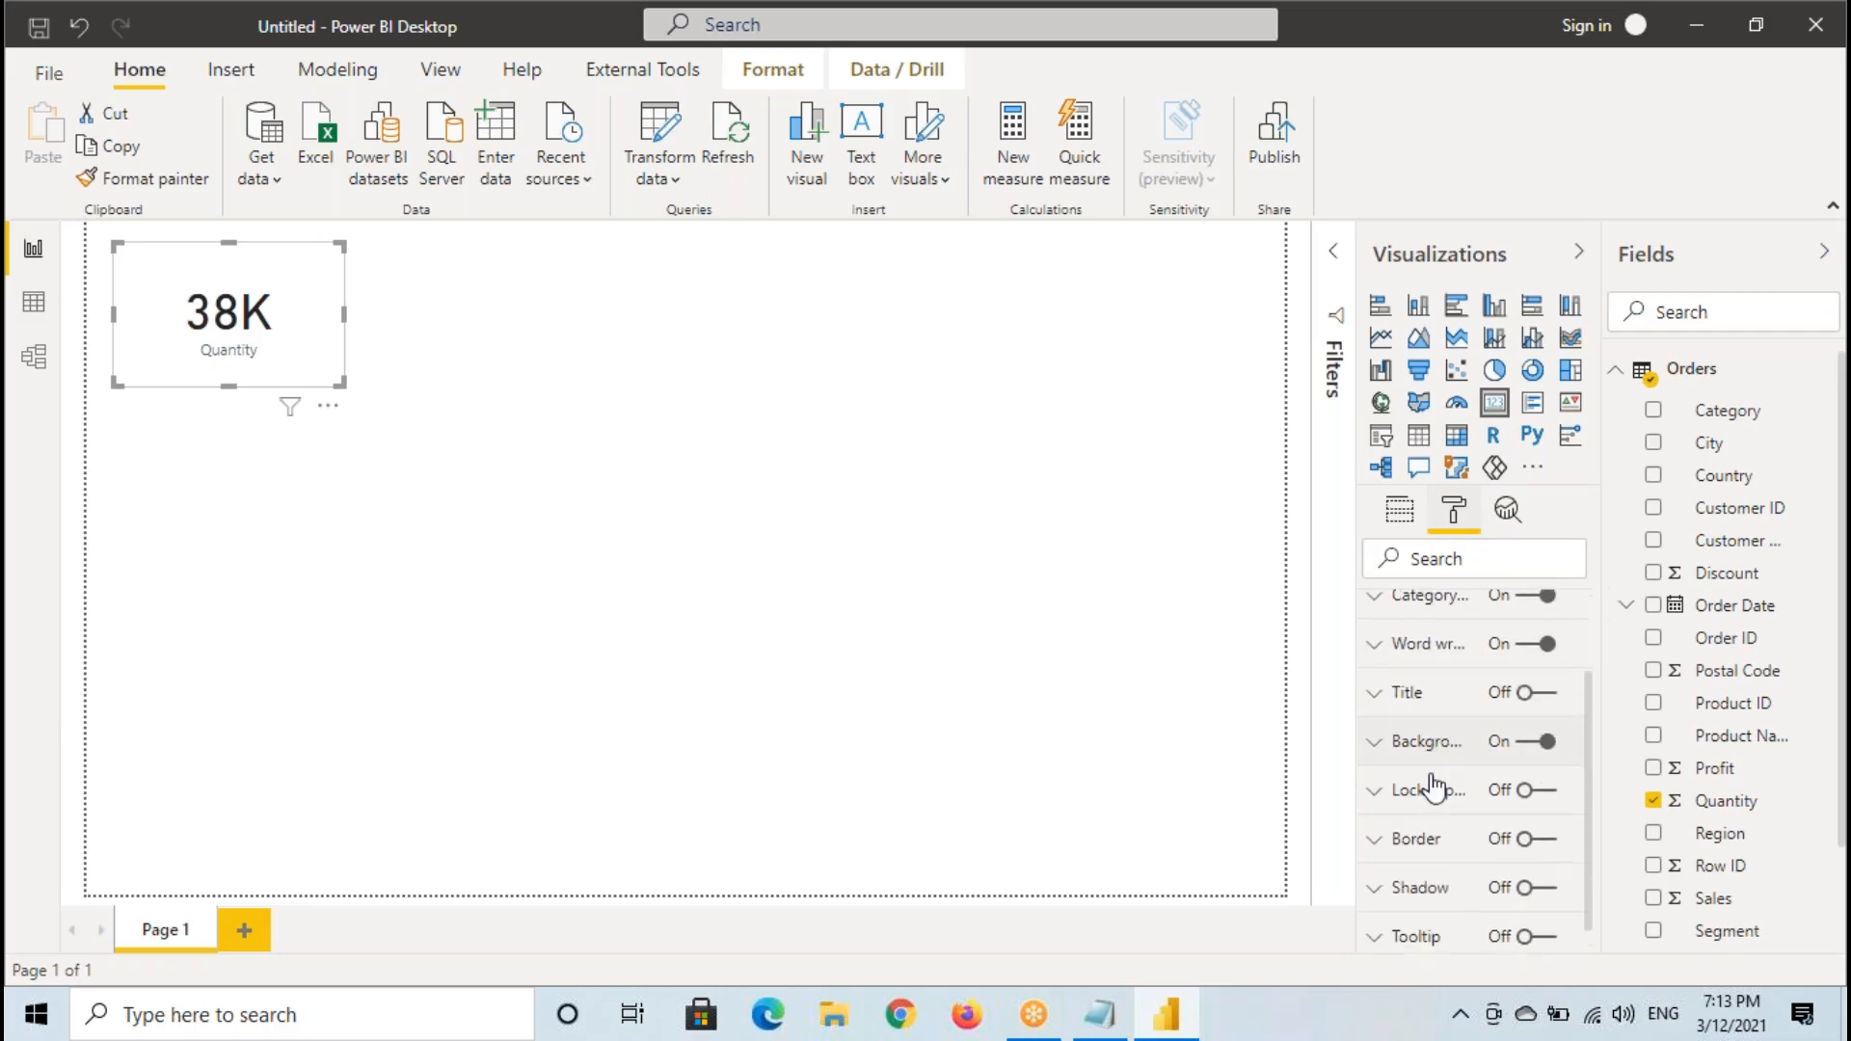
scroll(1436, 814, up, 3)
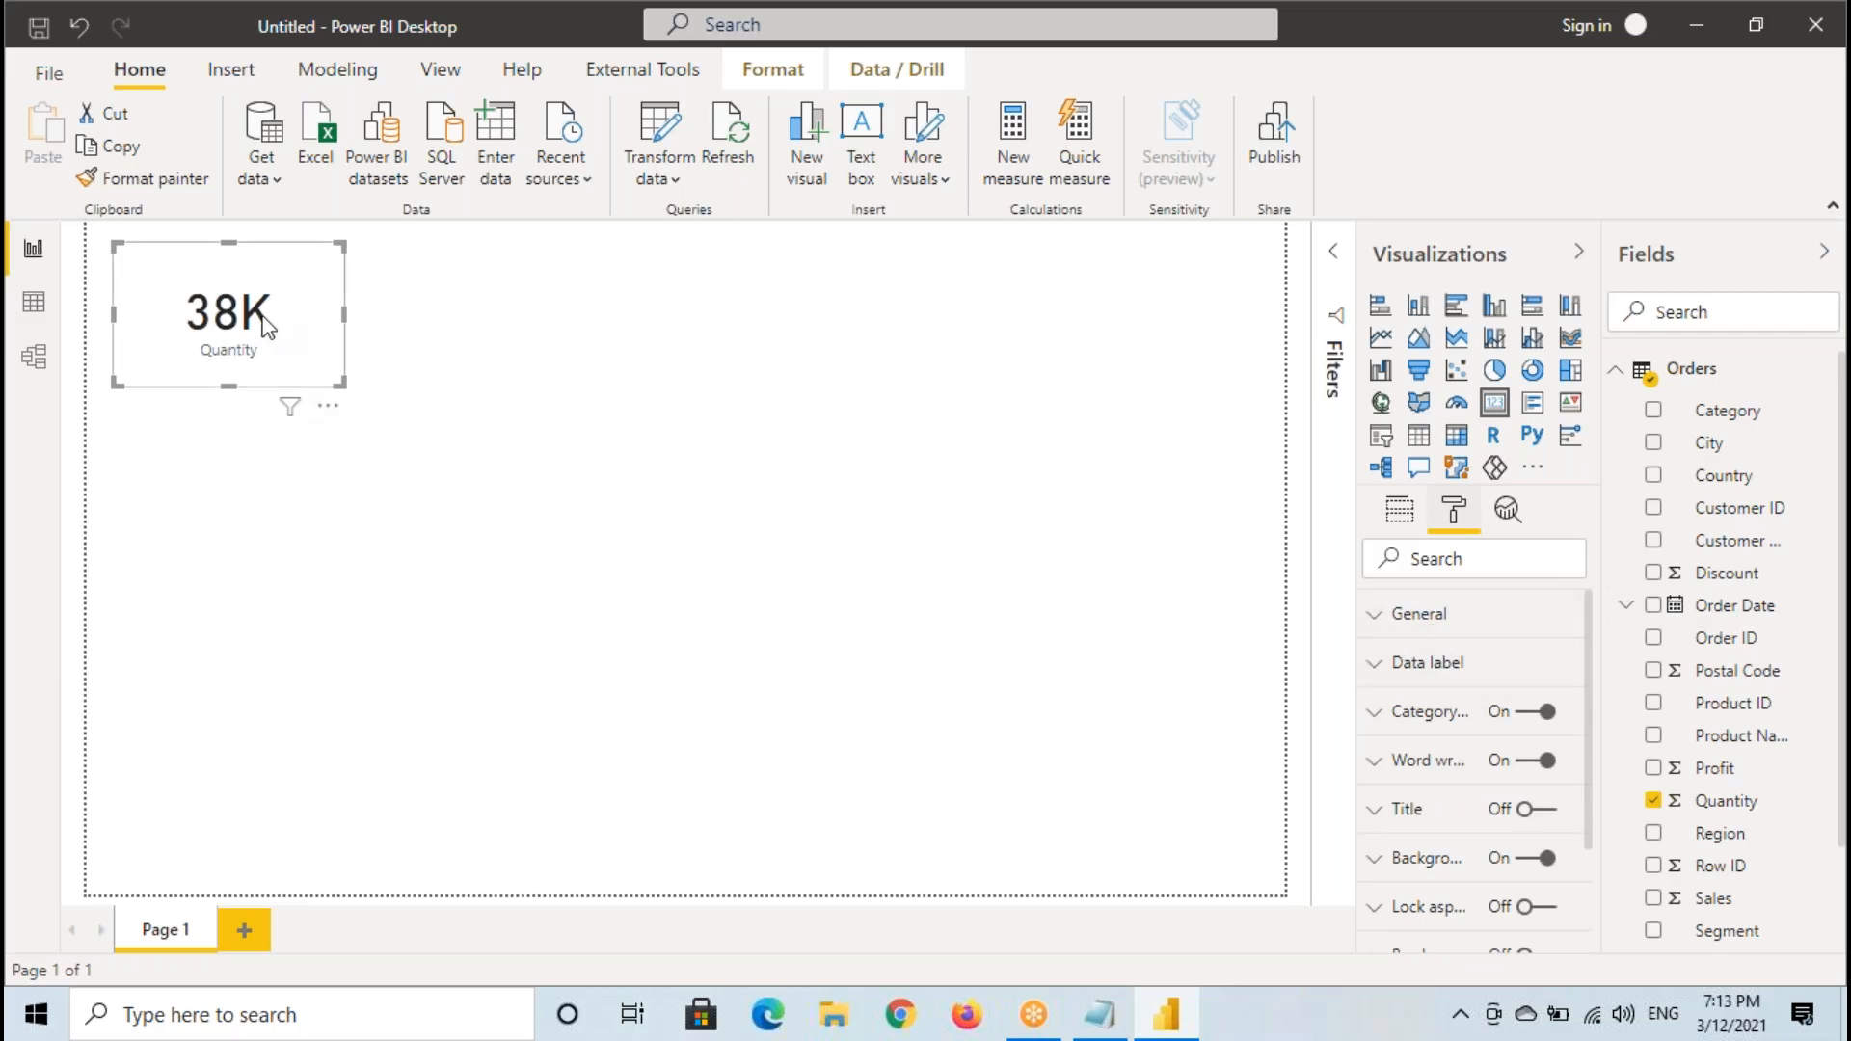
- Outline the card with a temporary annotation, clear it, turn on the card's Border option, and expand the border settings
key(ctrl+2)
mouse_move(112, 243)
mouse_down()
mouse_move(186, 314)
mouse_move(373, 385)
mouse_up()
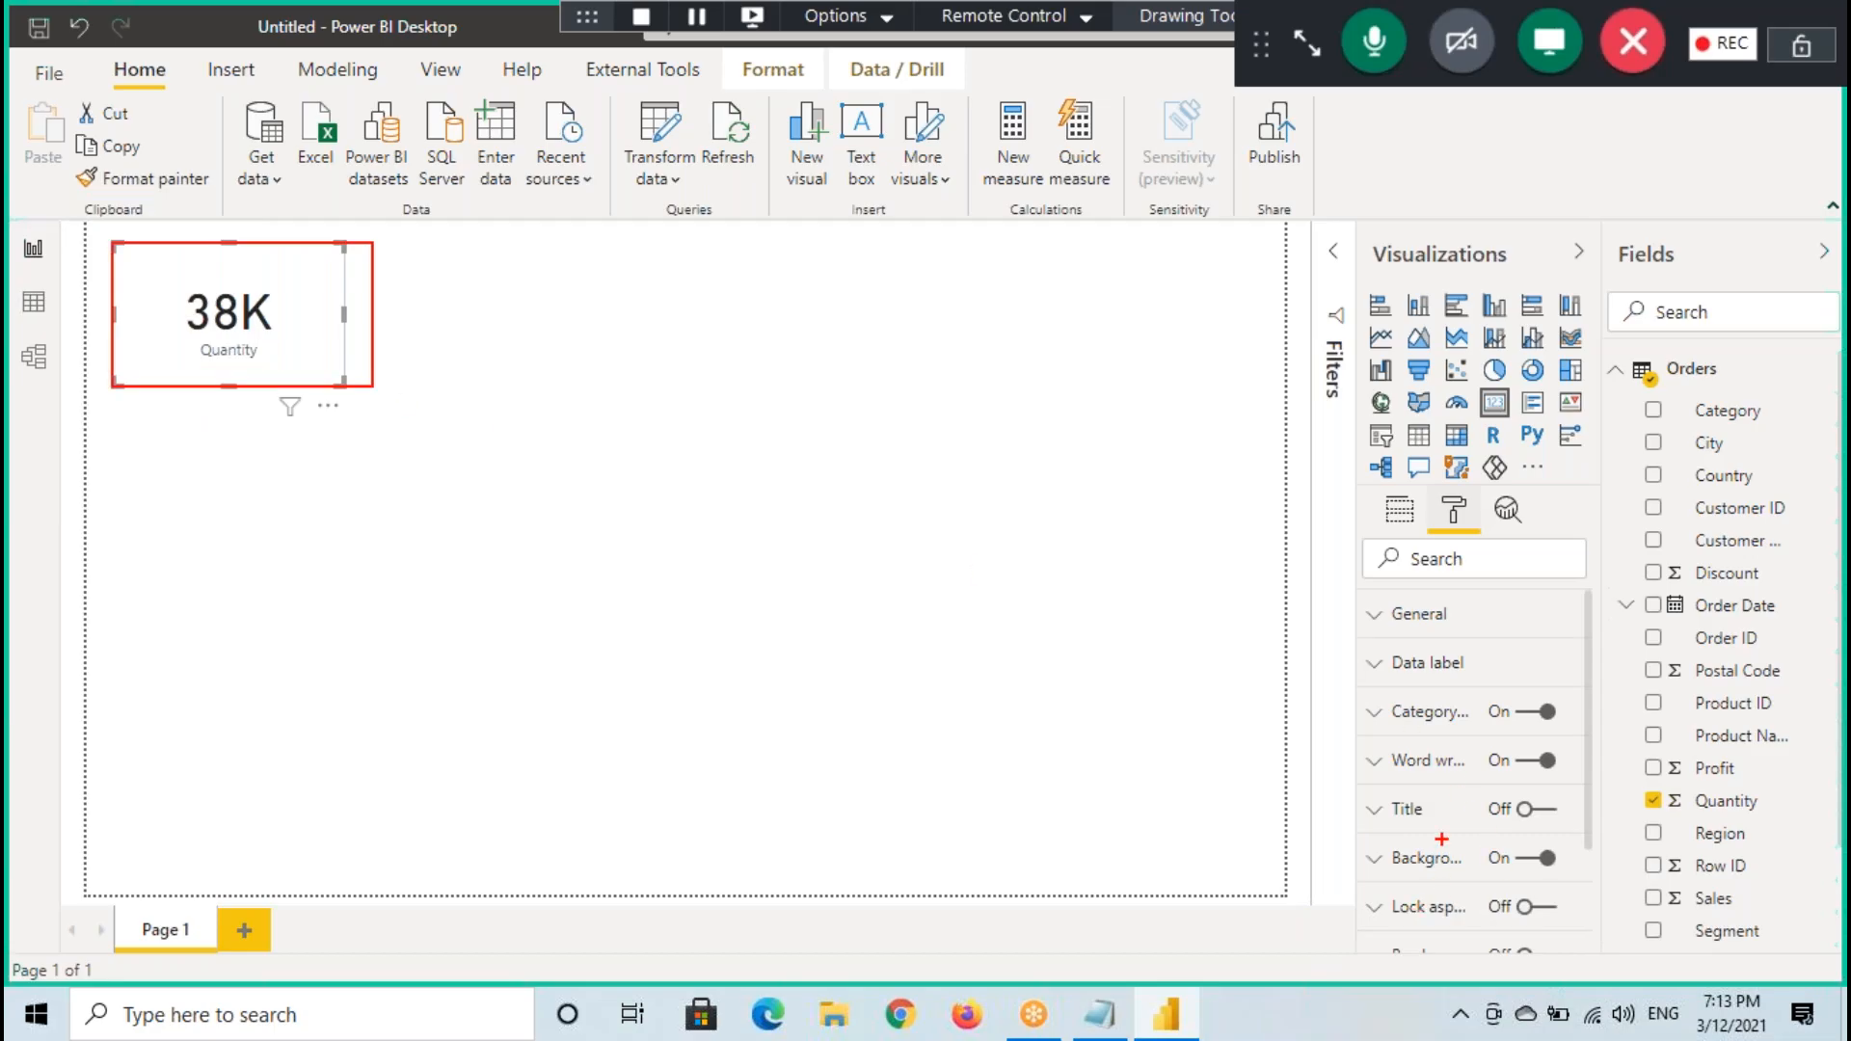
key(ctrl+2)
scroll(1409, 805, down, 3)
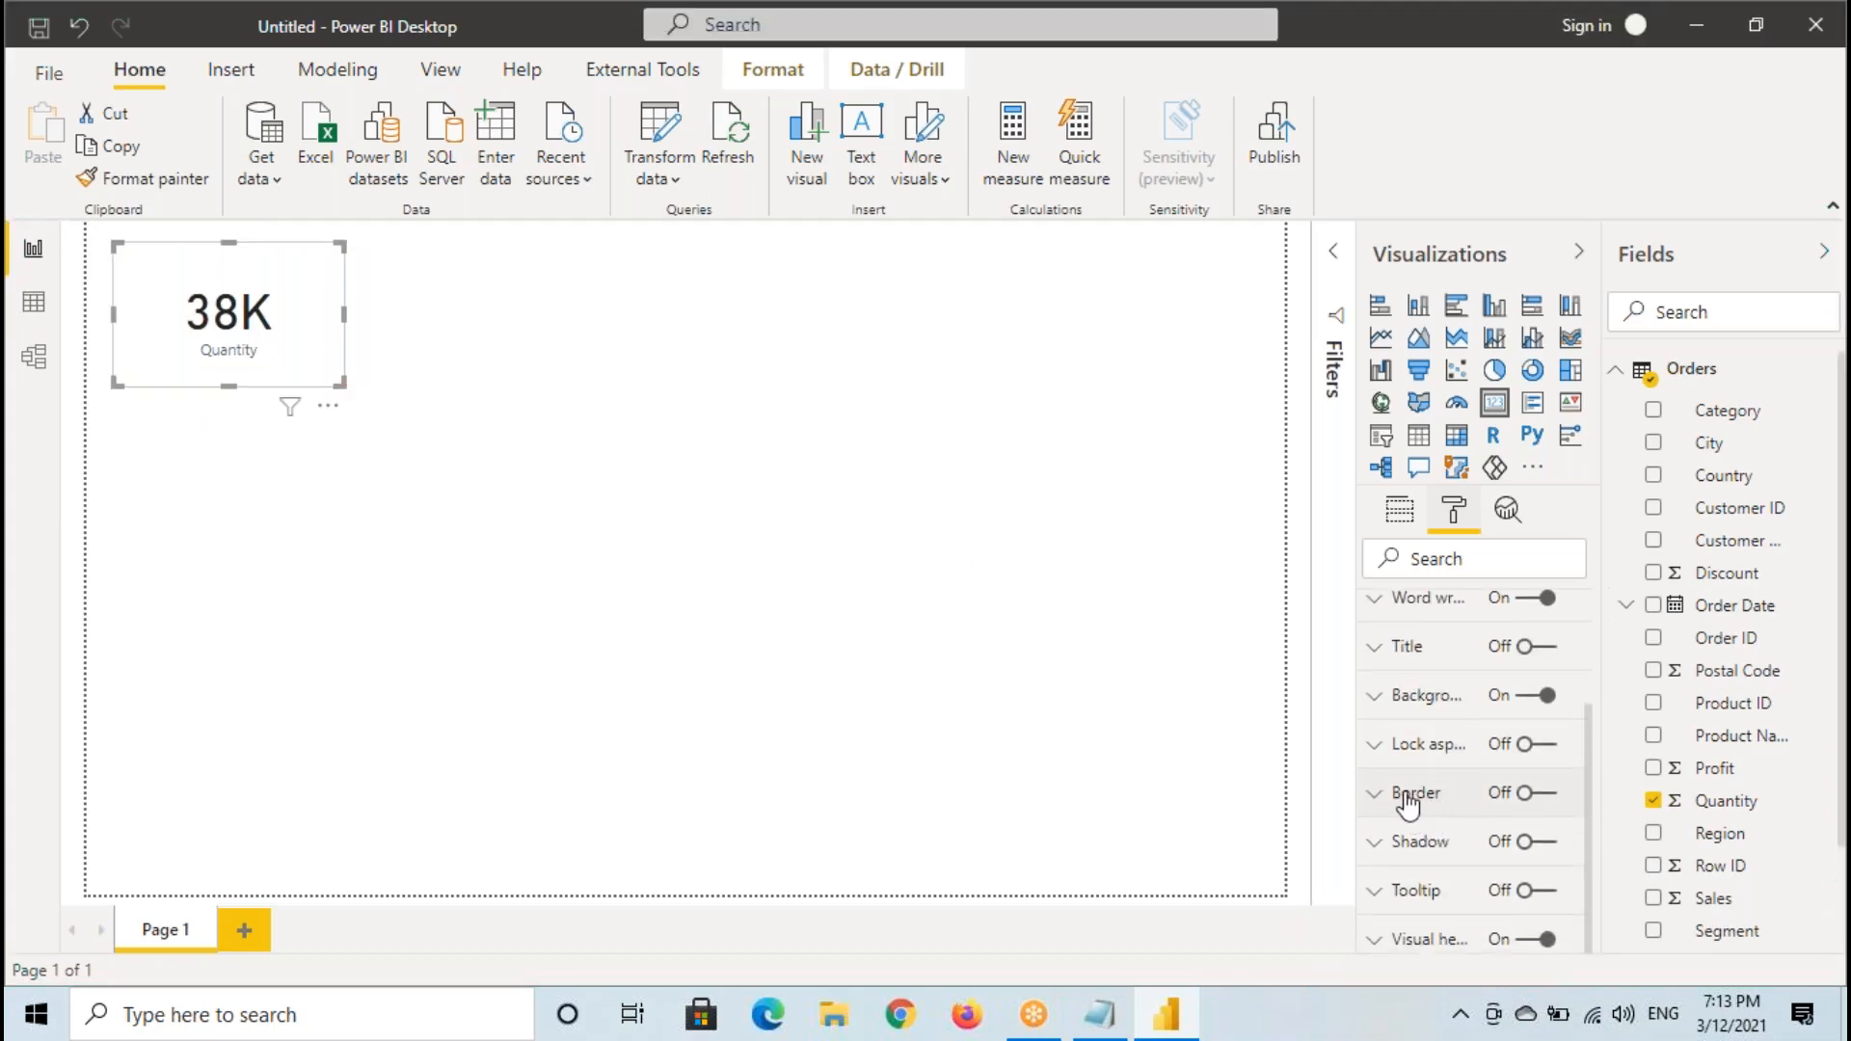
click(1542, 794)
click(1456, 810)
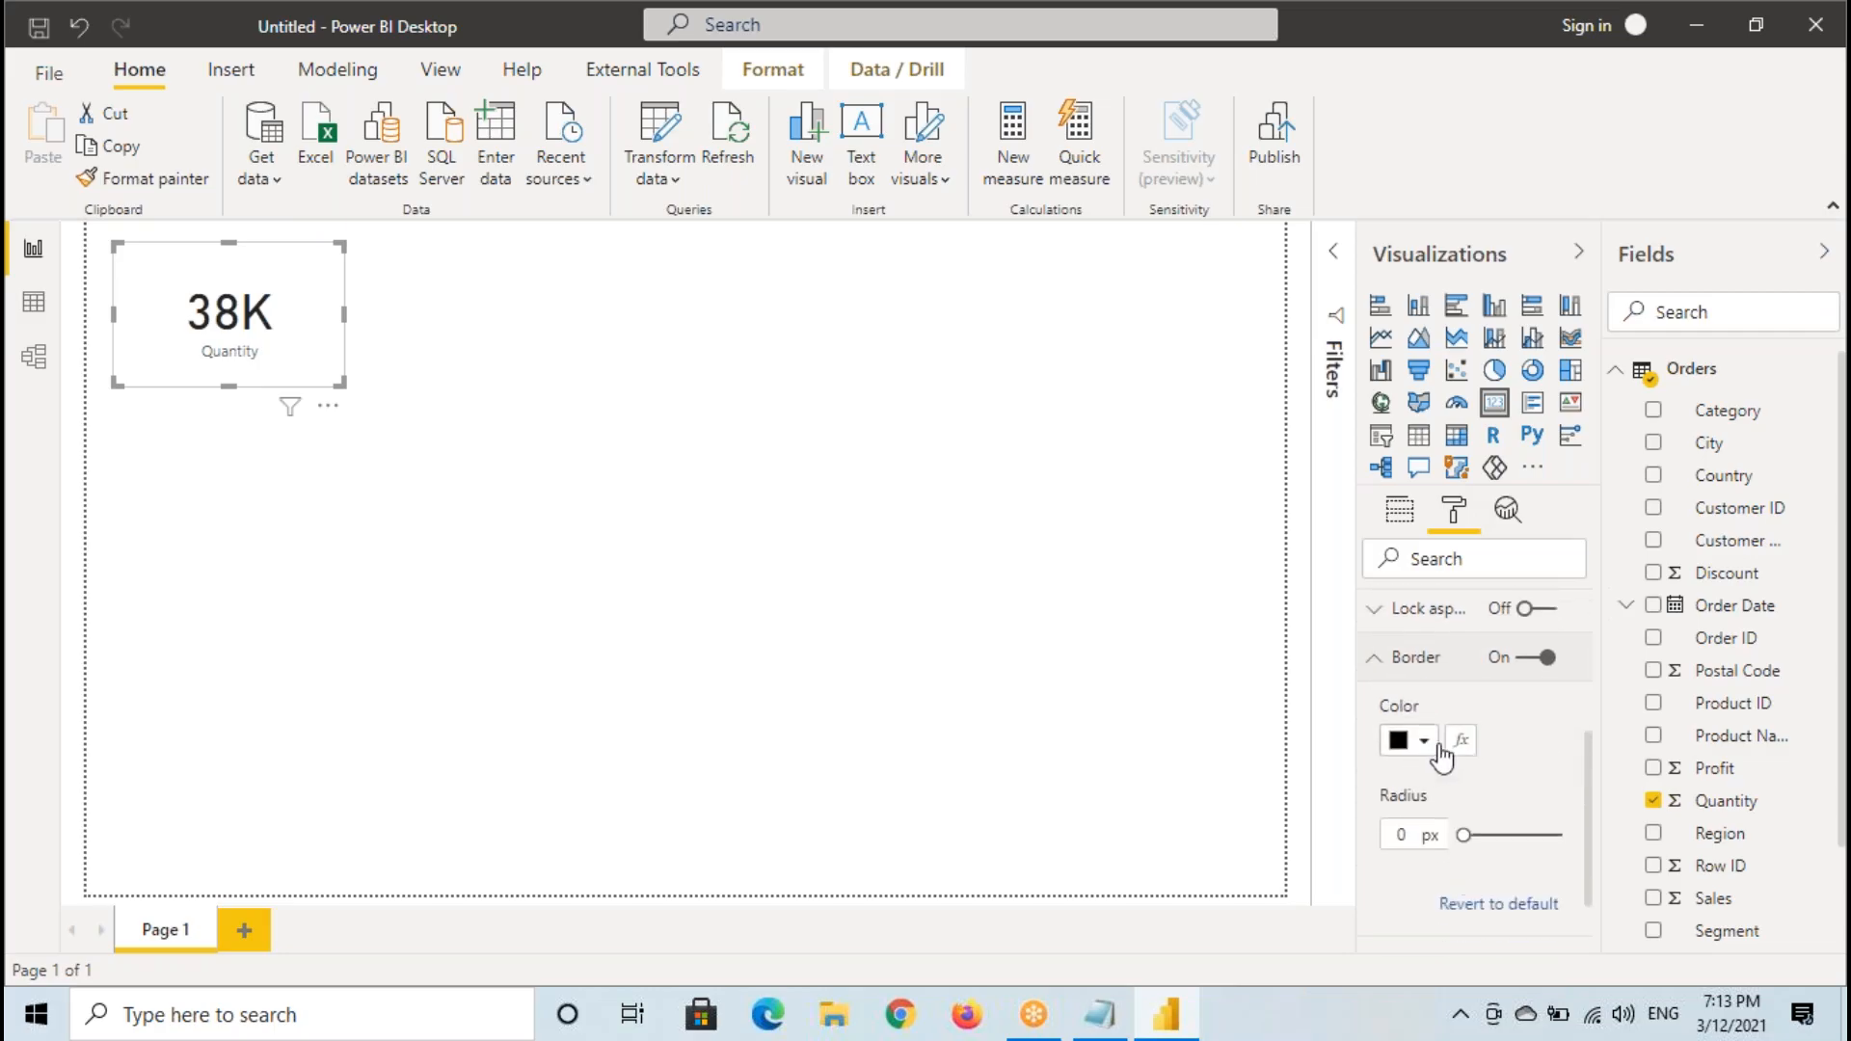
- Set the Quantity card's border color to the mid-gray shade in the white theme column and collapse the border settings
click(484, 697)
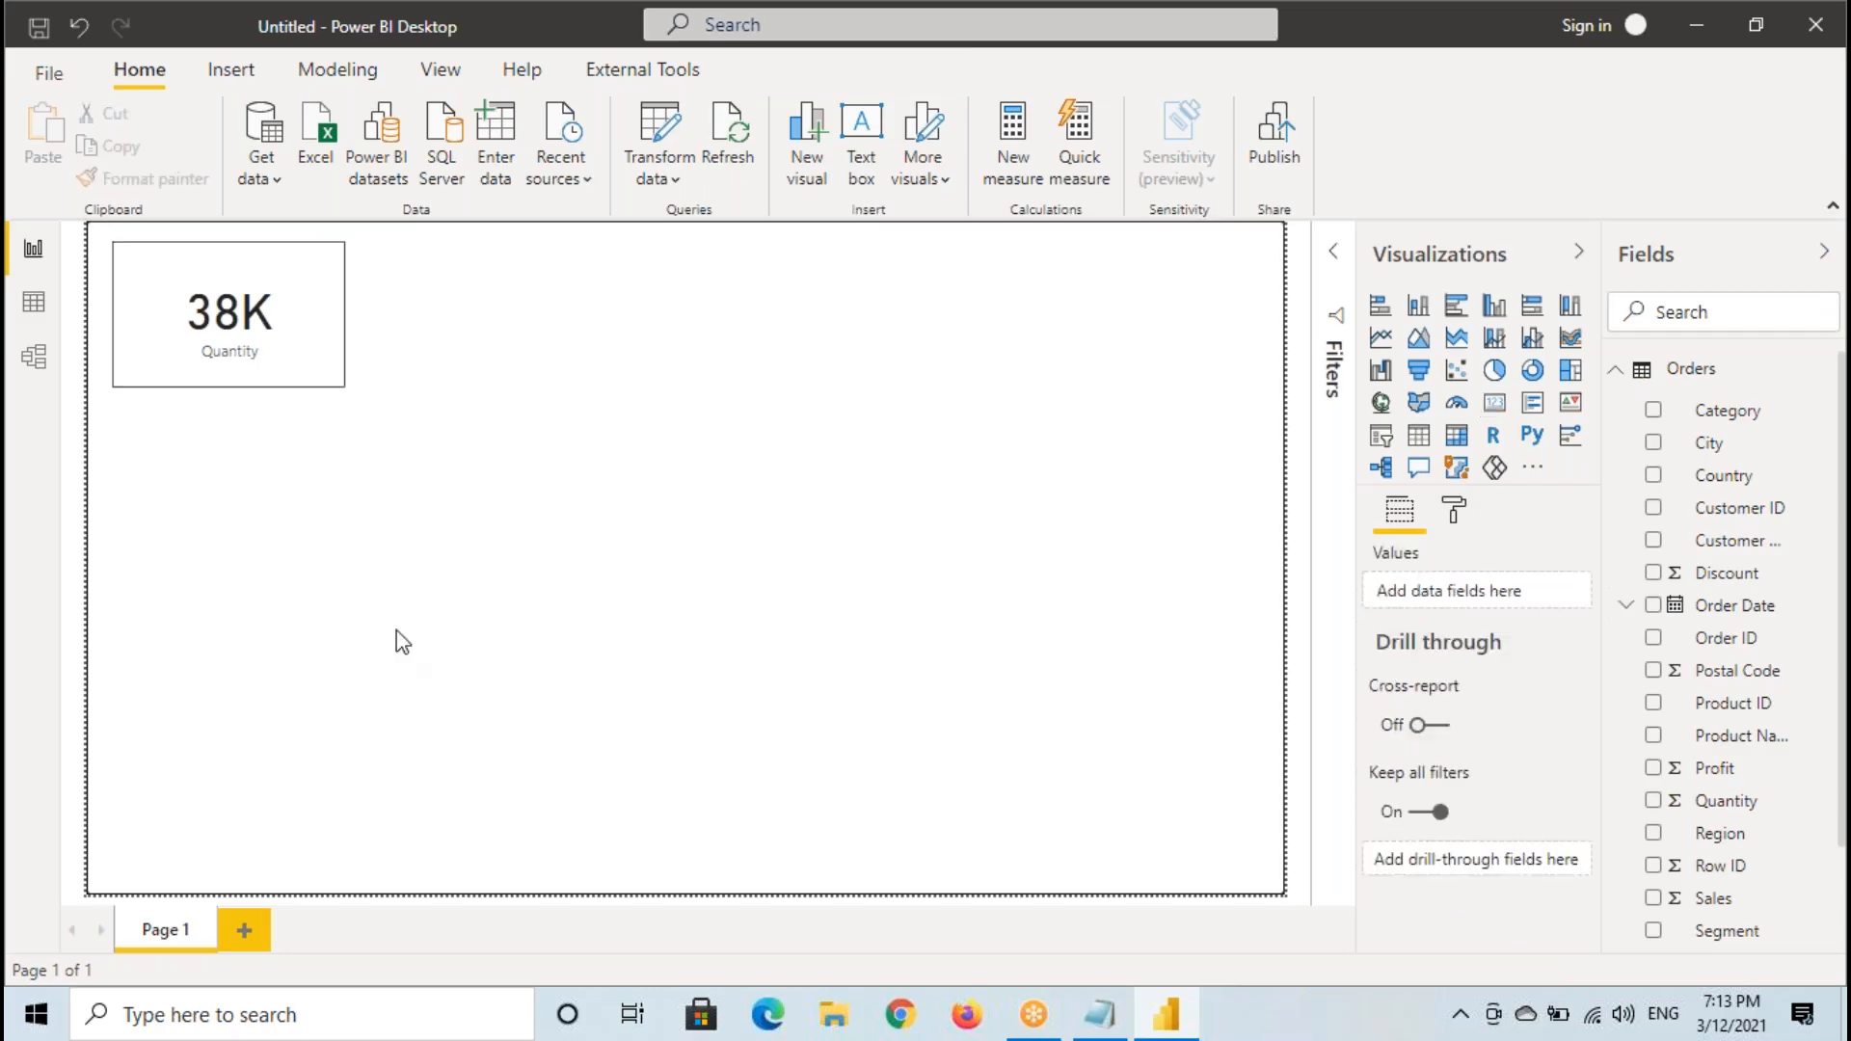
click(250, 369)
click(1453, 509)
scroll(1460, 858, down, 3)
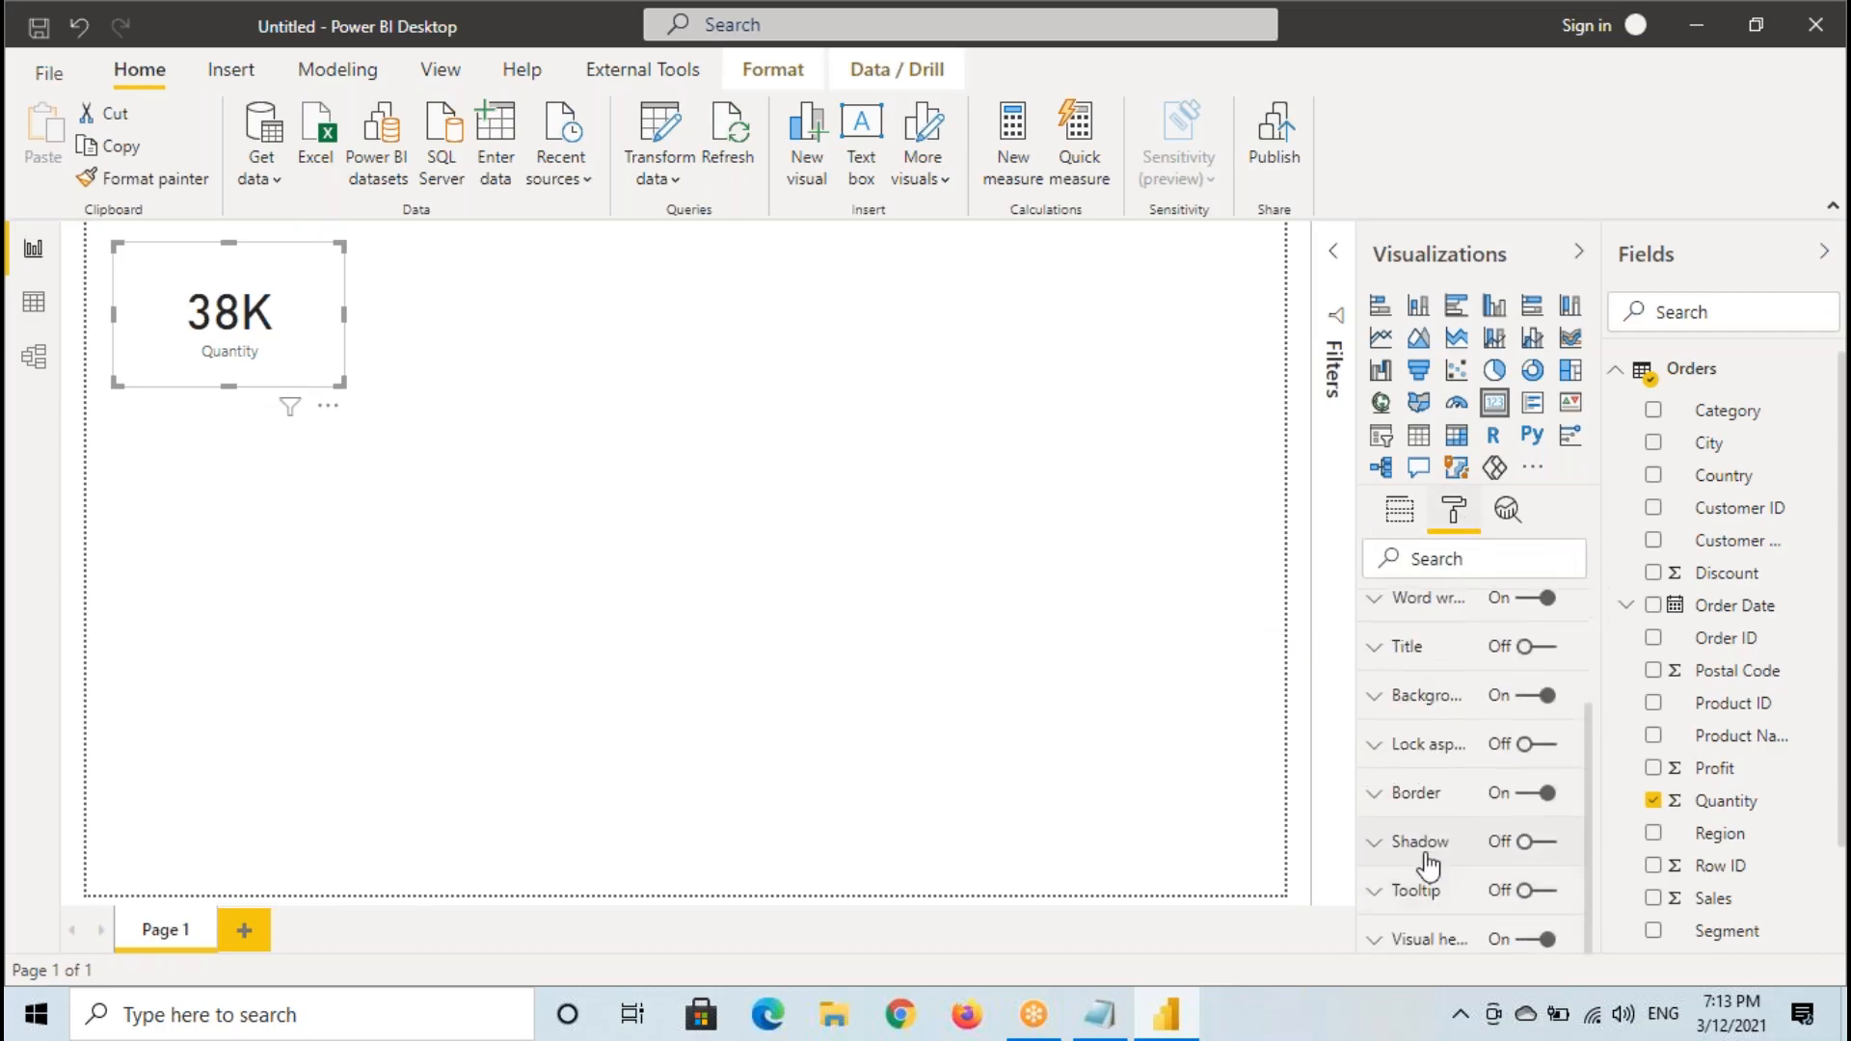
click(1434, 805)
click(1400, 873)
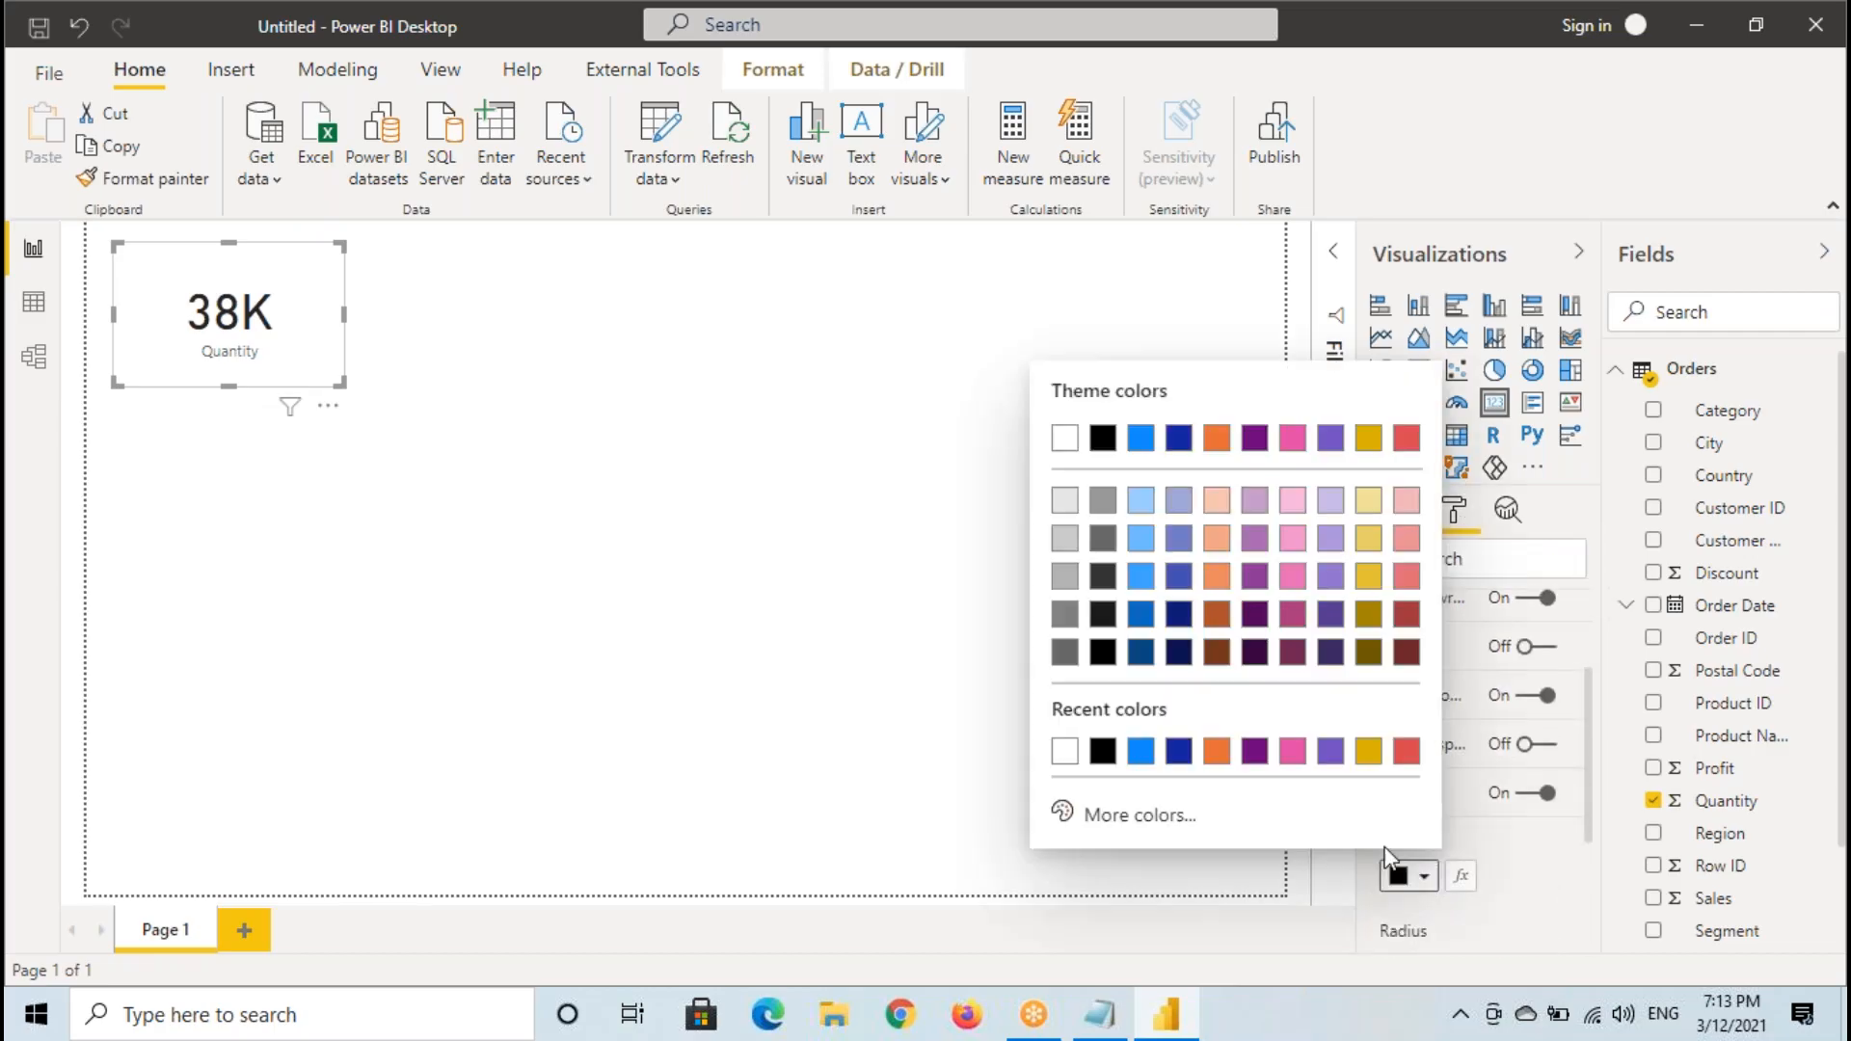
click(1064, 576)
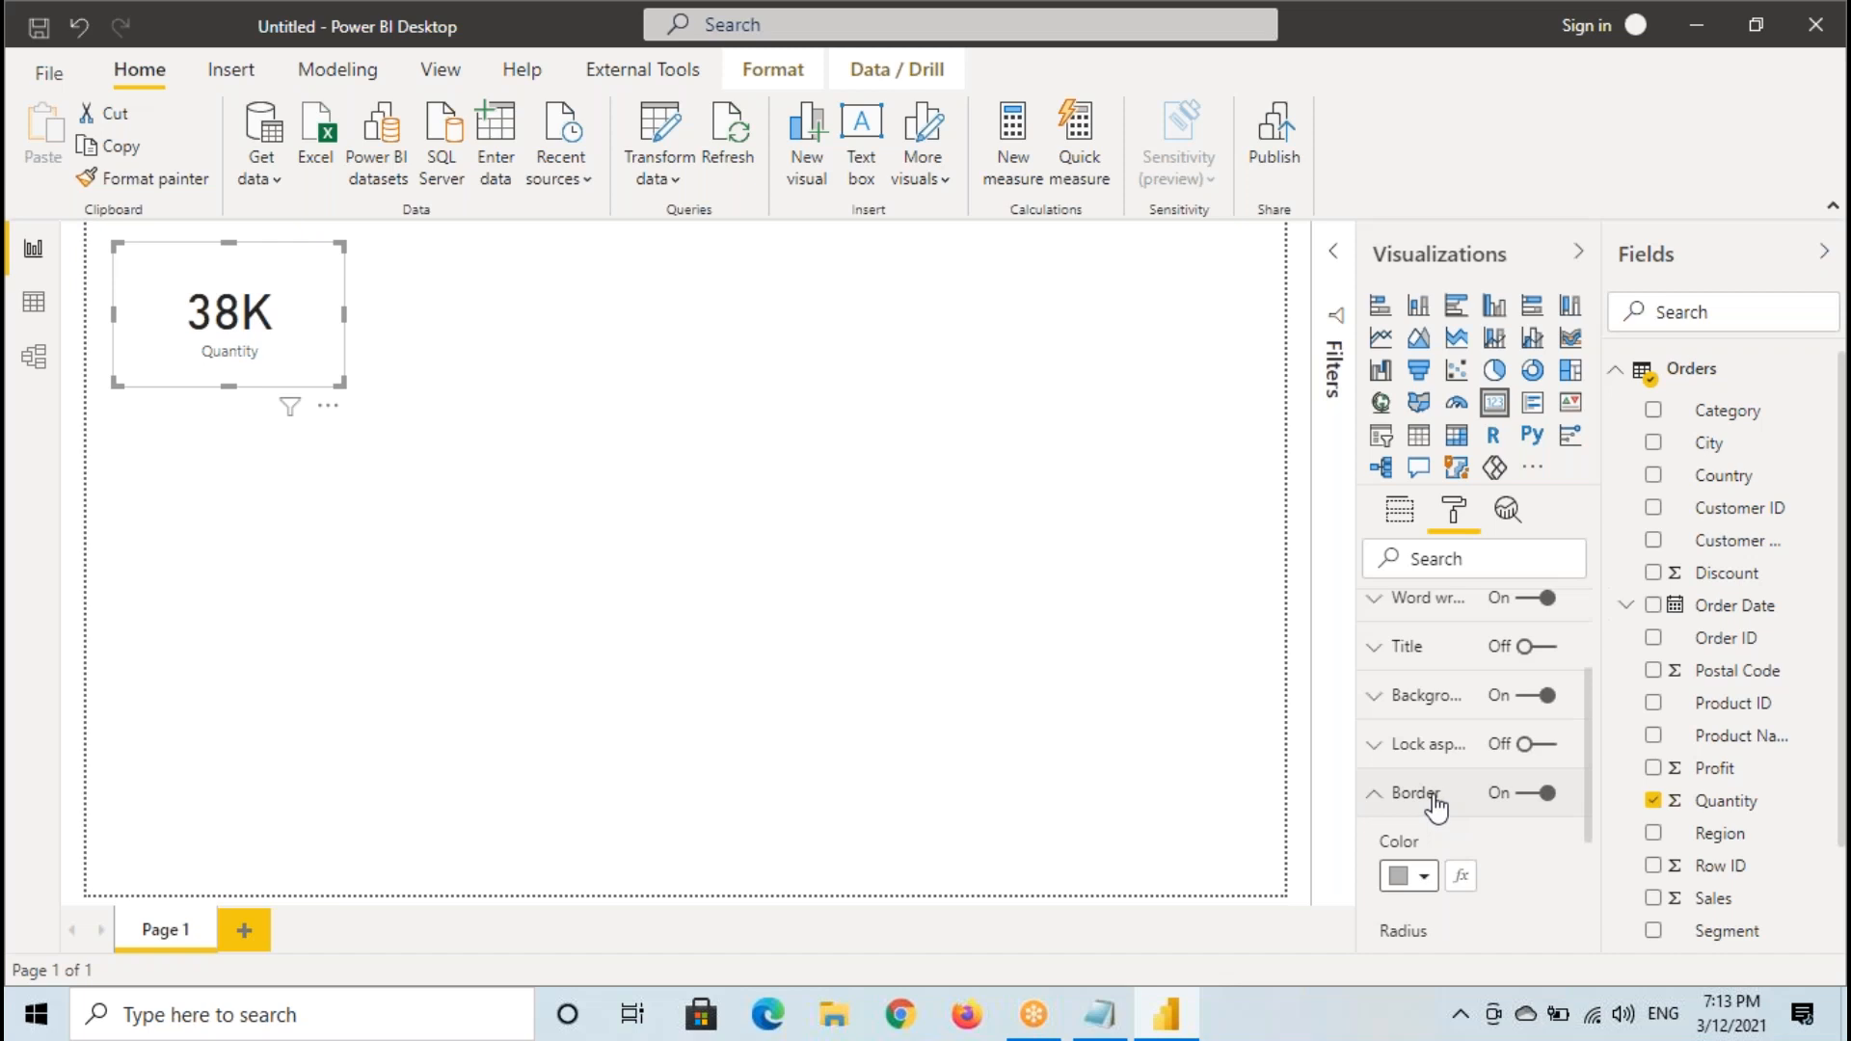
click(1434, 798)
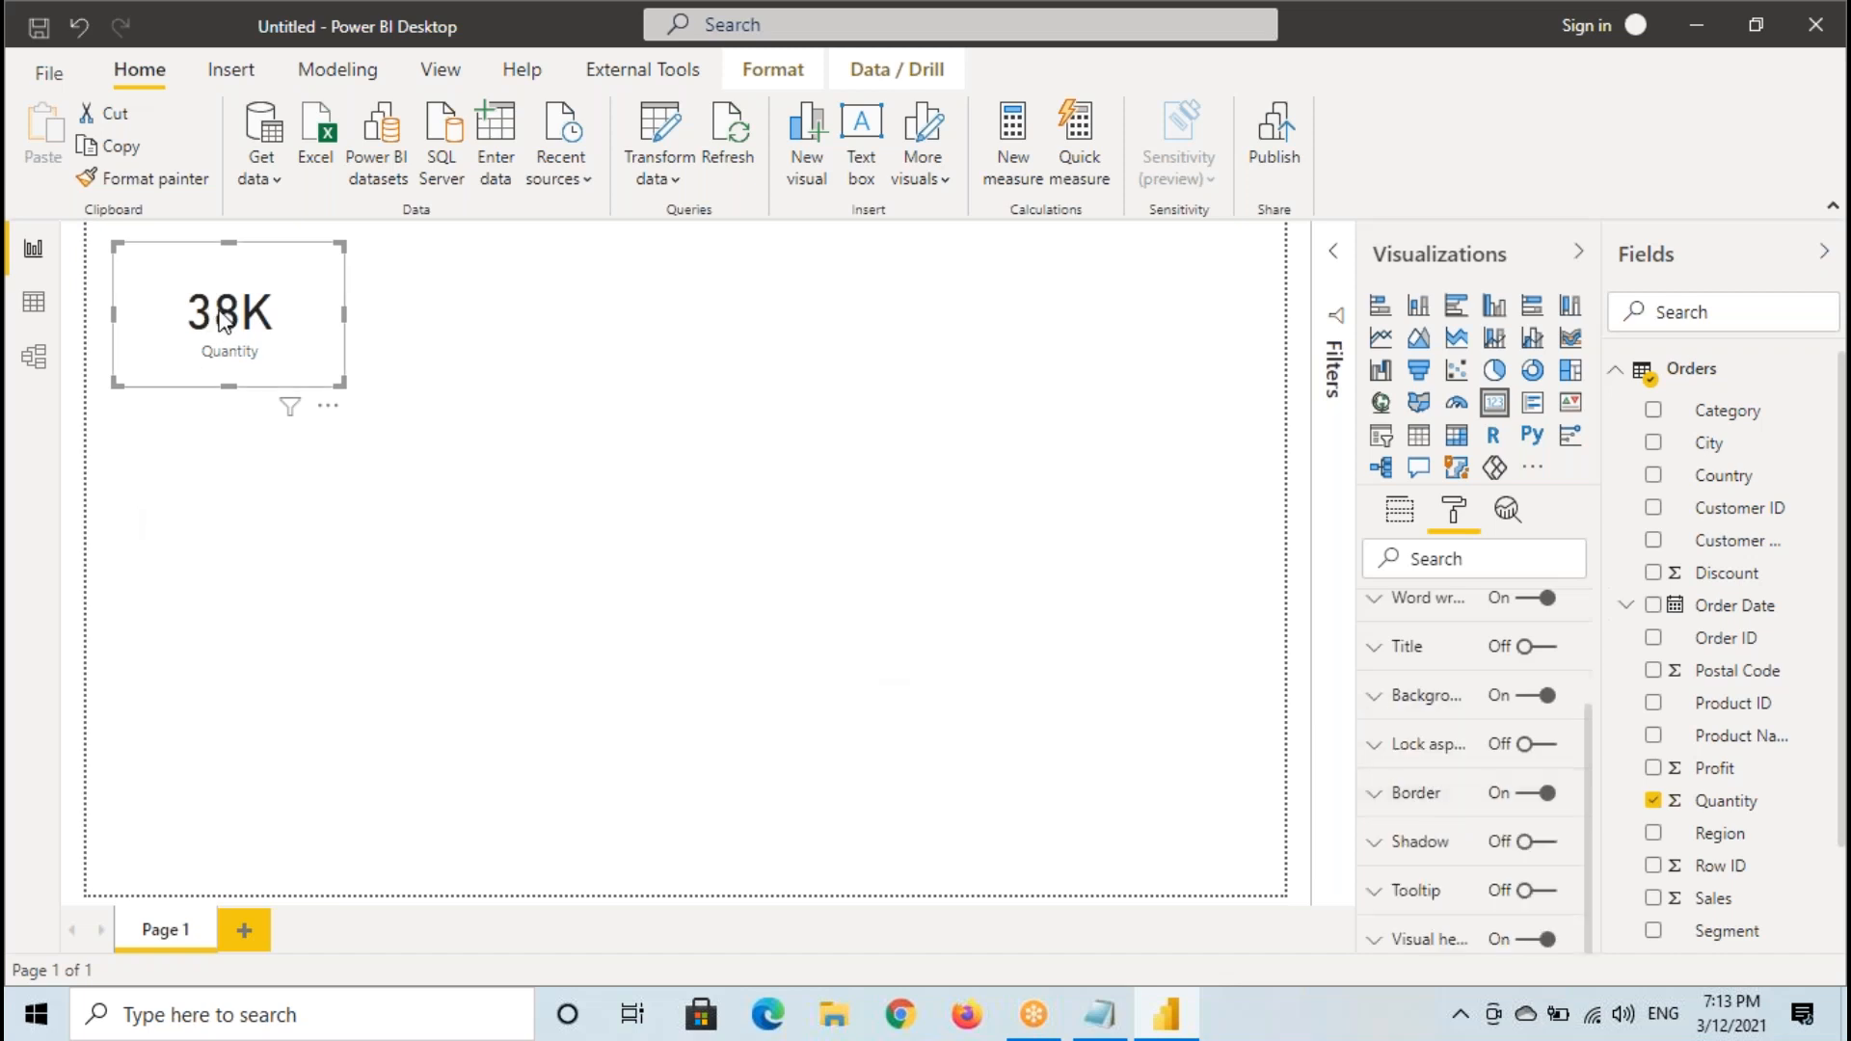
- Box the card's value with a temporary annotation and set its data label color to bright blue
drag(172, 291, 293, 328)
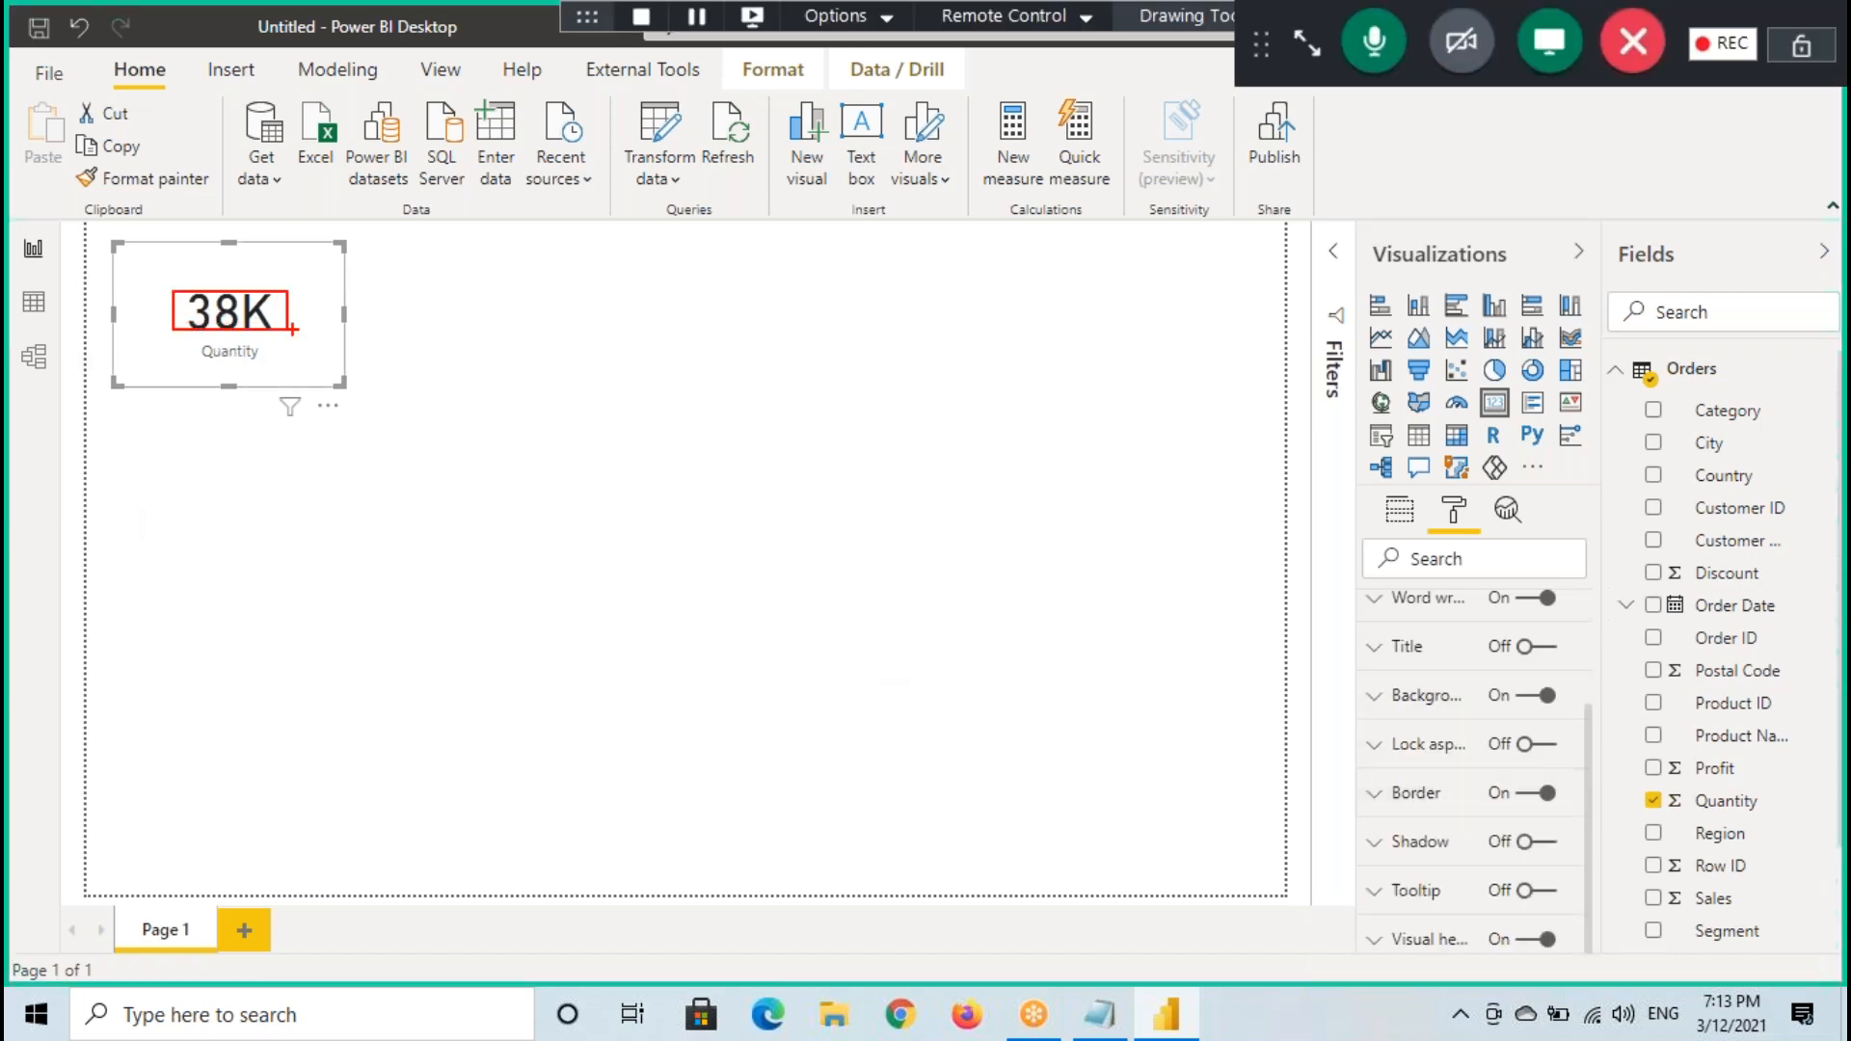
scroll(1441, 689, up, 3)
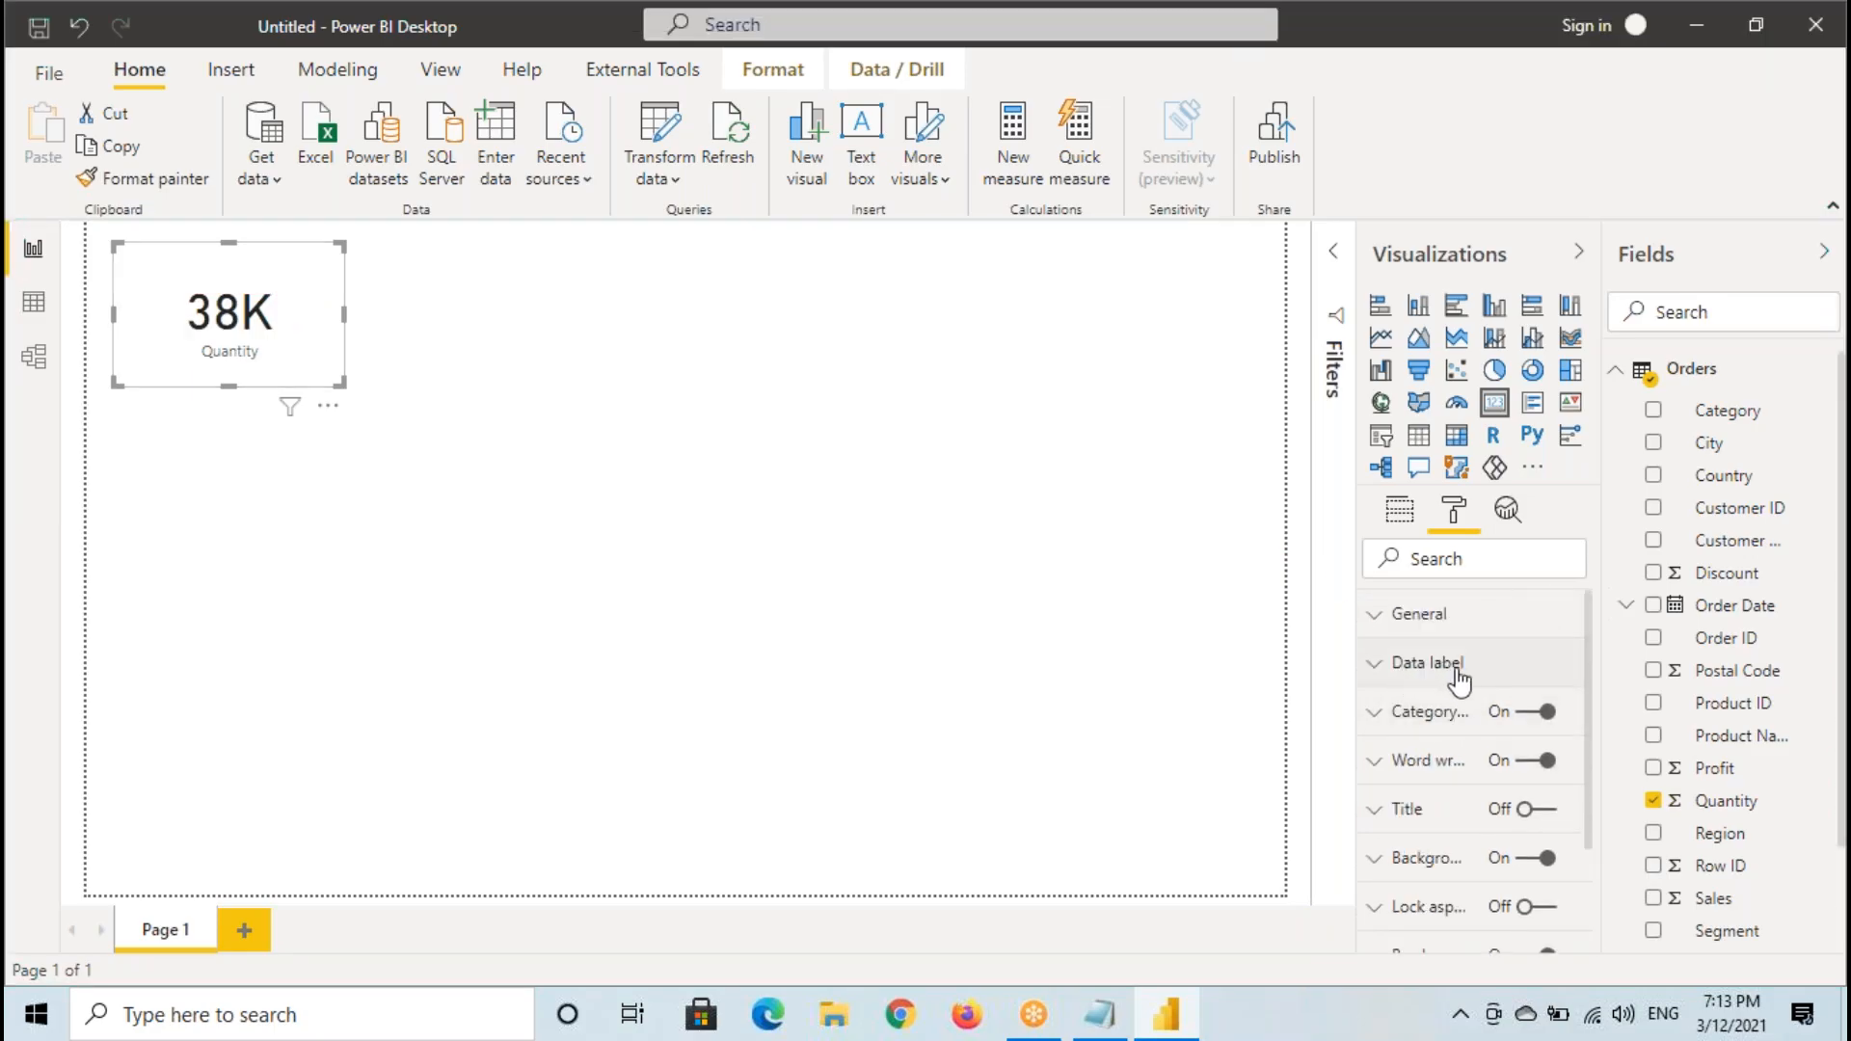
click(1434, 669)
click(1409, 757)
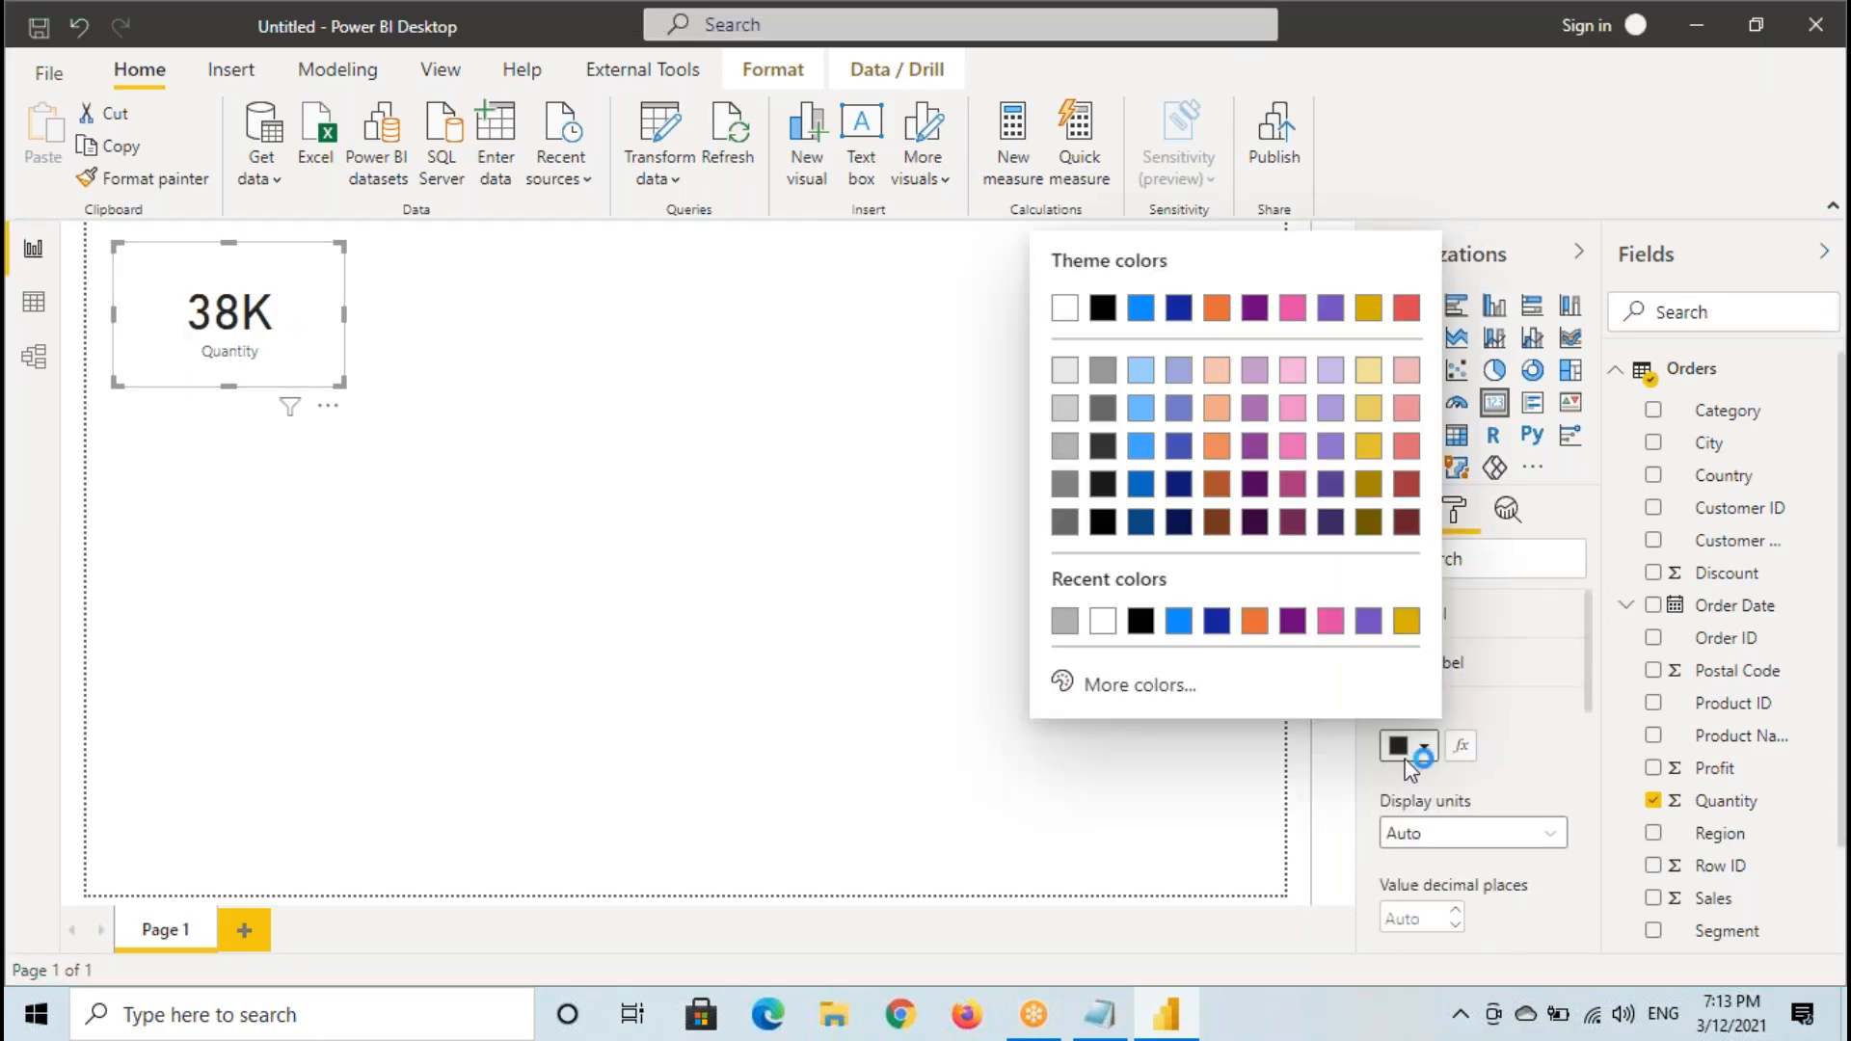
click(1178, 621)
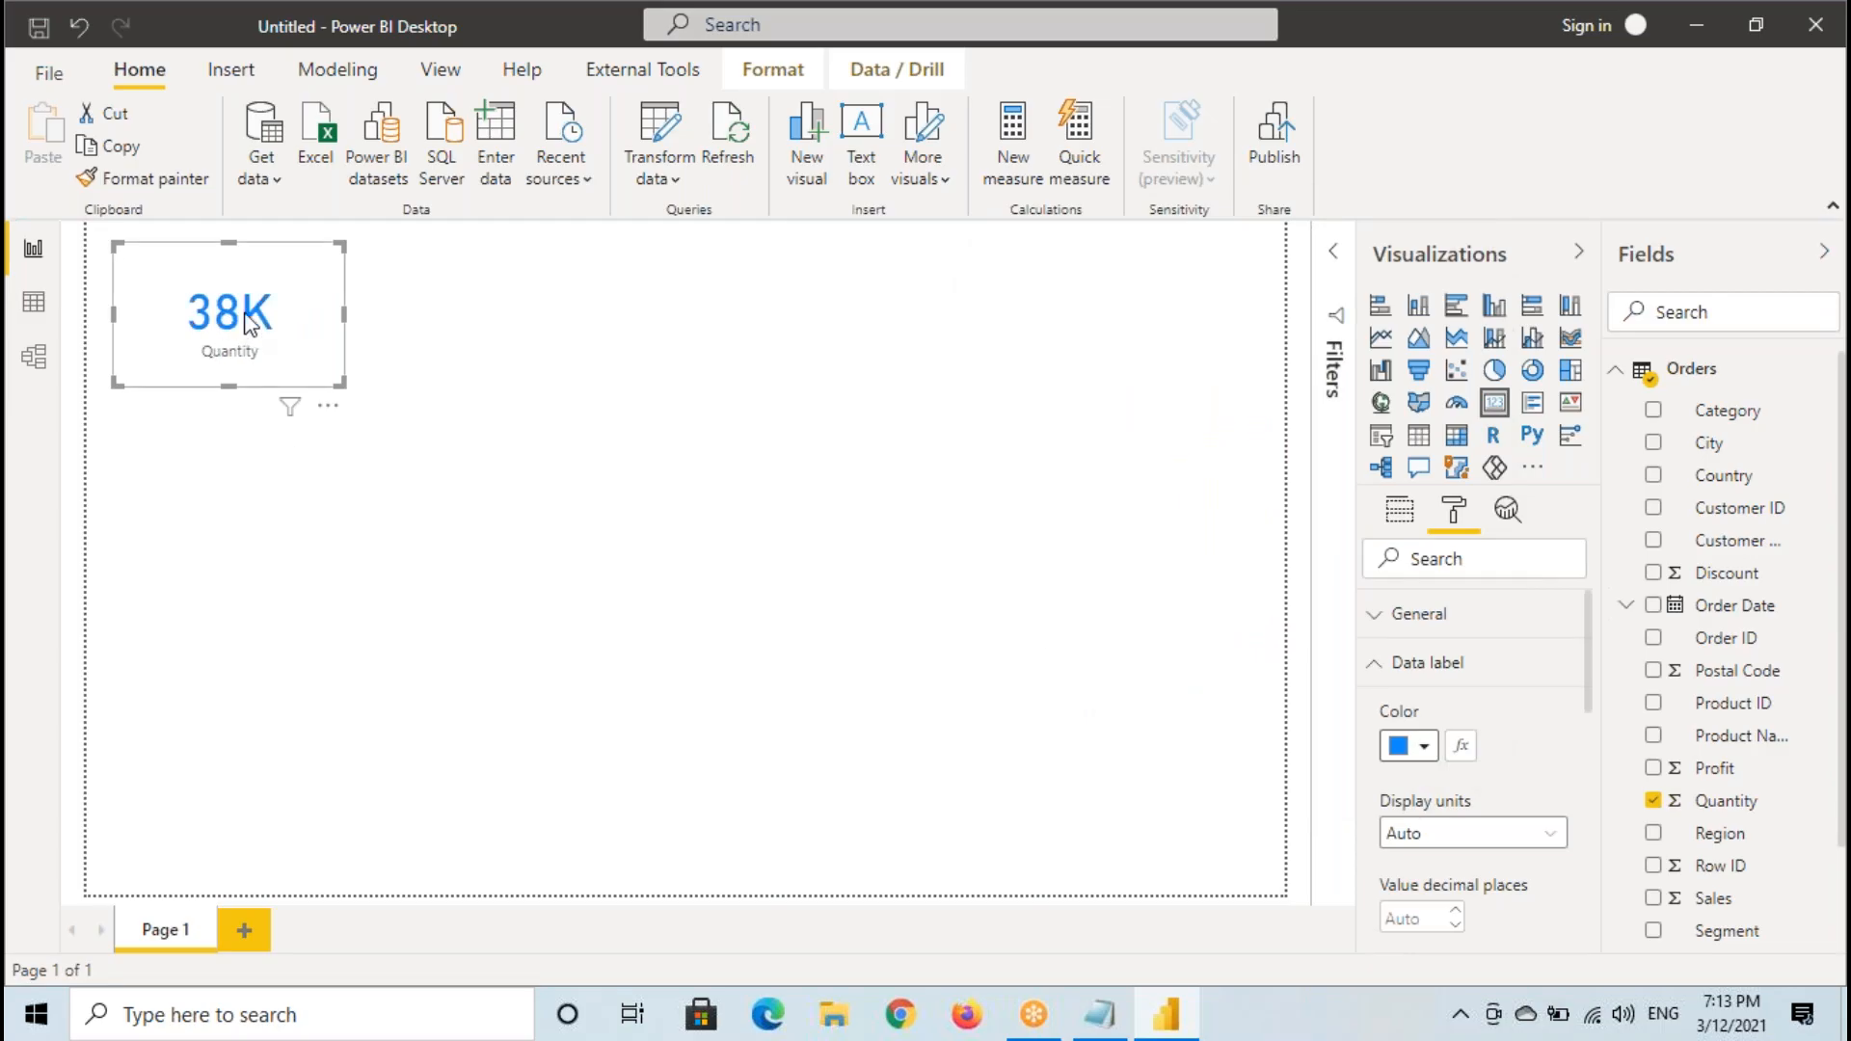
click(1435, 661)
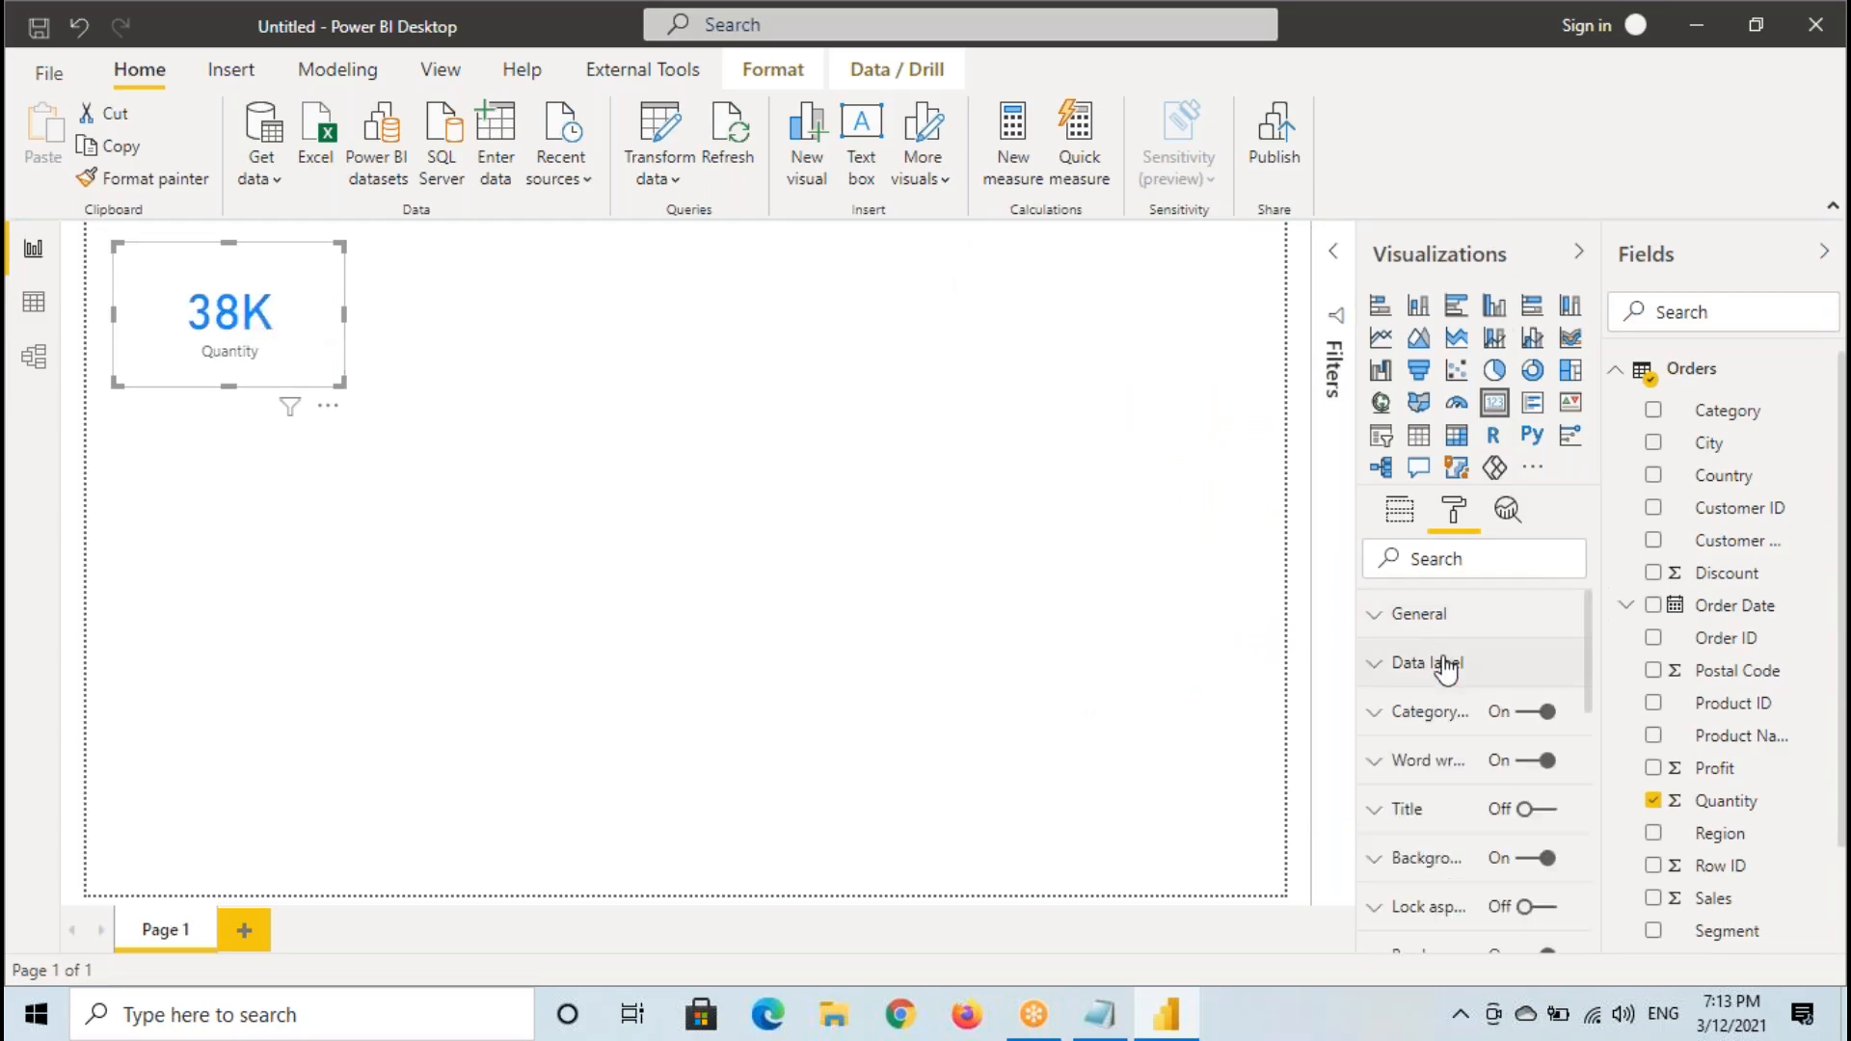
- Mark the Quantity label and its formatting option temporarily, and set the category label to orange with the Arial Black font
drag(187, 342, 287, 368)
drag(1355, 700, 1586, 733)
click(1436, 718)
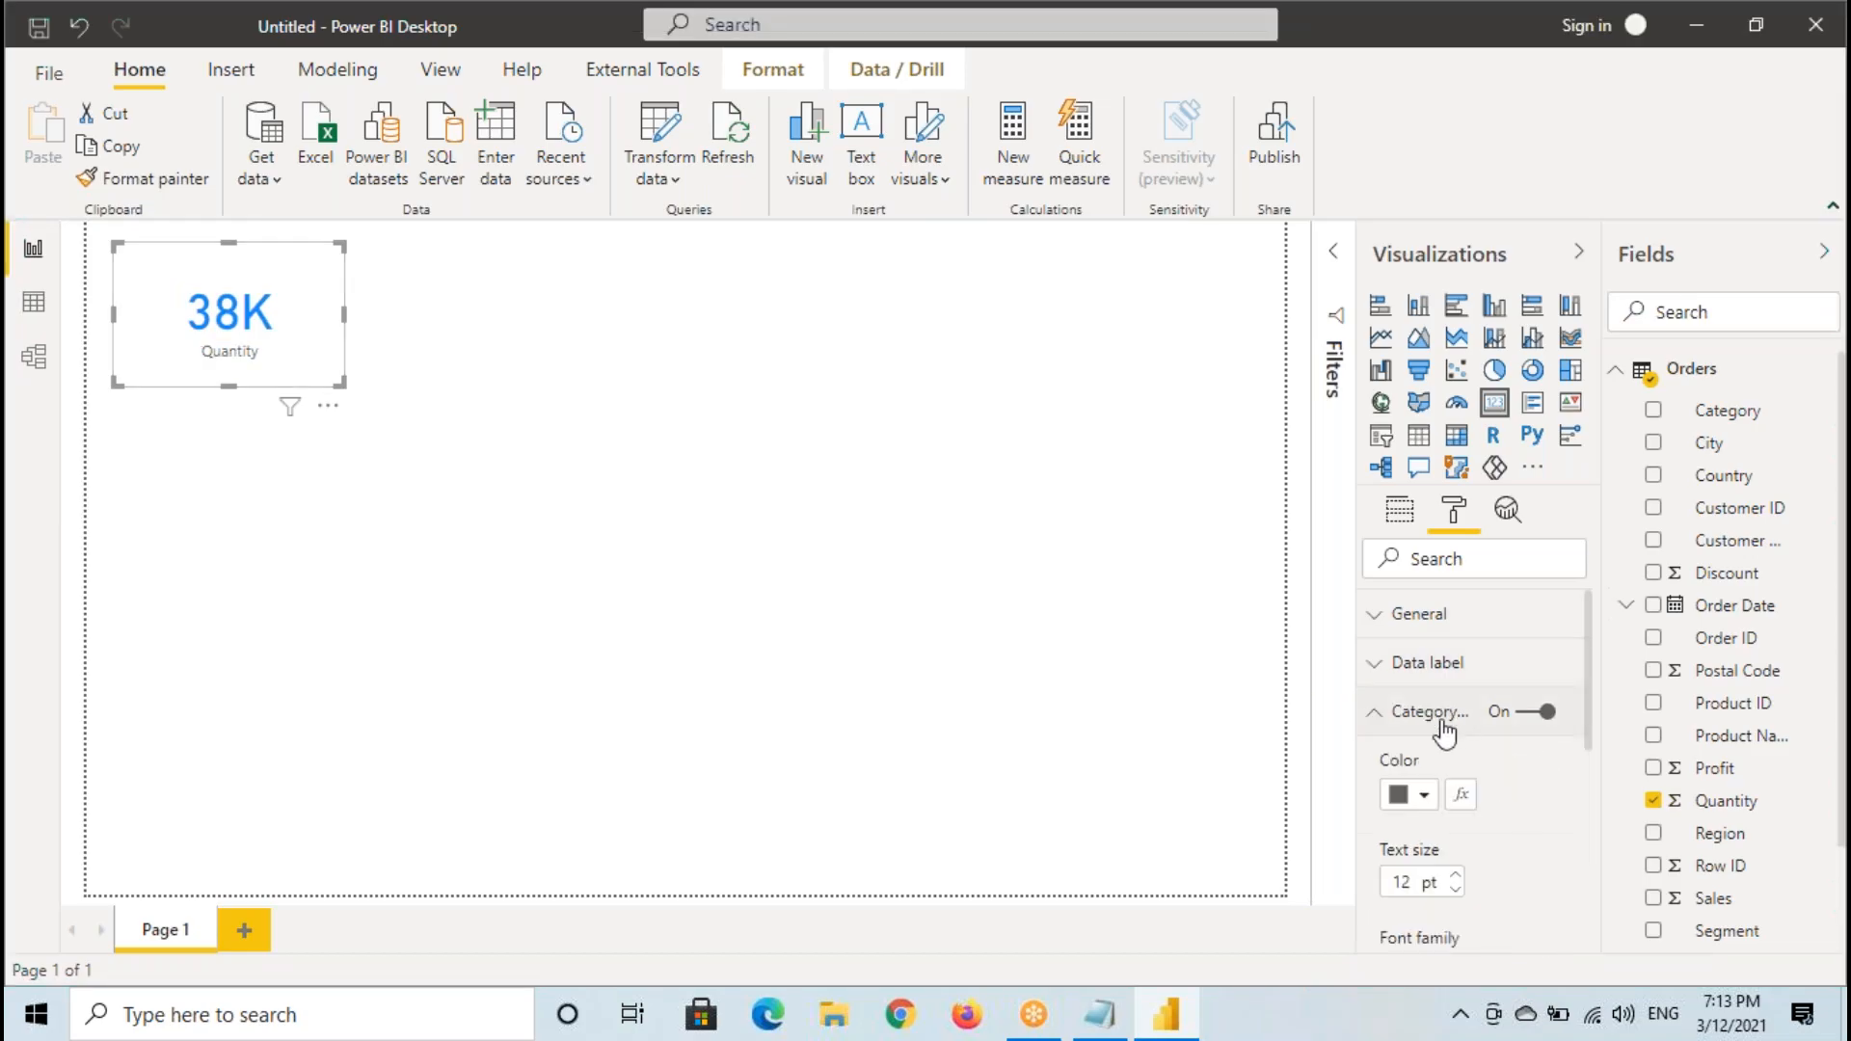
click(1415, 796)
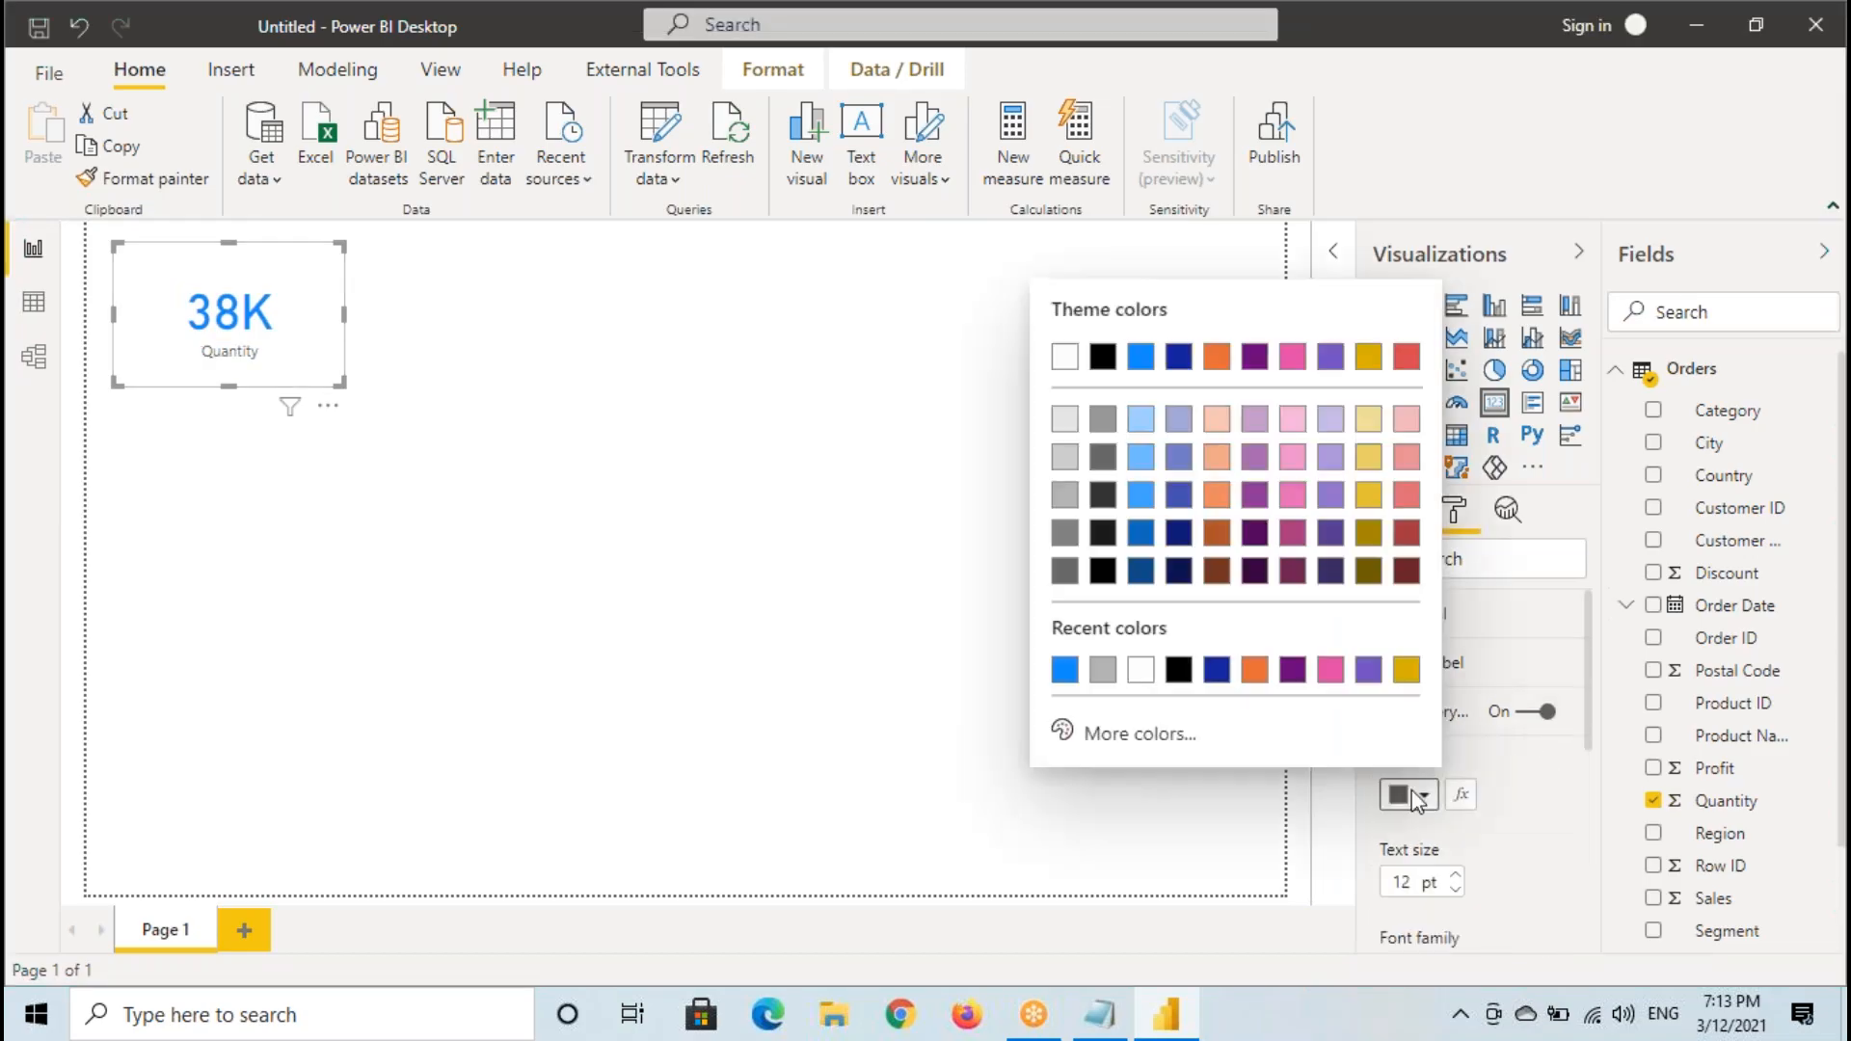
click(1216, 357)
scroll(1395, 663, down, 2)
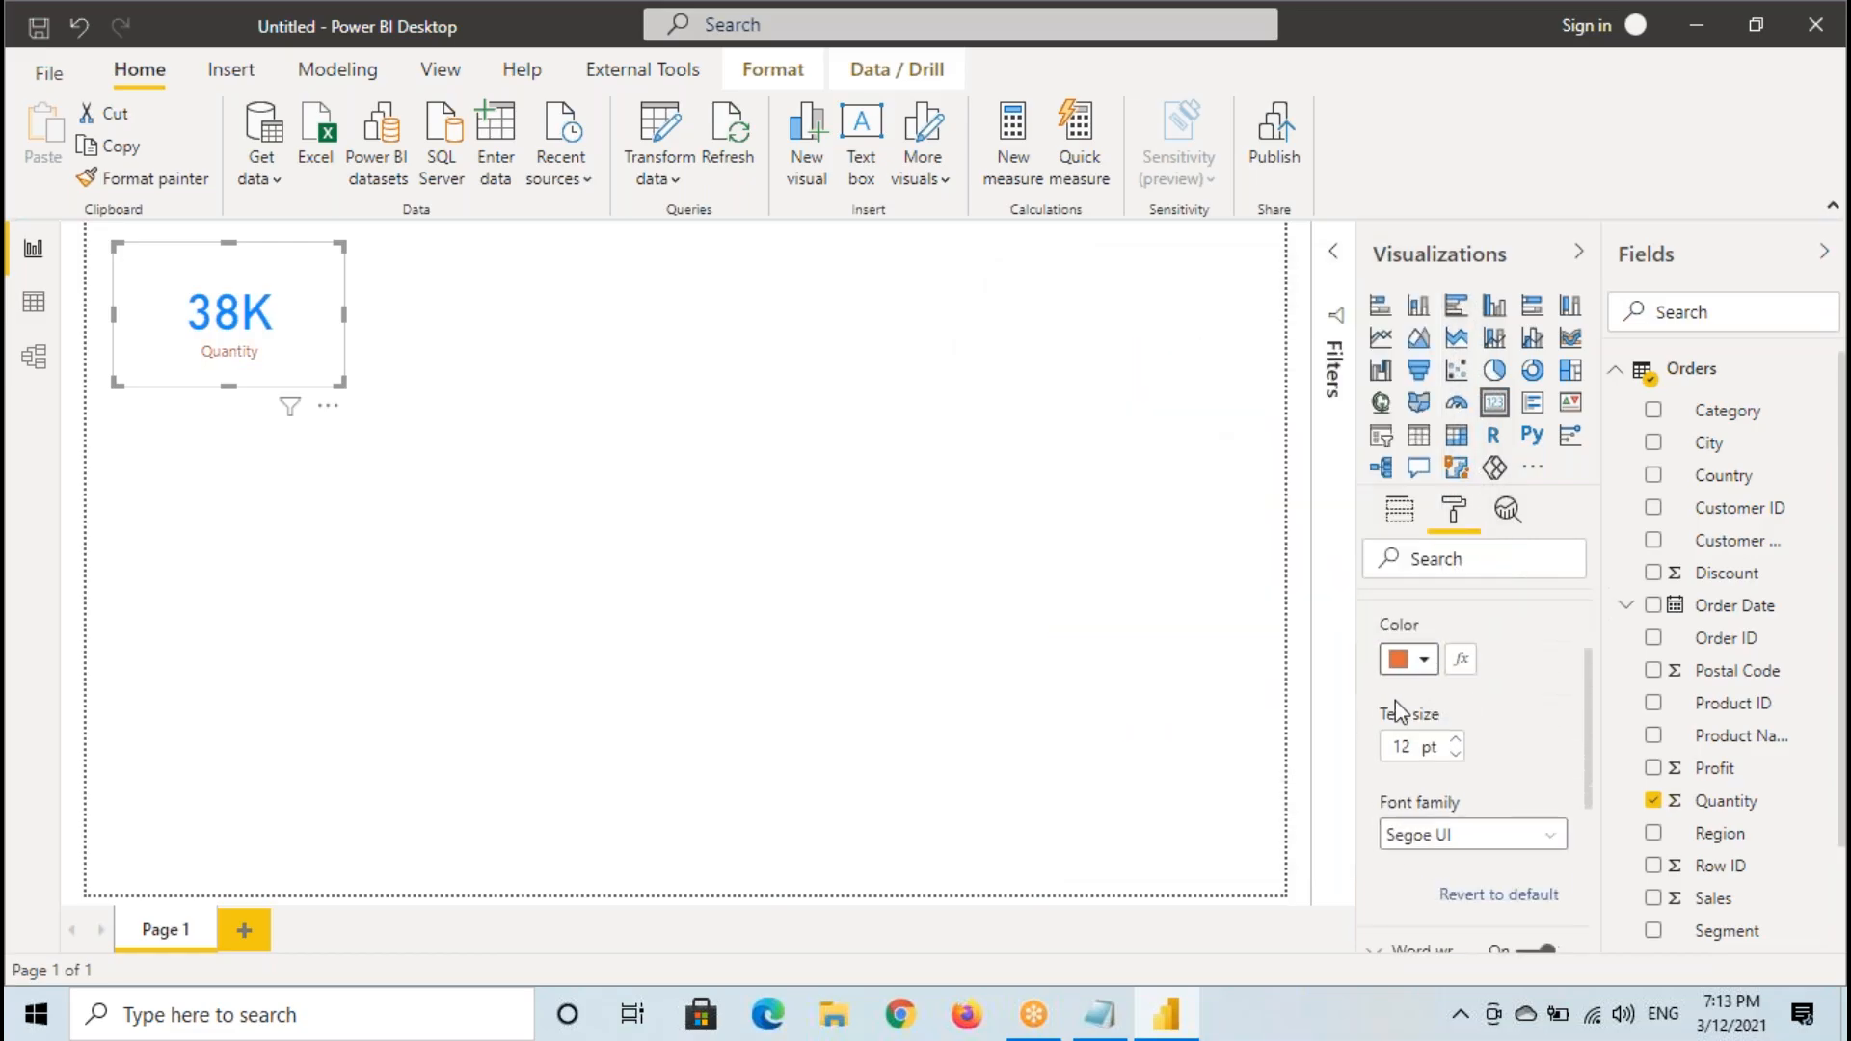
click(1398, 835)
click(1441, 459)
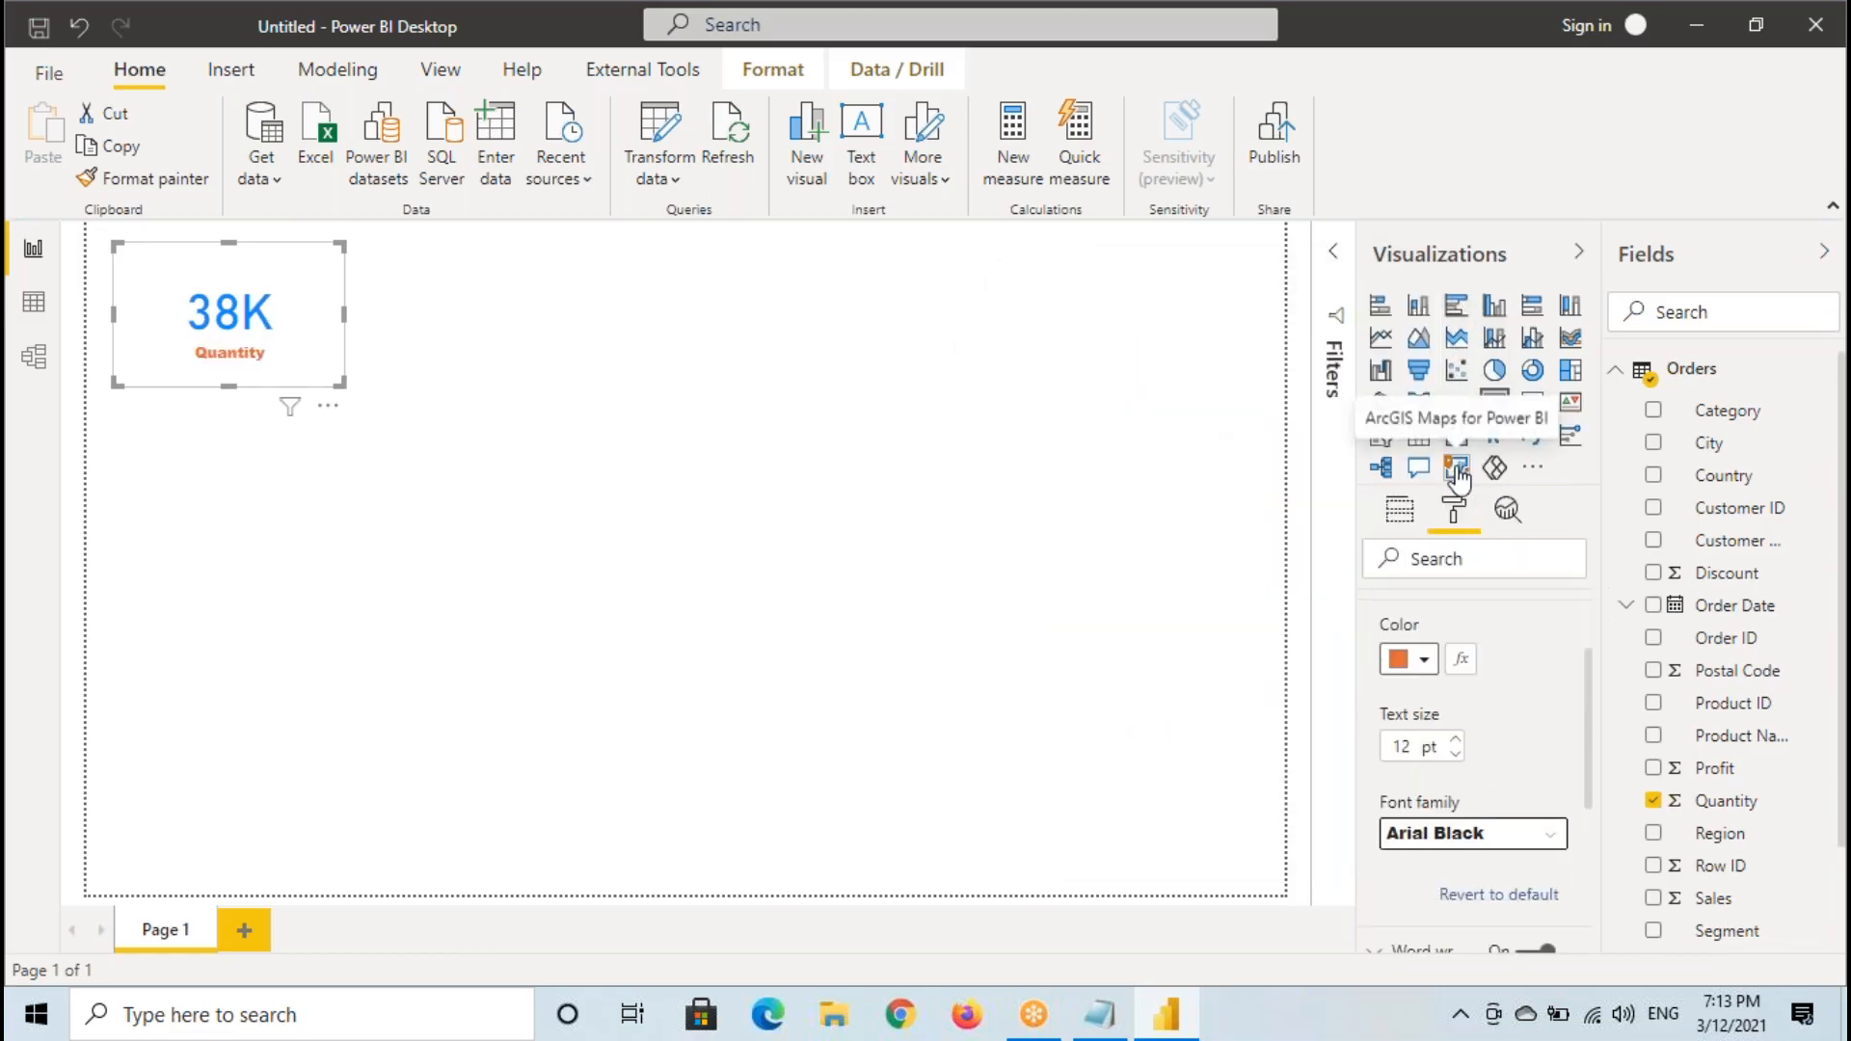
click(1414, 747)
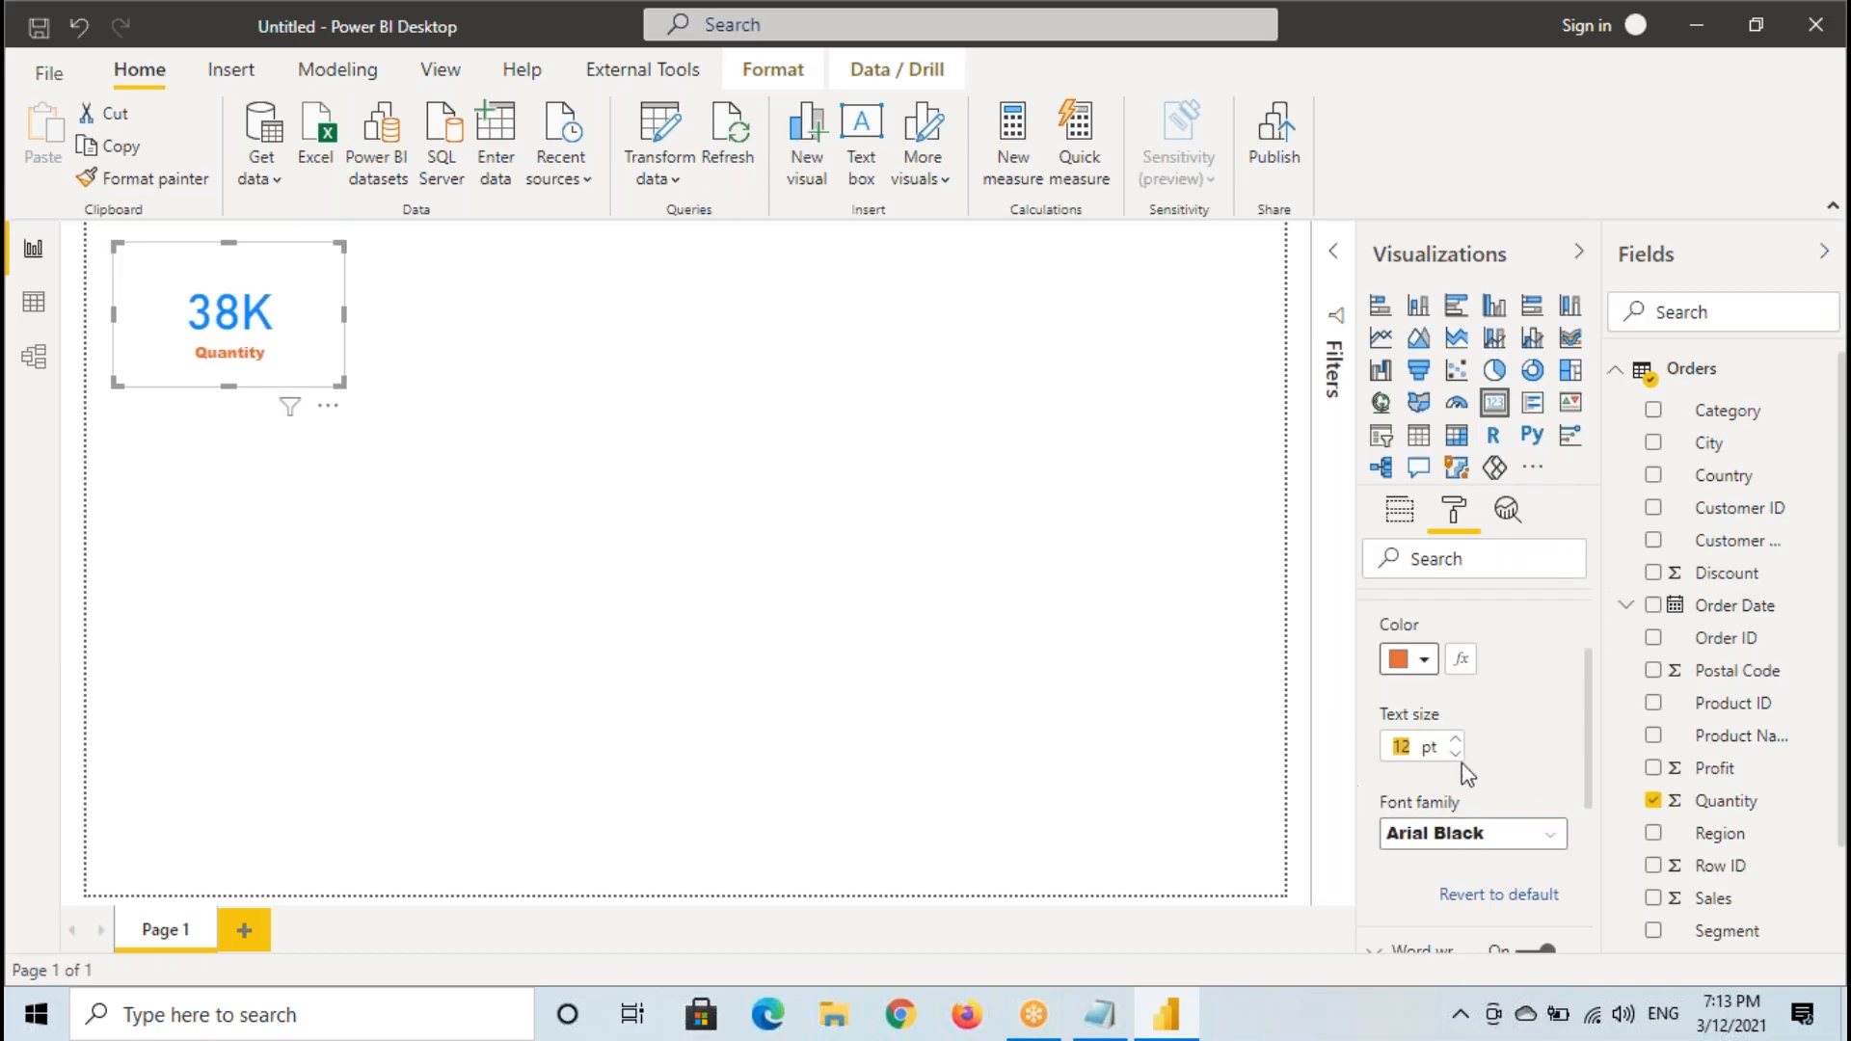
- Shrink the Quantity card to fit closely around its value and label, and collapse the category label settings
drag(342, 384, 258, 324)
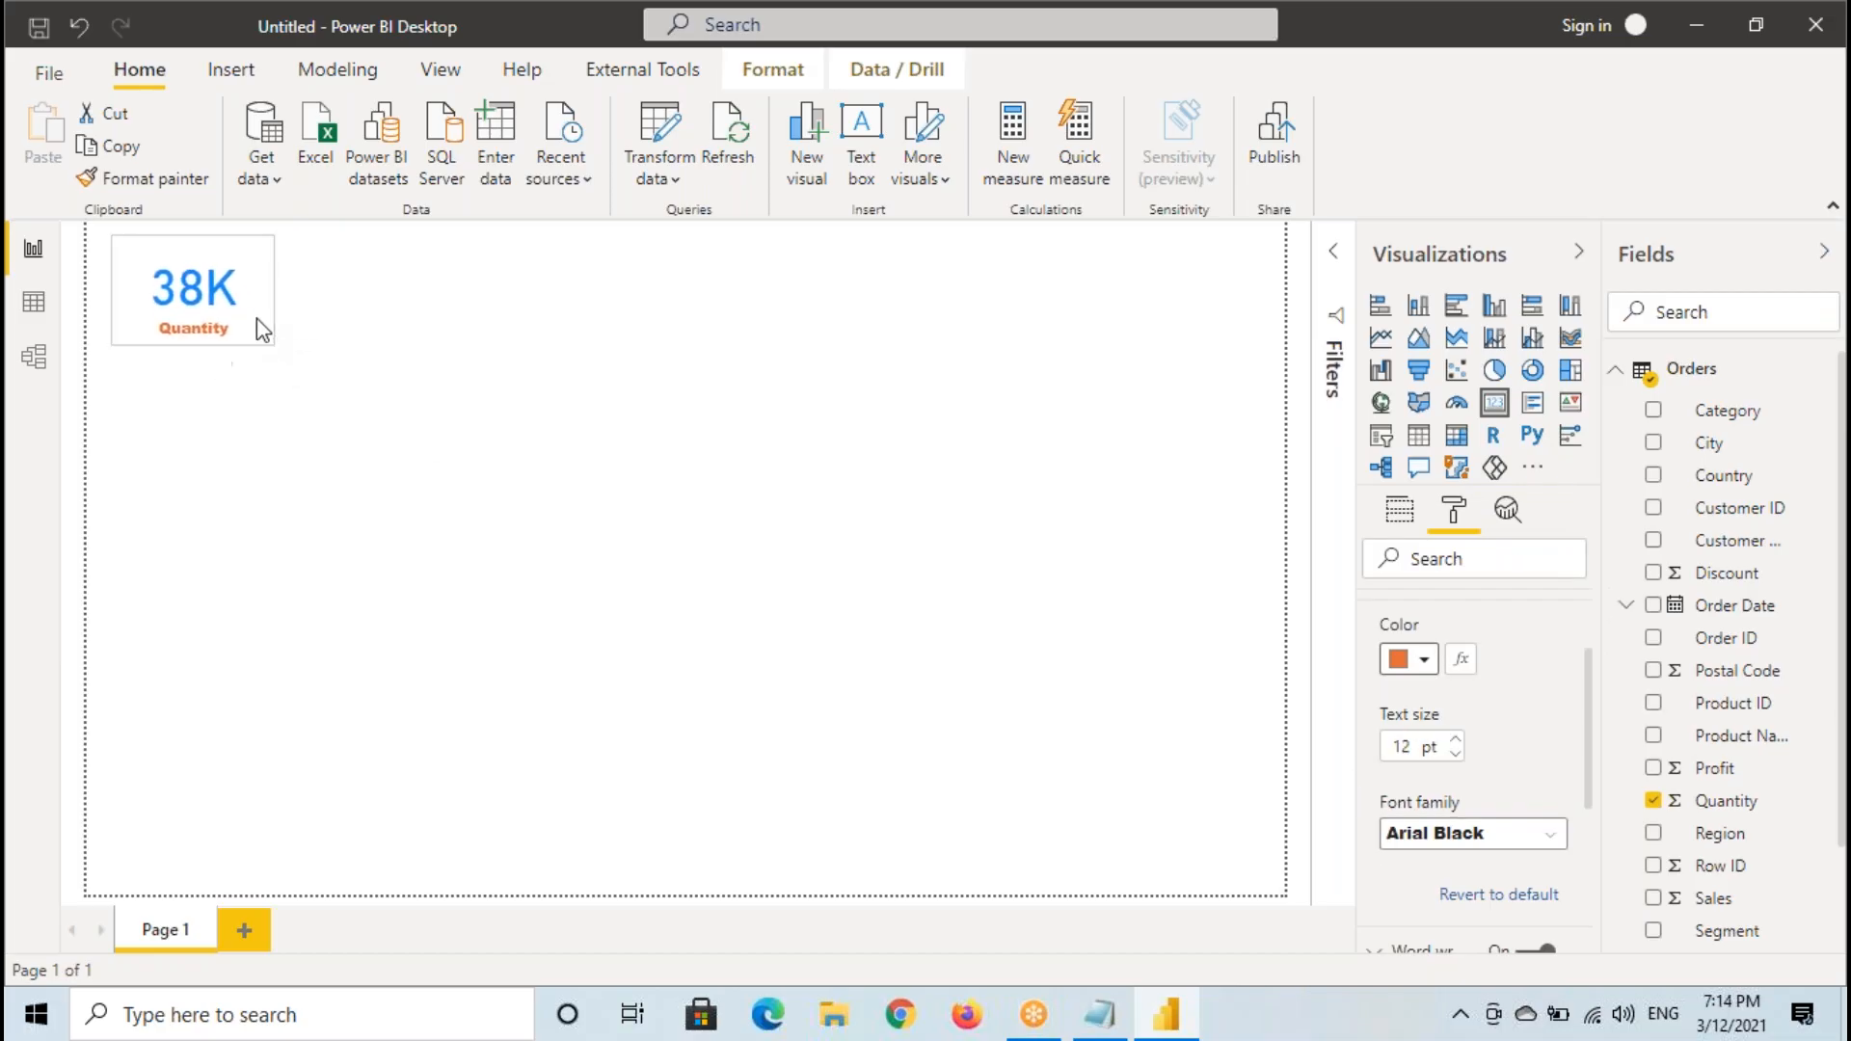
scroll(1495, 694, up, 2)
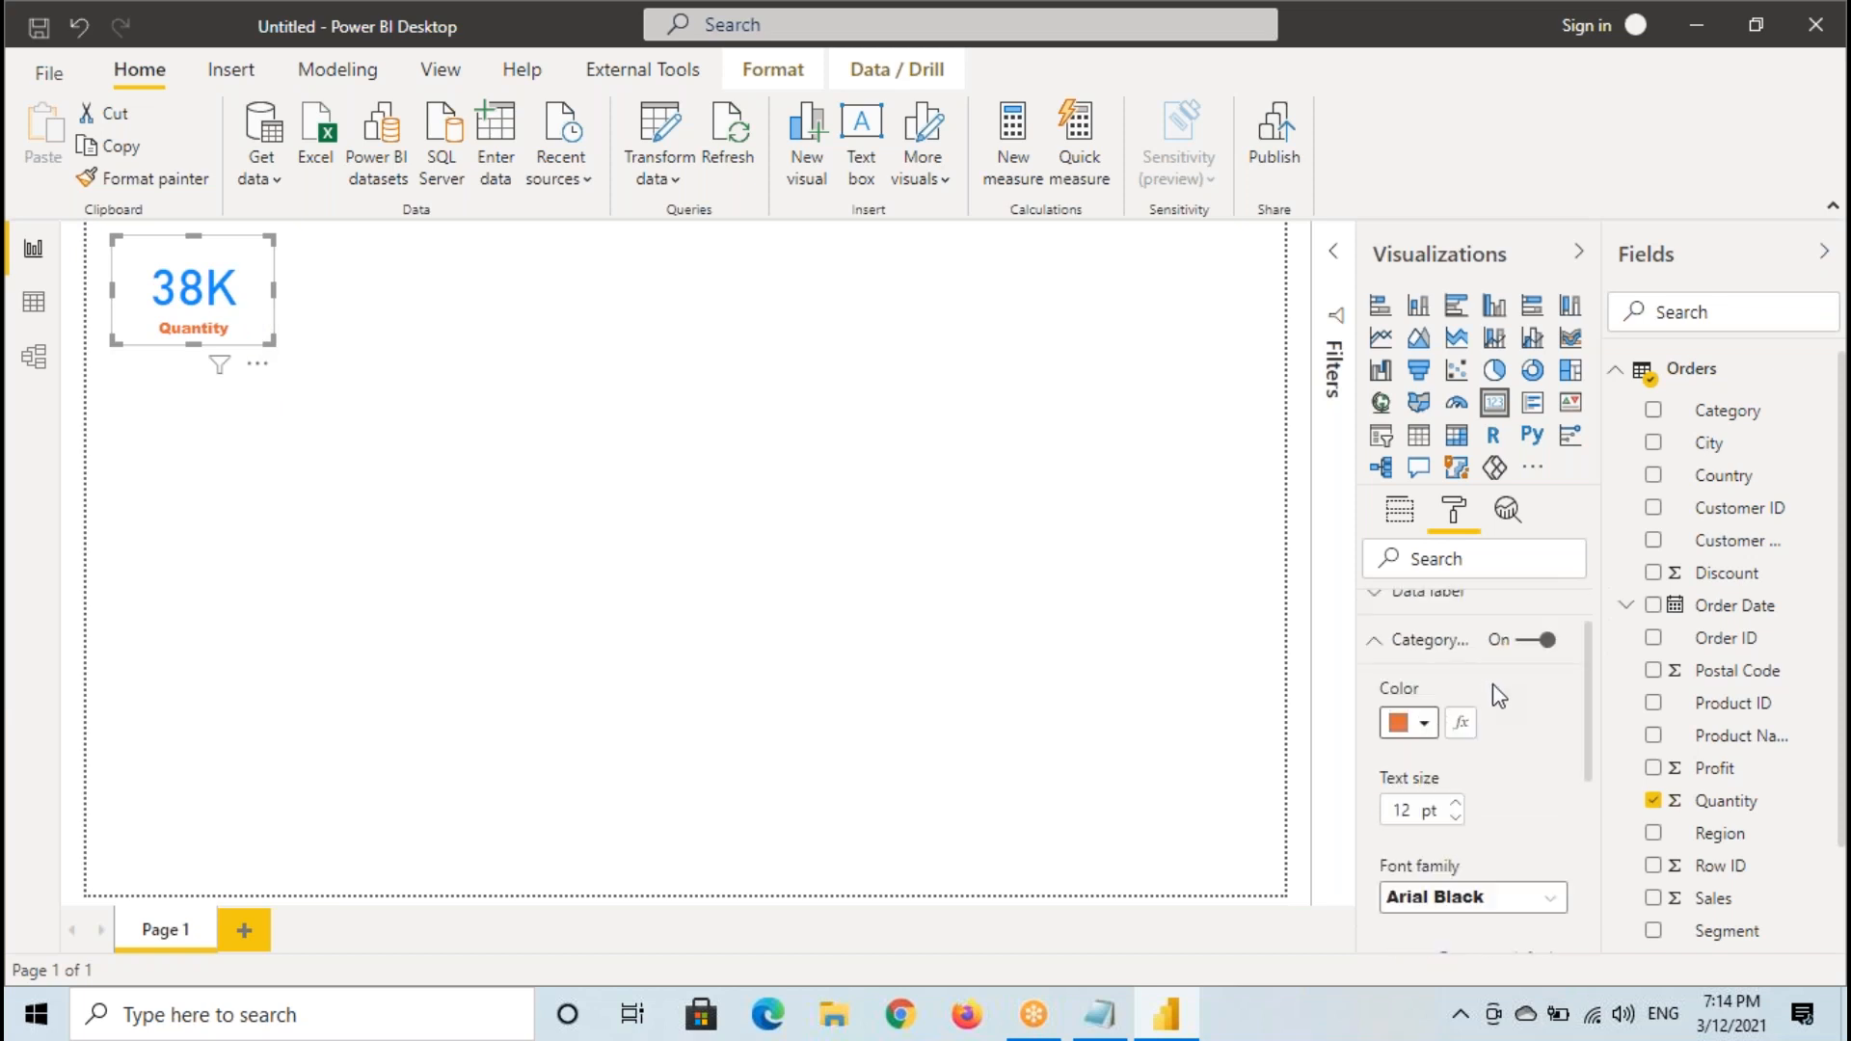
click(1419, 713)
- Turn on the Quantity card's shadow, set the shadow position to Inside, and deselect the card
scroll(1469, 774, down, 3)
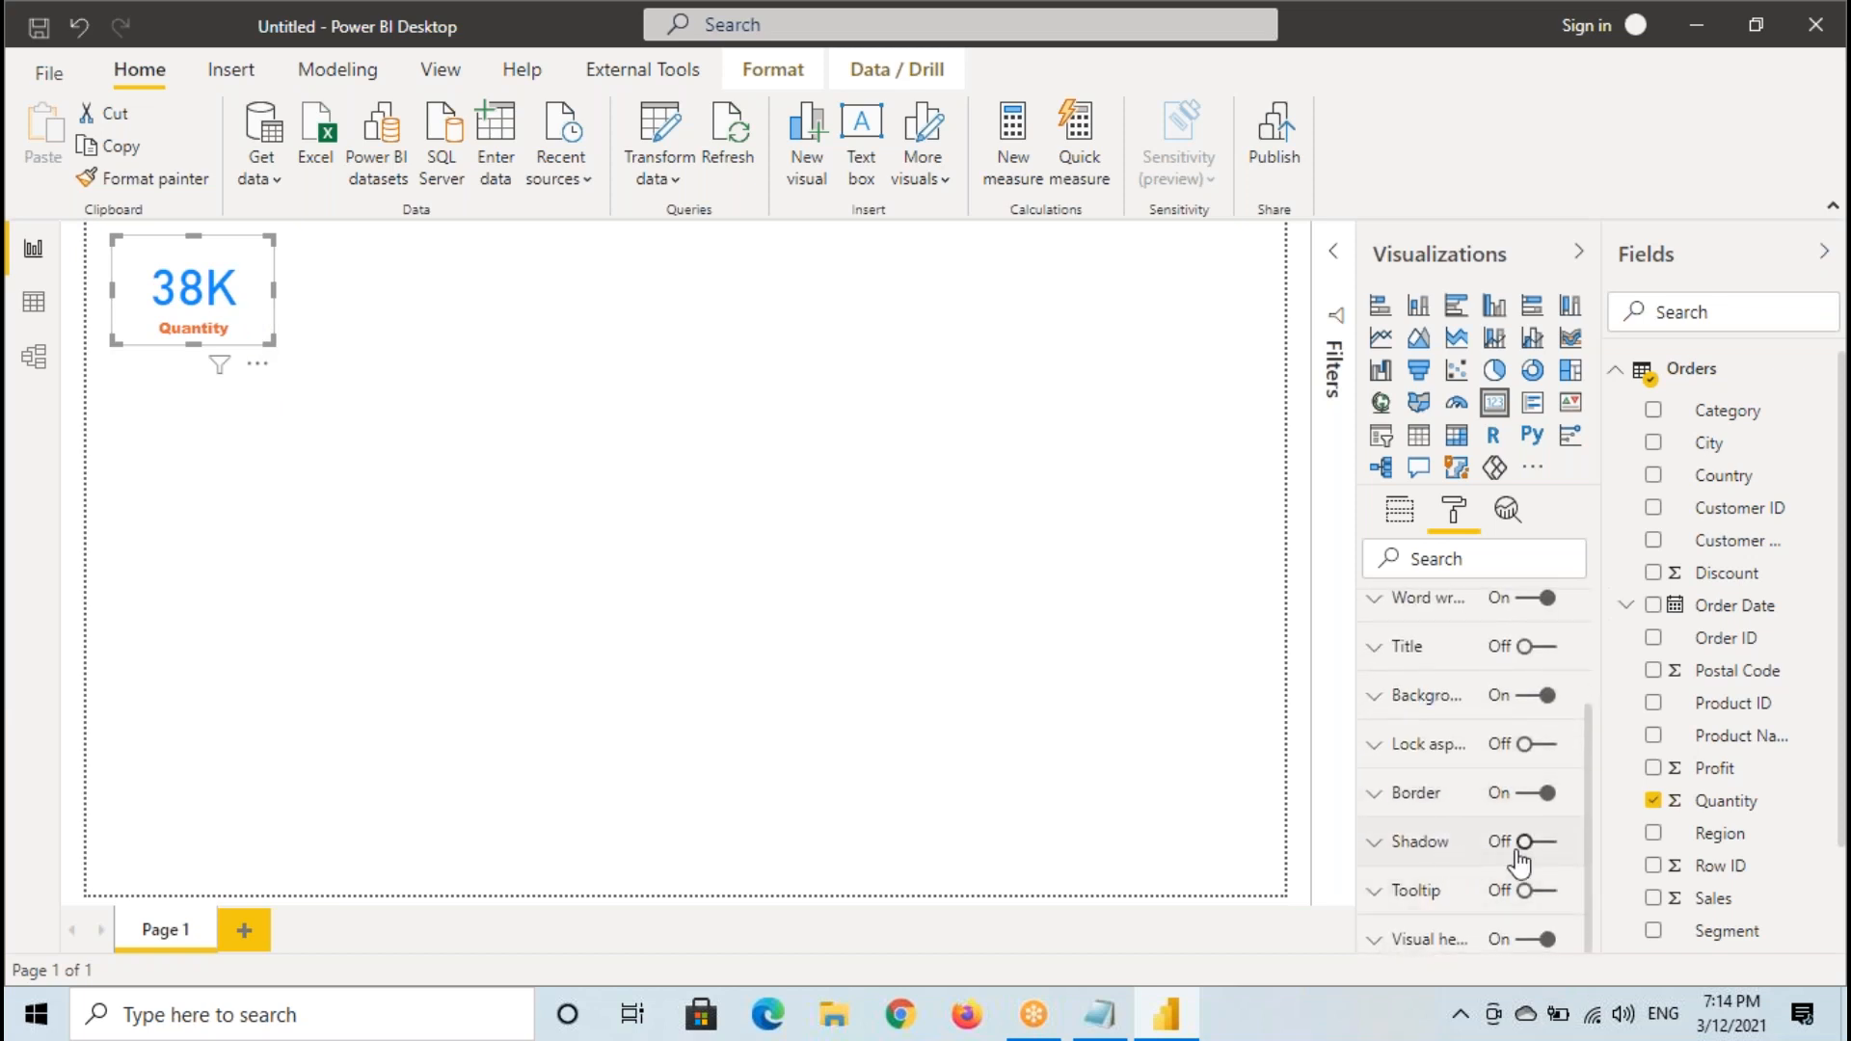
click(1542, 843)
click(1421, 842)
scroll(1426, 848, down, 2)
click(1428, 879)
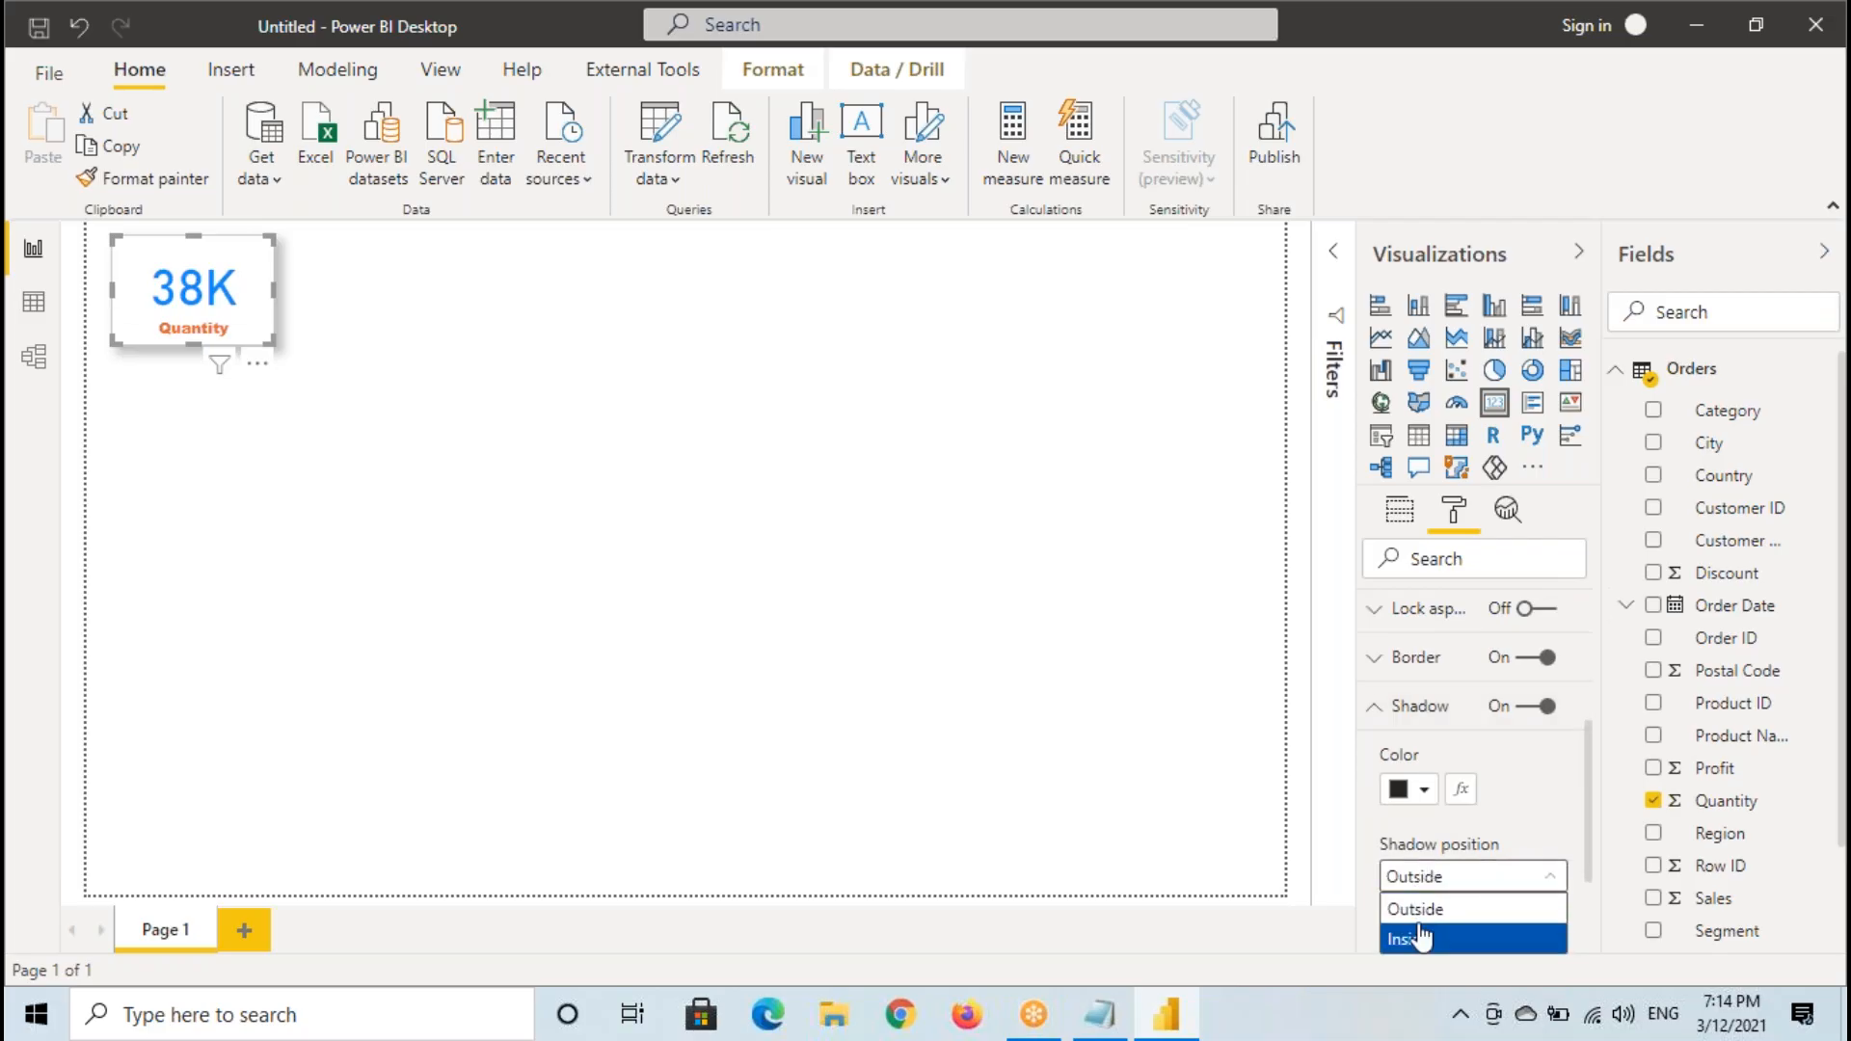
click(1409, 935)
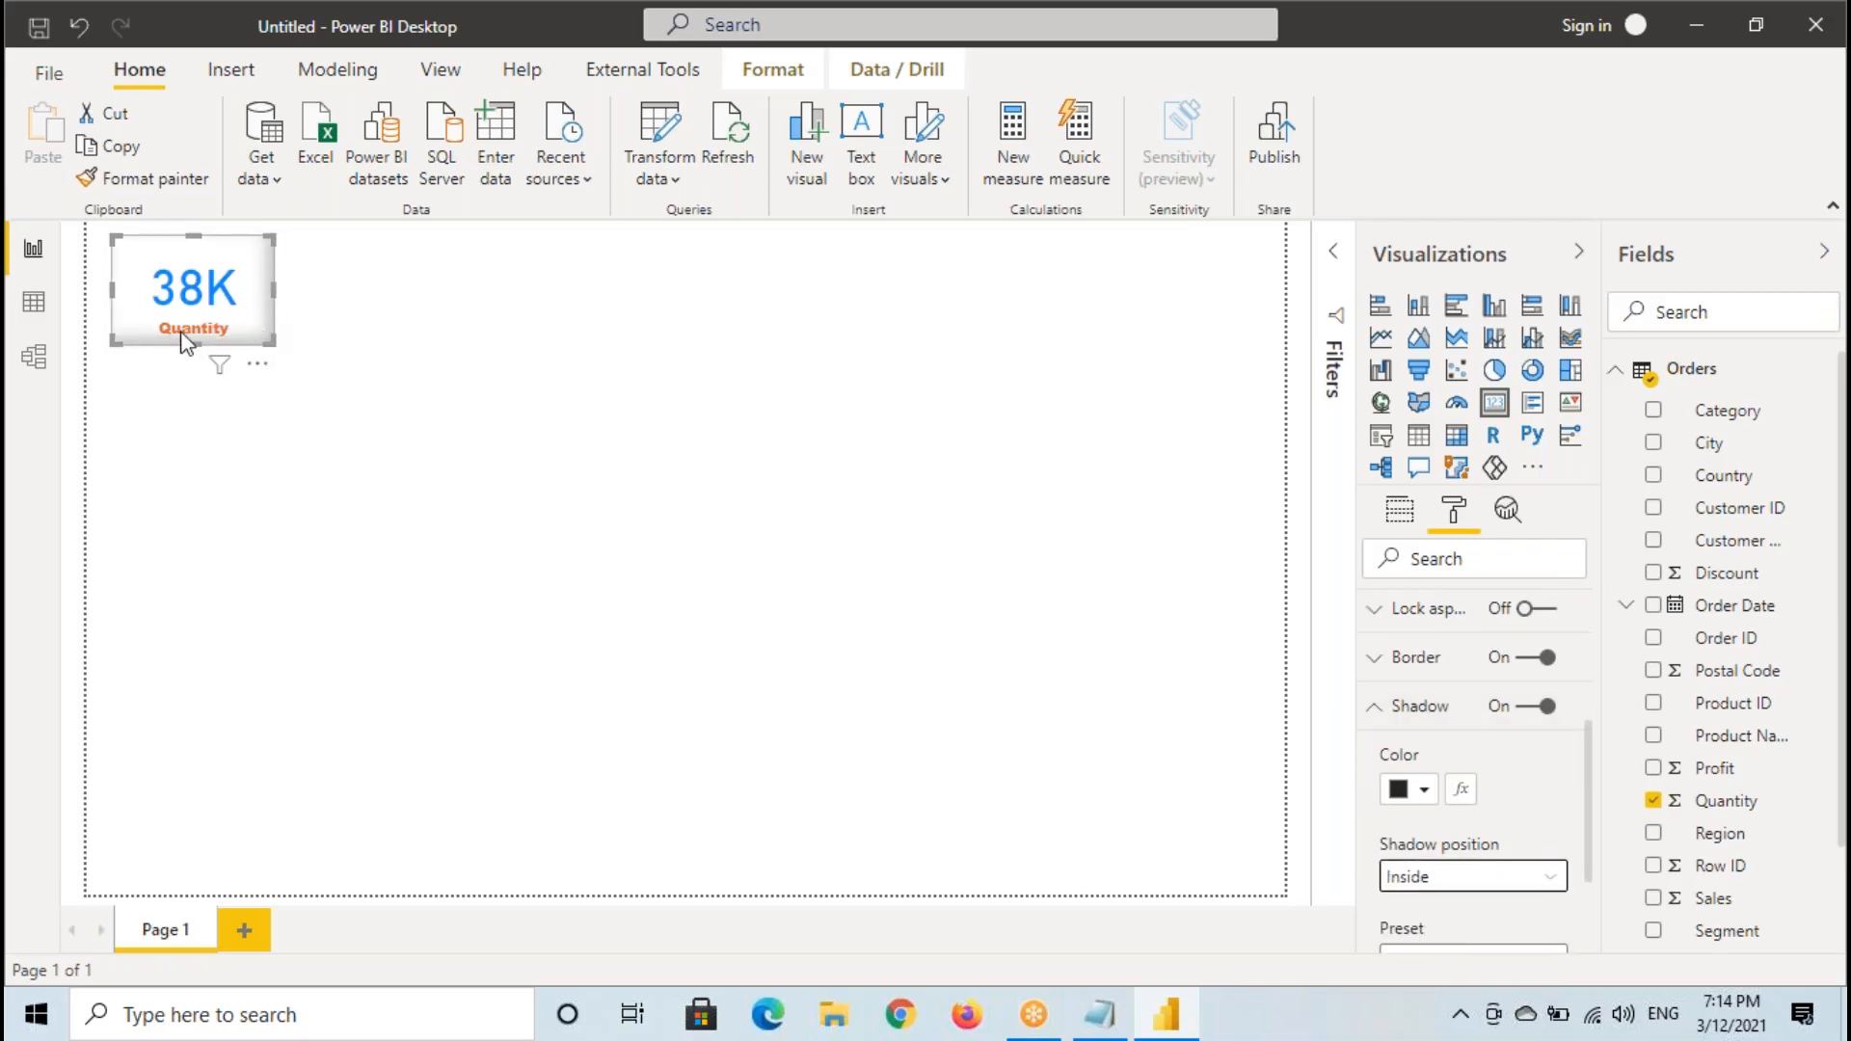
click(515, 556)
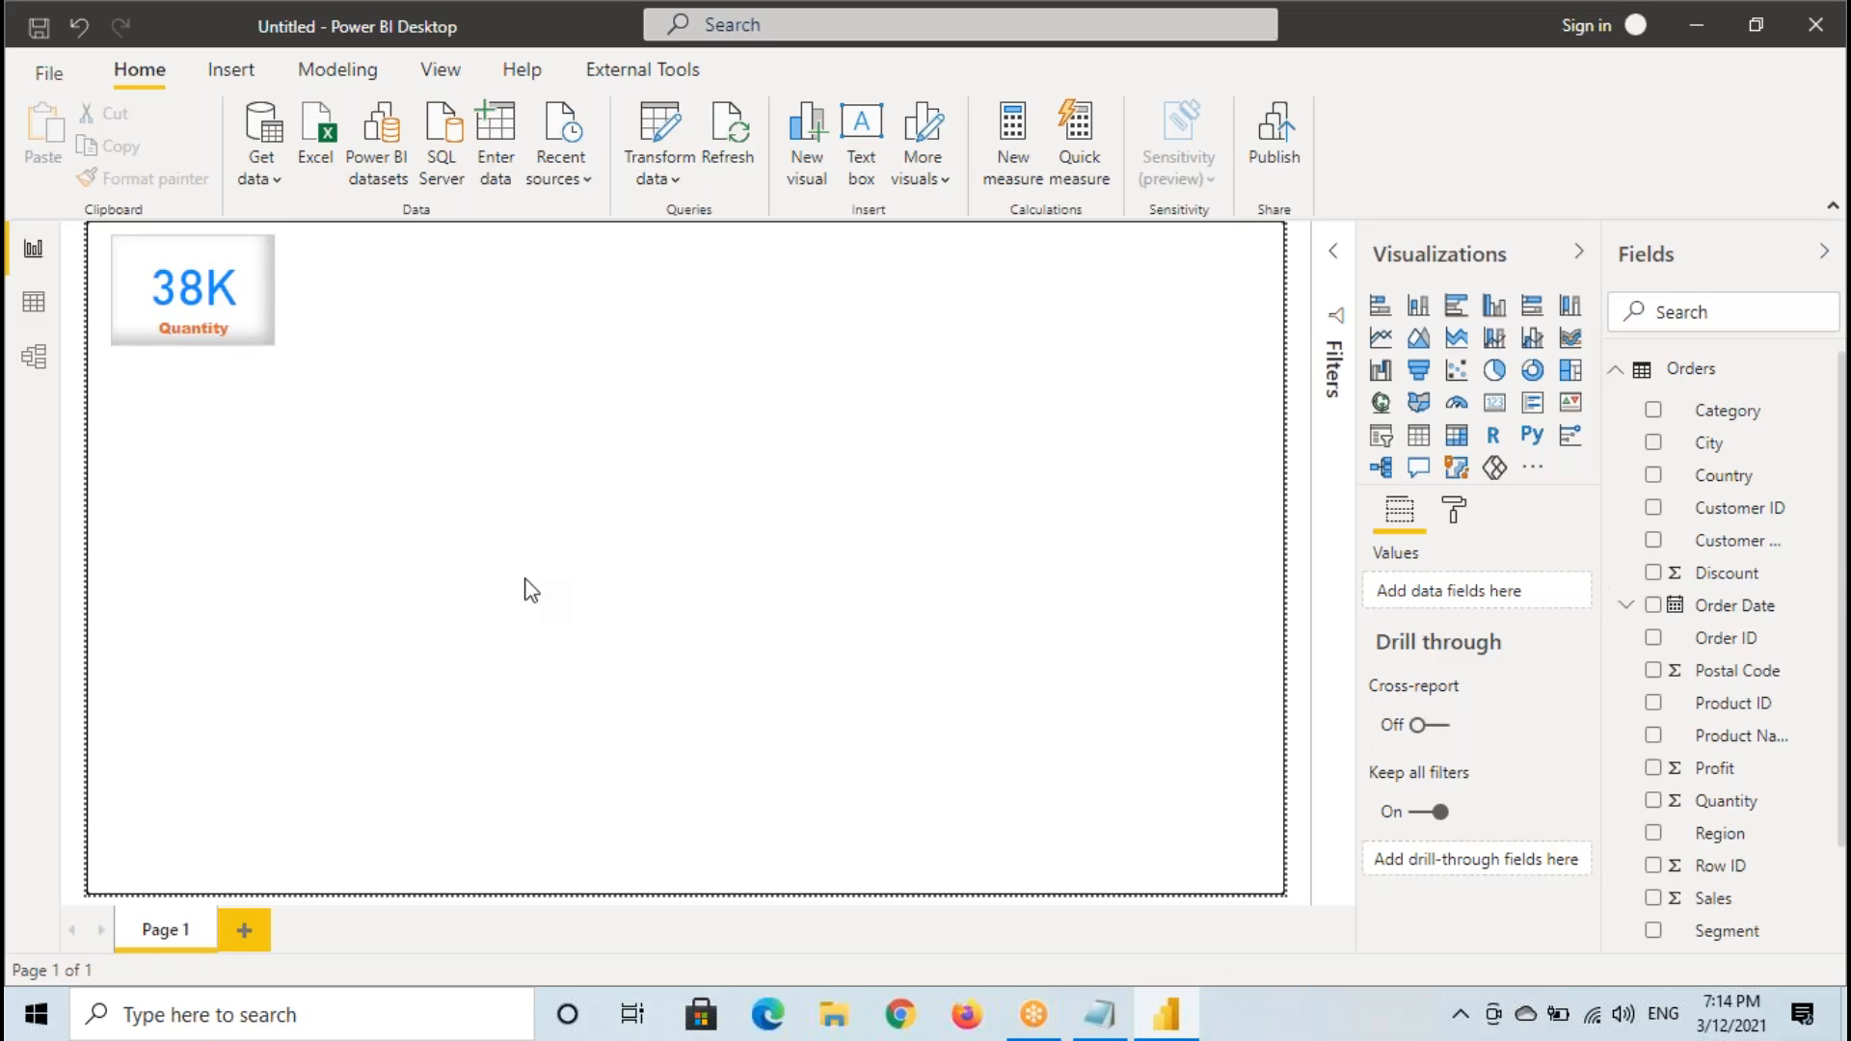
- Mark the Quantity card's value, view the Quantity column in the Orders data table, and return to the report
click(193, 303)
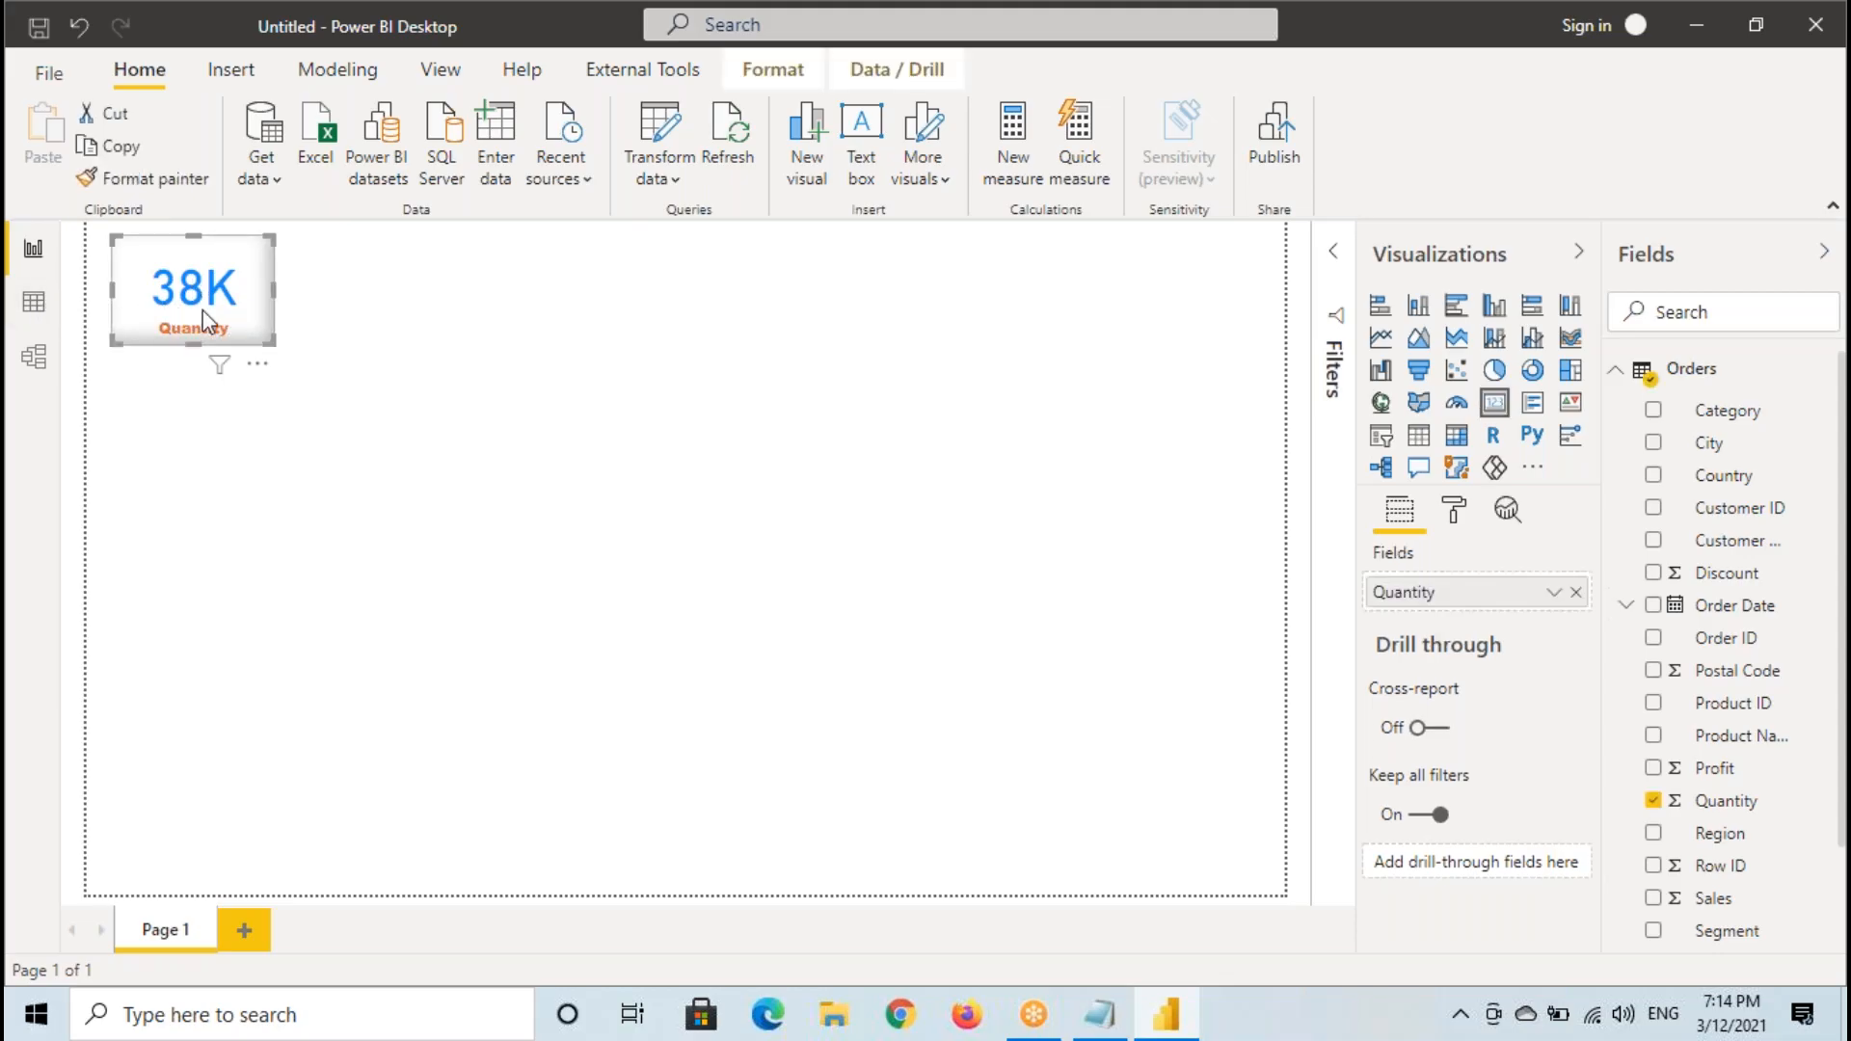
drag(138, 256, 248, 312)
click(46, 308)
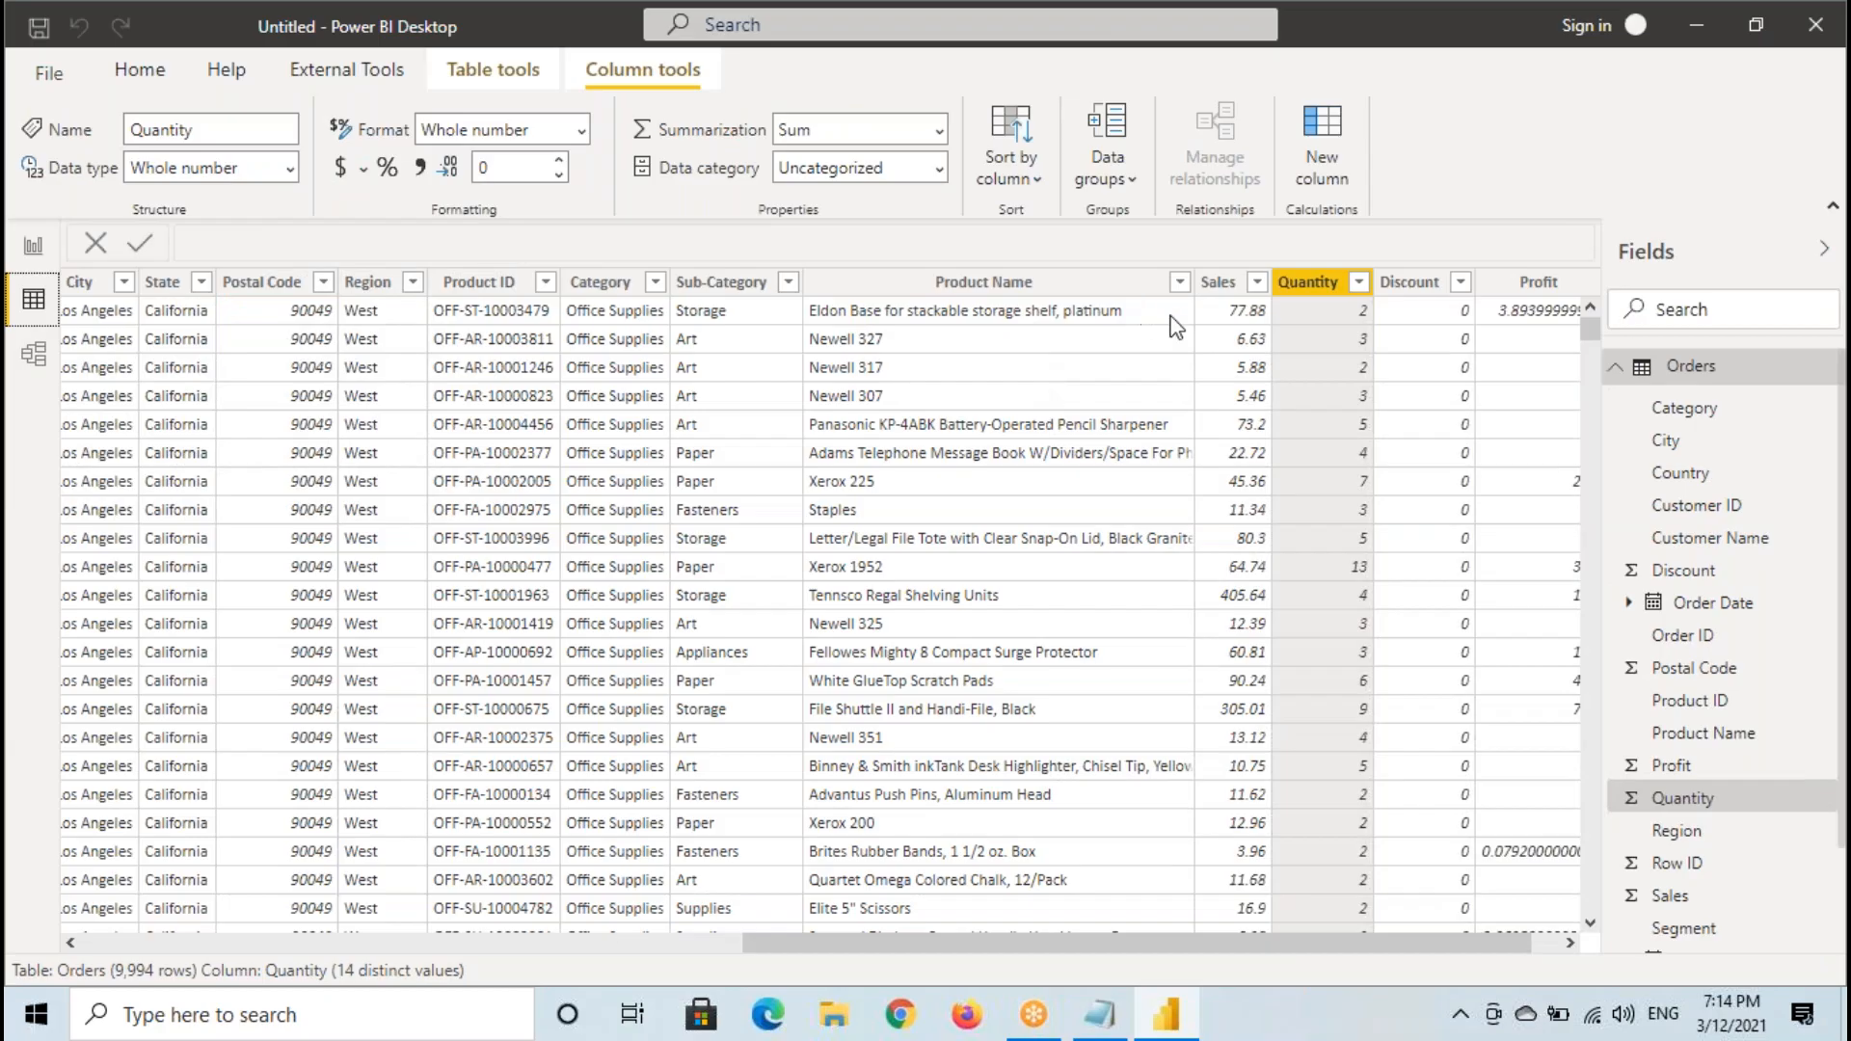
click(31, 249)
- Box the Quantity card and the visualization gallery with temporary annotations, and mark the blank canvas beside the card
drag(117, 237, 276, 348)
mouse_move(1367, 231)
mouse_down()
mouse_move(1484, 440)
mouse_move(1600, 492)
mouse_up()
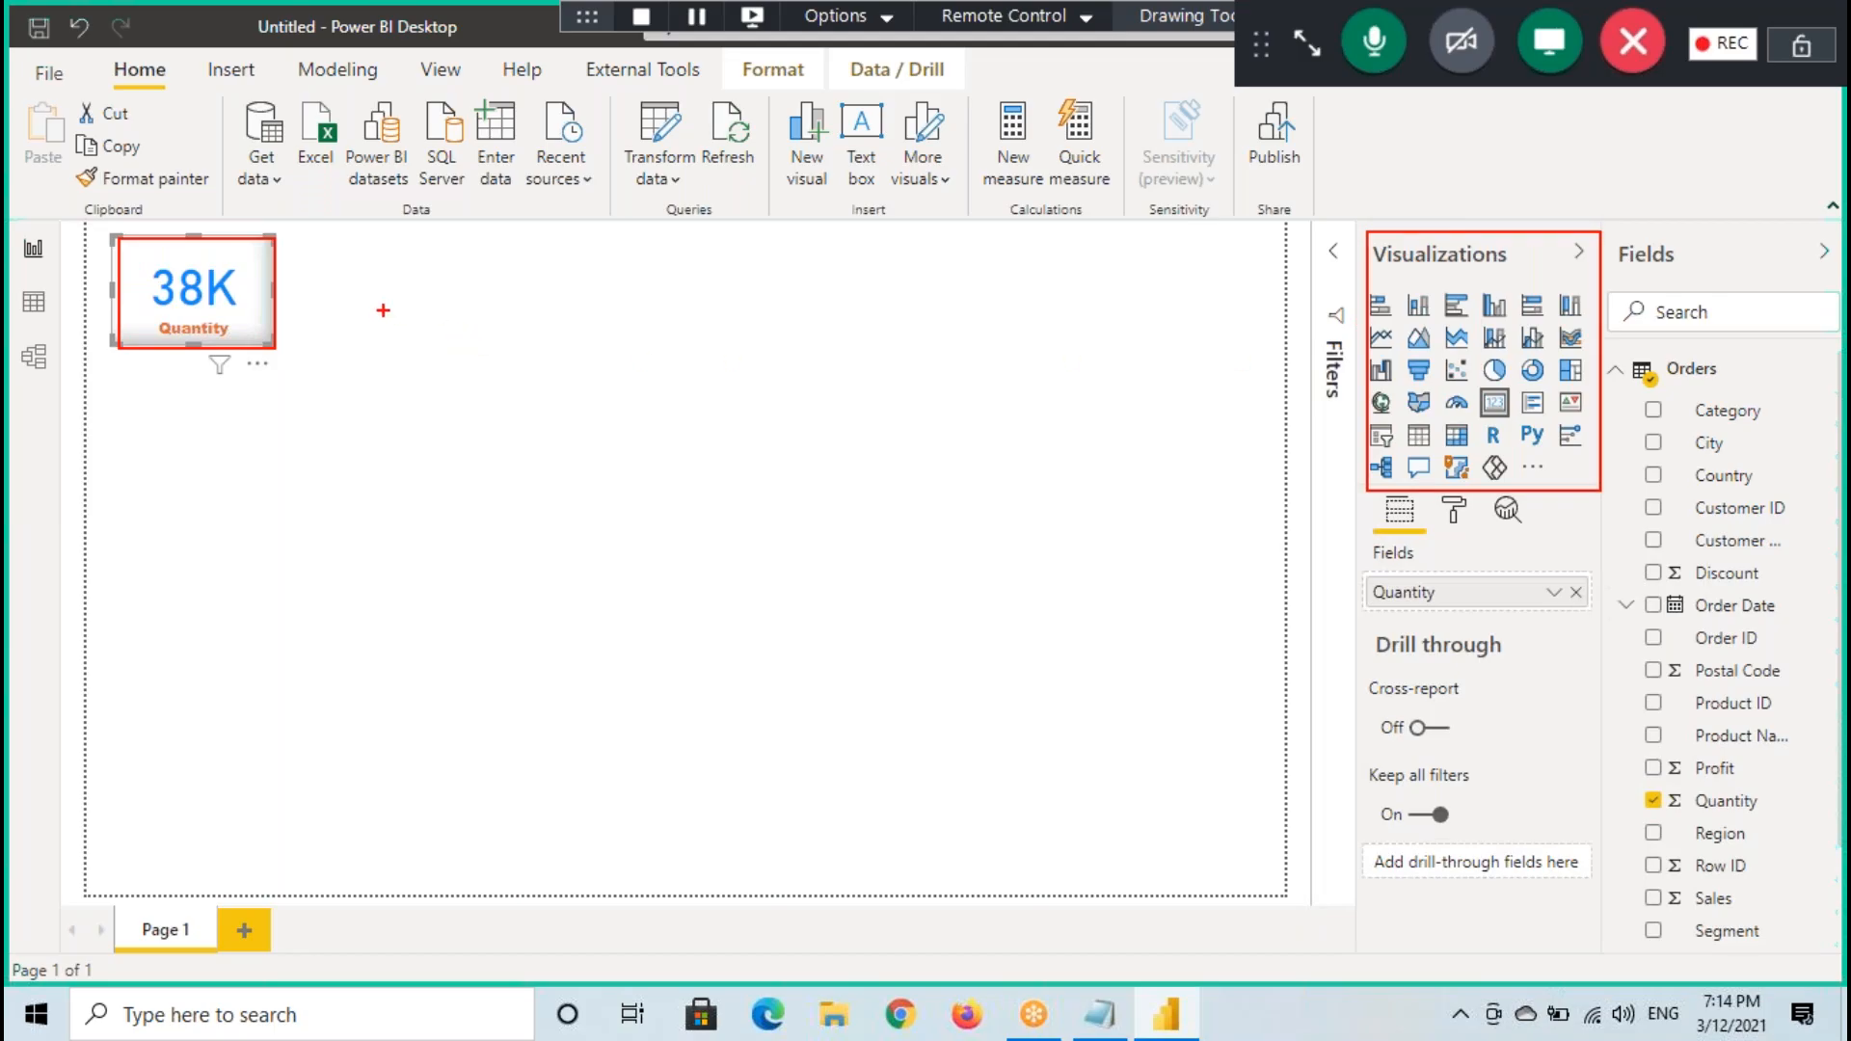
drag(336, 287, 449, 259)
- Select the Sales column in the Orders data table to examine it, and return to the report
click(32, 302)
click(1216, 282)
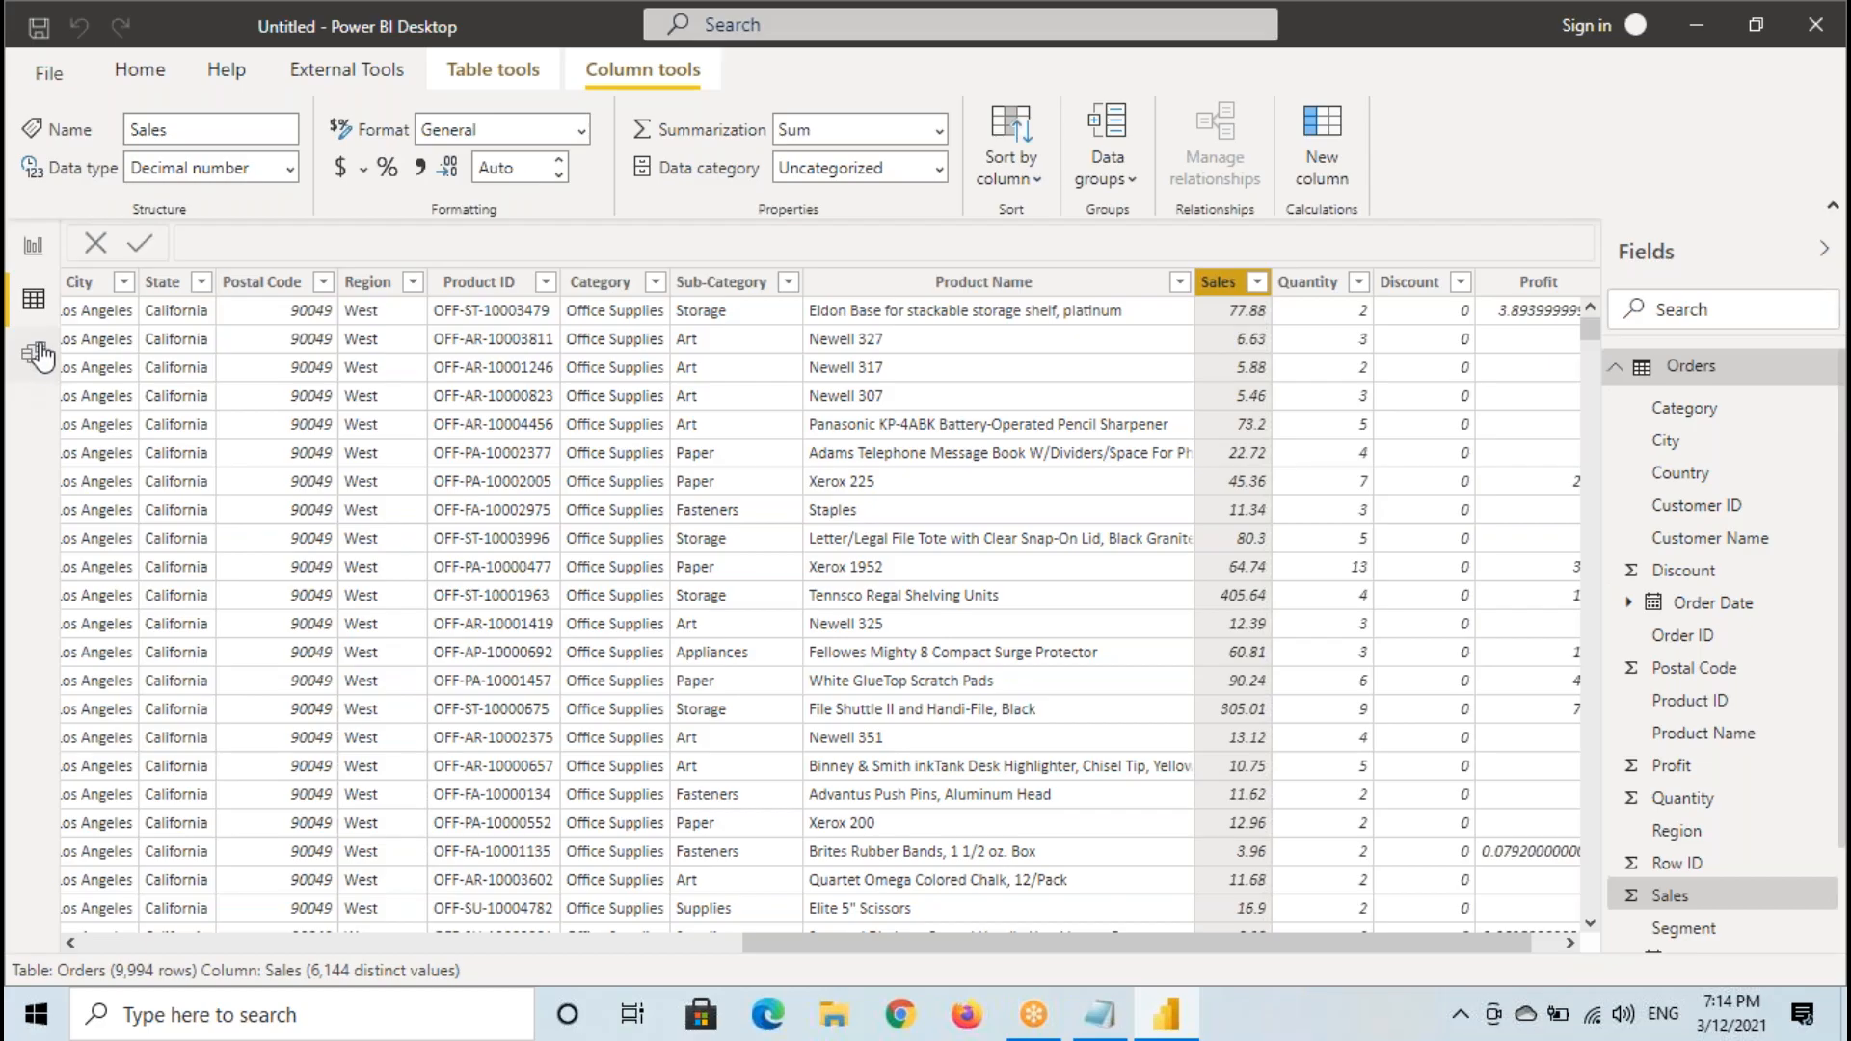
click(33, 246)
- Add a second card visual, place it beside the Quantity card at matching height, and make it slightly wider
click(352, 301)
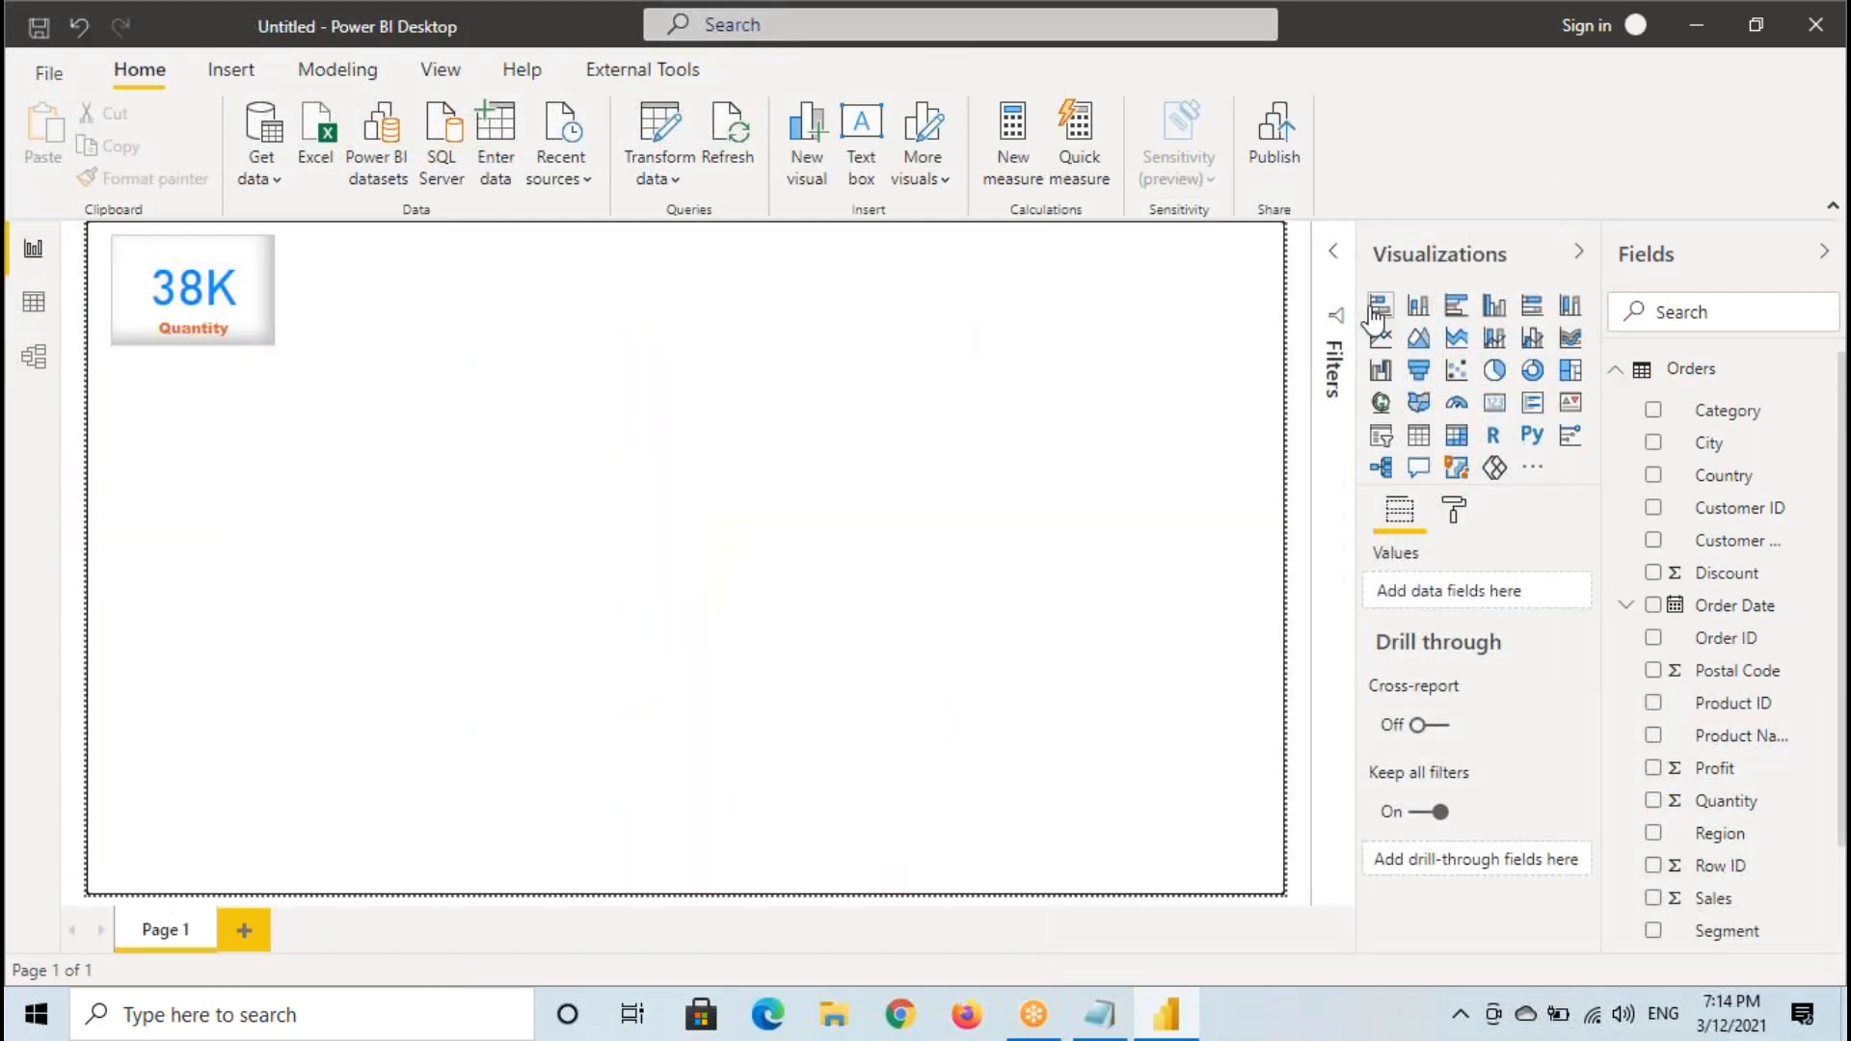
click(1494, 410)
drag(194, 491, 365, 344)
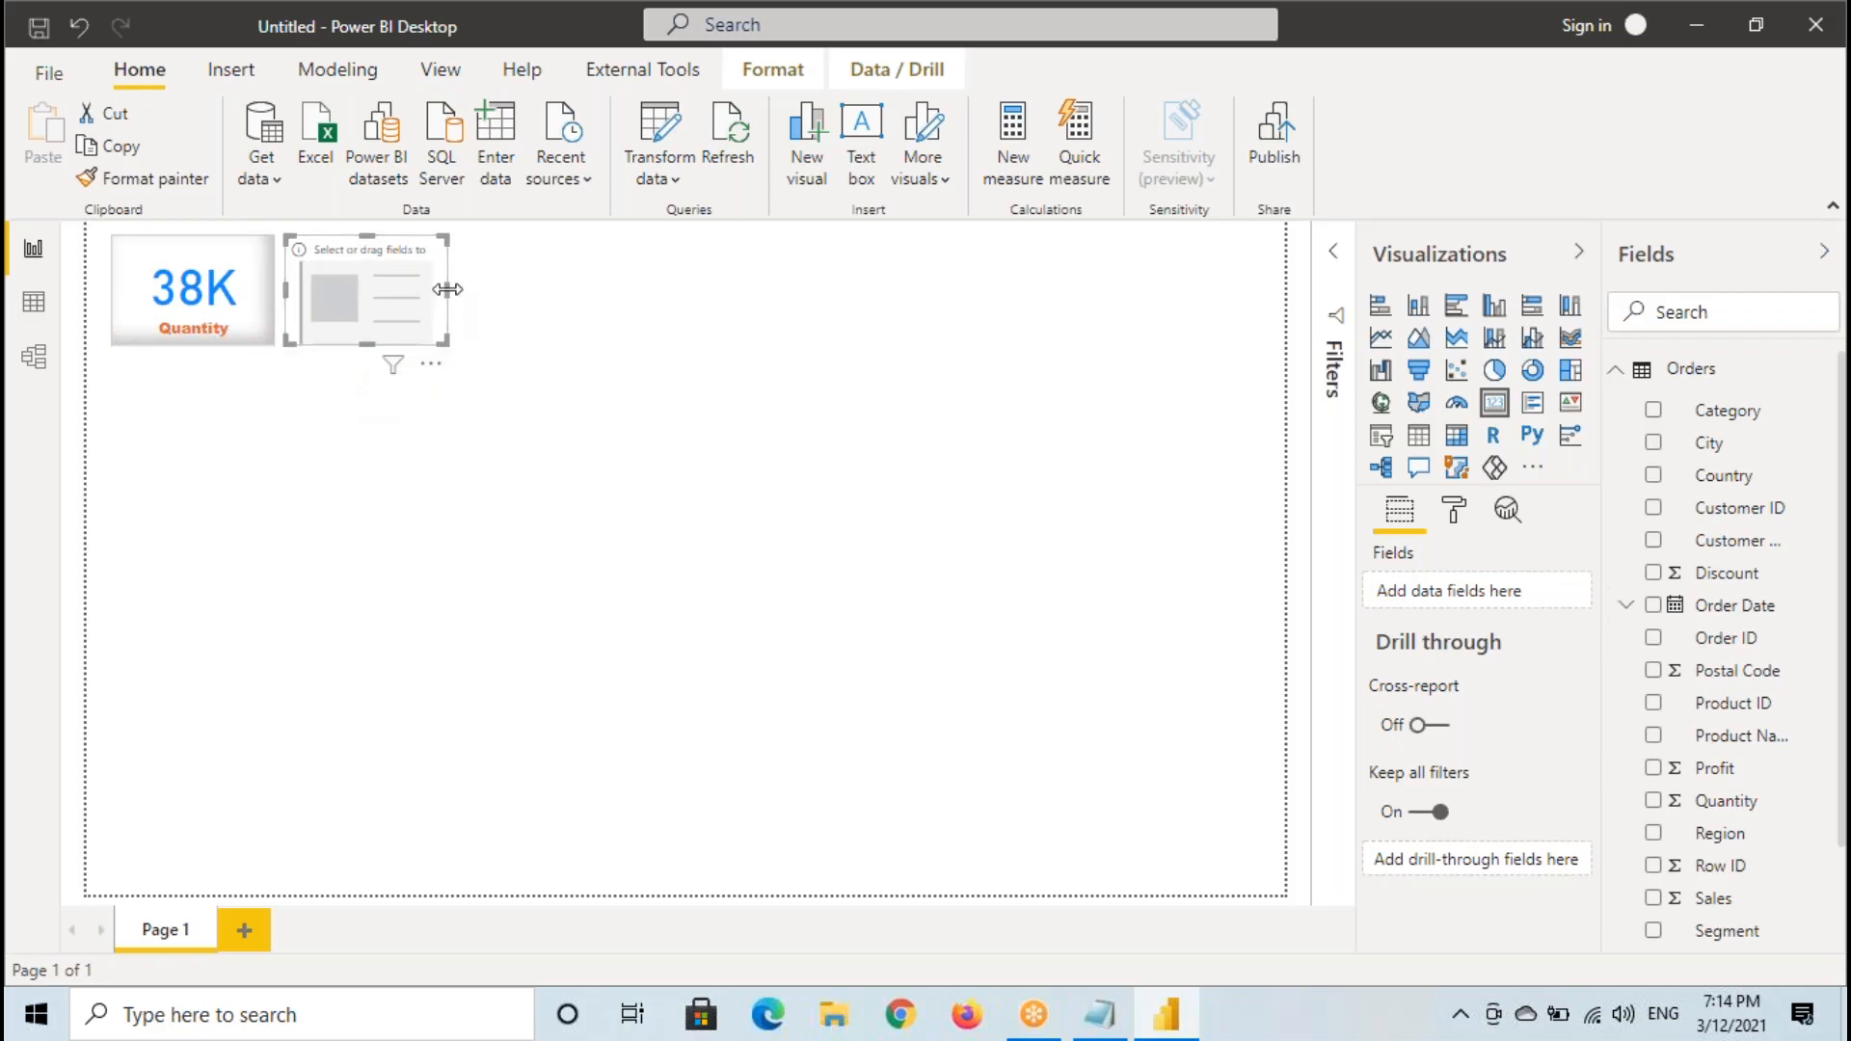
drag(447, 289, 478, 294)
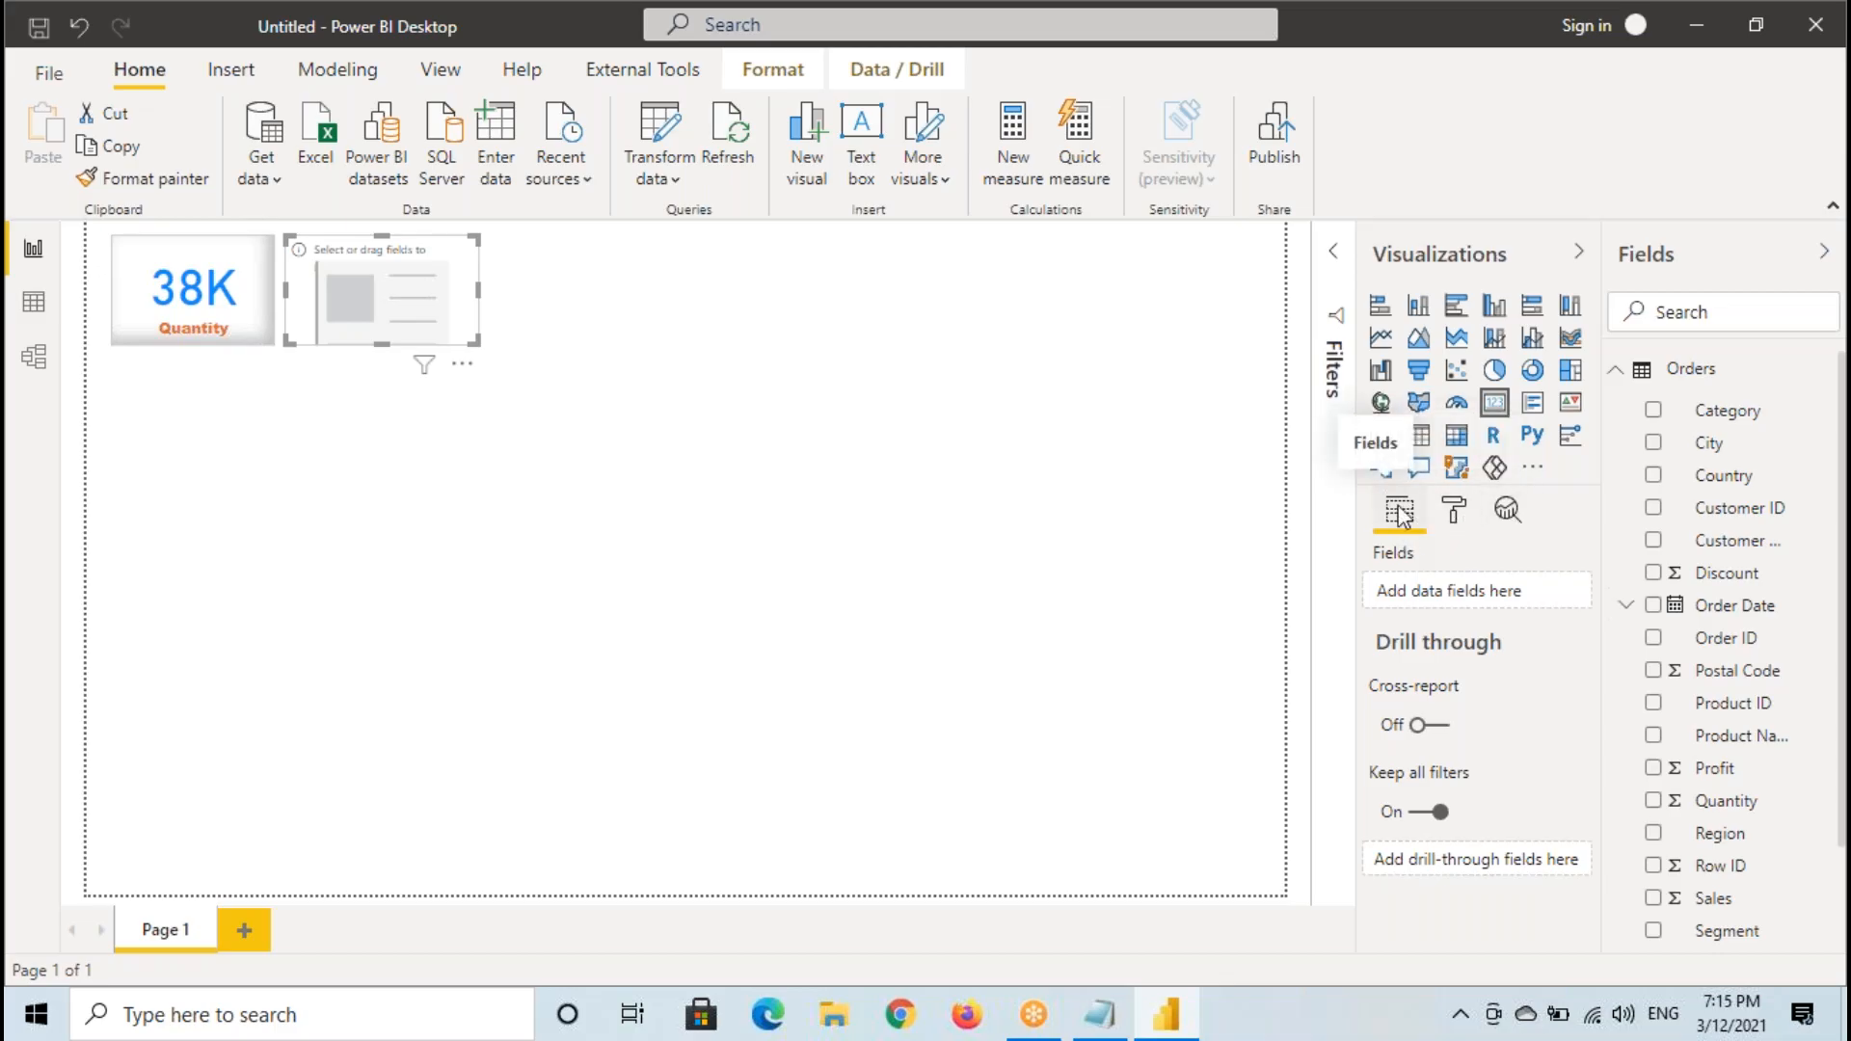
- Add the Sales field to the new card and check its aggregation options, keeping Sum
scroll(1725, 771, down, 3)
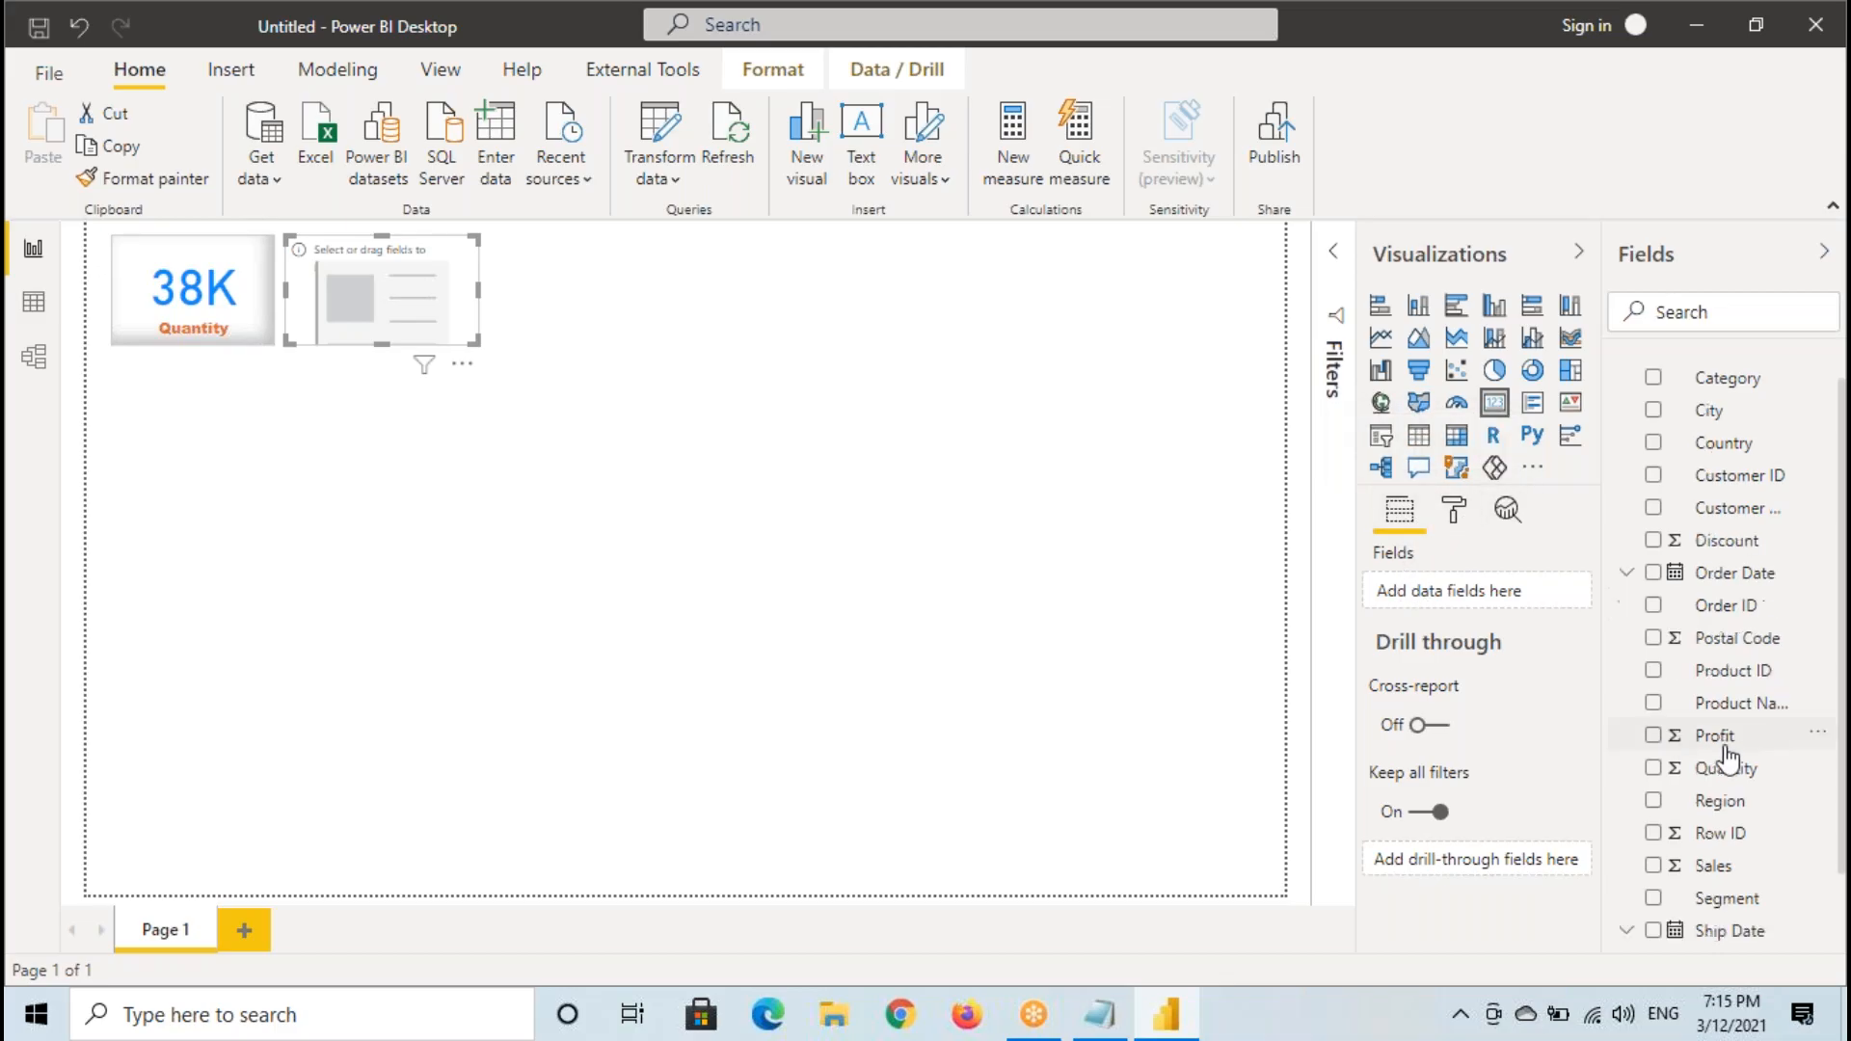
drag(1731, 783, 1508, 602)
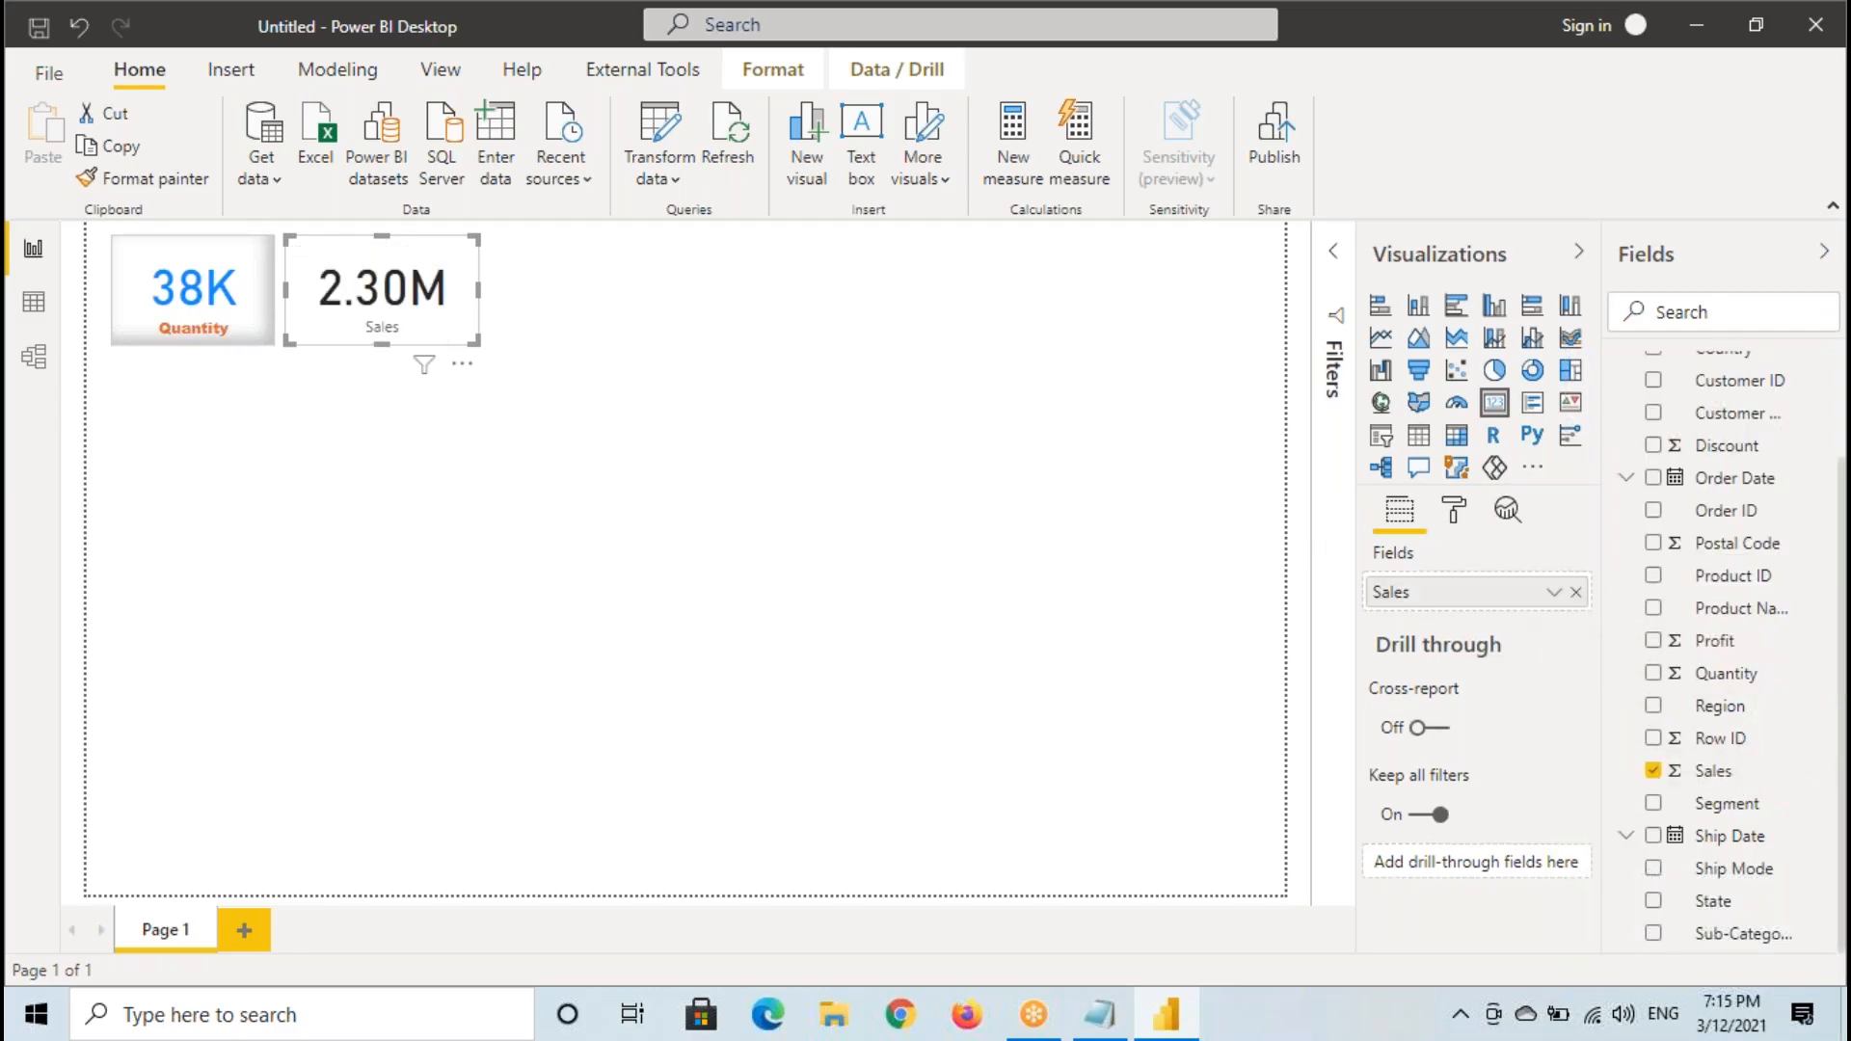
click(1552, 592)
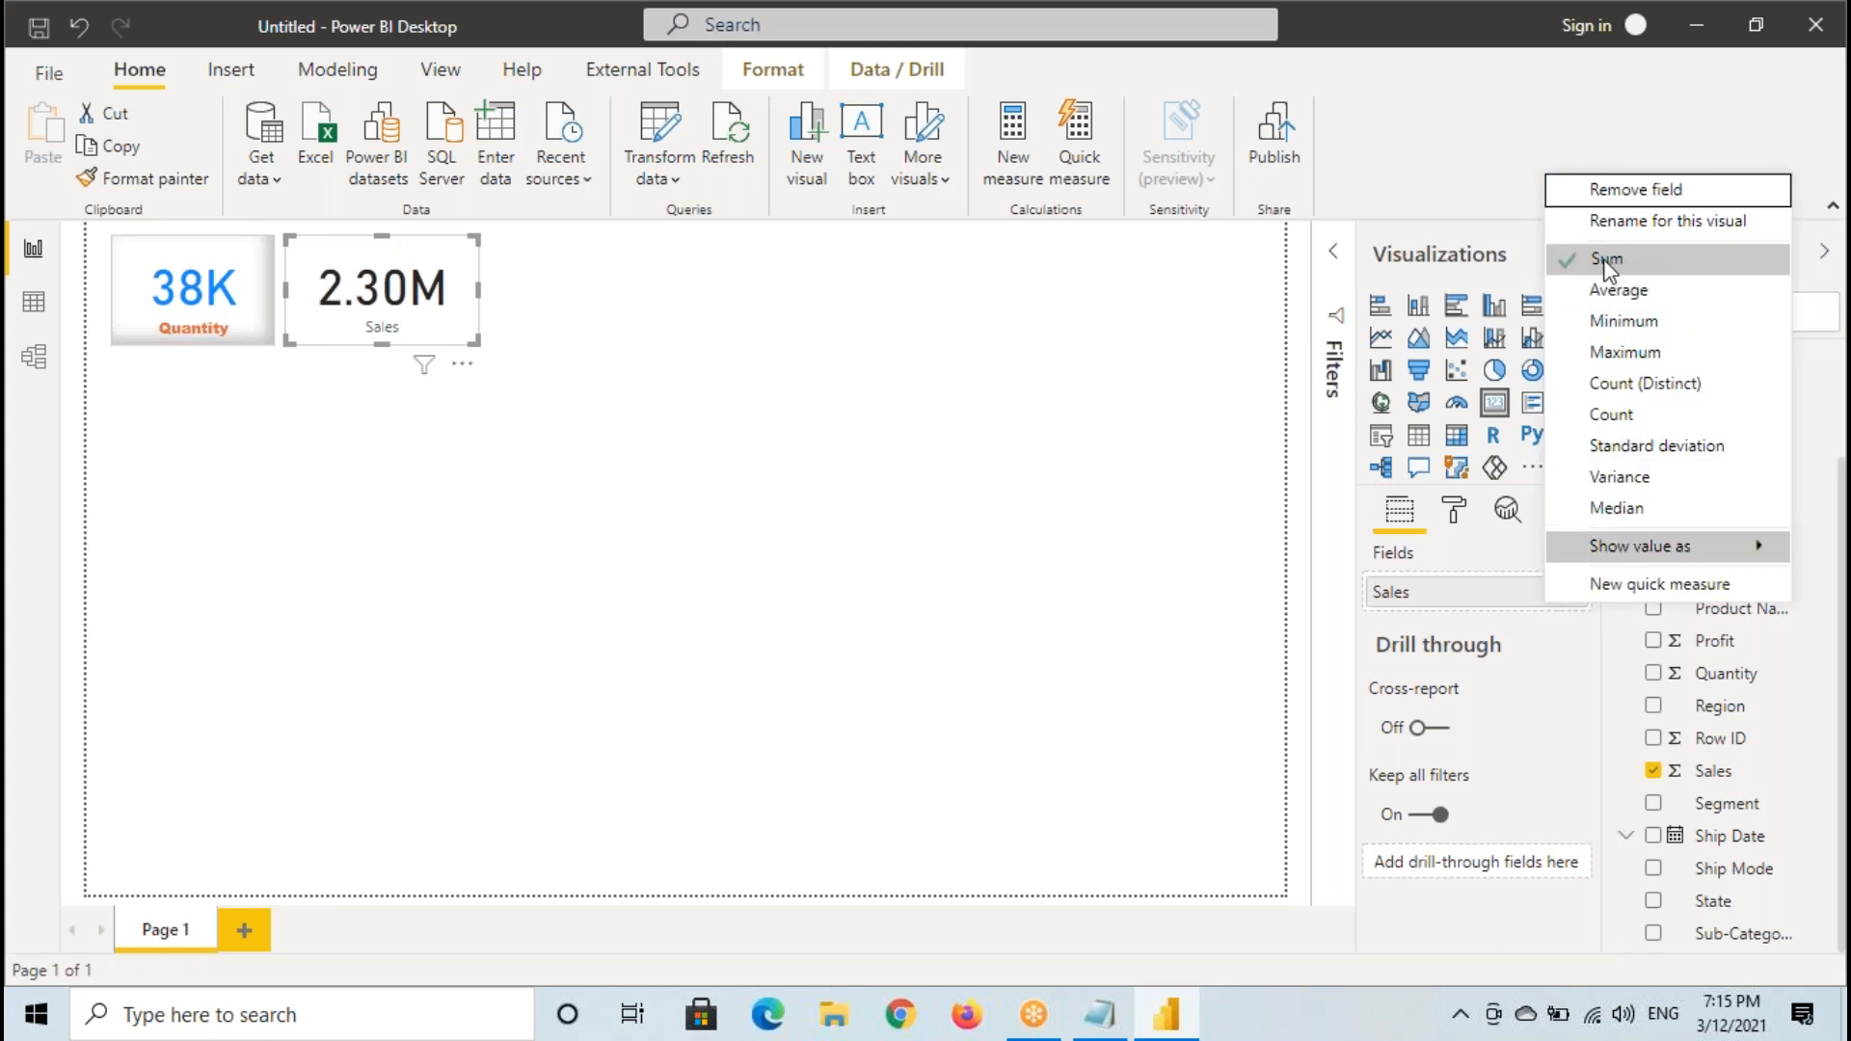
click(395, 320)
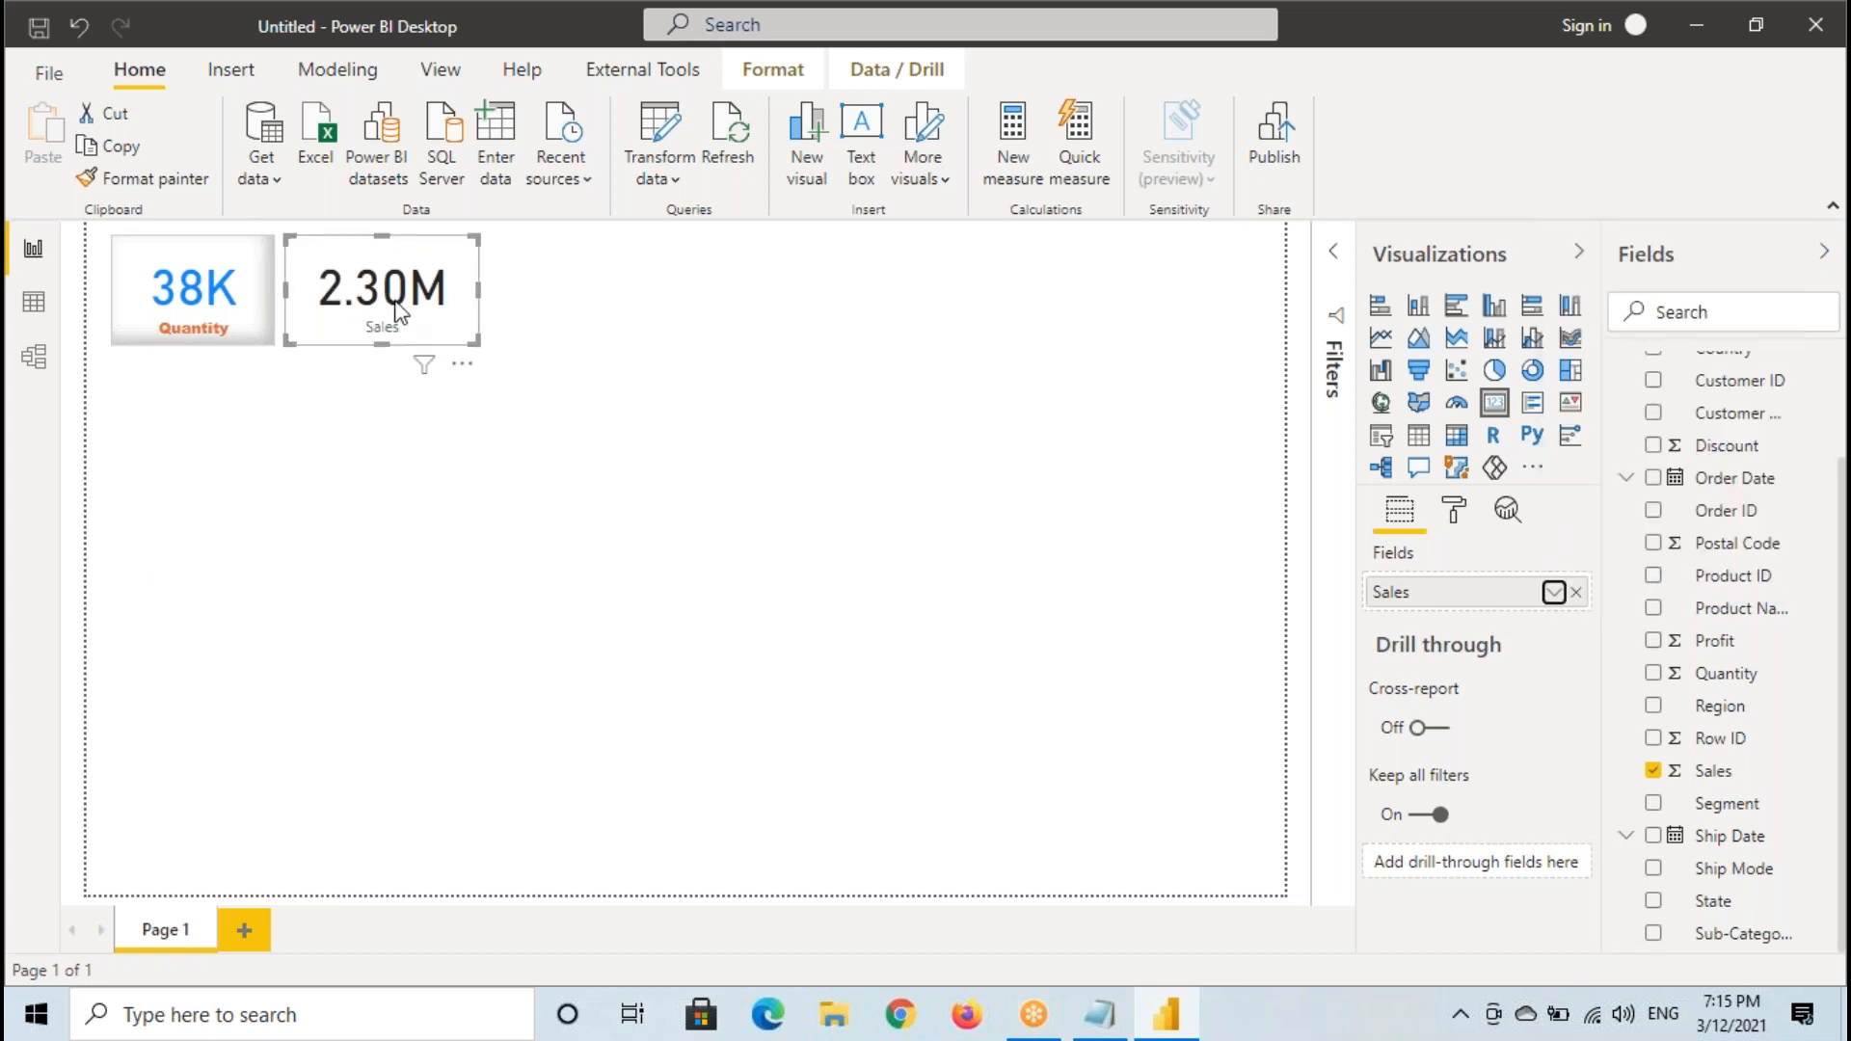
- Mark the Quantity card with a tick and box the Sales card in temporary annotations, and show the Sales card's formatting options
click(413, 540)
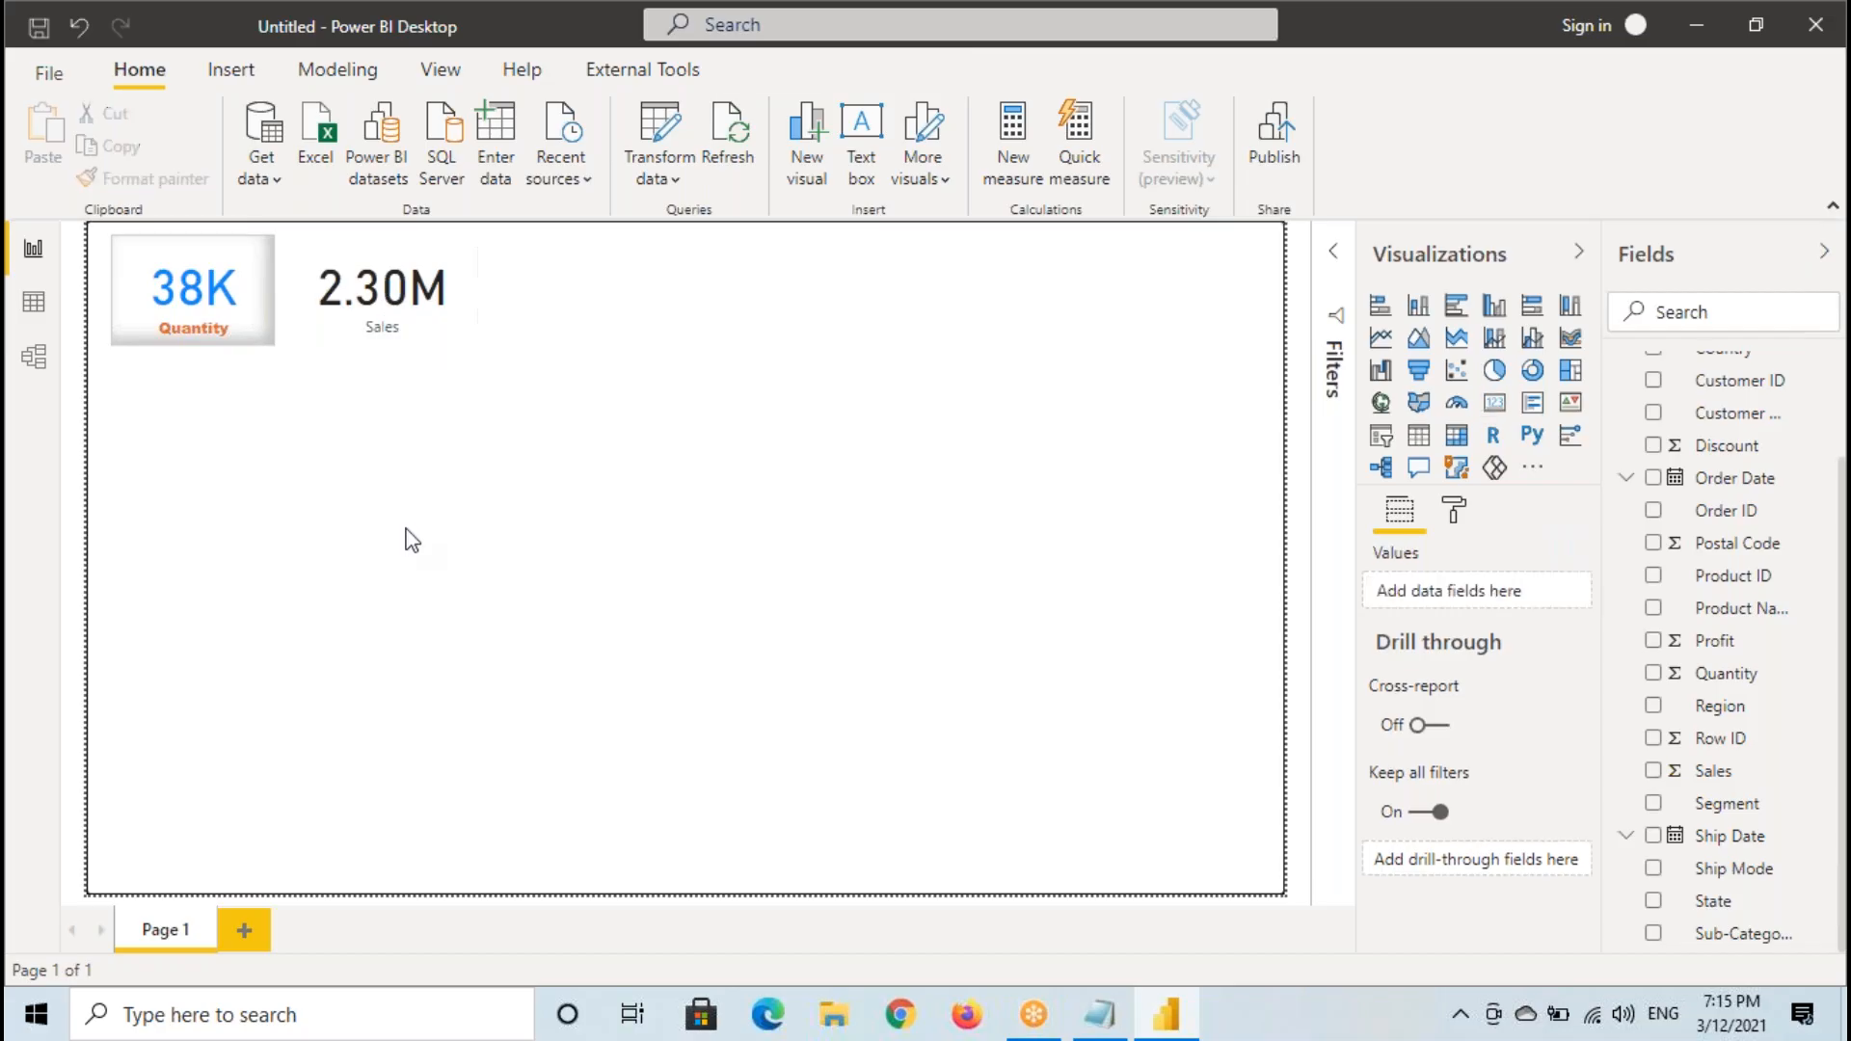
drag(159, 356, 219, 330)
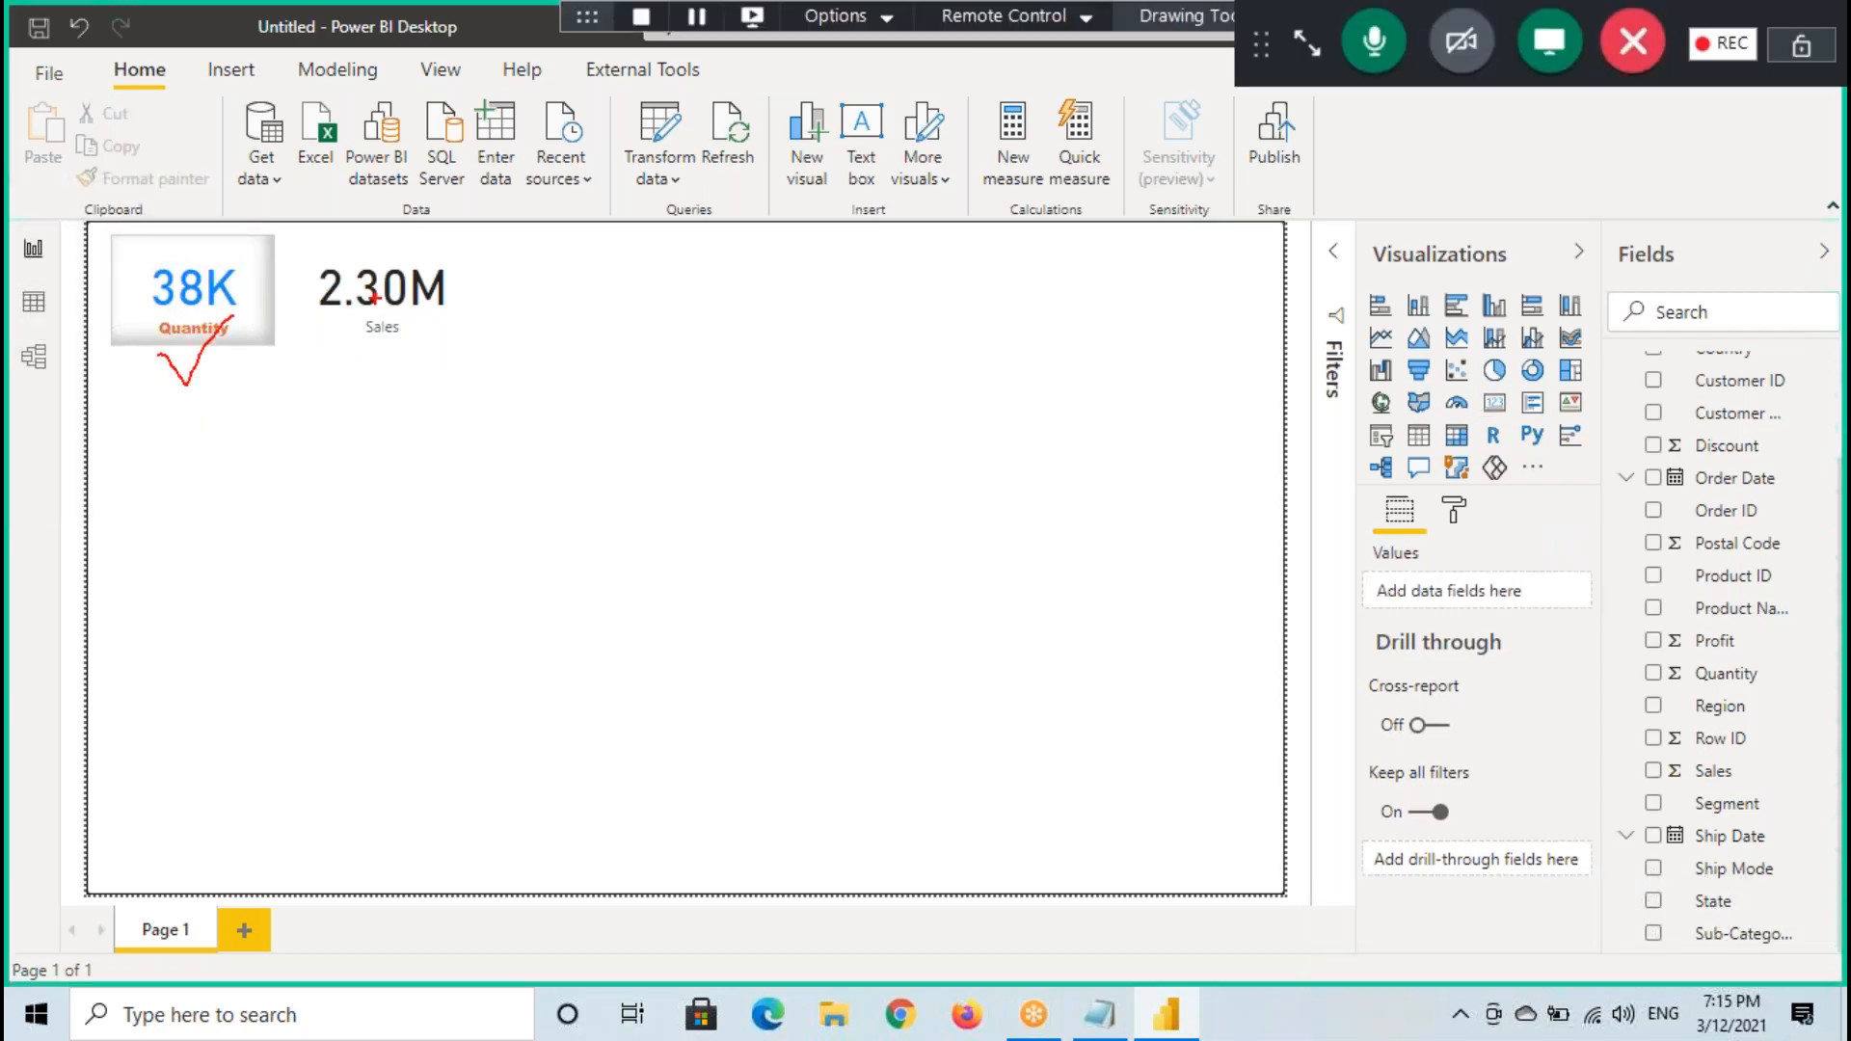
mouse_move(303, 249)
mouse_down()
mouse_move(410, 325)
mouse_move(481, 348)
mouse_up()
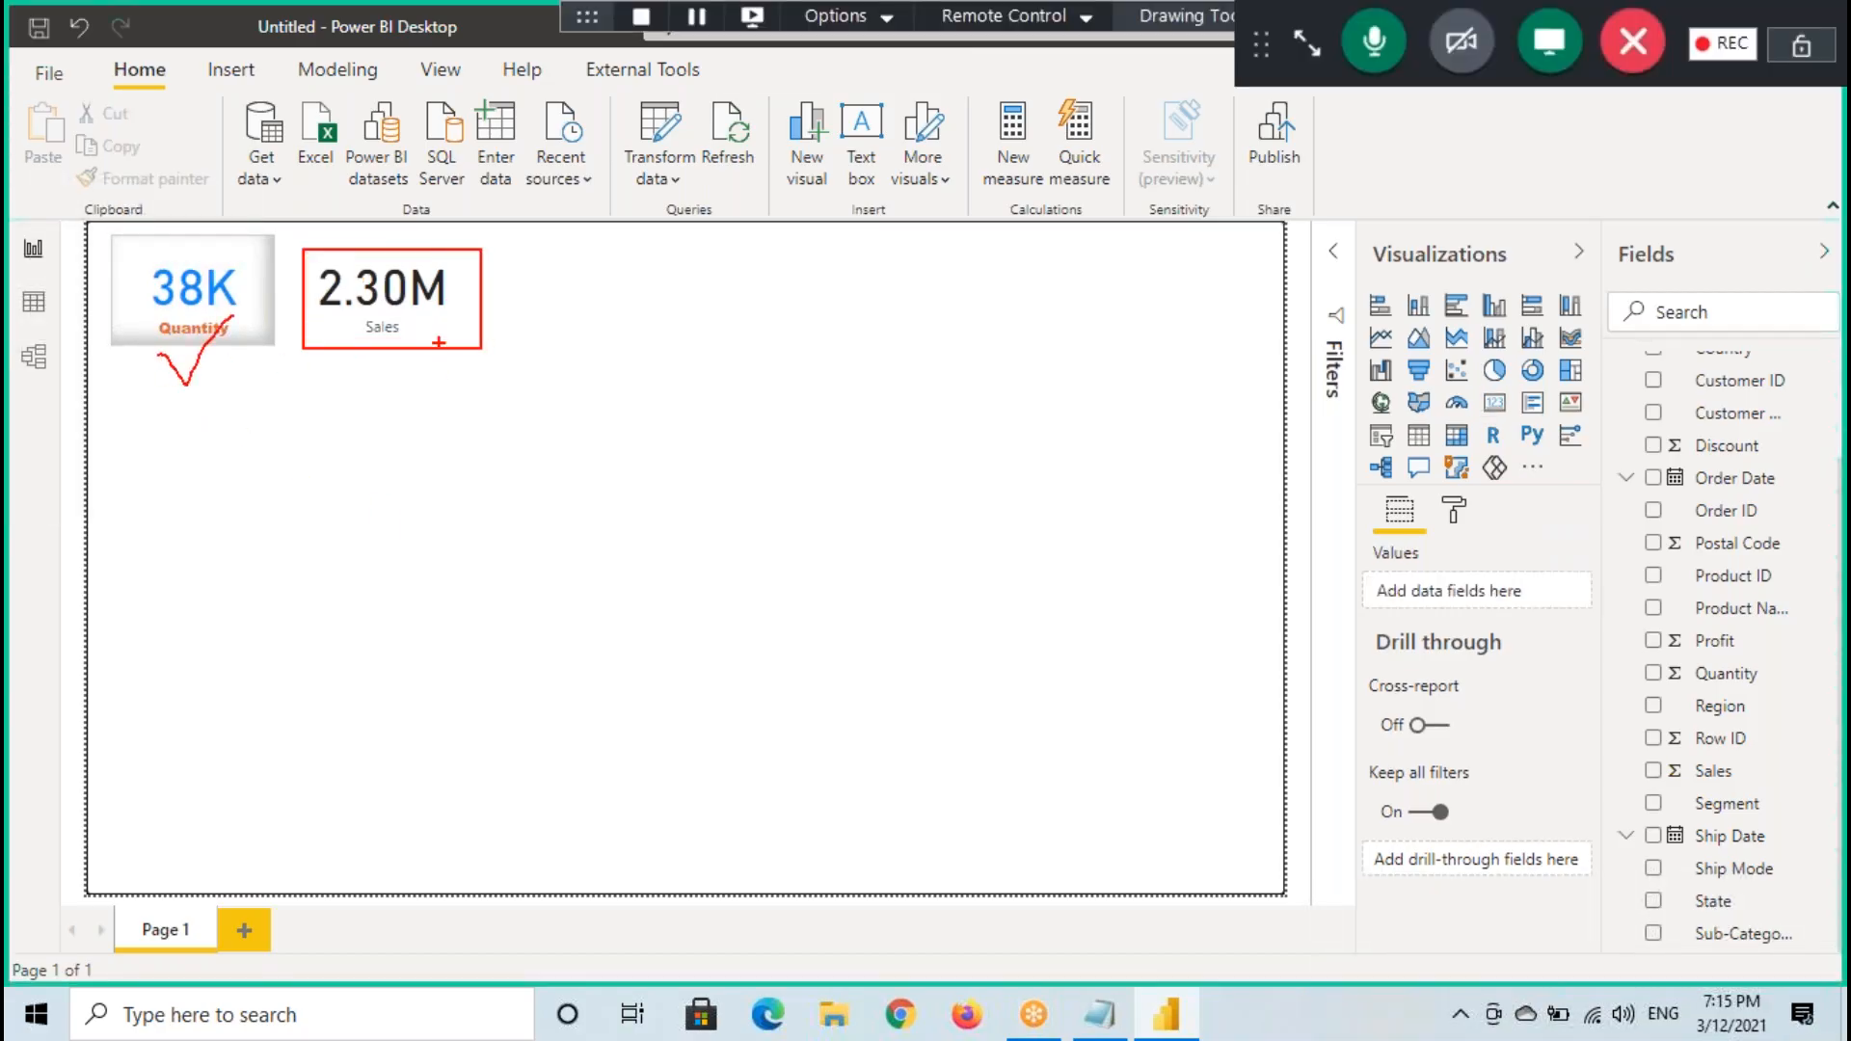
click(453, 318)
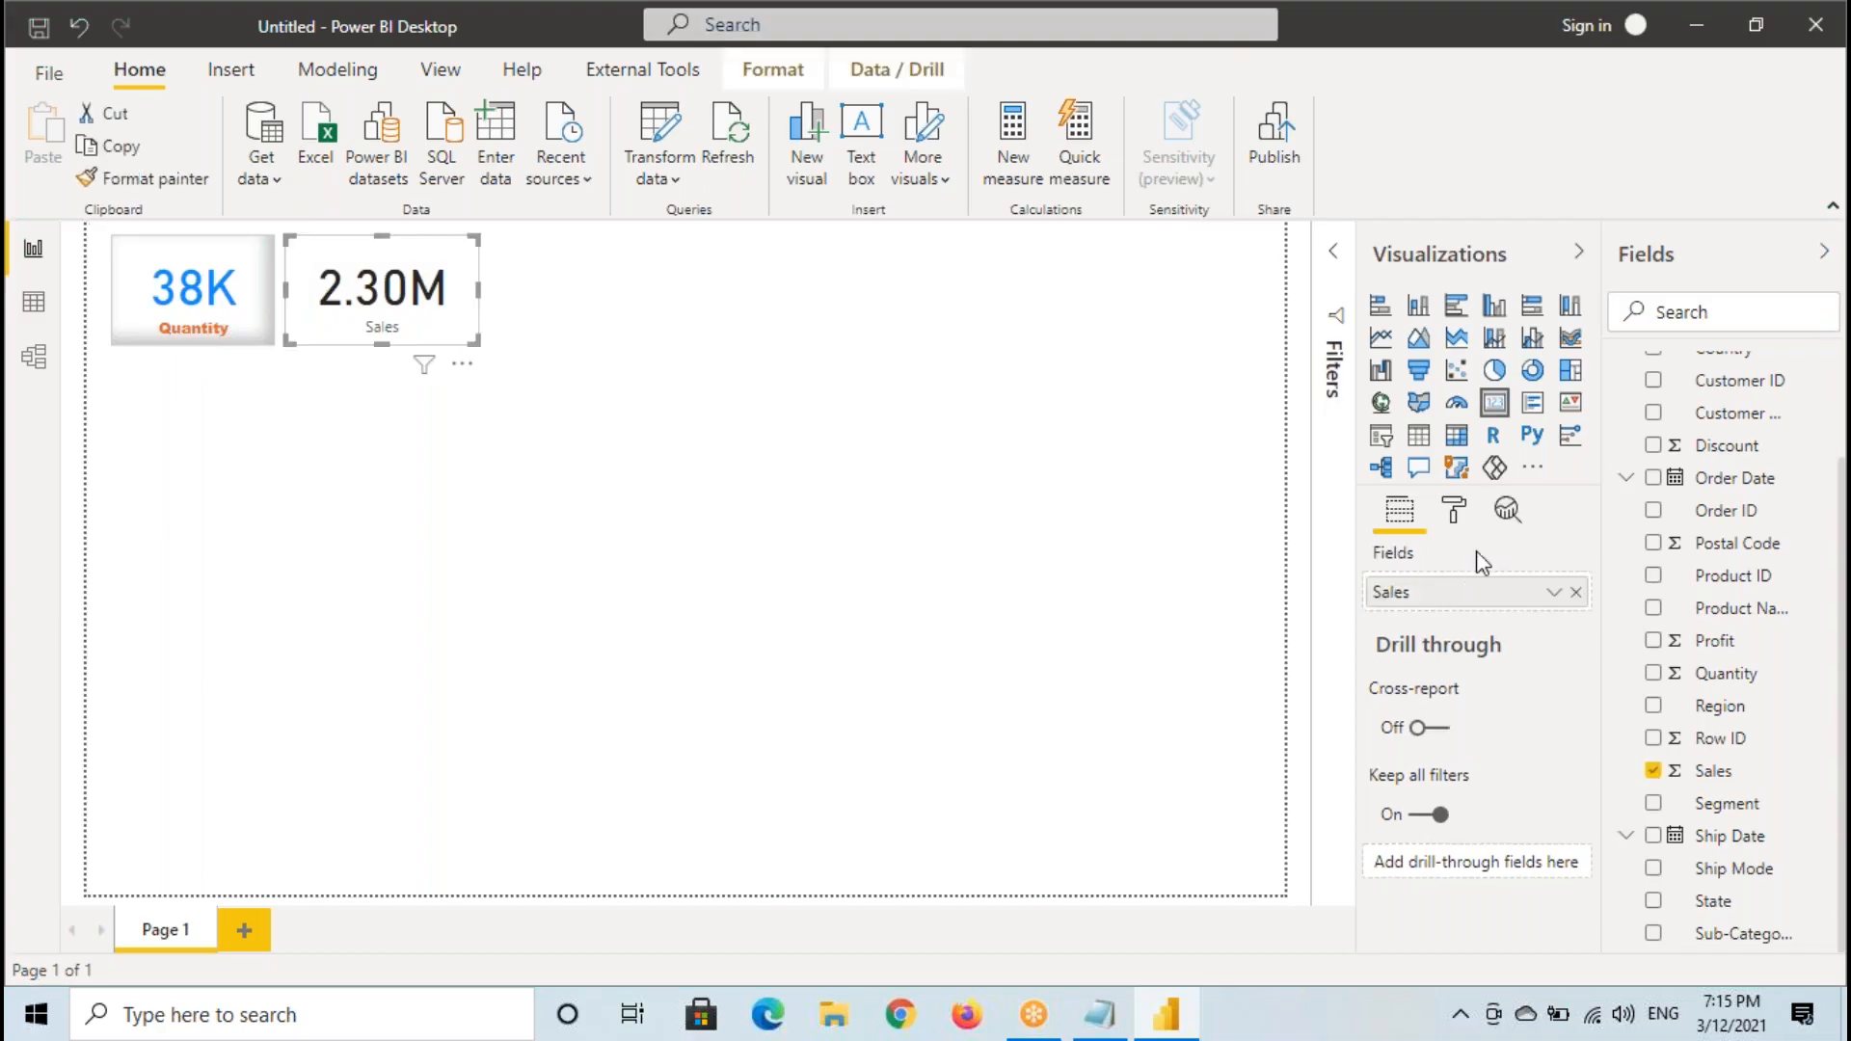
click(1453, 509)
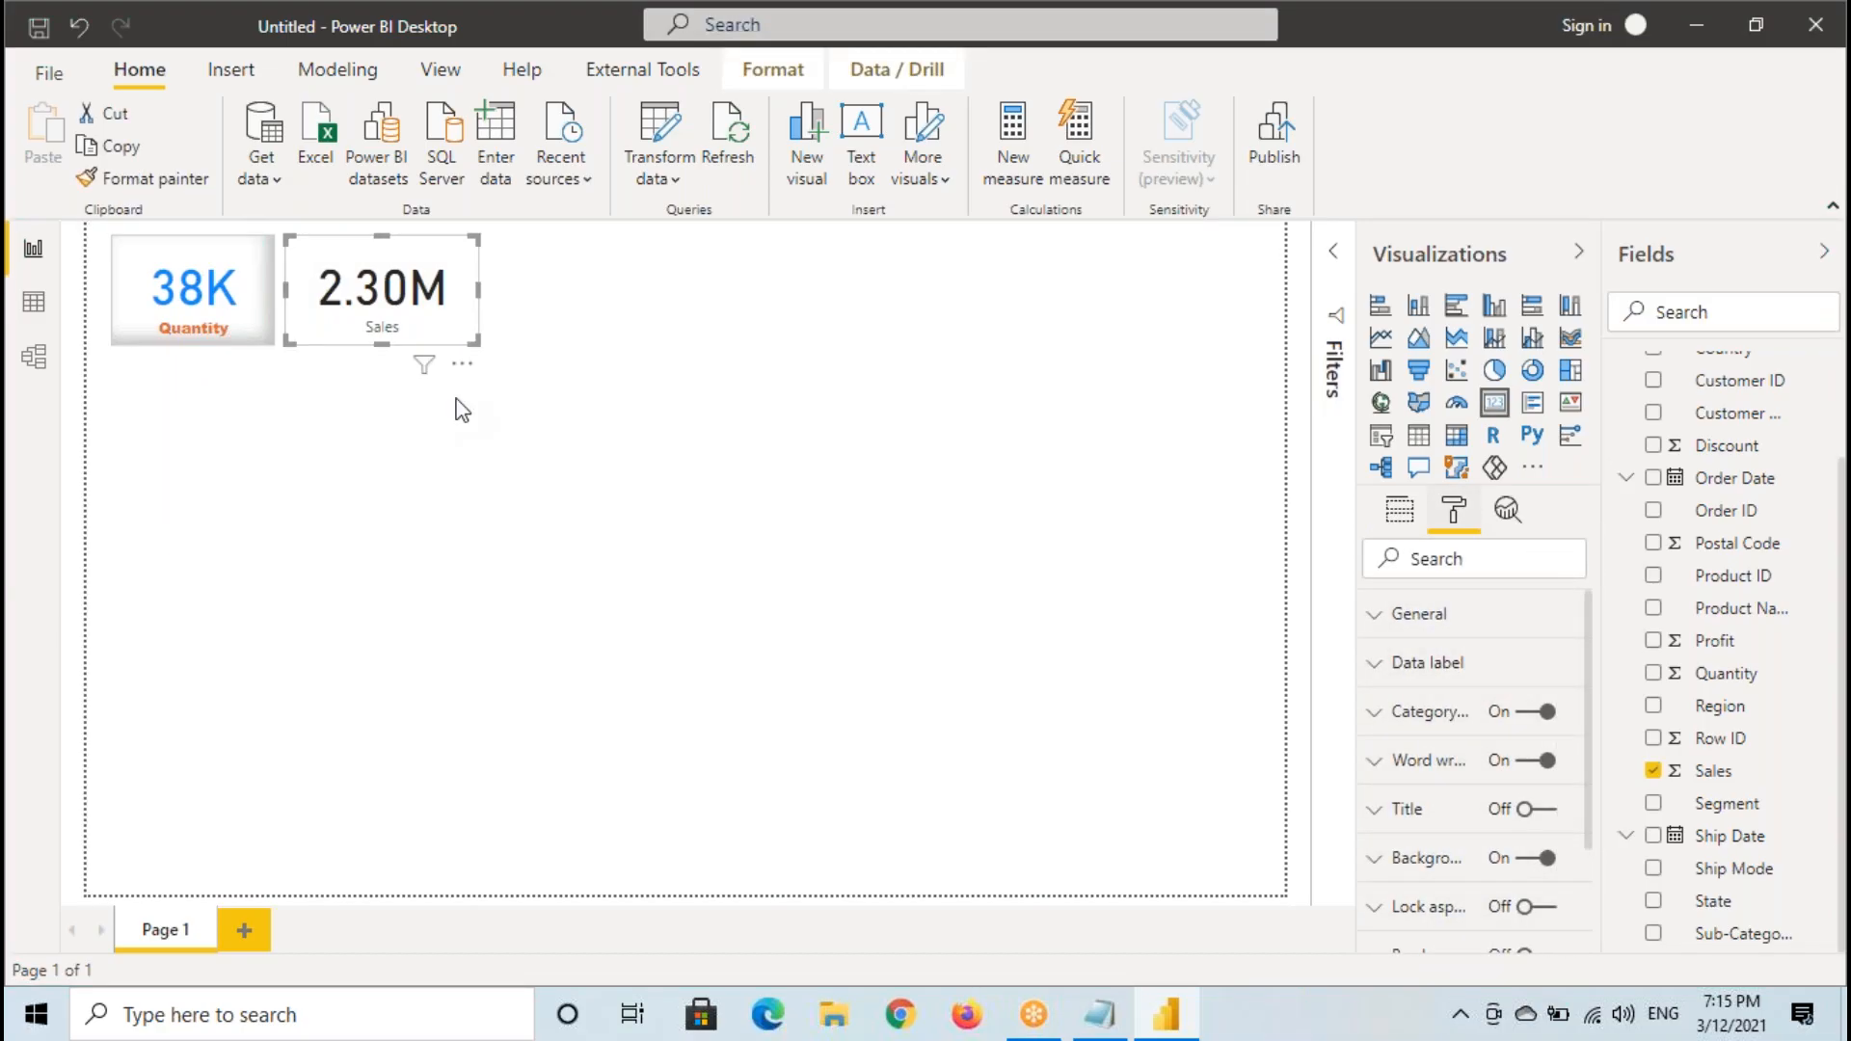
- Select the Quantity card and annotate how Format painter carries its style to the Sales card, and clear the annotations
click(196, 314)
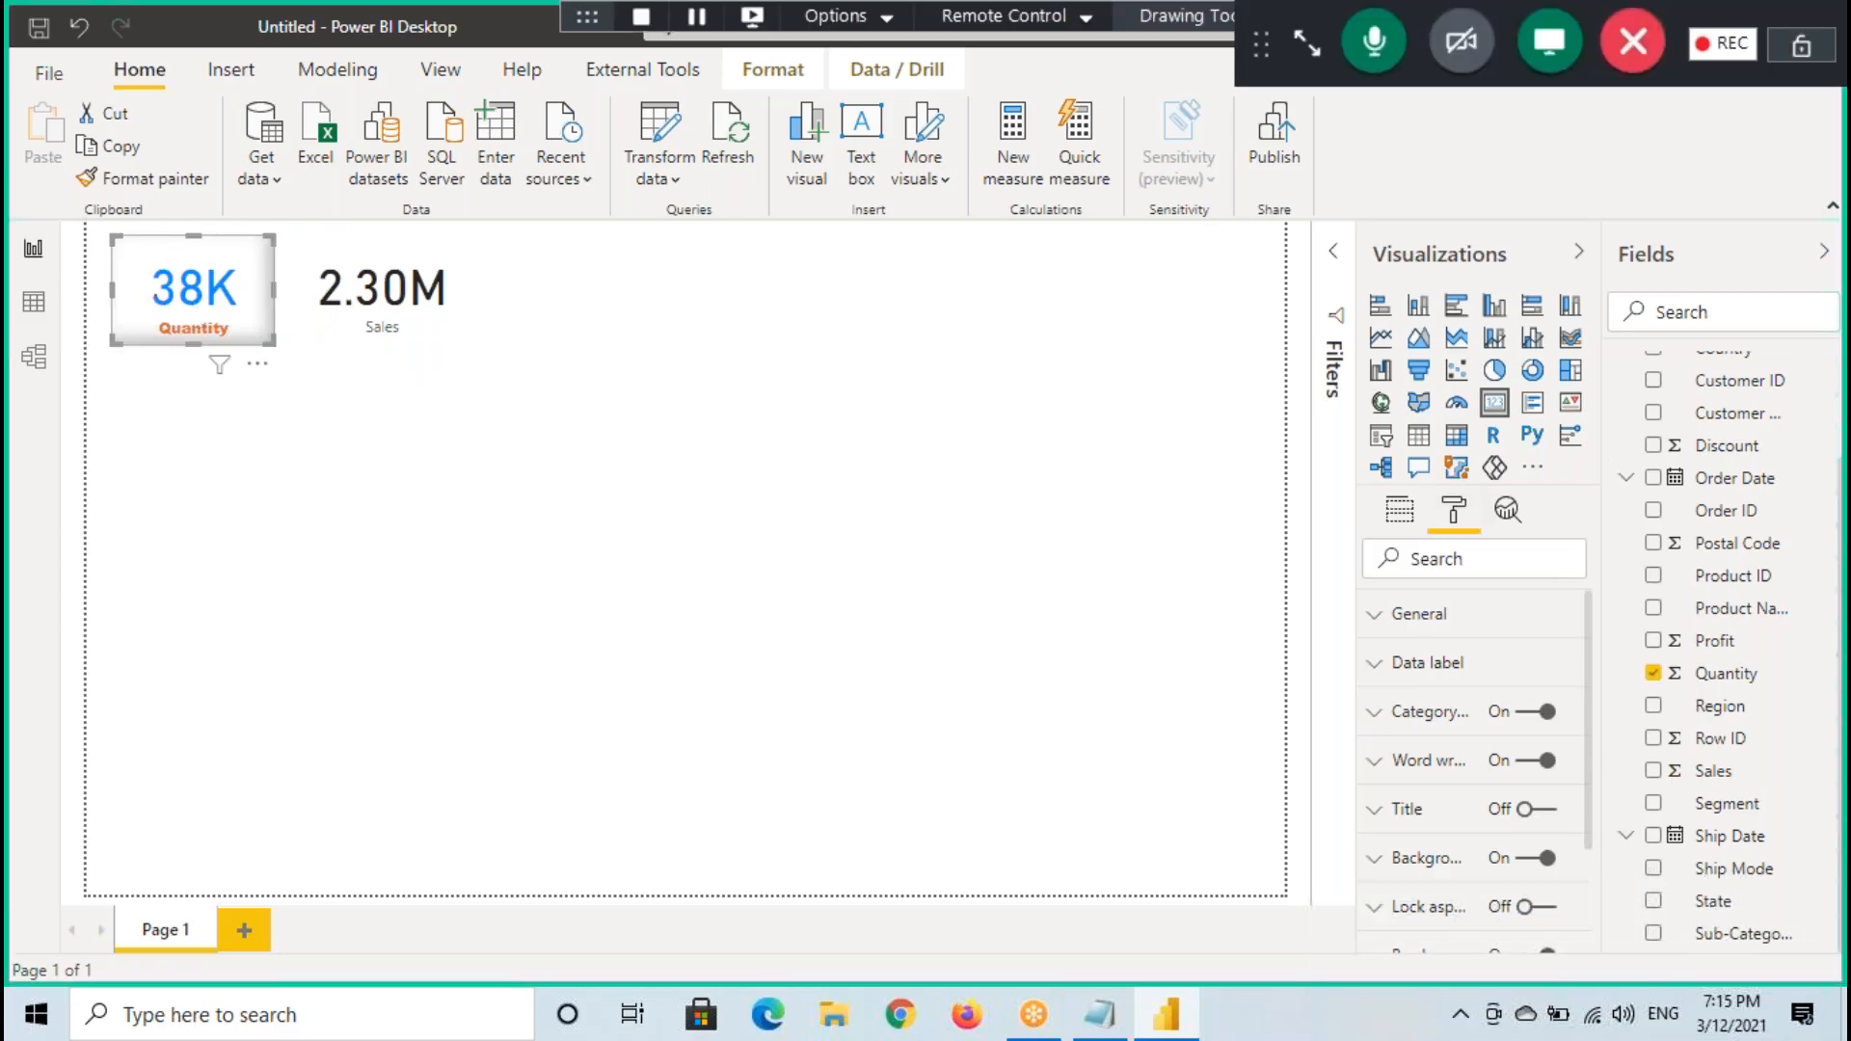
mouse_move(68, 167)
mouse_down()
mouse_move(220, 198)
mouse_move(381, 174)
mouse_move(391, 261)
mouse_up()
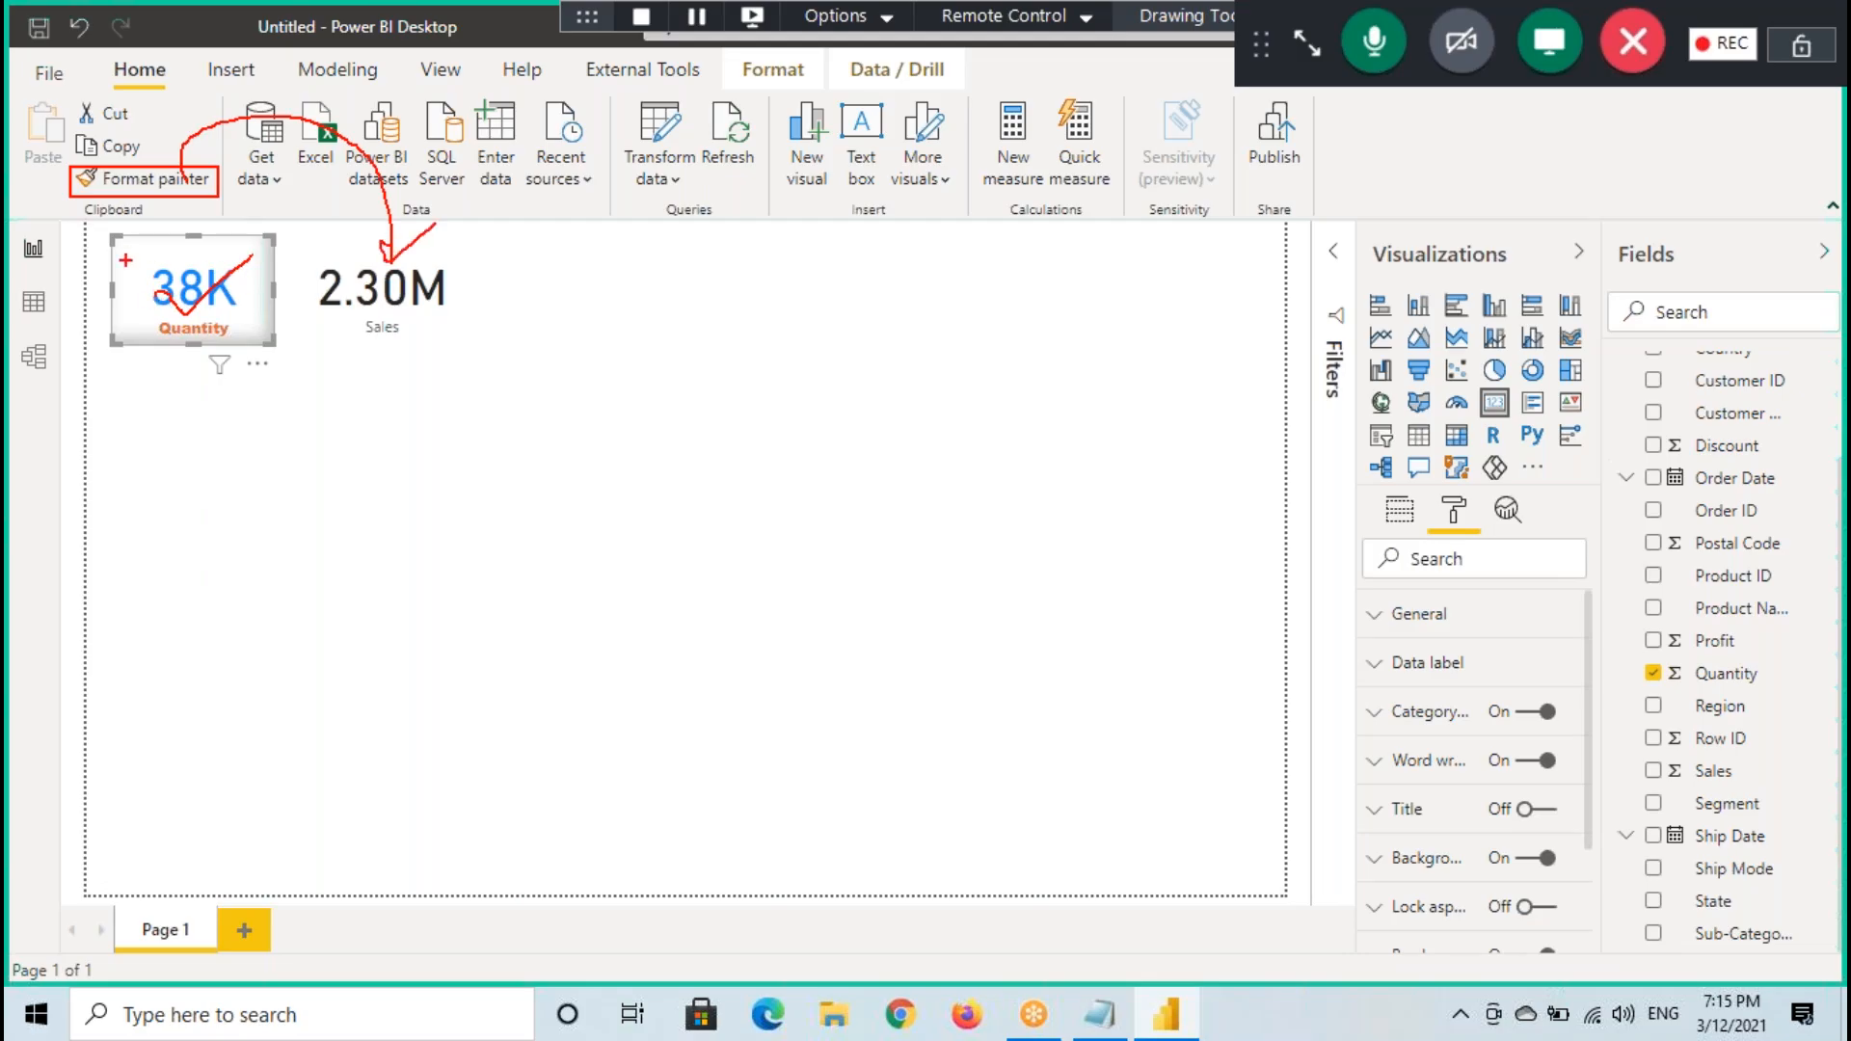
drag(115, 239, 281, 344)
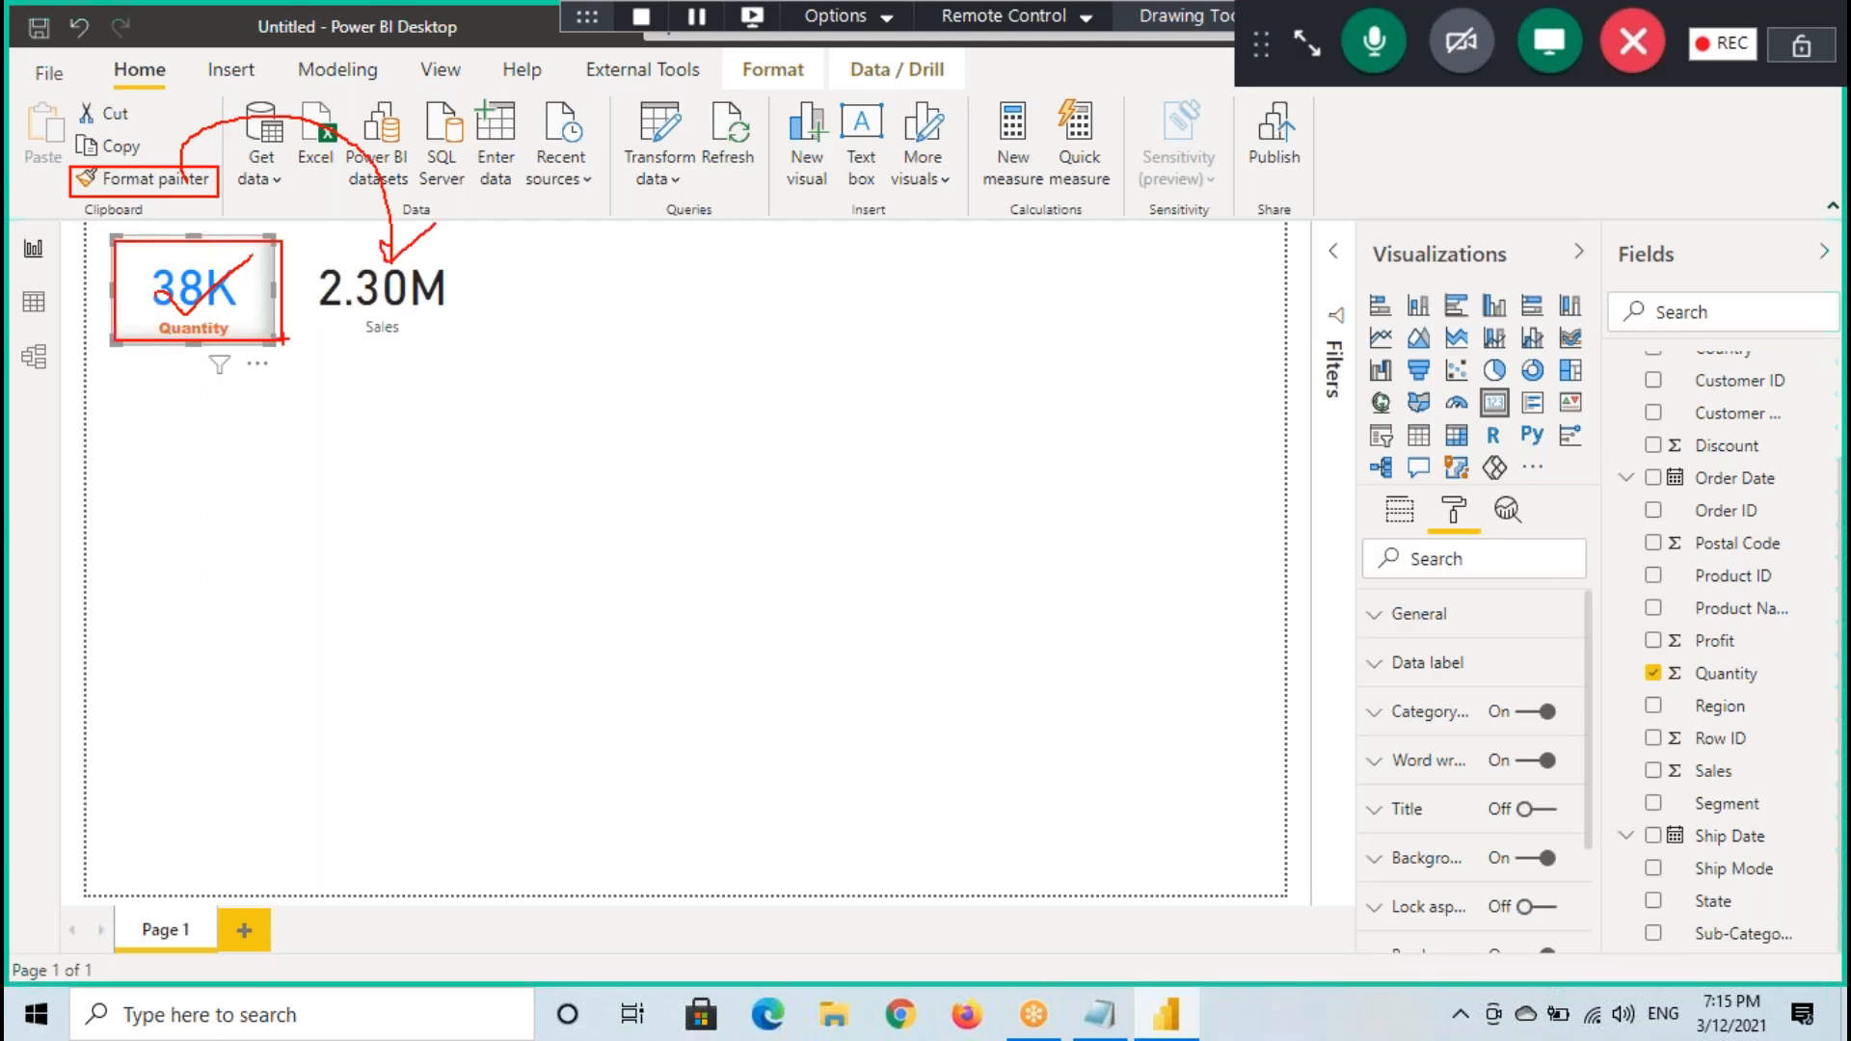
drag(108, 194, 227, 174)
drag(220, 145, 372, 271)
key(Escape)
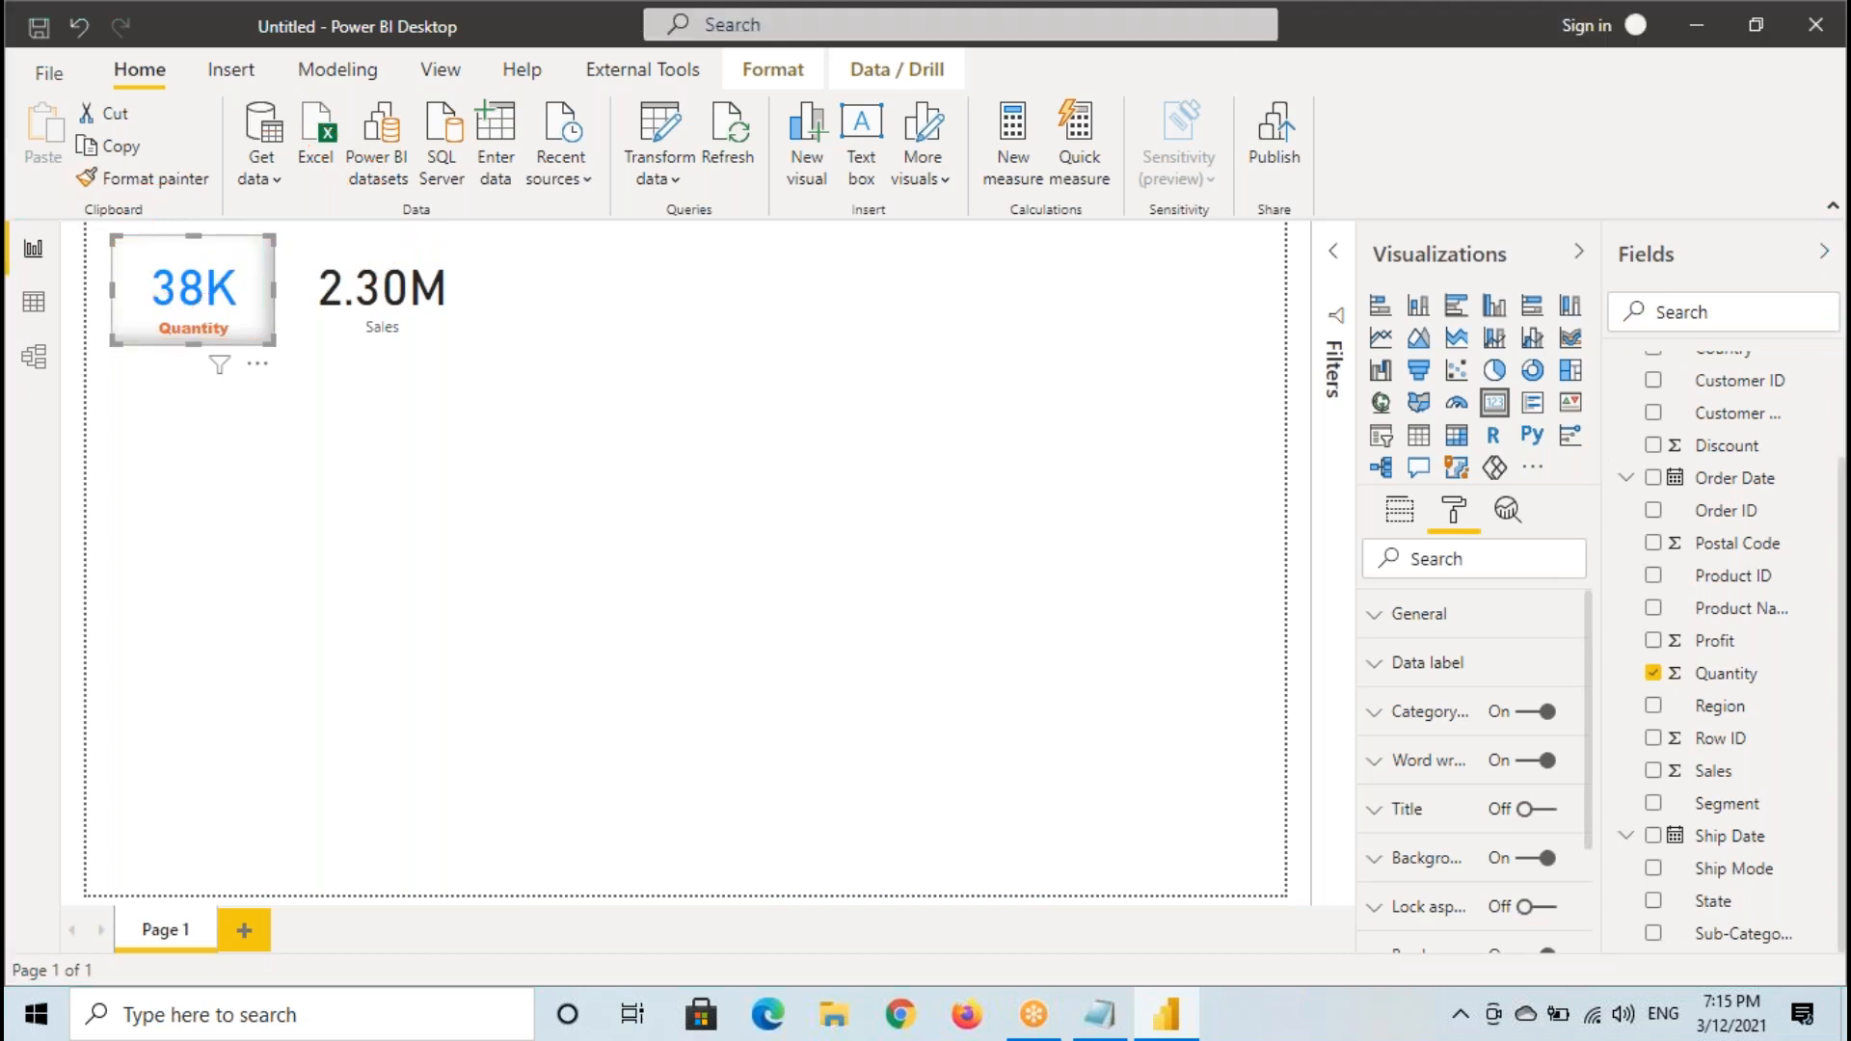
- Copy the Quantity card's formatting to the Sales card with Format painter, and narrow the Sales card to match its width
click(172, 185)
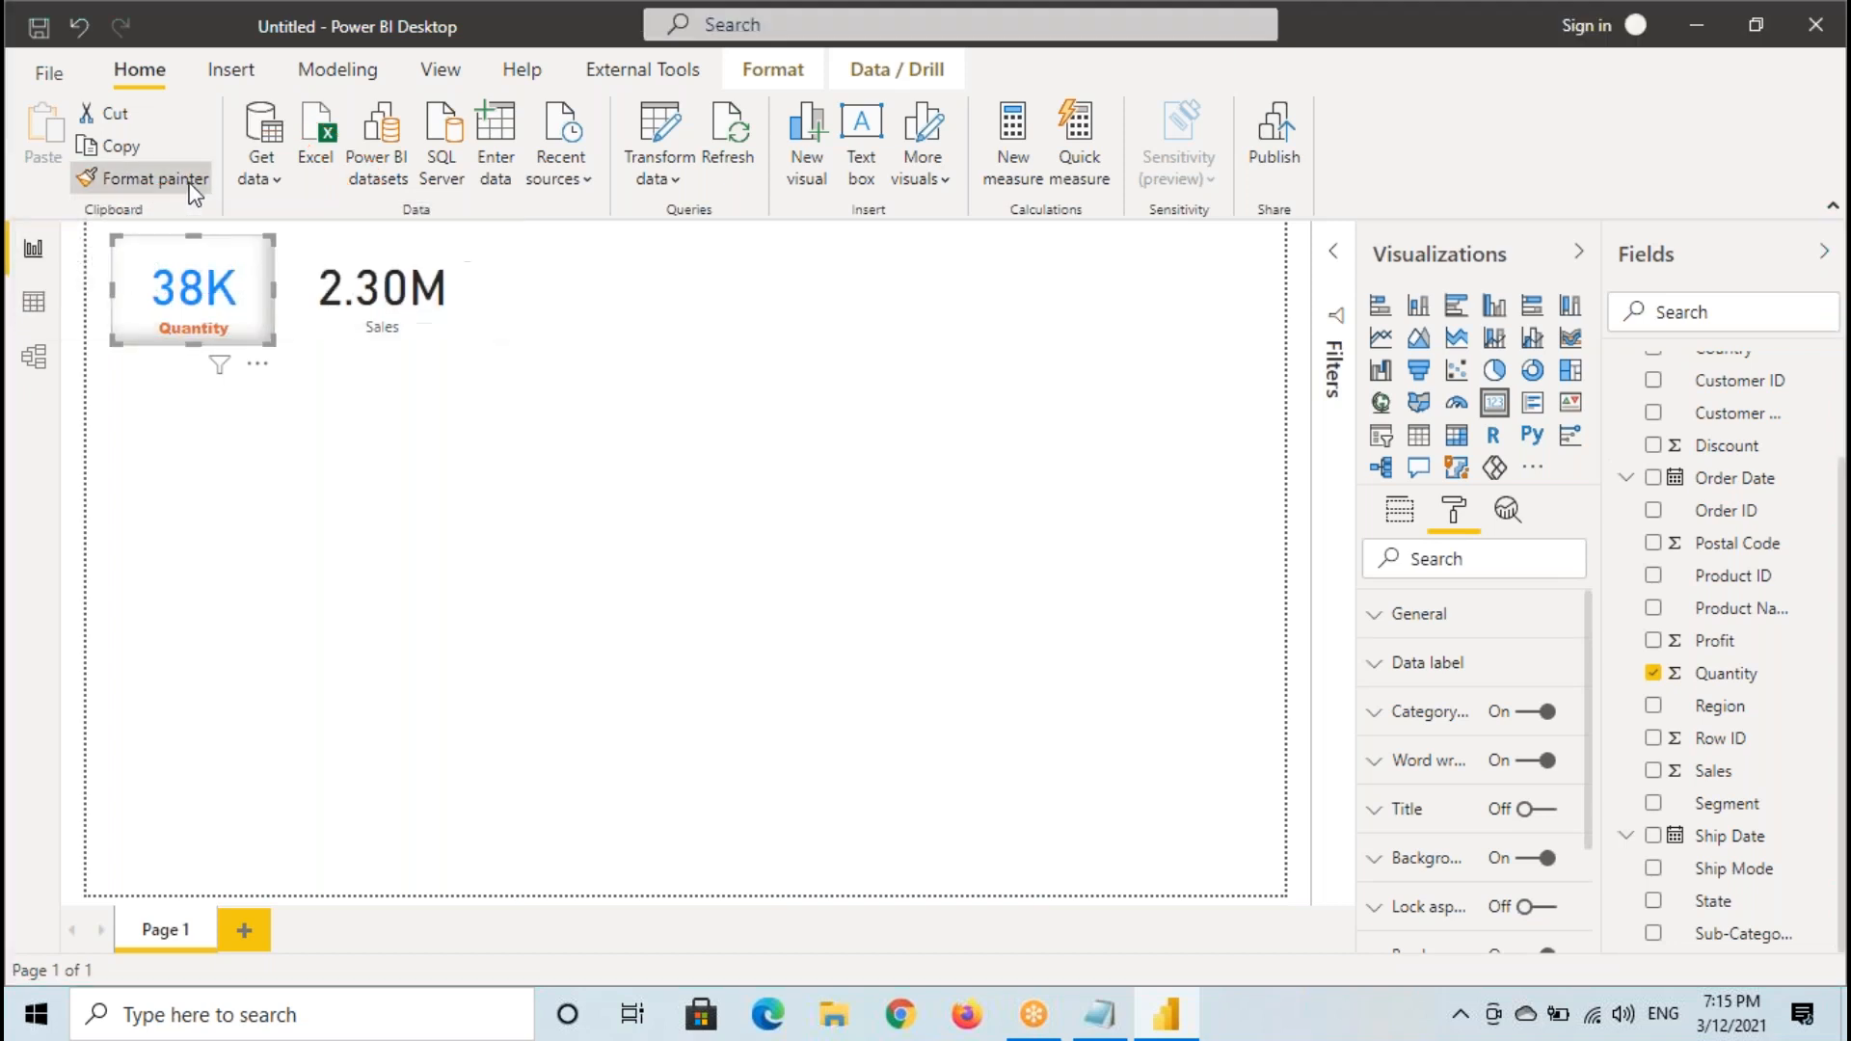
click(421, 296)
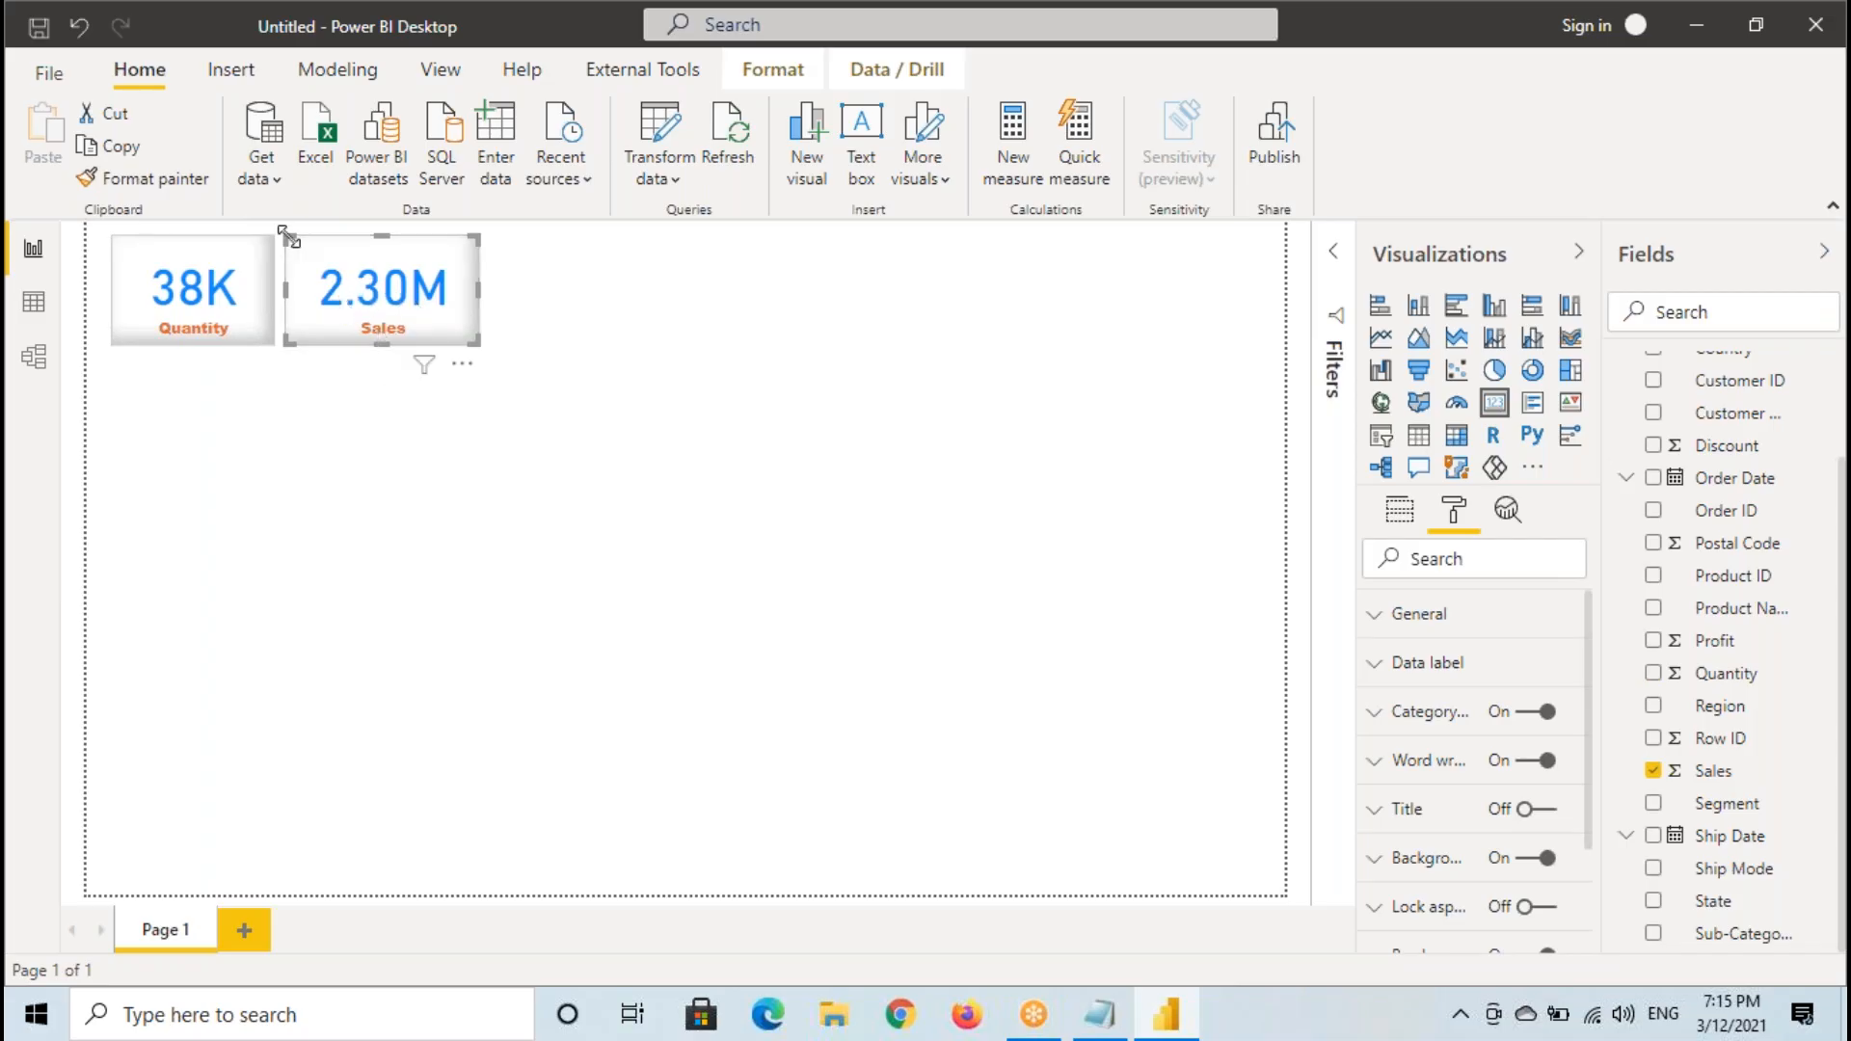
drag(483, 298, 450, 304)
click(398, 475)
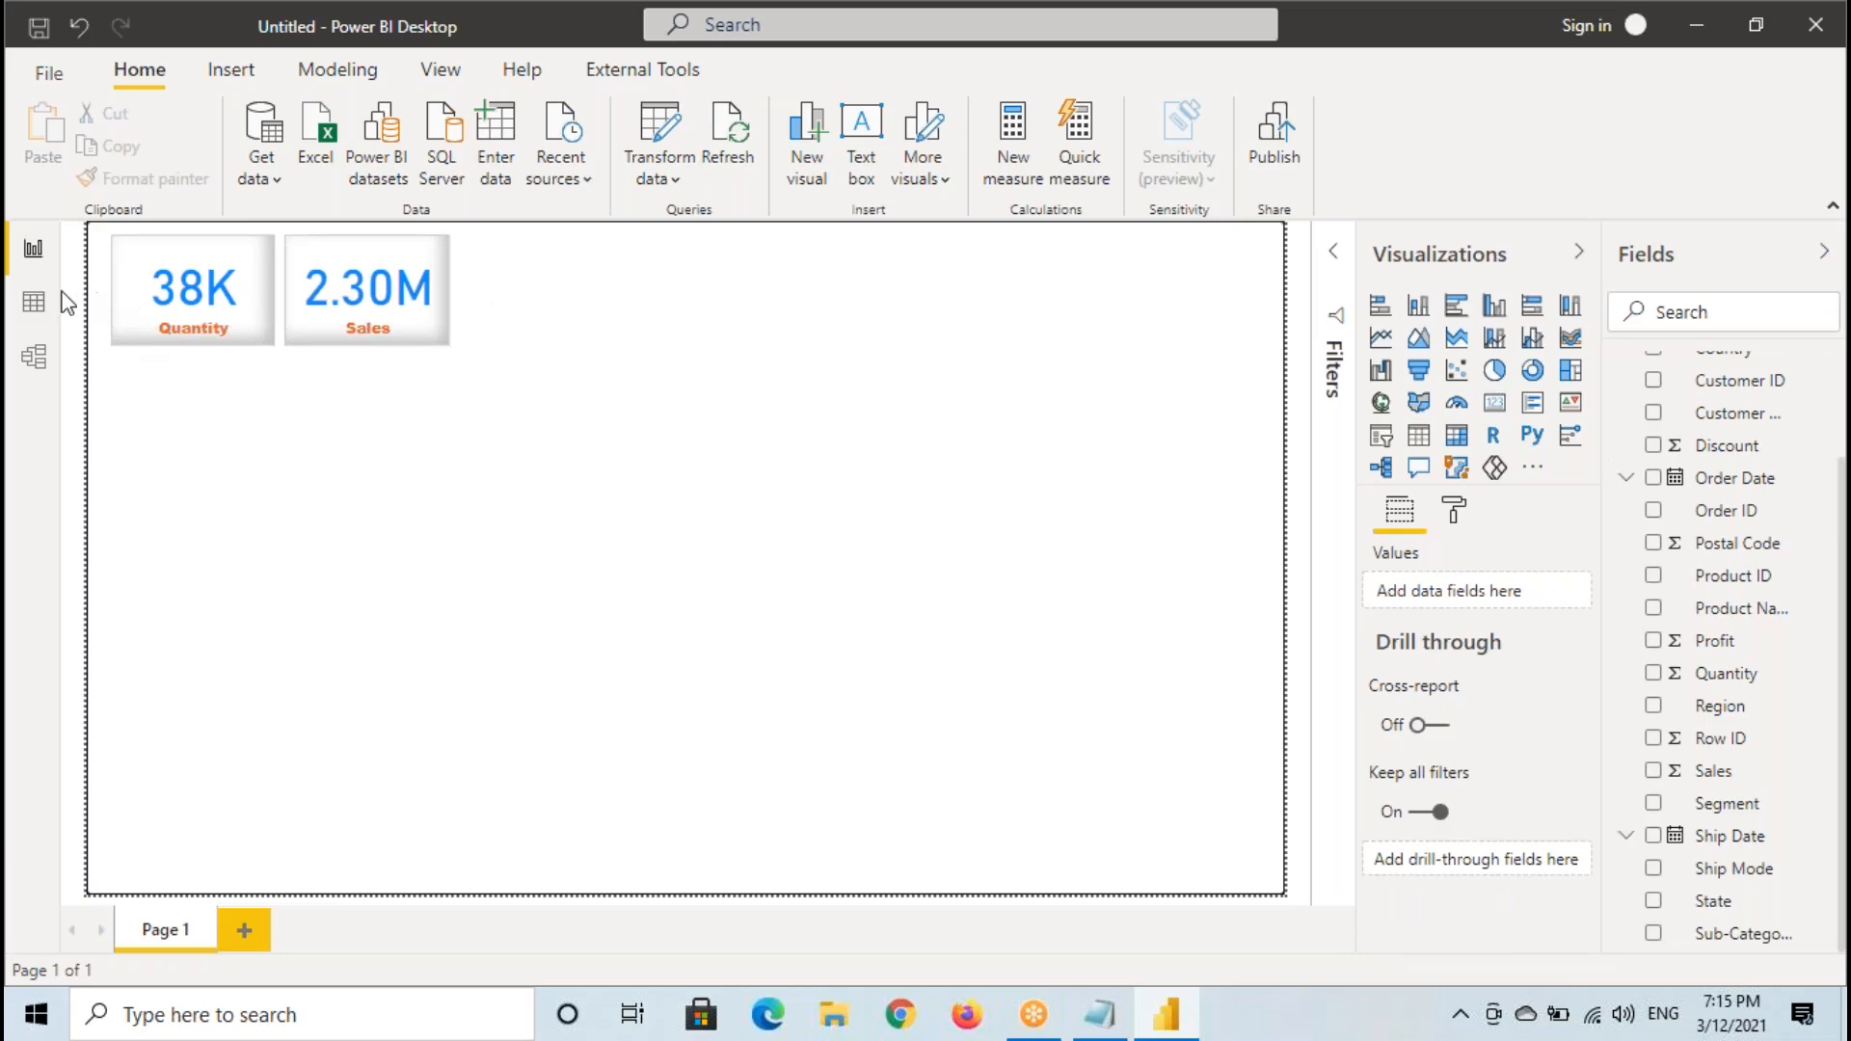
- View the Orders data table, return to the report, and temporarily box the canvas and whole window and tick both cards
click(33, 301)
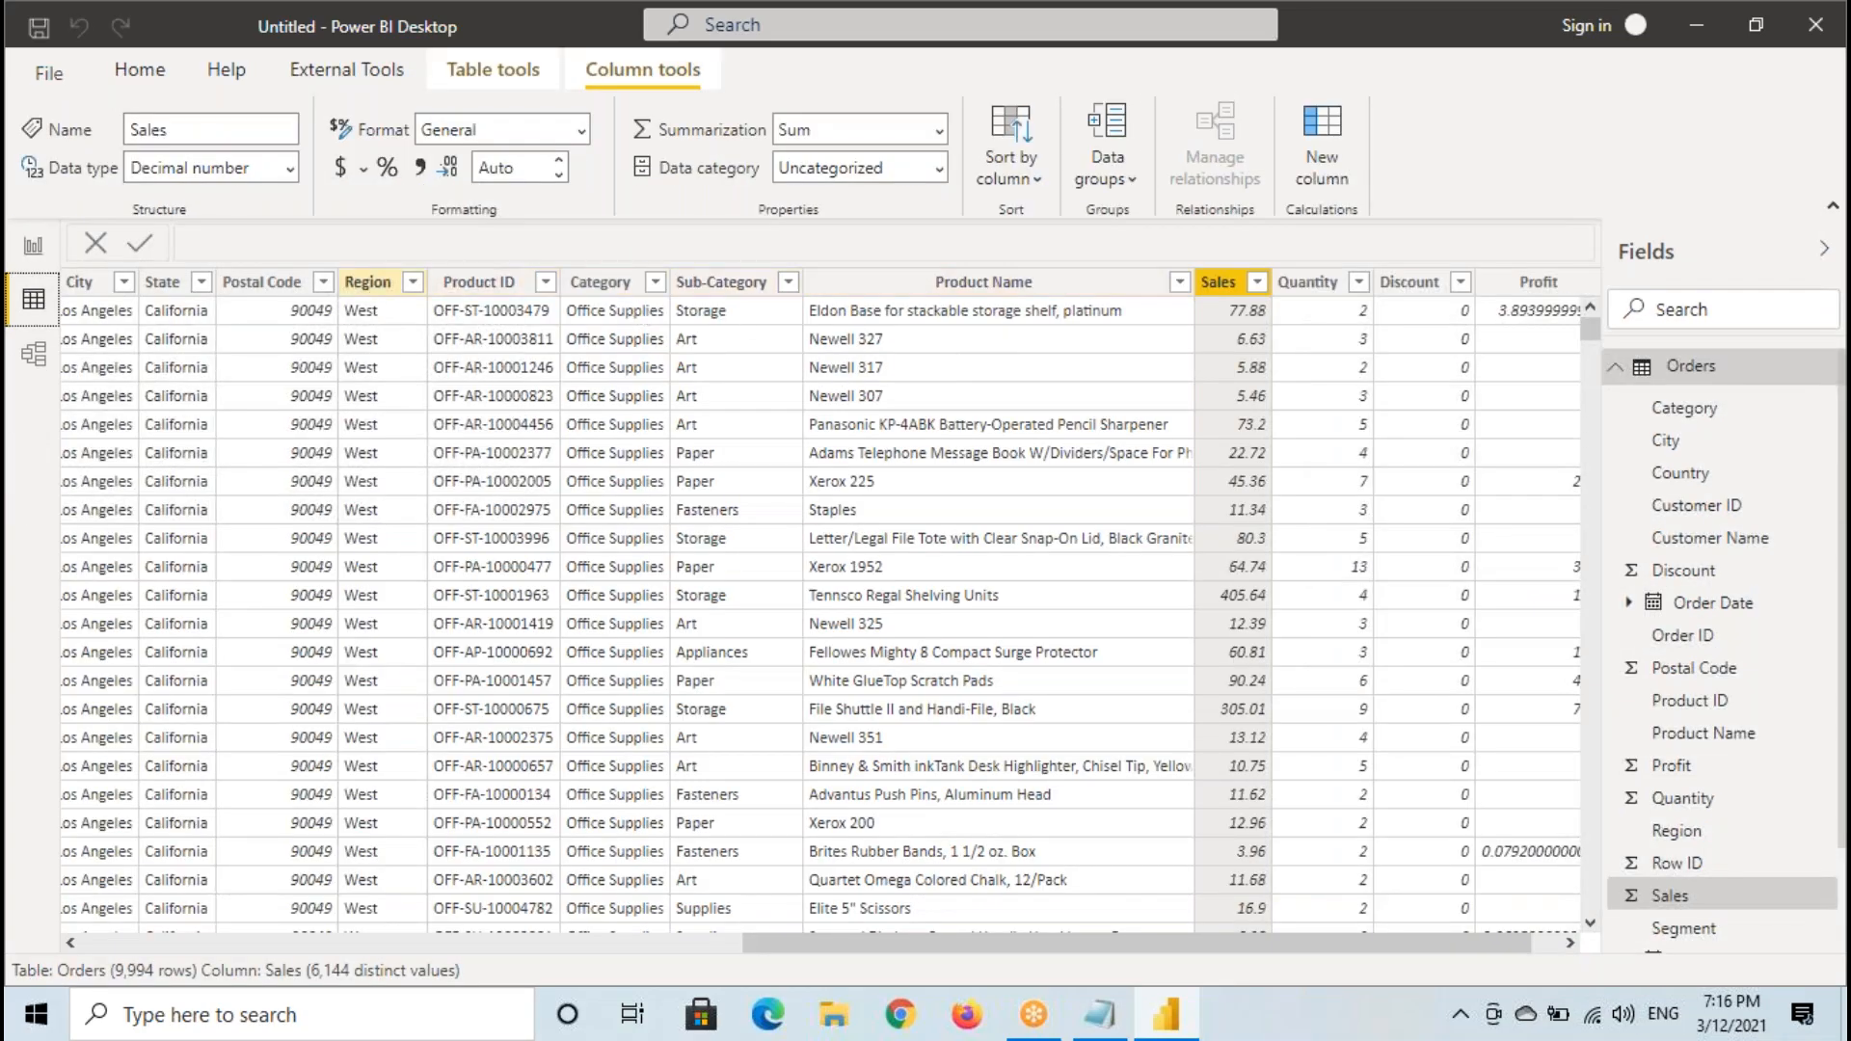
click(32, 247)
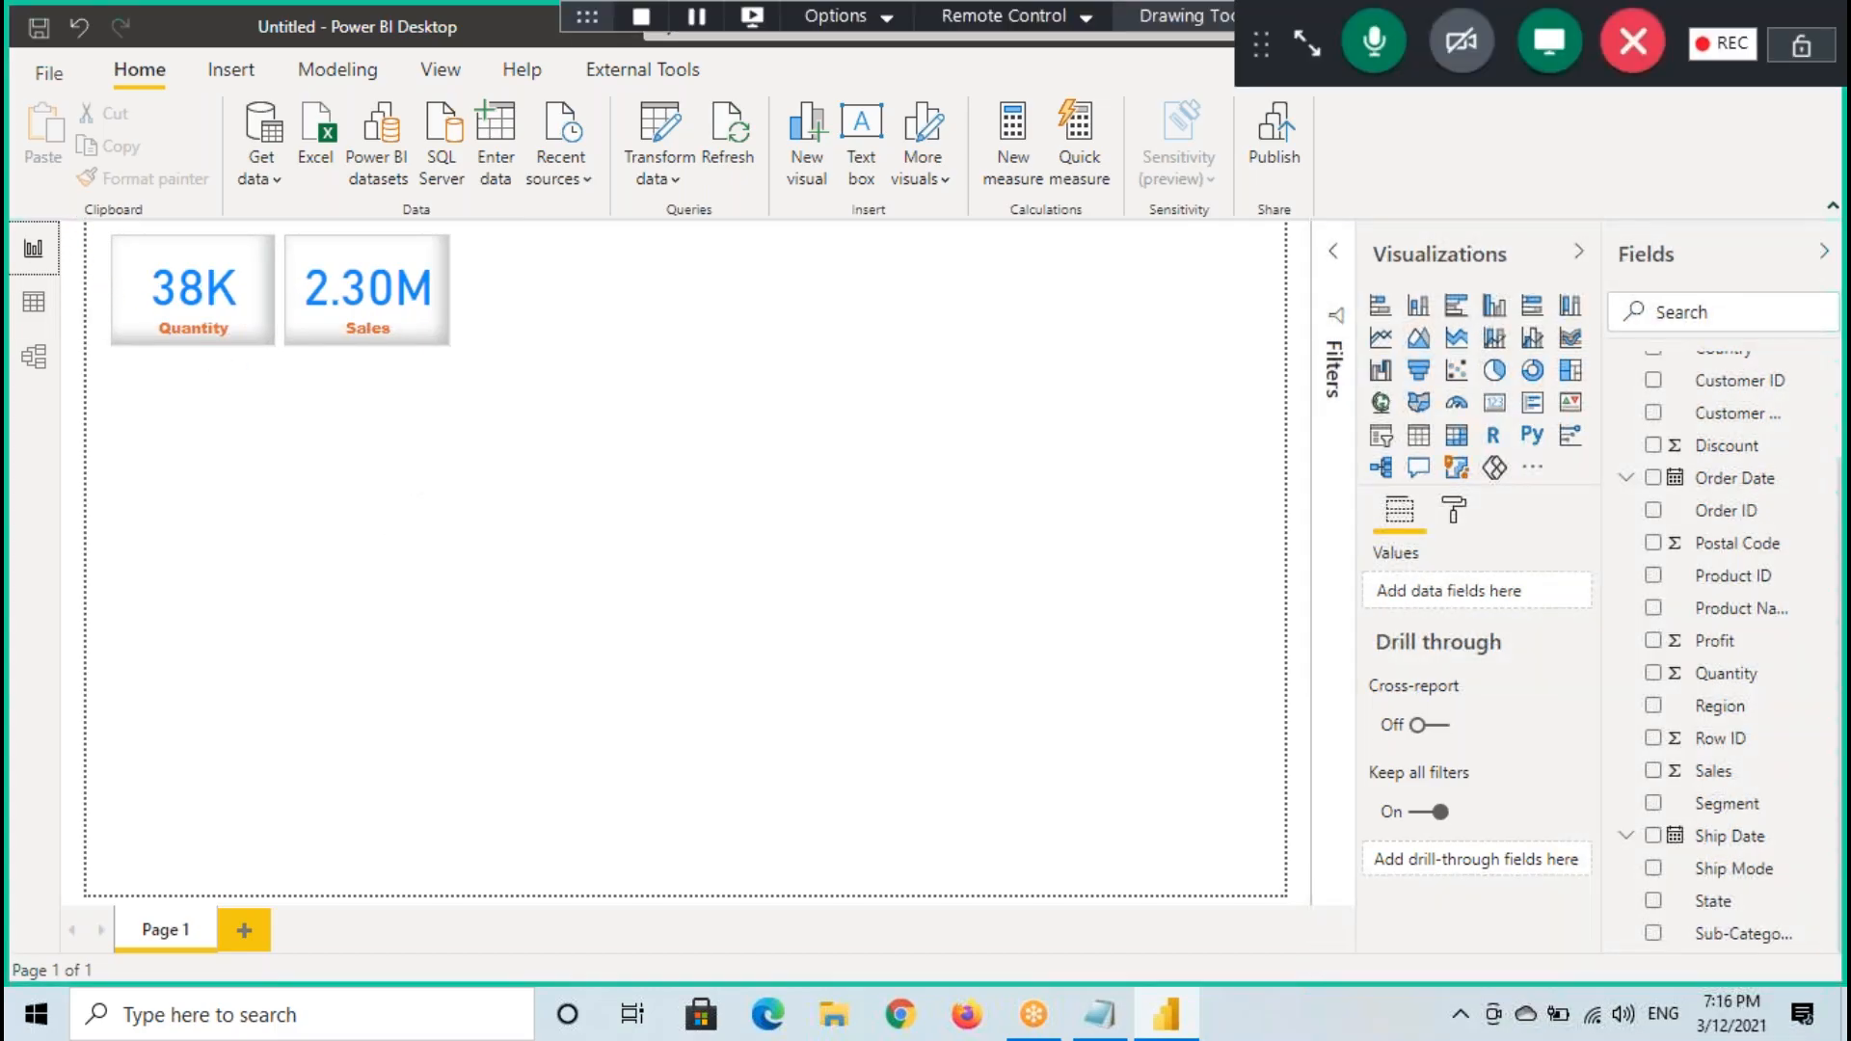
mouse_move(83, 225)
mouse_down()
mouse_move(916, 748)
mouse_move(1296, 892)
mouse_up()
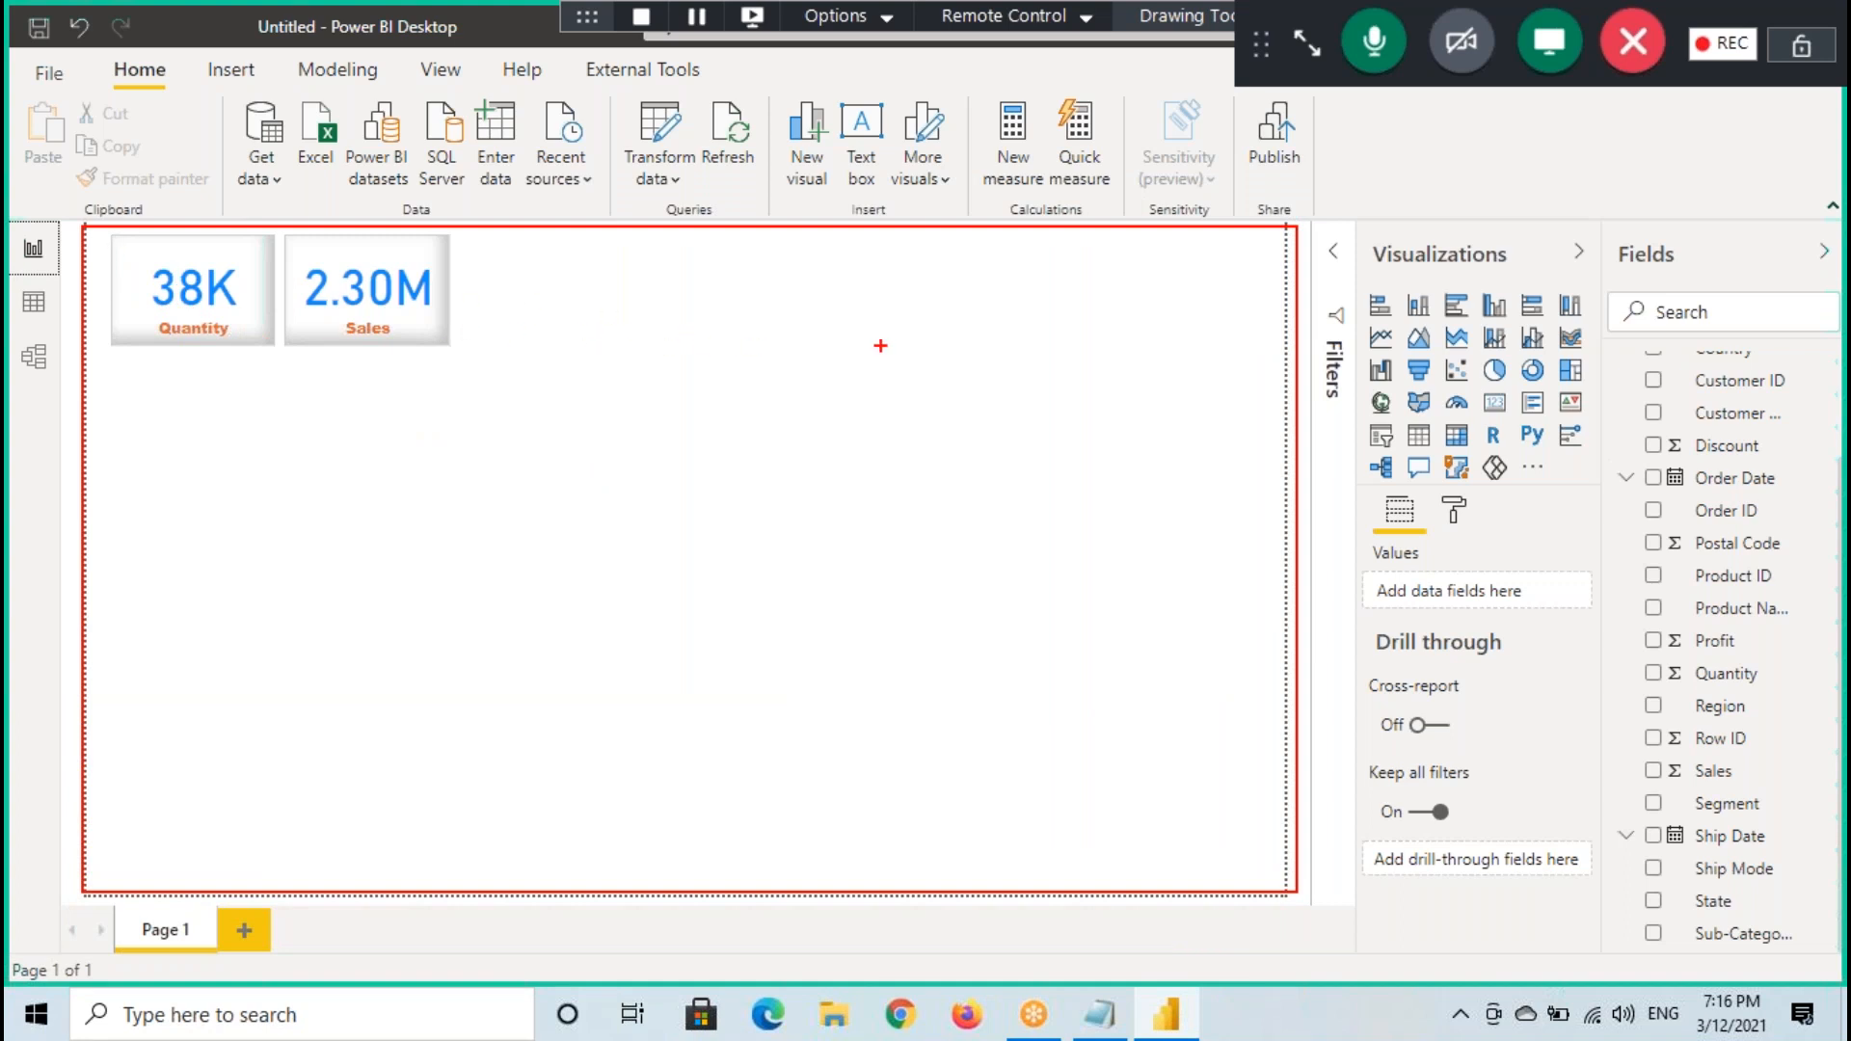
mouse_move(5, 3)
mouse_down()
mouse_move(223, 237)
mouse_move(1157, 789)
mouse_move(1716, 1003)
mouse_move(1843, 992)
mouse_up()
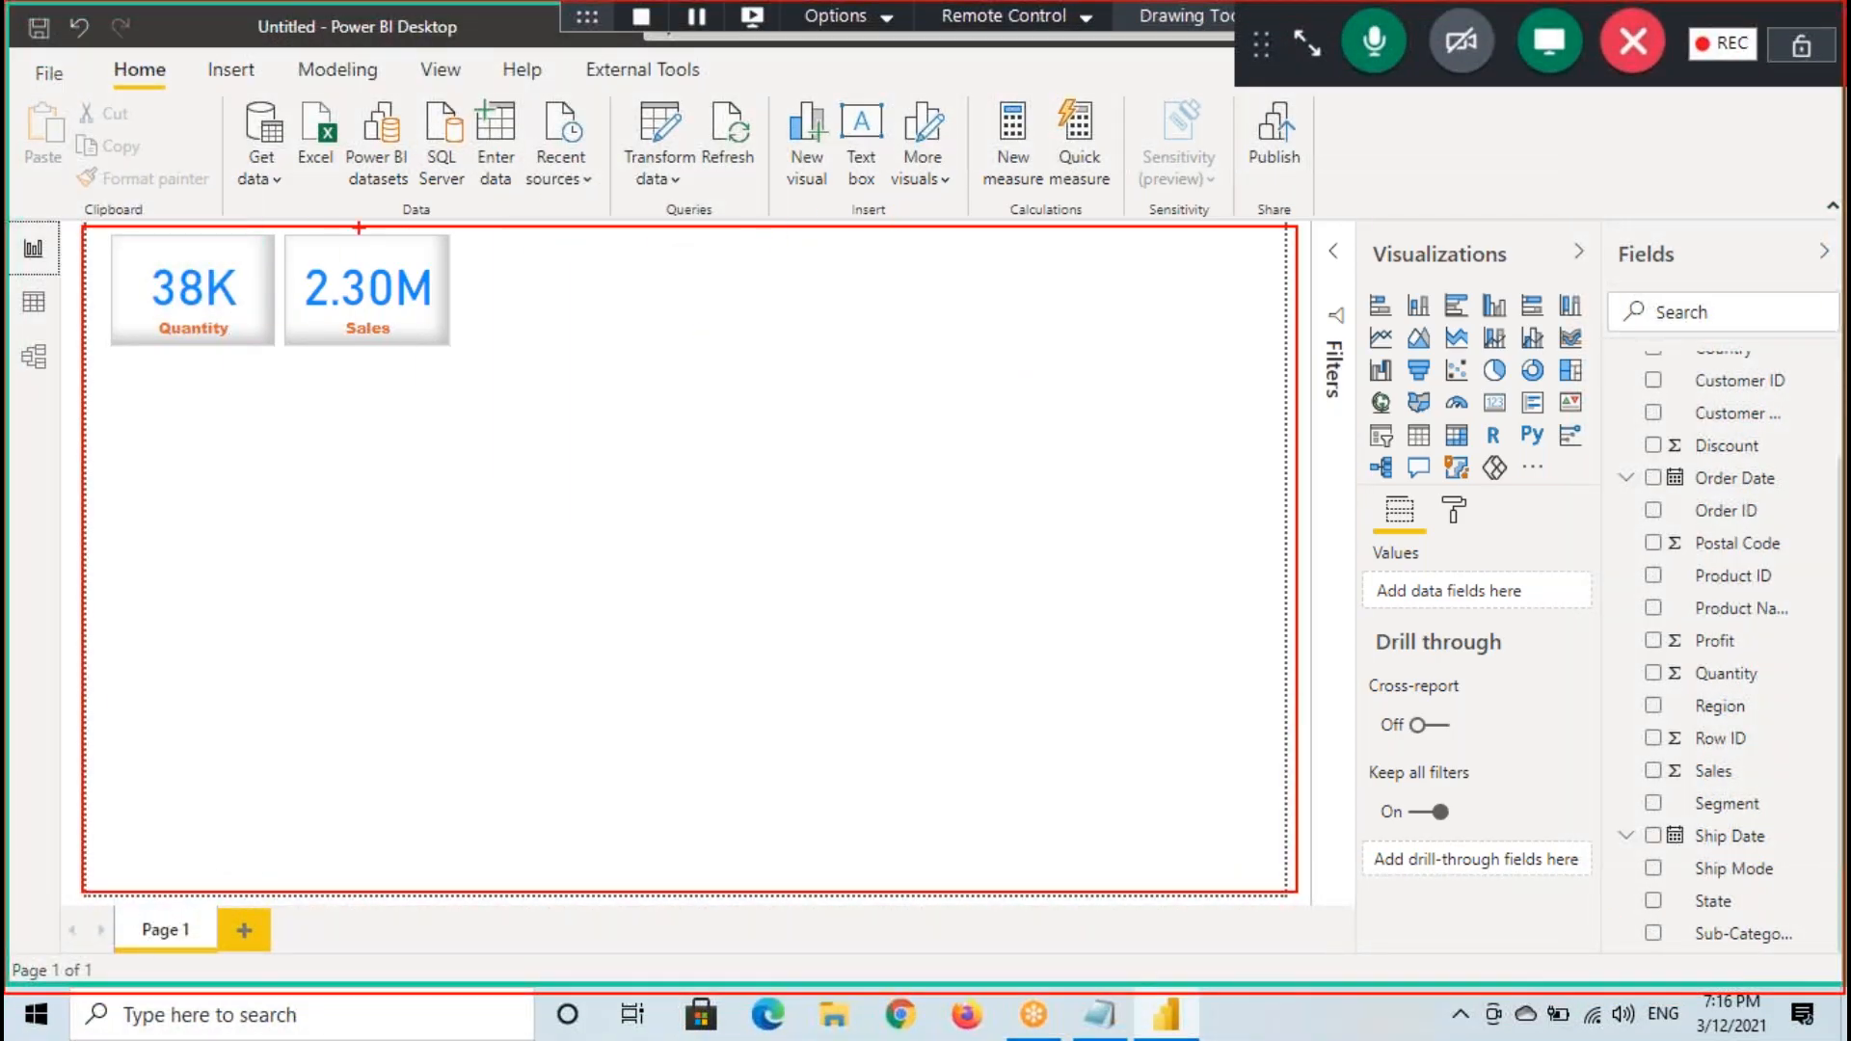
drag(173, 277, 276, 213)
mouse_move(323, 284)
mouse_down()
mouse_move(339, 301)
mouse_move(397, 253)
mouse_up()
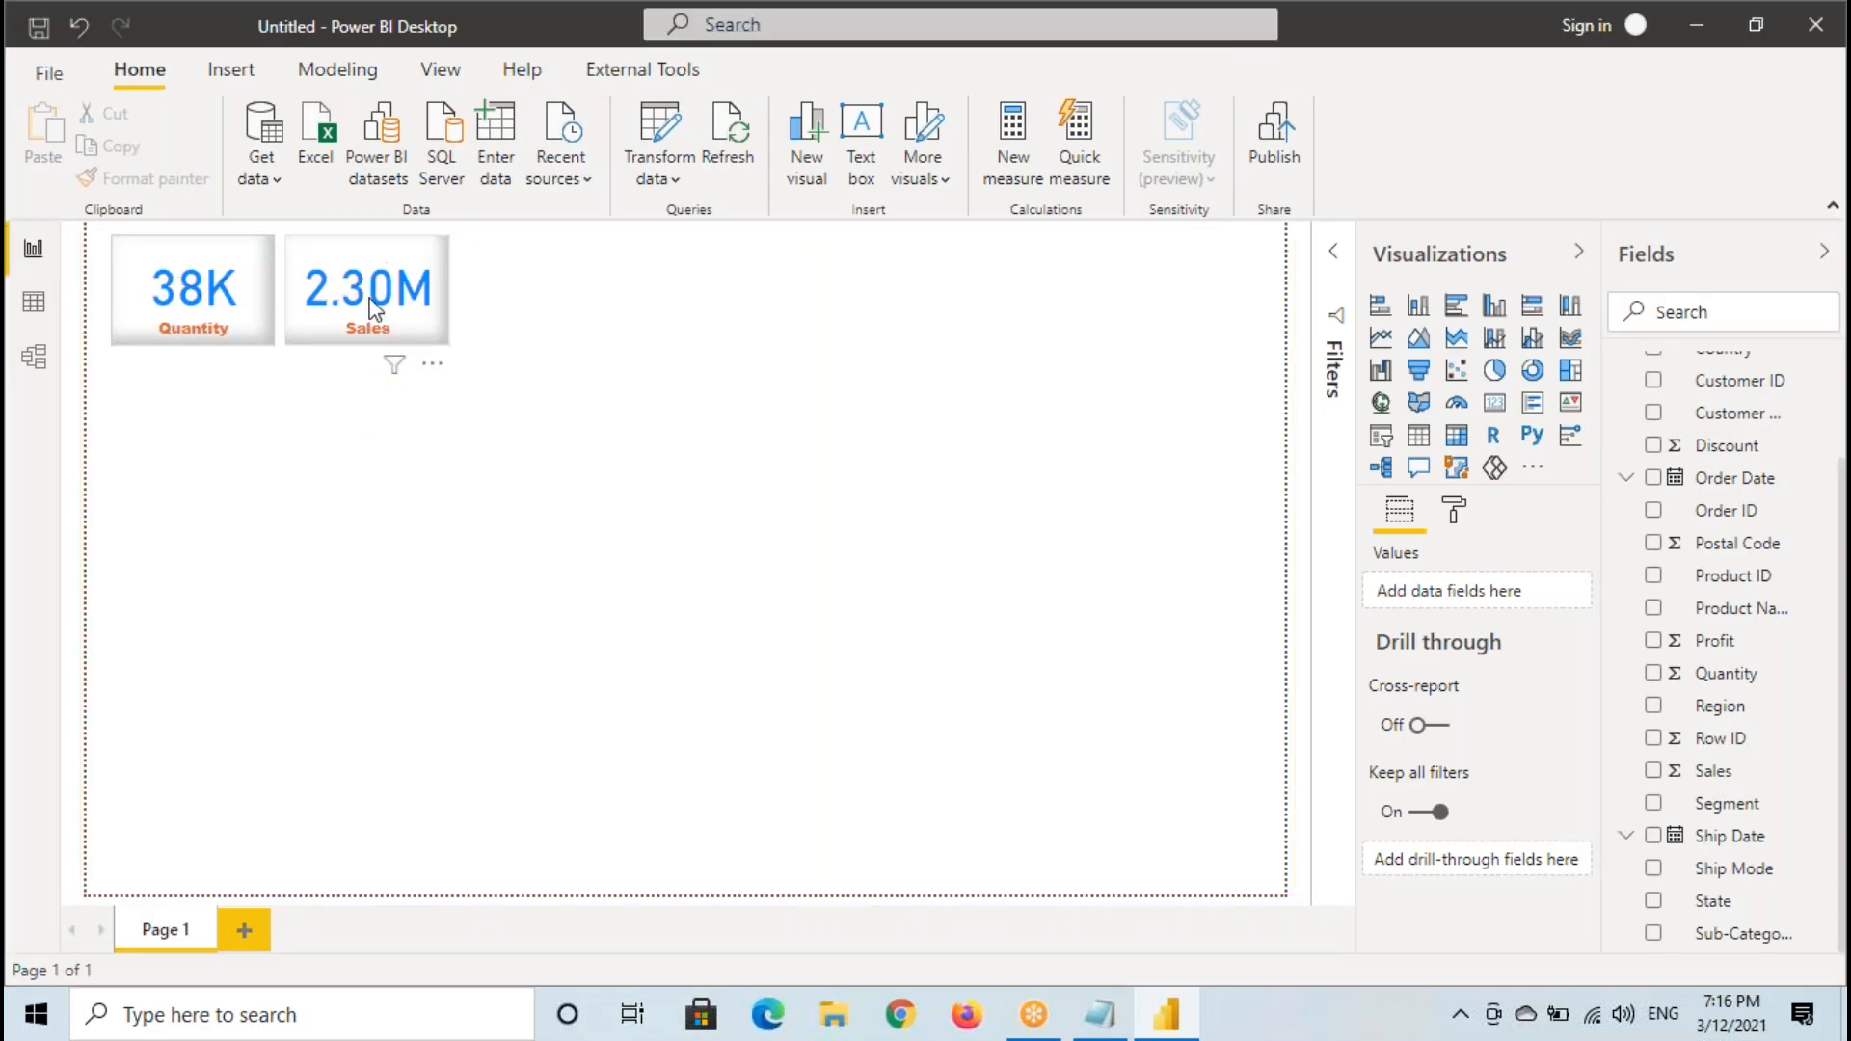
- Select the Sales card, box the Visualizations and Fields panes, view switcher, canvas and ribbon with temporary annotations, and clear them
click(388, 264)
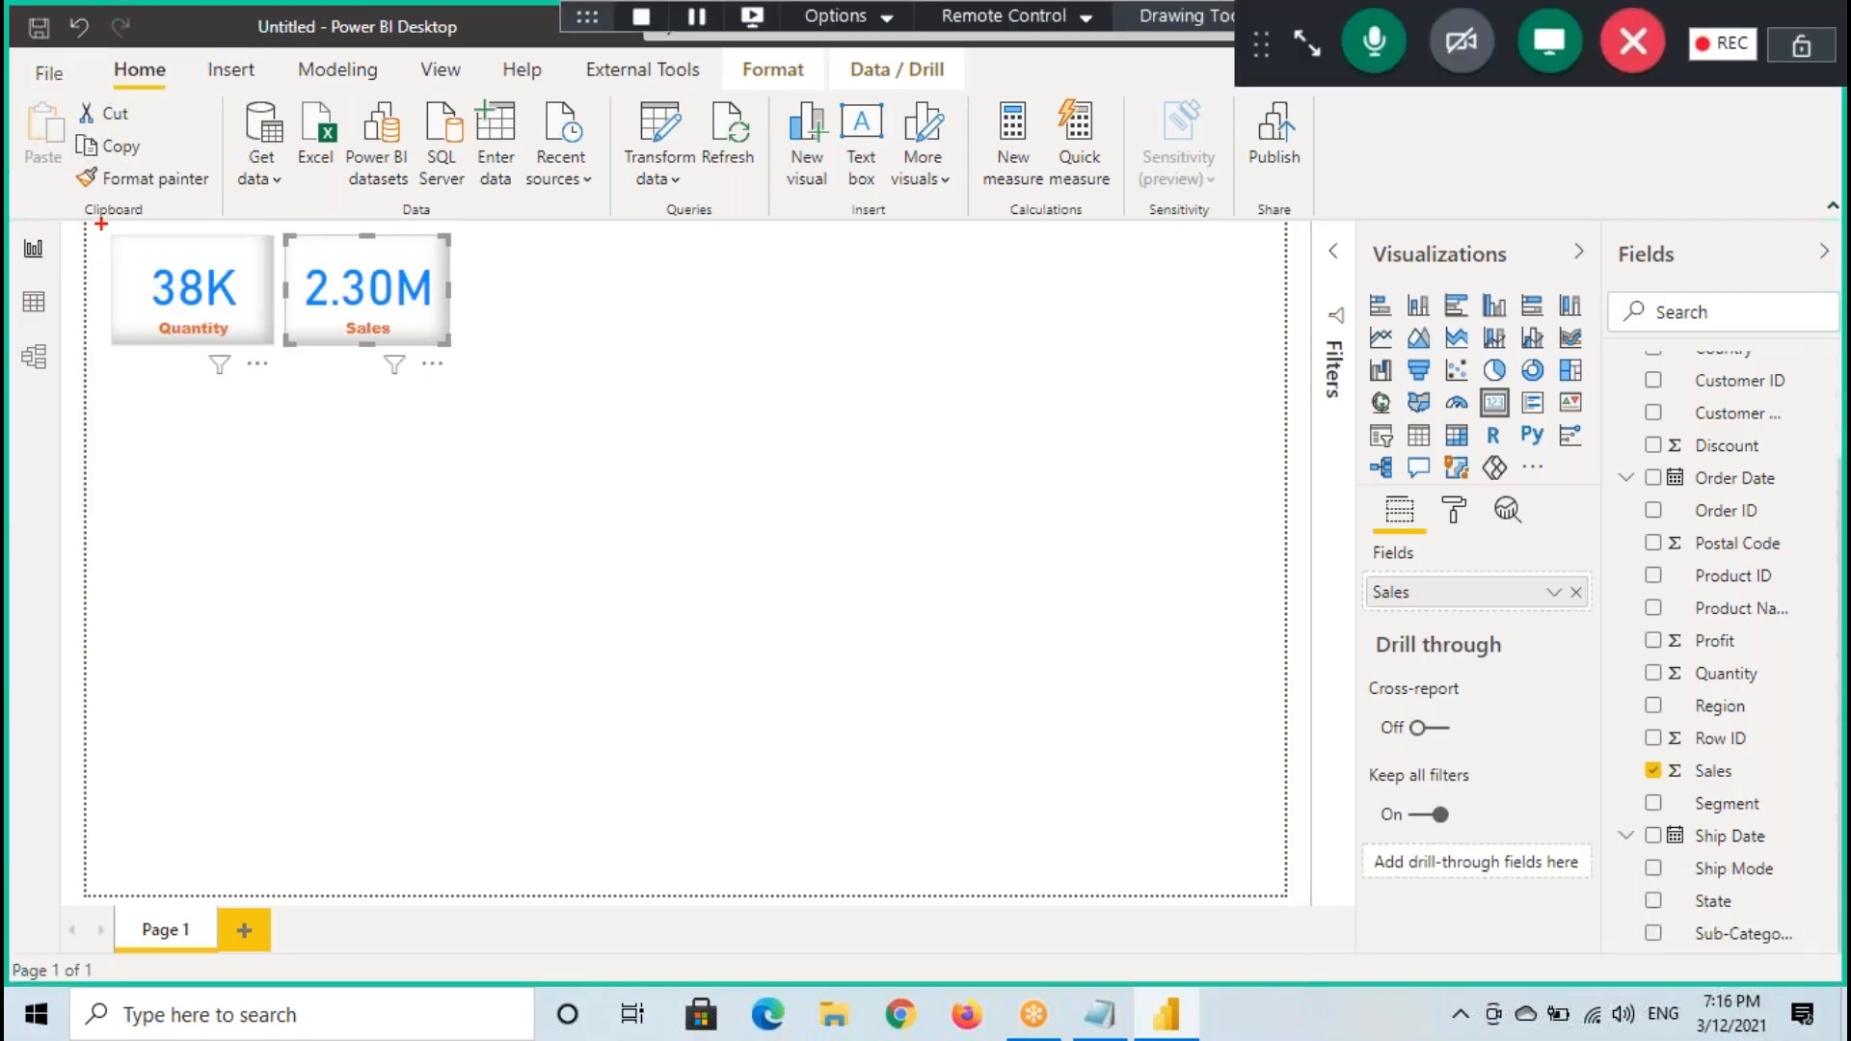
mouse_move(1381, 228)
mouse_down()
mouse_move(1612, 797)
mouse_move(1583, 967)
mouse_up()
mouse_move(1607, 221)
mouse_down()
mouse_move(1660, 306)
mouse_move(1834, 972)
mouse_up()
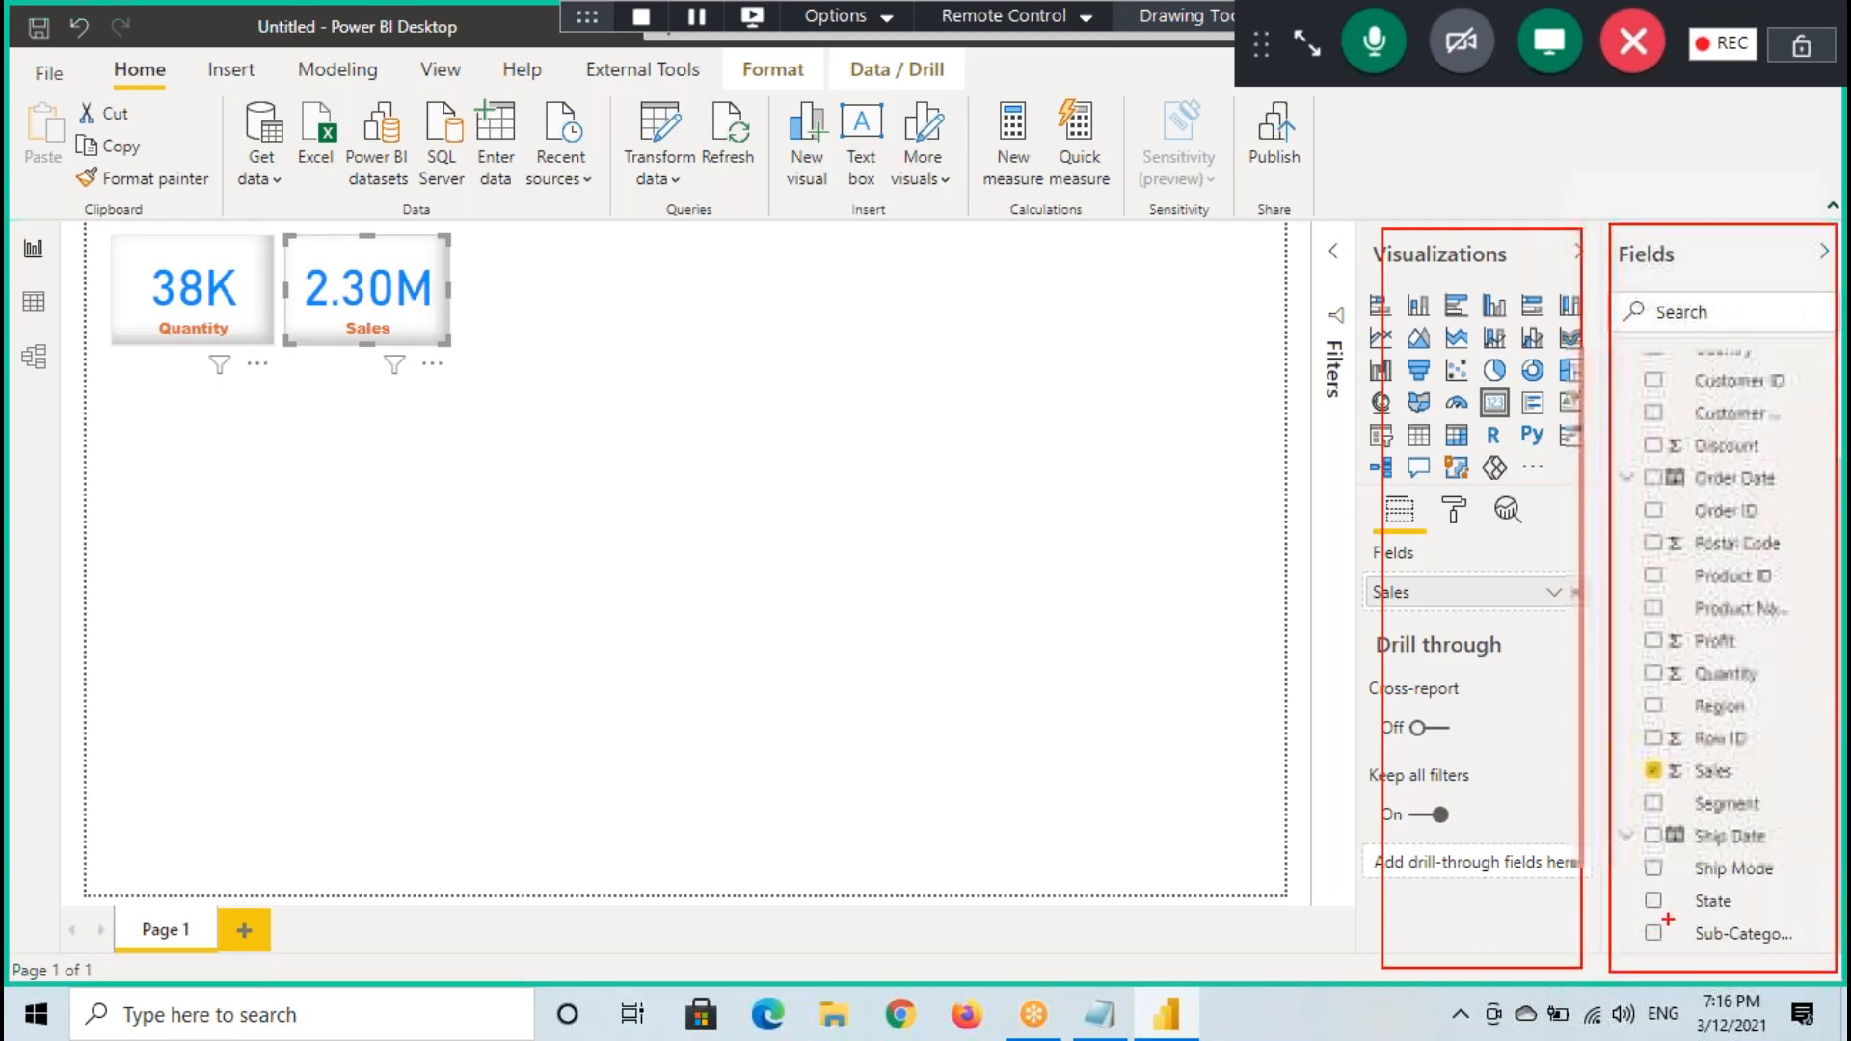
mouse_move(10, 225)
mouse_down()
mouse_move(67, 414)
mouse_move(82, 913)
mouse_up()
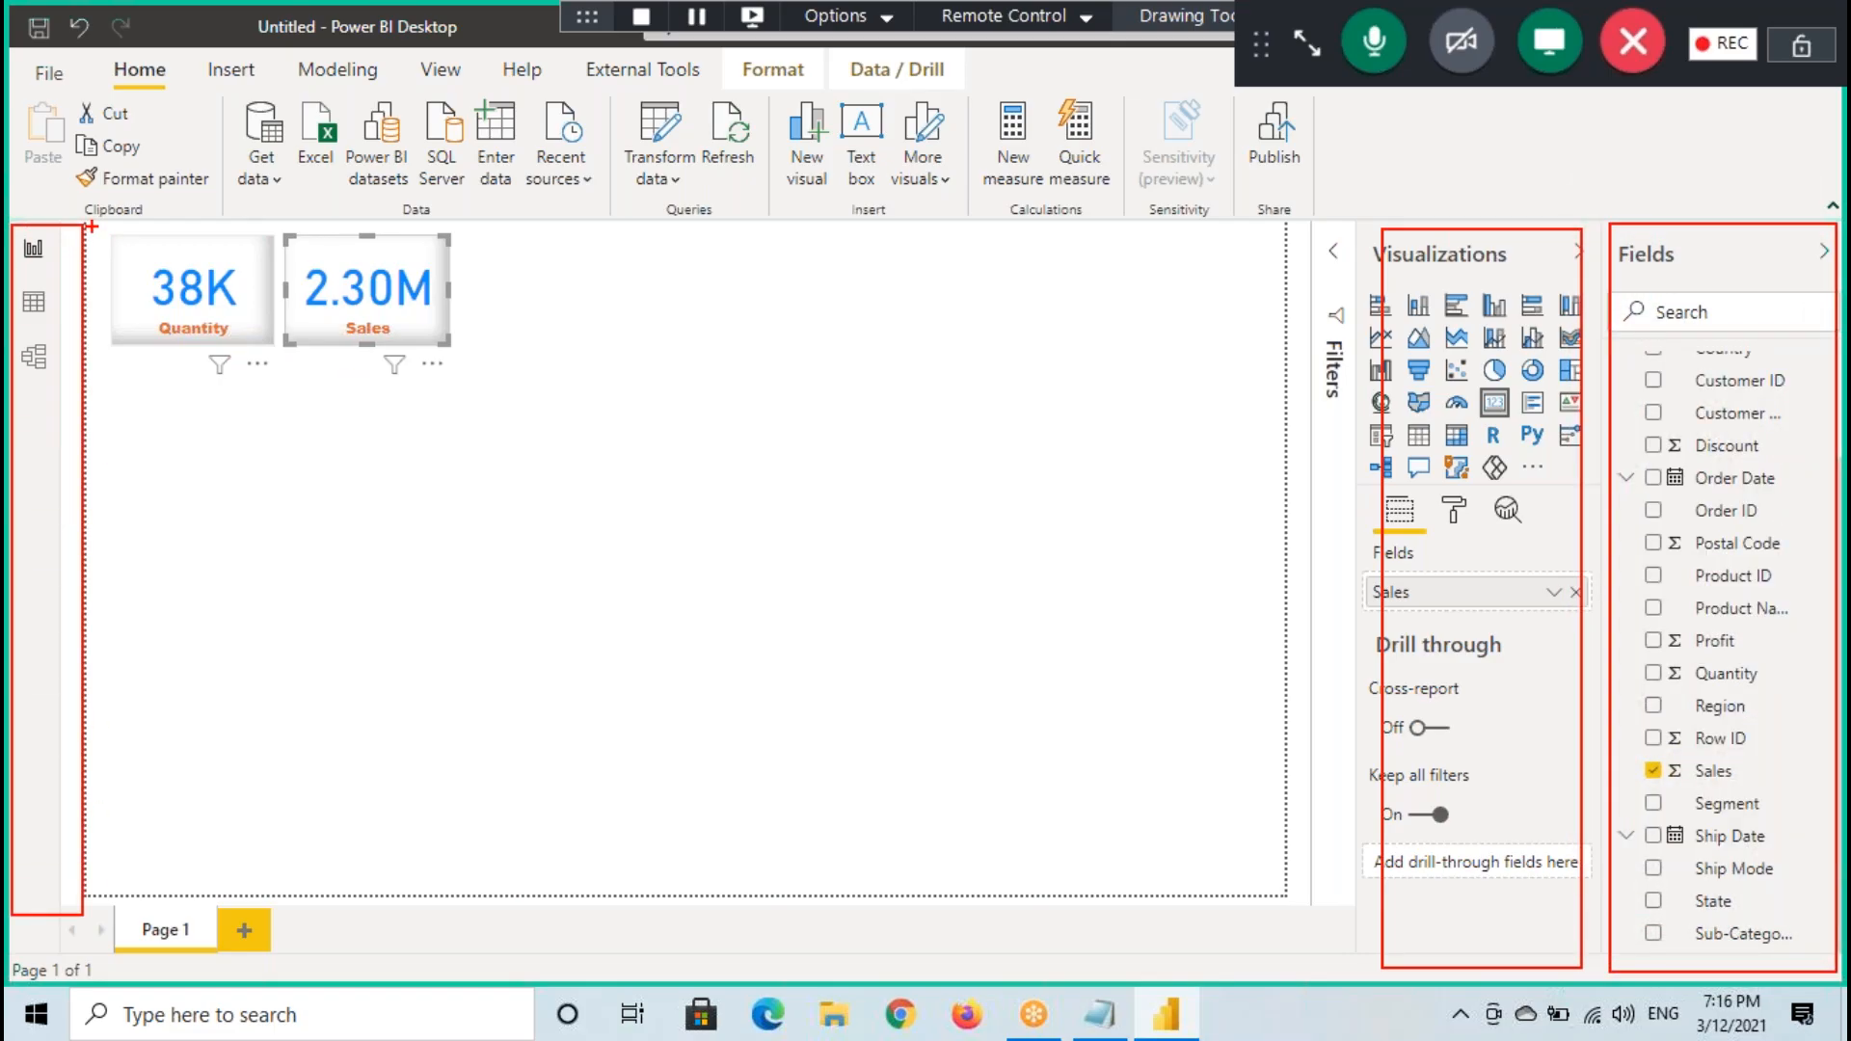
mouse_move(87, 227)
mouse_down()
mouse_move(246, 415)
mouse_move(1244, 916)
mouse_move(1282, 895)
mouse_up()
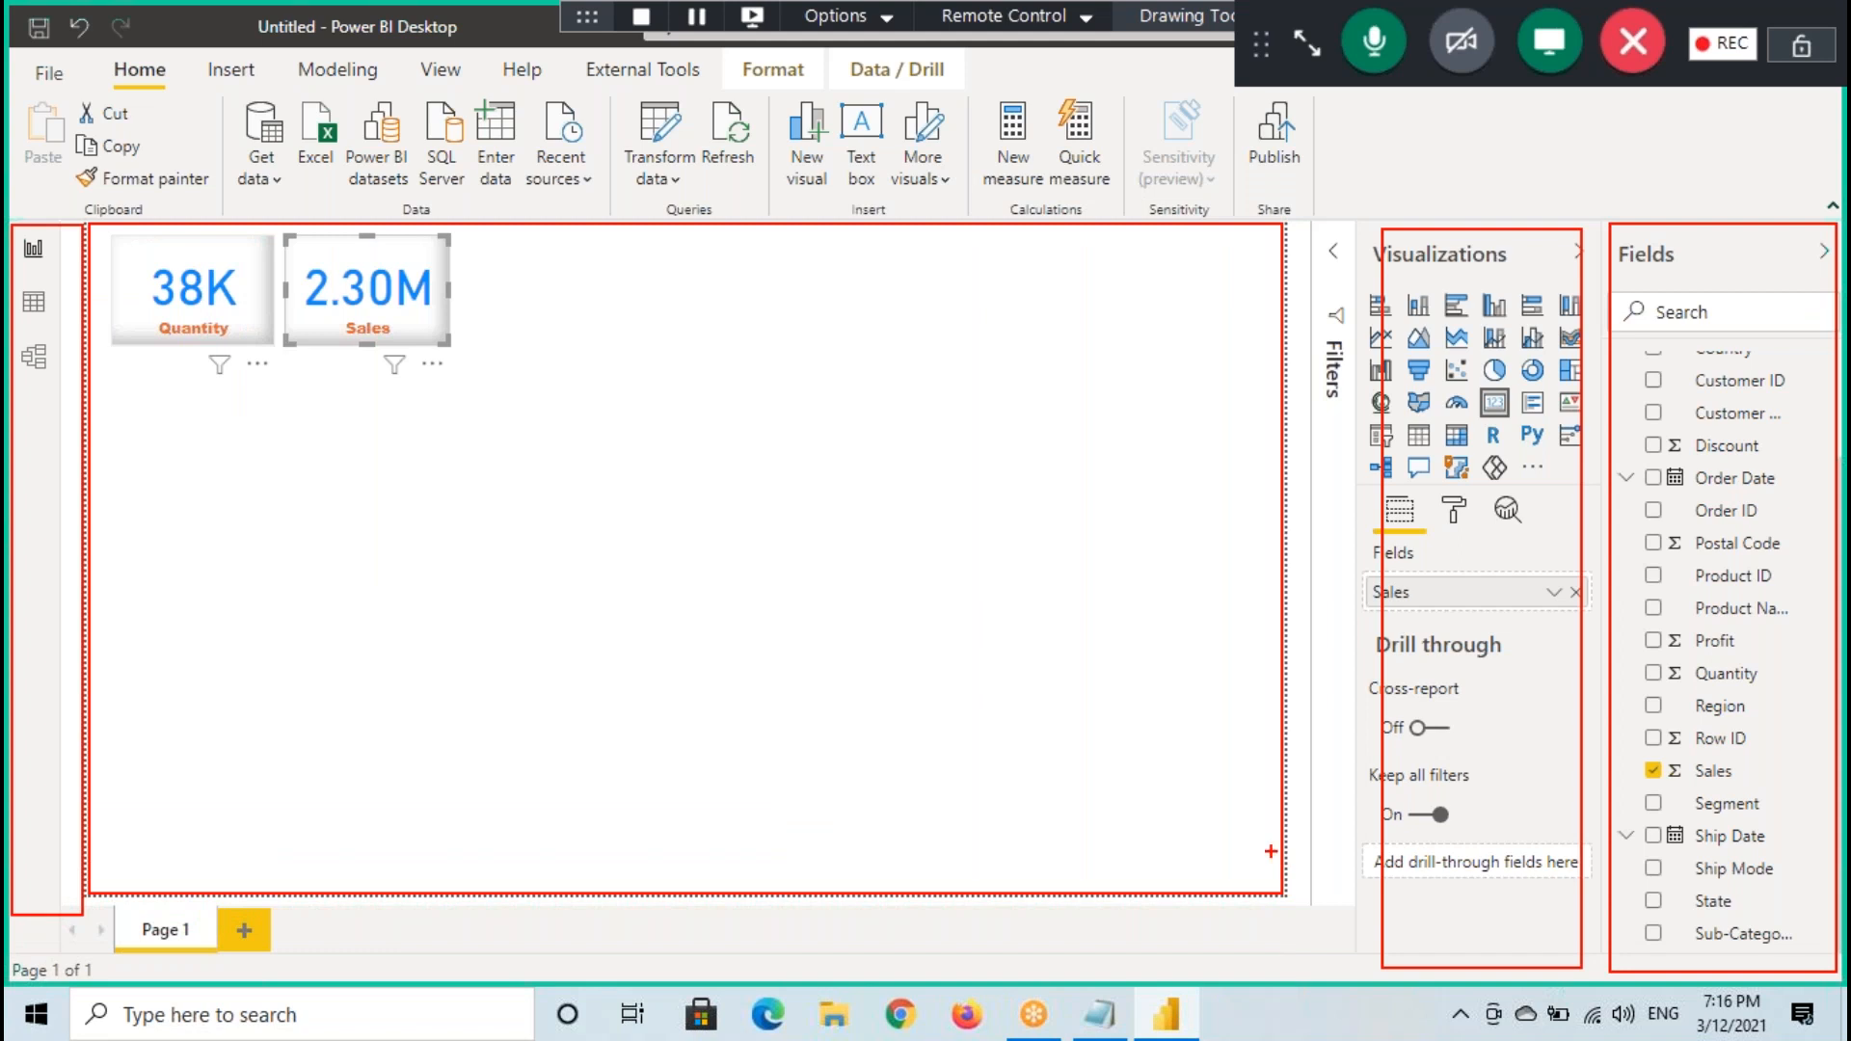
mouse_move(7, 48)
mouse_down()
mouse_move(1058, 194)
mouse_move(1824, 229)
mouse_up()
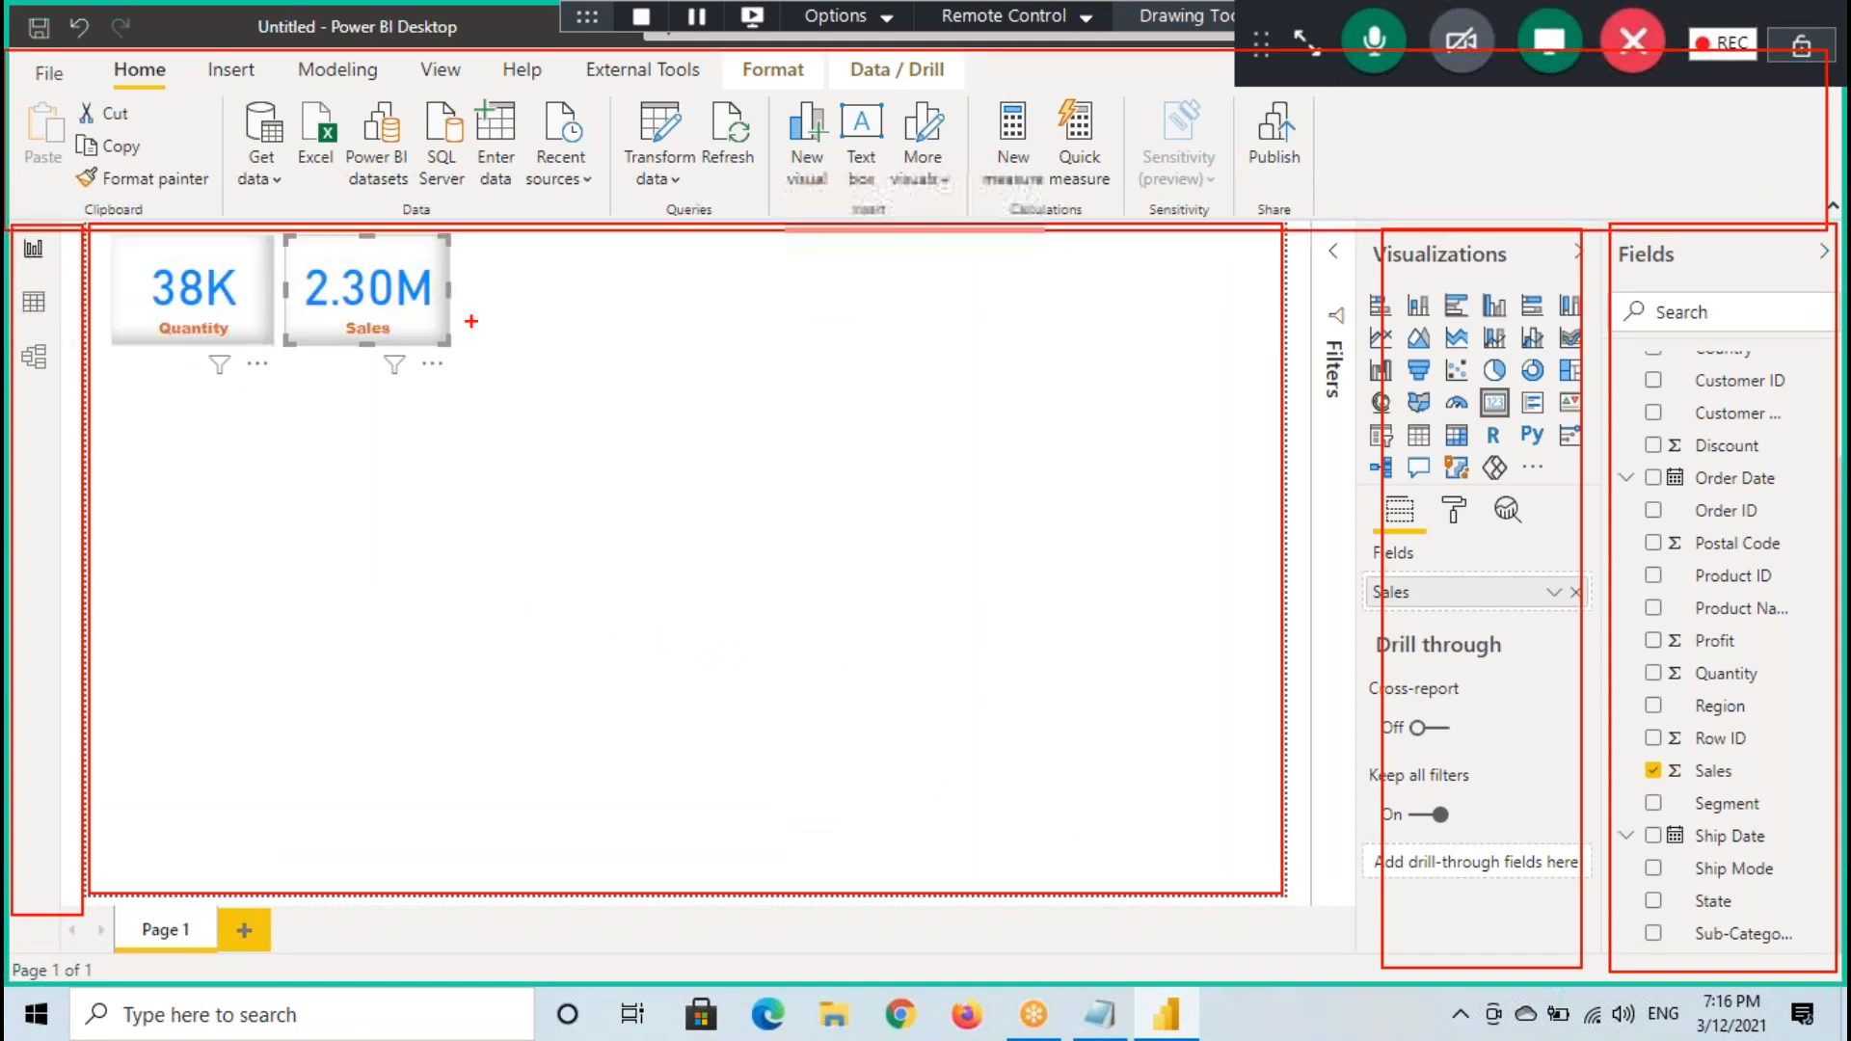
mouse_move(94, 233)
mouse_down()
mouse_move(839, 693)
mouse_move(1278, 879)
mouse_move(1274, 896)
mouse_up()
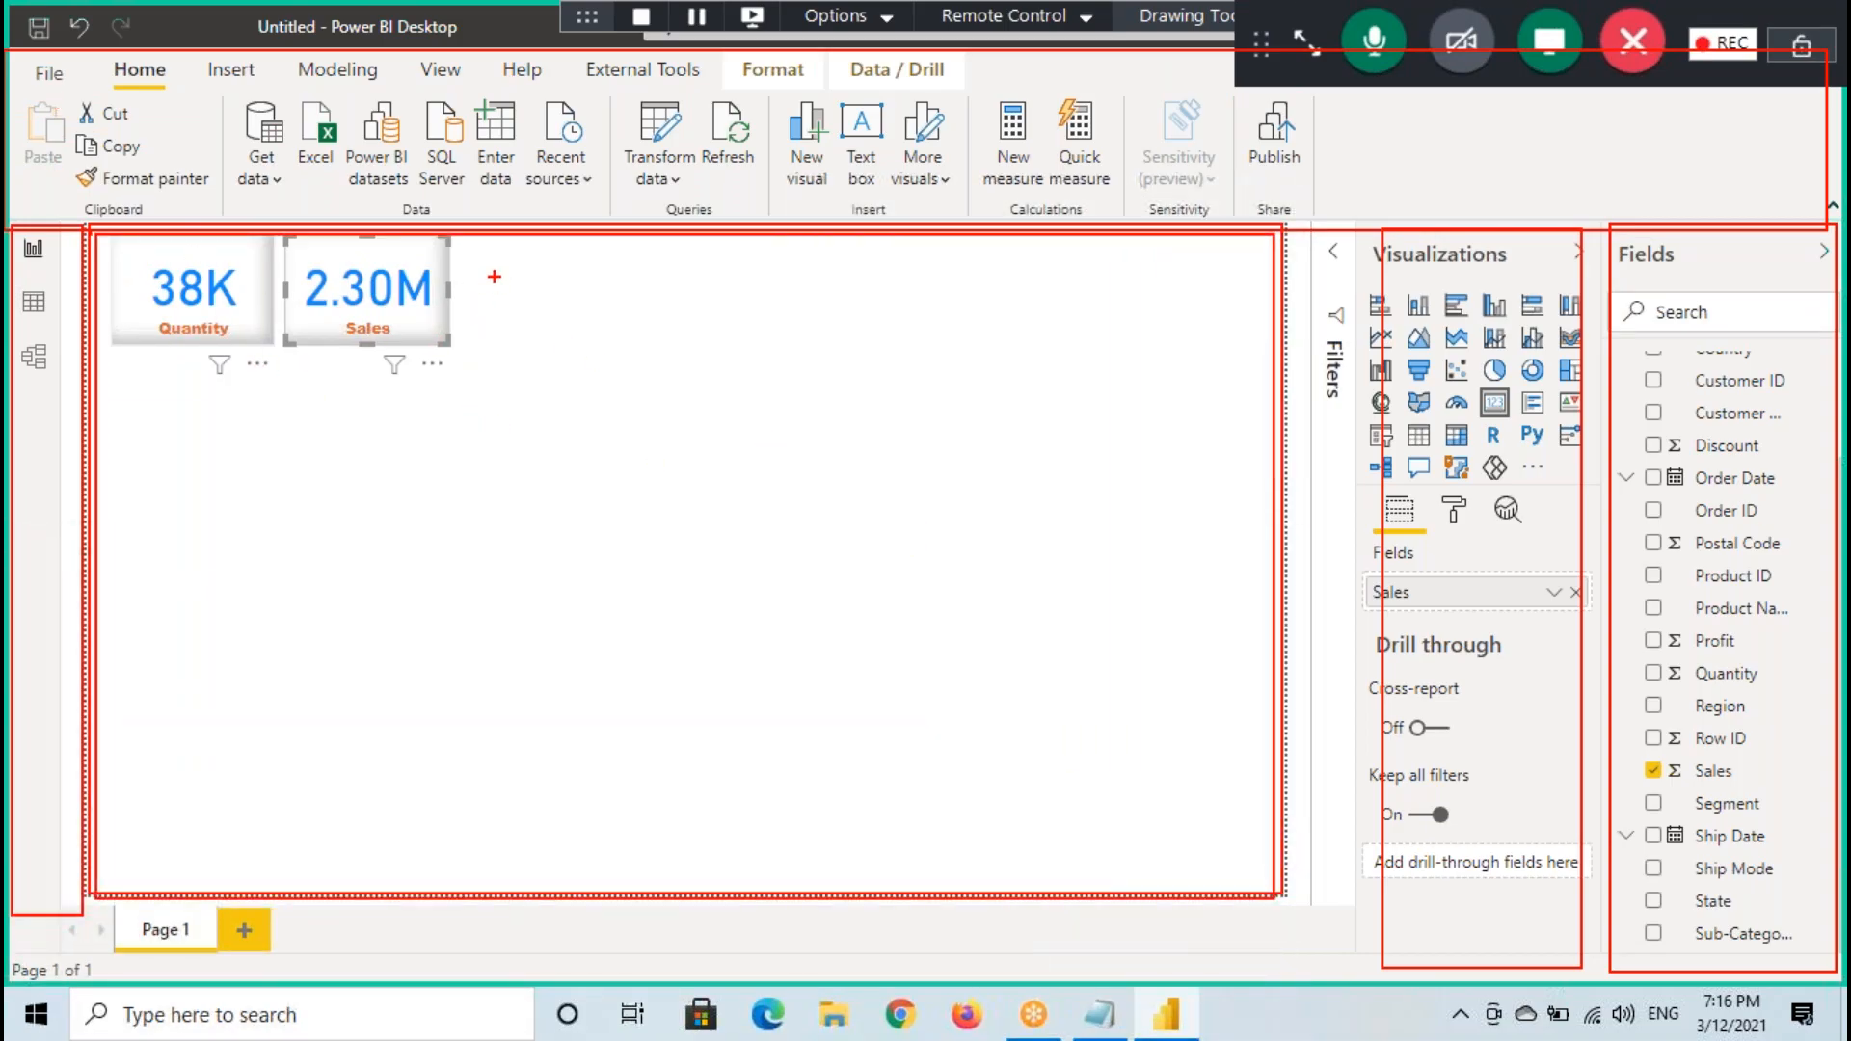
key(Escape)
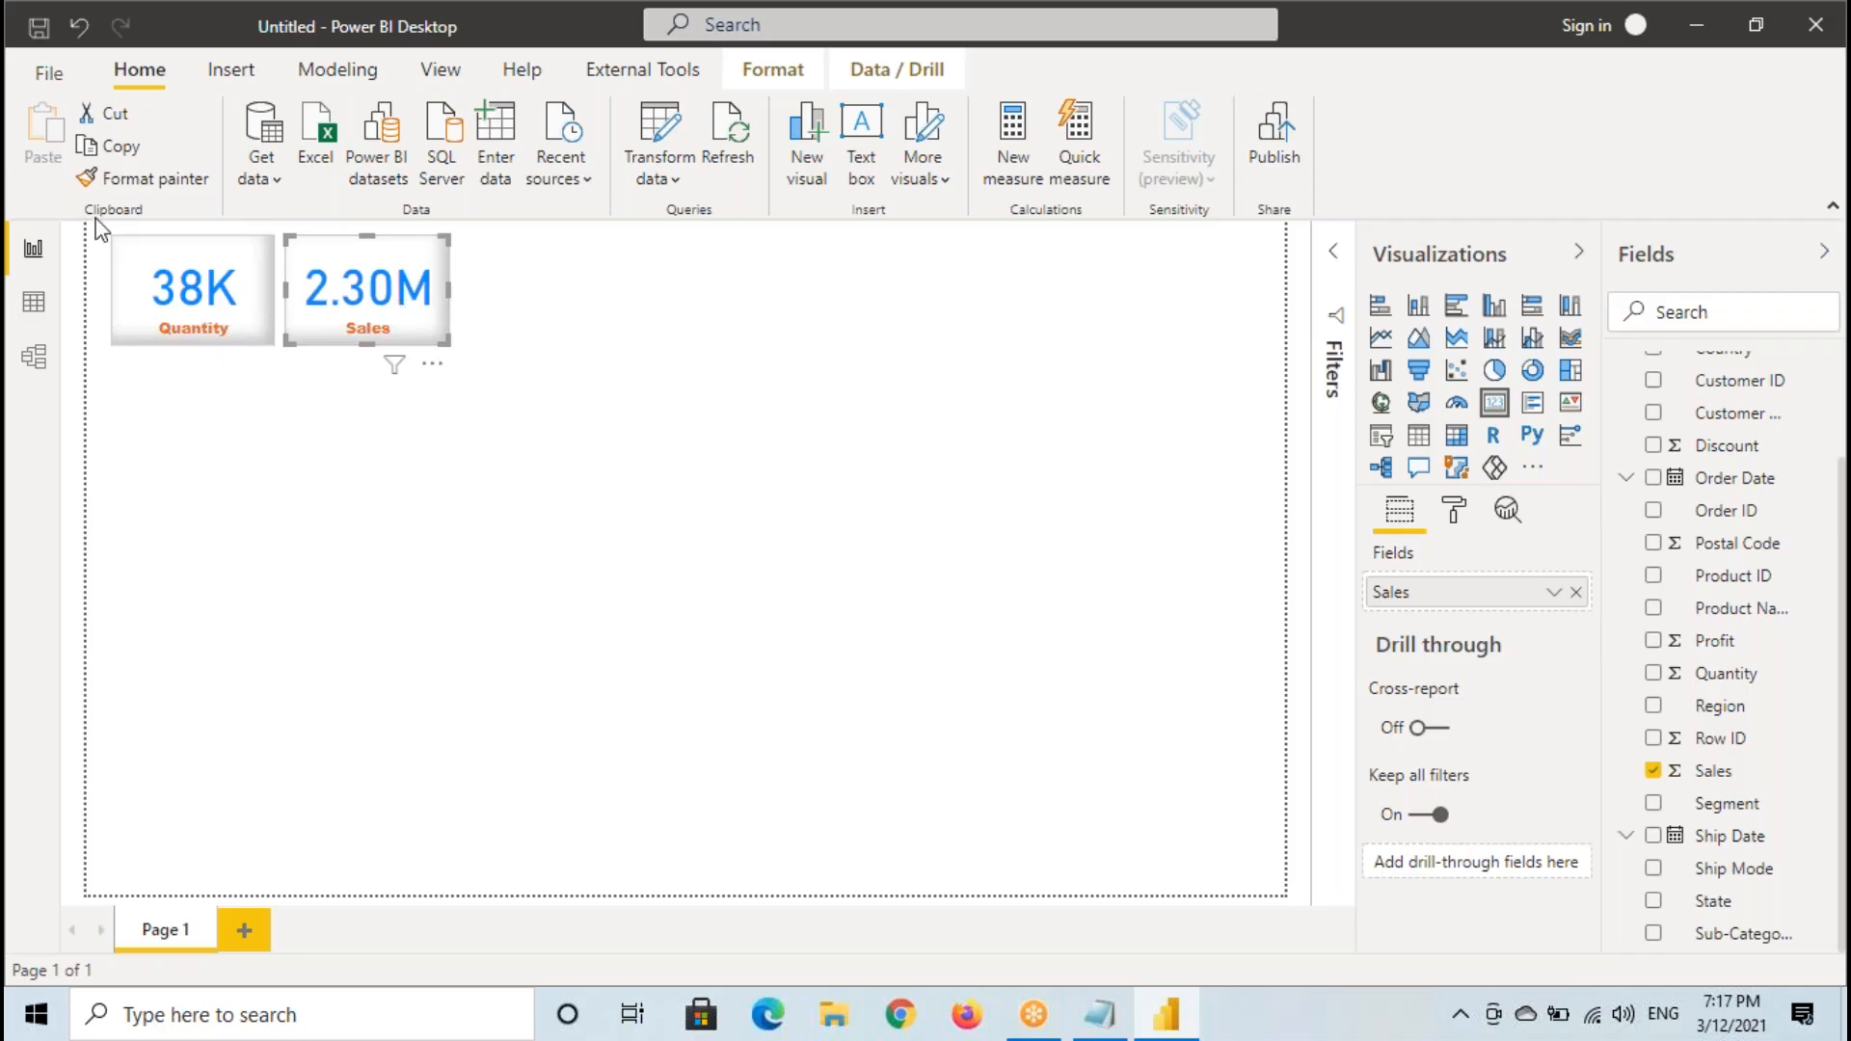
- Select the Profit column in the Orders data table to examine it, and return to the report
click(33, 302)
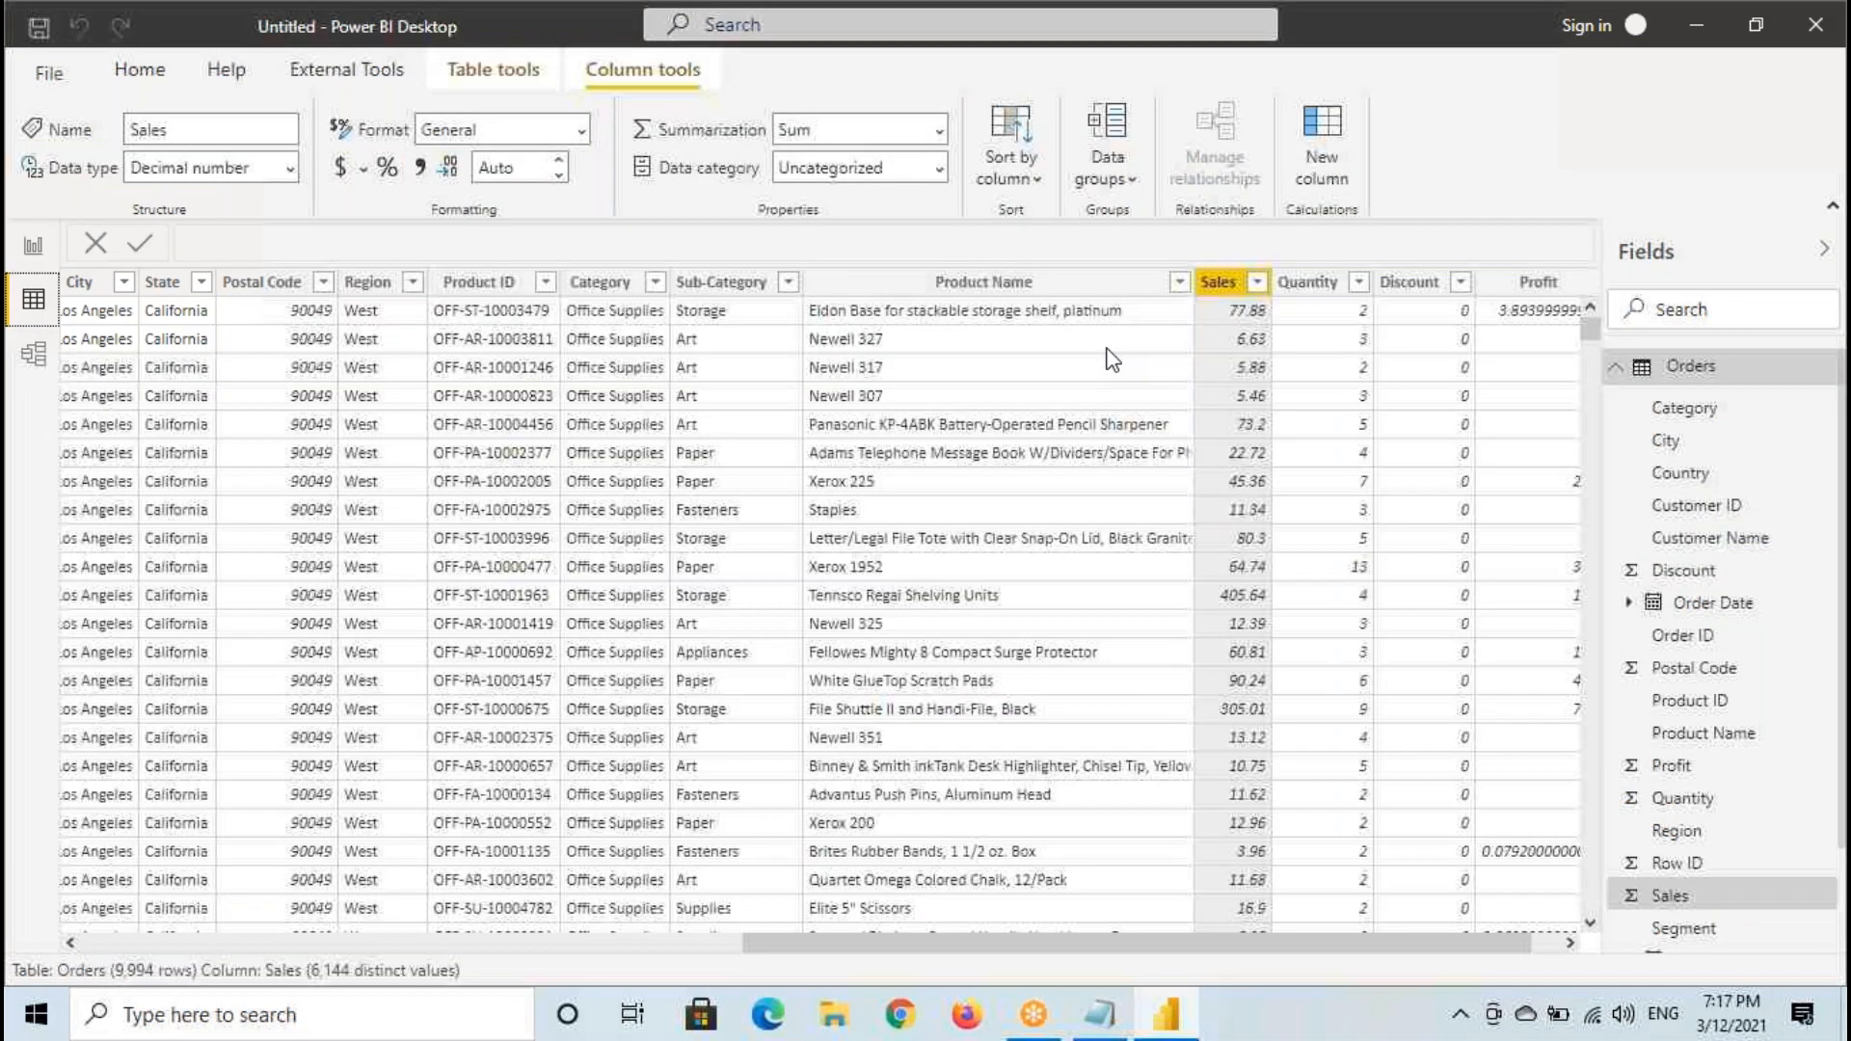
click(1539, 281)
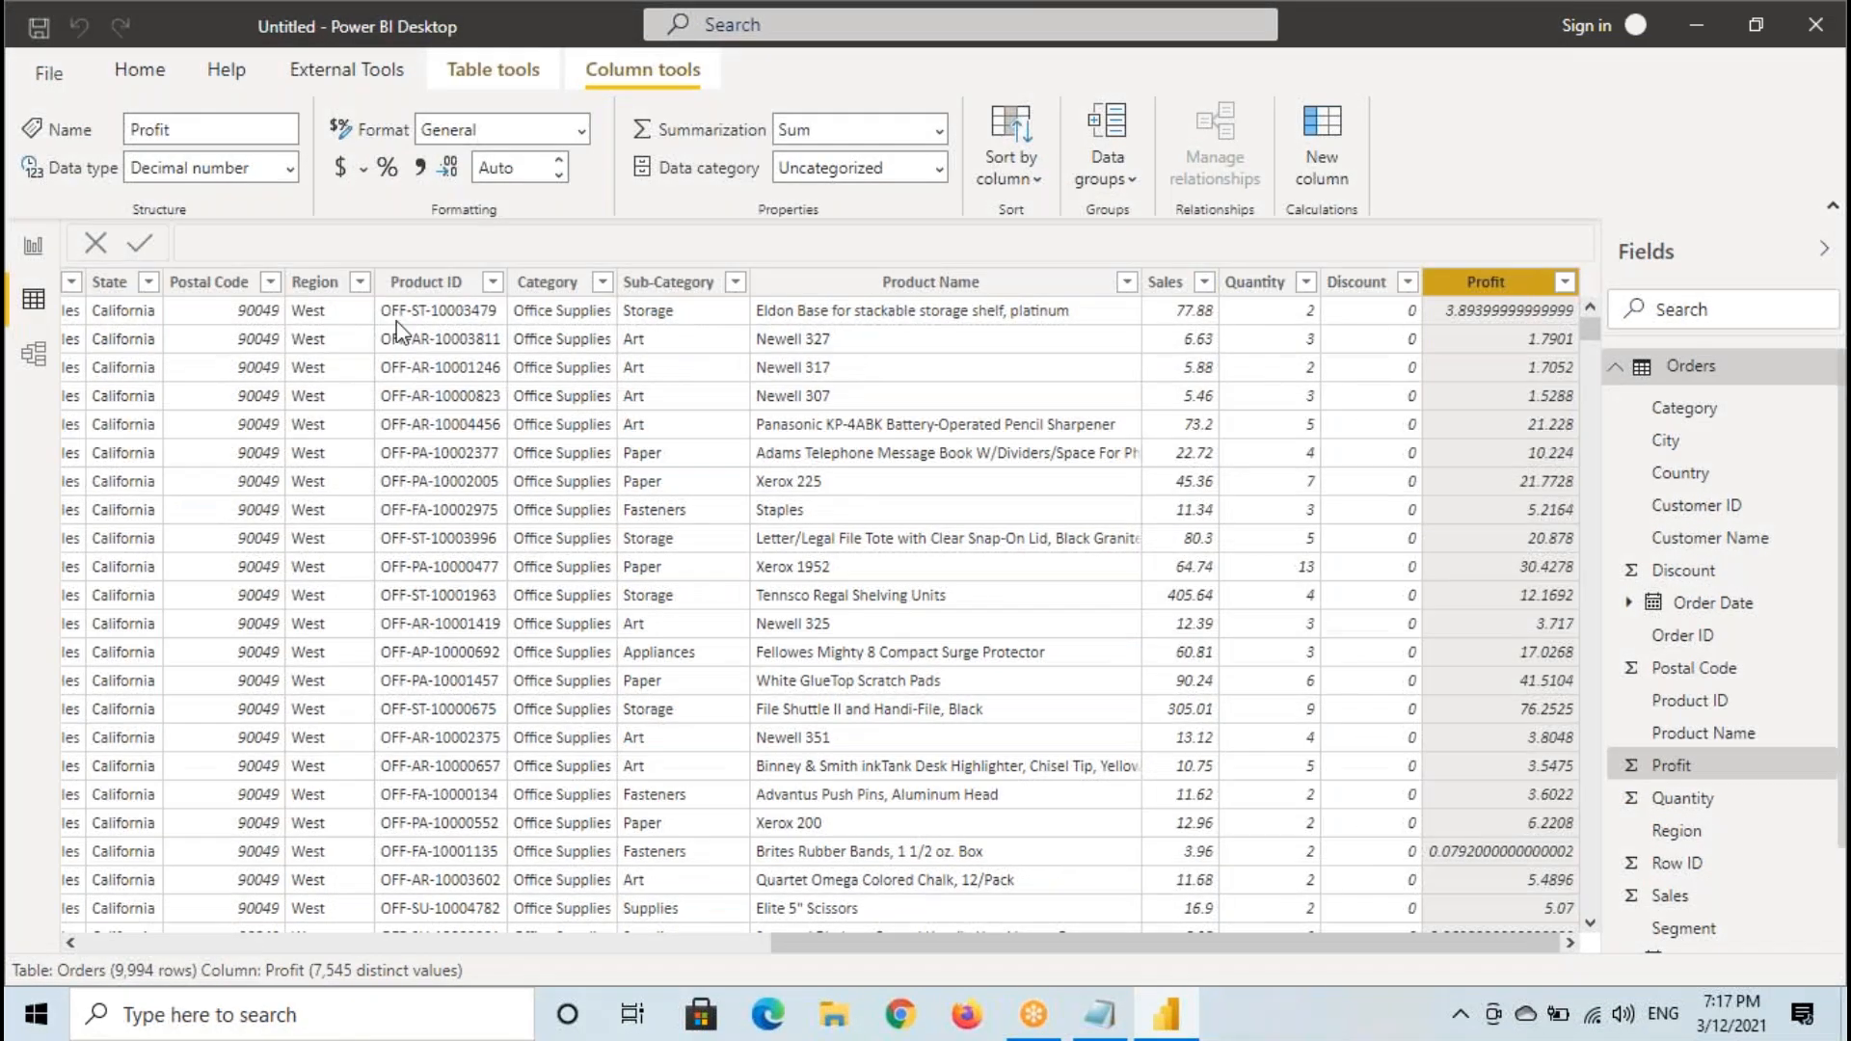
click(33, 247)
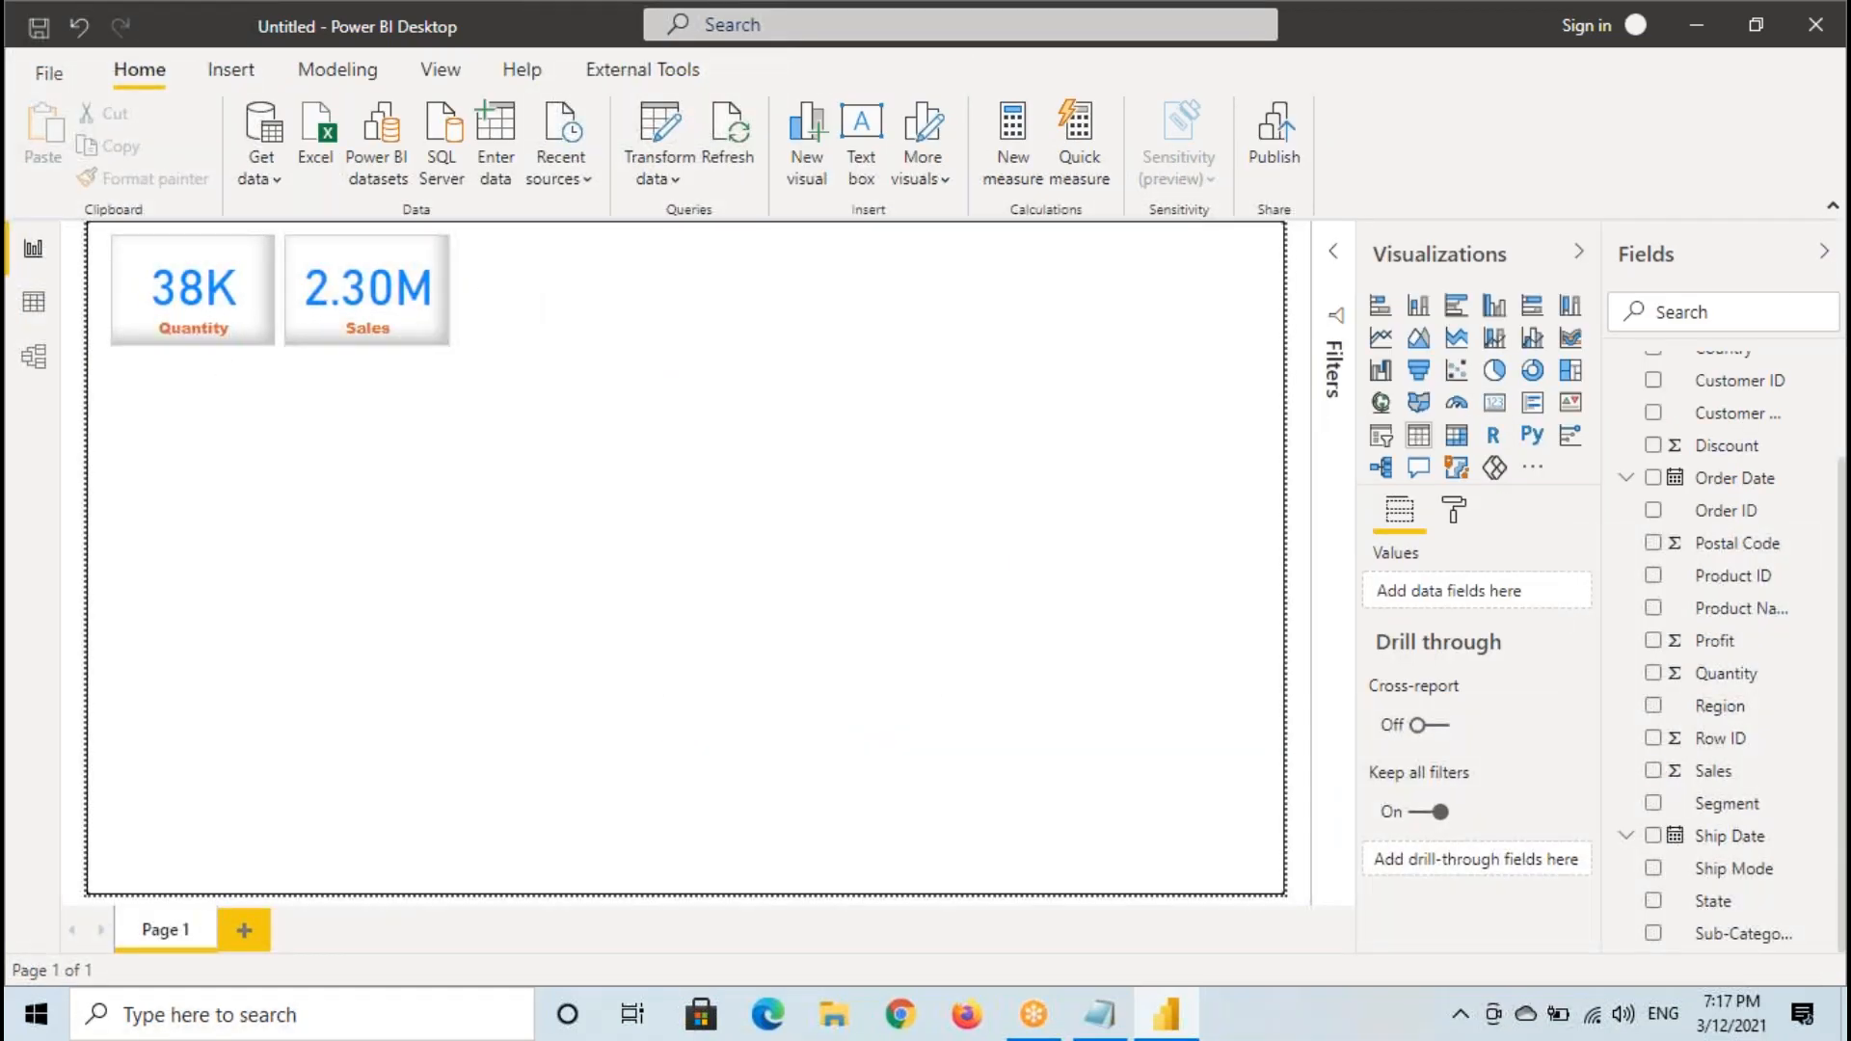
- Add a third card visual and place it beside the Sales card, sized to match the other cards
click(1494, 404)
drag(241, 509, 597, 342)
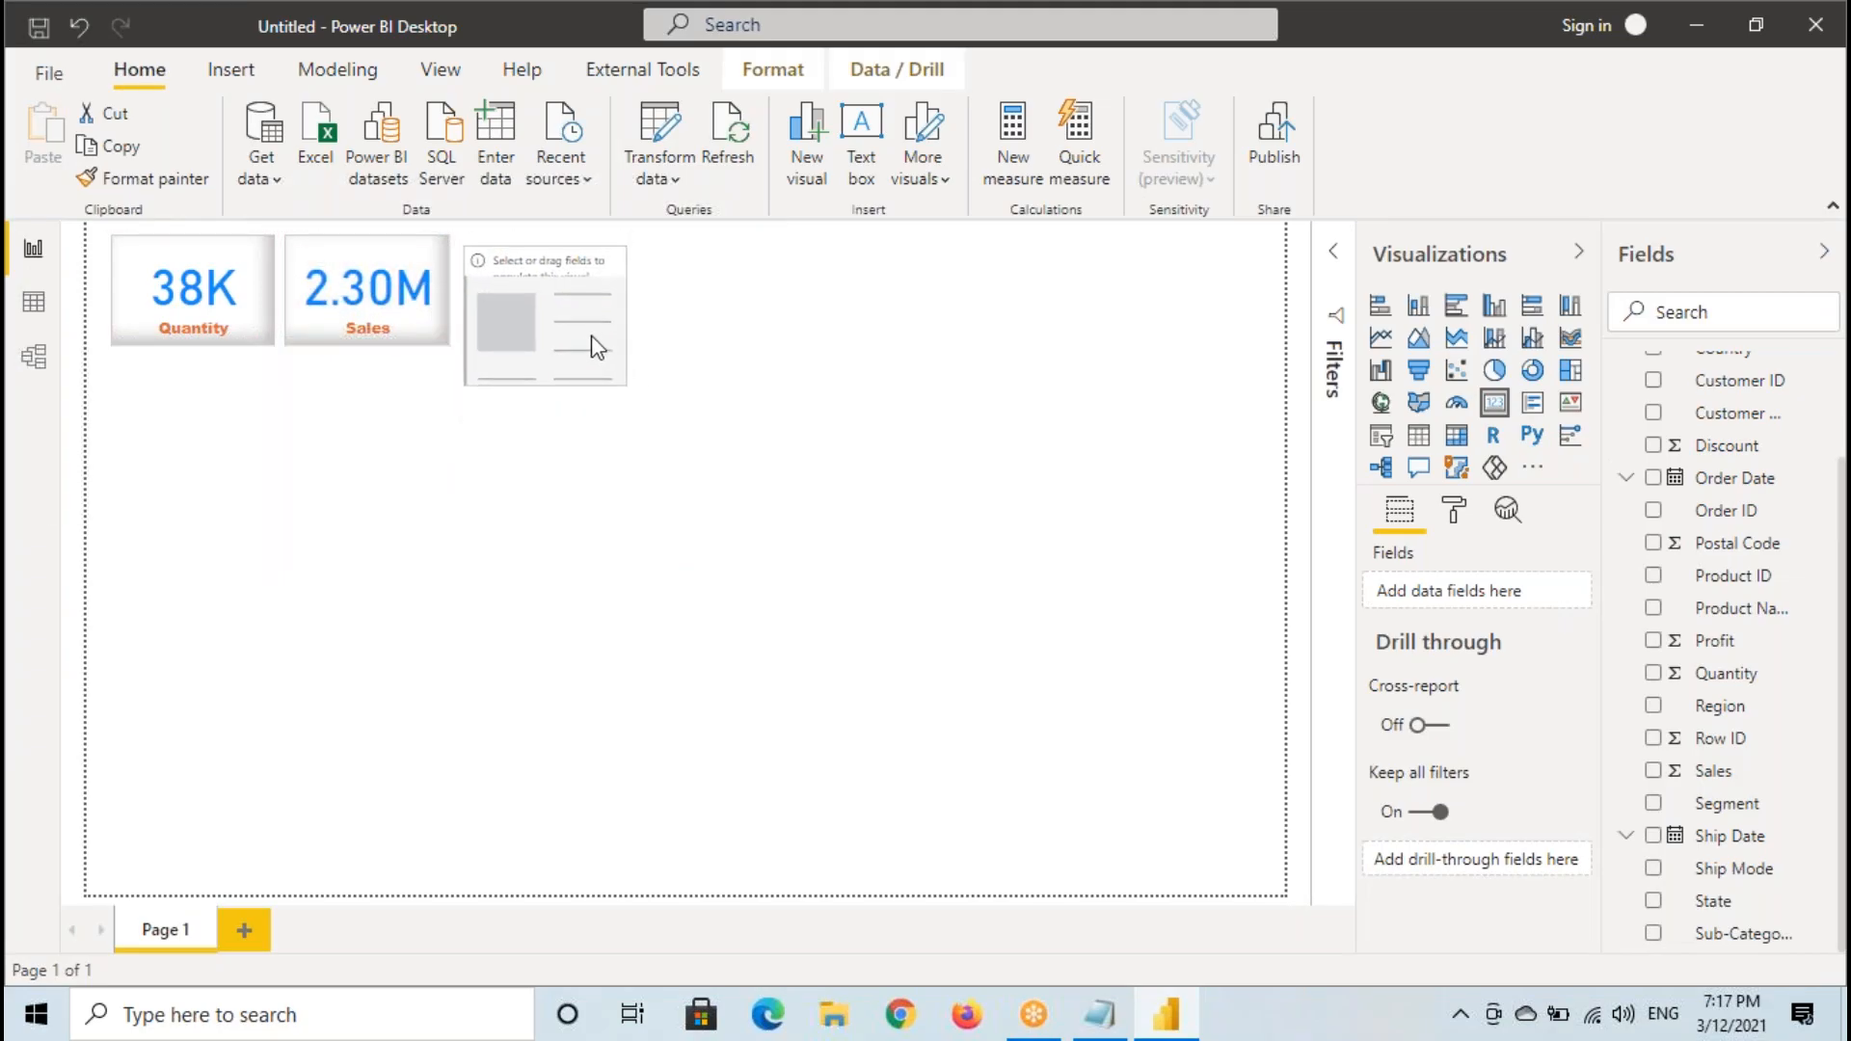
drag(596, 347, 585, 323)
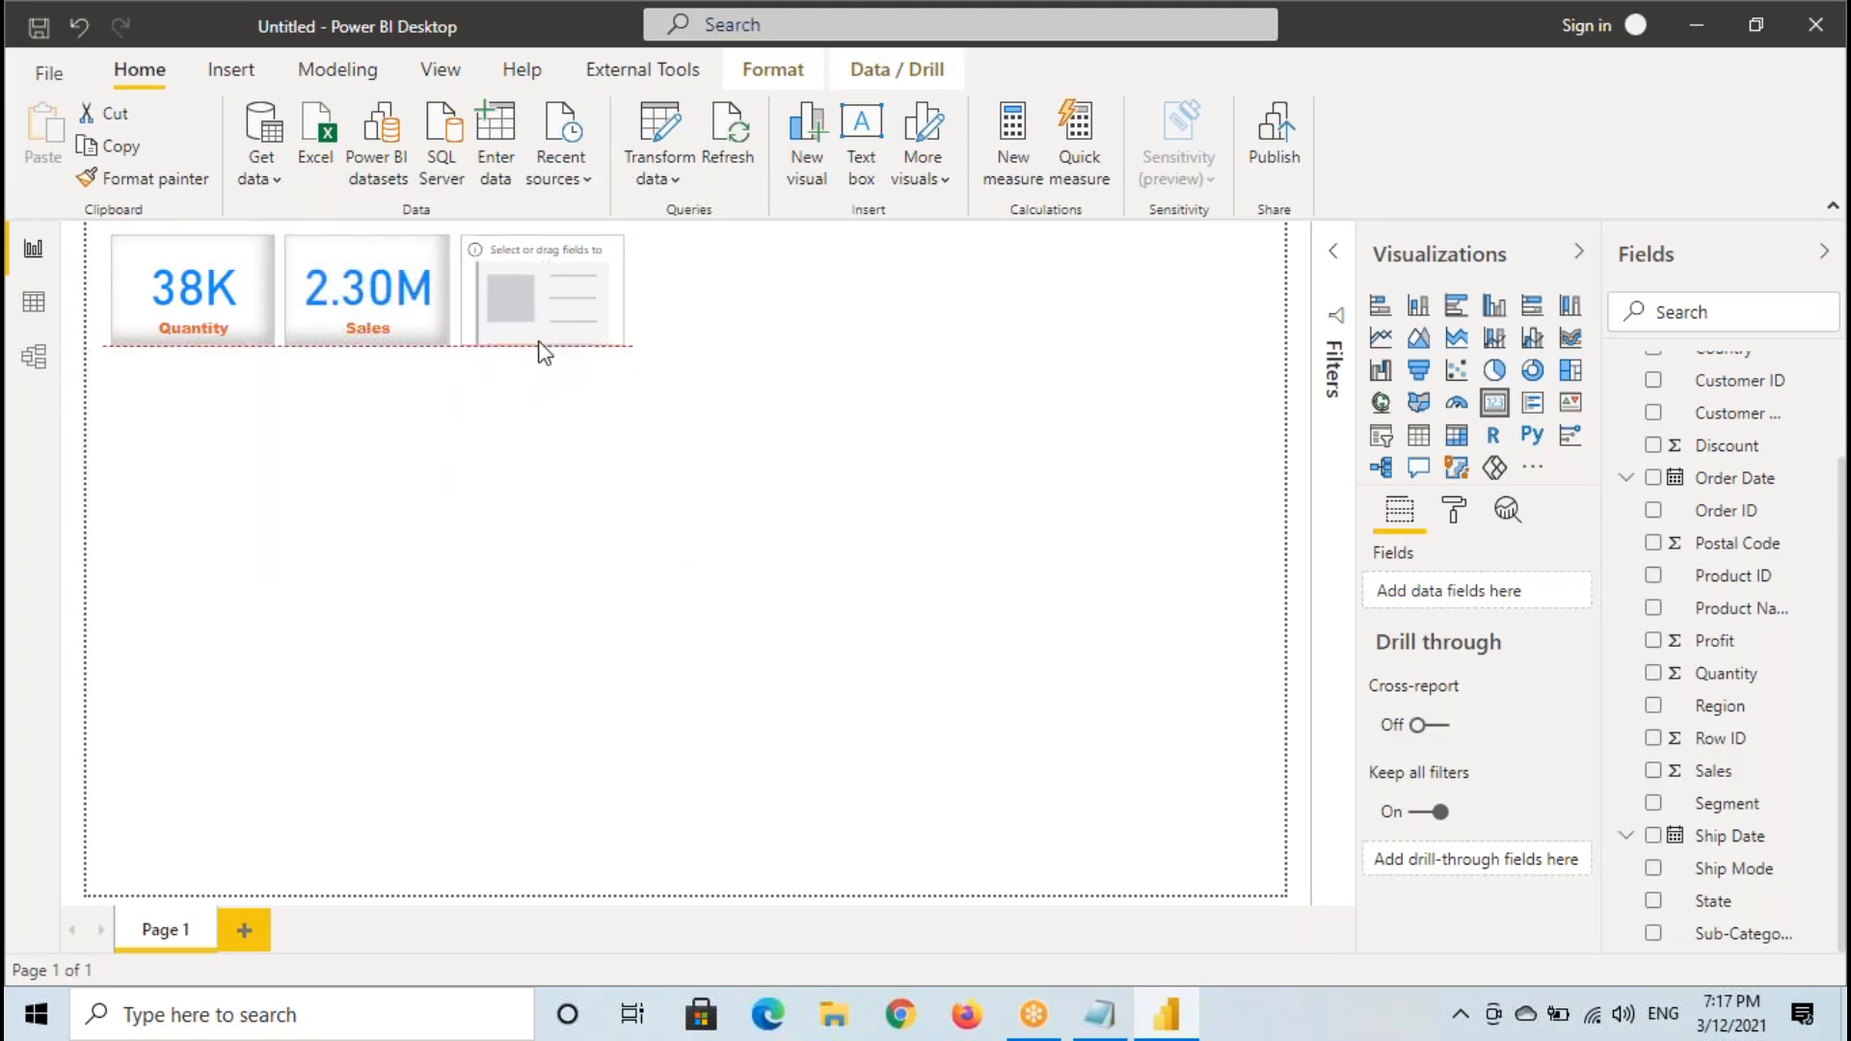
- Sketch a temporary boxed card illustration on the blank canvas, link it to the field area, and clear the annotations
key(ctrl+2)
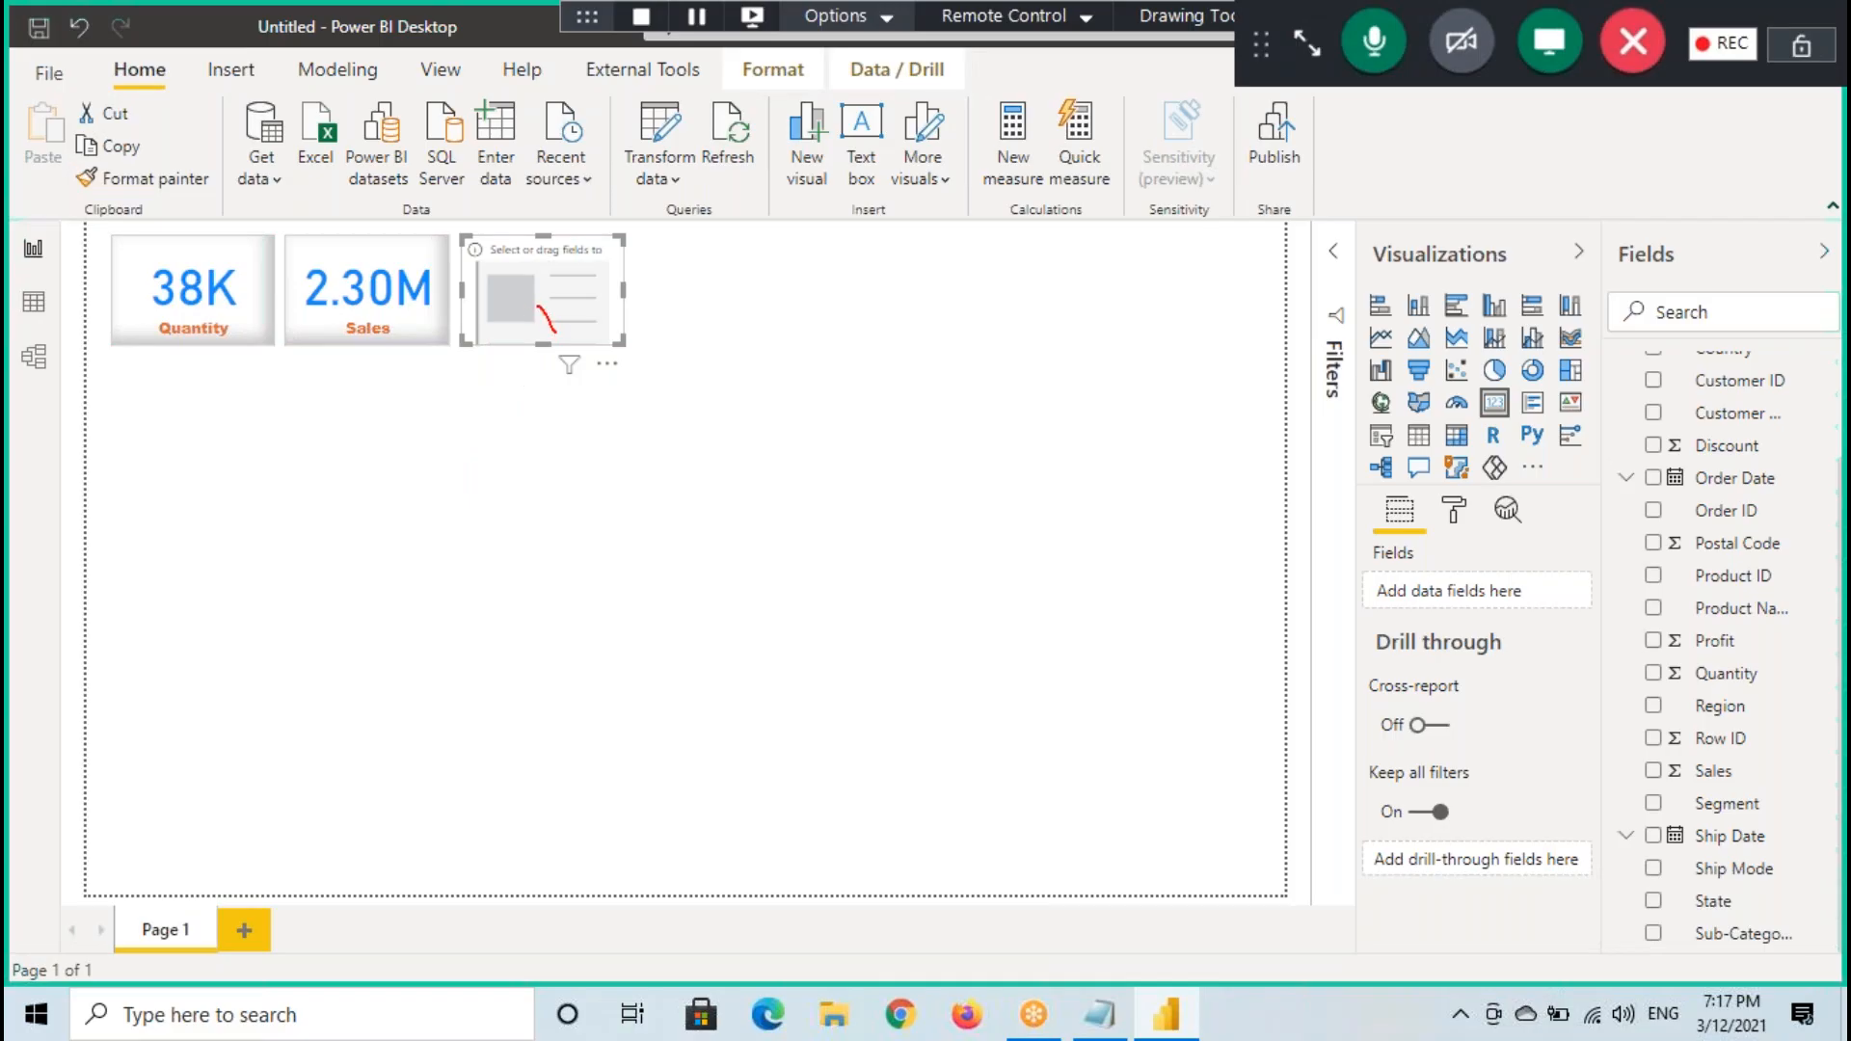
drag(476, 444, 705, 551)
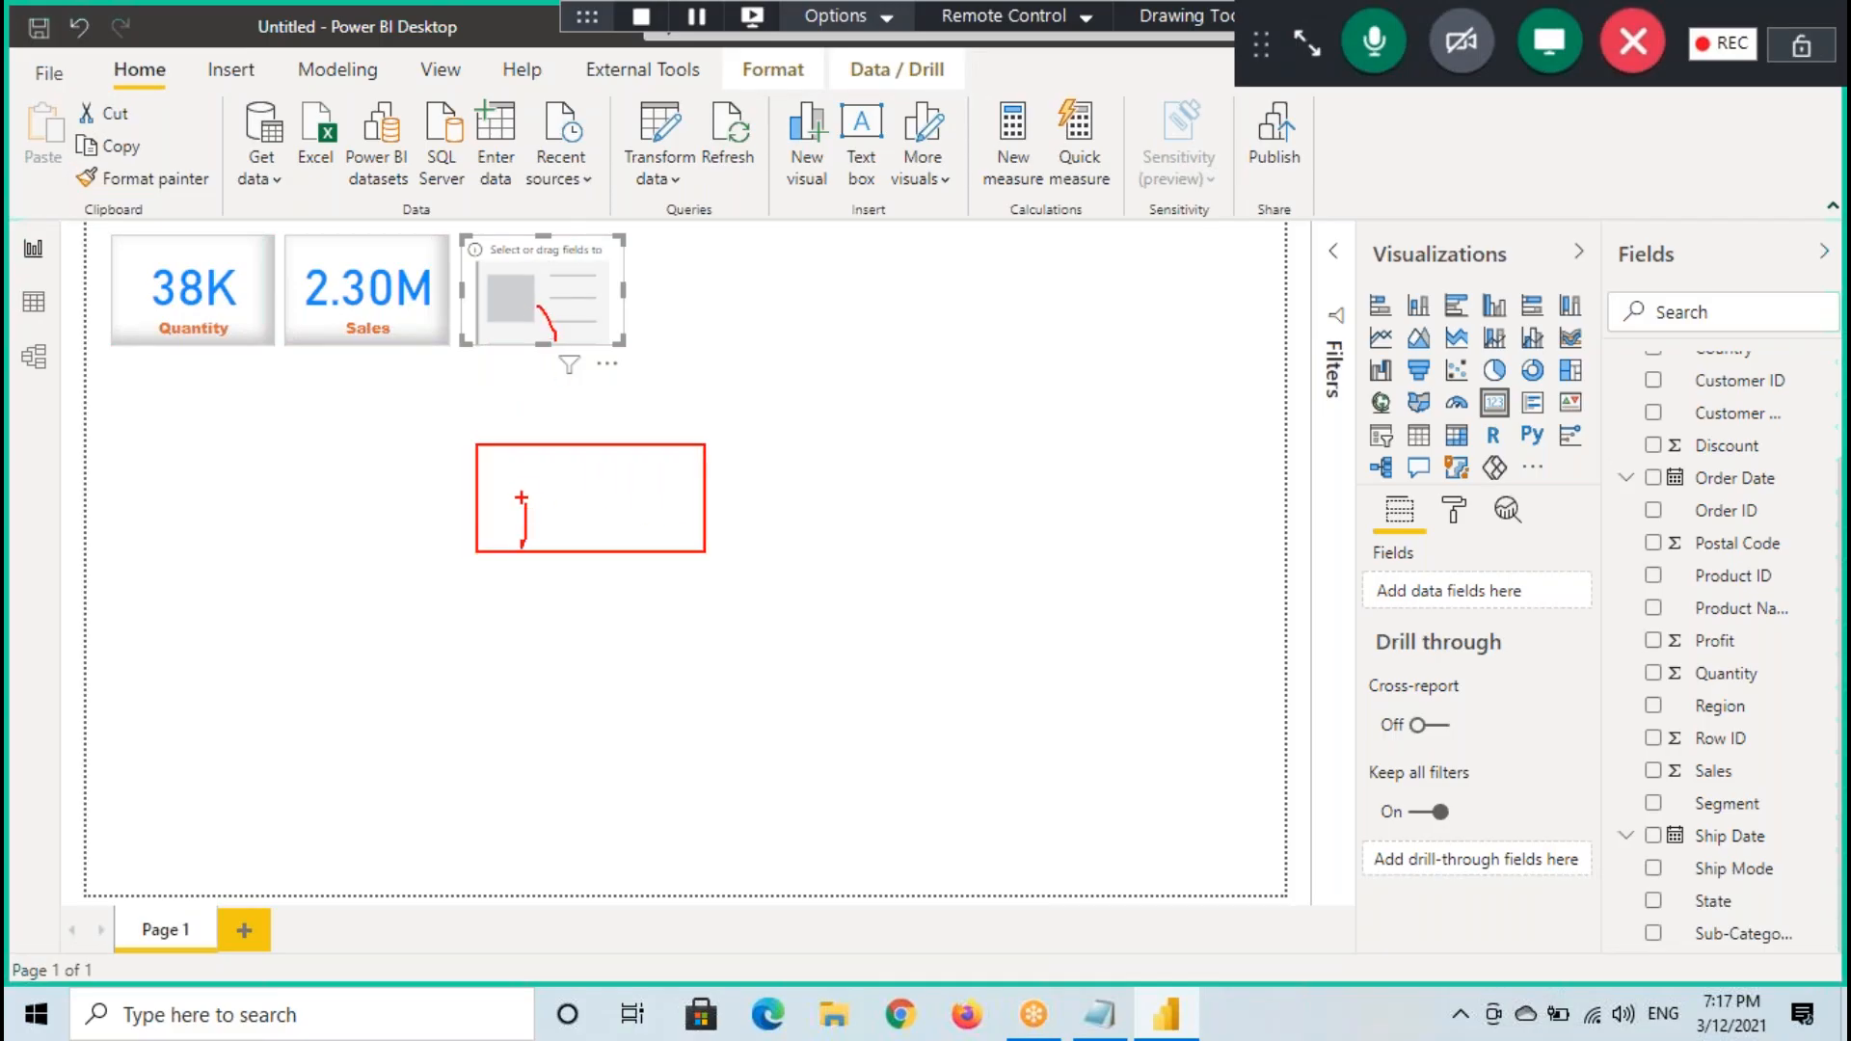
drag(555, 498, 569, 530)
drag(599, 490, 577, 543)
drag(550, 519, 638, 527)
mouse_move(681, 451)
mouse_down()
mouse_move(519, 542)
mouse_move(1032, 296)
mouse_move(1372, 332)
mouse_move(1463, 420)
mouse_move(1609, 494)
mouse_up()
key(Escape)
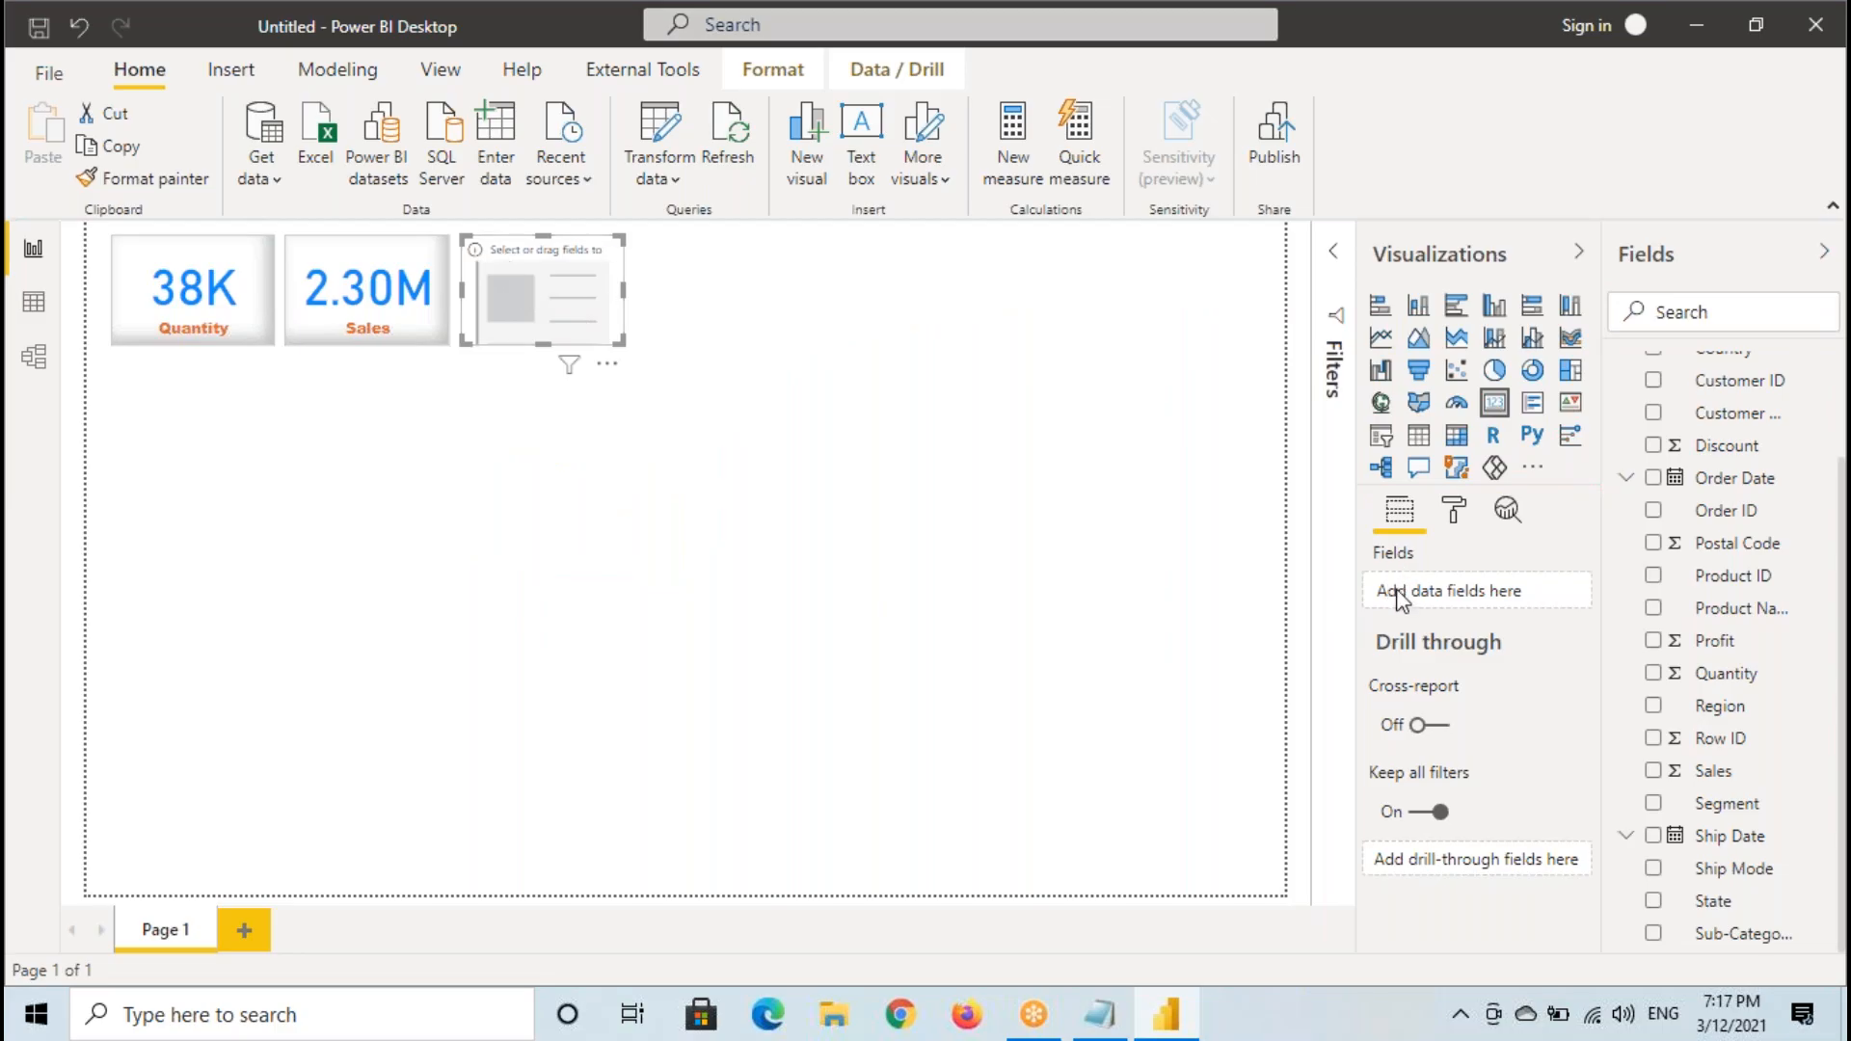
- Add the Profit field to the third card and widen the card so its full value fits
drag(1706, 644, 1436, 592)
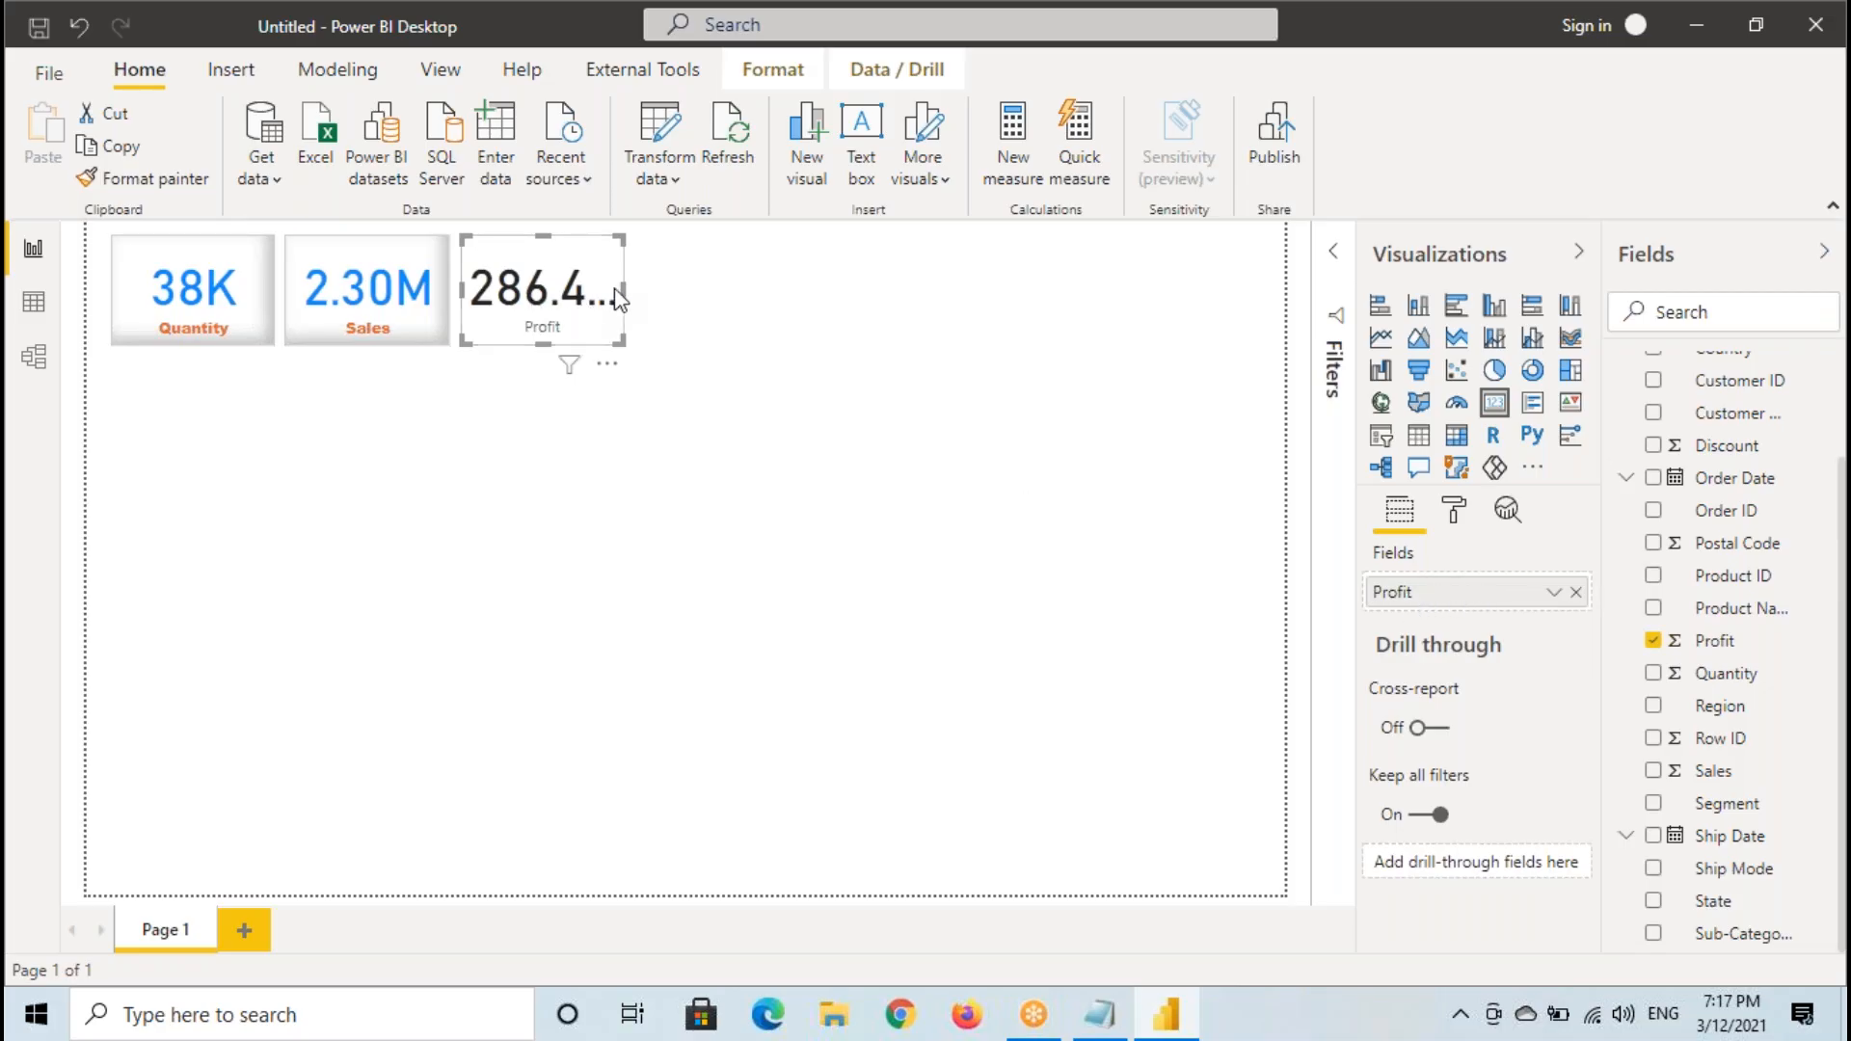
drag(623, 287, 651, 292)
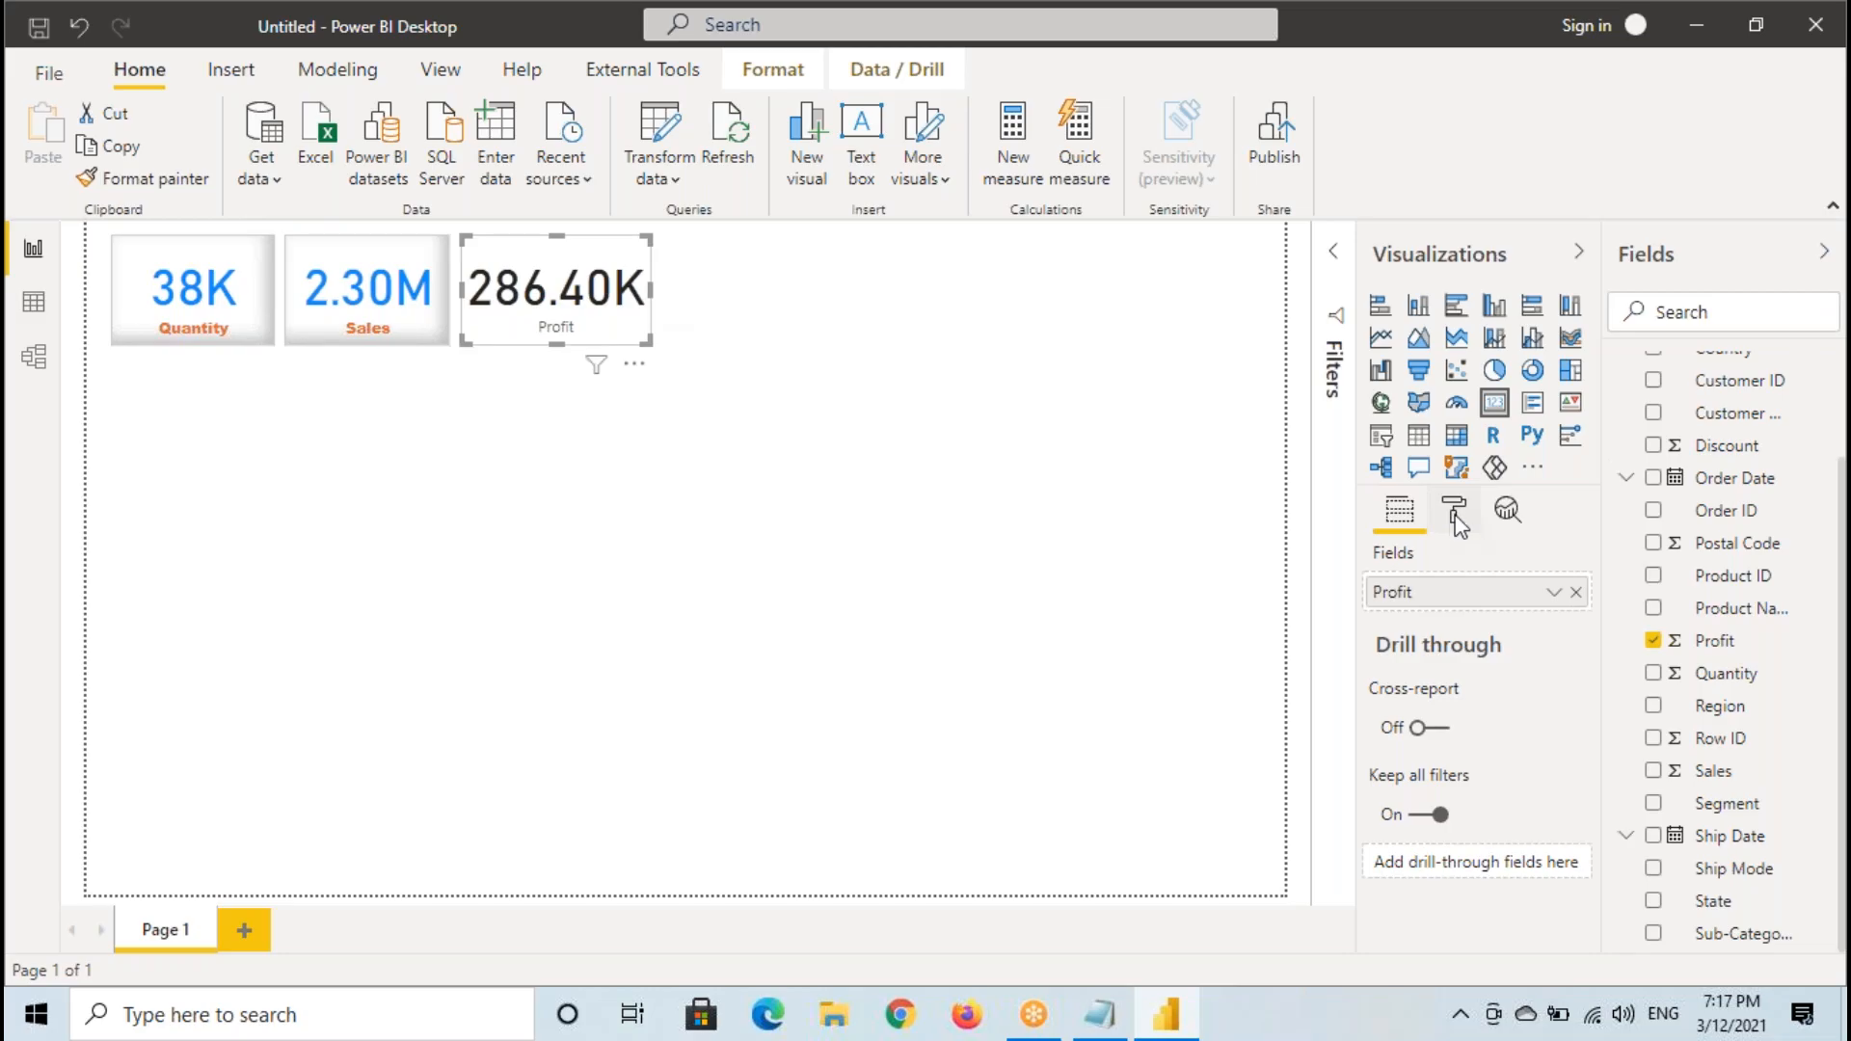
- Copy the Sales card's formatting onto the Profit card with Format painter, and deselect the cards
click(373, 304)
click(134, 177)
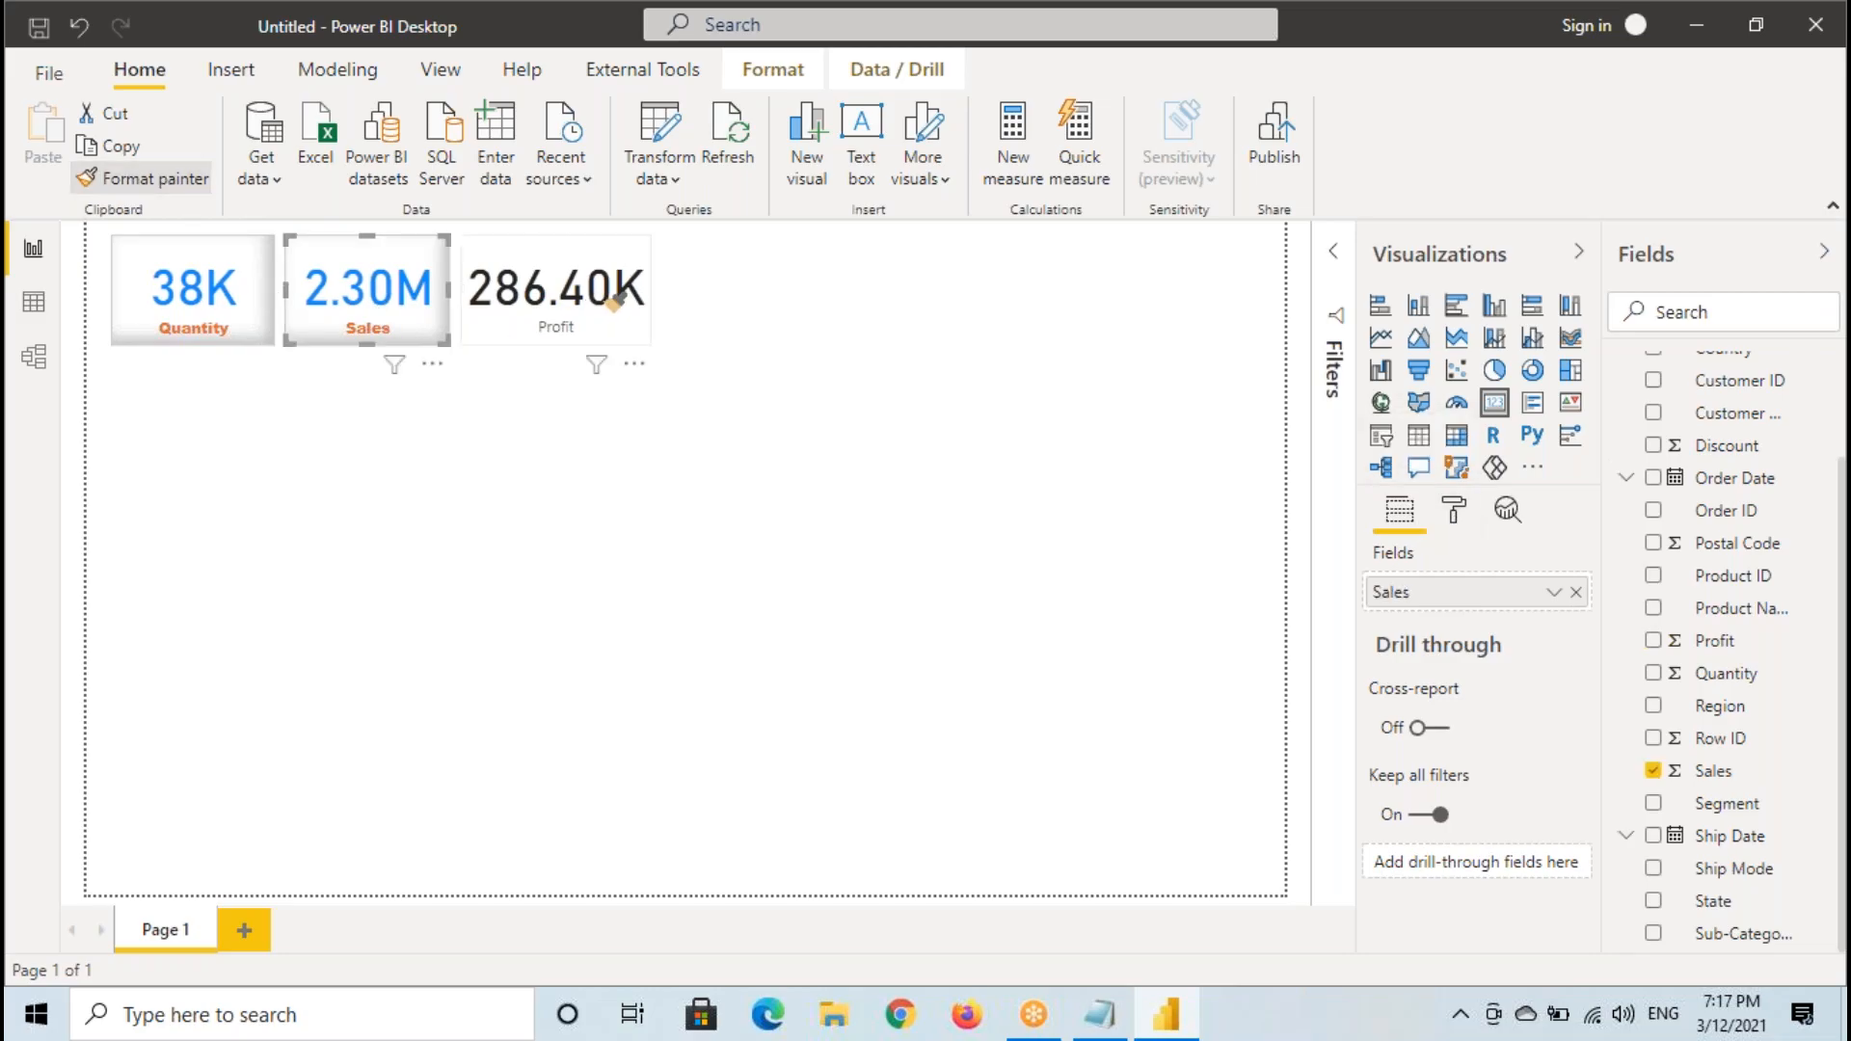
click(375, 293)
click(137, 181)
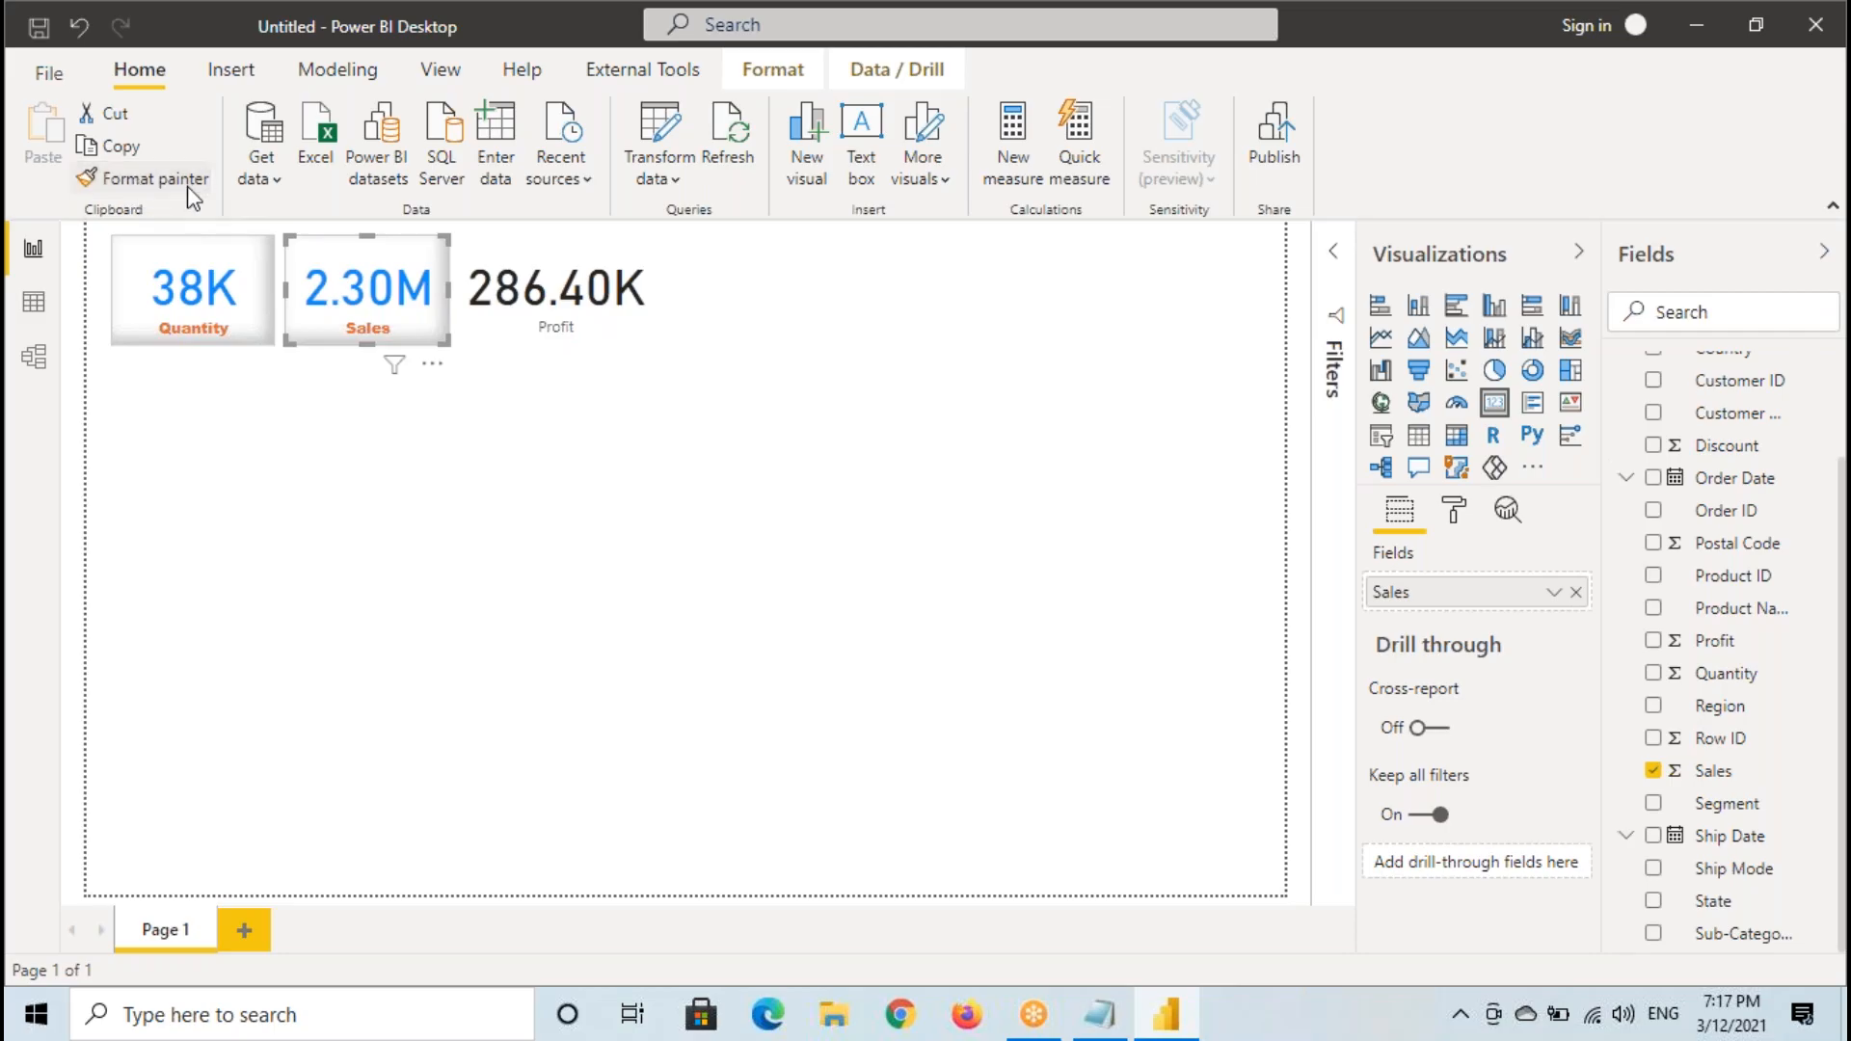
click(543, 281)
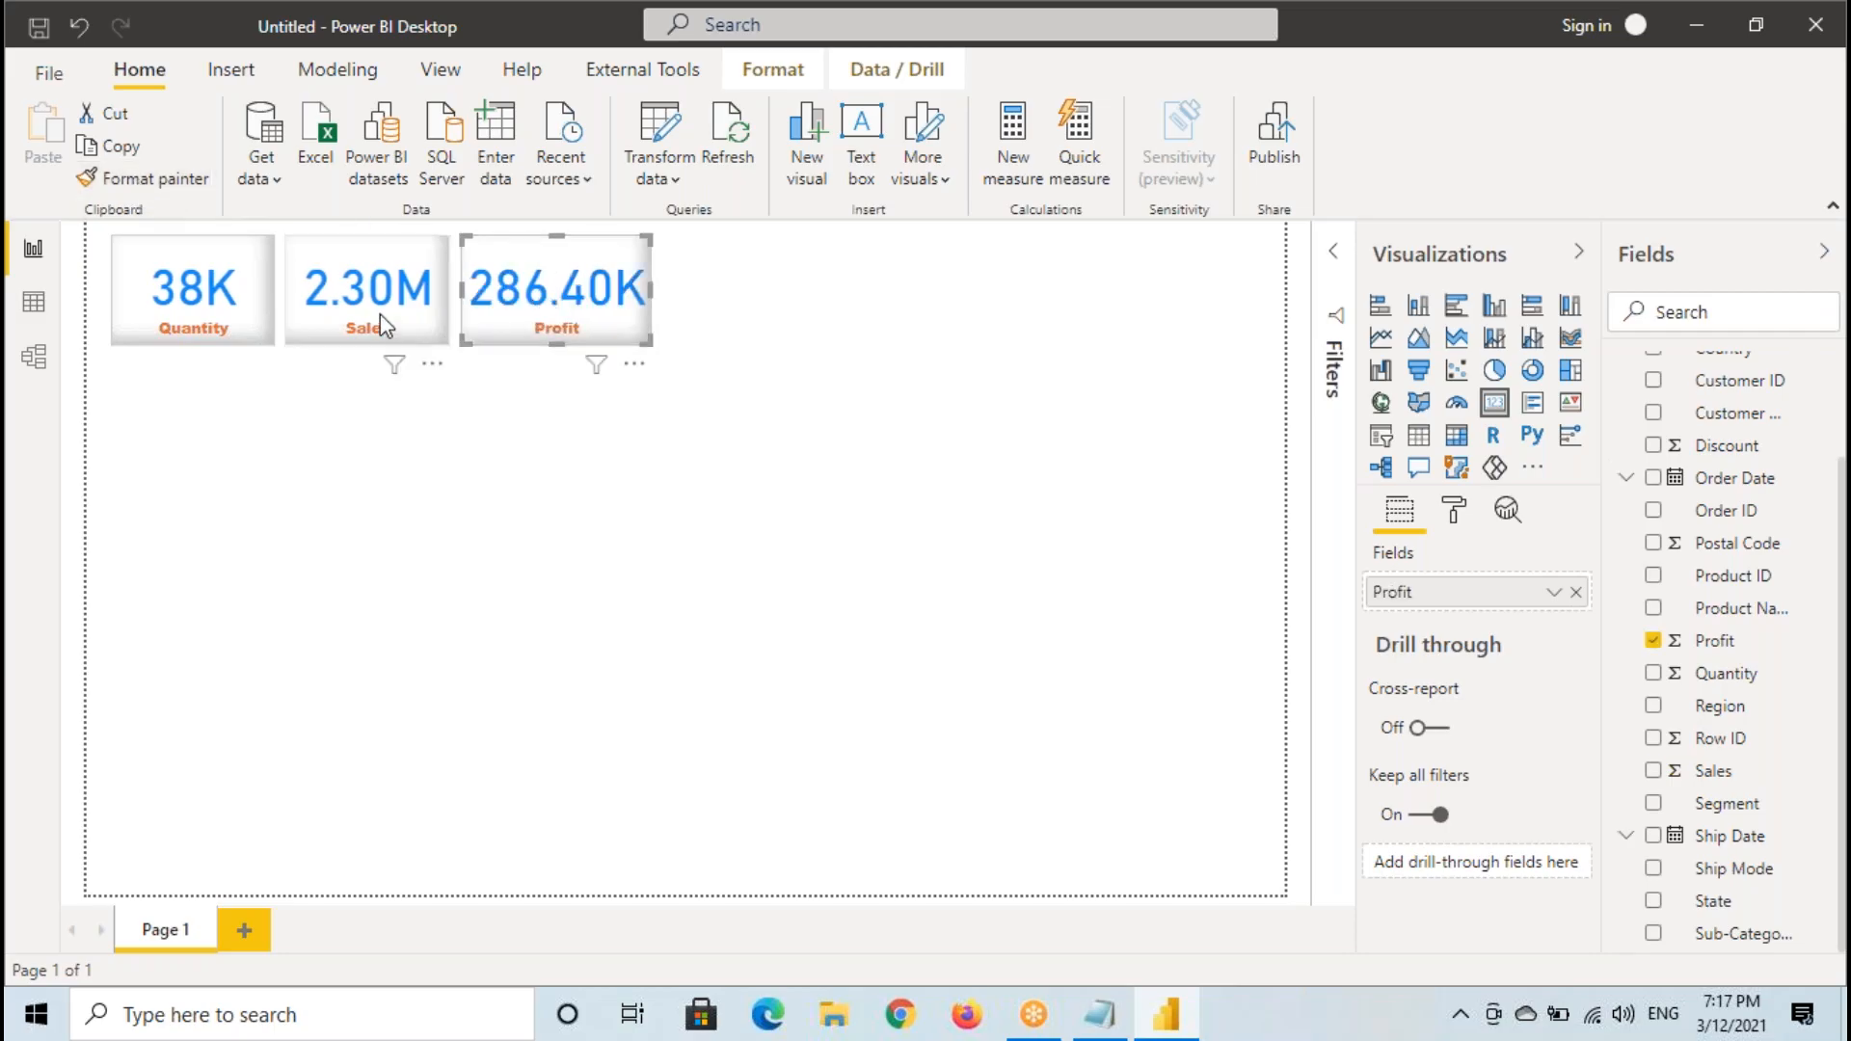
click(562, 545)
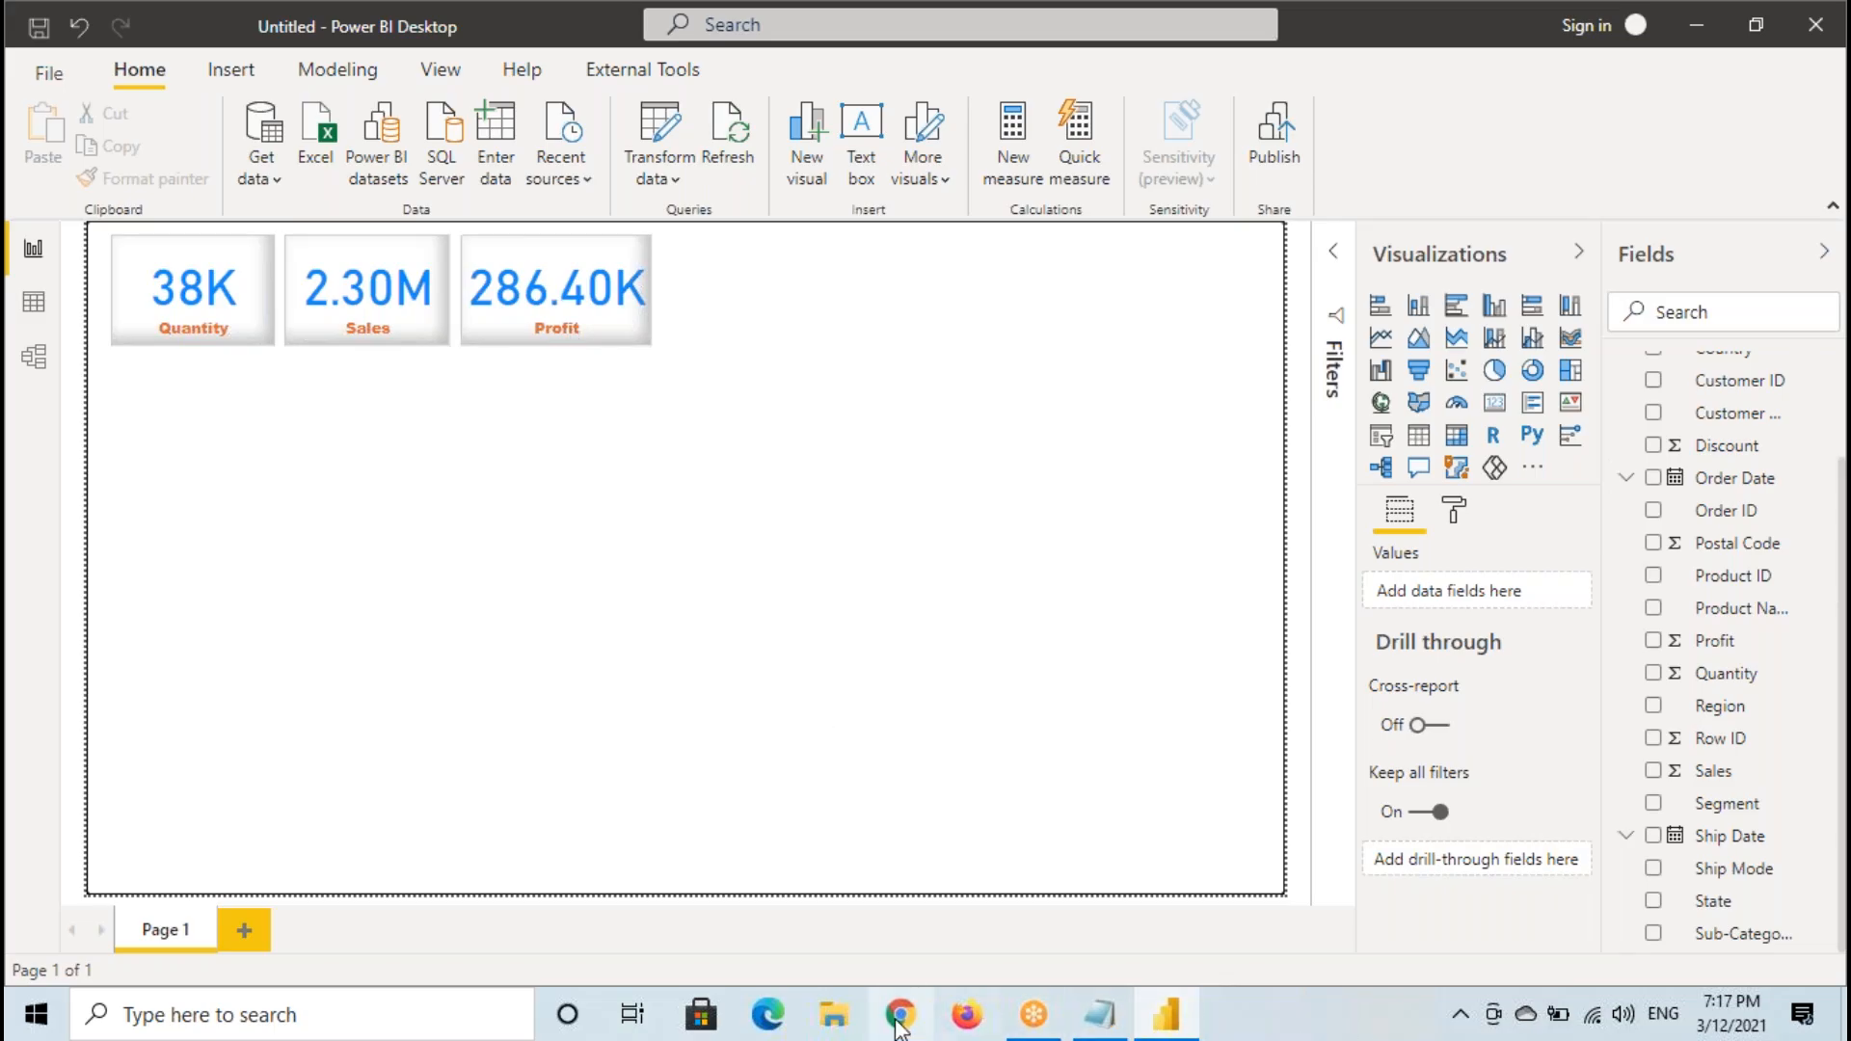
- Open the recent document Power BI Architecture.docx from File Explorer and mark the Reports / Visuals box in the diagram
key(super+e)
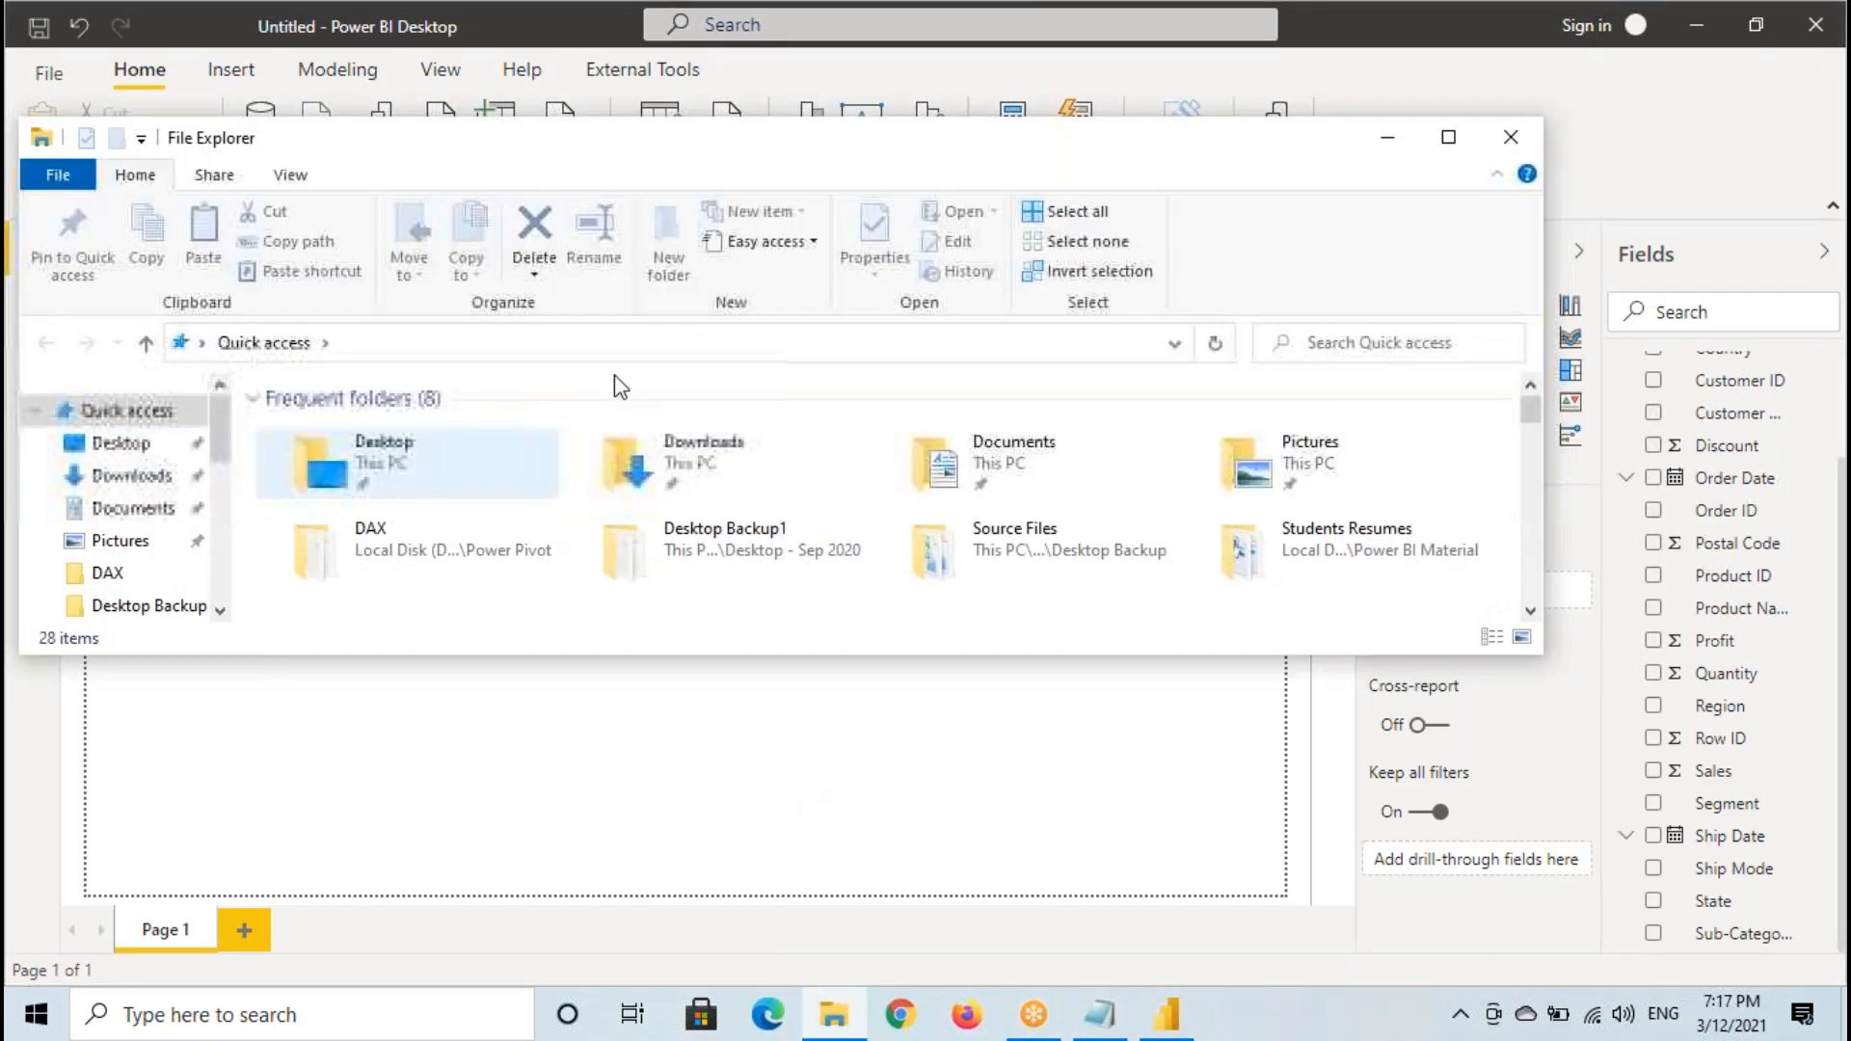
click(1445, 136)
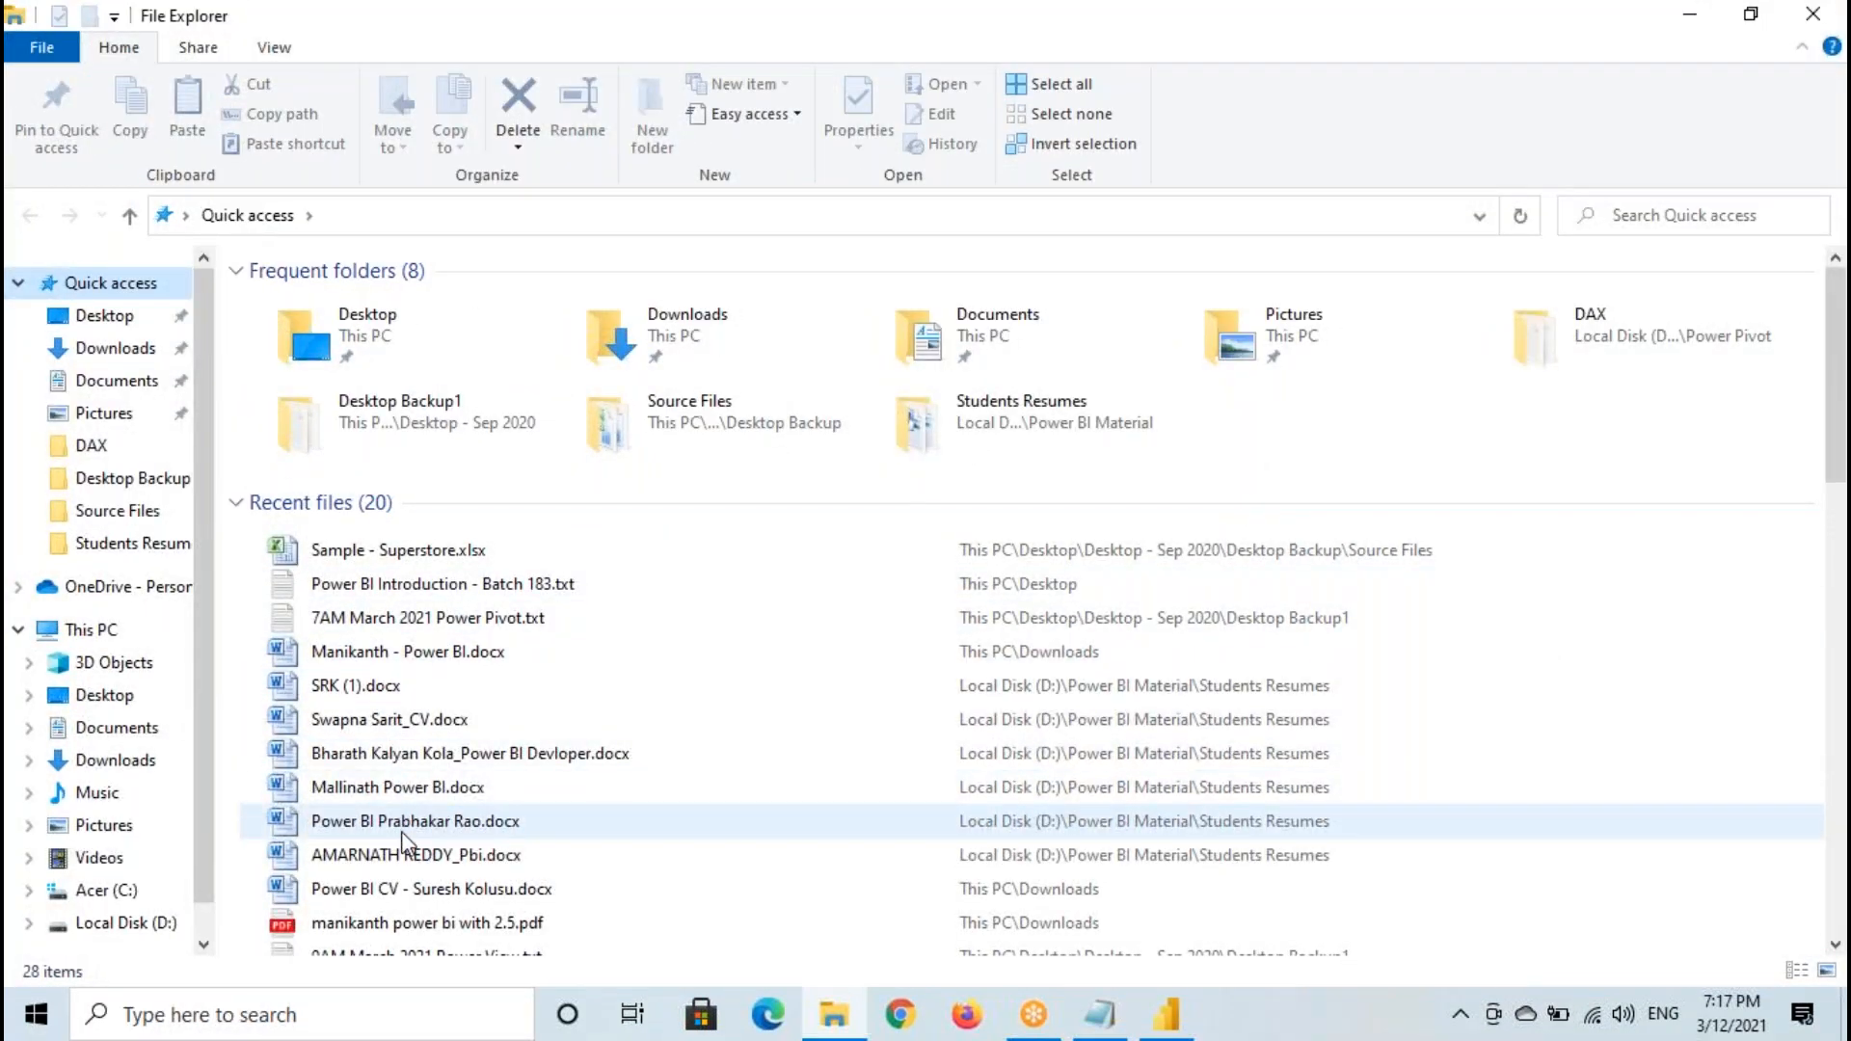
scroll(443, 858, down, 3)
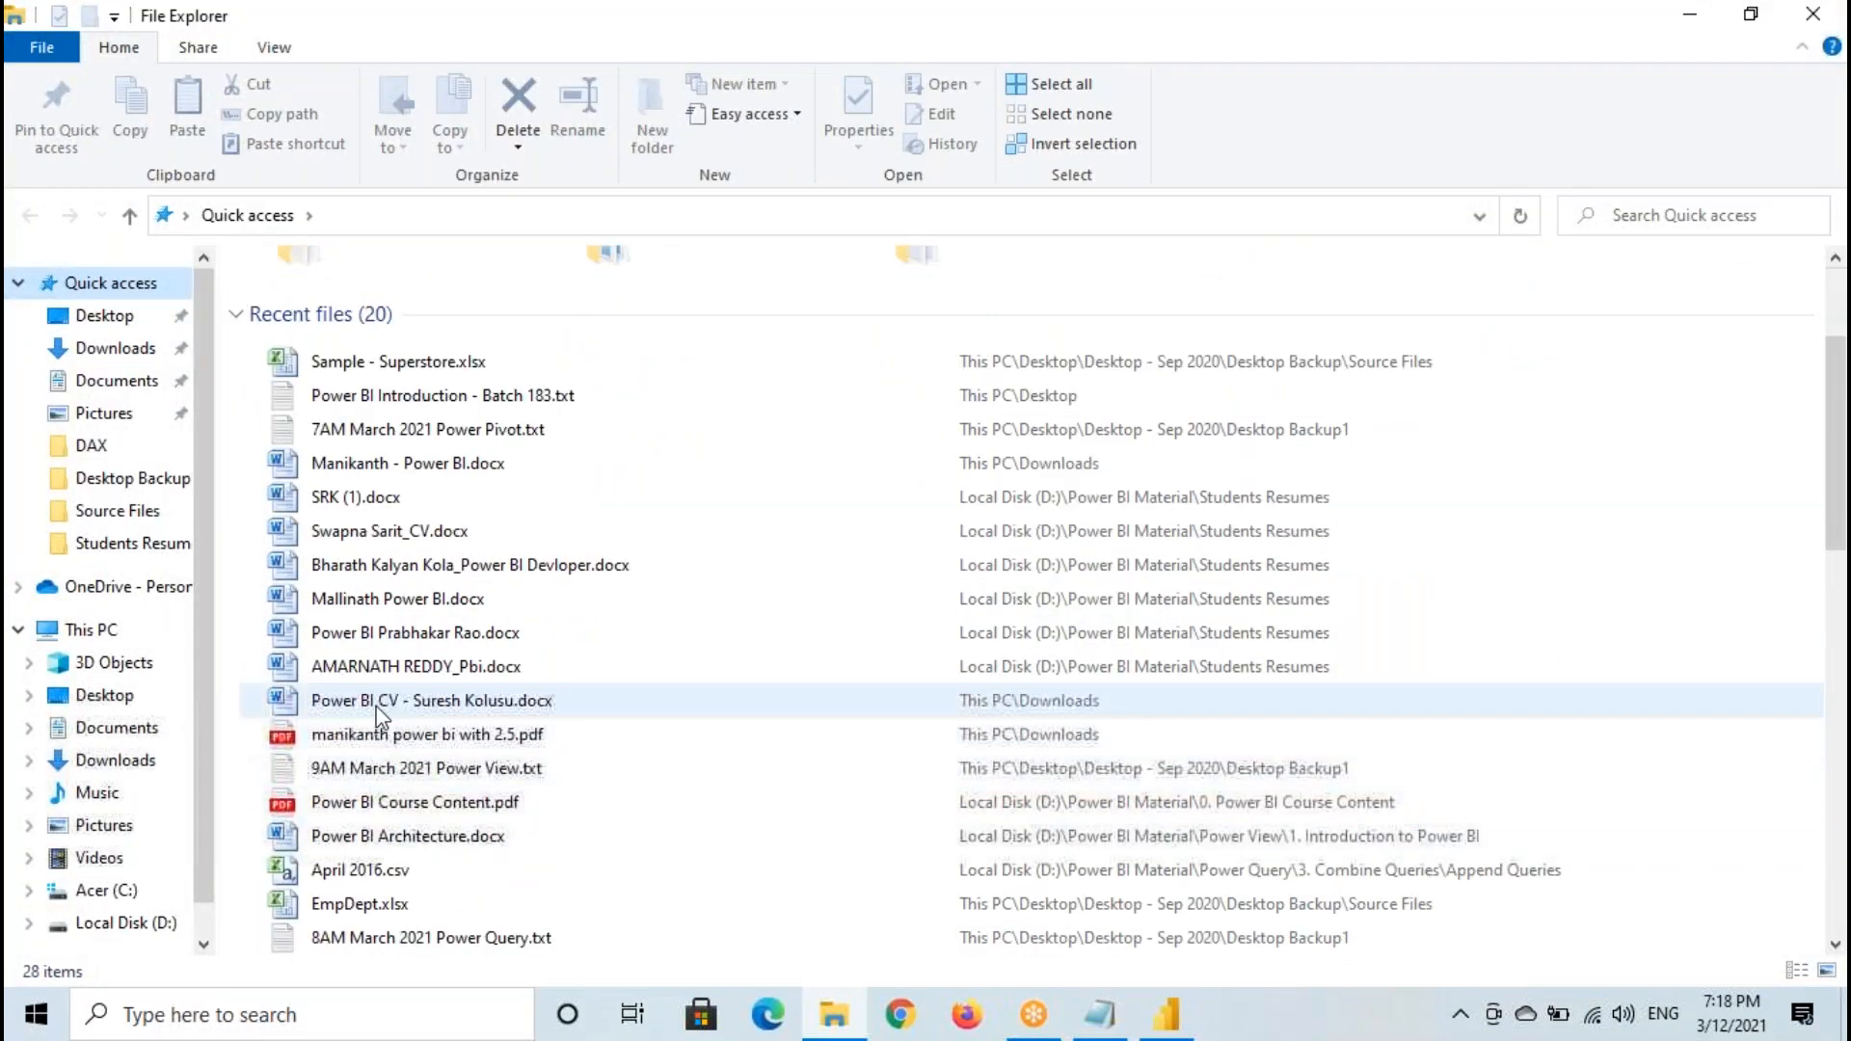
double_click(378, 769)
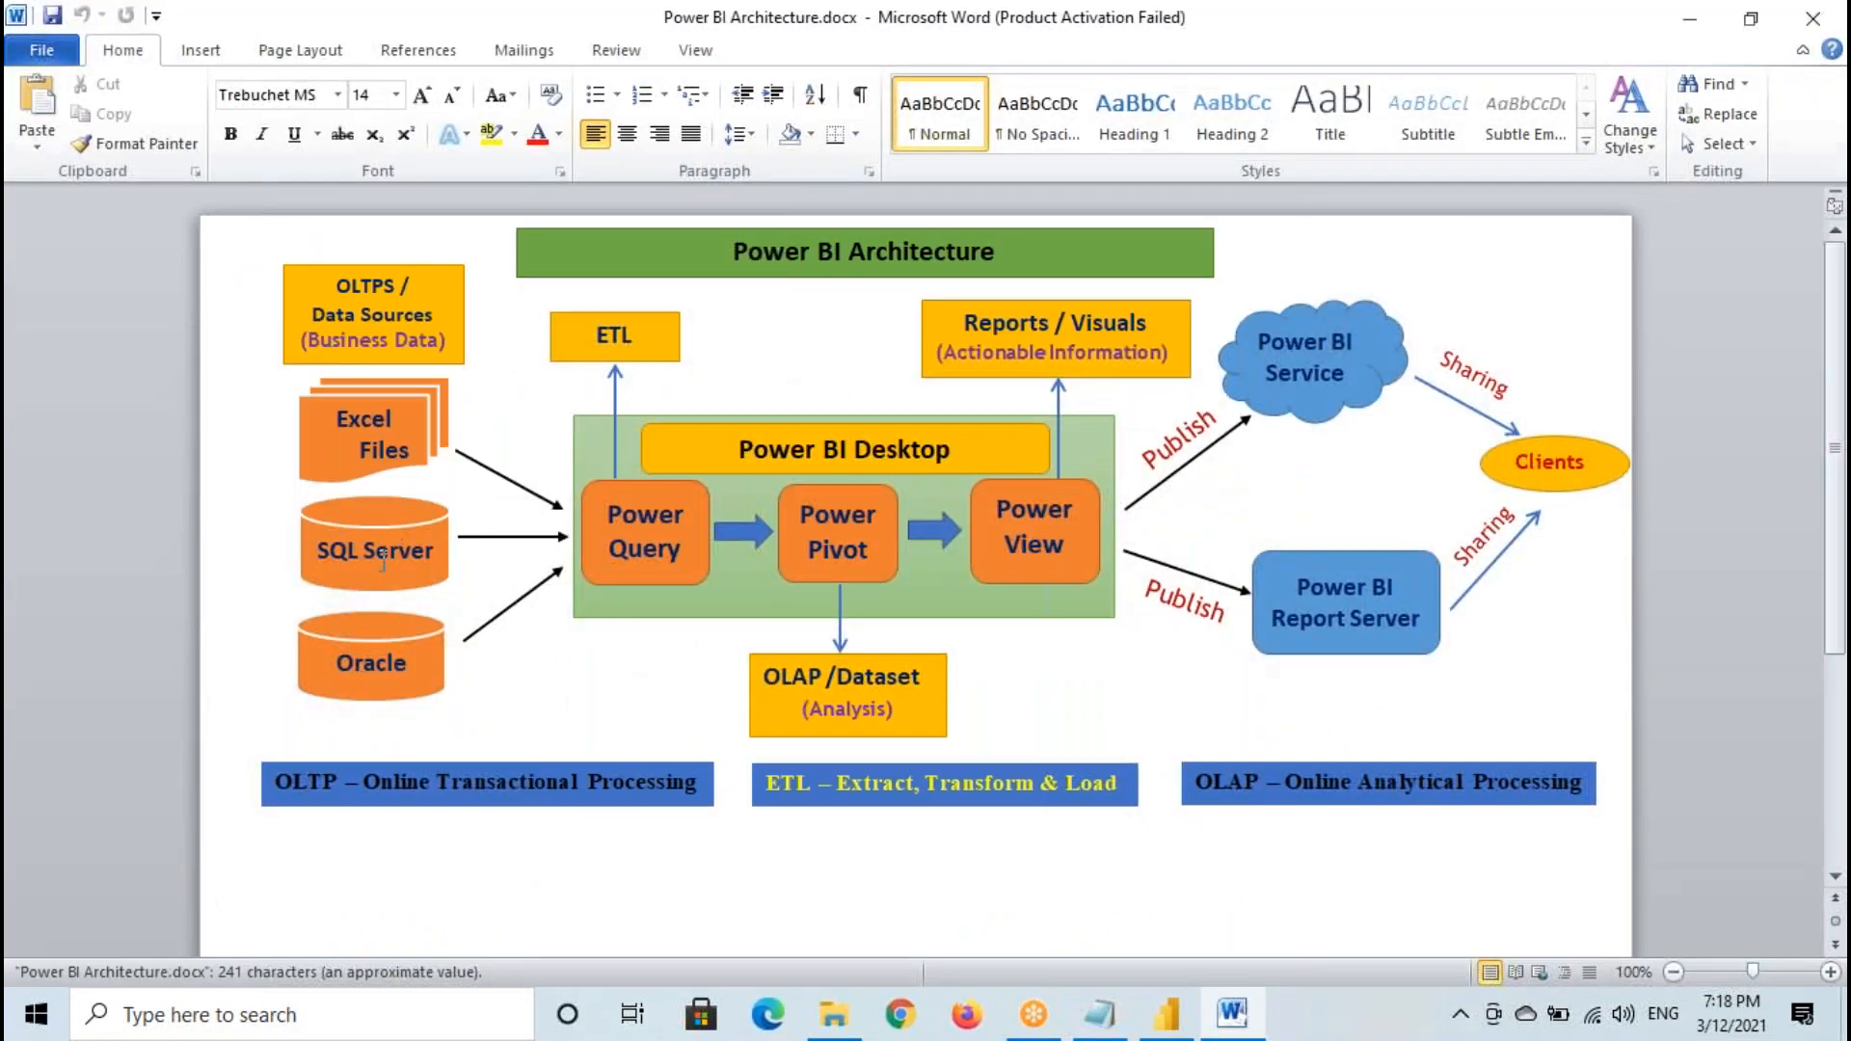
click(417, 559)
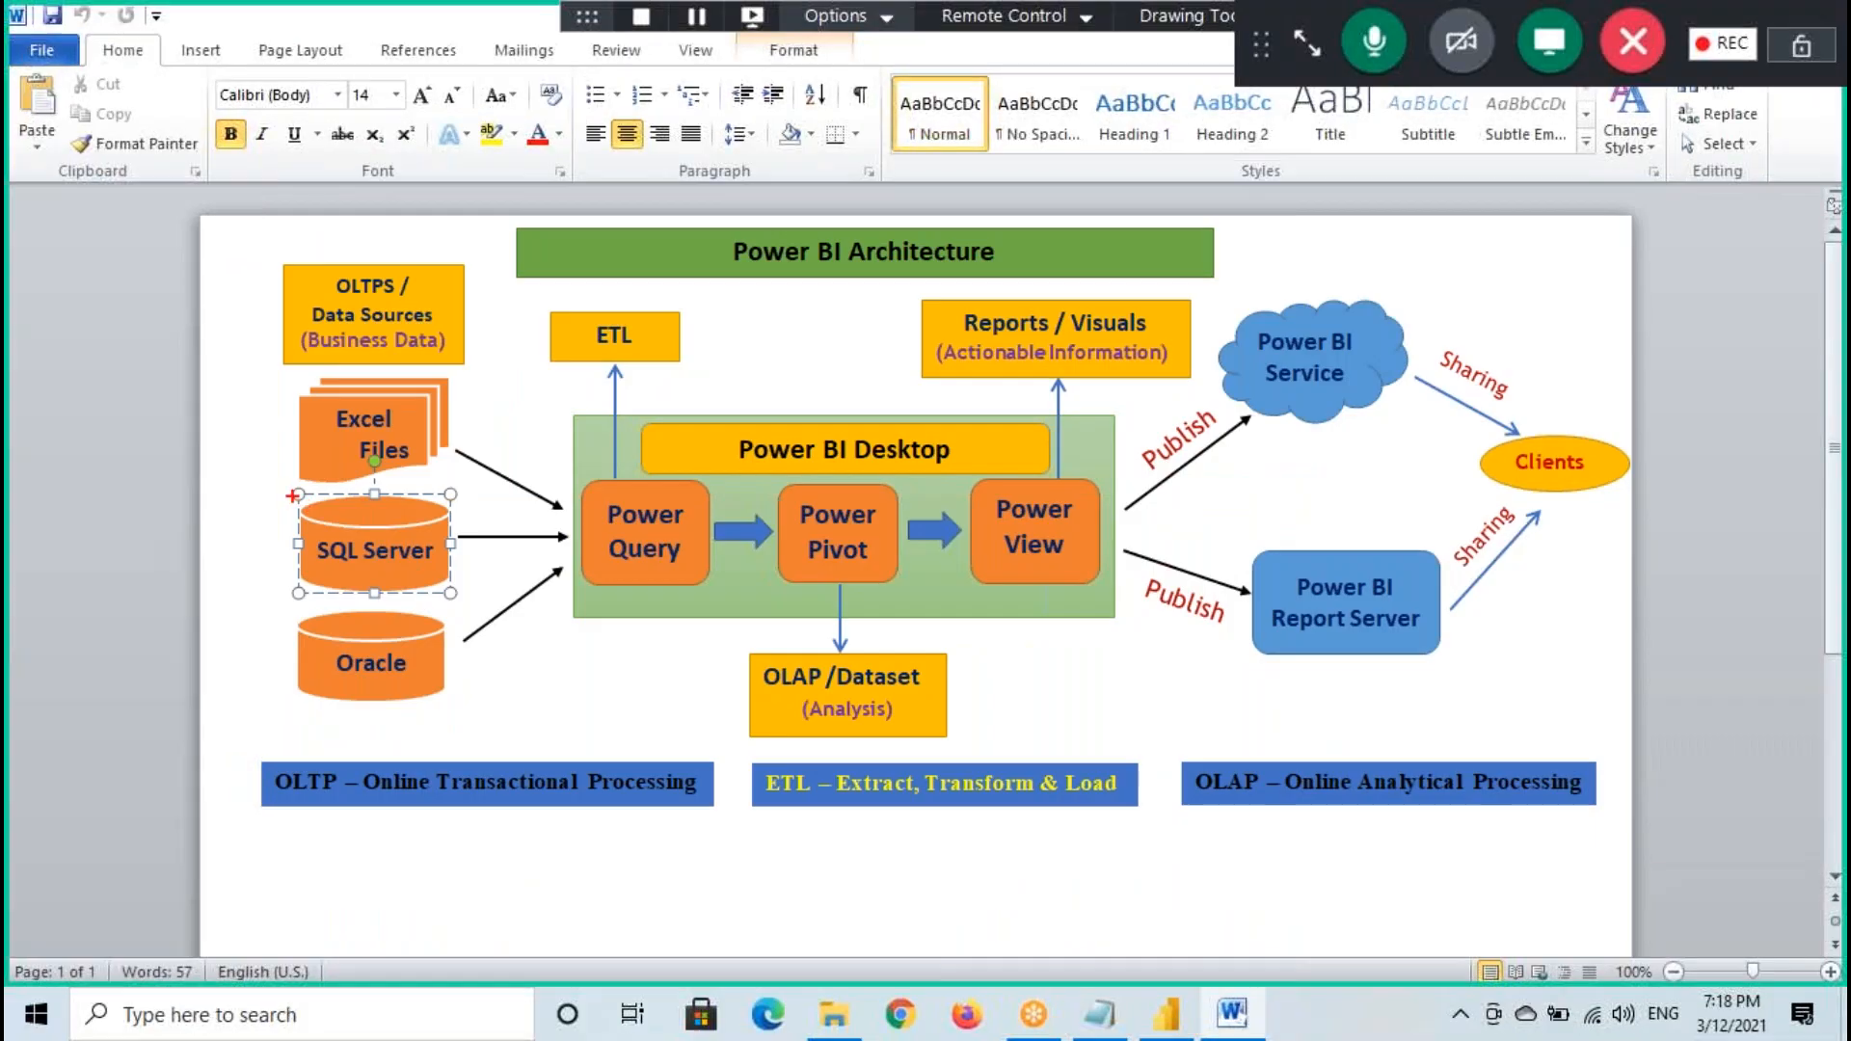
mouse_move(1185, 327)
mouse_down()
mouse_move(950, 291)
mouse_move(1178, 349)
mouse_move(1103, 279)
mouse_up()
- Return to the Power BI Desktop report, select the Sales card and outline it with a temporary box
click(1166, 1012)
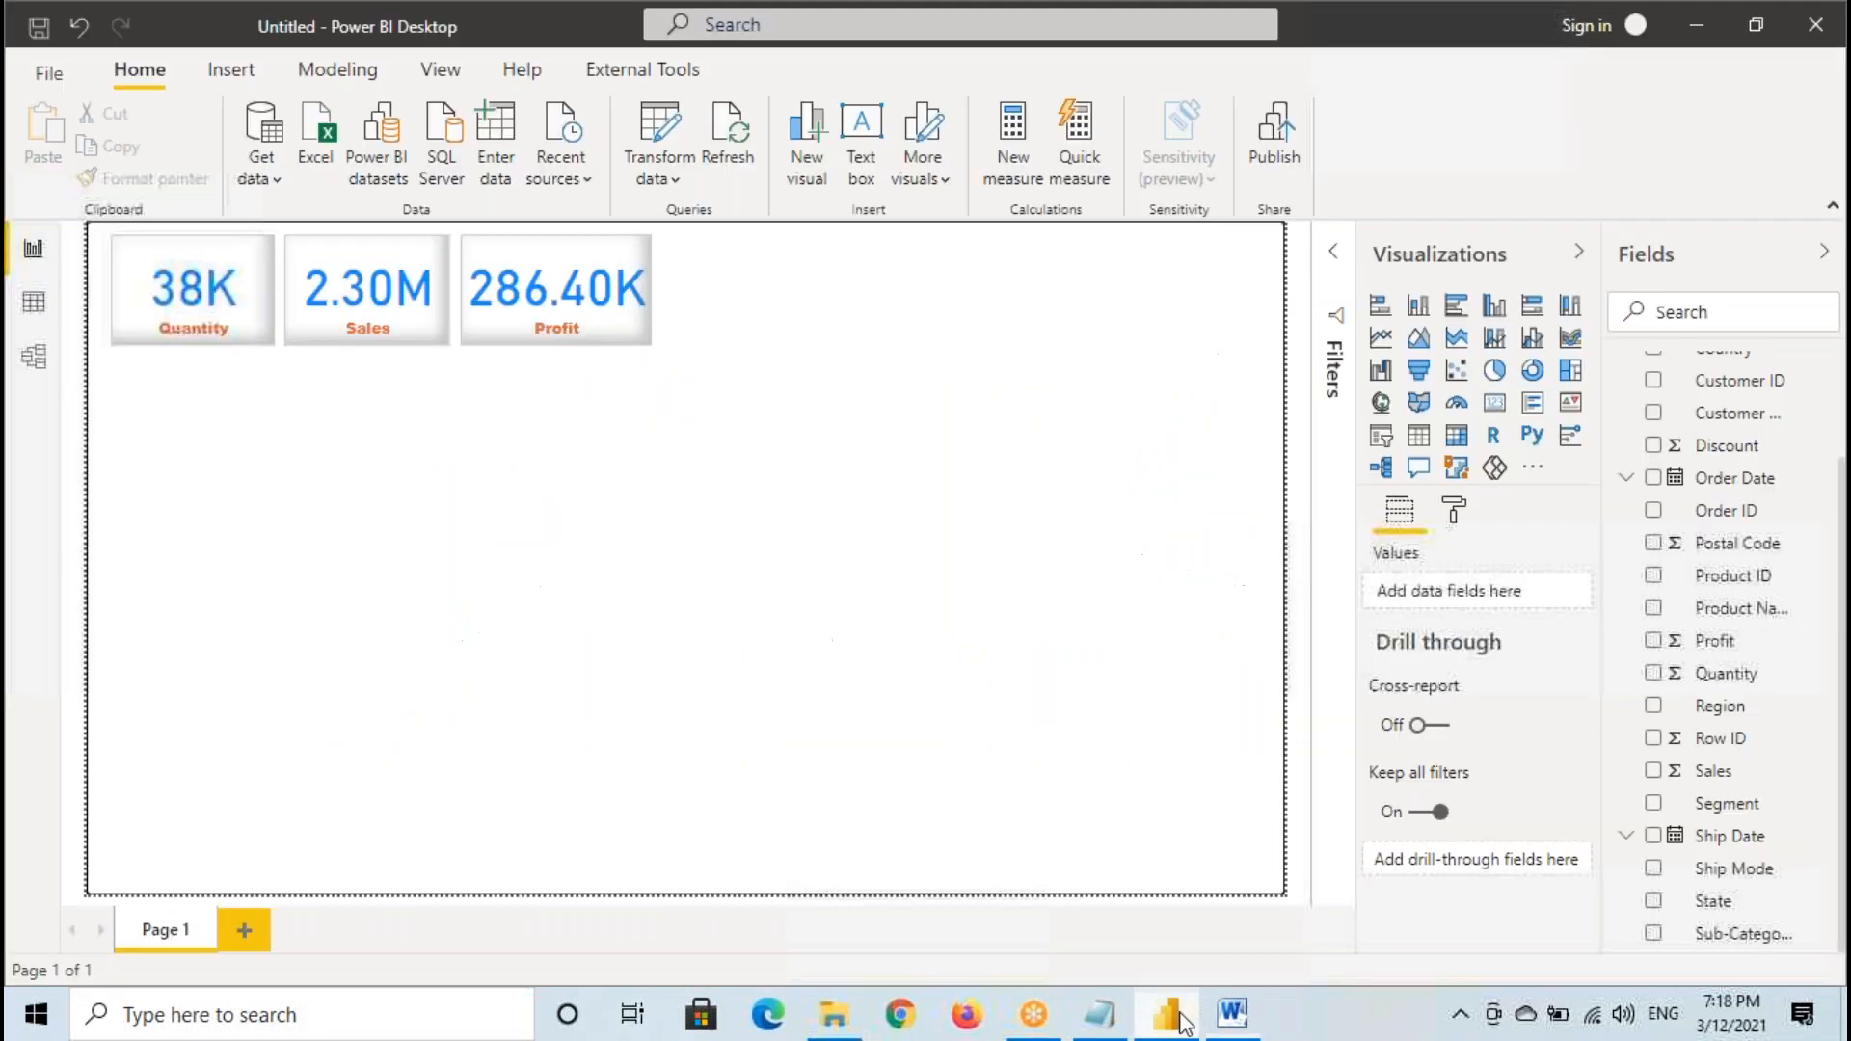
click(372, 337)
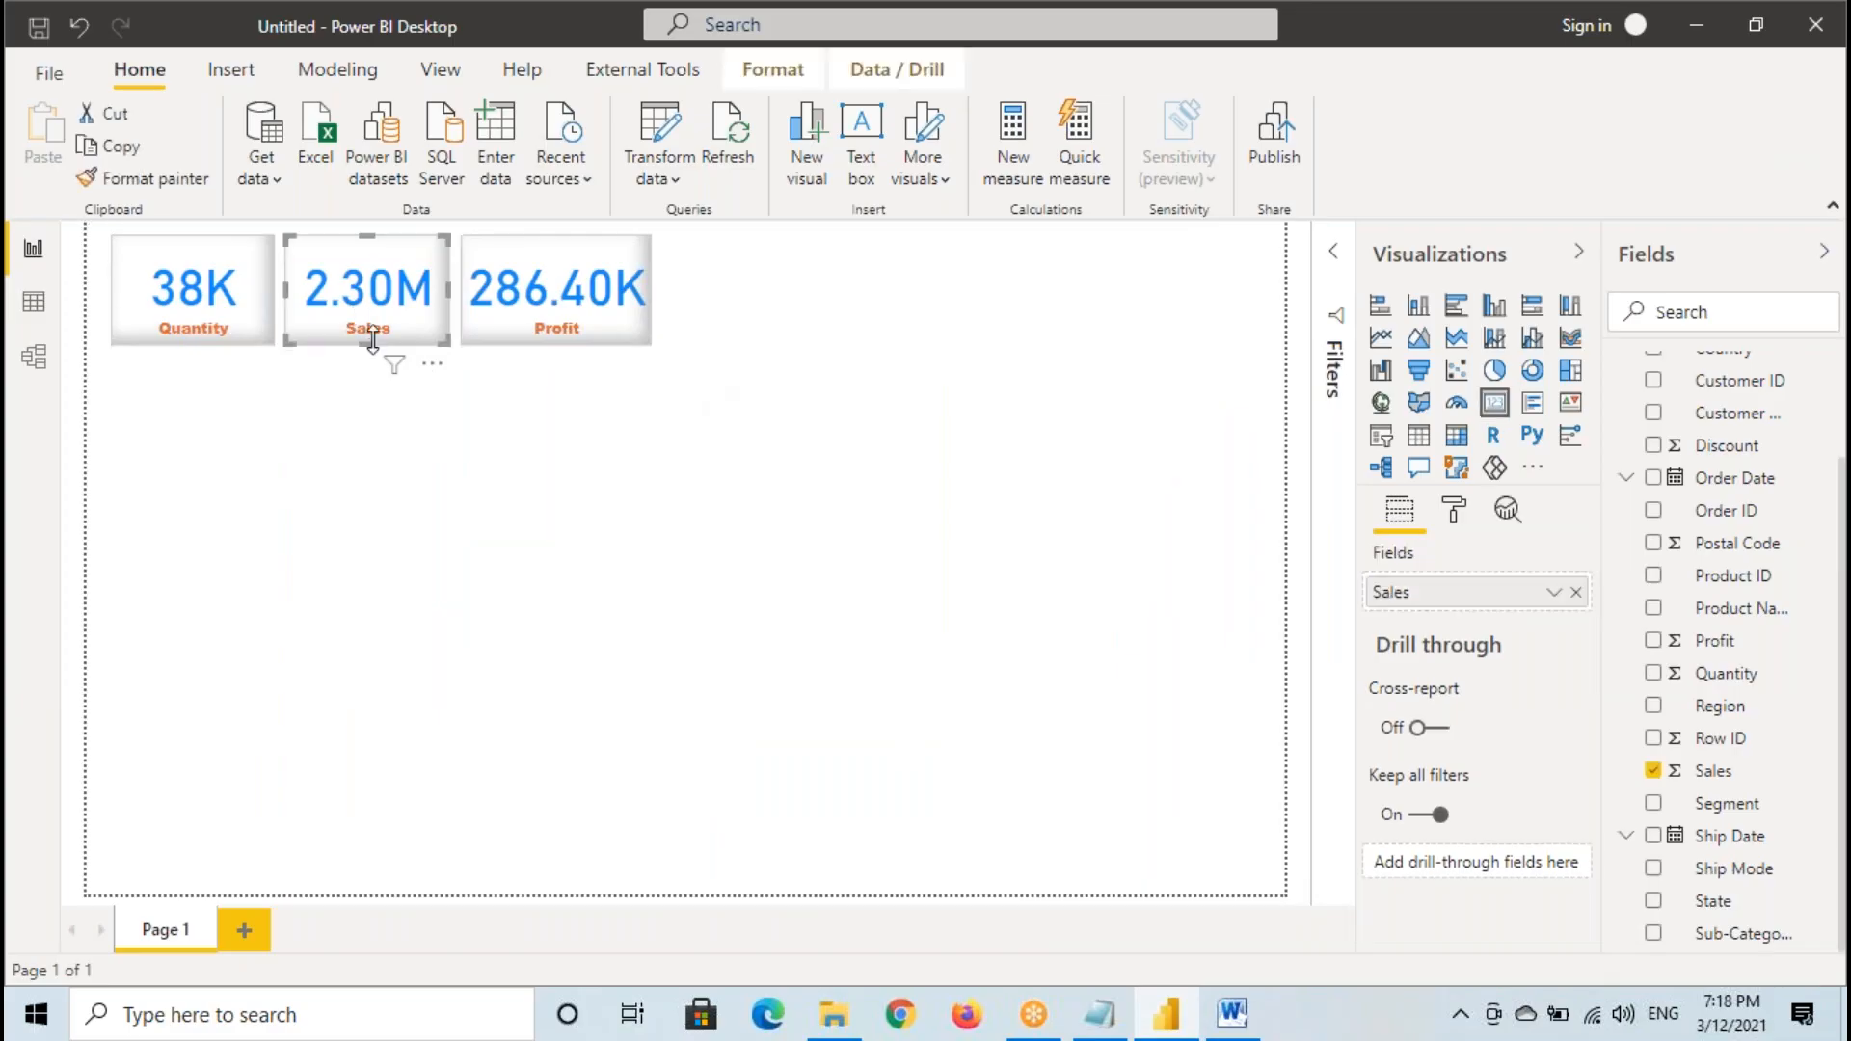
drag(281, 243, 443, 347)
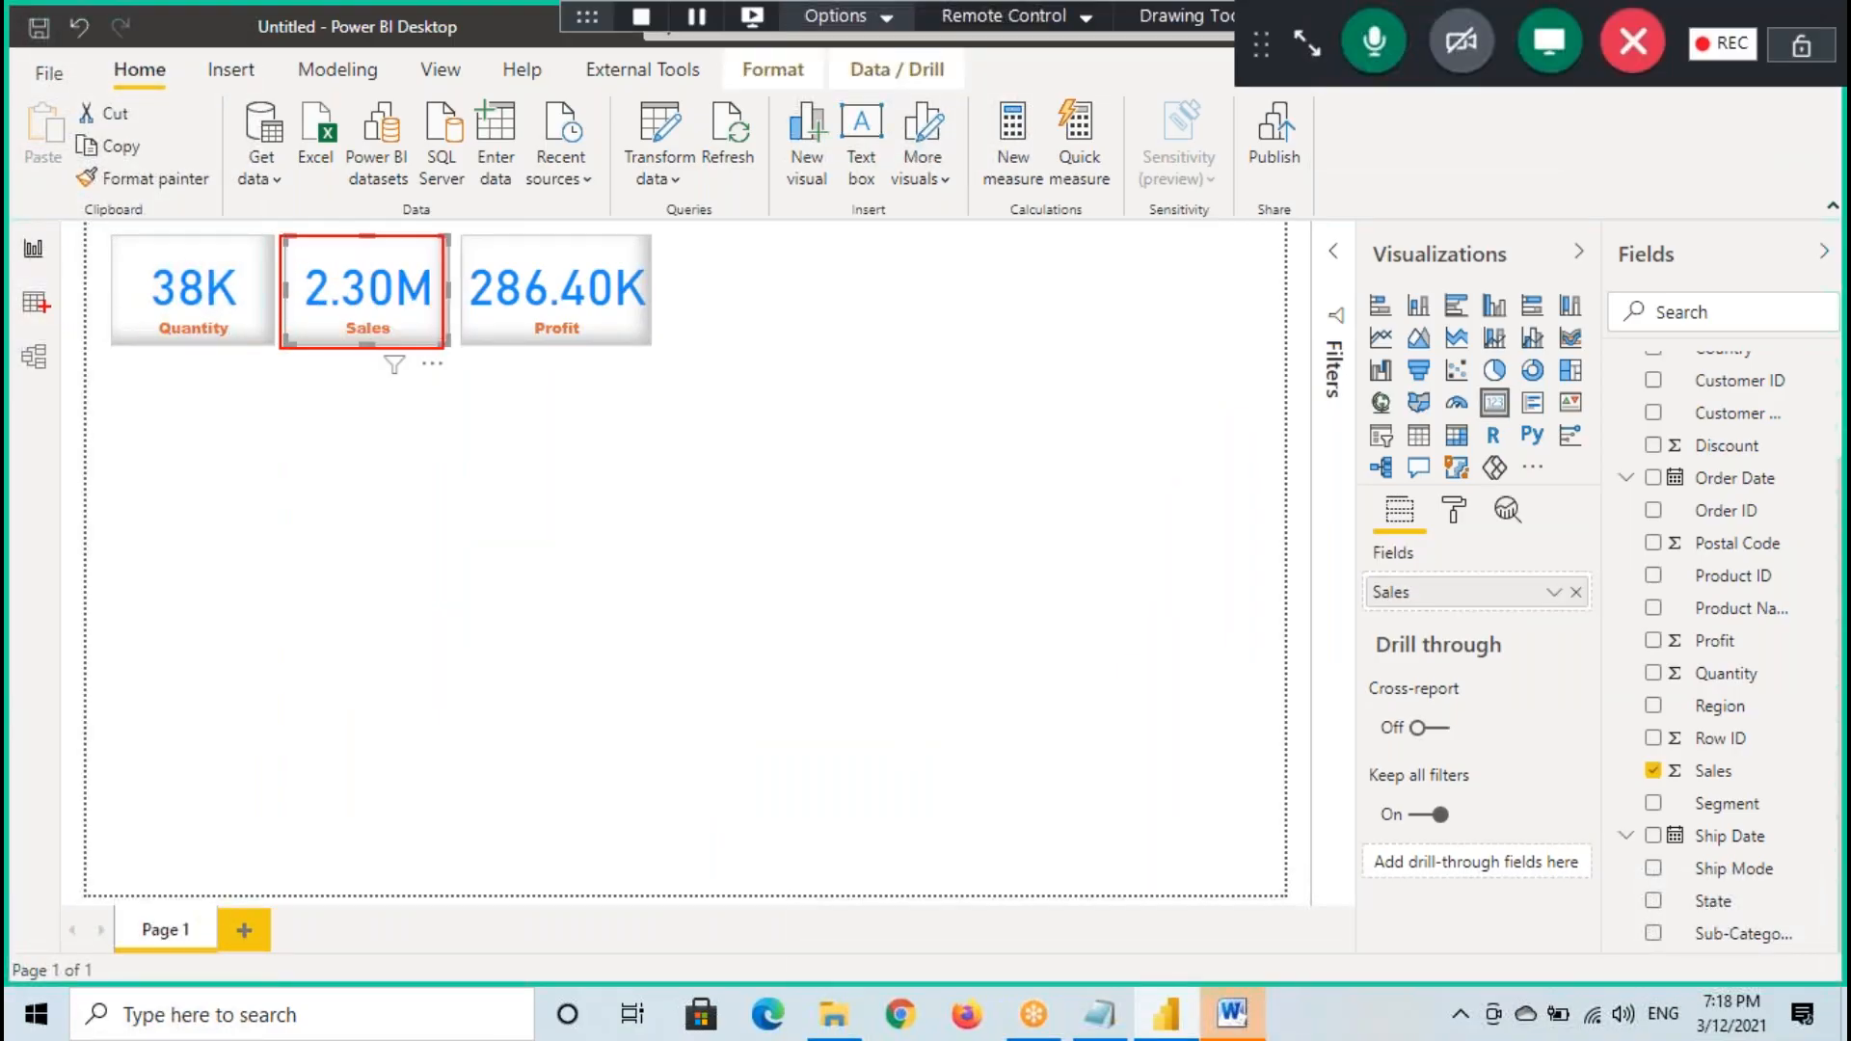
- List the Category column's filter values in the Orders data table and mark Furniture, Office Supplies and Technology
click(34, 301)
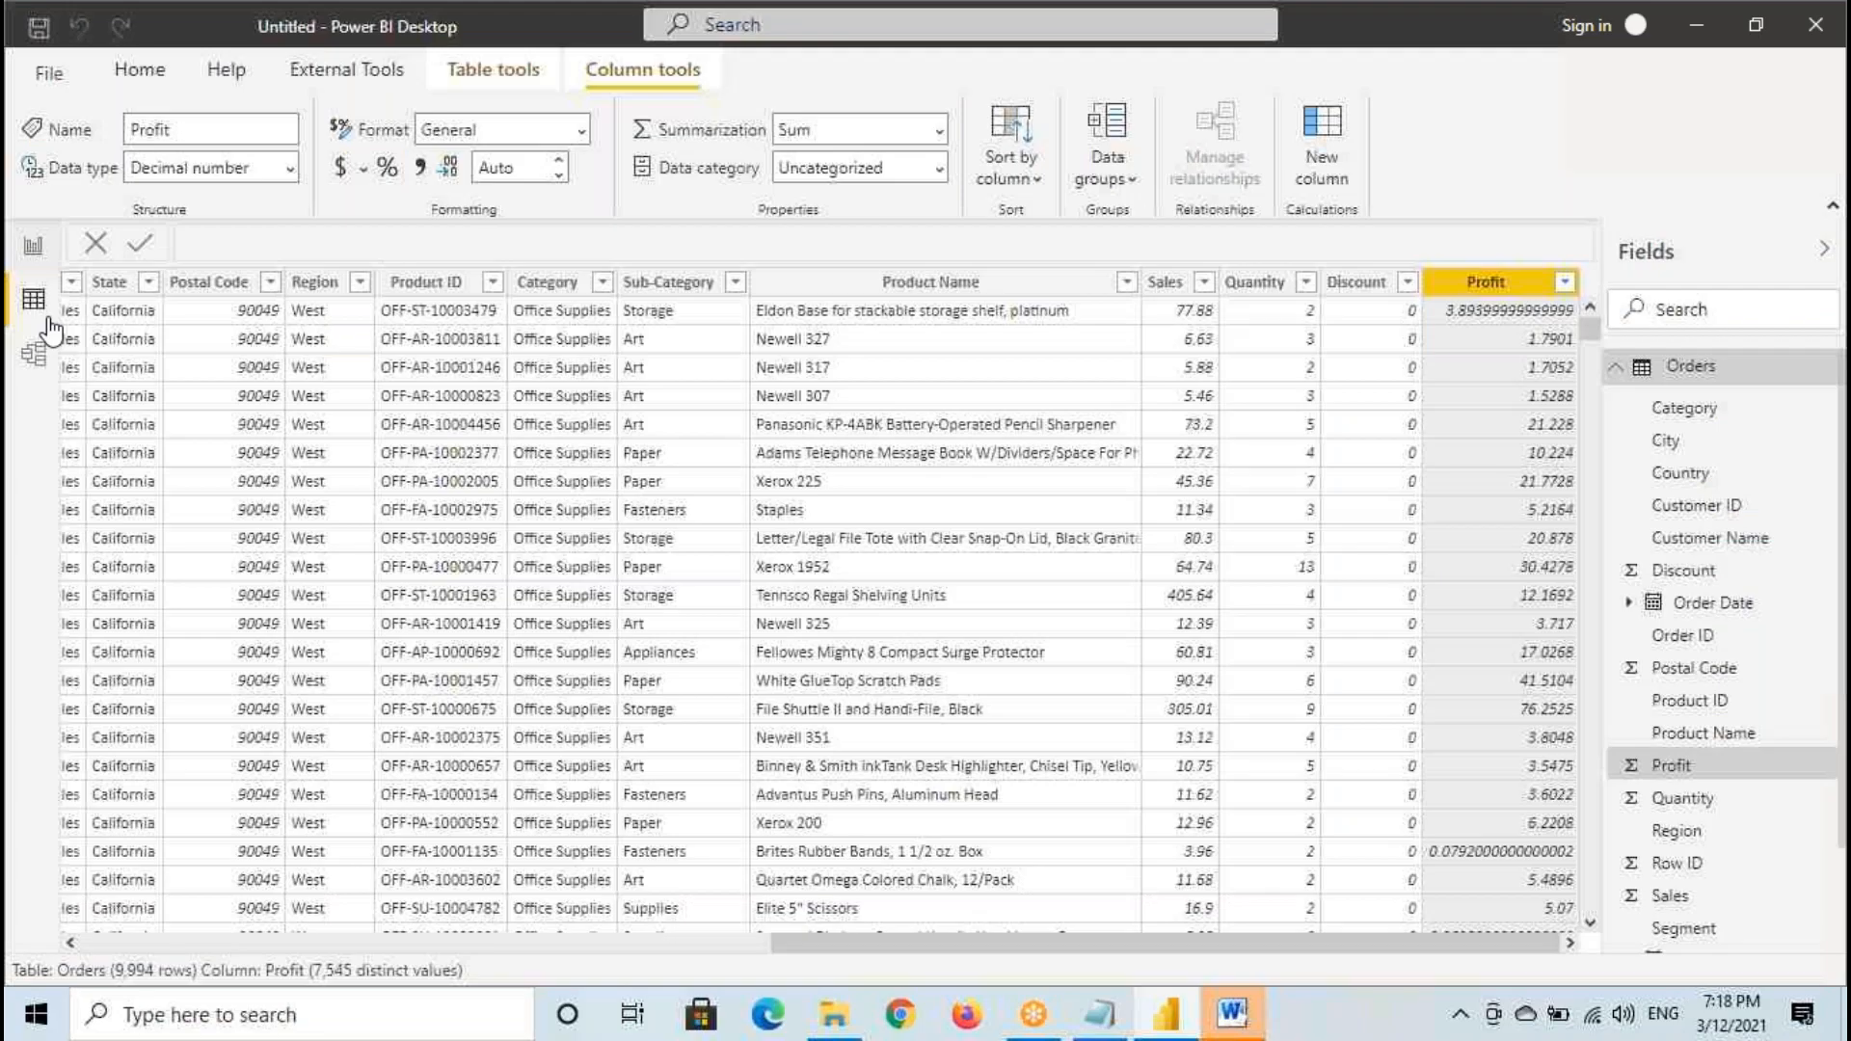
click(601, 283)
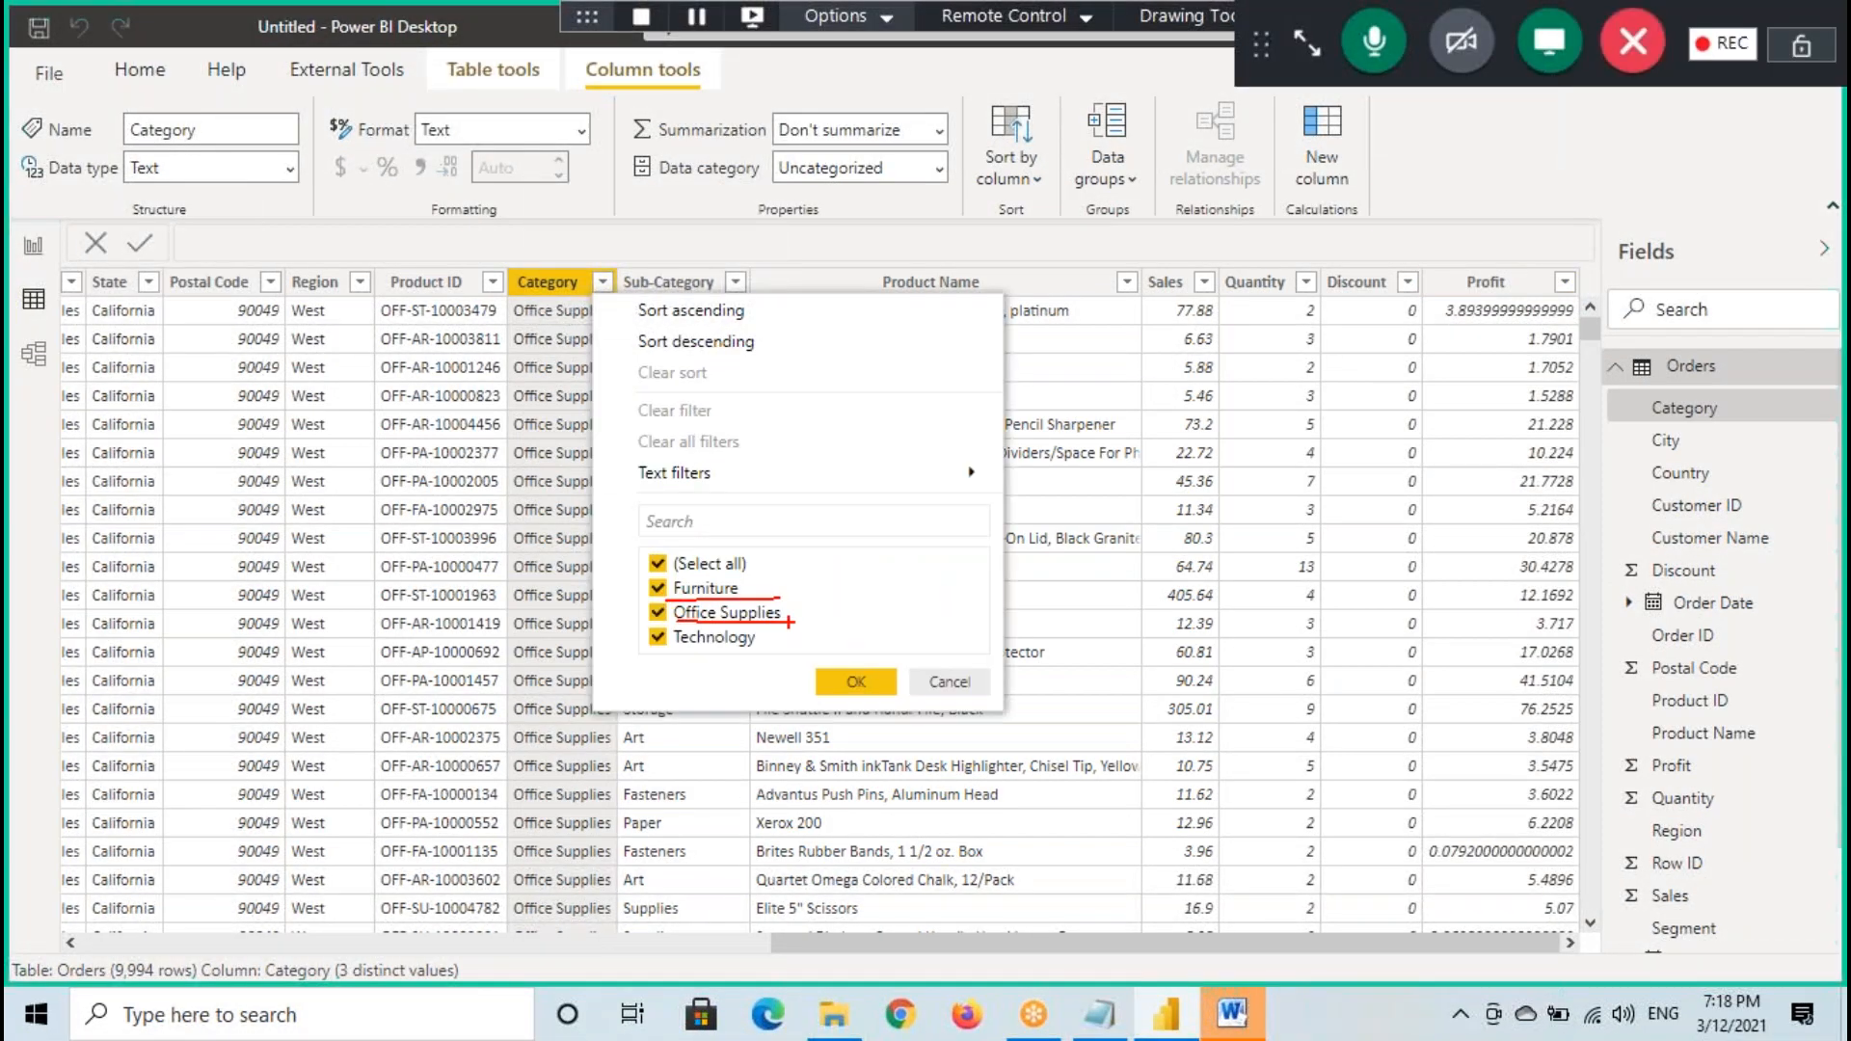
drag(642, 578, 763, 600)
drag(634, 600, 813, 623)
drag(641, 623, 786, 658)
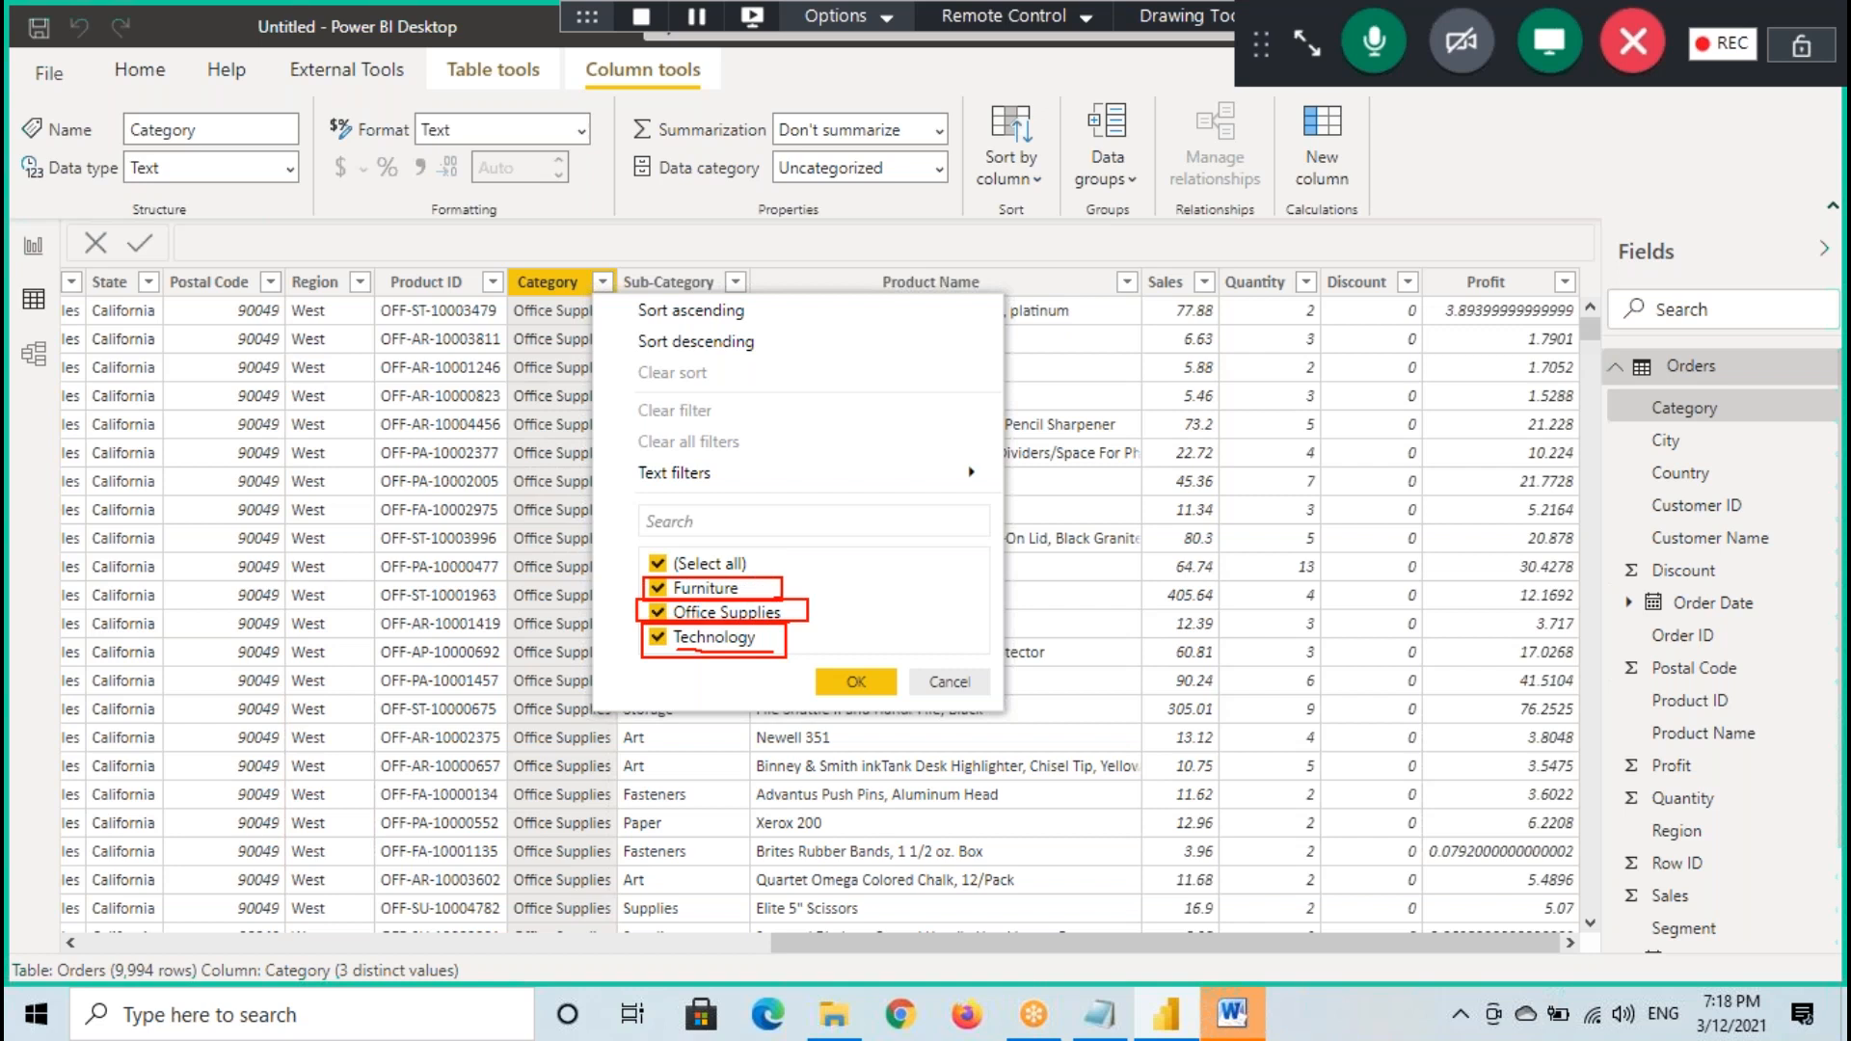
- Write a temporary 2.3M note with arrows from the three categories, clear the annotations and cancel the Category filter
drag(845, 441, 870, 494)
drag(1080, 403, 1114, 433)
drag(891, 518, 1099, 458)
drag(902, 520, 1048, 484)
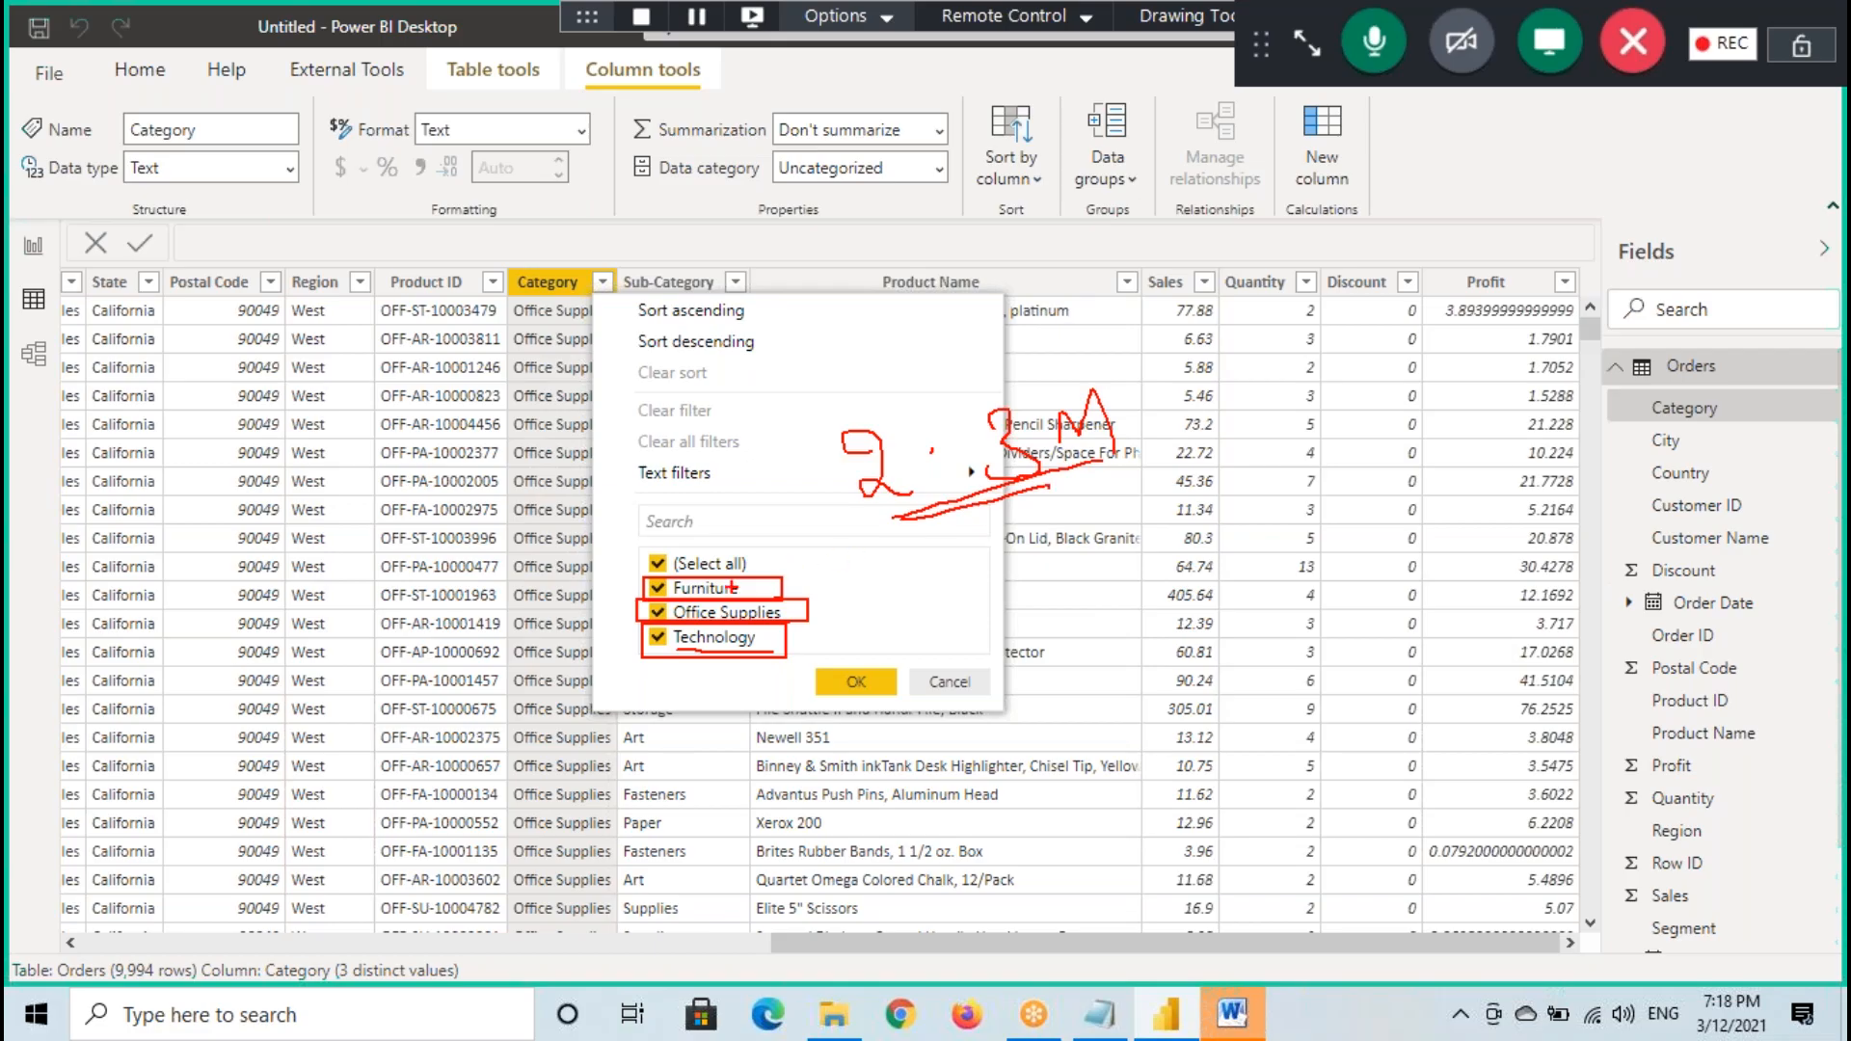
mouse_move(741, 590)
mouse_down()
mouse_move(827, 576)
mouse_move(923, 604)
mouse_up()
drag(775, 648, 884, 660)
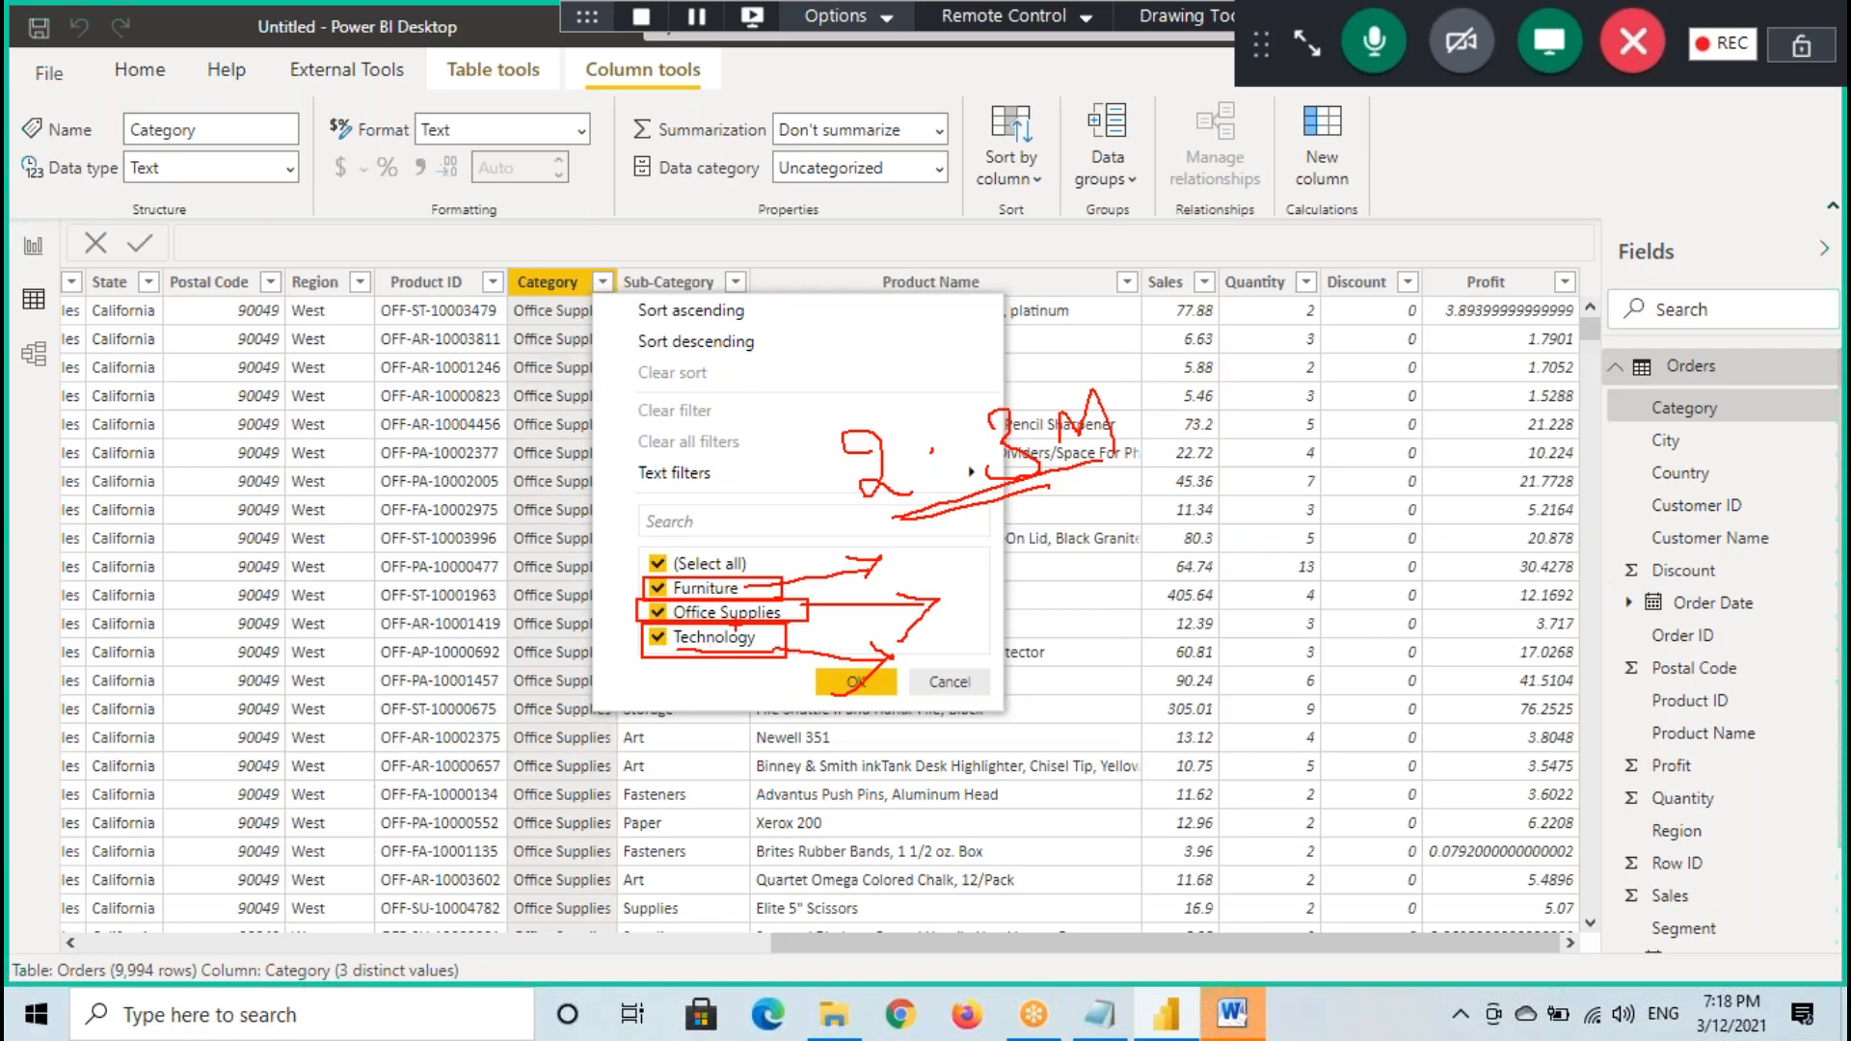
key(Escape)
click(964, 684)
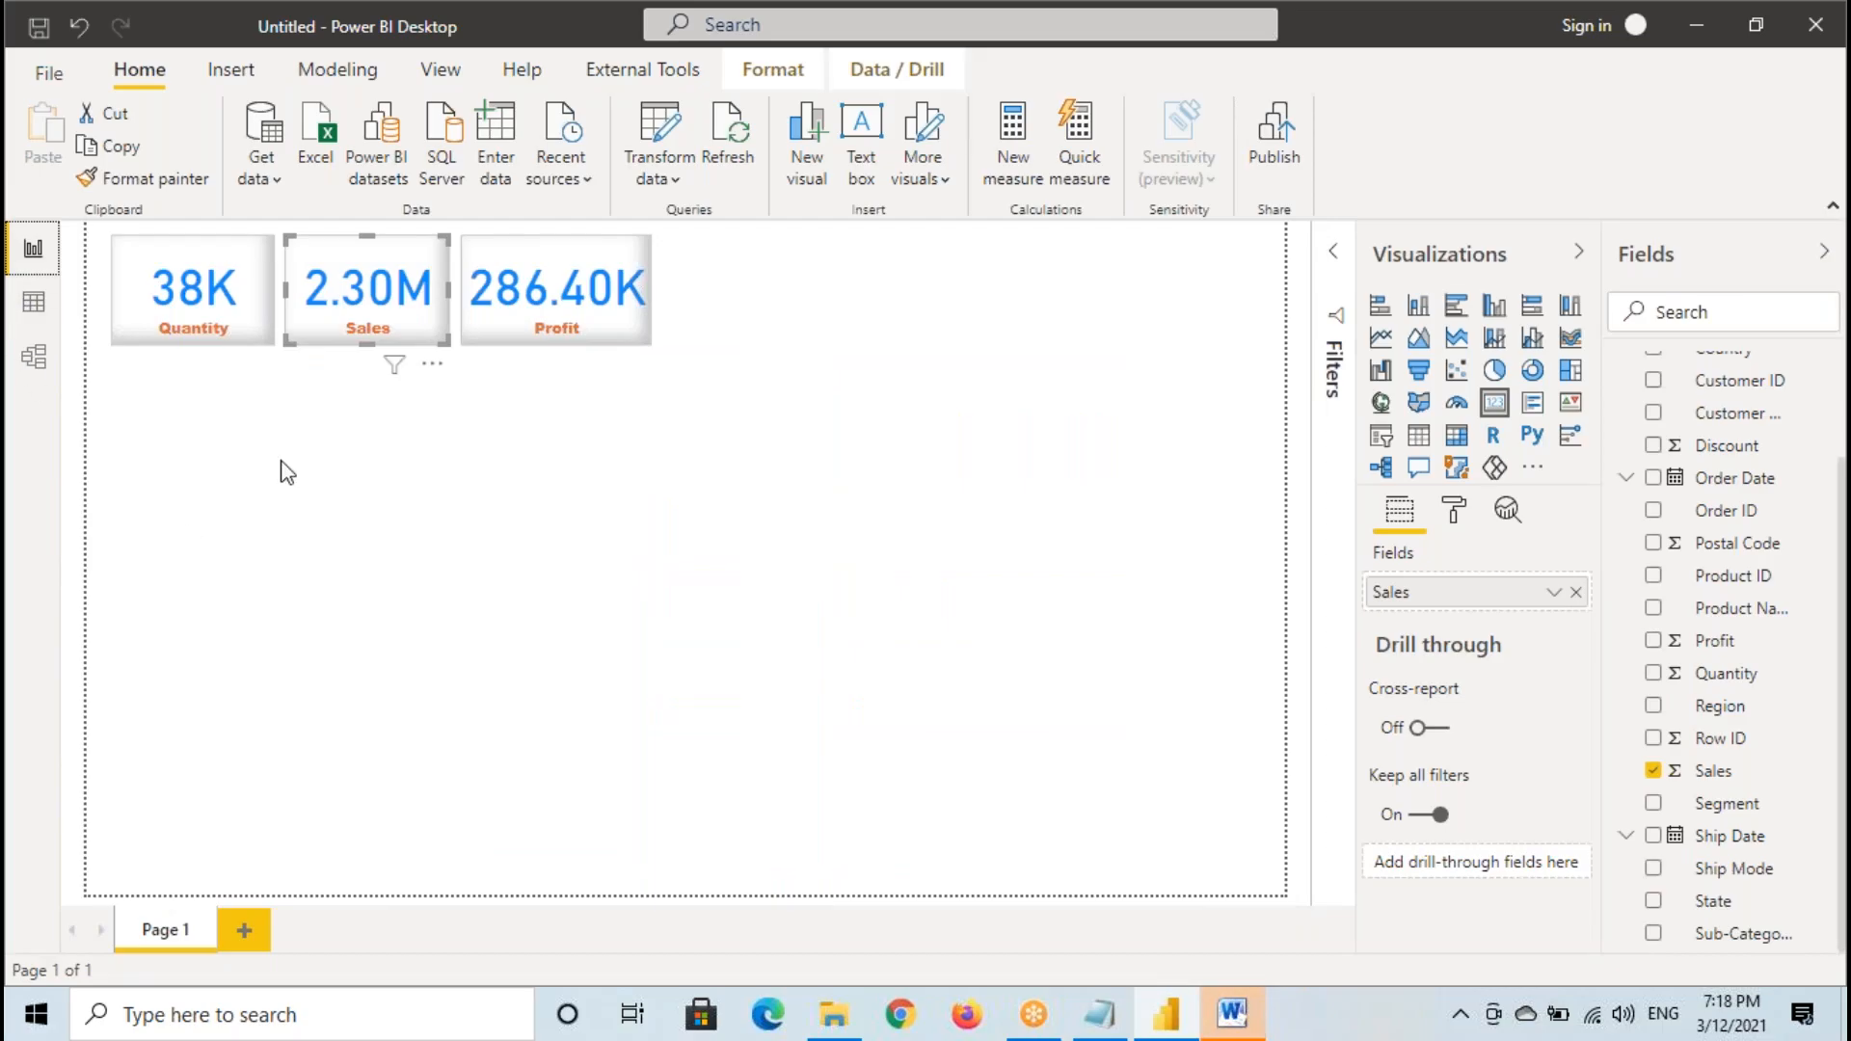
- Return to the report and add an empty pie chart beneath the cards, sized to about twice a card's width
click(287, 472)
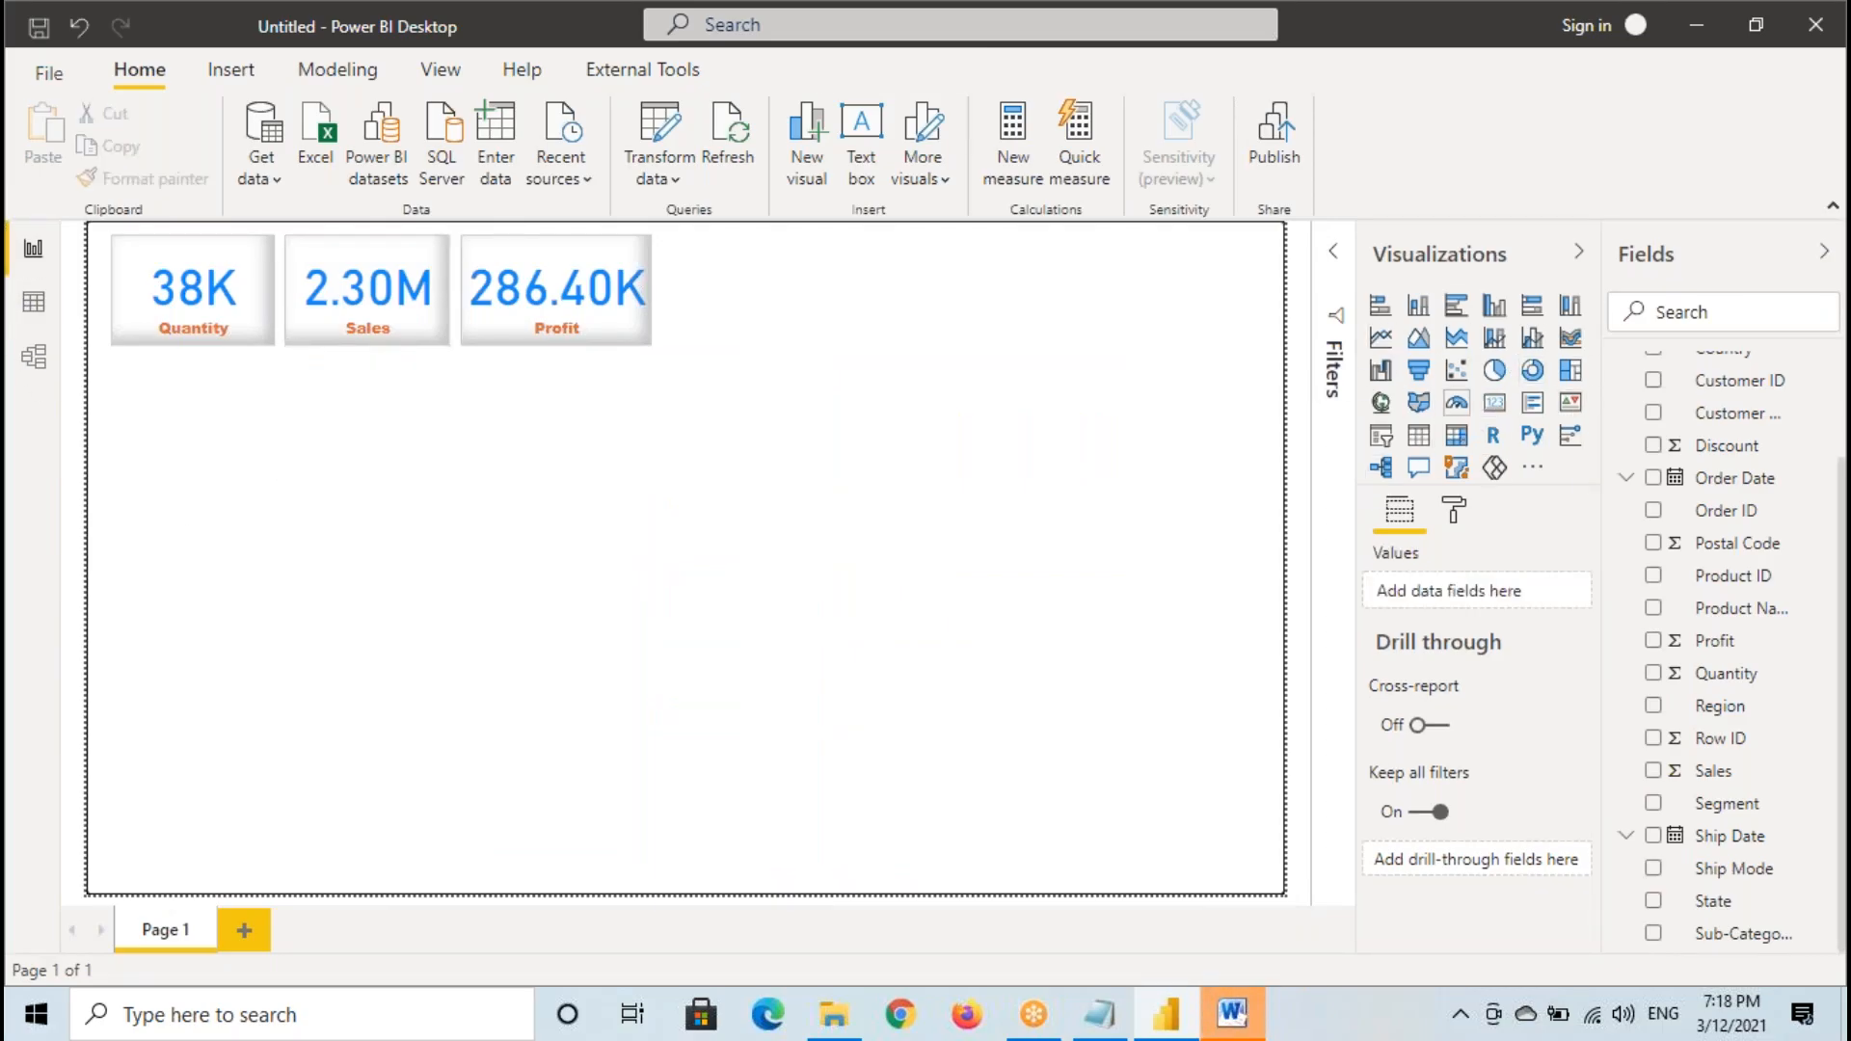
click(1497, 386)
drag(214, 528, 483, 688)
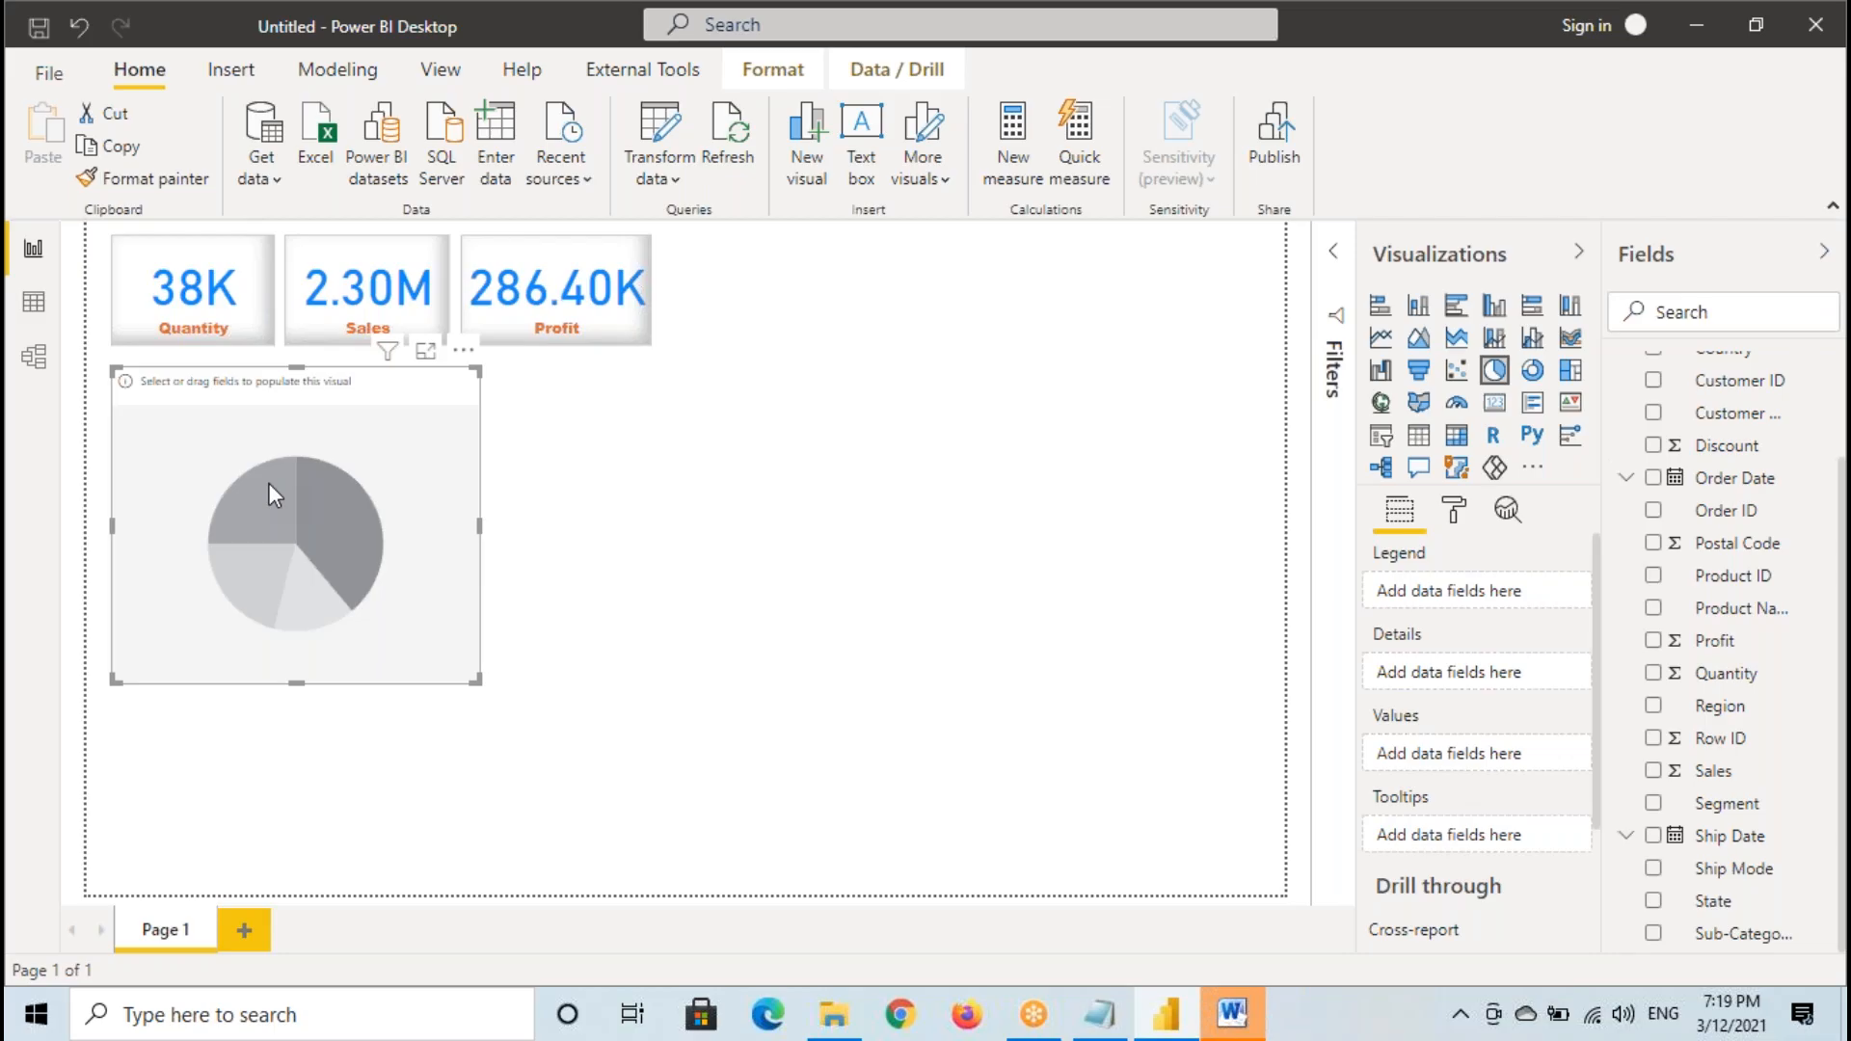
- Outline the pie chart's Legend, Details, Values and Tooltips field wells, sketch temporary notes on the canvas, and clear the annotations
mouse_move(1355, 546)
mouse_down()
mouse_move(1446, 785)
mouse_move(1522, 878)
mouse_up()
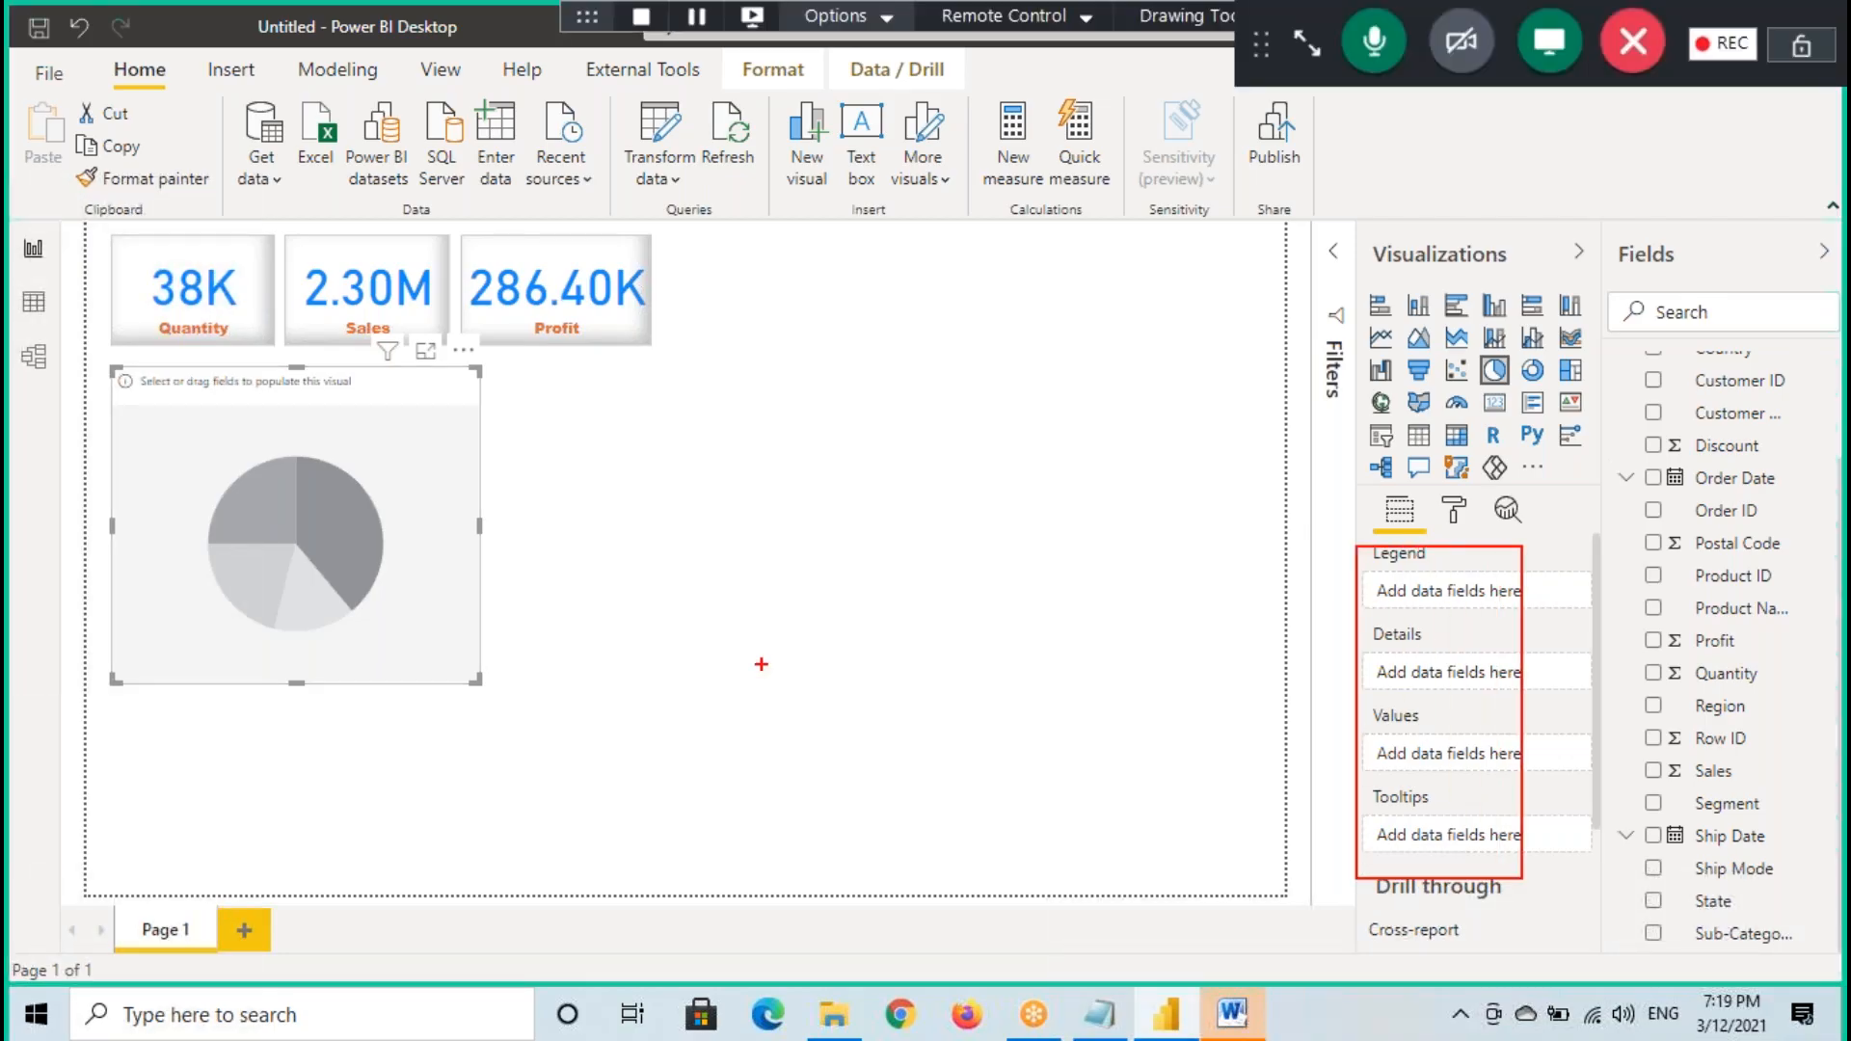
mouse_move(421, 258)
mouse_down()
mouse_move(289, 318)
mouse_move(445, 264)
mouse_move(372, 234)
mouse_up()
mouse_move(191, 408)
mouse_down()
mouse_move(145, 442)
mouse_move(212, 443)
mouse_up()
mouse_move(218, 409)
mouse_down()
mouse_move(216, 449)
mouse_move(245, 430)
mouse_up()
mouse_move(381, 382)
mouse_down()
mouse_move(383, 419)
mouse_move(344, 432)
mouse_up()
mouse_move(408, 405)
mouse_down()
mouse_move(409, 430)
mouse_move(443, 416)
mouse_up()
drag(159, 464, 285, 457)
drag(426, 429, 442, 430)
key(Escape)
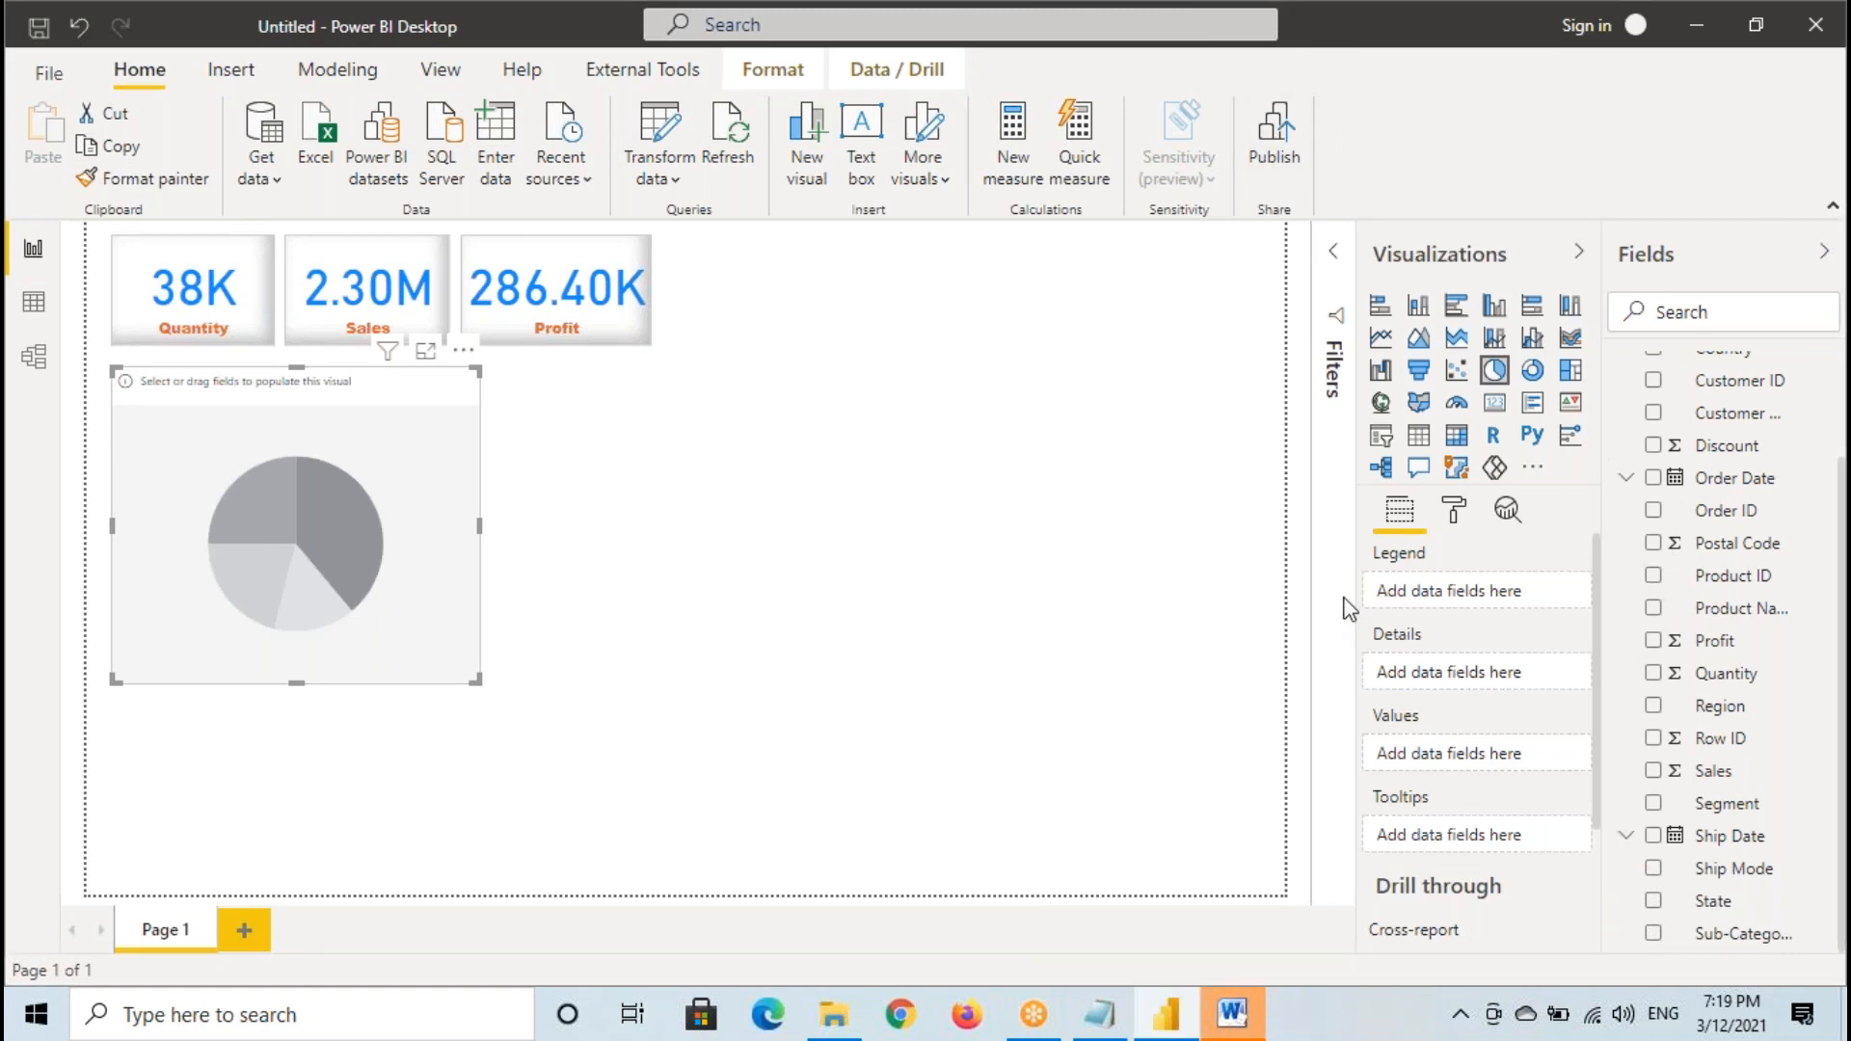
- Select the Quantity card, mark the card and its single Fields well with temporary annotations, and clear them
click(203, 302)
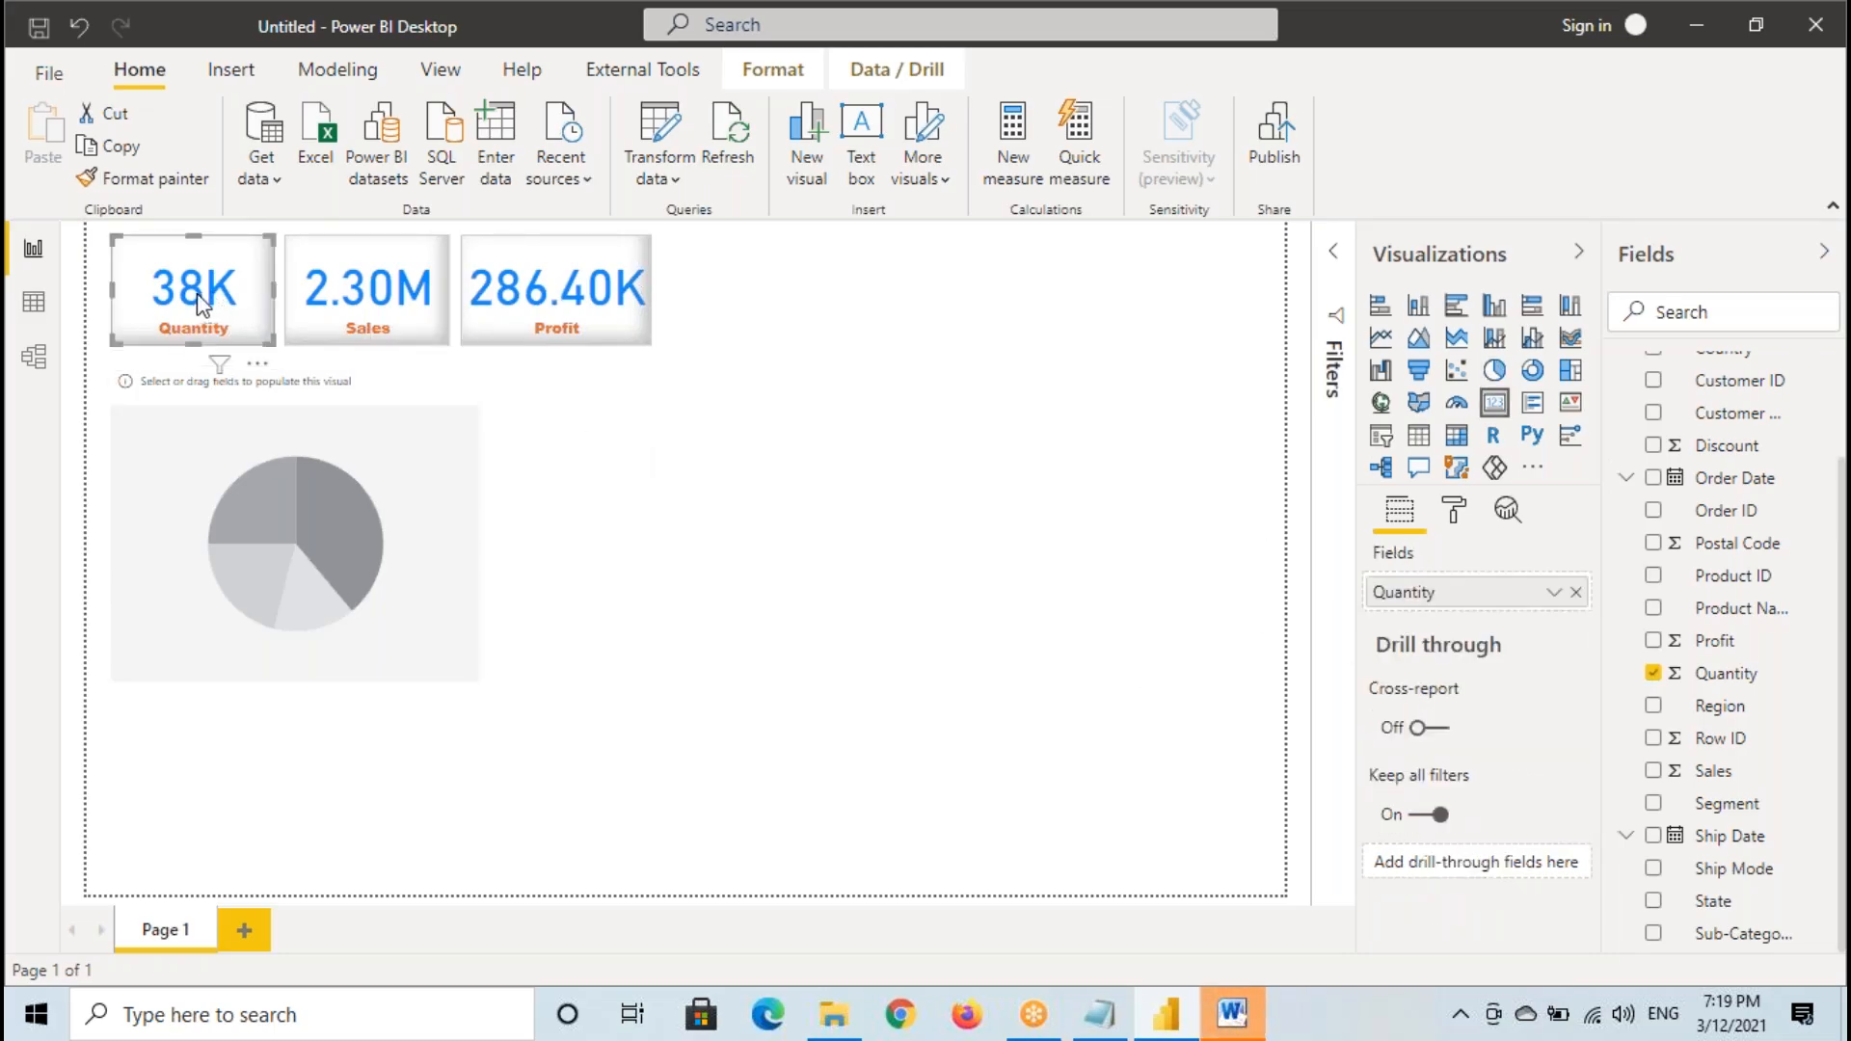
key(ctrl+2)
drag(109, 239, 273, 347)
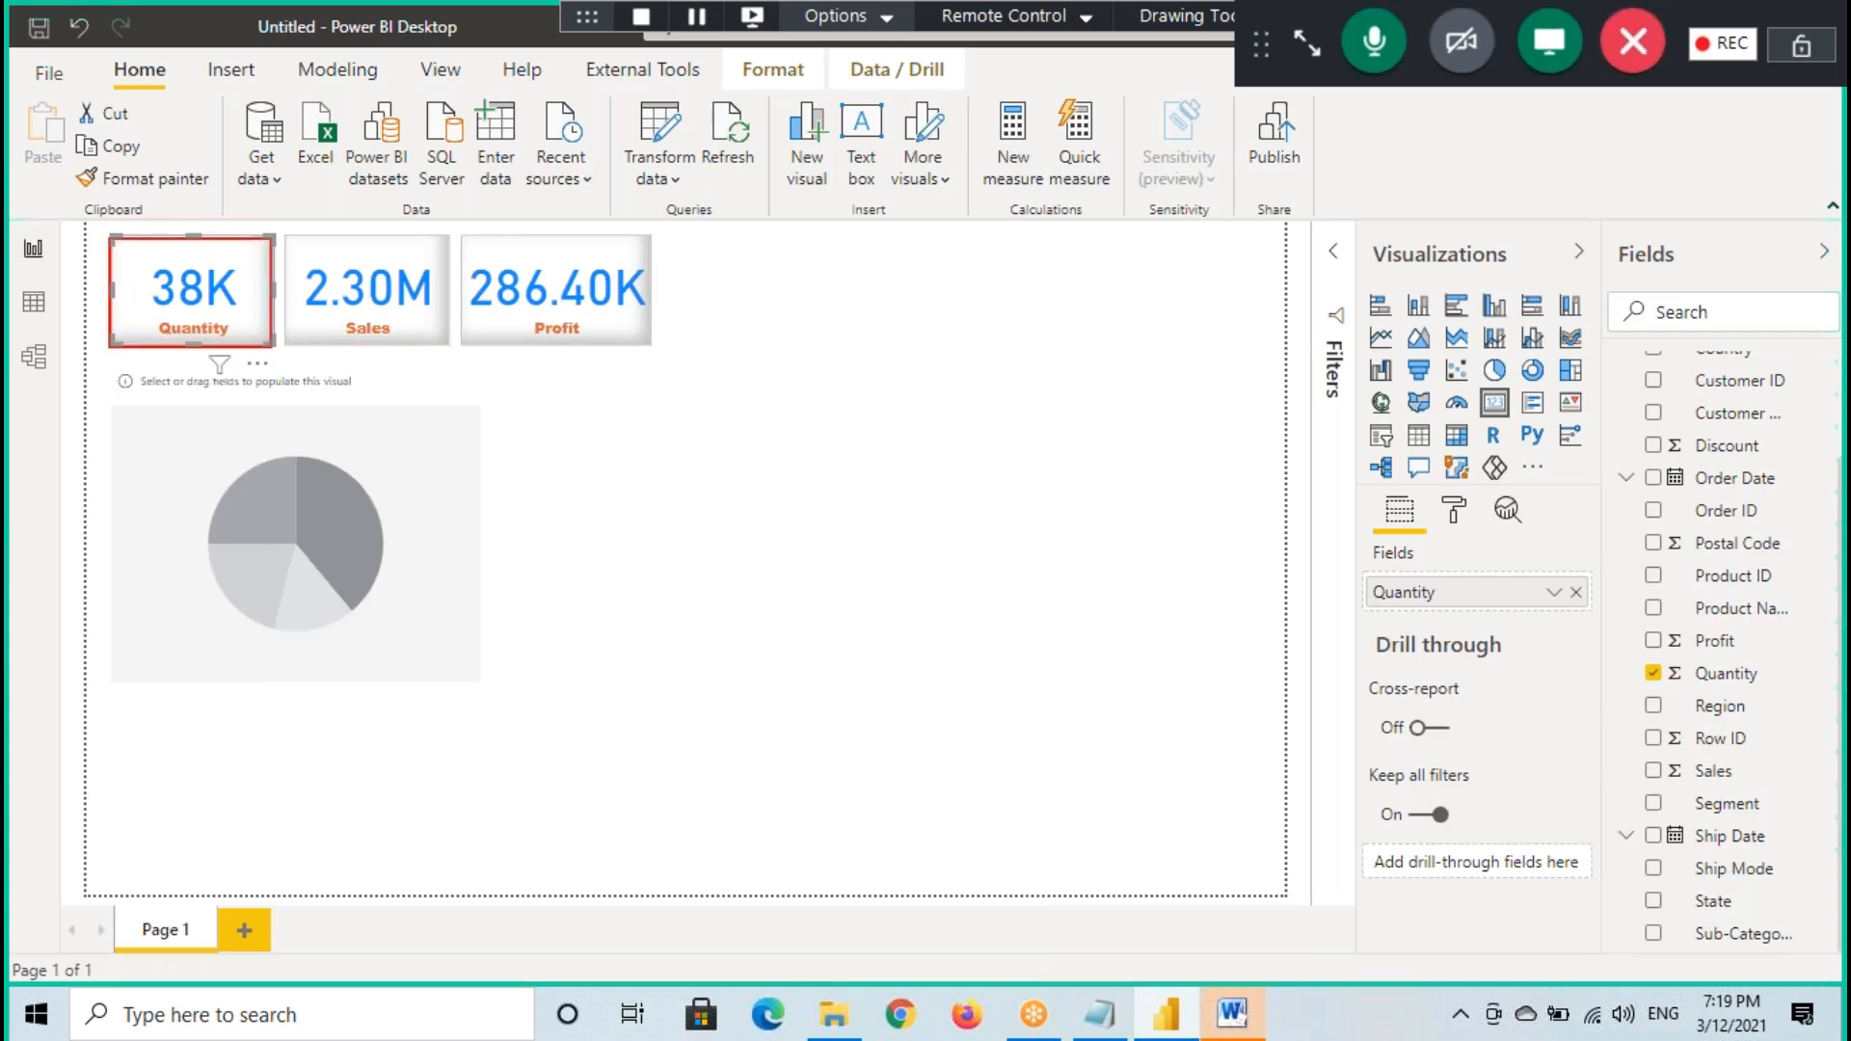
mouse_move(1442, 548)
mouse_down()
mouse_move(1364, 542)
mouse_move(1426, 538)
mouse_up()
mouse_move(1302, 660)
mouse_down()
mouse_move(1356, 609)
mouse_move(1463, 593)
mouse_move(1427, 575)
mouse_up()
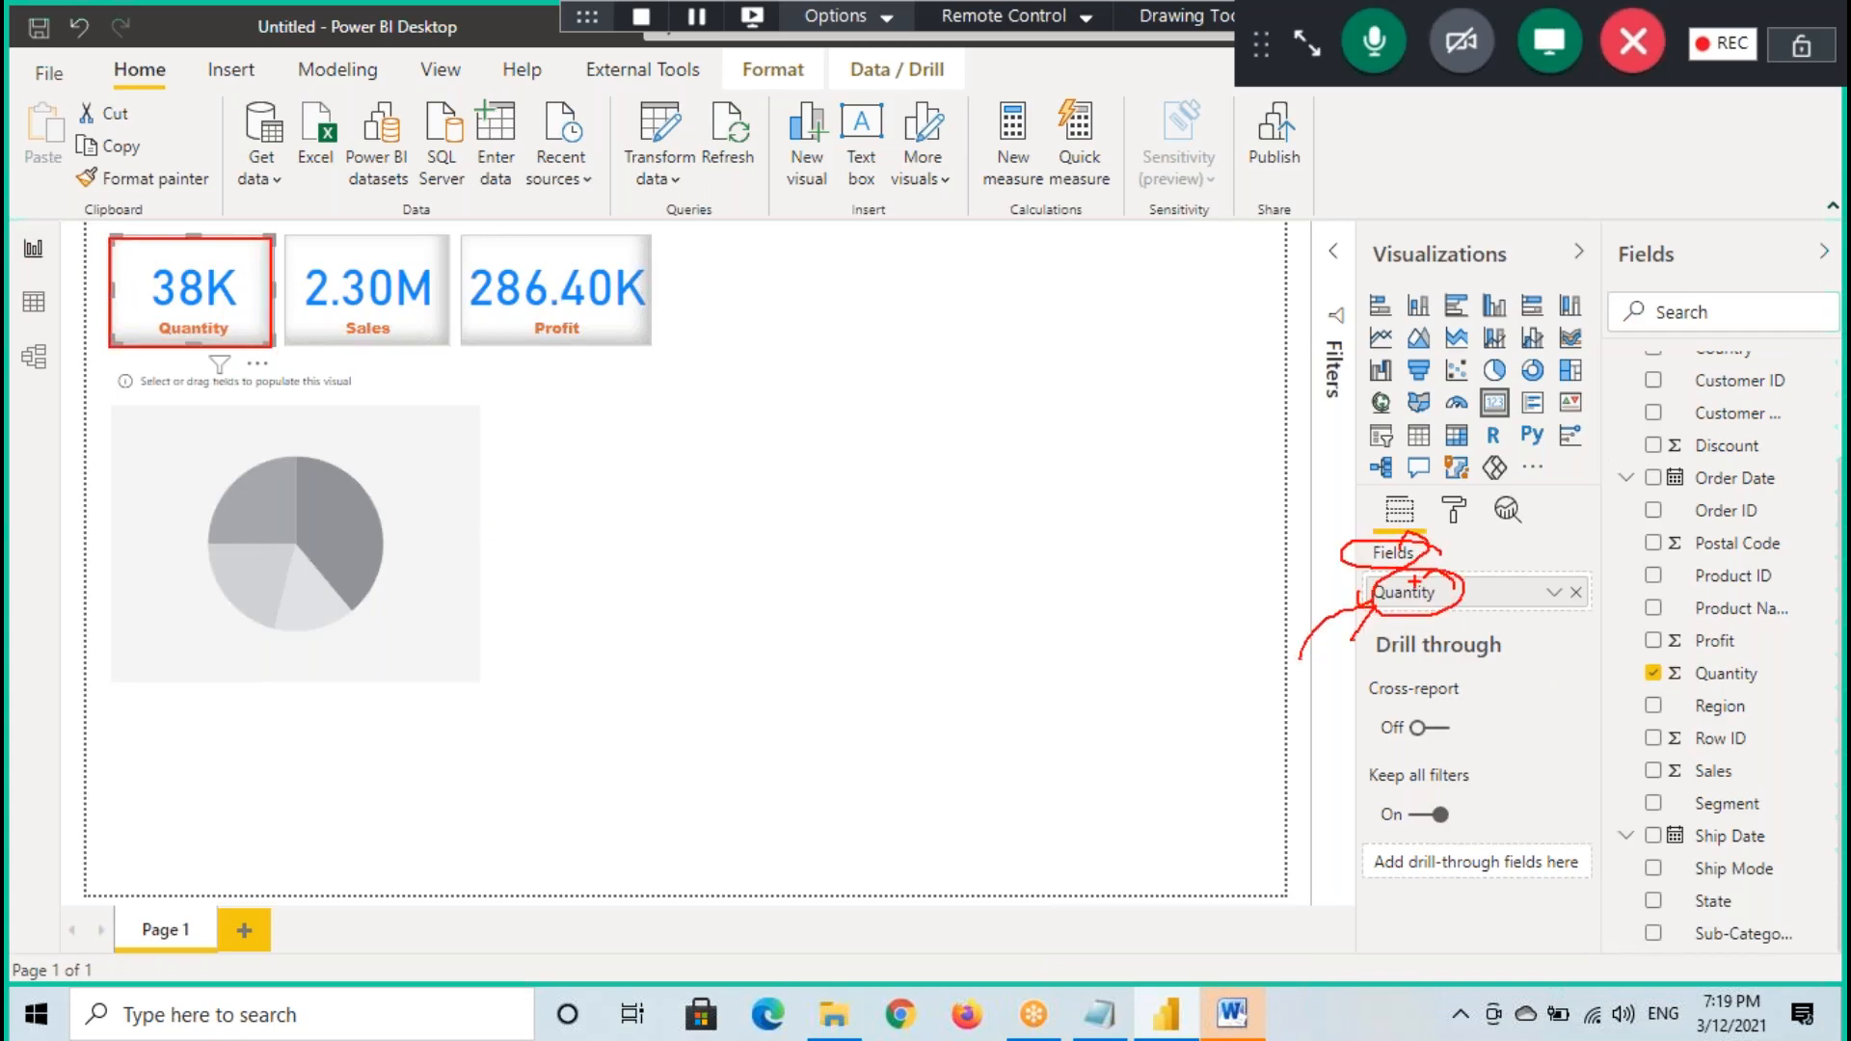
key(Escape)
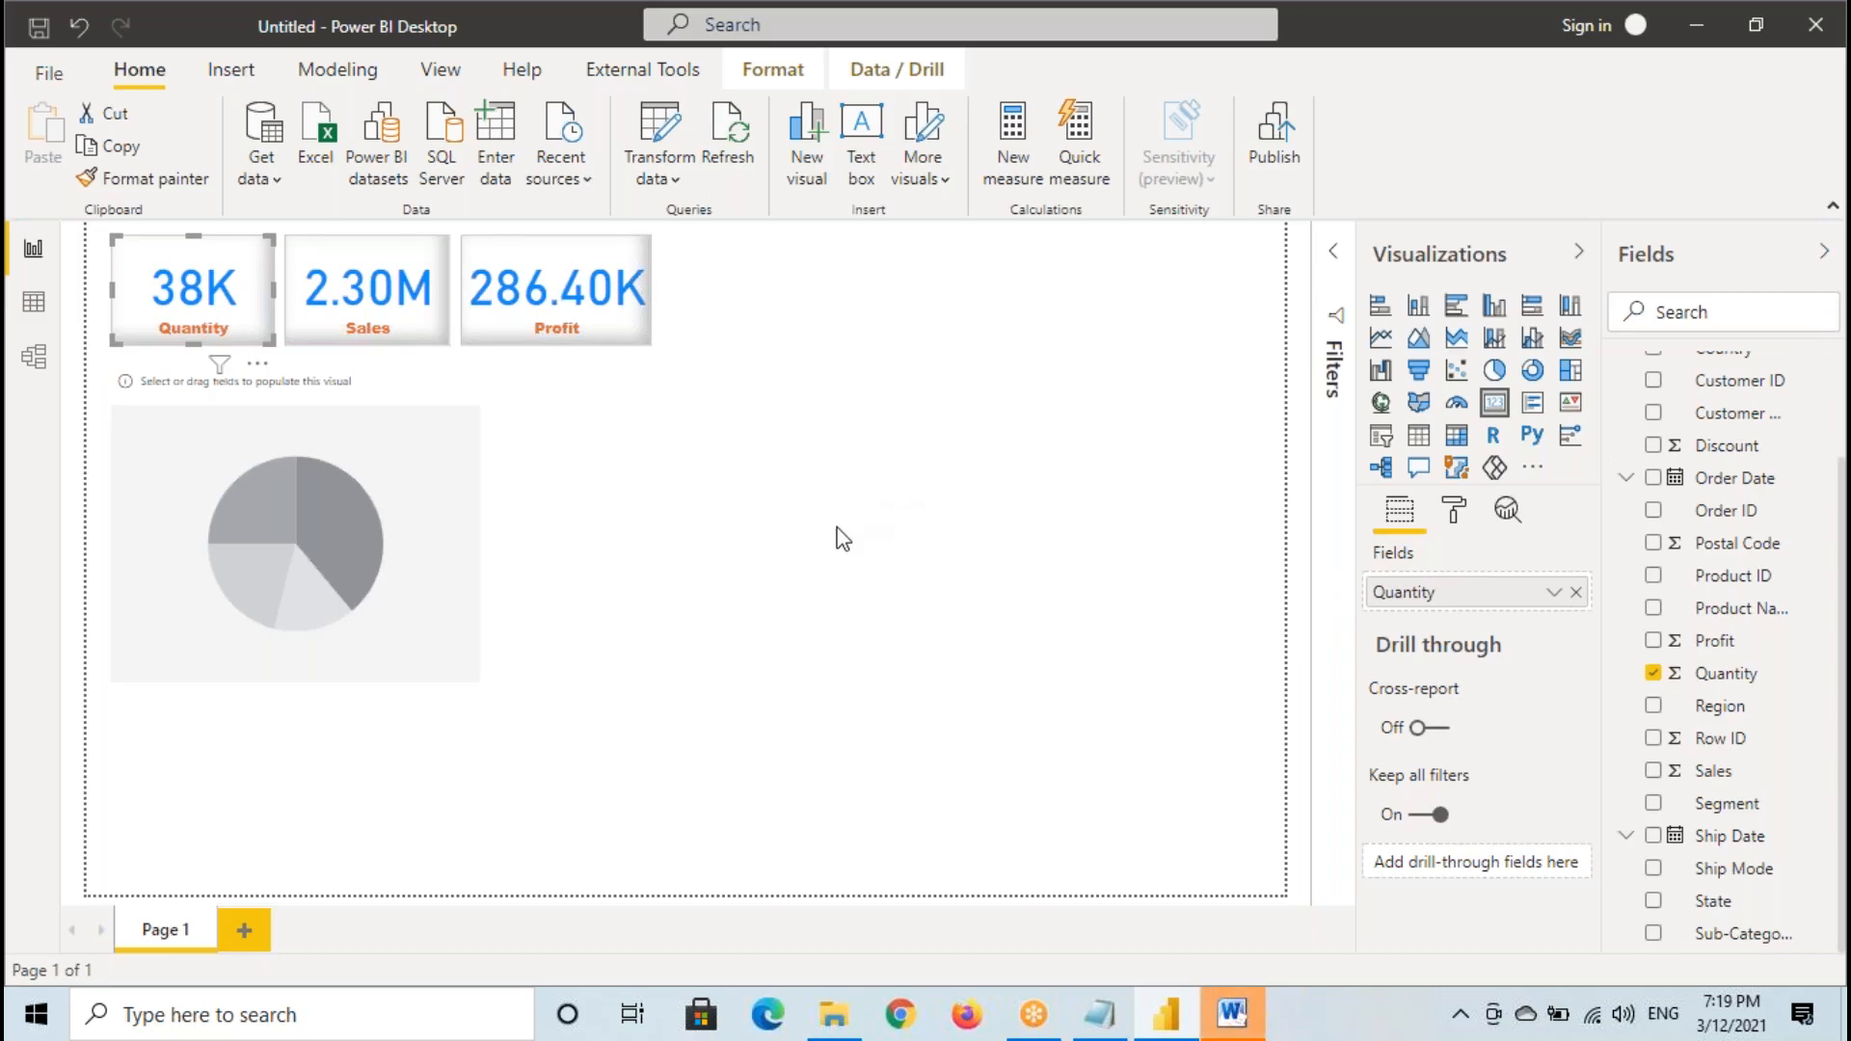
- Select the empty pie chart, and select the Sales column in the Orders data table to examine it
click(373, 496)
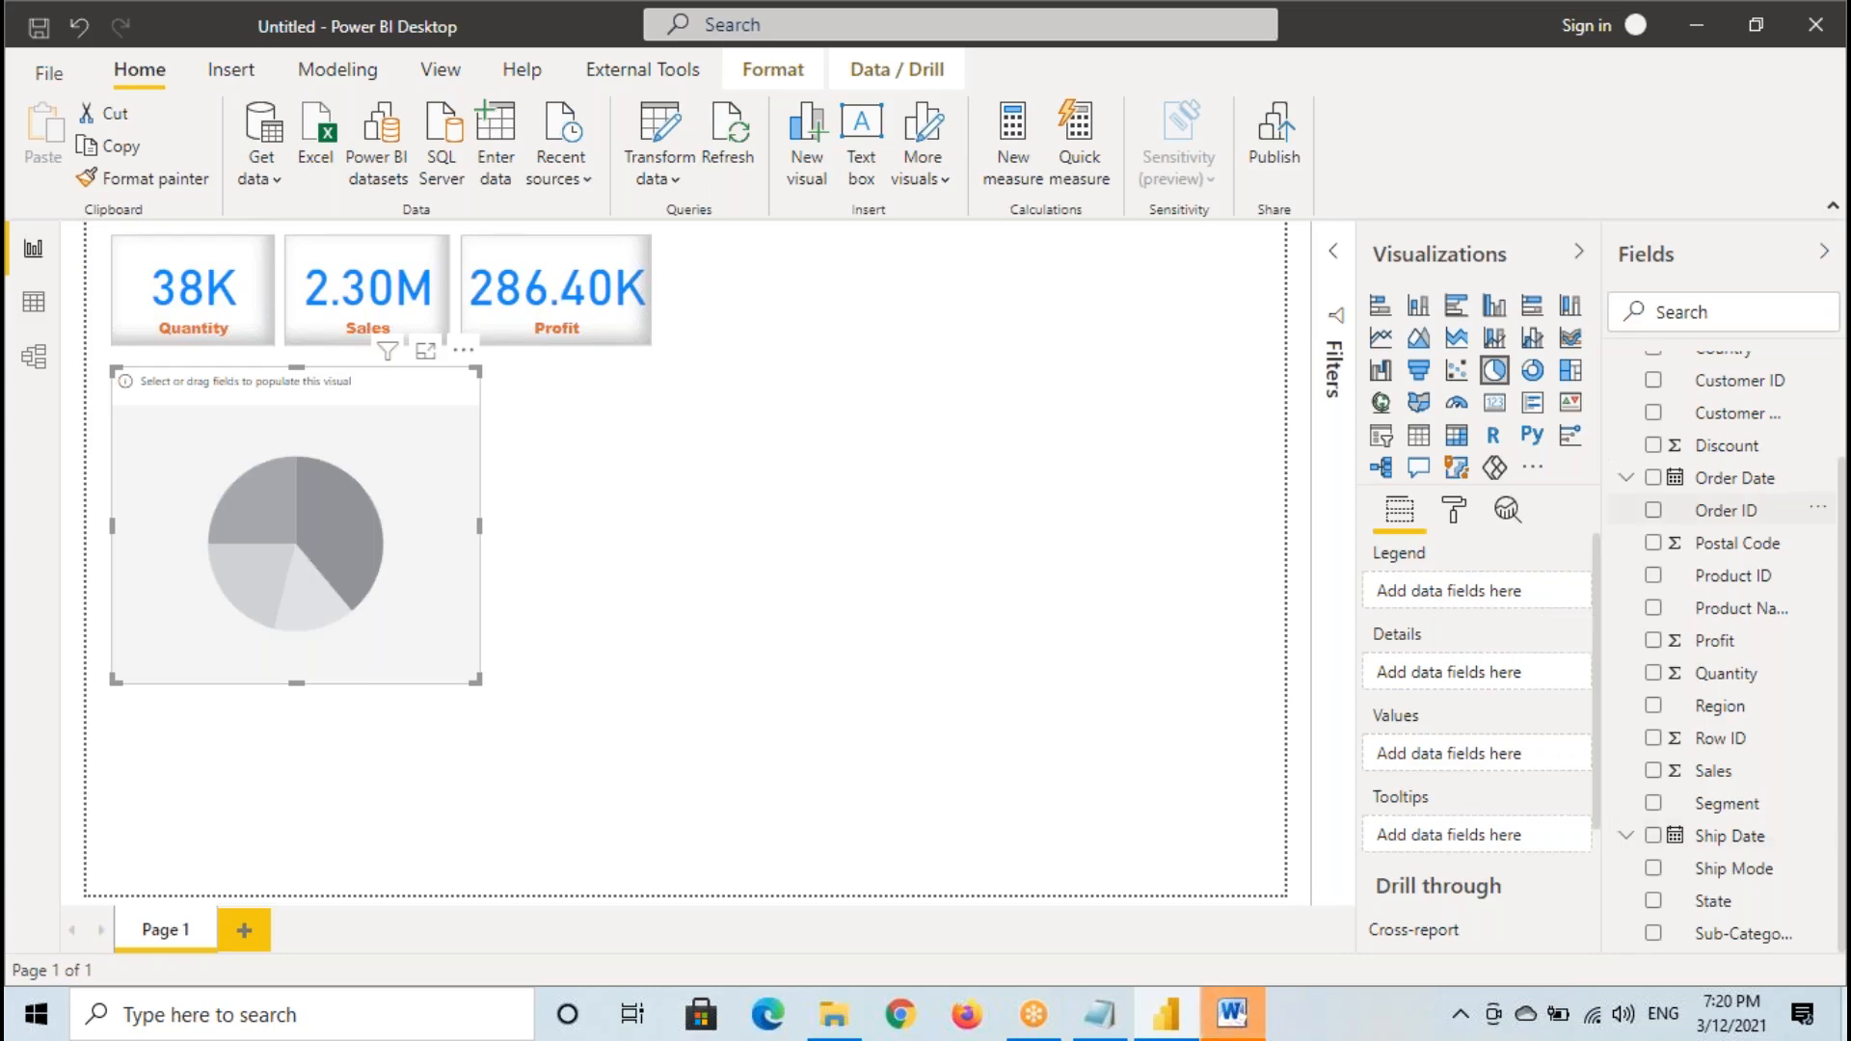
click(33, 302)
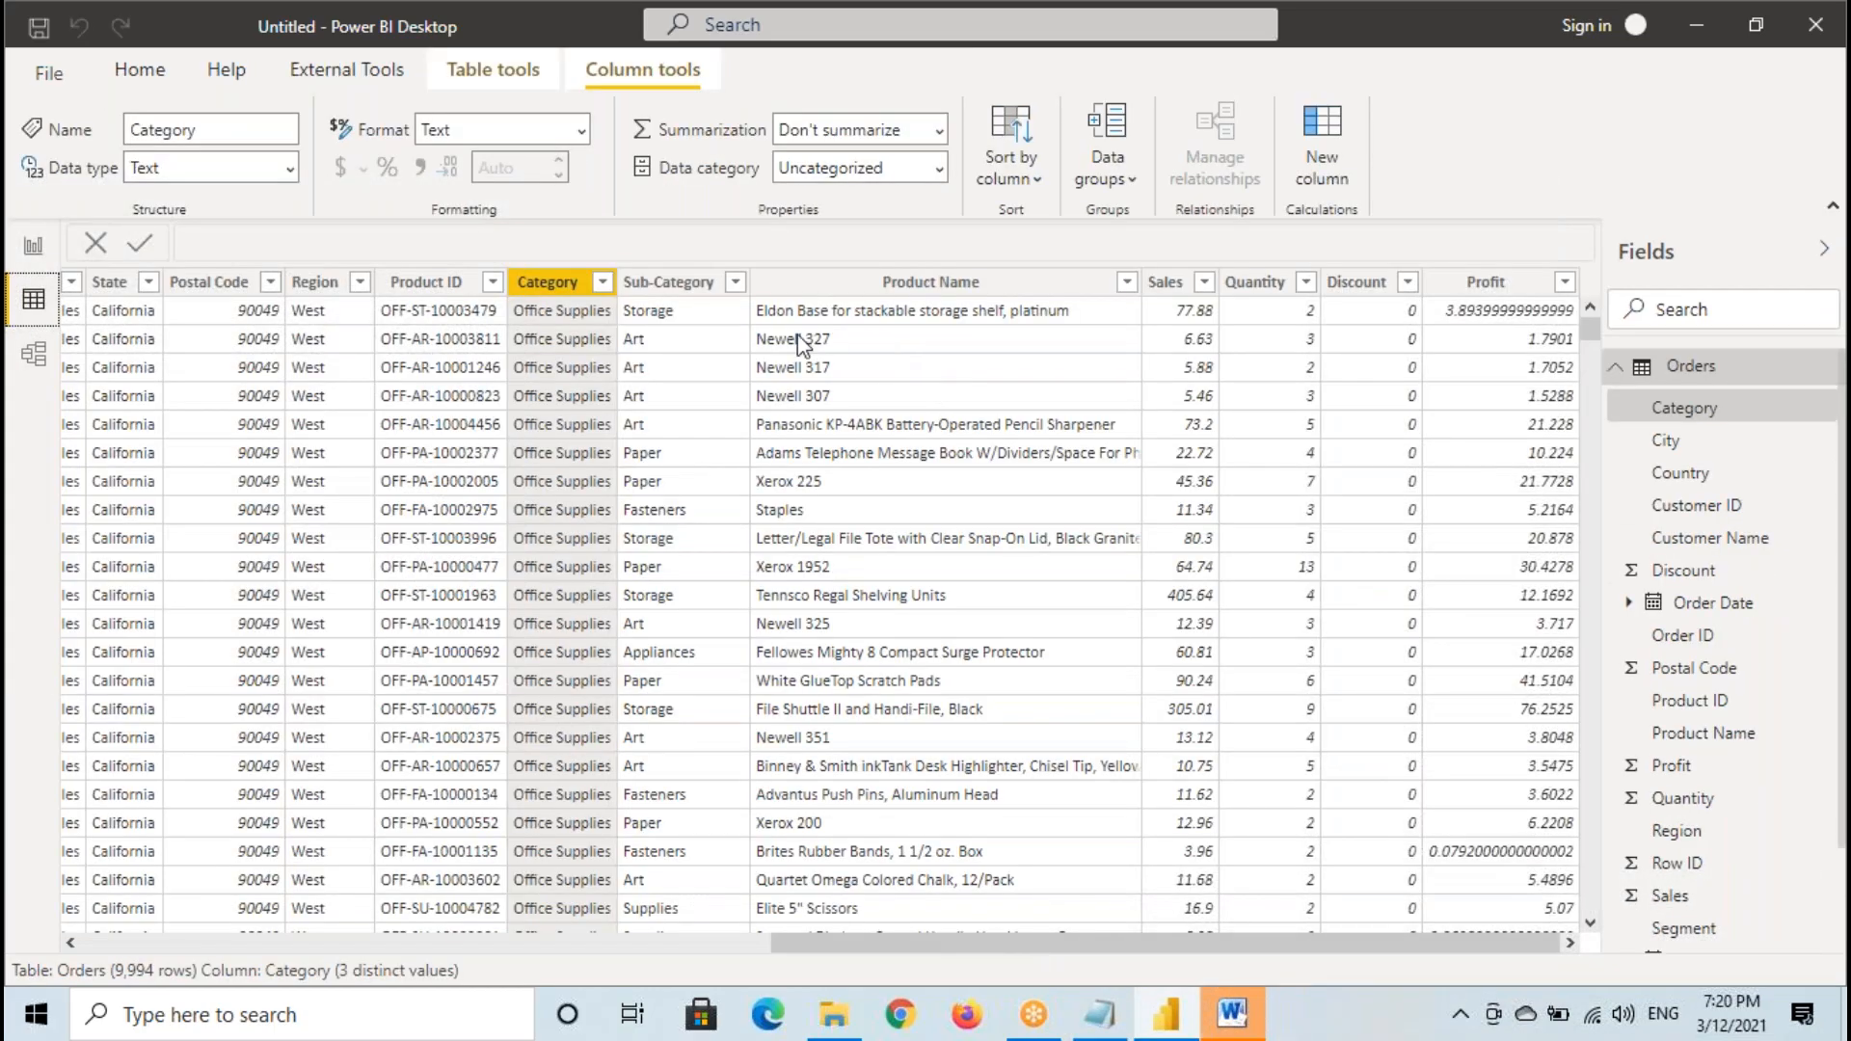
click(1176, 285)
- Switch to the Notepad notes and add the line "Tables - Columns - Categorised into Dimension Columns & Fact Columns" below Analytics
click(1099, 1014)
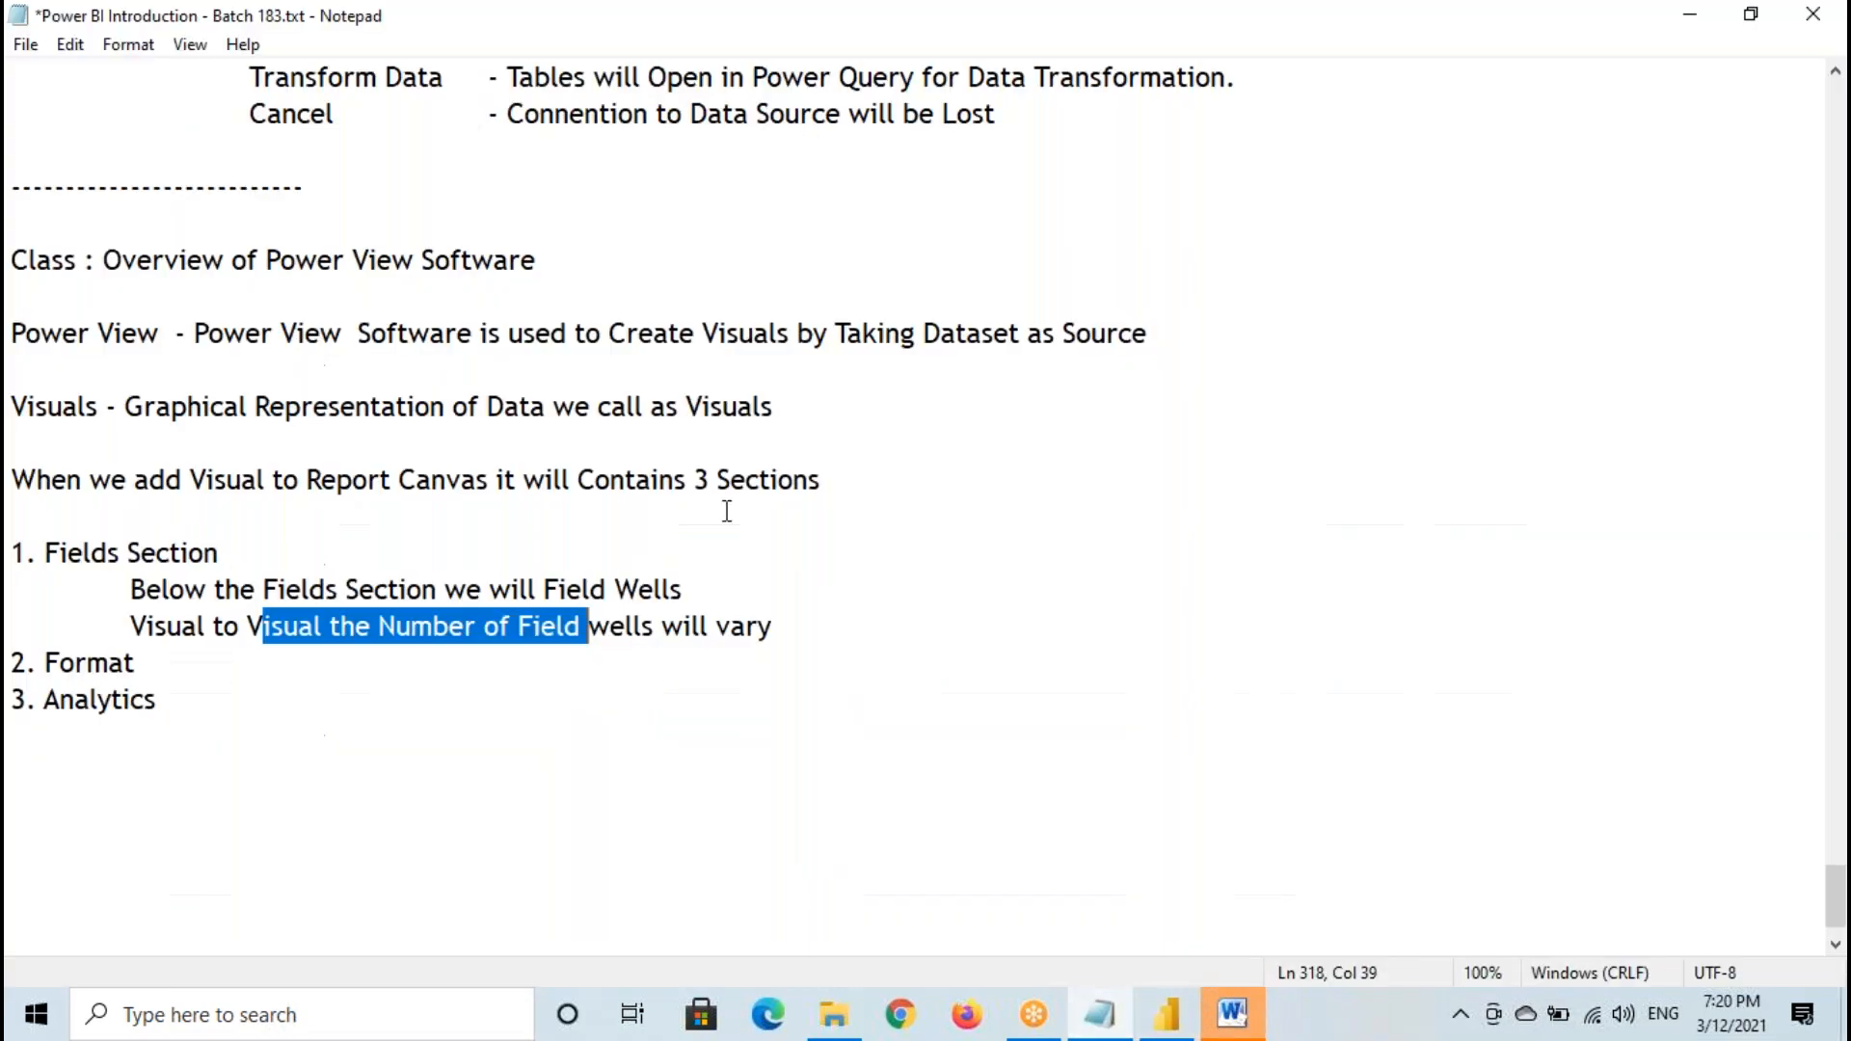
scroll(153, 649, down, 1)
click(56, 714)
text(T)
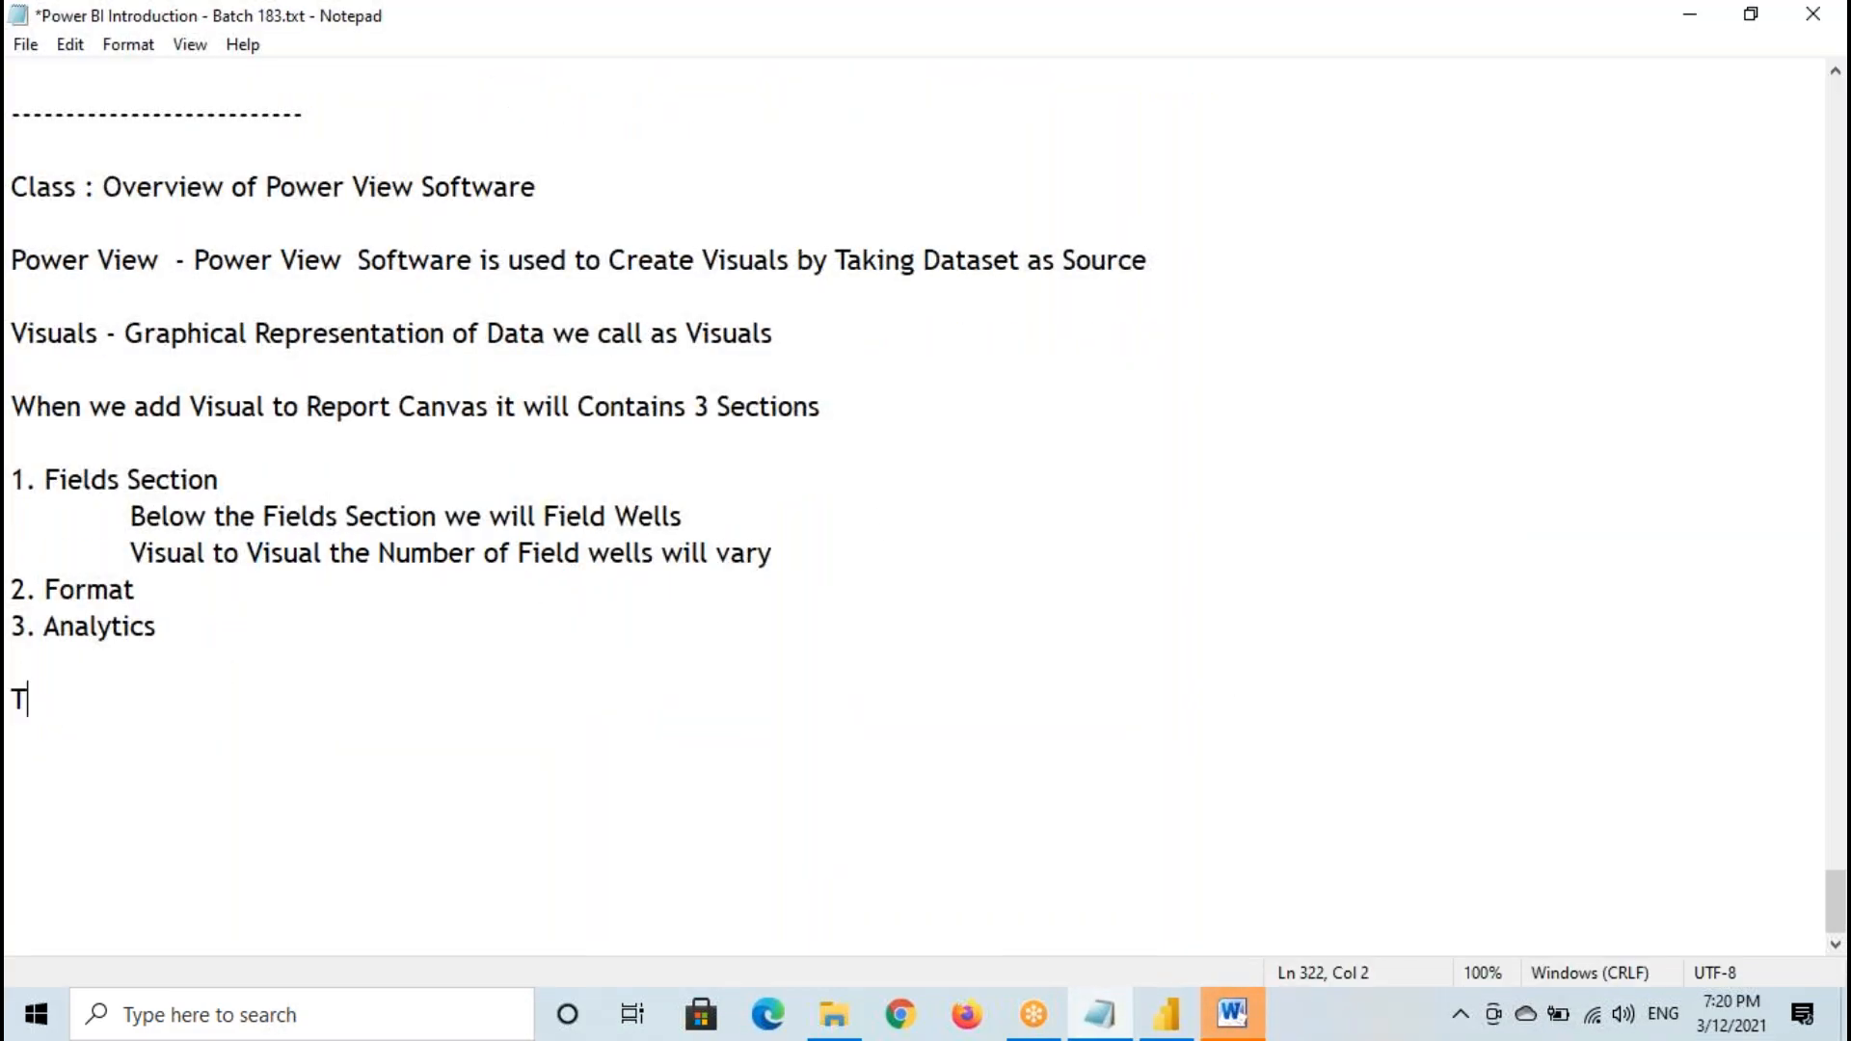
text(ables - Columns)
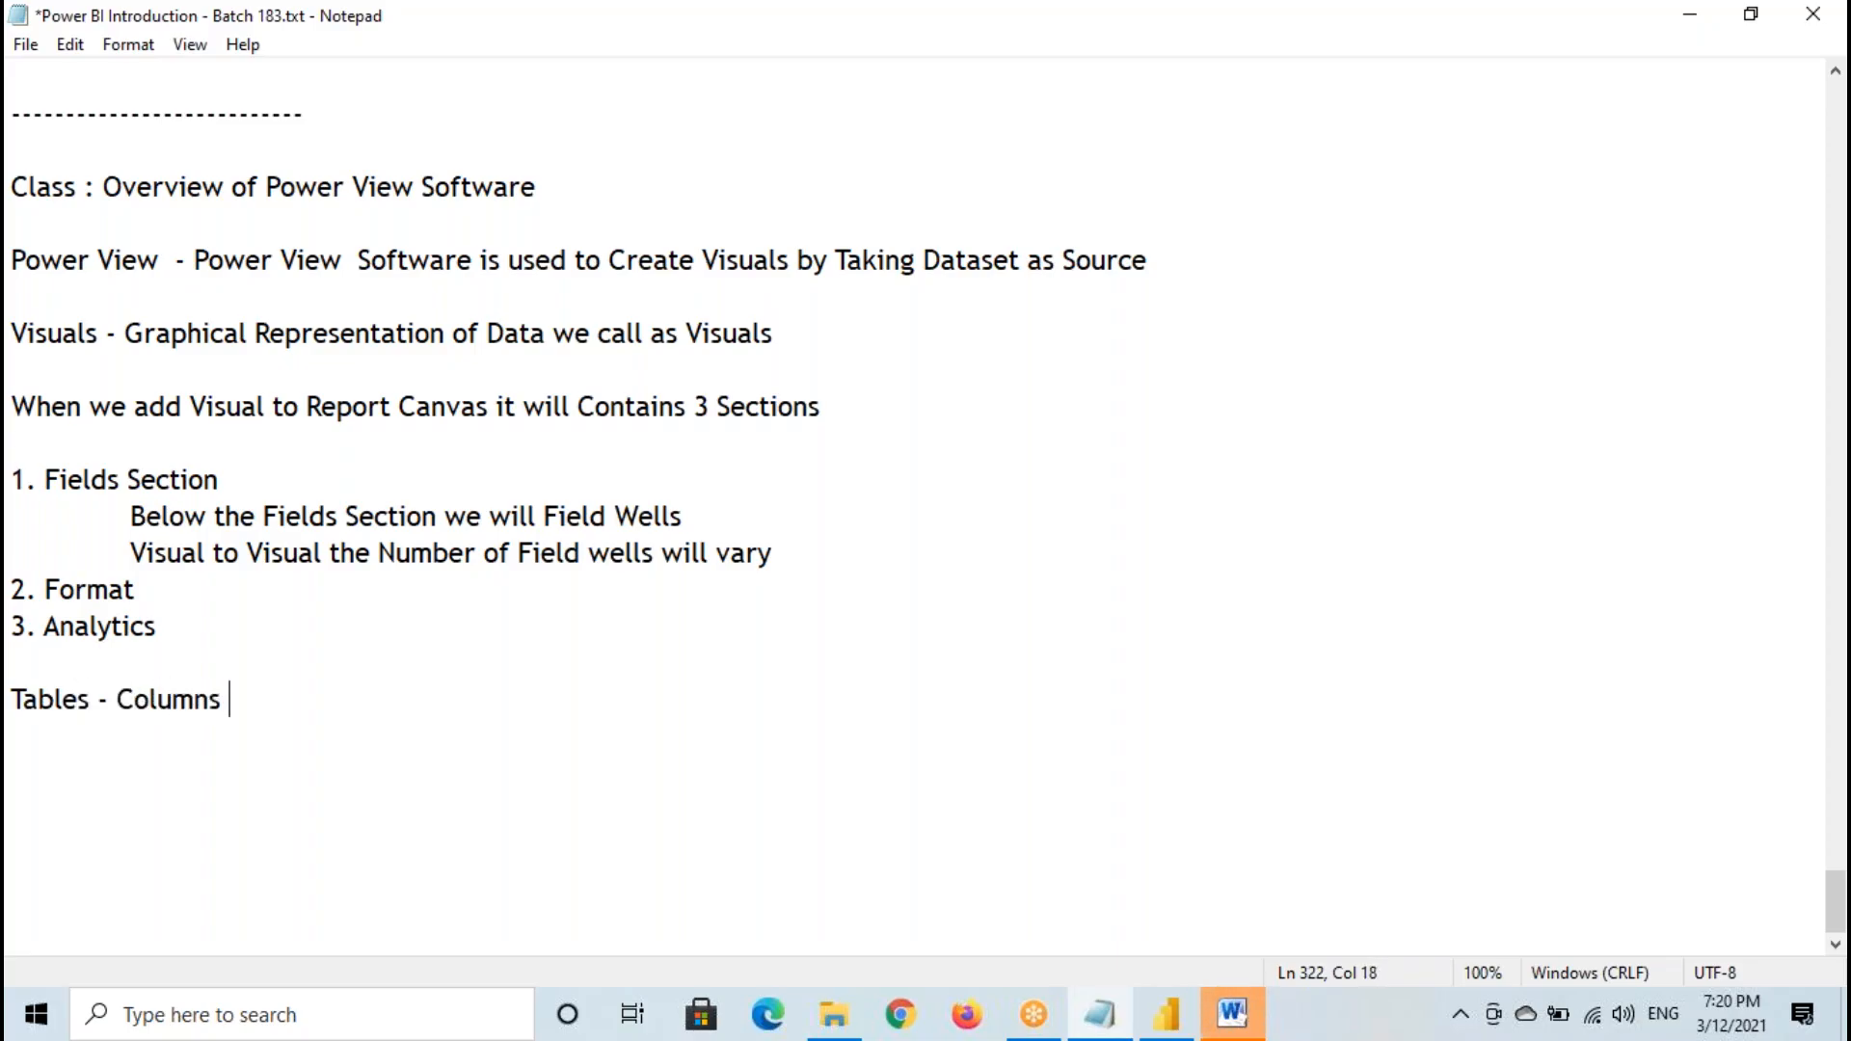
text( - Du)
key(BackSpace)
key(BackSpace)
text(Categorised into Dimension Columns & Fact Columns)
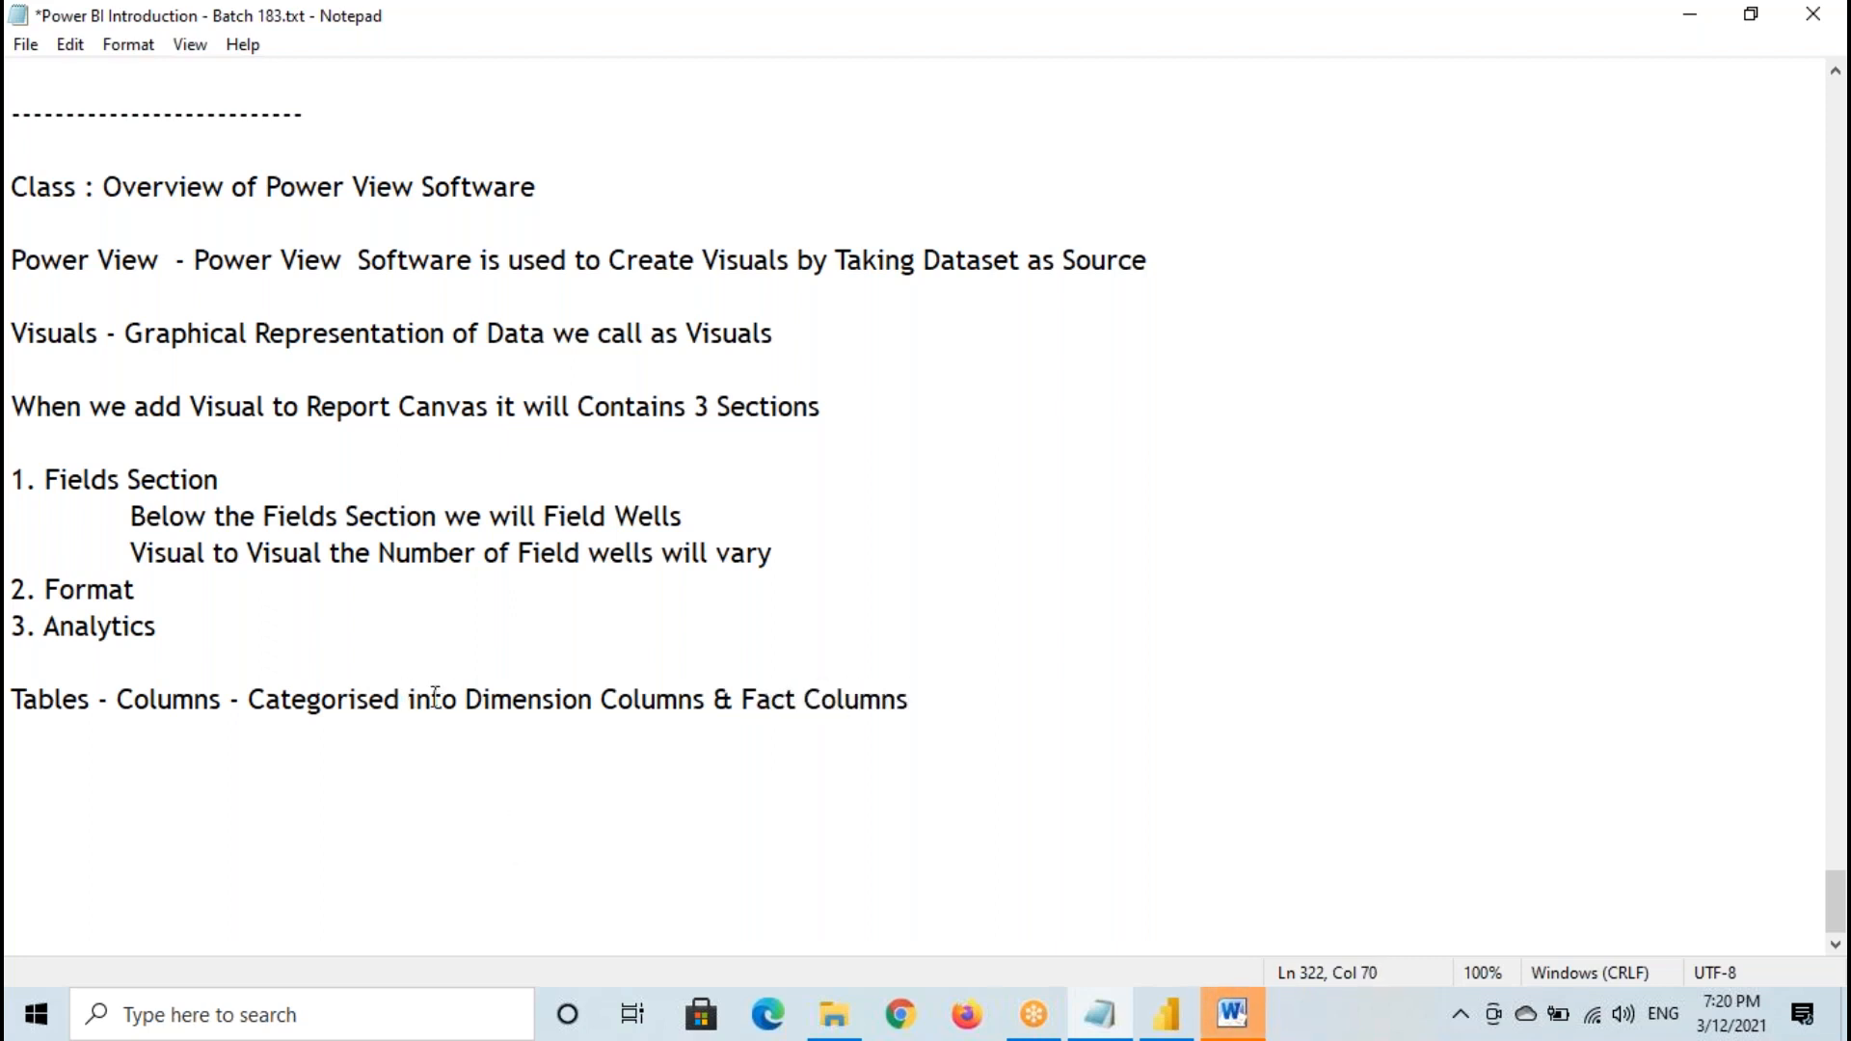
drag(458, 696, 963, 707)
- Return to the Orders table in Power BI Desktop, select the Row ID column, mark it with temporary annotations and clear them
click(1166, 1022)
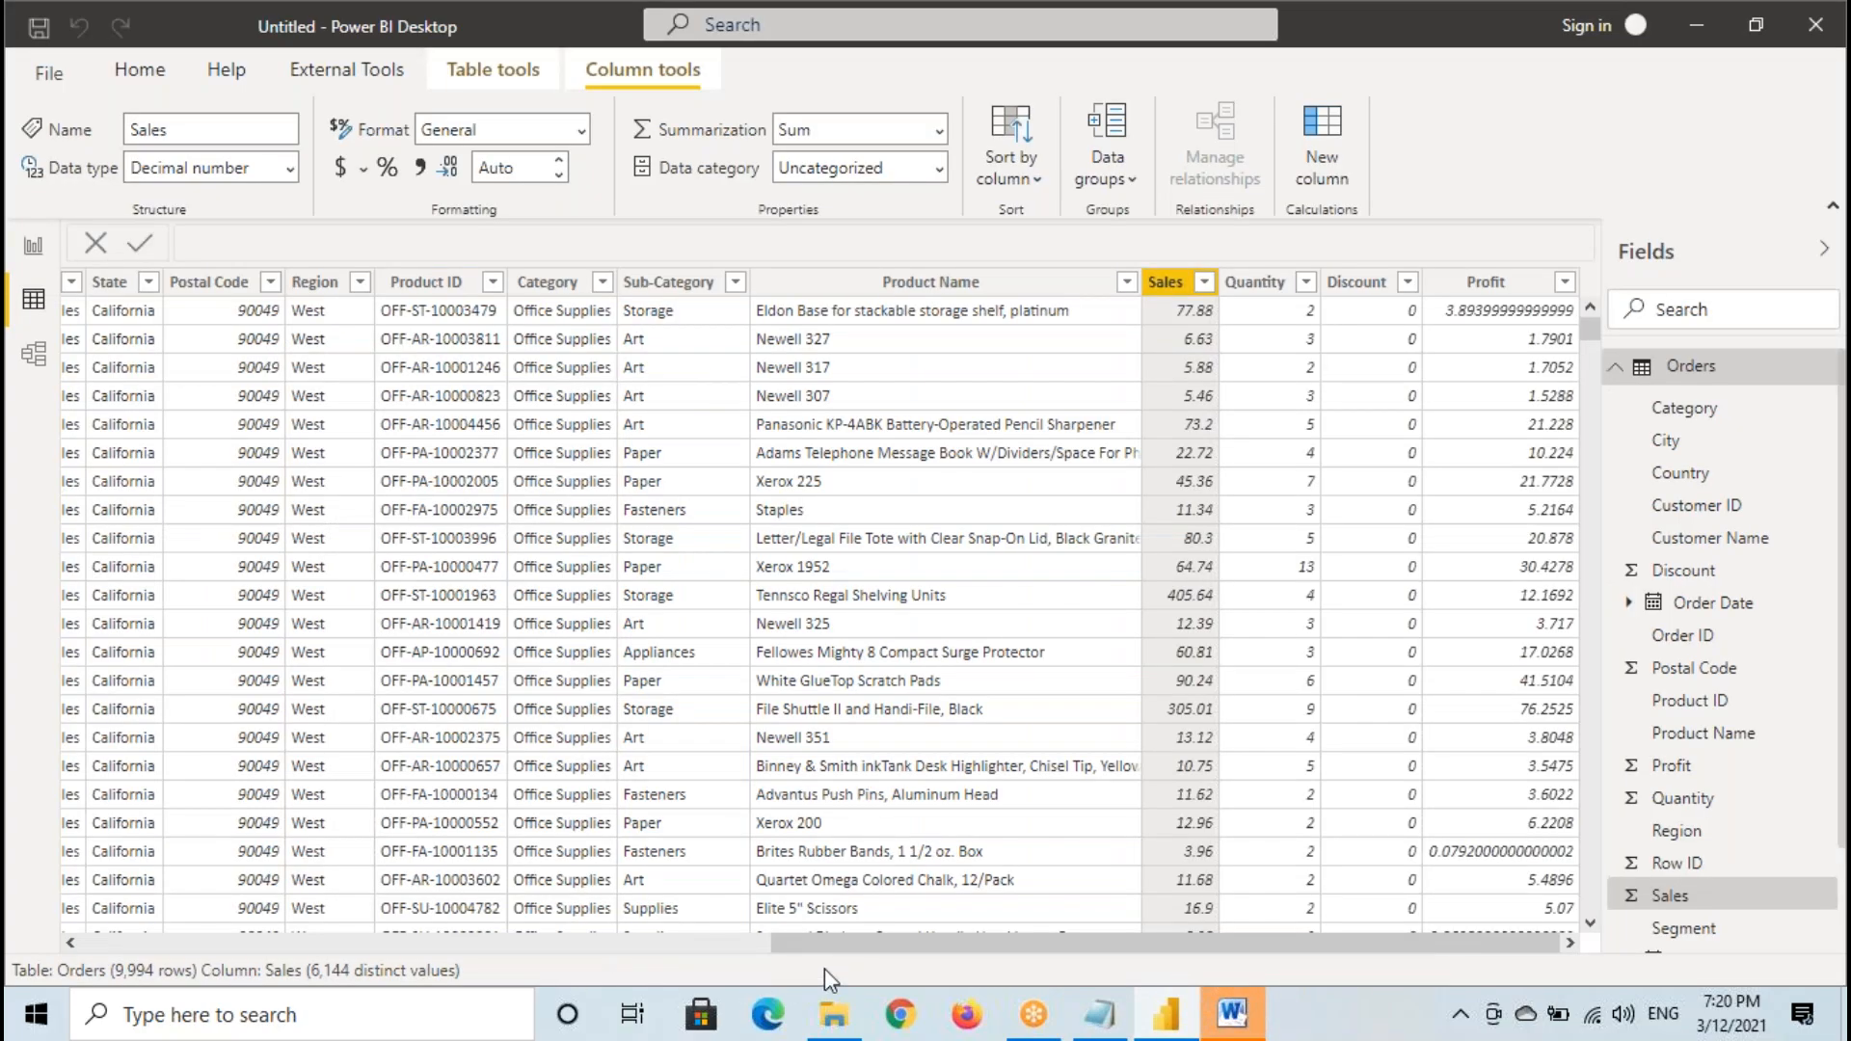
drag(824, 947, 101, 973)
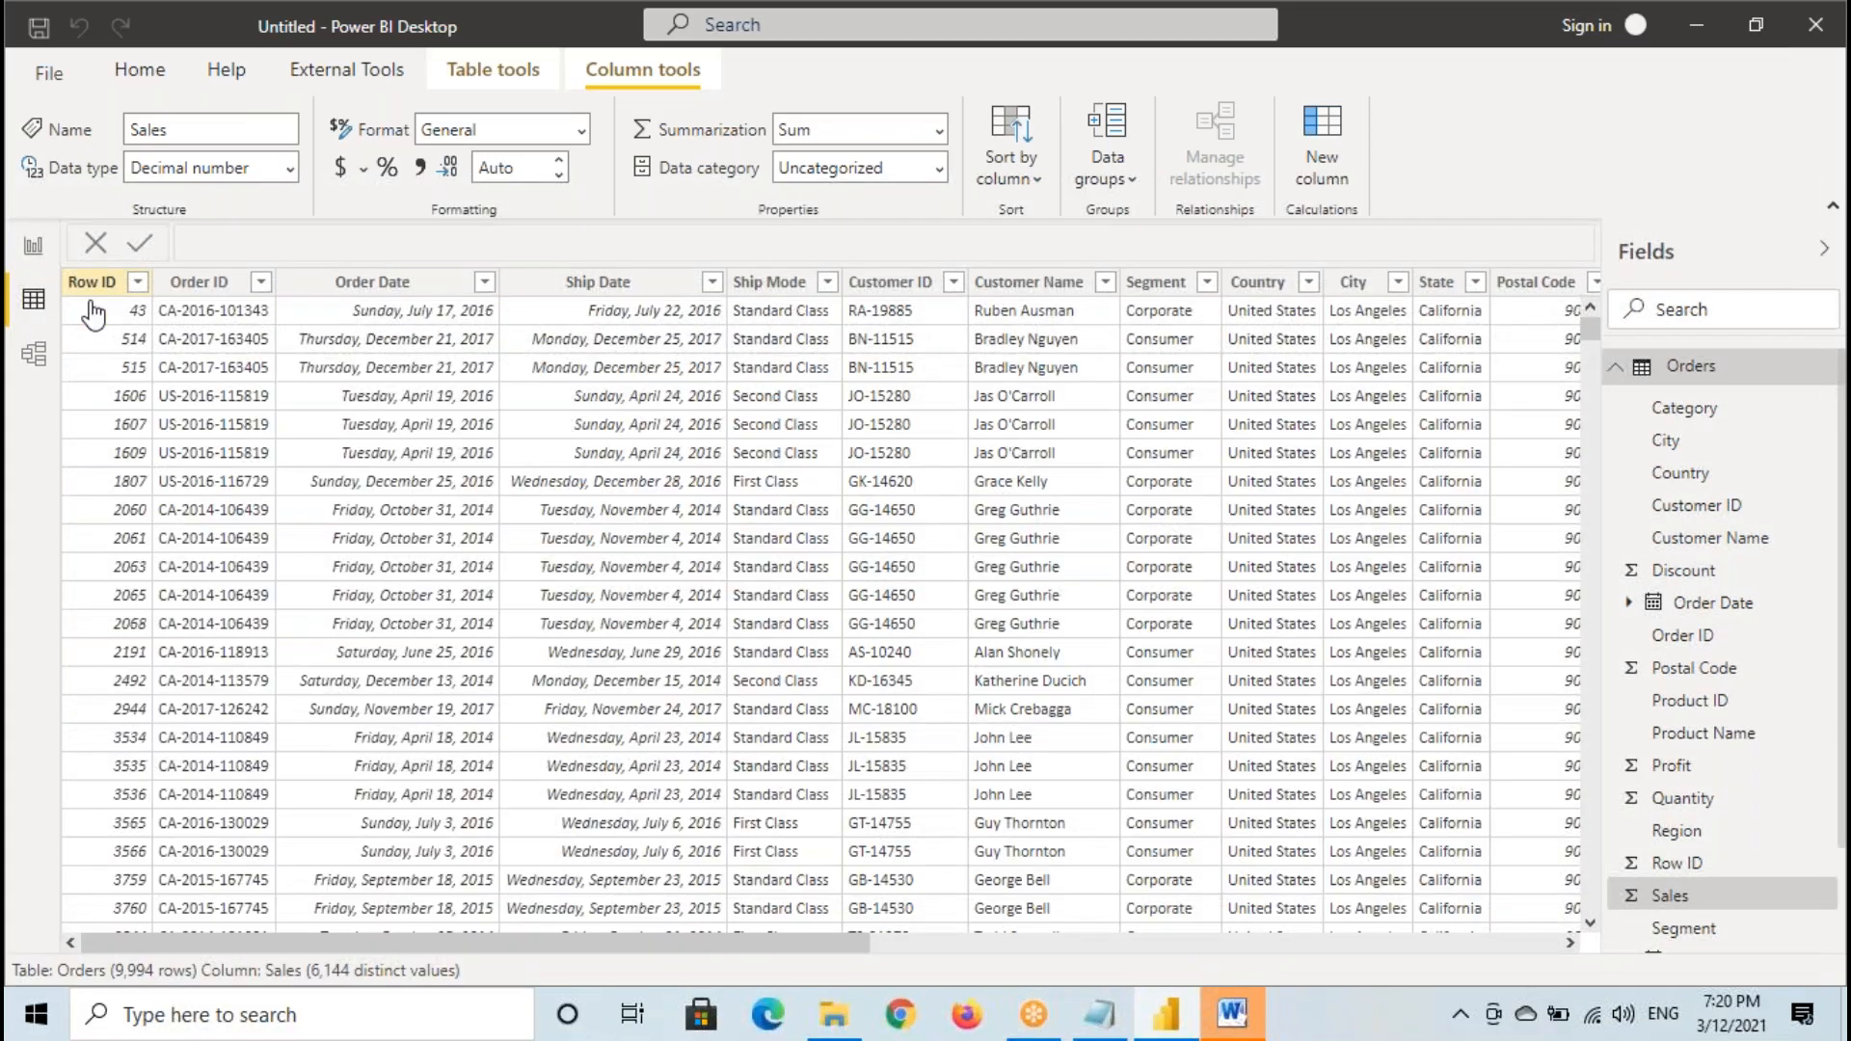
click(100, 295)
mouse_move(60, 269)
mouse_down()
mouse_move(145, 645)
mouse_move(164, 935)
mouse_up()
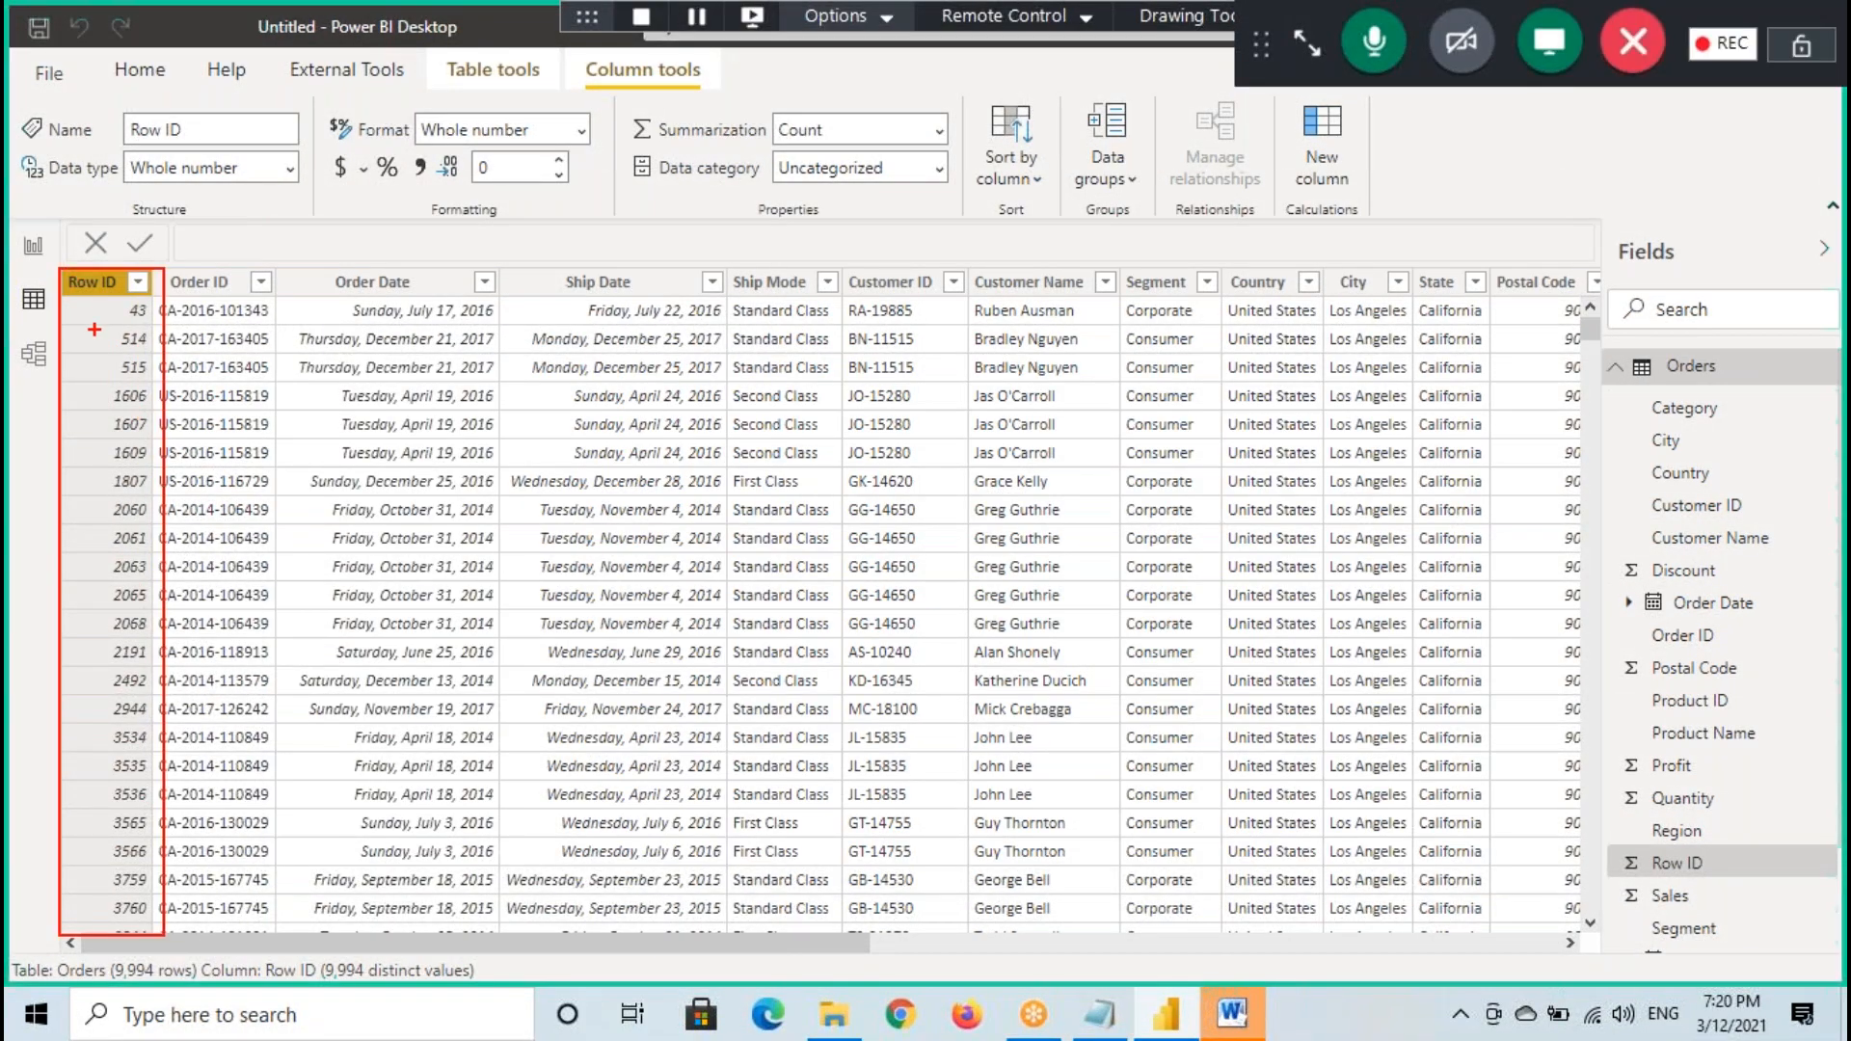
mouse_move(134, 205)
mouse_down()
mouse_move(164, 183)
mouse_move(182, 209)
mouse_move(221, 197)
mouse_move(213, 252)
mouse_up()
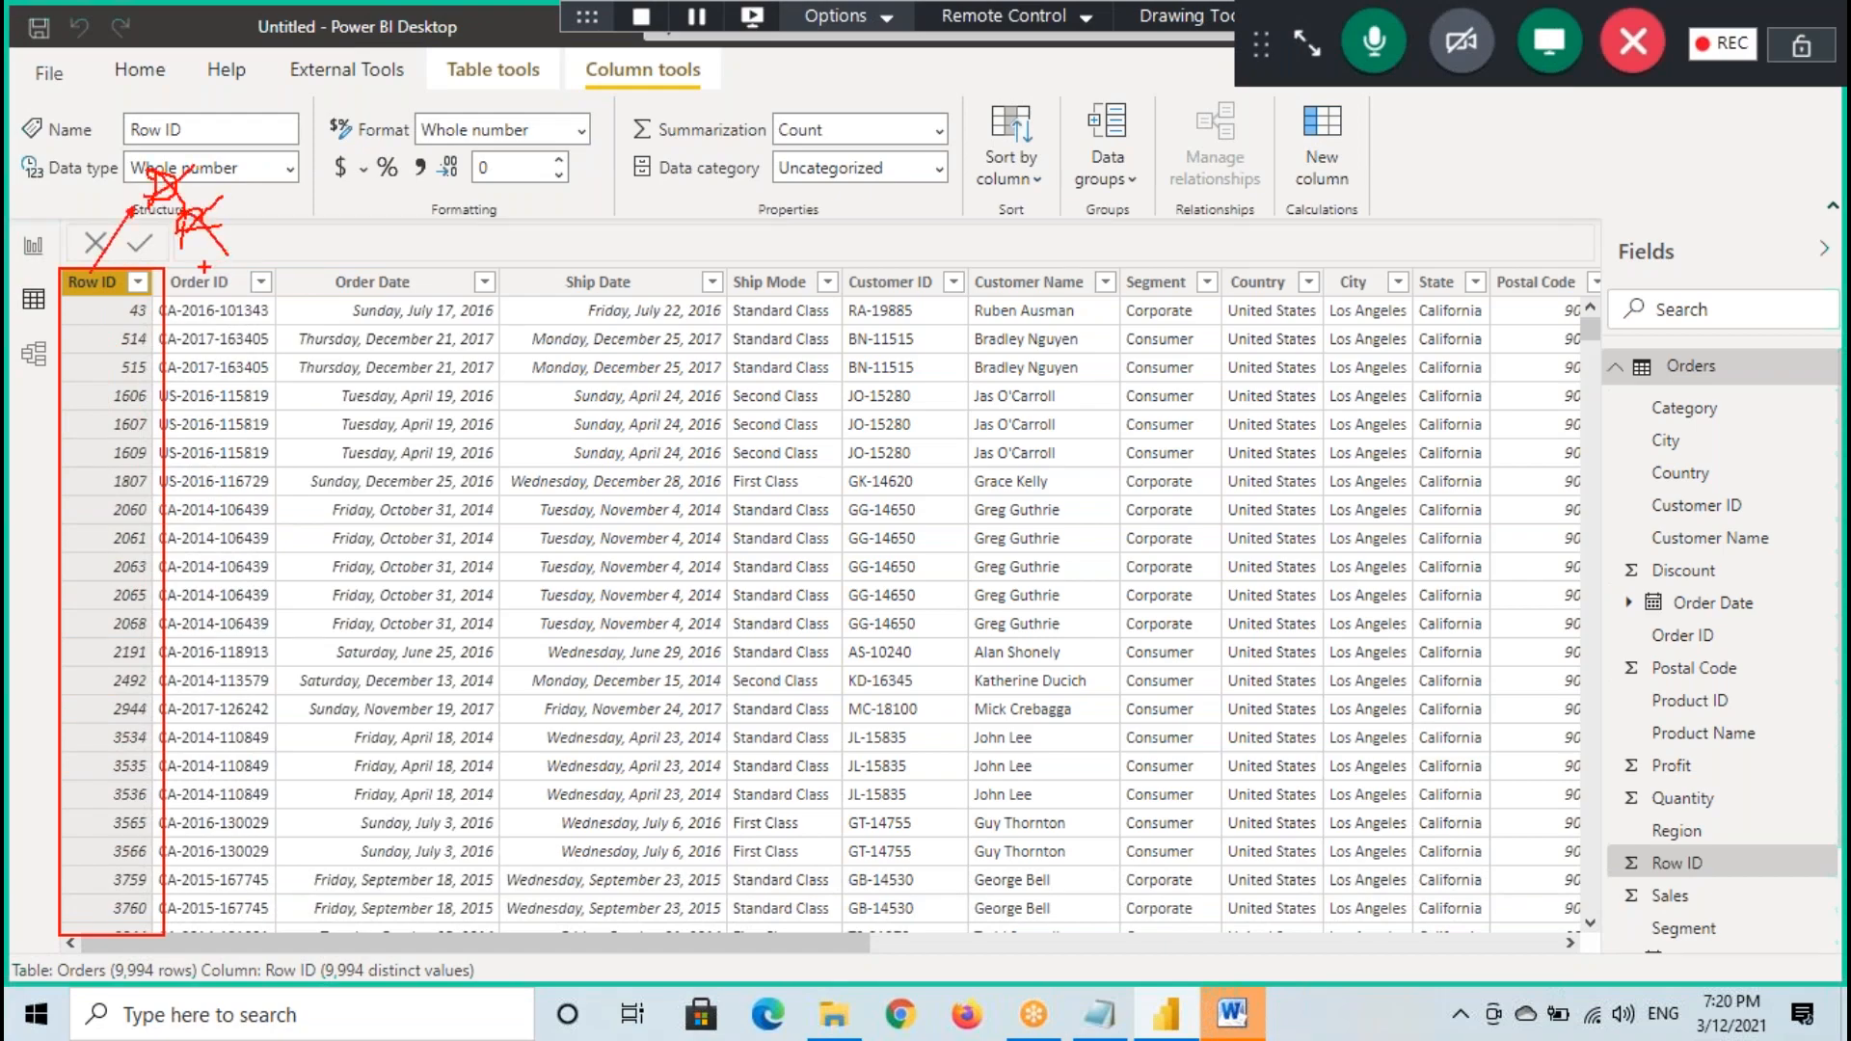
key(Escape)
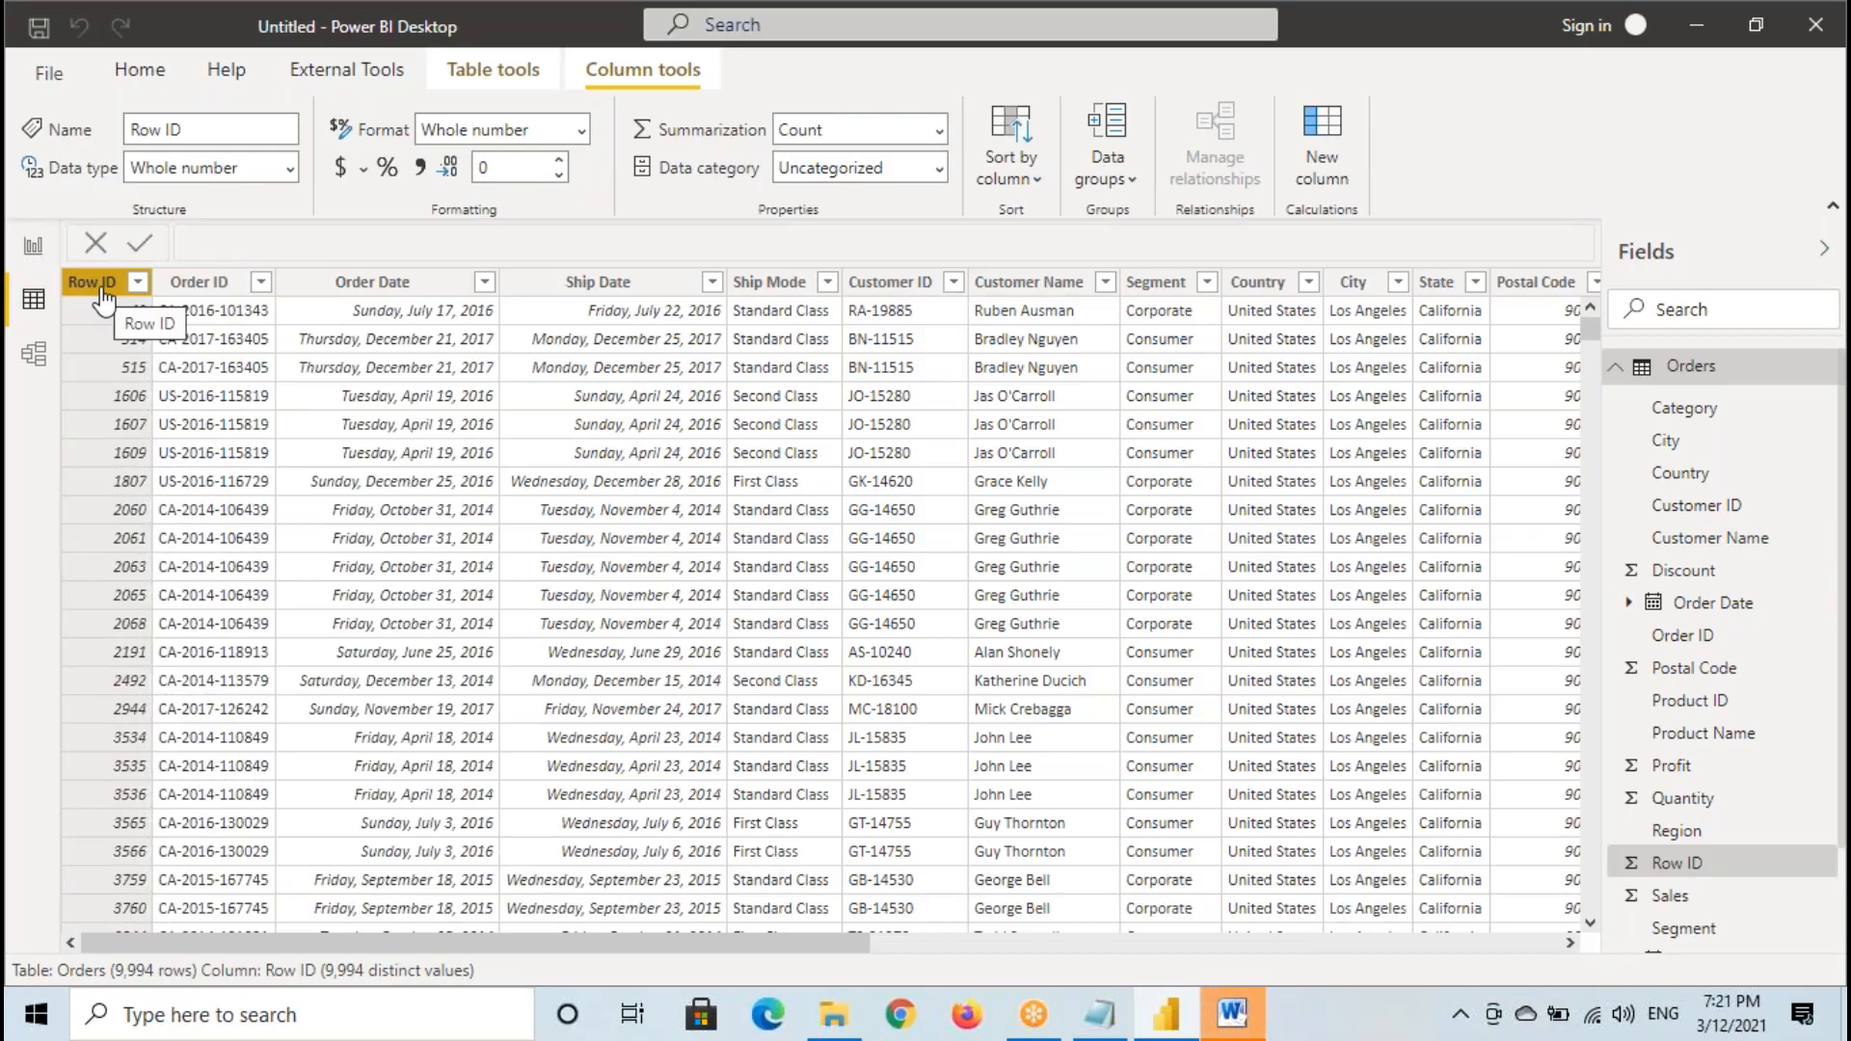
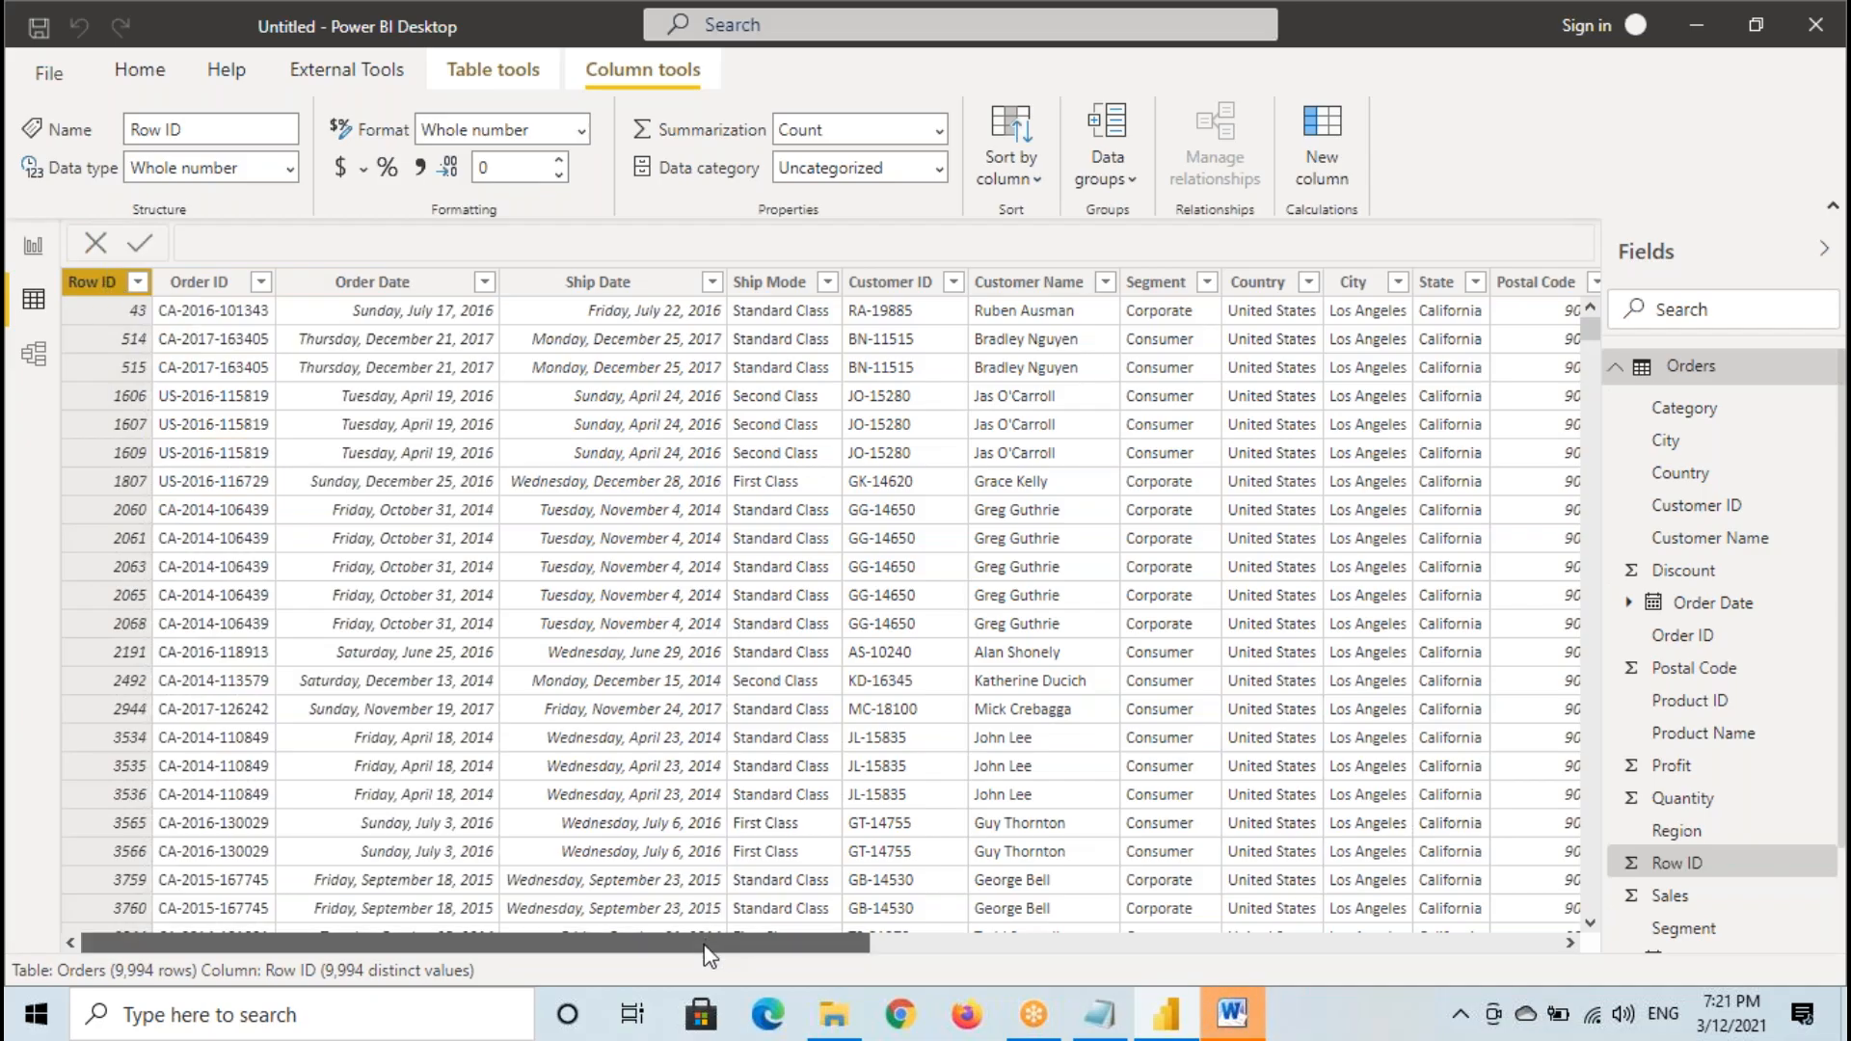
- Select the Sales column at the far end of the Orders data table
drag(714, 945, 1548, 962)
click(1165, 282)
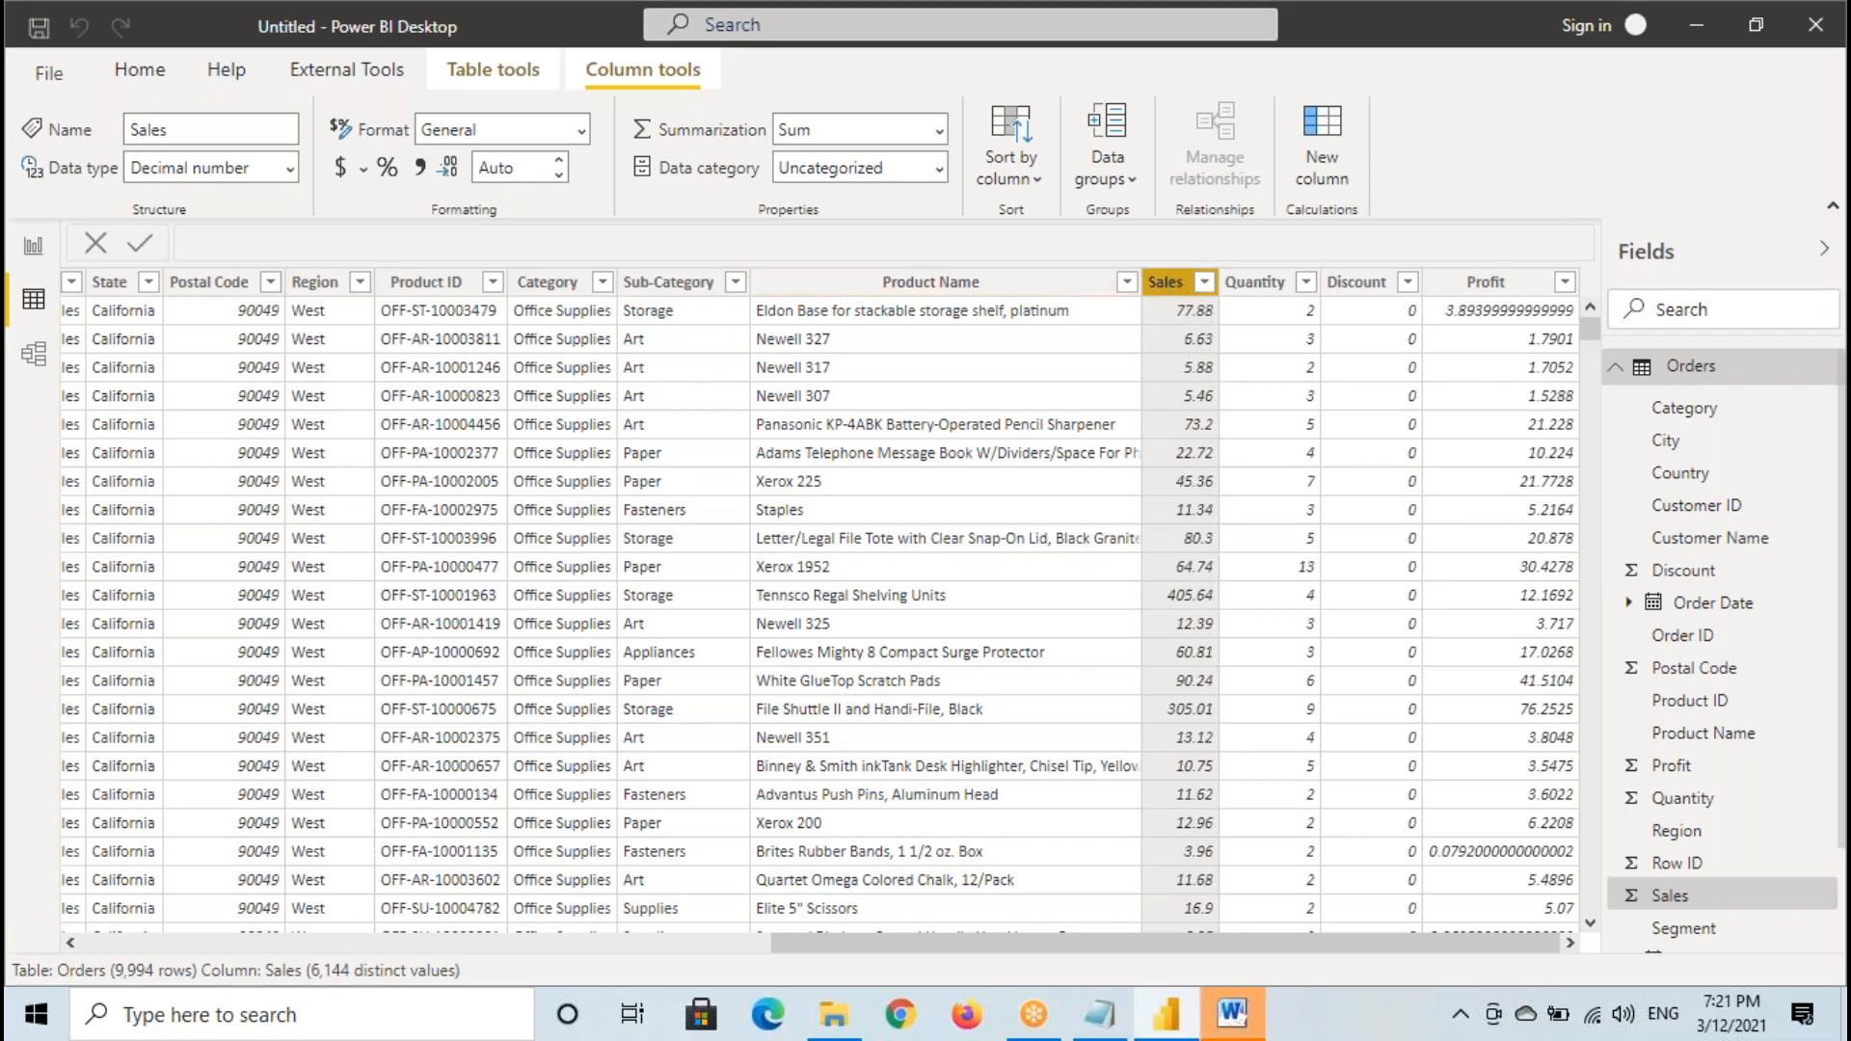
- Switch to the Notepad notes and number the Overview of Power View Software heading as Class 5
click(1099, 1026)
drag(117, 699, 912, 704)
click(912, 704)
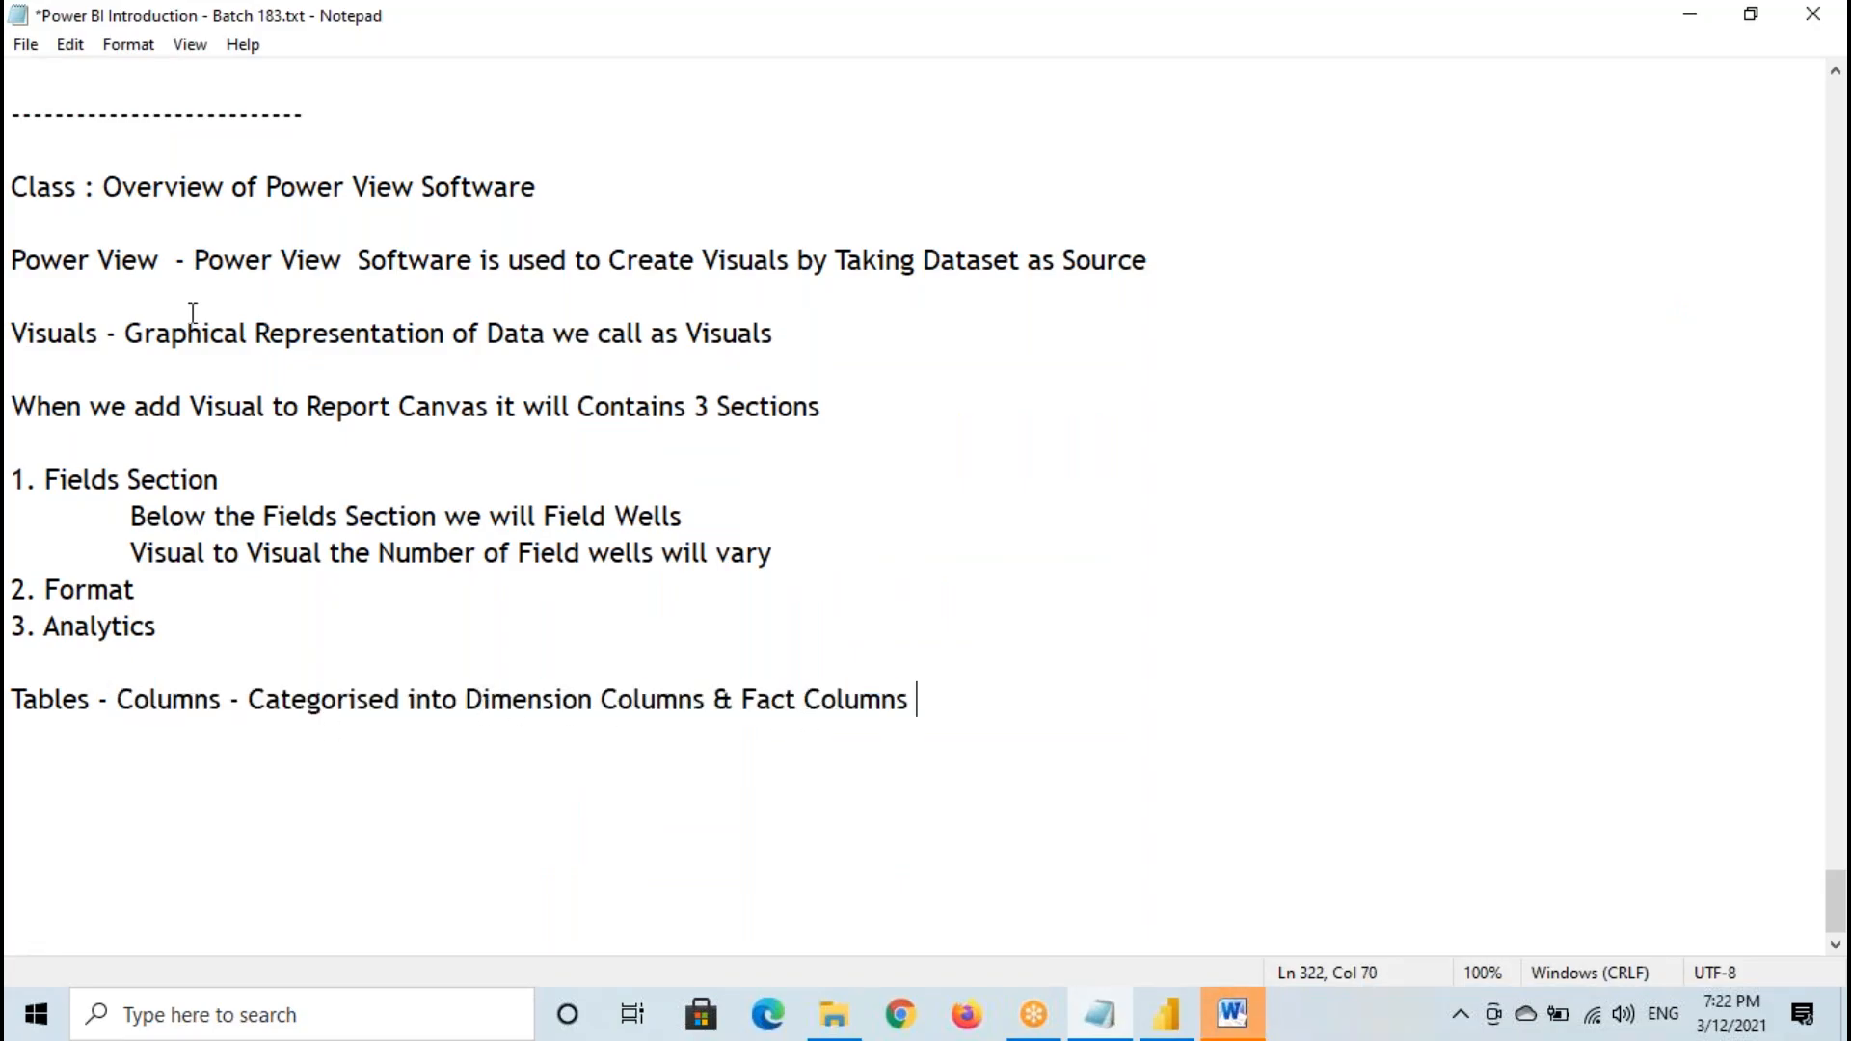
click(77, 190)
text(5)
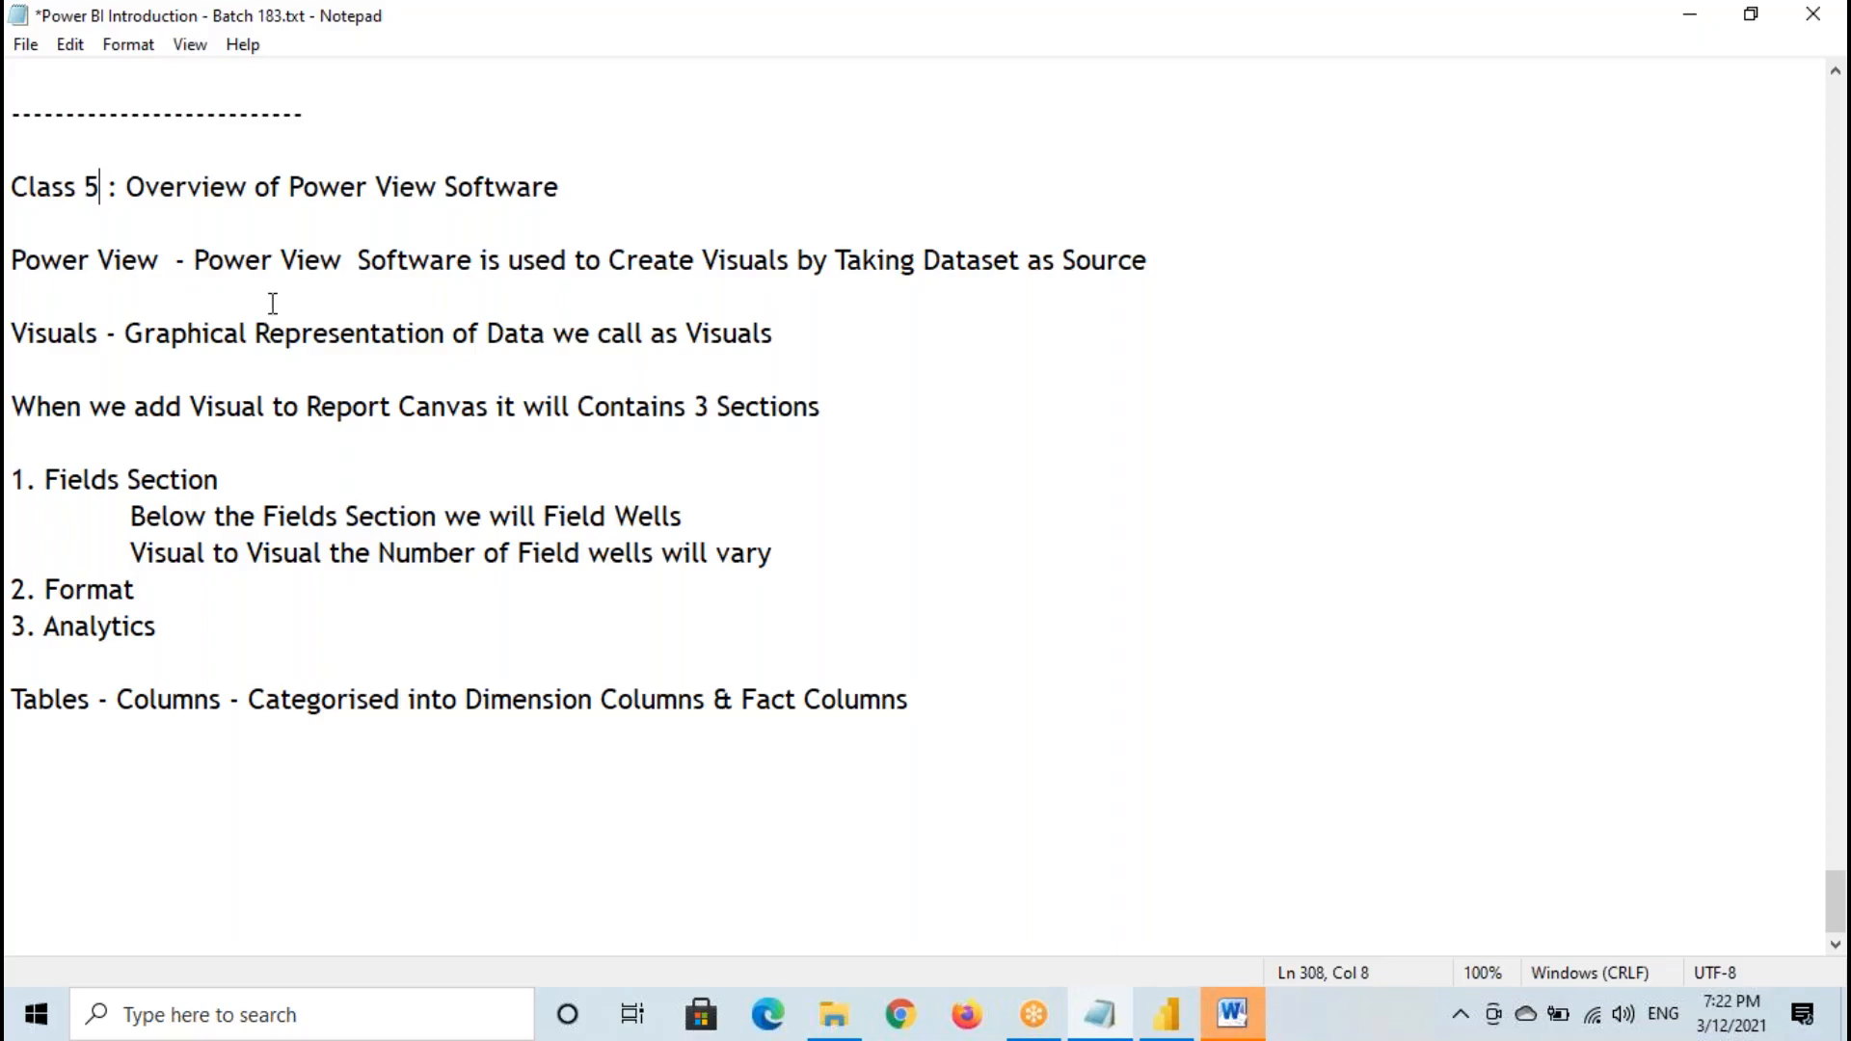
drag(13, 188, 564, 188)
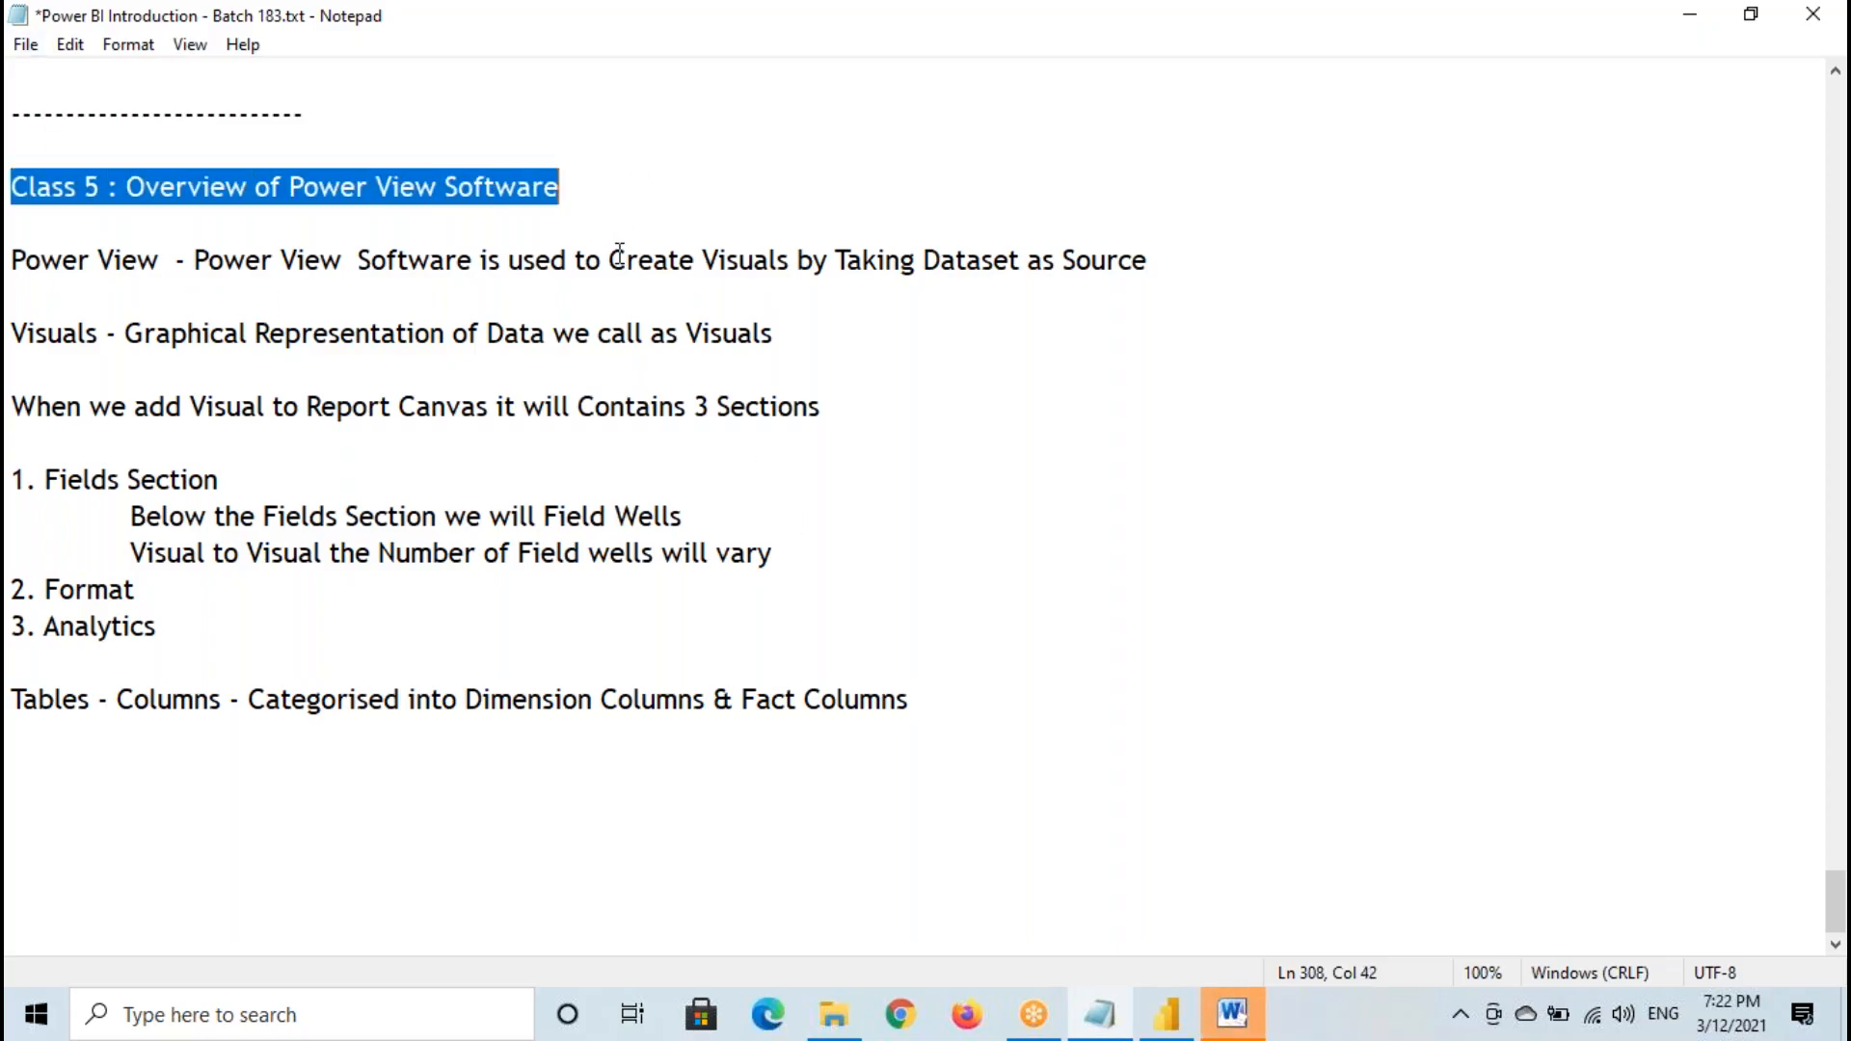
- Start a new line reading "Extra Video - Class 6 -" below the Tables - Columns line
click(967, 702)
key(Return)
key(Return)
text(Extra Videp)
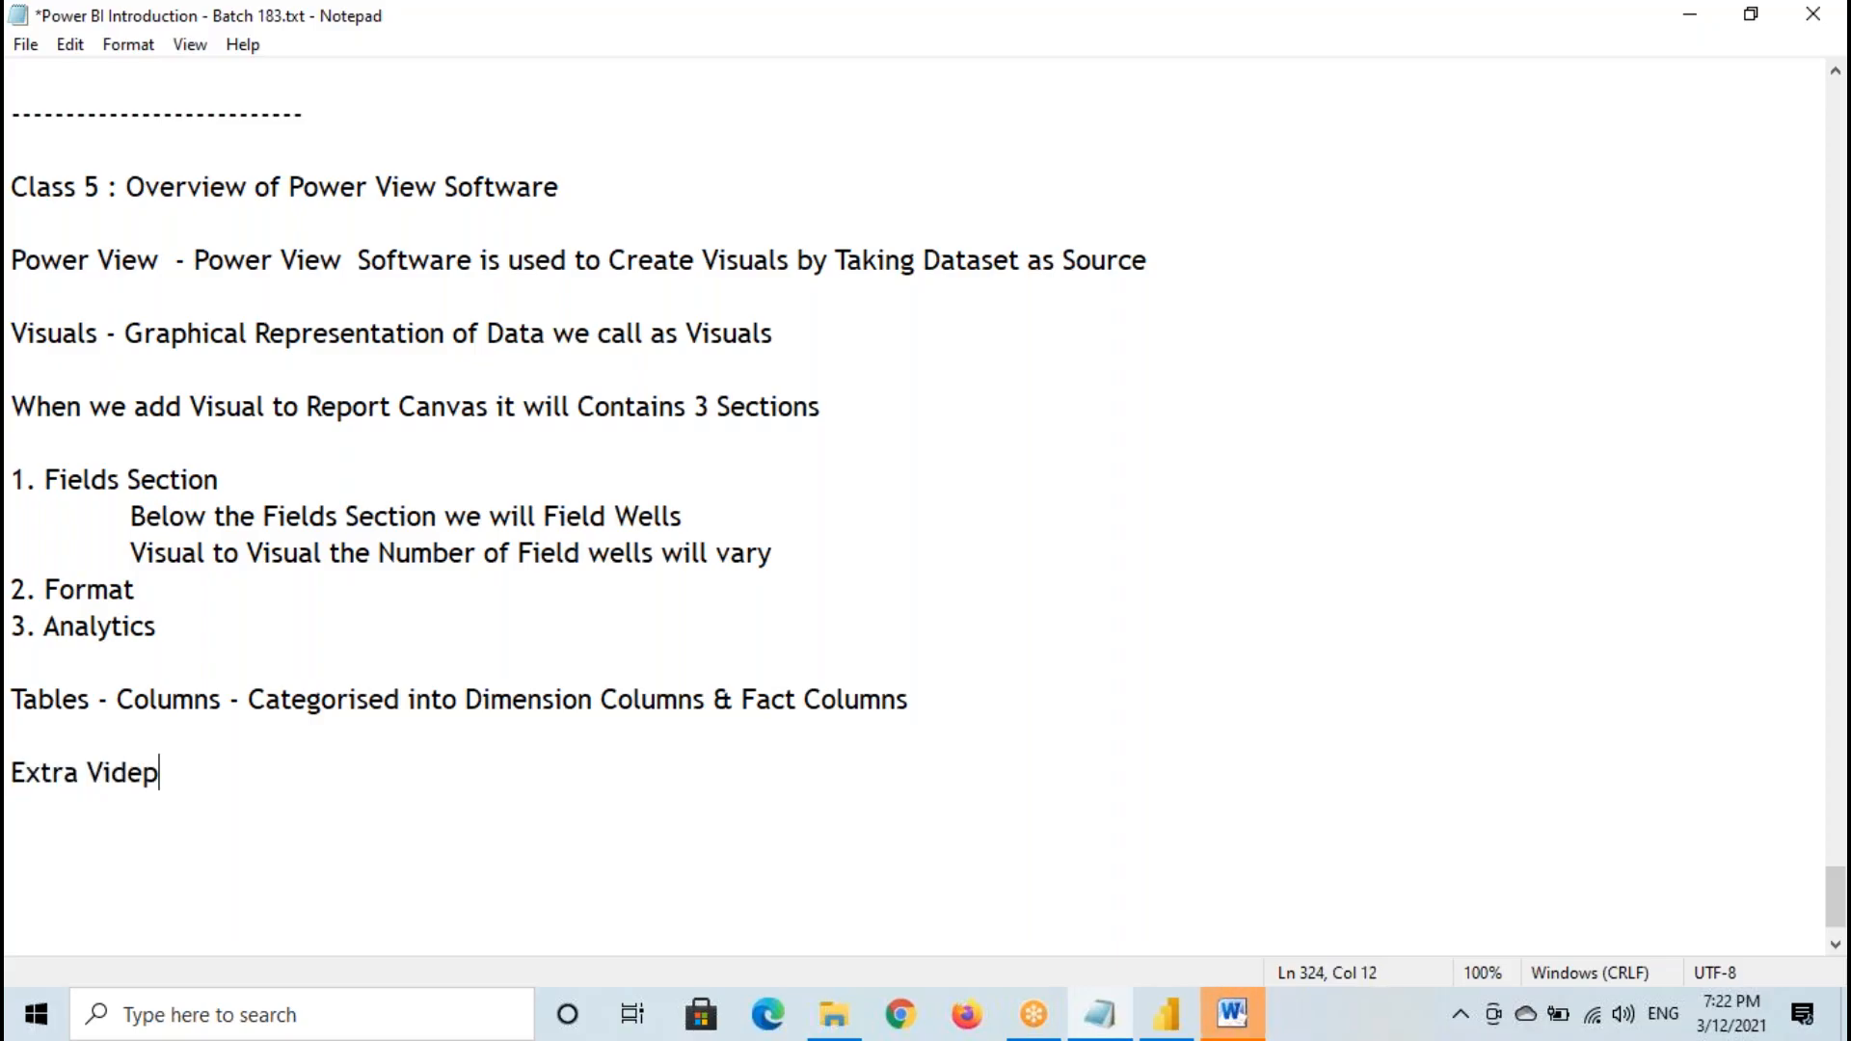
key(BackSpace)
text(0)
key(BackSpace)
text(o - Class 6 -)
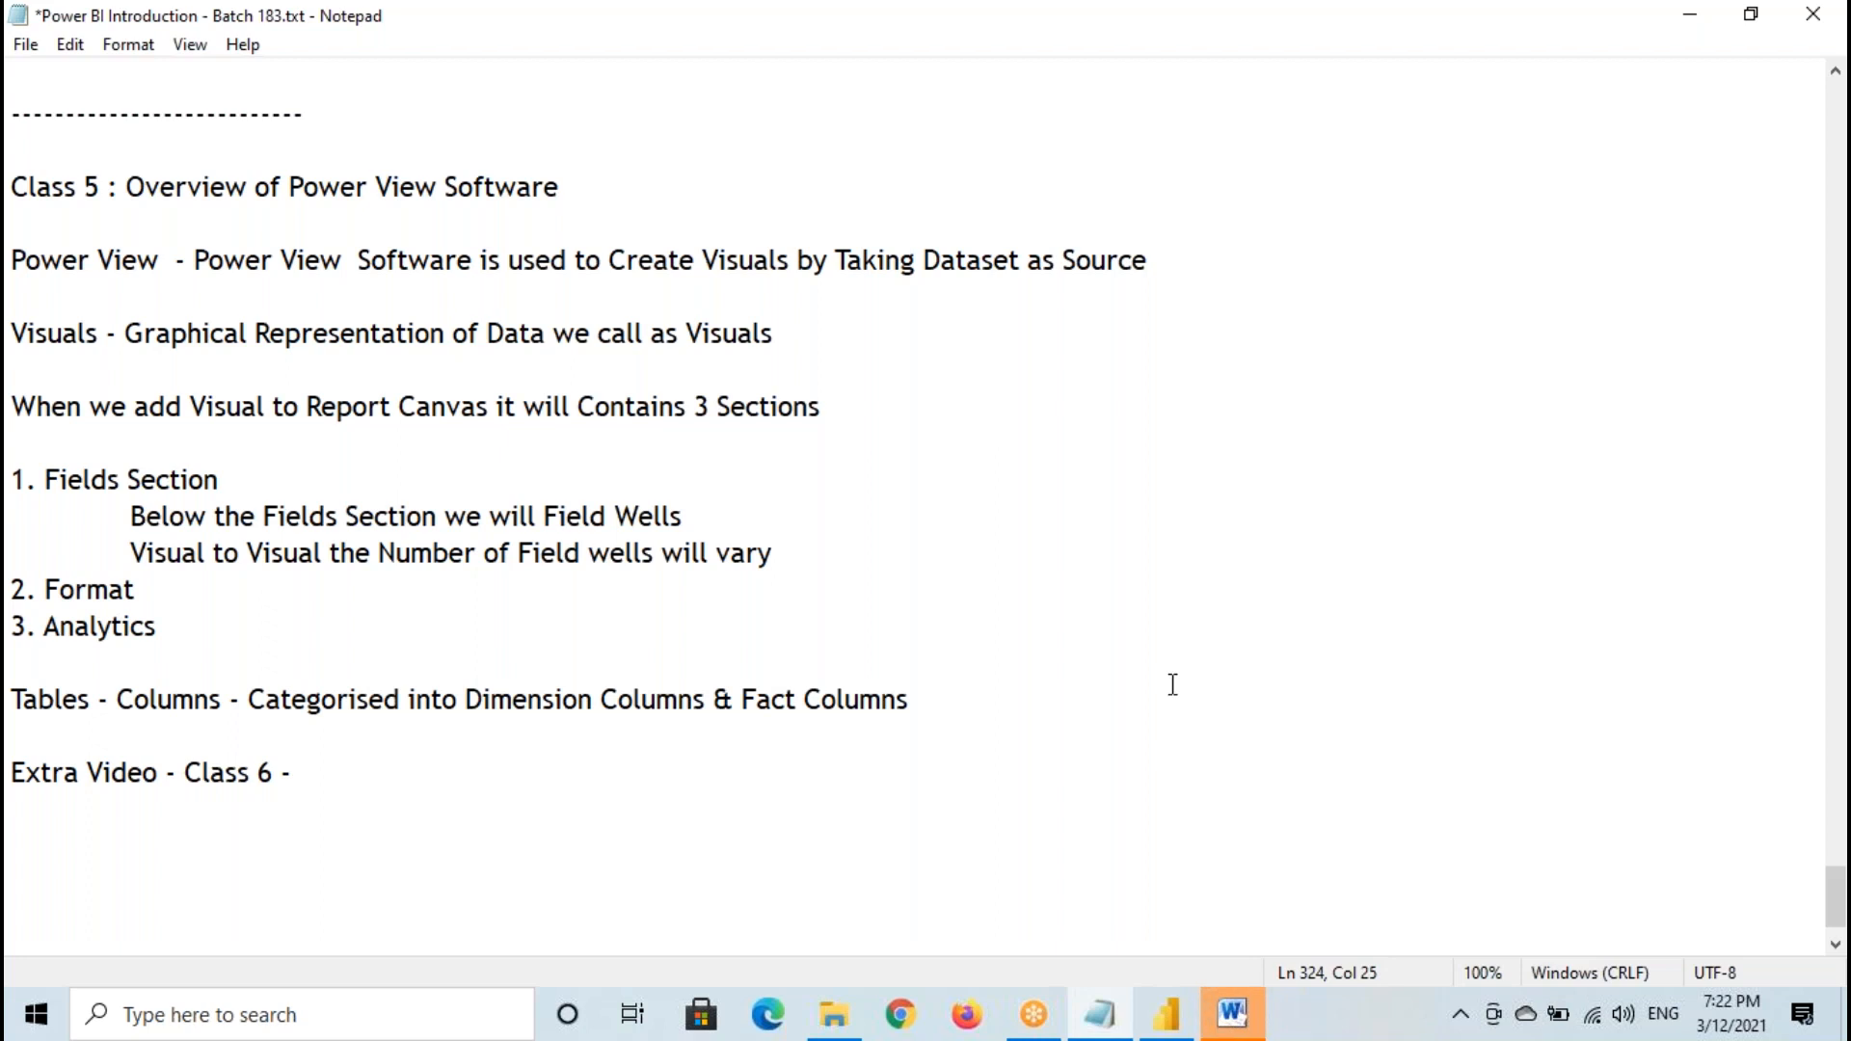
- Copy "Dimension Columns & Fact Columns" from the Tables line to the end of the Extra Video - Class 6 line
drag(465, 699, 914, 699)
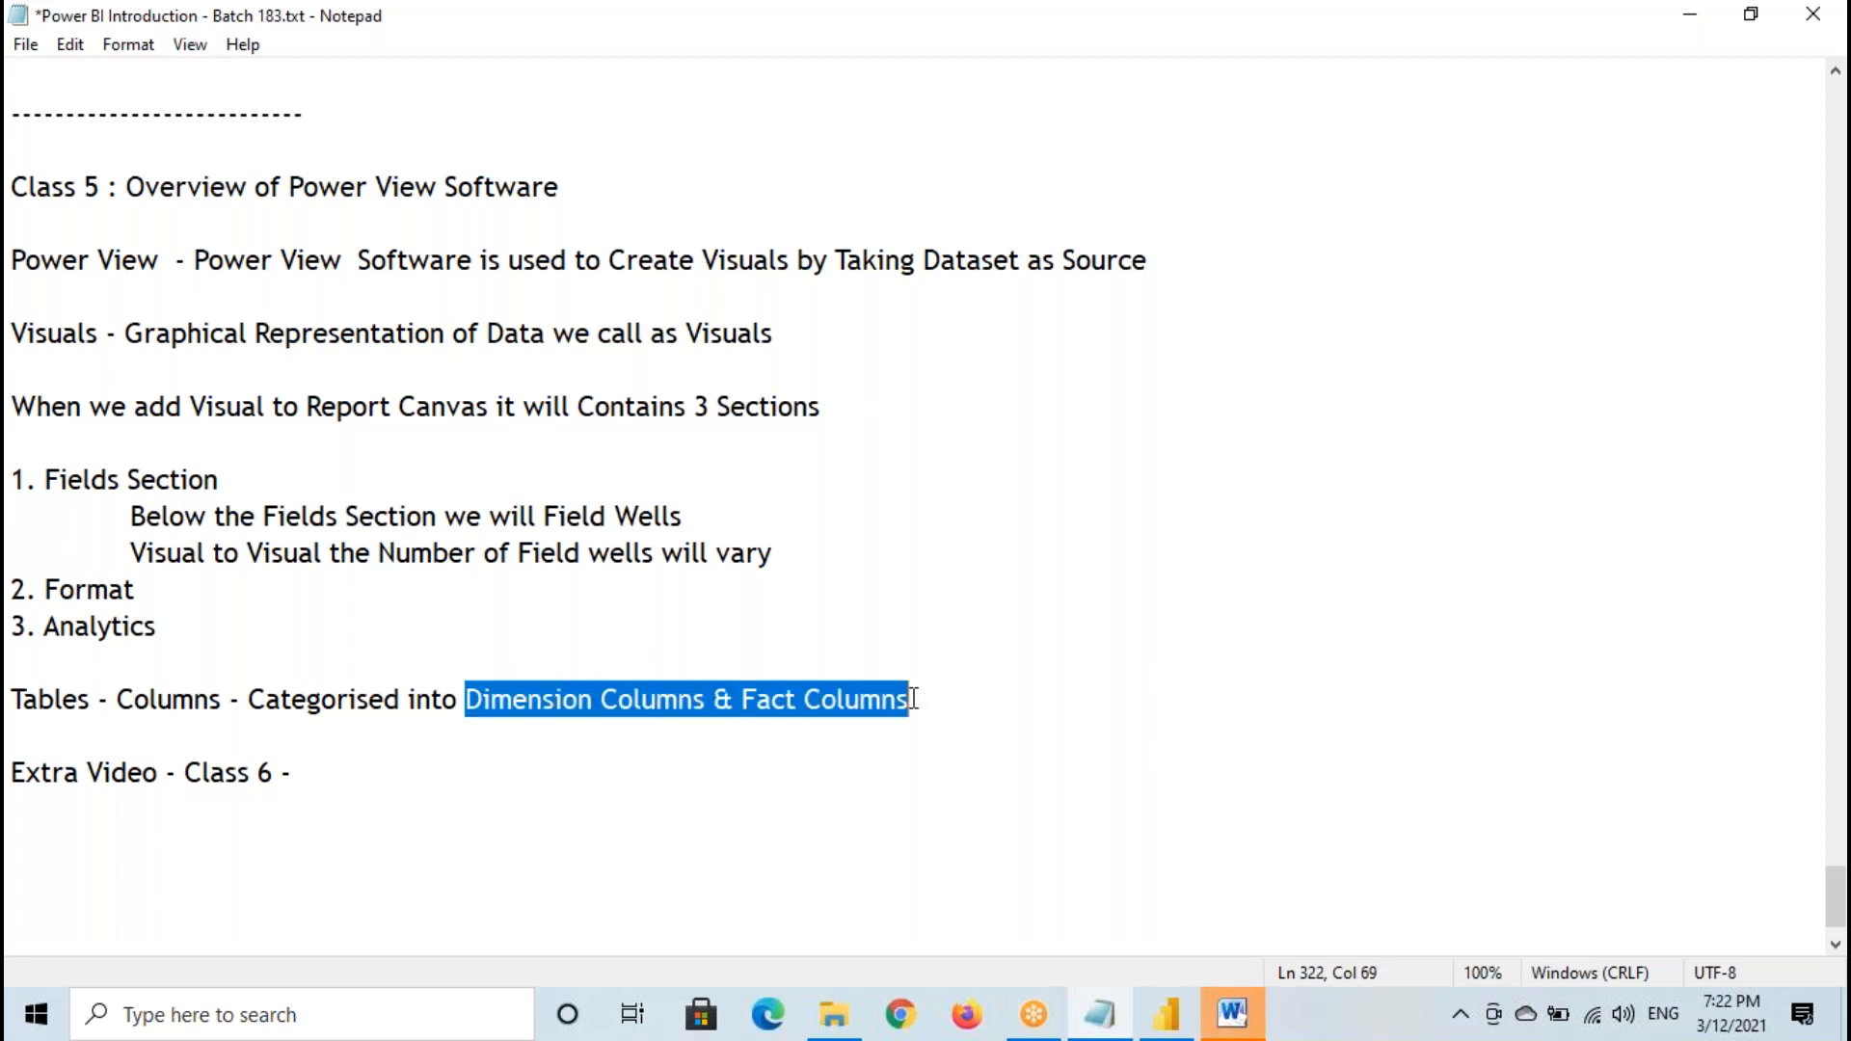
key(ctrl+c)
click(372, 769)
key(ctrl+v)
click(328, 772)
drag(376, 774, 748, 777)
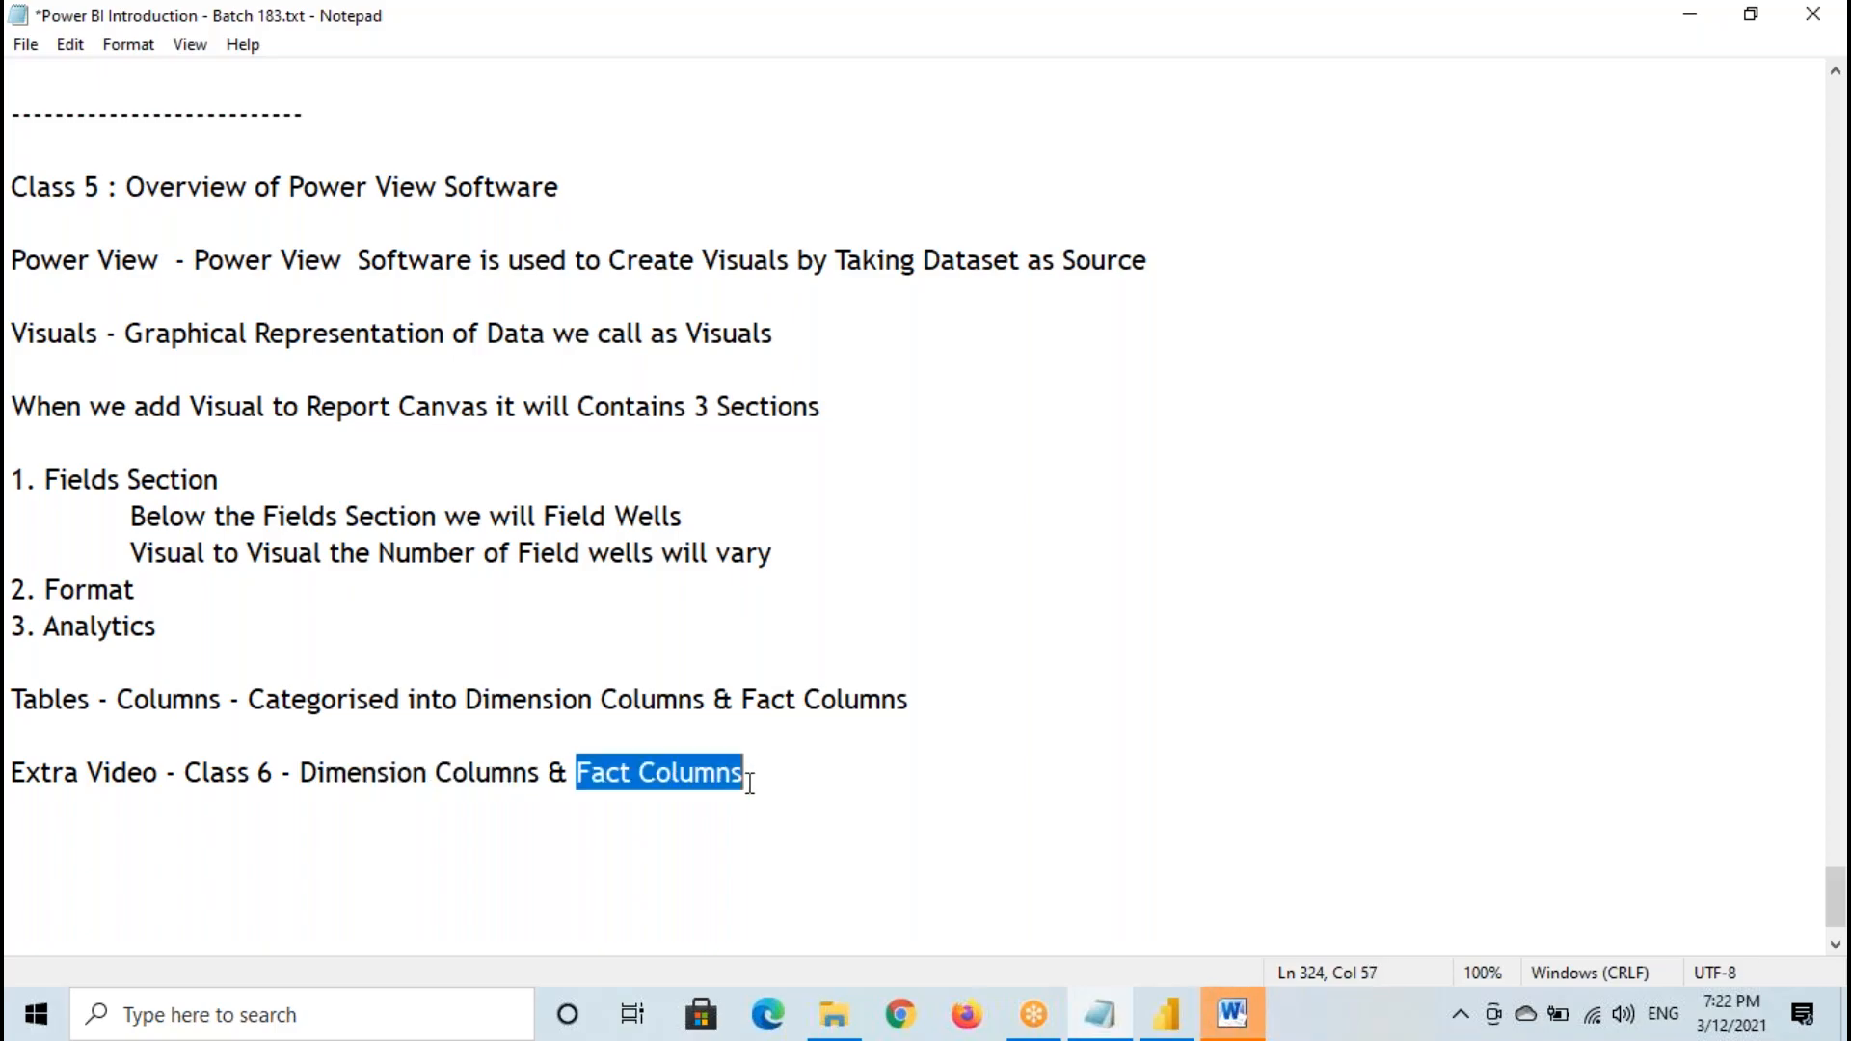
- Check the Sales column in Power BI Desktop, and highlight Dimension Columns and Fact Columns in the Notepad notes
click(1166, 1014)
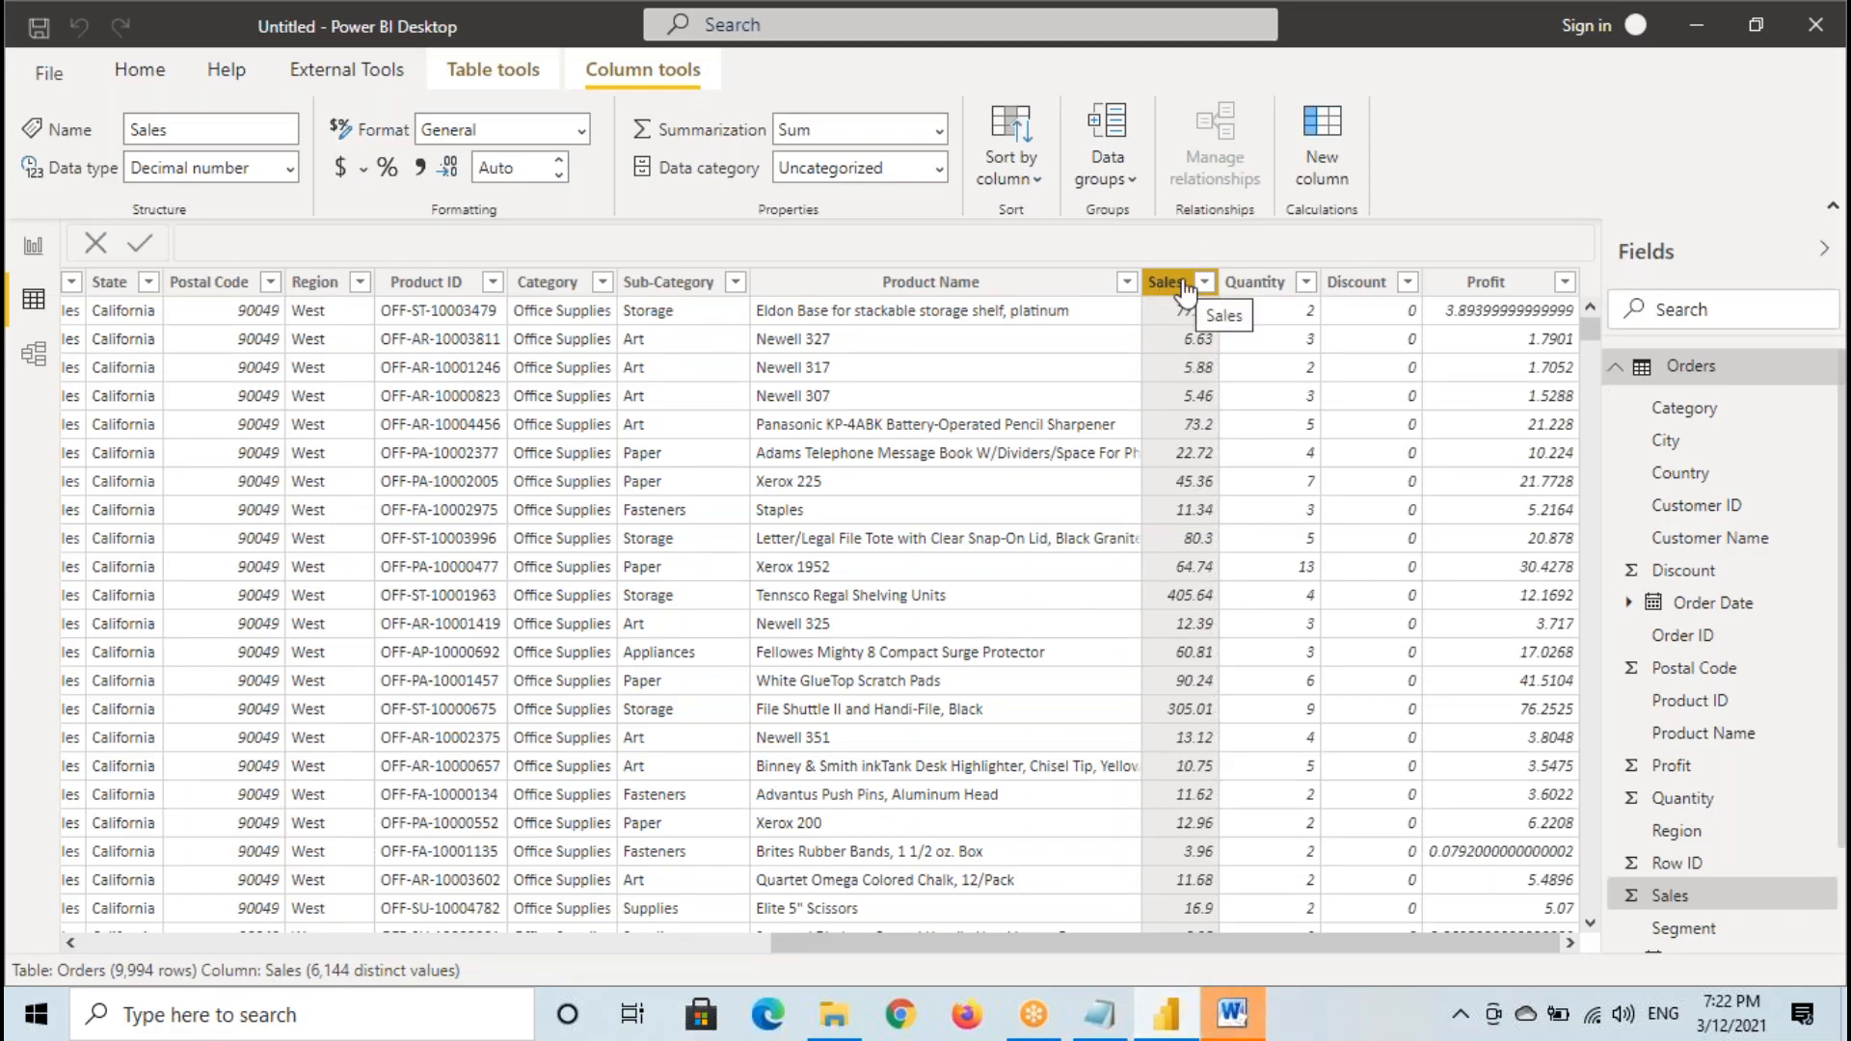
click(1100, 1014)
drag(298, 772, 533, 772)
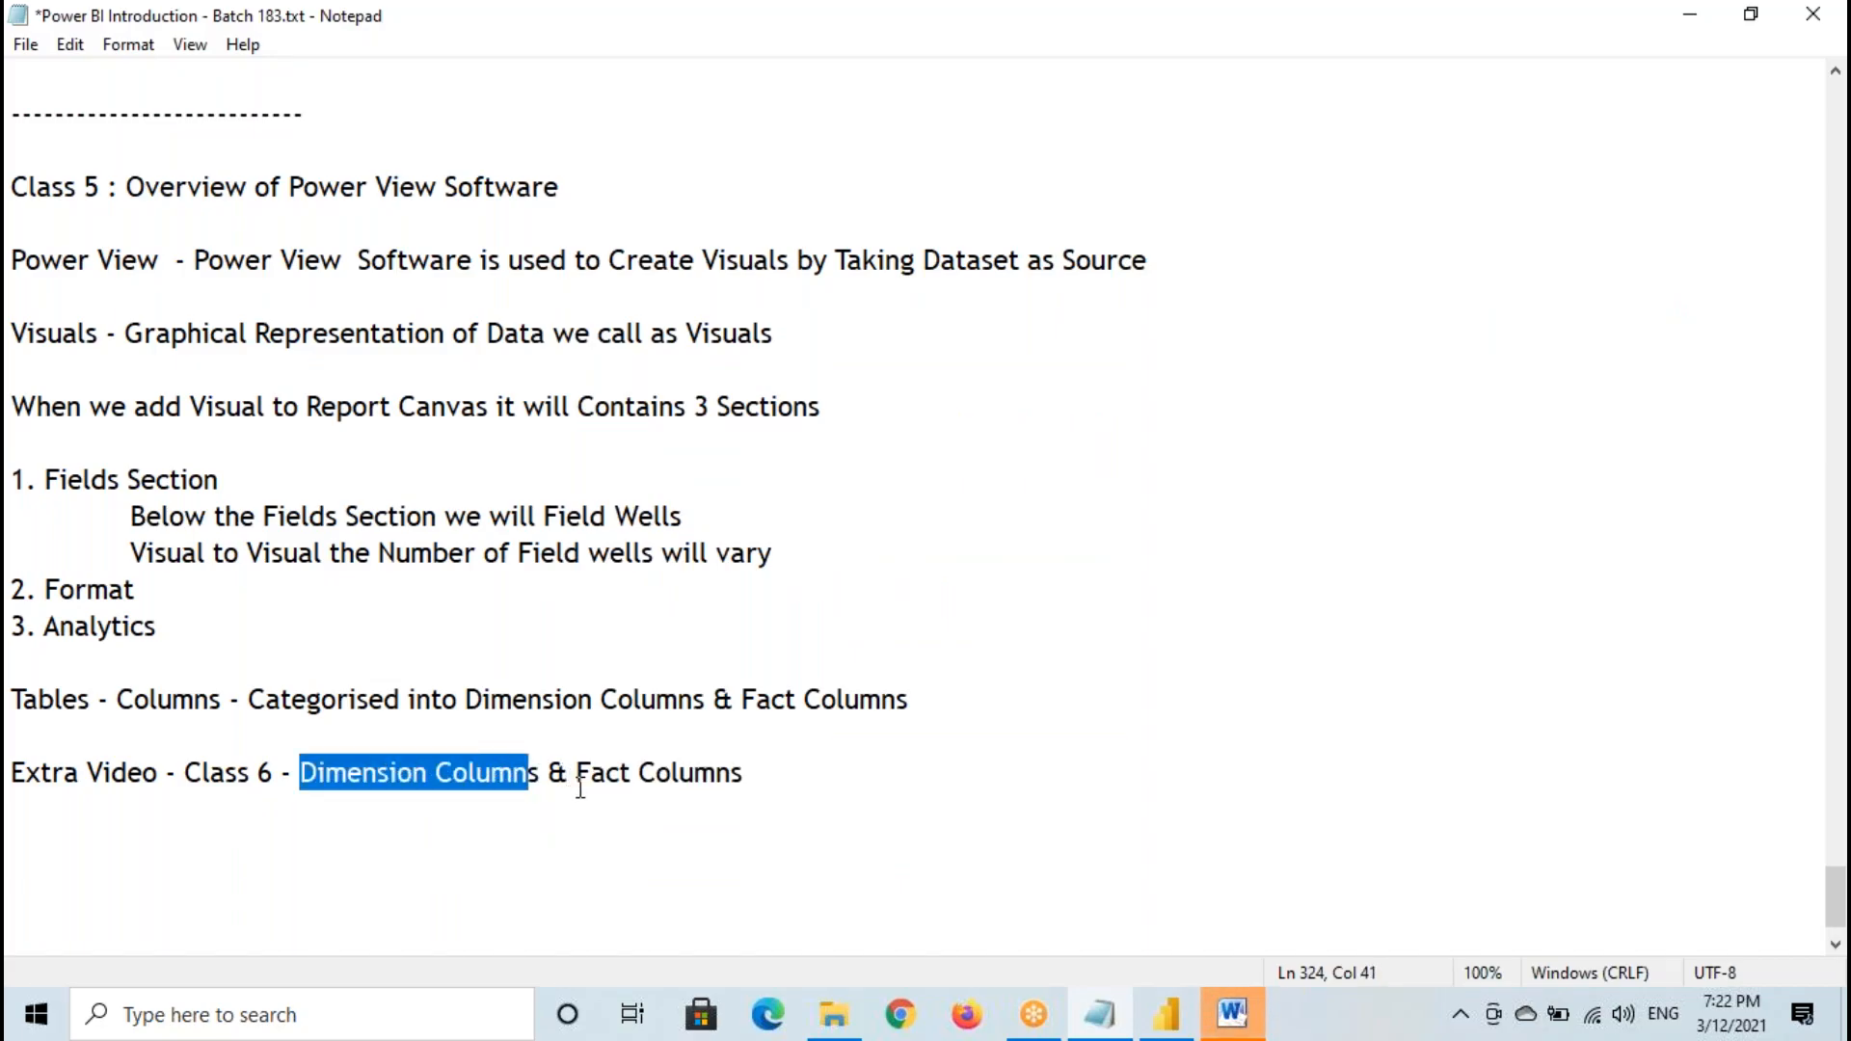
drag(577, 772, 756, 772)
- Glance at the Word architecture diagram, return to the Power BI report page, and mark the pie chart's wells D for Legend and Details, F for Values and Tooltips
click(1250, 1028)
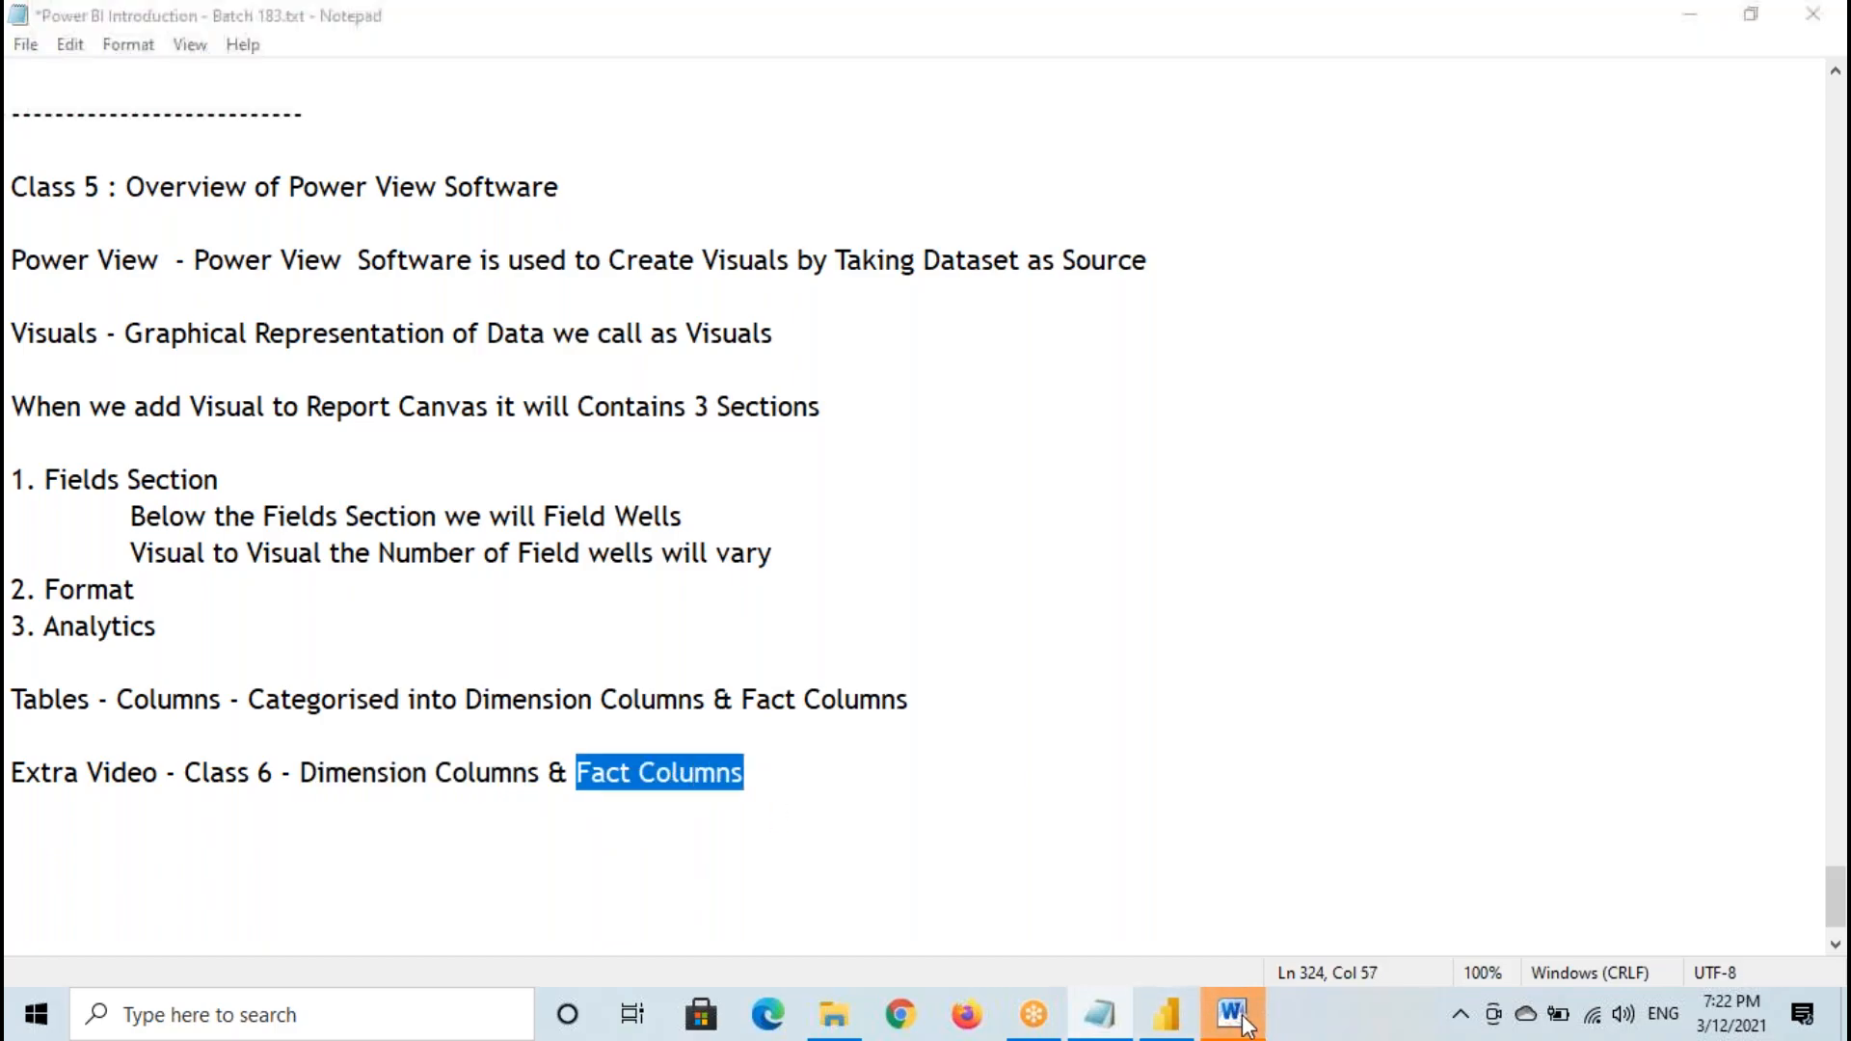
click(1235, 757)
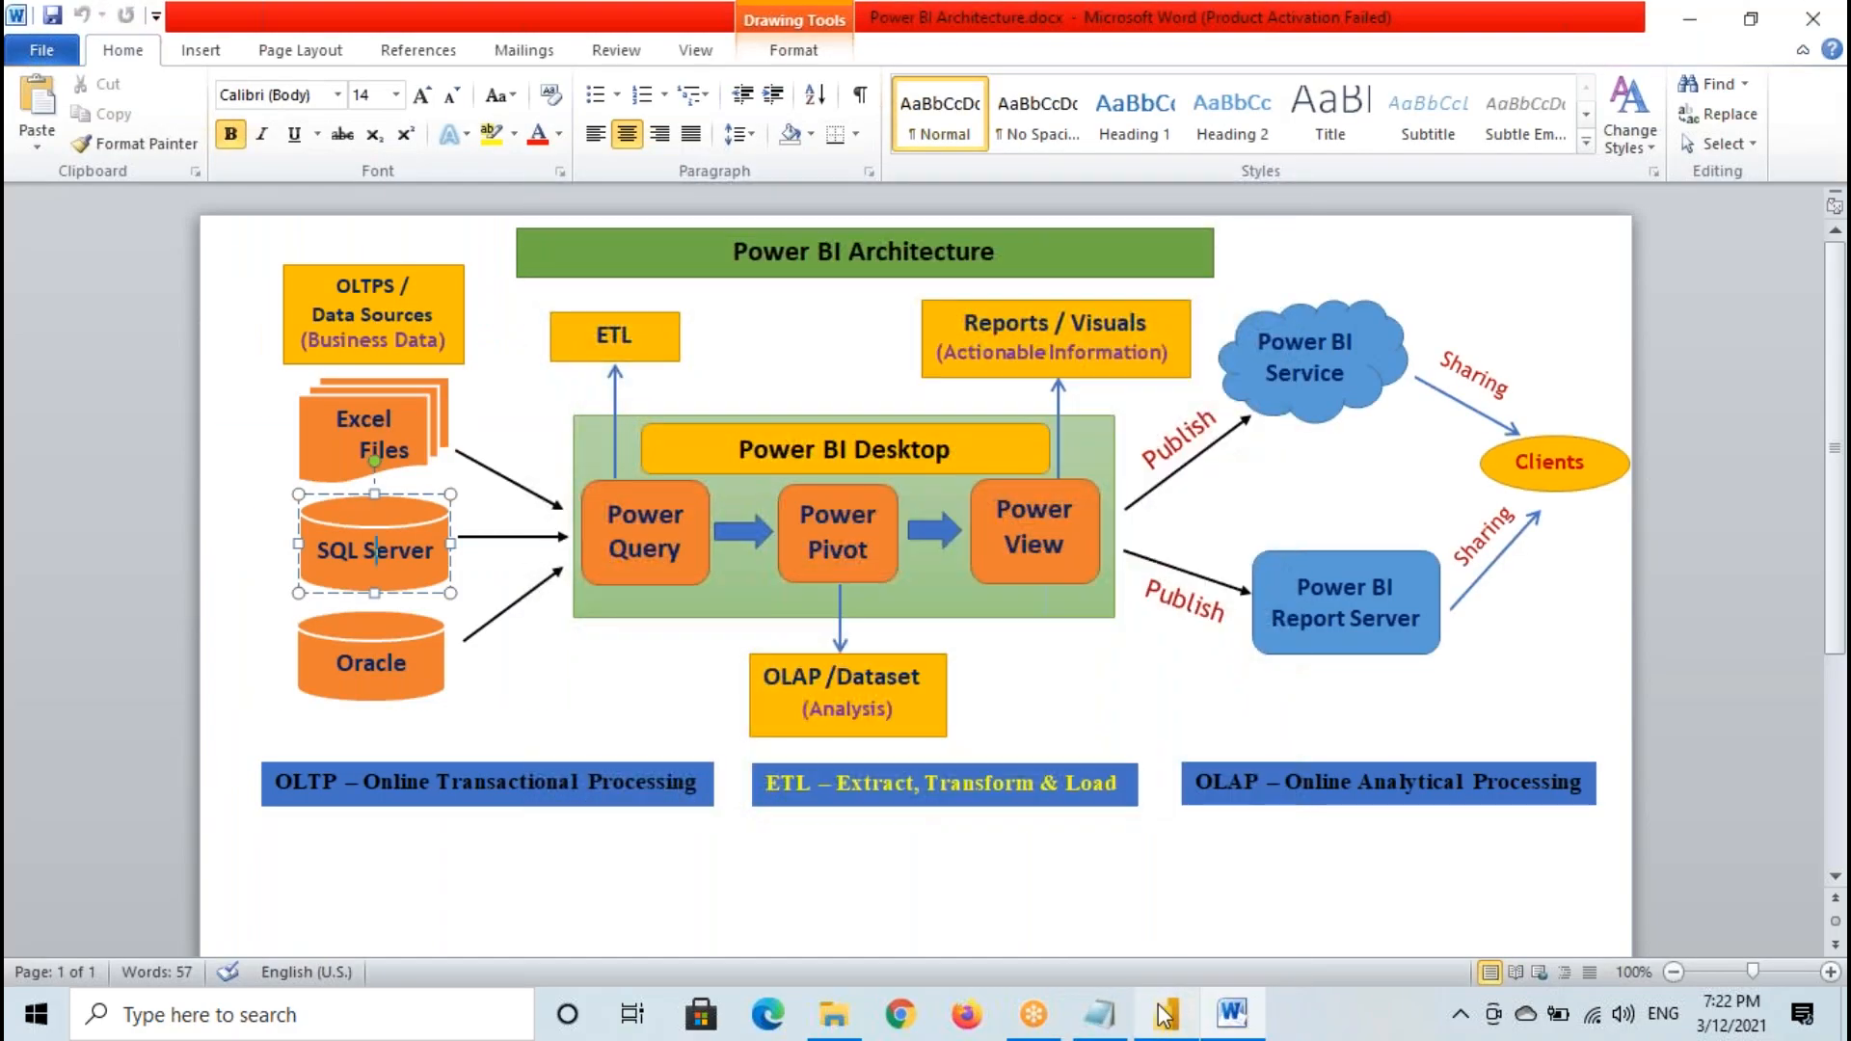
click(1166, 1014)
click(16, 258)
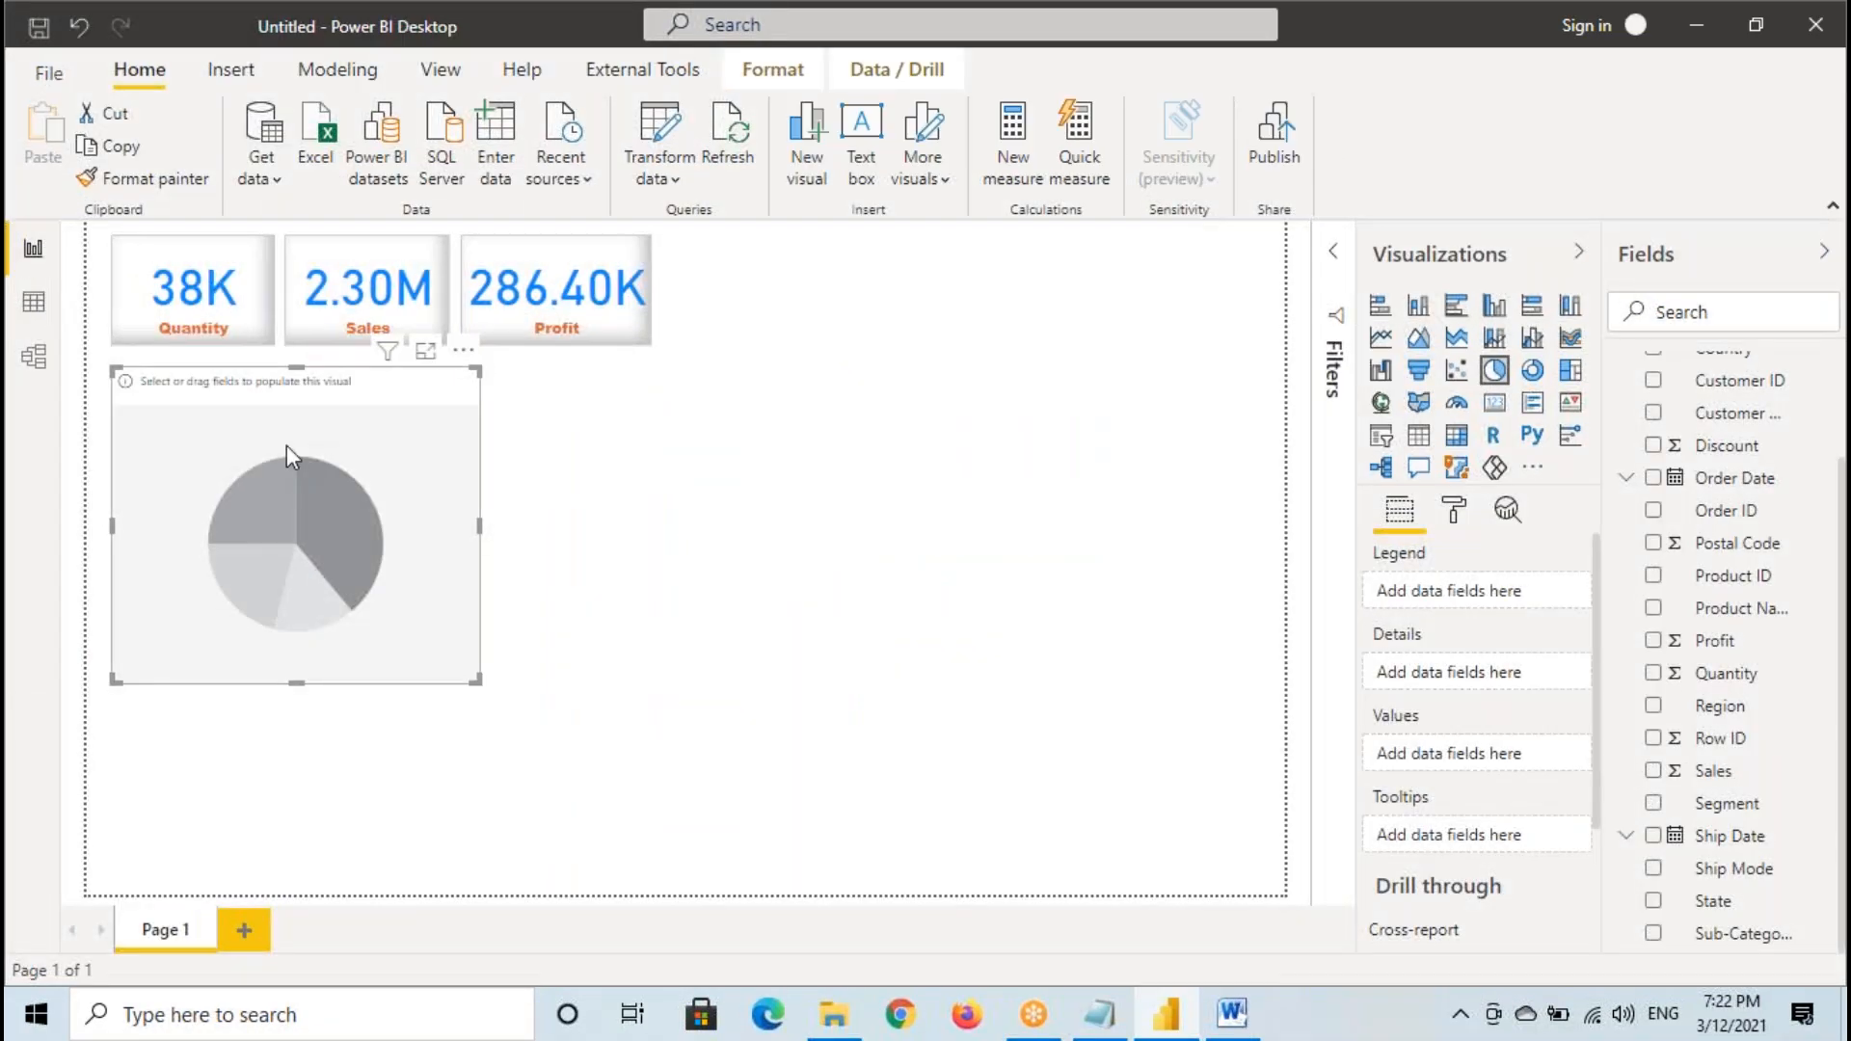
drag(118, 367, 473, 694)
mouse_move(1474, 559)
mouse_down()
mouse_move(1388, 533)
mouse_move(1480, 673)
mouse_move(1436, 528)
mouse_up()
mouse_move(1430, 580)
mouse_down()
mouse_move(1443, 622)
mouse_move(1406, 606)
mouse_up()
mouse_move(1446, 711)
mouse_down()
mouse_move(1359, 718)
mouse_move(1511, 810)
mouse_move(1446, 709)
mouse_move(1409, 799)
mouse_move(1456, 736)
mouse_move(1468, 764)
mouse_up()
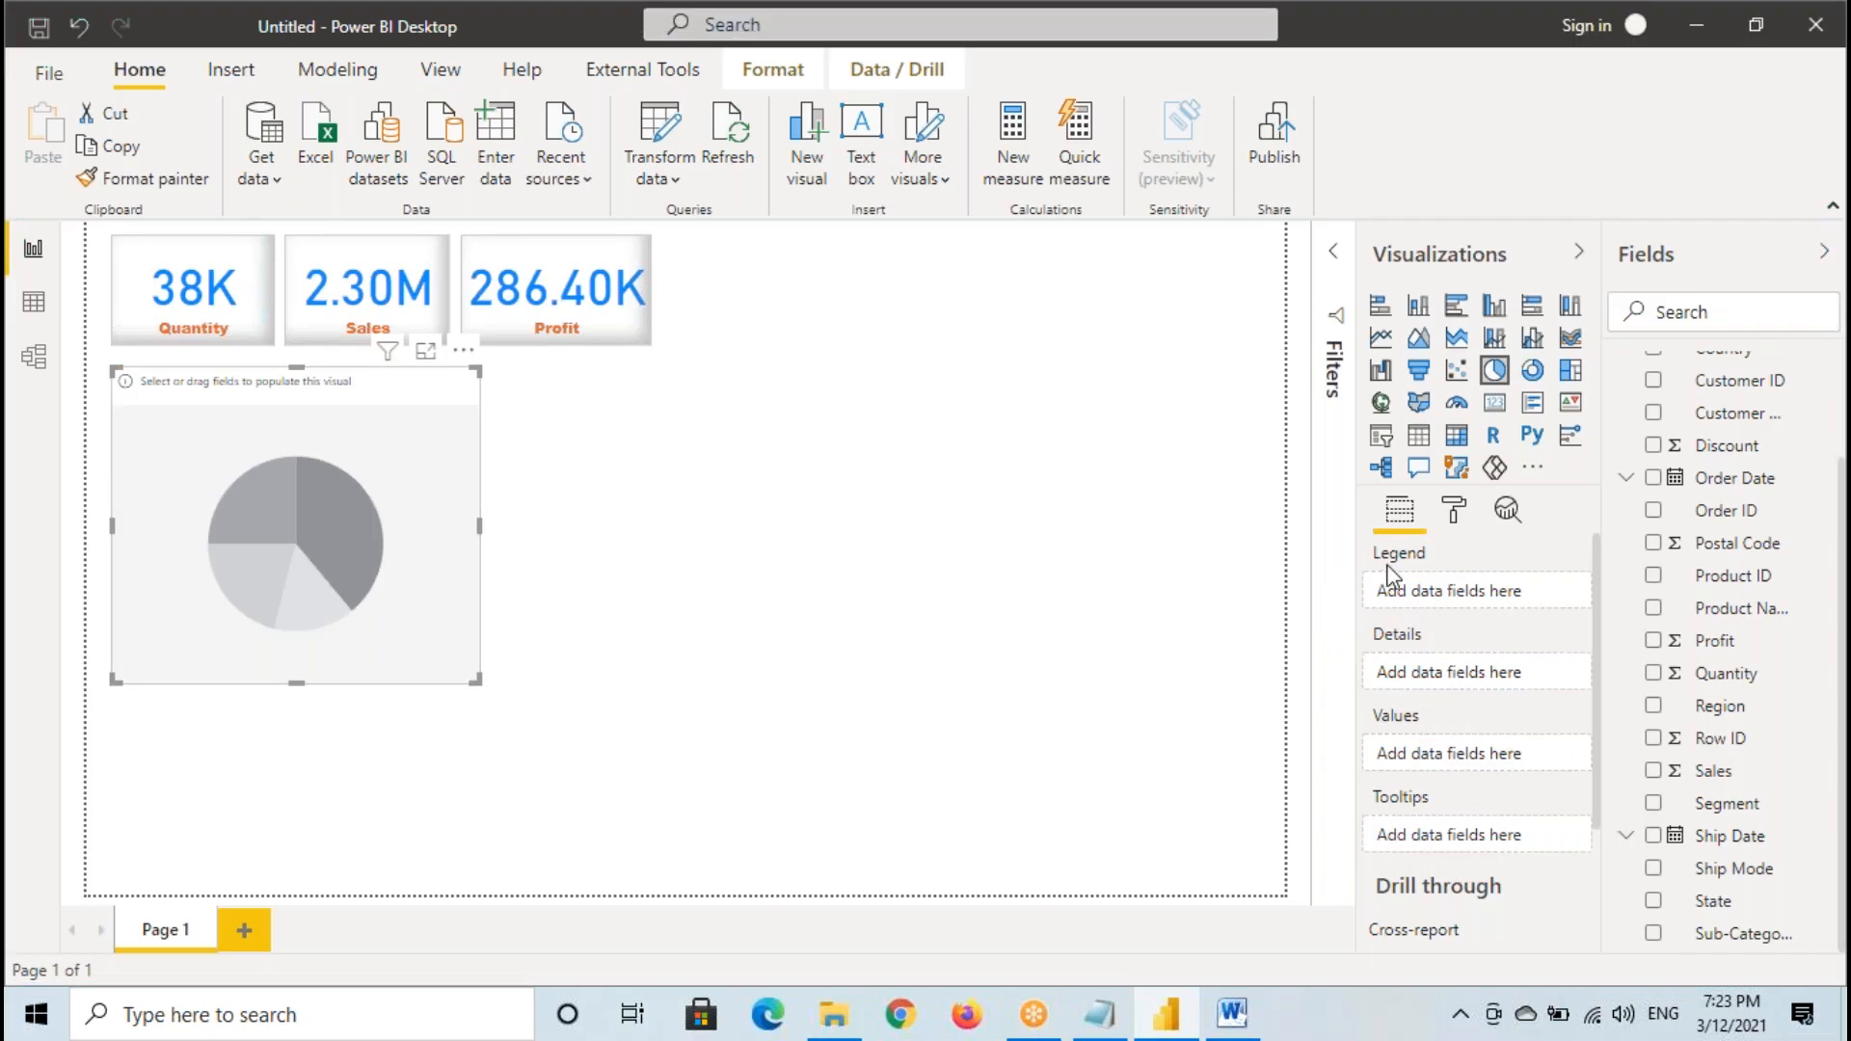
- Tick the pie chart, underline its Legend, Details, Values and Tooltips wells with temporary annotations, and clear them
drag(415, 526, 555, 483)
drag(1359, 559, 1477, 566)
drag(1352, 642, 1494, 613)
drag(1368, 730, 1484, 712)
drag(1374, 824, 1499, 785)
mouse_move(1466, 700)
mouse_down()
mouse_move(1446, 898)
mouse_move(1505, 787)
mouse_move(1515, 833)
mouse_up()
drag(1500, 729, 1550, 728)
drag(1529, 774, 1571, 766)
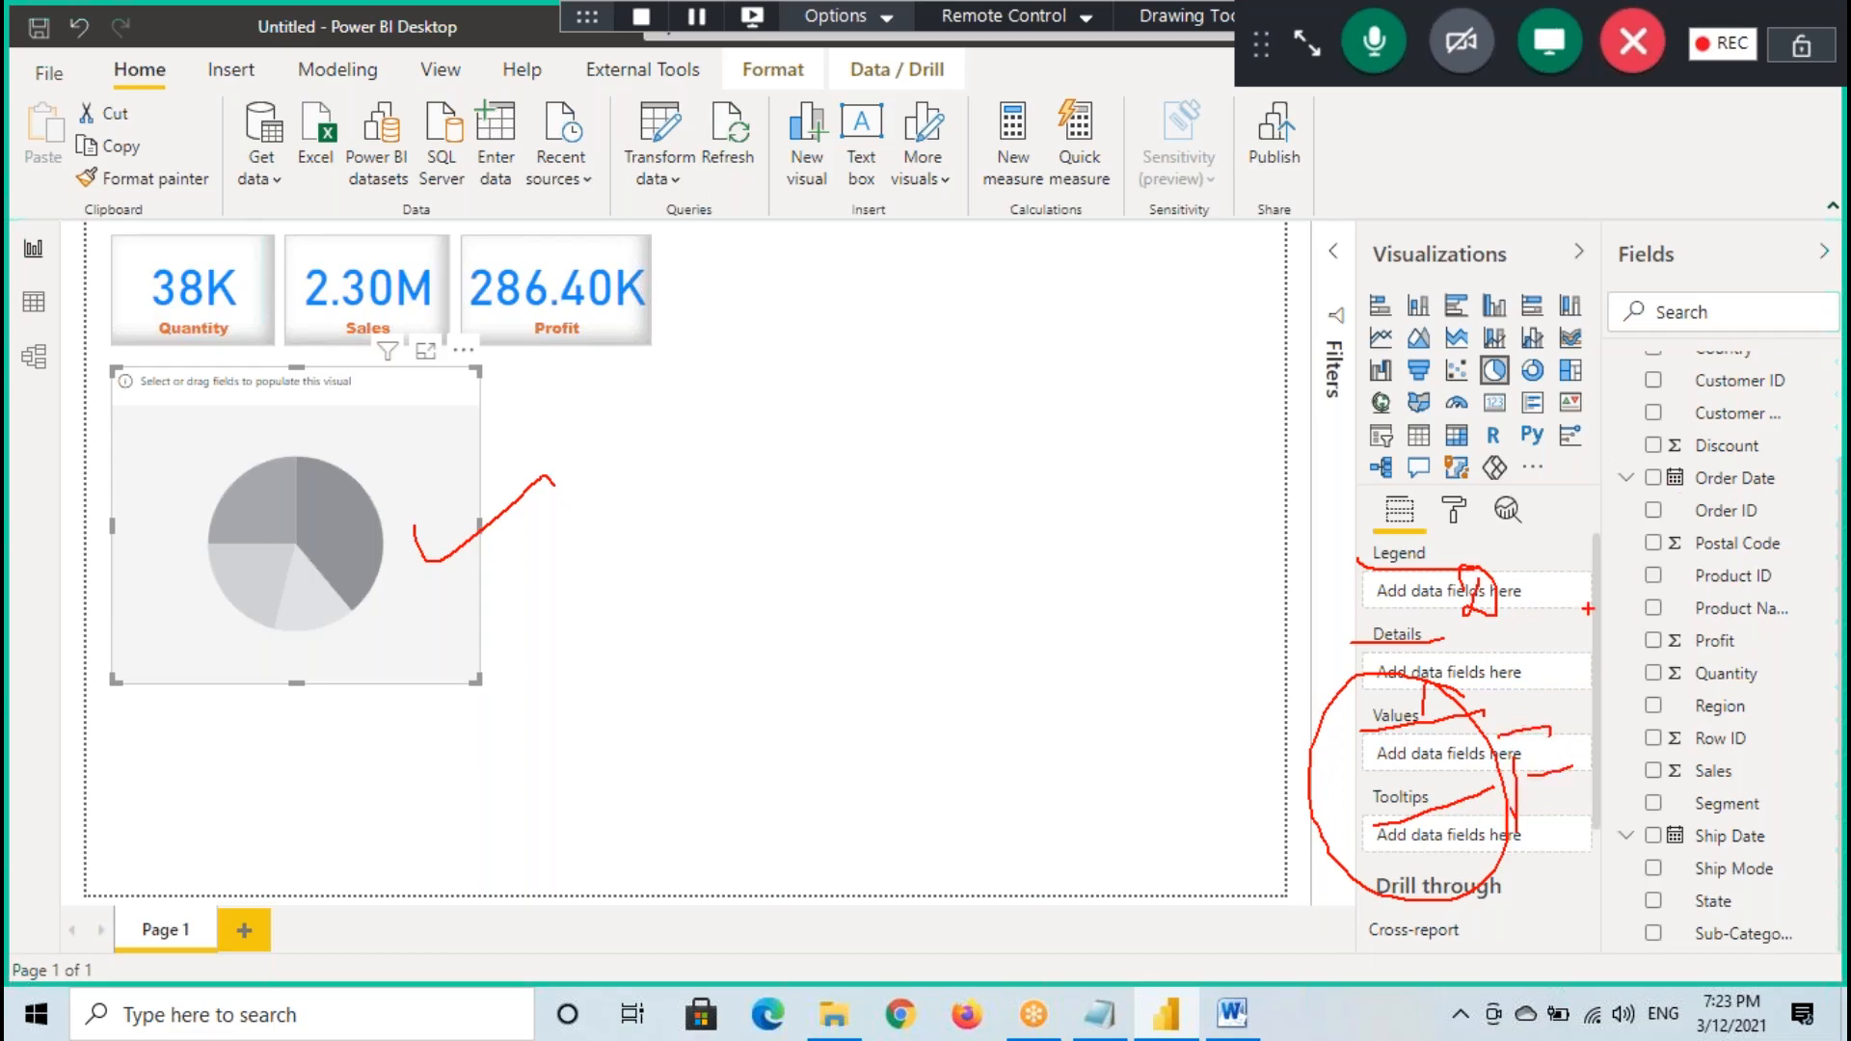
key(Escape)
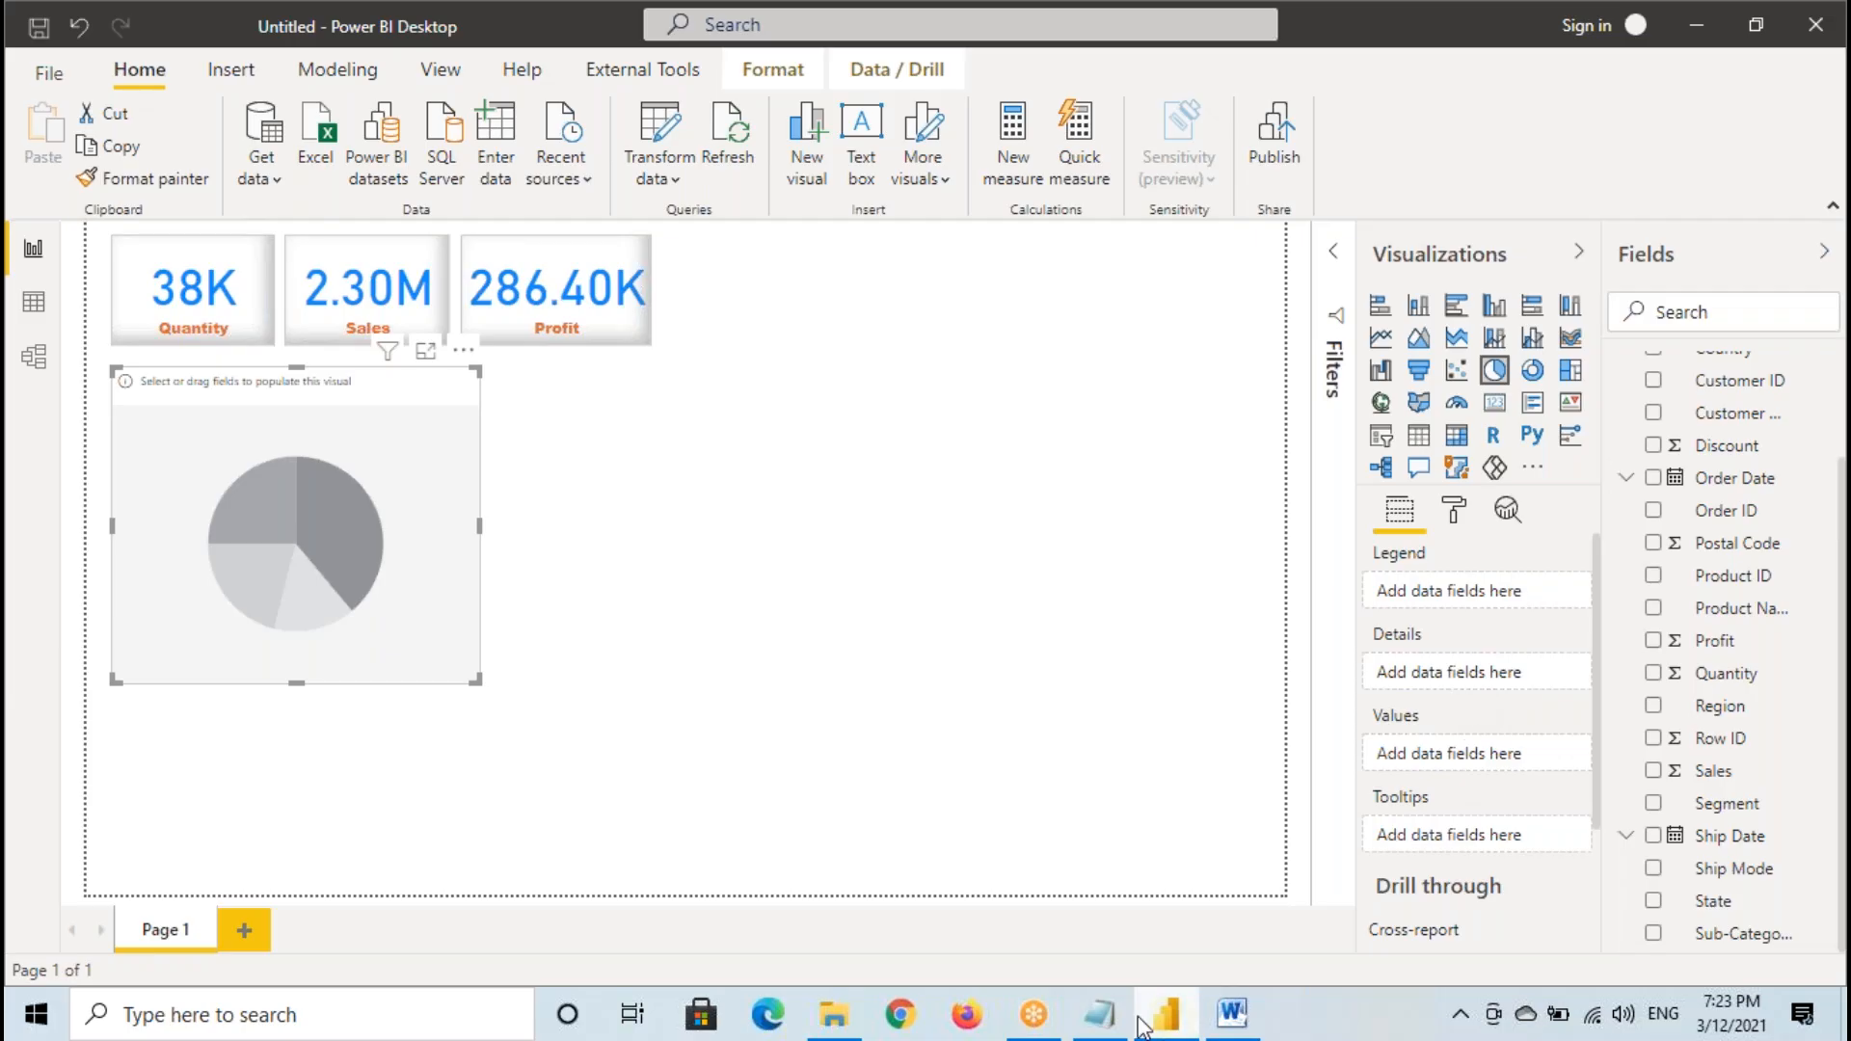
- Switch to the Notepad notes and highlight Dimension Columns and Fact Columns in the Class 6 line
click(1099, 1014)
drag(374, 771, 525, 775)
drag(579, 774, 781, 782)
drag(326, 774, 764, 776)
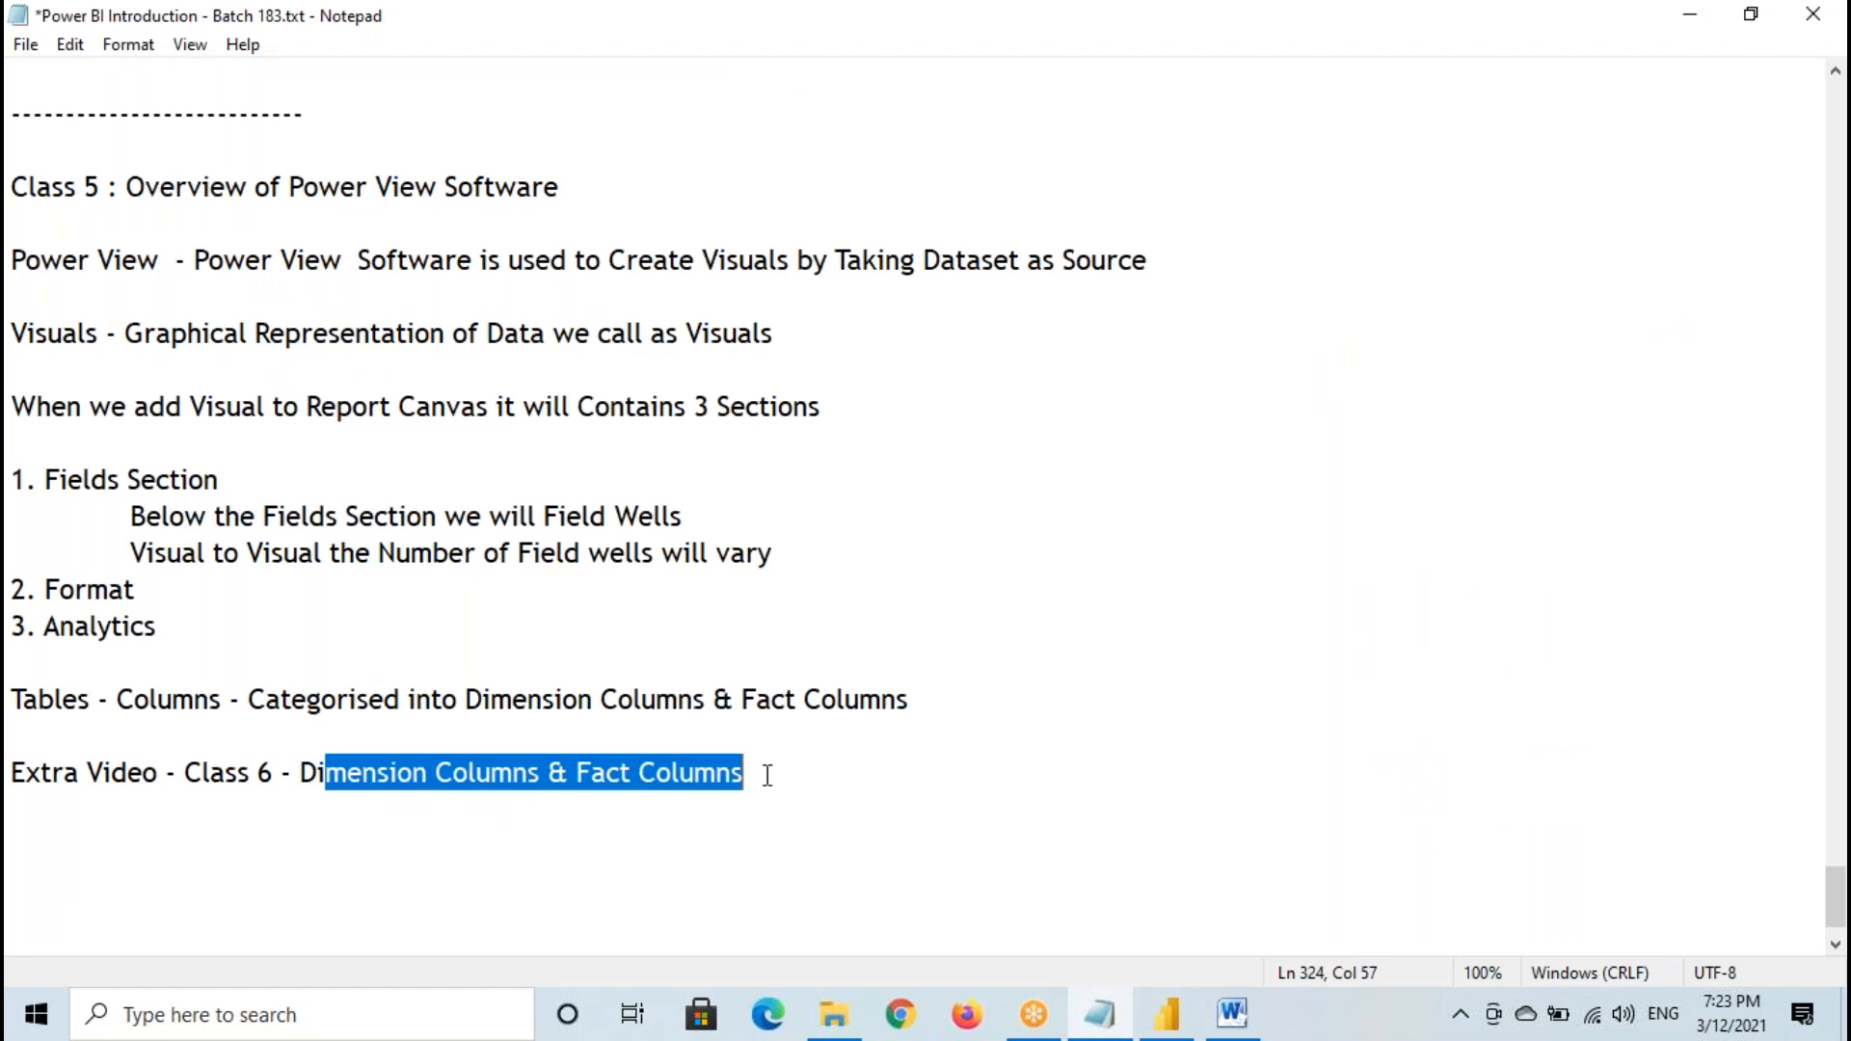
- Return to the Orders data table in Power BI Desktop and select the Postal Code column to examine it
click(1166, 1014)
click(33, 302)
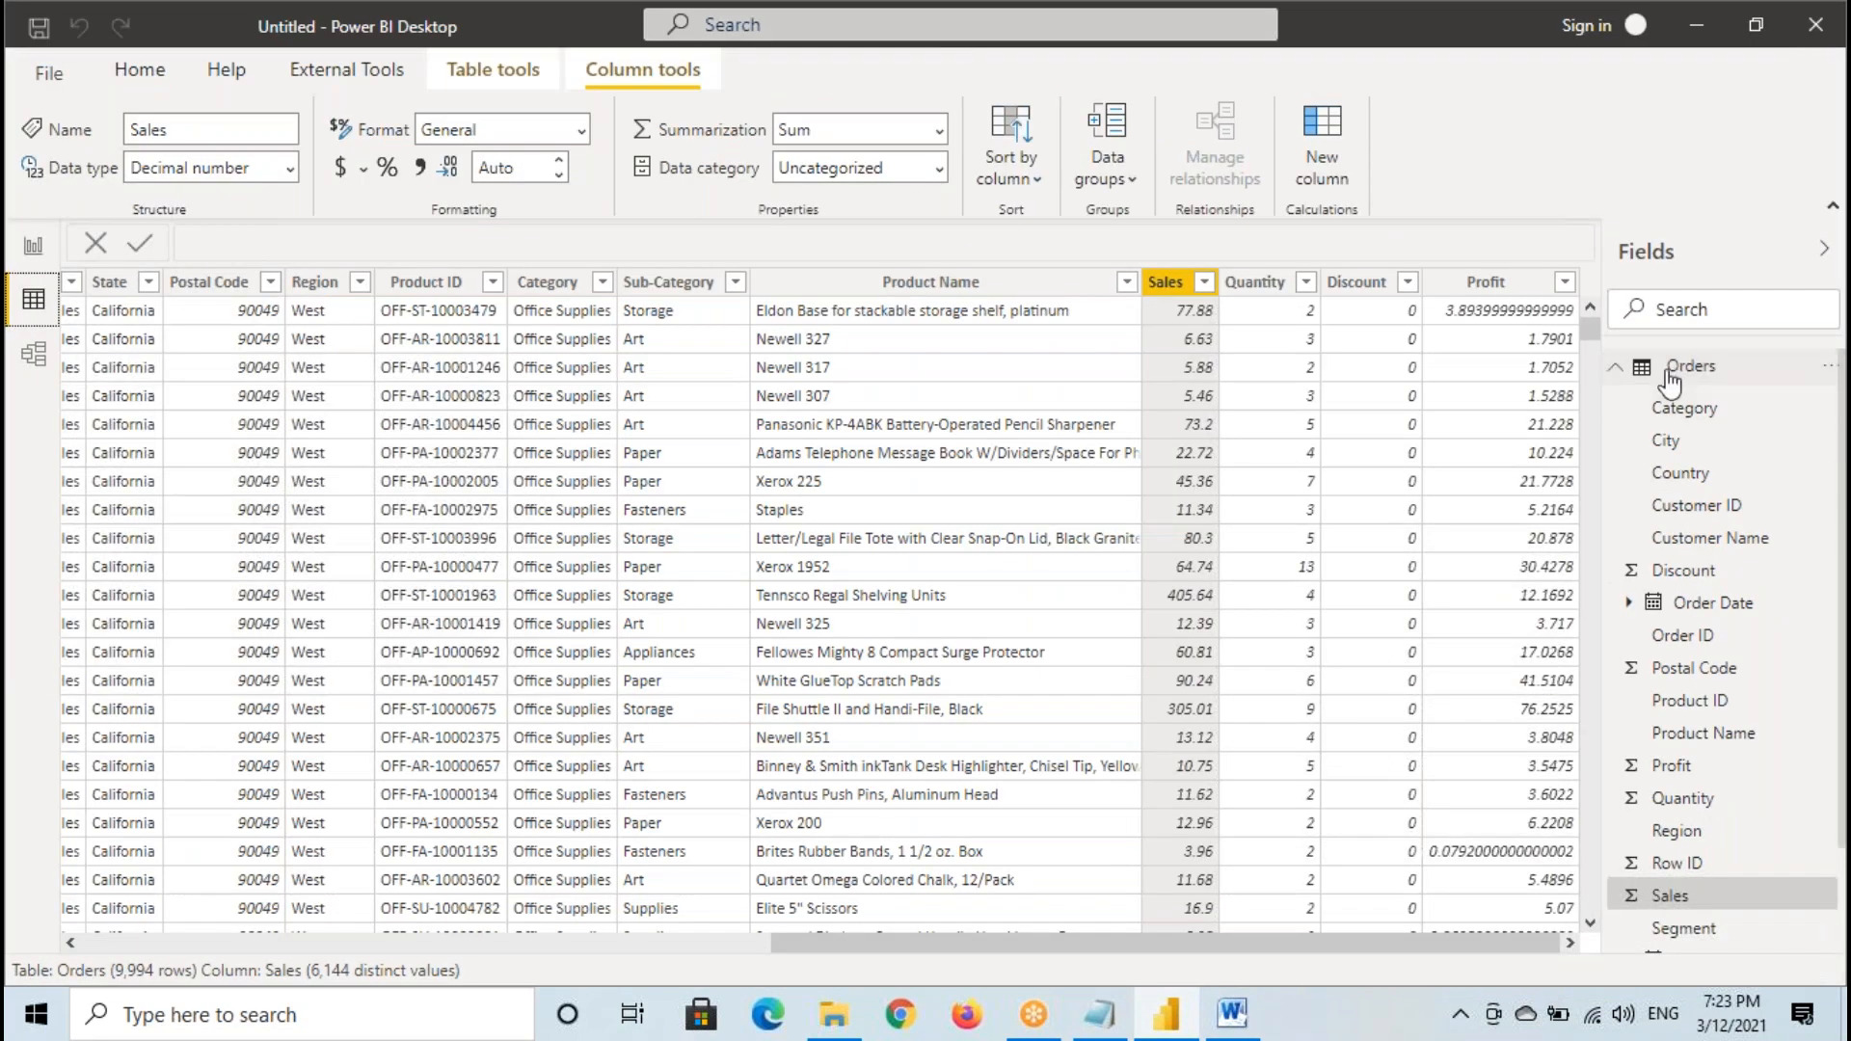
click(210, 290)
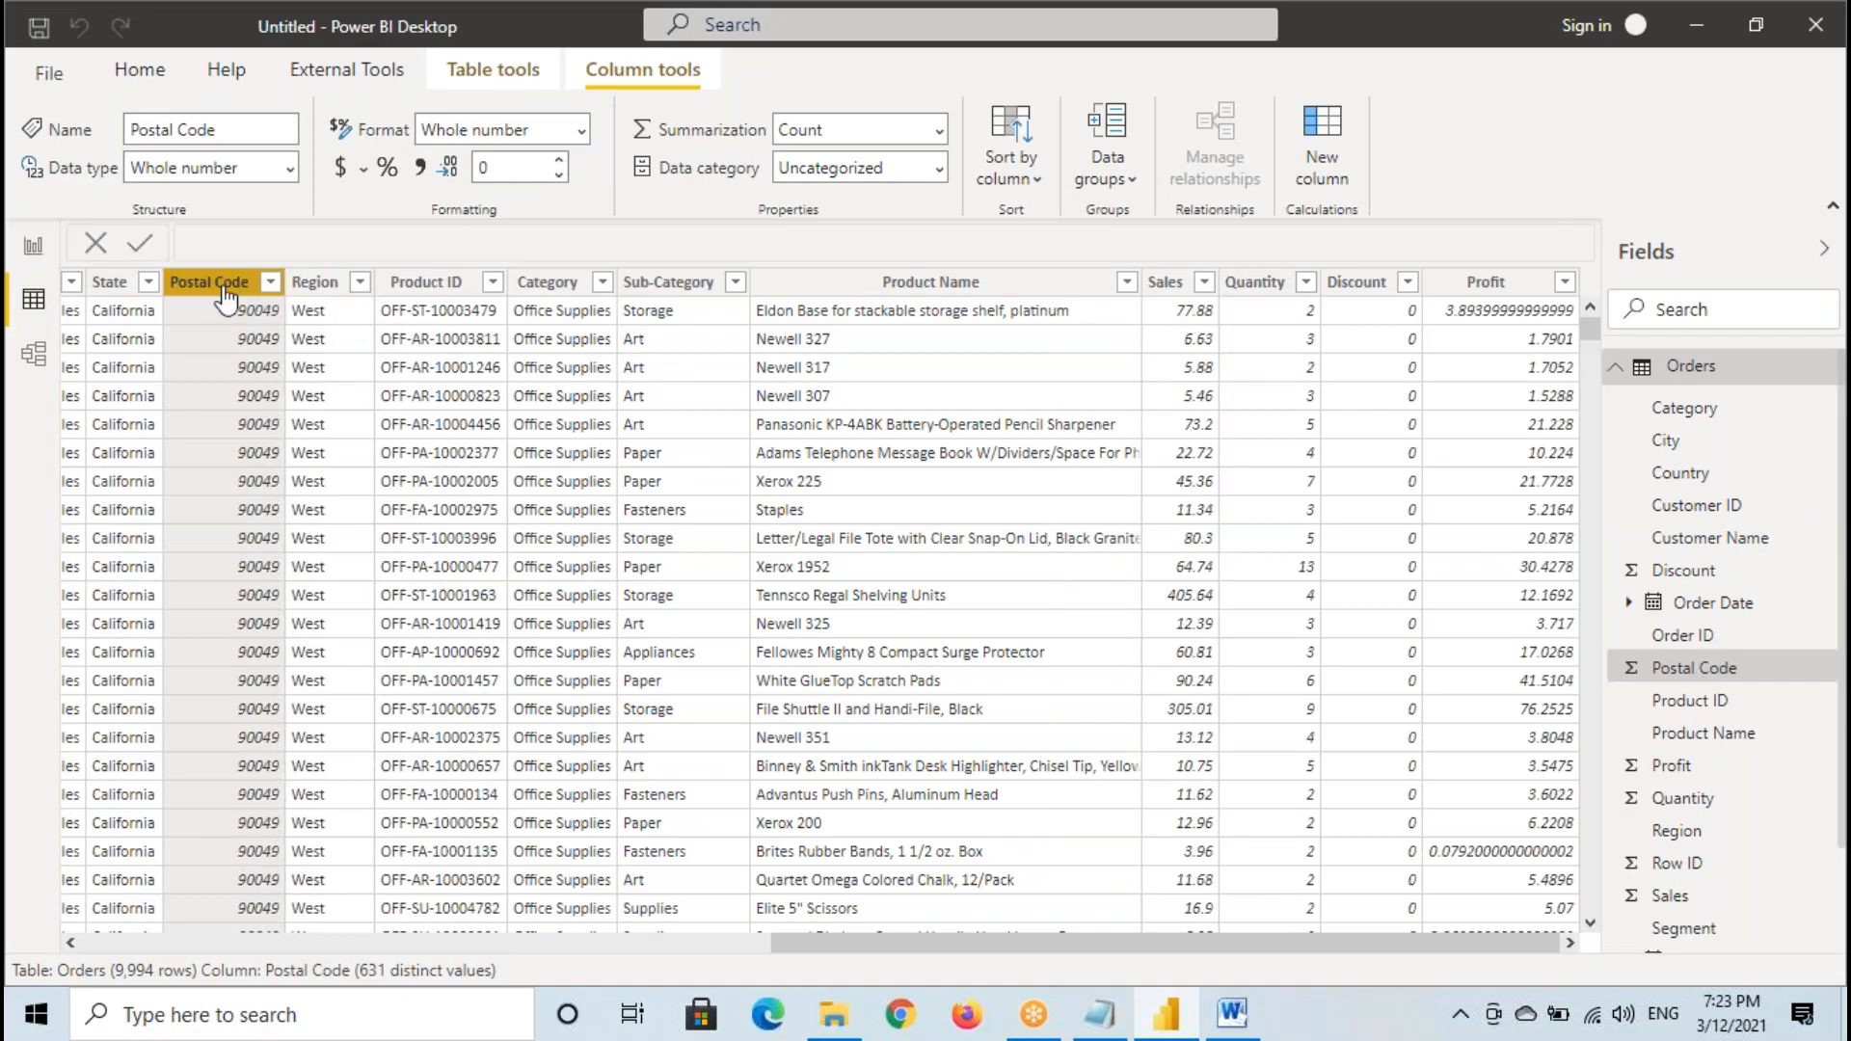
- Glance at the Notepad and Word files, return to the Power BI report page, and temporarily mark the pie chart, its wells and the field list
click(1097, 1016)
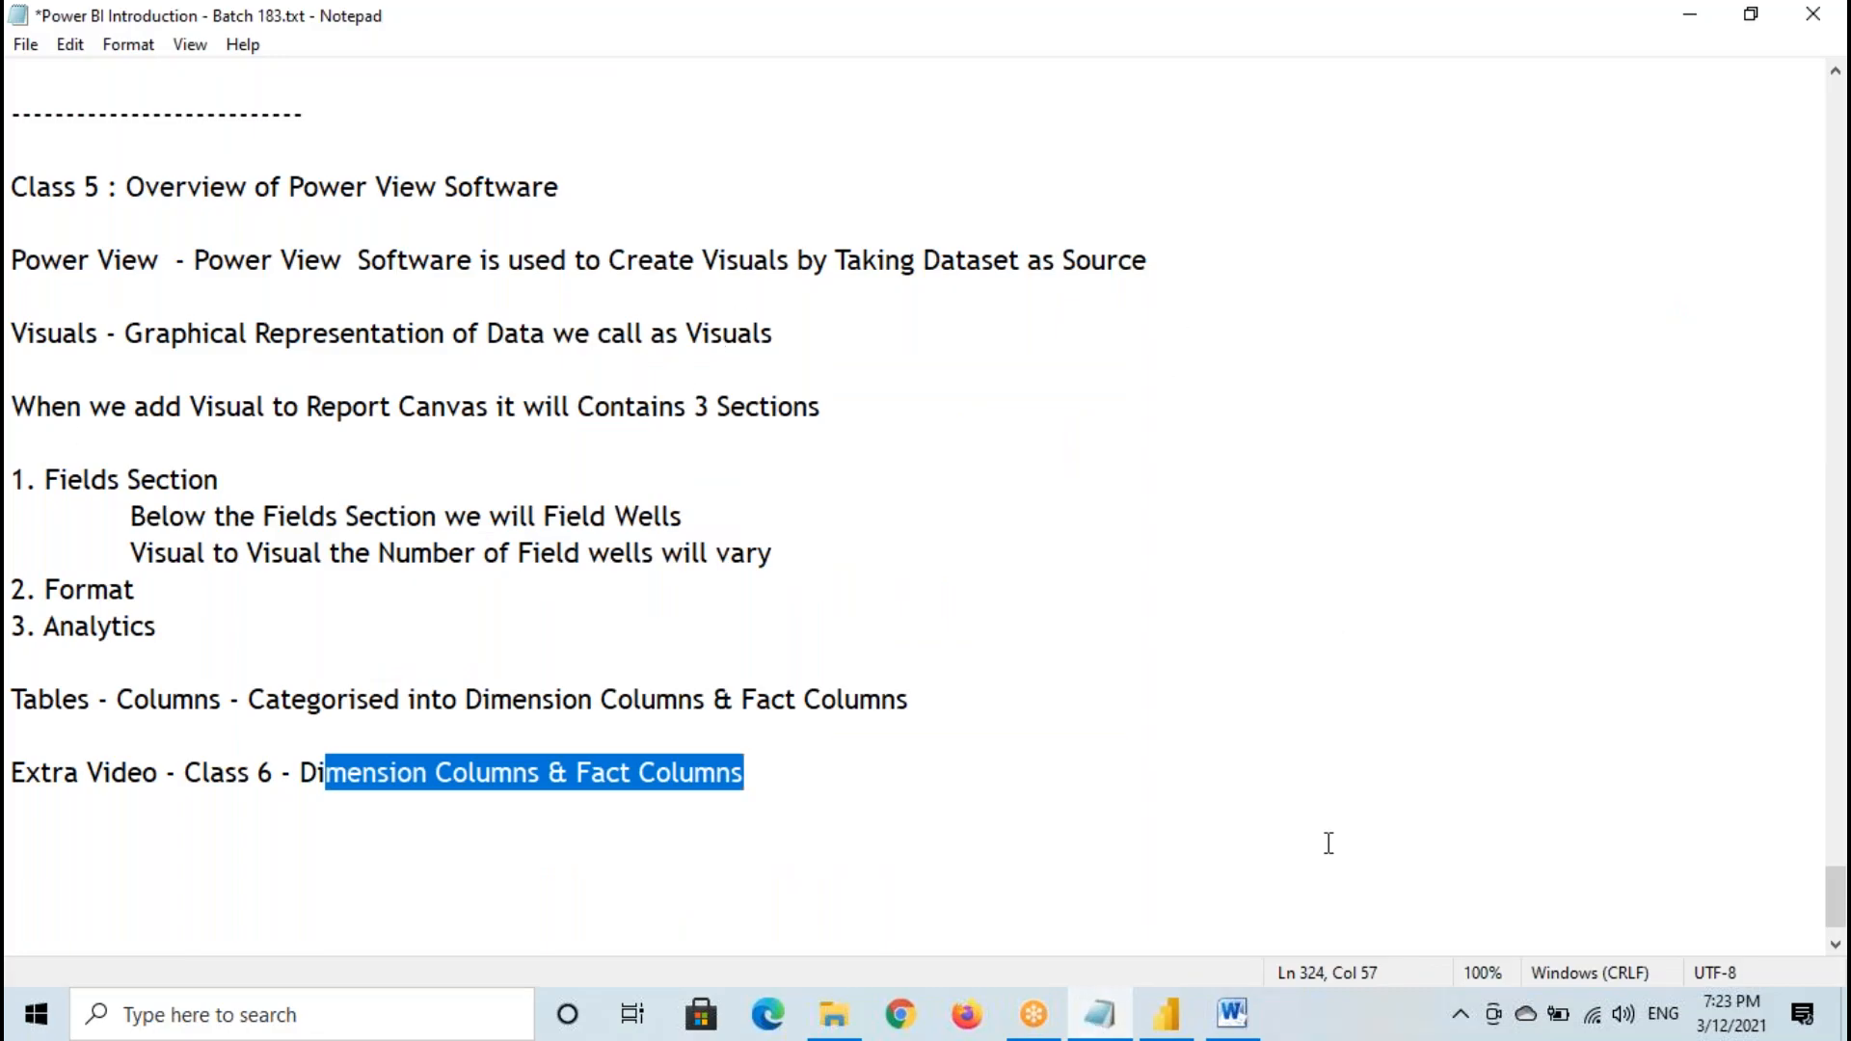
click(1233, 1016)
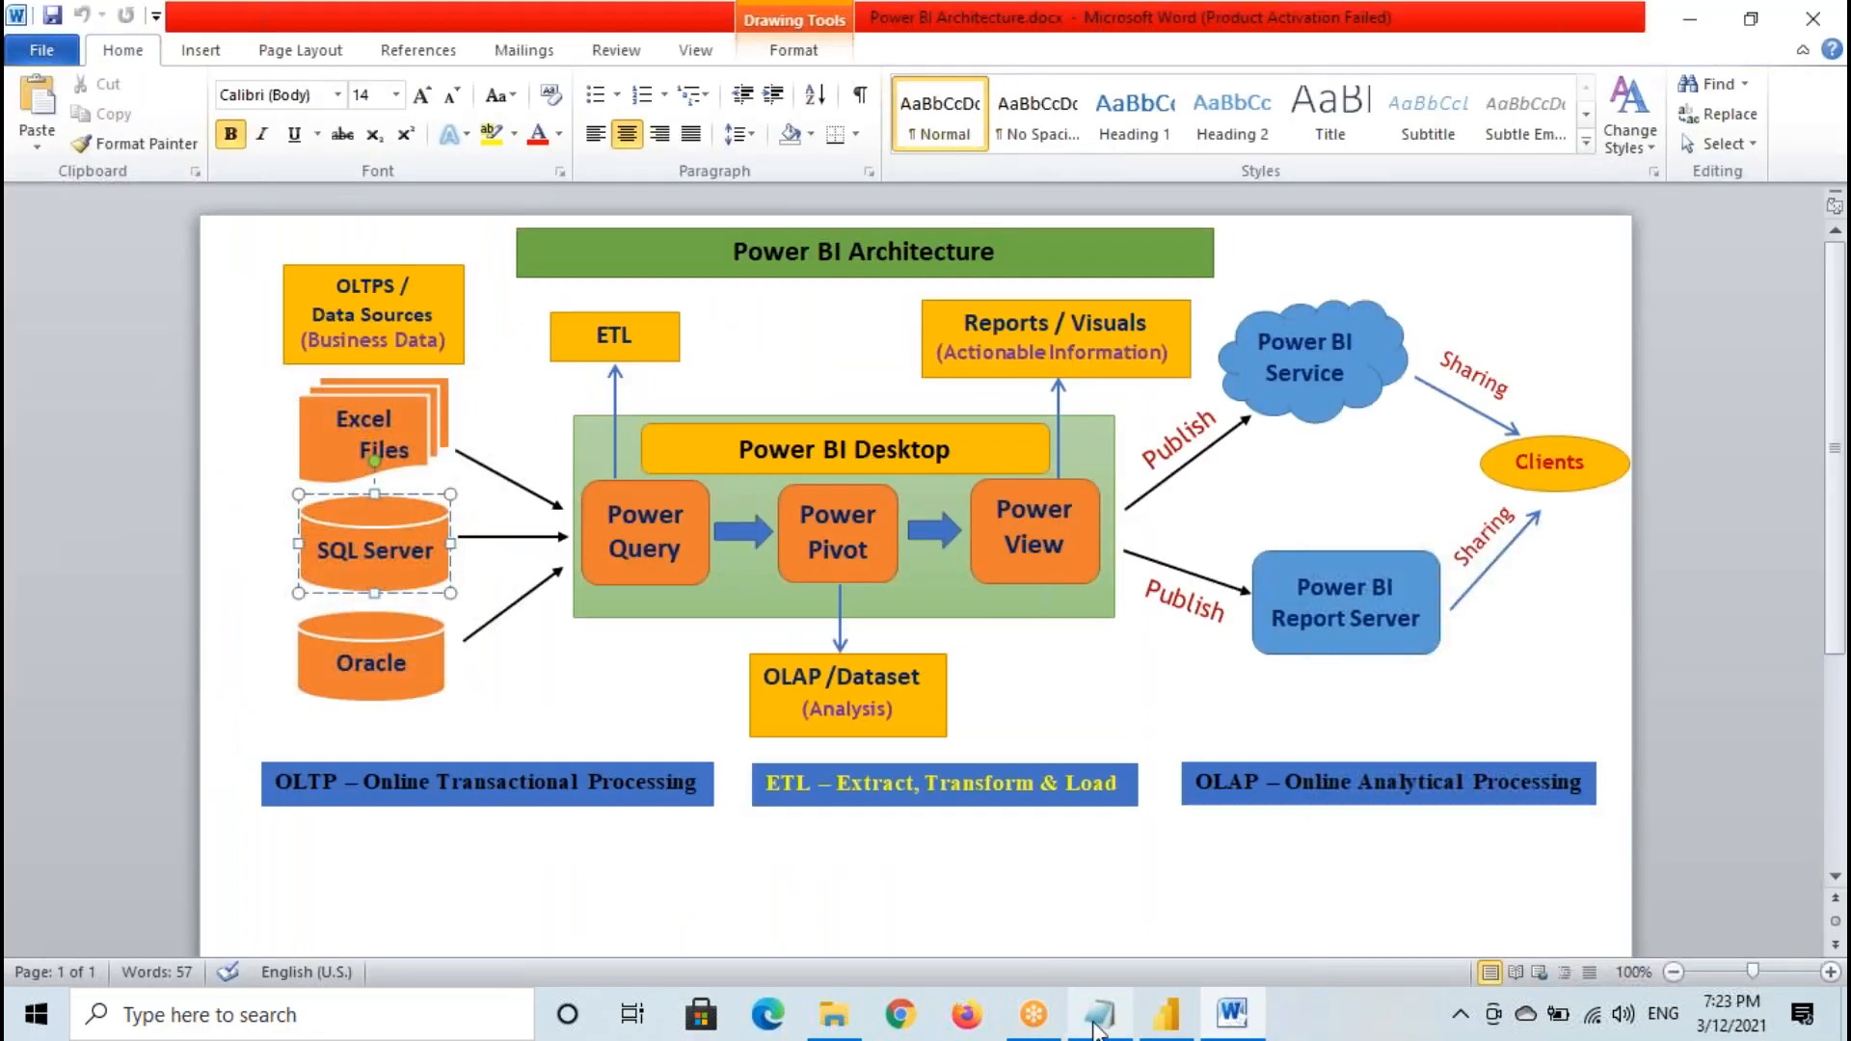
click(1168, 1014)
click(33, 248)
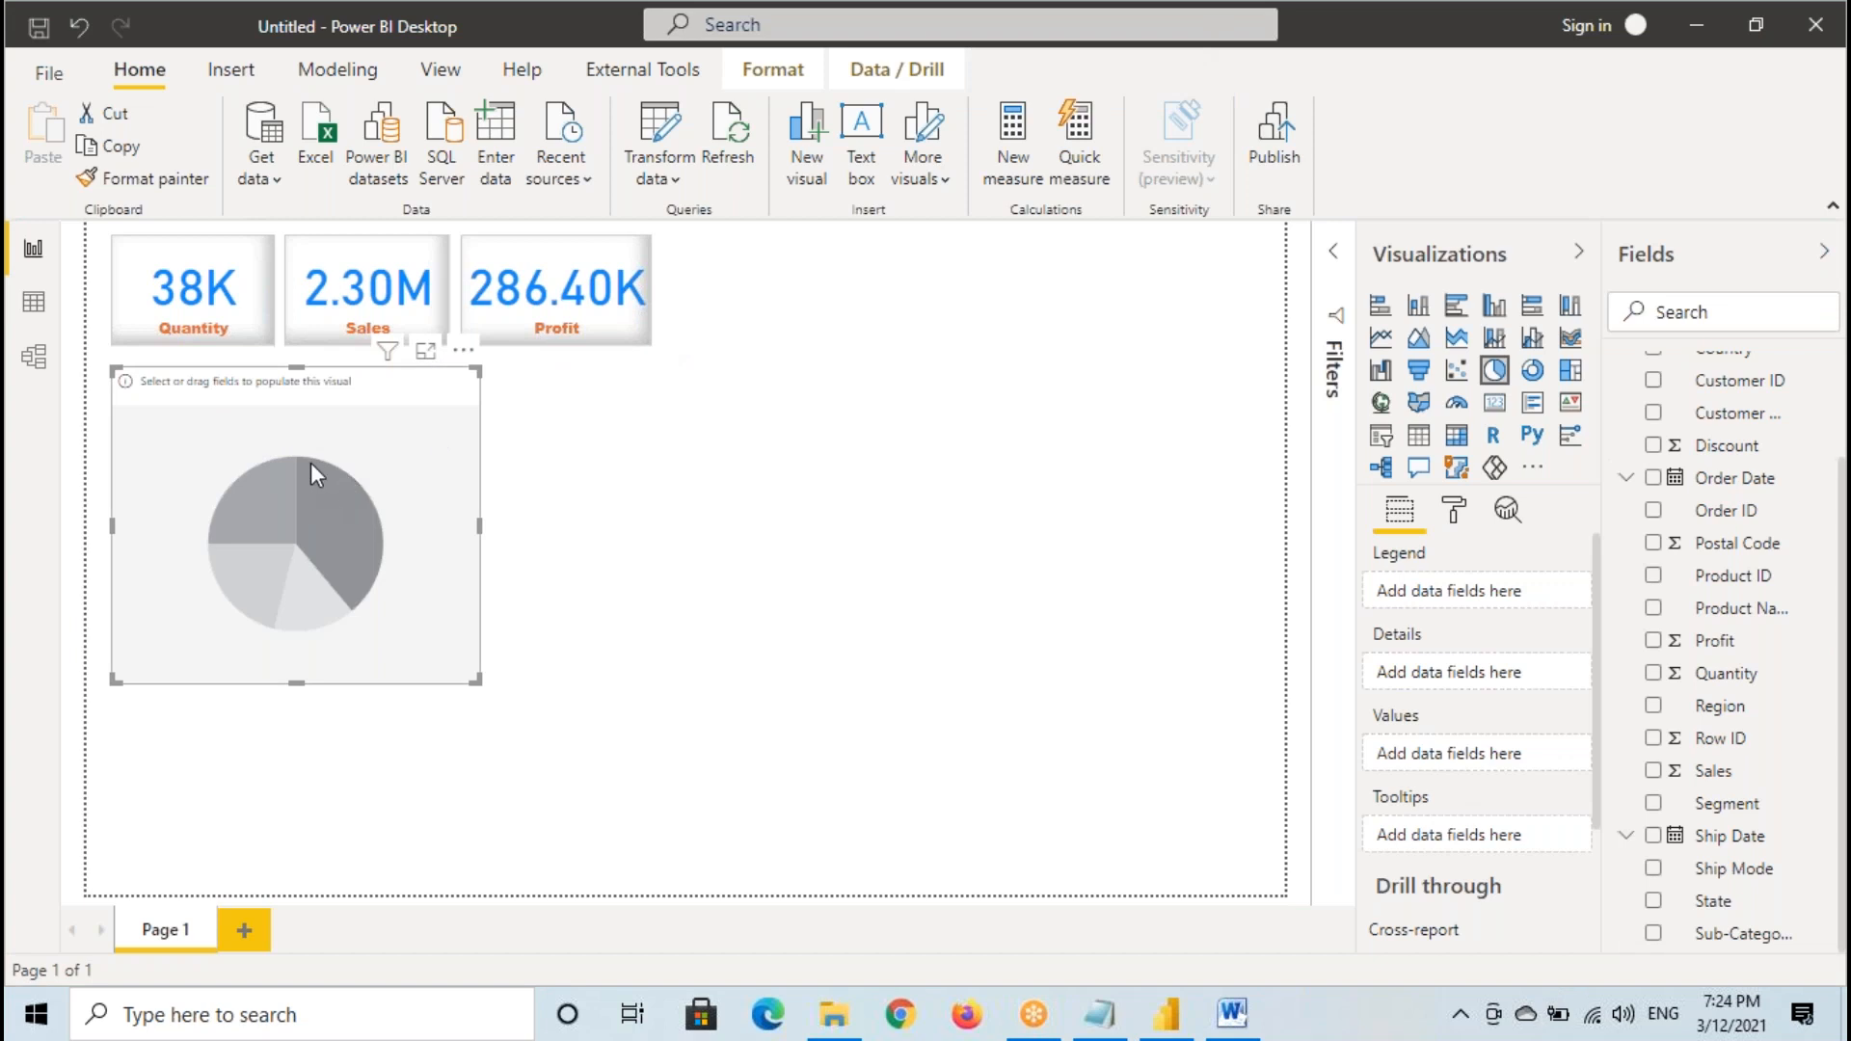
drag(122, 369, 498, 688)
mouse_move(1462, 552)
mouse_down()
mouse_move(1379, 674)
mouse_move(1417, 575)
mouse_up()
mouse_move(1446, 730)
mouse_down()
mouse_move(1431, 702)
mouse_move(1386, 838)
mouse_move(1446, 719)
mouse_up()
mouse_move(1694, 443)
mouse_down()
mouse_move(1802, 406)
mouse_move(1774, 458)
mouse_move(1804, 475)
mouse_up()
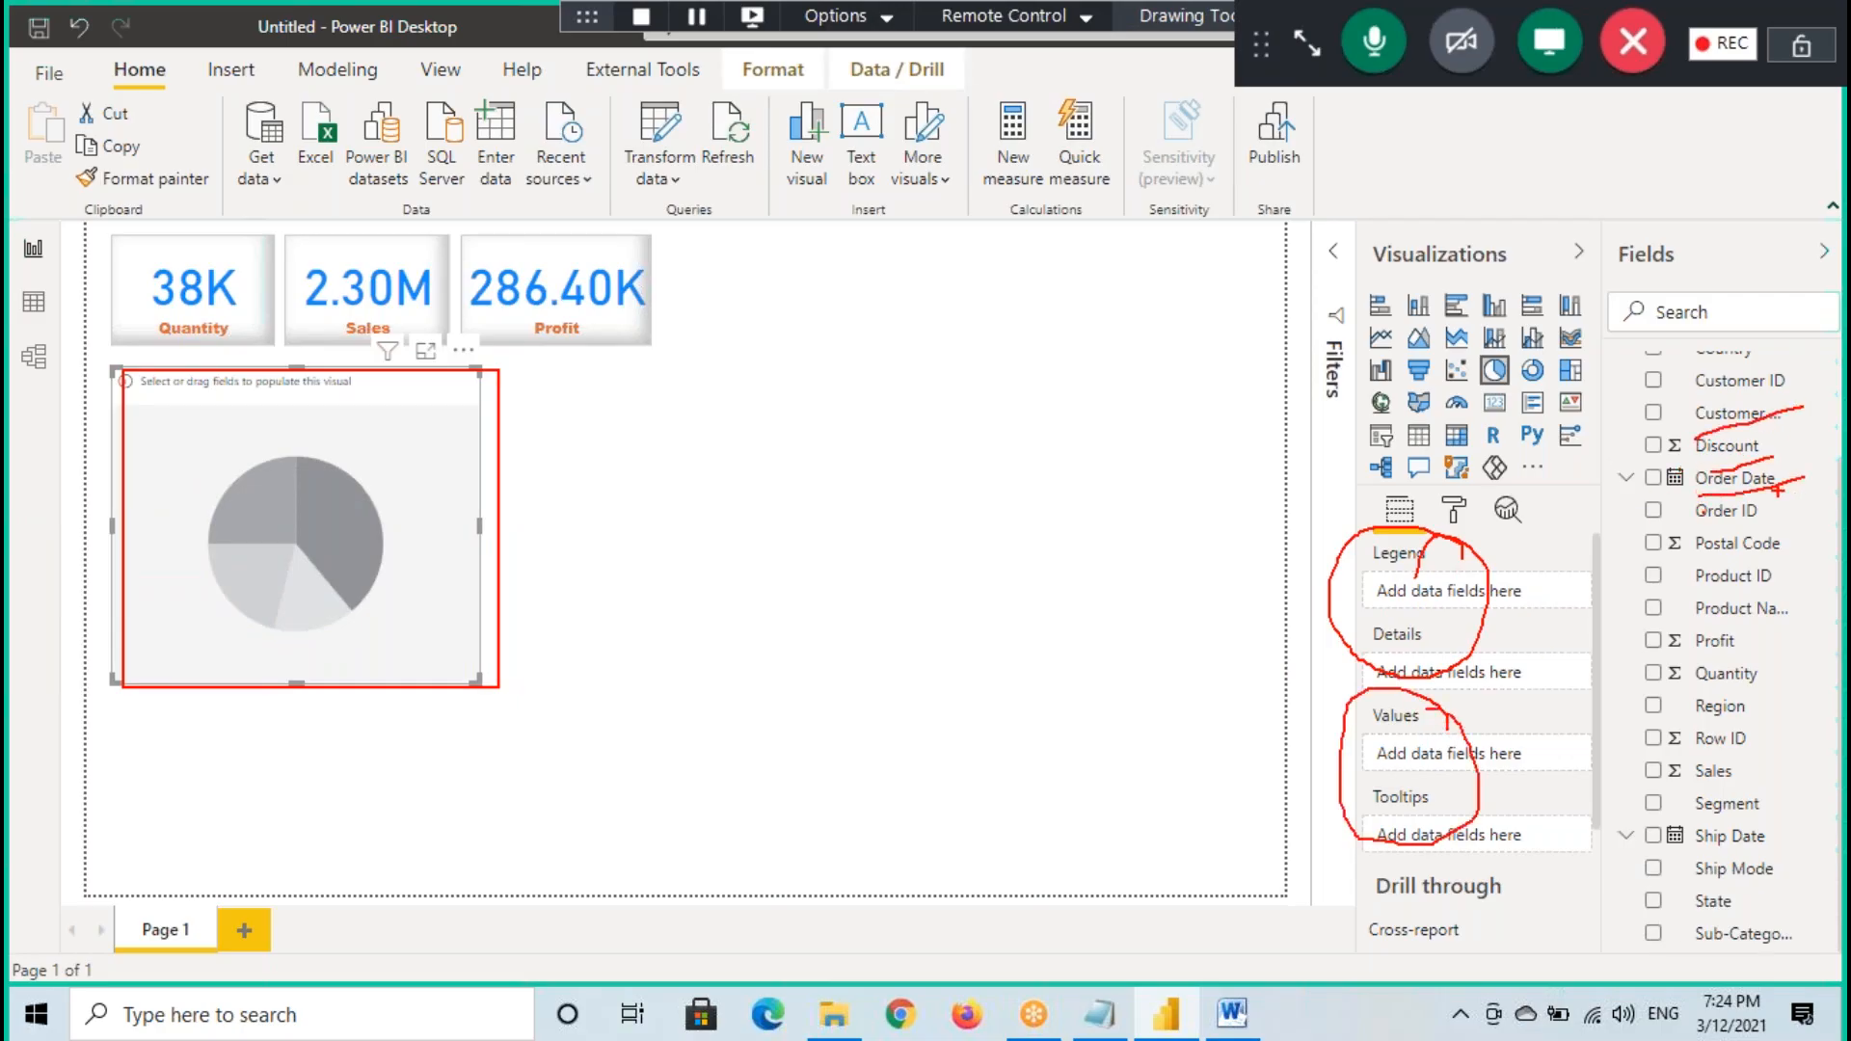
key(Escape)
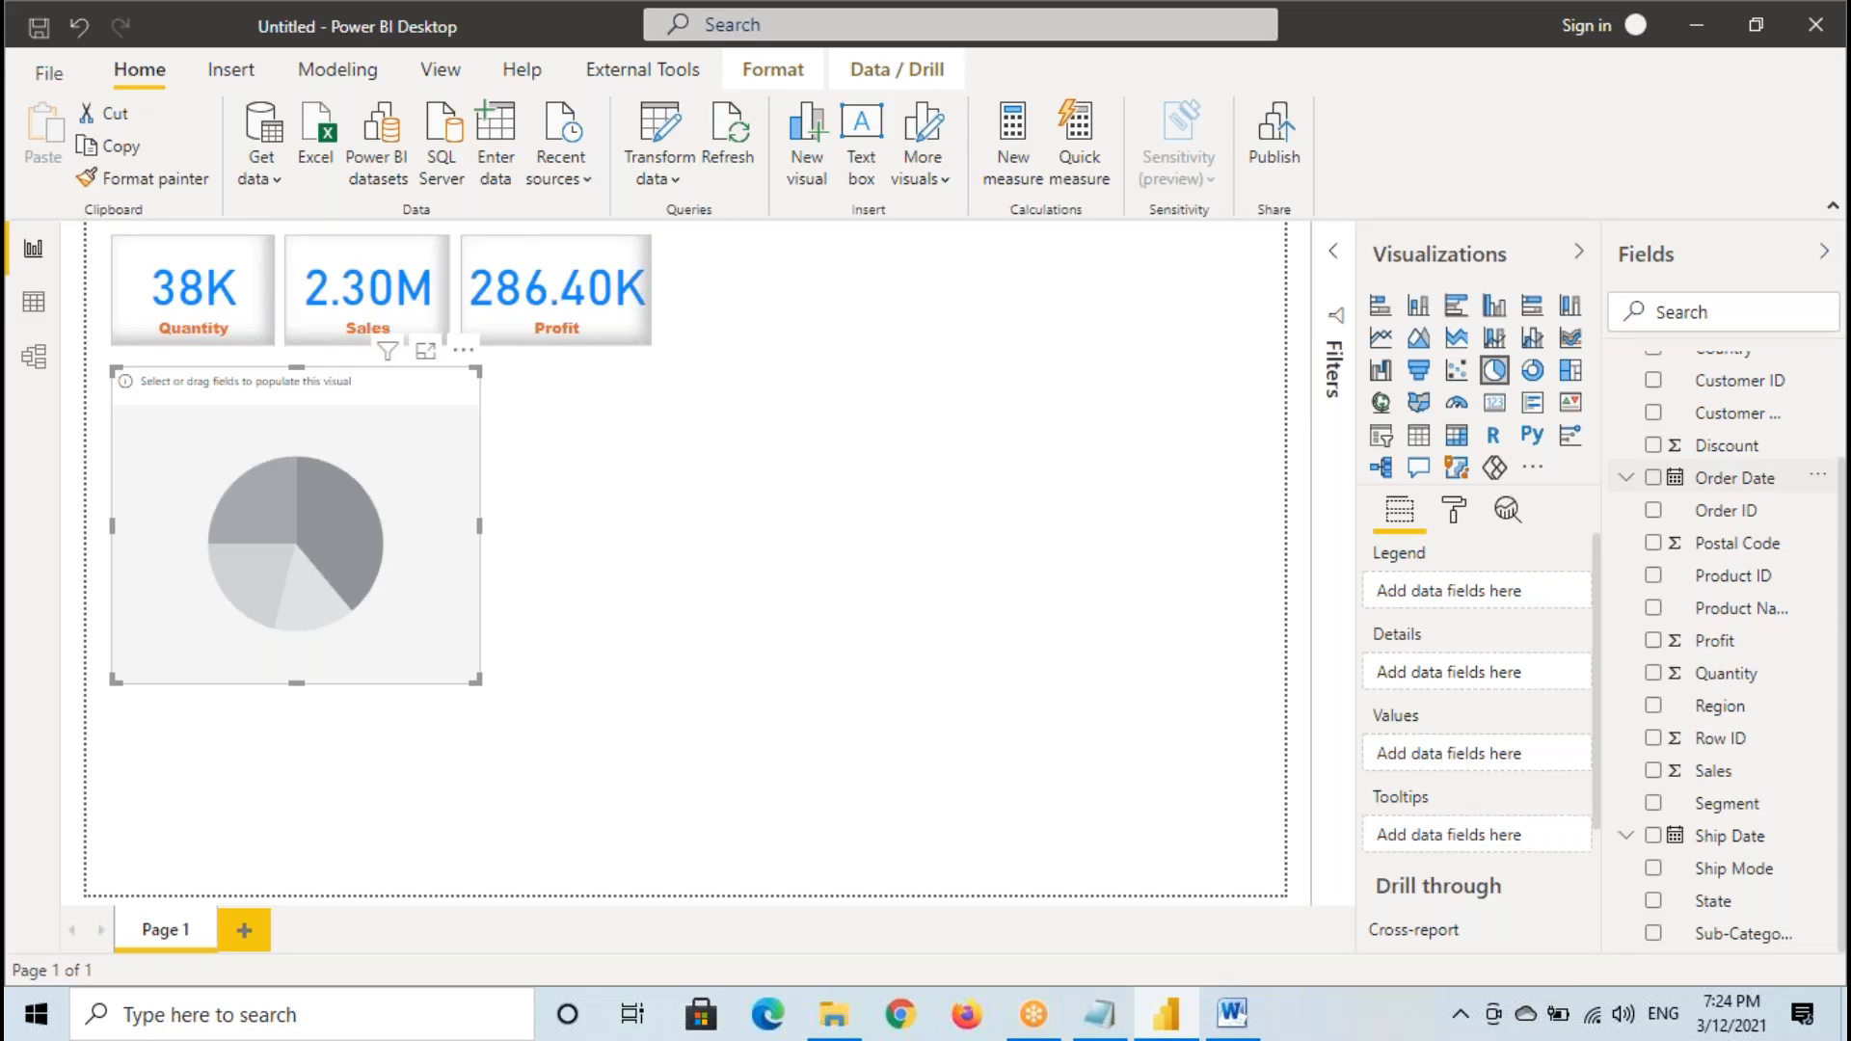
- Carry the Category field over the empty pie chart and return it to the field list without dropping it
scroll(1725, 482, up, 3)
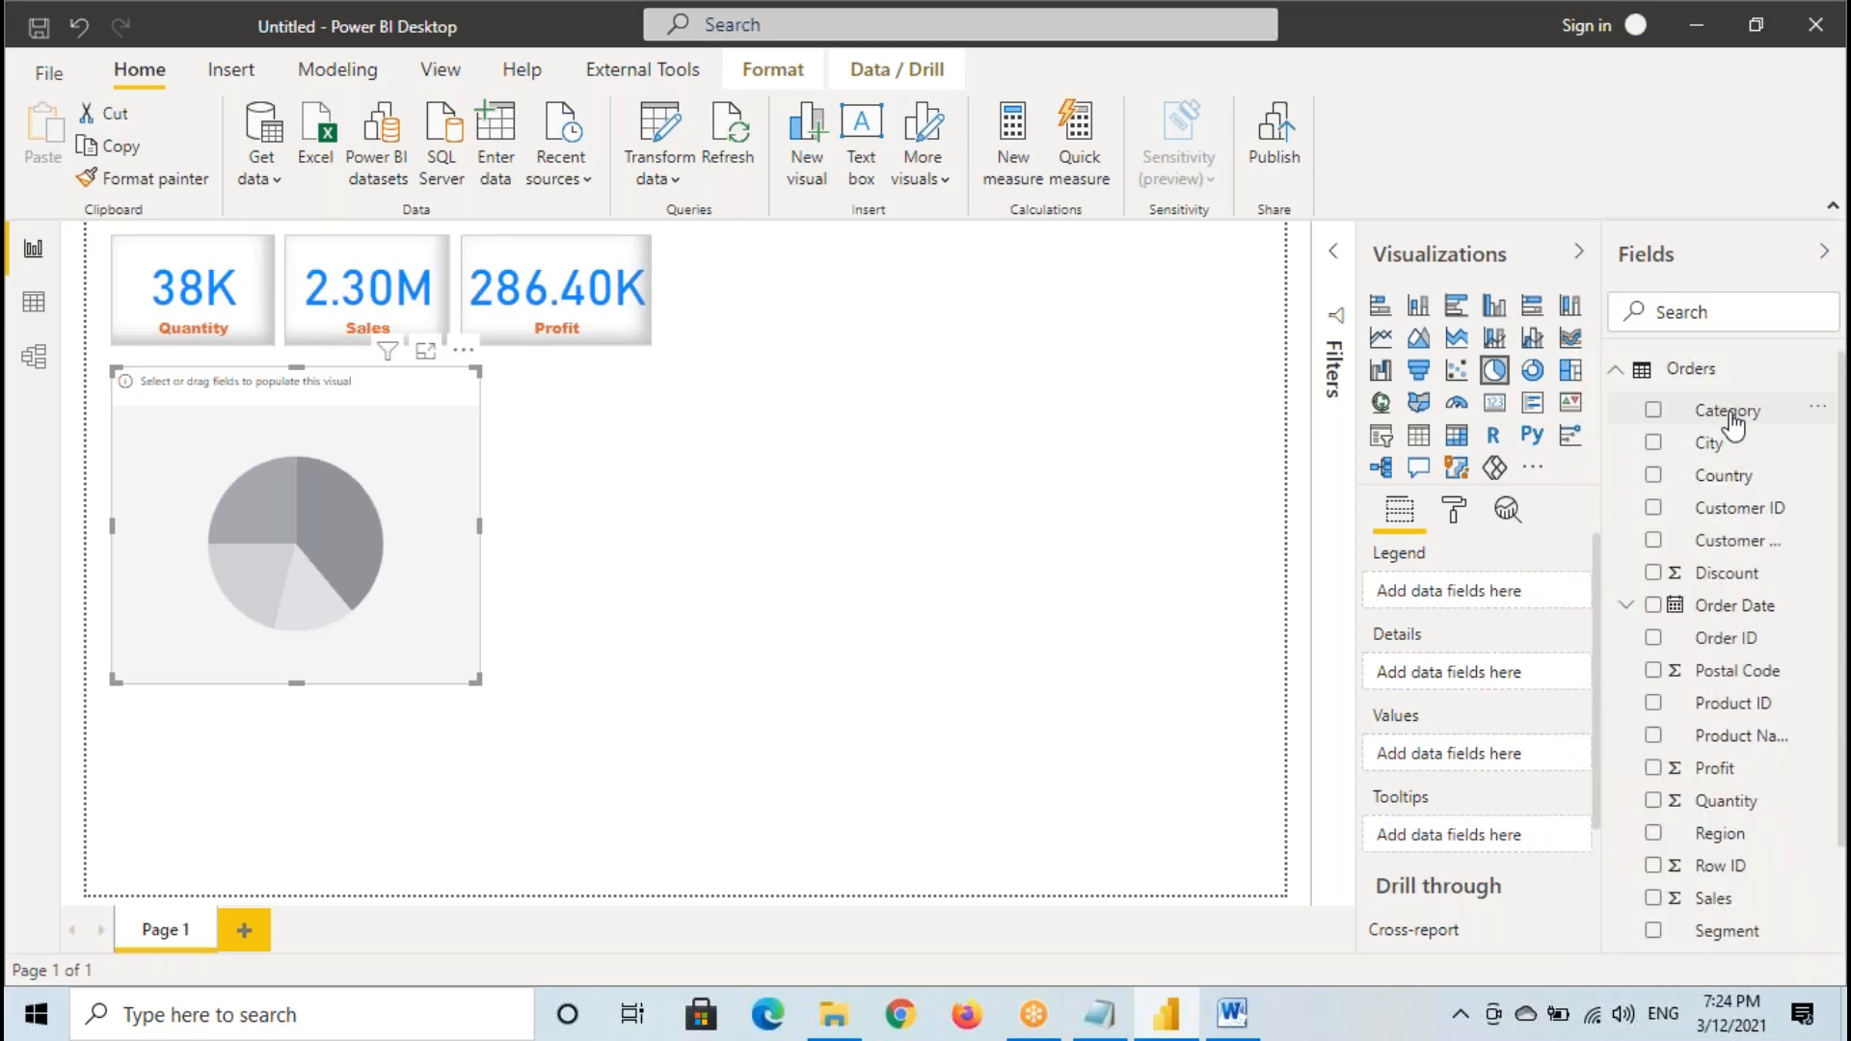
drag(1732, 421, 328, 483)
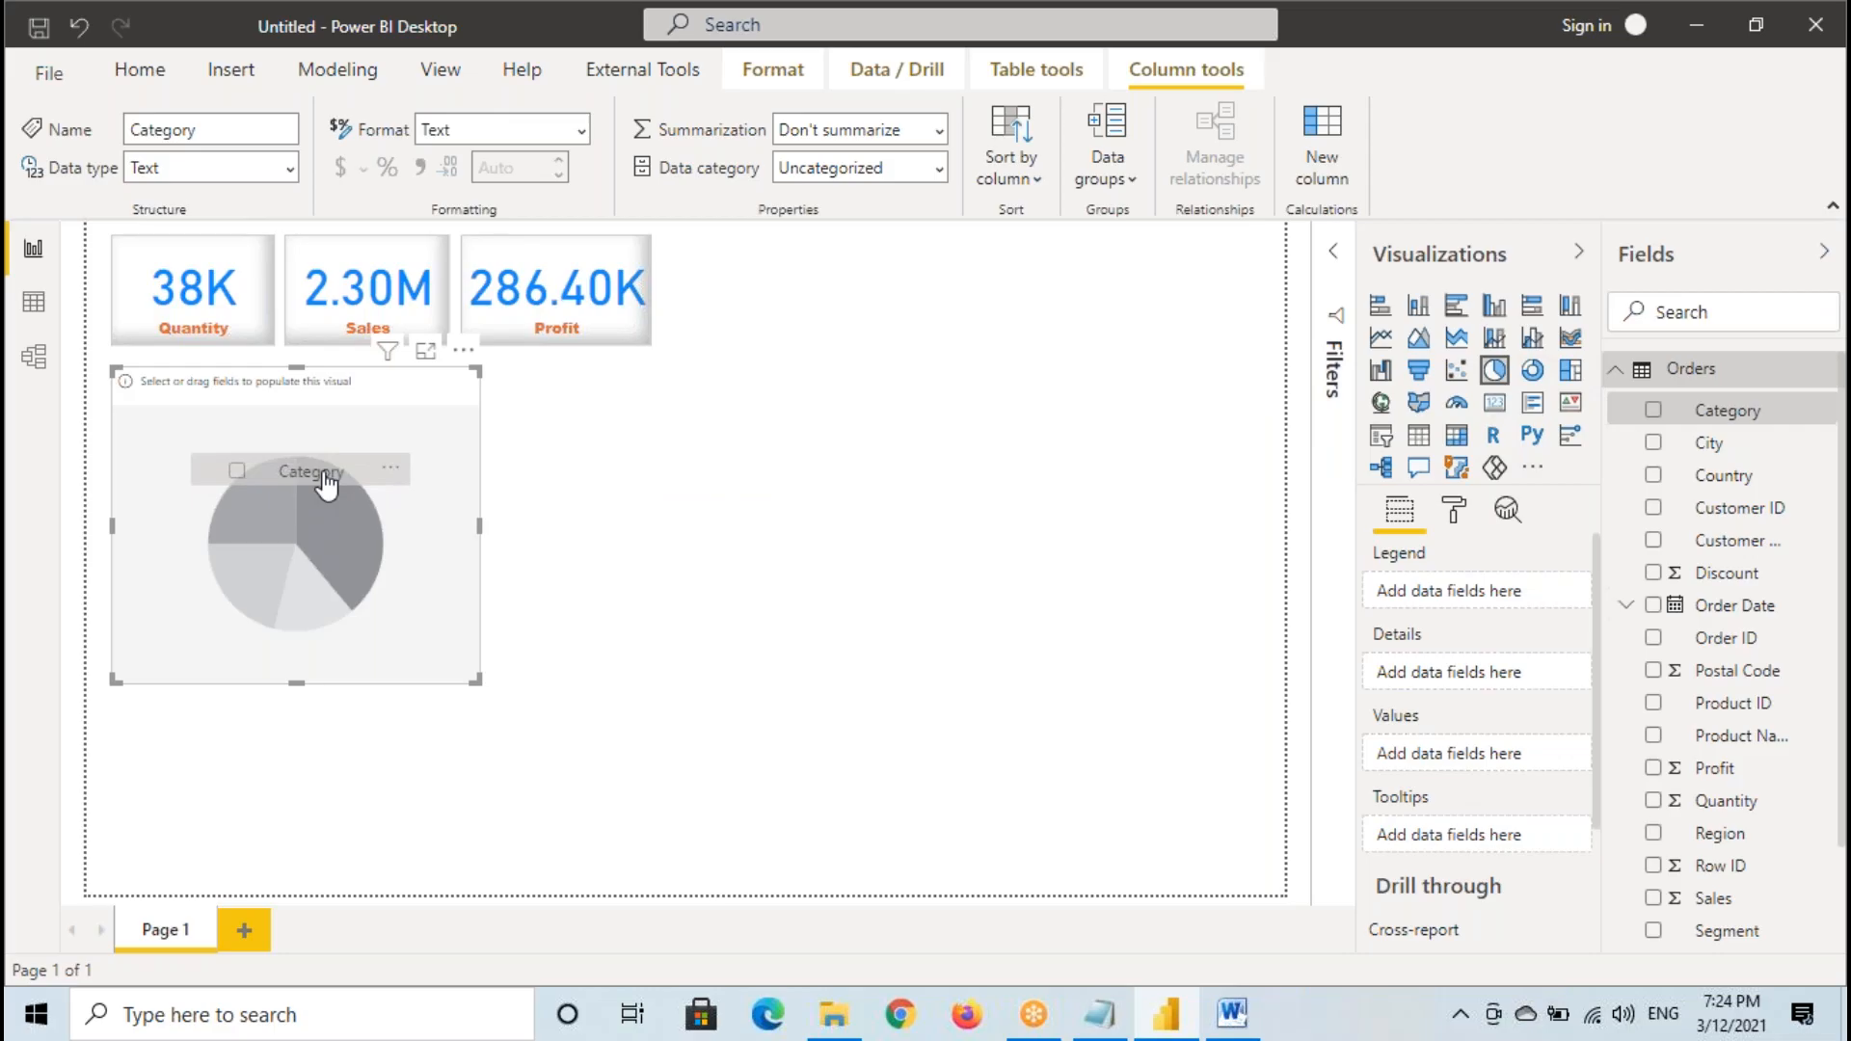
drag(328, 483, 1740, 431)
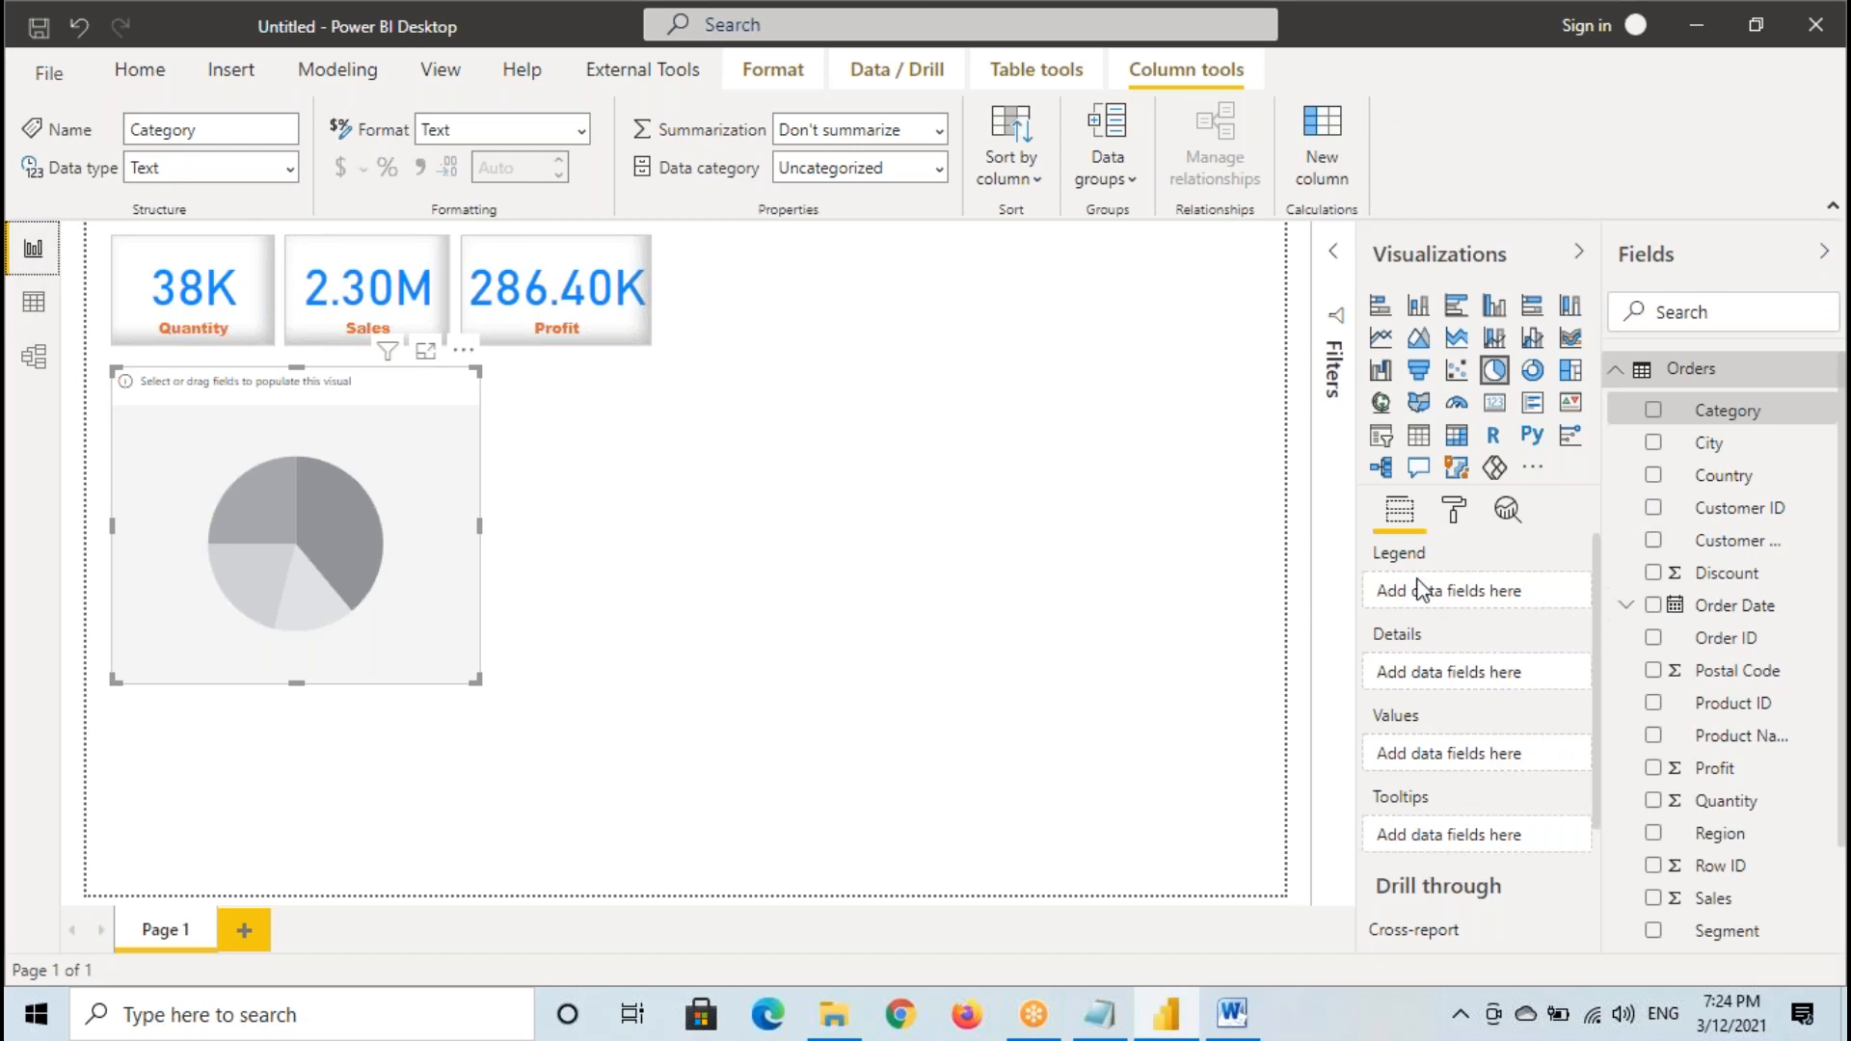
- Draw temporary arrows from the Category field to the Legend well and to the pie chart
mouse_move(113, 374)
mouse_down()
mouse_move(479, 685)
mouse_move(516, 690)
mouse_up()
mouse_move(1696, 416)
mouse_down()
mouse_move(1060, 375)
mouse_move(356, 540)
mouse_move(415, 572)
mouse_move(521, 553)
mouse_move(538, 584)
mouse_up()
mouse_move(559, 525)
mouse_down()
mouse_move(1018, 461)
mouse_move(1373, 561)
mouse_move(1335, 583)
mouse_up()
drag(1679, 415, 1508, 563)
drag(1509, 547, 1526, 570)
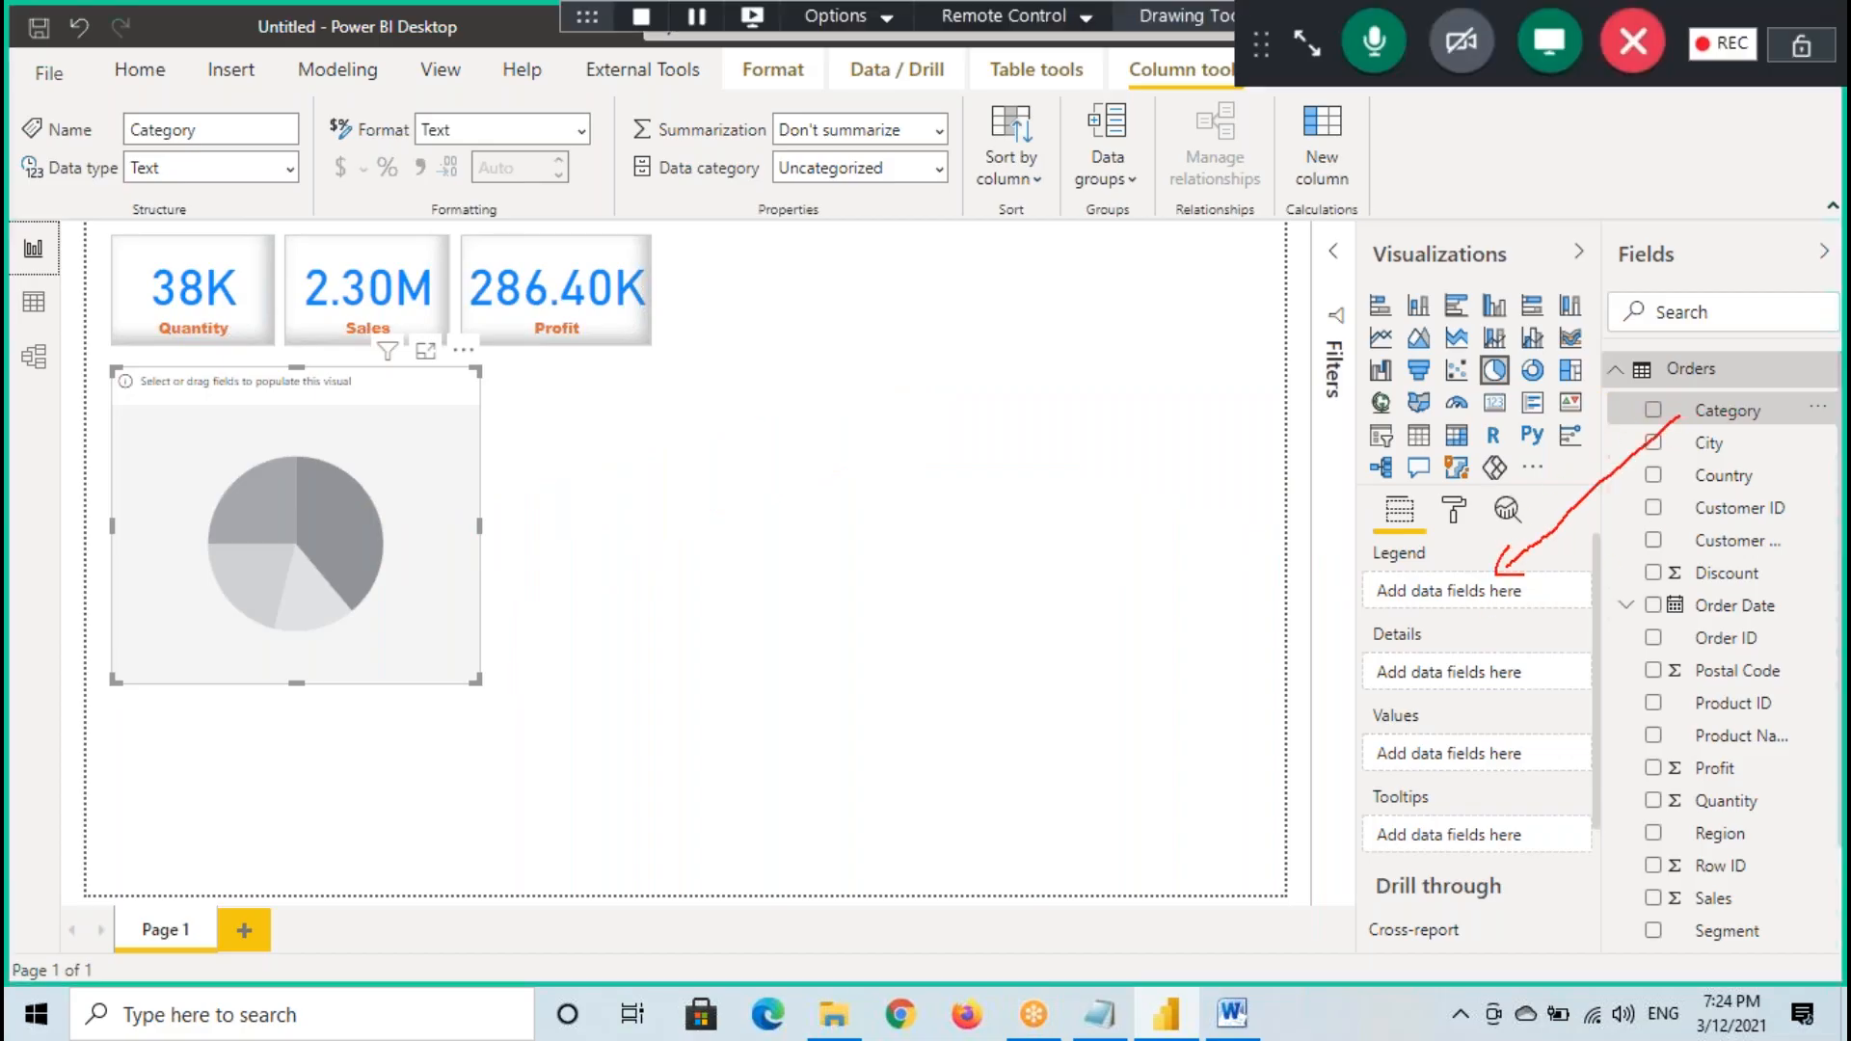
mouse_move(1704, 409)
mouse_down()
mouse_move(764, 401)
mouse_move(366, 519)
mouse_up()
drag(366, 519, 419, 559)
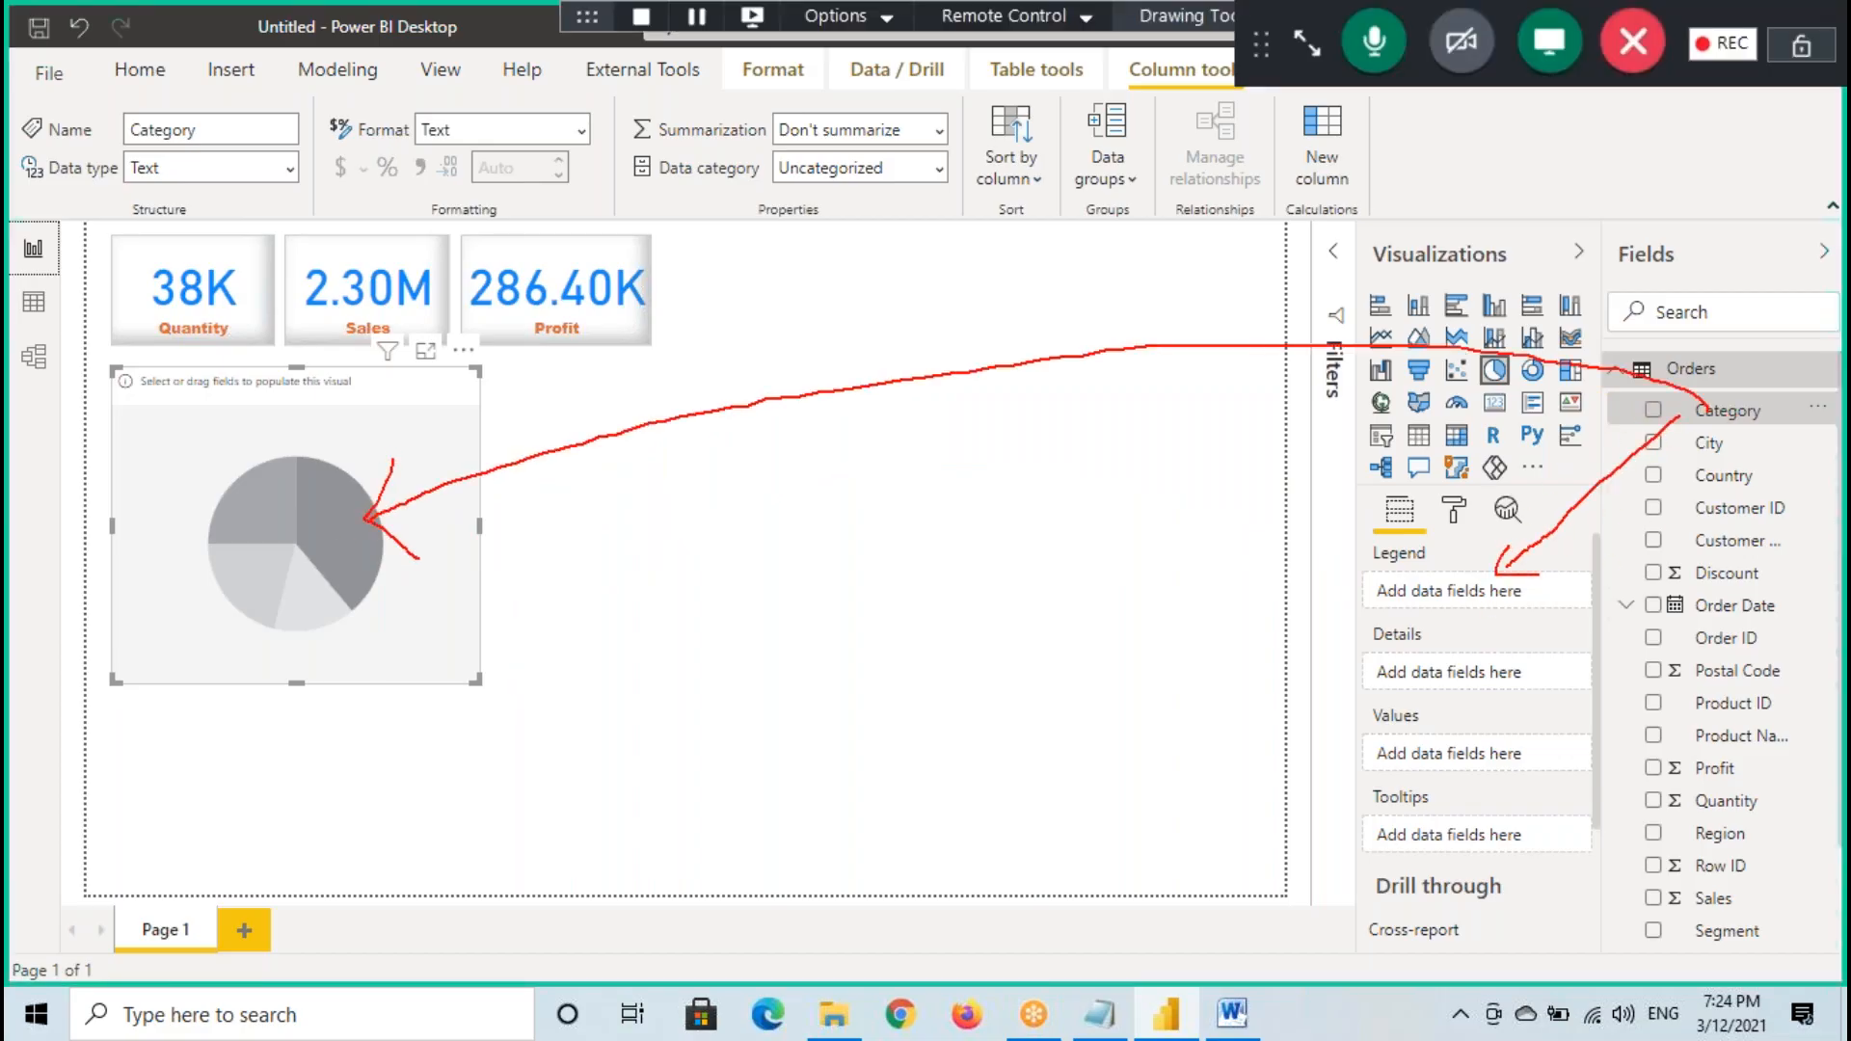
- Add further temporary marks over the pie chart and near the Values well, and clear all annotations
drag(200, 505, 364, 446)
drag(404, 414, 417, 434)
mouse_move(397, 399)
mouse_down()
mouse_move(449, 391)
mouse_move(470, 419)
mouse_up()
drag(464, 411, 463, 427)
mouse_move(494, 390)
mouse_down()
mouse_move(473, 435)
mouse_move(519, 416)
mouse_up()
mouse_move(1717, 417)
mouse_down()
mouse_move(1270, 333)
mouse_move(573, 431)
mouse_move(373, 516)
mouse_move(507, 568)
mouse_up()
drag(1393, 721, 1475, 648)
drag(1431, 648, 1475, 647)
drag(1474, 647, 1467, 692)
mouse_move(529, 386)
mouse_down()
mouse_move(434, 358)
mouse_move(474, 455)
mouse_move(538, 383)
mouse_up()
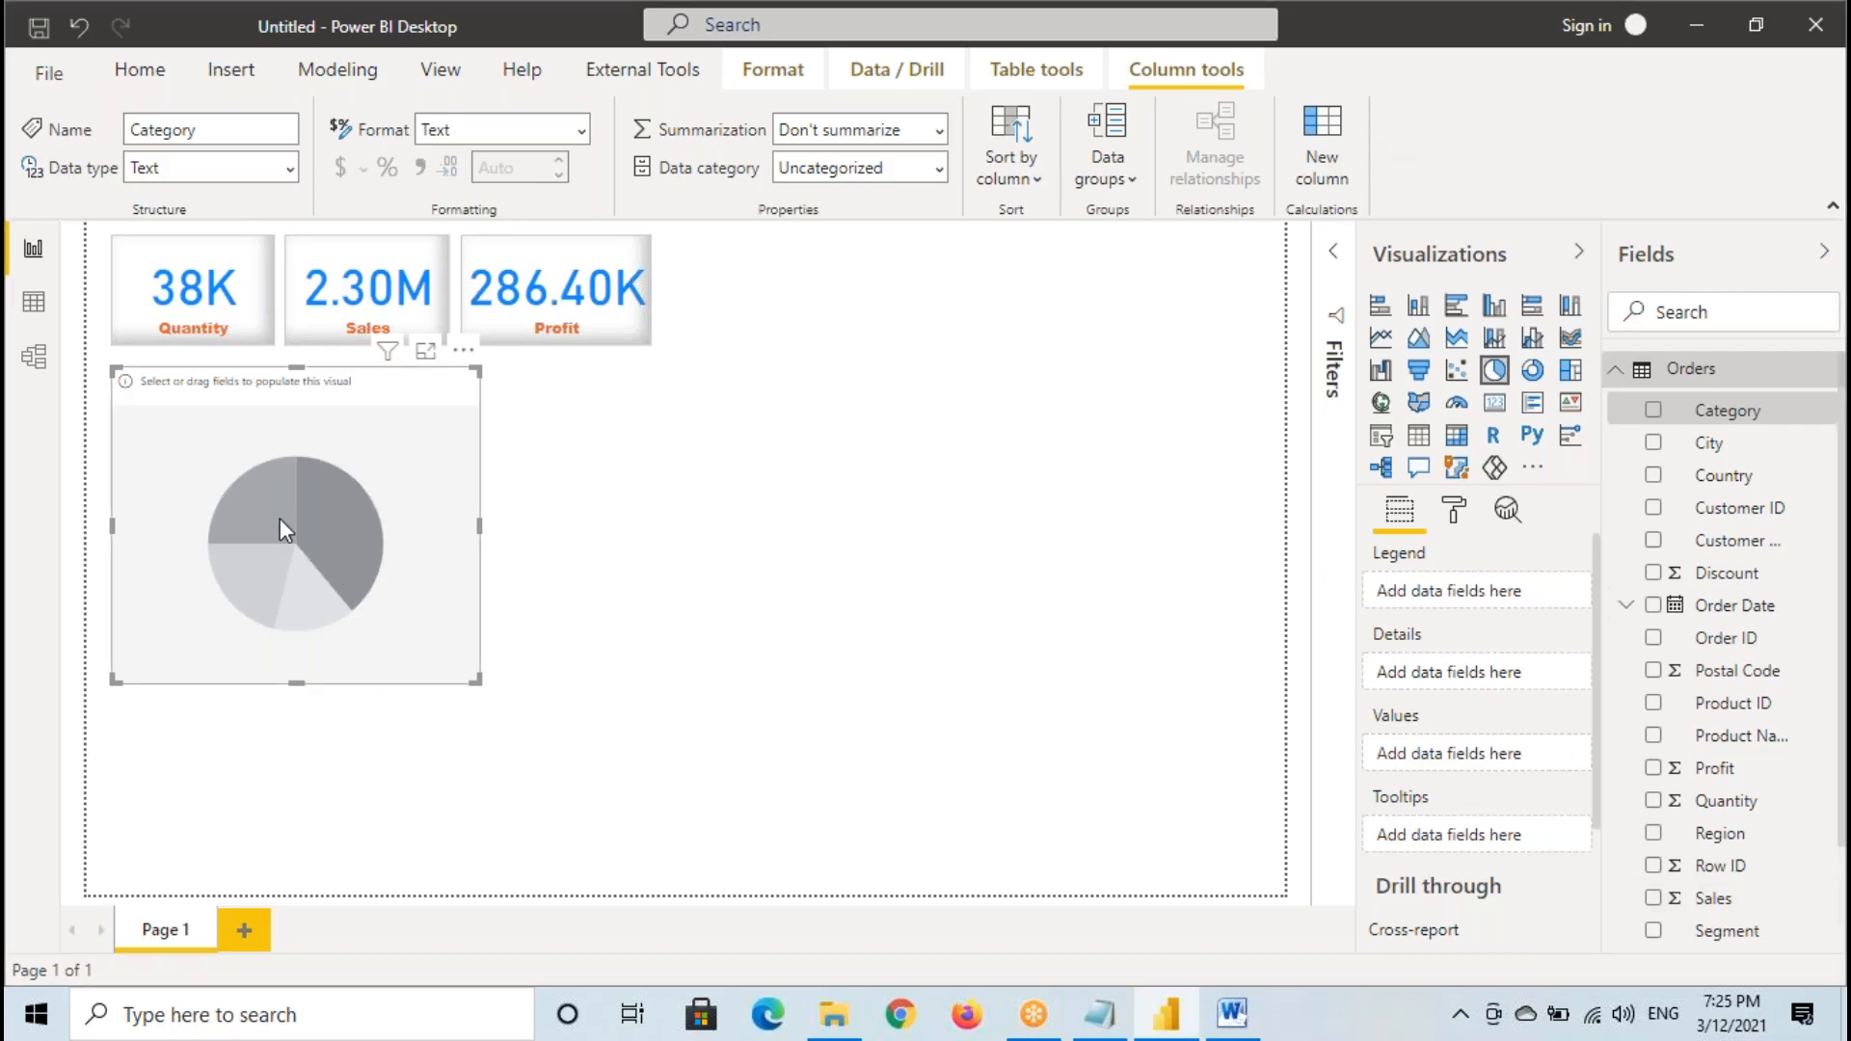
- Frame the pie chart and its field wells, labelling Legend and Details with D and Values and Tooltips with F
mouse_move(112, 368)
mouse_down()
mouse_move(415, 664)
mouse_move(470, 679)
mouse_up()
mouse_move(1365, 542)
mouse_down()
mouse_move(1424, 742)
mouse_move(1618, 854)
mouse_move(1617, 839)
mouse_up()
mouse_move(1477, 560)
mouse_down()
mouse_move(1357, 677)
mouse_move(1465, 565)
mouse_move(1515, 614)
mouse_move(1504, 586)
mouse_up()
drag(1458, 734, 1458, 809)
drag(1463, 742, 1518, 729)
mouse_move(1458, 772)
mouse_down()
mouse_move(1510, 765)
mouse_move(1342, 757)
mouse_move(1560, 762)
mouse_up()
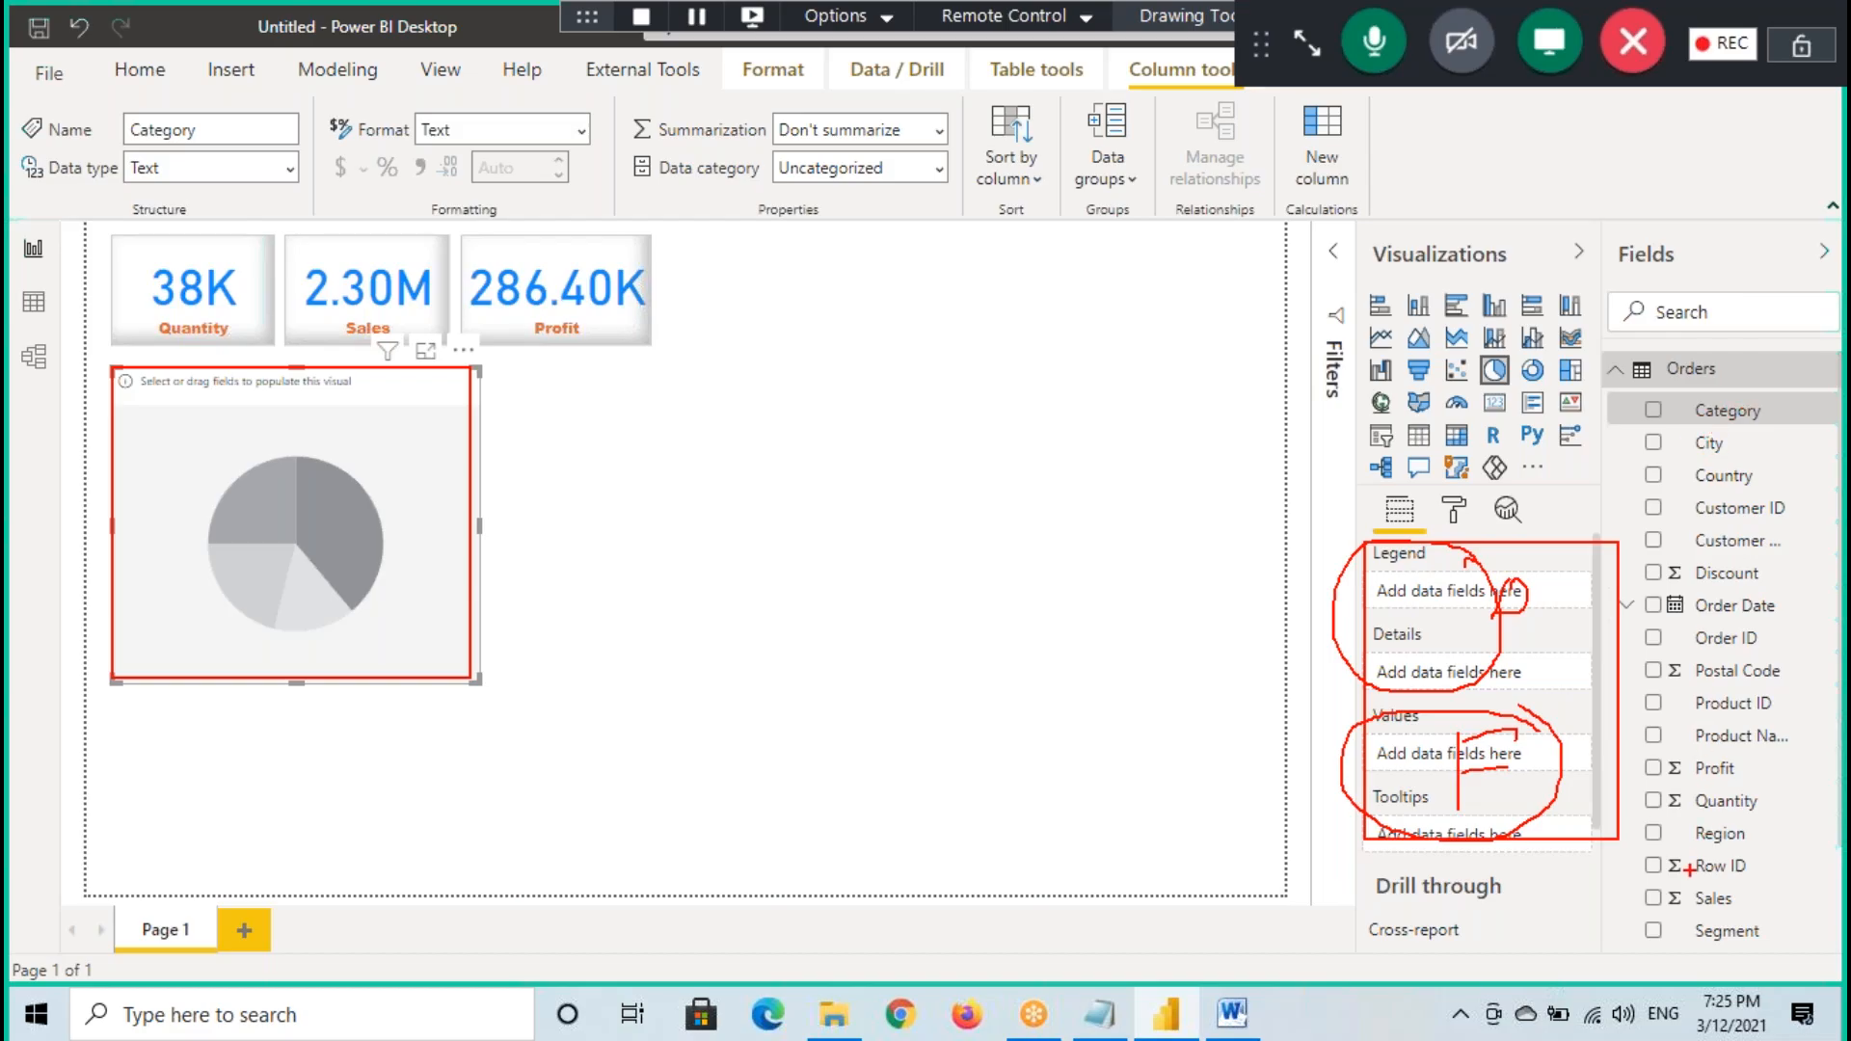
- Underline the Legend, Details, Values and Tooltips wells one by one, and clear the annotations
drag(1374, 566, 1438, 554)
drag(1373, 655, 1463, 633)
drag(1371, 737, 1499, 714)
drag(1348, 825, 1501, 807)
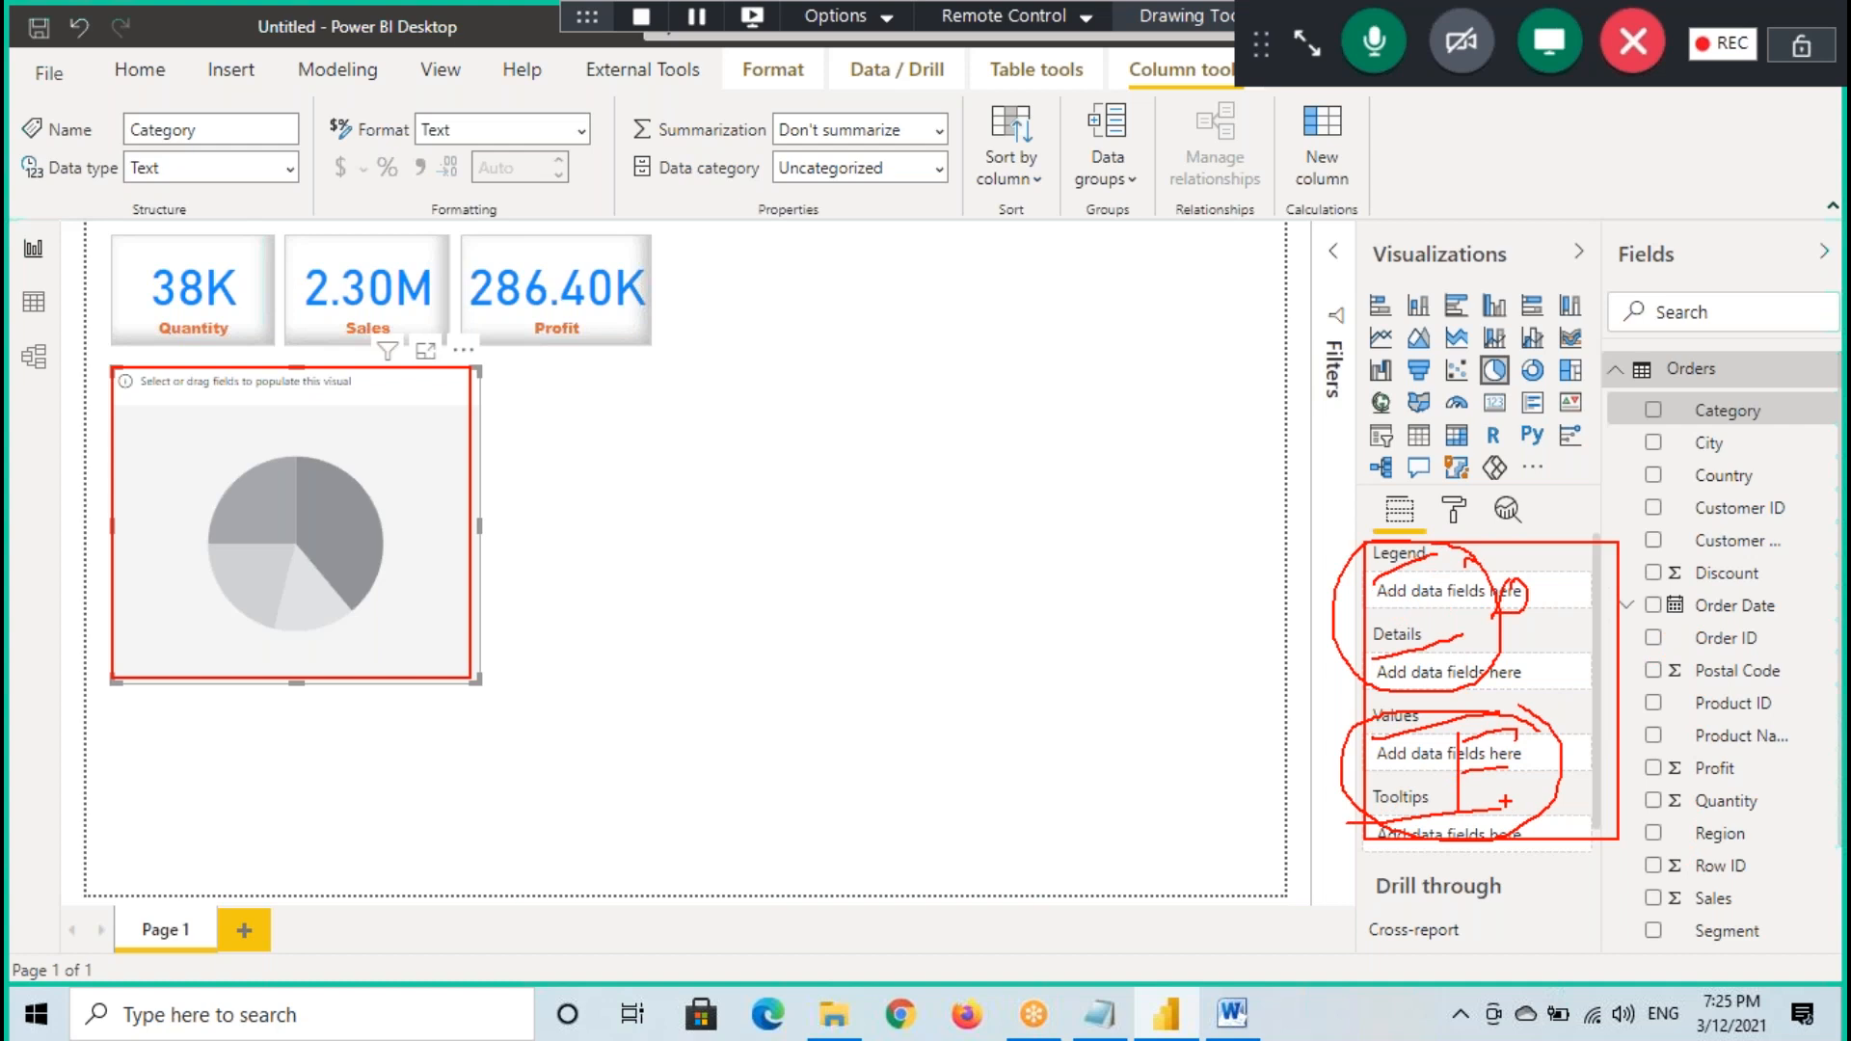
key(Escape)
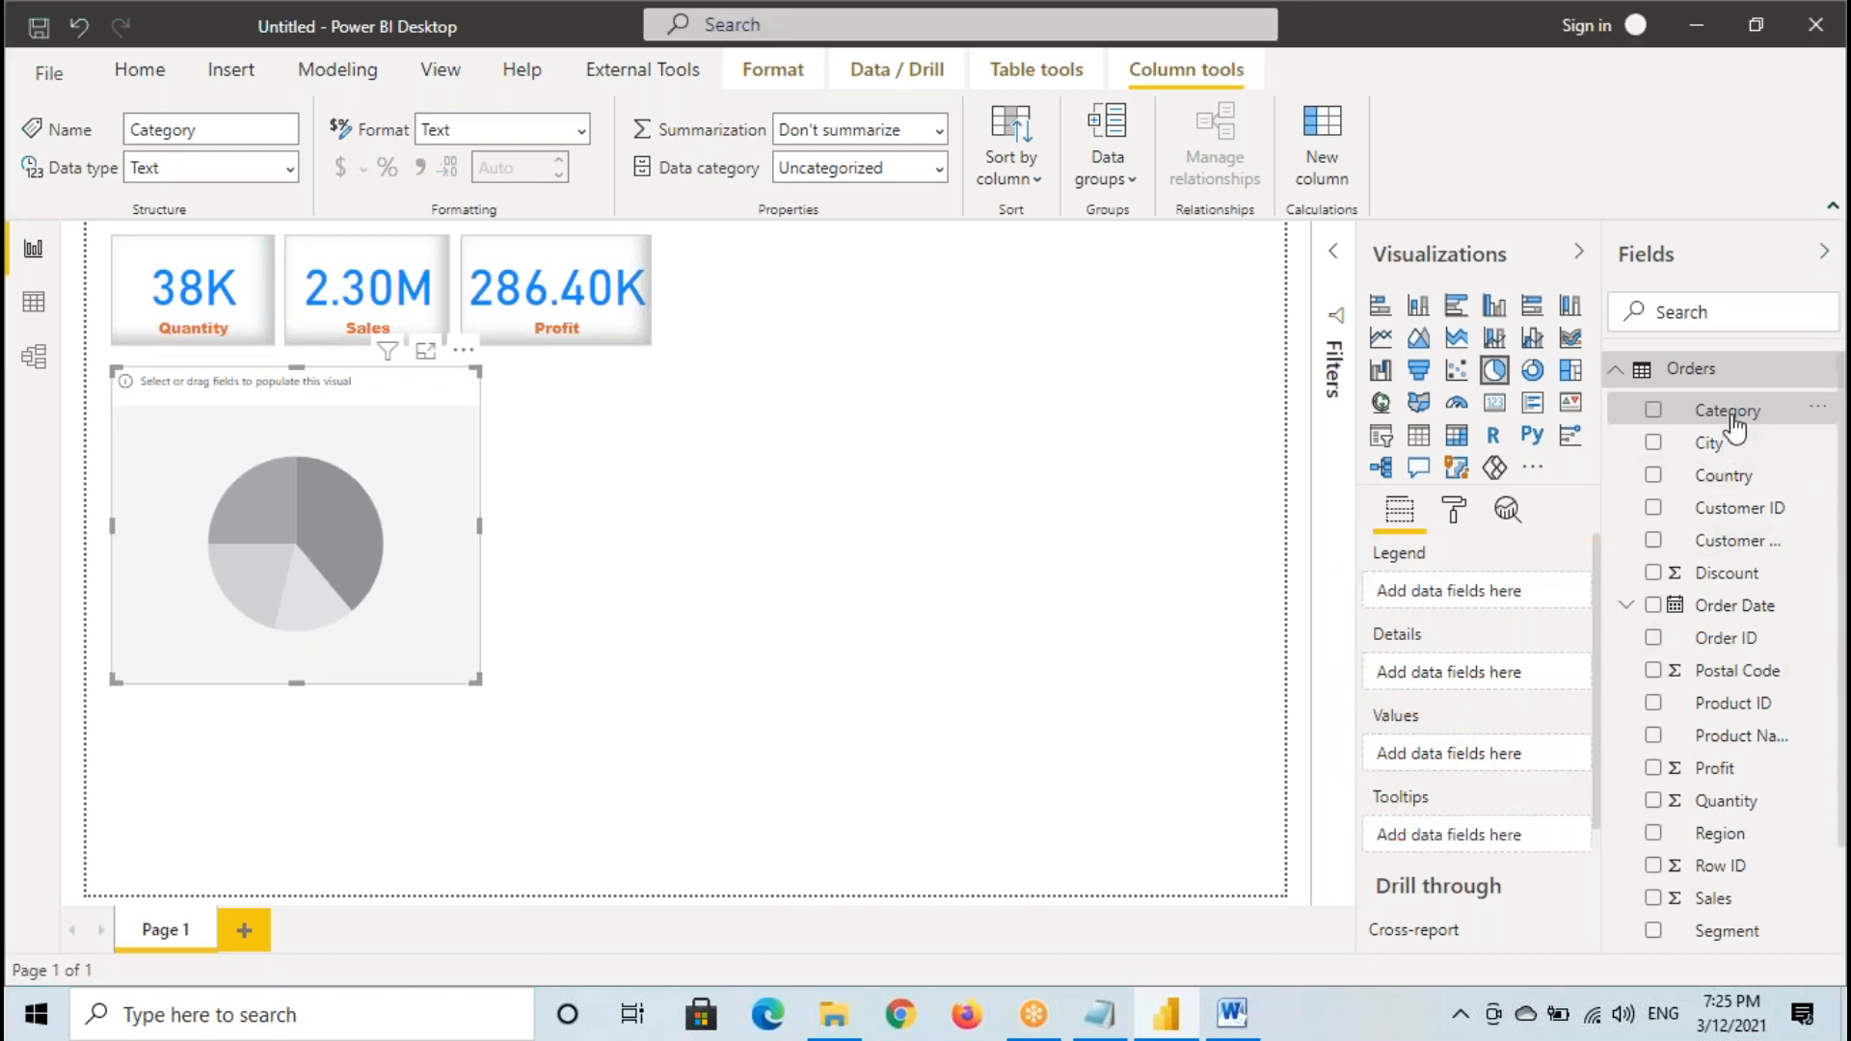
- Hold the Category field over the pie chart, and draw temporary arrows from Category to the chart and from the chart to the Legend well
drag(1734, 425, 299, 495)
key(ctrl+2)
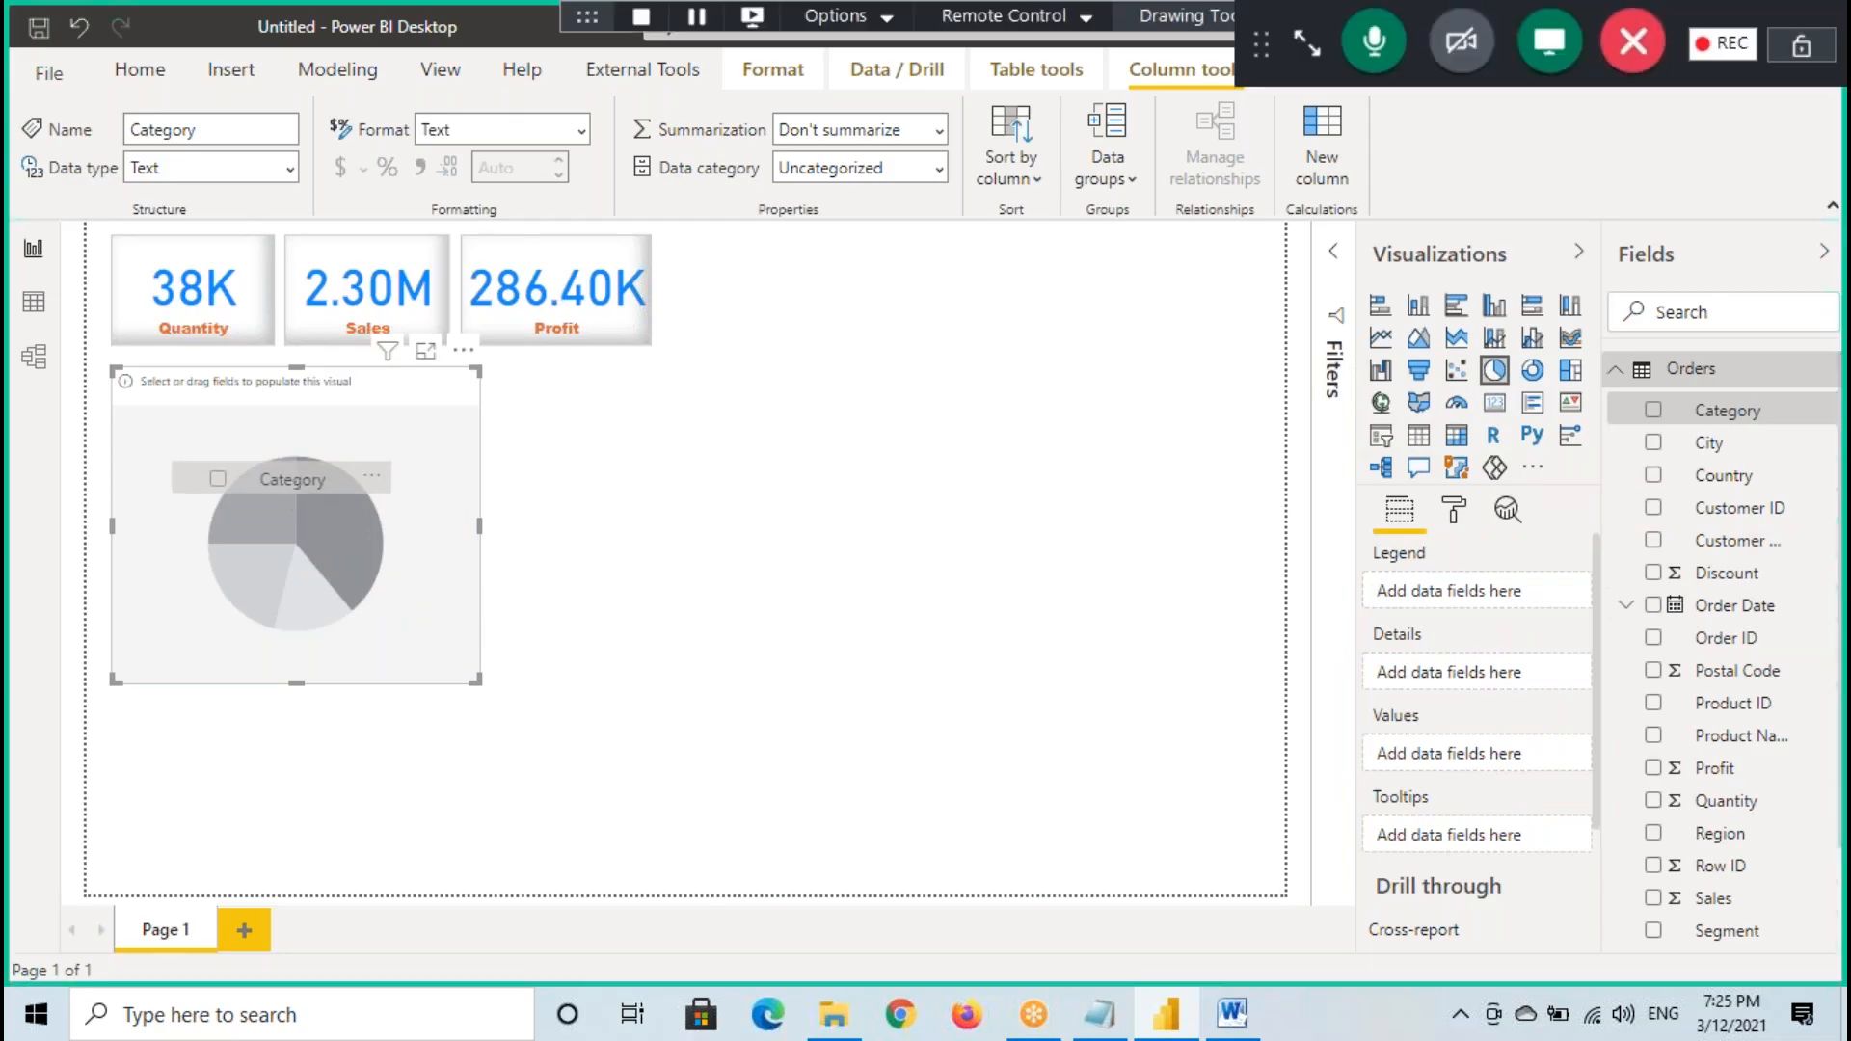
mouse_move(1692, 419)
mouse_down()
mouse_move(744, 383)
mouse_move(340, 446)
mouse_move(395, 516)
mouse_up()
mouse_move(302, 472)
mouse_down()
mouse_move(868, 307)
mouse_move(1414, 526)
mouse_move(1461, 575)
mouse_up()
drag(1465, 573, 1297, 604)
- Write "95 %" as a temporary annotation above the pie chart
drag(216, 402, 204, 434)
drag(214, 389, 274, 385)
drag(273, 419, 289, 418)
drag(280, 411, 280, 427)
drag(313, 393, 281, 444)
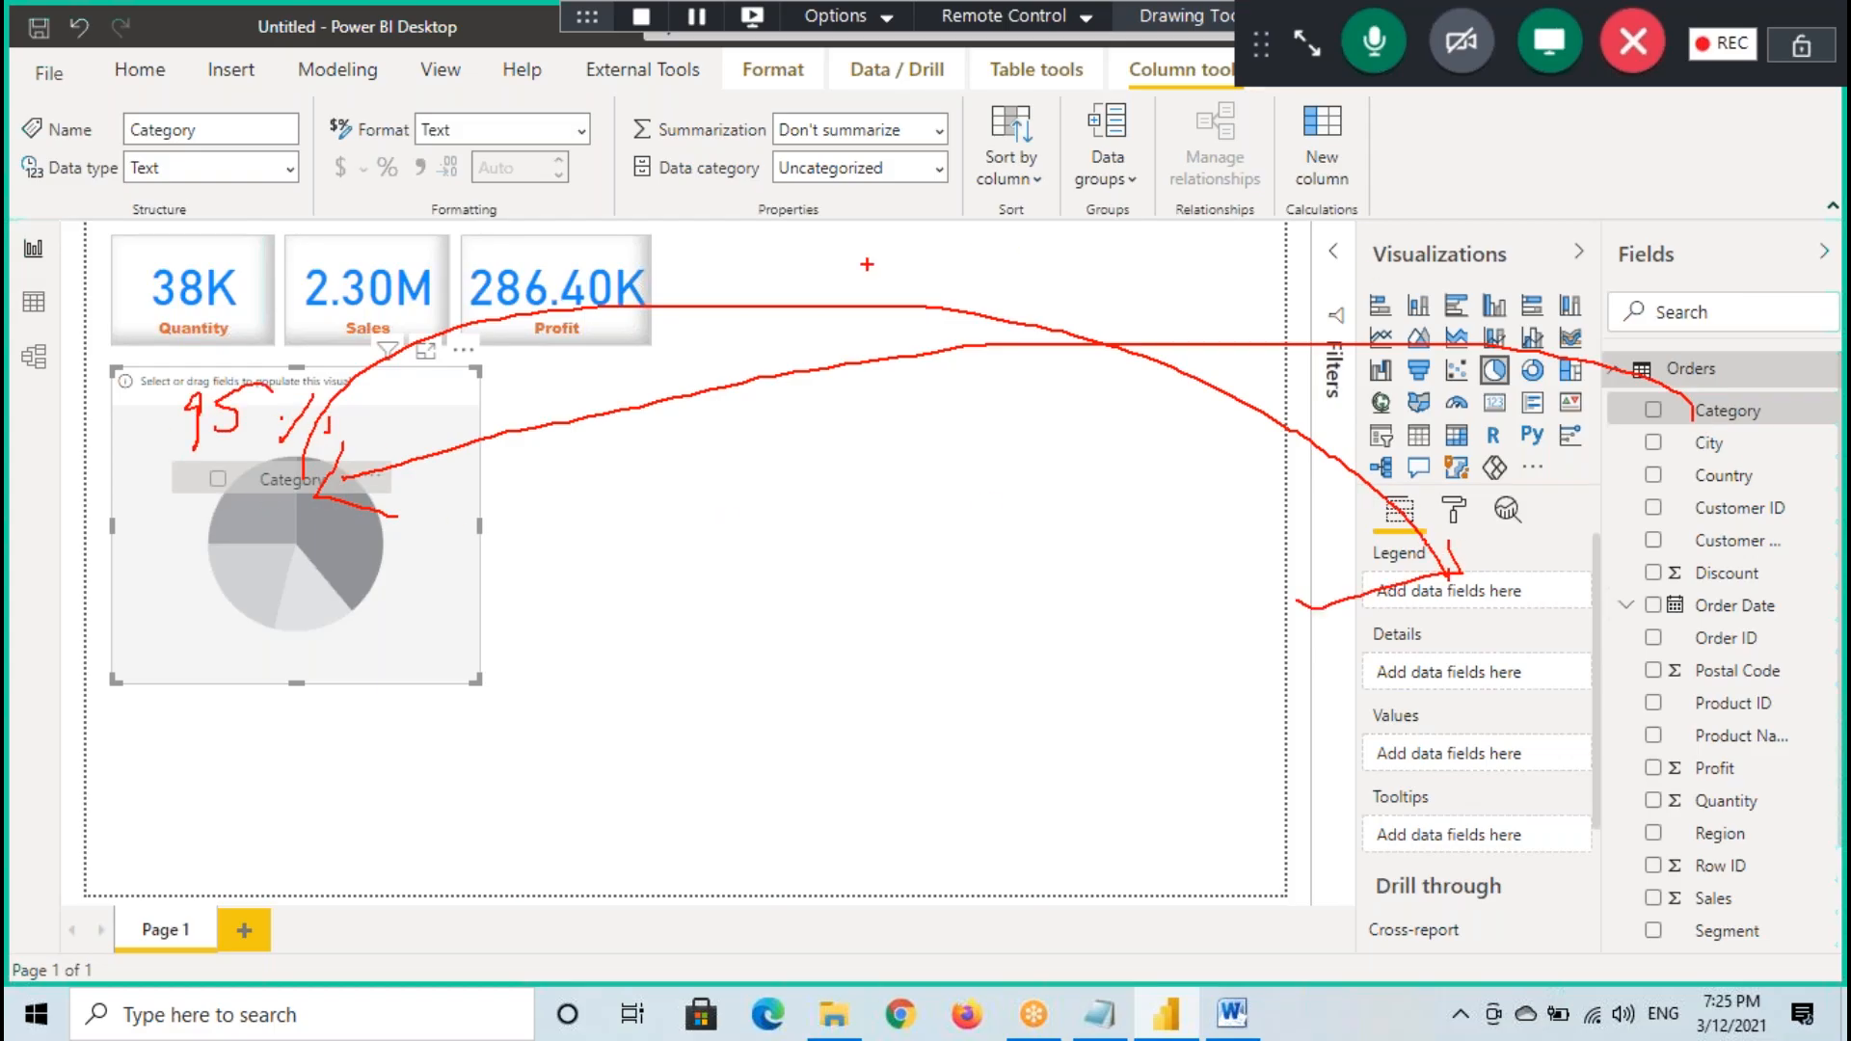
- Underline the Legend well, circle the four field wells, tick the pie chart as annotations, and drop the held Category field onto the chart
drag(1398, 605, 1527, 604)
mouse_move(1521, 607)
mouse_down()
mouse_move(1380, 548)
mouse_move(1571, 757)
mouse_move(1431, 564)
mouse_up()
mouse_move(262, 535)
mouse_down()
mouse_move(313, 552)
mouse_move(387, 503)
mouse_up()
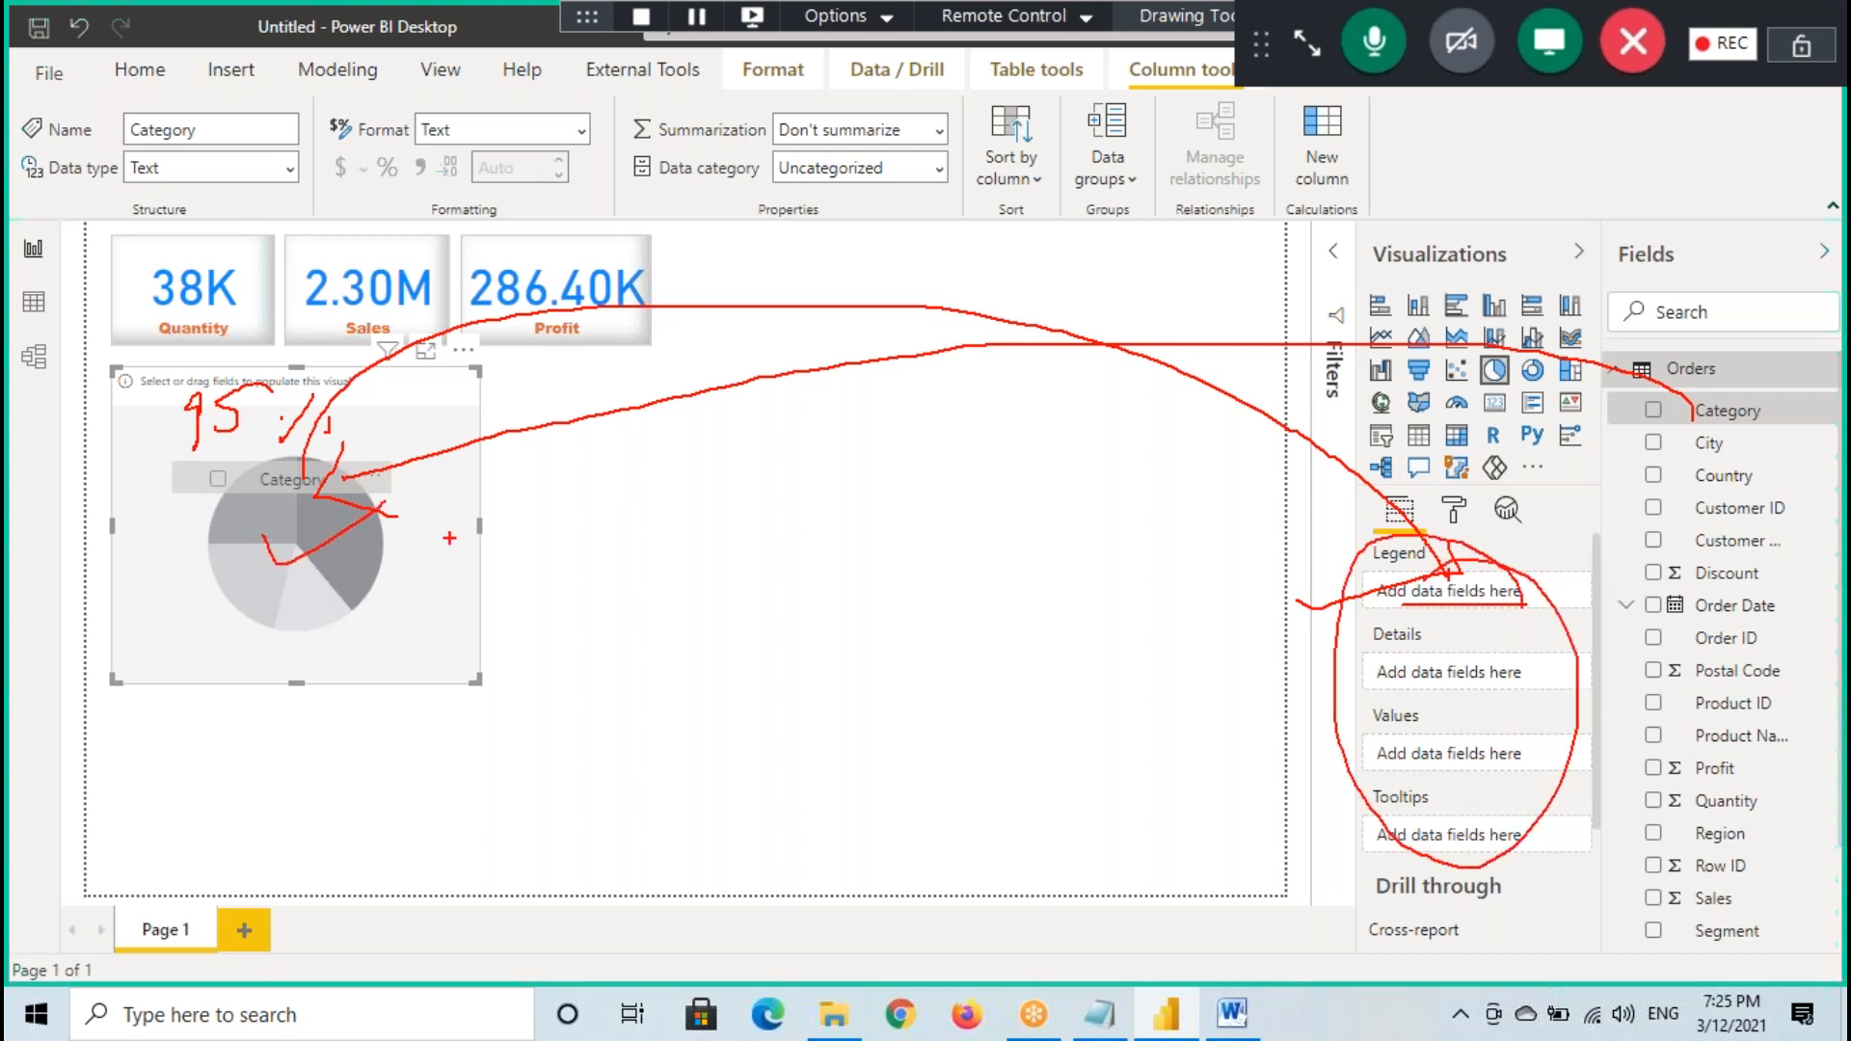
drag(289, 482, 297, 506)
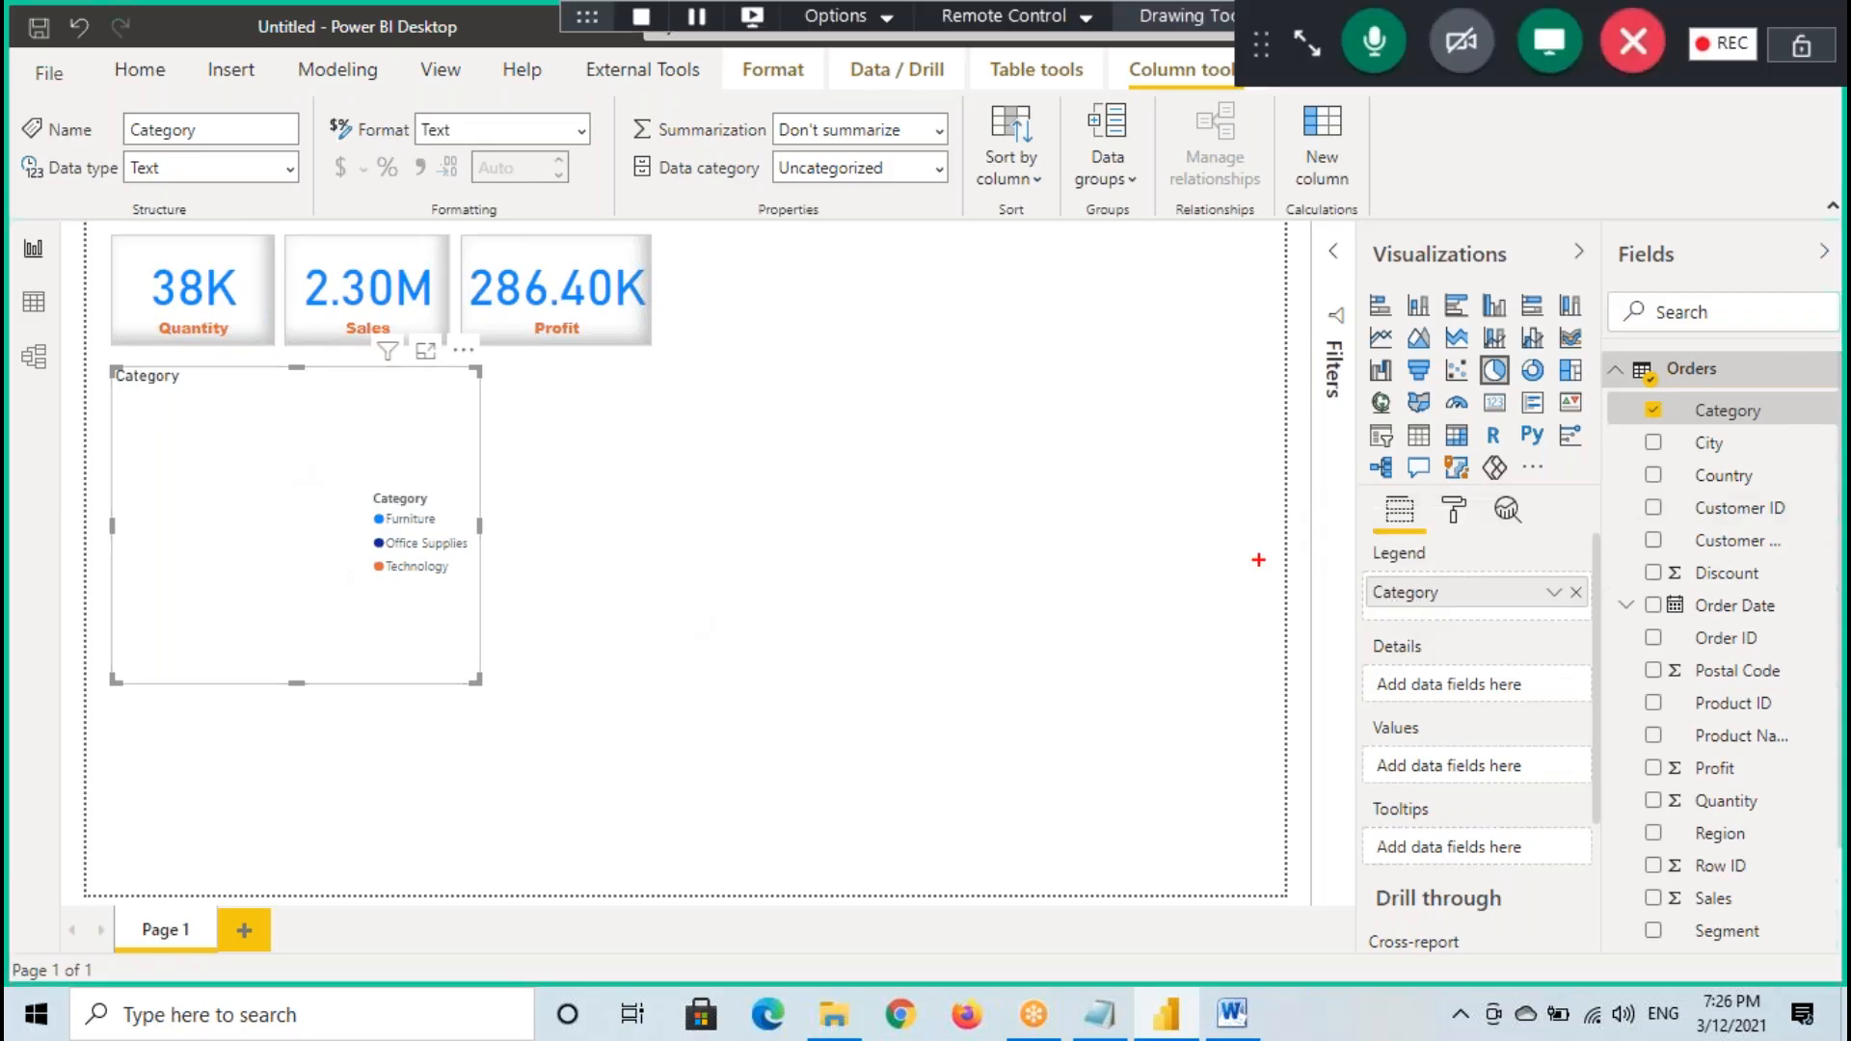
- Draw a temporary arrow from Category to the pie chart, frame and tick the Legend well, and clear the marks
mouse_move(1673, 407)
mouse_down()
mouse_move(975, 306)
mouse_move(199, 422)
mouse_move(251, 529)
mouse_up()
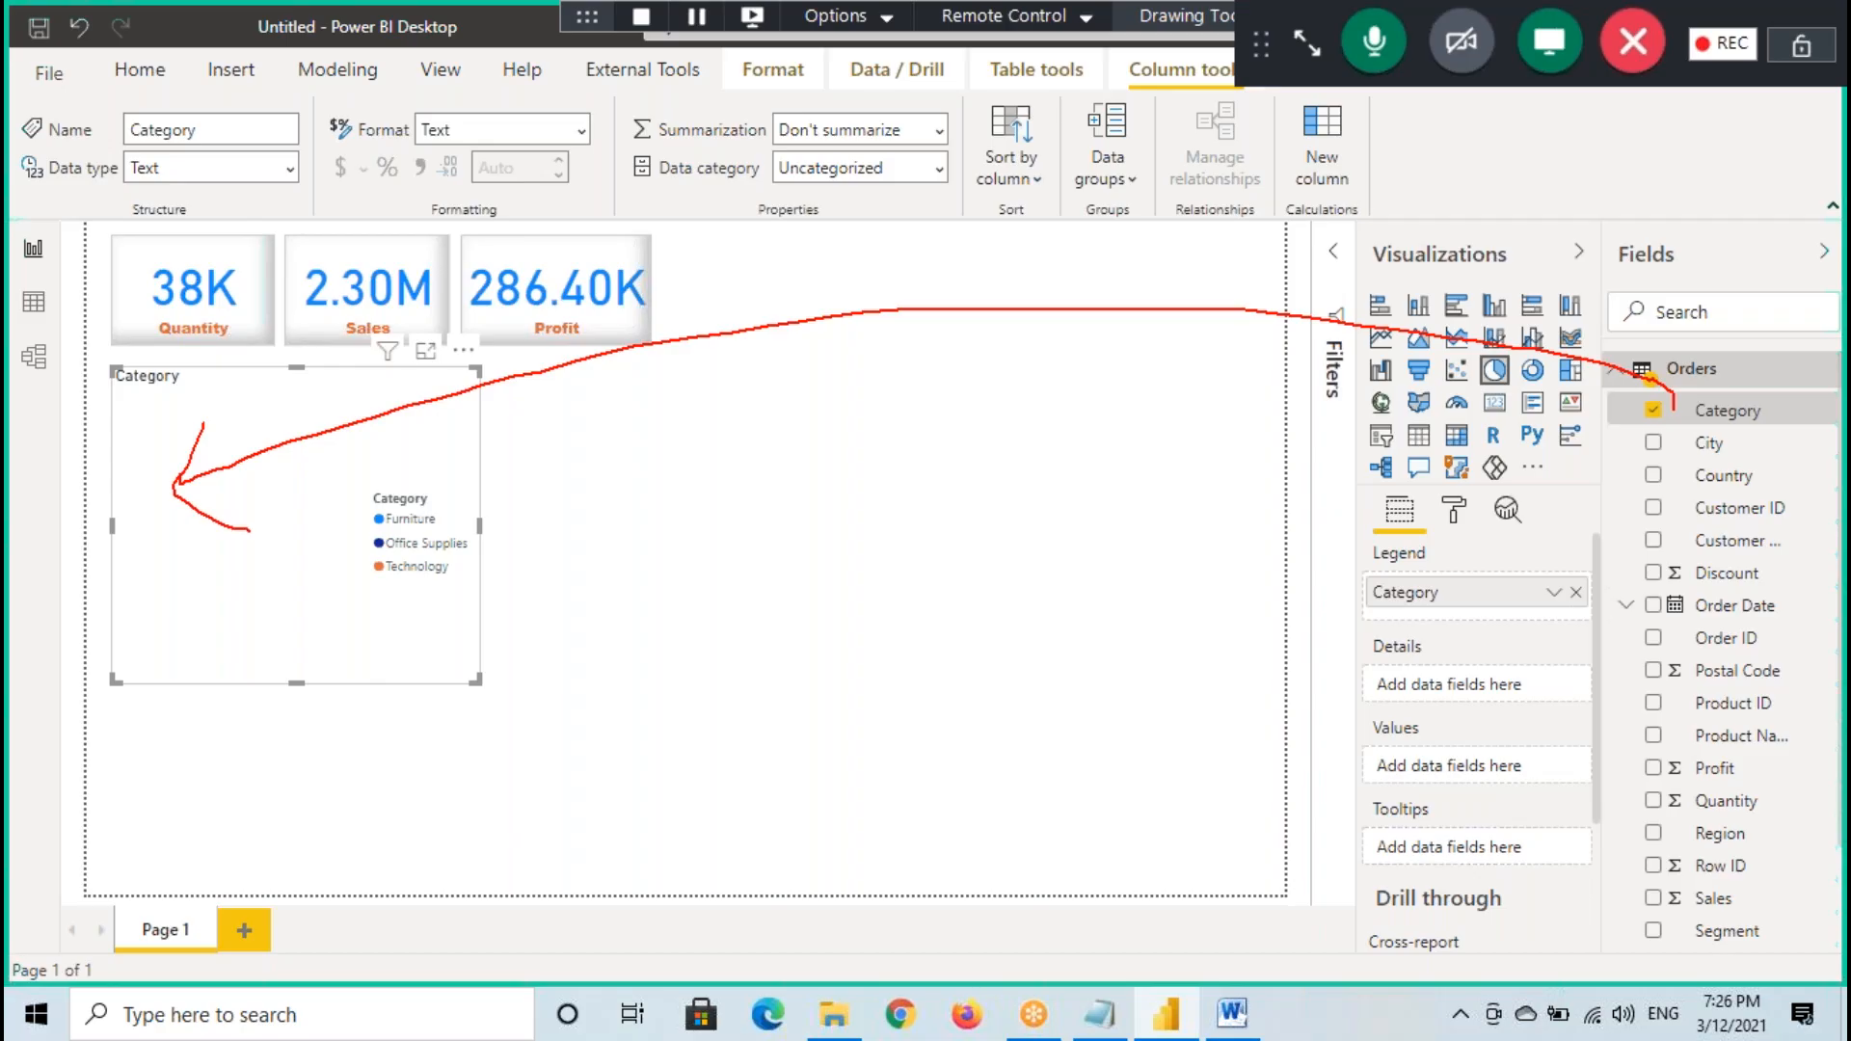
mouse_move(1465, 547)
mouse_down()
mouse_move(1351, 587)
mouse_move(1471, 613)
mouse_move(1472, 542)
mouse_move(1536, 551)
mouse_up()
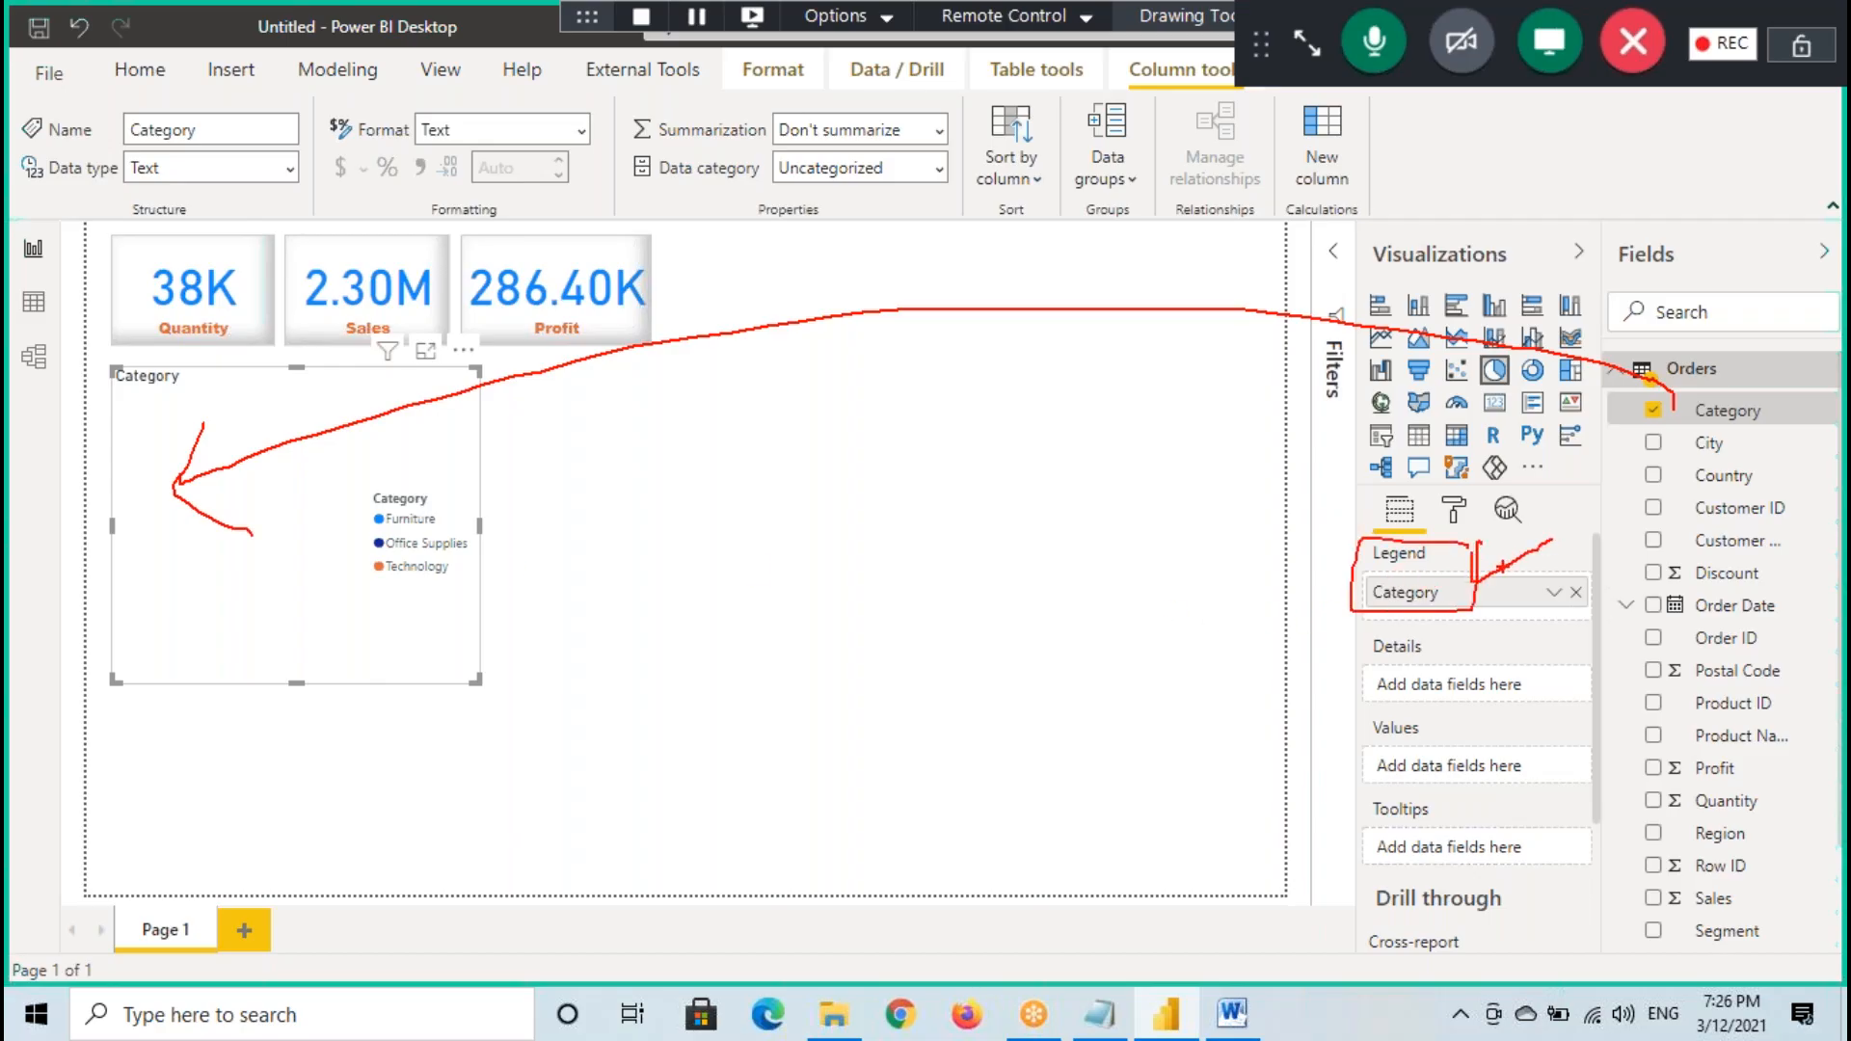
key(Escape)
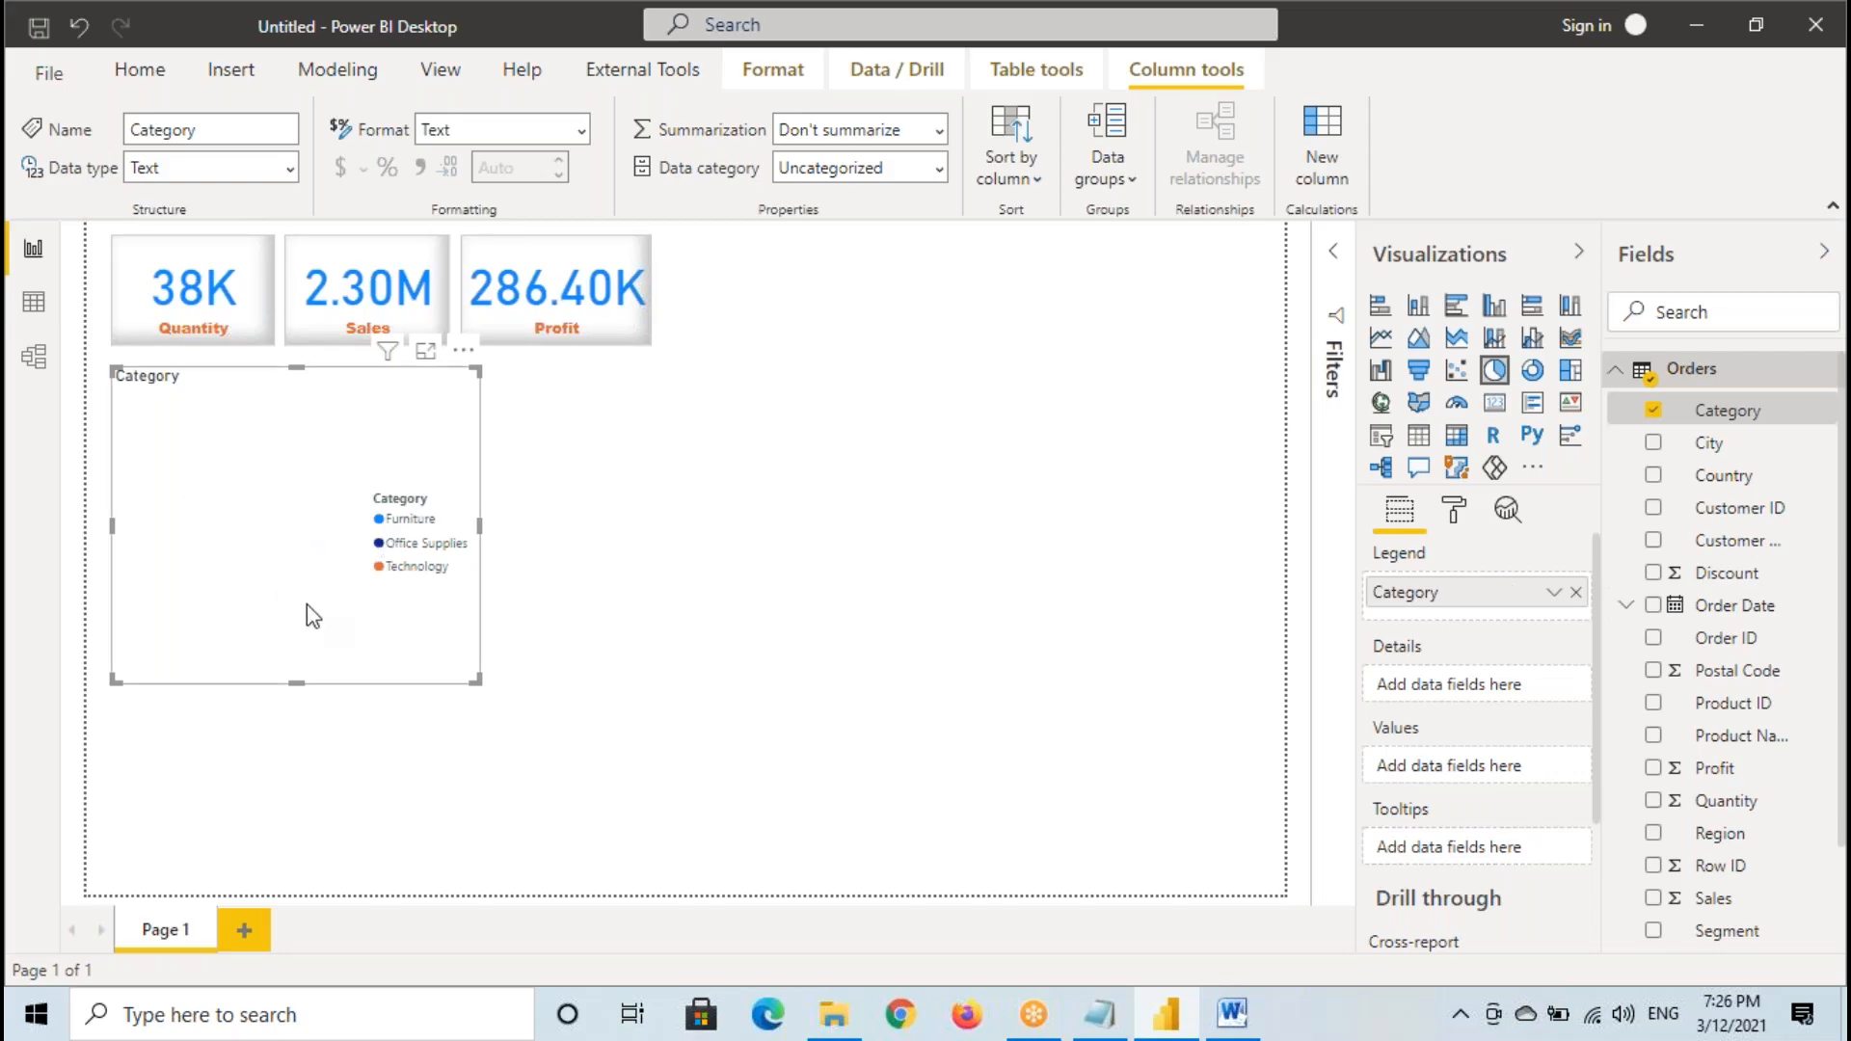
- Drop Sales onto the pie chart, and draw temporary marks linking Sales to the Values well and circling Category in the Legend well
scroll(1701, 802, down, 2)
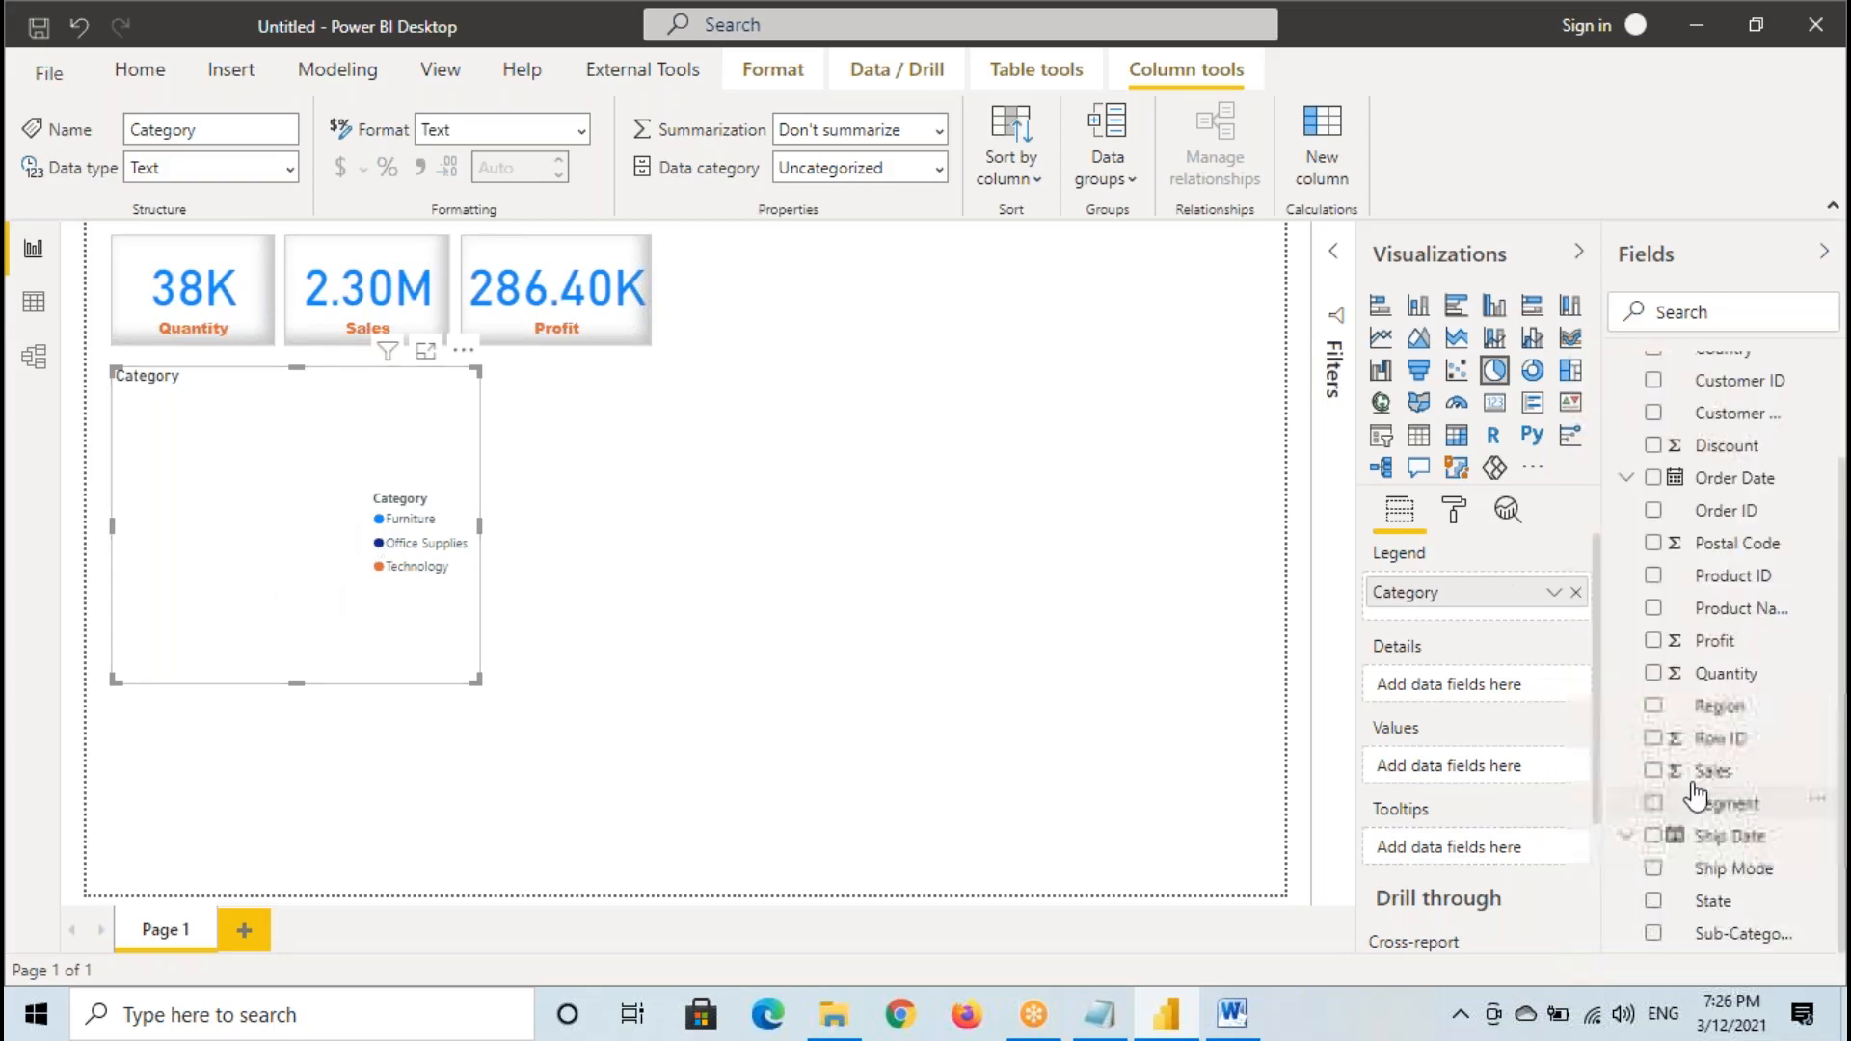
mouse_move(1713, 771)
mouse_down()
mouse_move(1109, 813)
mouse_move(385, 504)
mouse_move(377, 457)
mouse_up()
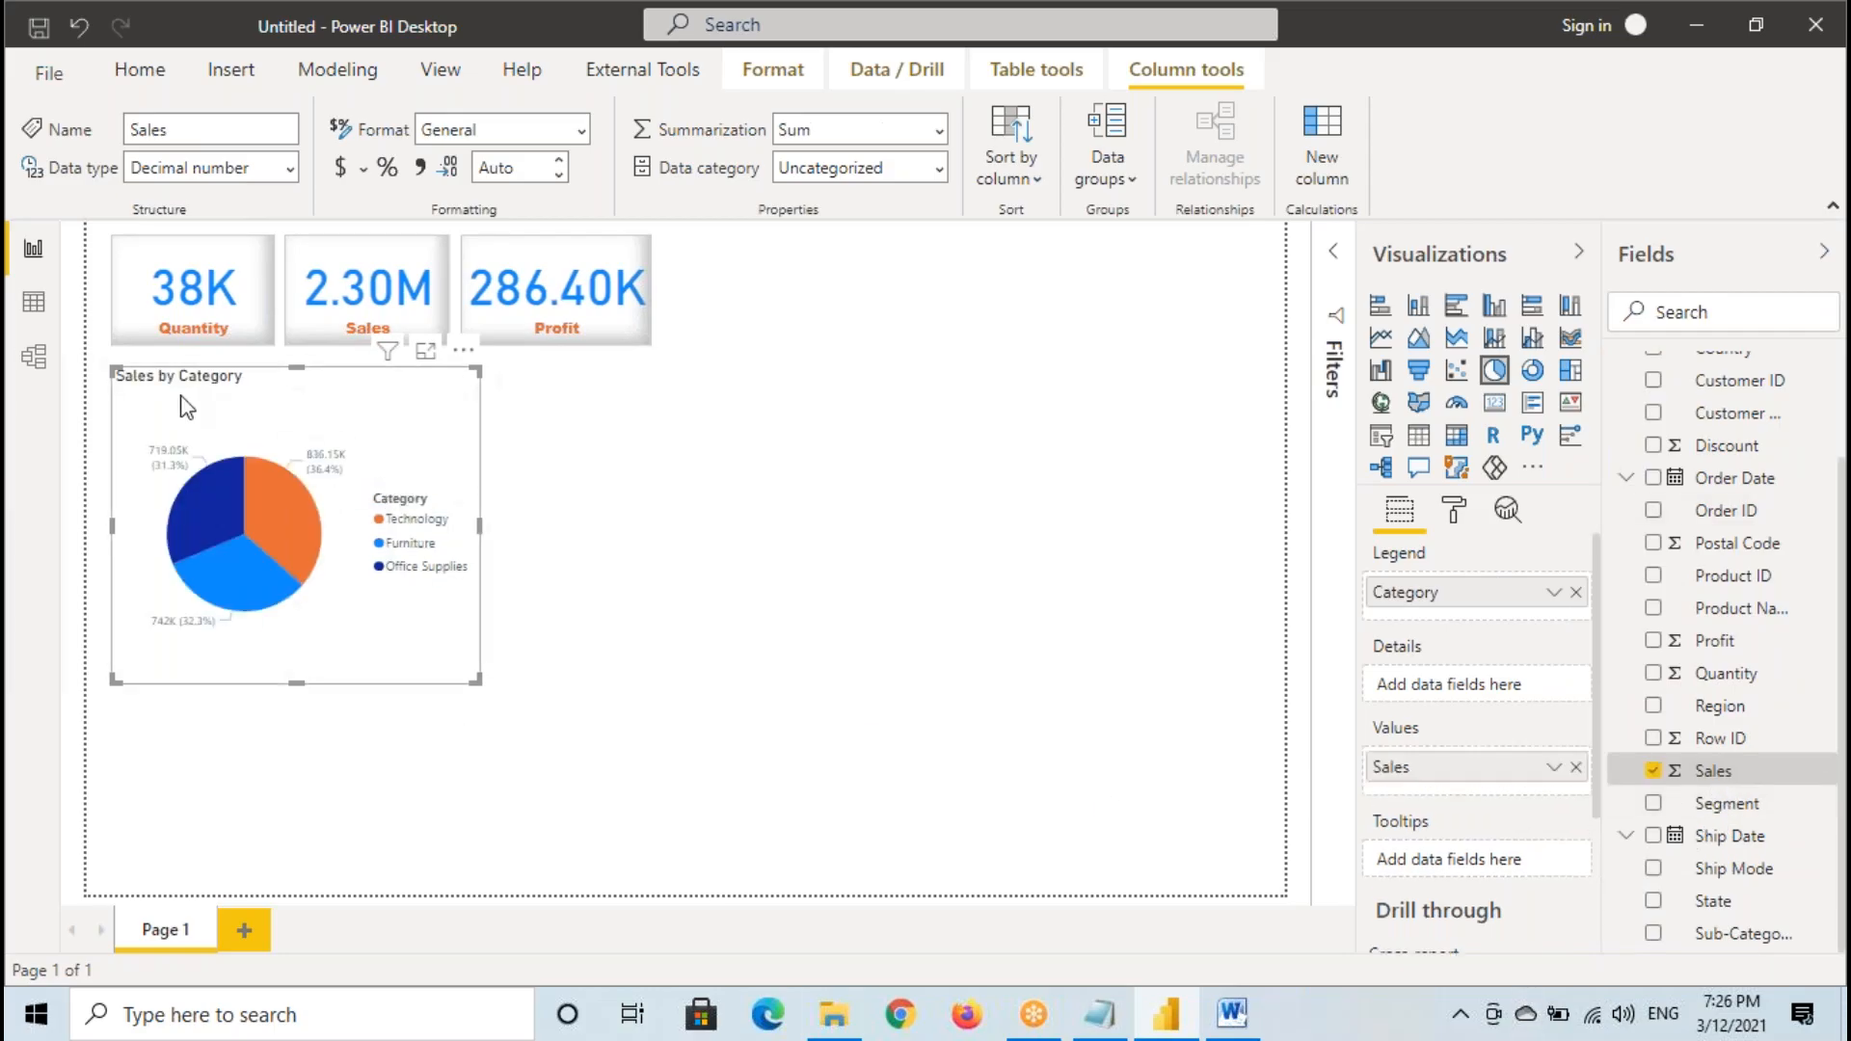
mouse_move(103, 364)
mouse_down()
mouse_move(1408, 761)
mouse_move(1337, 788)
mouse_up()
mouse_move(1416, 720)
mouse_down()
mouse_move(1347, 745)
mouse_move(1385, 693)
mouse_up()
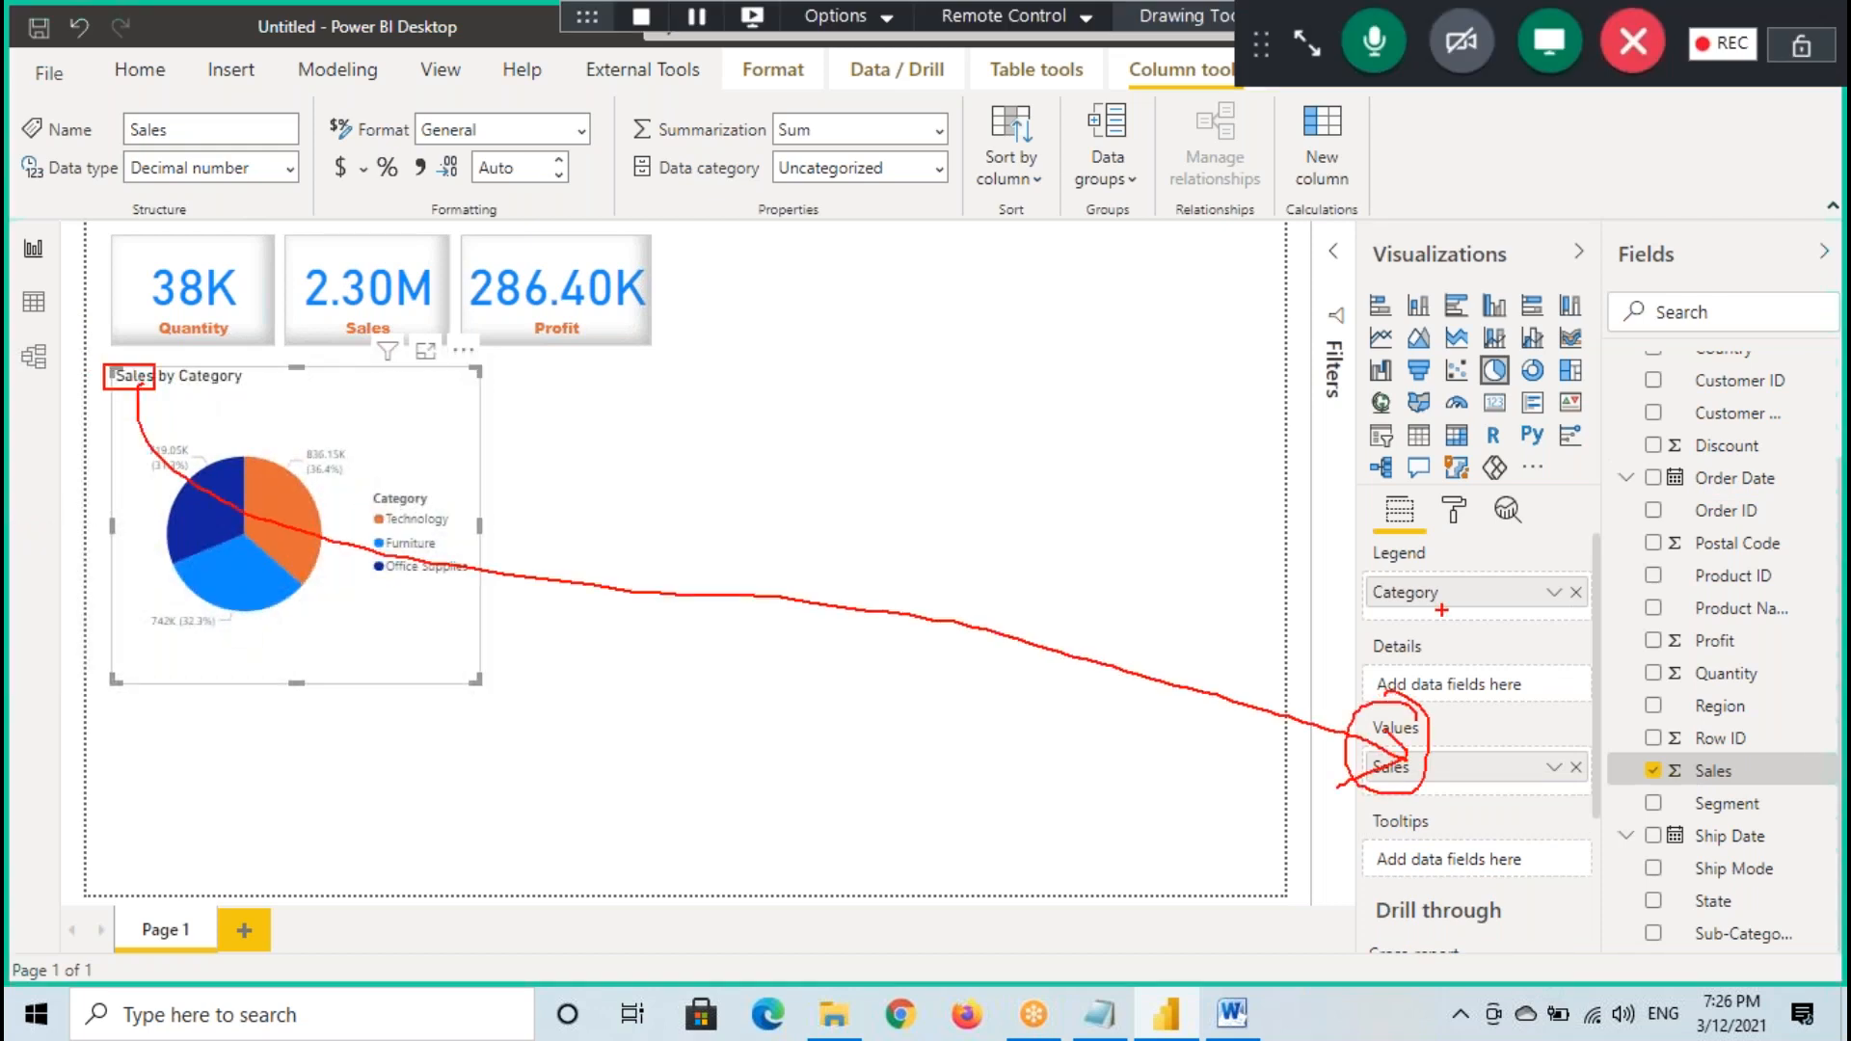
mouse_move(1443, 532)
mouse_down()
mouse_move(1357, 599)
mouse_move(1457, 559)
mouse_up()
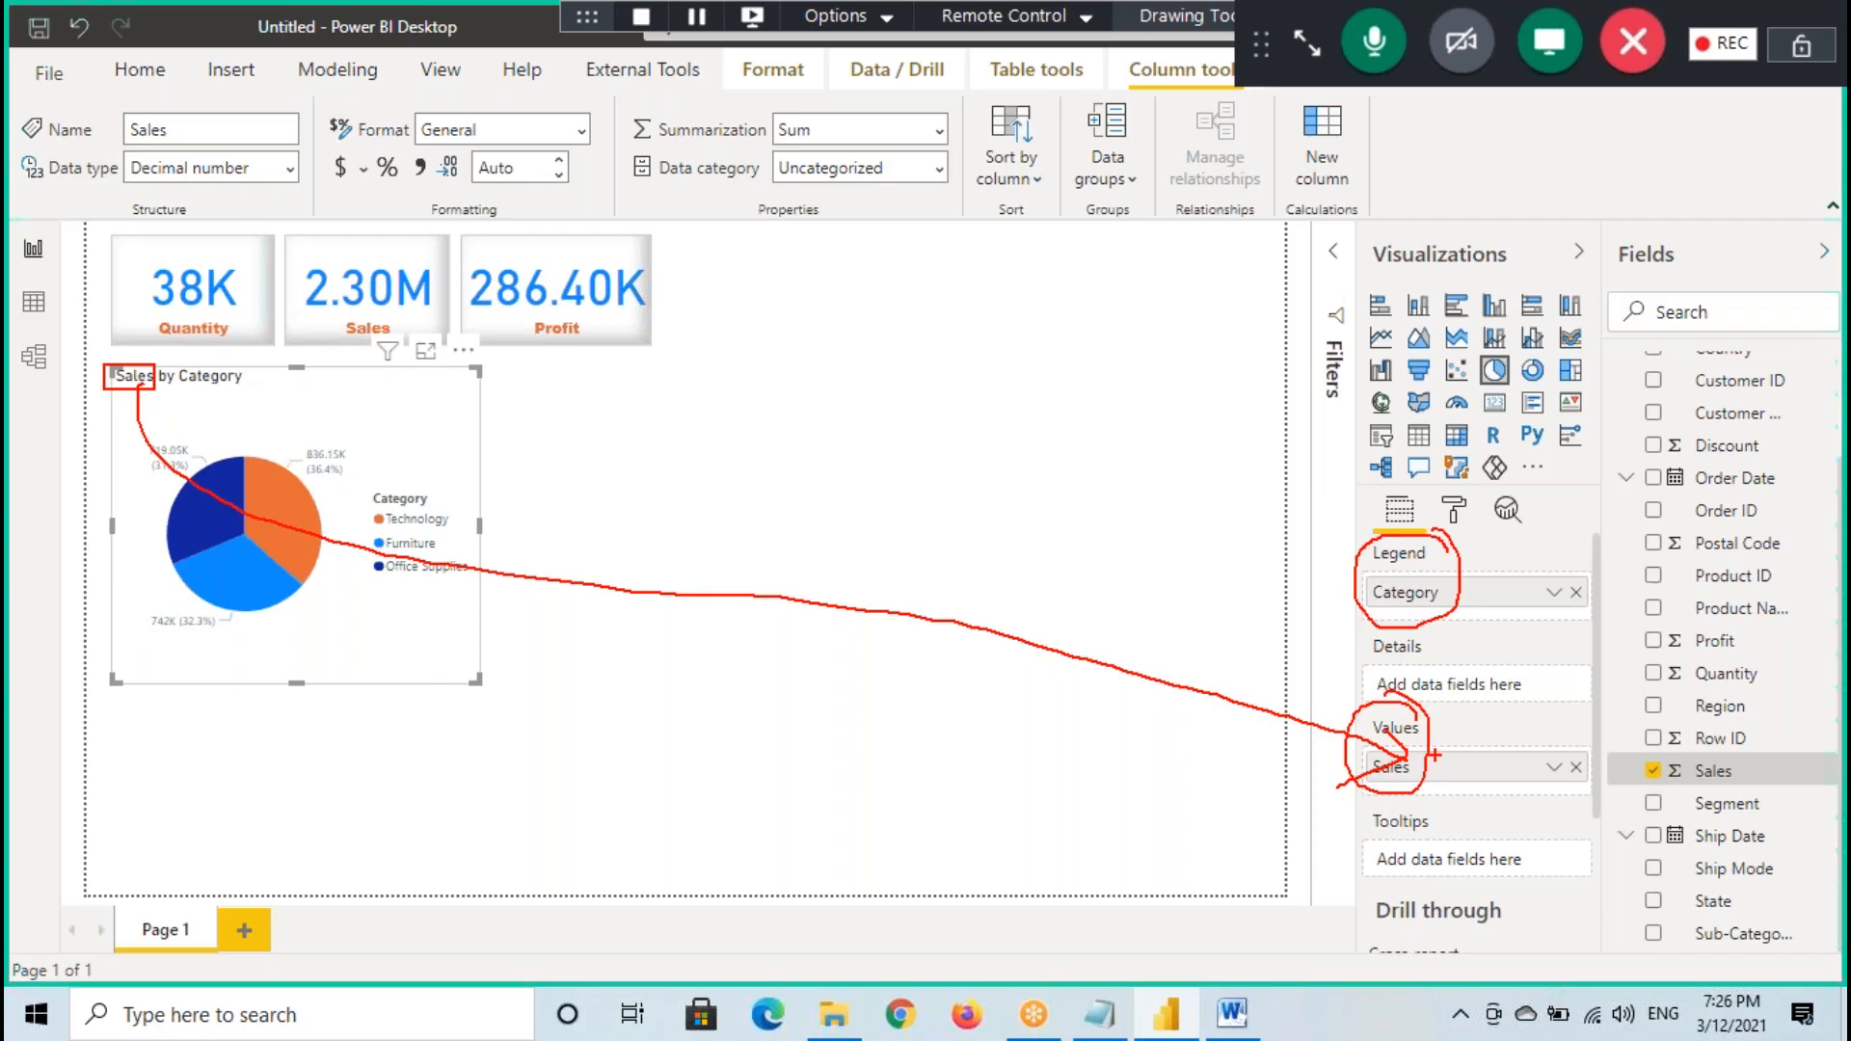
drag(1432, 757, 1494, 713)
key(Escape)
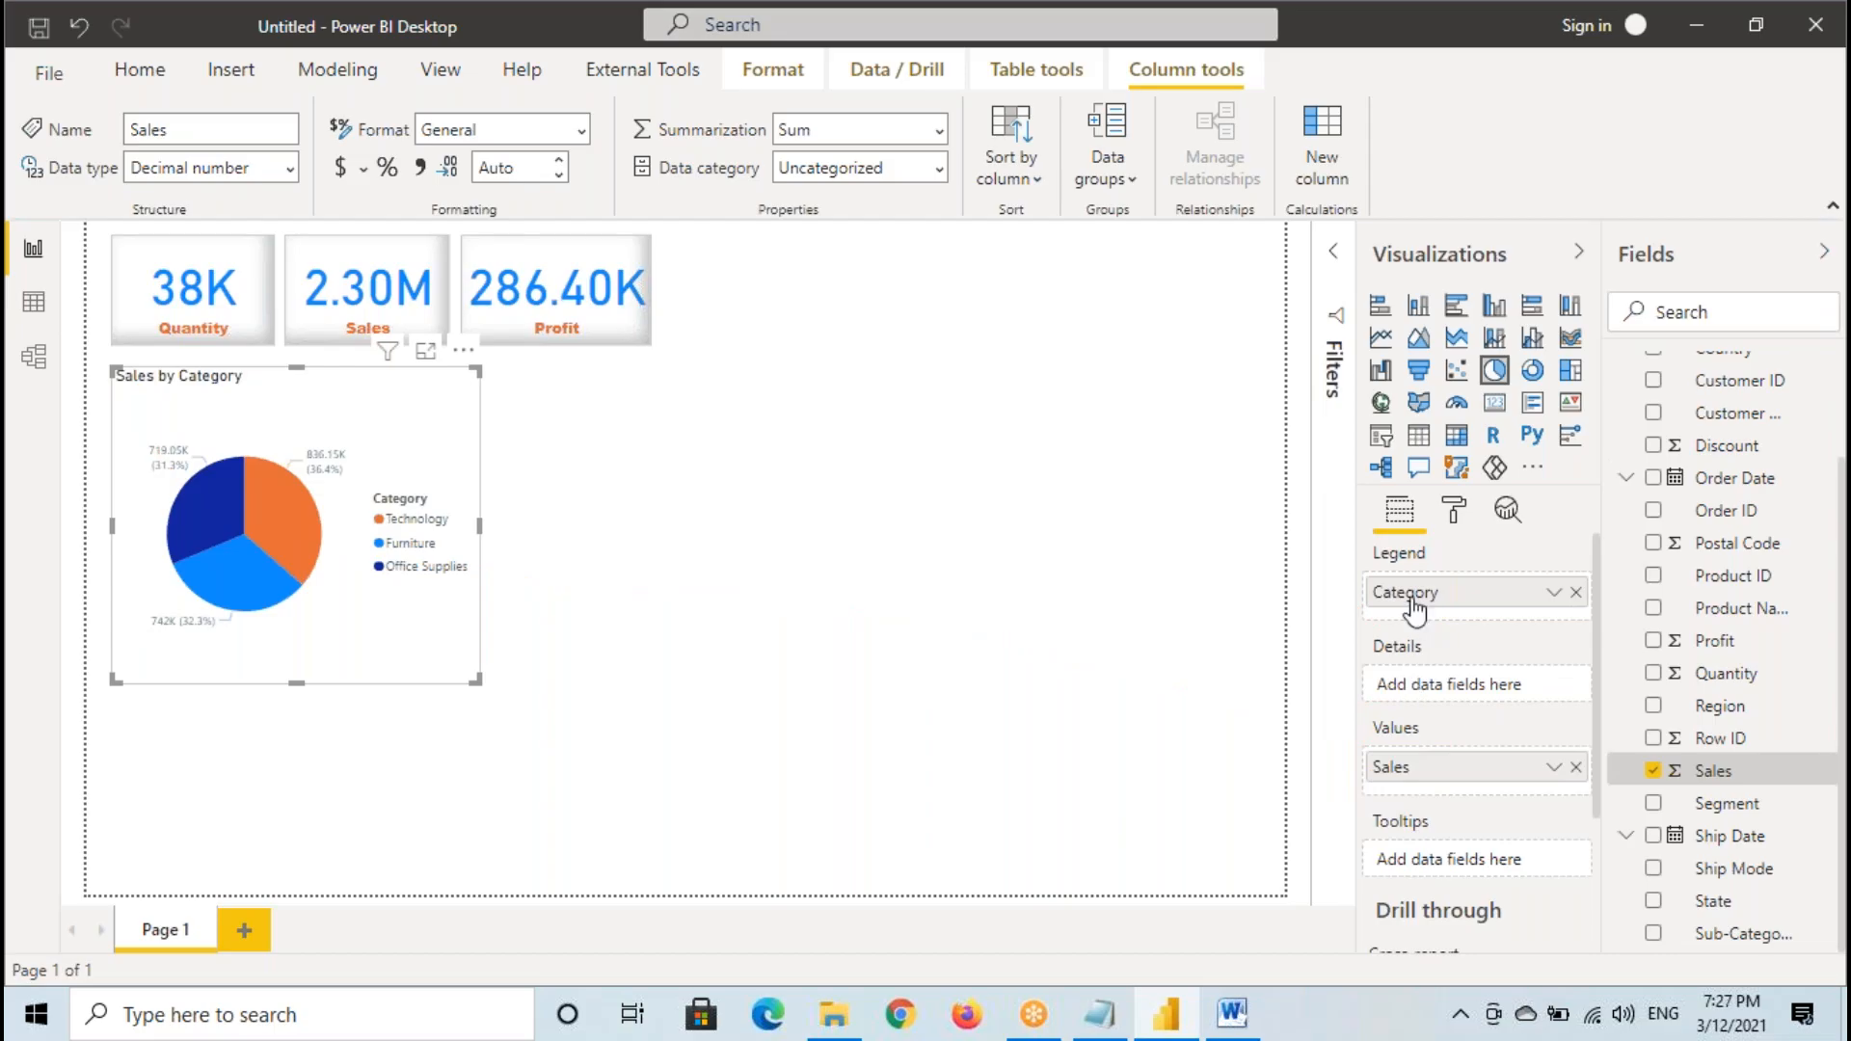
- Remove Category from Legend and Sales from Values, and move the empty pie chart toward the middle of the canvas
click(1575, 592)
click(1575, 766)
drag(253, 490, 507, 581)
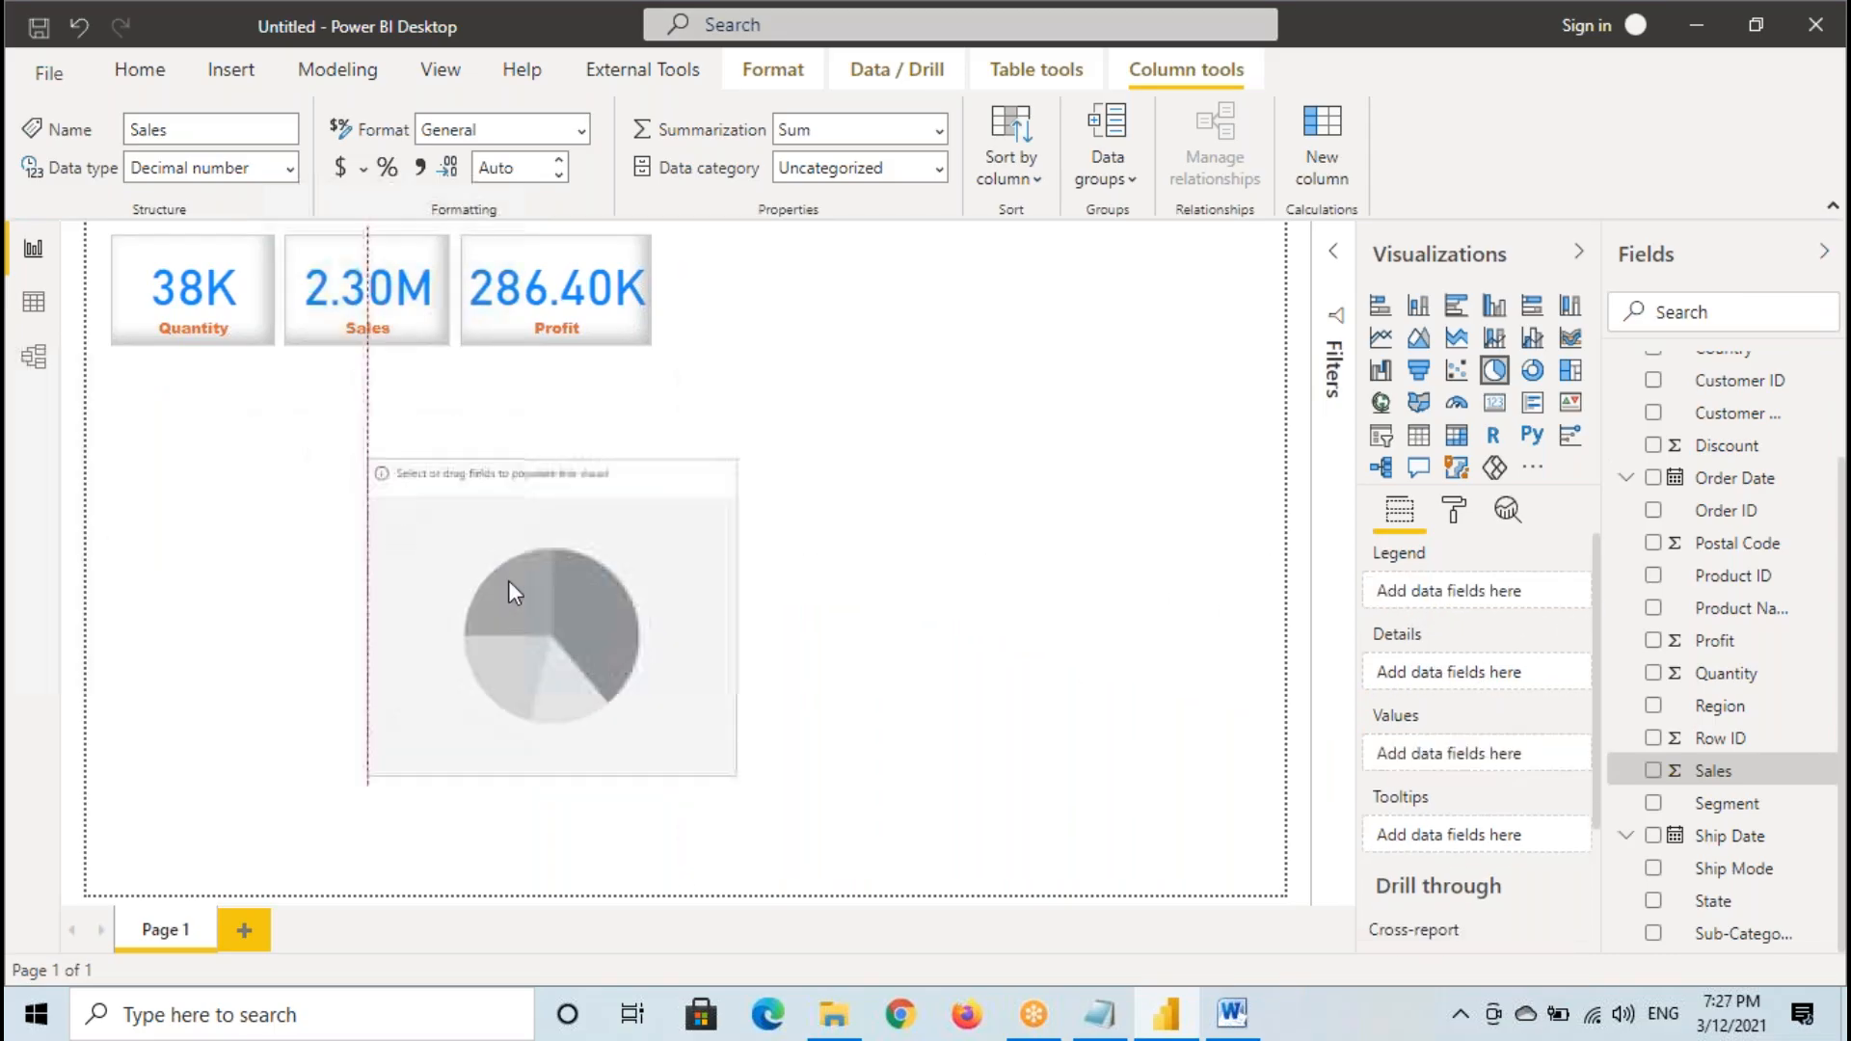
- Frame the empty pie chart and underline its placeholder text with temporary annotations, and clear them
mouse_move(372, 459)
mouse_down()
mouse_move(430, 568)
mouse_move(752, 776)
mouse_up()
drag(413, 487, 555, 485)
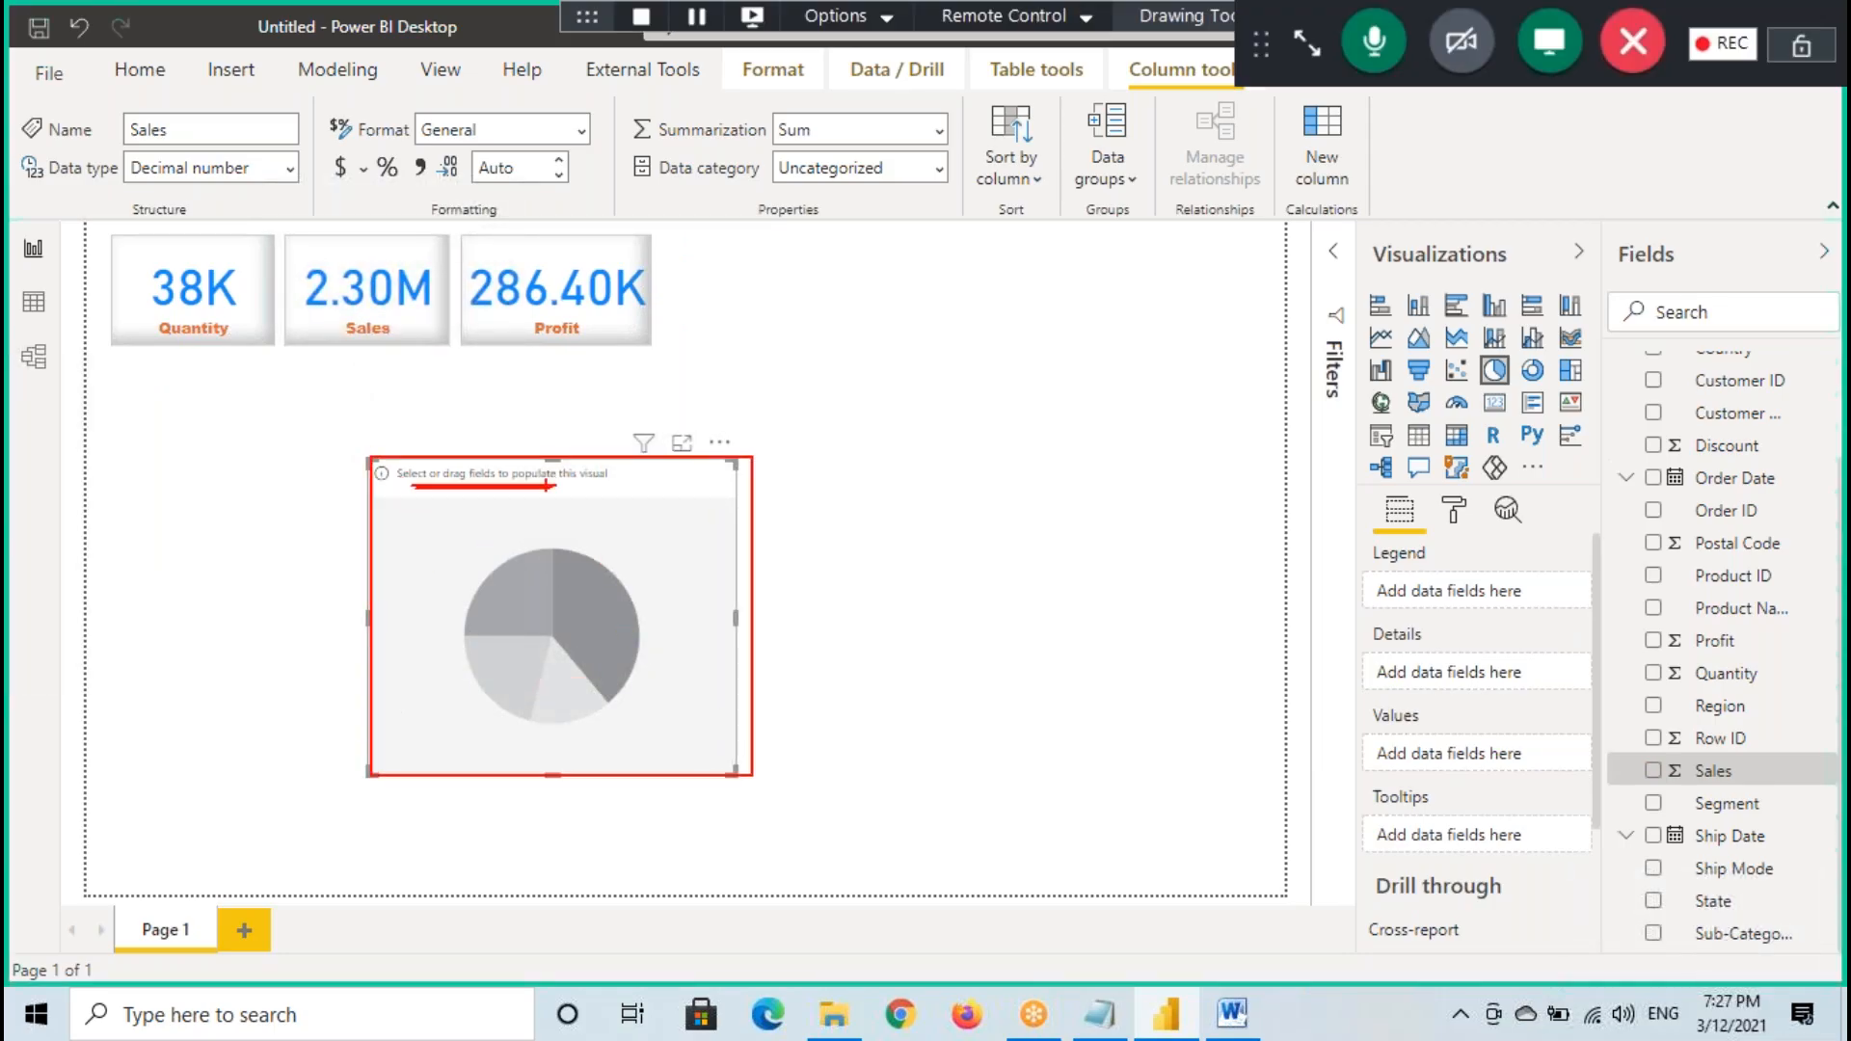
key(Escape)
- Add Category to the pie chart by ticking it in the field list, and temporarily mark the field, chart title and Legend well
scroll(1725, 480, up, 2)
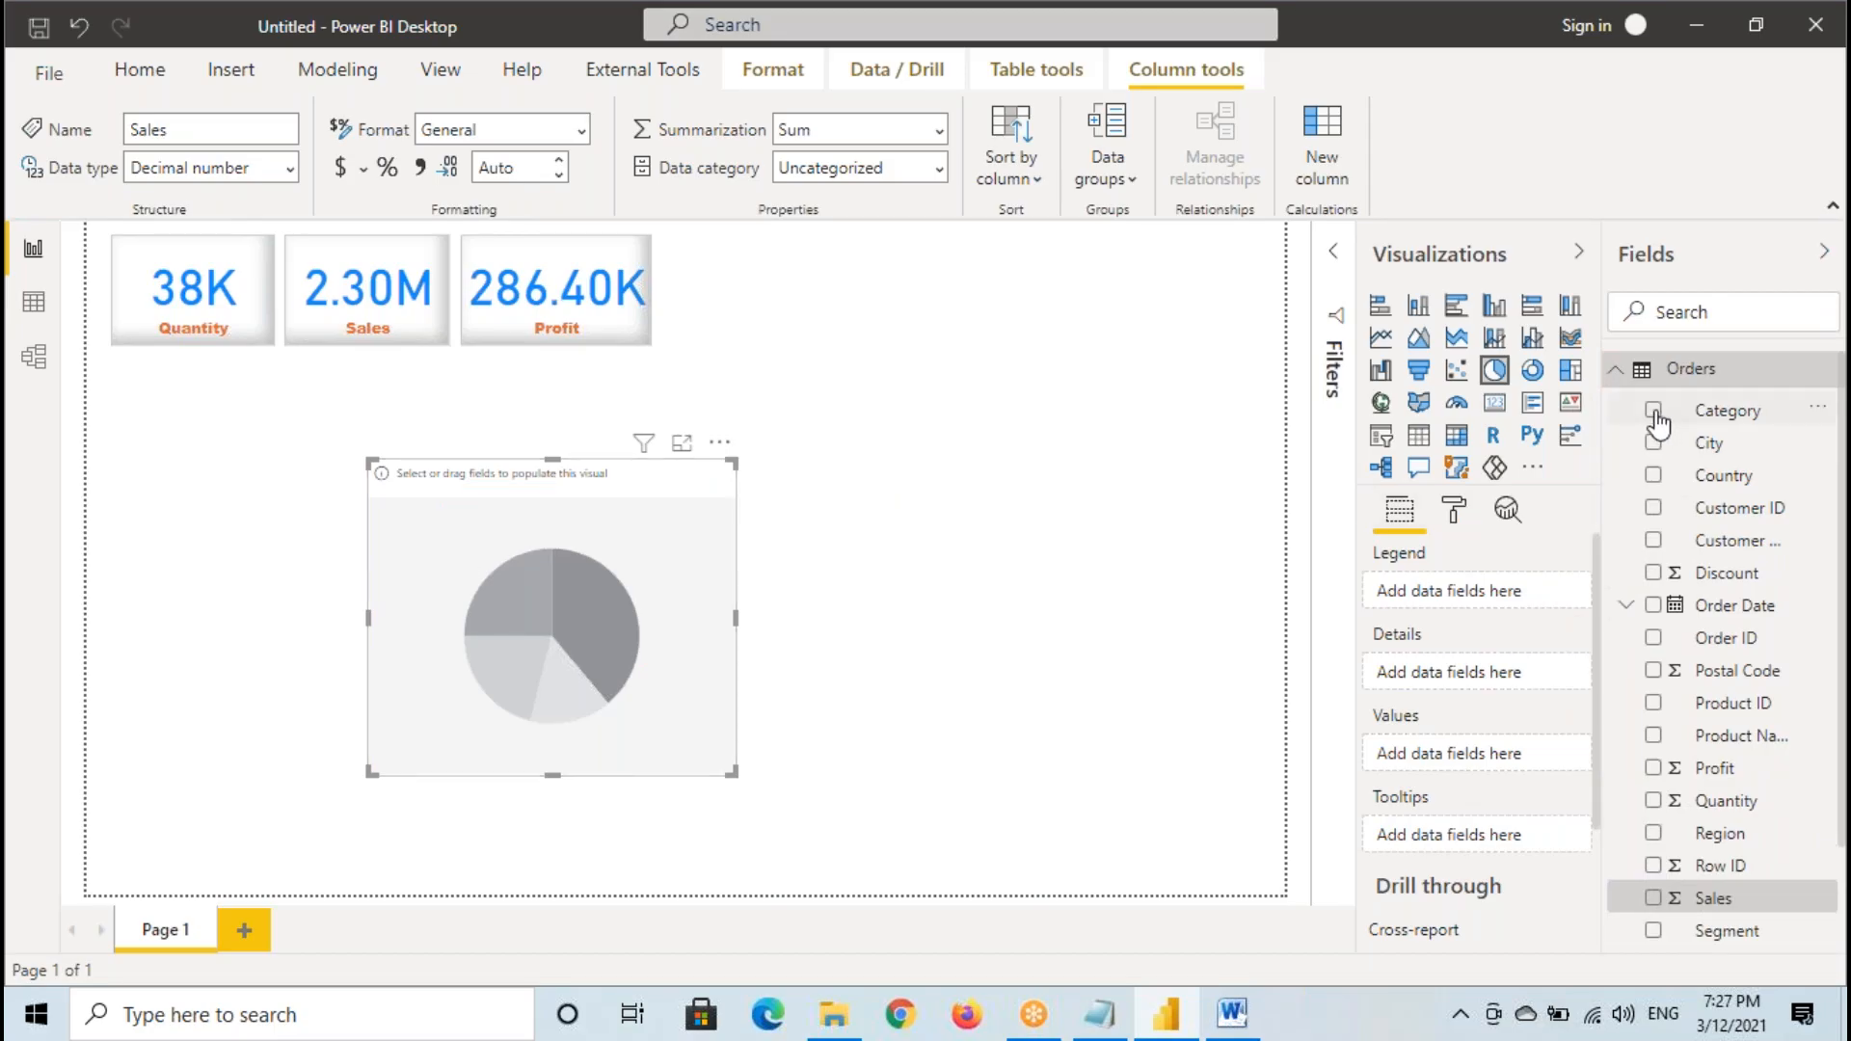
click(1653, 412)
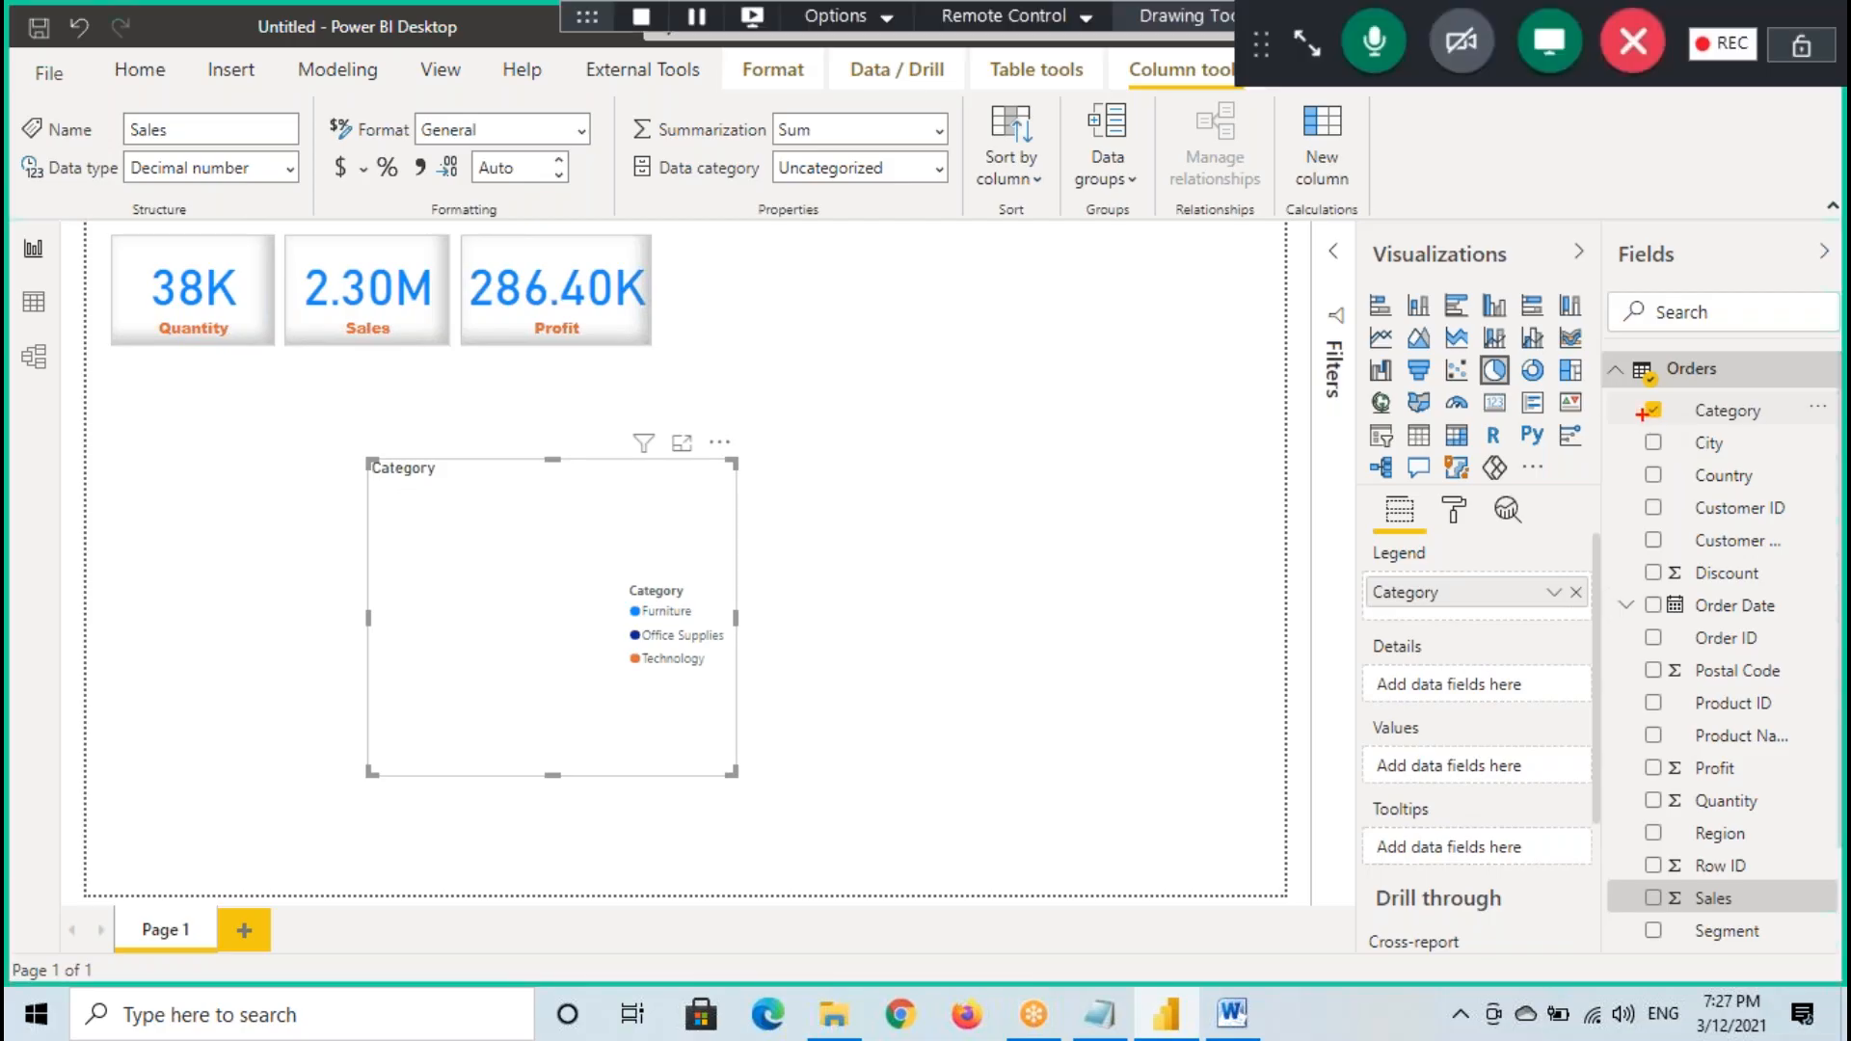
drag(1639, 397, 1750, 427)
drag(376, 483, 495, 483)
drag(1376, 559, 1598, 607)
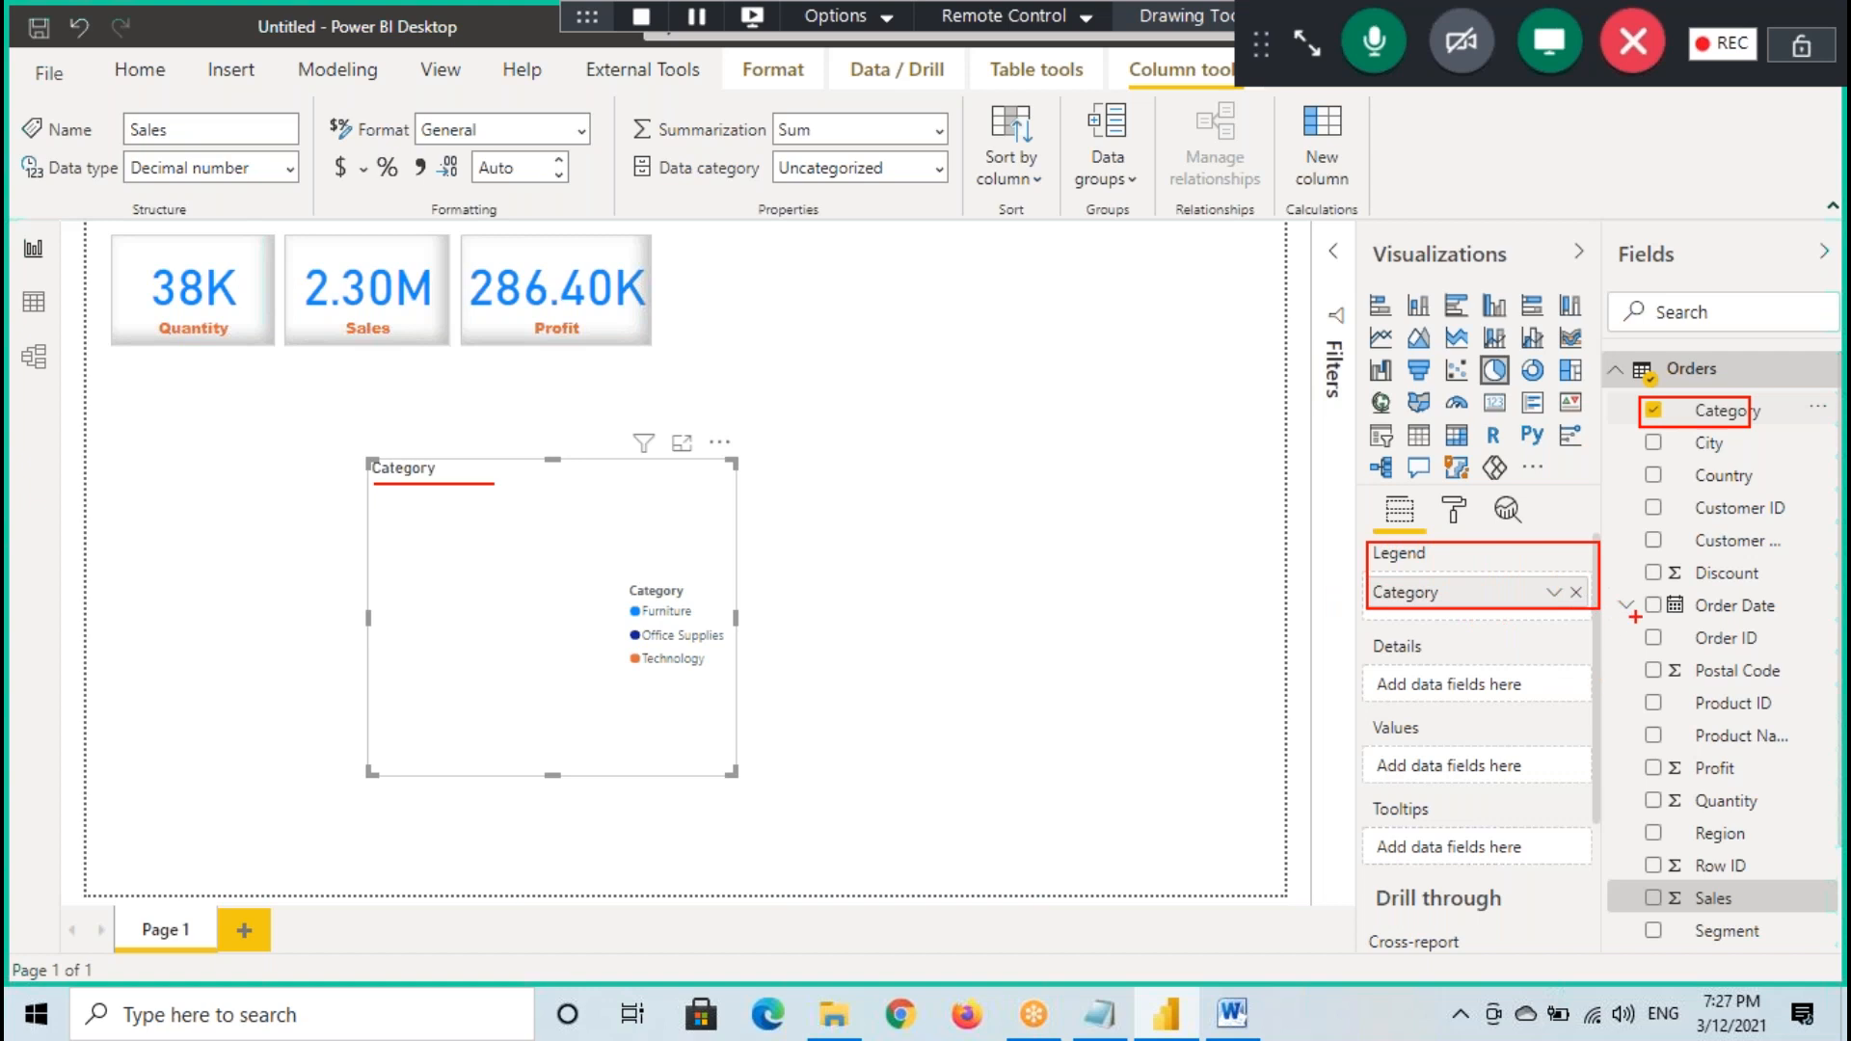
drag(1651, 880, 1649, 880)
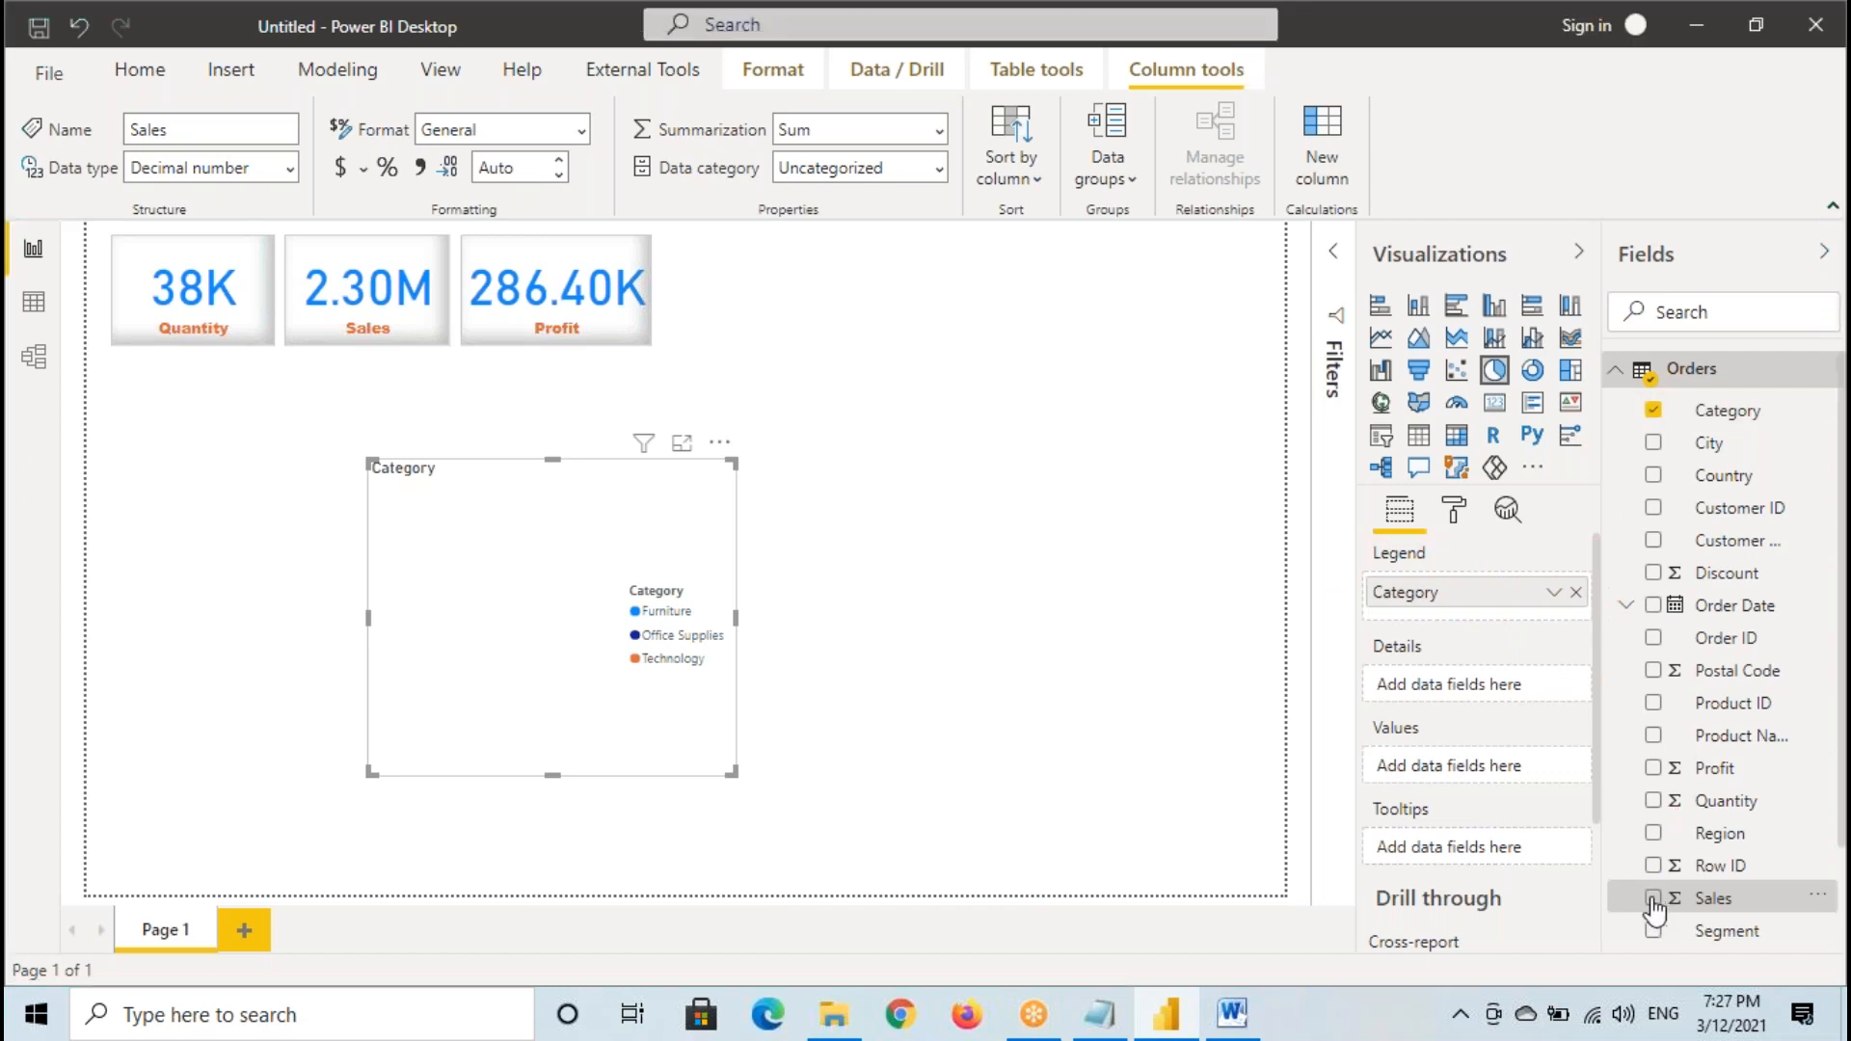
- Add Sales to the pie chart by ticking it in the field list, and mark both fields, the Values entry and the chart title
click(1652, 899)
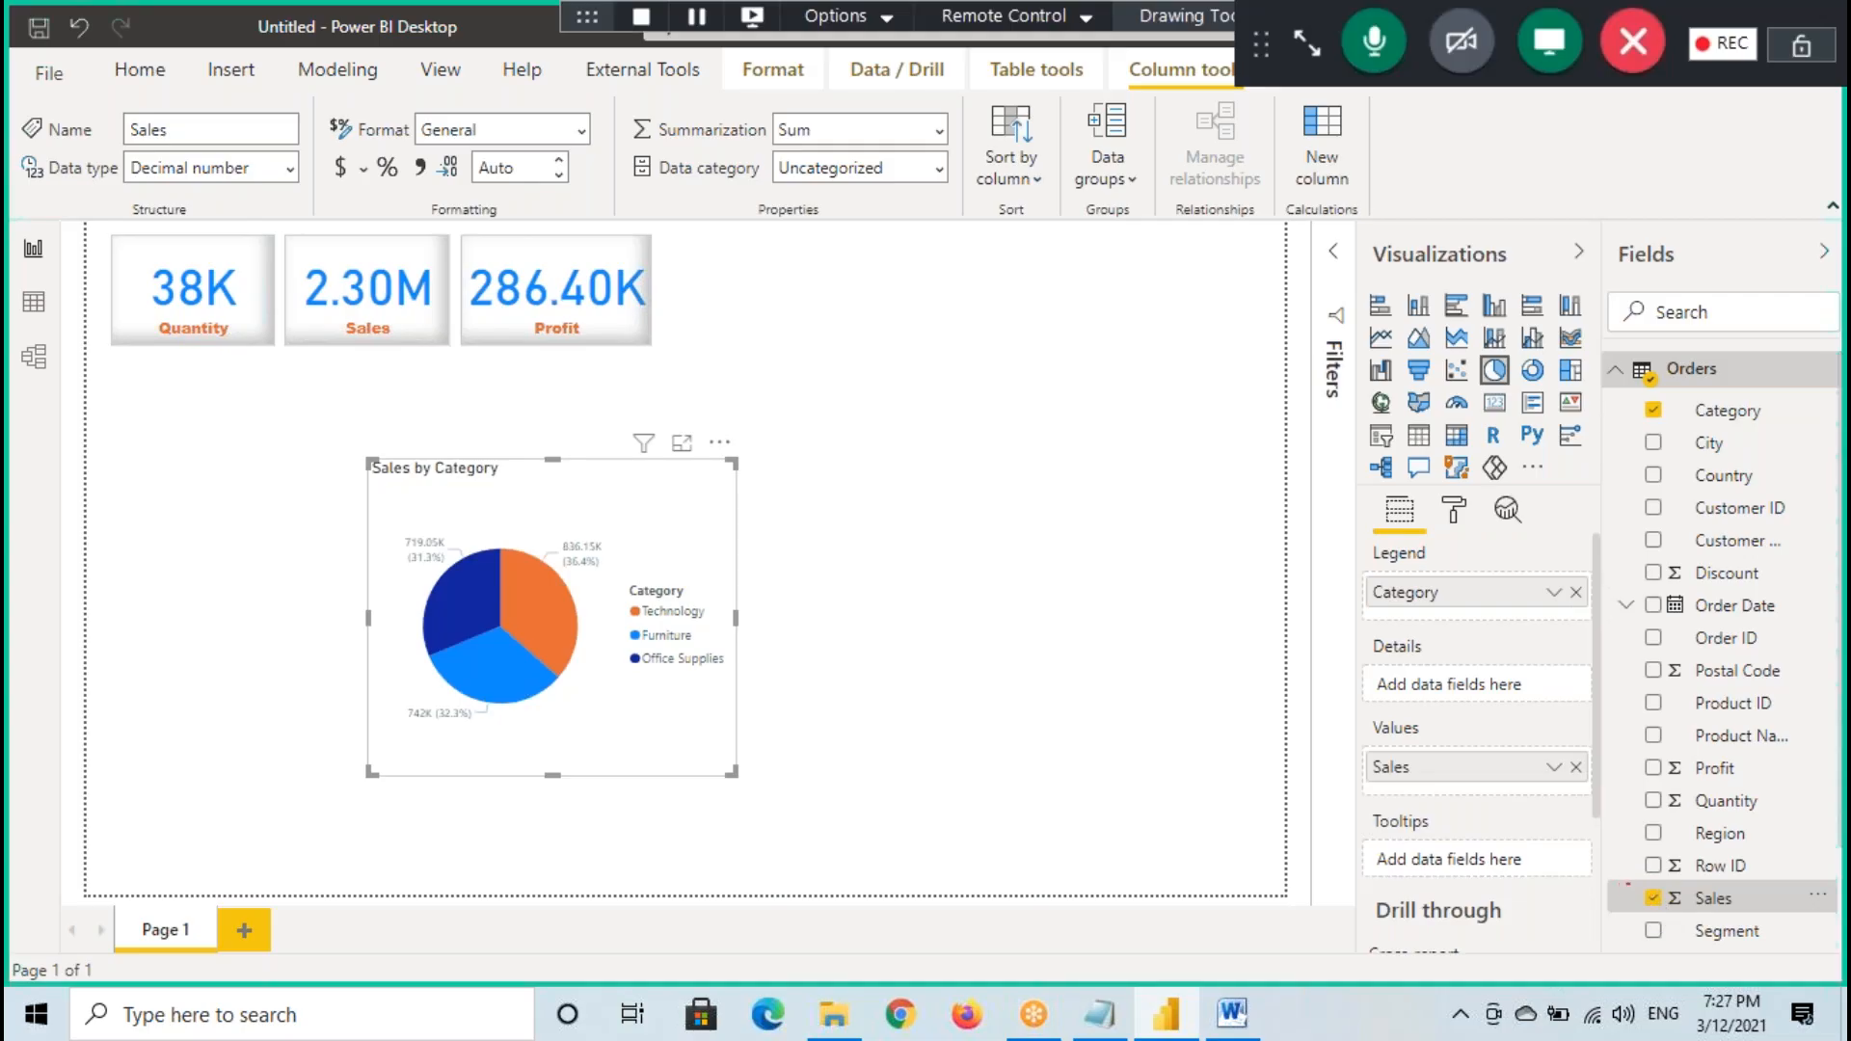
drag(1626, 884, 1793, 923)
drag(1357, 781, 1446, 778)
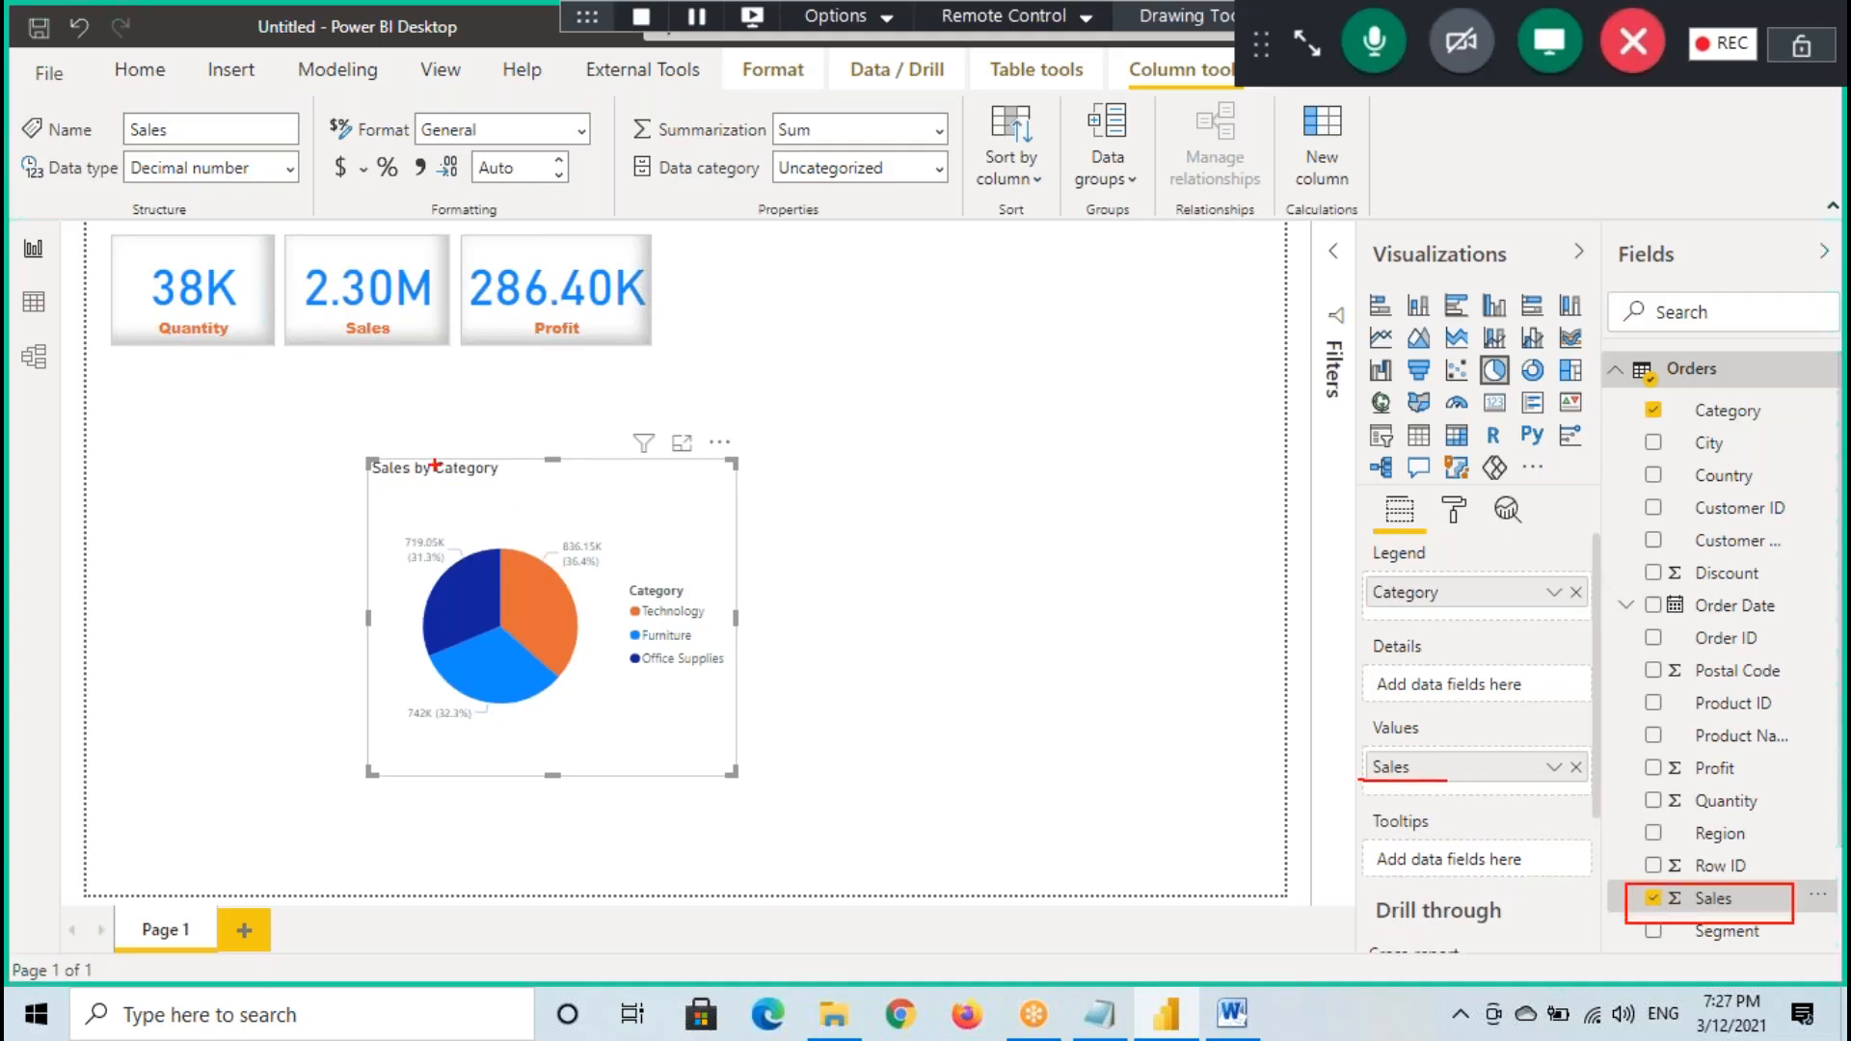
drag(376, 489, 526, 491)
drag(1680, 431, 1783, 425)
drag(1682, 924, 1788, 907)
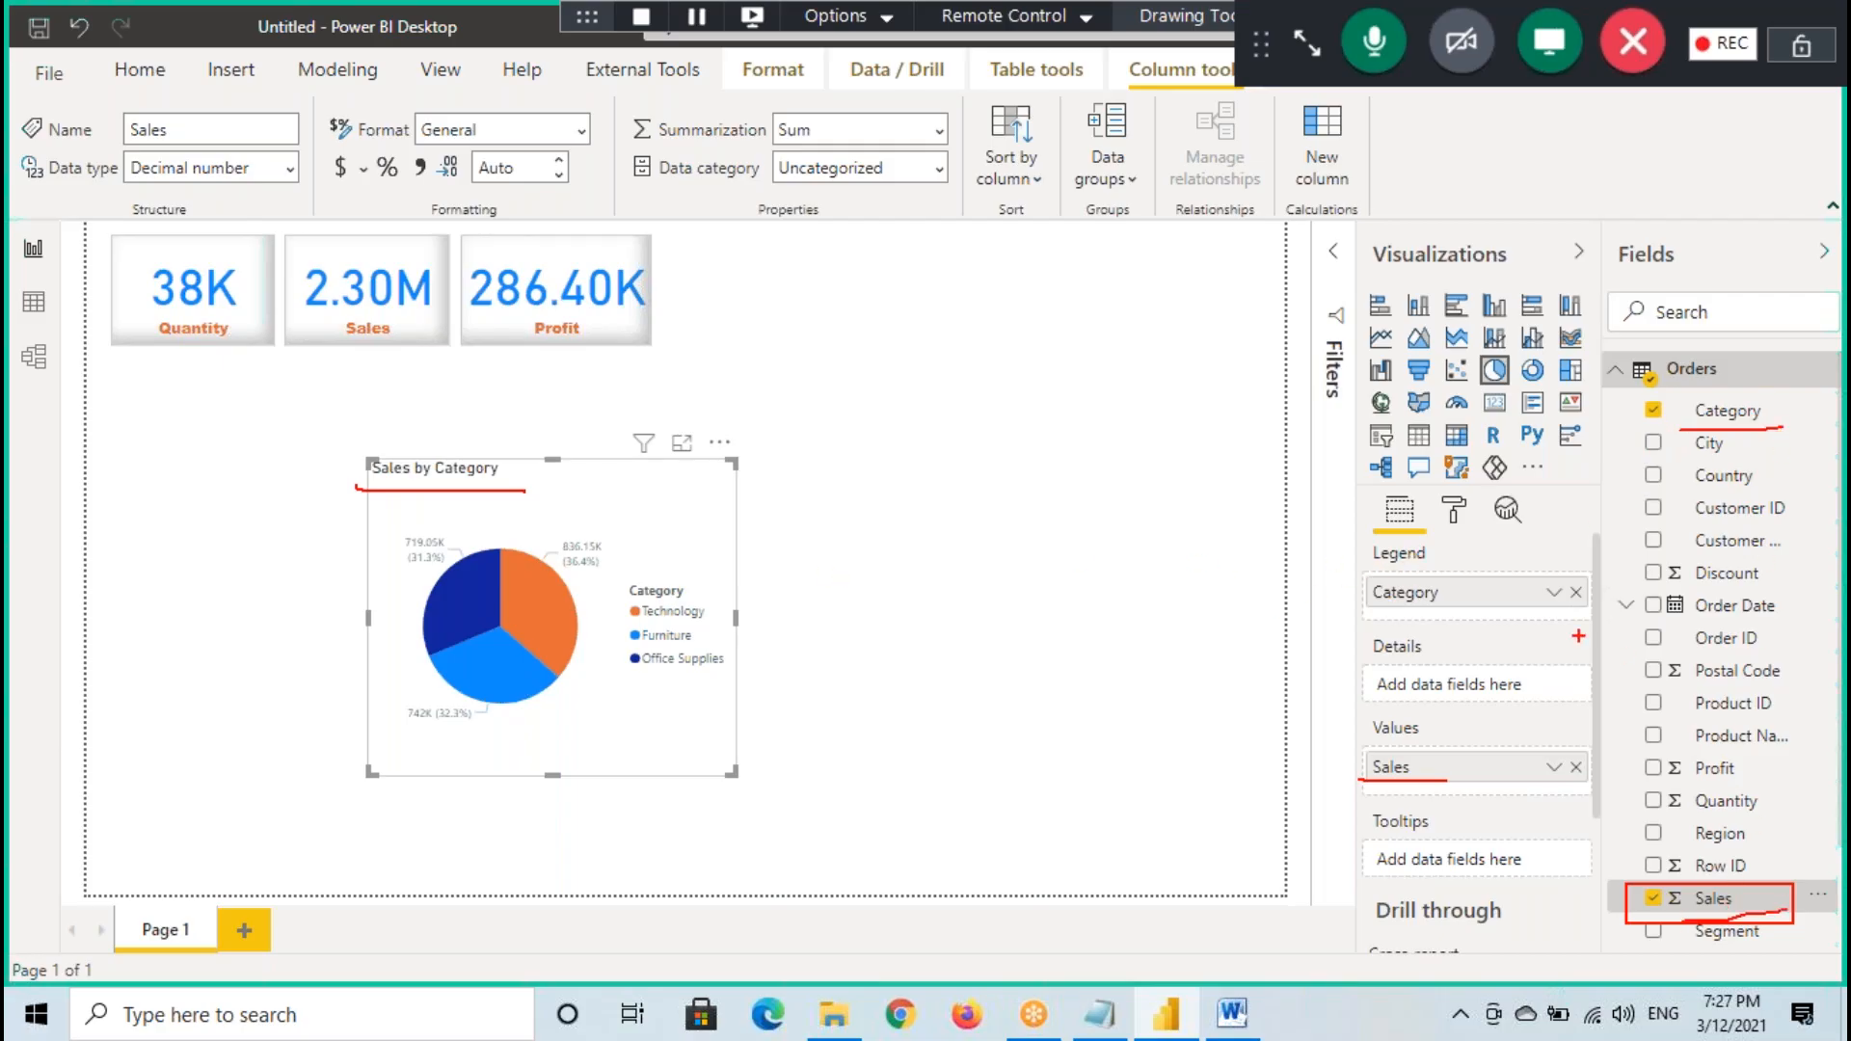
- Underline the four field wells, draw arrows from Category and Sales to the chart, circle their checkboxes, and clear all annotations
drag(1377, 576, 1489, 566)
drag(1367, 670, 1467, 657)
drag(1361, 744, 1467, 729)
drag(1363, 835, 1531, 803)
mouse_move(1698, 412)
mouse_down()
mouse_move(491, 487)
mouse_move(438, 516)
mouse_up()
mouse_move(506, 441)
mouse_down()
mouse_move(463, 508)
mouse_move(606, 552)
mouse_up()
mouse_move(1679, 885)
mouse_down()
mouse_move(675, 660)
mouse_move(1041, 657)
mouse_up()
mouse_move(1672, 398)
mouse_down()
mouse_move(1643, 424)
mouse_move(1664, 414)
mouse_up()
drag(1651, 861, 1635, 883)
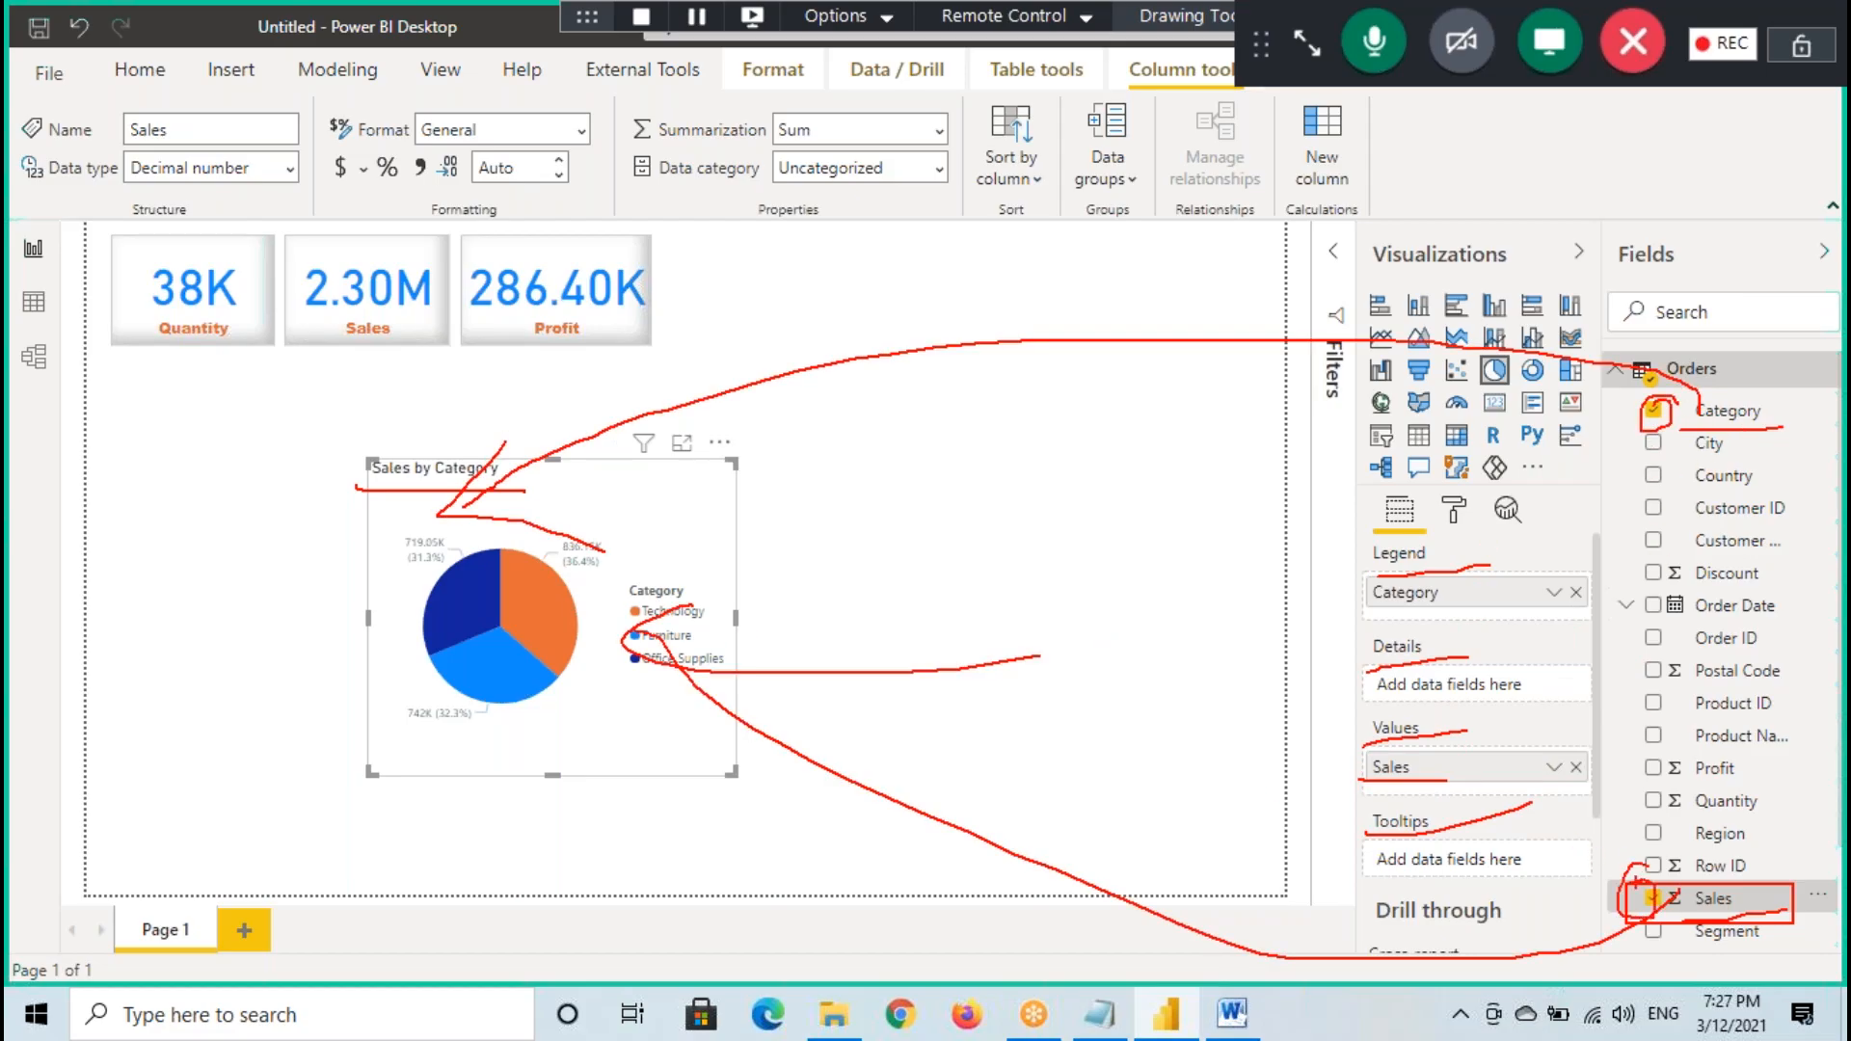
key(Escape)
- Shift the pie chart slightly up and left on the canvas, and enlarge it in focus mode
drag(662, 524, 640, 516)
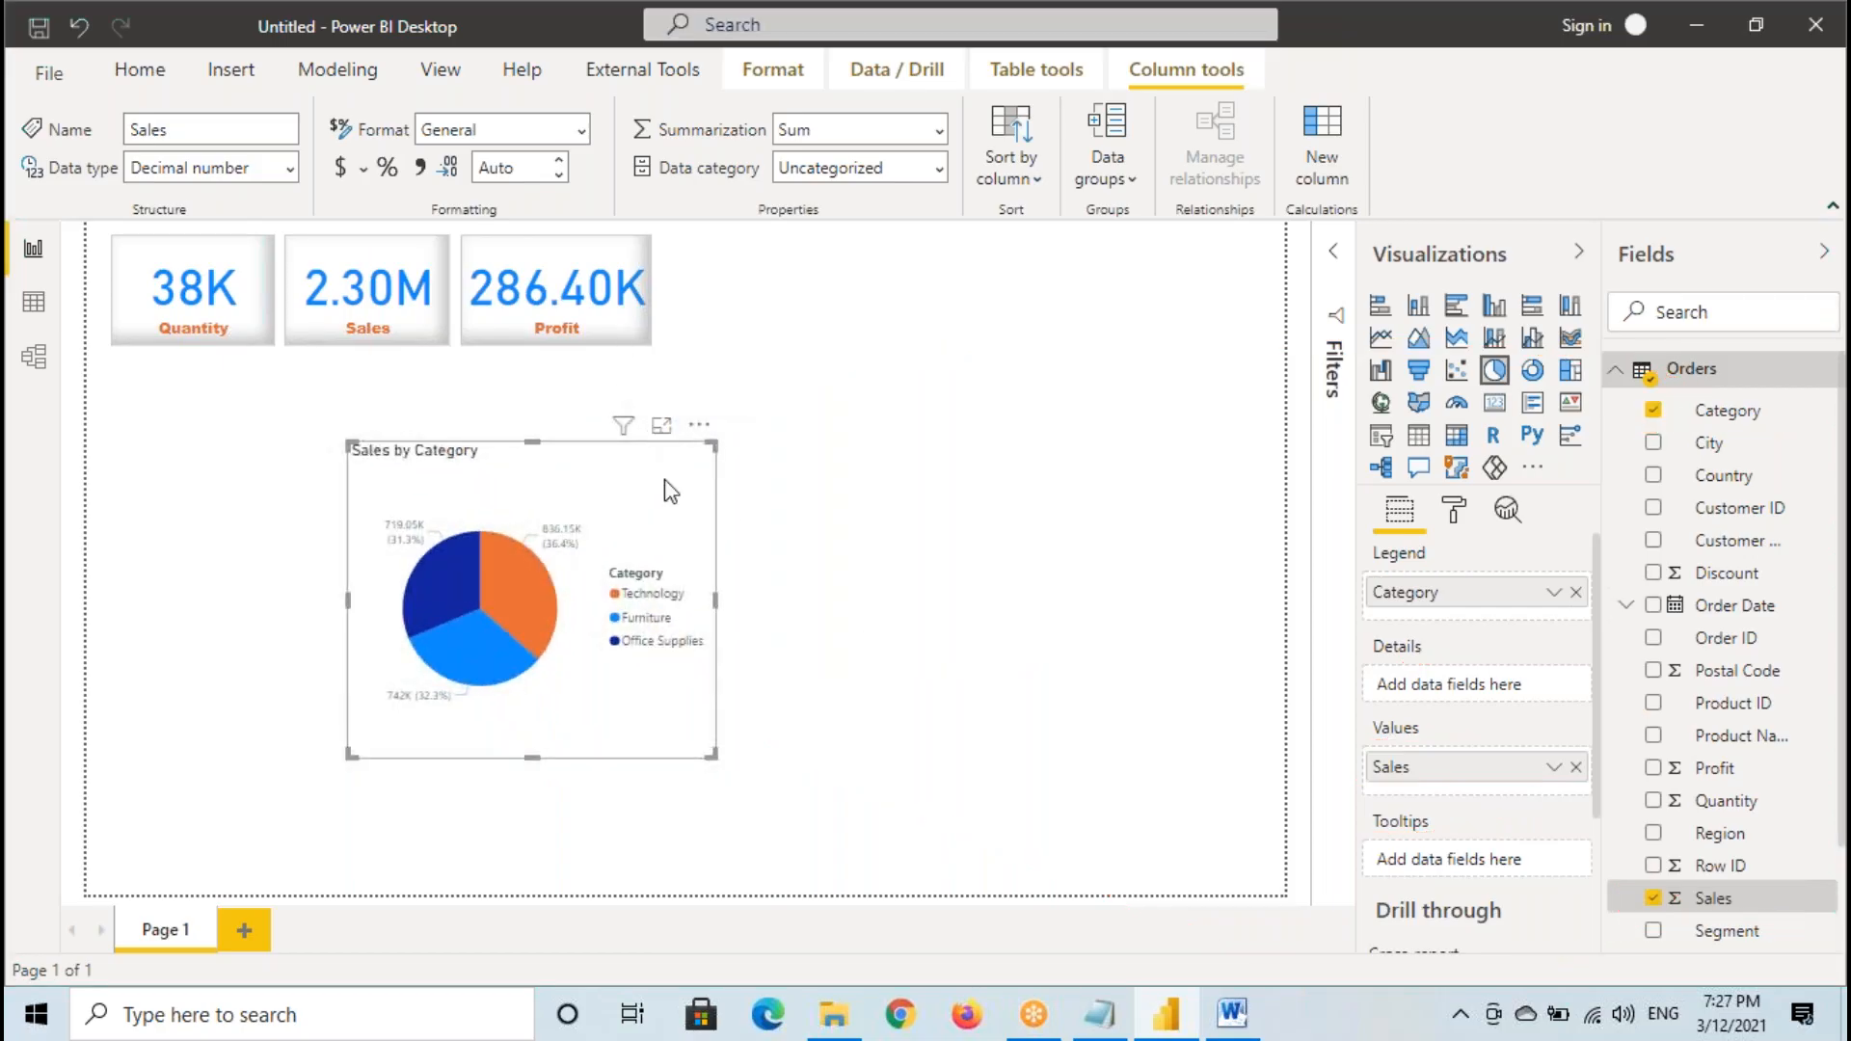
click(661, 428)
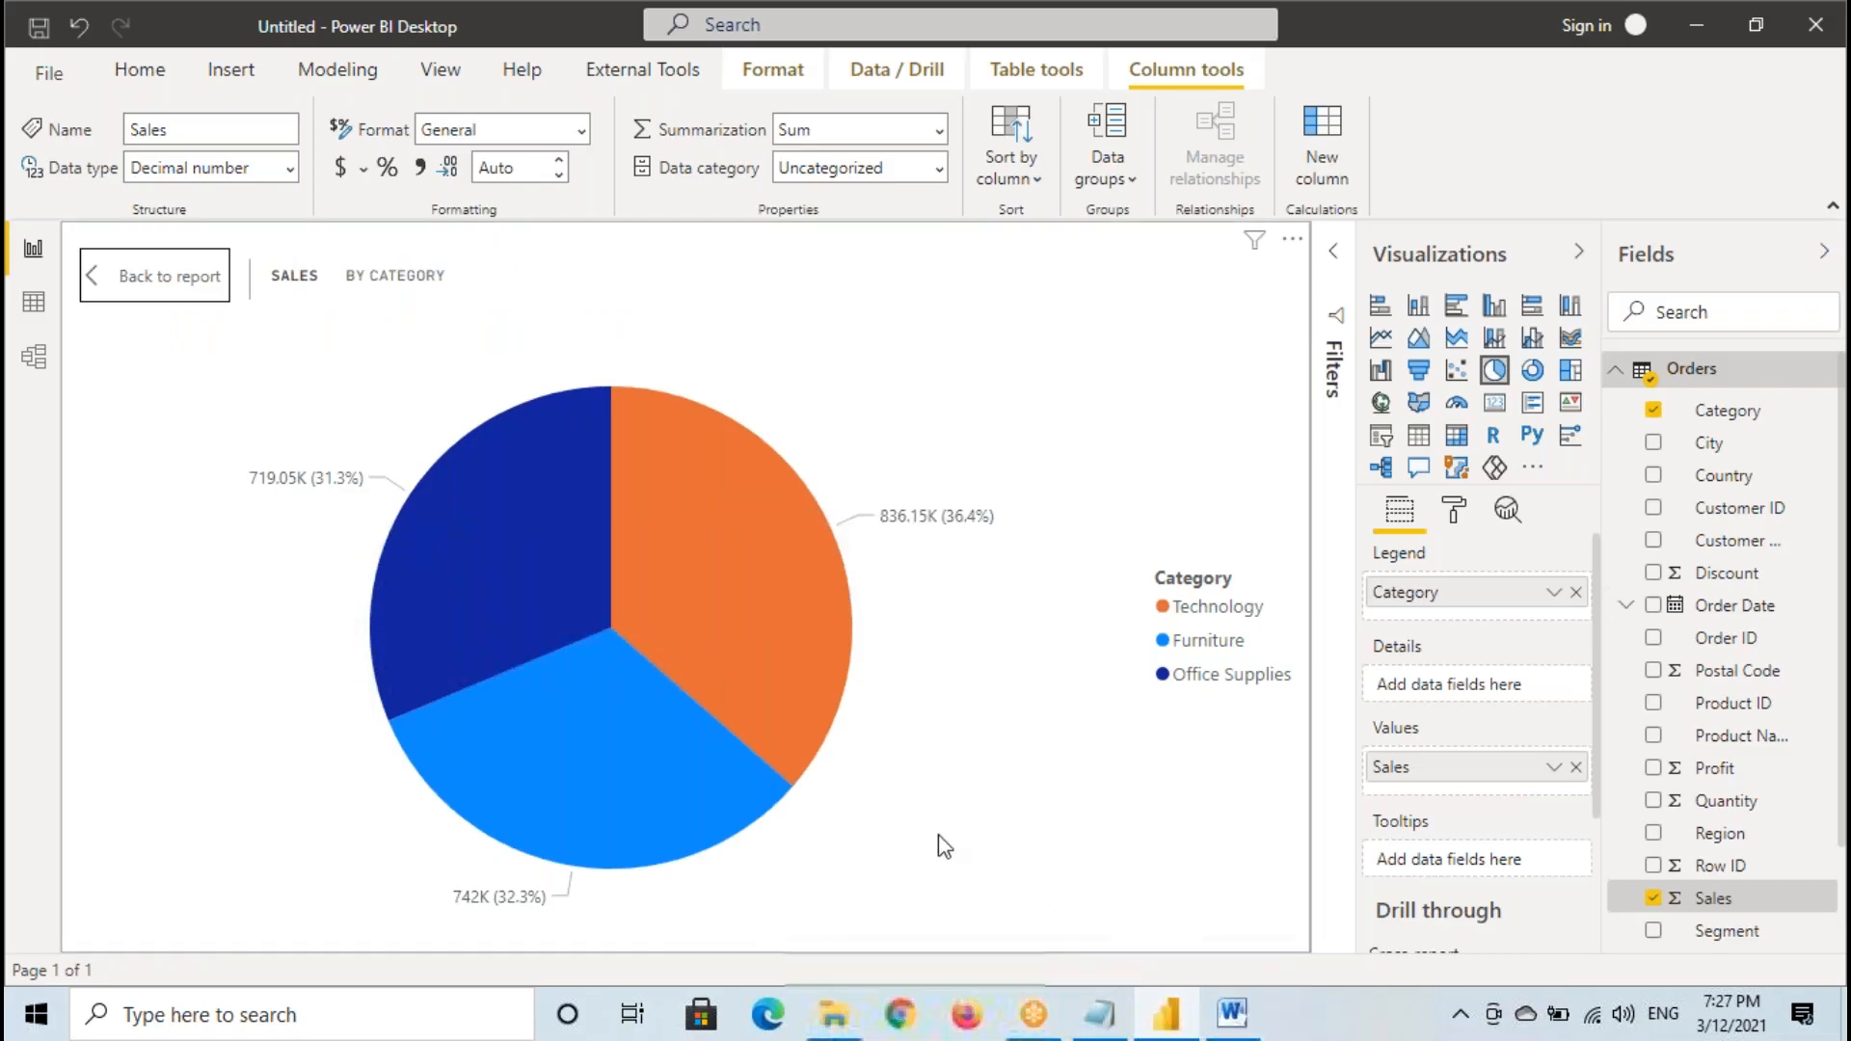
- Write "2.3" and "0.83M" beside the enlarged pie chart, and underline Technology and its sales value
mouse_move(995, 317)
mouse_down()
mouse_move(957, 321)
mouse_move(1014, 367)
mouse_move(1072, 323)
mouse_move(1053, 364)
mouse_up()
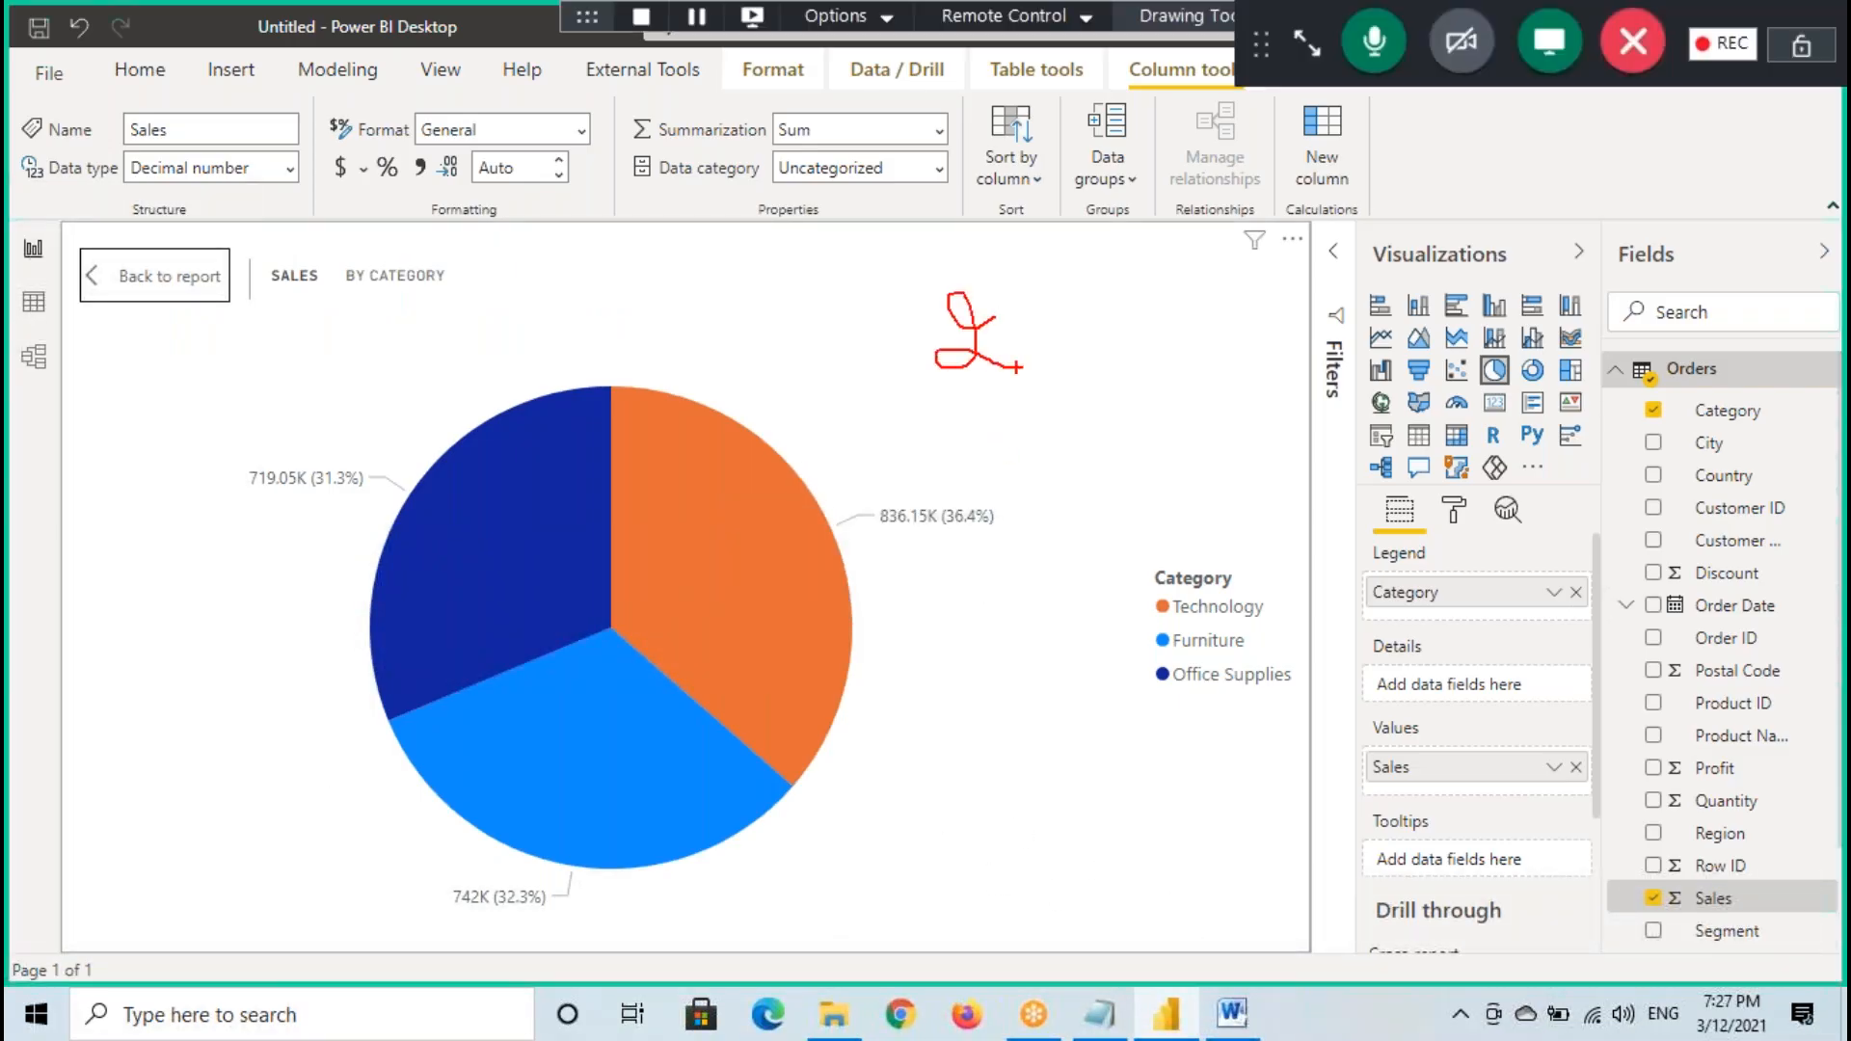
click(1021, 343)
drag(1160, 621, 1259, 620)
drag(870, 533, 938, 533)
mouse_move(904, 459)
mouse_down()
mouse_move(883, 470)
mouse_move(904, 458)
mouse_move(966, 491)
mouse_move(982, 440)
mouse_up()
click(929, 459)
mouse_move(1003, 443)
mouse_down()
mouse_move(1010, 493)
mouse_move(1113, 501)
mouse_up()
- Underline Furniture, Office Supplies and their sales values, write ".72" above the Office Supplies value, clear the marks and return to the report
drag(471, 925, 592, 920)
drag(1160, 655, 1218, 654)
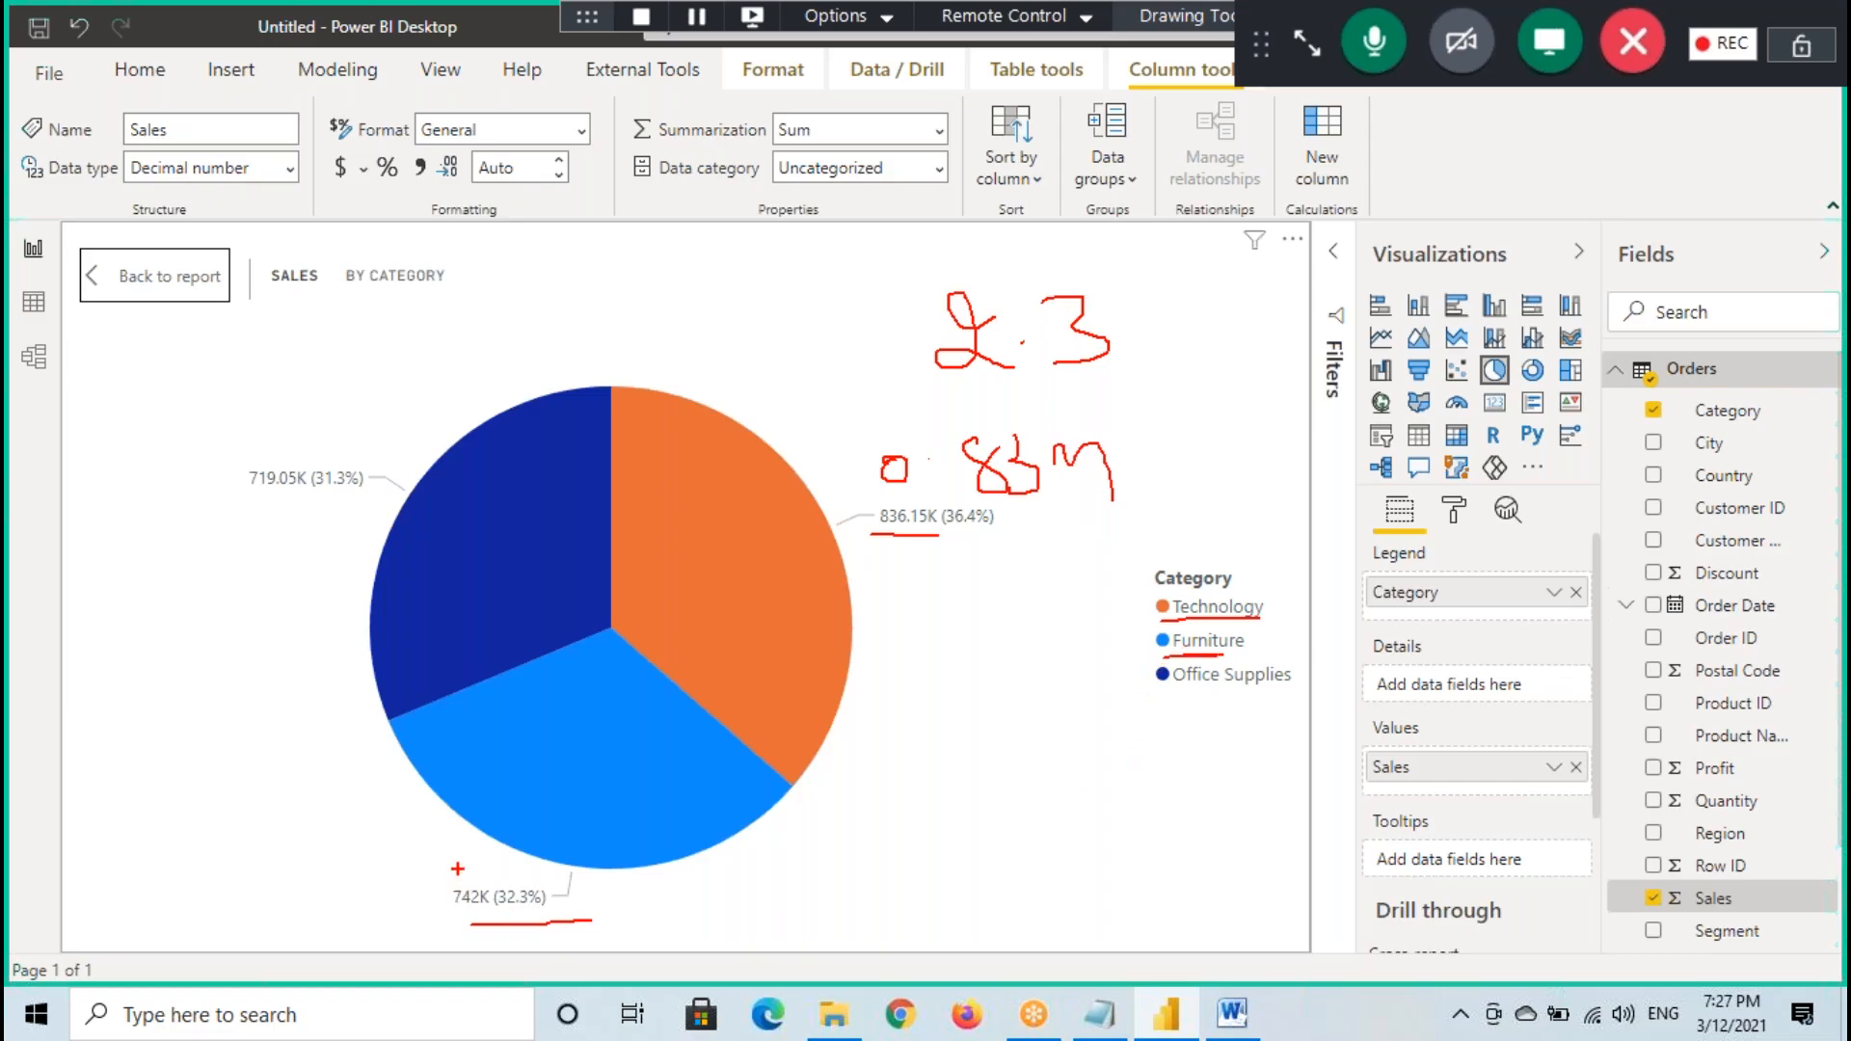
drag(1181, 692, 1263, 685)
drag(240, 499, 380, 496)
click(263, 429)
mouse_move(271, 418)
mouse_down()
mouse_move(291, 441)
mouse_move(363, 434)
mouse_up()
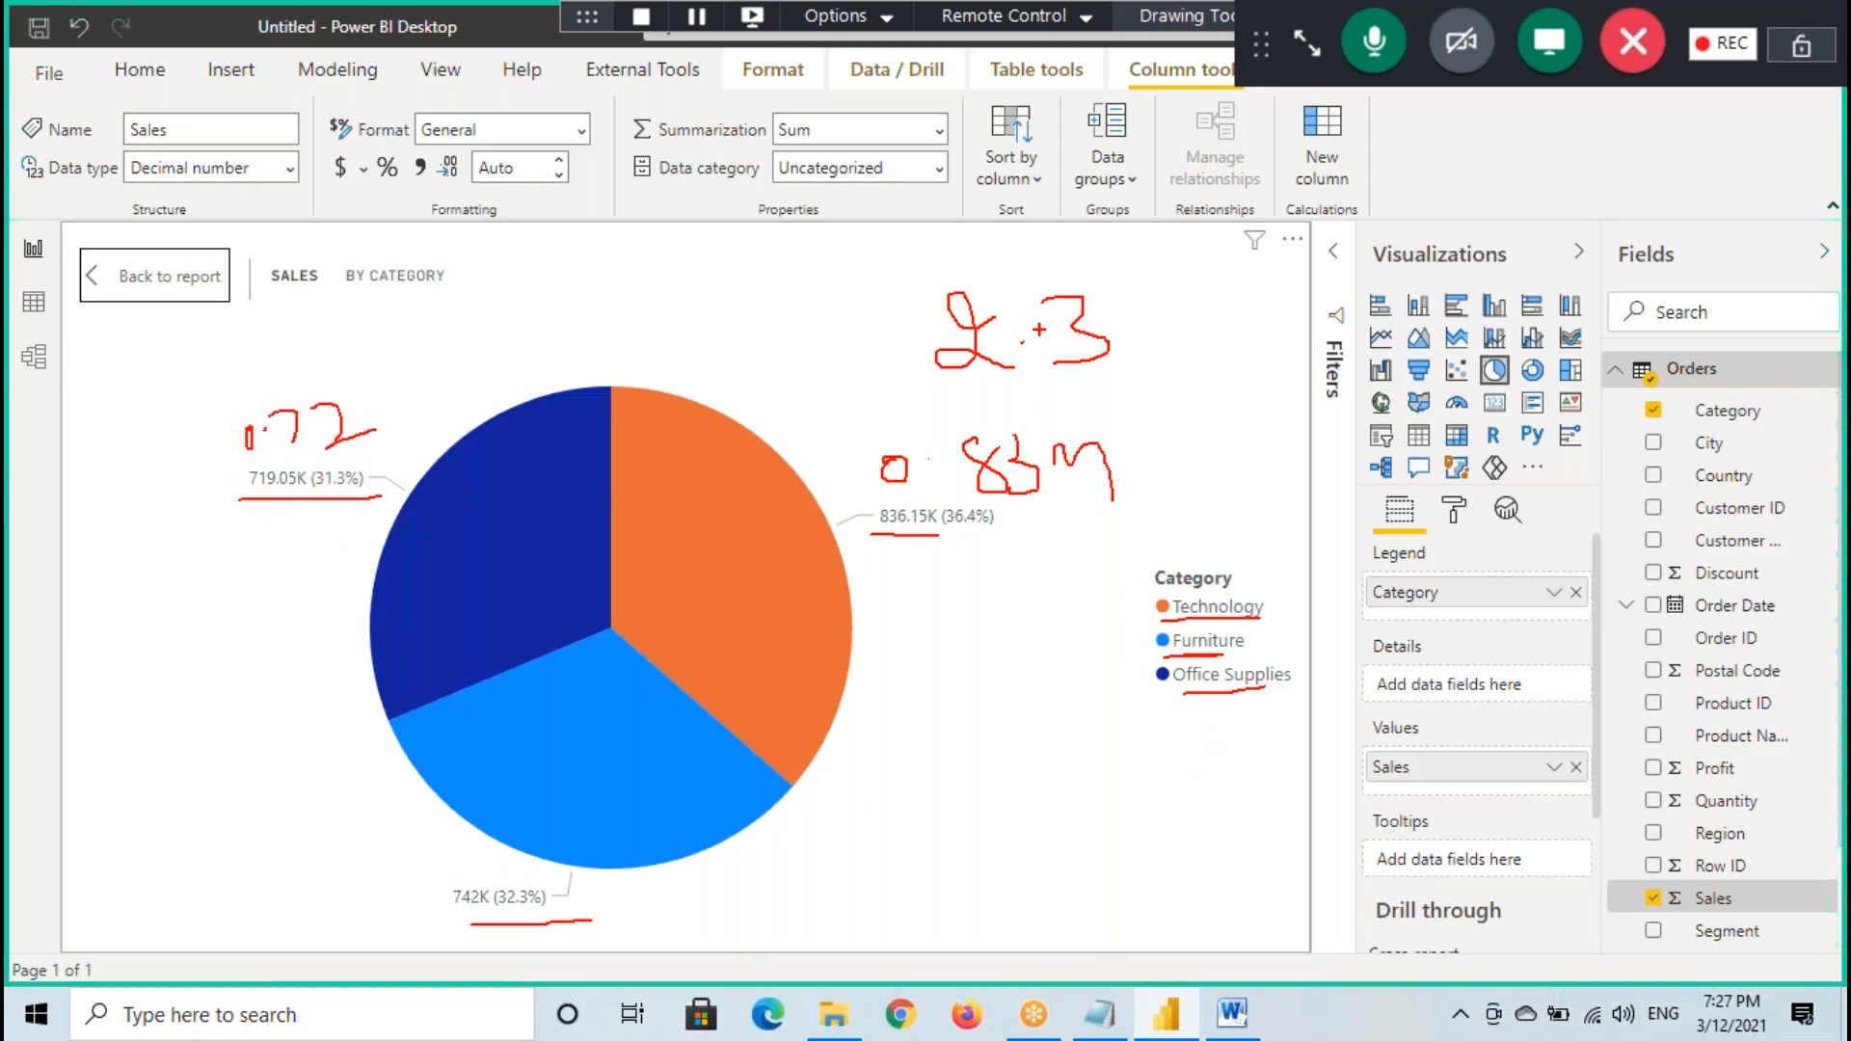
drag(979, 392, 1116, 374)
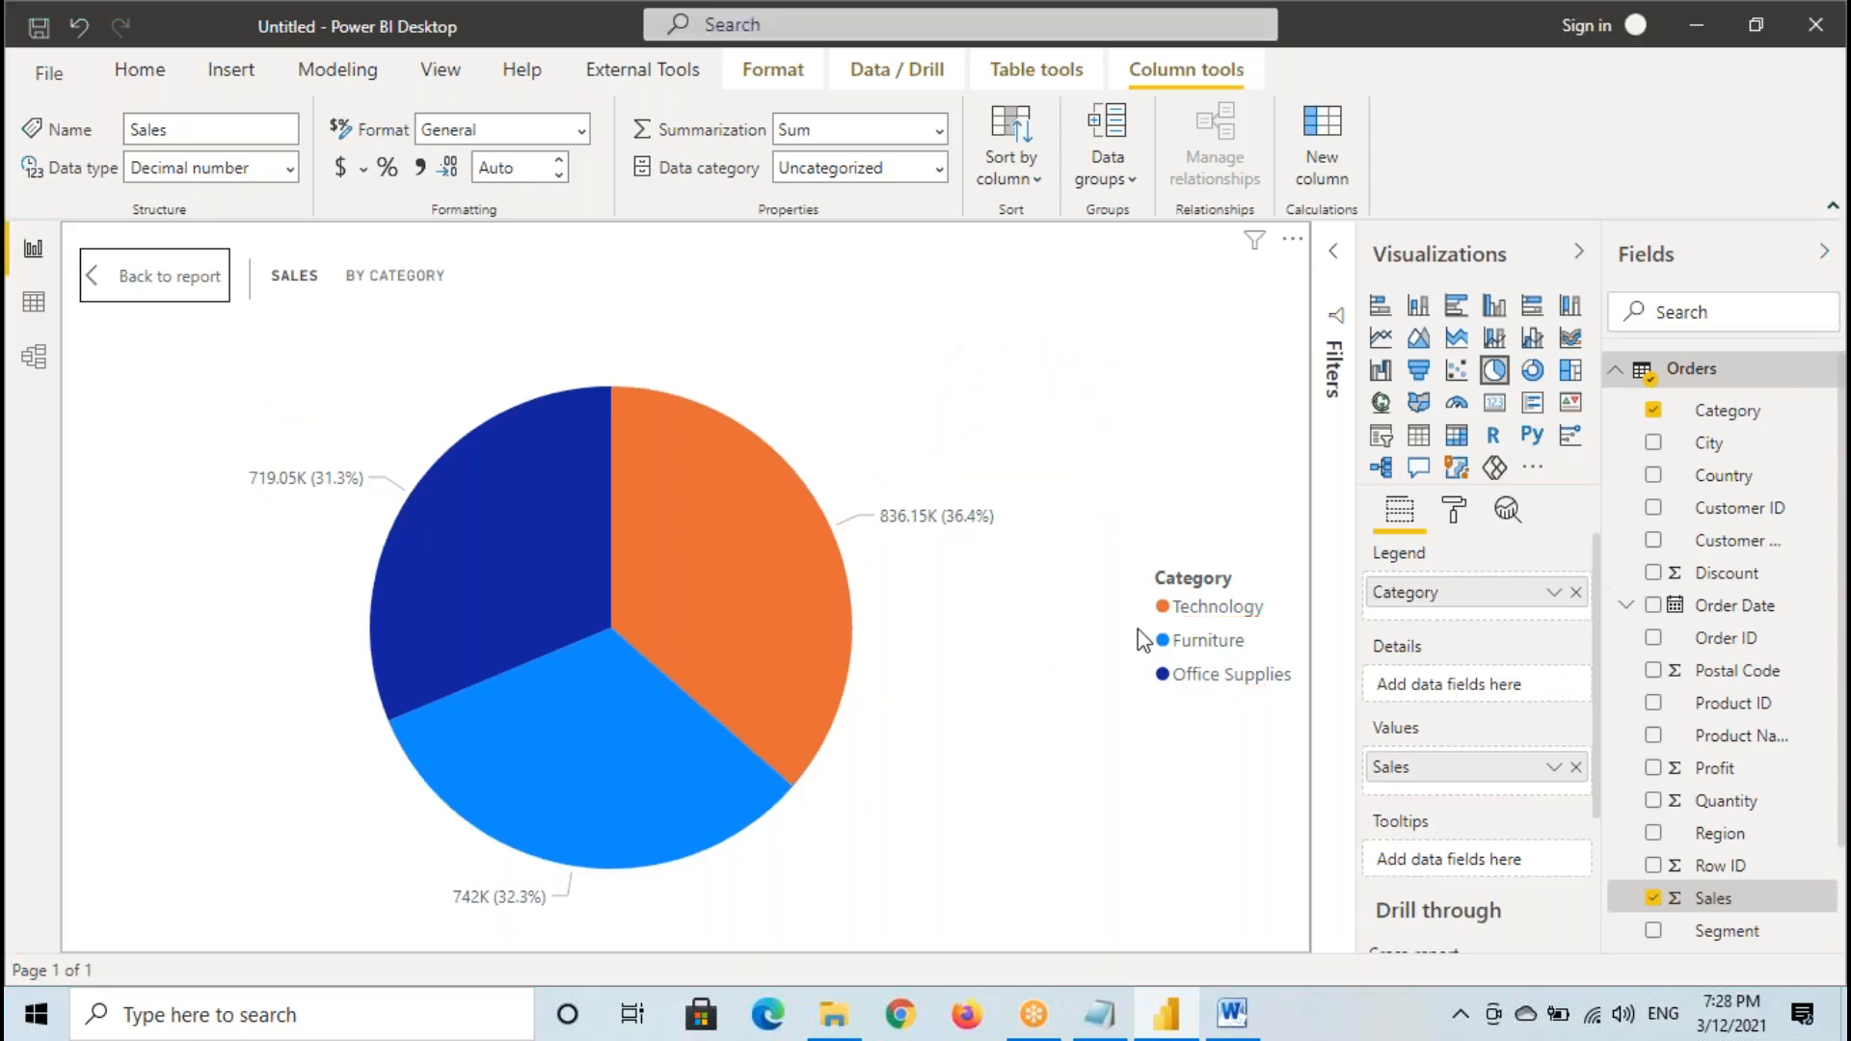
ctrl+click(179, 281)
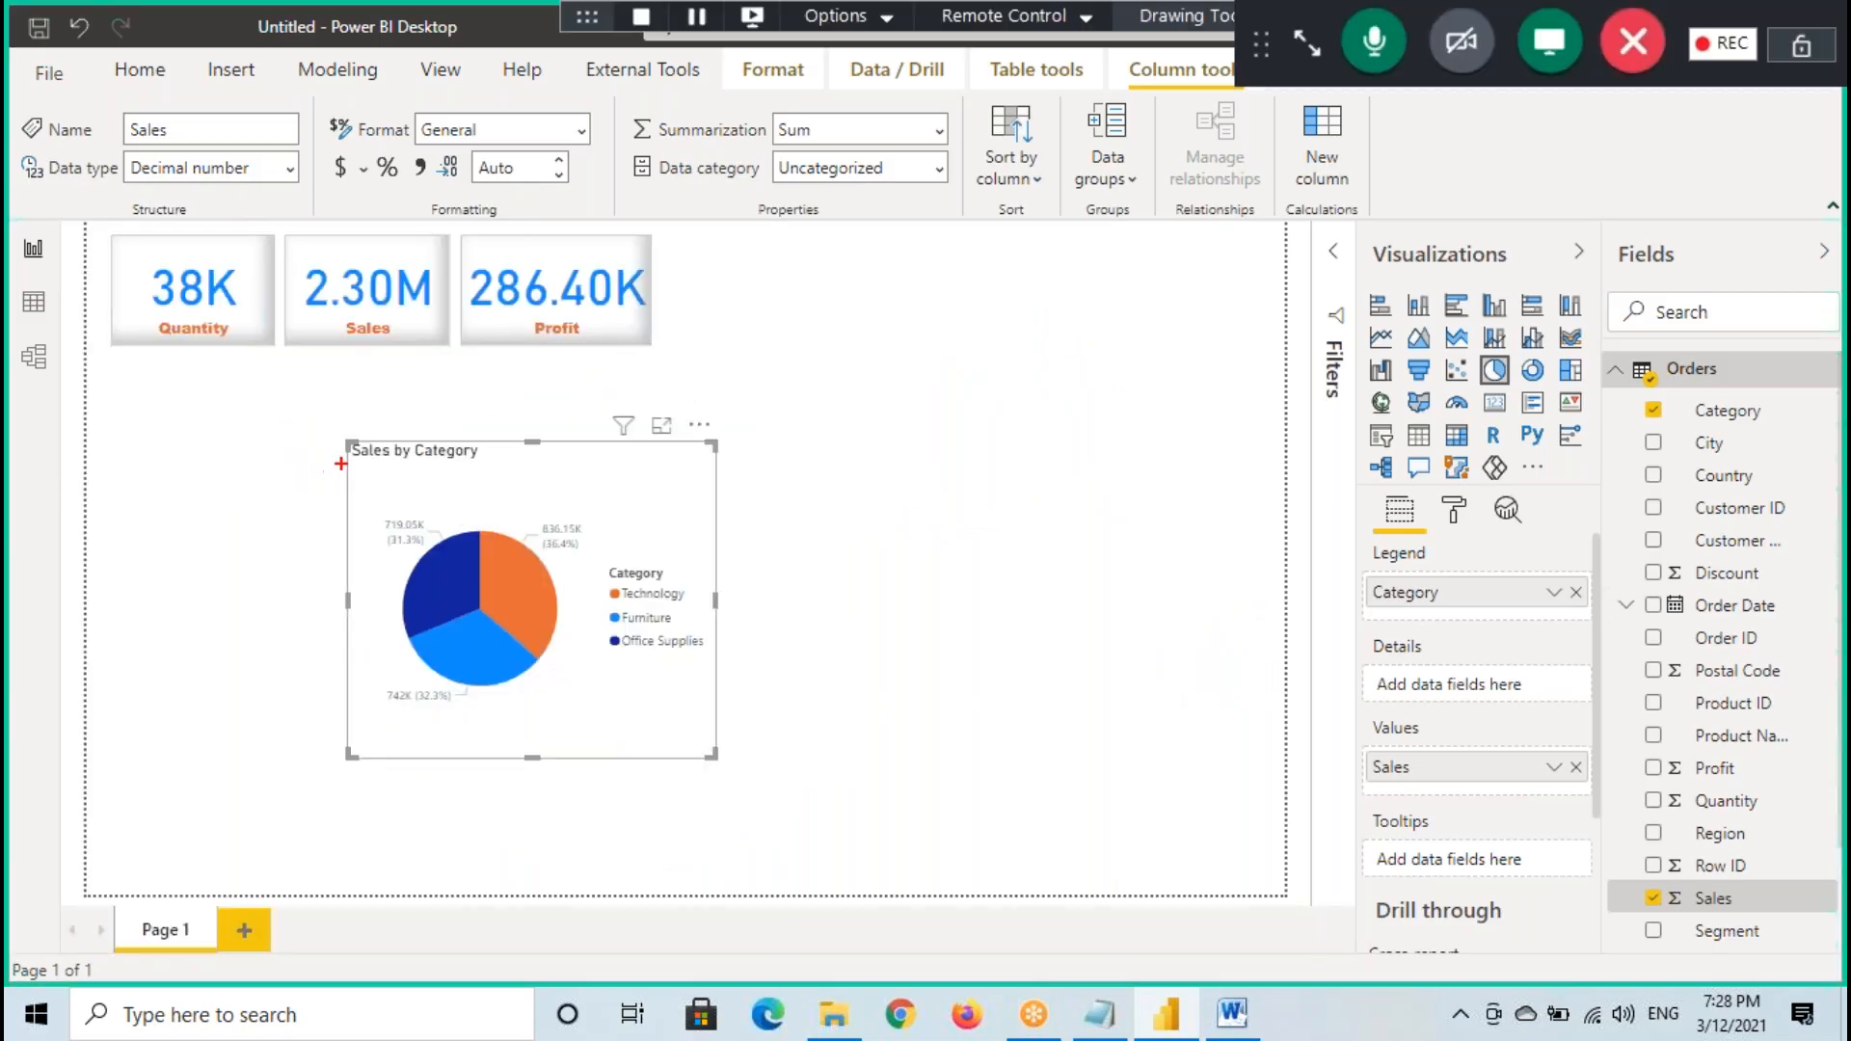
- Frame the pie chart and its legend area with temporary annotations, underline the legend entries and tick the matching slices
mouse_move(351, 441)
mouse_down()
mouse_move(657, 729)
mouse_move(719, 761)
mouse_up()
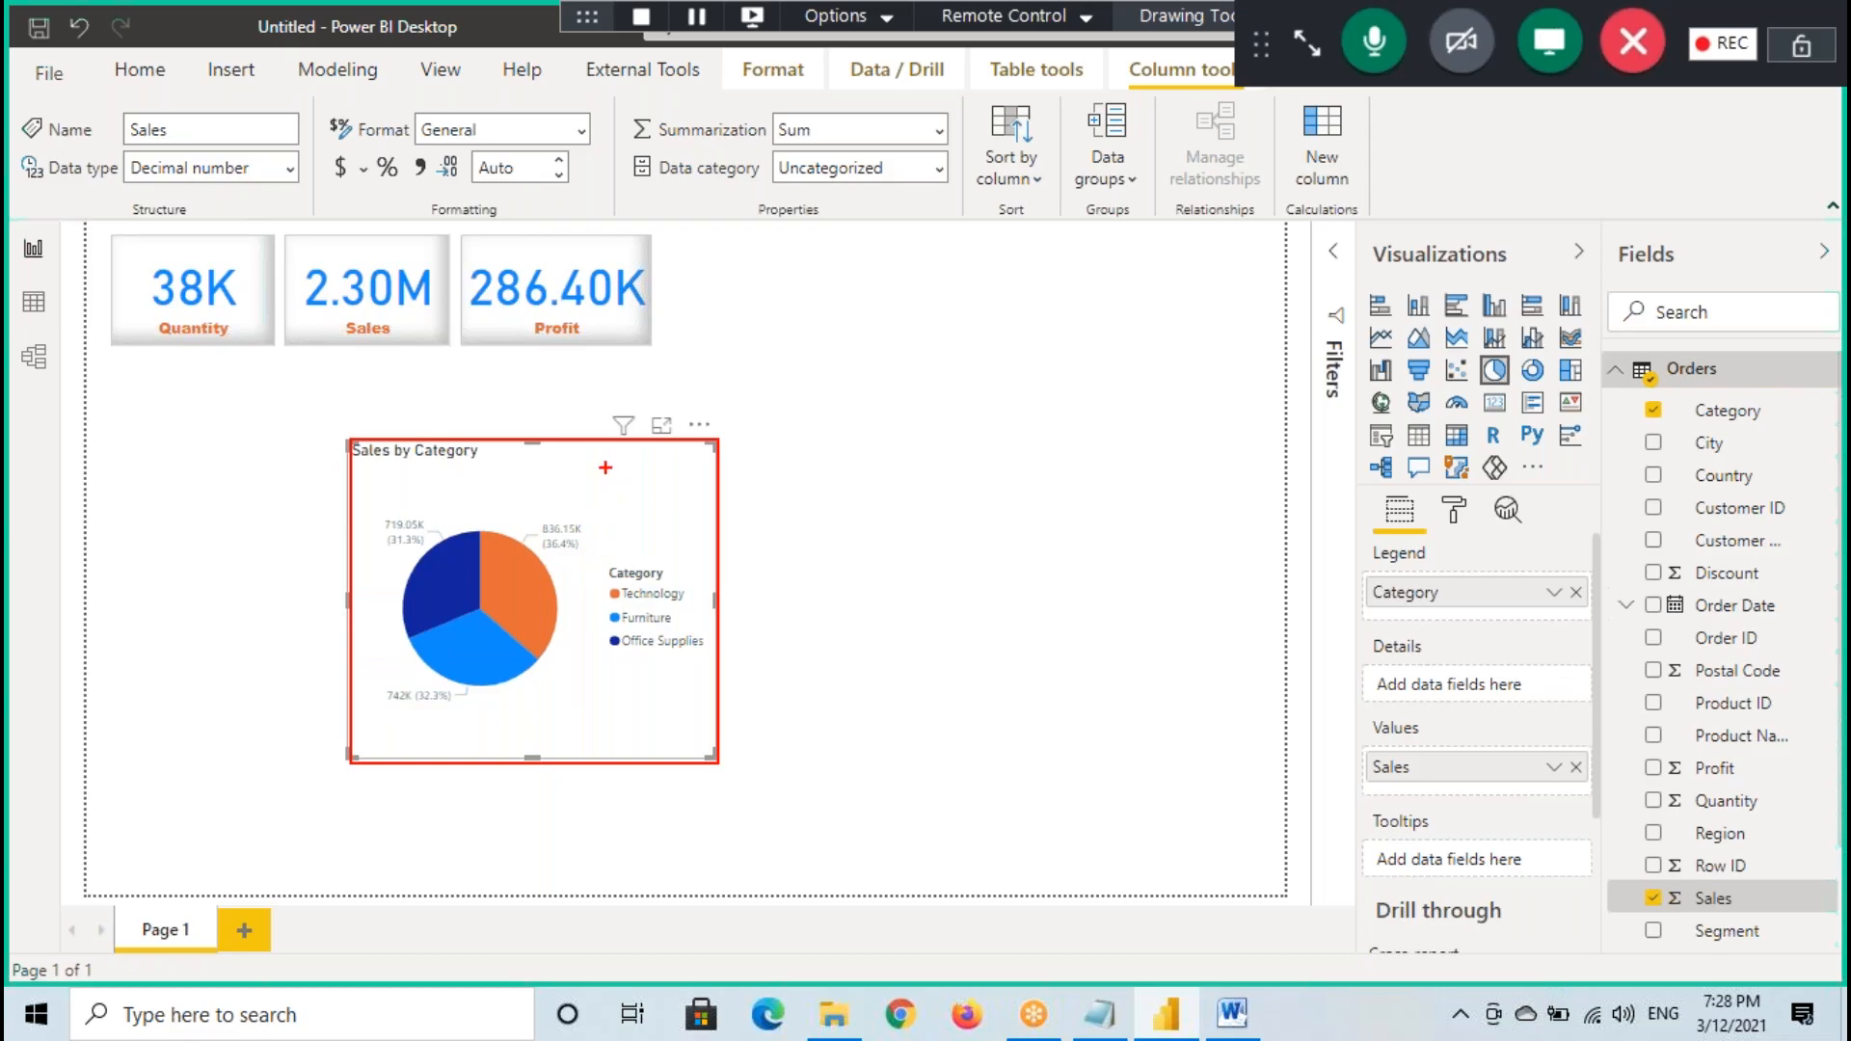
drag(600, 447, 720, 750)
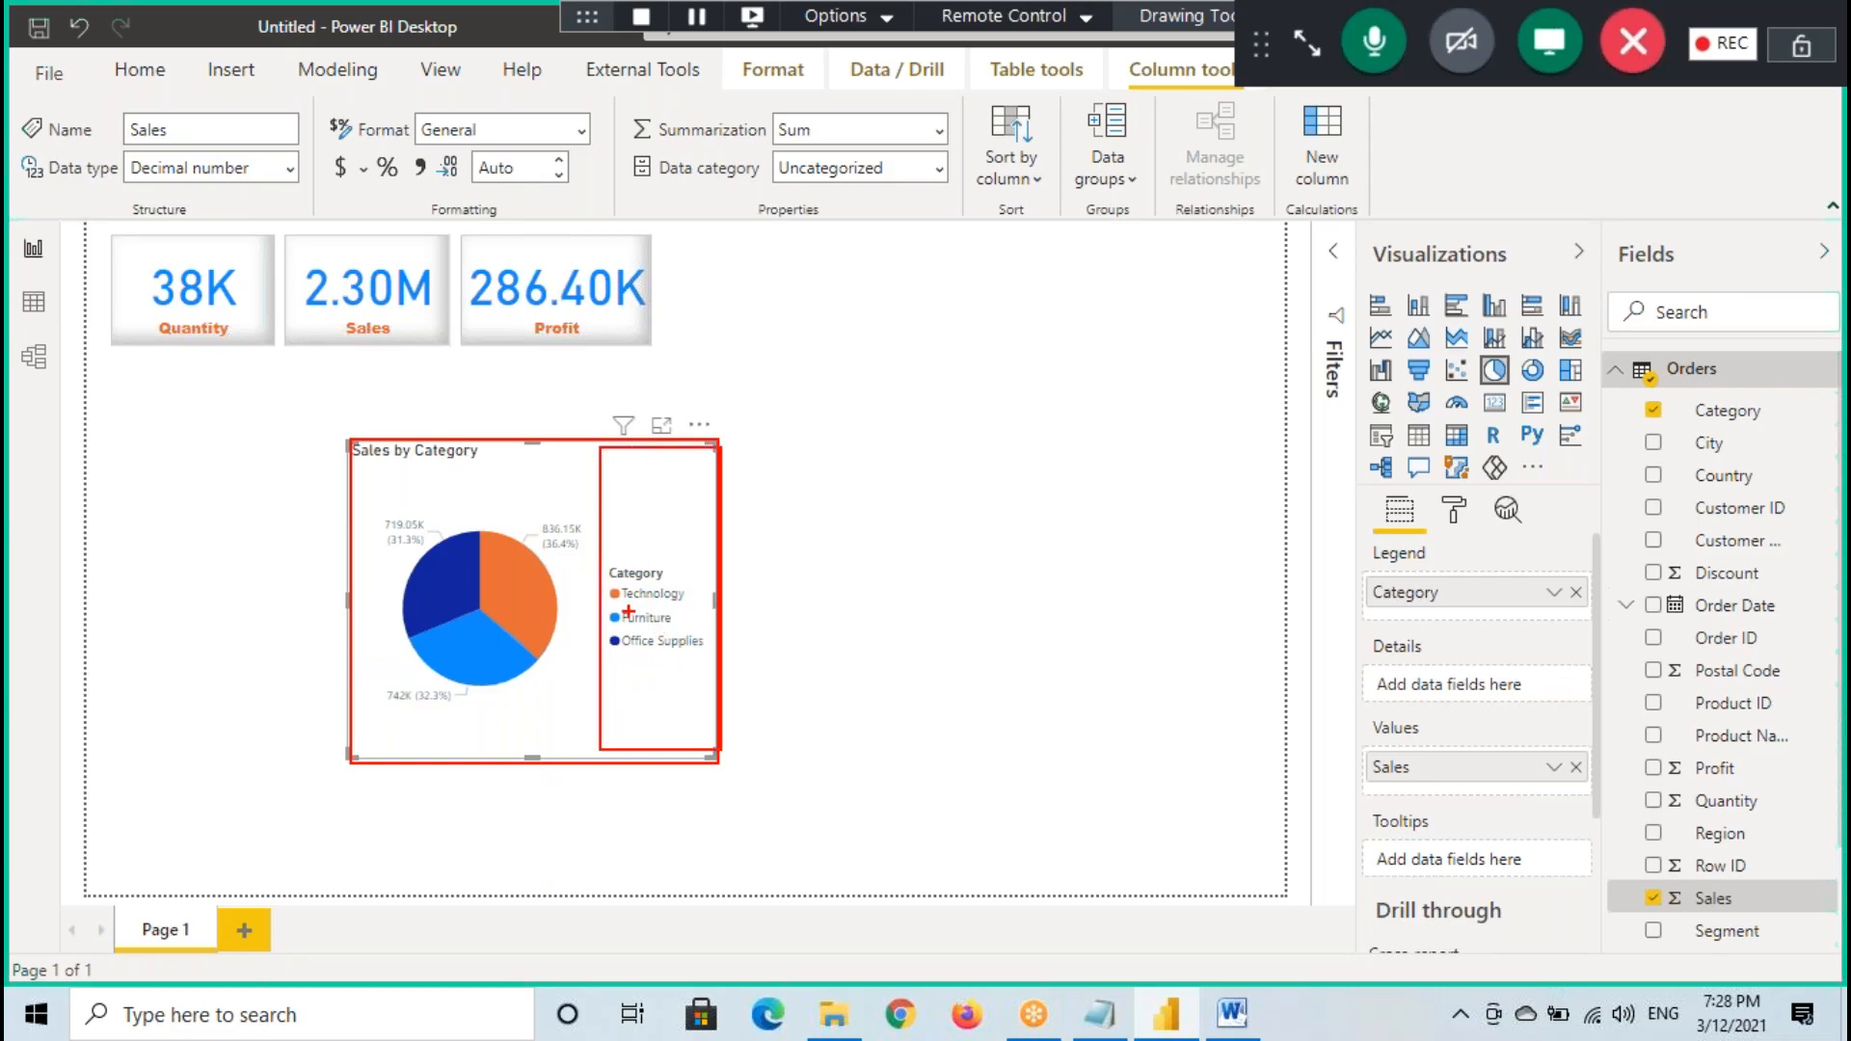
mouse_move(495, 578)
mouse_down()
mouse_move(577, 568)
mouse_move(665, 624)
mouse_up()
mouse_move(432, 659)
mouse_down()
mouse_move(511, 638)
mouse_move(690, 658)
mouse_up()
drag(444, 574, 482, 559)
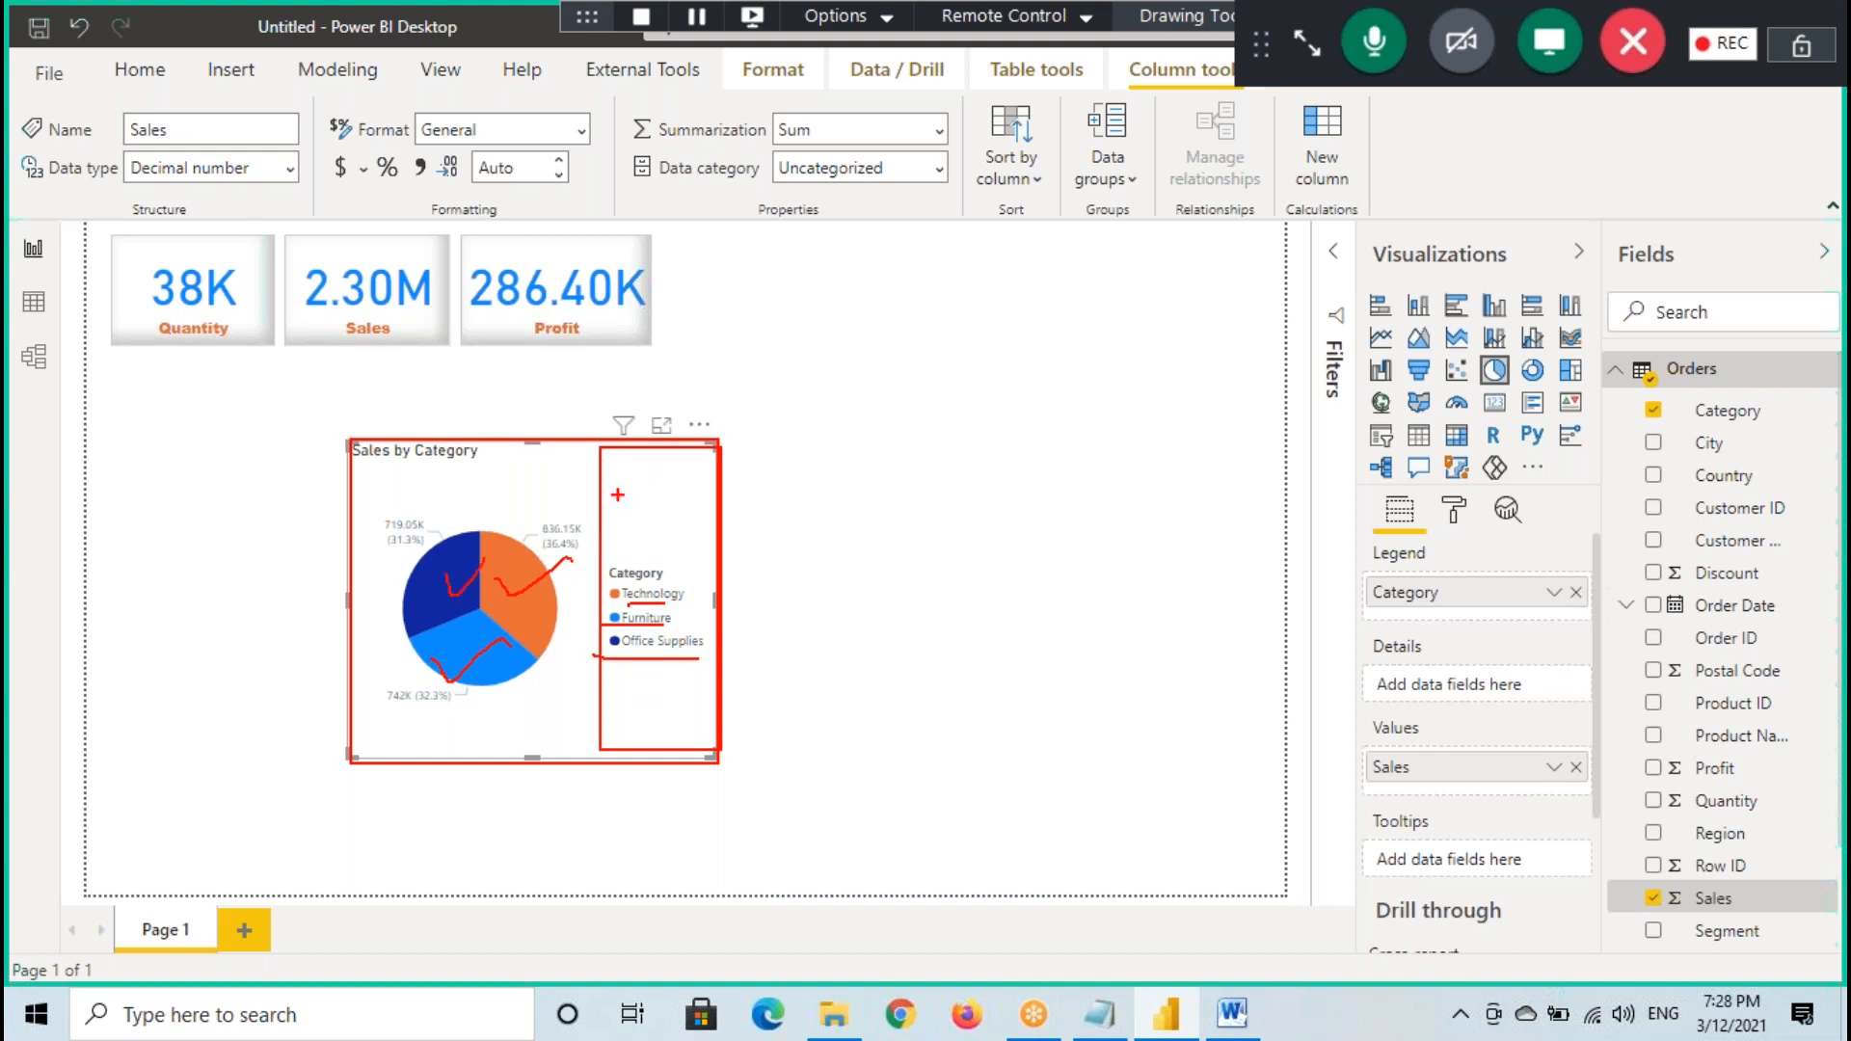
- Frame the legend area again, write a percentage above the legend, and frame the pie itself as temporary annotations
drag(590, 447, 721, 764)
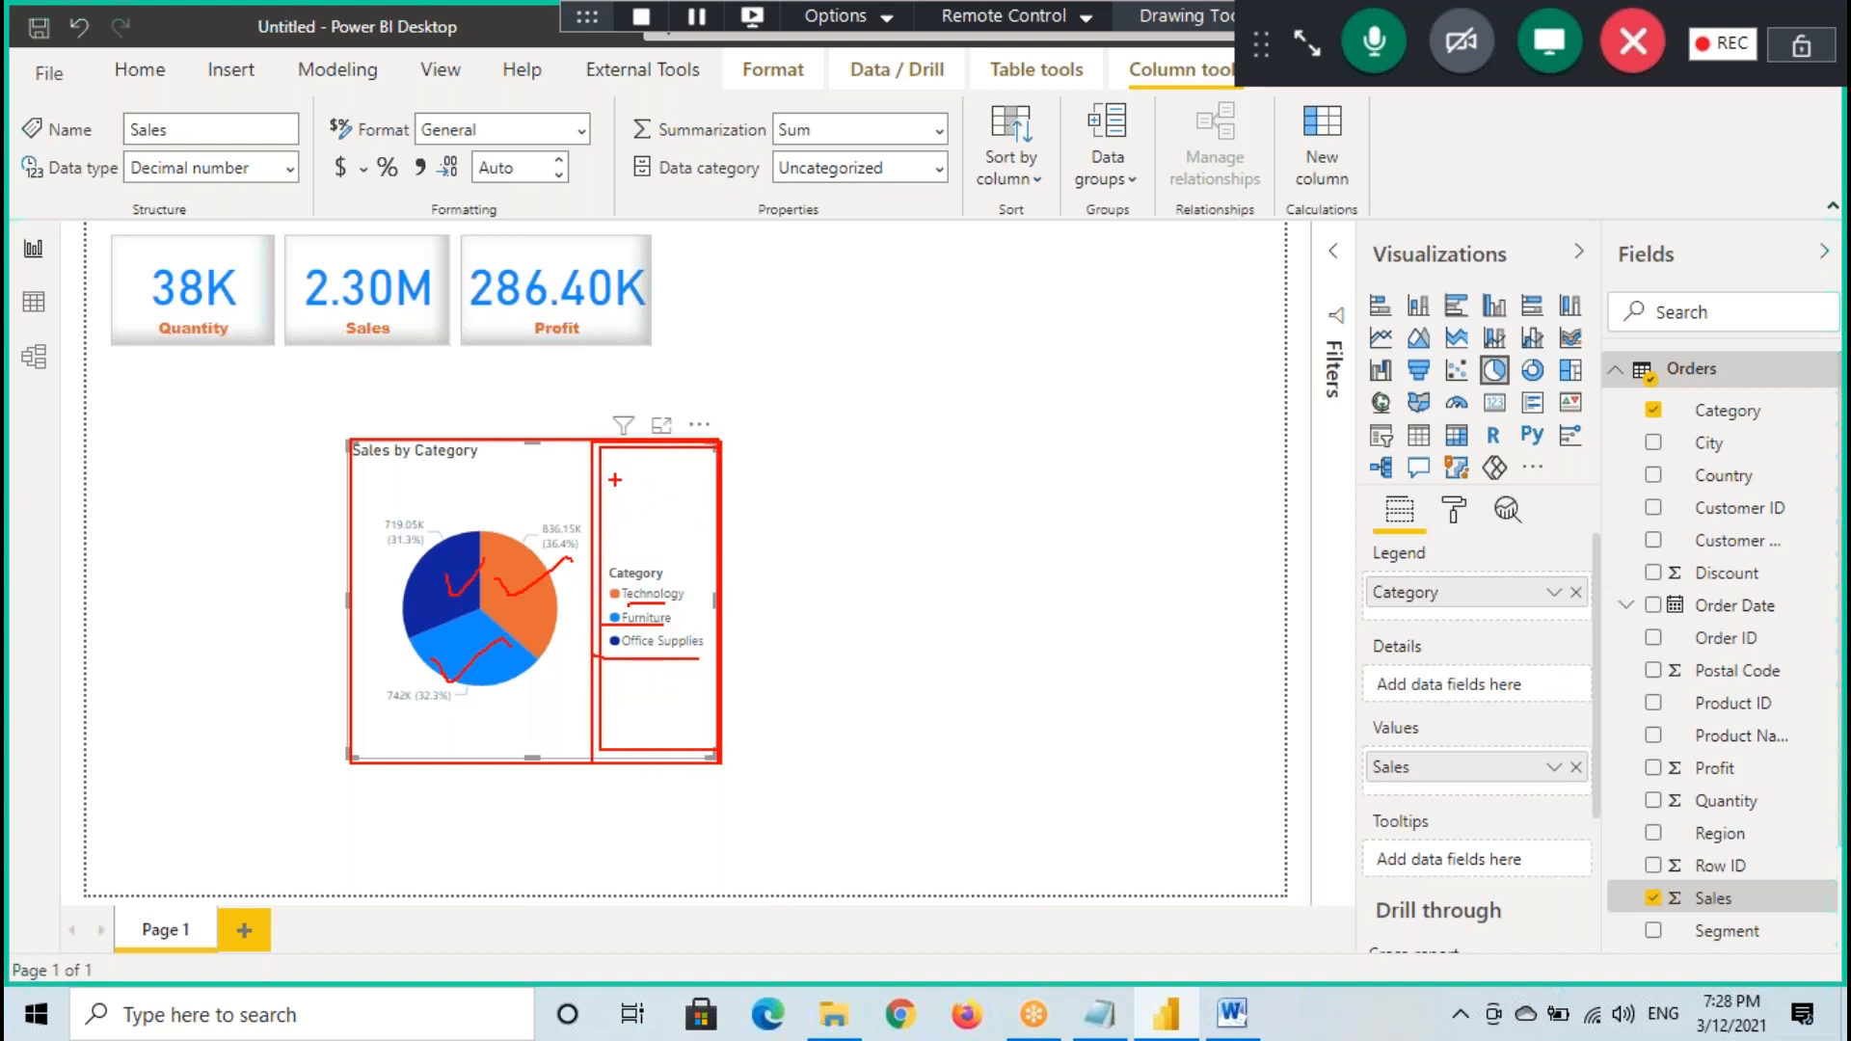
mouse_move(617, 536)
mouse_down()
mouse_move(644, 486)
mouse_move(709, 479)
mouse_move(714, 495)
mouse_up()
click(739, 494)
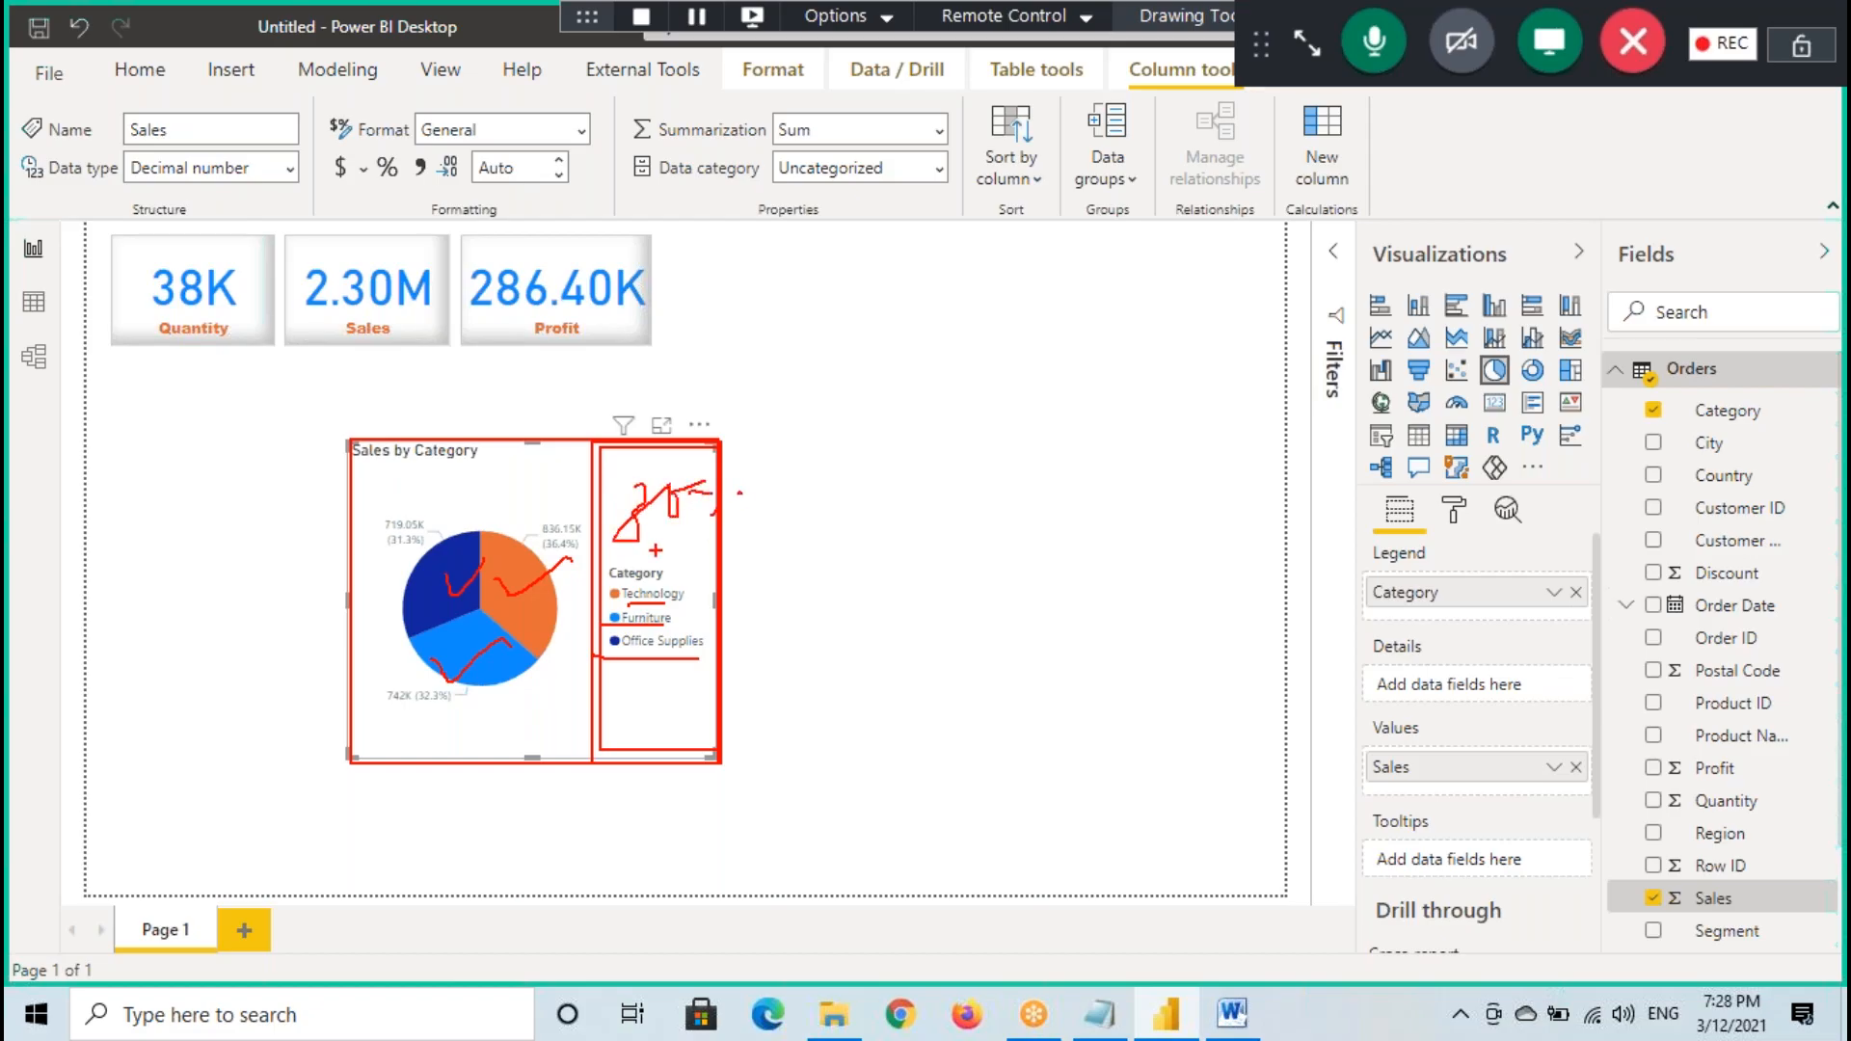
mouse_move(352, 499)
mouse_down()
mouse_move(463, 625)
mouse_move(586, 705)
mouse_up()
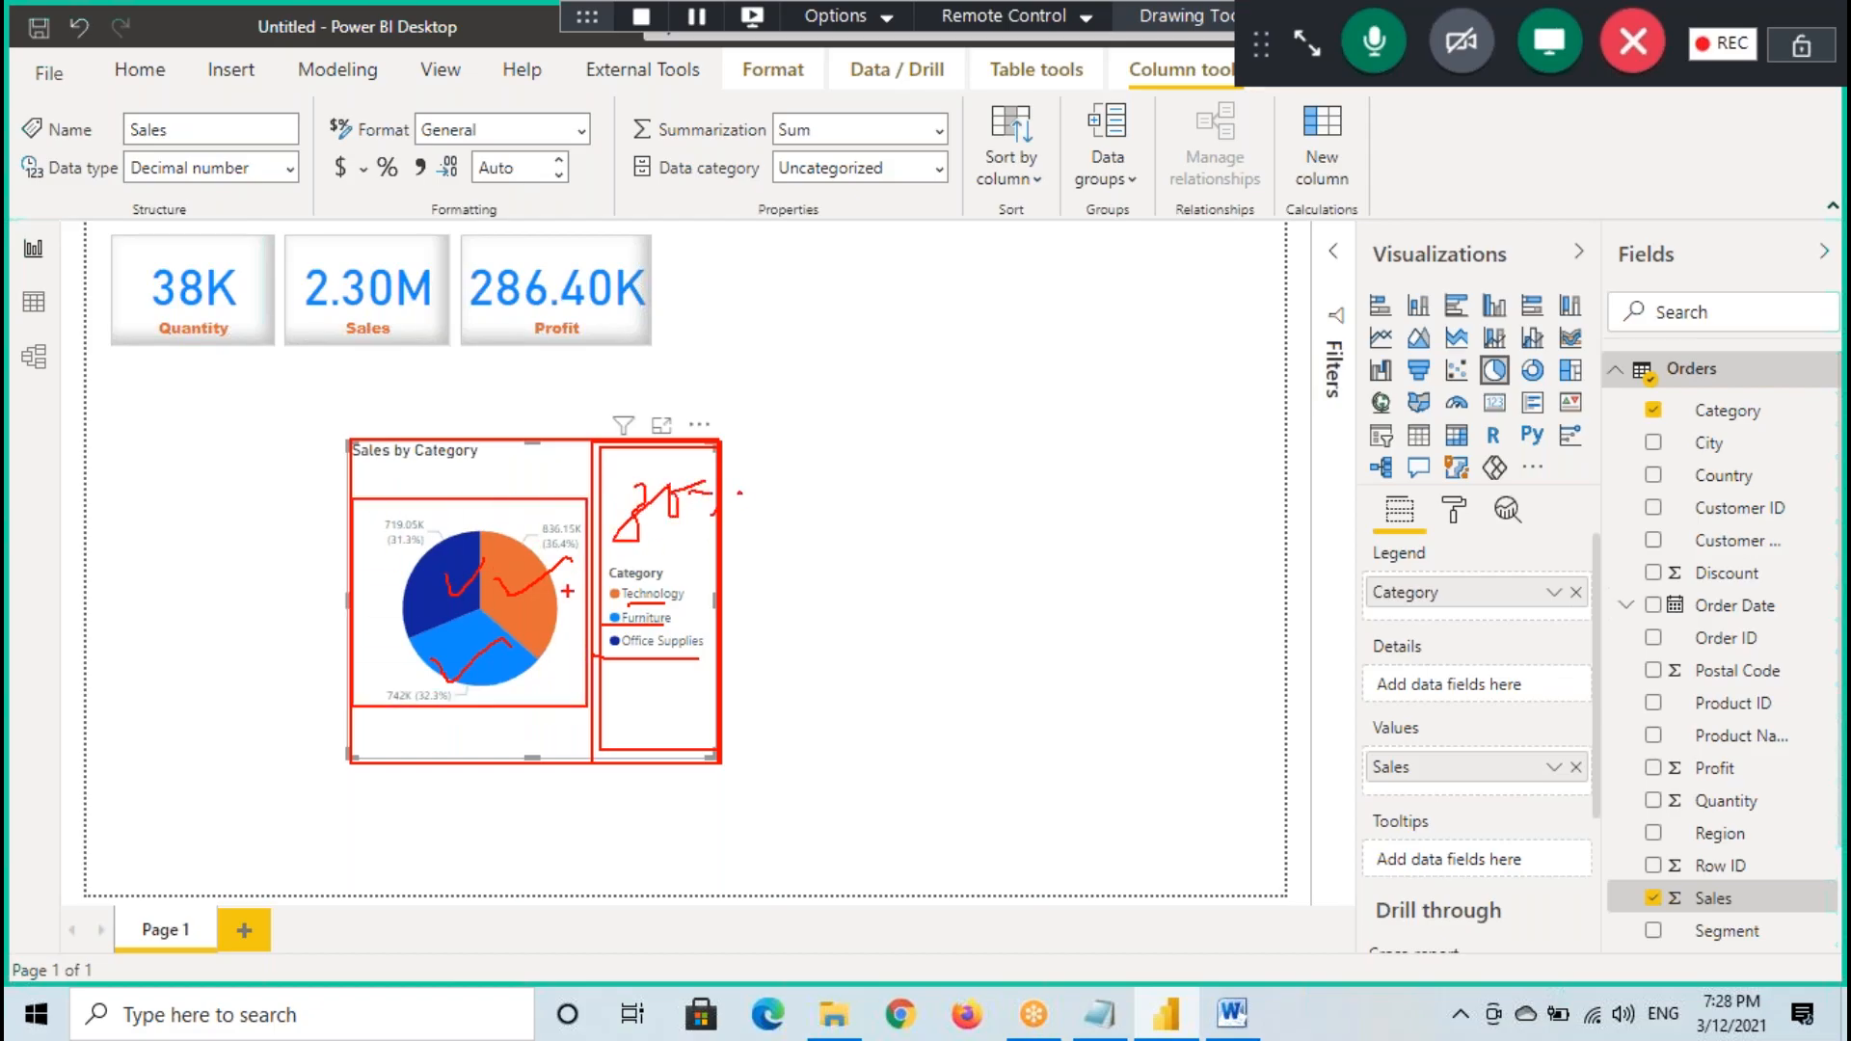
- Enlarge the pie chart in focus mode, cross out its legend with annotation strokes and underline Technology
click(661, 425)
drag(1260, 489, 1125, 718)
drag(1153, 545, 1277, 706)
drag(1170, 620, 1247, 621)
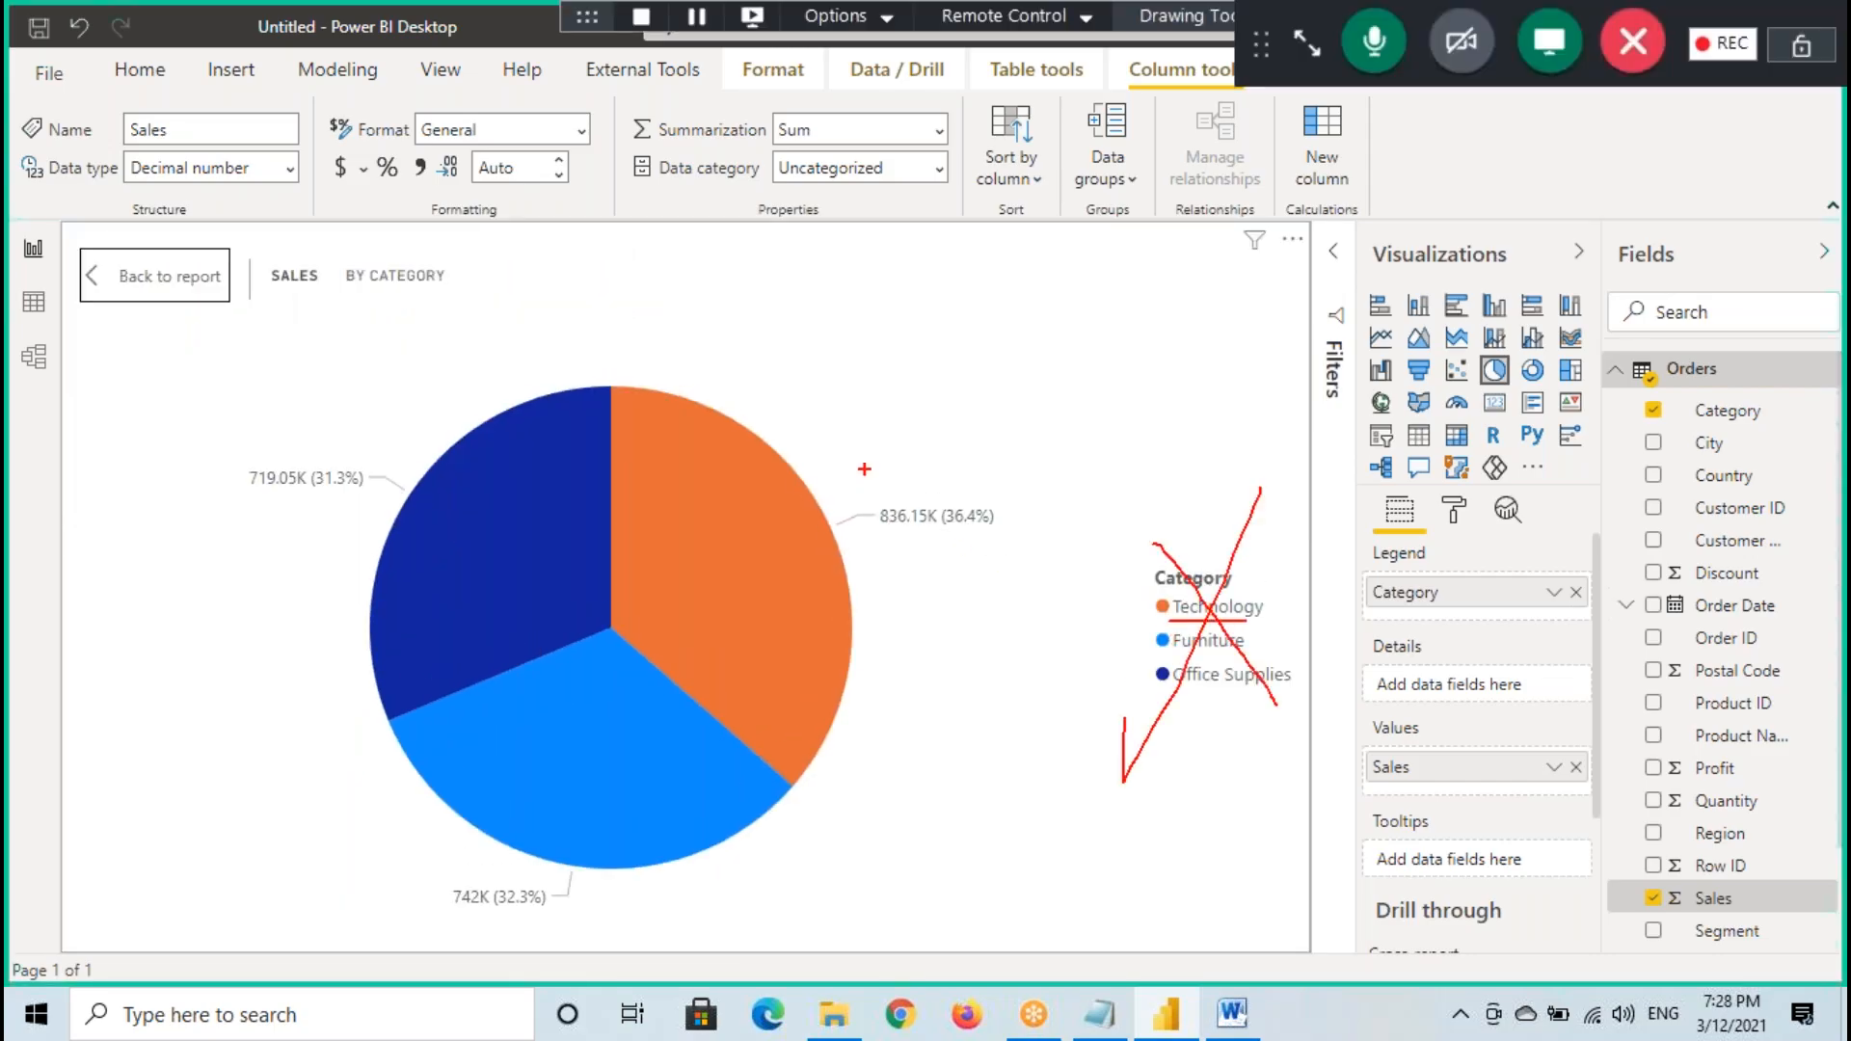
- Label the pie slices with temporary "Tech", "F" and "OS" annotations, underline their values, clear the marks and return to the report
drag(838, 468, 947, 482)
drag(950, 451, 987, 482)
drag(904, 533, 983, 527)
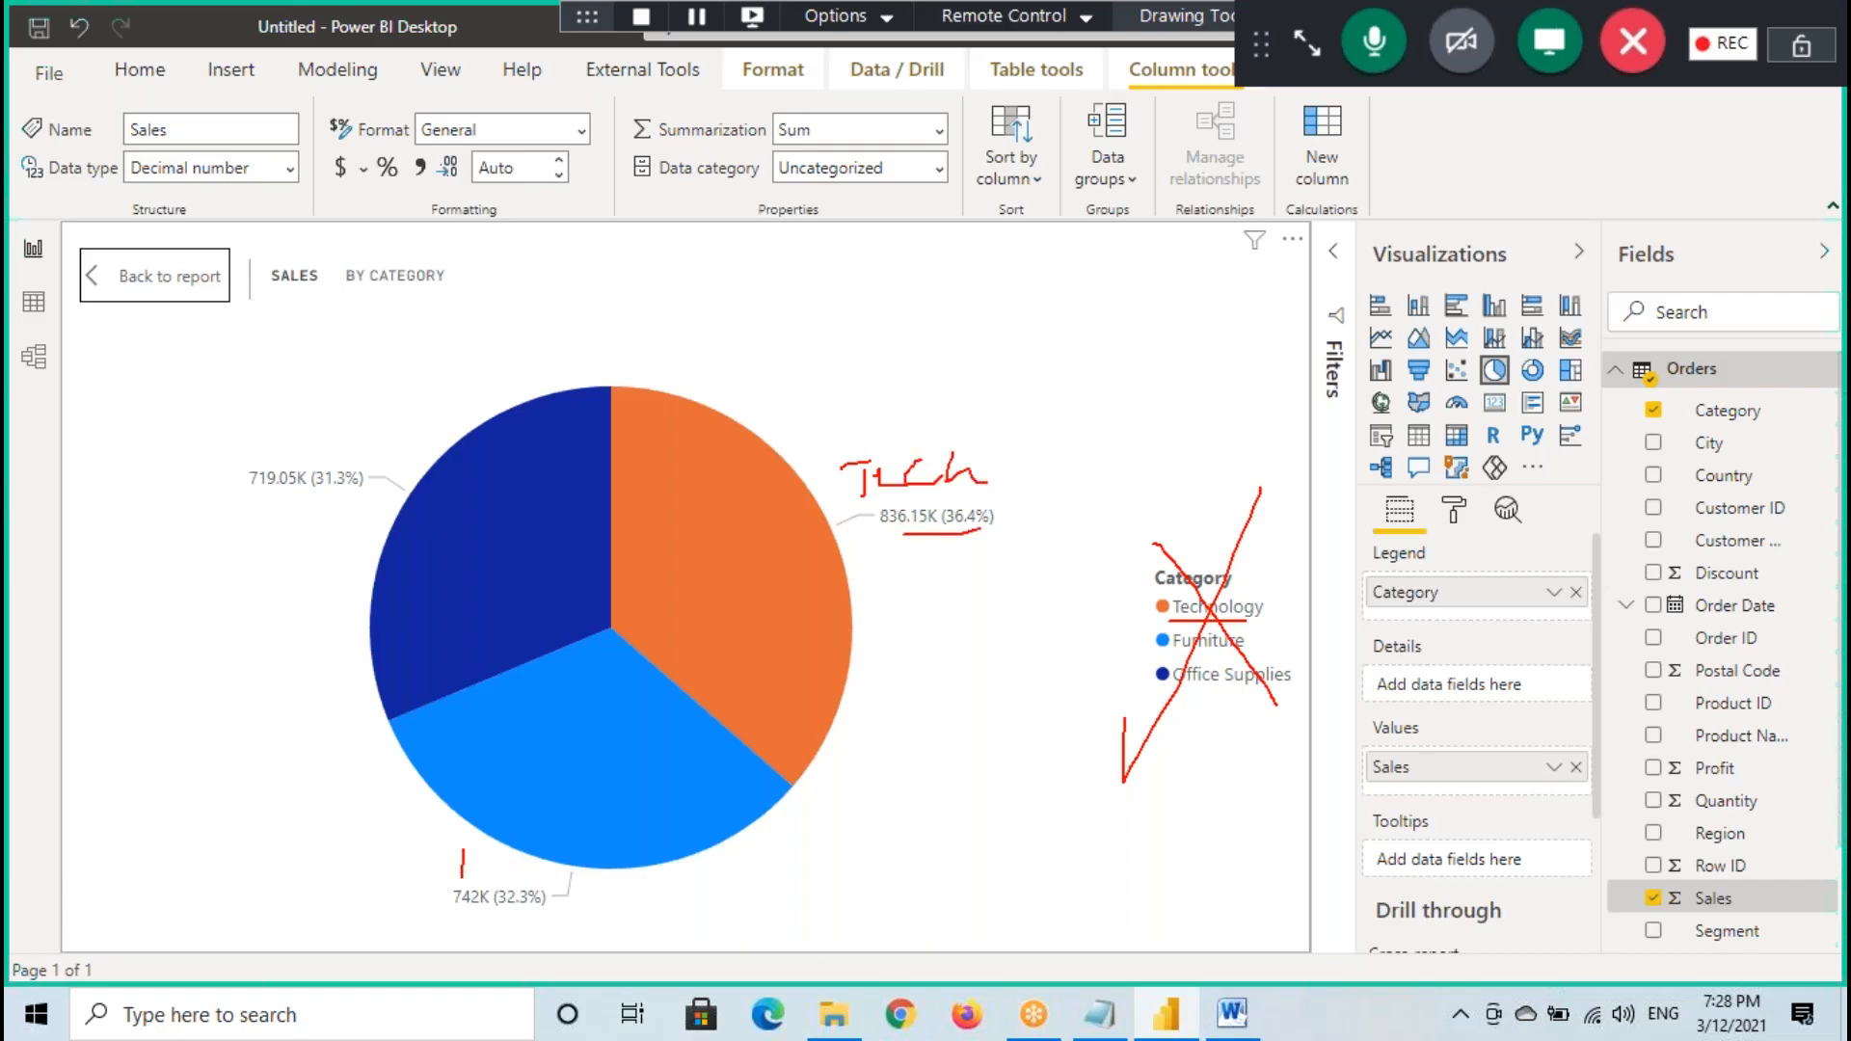
drag(474, 861, 507, 859)
drag(464, 929, 586, 897)
mouse_move(275, 420)
mouse_down()
mouse_move(253, 439)
mouse_move(274, 423)
mouse_up()
mouse_move(316, 424)
mouse_down()
mouse_move(295, 455)
mouse_move(361, 493)
mouse_up()
drag(269, 508, 348, 511)
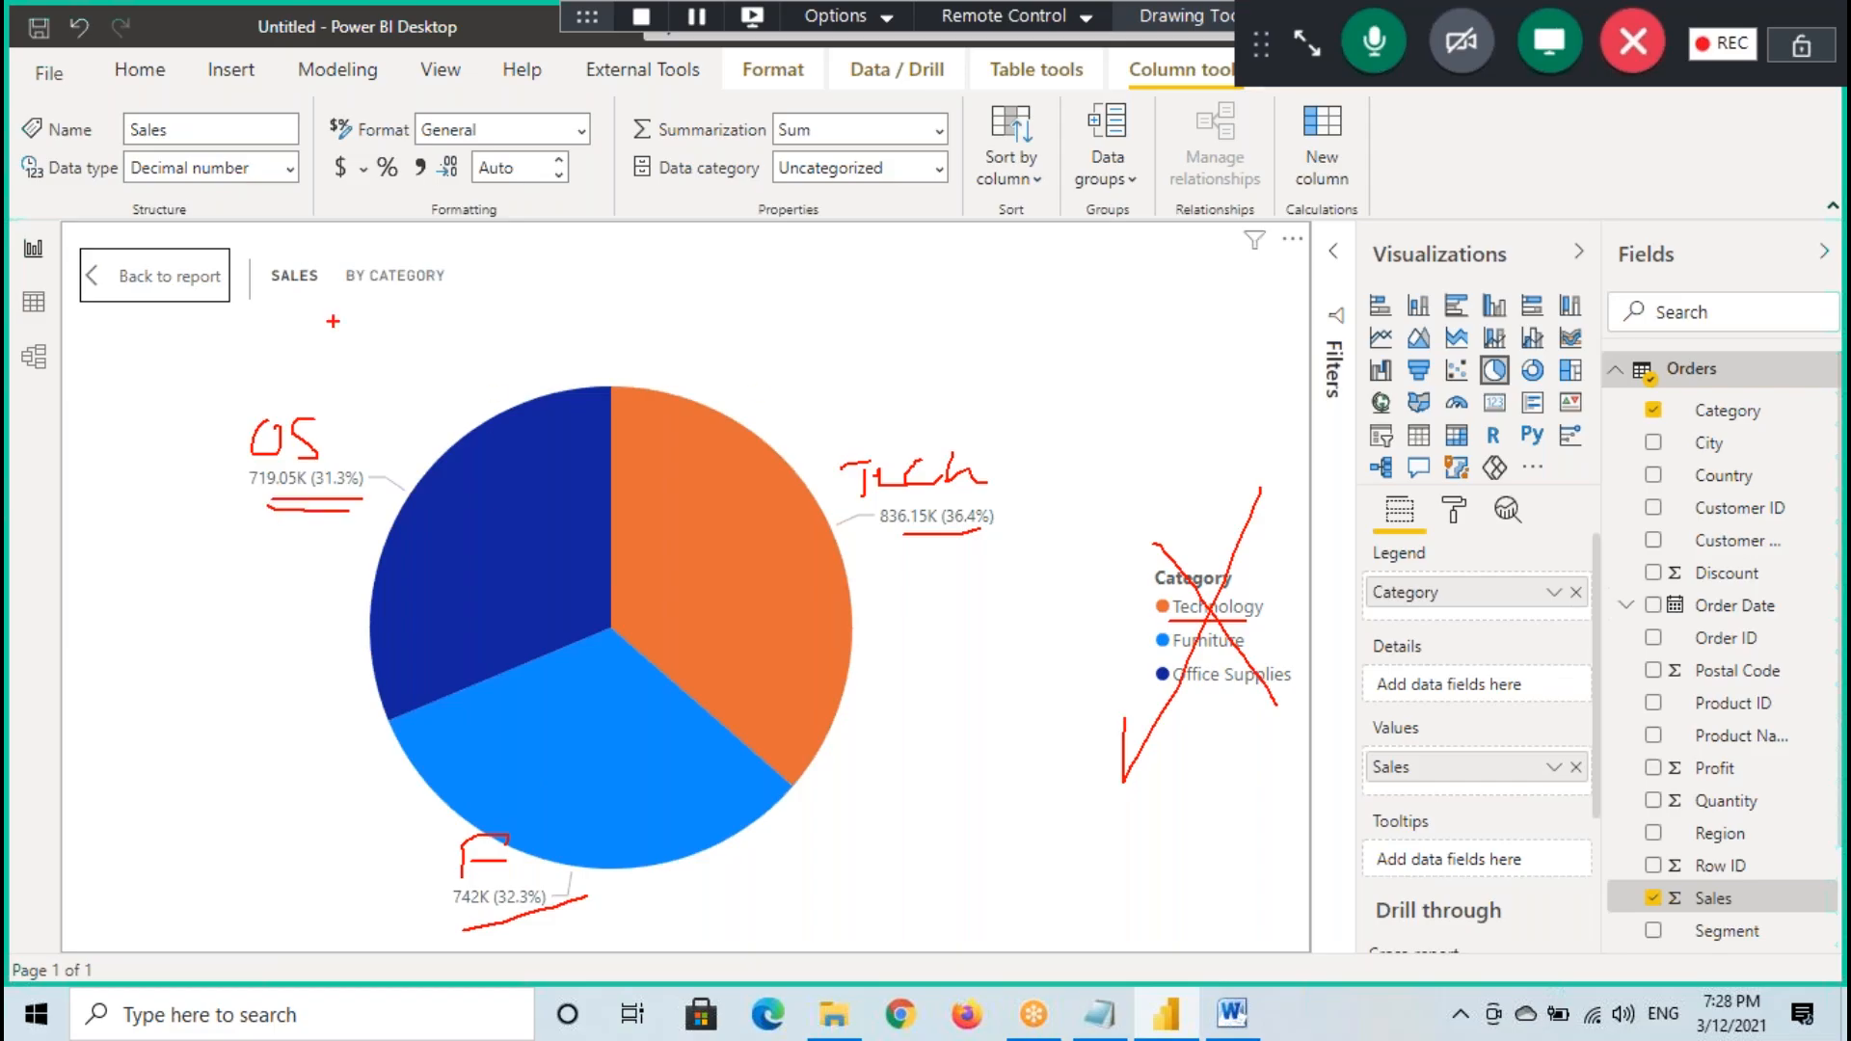
key(Escape)
click(155, 276)
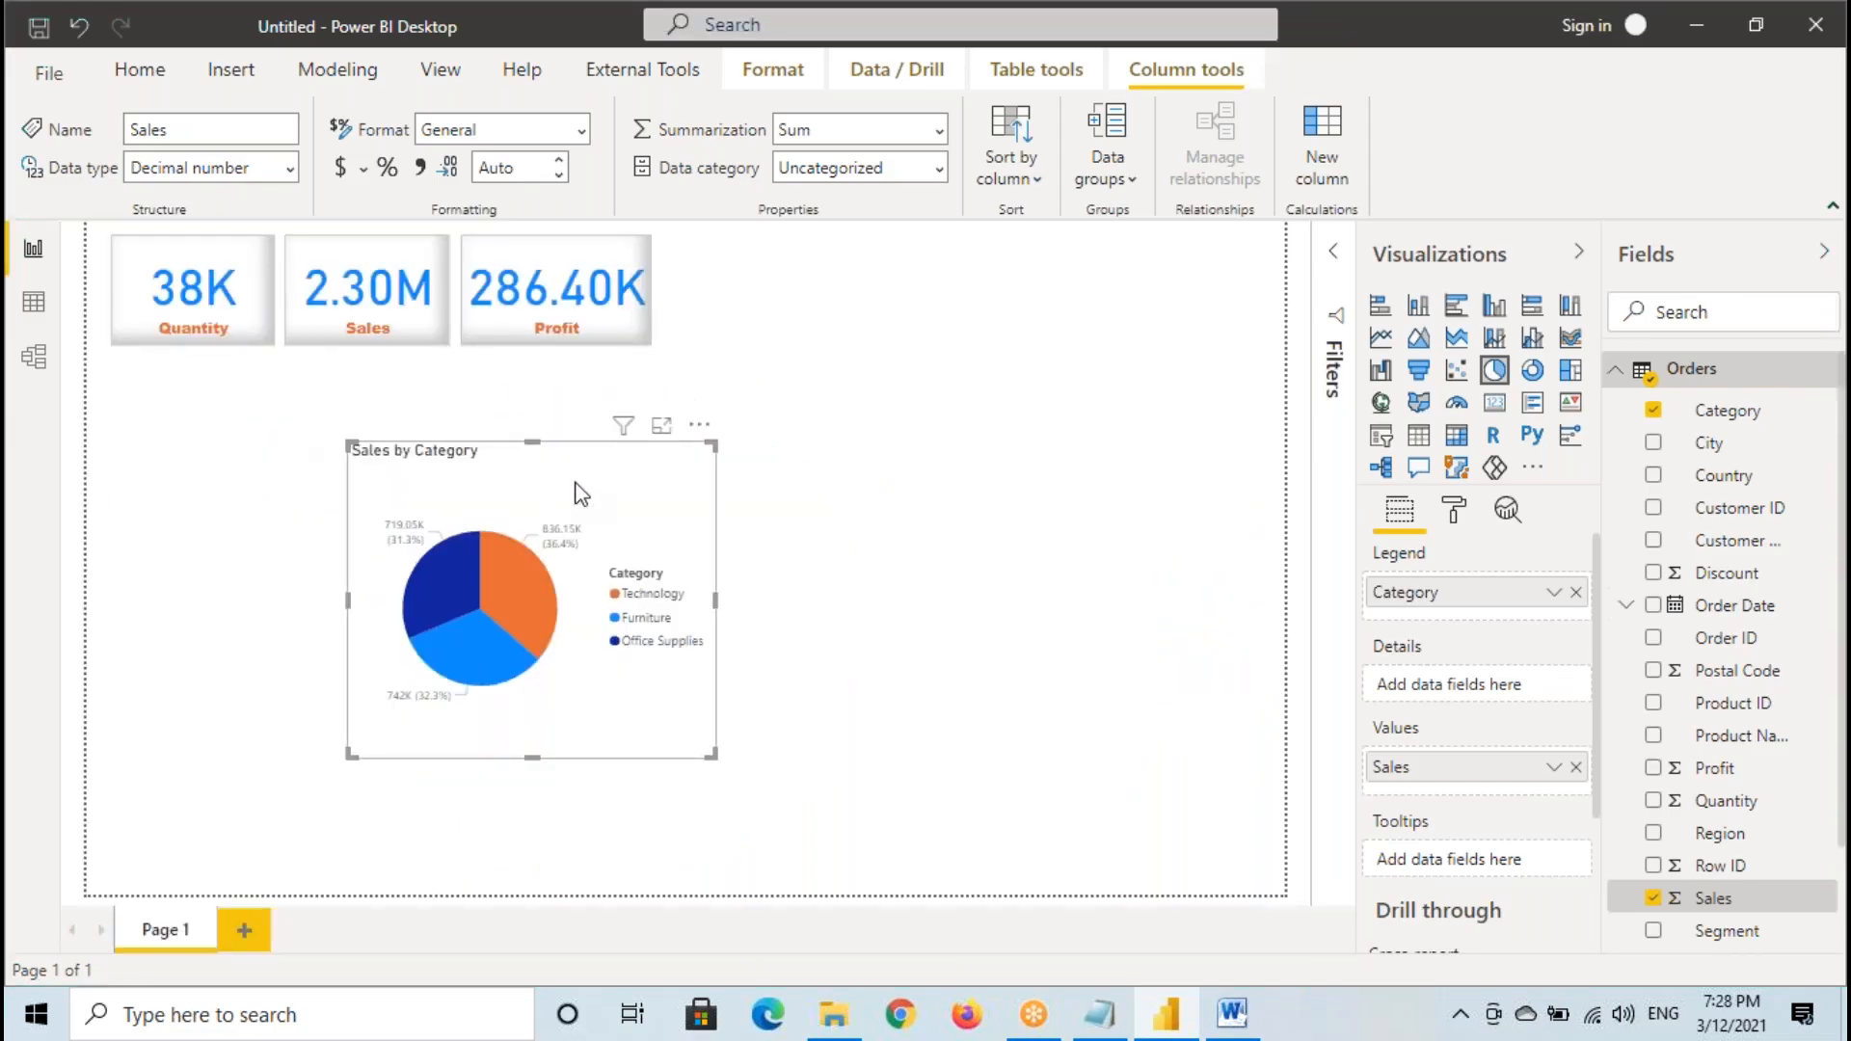
- Frame the pie chart on the report page and mark its upper area with temporary annotations, then clear them
key(ctrl+2)
mouse_move(351, 451)
mouse_down()
mouse_move(564, 705)
mouse_move(710, 754)
mouse_up()
mouse_move(369, 482)
mouse_down()
mouse_move(511, 473)
mouse_move(658, 432)
mouse_up()
key(Escape)
- Move the pie chart closer to the cards' left side and turn off its legend in the formatting options
drag(589, 494, 506, 479)
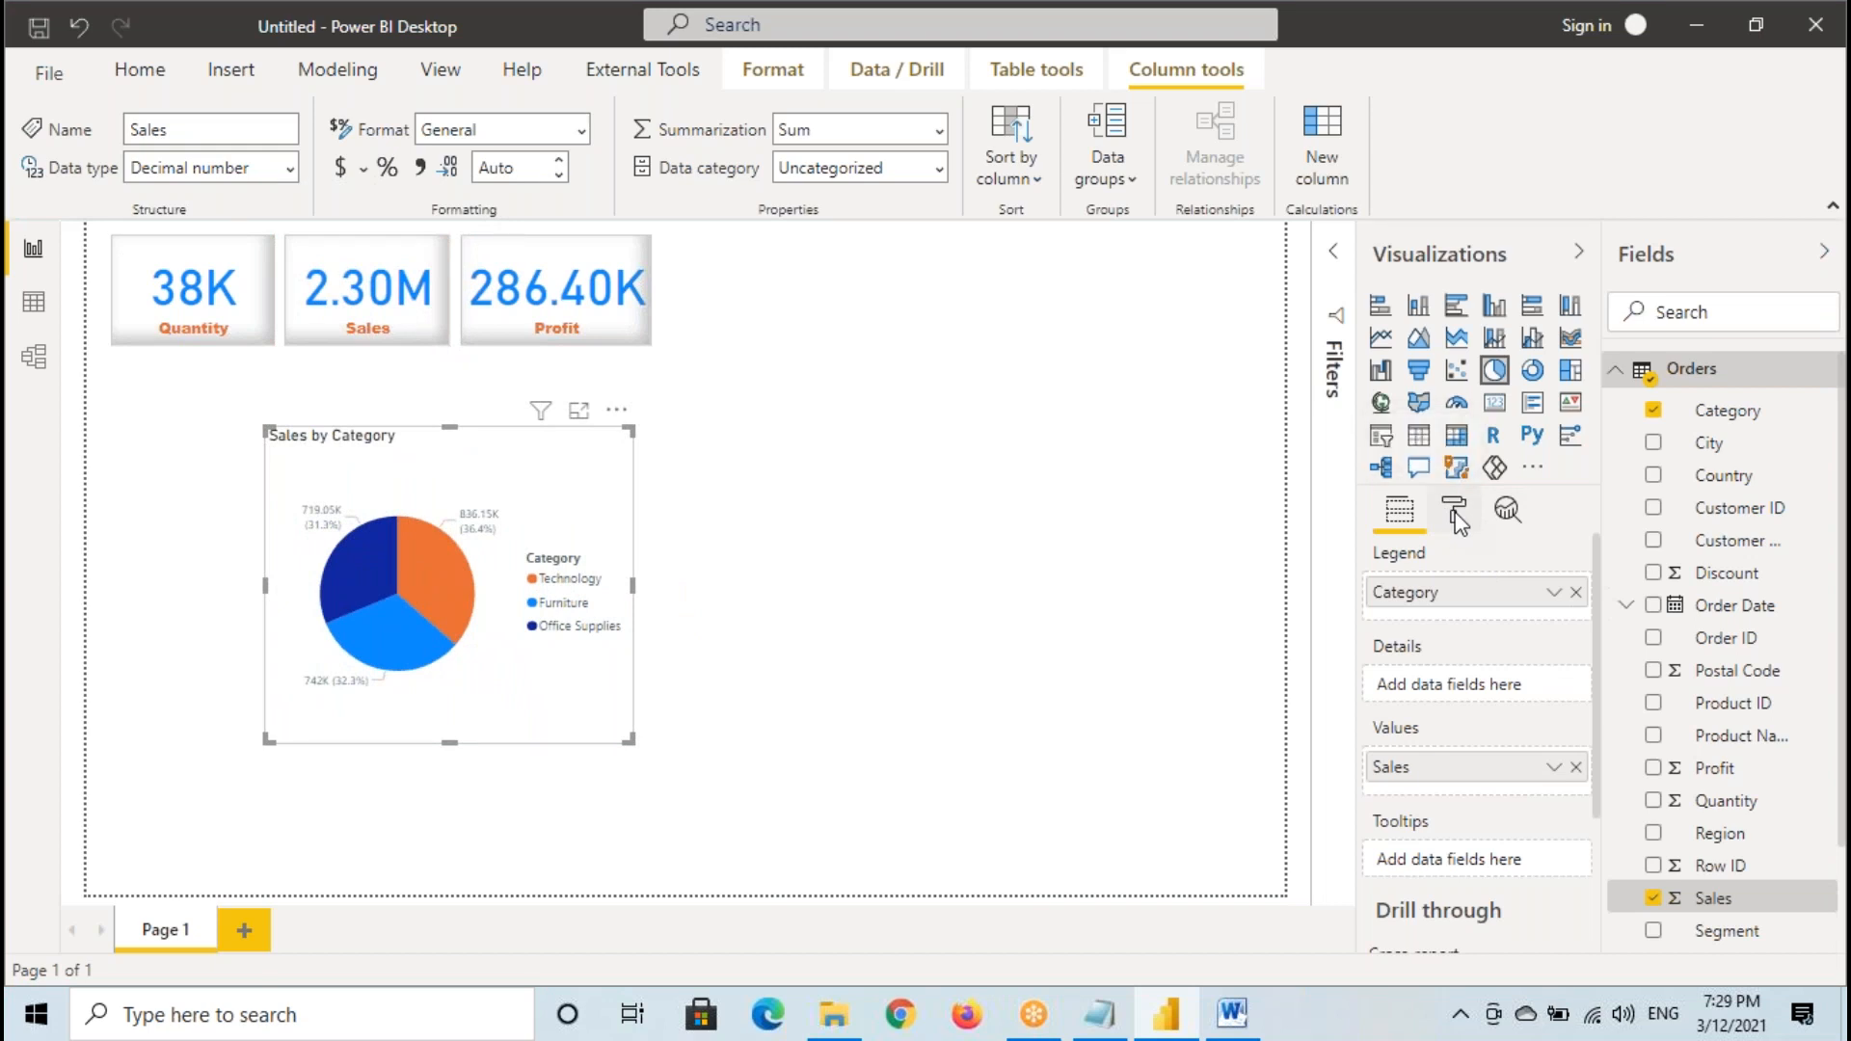
click(1457, 519)
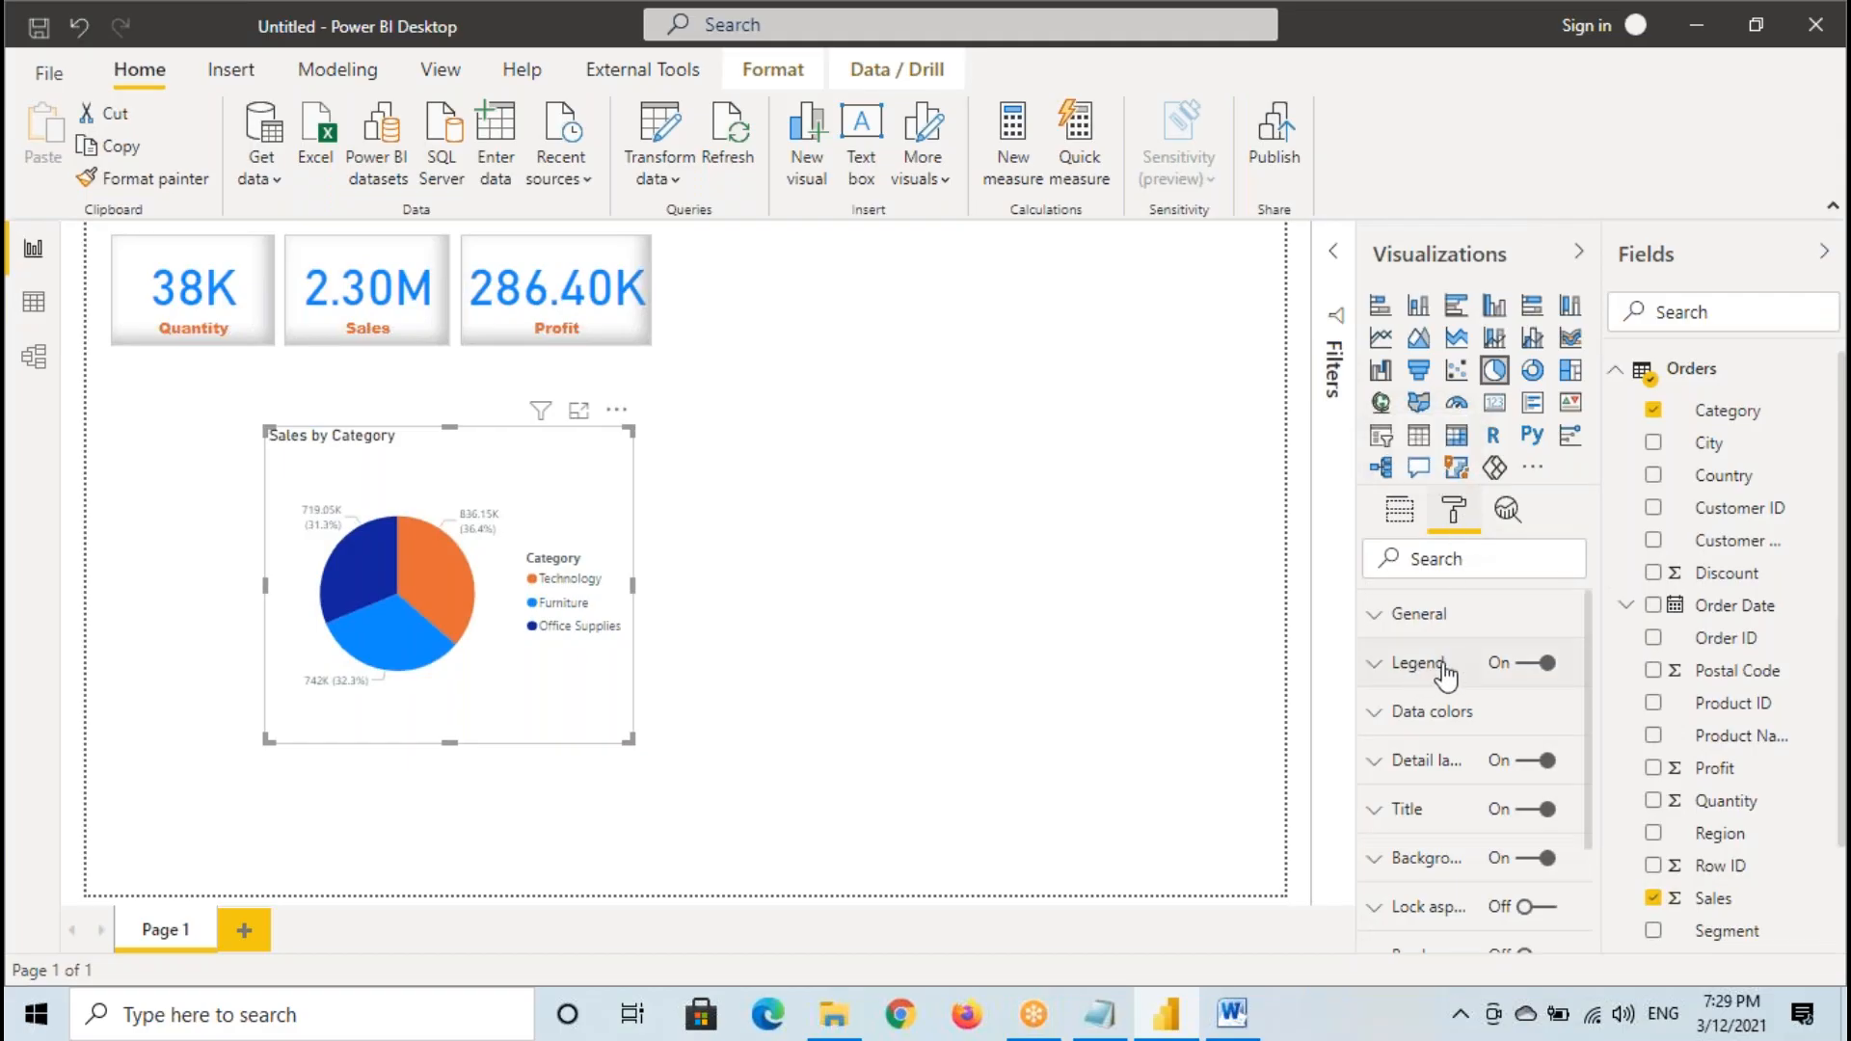
click(1535, 673)
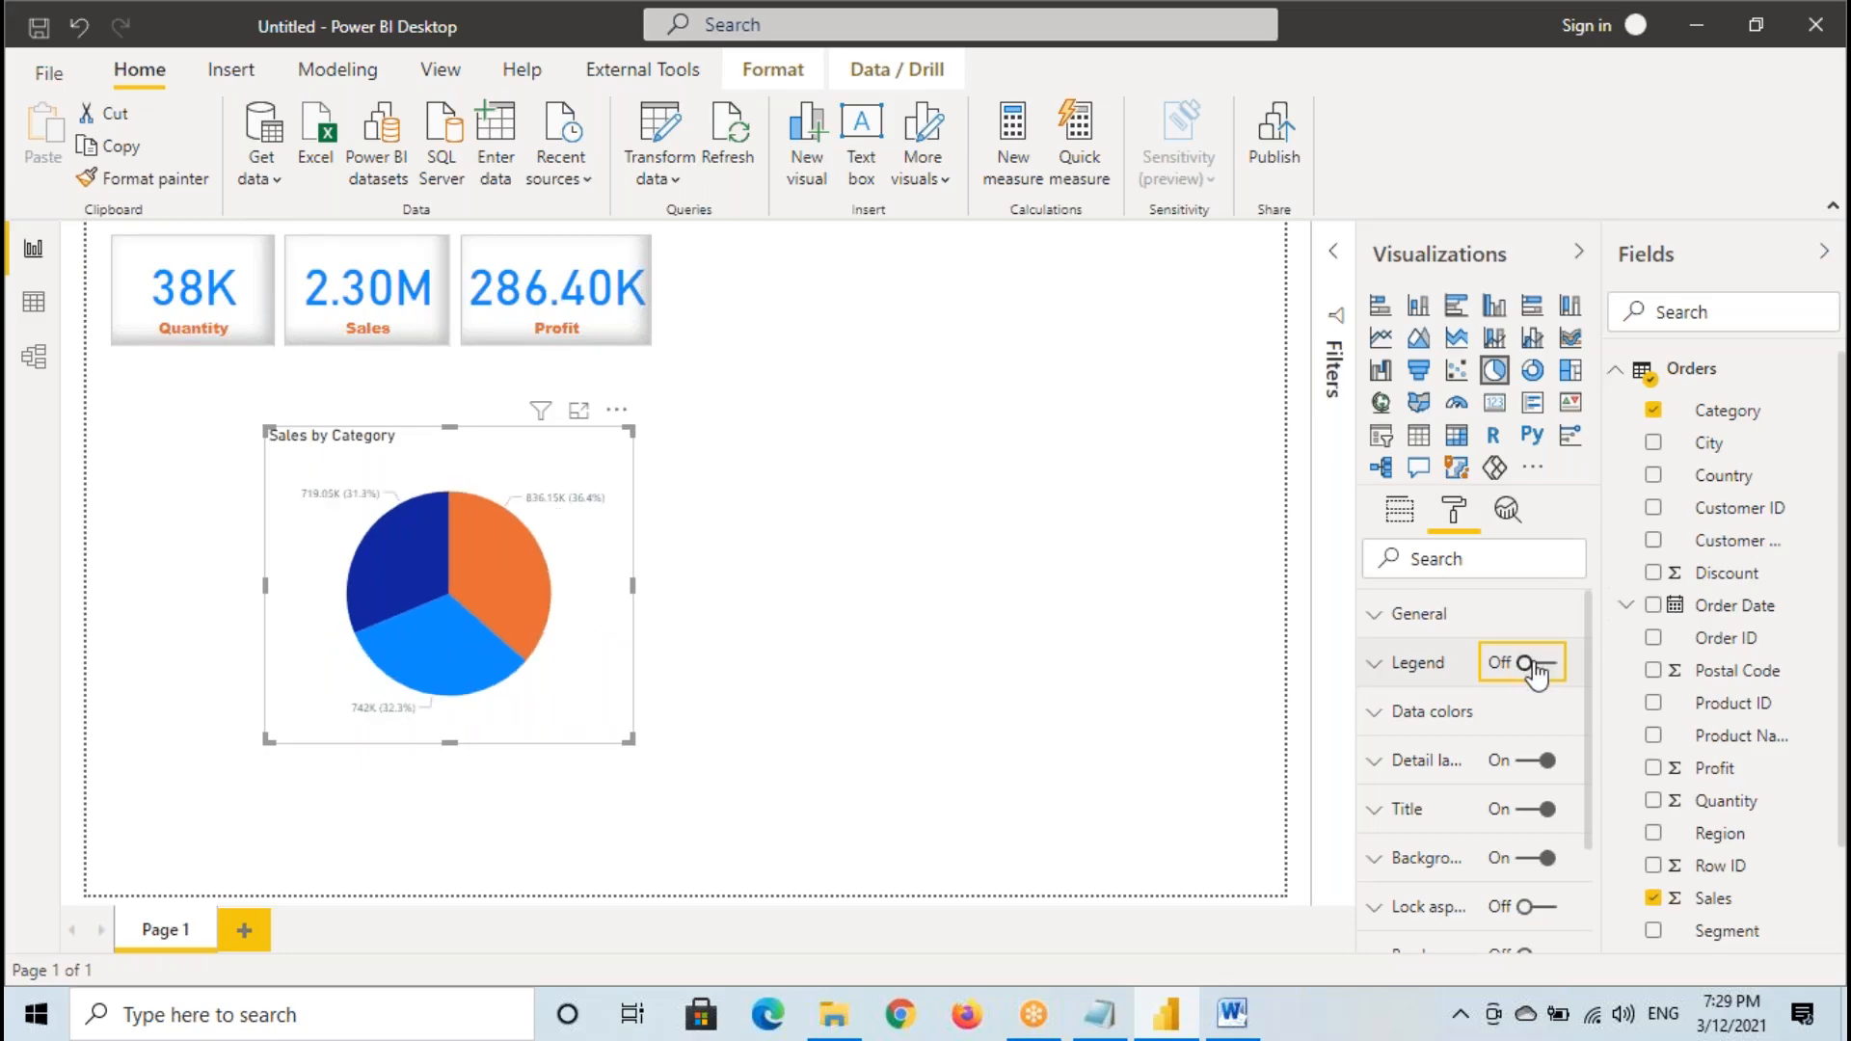
- Mark the orange slice's data label, enlarge the chart in focus mode, and frame that label and the Detail labels option with temporary annotations
key(ctrl+2)
drag(517, 483, 642, 526)
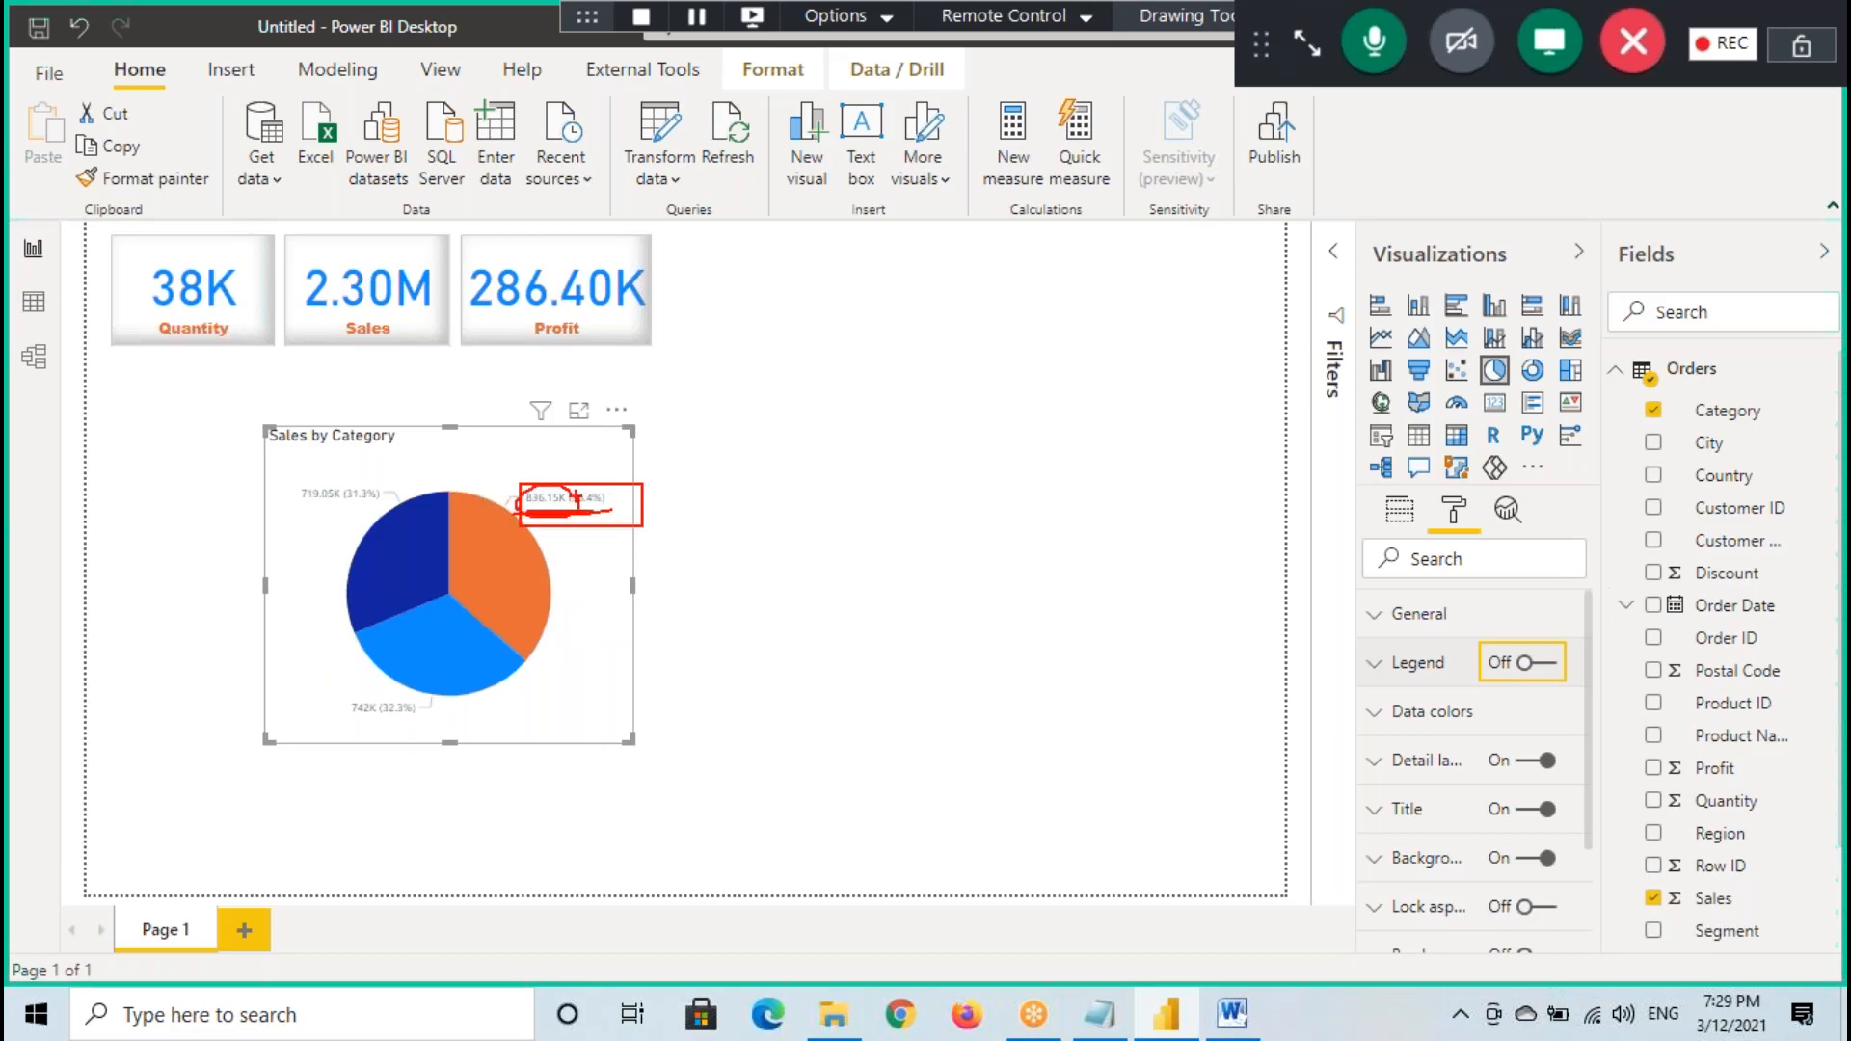
click(580, 411)
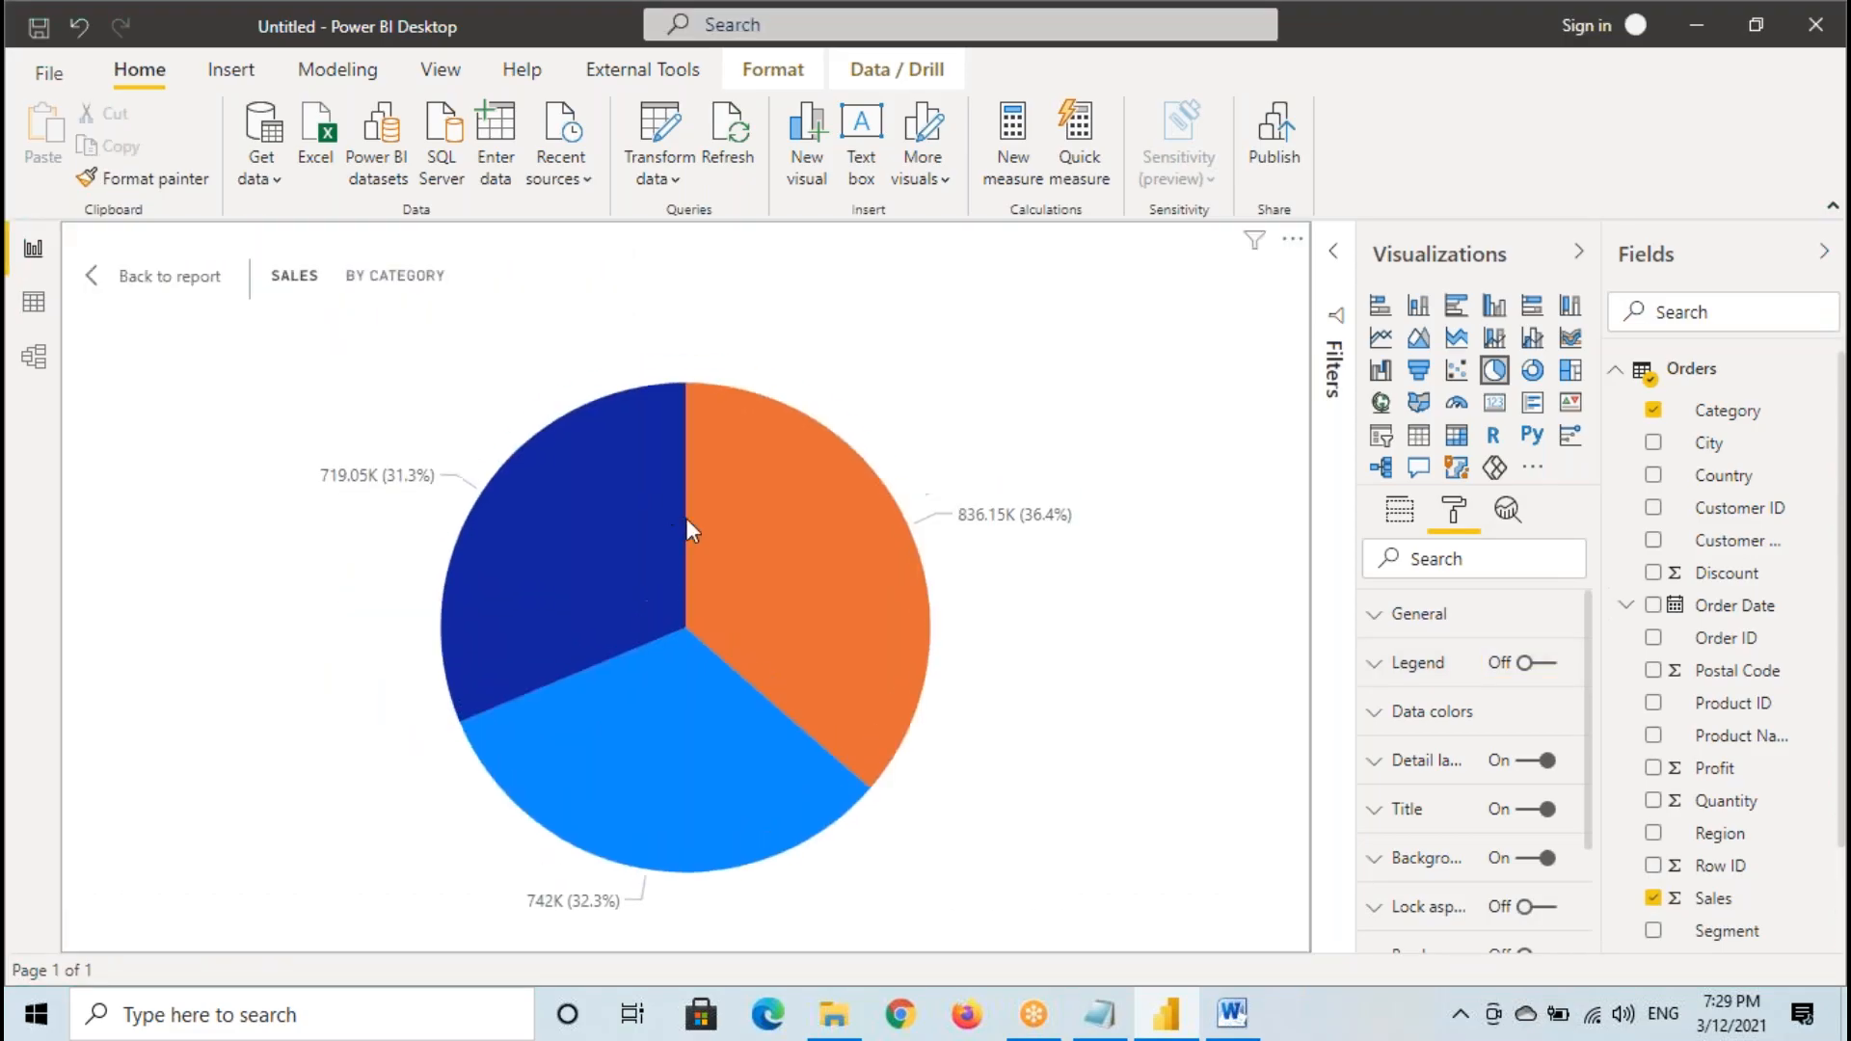
drag(948, 497, 1146, 538)
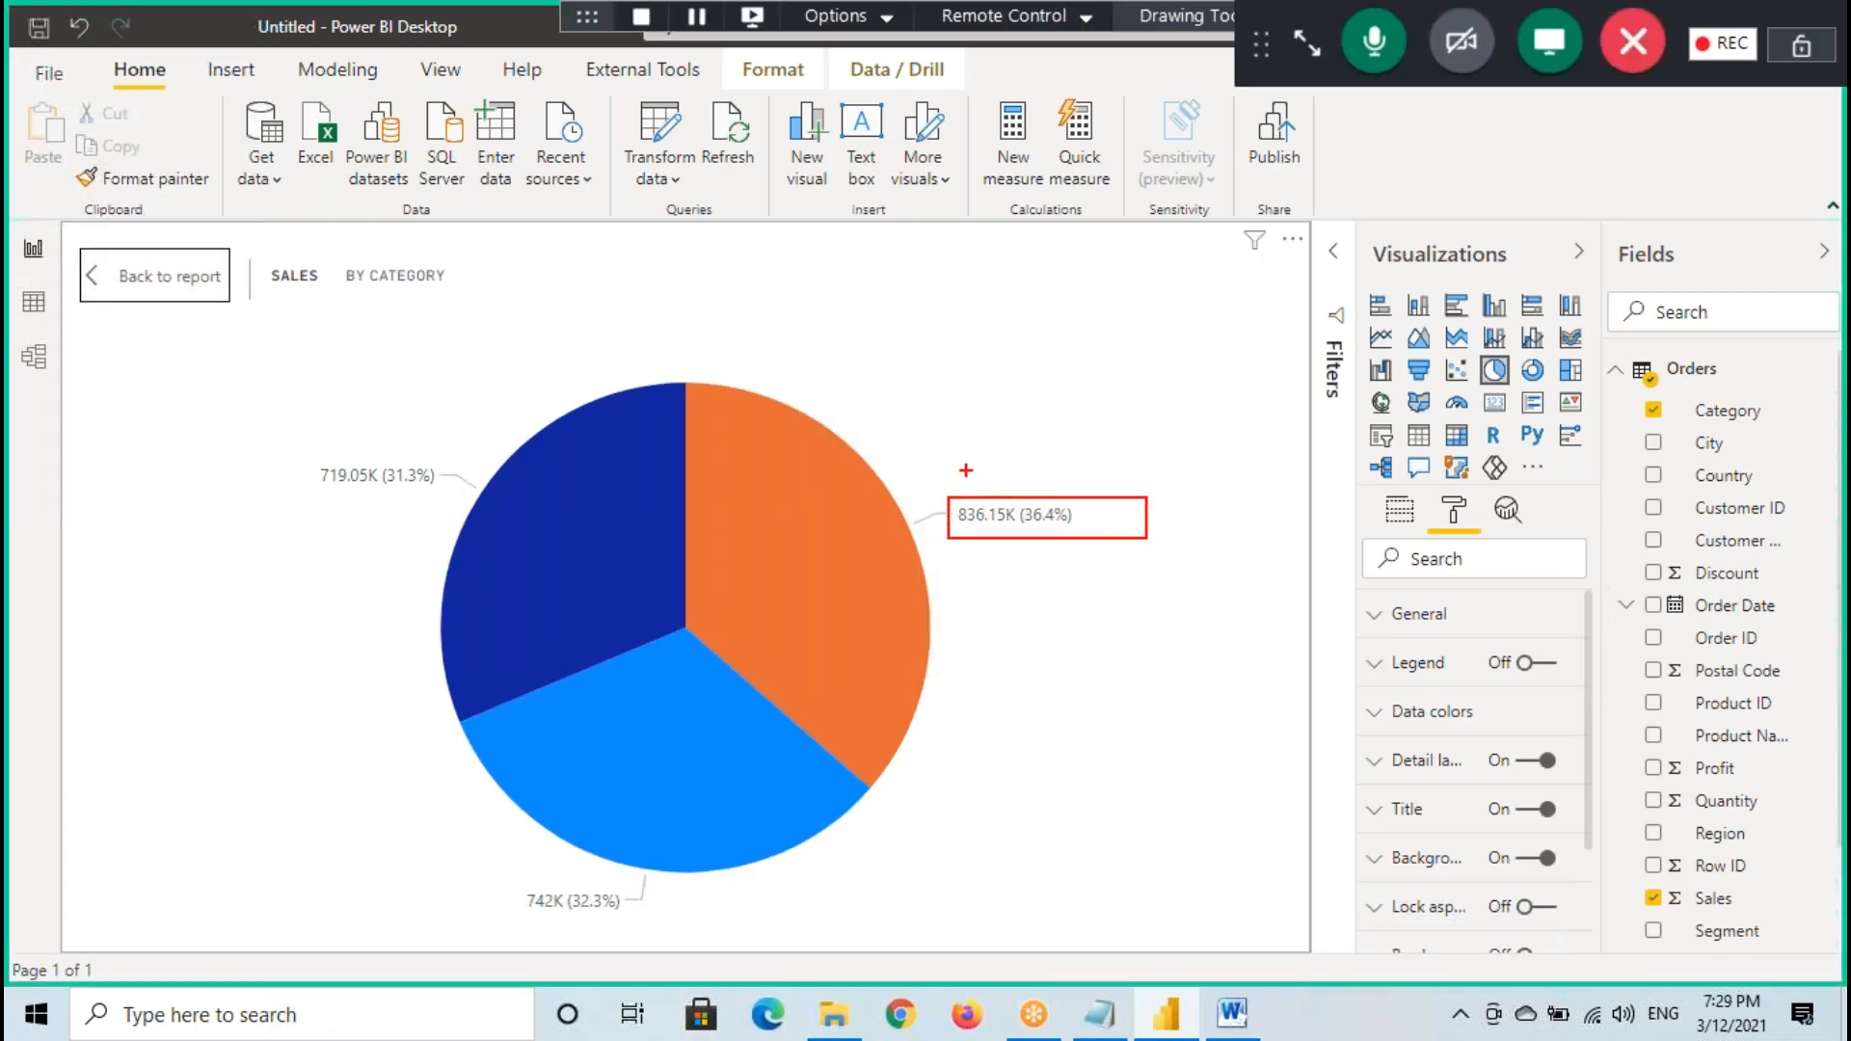
mouse_move(1360, 745)
mouse_down()
mouse_move(1483, 785)
mouse_move(1583, 785)
mouse_up()
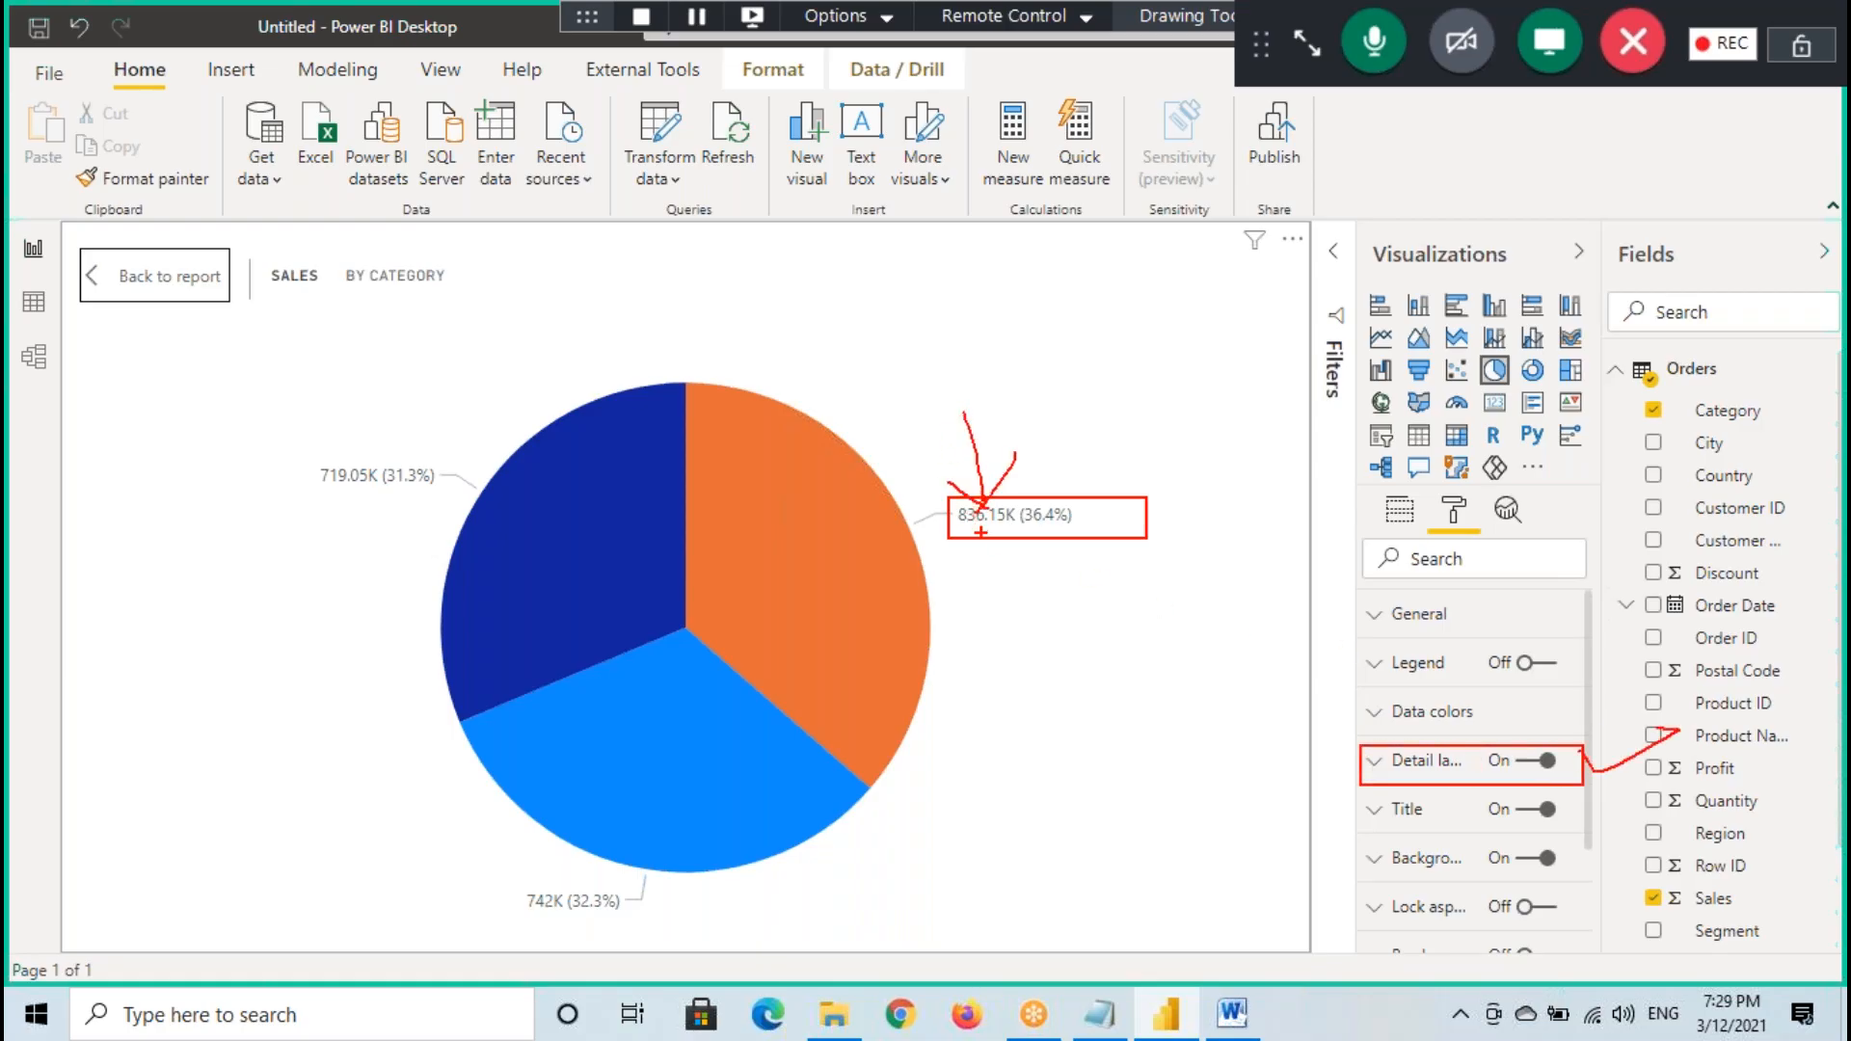
- Expand the pie chart's detail label settings and try the label styles Category and Data value
click(1432, 776)
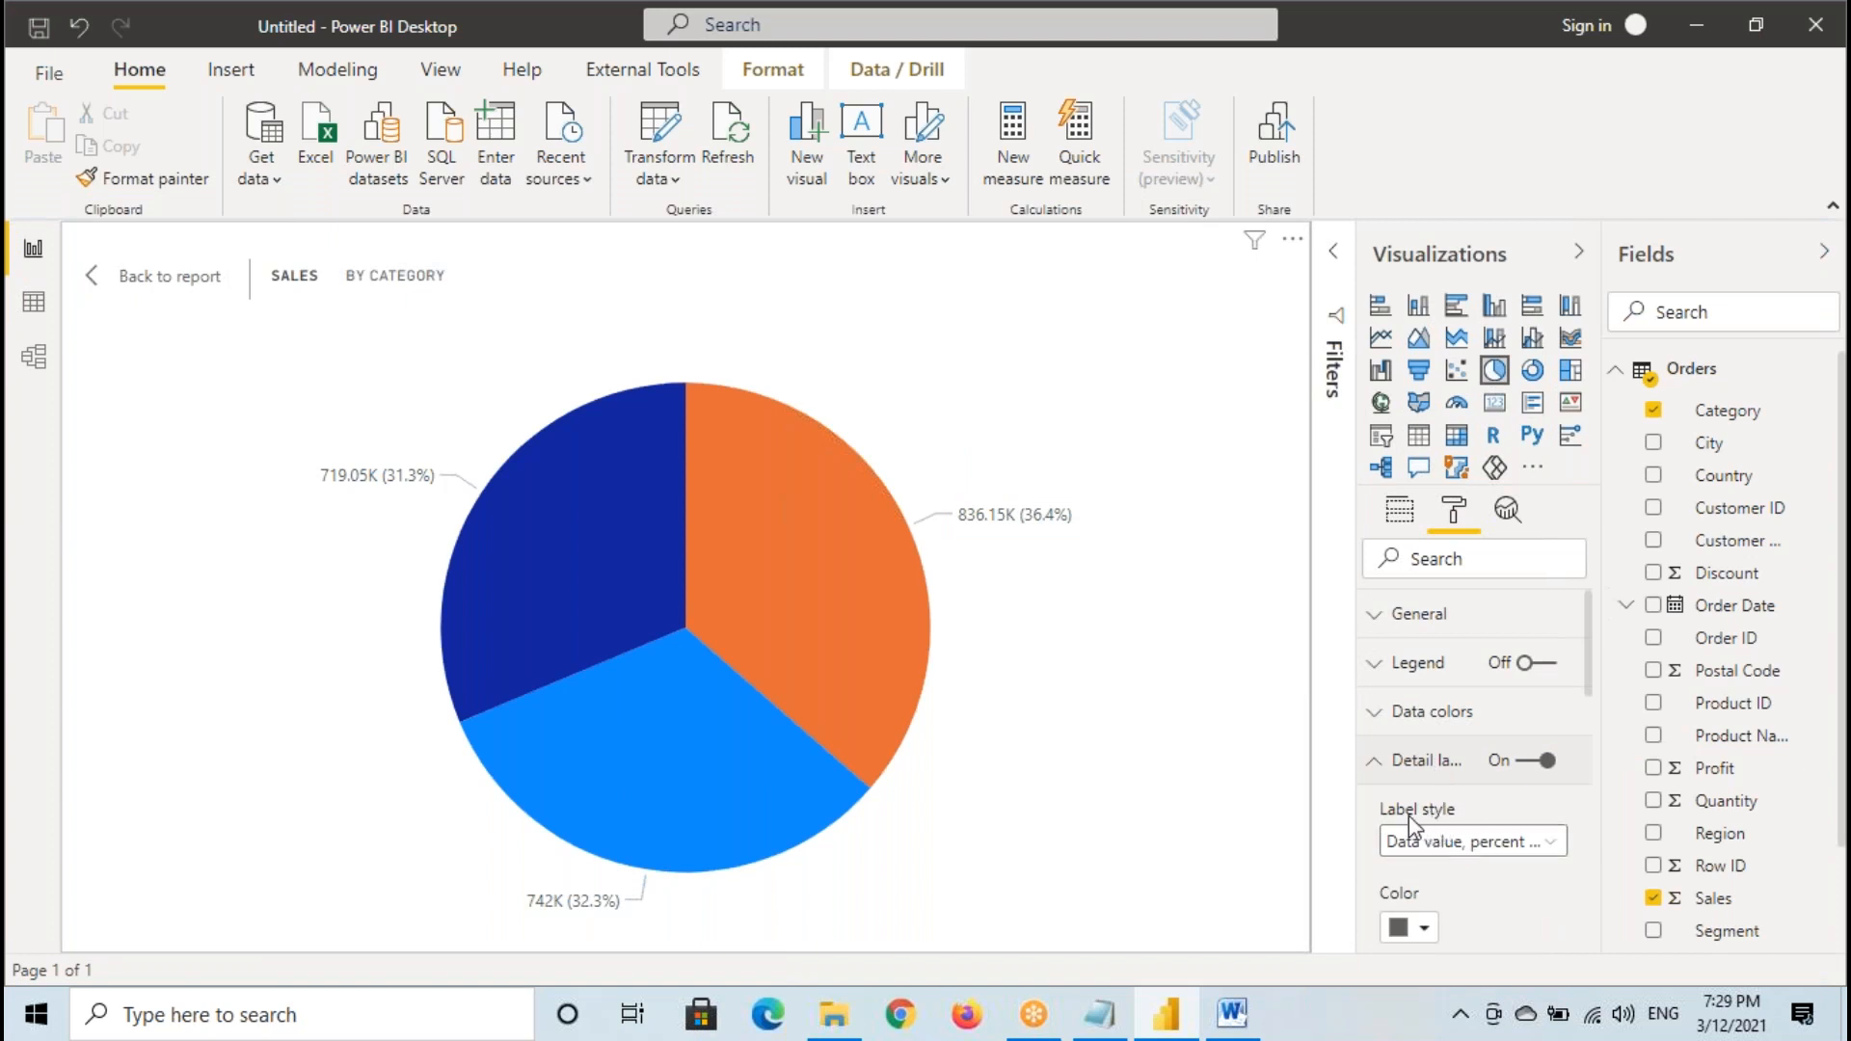
click(1426, 842)
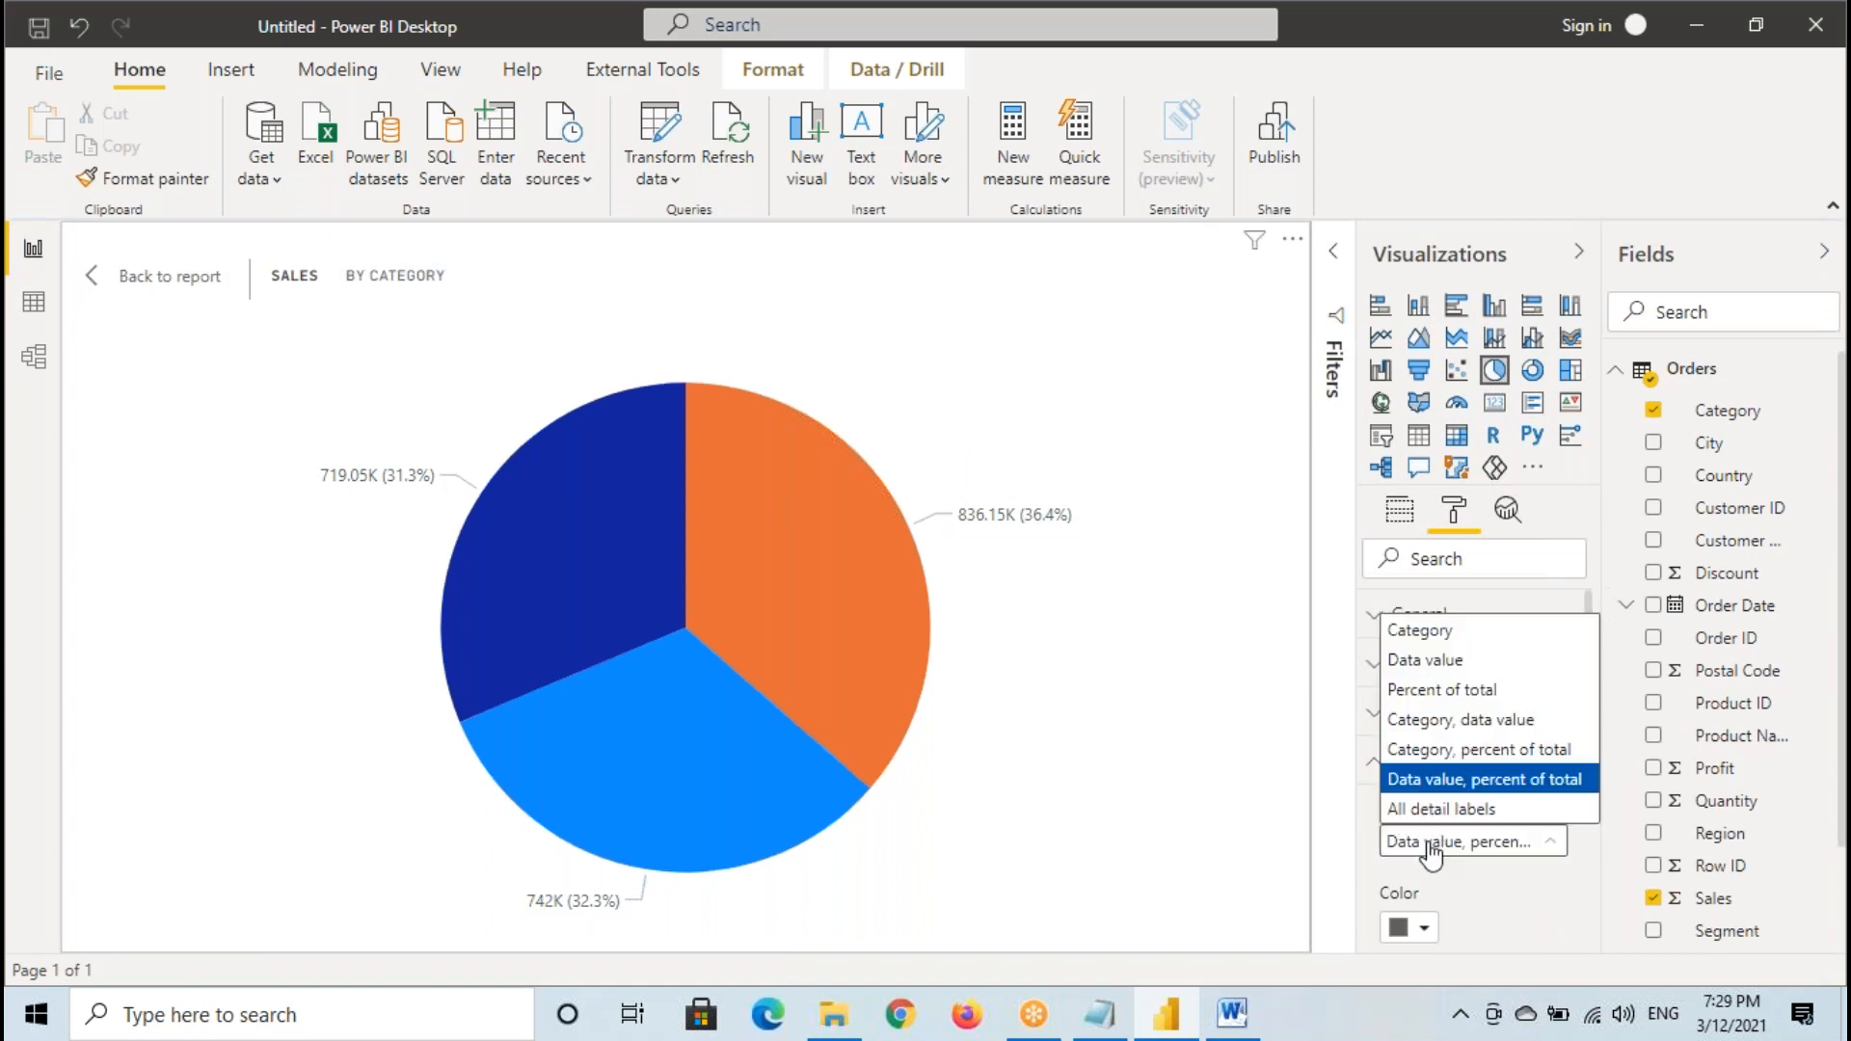
click(1424, 631)
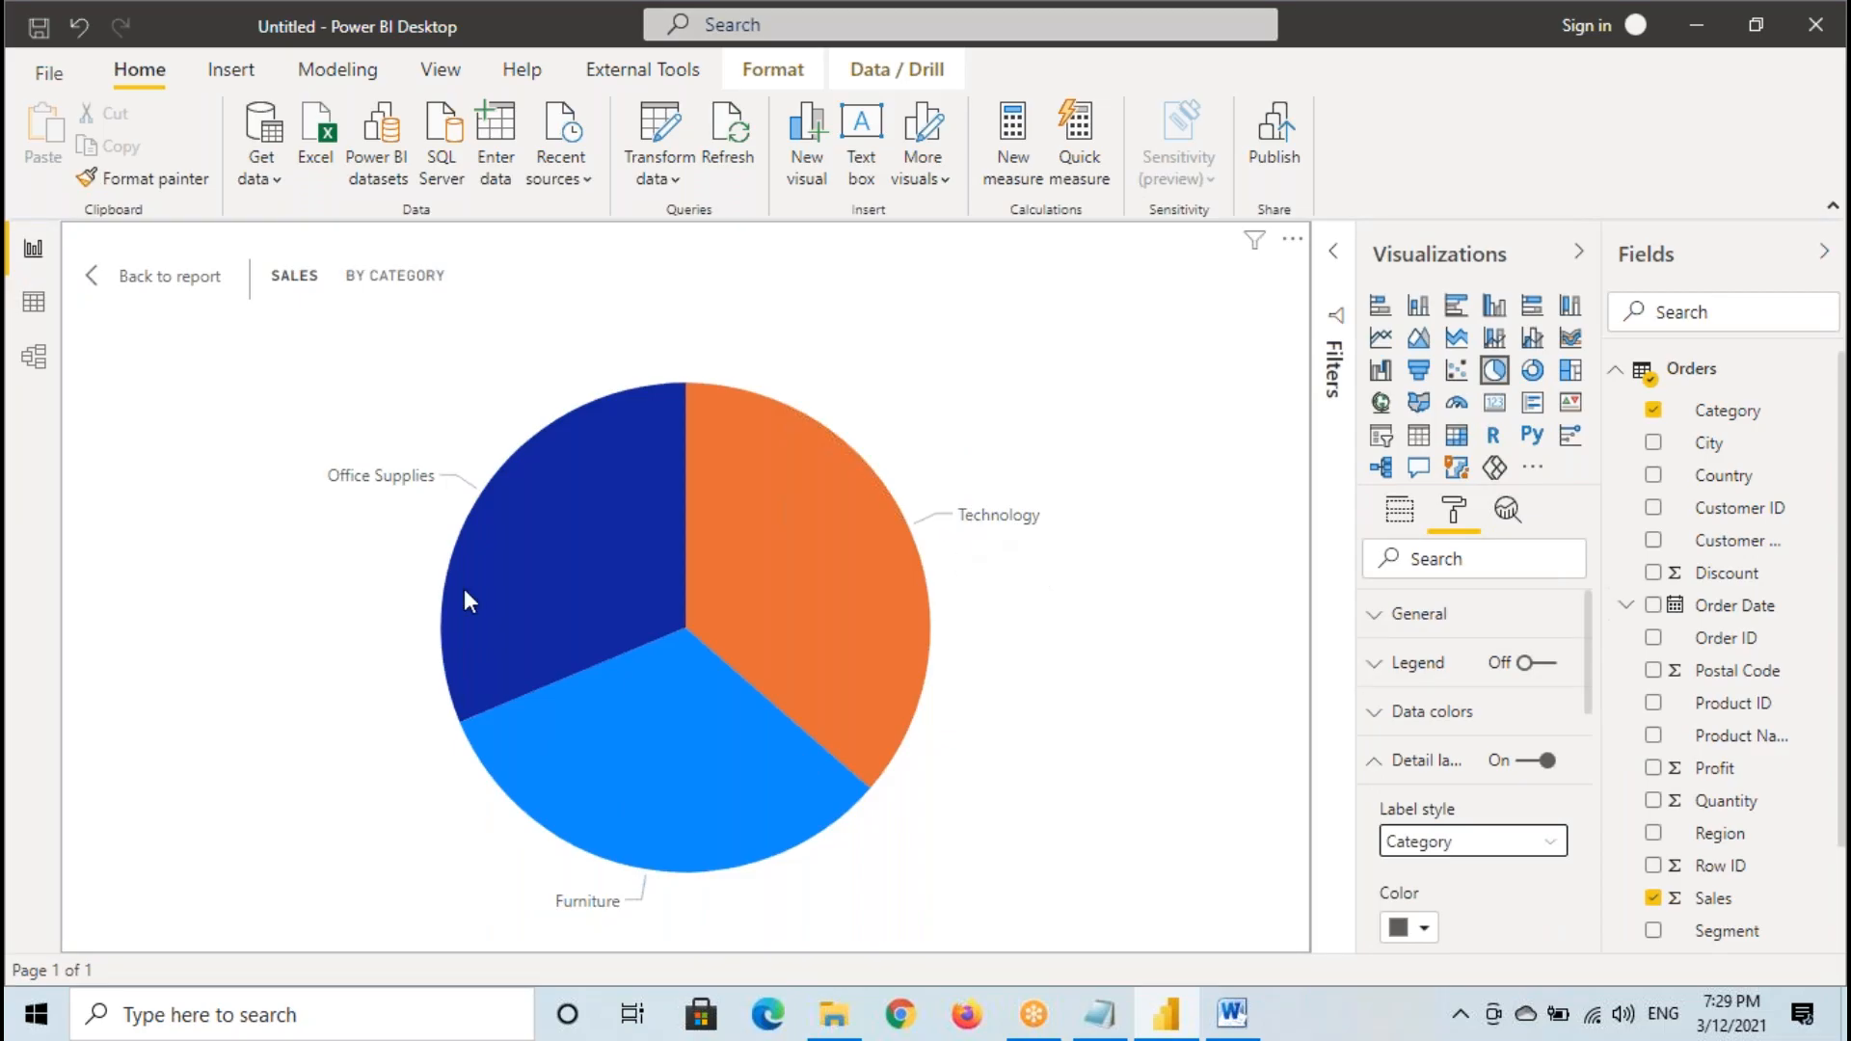
click(1423, 842)
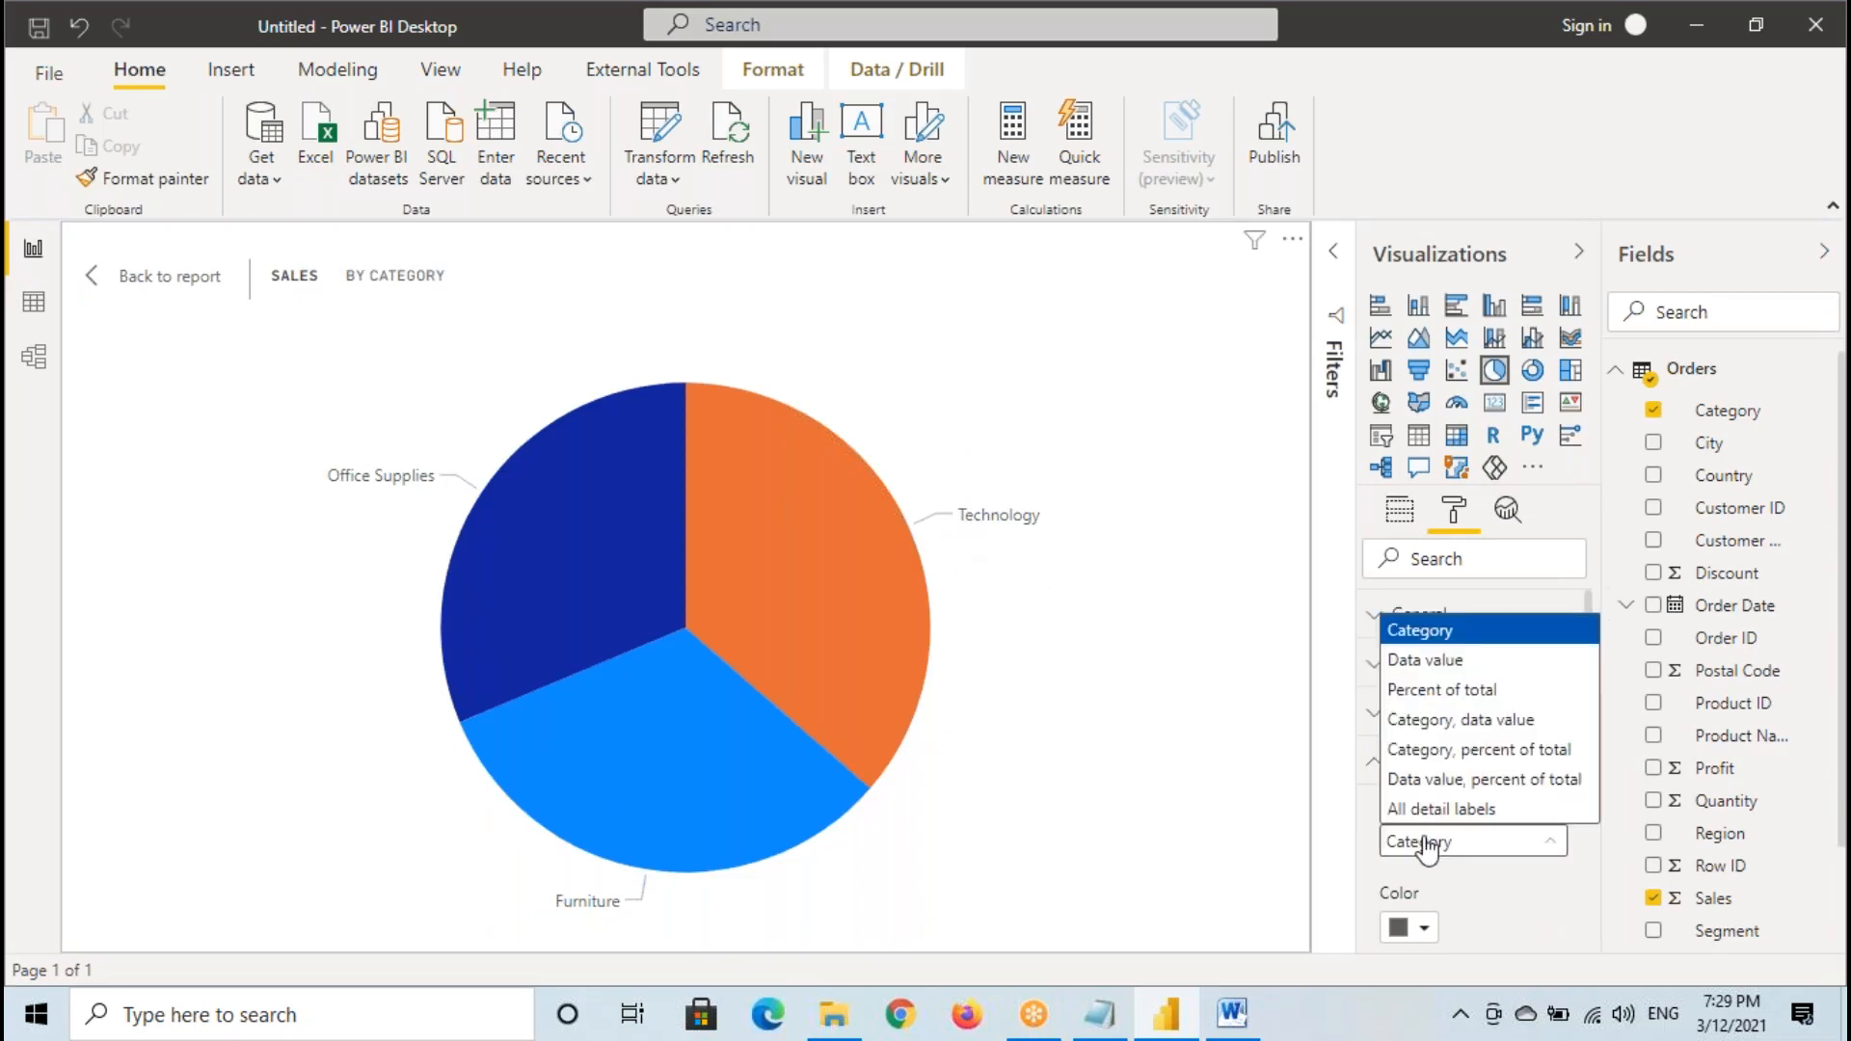
click(1417, 661)
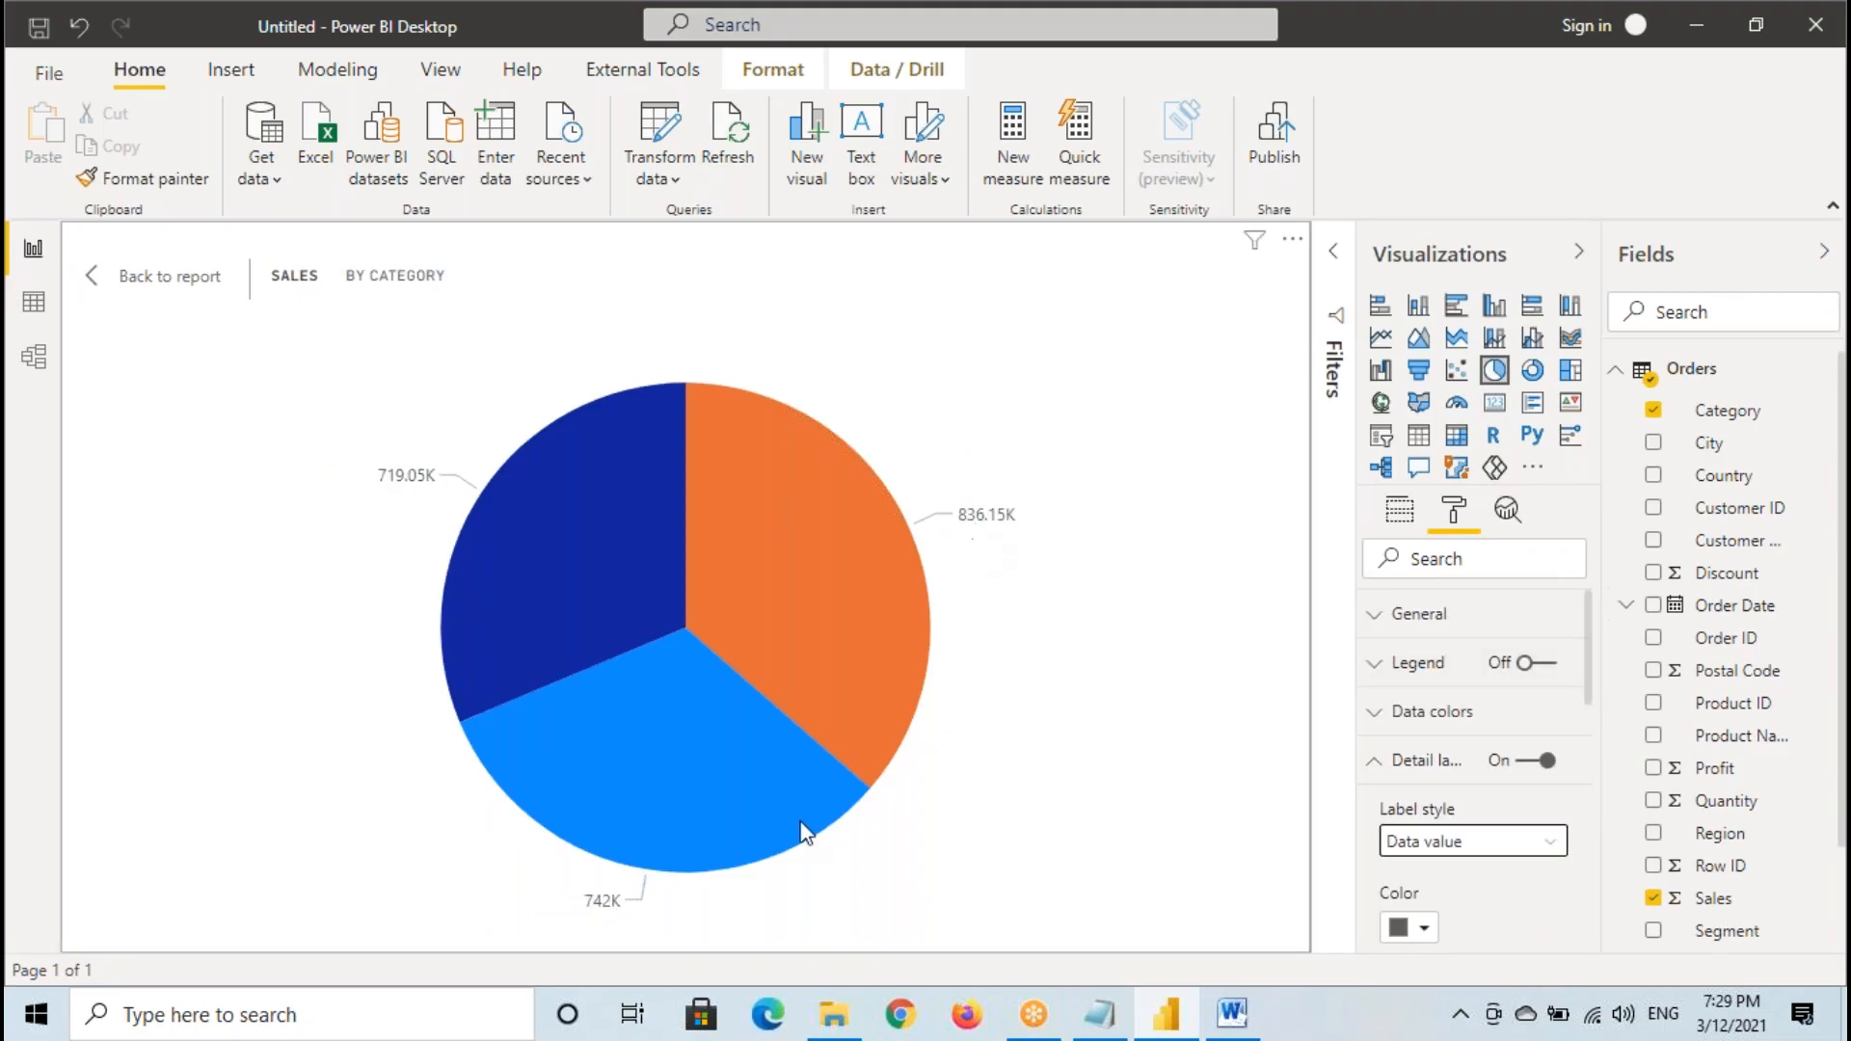
- Set the detail label style to "Category, data value" and return to the report
click(1443, 845)
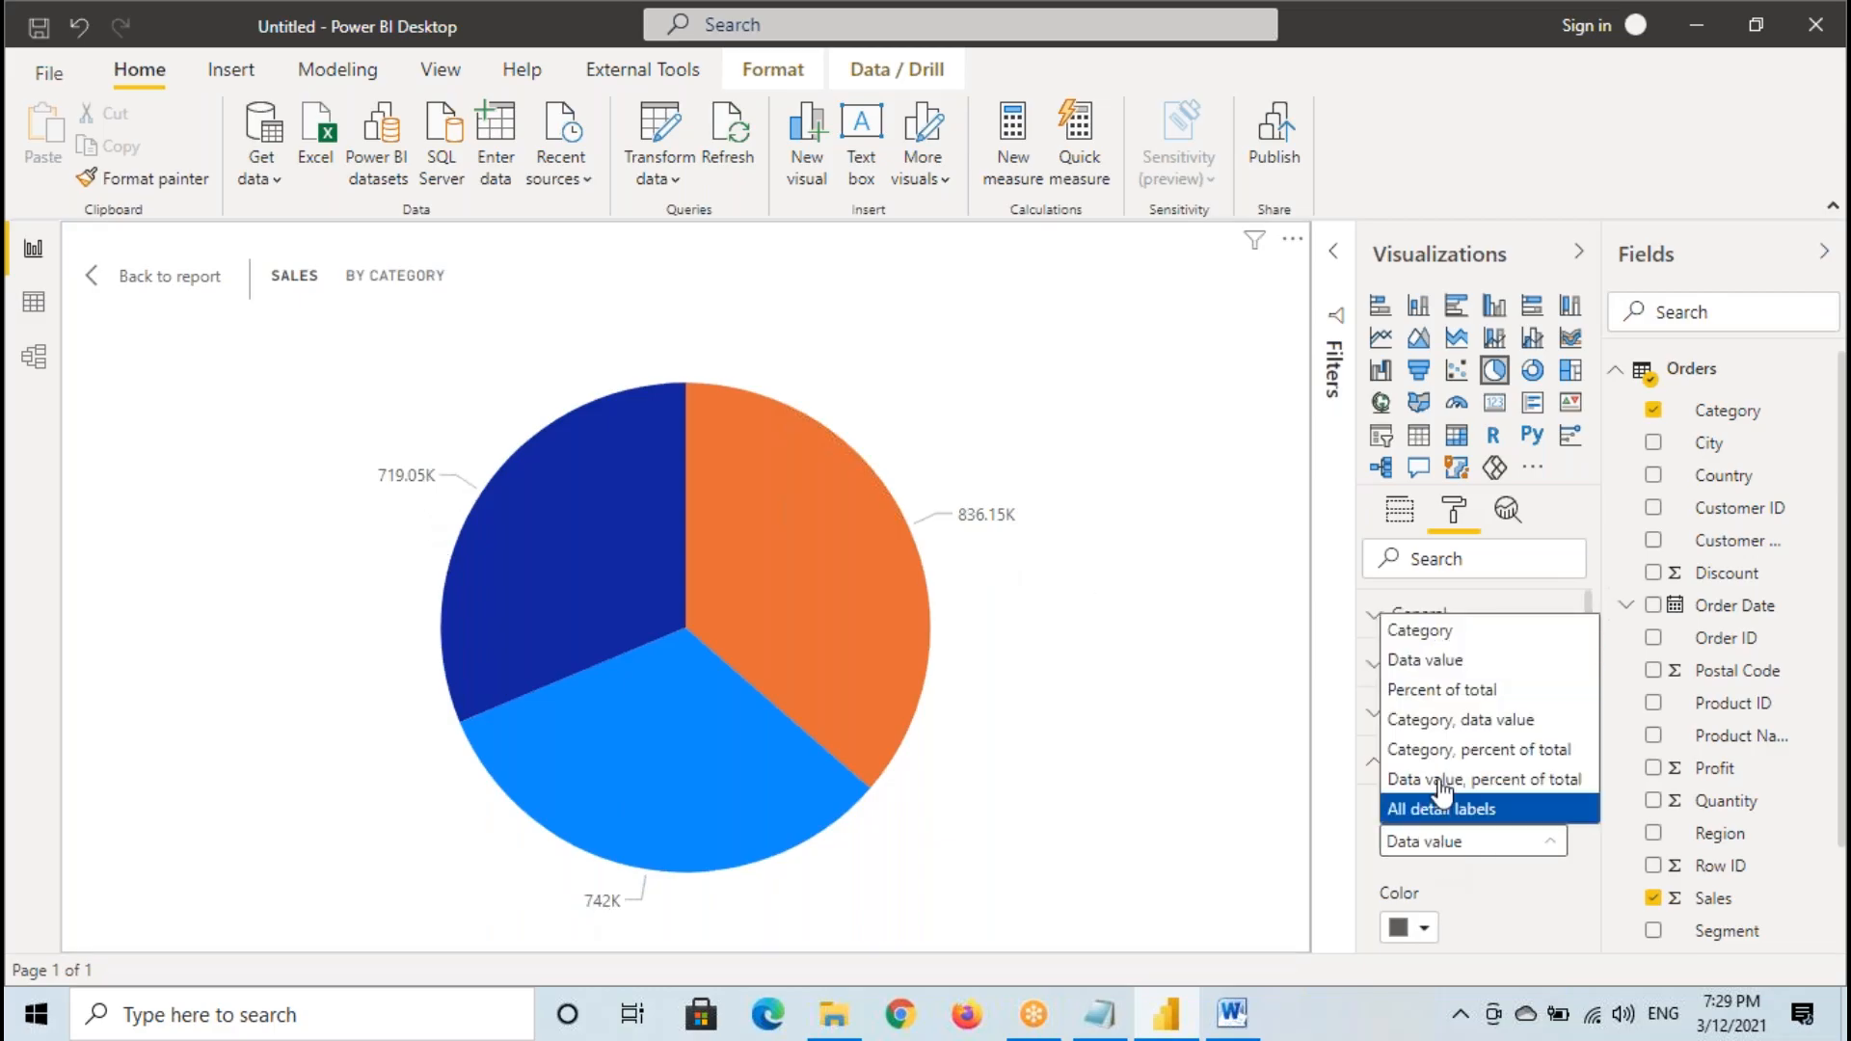
click(1422, 721)
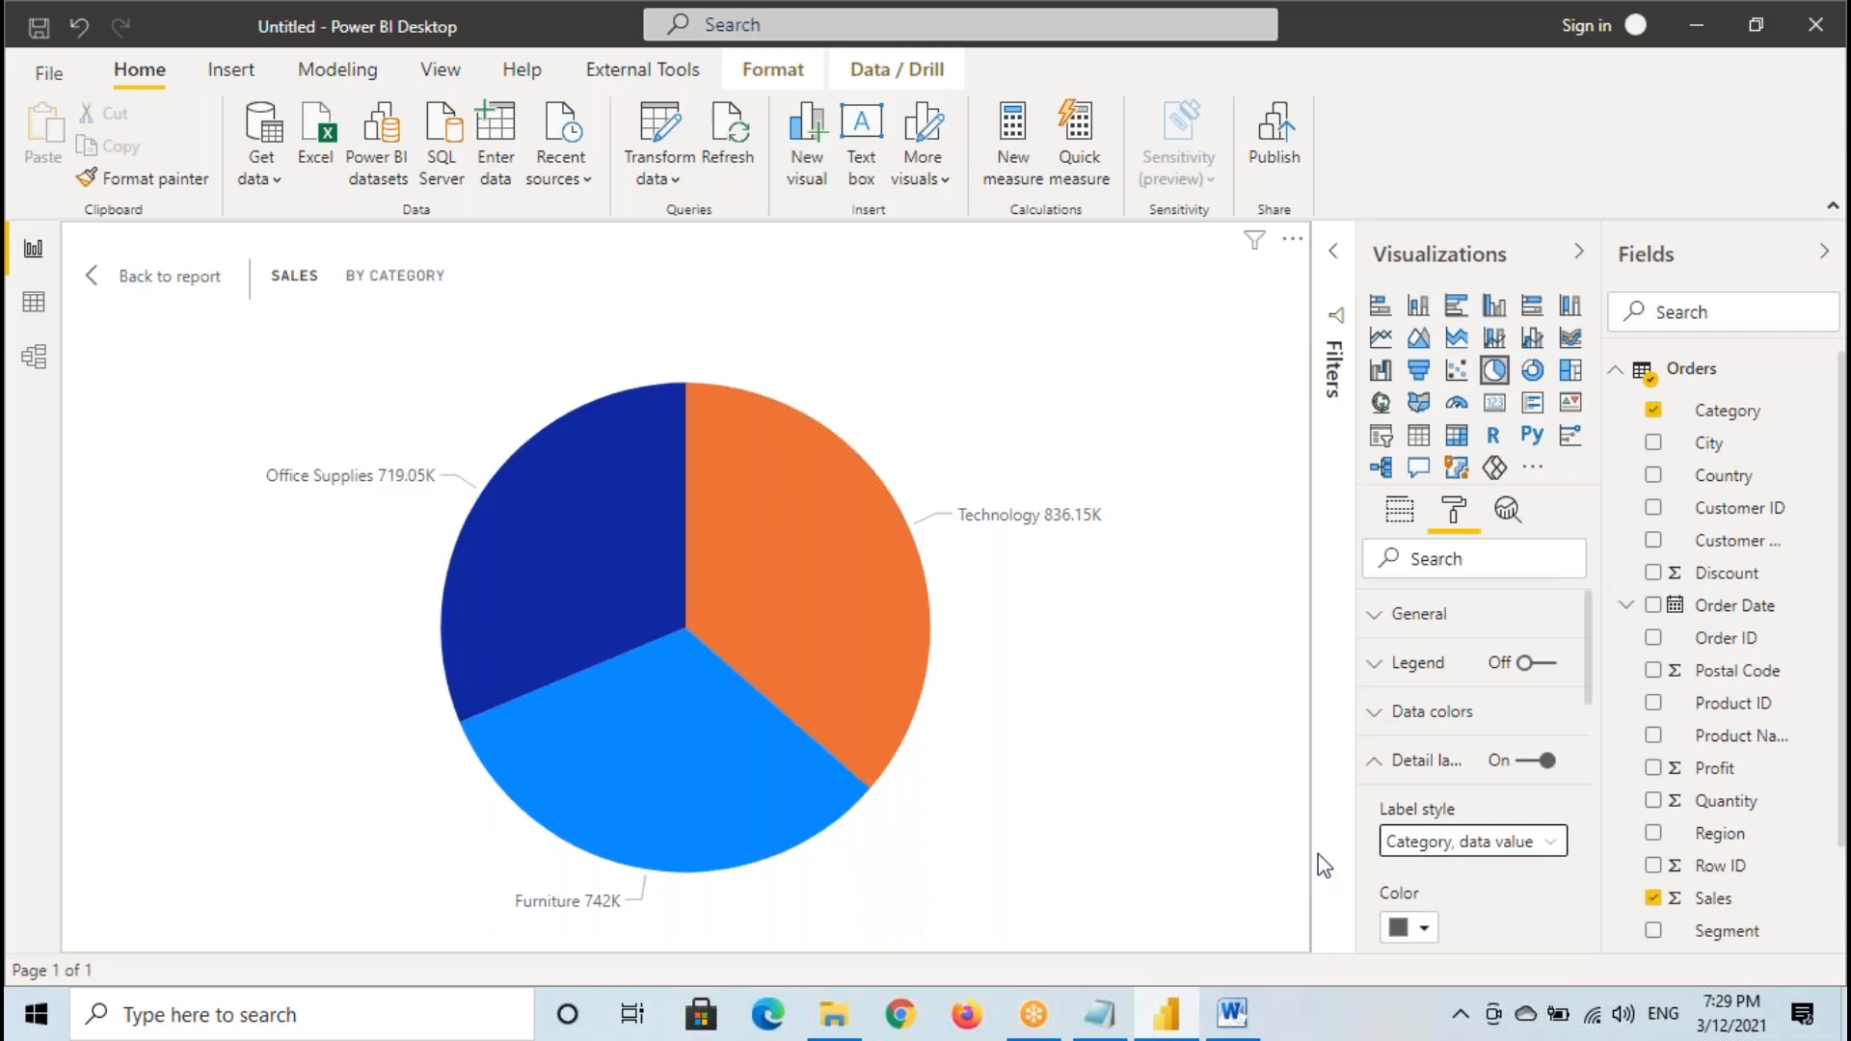
click(136, 295)
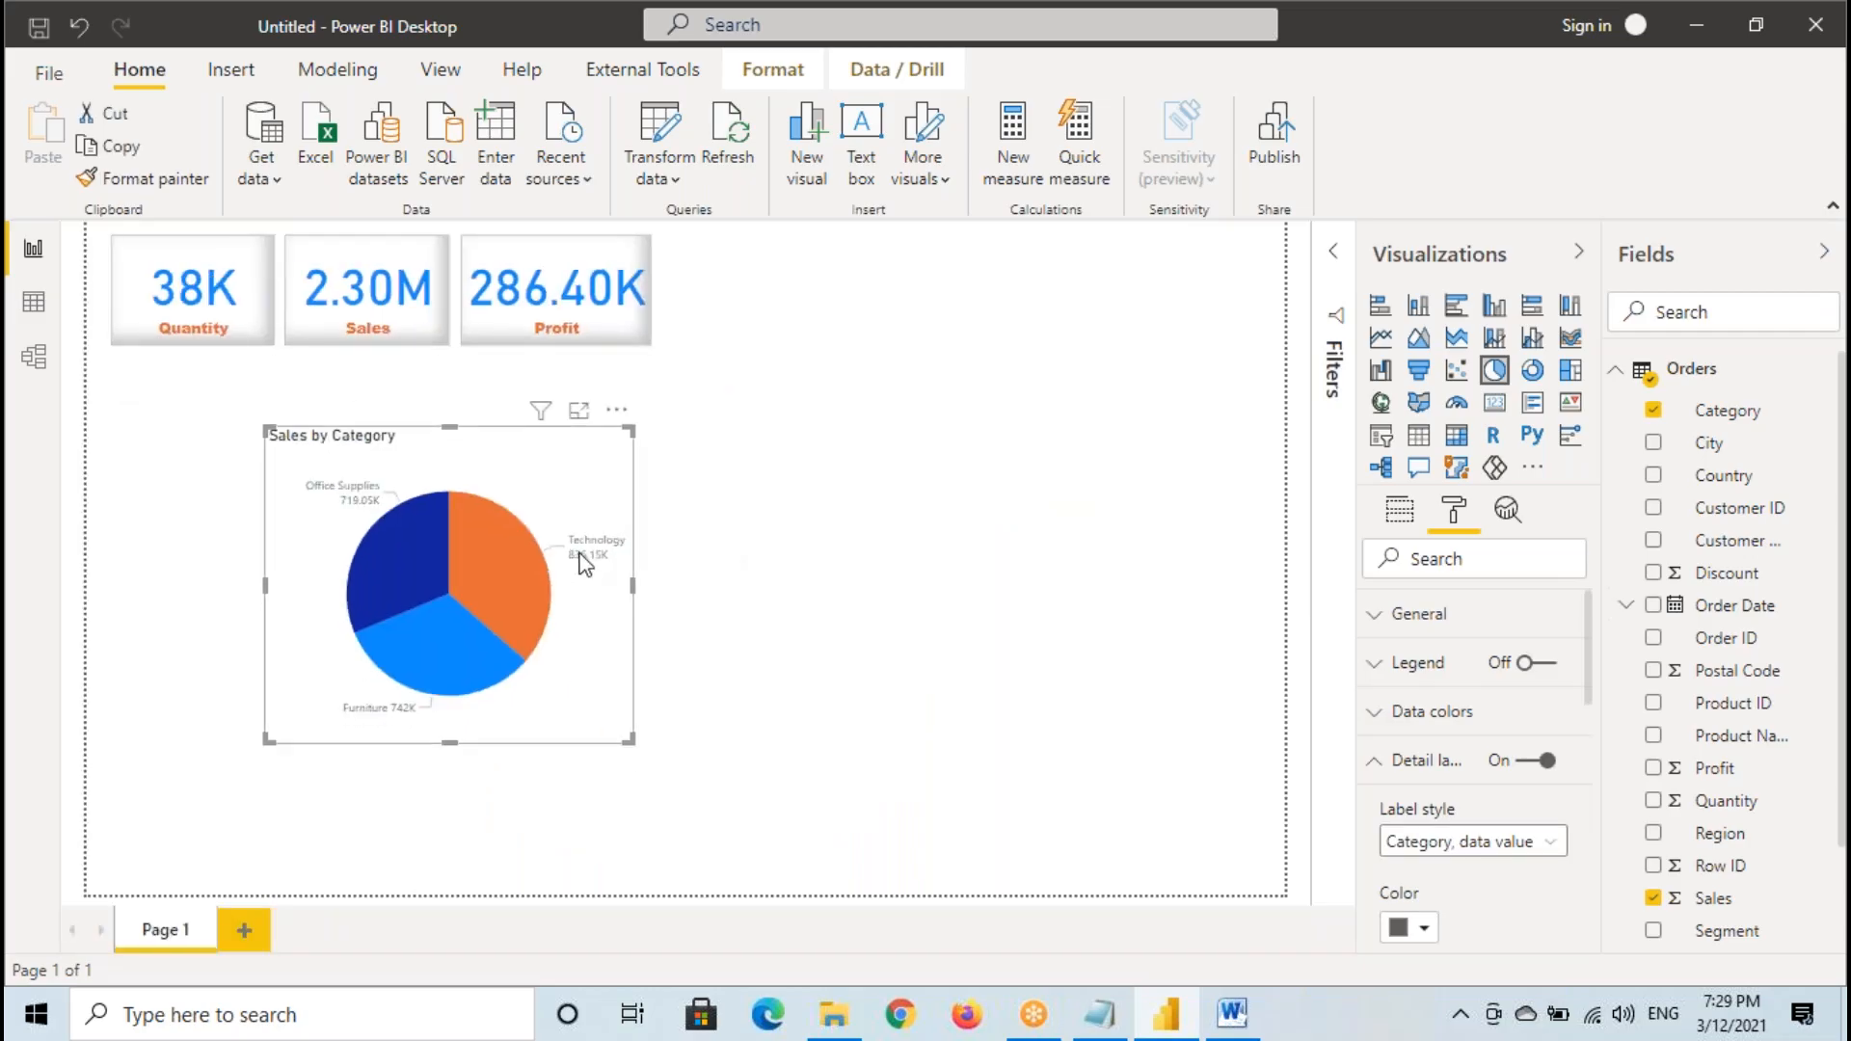
- Frame the Technology data label with a temporary annotation and clear it
key(ctrl+2)
drag(554, 524, 641, 561)
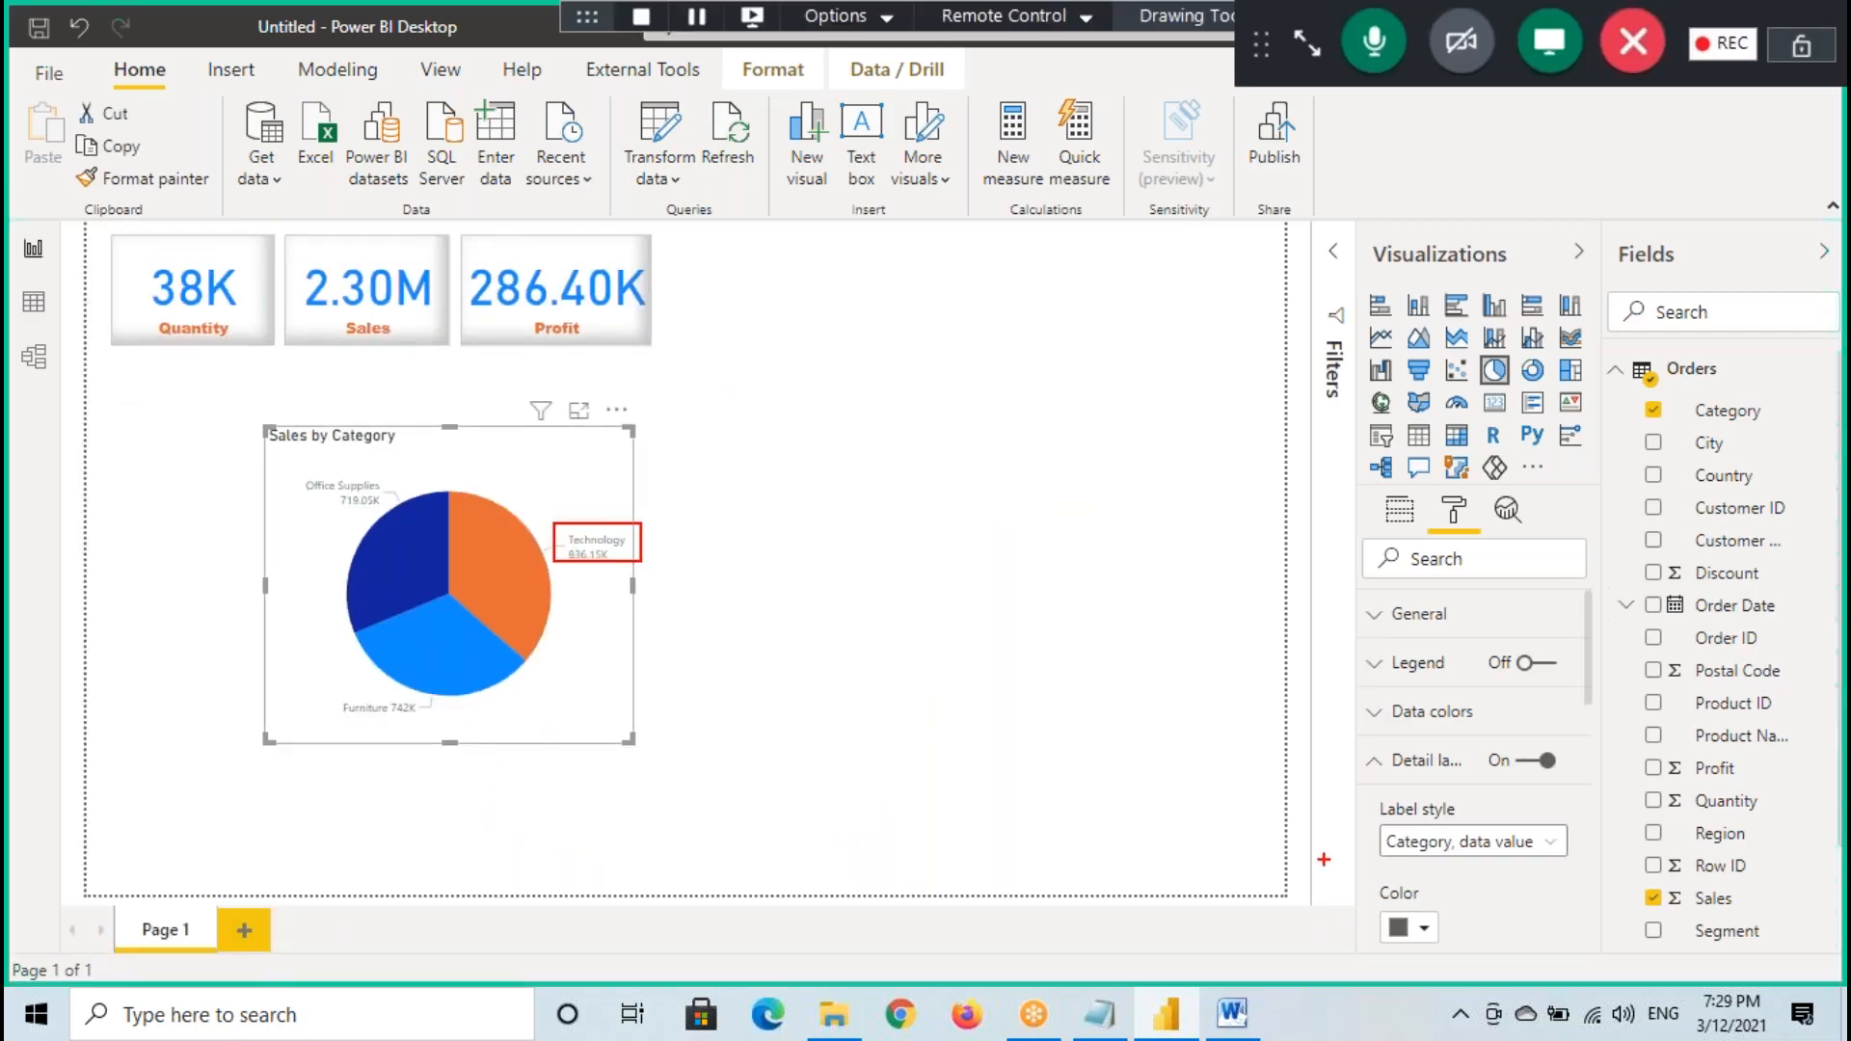
key(Escape)
- Set the detail labels' color to black and their text size to 12 pt
click(1408, 927)
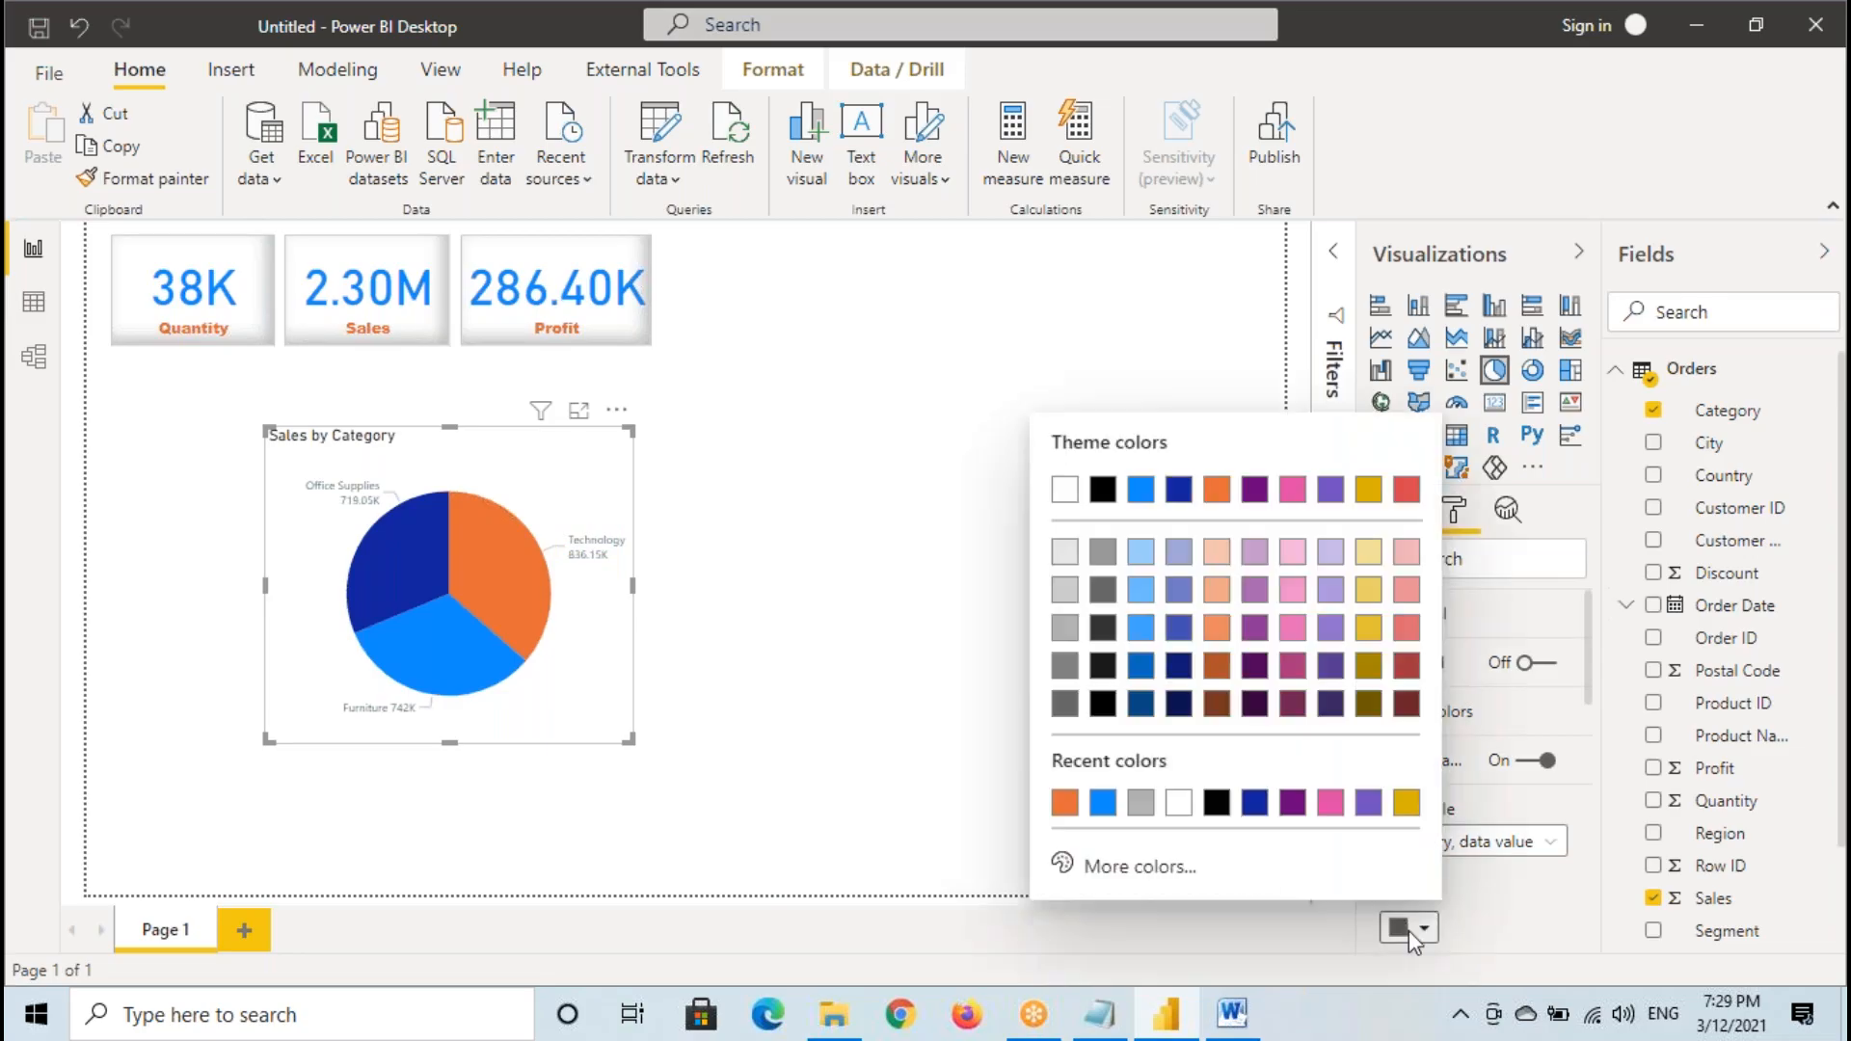
click(1104, 491)
scroll(1485, 857, down, 5)
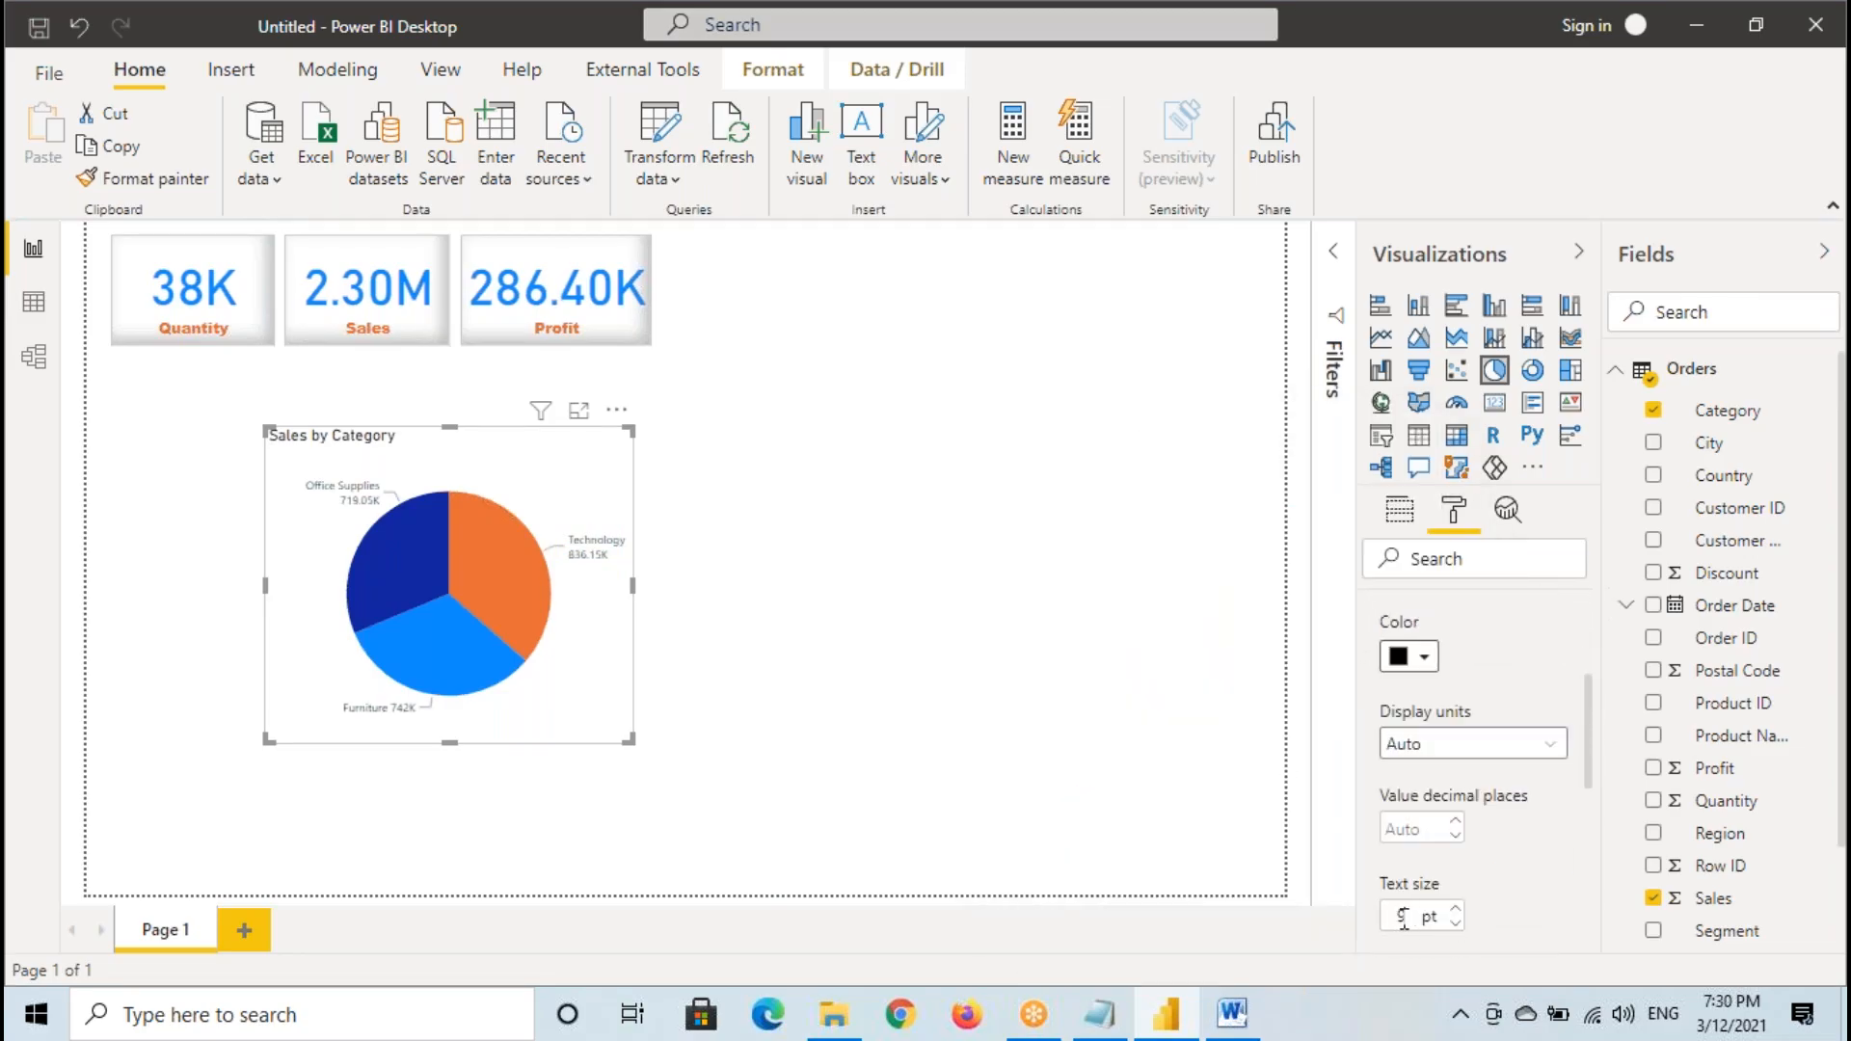
text(12)
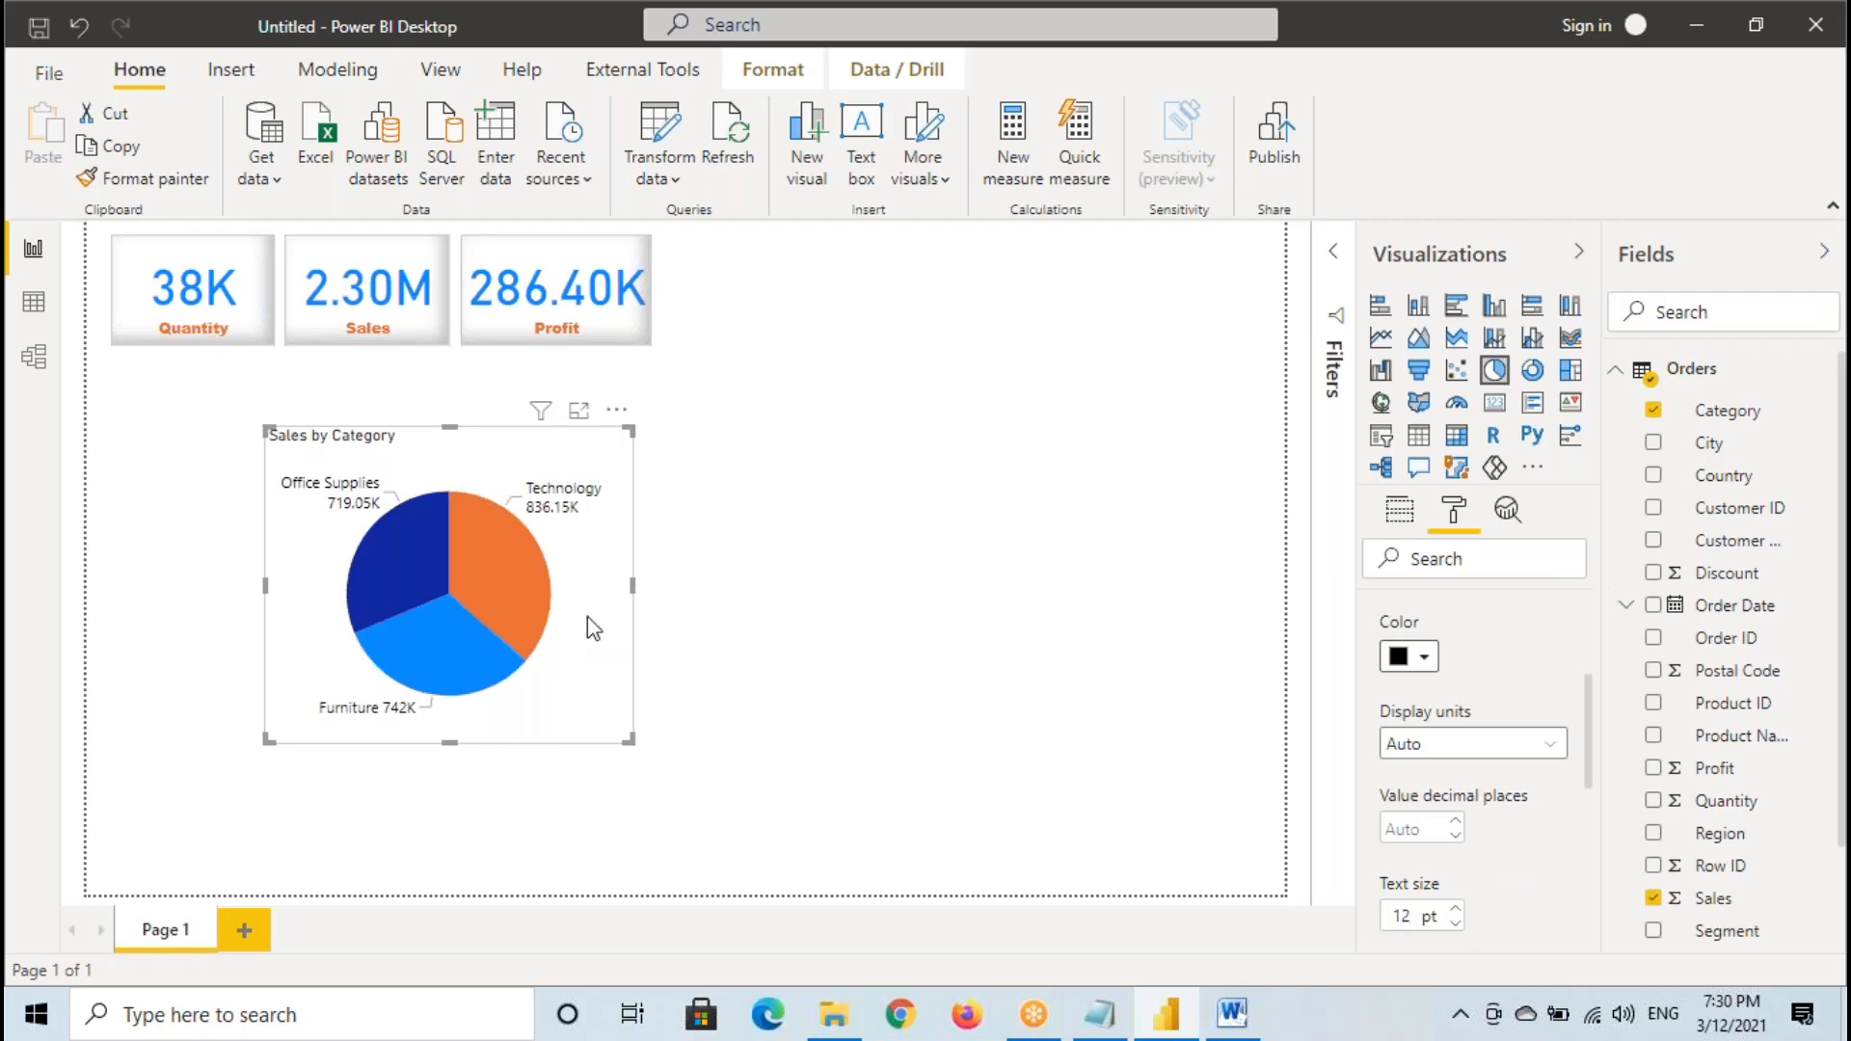
- Move the pie chart directly beneath the Quantity and Sales cards, aligned with the Quantity card's left edge
drag(567, 538, 421, 548)
scroll(1547, 728, up, 3)
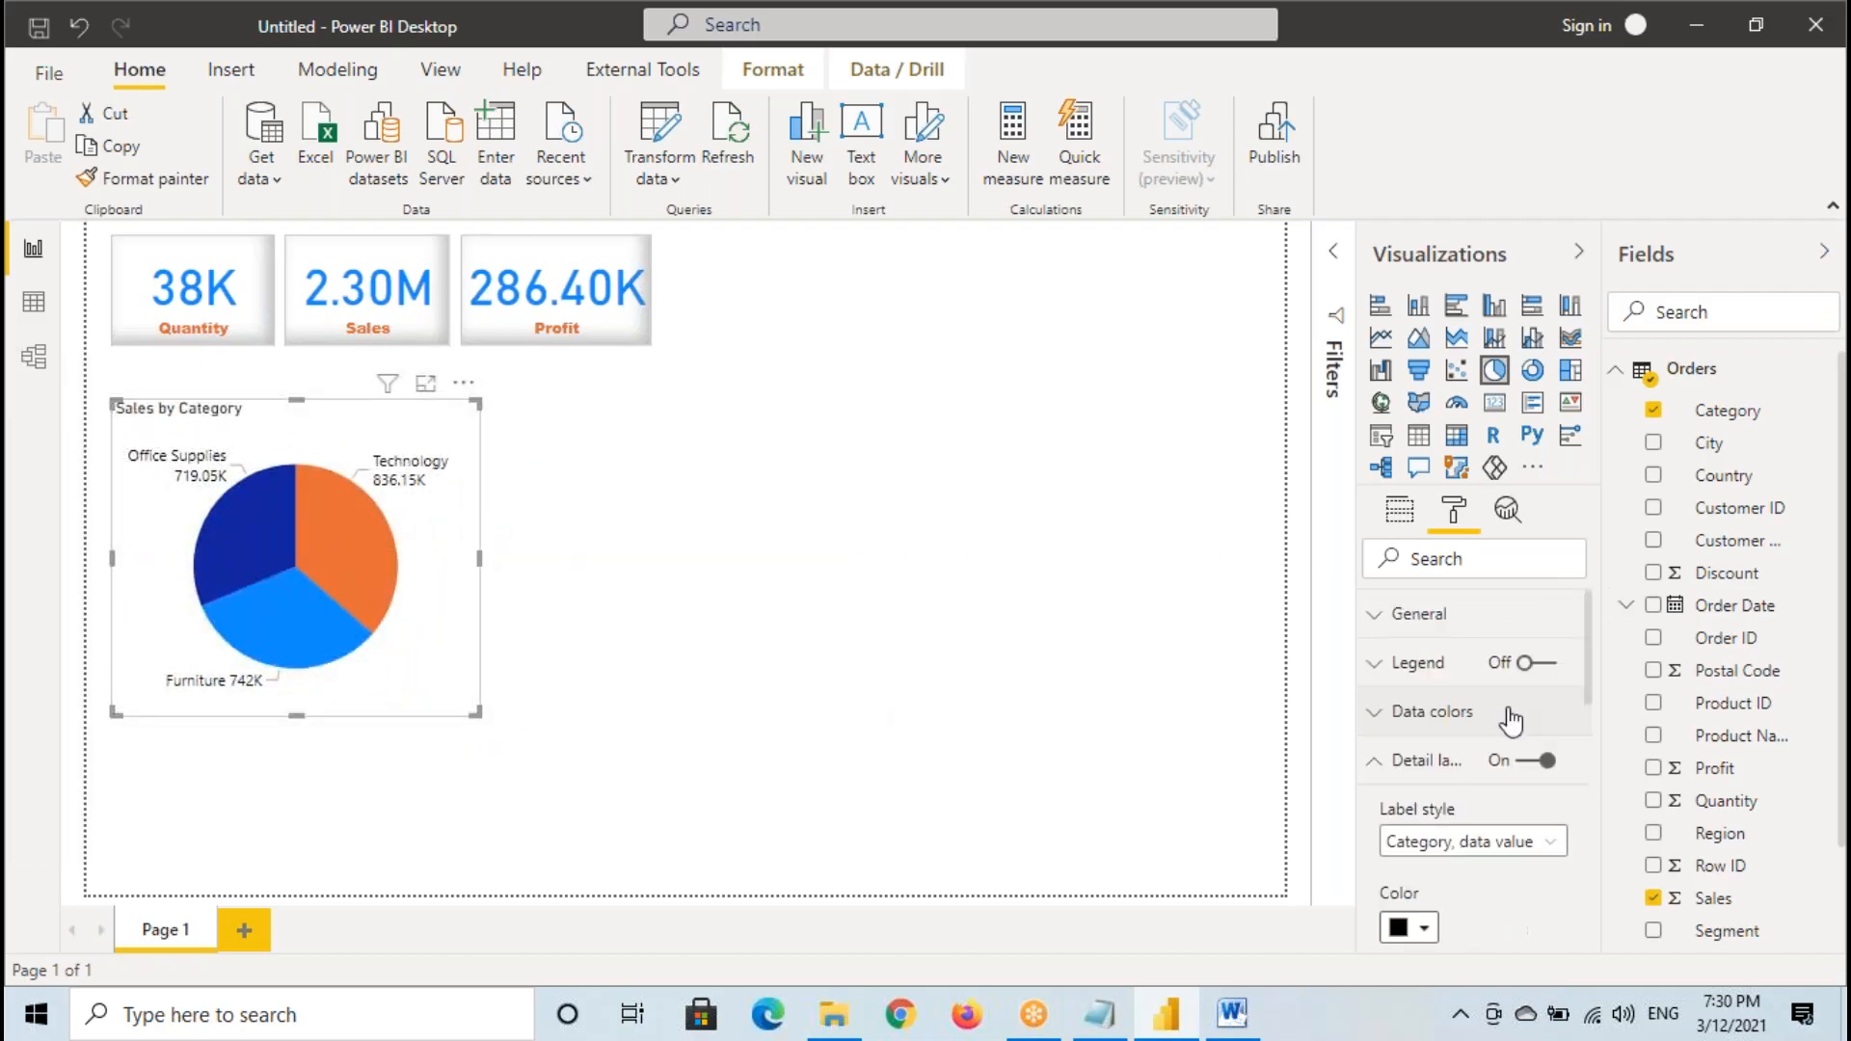
- Collapse the detail label settings, turn the pie chart's legend on and turn it off again
click(1427, 760)
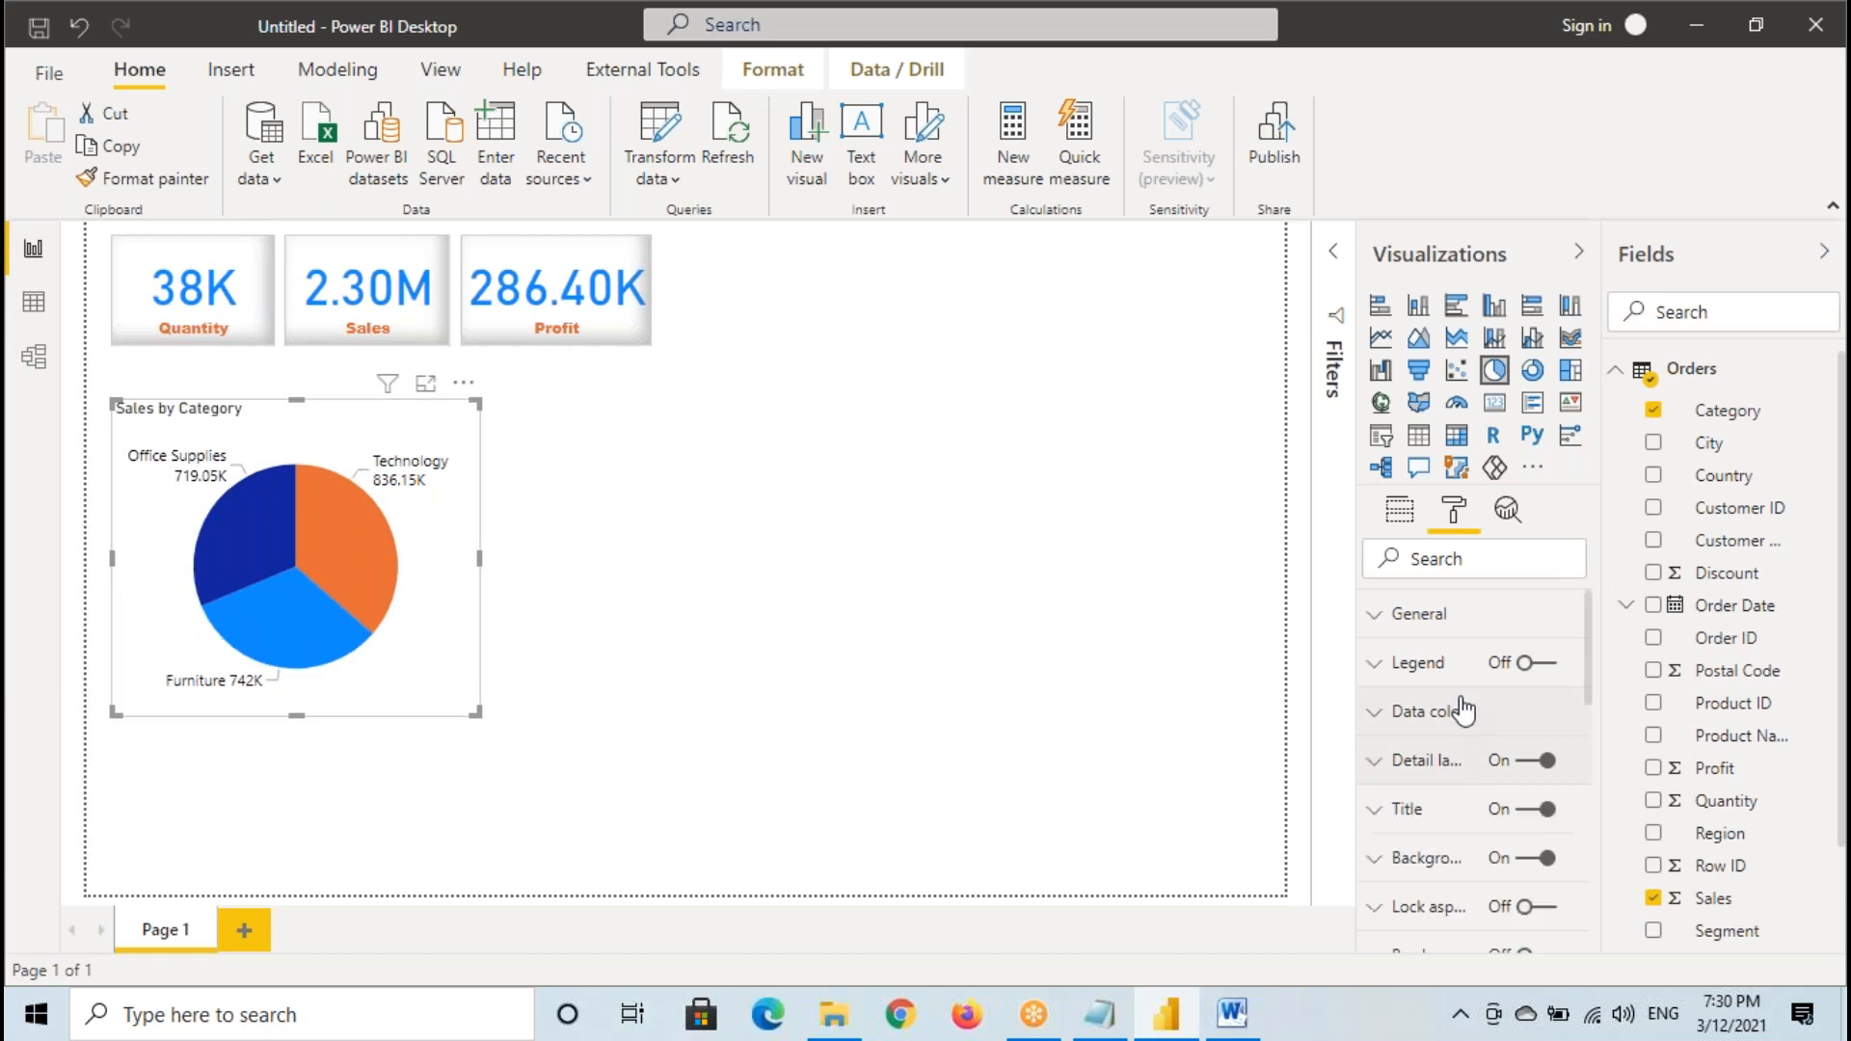
click(1542, 665)
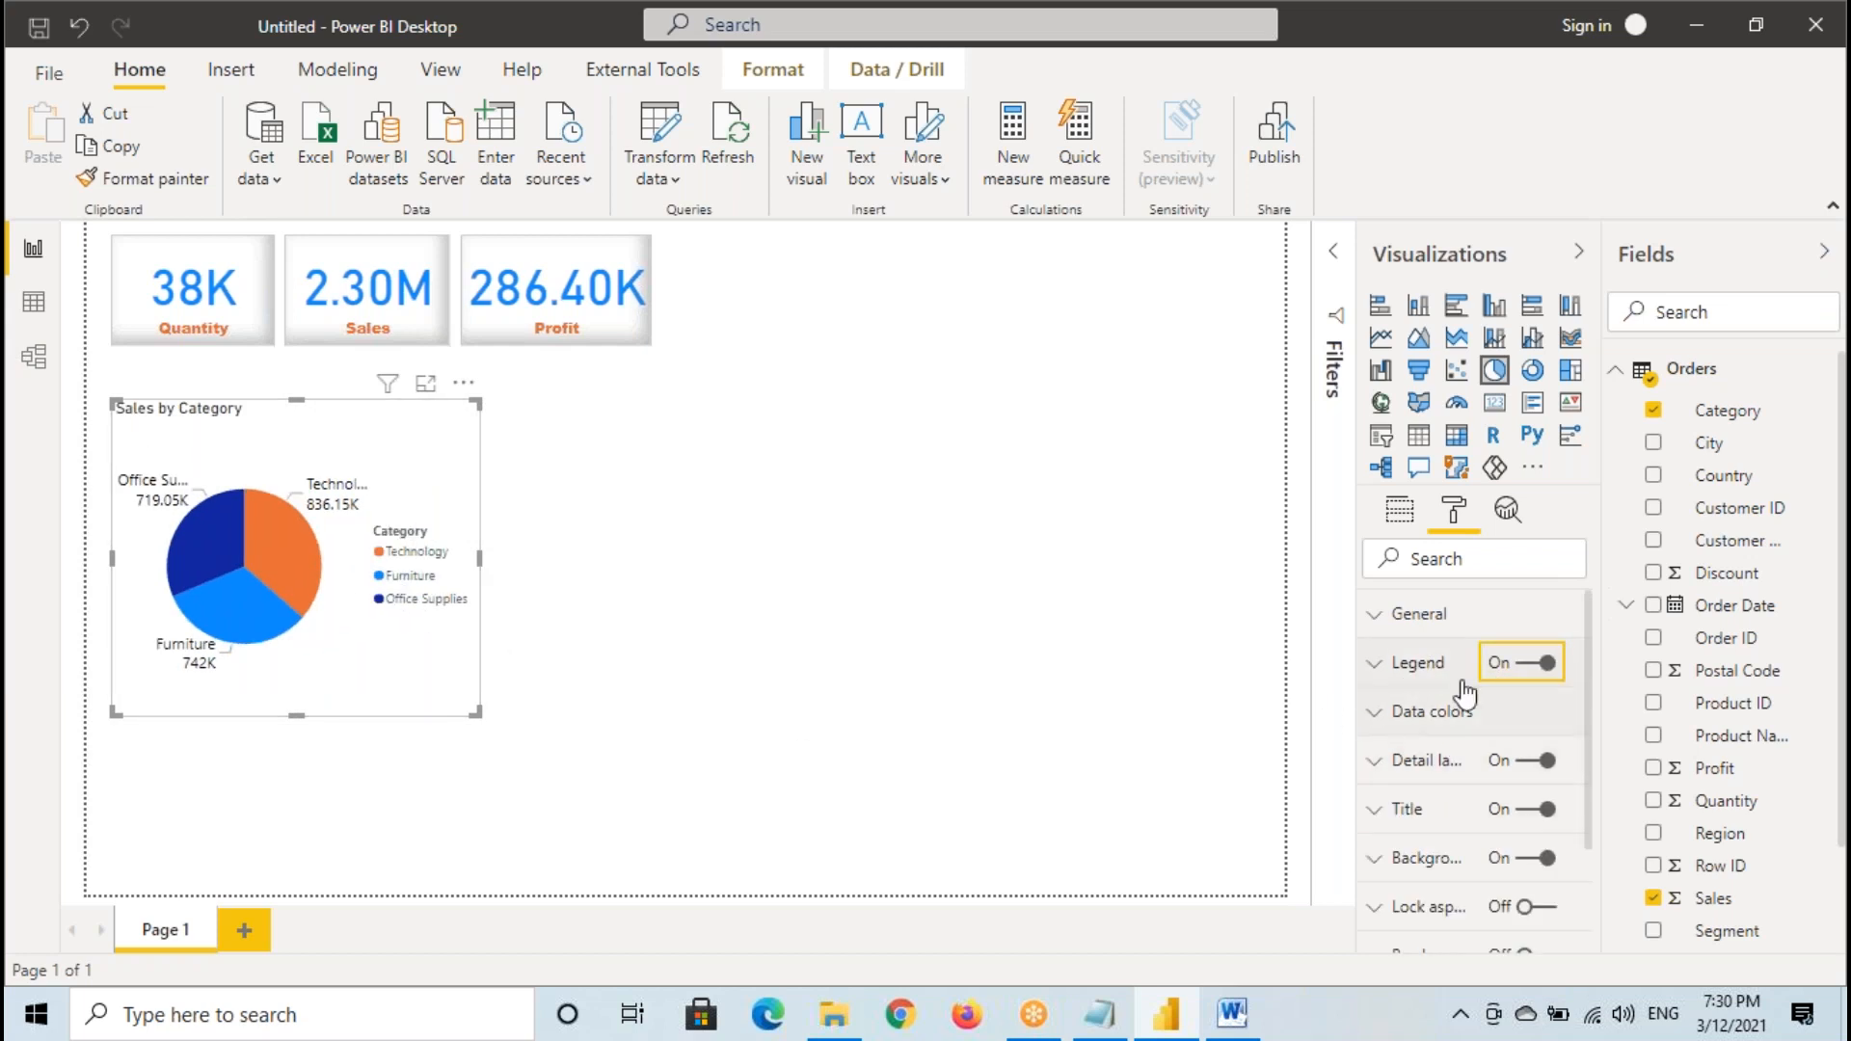
click(1531, 663)
- Try the "Data value, percent of total" detail label style, then switch back to "Category, data value"
click(1427, 762)
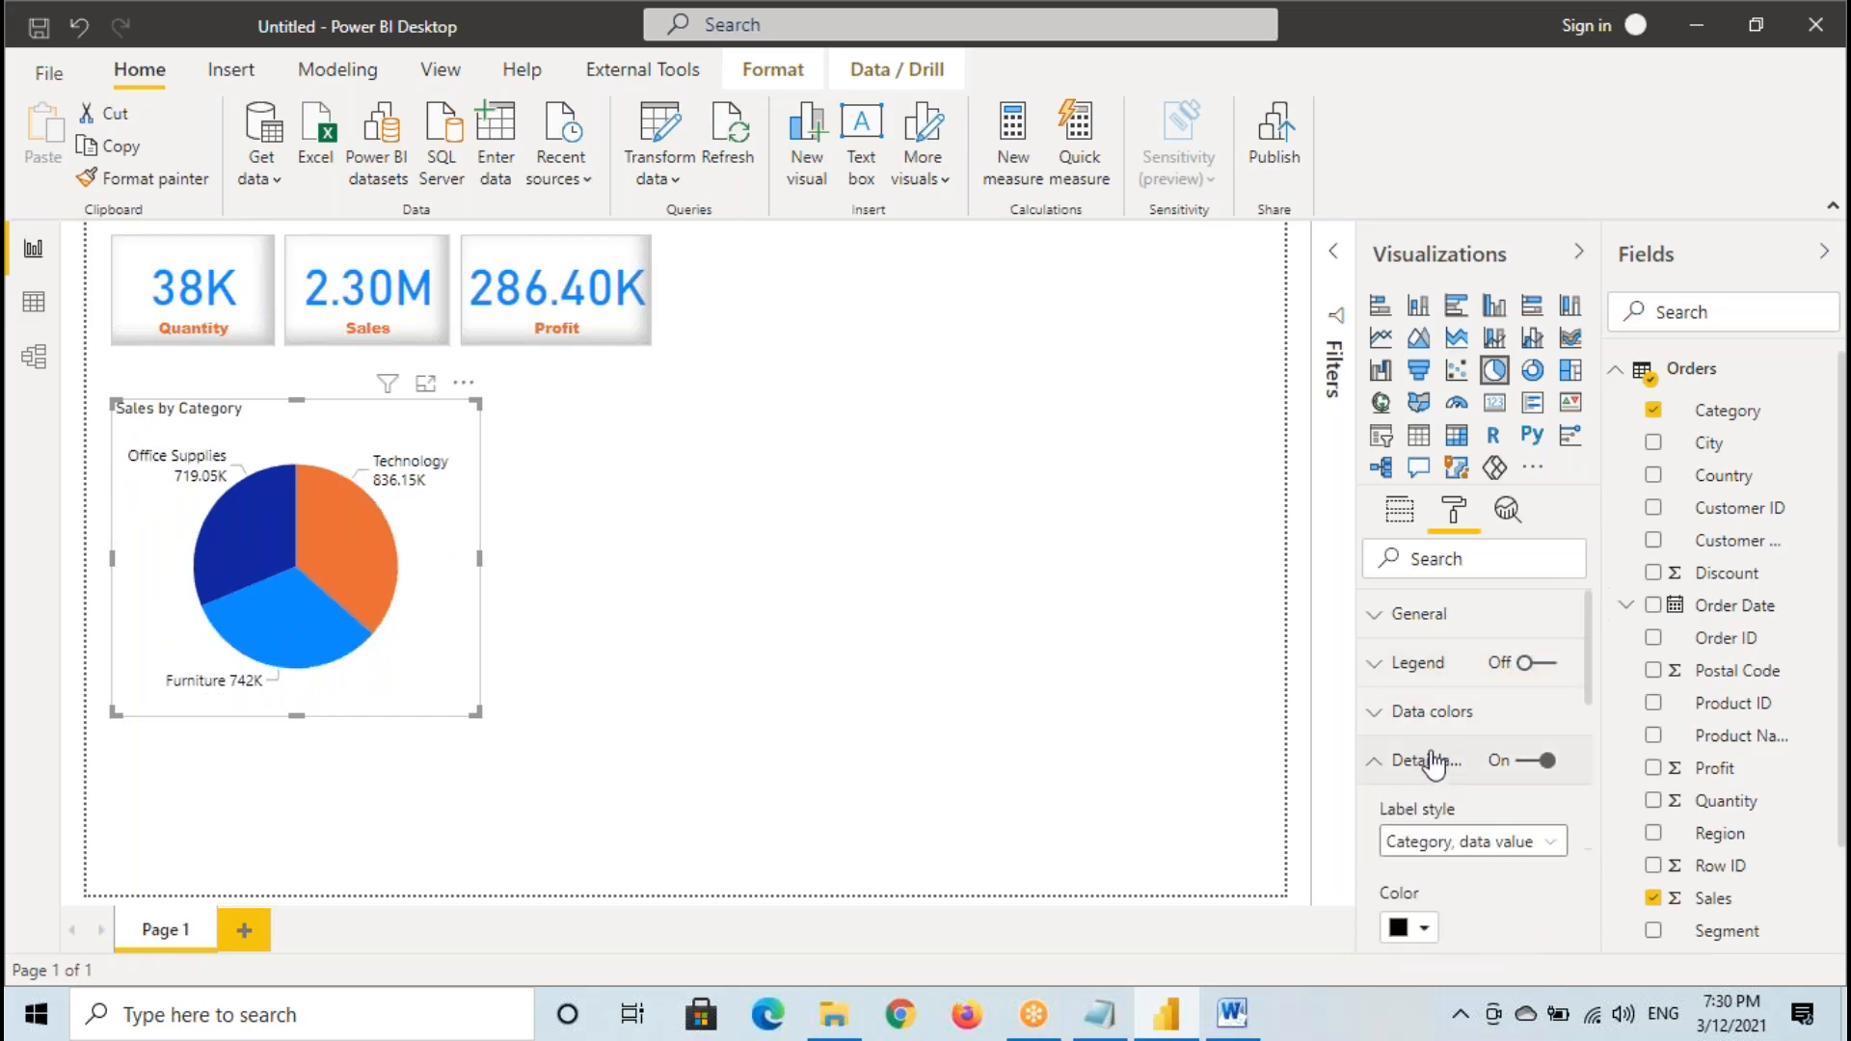
scroll(1431, 757, down, 2)
click(1431, 709)
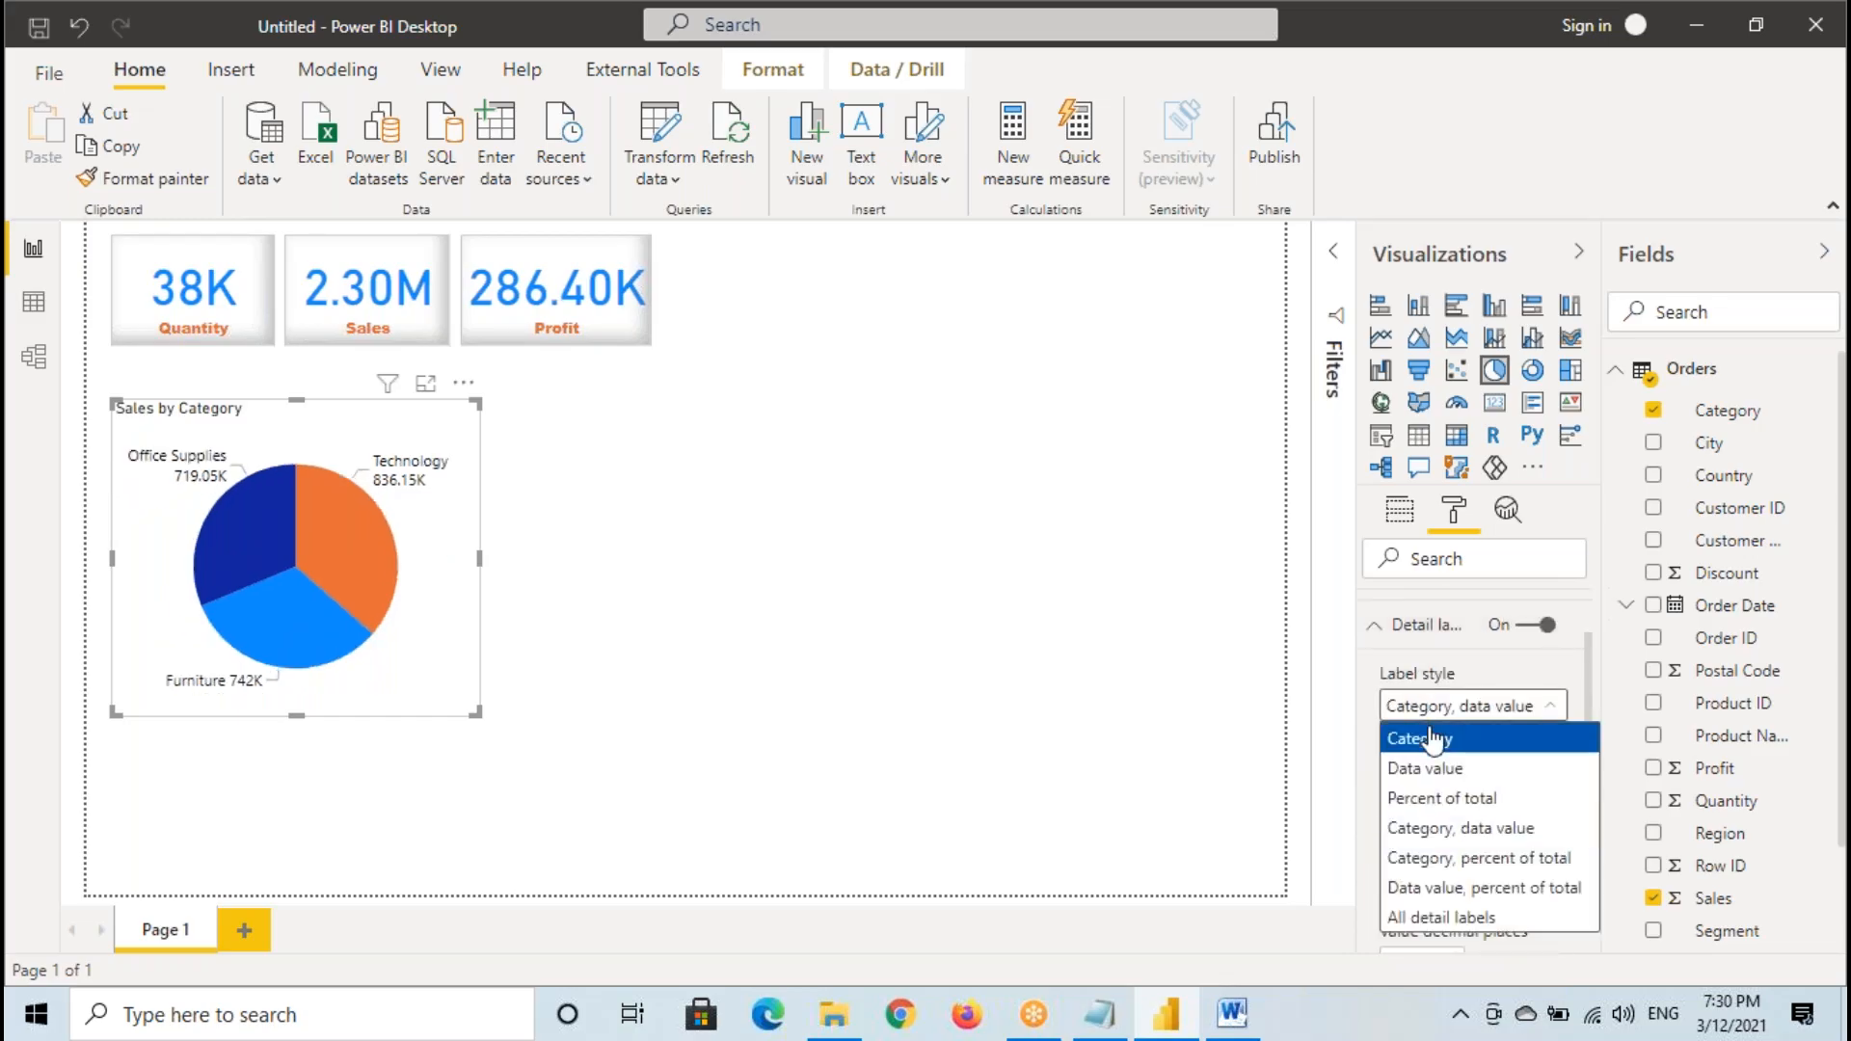
click(1449, 887)
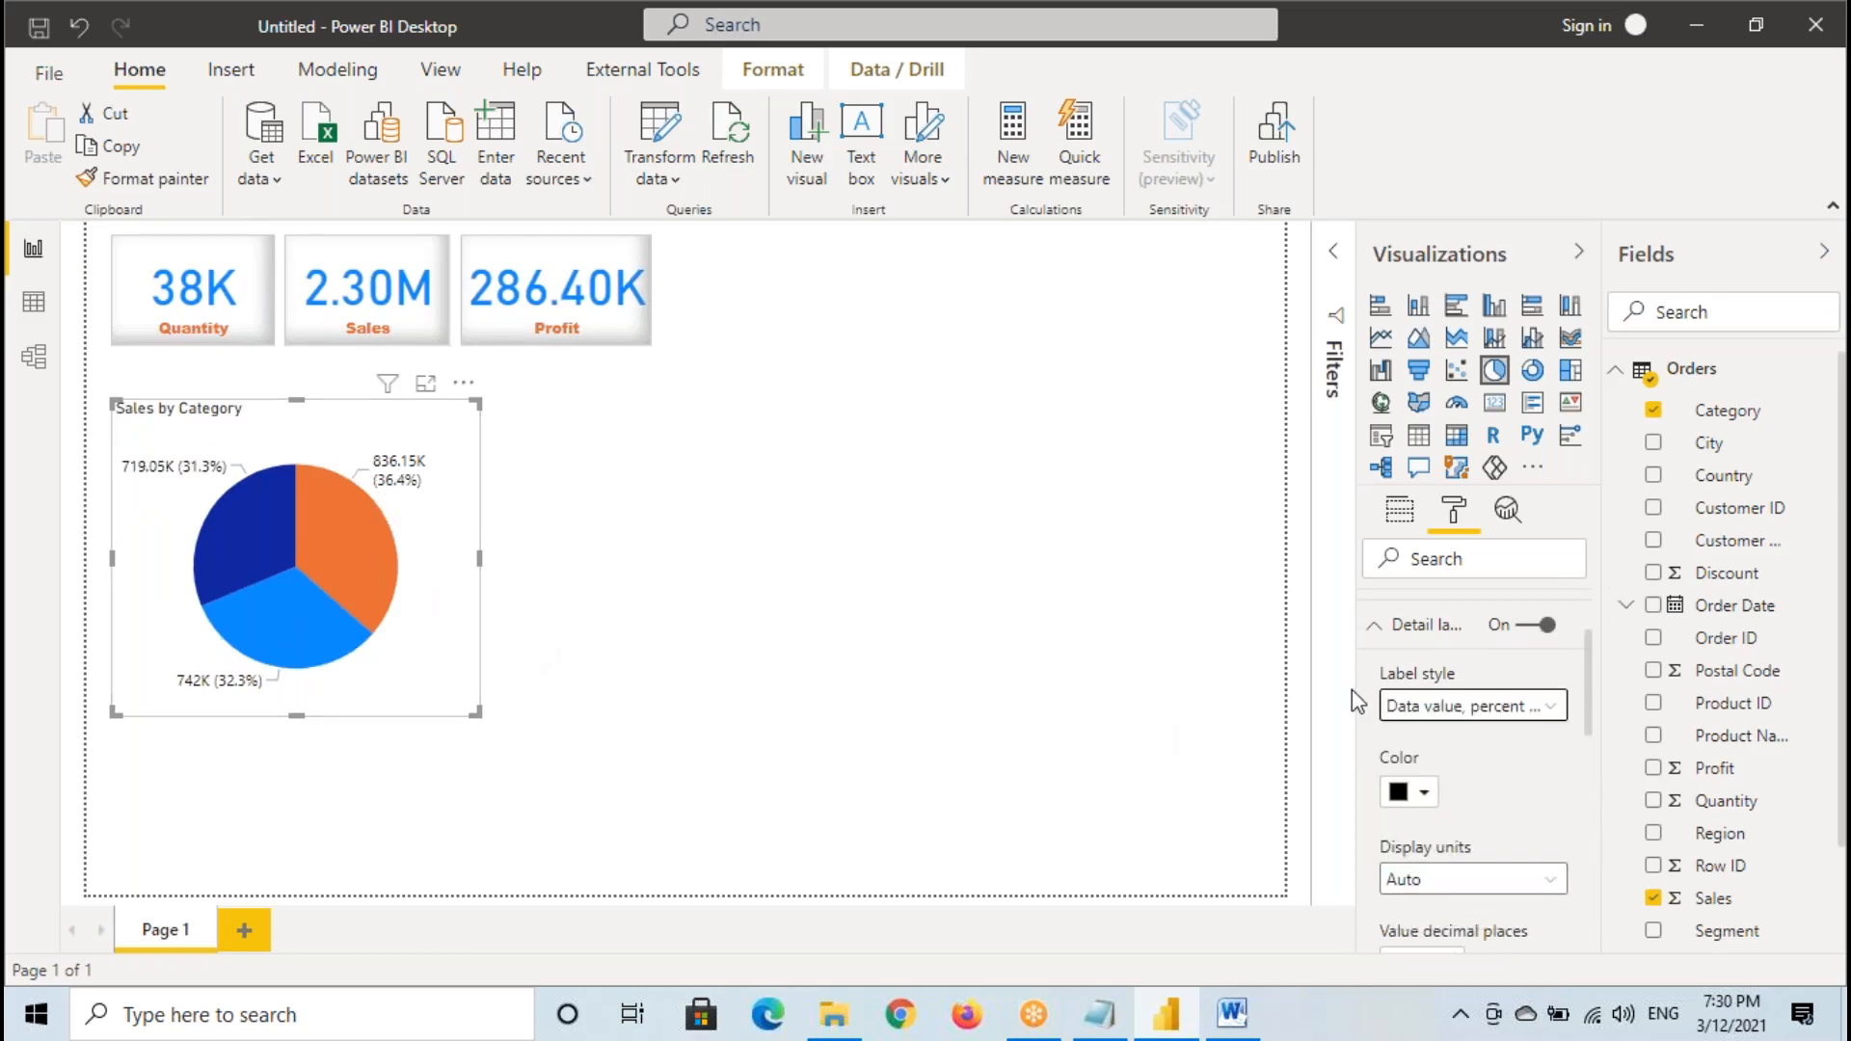
click(1433, 709)
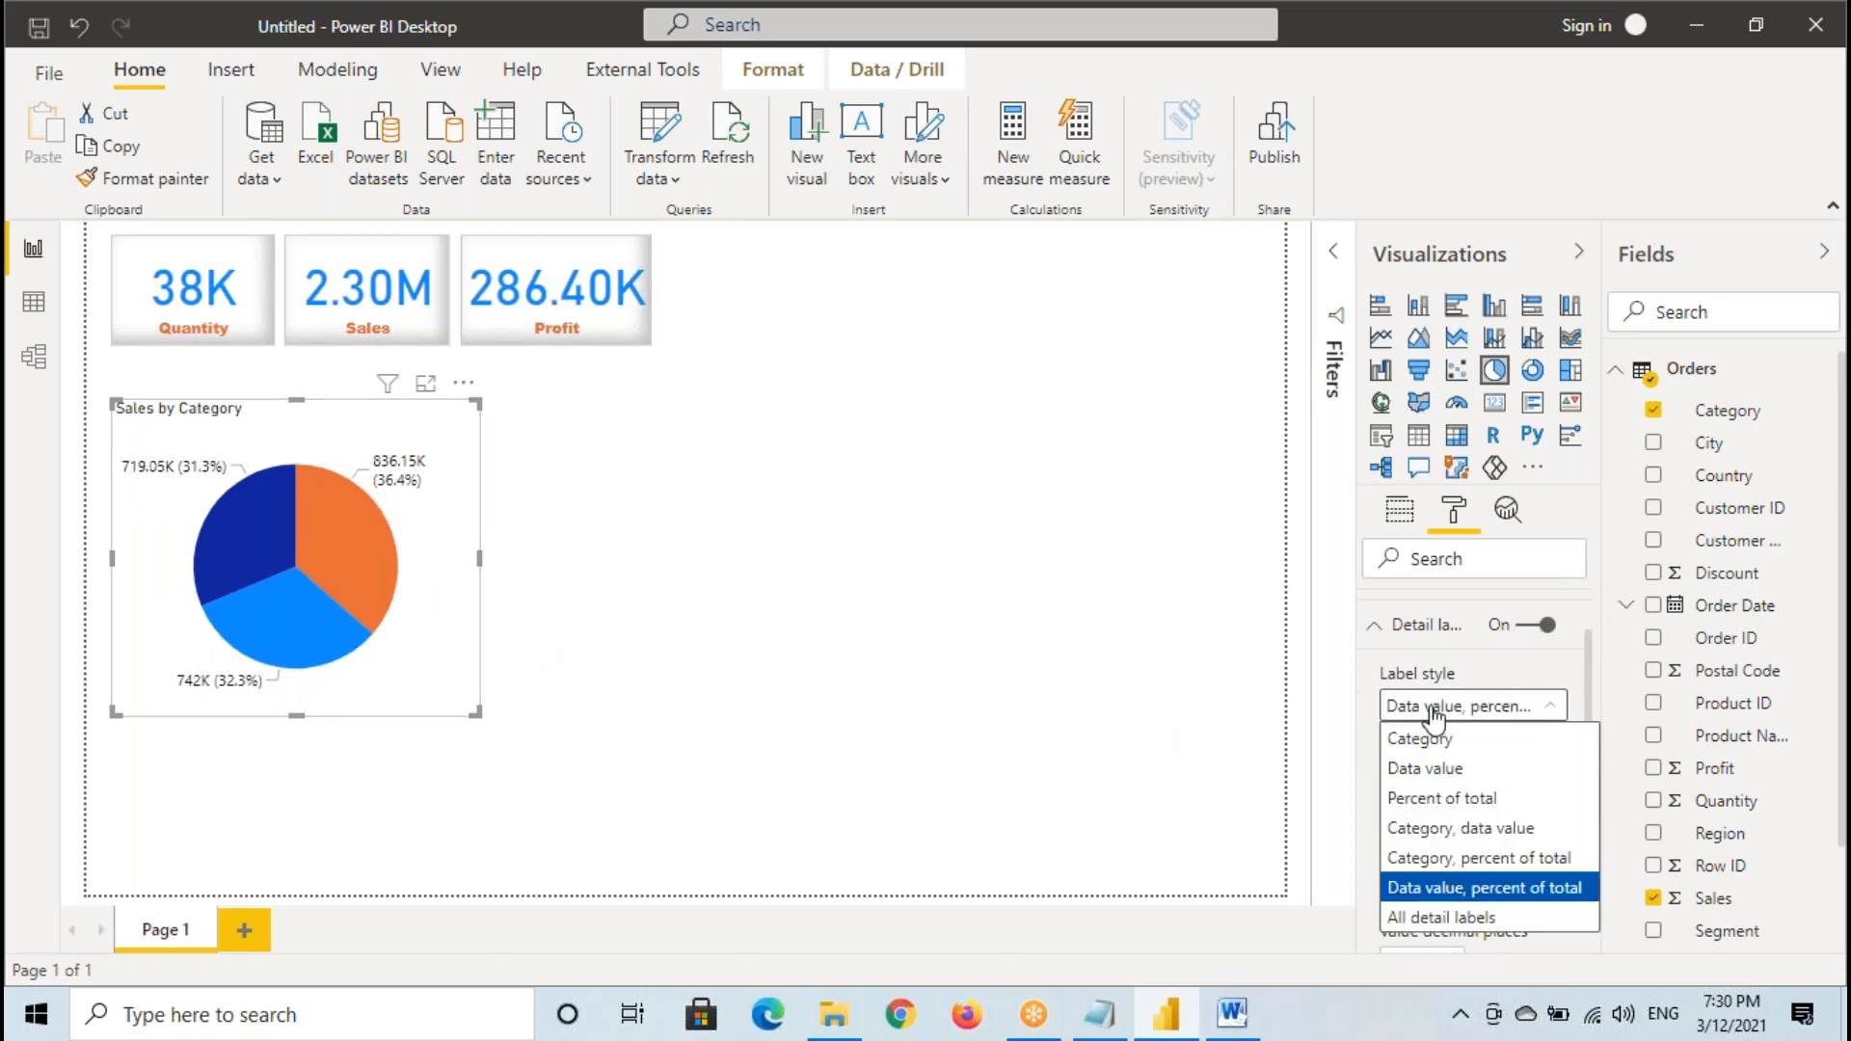
click(1463, 829)
scroll(1466, 785, up, 3)
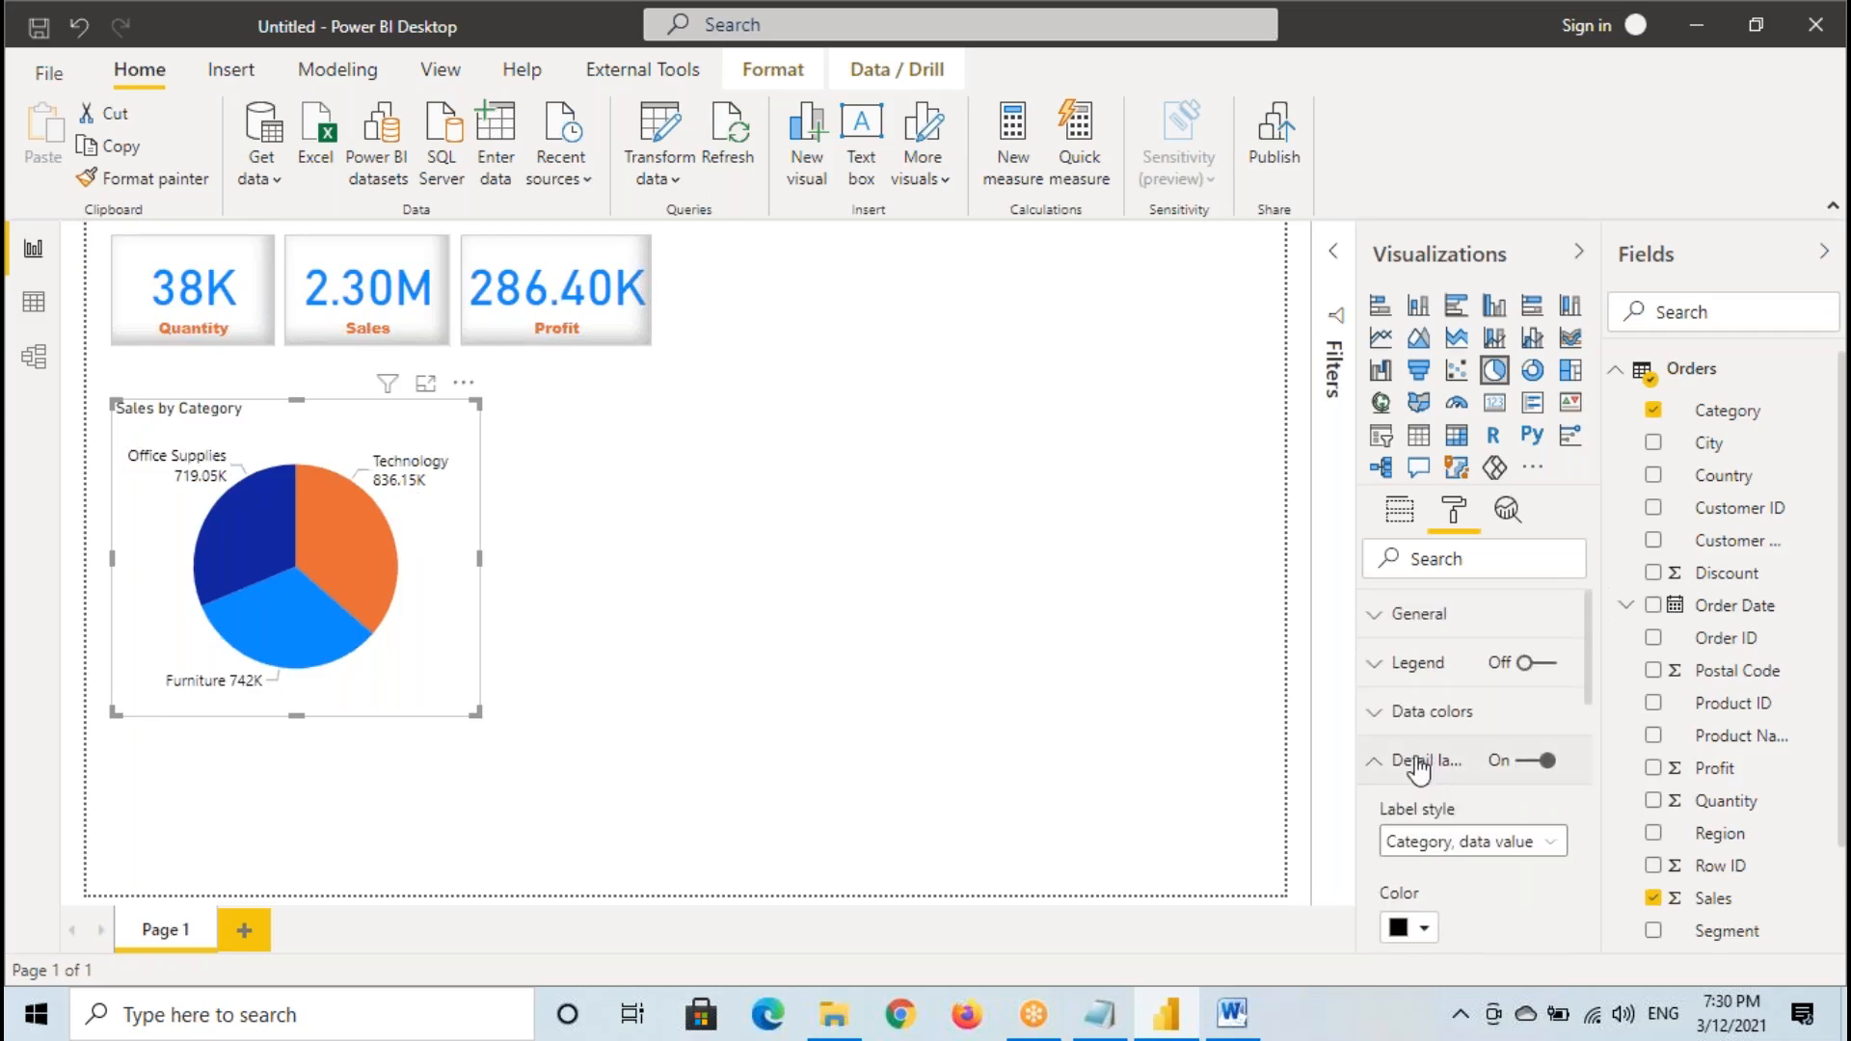
- Frame the "Sales by Category" title and circle the Sales card's caption with temporary annotations, then clear them
drag(113, 391, 244, 419)
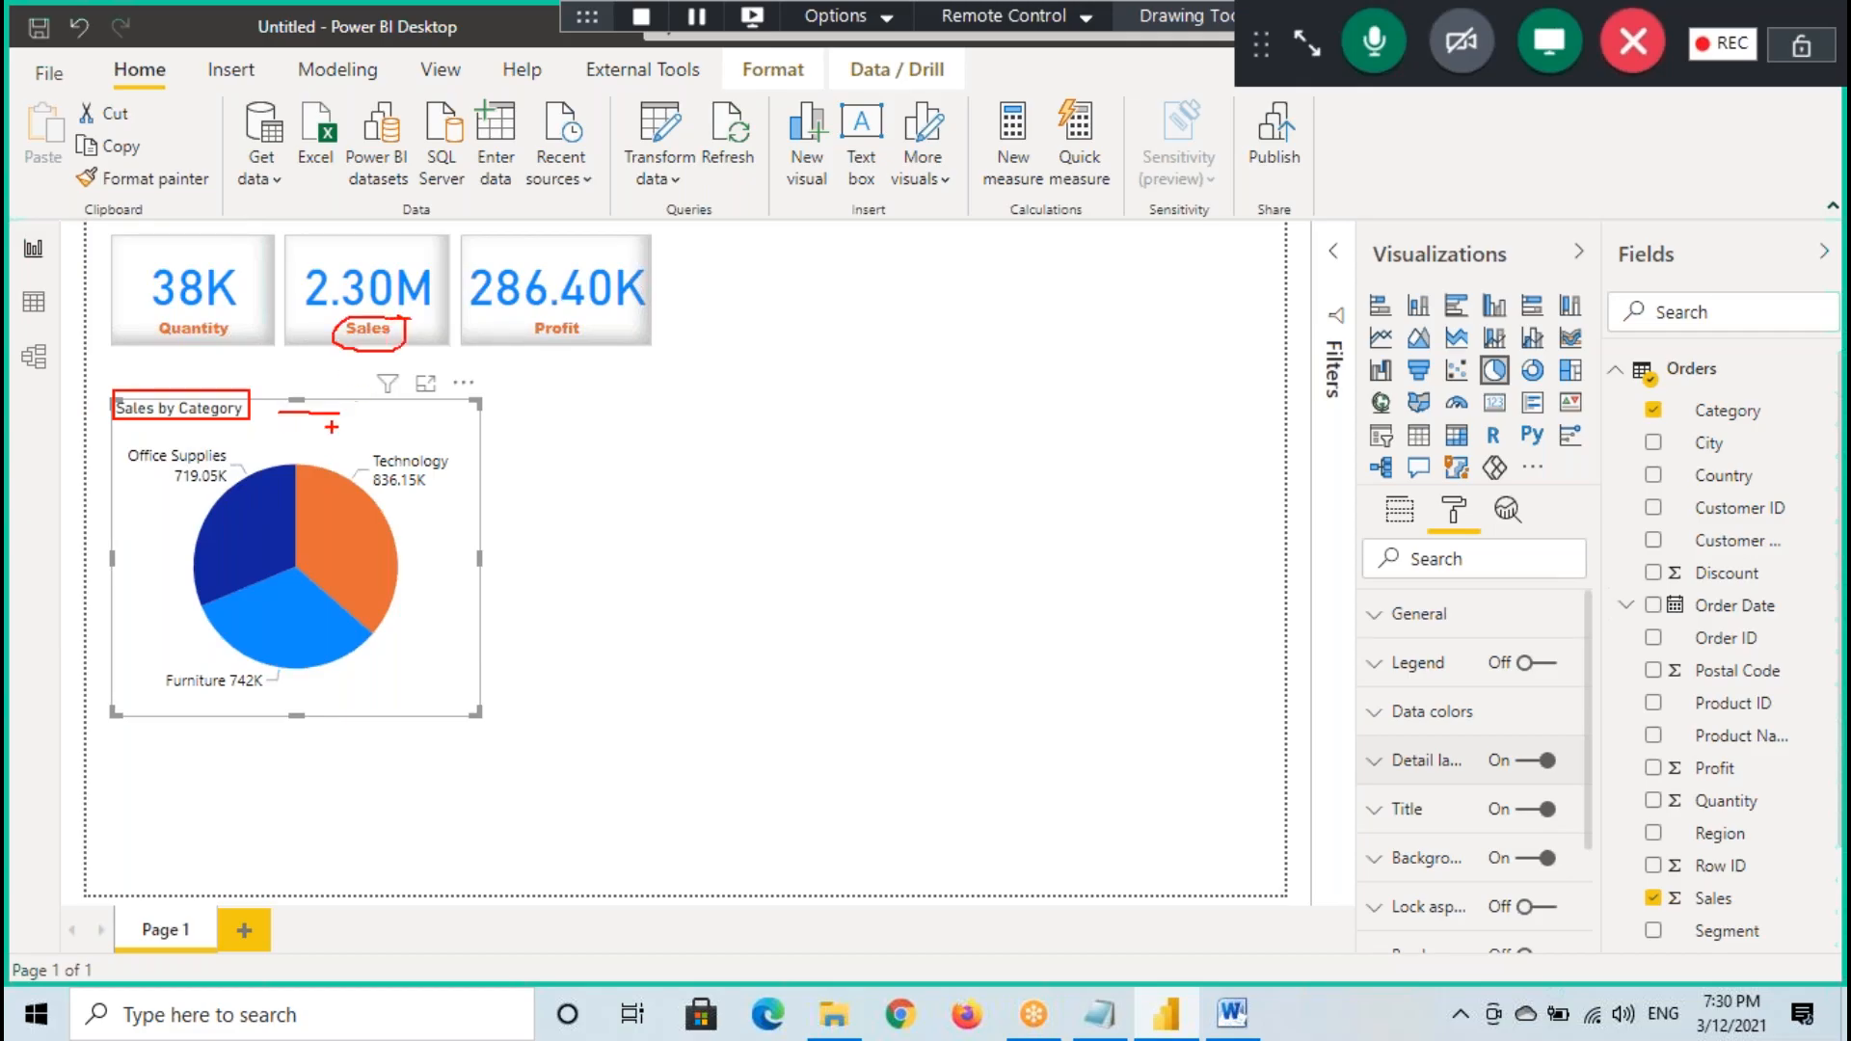
key(Escape)
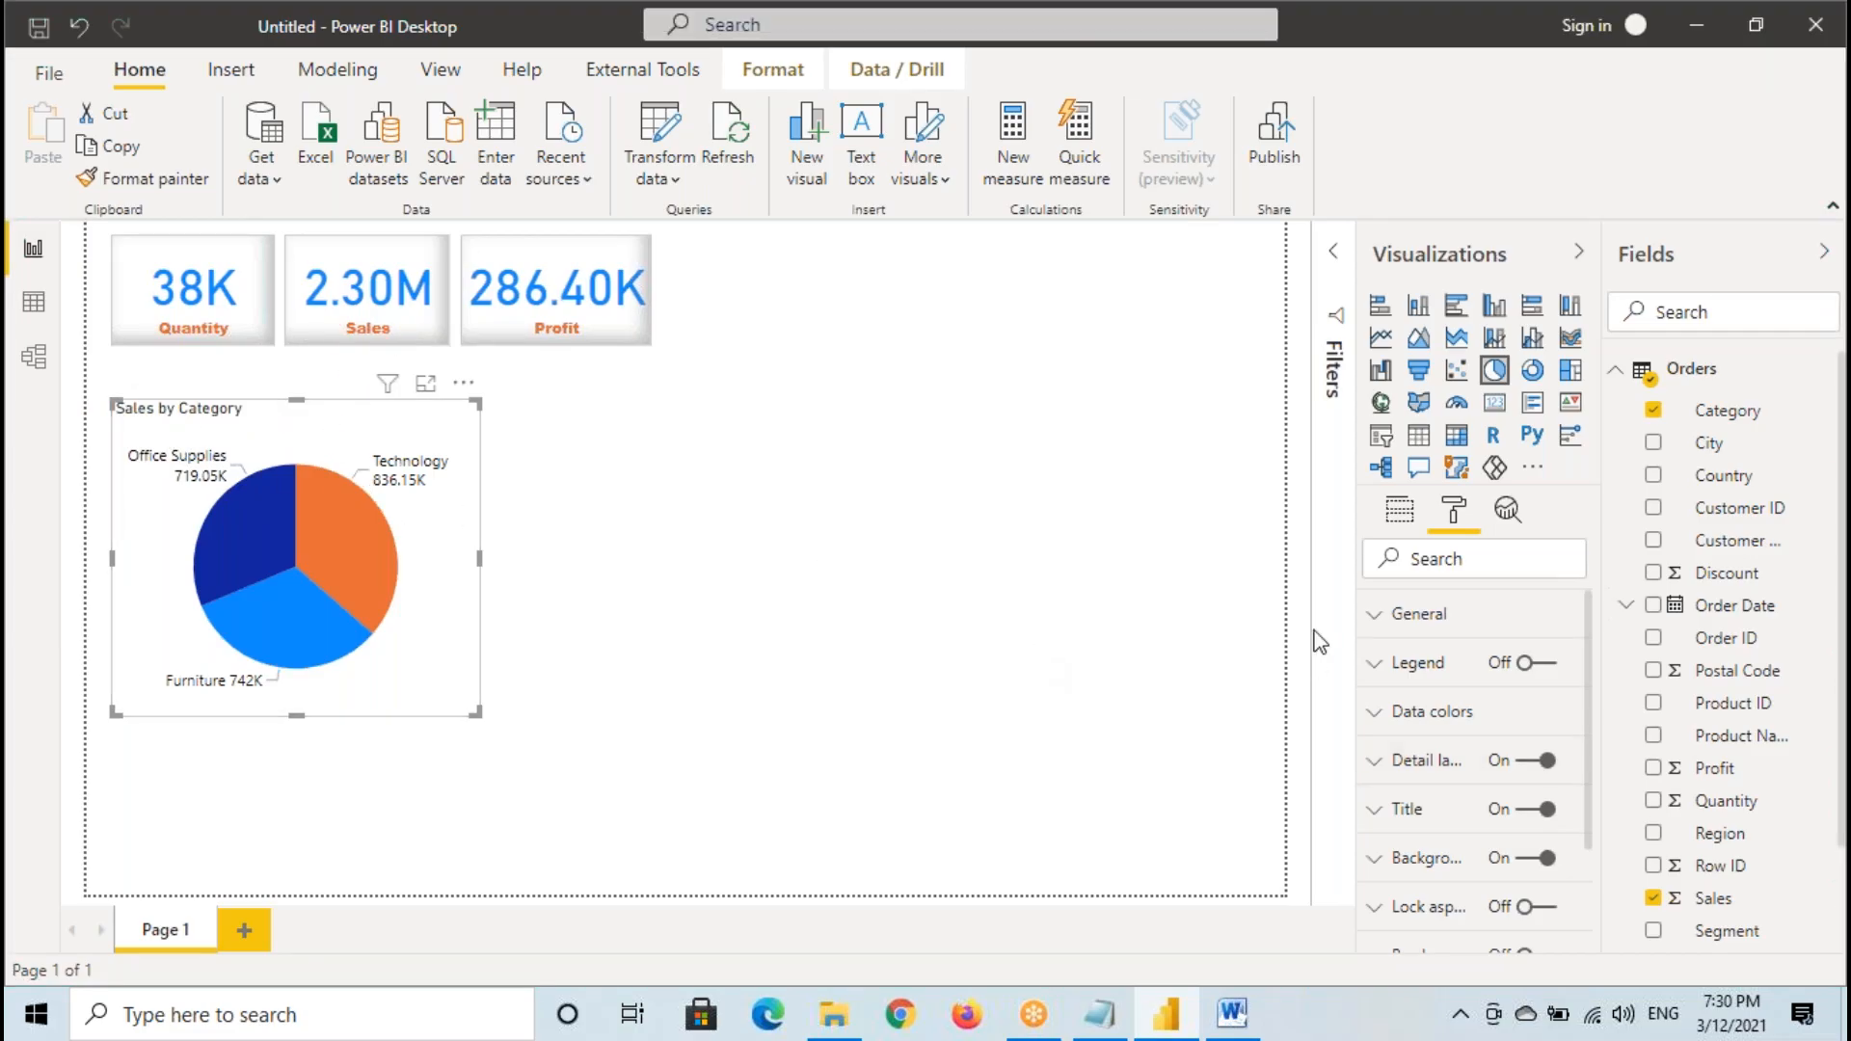
- Set the font color of the pie chart's title to the orange theme color
scroll(1417, 703, down, 3)
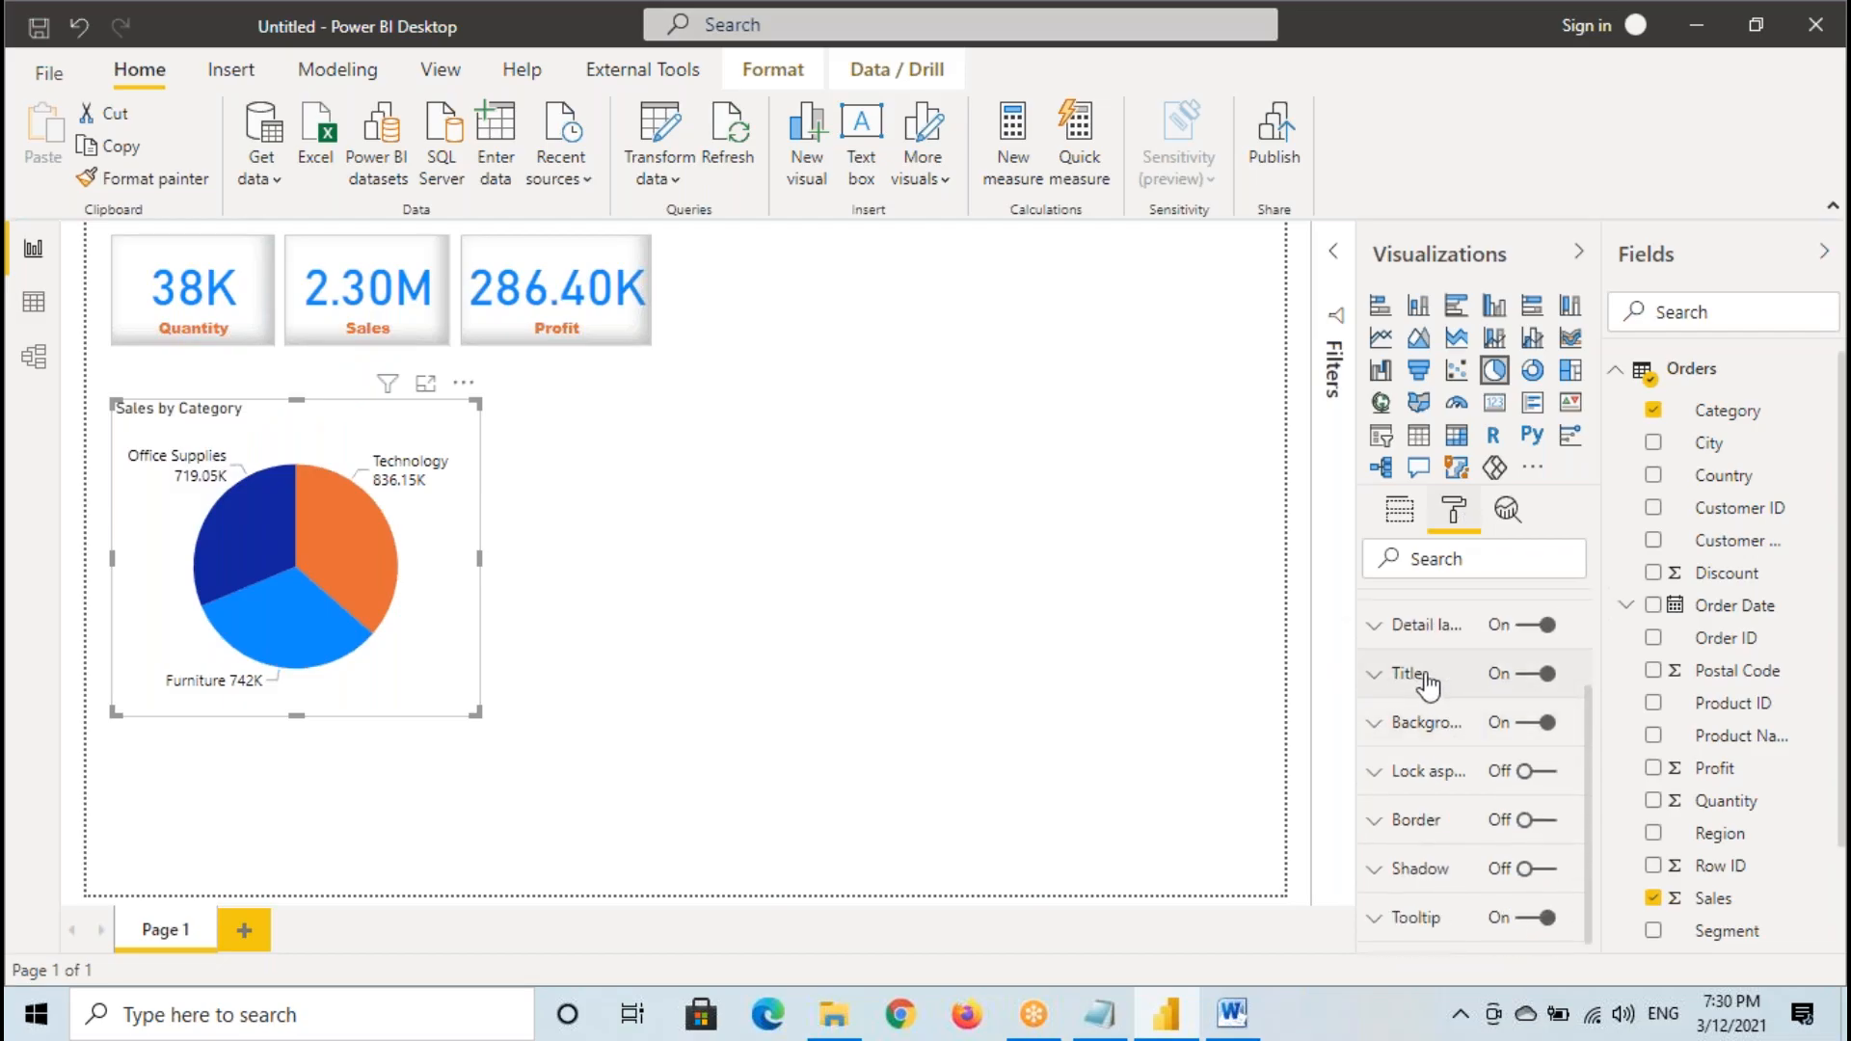
click(1406, 680)
scroll(1426, 771, down, 2)
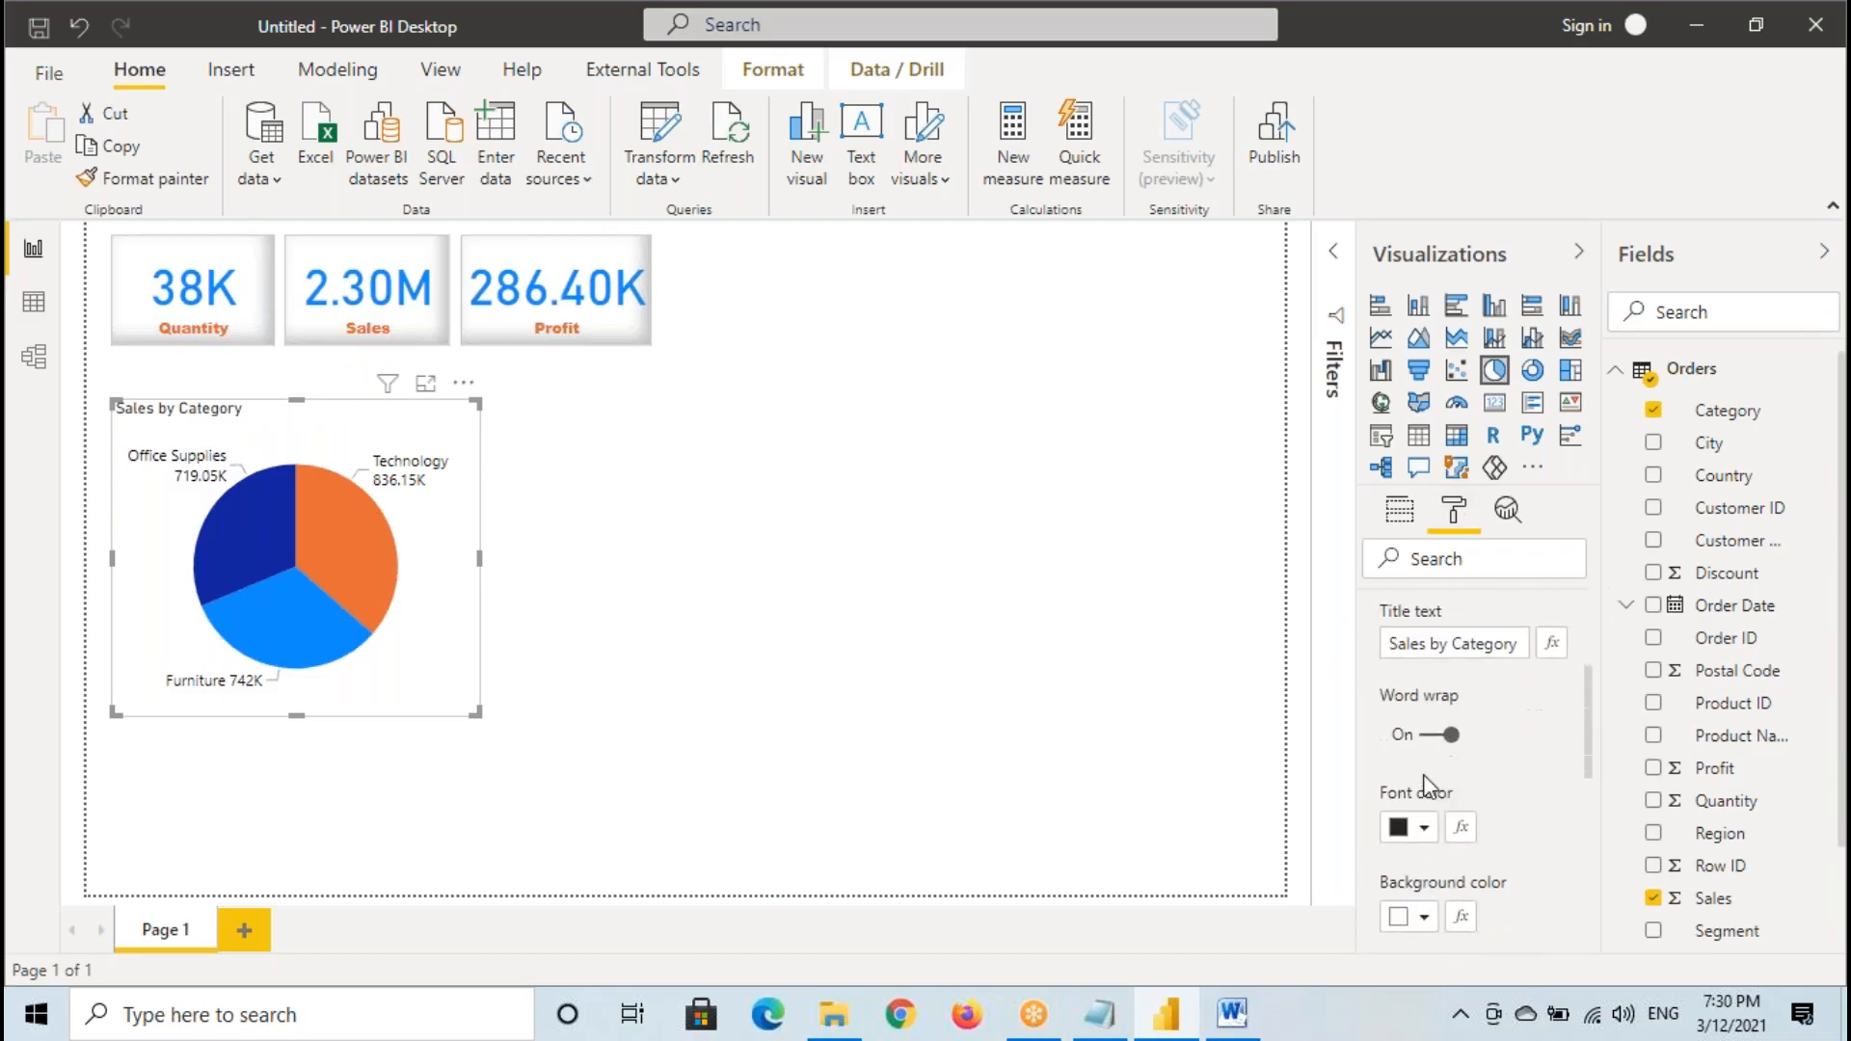
click(1400, 814)
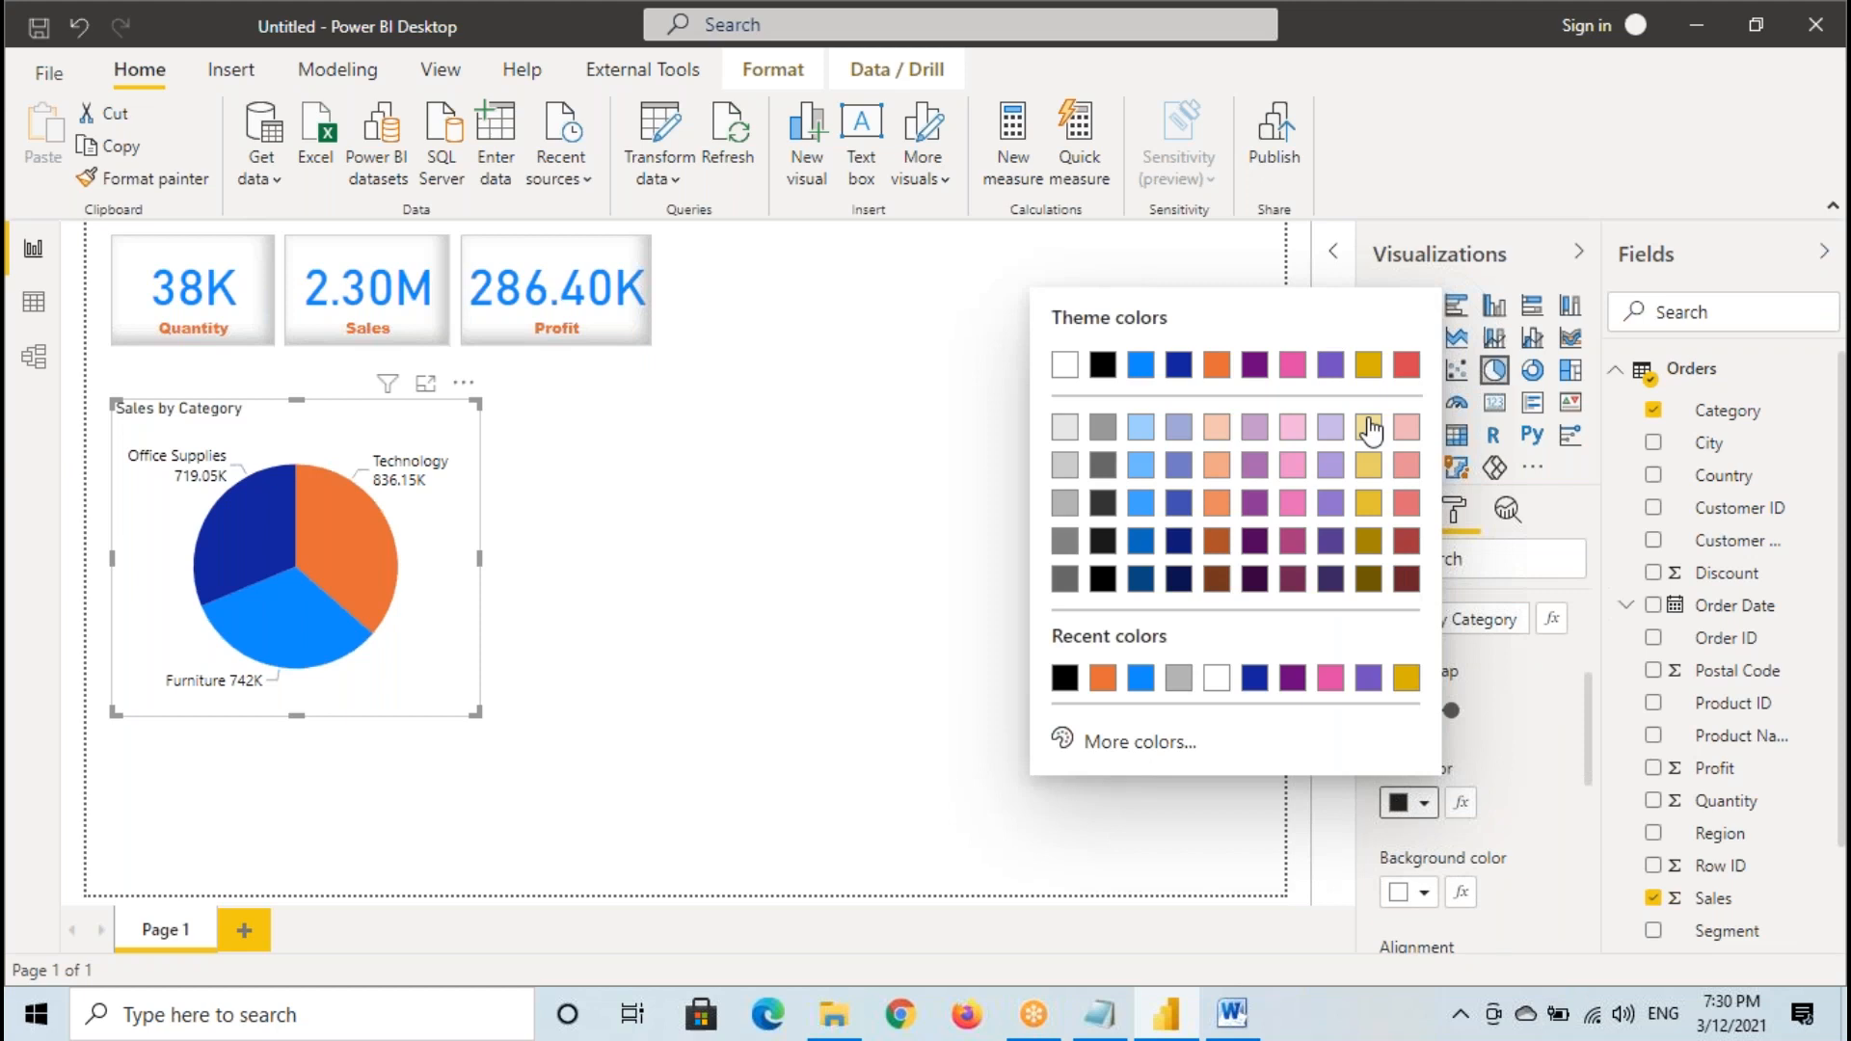
click(1216, 364)
- Center the pie chart's title and set its font family to Arial Black
scroll(1474, 781, down, 3)
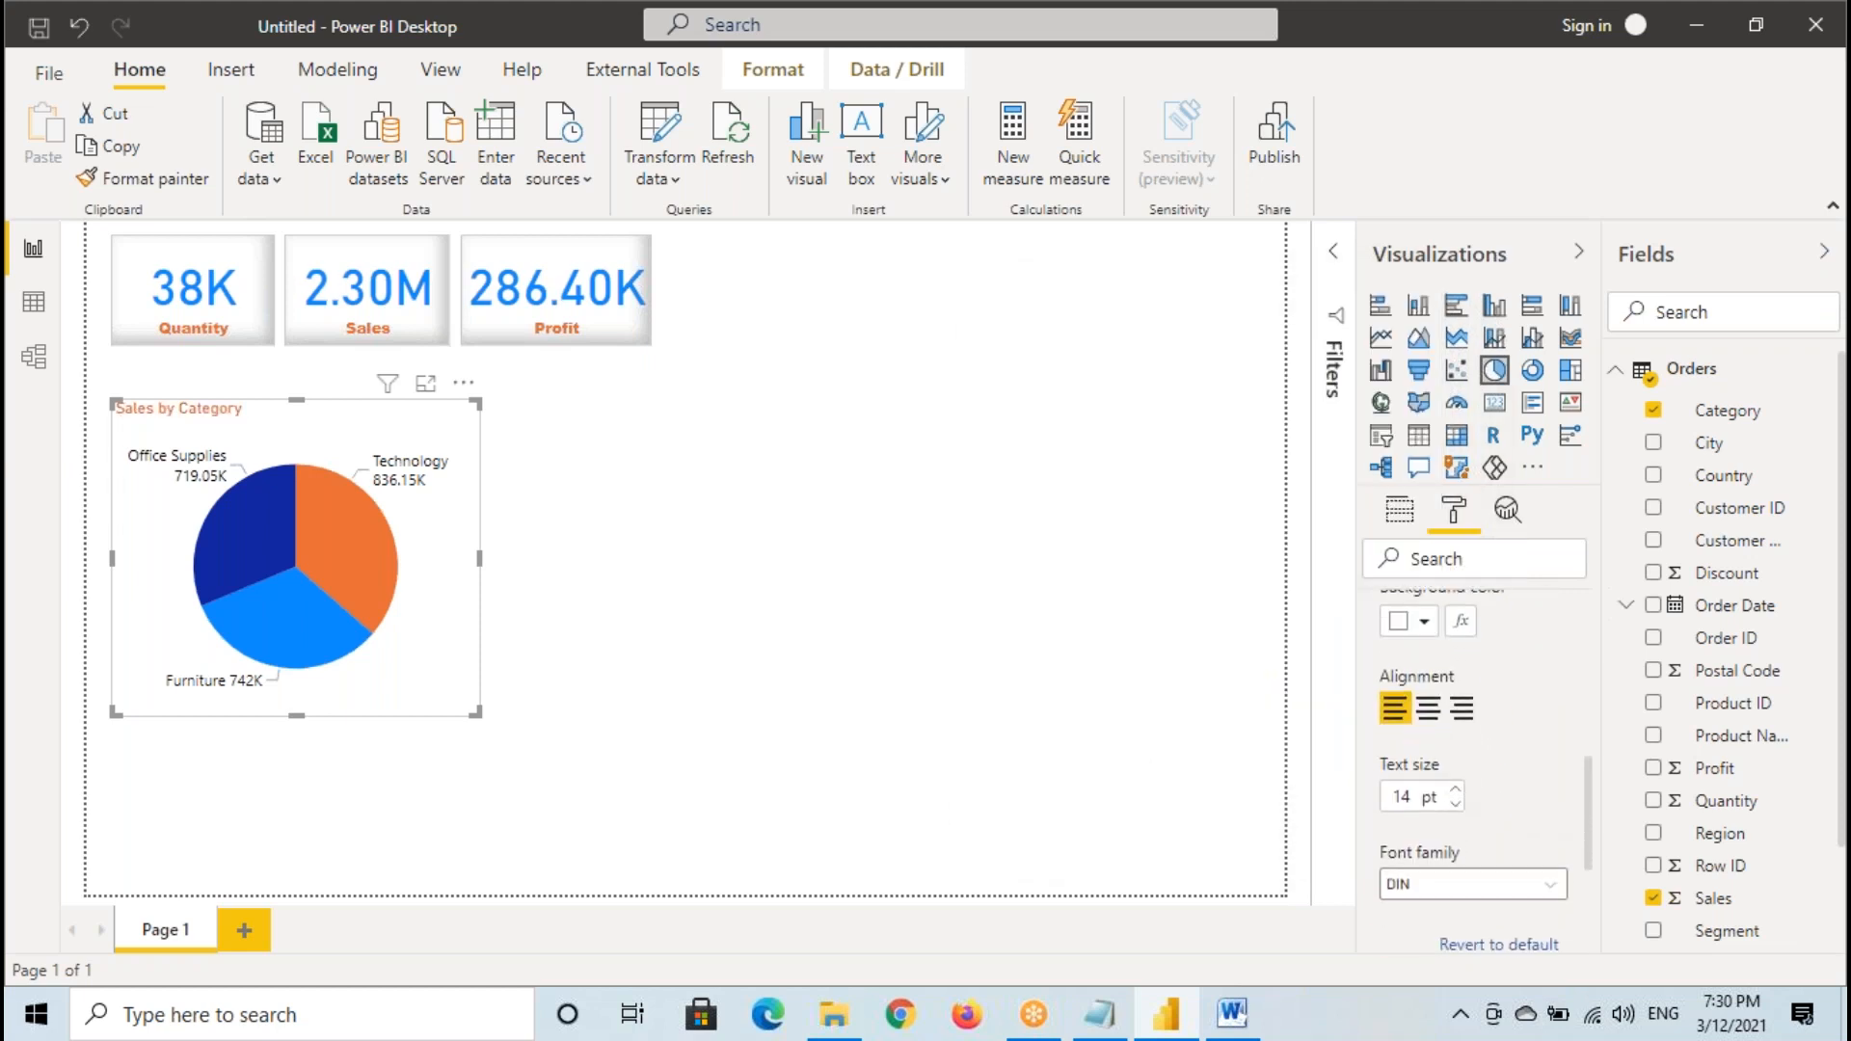
click(1430, 711)
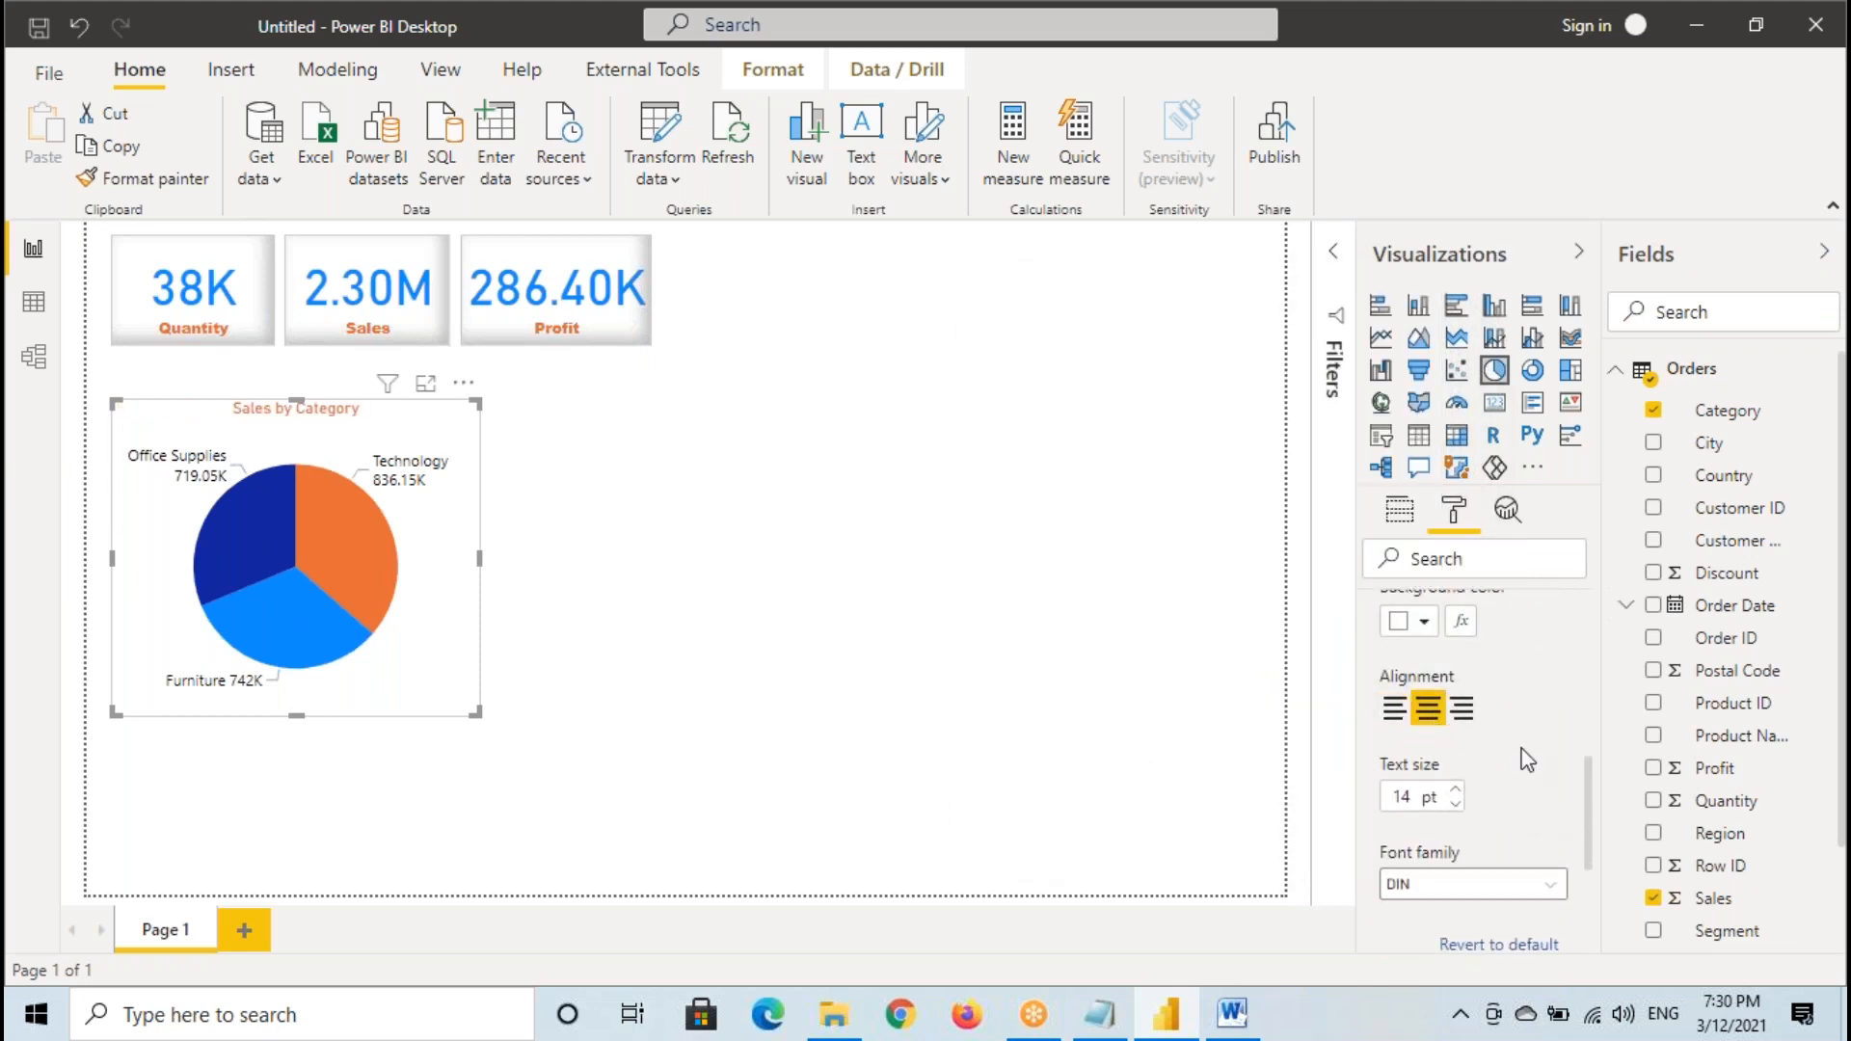
scroll(1475, 766, down, 2)
click(1433, 754)
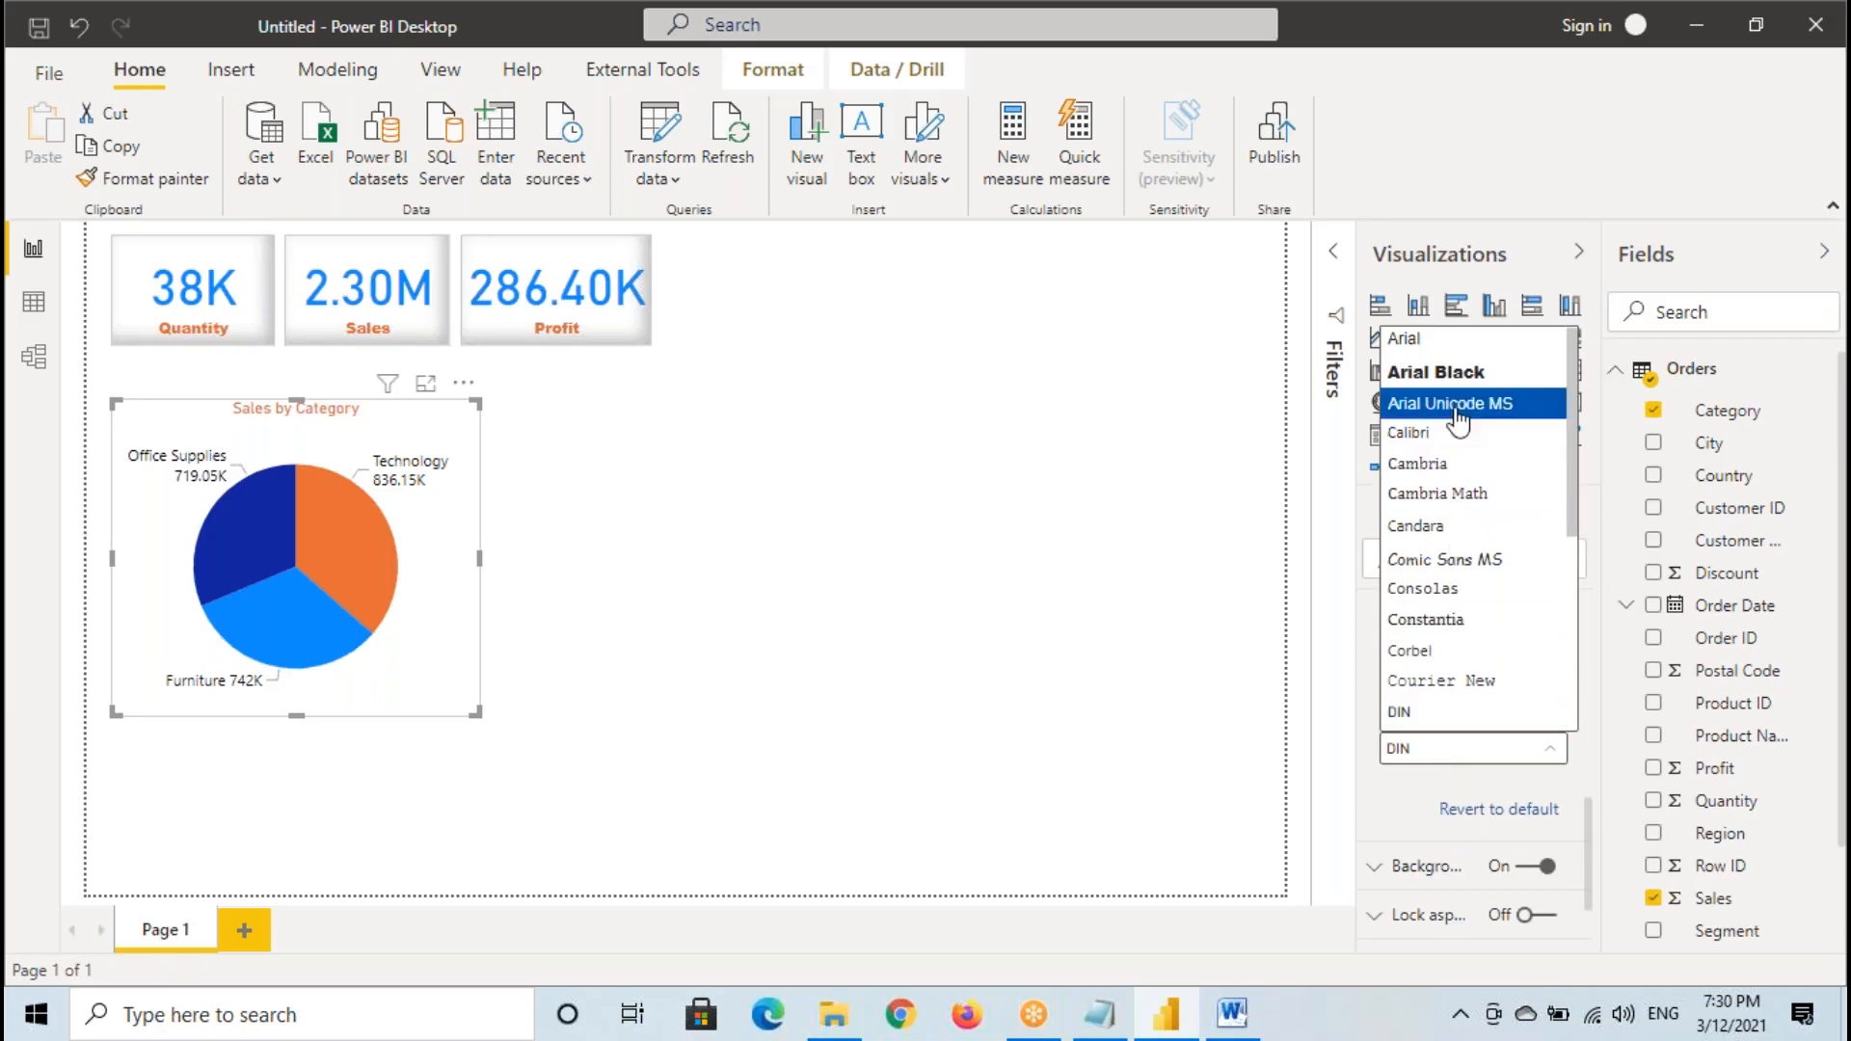
click(1450, 374)
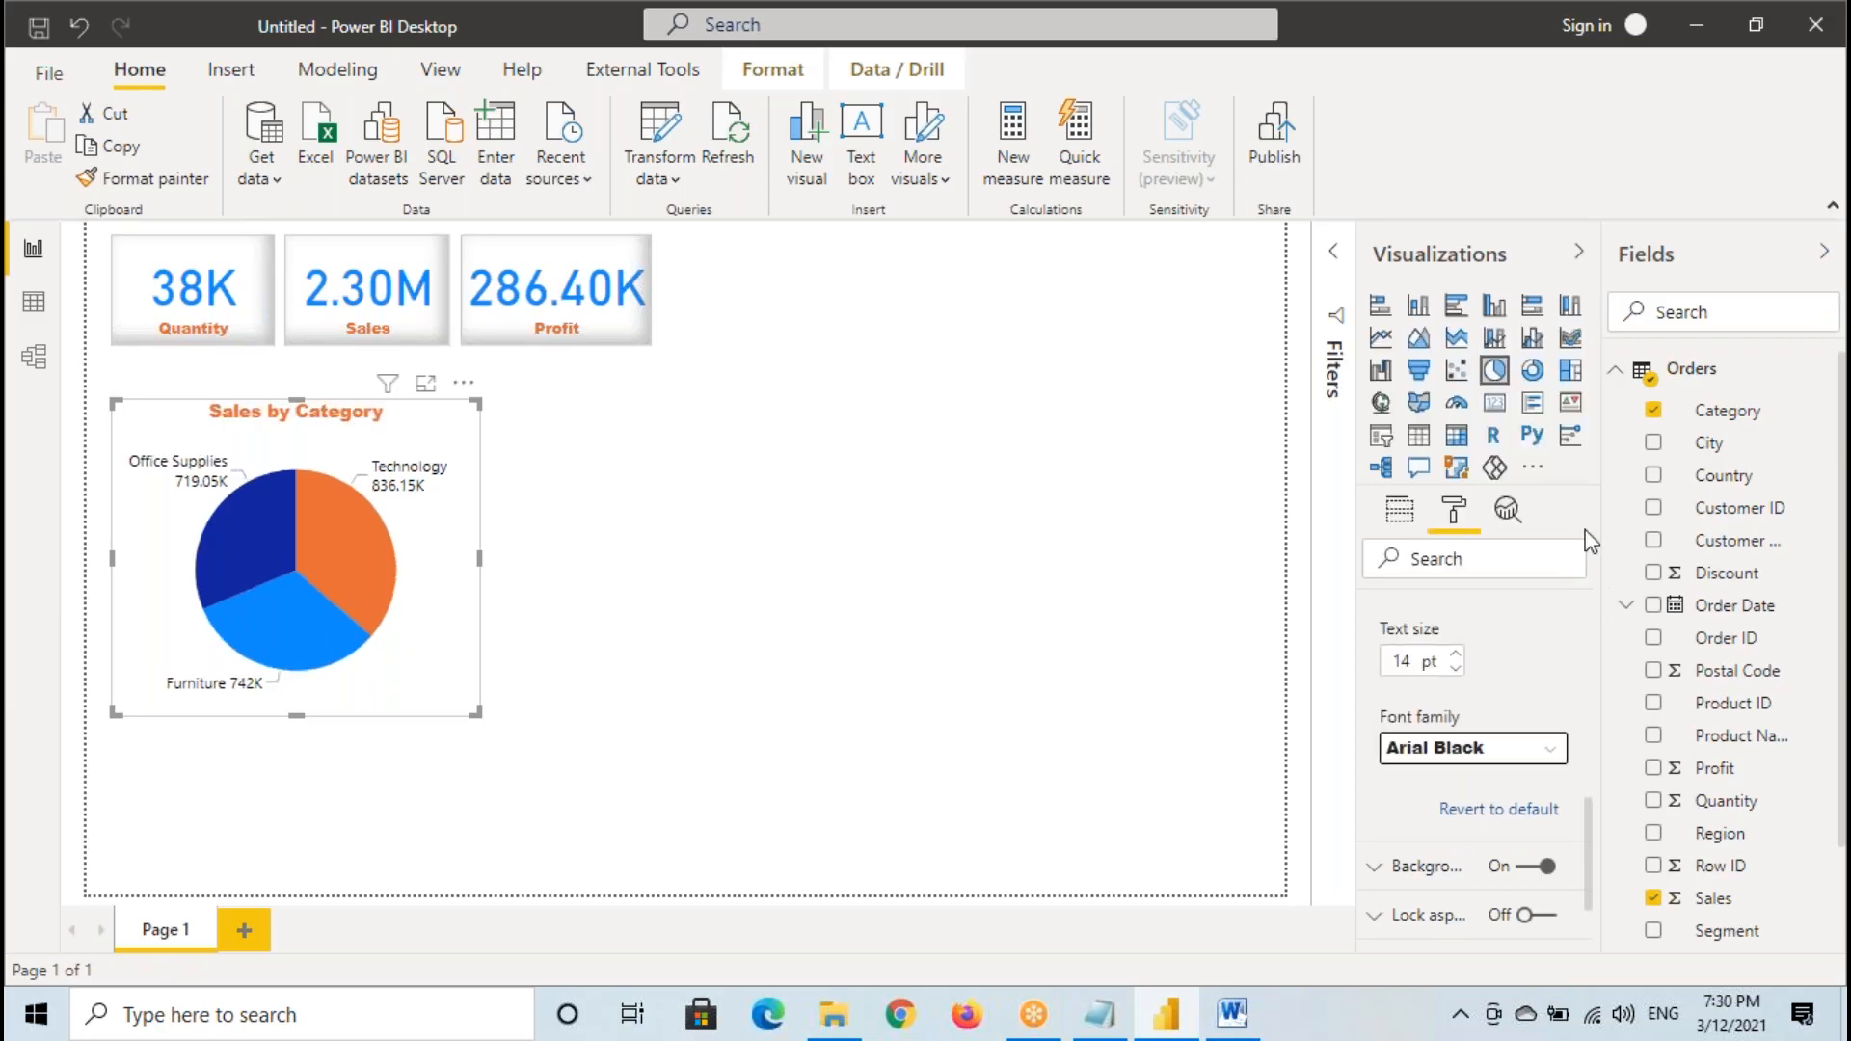
- Move the pie chart up closer to the cards and turn on its border in light gray
drag(369, 443, 373, 415)
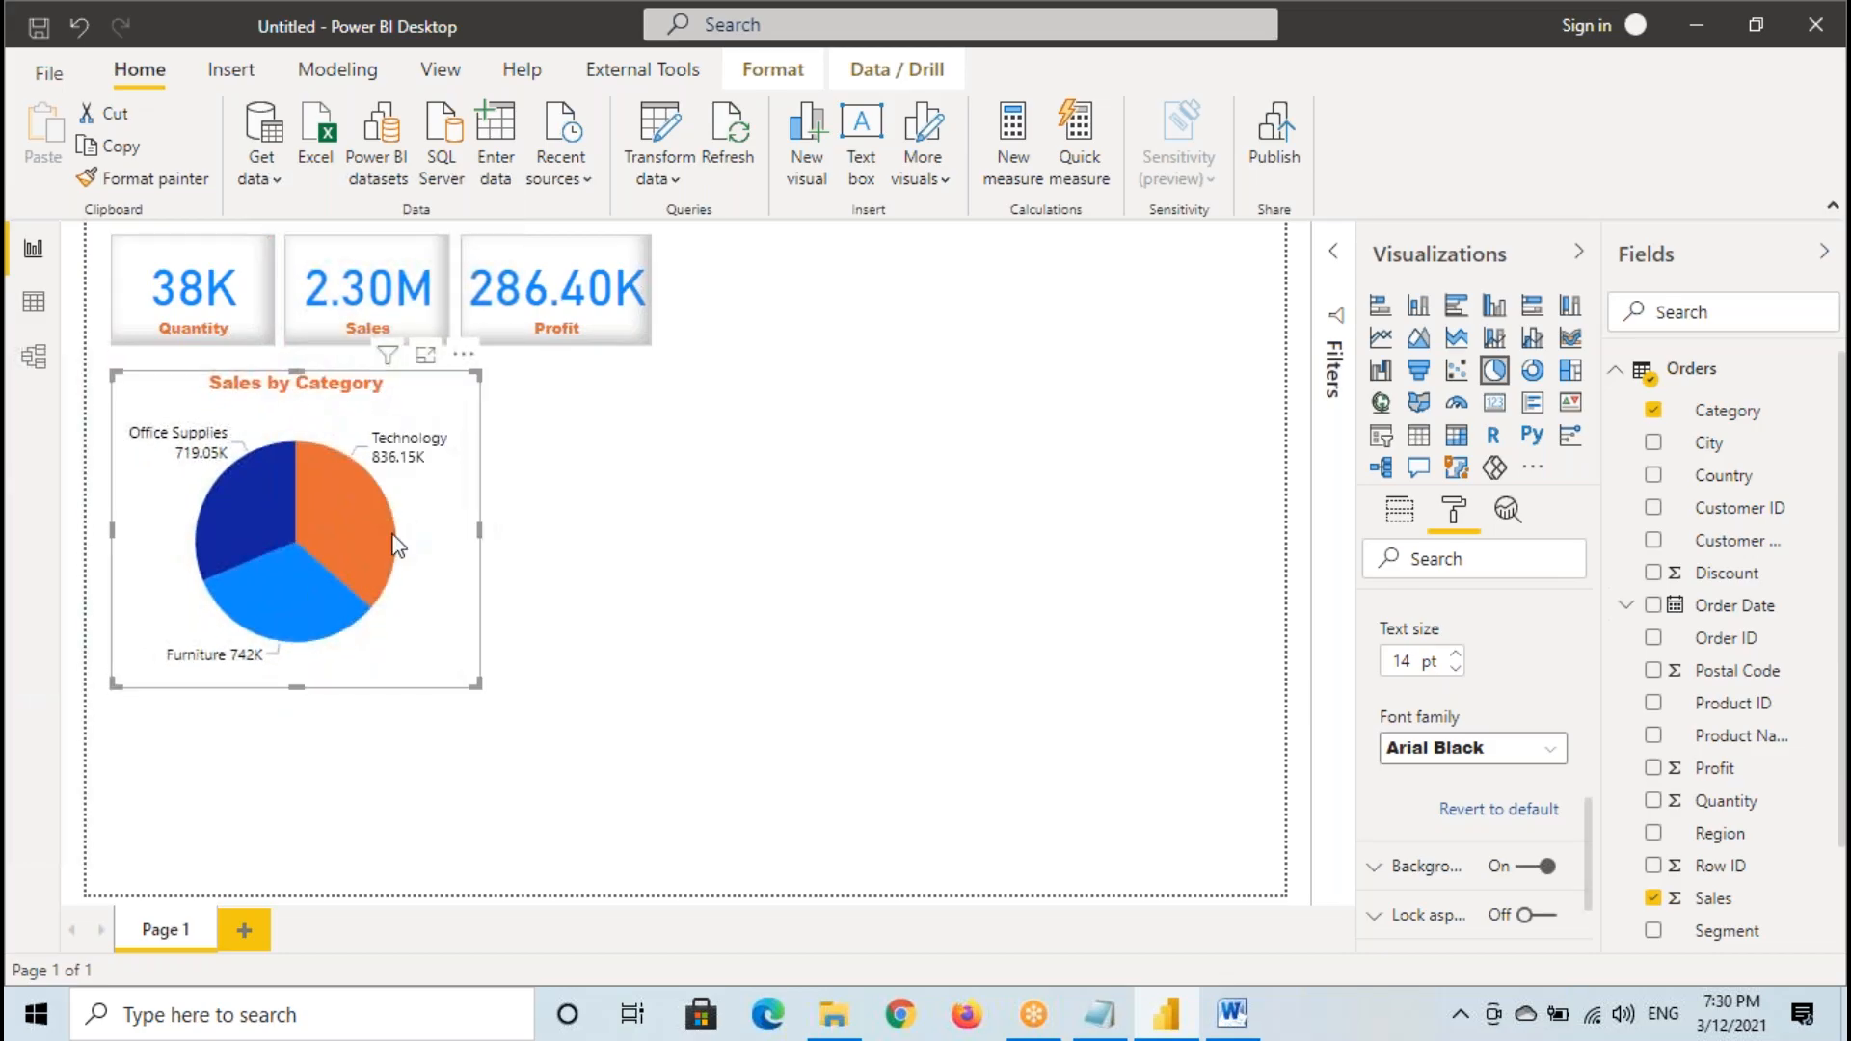
scroll(1496, 672, up, 10)
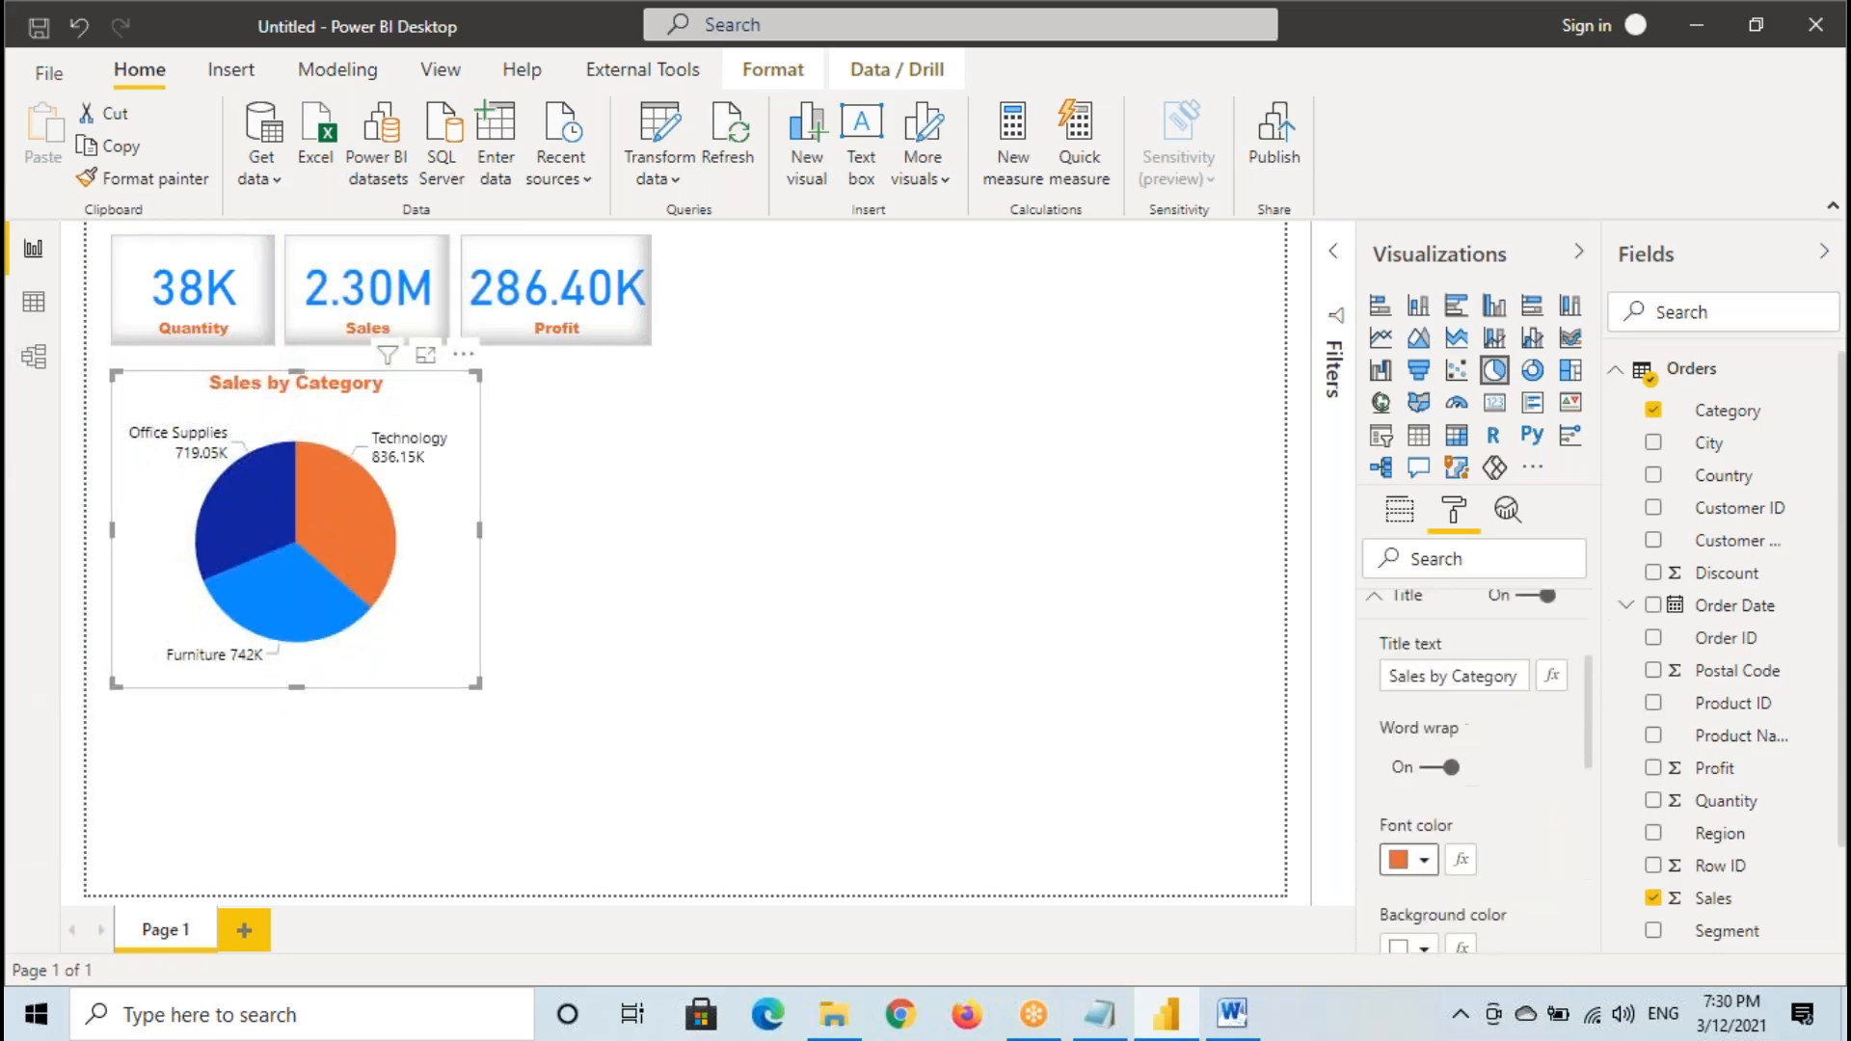
scroll(1436, 733, down, 3)
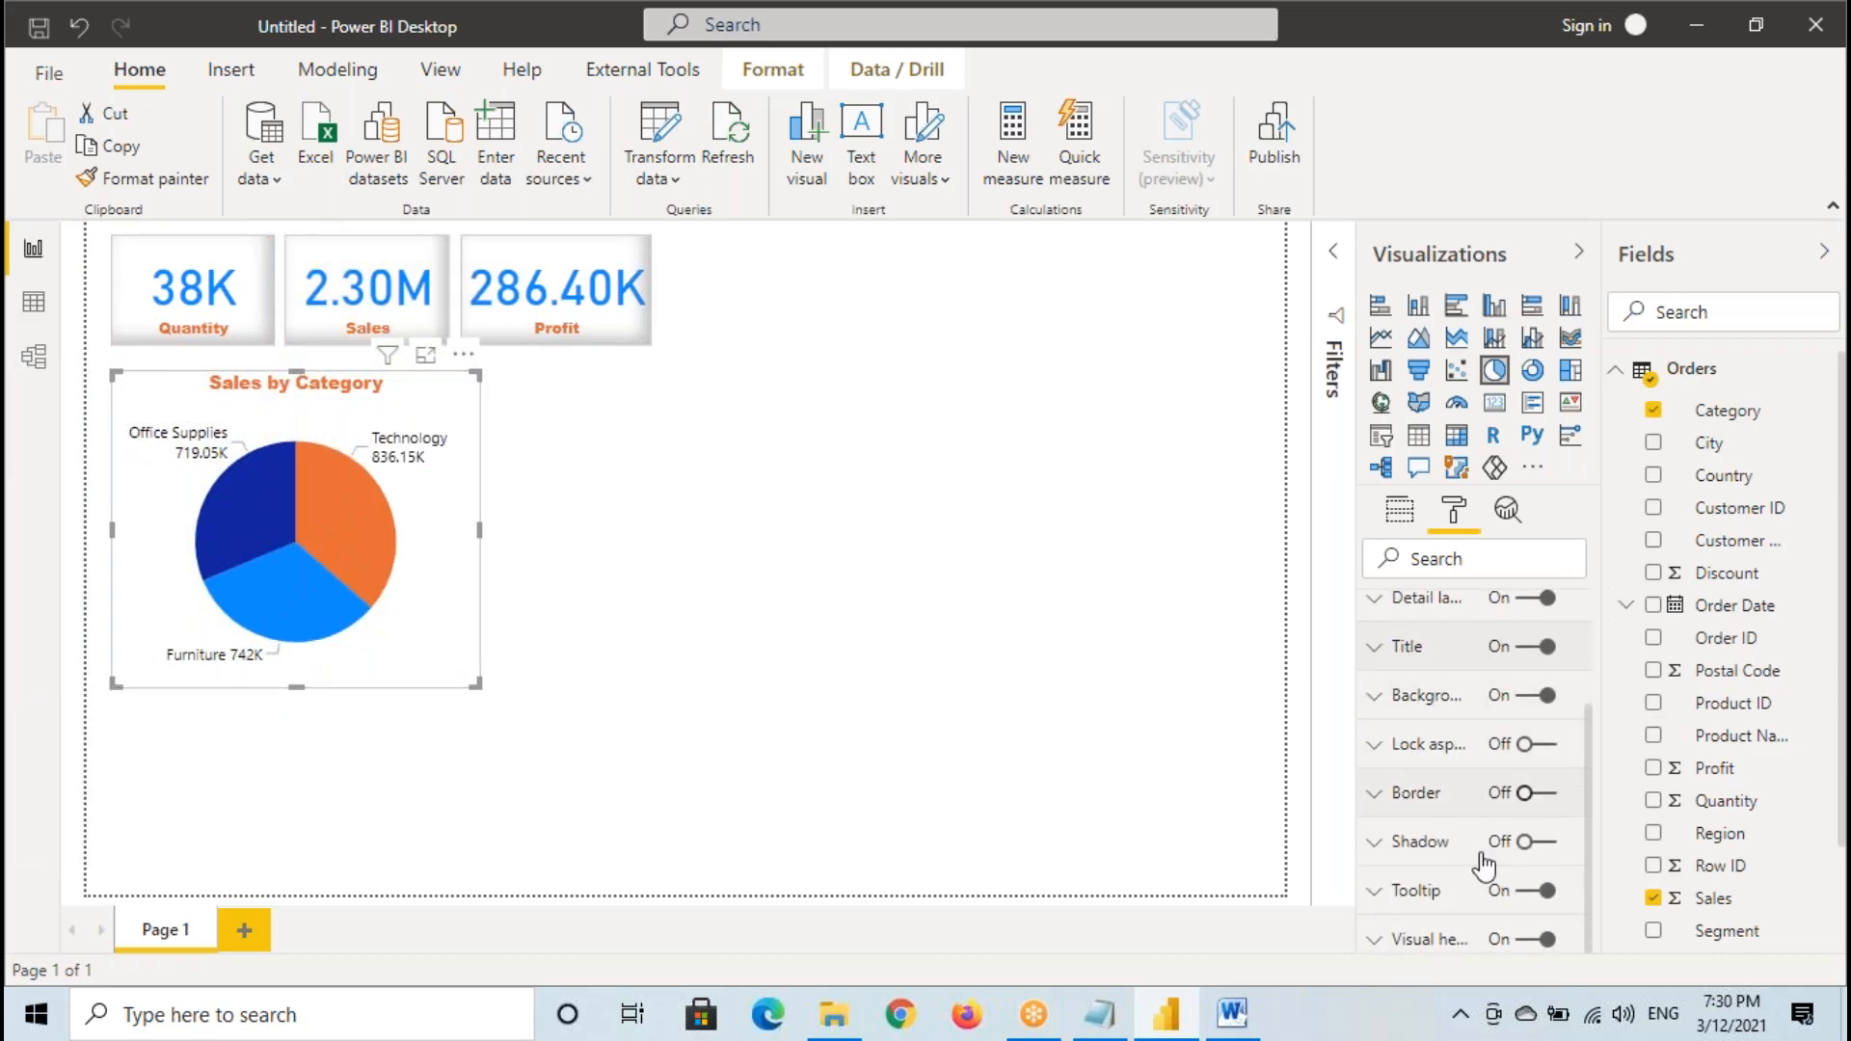
click(1531, 796)
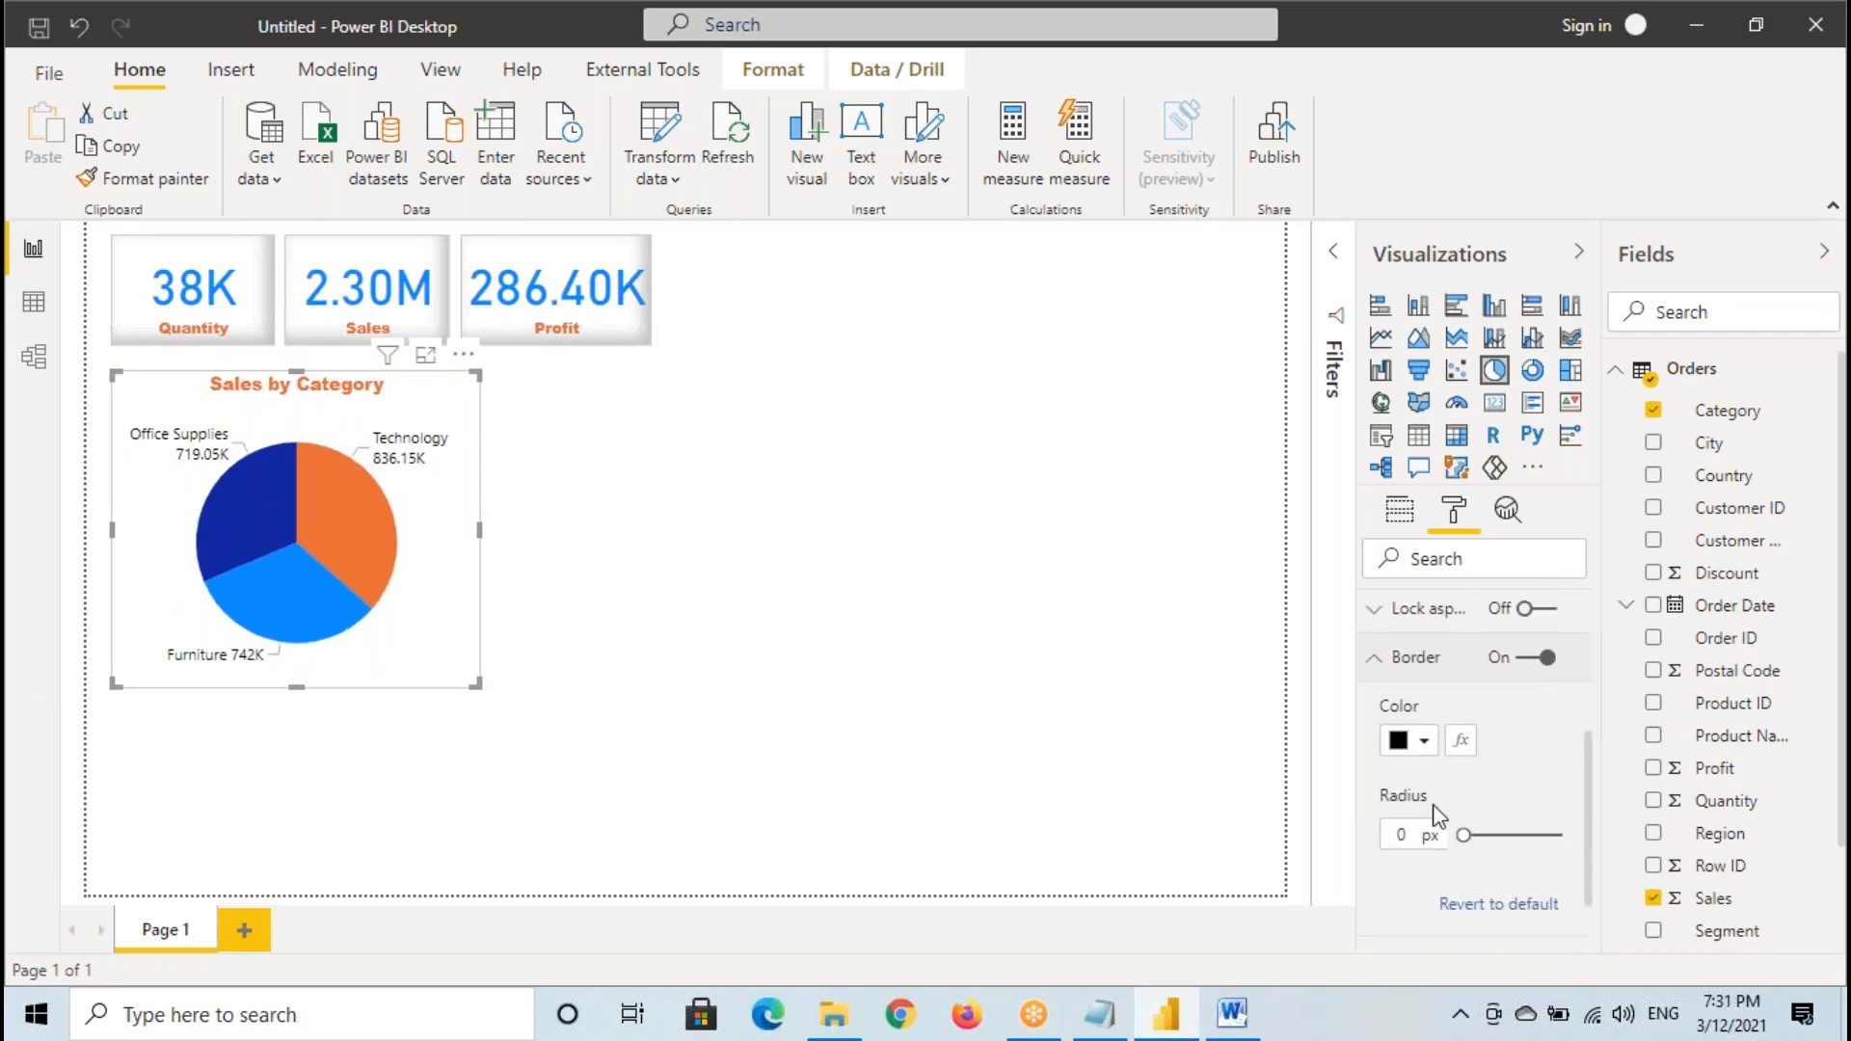
click(1421, 752)
click(1055, 445)
click(1379, 663)
- Turn on the pie chart's shadow and set the shadow position to Inside
click(1542, 838)
click(1430, 824)
scroll(1430, 817, down, 2)
click(1434, 872)
click(1412, 935)
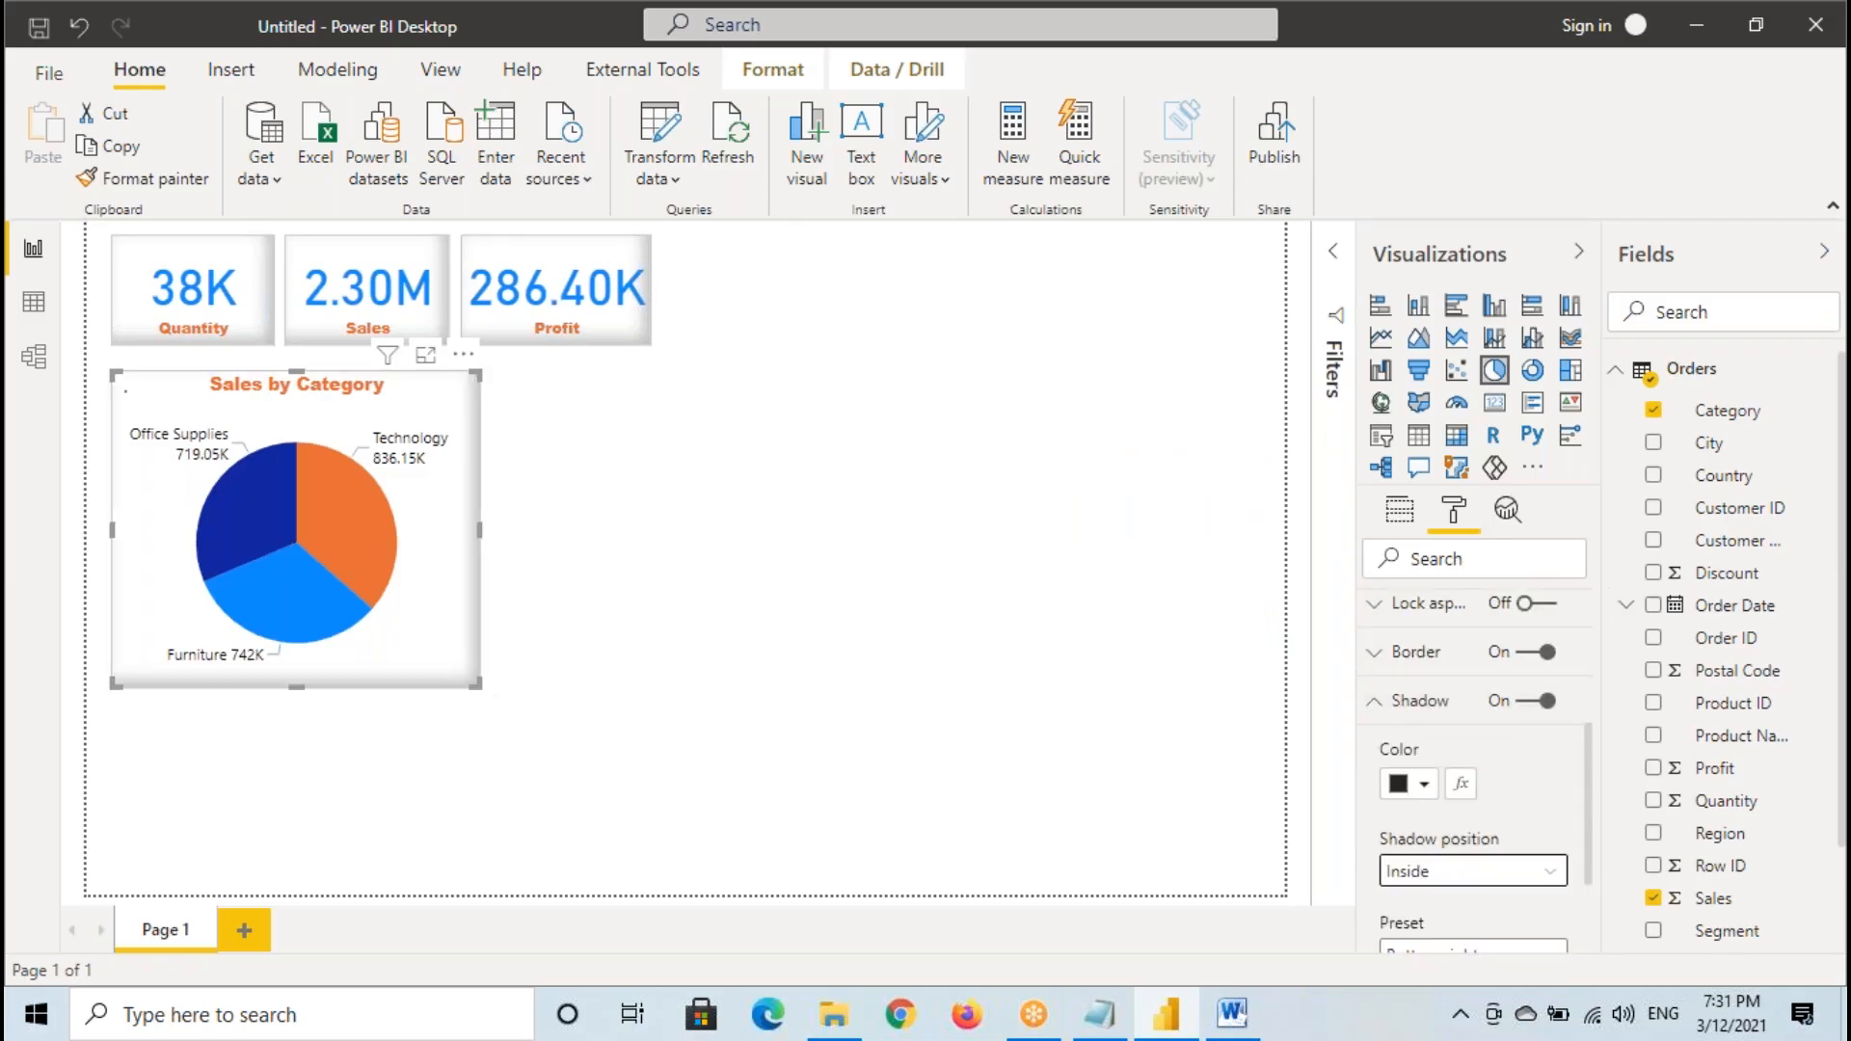
- Reduce the pie chart's size and place it just right of the Profit card, level with the cards' top edges
drag(477, 685, 367, 625)
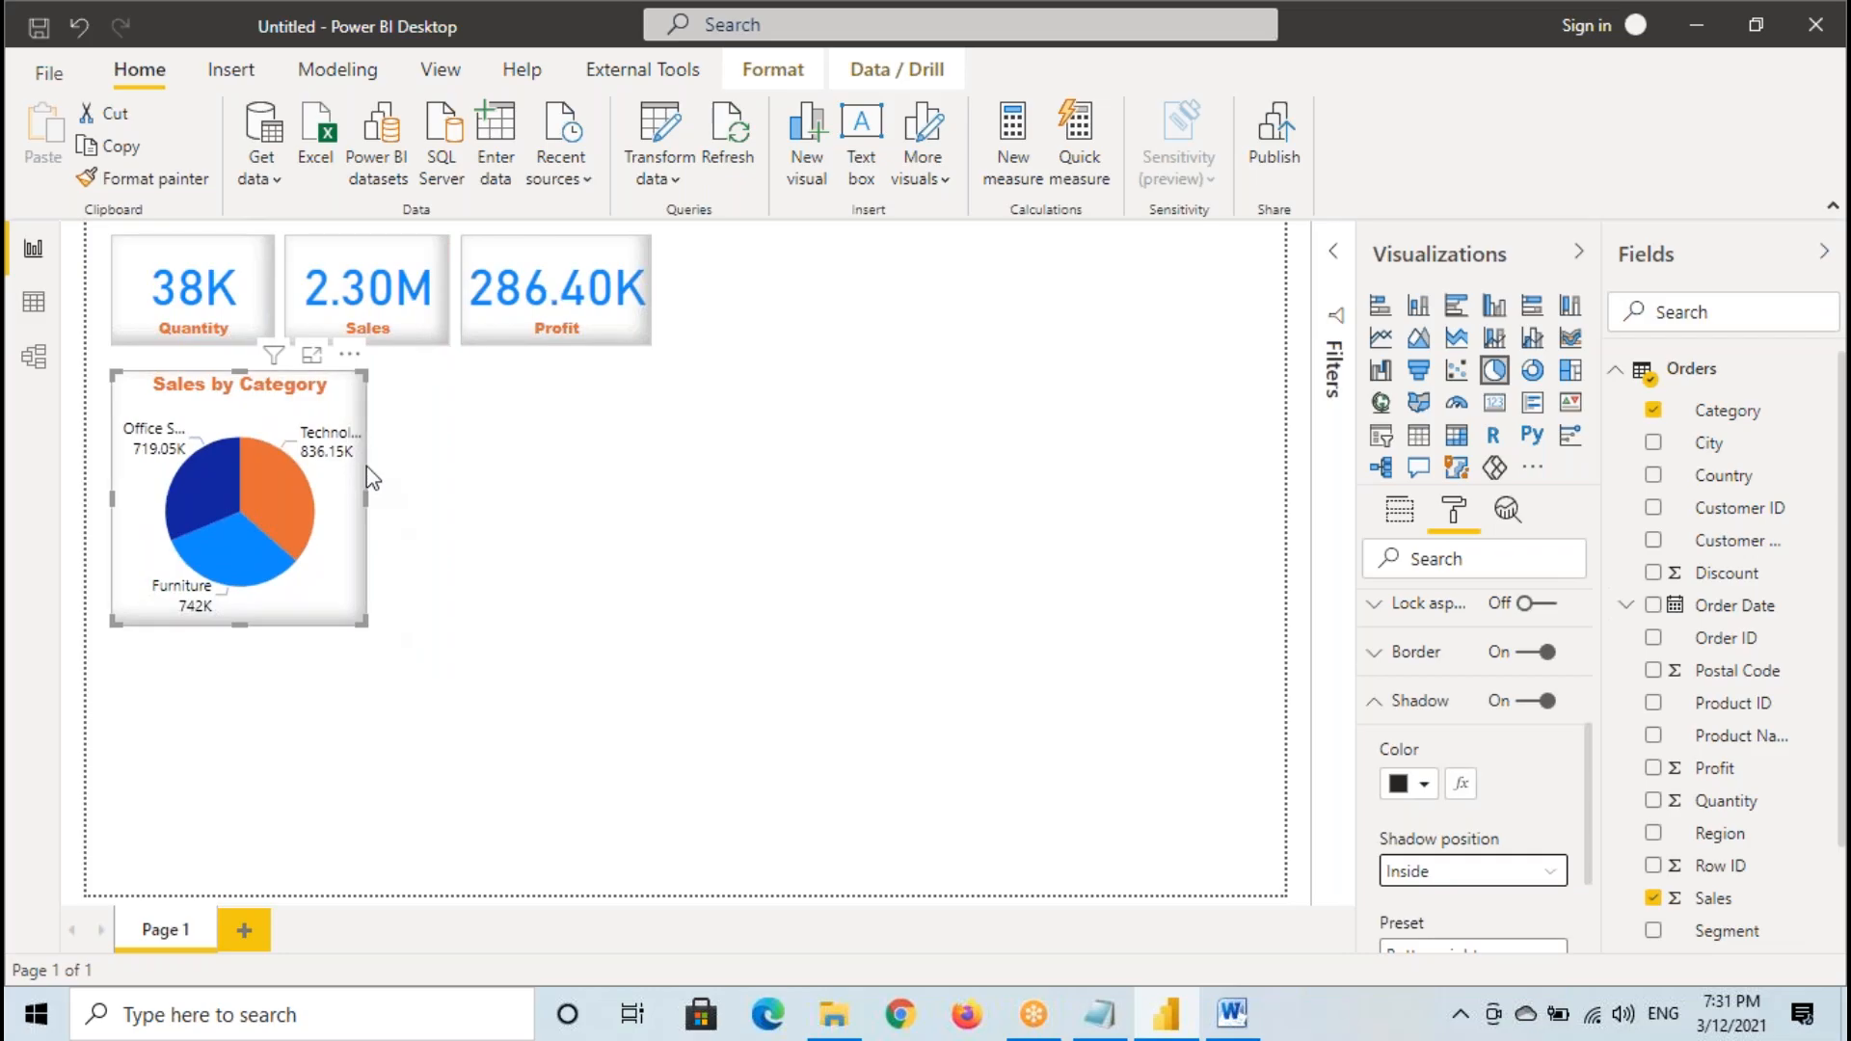
click(359, 289)
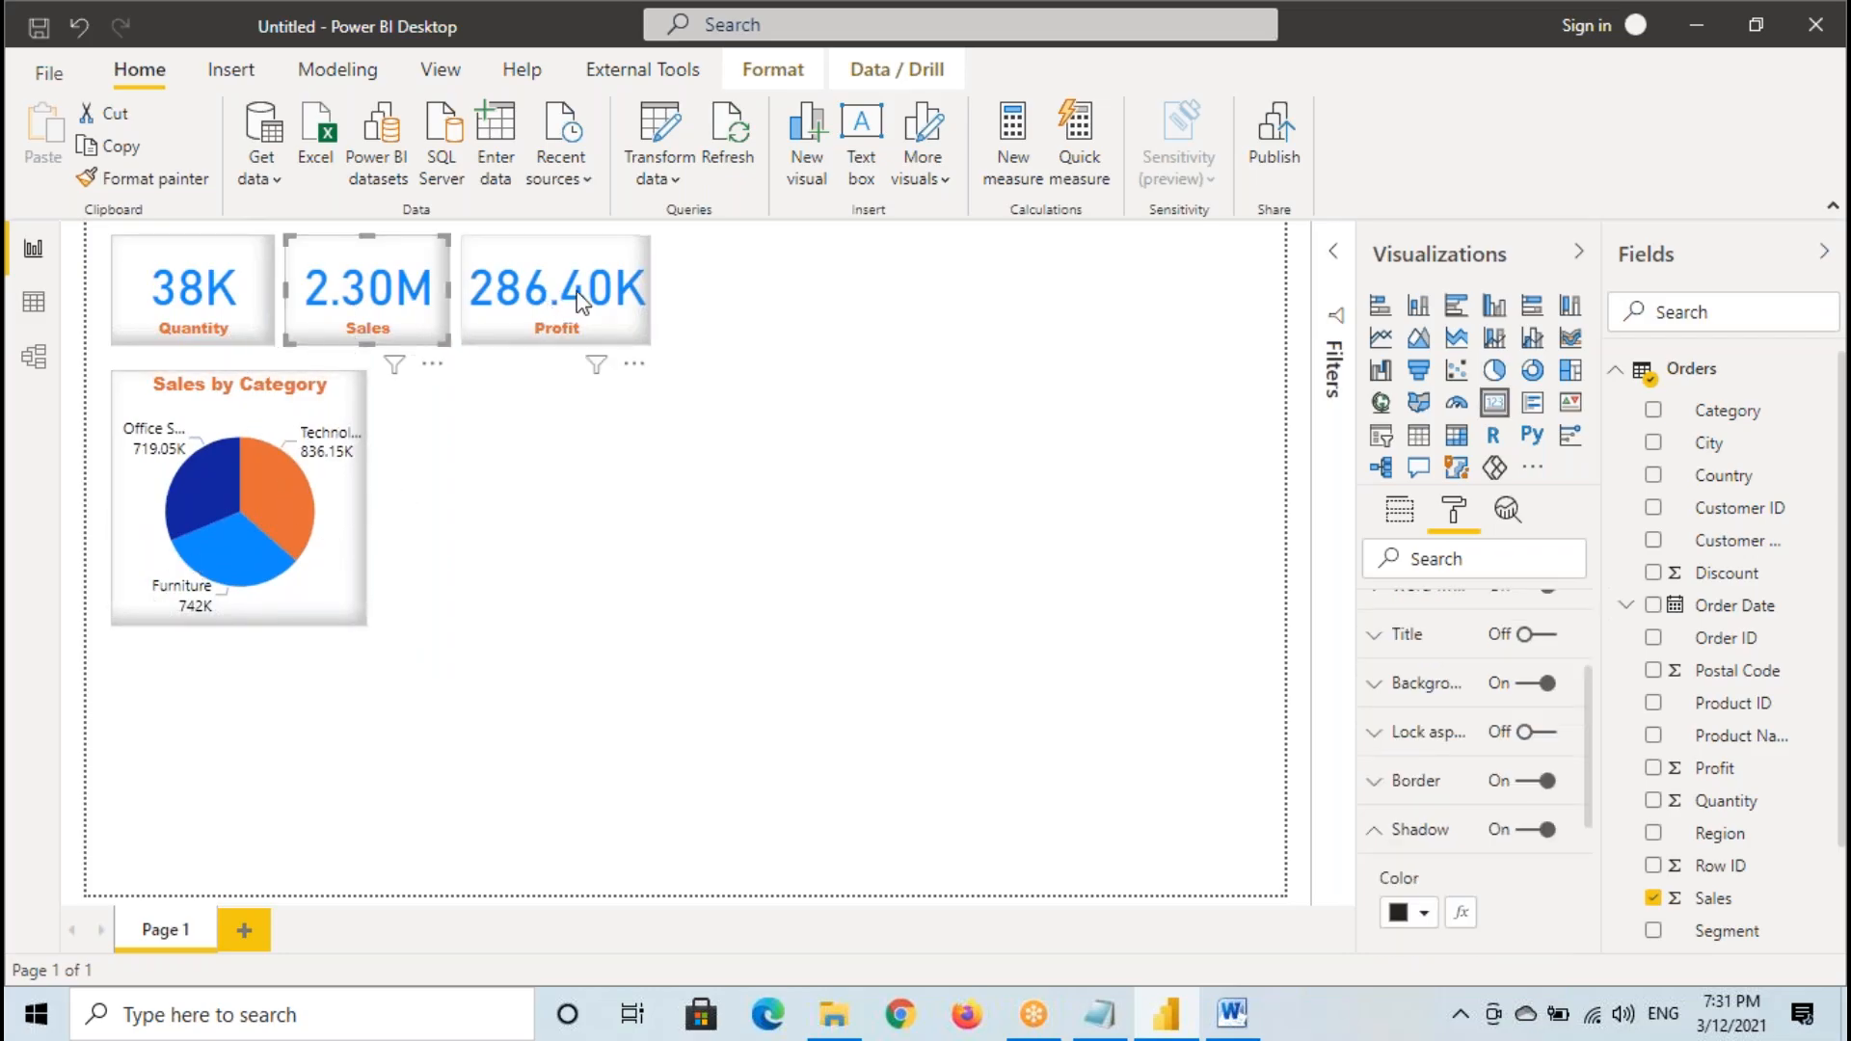
click(347, 514)
drag(347, 514, 907, 379)
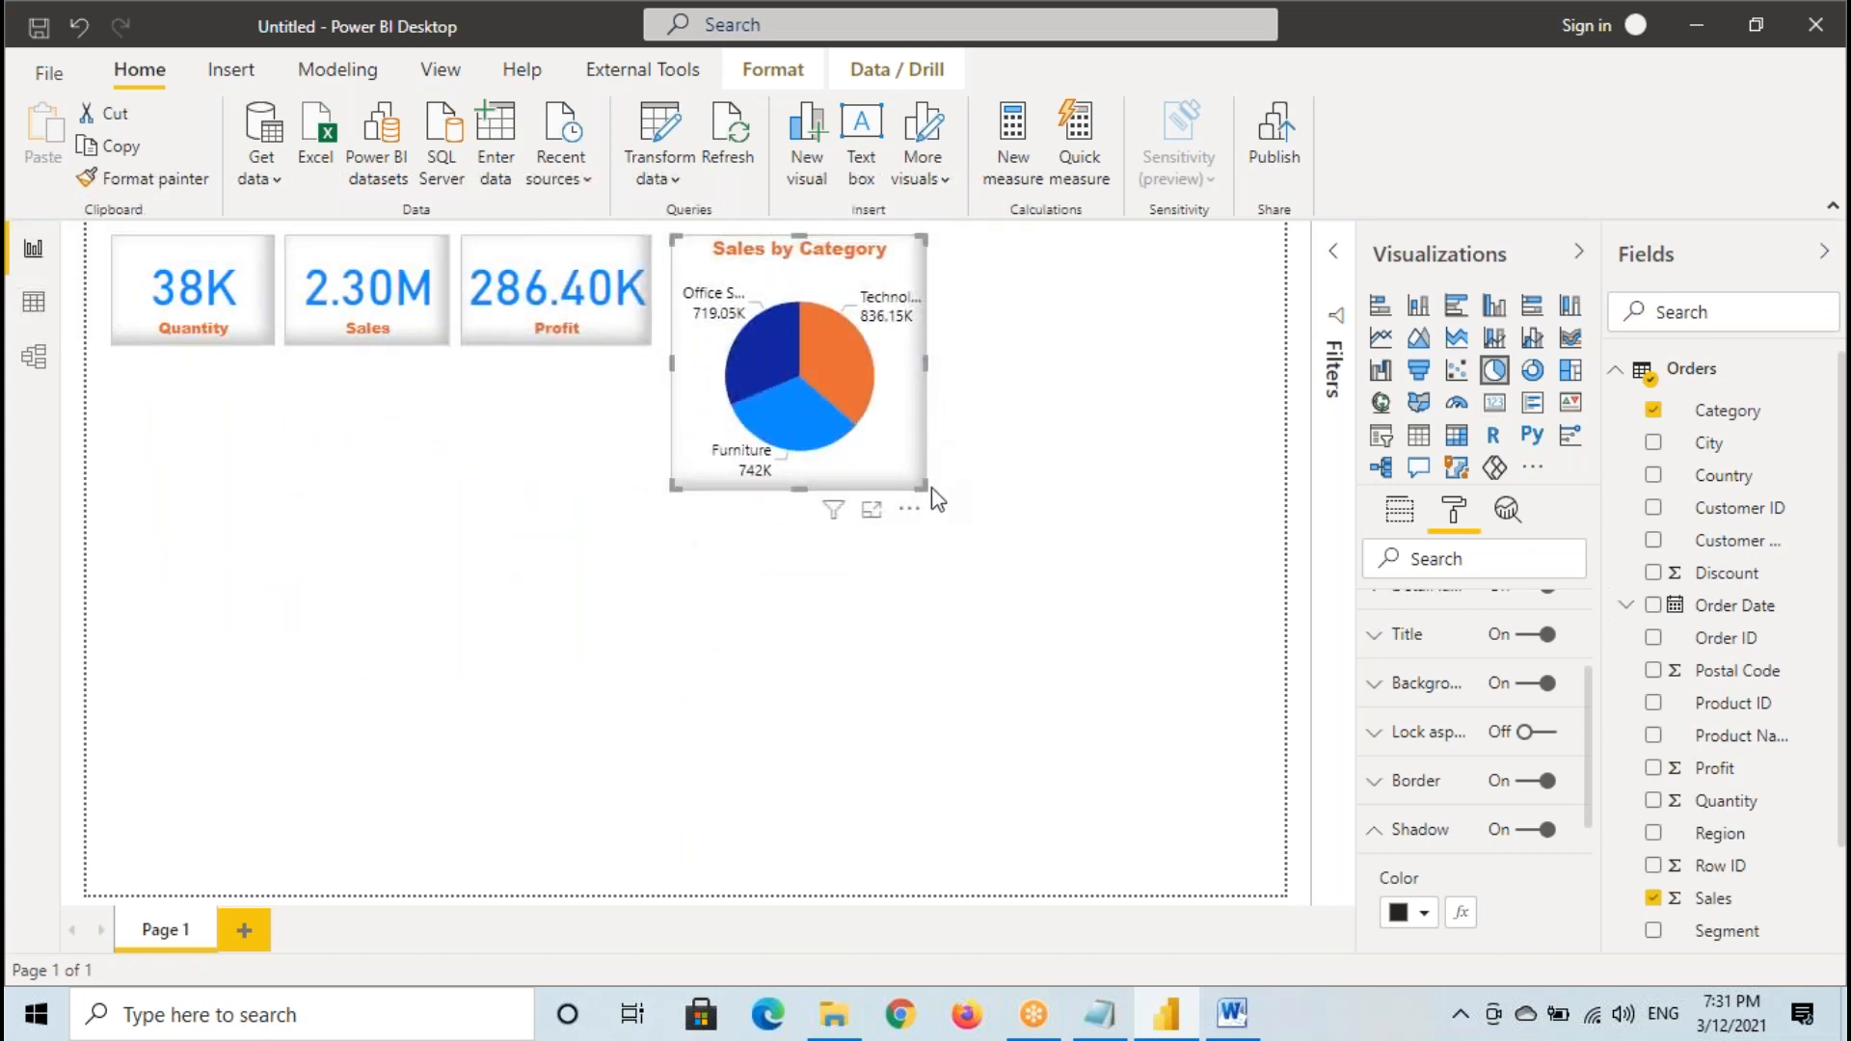
drag(923, 487, 975, 492)
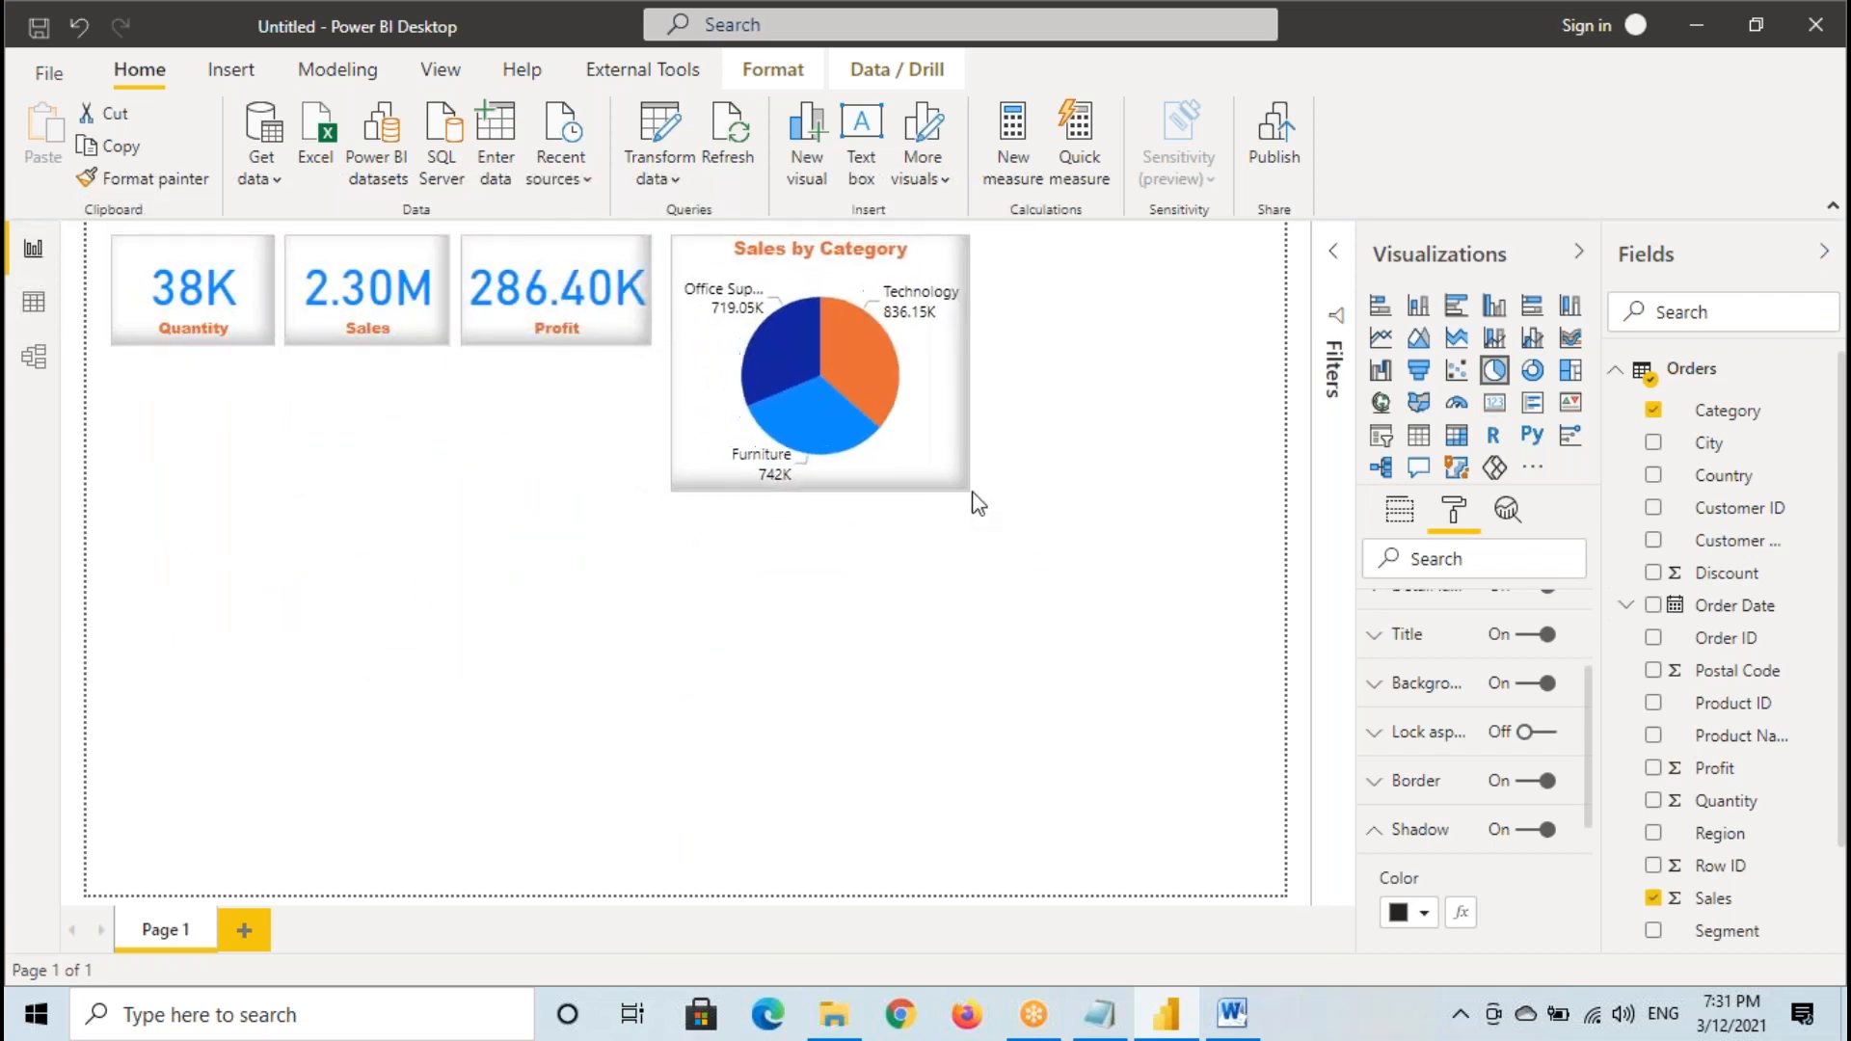
- Frame the Profit card with a temporary annotation and examine the distinct Sub-Category and Category values in the Orders data table
click(553, 309)
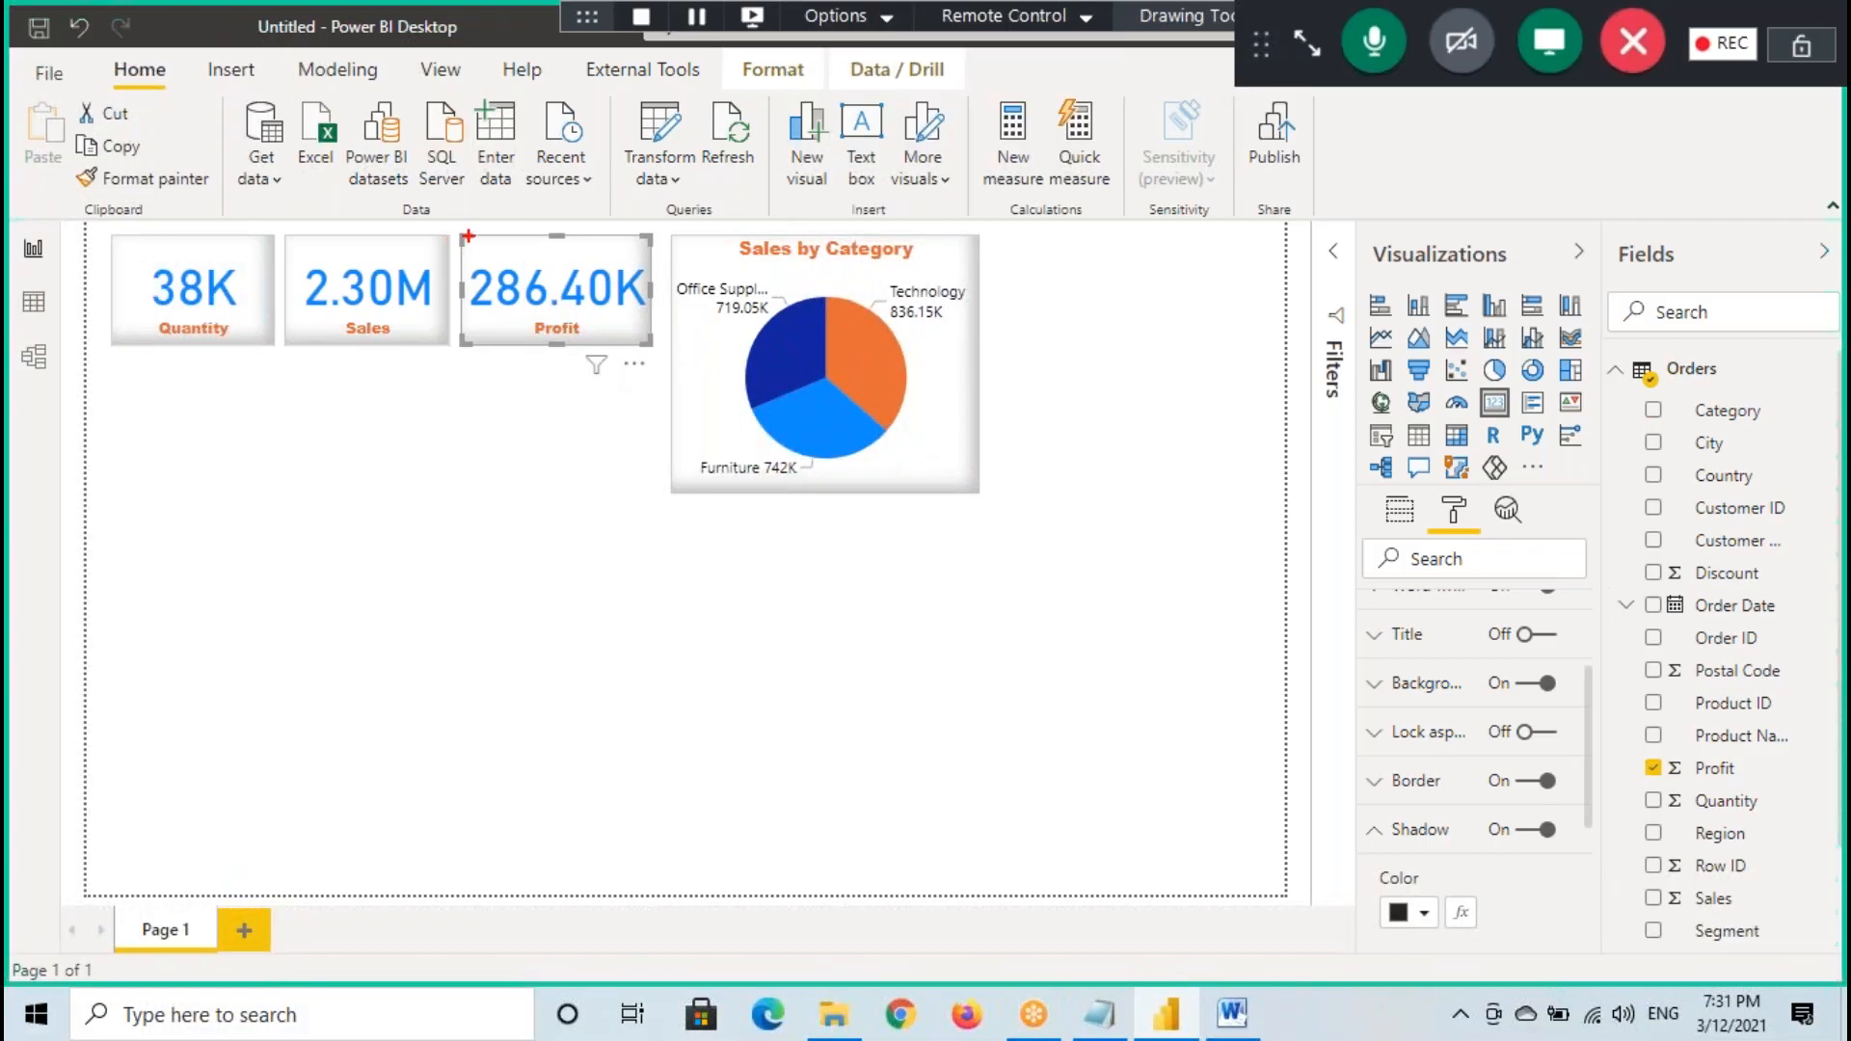
drag(468, 236, 649, 352)
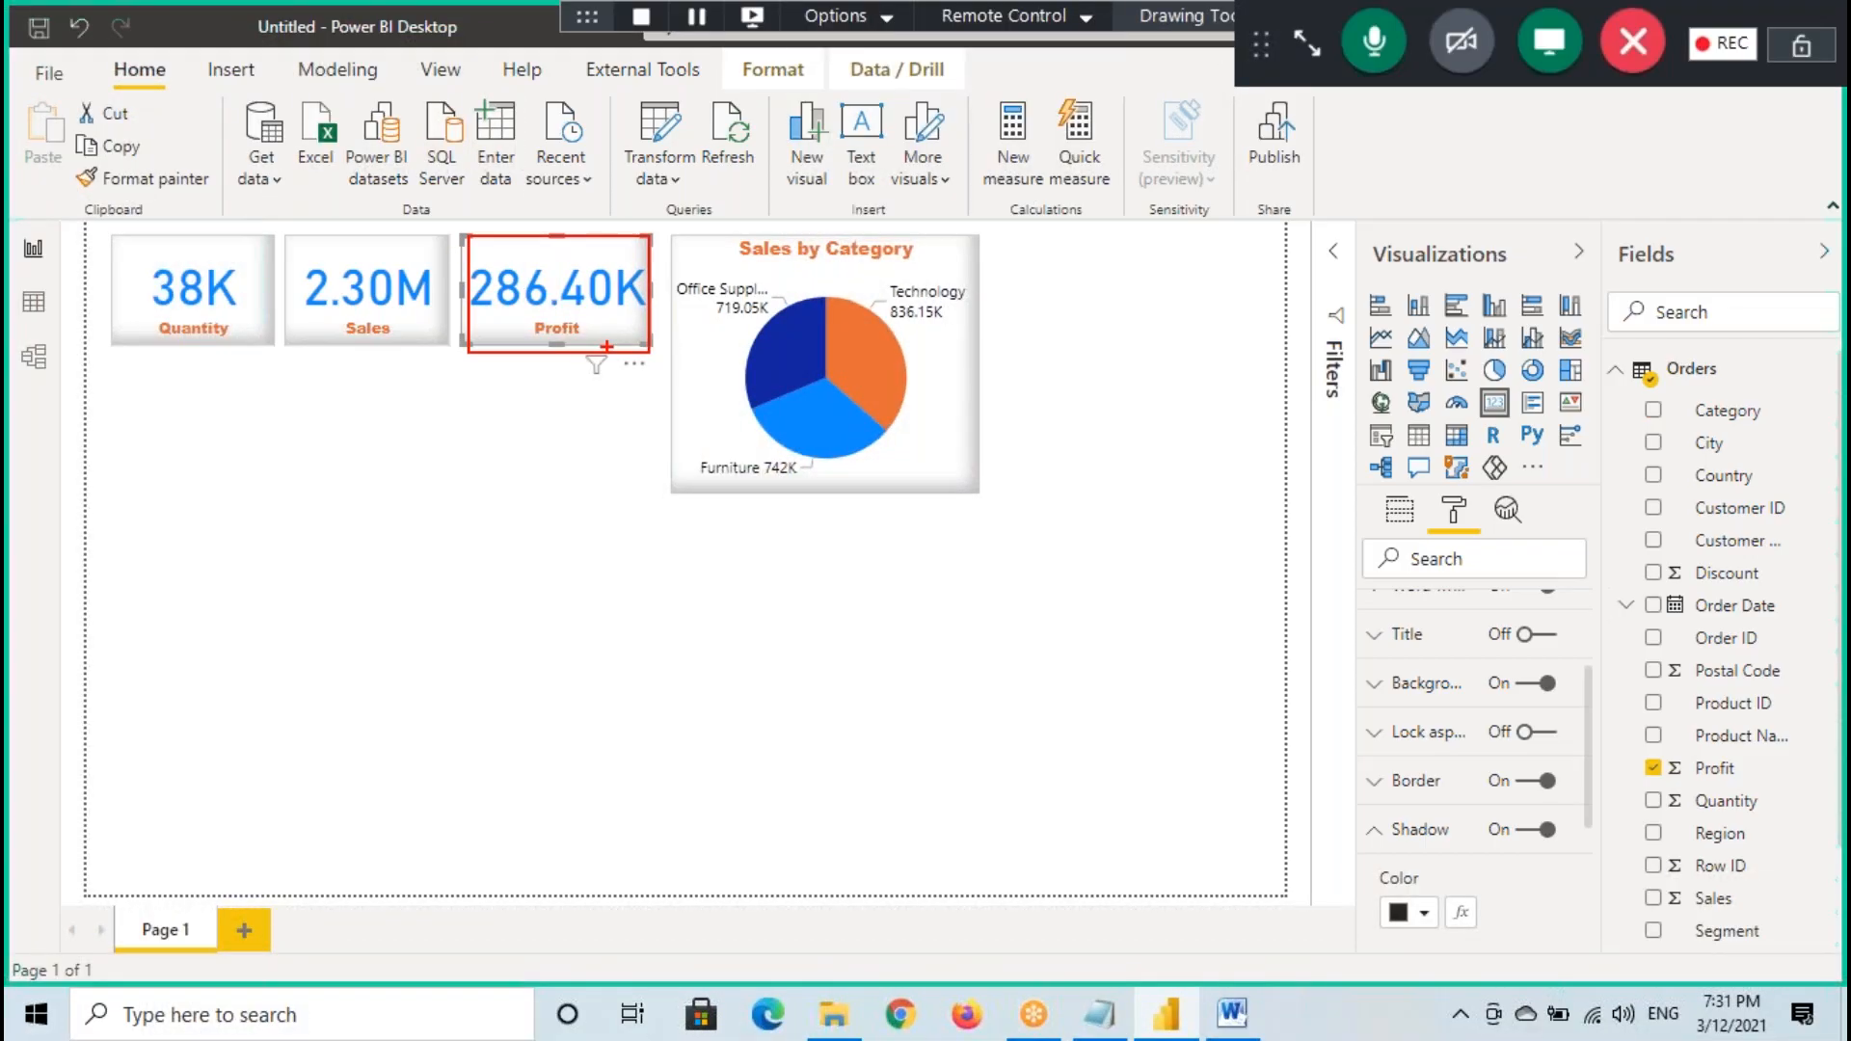
click(33, 302)
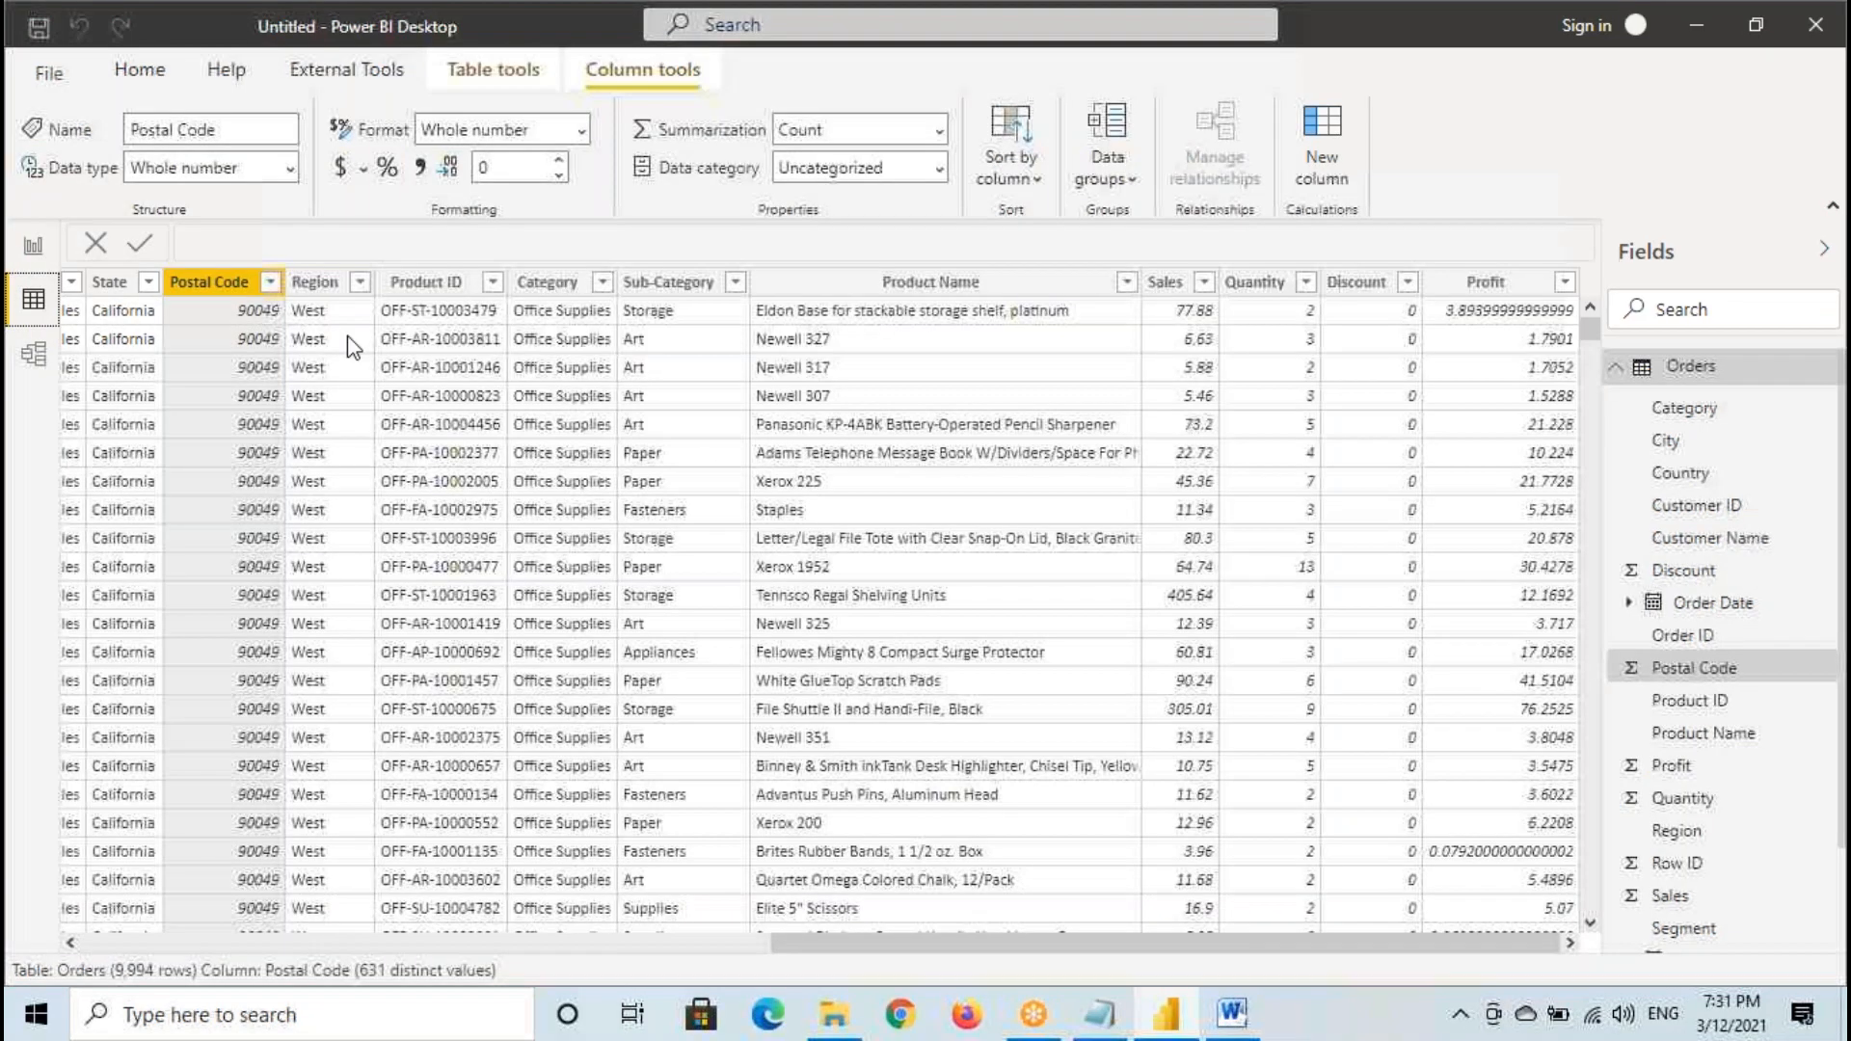
click(725, 285)
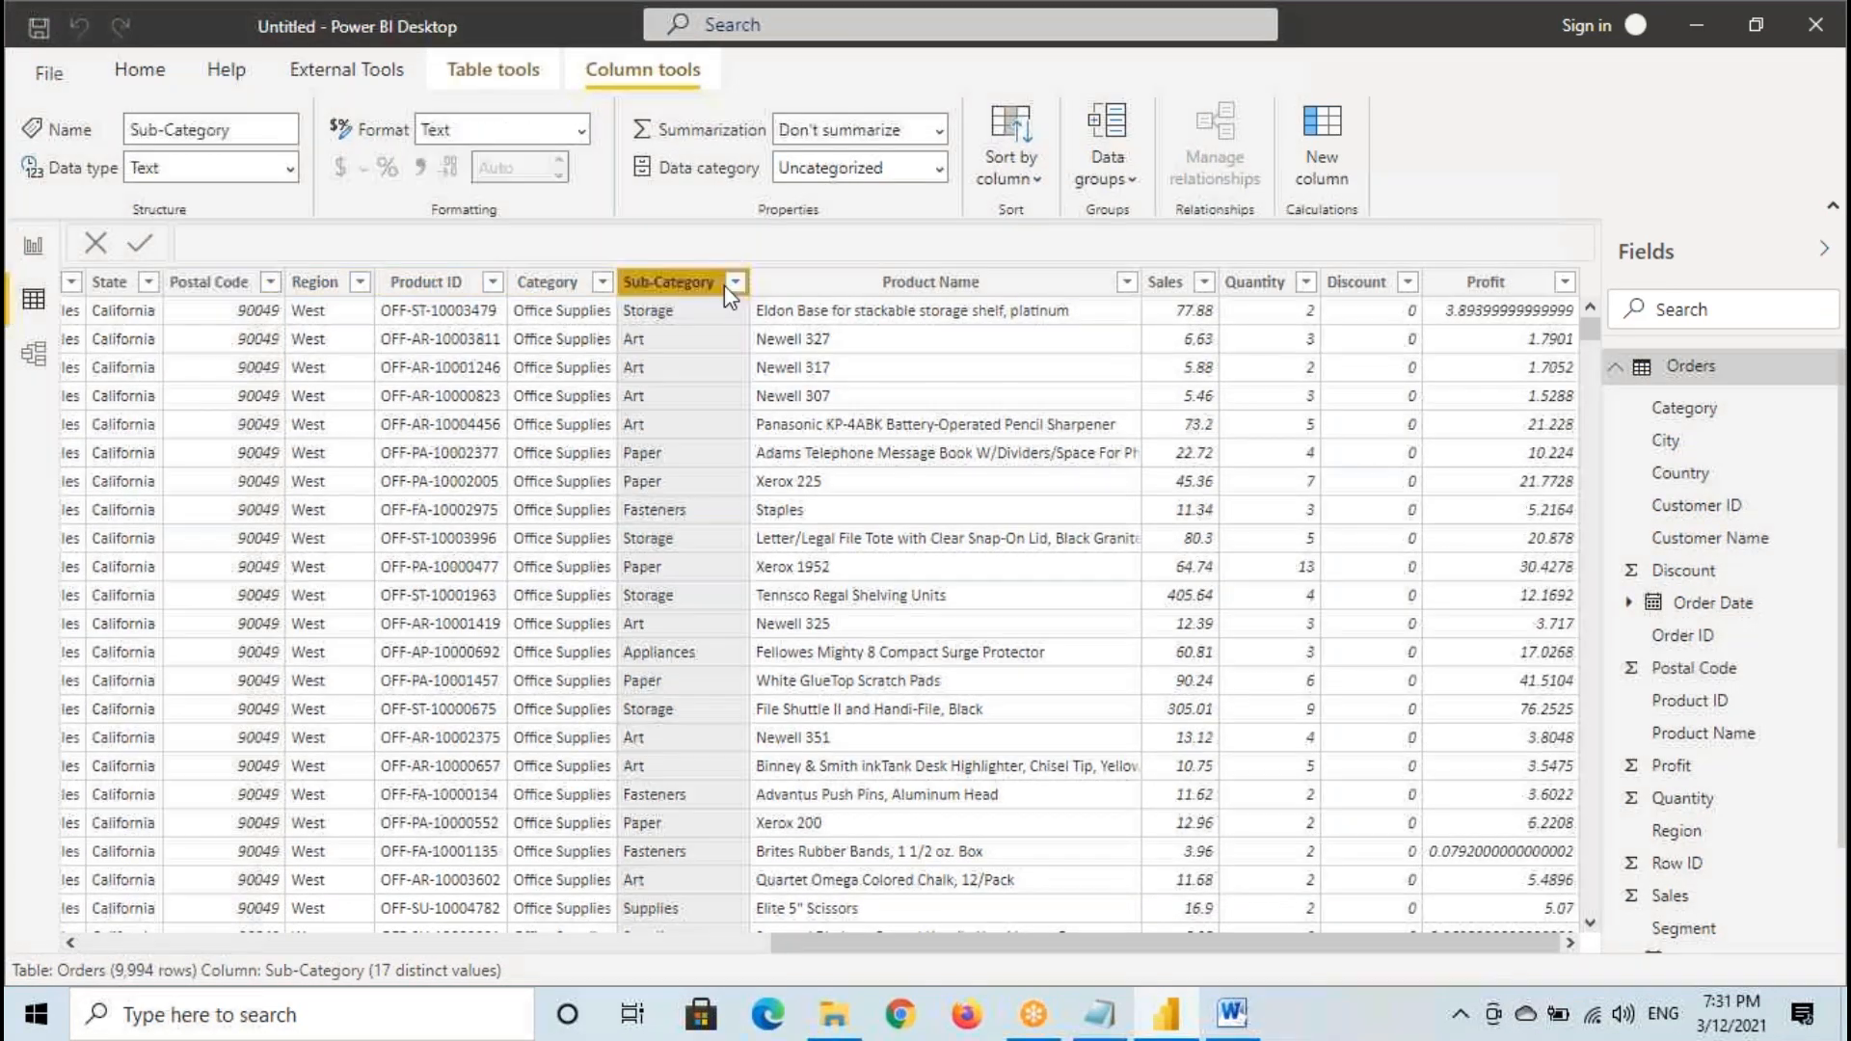
click(736, 283)
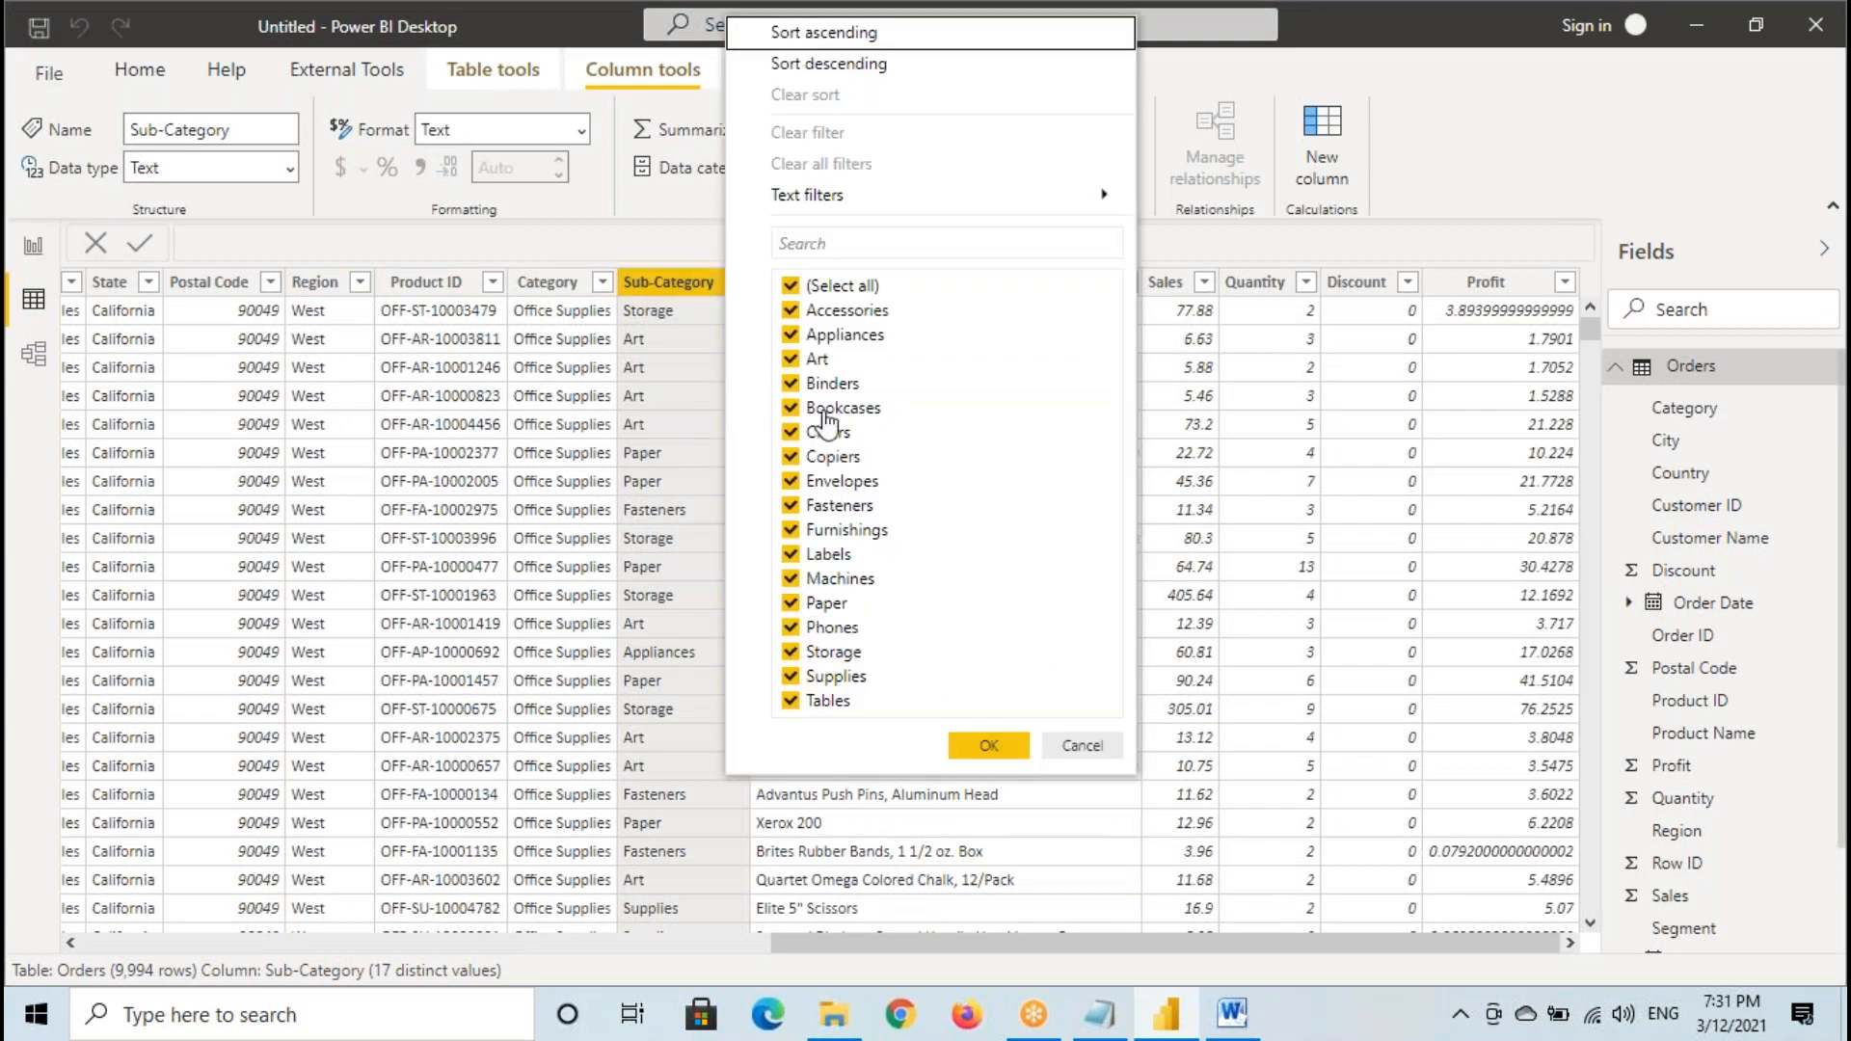
click(1082, 748)
click(559, 283)
click(603, 282)
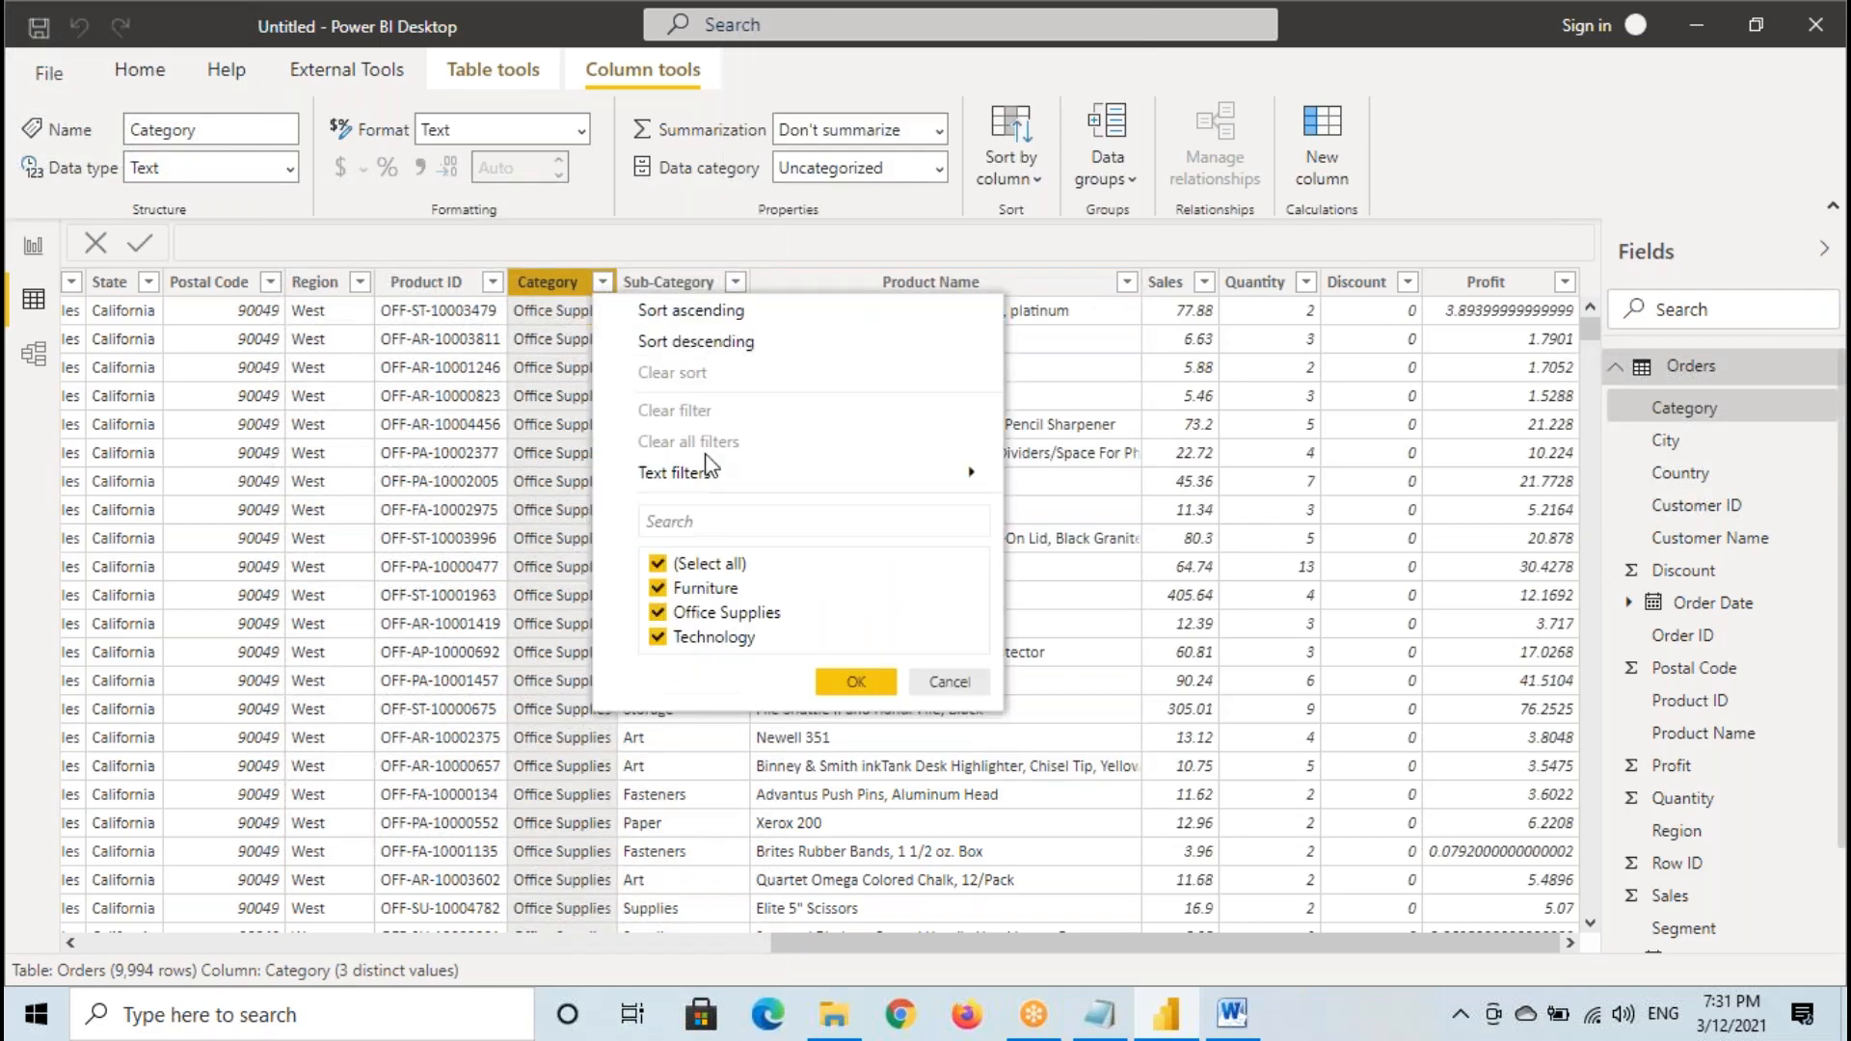
click(947, 683)
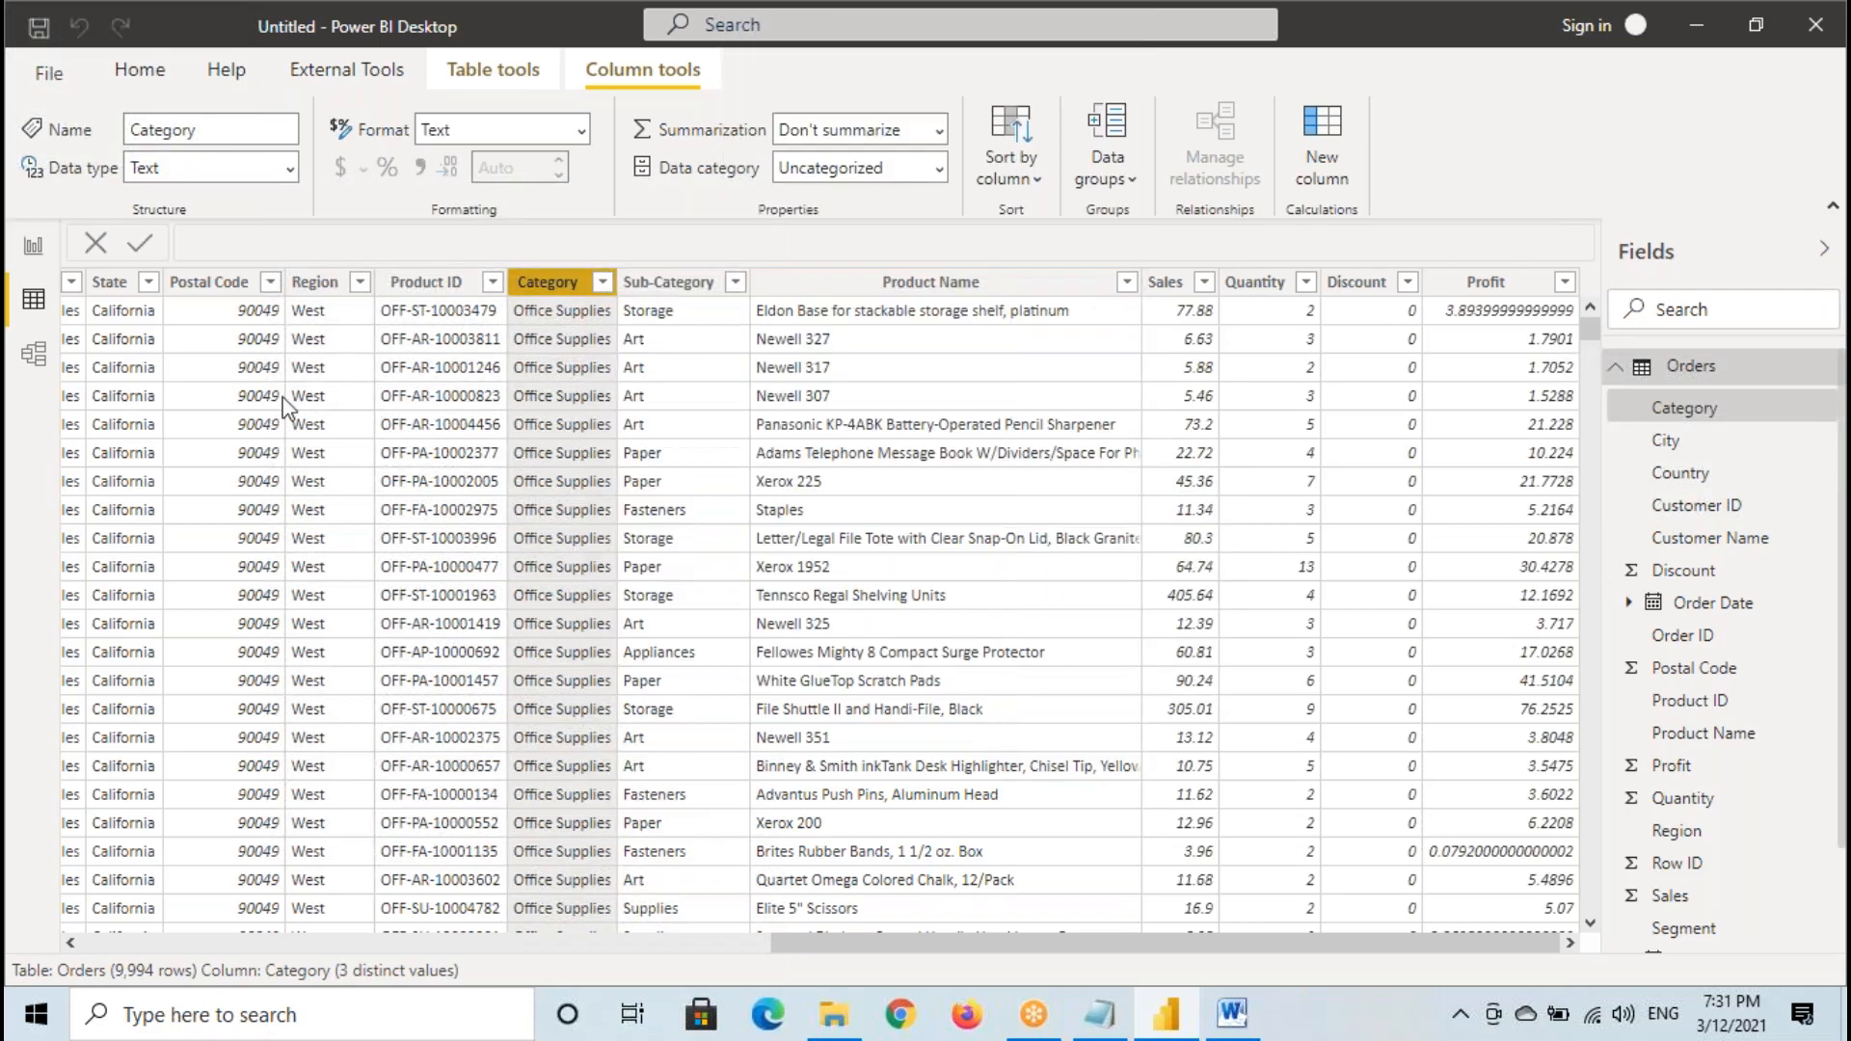
click(33, 247)
- Add a donut chart beside the pie chart and resize it to match the pie chart's height
click(1123, 328)
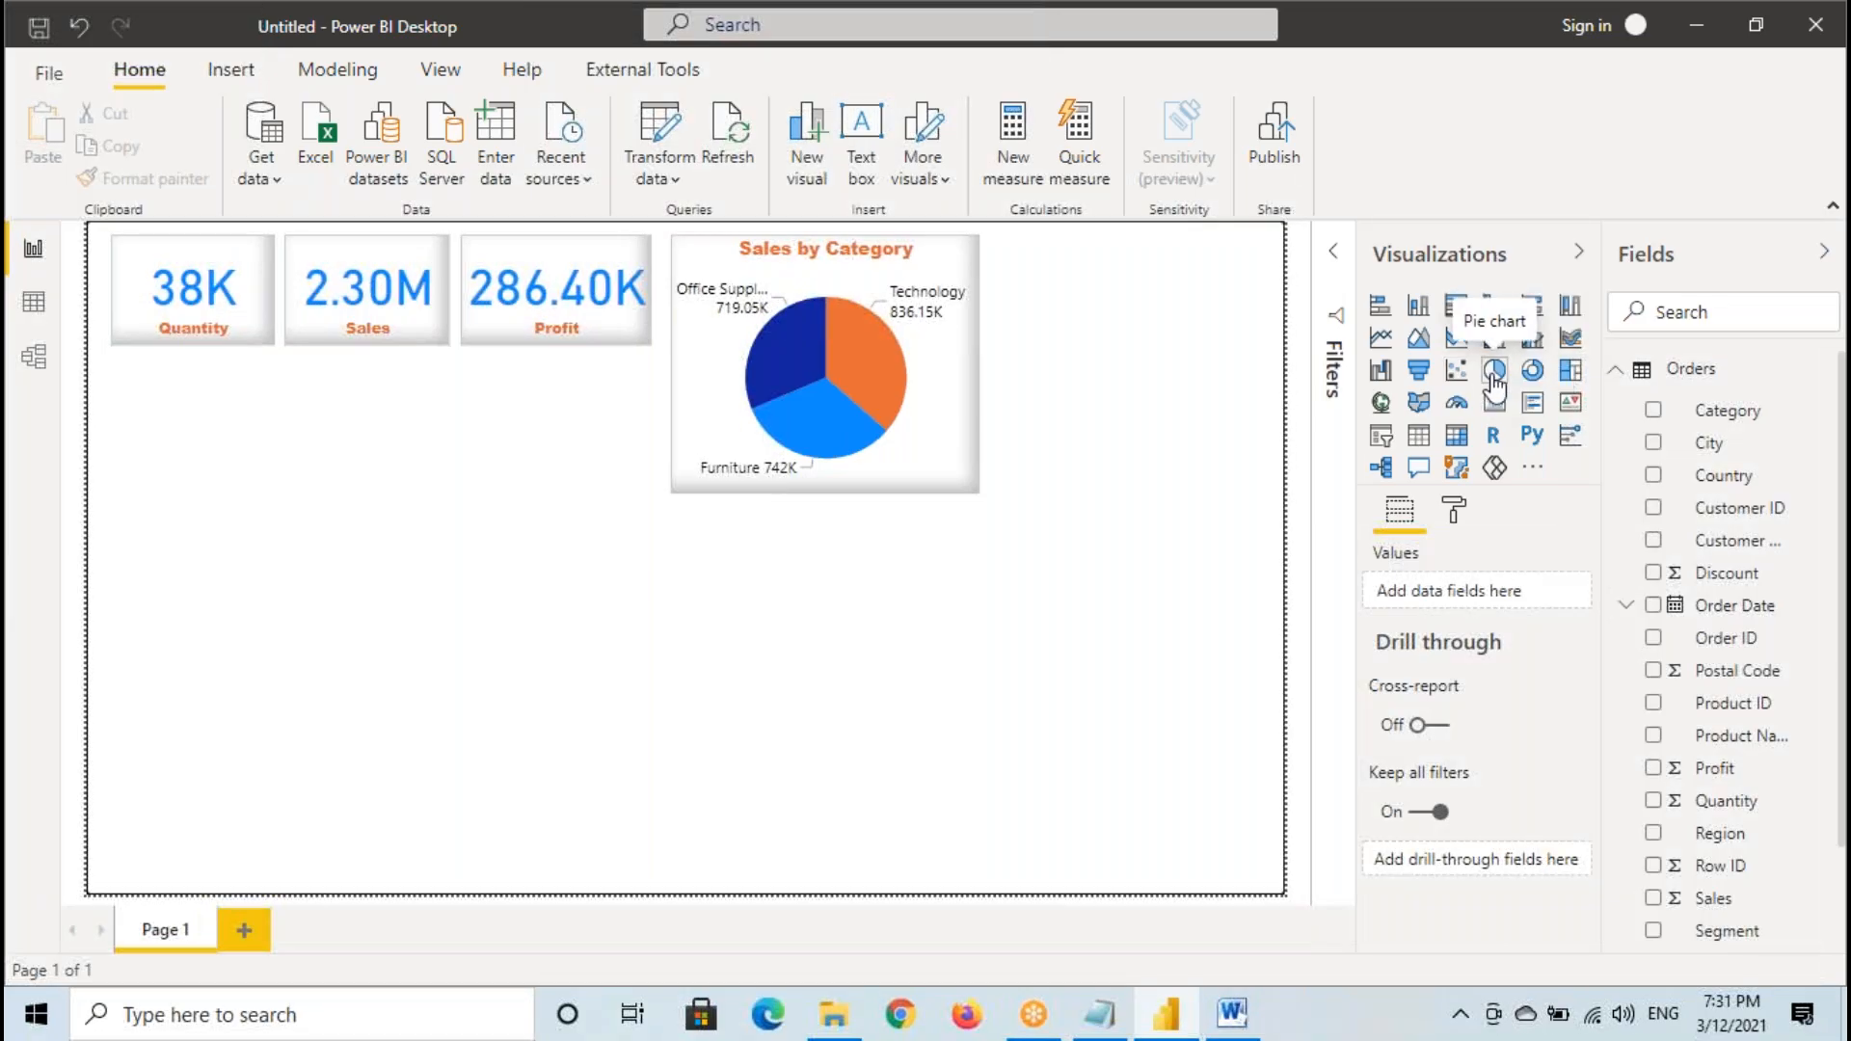
click(1533, 374)
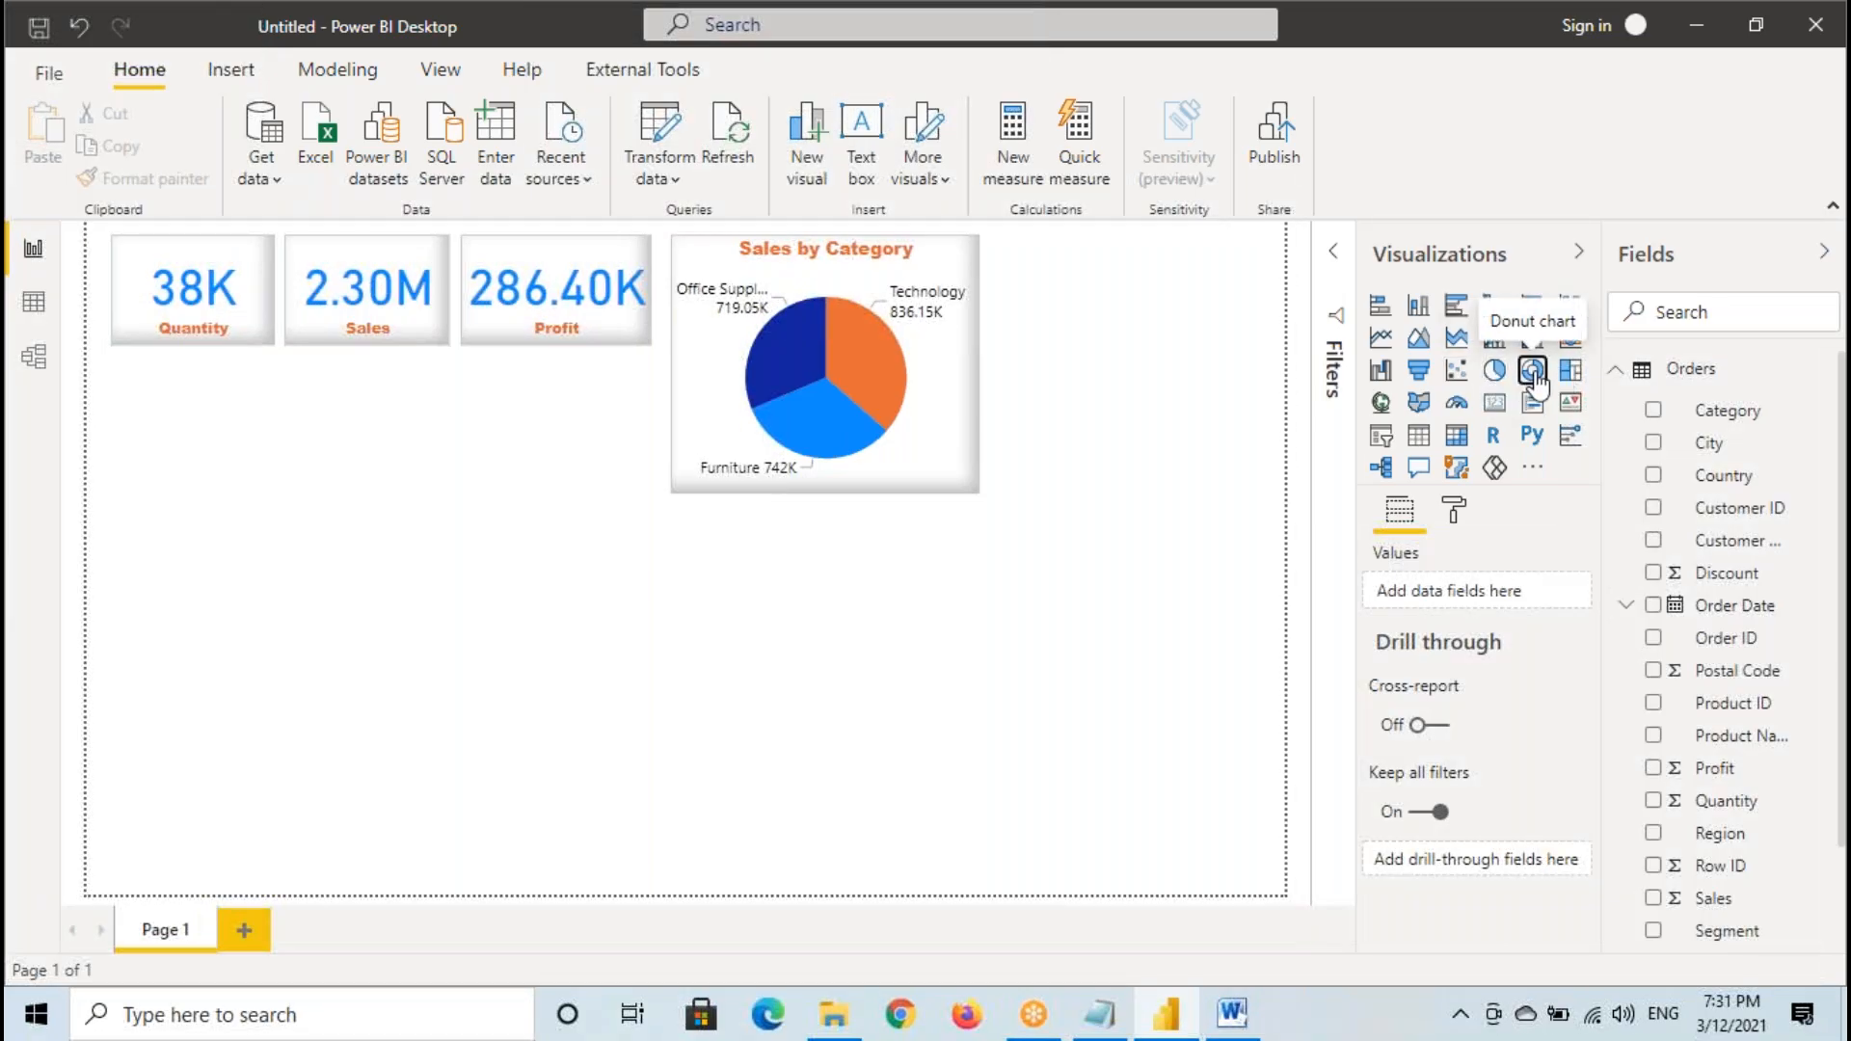
drag(183, 681, 1079, 311)
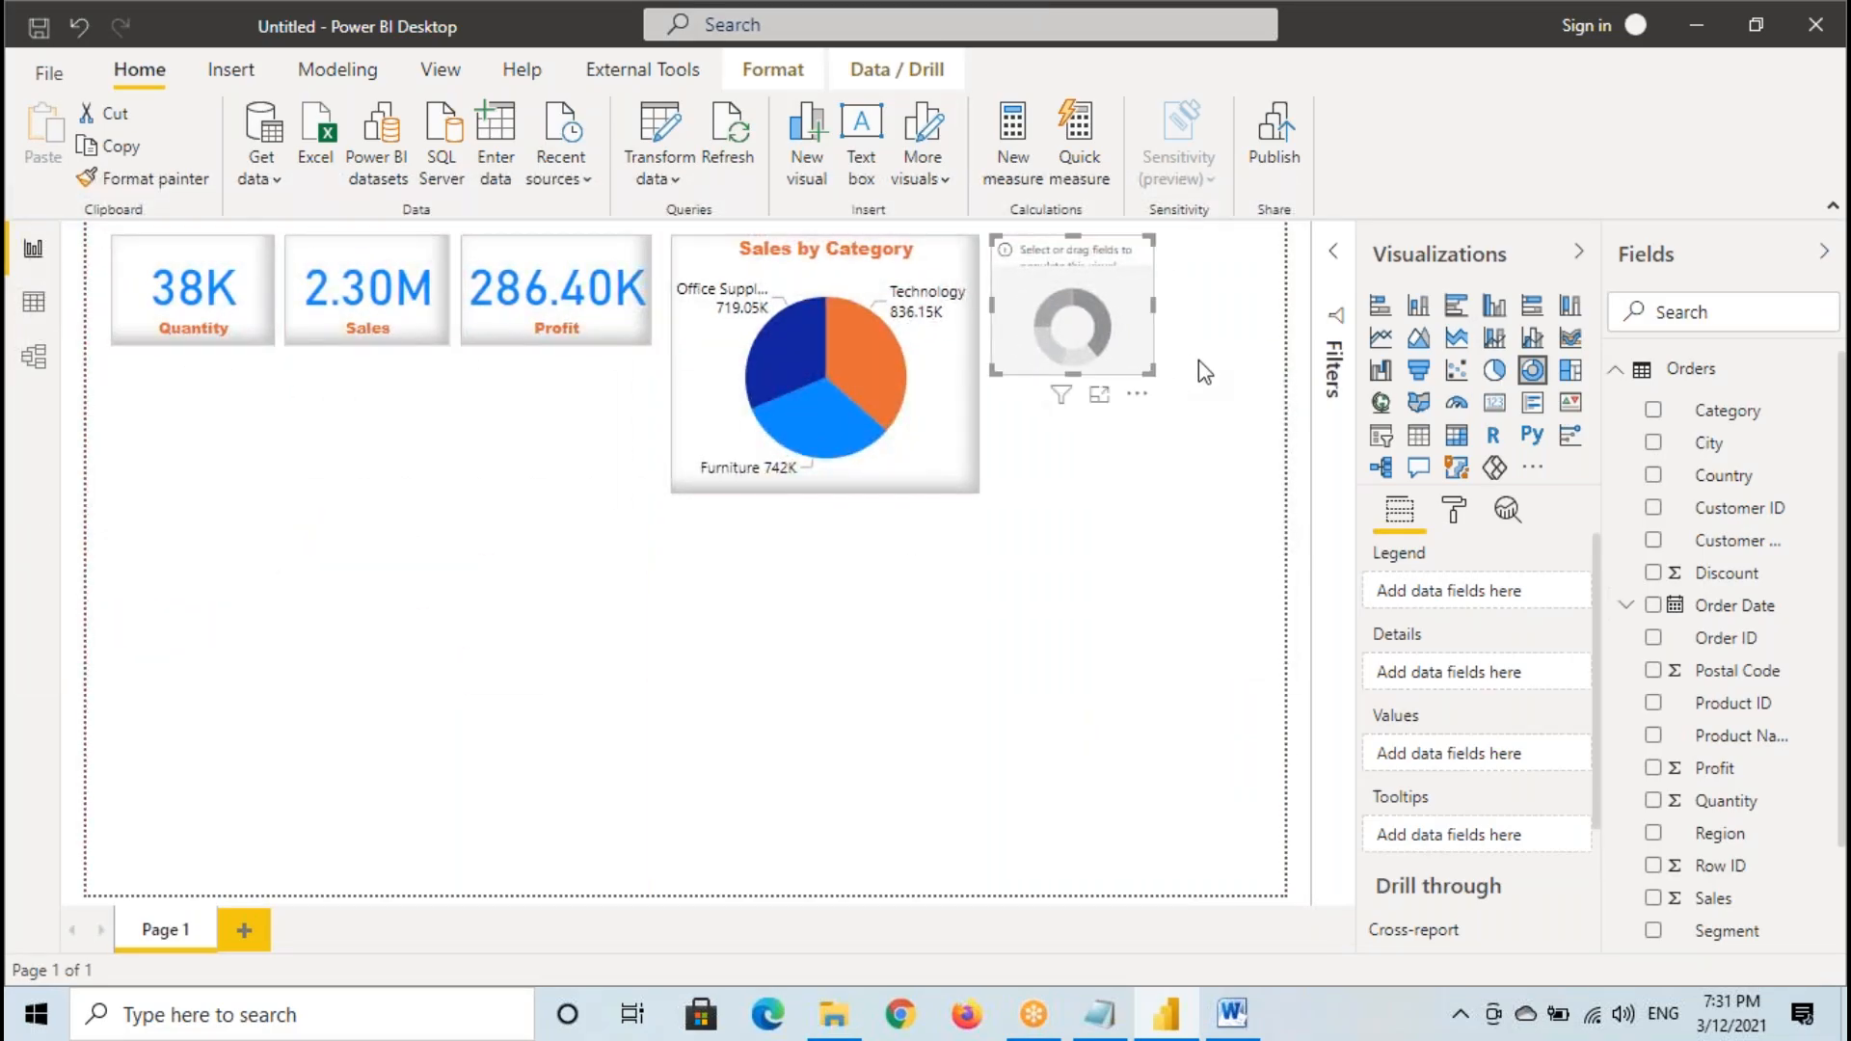
drag(1162, 372, 1269, 491)
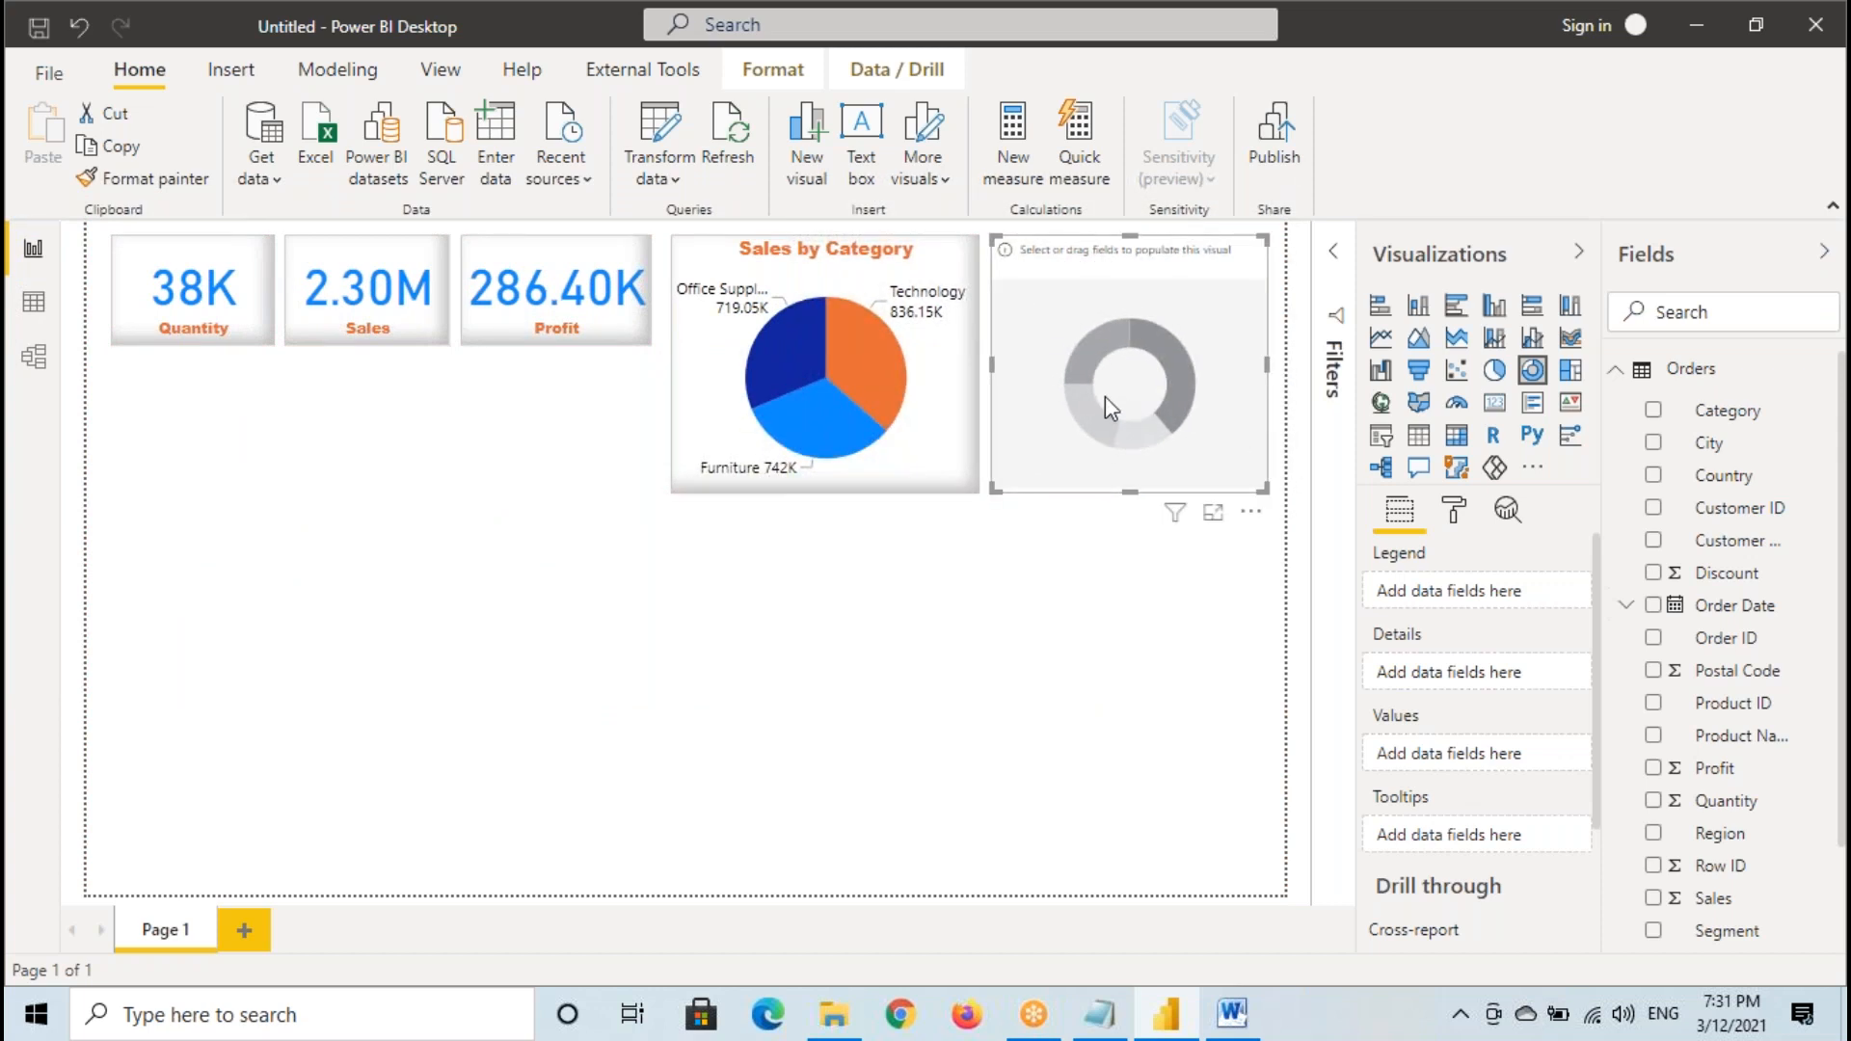
- Assign Category as the donut chart's legend and Profit as its values
drag(1752, 412, 1195, 388)
scroll(1759, 578, down, 3)
click(1750, 648)
drag(1749, 648, 1193, 424)
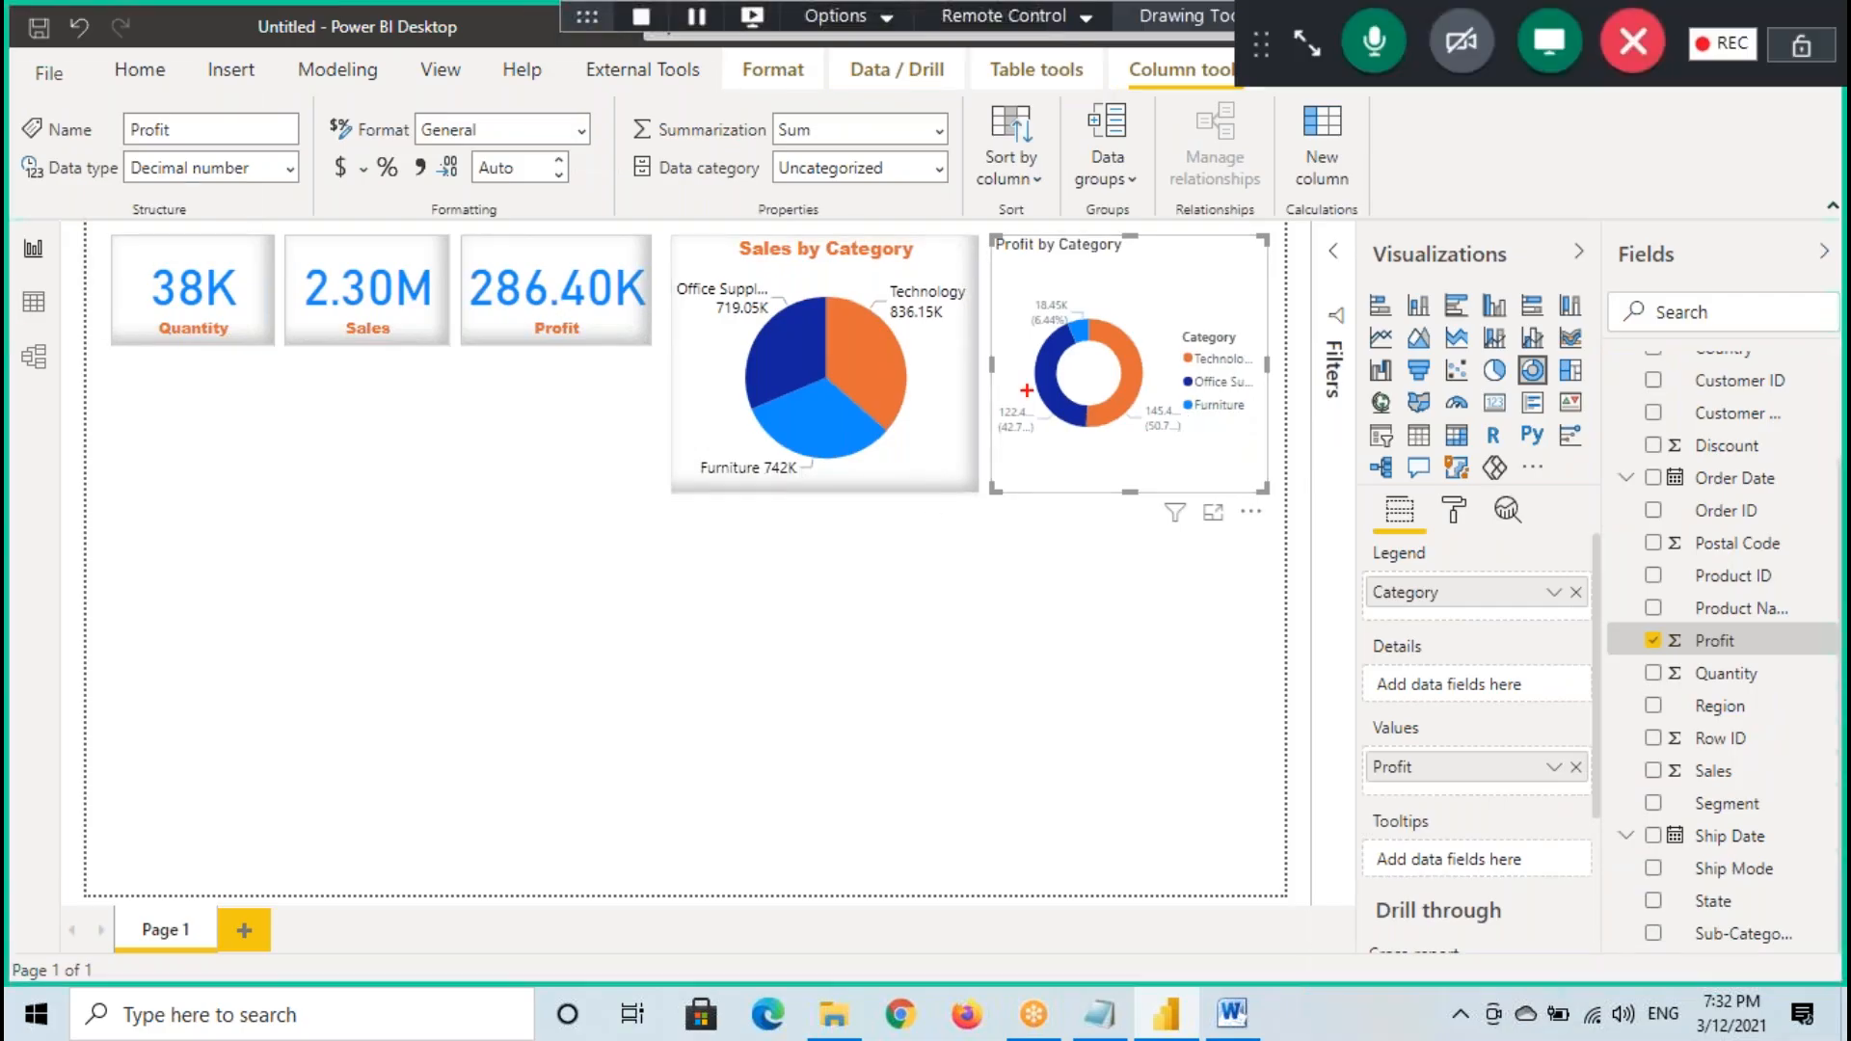
- Mark both charts with temporary annotations and copy the pie chart's formatting to the Profit by Category donut chart with Format Painter
drag(1143, 280, 1243, 231)
drag(801, 271, 901, 239)
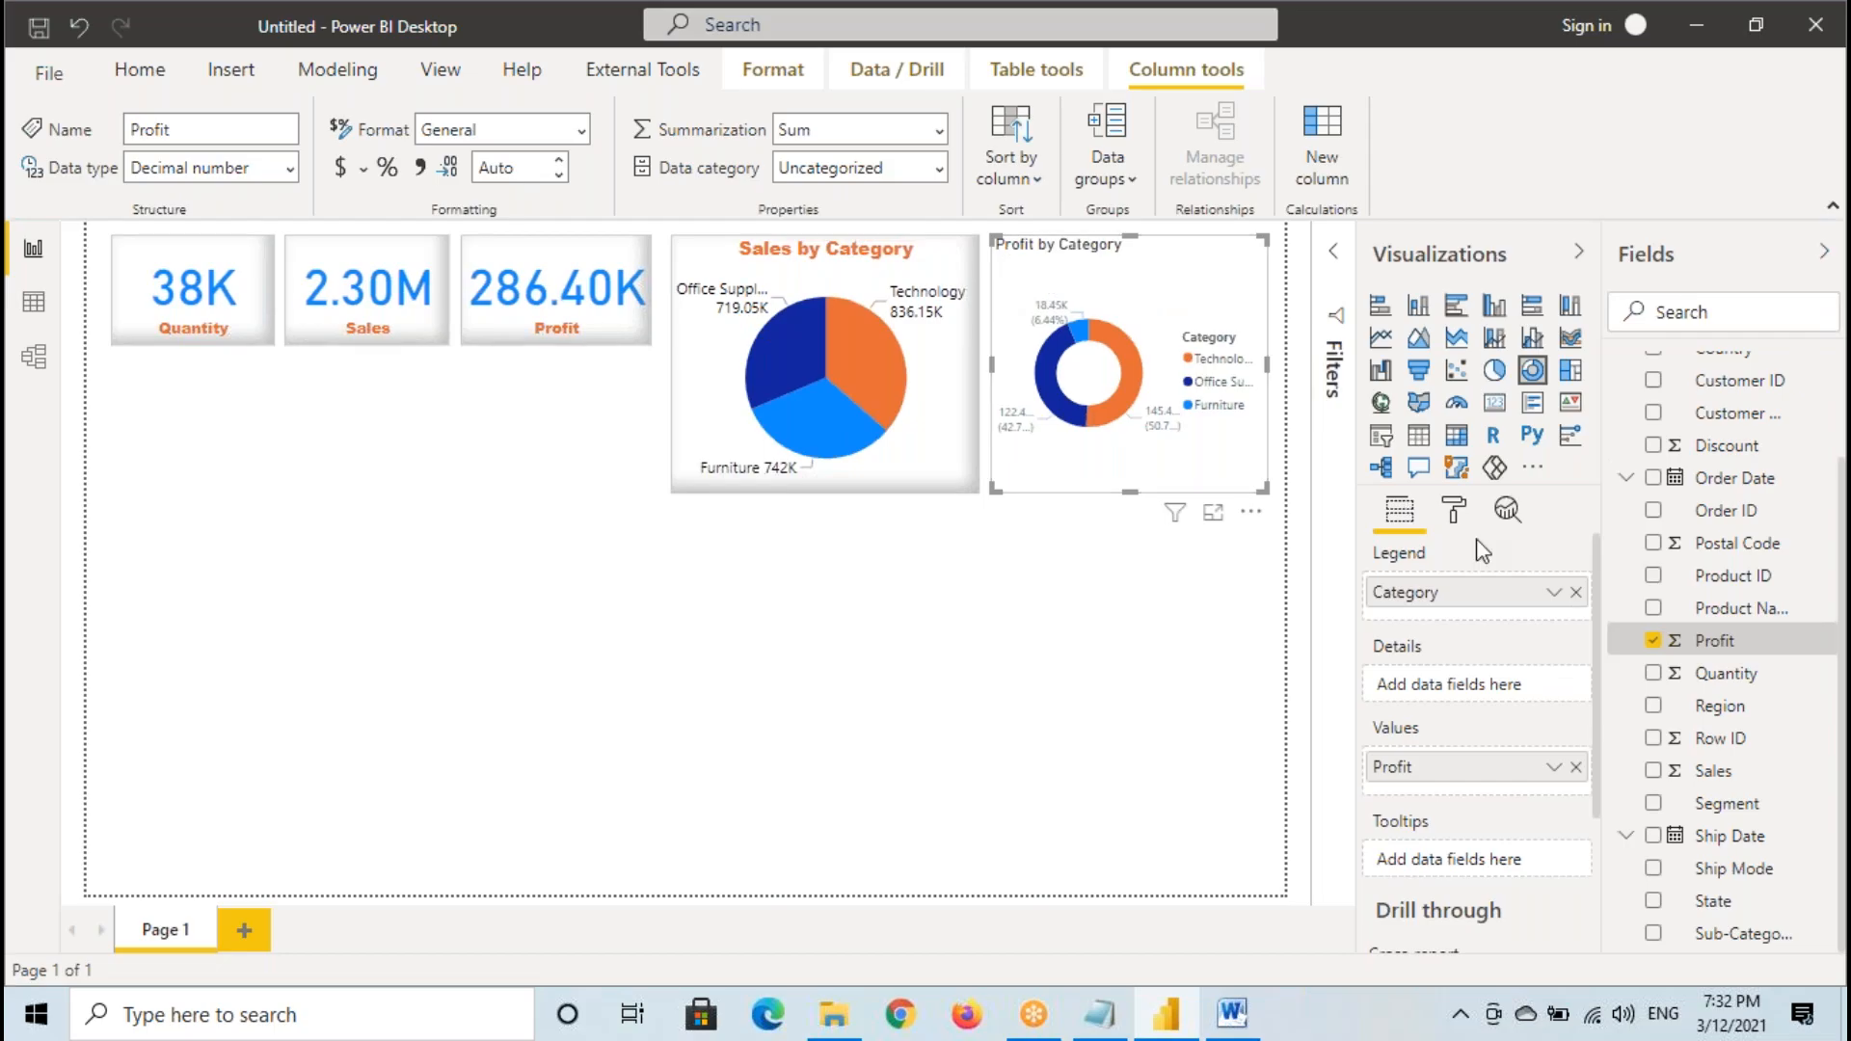
click(1457, 513)
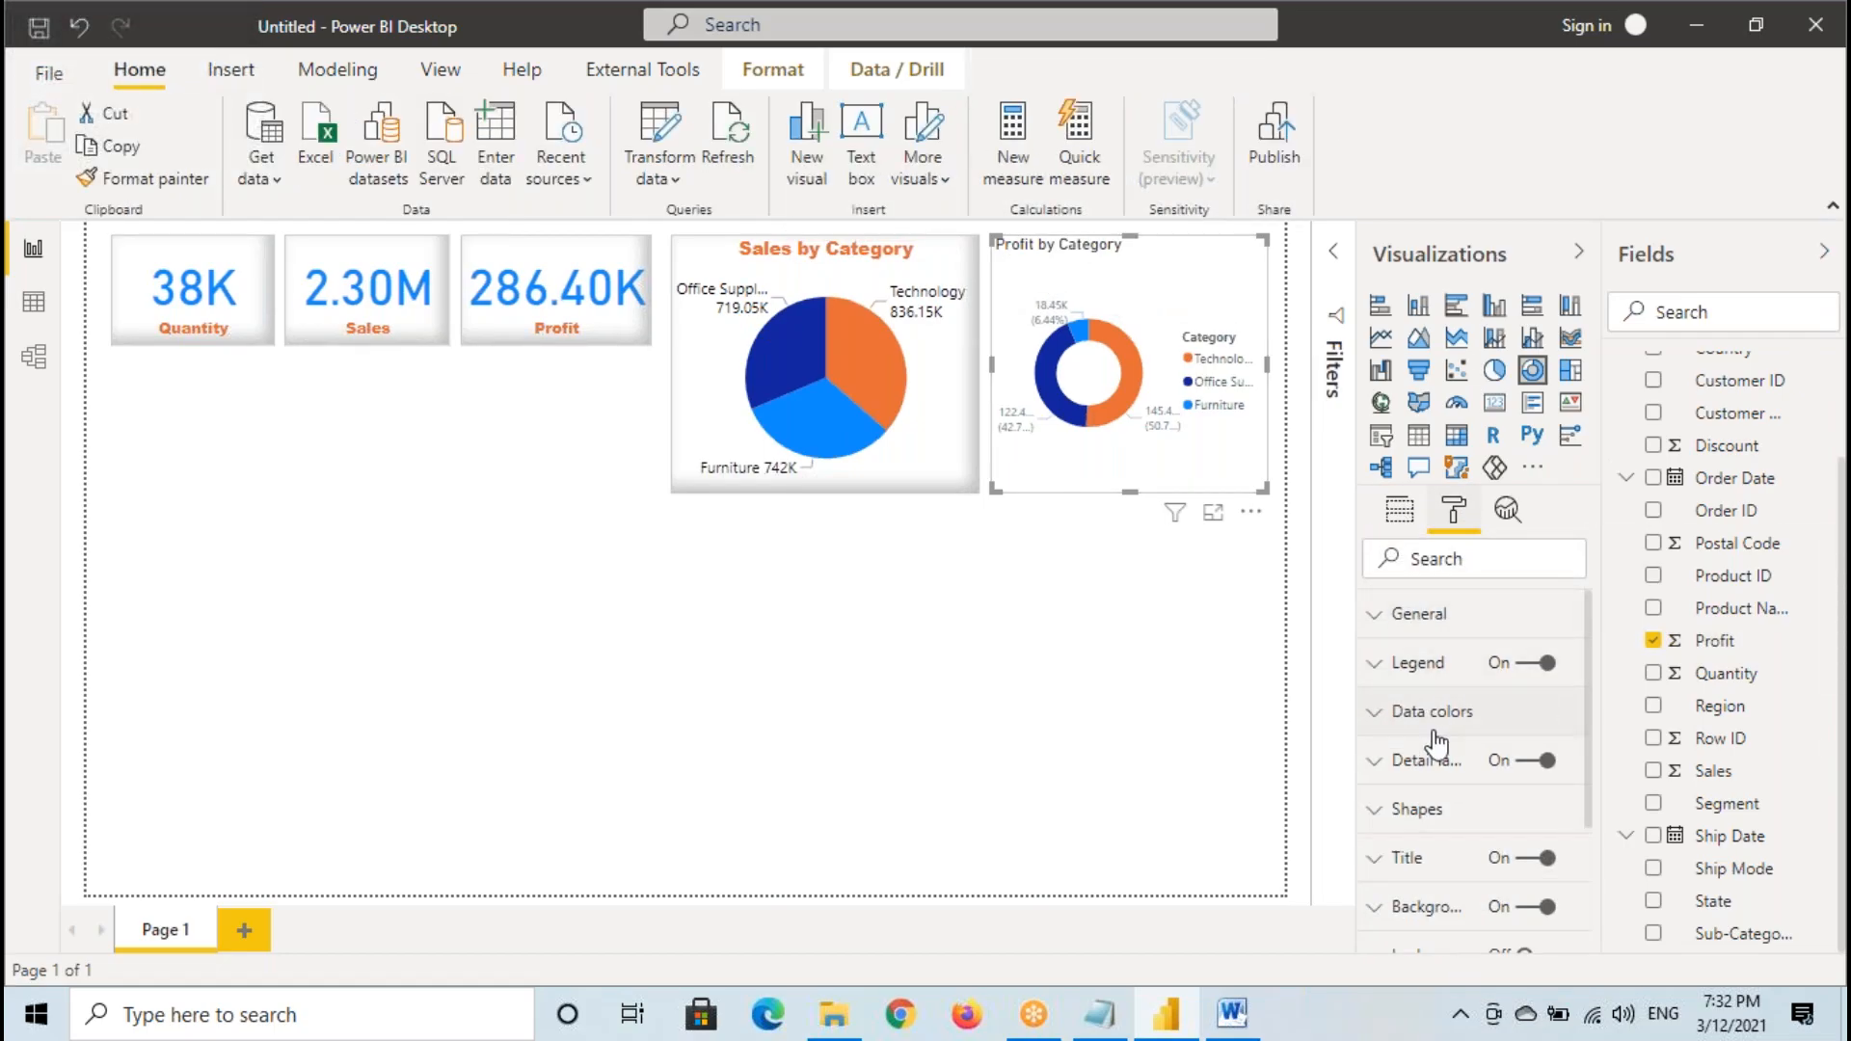
click(846, 280)
click(142, 179)
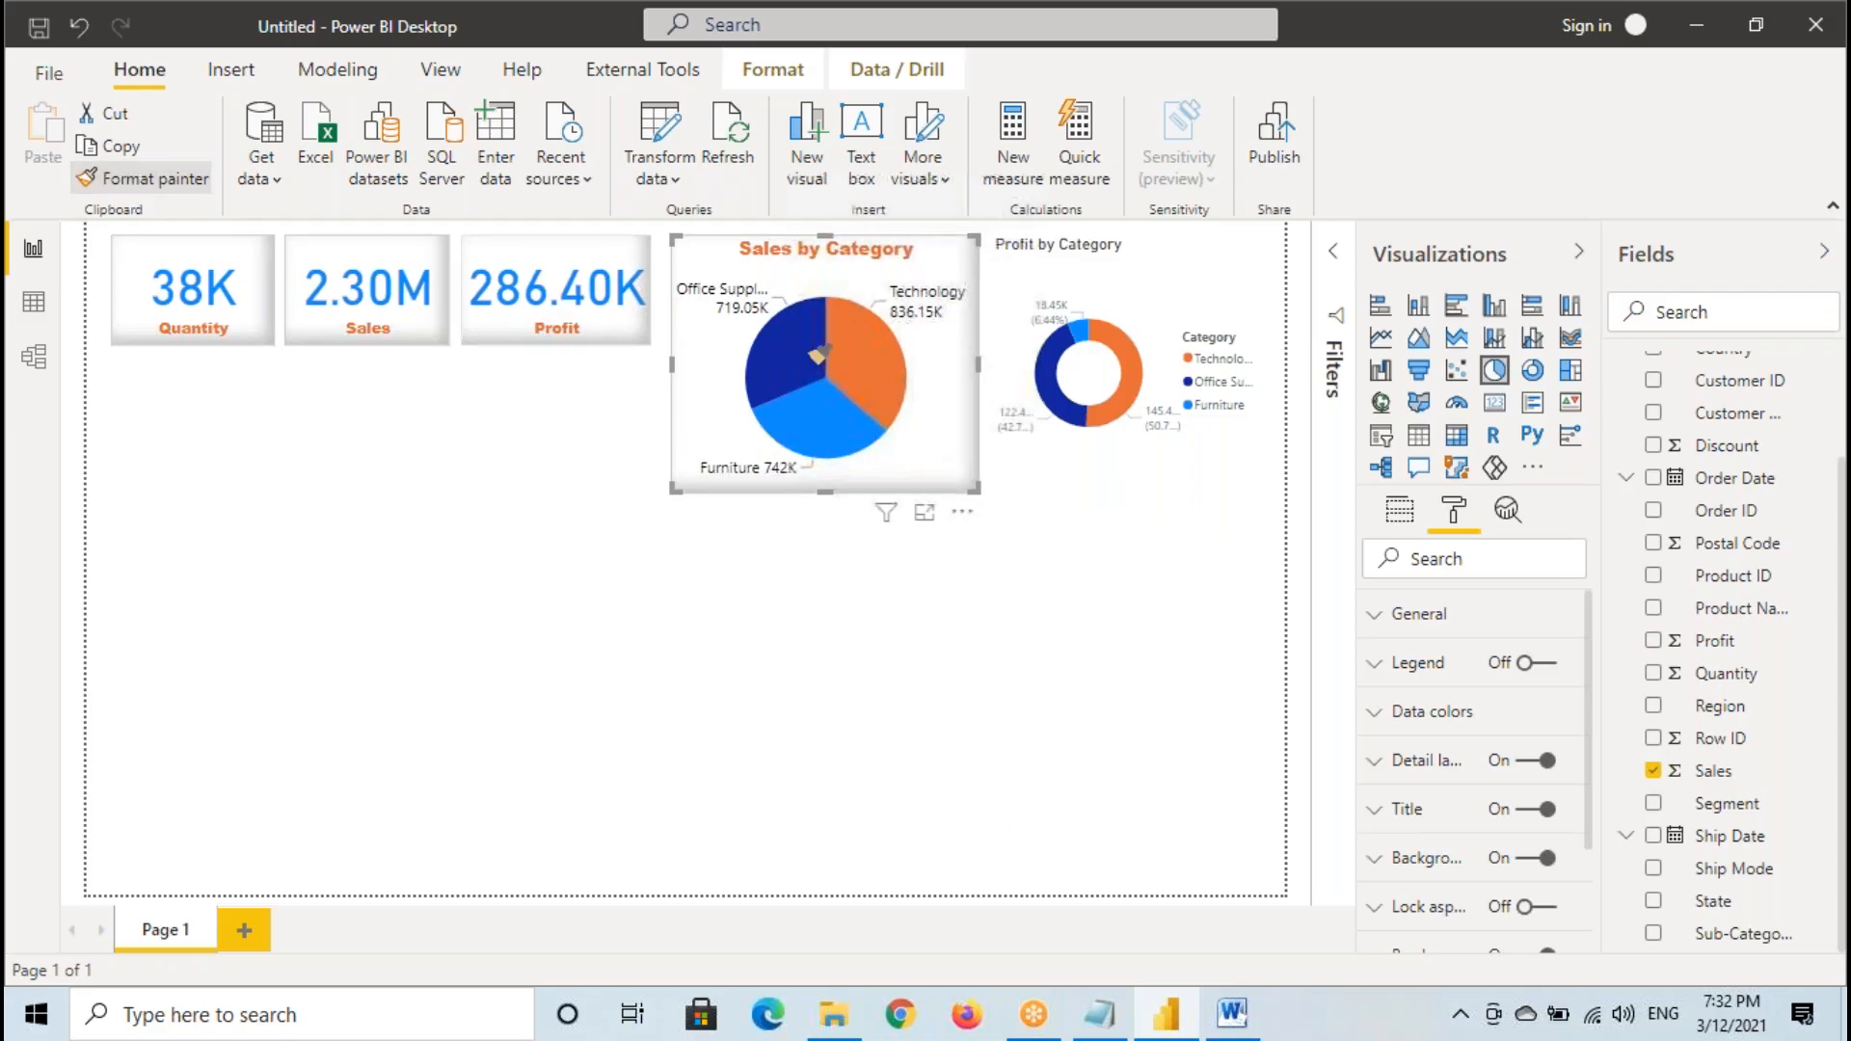
click(1153, 302)
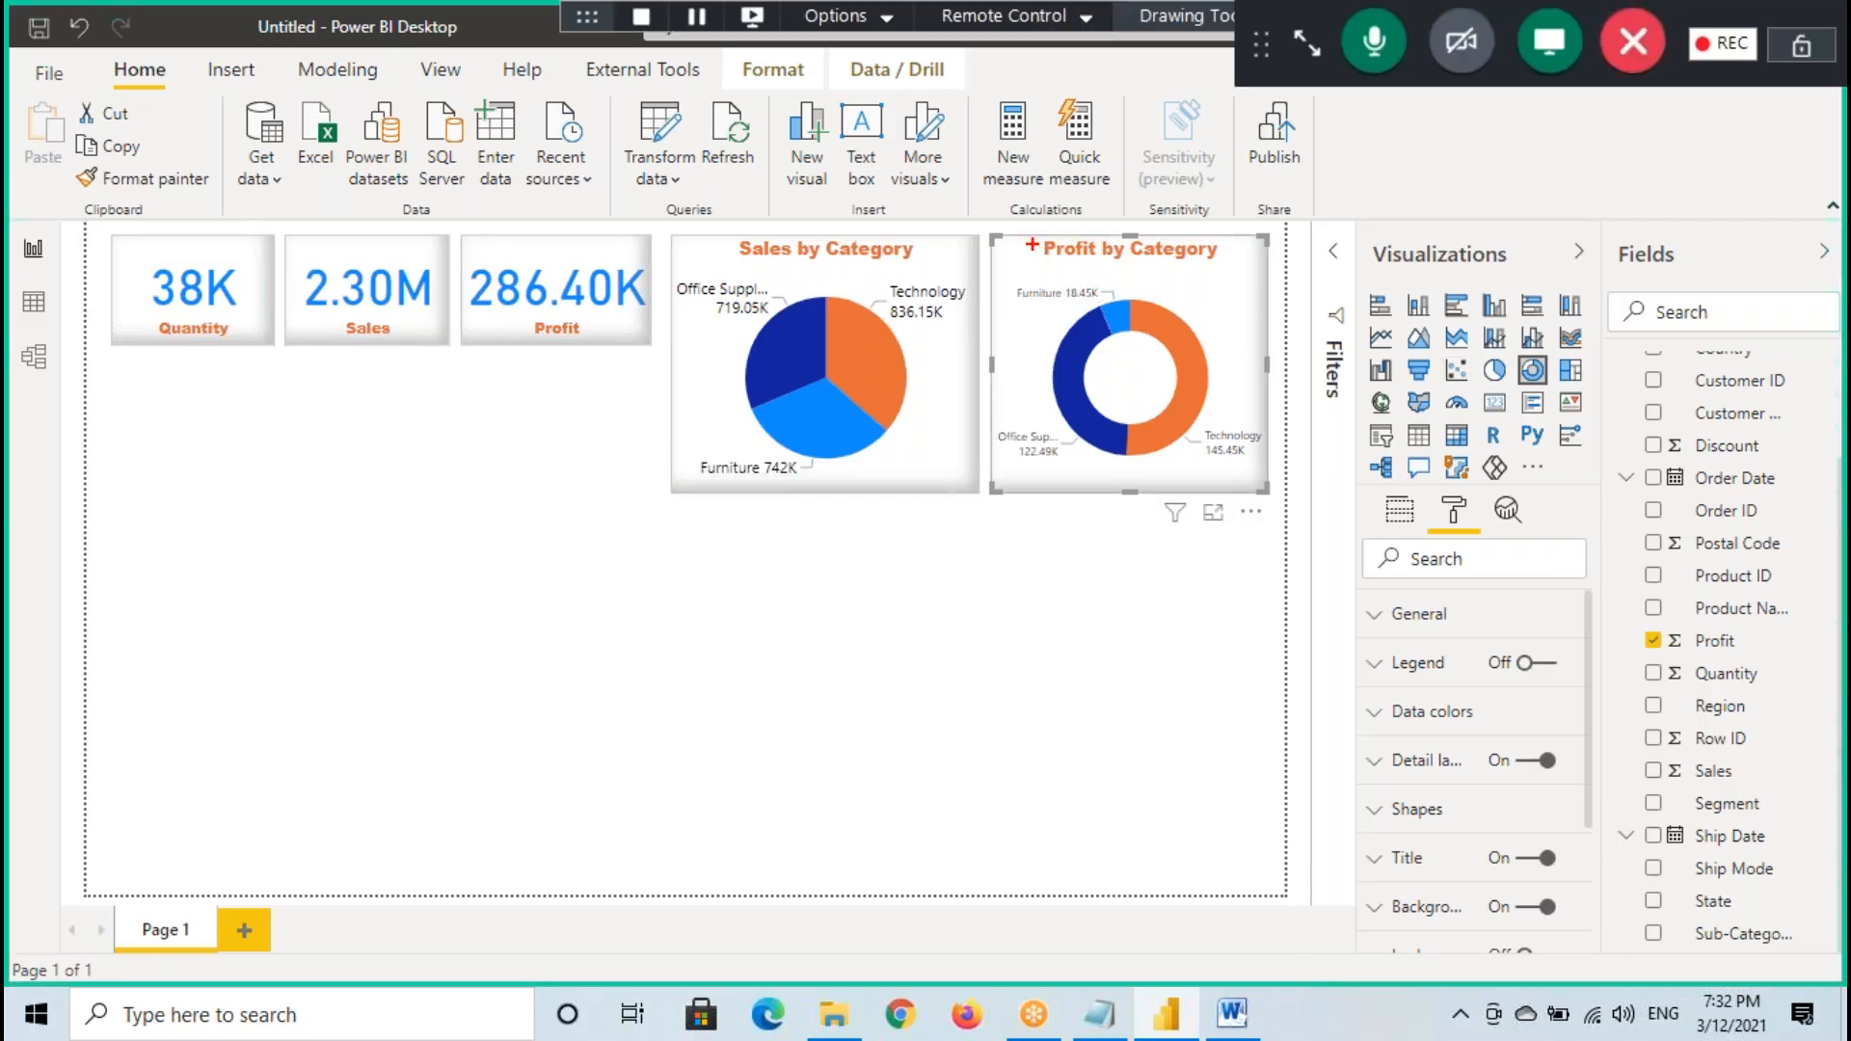
- Frame the titles of both charts and mark their Technology labels with temporary annotations
drag(734, 240, 918, 267)
drag(1011, 233, 1225, 255)
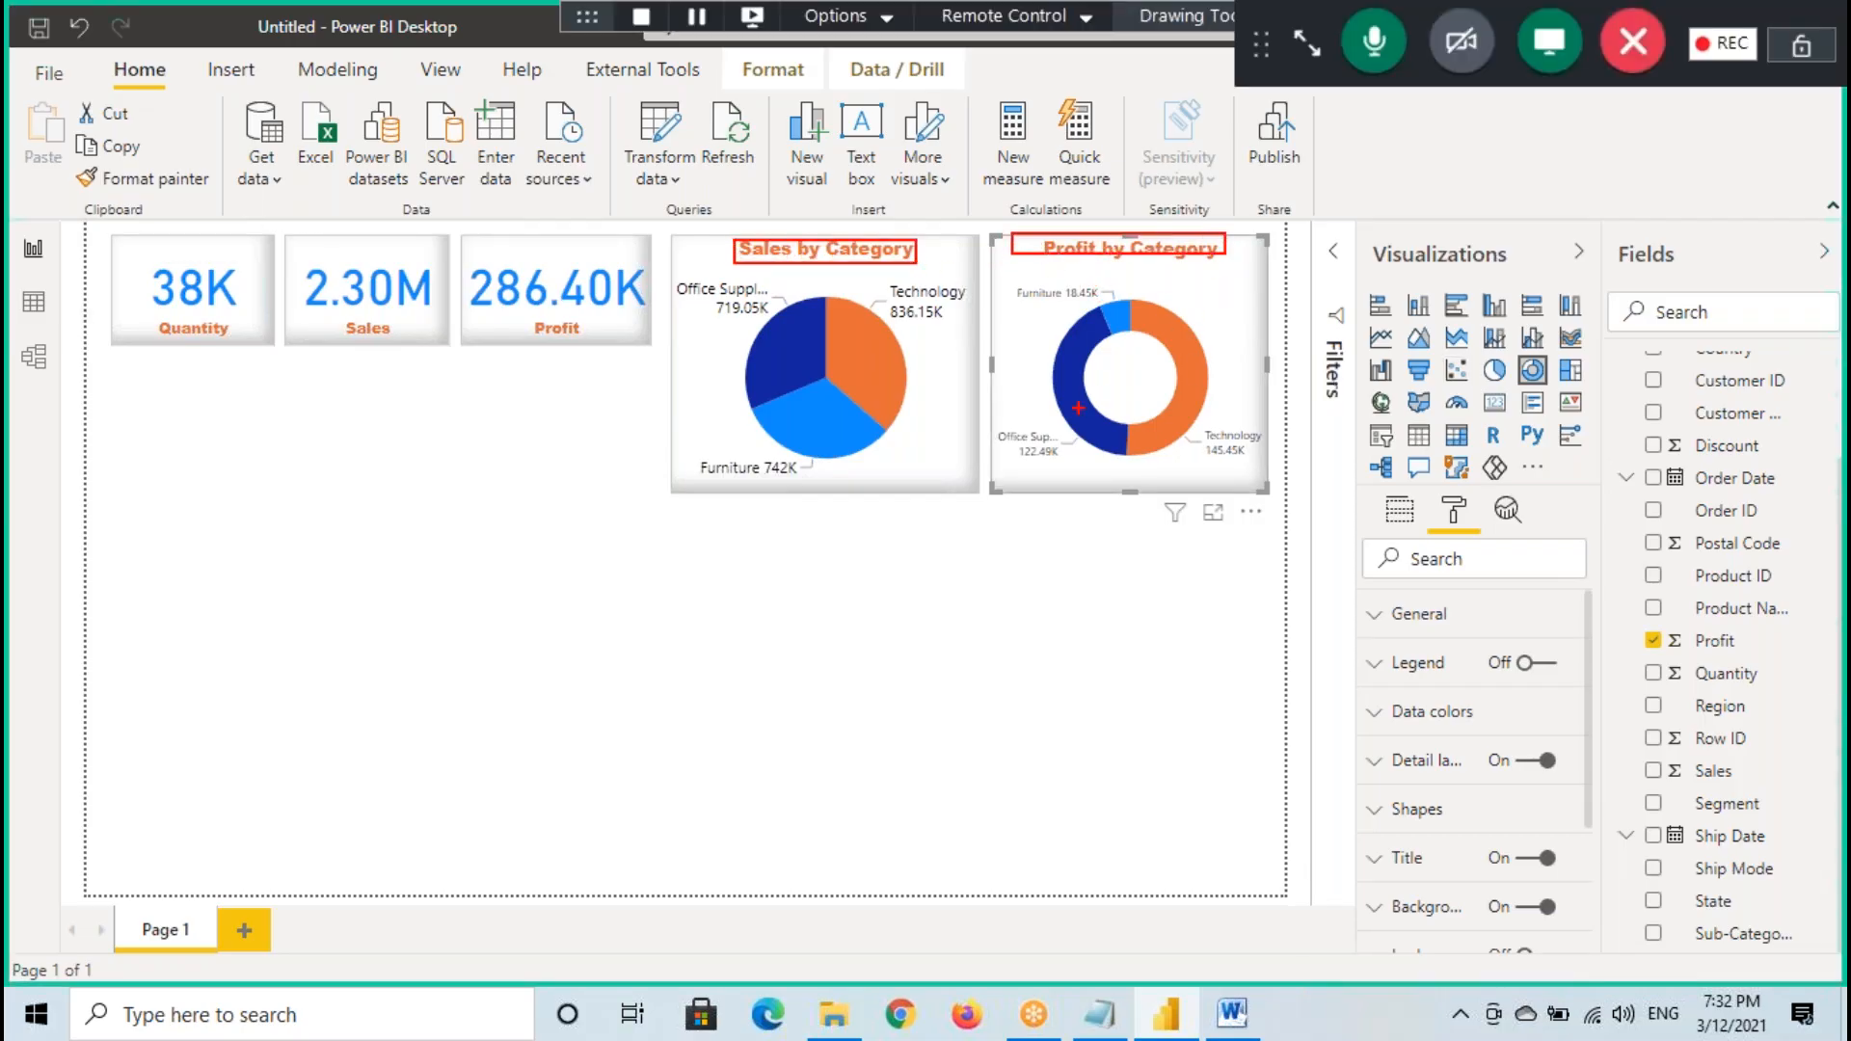
mouse_move(1028, 502)
mouse_down()
mouse_move(966, 585)
mouse_move(1052, 525)
mouse_up()
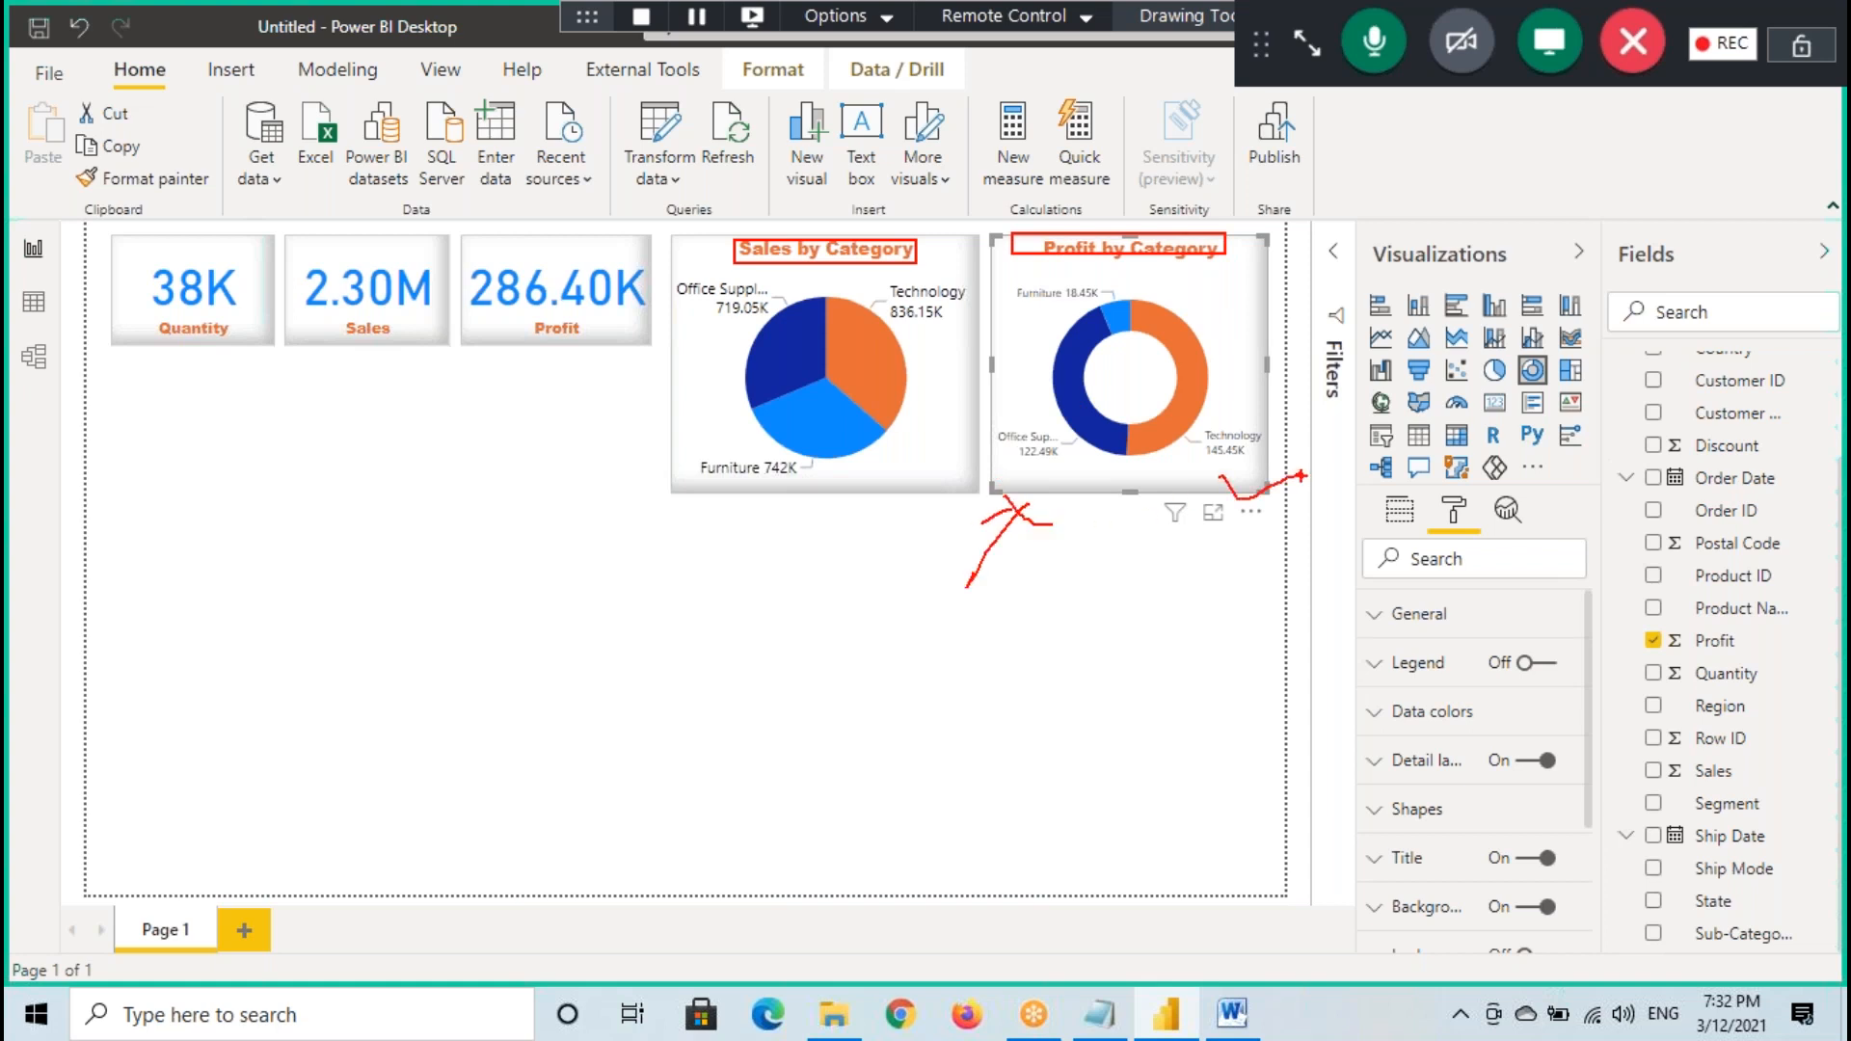
drag(1244, 461, 1234, 413)
drag(1230, 321, 1280, 385)
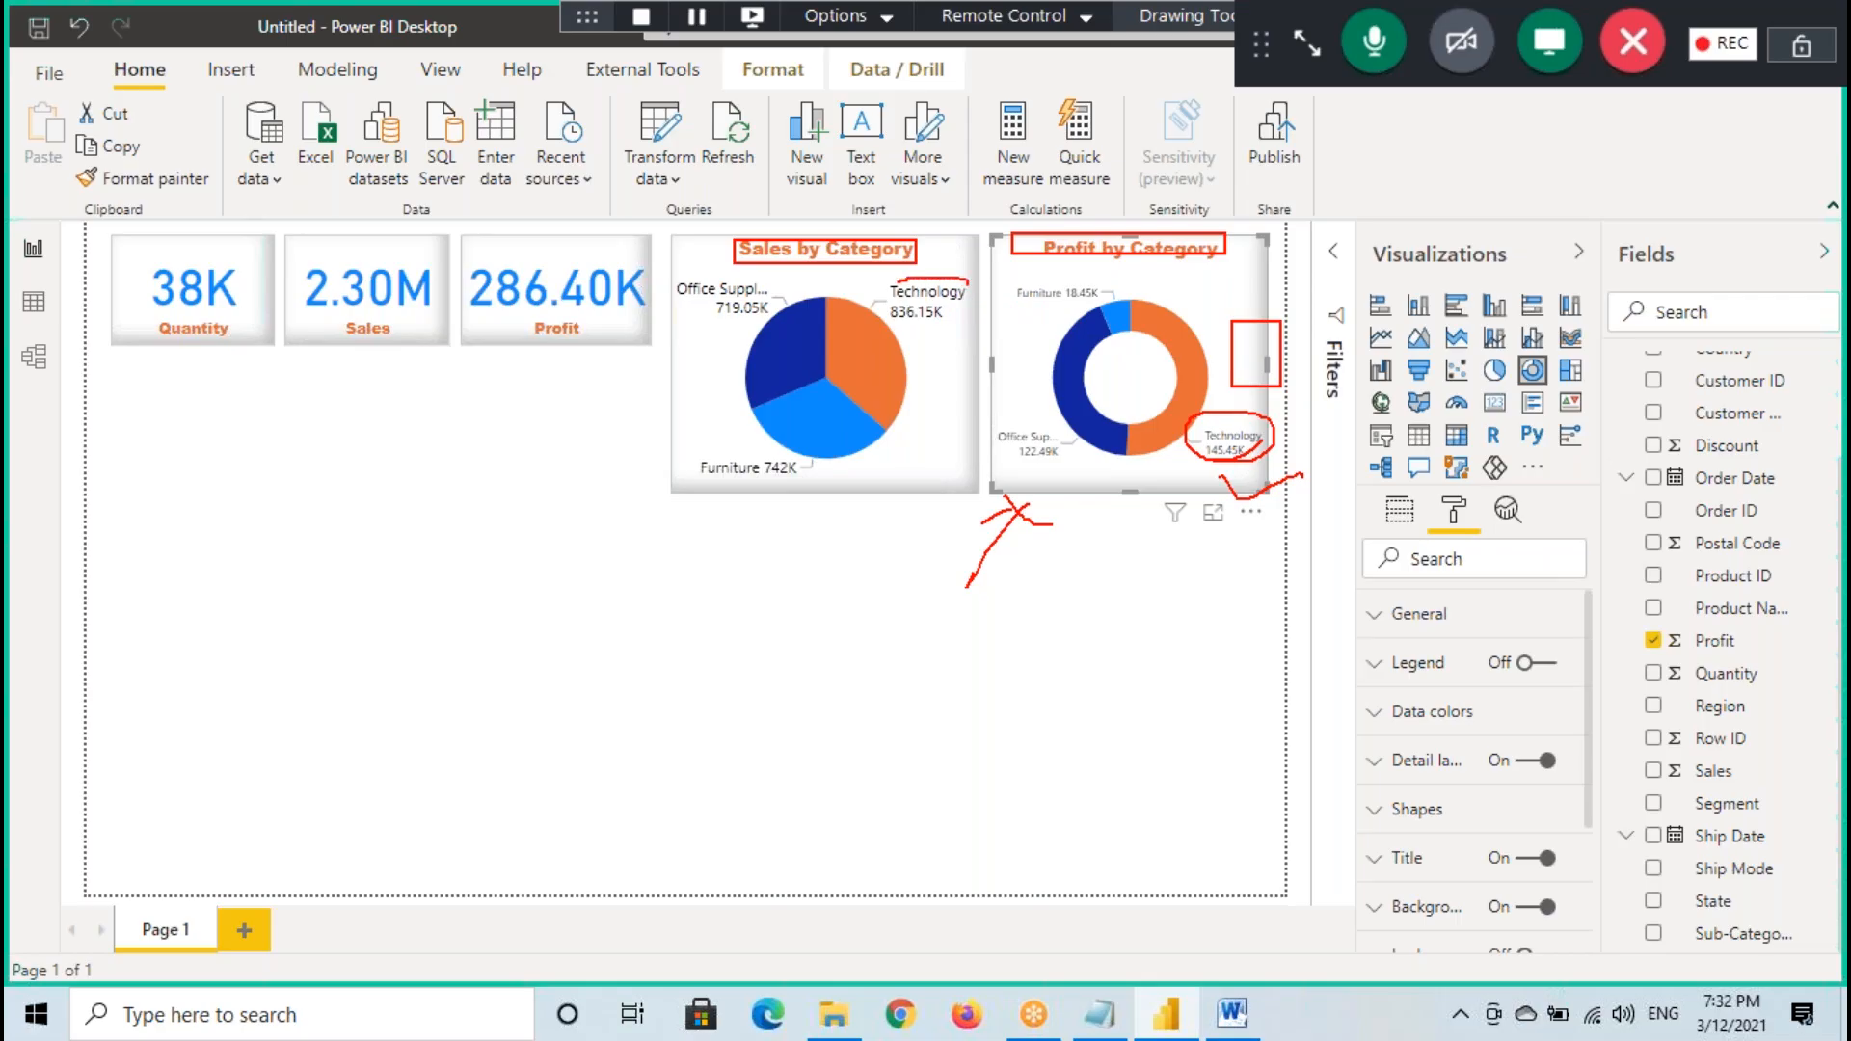
- Clear the temporary annotations and set the Profit by Category donut chart's detail label text size to 12 pt
drag(953, 334, 964, 281)
drag(1105, 292, 962, 280)
key(Escape)
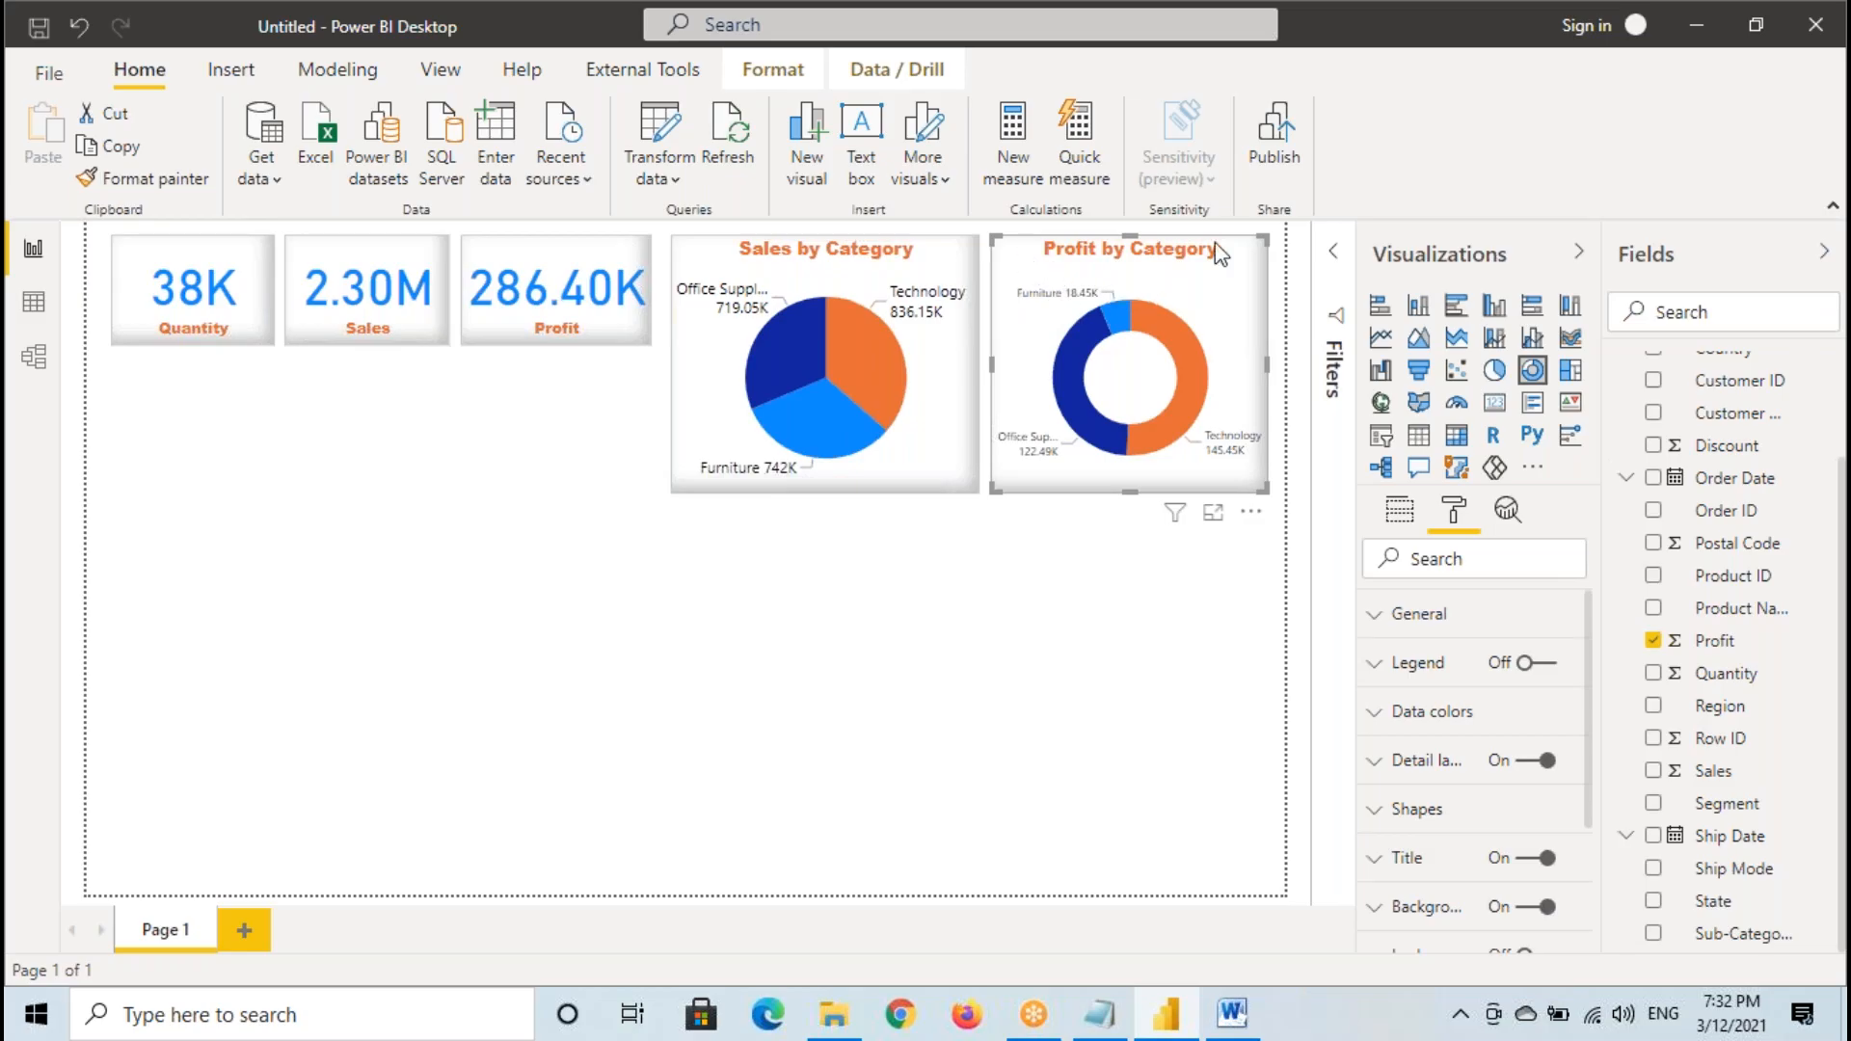
click(1434, 761)
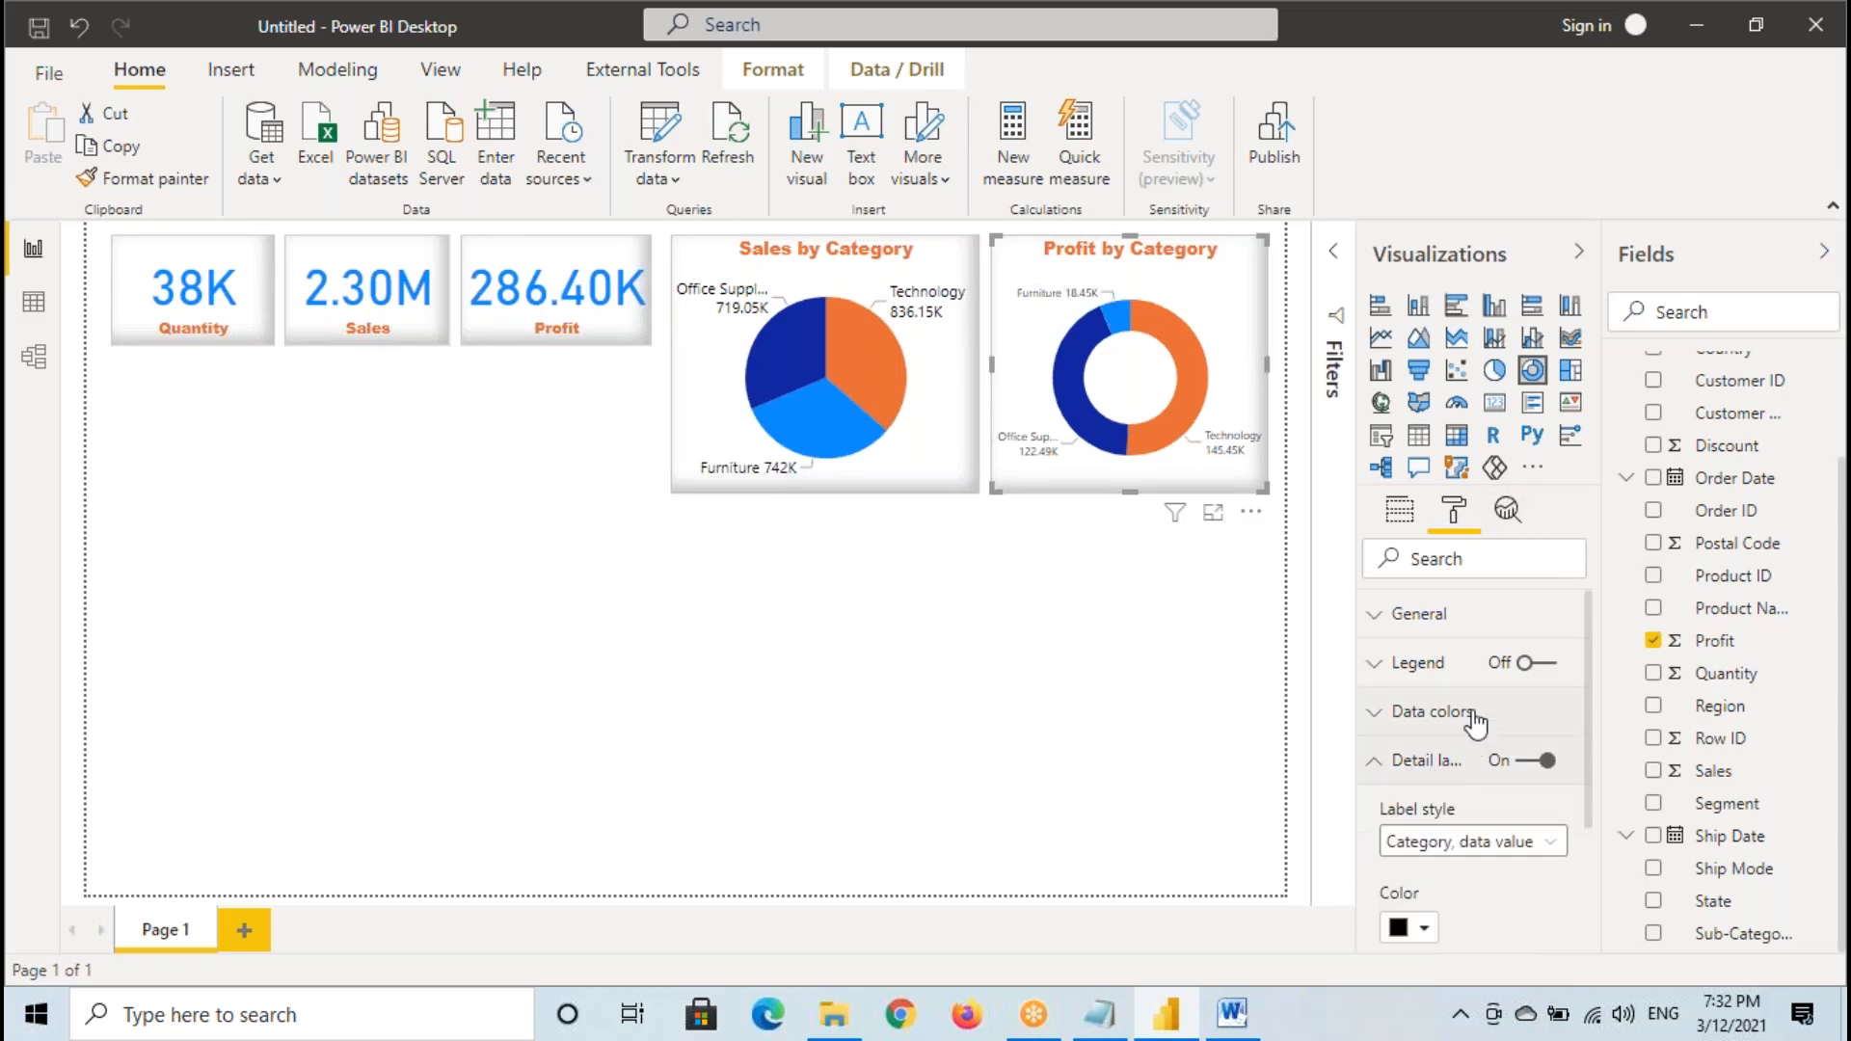
scroll(1408, 779, down, 3)
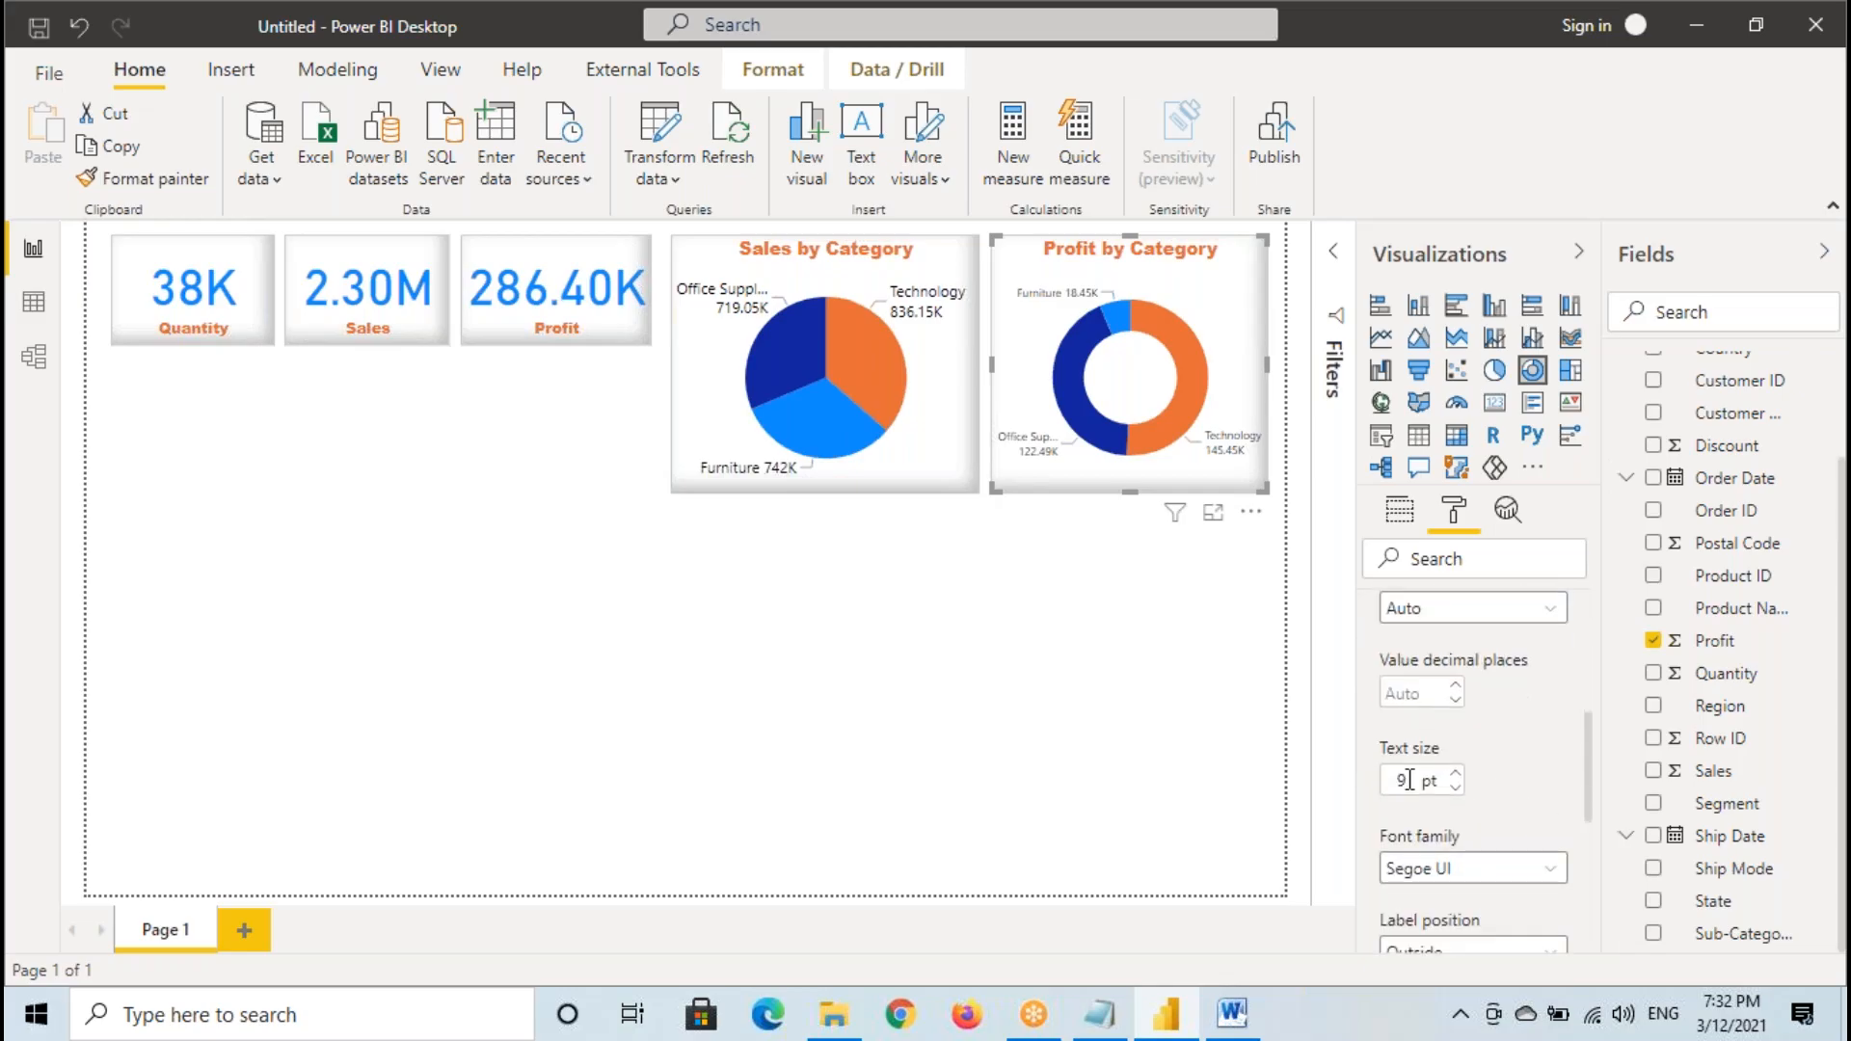
text(12)
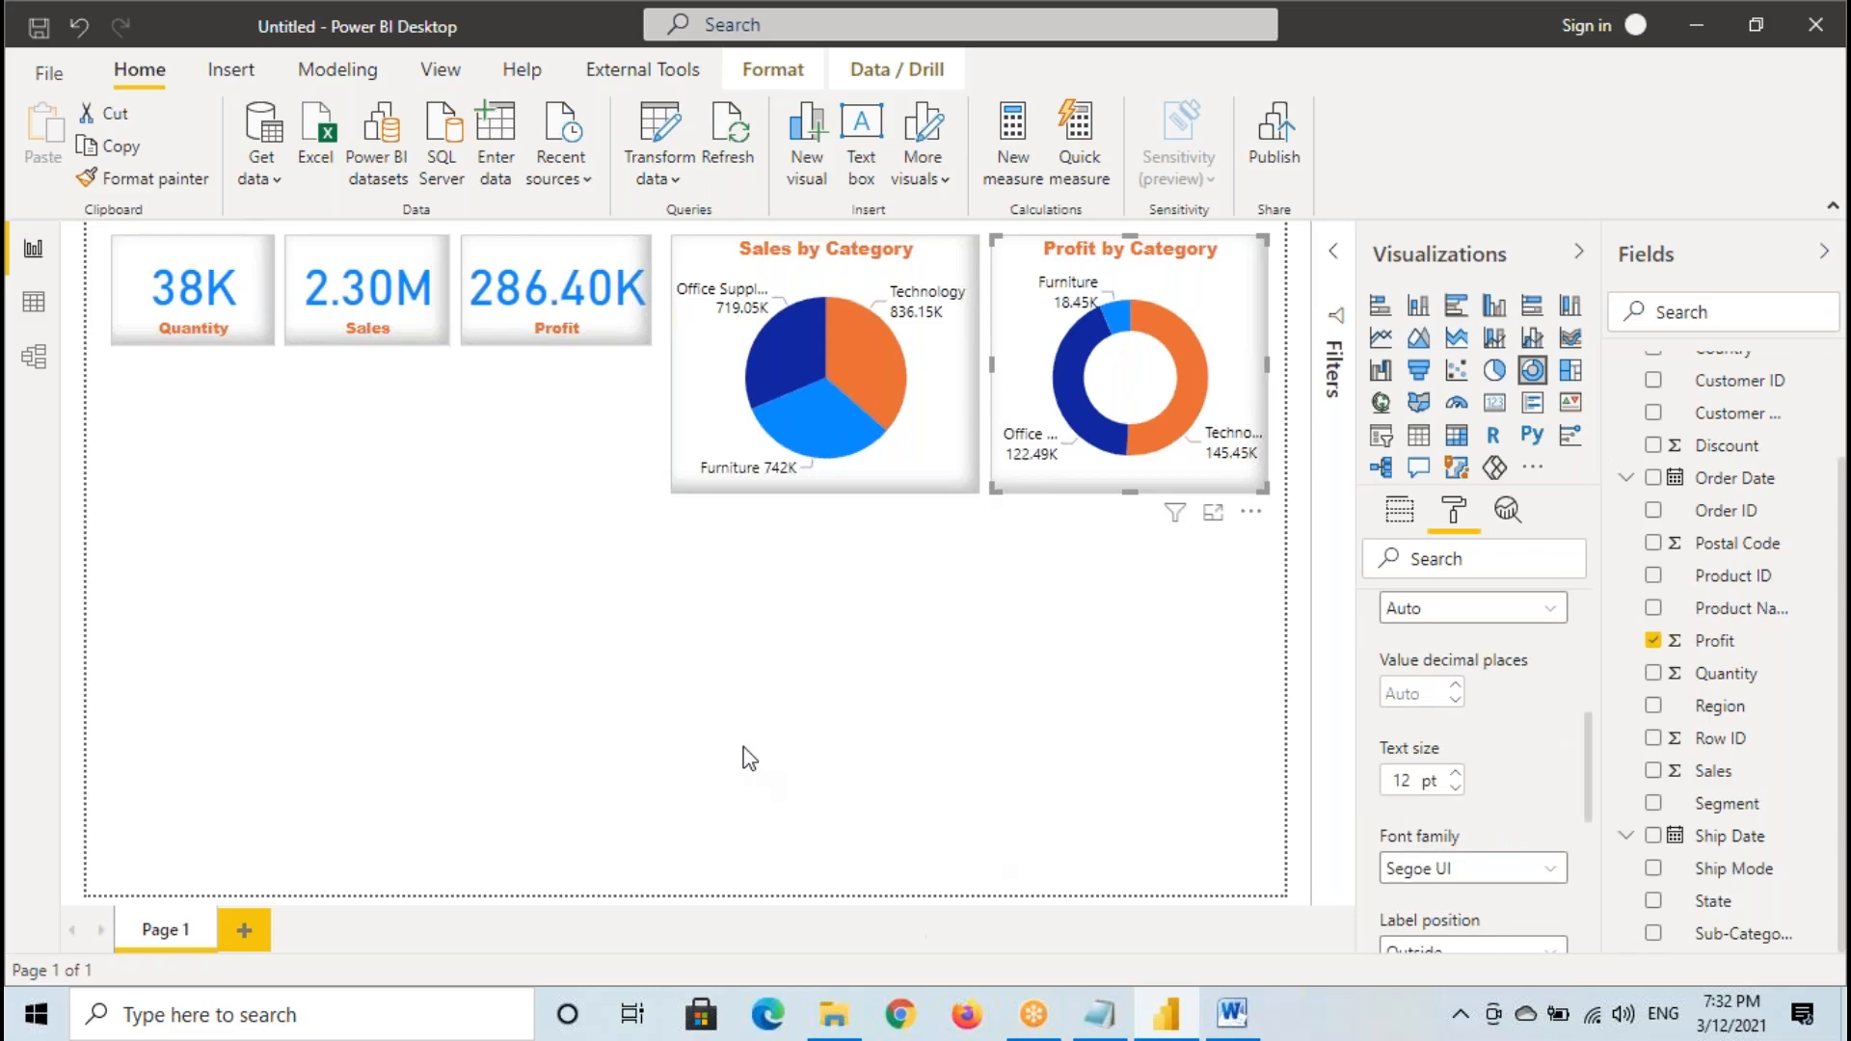
click(1095, 735)
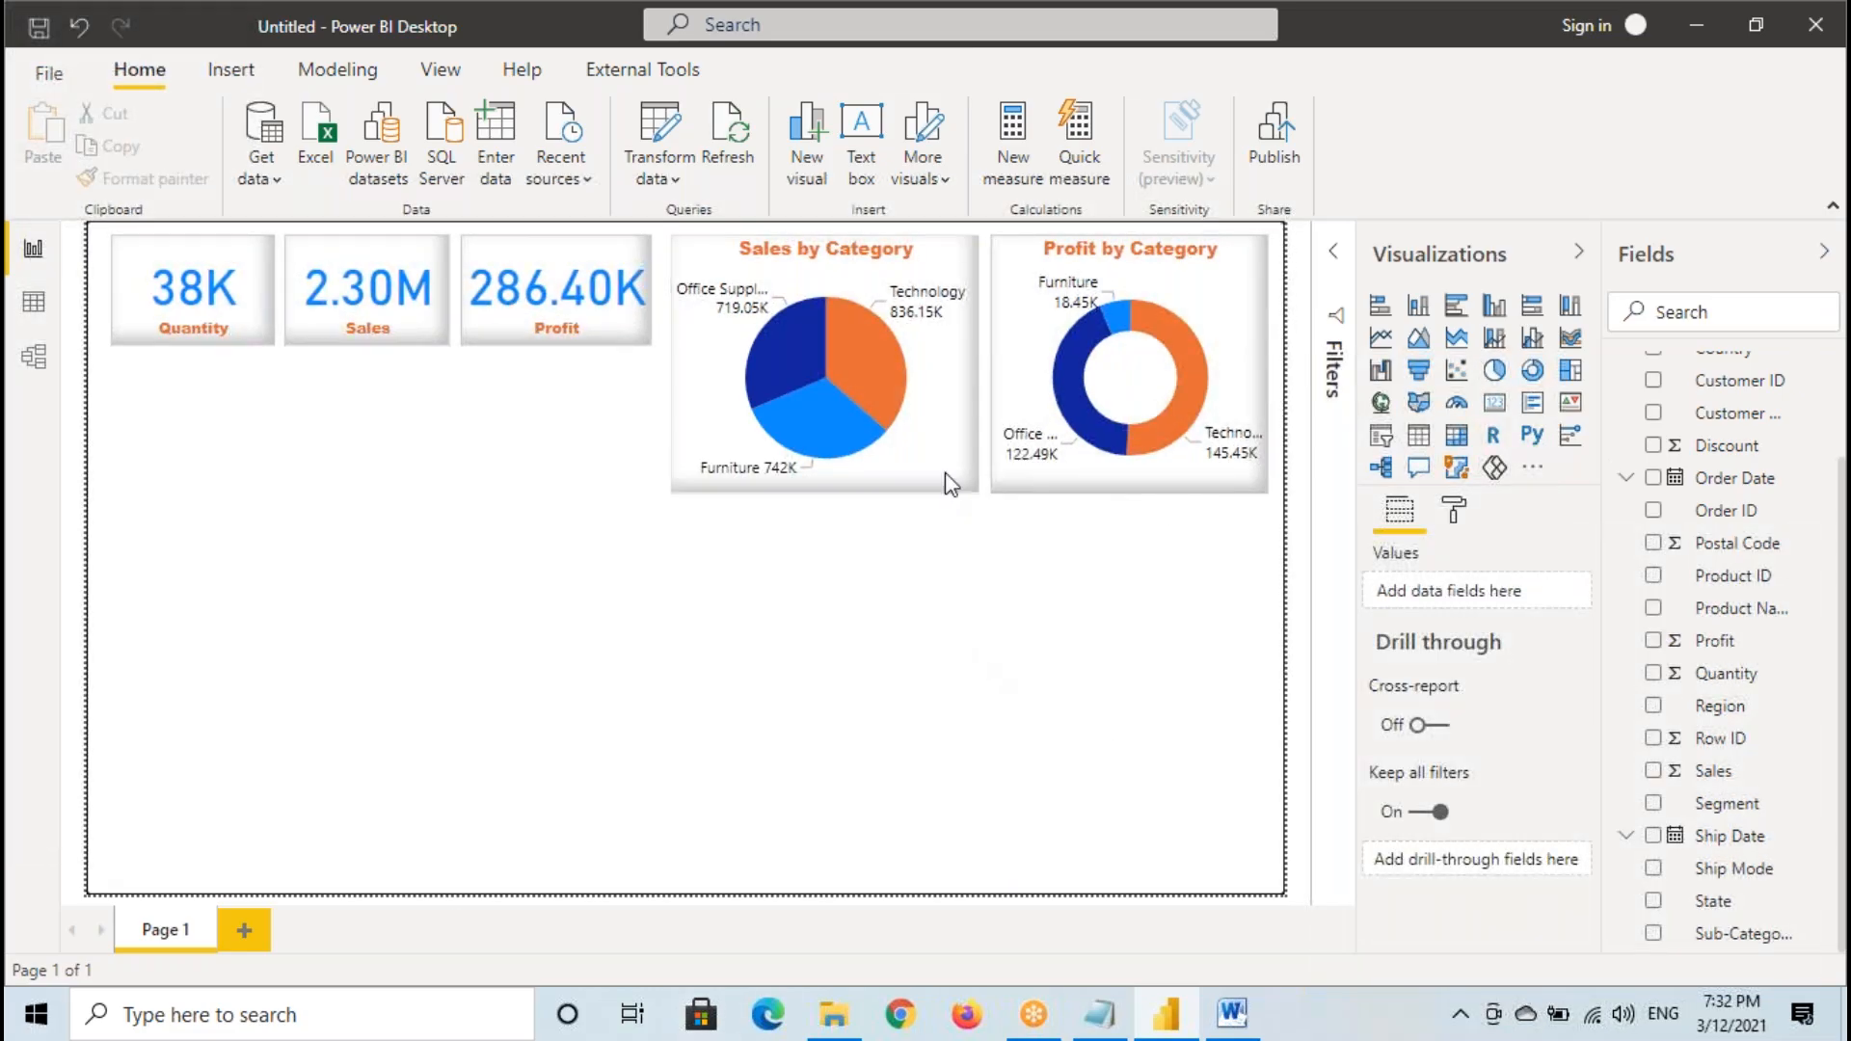
- Narrow the Sales by Category pie chart slightly and widen the Profit by Category donut chart into the freed space
click(1222, 241)
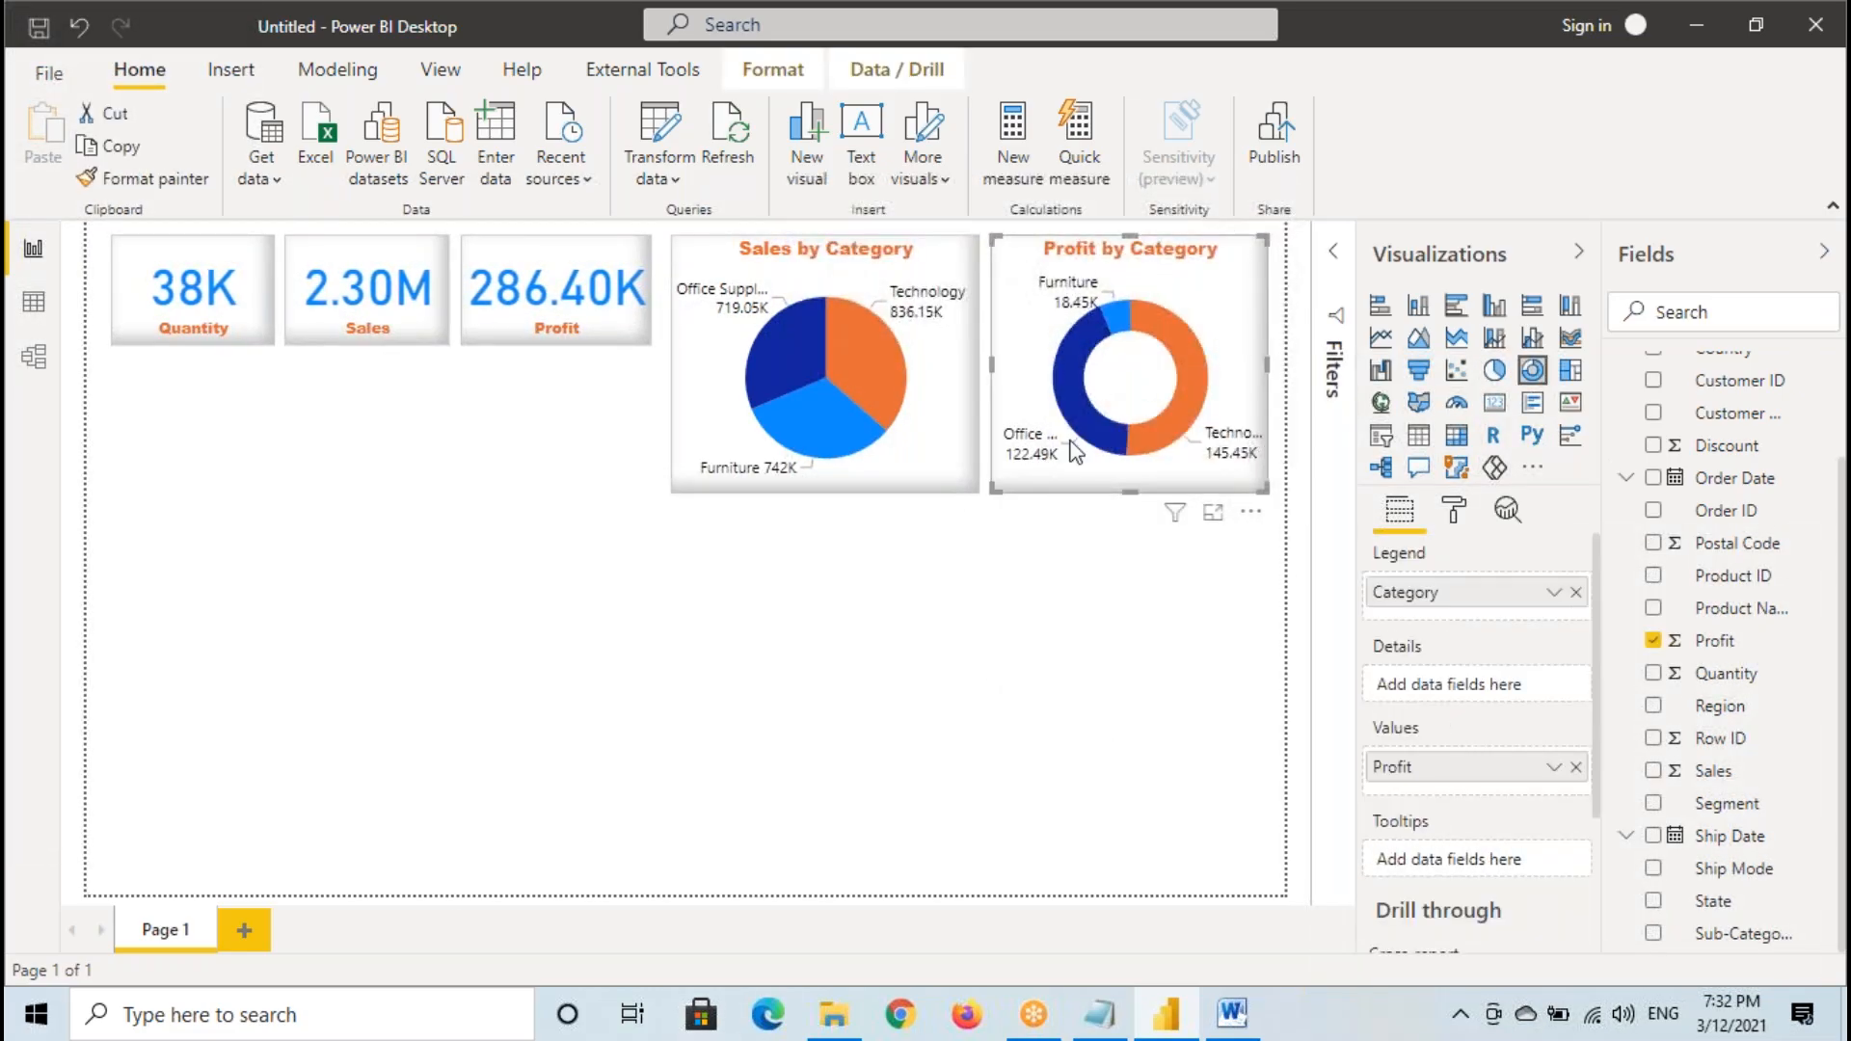
click(957, 371)
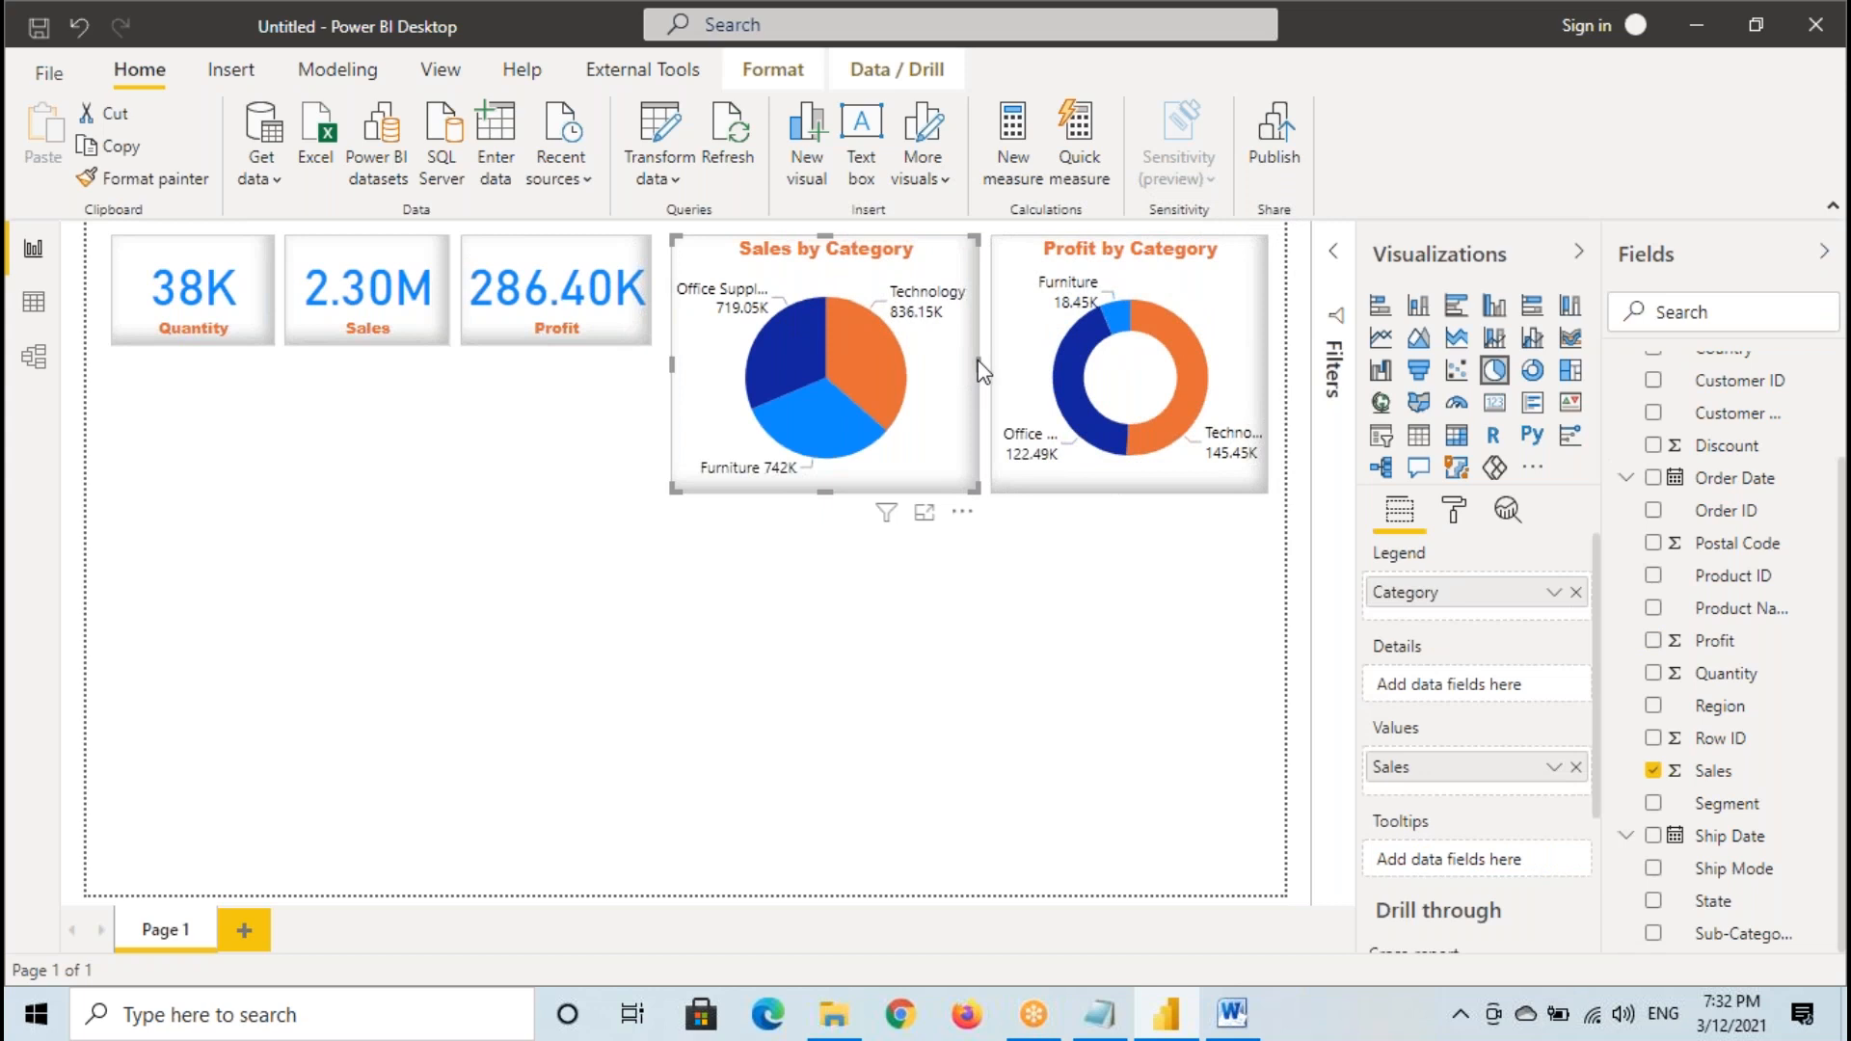
drag(978, 362, 976, 364)
click(1014, 357)
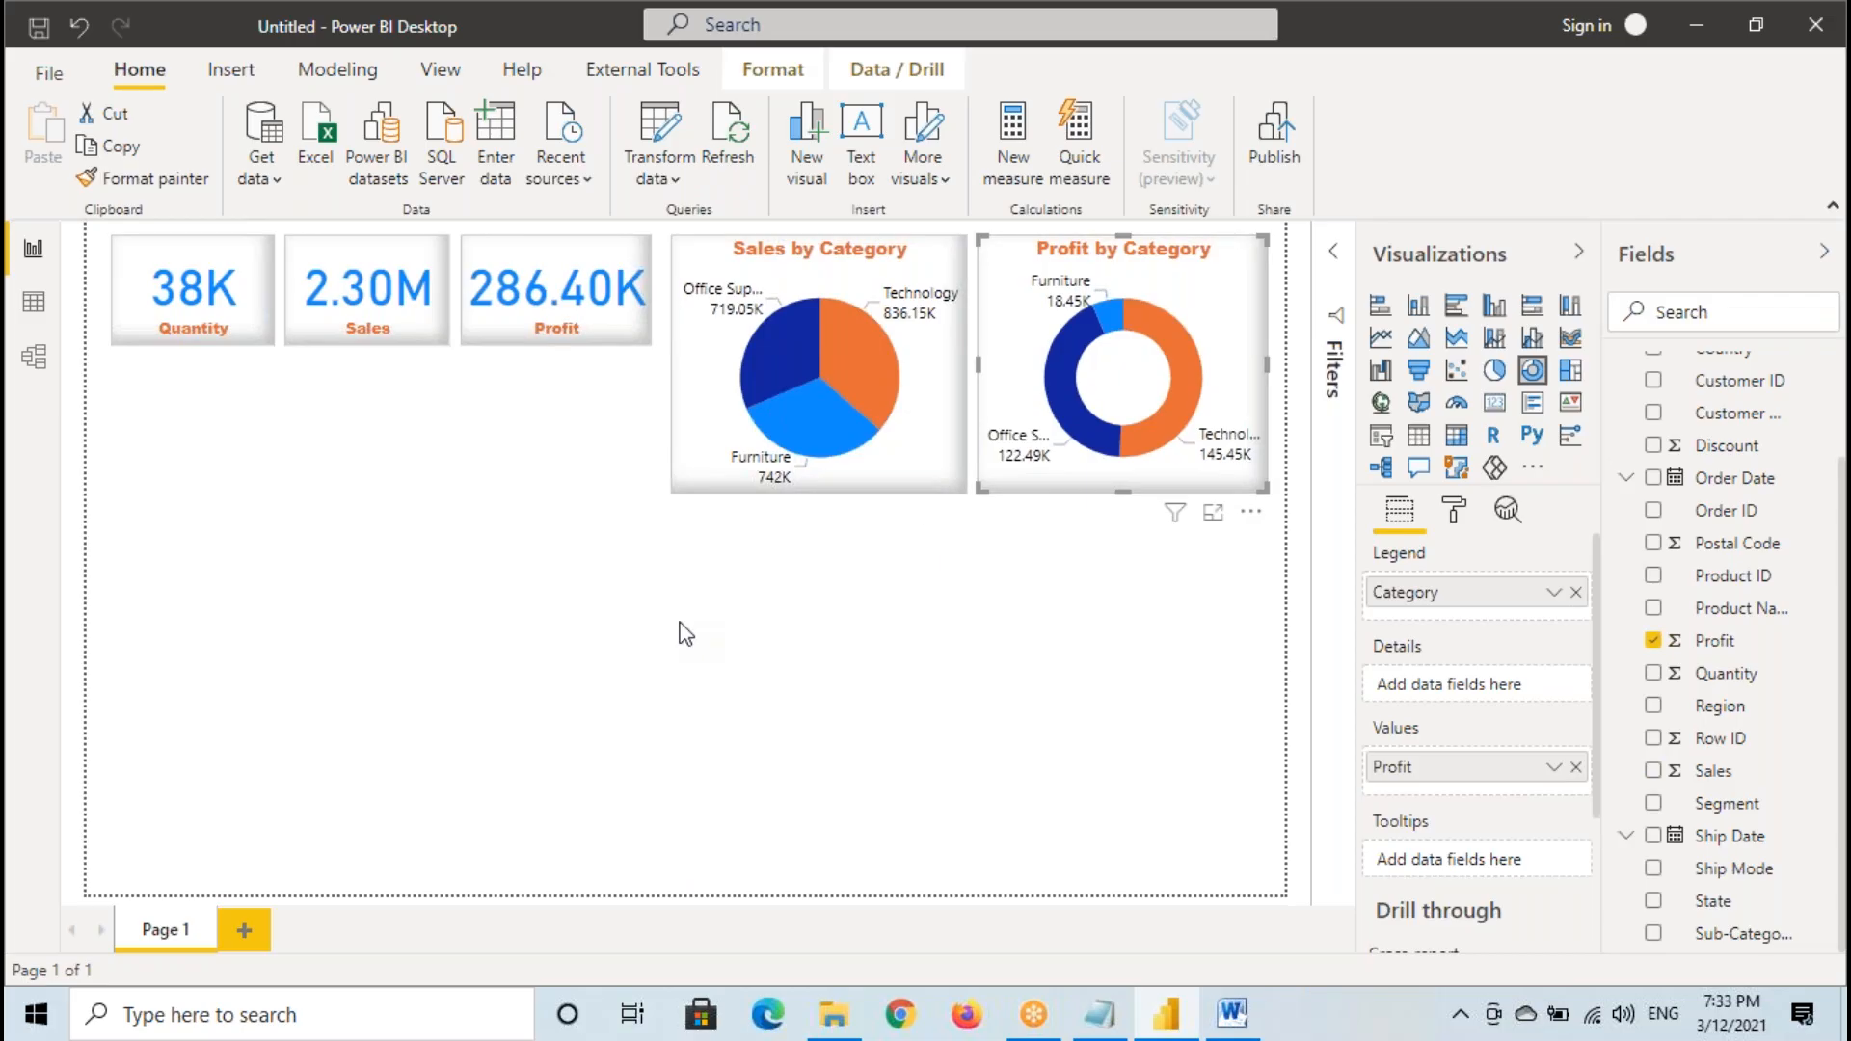
click(420, 644)
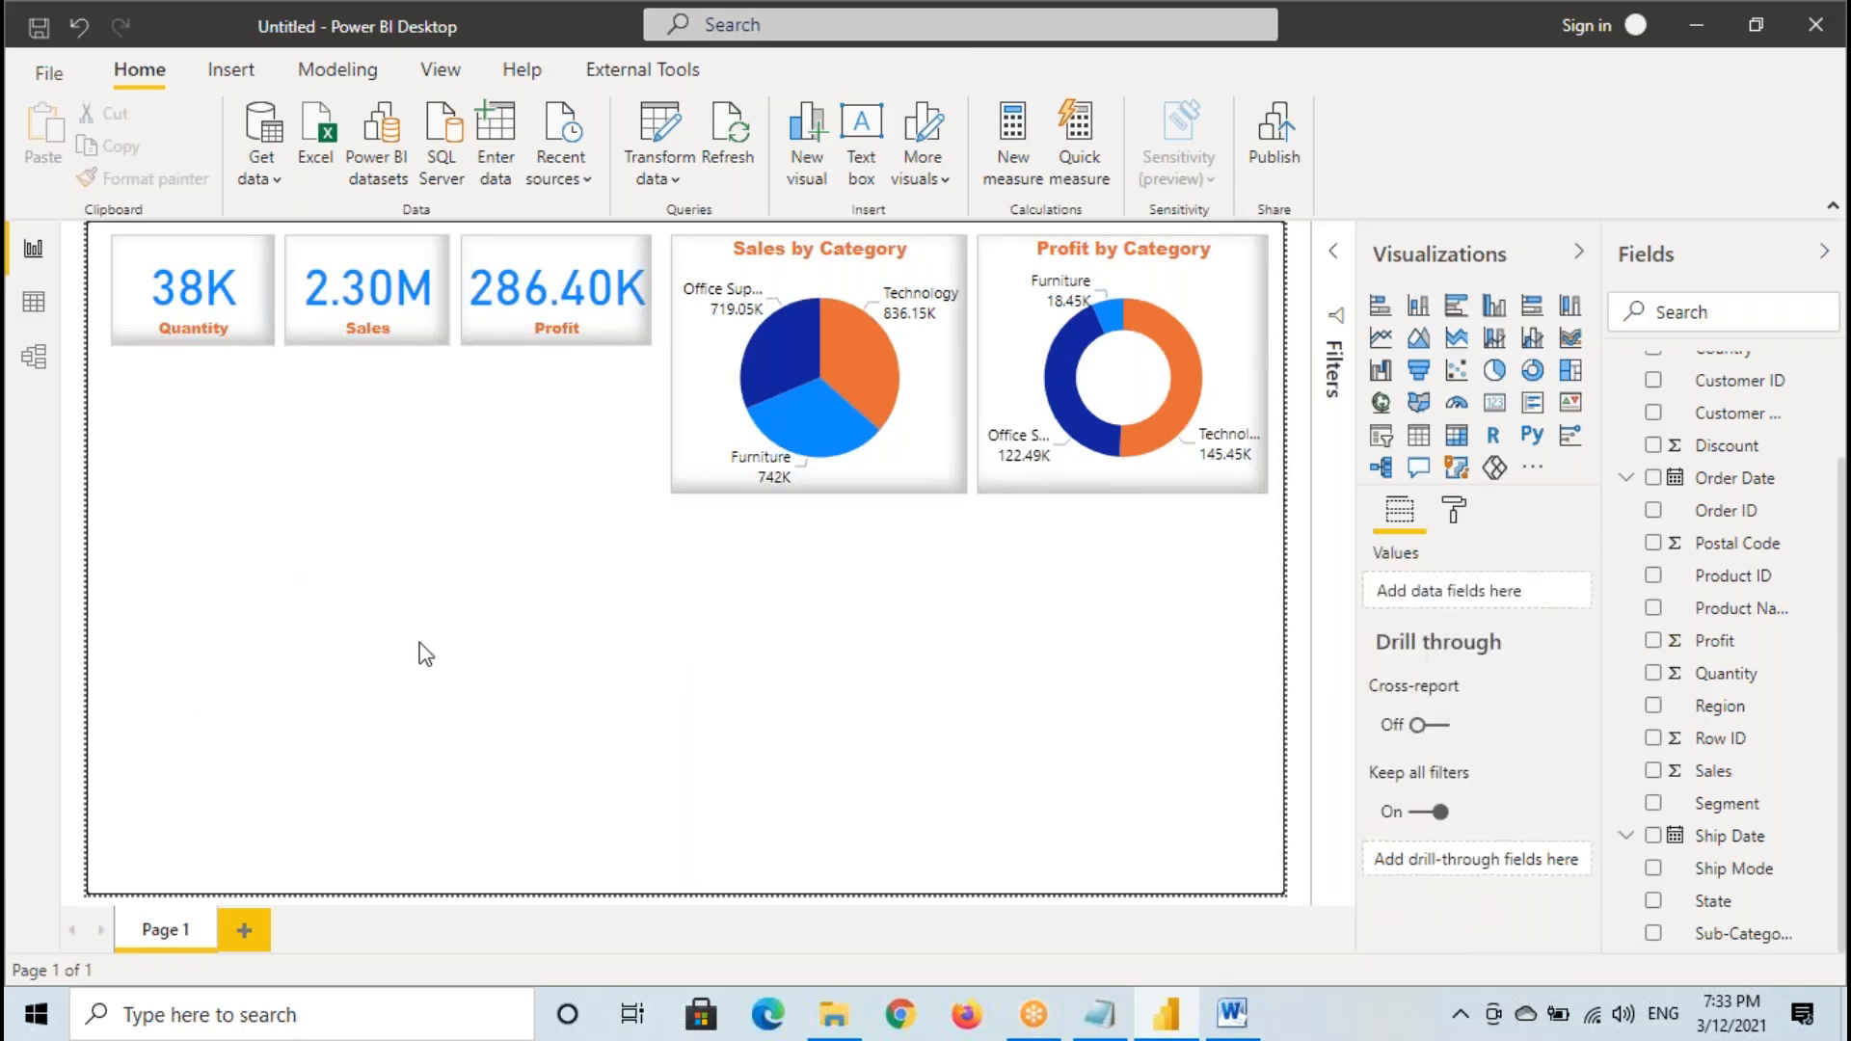
- Examine the Sub-Category column of the Orders table in the data view and return to the report
click(33, 302)
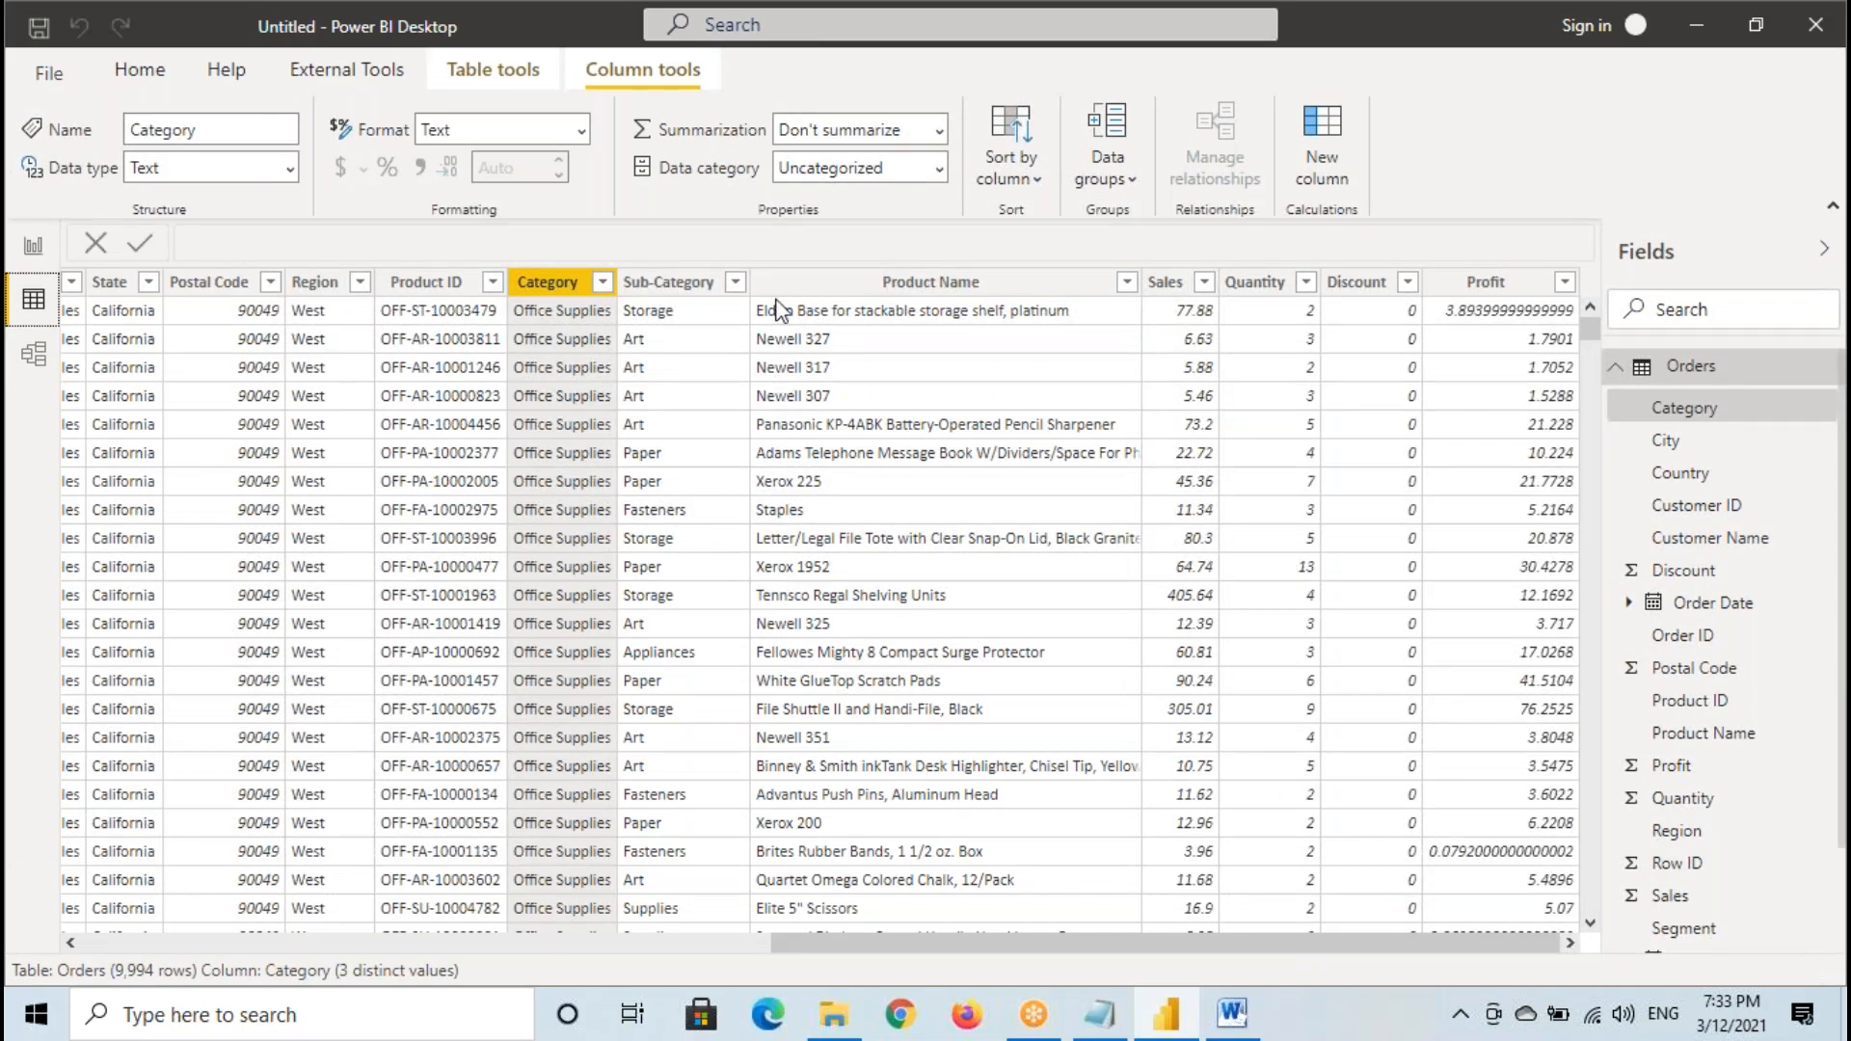
click(677, 283)
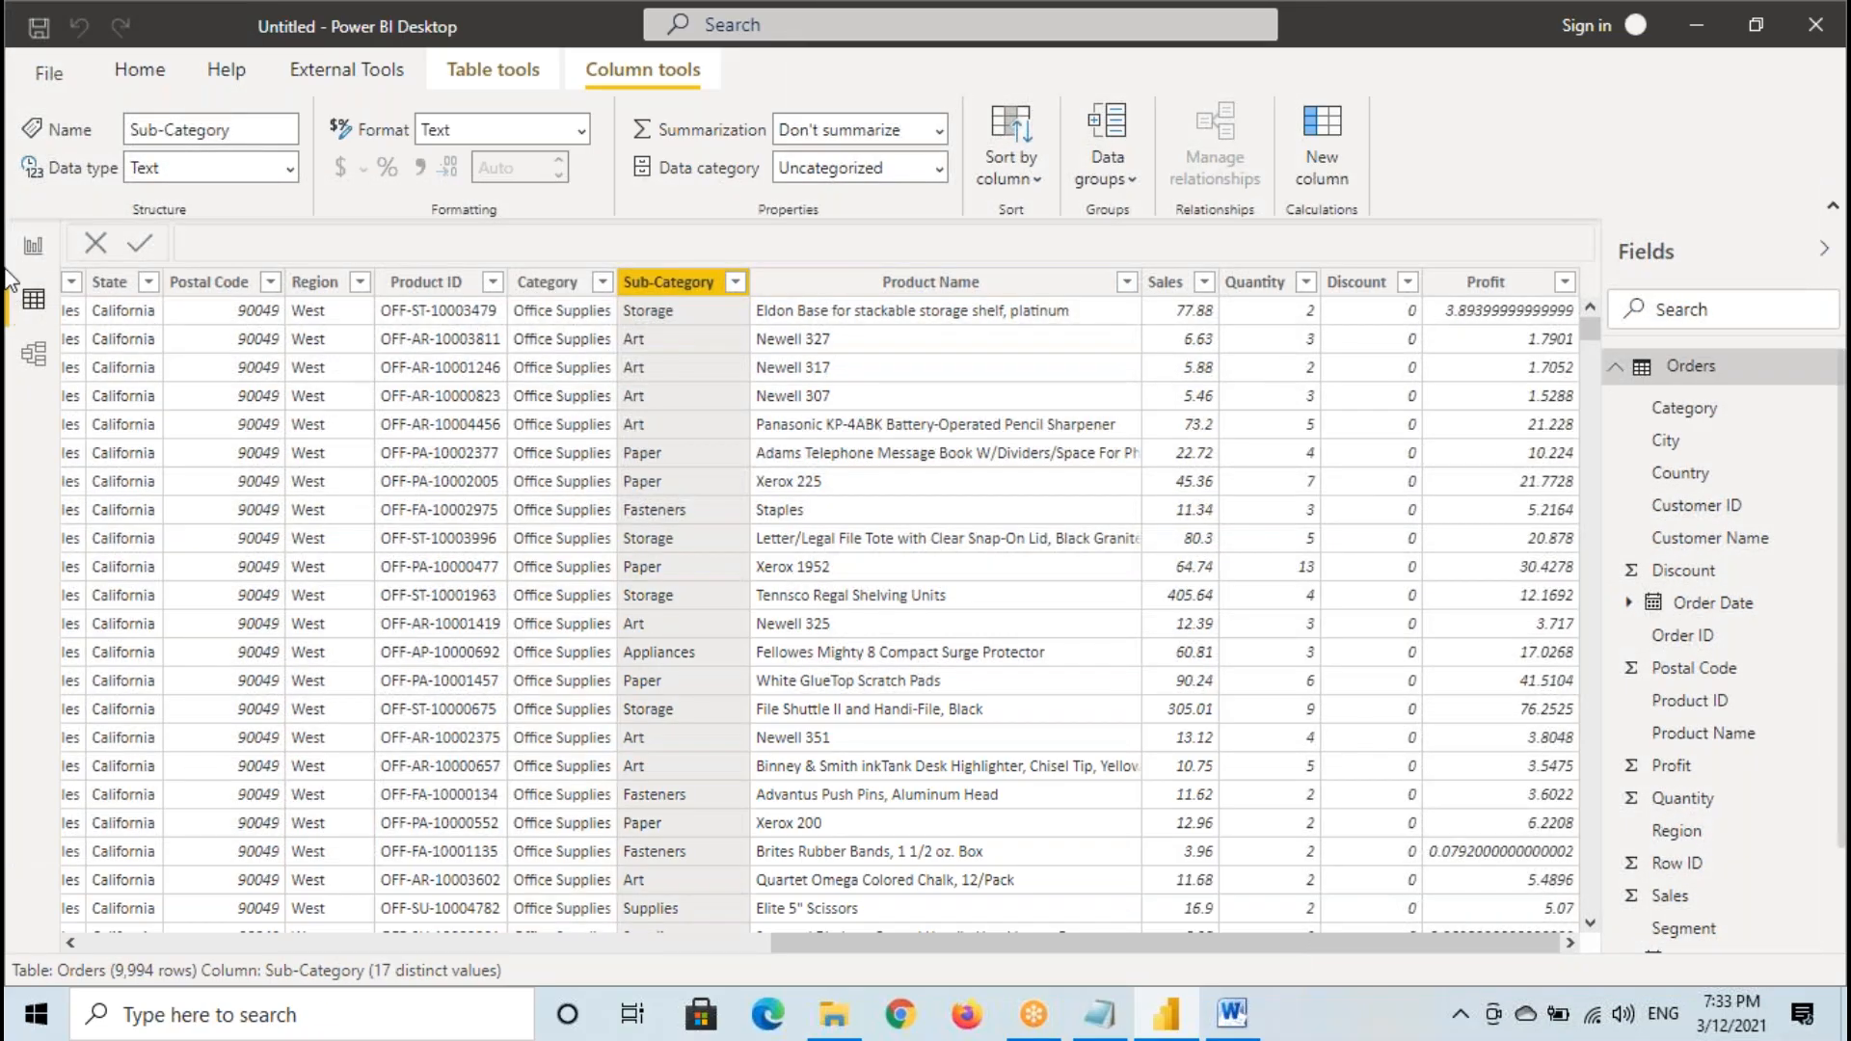
click(33, 247)
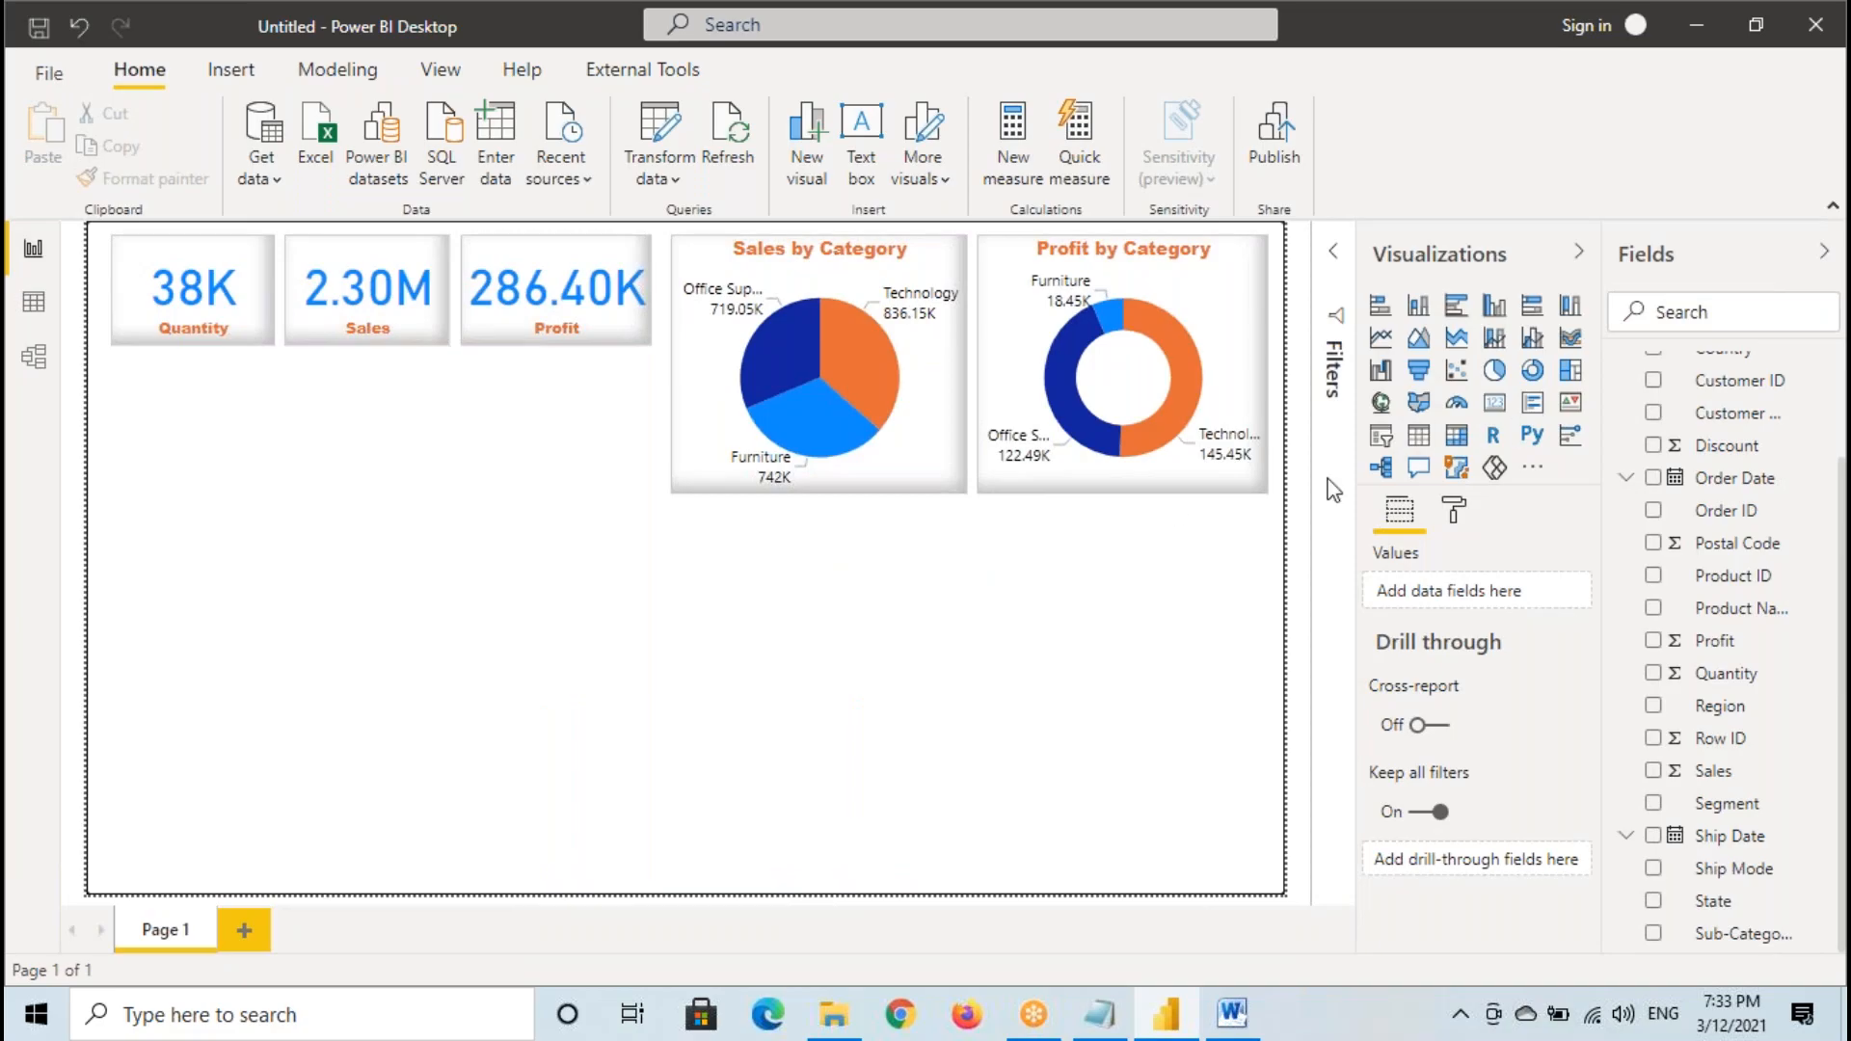
- Add a treemap below the KPI cards, size it to their combined width, and select the Sub-Category field
click(1570, 371)
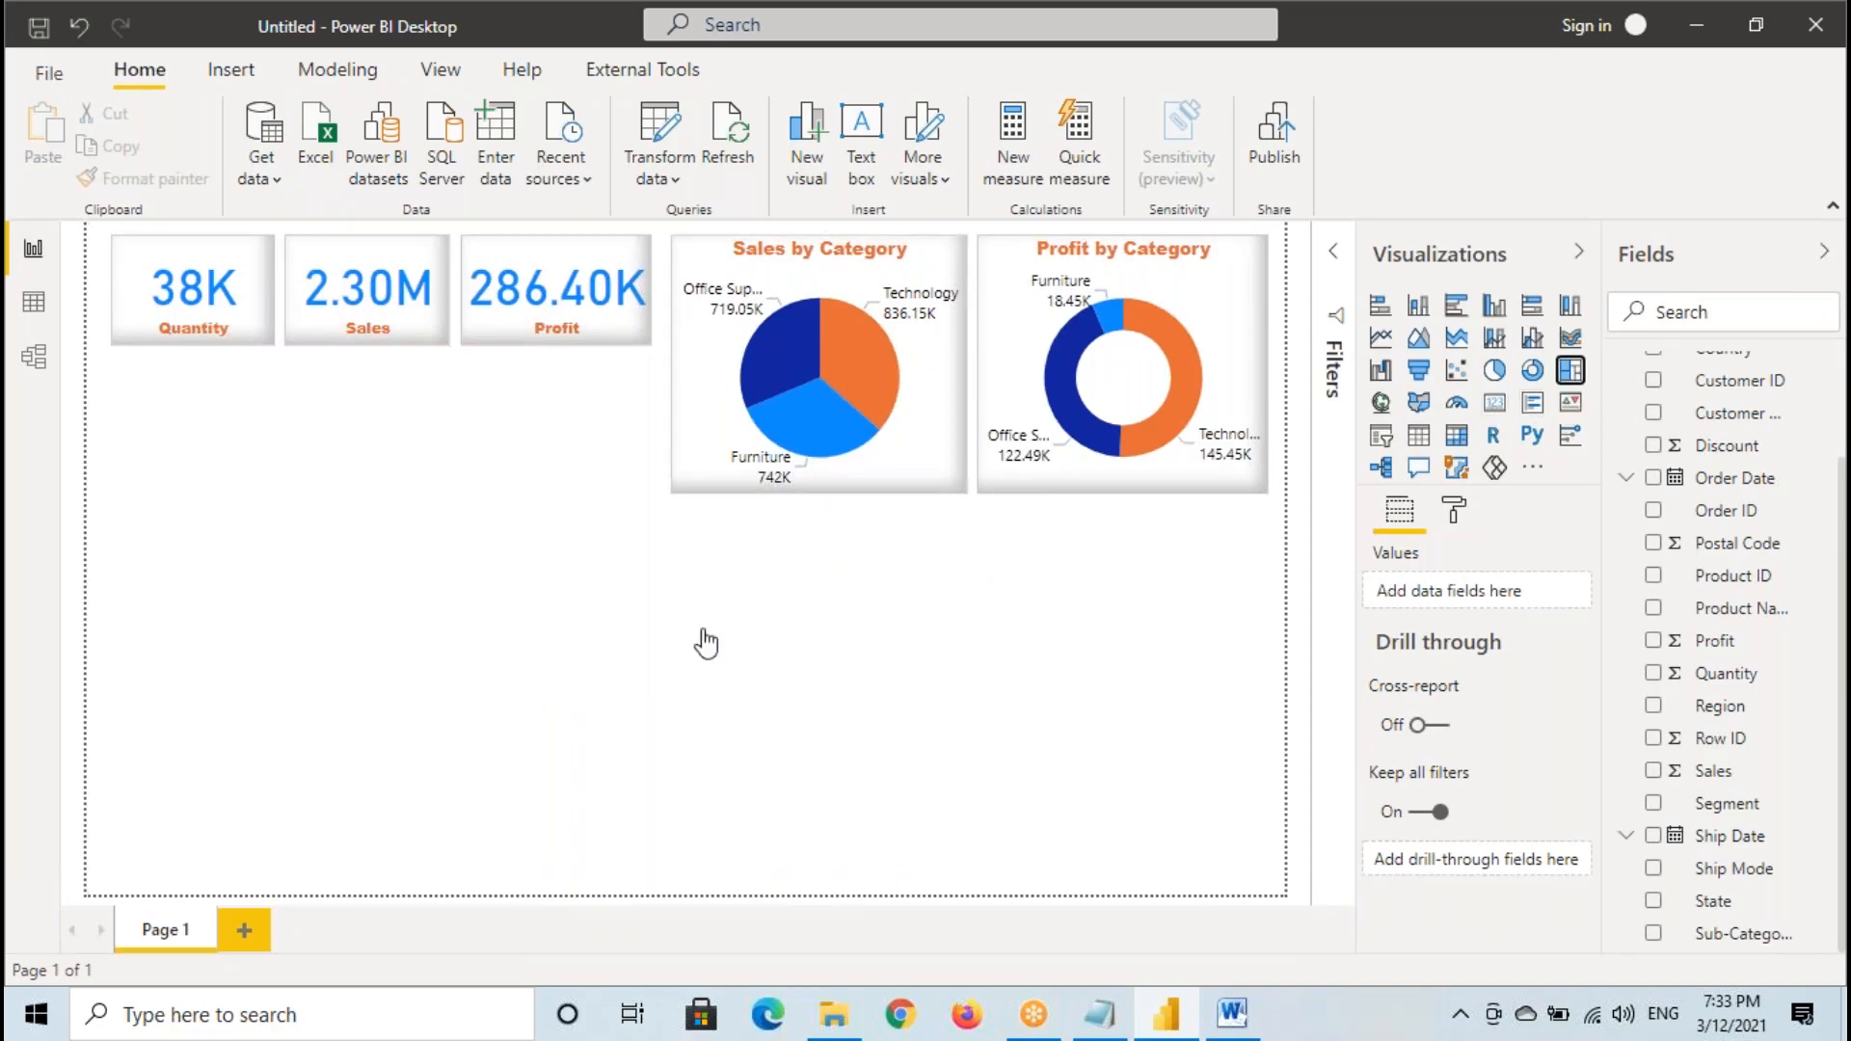
drag(233, 658, 640, 611)
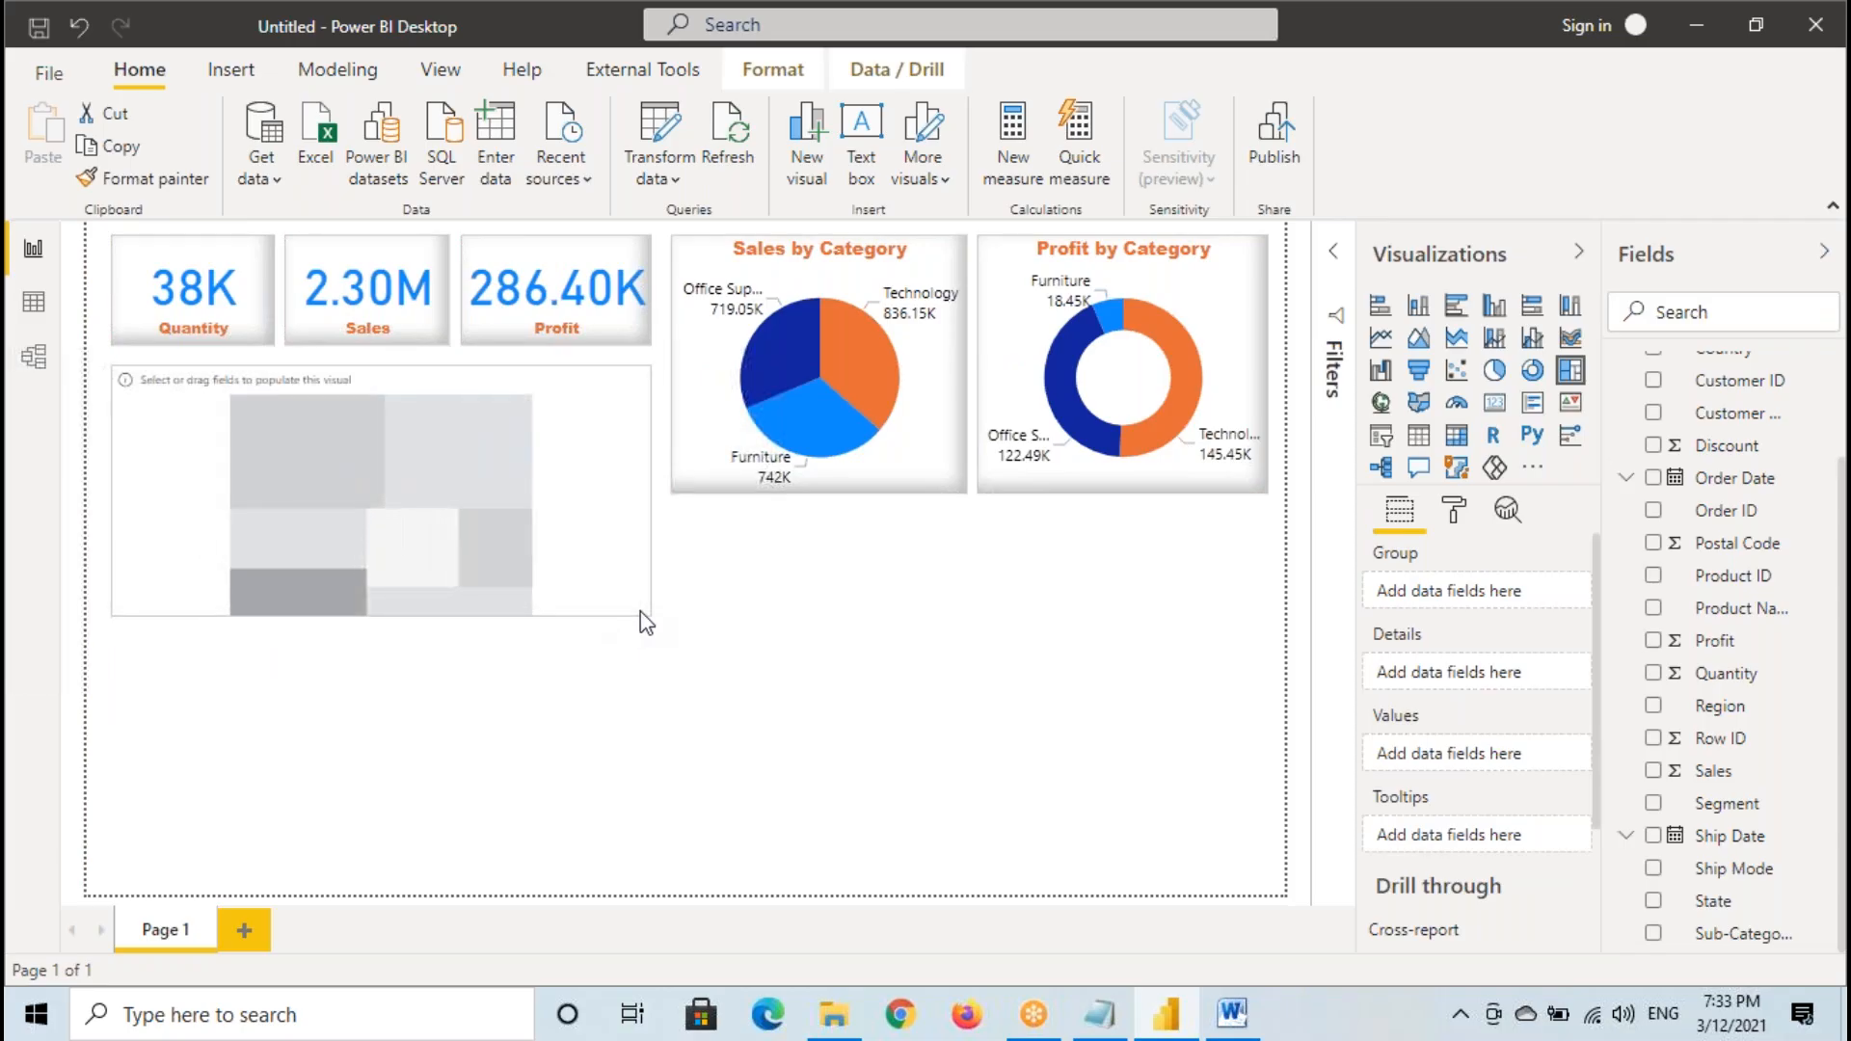
click(1751, 940)
- Mark the empty treemap, its field wells and the Sub-Category and Sales fields with temporary annotations, and clear them
mouse_move(106, 376)
mouse_down()
mouse_move(380, 557)
mouse_move(621, 633)
mouse_up()
drag(1425, 500, 1357, 531)
drag(1363, 671, 1451, 640)
mouse_move(1771, 924)
mouse_down()
mouse_move(1798, 954)
mouse_move(1818, 927)
mouse_up()
drag(1695, 758, 1756, 777)
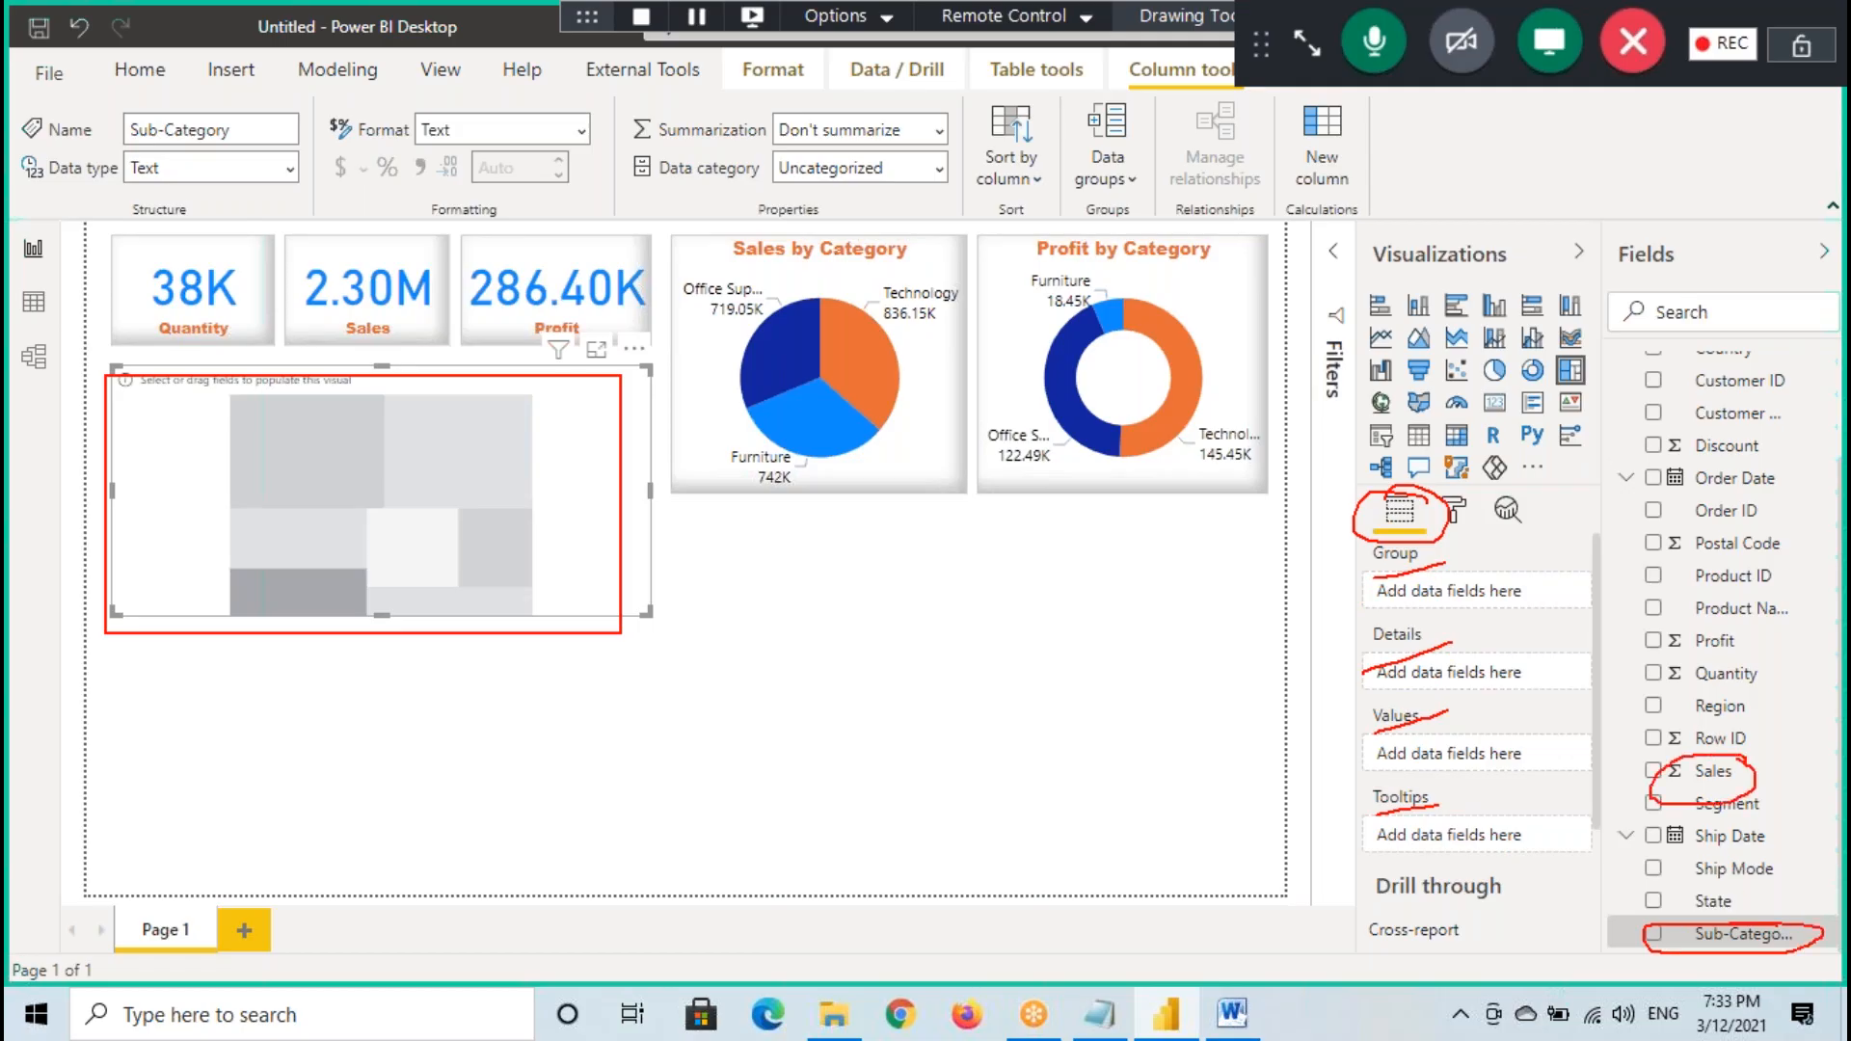
mouse_move(1706, 928)
mouse_down()
mouse_move(1529, 846)
mouse_move(1461, 592)
mouse_up()
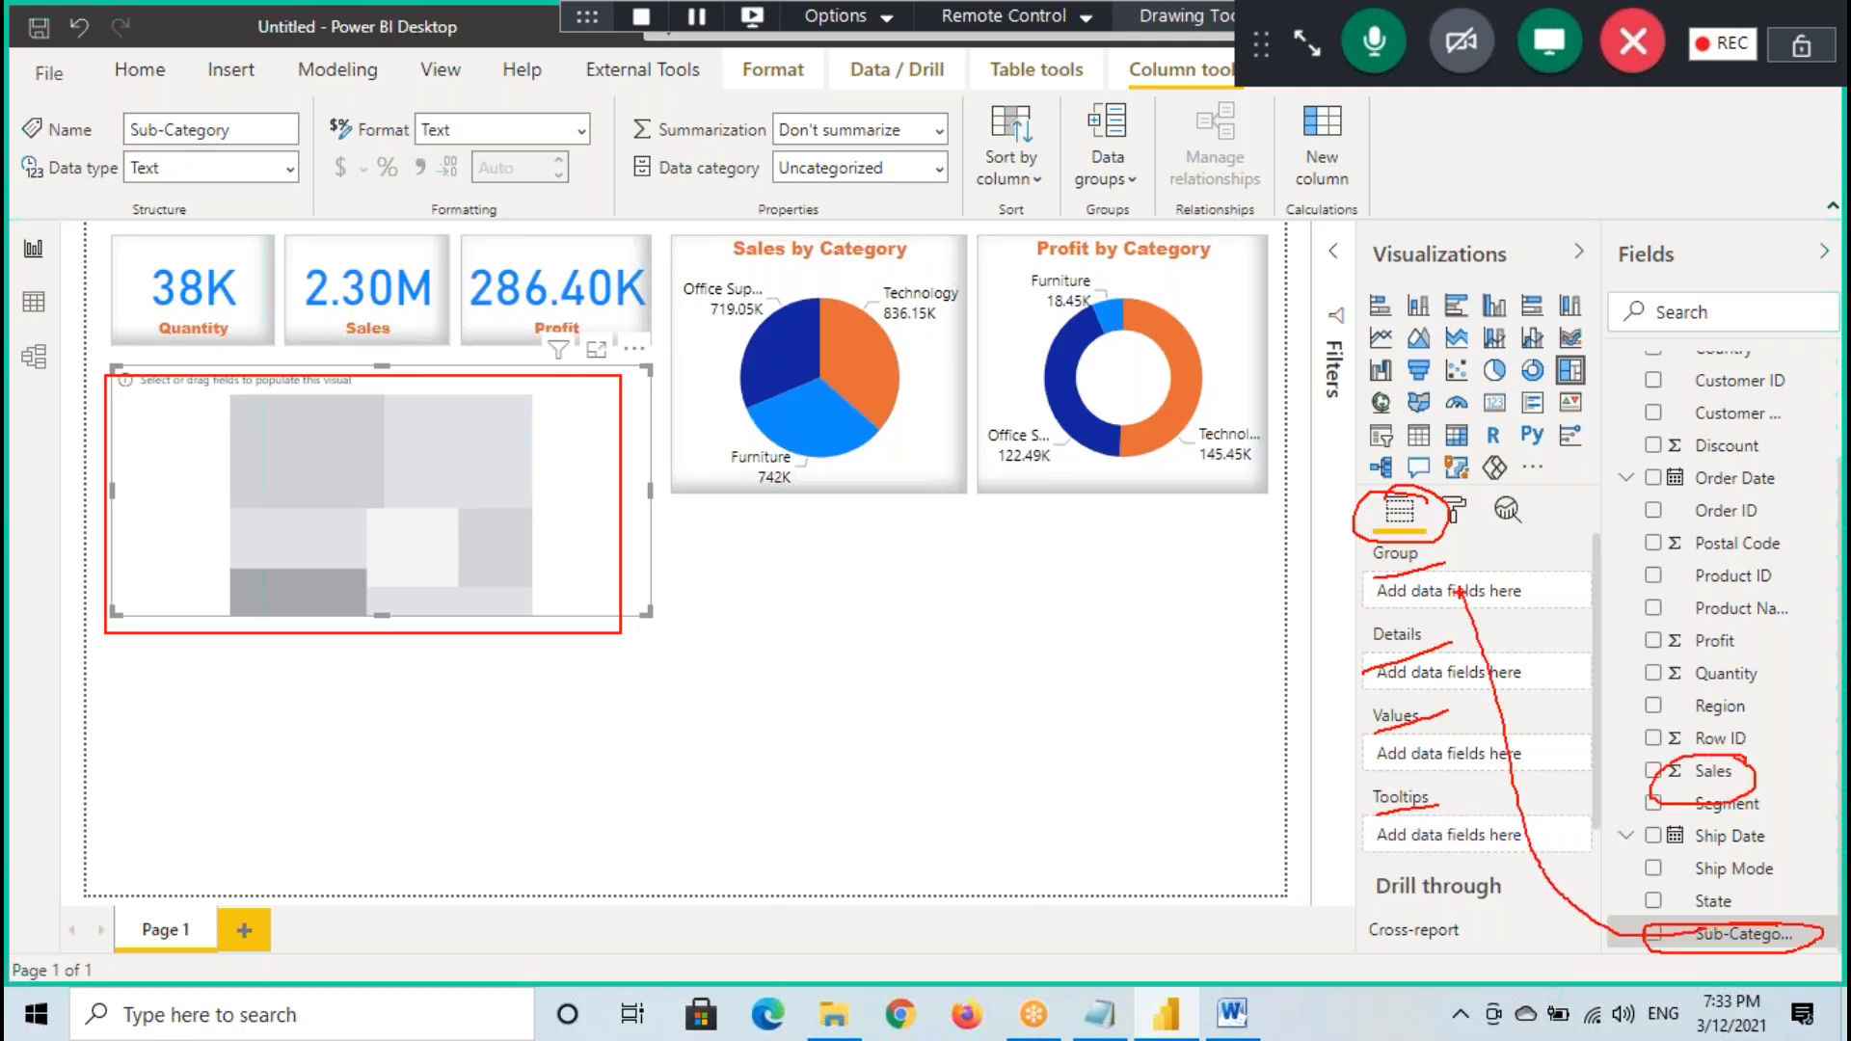
mouse_move(1706, 774)
mouse_down()
mouse_move(1515, 753)
mouse_move(1583, 798)
mouse_up()
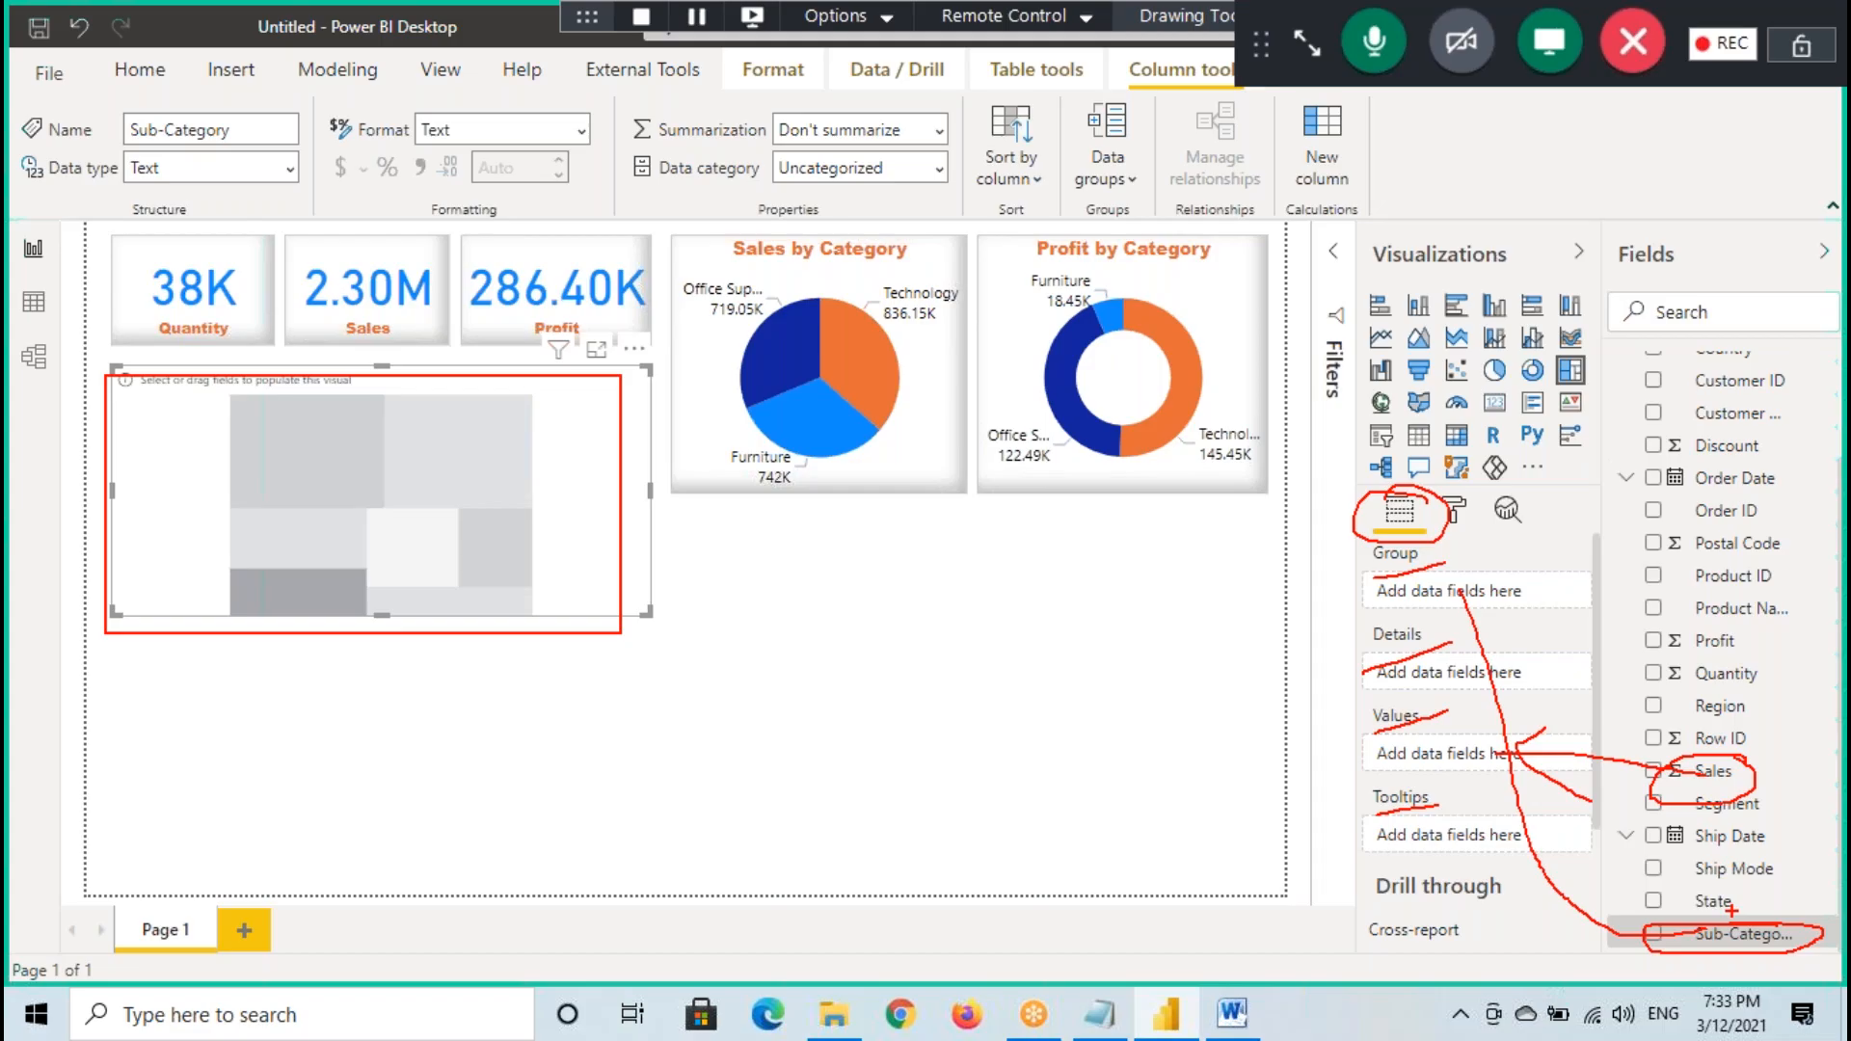
key(Escape)
- Assign Sub-Category as the treemap's group and Sales as its values, and apply the pie chart's formatting with Format Painter
drag(1769, 937, 458, 511)
drag(1712, 771, 511, 559)
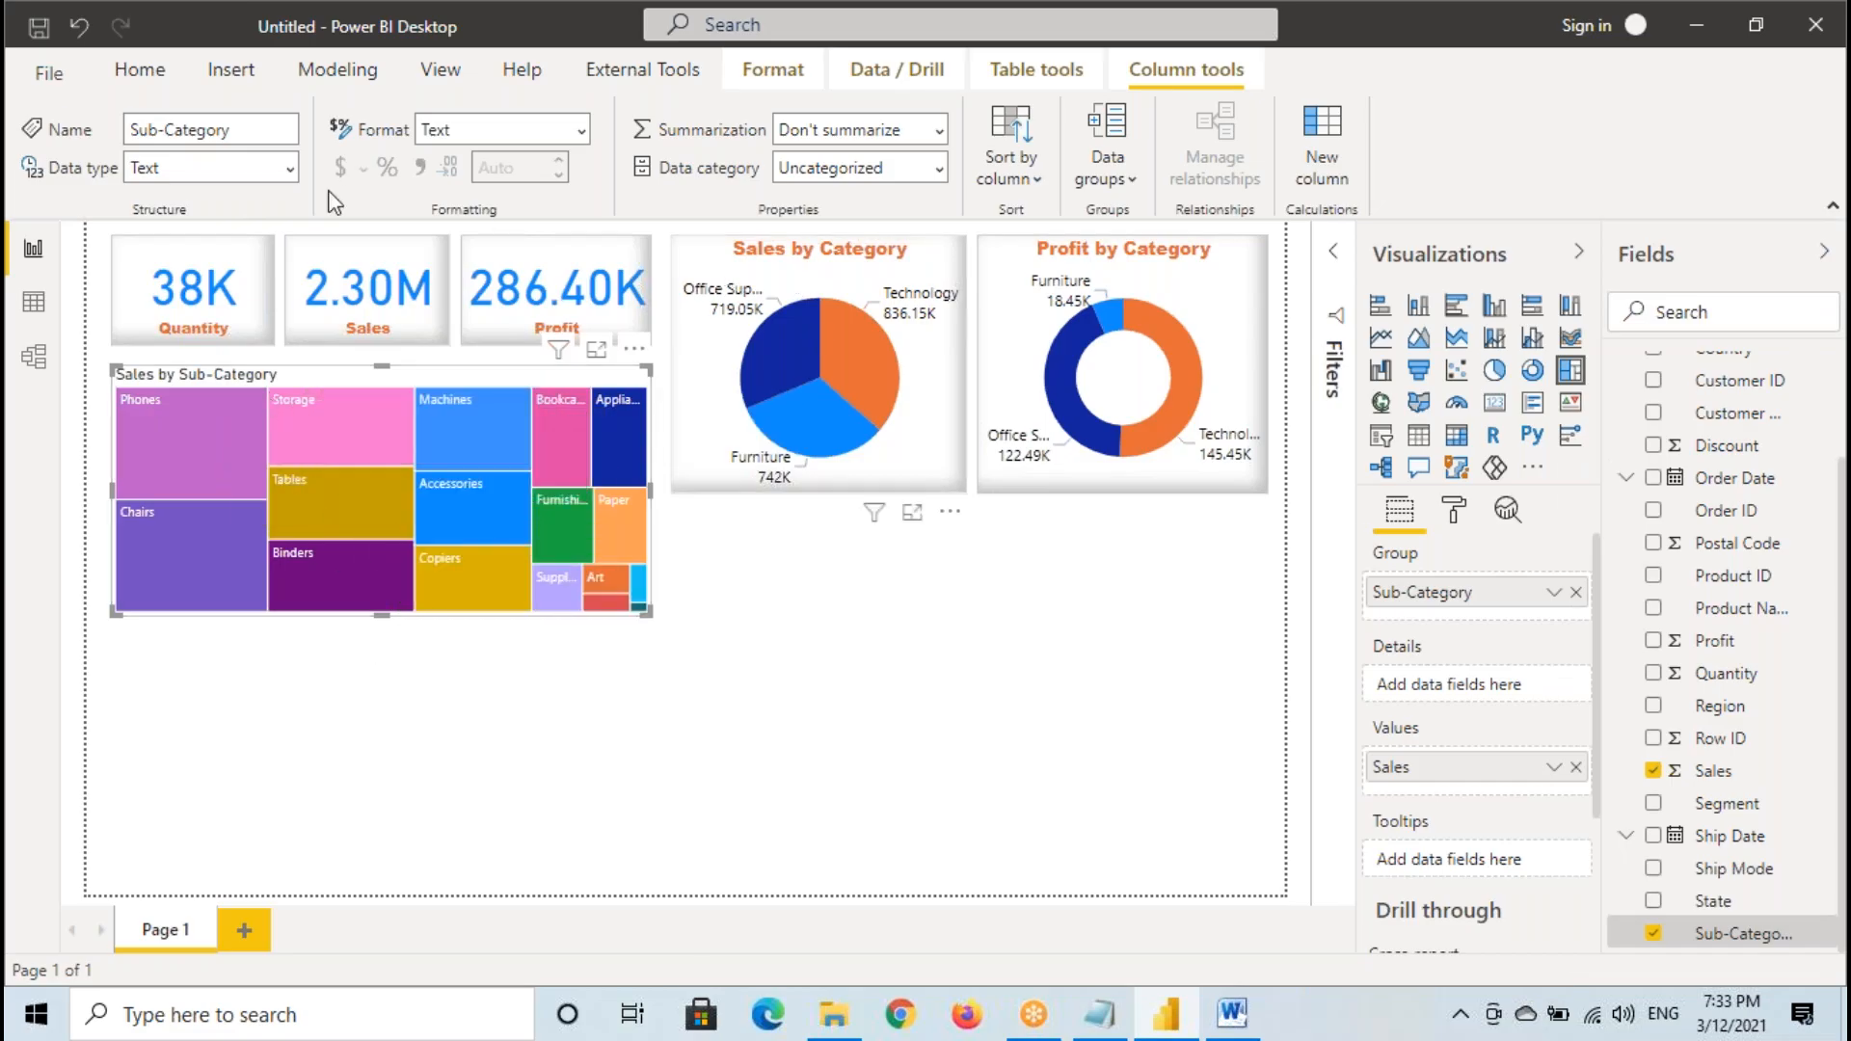
click(187, 175)
click(387, 380)
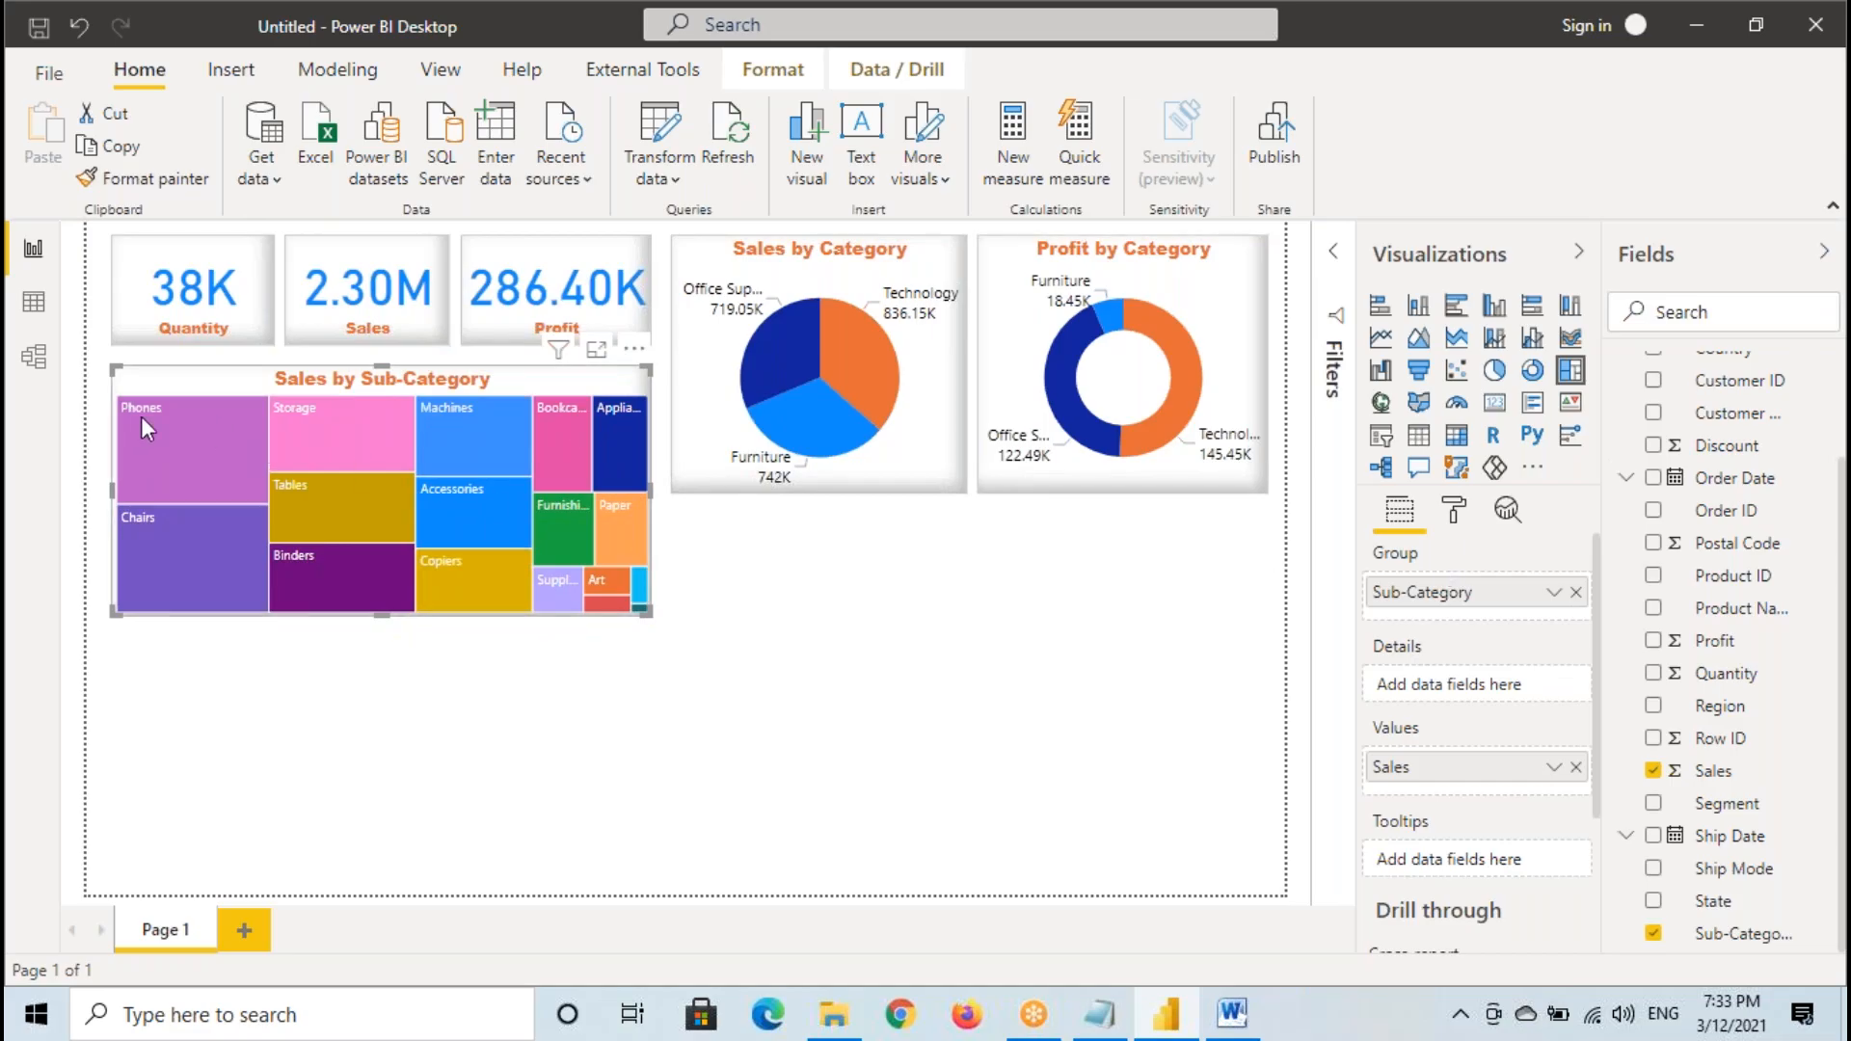
- Open the treemap in focus mode and write temporary Sales annotations on the Phones and Storage tiles, then clear them
click(595, 349)
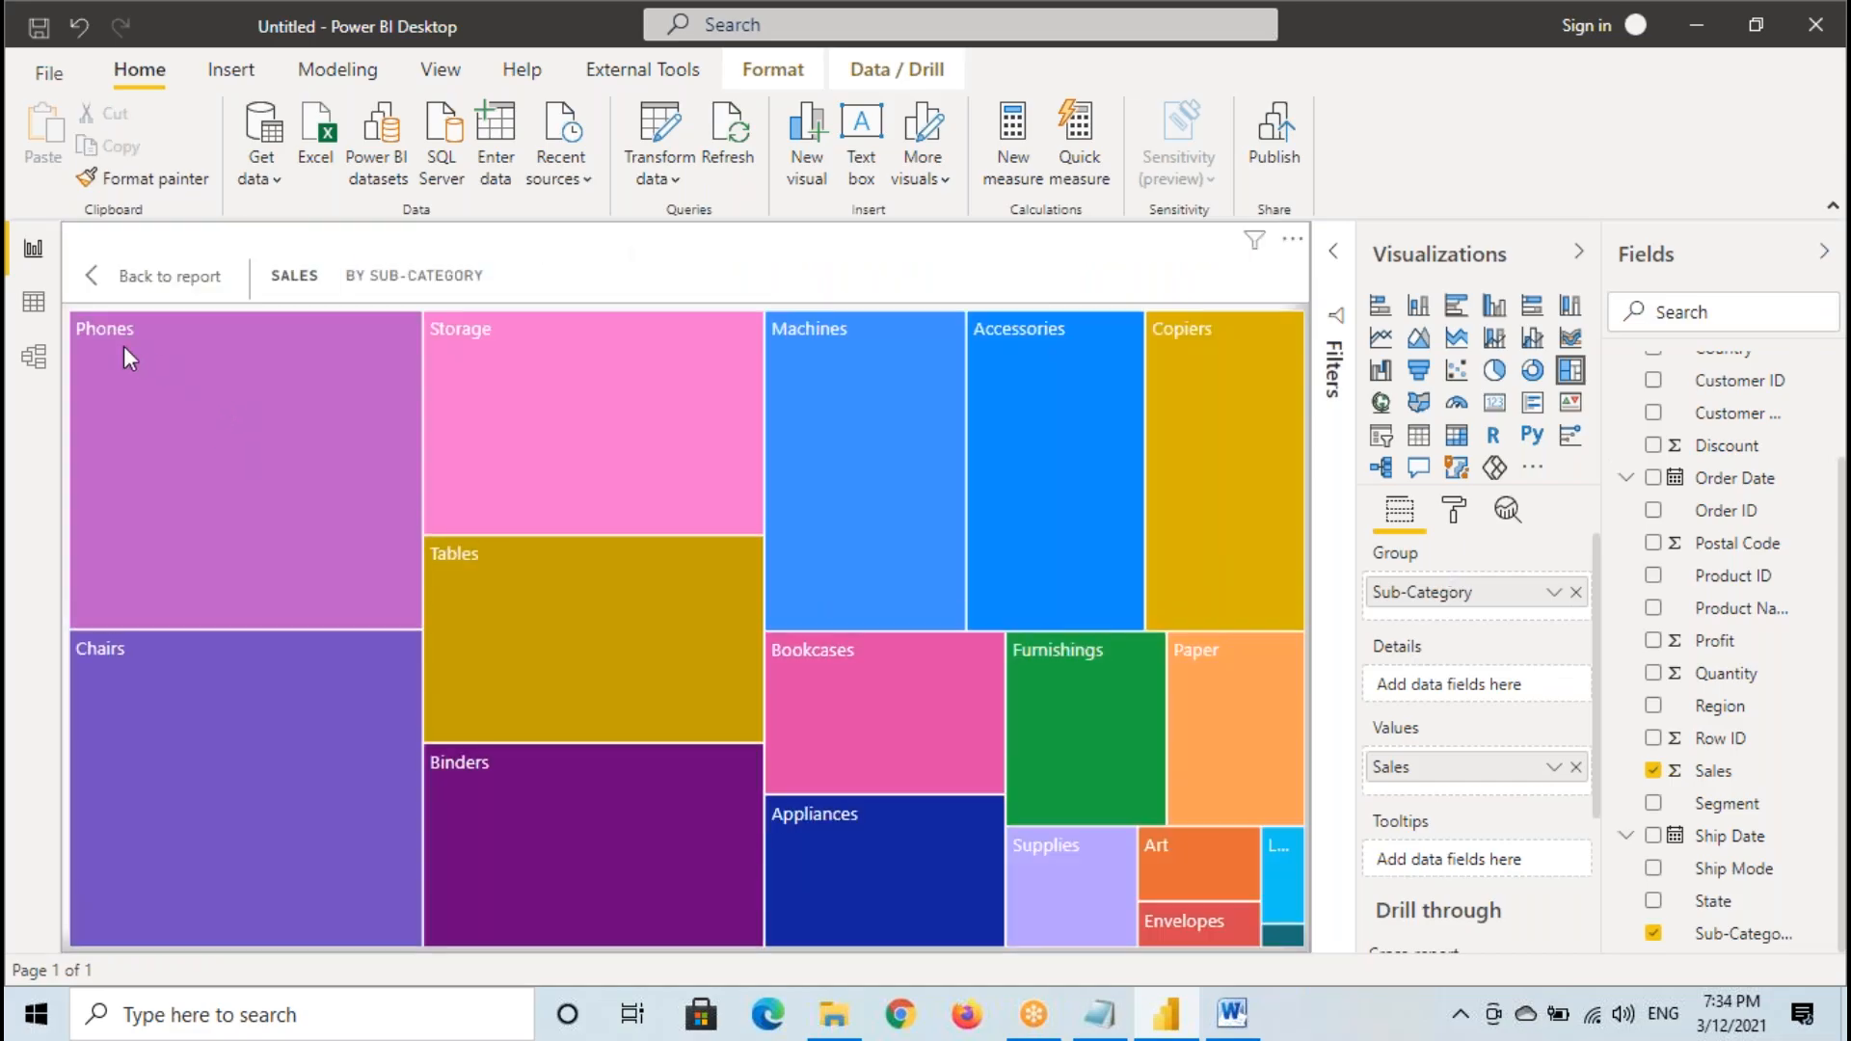
drag(66, 320, 167, 348)
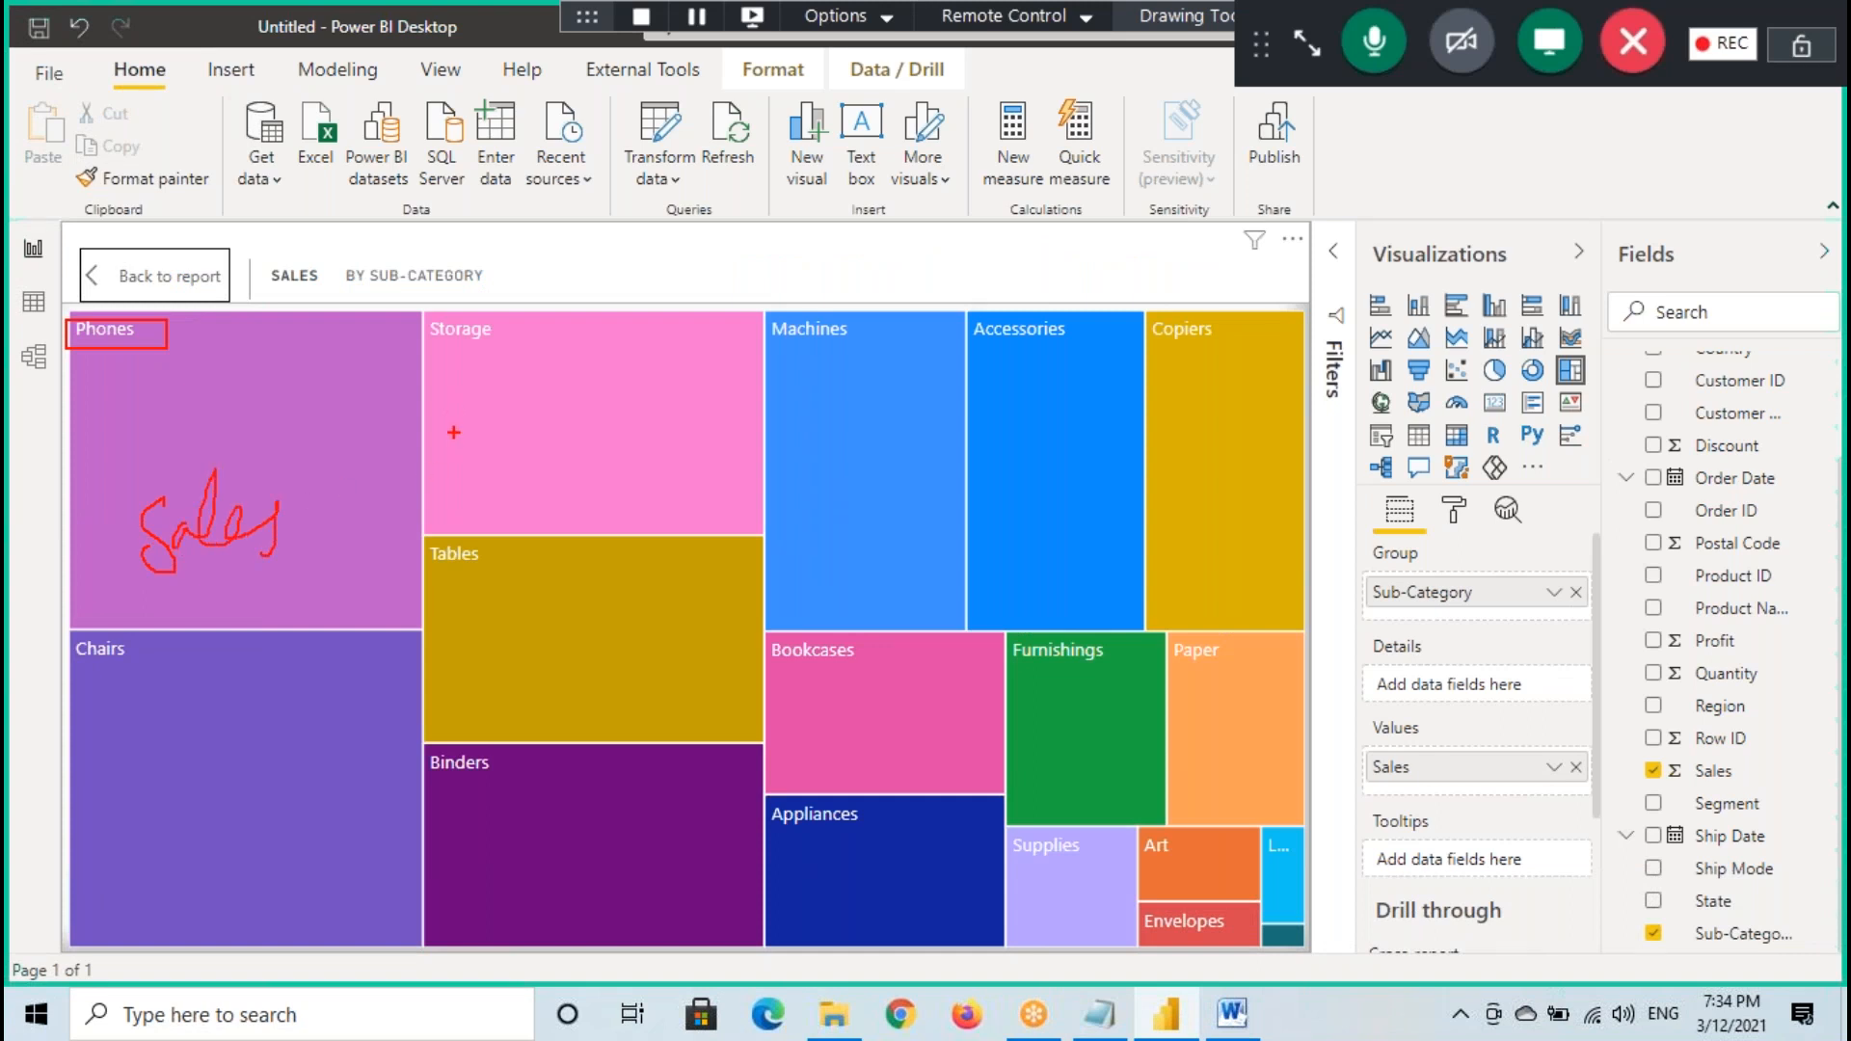
drag(499, 417, 600, 424)
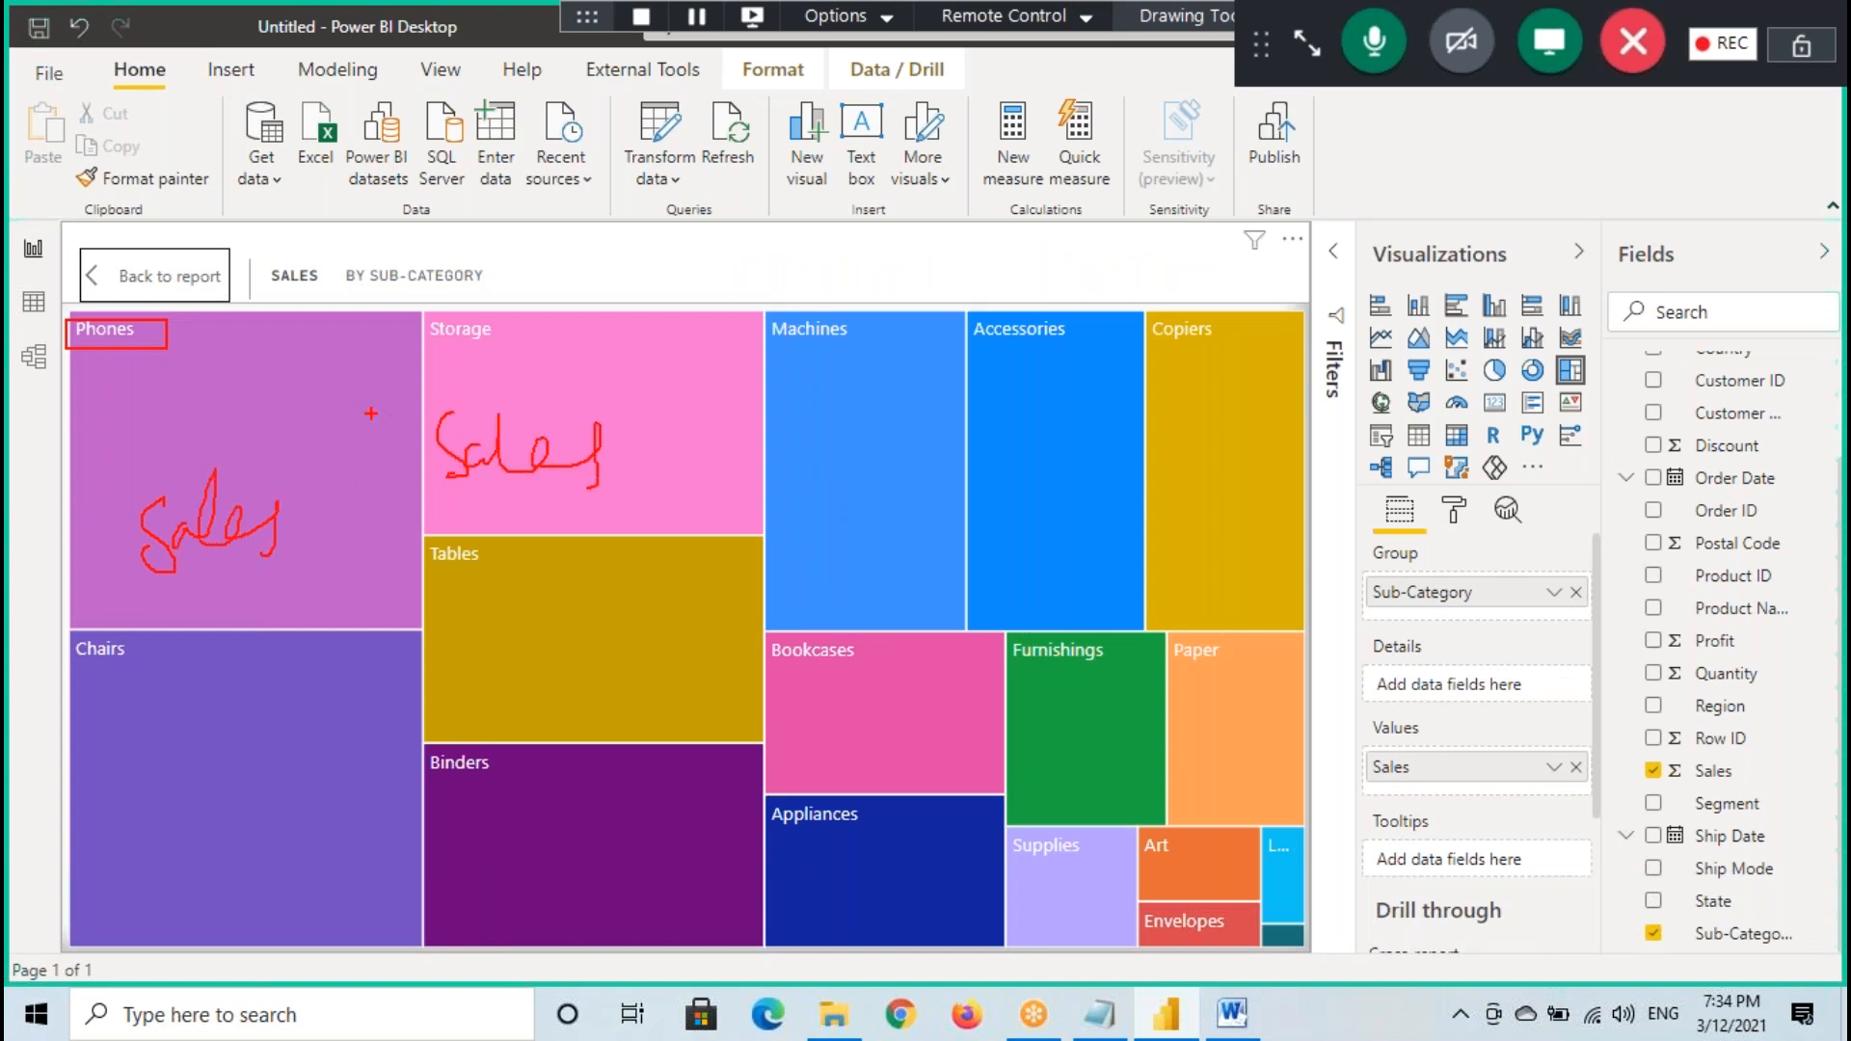
key(Escape)
- Turn on the treemap's data labels, set their color to white, and return to the report page
click(1454, 511)
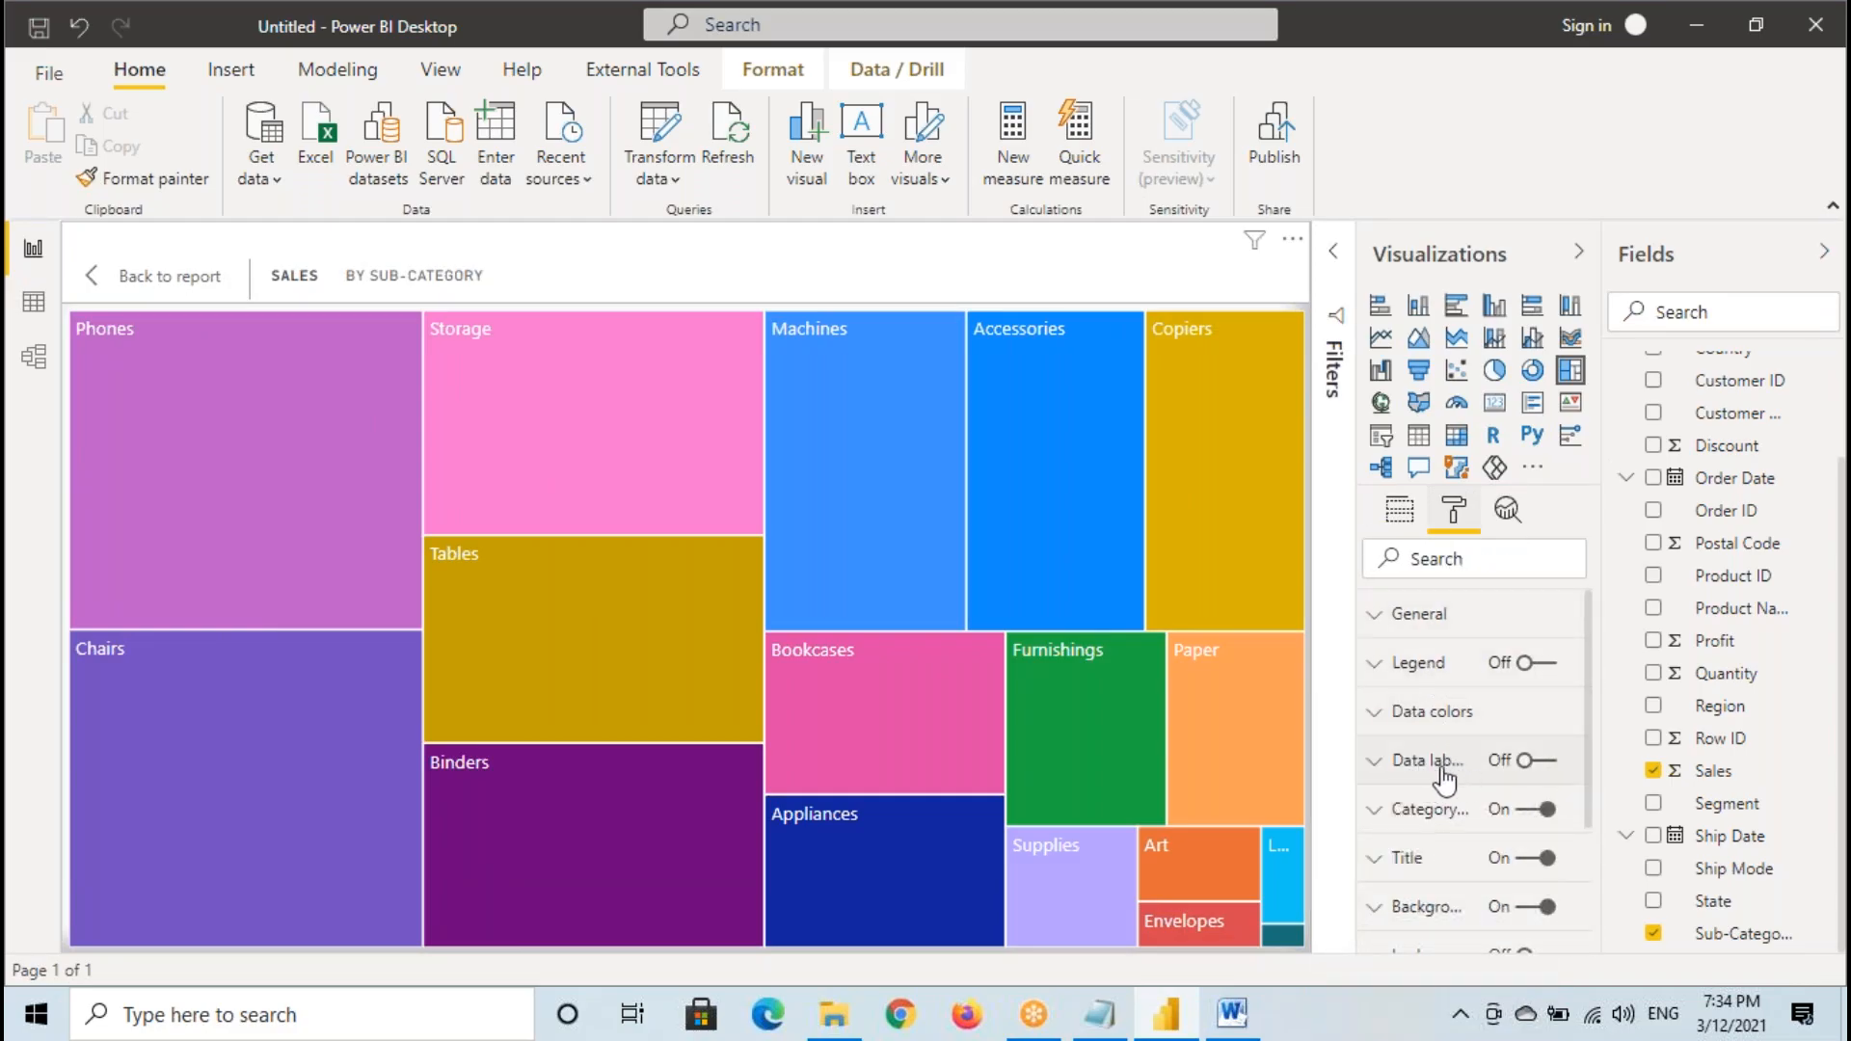
click(1538, 764)
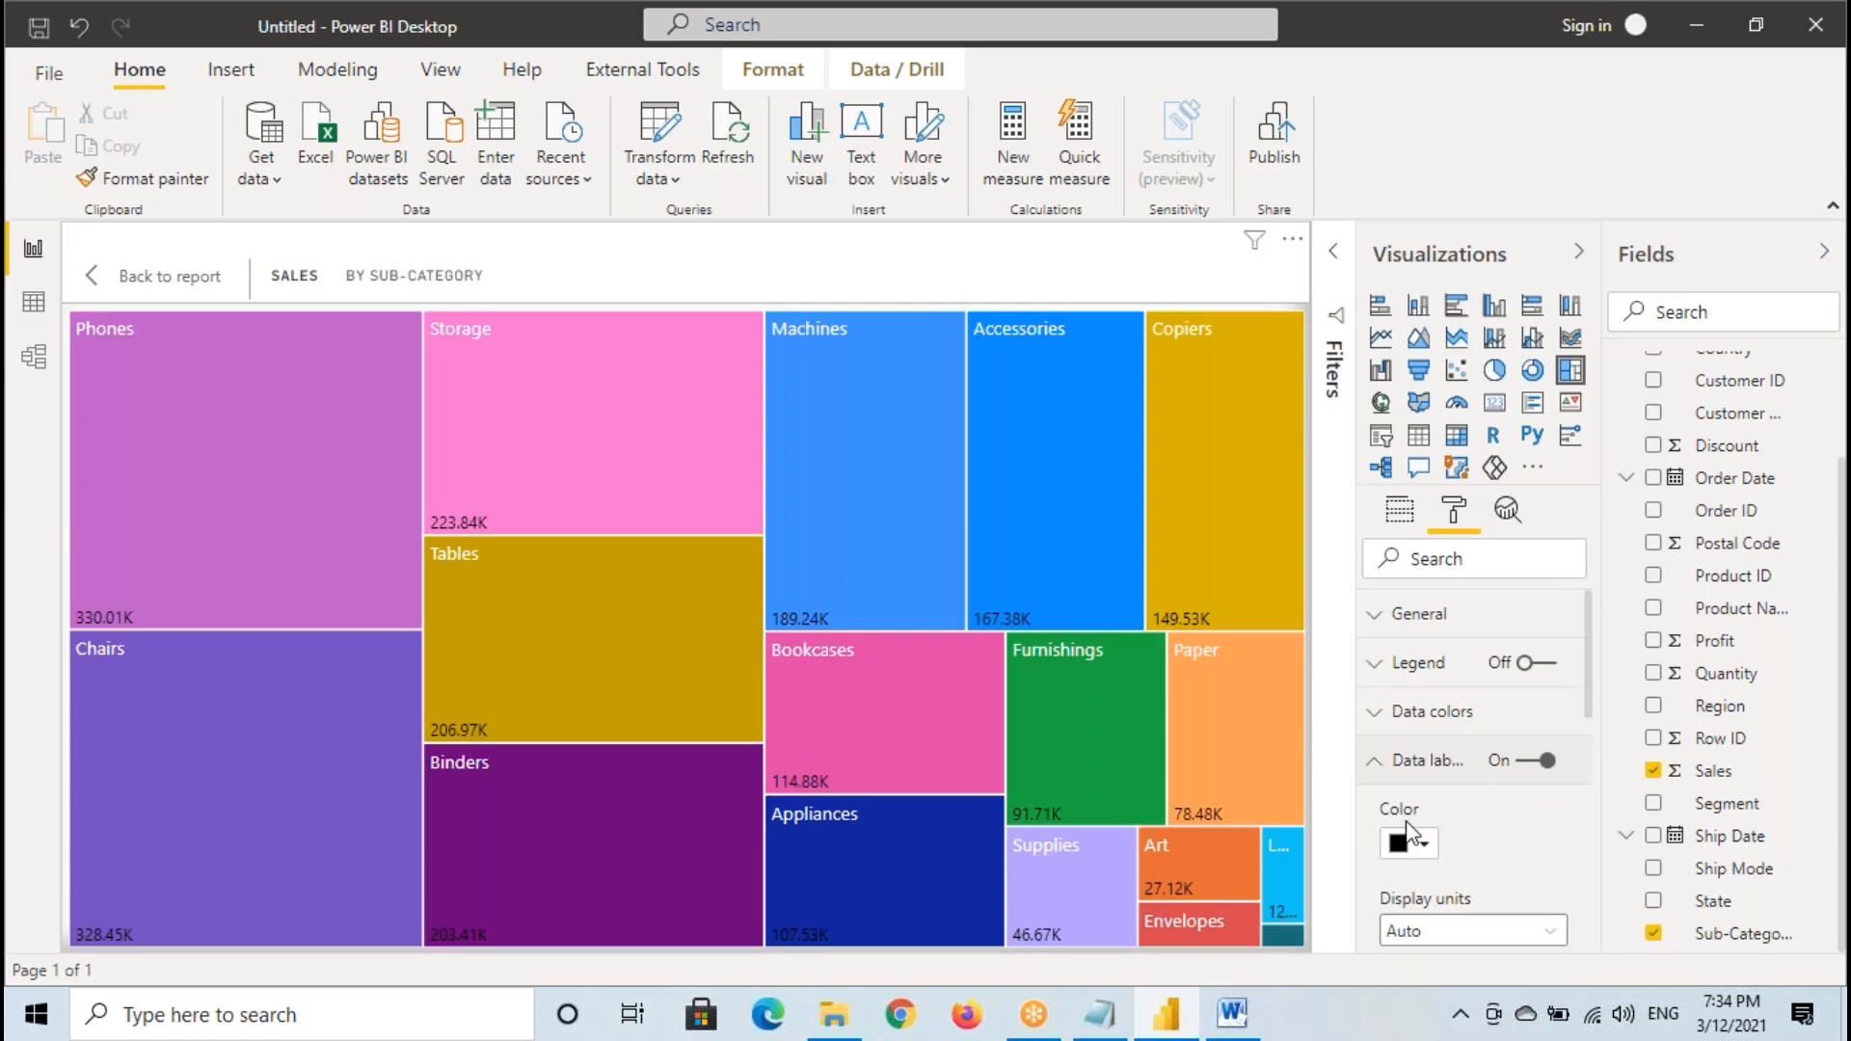
scroll(1410, 831, down, 2)
click(1408, 708)
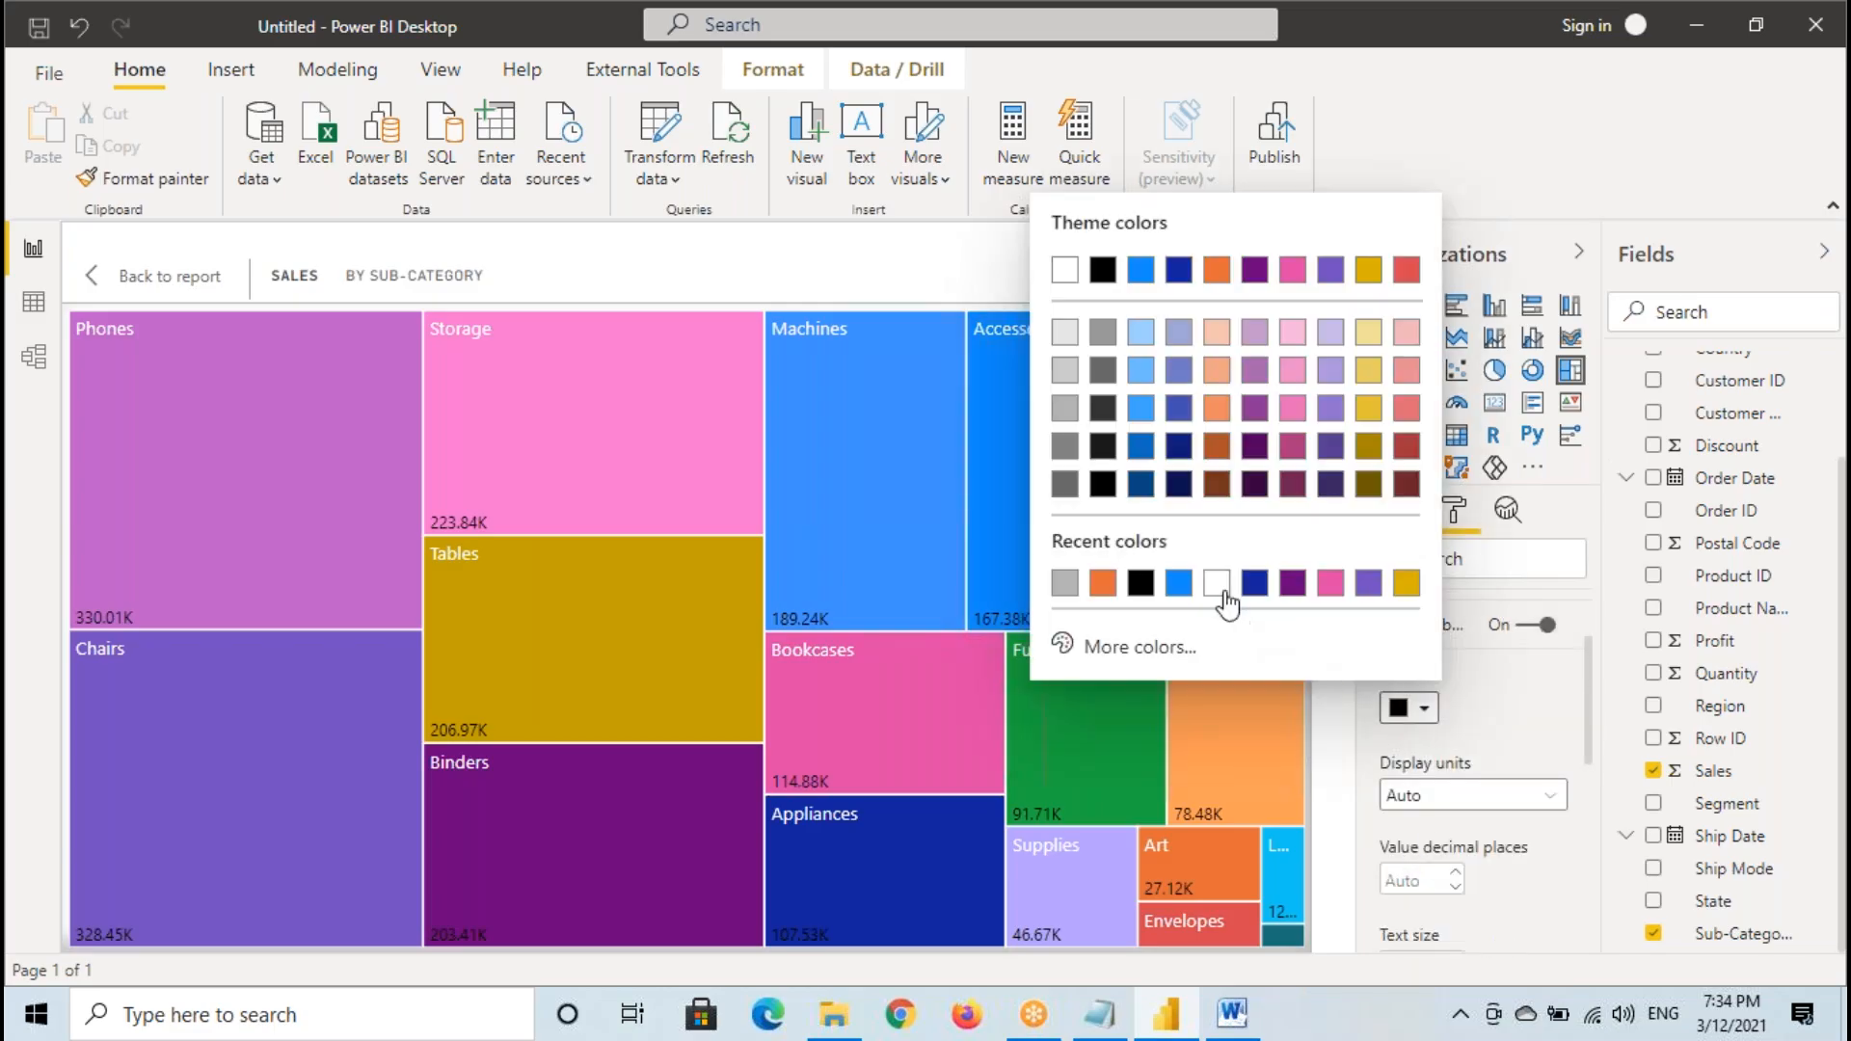
click(1221, 591)
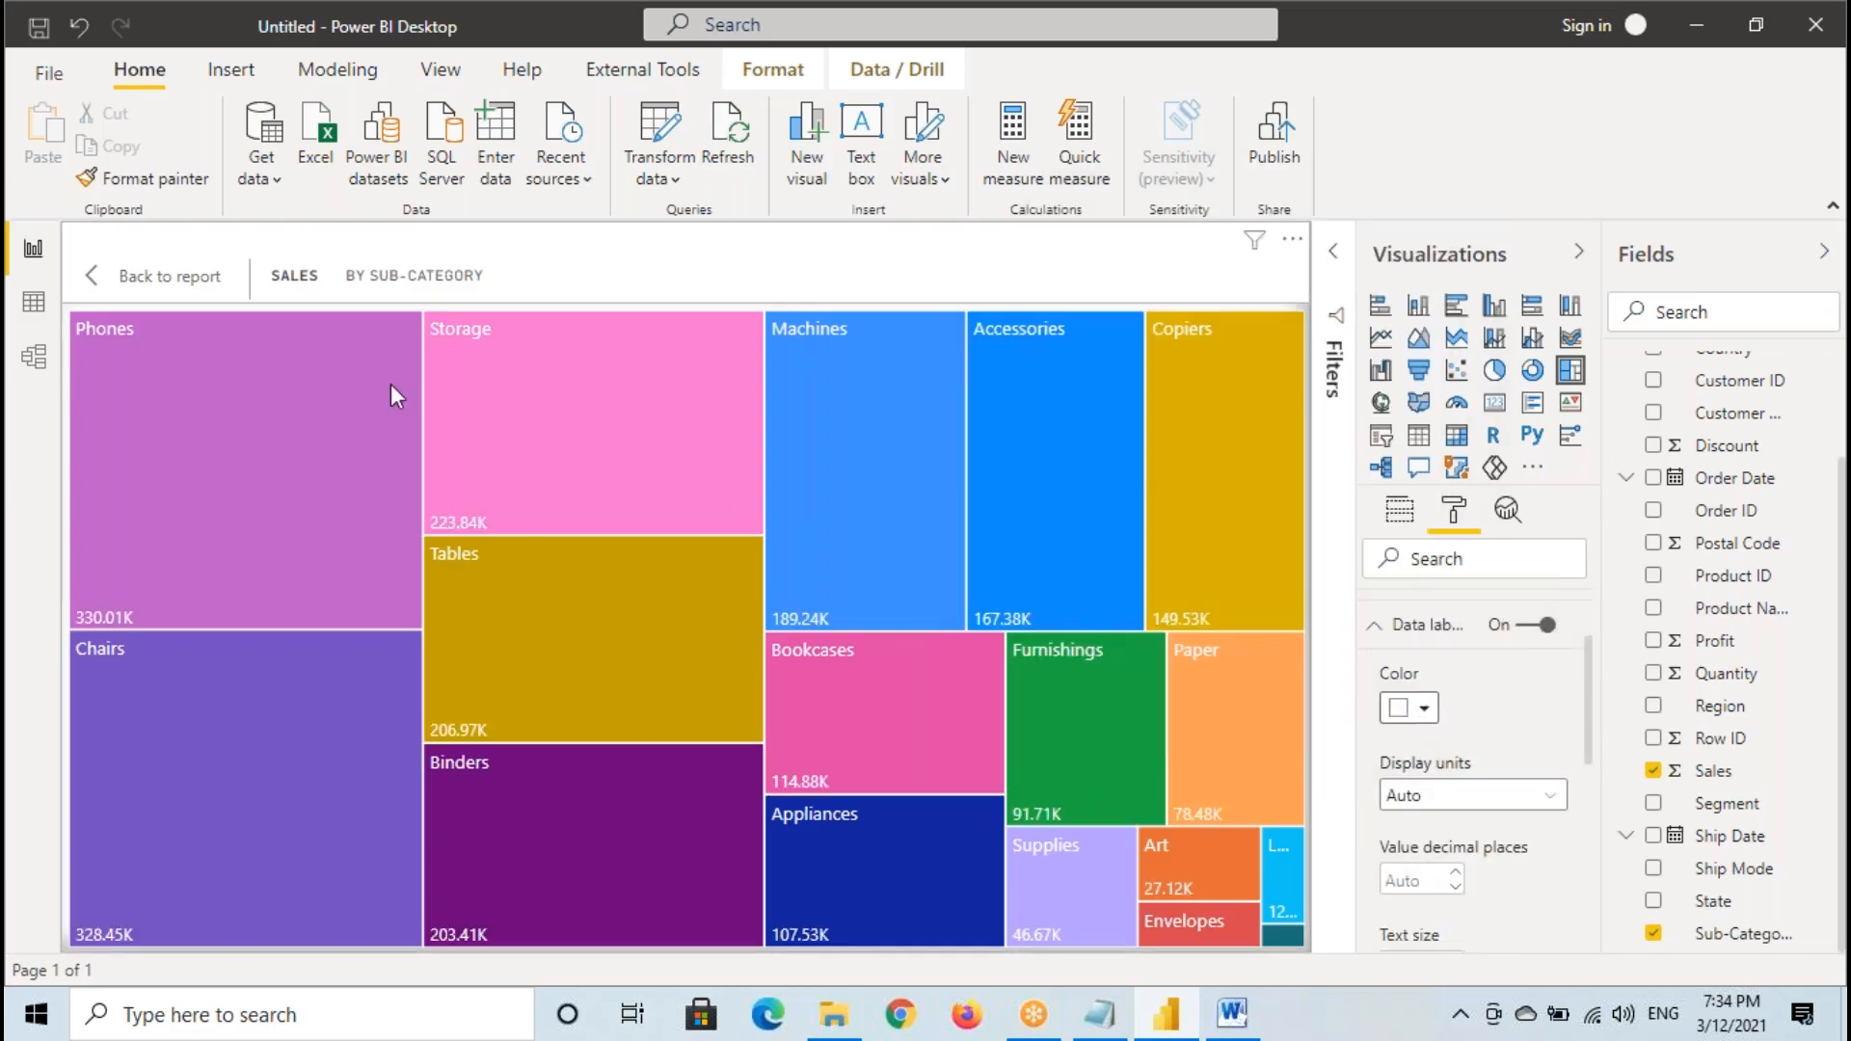
mouse_move(124, 339)
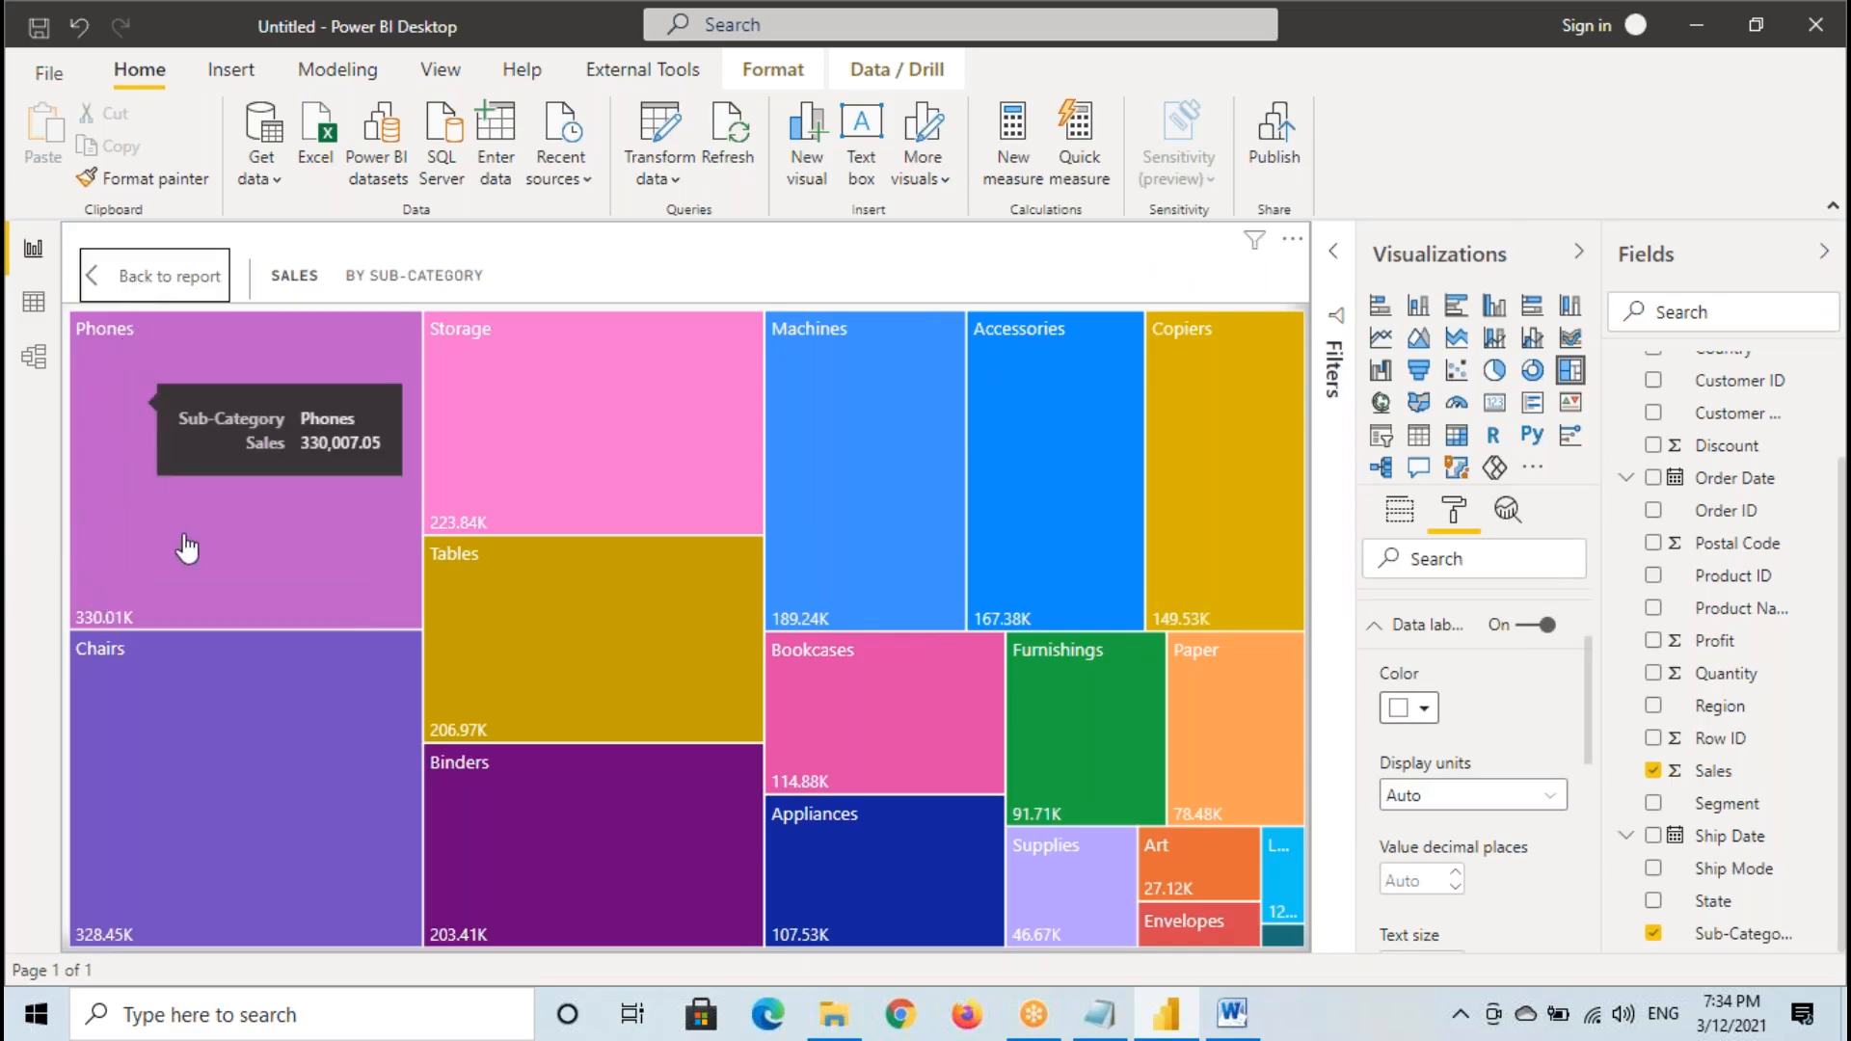
click(144, 277)
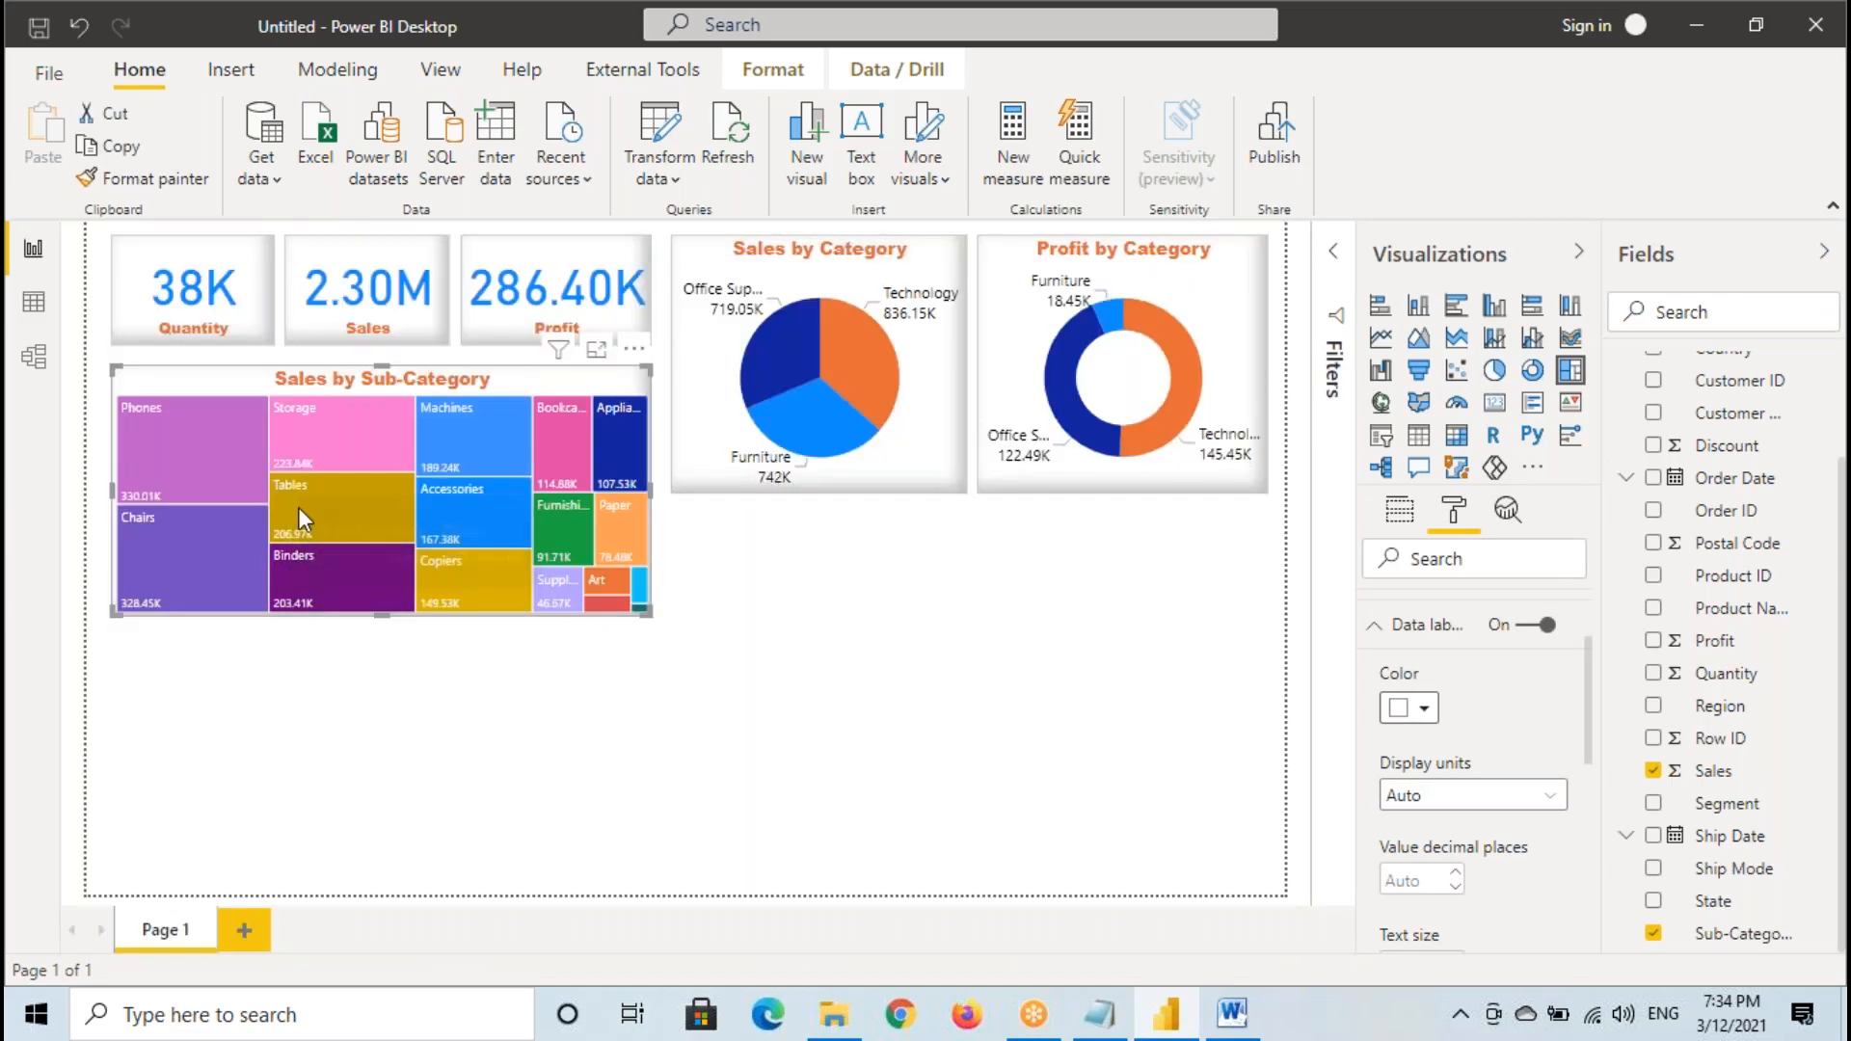
click(353, 698)
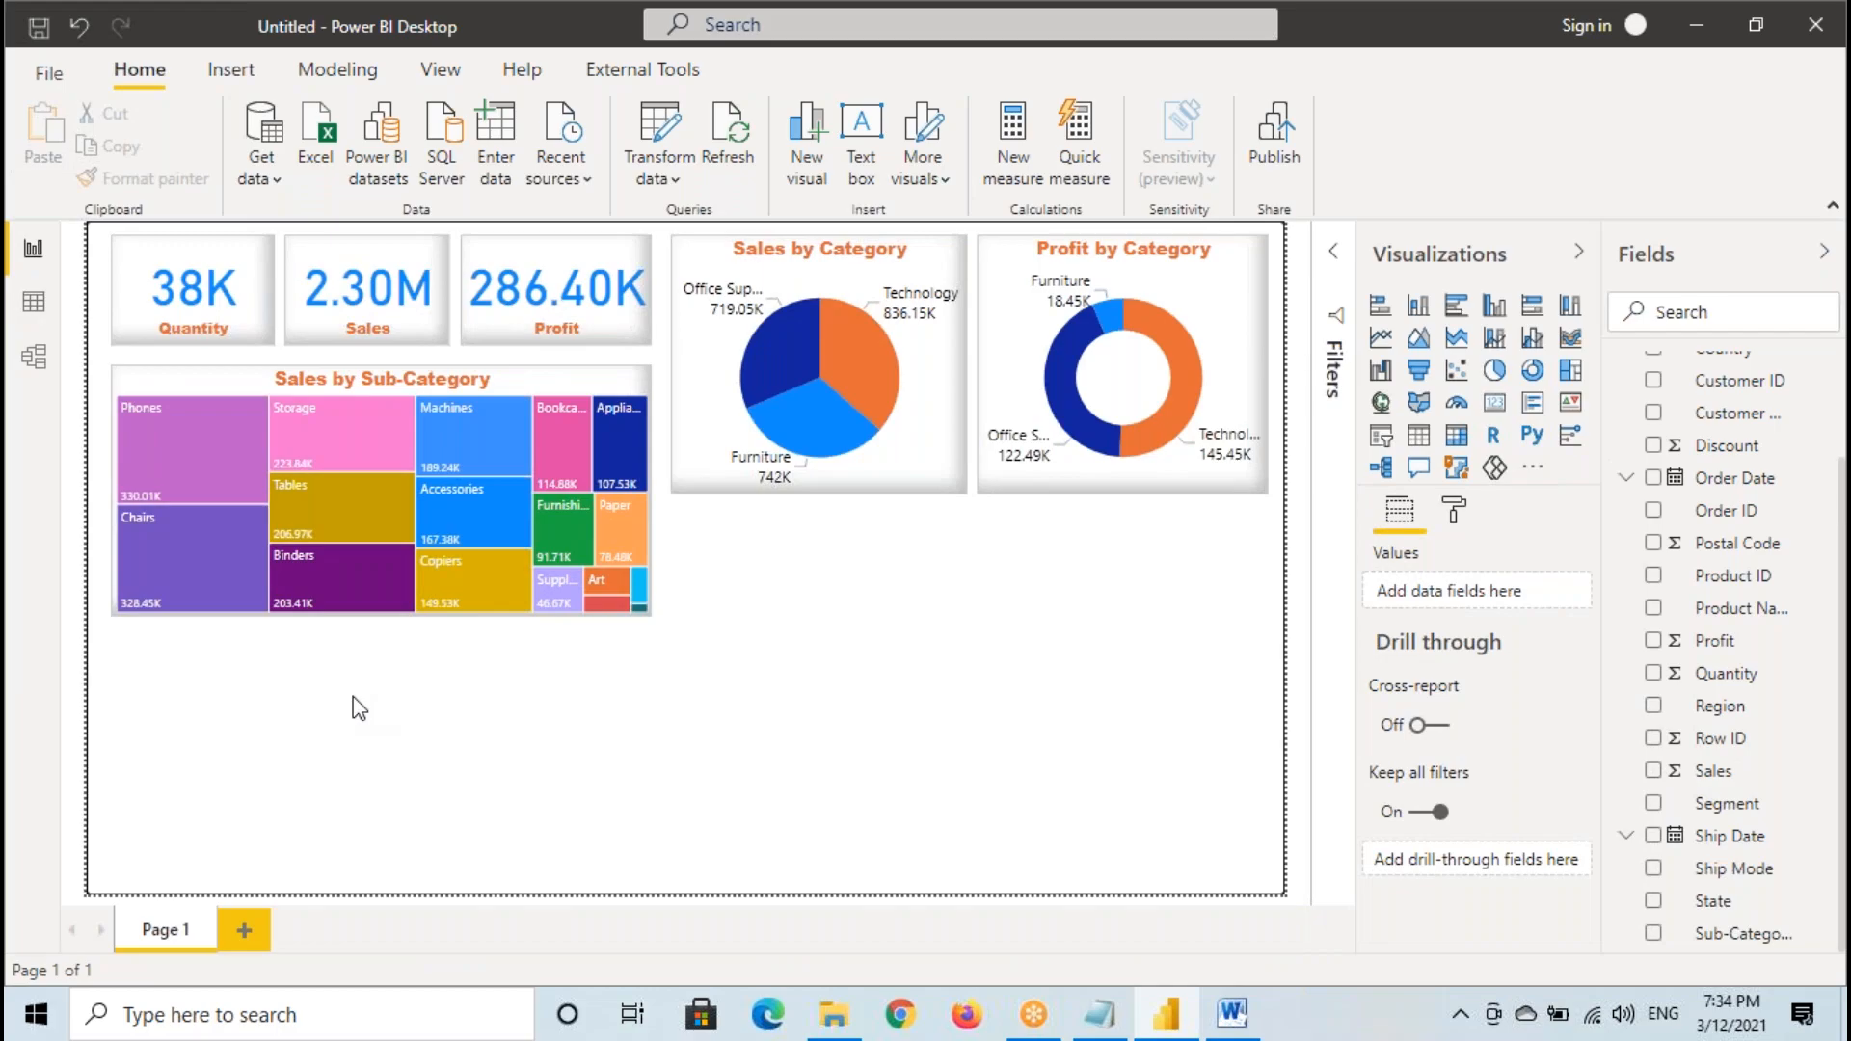
- Examine the Order Date column in the data view, underline several years temporarily, and return to the report
click(33, 301)
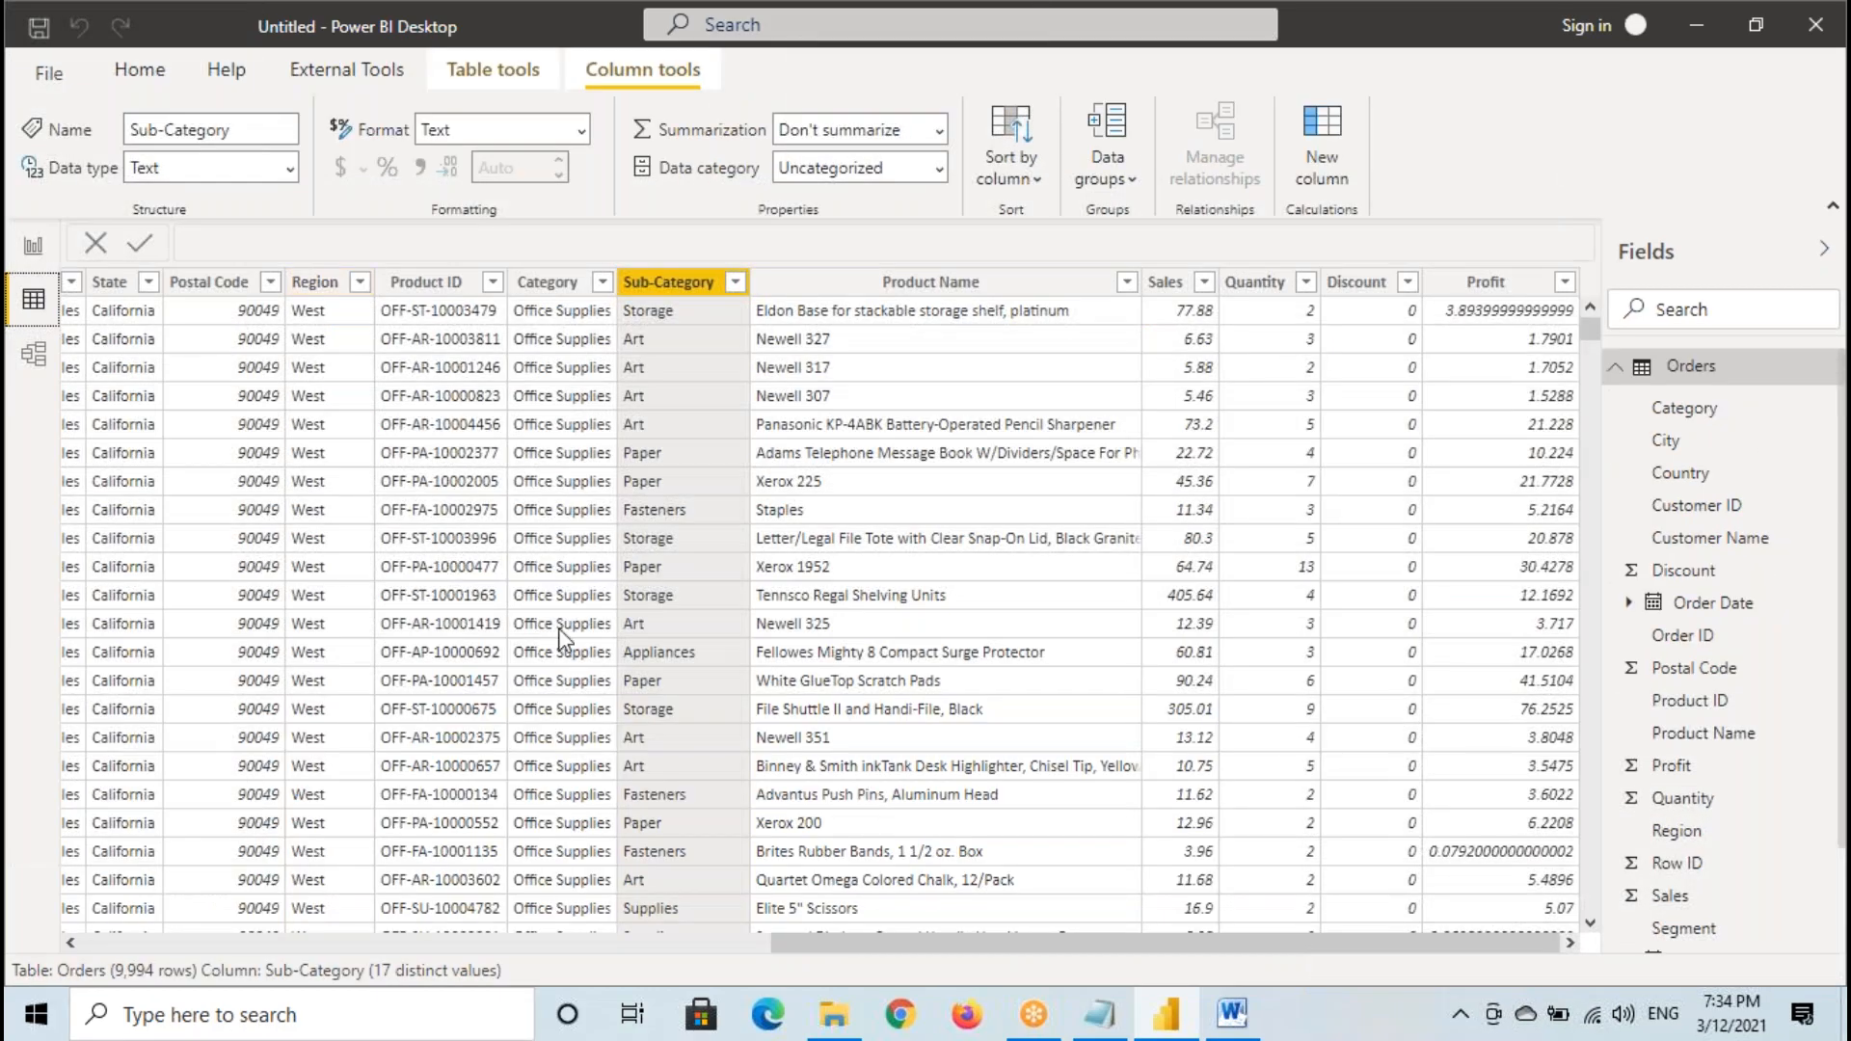
drag(1038, 937, 348, 940)
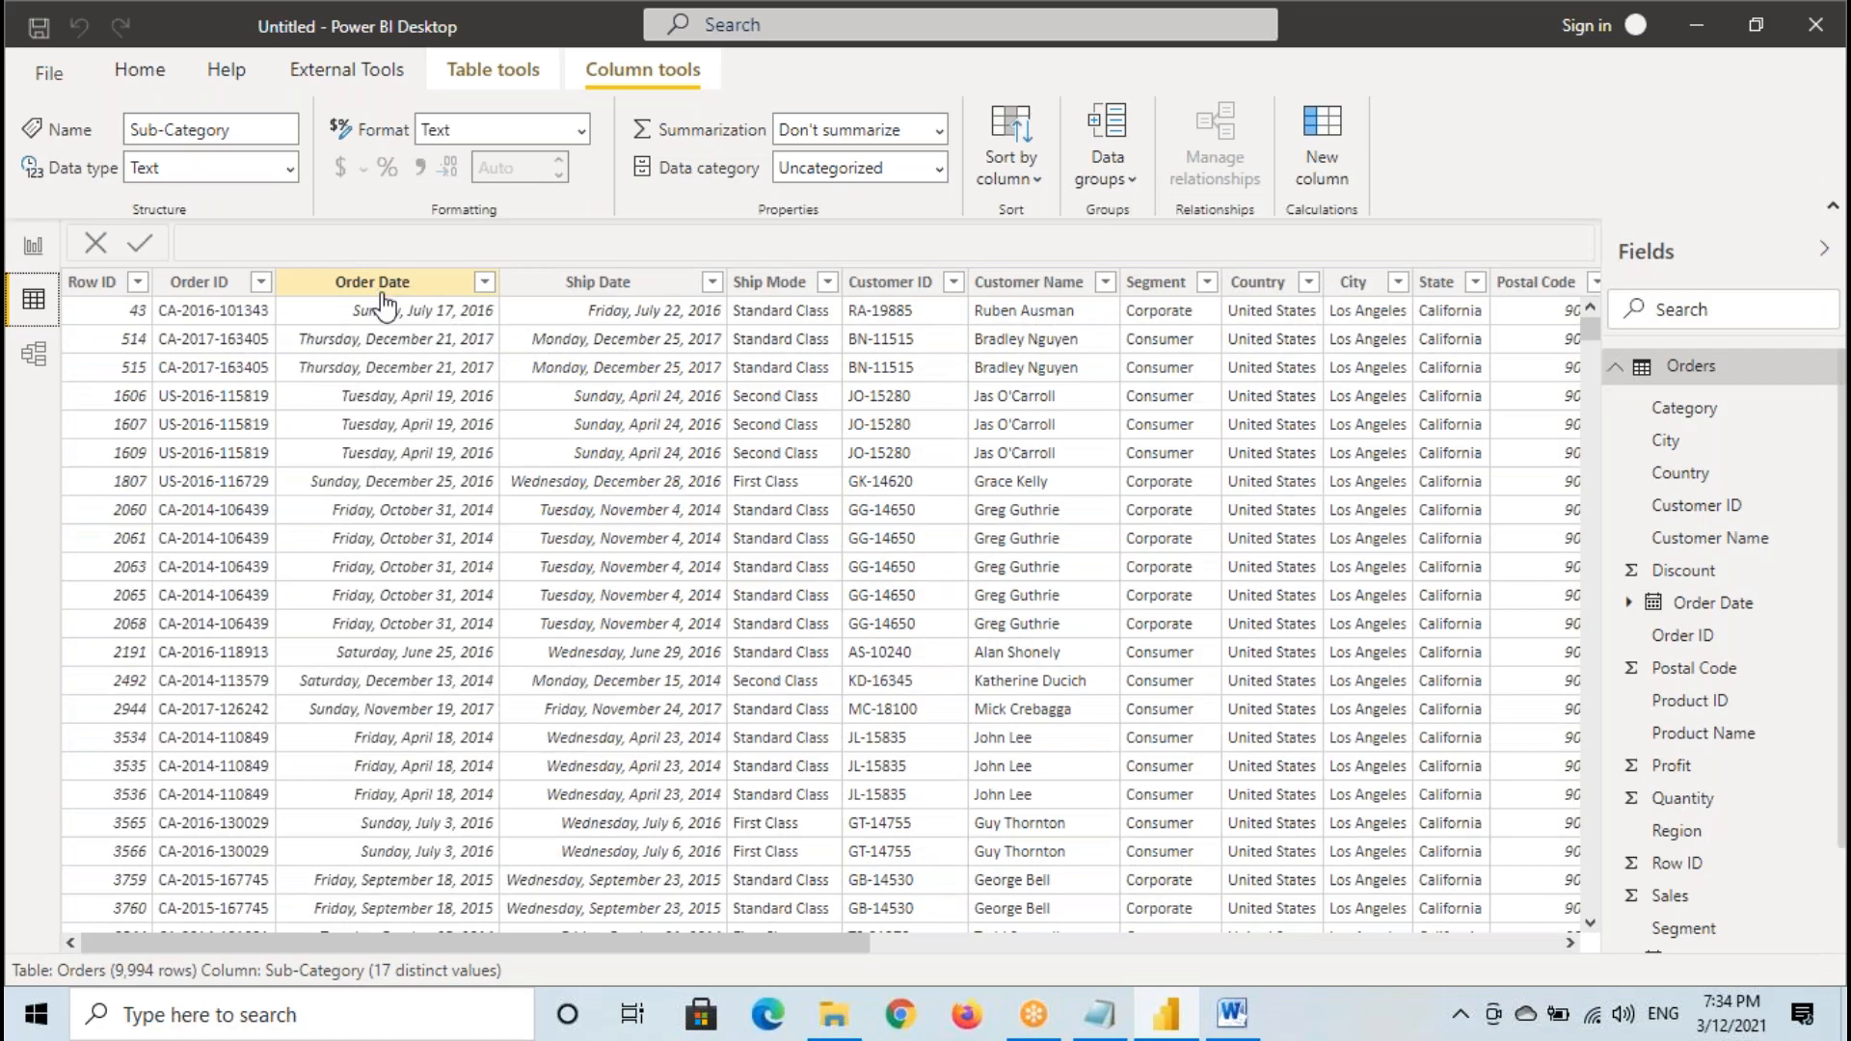
click(379, 285)
drag(441, 633, 569, 627)
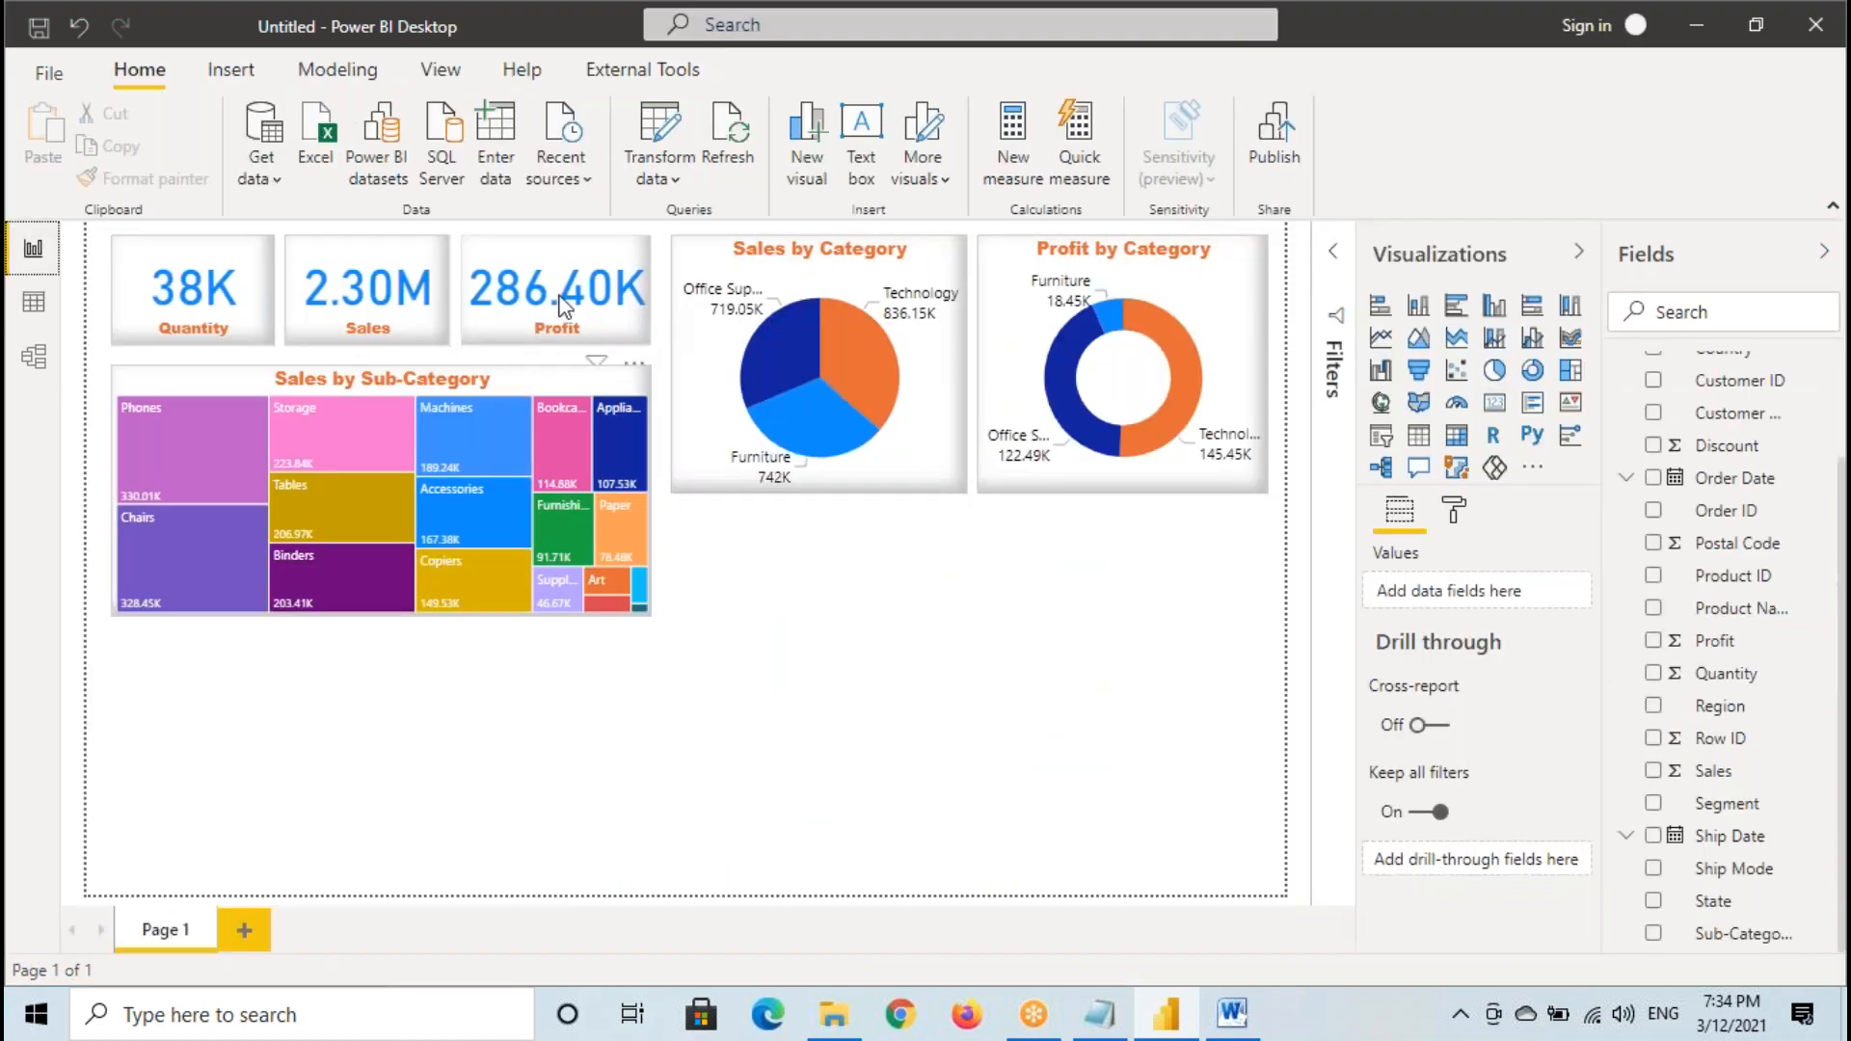
click(357, 309)
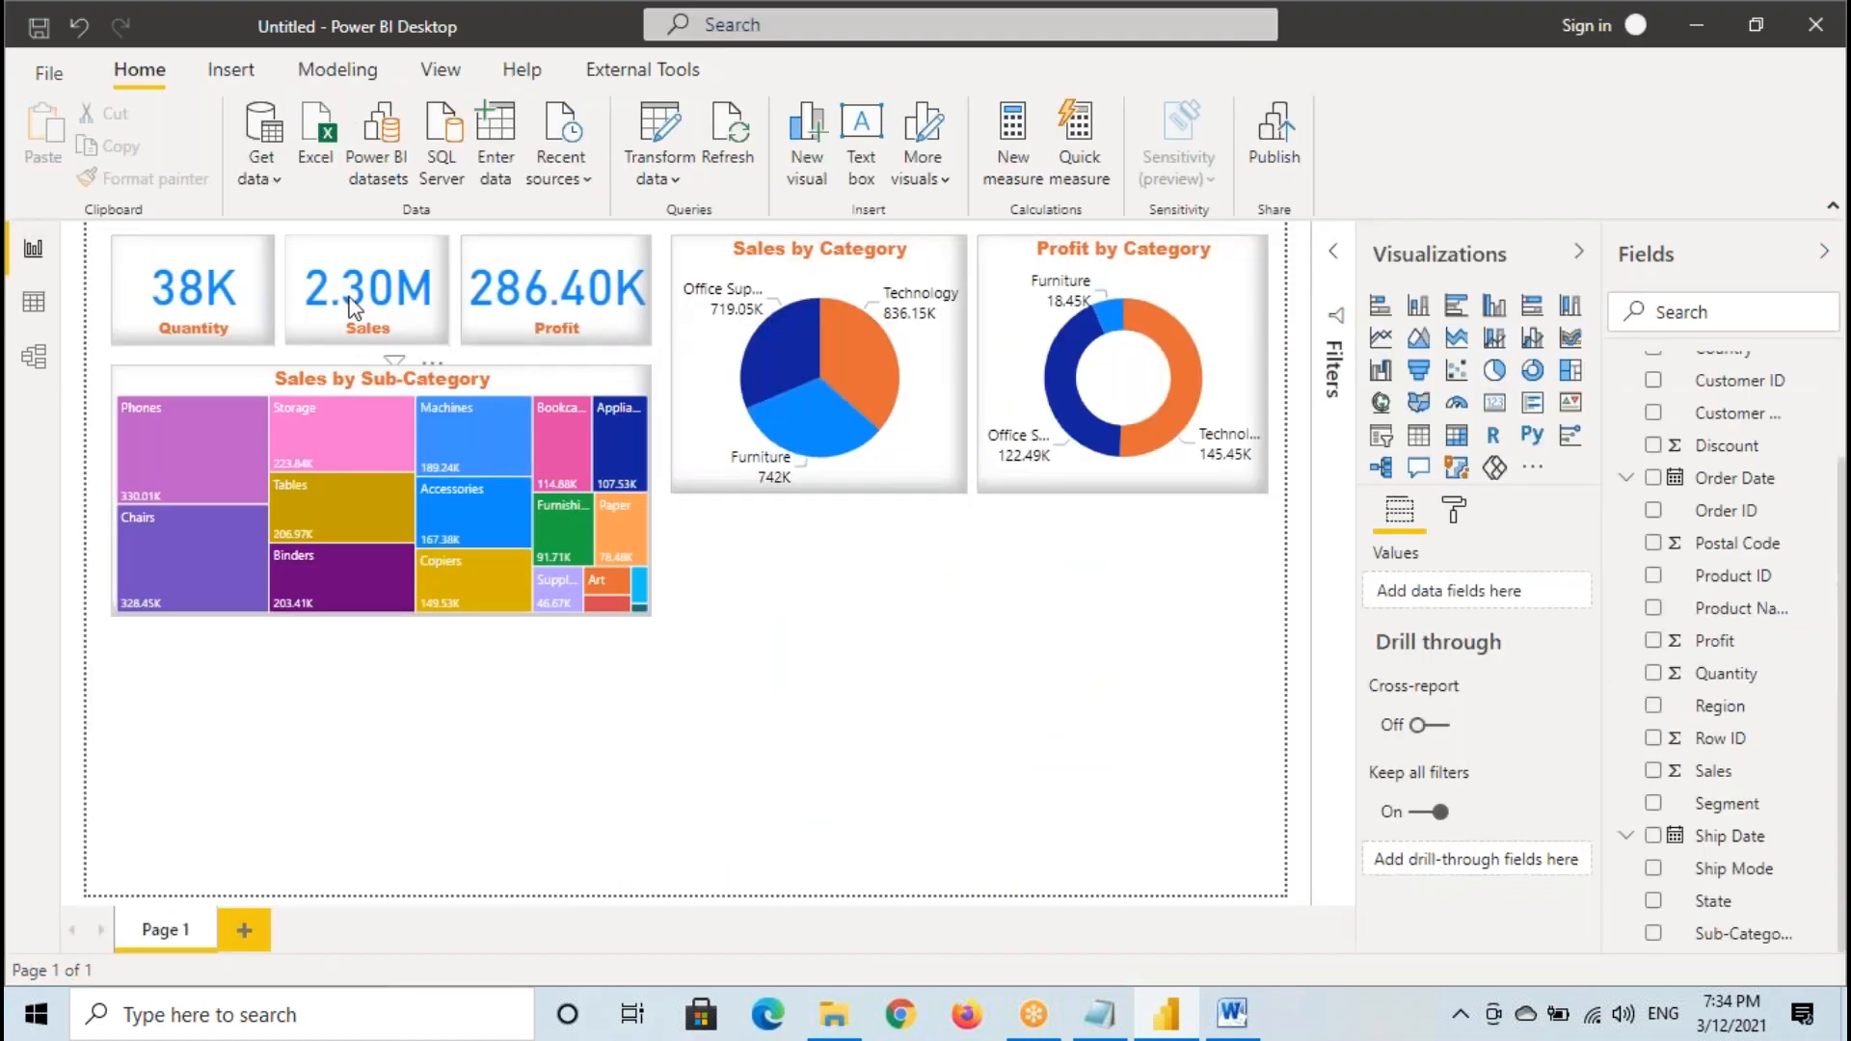
- Add a line chart below the treemap, matching the treemap's width
click(253, 679)
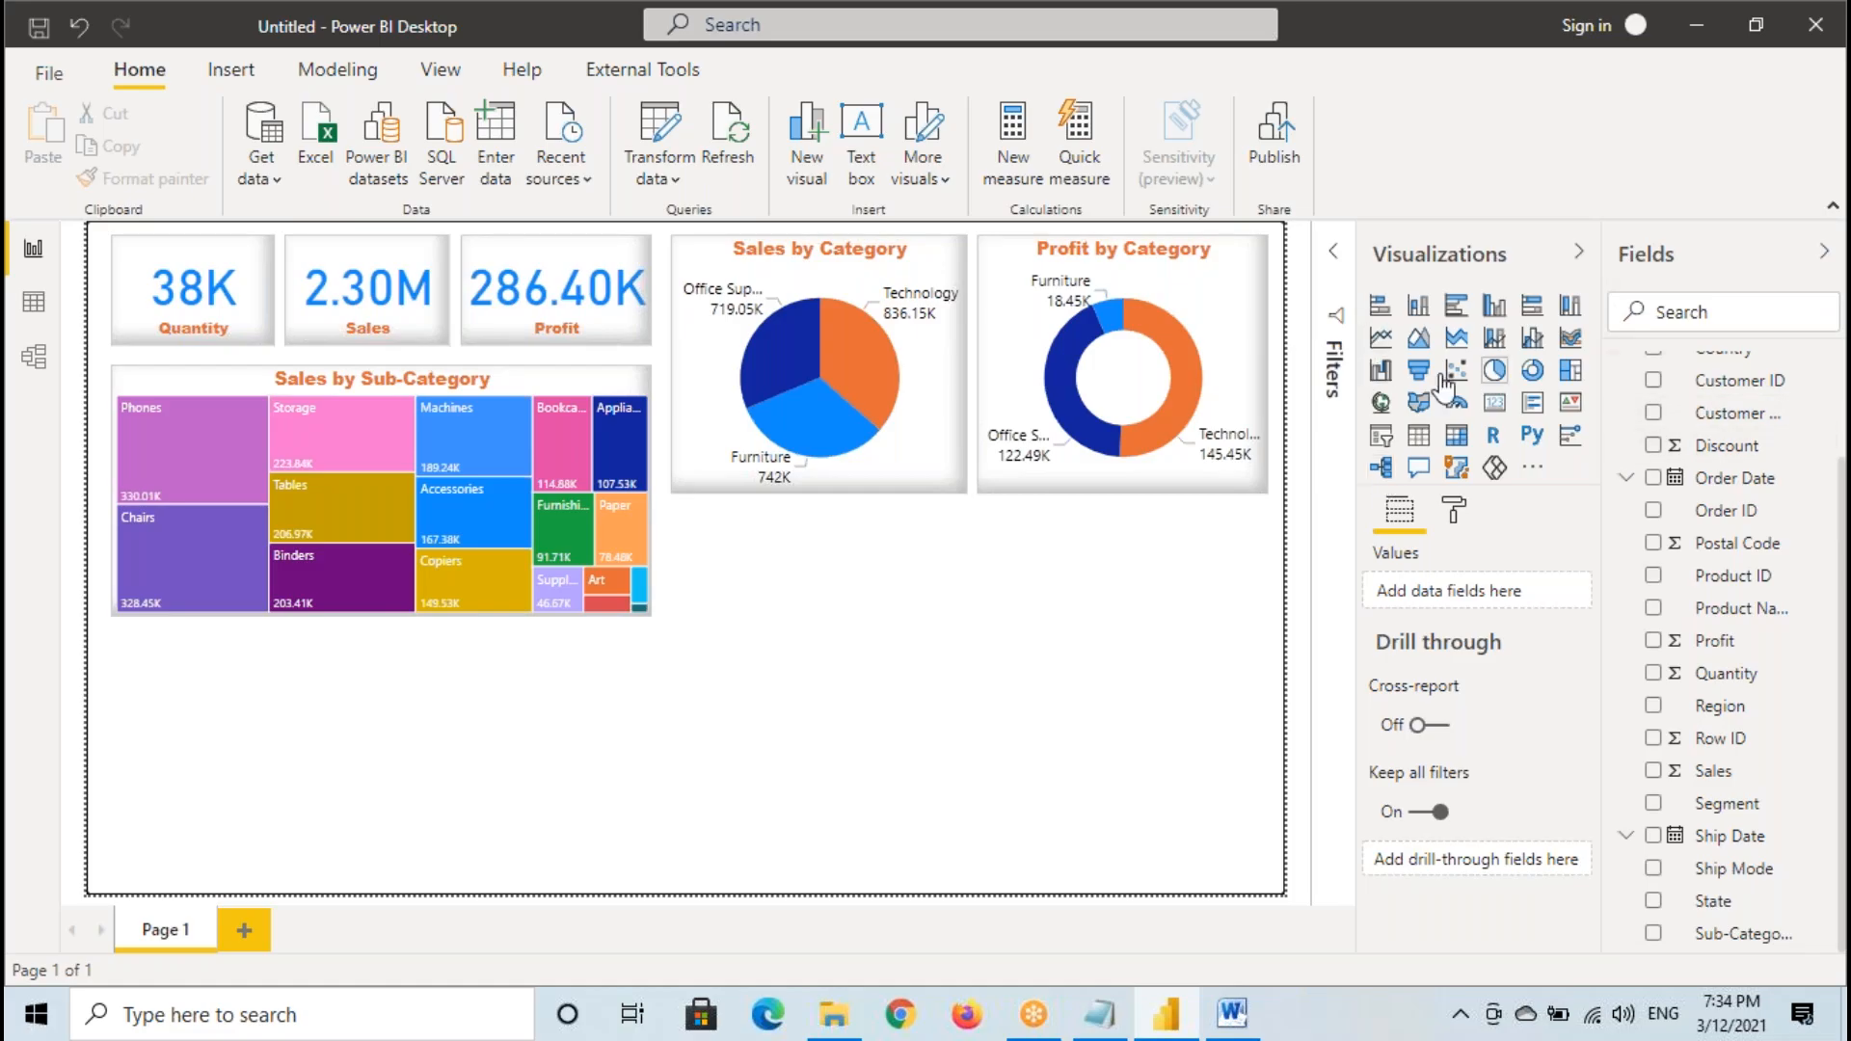
click(1383, 339)
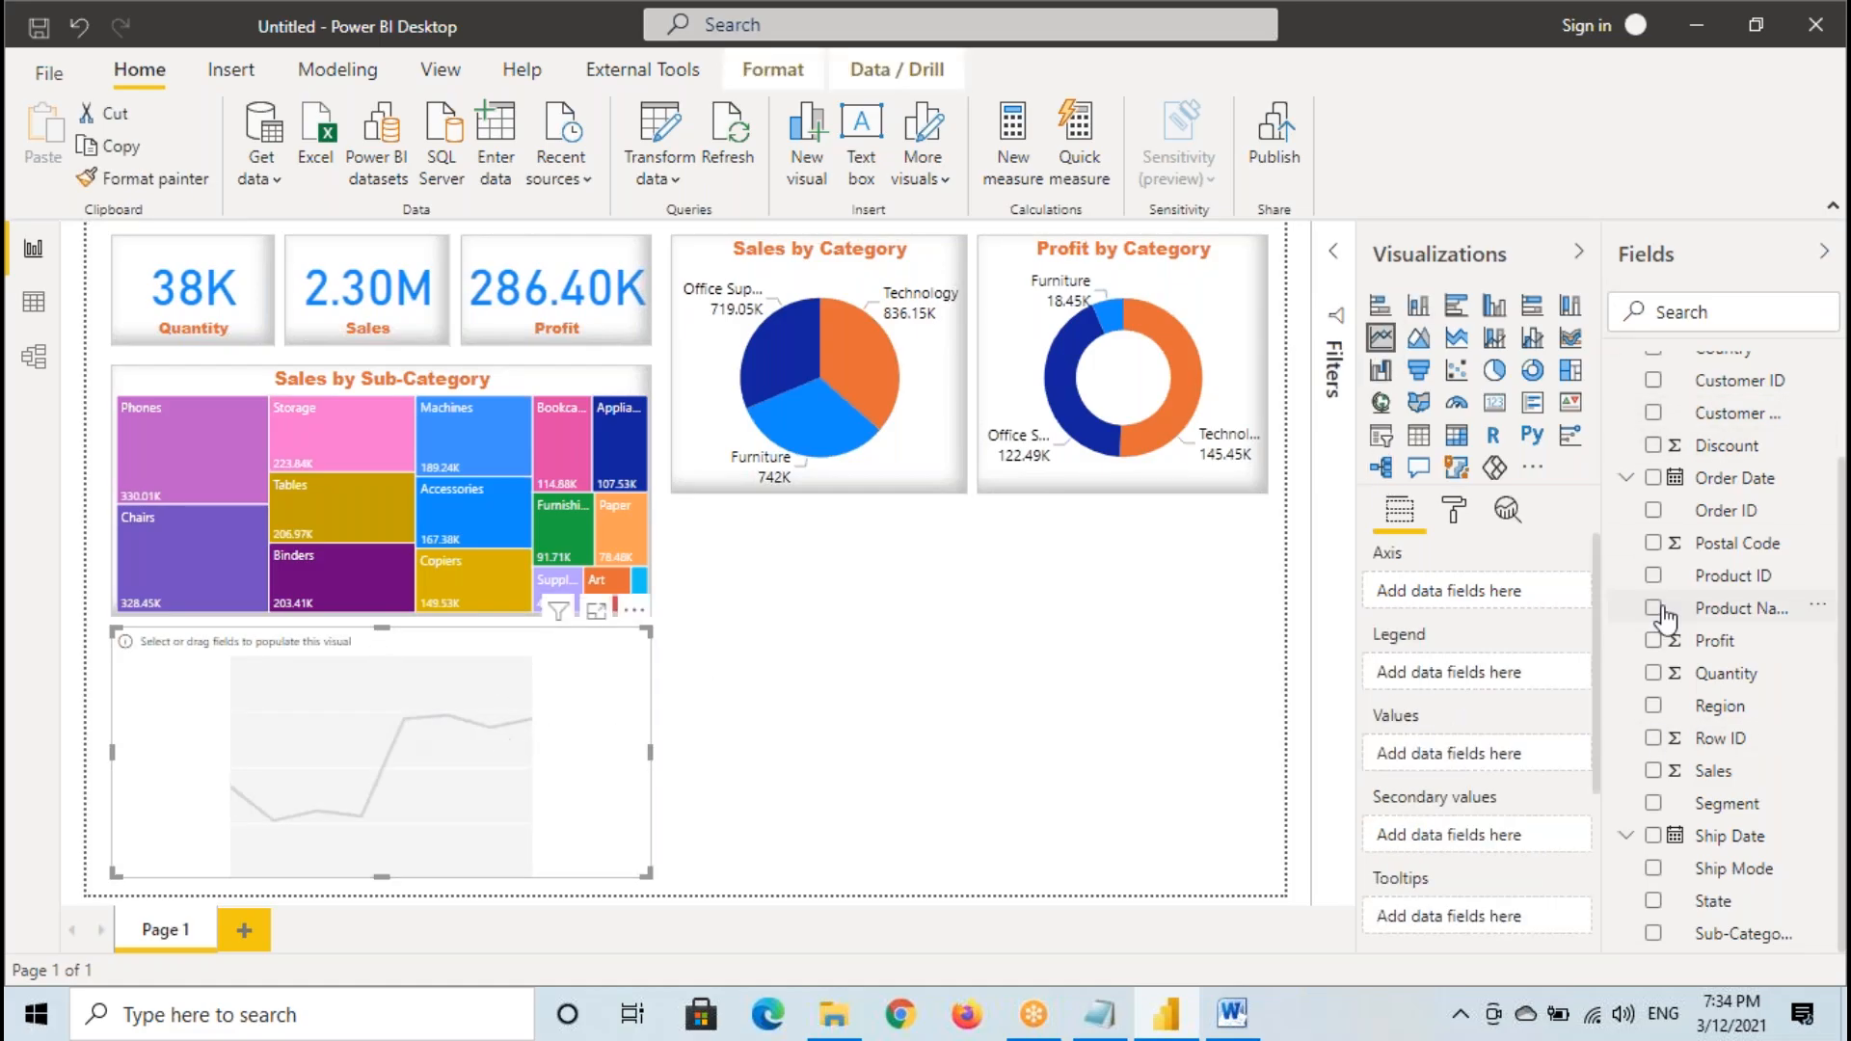
- Plot Sales by the Year level of the Order Date hierarchy in the new line chart
scroll(1729, 583, up, 3)
click(1625, 605)
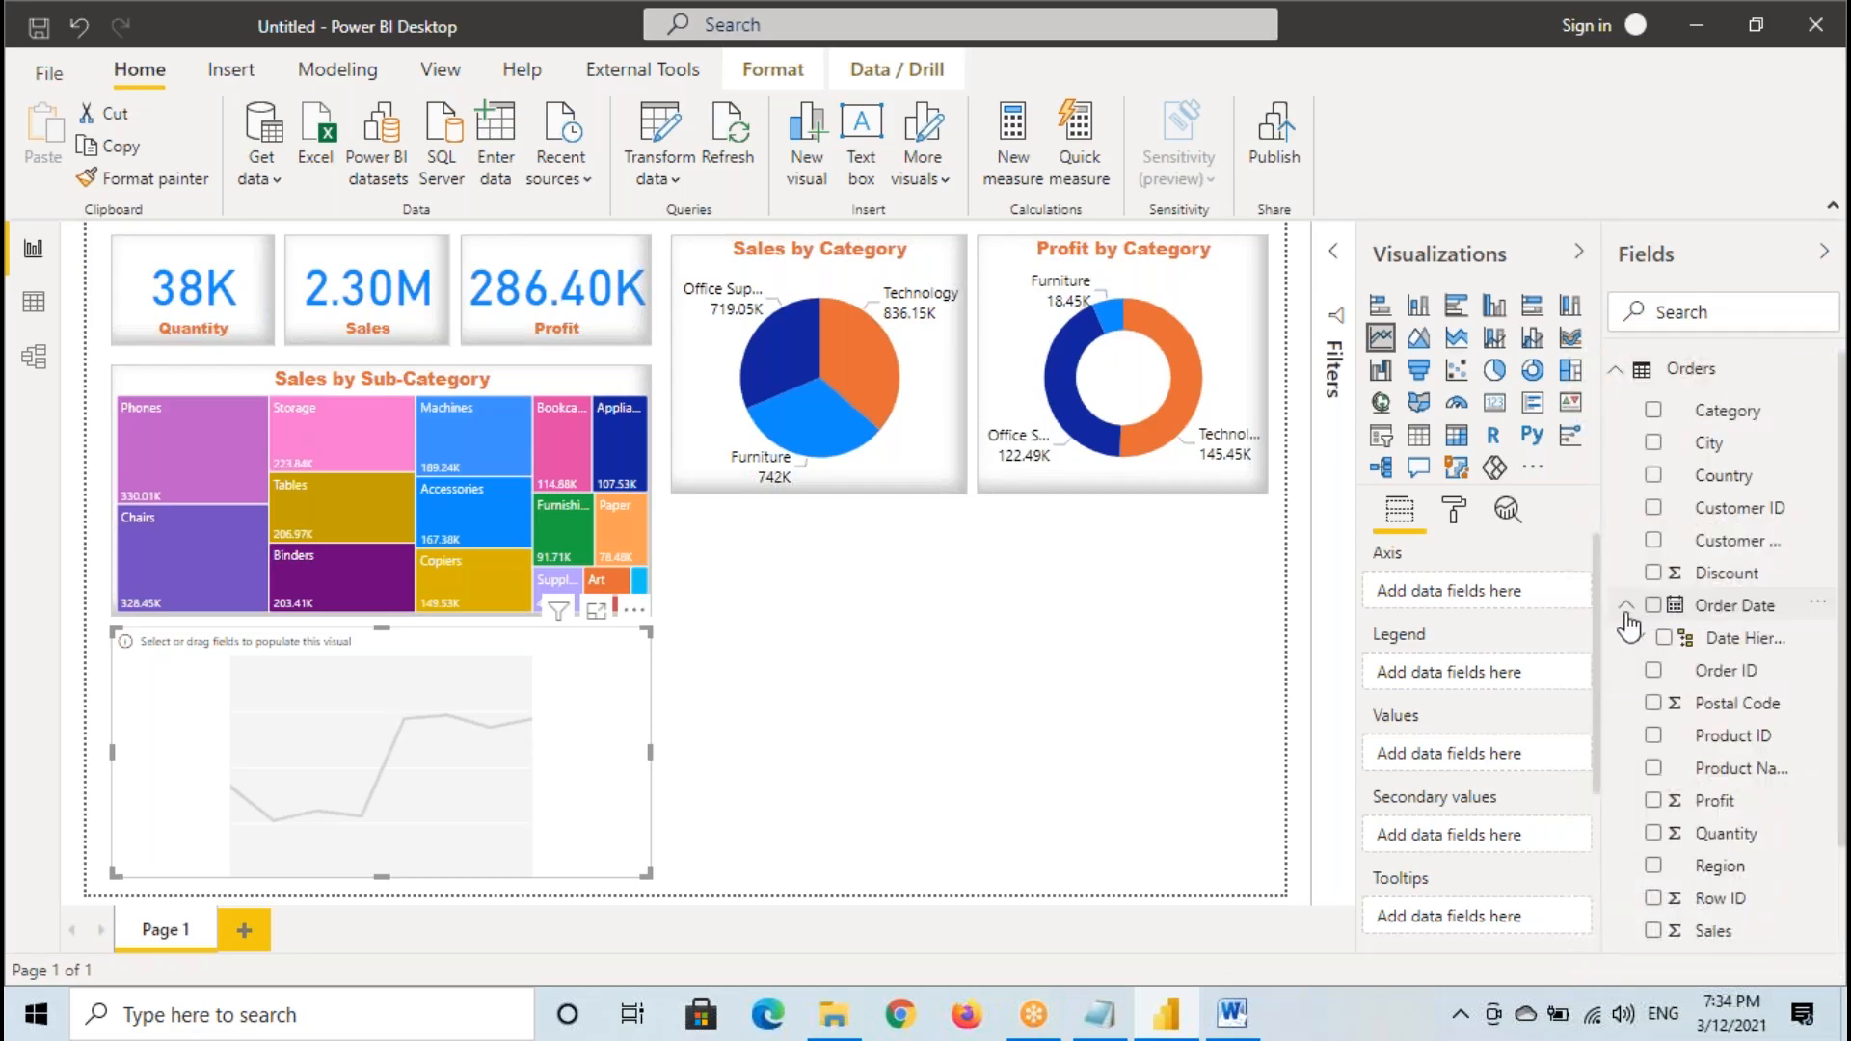
click(1637, 639)
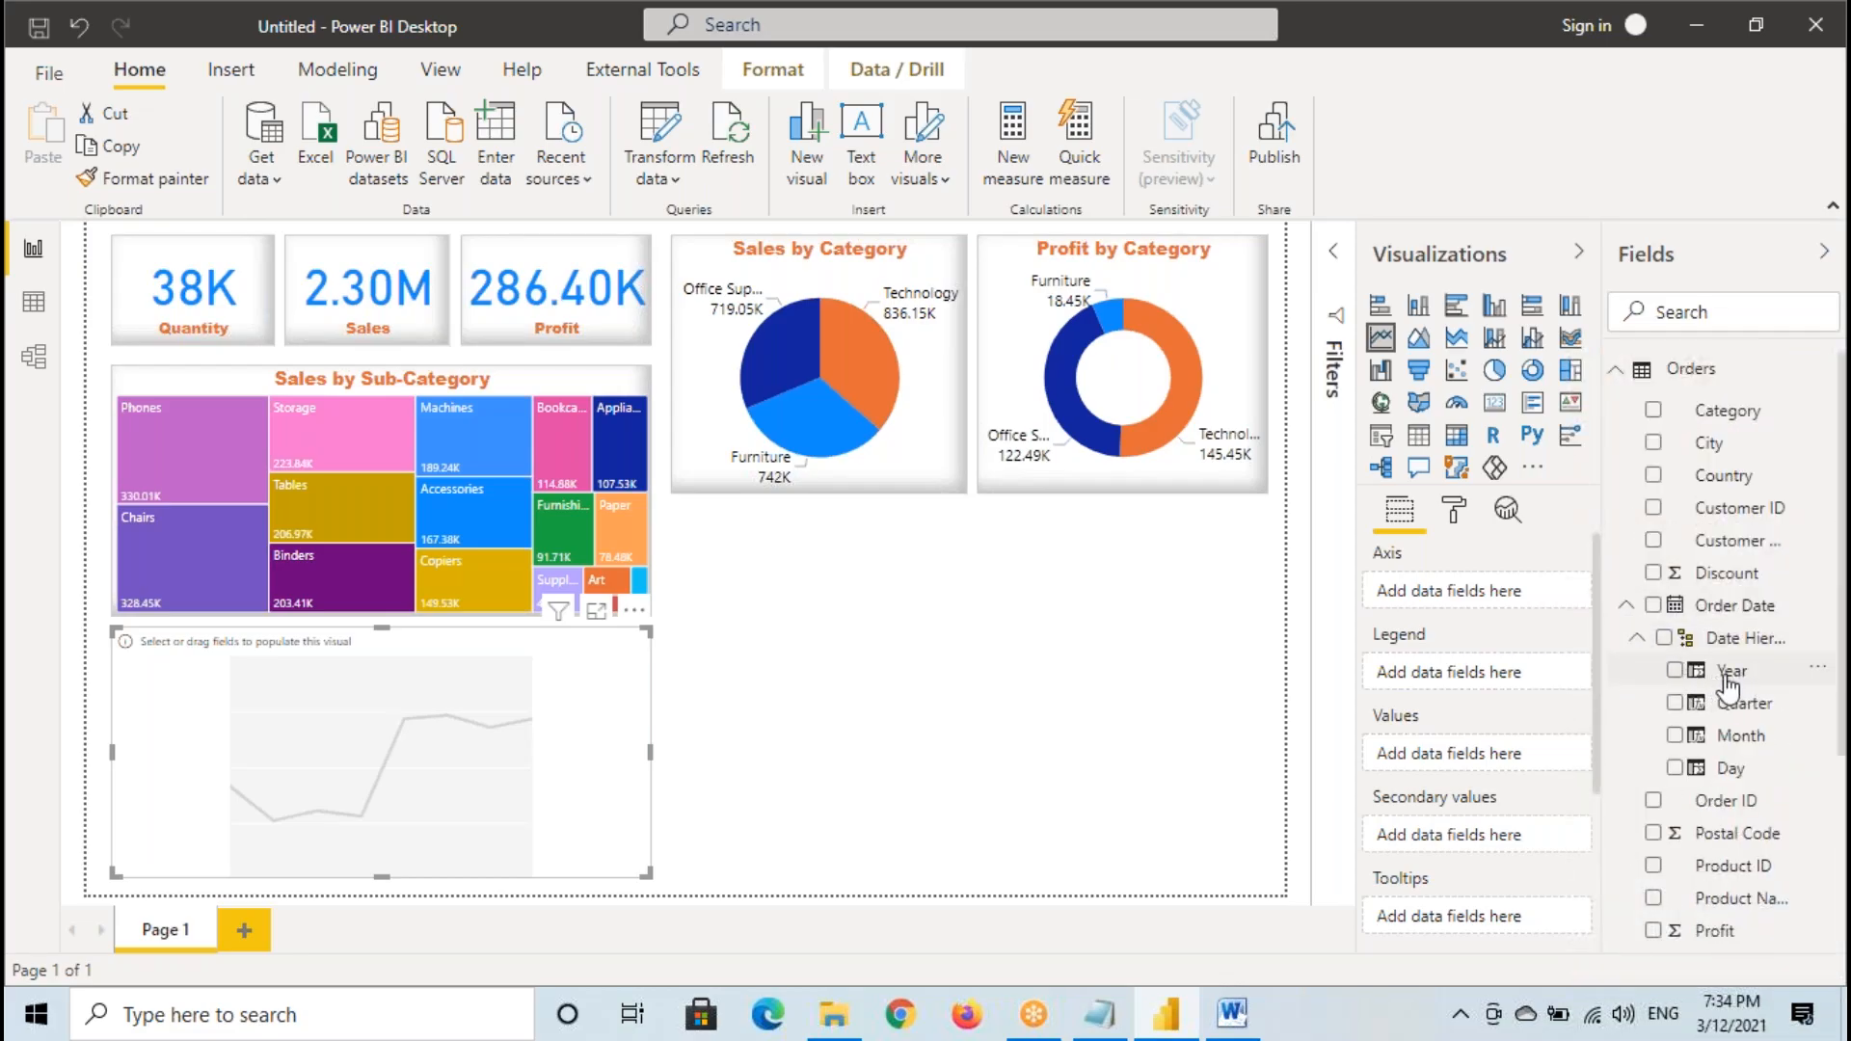
drag(1729, 683, 301, 771)
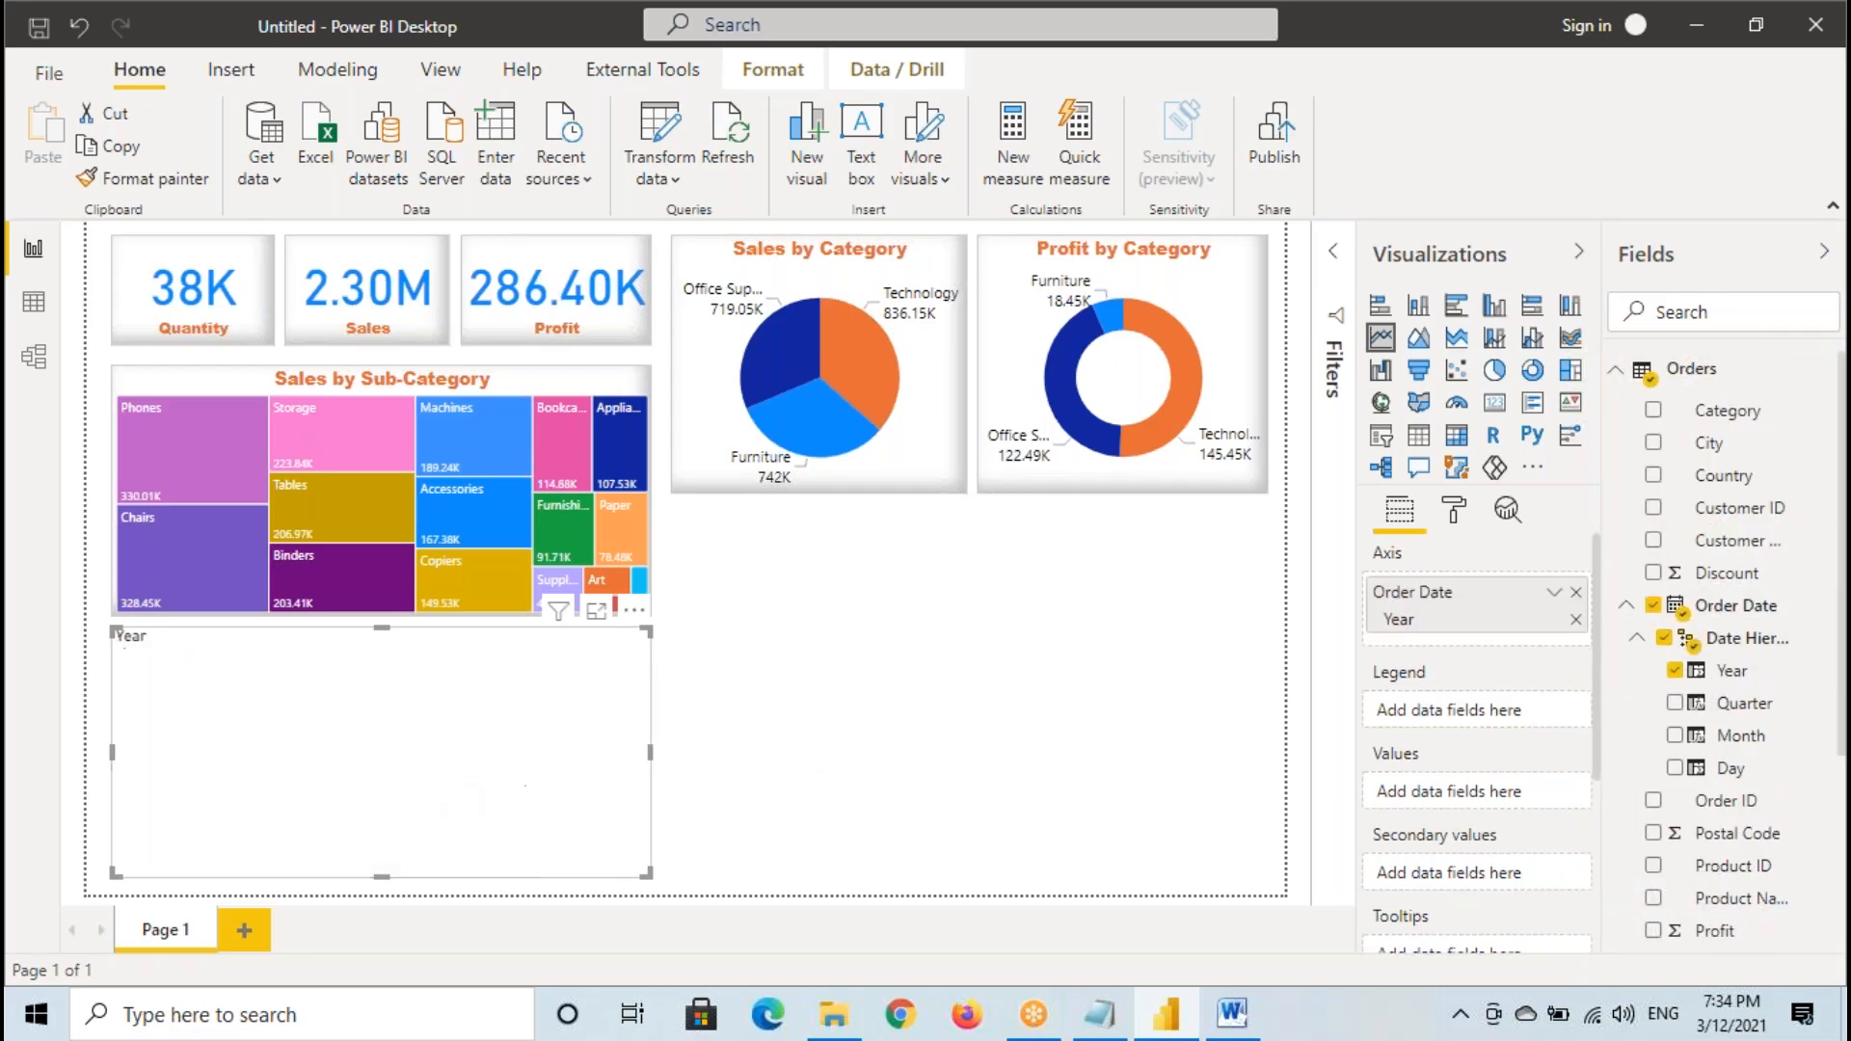
scroll(1764, 800, down, 3)
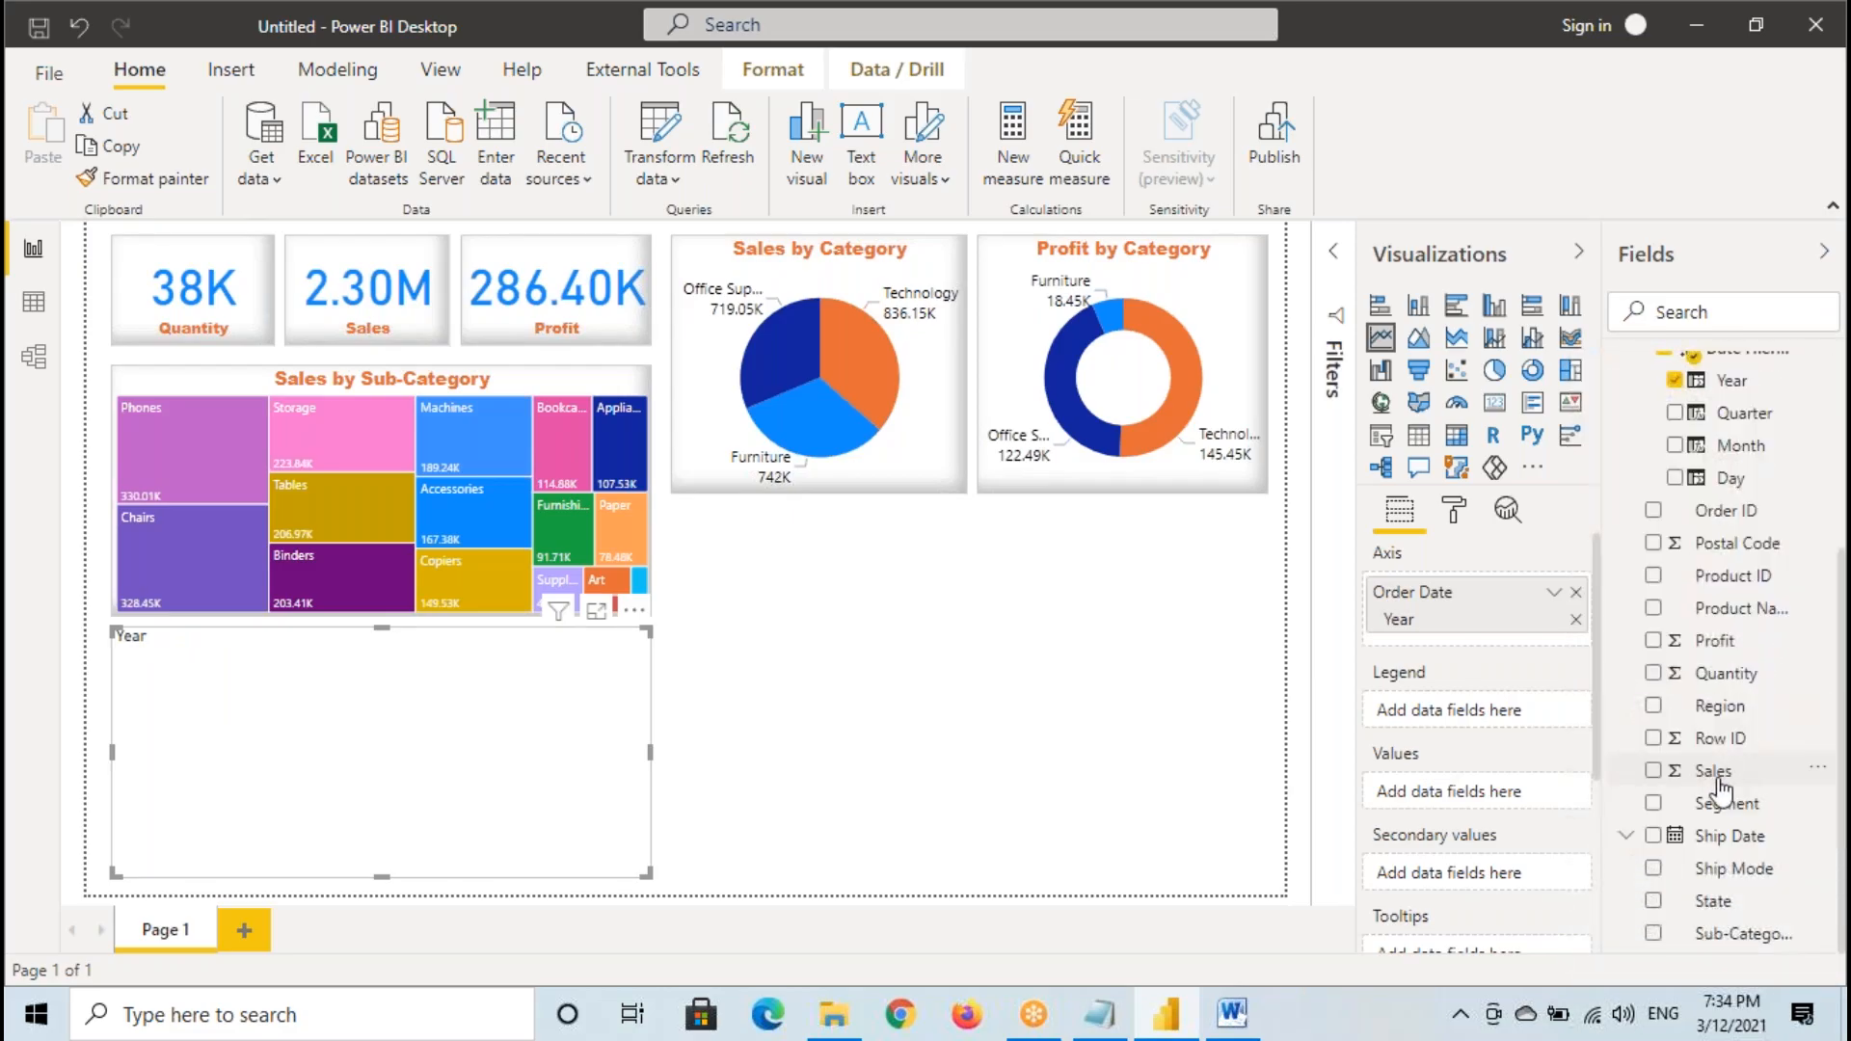
drag(1713, 779, 463, 788)
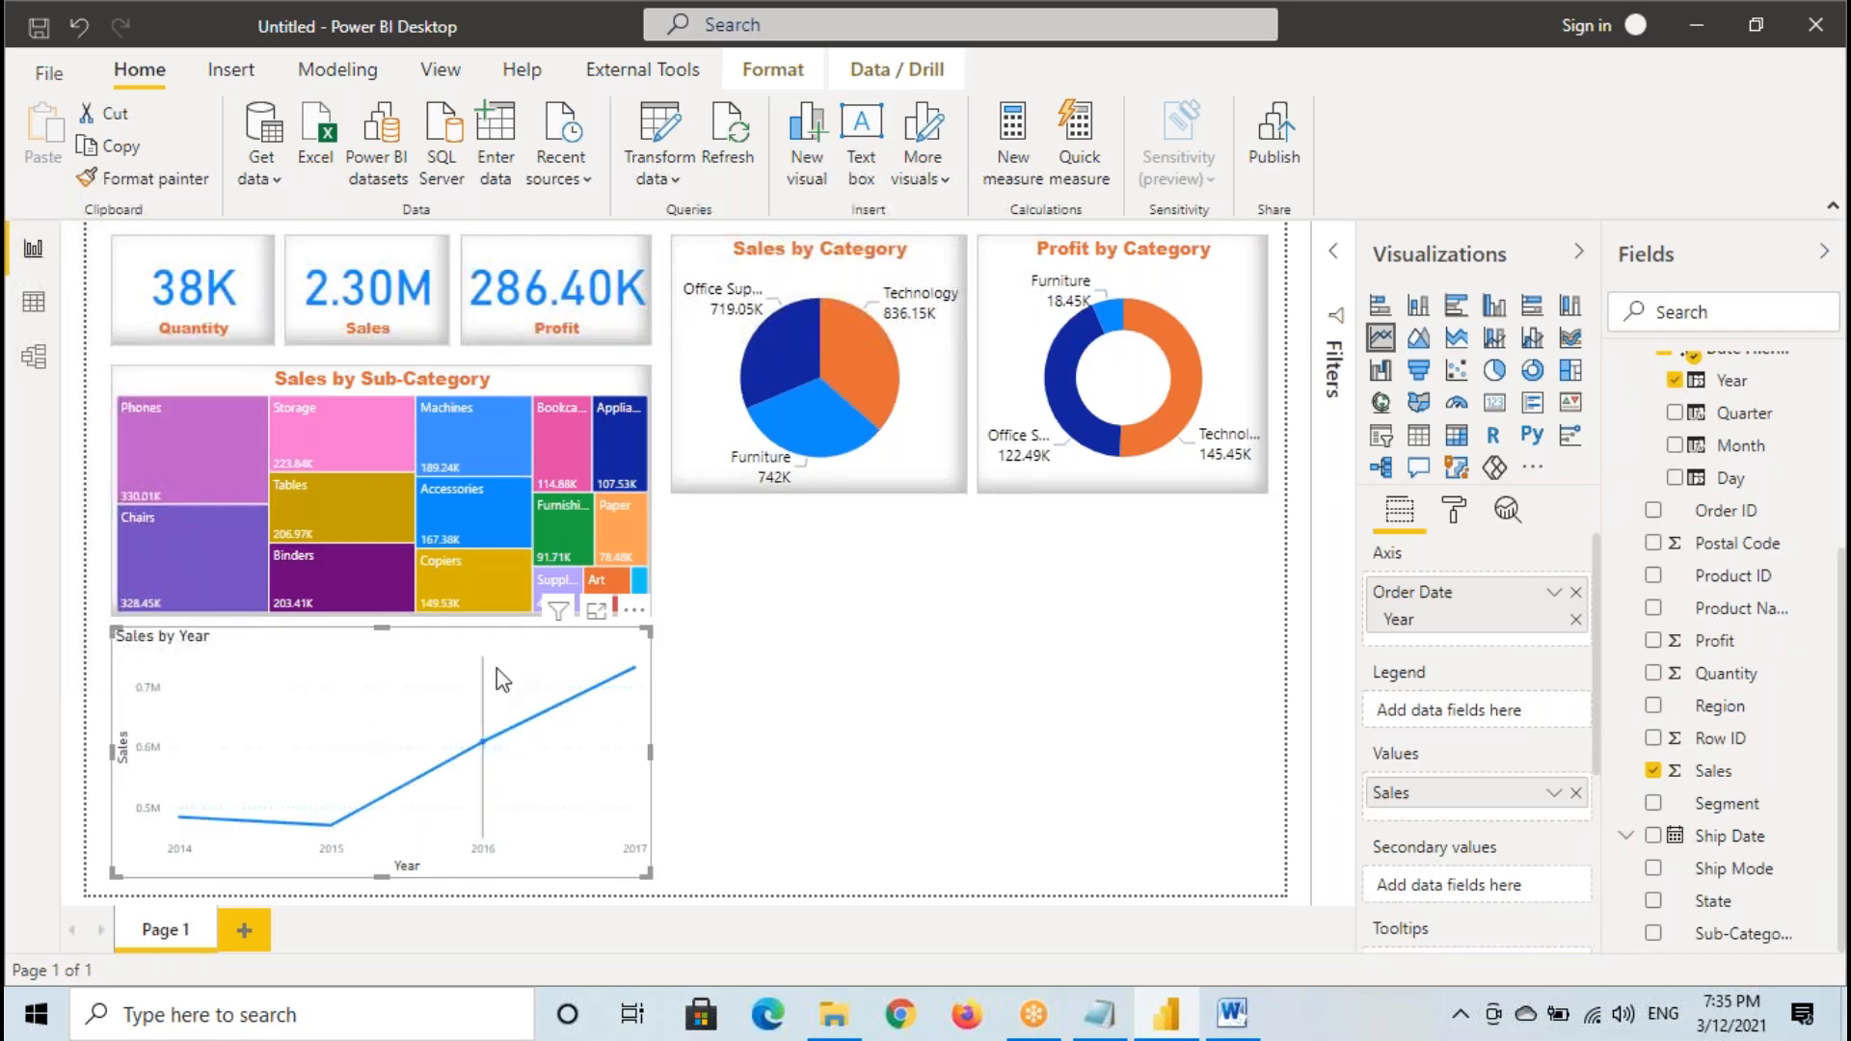
- Copy the treemap's formatting to the Sales by Year line chart with Format Painter
click(275, 384)
click(197, 189)
click(361, 723)
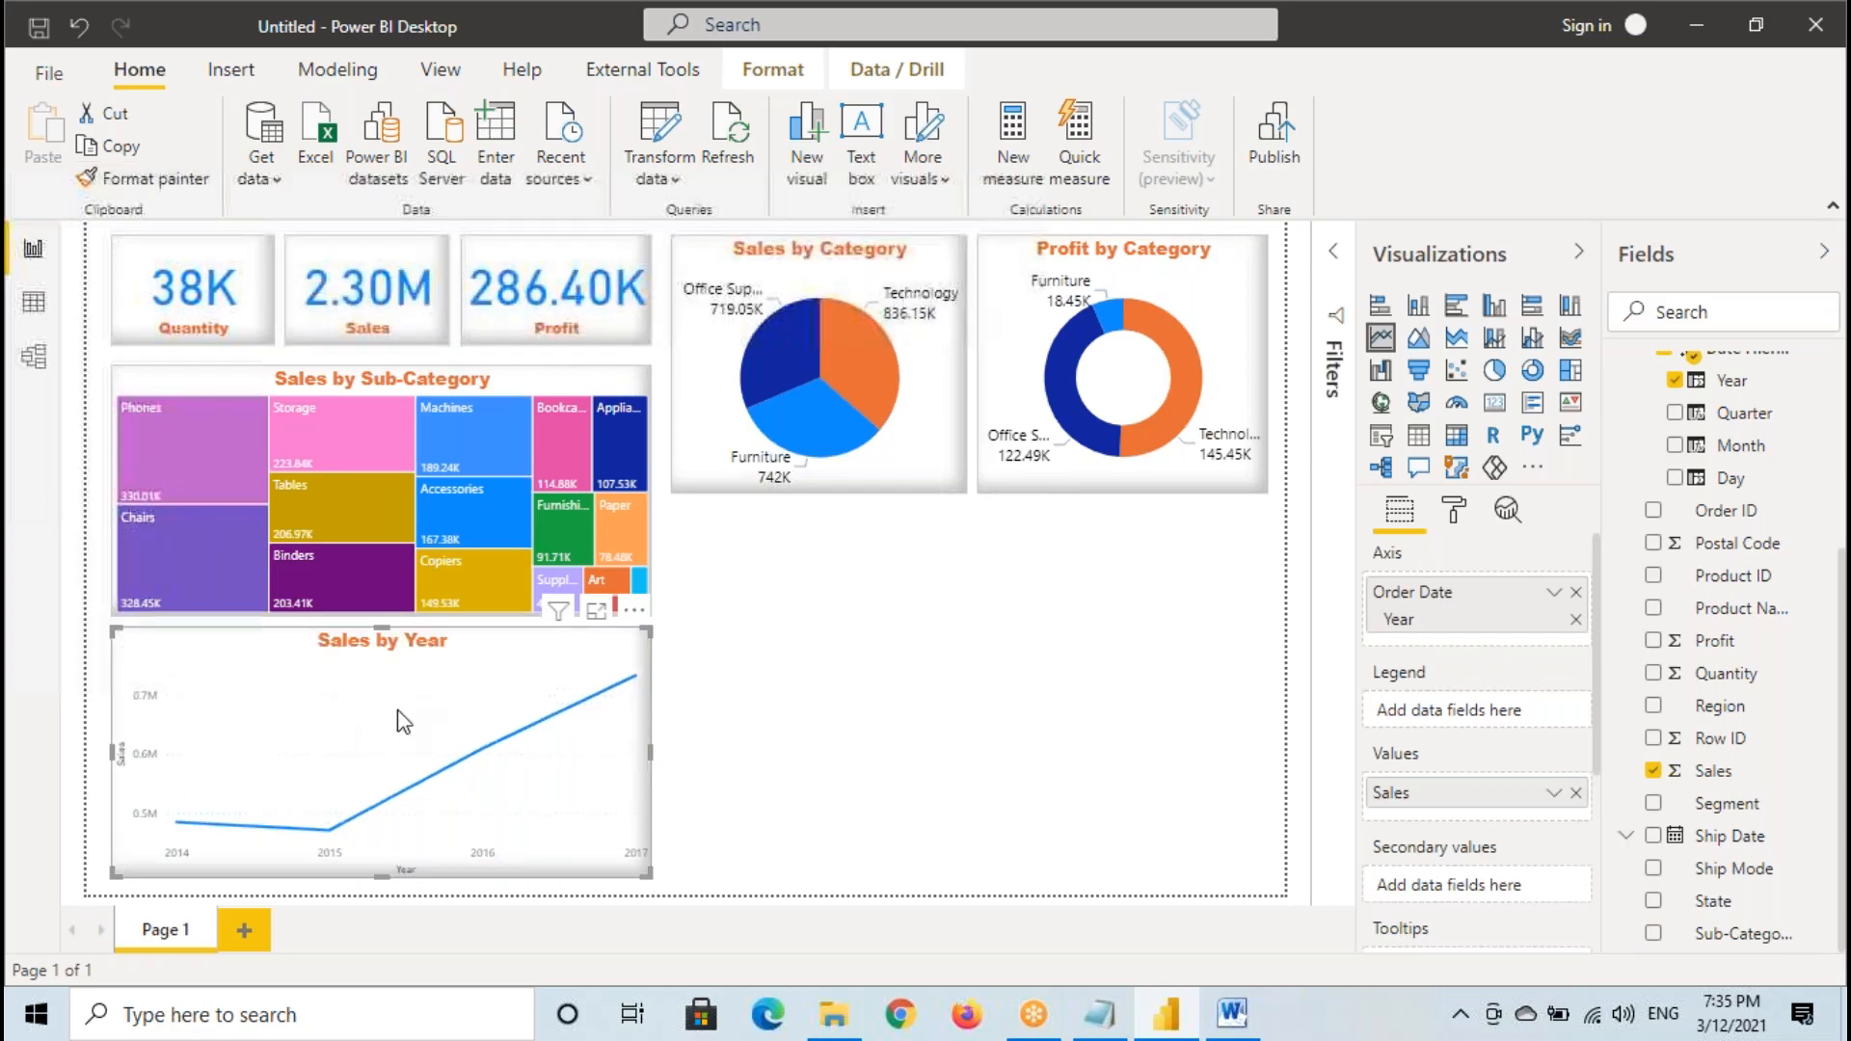
- Open the line chart in focus mode with its format settings, mark the 2014 and 2015 points temporarily, and clear the marks
click(1453, 511)
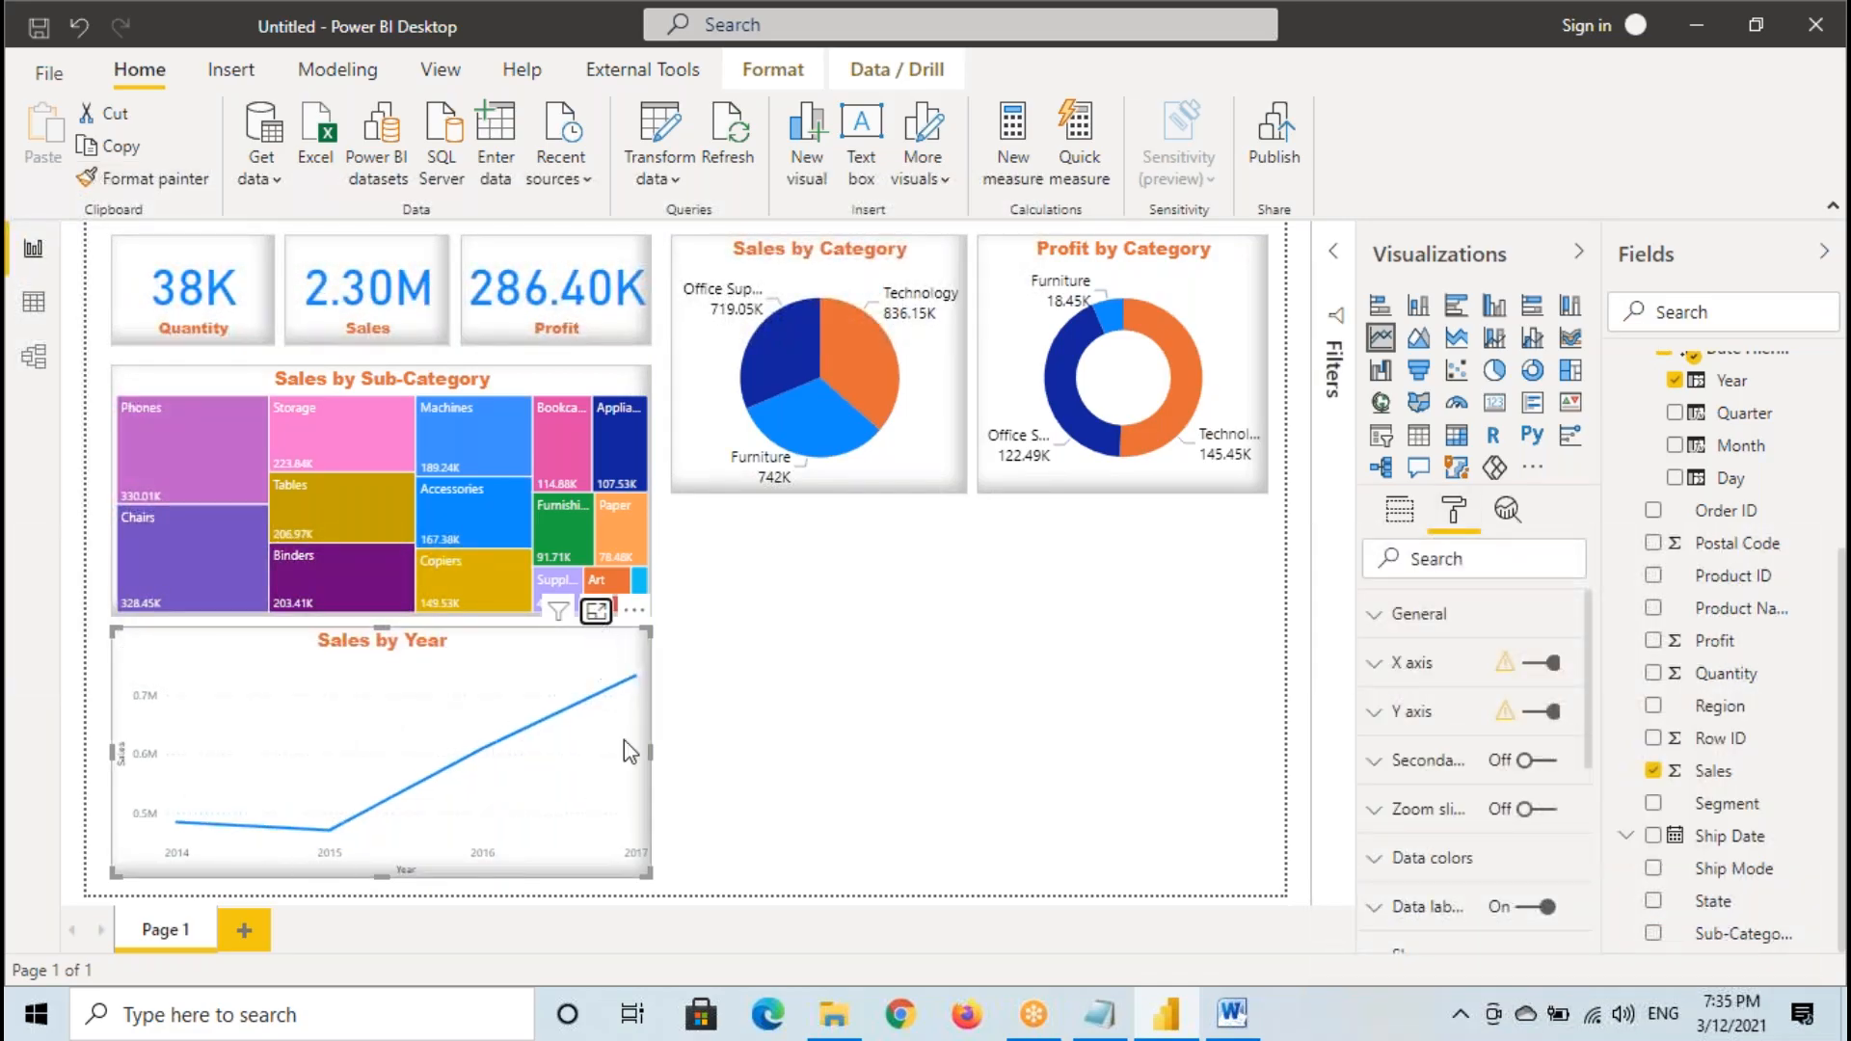
click(595, 610)
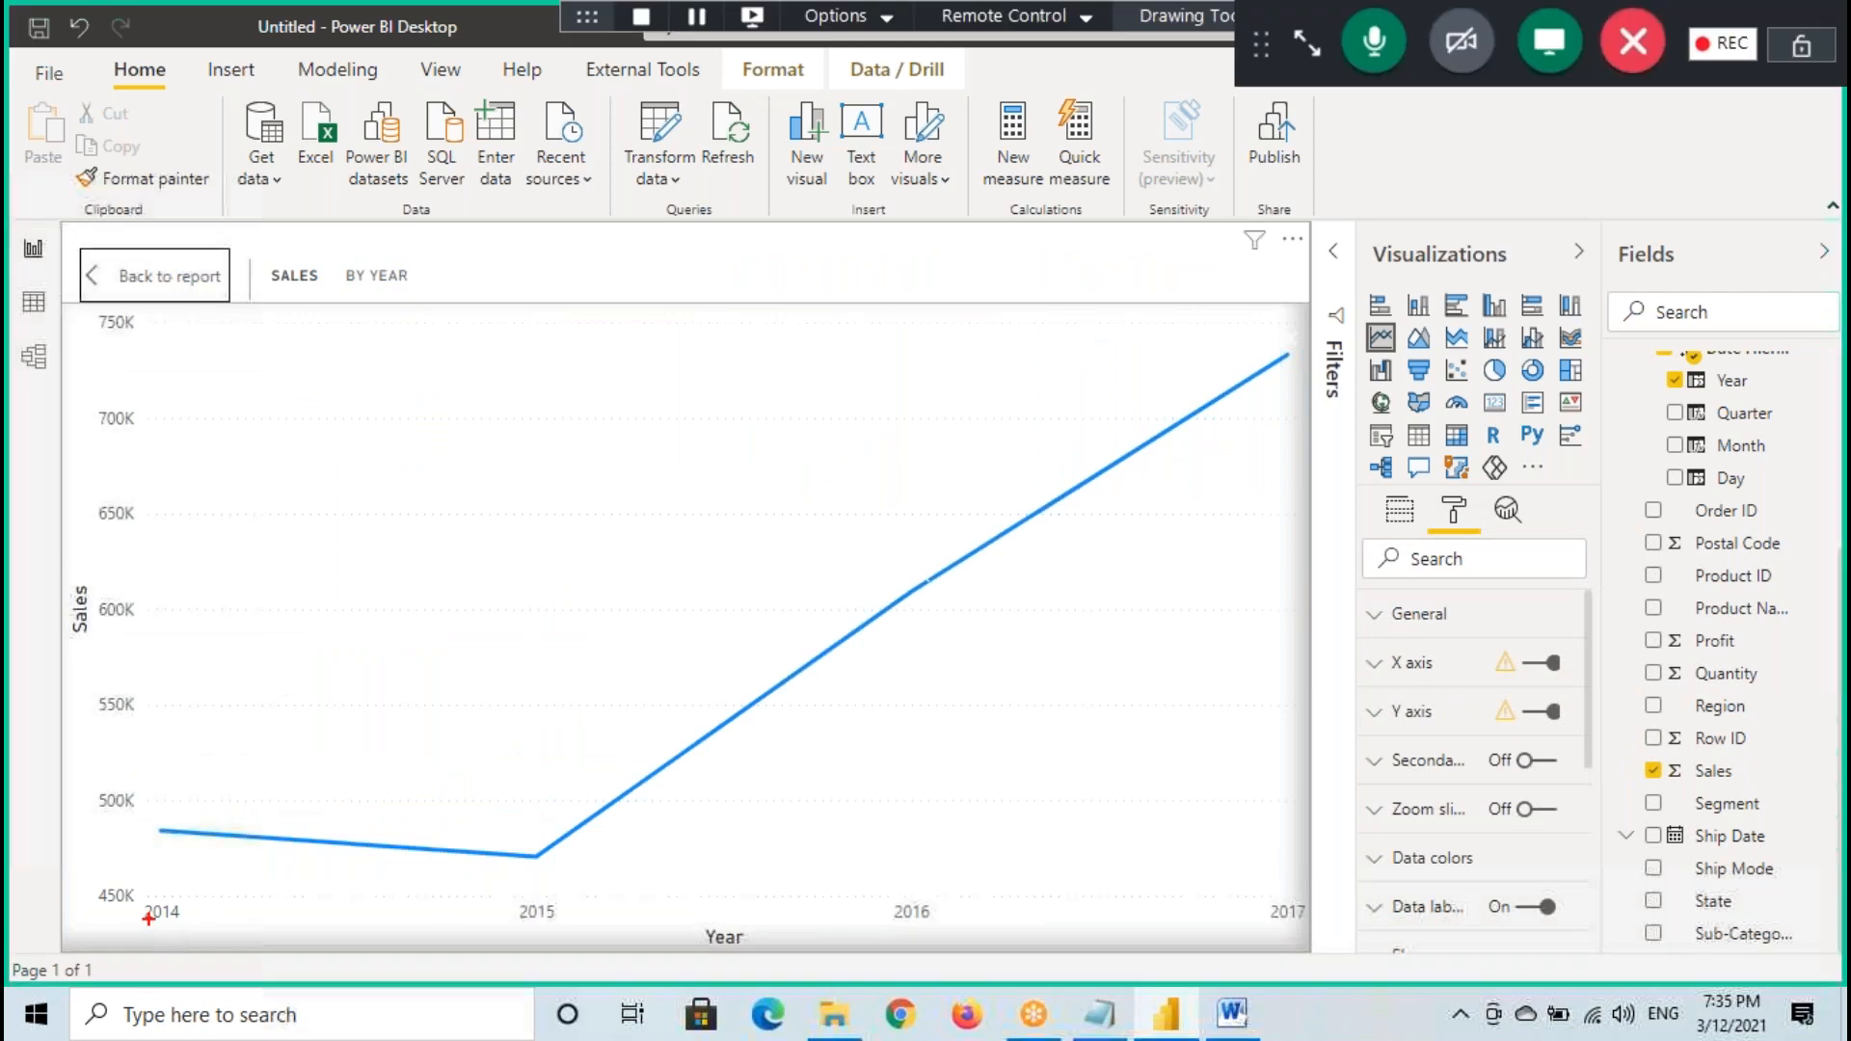
drag(94, 885, 210, 928)
mouse_move(531, 918)
mouse_down()
mouse_move(589, 882)
mouse_move(559, 873)
mouse_up()
drag(541, 809, 507, 821)
key(Escape)
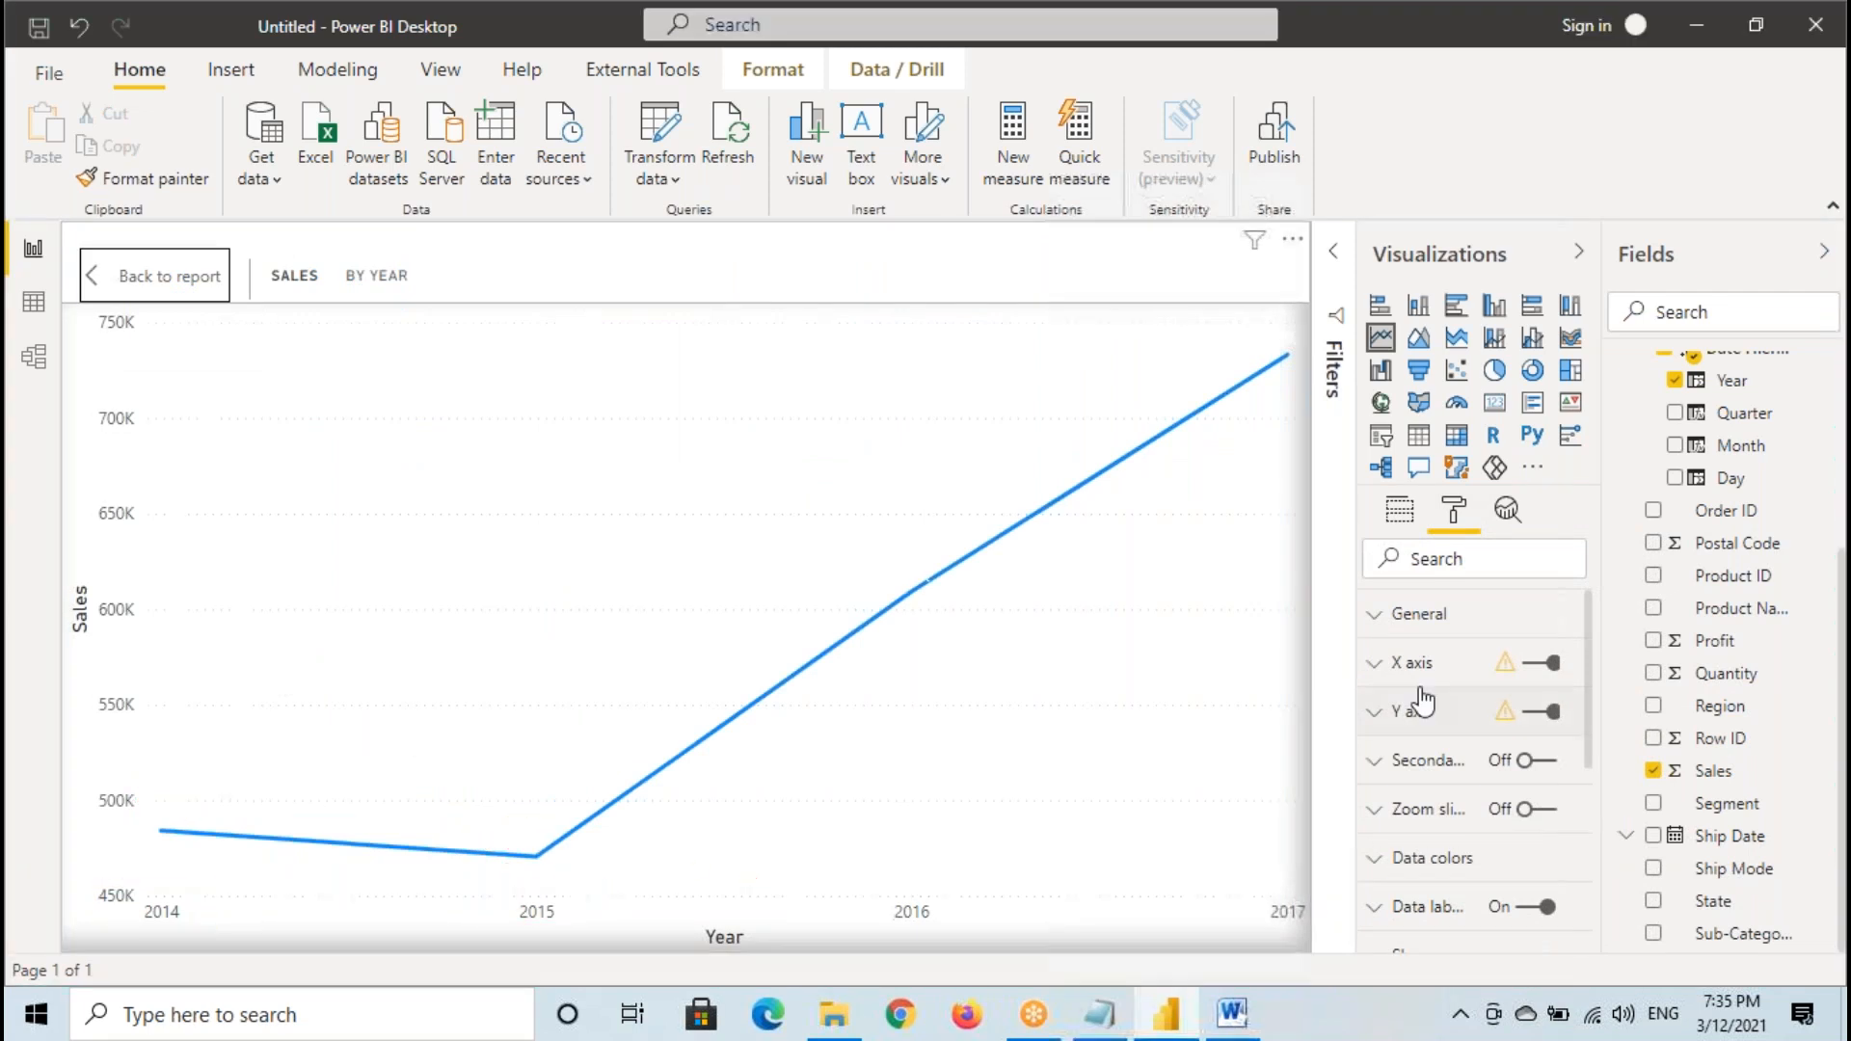
- Set the line chart's data label color to black and return to the report page with nothing selected
scroll(1460, 831, down, 1)
scroll(1463, 842, down, 1)
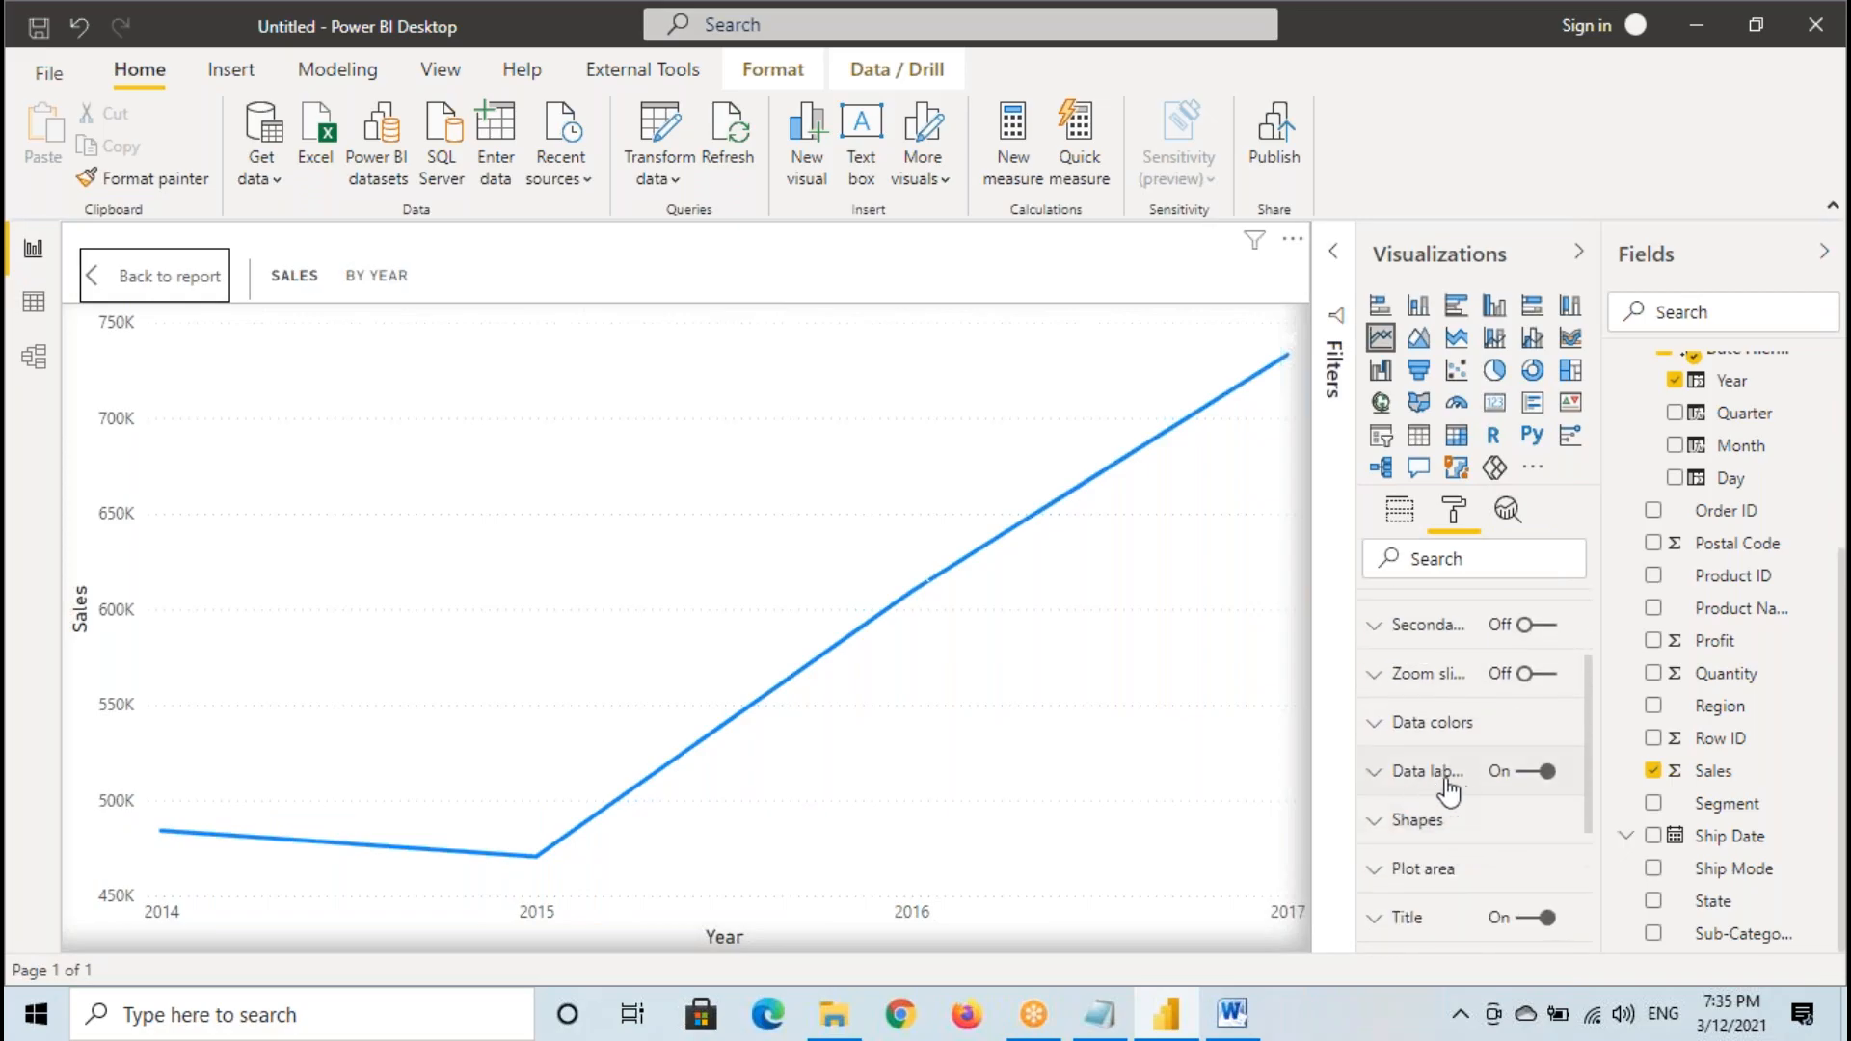
click(1445, 771)
click(1403, 725)
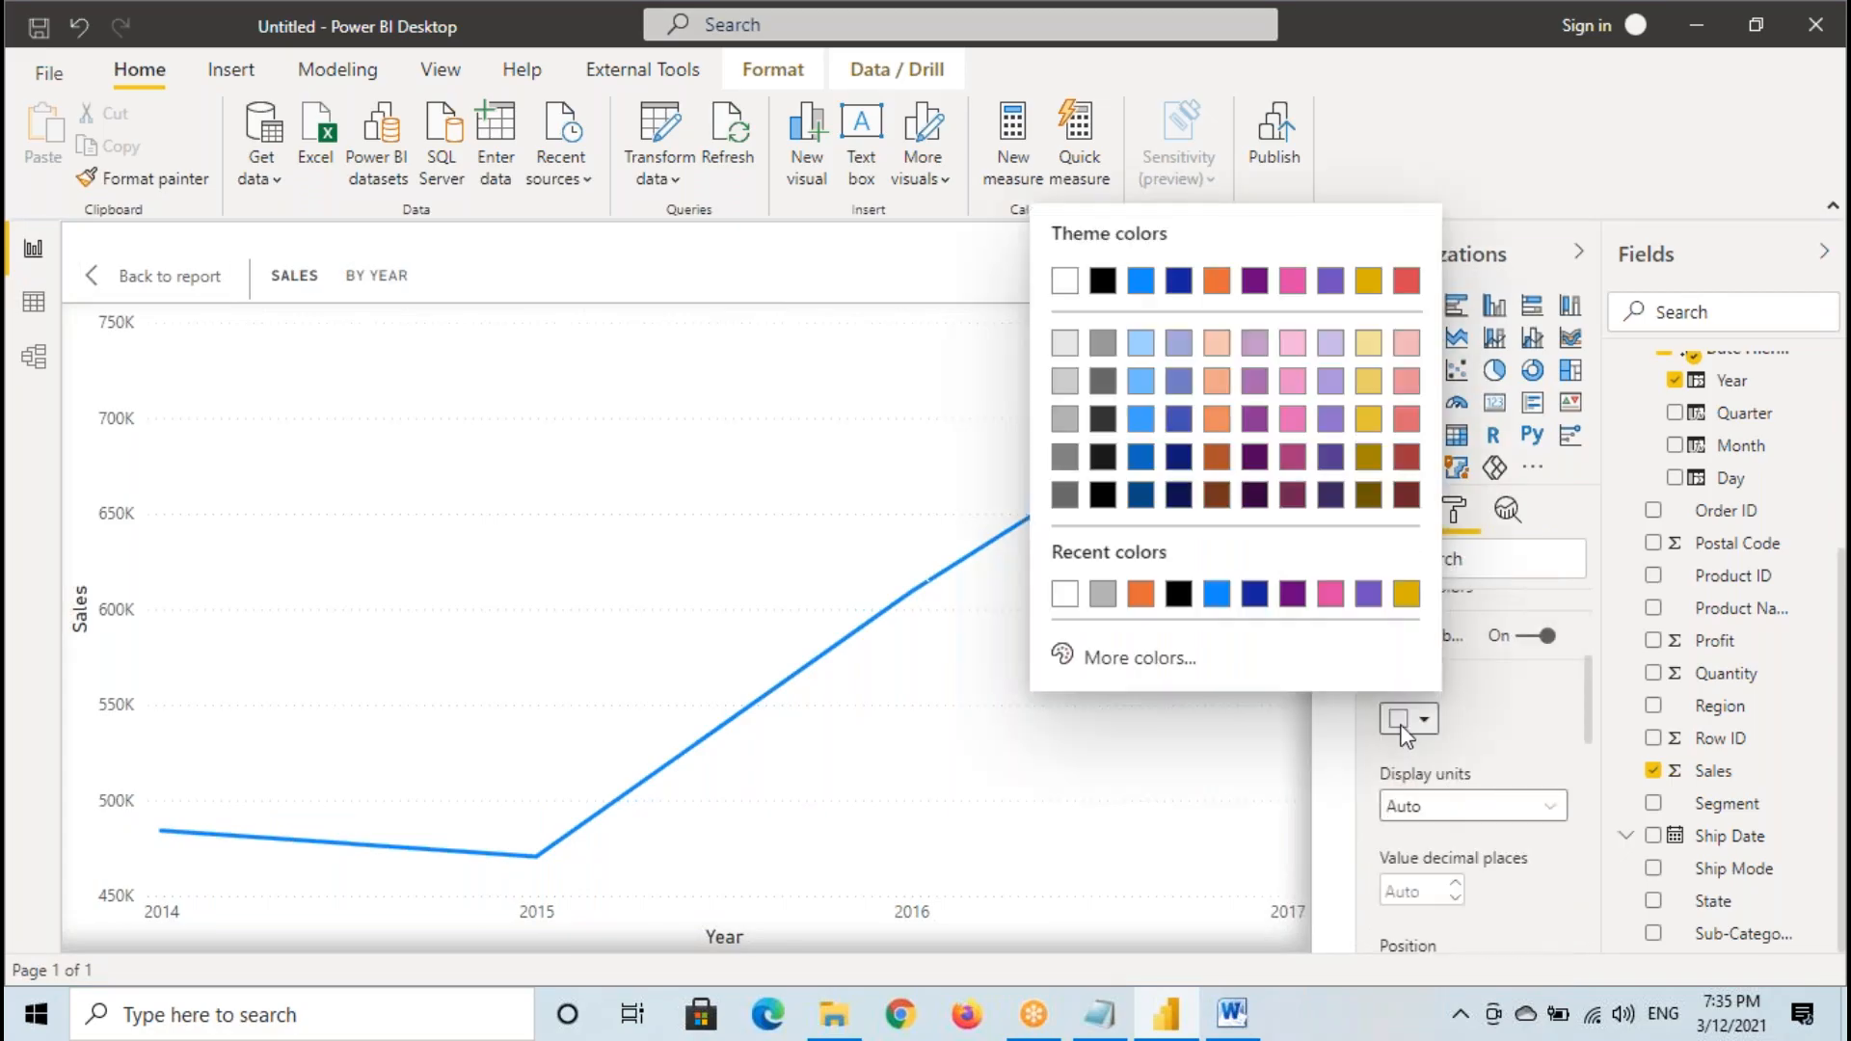
click(1178, 595)
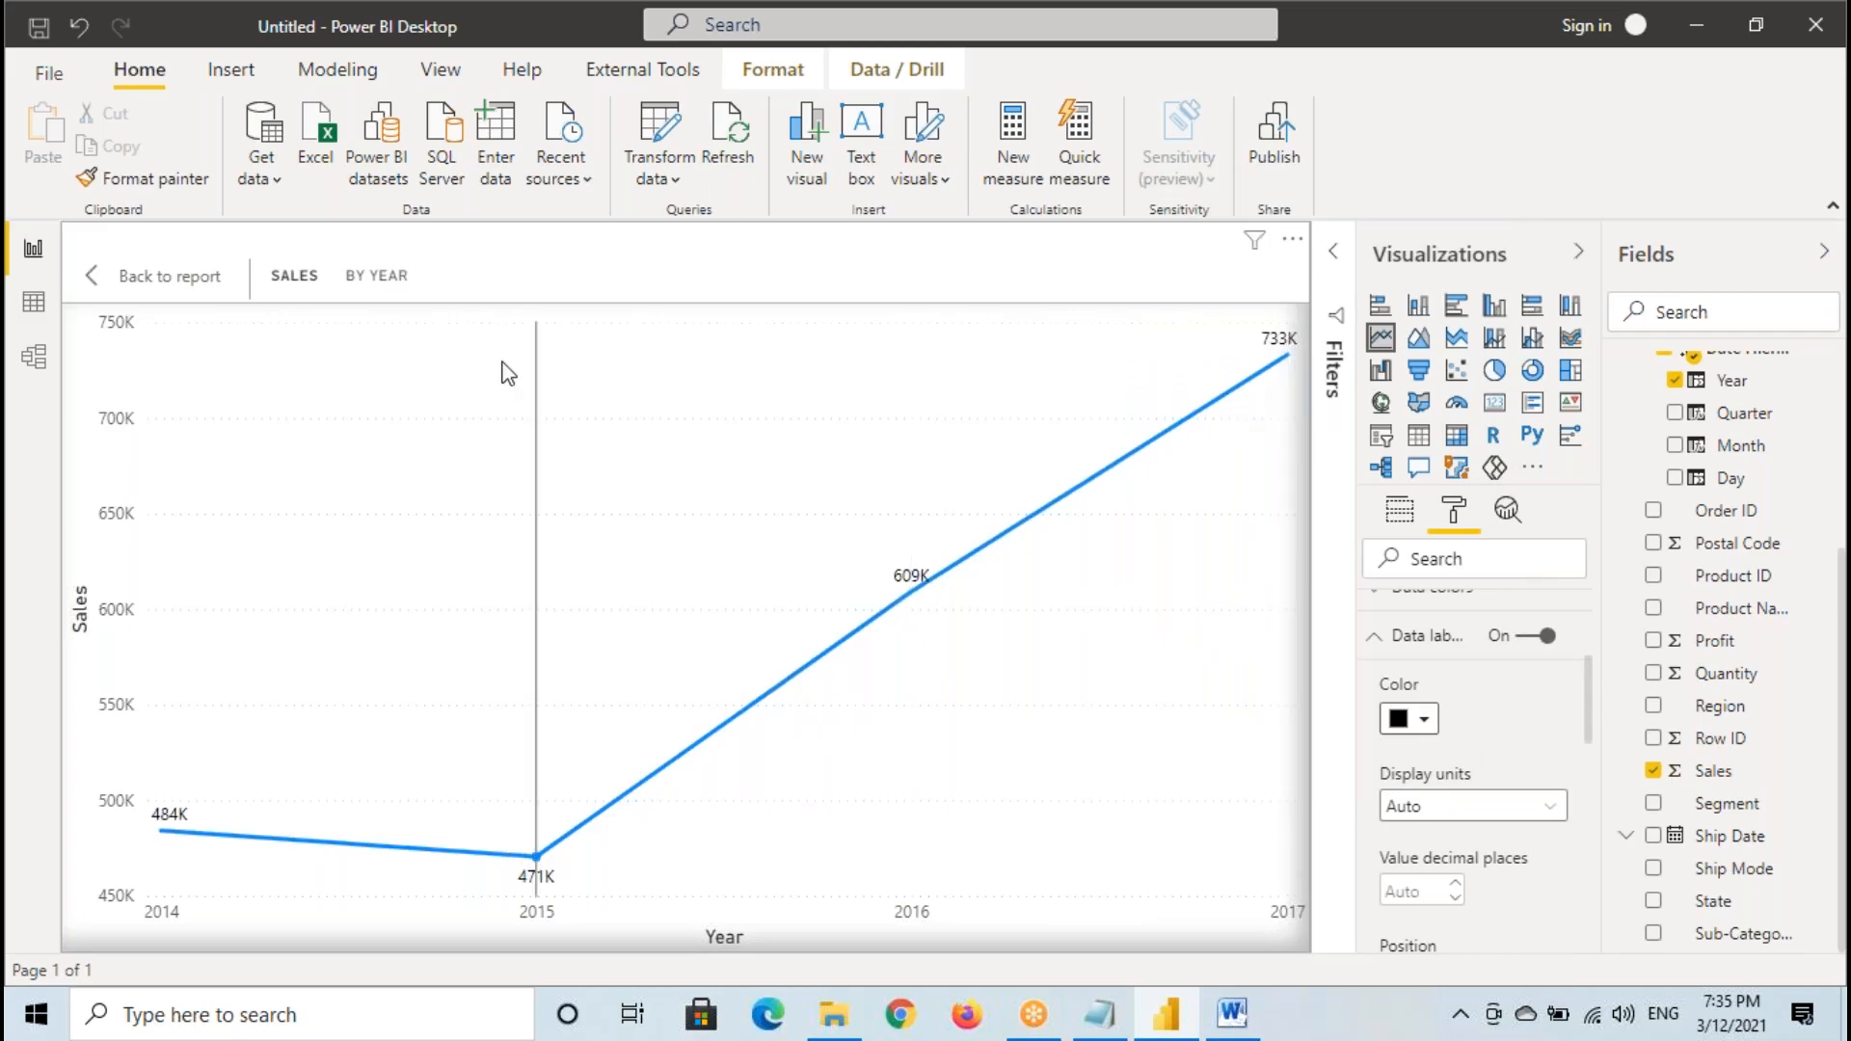
click(214, 283)
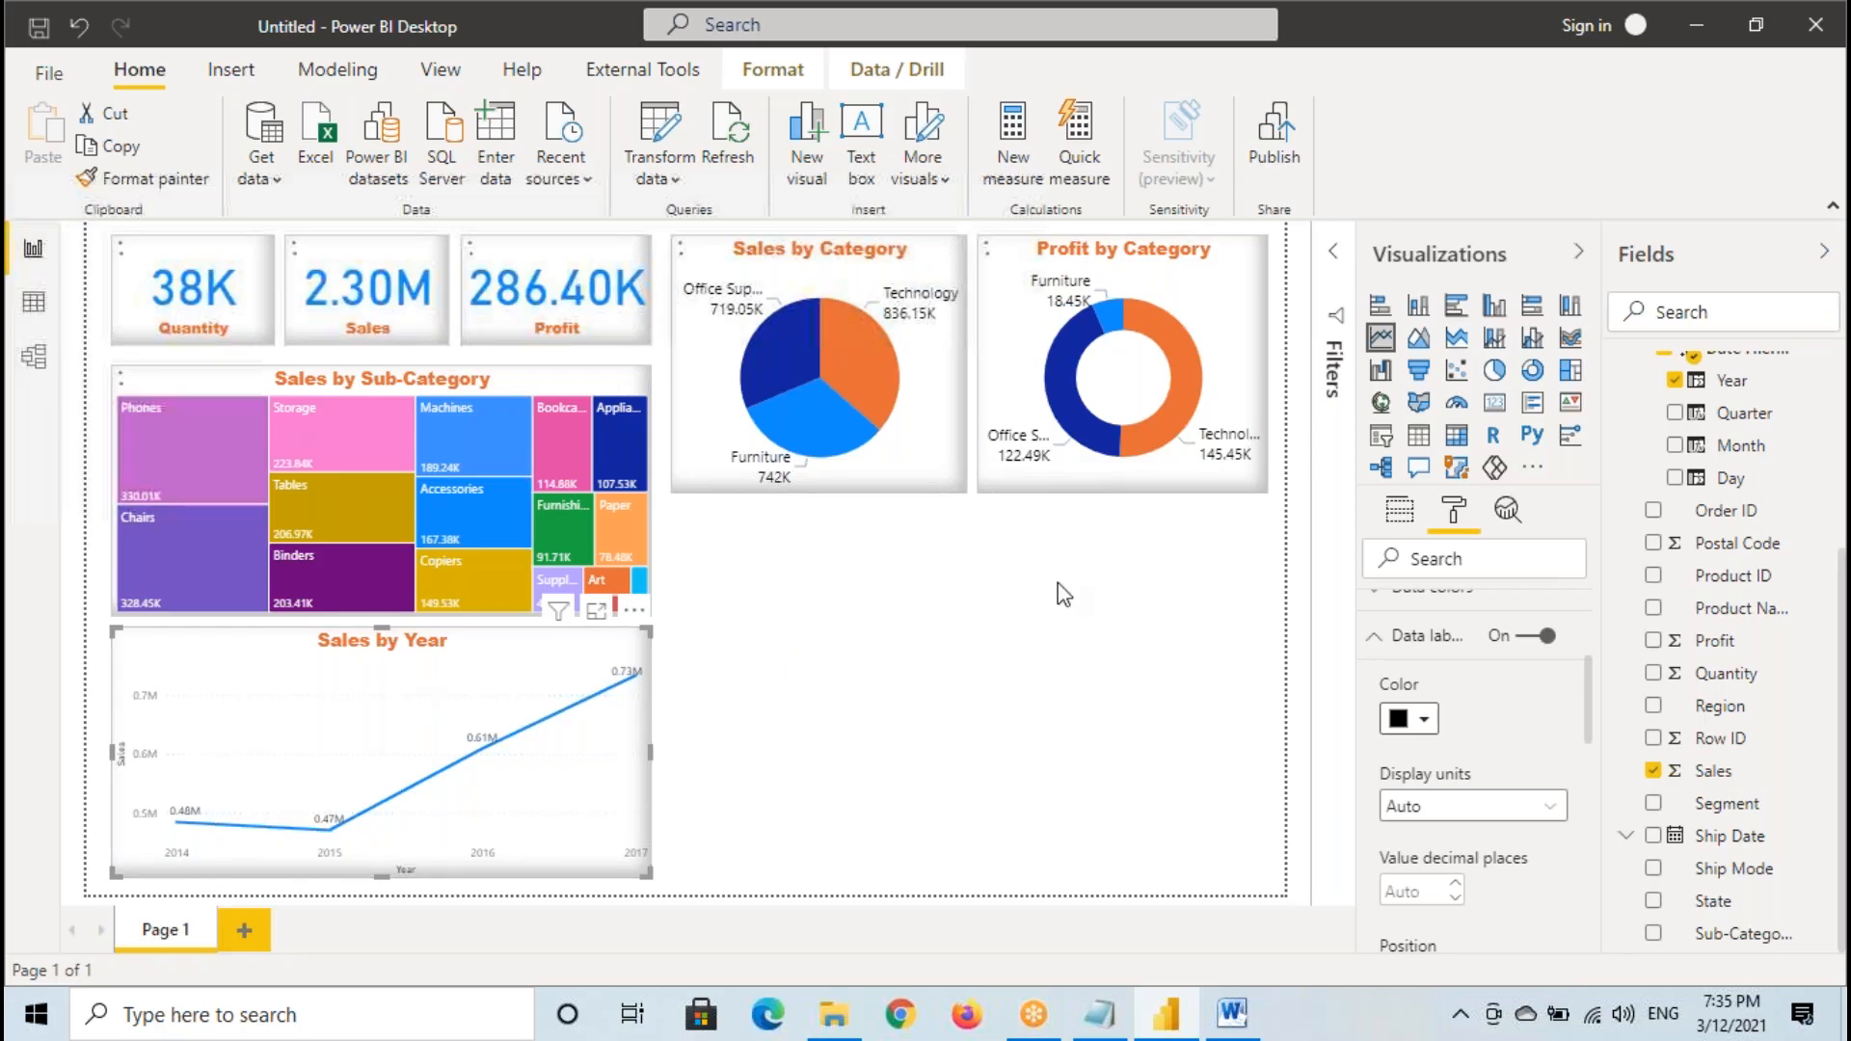
click(960, 653)
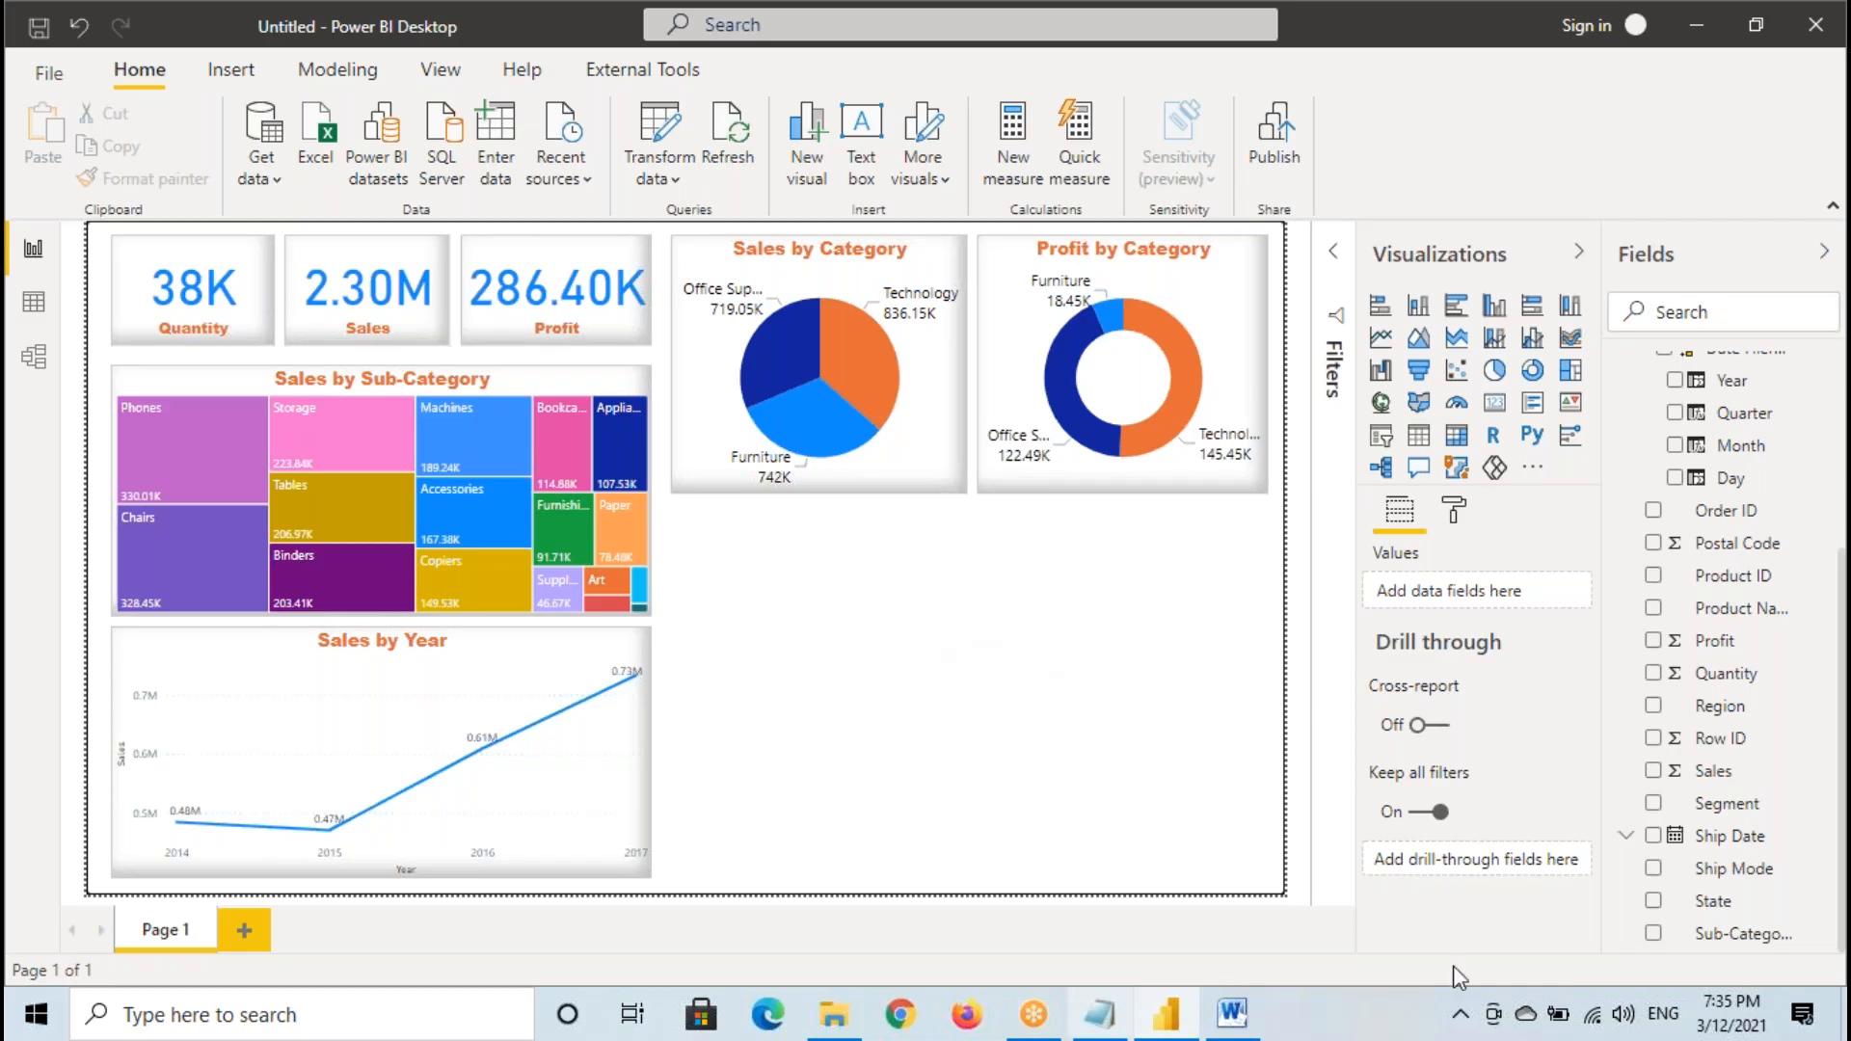
- Examine the State column and its filter values in the data view, leaving the filter unchanged, and return to the report
click(32, 301)
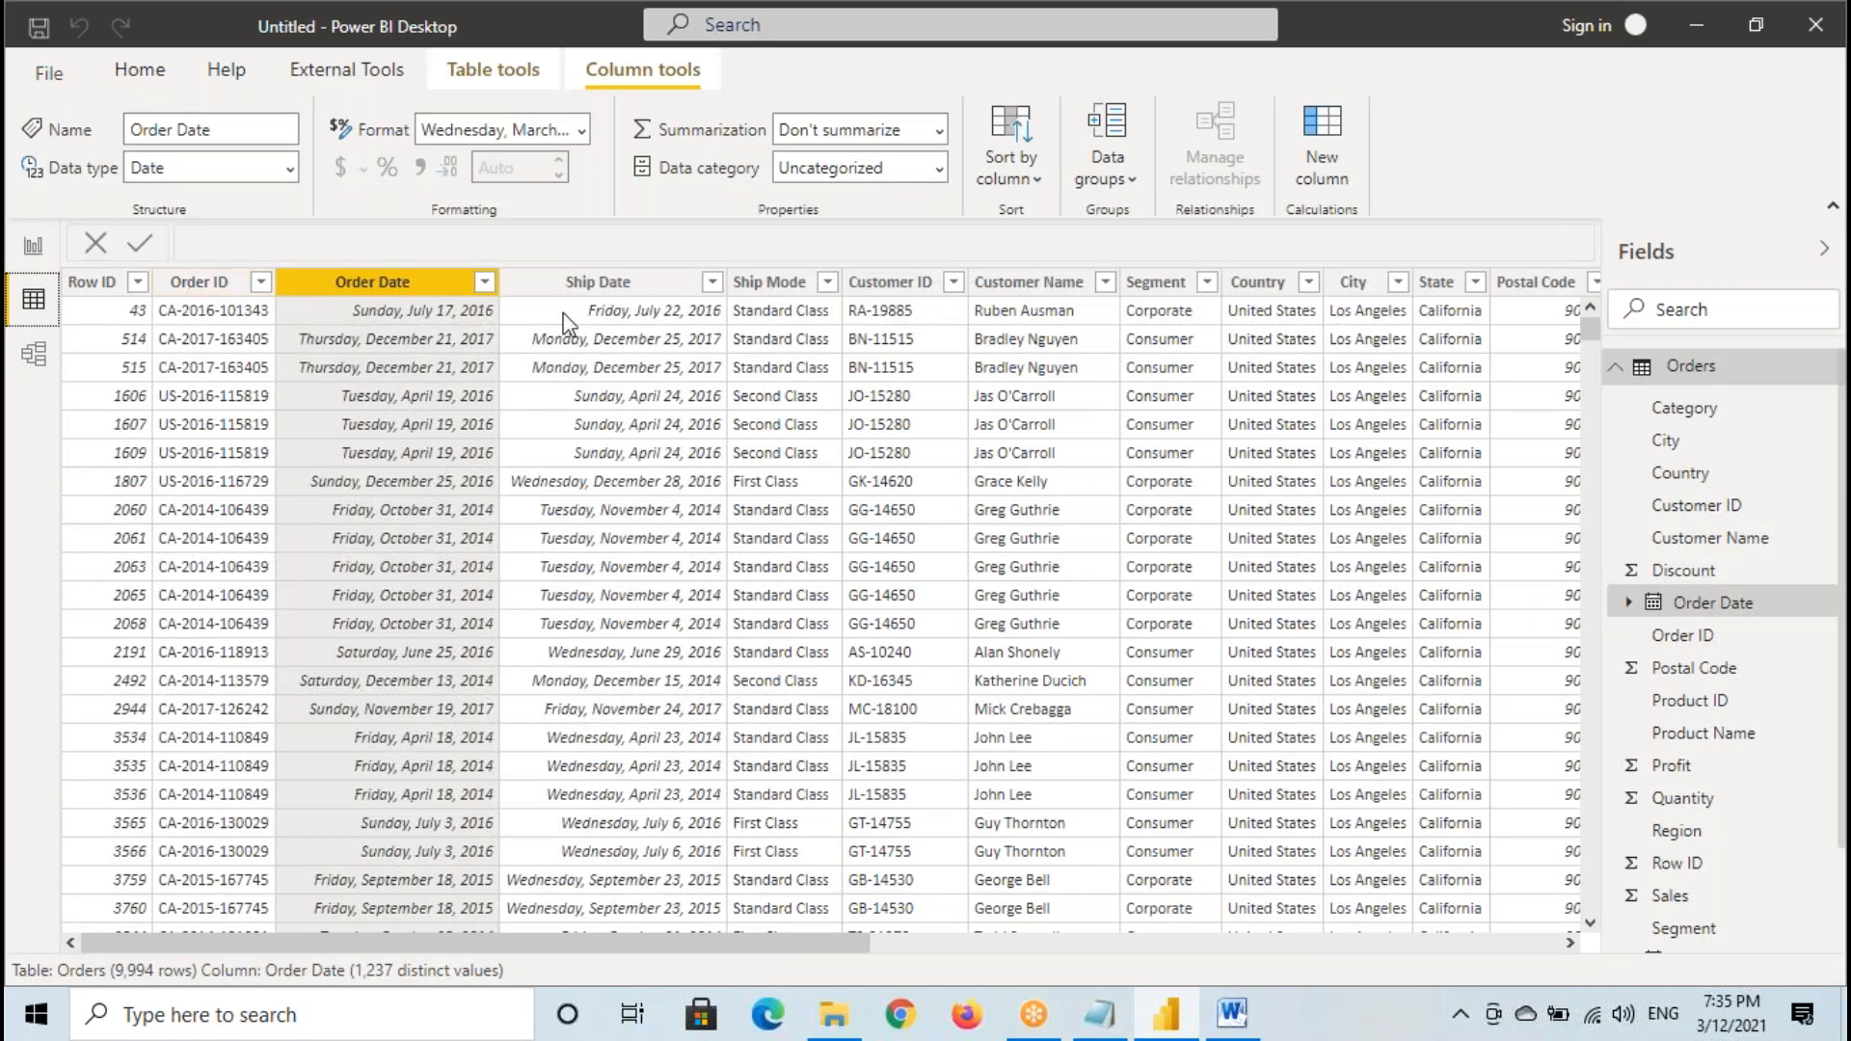
drag(848, 958, 1113, 957)
click(928, 281)
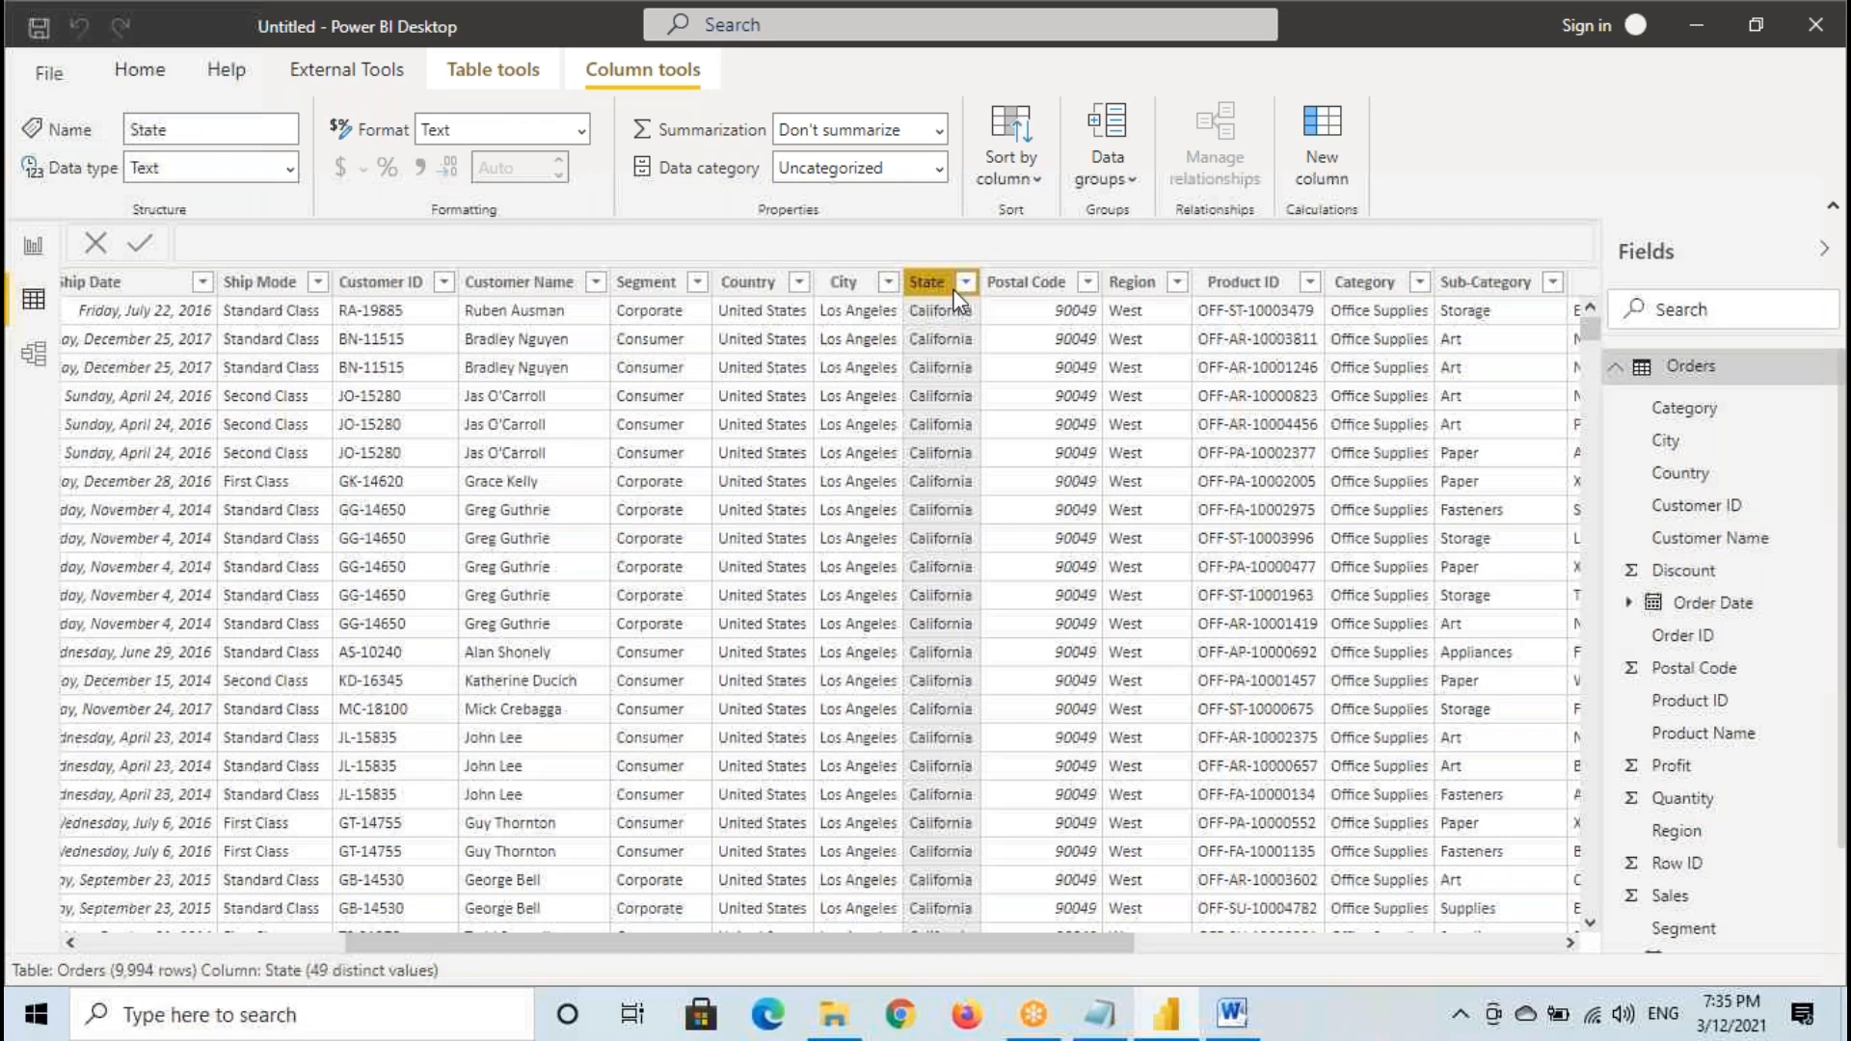
click(964, 281)
drag(1340, 386, 1321, 675)
click(1312, 805)
click(35, 250)
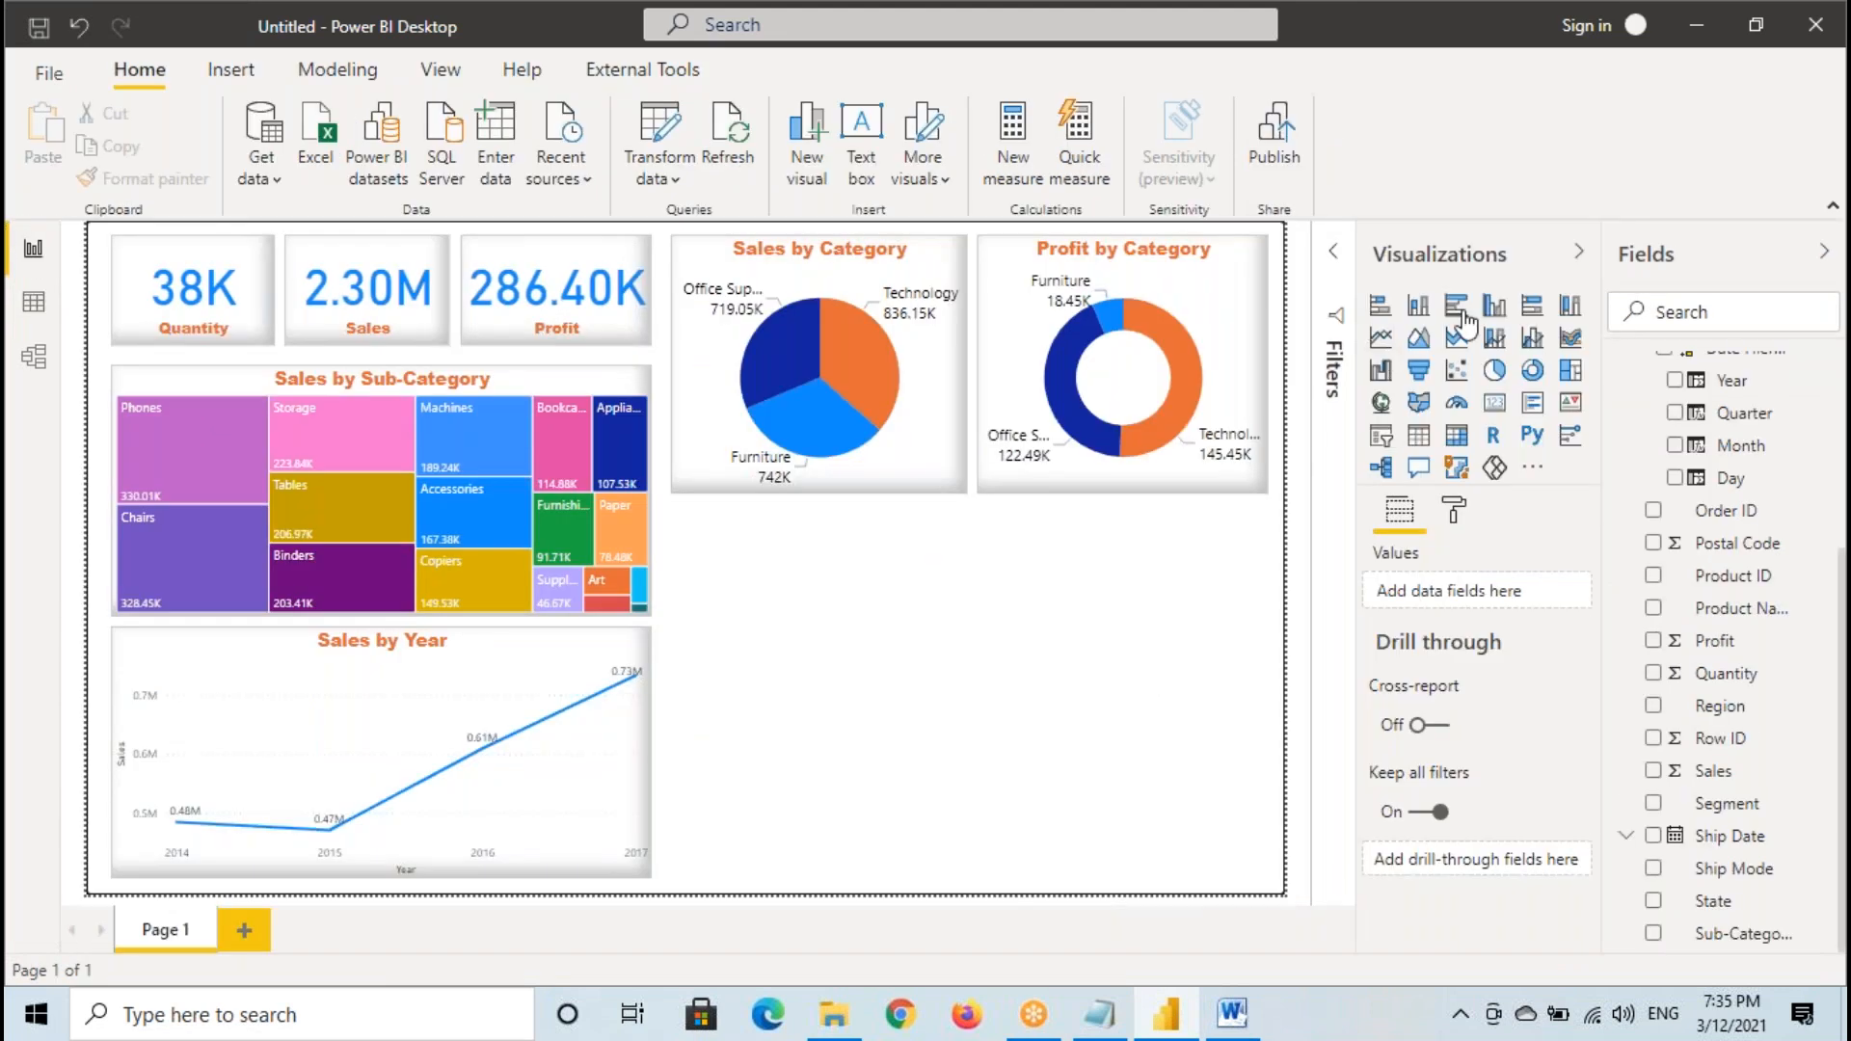
- Add a map filling the space below the pie and donut charts, with State as location and Sales as bubble size
click(1381, 407)
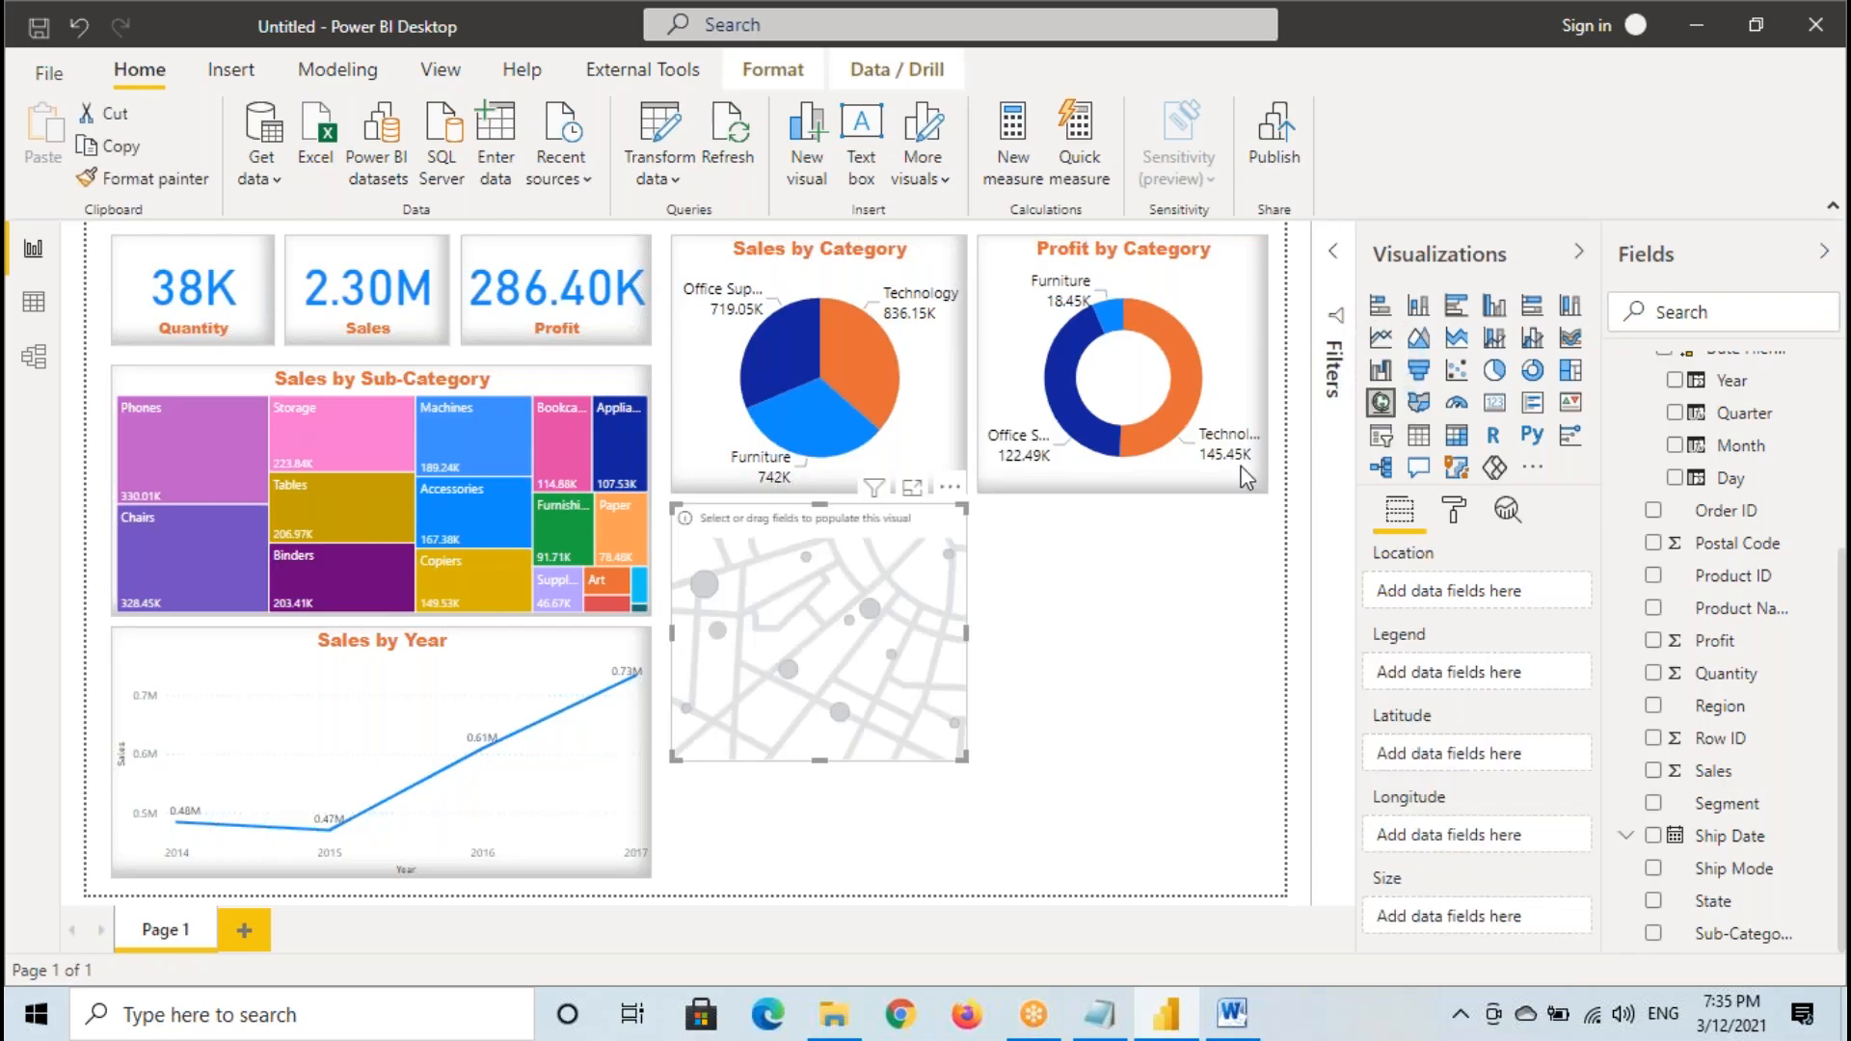
drag(961, 776, 1266, 879)
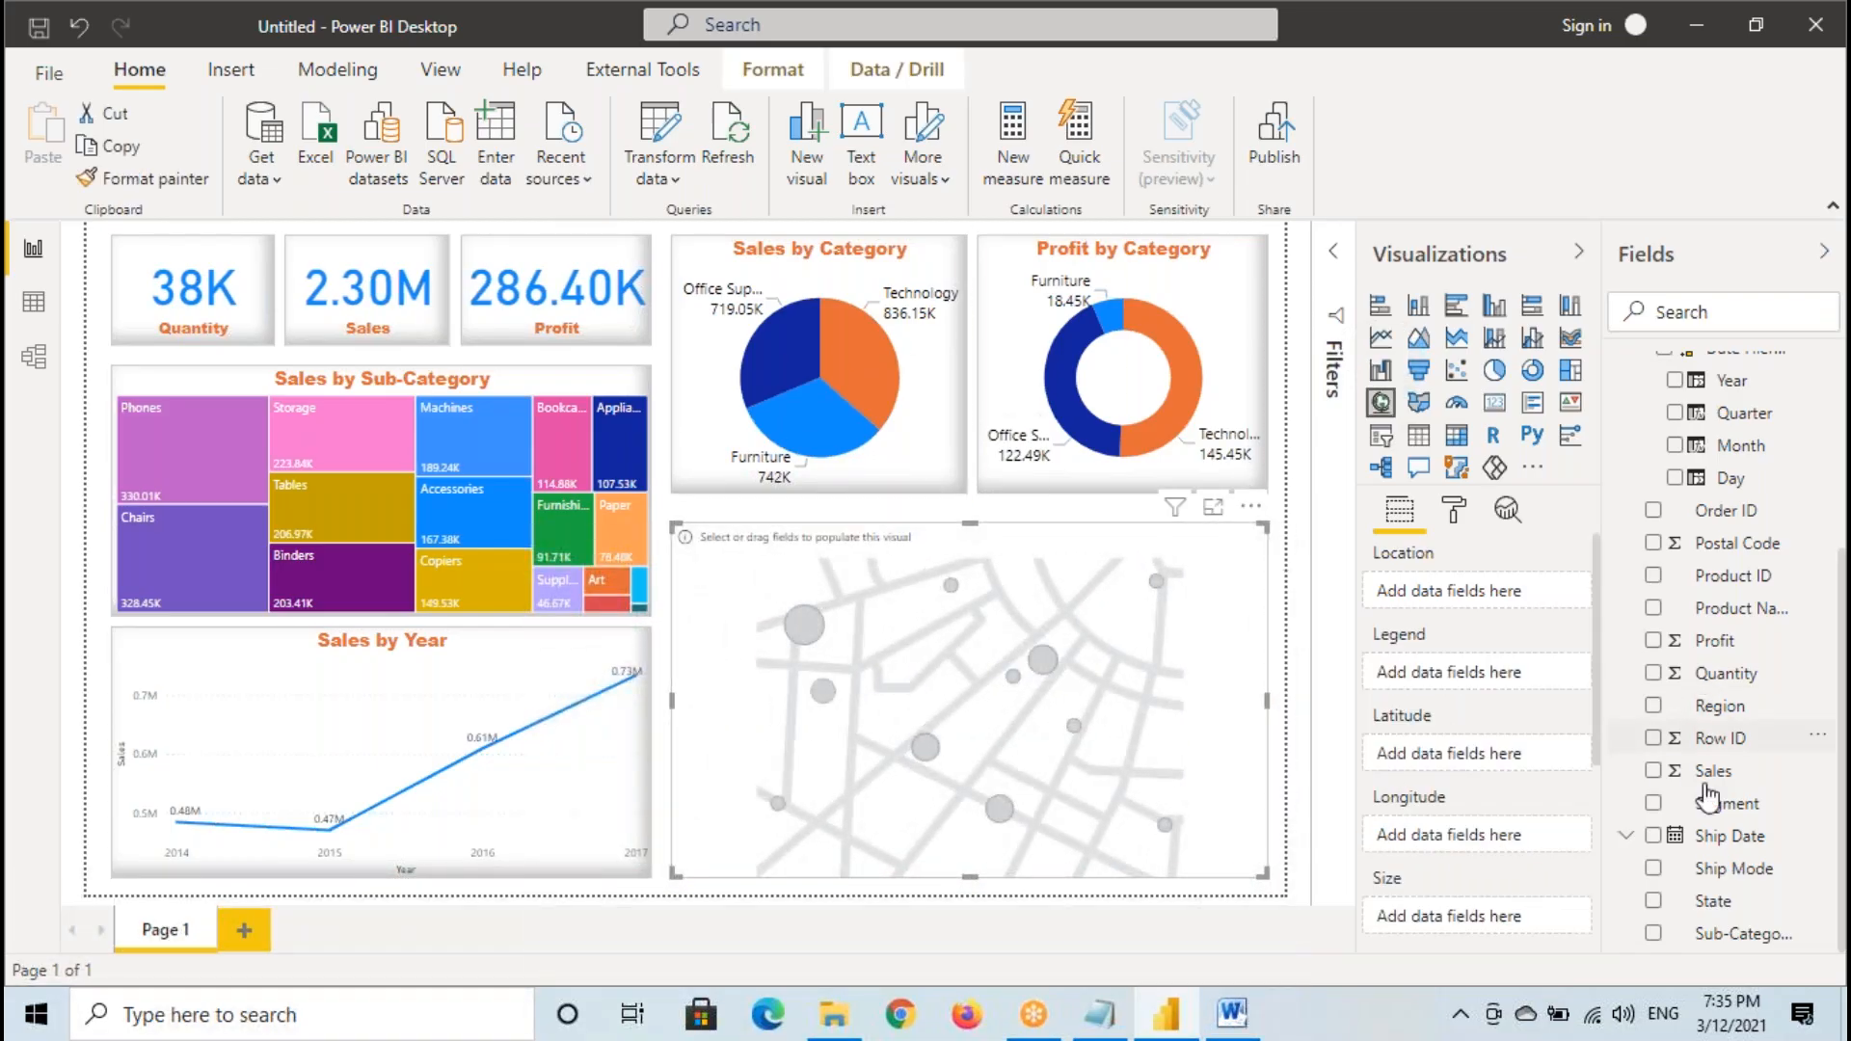
drag(1723, 906, 1041, 750)
drag(1712, 771, 1049, 679)
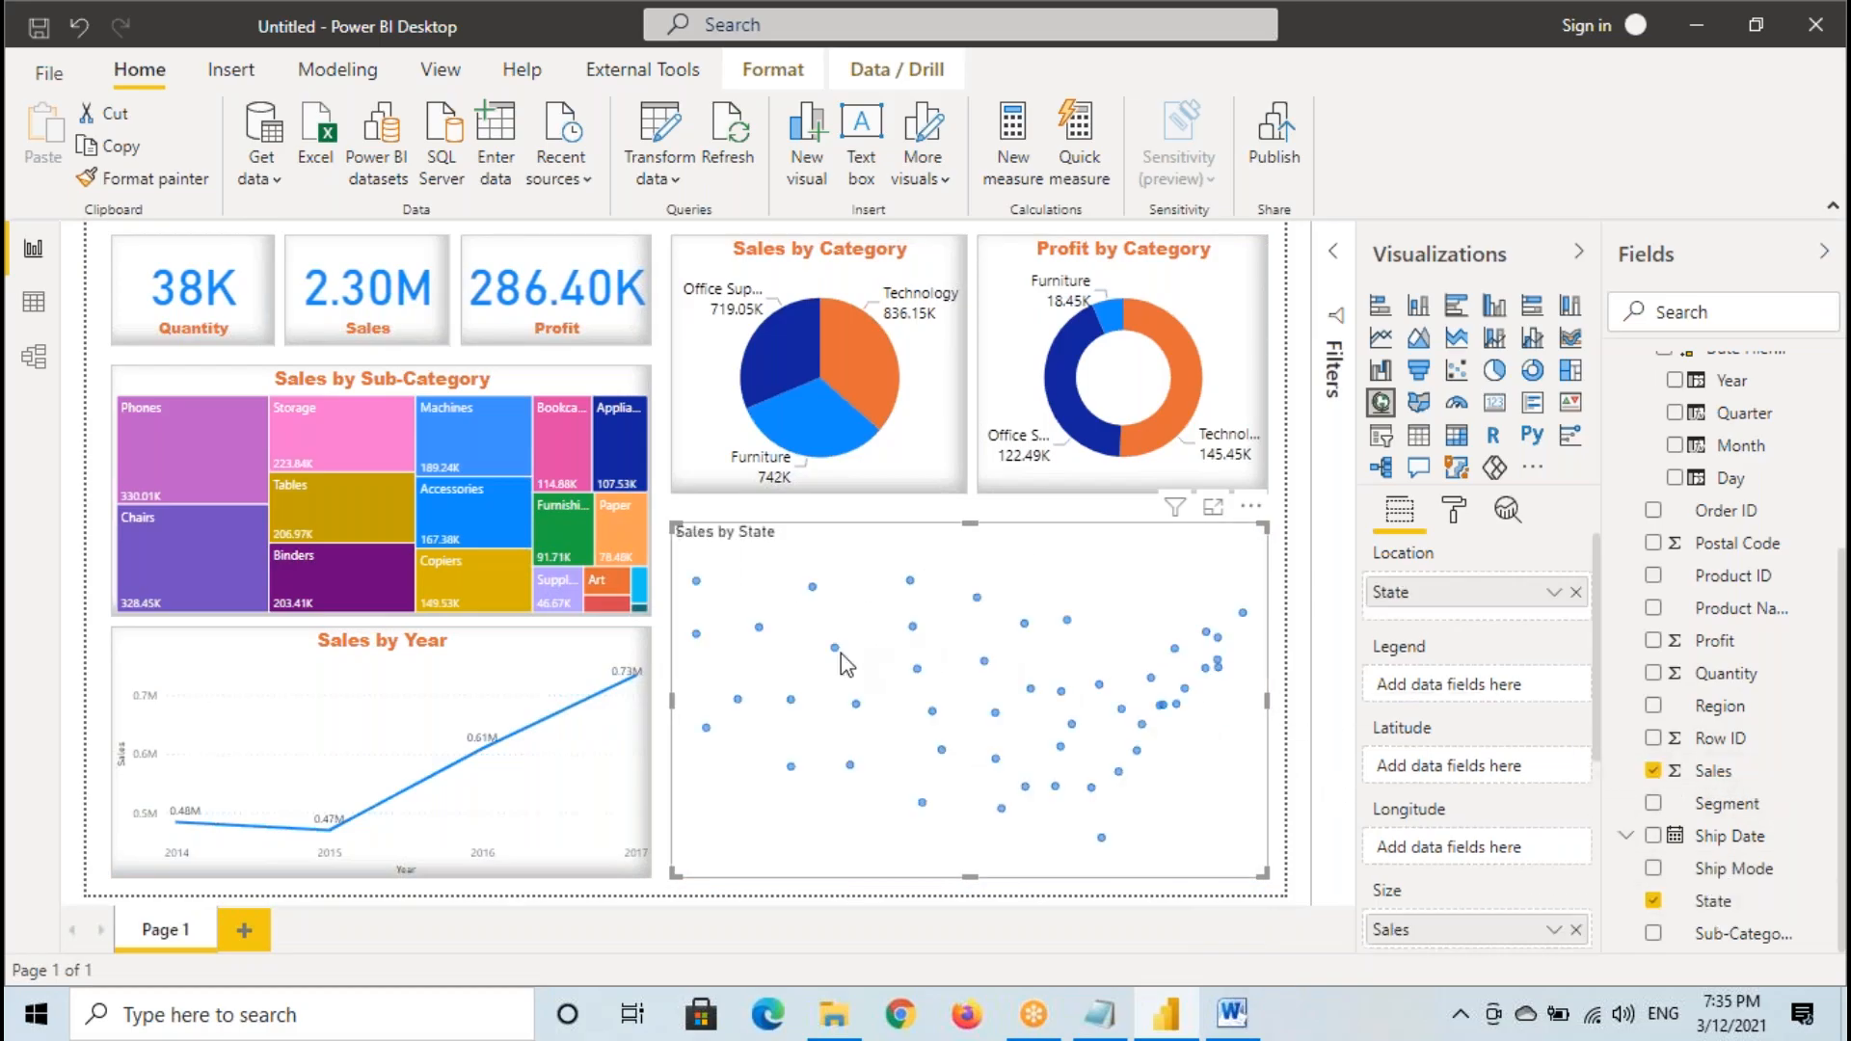
- Copy the line chart's formatting to the Sales by State map with Format Painter
click(416, 668)
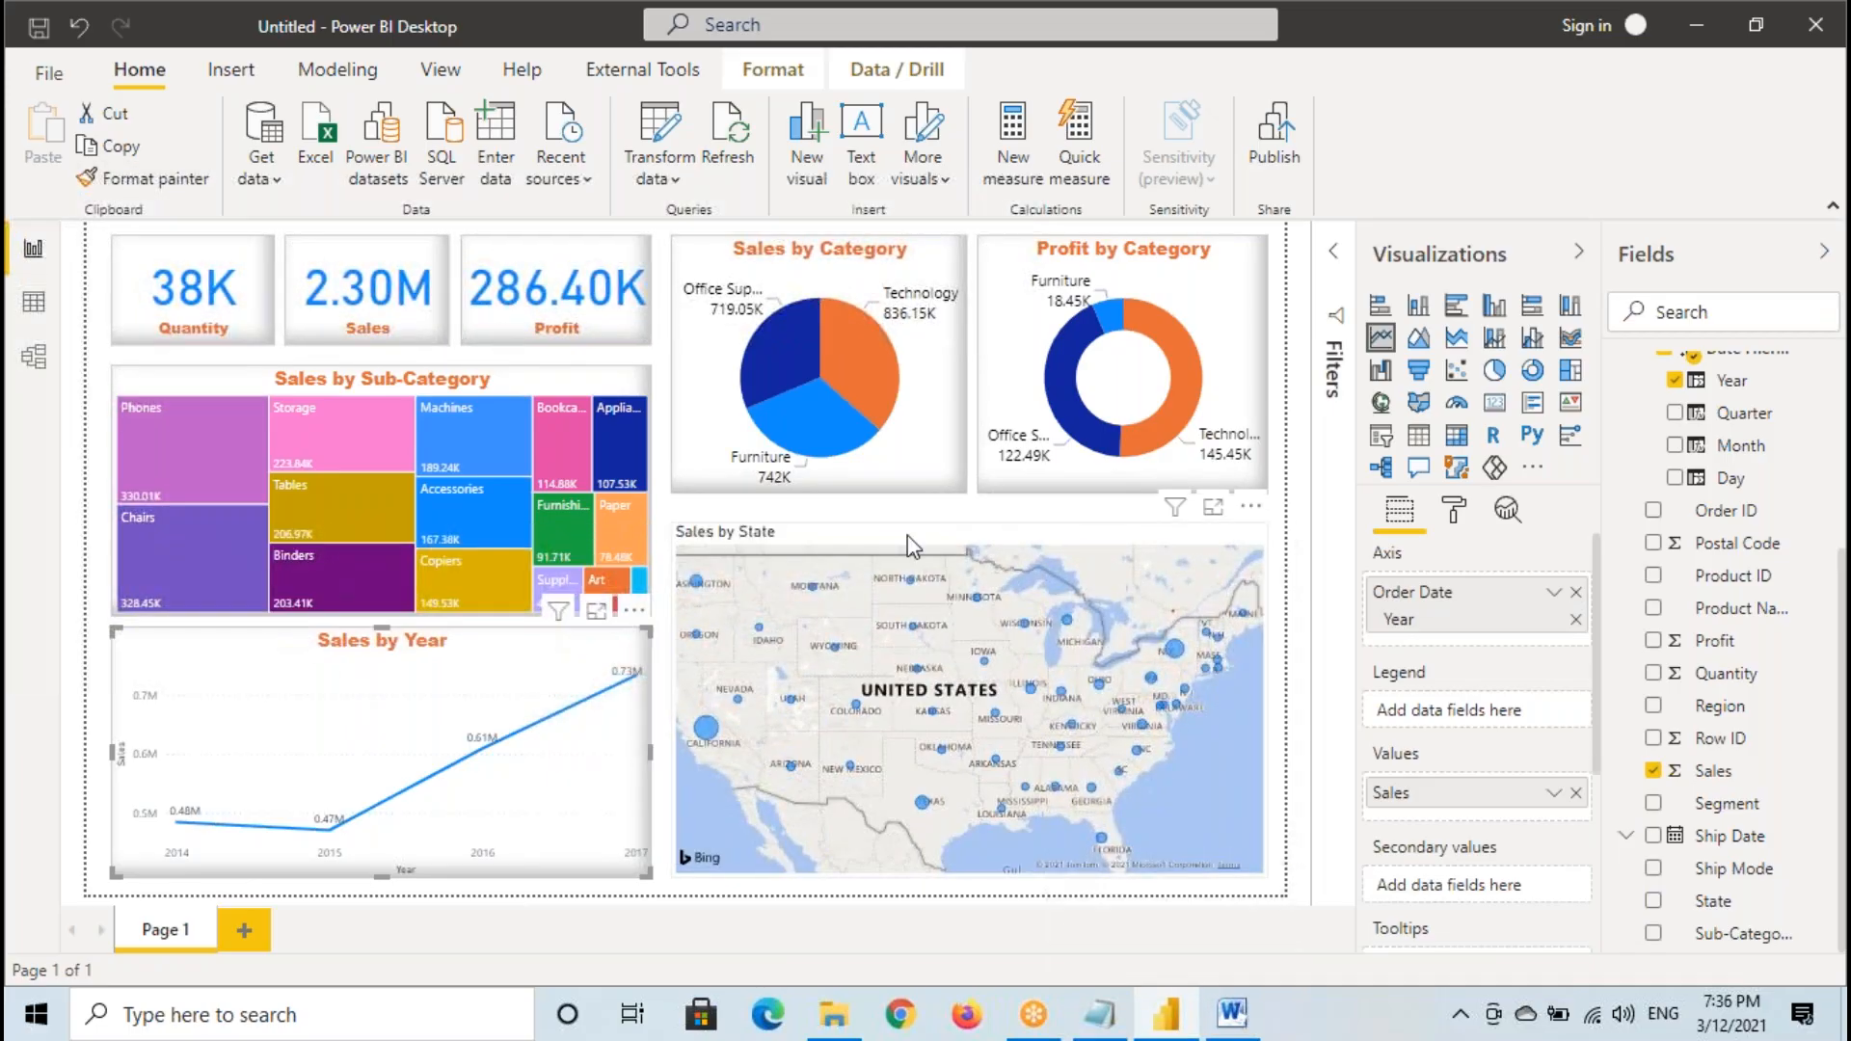
click(935, 553)
click(424, 682)
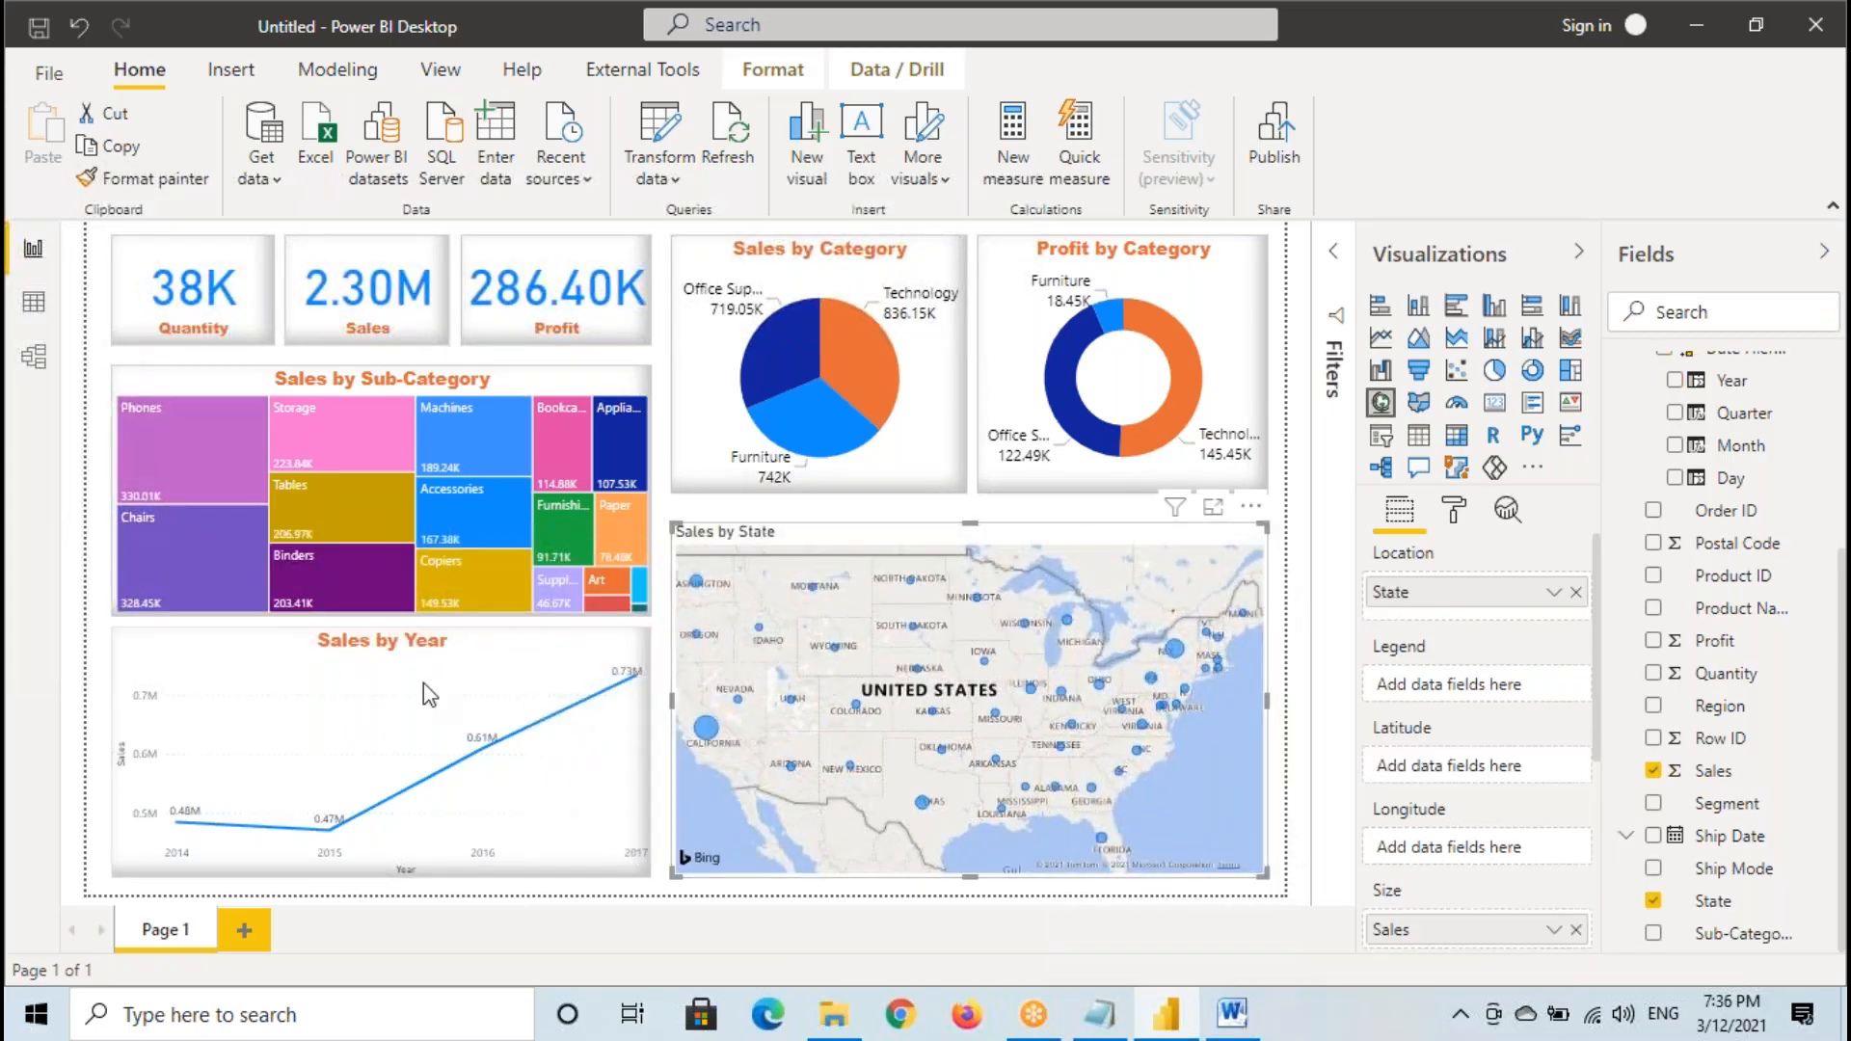
click(1009, 559)
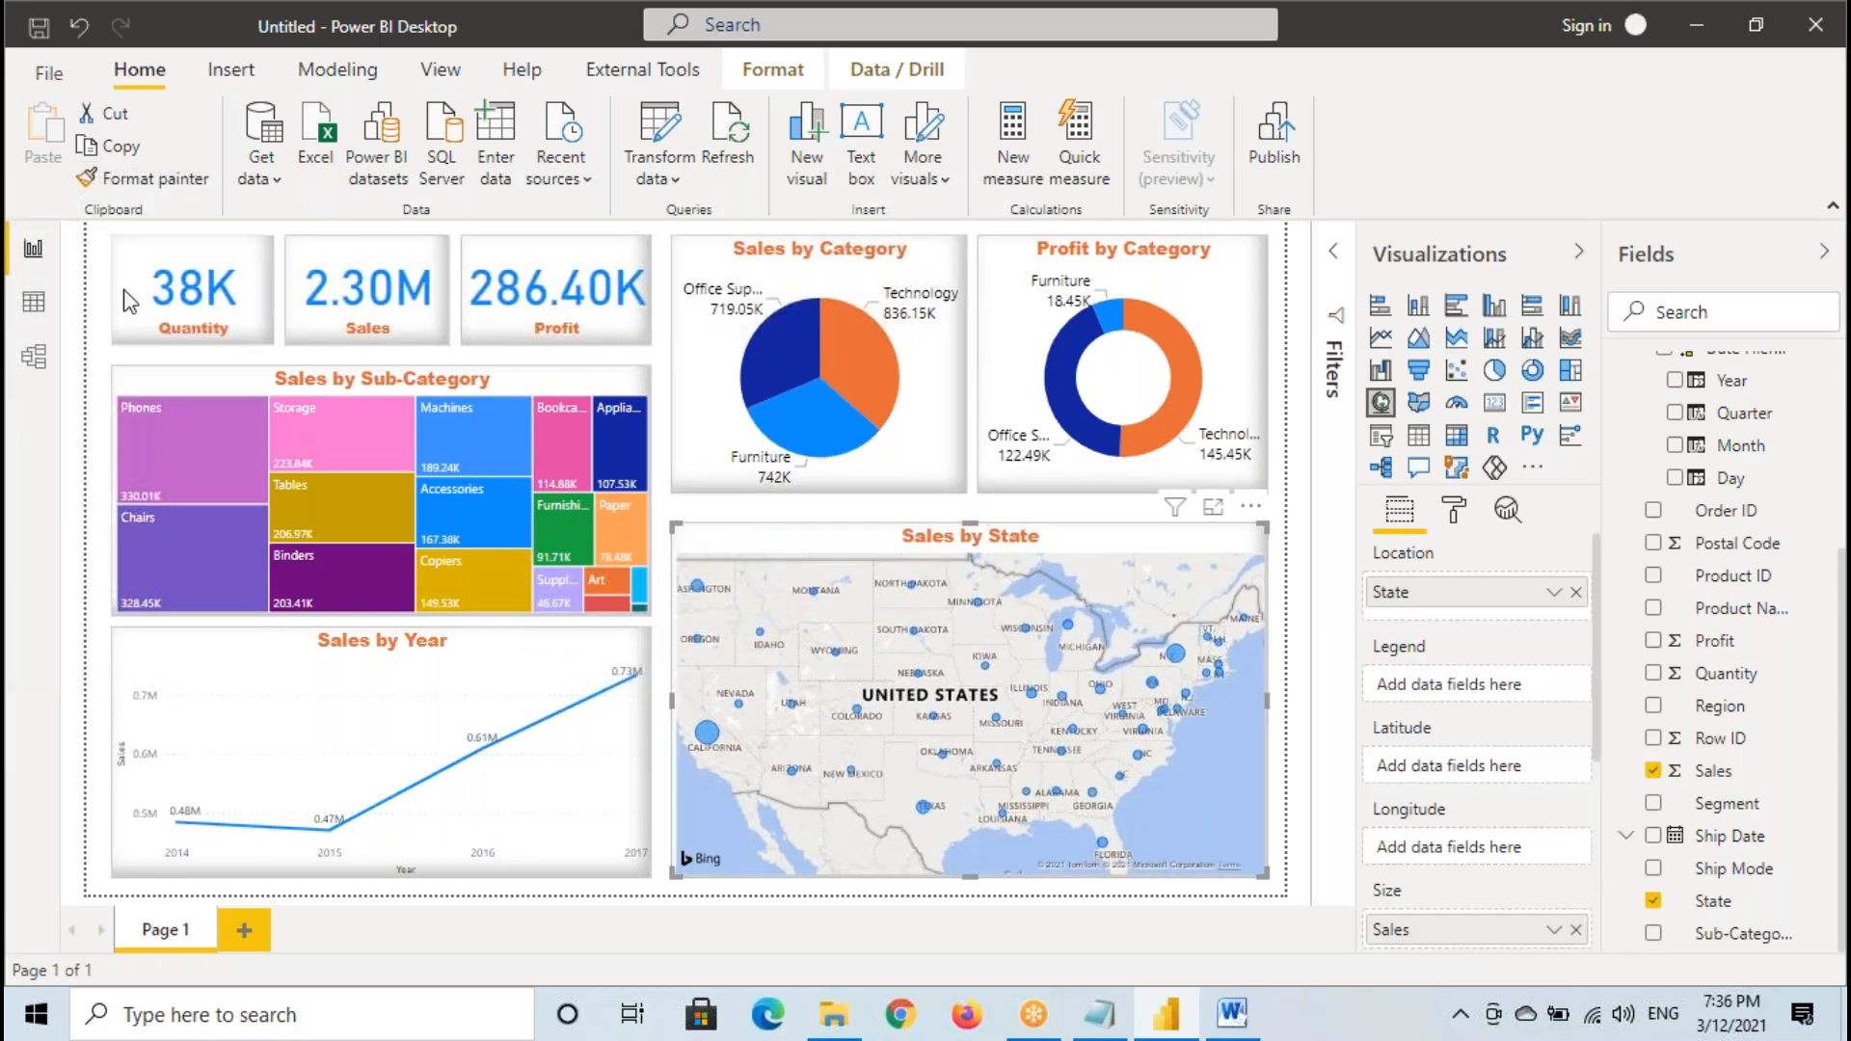
- Add a blank second report page, return to Page 1, and outline the whole dashboard with a temporary annotation
click(240, 932)
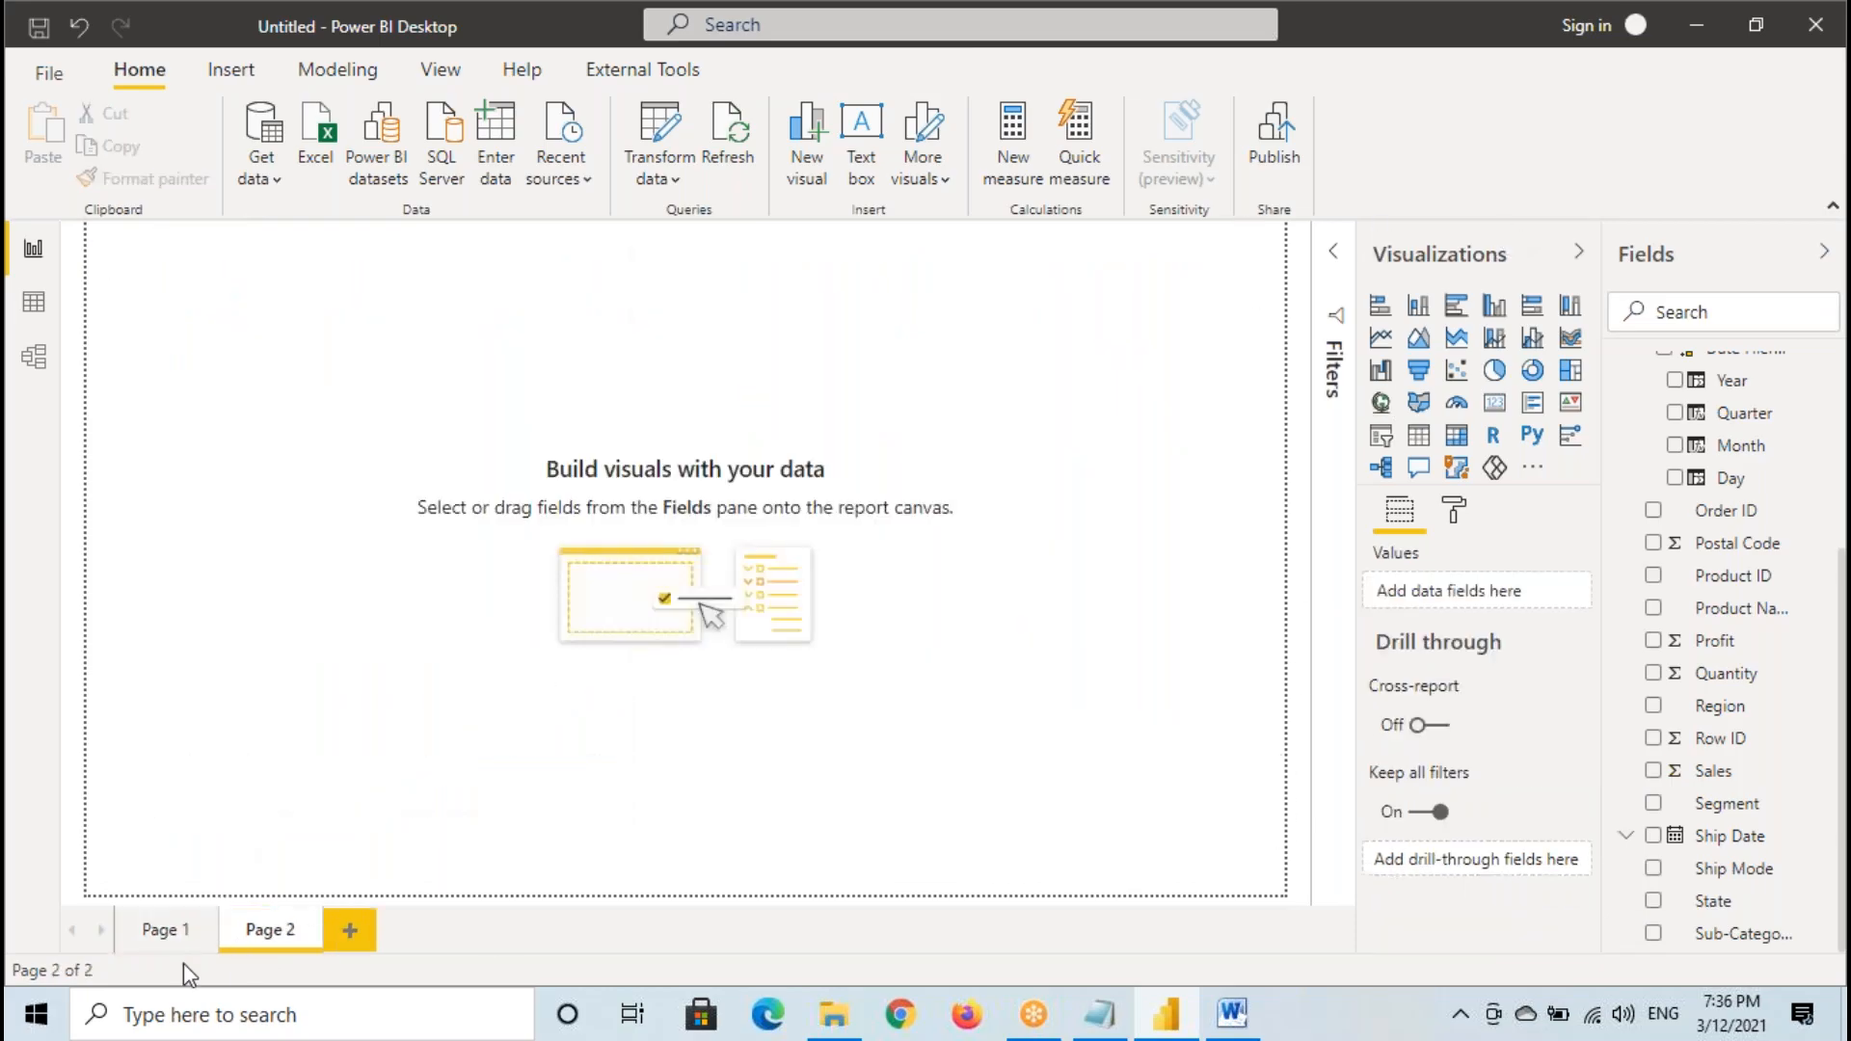
click(166, 931)
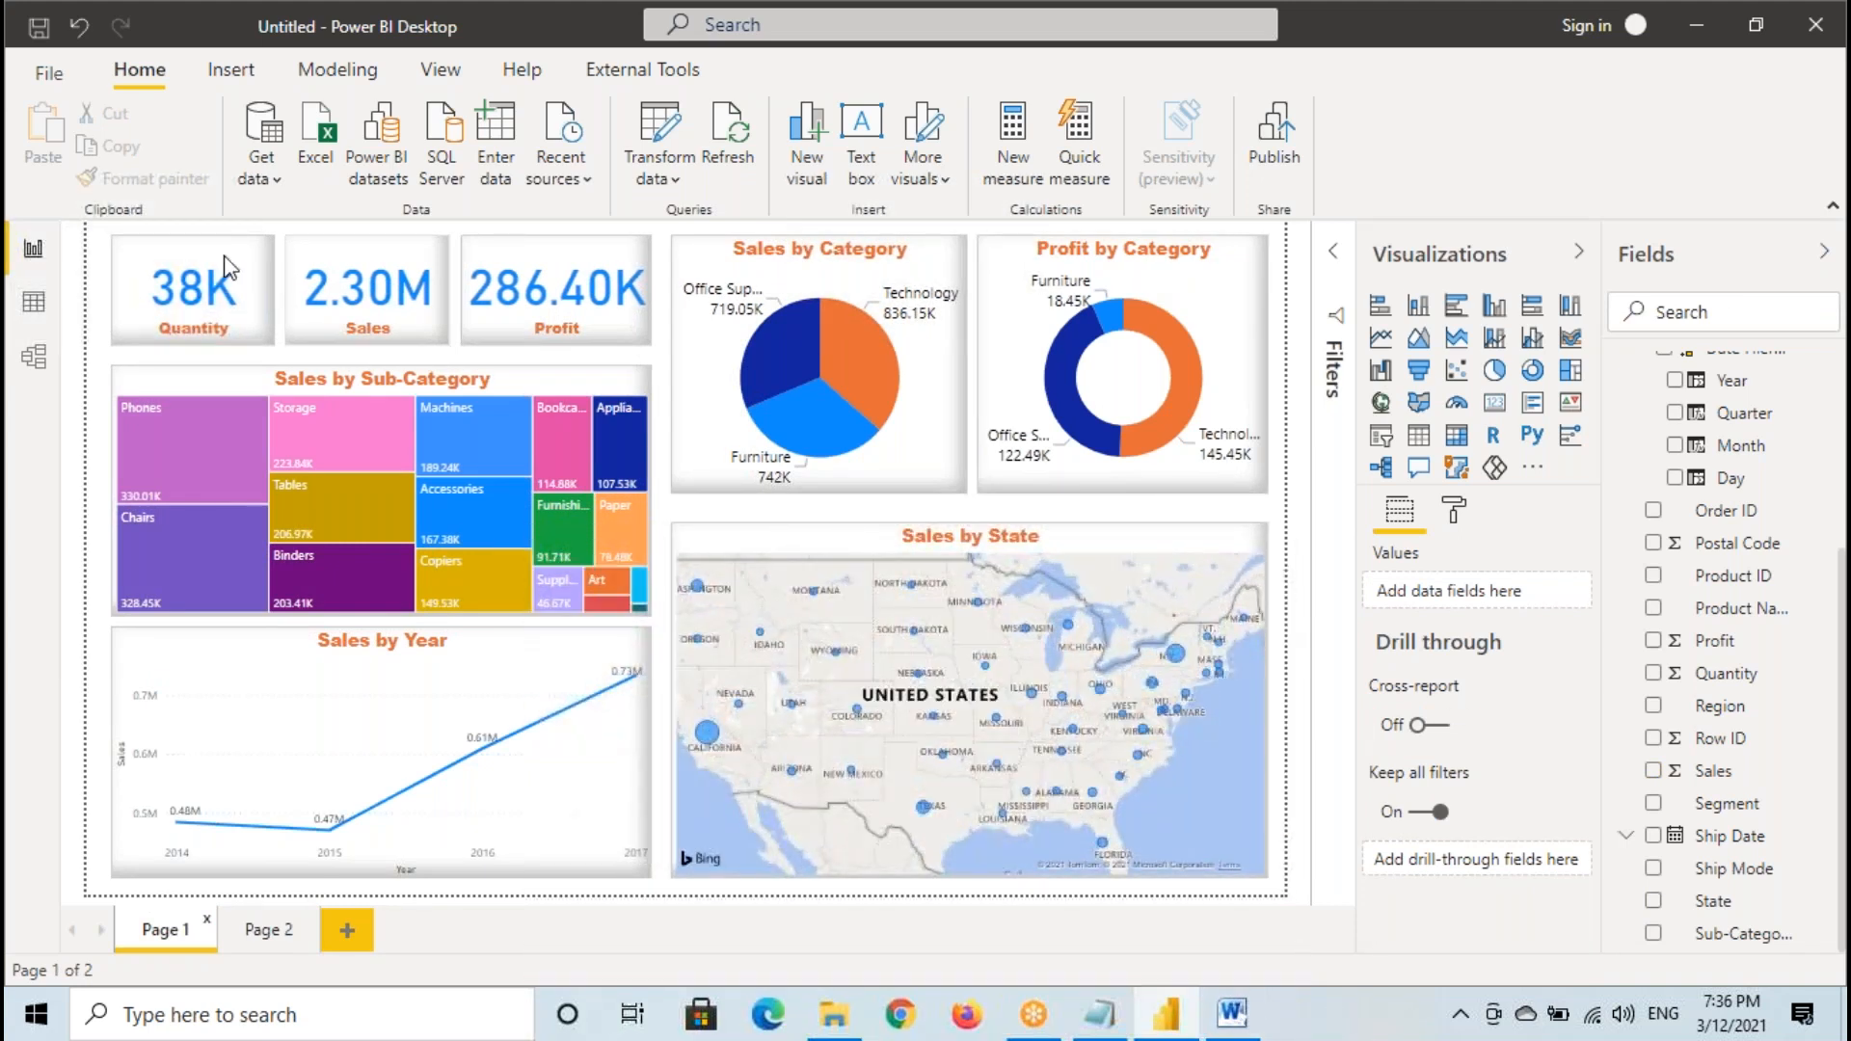
drag(91, 232, 1284, 879)
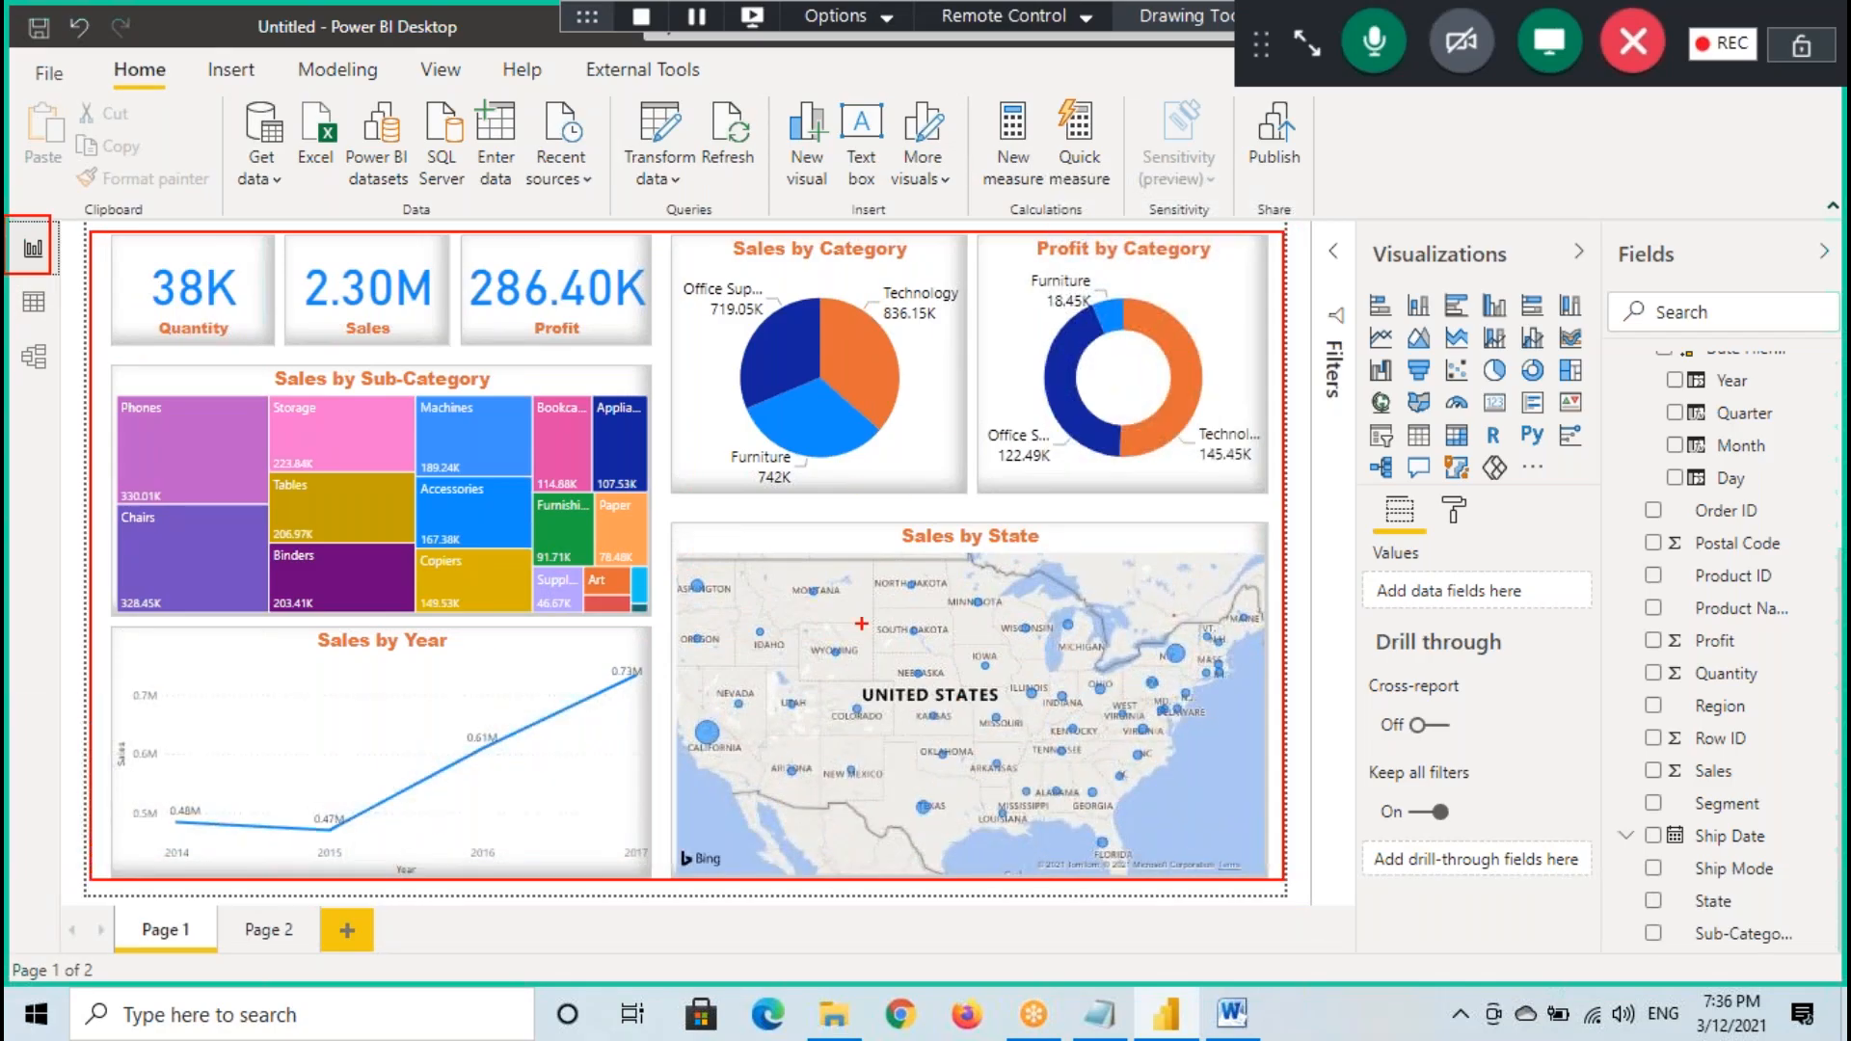
key(Escape)
- Switch to the Power BI Architecture document in Word, temporarily mark the path from Reports / Visuals to Clients, and select the Clients shape
click(1231, 1016)
drag(1007, 328, 1080, 331)
click(997, 355)
drag(917, 333, 1188, 383)
drag(1110, 308, 1576, 386)
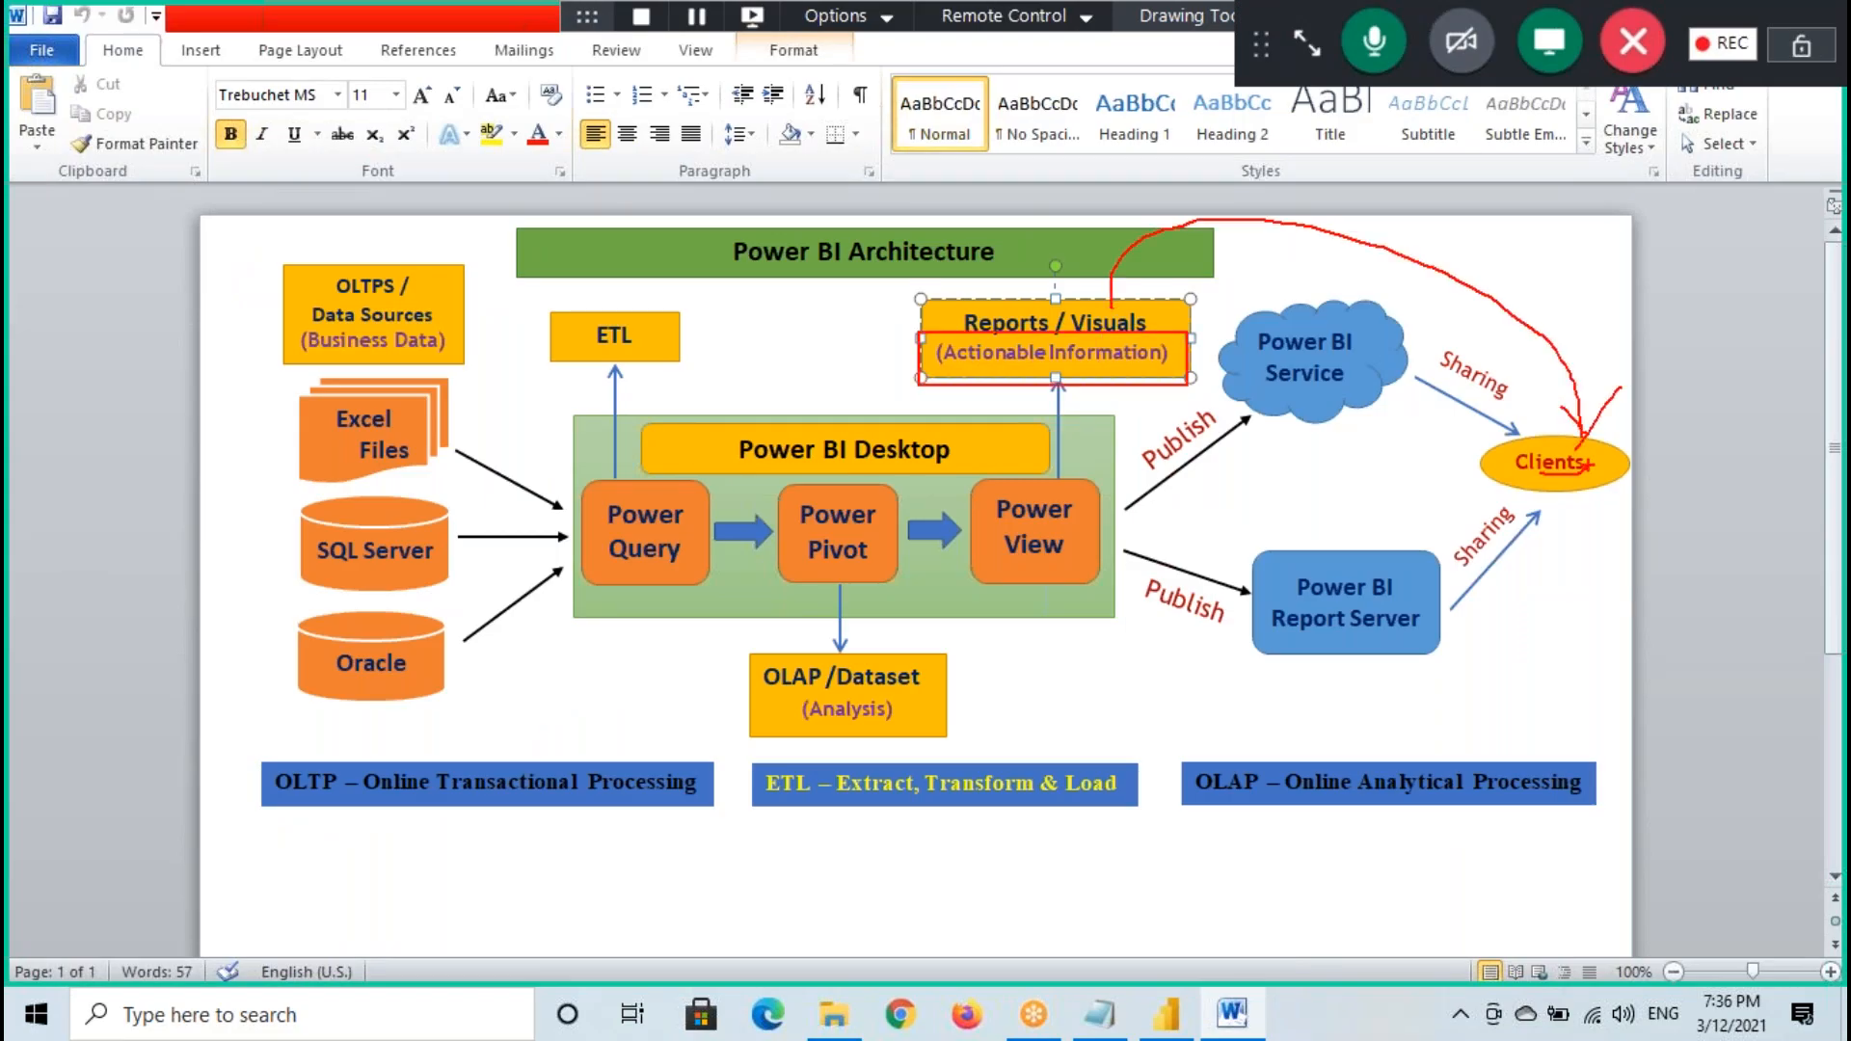
key(Escape)
click(1537, 459)
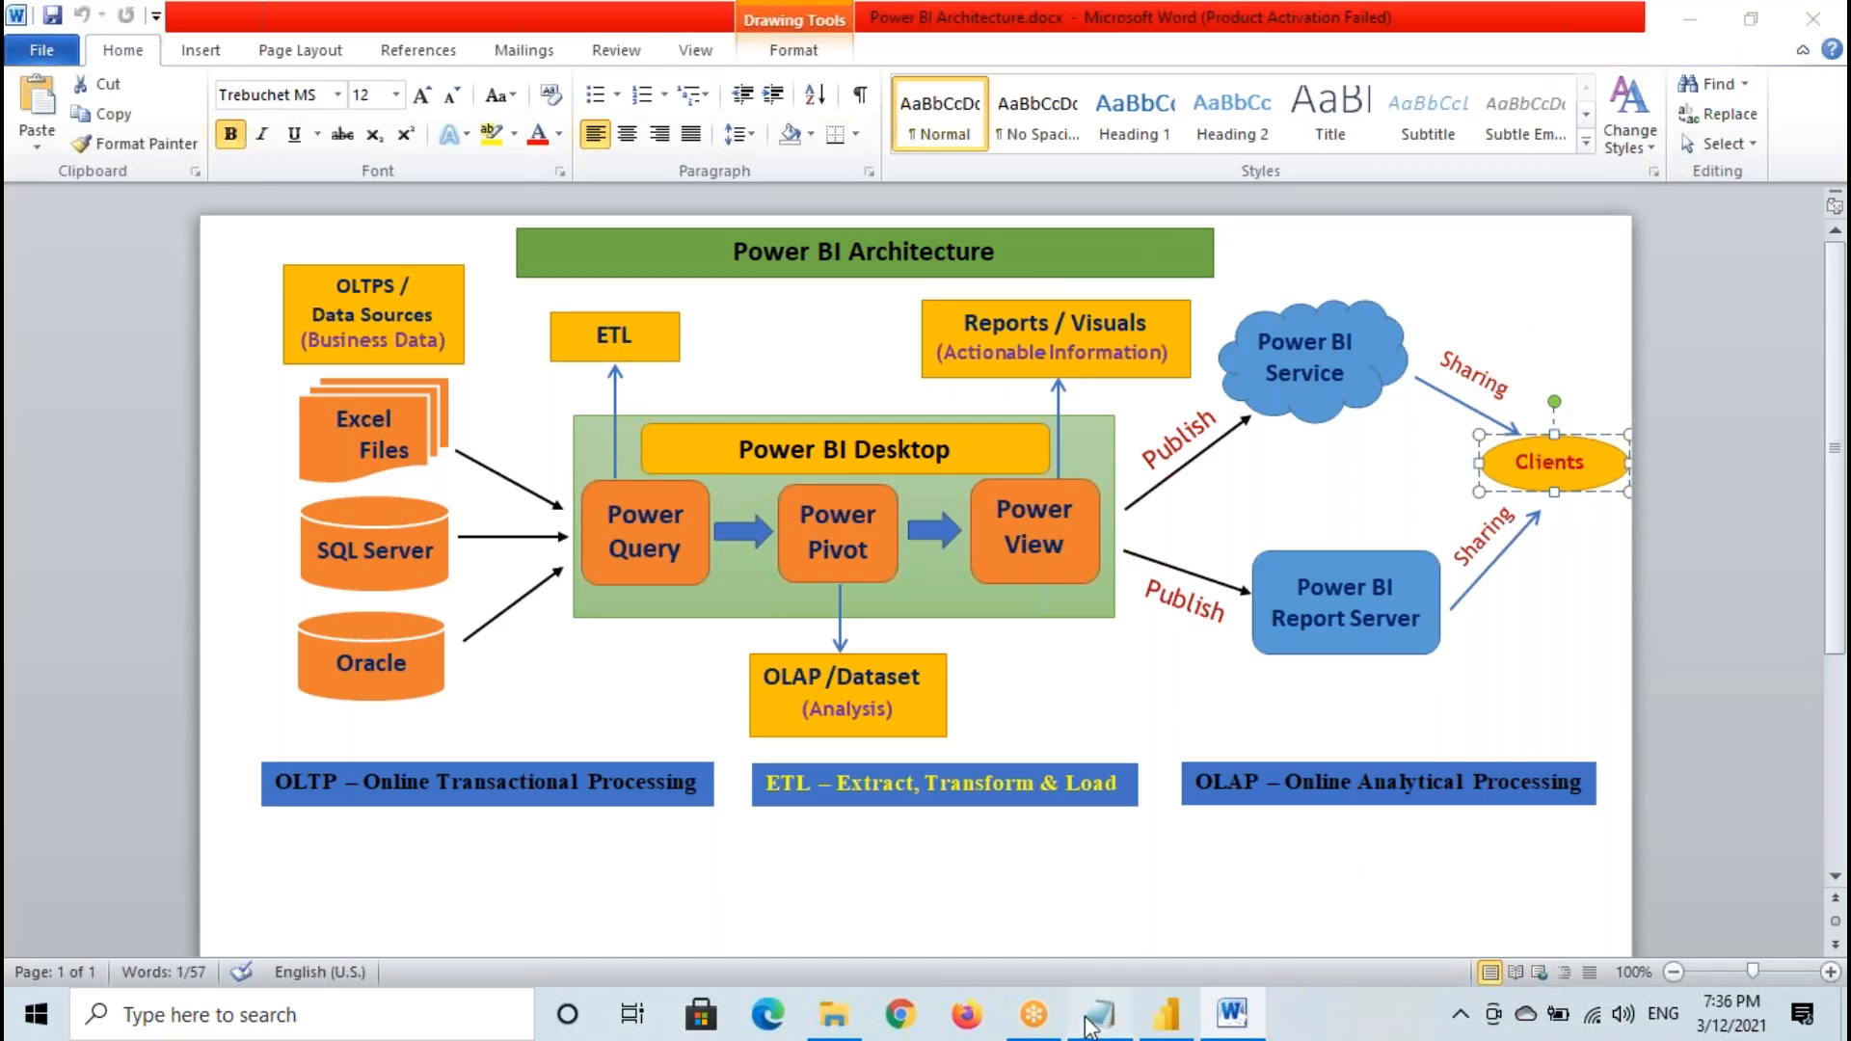
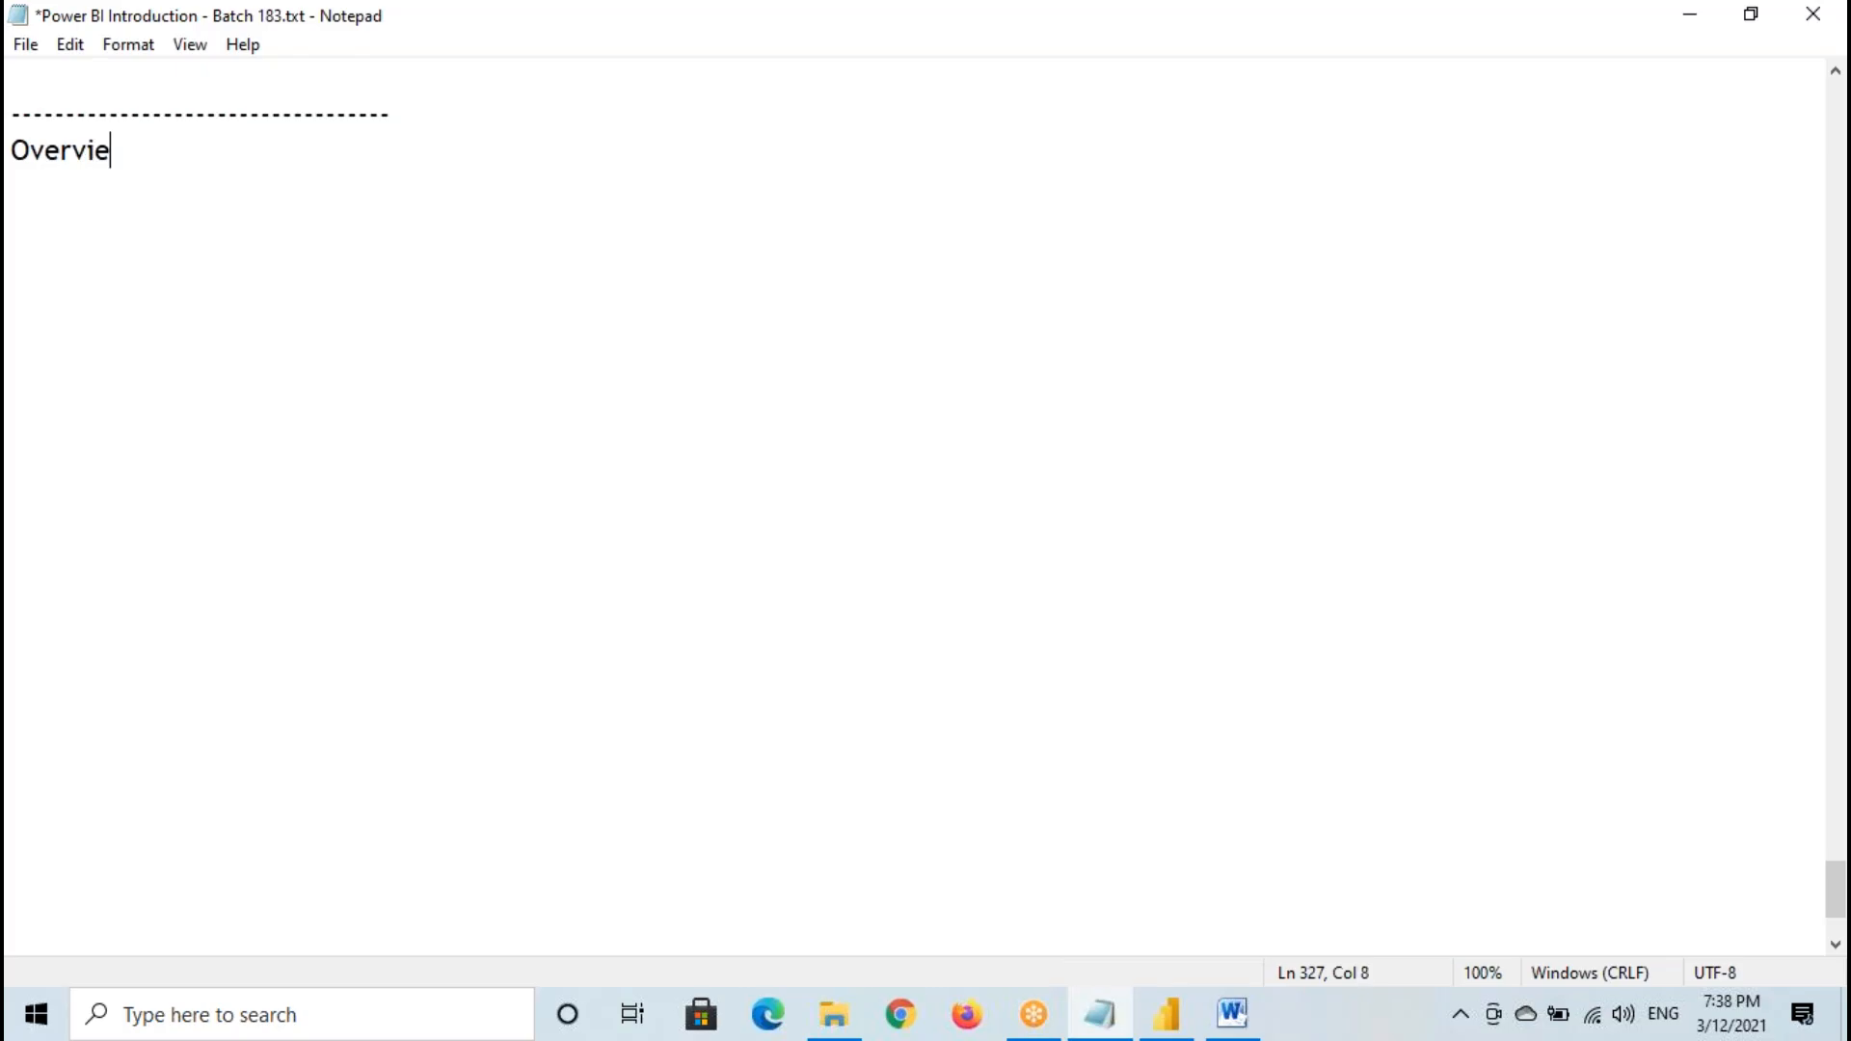
- Complete the heading below the dashed line as "Overview of Power BI Service"
text(er )
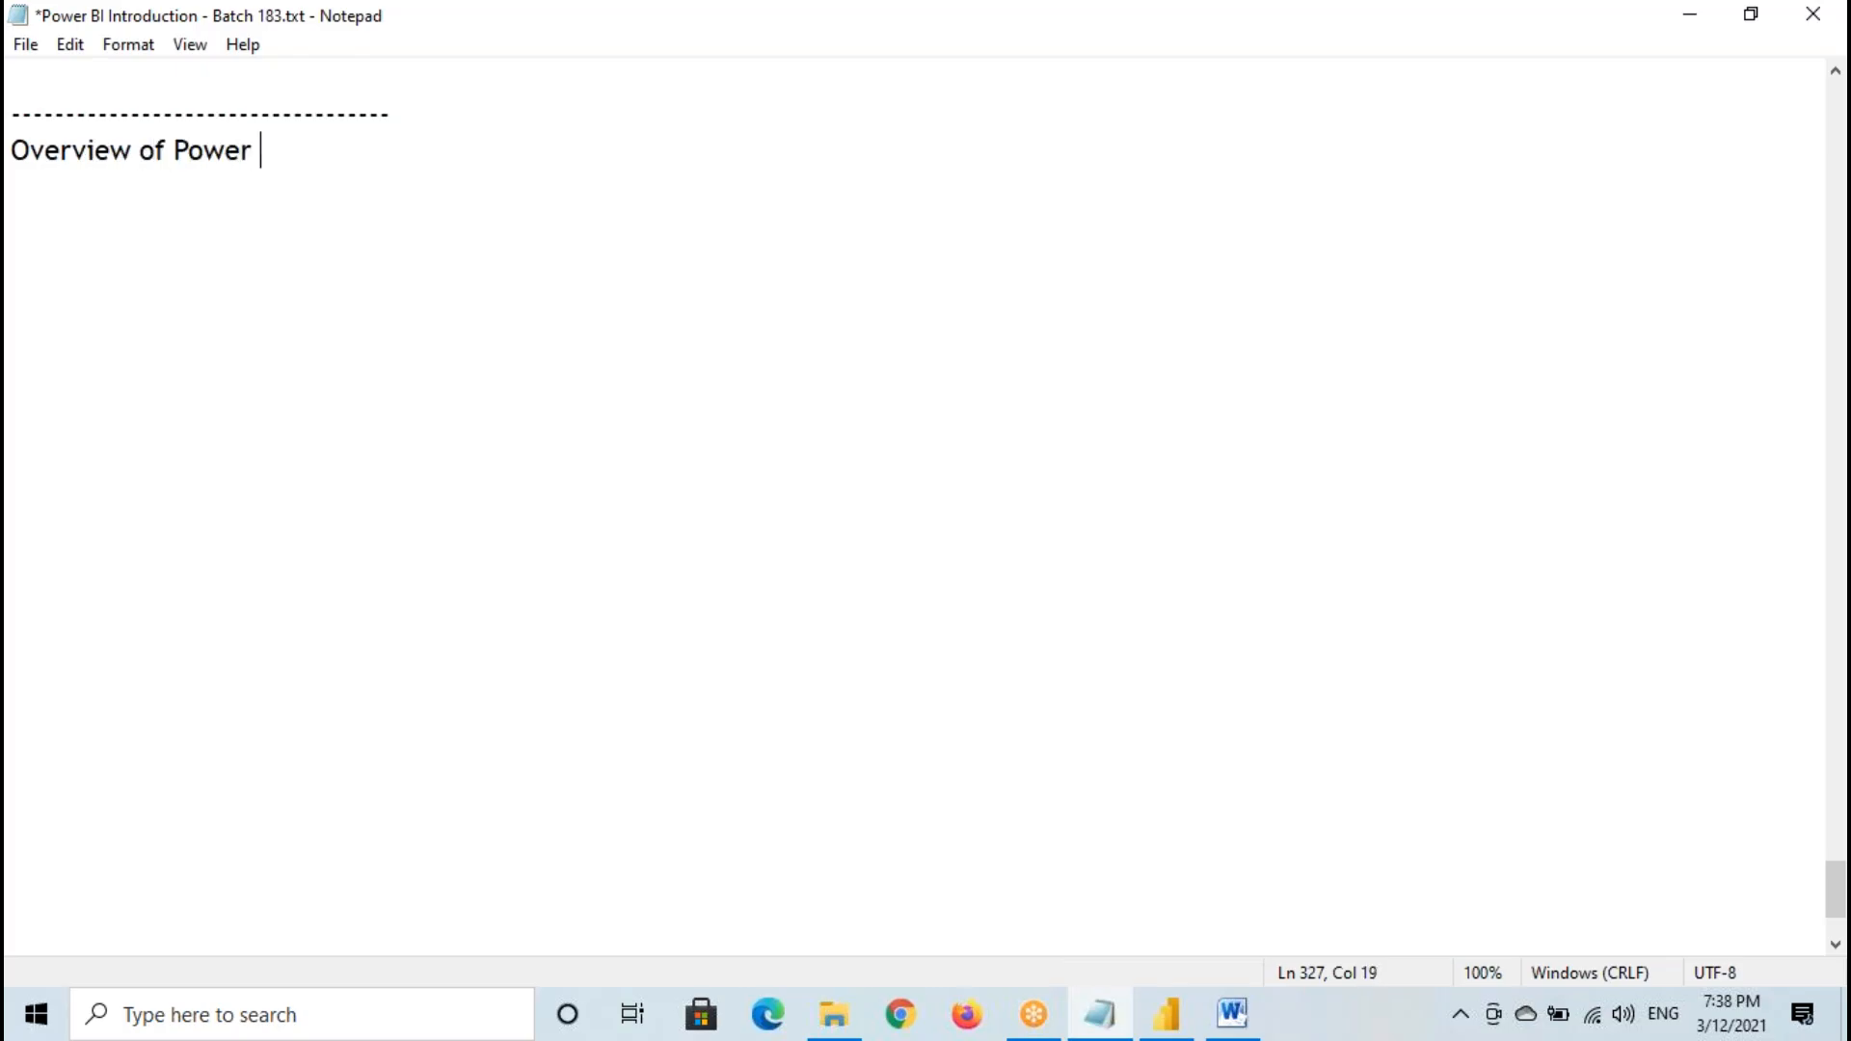
text(BI Service)
key(Return)
- Below the heading, reuse its phrase to write "Power BI Service - Power BI Service is a Cloud Based Server which is used for Sha"
drag(175, 149, 421, 149)
key(ctrl+c)
click(39, 229)
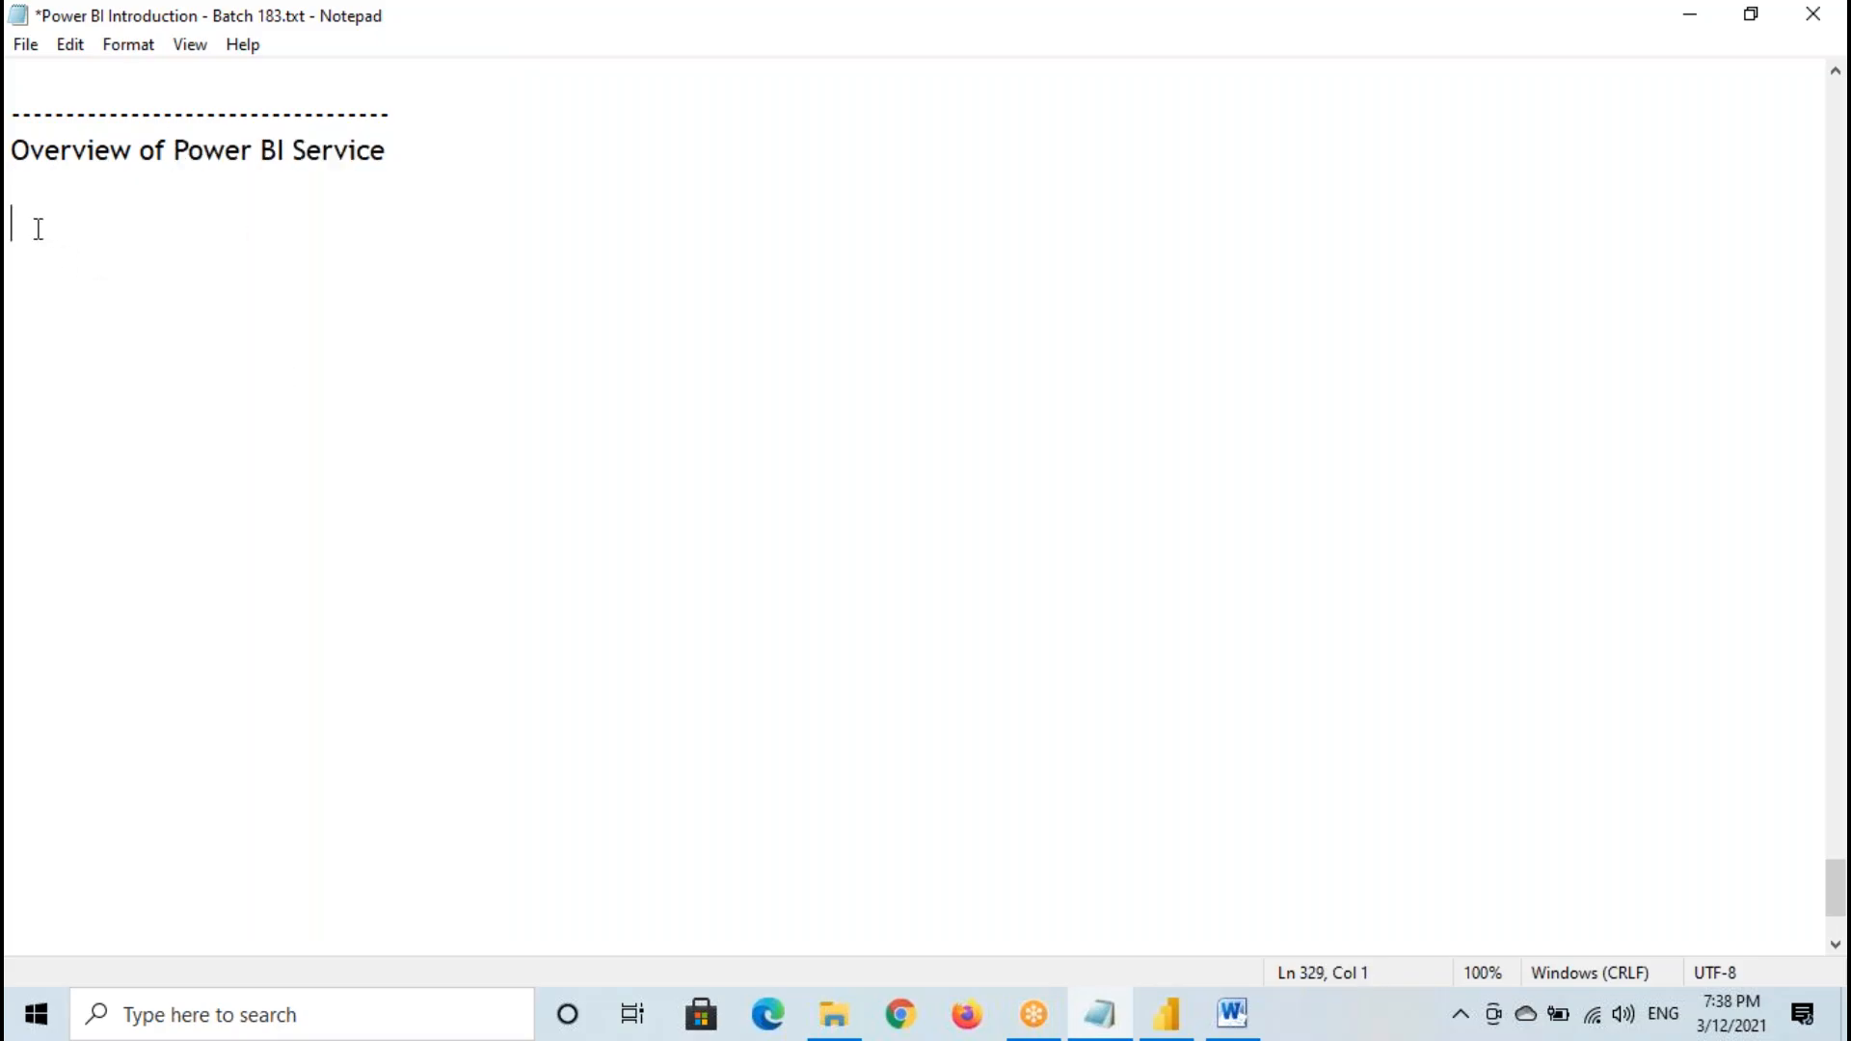
key(ctrl+v)
text(-)
key(ctrl+v)
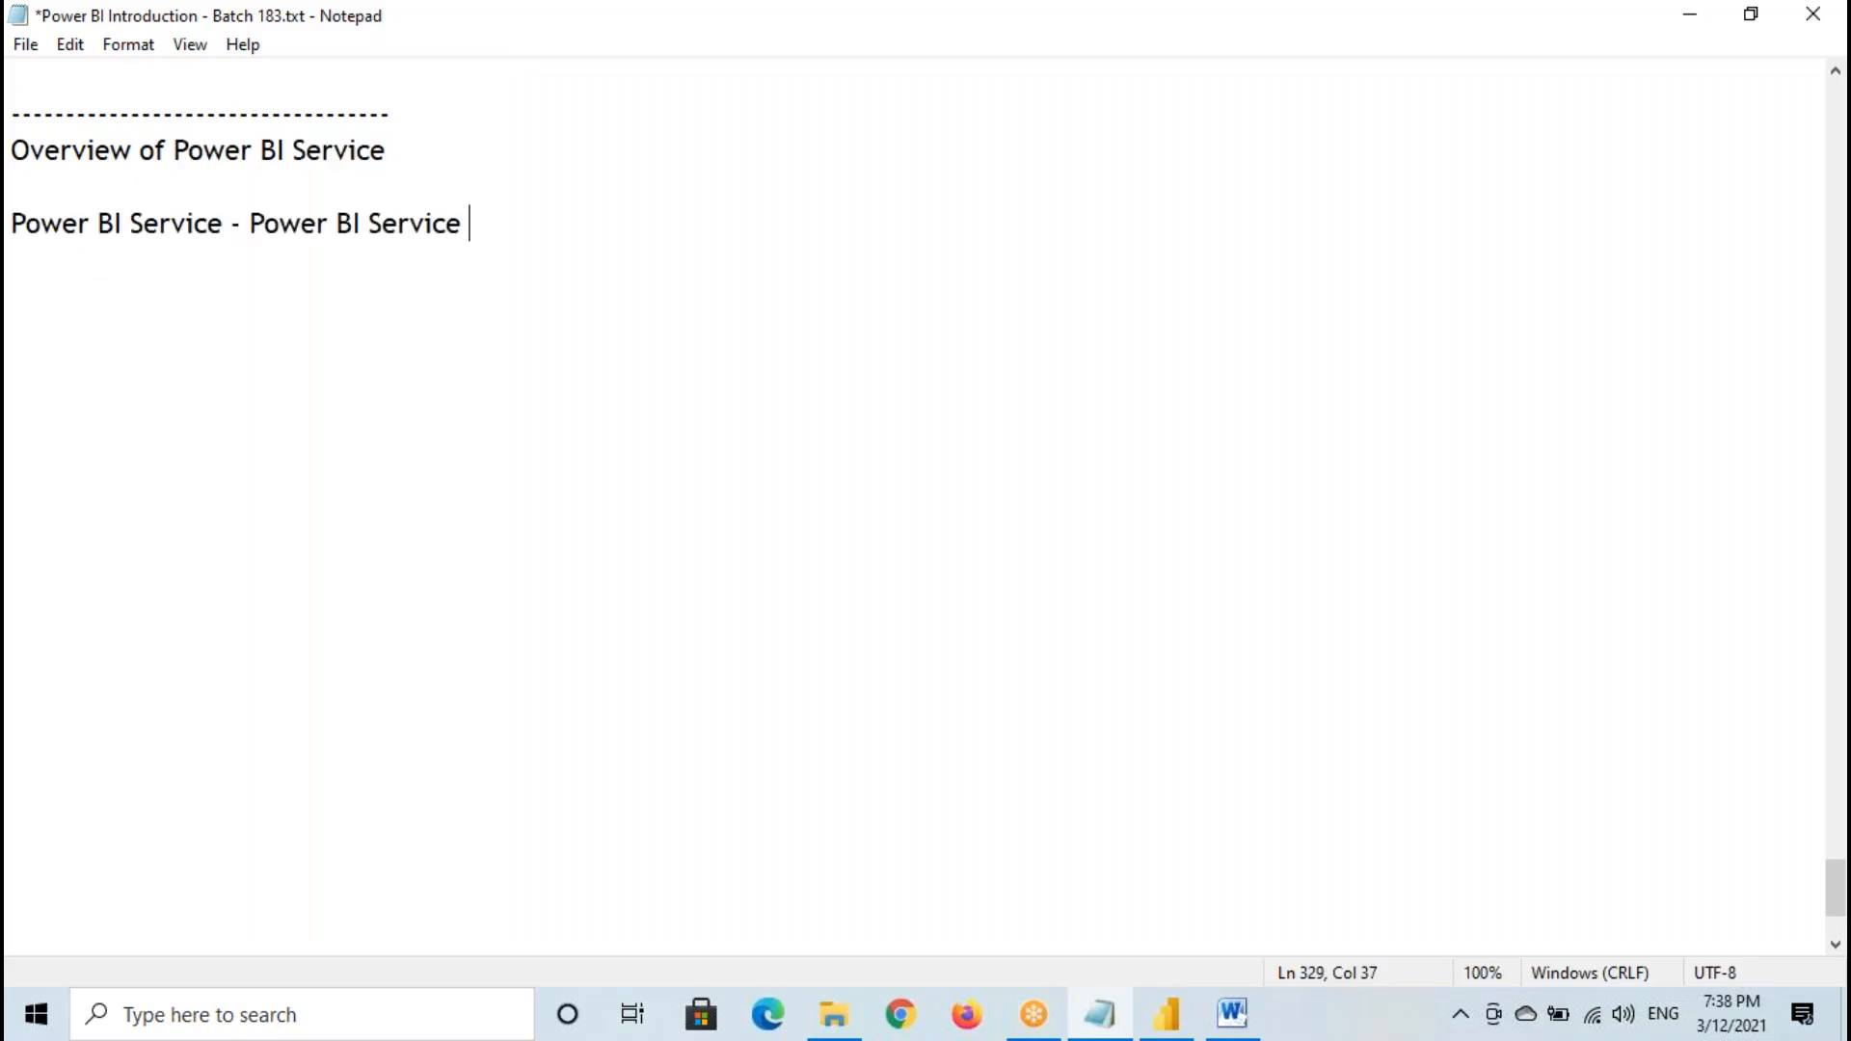
text(is a Cloud Based )
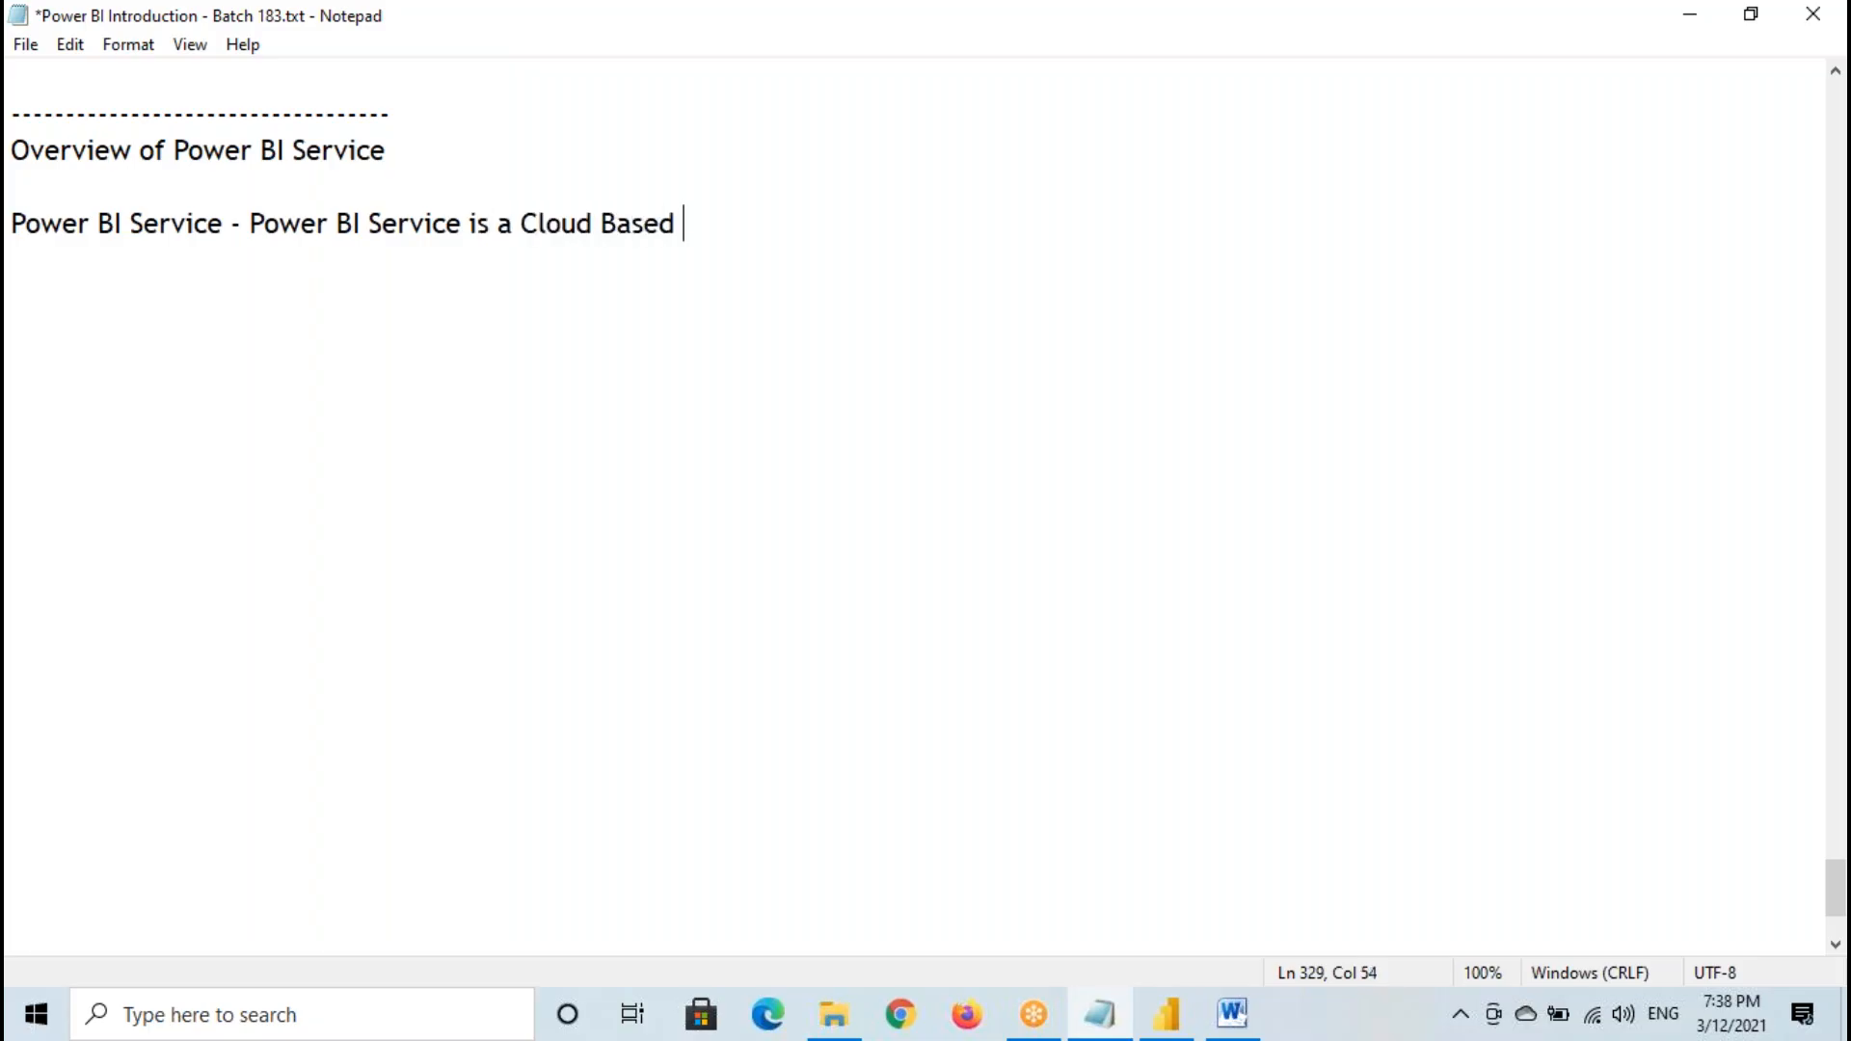
text(Server w)
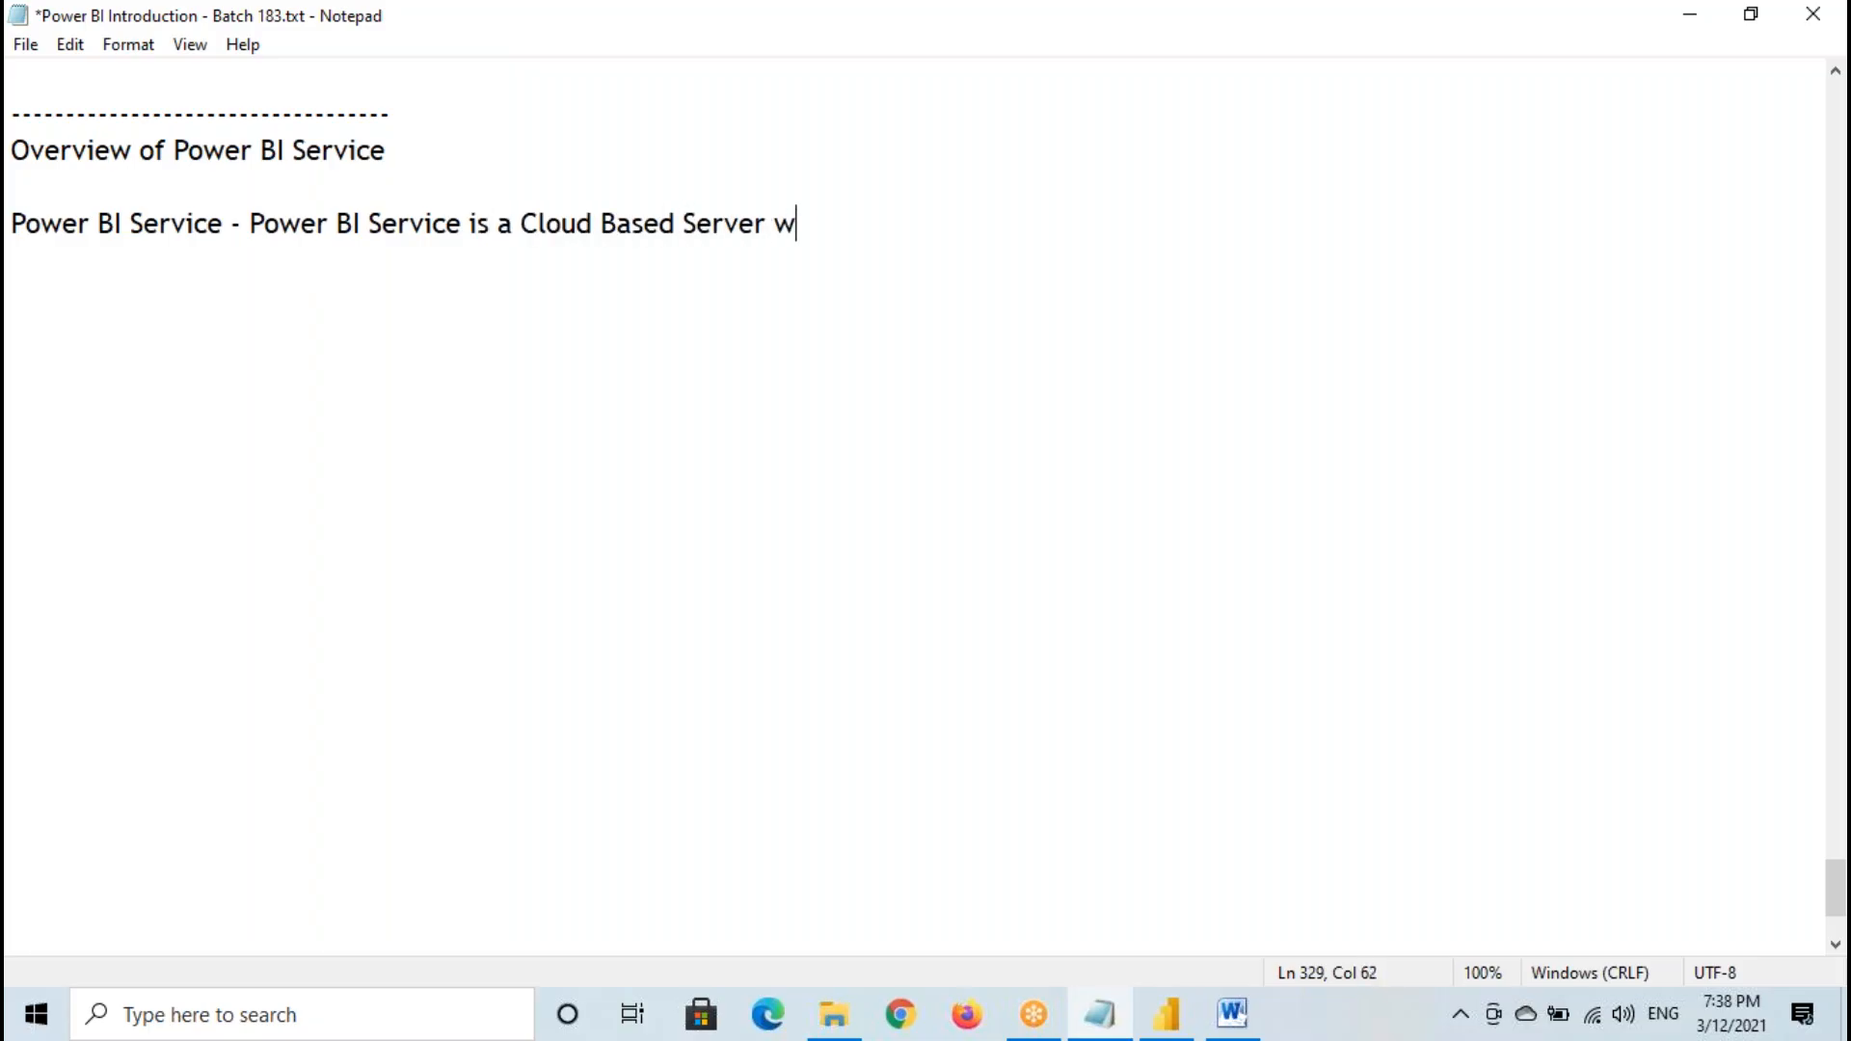
text(hich is use)
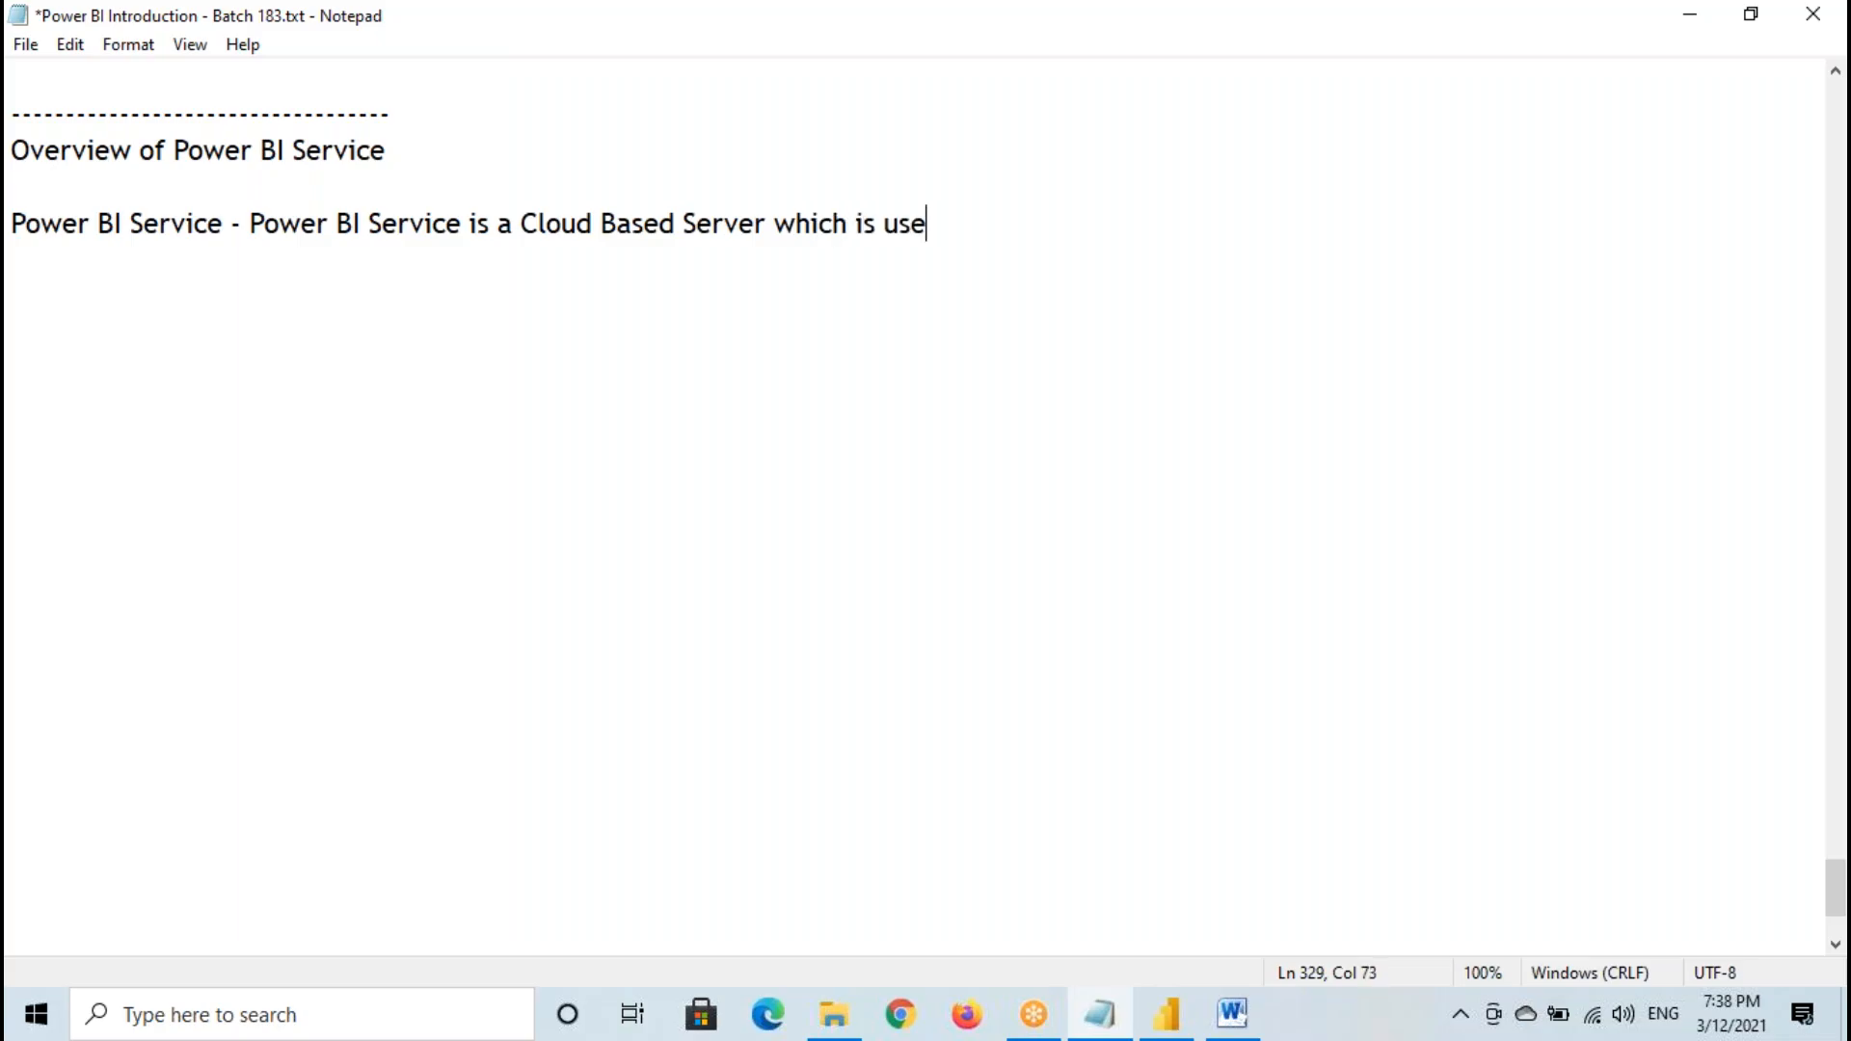
text(d for Sha)
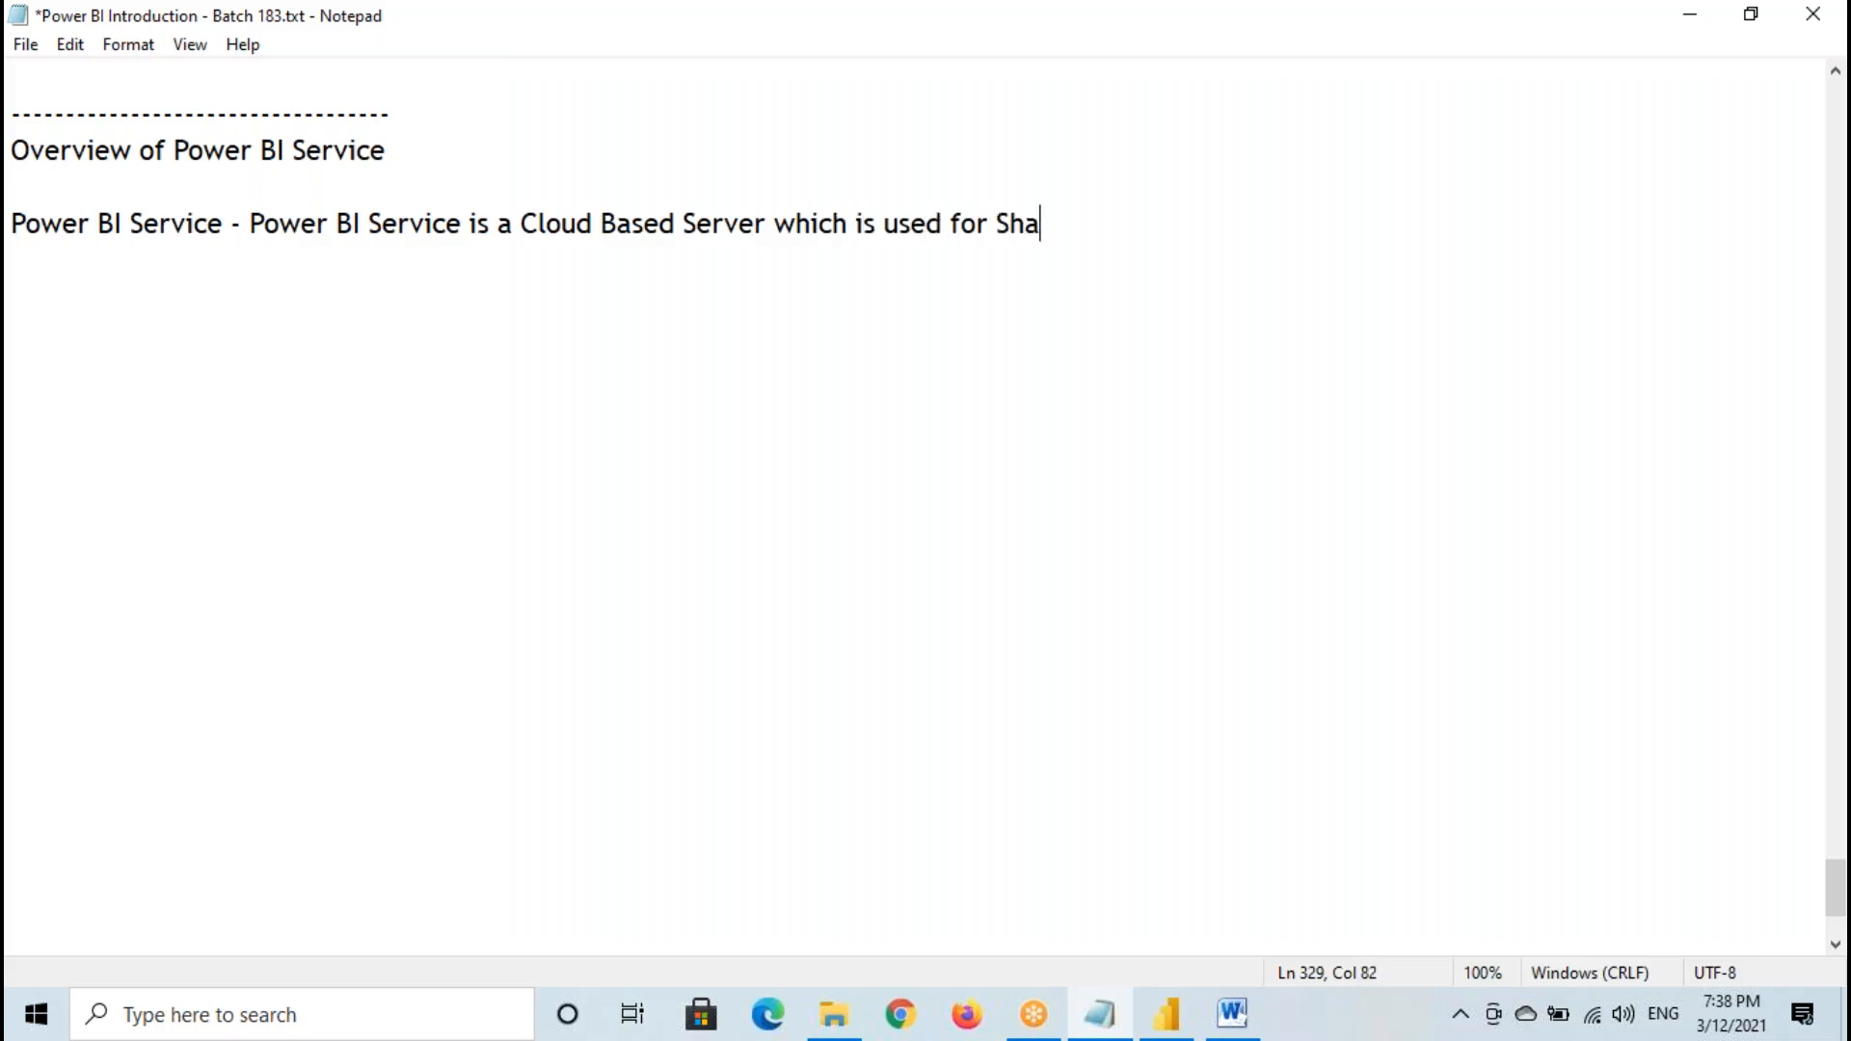
- Switch to the architecture document in Word and temporarily mark the path from Power BI Desktop through Power BI Service to Clients
click(1232, 1013)
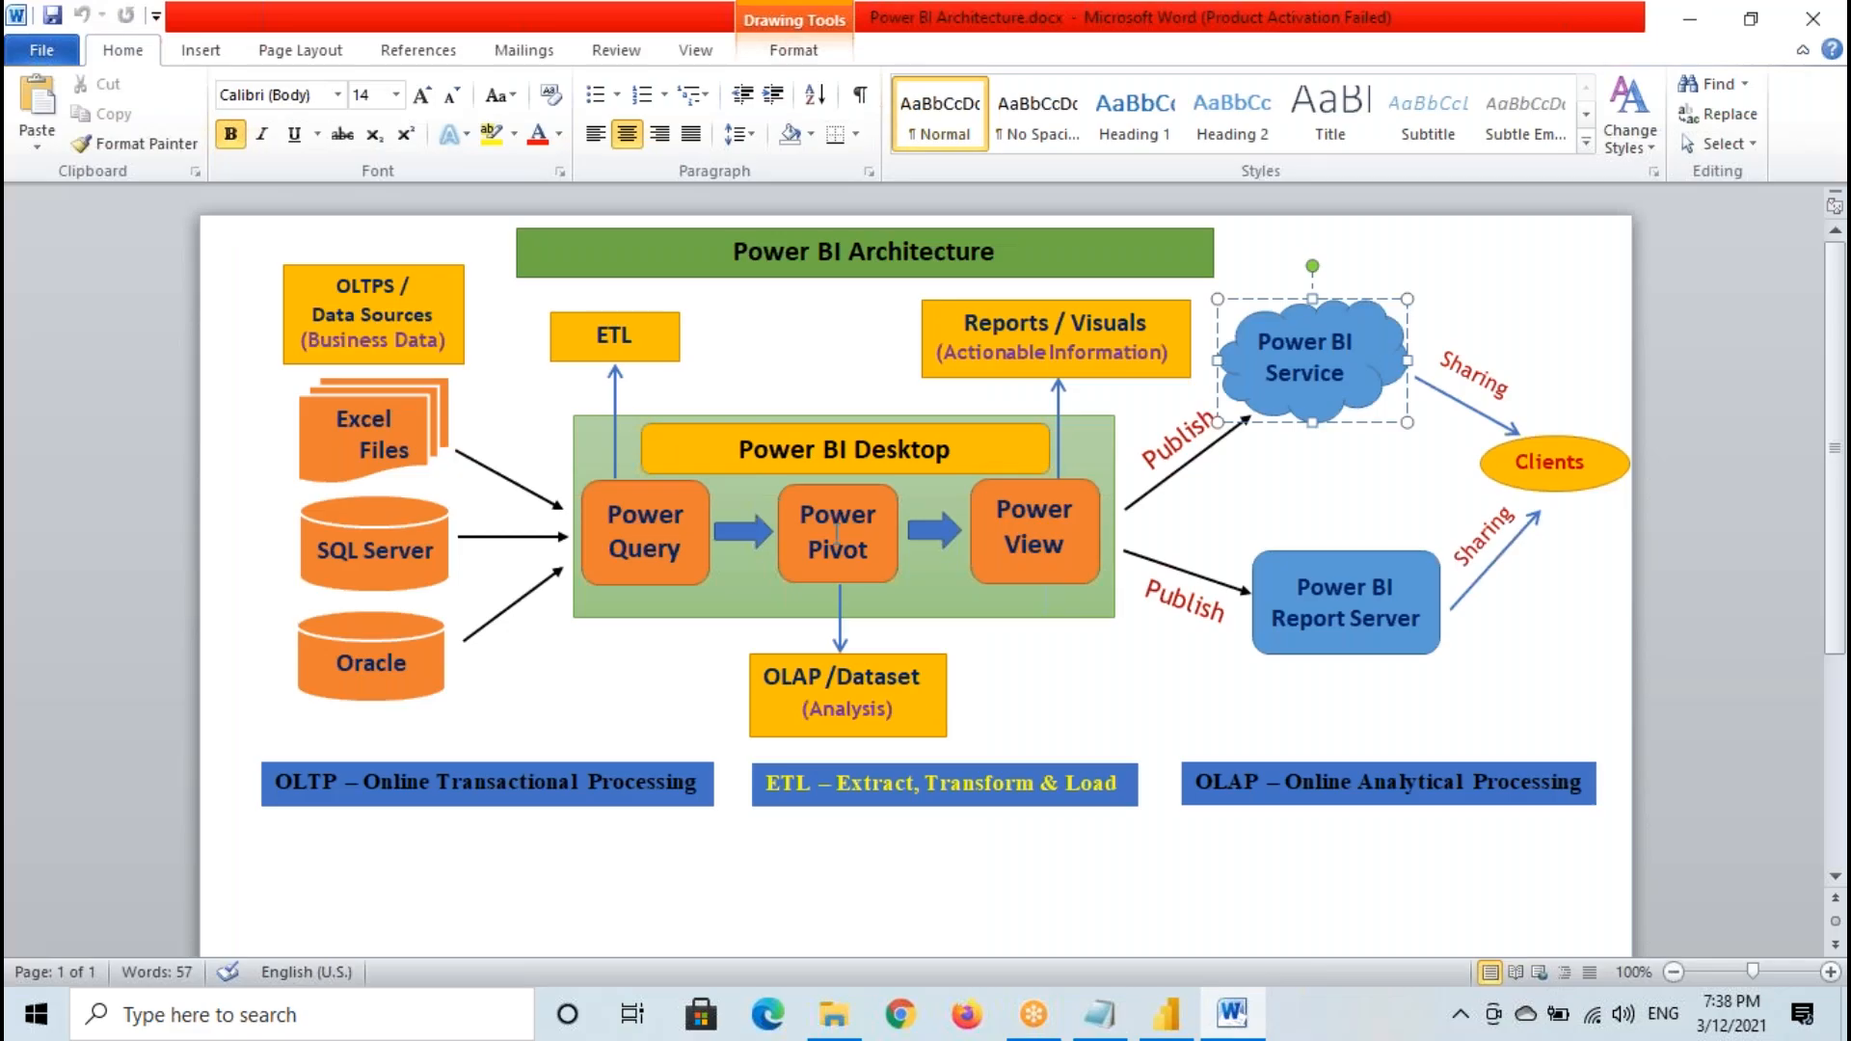
drag(590, 426, 1095, 648)
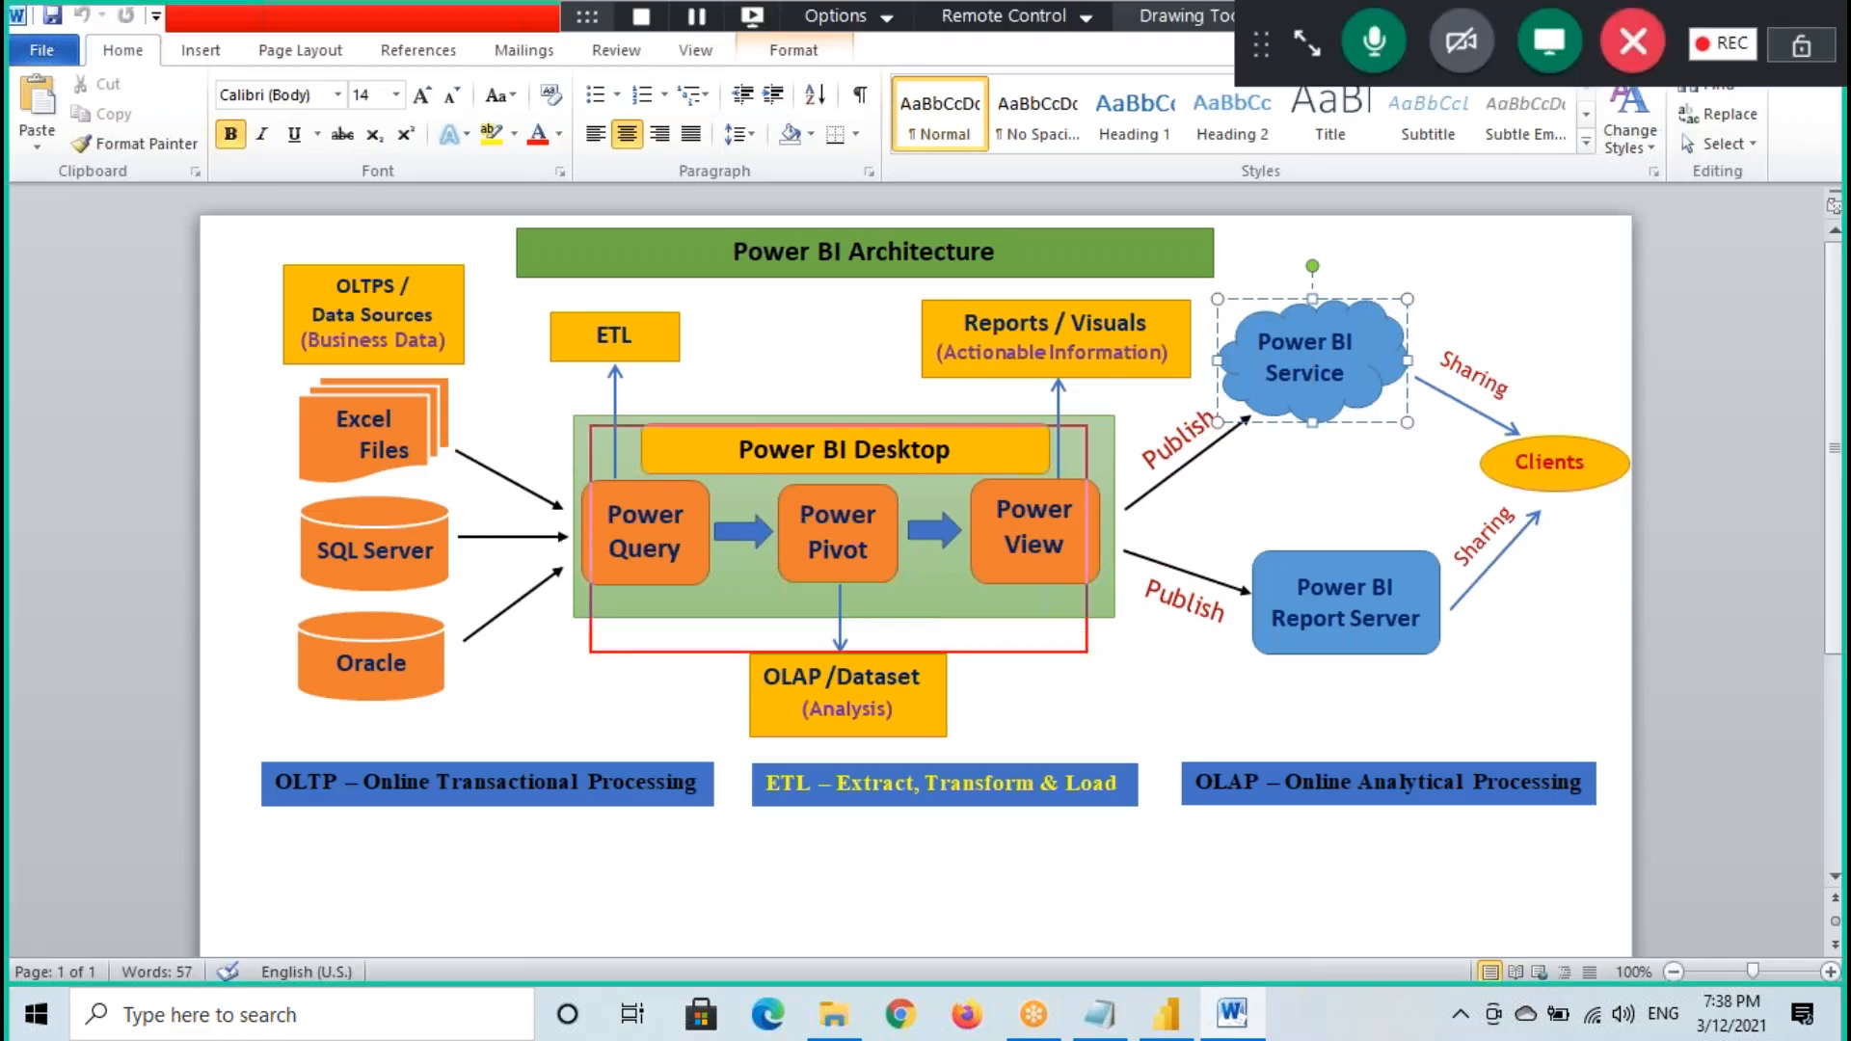
drag(1261, 405, 1142, 470)
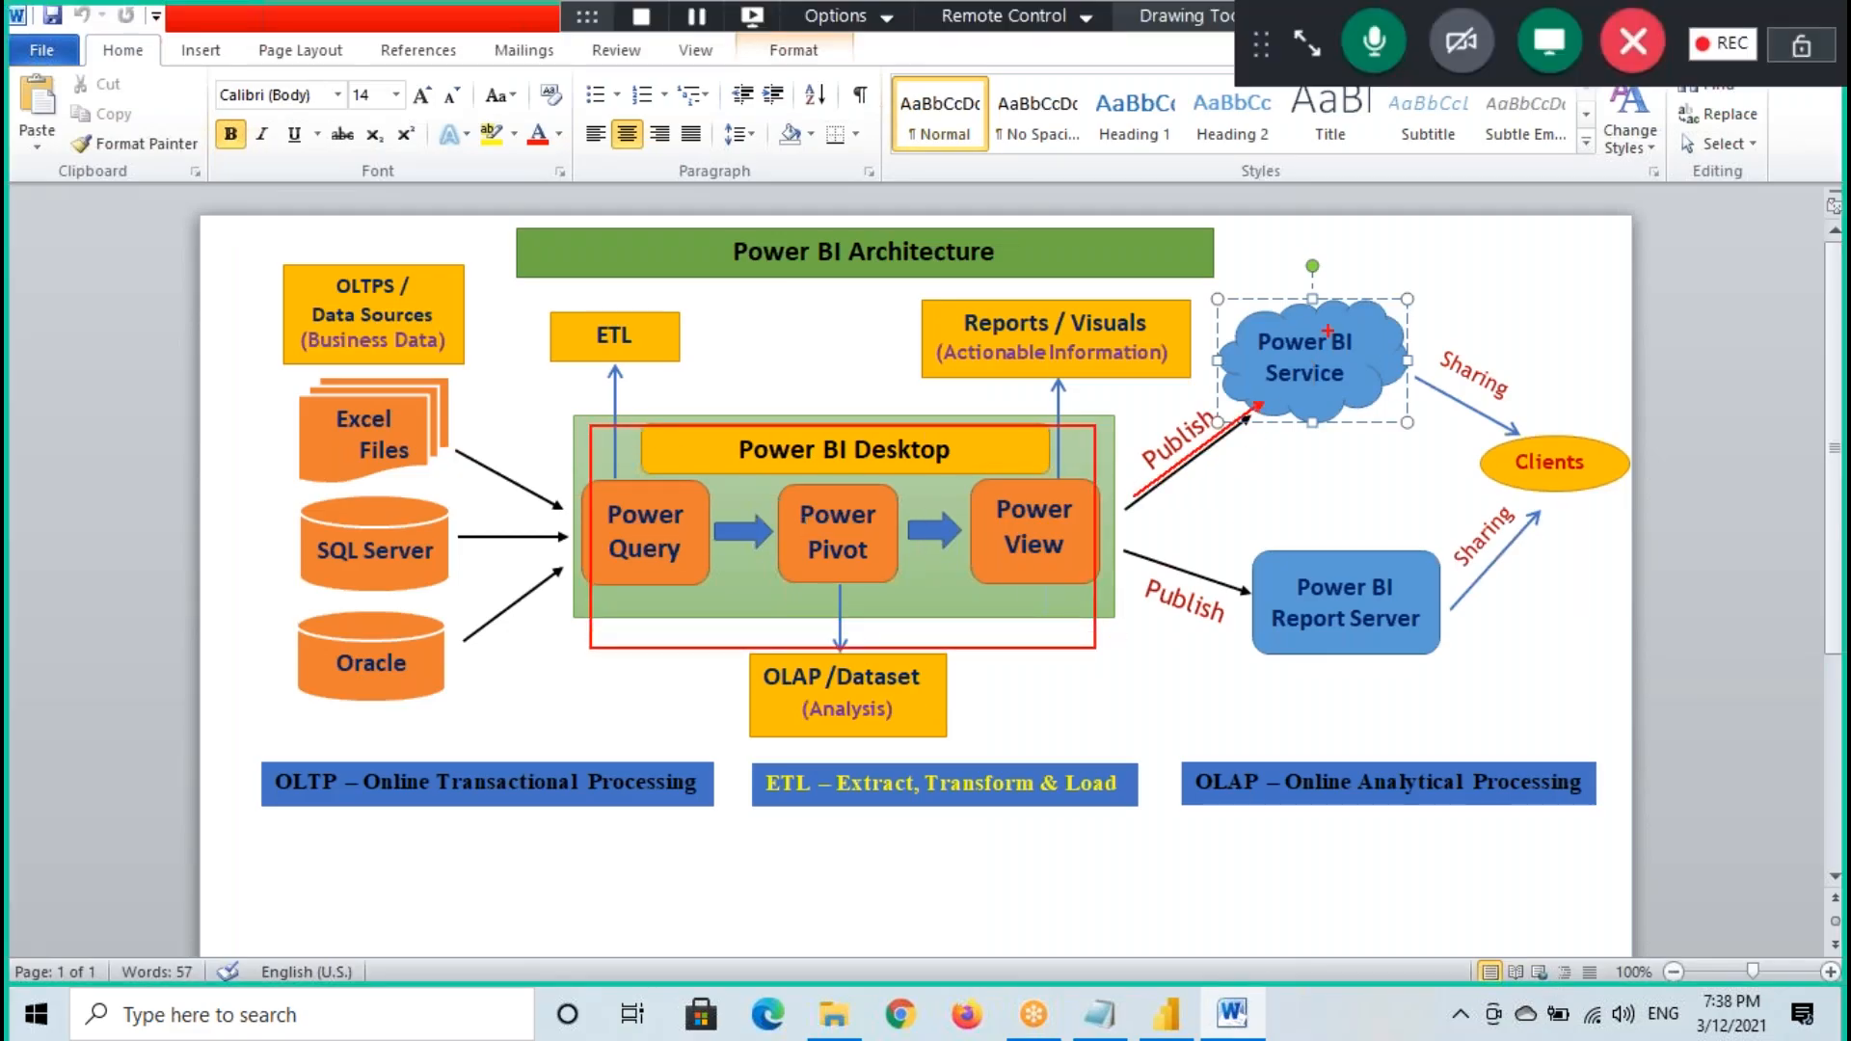
mouse_move(1405, 365)
mouse_down()
mouse_move(1518, 424)
mouse_move(1462, 466)
mouse_up()
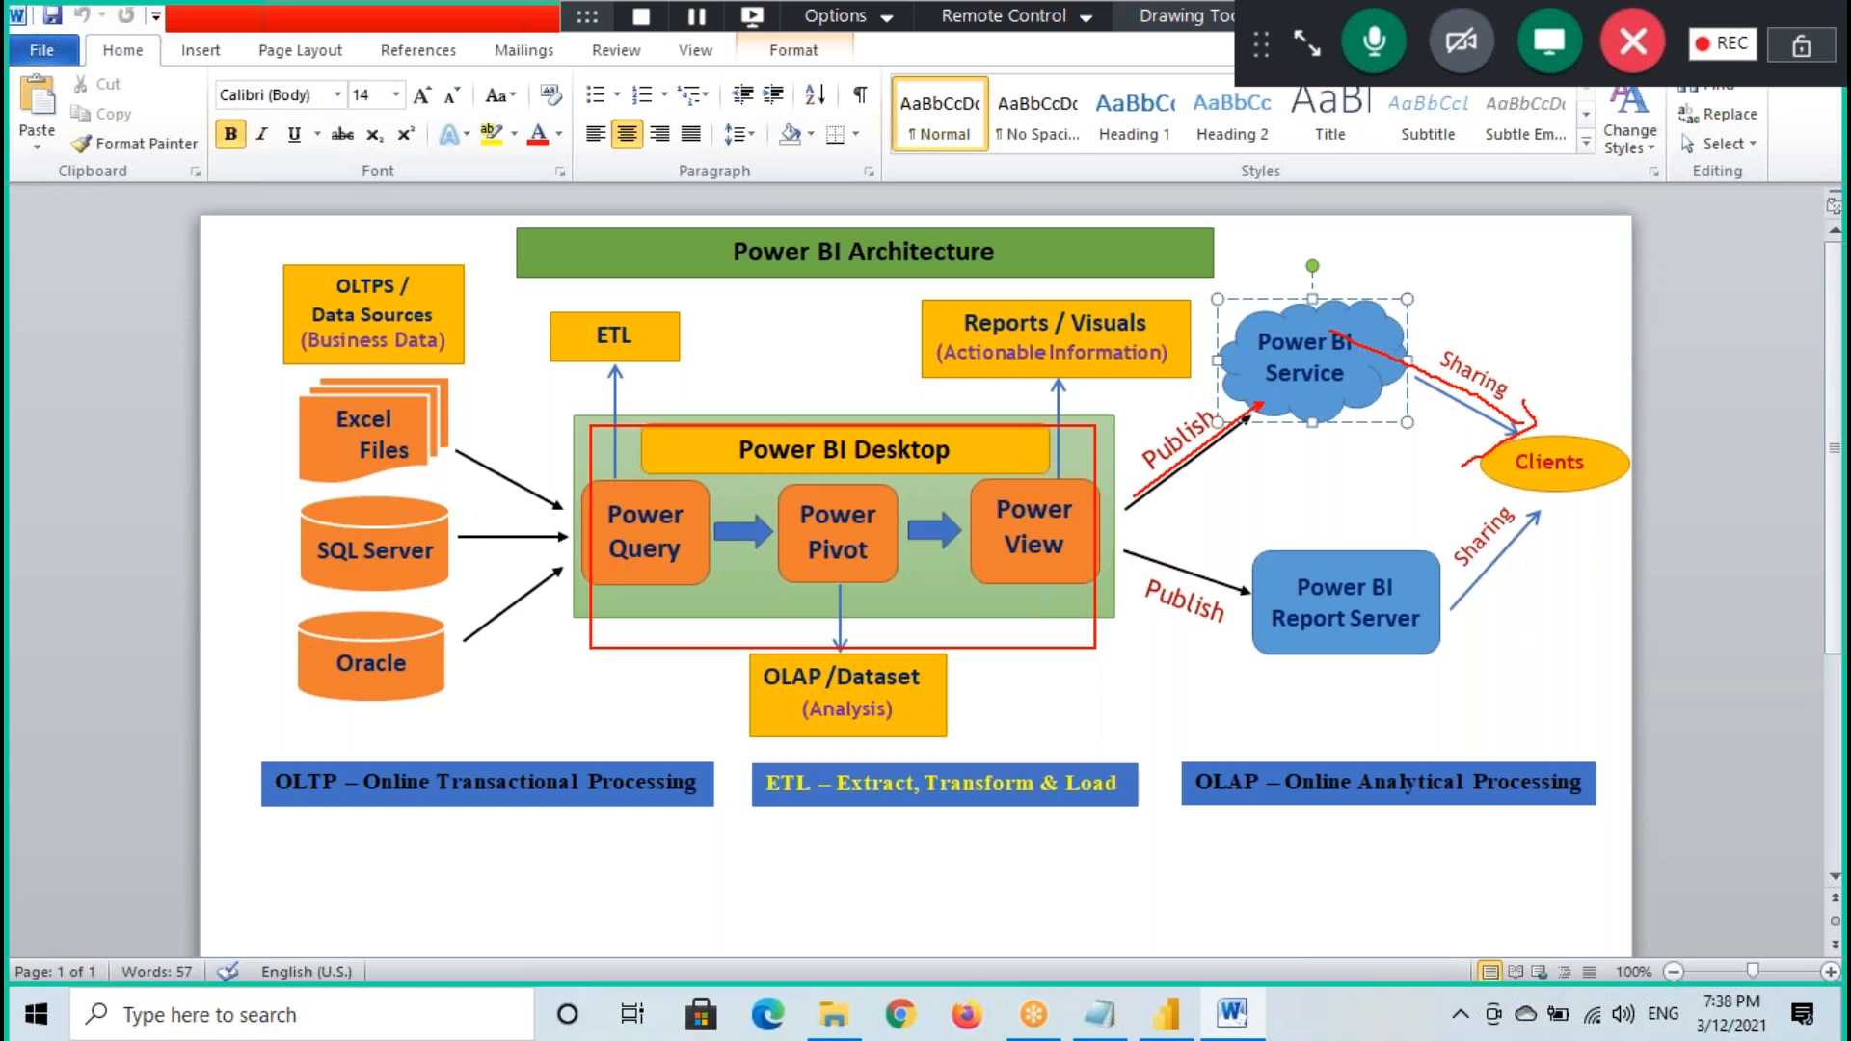
key(Escape)
- Return to Notepad and finish the definition line so it ends with "Sharing Reports with Clients"
click(1097, 1012)
drag(577, 228, 1061, 227)
click(1075, 226)
text(ring Reports with Clients)
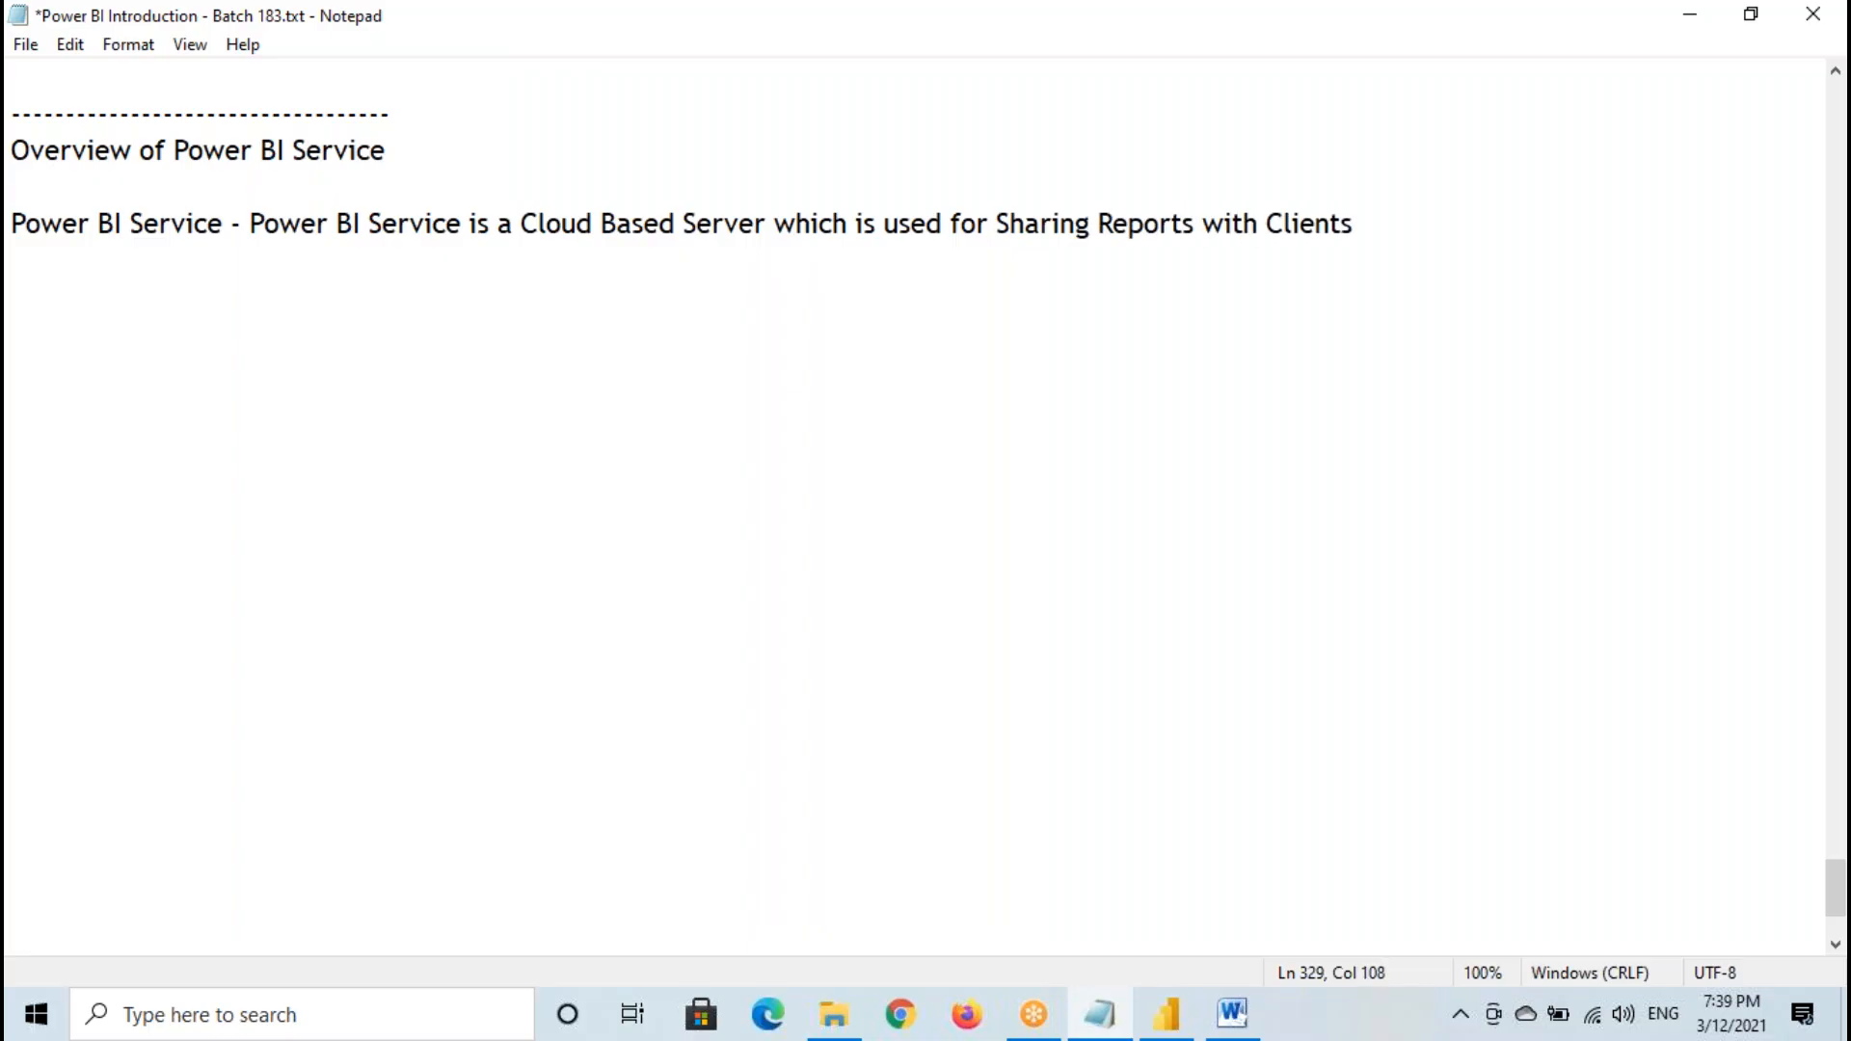
- Switch to Power BI Desktop, temporarily mark the Publish command, its description and the Share group, and revisit the architecture diagram in Word
click(1166, 1014)
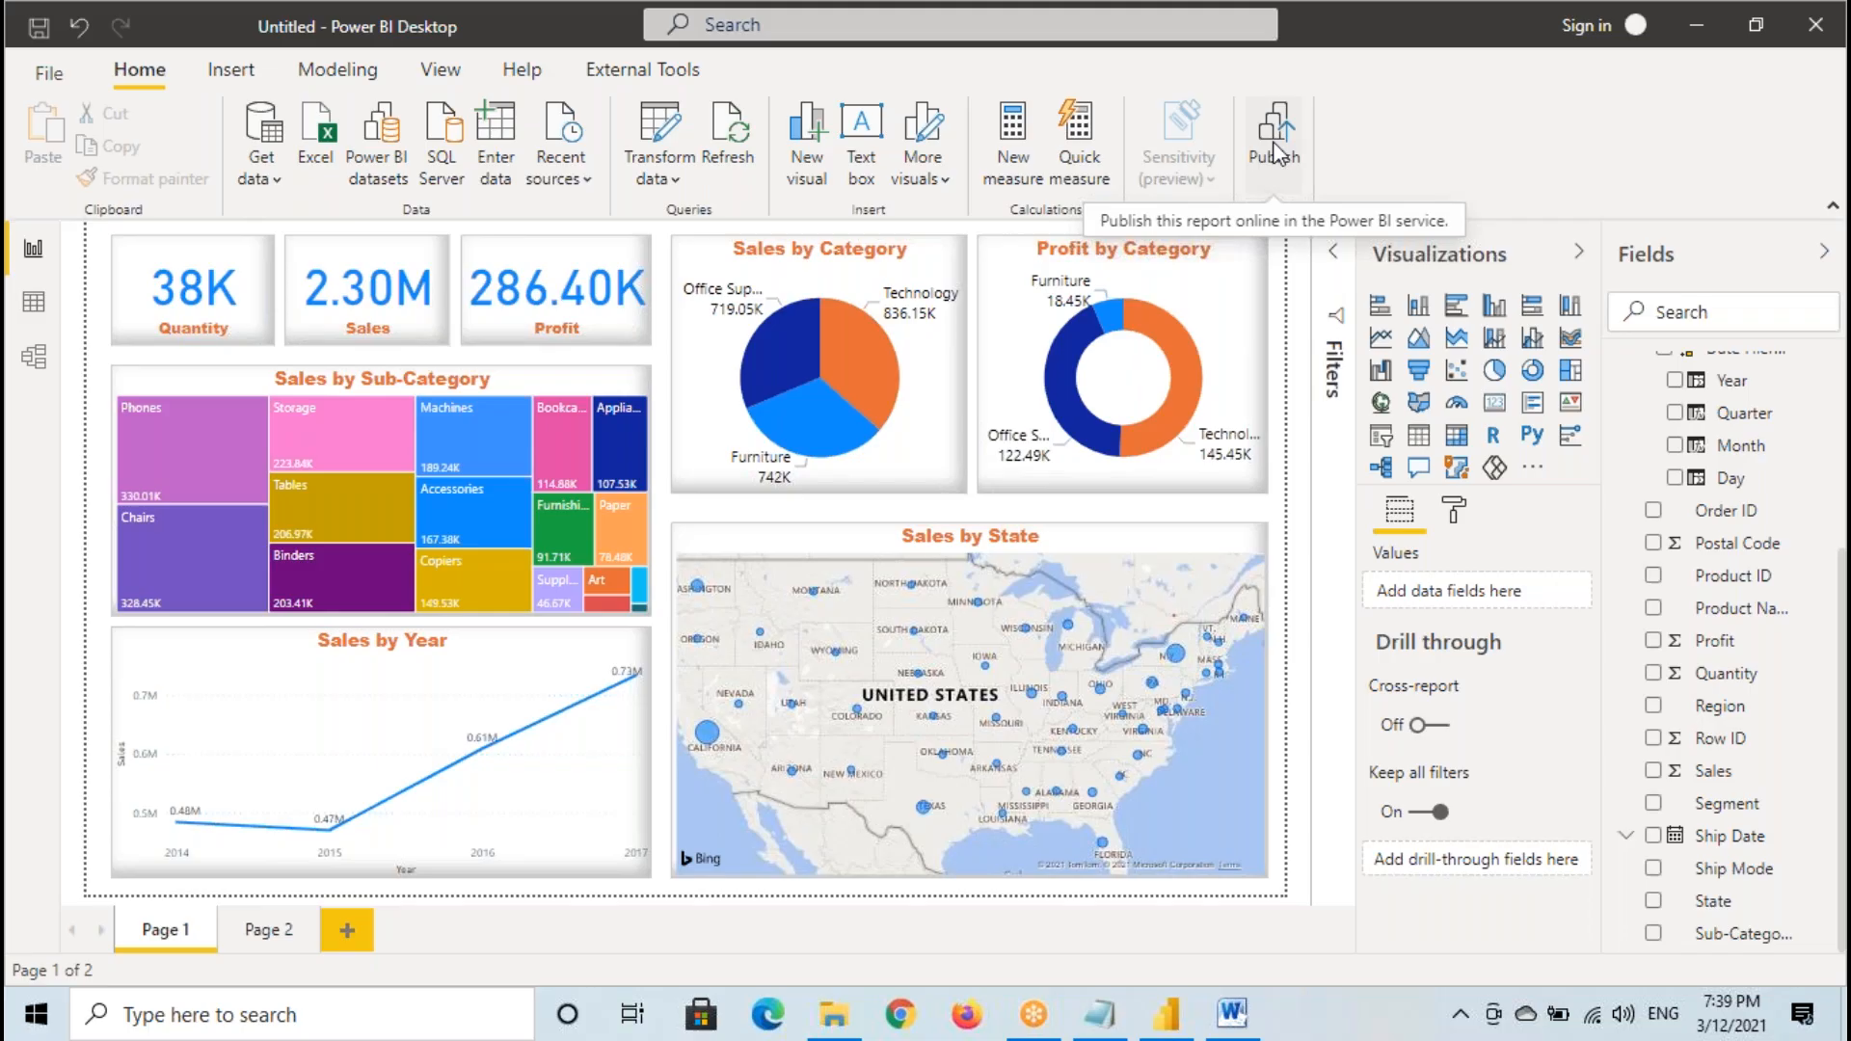
drag(1243, 98, 1306, 182)
drag(1167, 228, 1245, 223)
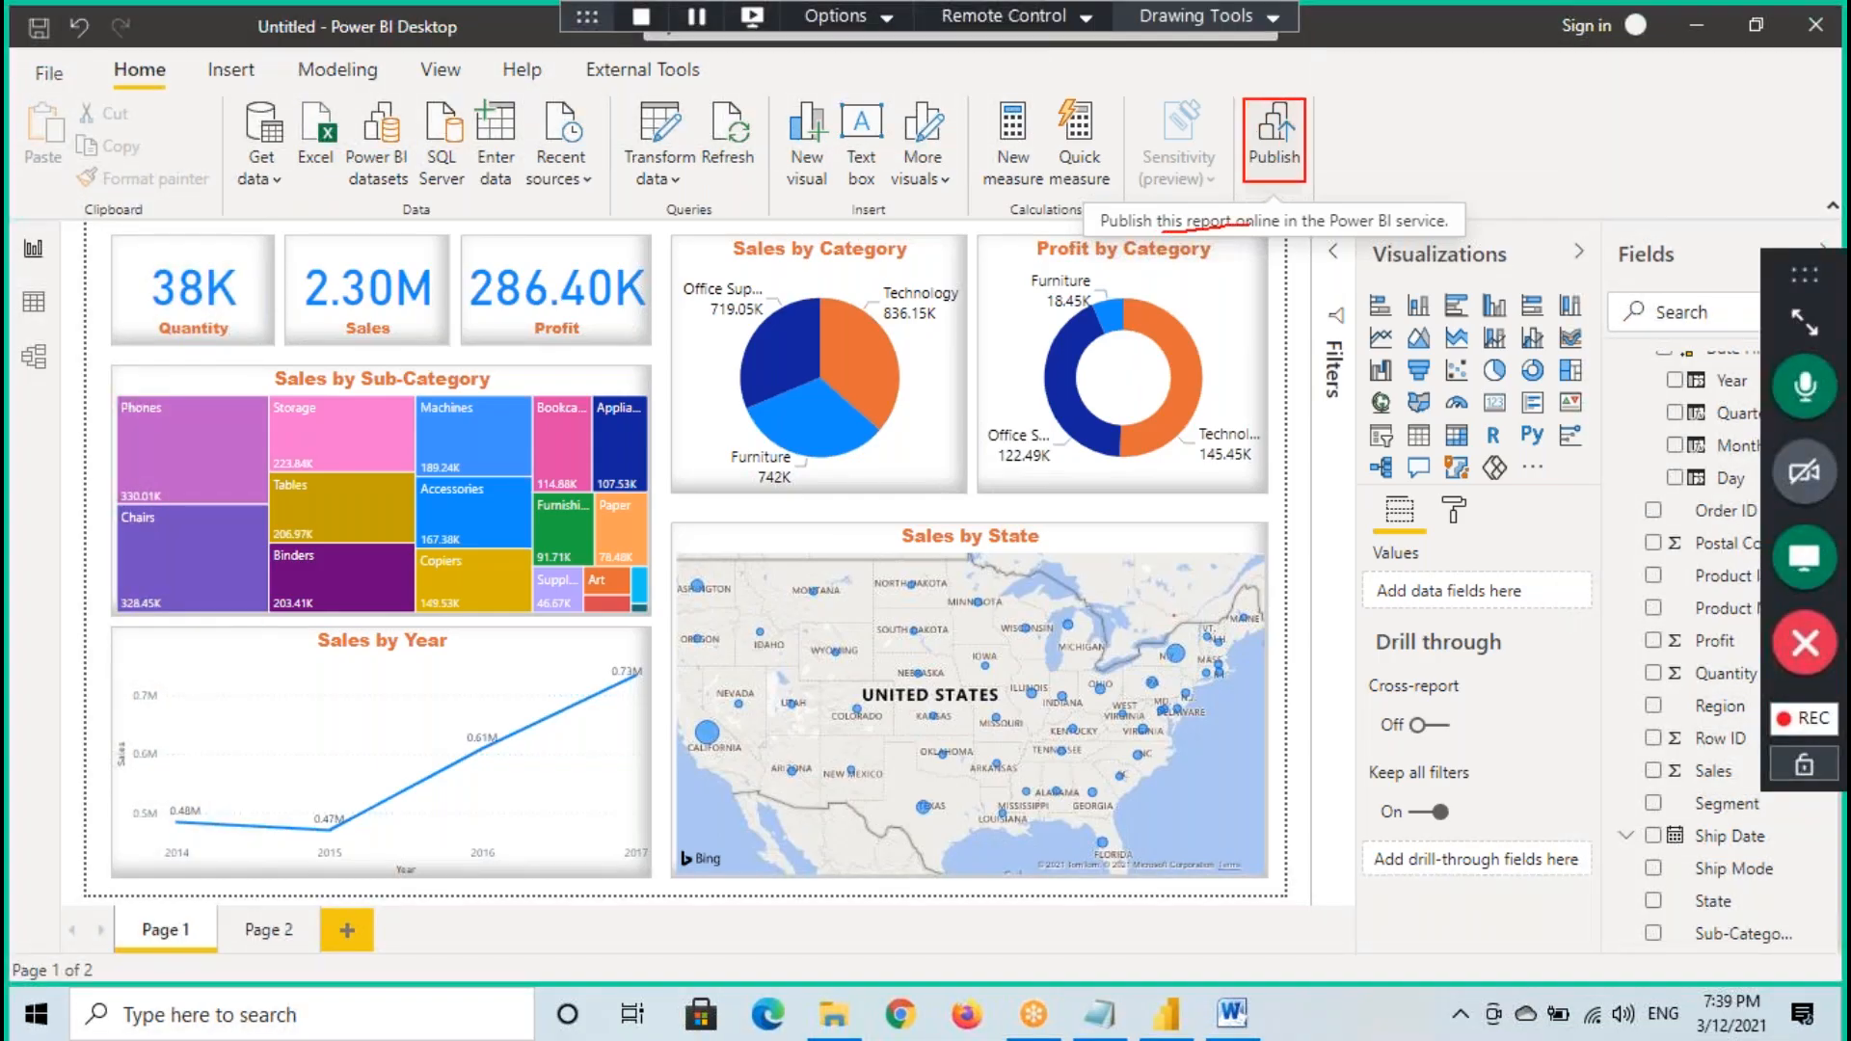
mouse_move(1446, 231)
mouse_down()
mouse_move(1350, 198)
mouse_move(1413, 146)
mouse_move(1425, 231)
mouse_up()
drag(1457, 172, 1436, 212)
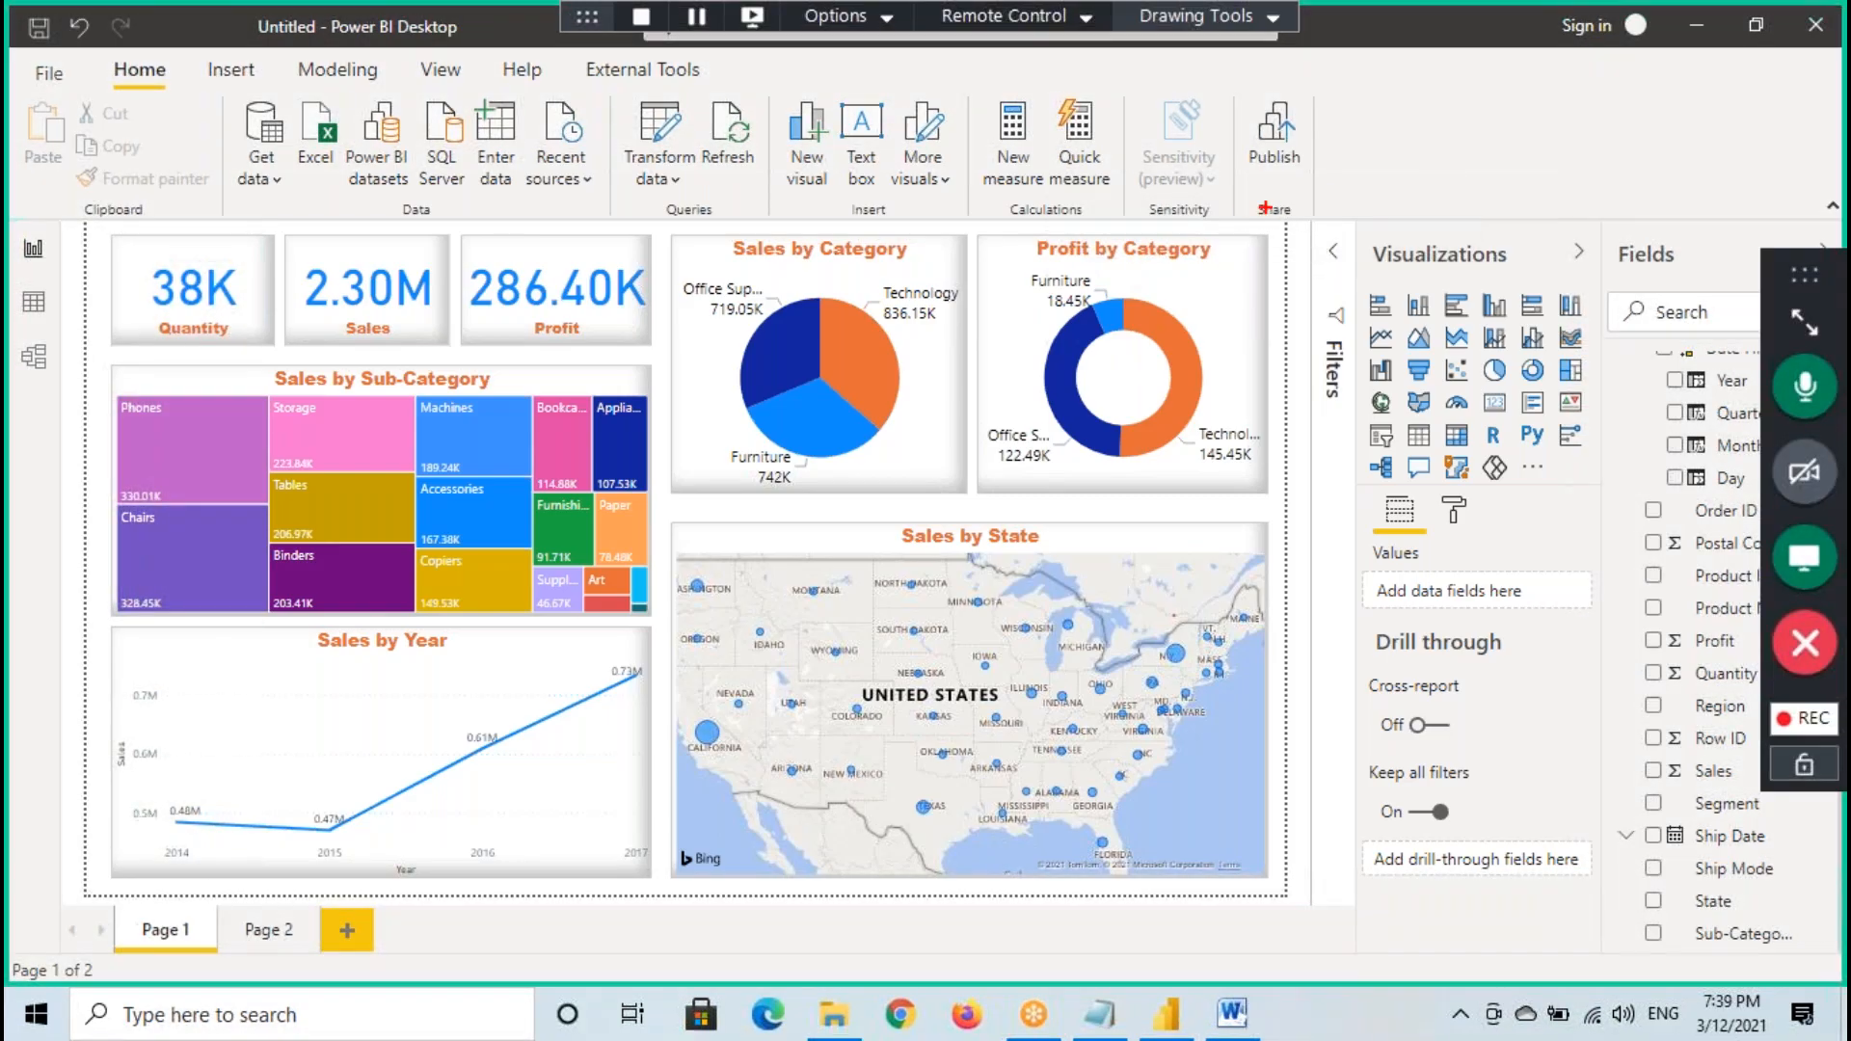
drag(1223, 197, 1312, 225)
mouse_move(1309, 205)
mouse_down()
mouse_move(1283, 192)
mouse_move(1303, 216)
mouse_up()
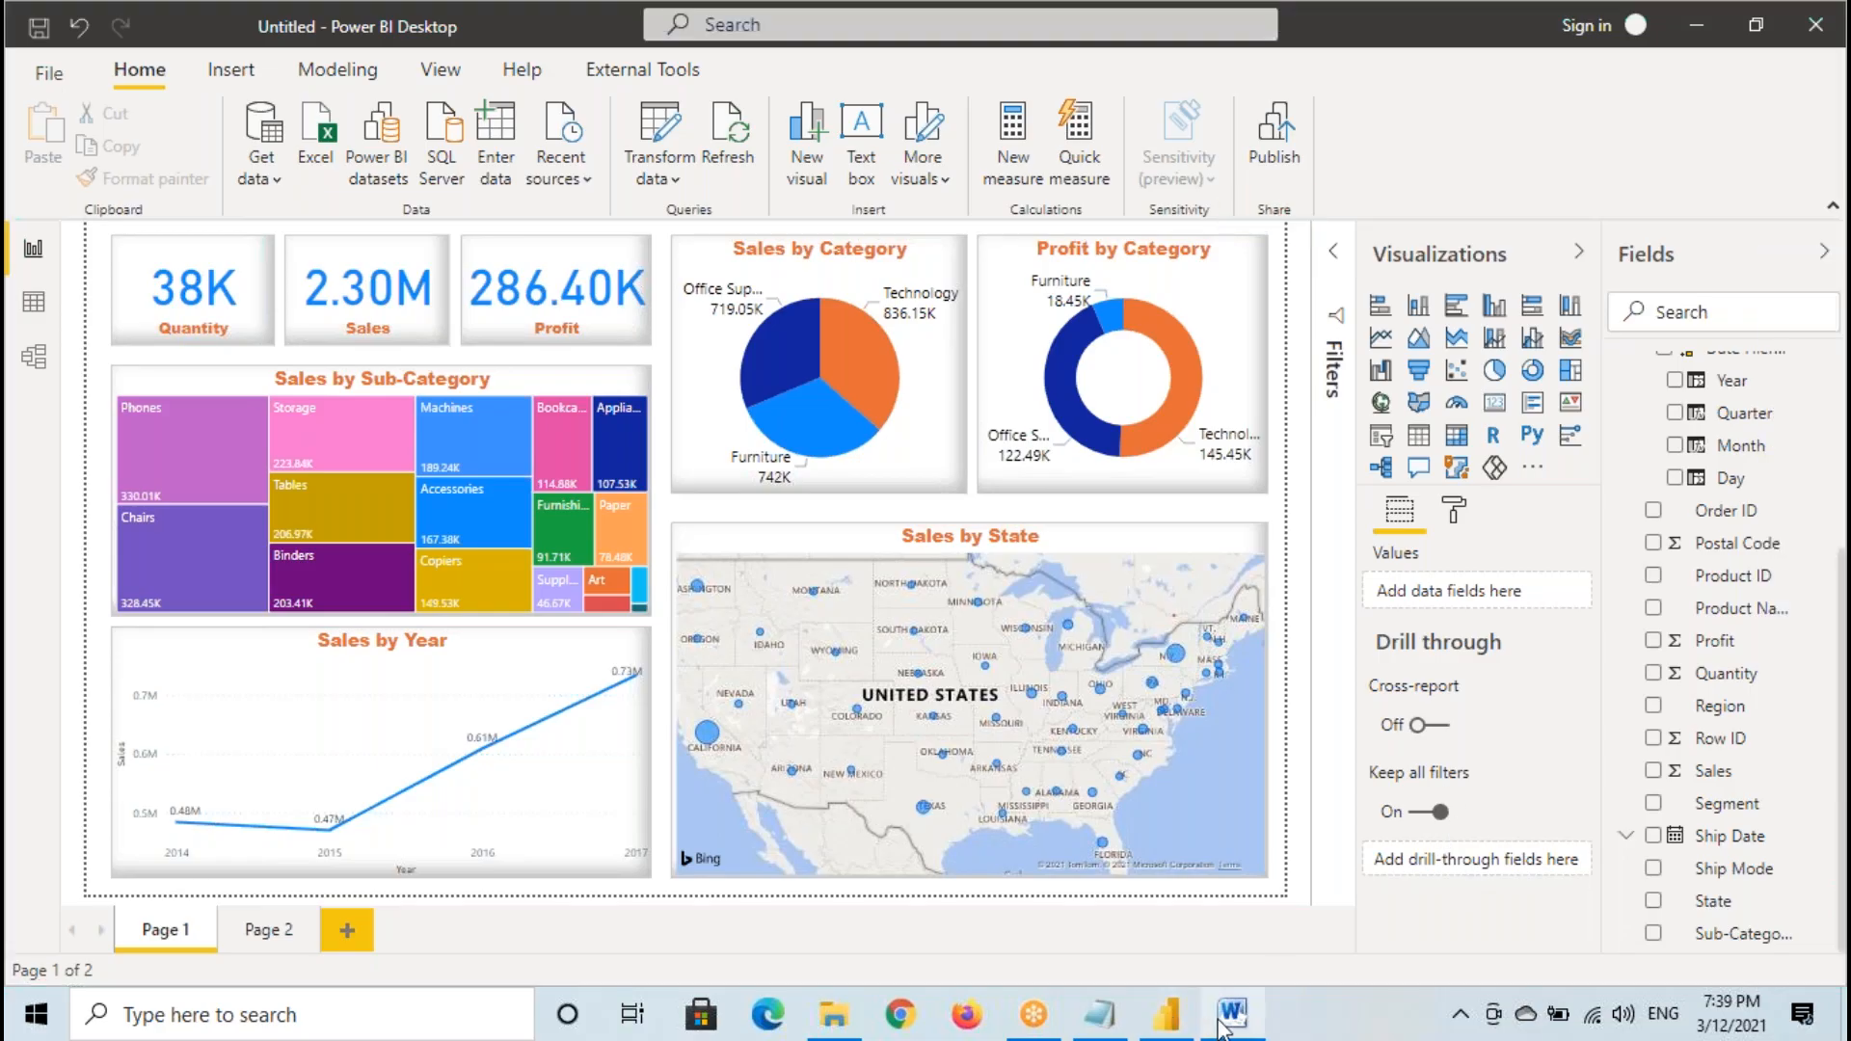
click(1232, 1012)
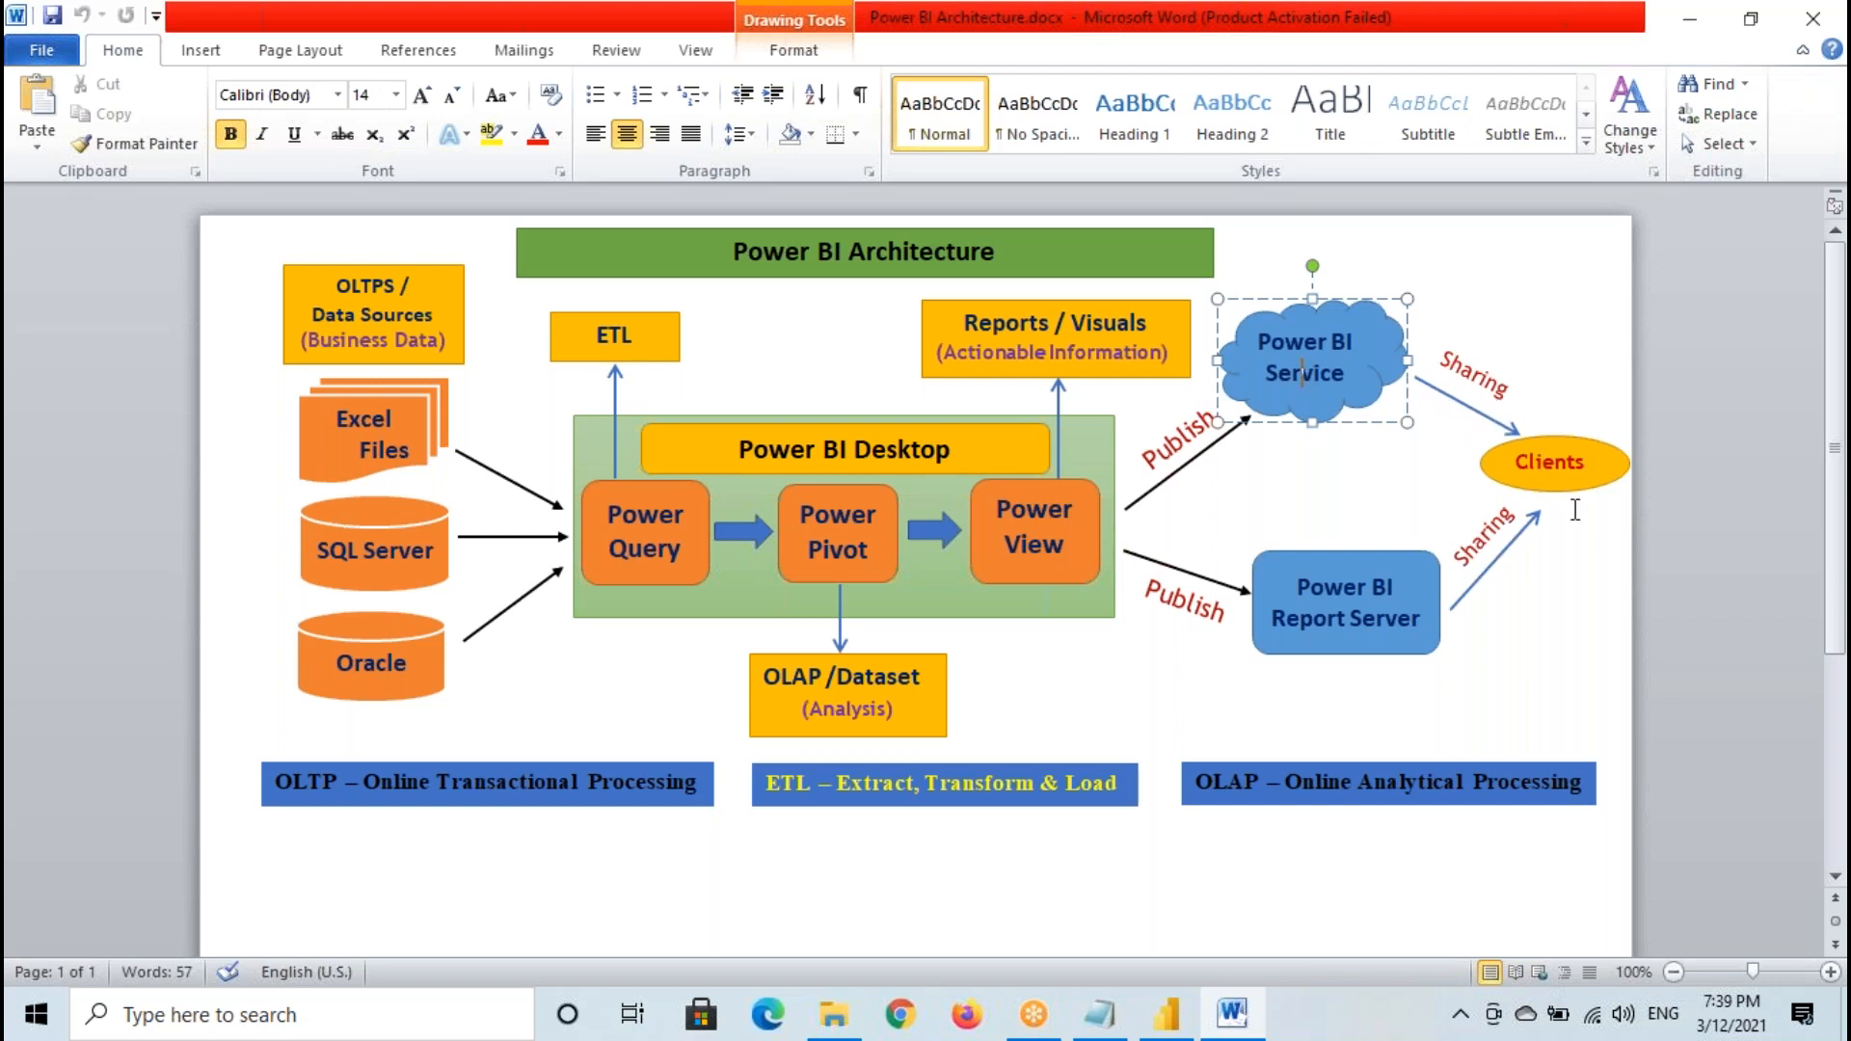
- Return to Power BI Desktop and save the report to the Desktop folder as "Demo Report - Batch 183"
click(1166, 1012)
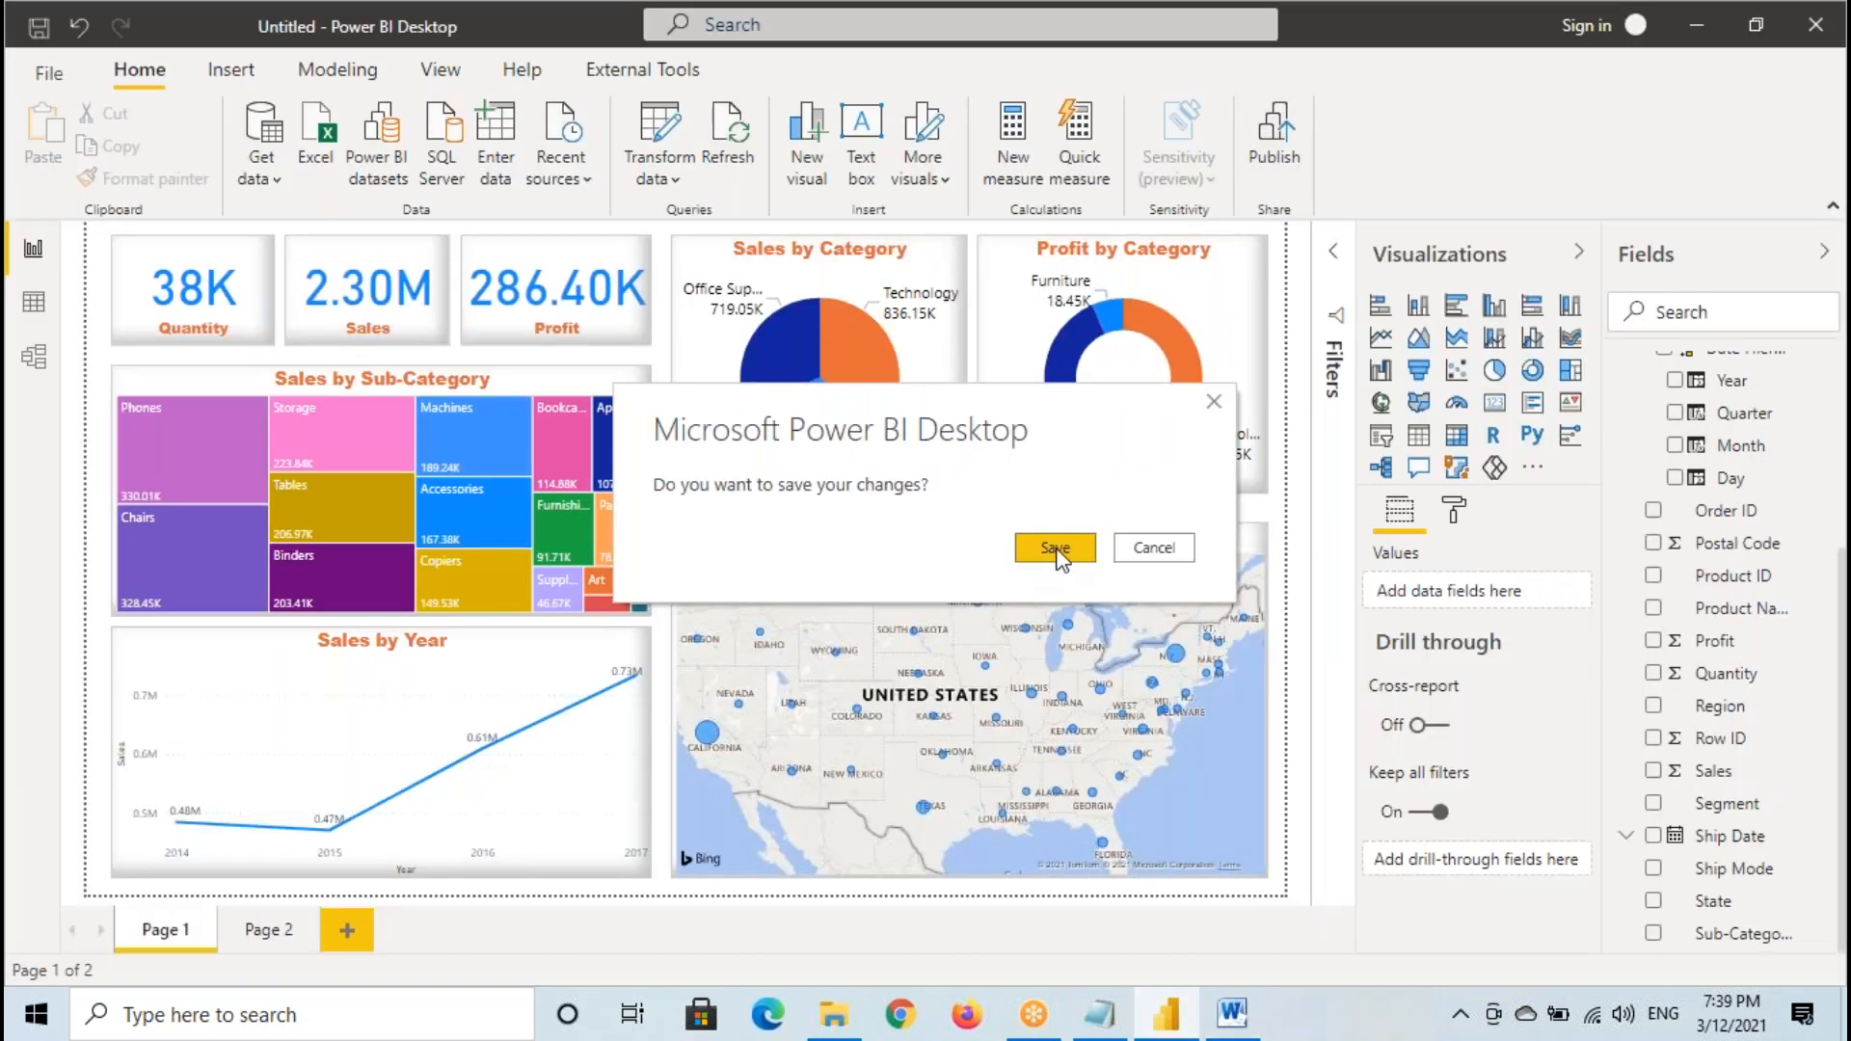
click(1156, 549)
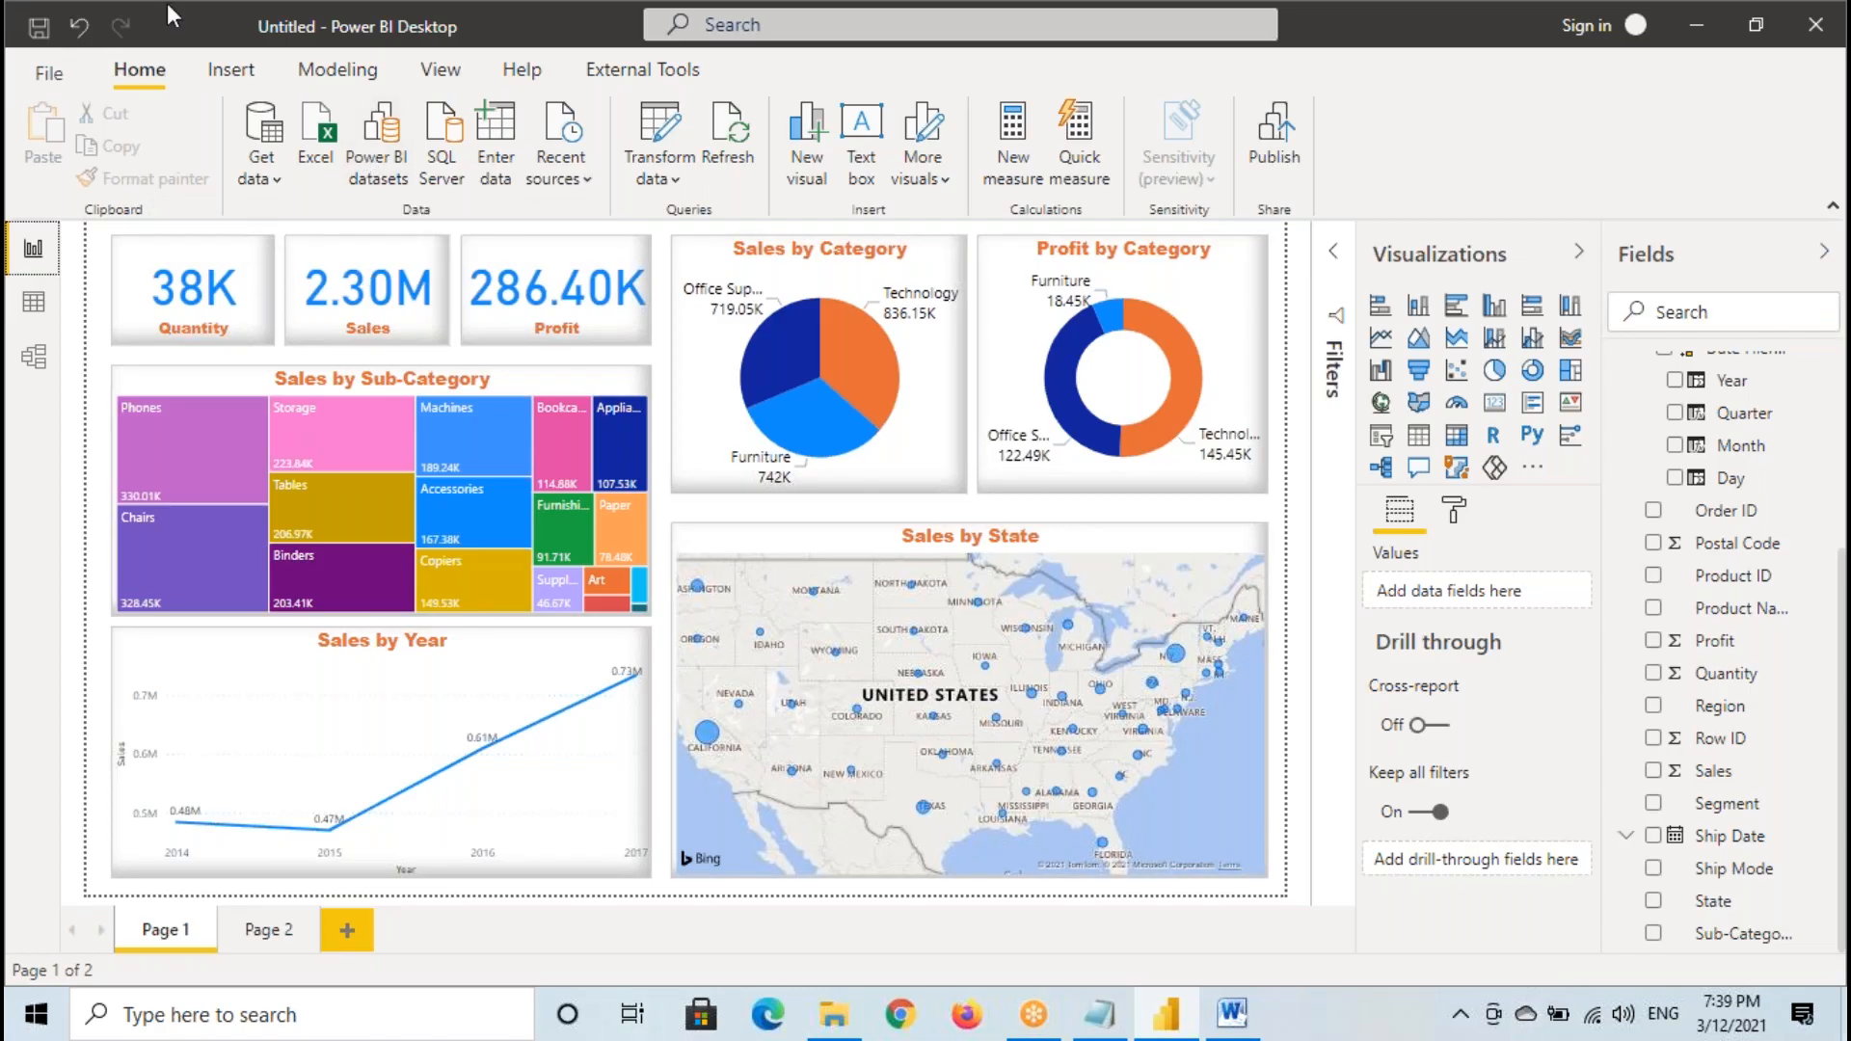
click(39, 29)
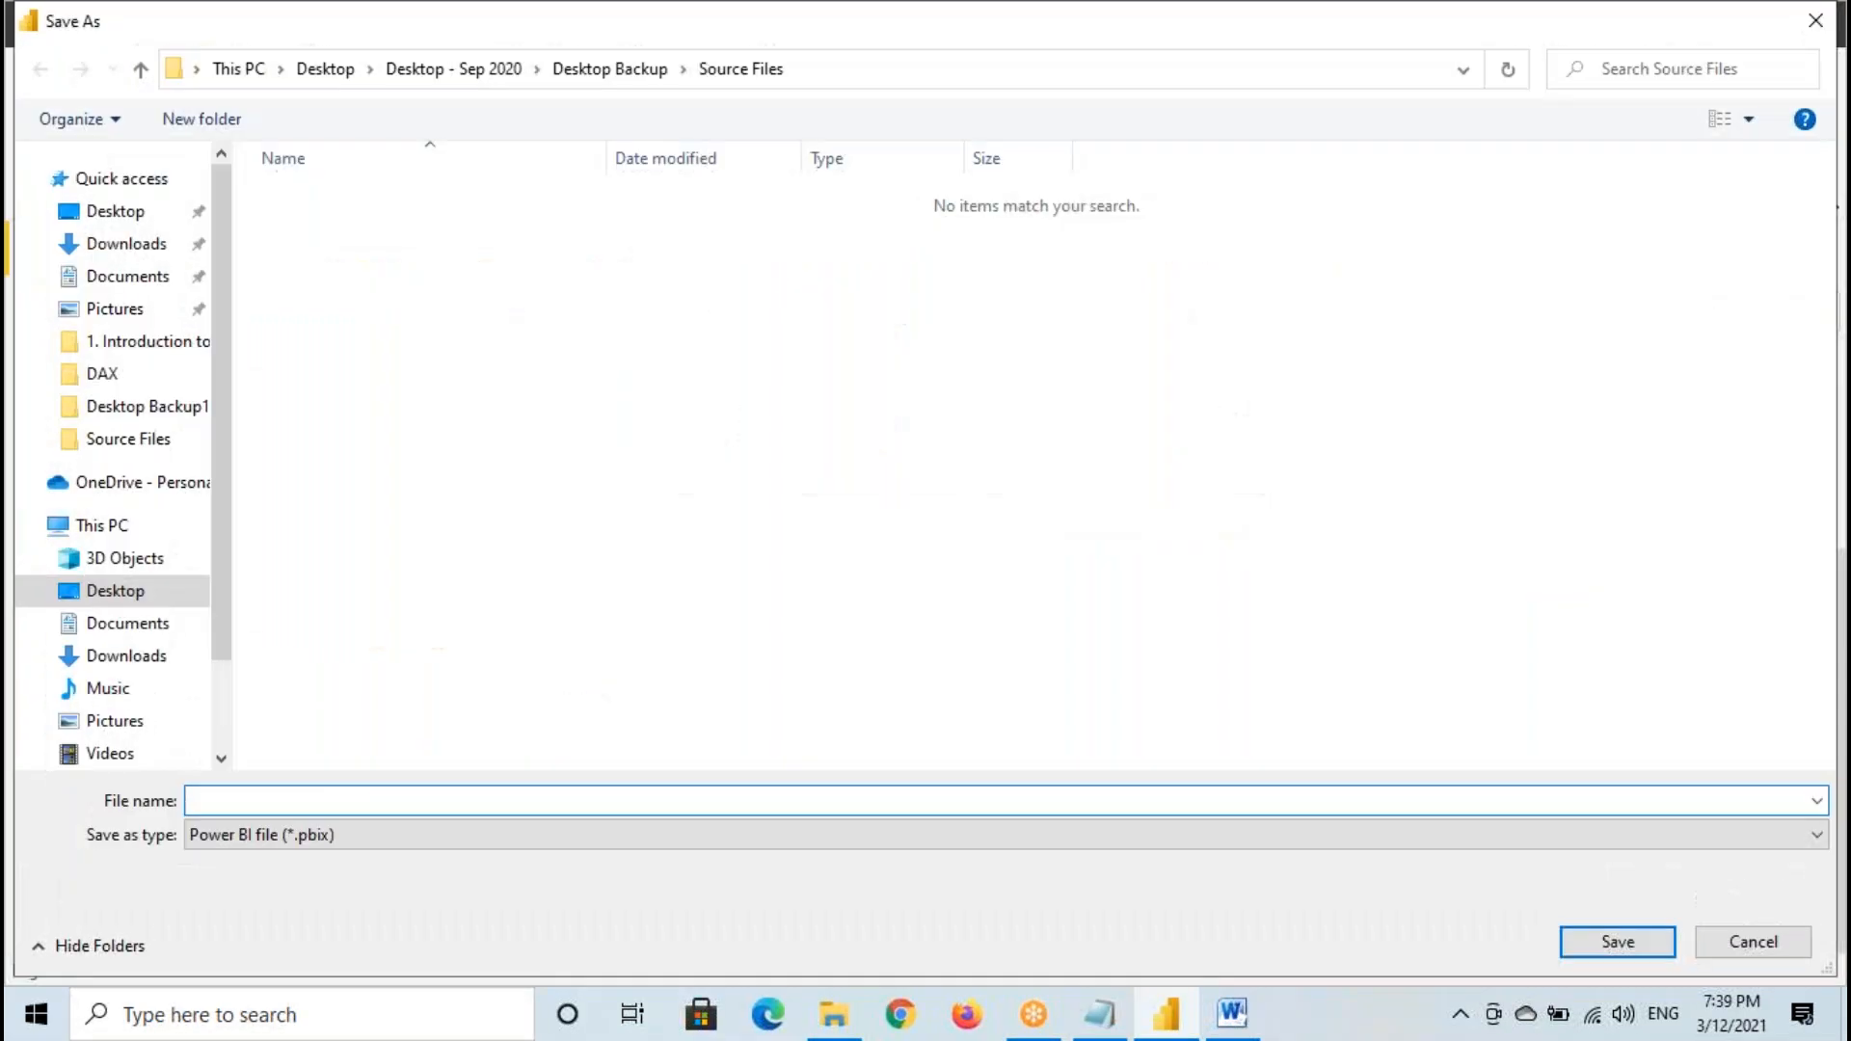
click(154, 218)
click(298, 806)
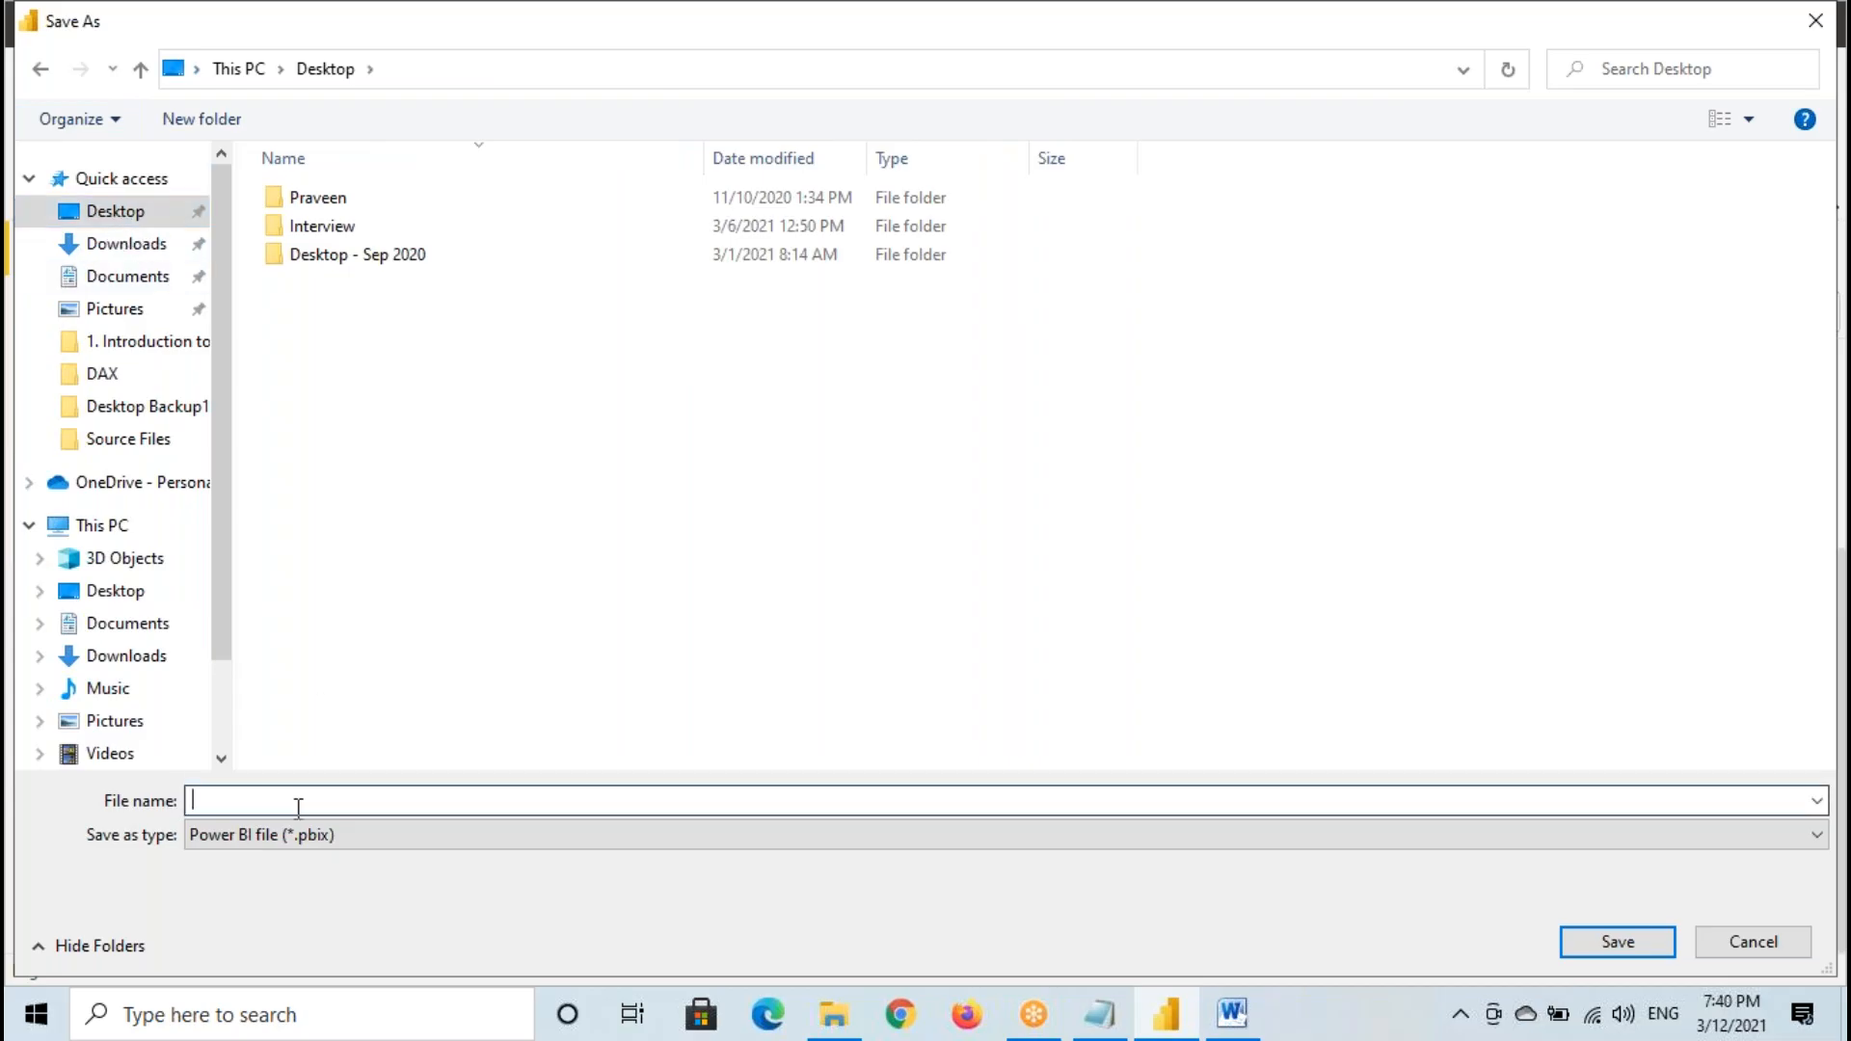
text(Demo Report - Batch 183)
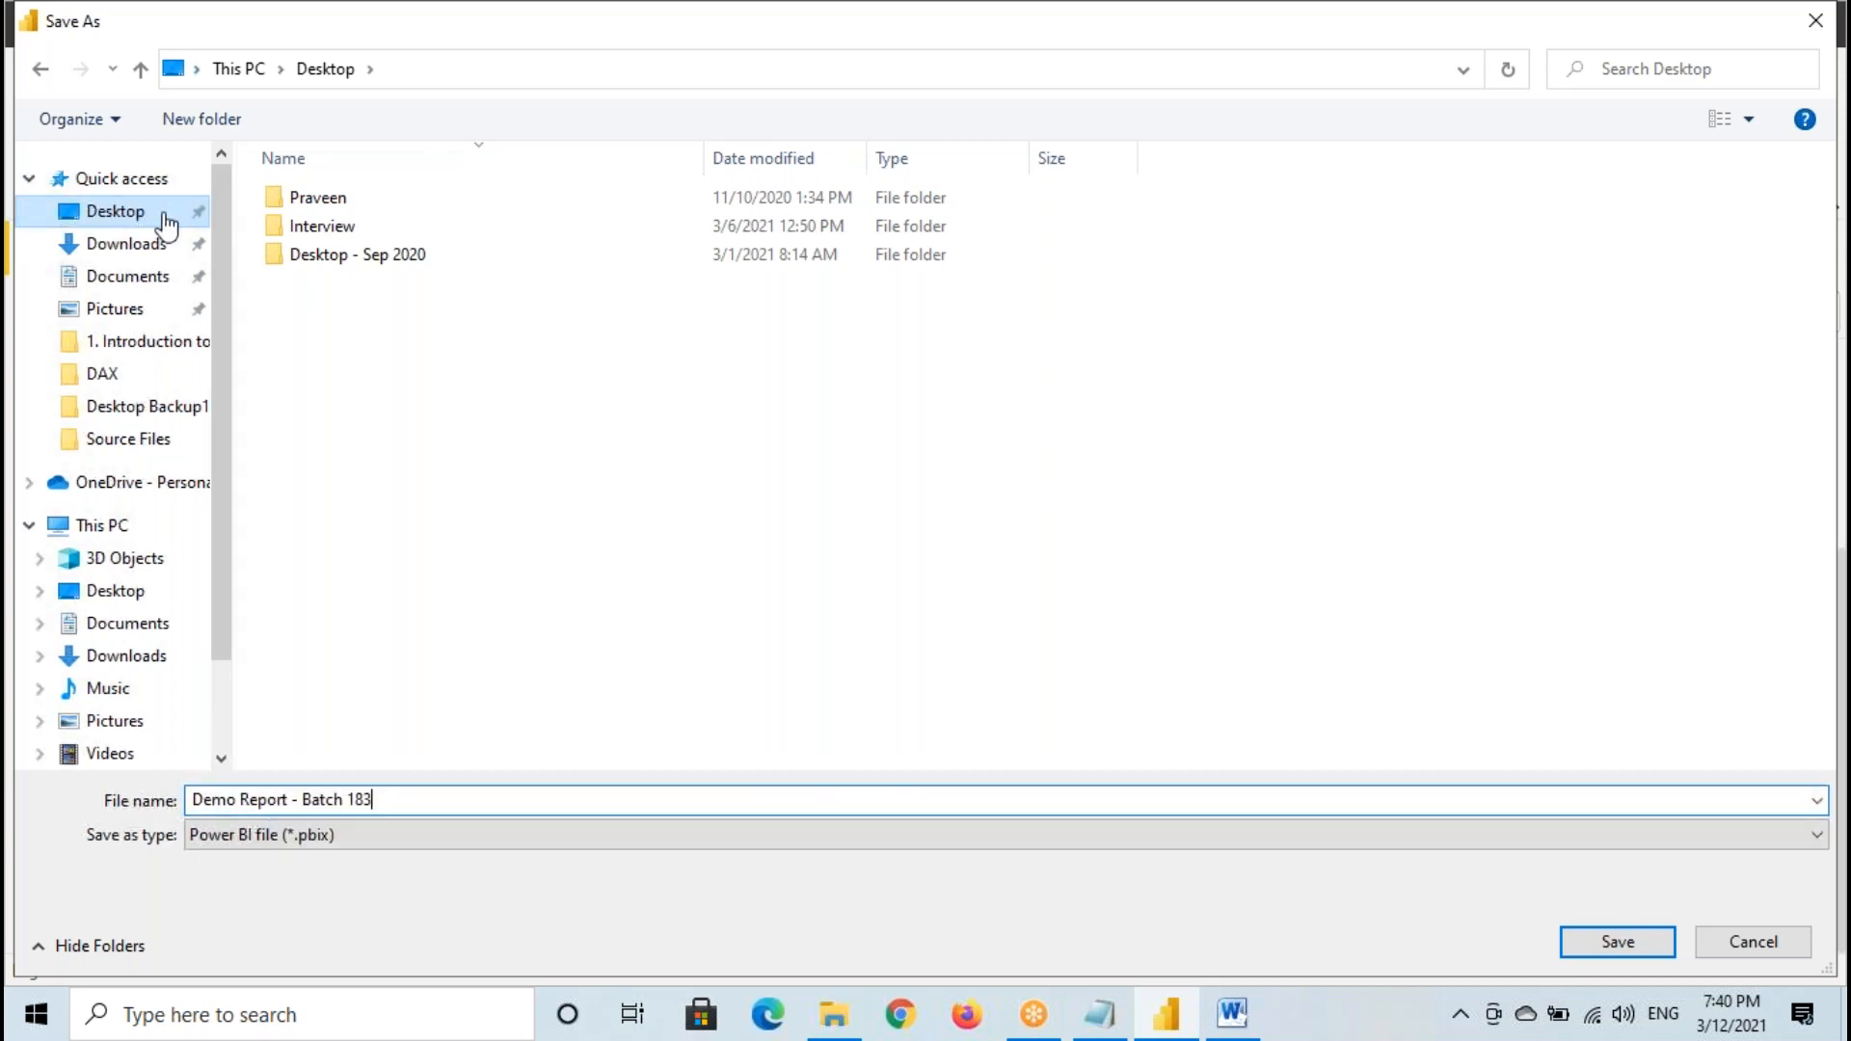
click(1610, 952)
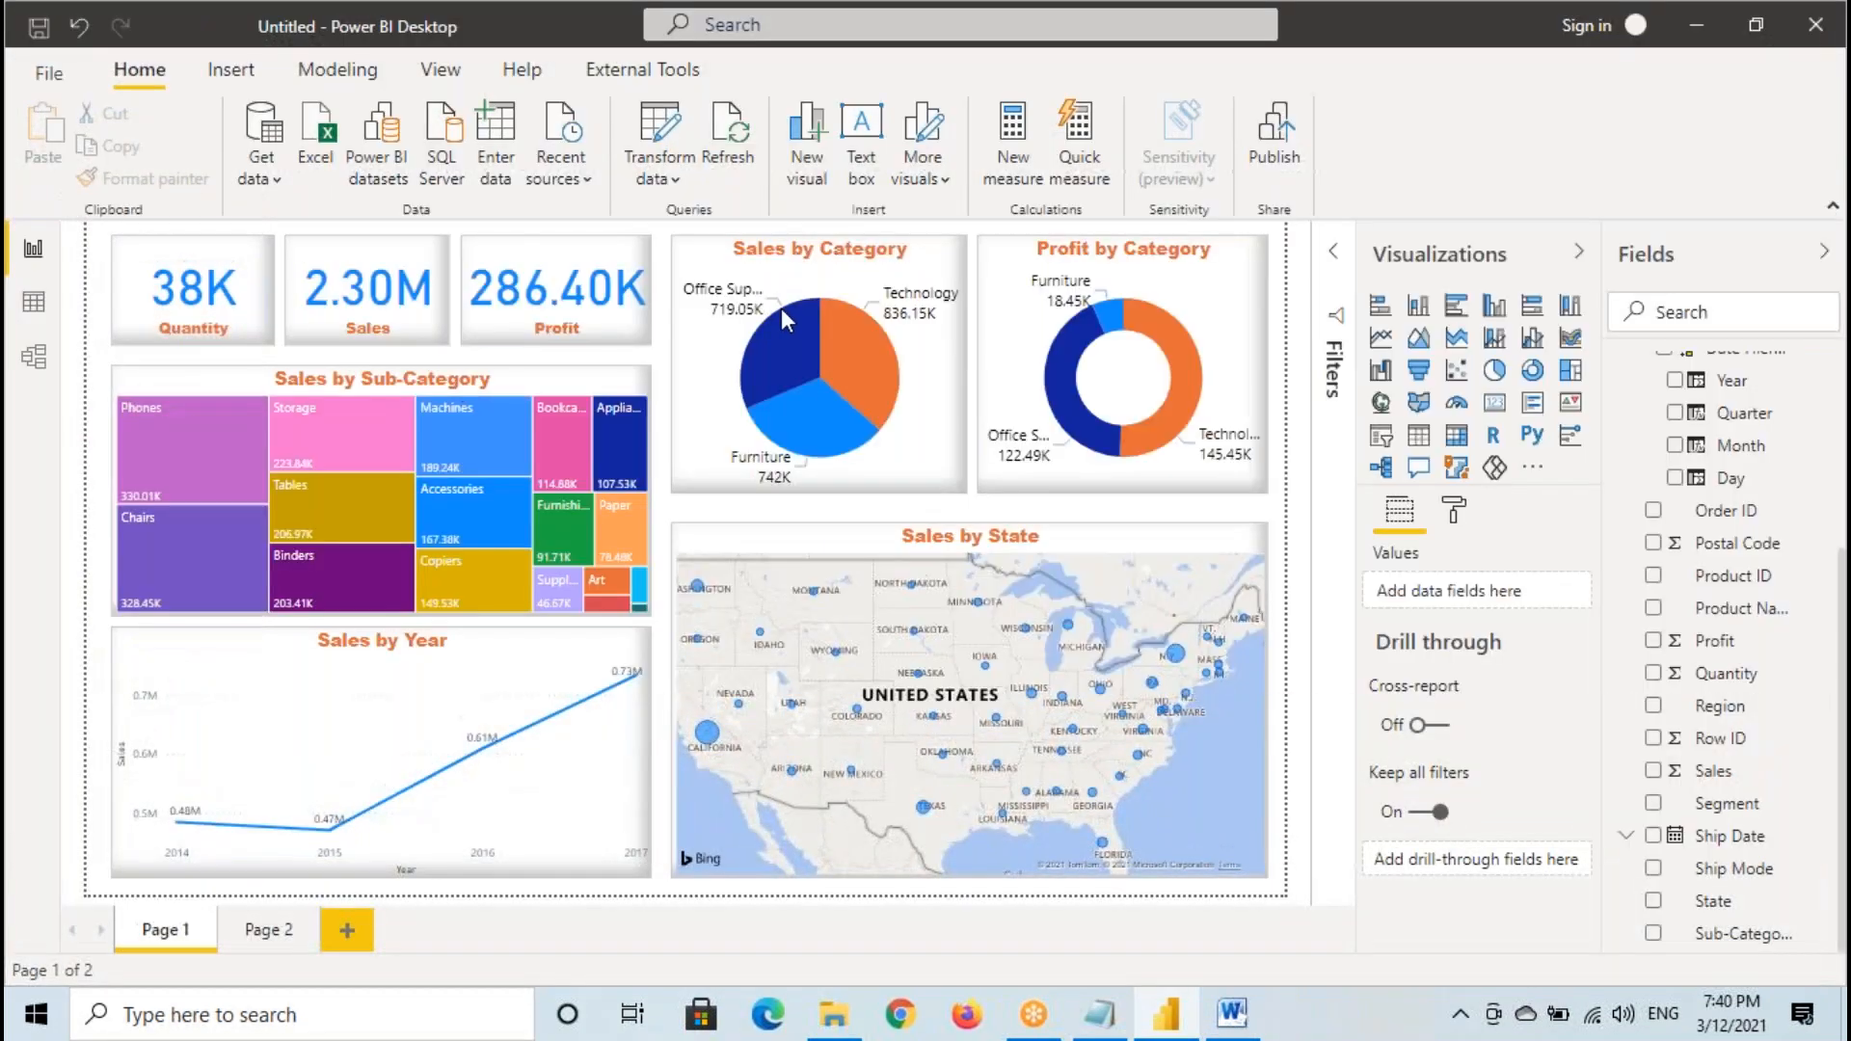
- Start publishing the saved report and temporarily mark the sign-in text in the email address dialog
click(1278, 133)
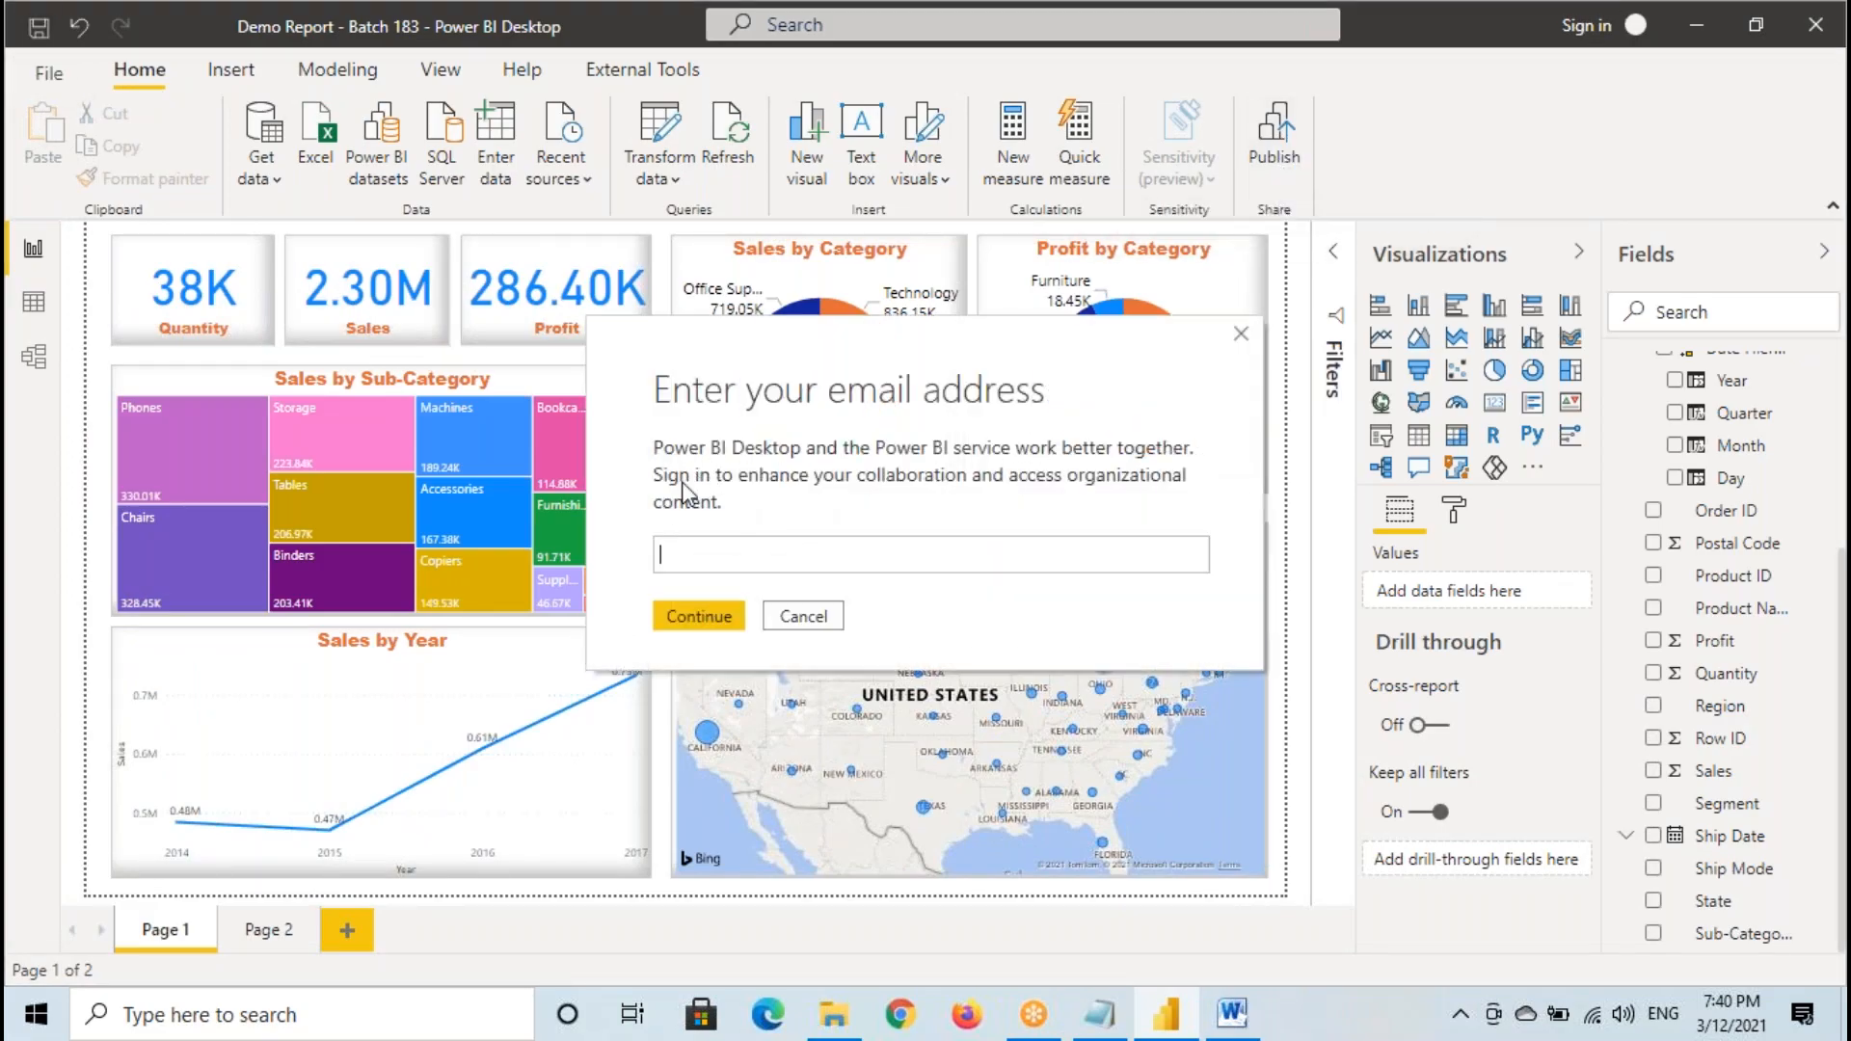
key(ctrl+2)
mouse_move(639, 458)
mouse_down()
mouse_move(721, 495)
mouse_move(679, 492)
mouse_up()
key(Escape)
- Switch to the architecture document in Word and point out Power Query, Power Pivot, Power View and Power BI Service with selections and temporary marks
click(1235, 1018)
click(610, 530)
drag(687, 557, 630, 515)
drag(878, 555, 812, 514)
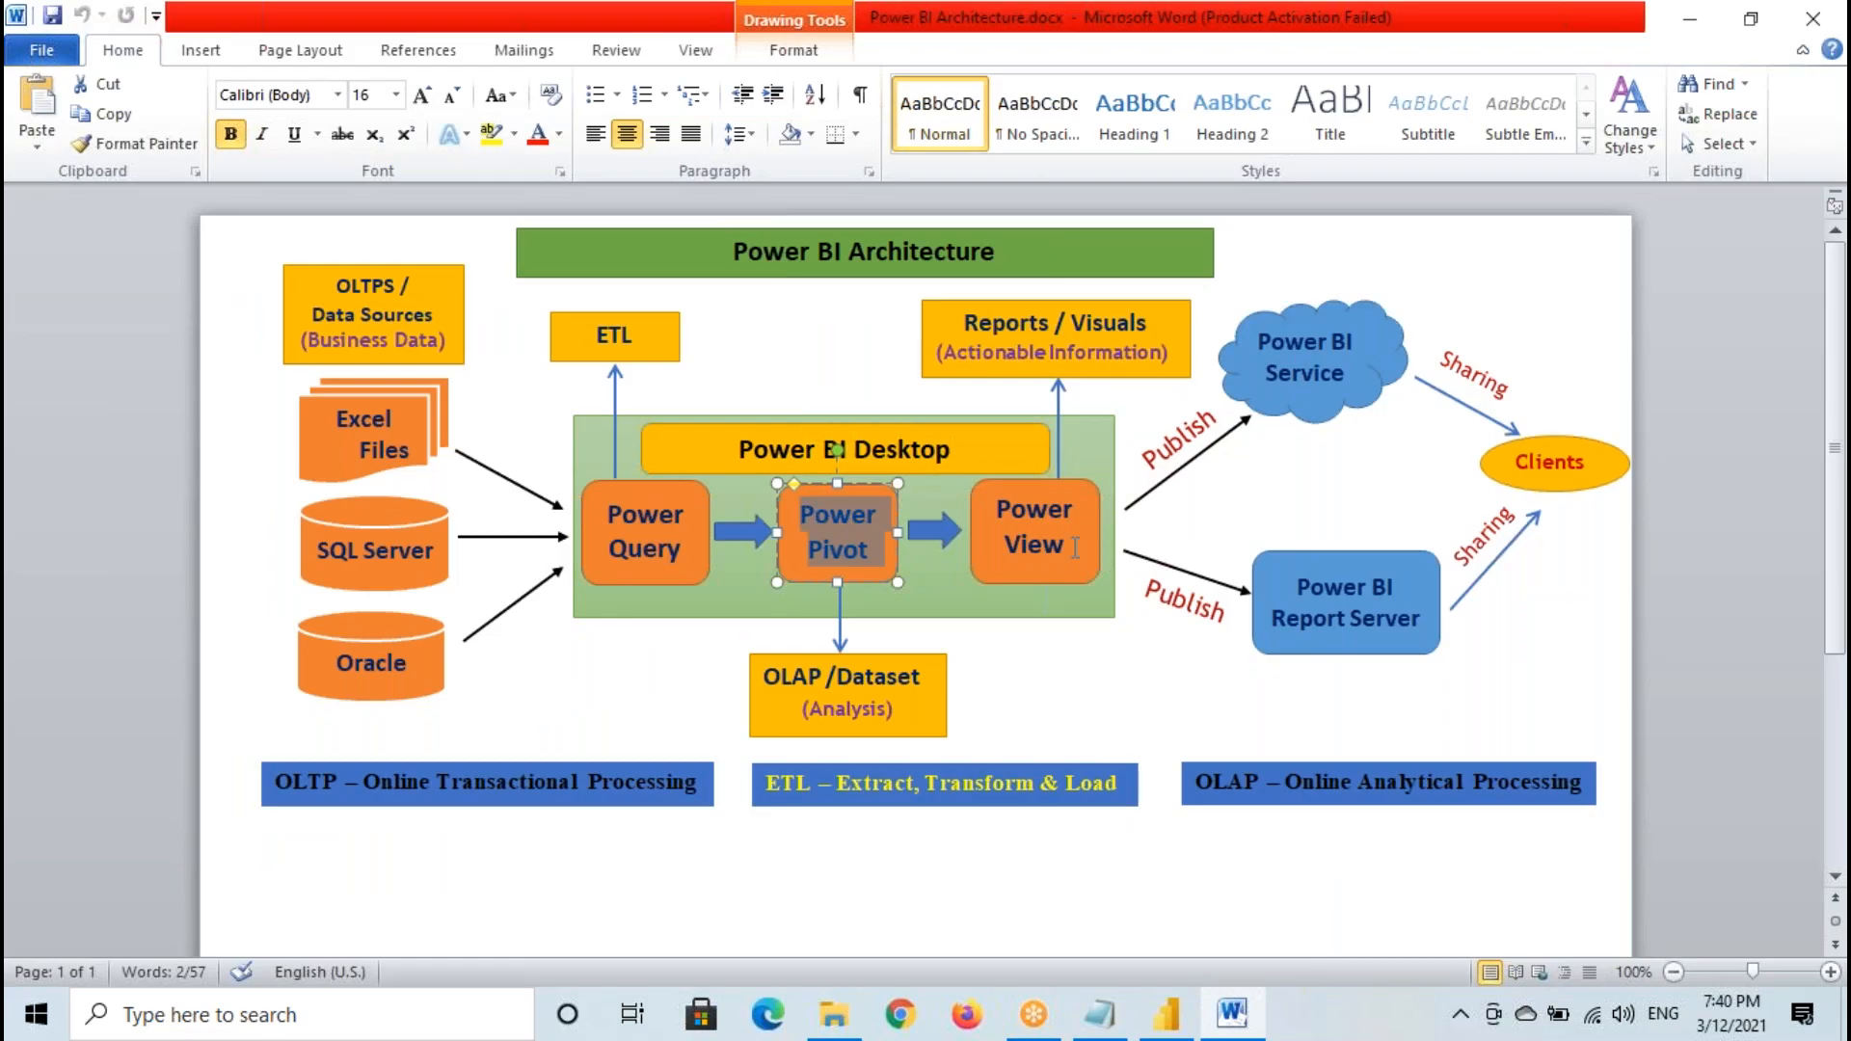
drag(1096, 559, 993, 505)
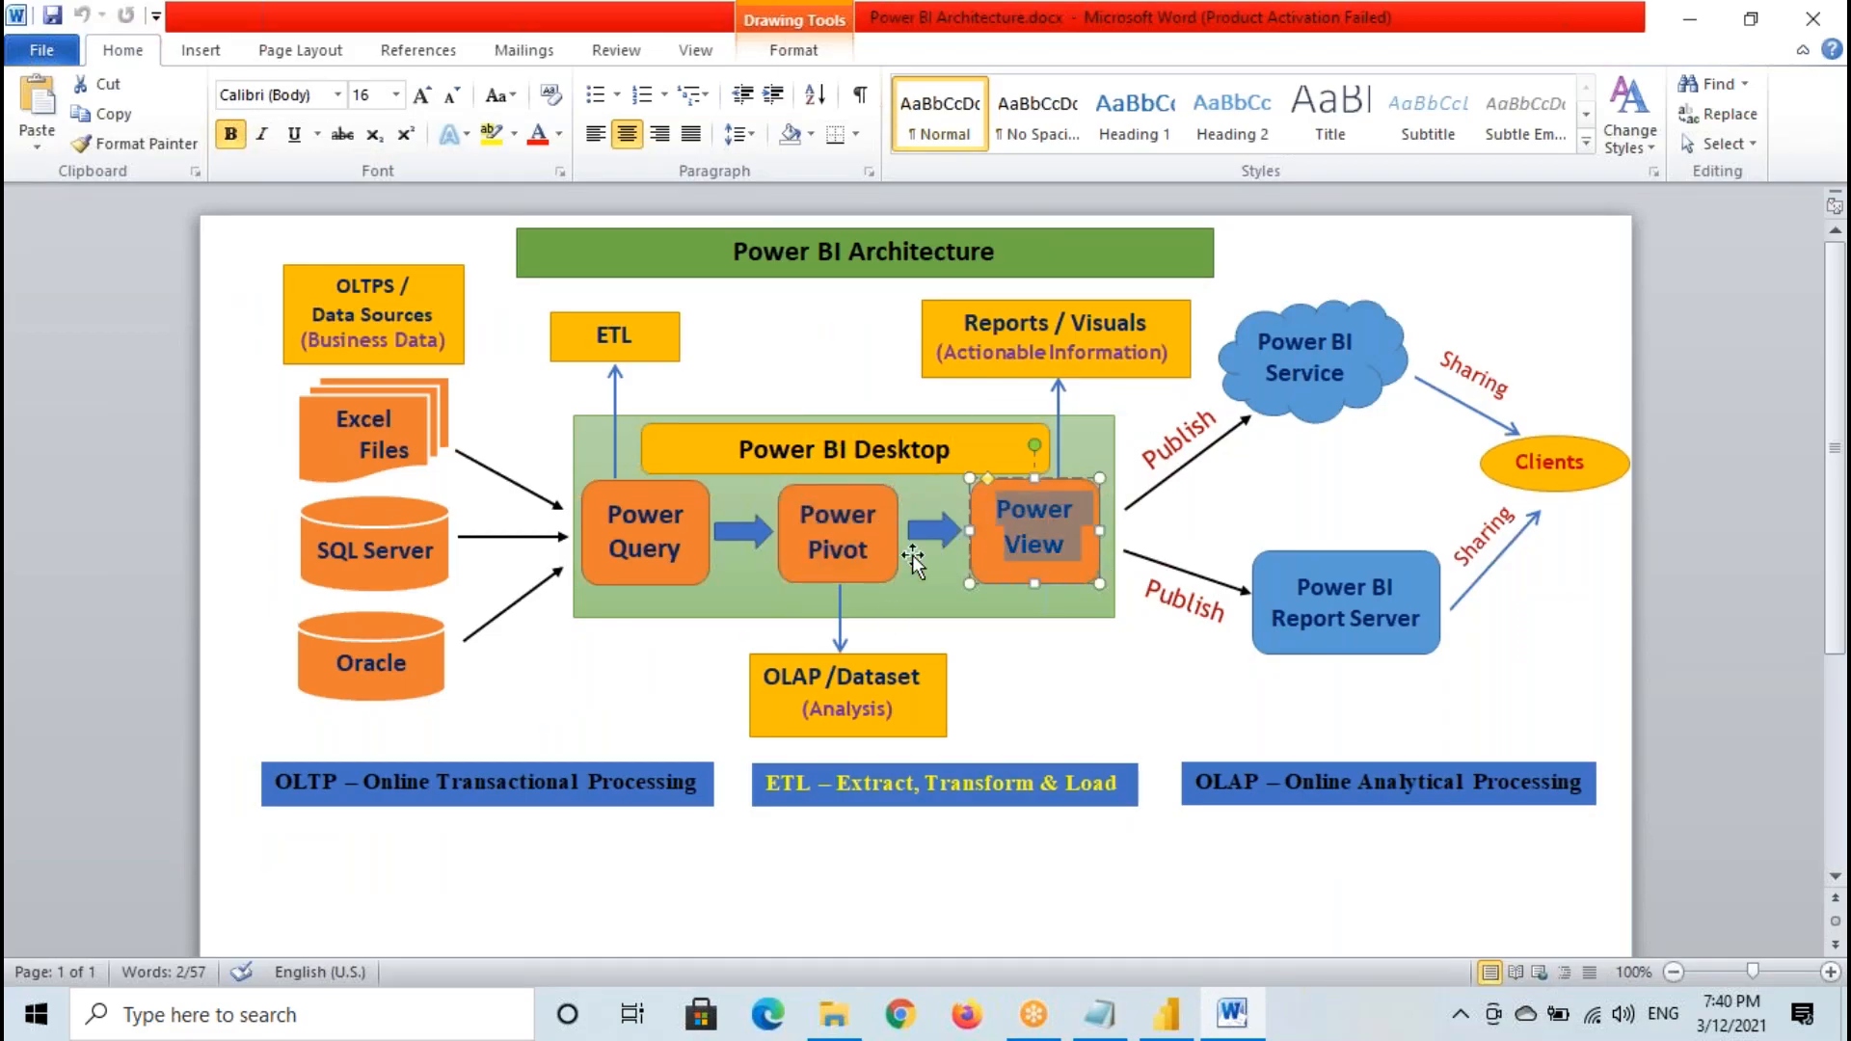
click(1019, 515)
click(1274, 342)
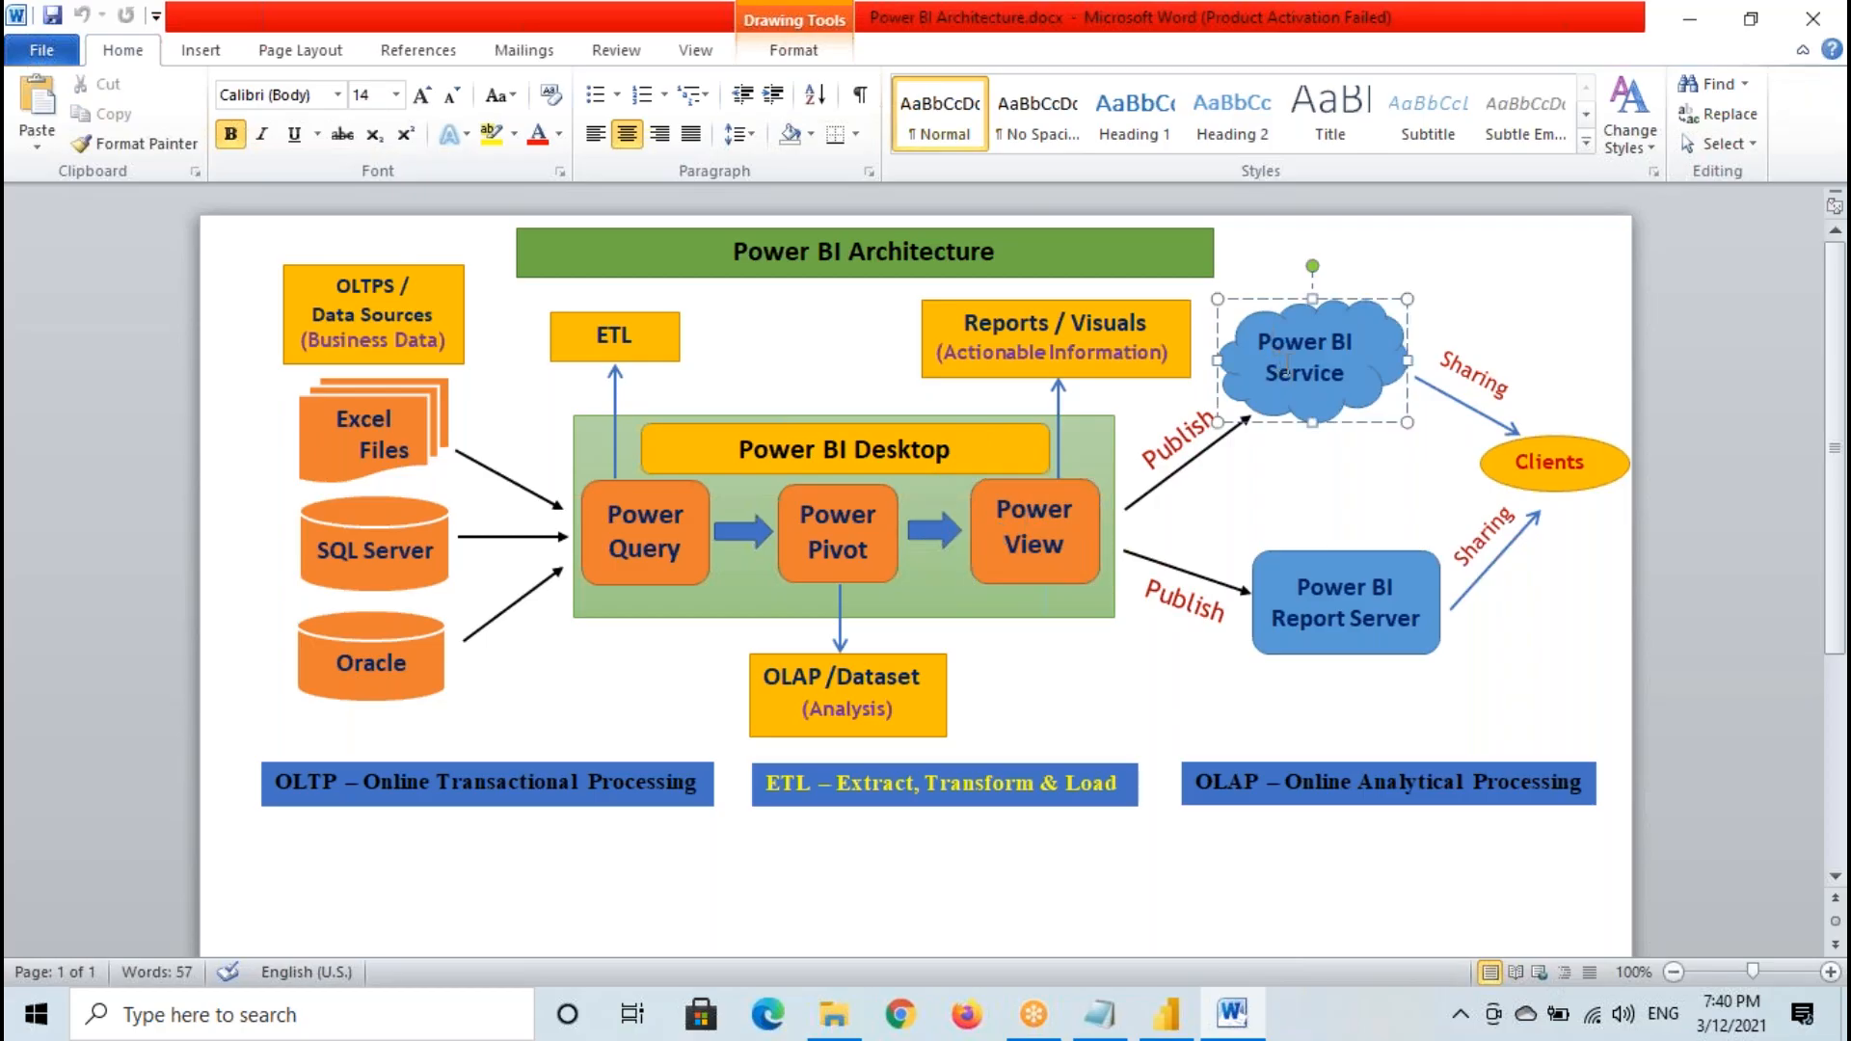
click(1027, 508)
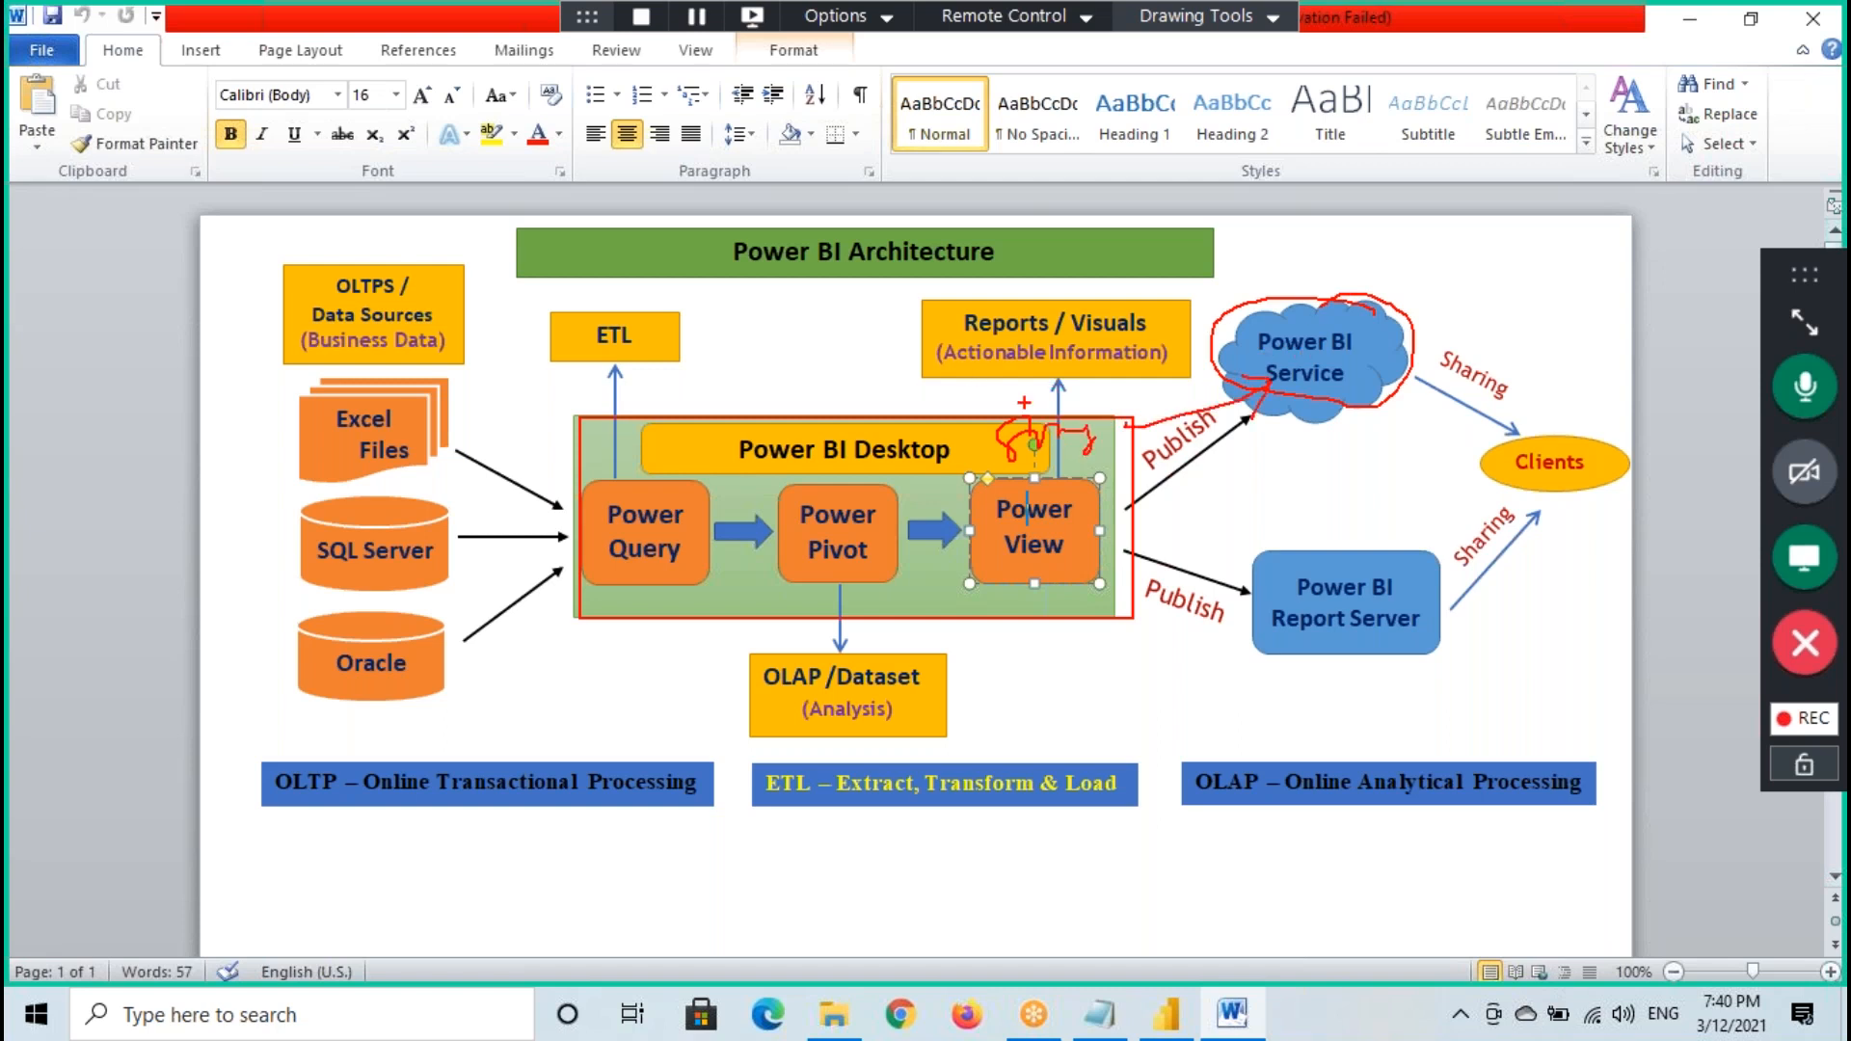
- Return to Power BI Desktop, close the email address dialog, and switch to the Notepad notes
click(1167, 1014)
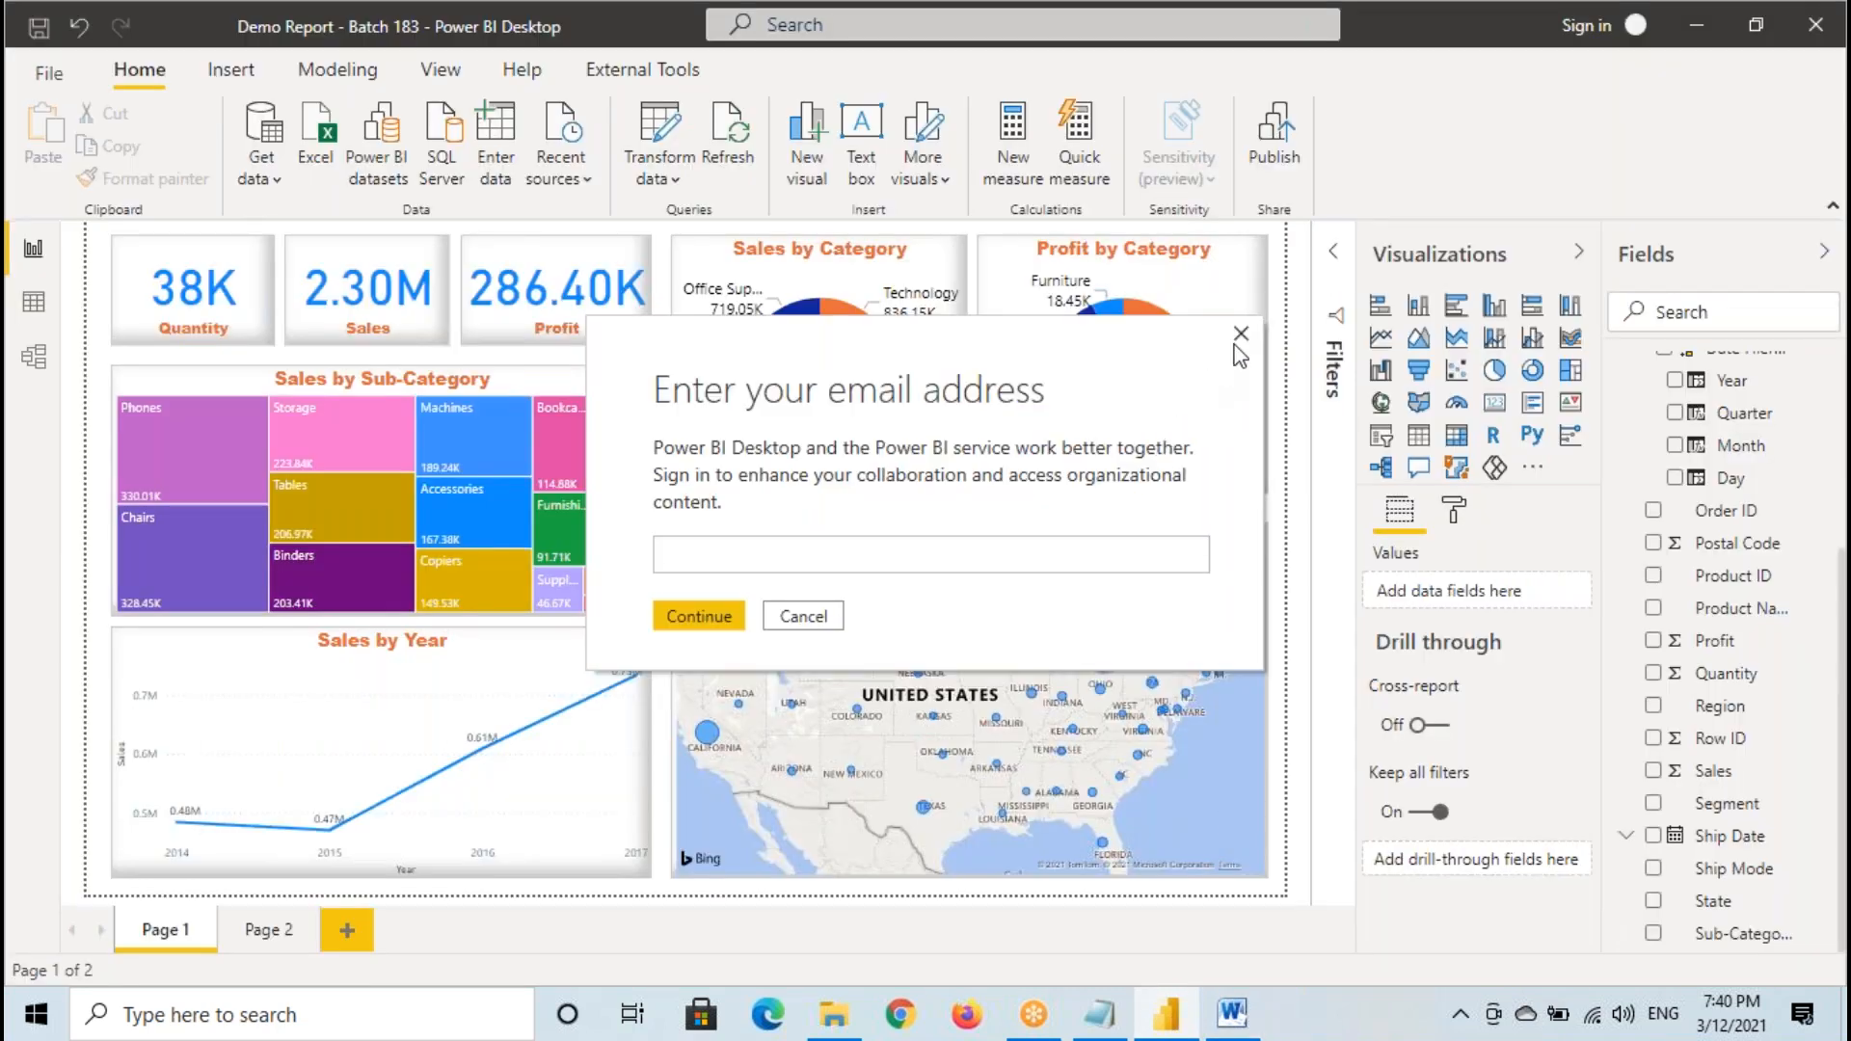
click(1241, 333)
click(1099, 1014)
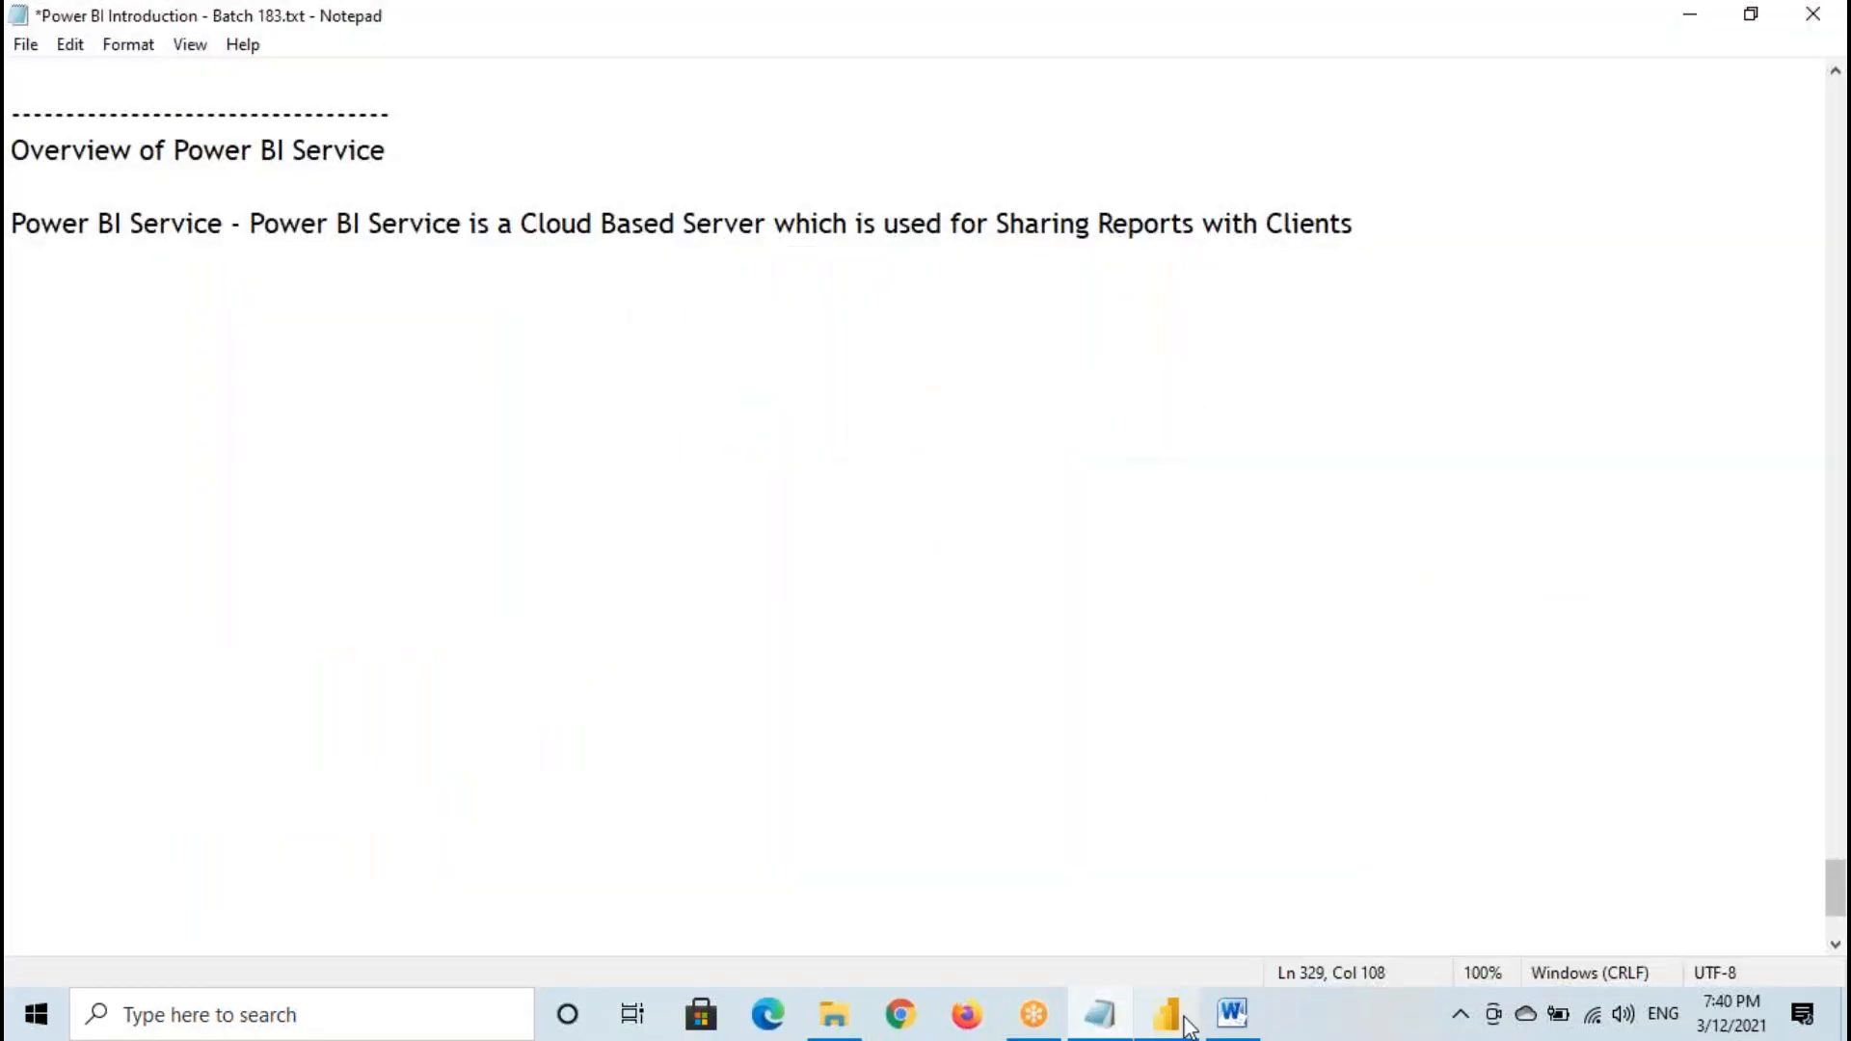
- Switch to the architecture document in Word and highlight the Power BI Service cloud's label
click(1232, 1014)
triple_click(1320, 366)
click(1321, 367)
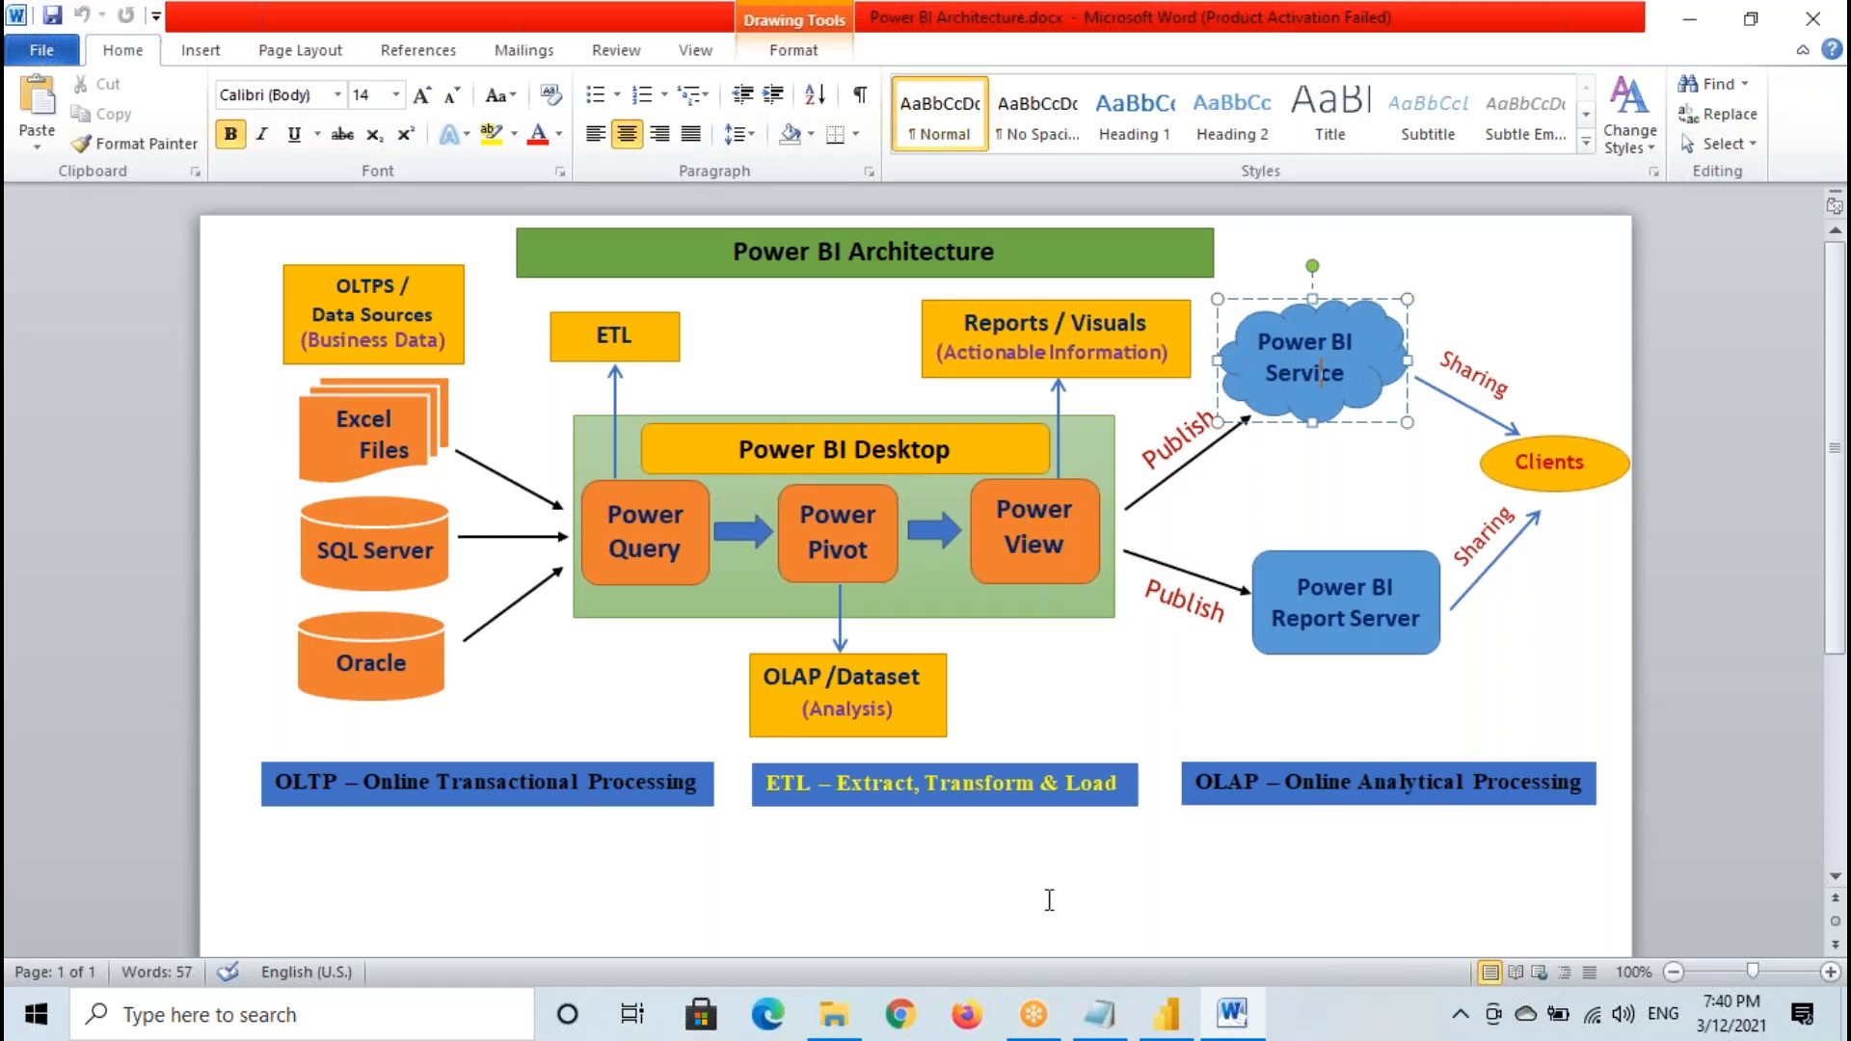
- Switch to the Notepad notes and begin a new line below the Power BI Service definition with "When we Join the Company as a Power BI Developer"
click(1099, 1014)
click(82, 311)
text(When we)
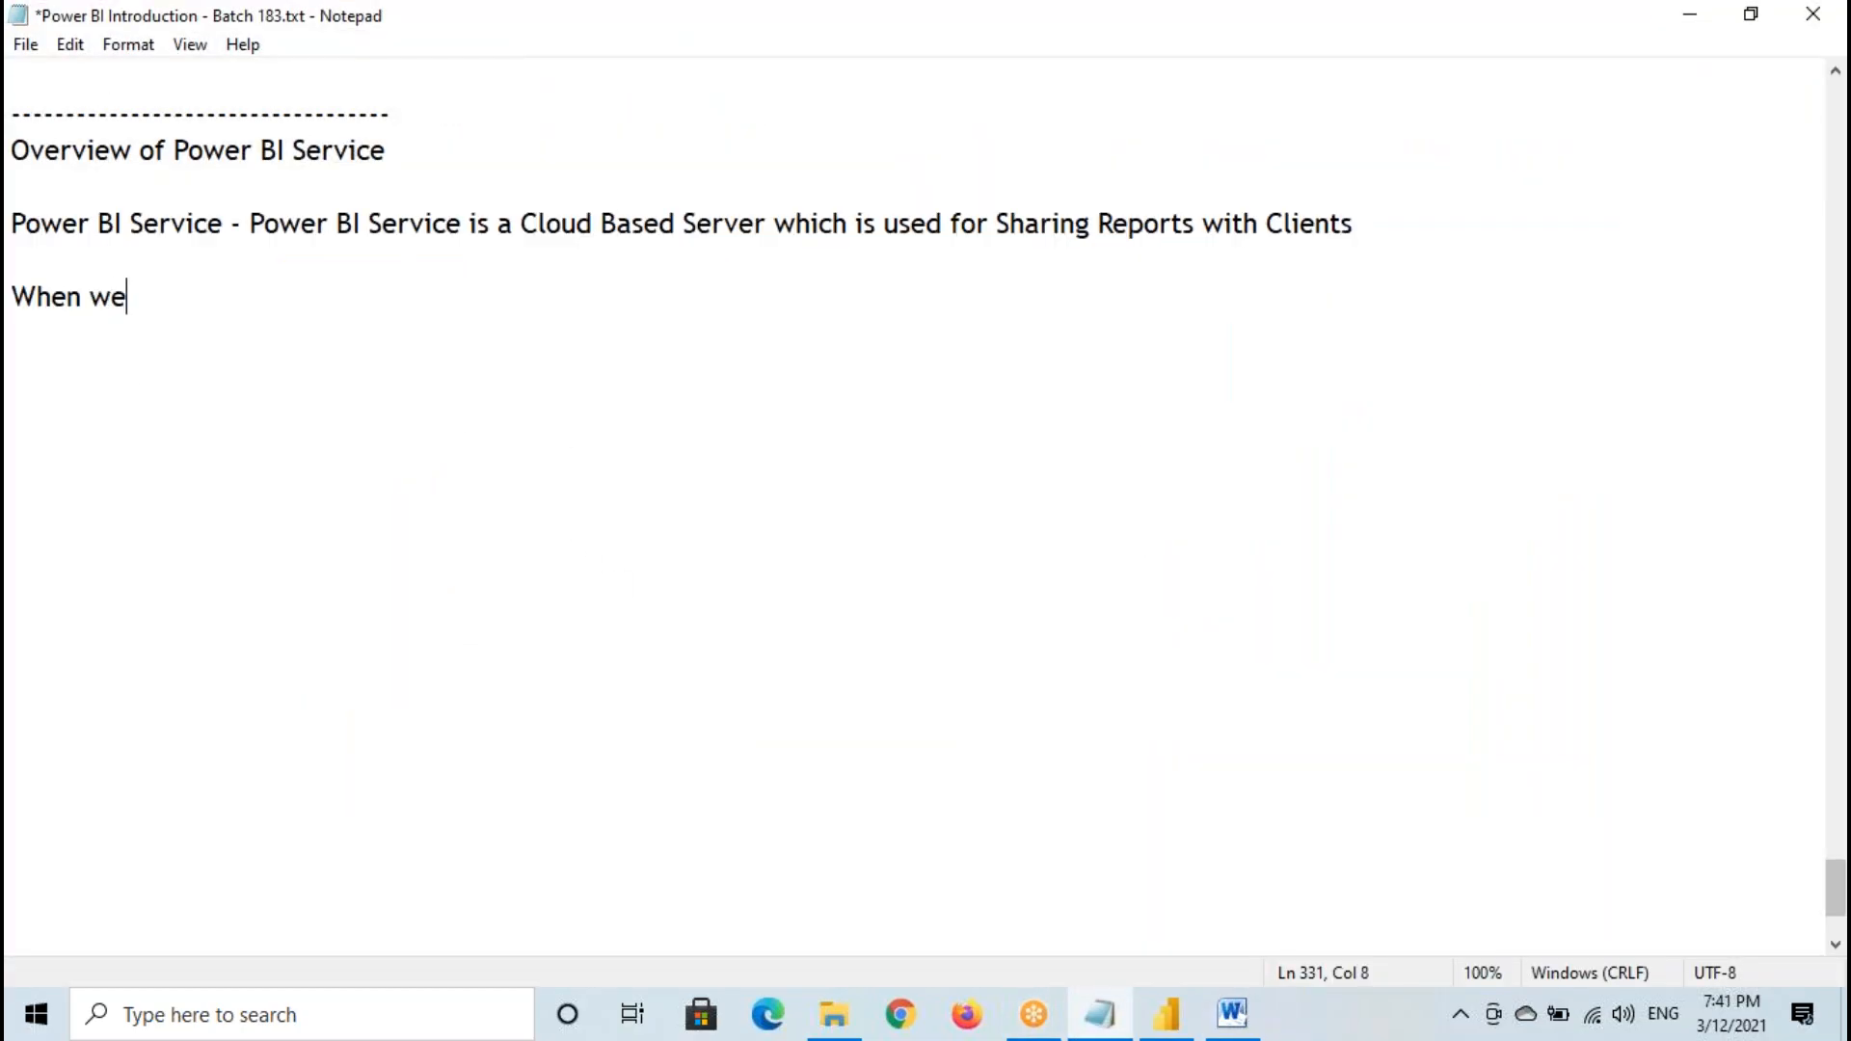
text( Join the Compa)
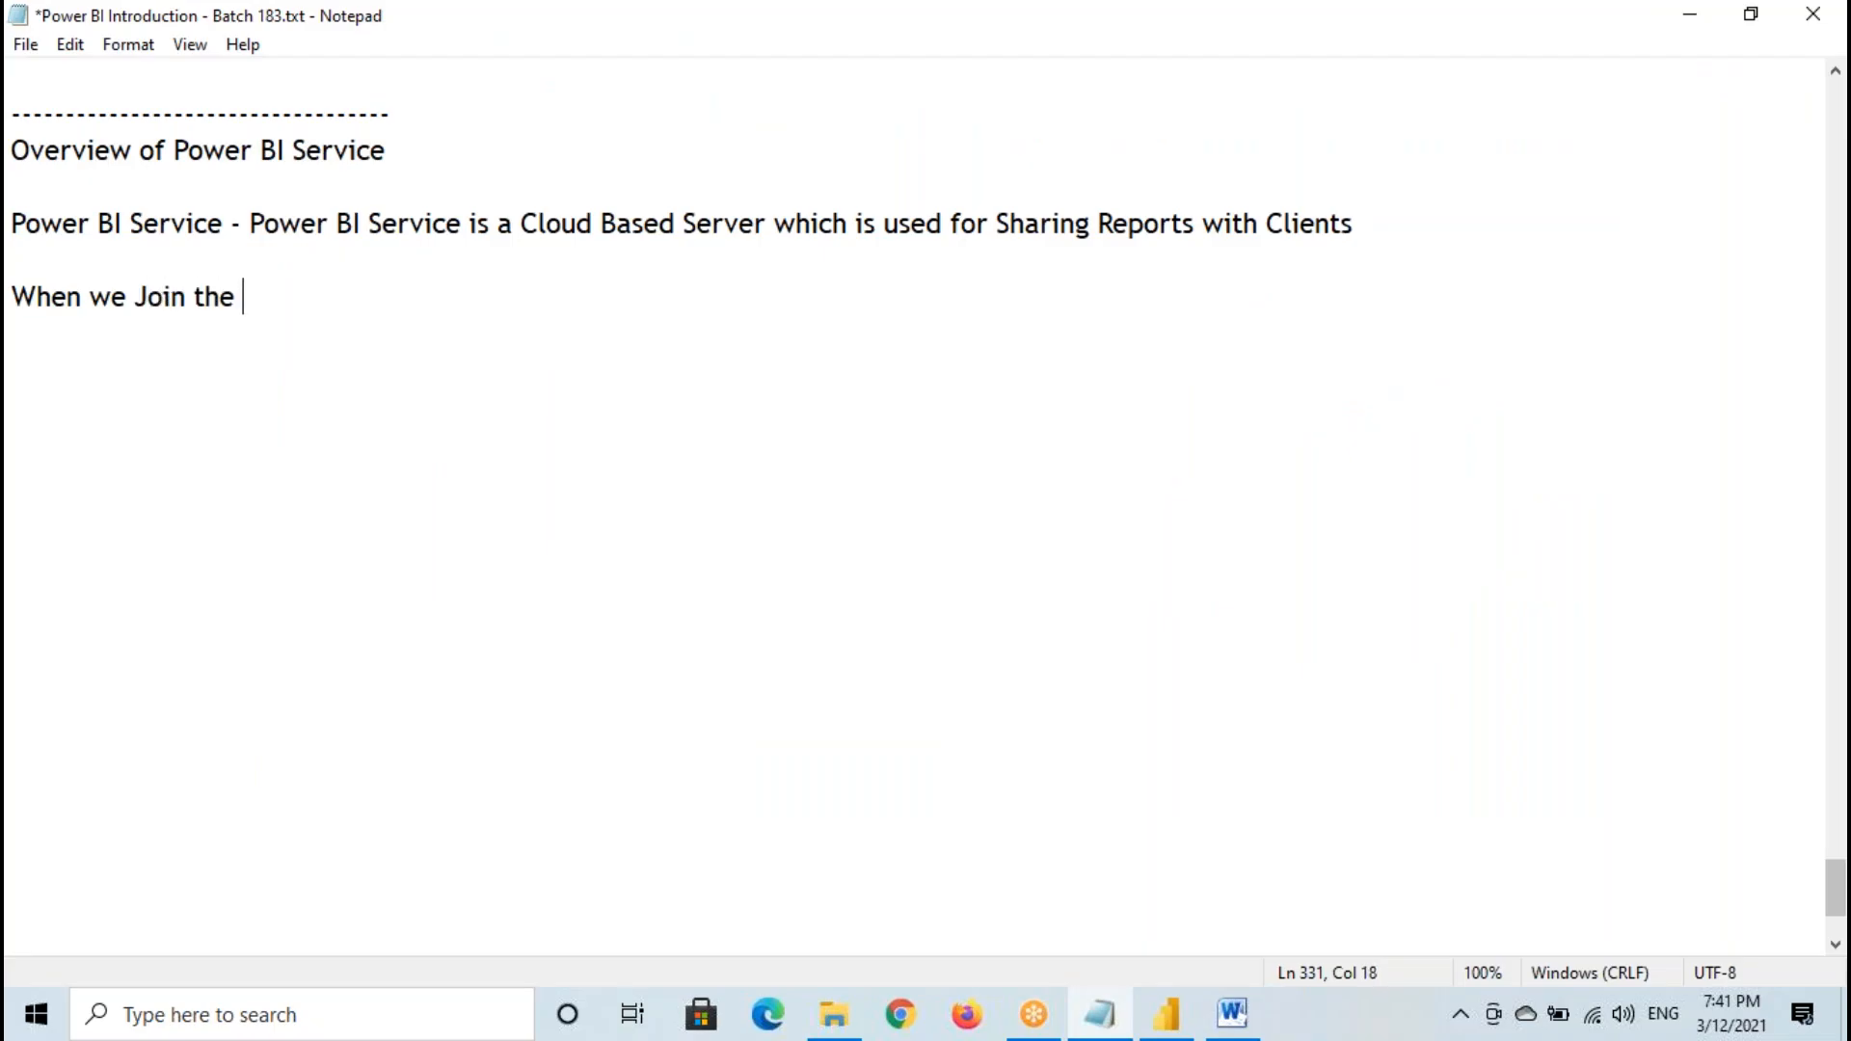
key(BackSpace)
key(BackSpace)
key(BackSpace)
text(any as a Power B)
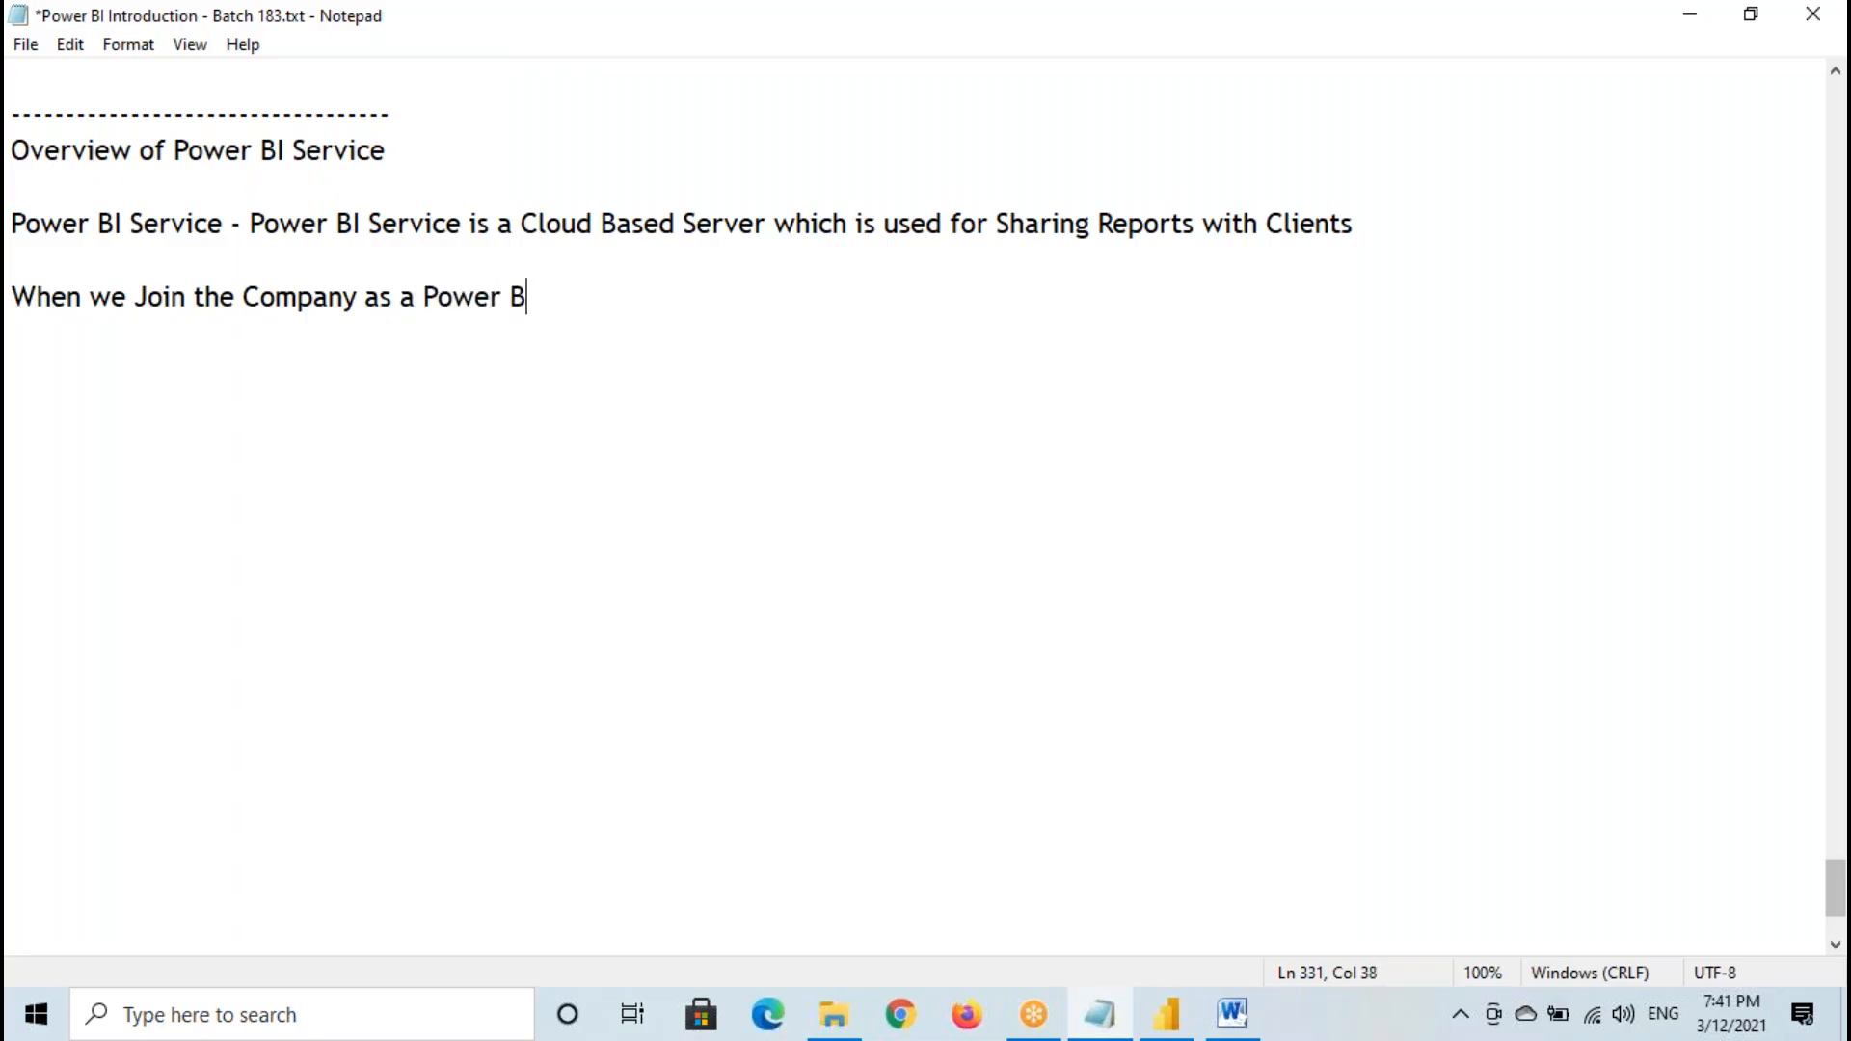
text(I Develope)
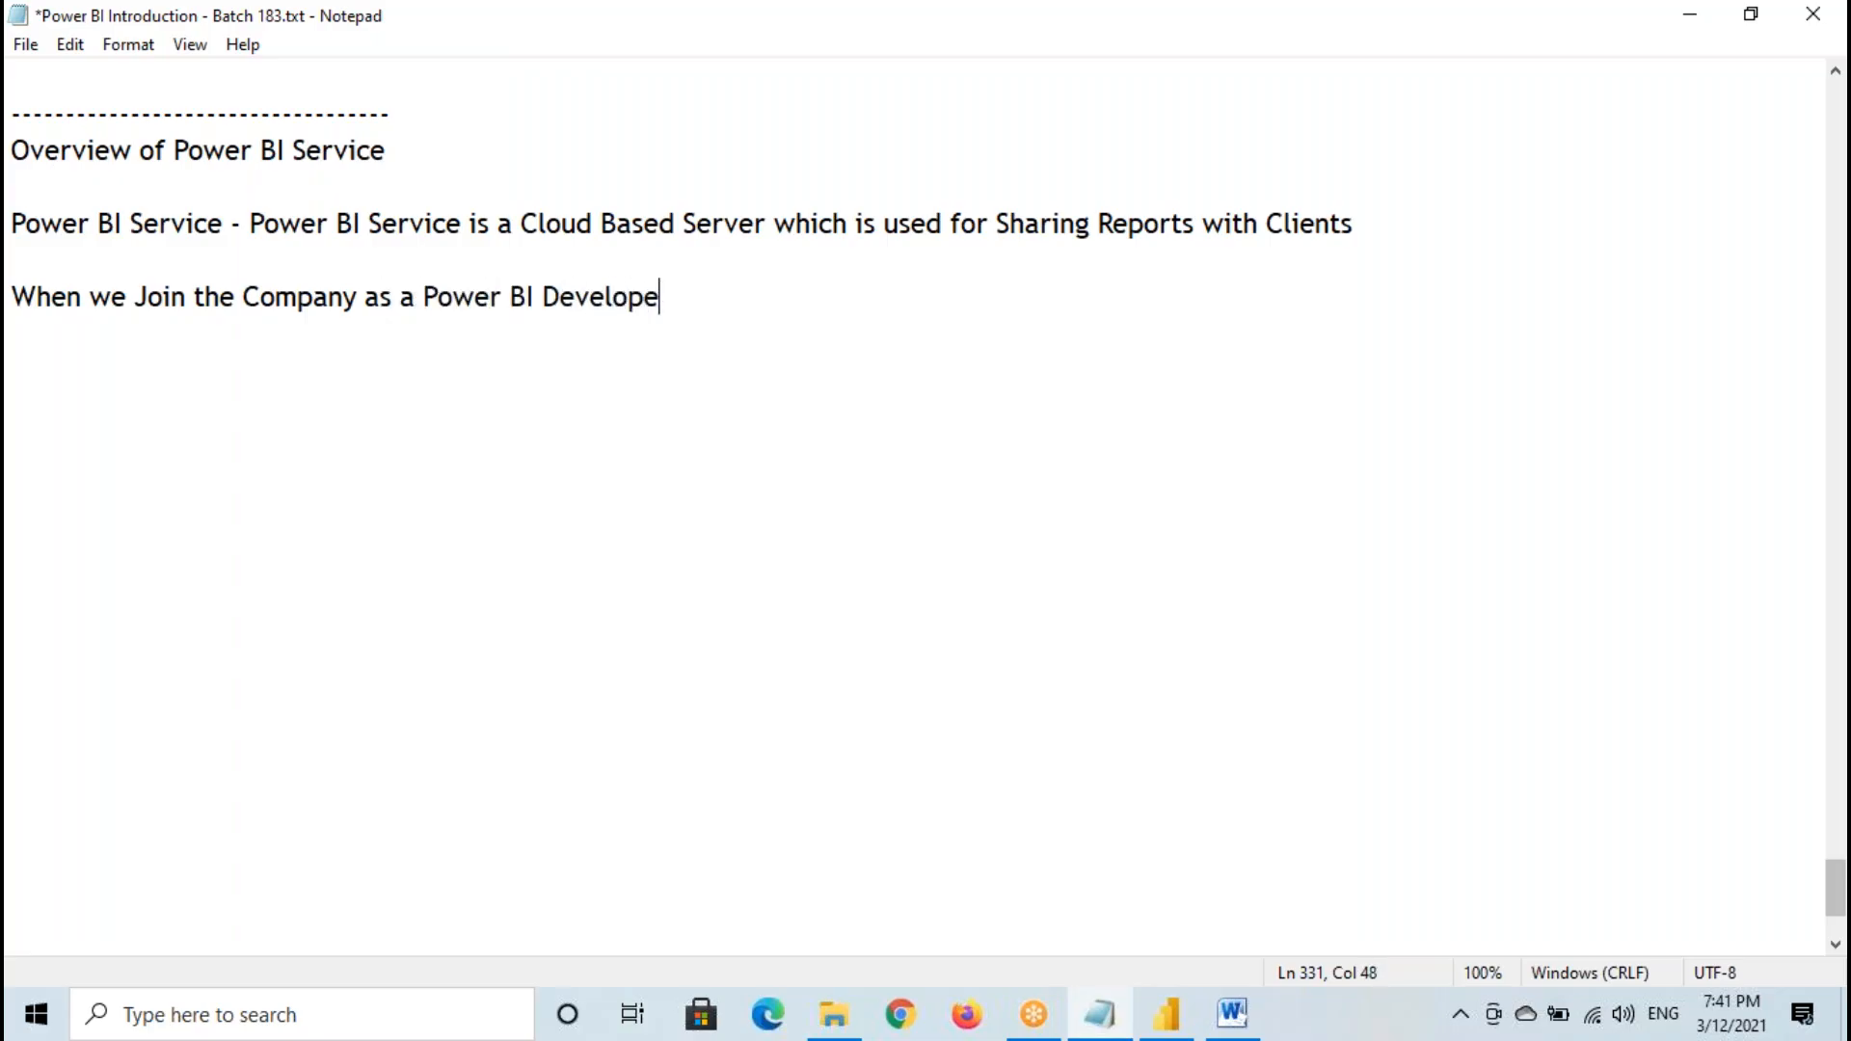
text(r they will Pr)
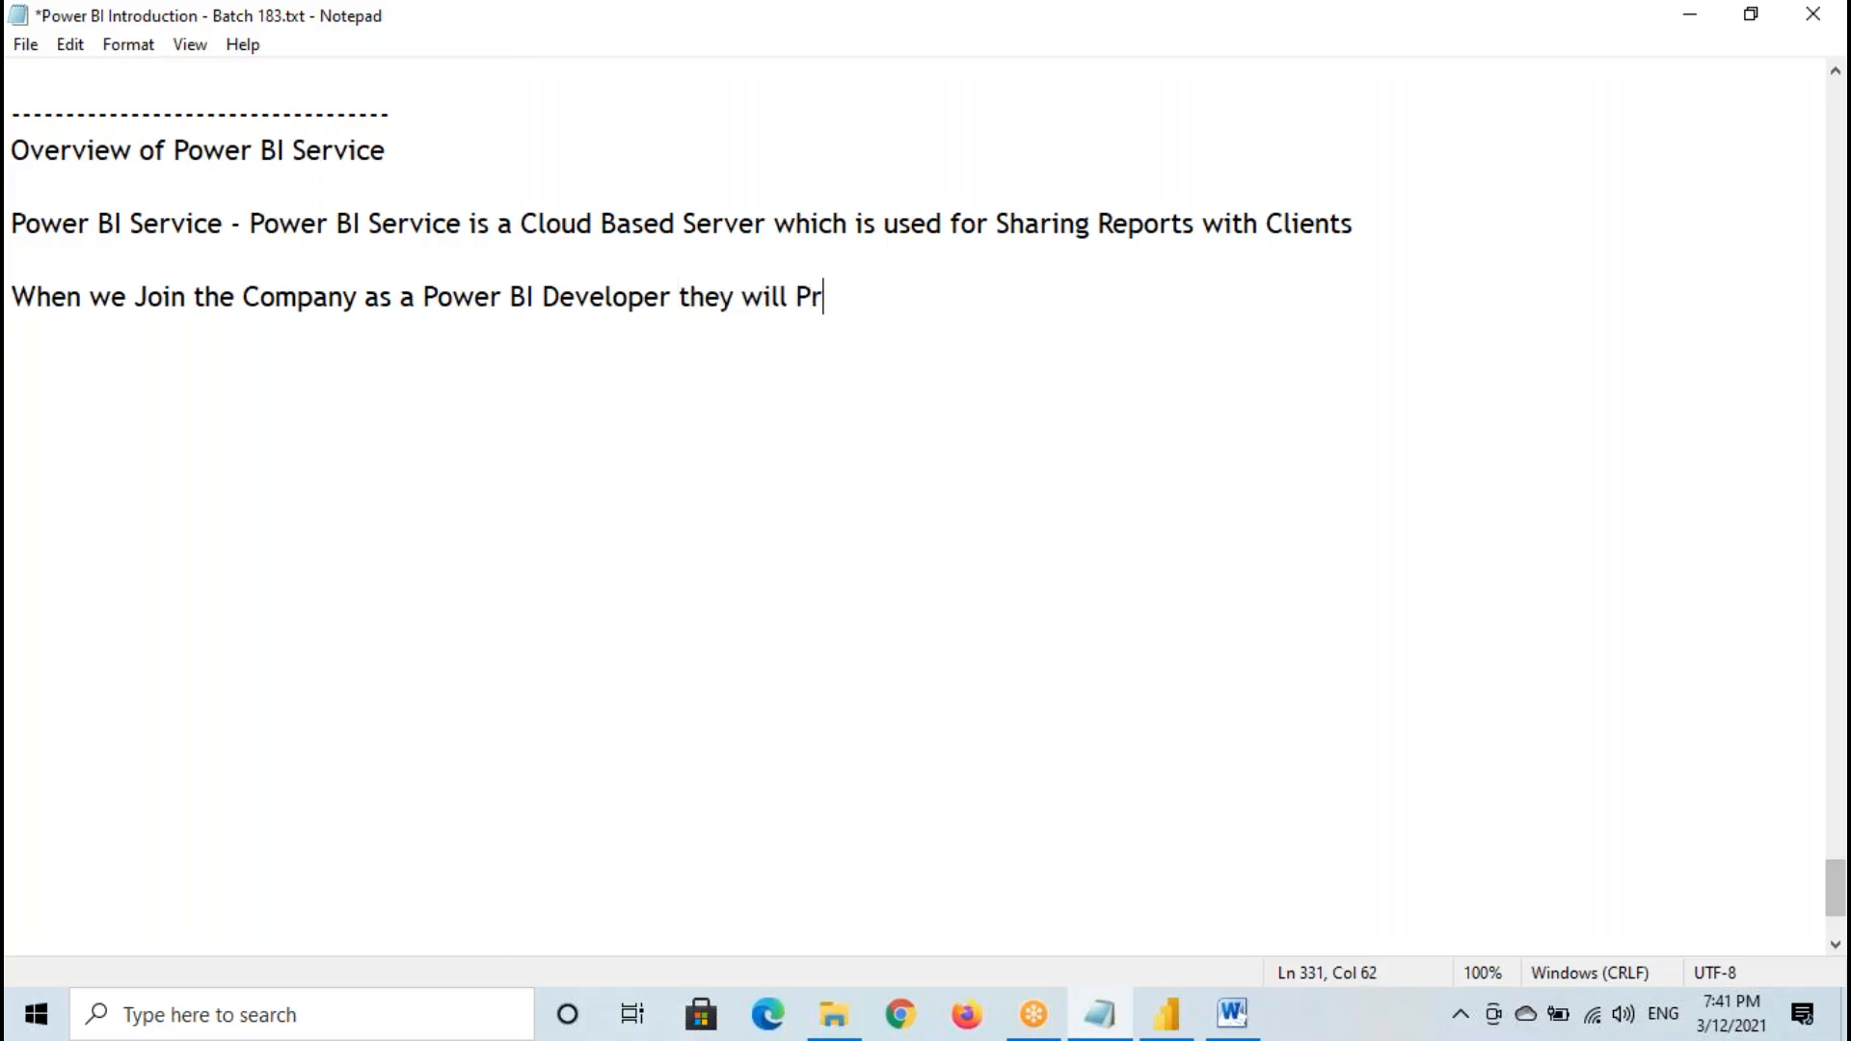
text(ovide User)
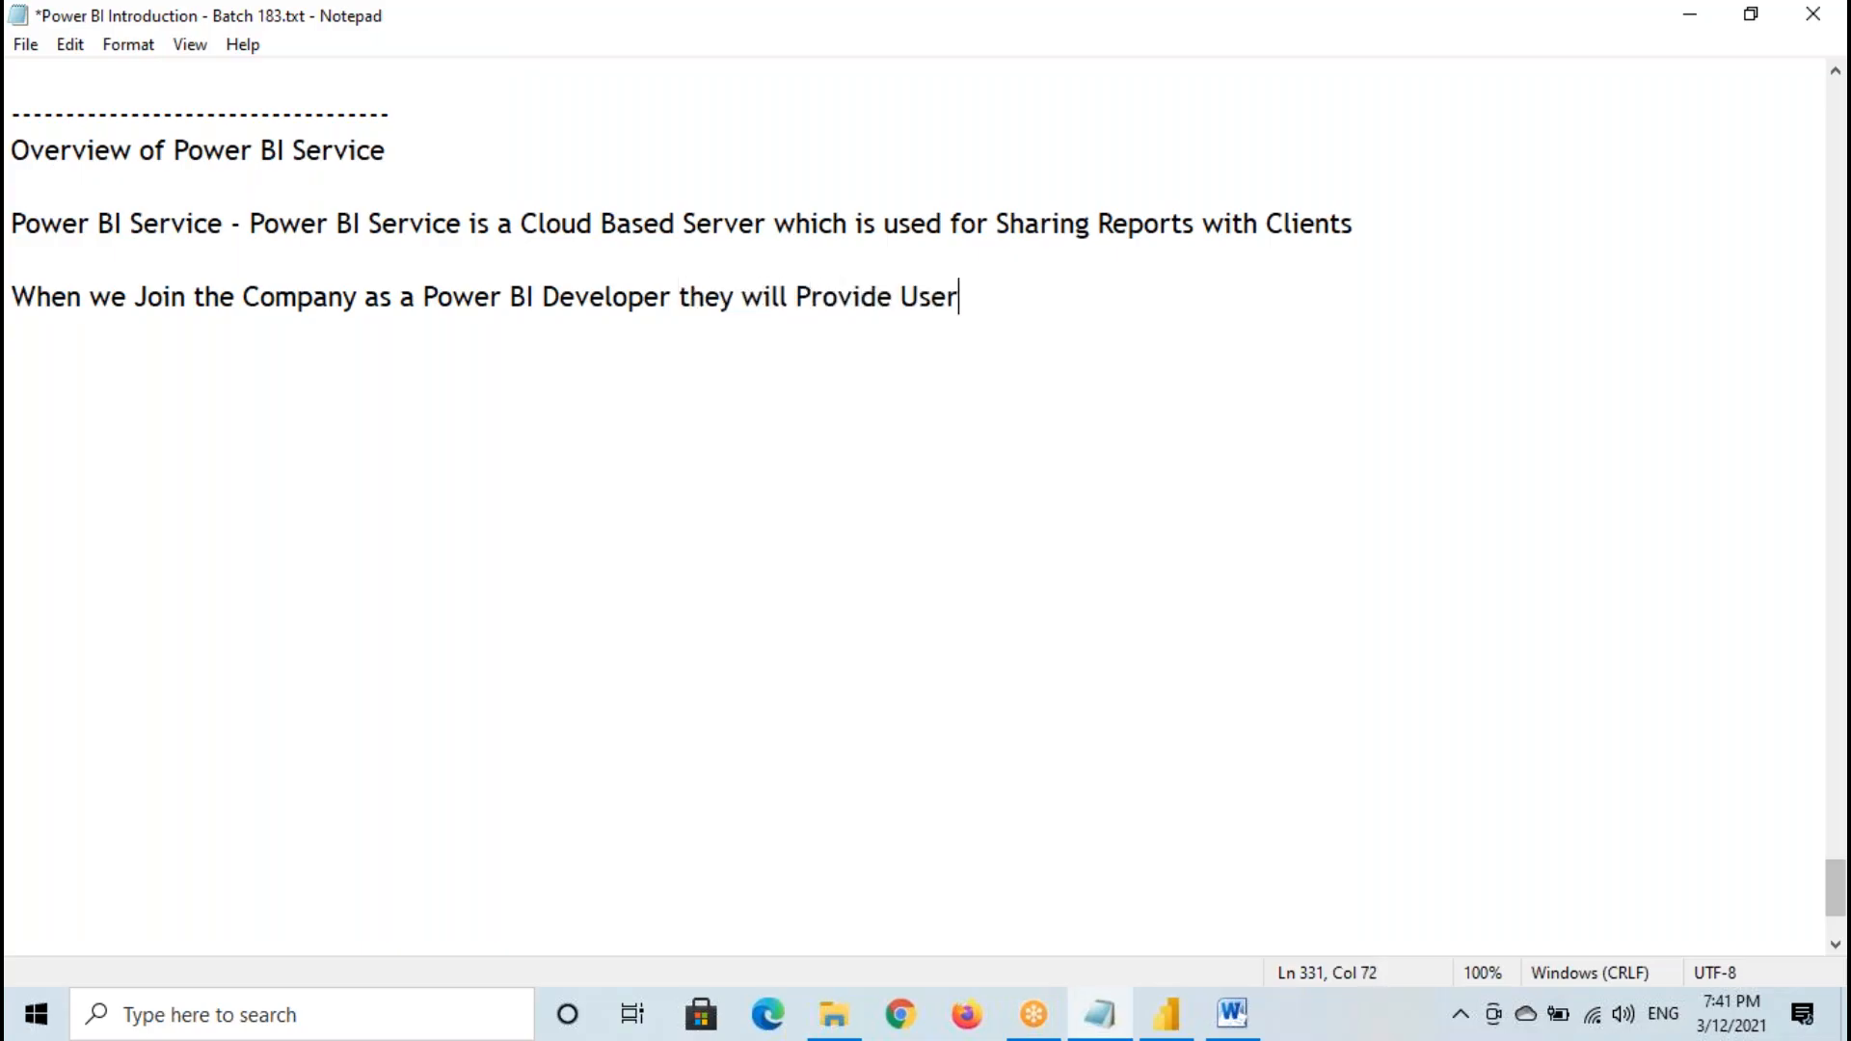
text(Name and )
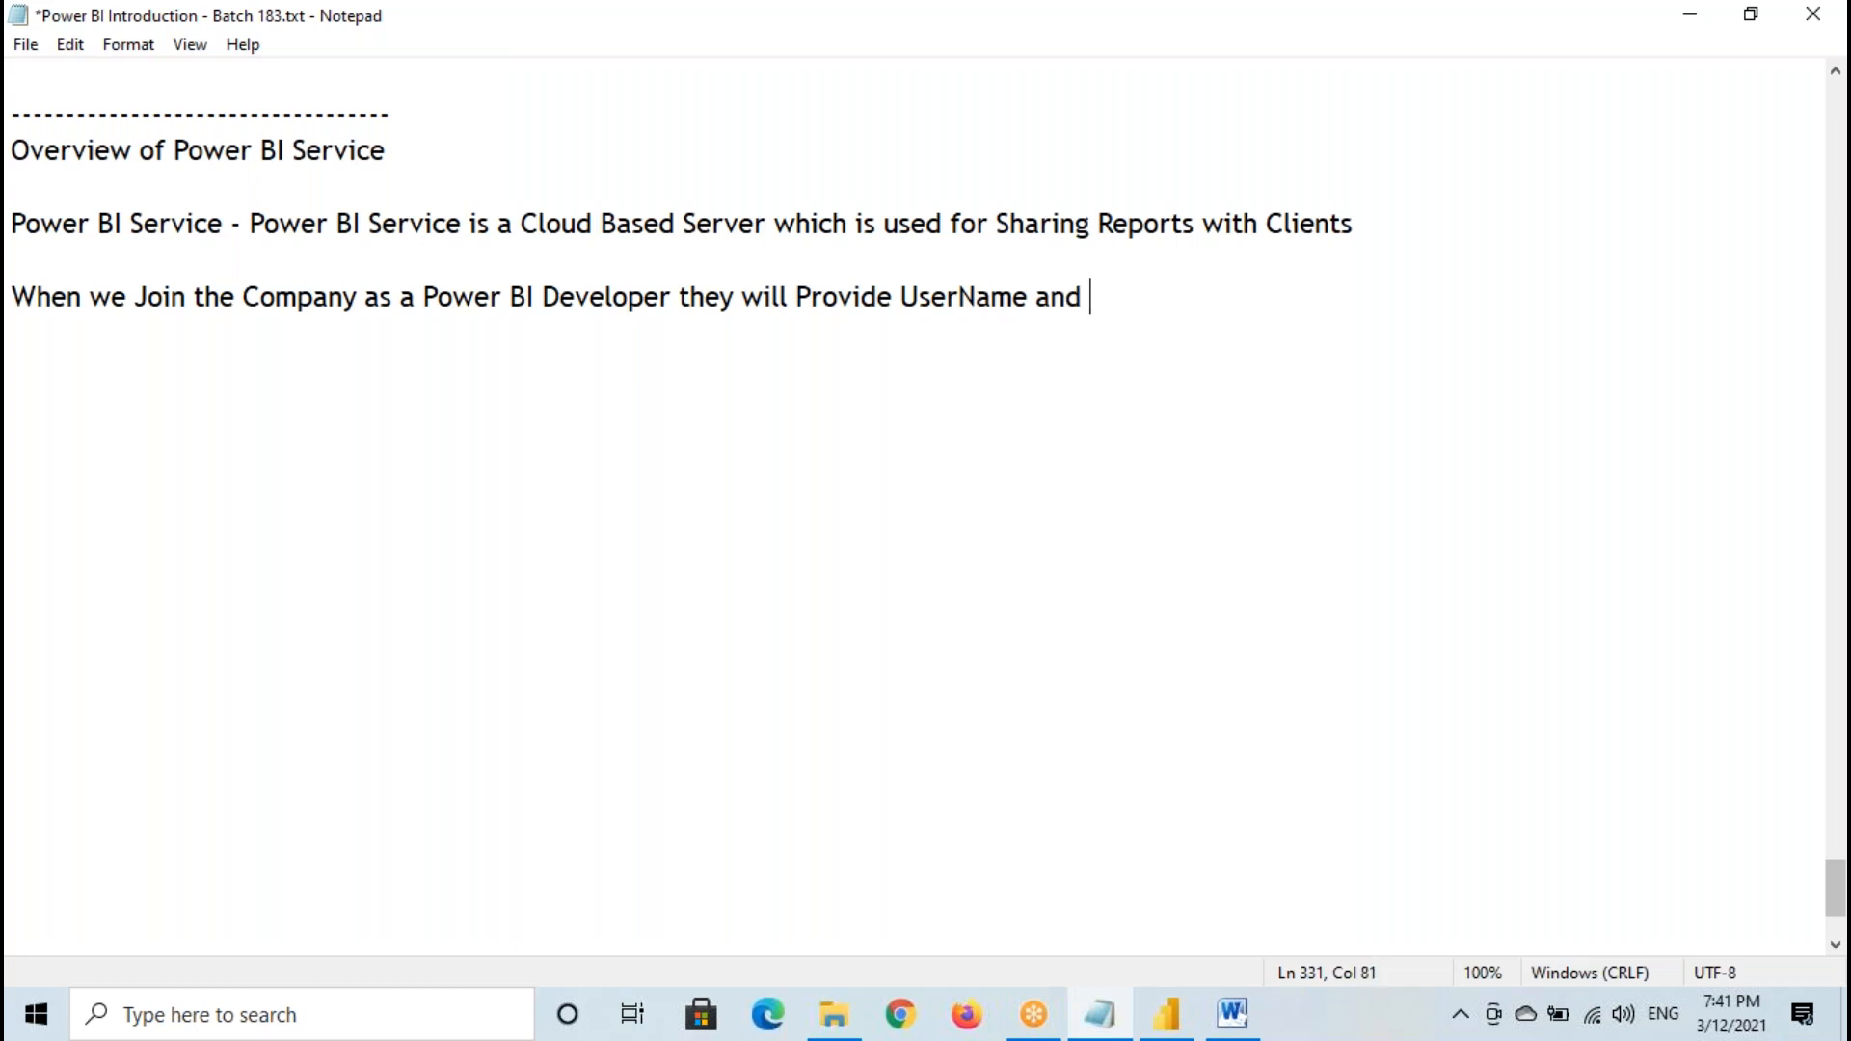
text(Password )
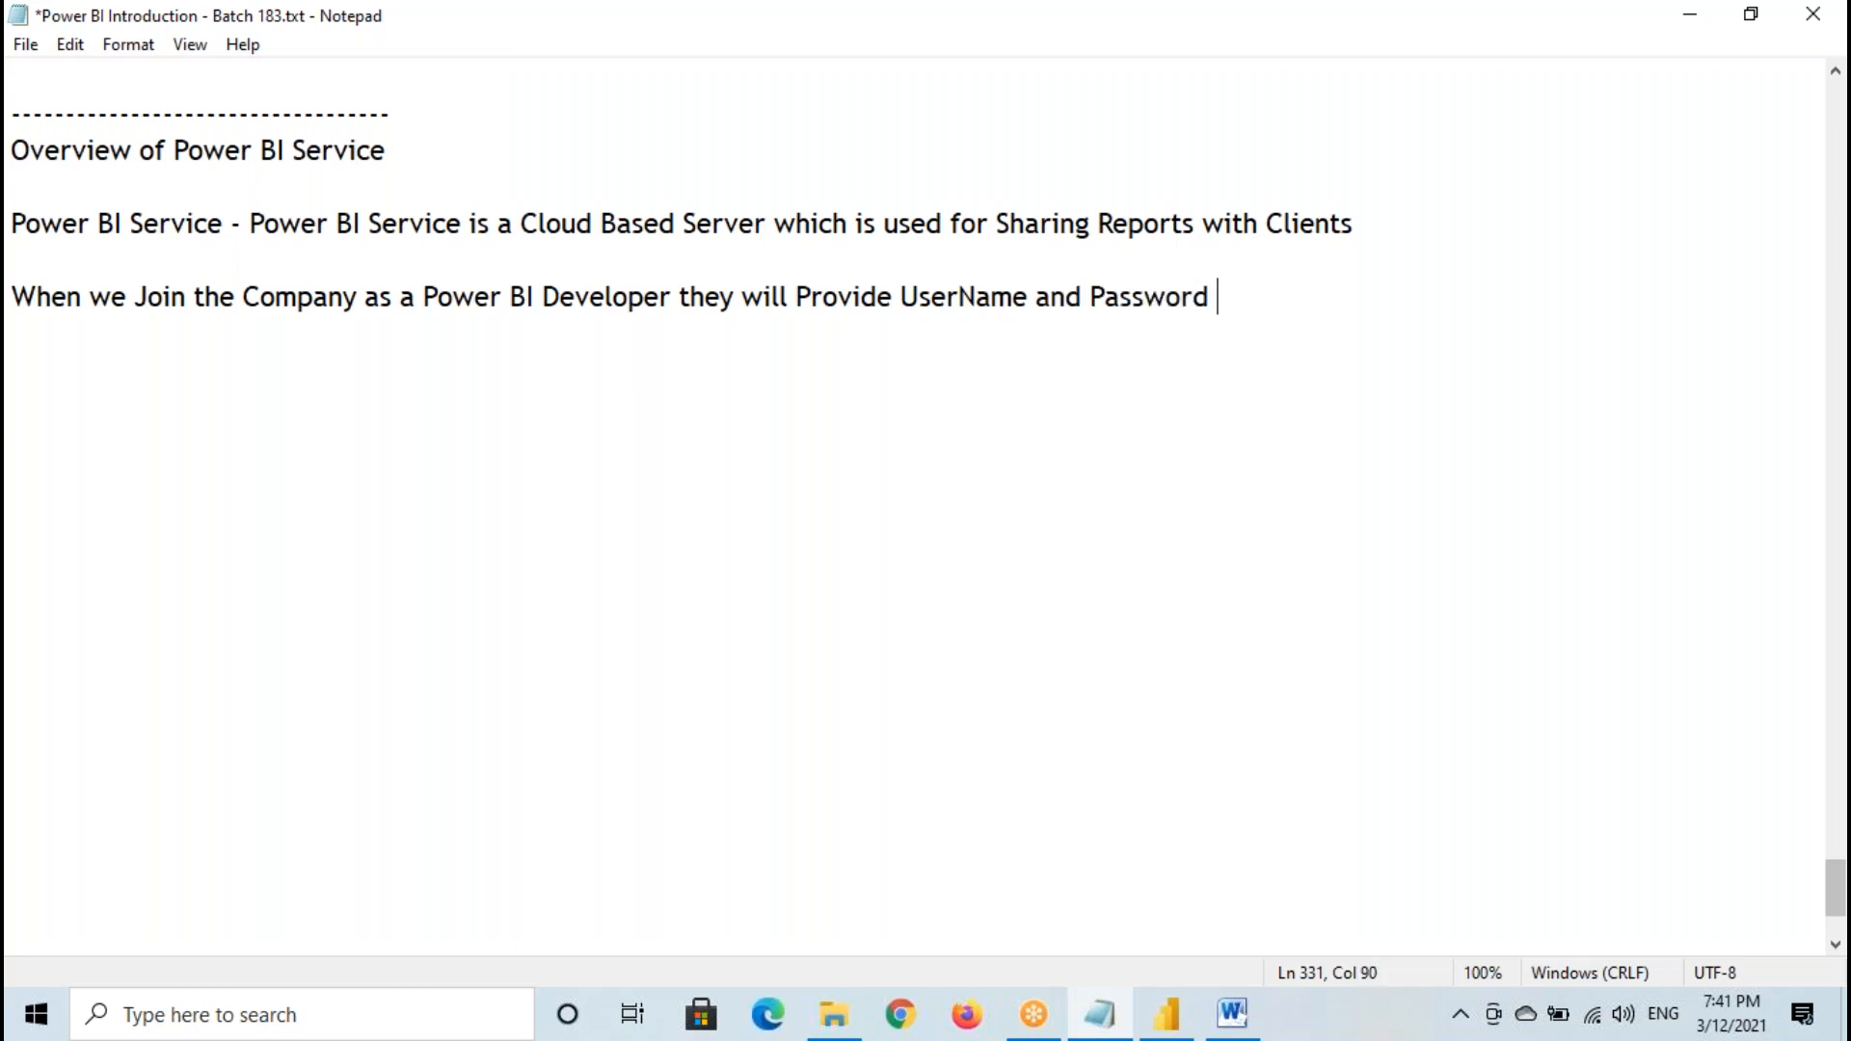
text(to Access)
text( Power BI)
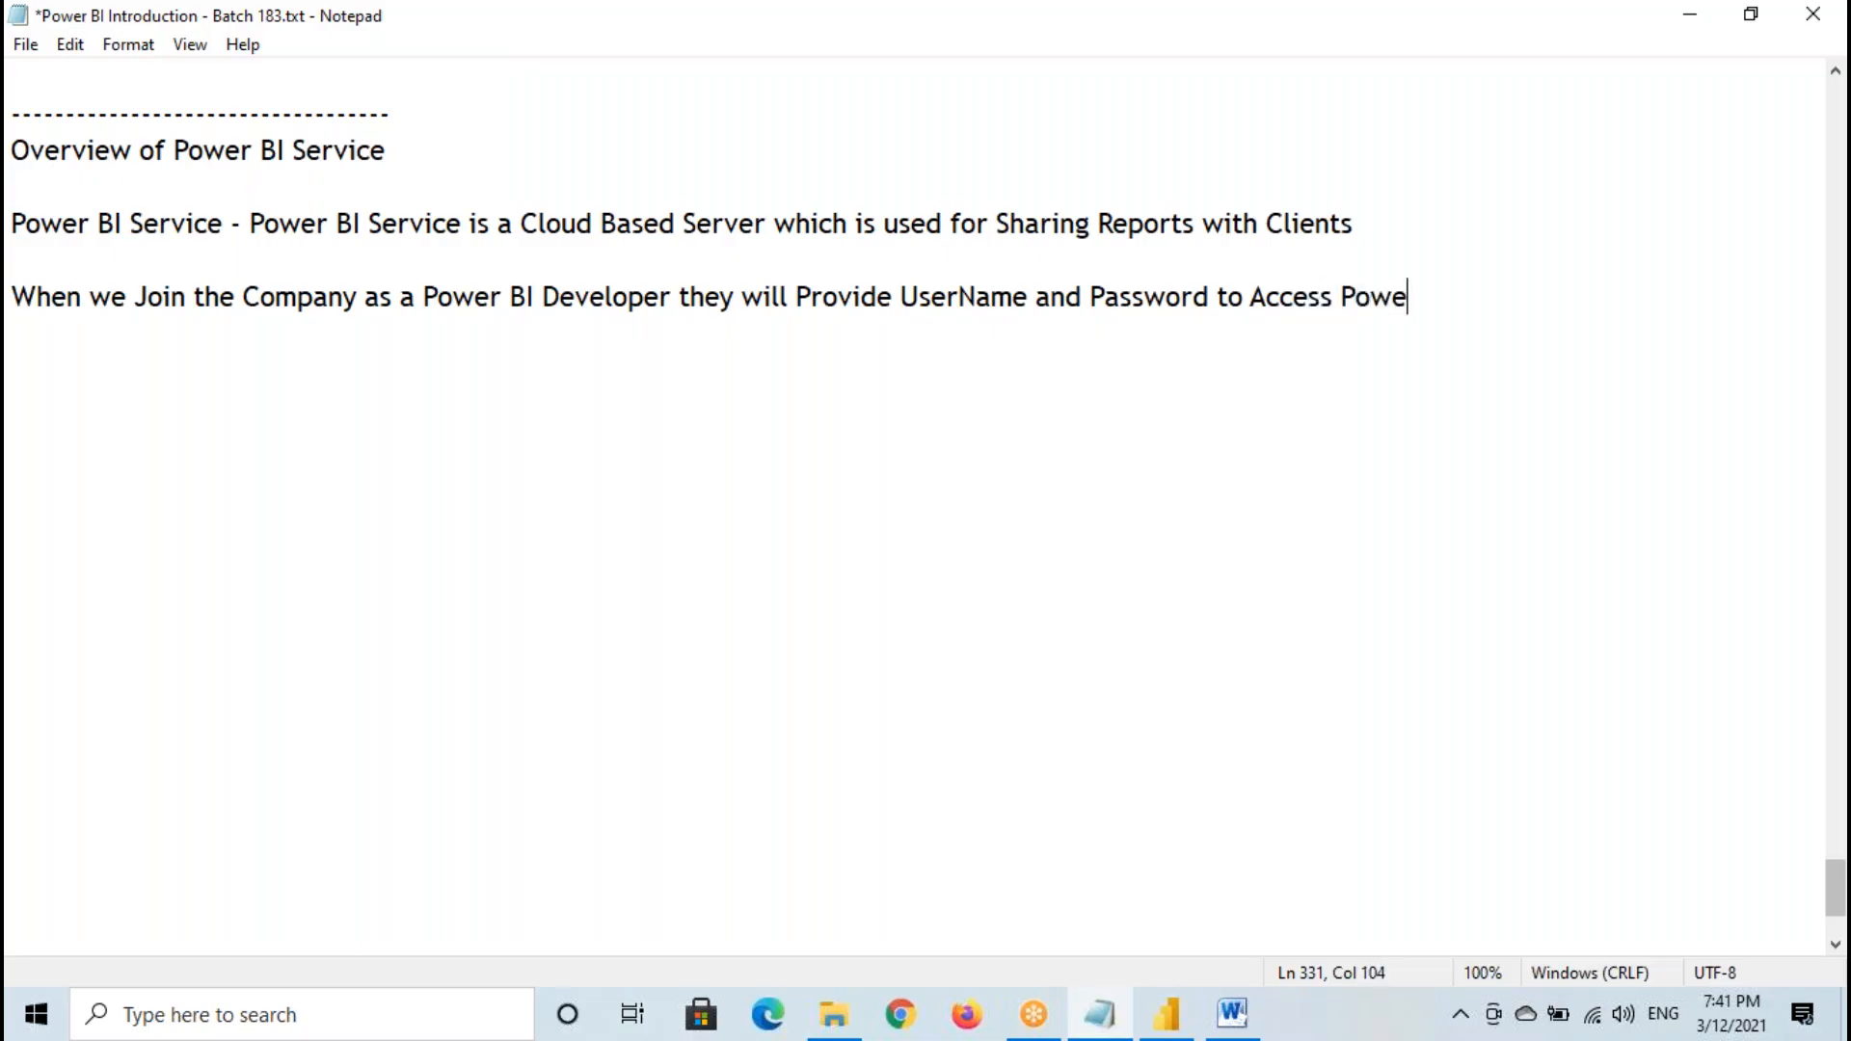
text( Service)
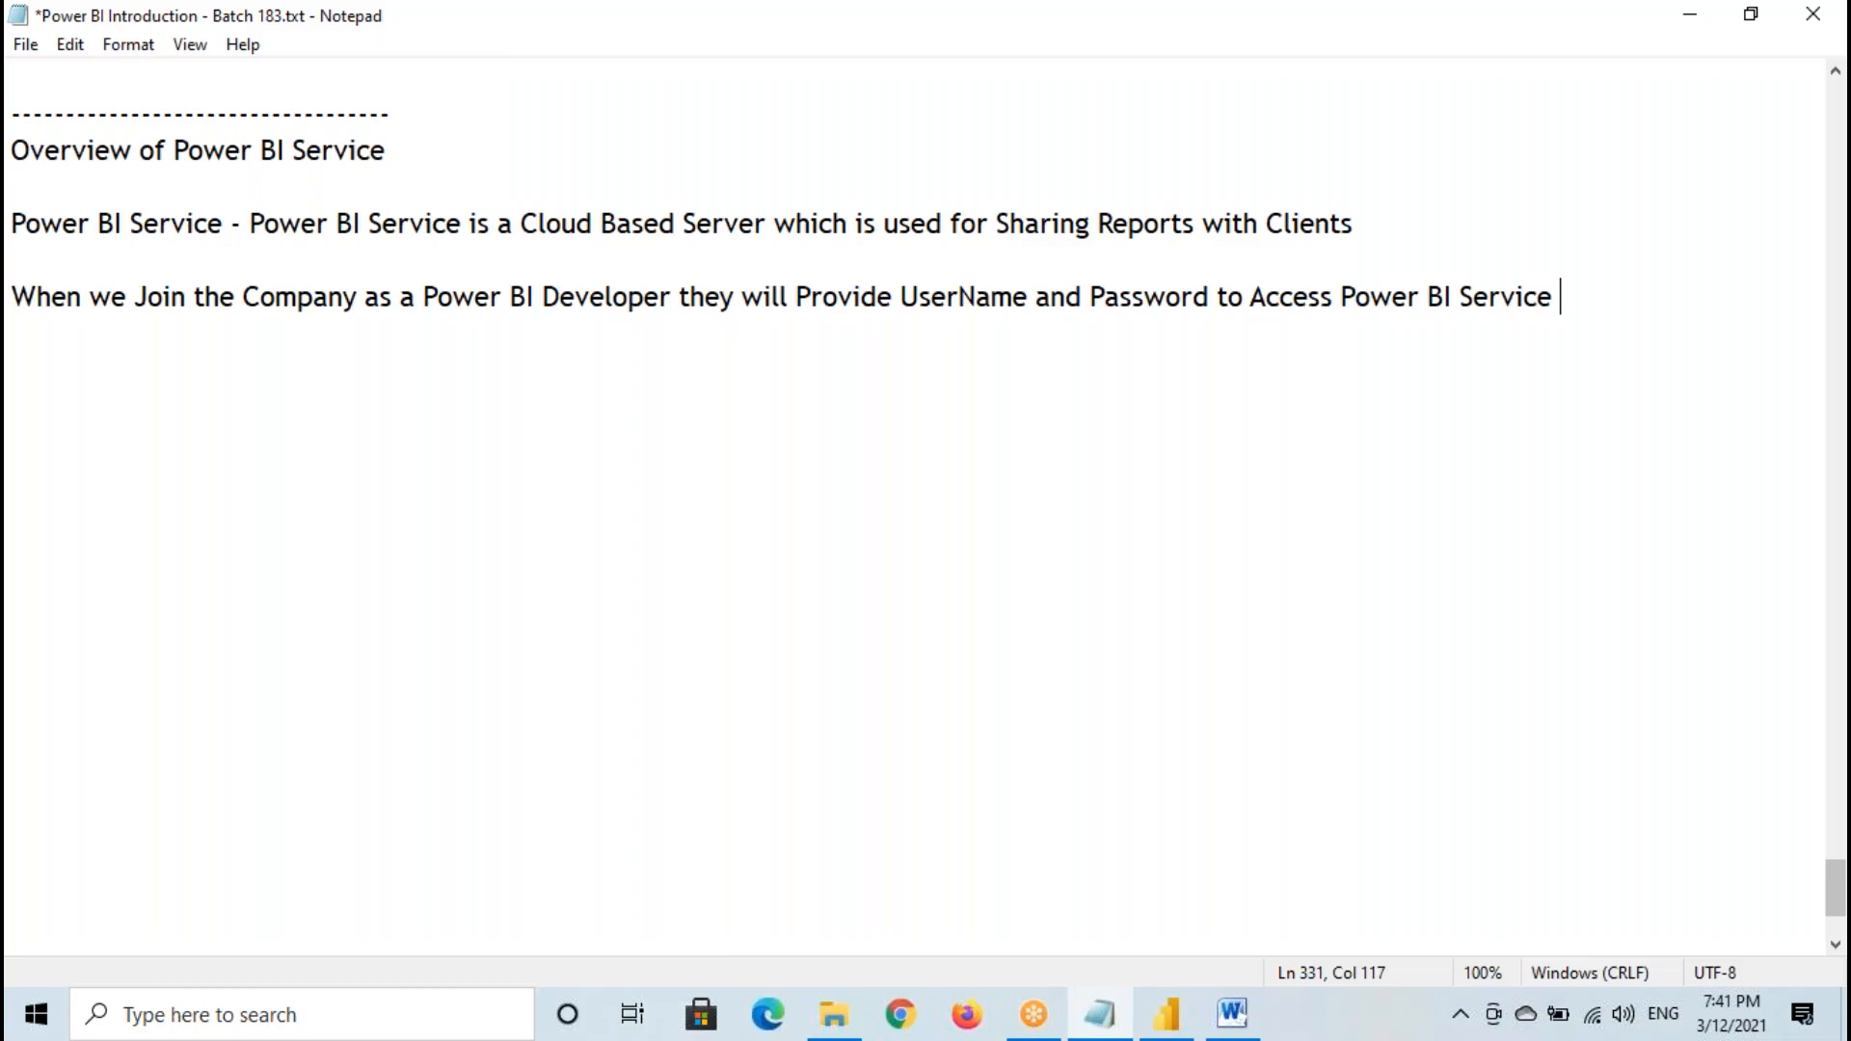
- Copy the words UserName and Password from the sentence onto two separate lines below it
drag(900, 296, 1030, 296)
key(ctrl+c)
click(19, 384)
key(ctrl+v)
click(1098, 296)
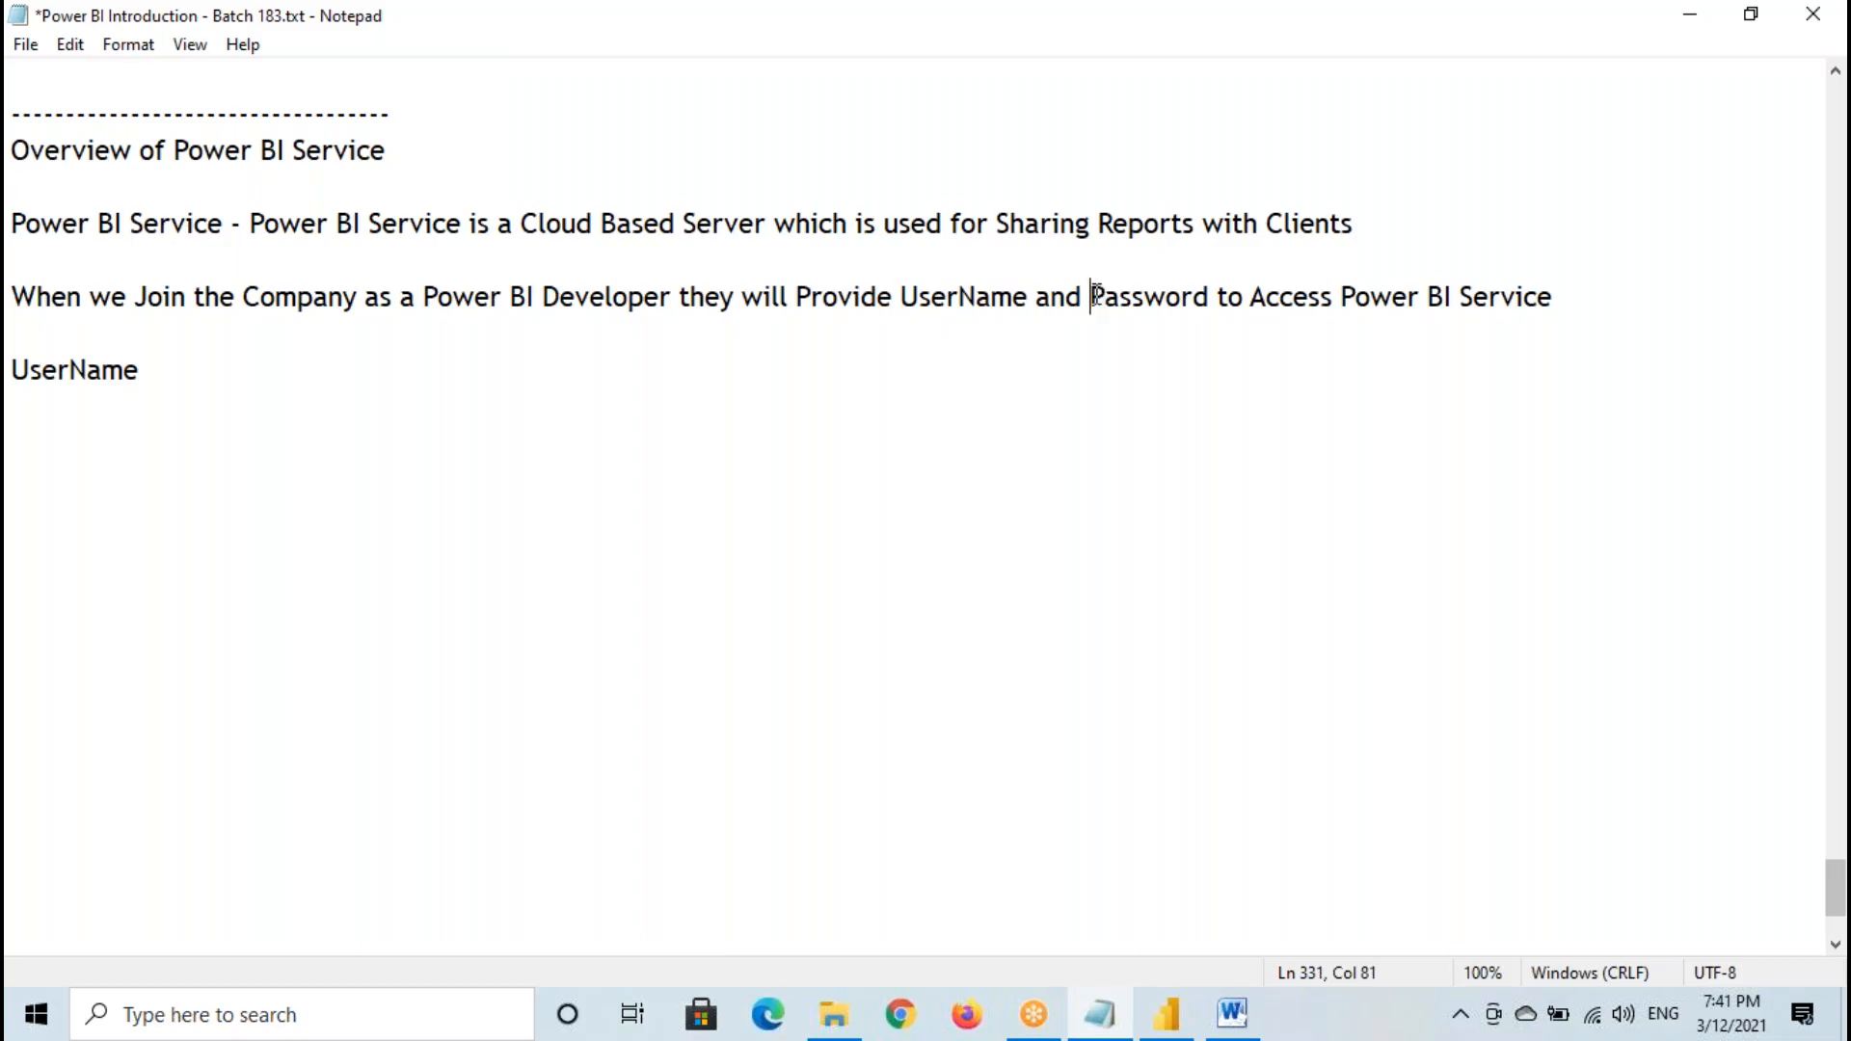
drag(1098, 296, 1210, 299)
key(ctrl+c)
click(38, 405)
key(ctrl+v)
- Add "- Company EmailId" after UserName, set off by a tab, and highlight the added text
click(166, 369)
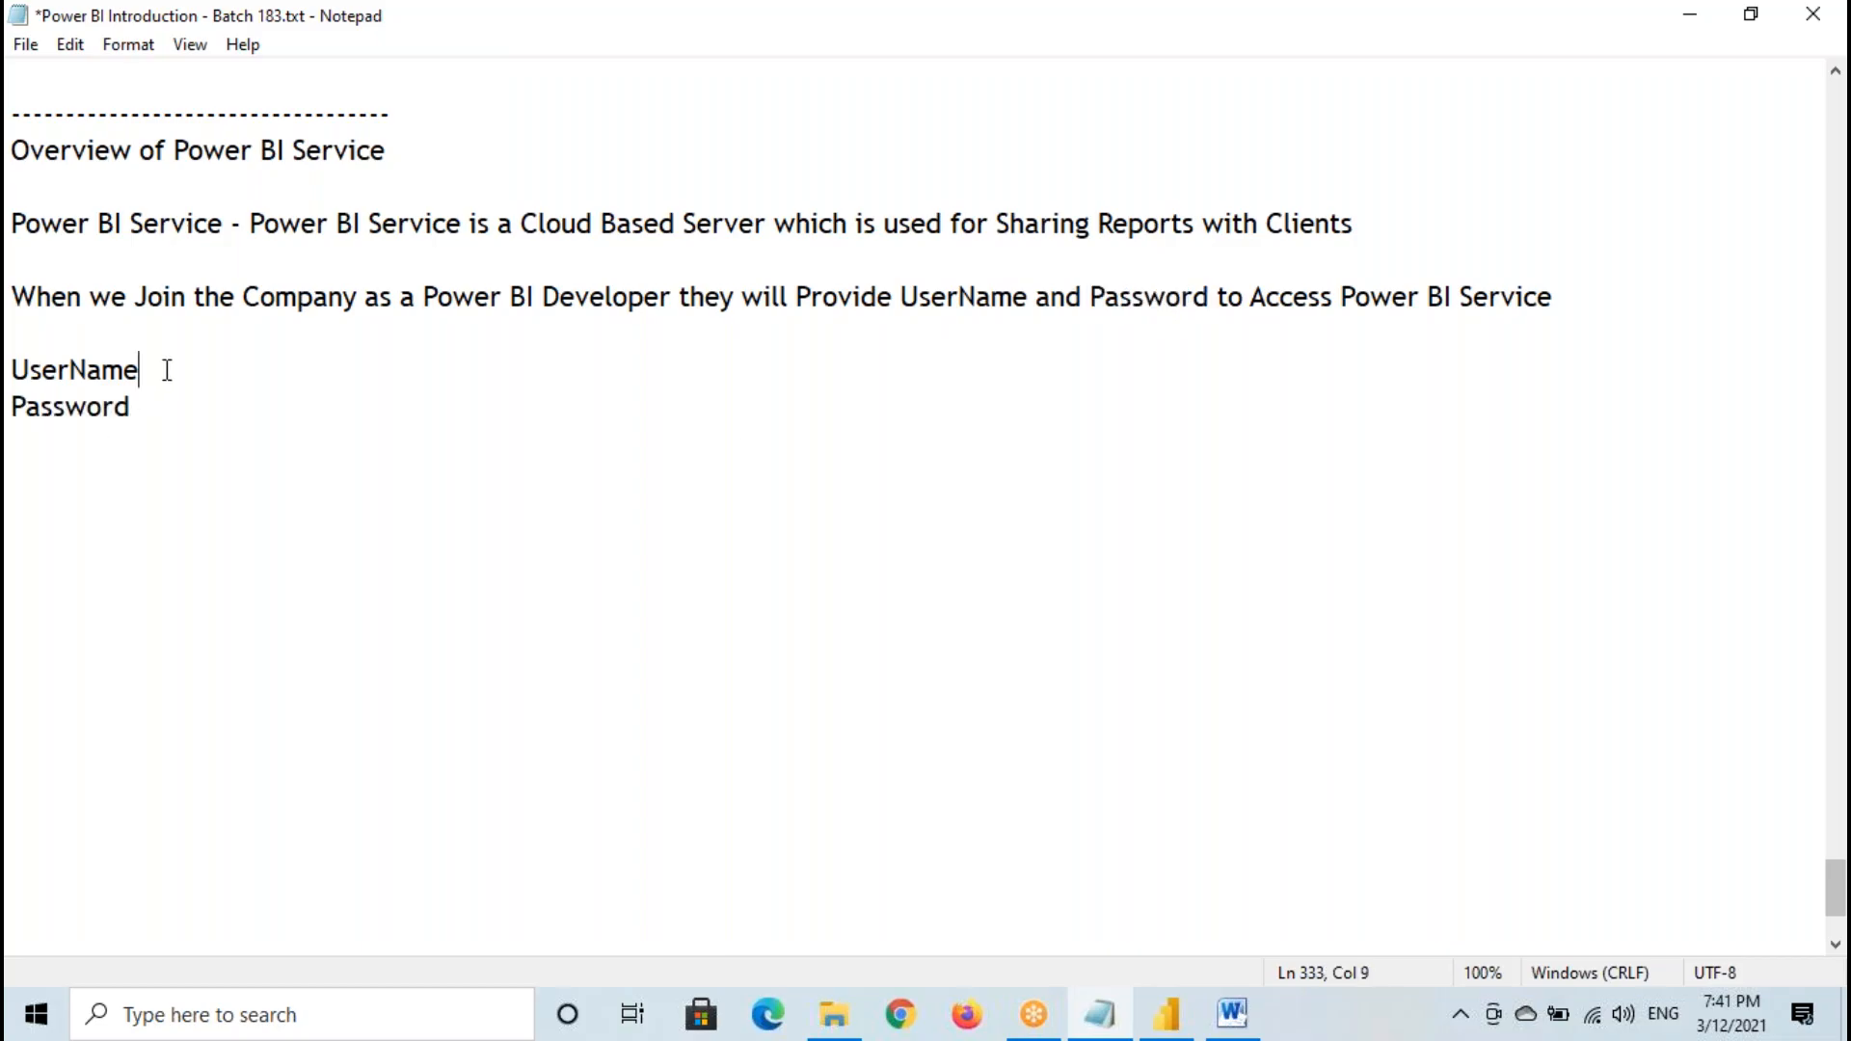
key(Tab)
text(- Company )
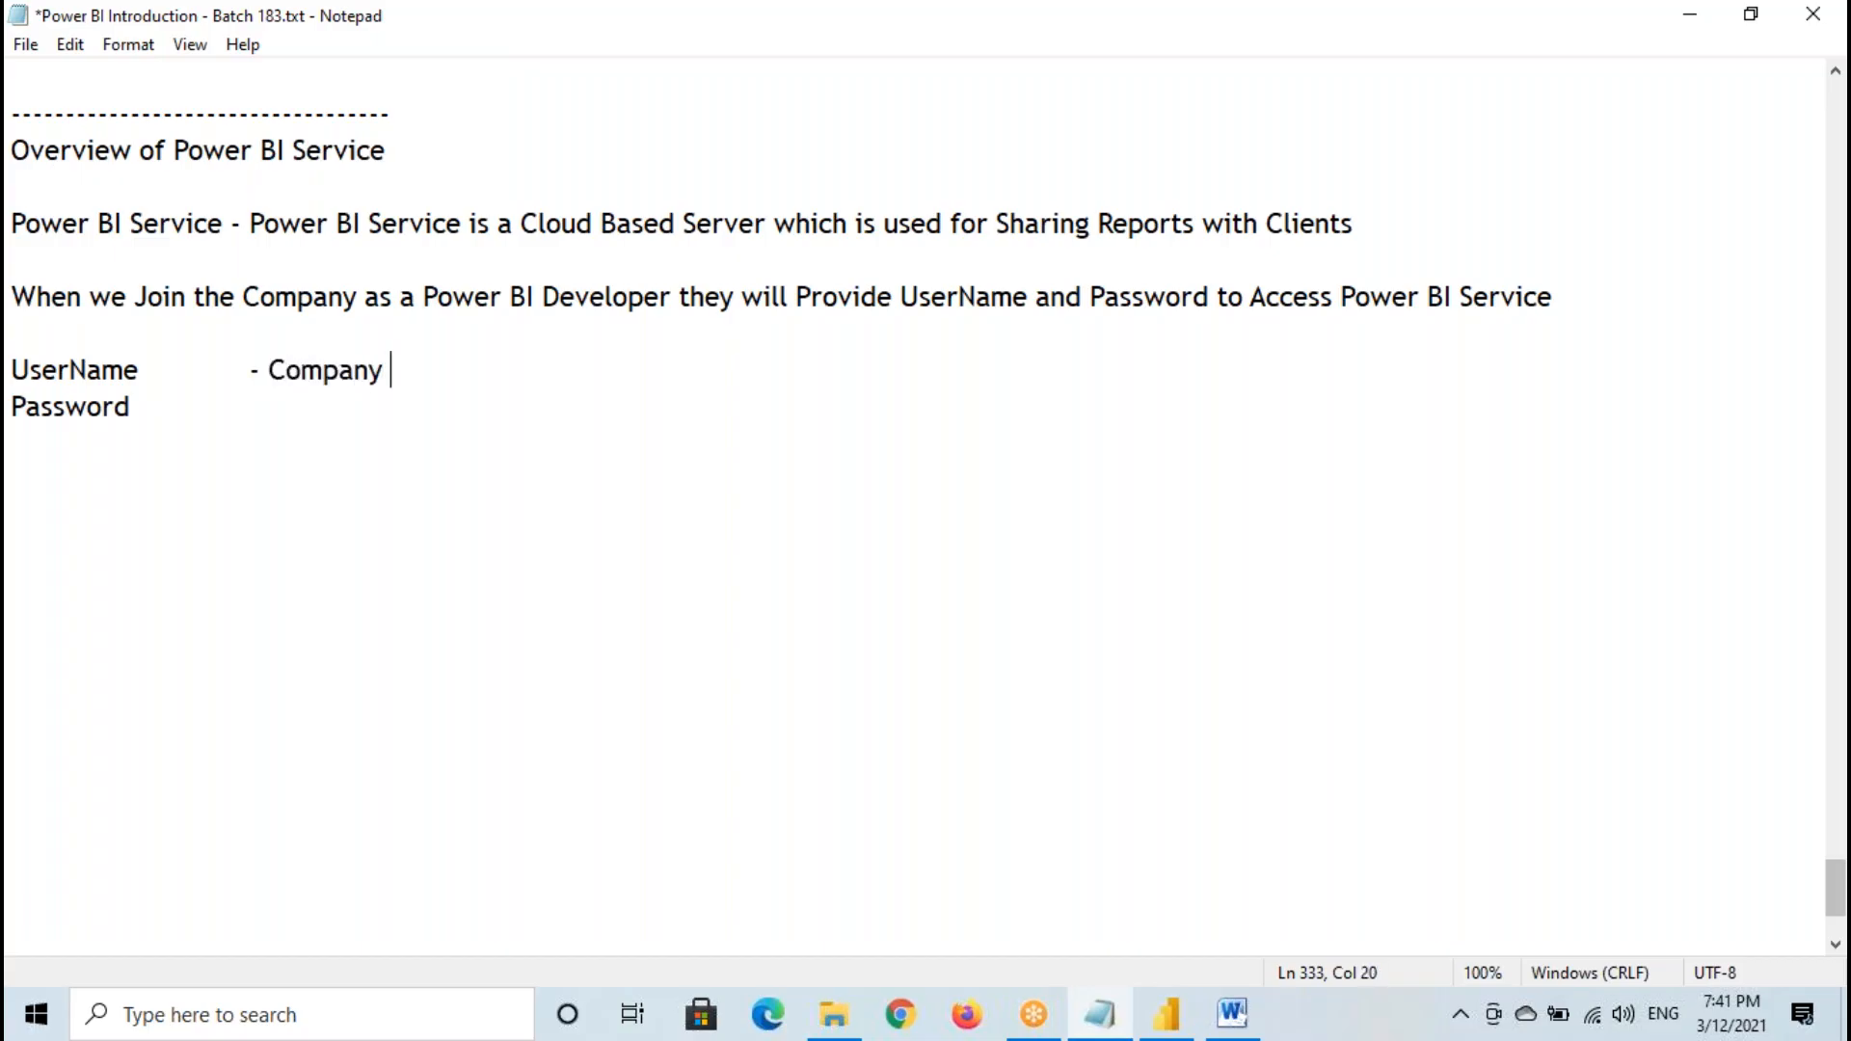
text(Emai)
key(BackSpace)
text(ailId)
drag(269, 372, 515, 373)
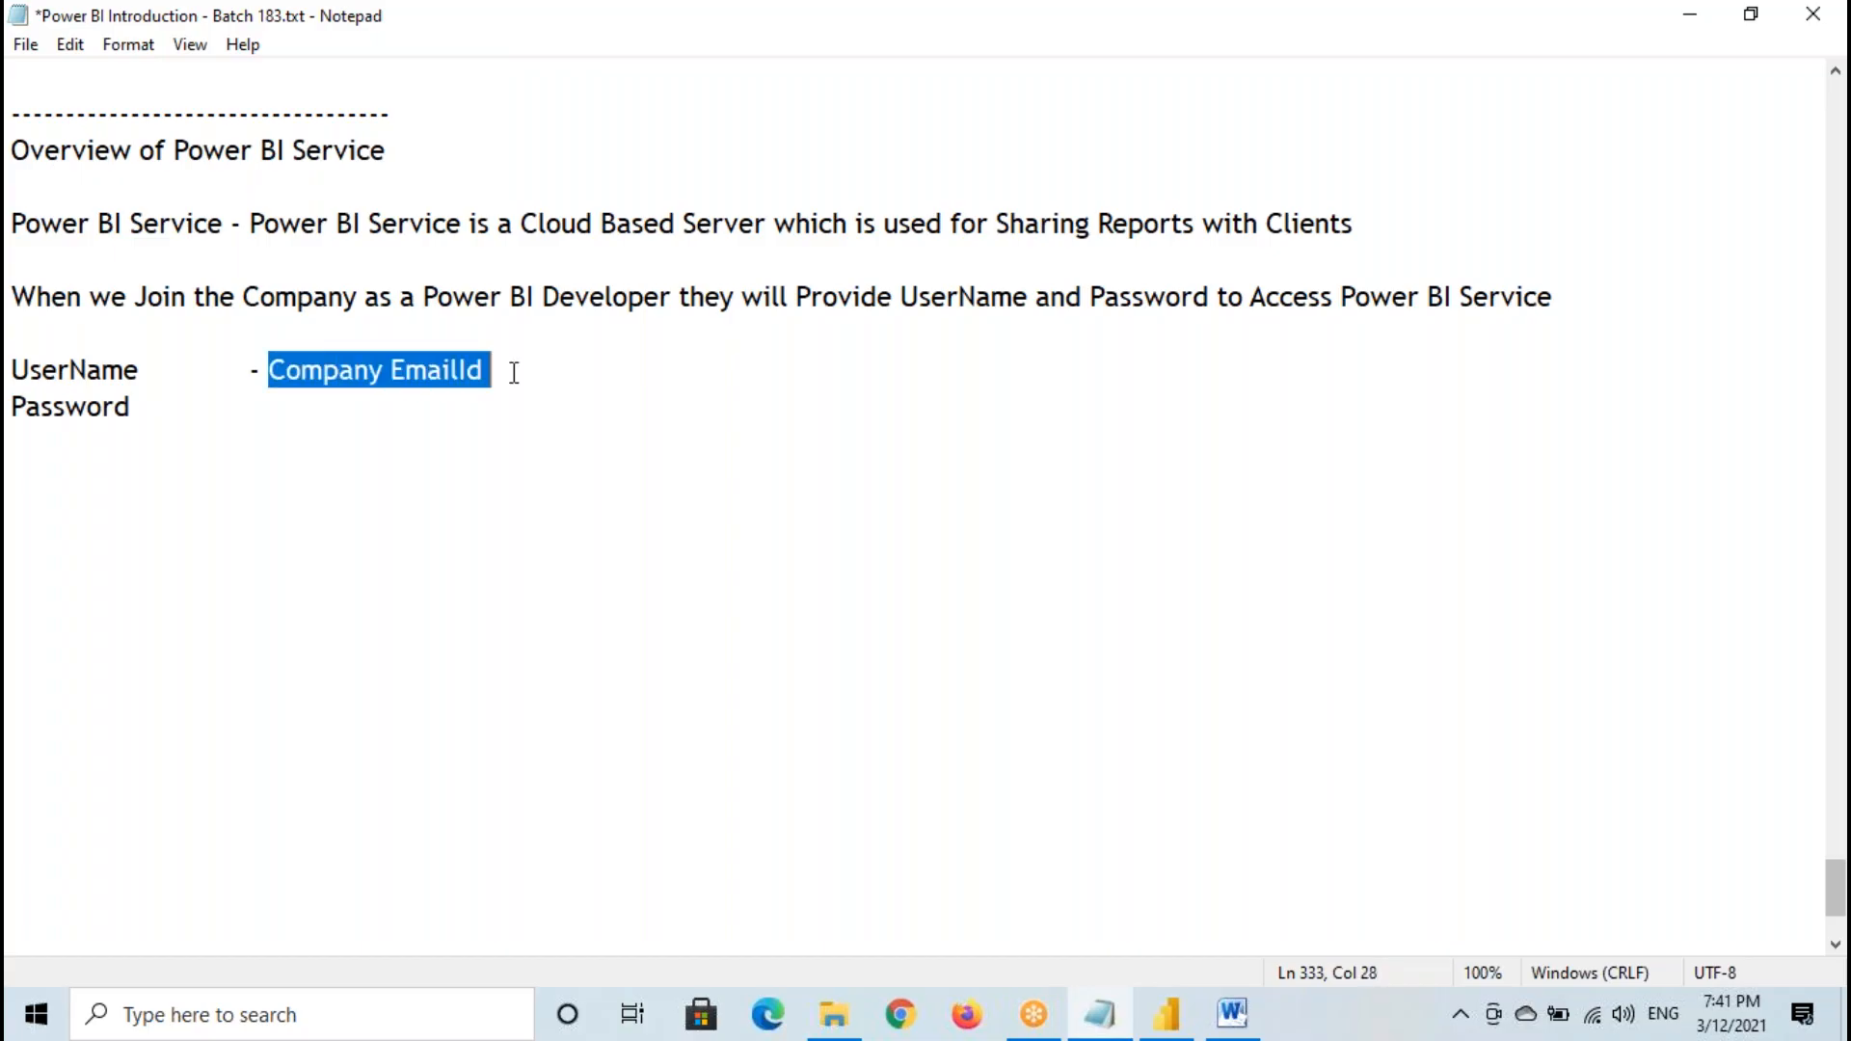
- Add a tabbed dash after the Password label and paste the copied word Password behind it
click(154, 416)
key(Tab)
text(-)
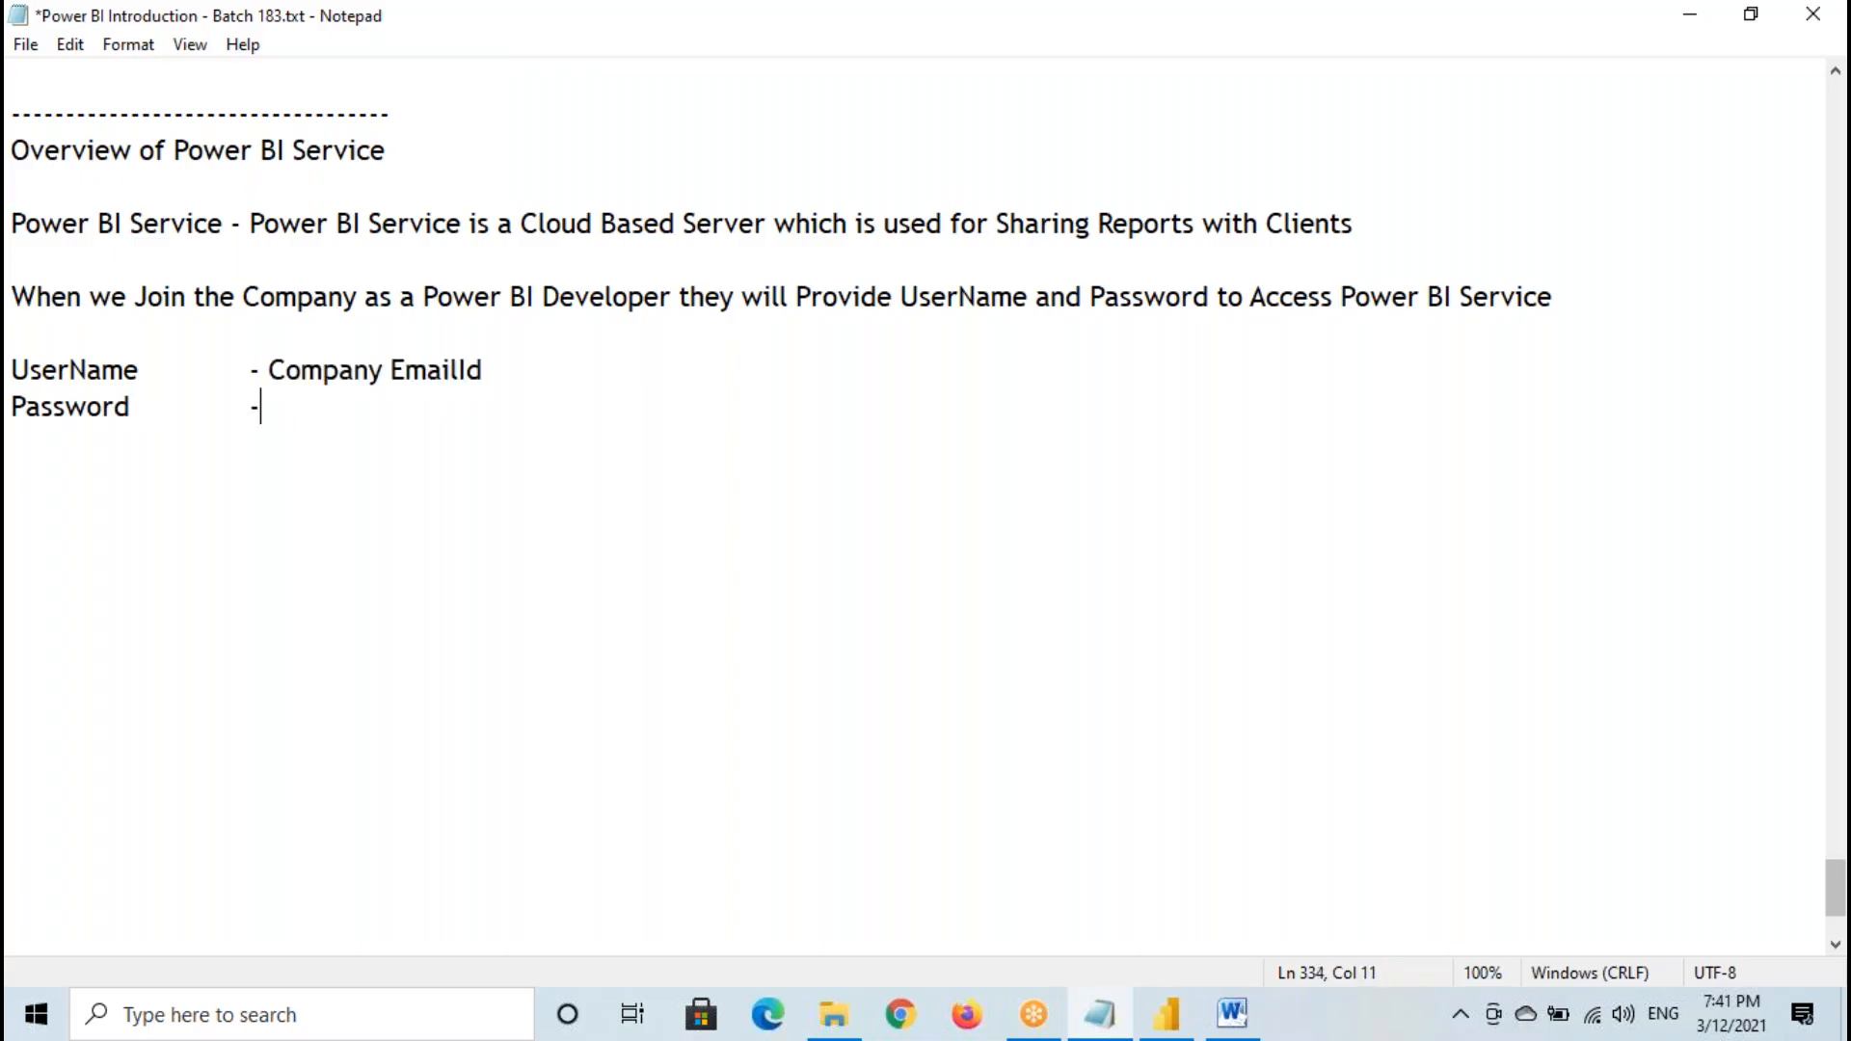
drag(19, 410, 134, 417)
key(ctrl+c)
click(338, 408)
key(ctrl+v)
- Switch to the architecture document in Word, highlight the Power BI Service label, and return to the report in Power BI Desktop
click(1166, 1014)
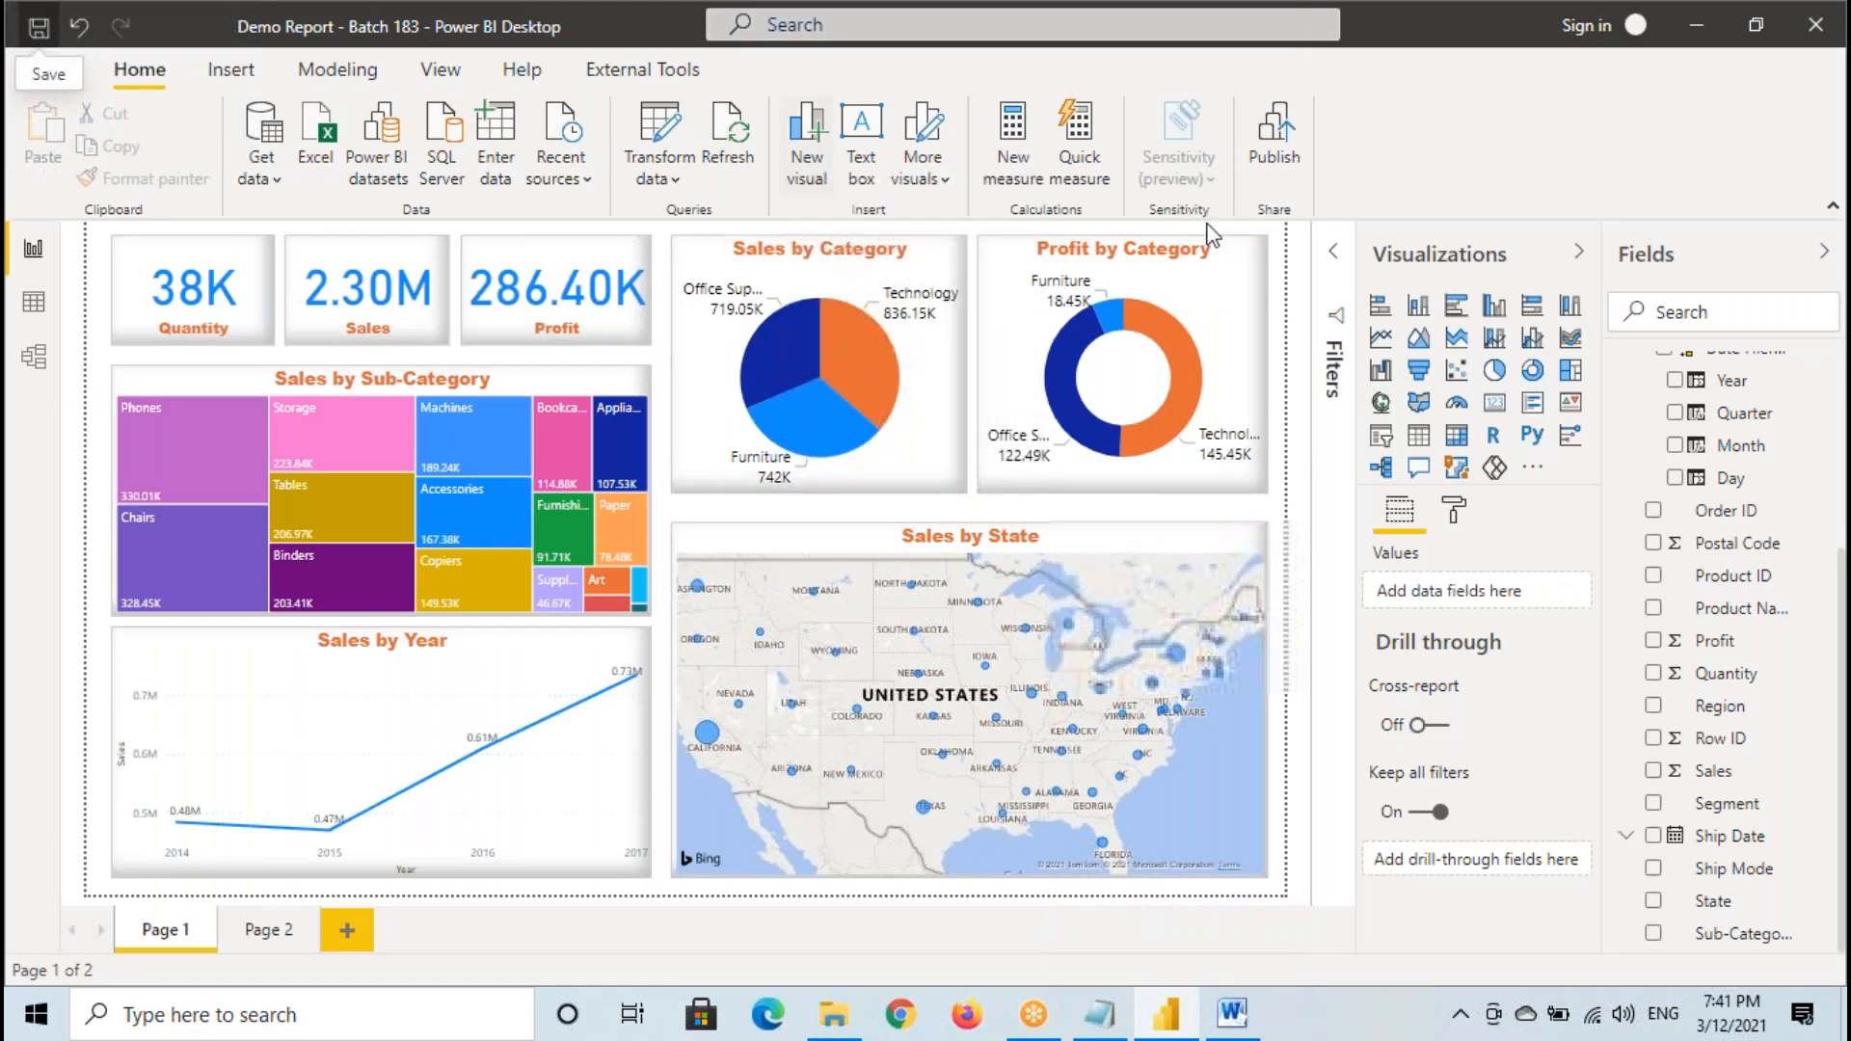
click(1232, 1012)
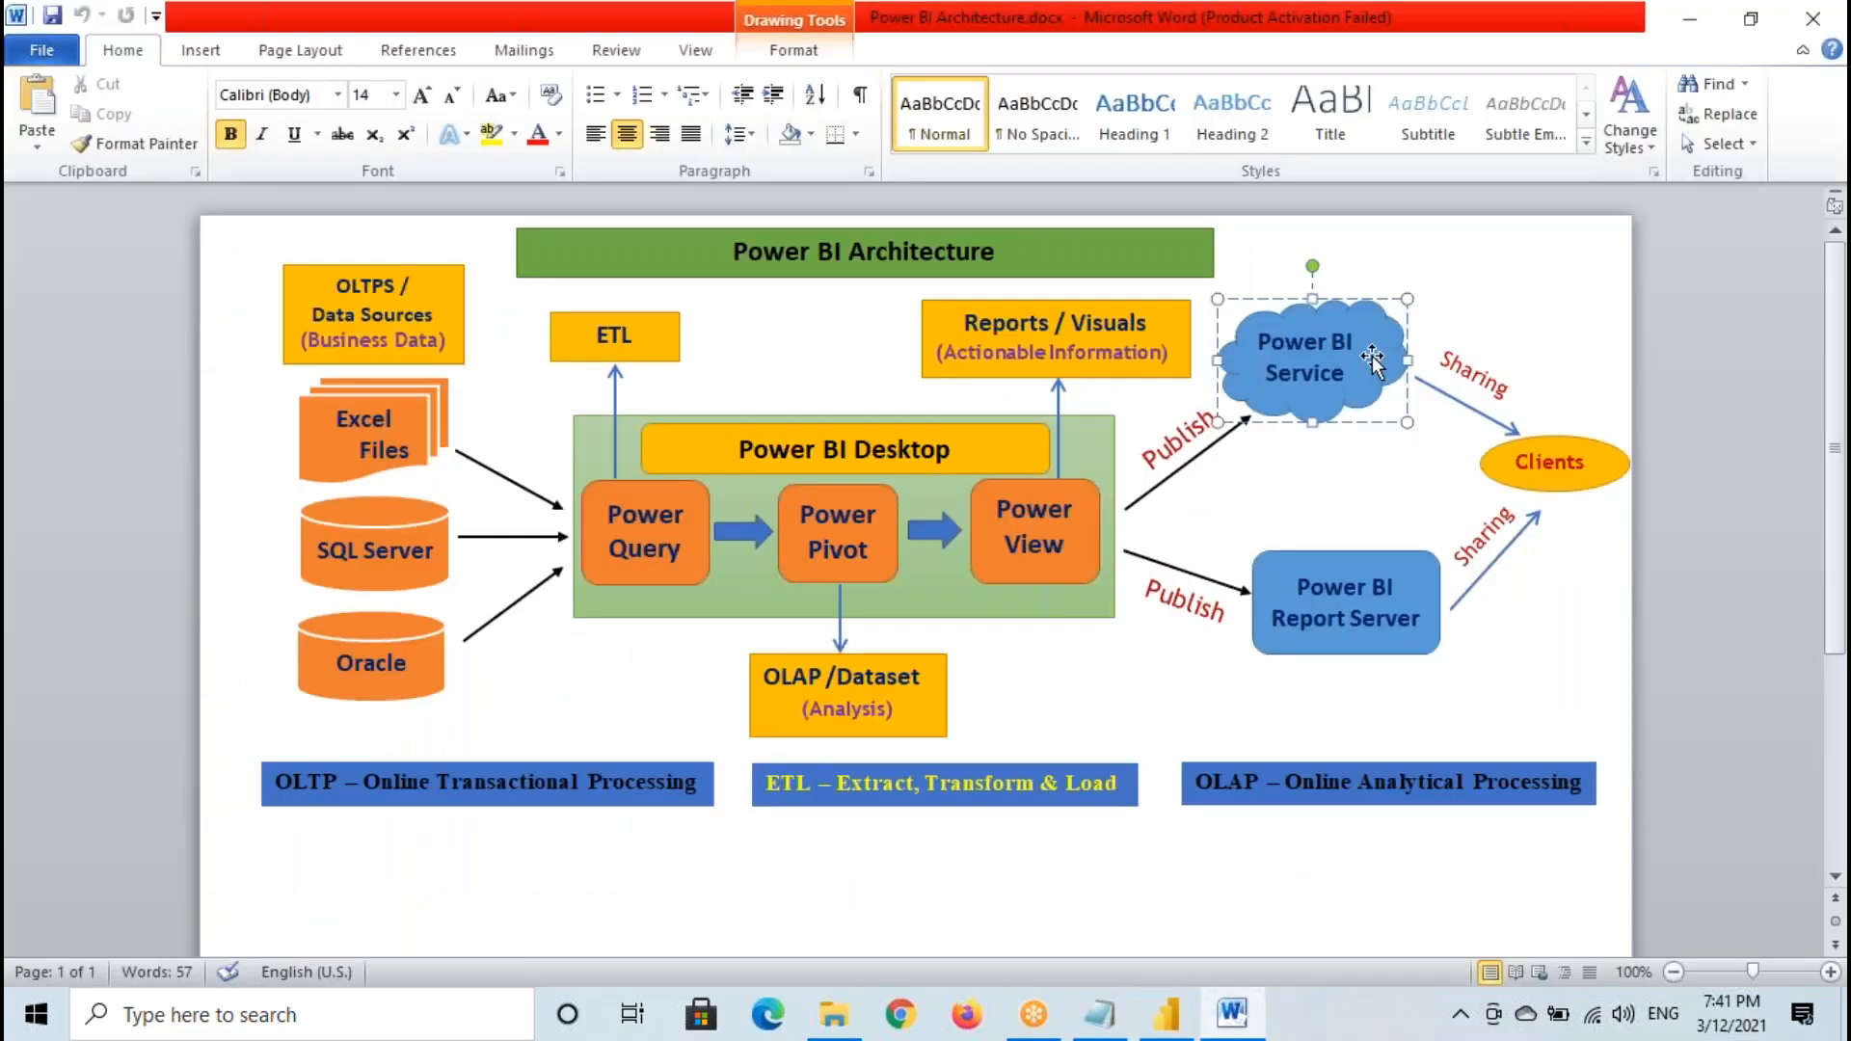
drag(1354, 376, 1300, 331)
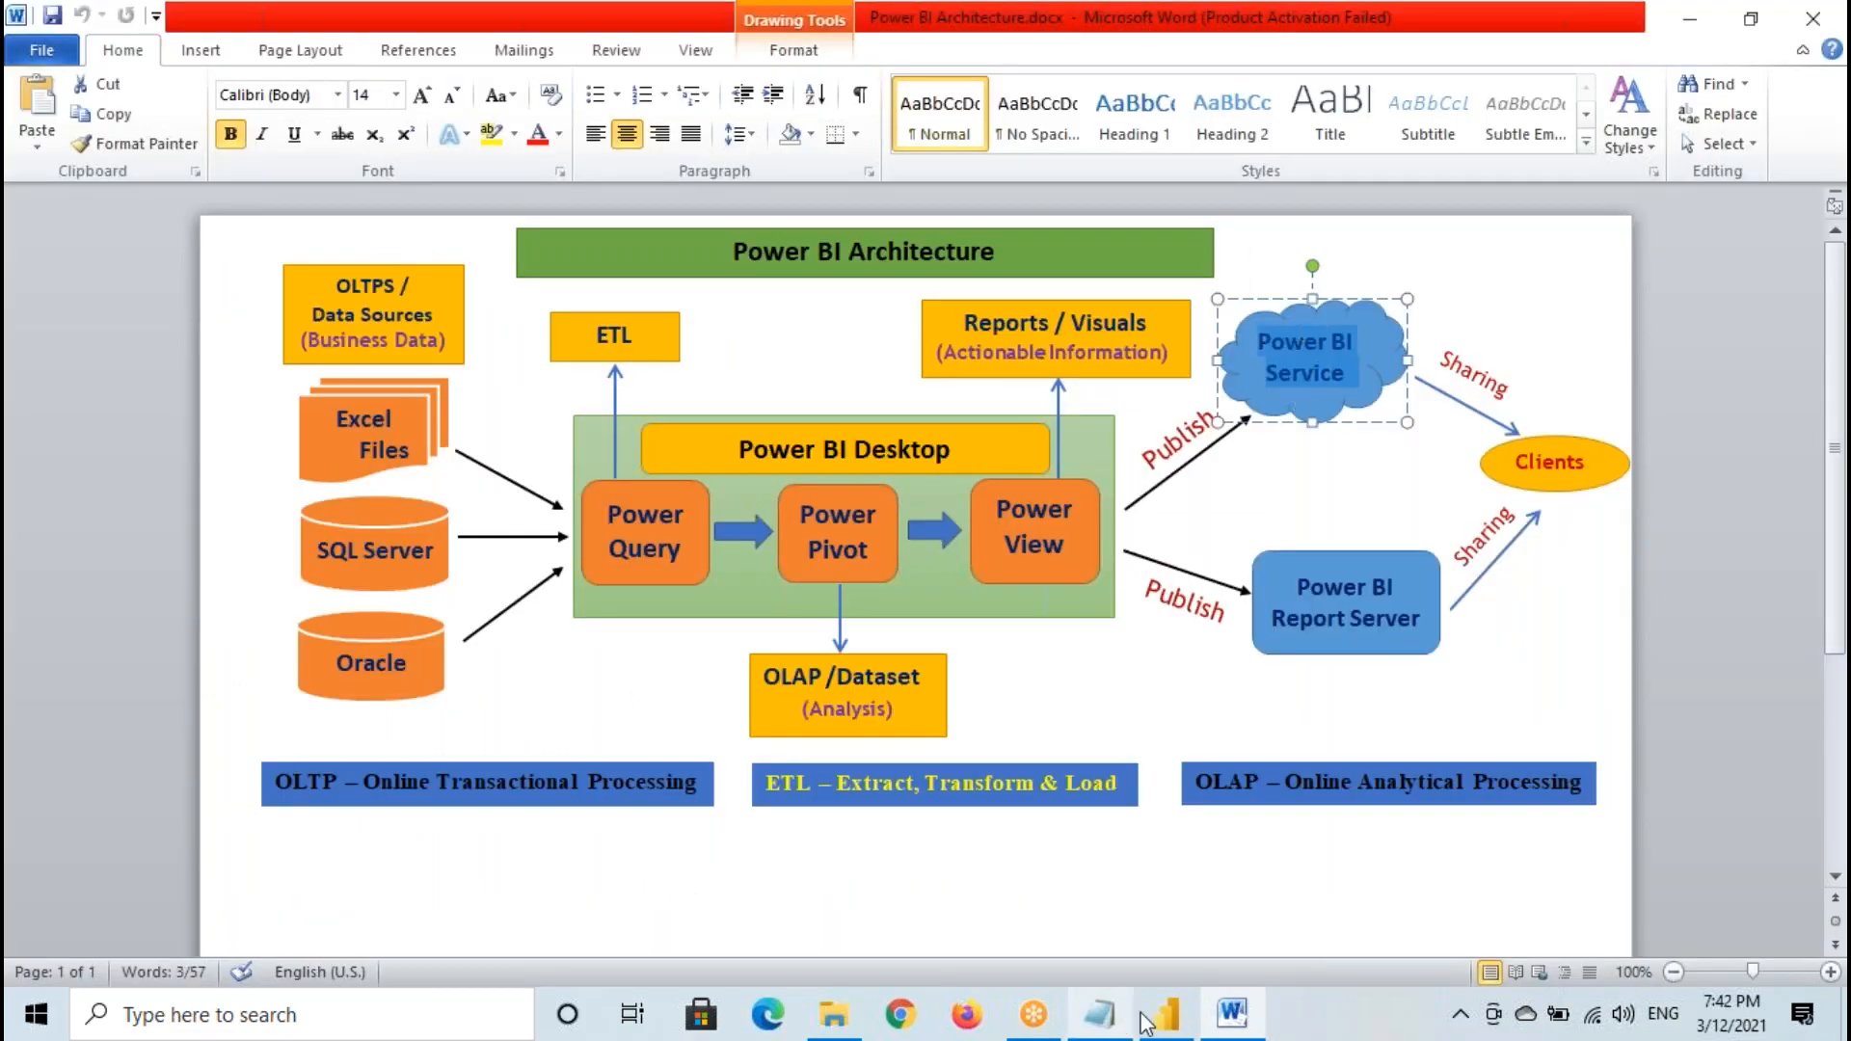
click(1166, 1012)
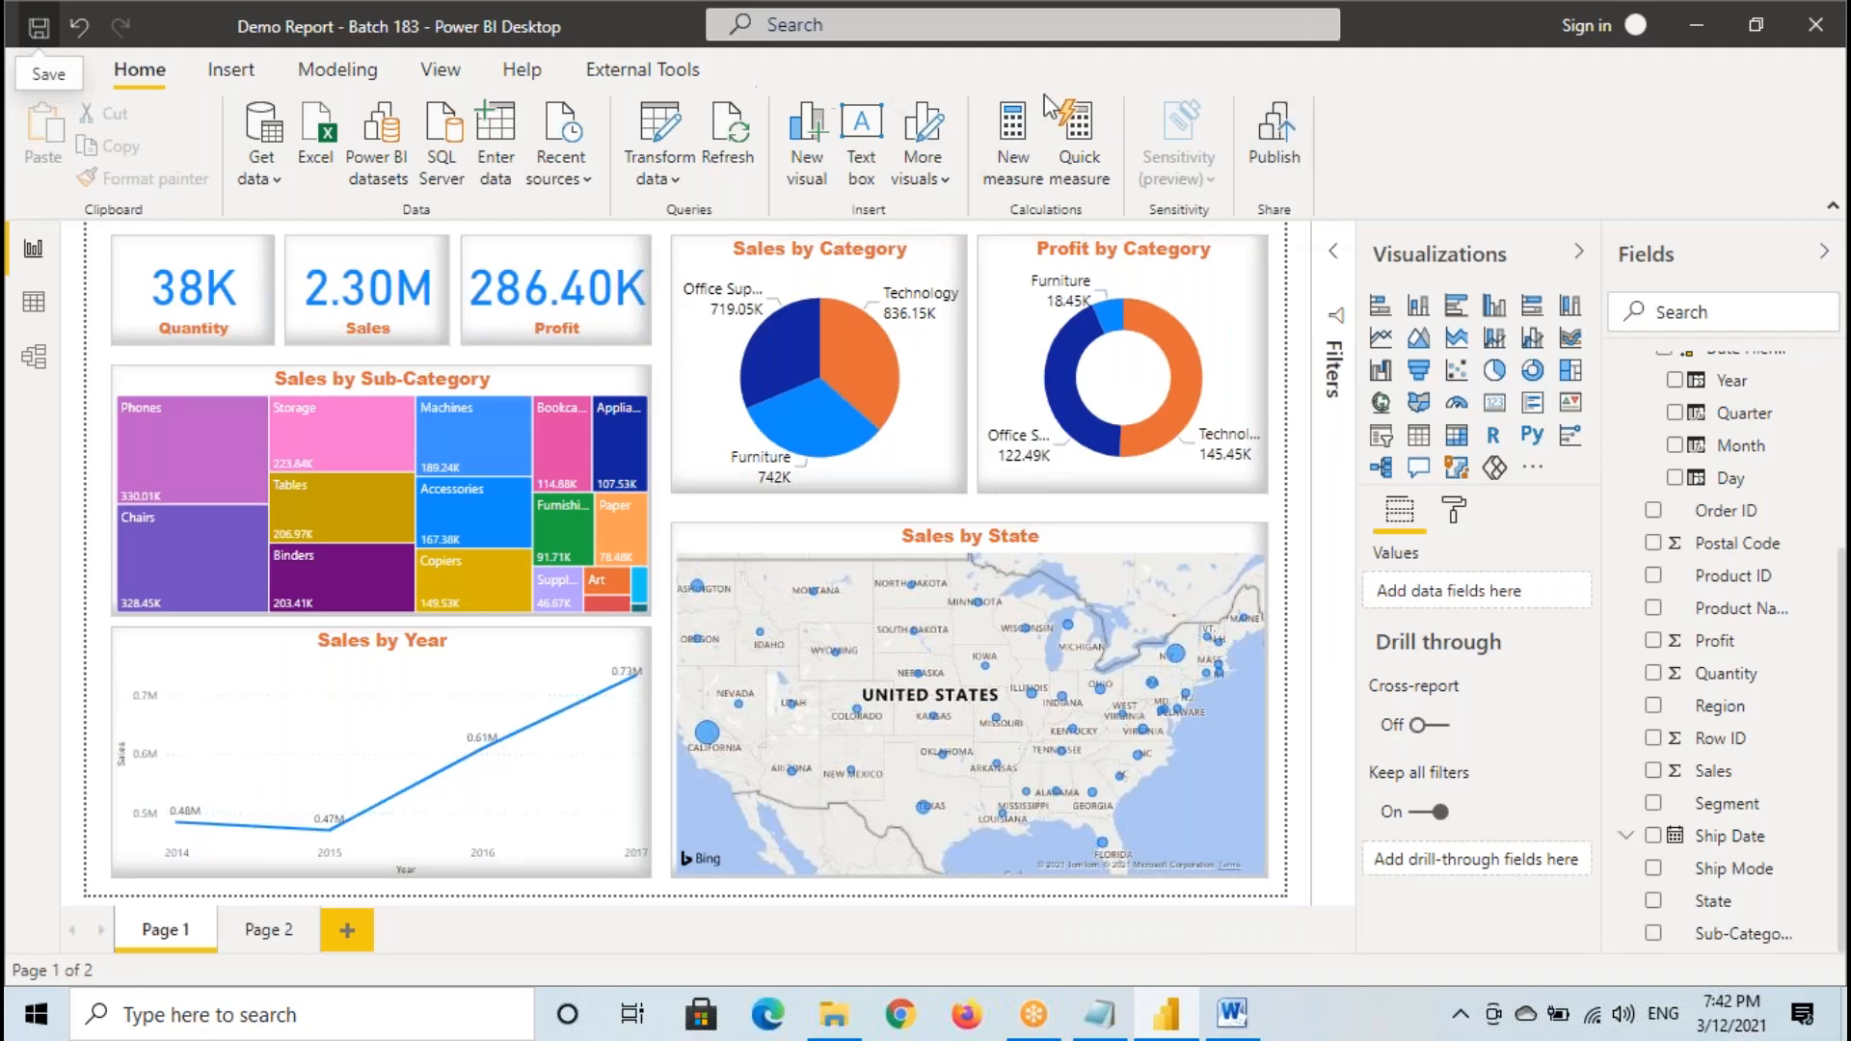
- Switch to the Notepad notes and highlight the UserName and Password entries
click(1099, 1012)
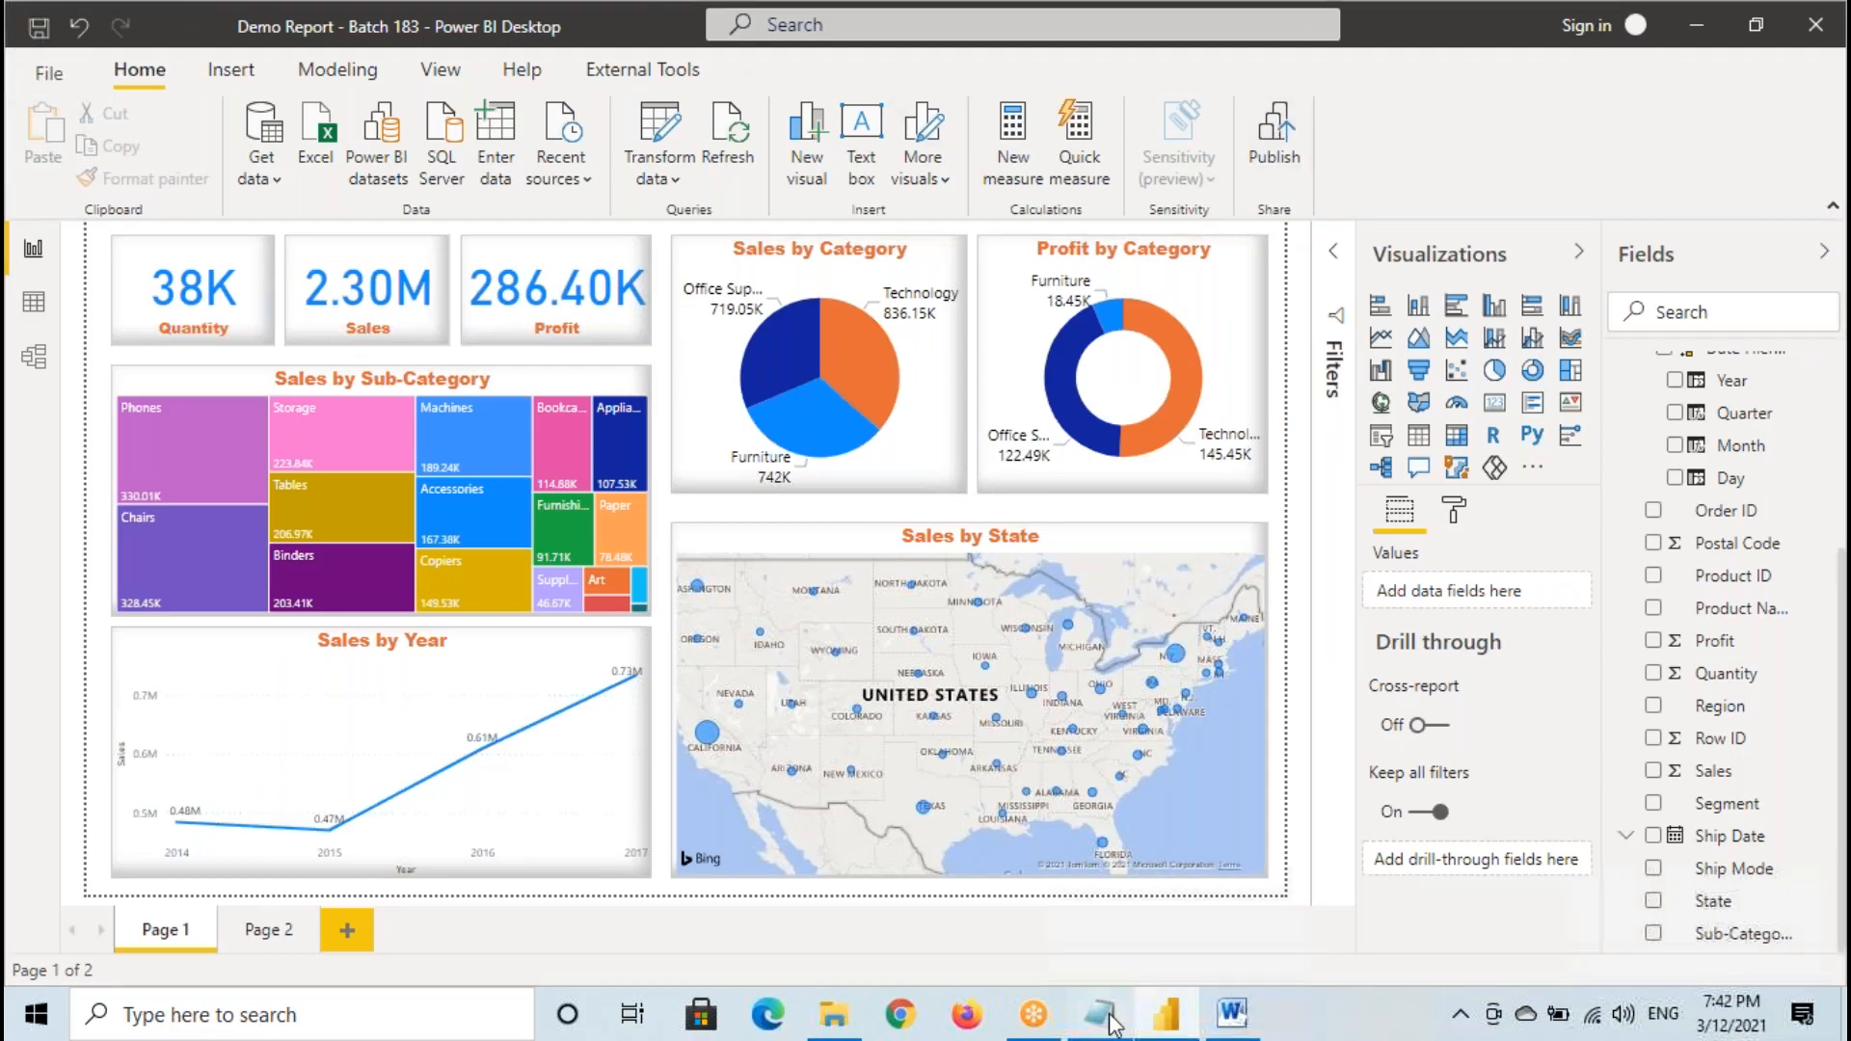
drag(270, 371, 500, 371)
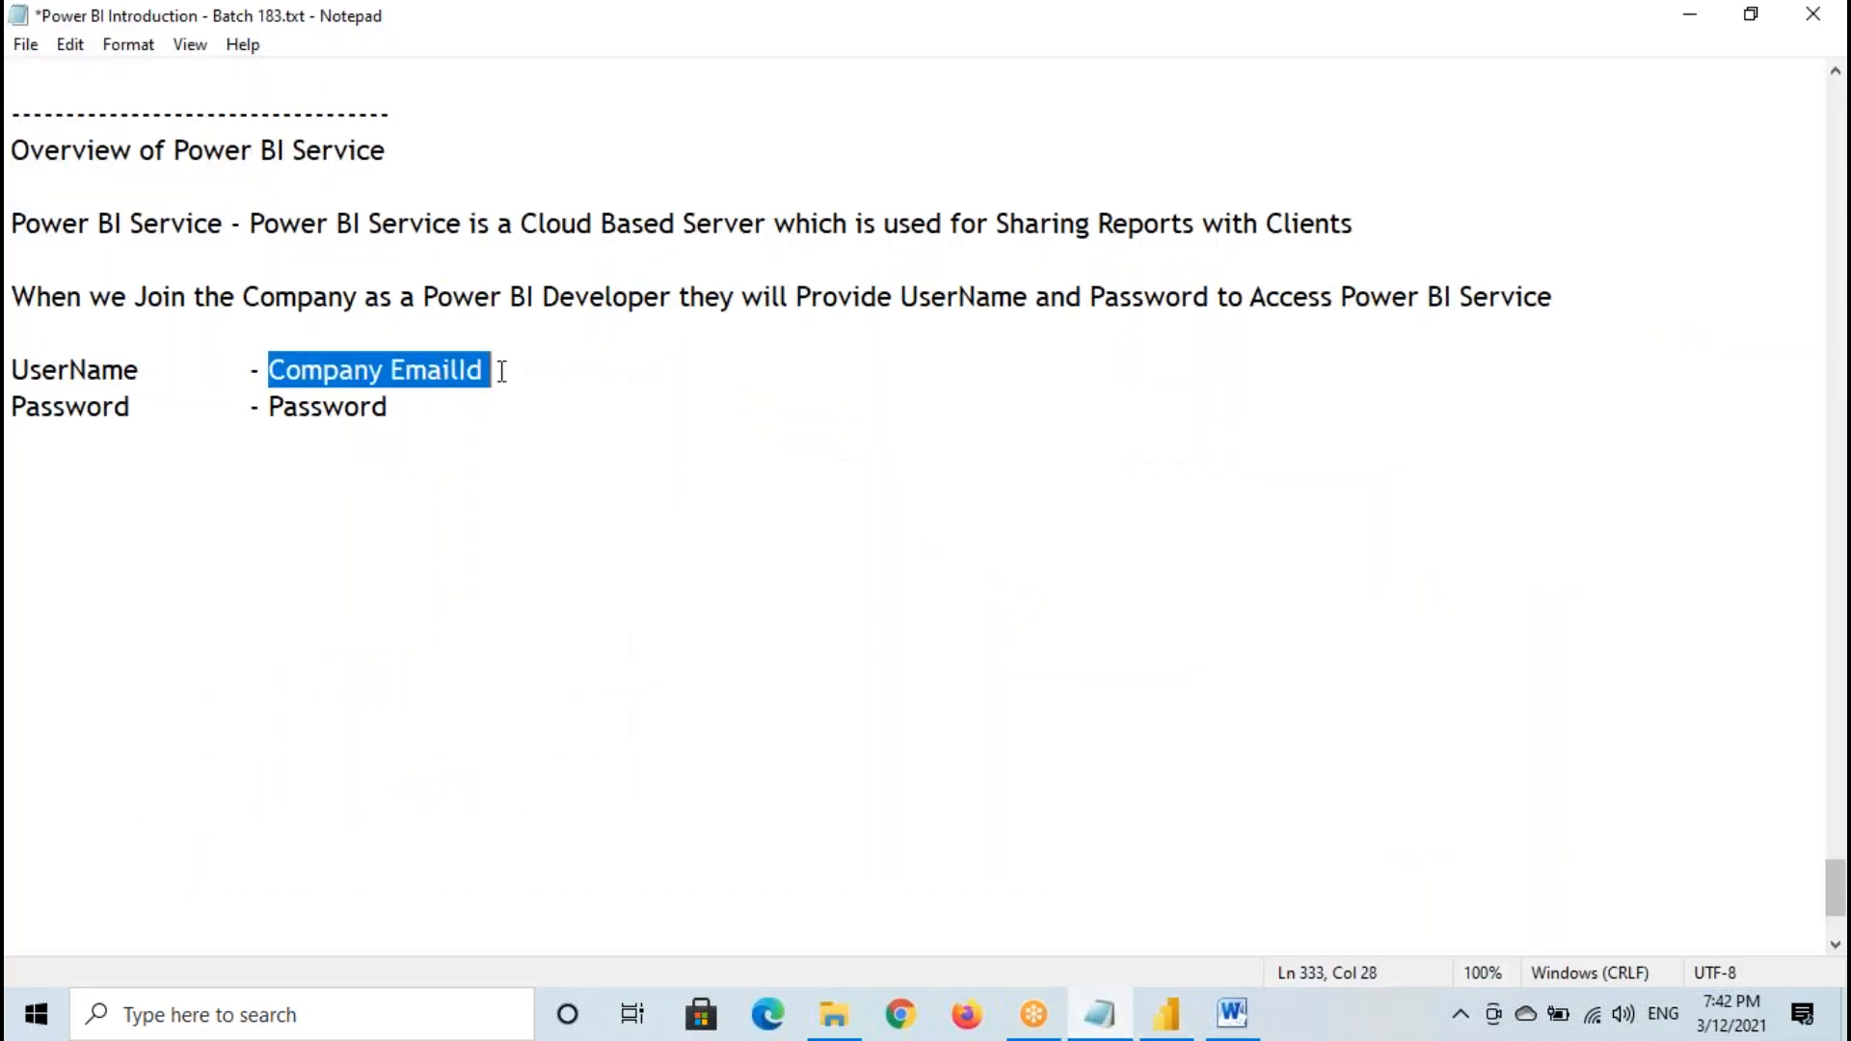
drag(295, 405, 404, 414)
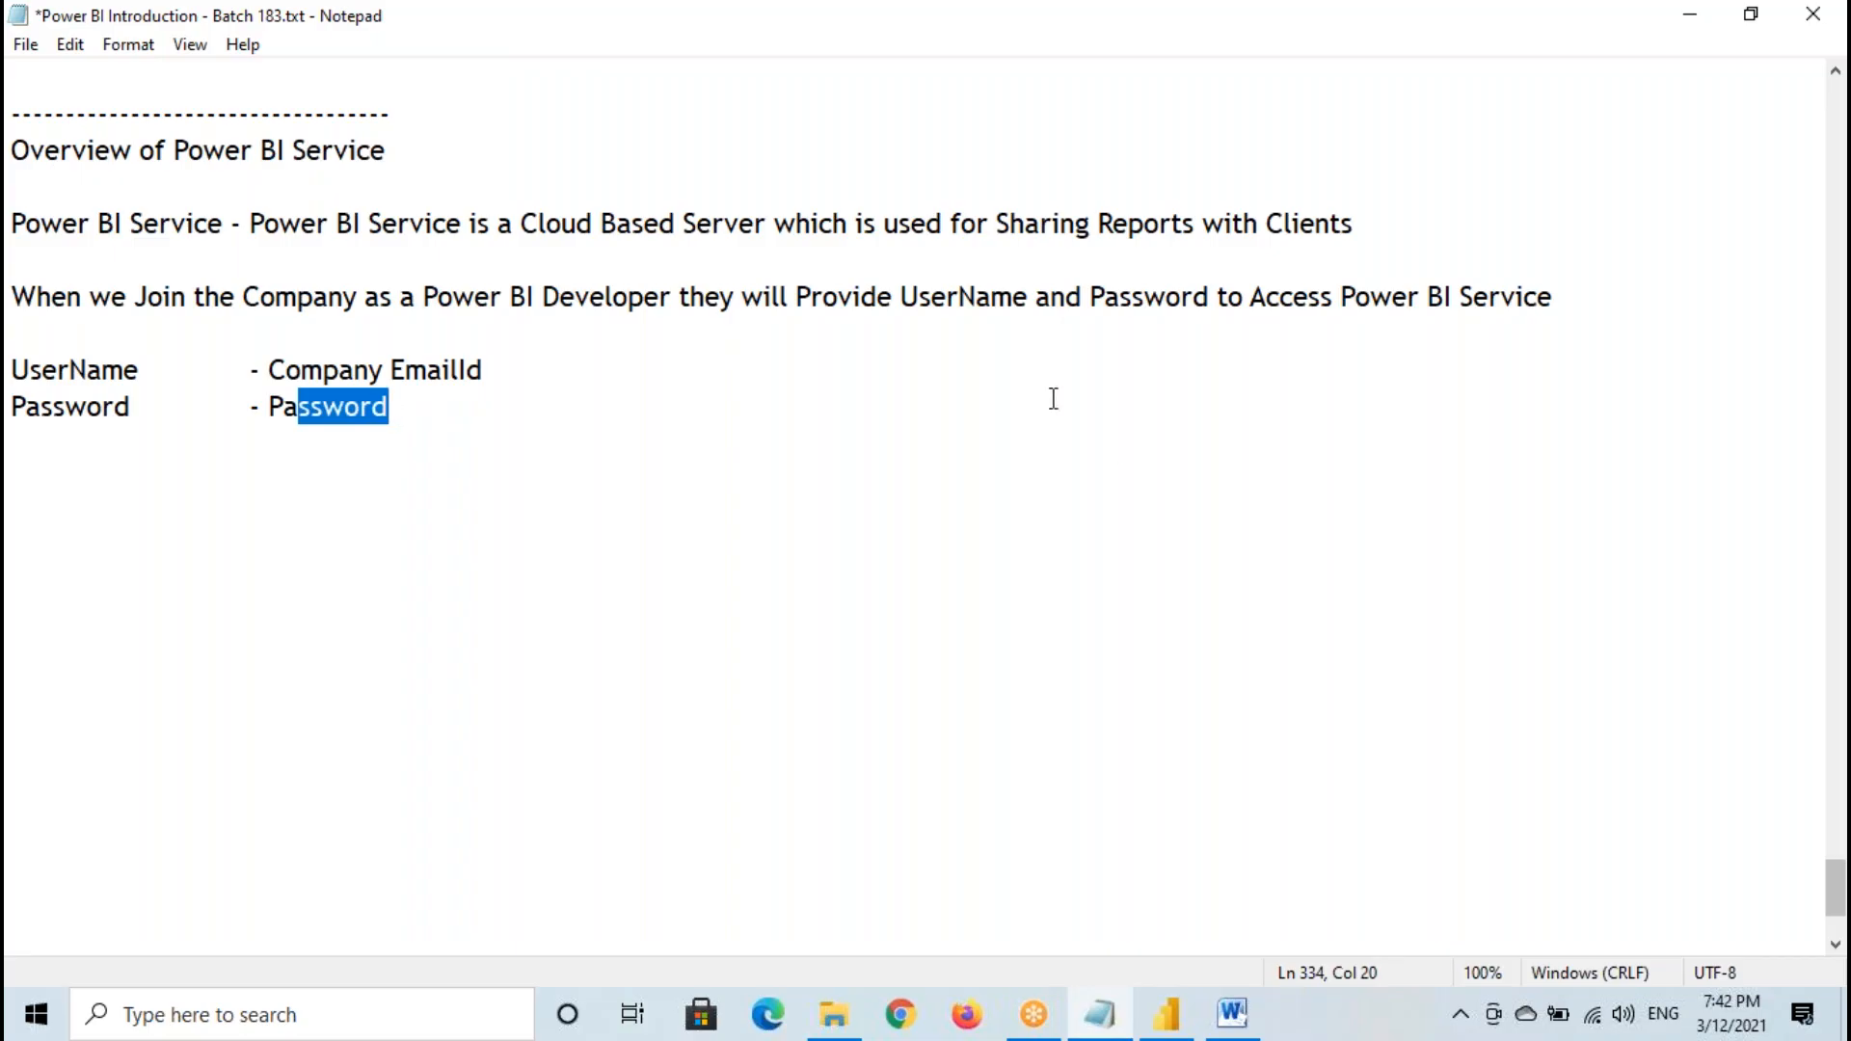
drag(12, 370, 403, 418)
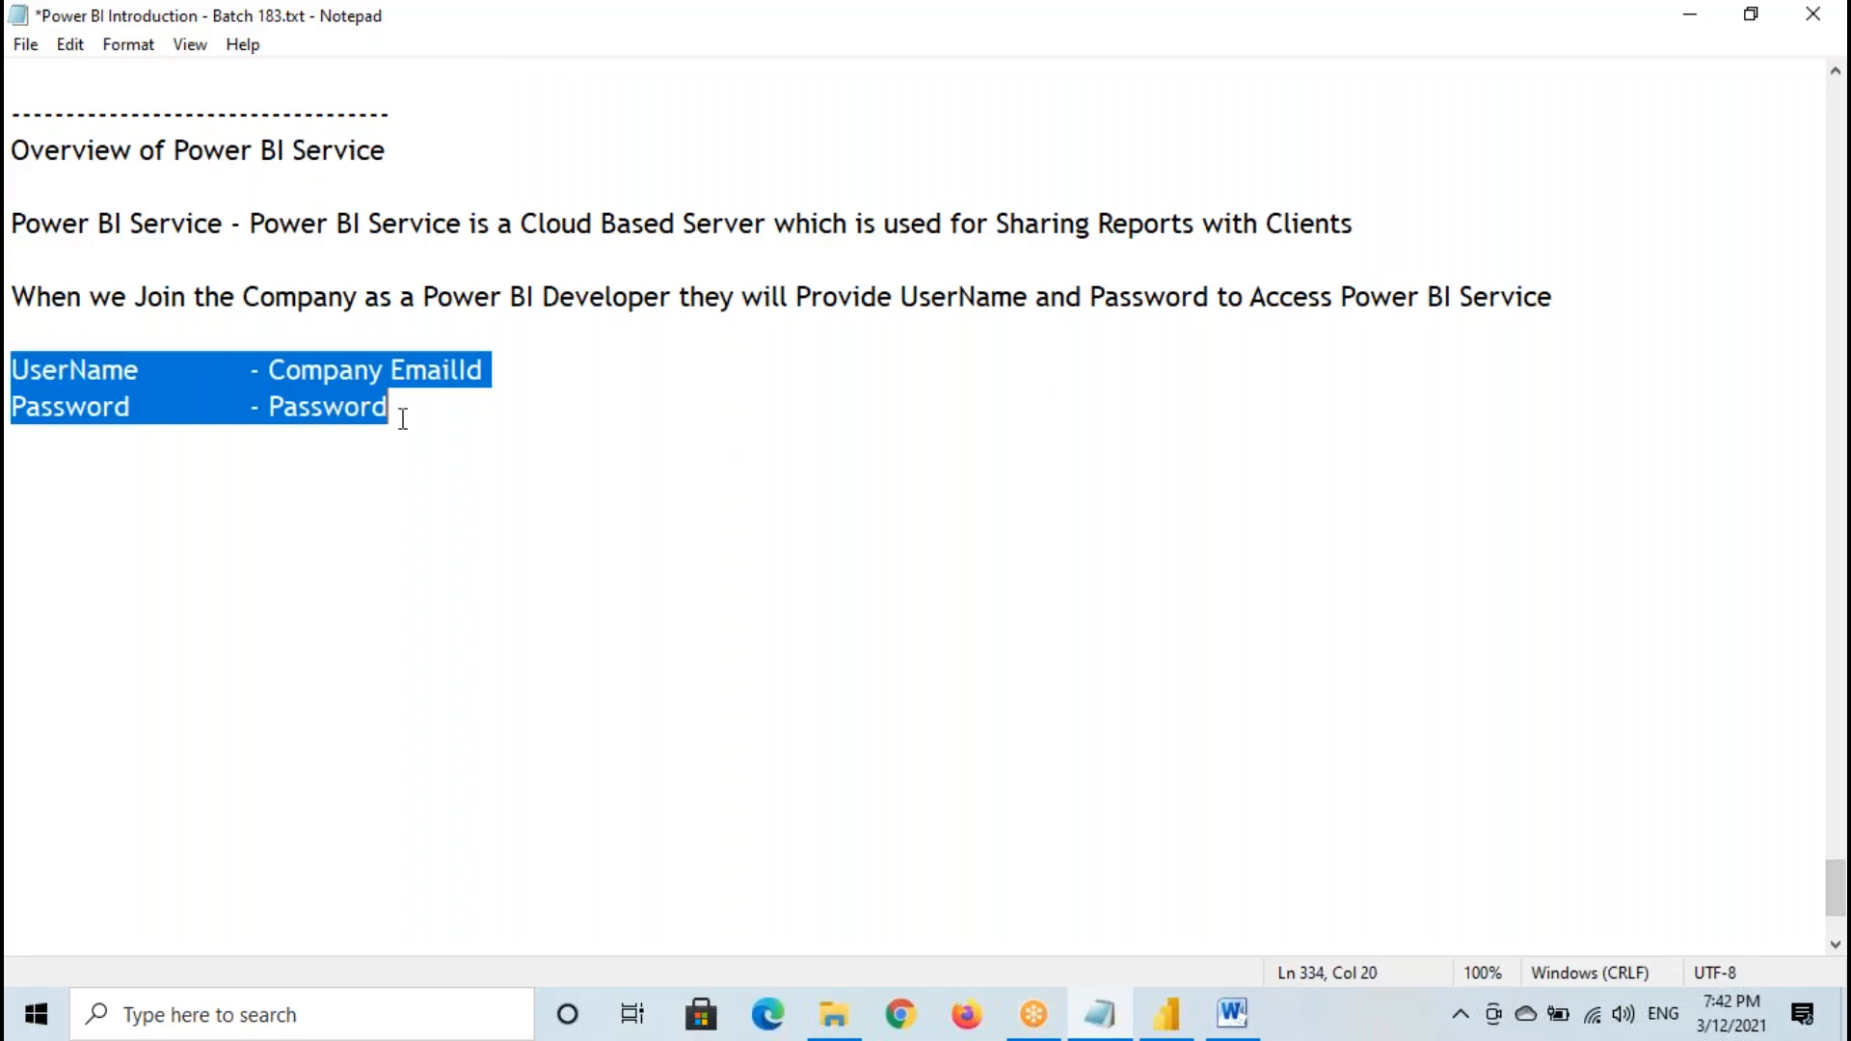
- Switch to Power BI Desktop, open the sign-in dialog, and temporarily mark its email field
click(1166, 1014)
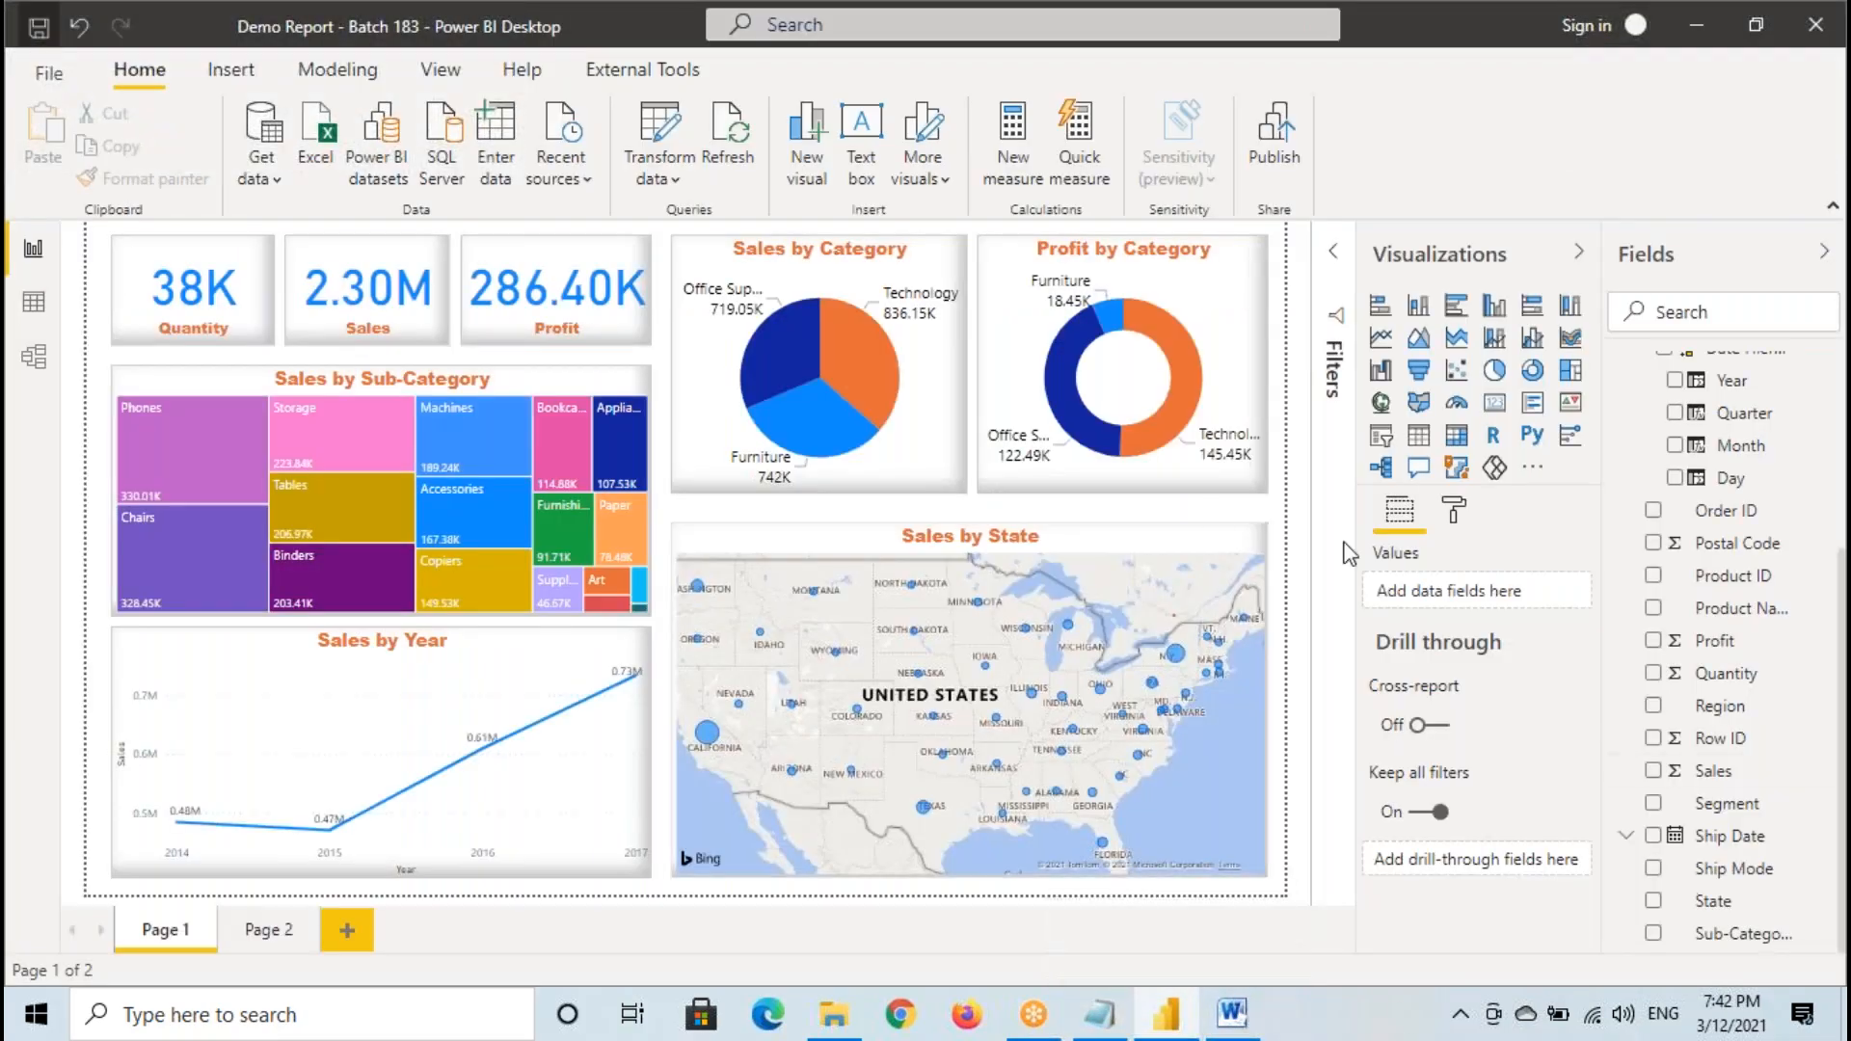
click(1585, 25)
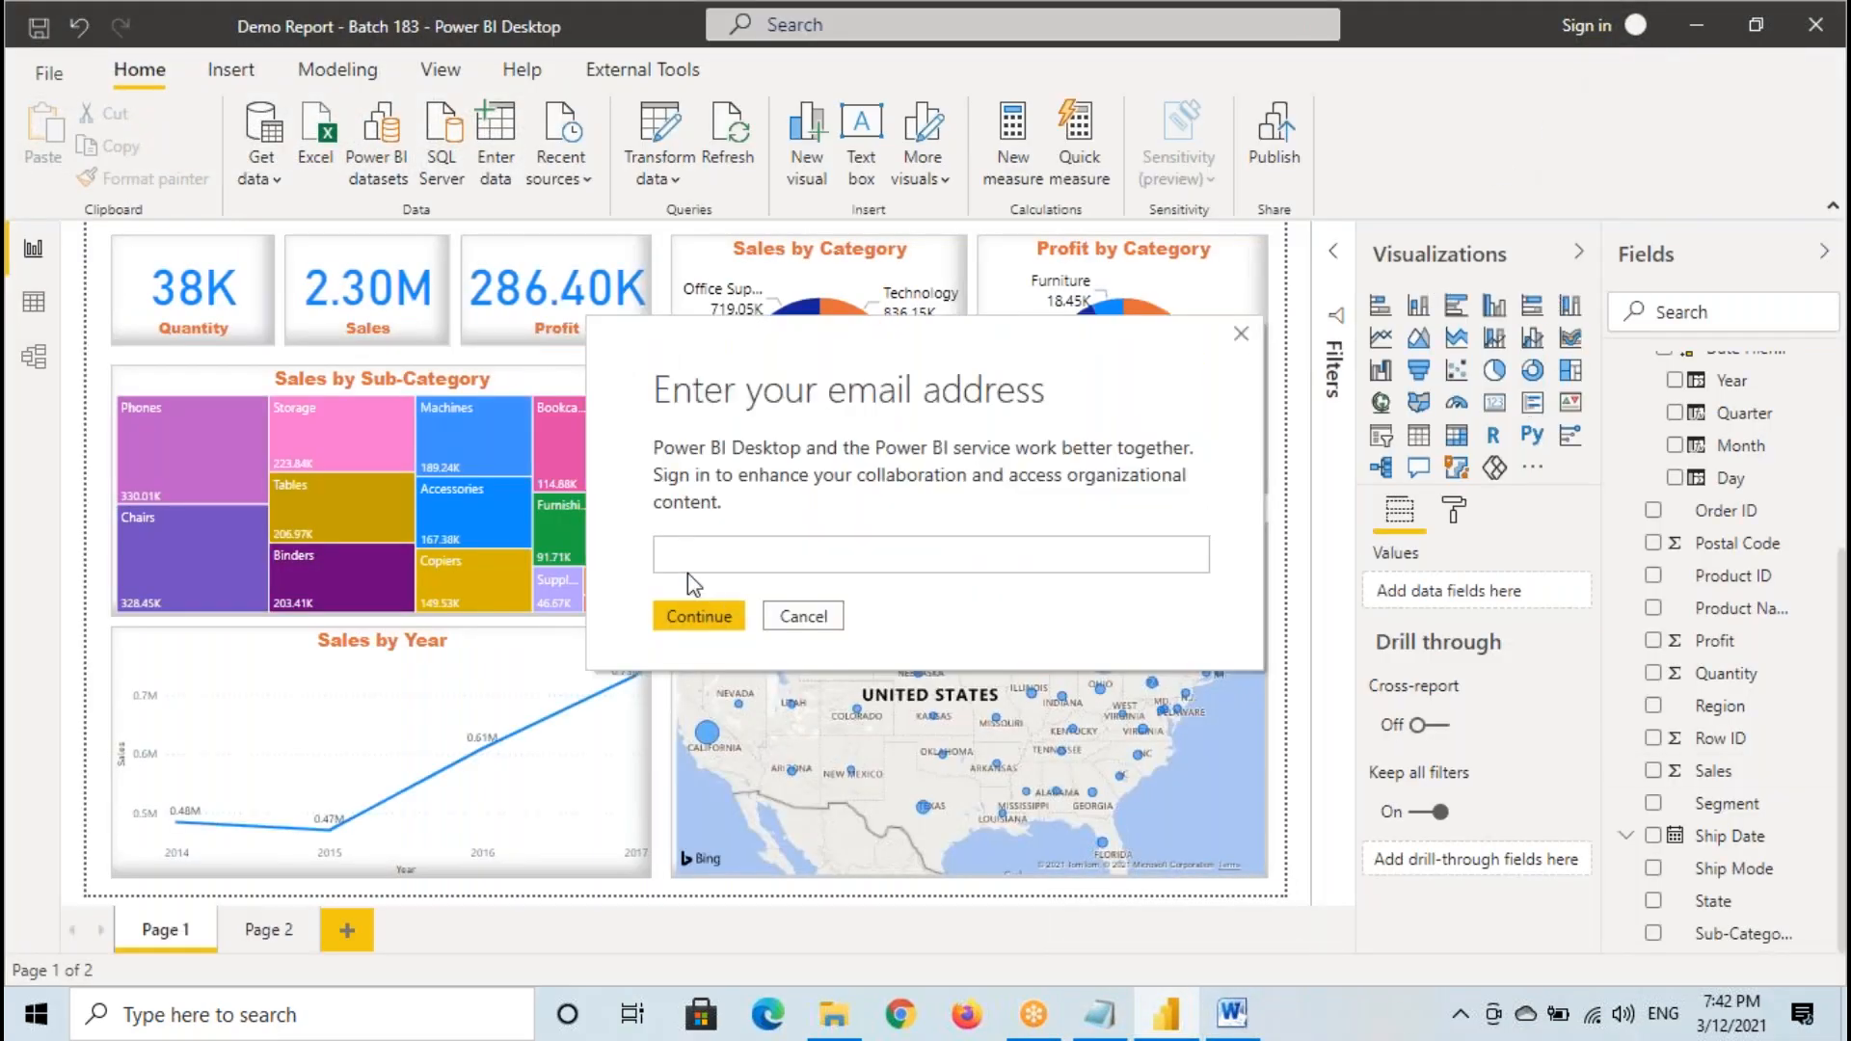
click(933, 597)
mouse_move(651, 541)
mouse_down()
mouse_move(729, 577)
mouse_move(729, 557)
mouse_move(850, 516)
mouse_up()
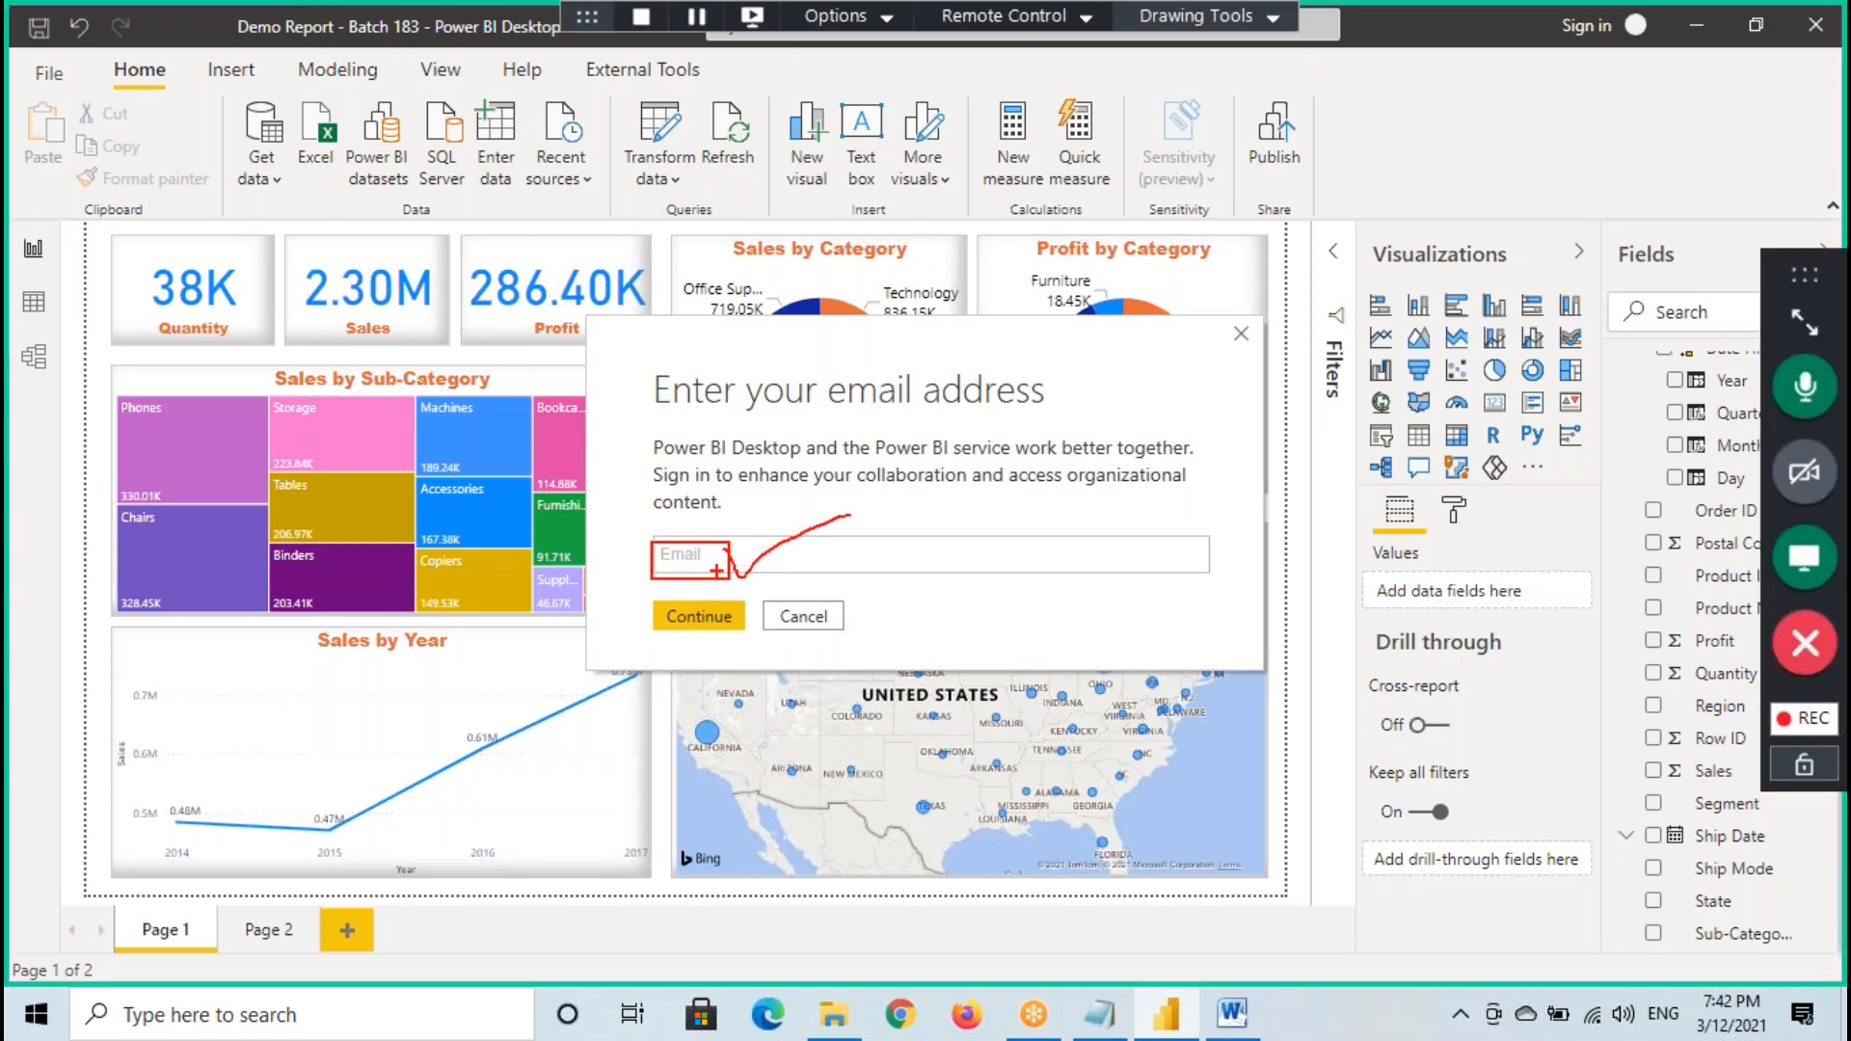
key(Escape)
- Enter a sample company e-mail address in the sign-in field, highlight it, and clear it
click(666, 551)
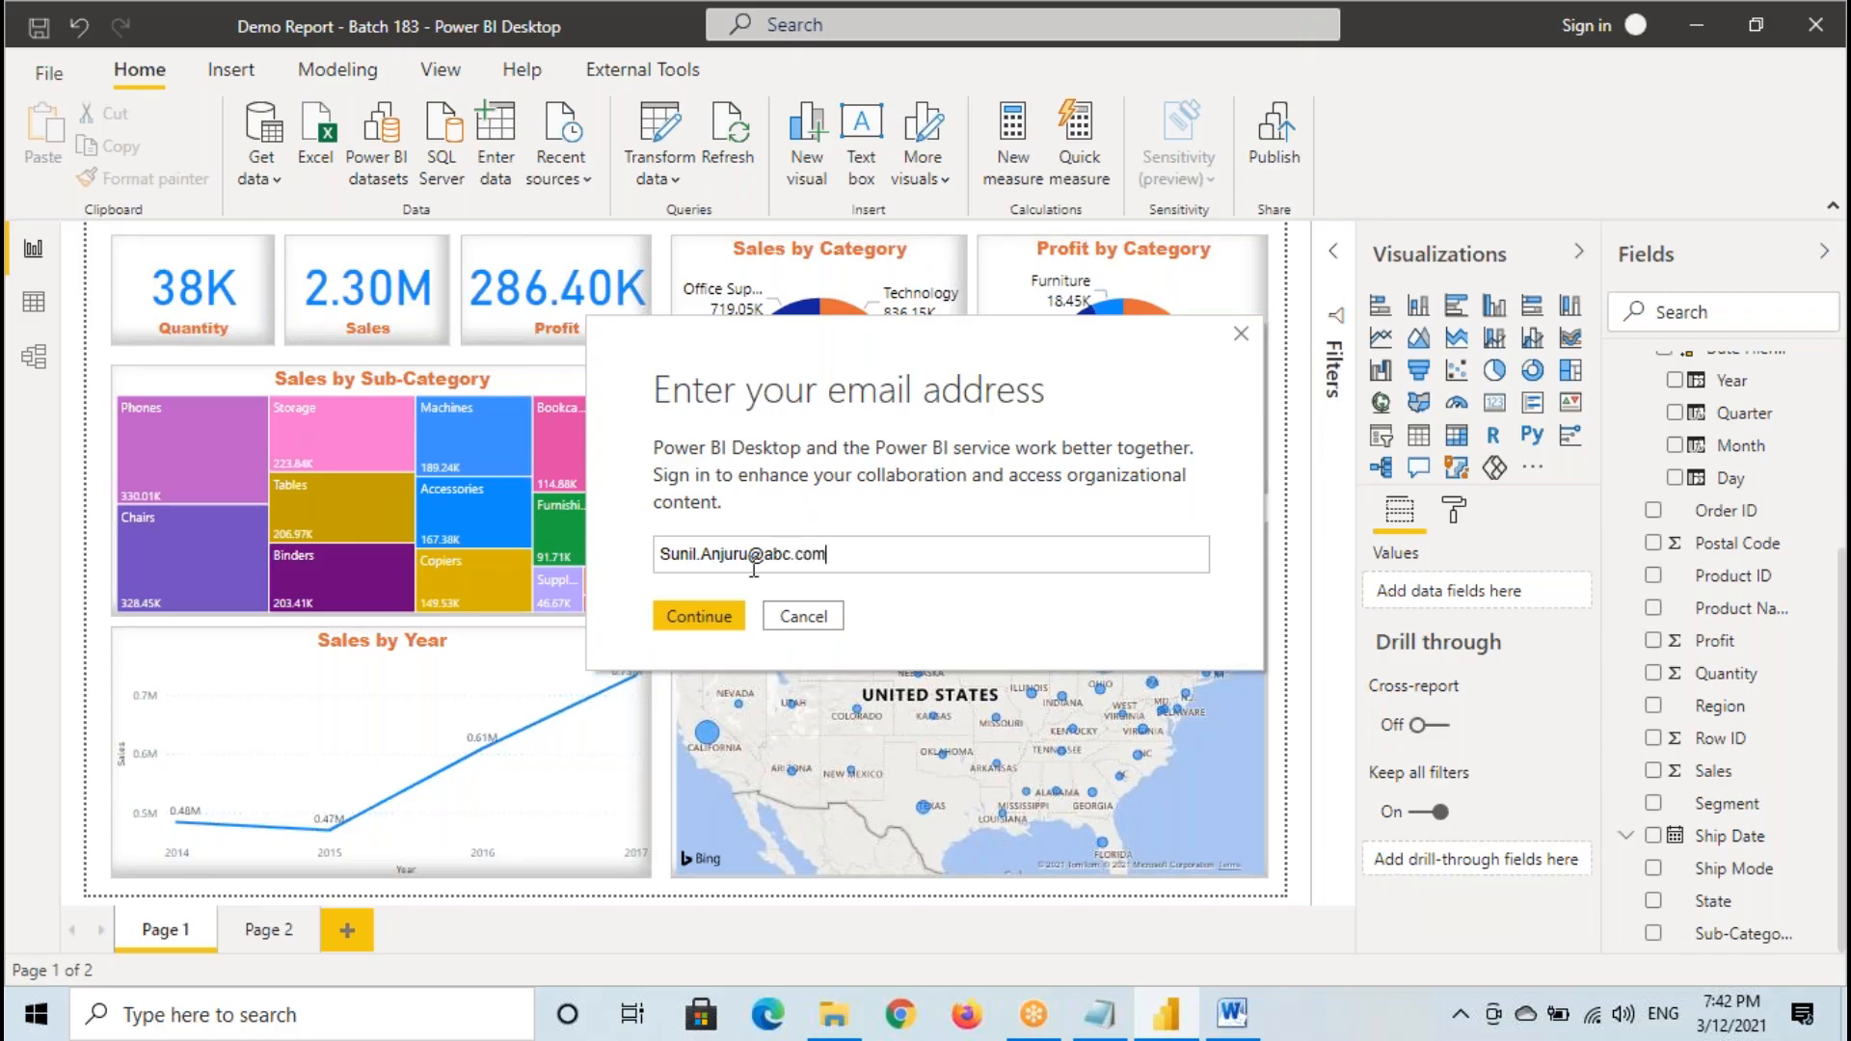
drag(661, 554, 887, 551)
click(842, 554)
click(710, 562)
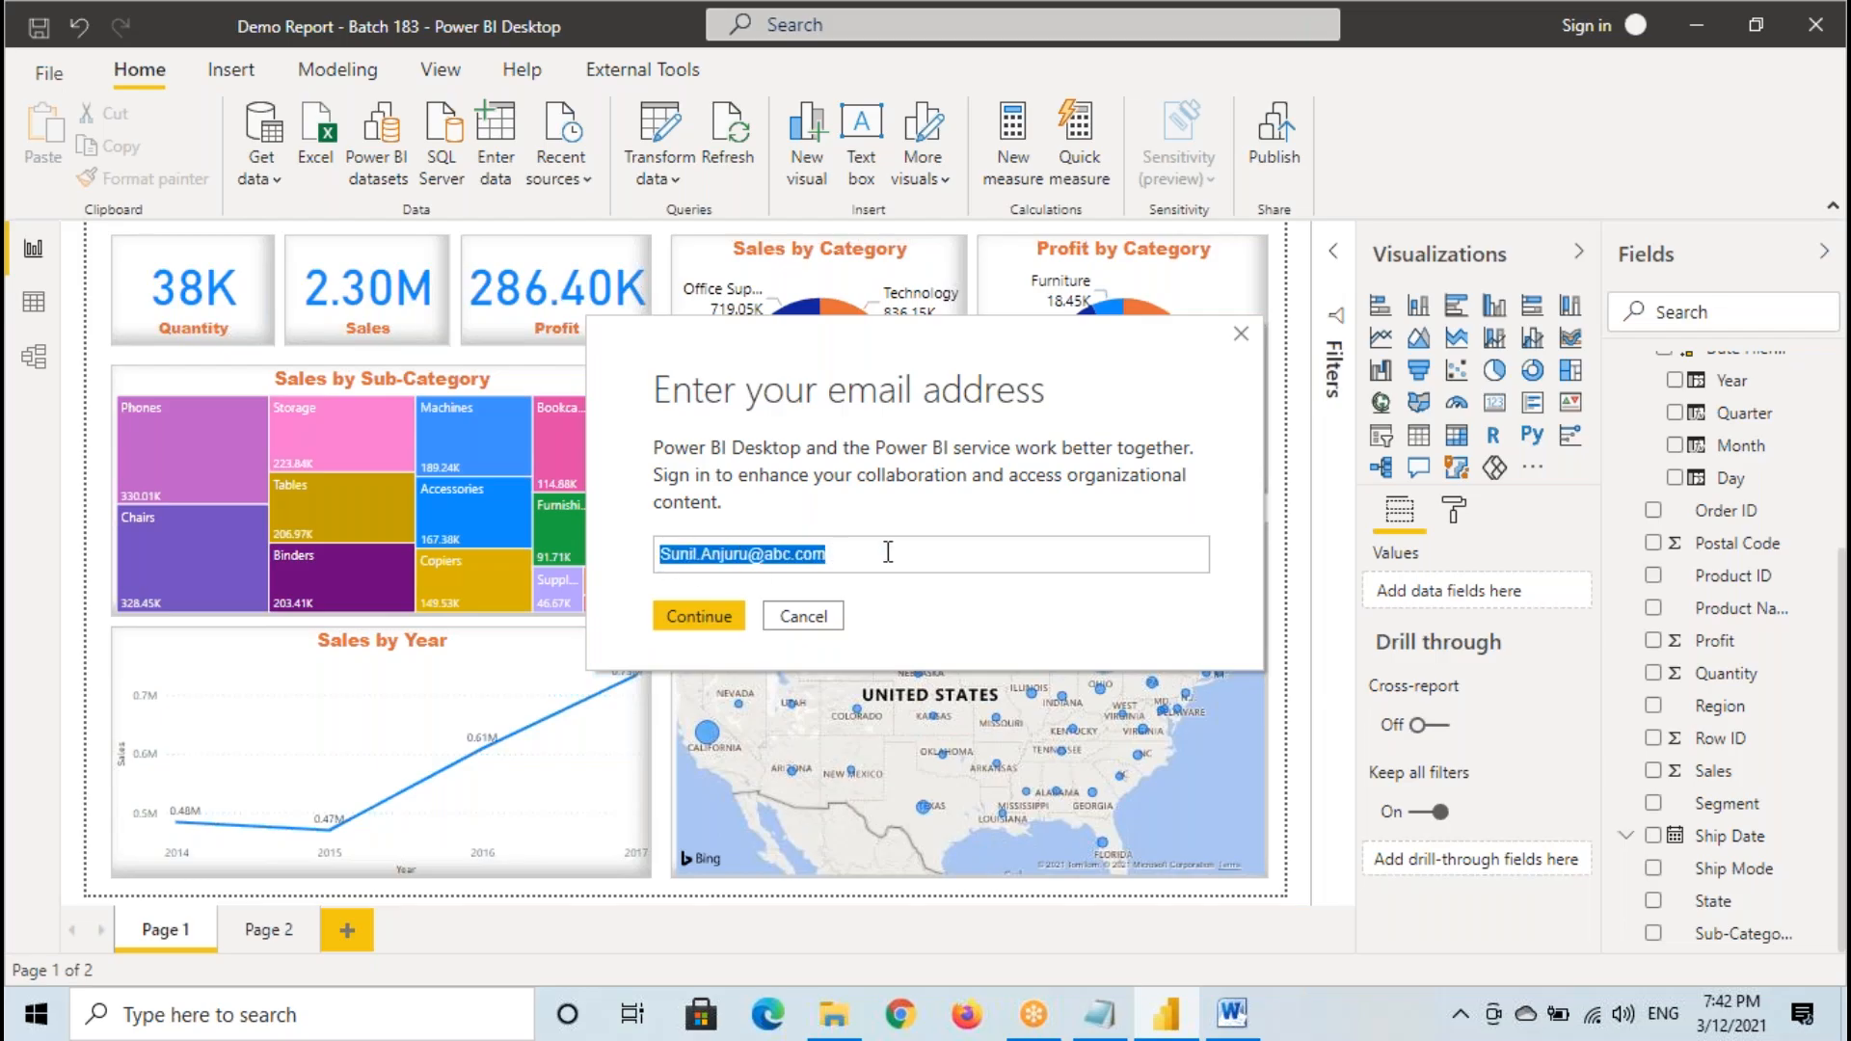
key(BackSpace)
- Switch to the Notepad notes and type the training account's e-mail address below the UserName and Password lines
click(1098, 1014)
click(109, 505)
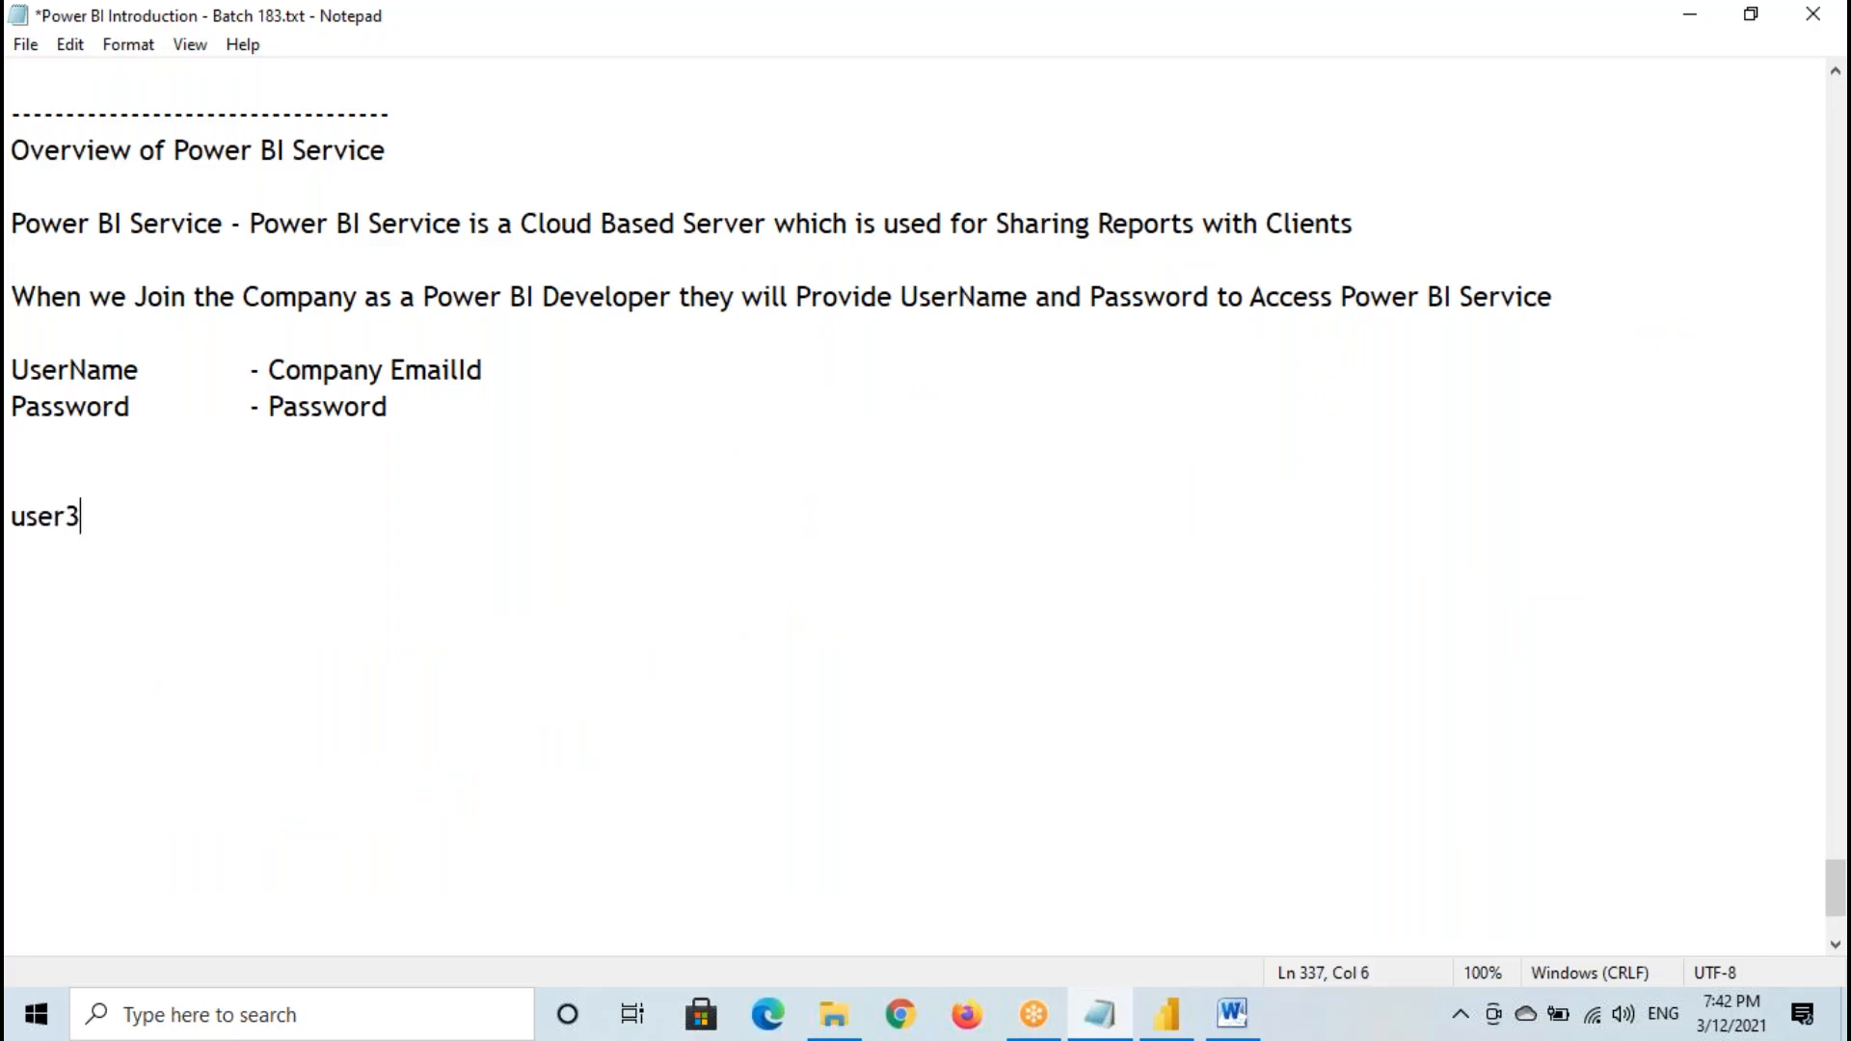
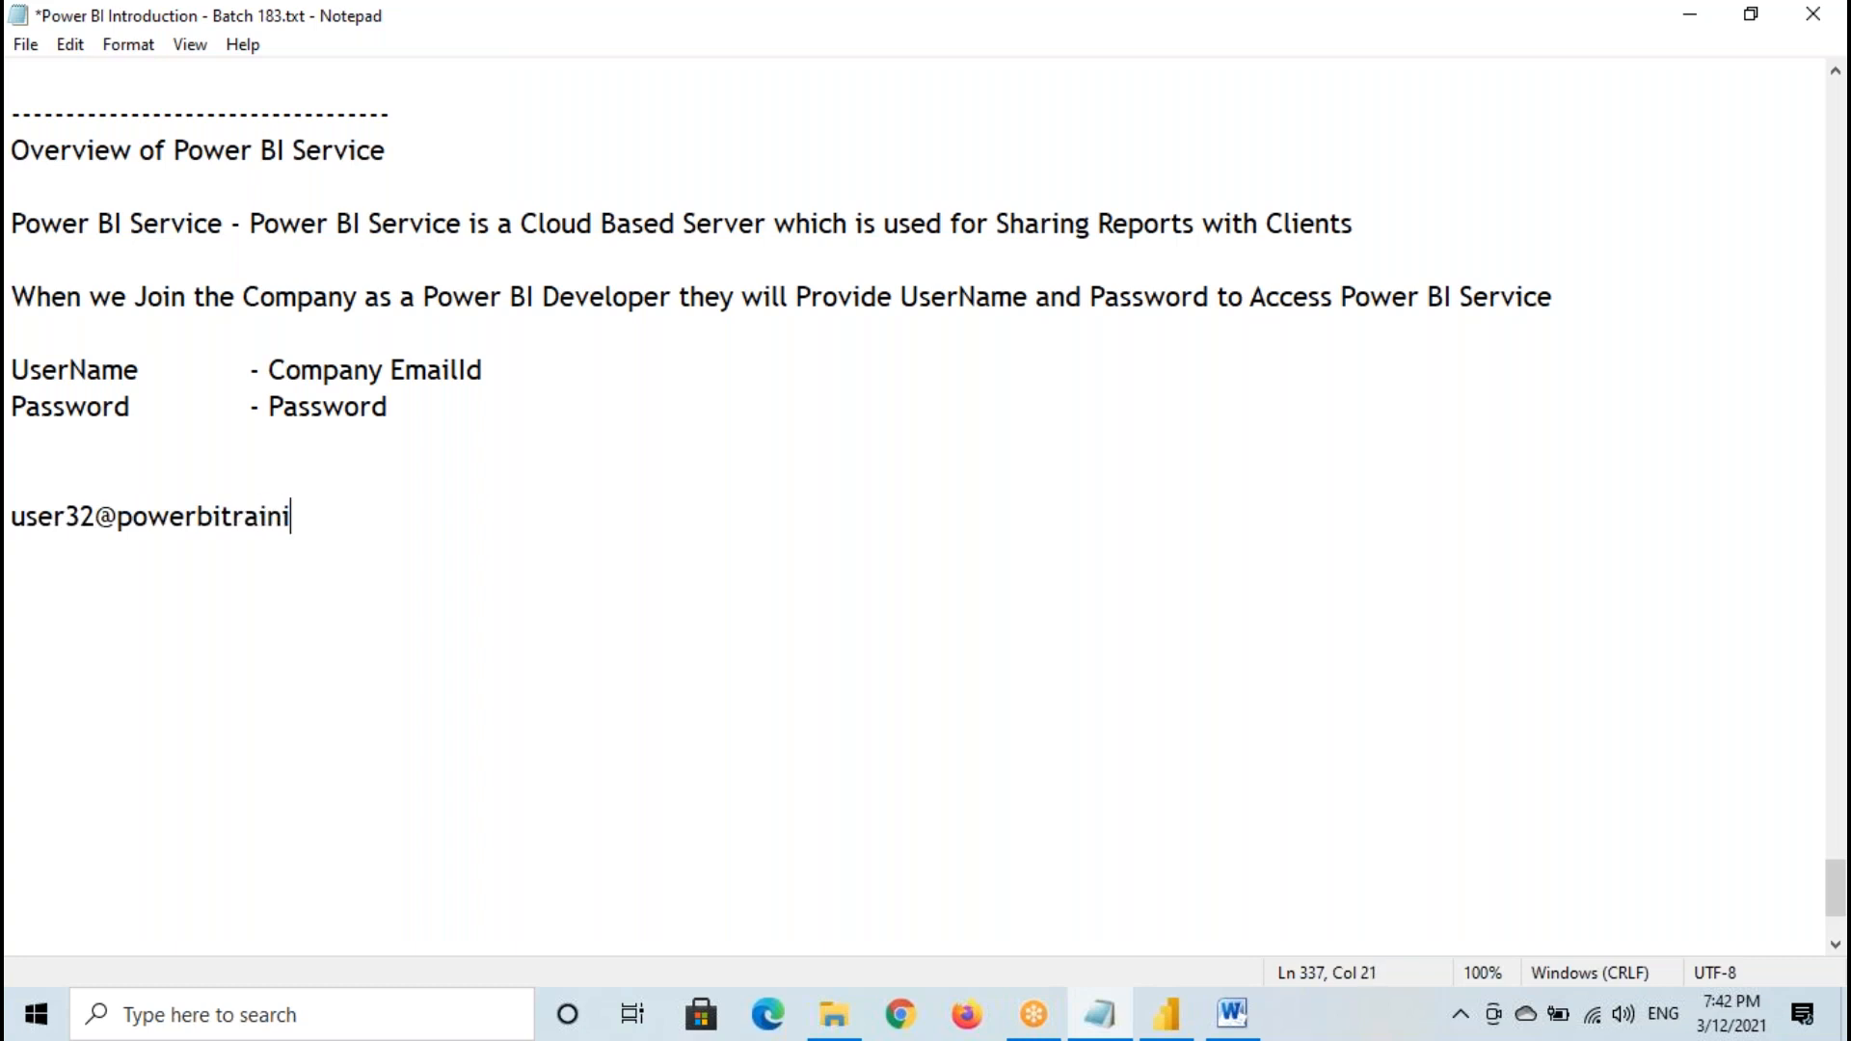
- Highlight the training e-mail address and the Company EmailId entry, and return to the email address dialog in Power BI Desktop
drag(18, 518, 376, 520)
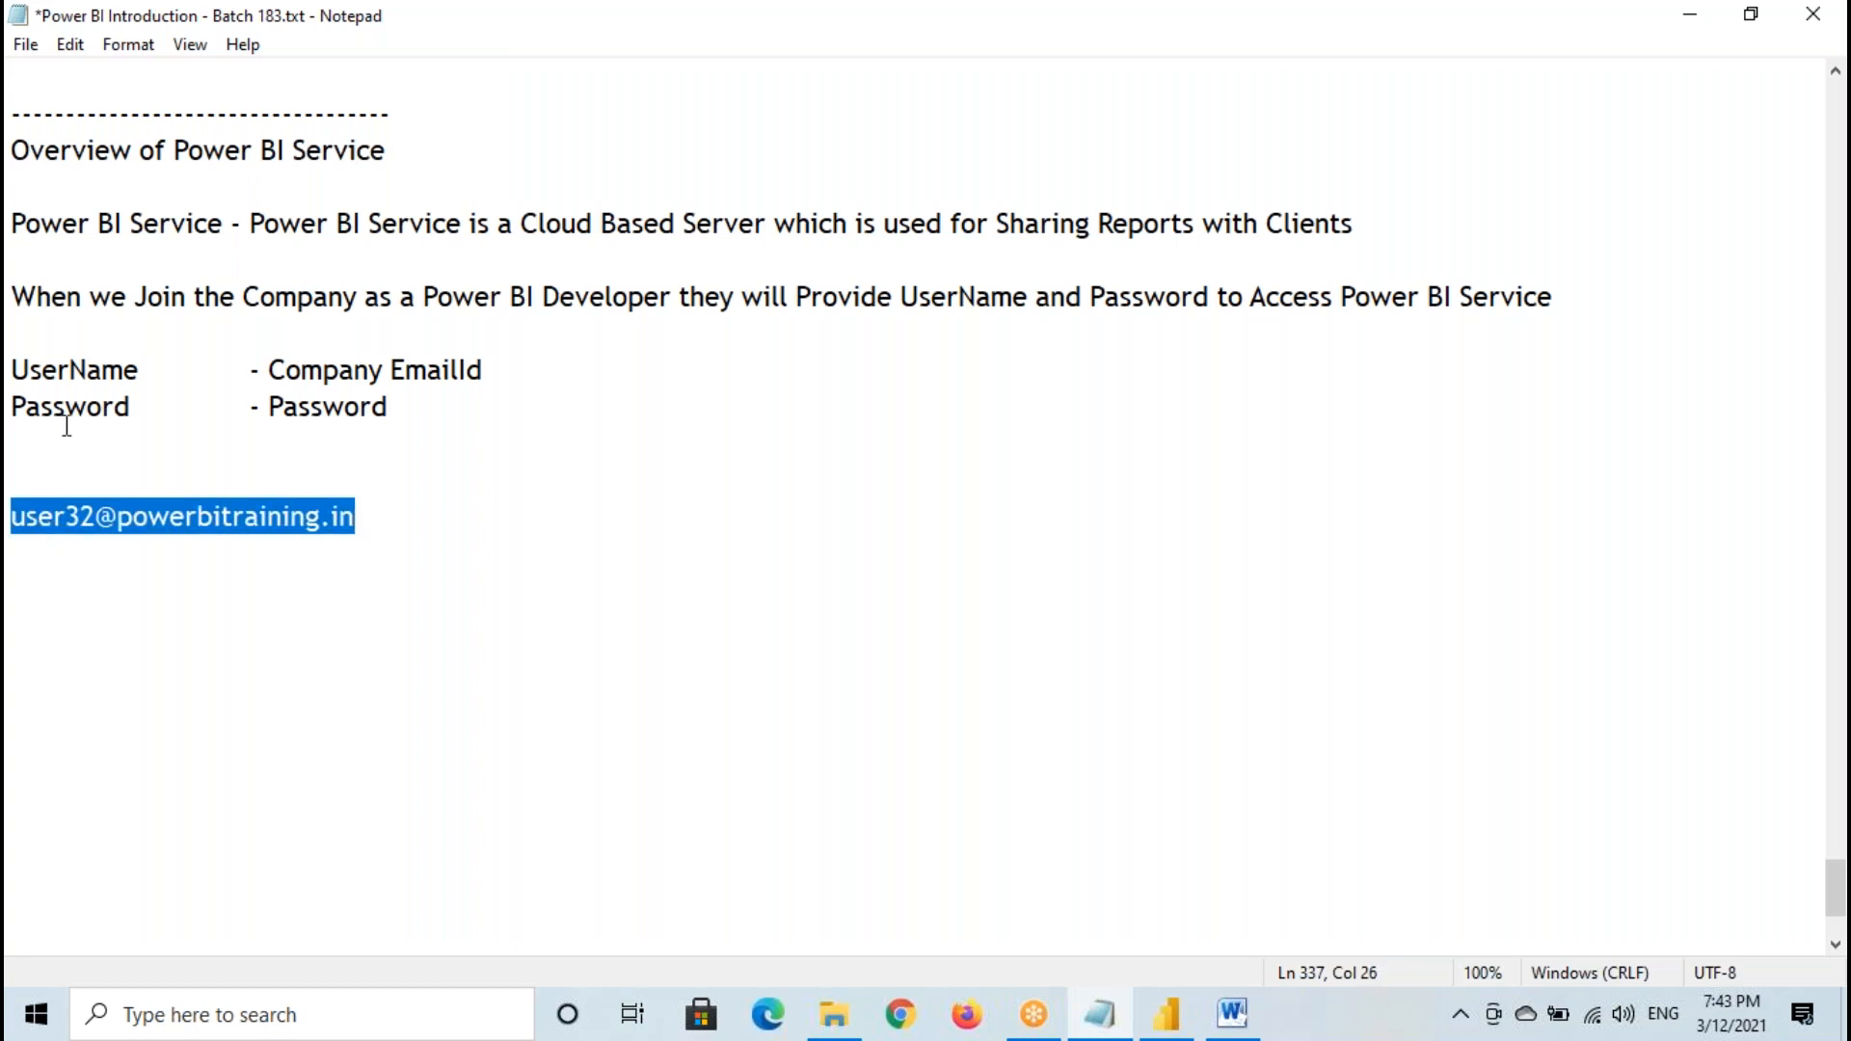
drag(293, 375, 457, 347)
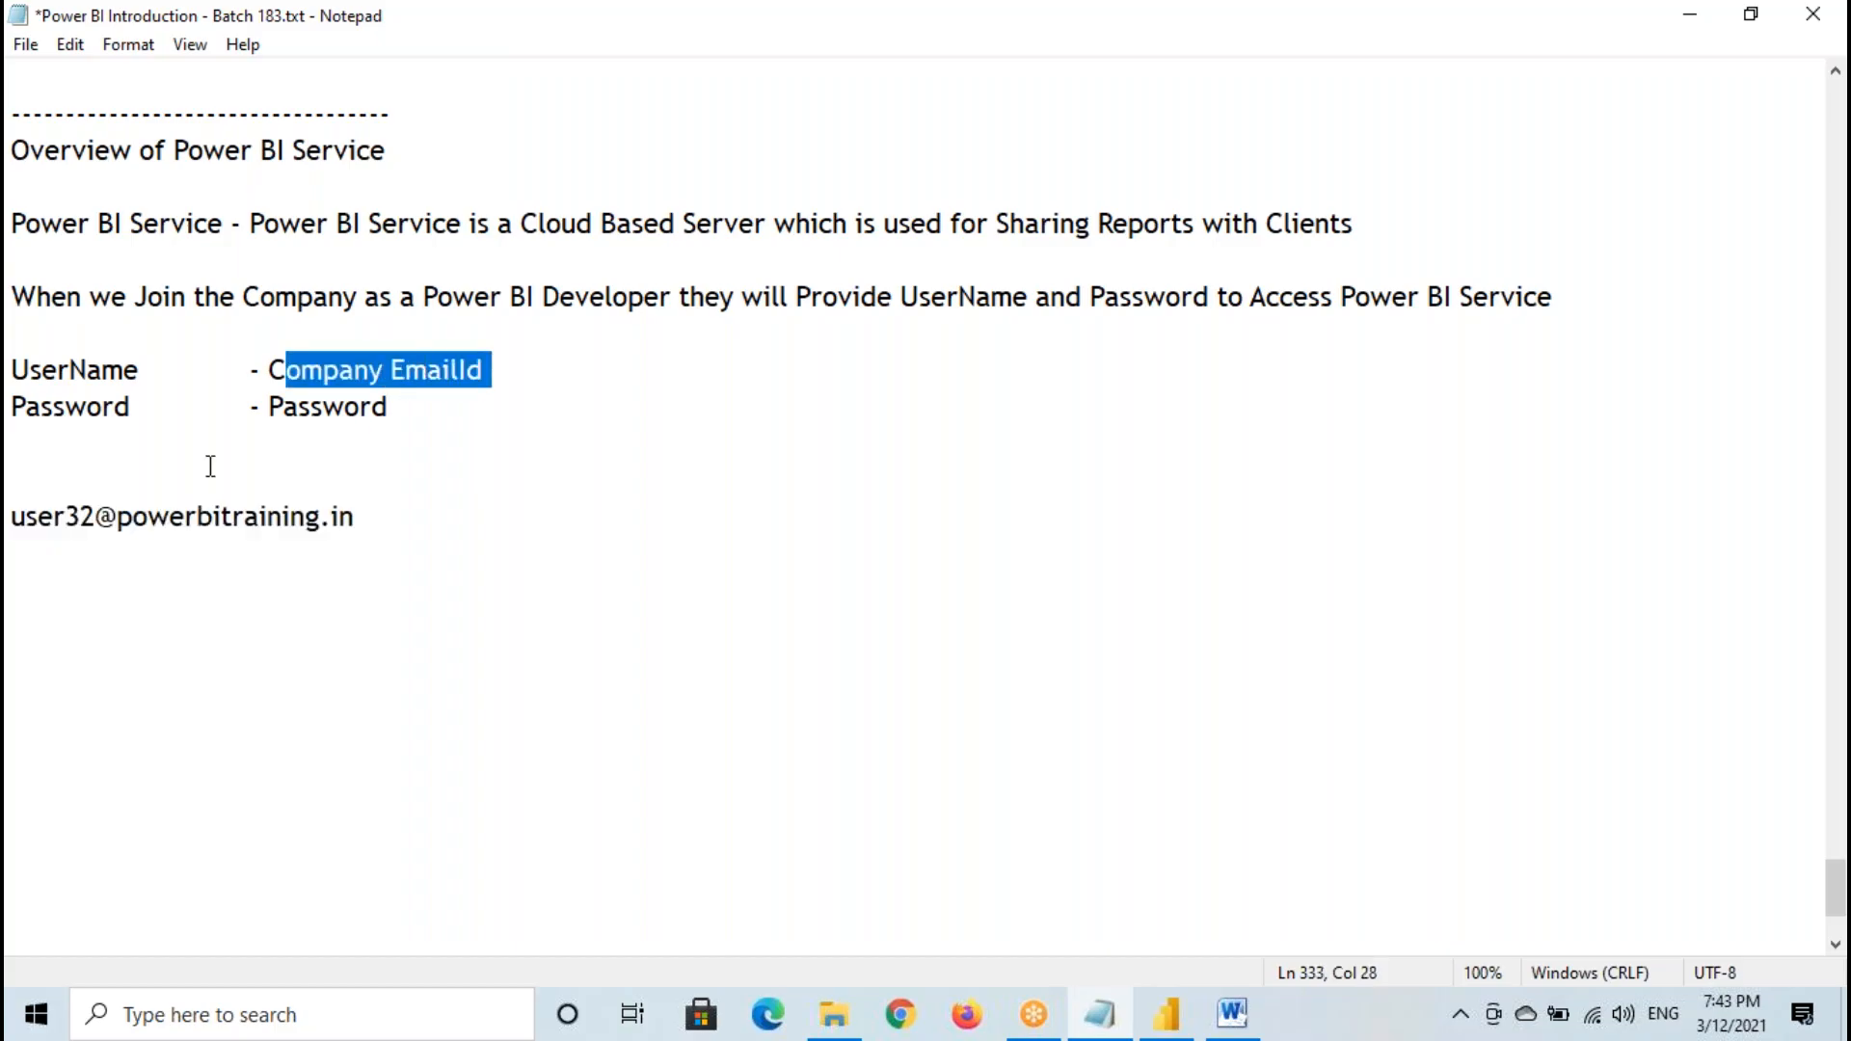
drag(18, 525, 345, 521)
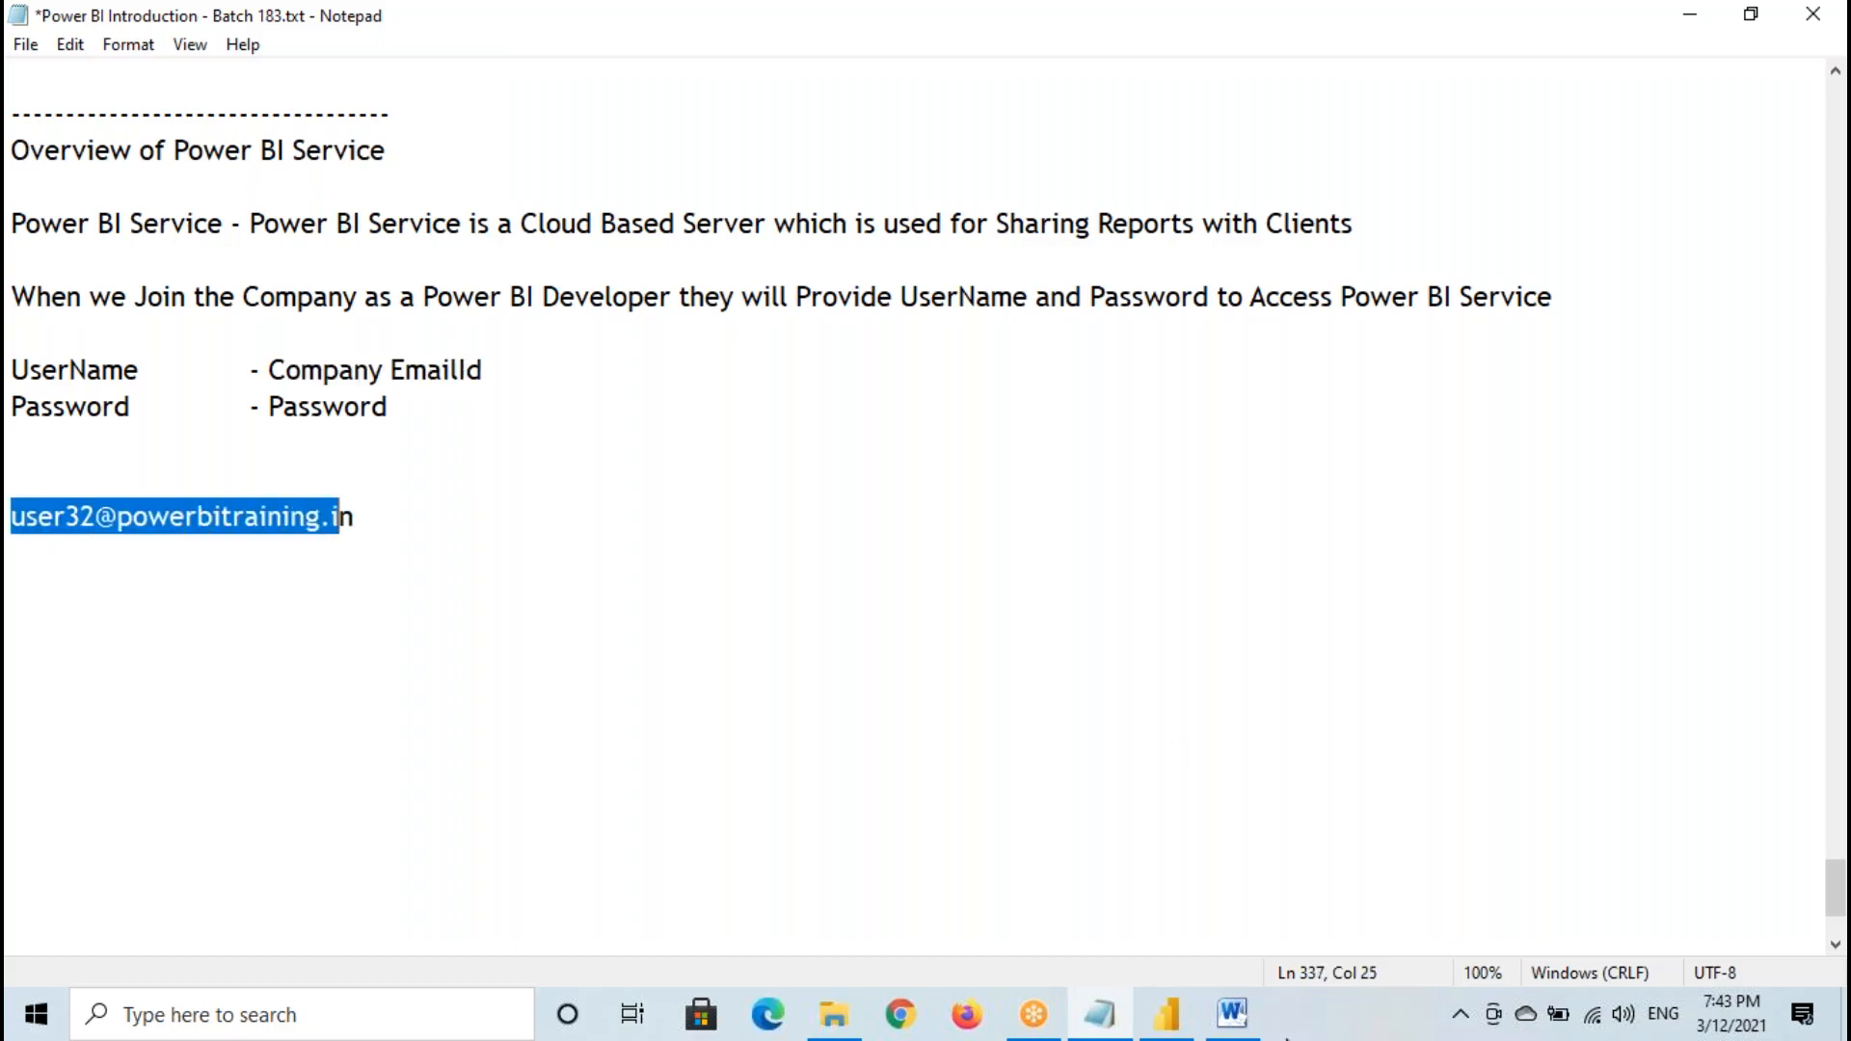
click(1166, 1014)
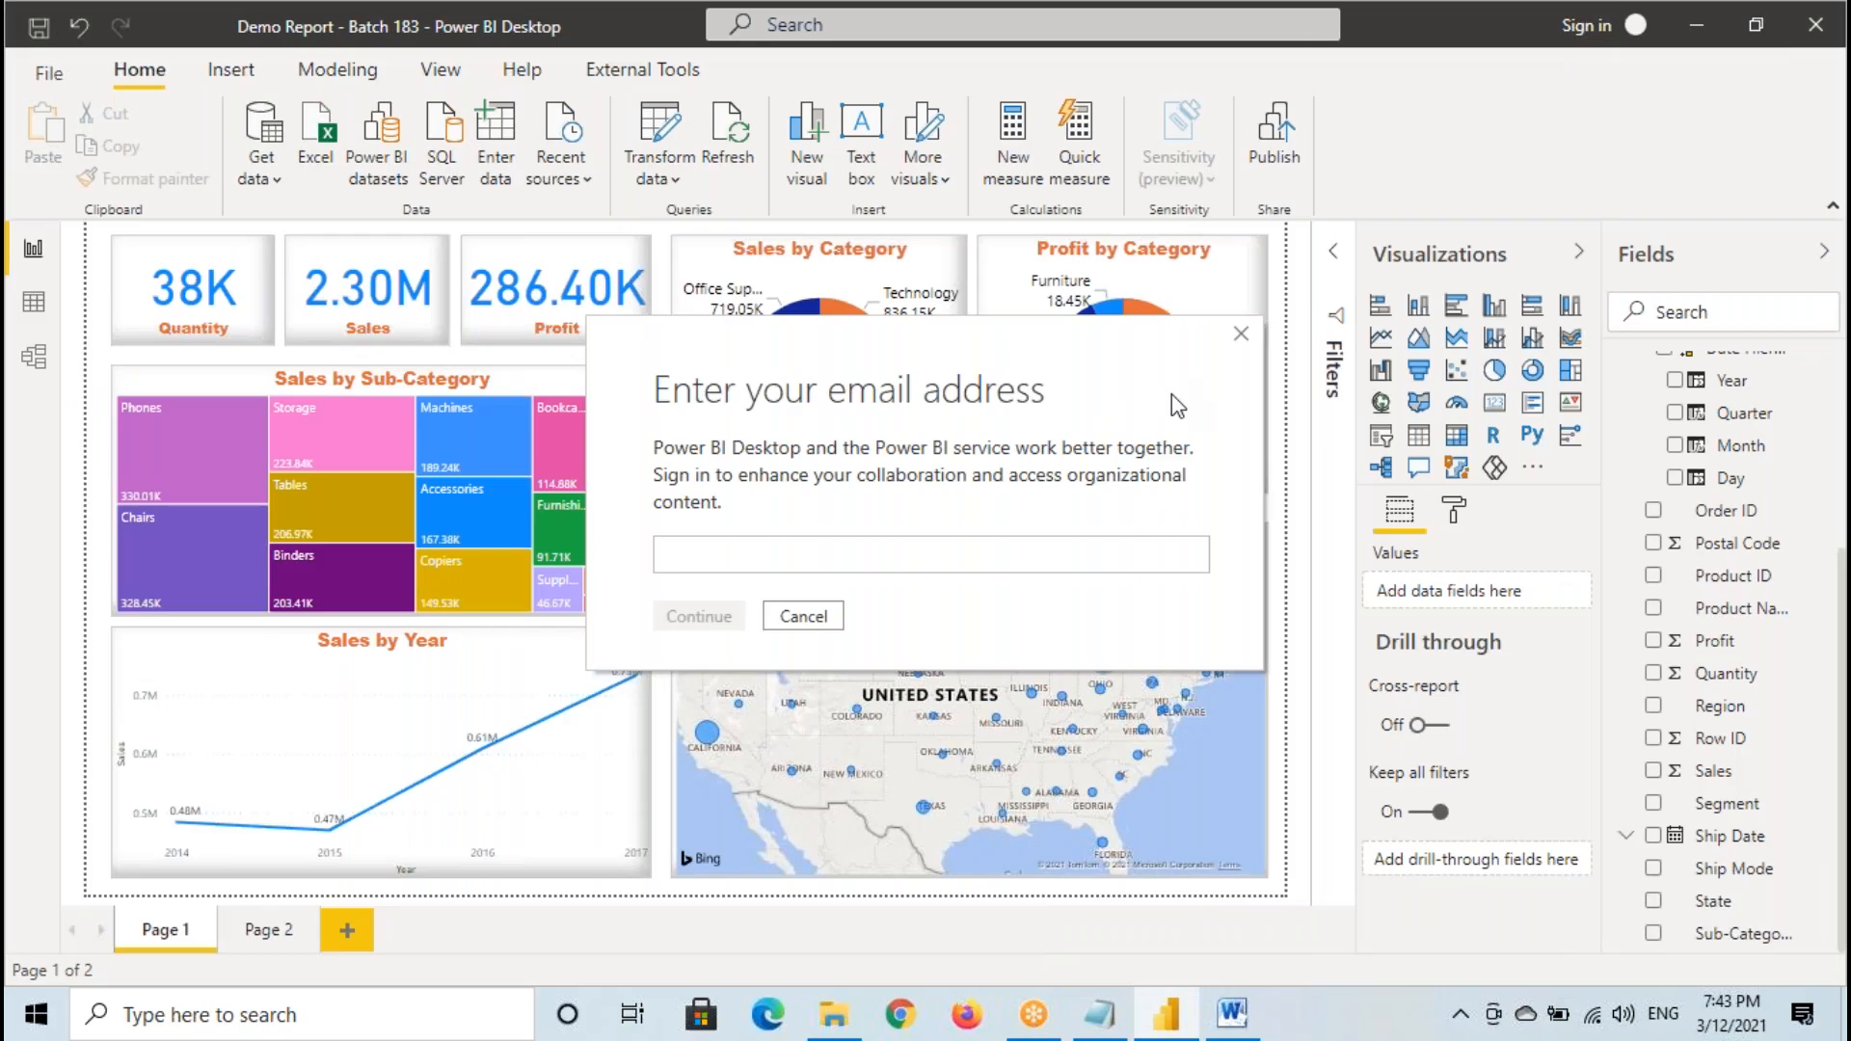
- Close the e-mail address dialog, mark the Publish and sign-in controls, and open the sign-in dialog again
click(1239, 335)
mouse_move(1191, 127)
mouse_down()
mouse_move(1224, 149)
mouse_move(1221, 175)
mouse_move(1388, 192)
mouse_move(1156, 192)
mouse_move(1296, 124)
mouse_up()
drag(1538, 13, 1600, 47)
click(1586, 26)
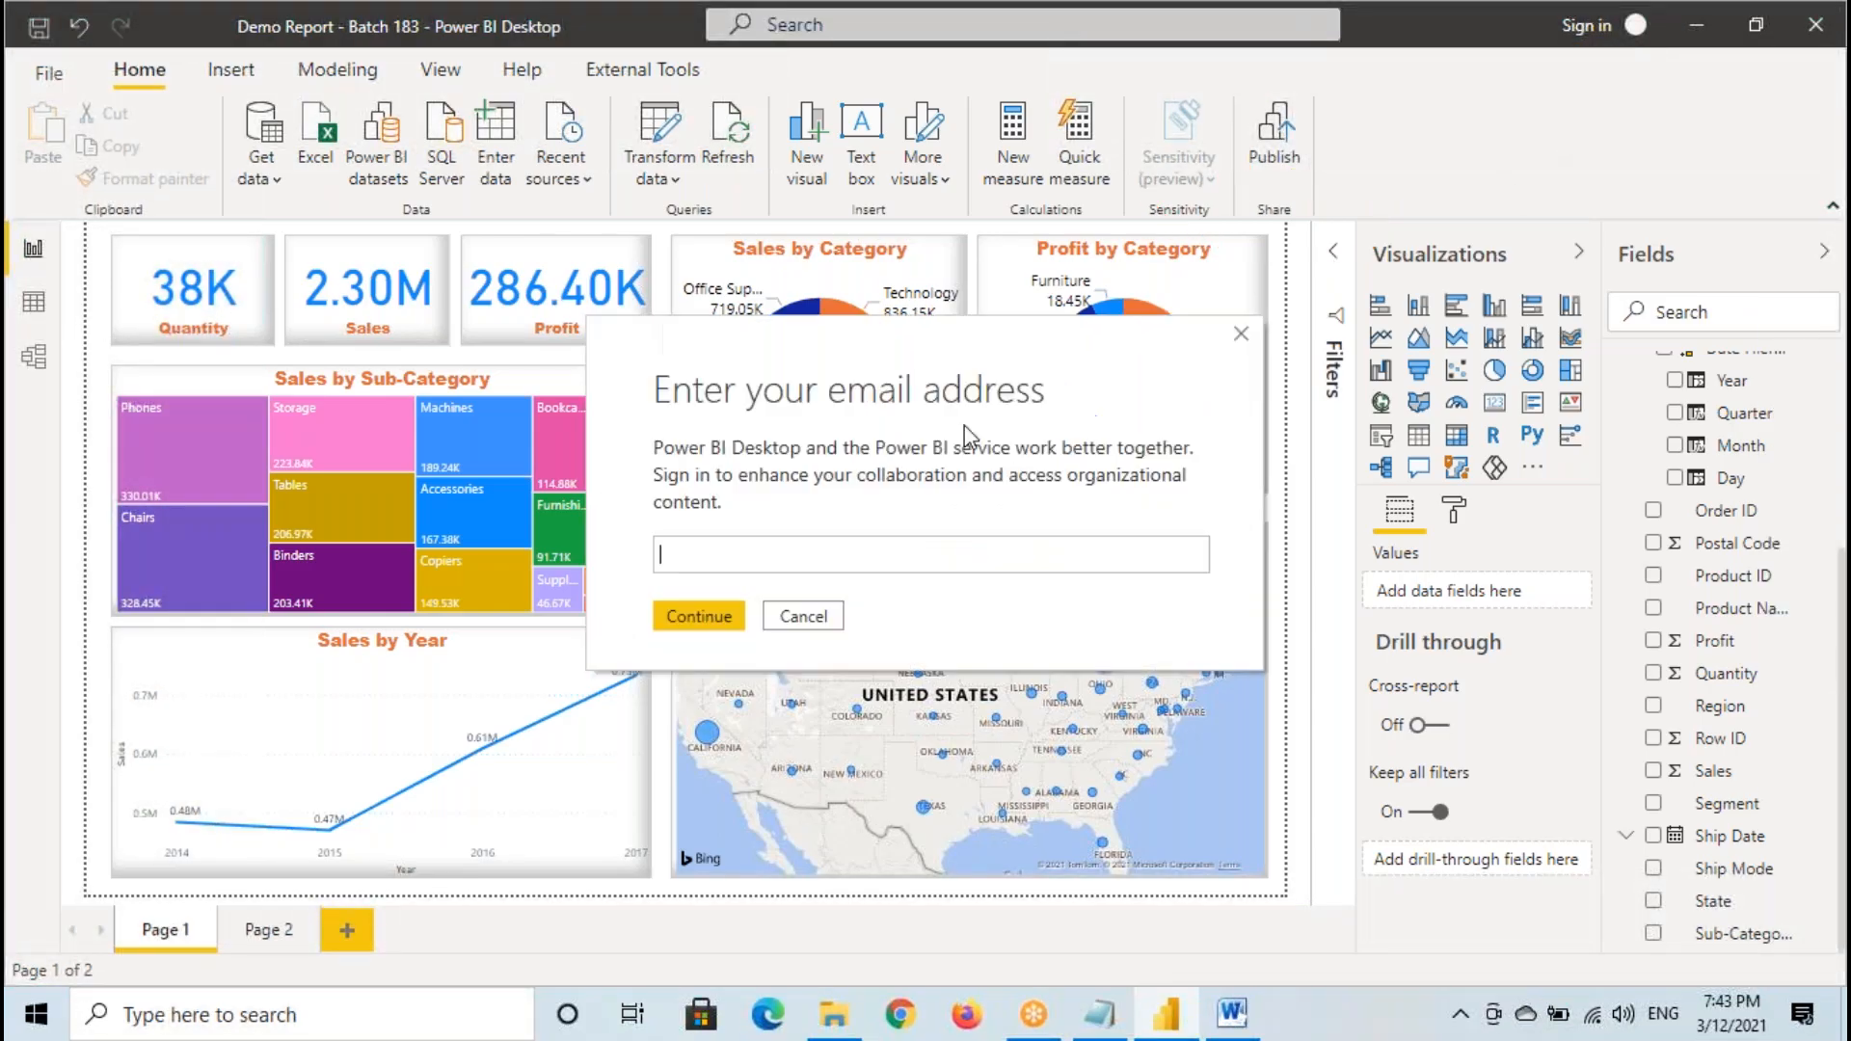
- Copy the training e-mail address from the Notepad notes and submit it in Power BI Desktop's e-mail address dialog
click(1087, 1012)
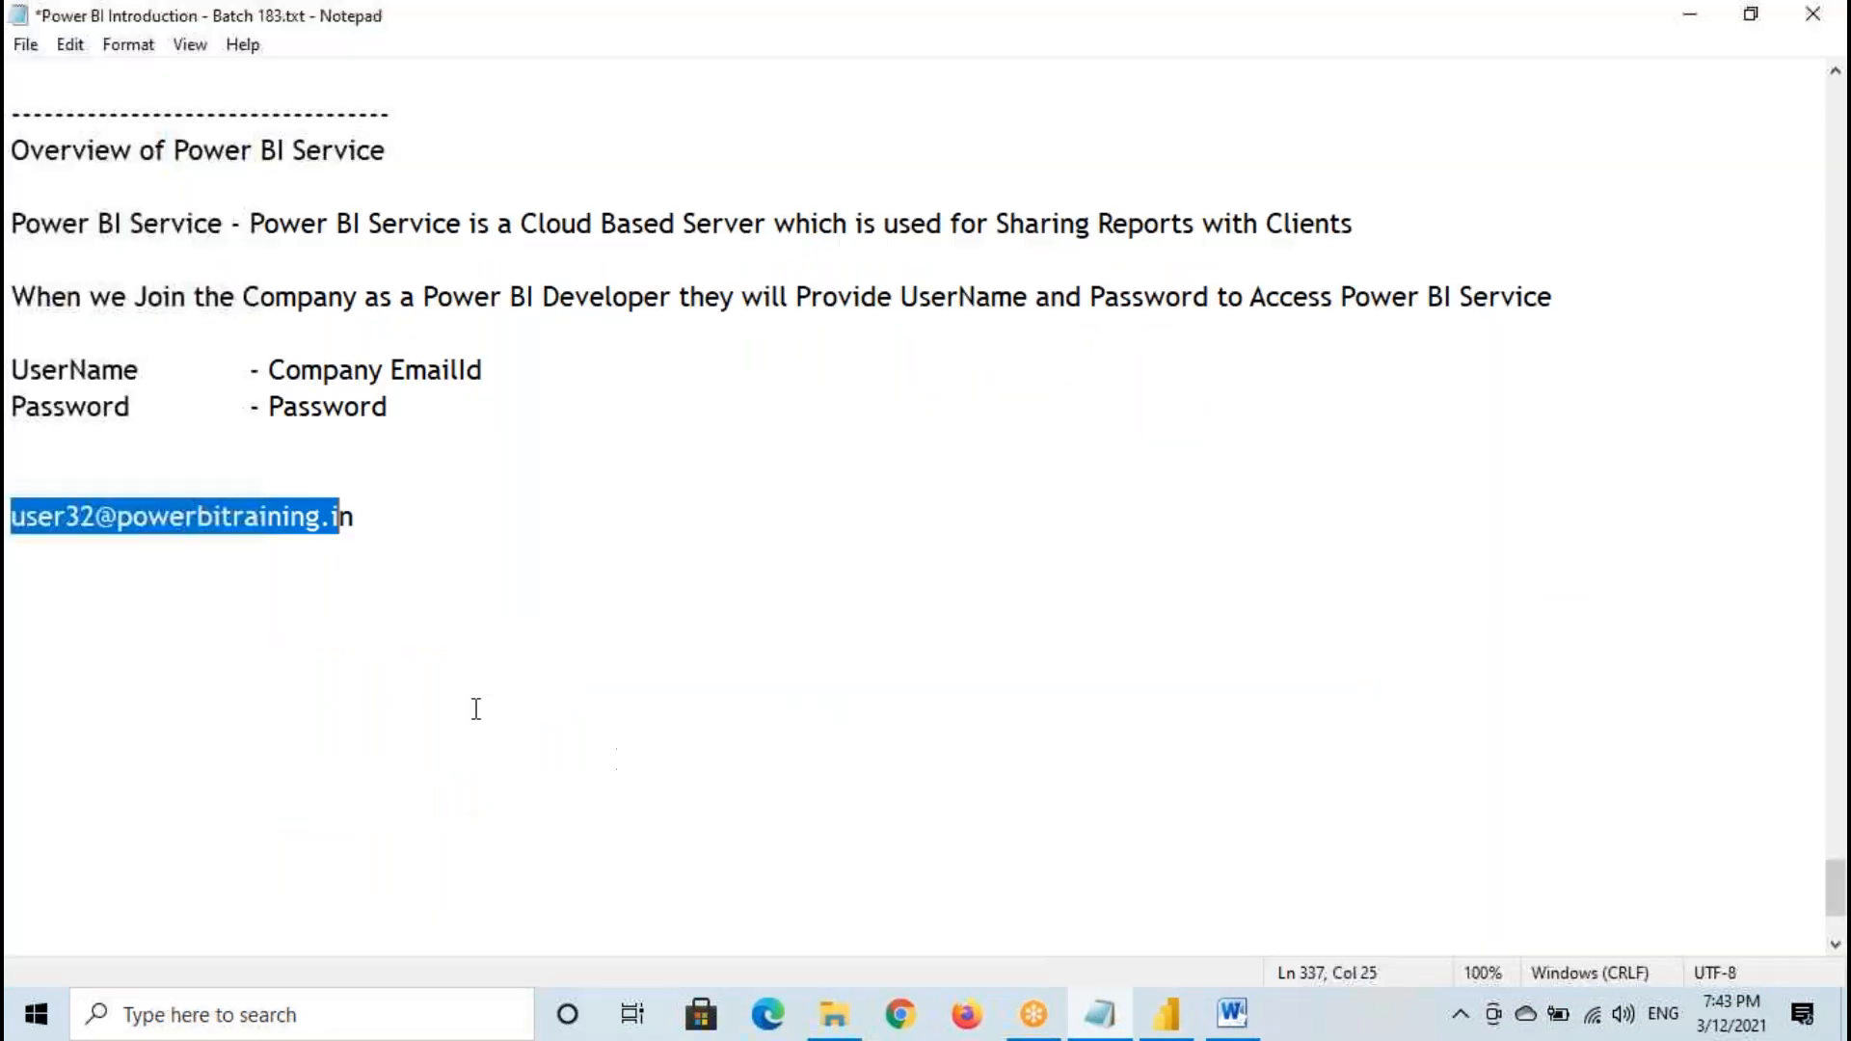
drag(14, 518, 376, 520)
click(1163, 1015)
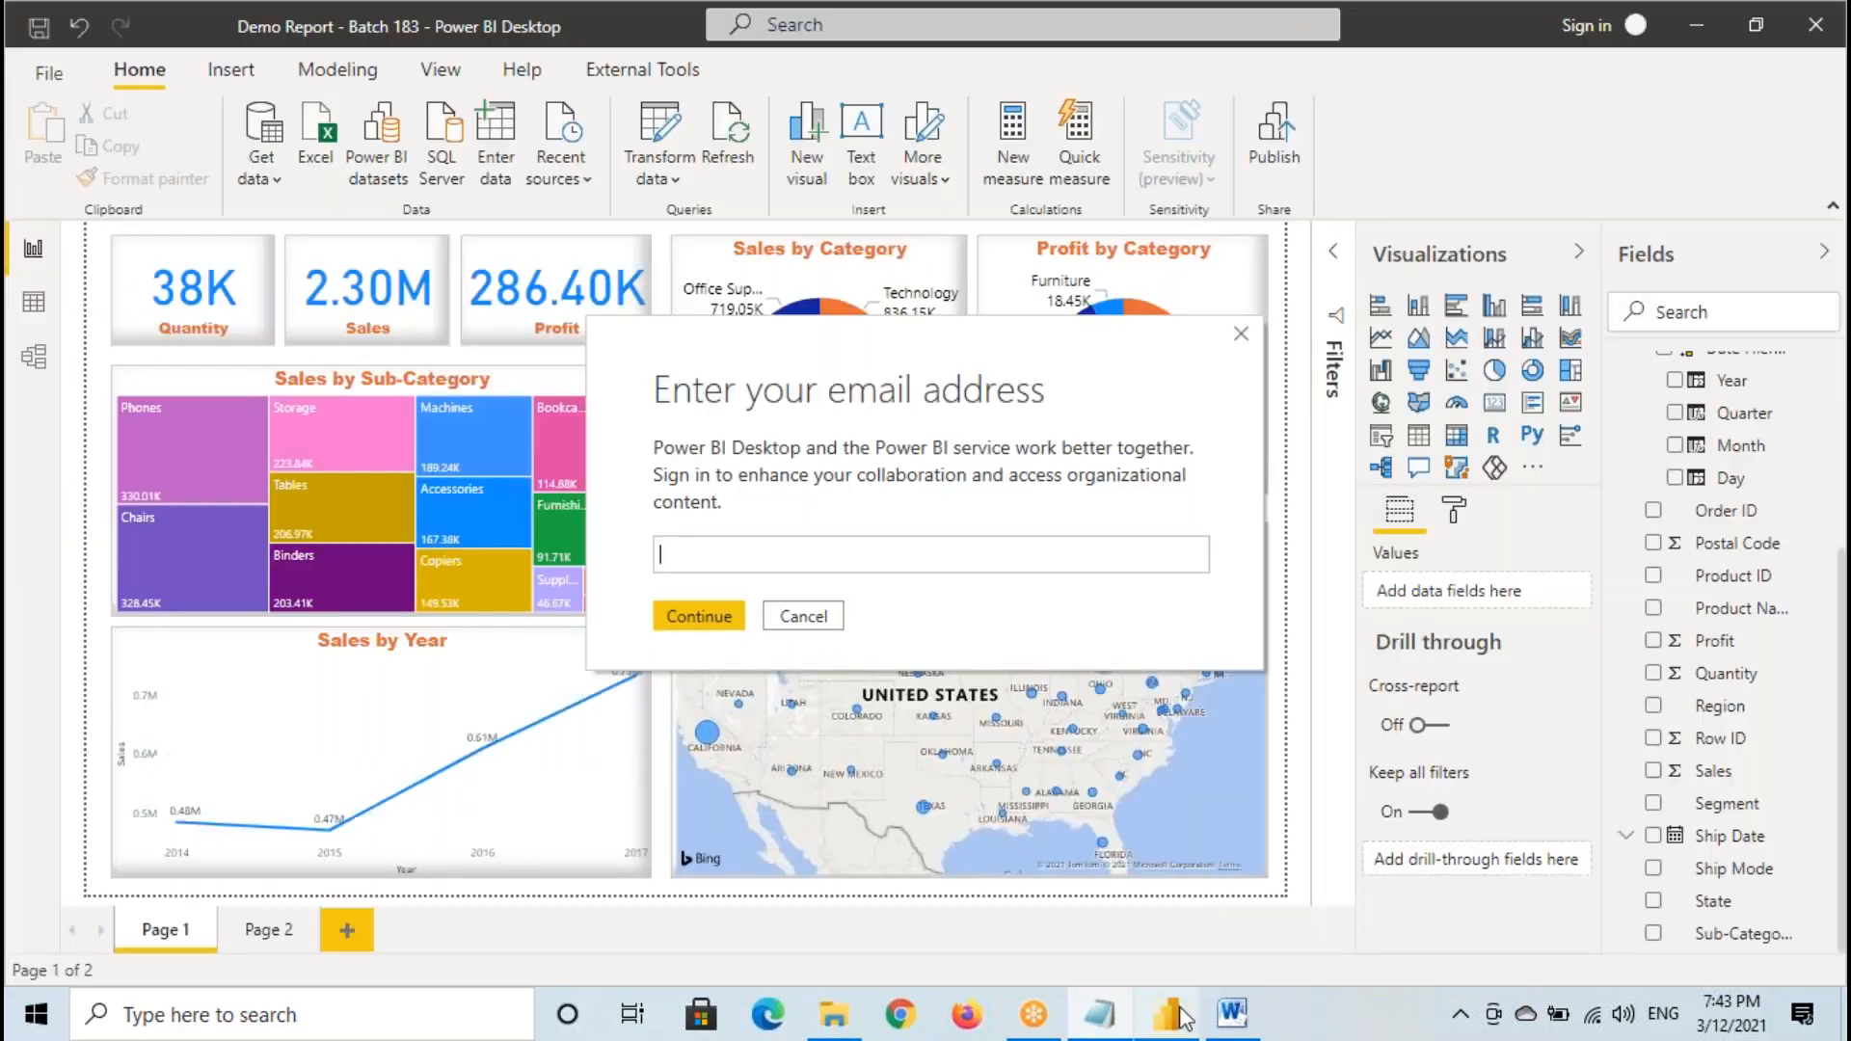
key(ctrl+v)
click(699, 616)
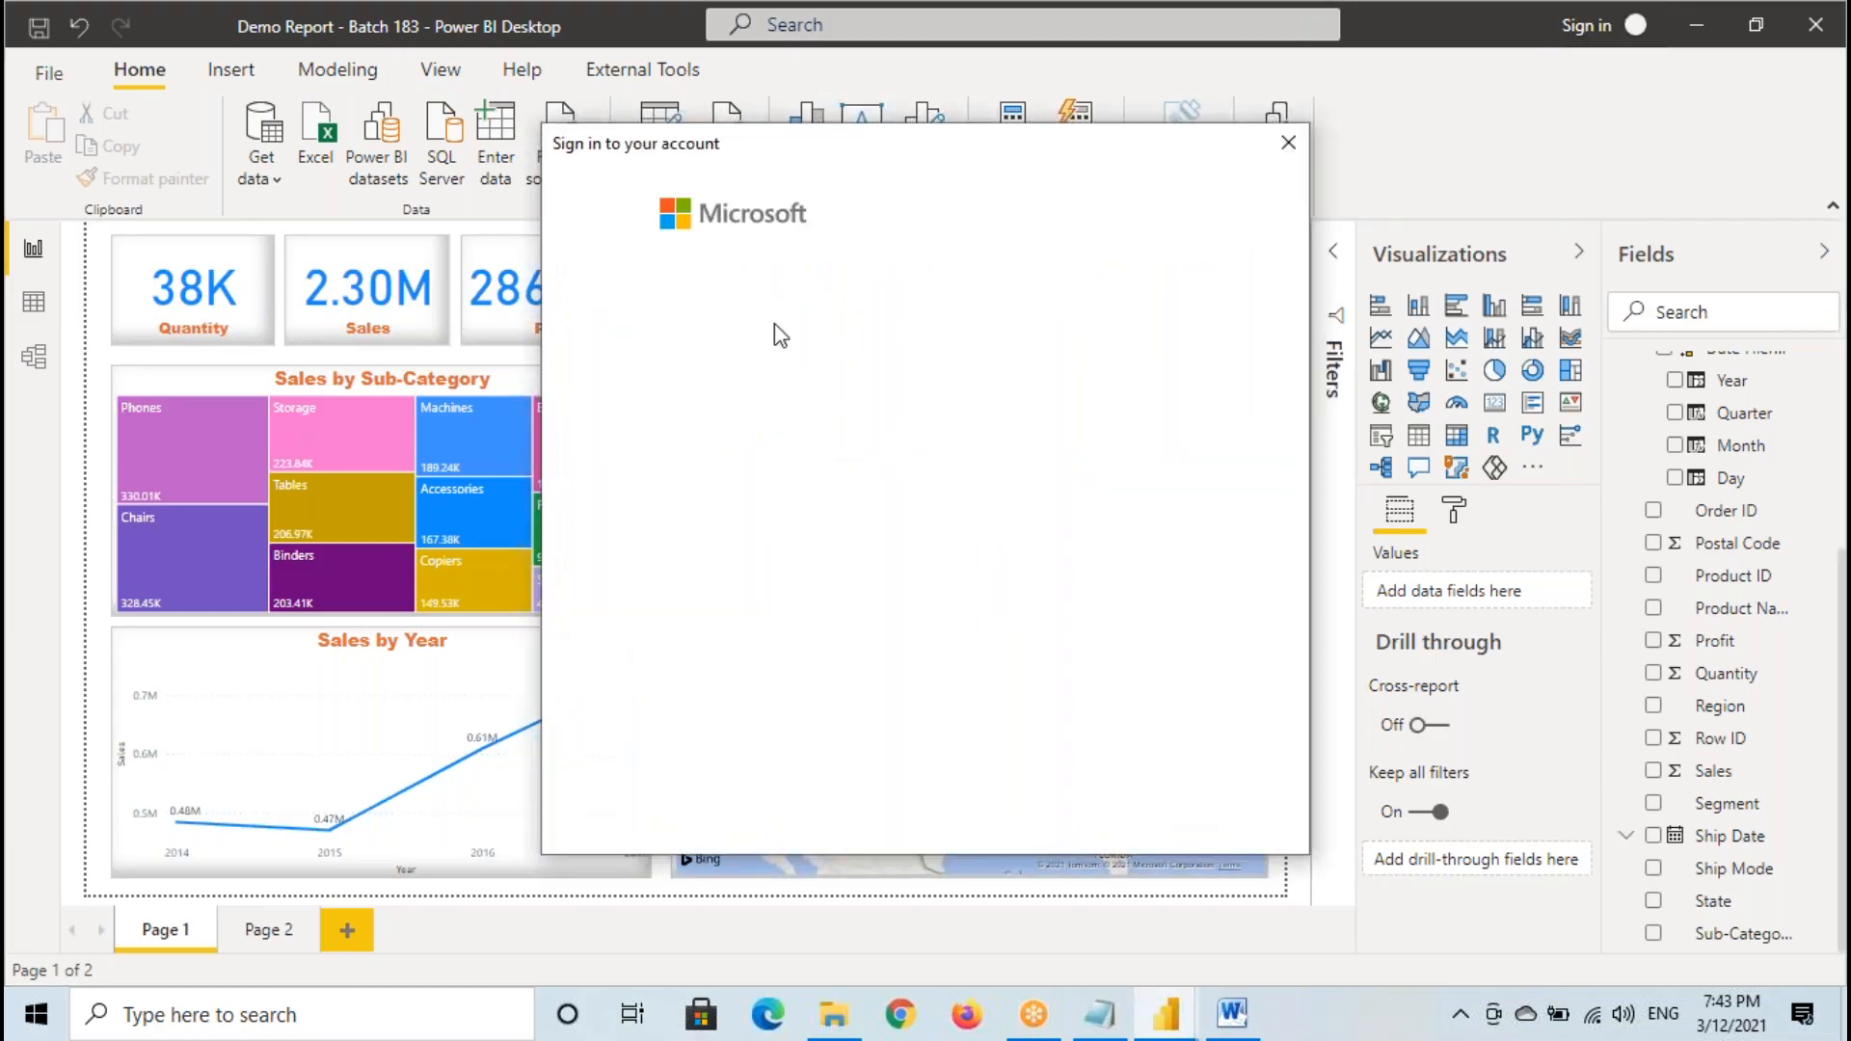
- Switch to the Notepad notes and highlight the training account's e-mail address
click(795, 482)
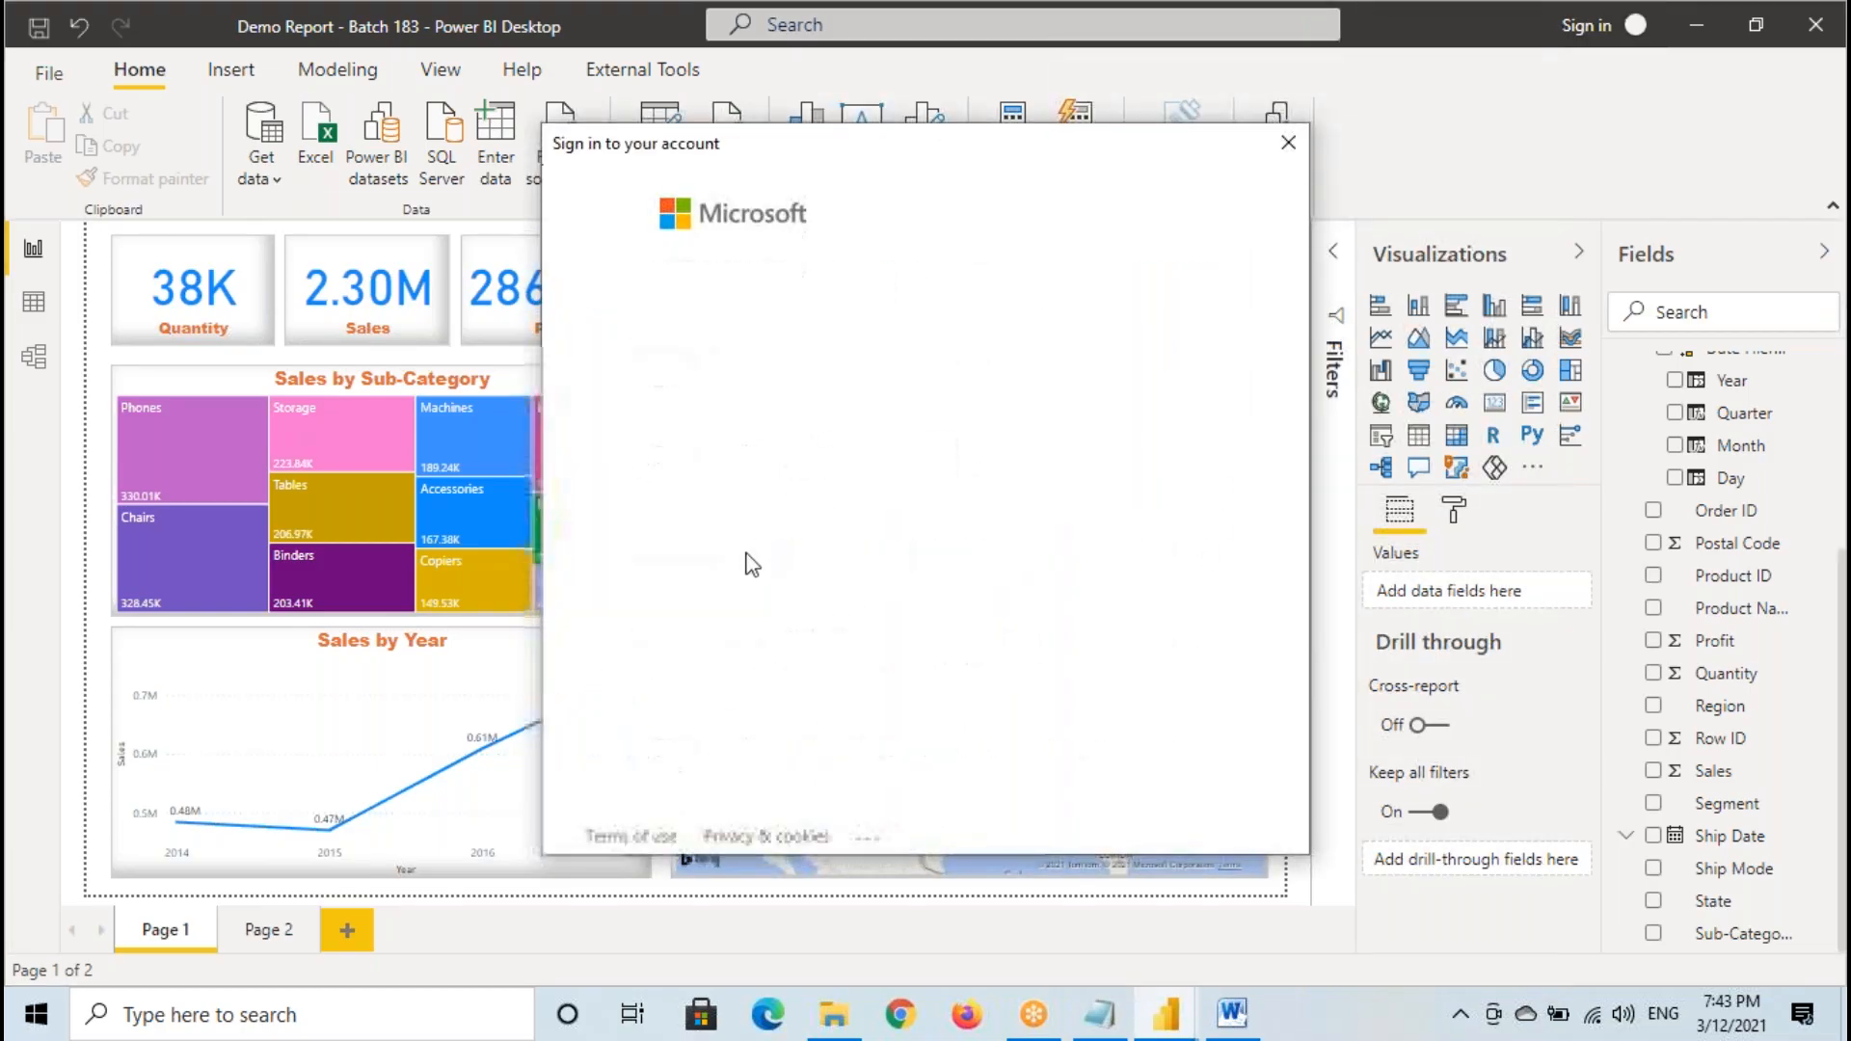
click(827, 393)
click(1099, 1014)
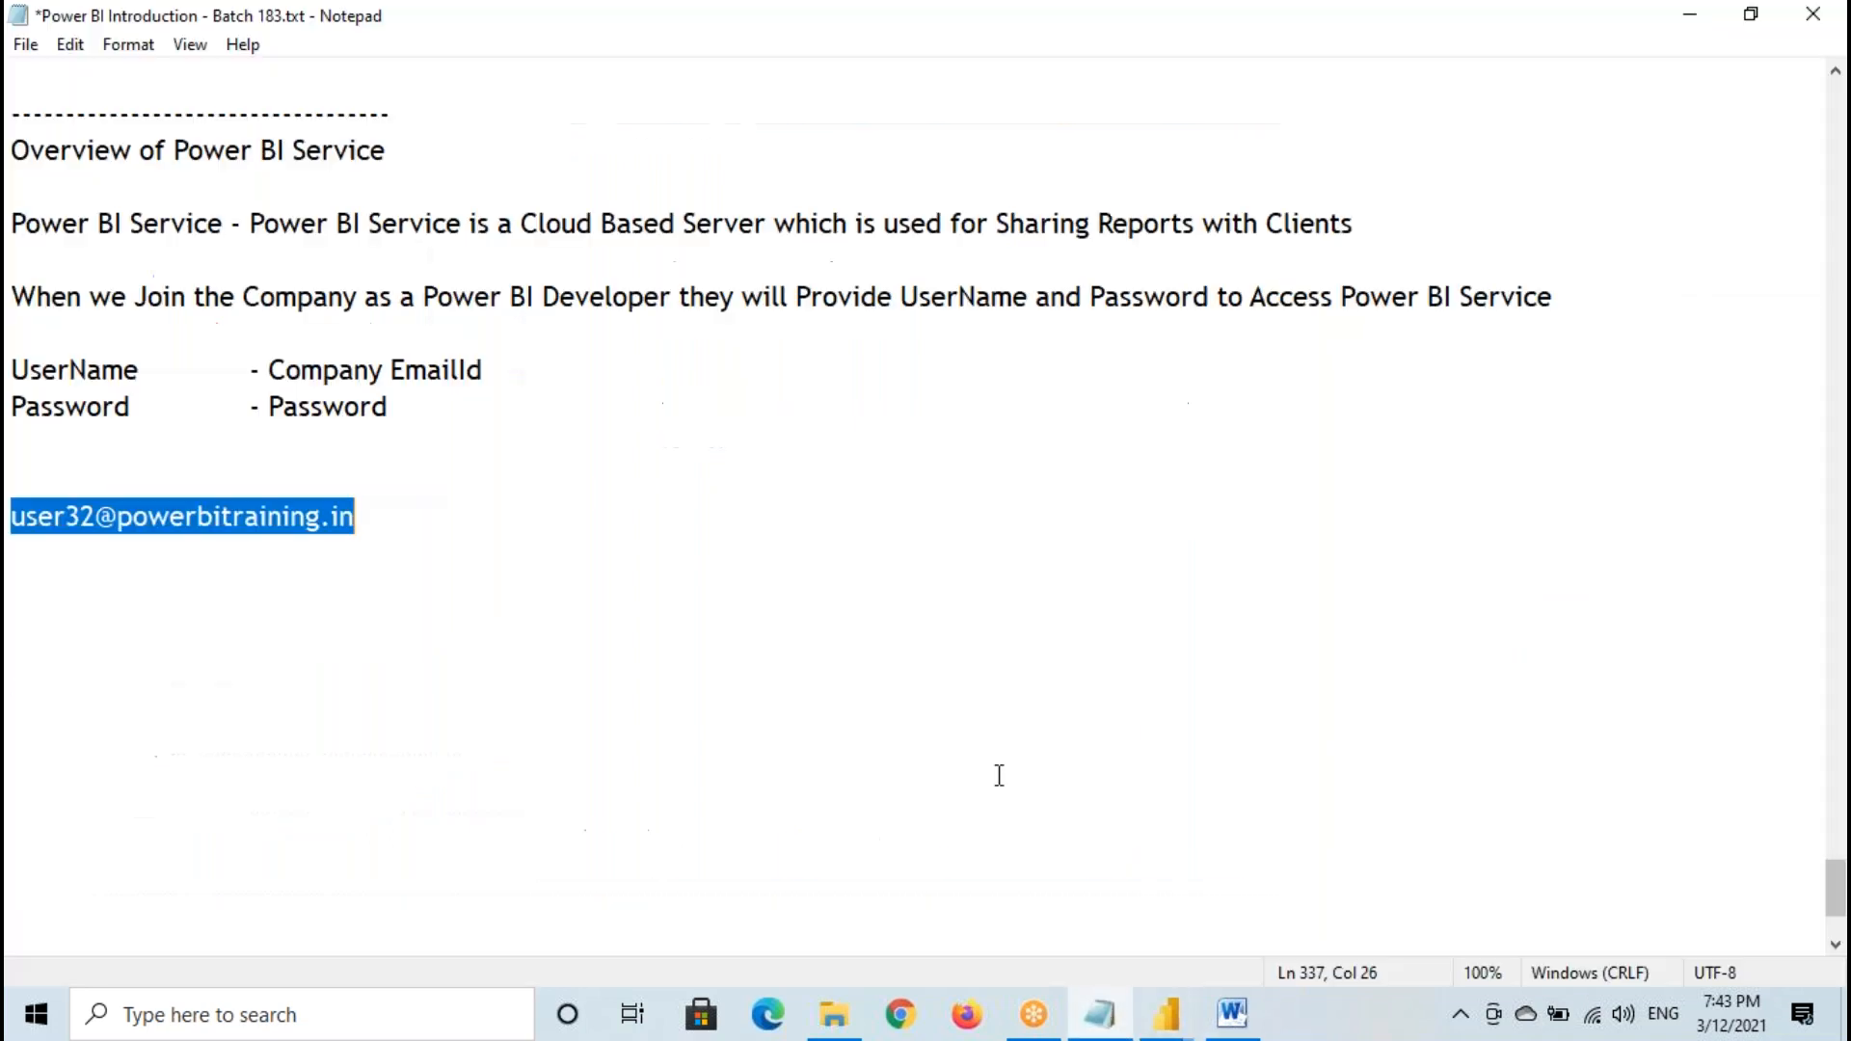
drag(12, 517, 355, 525)
drag(12, 517, 371, 516)
drag(12, 518, 282, 521)
- Return to the Microsoft sign-in window, enter the account password and sign in
click(1168, 1017)
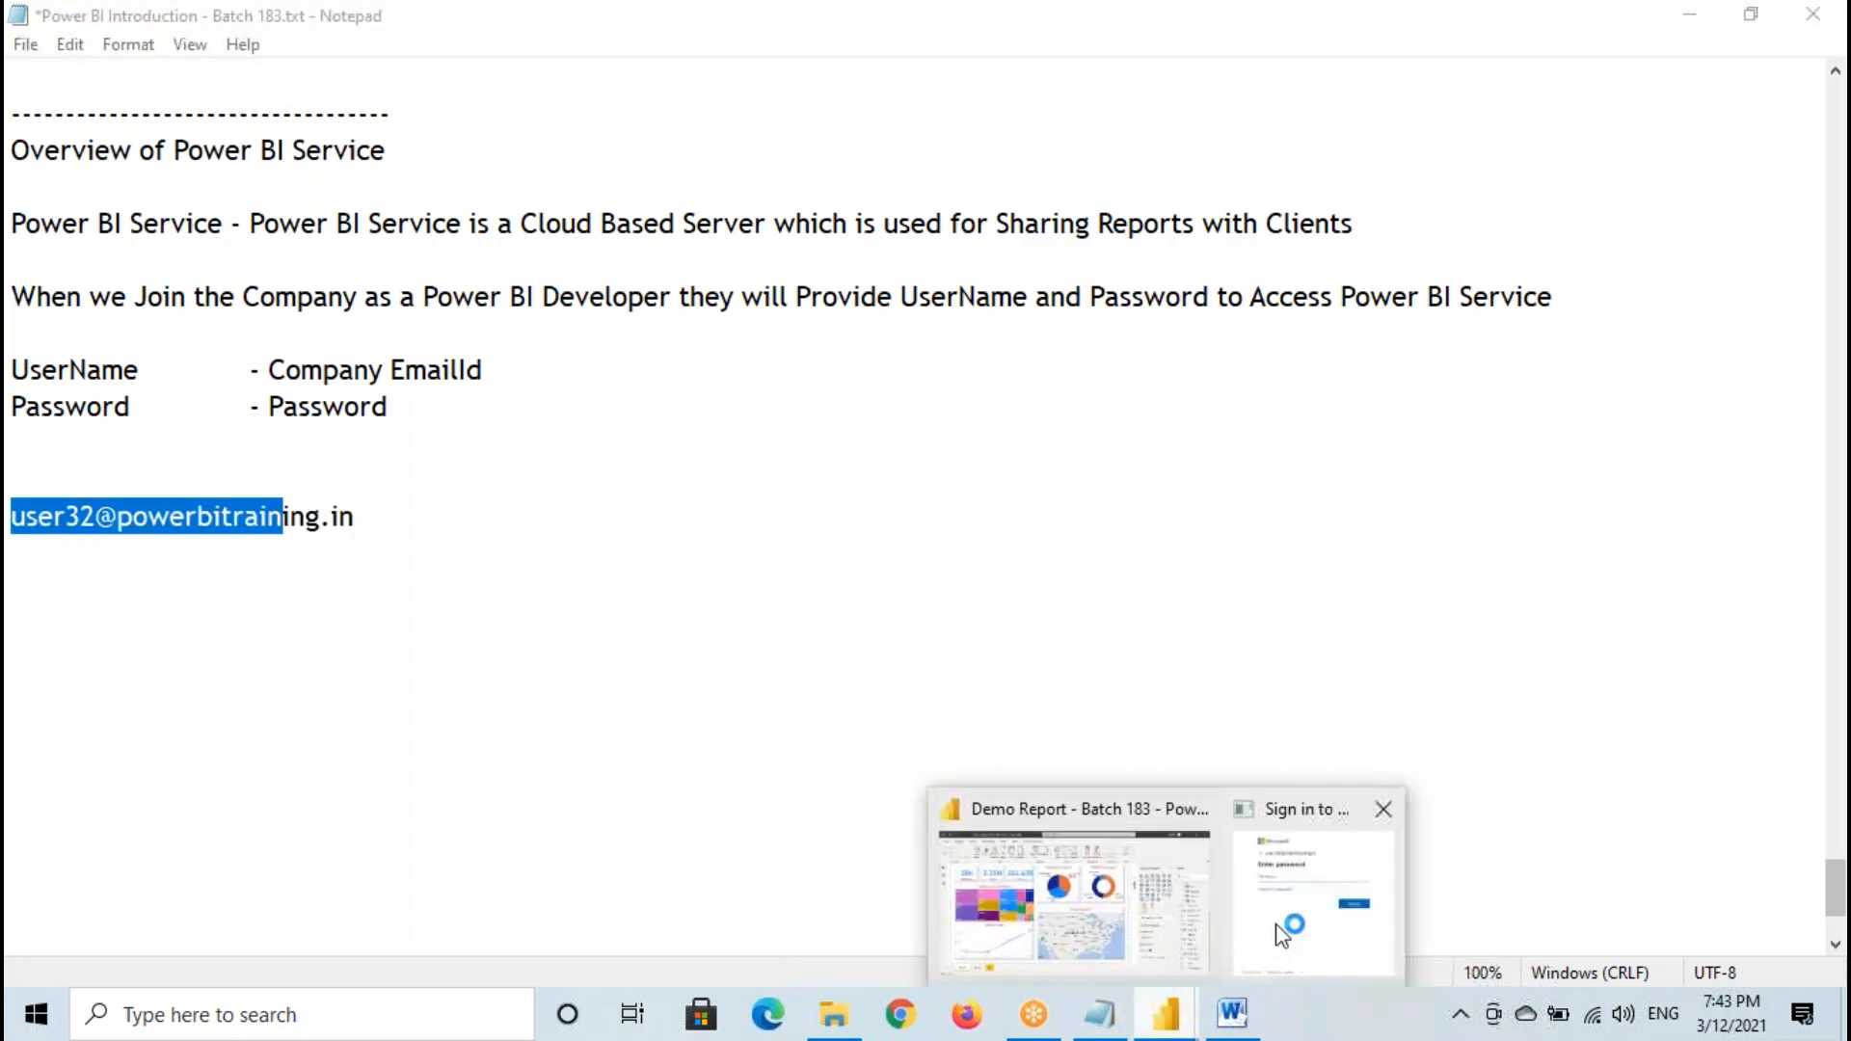
click(1287, 910)
click(724, 373)
text(••••)
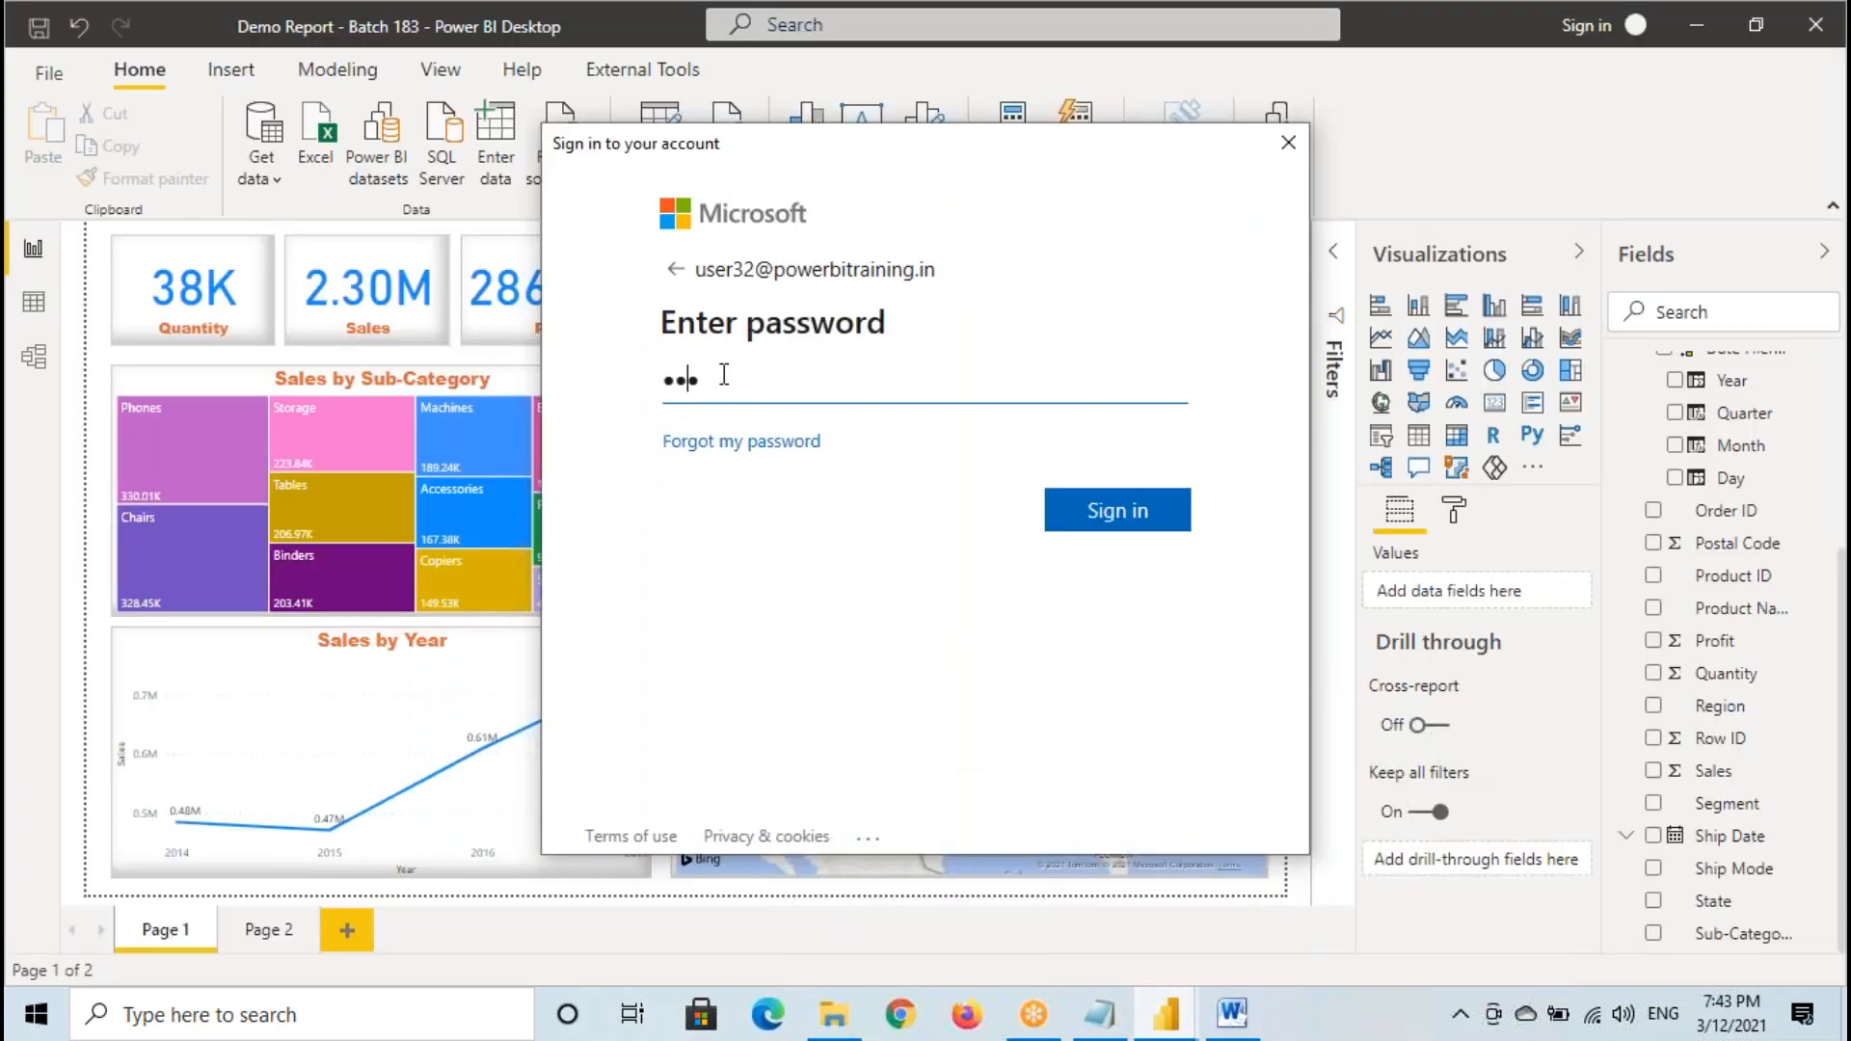
text(••••)
click(1123, 511)
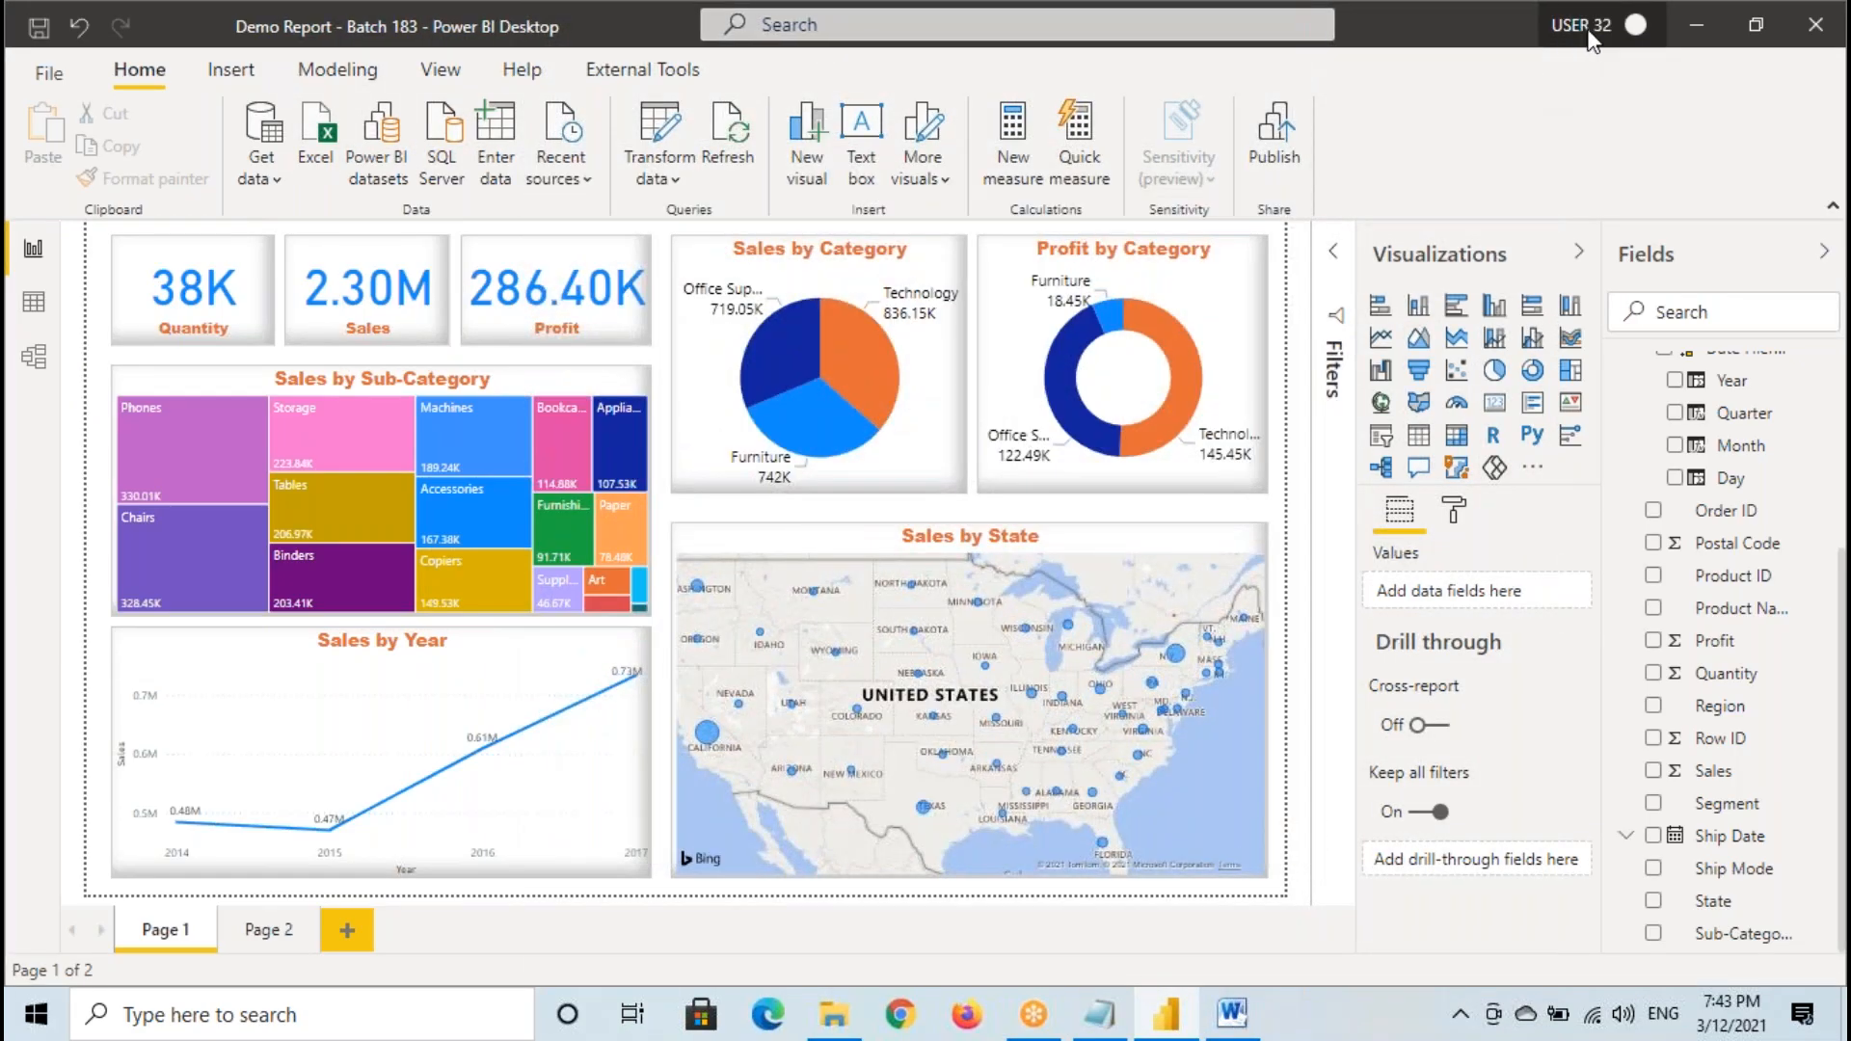
- Temporarily mark the signed-in account name above the report, and clear the markings
drag(1534, 3, 1651, 46)
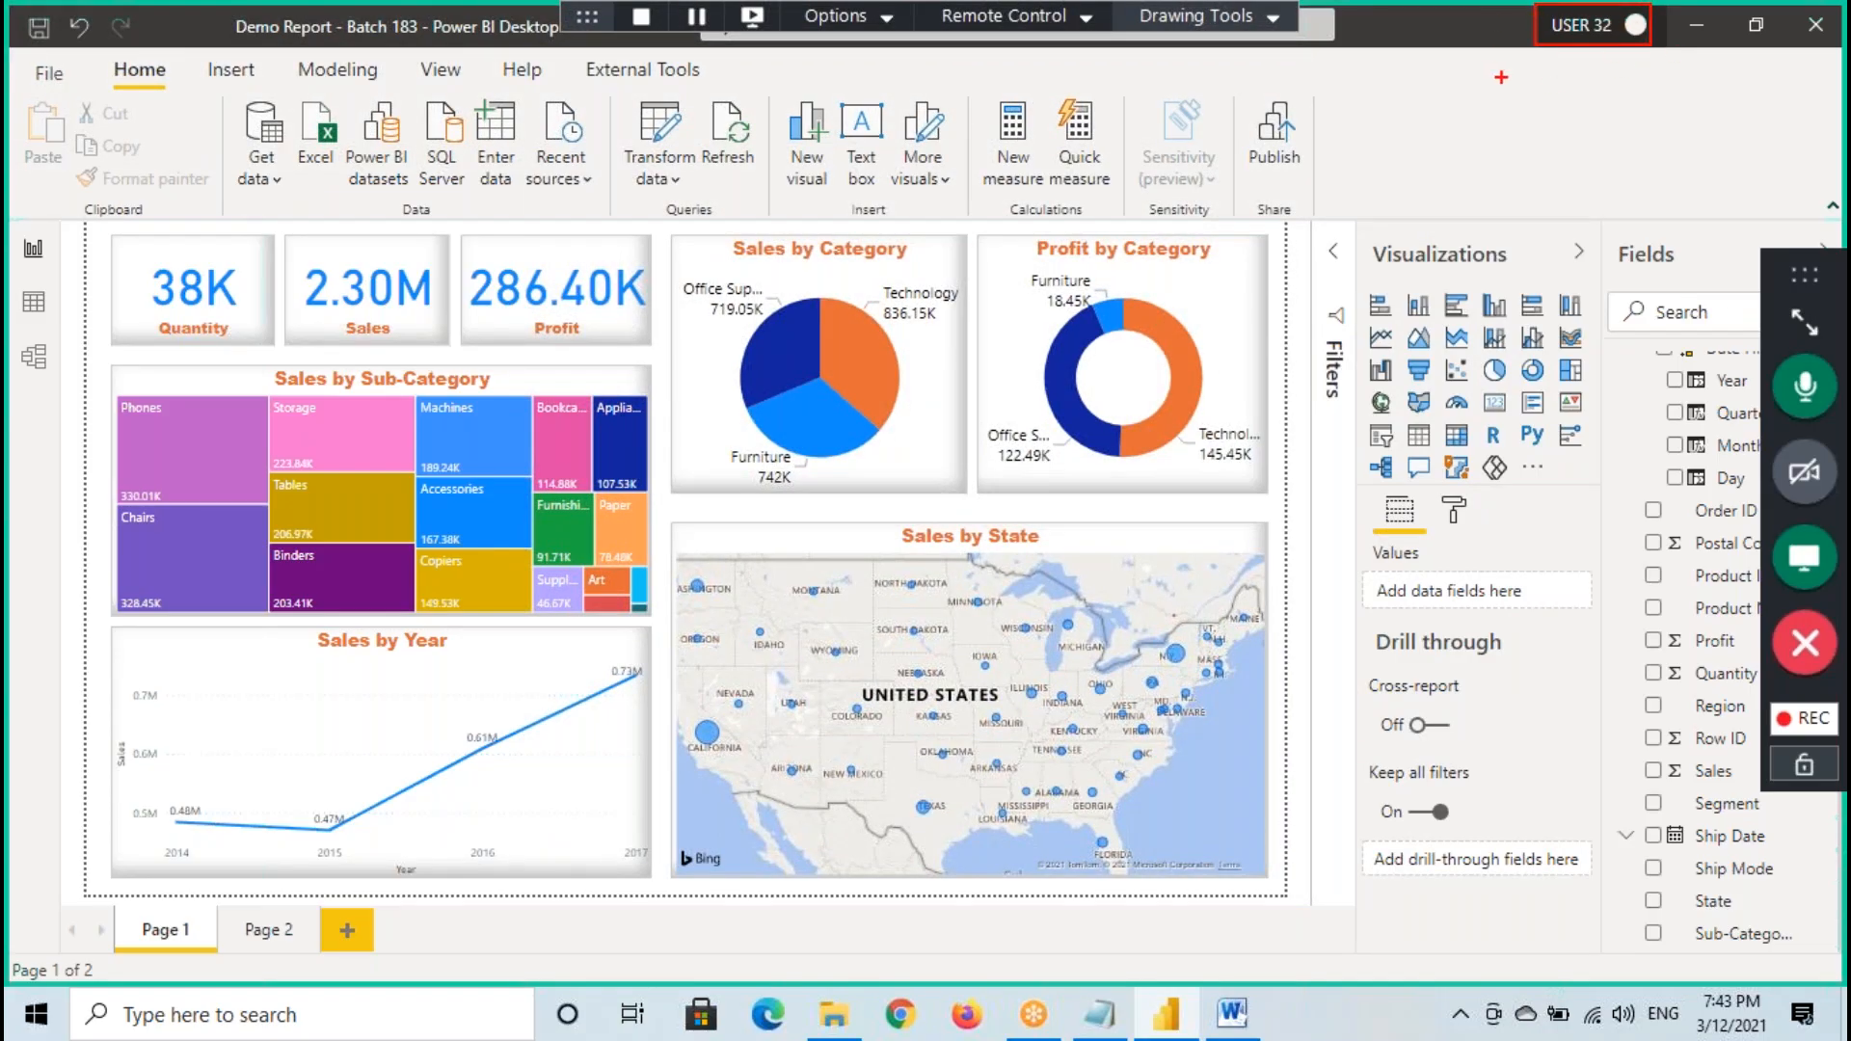
drag(1492, 85, 1606, 101)
drag(1658, 45, 1659, 83)
mouse_move(1675, 60)
mouse_down()
mouse_move(1640, 85)
mouse_move(1719, 115)
mouse_up()
click(1679, 70)
drag(1576, 160, 1690, 119)
key(Escape)
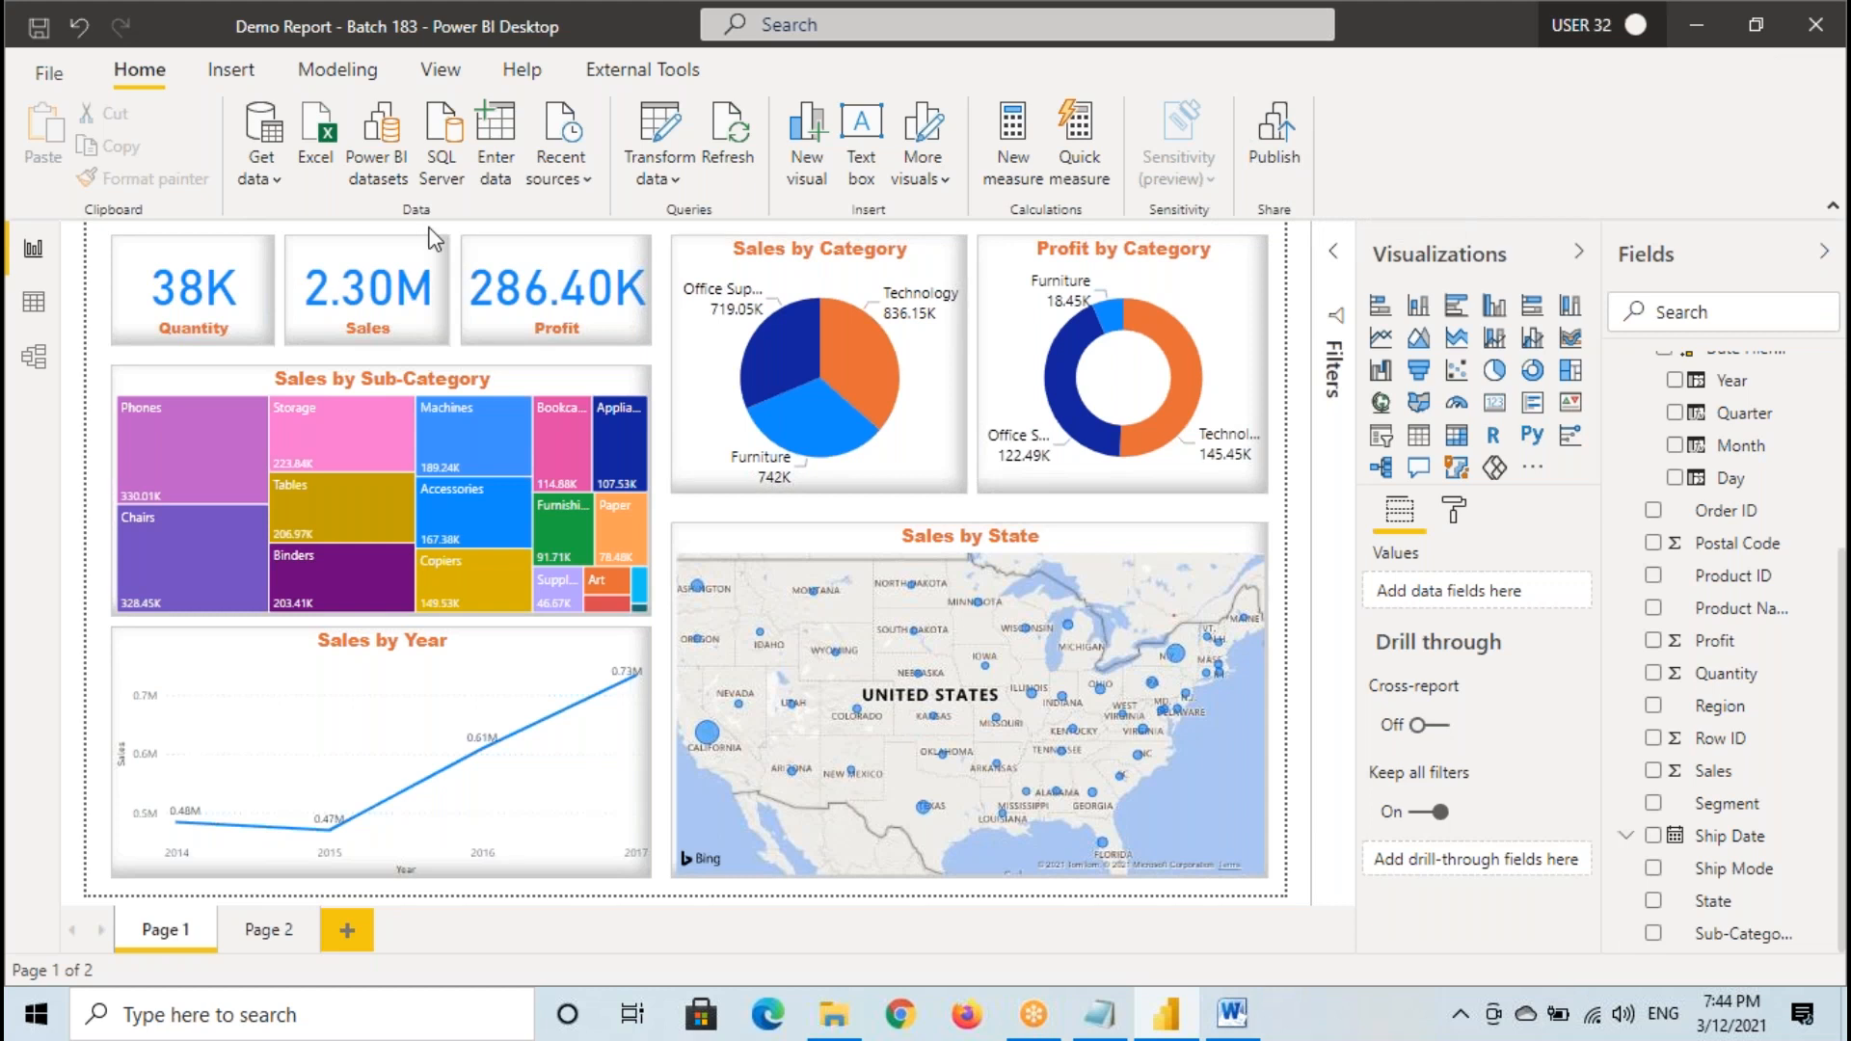
- Show the Demo Report file on the desktop, return to Power BI Desktop, and open the Publish to Power BI dialog, marking its destination prompt
click(1845, 1028)
click(53, 853)
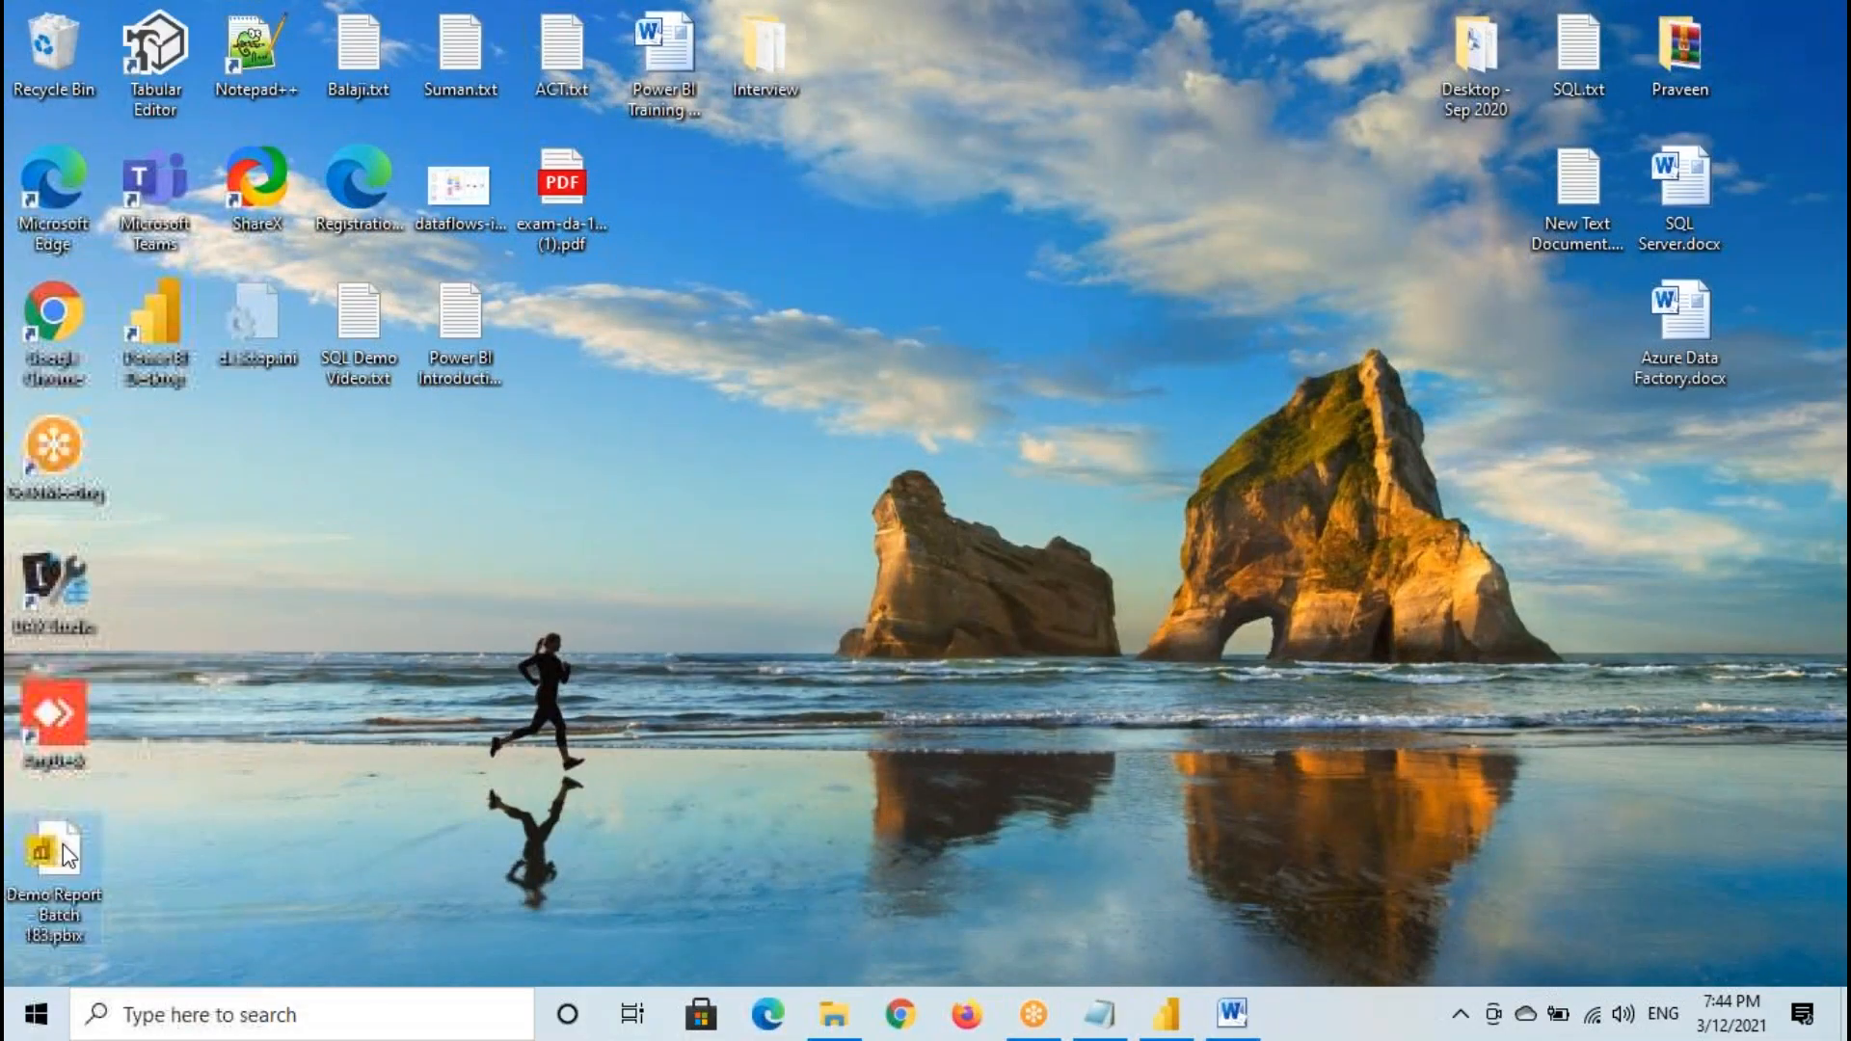
click(1232, 1014)
click(1166, 1014)
click(1272, 136)
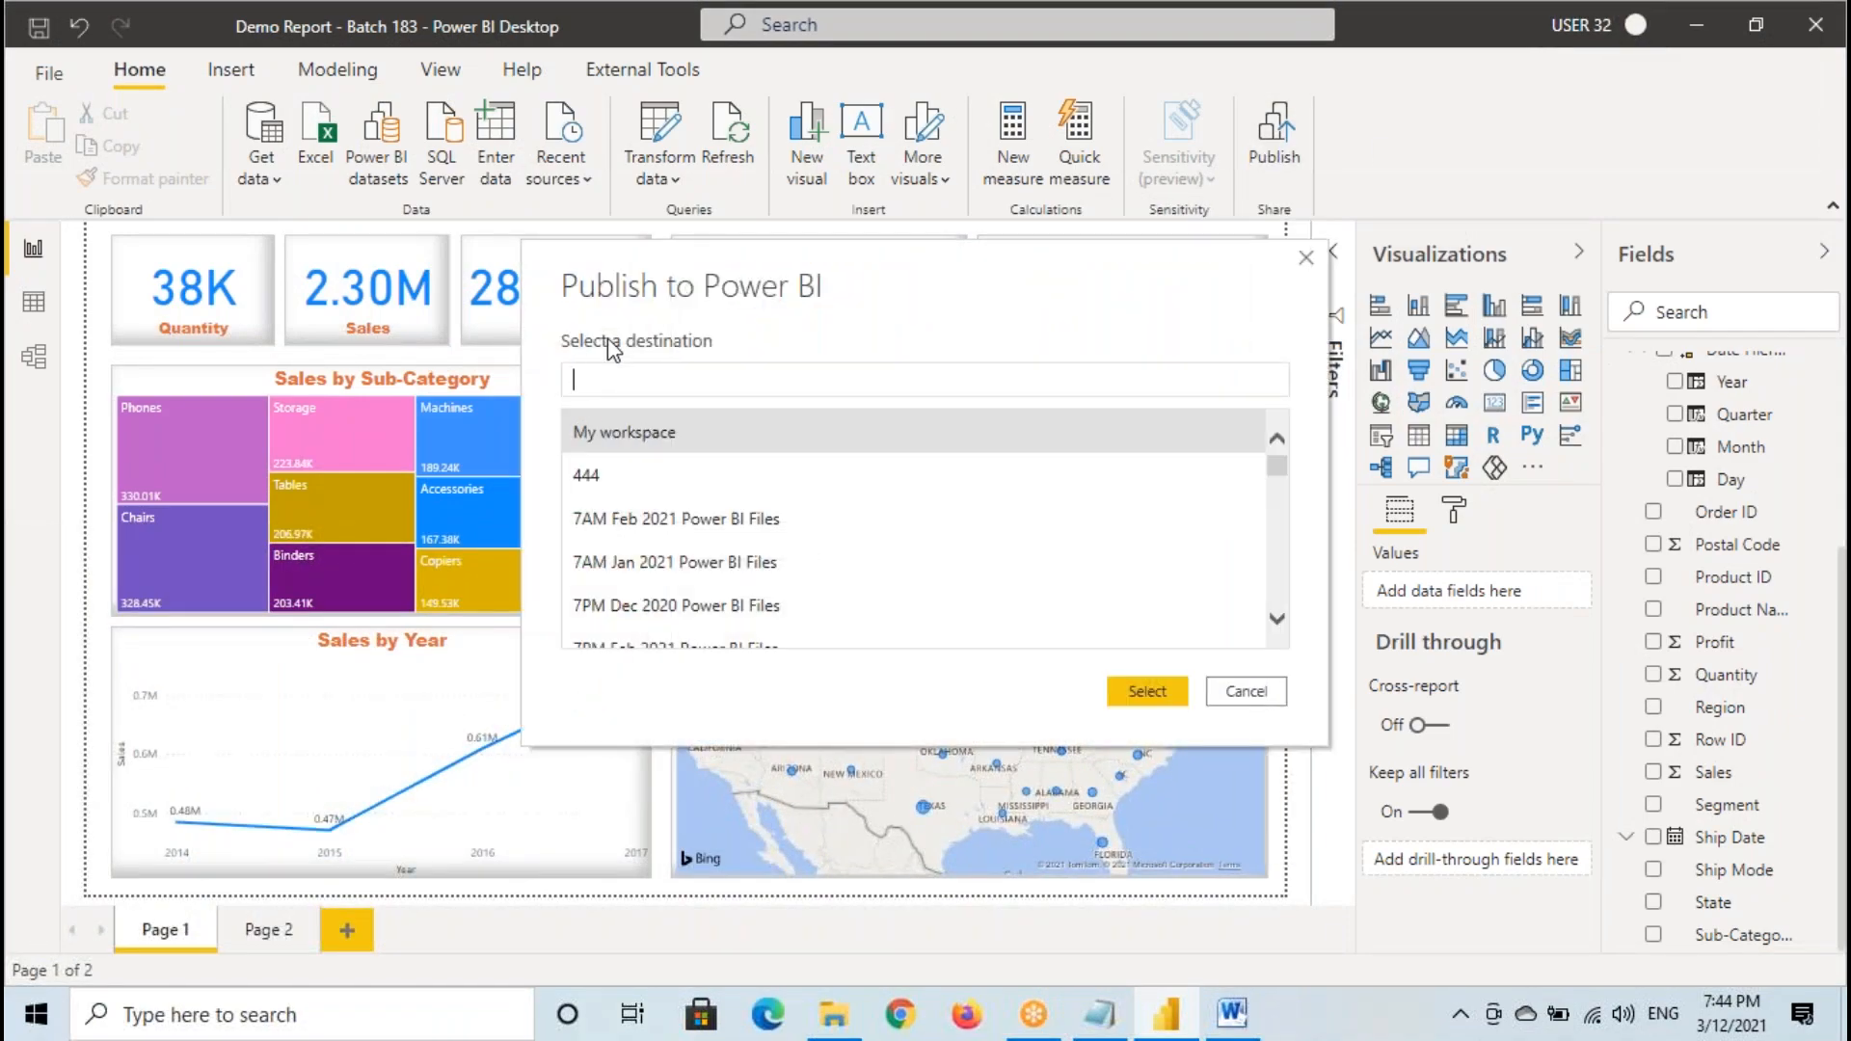
drag(546, 326, 728, 359)
- Switch to the Power BI Architecture diagram in Word and annotate Power BI Service with a circled company ABC and its projects
click(1232, 1012)
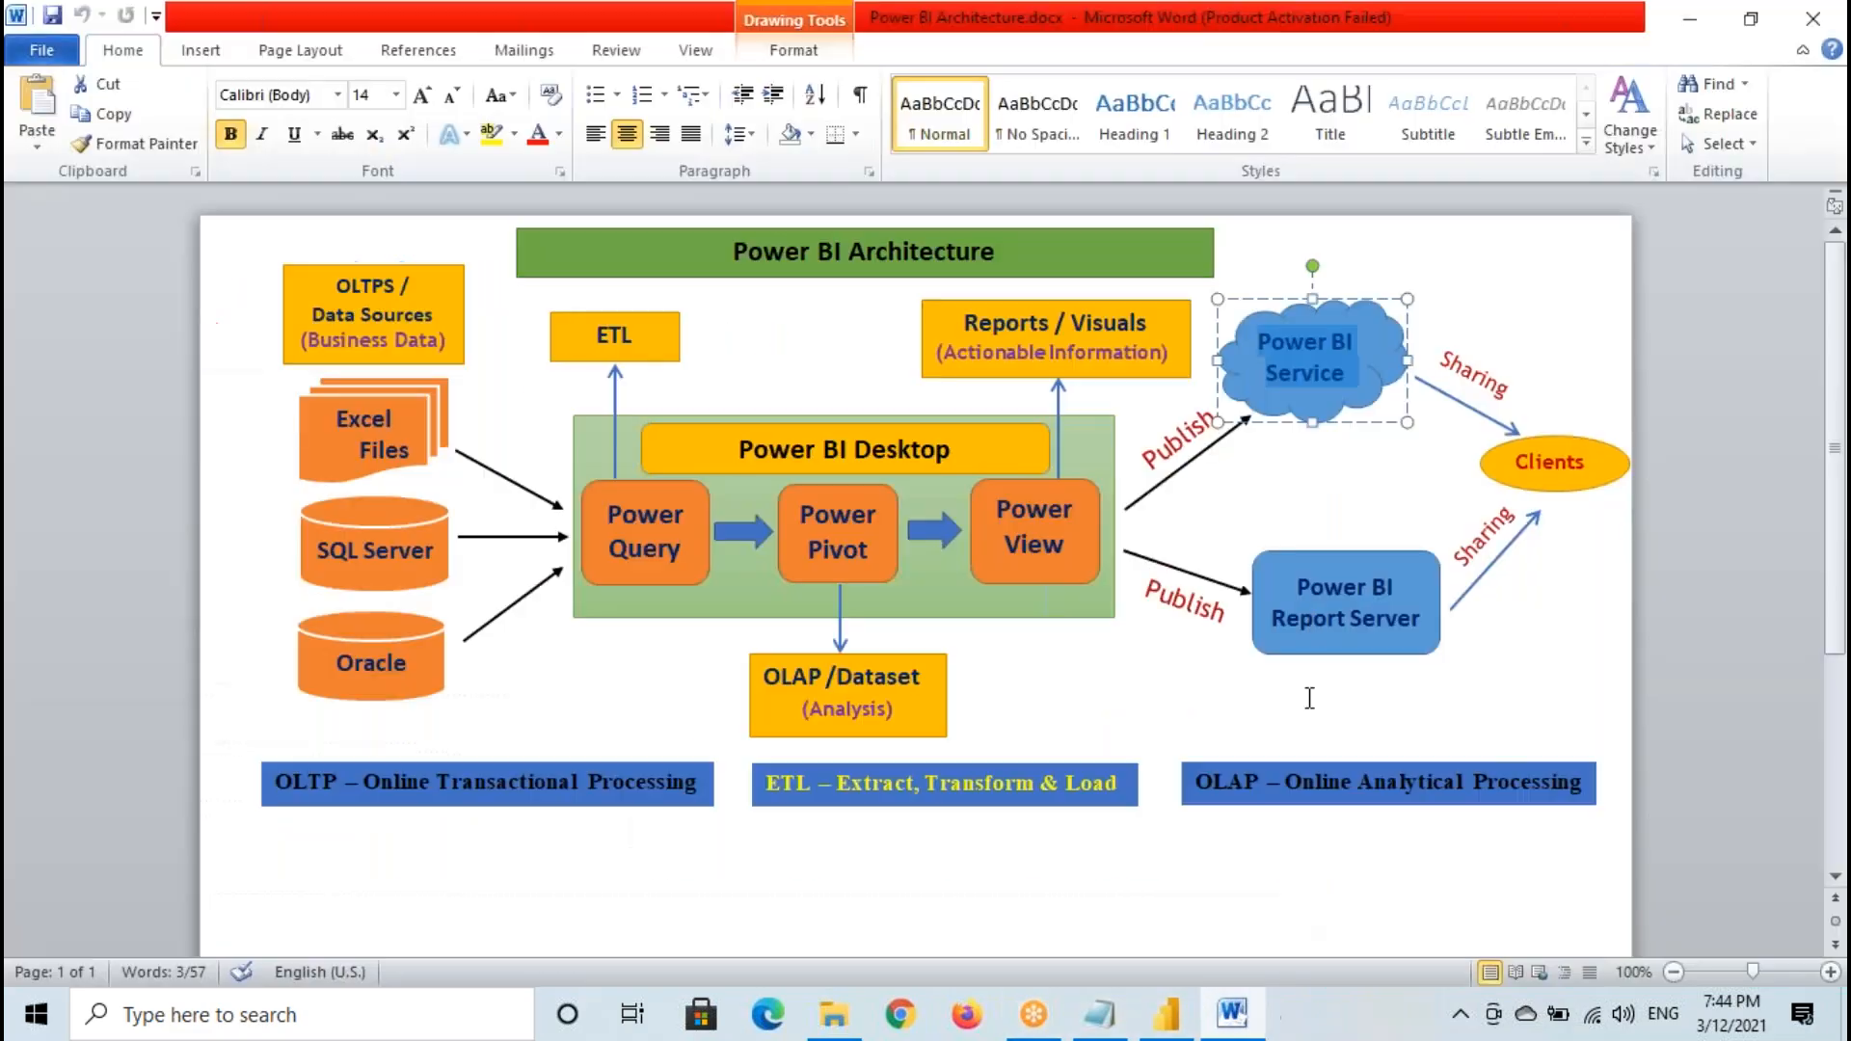
triple_click(1347, 376)
mouse_move(1242, 142)
mouse_down()
mouse_move(1233, 121)
mouse_move(1282, 128)
mouse_move(1297, 164)
mouse_move(1342, 144)
mouse_move(1379, 178)
mouse_move(1379, 242)
mouse_move(1446, 212)
mouse_up()
drag(1436, 155, 1436, 195)
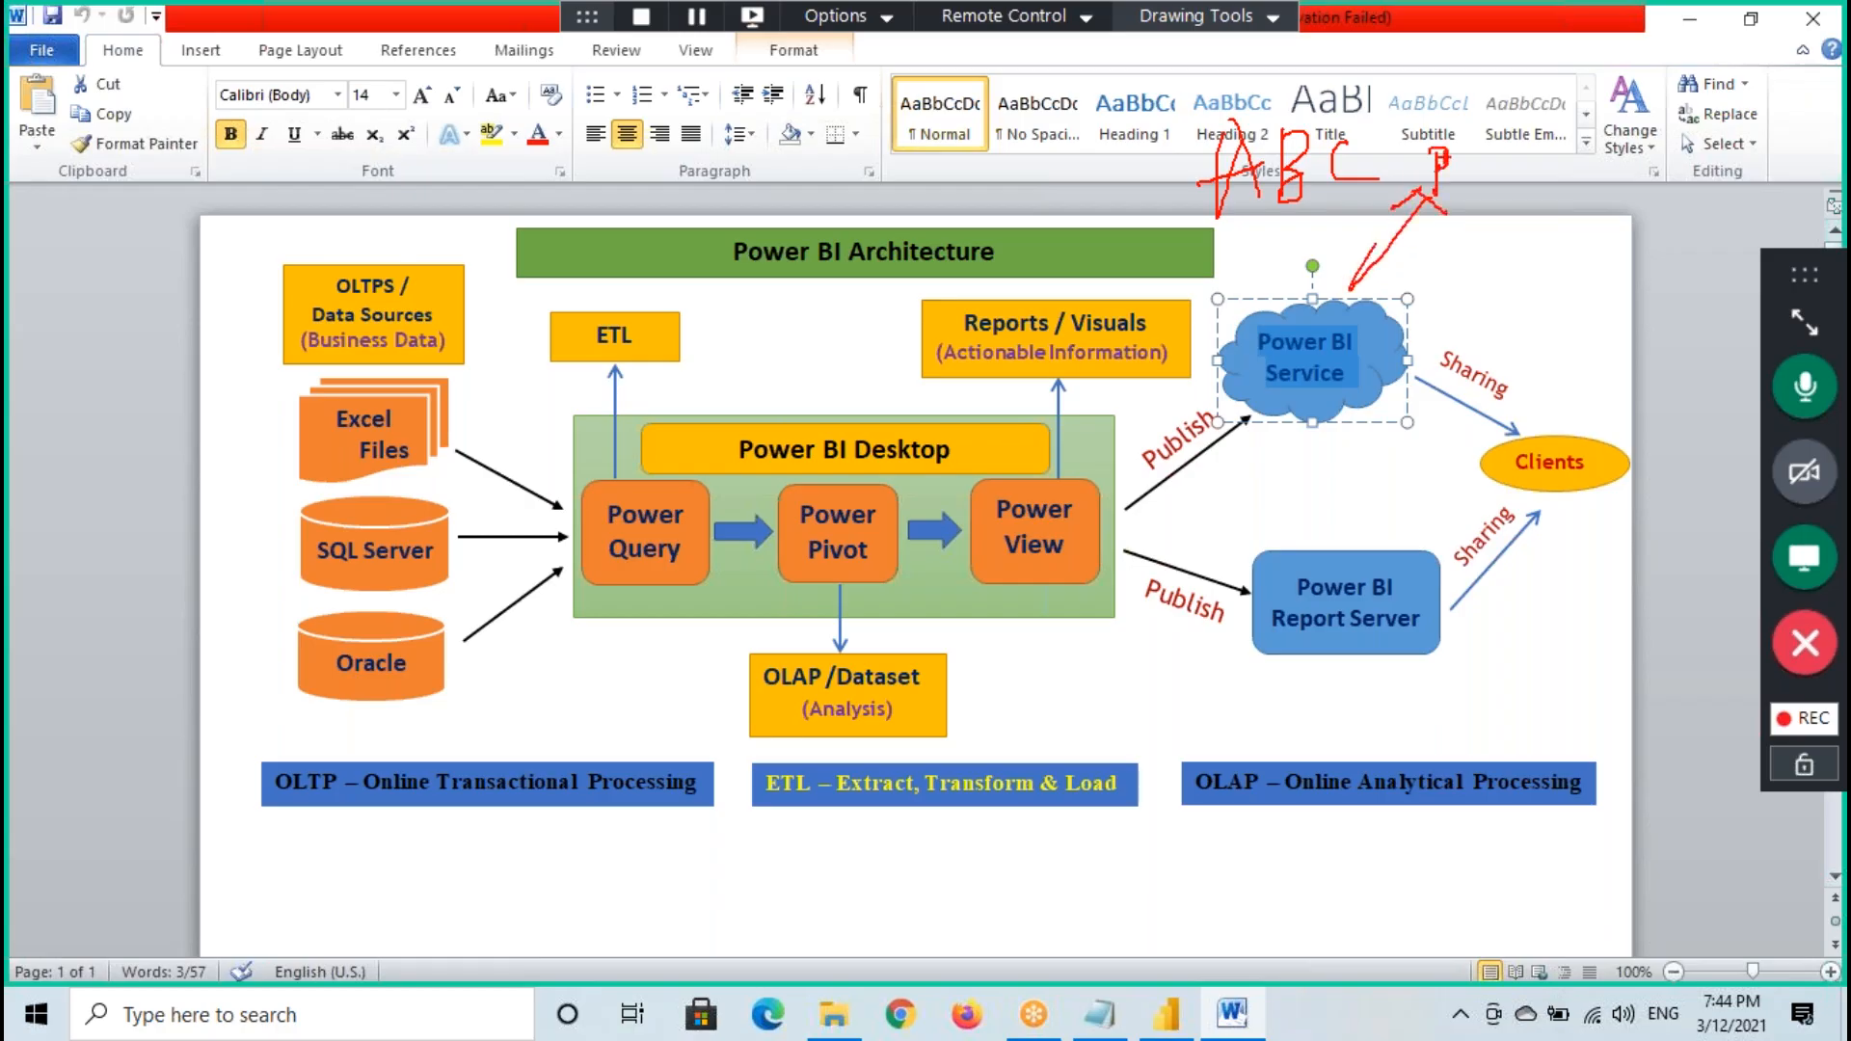
mouse_move(1524, 117)
mouse_down()
mouse_move(1595, 114)
mouse_move(1631, 152)
mouse_up()
drag(1368, 321, 1443, 308)
drag(1440, 292, 1457, 340)
drag(1501, 234, 1504, 299)
mouse_move(1504, 236)
mouse_down()
mouse_move(1535, 294)
mouse_move(1568, 288)
mouse_up()
mouse_move(1377, 145)
mouse_down()
mouse_move(1359, 108)
mouse_move(1195, 193)
mouse_move(1339, 117)
mouse_up()
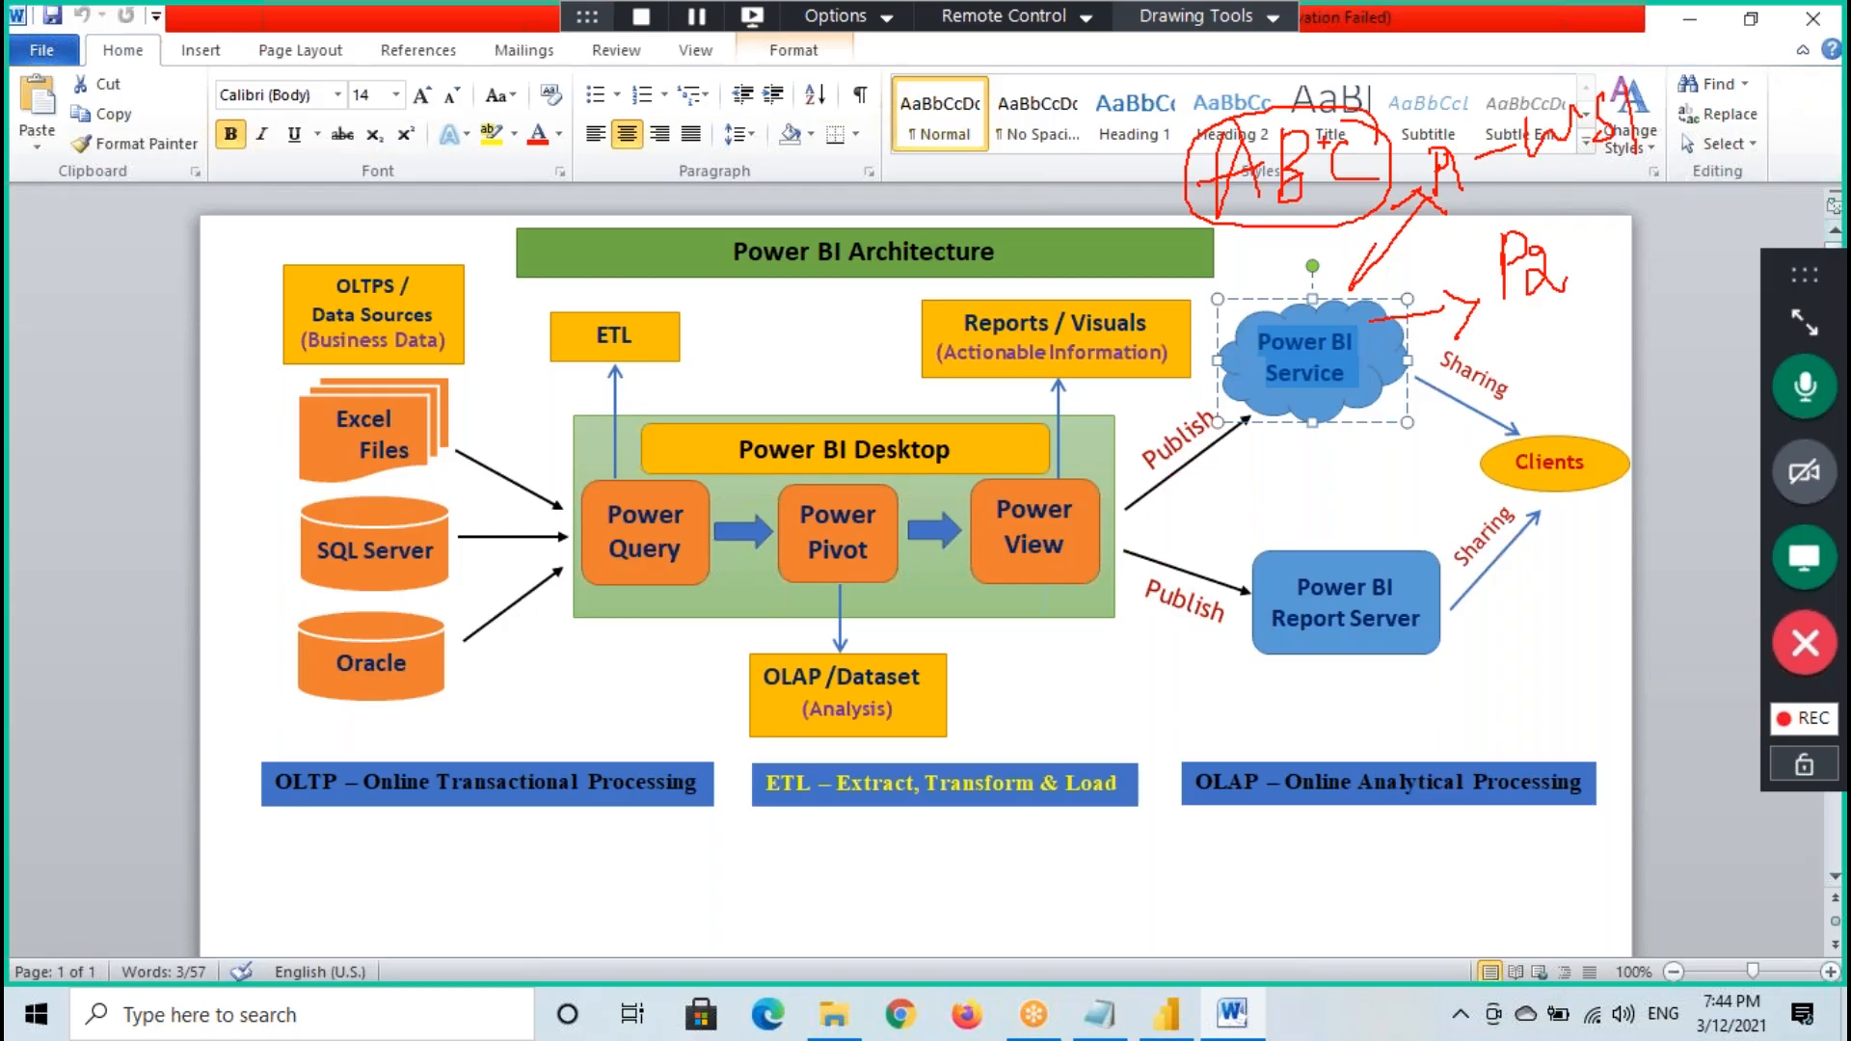
mouse_move(1330, 103)
mouse_down()
mouse_move(1196, 160)
mouse_move(1378, 228)
mouse_move(1384, 124)
mouse_up()
- Extend the handwritten annotations linking each project to its own workspace beside Power BI Service
drag(1390, 274, 1354, 279)
drag(1547, 171, 1635, 152)
mouse_move(1369, 324)
mouse_down()
mouse_move(1452, 307)
mouse_move(1497, 321)
mouse_up()
mouse_move(1571, 239)
mouse_down()
mouse_move(1702, 154)
mouse_move(1733, 188)
mouse_move(1830, 171)
mouse_up()
drag(1375, 386, 1465, 451)
drag(1529, 376, 1529, 439)
mouse_move(1525, 381)
mouse_down()
mouse_move(1540, 371)
mouse_move(1534, 400)
mouse_up()
drag(1588, 374, 1577, 416)
drag(1594, 379, 1694, 332)
mouse_move(1689, 321)
mouse_down()
mouse_move(1704, 318)
mouse_move(1694, 347)
mouse_up()
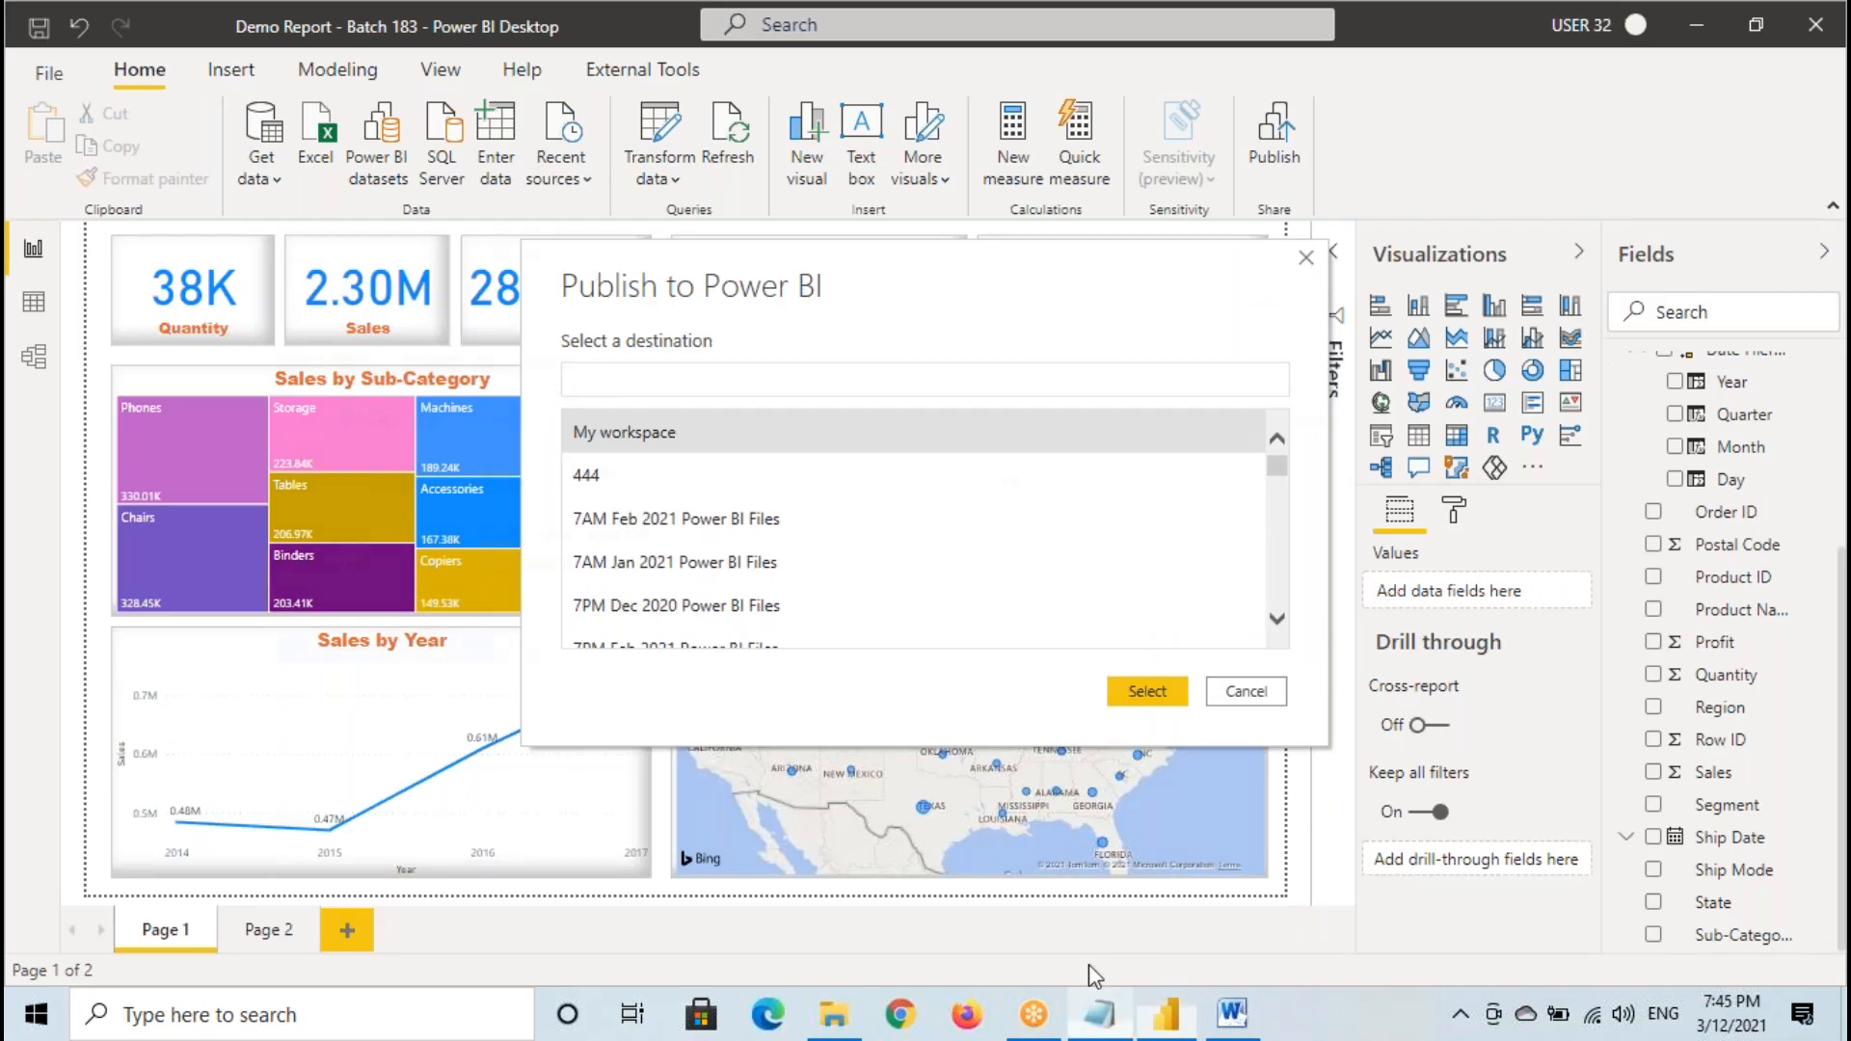
- Add the note "In Power BI Service for Each Project we will have One Workspace." below the training e-mail address in Notepad
click(1099, 1014)
click(431, 246)
key(Return)
key(Return)
text(I)
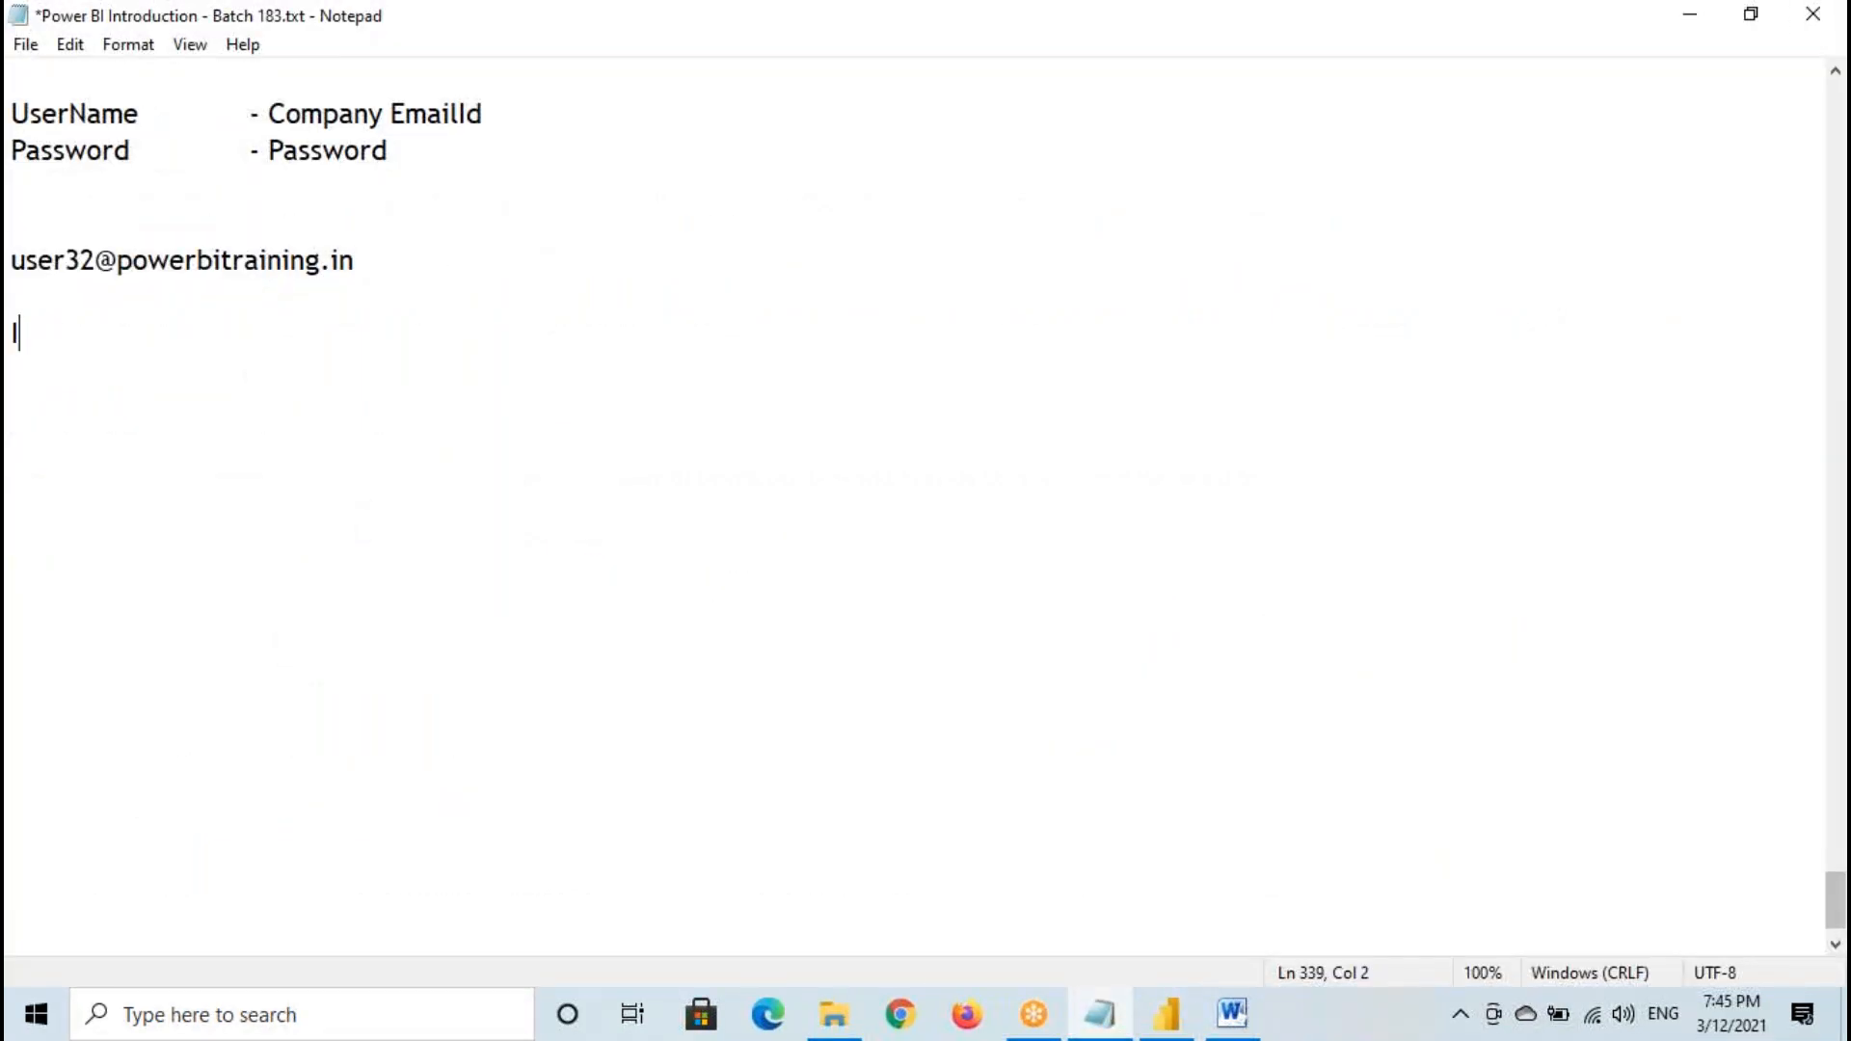
text(n Power BI Service )
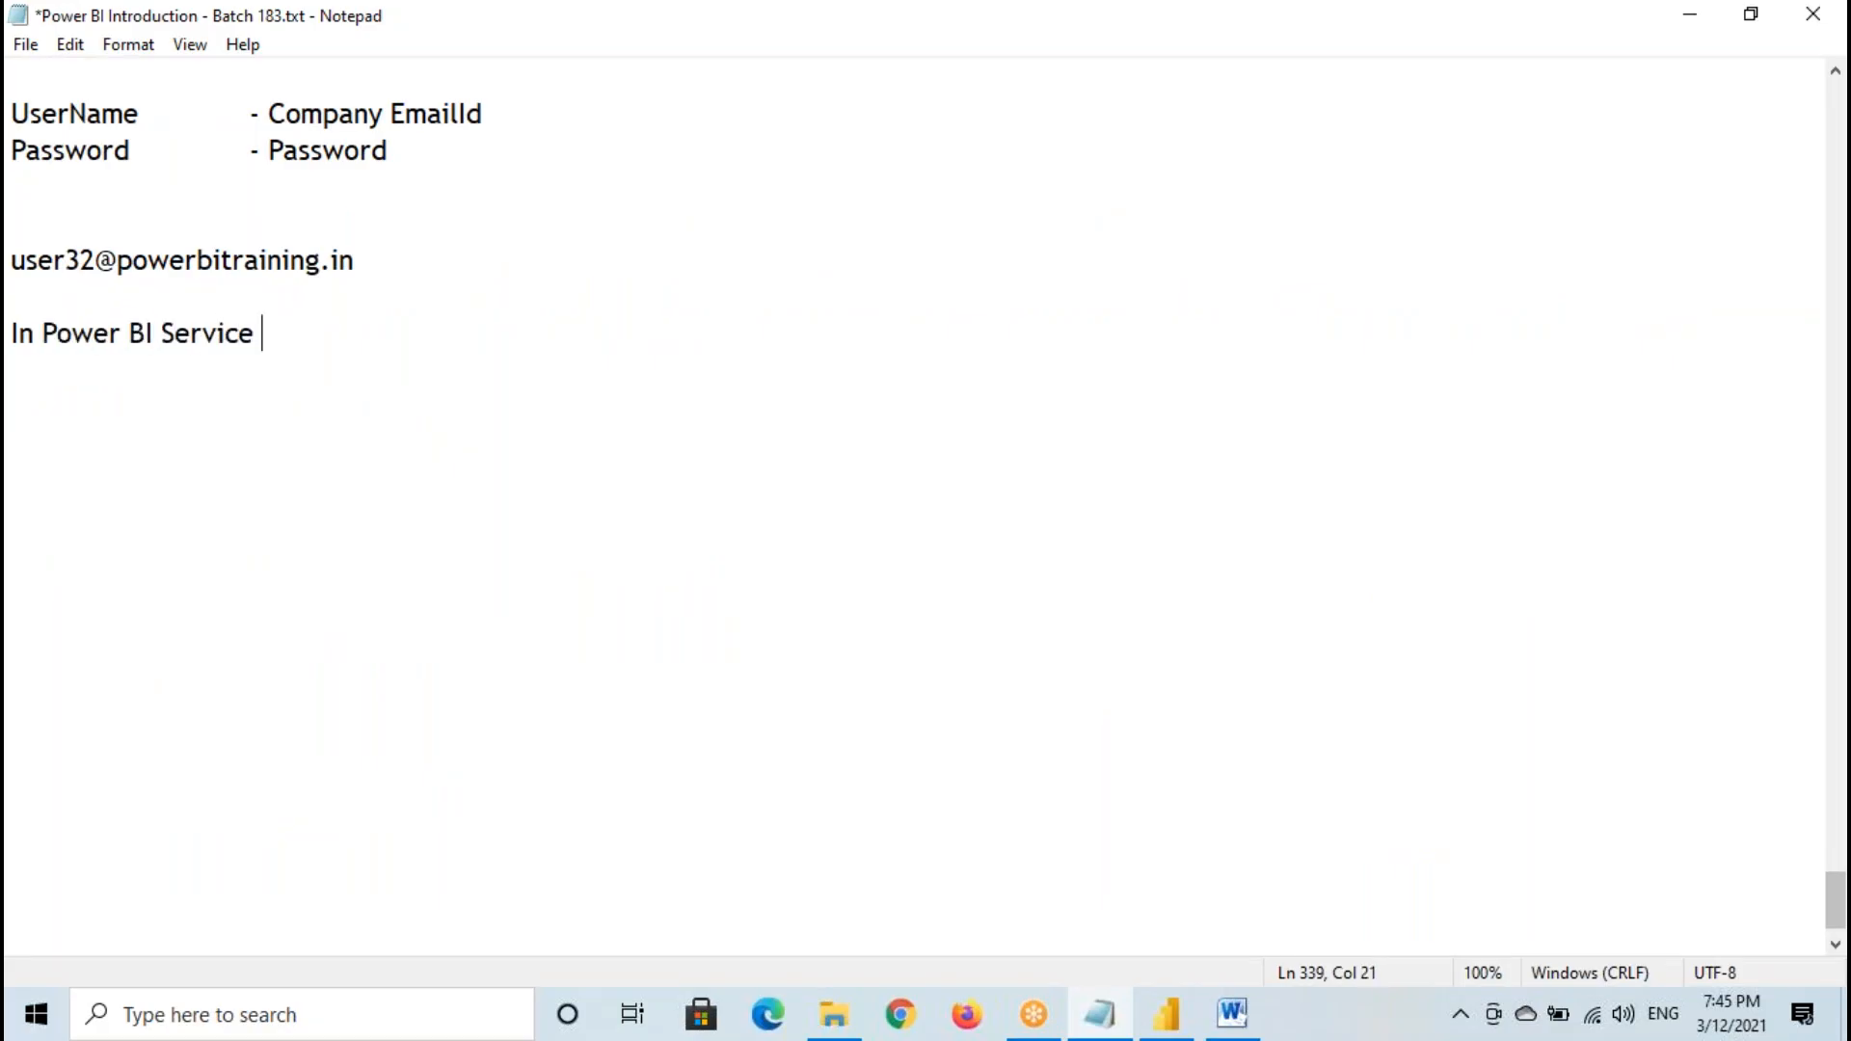
text(for Each Projevct)
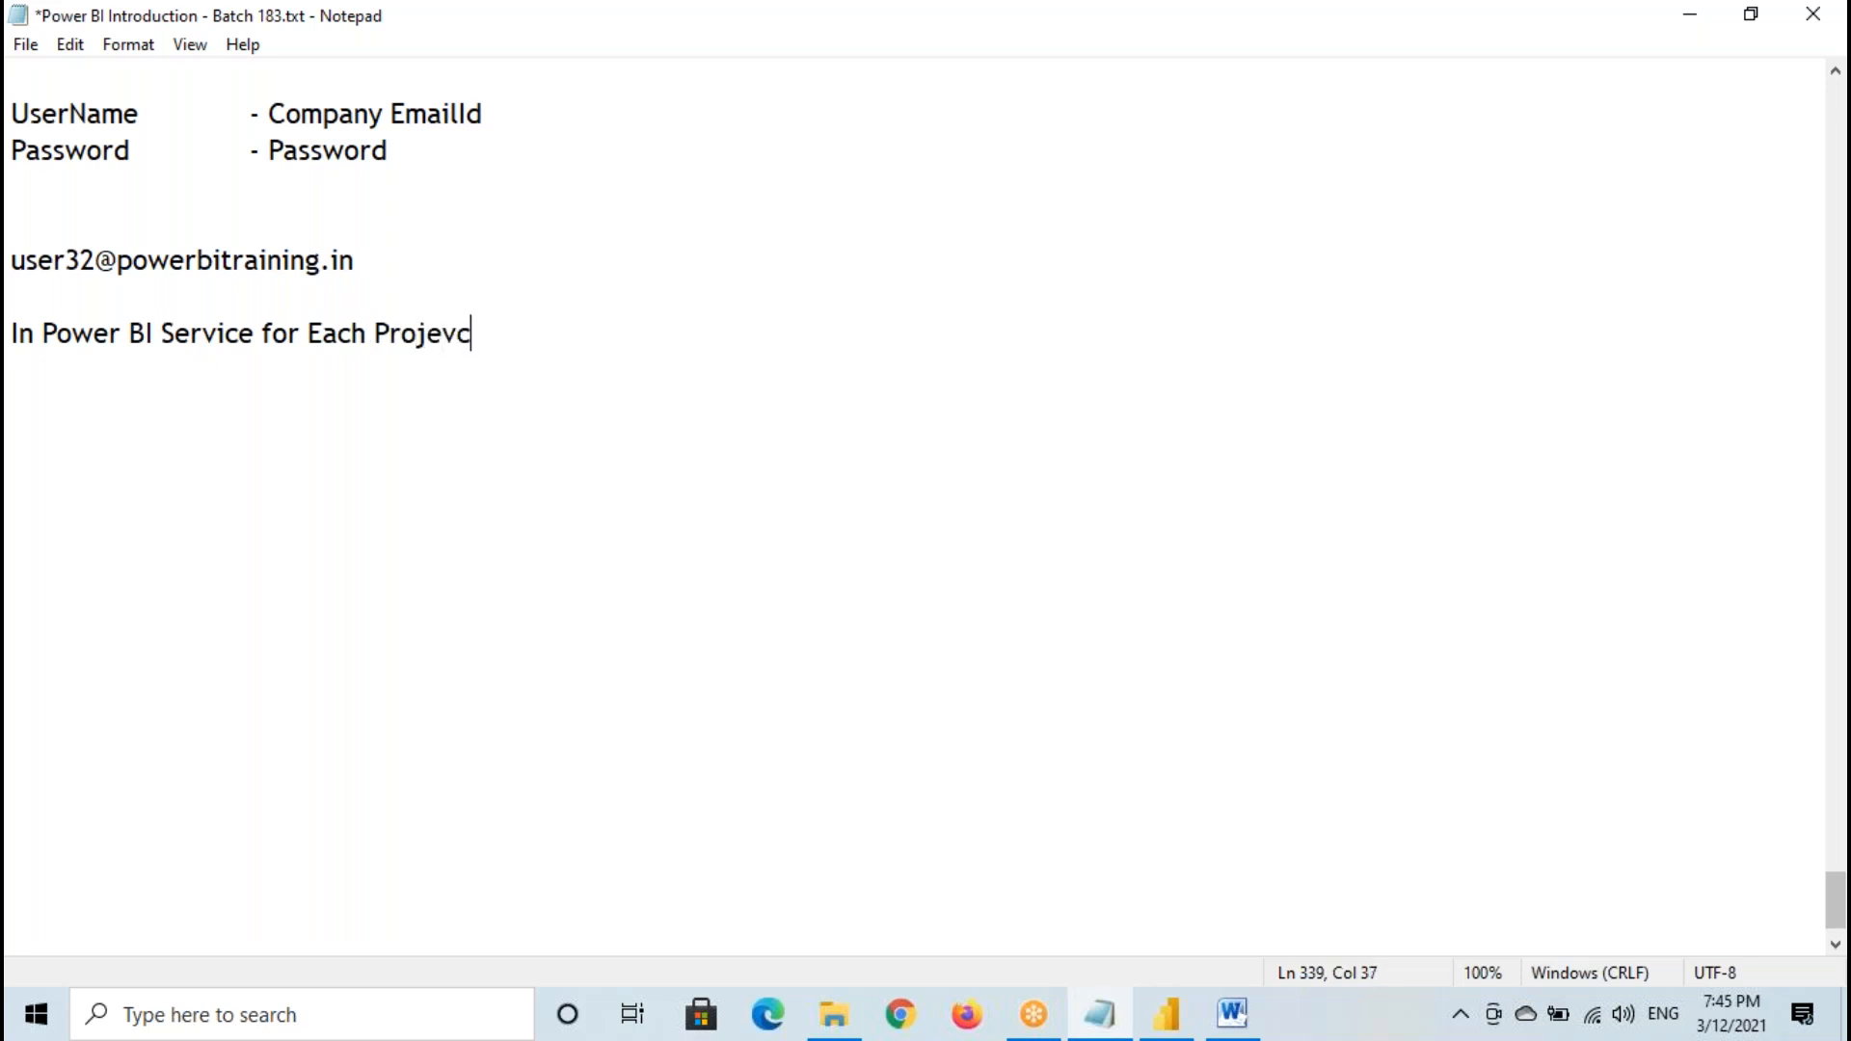
key(BackSpace)
key(BackSpace)
key(BackSpace)
key(BackSpace)
text(ct we)
text(have One W)
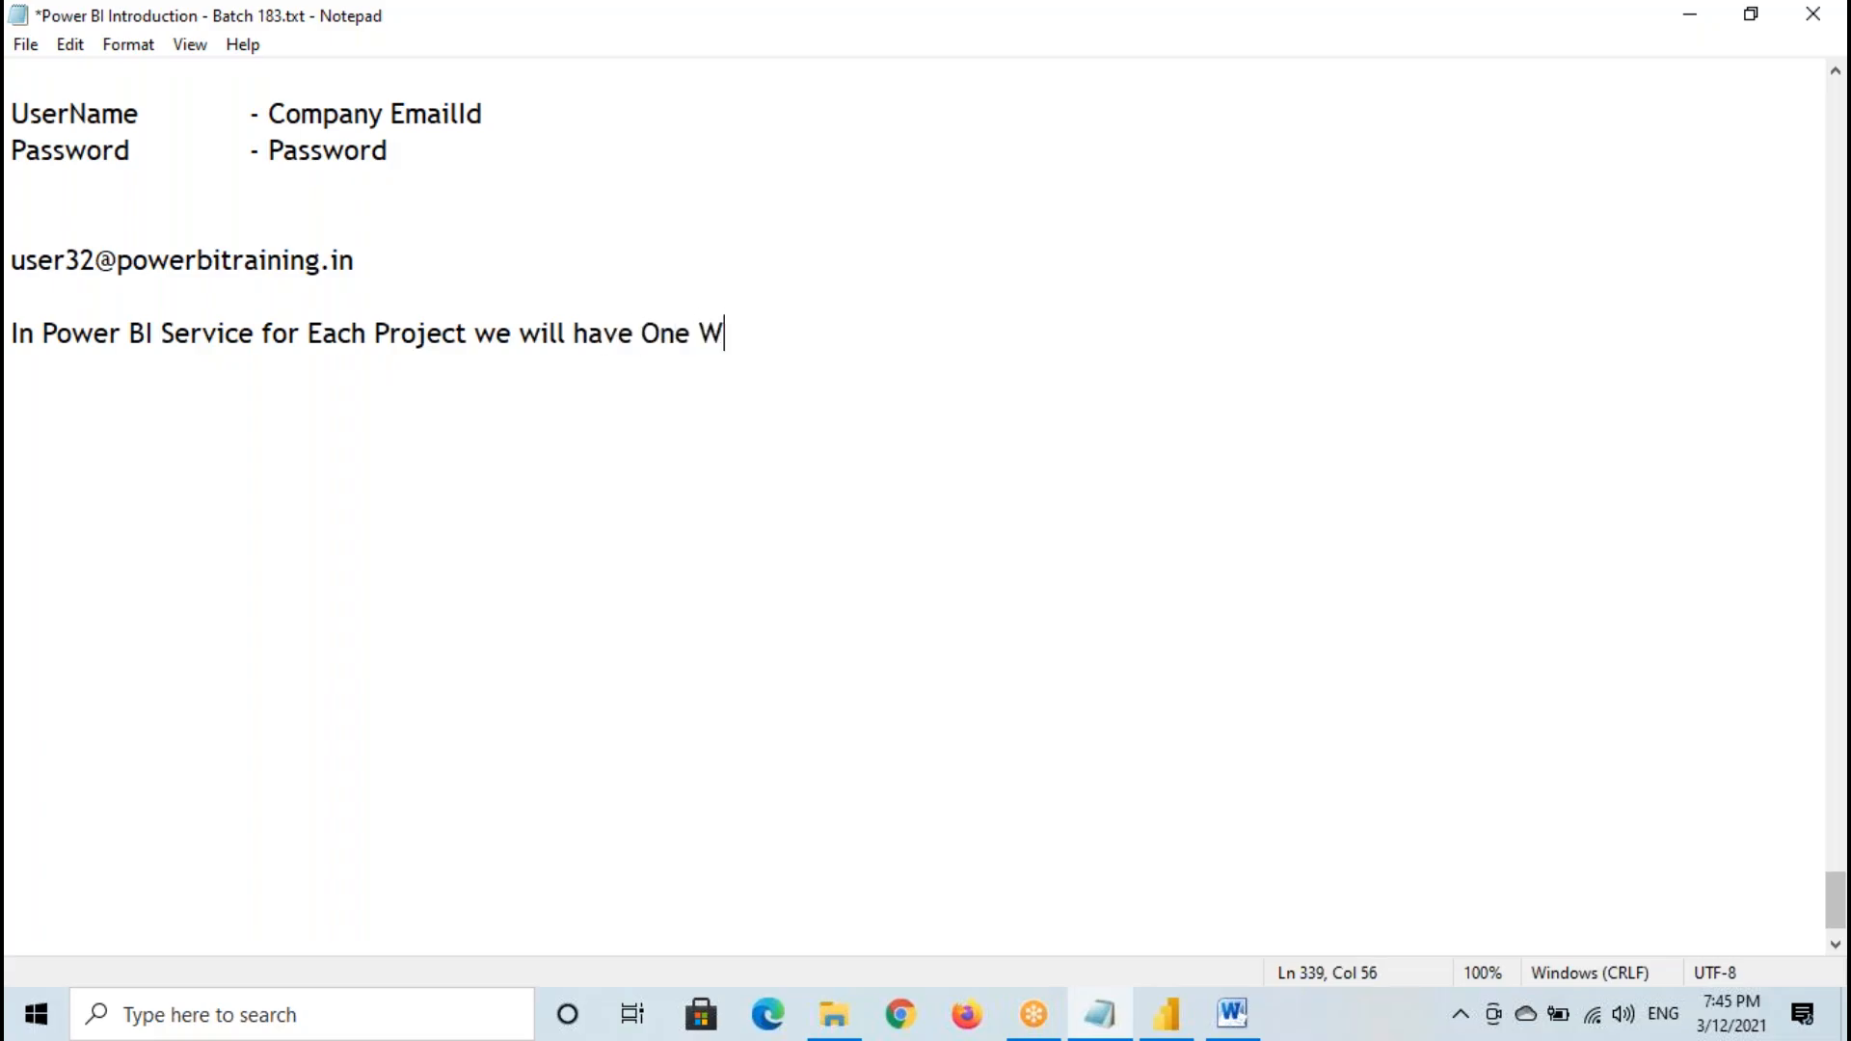
text(orksapce)
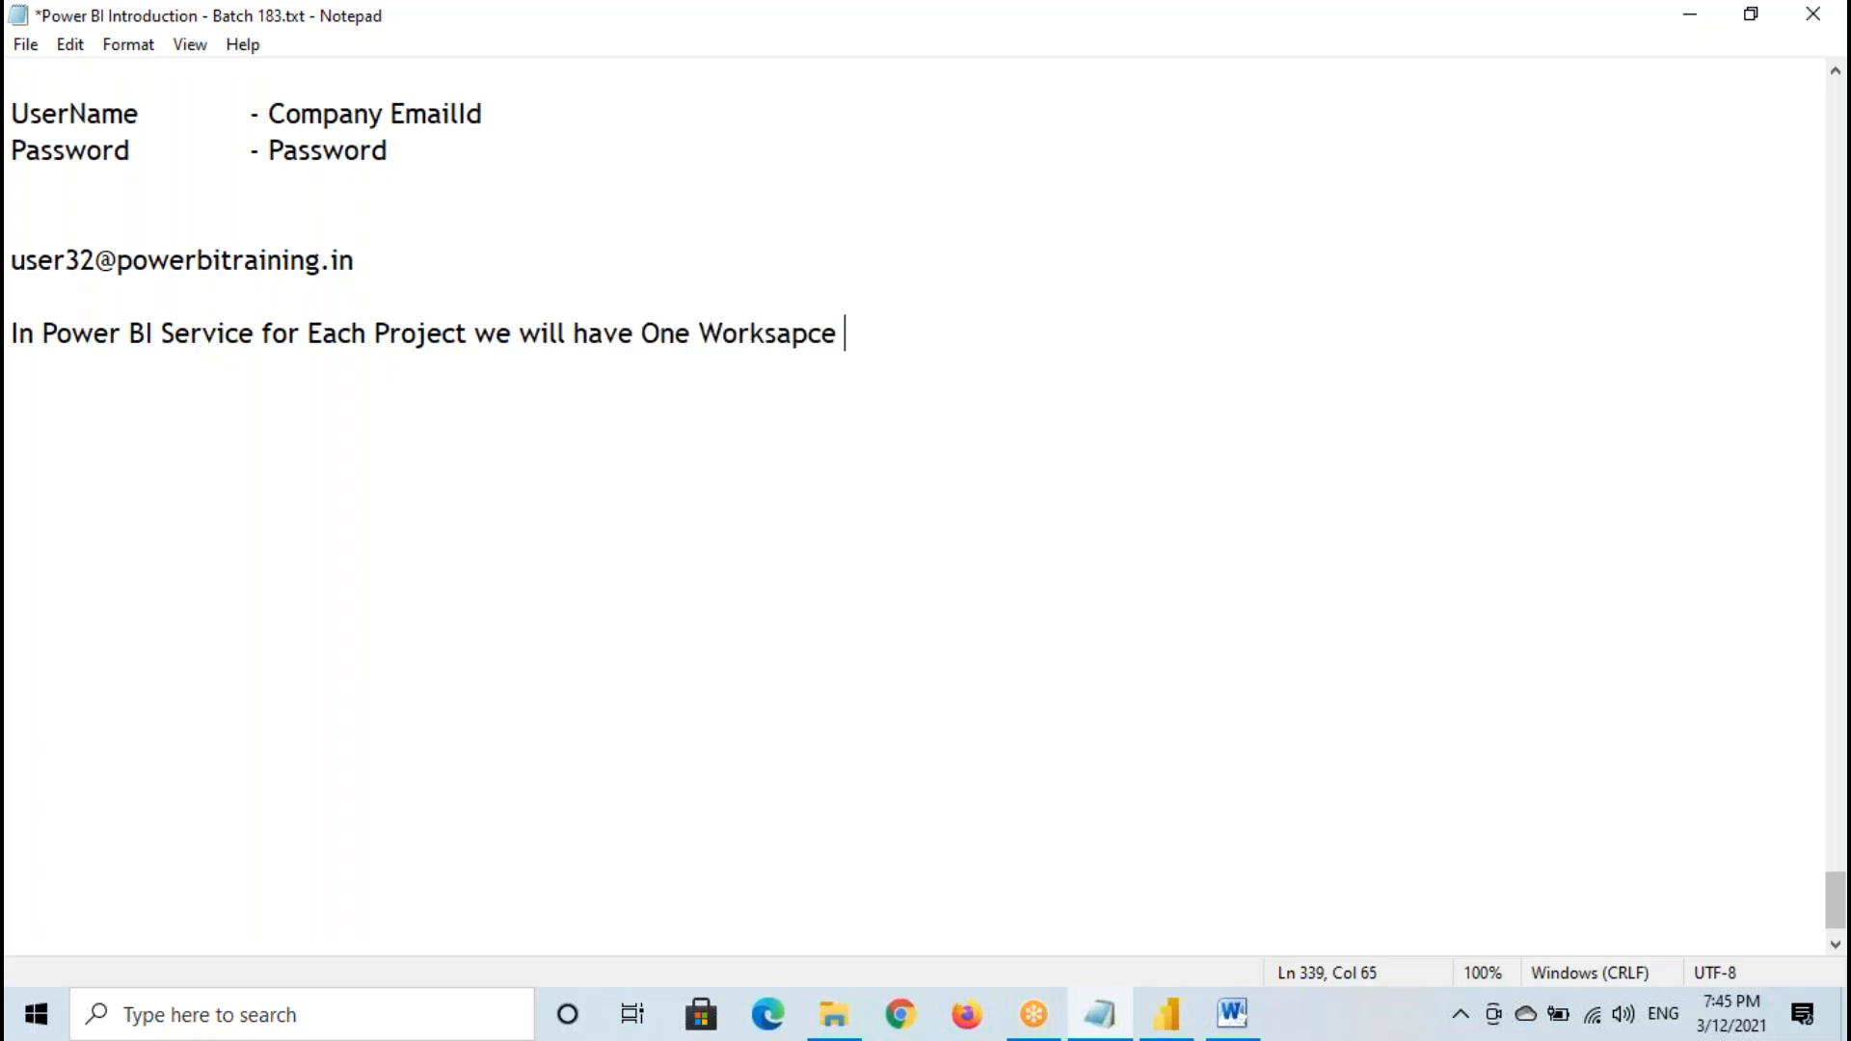
key(BackSpace)
key(BackSpace)
key(BackSpace)
key(BackSpace)
key(BackSpace)
text(pace)
- Copy the word Workspace to a new paragraph and continue it as "Workspace is Similar to a Folder"
drag(705, 334, 837, 334)
key(ctrl+c)
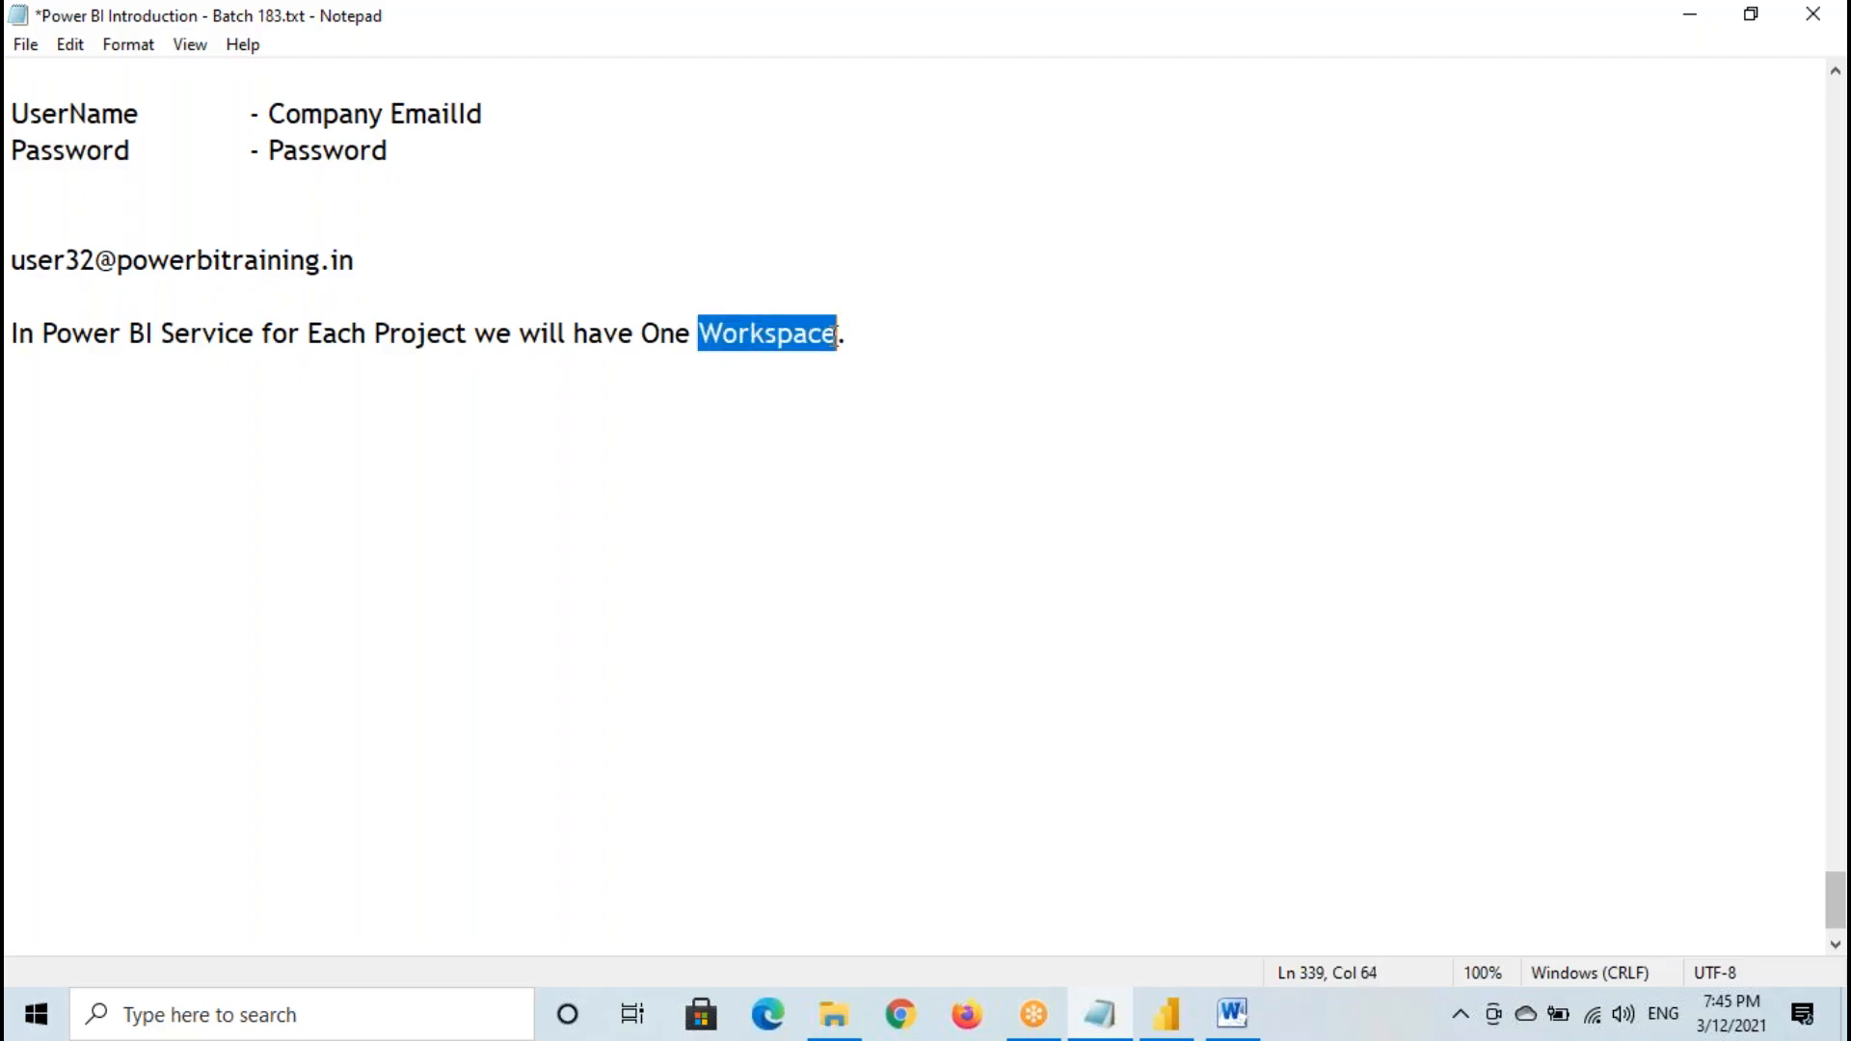
click(864, 330)
key(Return)
key(Return)
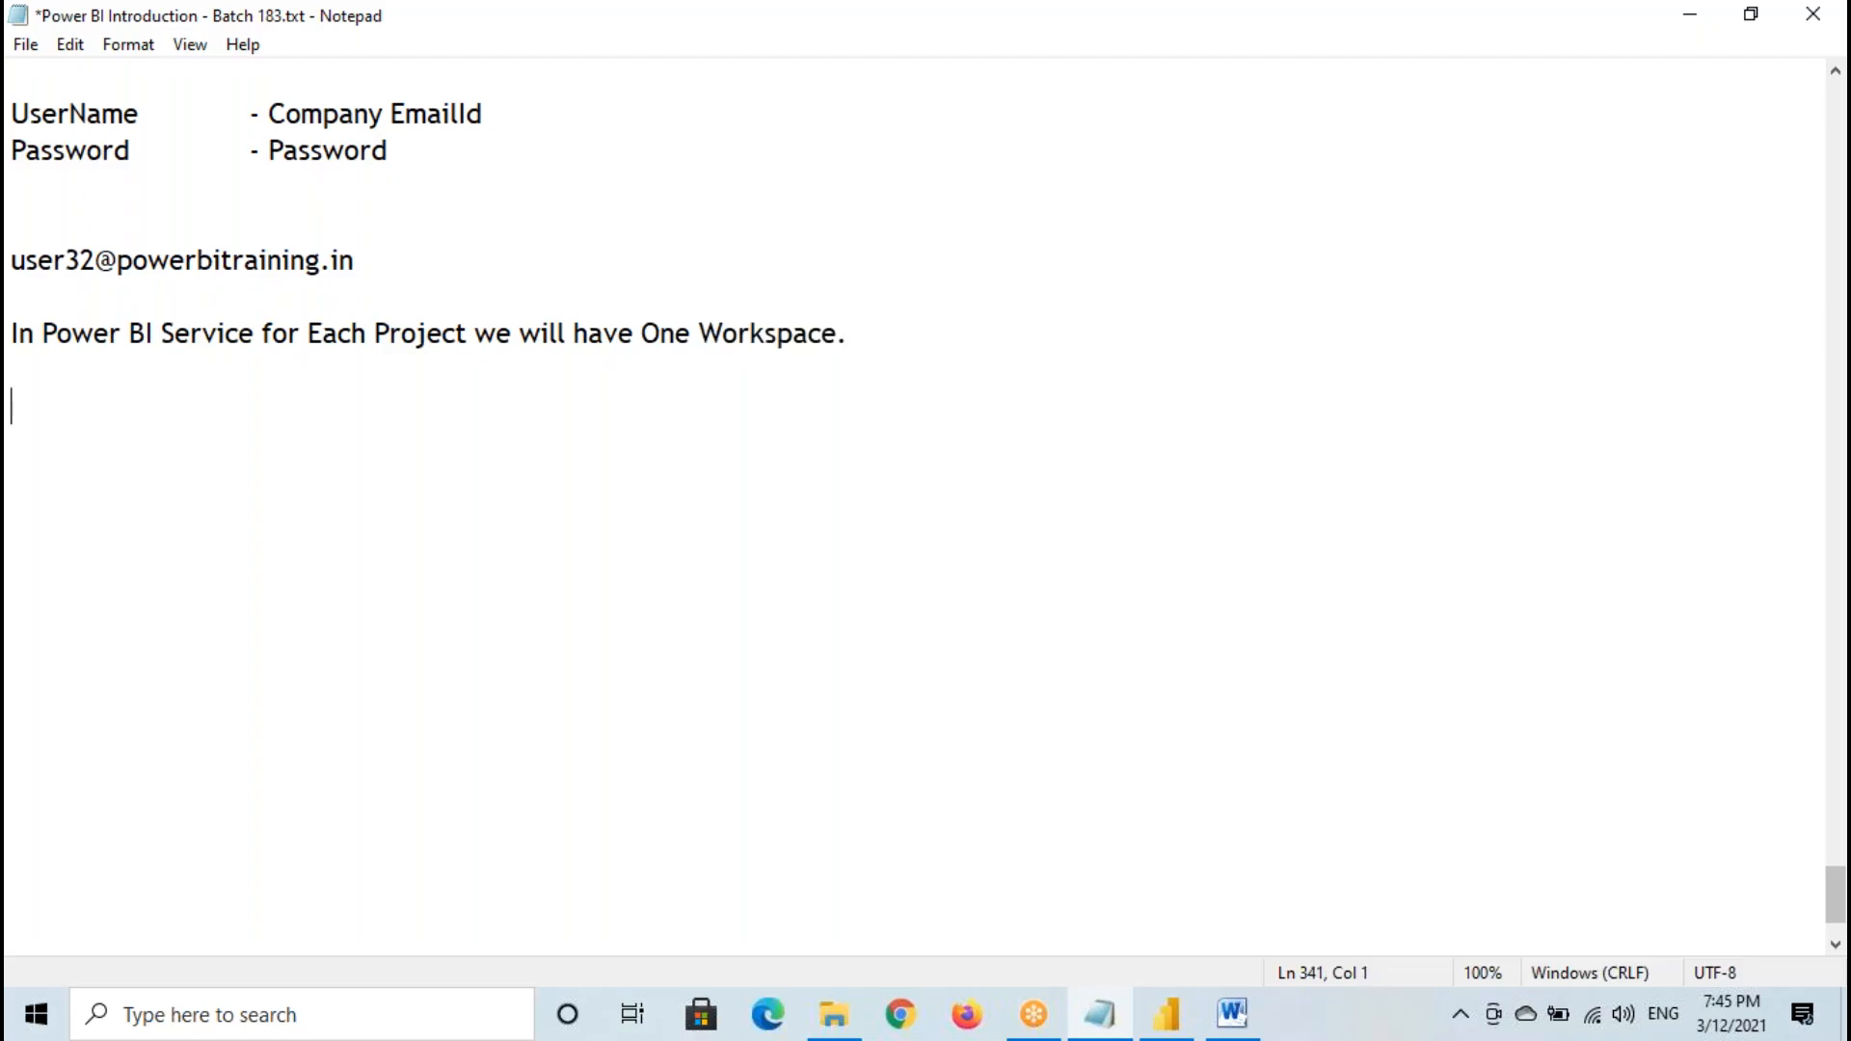
key(ctrl+v)
text(is Si)
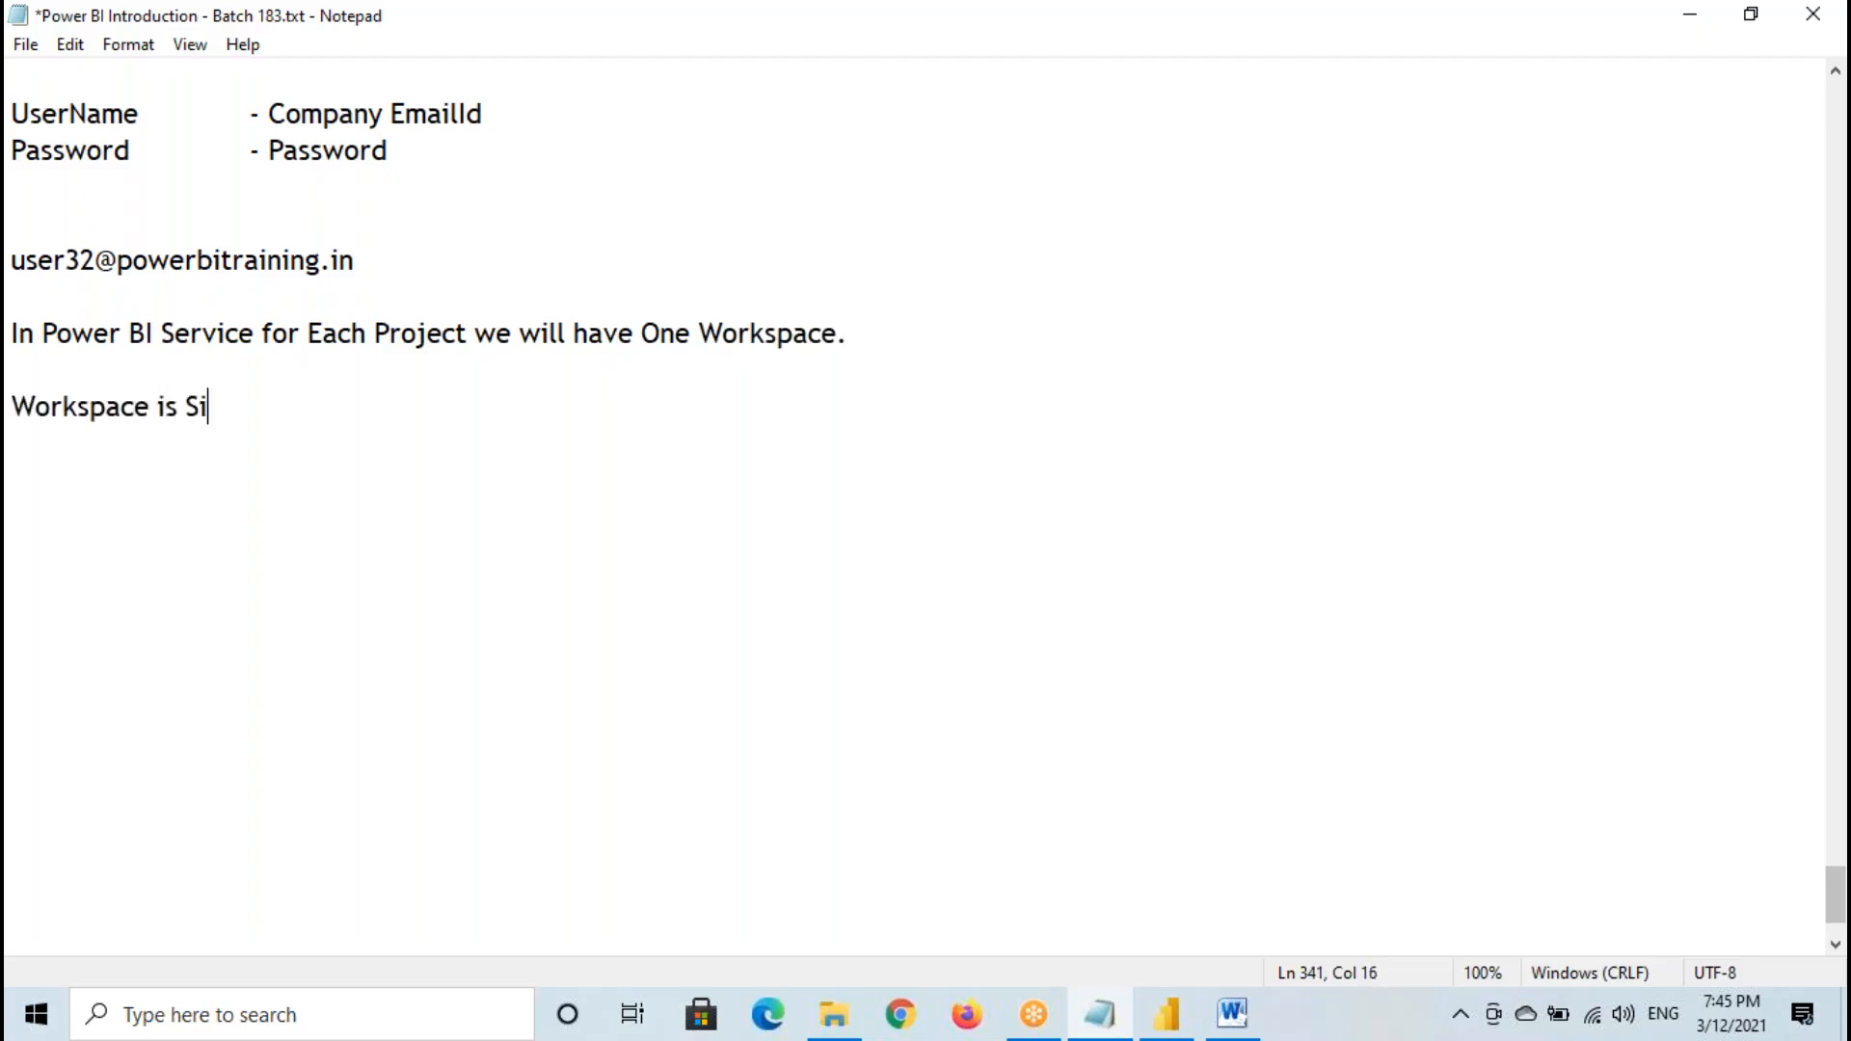
text(milar to  )
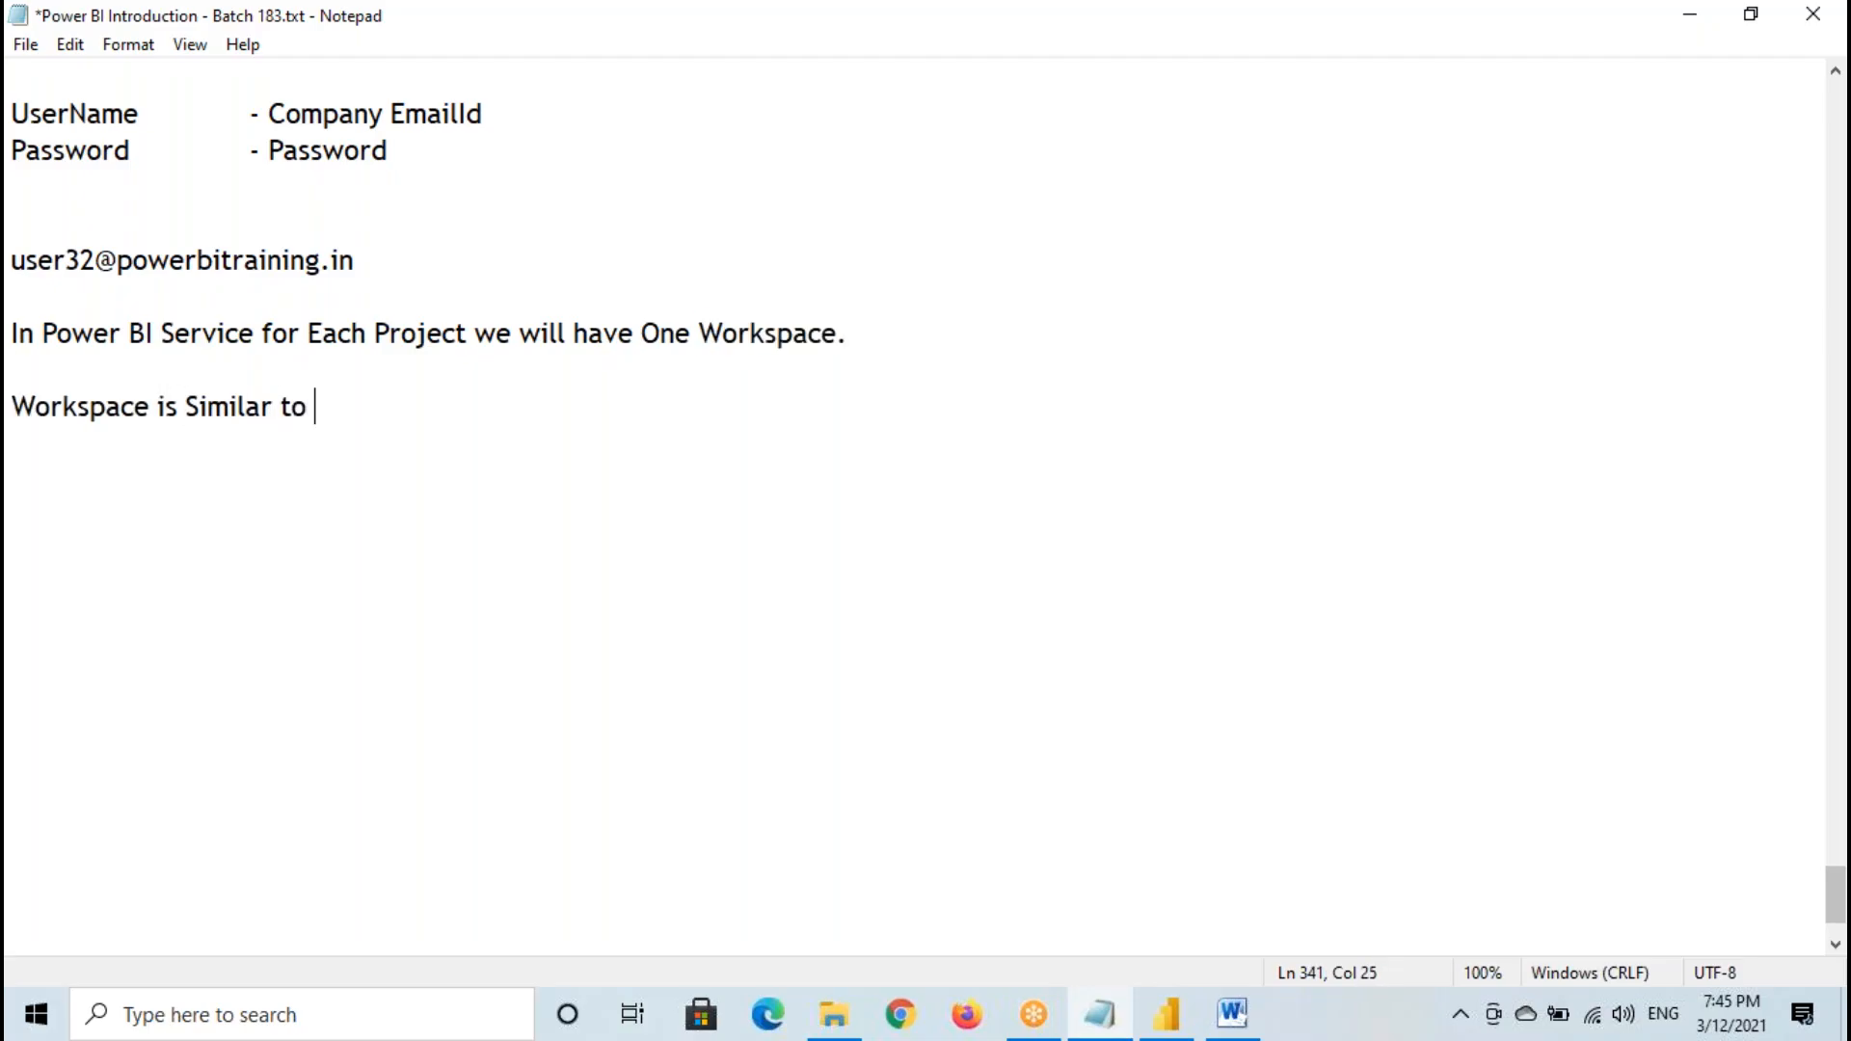
text(a Folder)
- Sketch a temporary annotation of a project with 20 reports, circled and pointing to the word Workspace
mouse_move(471, 477)
mouse_down()
mouse_move(443, 567)
mouse_move(519, 566)
mouse_move(521, 533)
mouse_move(567, 580)
mouse_up()
mouse_move(577, 509)
mouse_down()
mouse_move(604, 506)
mouse_move(593, 561)
mouse_up()
drag(598, 550, 618, 545)
mouse_move(737, 490)
mouse_down()
mouse_move(798, 516)
mouse_move(858, 474)
mouse_move(879, 506)
mouse_move(1142, 465)
mouse_move(1099, 491)
mouse_move(781, 443)
mouse_move(1171, 453)
mouse_move(978, 252)
mouse_move(782, 310)
mouse_move(808, 289)
mouse_up()
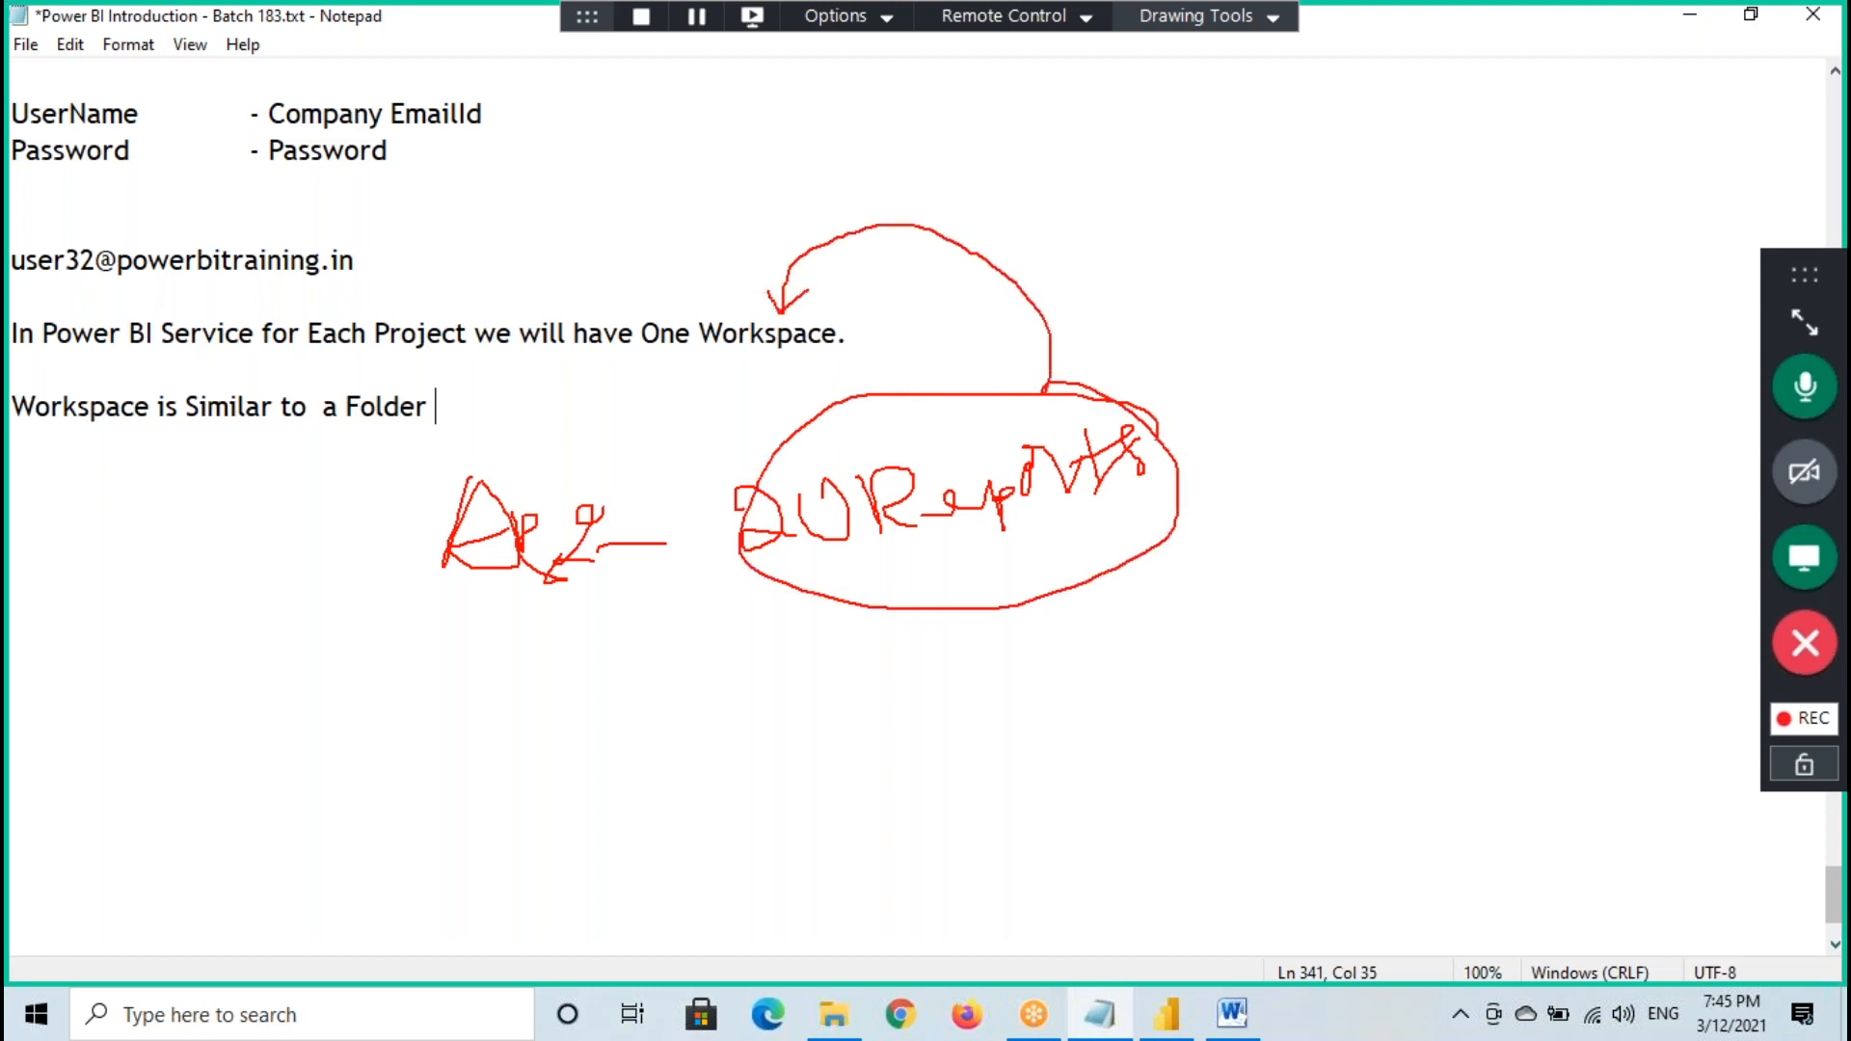
drag(732, 355, 826, 350)
mouse_move(1123, 410)
mouse_down()
mouse_move(822, 420)
mouse_move(839, 590)
mouse_move(1051, 419)
mouse_up()
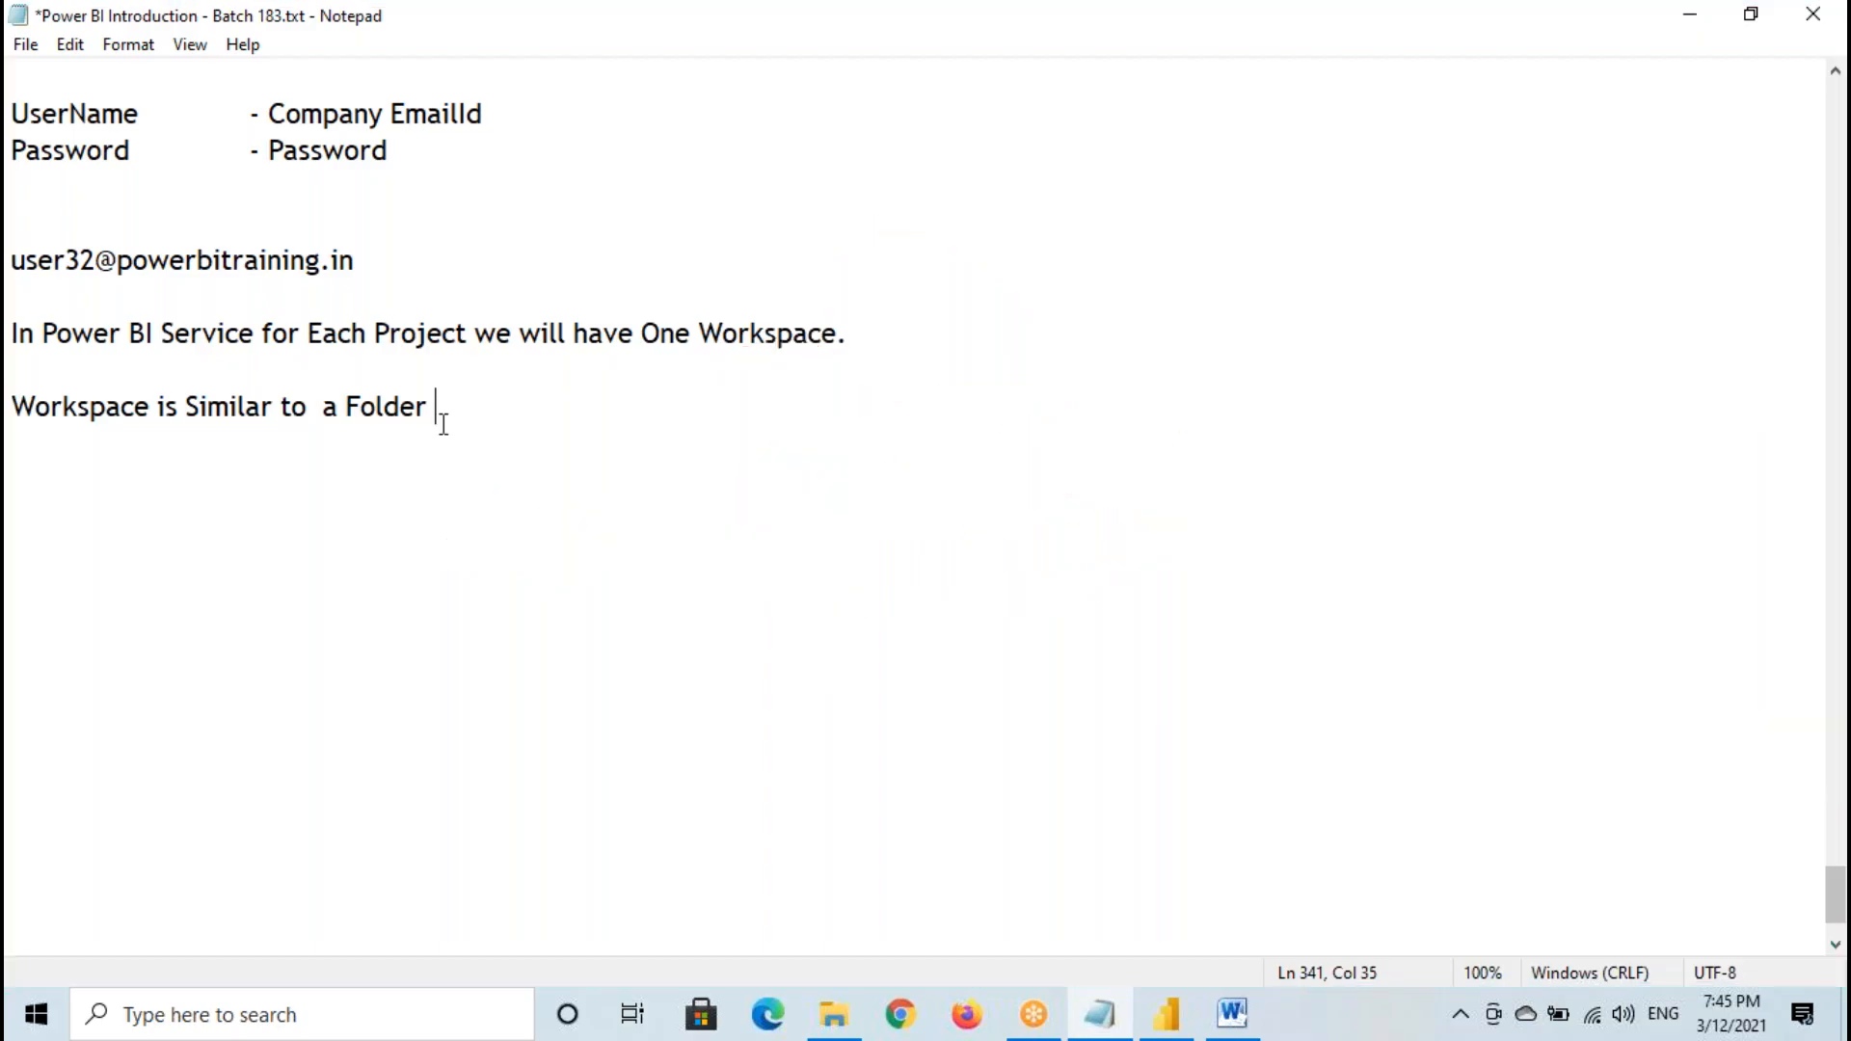
- Complete the Workspace sentence with "where we will keep Complete Project Related Content"
text(where we will ke)
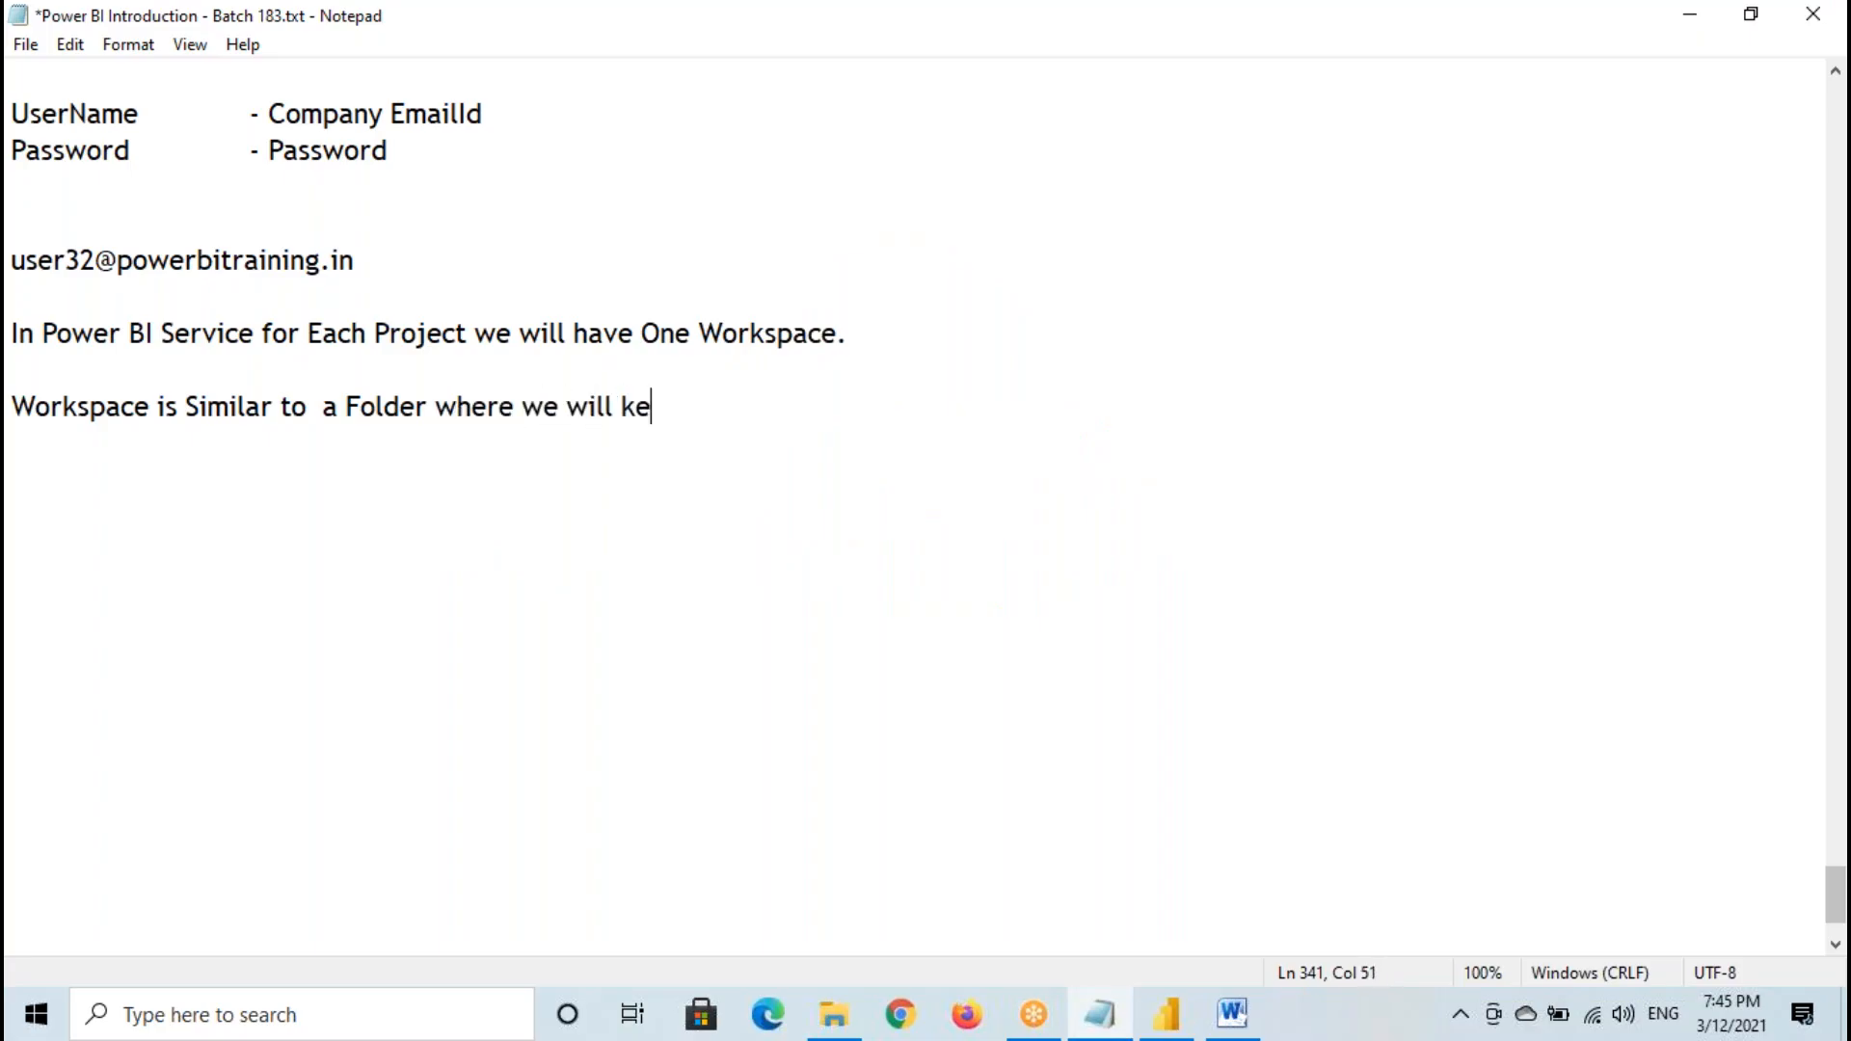
text(ep Comp)
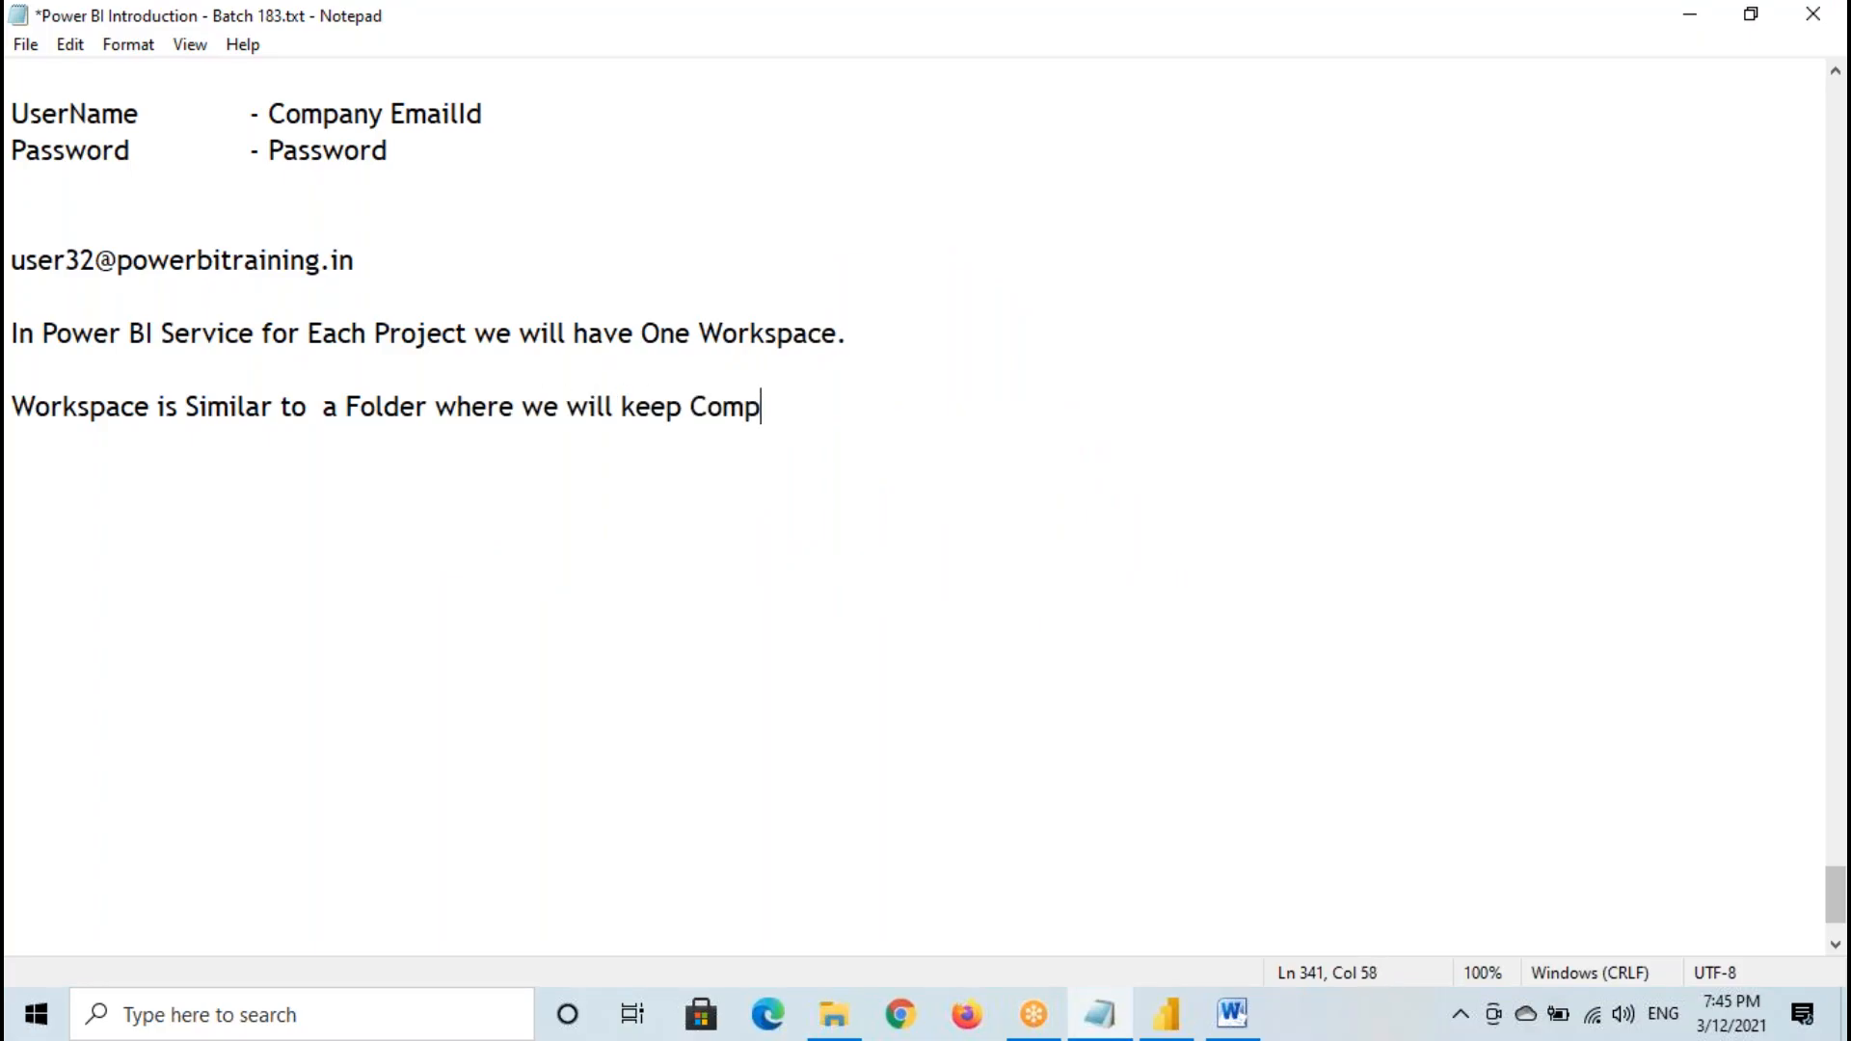
text(lete Proh)
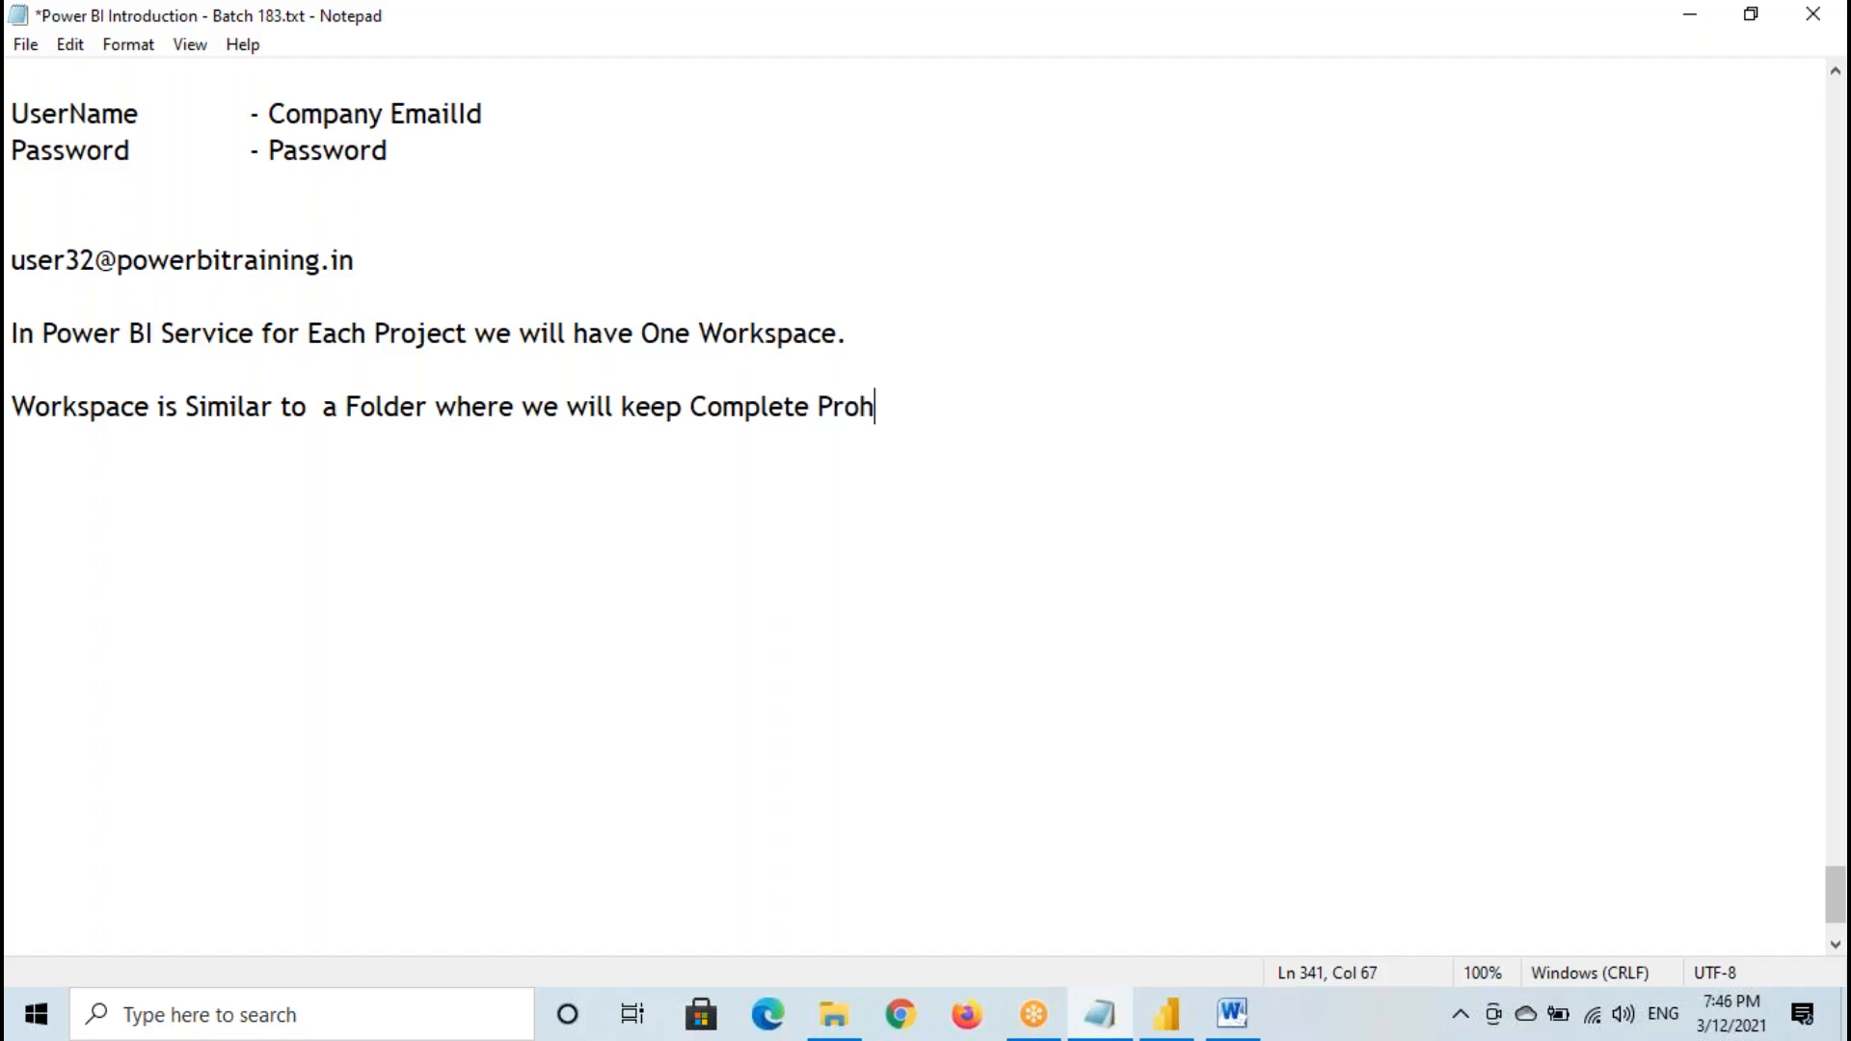
key(BackSpace)
text(ject Related Content)
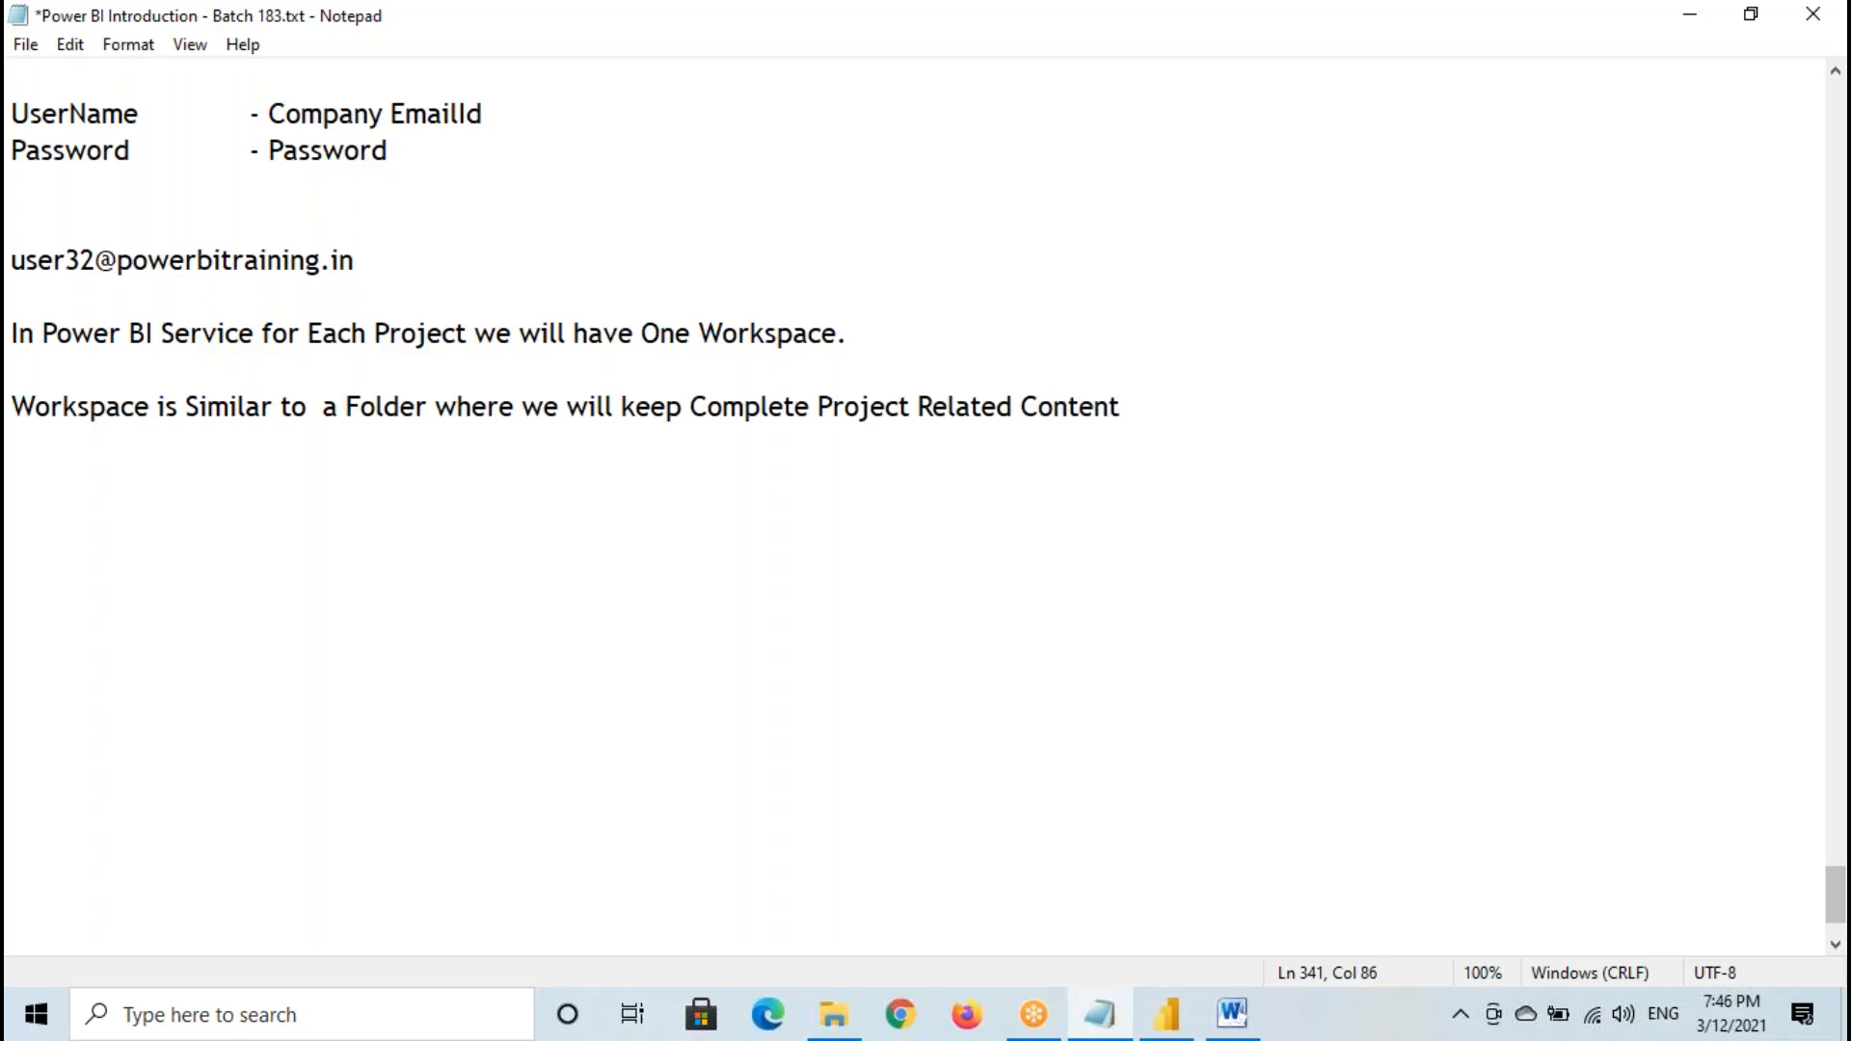
- Switch to Power BI Desktop and search the publish destinations for "project", browsing down to the Project 7AM Jan 2021 workspace
click(1167, 1014)
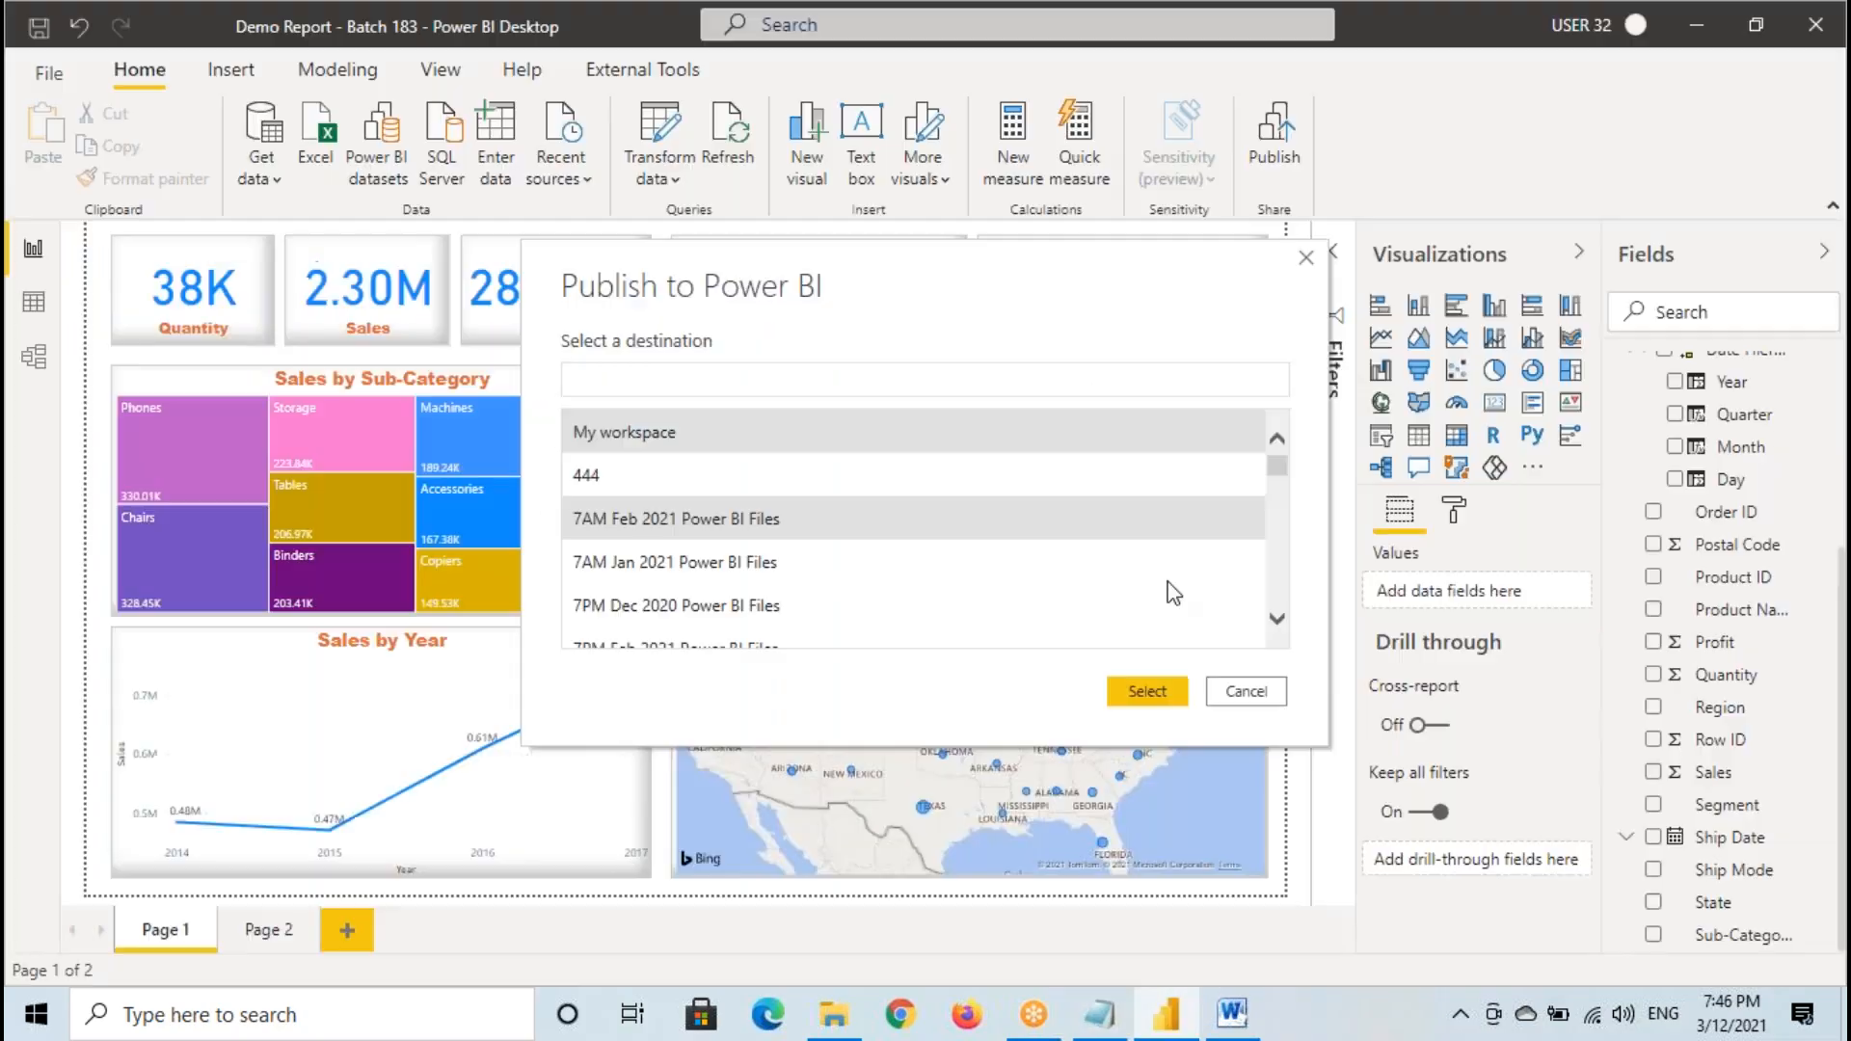
click(603, 390)
text(project)
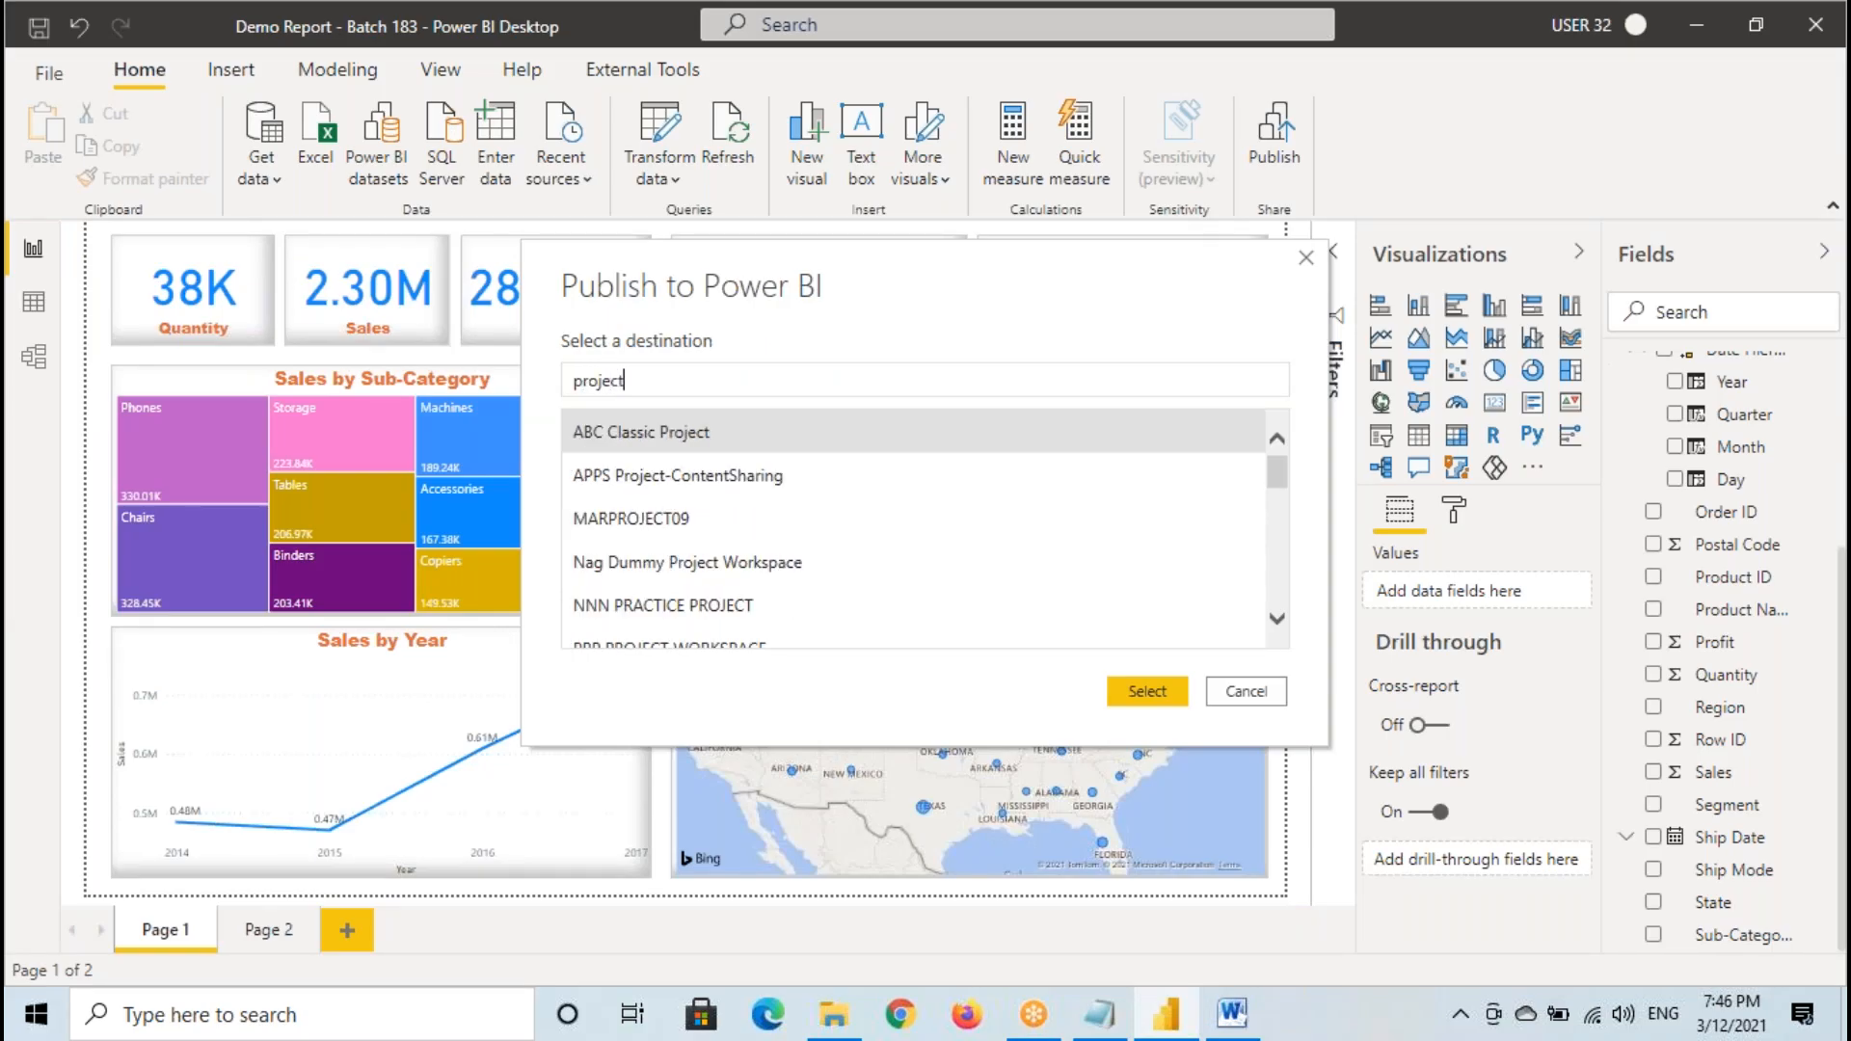
scroll(761, 554, down, 1)
scroll(704, 578, down, 1)
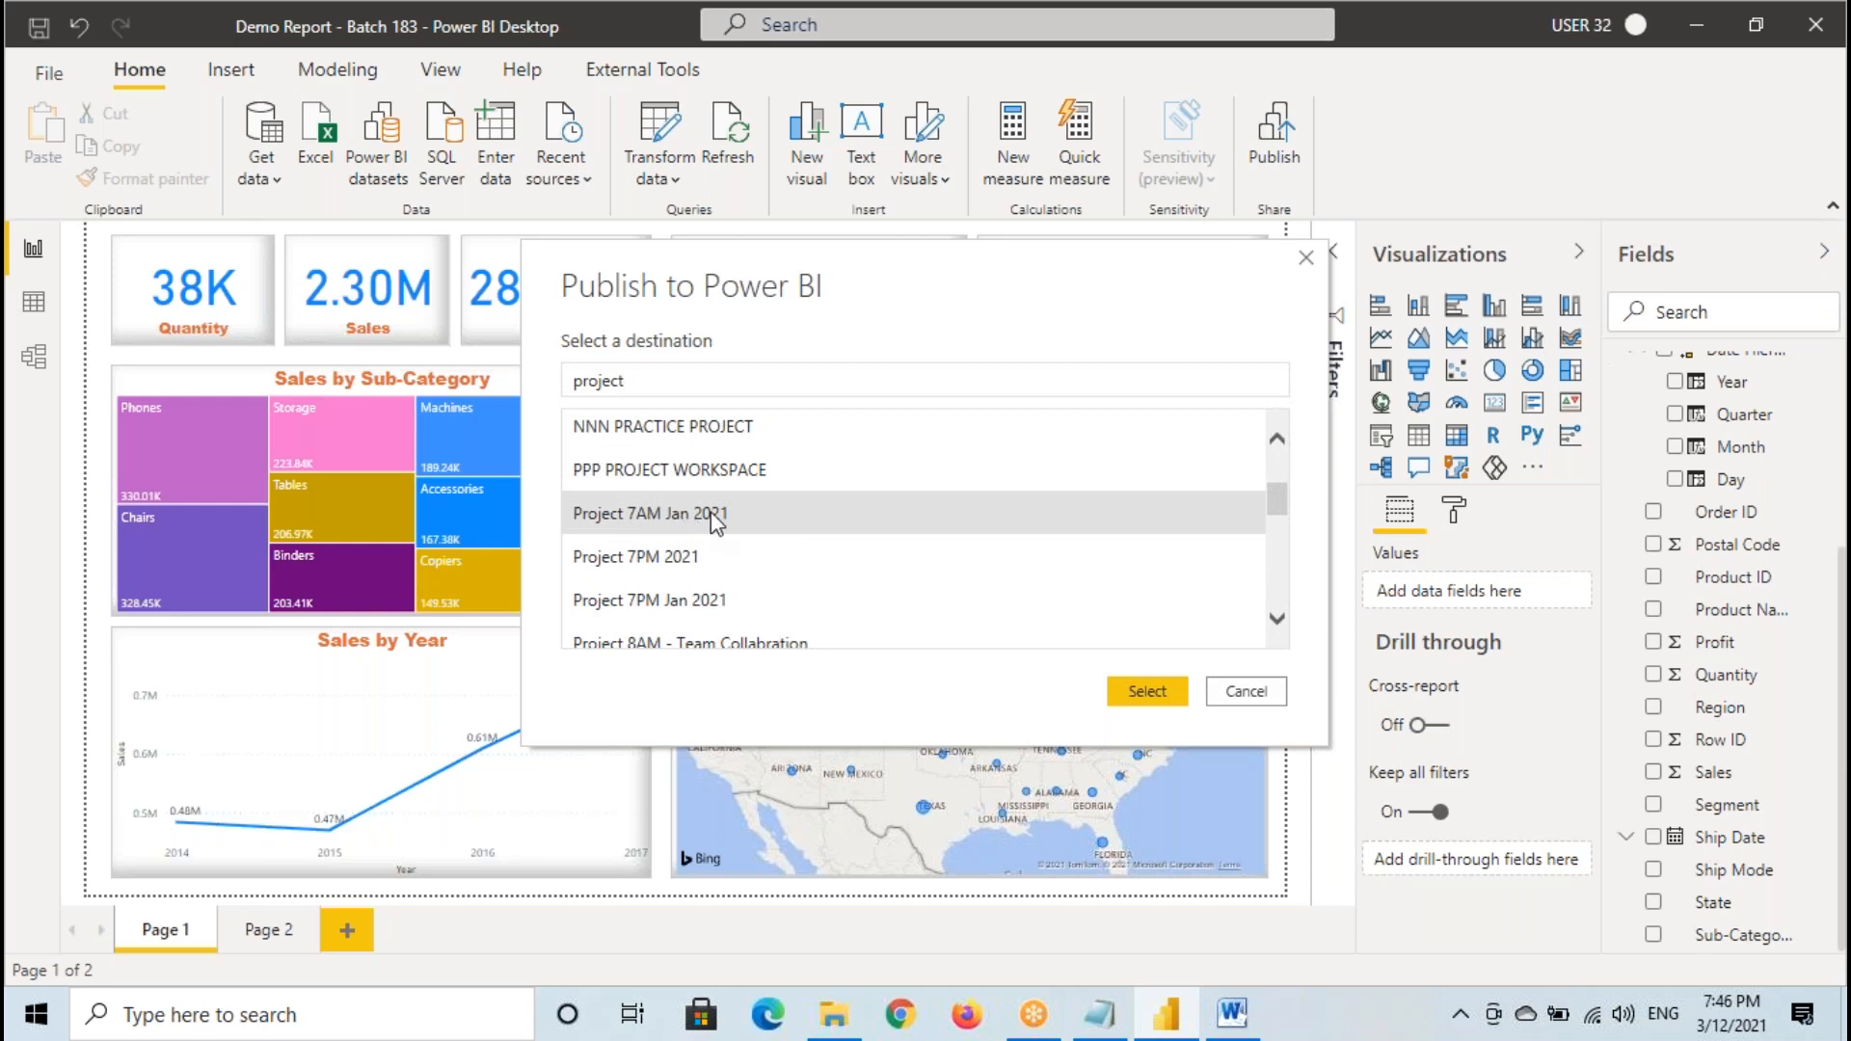
- Mark the Project 7AM Jan 2021 destination and its Select option with temporary red annotations, and cancel the publish dialog
drag(564, 501, 776, 535)
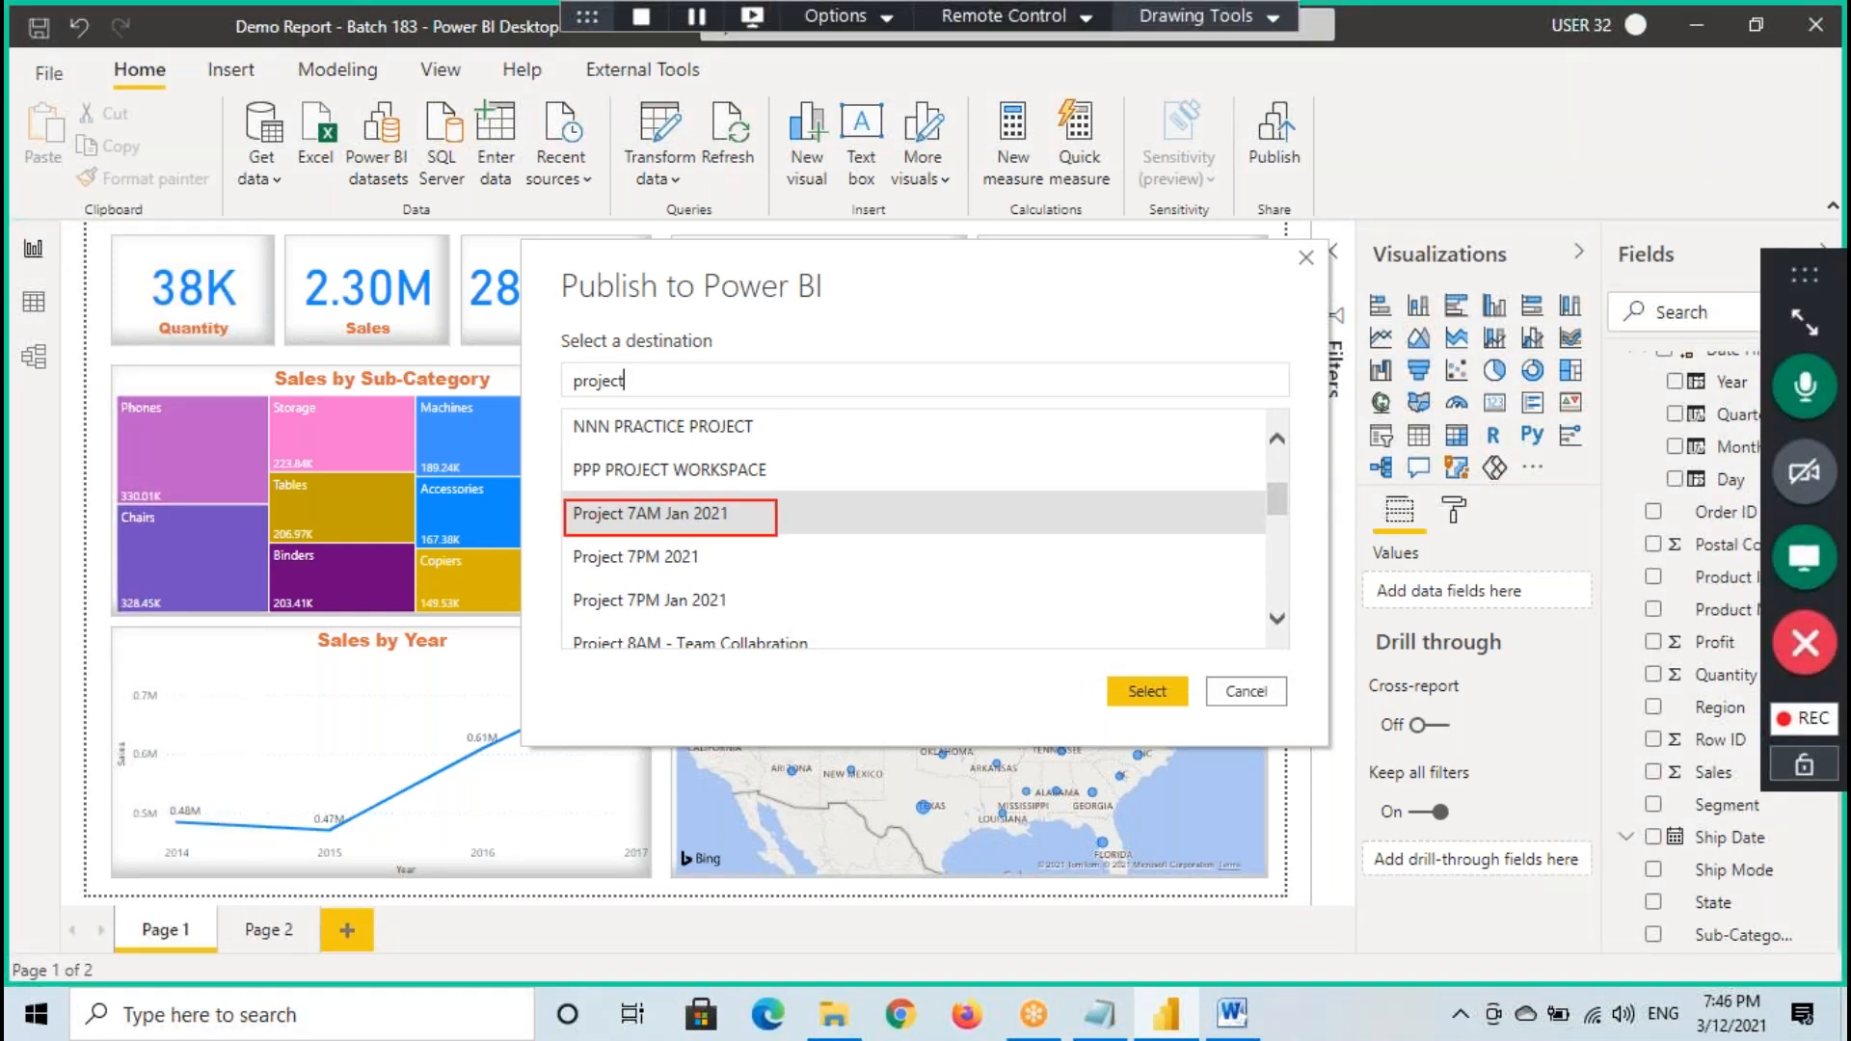
drag(605, 524, 713, 526)
drag(1145, 711, 1175, 682)
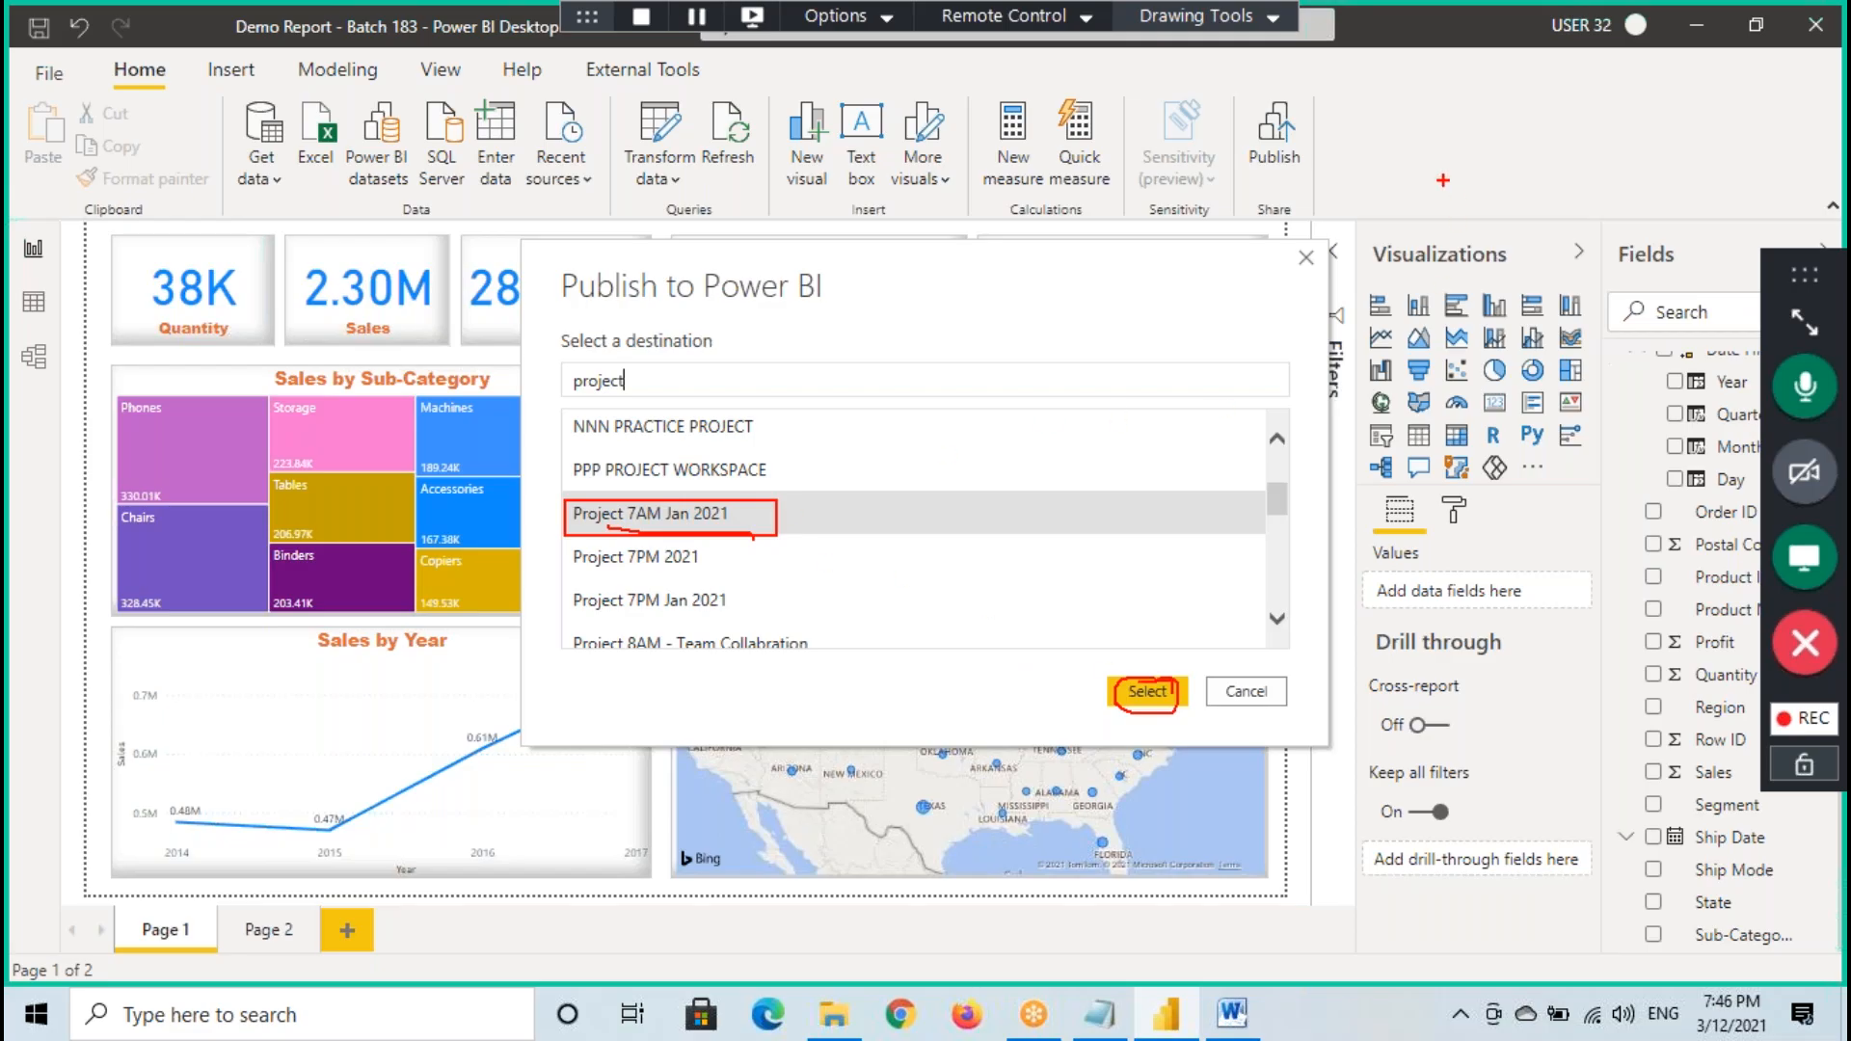
mouse_move(268, 54)
mouse_down()
mouse_move(422, 53)
mouse_move(658, 479)
mouse_move(642, 497)
mouse_move(728, 528)
mouse_move(758, 508)
mouse_up()
key(Escape)
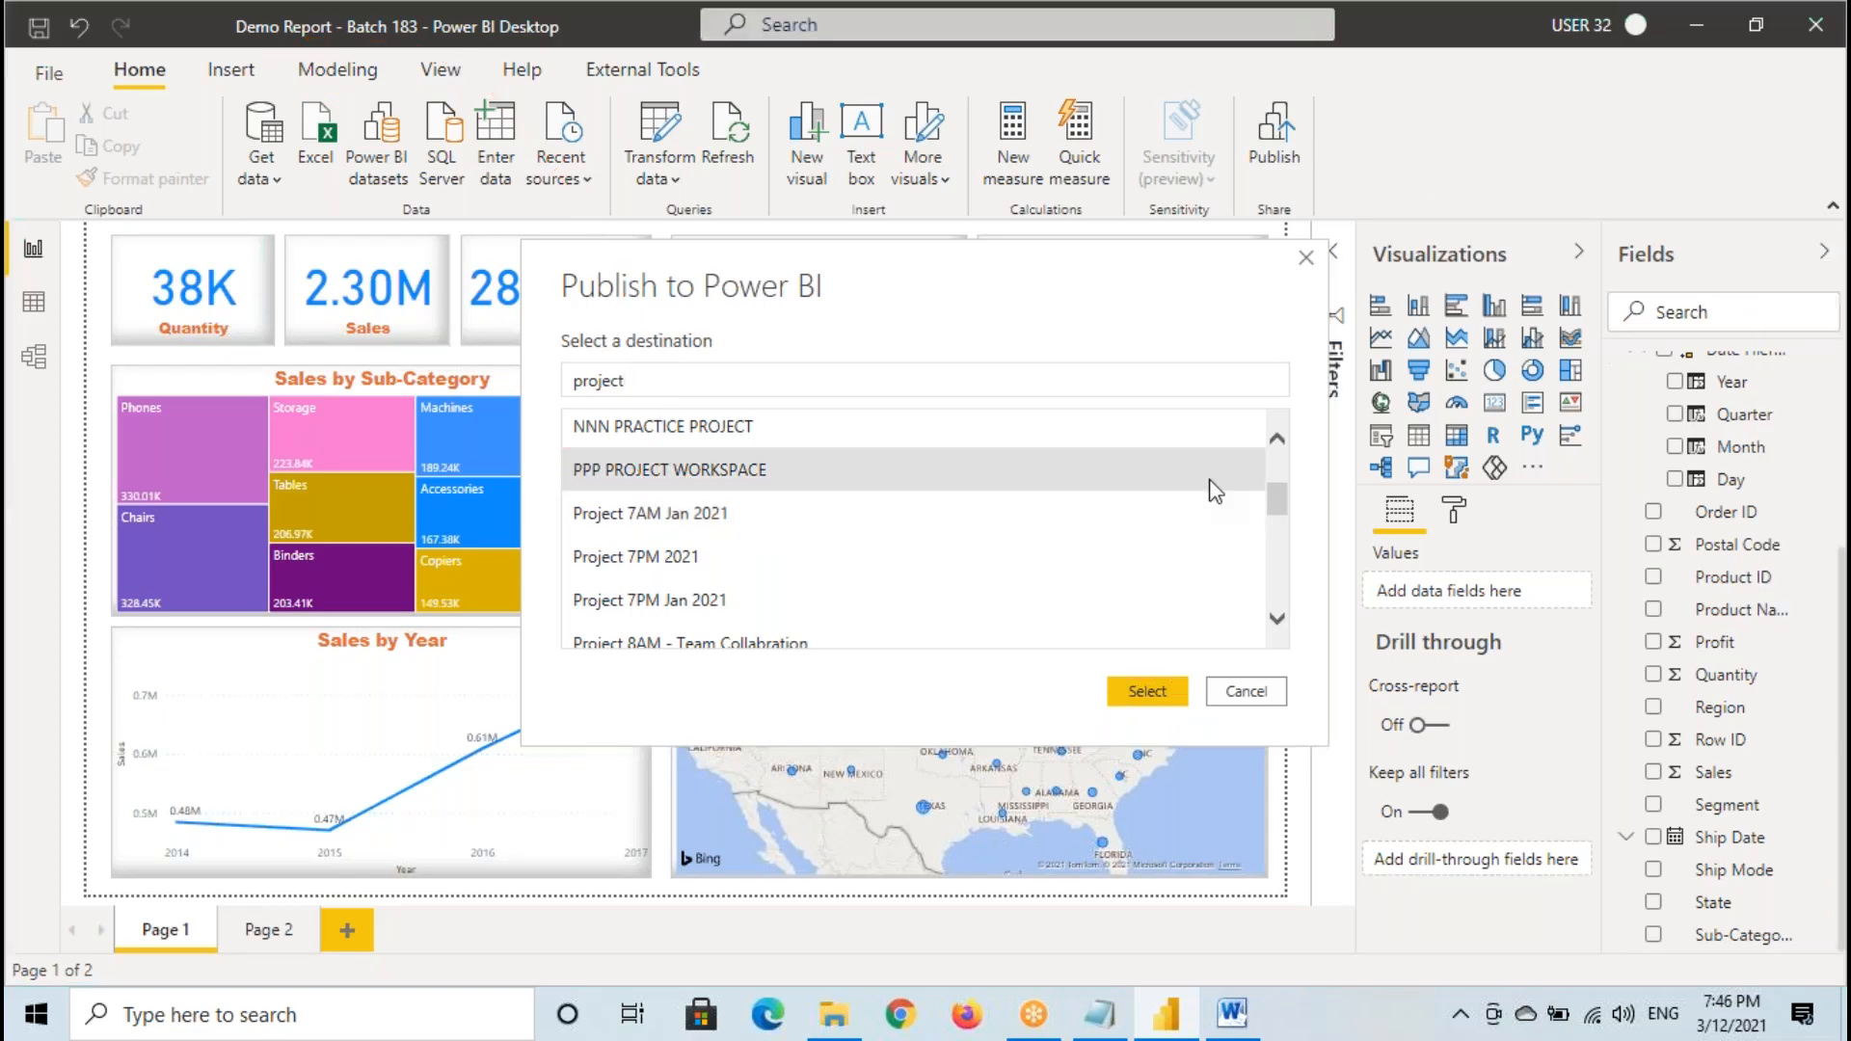
mouse_move(1274, 499)
mouse_down()
mouse_move(1276, 471)
mouse_move(1272, 605)
mouse_move(1258, 477)
mouse_move(1268, 610)
mouse_move(1263, 438)
mouse_up()
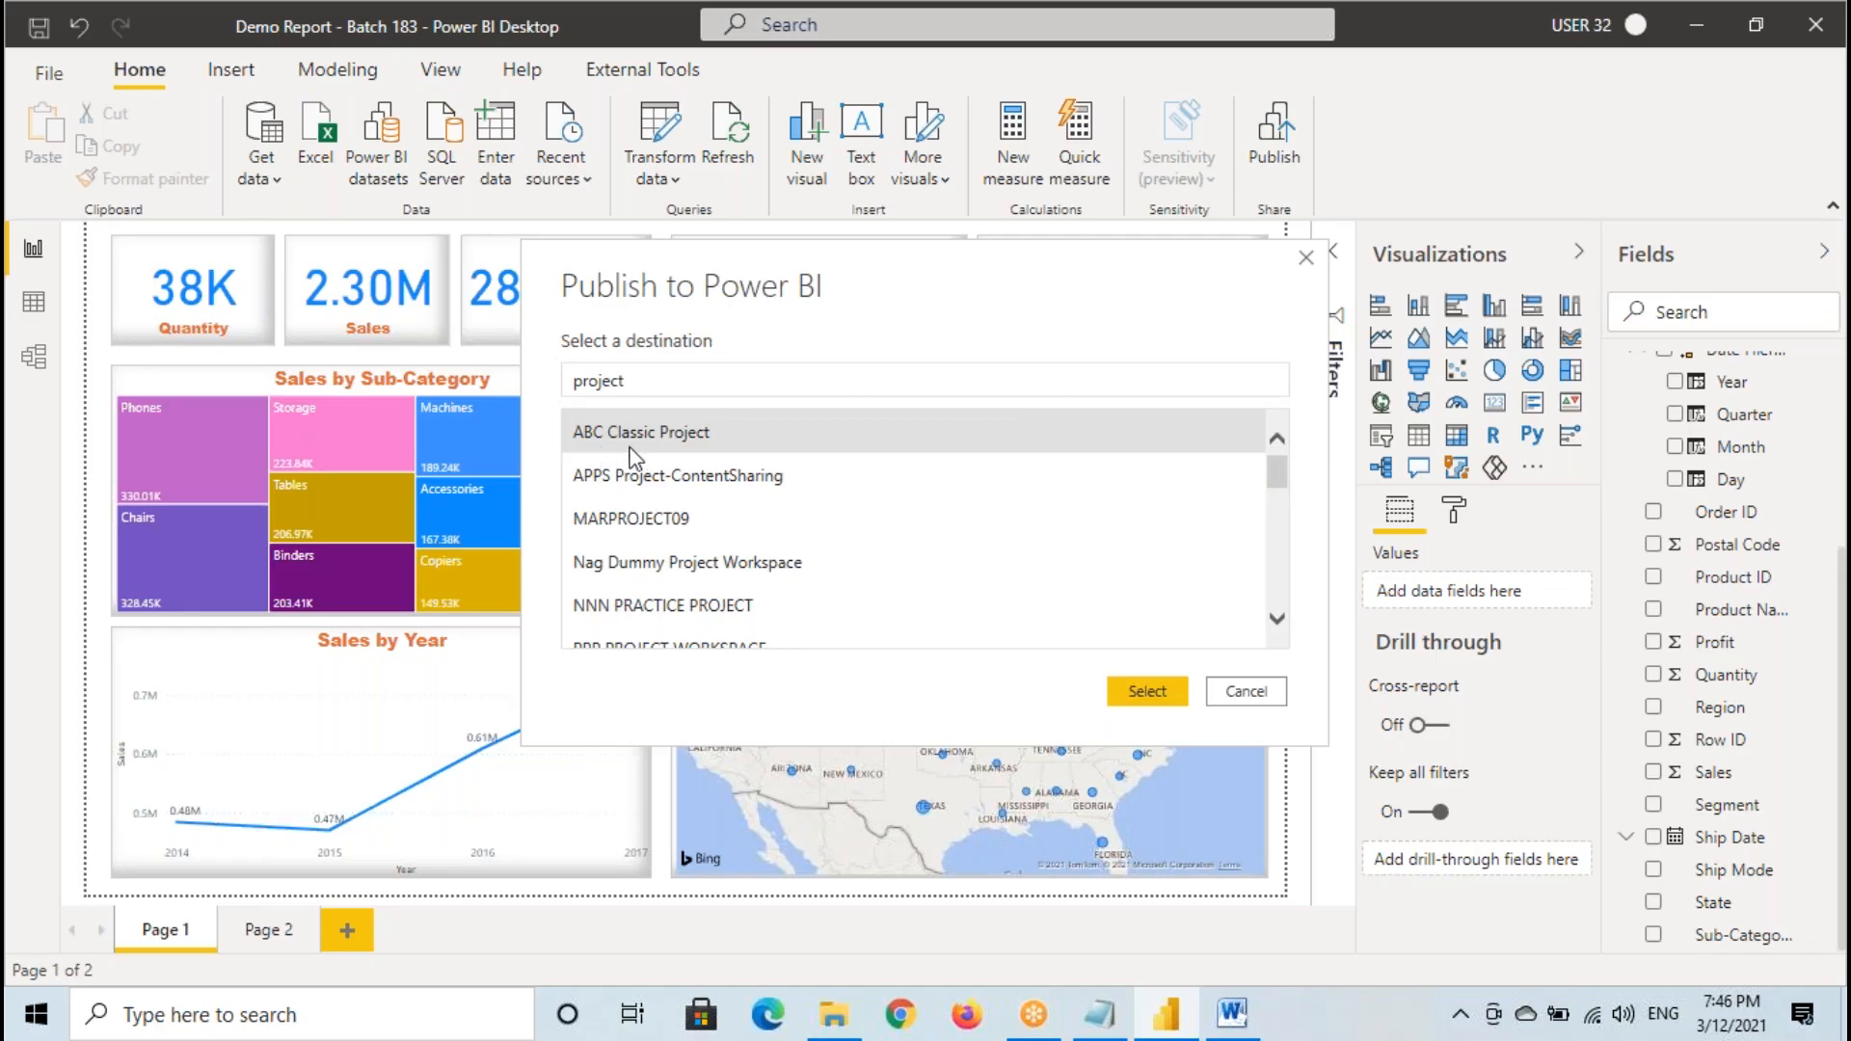
click(1246, 692)
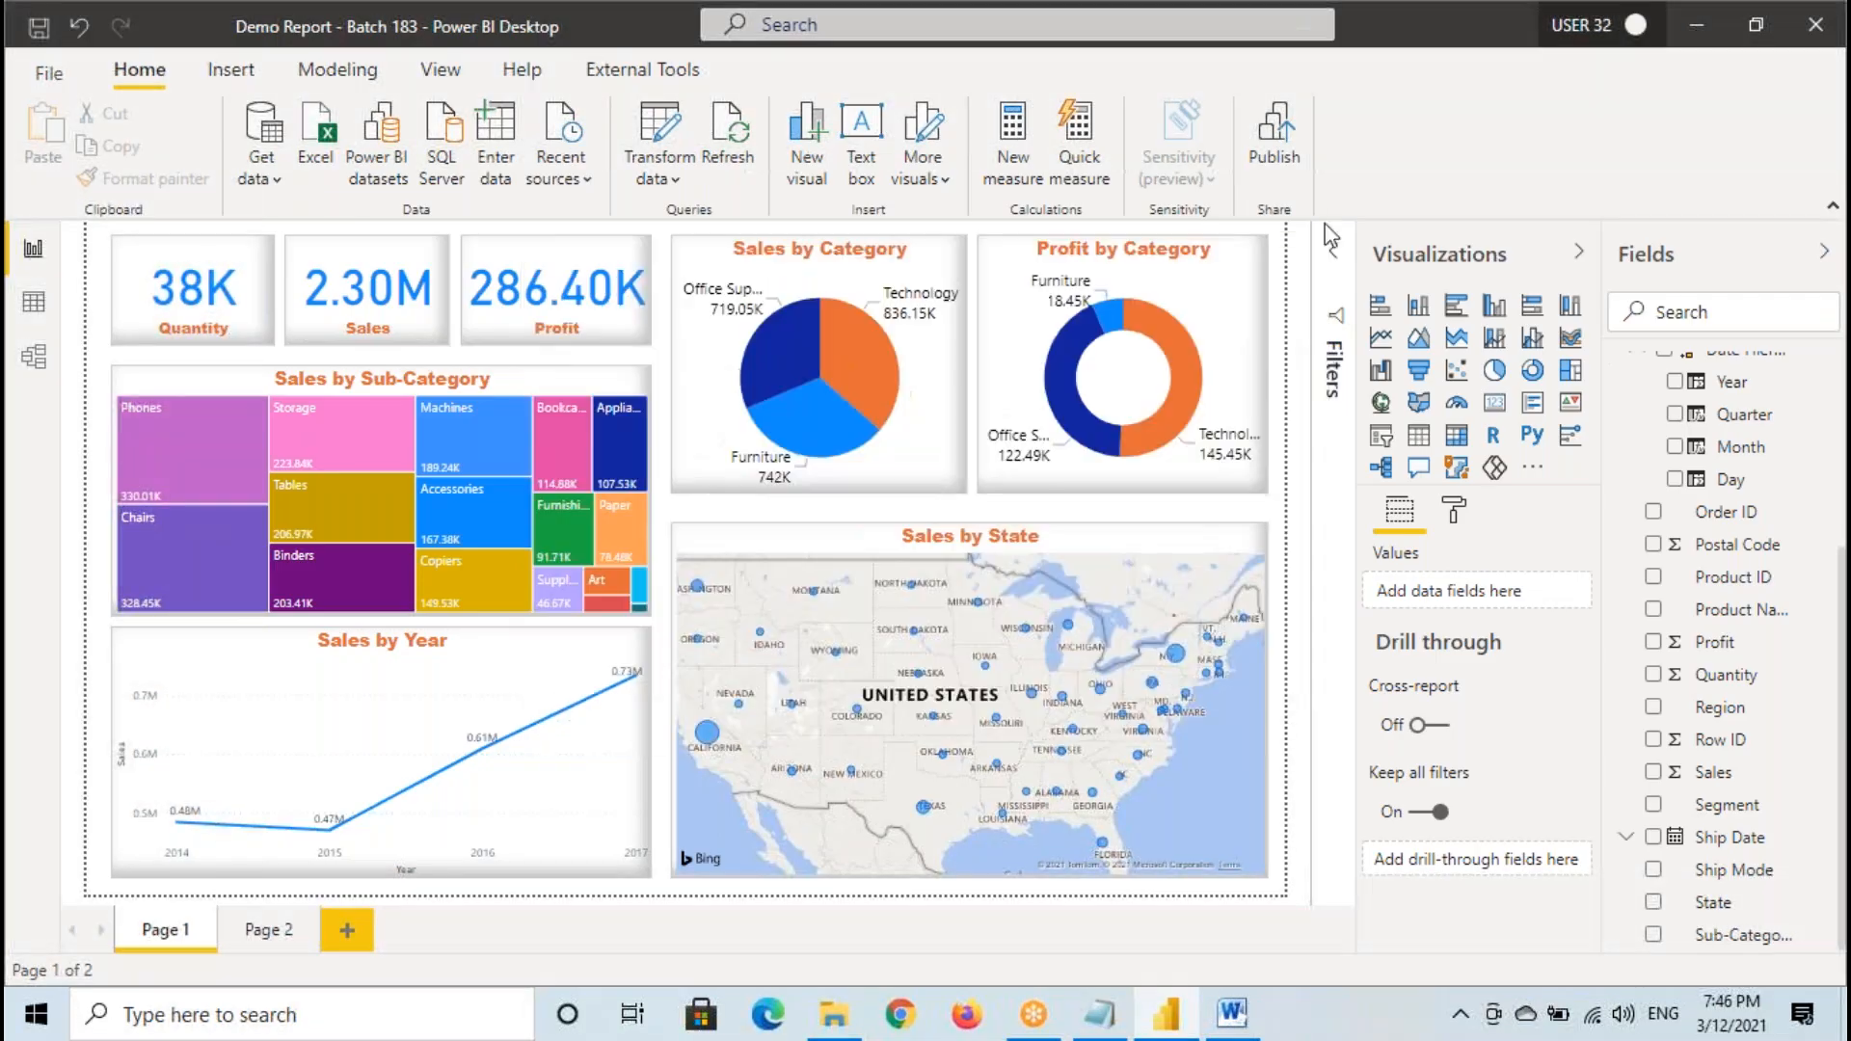
- Start publishing the report again, temporarily circle My workspace in red, and publish the report to My workspace
click(1282, 137)
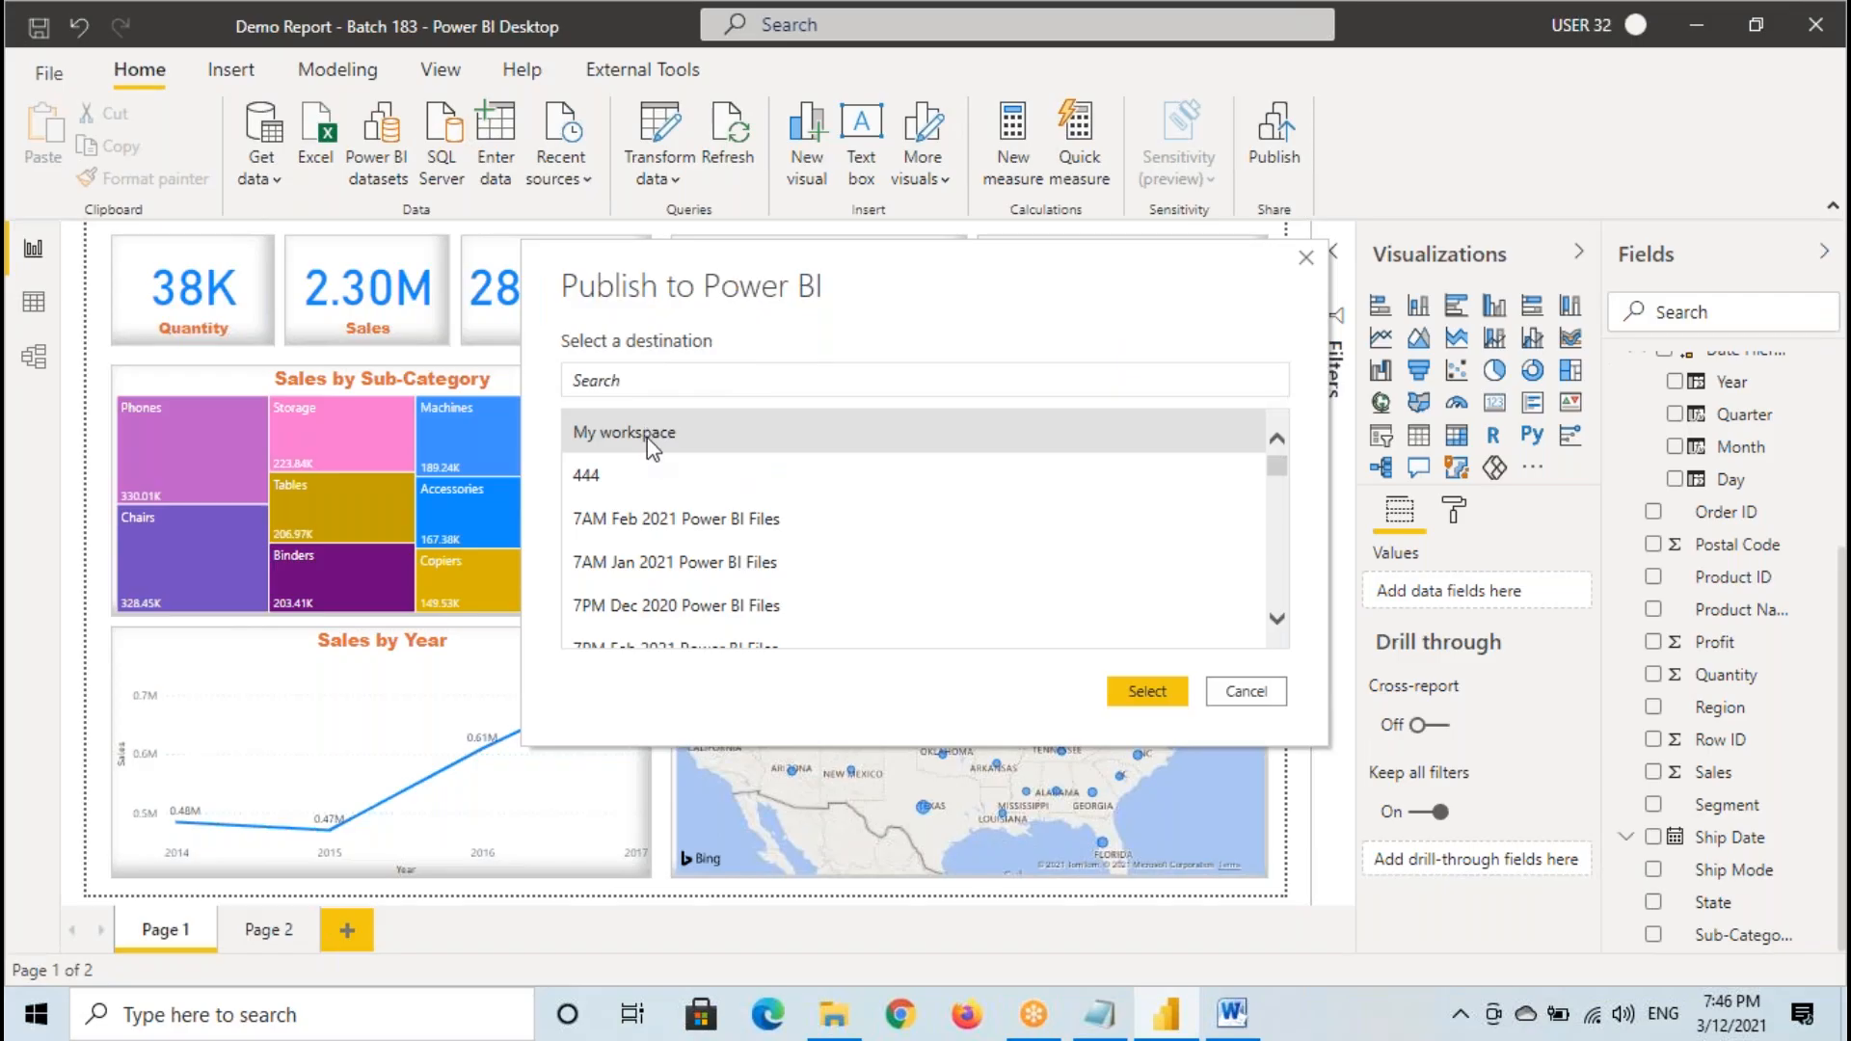
key(ctrl+2)
drag(309, 55, 443, 66)
mouse_move(567, 417)
mouse_down()
mouse_move(688, 440)
mouse_move(616, 461)
mouse_move(664, 424)
mouse_up()
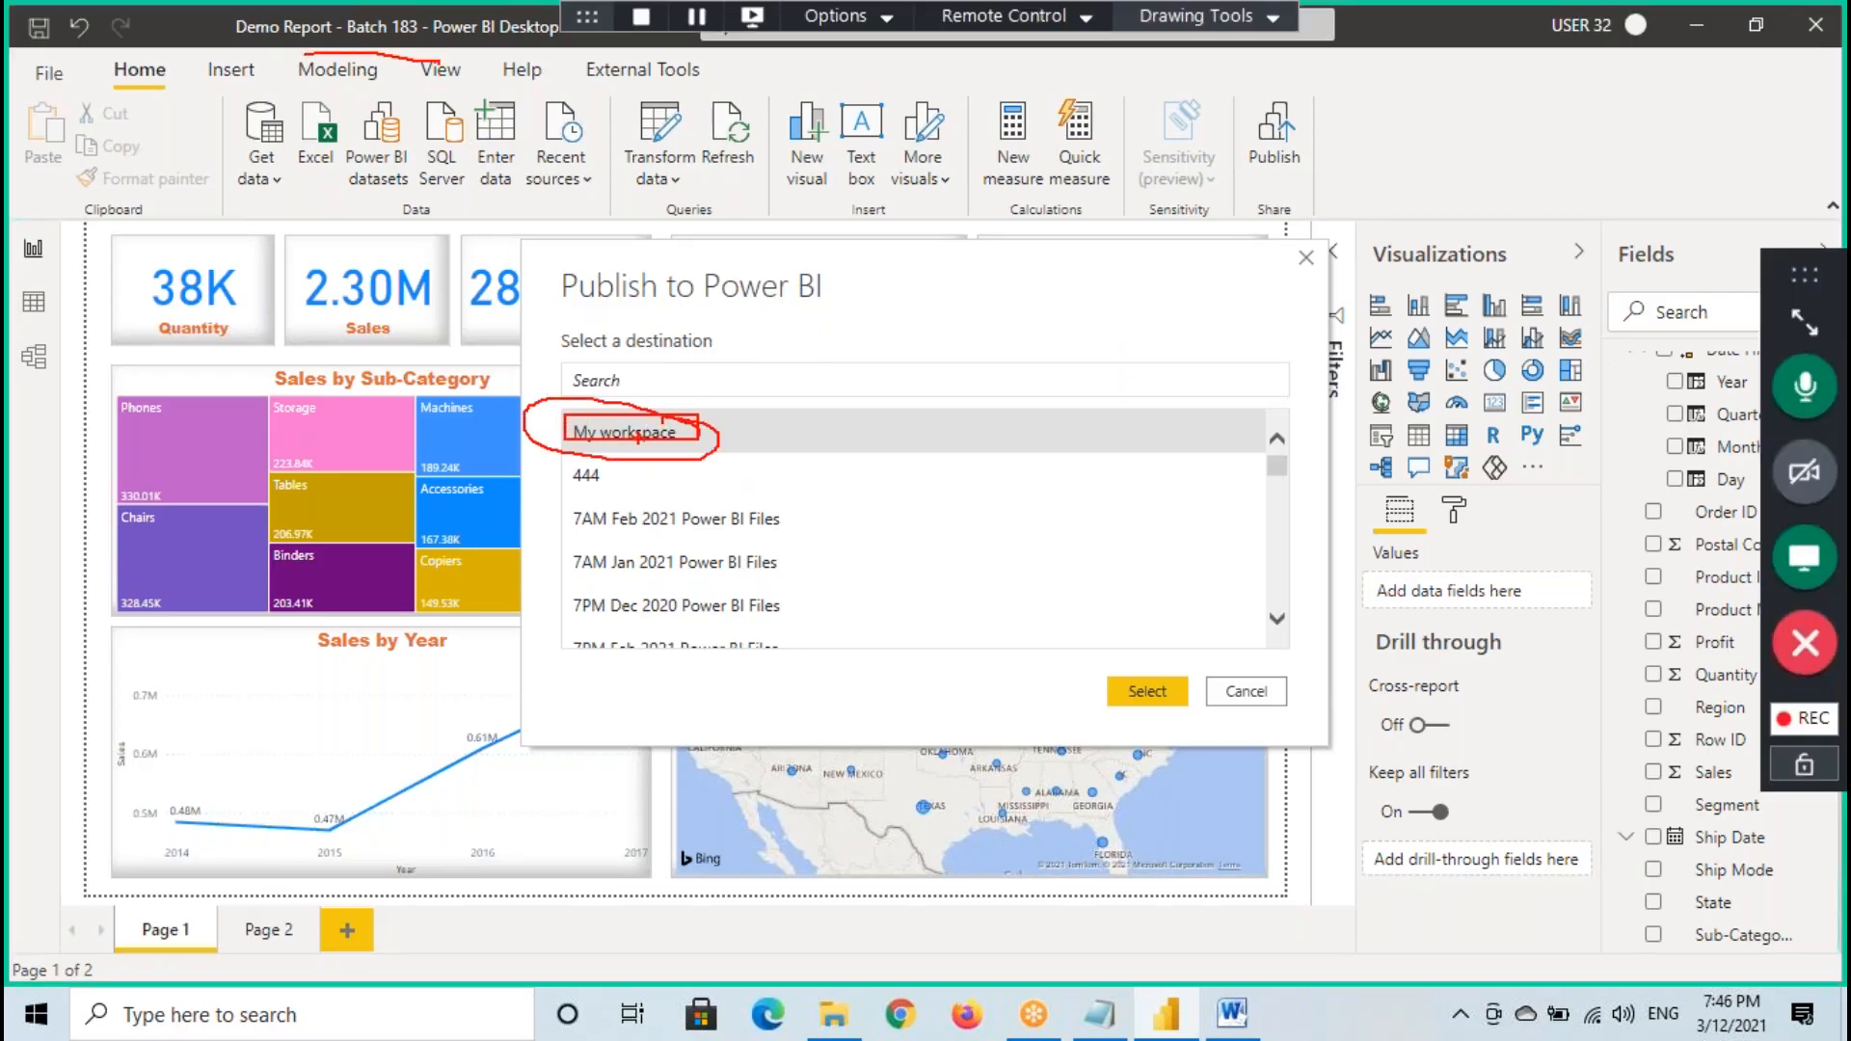
click(1149, 694)
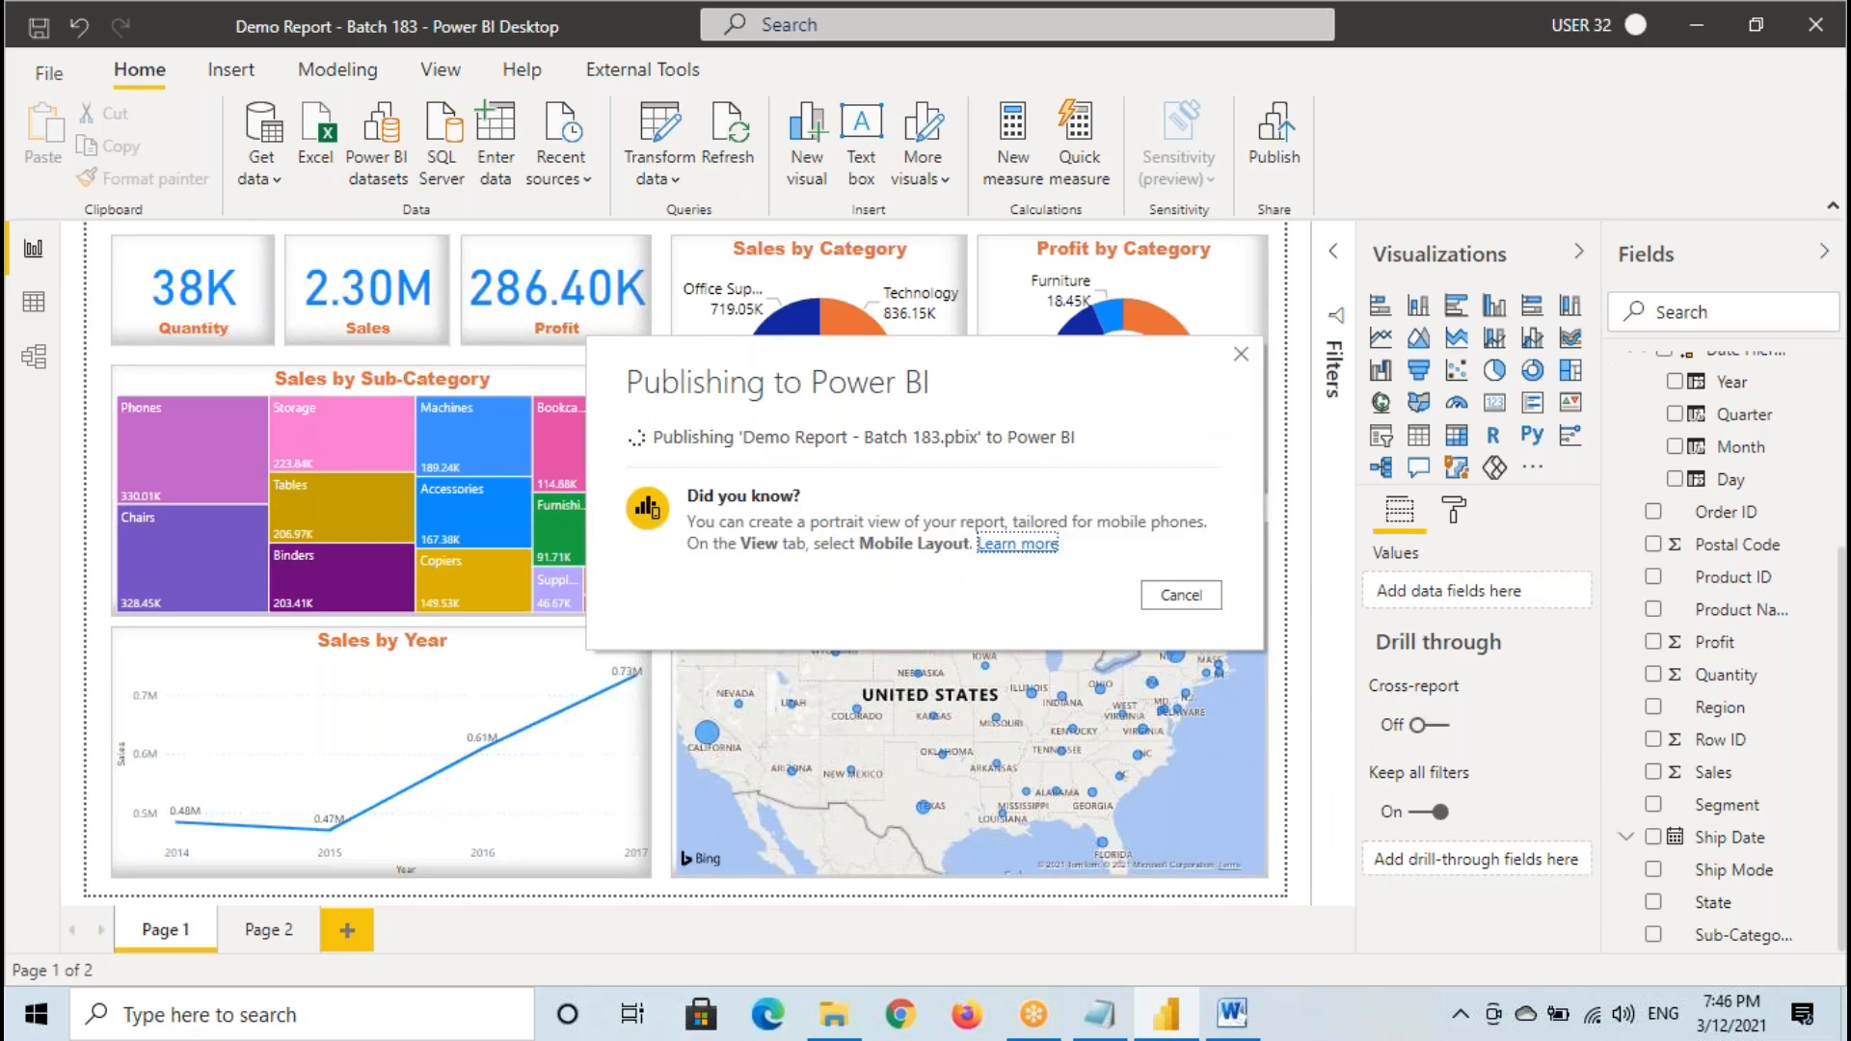
- Switch to the Power BI Architecture document in Word and temporarily annotate Power BI Service with circles, a sharing arrow to Clients and "Web B"
click(1231, 1012)
click(1285, 343)
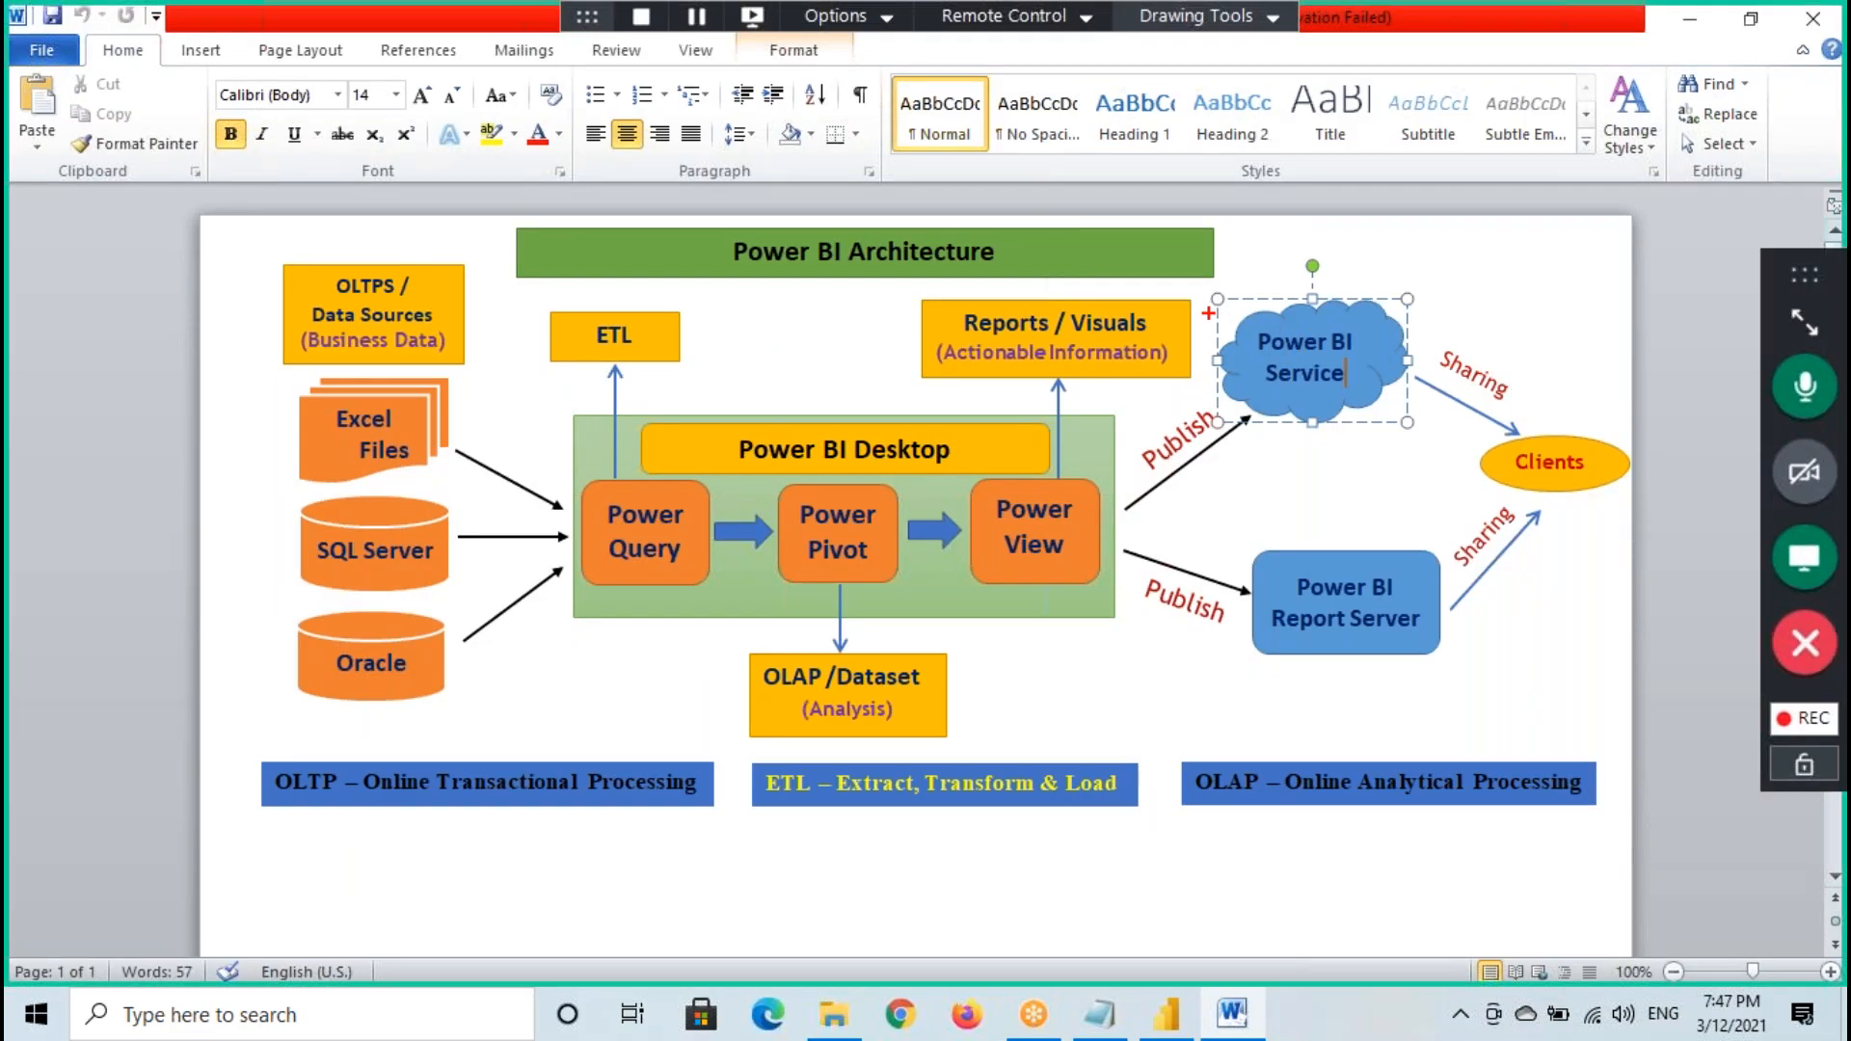
mouse_move(1209, 299)
mouse_down()
mouse_move(1378, 411)
mouse_move(1494, 408)
mouse_move(1457, 458)
mouse_up()
mouse_move(1413, 300)
mouse_down()
mouse_move(1292, 286)
mouse_move(1316, 424)
mouse_move(1357, 309)
mouse_move(1349, 376)
mouse_up()
drag(1346, 249, 1312, 260)
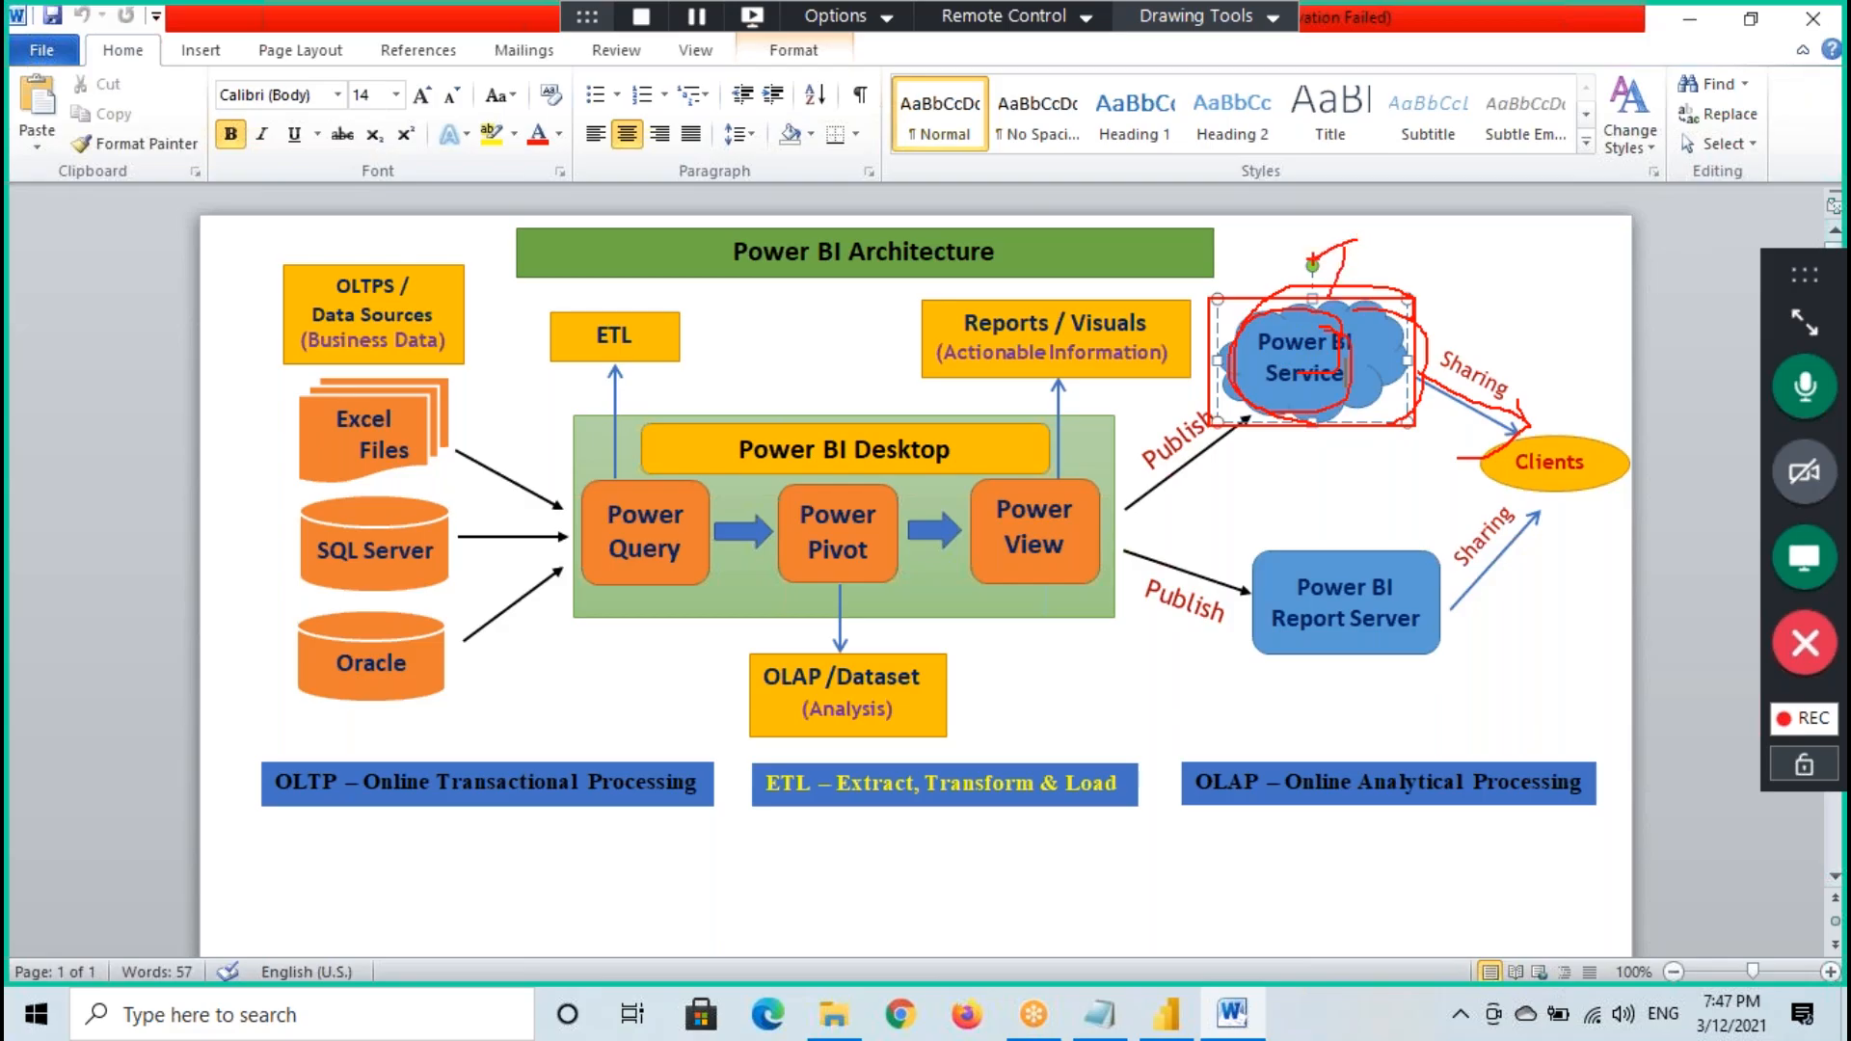
drag(1372, 193, 1477, 191)
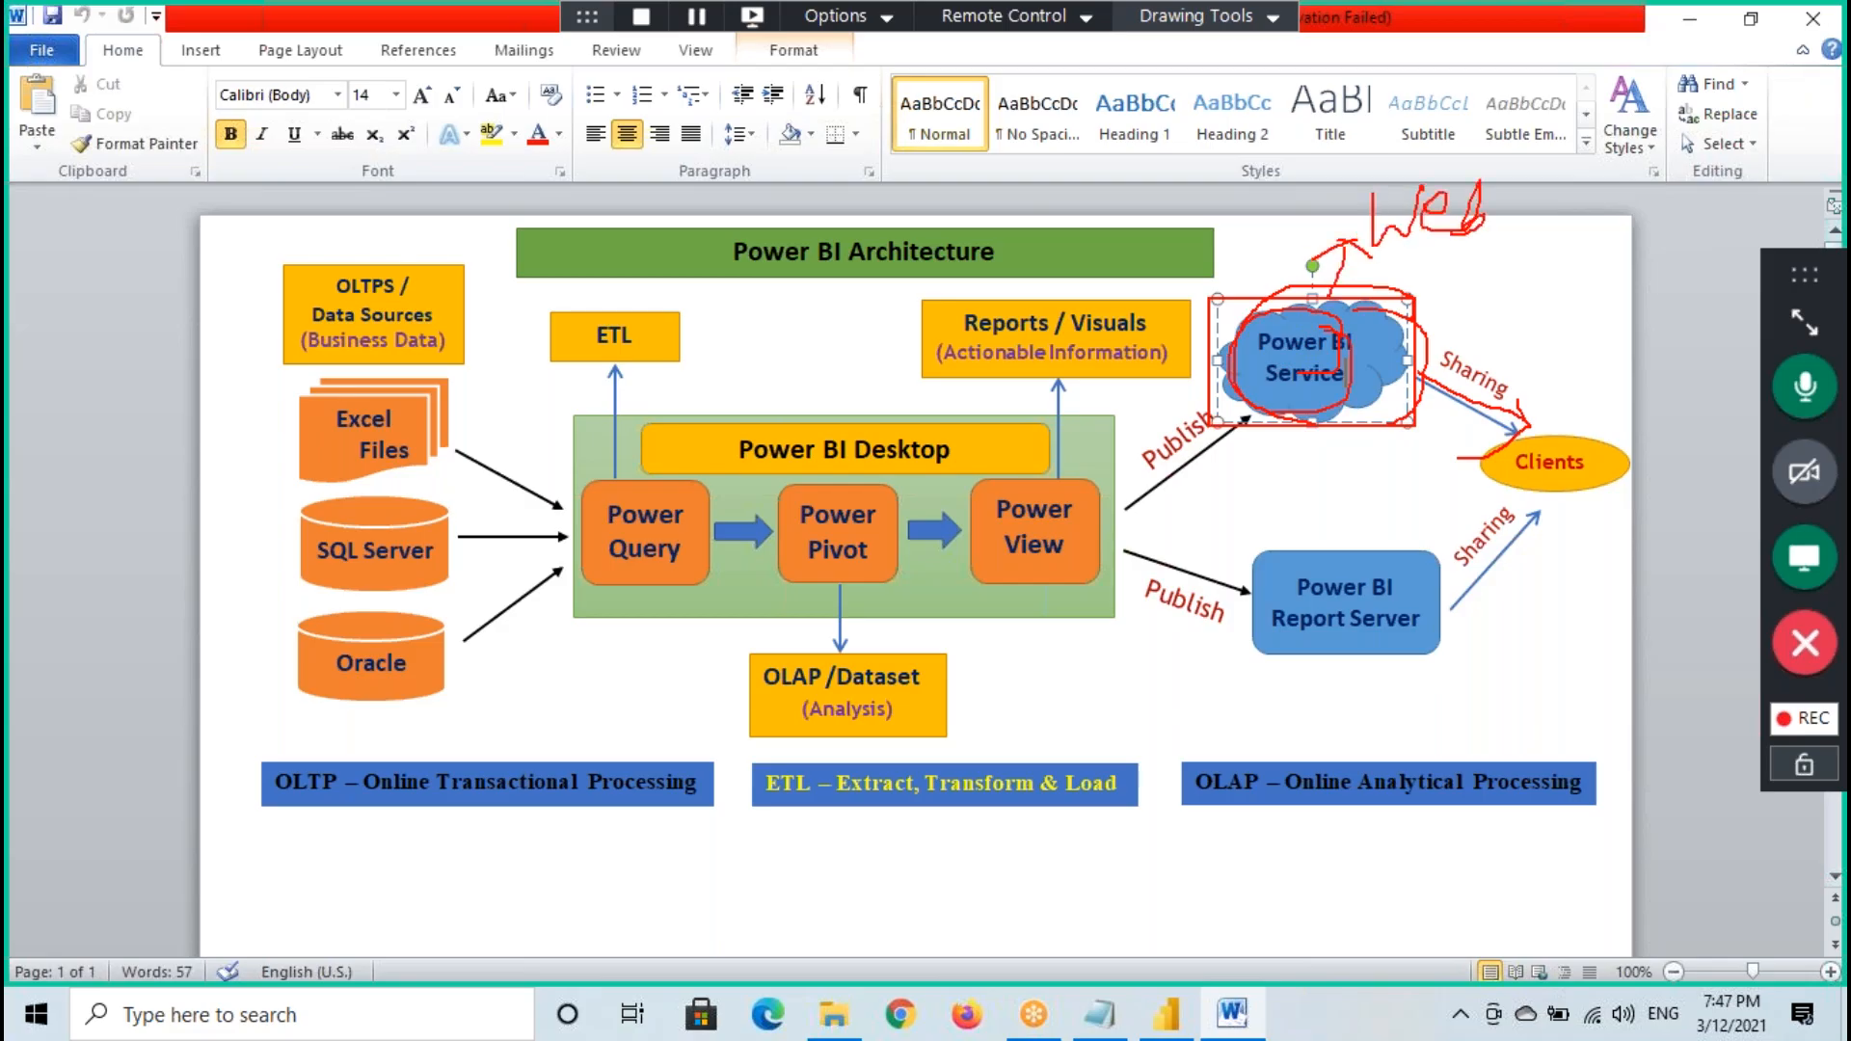
drag(1416, 260, 1563, 241)
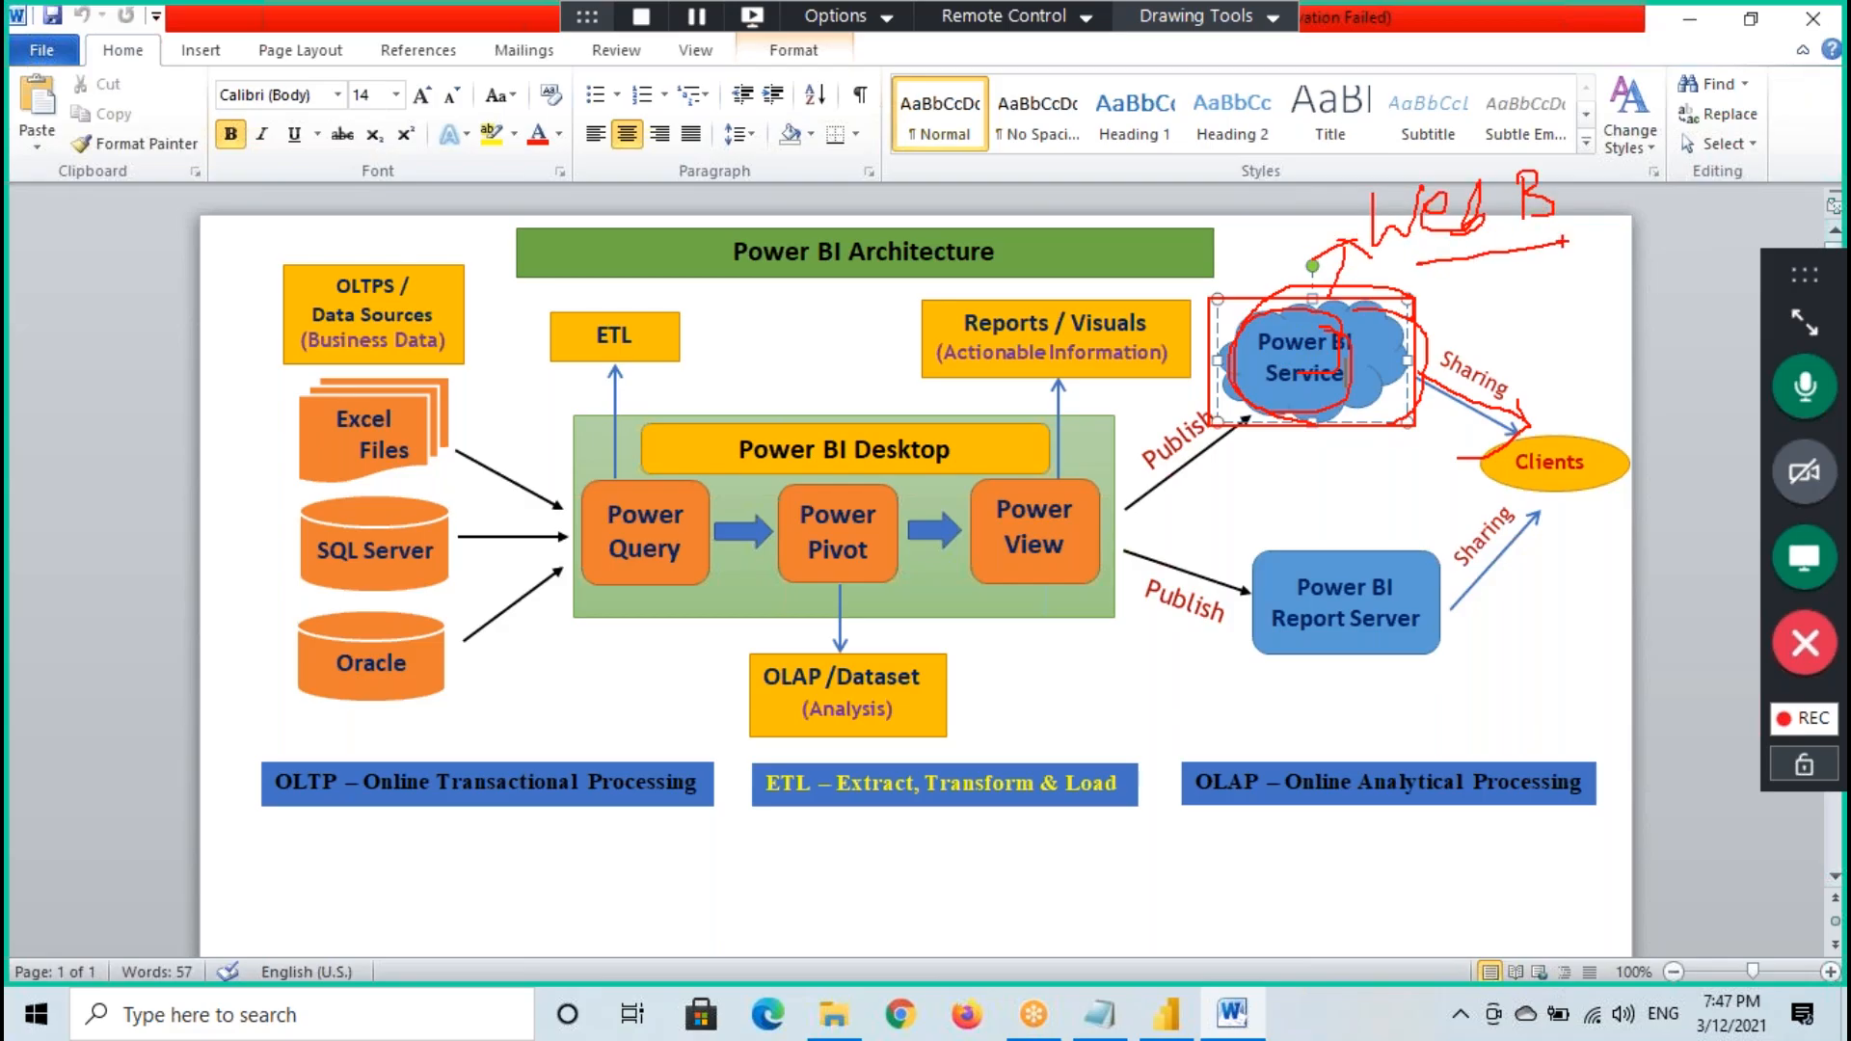
key(Escape)
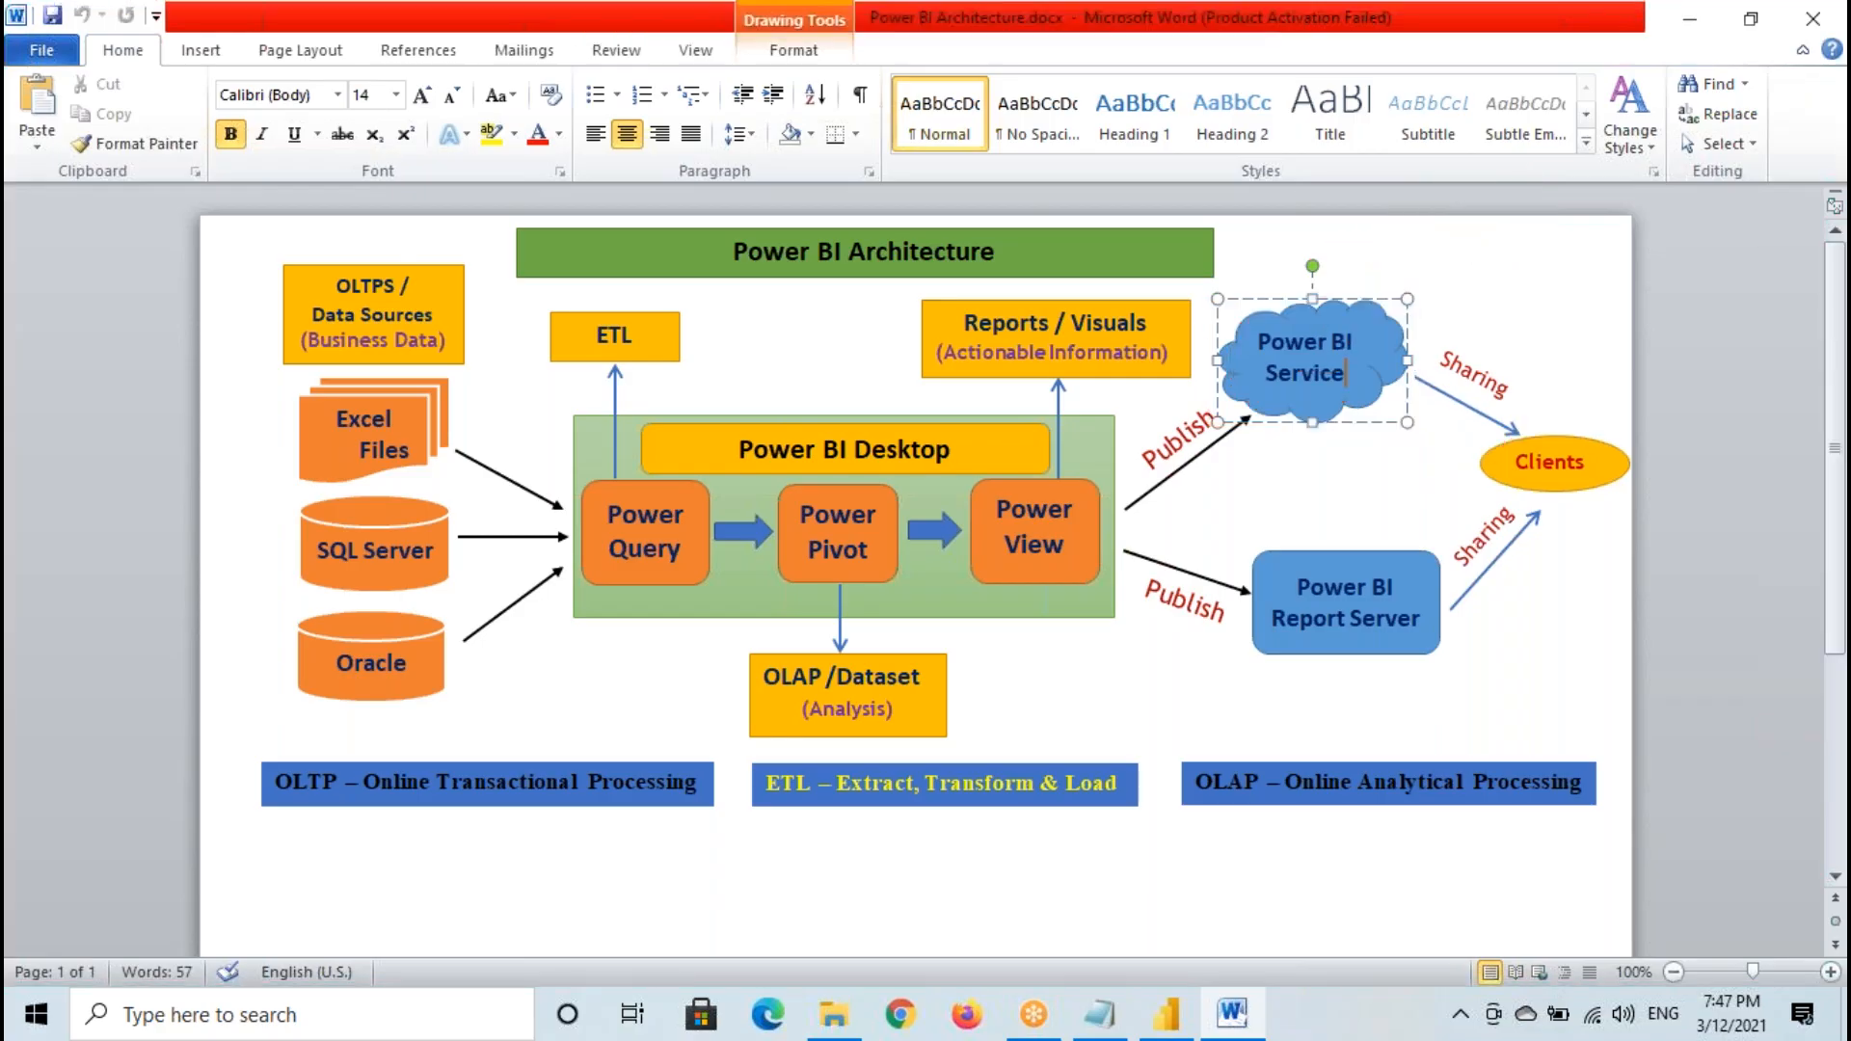
- Open Chrome and Edge as browser examples, enter gmail.com and "facebook." as sample addresses in Edge, and clear the address
click(901, 1014)
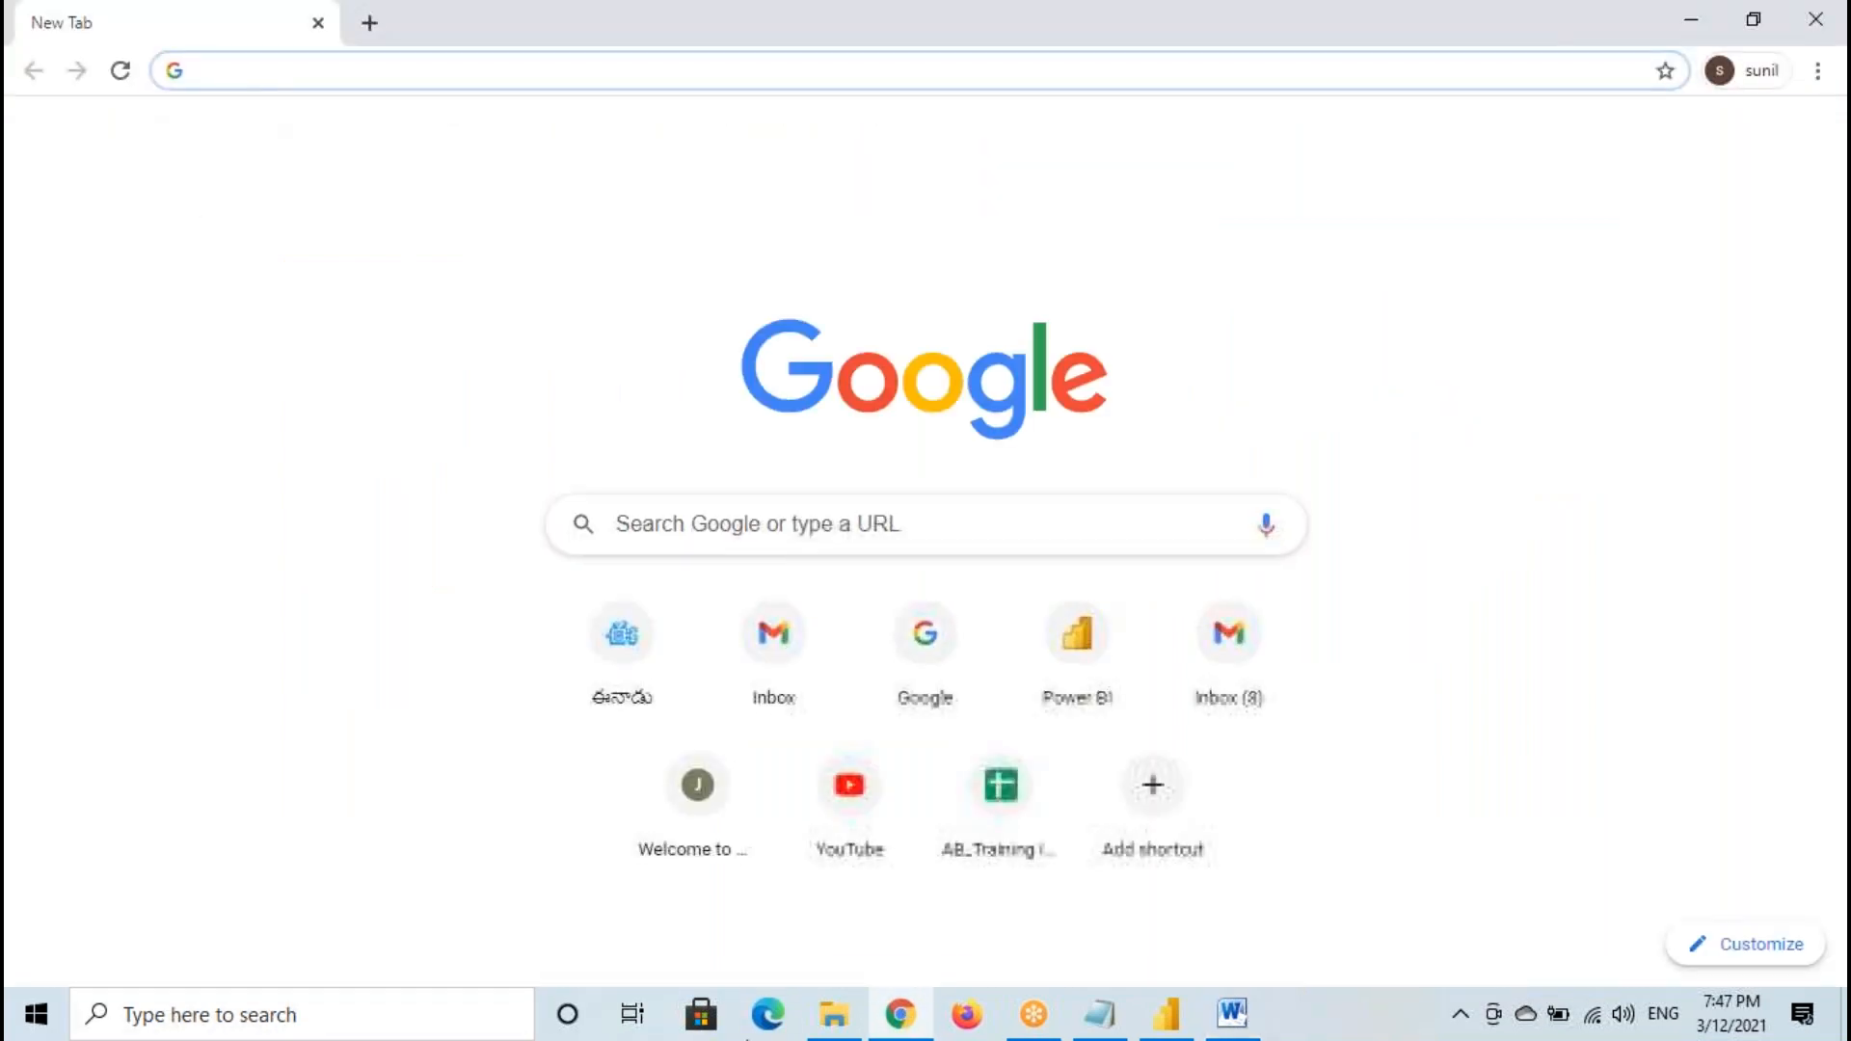
click(766, 1014)
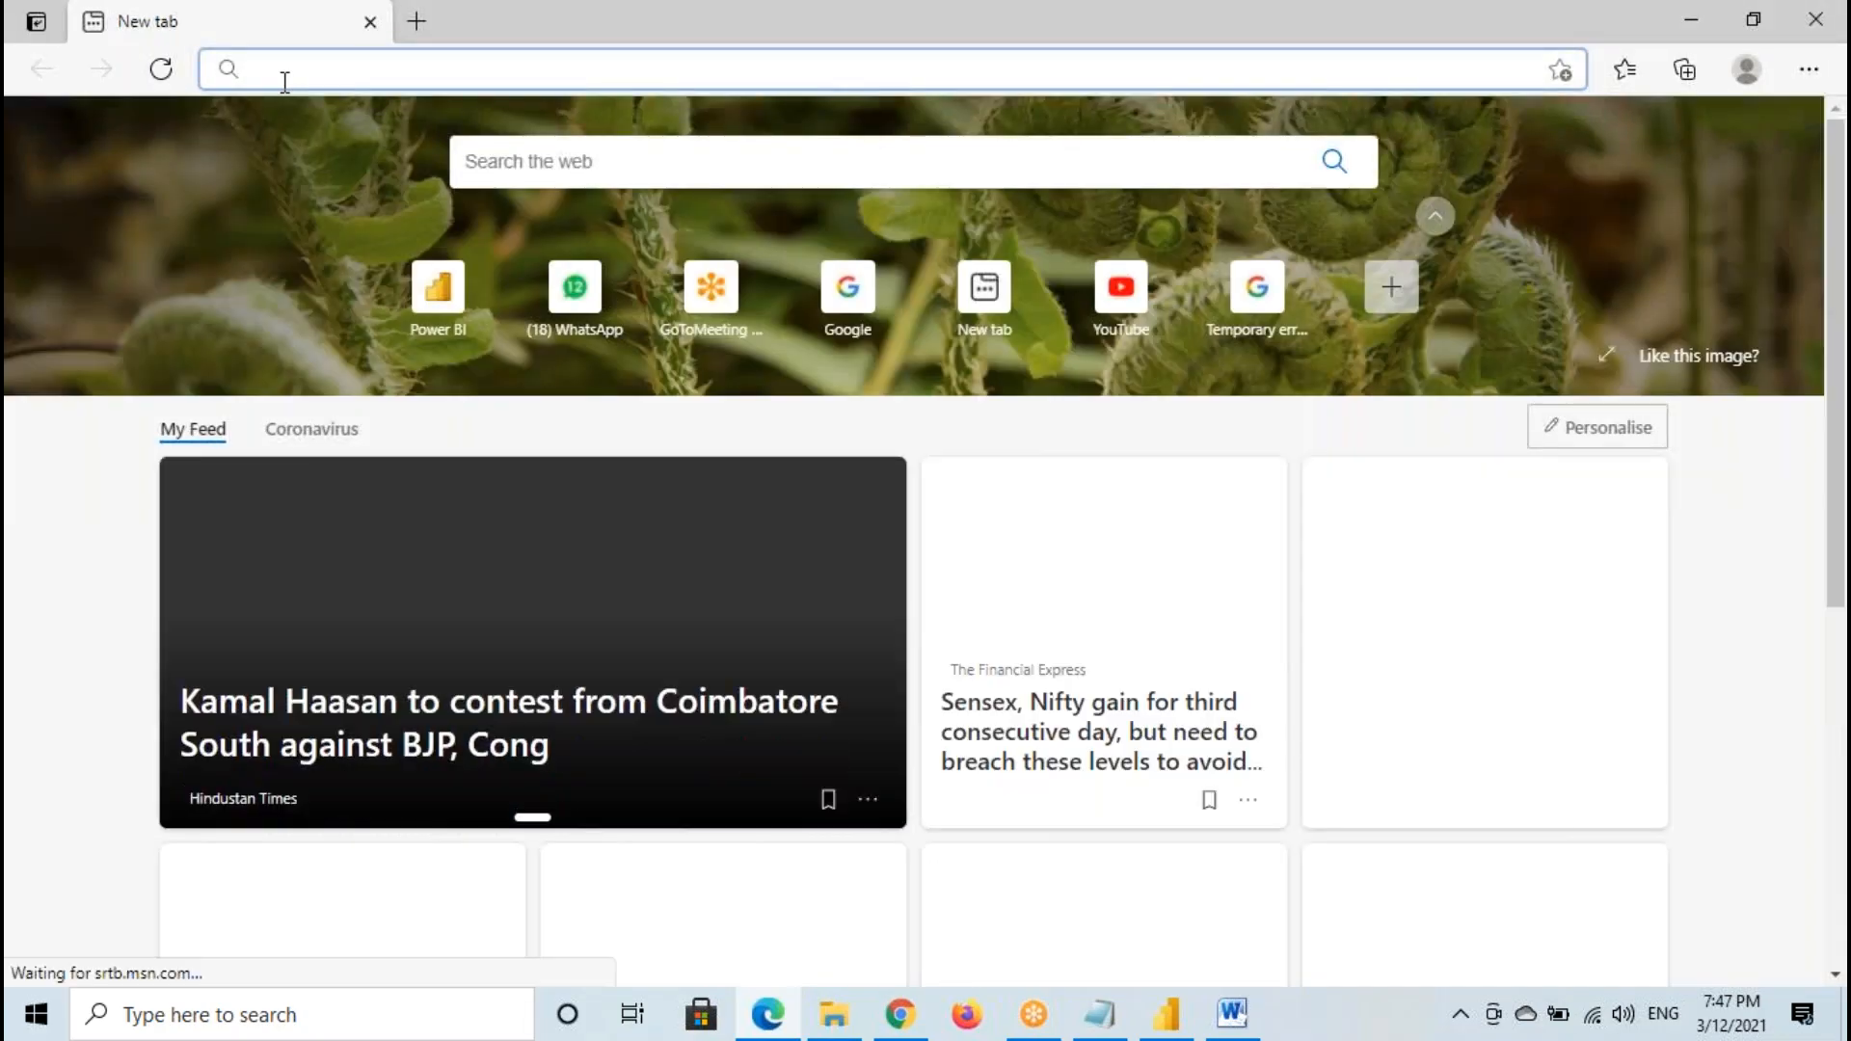
text(gmail.com)
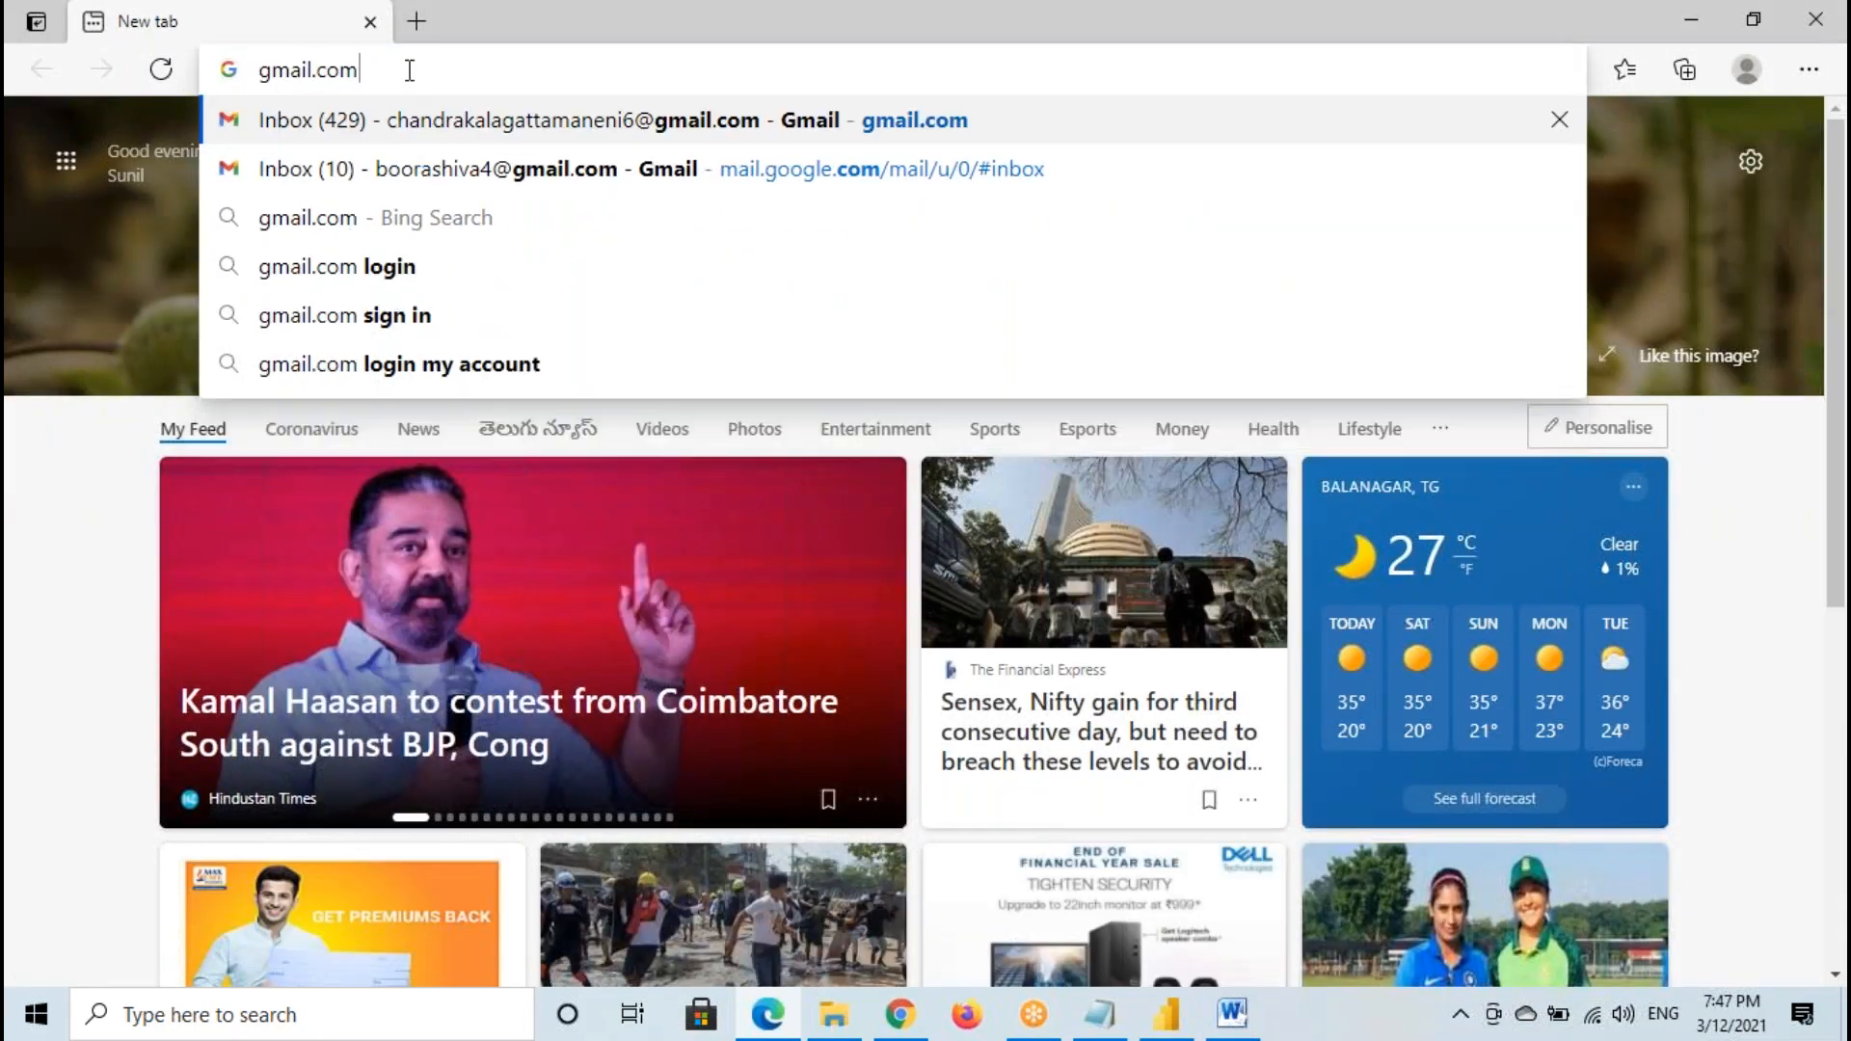
drag(413, 67, 247, 67)
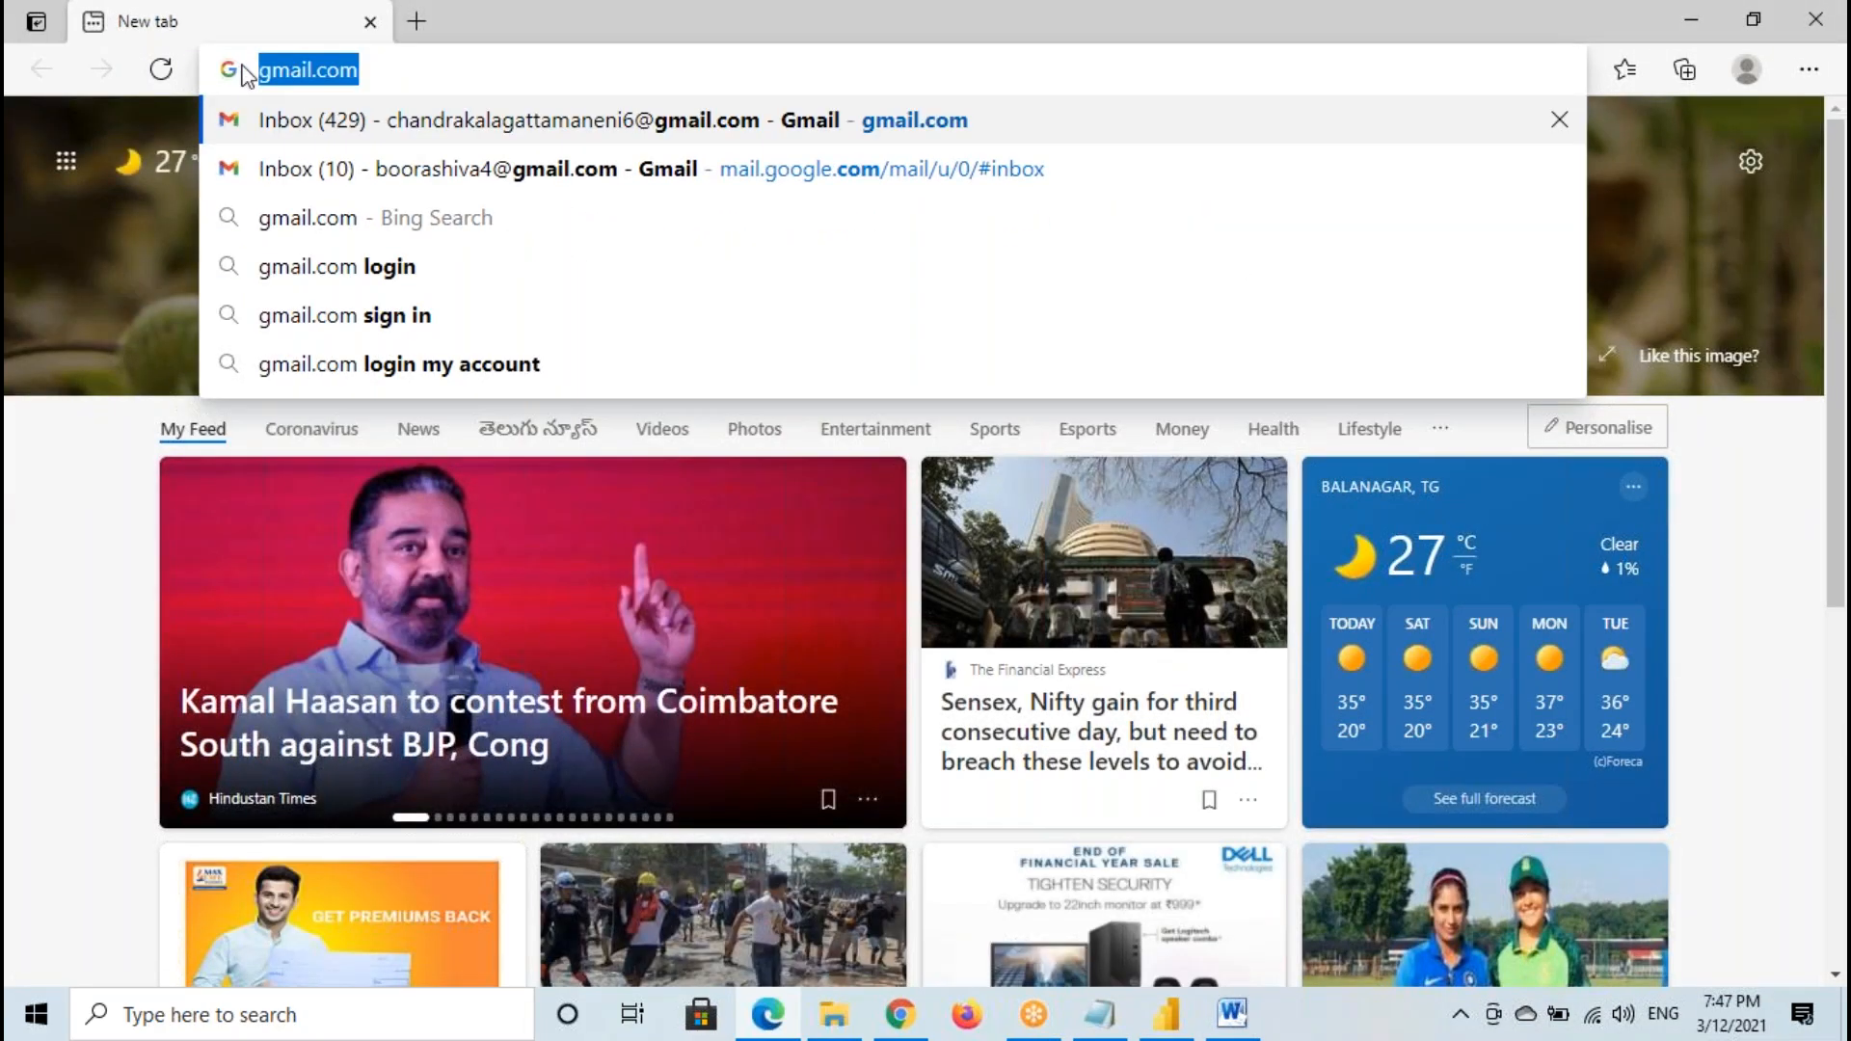
text(face)
click(363, 70)
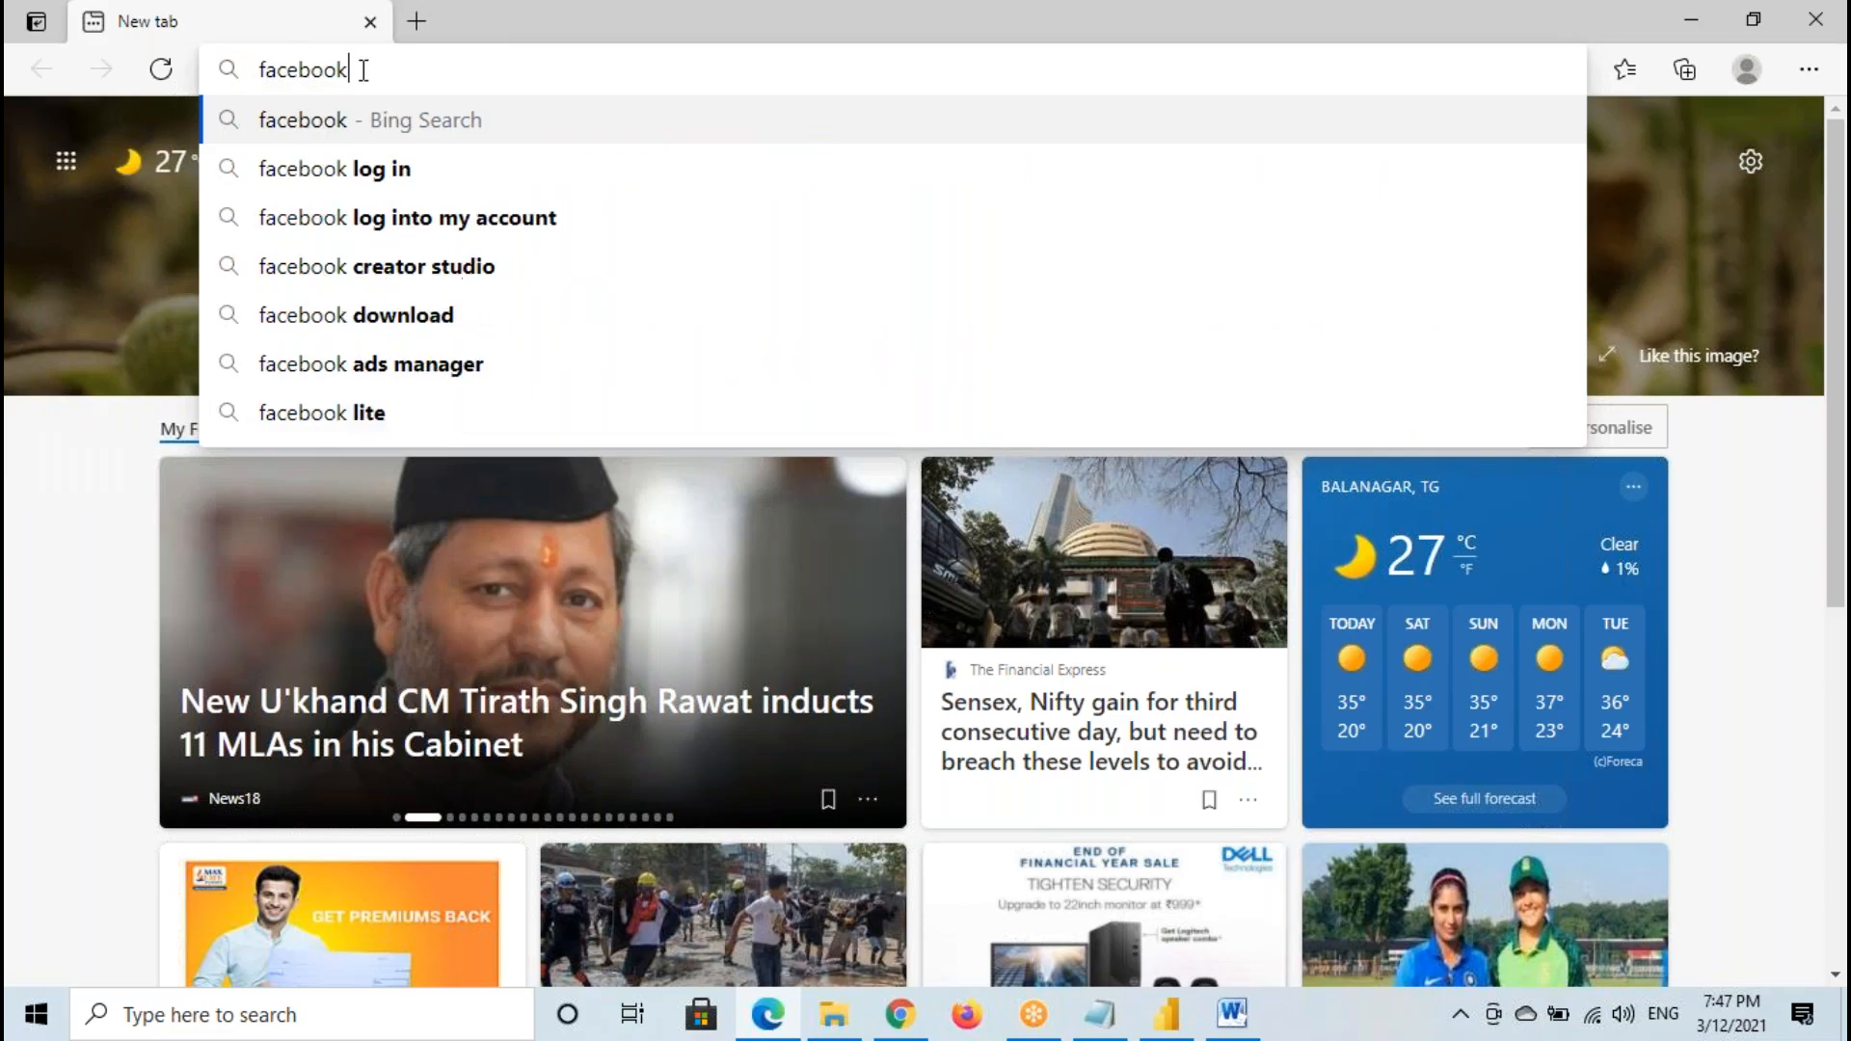
text(.)
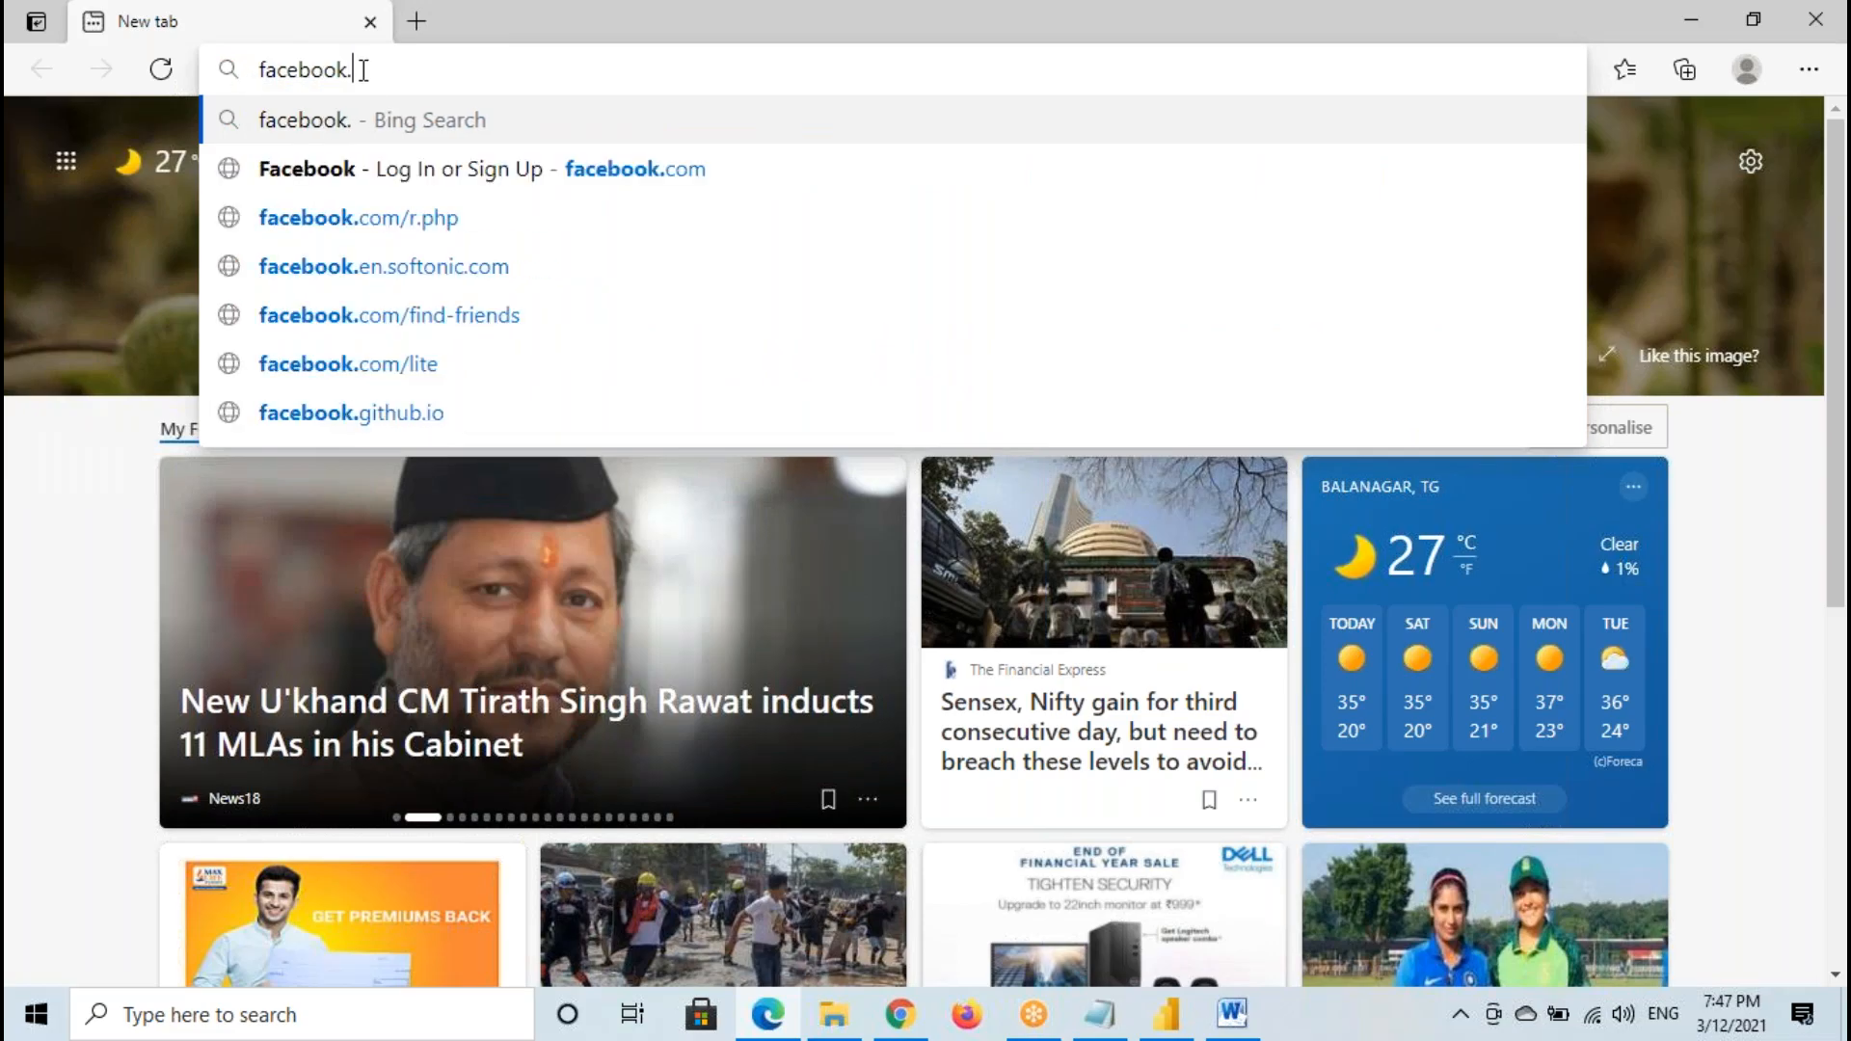
key(BackSpace)
key(BackSpace)
key(BackSpace)
key(BackSpace)
key(BackSpace)
key(BackSpace)
key(BackSpace)
key(BackSpace)
key(BackSpace)
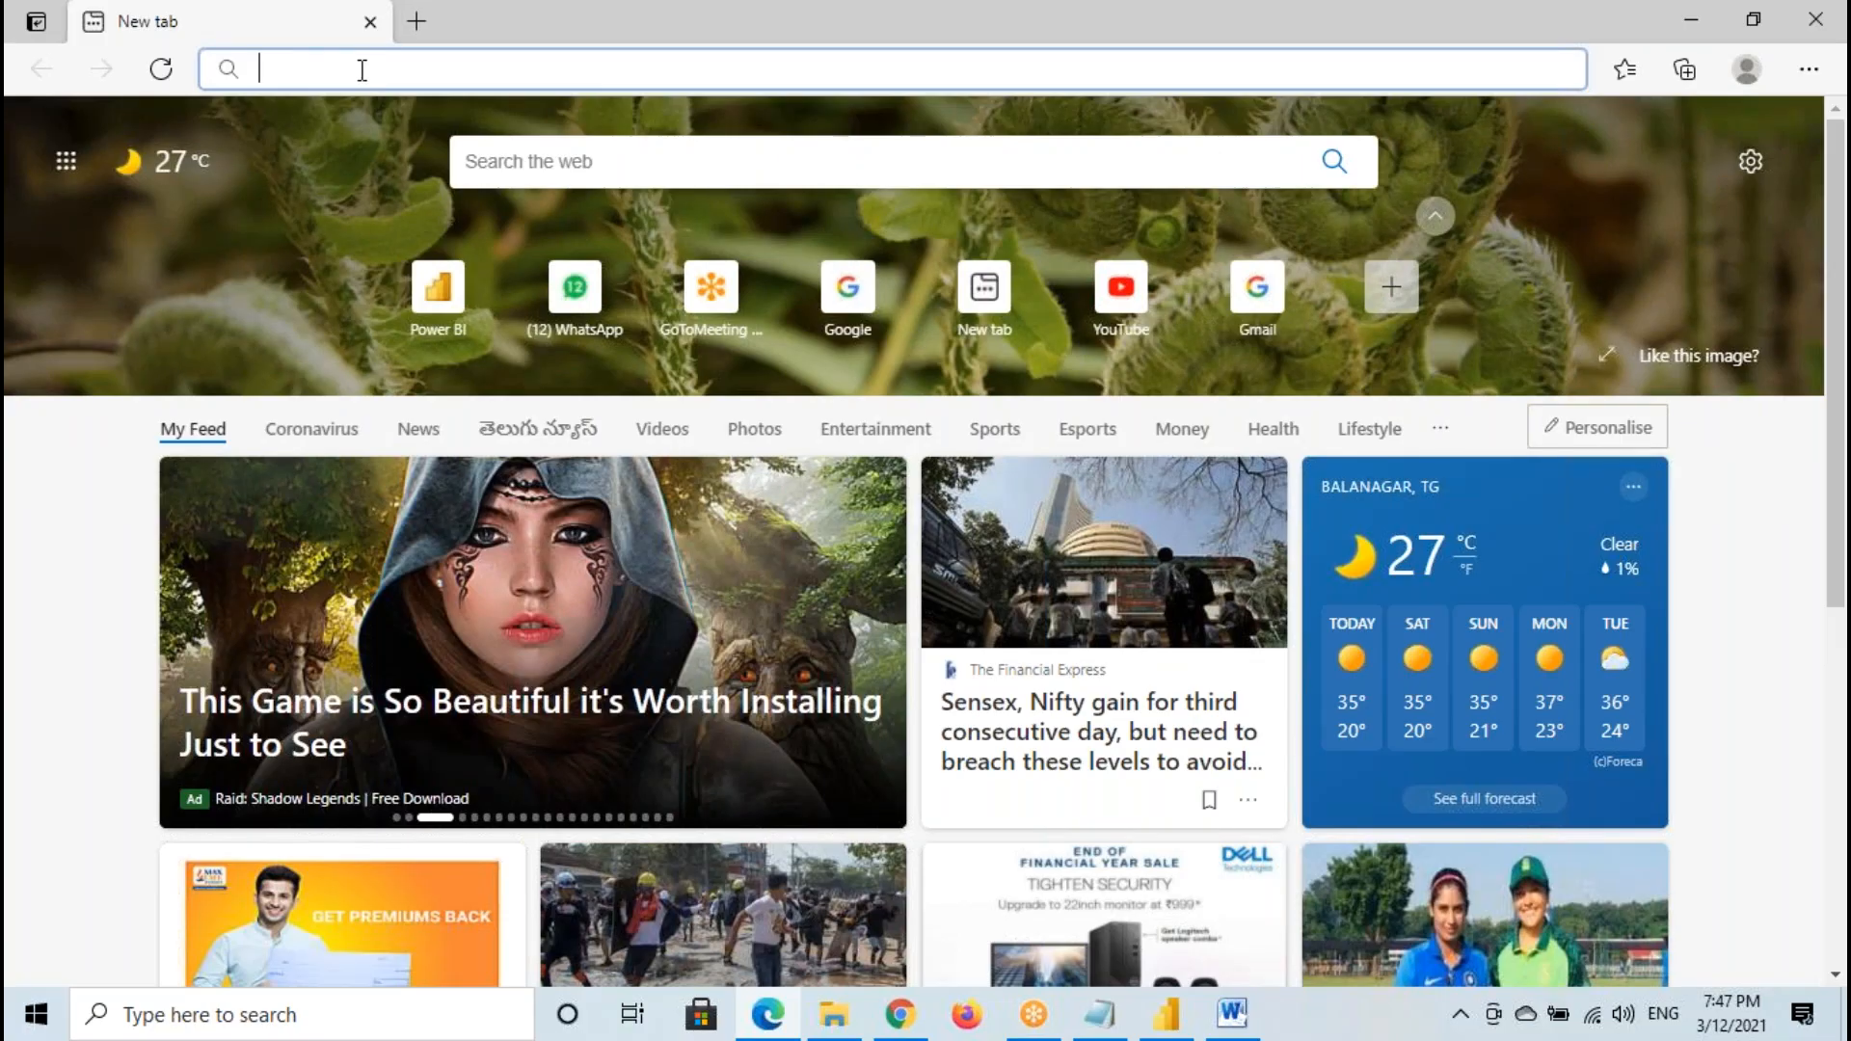
- Switch to Notepad, add the address app.powerbi.com in a new paragraph below the Workspace sentence, and highlight it
click(1099, 1014)
key(Return)
key(Return)
text(app.p)
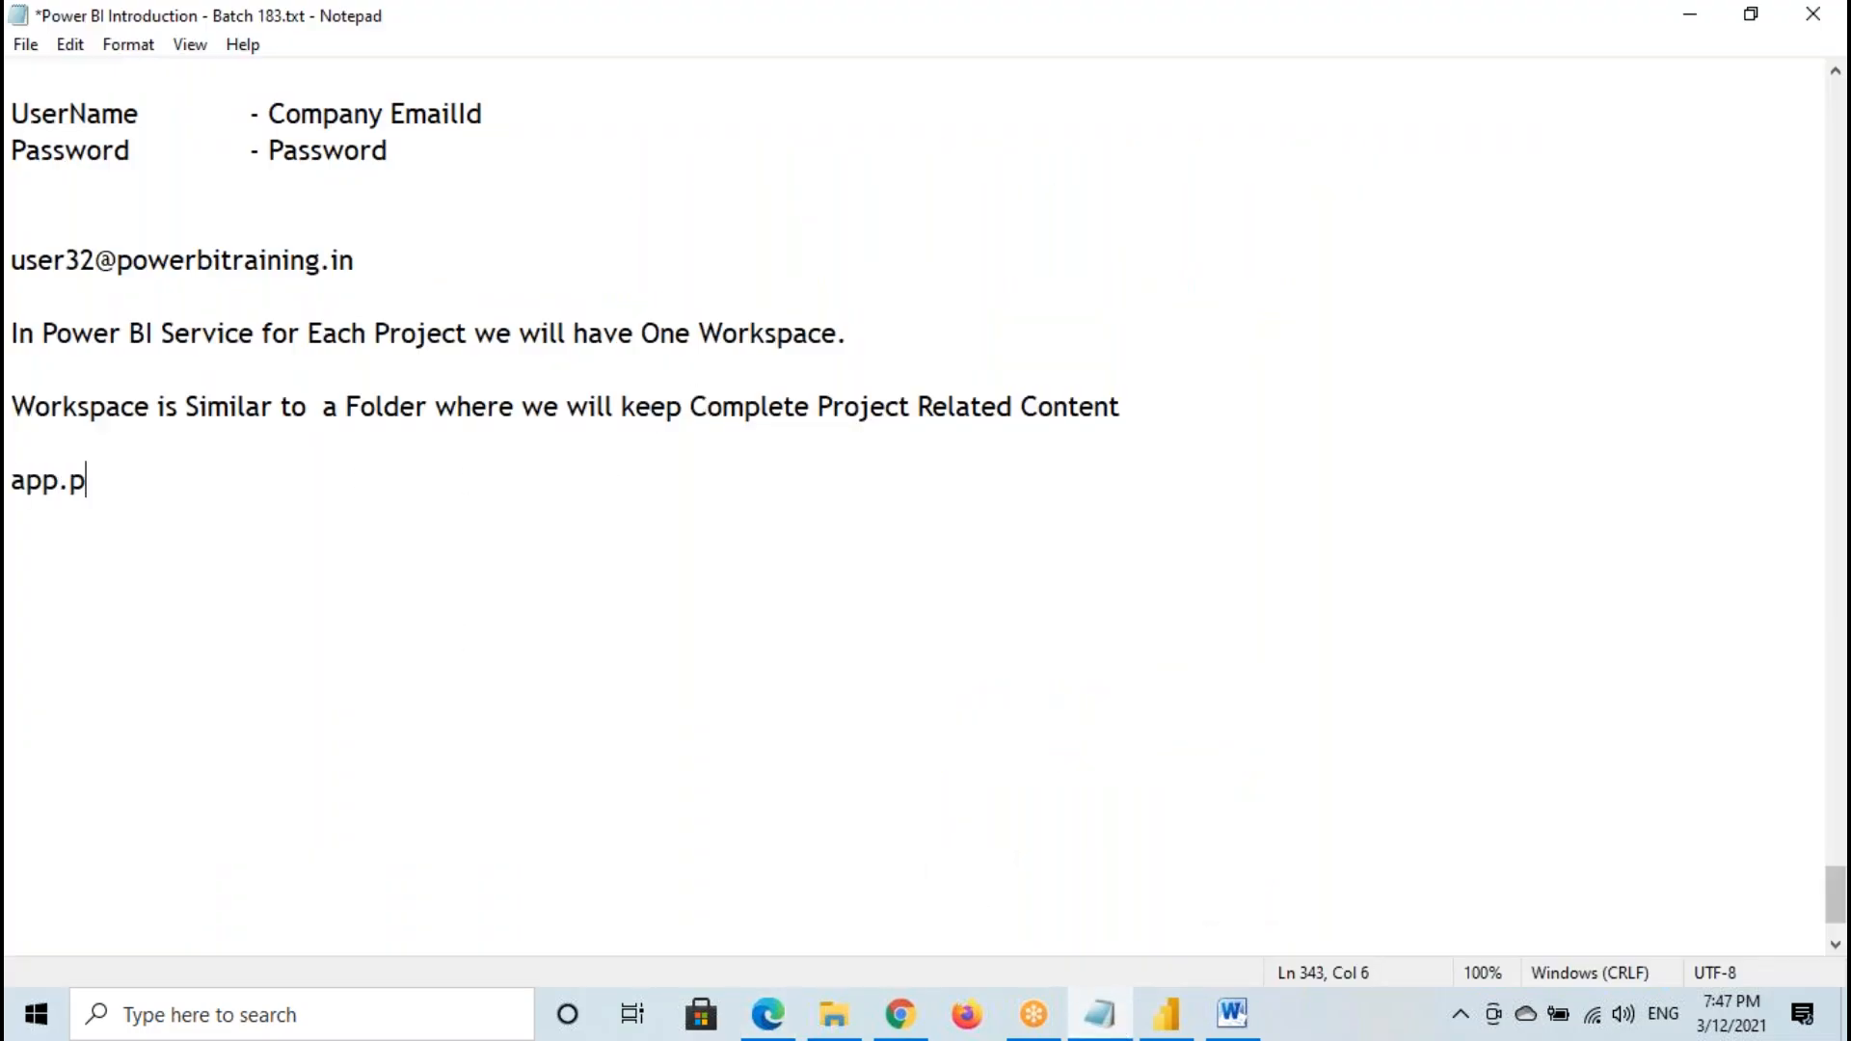
text(owerbi.com)
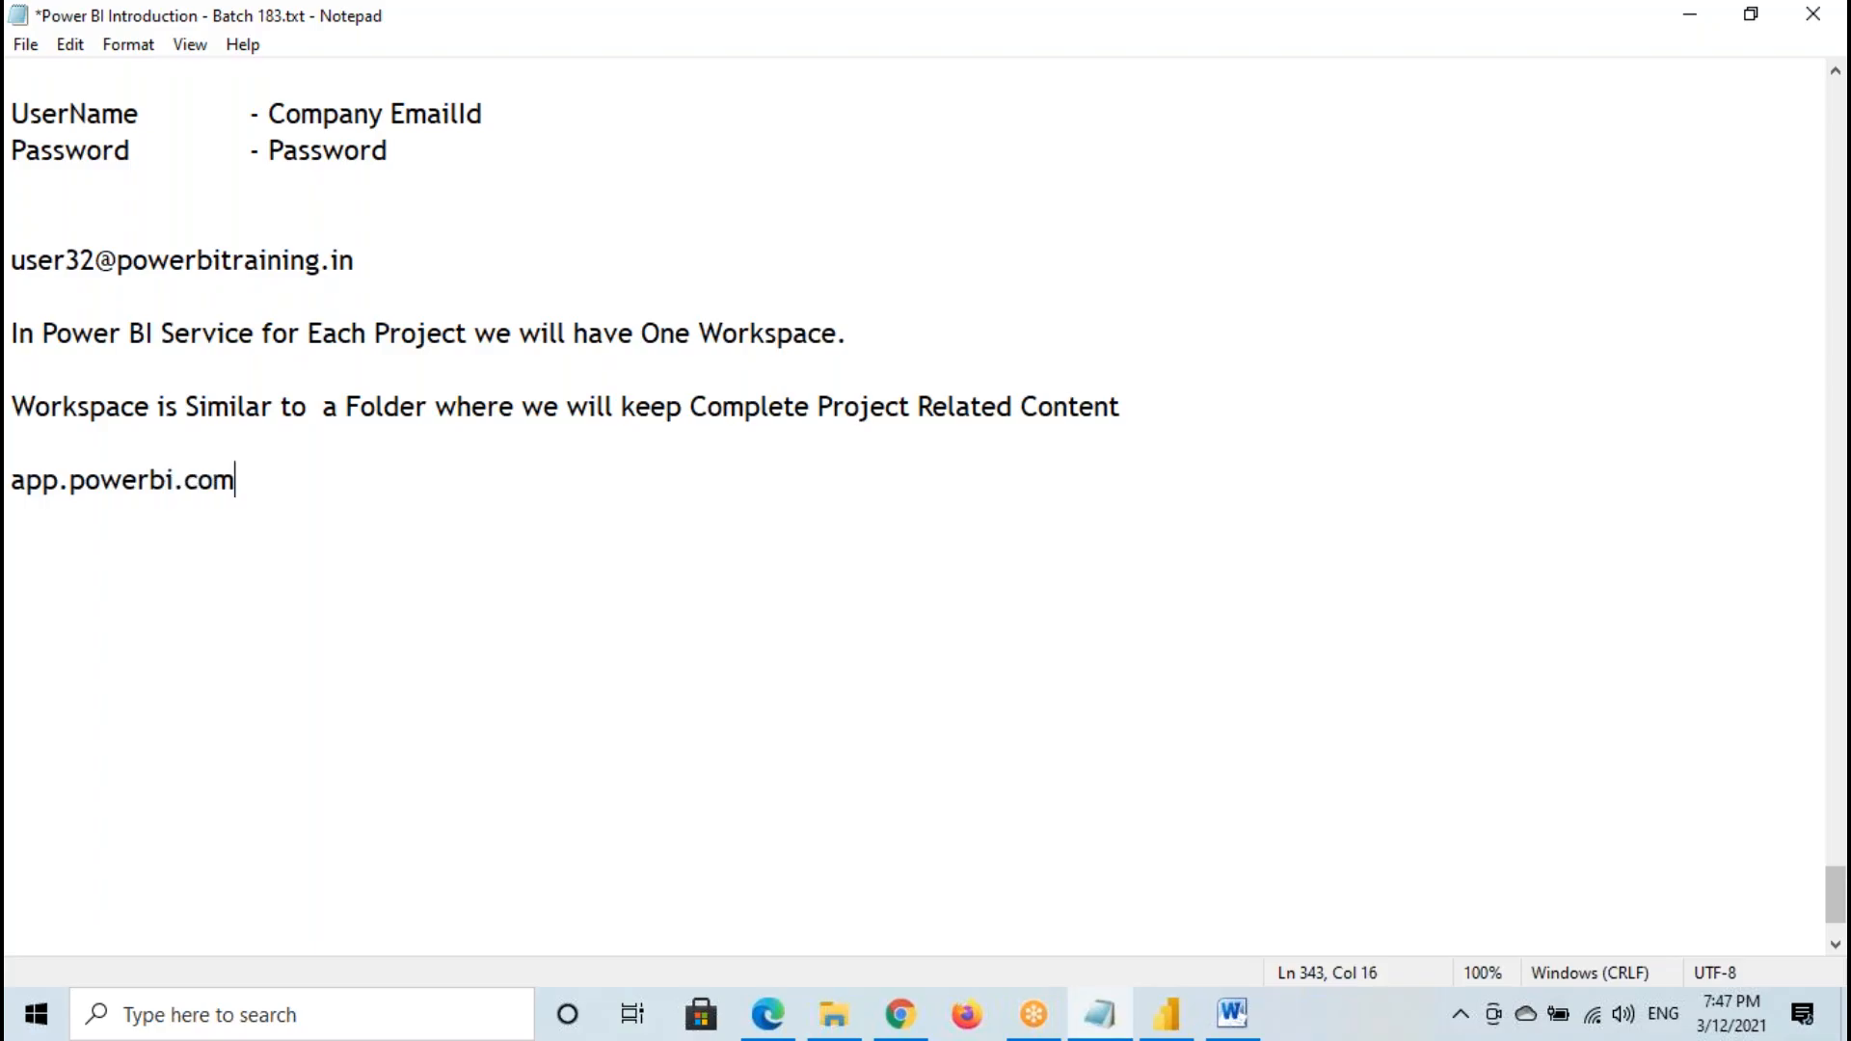
drag(17, 482, 152, 484)
drag(17, 487, 228, 483)
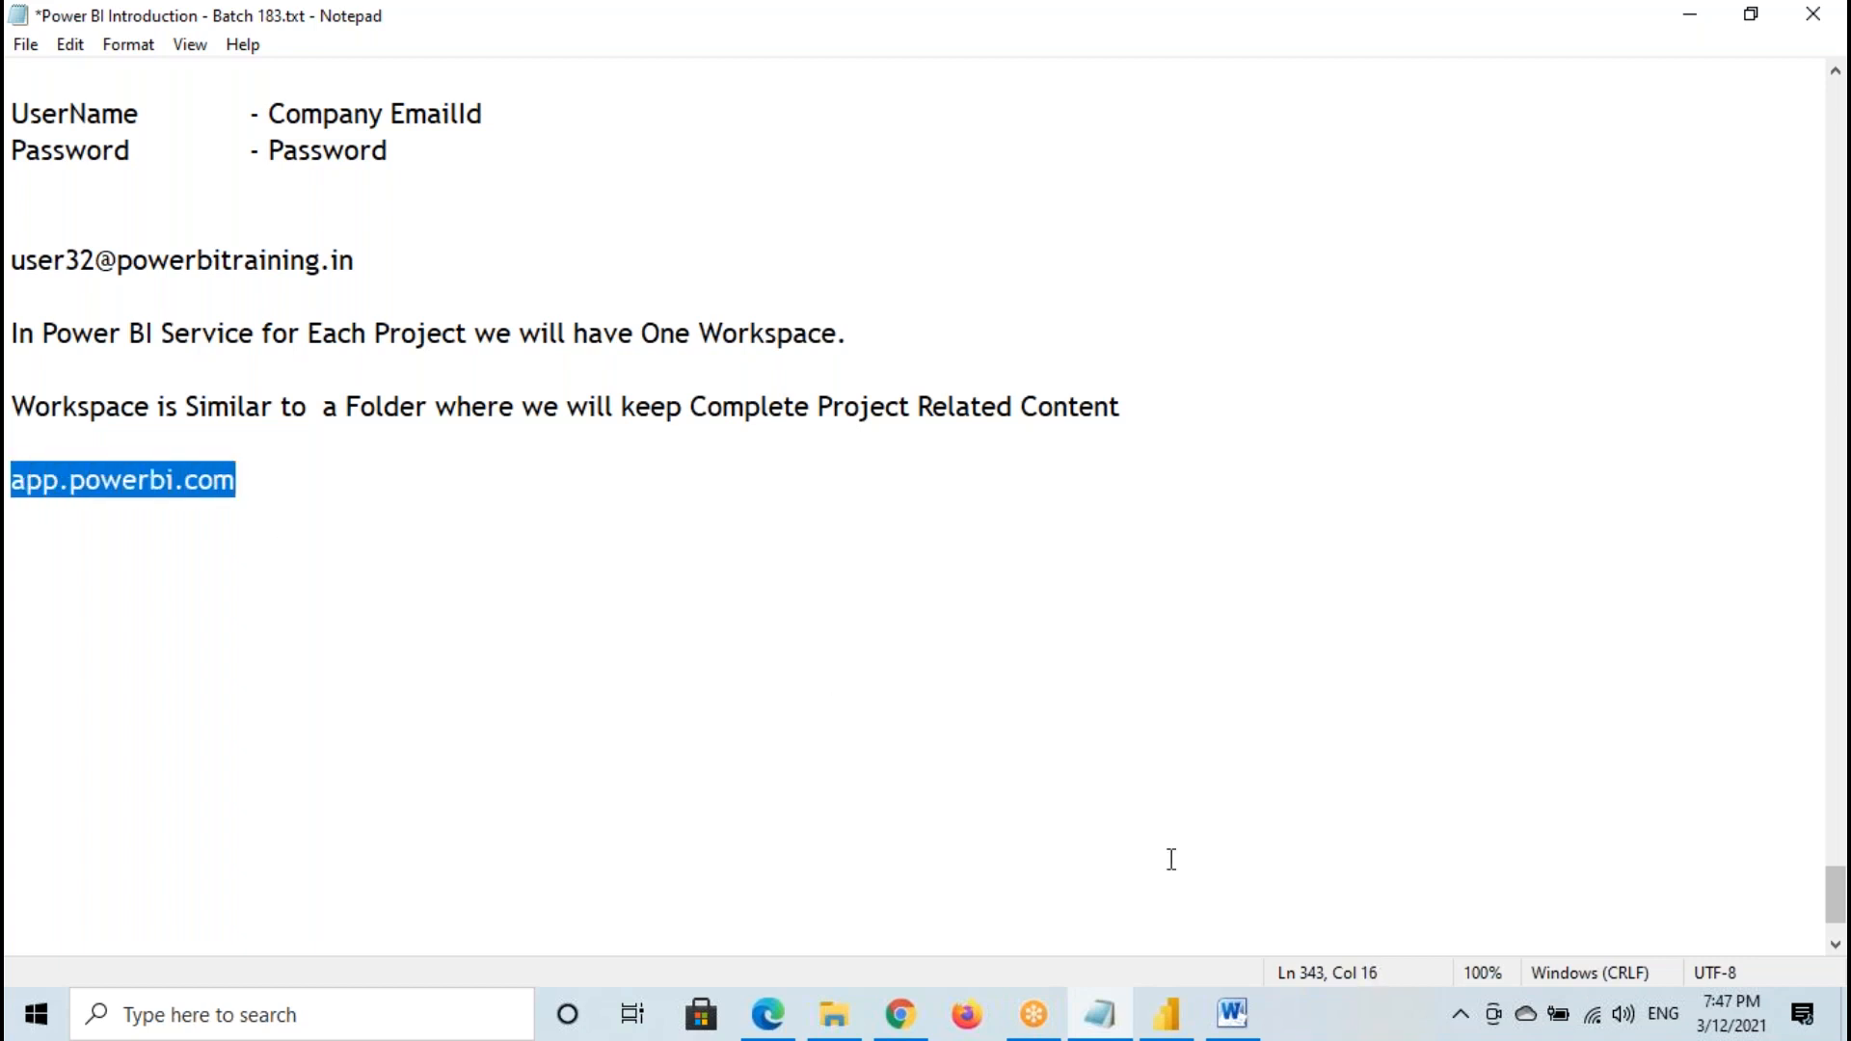
- Switch to Edge and go to app.powerbi.com
click(768, 1014)
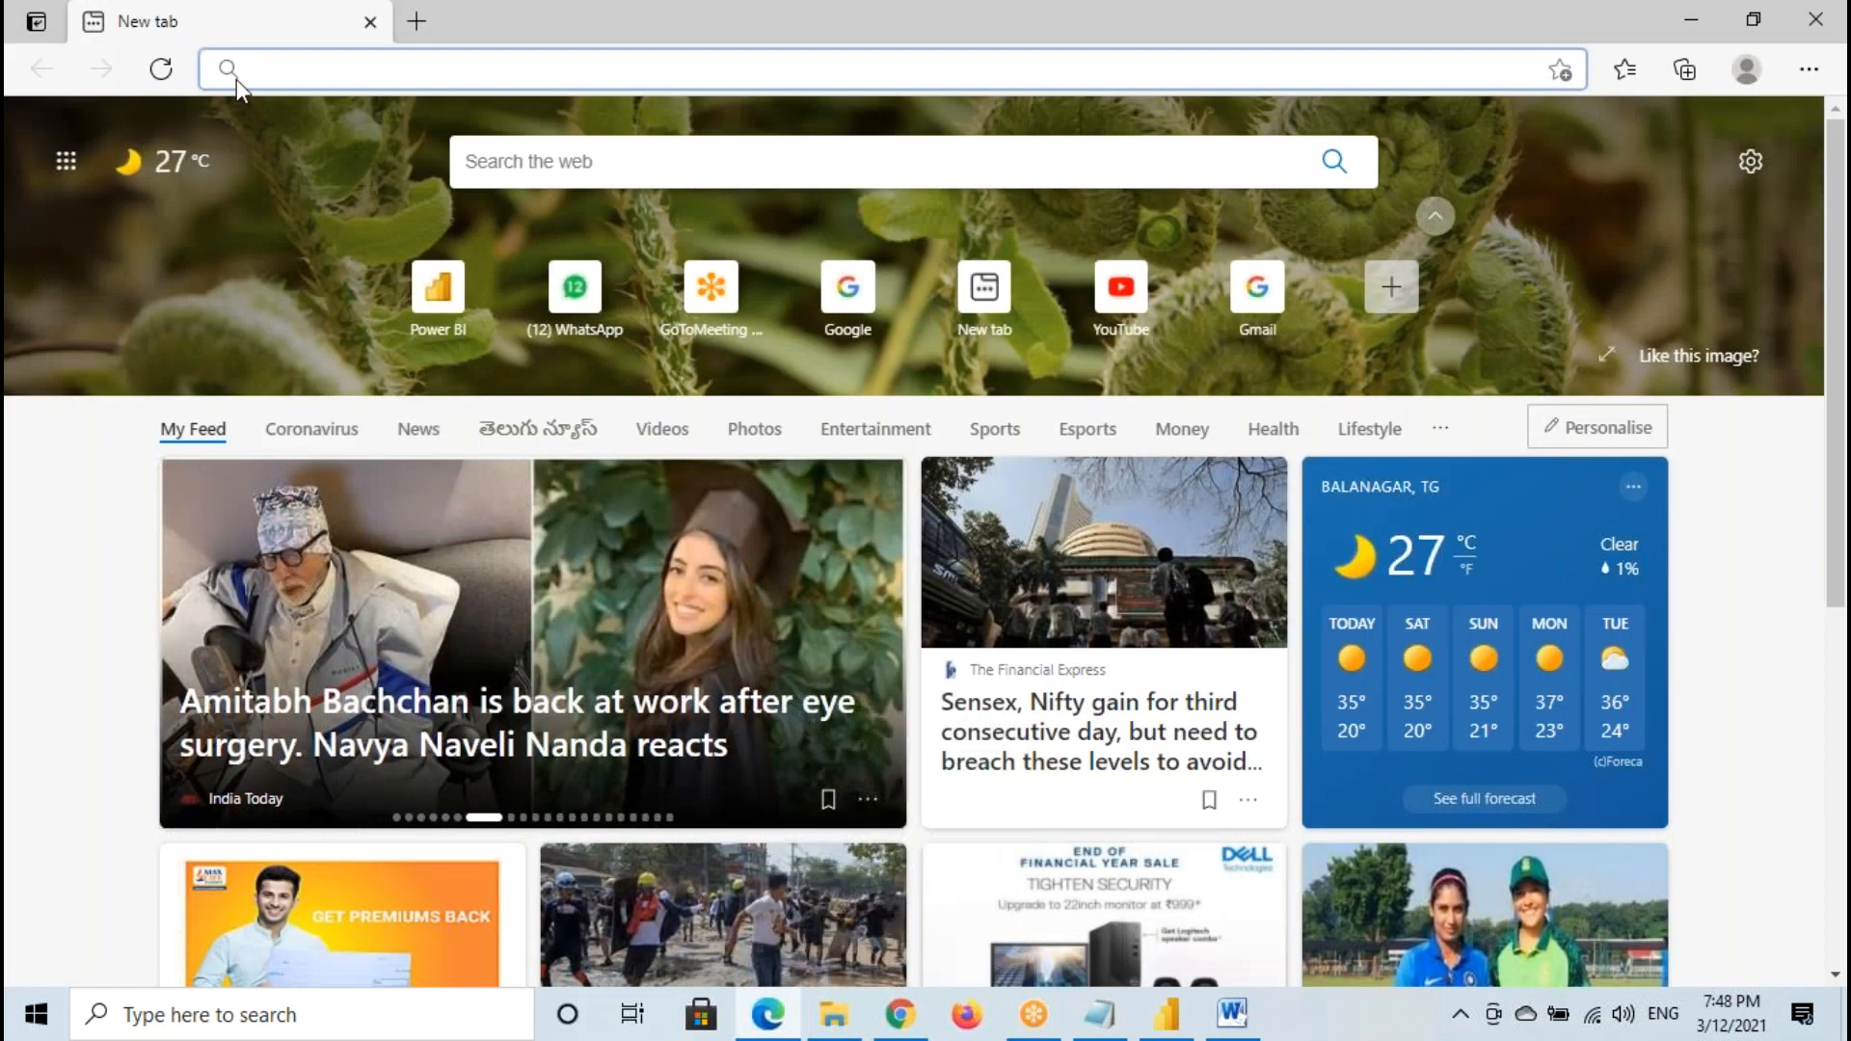
text(app)
click(465, 71)
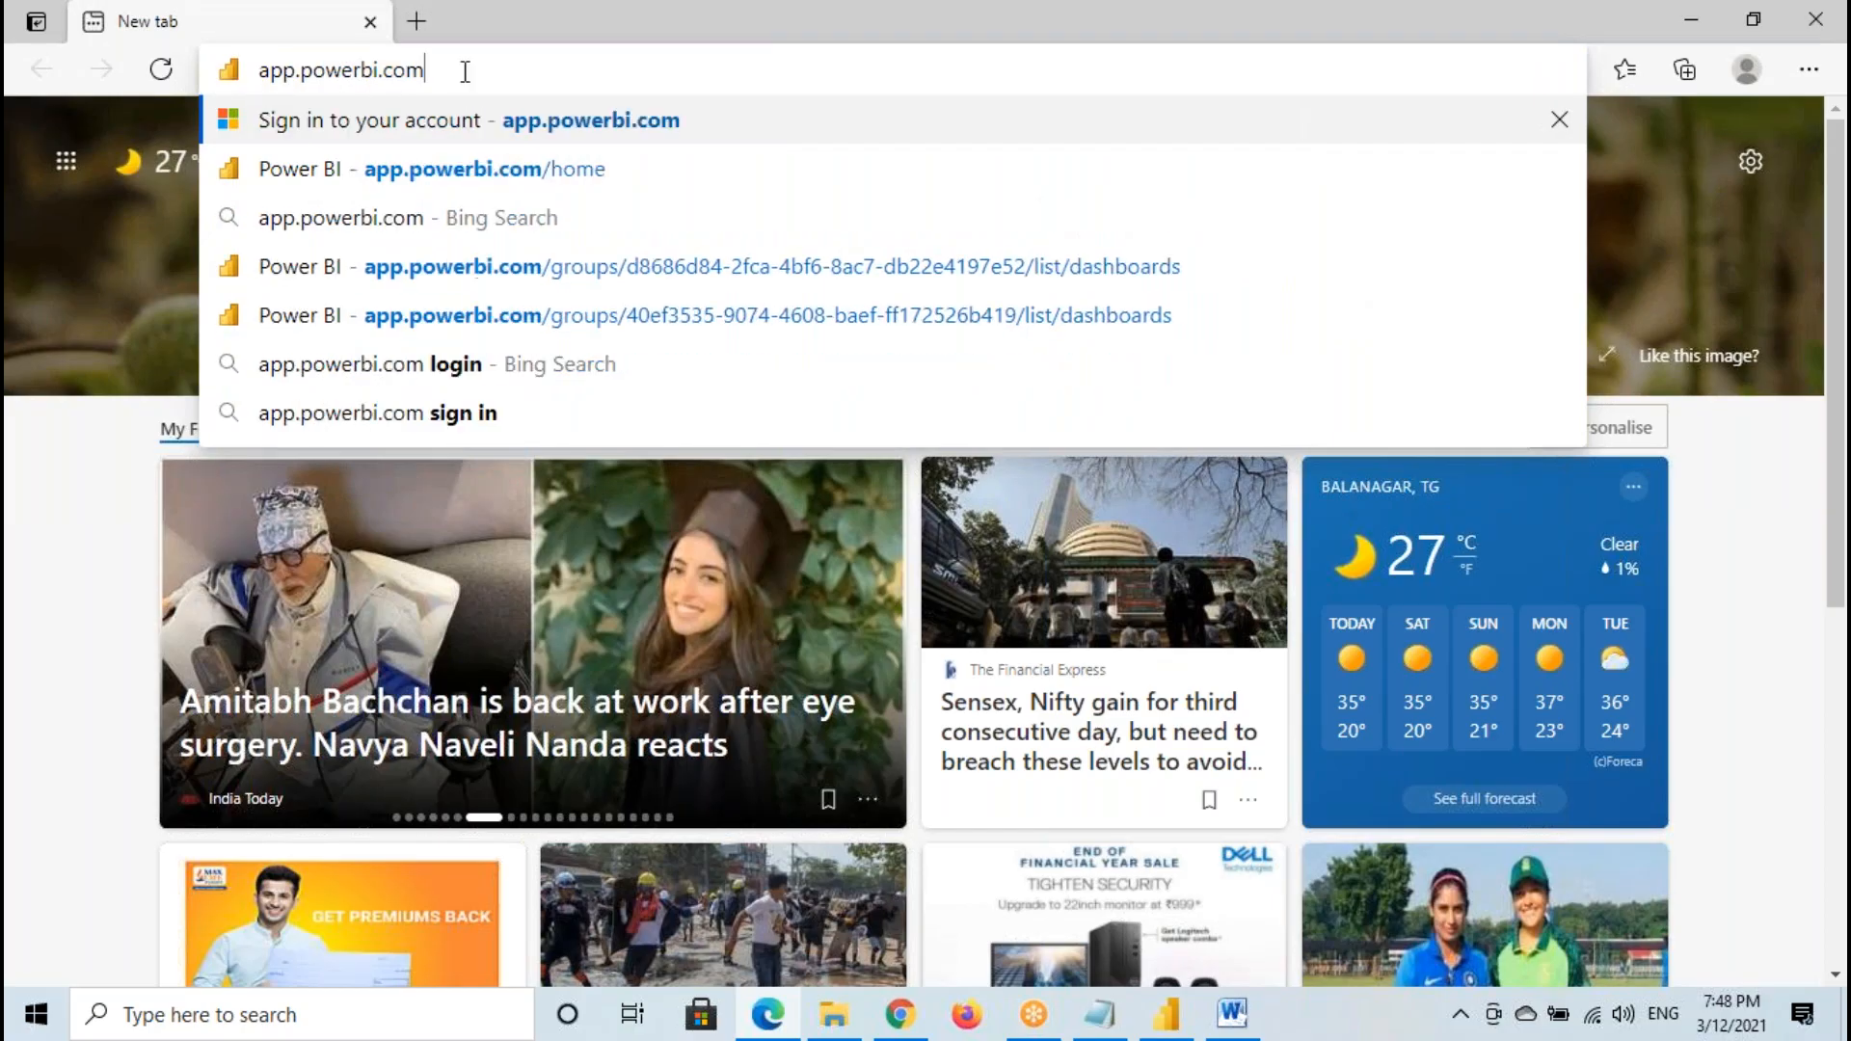
key(Return)
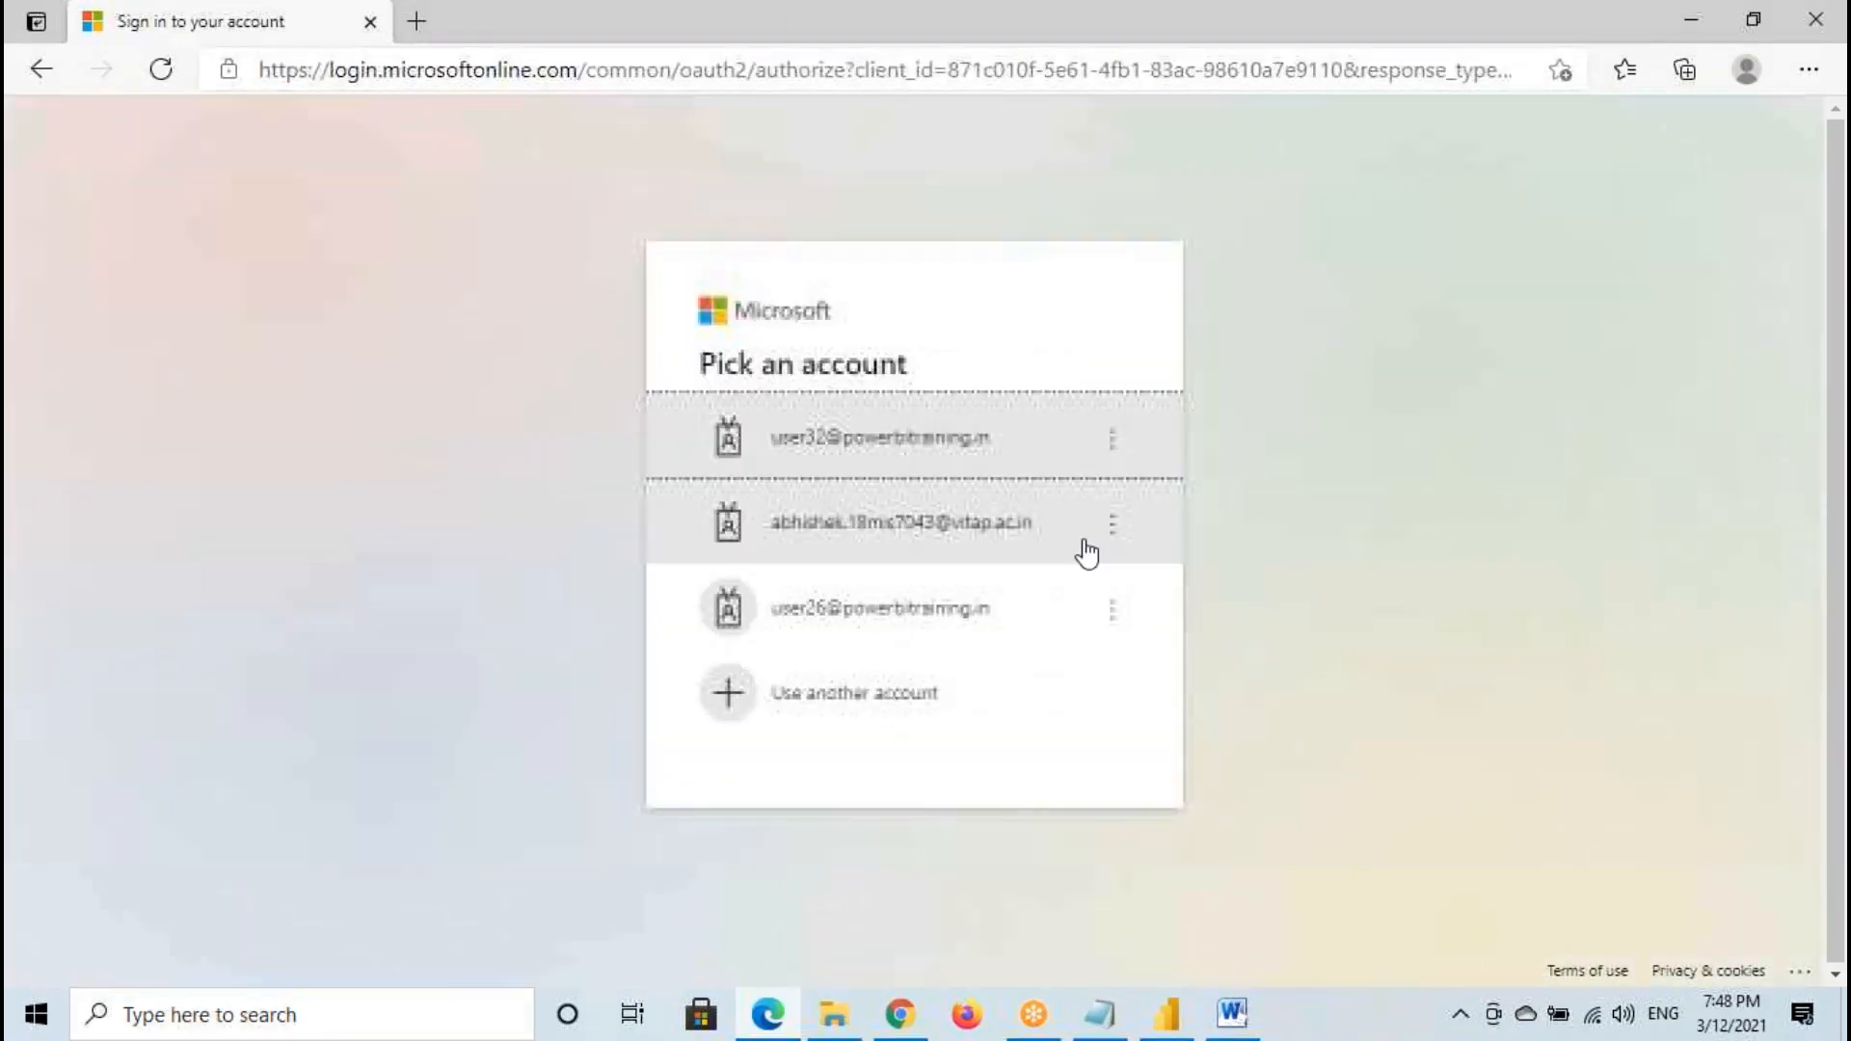
- Forget all the saved accounts on the Microsoft account picker to reach the blank sign-in form
click(1111, 439)
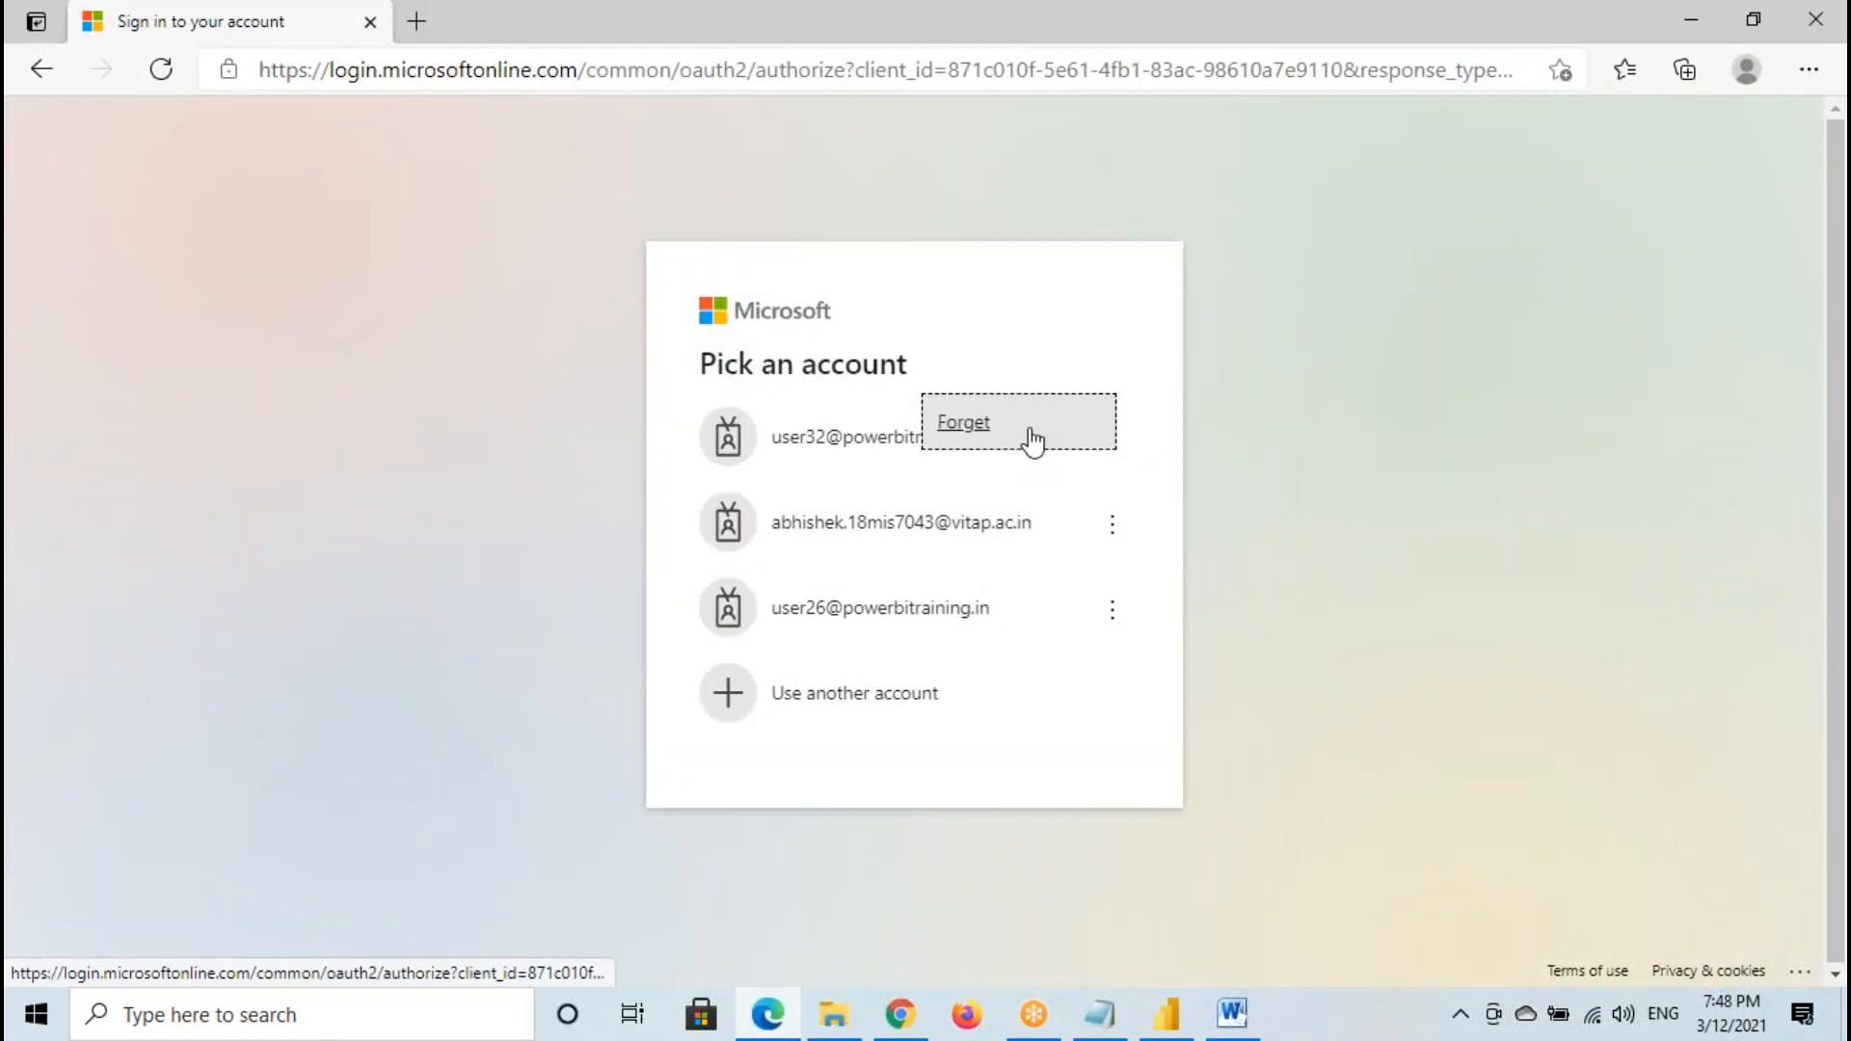
click(991, 438)
click(1111, 482)
click(1012, 464)
click(1103, 528)
click(713, 434)
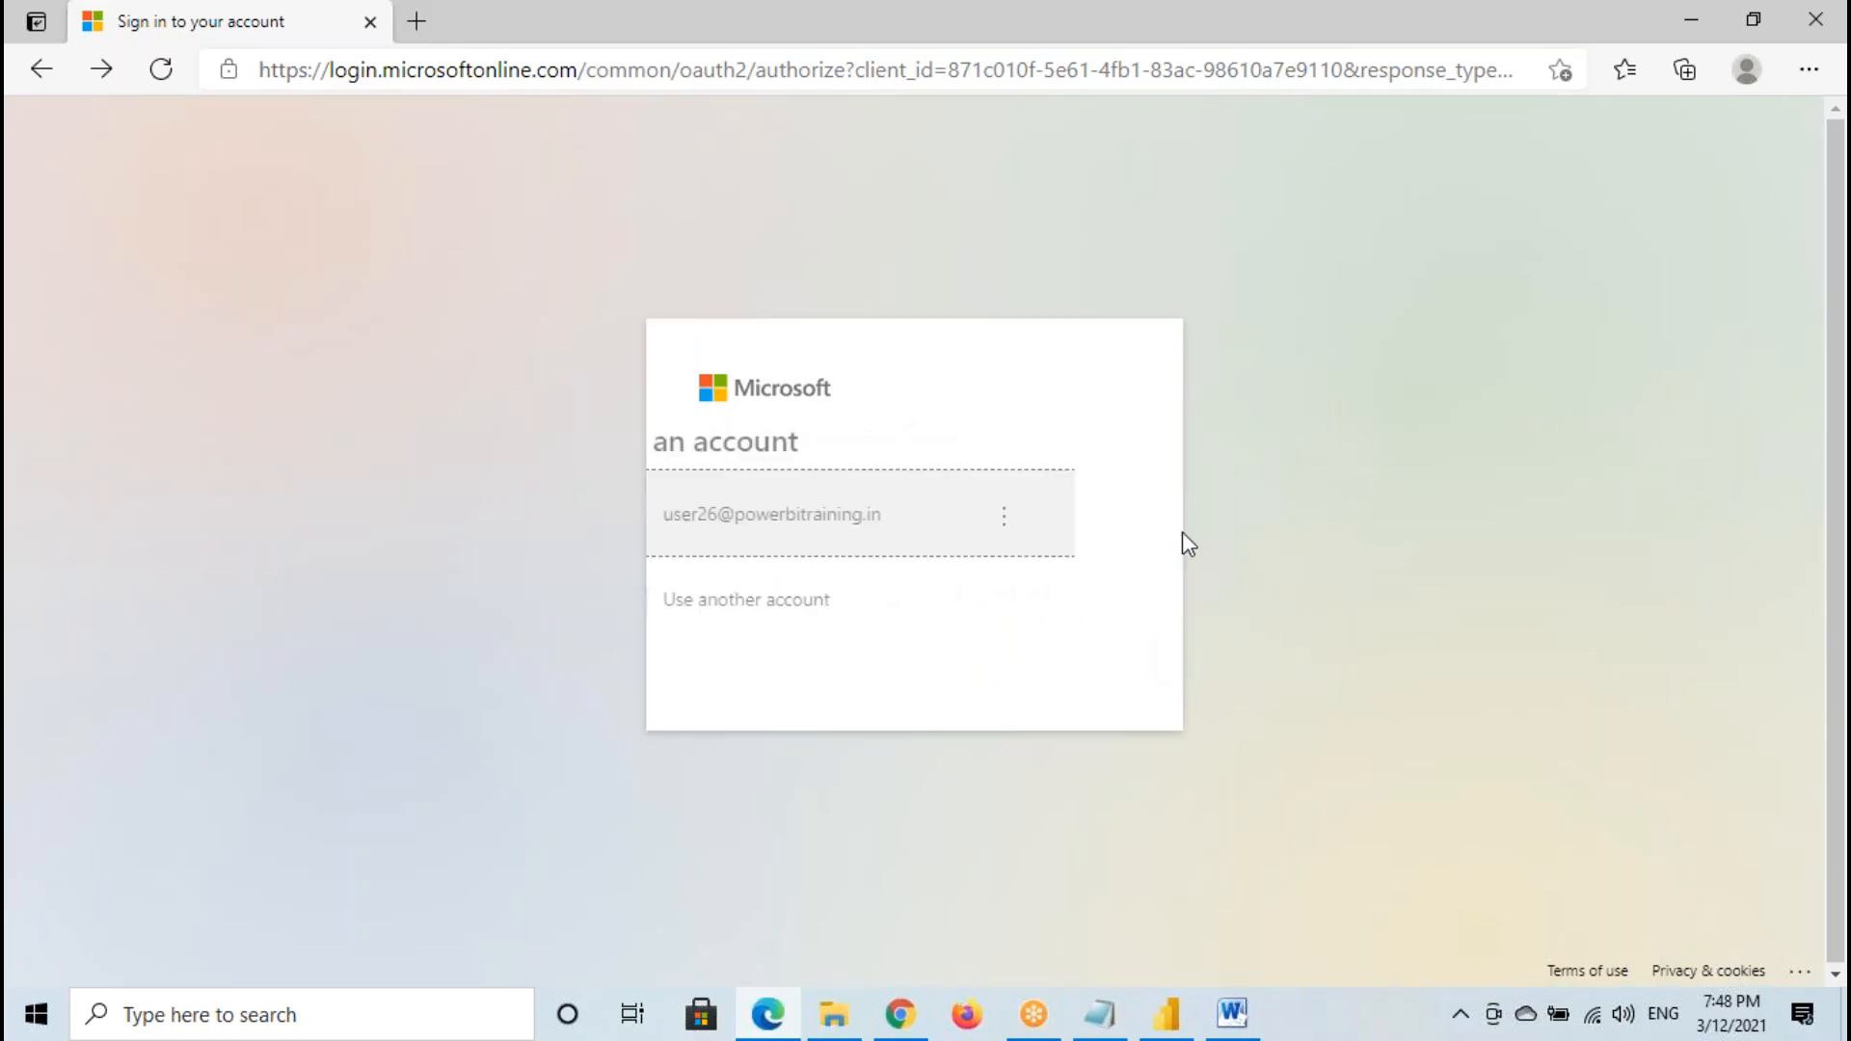
click(1116, 516)
click(1041, 510)
click(1036, 512)
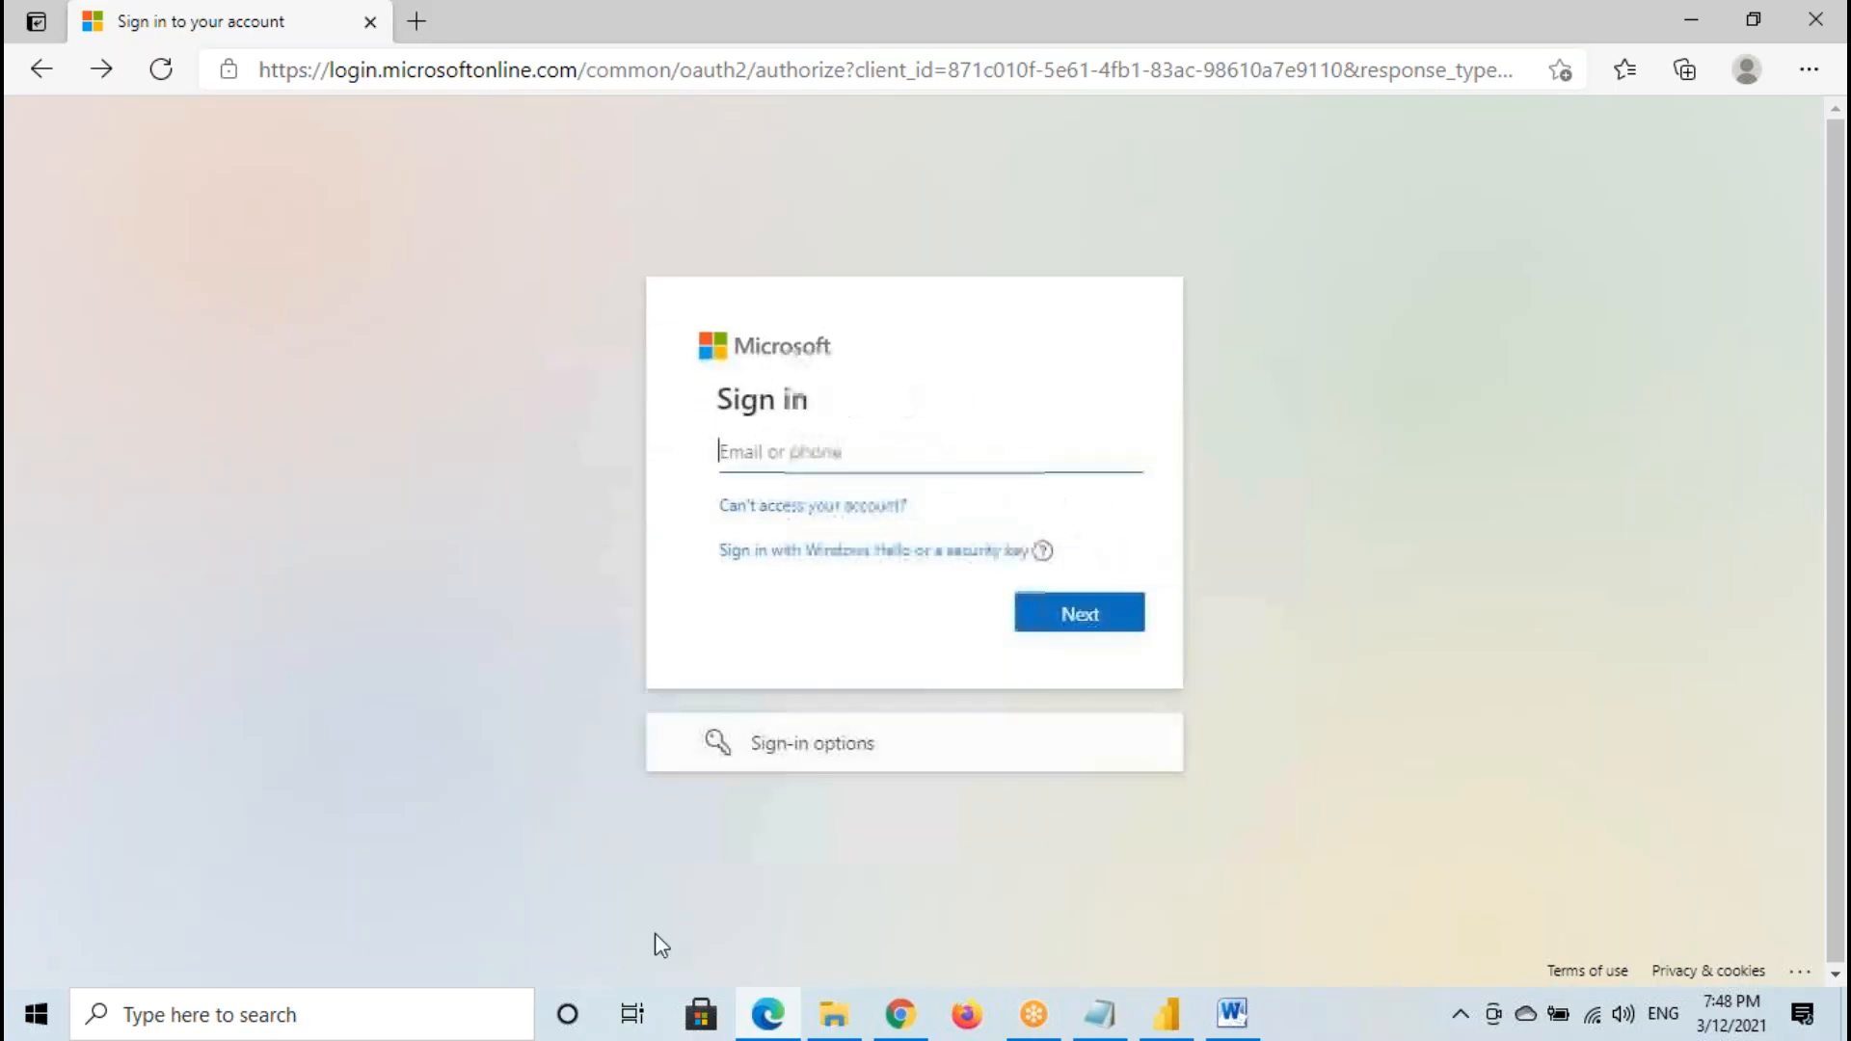
- Replace the sign-in tab with a fresh one and go to app.powerbi.com again
click(417, 21)
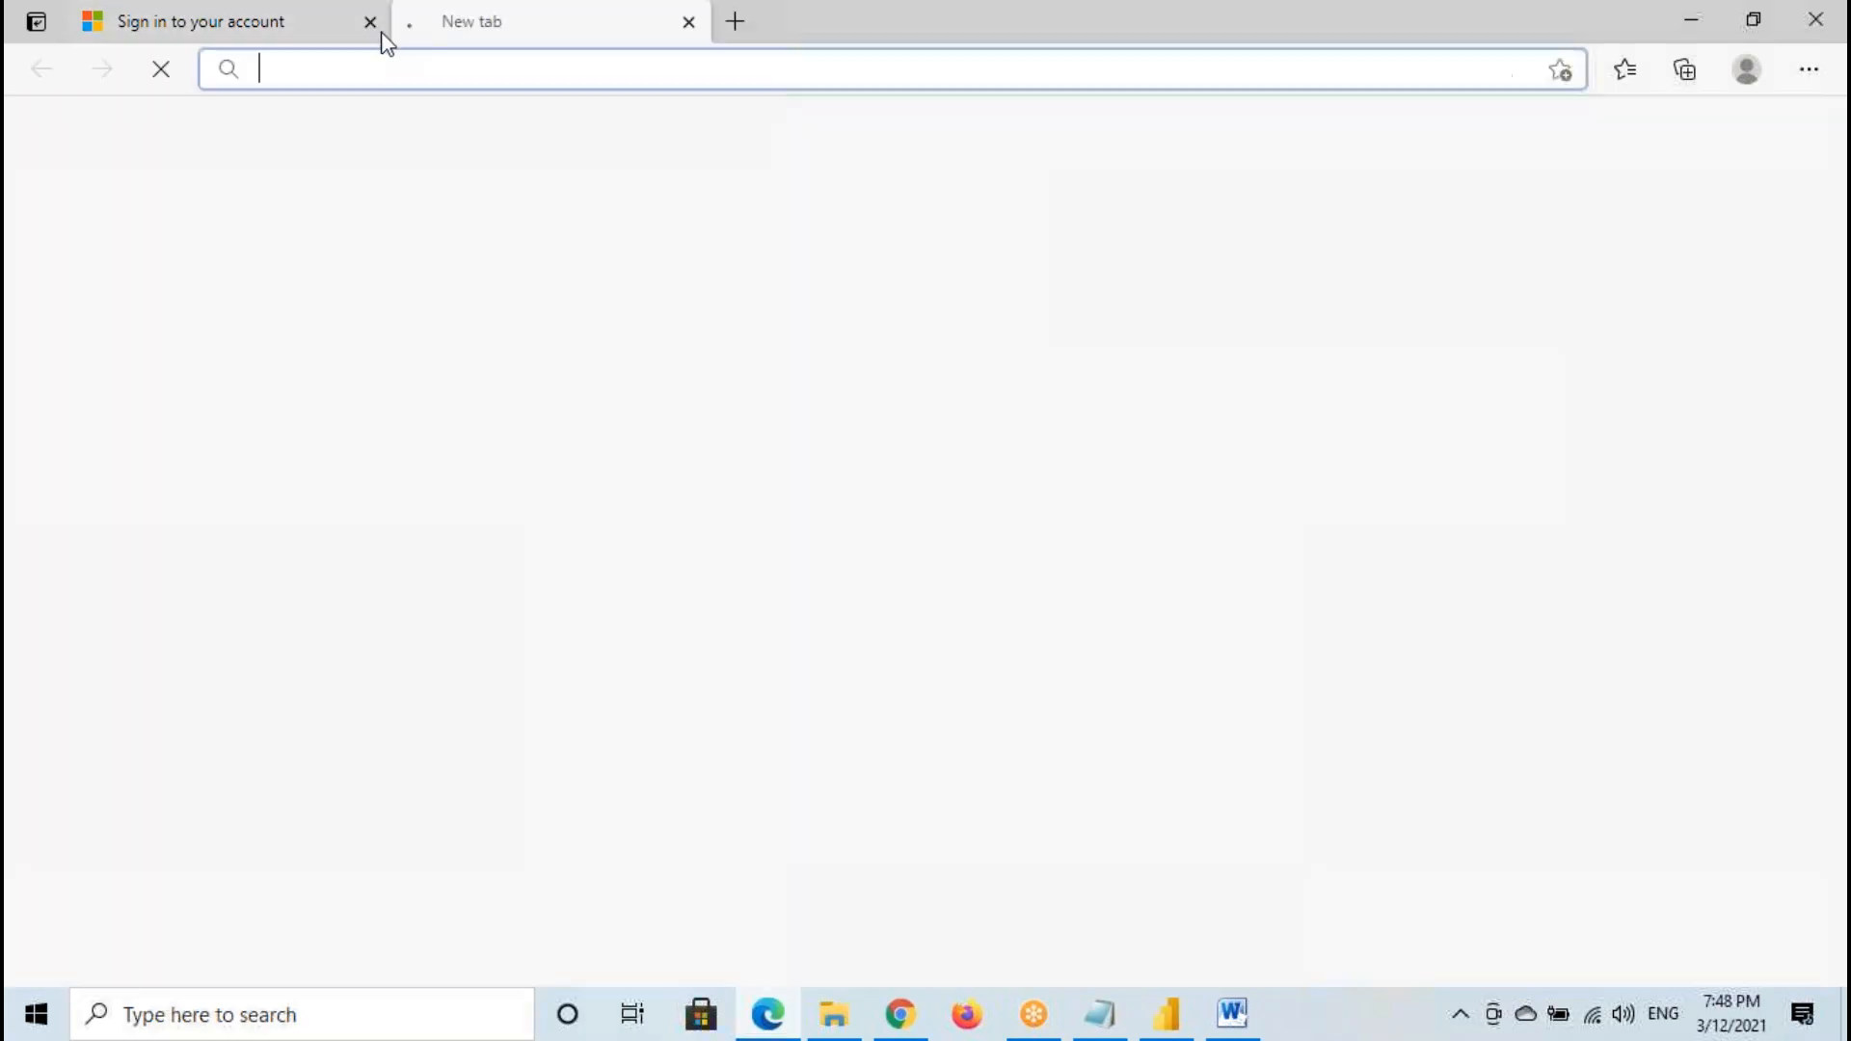
click(370, 21)
text(app.powerbi.com)
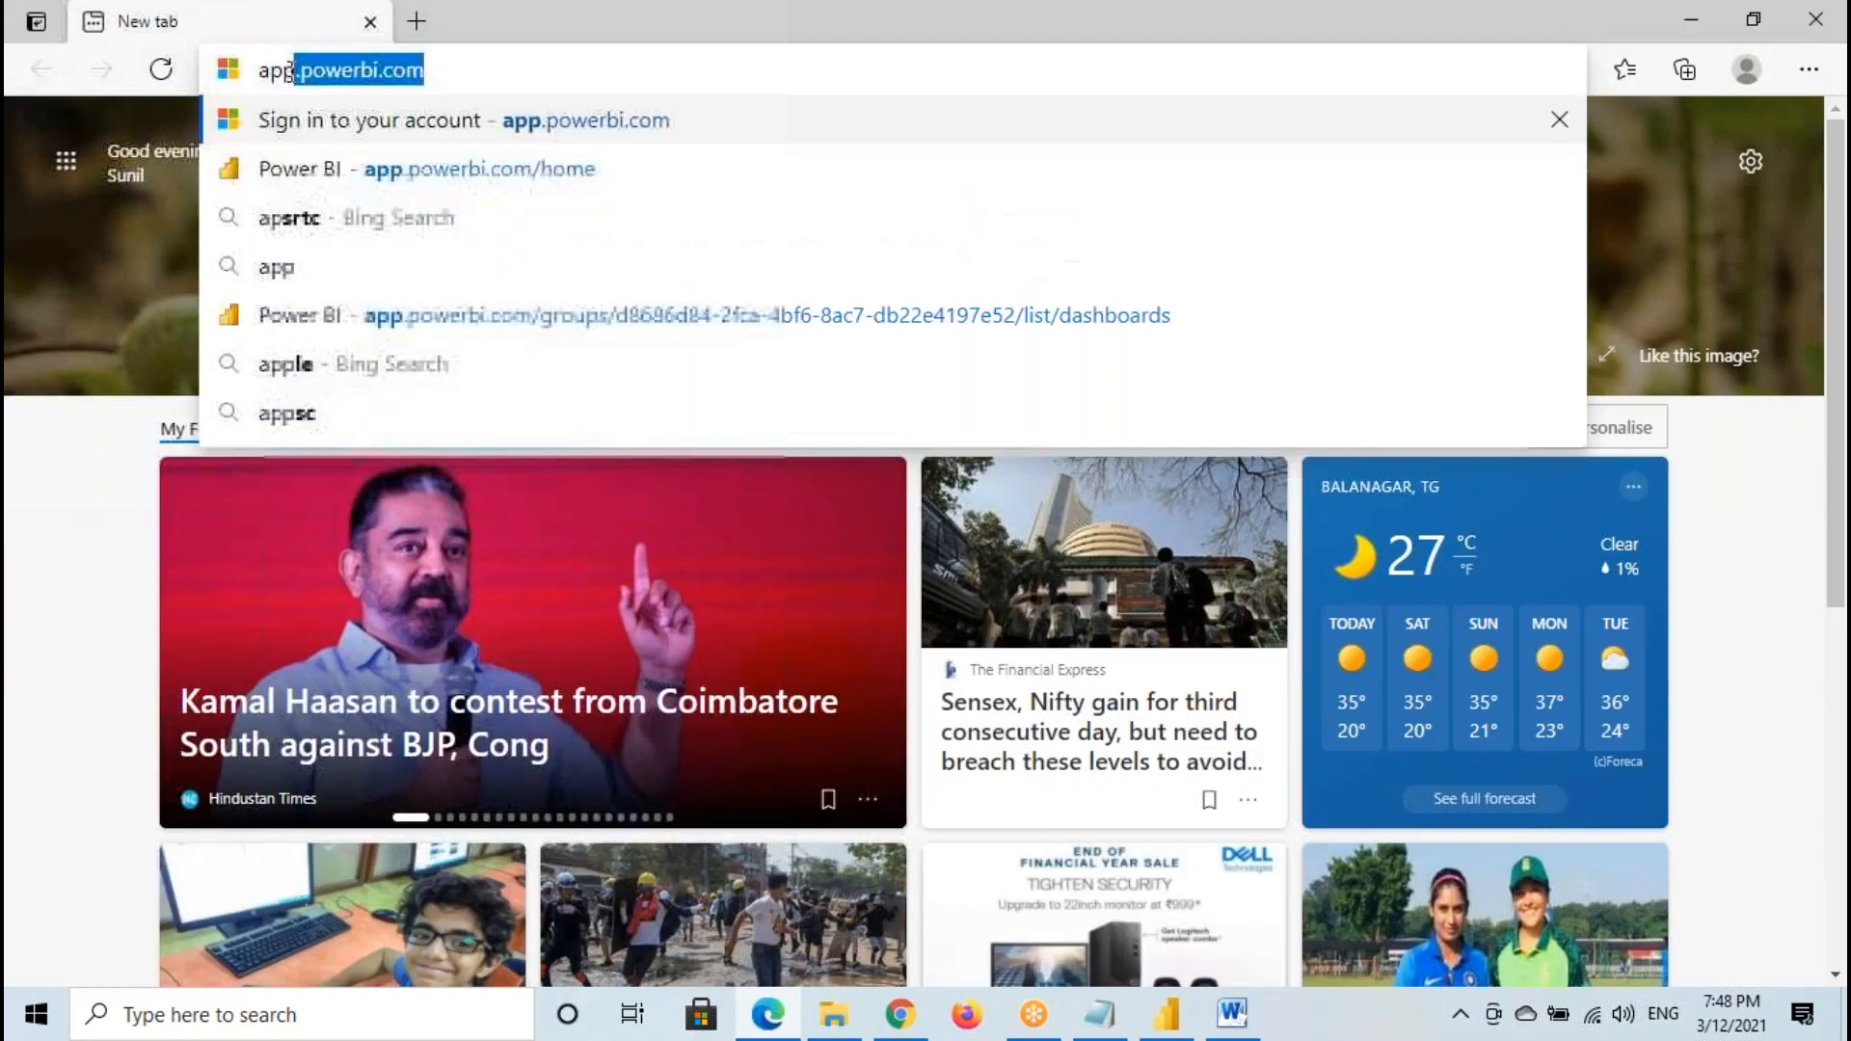
key(End)
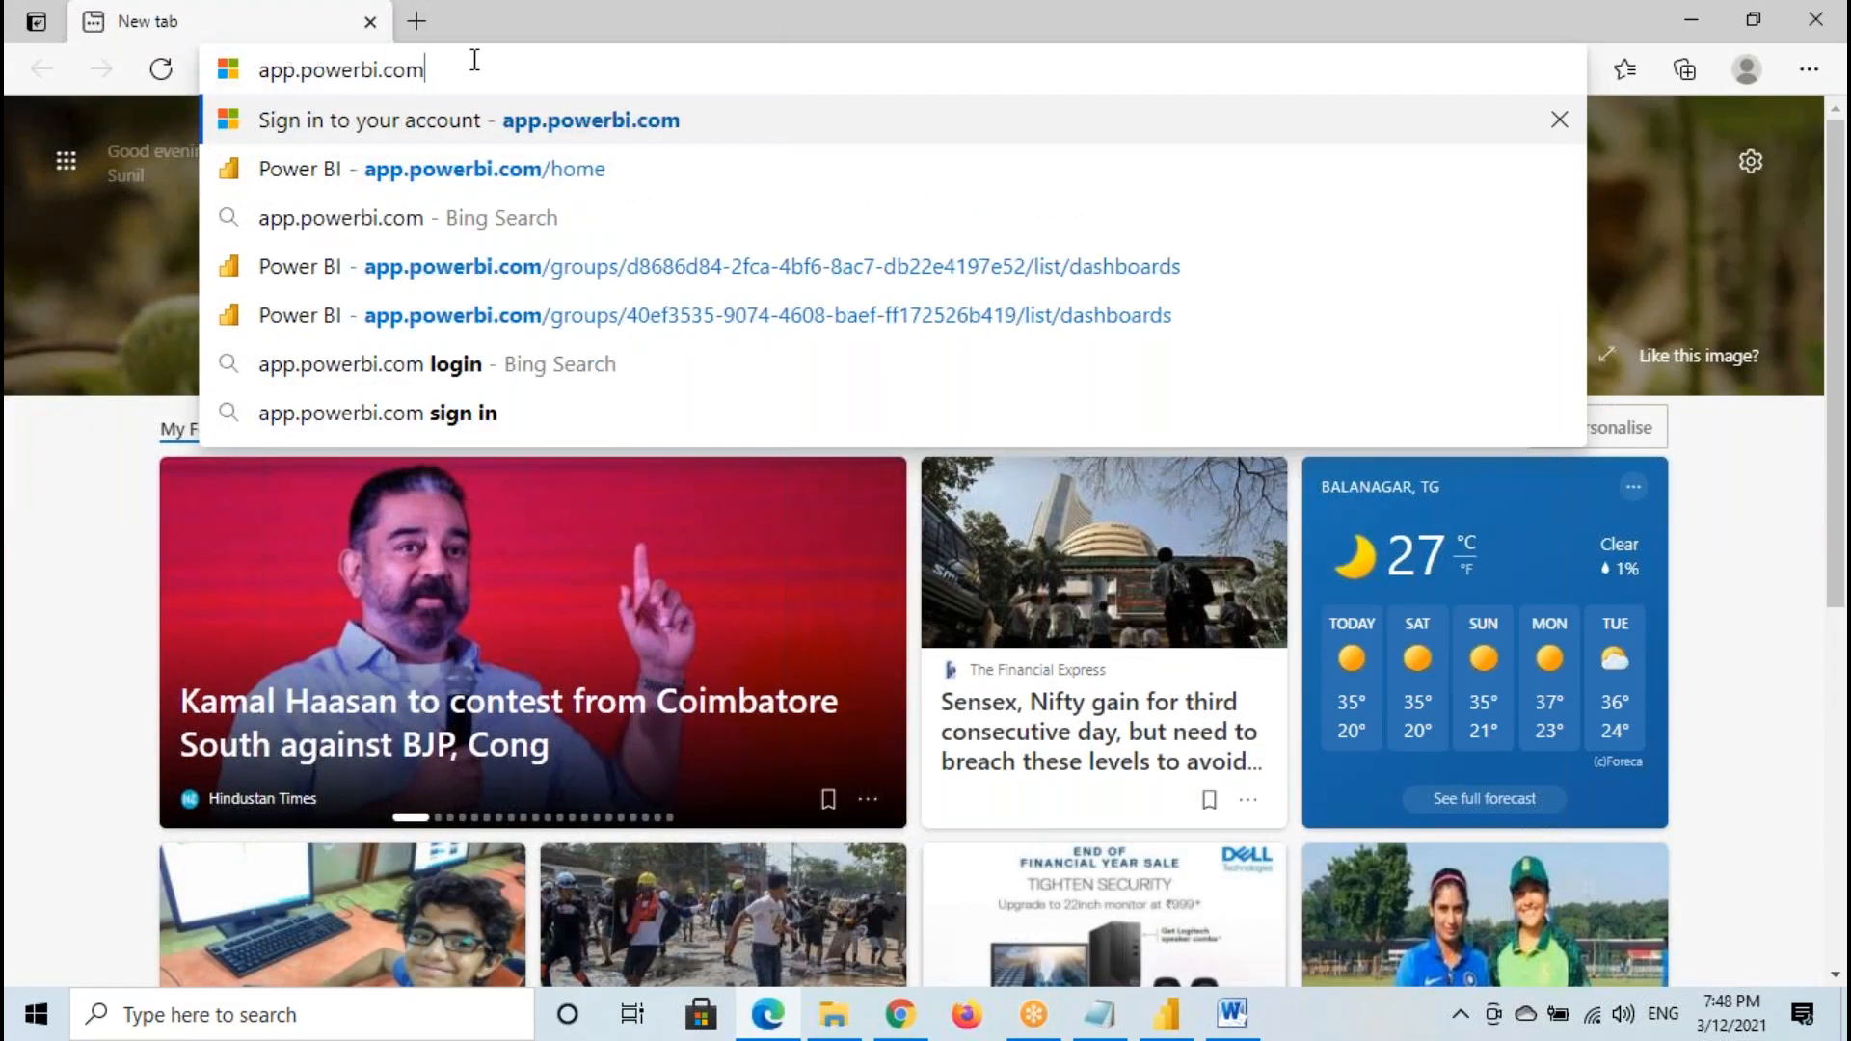
key(Return)
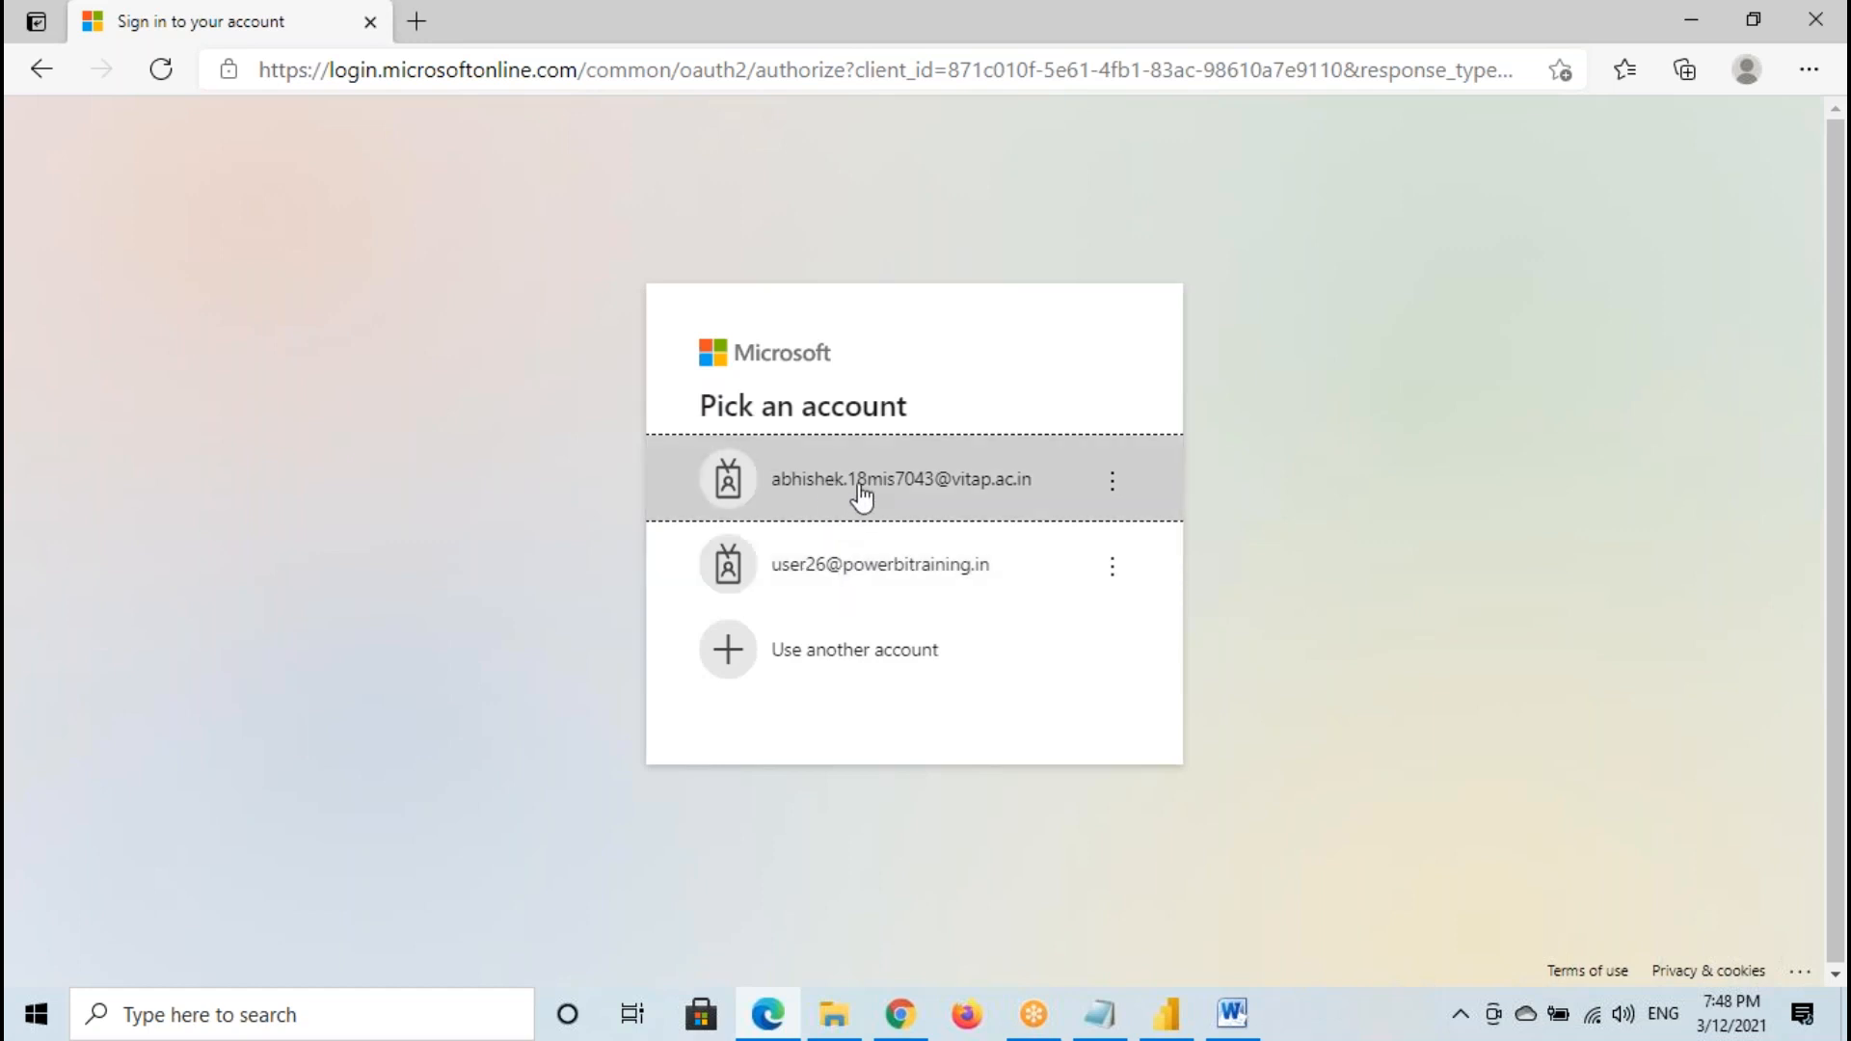
- Switch to Notepad and highlight the account e-mail line above the Workspace sentences
click(1099, 1014)
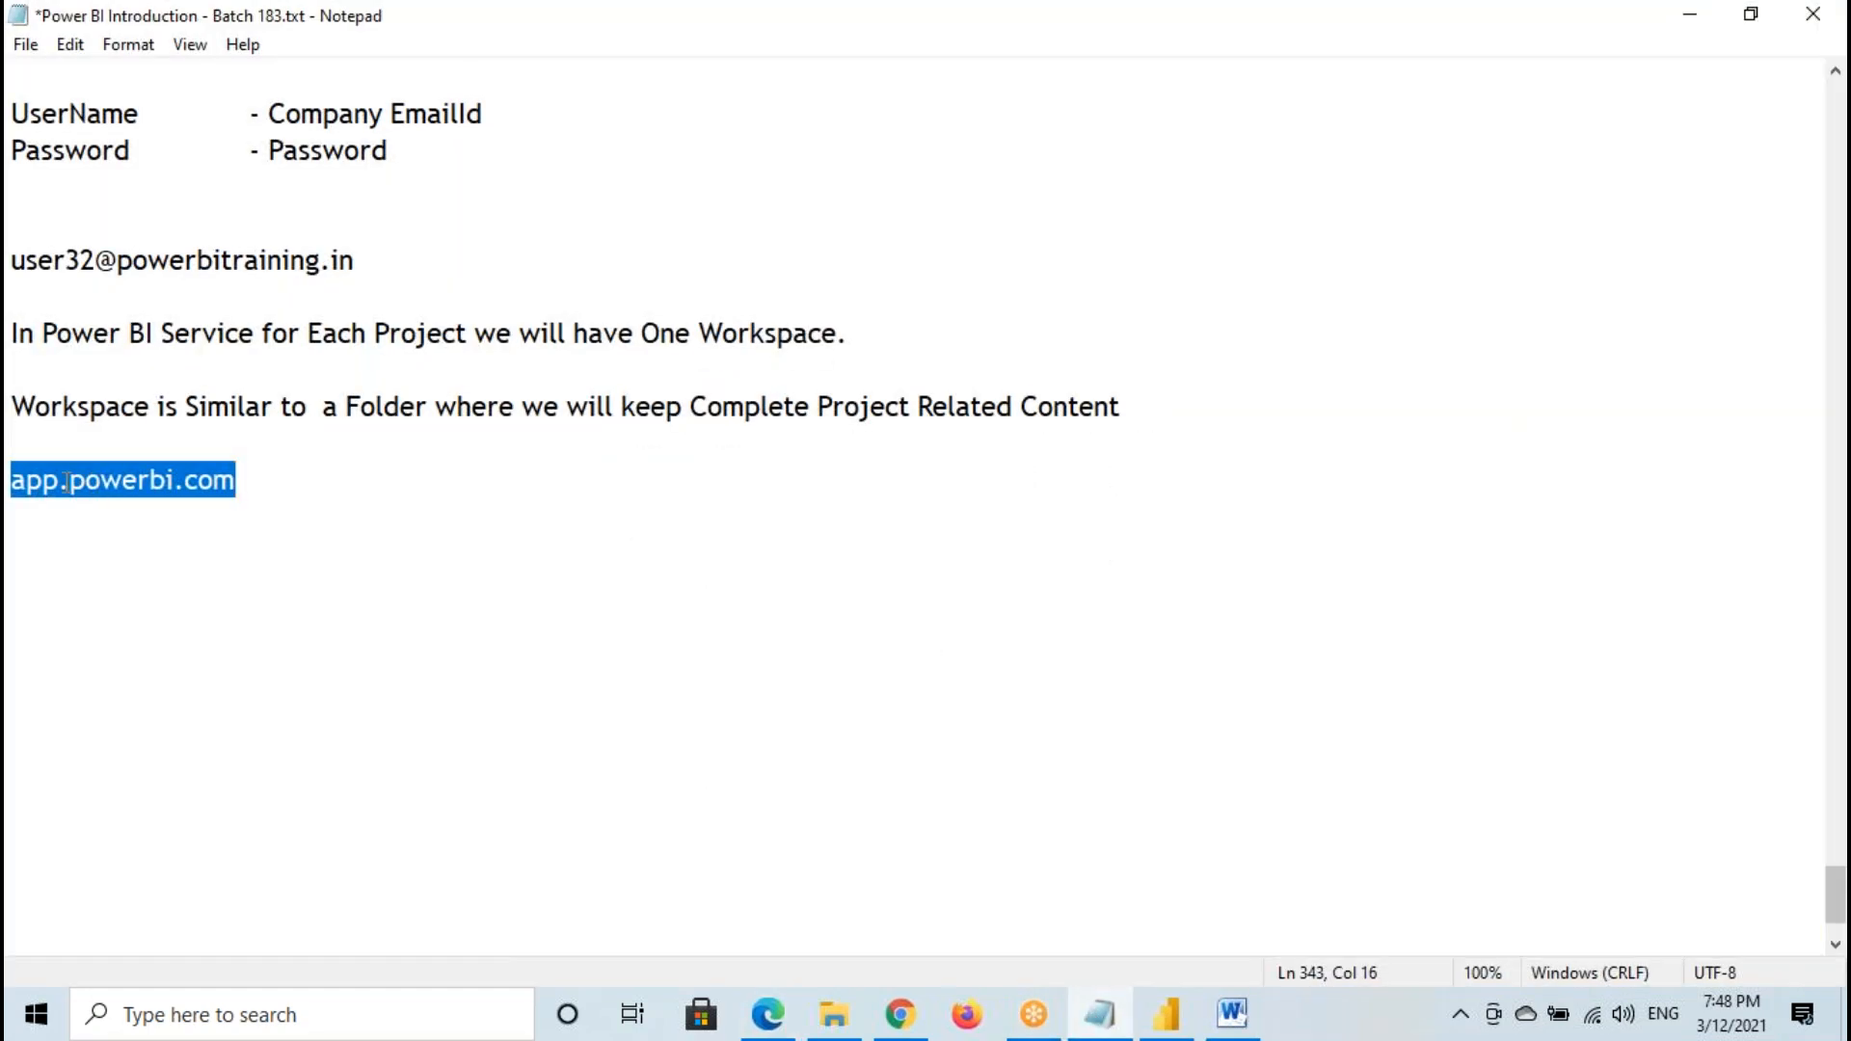
click(13, 260)
drag(347, 269, 460, 256)
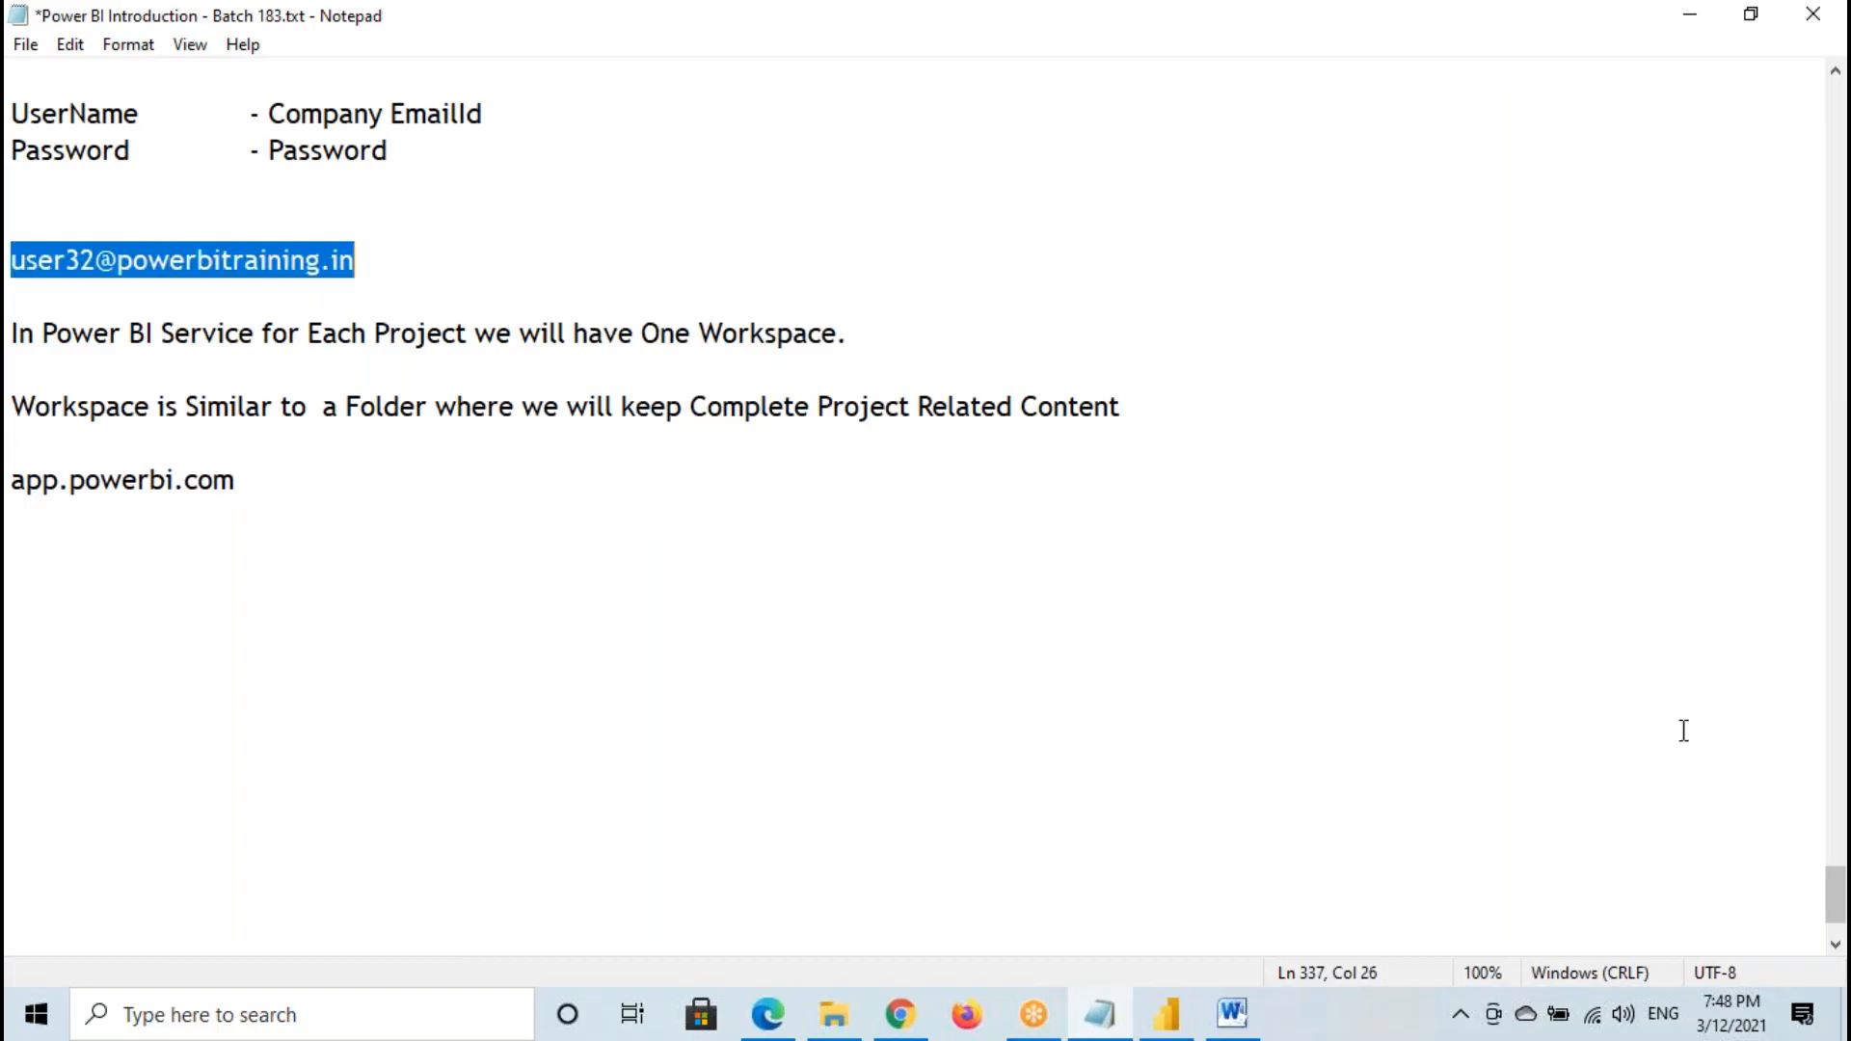
- Return to Edge, choose to use another account, enter the account e-mail and continue to the password page
click(768, 1014)
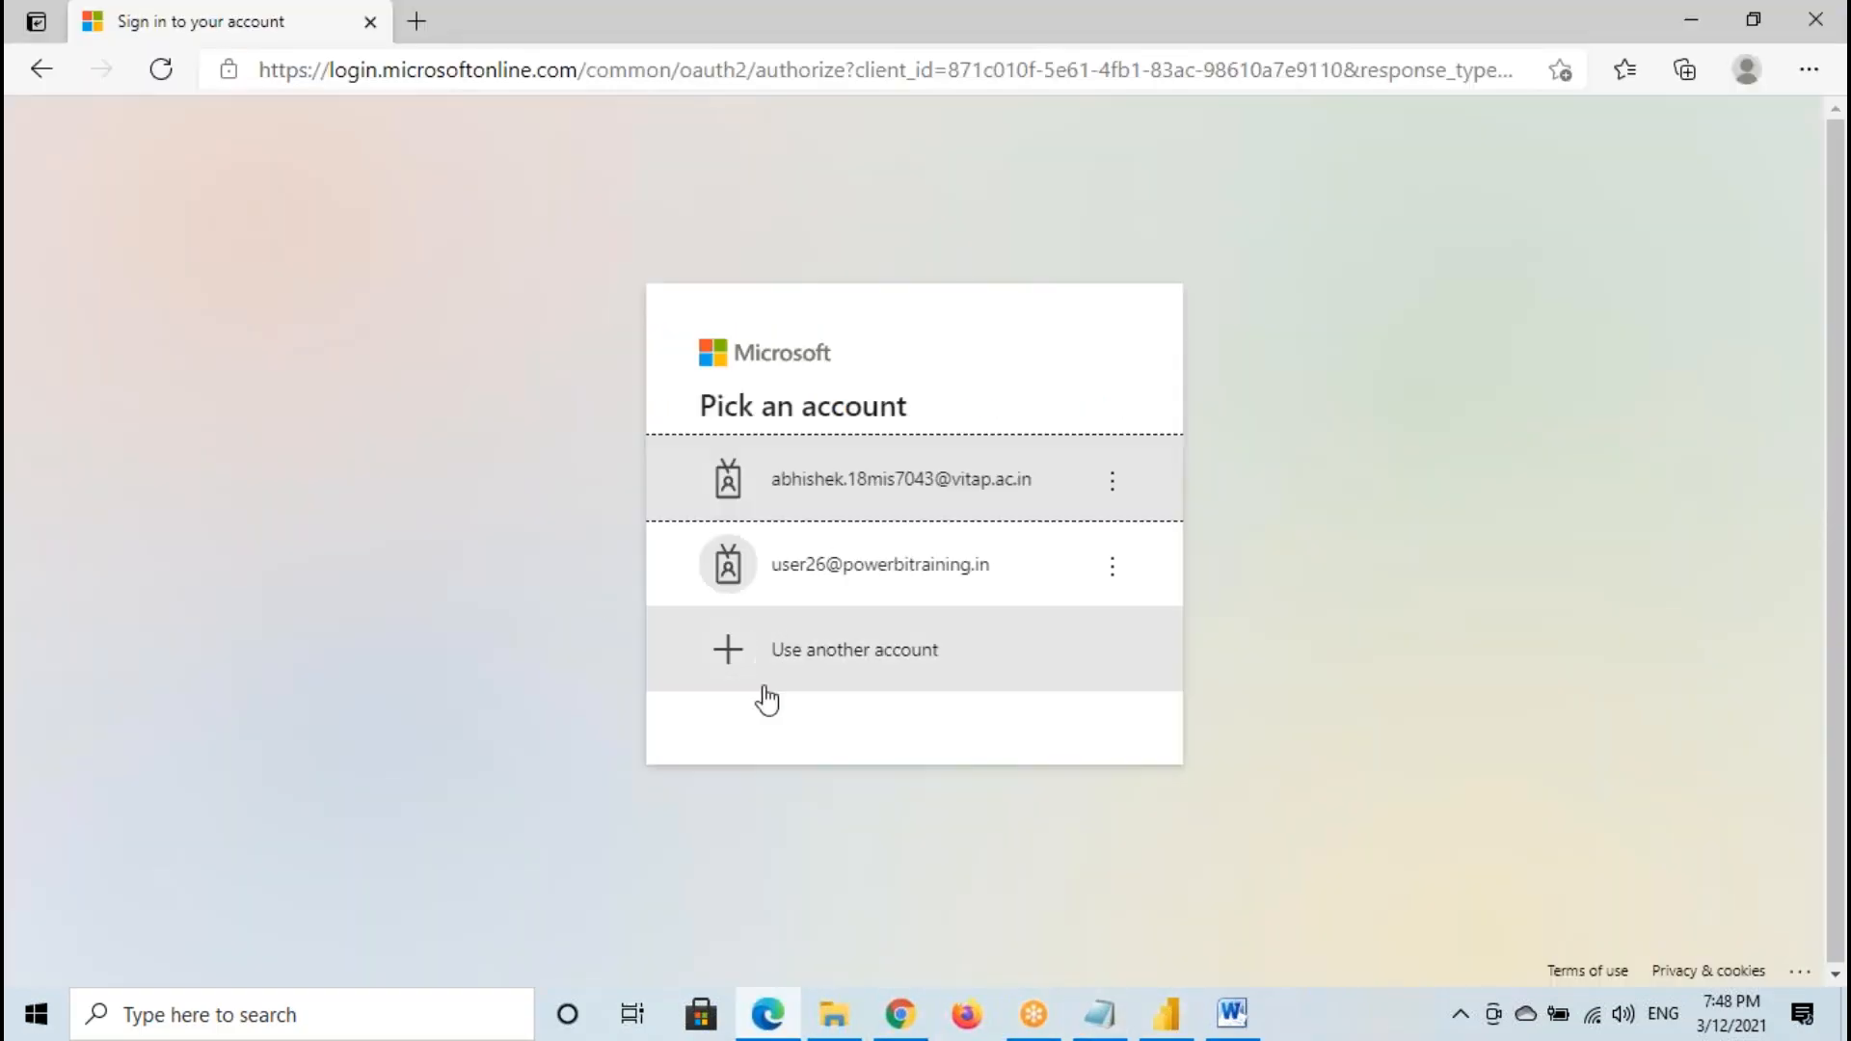
click(895, 663)
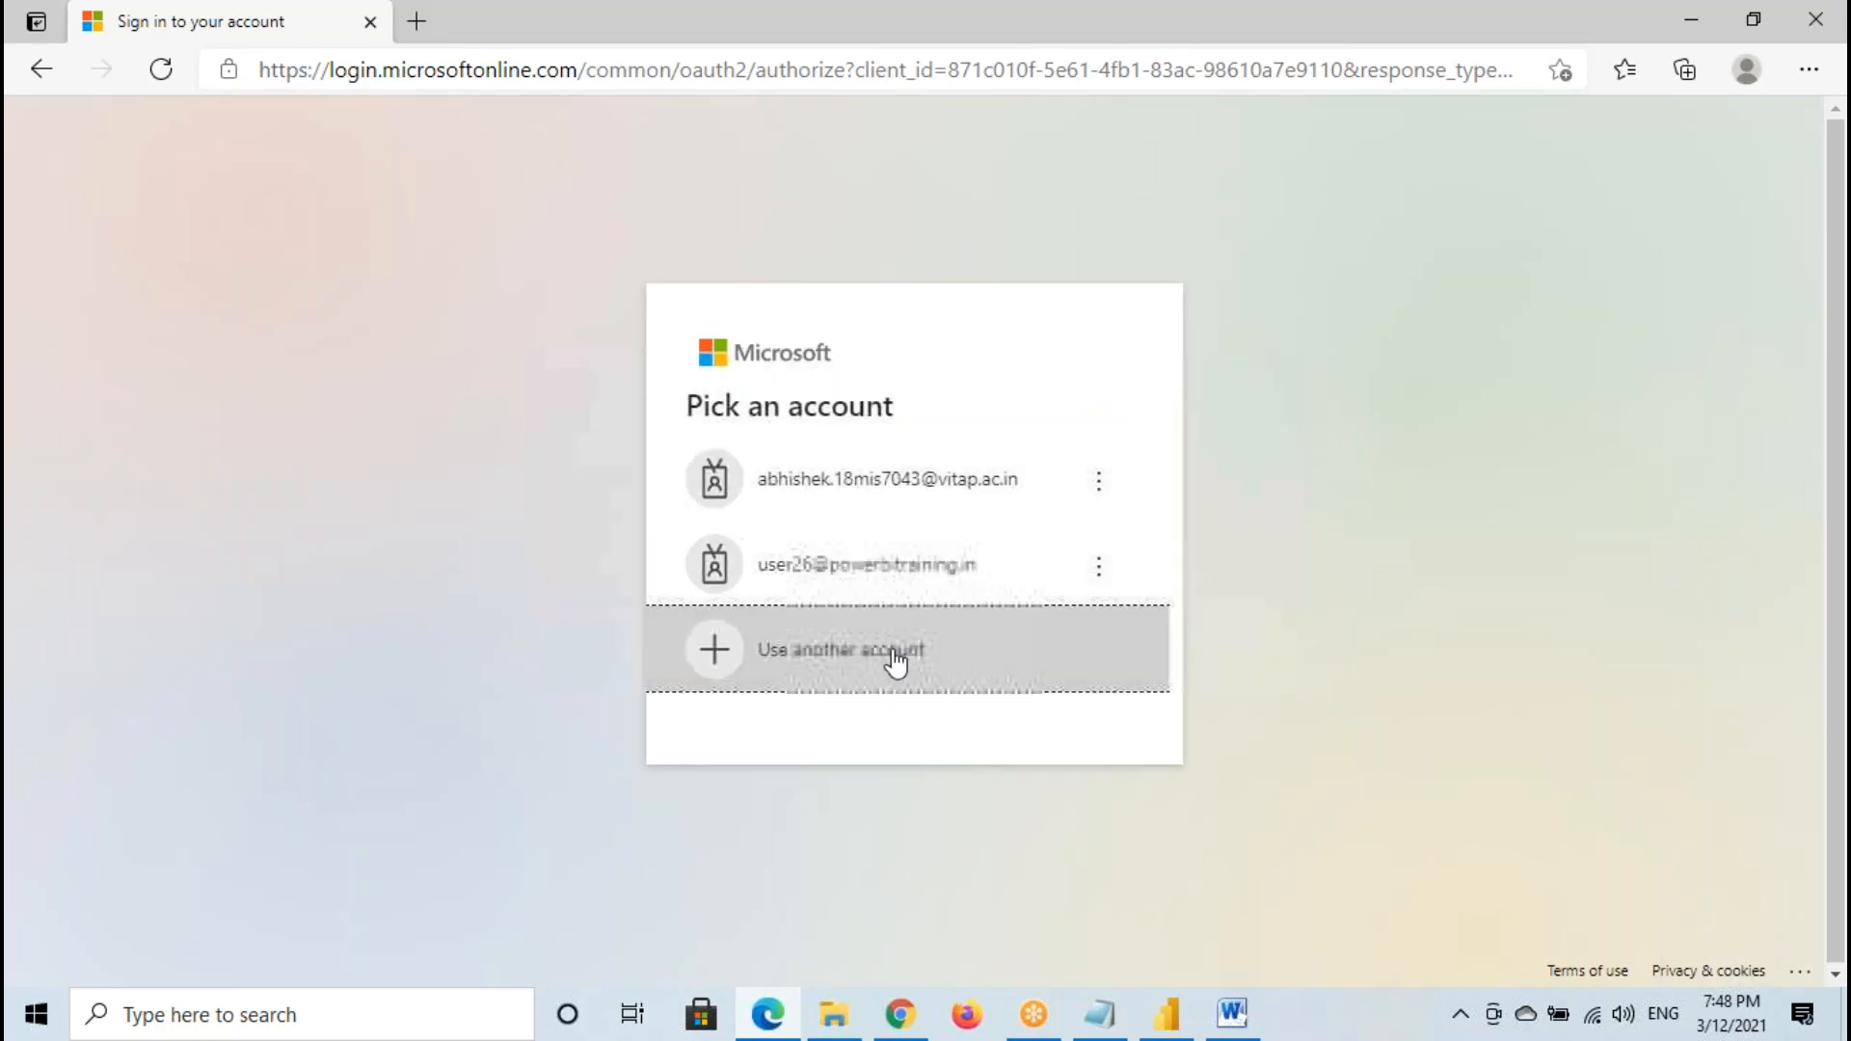
click(745, 453)
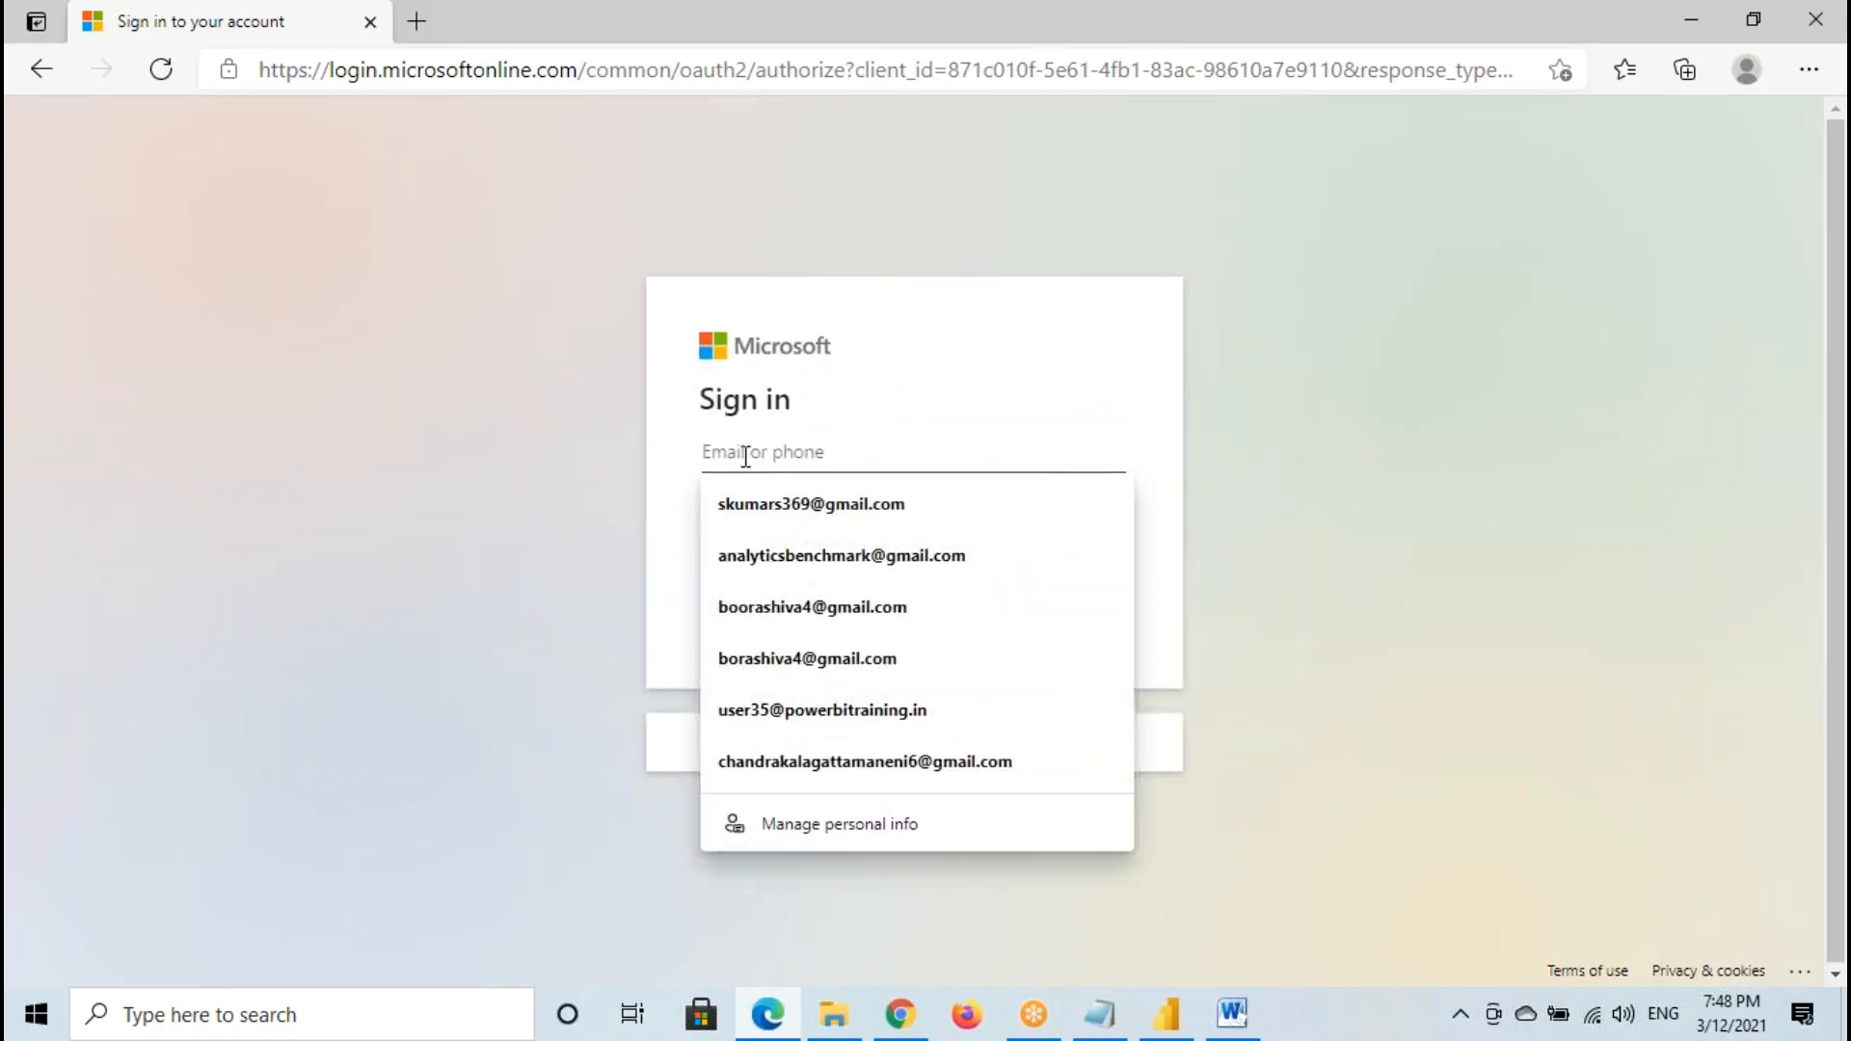
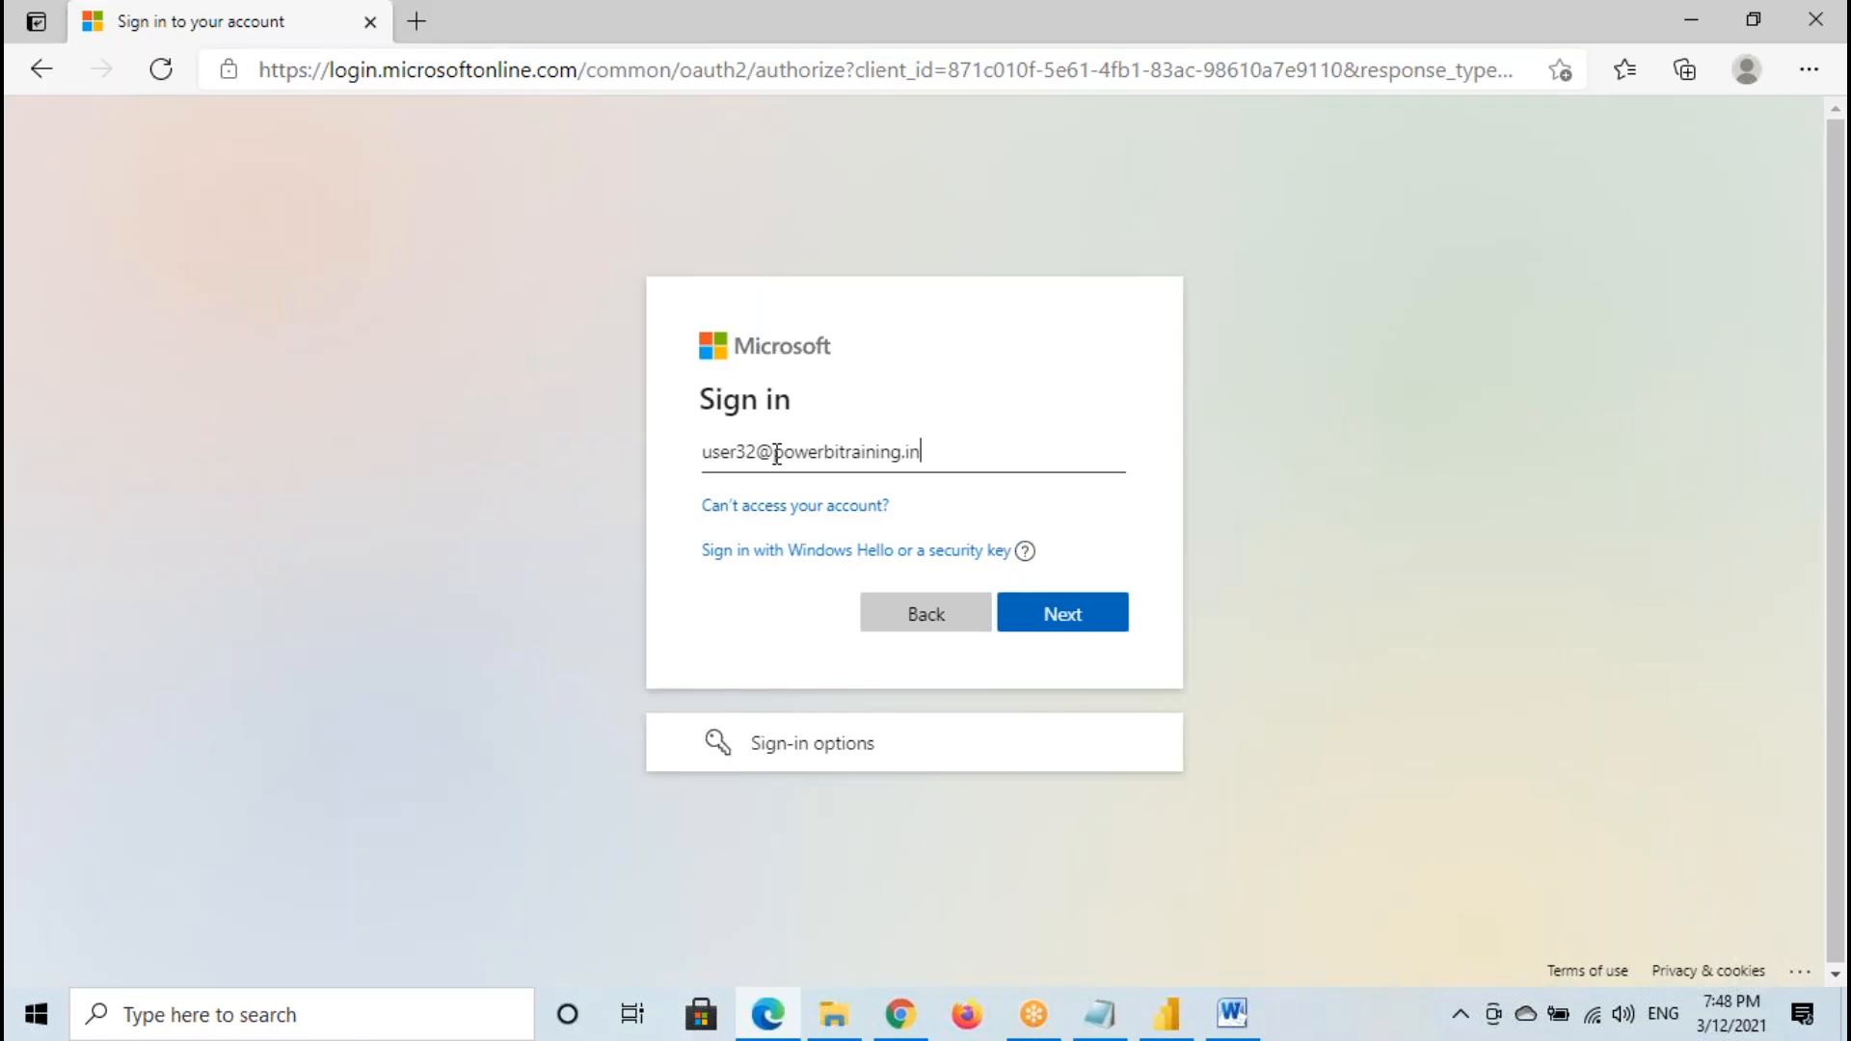
click(1087, 624)
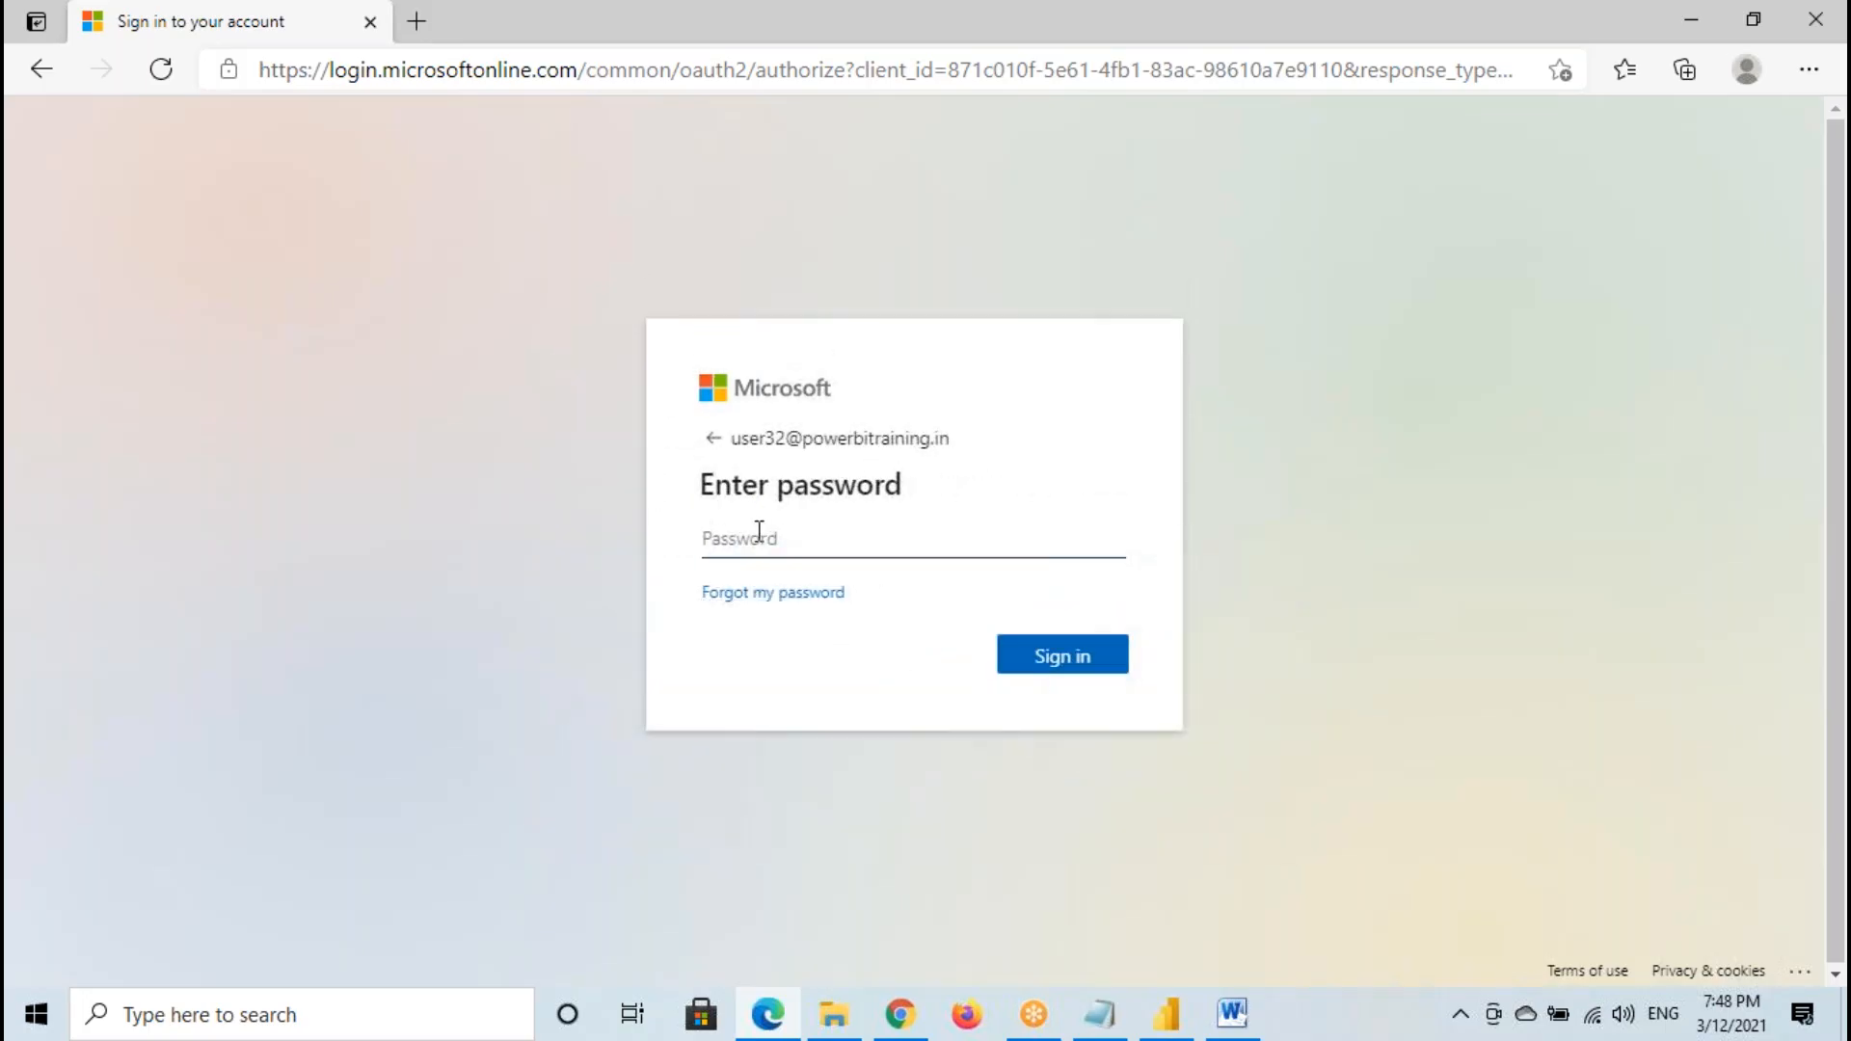
- Highlight the UserName and Password notes in Notepad, and sign in on Edge with the account password, declining to stay signed in
click(1100, 1013)
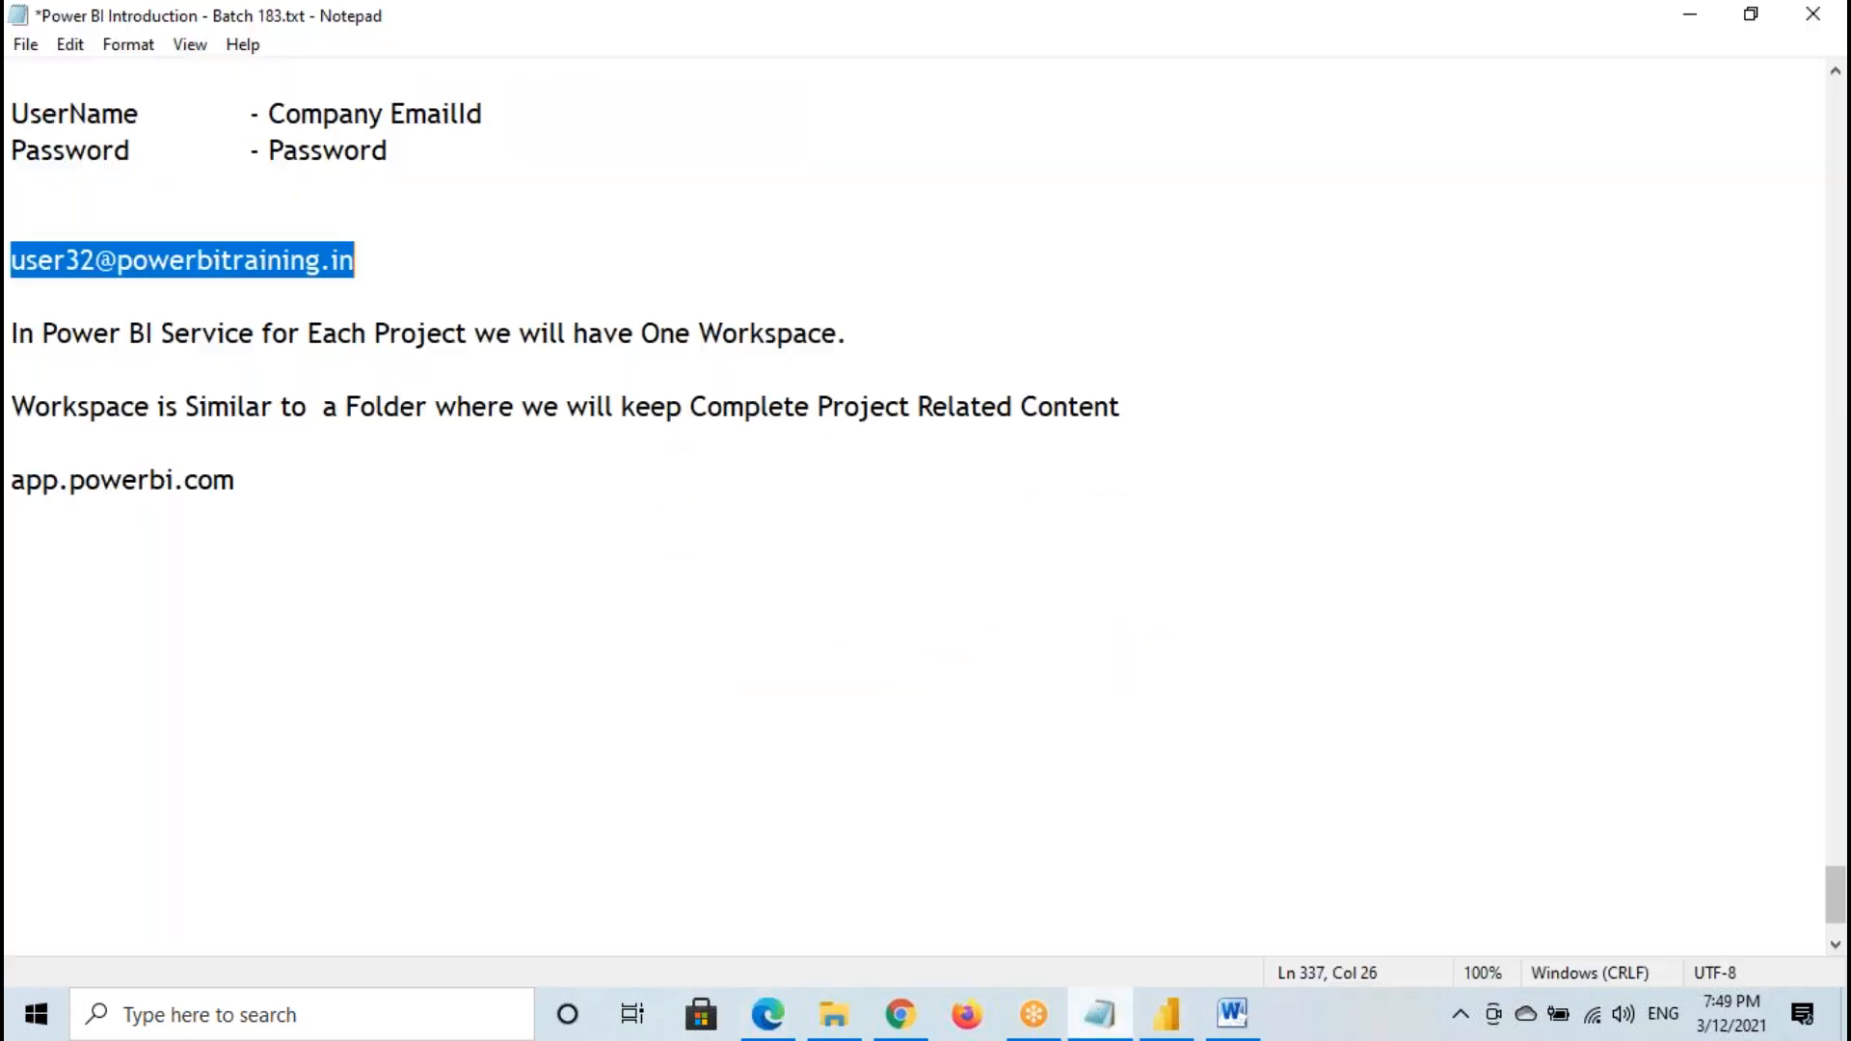
drag(32, 122, 421, 165)
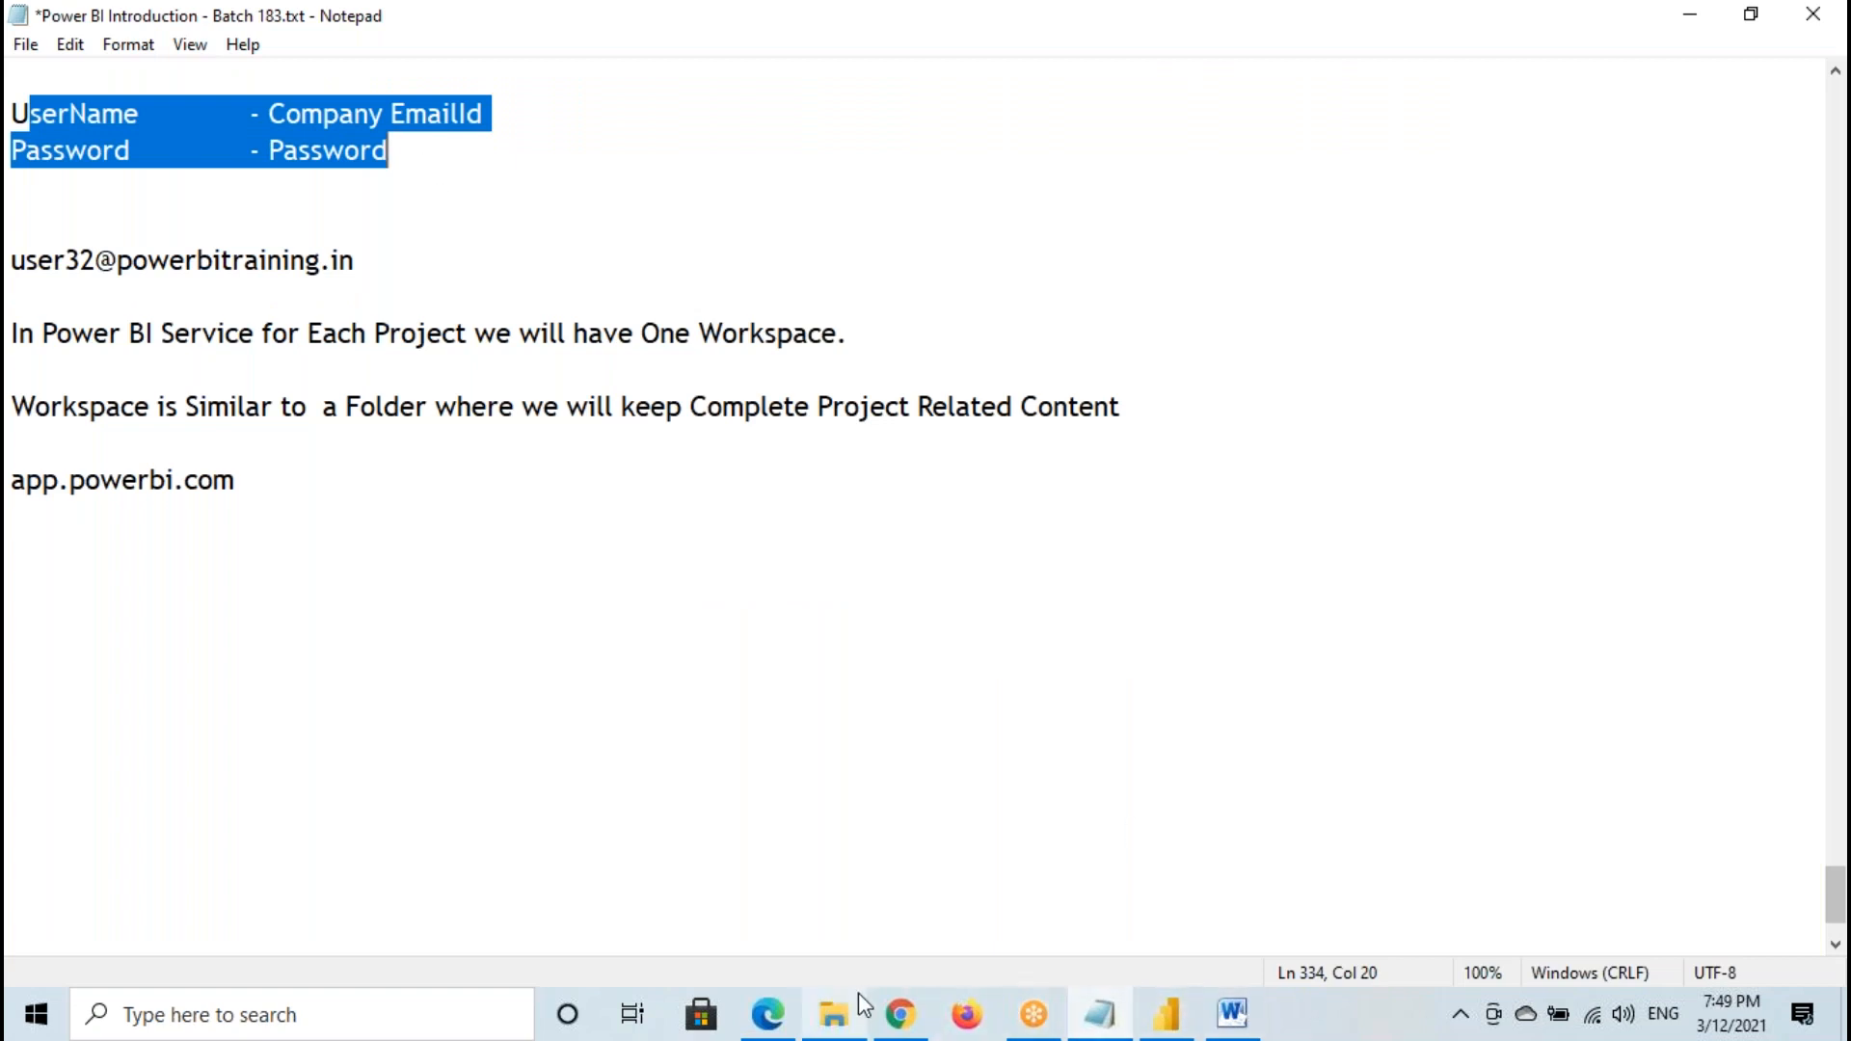
click(771, 1013)
text(•••)
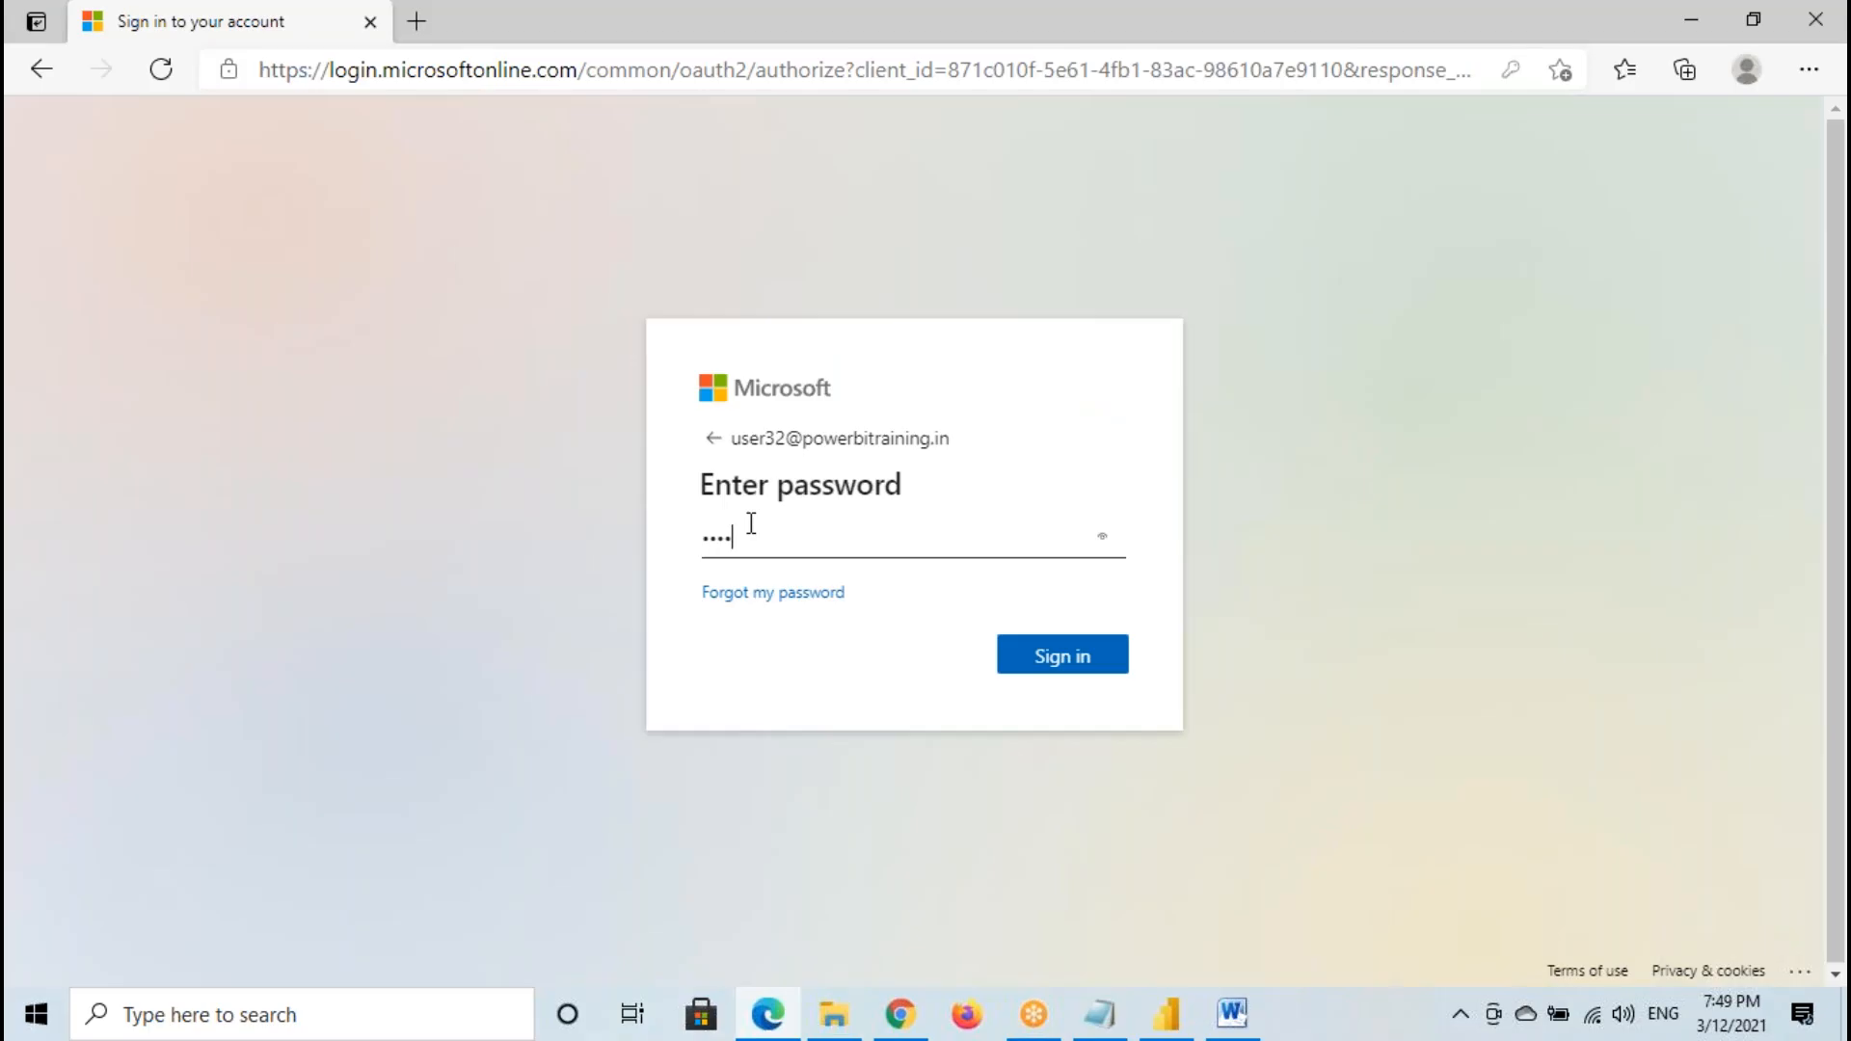
key(Return)
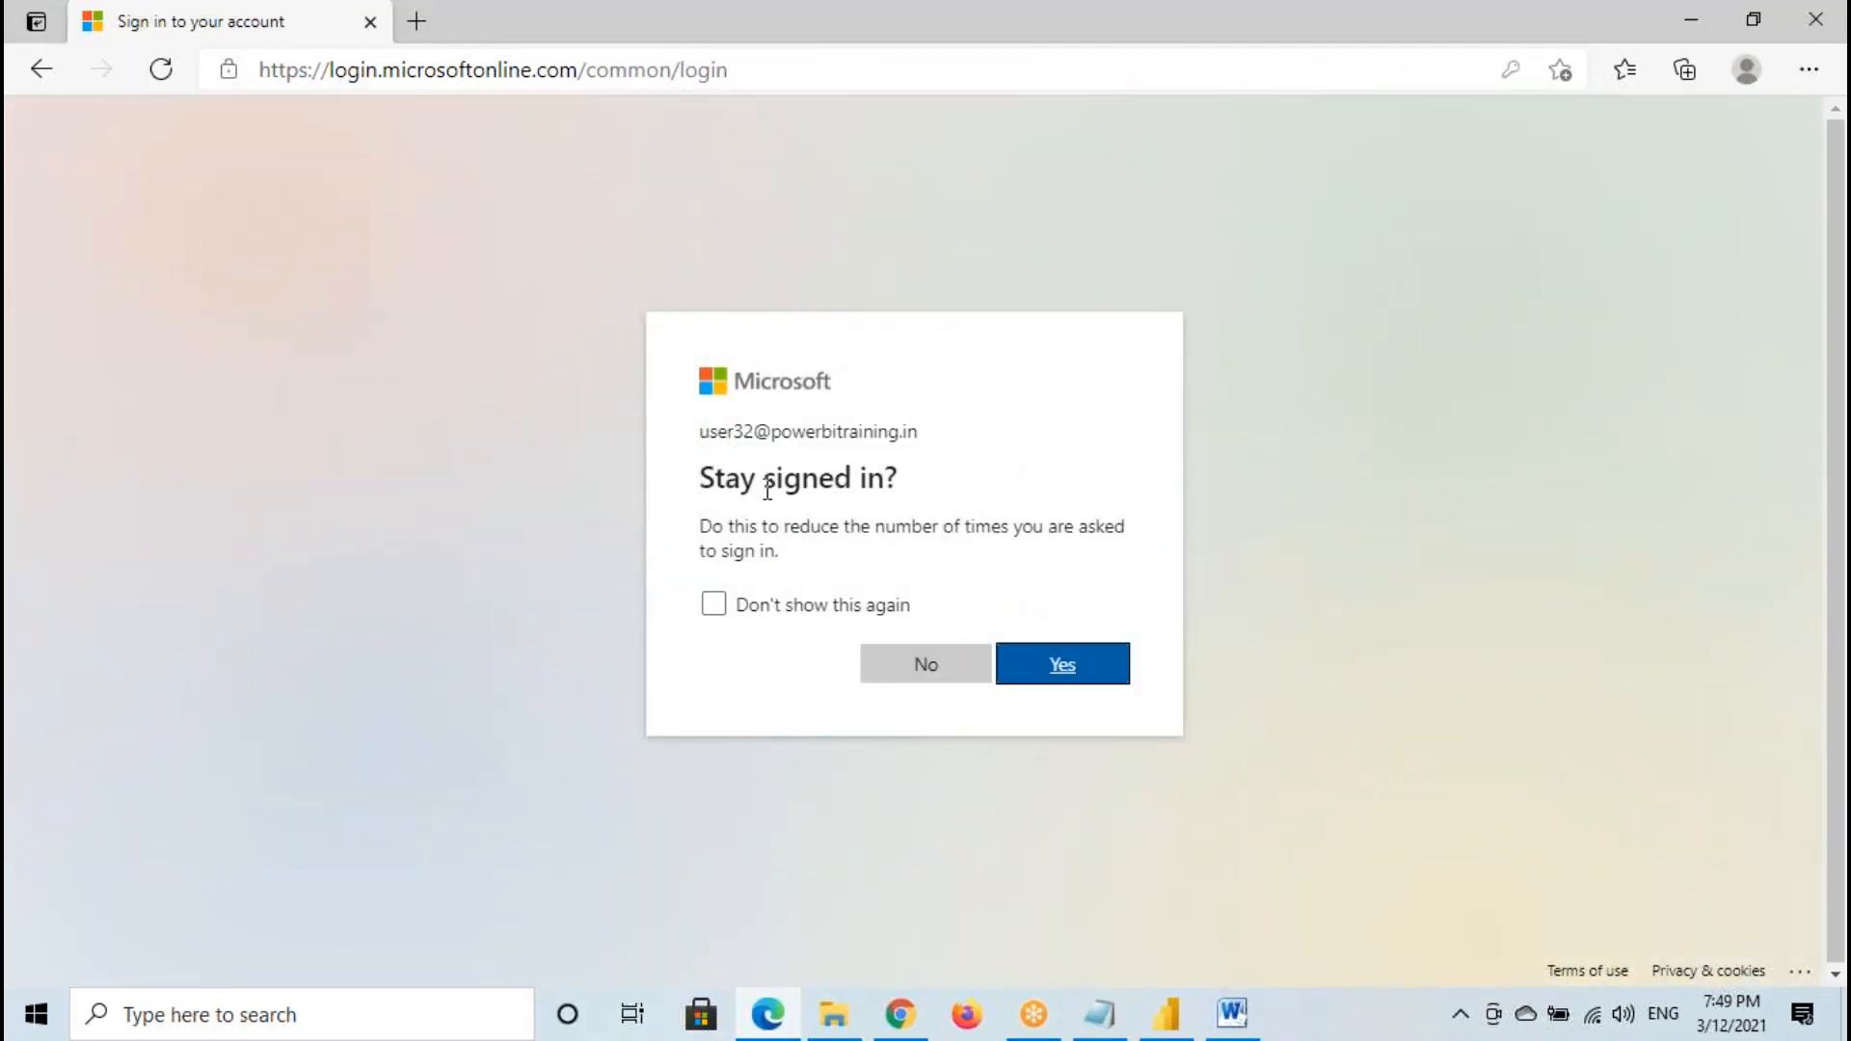
click(901, 667)
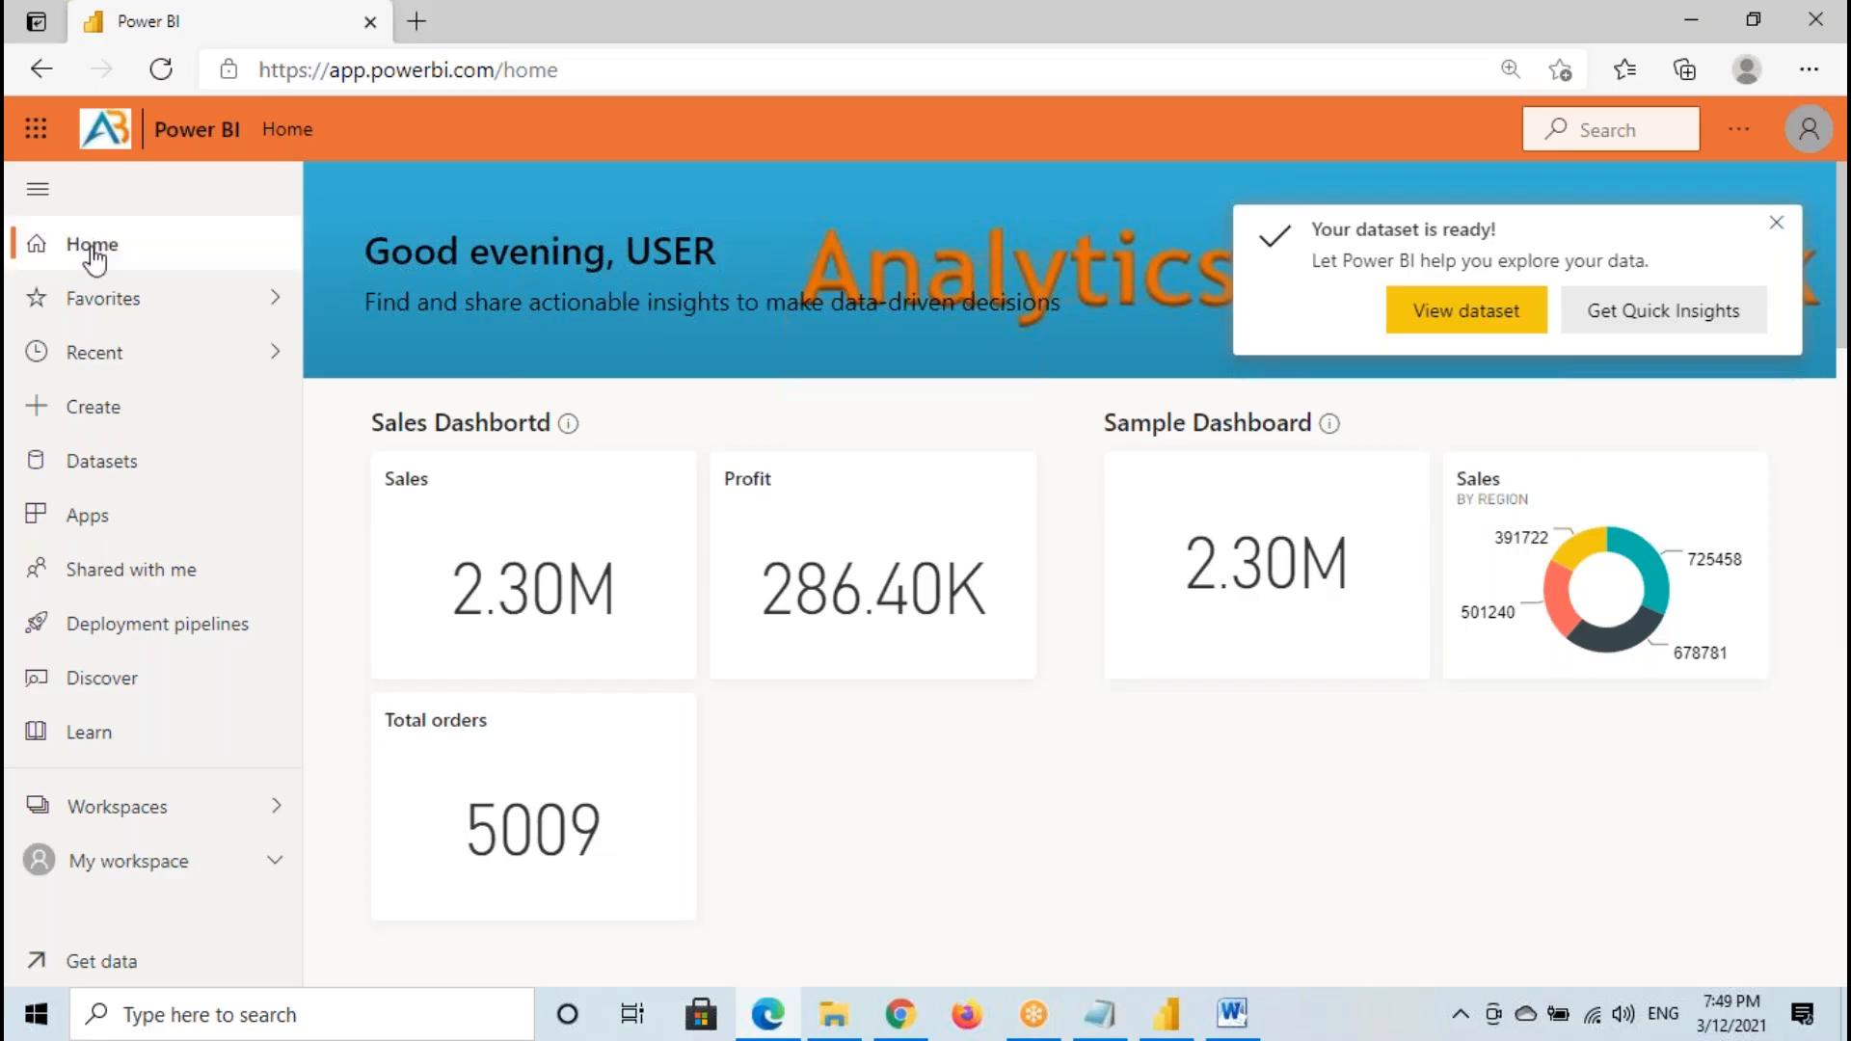
- Dismiss the dataset notification on the Home page, and temporarily frame the navigation pane toggle and the Workspaces entry in red
click(91, 256)
click(1776, 223)
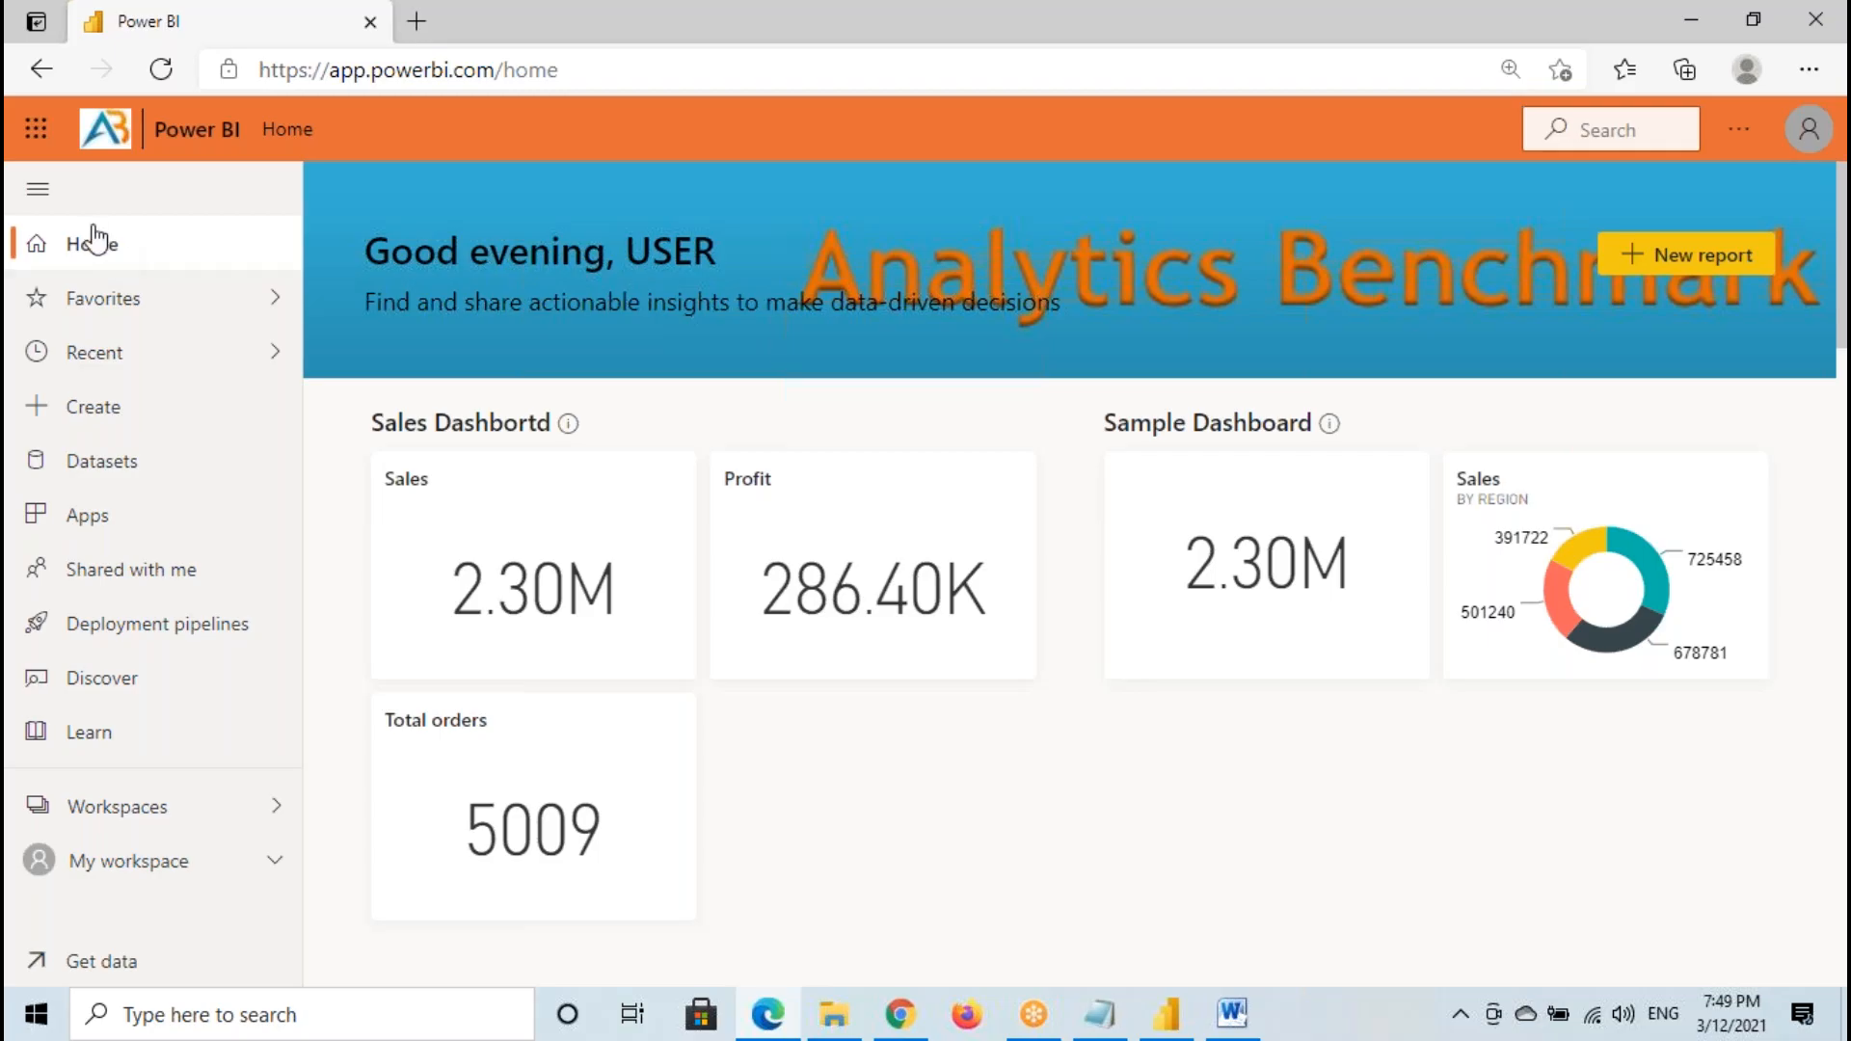
key(ctrl+shift+d)
drag(15, 171, 86, 227)
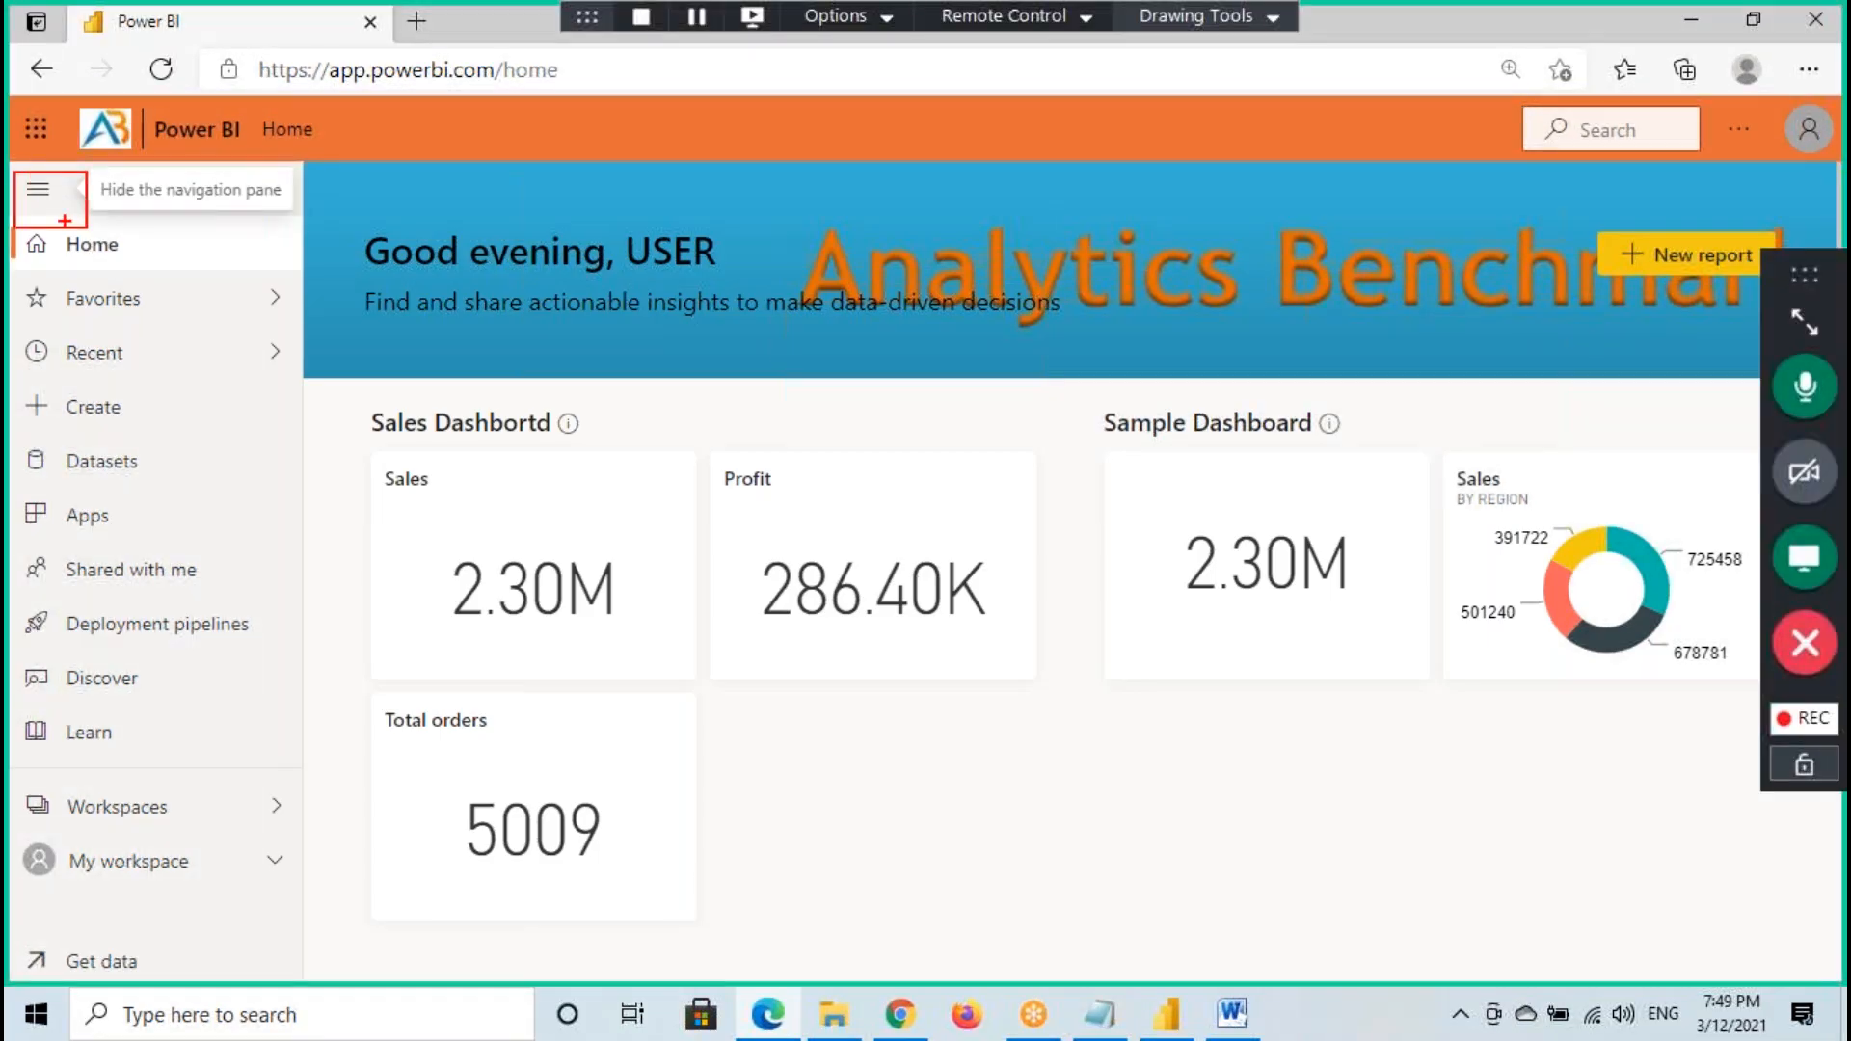
mouse_move(20, 783)
mouse_down()
mouse_move(52, 813)
mouse_move(296, 833)
mouse_up()
key(ctrl+shift+d)
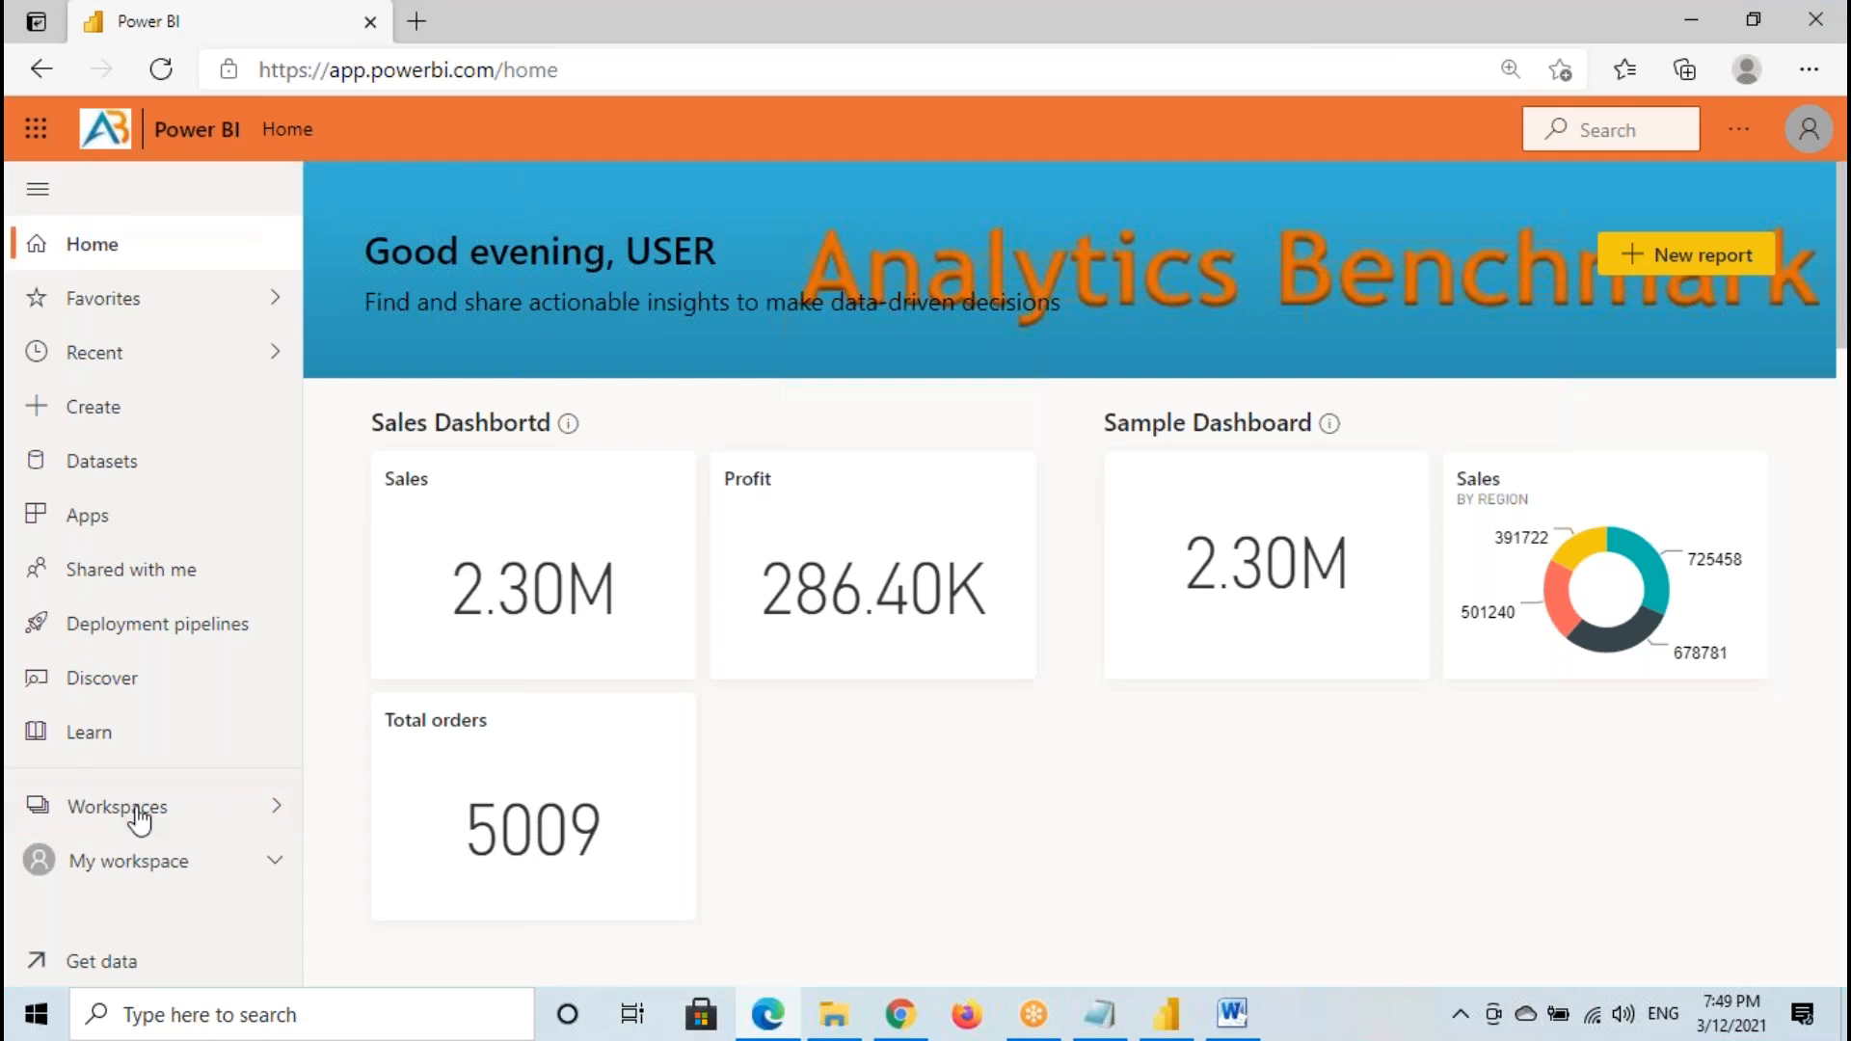
- Browse the list of workspaces and open My workspace
click(134, 818)
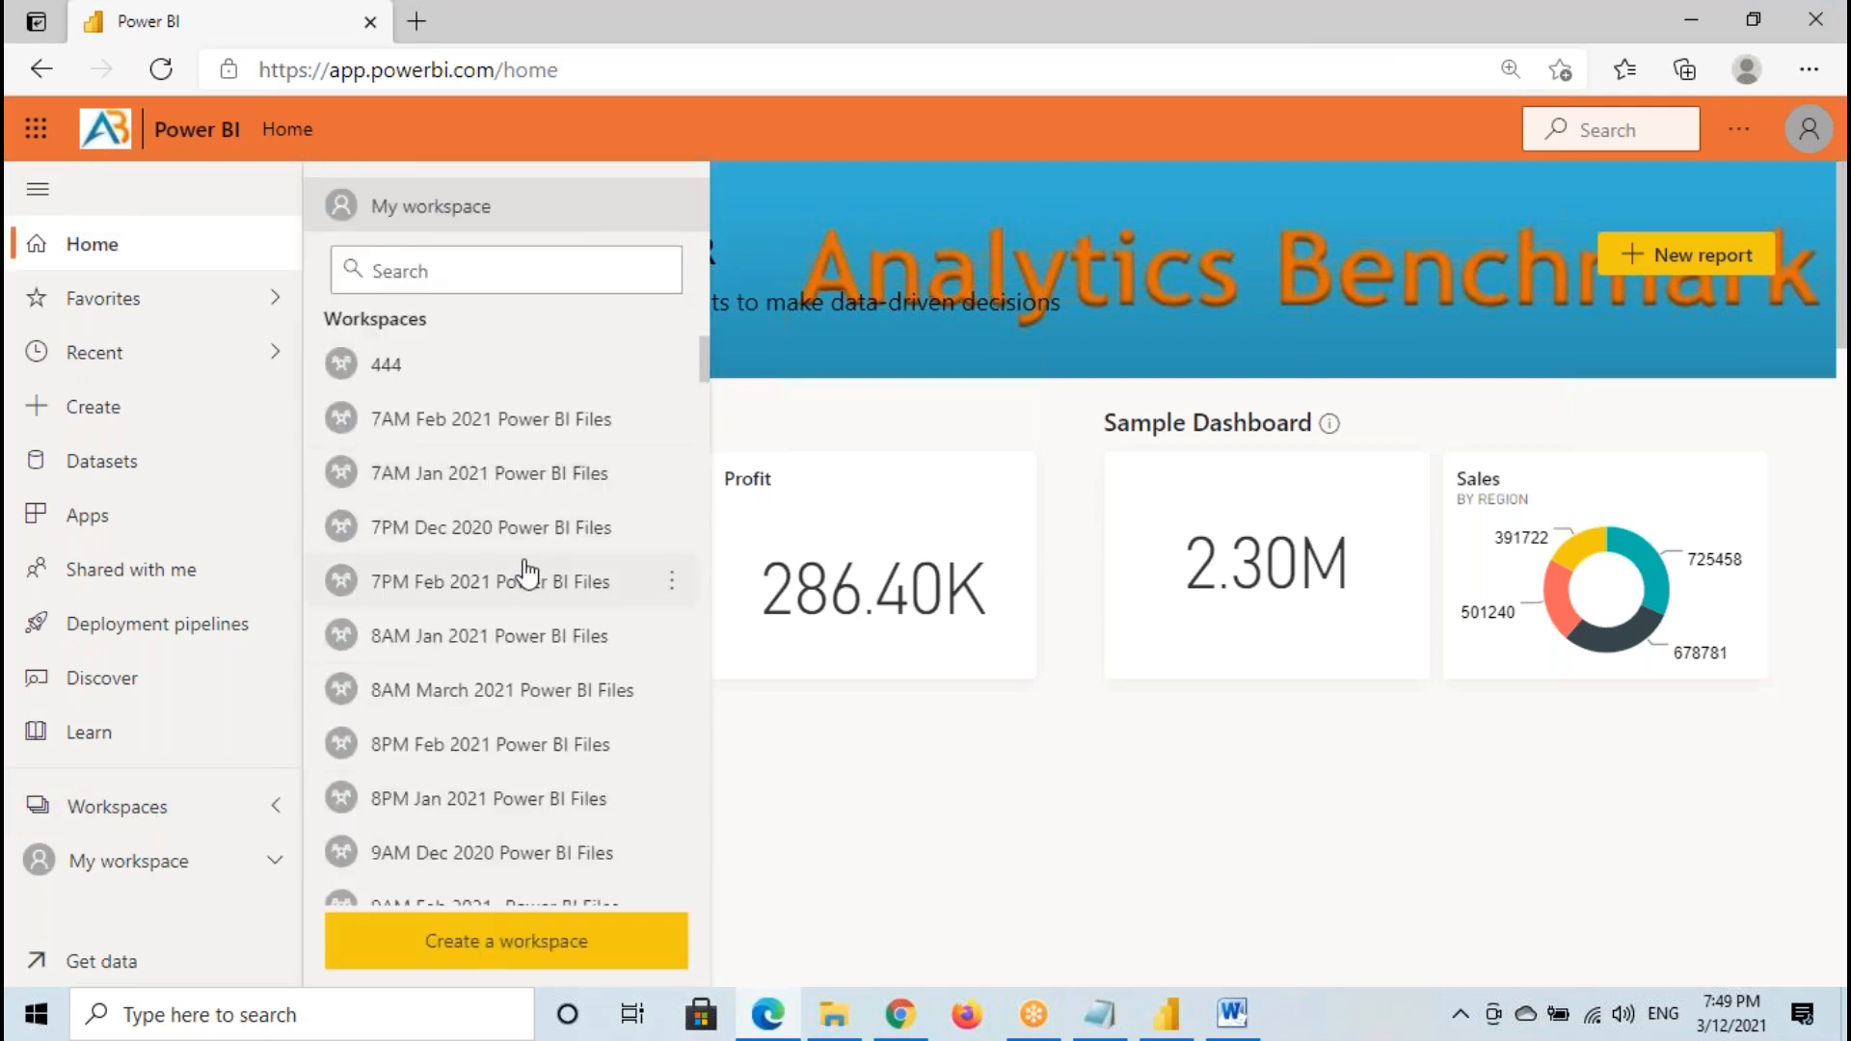
scroll(529, 578, down, 5)
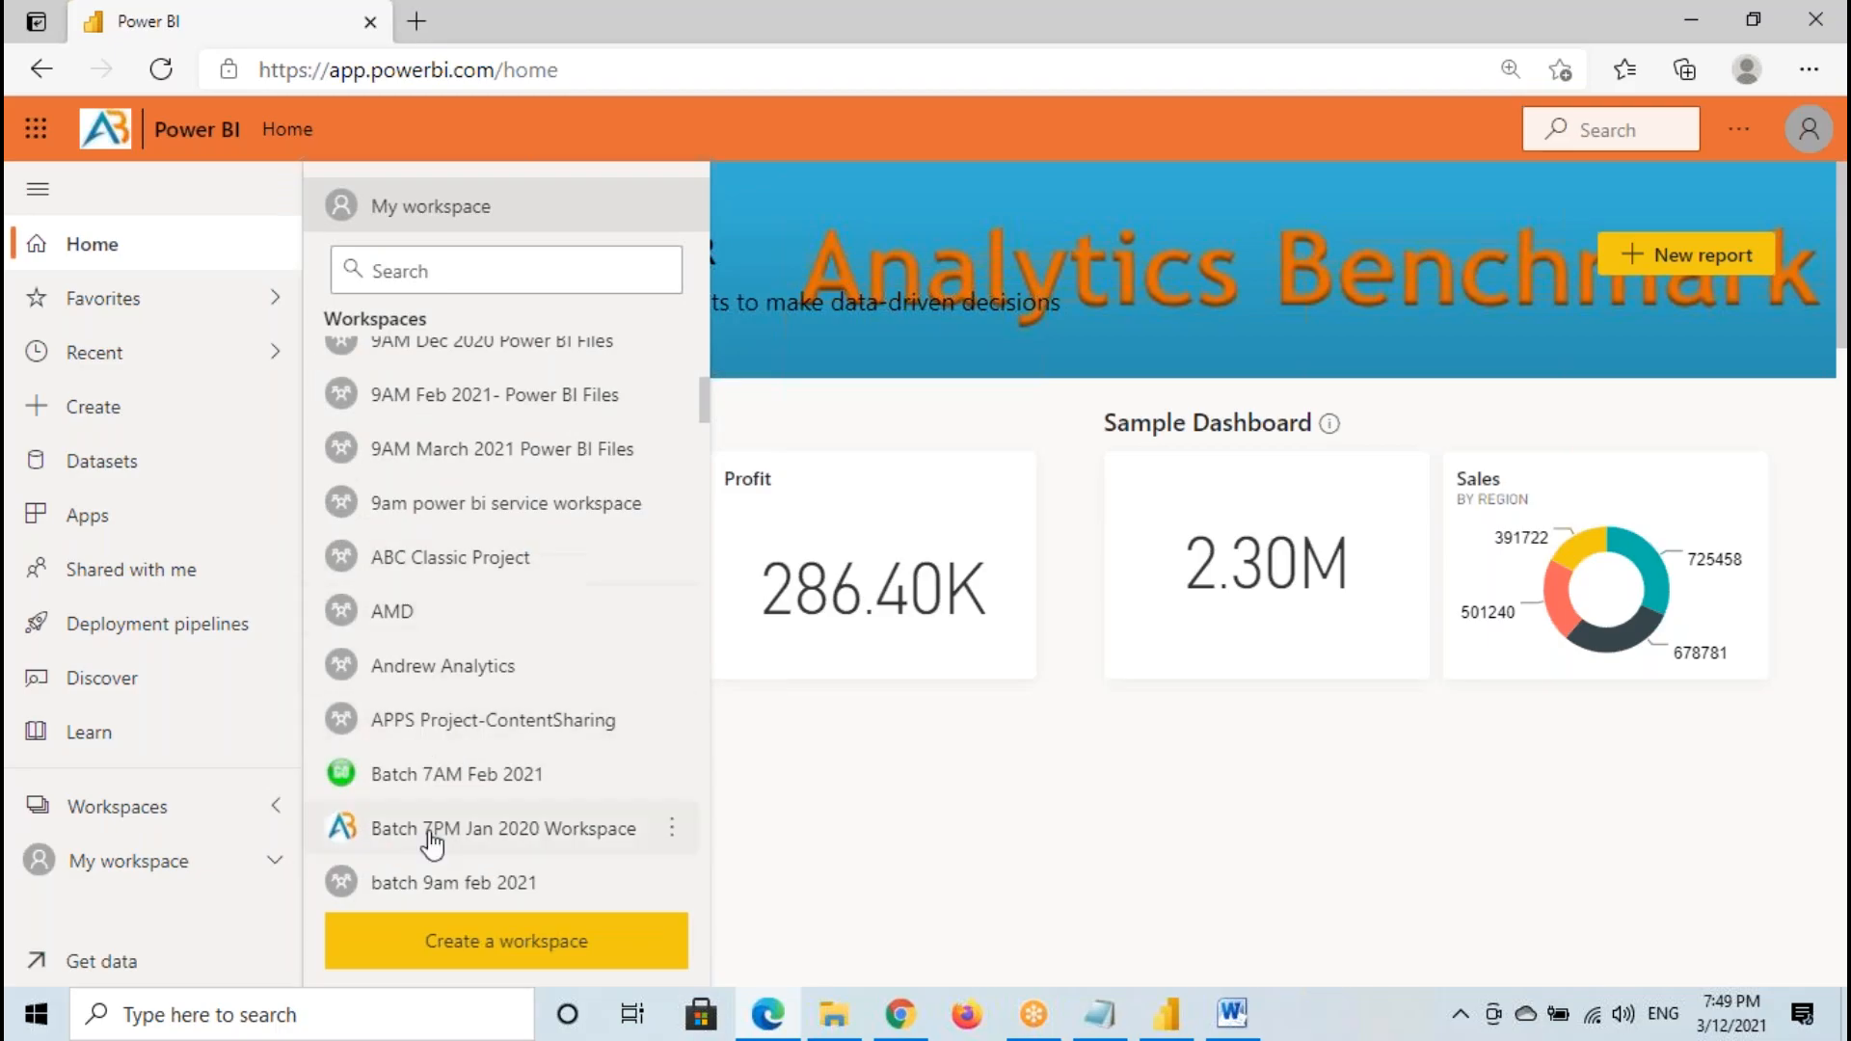
scroll(496, 694, up, 1)
scroll(508, 661, up, 5)
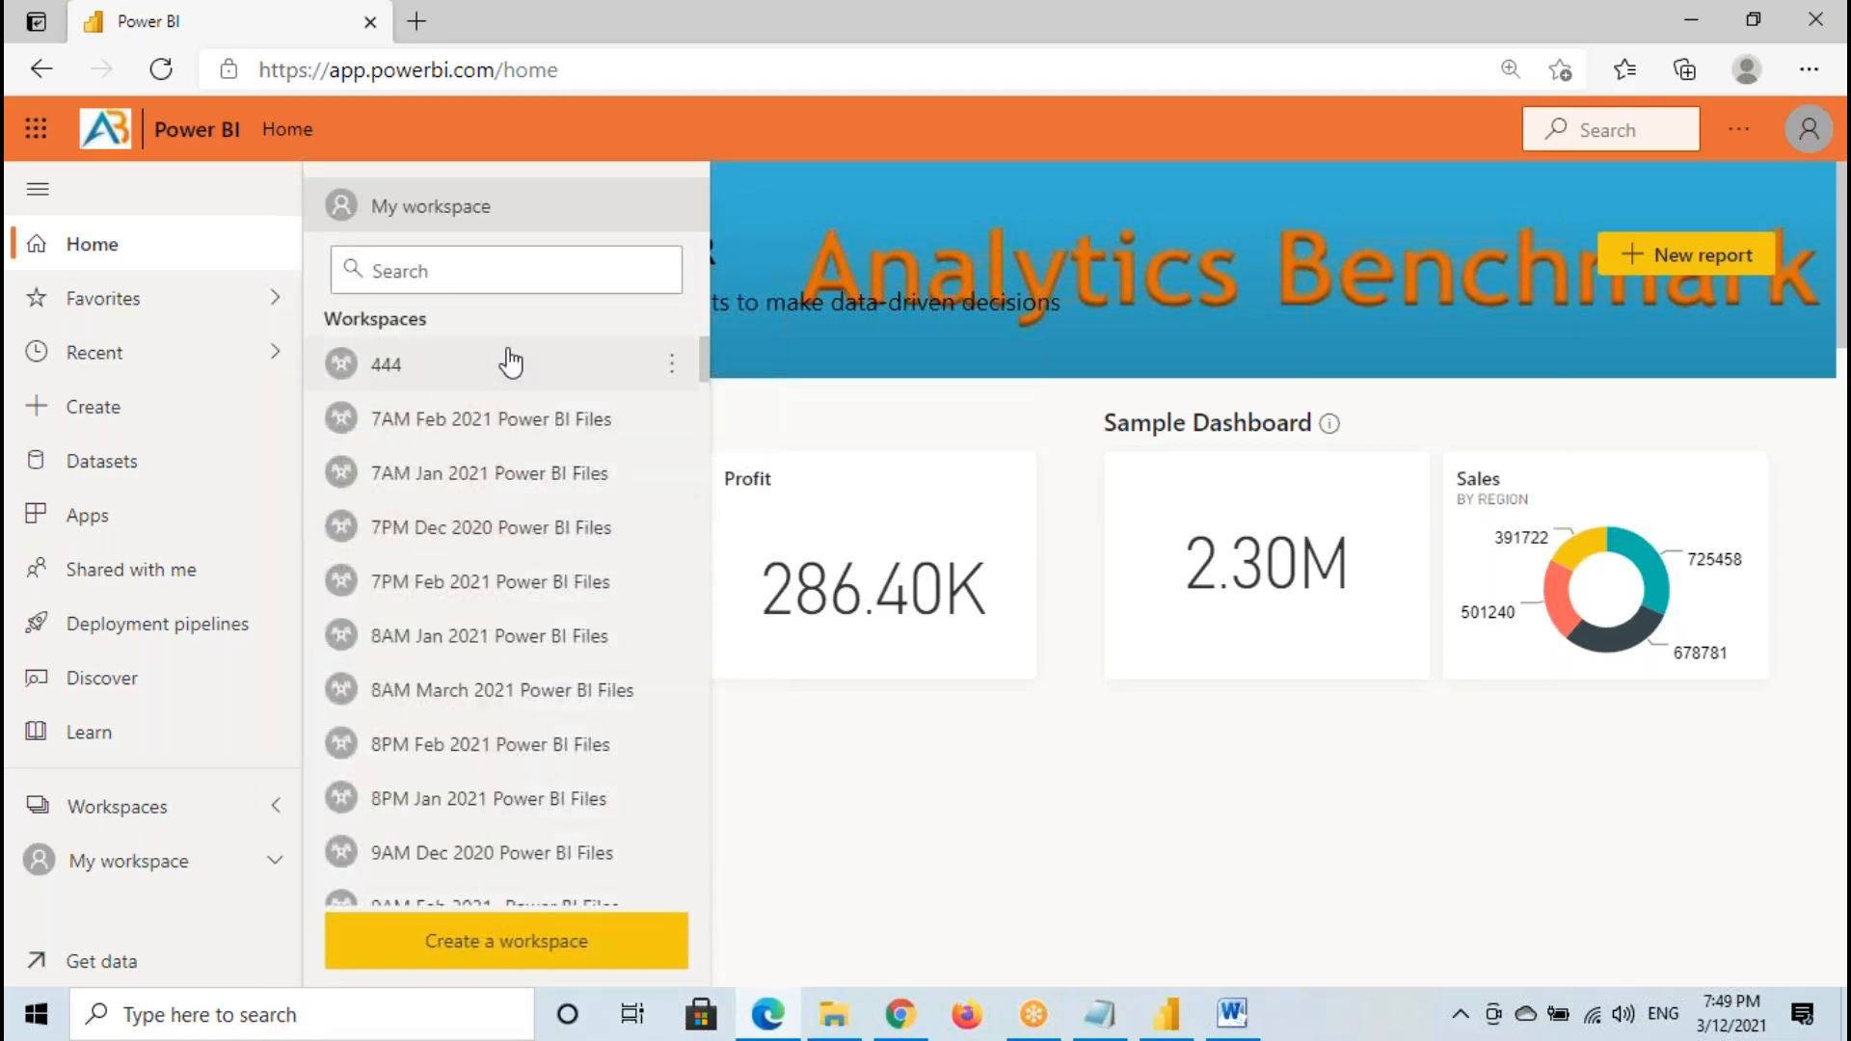
click(445, 214)
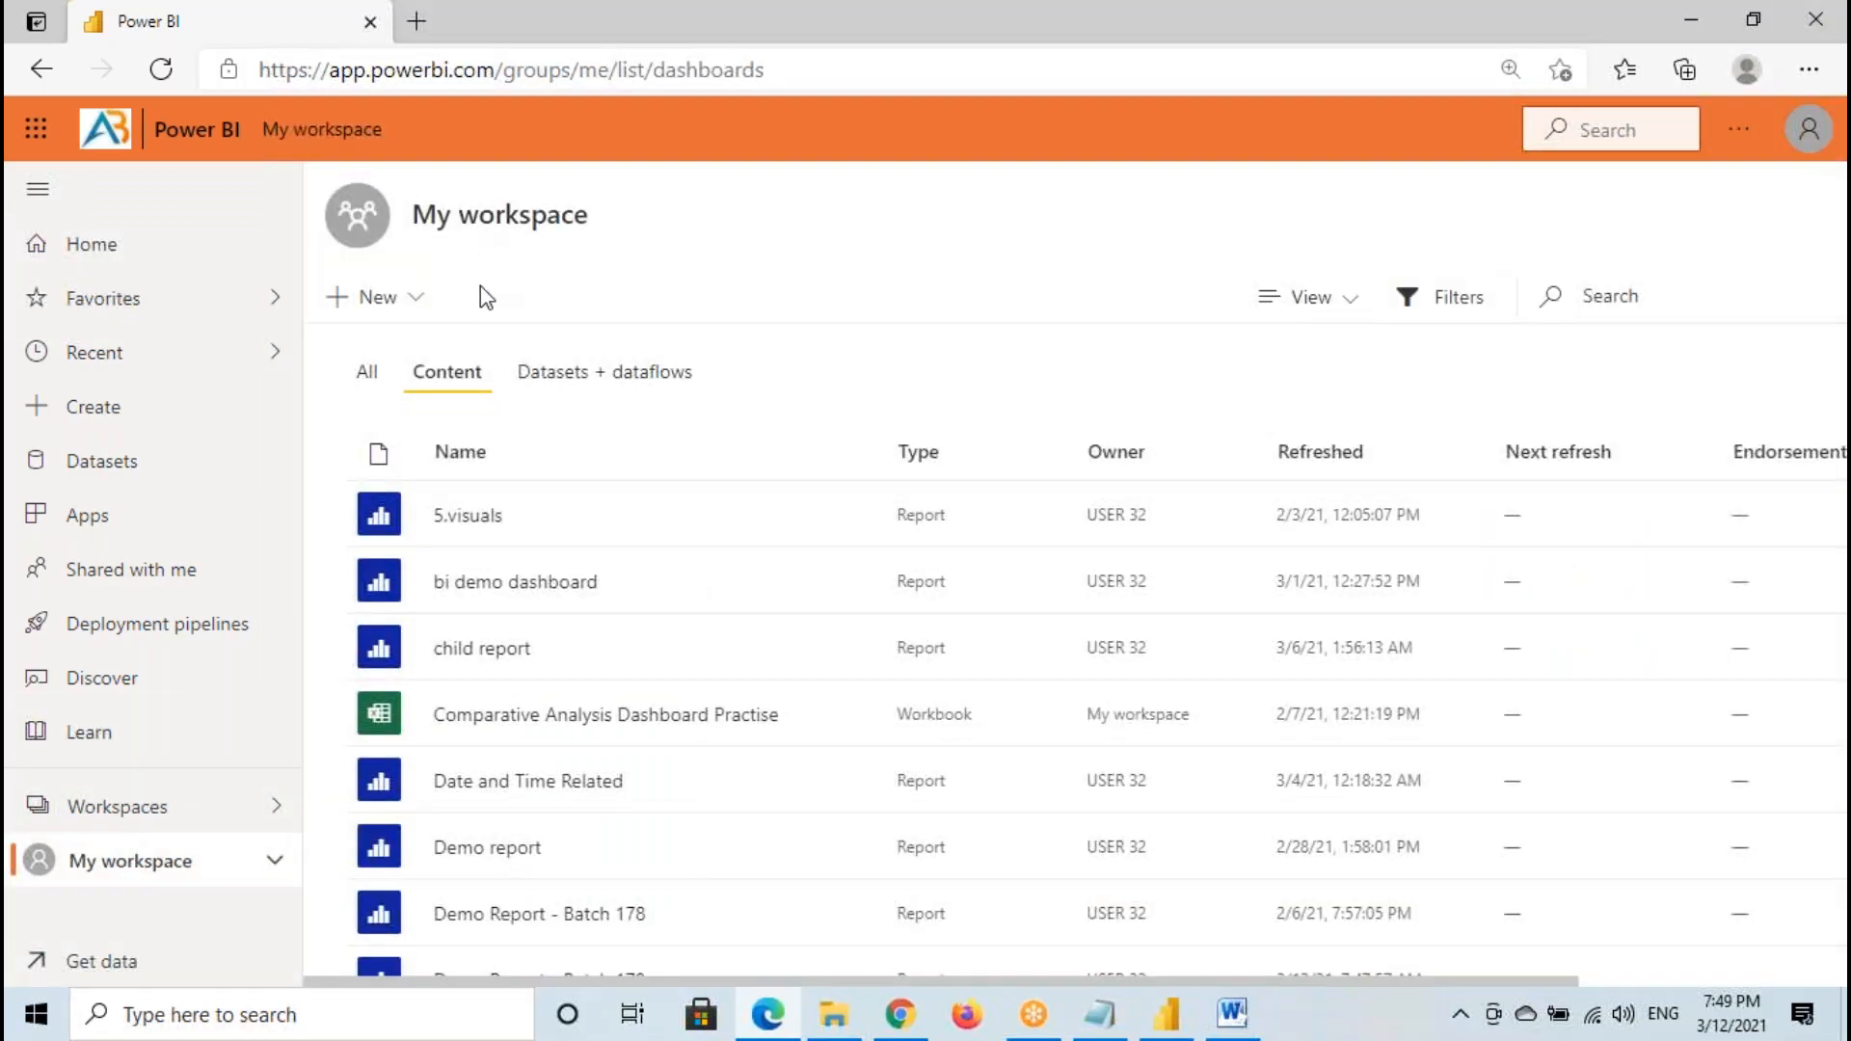
- Temporarily frame the Content heading and the Demo Report - Batch 183 entry of My workspace with red annotations
drag(403, 353, 494, 408)
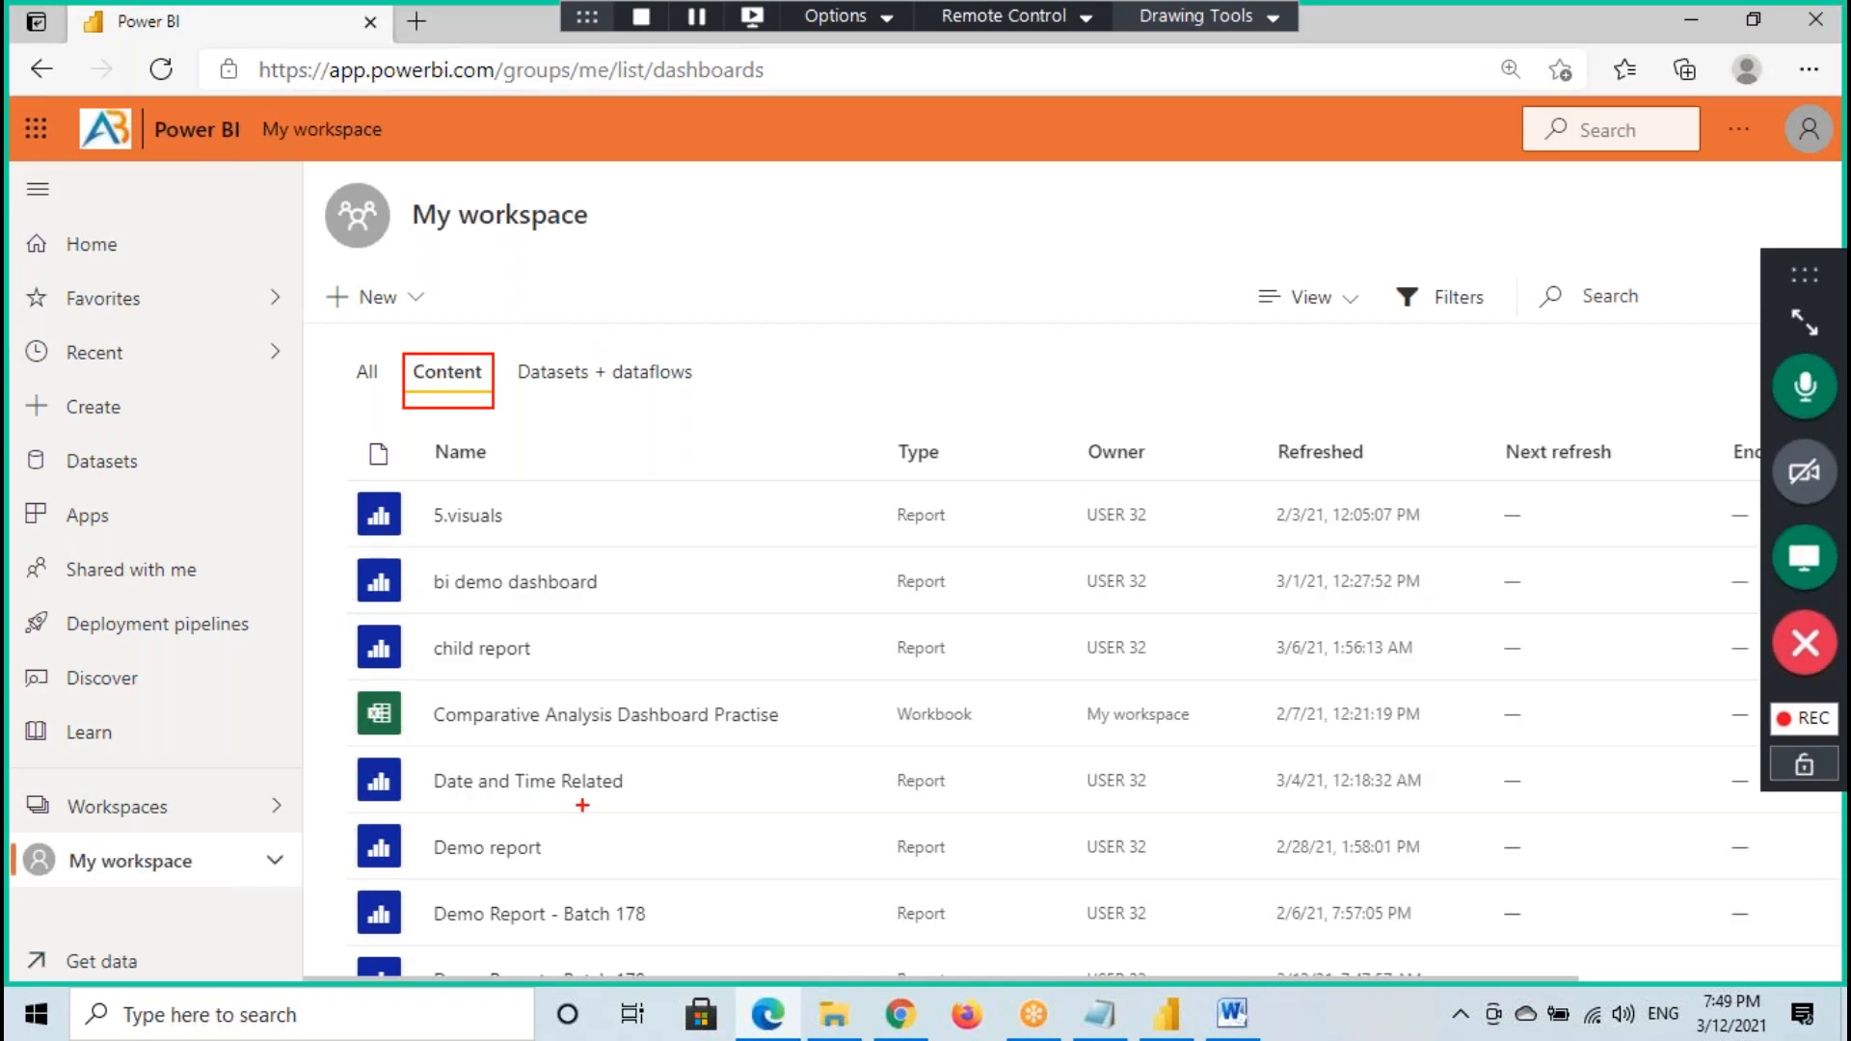
scroll(675, 641, down, 5)
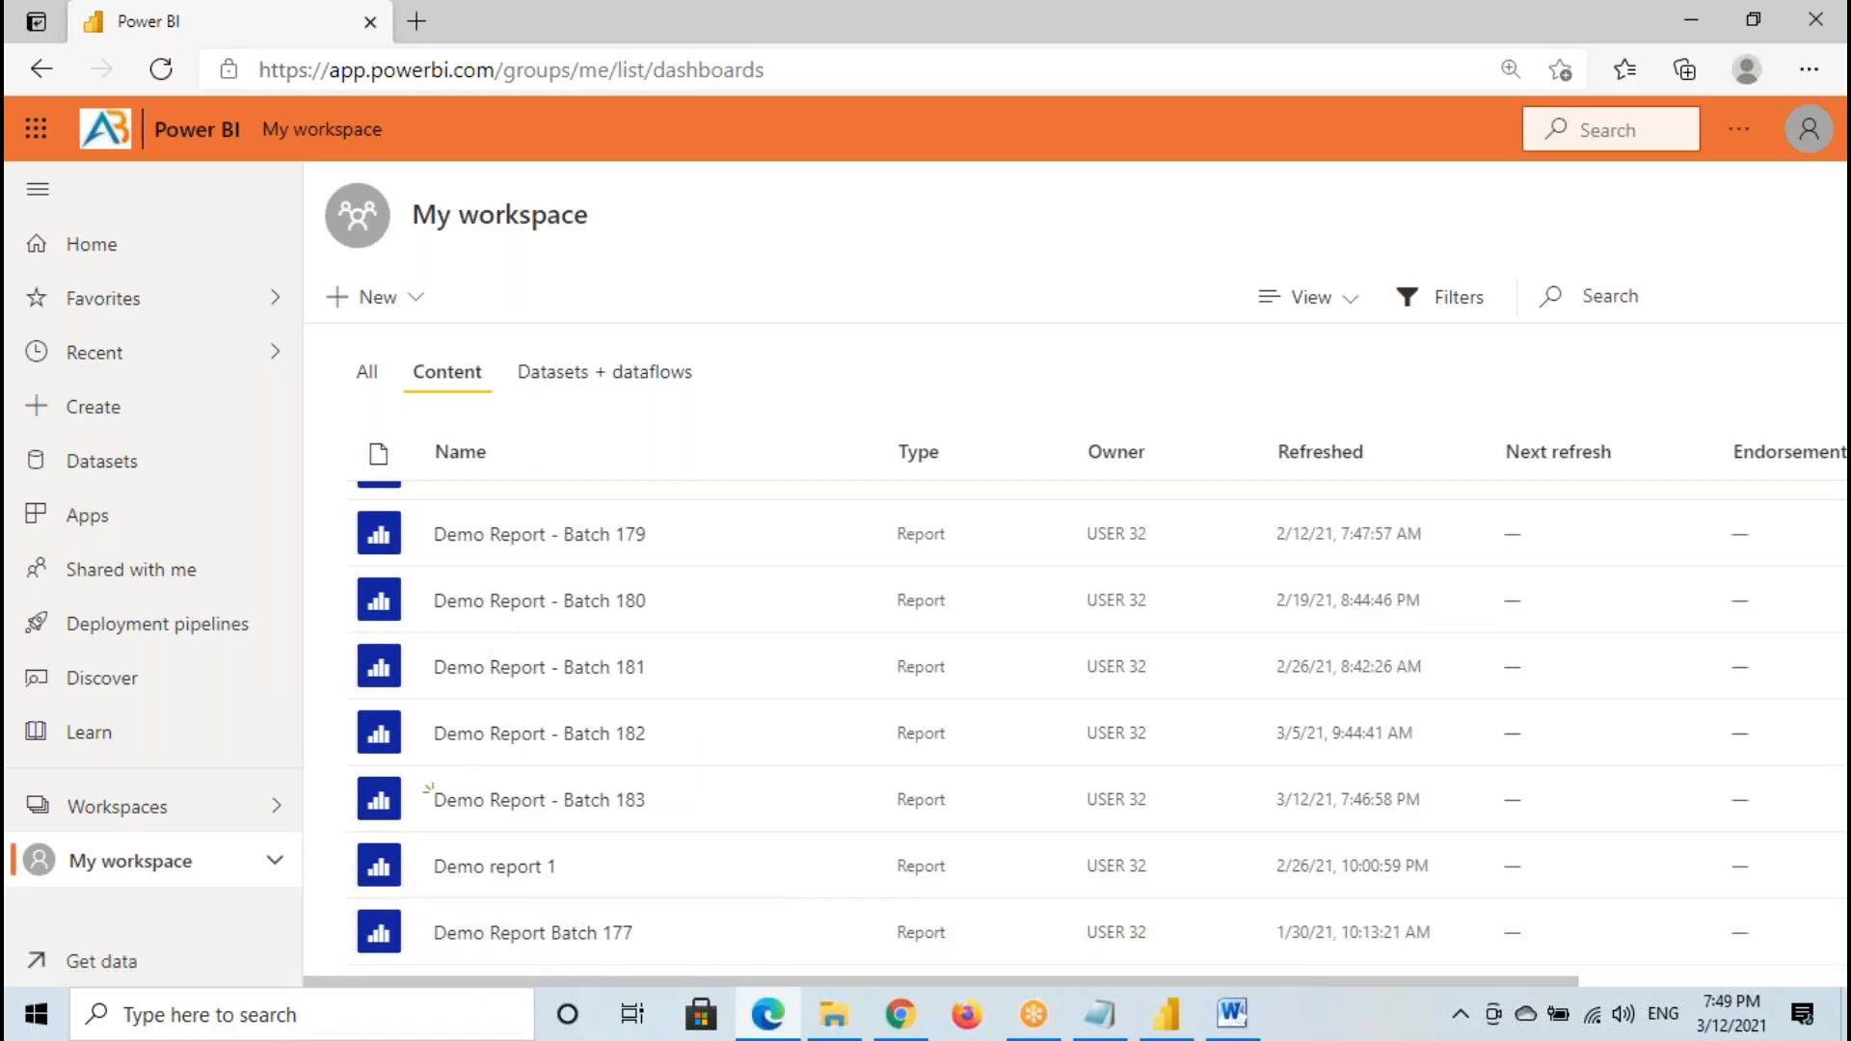
key(ctrl+2)
drag(402, 777, 690, 827)
mouse_move(665, 790)
mouse_down()
mouse_move(679, 805)
mouse_move(771, 774)
mouse_up()
key(ctrl+2)
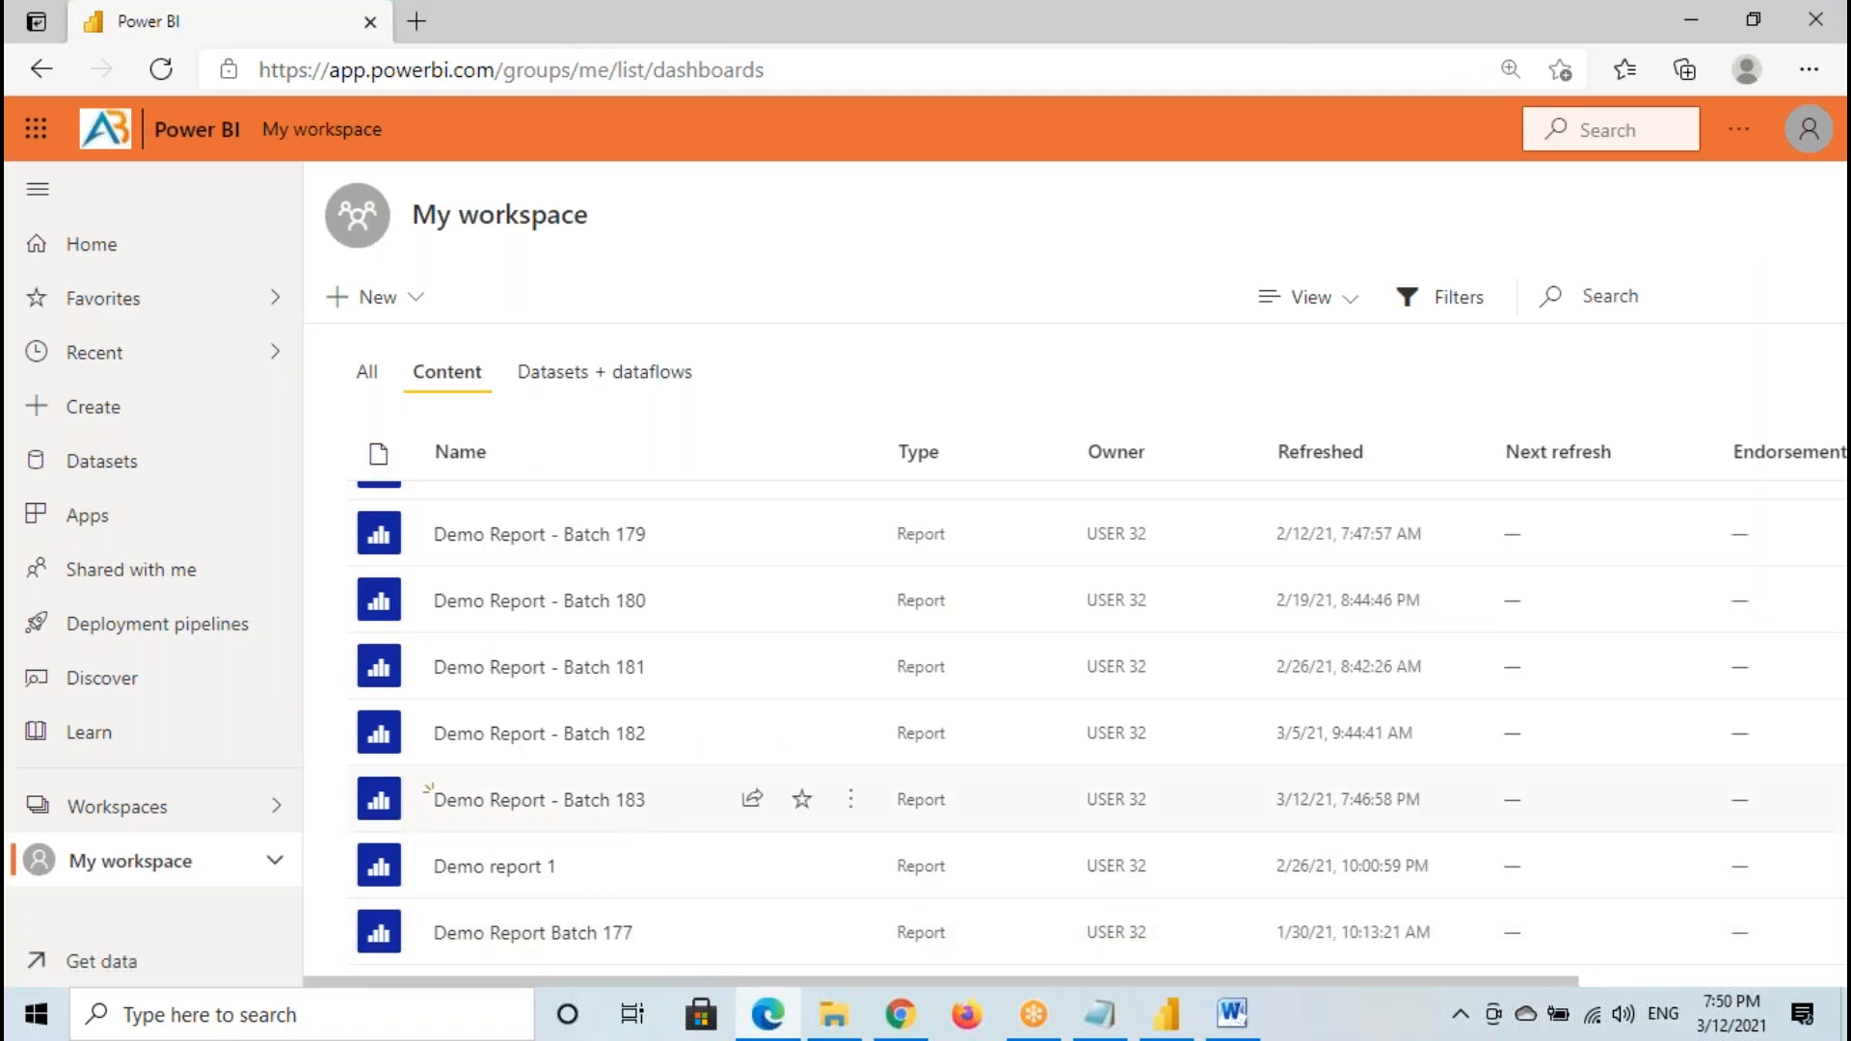
- Open Demo Report - Batch 183 and collapse both the navigation pane and the Pages pane
click(599, 802)
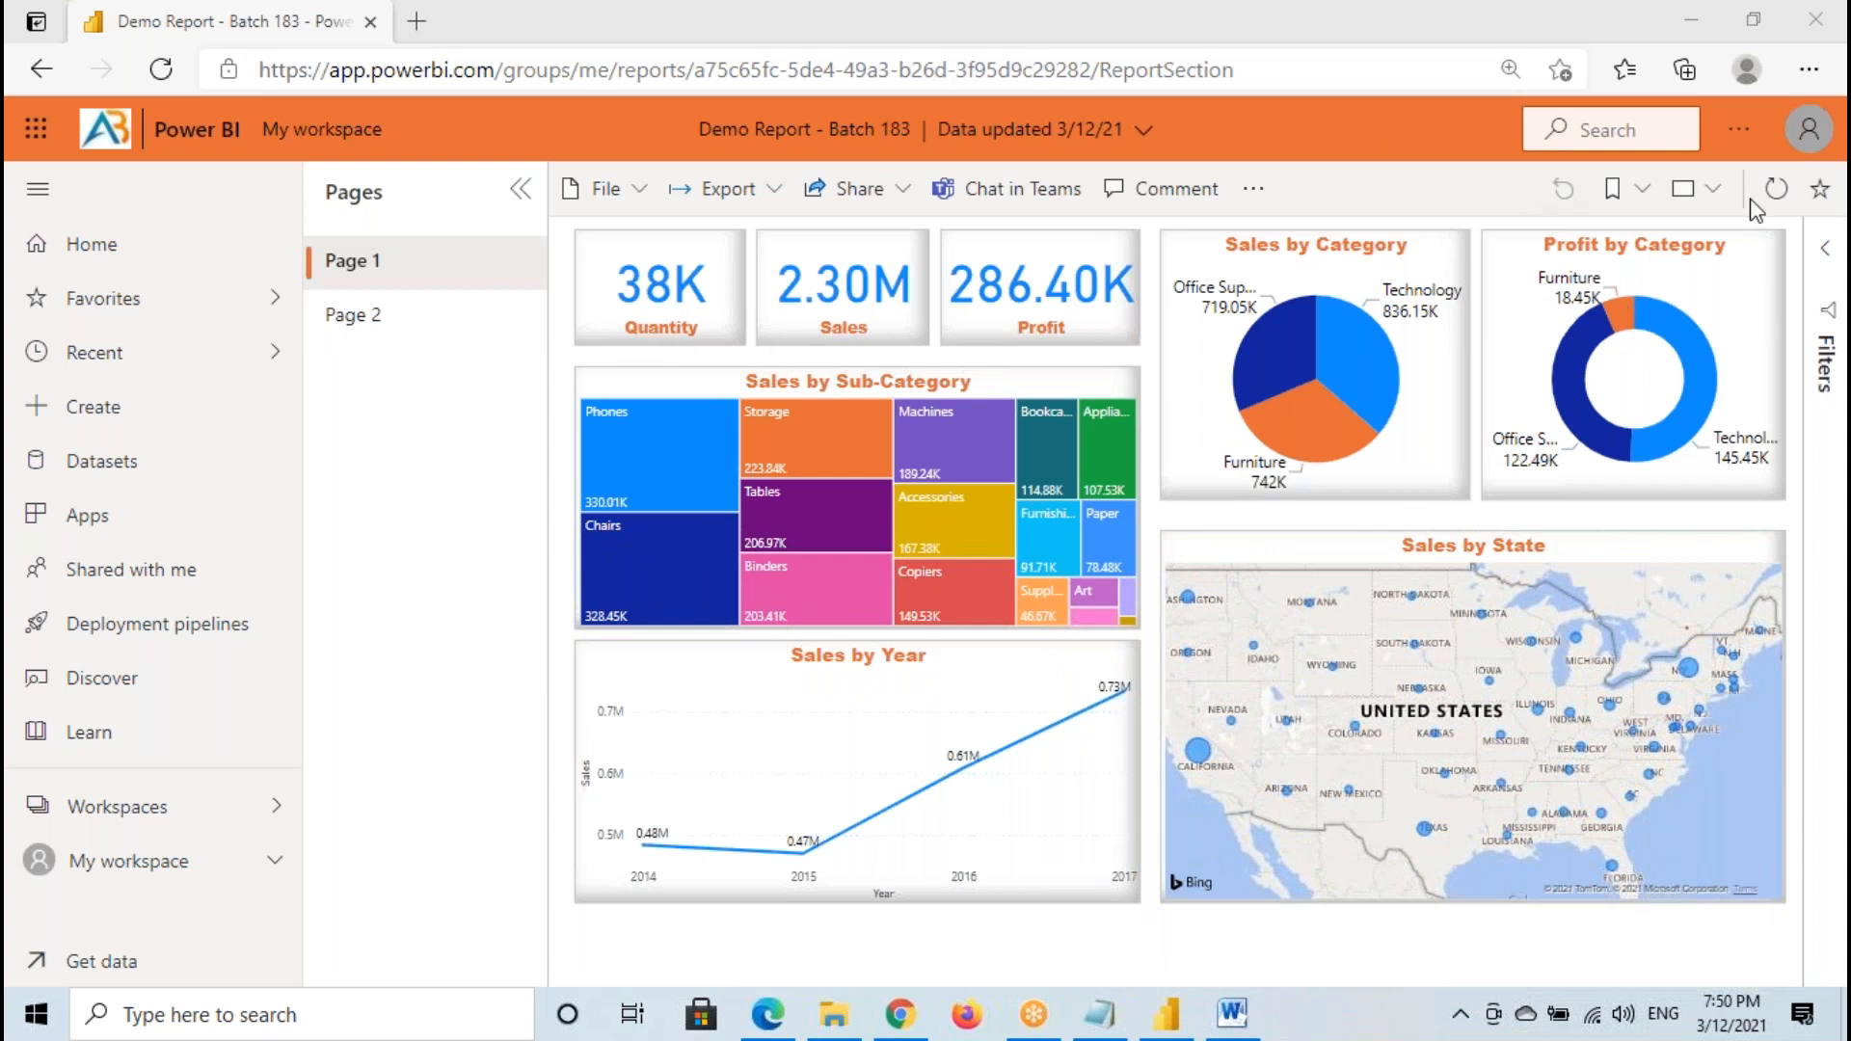
click(38, 202)
click(288, 191)
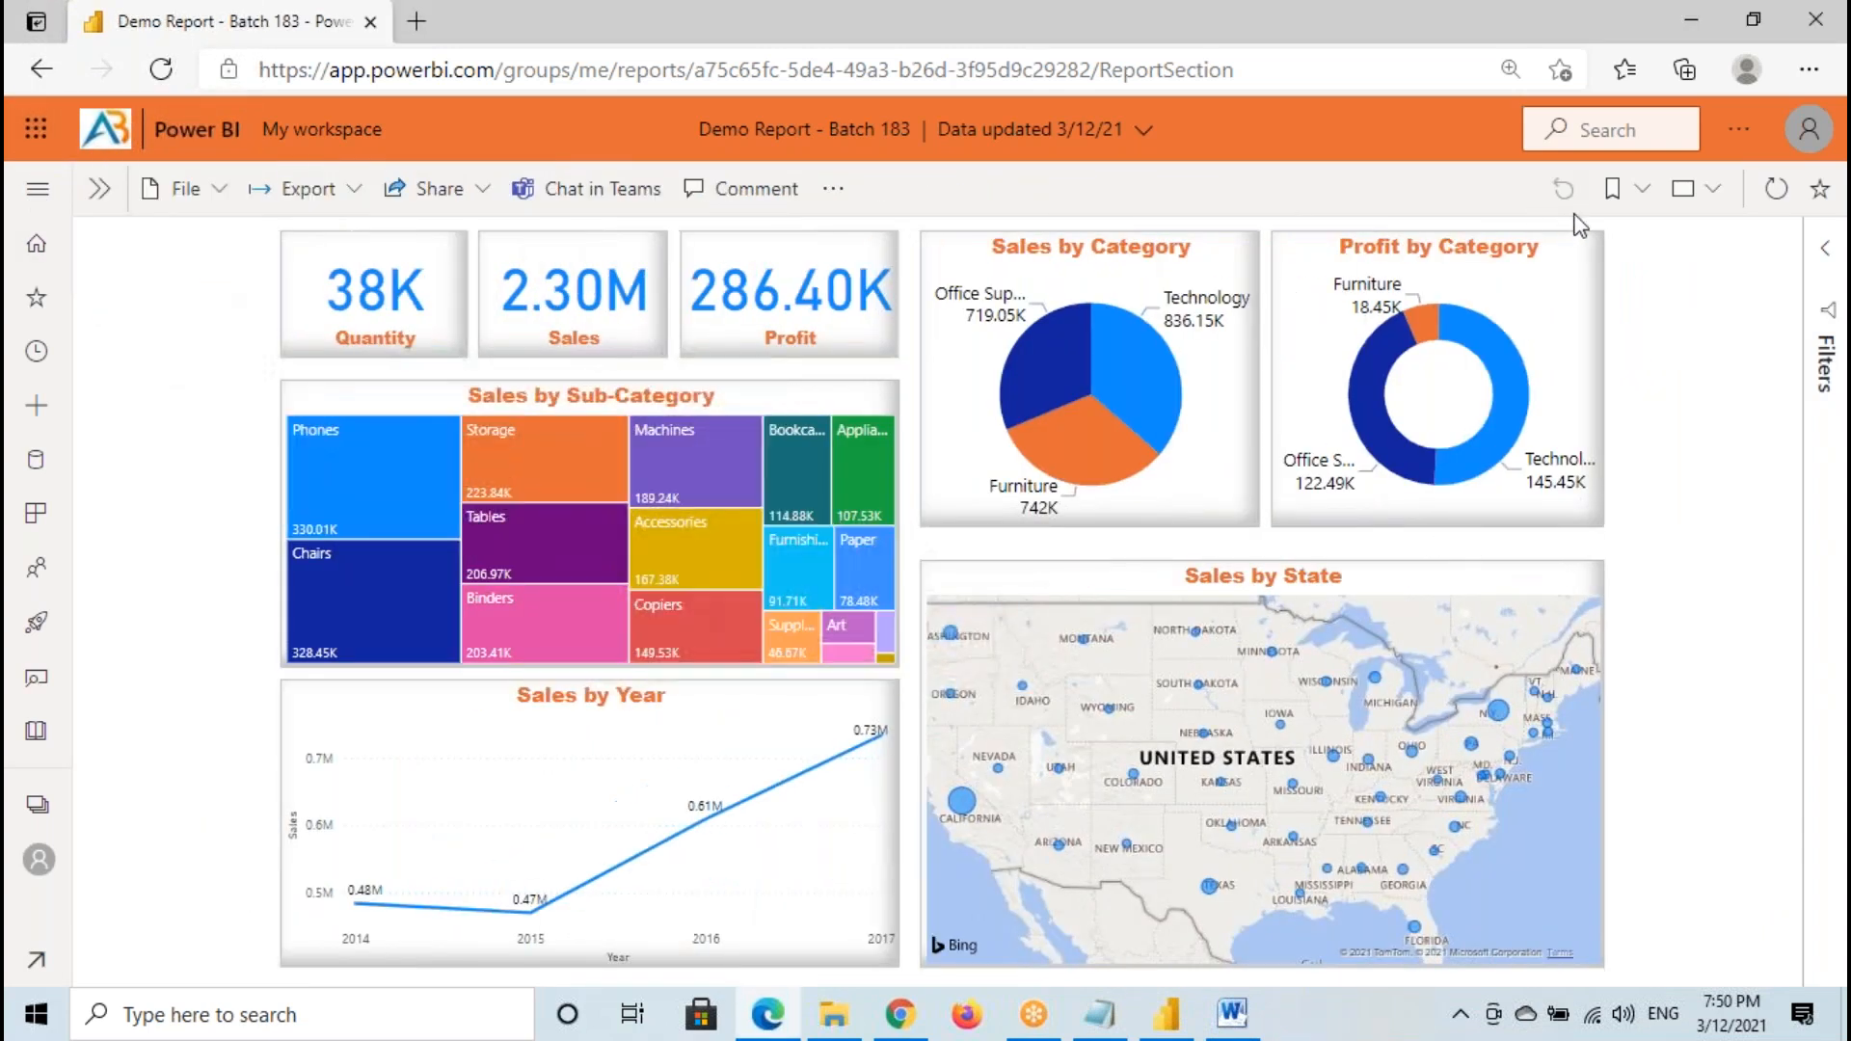
- View the open report in full-screen mode and return to the normal view
click(1685, 199)
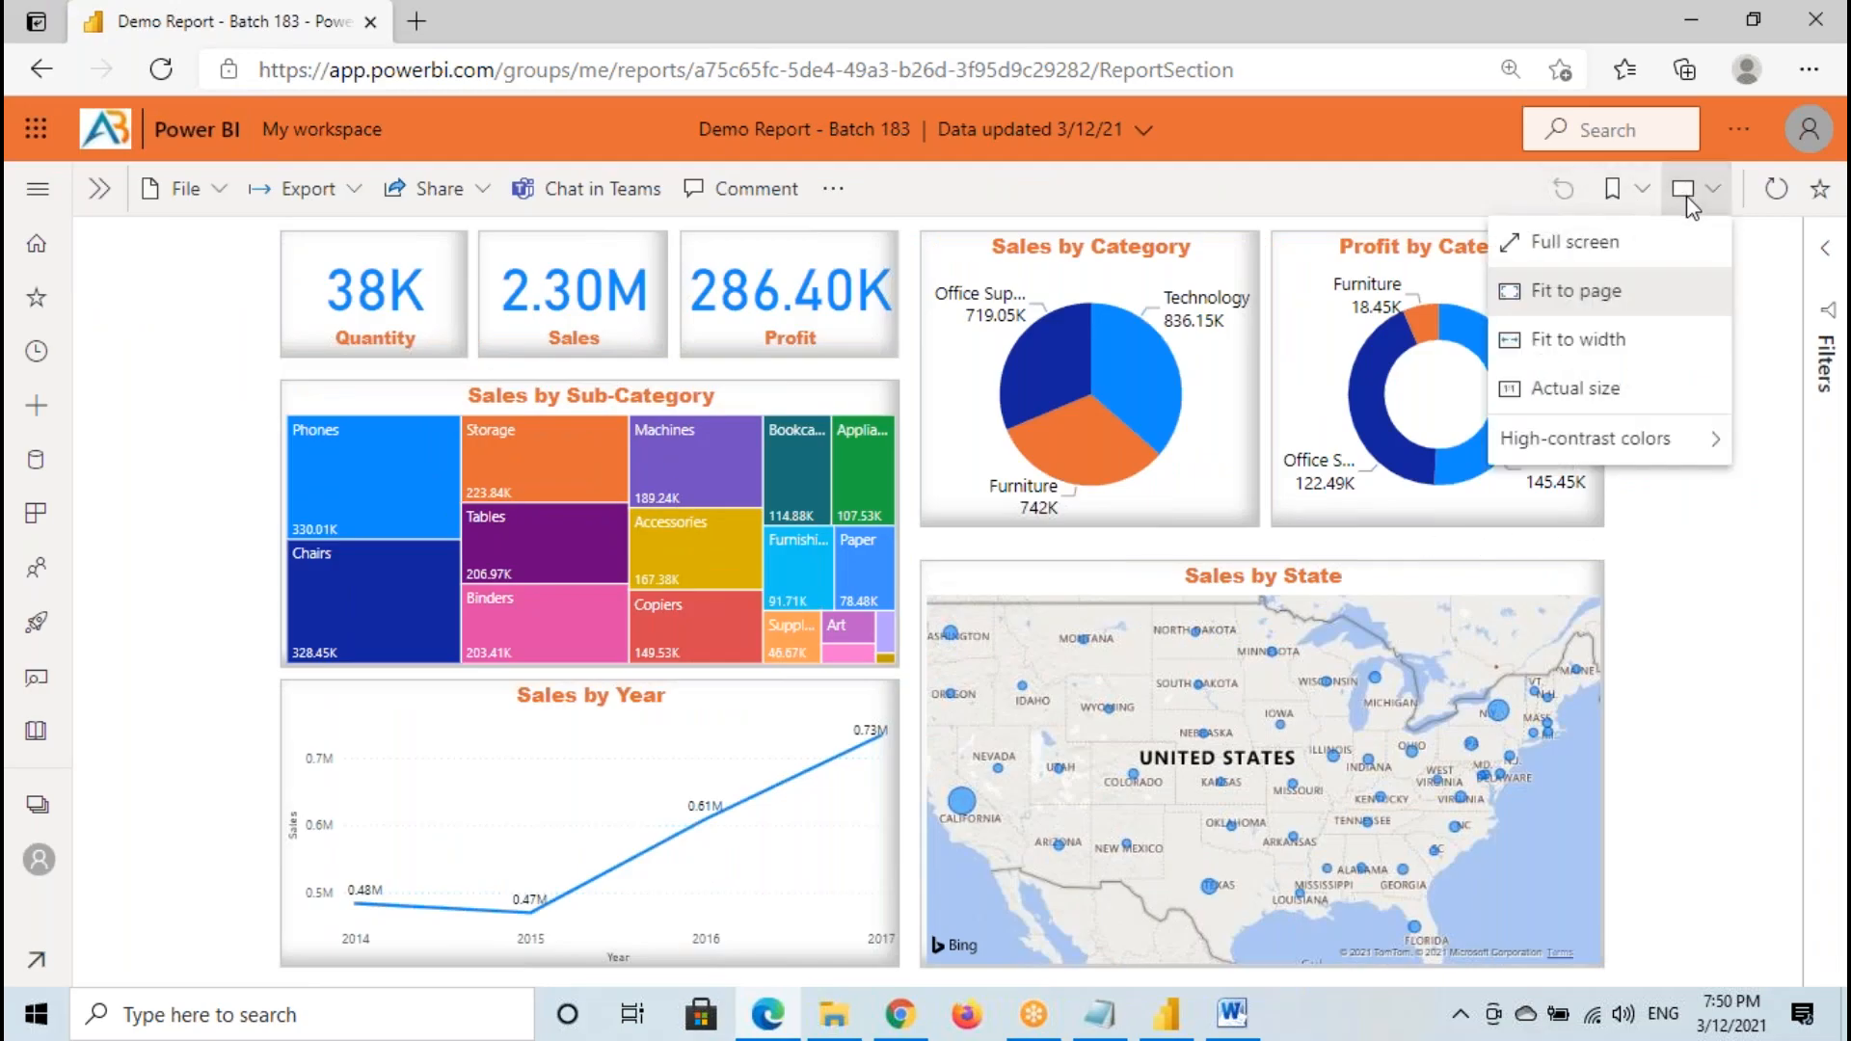
click(1577, 248)
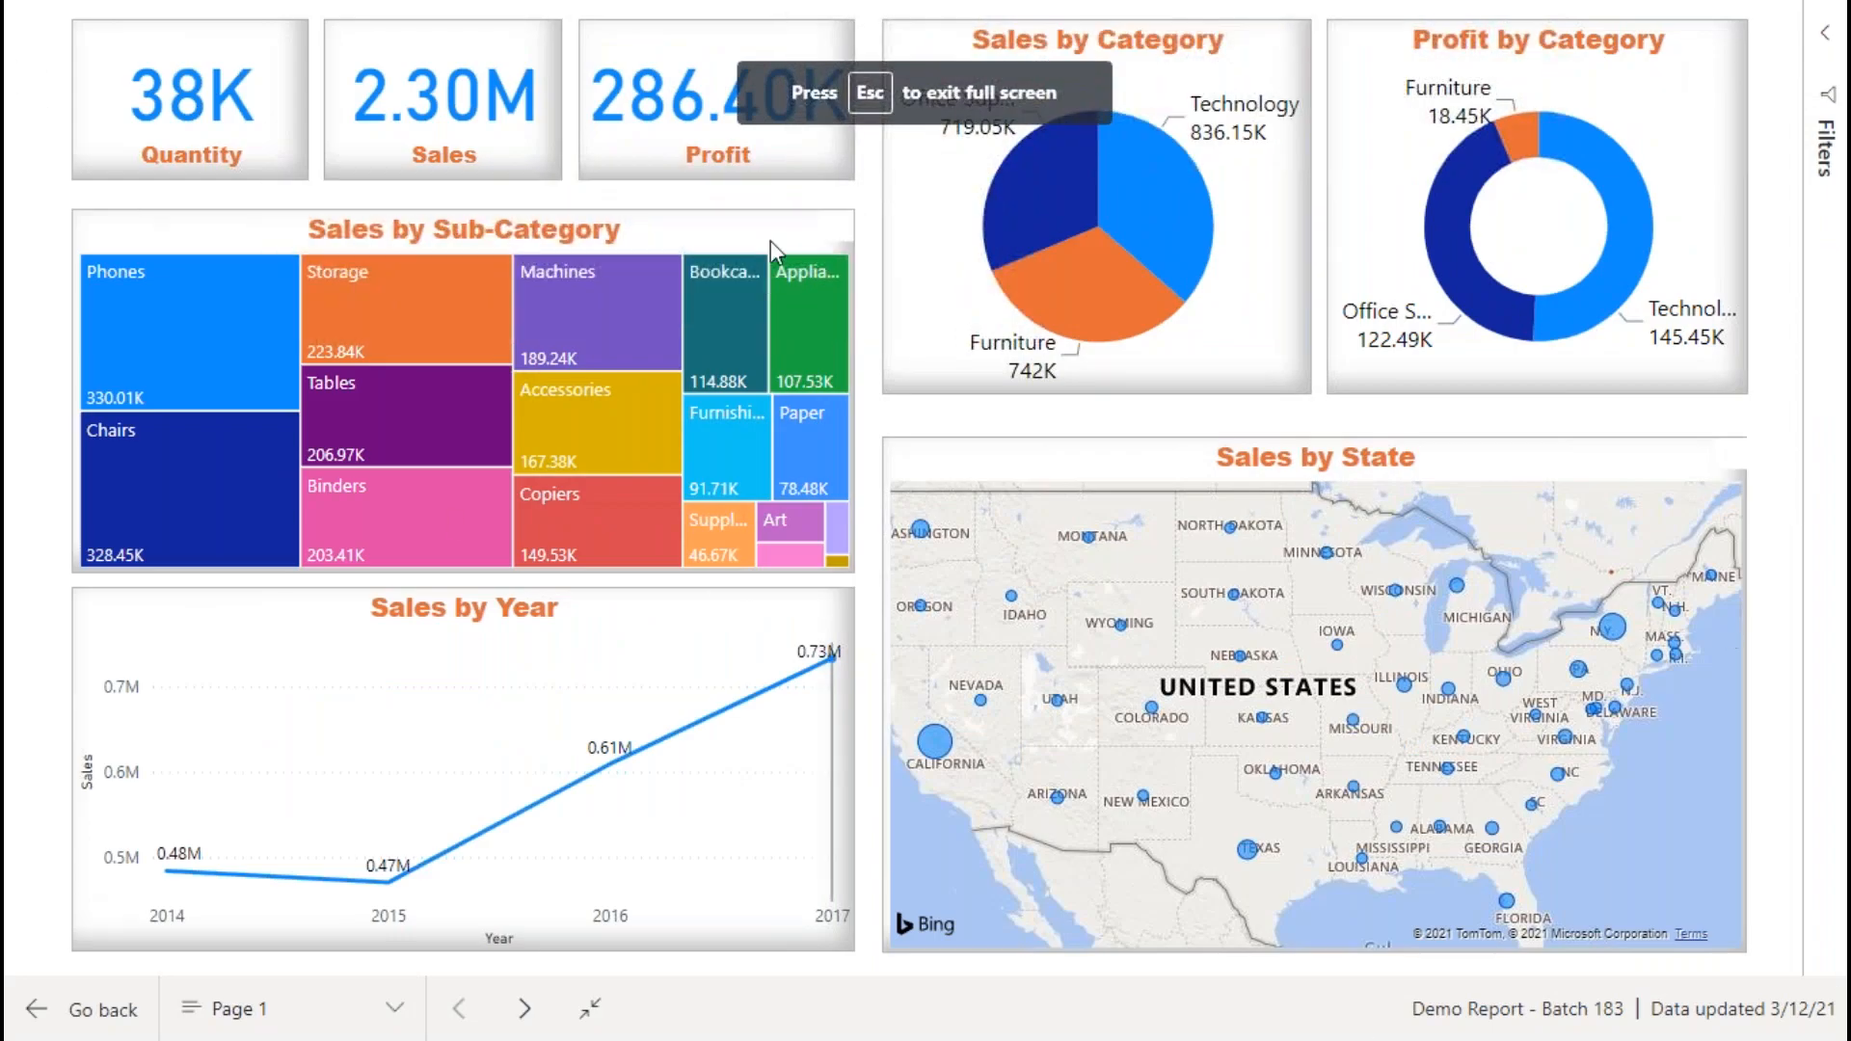
key(Escape)
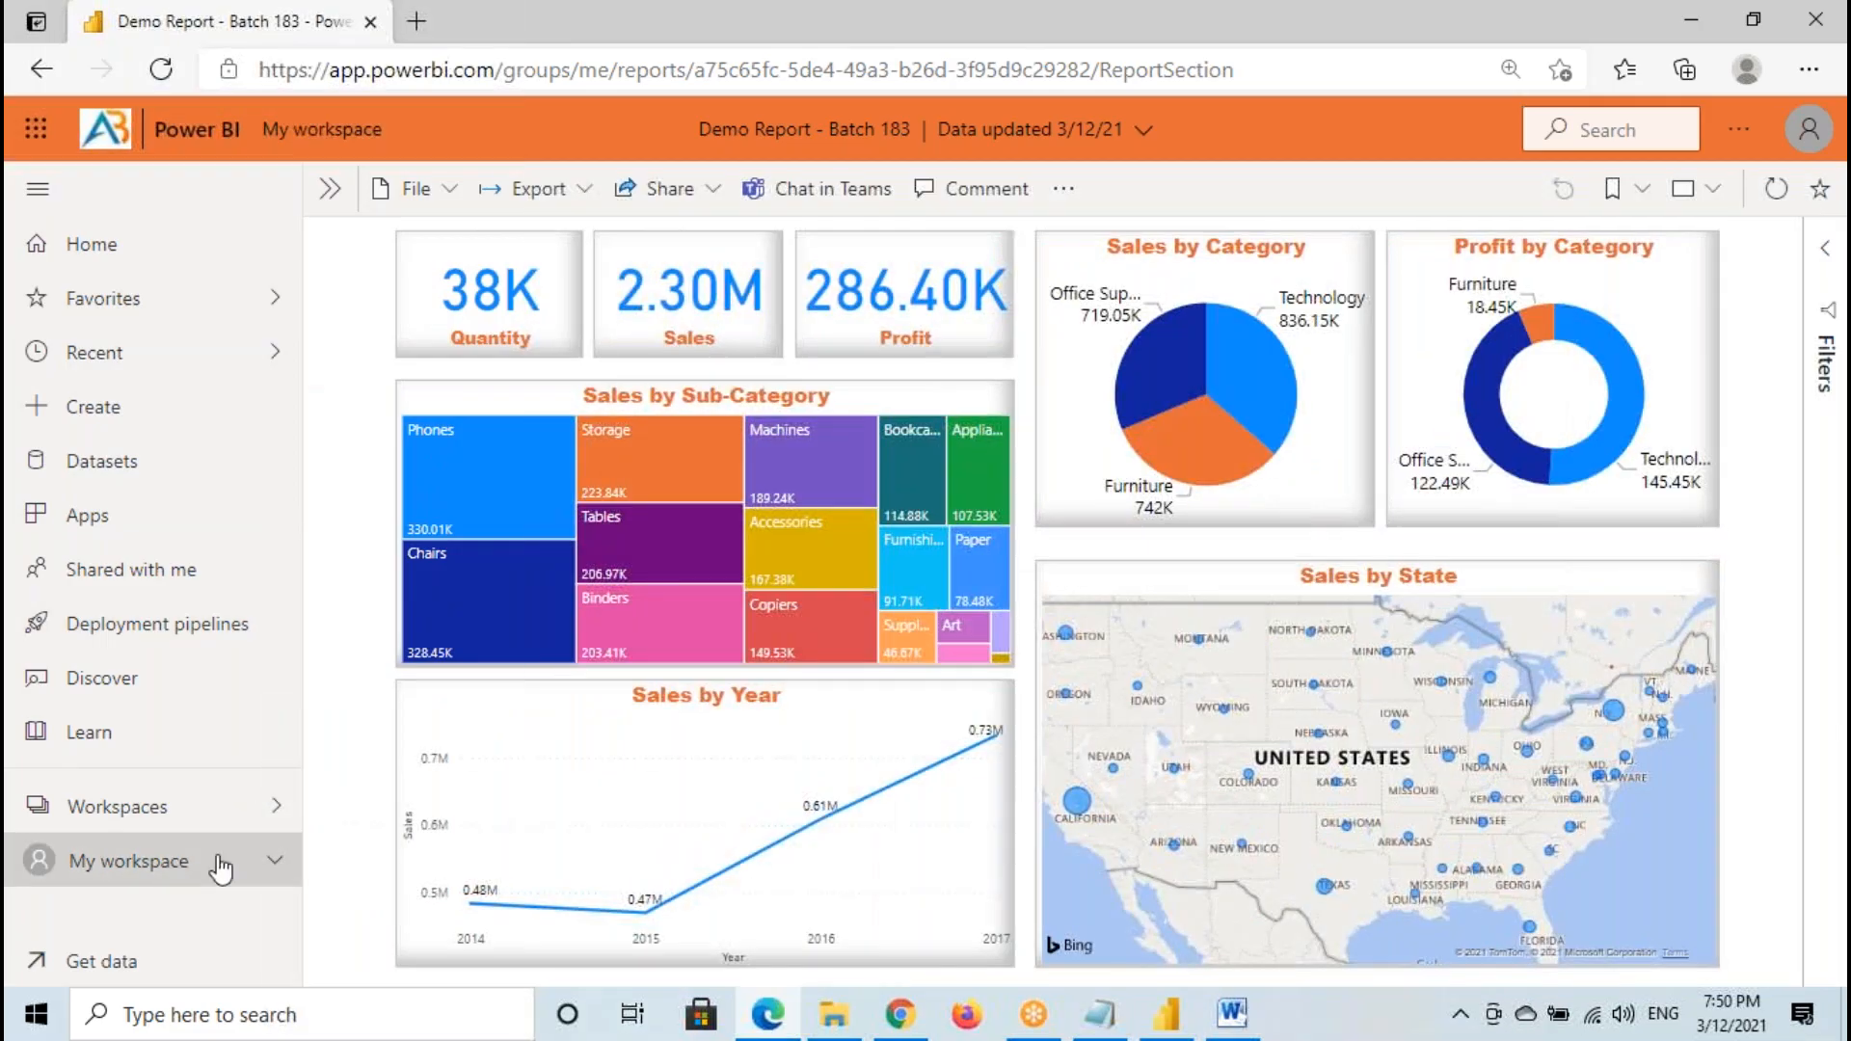
- Return to My workspace and frame the Demo Report - Batch 183 entry with a red rectangle
click(219, 868)
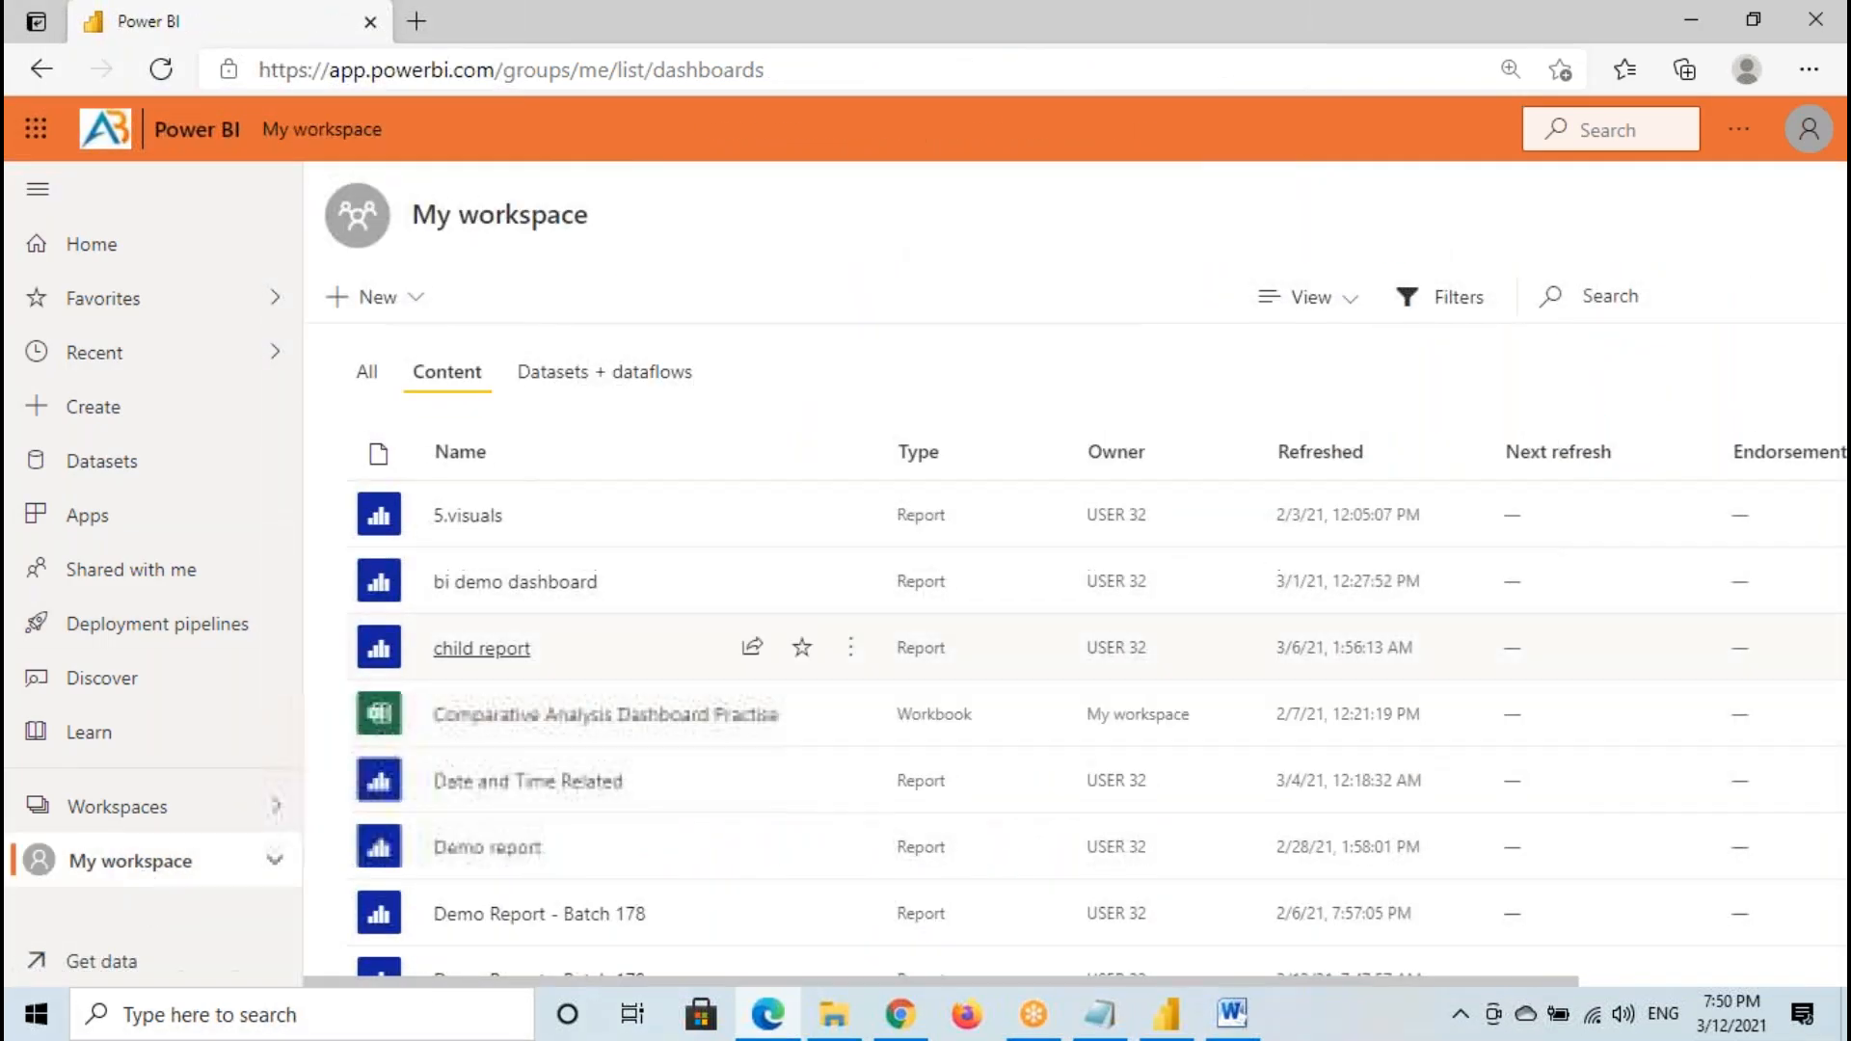
scroll(549, 771, down, 3)
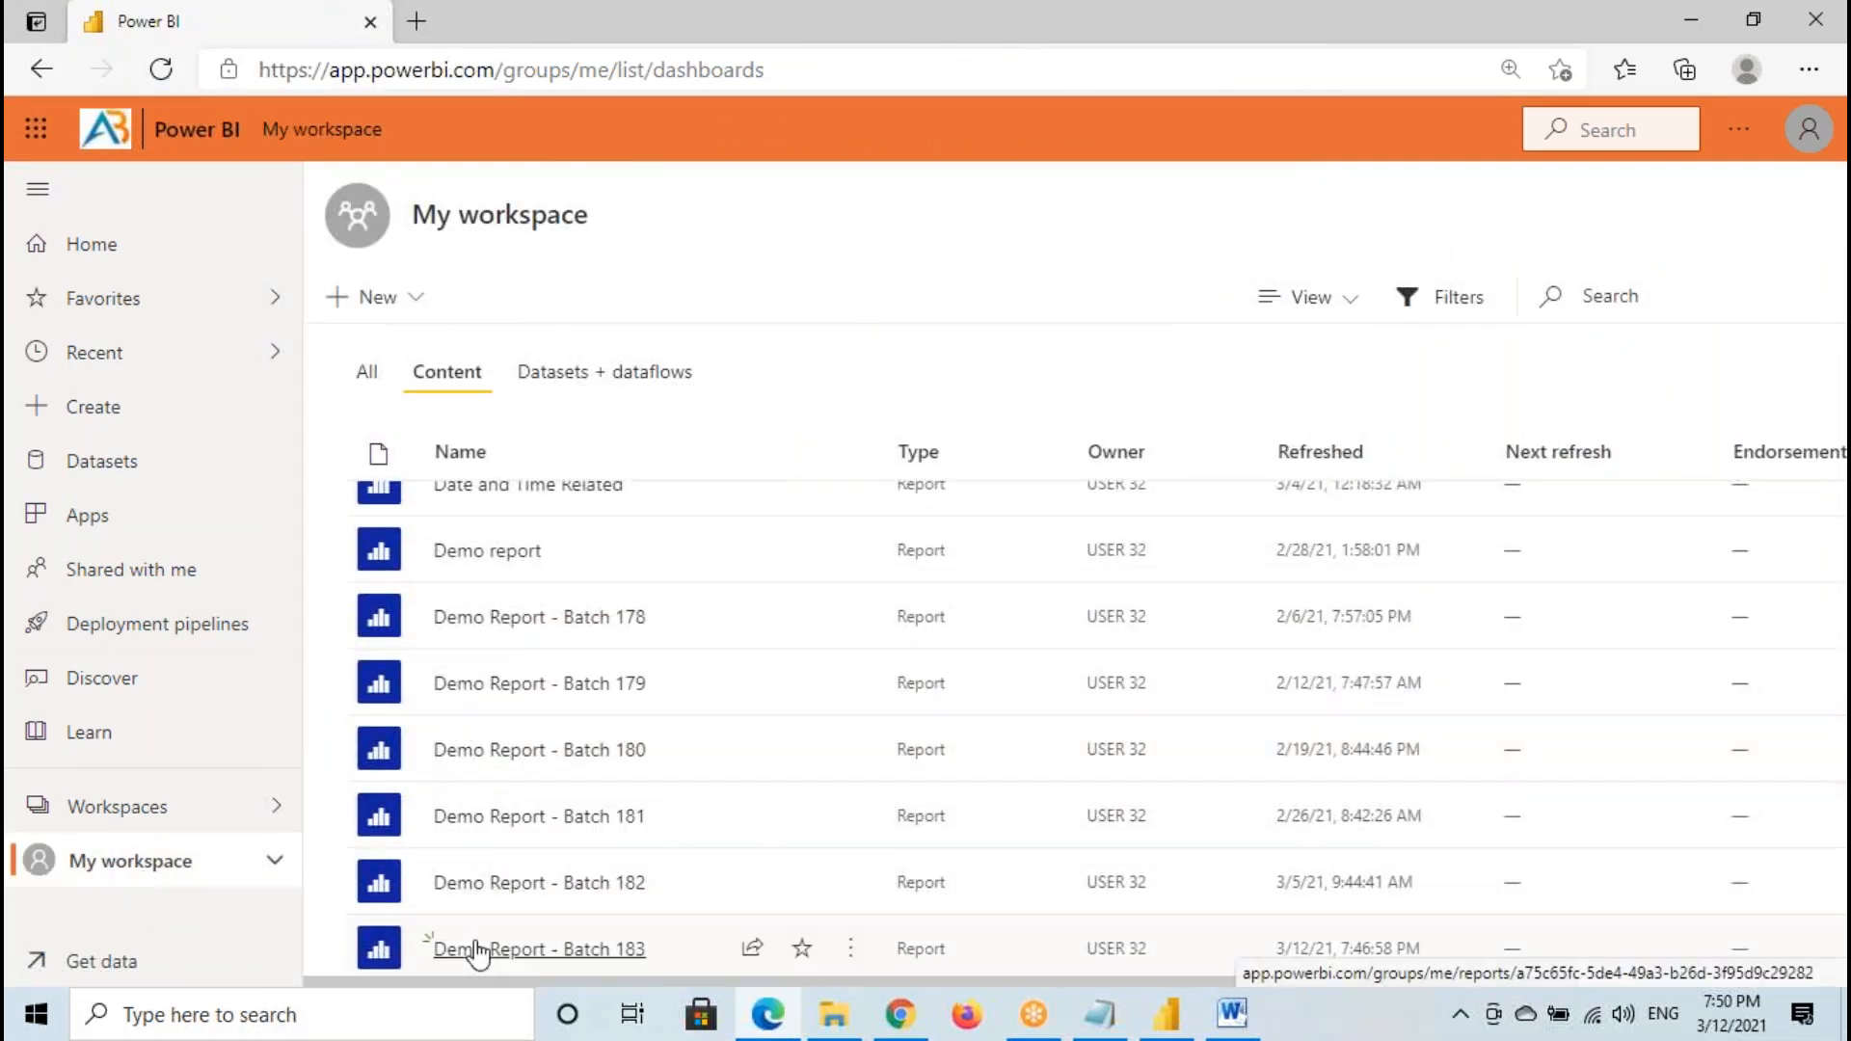
scroll(549, 897, down, 2)
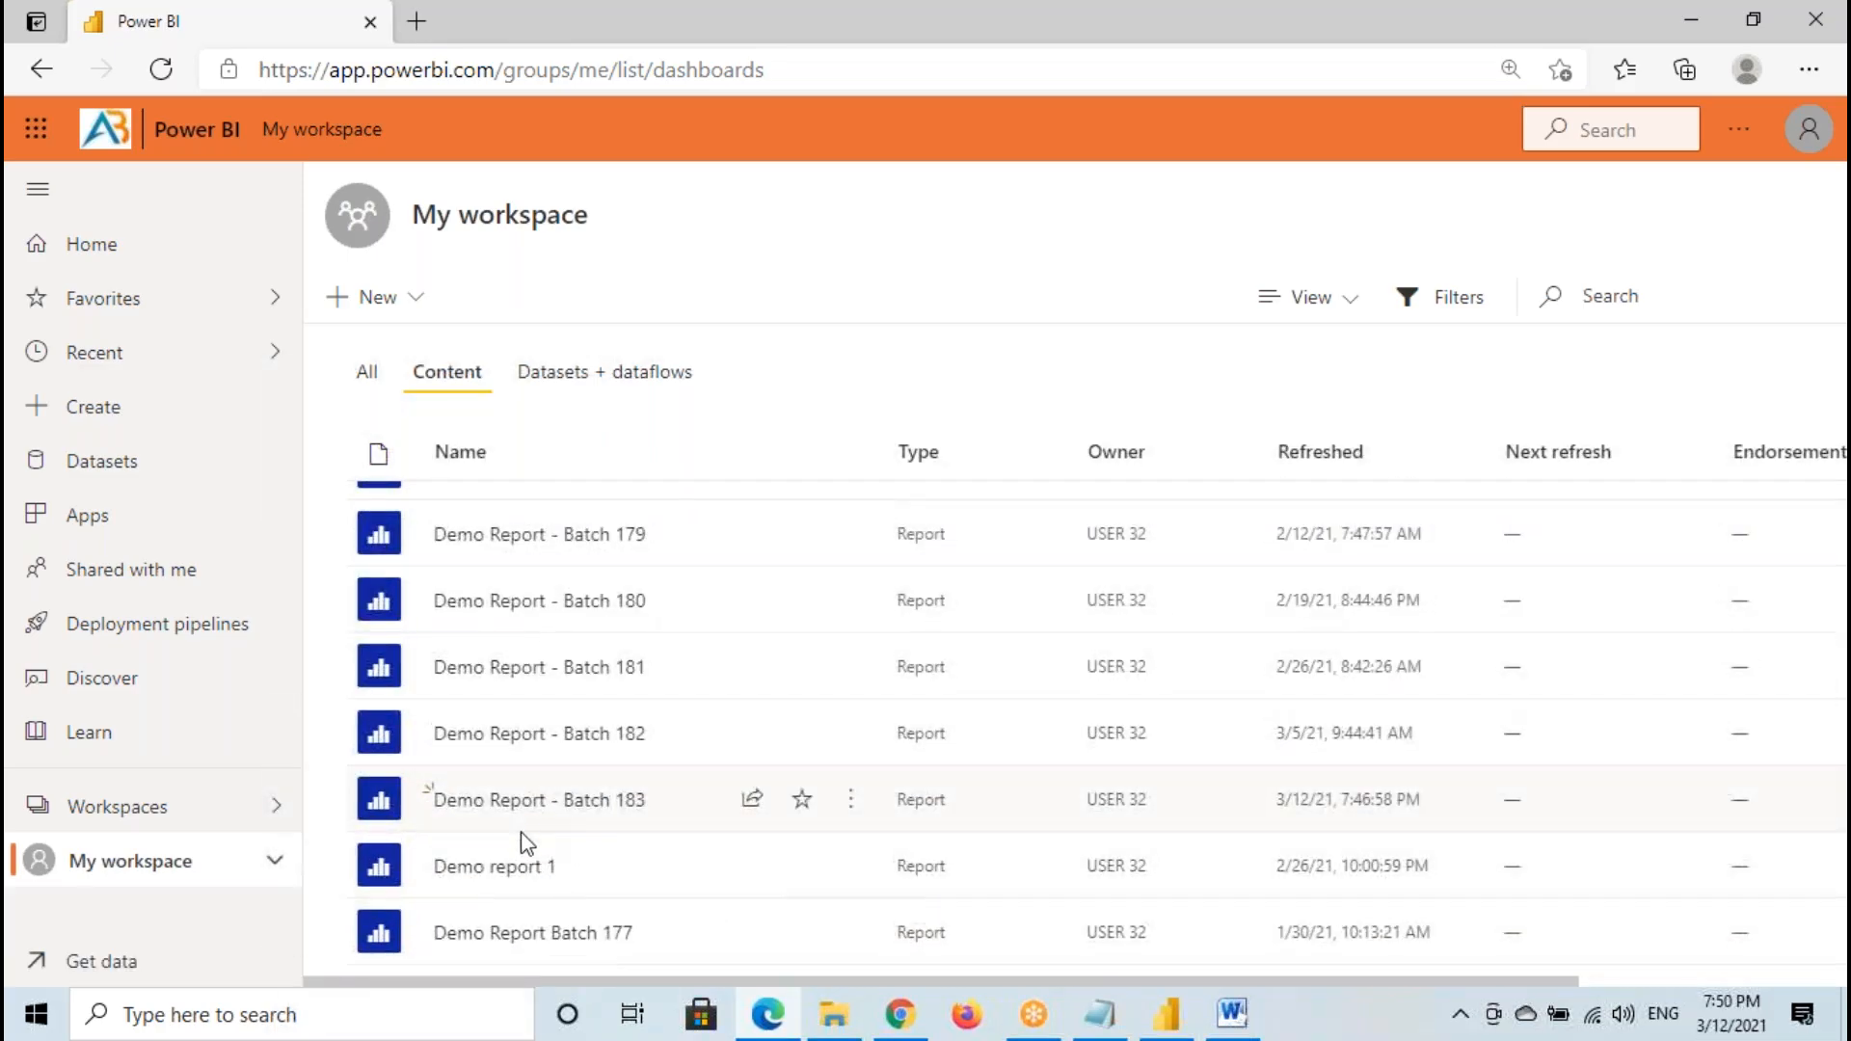
drag(688, 829, 691, 830)
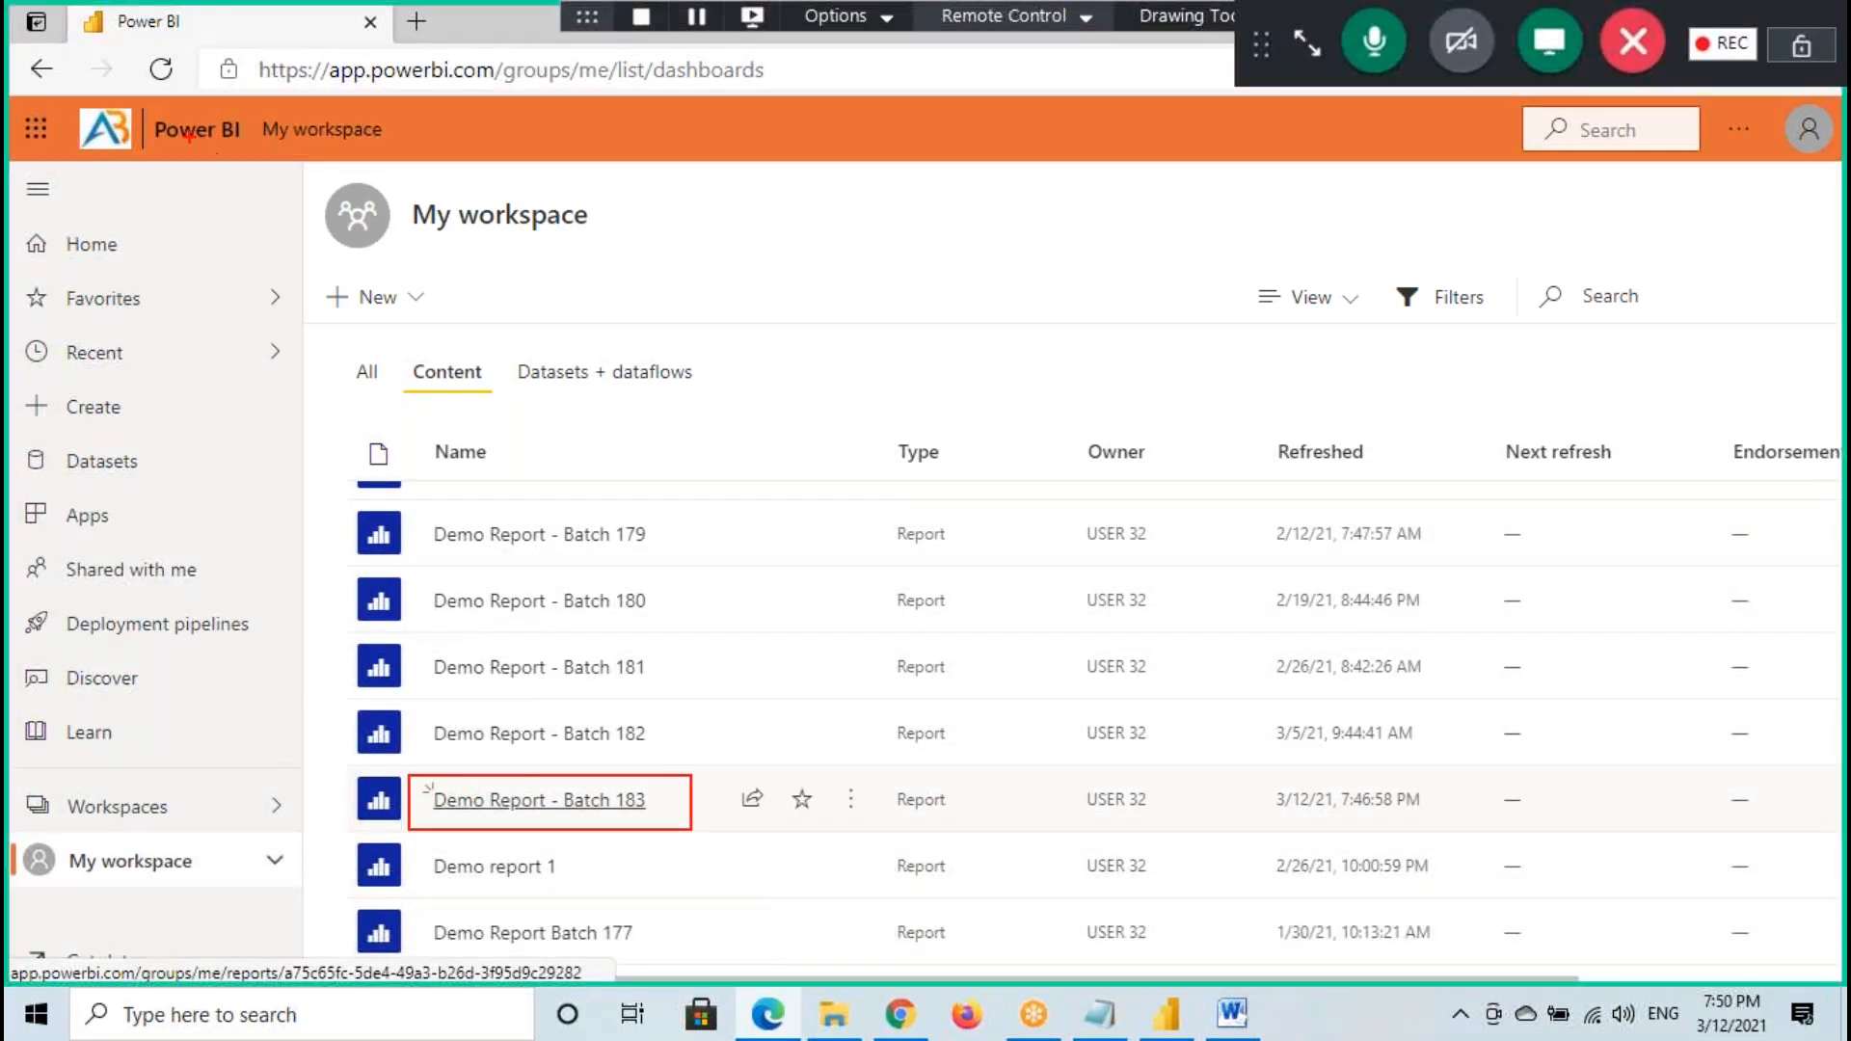
- Temporarily mark the Power BI heading and the share icon of Demo Report - Batch 183 with red annotations
drag(139, 106, 282, 165)
mouse_move(732, 773)
mouse_down()
mouse_move(783, 771)
mouse_move(771, 817)
mouse_move(871, 702)
mouse_move(848, 769)
mouse_up()
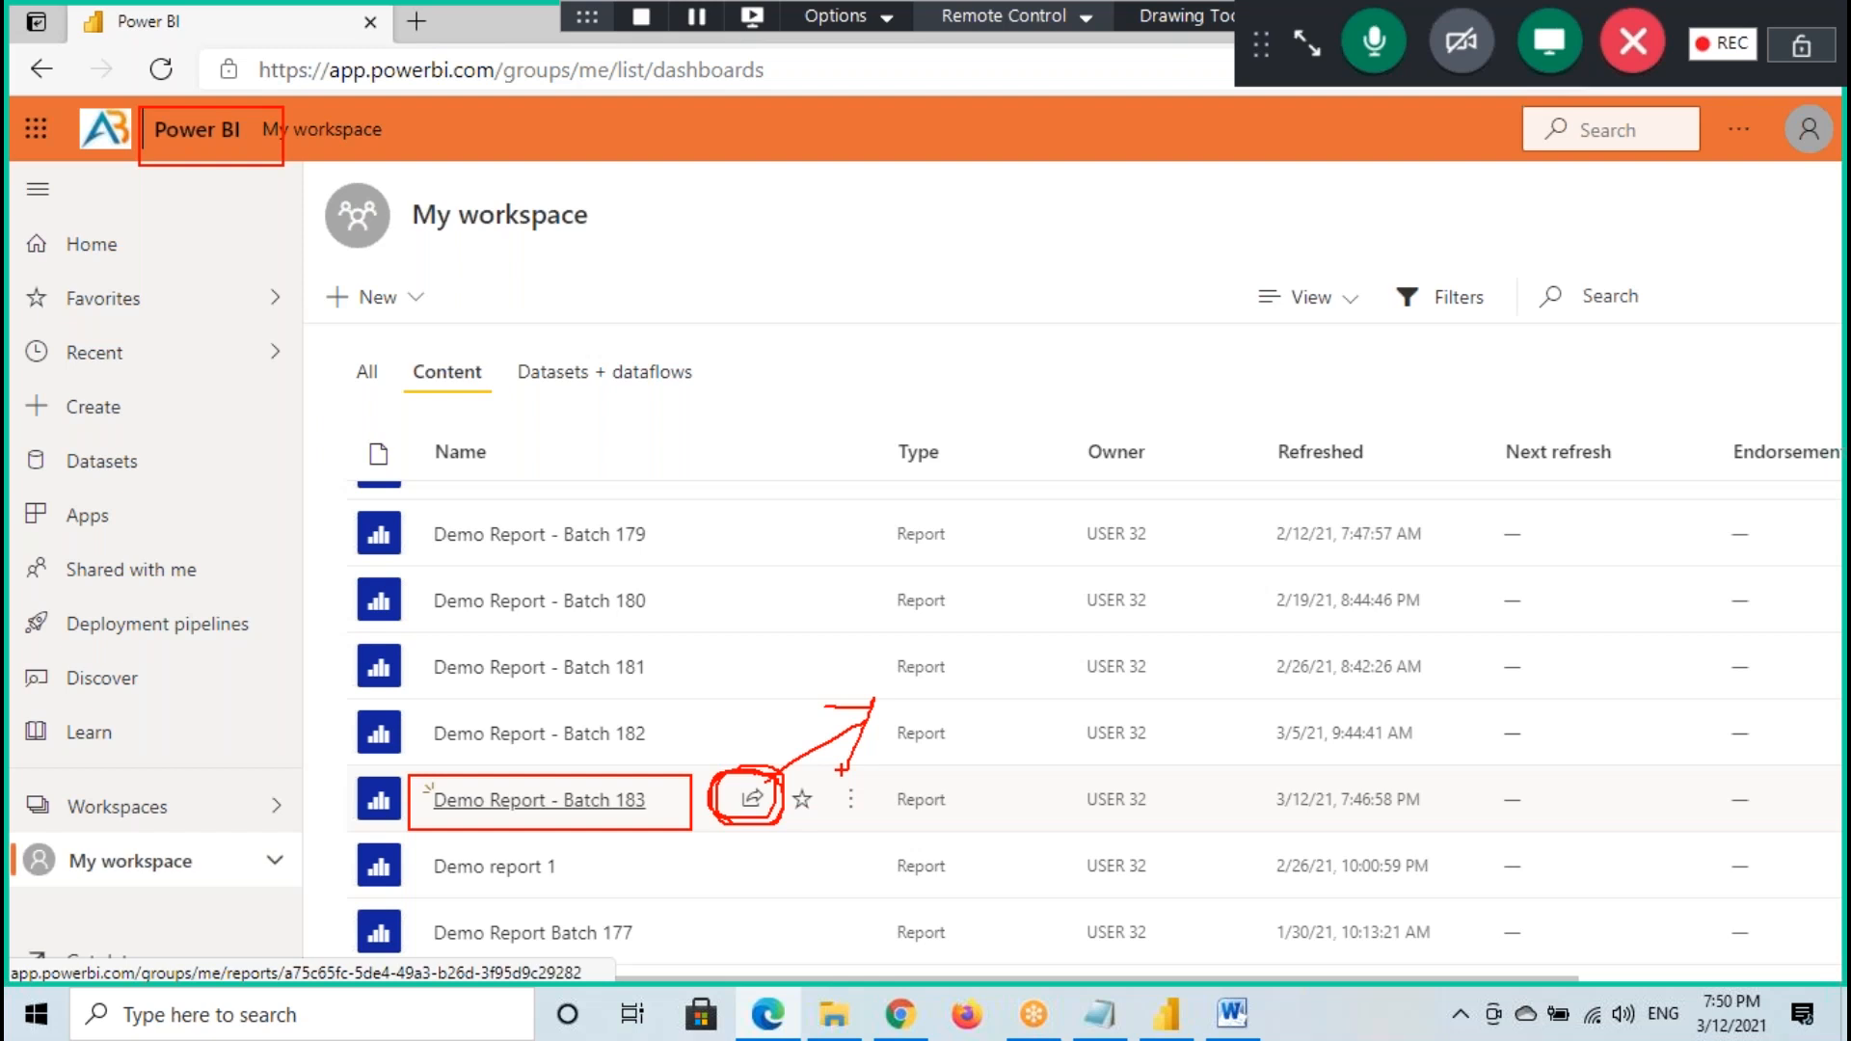
key(Escape)
- Open the sharing settings of Demo Report - Batch 183 and add user33 as a recipient under Grant access to
click(752, 802)
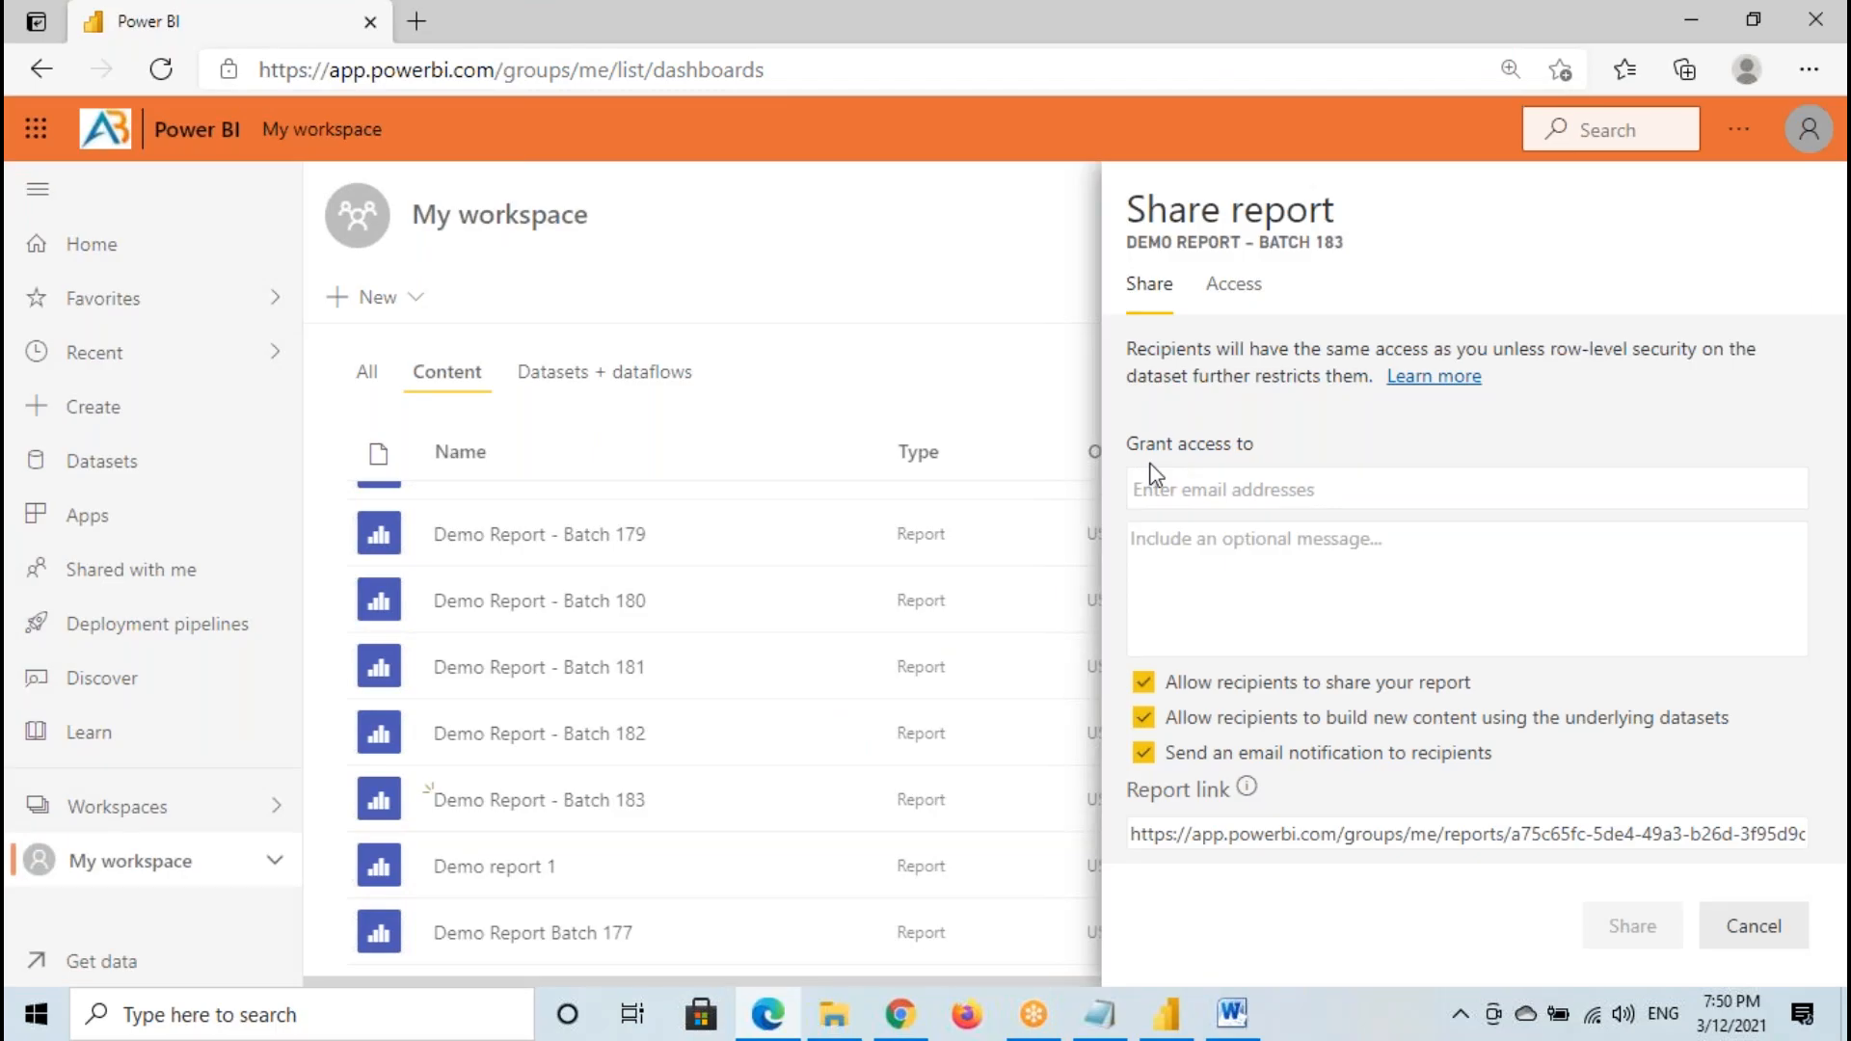
mouse_move(1118, 430)
mouse_down()
mouse_move(1298, 456)
mouse_move(1252, 479)
mouse_up()
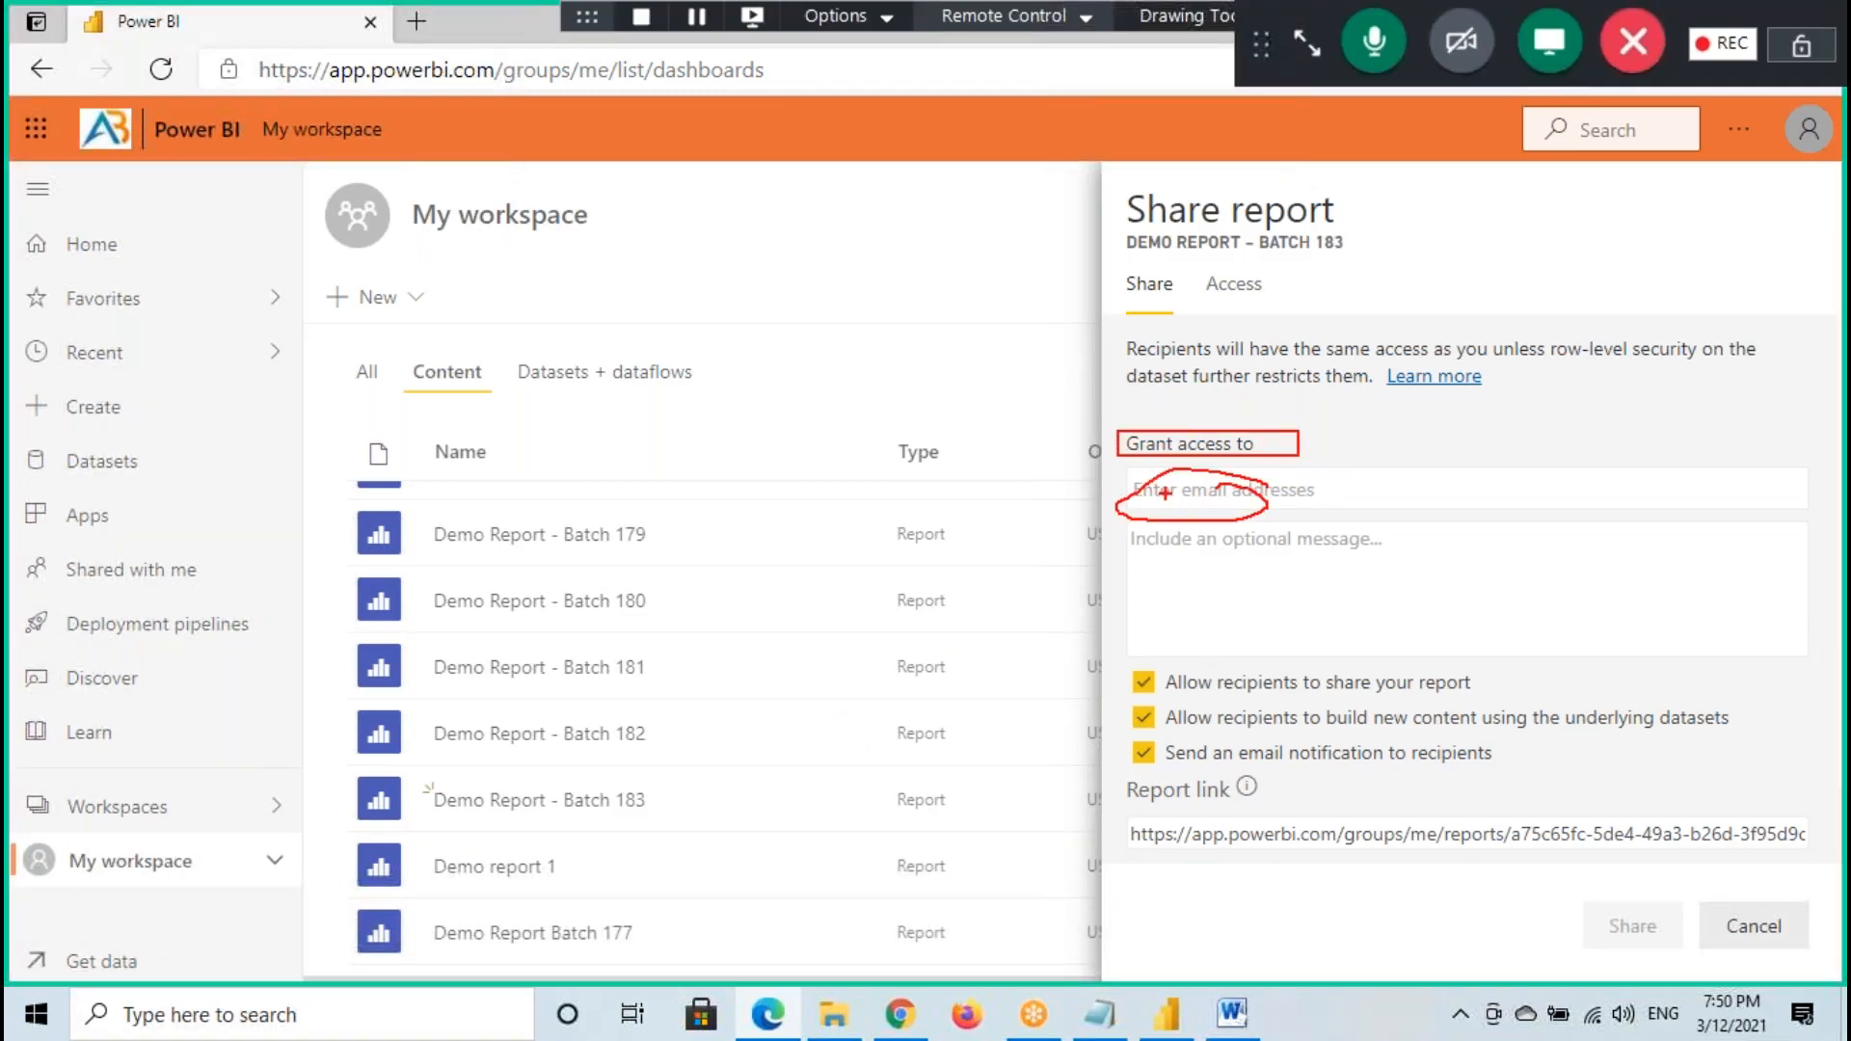
click(1170, 490)
text(user33)
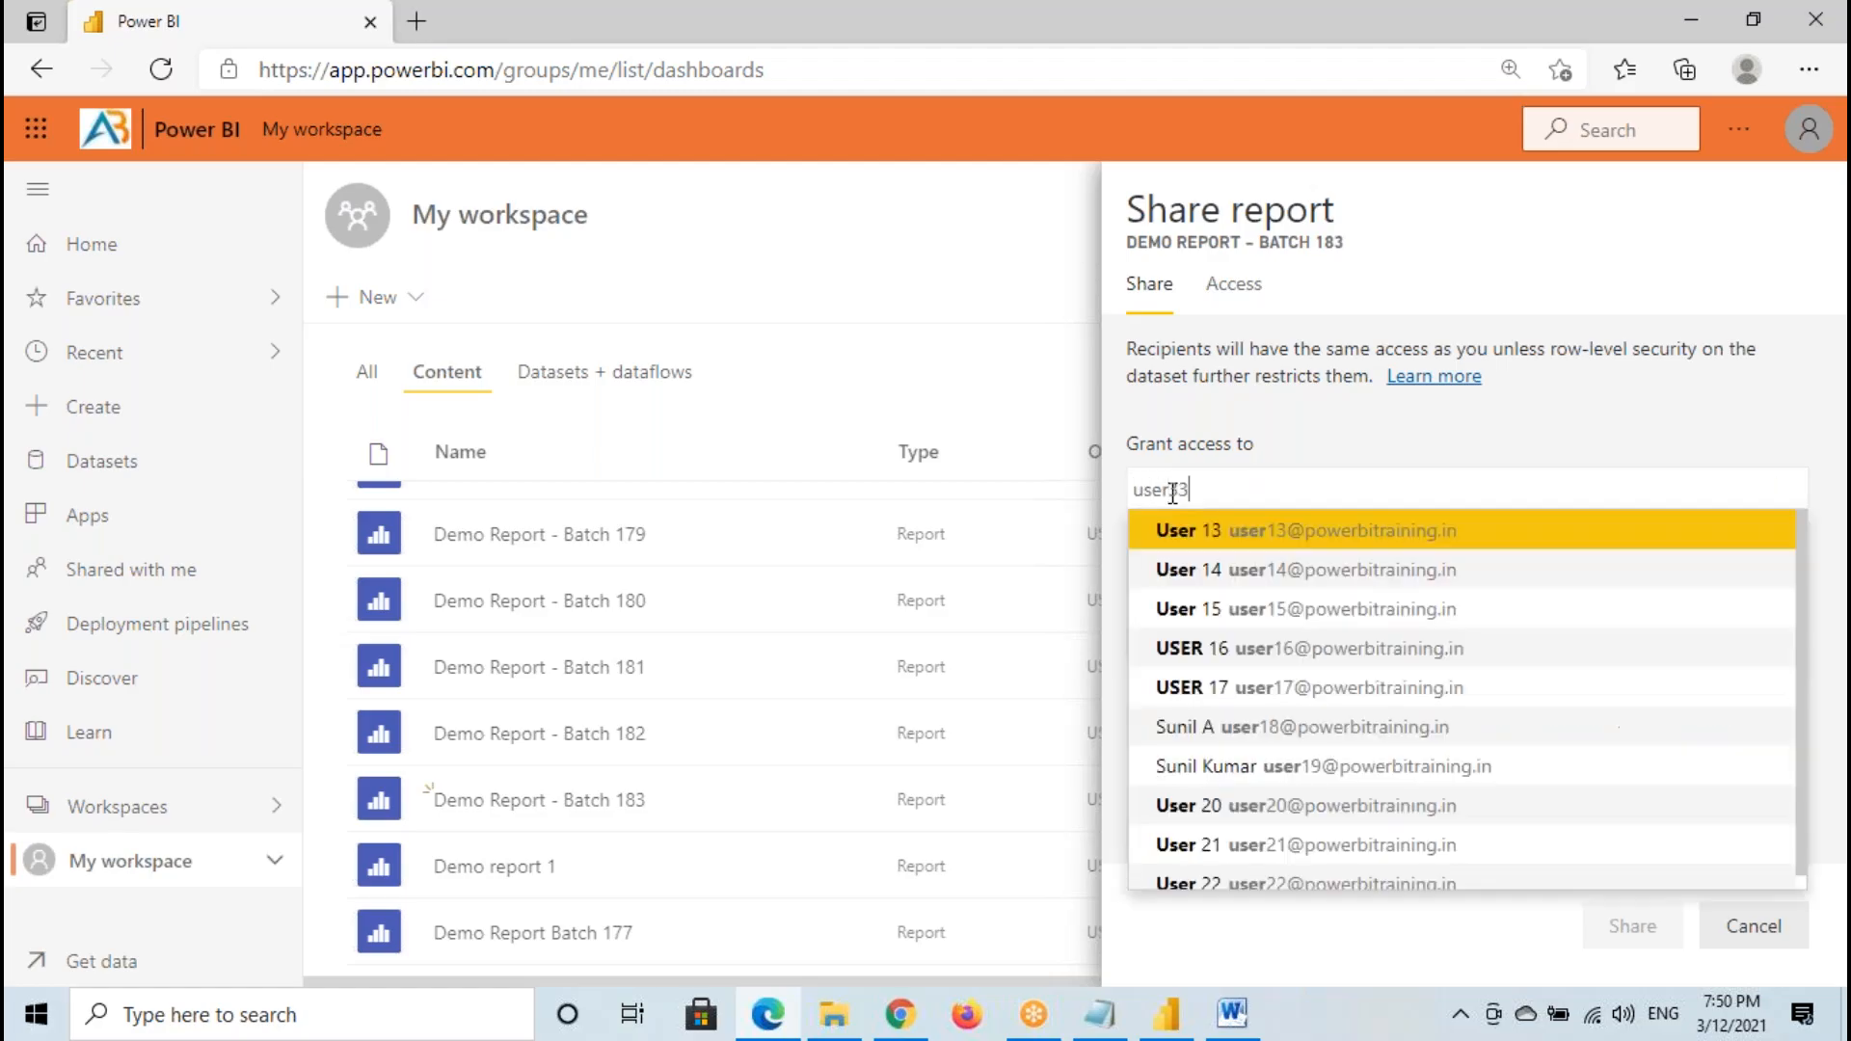
key(Tab)
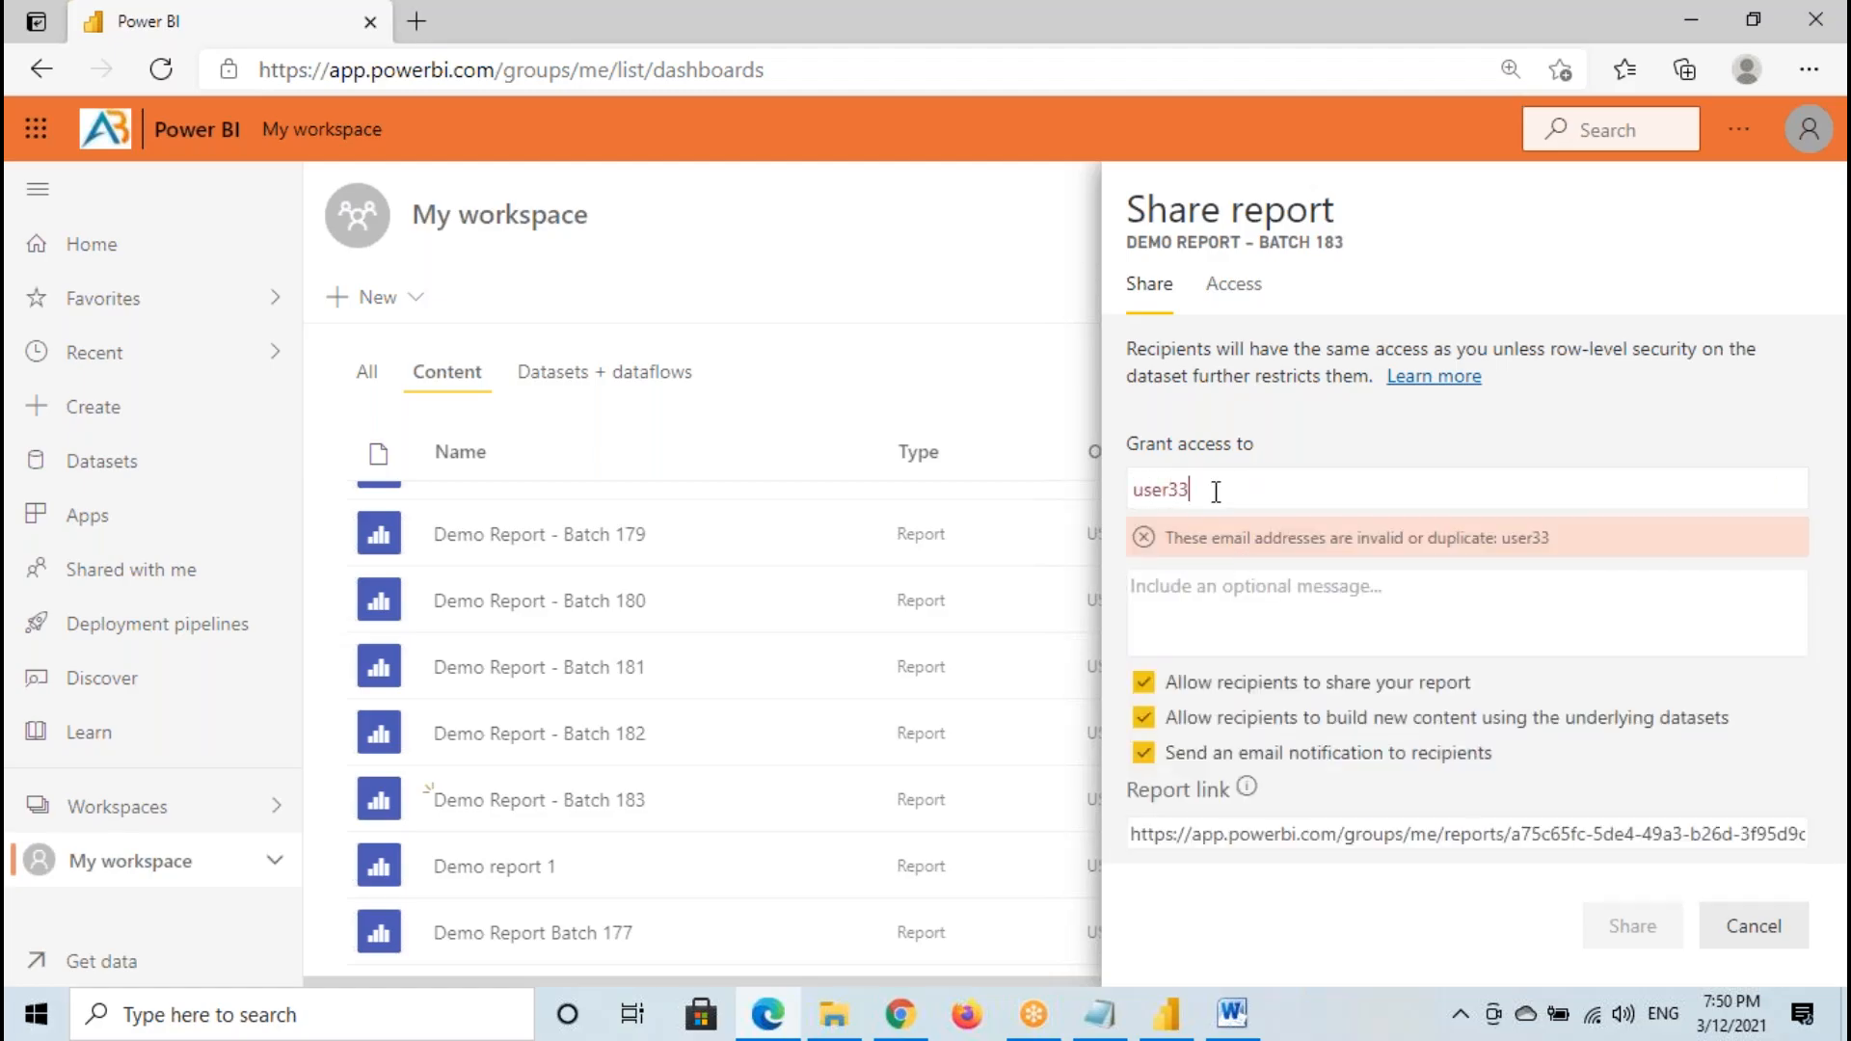
text(@)
click(1244, 528)
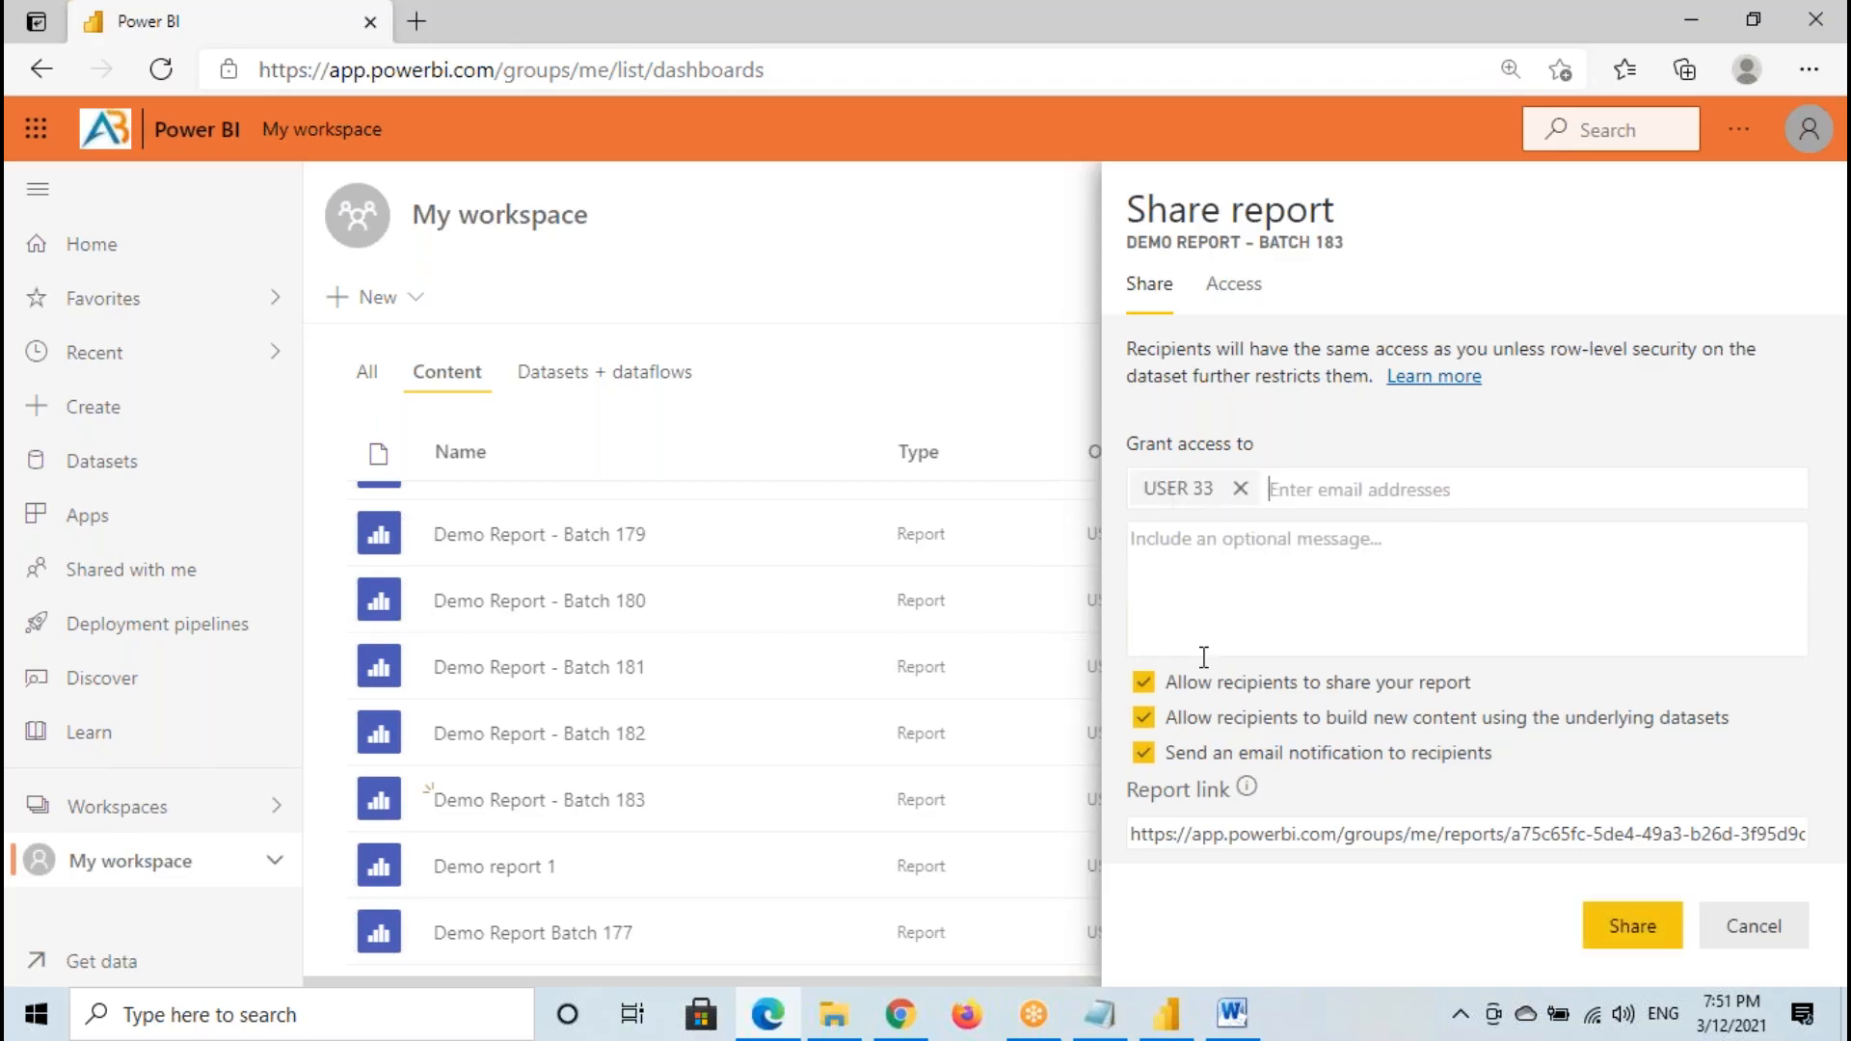
- Check which account is currently signed in to Power BI Service, keeping the Share report settings open
click(1098, 1014)
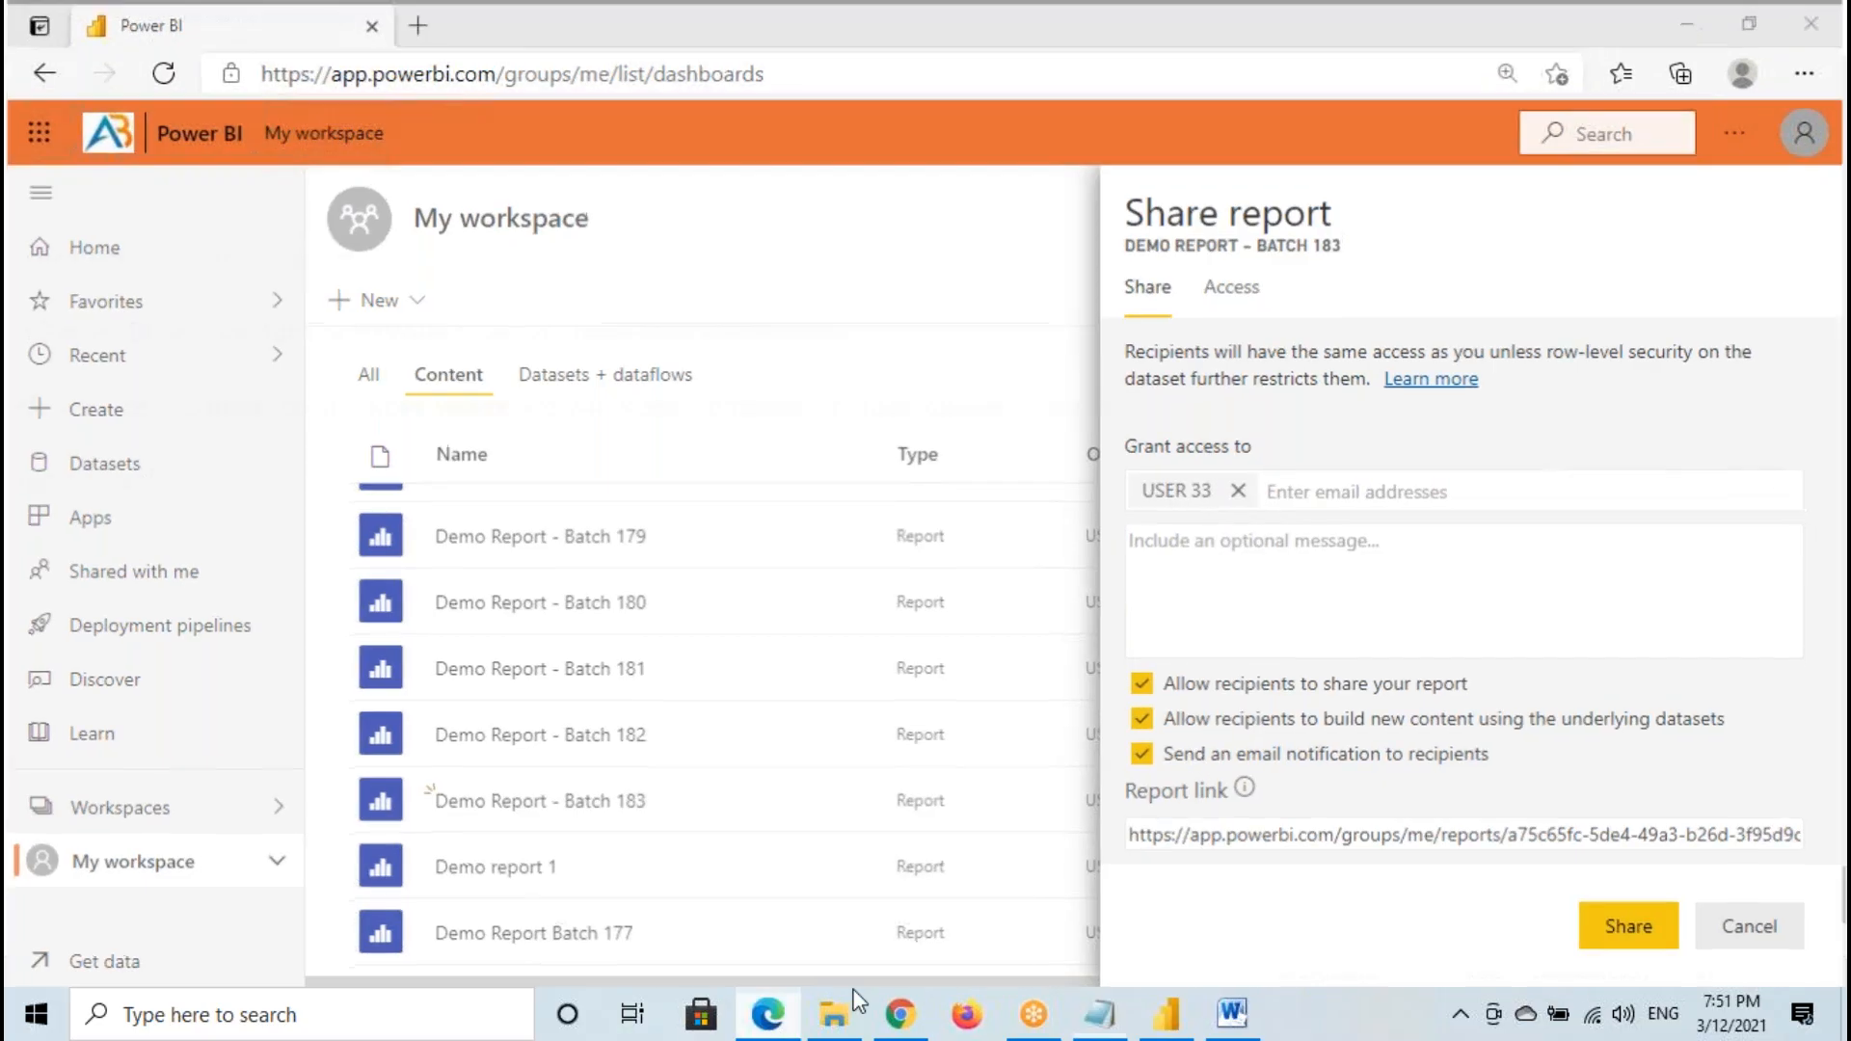
key(alt+Tab)
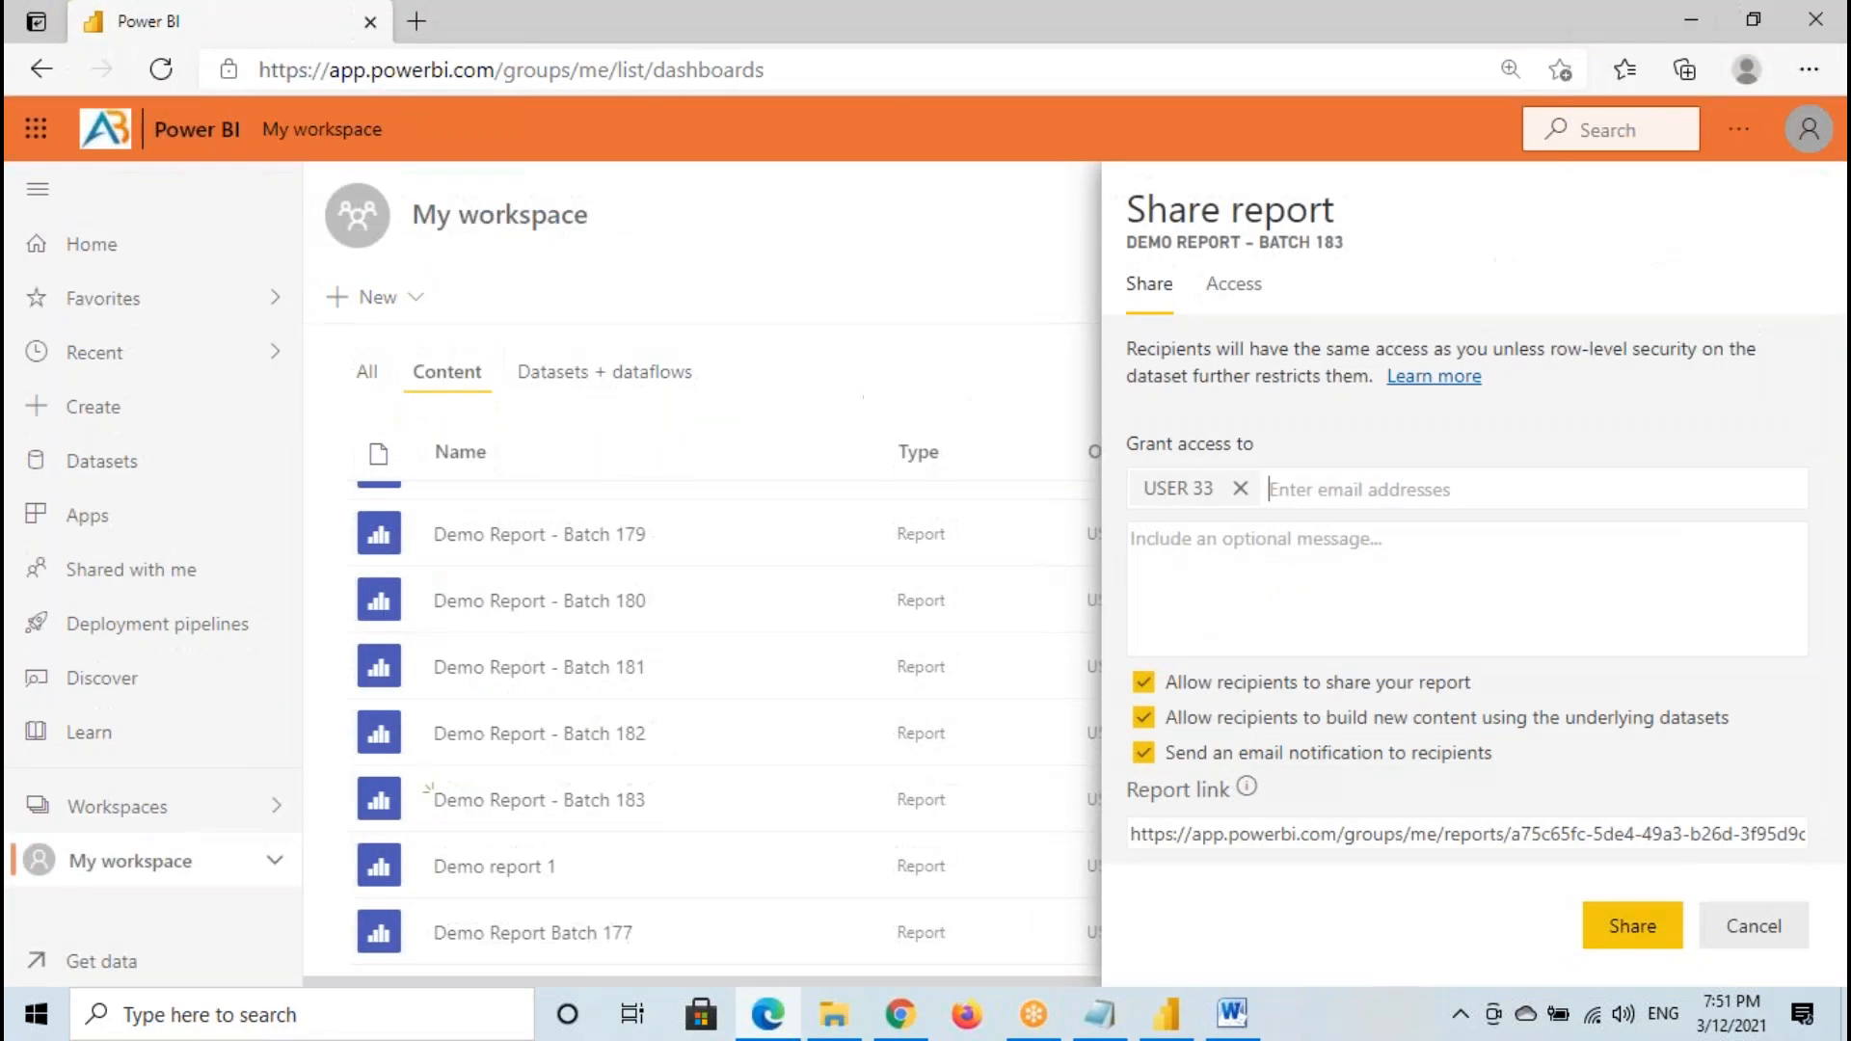
click(1805, 133)
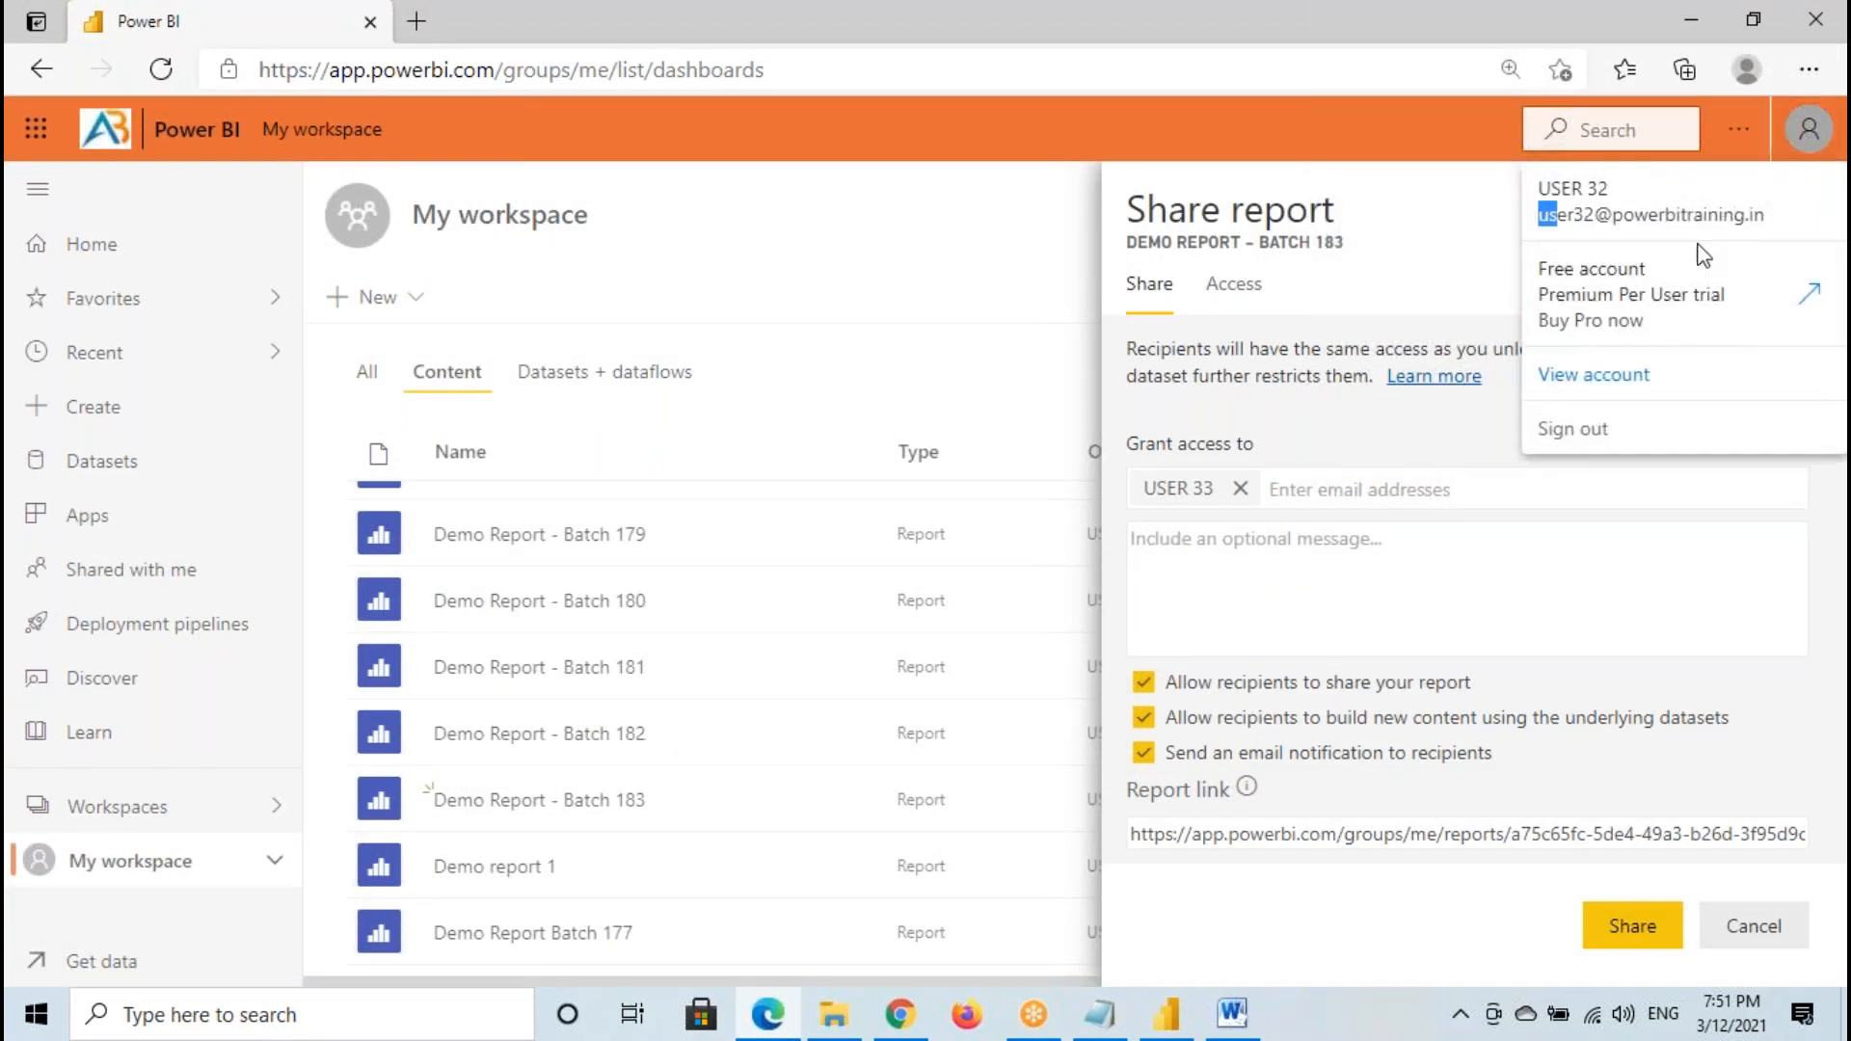
click(1239, 539)
- Add user34, user19 and user20 as further recipients and share the report with them
click(1279, 490)
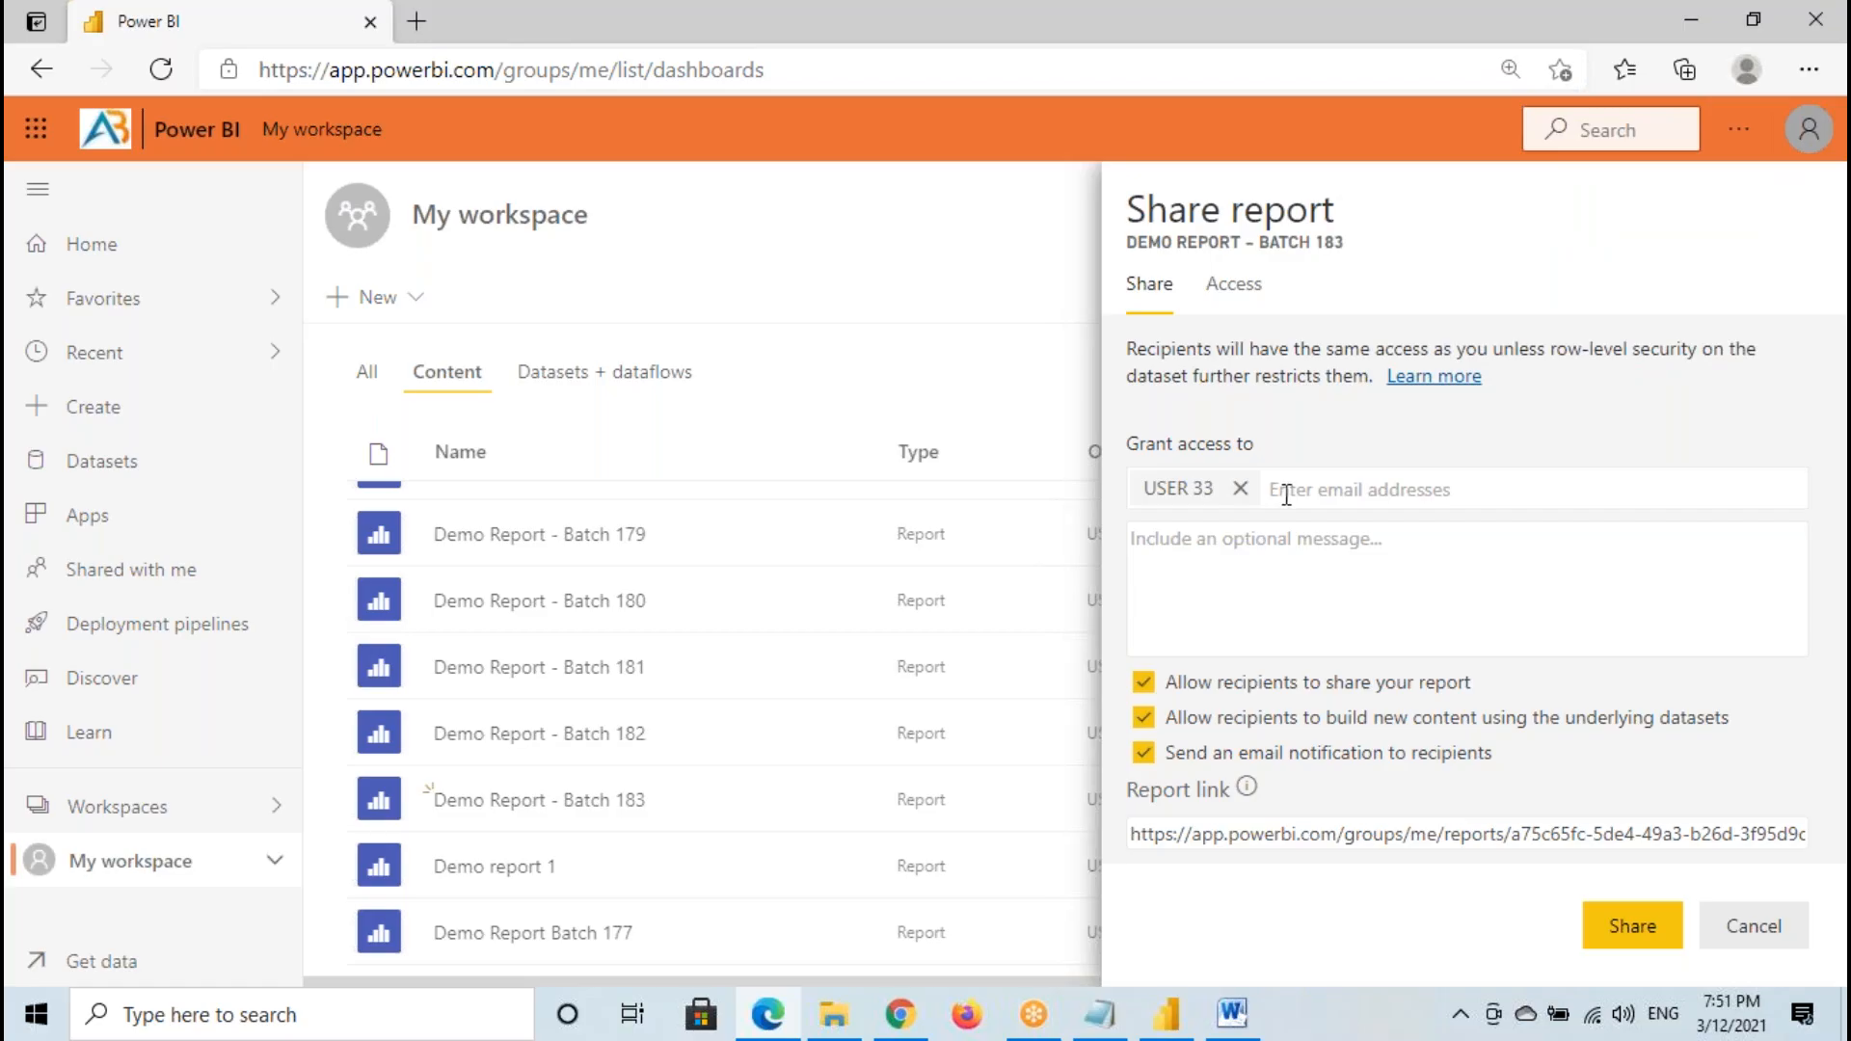
text(user34)
click(1333, 538)
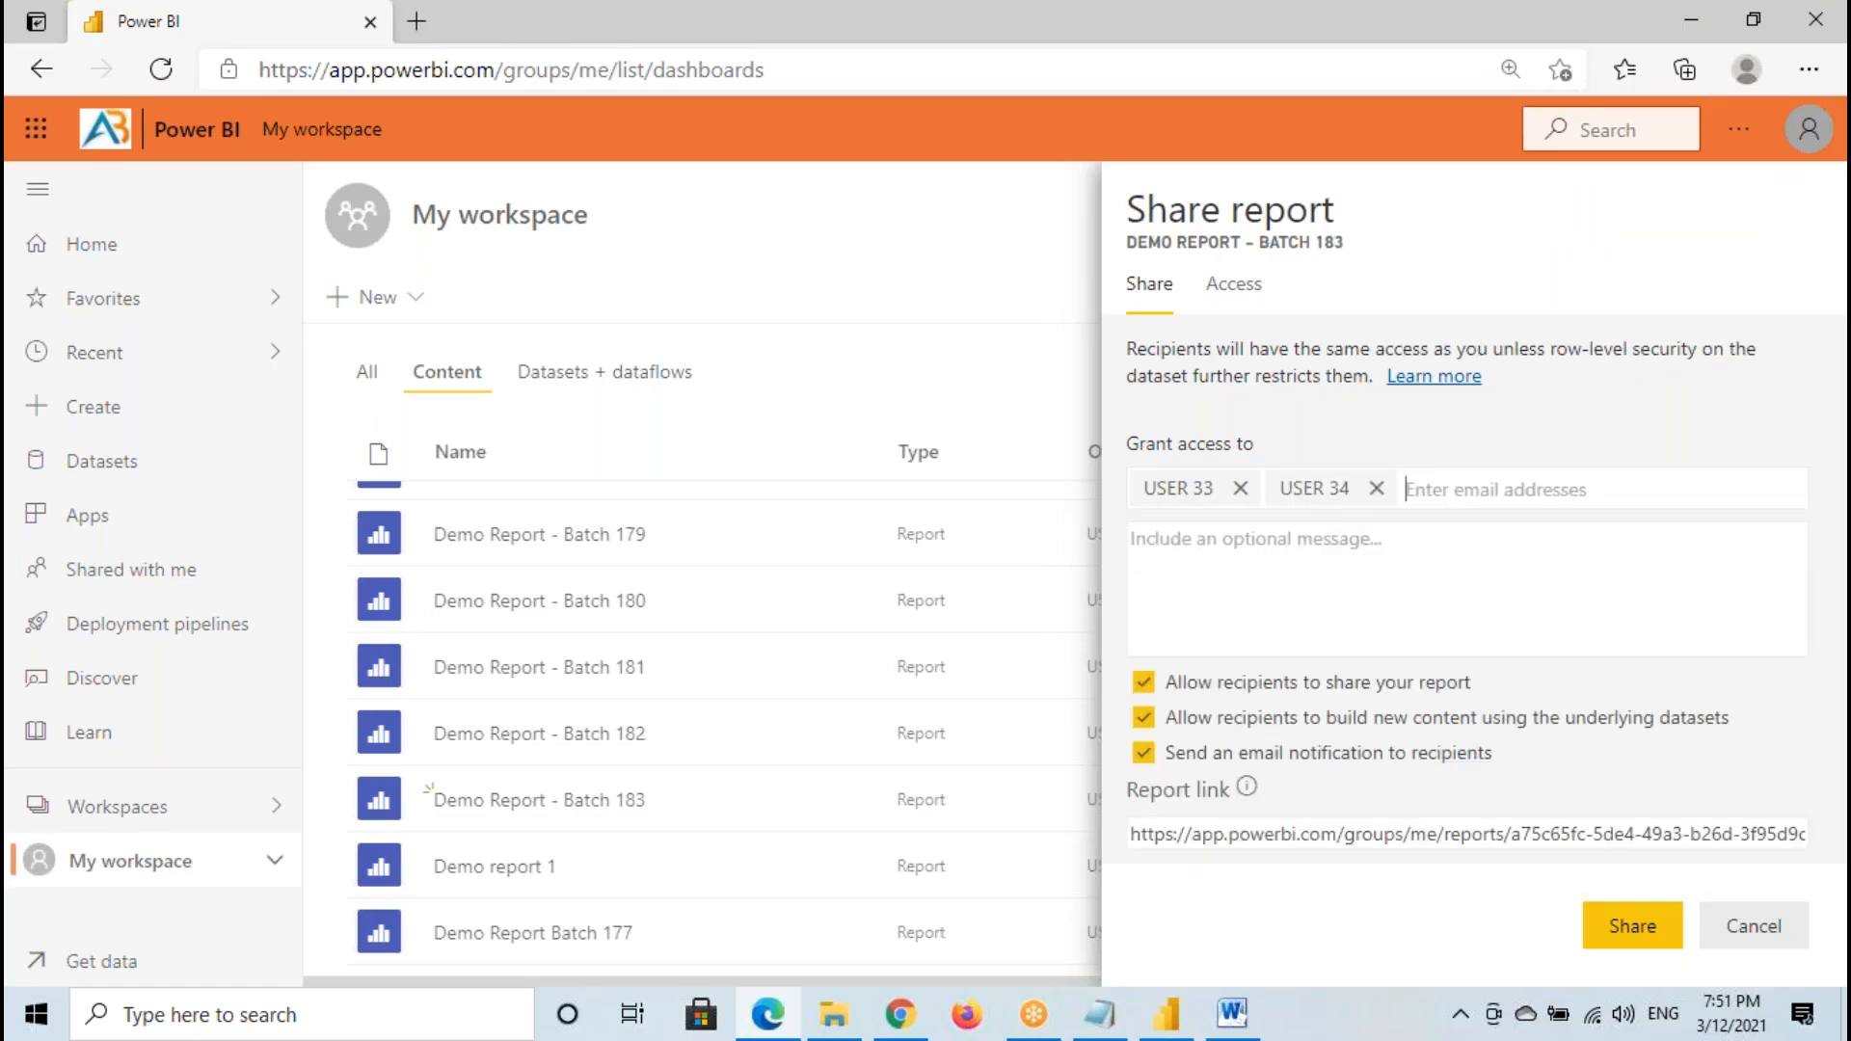
text(user19)
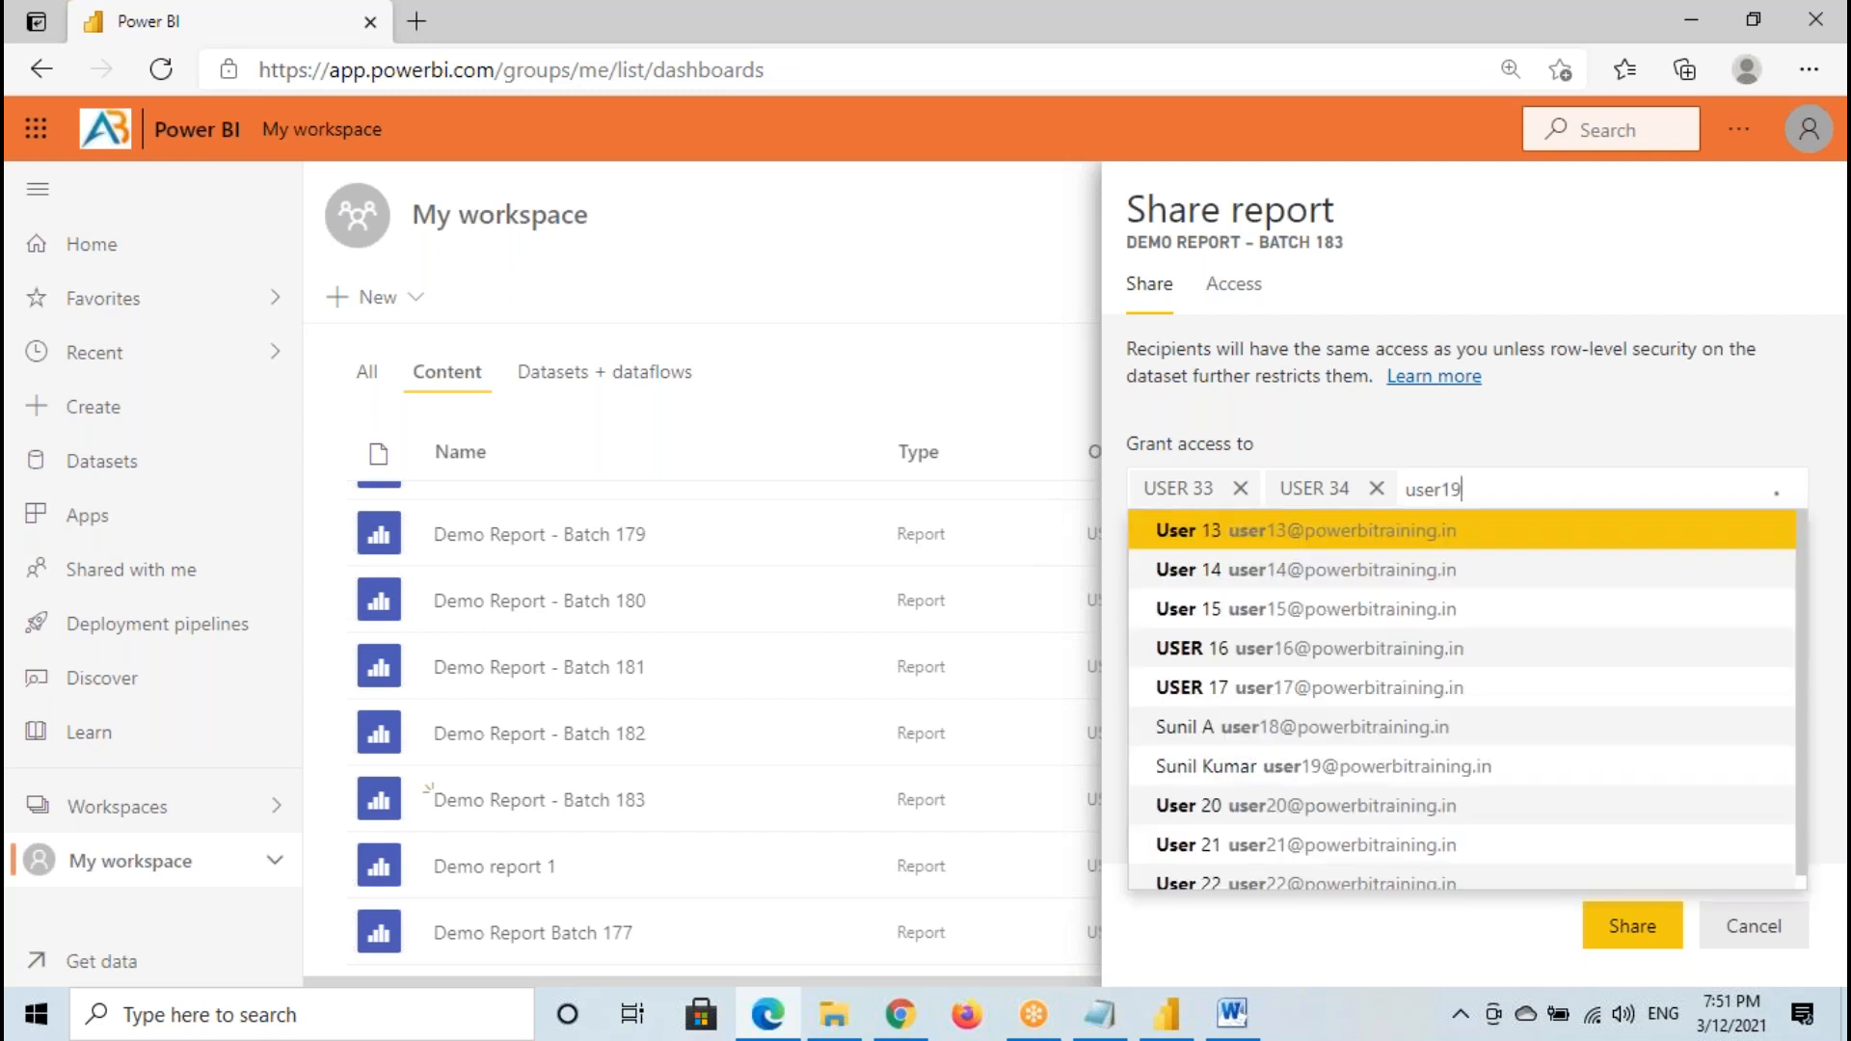
click(1343, 535)
text(user20)
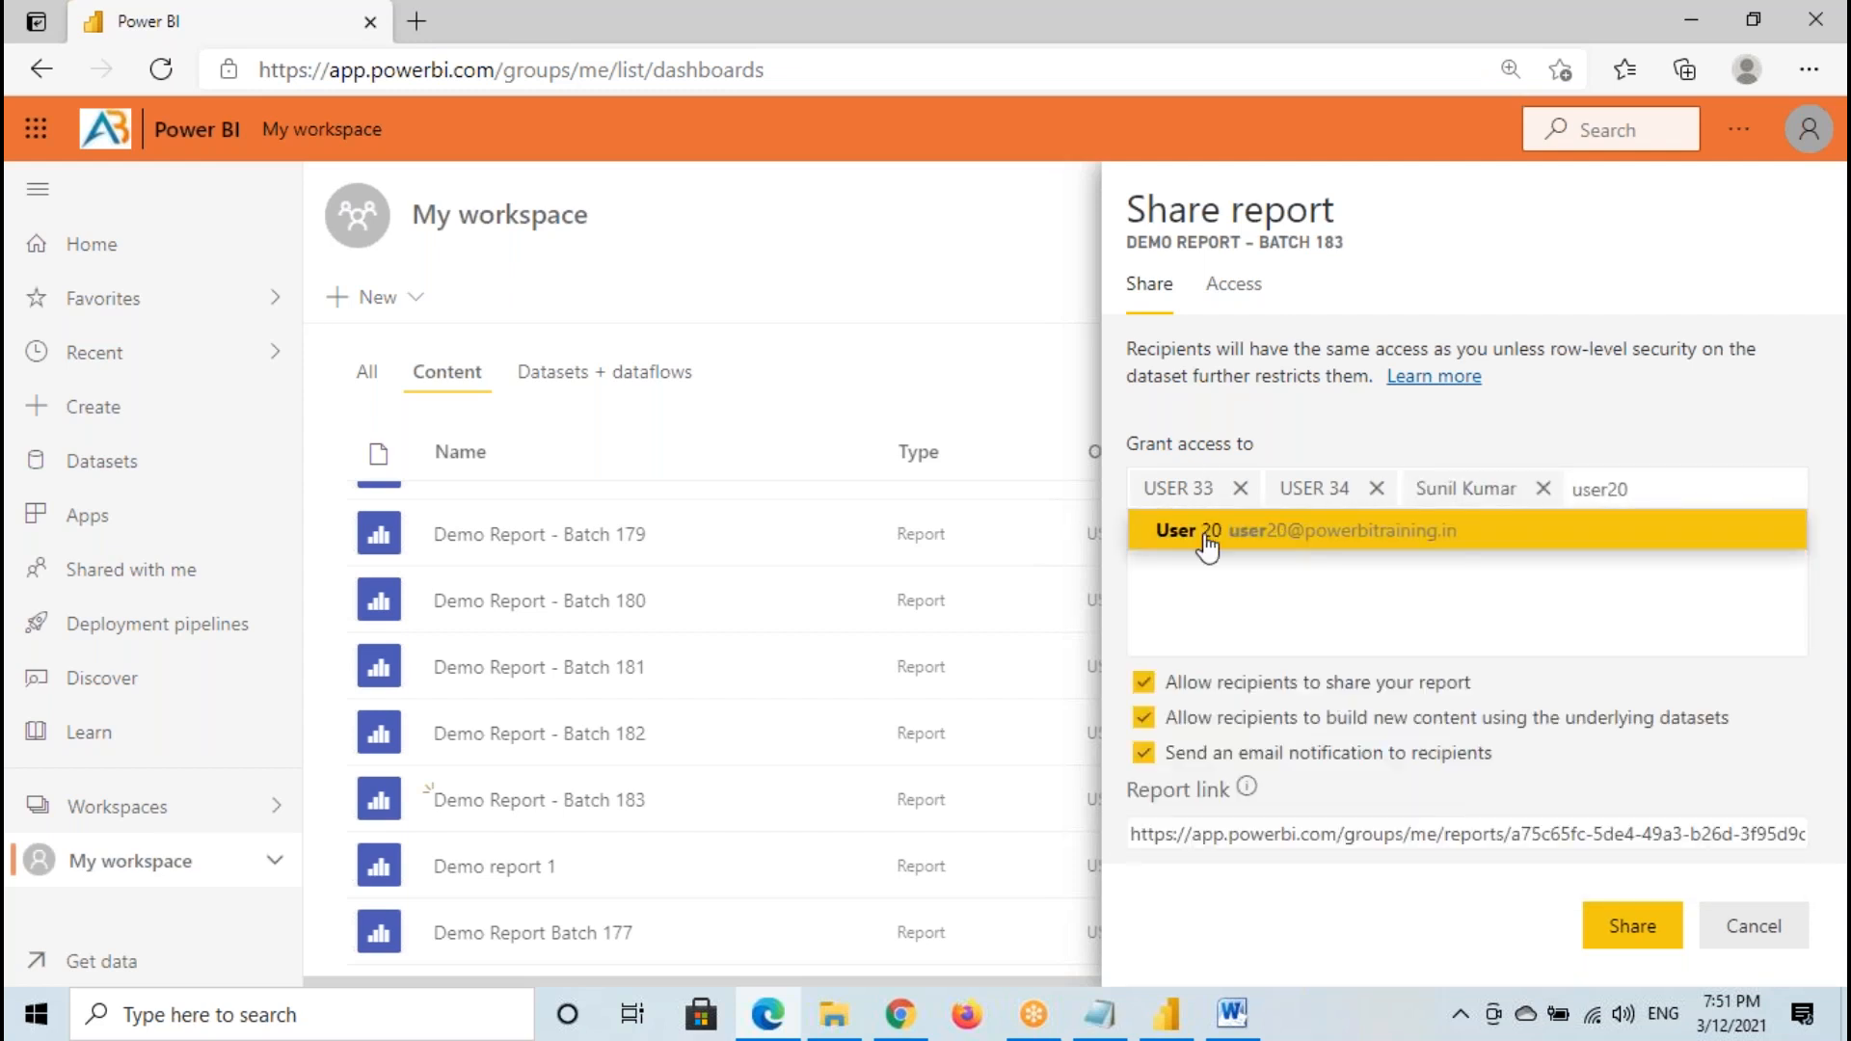
click(1209, 536)
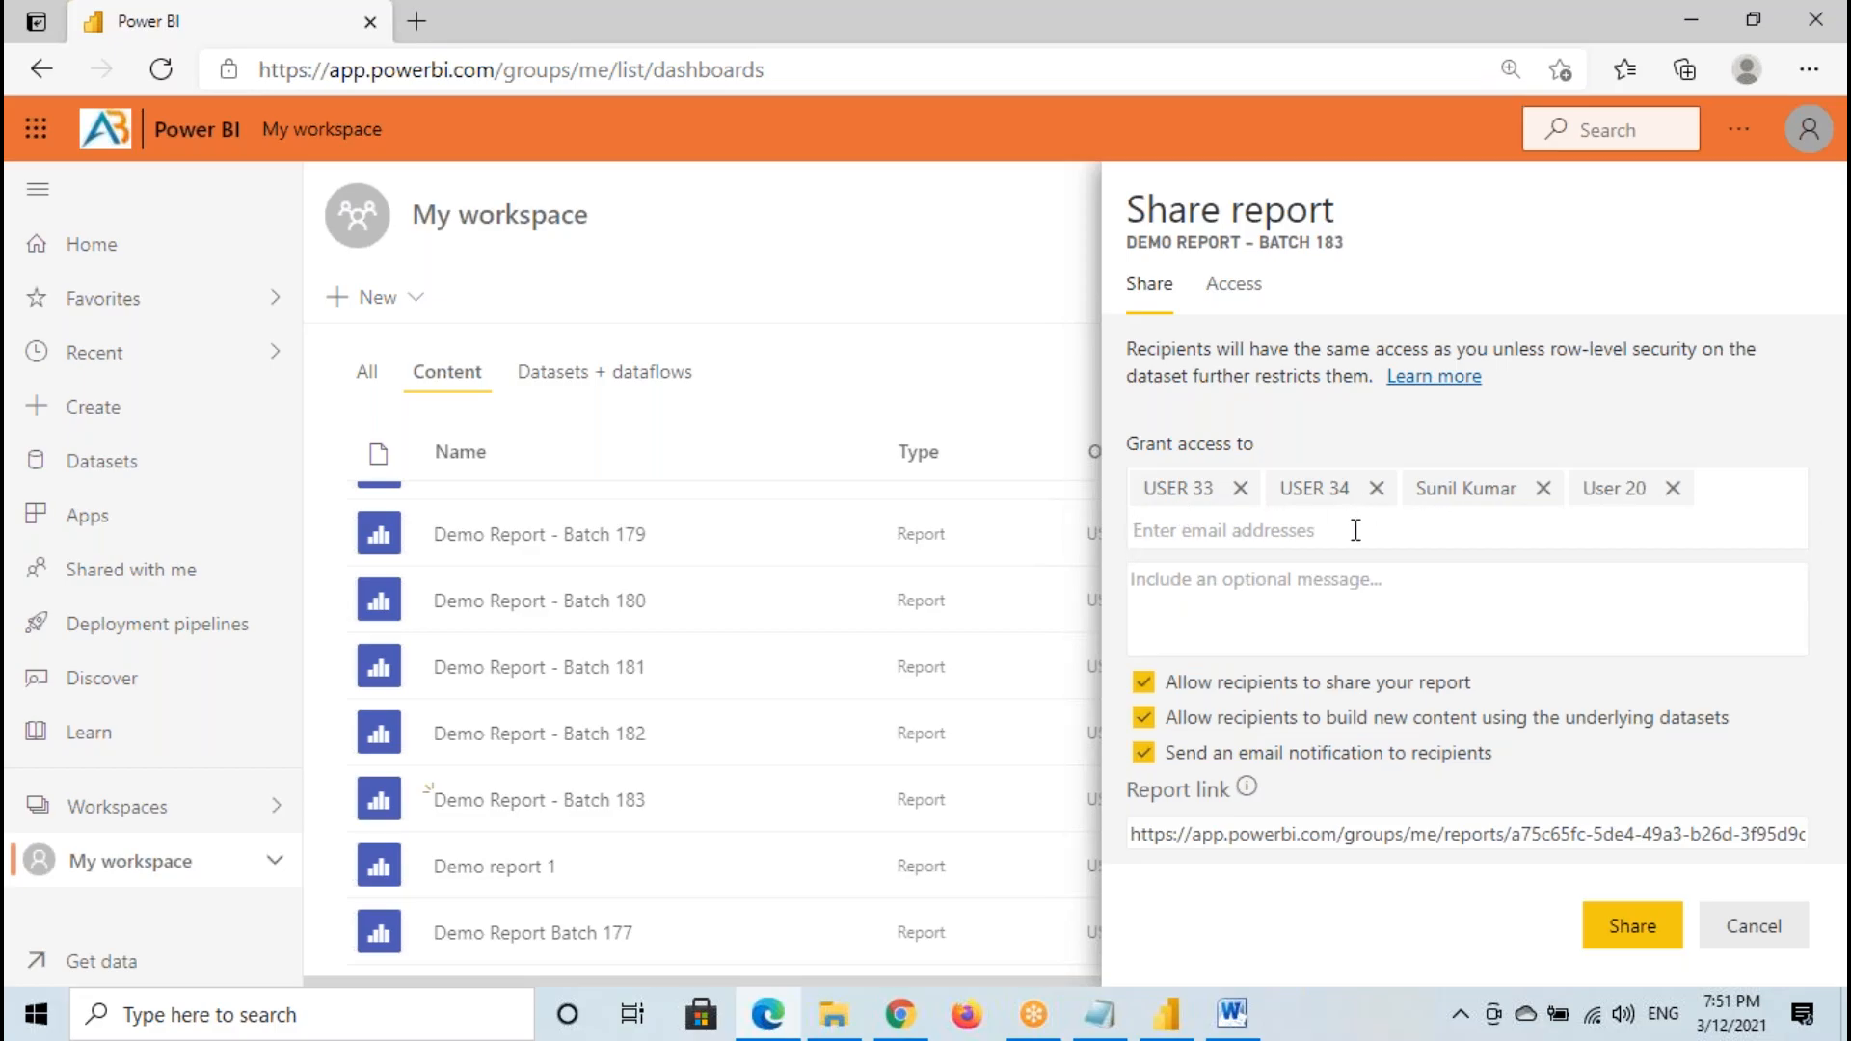
click(1629, 930)
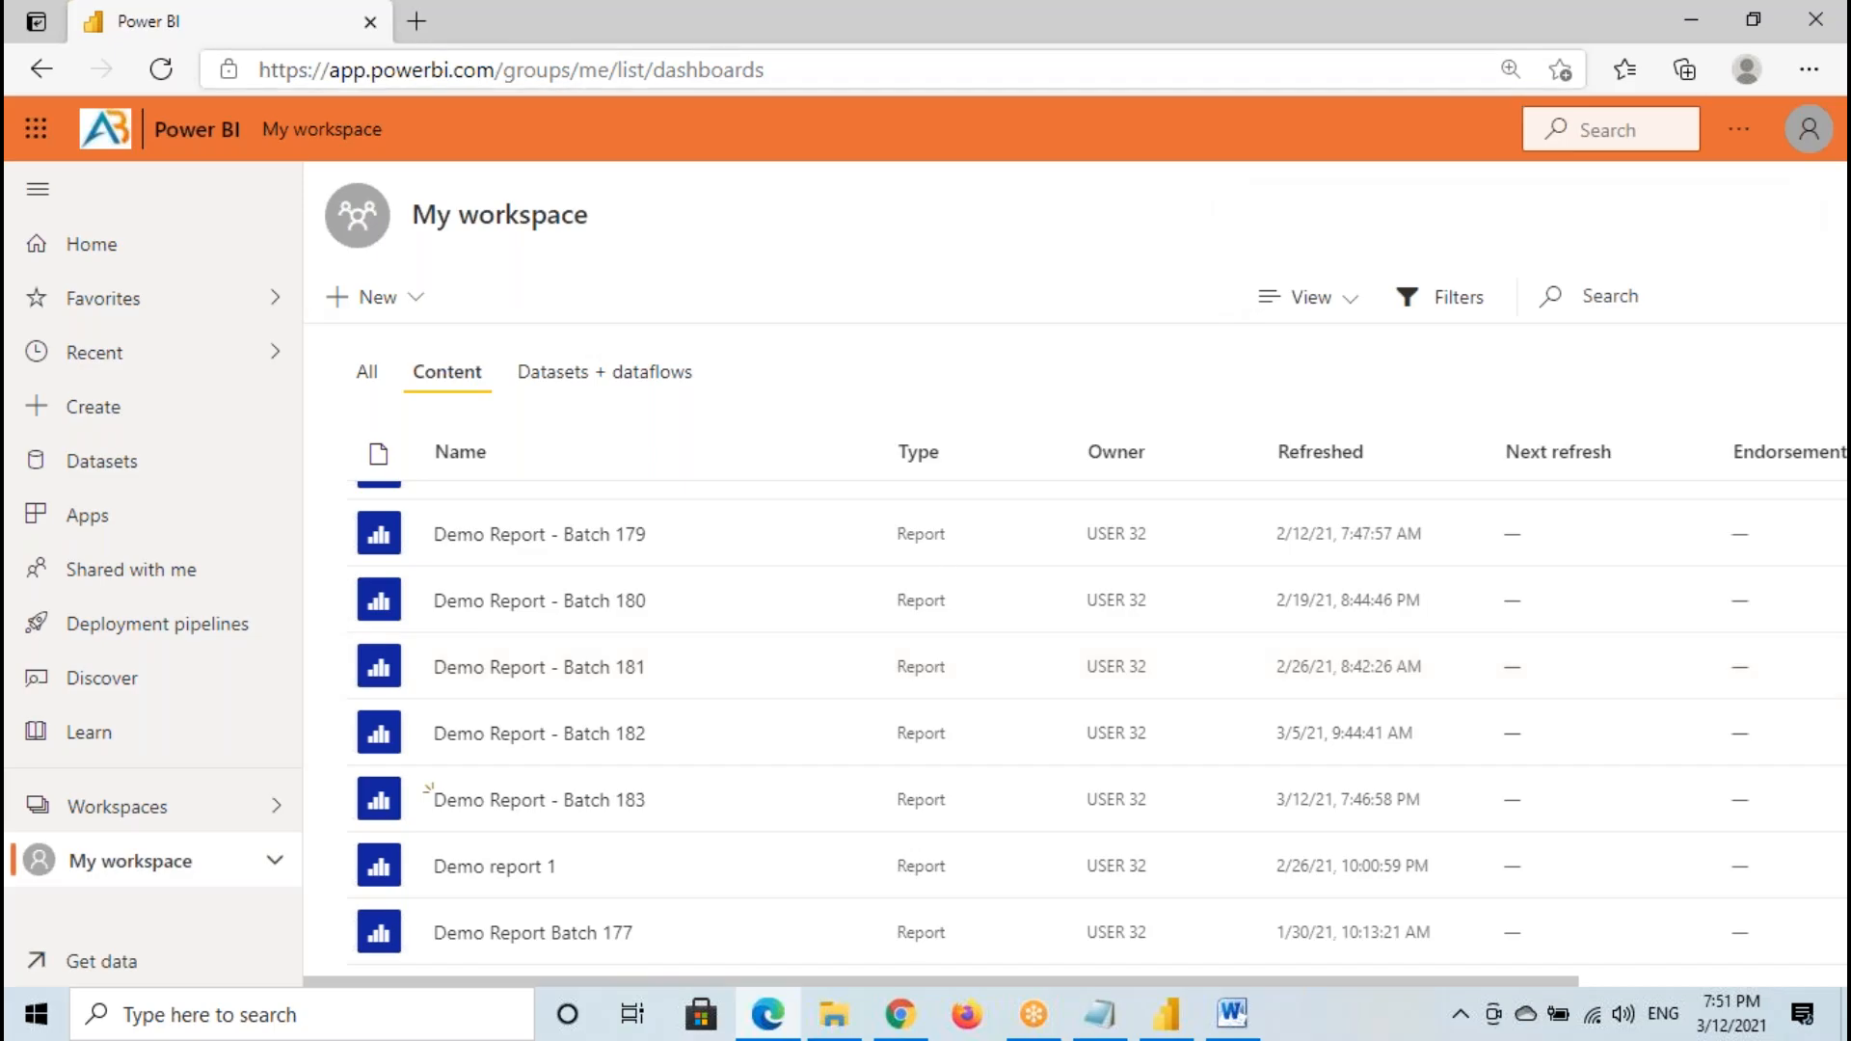
- Switch to Google Chrome and go to app.powerbi.com
click(900, 1013)
click(902, 1020)
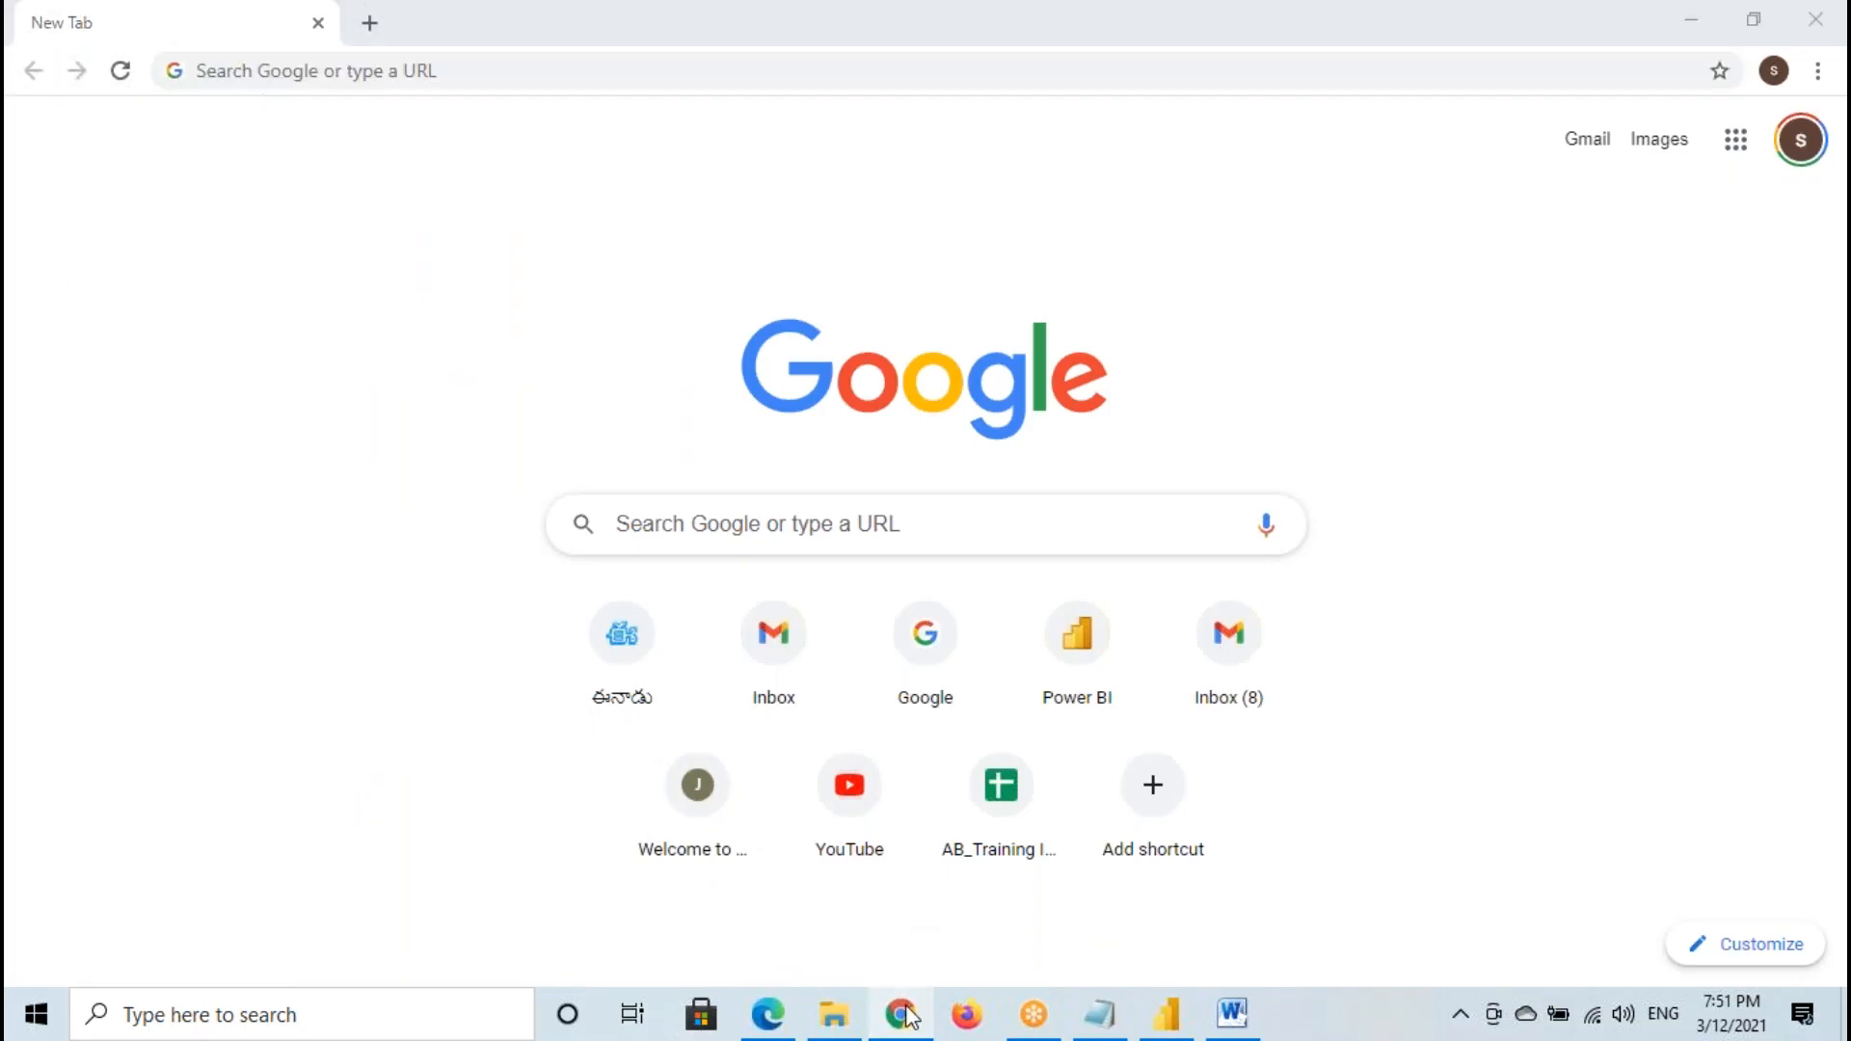
click(902, 1020)
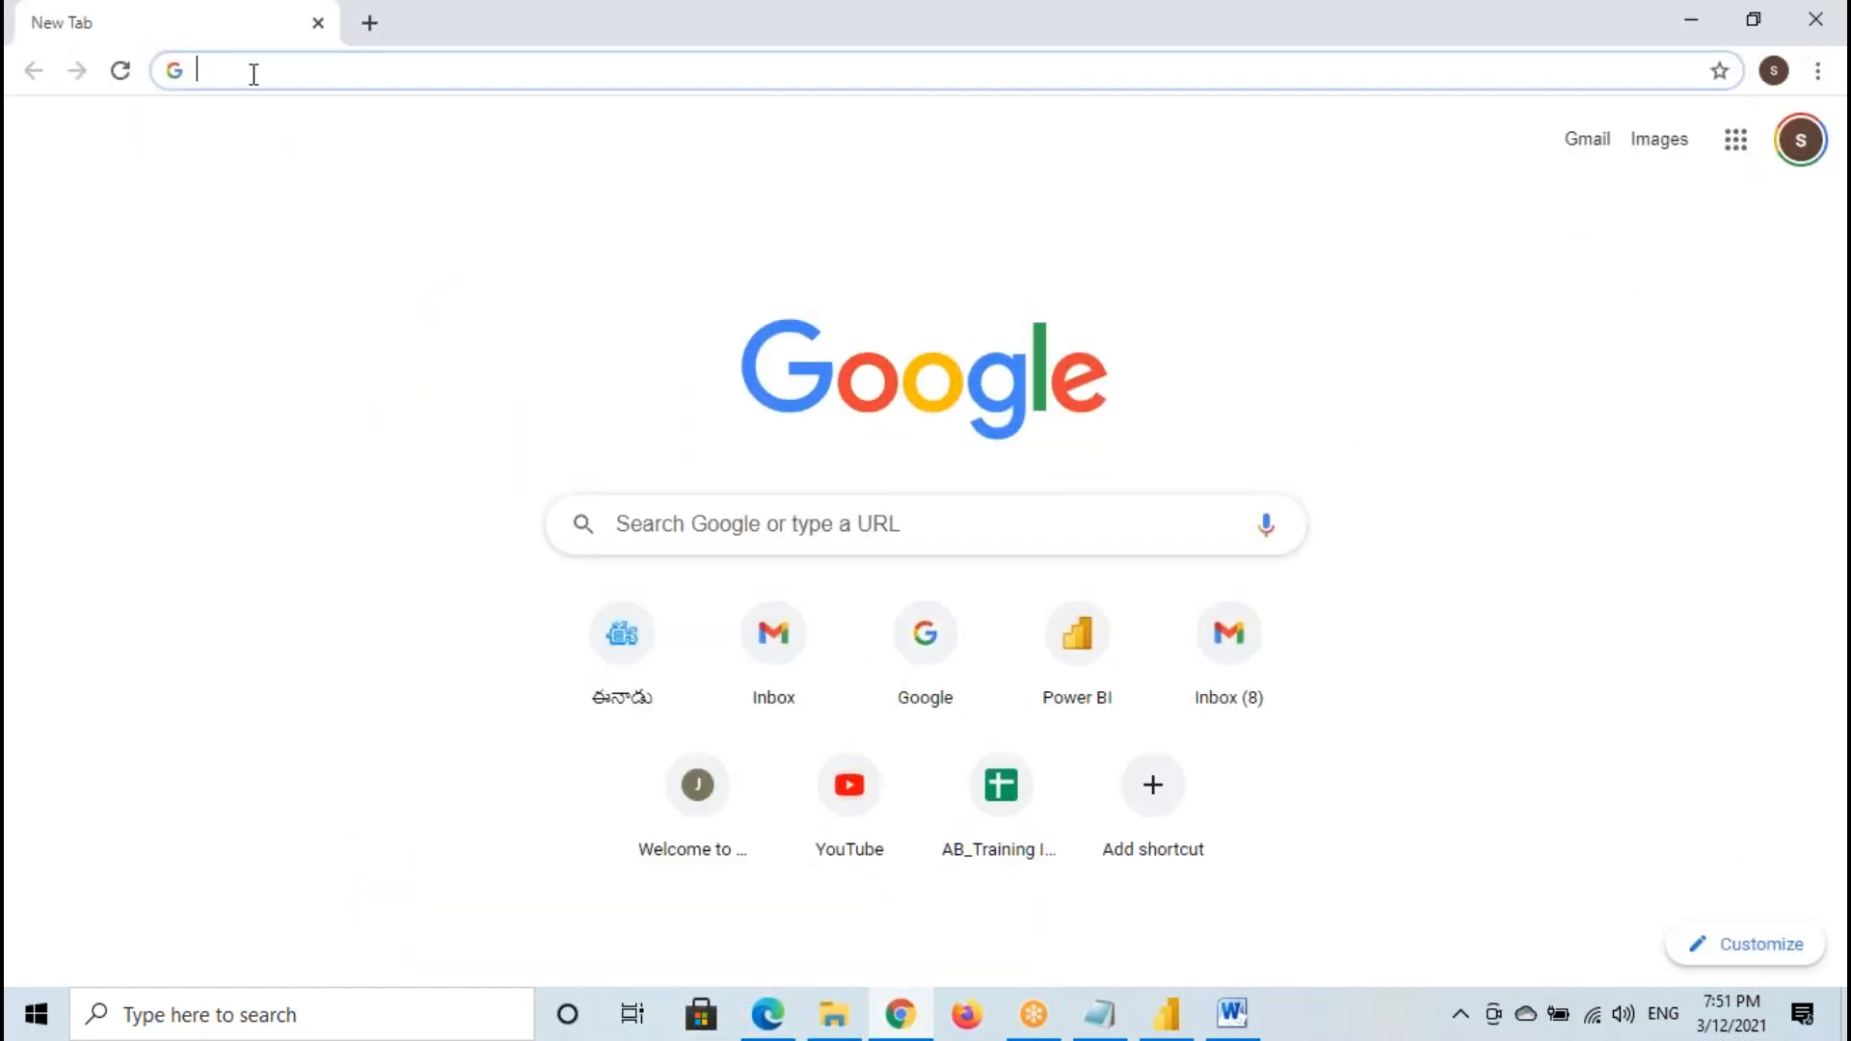
click(250, 73)
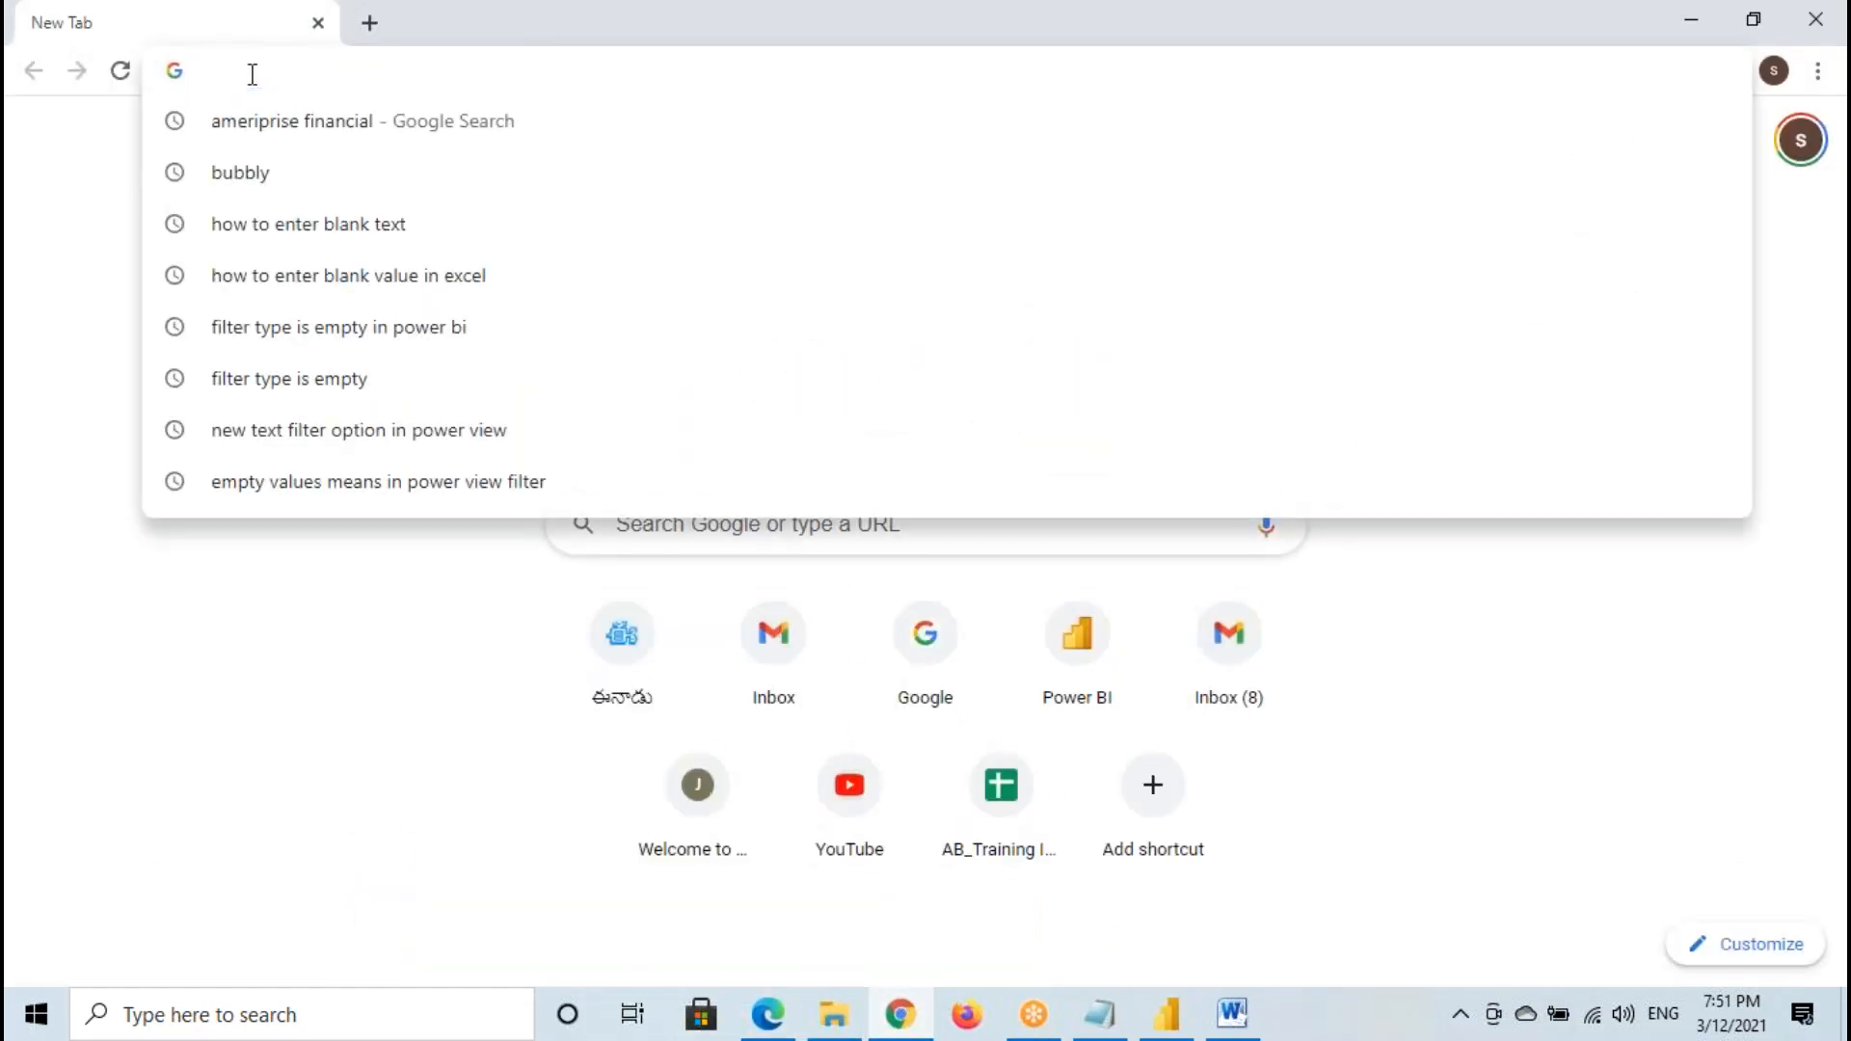
text(app.powerbi.com)
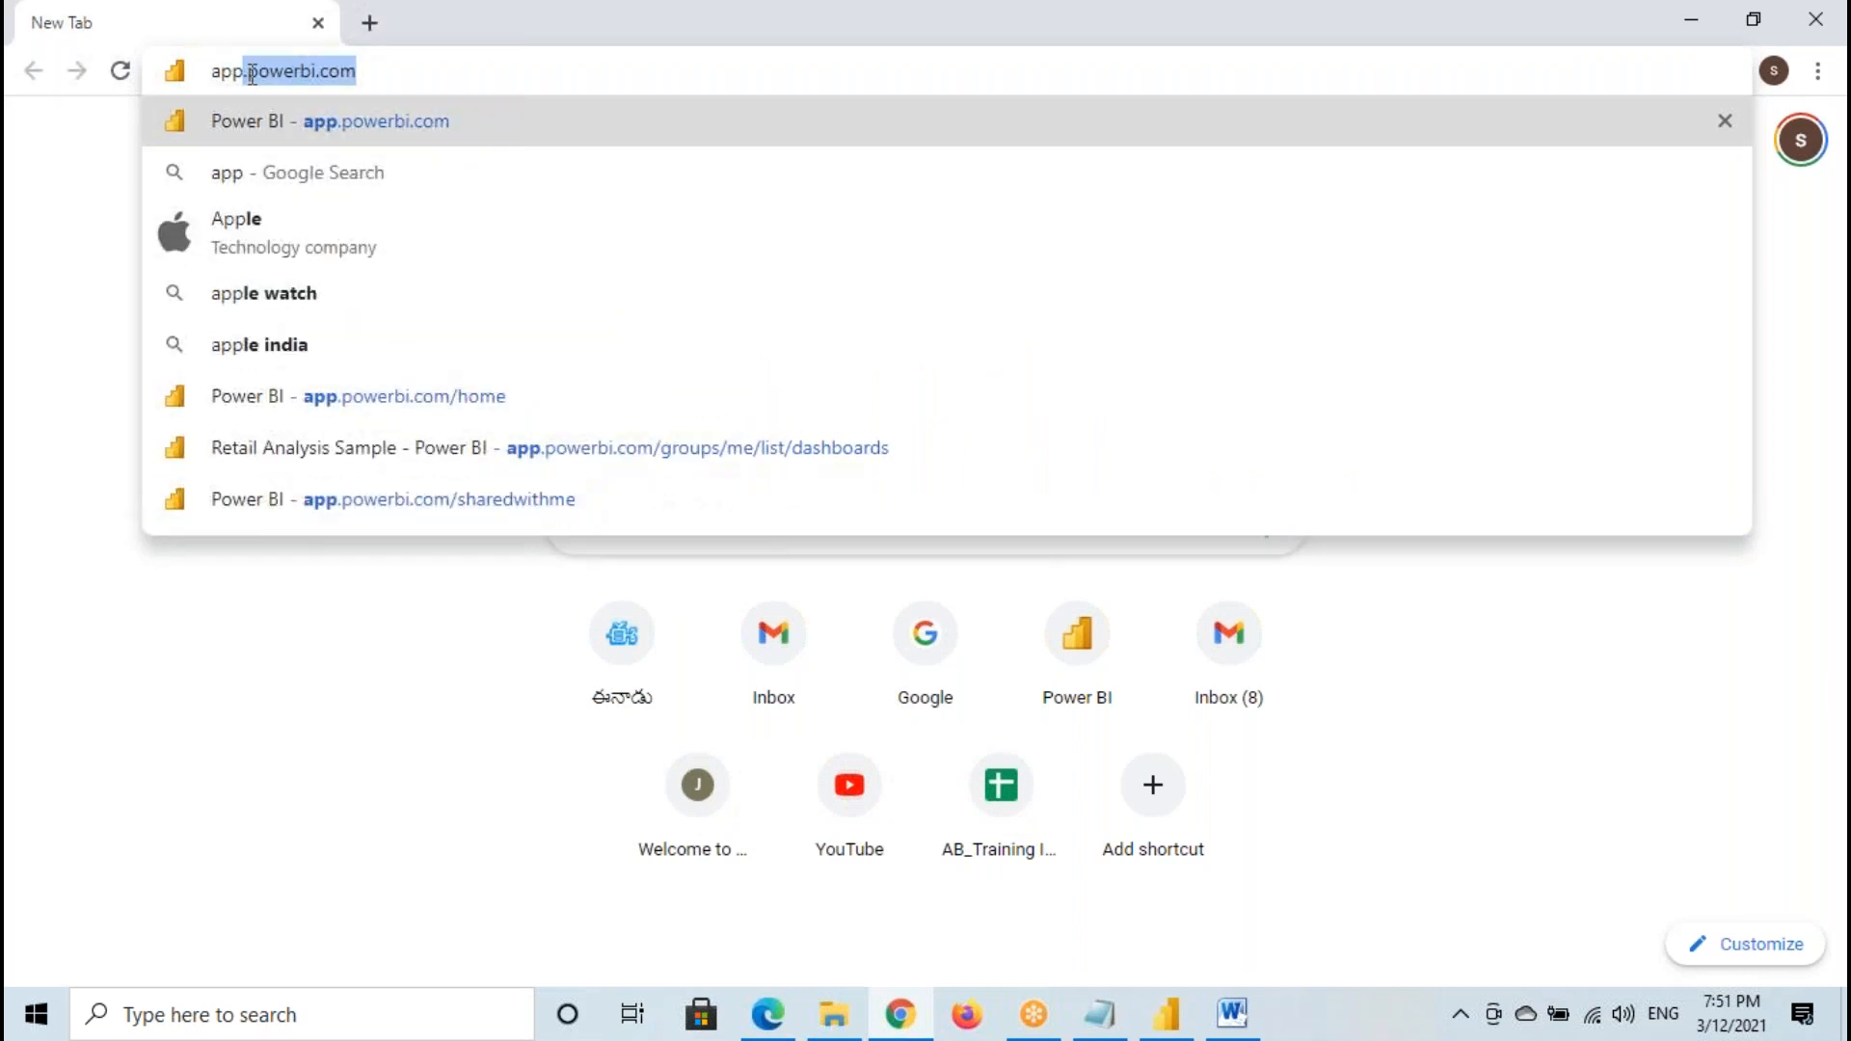
click(349, 72)
drag(220, 70, 380, 70)
click(380, 70)
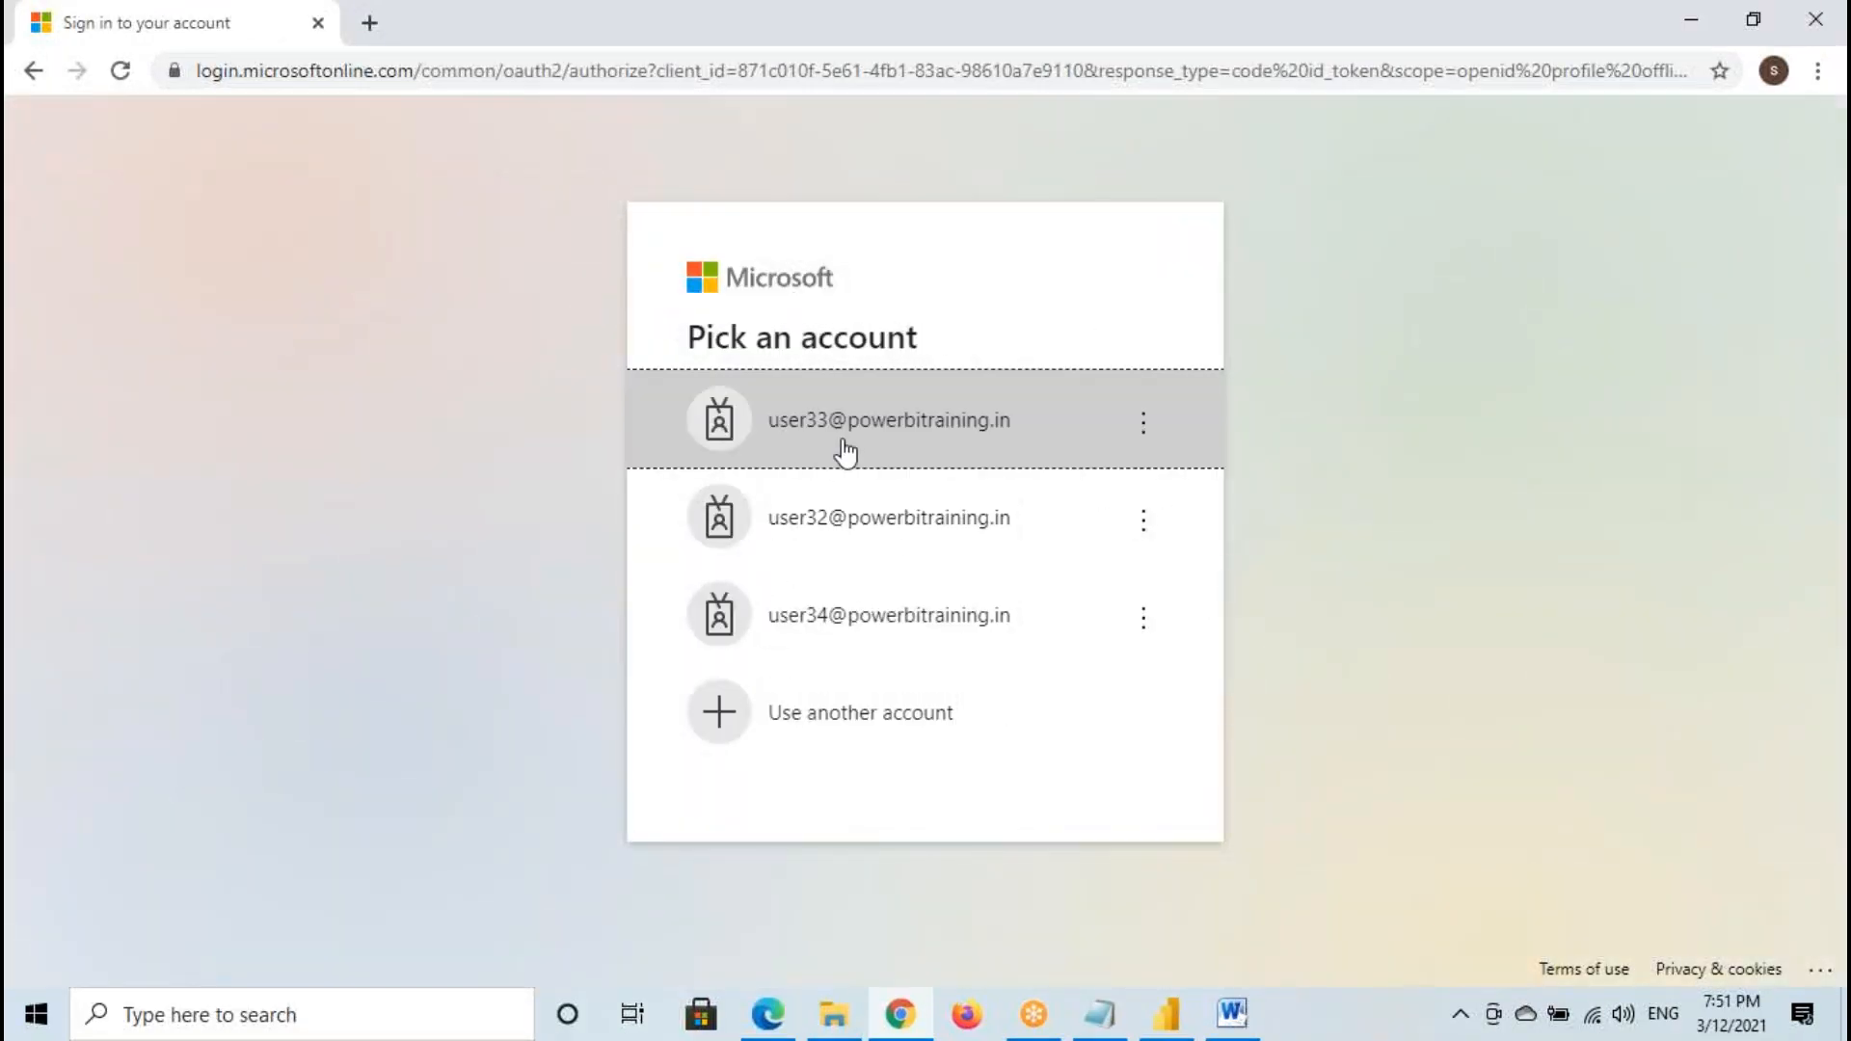
- Sign in with the user33 account by entering the account password, and decline to stay signed in
click(871, 442)
drag(734, 424, 996, 425)
click(736, 536)
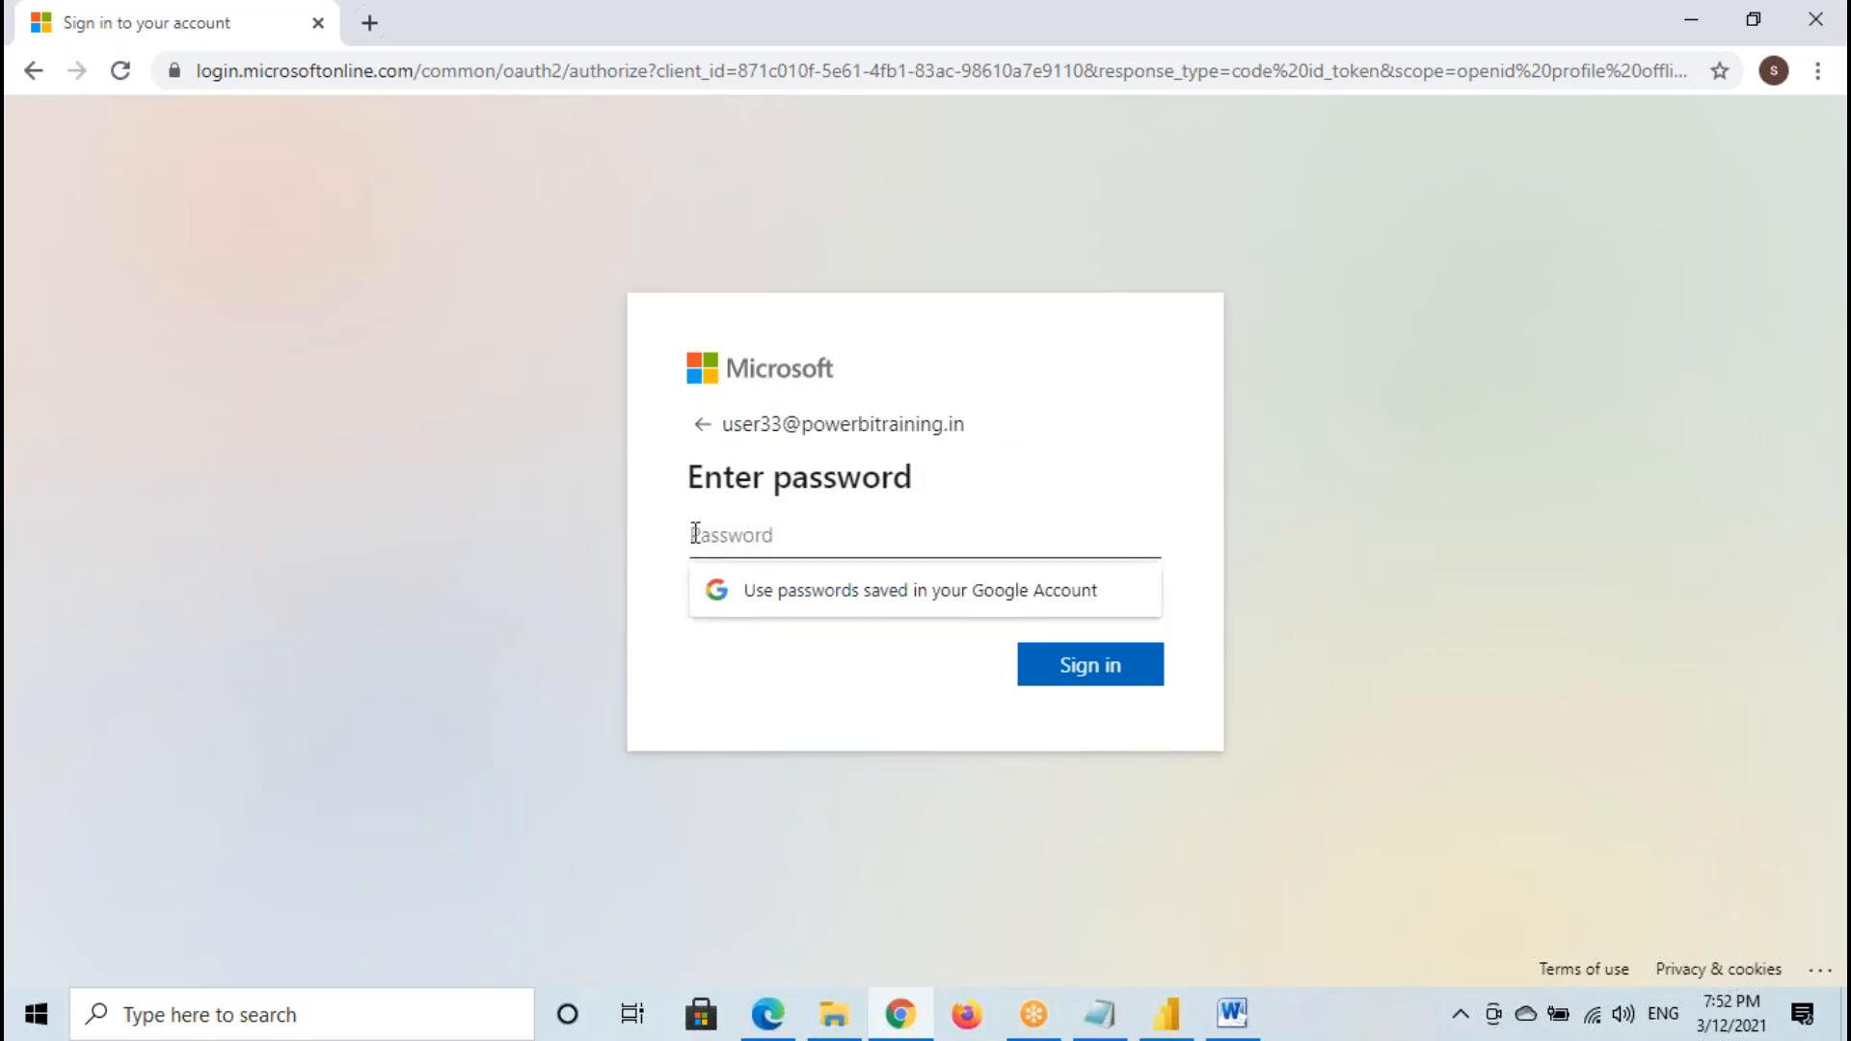
text(***)
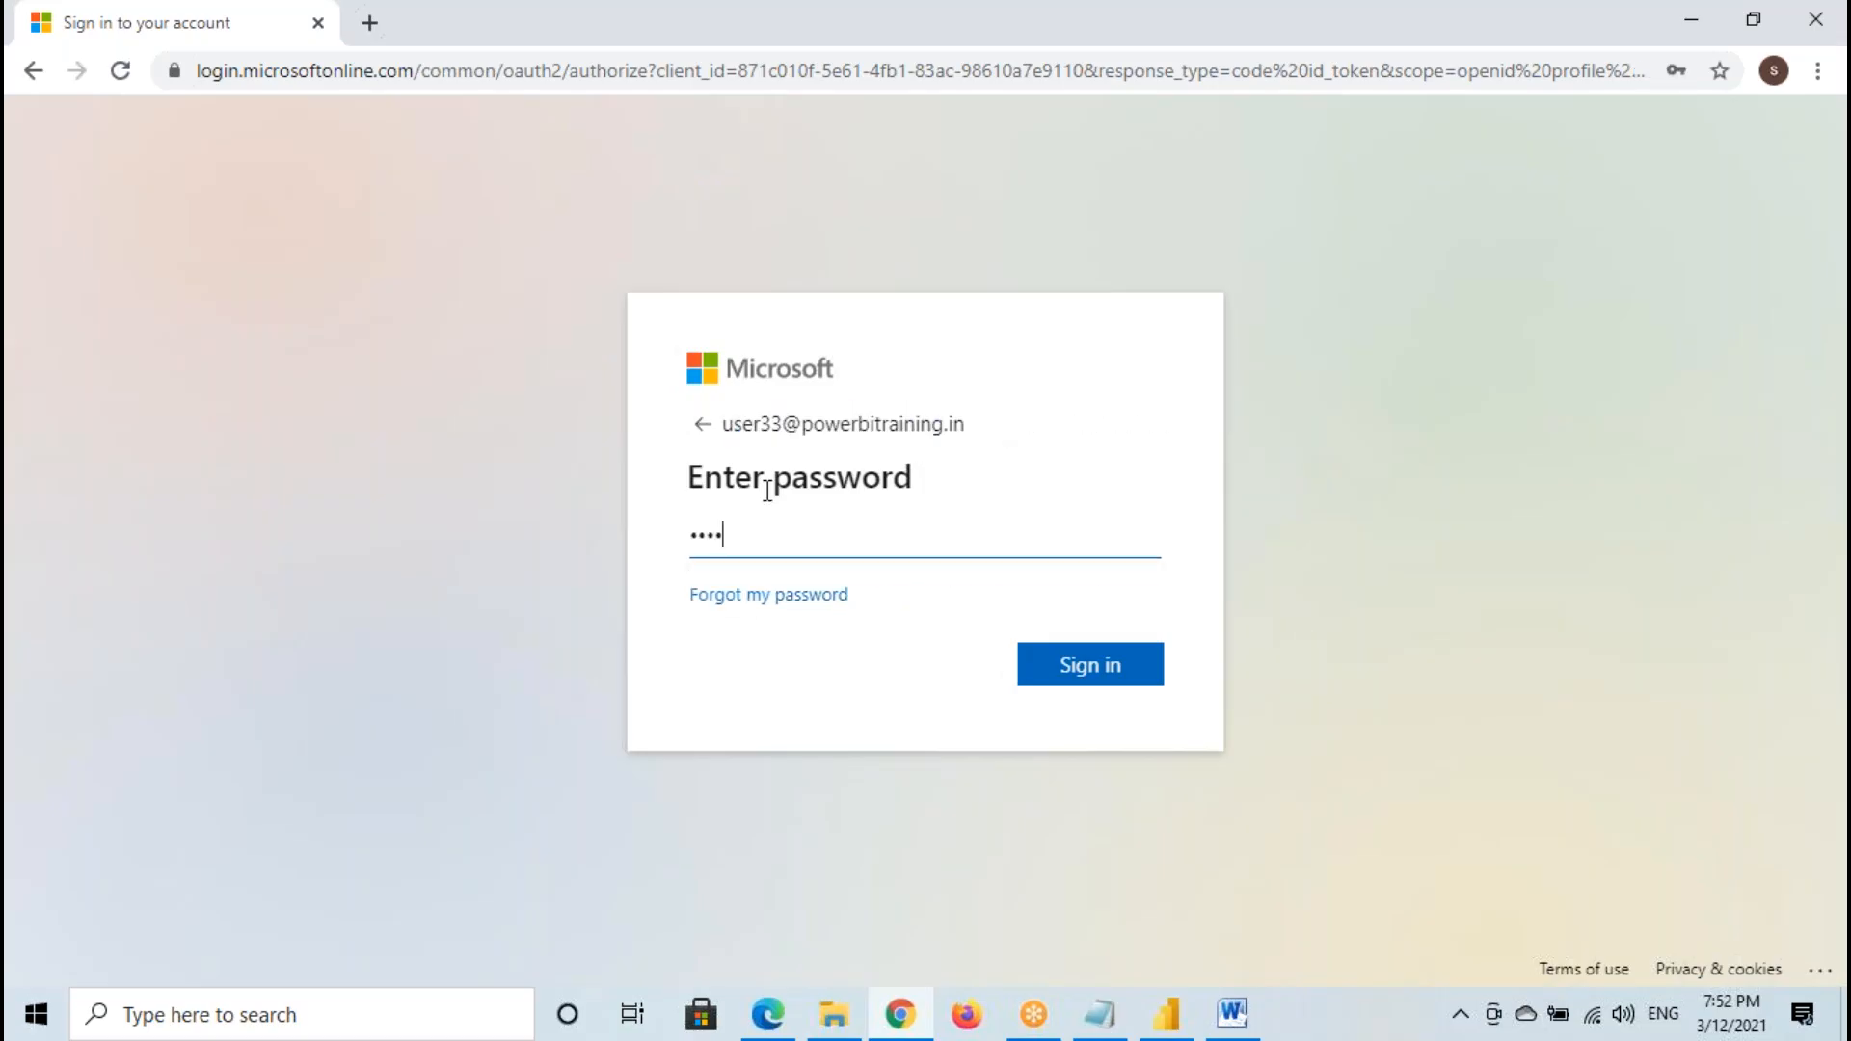
click(1154, 667)
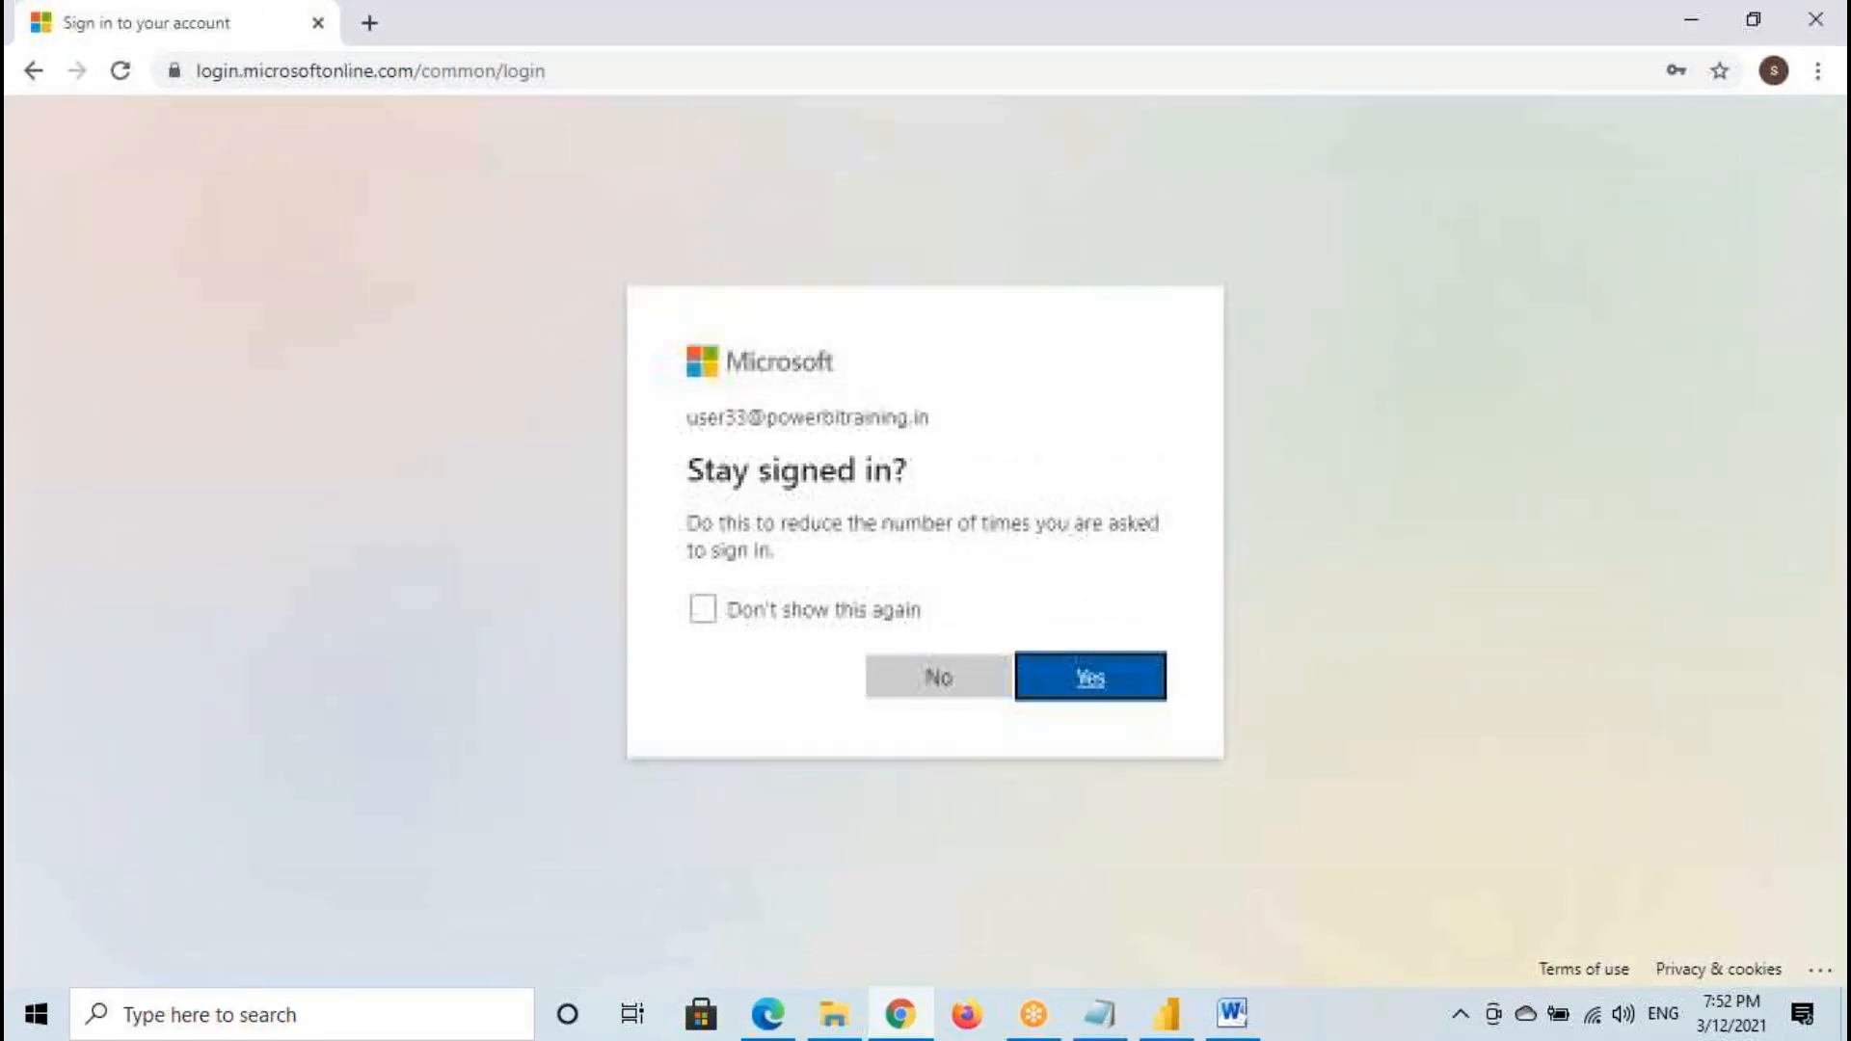
click(938, 674)
- Switch to the Notepad notes and add the user33 e-mail address on a new line below the user32 one
click(1098, 1014)
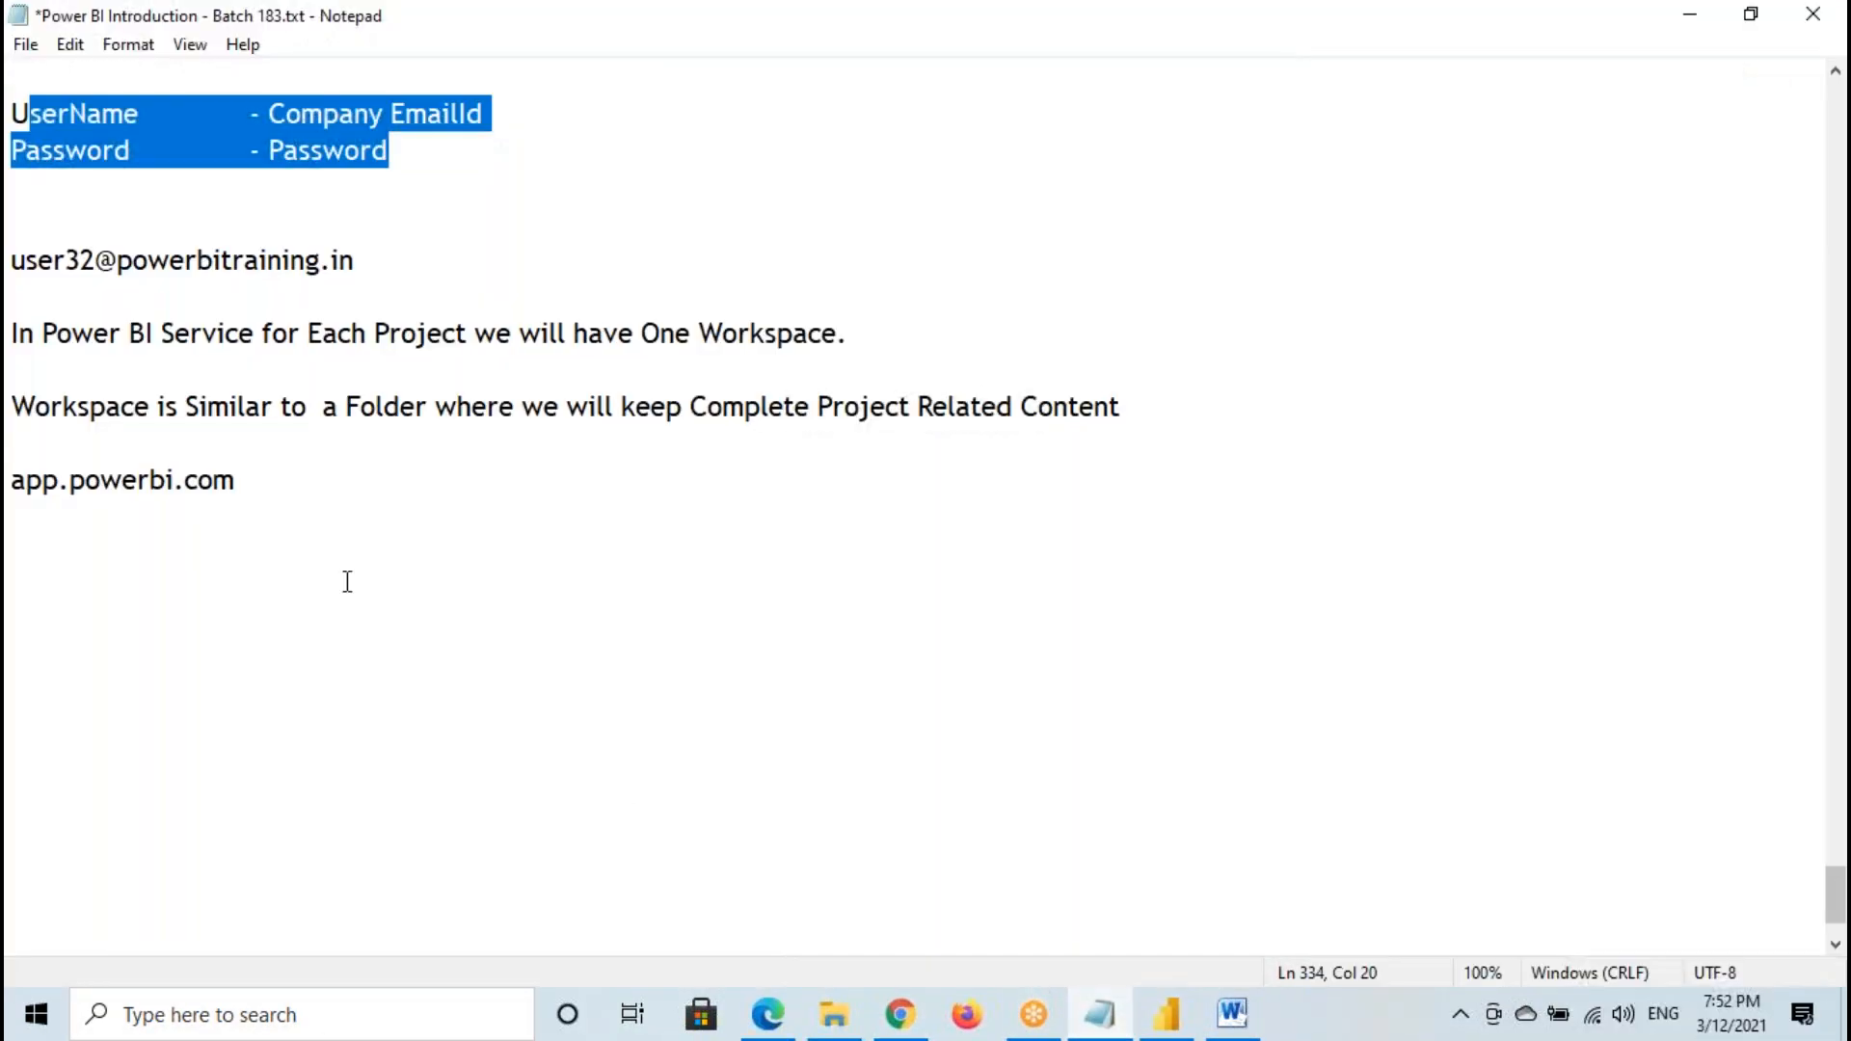
scroll(115, 391, up, 2)
drag(17, 484, 332, 503)
key(ctrl+c)
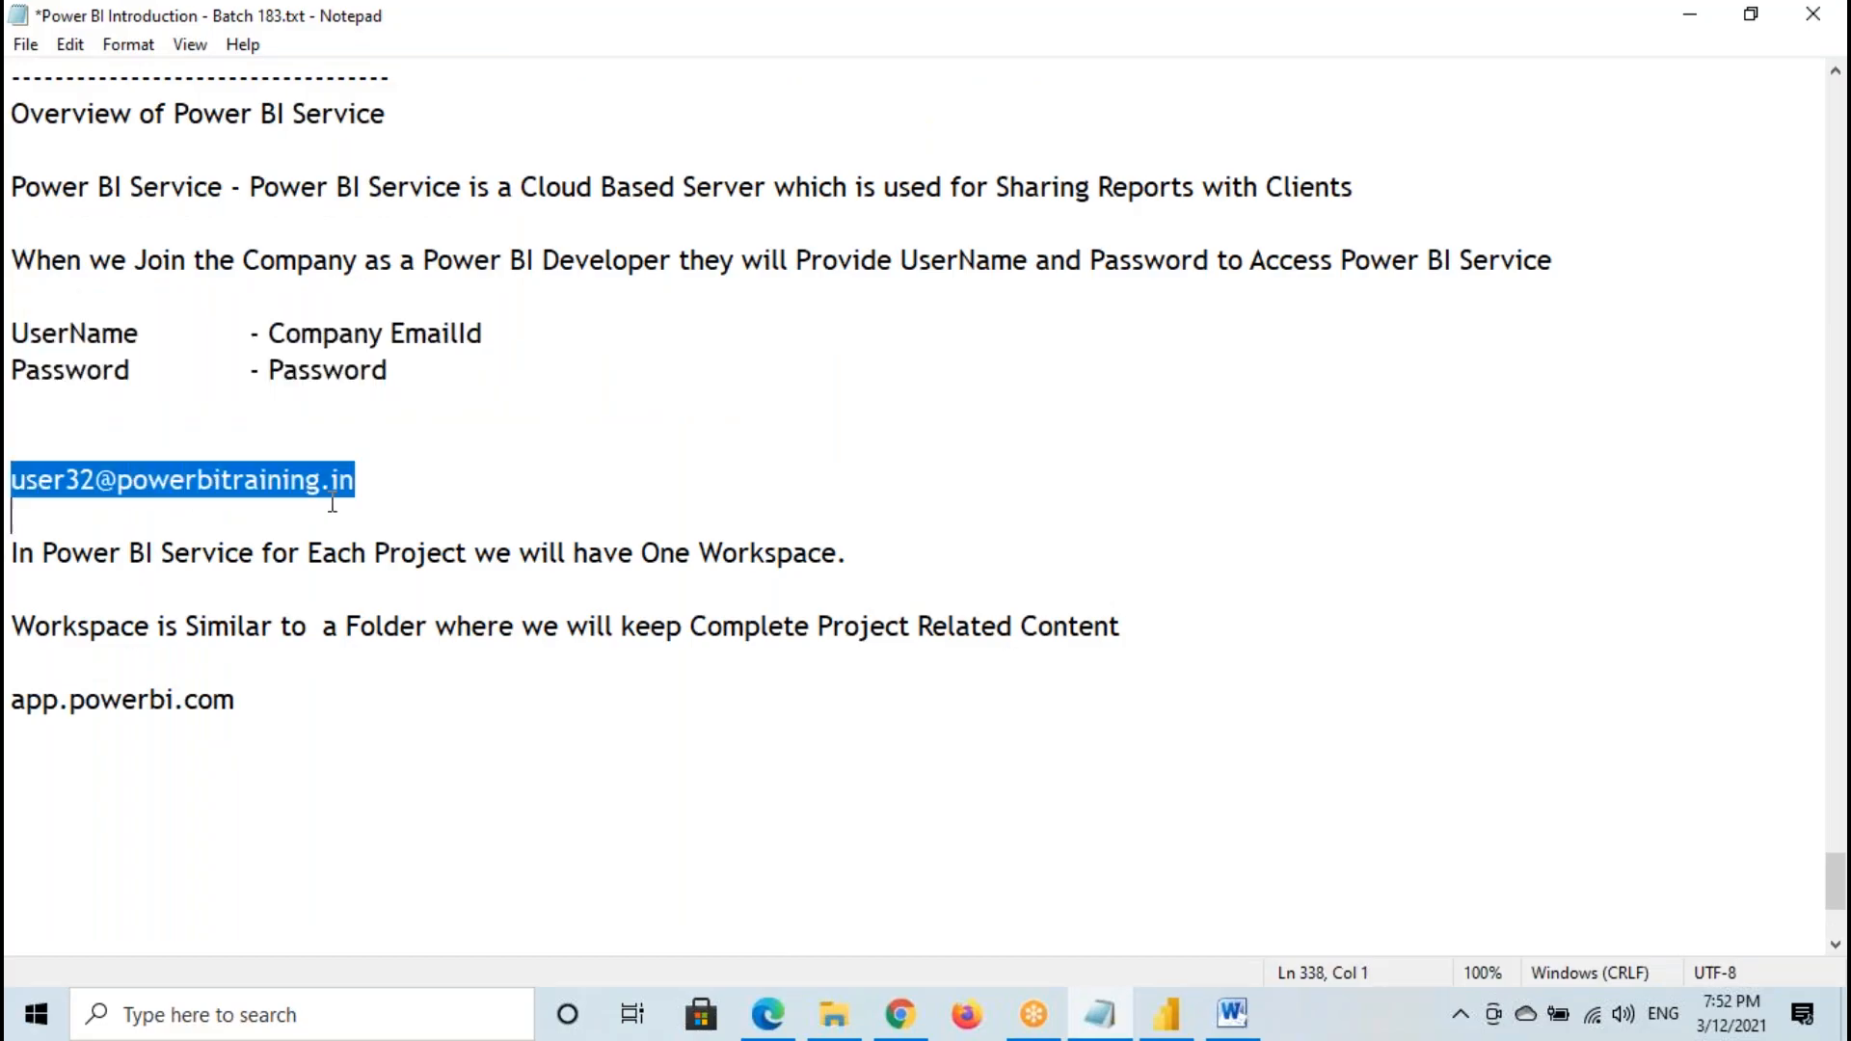
click(375, 485)
key(Return)
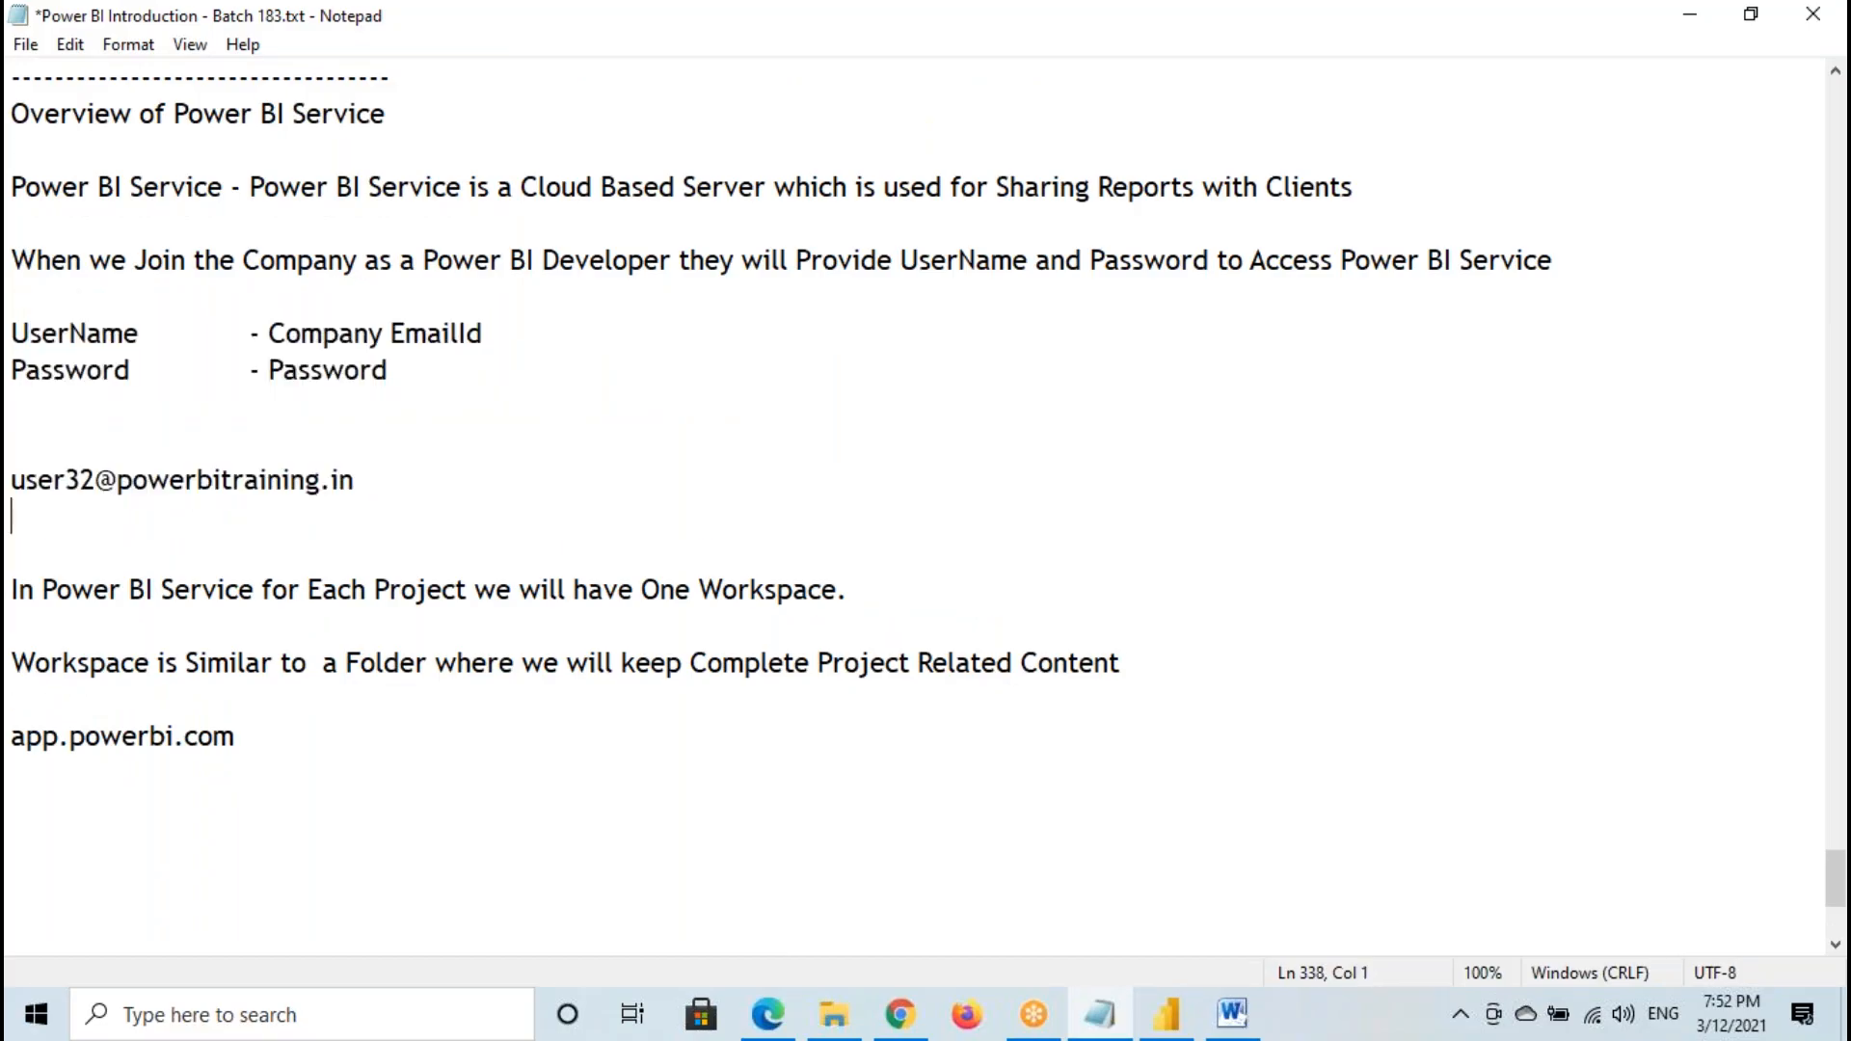
key(ctrl+v)
key(BackSpace)
text(3)
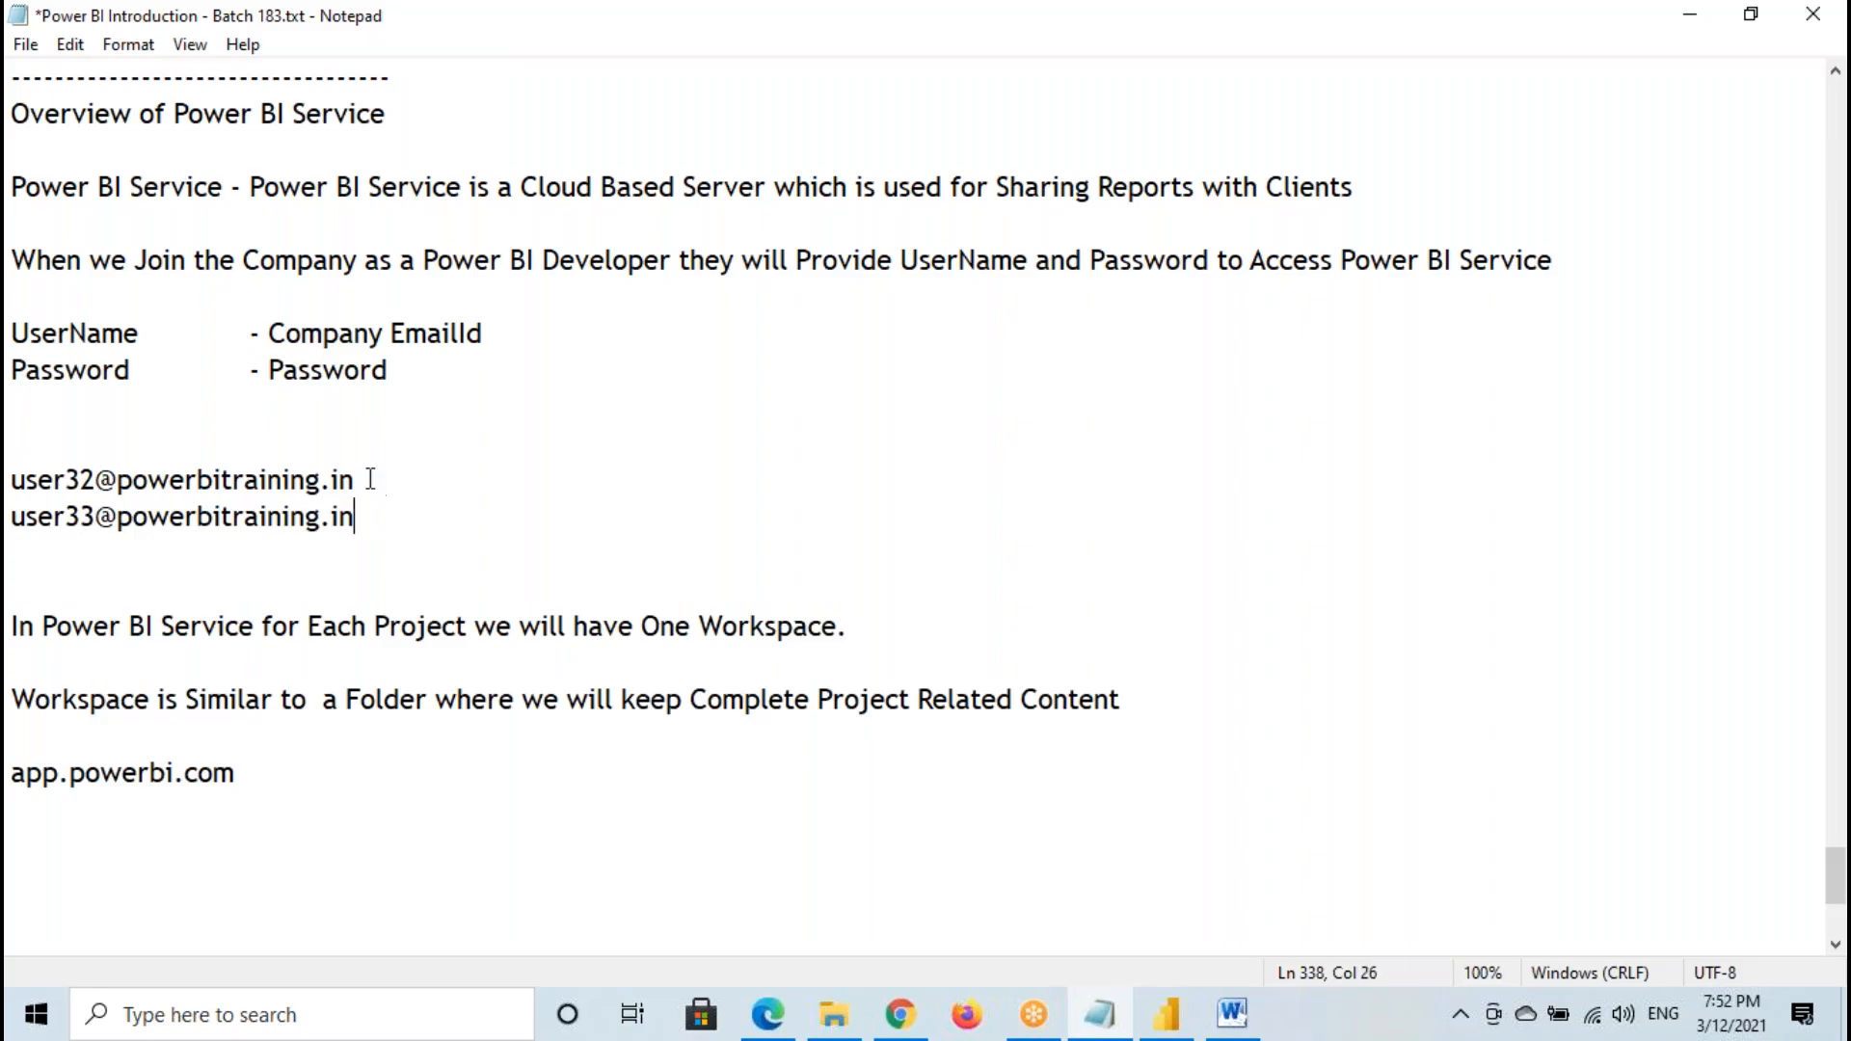
- Add the user34 e-mail address on another line below the user33 one
key(Return)
key(ctrl+v)
key(BackSpace)
text(4)
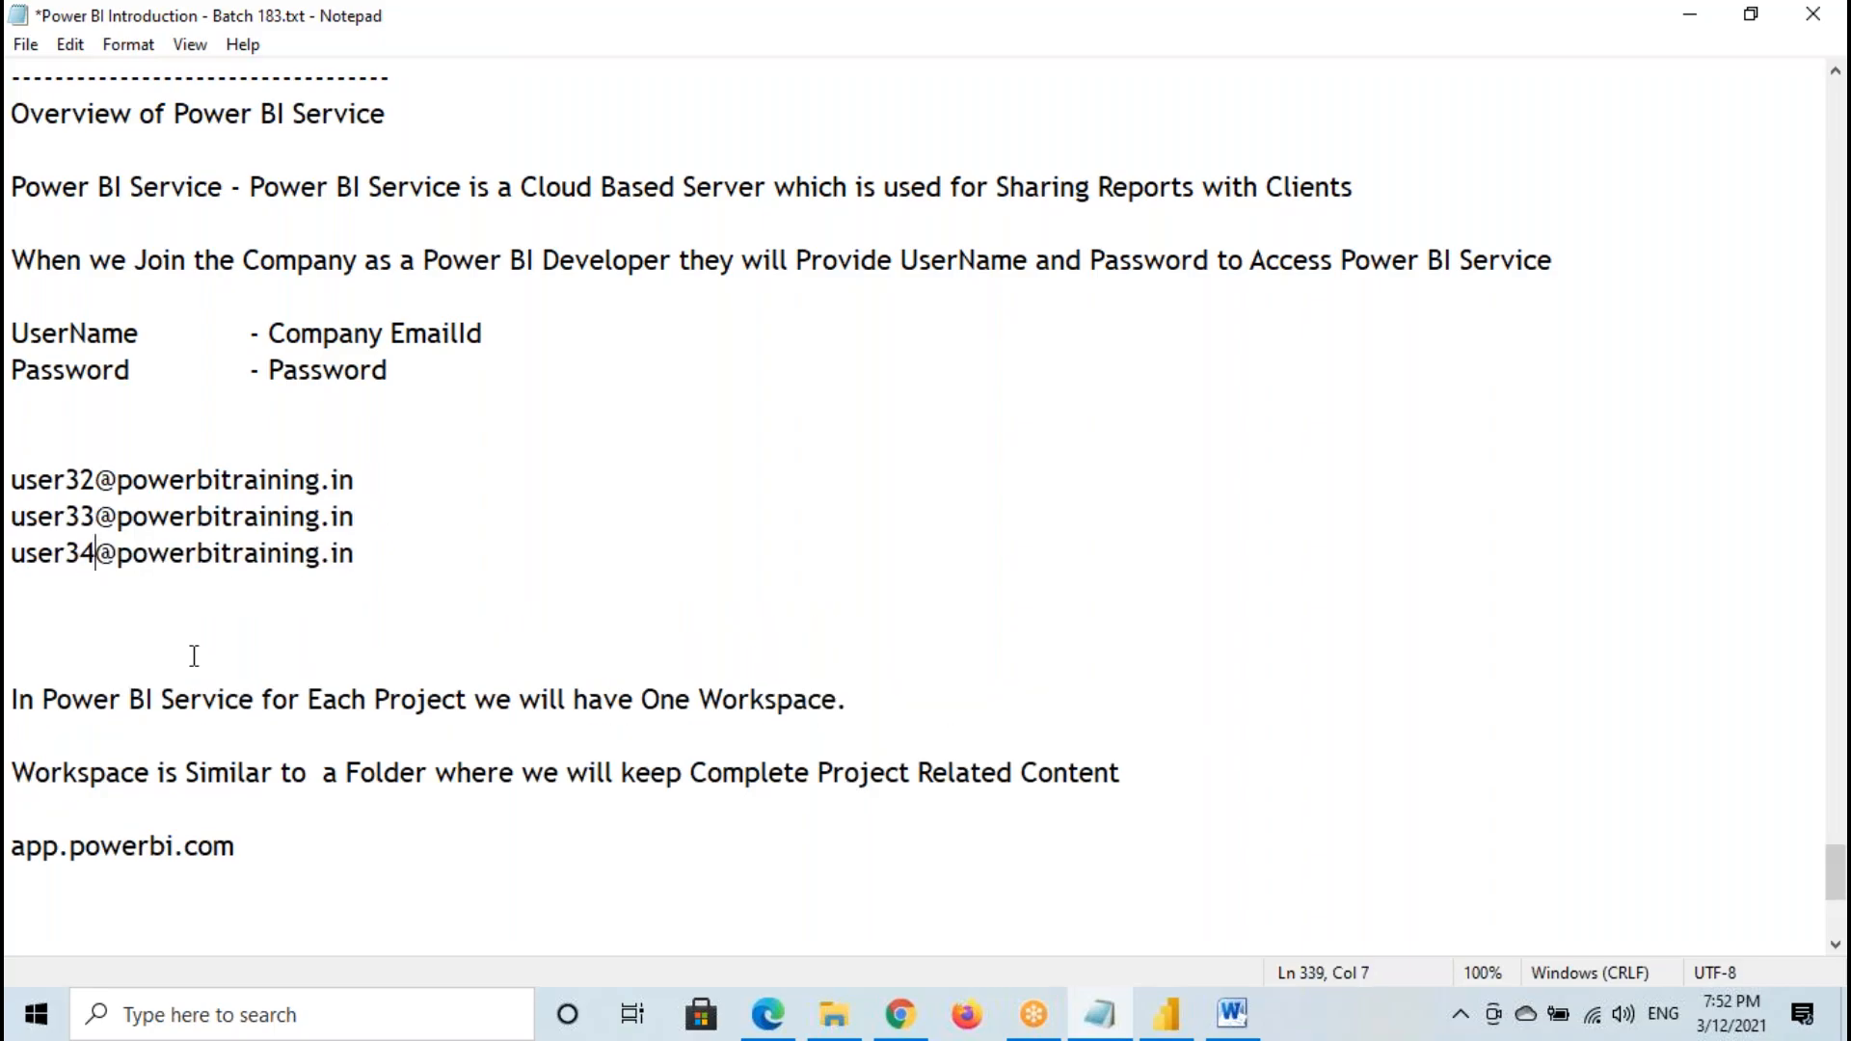
- Return to Power BI in Google Chrome and check the signed-in account from the Home page
click(900, 1013)
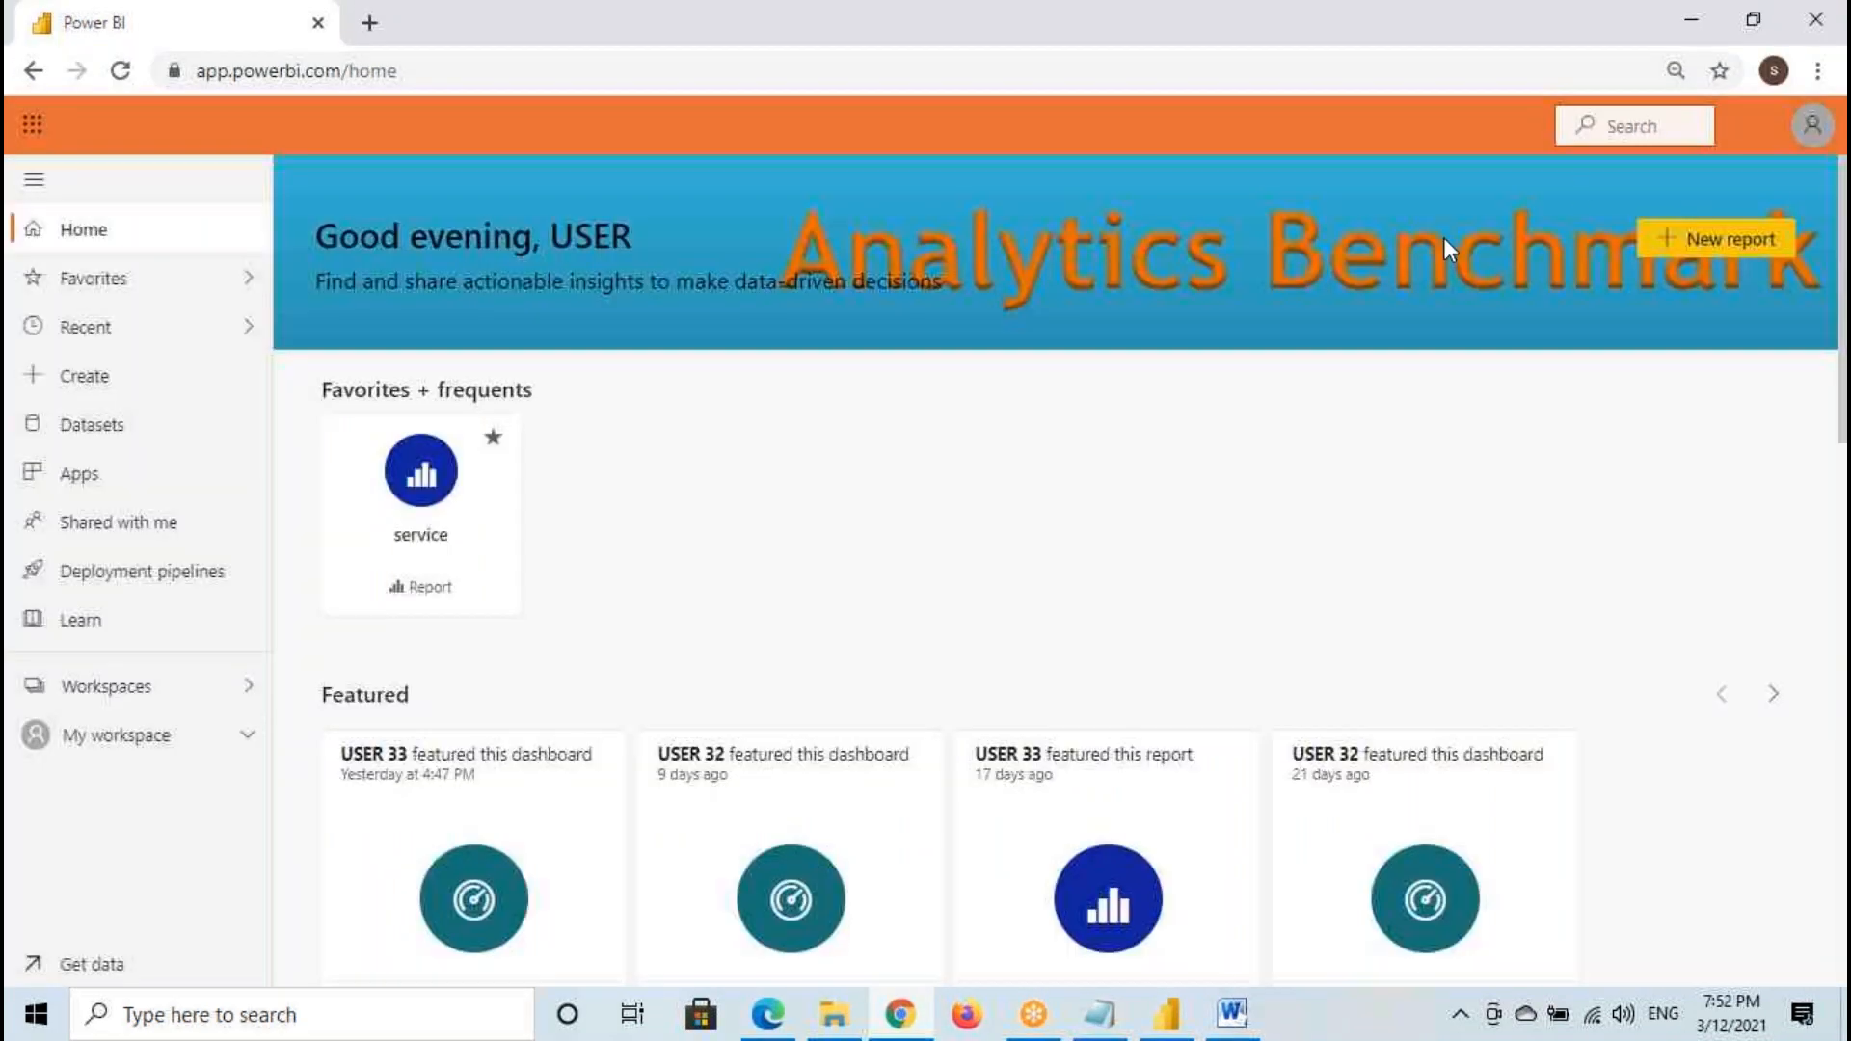
click(1812, 130)
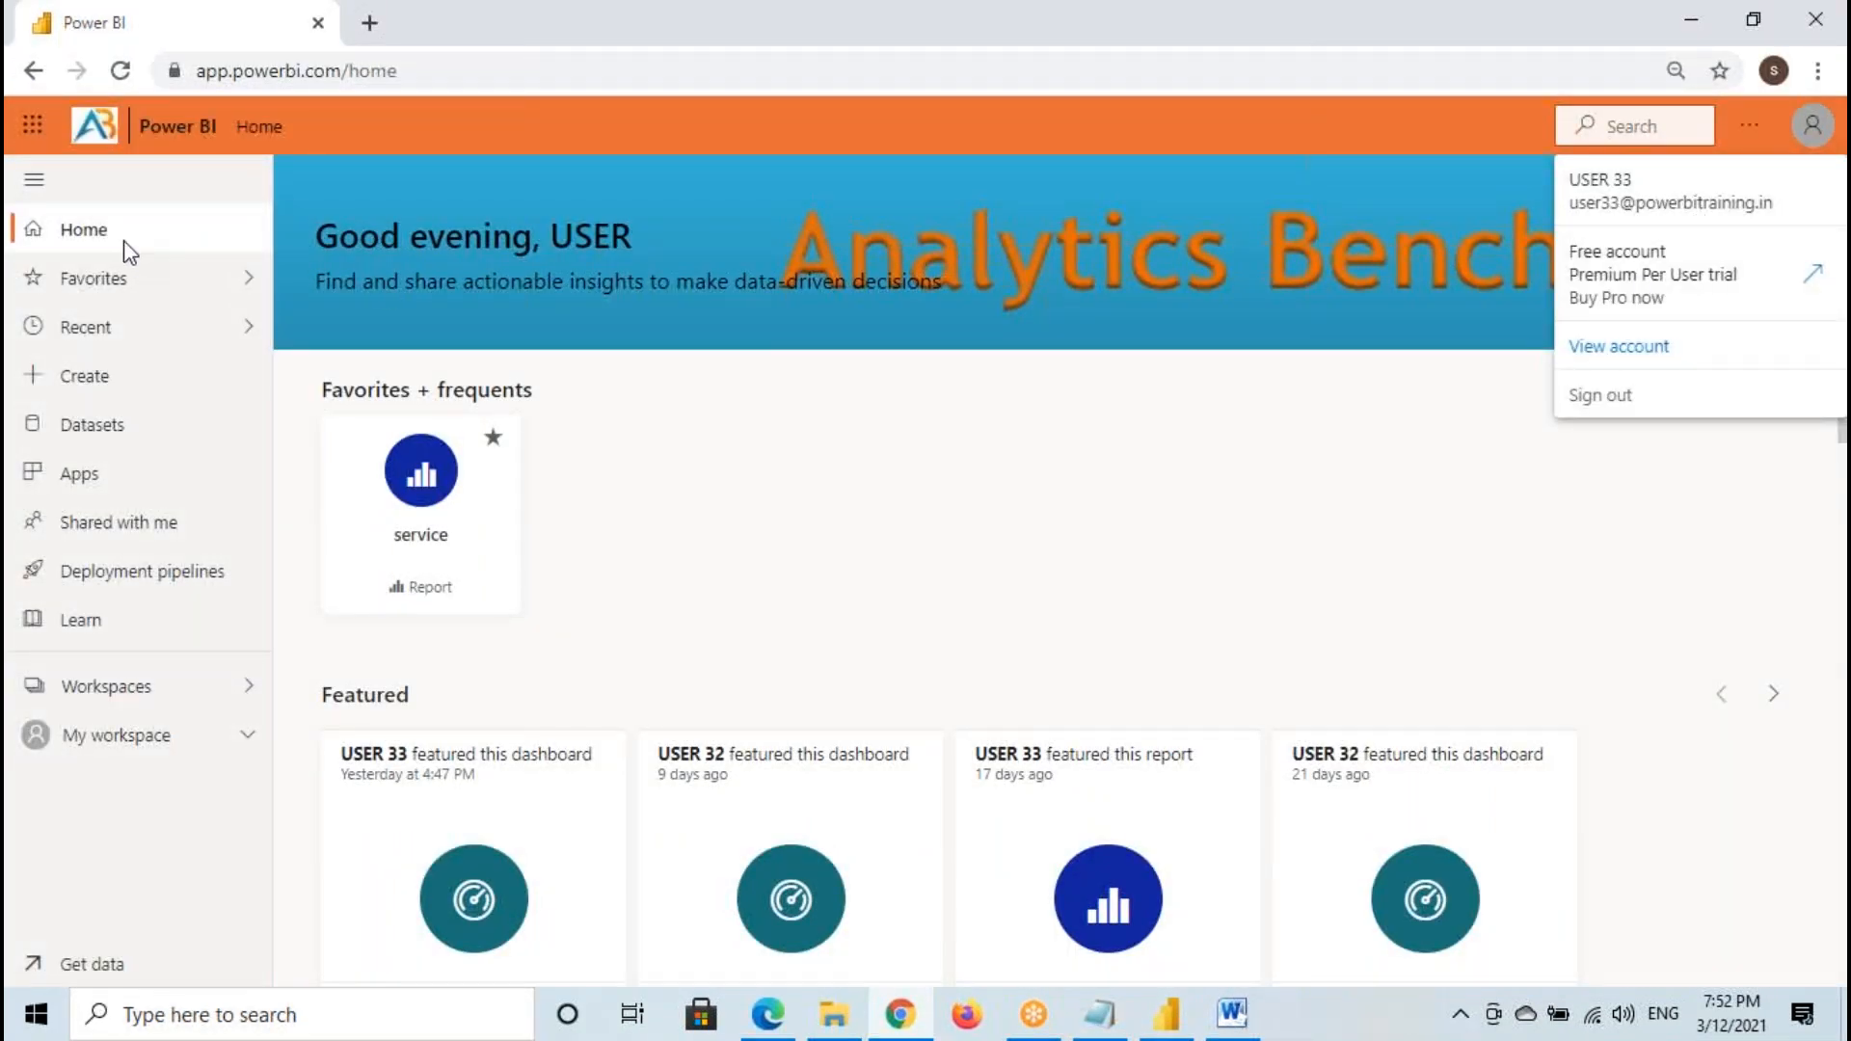
click(83, 241)
click(77, 247)
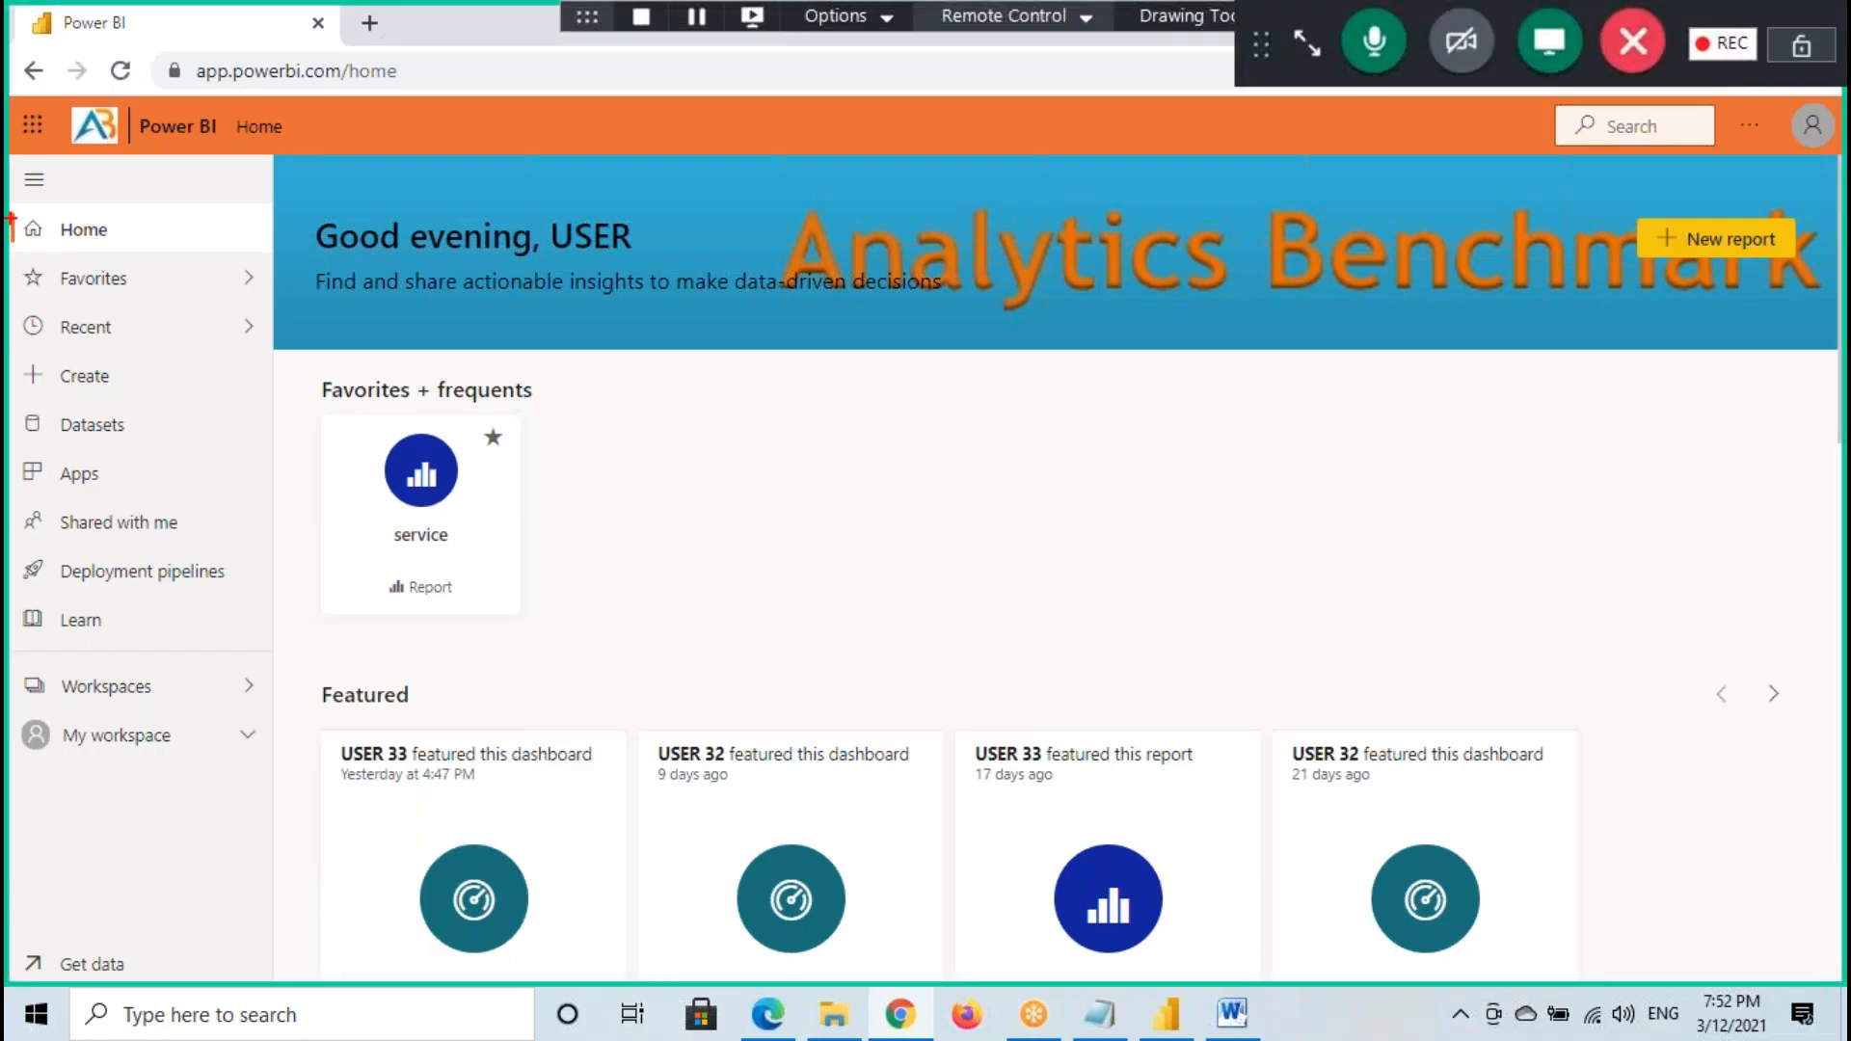
- Temporarily frame the Home and Shared with me entries of the navigation pane with red annotations
drag(11, 218, 127, 259)
mouse_move(28, 540)
mouse_down()
mouse_move(194, 505)
mouse_move(4, 503)
mouse_up()
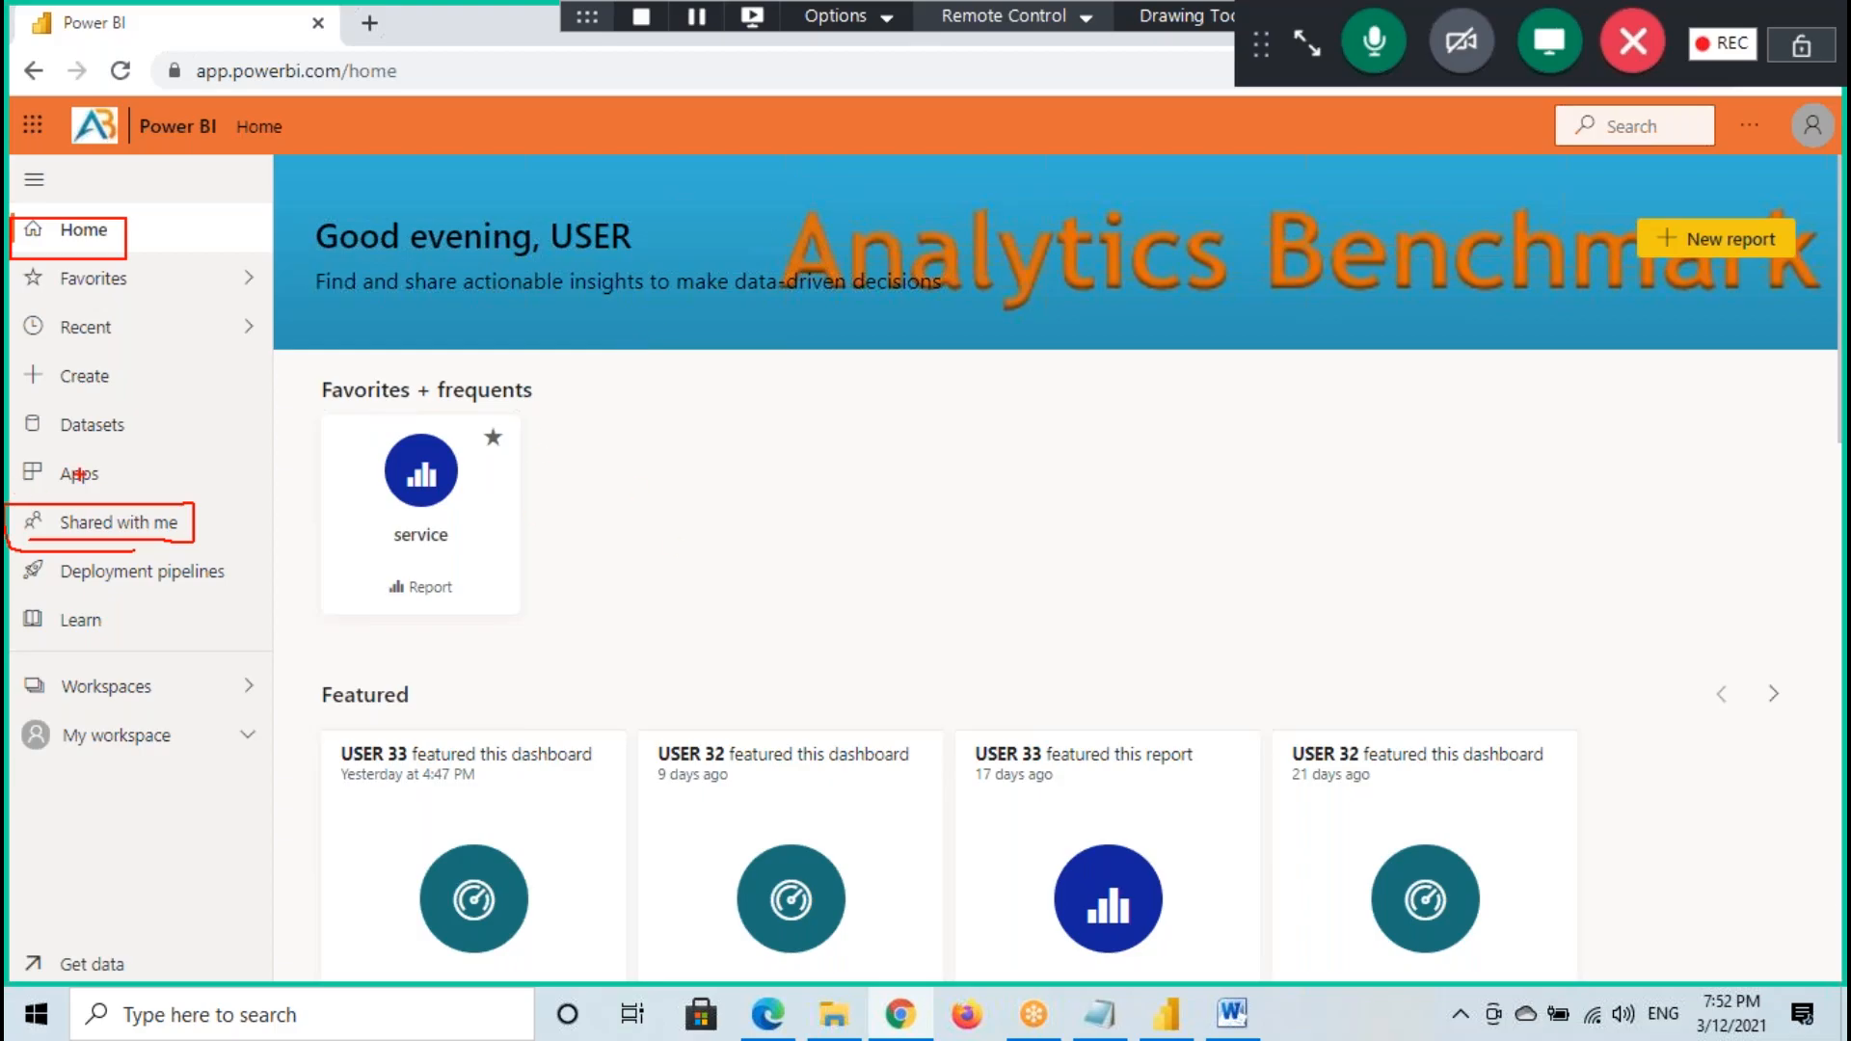
drag(97, 525, 232, 463)
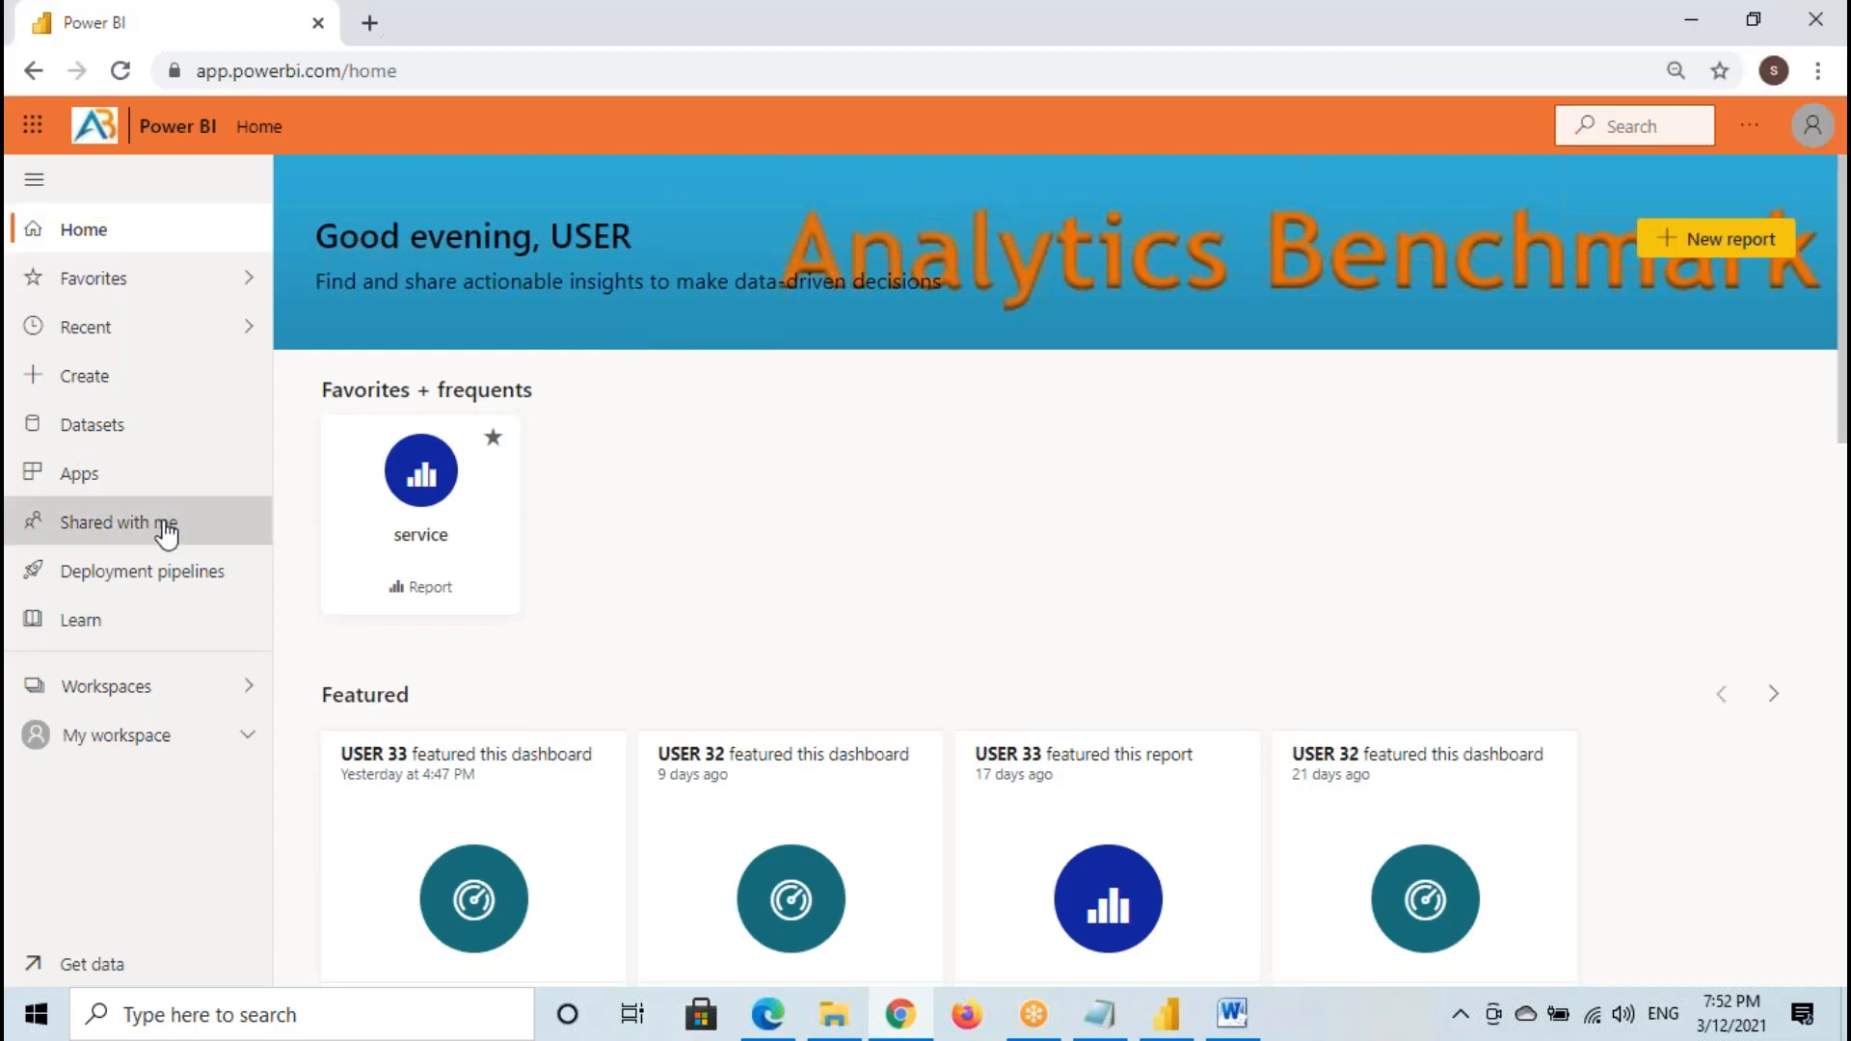
- Open the Shared with me list, look through the shared reports and dashboards, and check which account is signed in
click(150, 527)
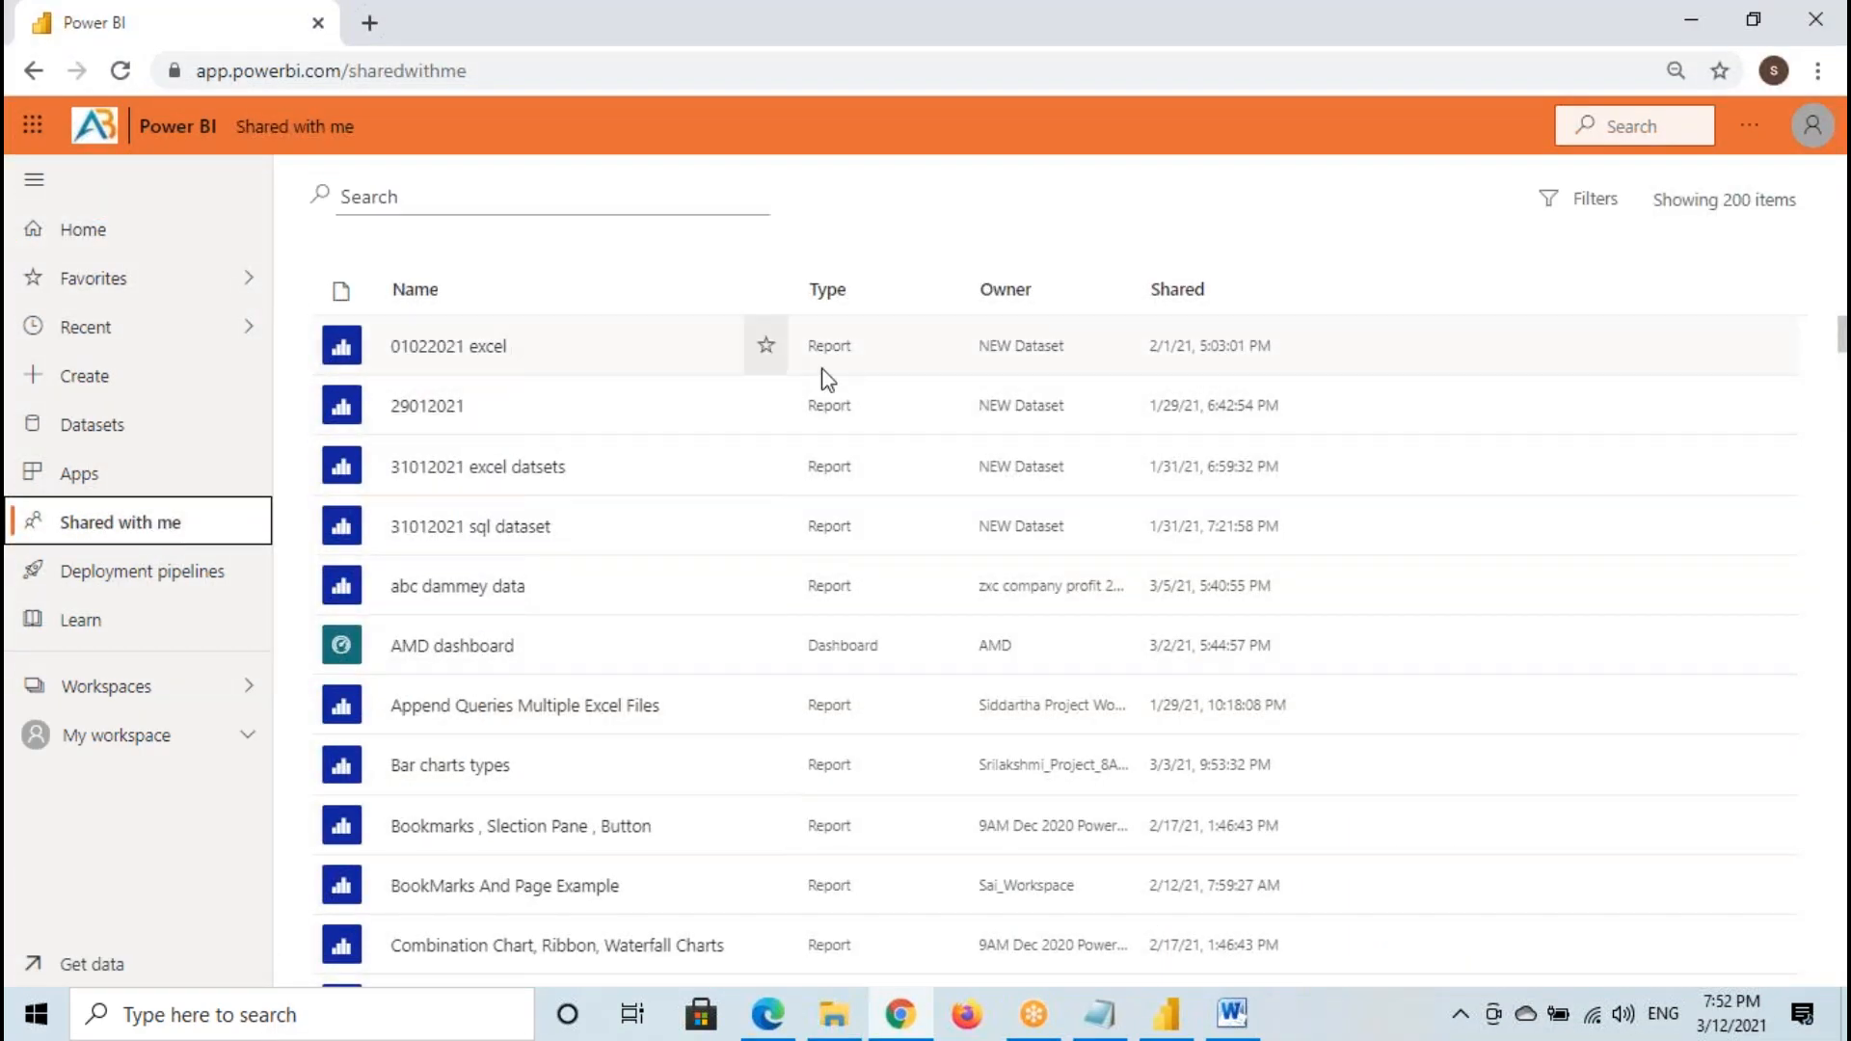
scroll(631, 578, down, 15)
scroll(614, 576, down, 20)
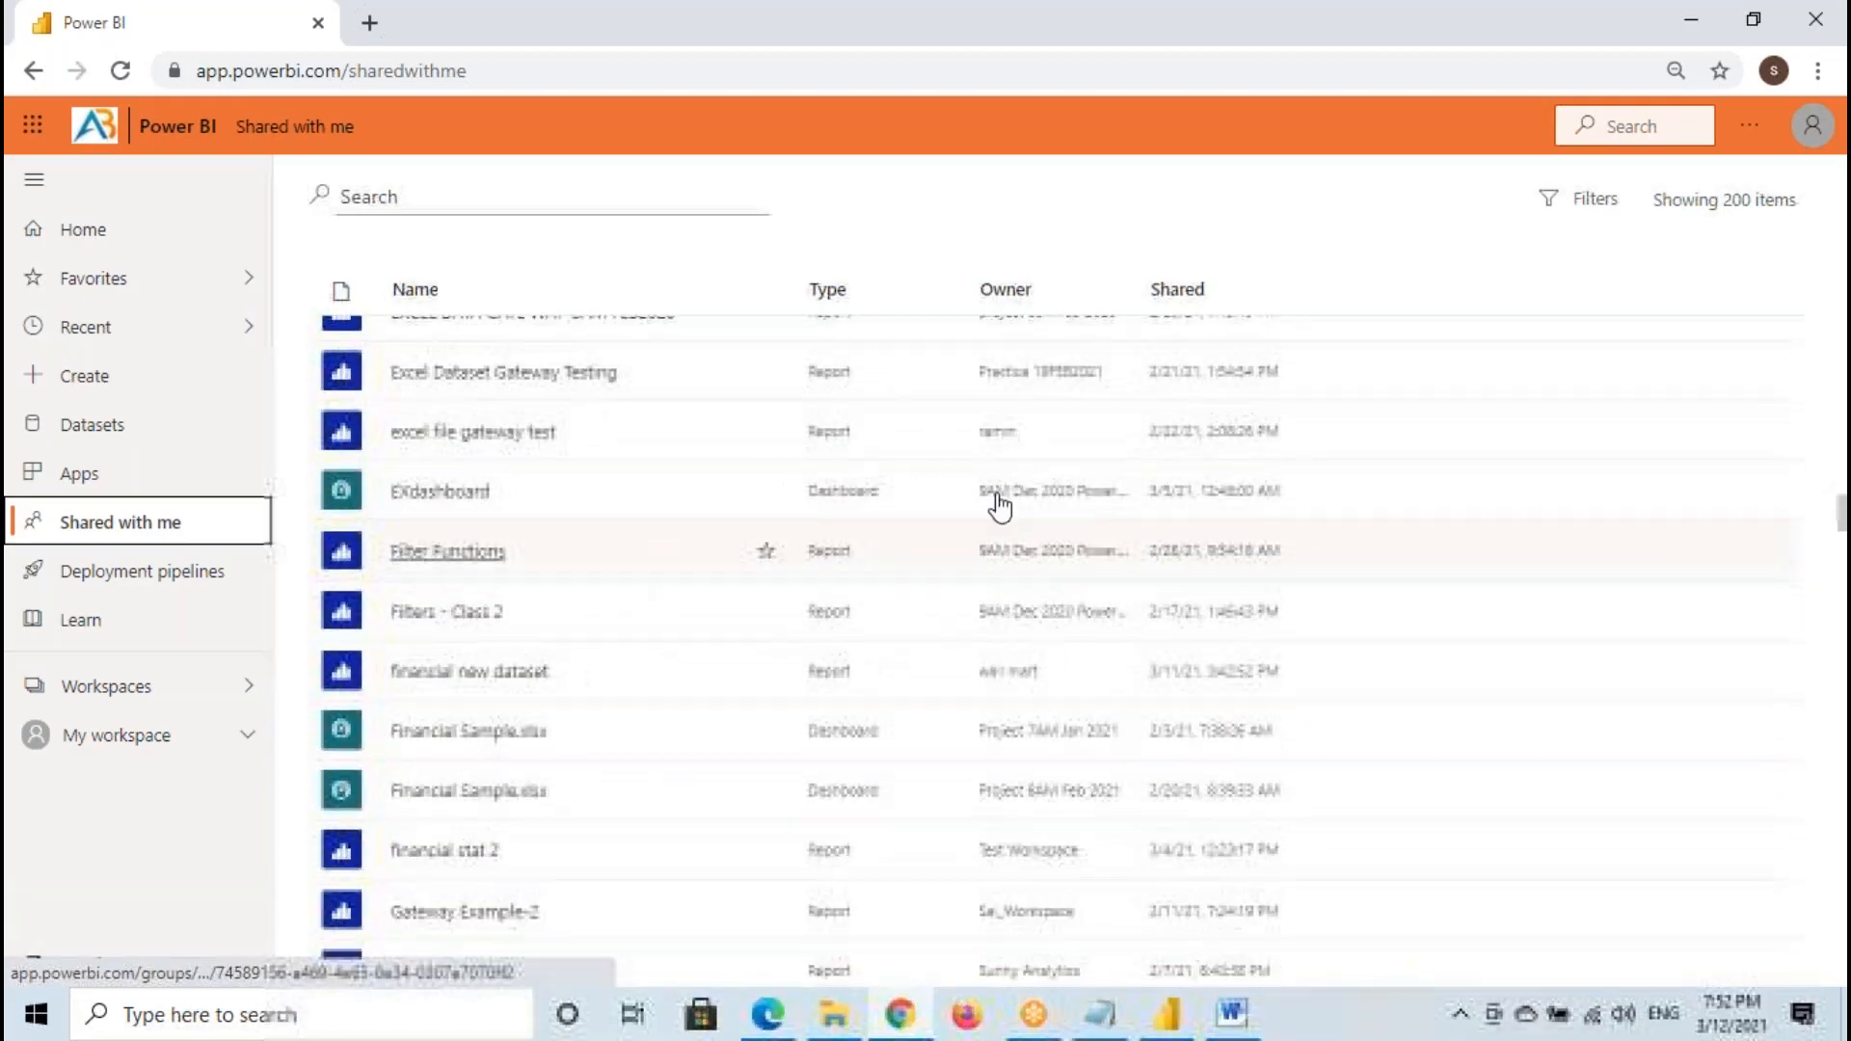
click(1813, 125)
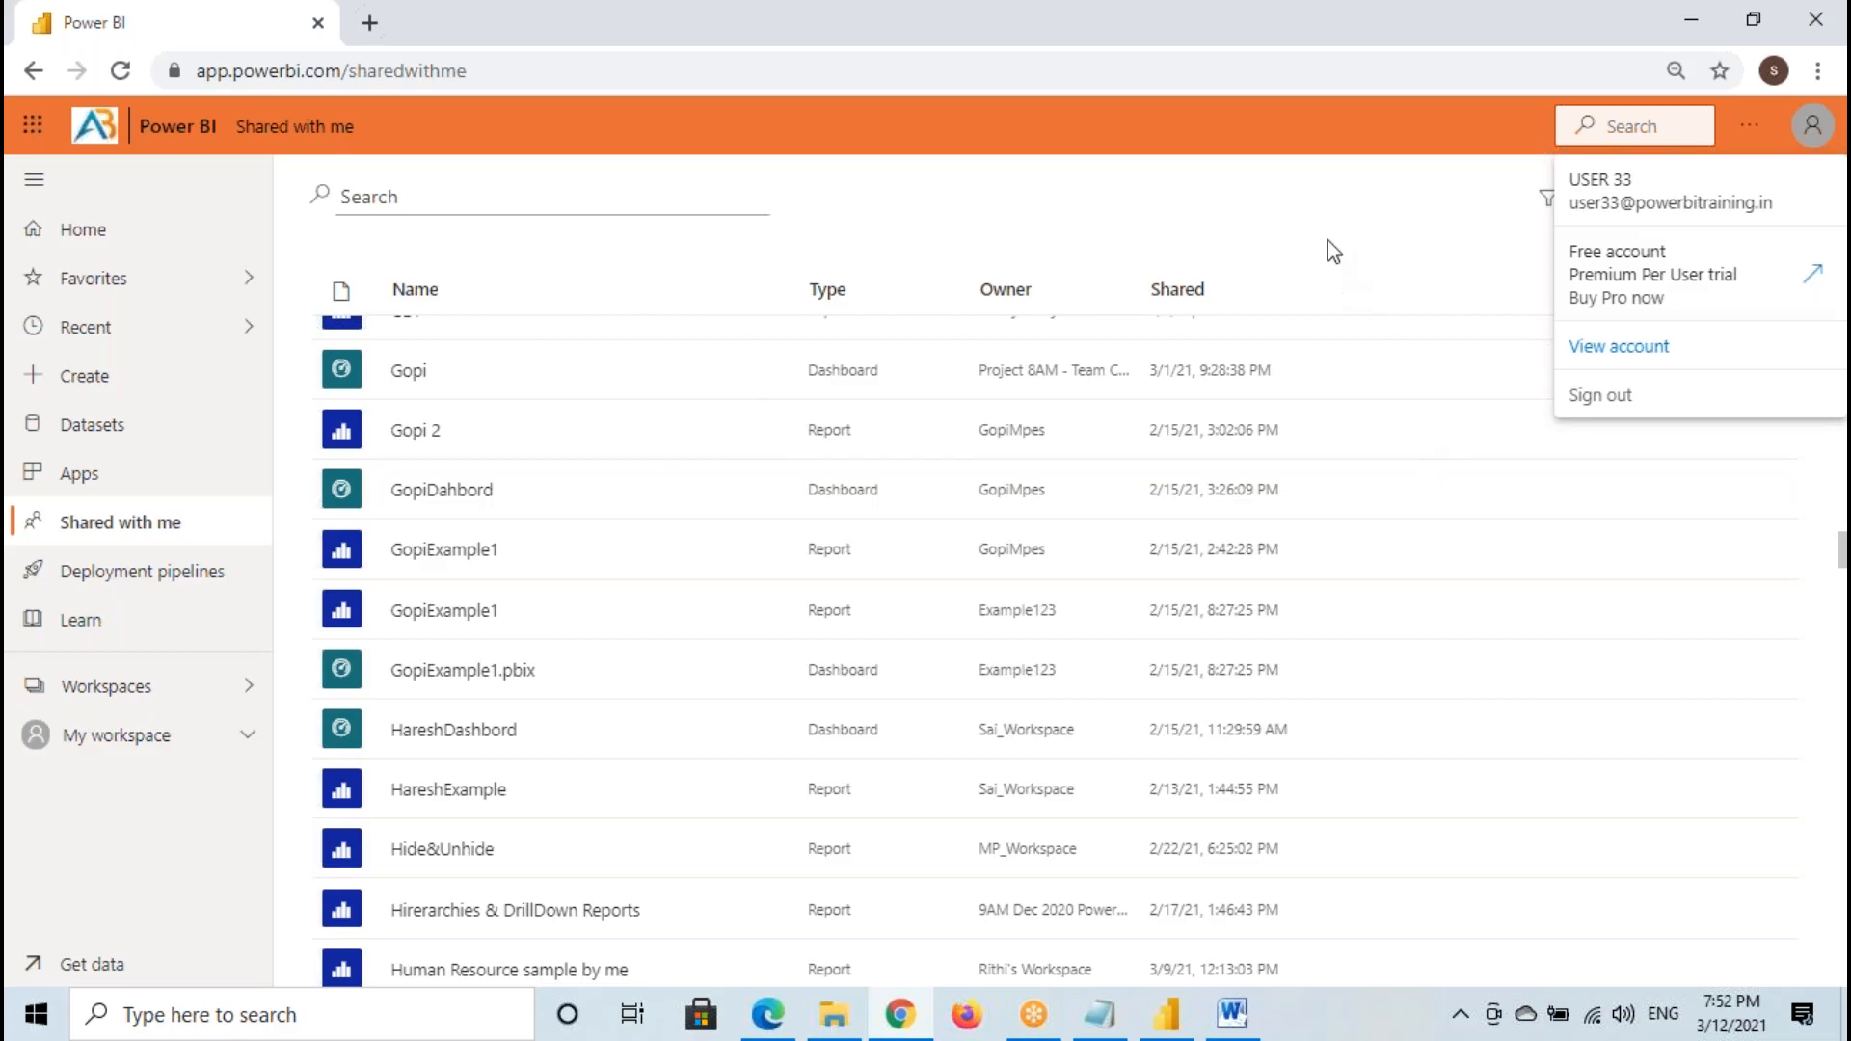
click(1238, 370)
scroll(524, 628, down, 20)
scroll(529, 622, down, 20)
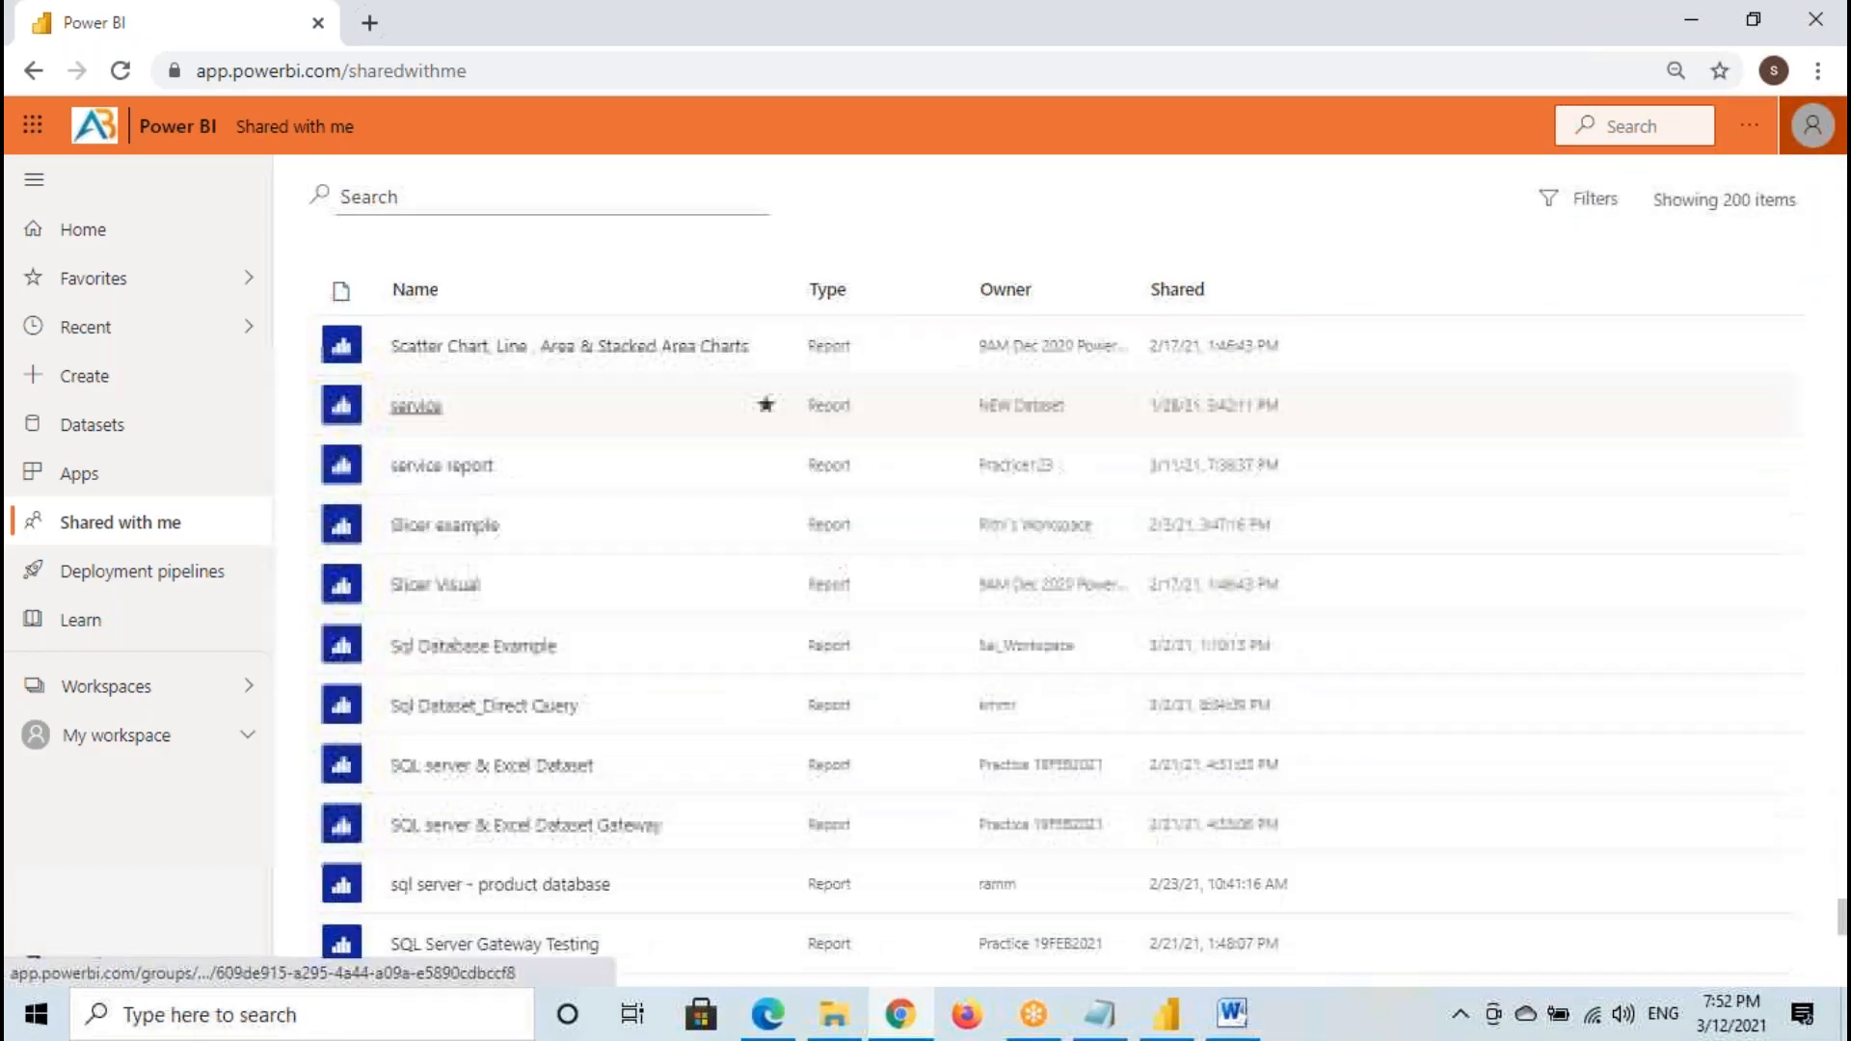
scroll(557, 590, down, 10)
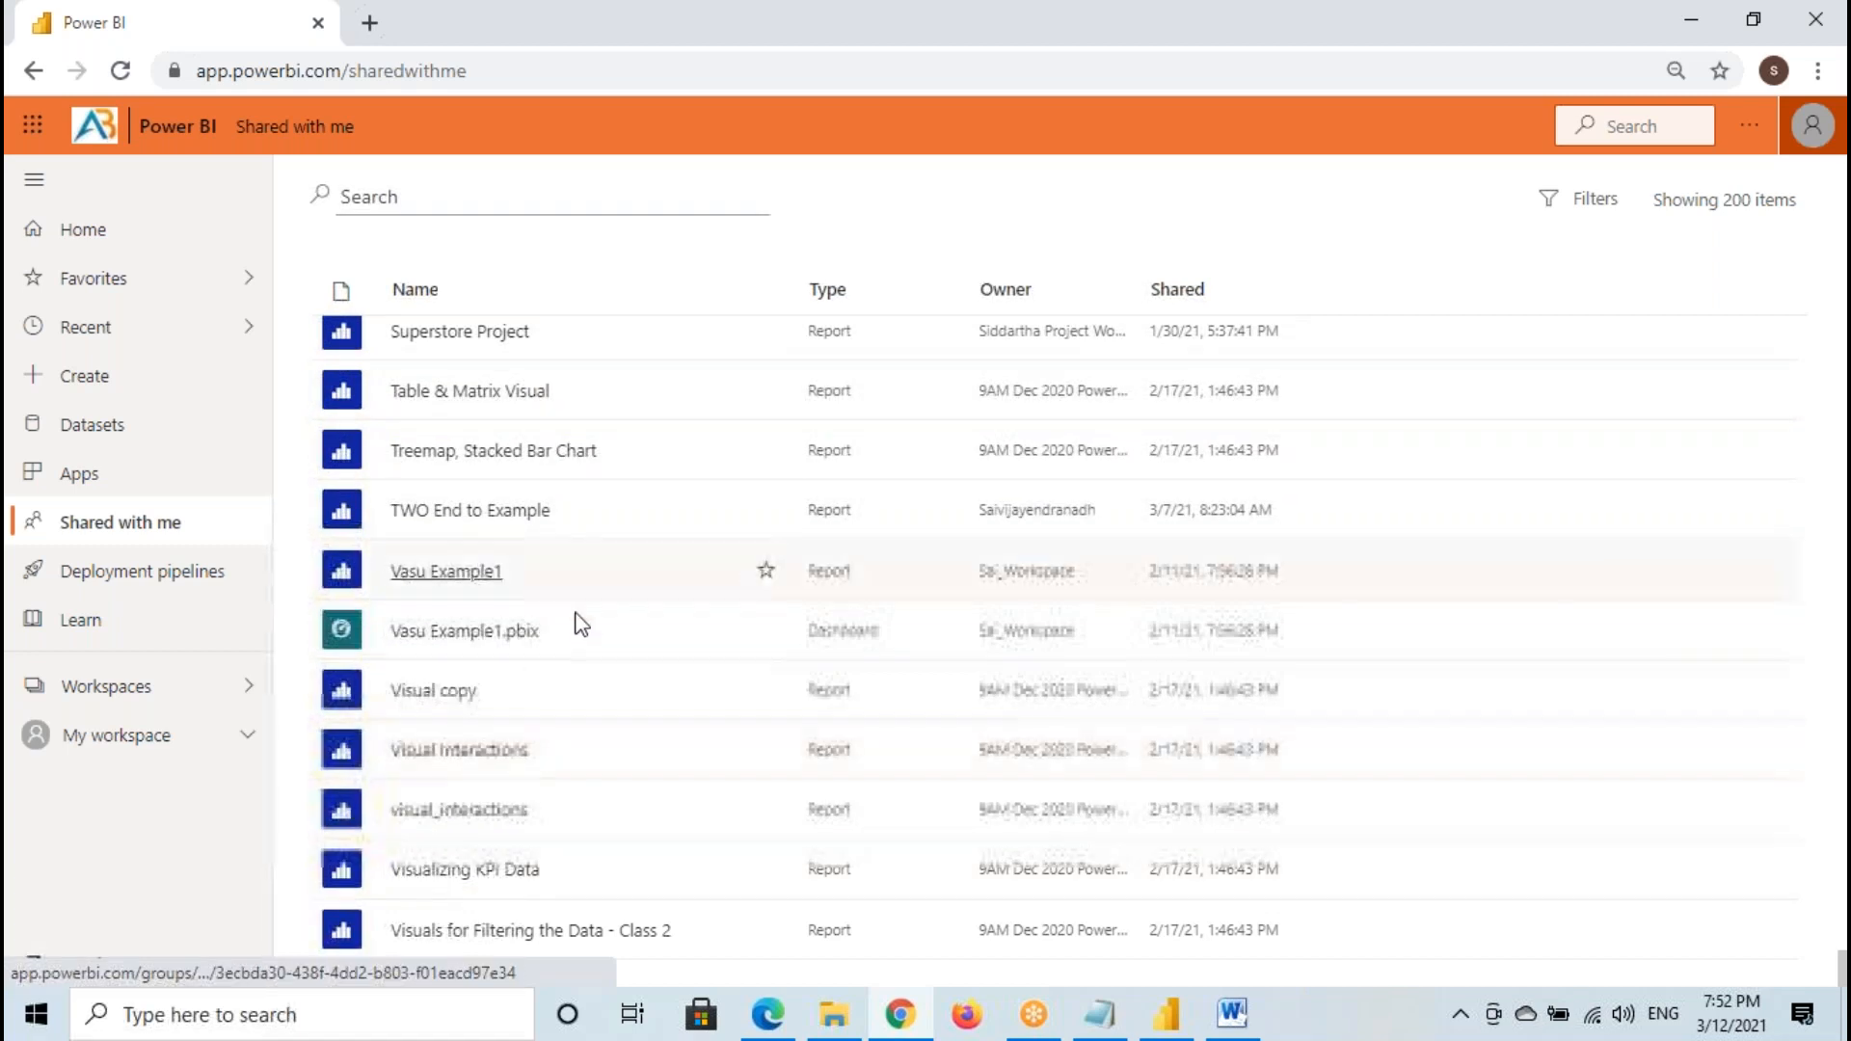
scroll(578, 598, up, 15)
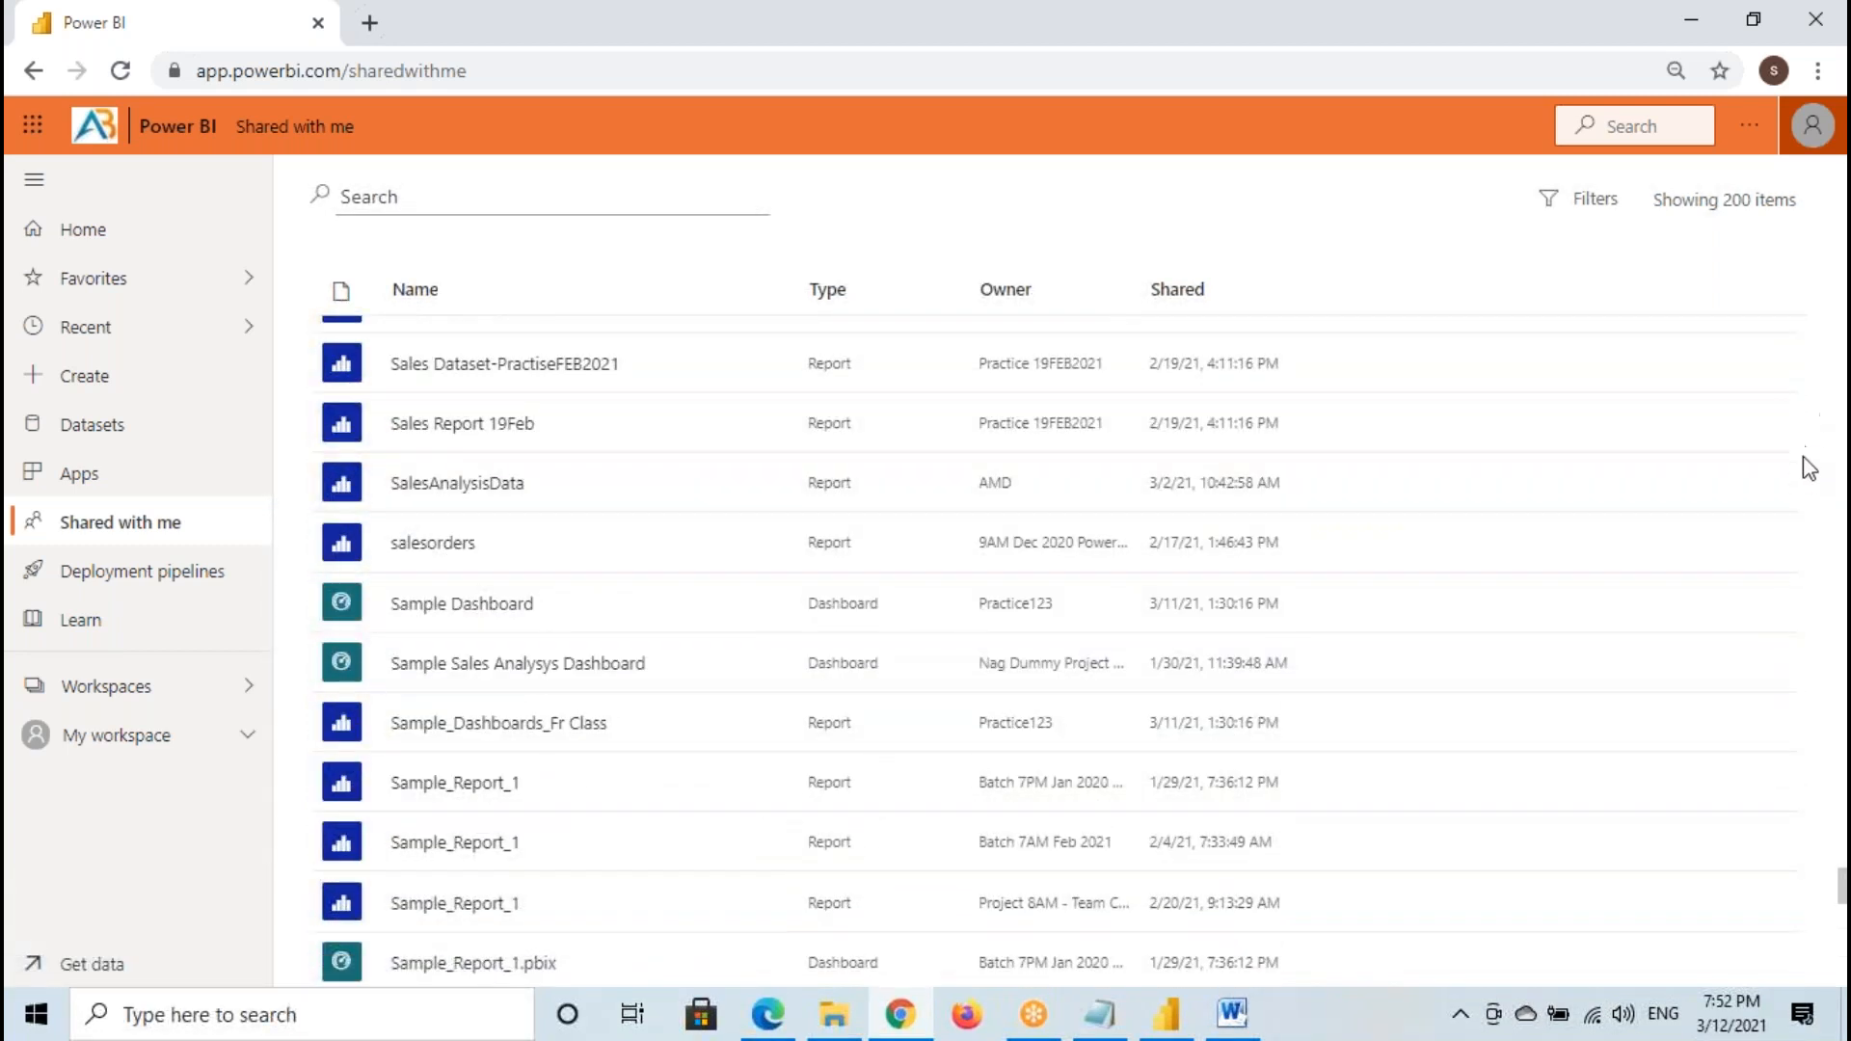
- Sort the shared items by shared date with the newest first and open the Demo Report - Batch 183 report
click(1203, 307)
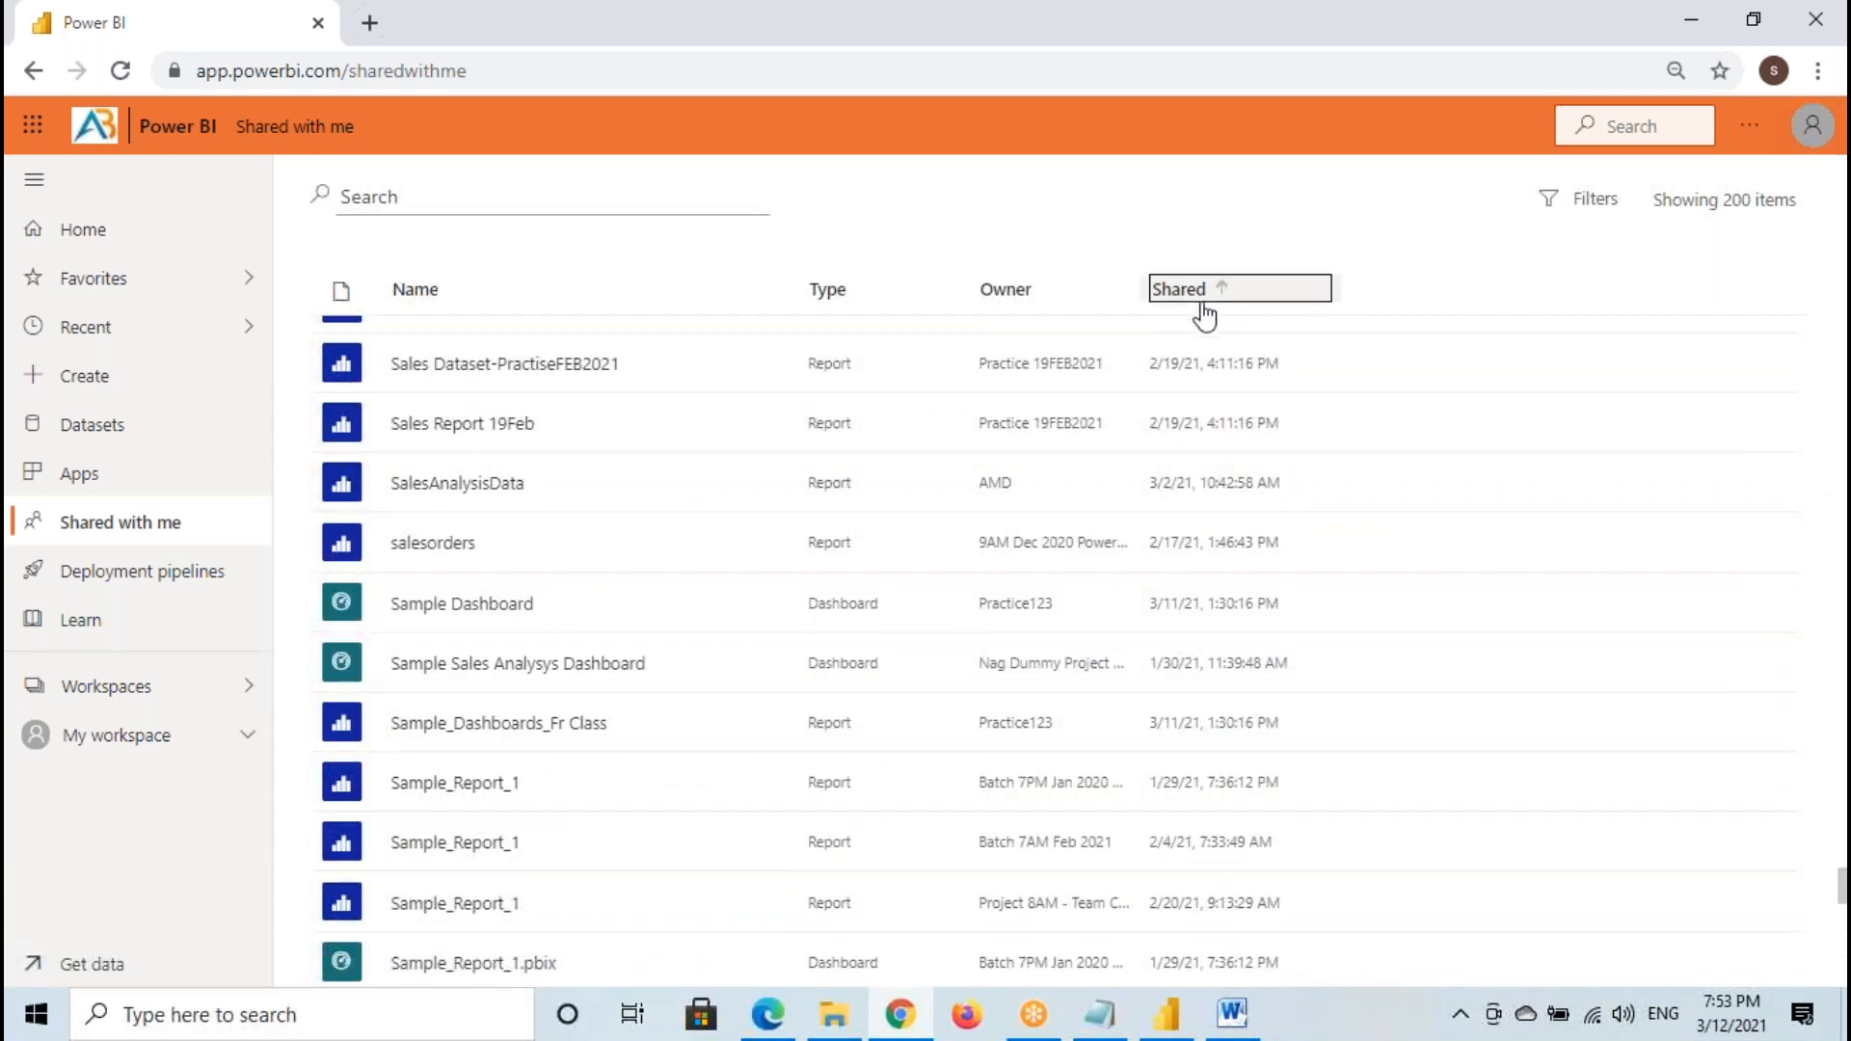
click(1214, 301)
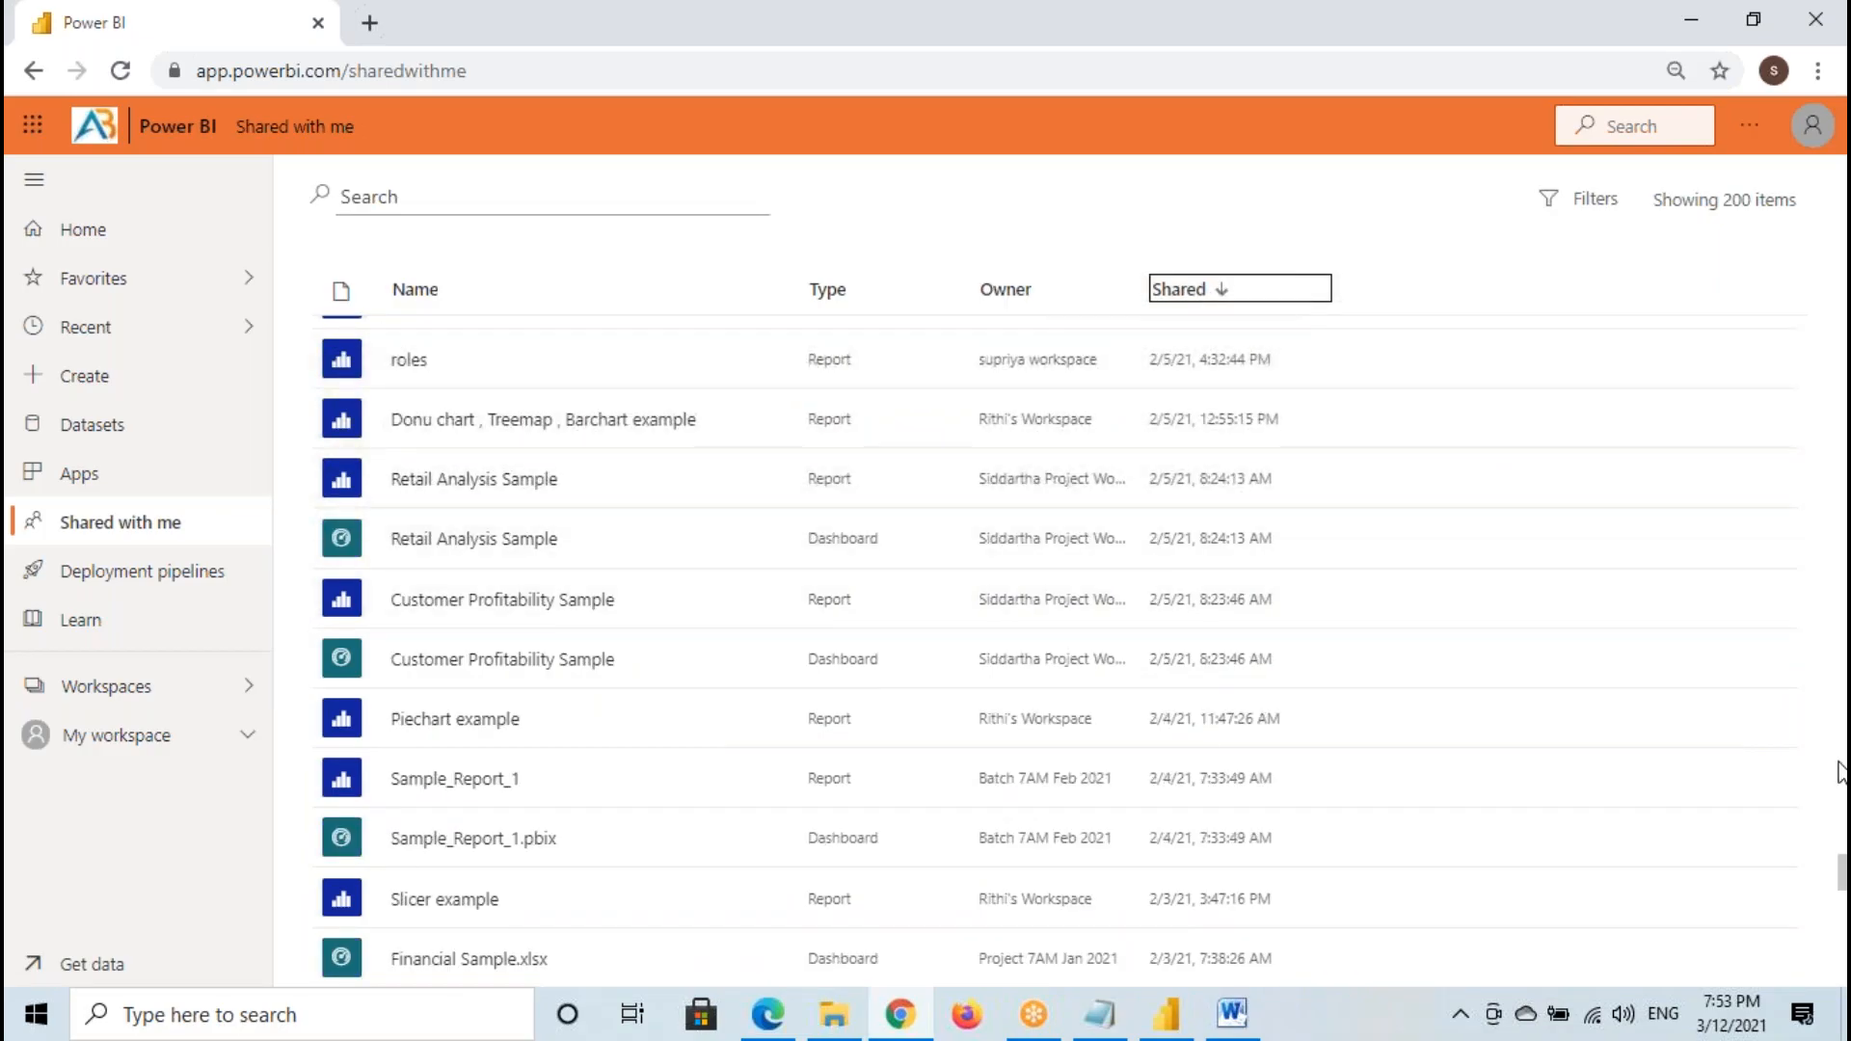
drag(1841, 872, 1831, 289)
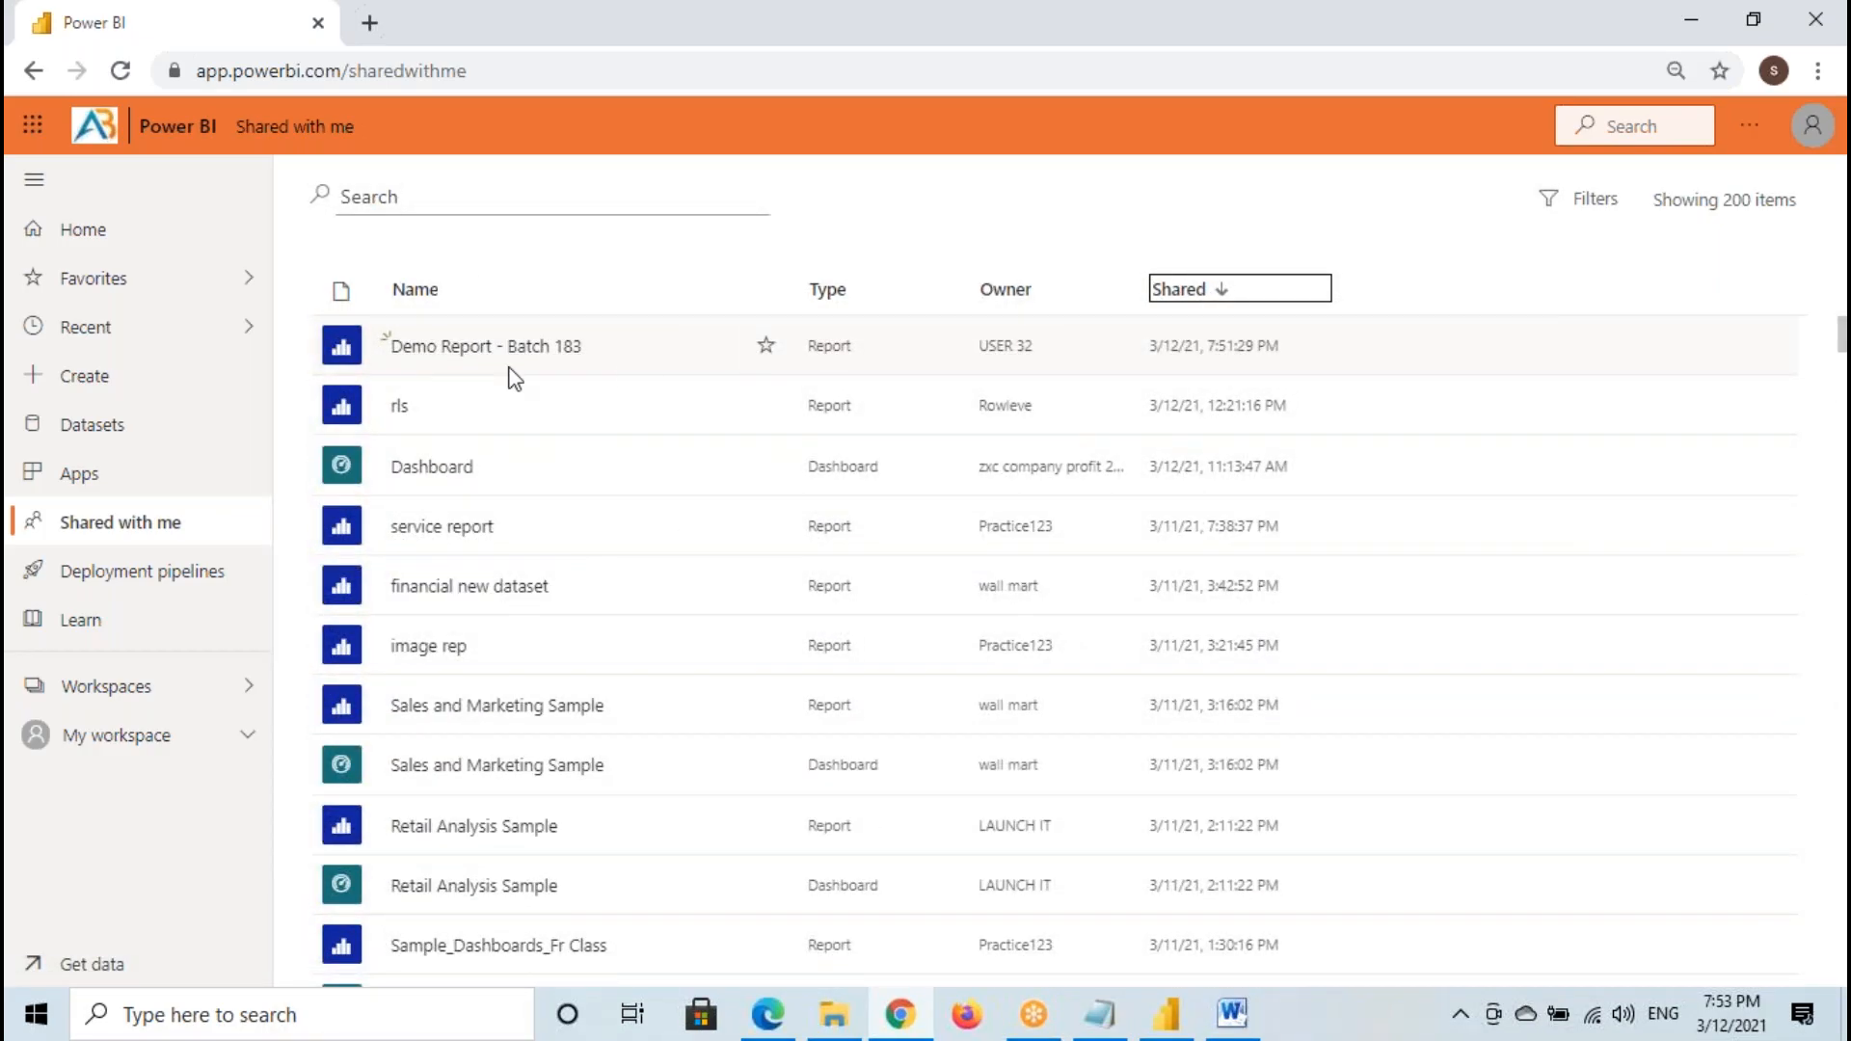
drag(1214, 314, 1193, 410)
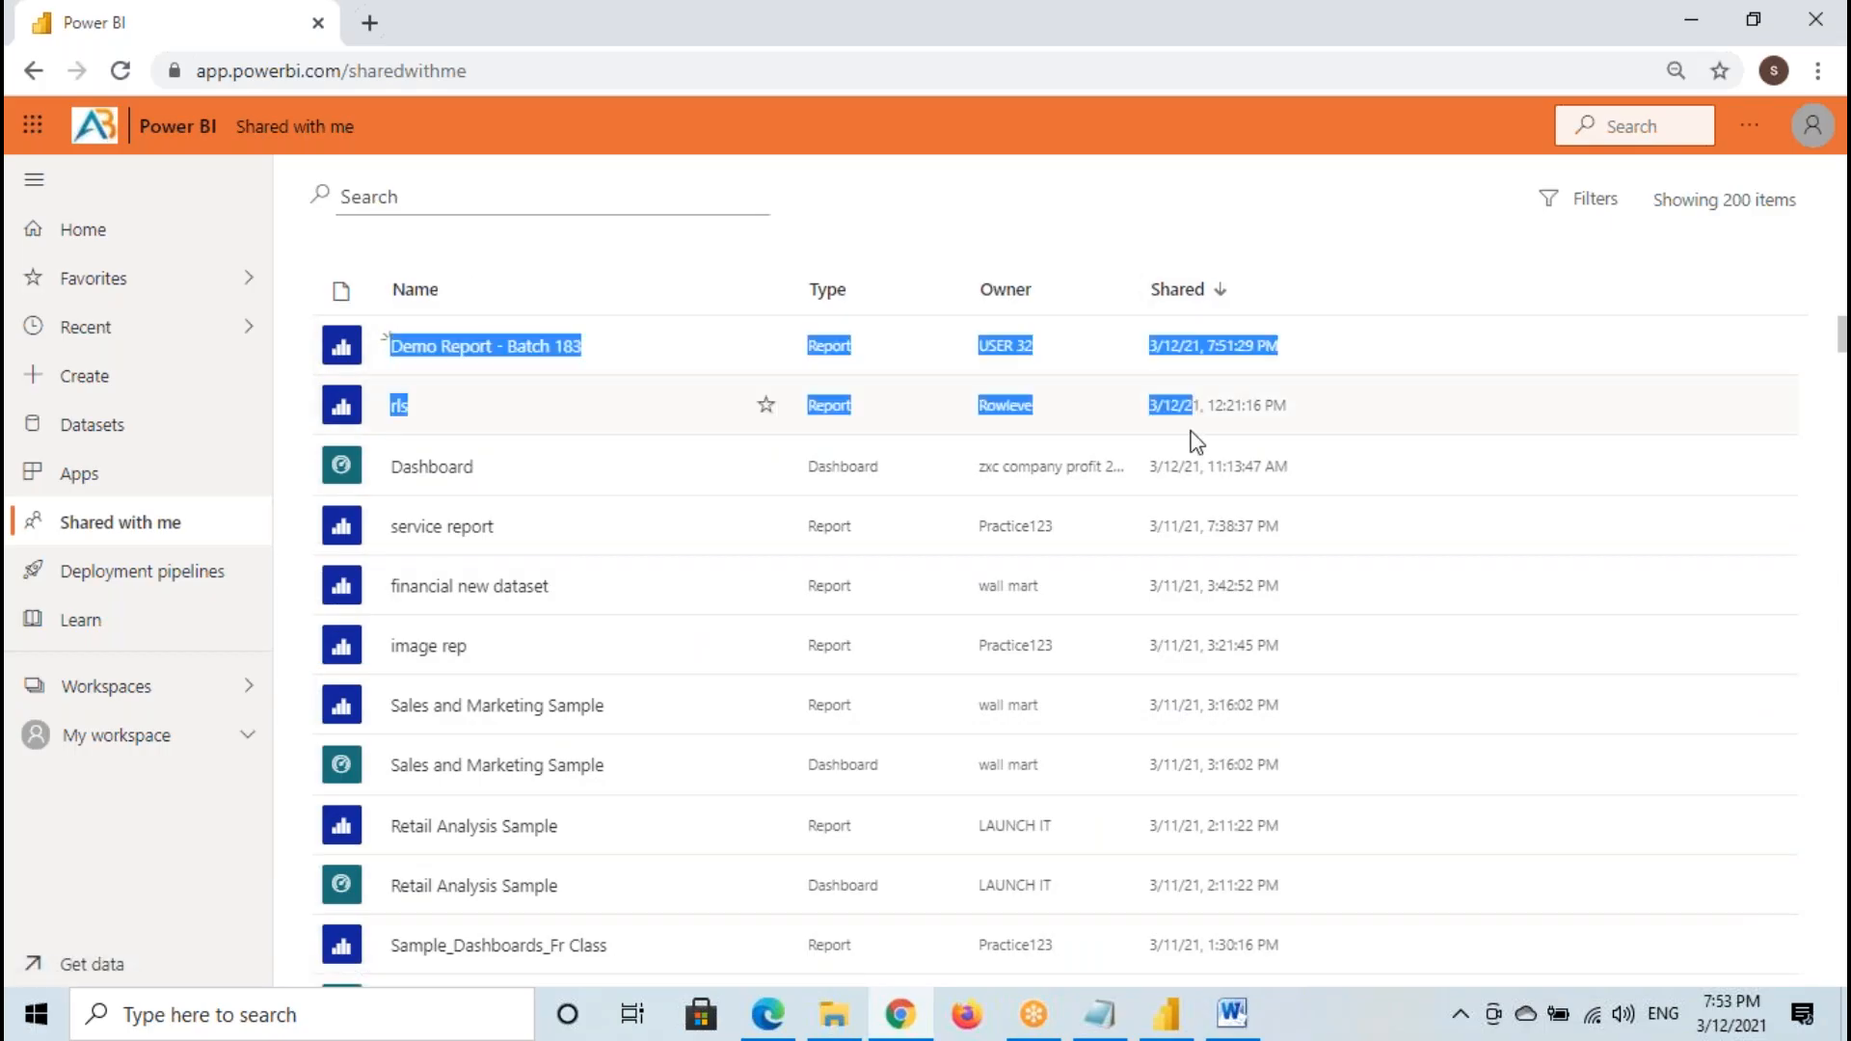
click(1195, 301)
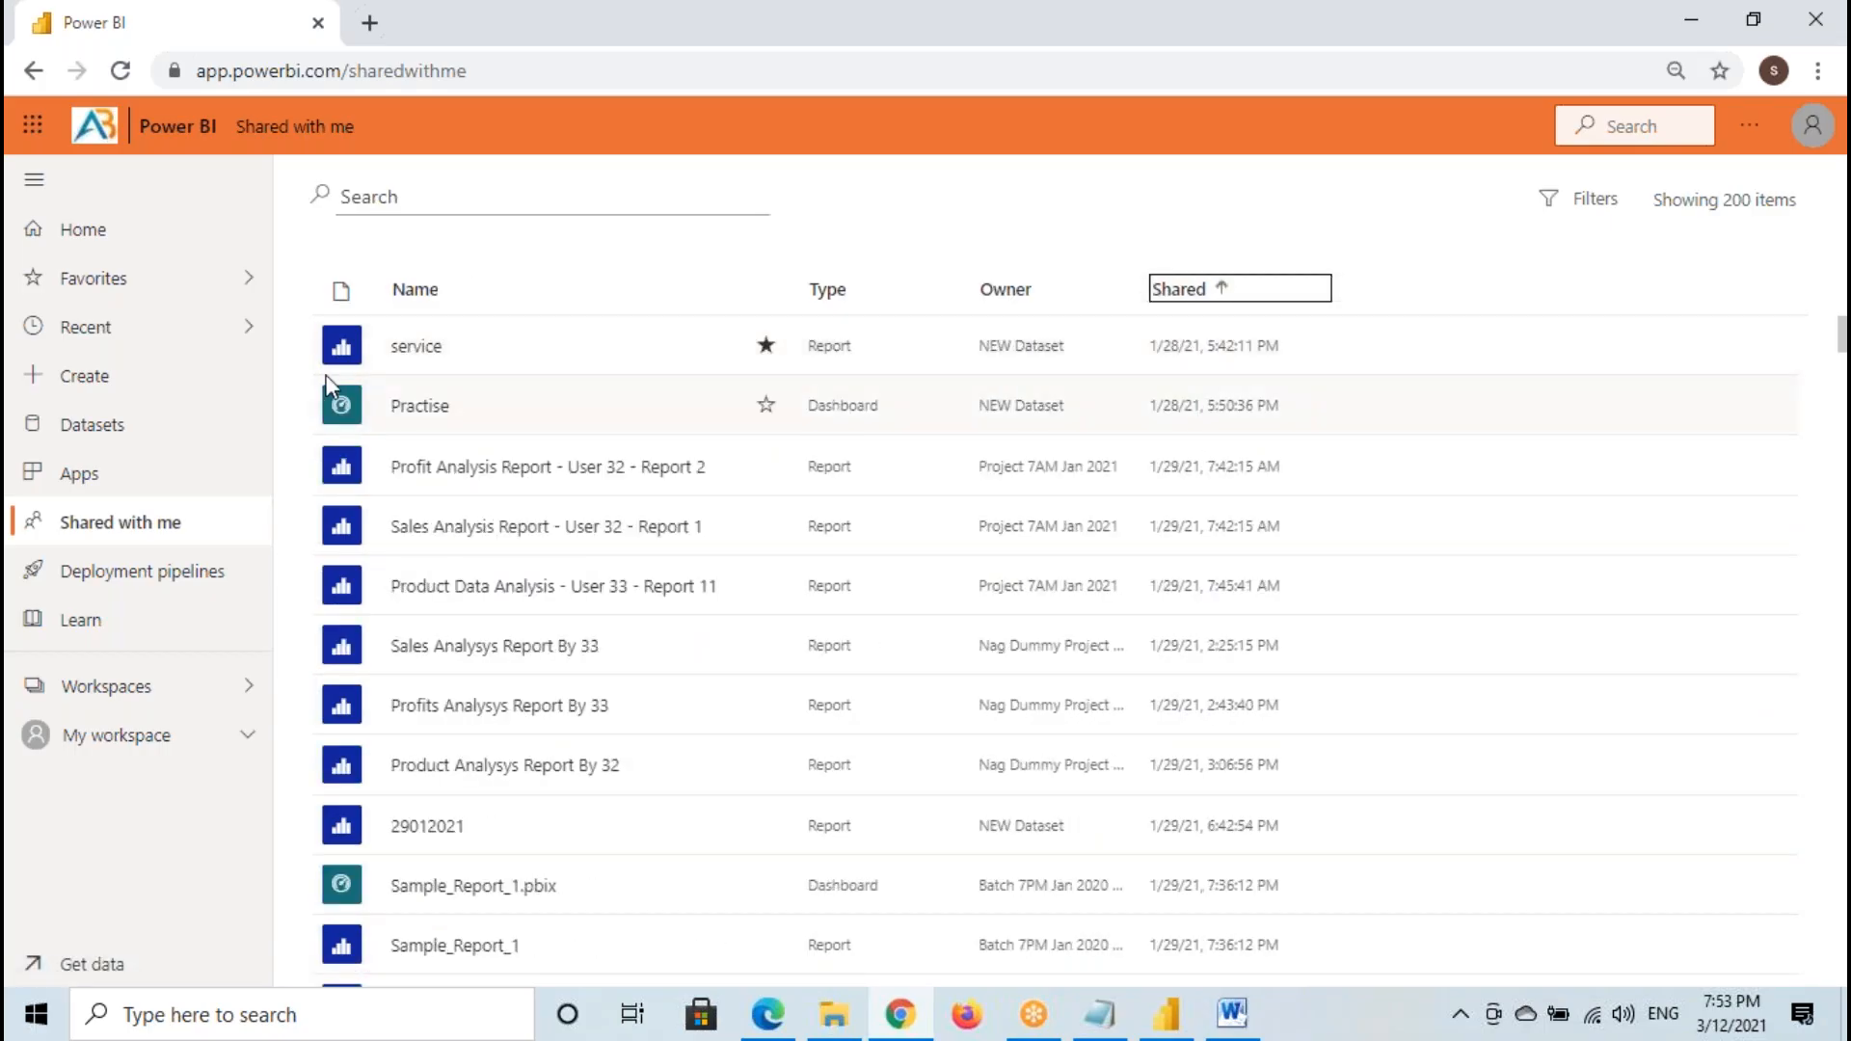
click(1211, 287)
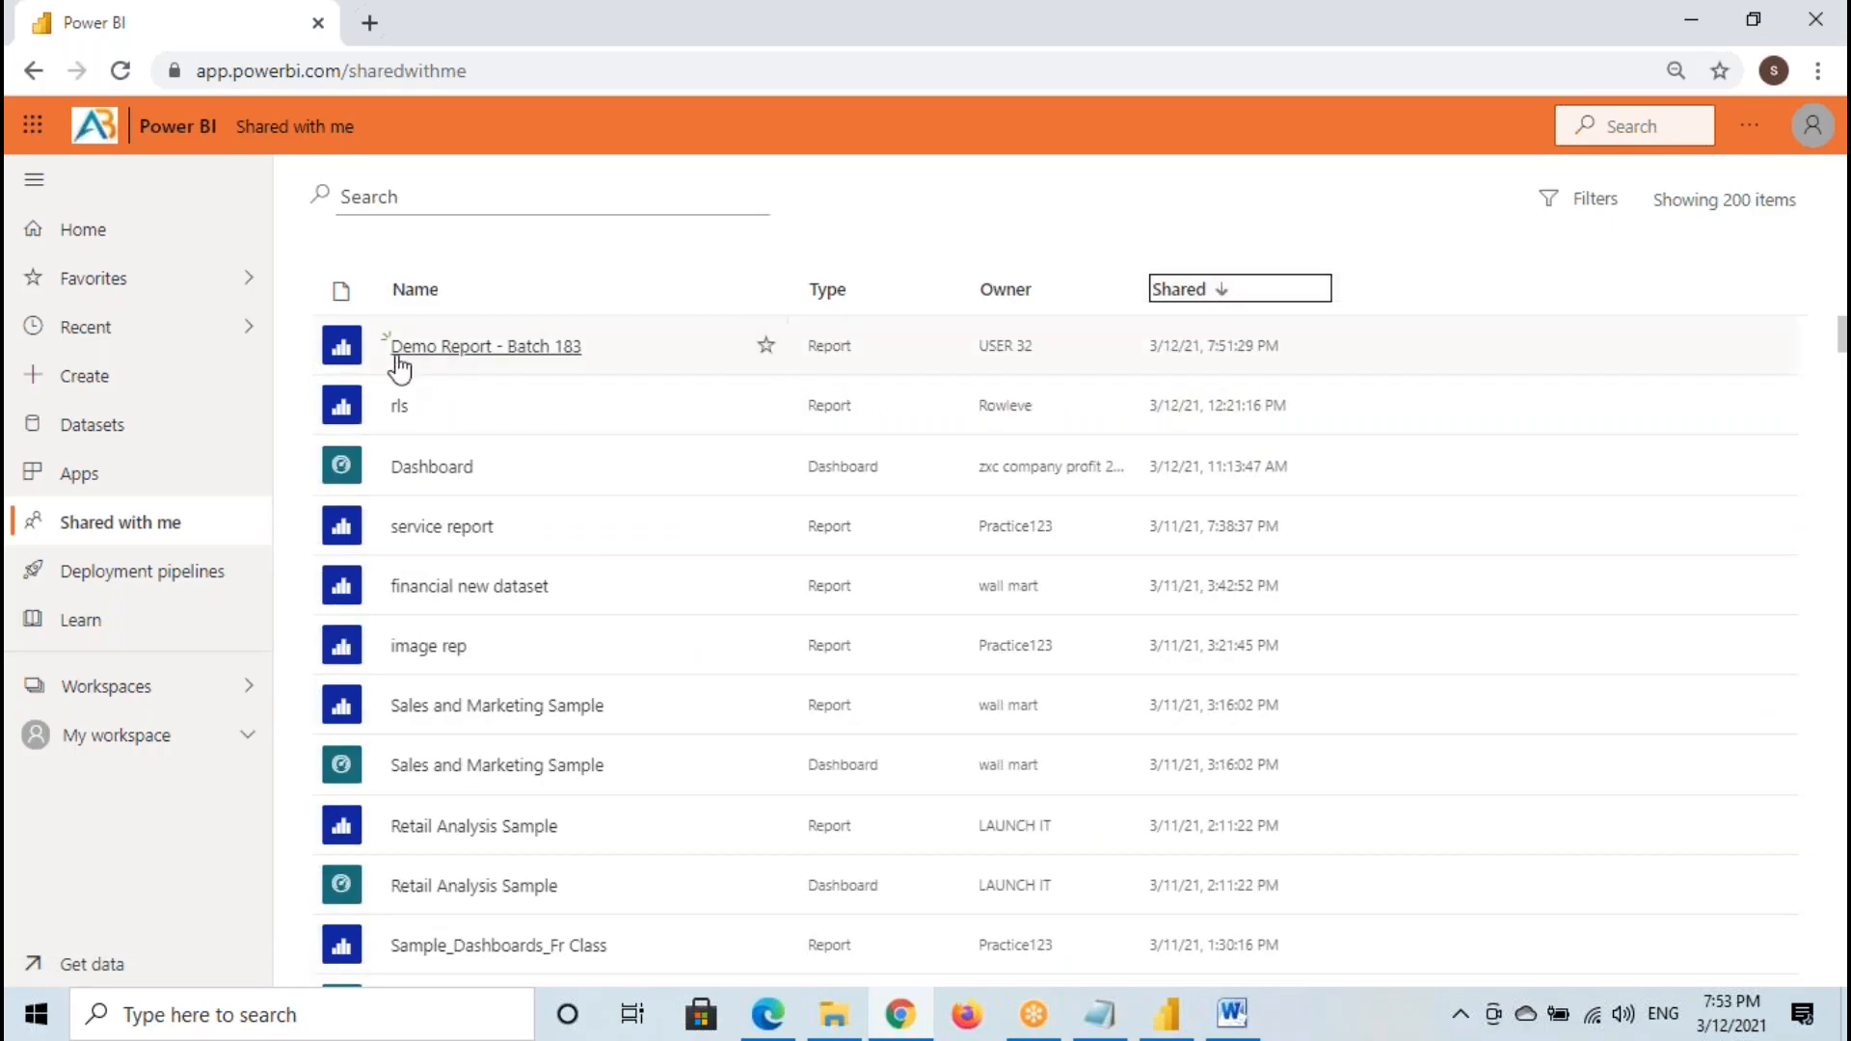
click(540, 349)
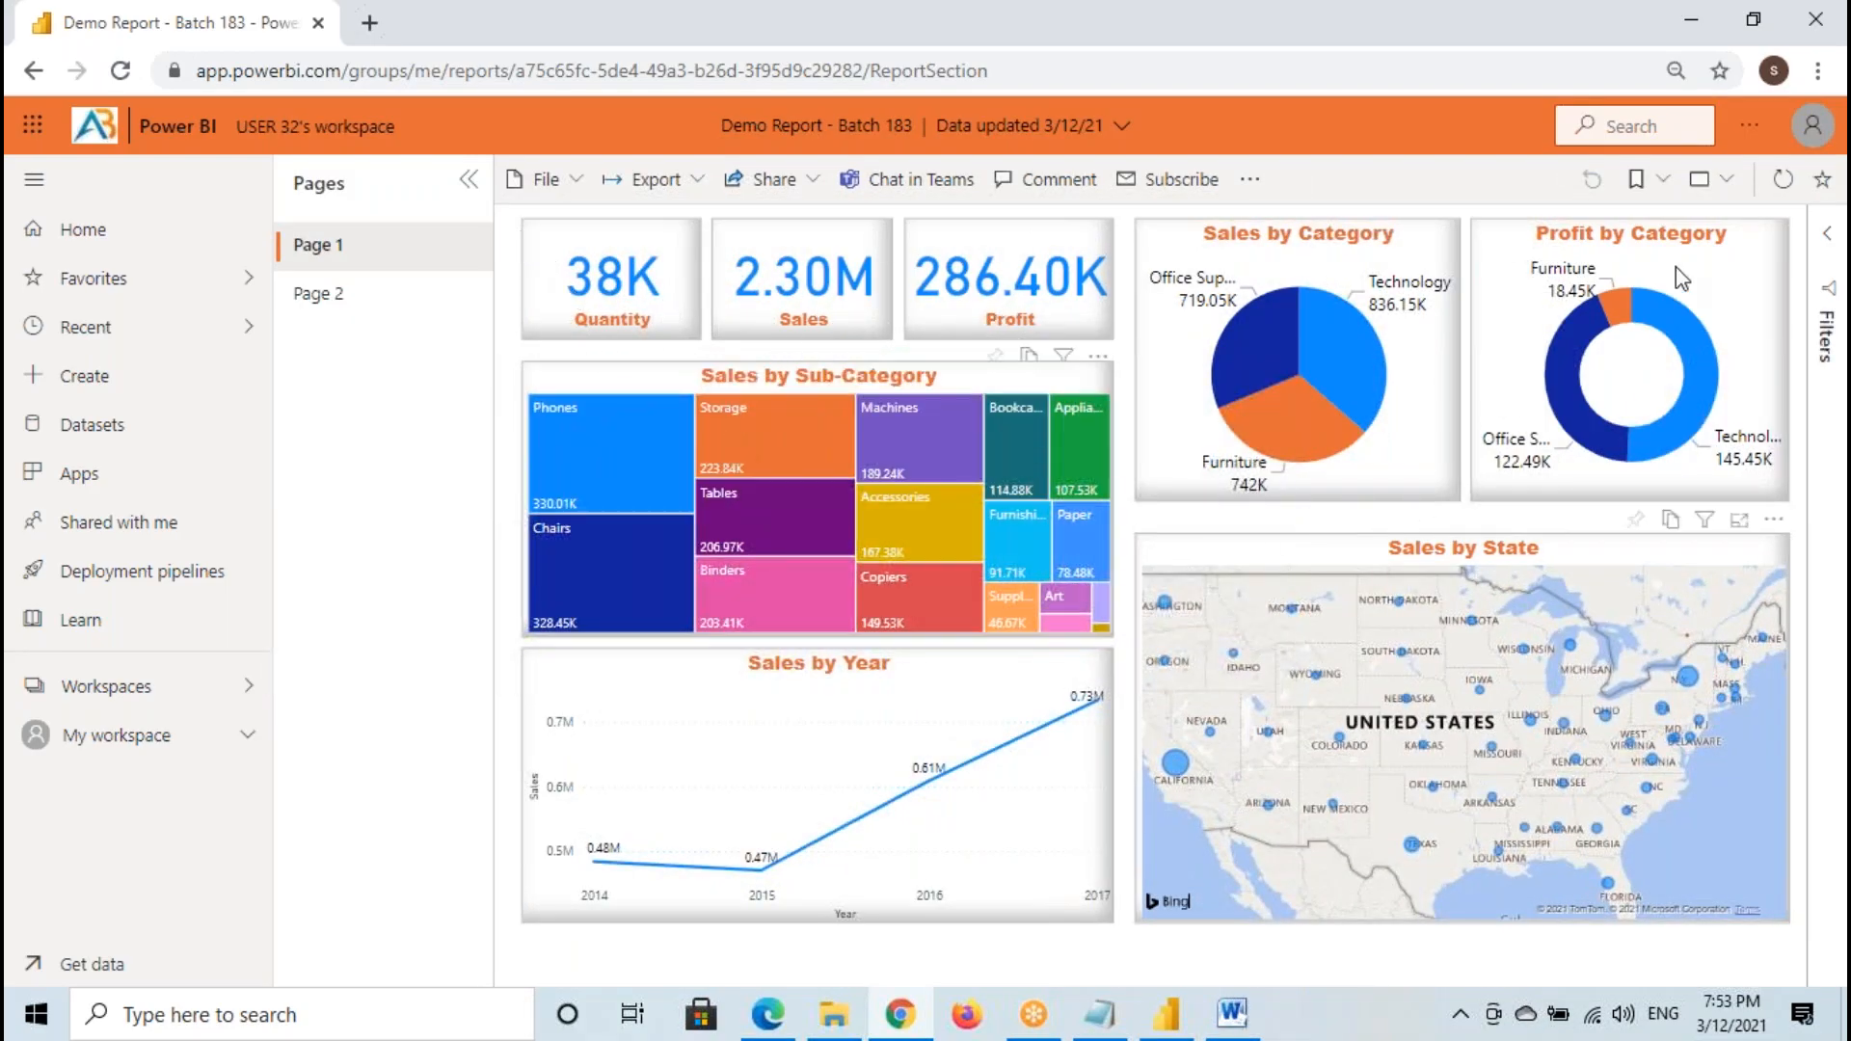
- View the report in full screen, enlarge the Sales by Sub-Category treemap in focus mode, and return to the normal report view
click(1701, 183)
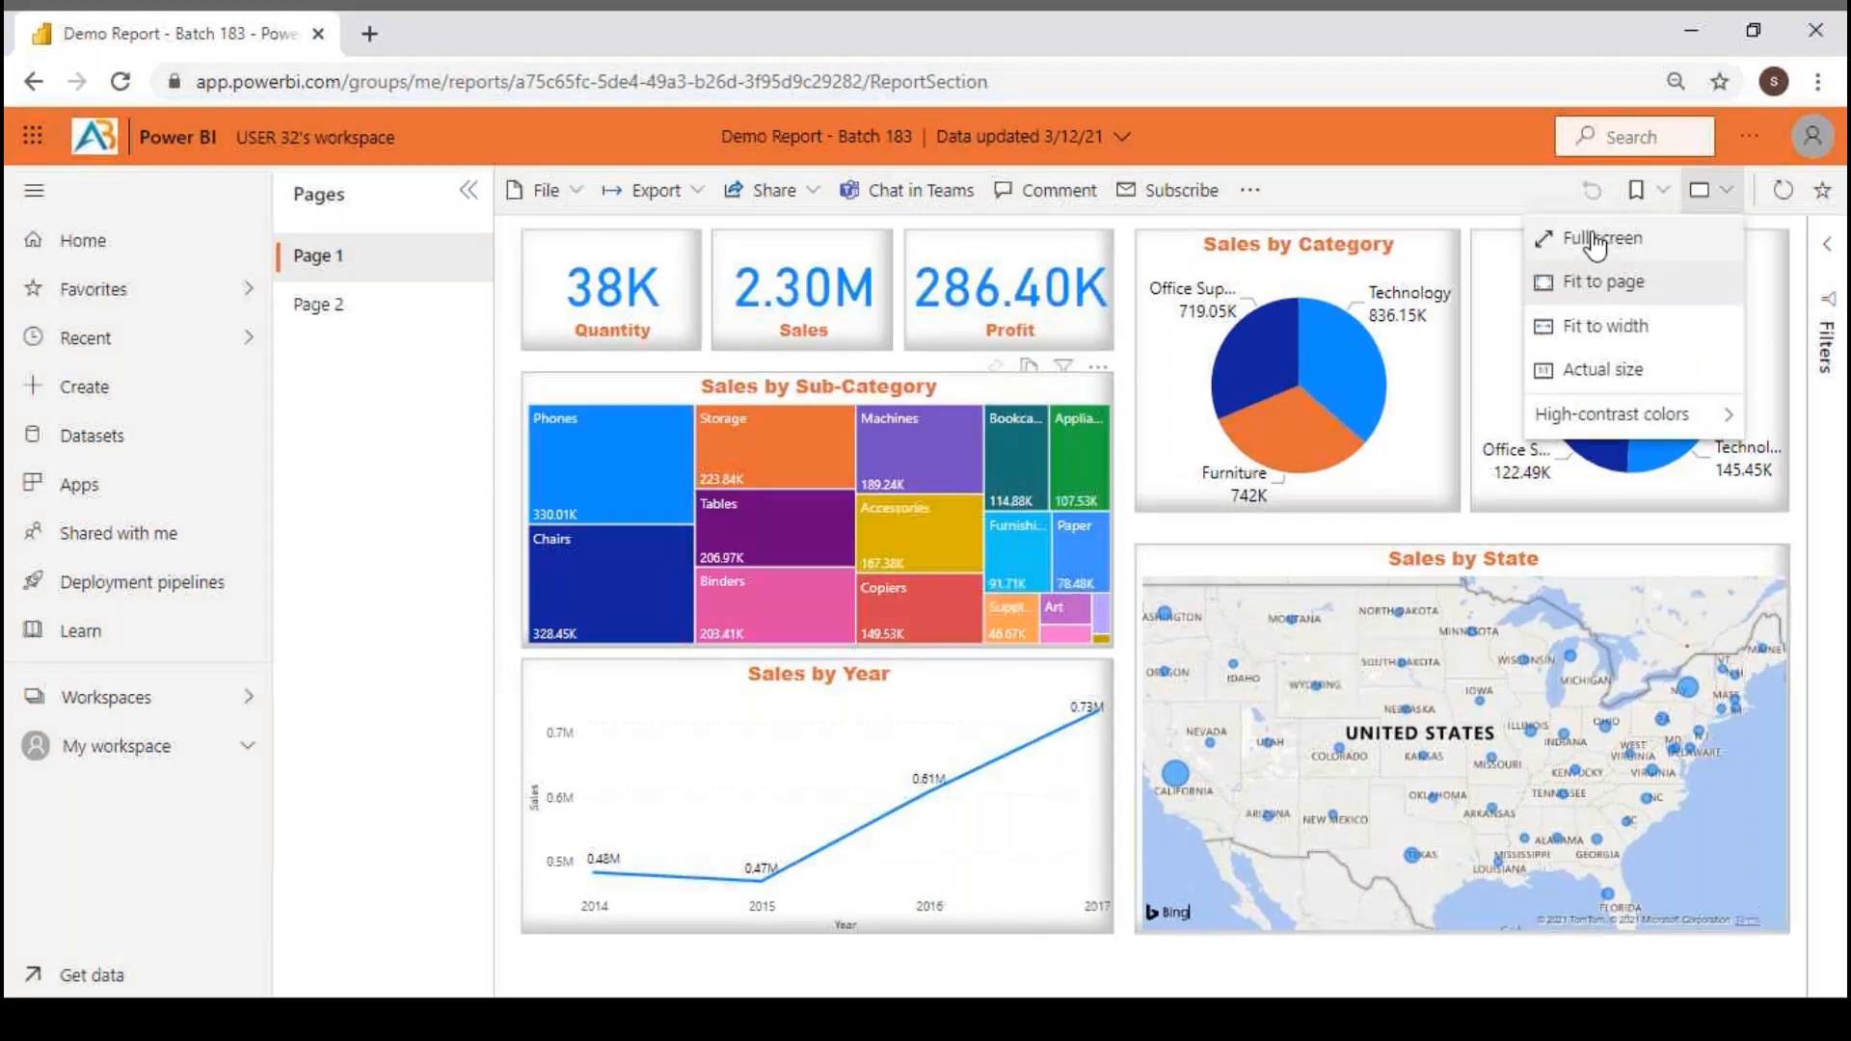
click(1596, 231)
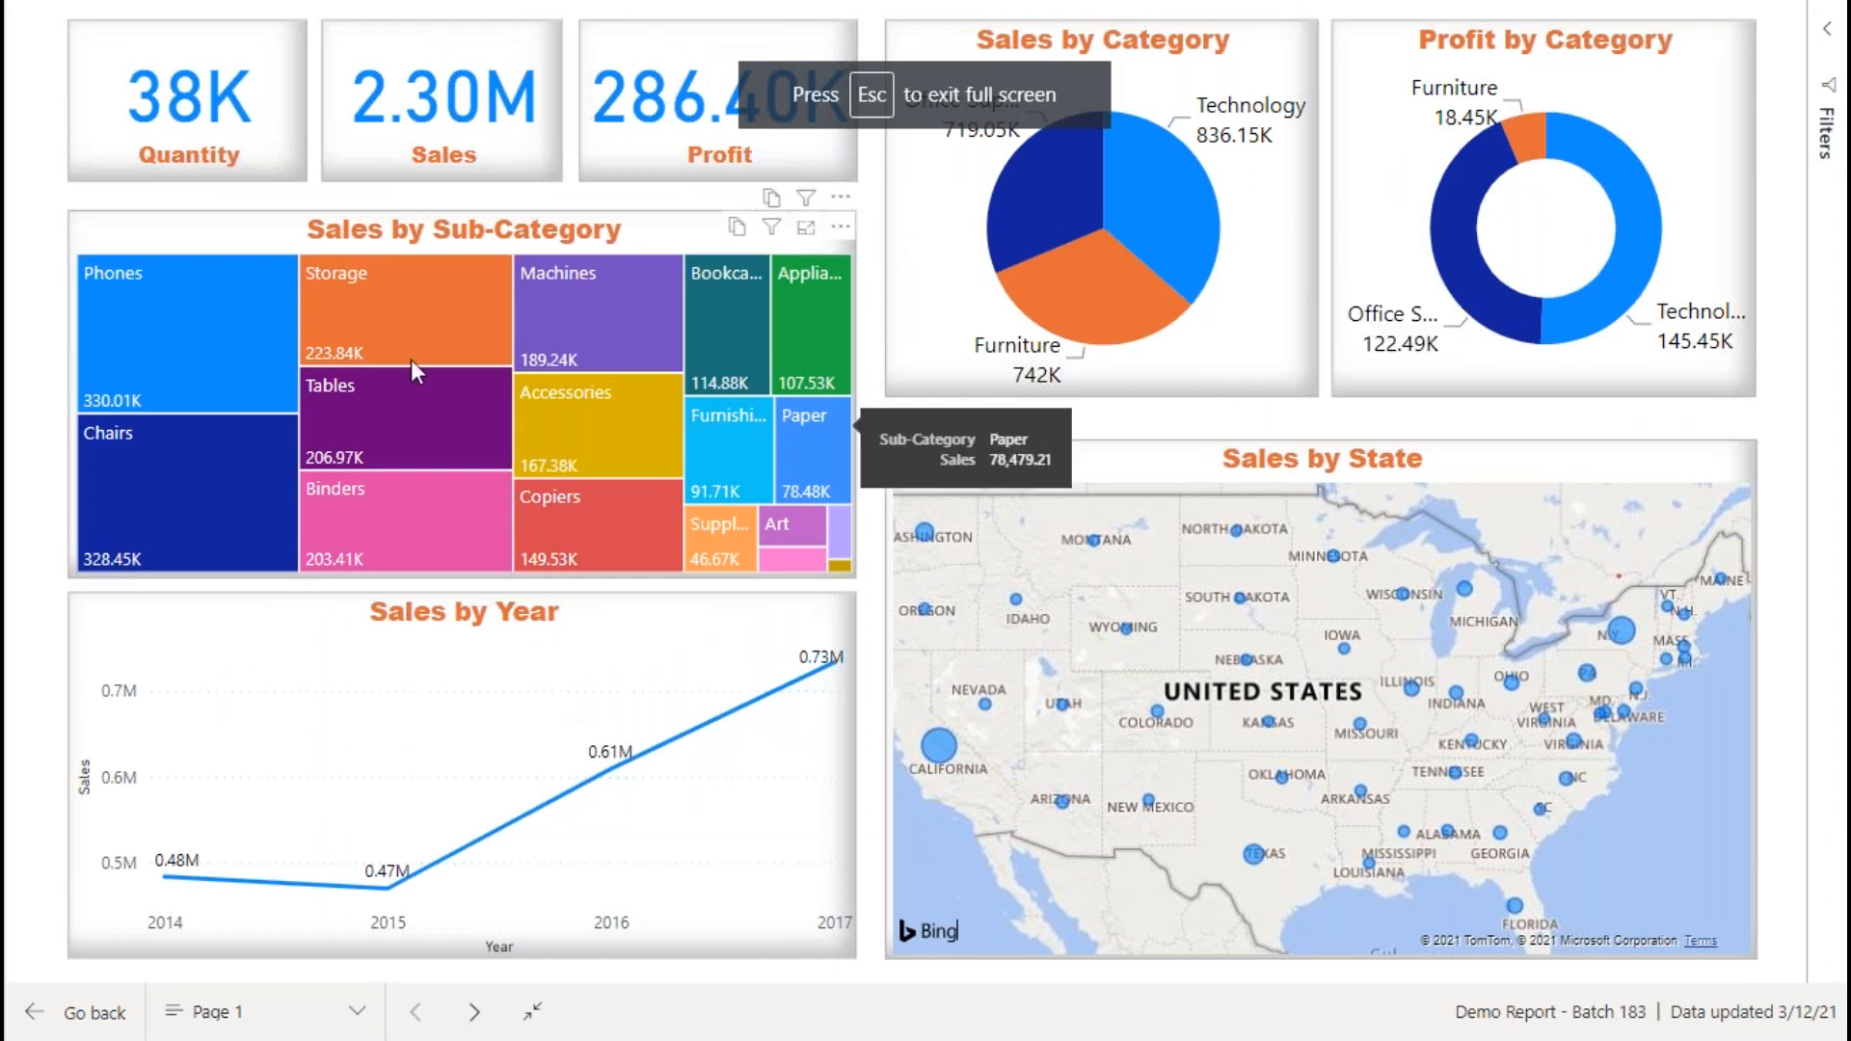
click(808, 232)
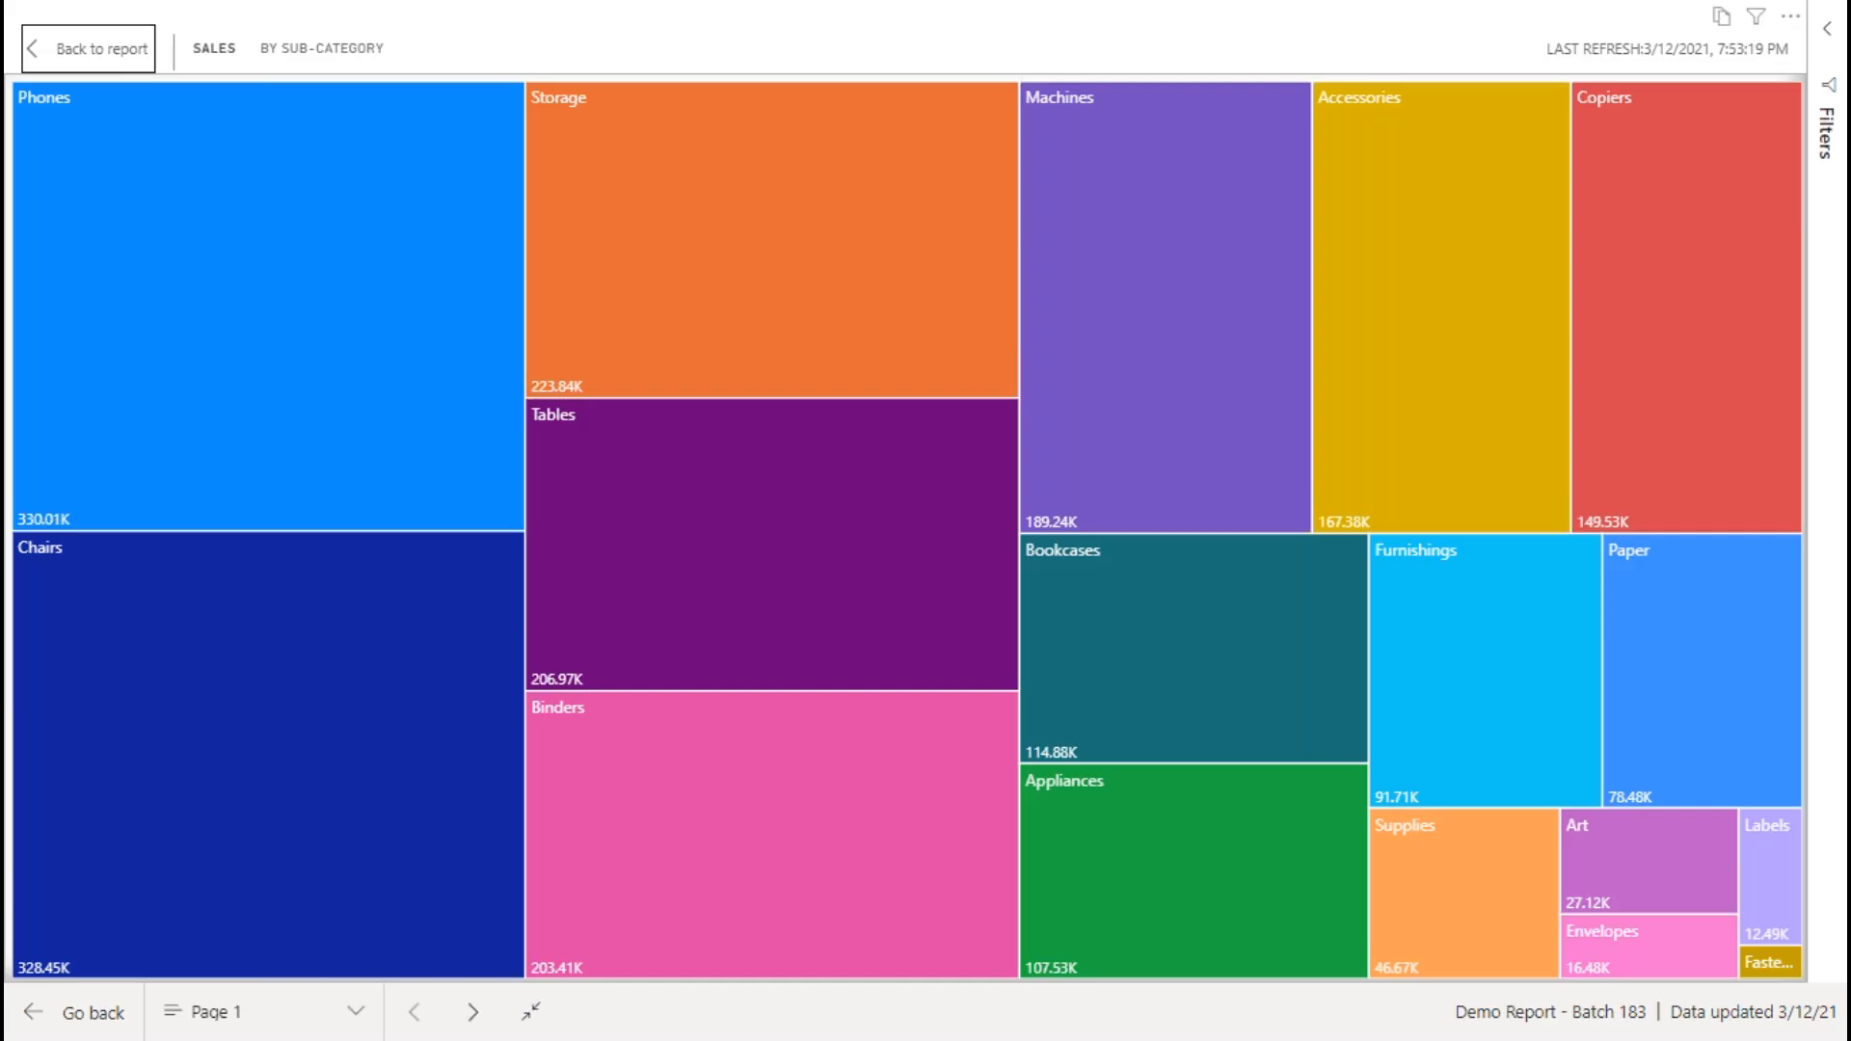
click(104, 67)
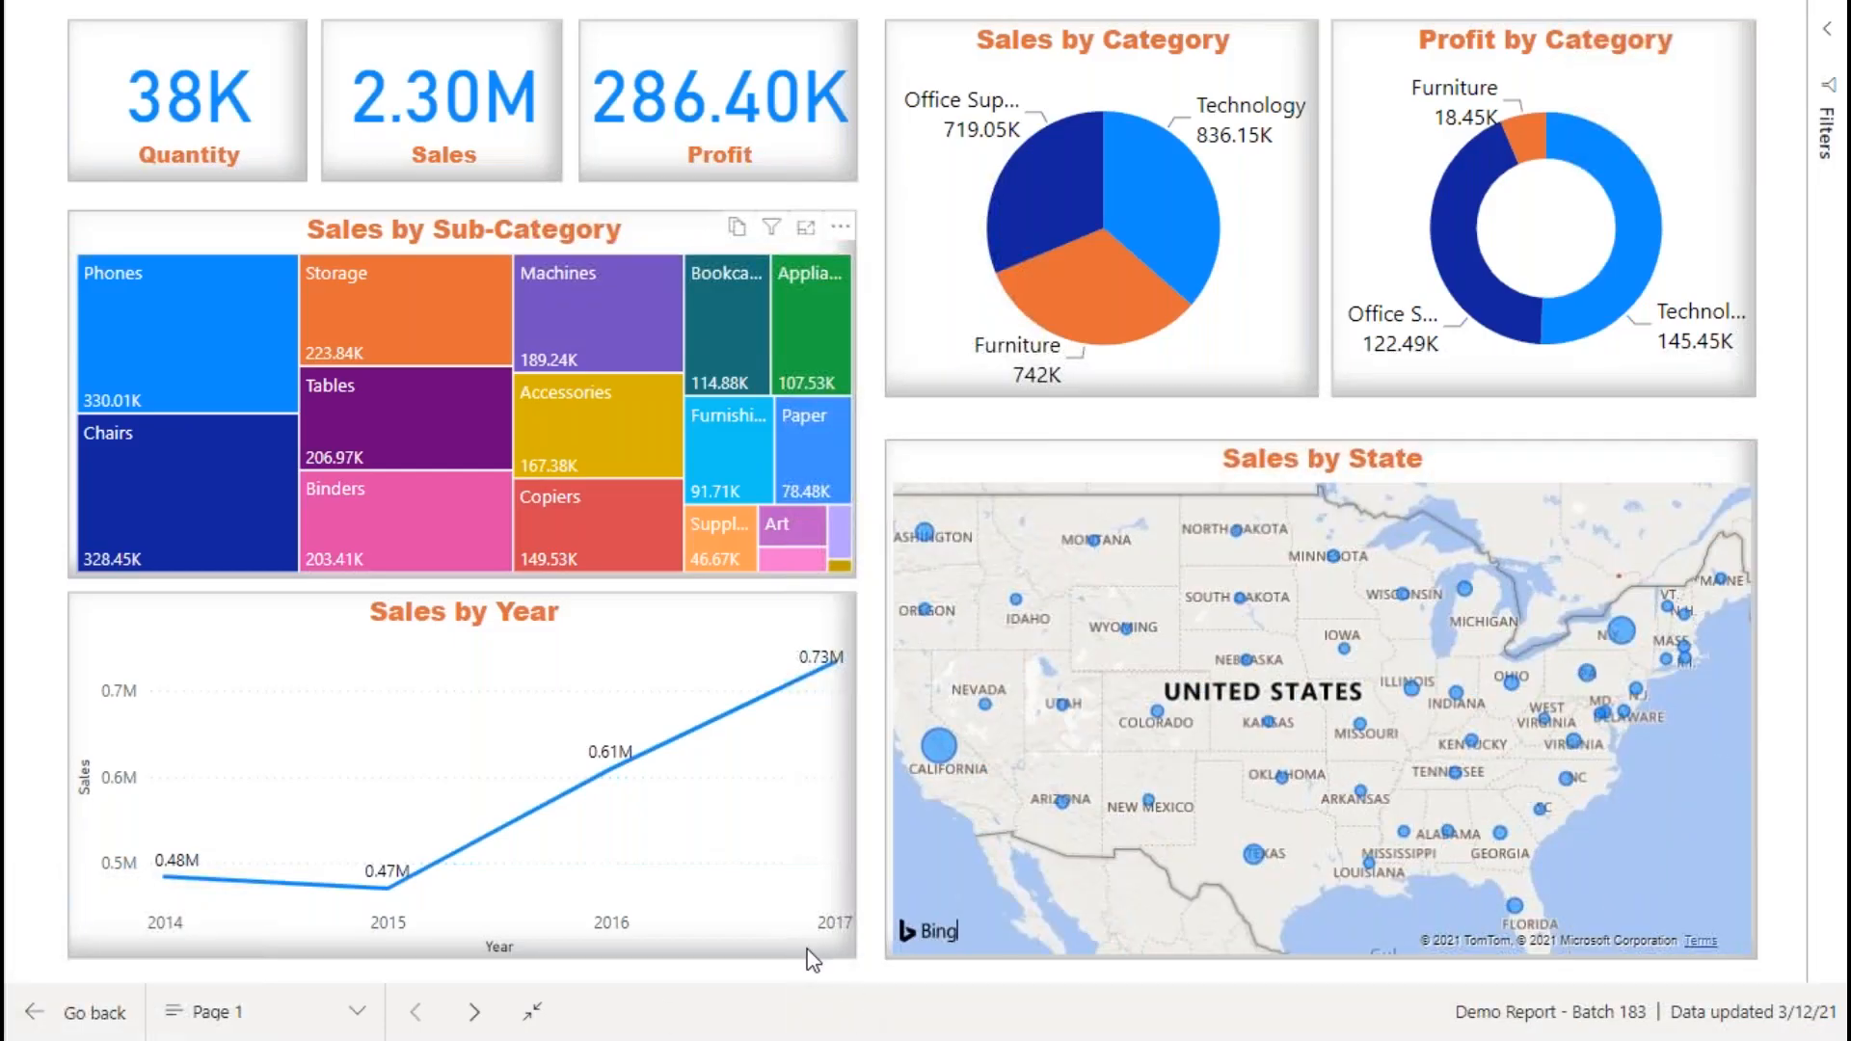
click(652, 998)
- Switch to Power BI Desktop to compare the original report page, and return to the shared report in Google Chrome
click(1165, 1014)
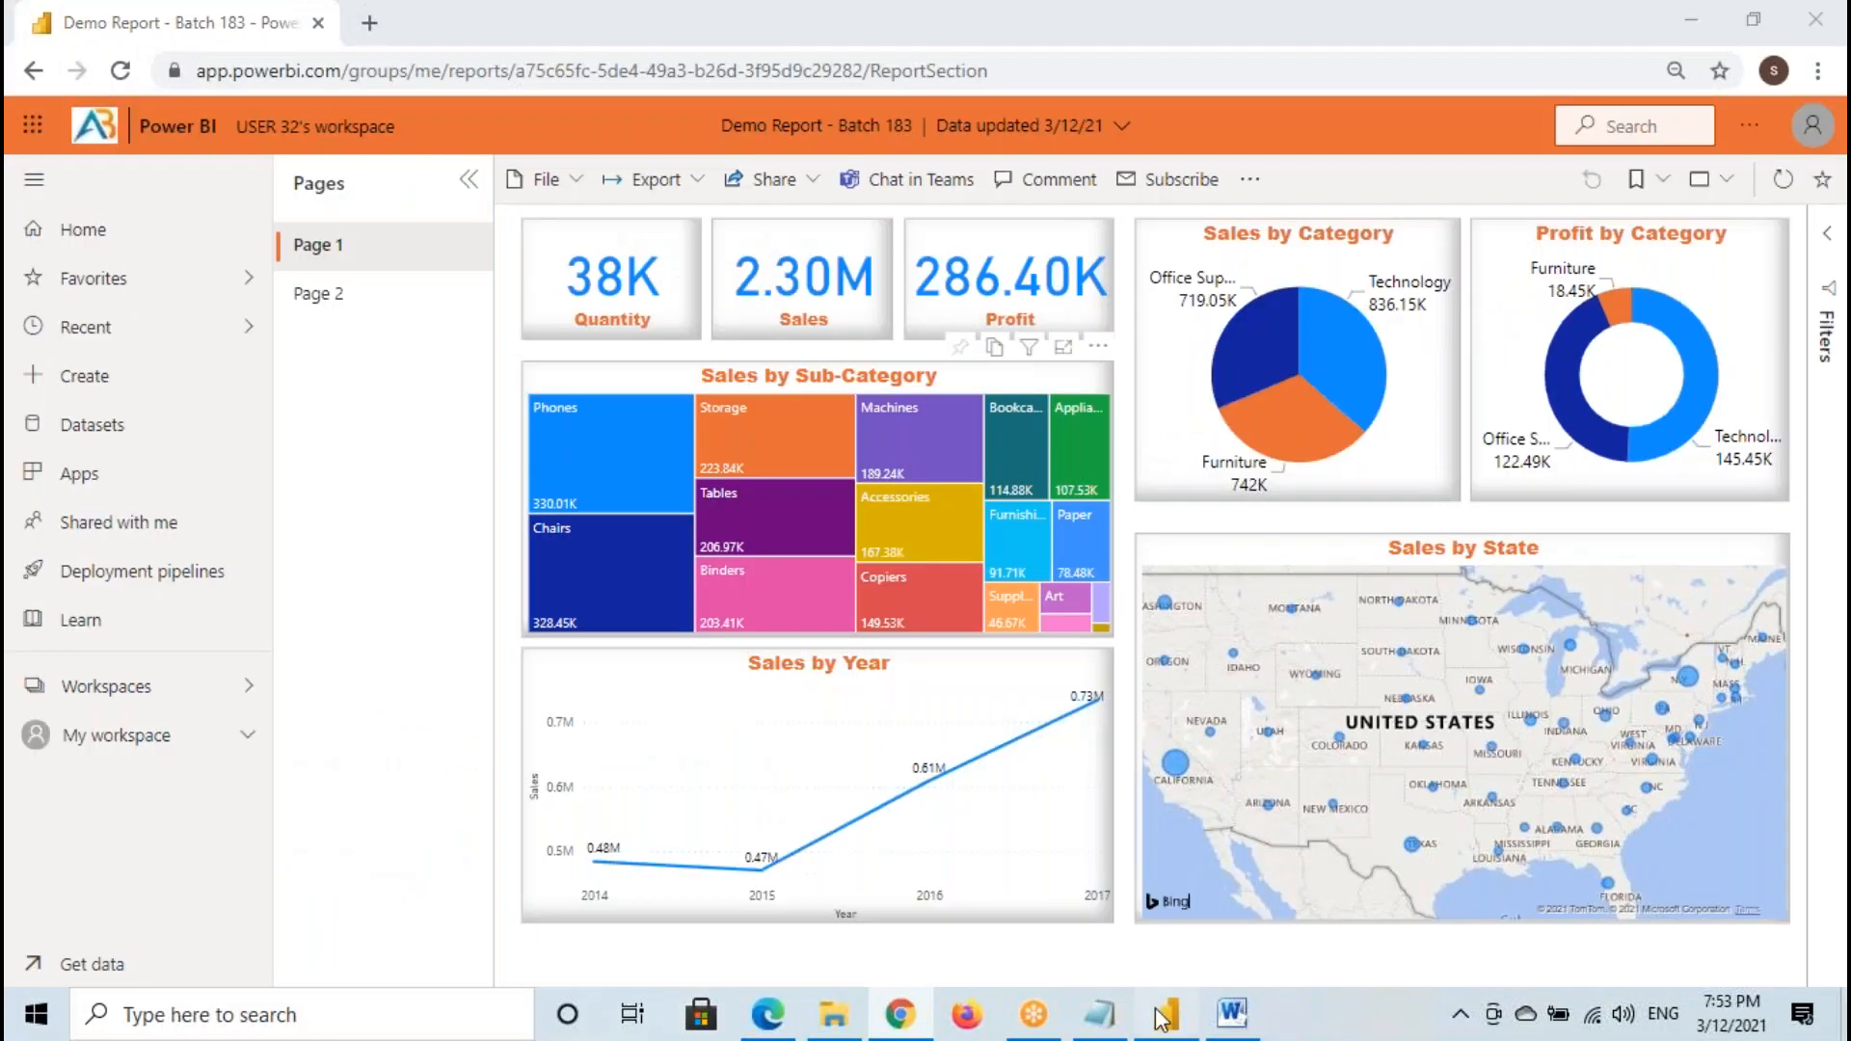
click(1186, 677)
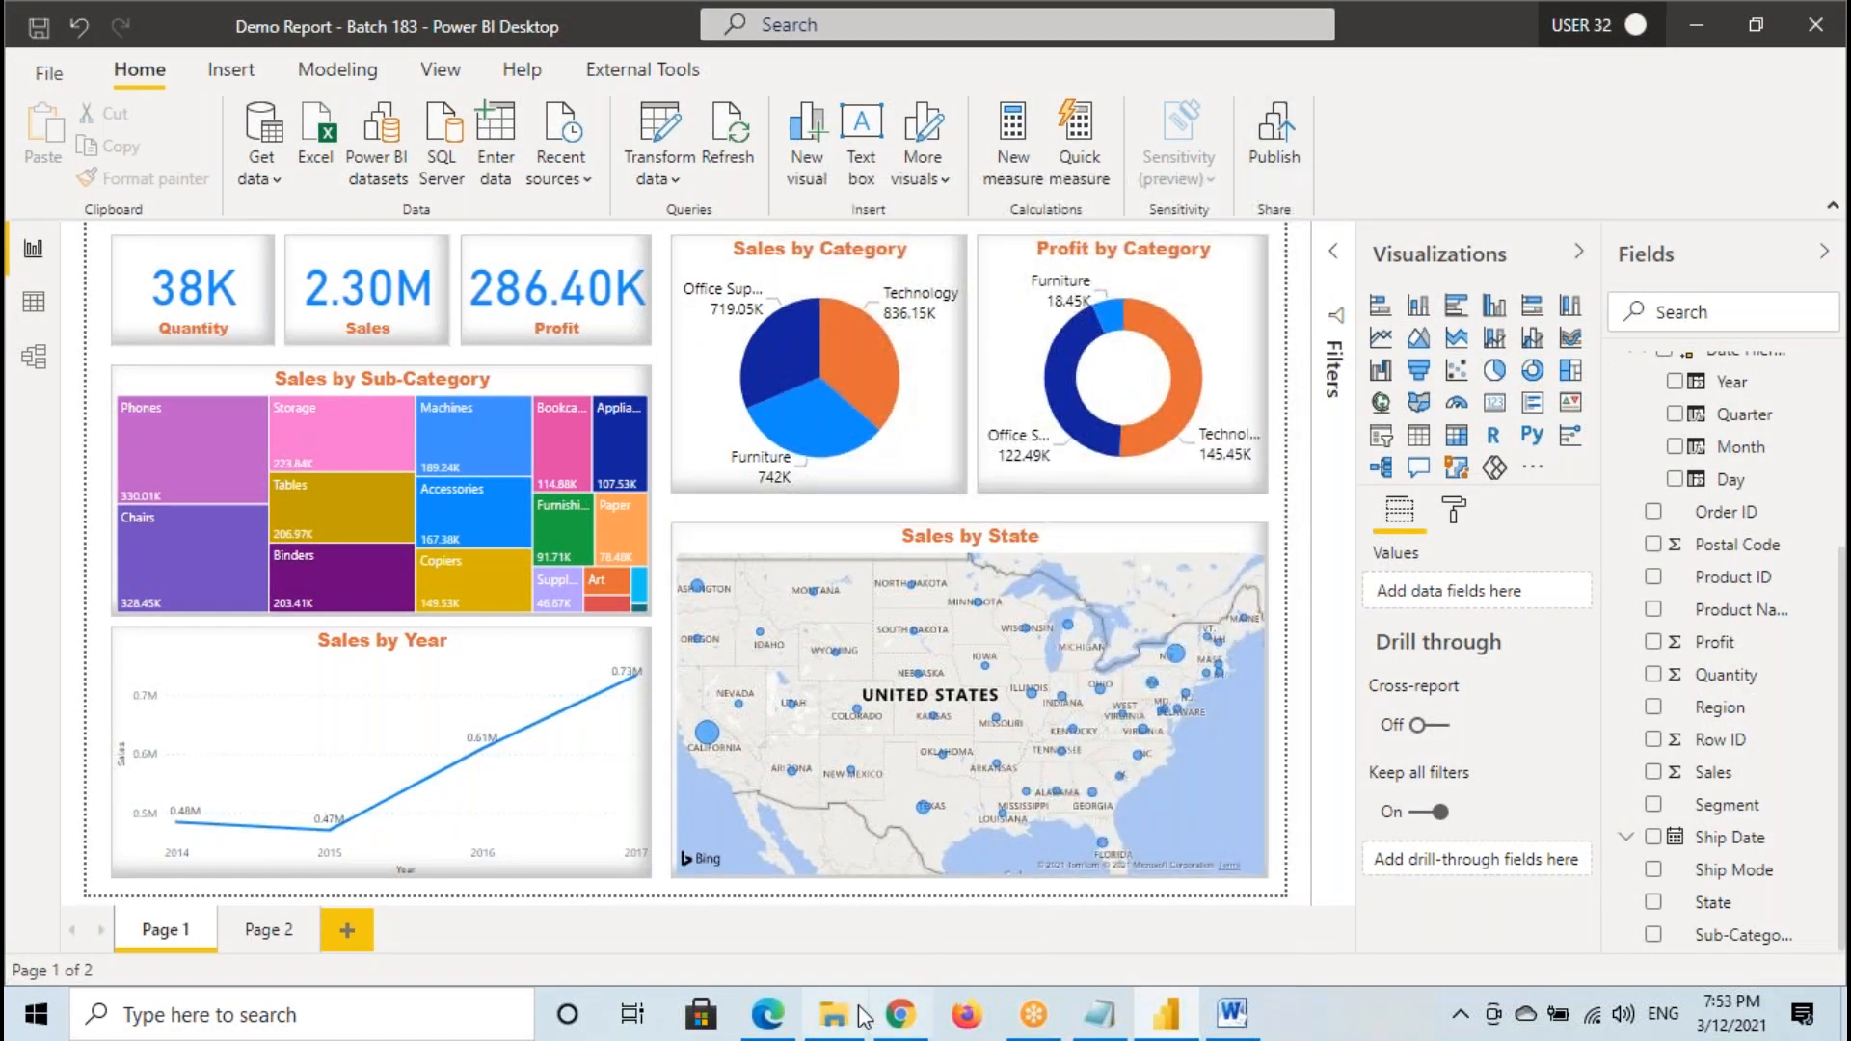
click(898, 1014)
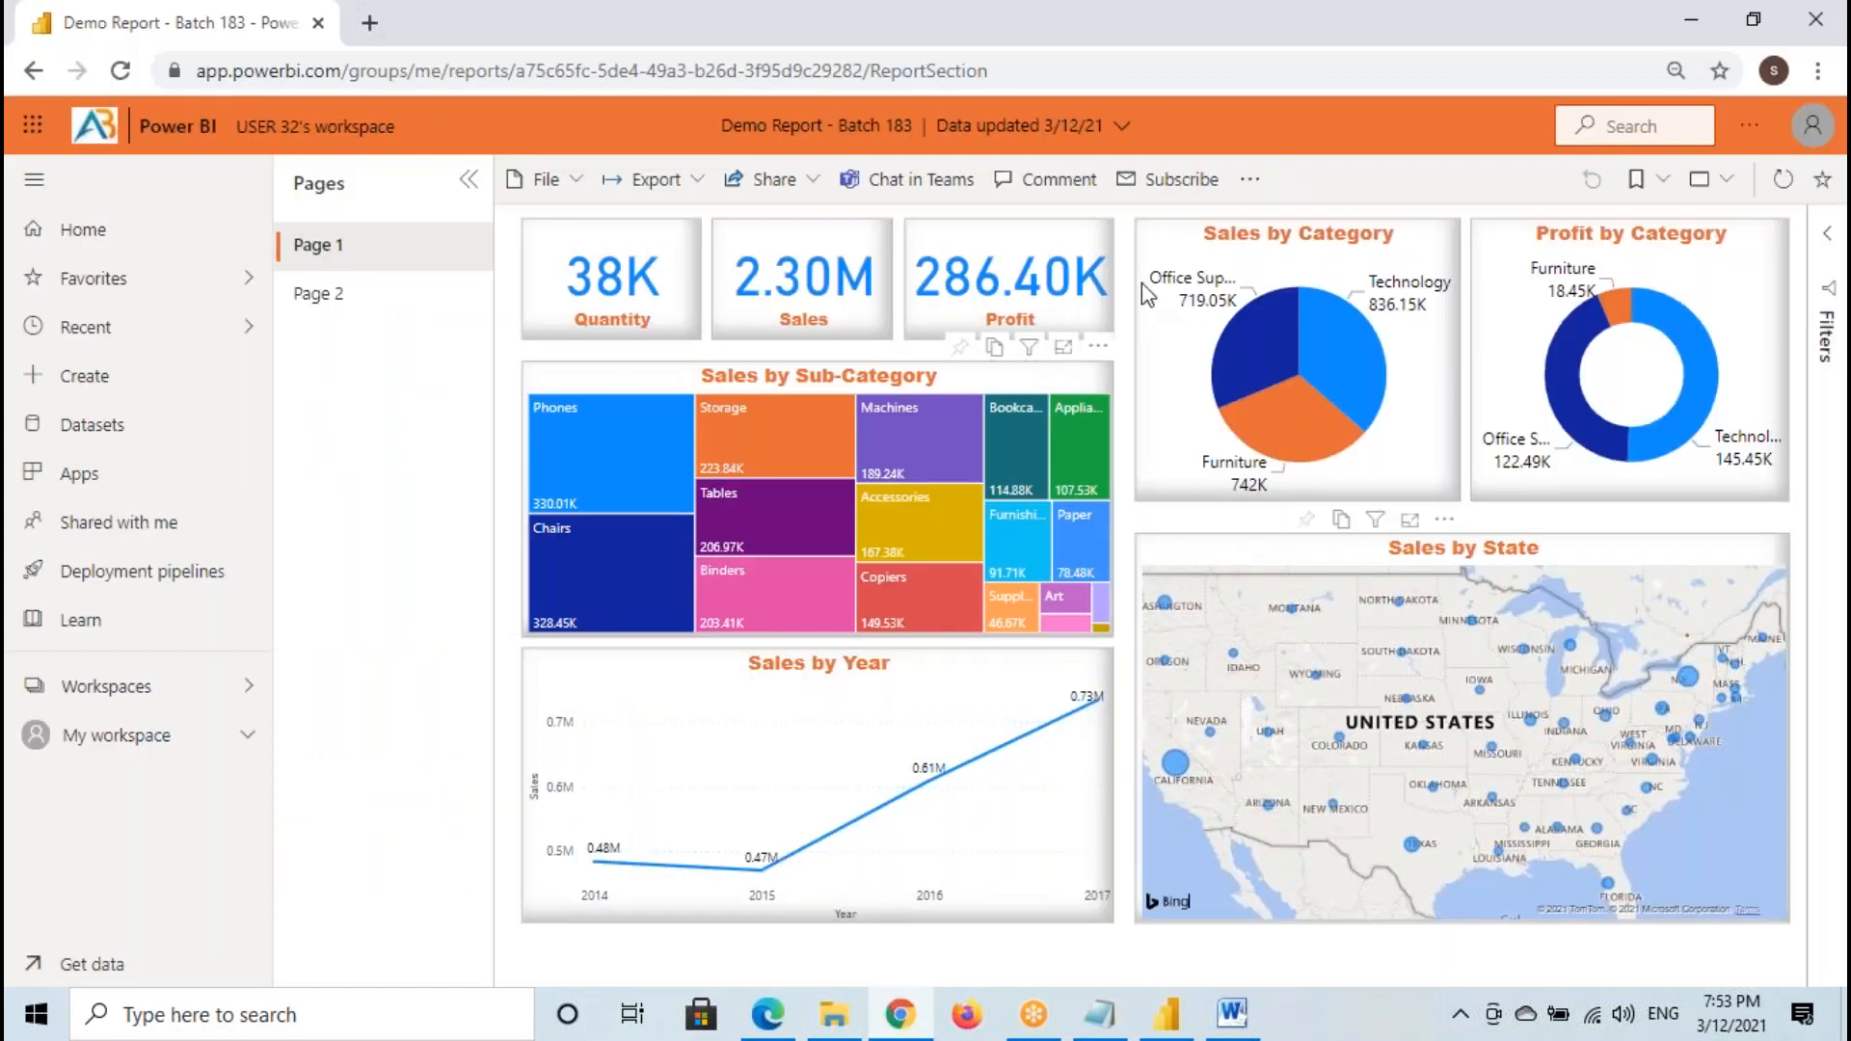
- Show the report in full screen again, enlarge the Sales by State map in focus mode, and leave full screen
click(1711, 179)
click(1600, 228)
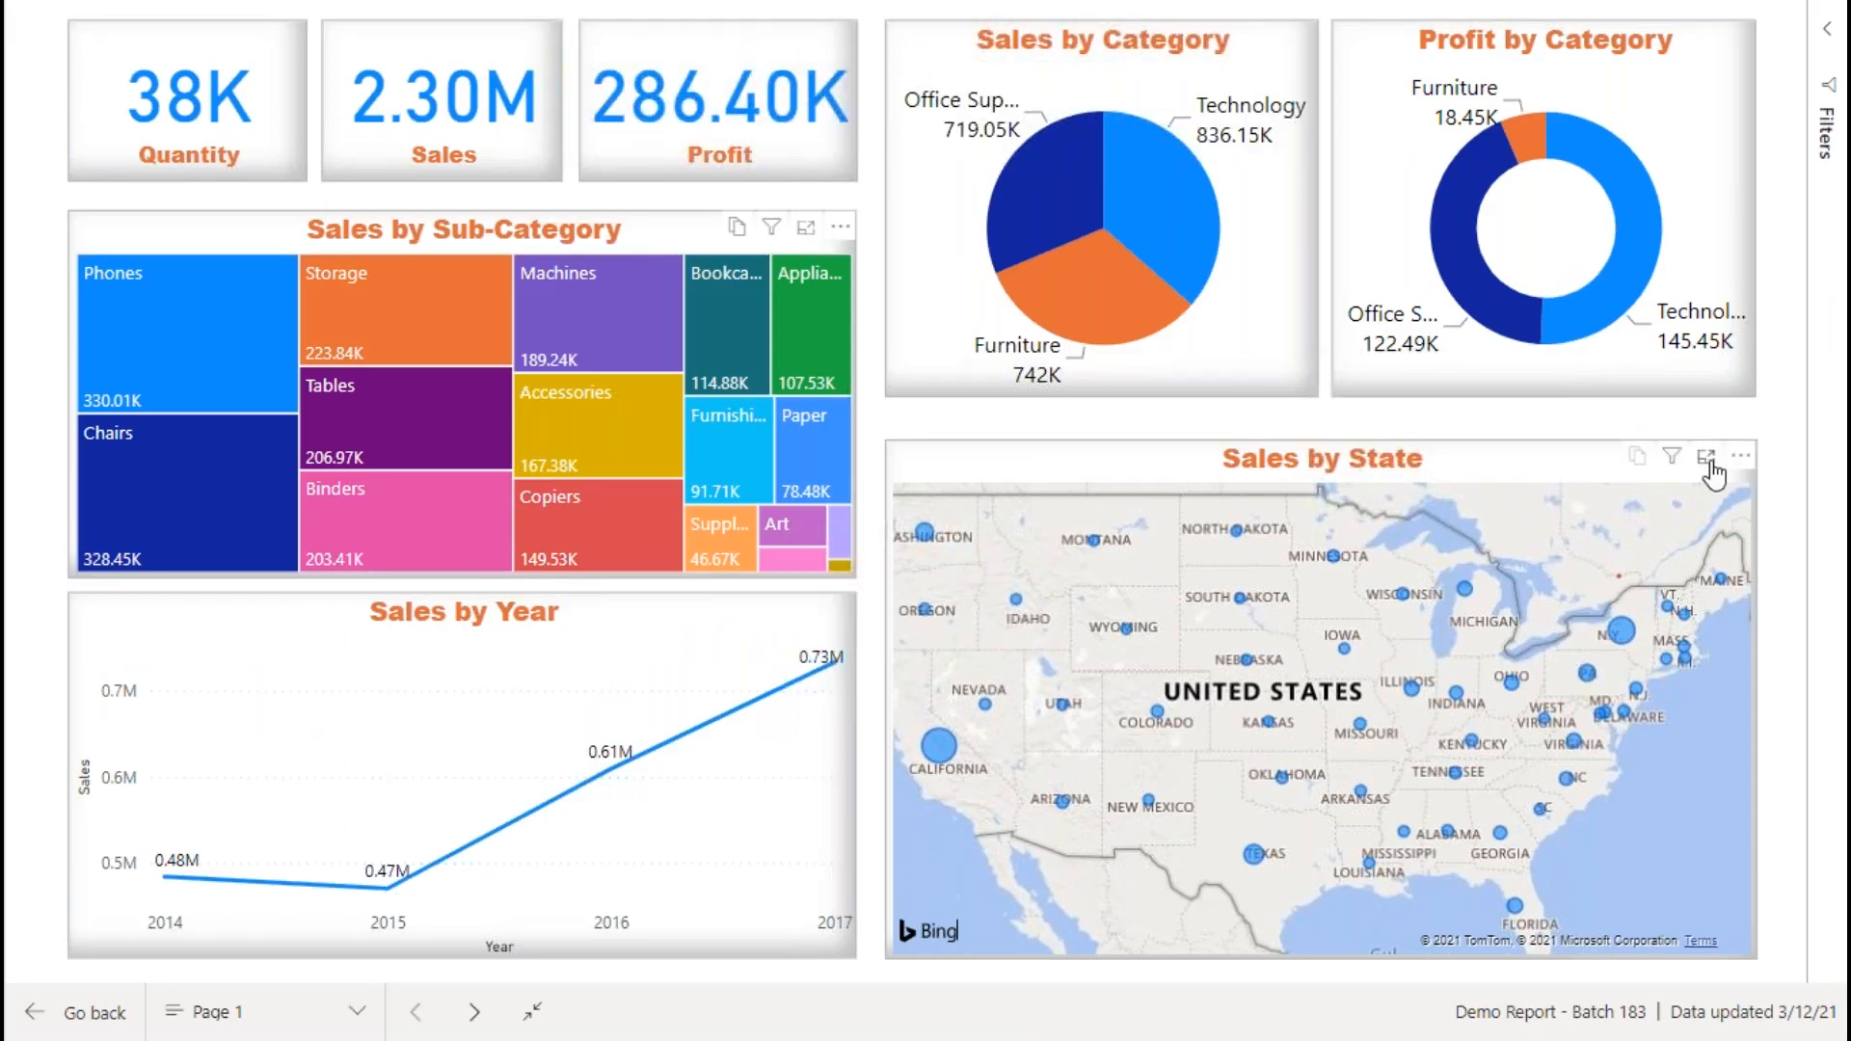
click(1708, 463)
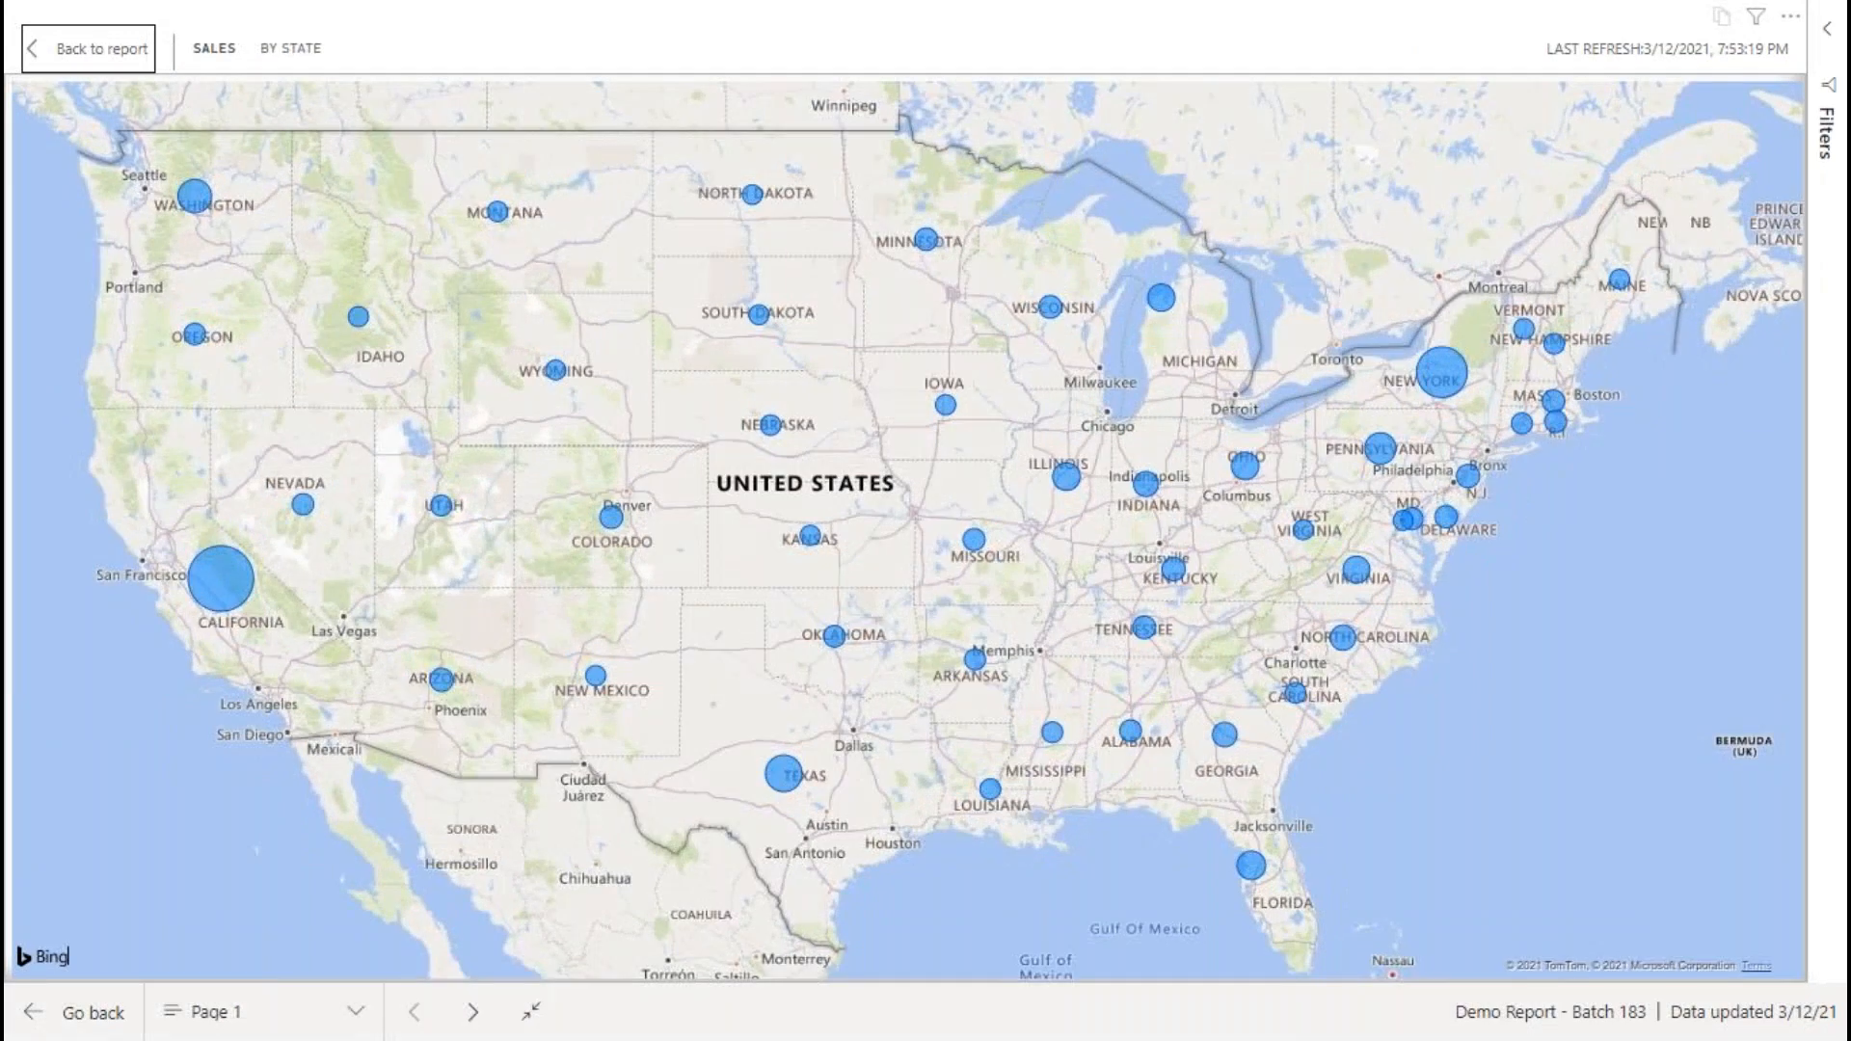
key(Escape)
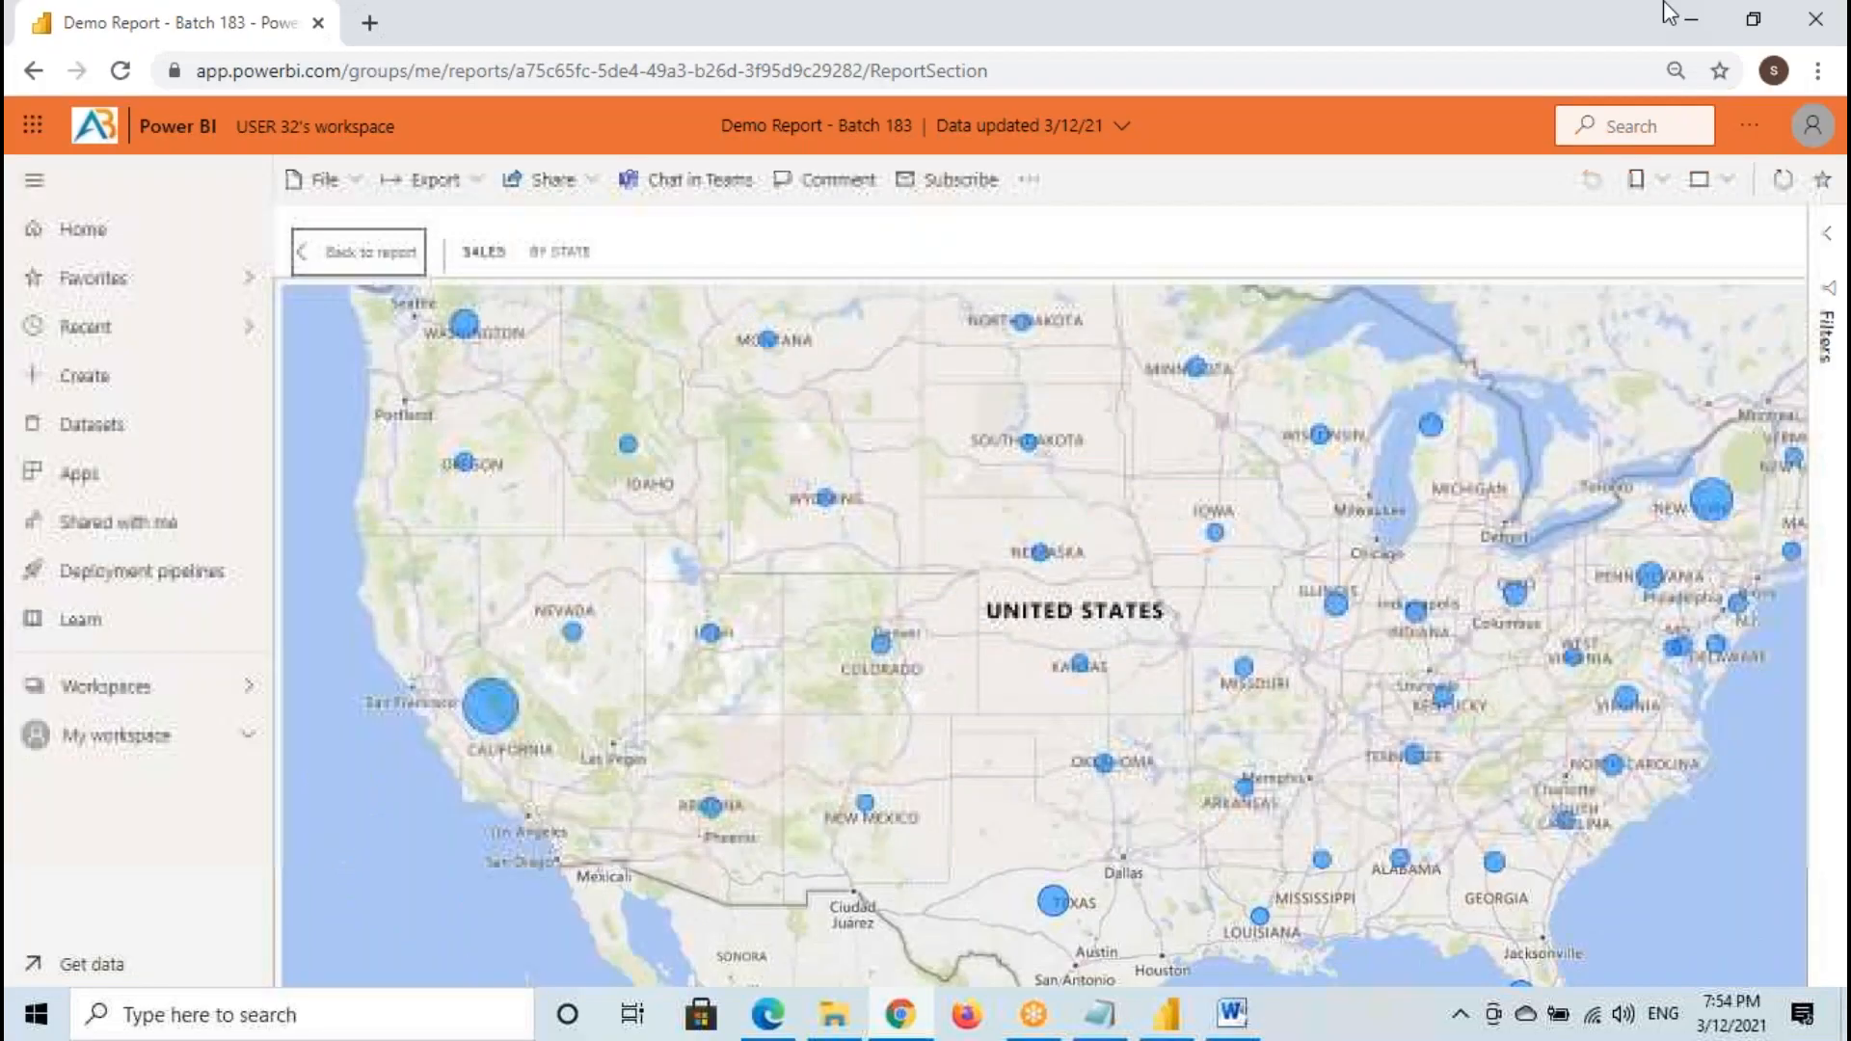
- Switch to the Power BI Architecture document in Word and temporarily mark the path from Power BI Desktop through Power BI Service to Clients in red
click(1231, 1014)
click(1033, 531)
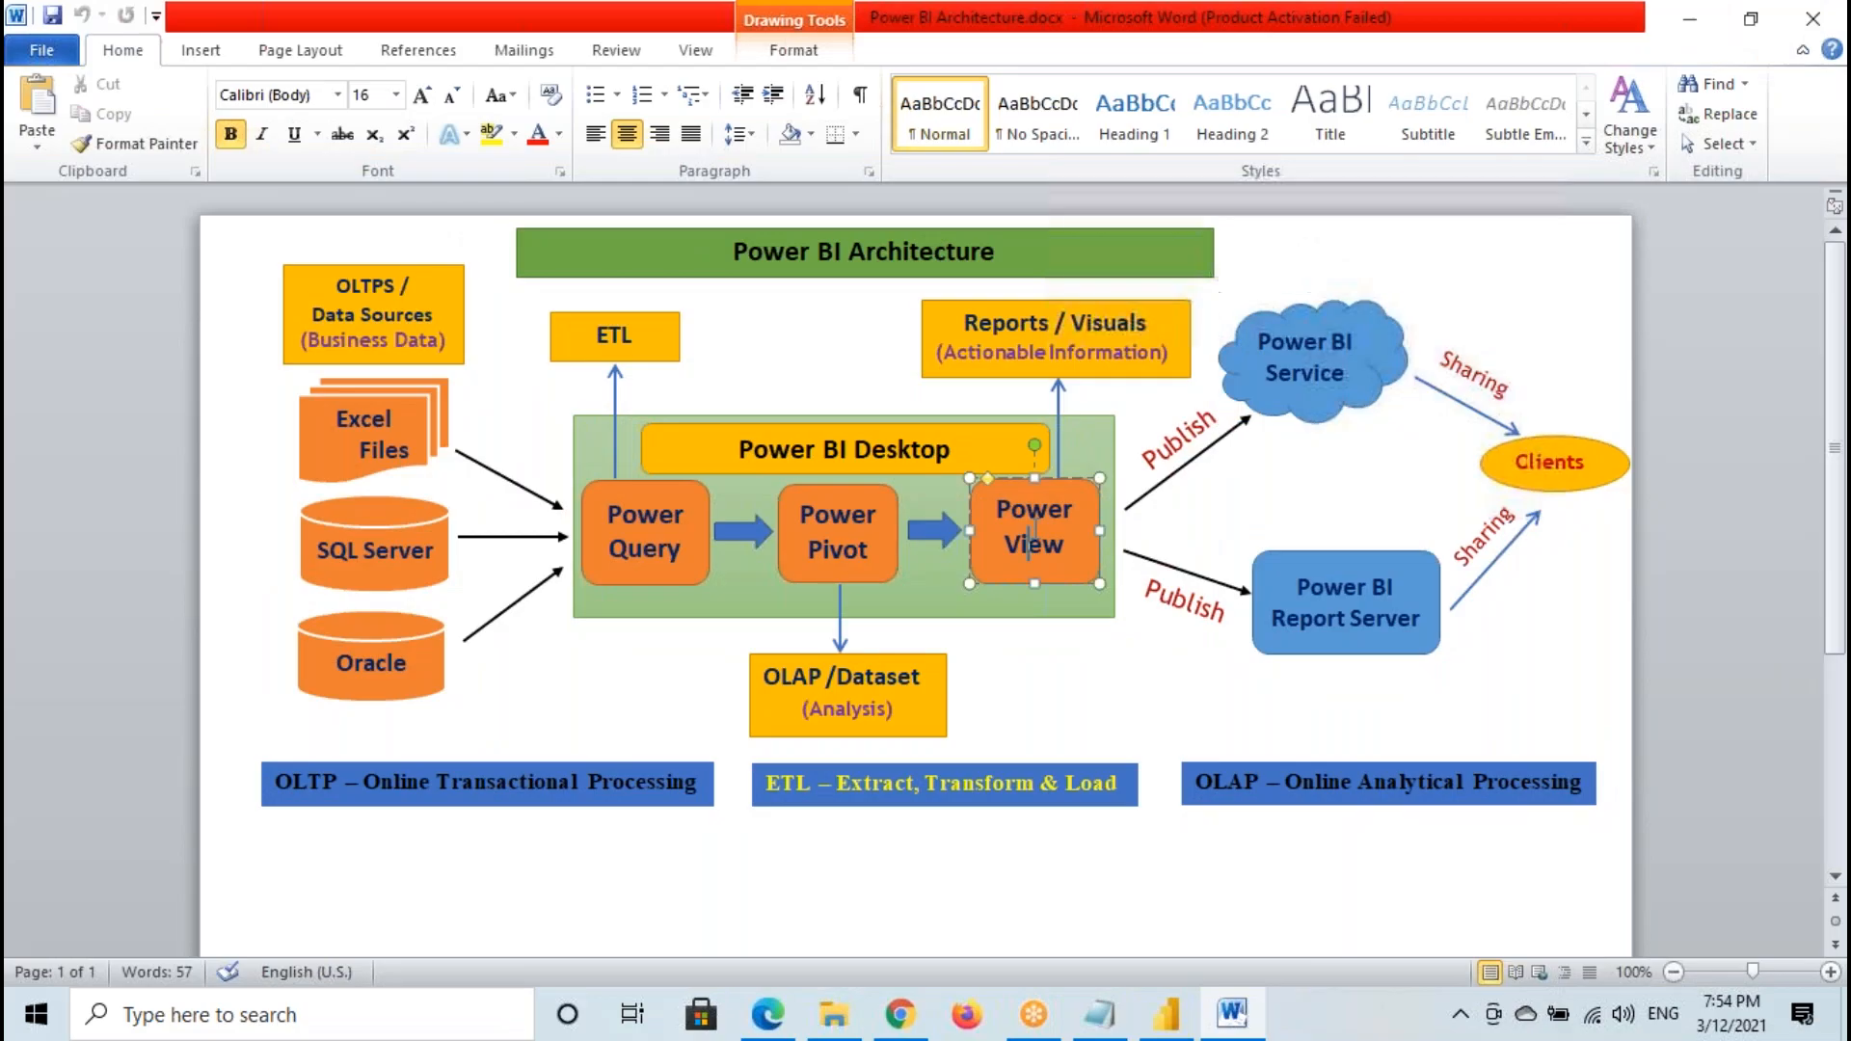
drag(569, 425, 1139, 629)
mouse_move(1121, 504)
mouse_down()
mouse_move(1266, 397)
mouse_move(1547, 398)
mouse_move(1488, 476)
mouse_up()
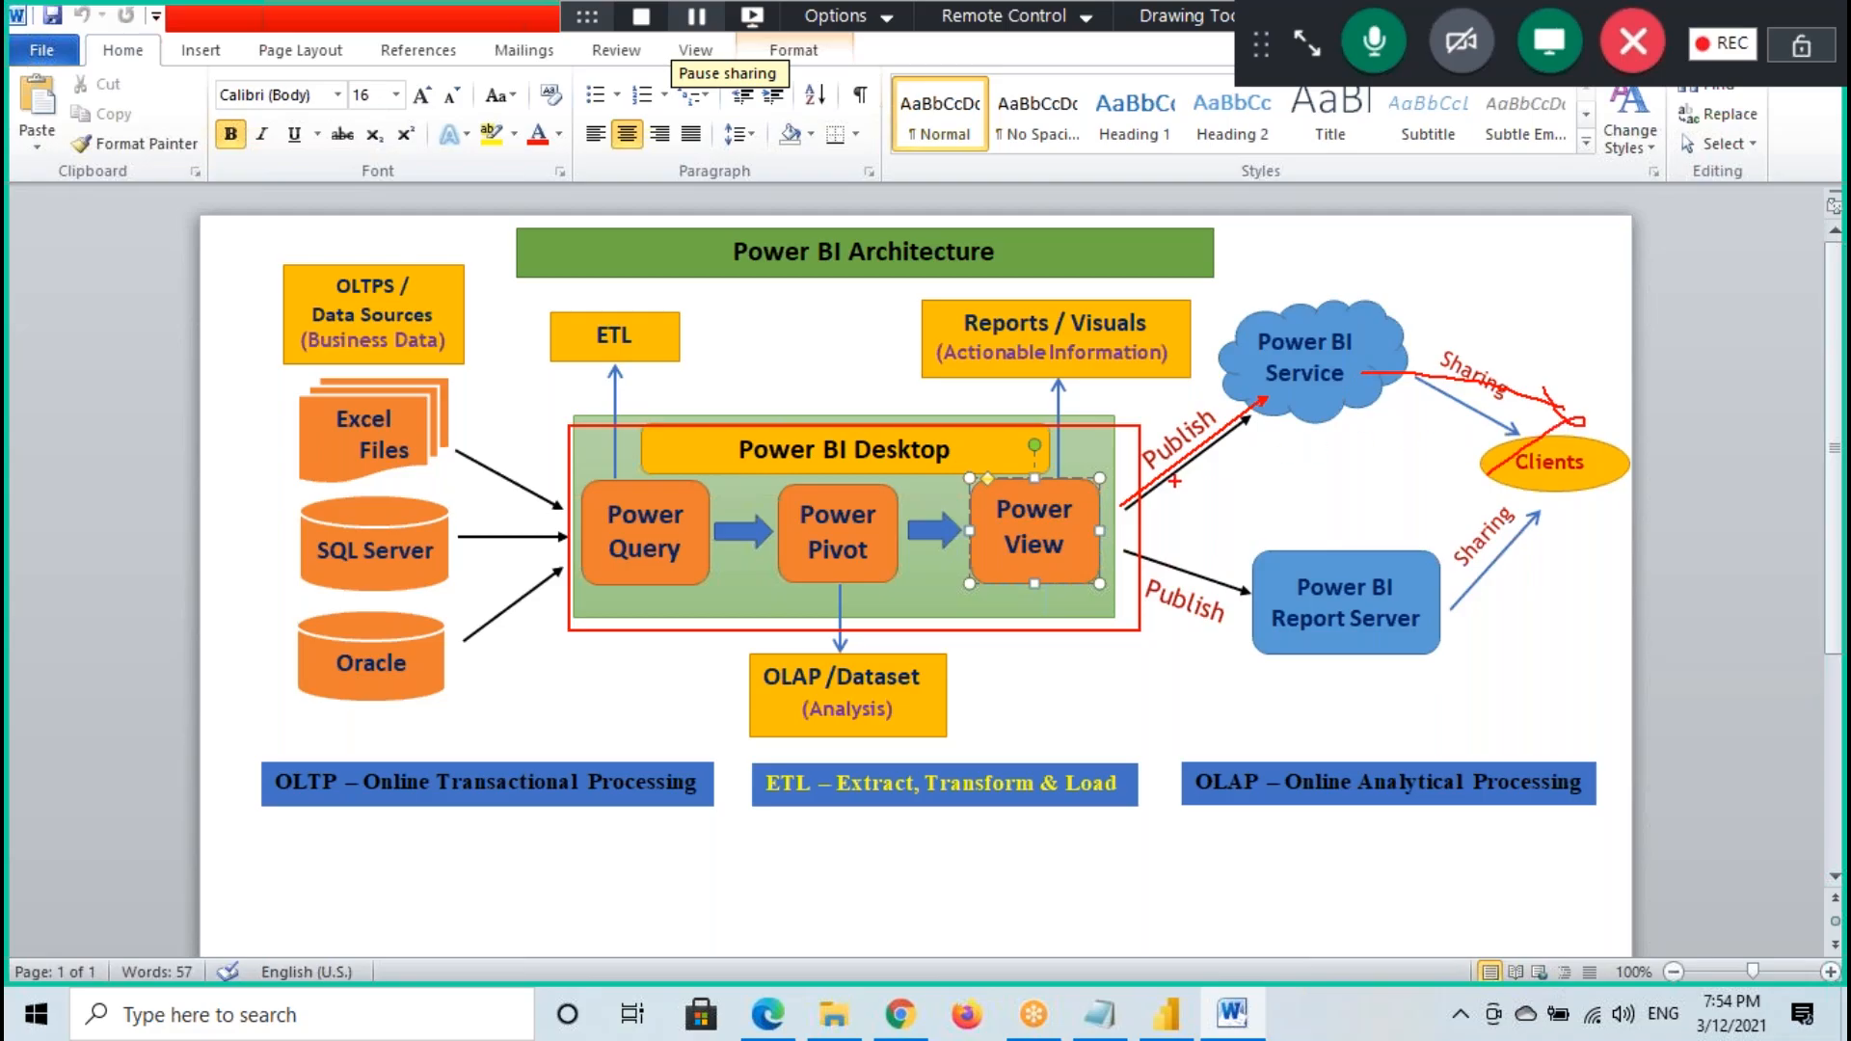
key(Escape)
- Mark Power Query, ETL, Power Pivot, Dataset, Power View, Visuals, the upper Publish arrow, Power BI Service and Clients on the diagram in red
click(657, 550)
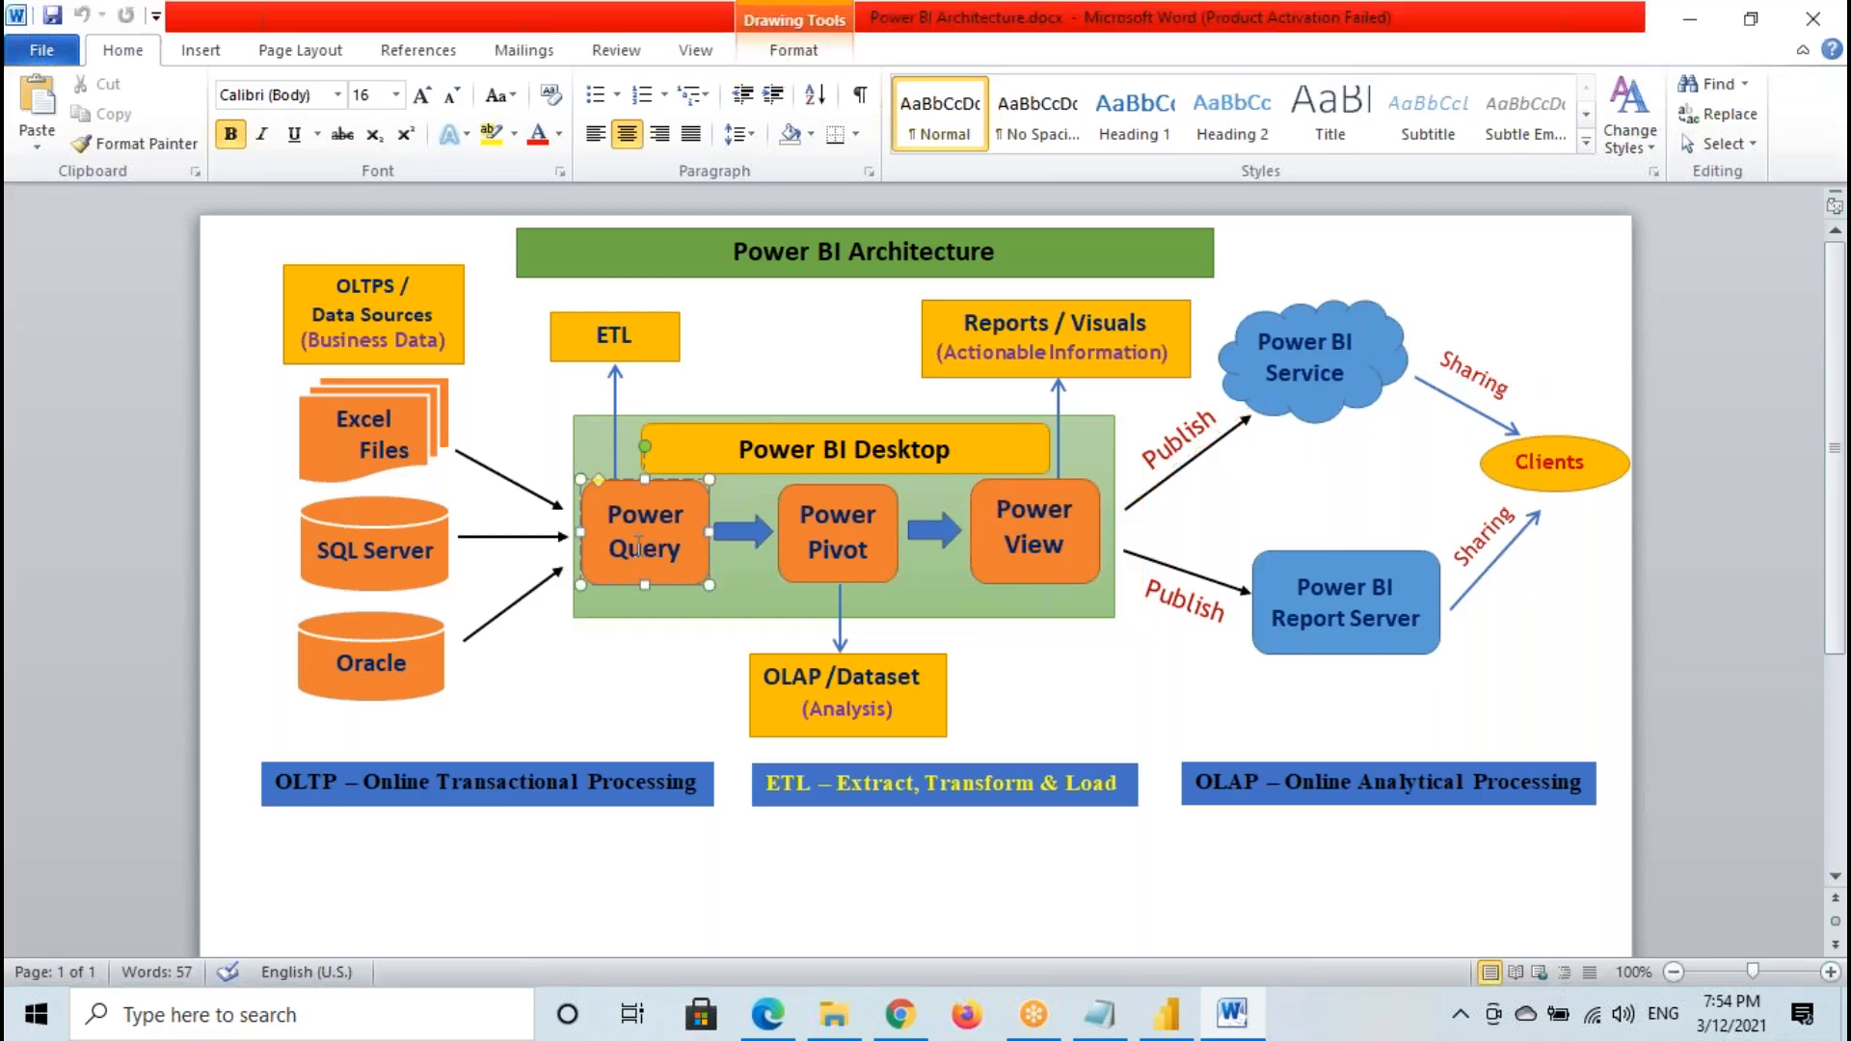
drag(595, 486, 694, 578)
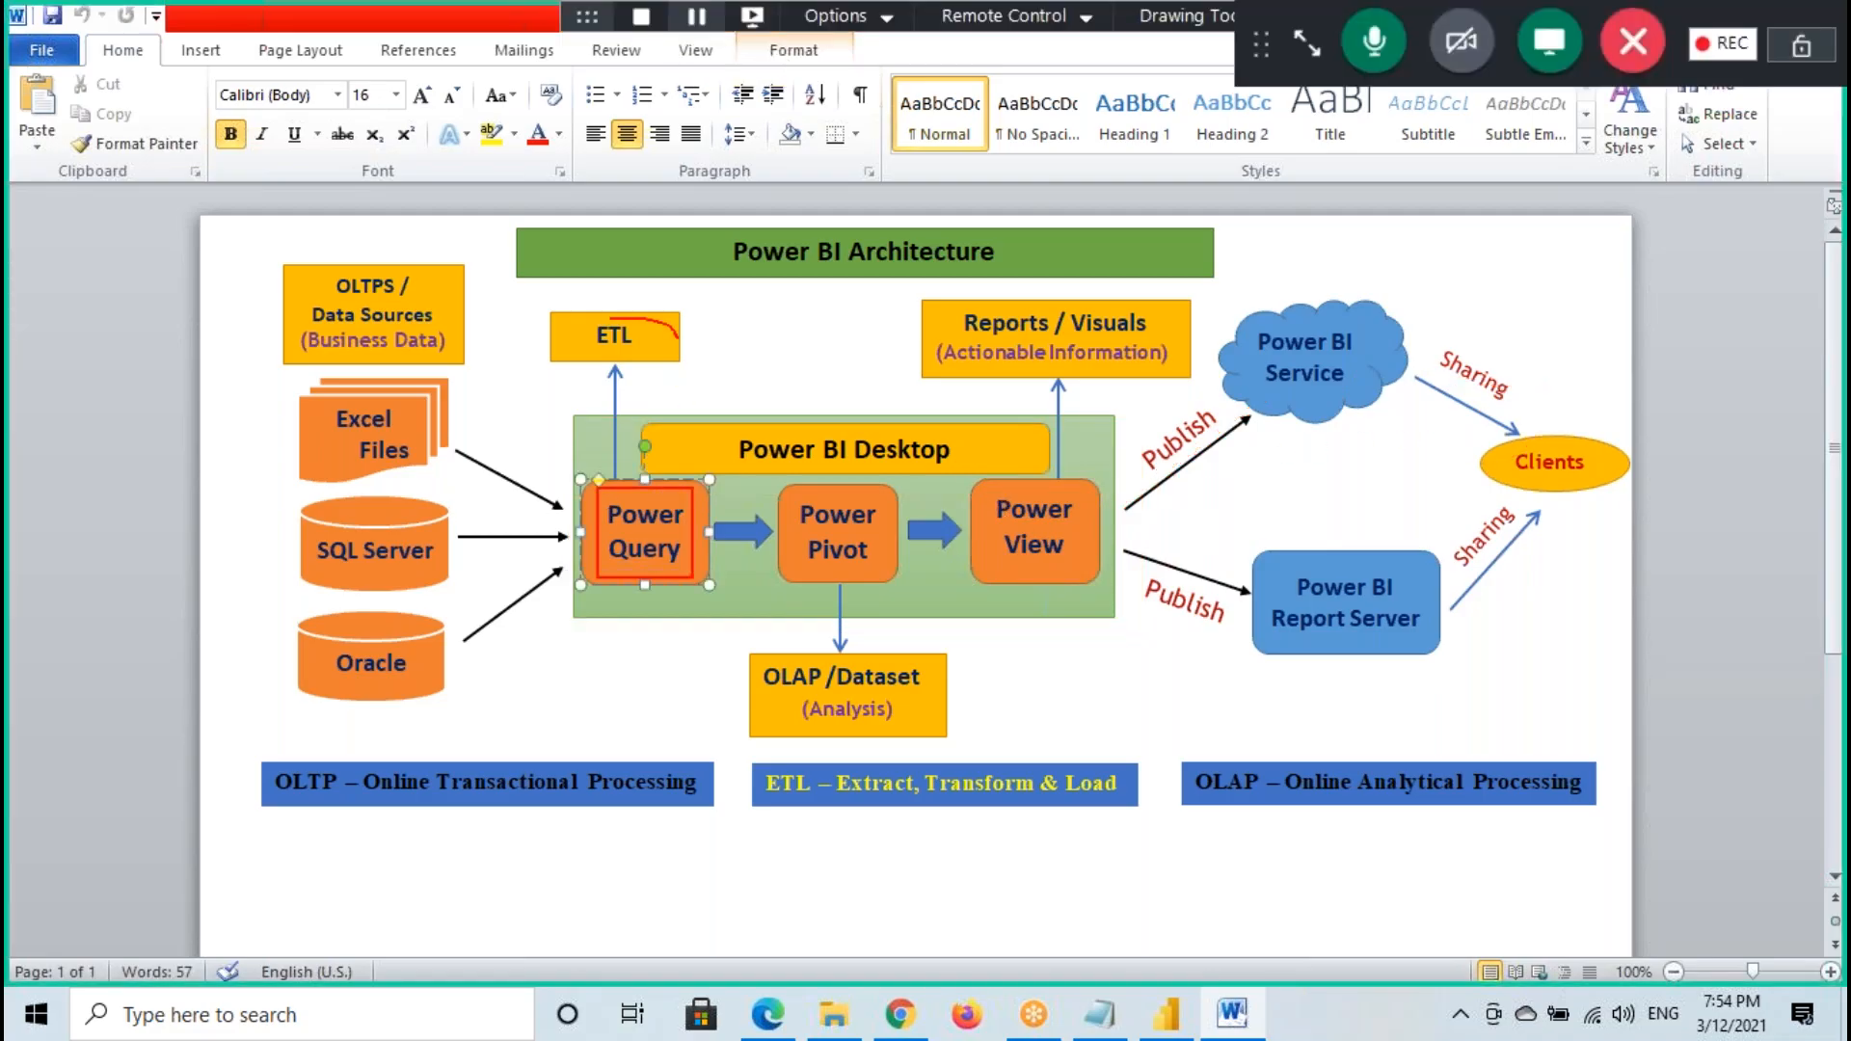
drag(784, 571, 891, 494)
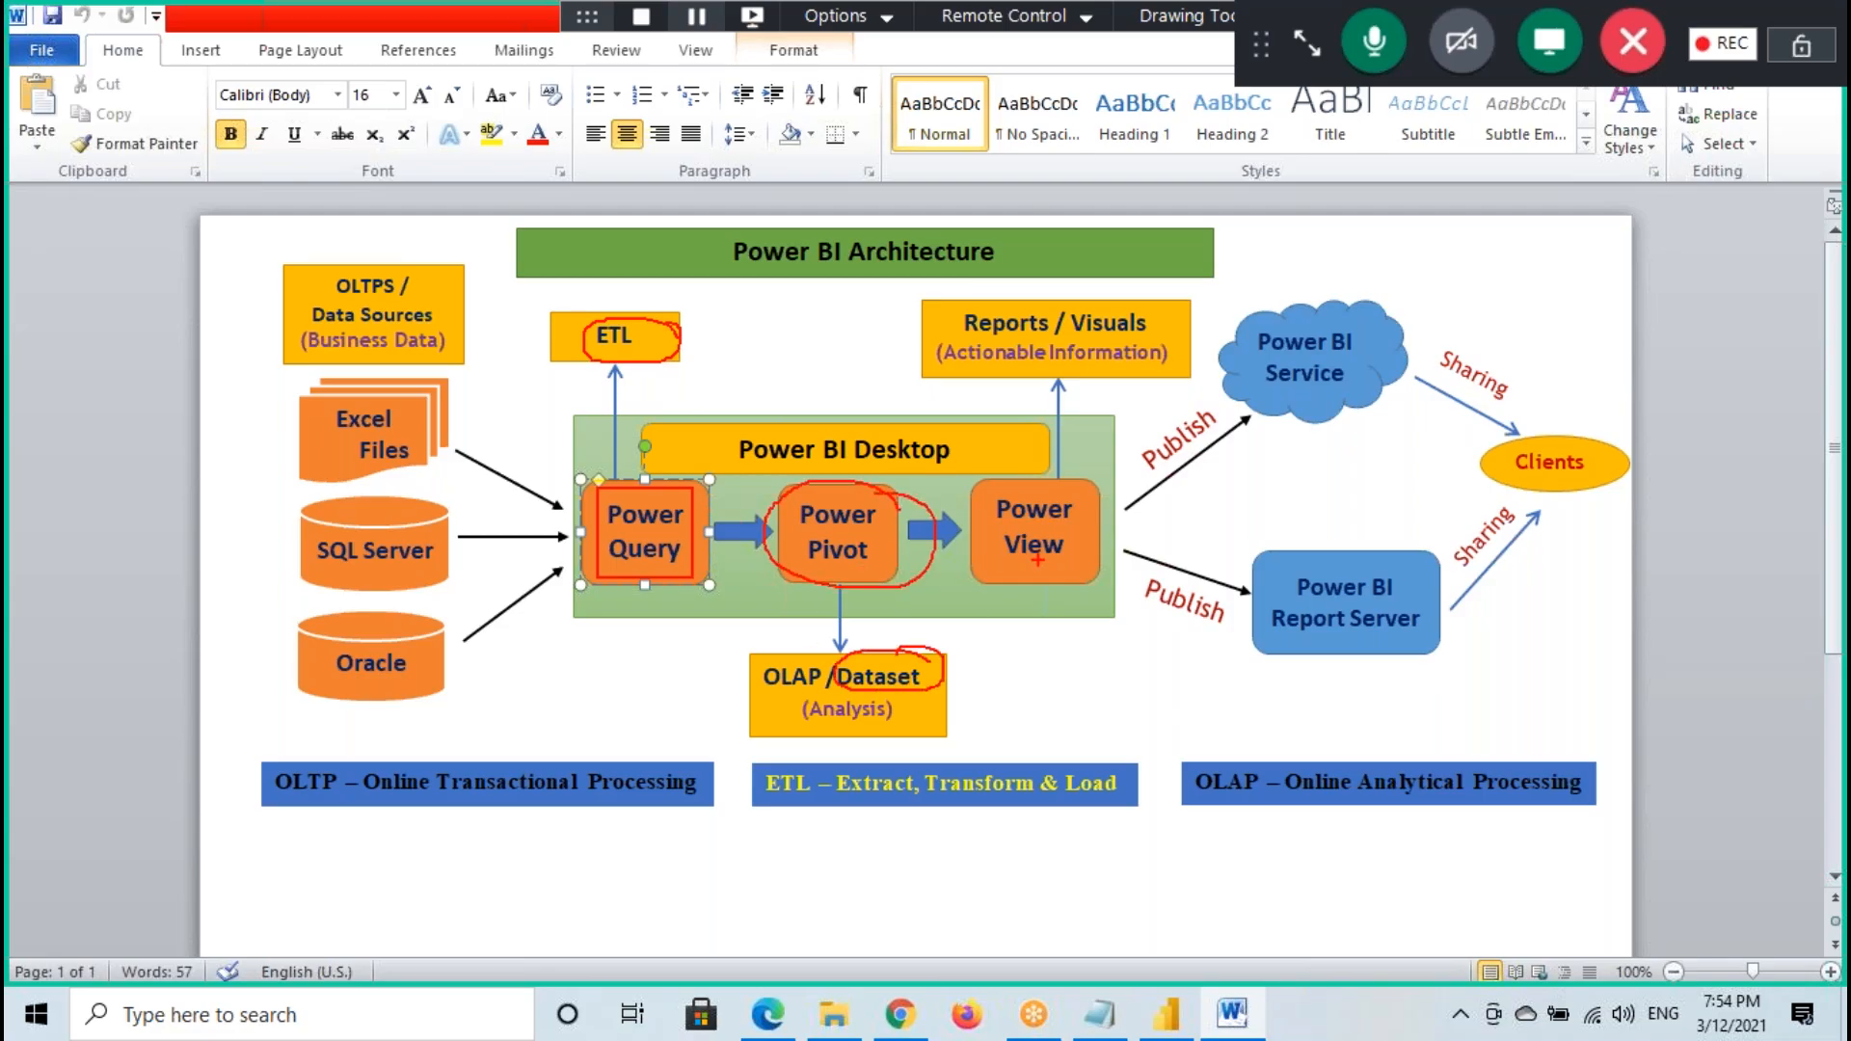
drag(985, 564, 1084, 487)
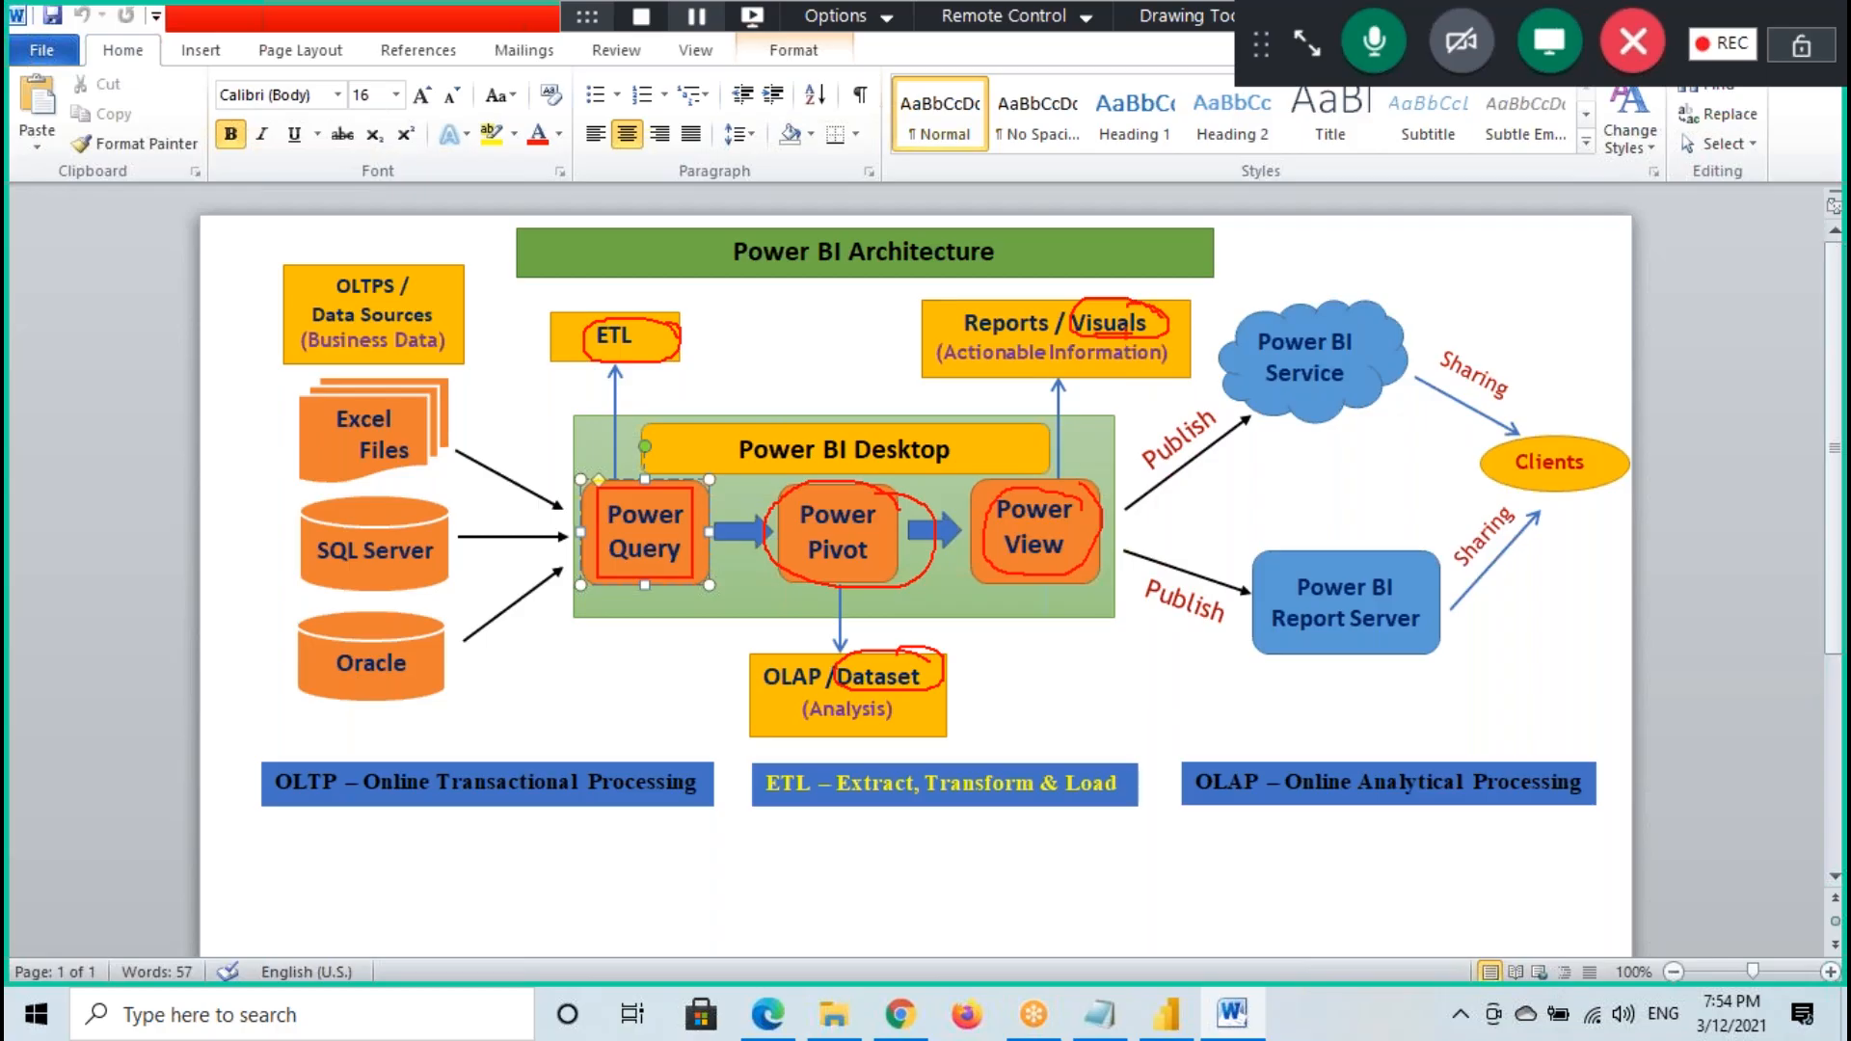
mouse_move(1506, 441)
mouse_down()
mouse_move(1542, 496)
mouse_move(1443, 440)
mouse_up()
drag(1277, 403, 1126, 502)
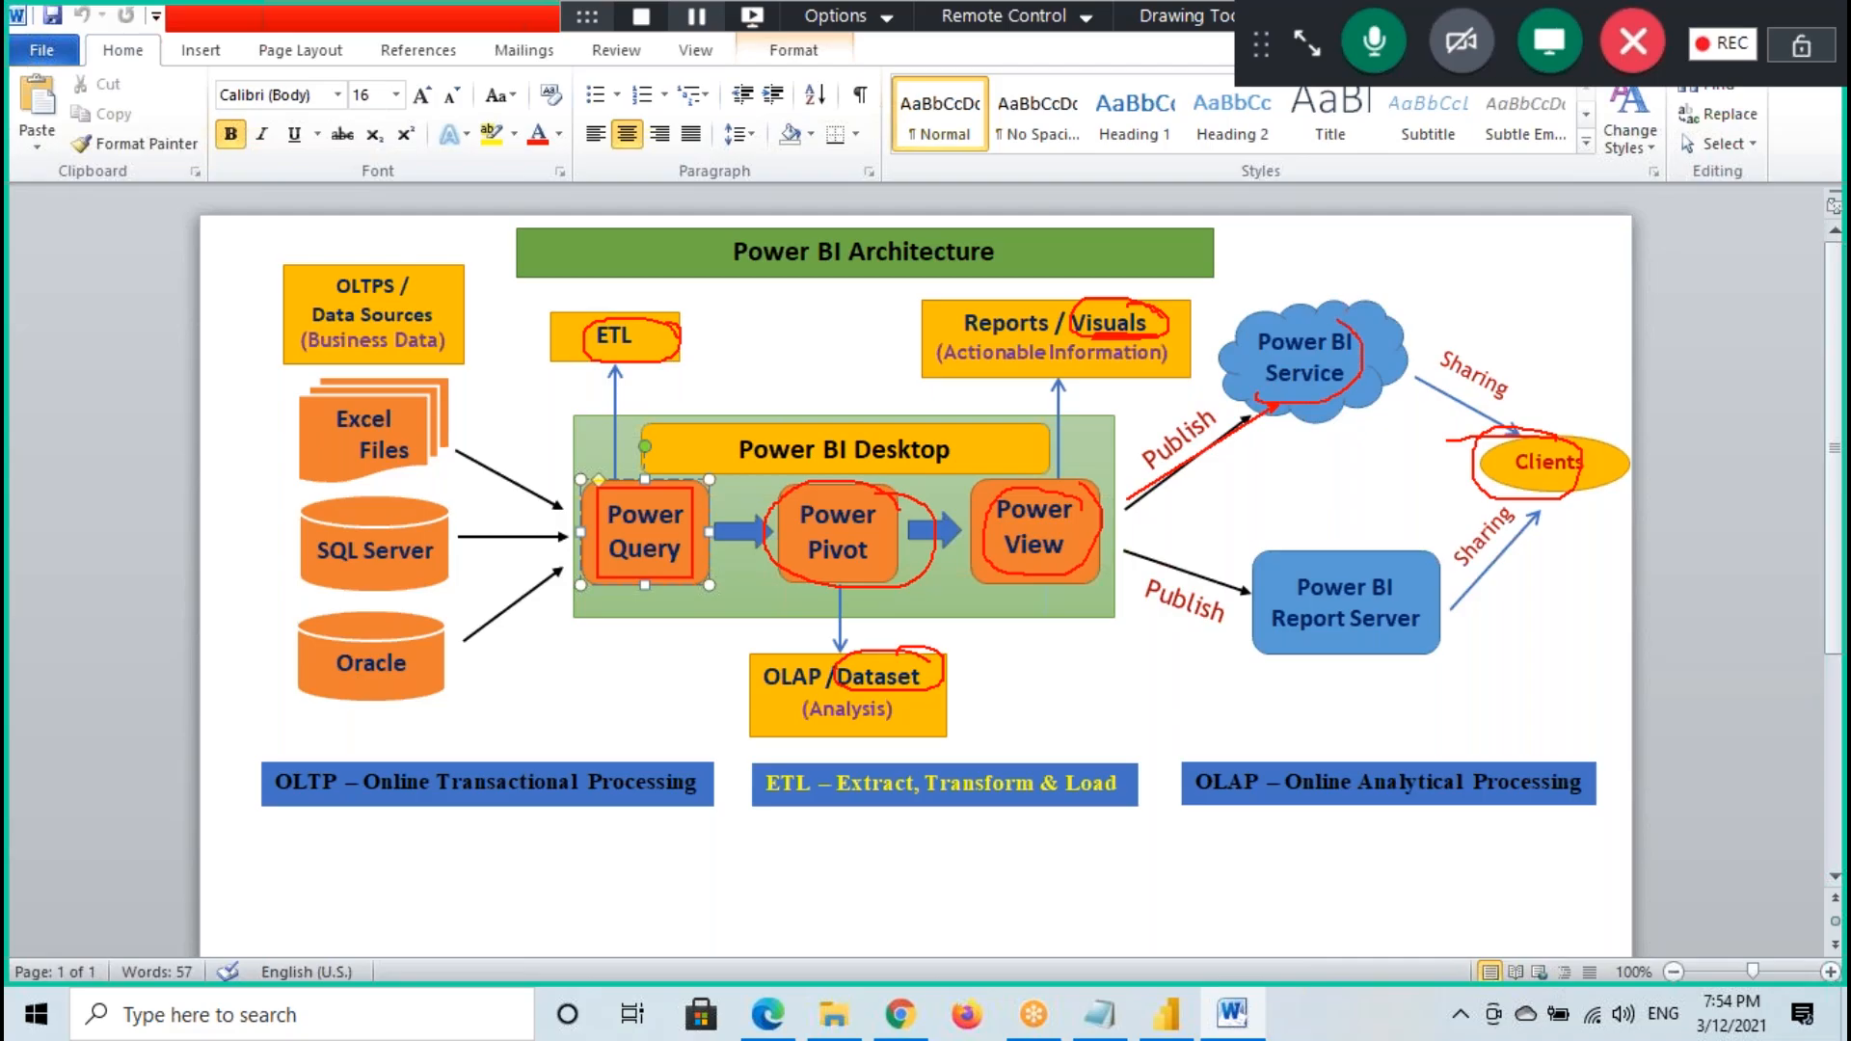